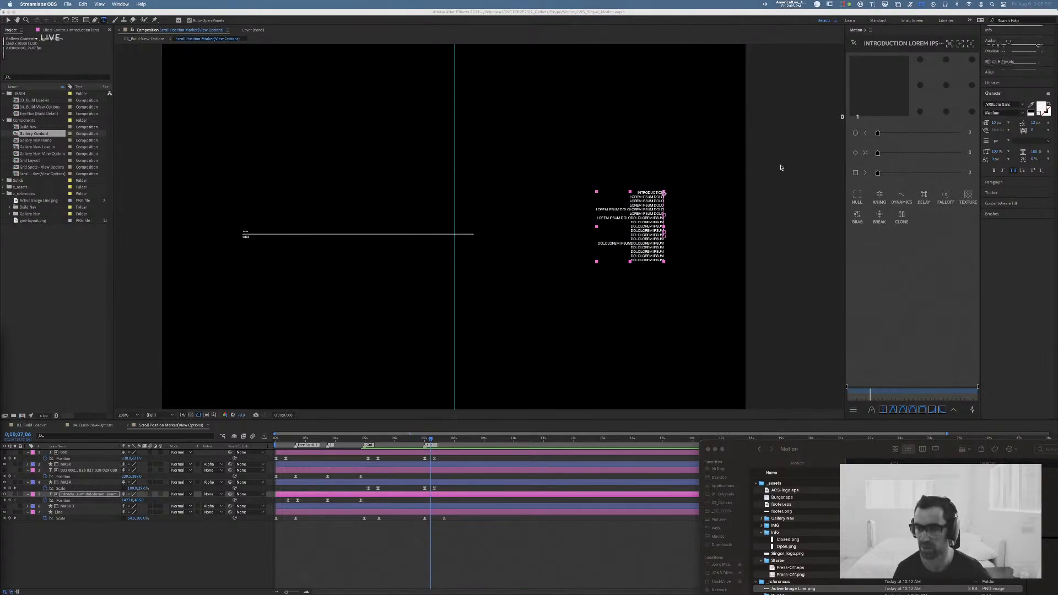
{"action": "left_click", "coordinate": [762, 160]}
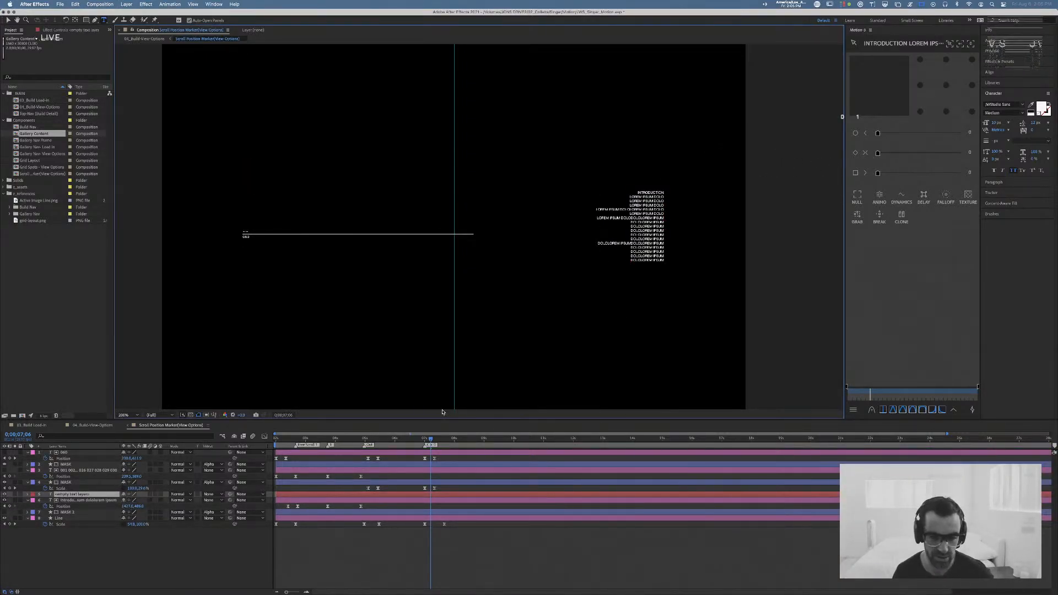
{"action": "left_click", "coordinate": [342, 437]}
{"action": "left_click_drag", "start_coordinate": [349, 437], "coordinate": [298, 445]}
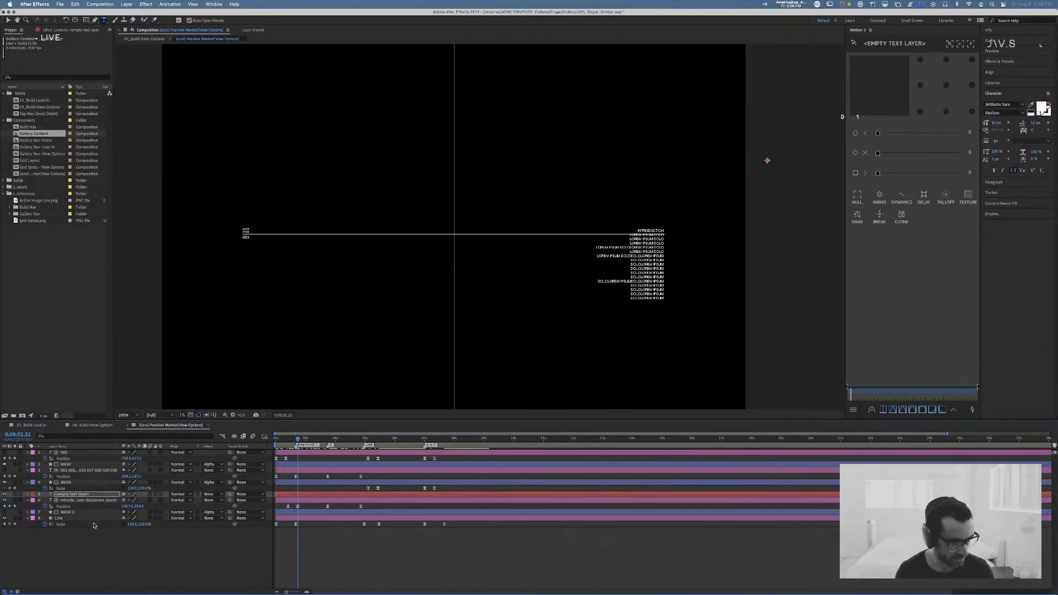
{"action": "left_click", "coordinate": [87, 494]}
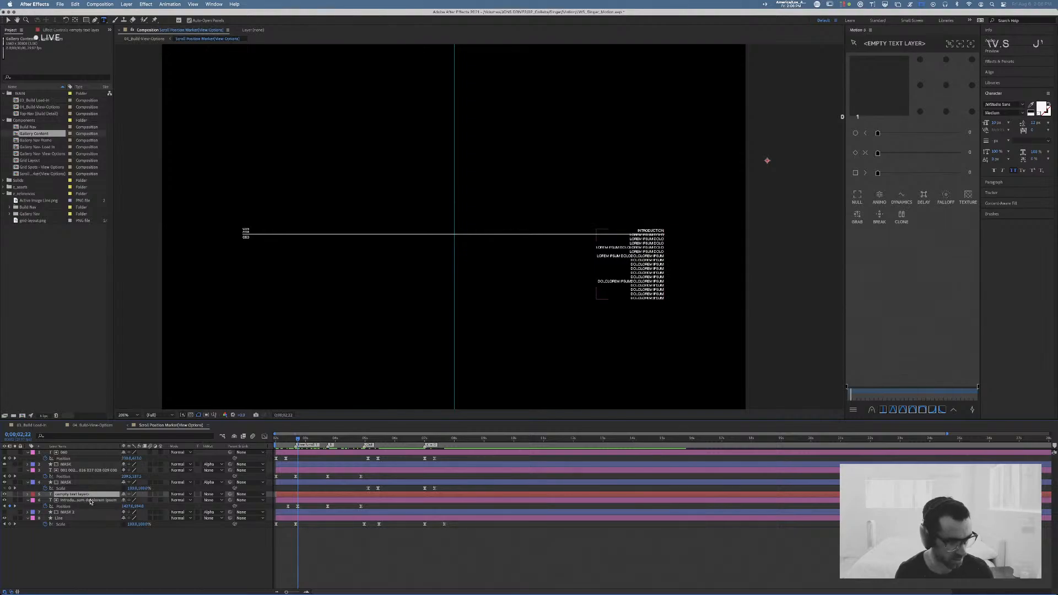
{"action": "left_click", "coordinate": [91, 501]}
{"action": "left_click", "coordinate": [90, 495]}
{"action": "key", "text": "Delete"}
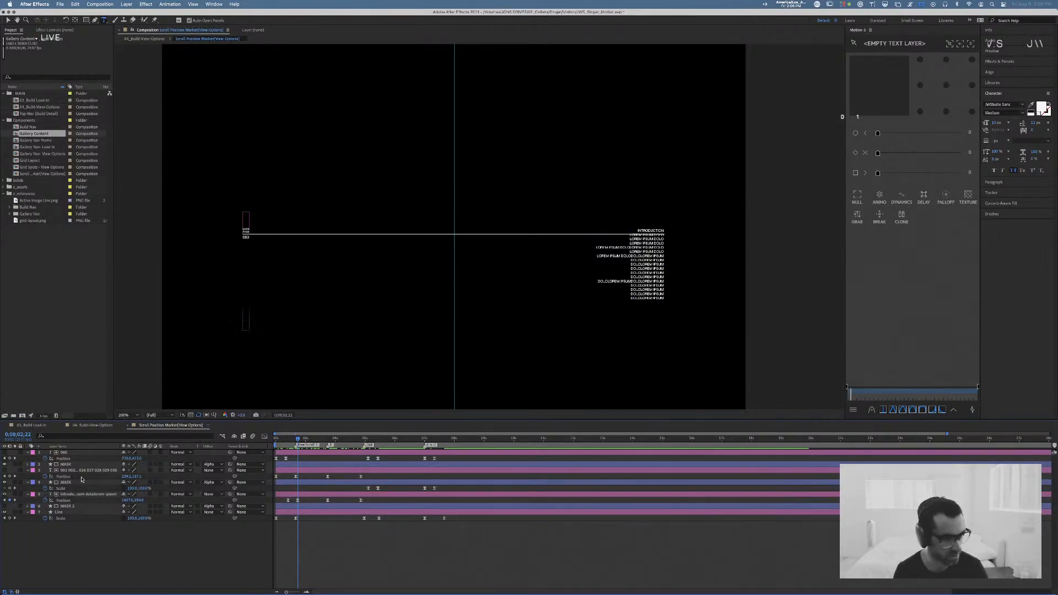
Step: Hide the introduction text layer, show MASK 2, and preview the masked text animation from the start
{"action": "left_click", "coordinate": [5, 494]}
{"action": "left_click", "coordinate": [4, 507]}
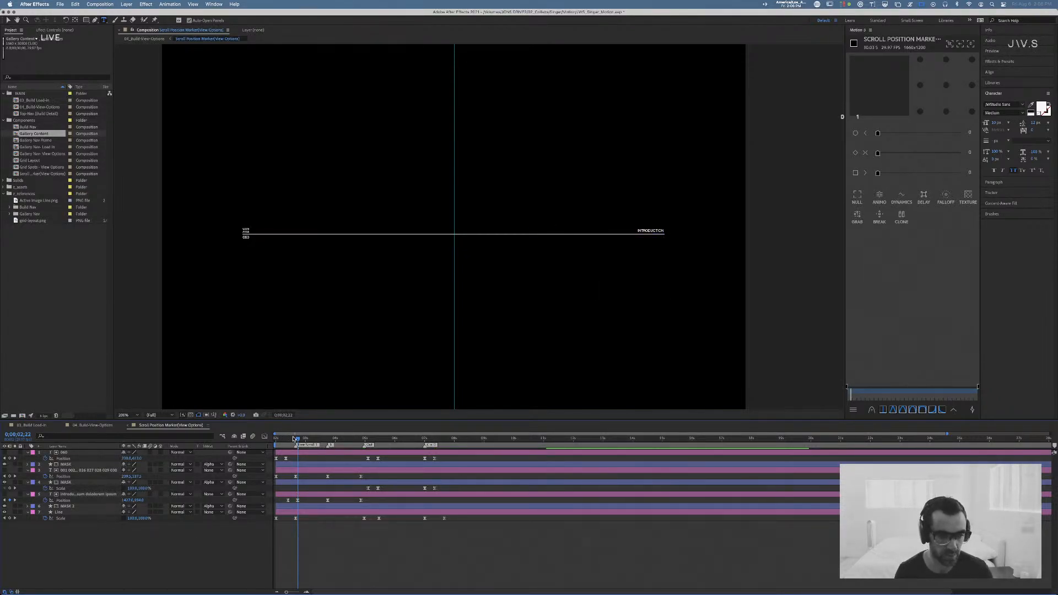
{"action": "left_click_drag", "start_coordinate": [294, 439], "coordinate": [260, 438]}
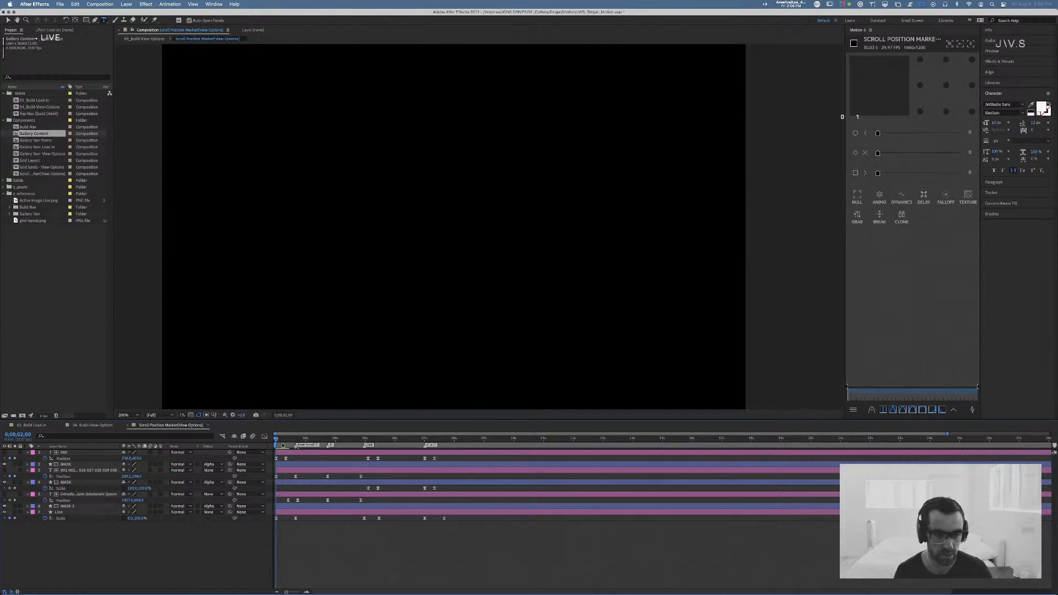
{"action": "key", "text": "space"}
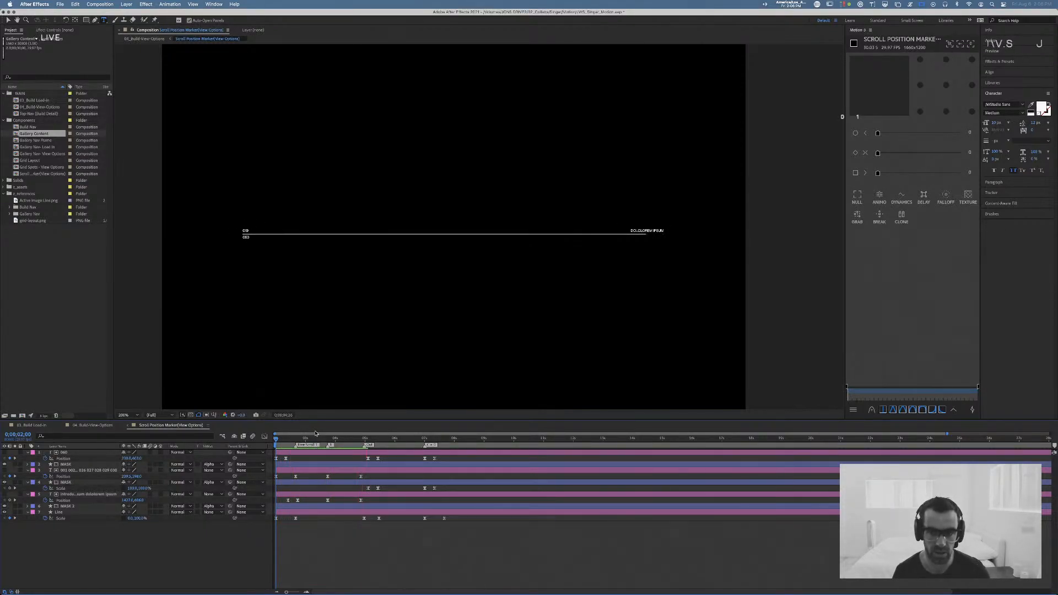
{"action": "left_click", "coordinate": [403, 440]}
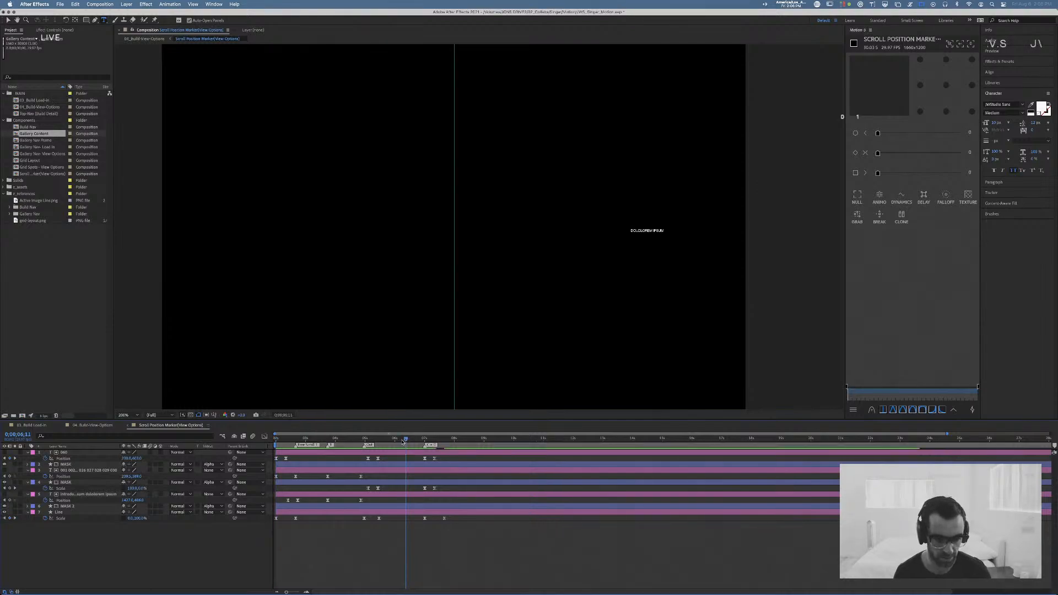
{"action": "left_click_drag", "start_coordinate": [404, 441], "coordinate": [329, 443]}
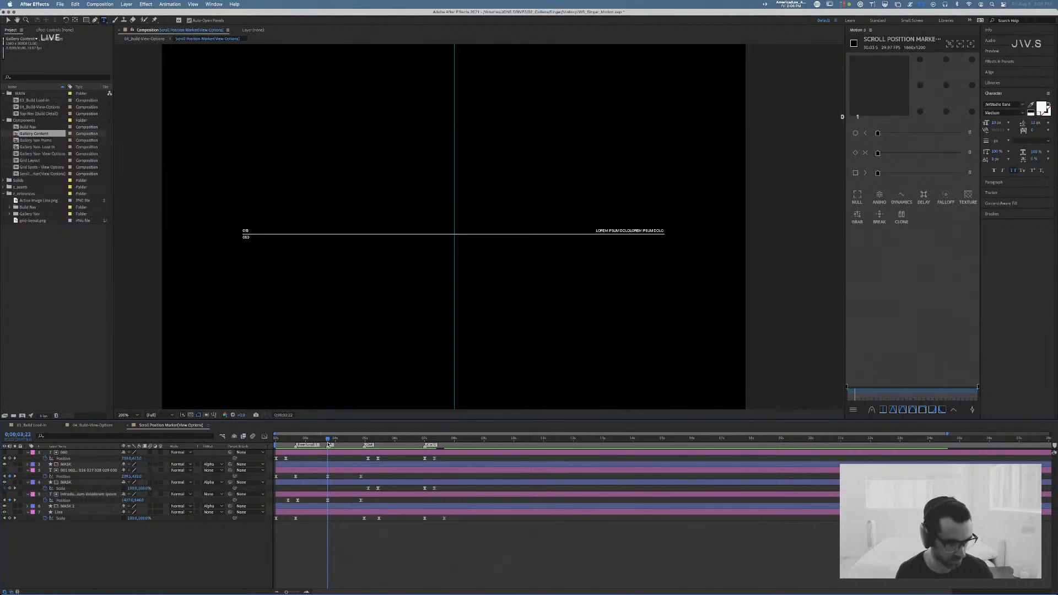
Step: Reveal MASK 2's Scale property and set the layer's anchor point to its bottom centre
{"action": "left_click", "coordinate": [66, 505]}
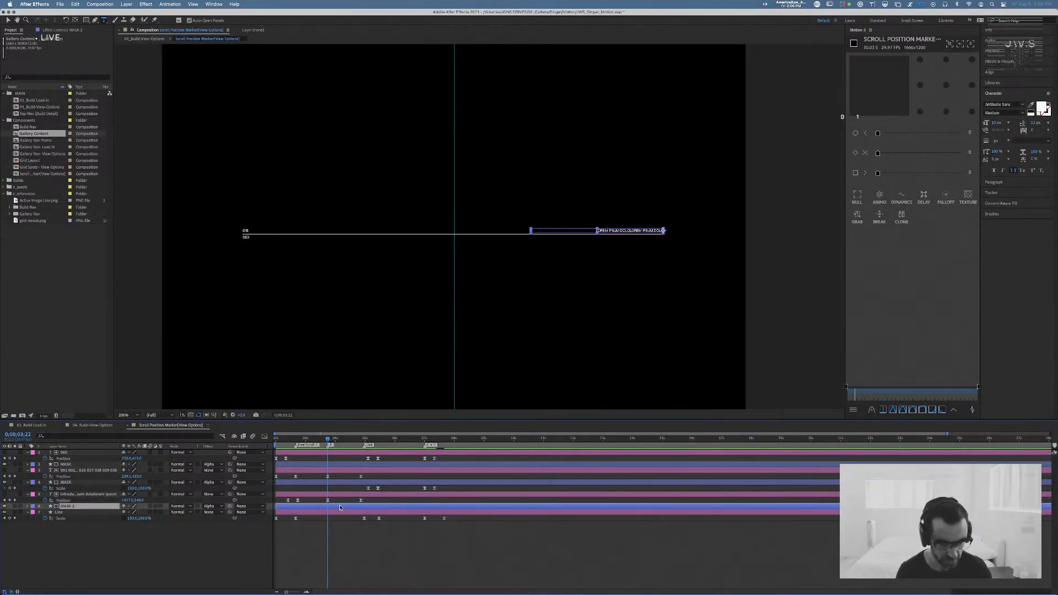
{"action": "key", "text": "s"}
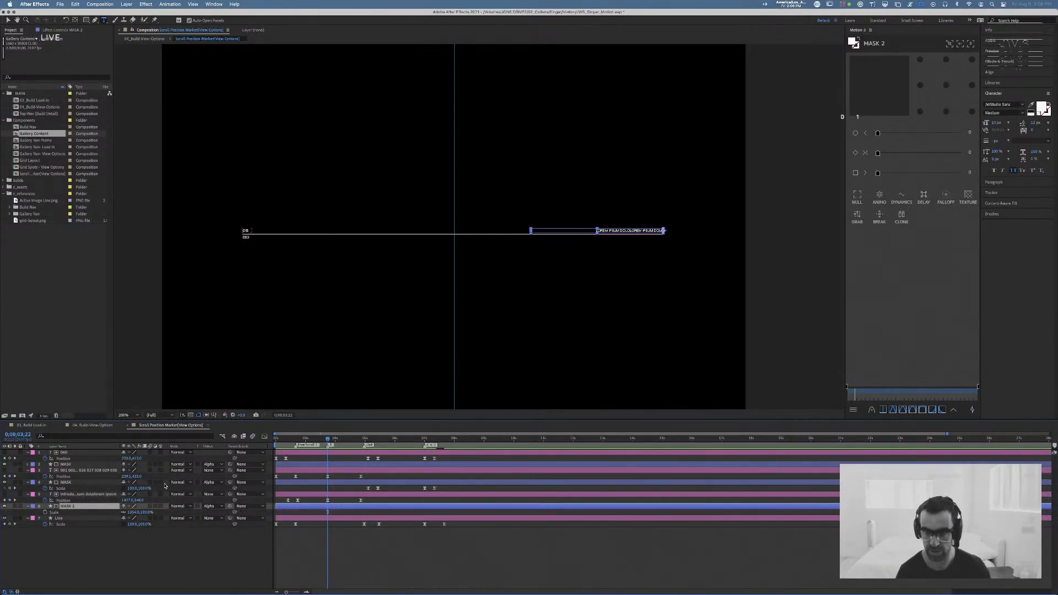
{"action": "left_click", "coordinate": [946, 112]}
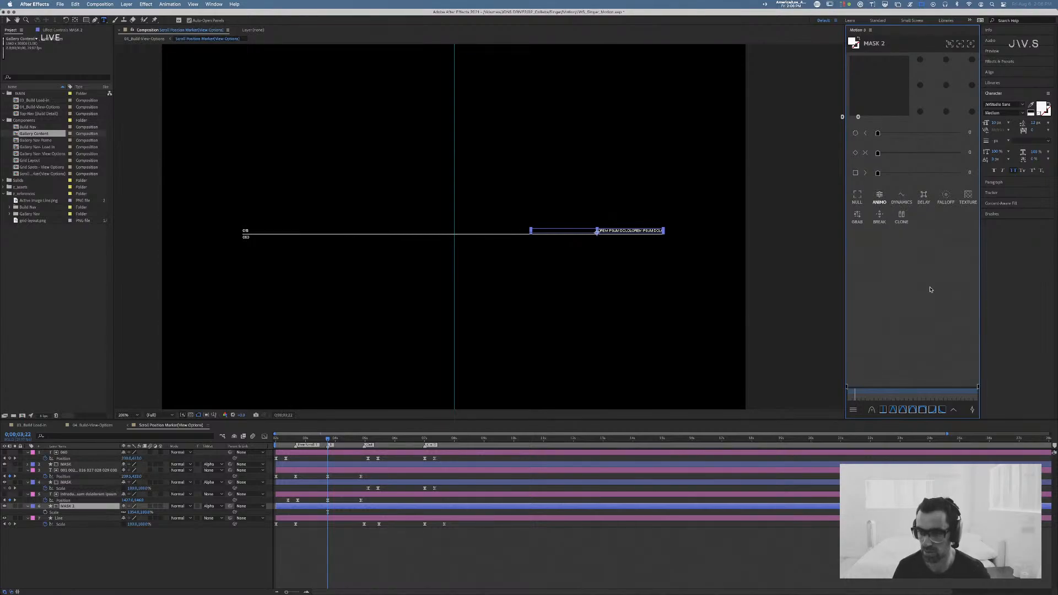
{"action": "left_click", "coordinate": [854, 410]}
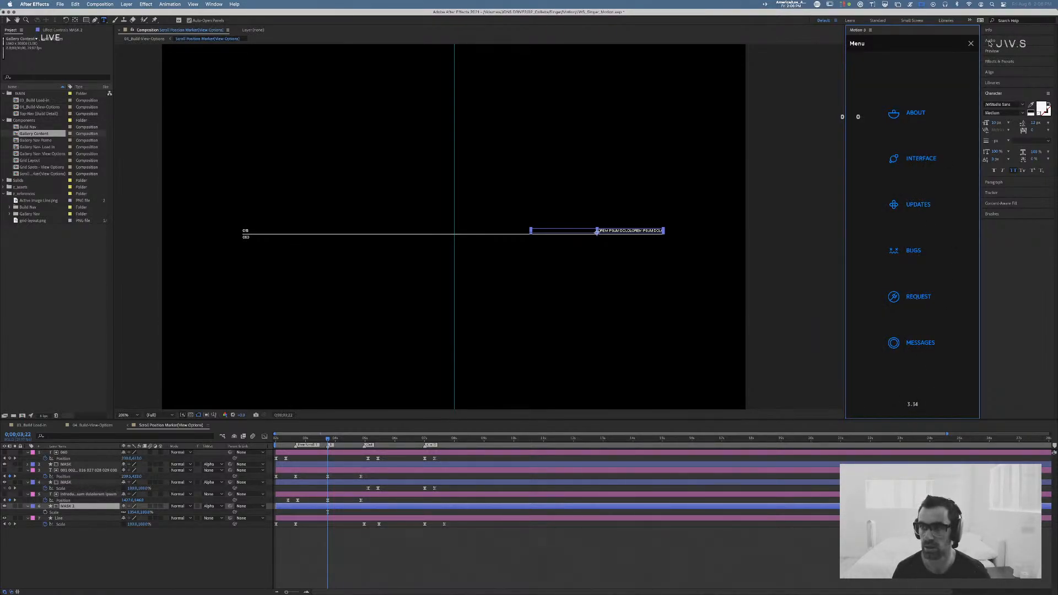
{"action": "left_click", "coordinate": [971, 44]}
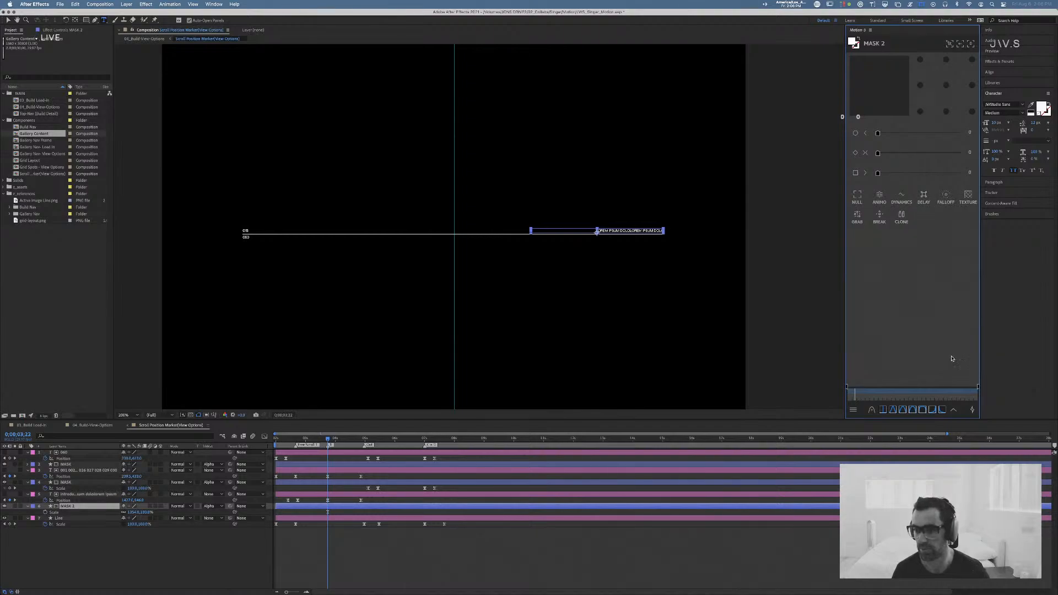
{"action": "left_click", "coordinate": [972, 410]}
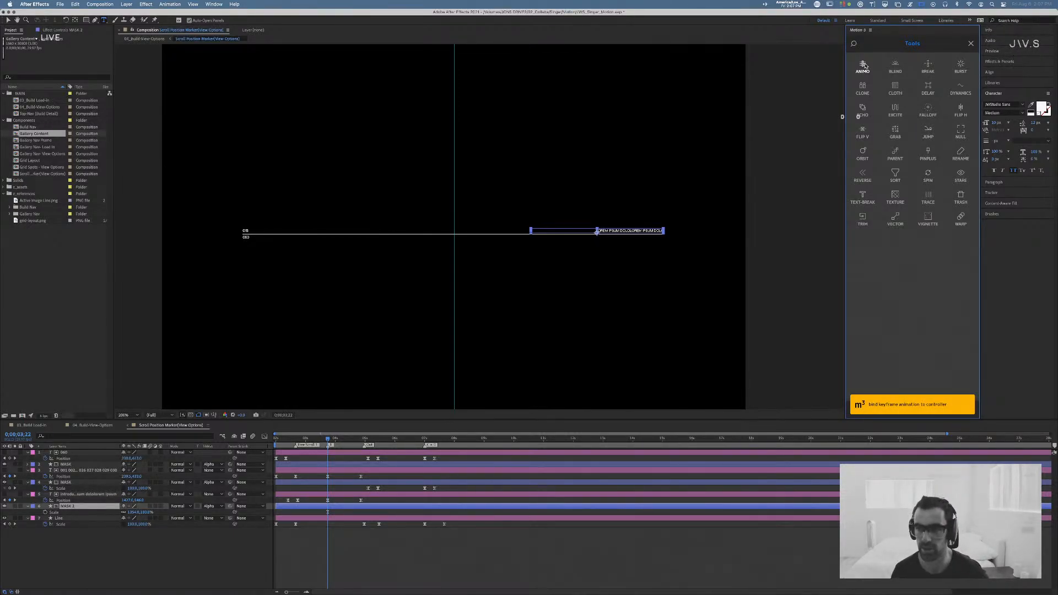
{"action": "left_click", "coordinate": [971, 44]}
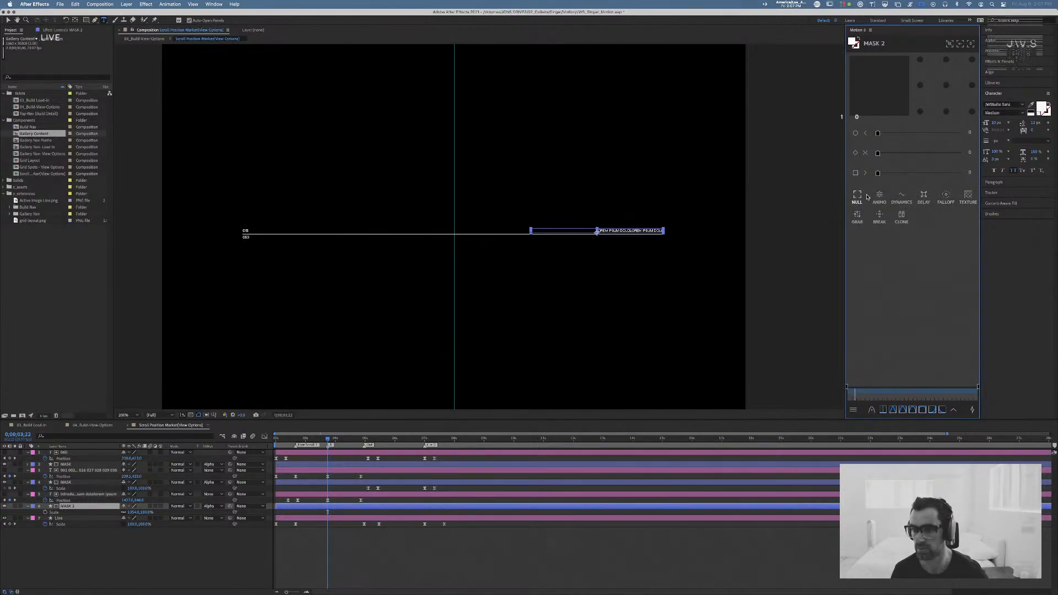
{"action": "left_click", "coordinate": [854, 411]}
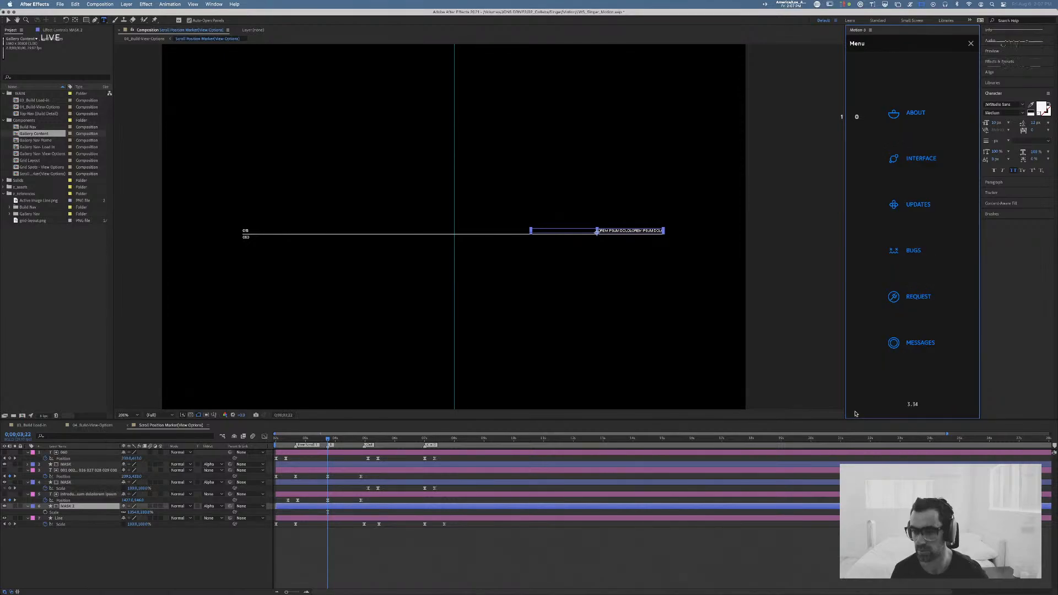
{"action": "left_click", "coordinate": [970, 43]}
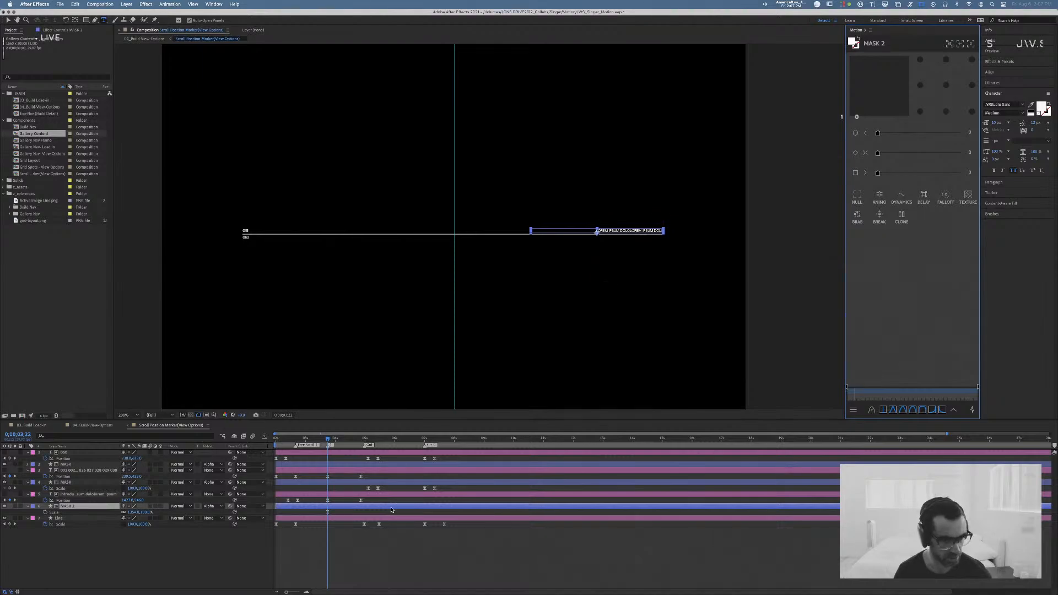
Step: Keyframe MASK 2's Scale at 0;00;04;29, keeping its size, and set its vertical scale to 0% ten frames on, at 0;00;05;09
{"action": "left_click", "coordinate": [45, 513]}
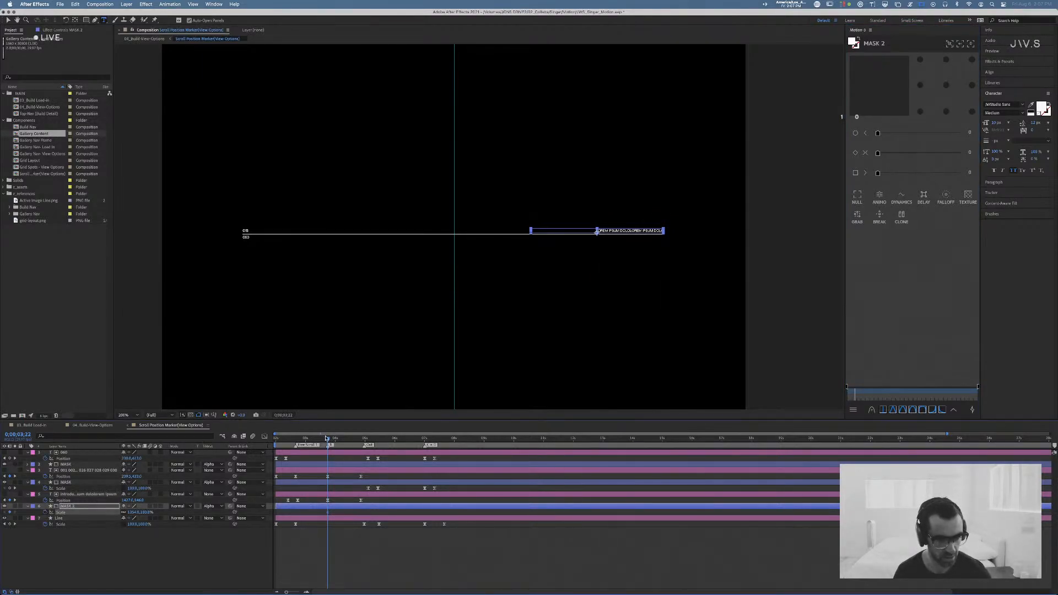
{"action": "left_click_drag", "start_coordinate": [329, 441], "coordinate": [363, 442]}
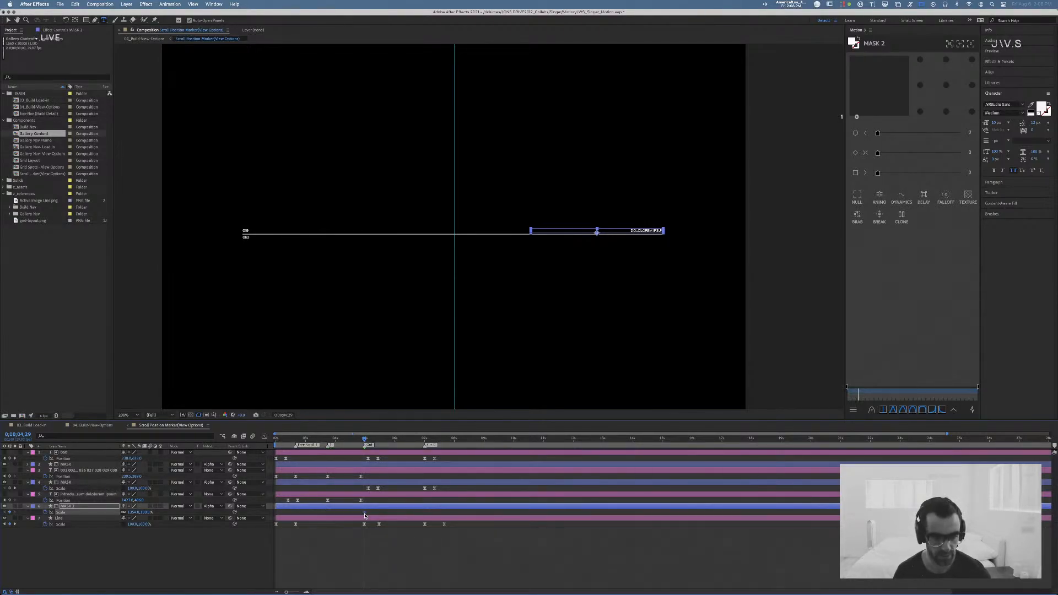
{"action": "key", "text": "shift+Page_Down"}
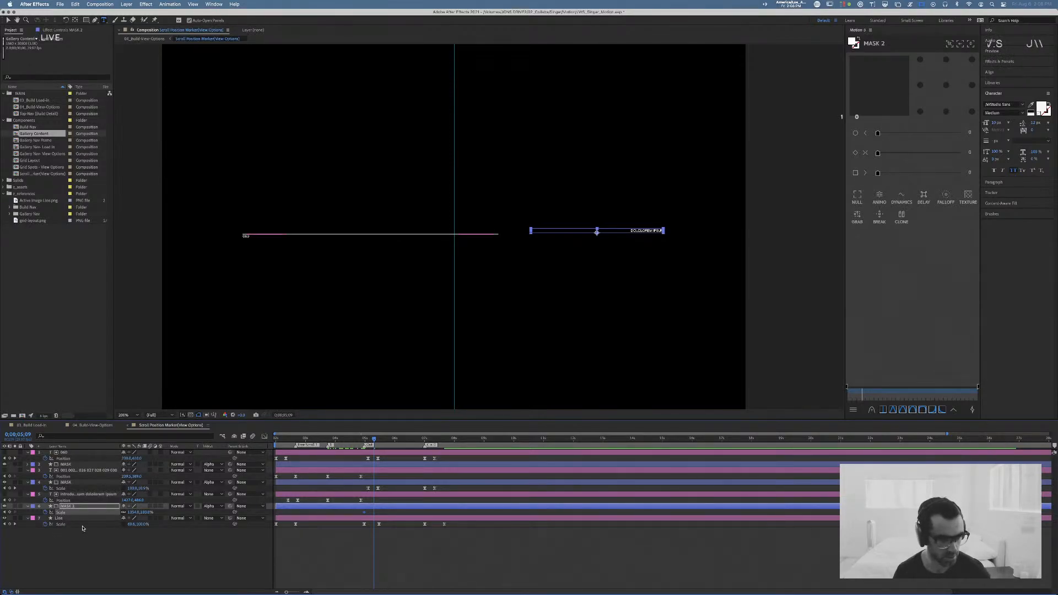
{"action": "left_click", "coordinate": [145, 512]}
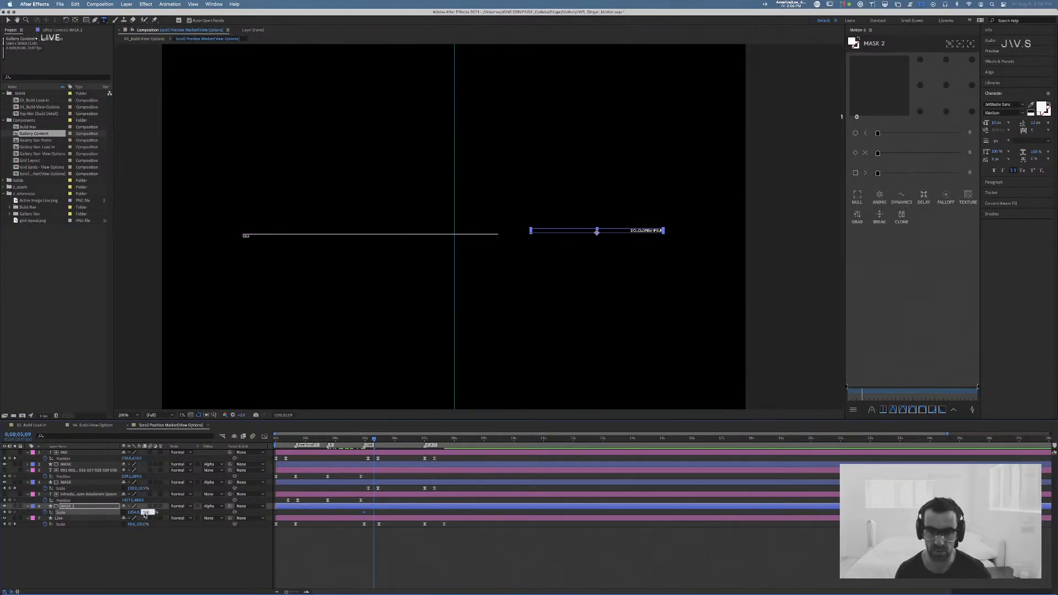
{"action": "type", "text": "0"}
{"action": "key", "text": "Return"}
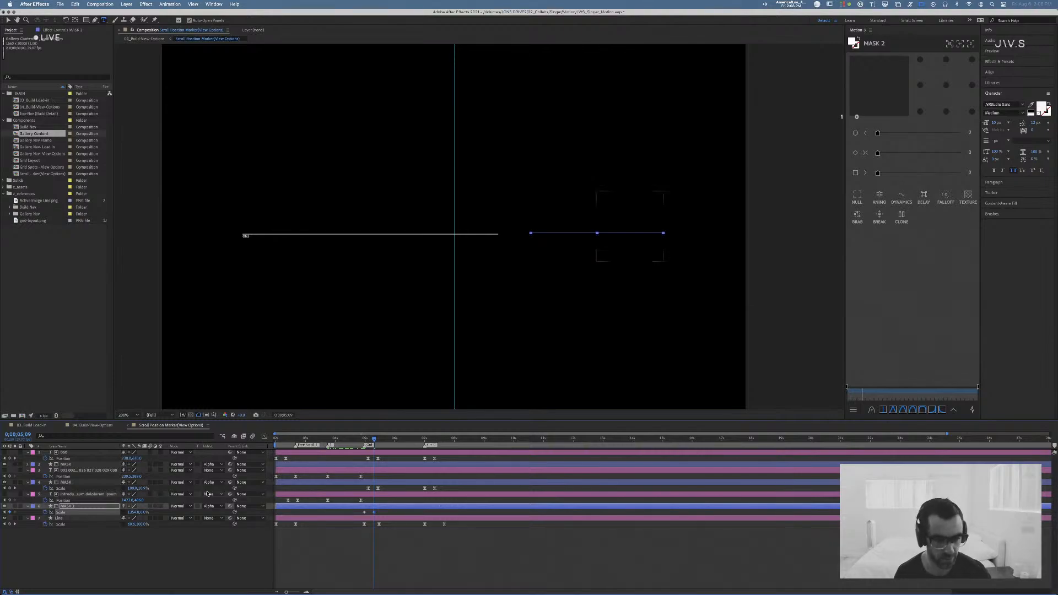
Step: Give both MASK 2 Scale keyframes a vertical velocity influence of 80% incoming and 20% outgoing, and preview the closing motion
{"action": "left_click_drag", "start_coordinate": [381, 509], "coordinate": [382, 509]}
{"action": "left_click_drag", "start_coordinate": [382, 510], "coordinate": [306, 510]}
{"action": "key", "text": "super+z"}
{"action": "key", "text": "super+shift+k"}
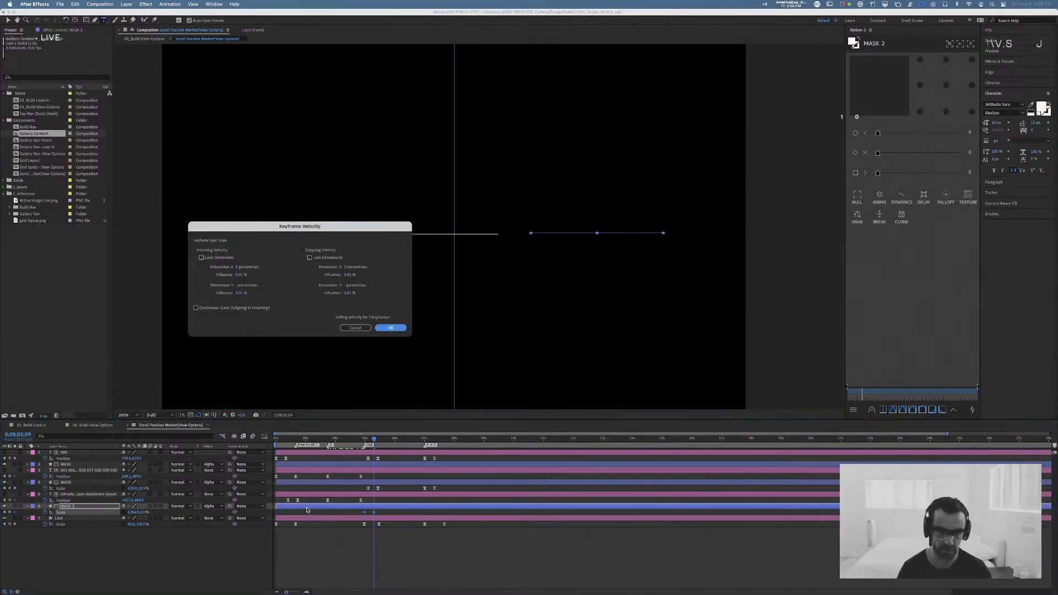
{"action": "key", "text": "Tab"}
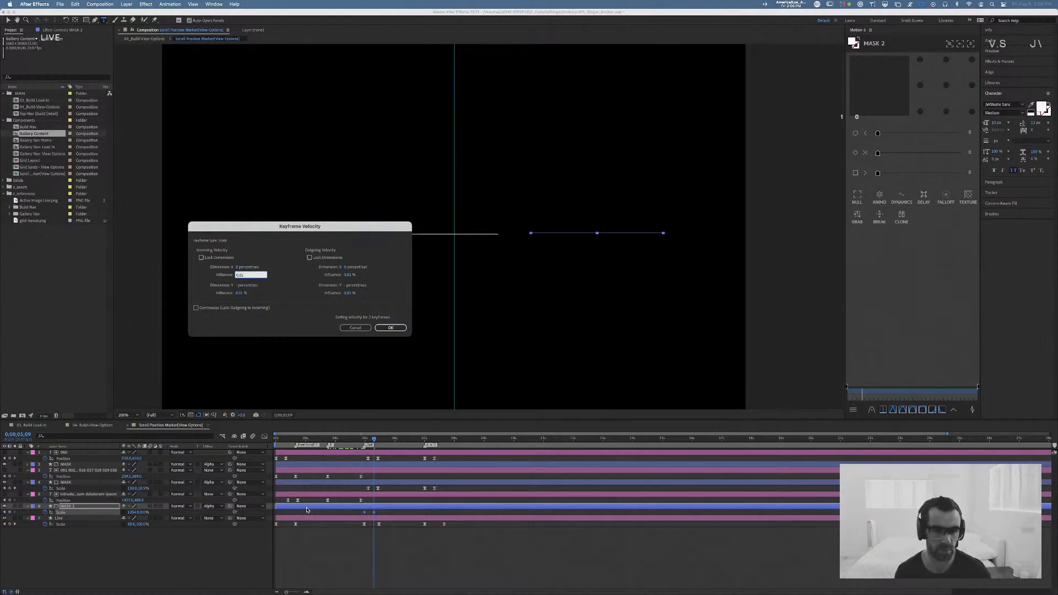
{"action": "key", "text": "Tab"}
{"action": "type", "text": "80"}
{"action": "key", "text": "Tab"}
{"action": "key", "text": "Tab"}
{"action": "key", "text": "Tab"}
{"action": "type", "text": "20"}
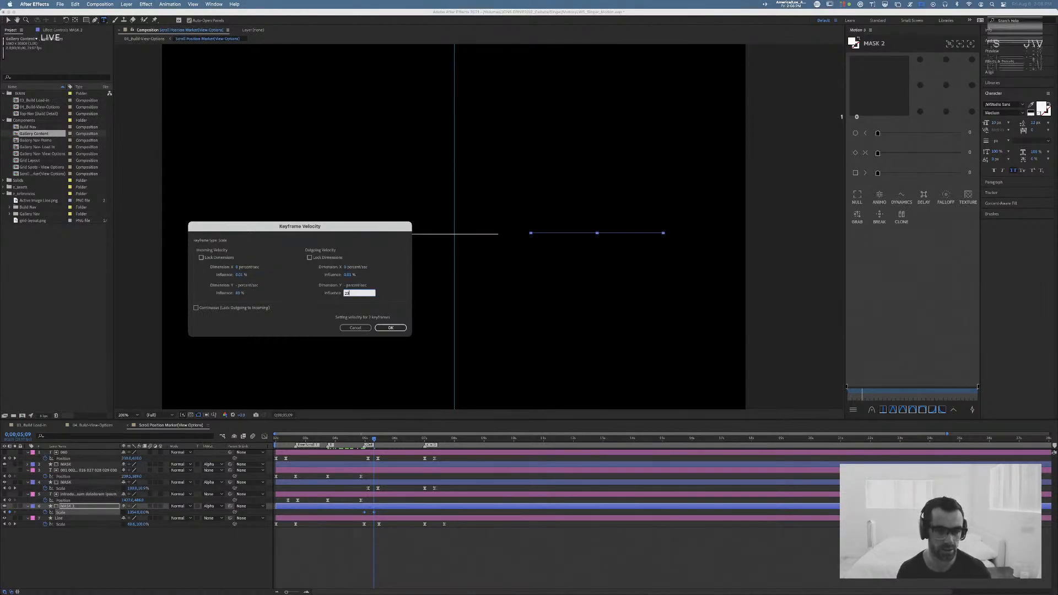
{"action": "key", "text": "Return"}
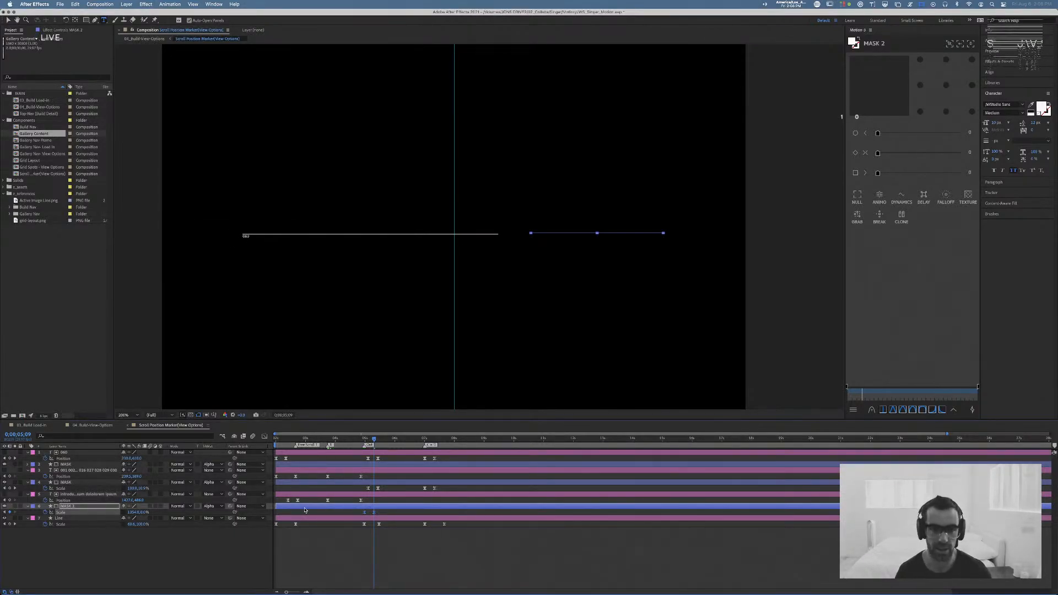
{"action": "left_click_drag", "start_coordinate": [375, 439], "coordinate": [361, 438]}
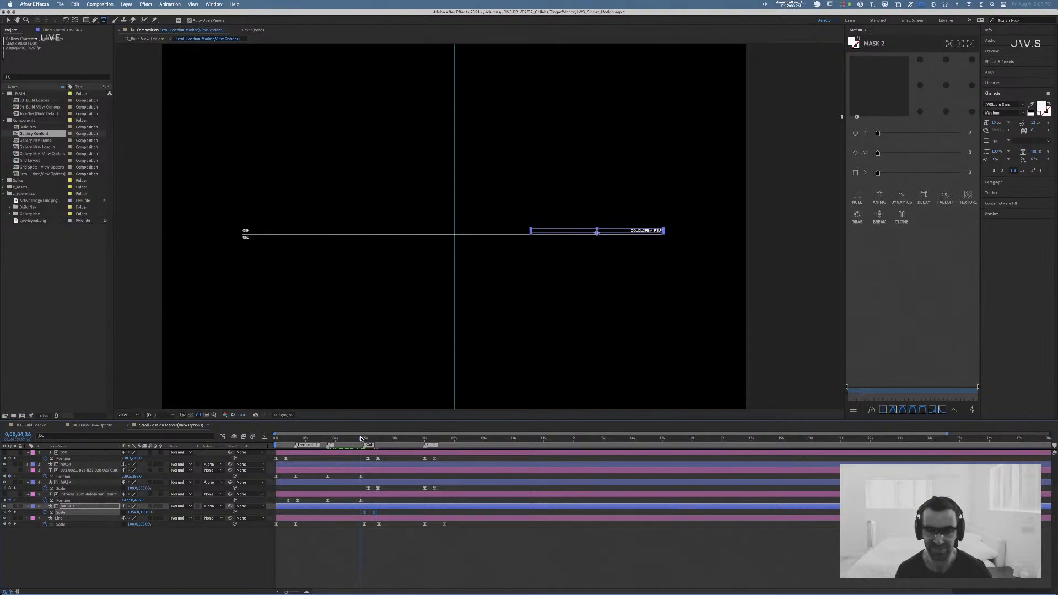
{"action": "key", "text": "space"}
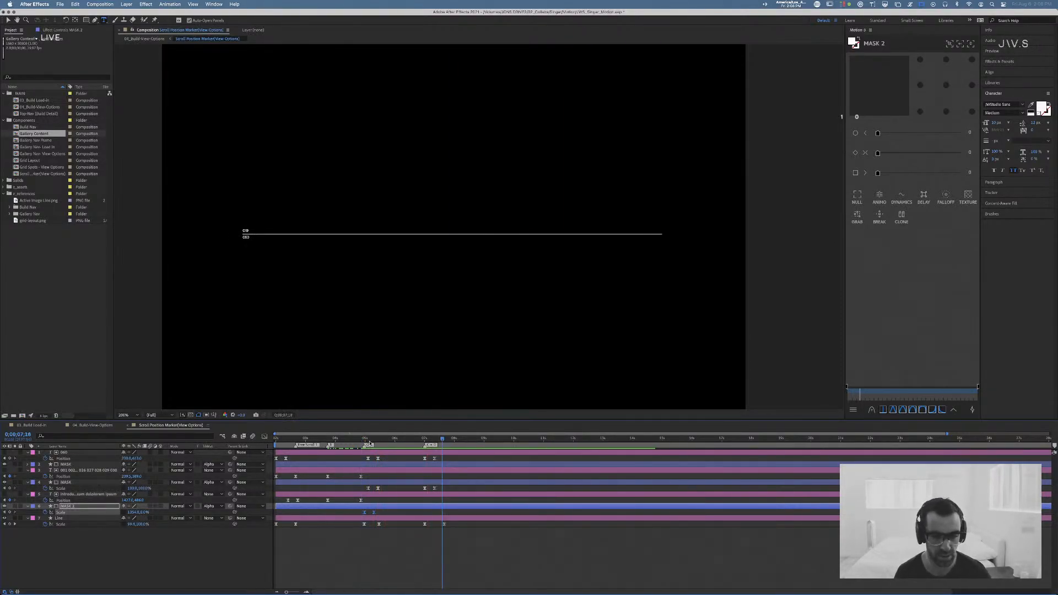
{"action": "key", "text": "space"}
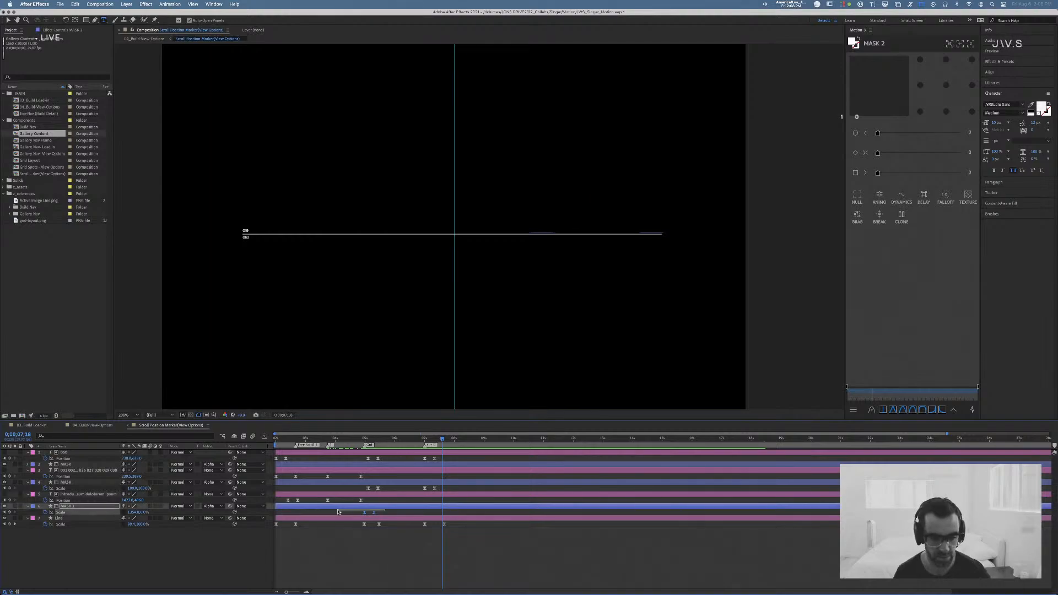
Step: Duplicate MASK 2's two Scale keyframes at 0;00;07;00, time-reverse the copies, and check their speed curves in the Graph Editor
{"action": "left_click_drag", "start_coordinate": [444, 441], "coordinate": [426, 441]}
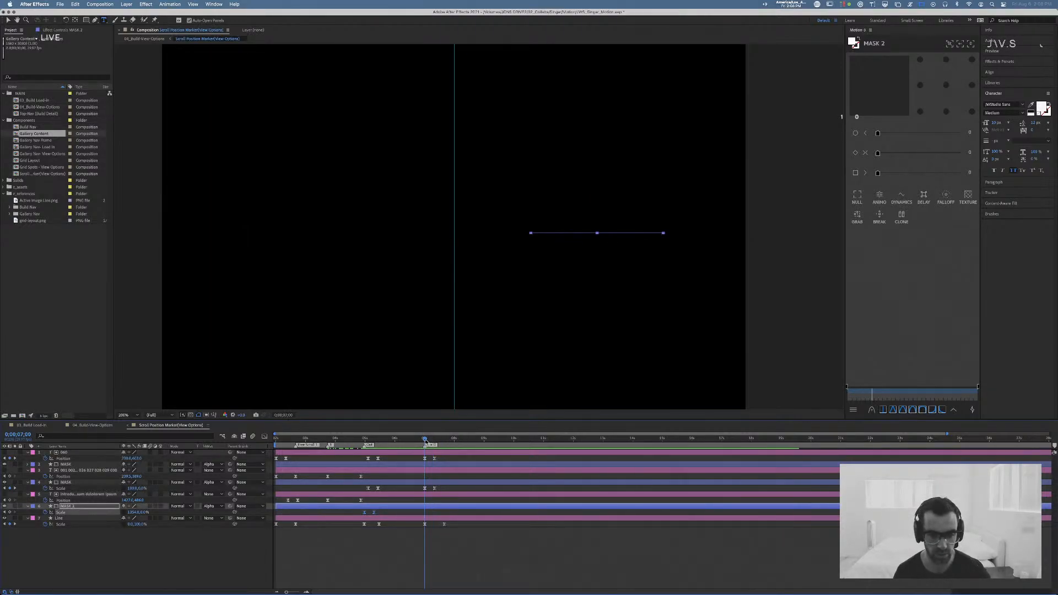
{"action": "right_click", "coordinate": [433, 514]}
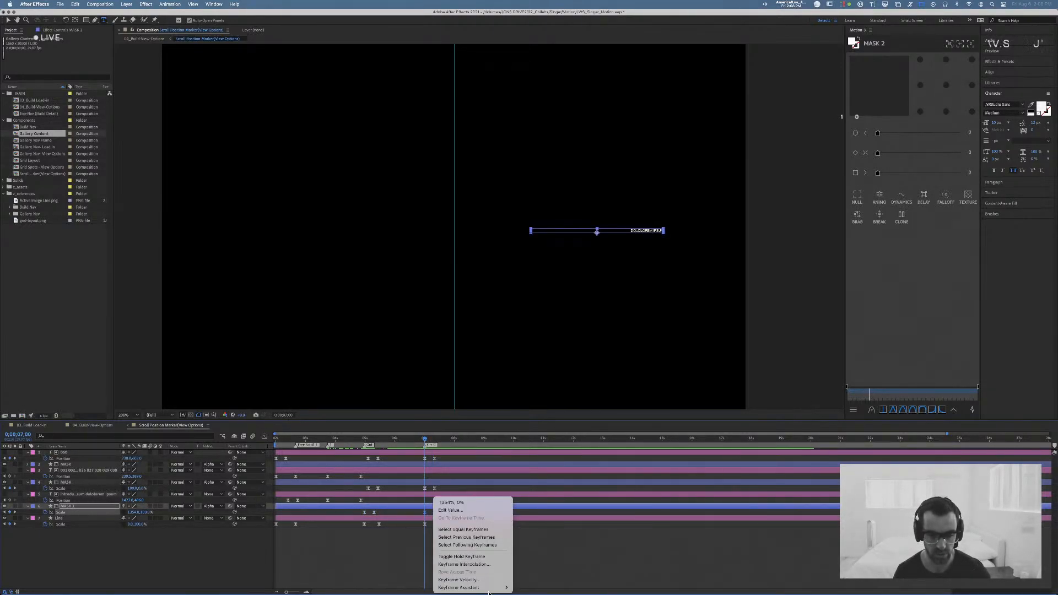
{"action": "mouse_move", "coordinate": [490, 588]}
{"action": "left_click", "coordinate": [533, 588]}
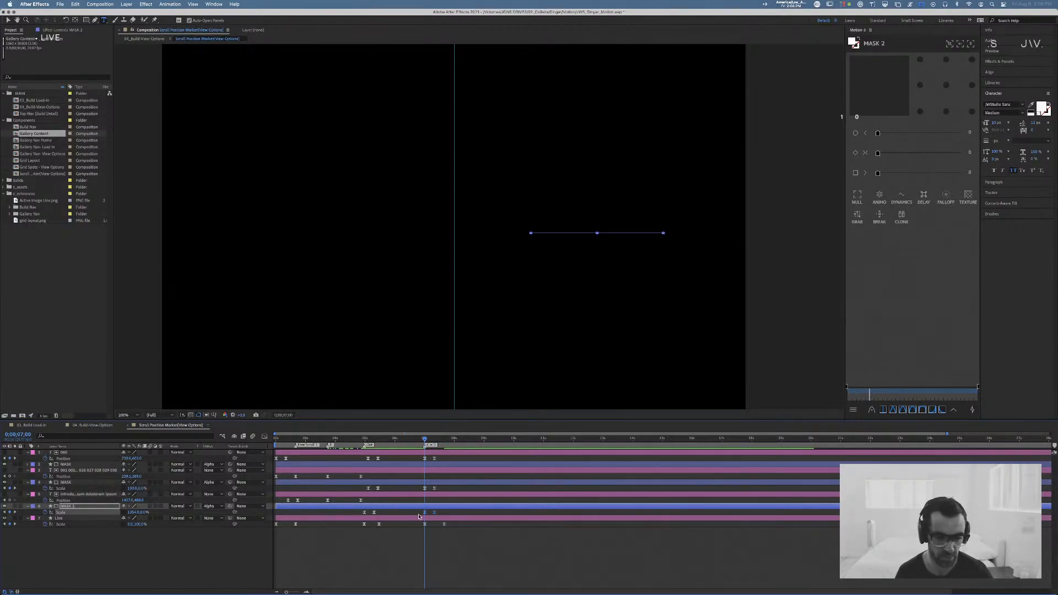
{"action": "left_click", "coordinate": [264, 436]}
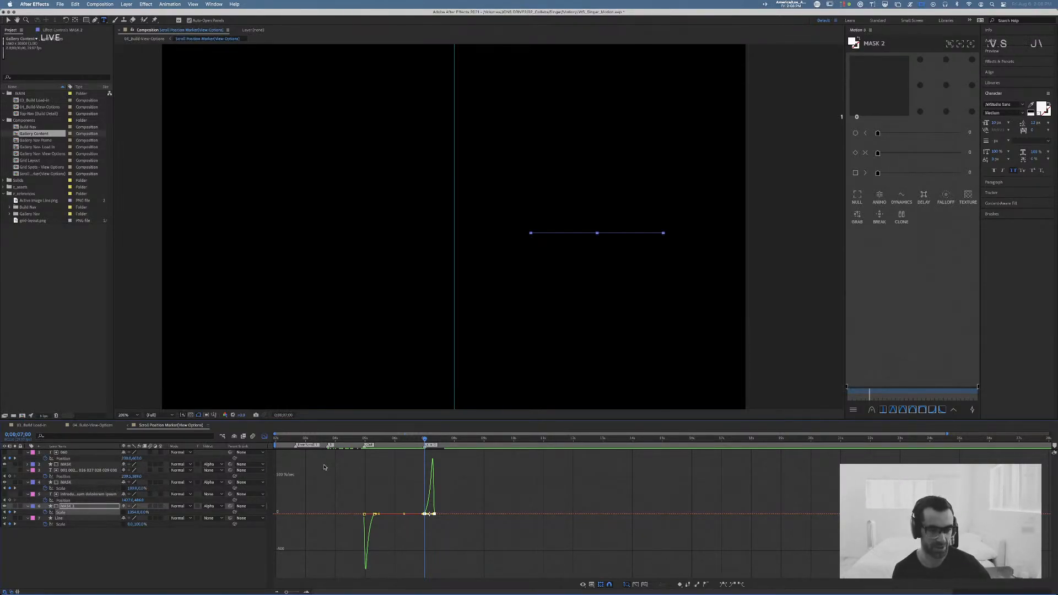
{"action": "left_click", "coordinate": [264, 437]}
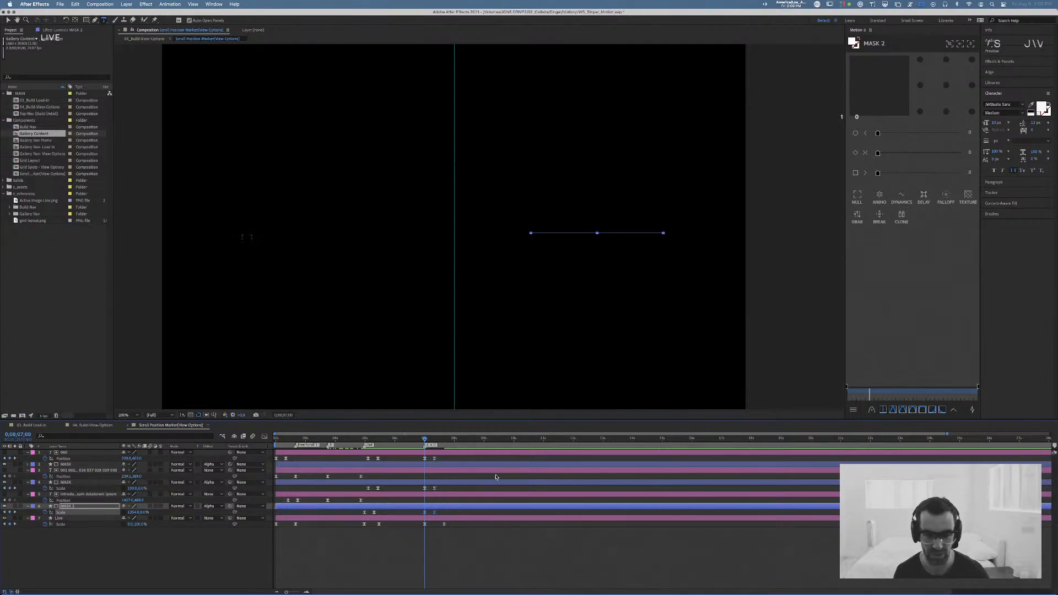
Step: Preview the mask animation from 0;00;04;11 through the closing and reopening, and save the project
{"action": "left_click_drag", "start_coordinate": [426, 442], "coordinate": [346, 441]}
{"action": "key", "text": "space"}
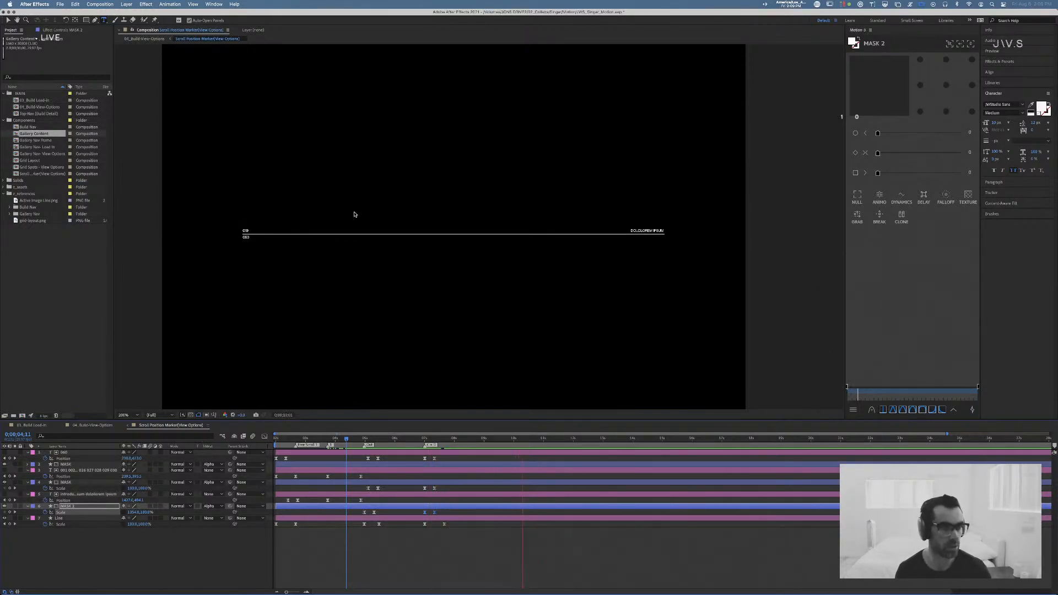
{"action": "key", "text": "space"}
{"action": "key", "text": "super+s"}
Step: Play 04_Build-View-Options from its start and scrub around 0;00;07;00 to check how the scroll marker reappears as the gallery zooms out
{"action": "left_click", "coordinate": [97, 425]}
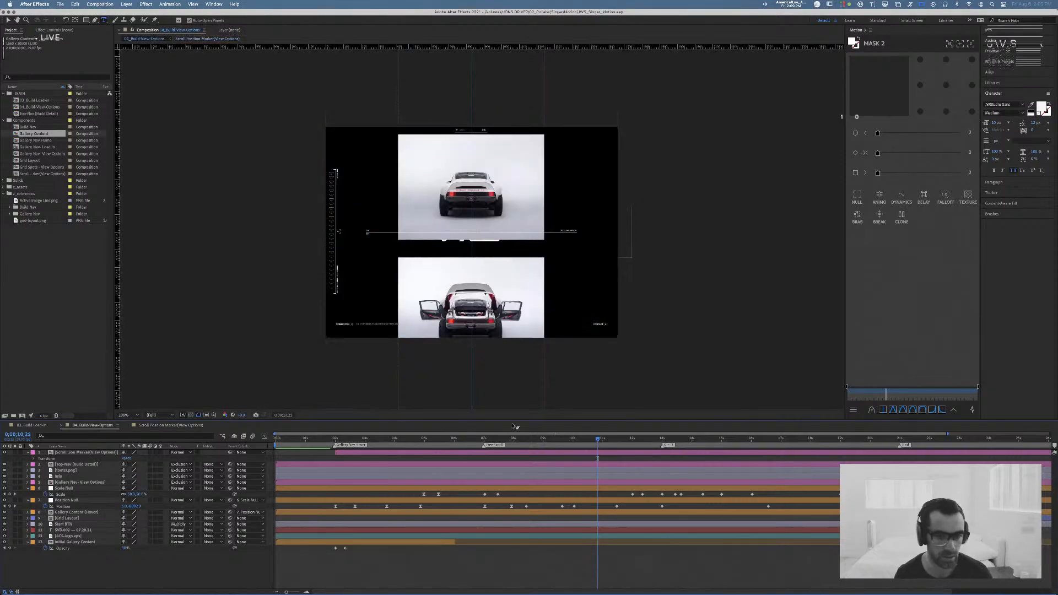
{"action": "left_click_drag", "start_coordinate": [598, 439], "coordinate": [277, 439]}
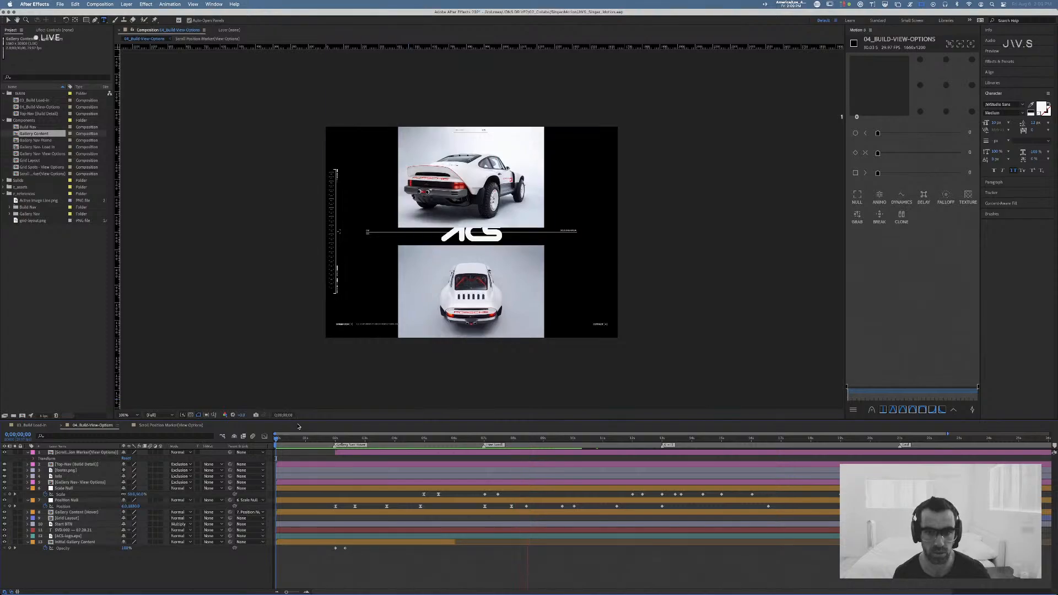
{"action": "mouse_move", "coordinate": [480, 440]}
{"action": "left_mouse_down"}
{"action": "mouse_move", "coordinate": [496, 439]}
{"action": "mouse_move", "coordinate": [484, 439]}
{"action": "left_mouse_up"}
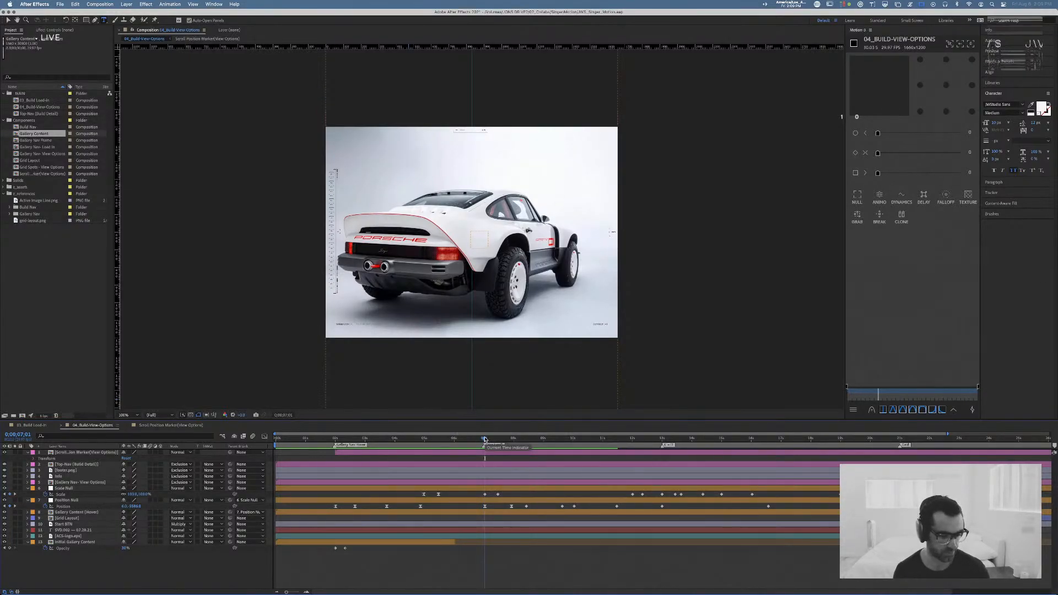
{"action": "mouse_move", "coordinate": [485, 439]}
{"action": "left_mouse_down"}
{"action": "mouse_move", "coordinate": [428, 440]}
{"action": "mouse_move", "coordinate": [562, 450]}
{"action": "mouse_move", "coordinate": [493, 450]}
{"action": "left_mouse_up"}
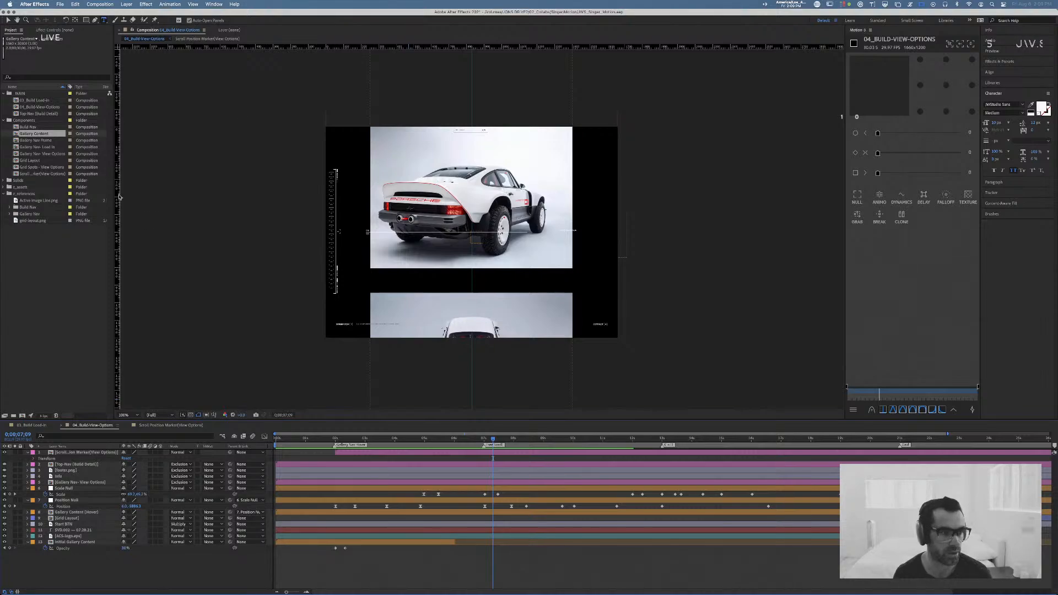
{"action": "mouse_move", "coordinate": [494, 440]}
{"action": "left_mouse_down"}
{"action": "mouse_move", "coordinate": [350, 443]}
{"action": "mouse_move", "coordinate": [496, 446]}
{"action": "mouse_move", "coordinate": [486, 447]}
{"action": "left_mouse_up"}
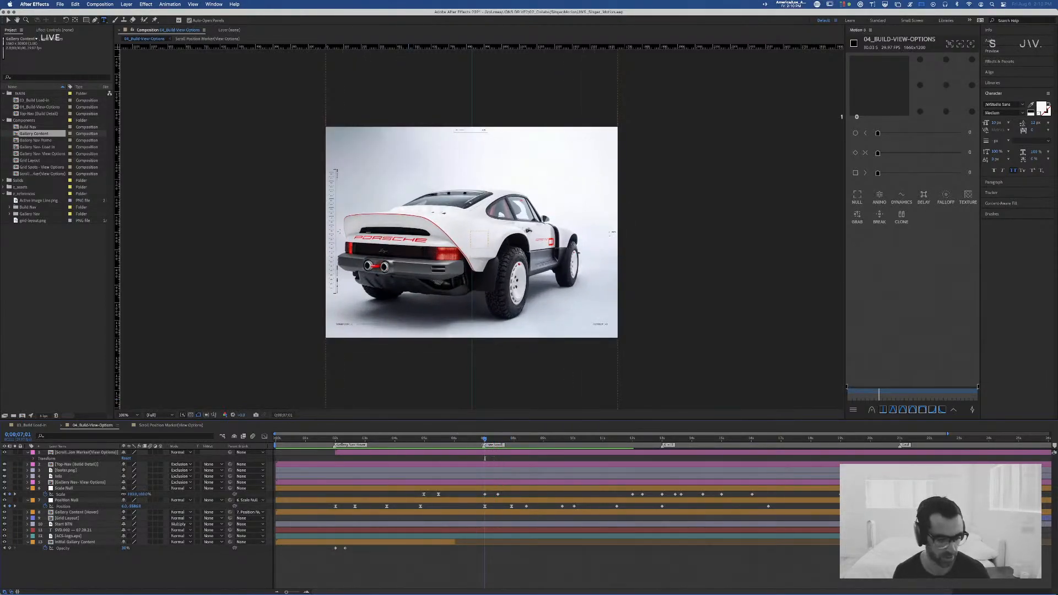
Step: In the Scroll Position Marker composition, delay MASK 2's two reopening Scale keyframes by ten frames to start at 0;00;07;10, and check the timing
{"action": "left_click", "coordinate": [199, 426]}
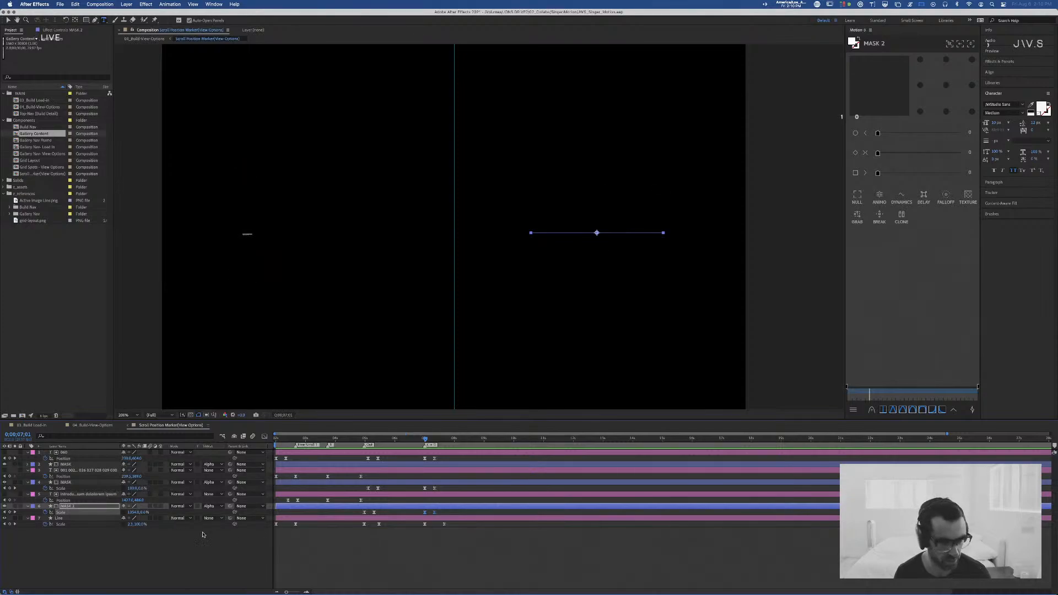
{"action": "key", "text": "Delete"}
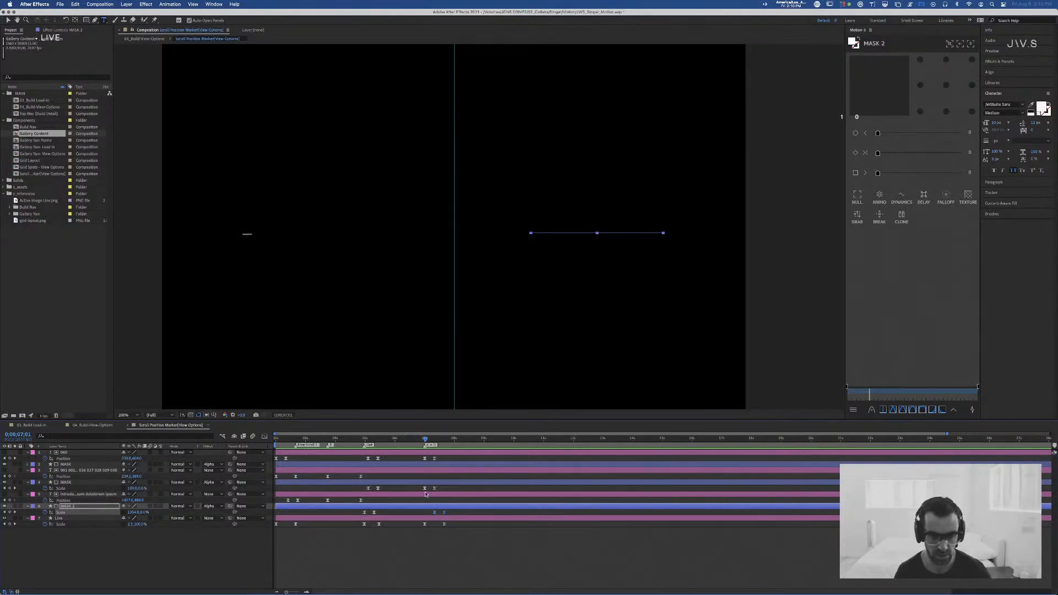
{"action": "mouse_move", "coordinate": [417, 441]}
{"action": "left_mouse_down"}
{"action": "mouse_move", "coordinate": [450, 441]}
{"action": "mouse_move", "coordinate": [397, 441]}
{"action": "mouse_move", "coordinate": [450, 441]}
{"action": "mouse_move", "coordinate": [428, 440]}
{"action": "left_mouse_up"}
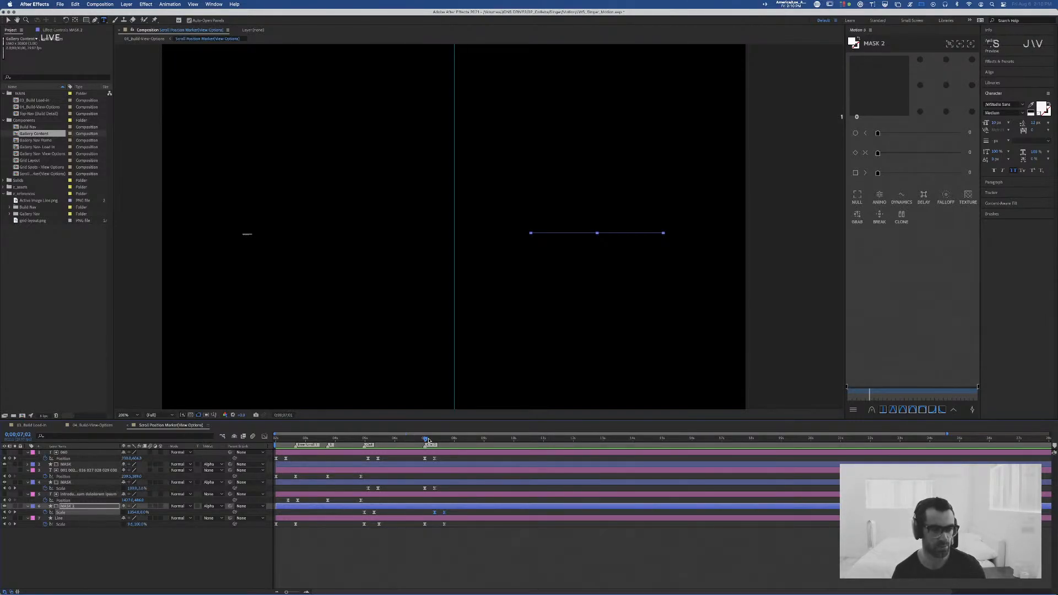
{"action": "left_click_drag", "start_coordinate": [429, 440], "coordinate": [422, 440]}
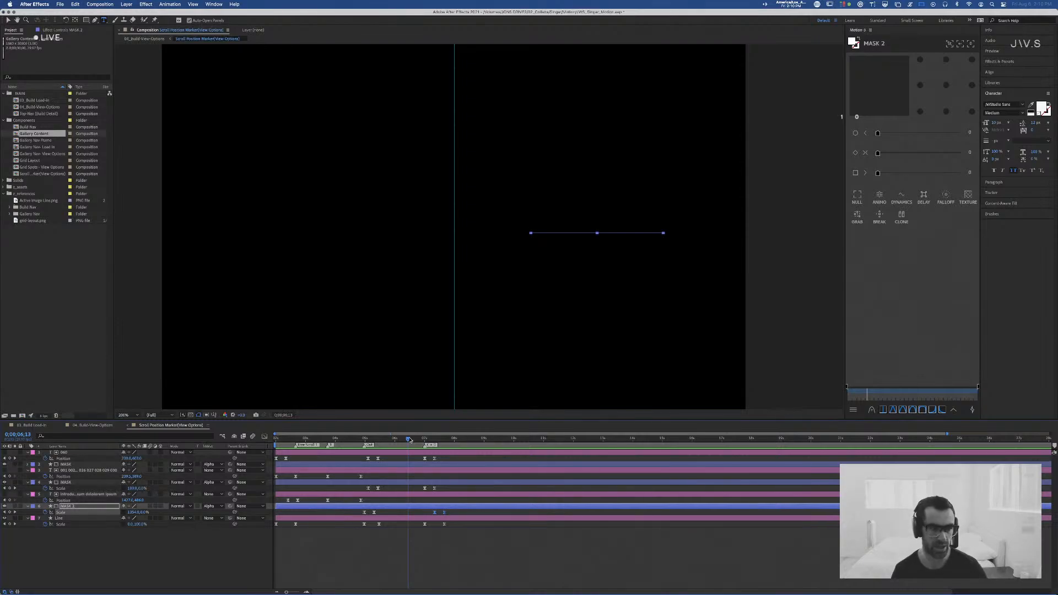
{"action": "left_click_drag", "start_coordinate": [411, 439], "coordinate": [435, 442]}
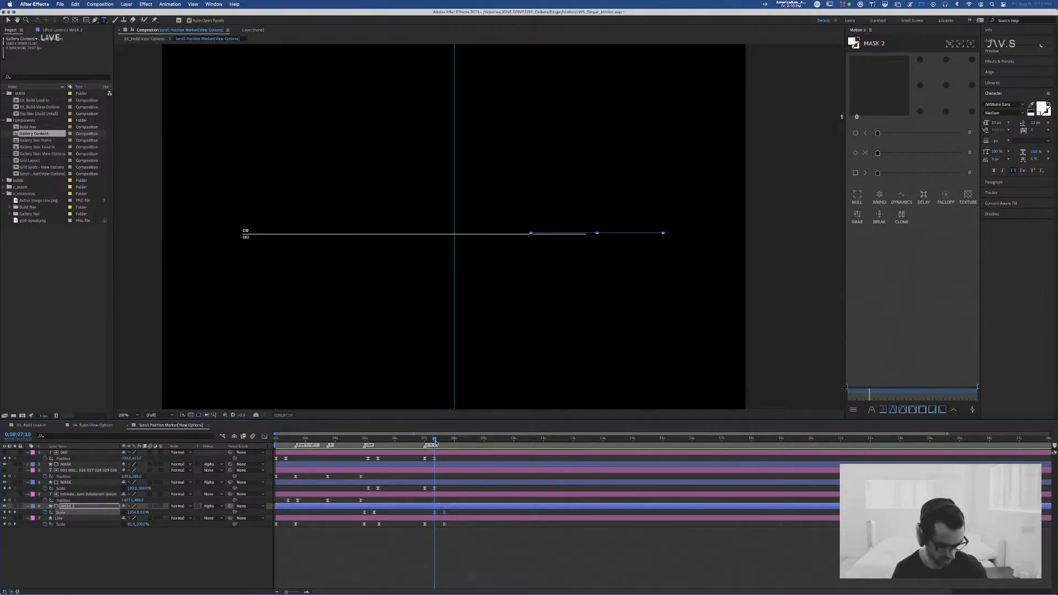
{"action": "left_click_drag", "start_coordinate": [434, 442], "coordinate": [420, 441]}
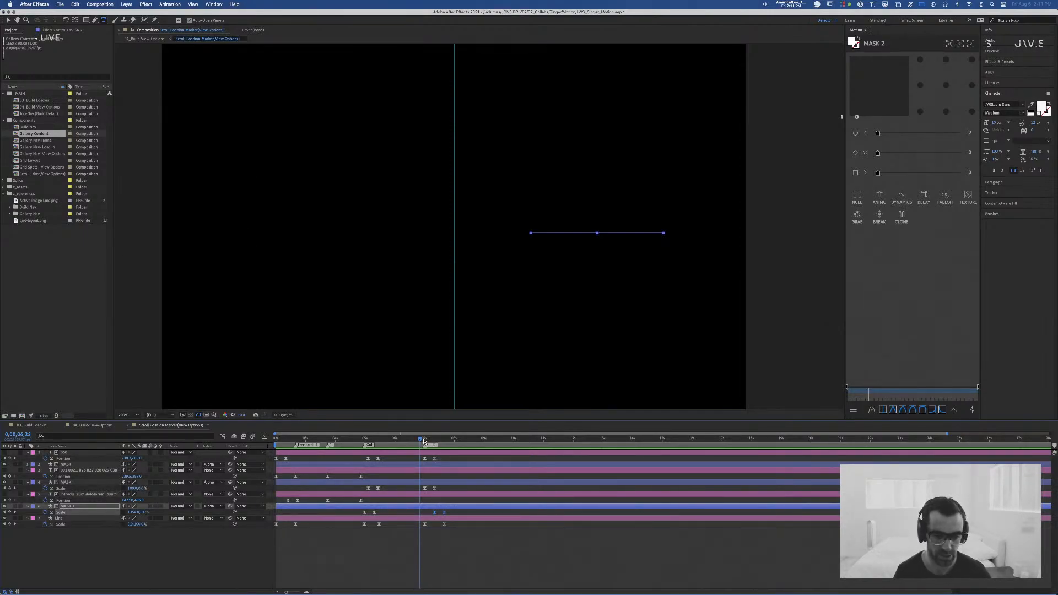
{"action": "mouse_move", "coordinate": [419, 440]}
{"action": "left_mouse_down"}
{"action": "mouse_move", "coordinate": [343, 440]}
{"action": "mouse_move", "coordinate": [478, 441]}
{"action": "mouse_move", "coordinate": [291, 442]}
{"action": "mouse_move", "coordinate": [499, 443]}
{"action": "mouse_move", "coordinate": [414, 443]}
{"action": "mouse_move", "coordinate": [458, 442]}
{"action": "mouse_move", "coordinate": [428, 439]}
{"action": "left_mouse_up"}
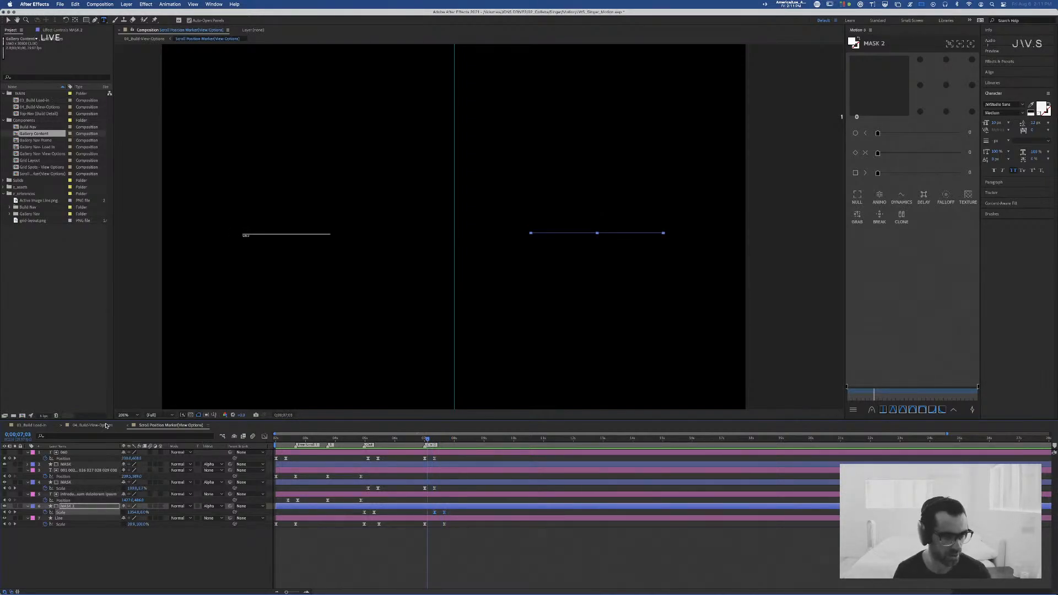
Step: Return to 04_Build-View-Options, switch to Spotify, open the Wave Link mixer, and start playing the King's Disease II album
{"action": "left_click", "coordinate": [106, 426]}
{"action": "key", "text": "super+Tab"}
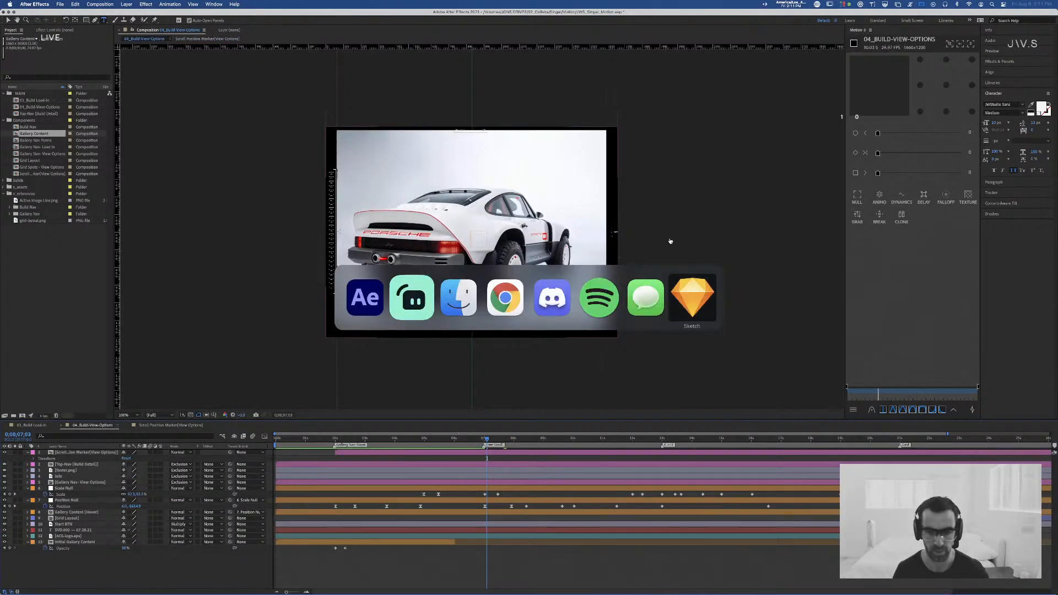
{"action": "left_click", "coordinate": [600, 291]}
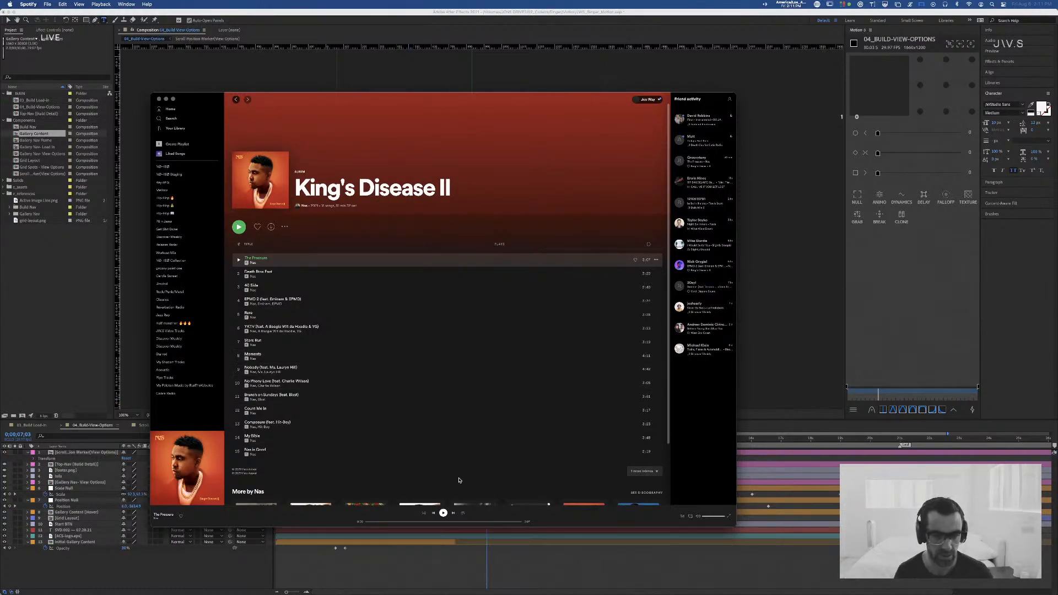
{"action": "left_click", "coordinate": [337, 292]}
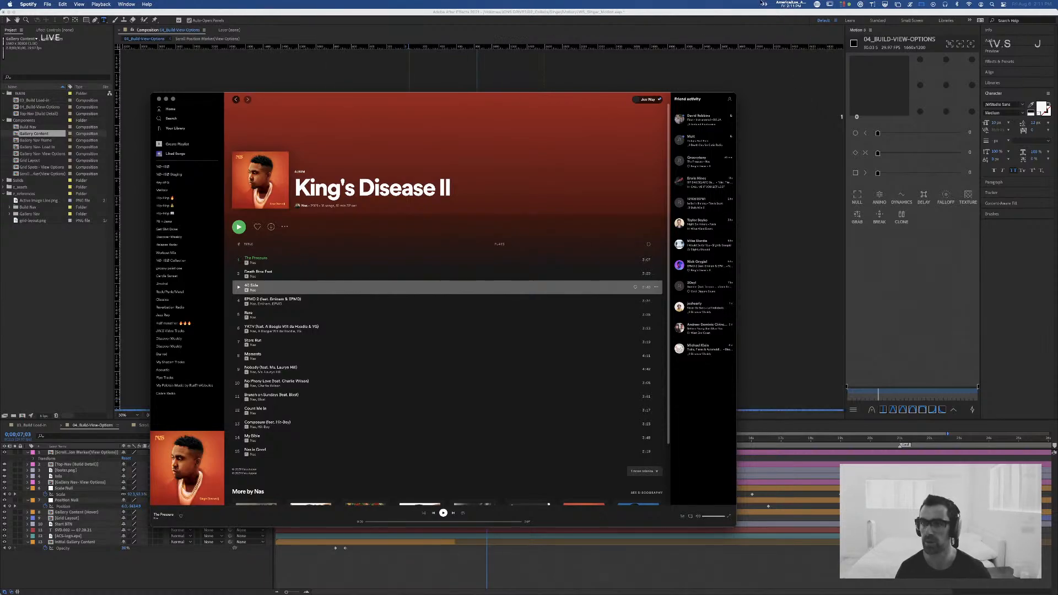
{"action": "left_click", "coordinate": [765, 4]}
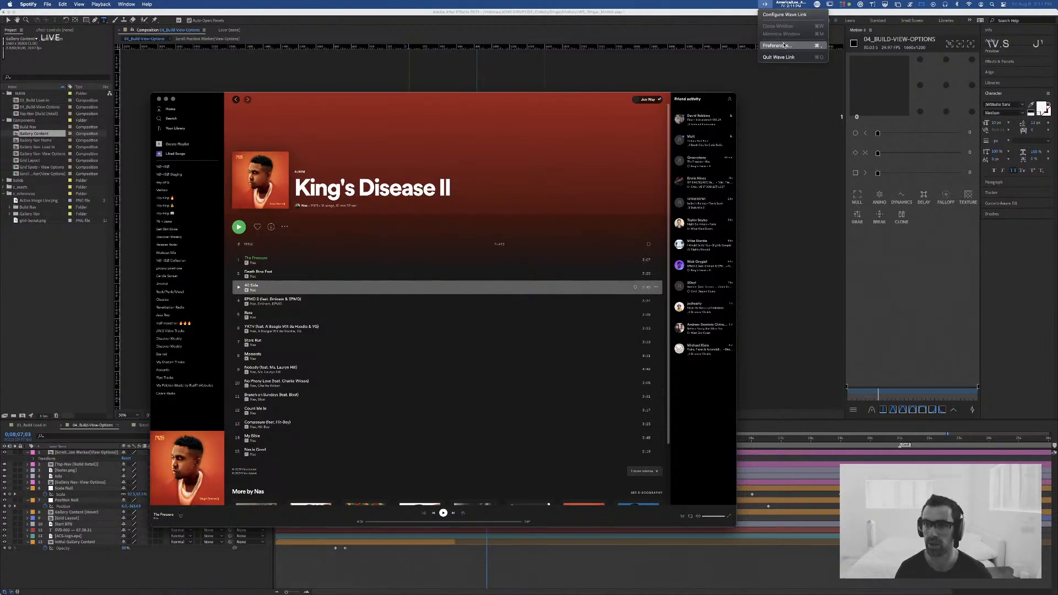
{"action": "left_click", "coordinate": [784, 14]}
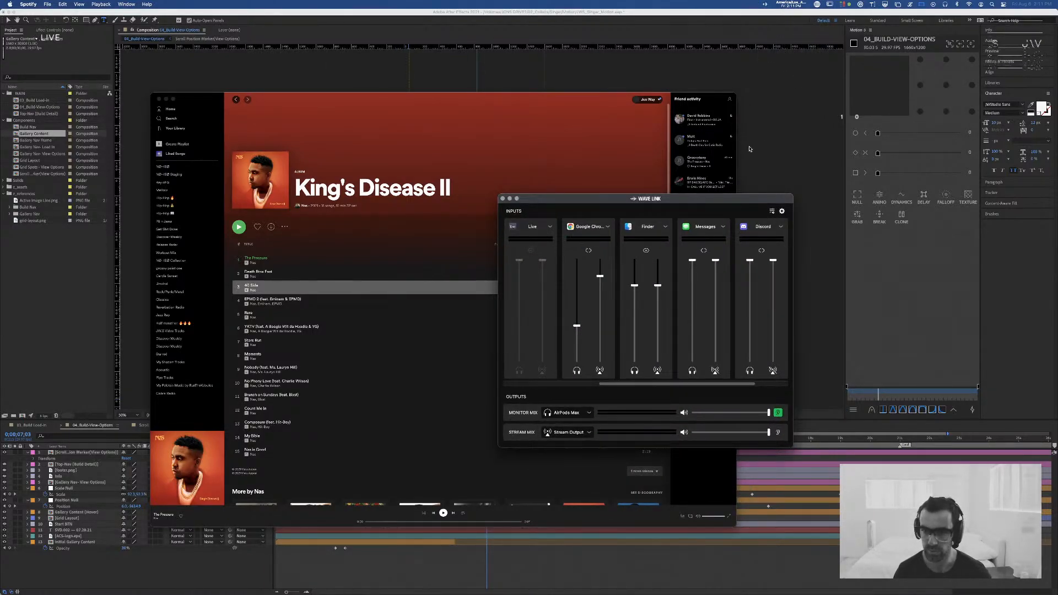
{"action": "left_click", "coordinate": [500, 127]}
{"action": "key", "text": "space"}
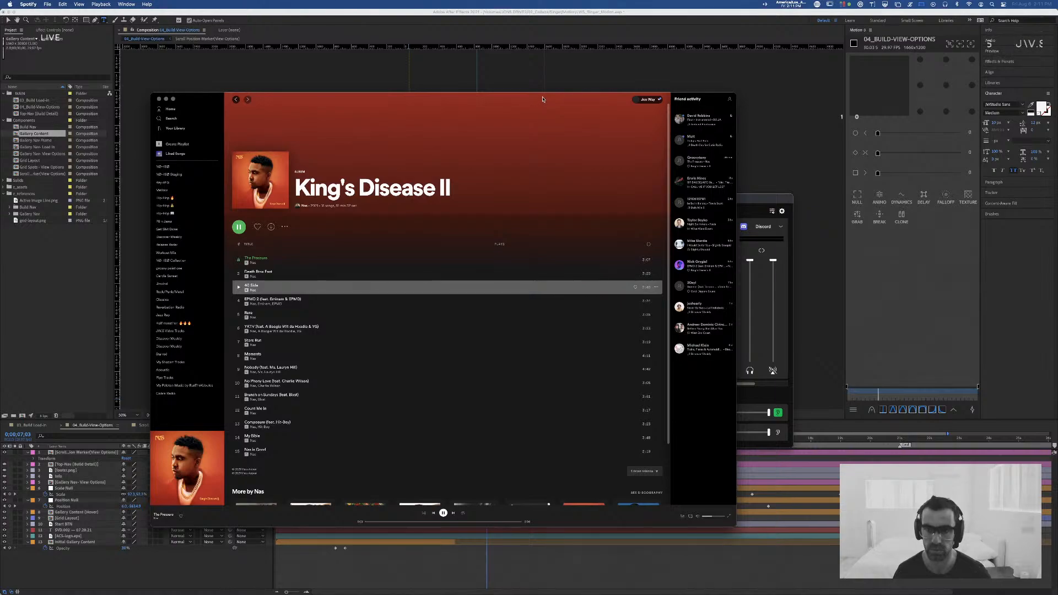
Step: Move the Spotify window clear of the mixer and slightly raise the Google Chrome input's monitor and stream volumes in Wave Link
{"action": "left_click_drag", "start_coordinate": [543, 99], "coordinate": [613, 469]}
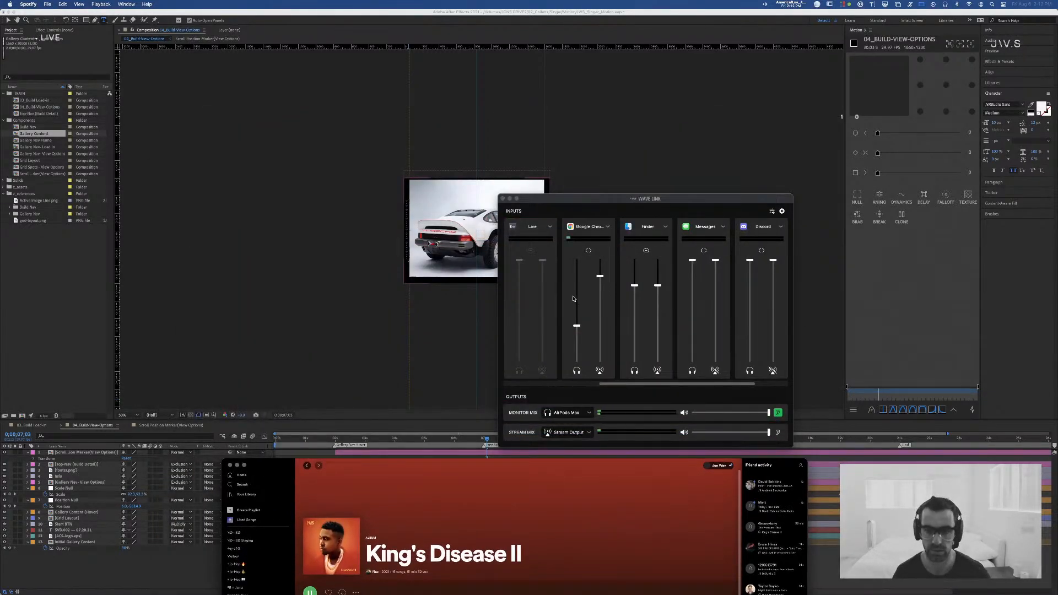
{"action": "left_click_drag", "start_coordinate": [576, 325], "coordinate": [577, 321]}
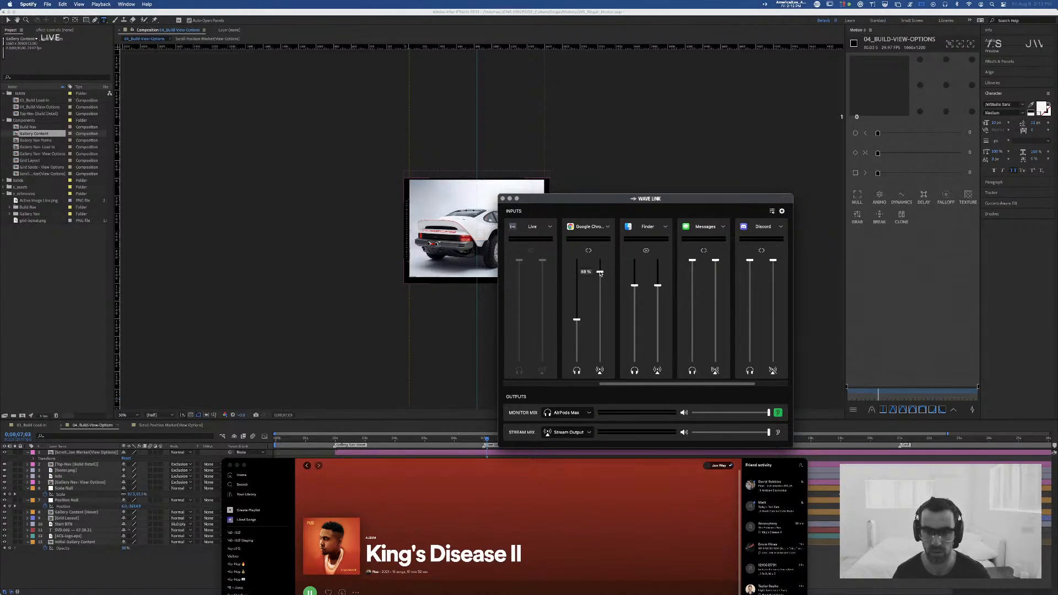
{"action": "left_click_drag", "start_coordinate": [601, 274], "coordinate": [601, 270]}
Step: Switch to Chrome, restore the minimised window to view the Distant Thunder noise generator, and minimise it again
{"action": "key", "text": "super+Tab"}
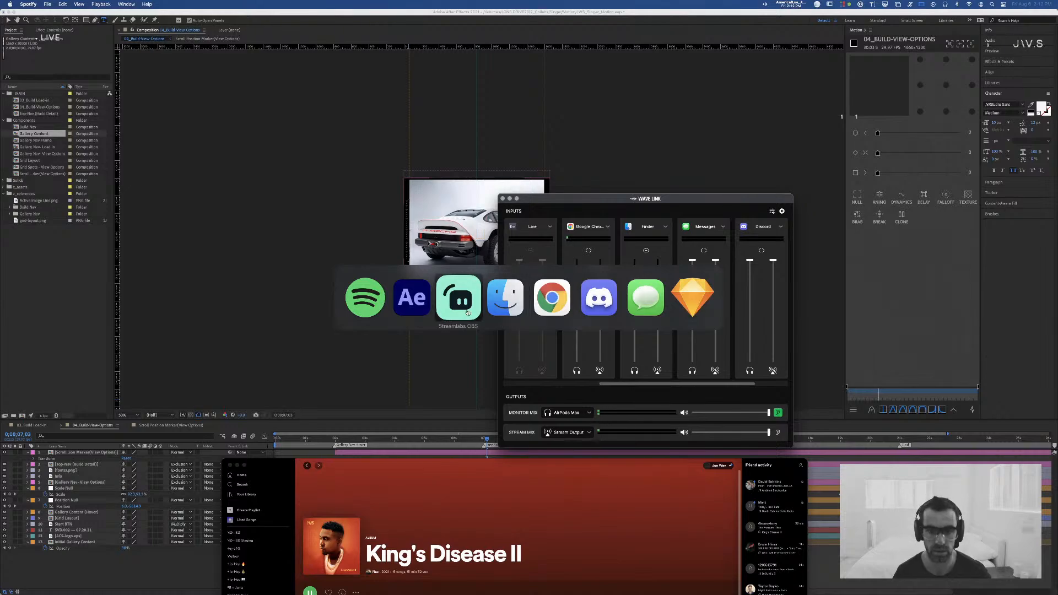
{"action": "key", "text": "super+Tab"}
{"action": "key", "text": "super+Tab"}
{"action": "mouse_move", "coordinate": [747, 590]}
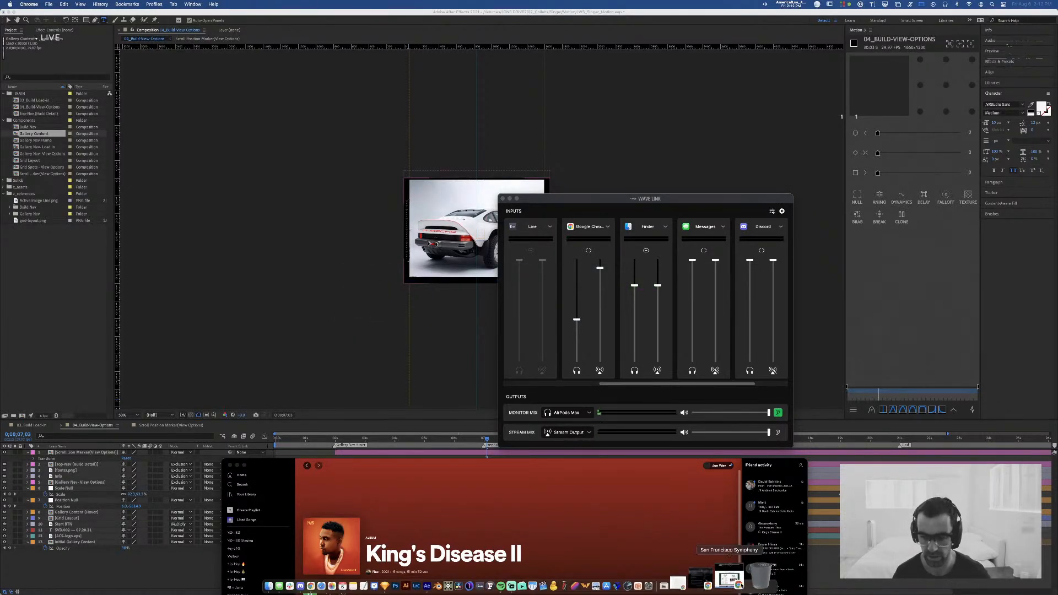
{"action": "left_click", "coordinate": [732, 586]}
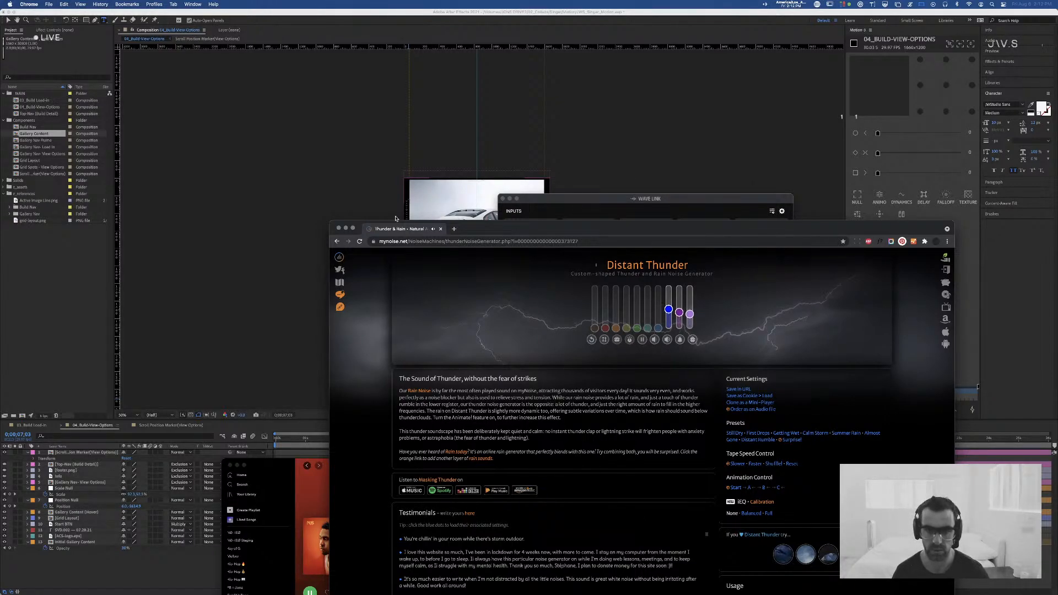
{"action": "left_click", "coordinate": [346, 228]}
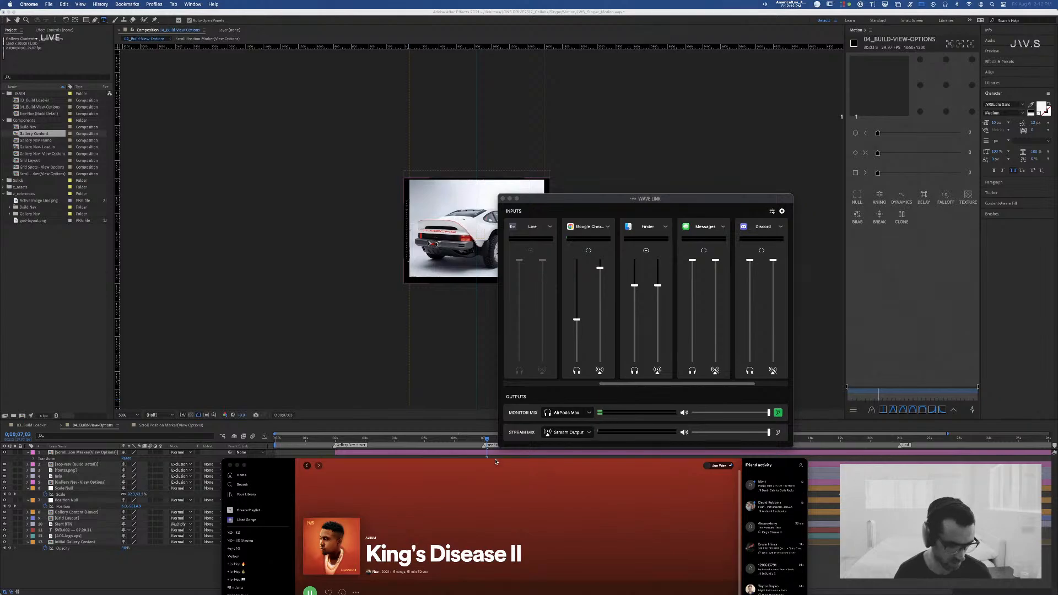
Step: Move the Spotify window back up to show the whole album page, and switch to After Effects
{"action": "left_click", "coordinate": [539, 484]}
{"action": "left_click_drag", "start_coordinate": [540, 484], "coordinate": [643, 174]}
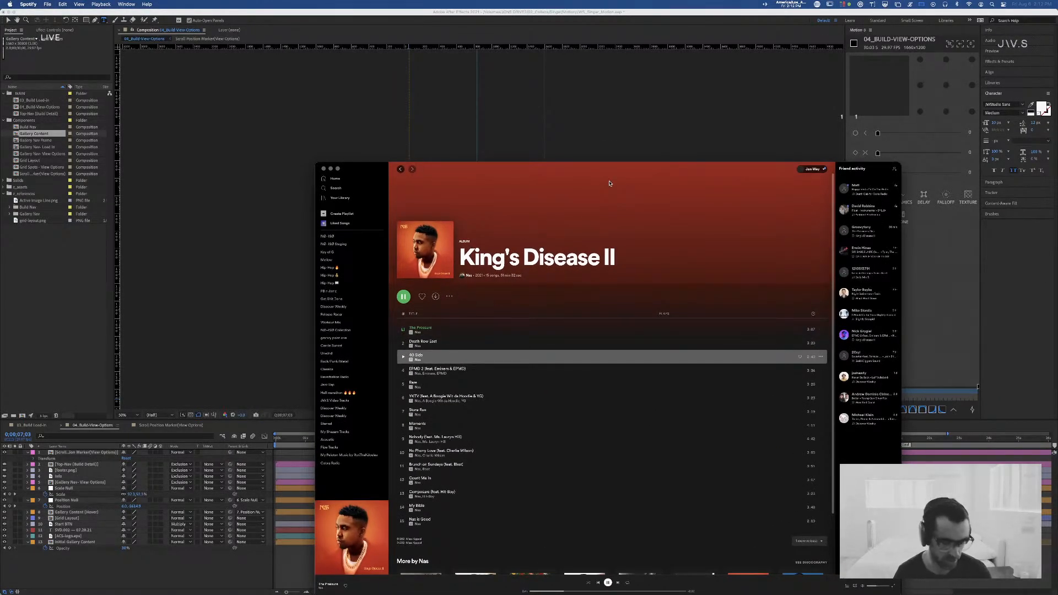
{"action": "key", "text": "super+Tab"}
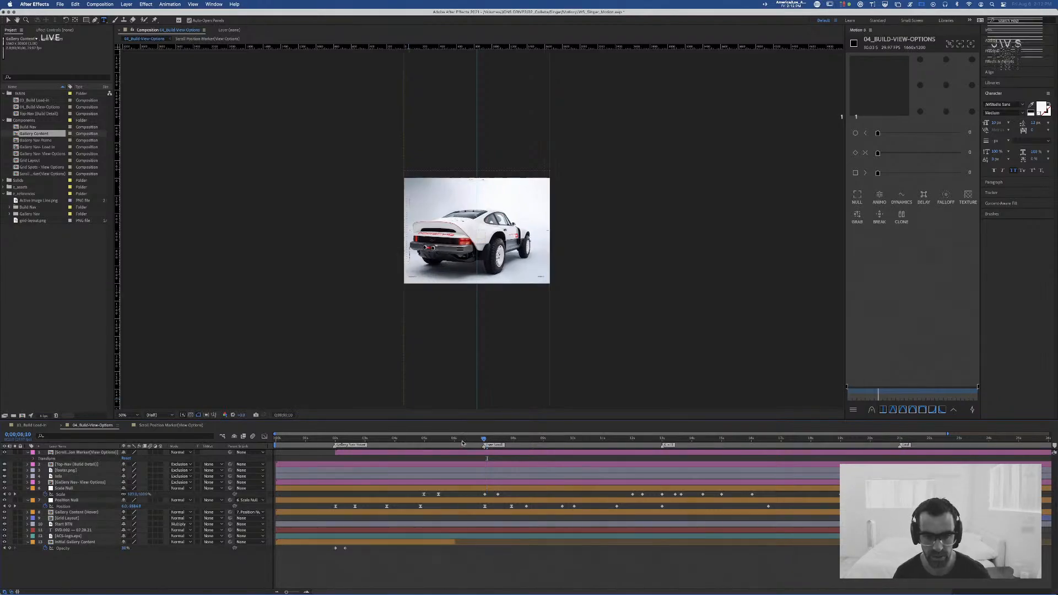
Step: Scrub 04_Build-View-Options to 0;00;08;13 and place a composition marker at that time in the Scroll Position Marker composition
{"action": "left_click_drag", "start_coordinate": [463, 443], "coordinate": [526, 444]}
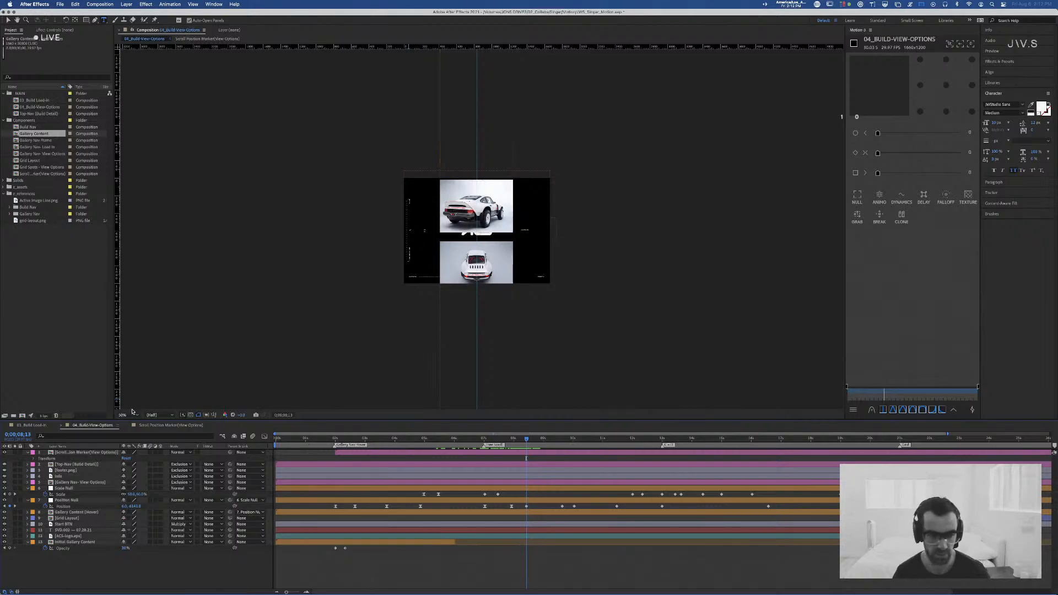
{"action": "left_click", "coordinate": [185, 426]}
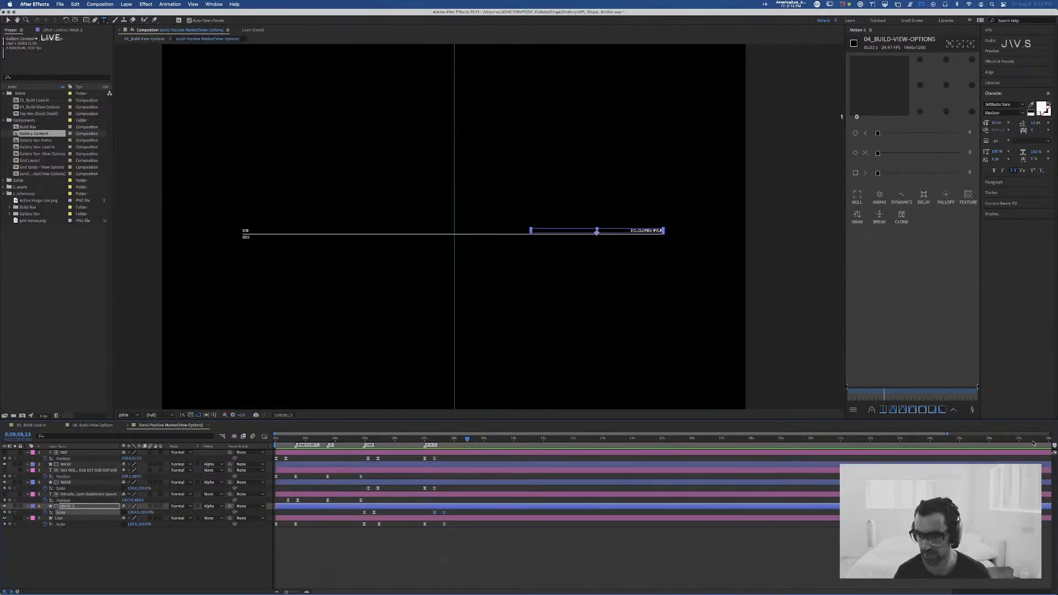
{"action": "left_click_drag", "start_coordinate": [794, 453], "coordinate": [467, 455]}
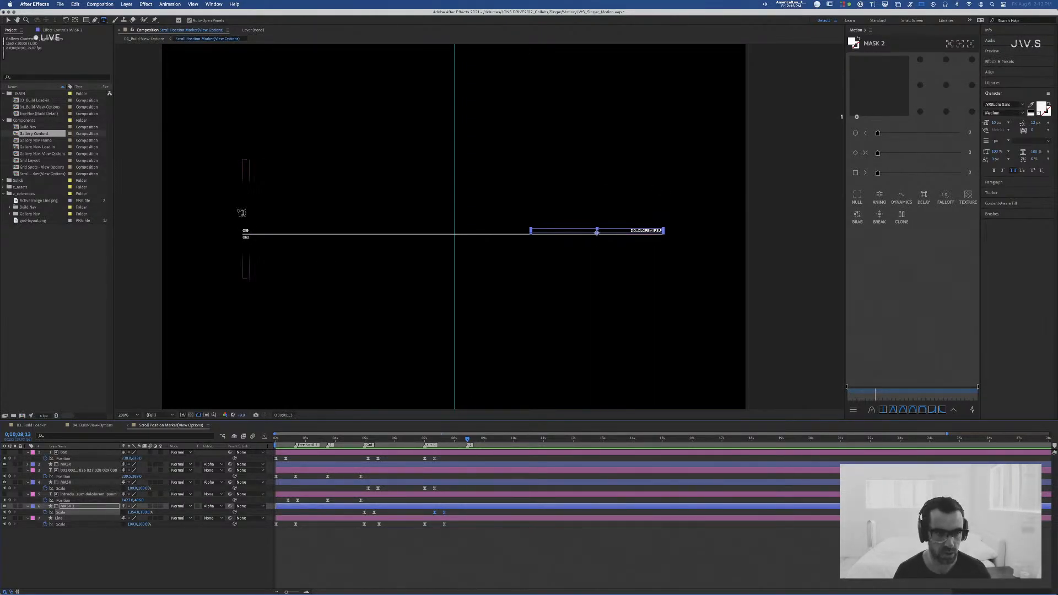
{"action": "left_click", "coordinate": [246, 231]}
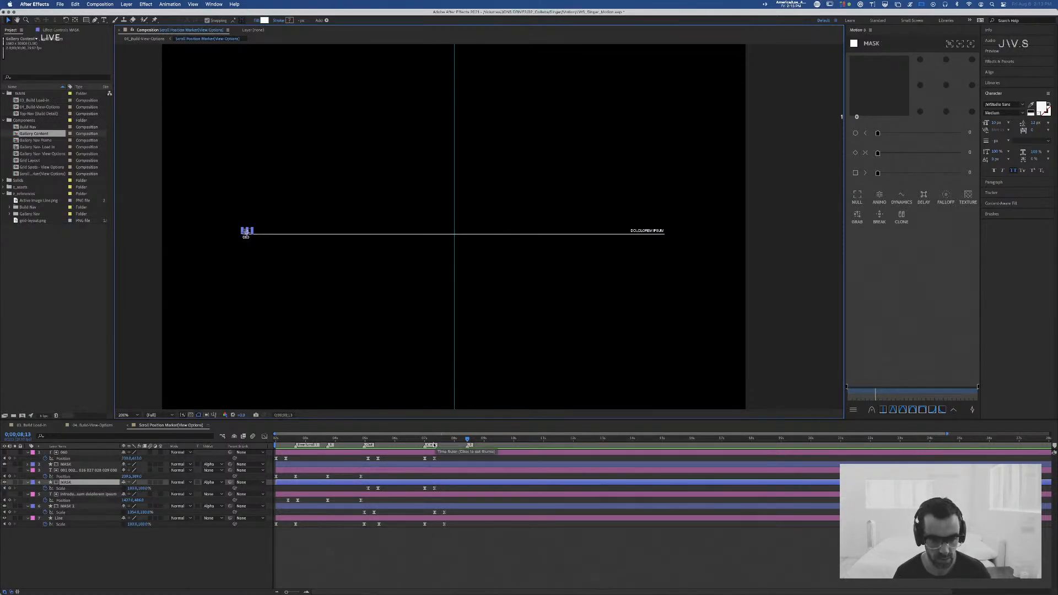
{"action": "key", "text": "alt+shift+p"}
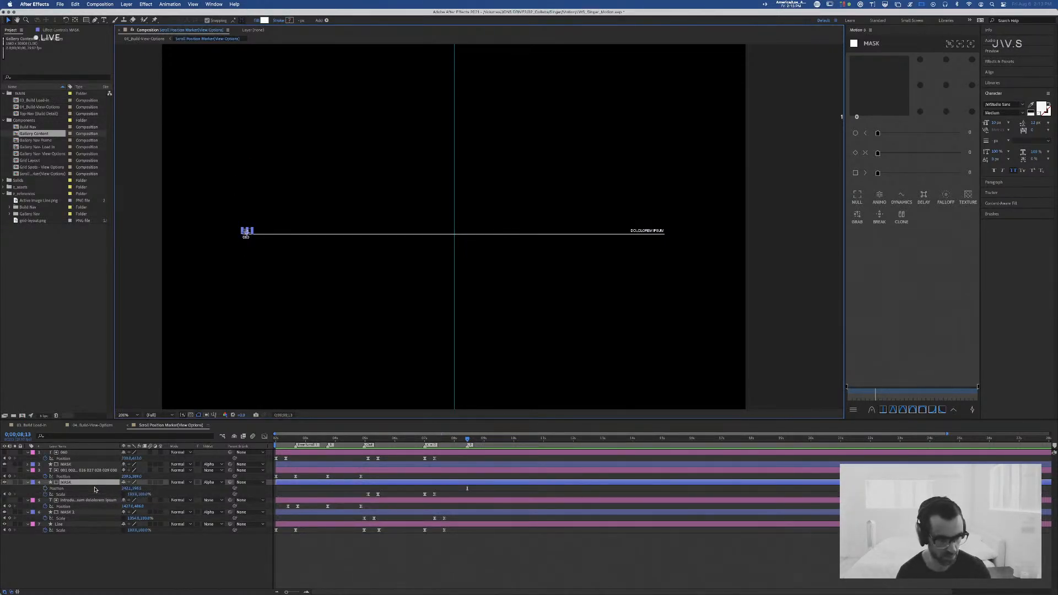
{"action": "key", "text": "ctrl+z"}
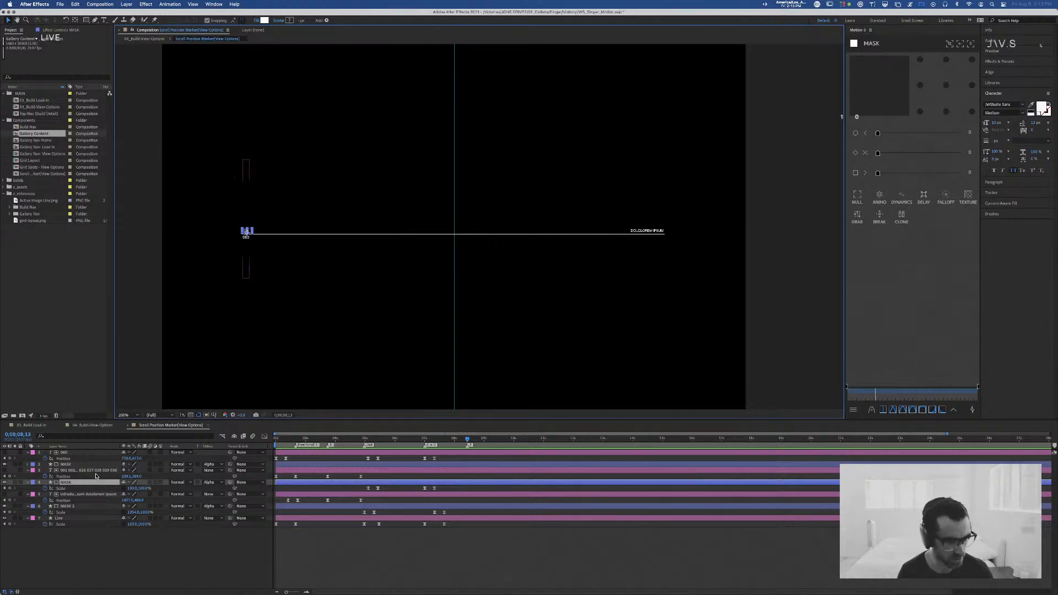
Step: Add a Position keyframe to the long number list text layer at the 0;00;08;13 marker
{"action": "left_click", "coordinate": [309, 467]}
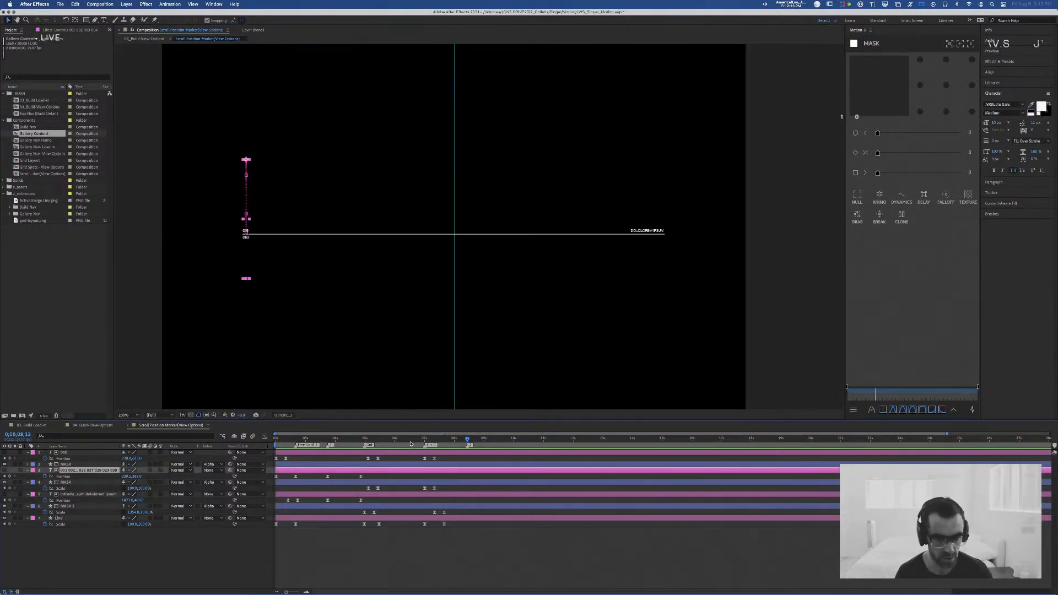
{"action": "left_click_drag", "start_coordinate": [355, 441], "coordinate": [468, 444]}
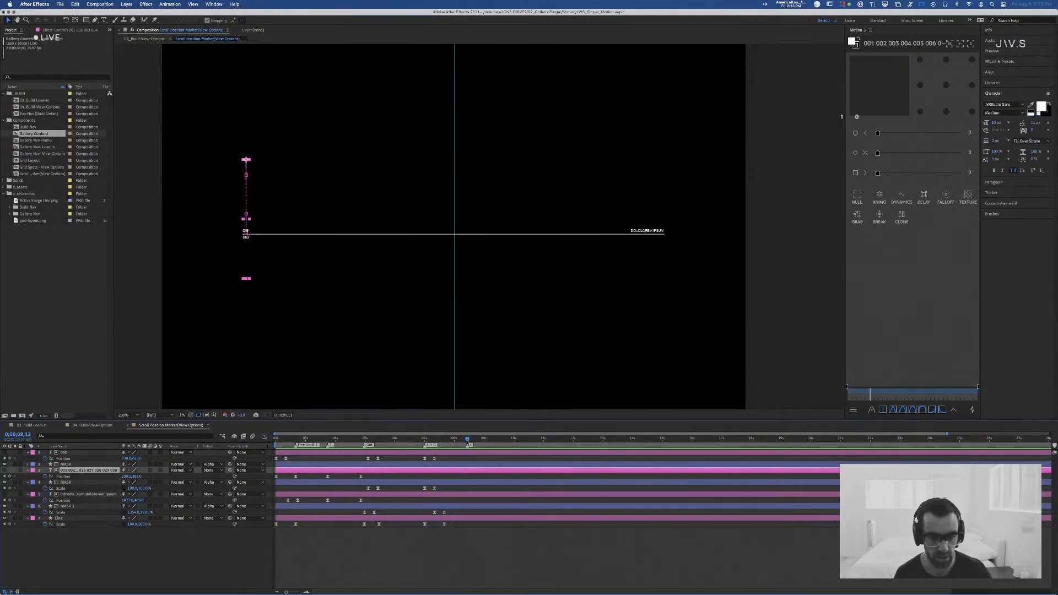
{"action": "left_click", "coordinate": [10, 476]}
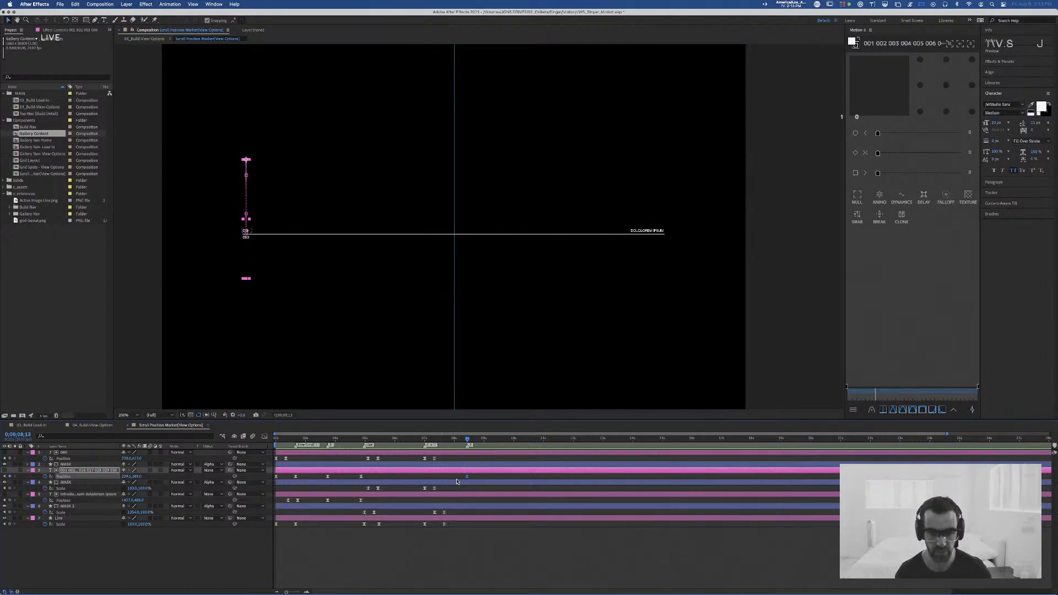
Step: Open 04_Build-View-Options and set its current time to 0;00;09;19, at the gallery Position Null's keyframe
{"action": "key", "text": "shift+Page_Down"}
{"action": "key", "text": "shift+Page_Down"}
{"action": "left_click", "coordinate": [104, 427]}
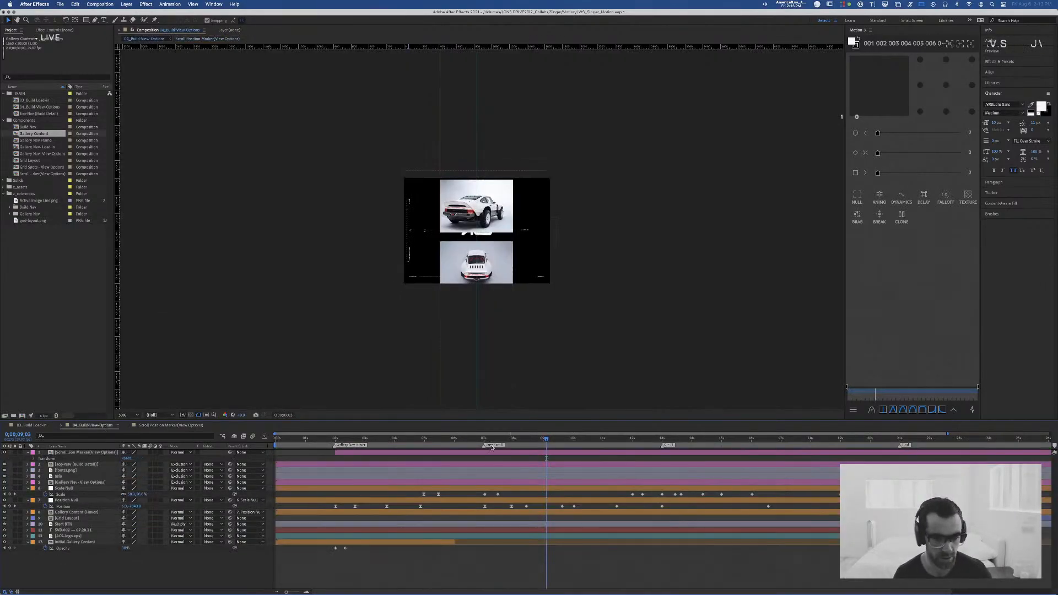
{"action": "left_click_drag", "start_coordinate": [547, 440], "coordinate": [563, 441]}
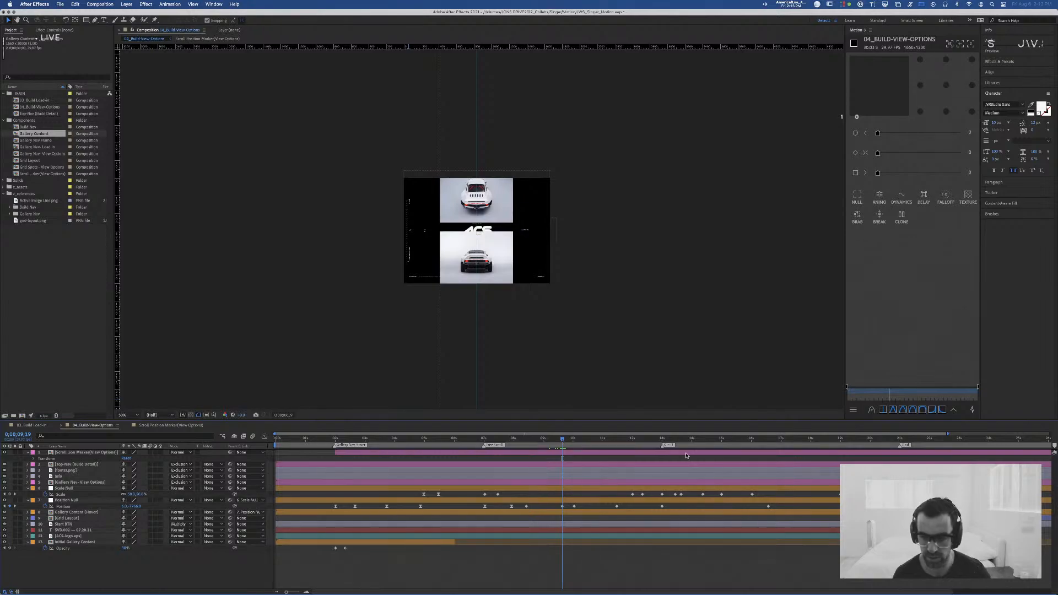
Step: Open the 03_Build Load-in composition and delete its white Shape Layer 1
{"action": "left_click", "coordinate": [186, 426]}
{"action": "left_click", "coordinate": [92, 425]}
{"action": "left_click", "coordinate": [32, 425]}
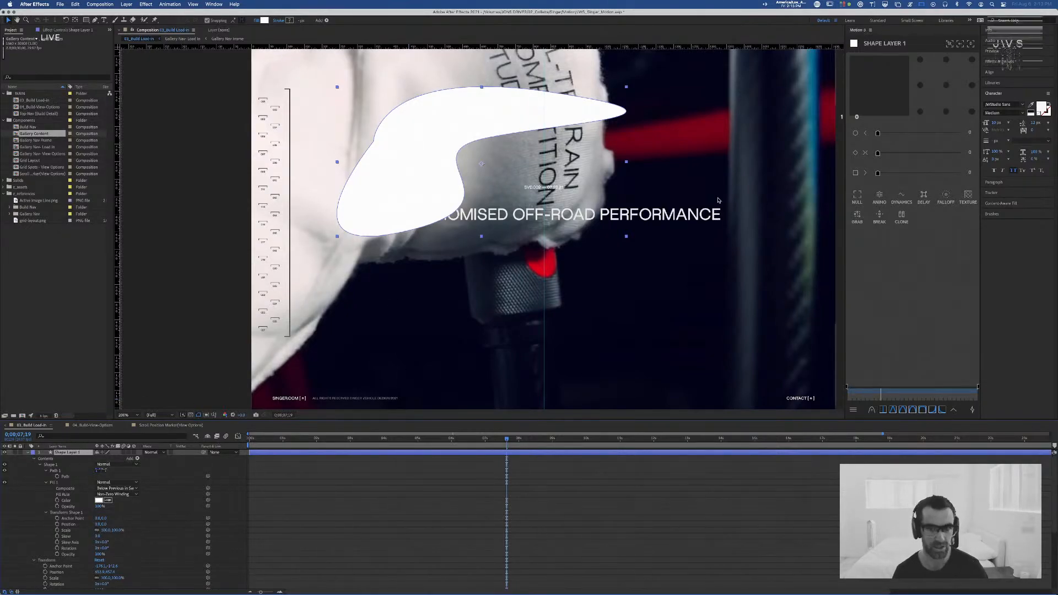
{"action": "key", "text": "Delete"}
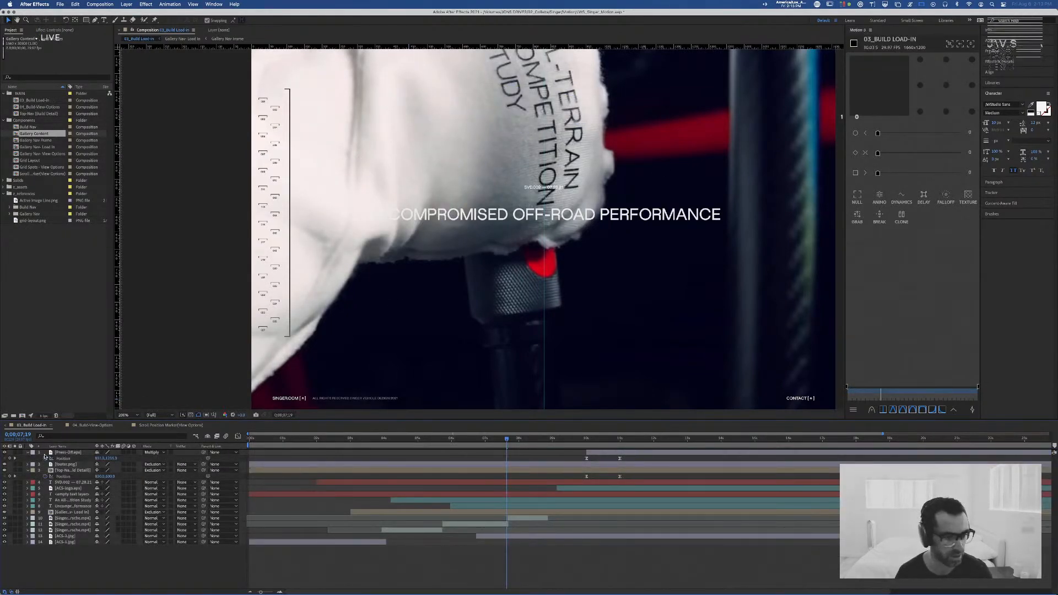
Step: Place a composition marker at 0;00;09;19 in the Scroll Position Marker composition, checking the time against 04_Build-View-Options
{"action": "left_click", "coordinate": [172, 425]}
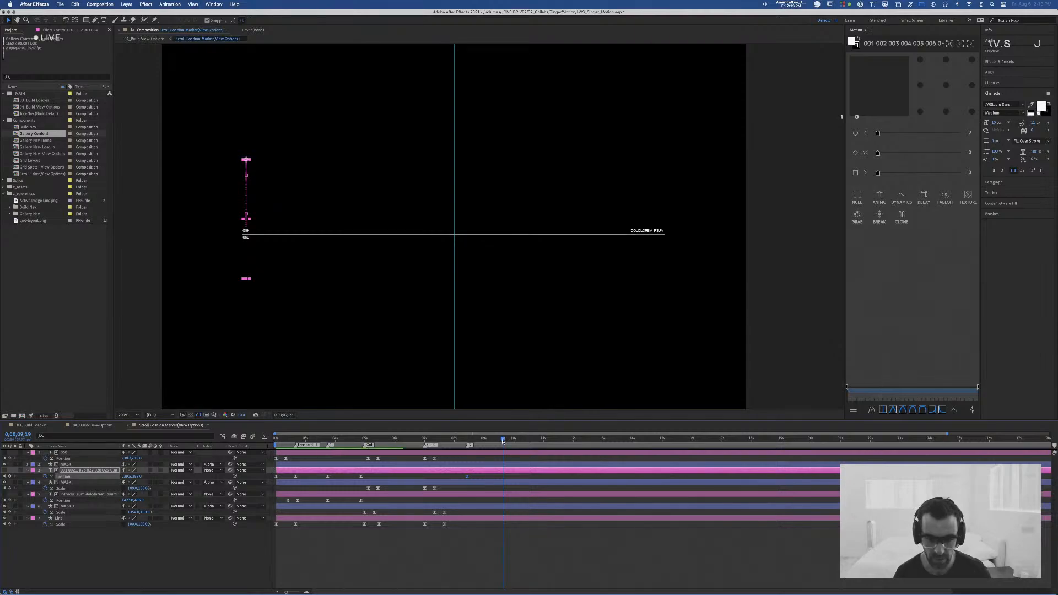
{"action": "left_click", "coordinate": [94, 426]}
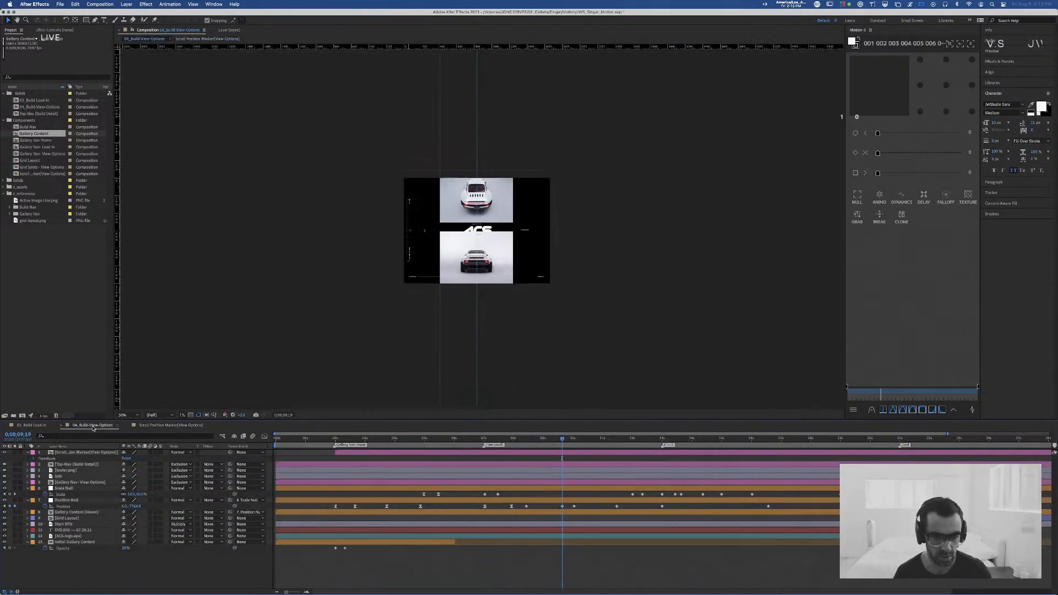
{"action": "left_click", "coordinate": [165, 426]}
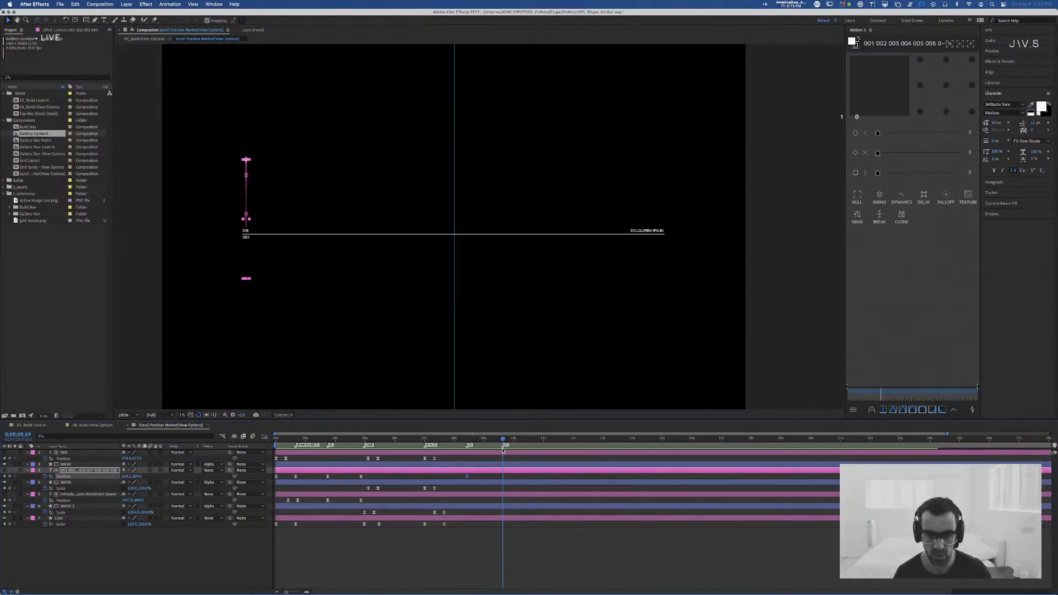
Step: Give the composition marker at 0;00;08;13 the comment "Scroll Start"
{"action": "double_click", "coordinate": [469, 445]}
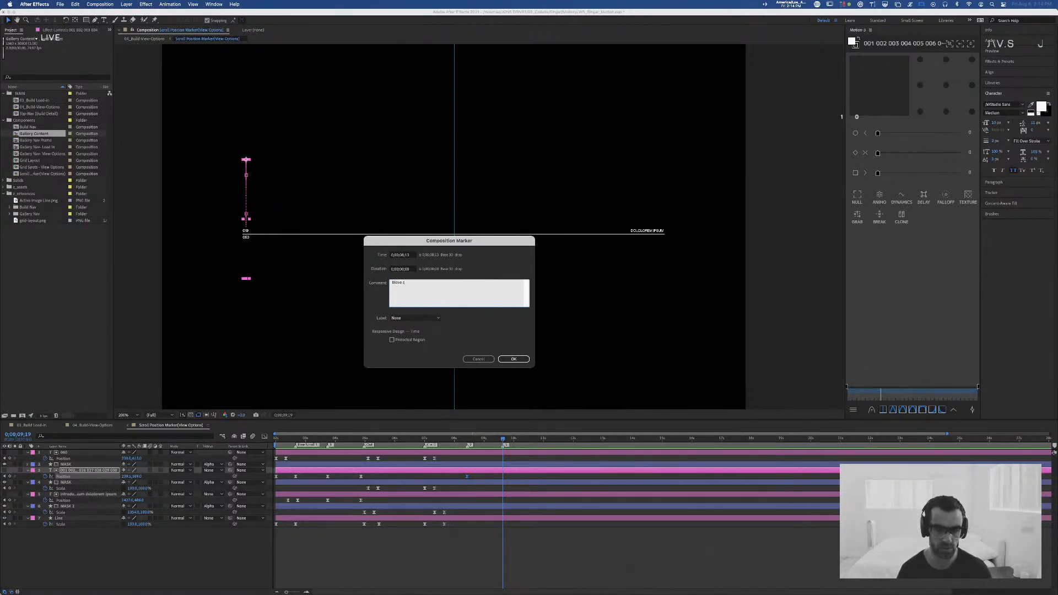
{"action": "type", "text": "Move (in"}
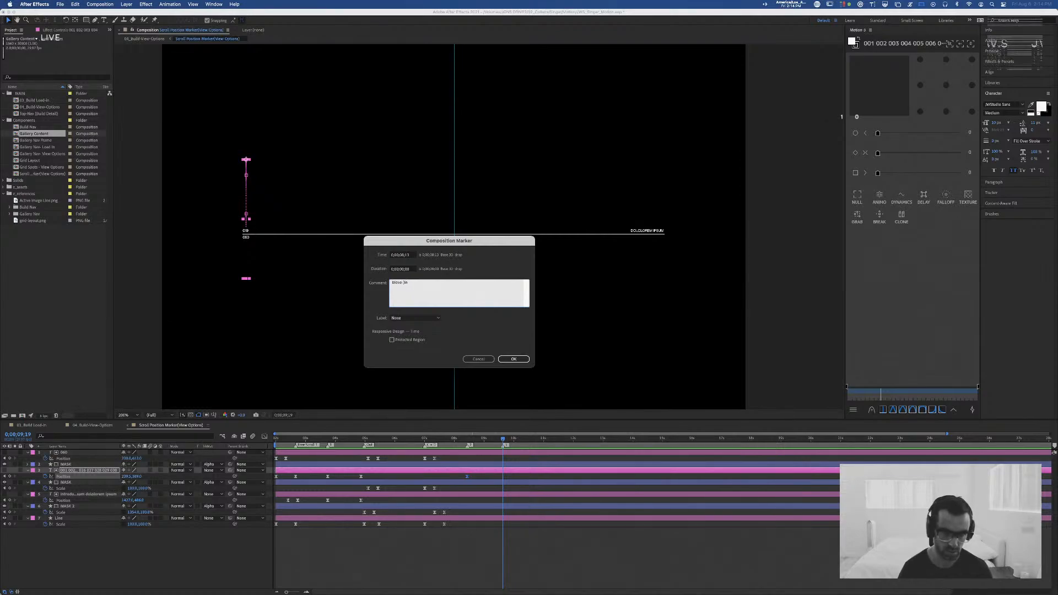
{"action": "key", "text": "BackSpace"}
{"action": "key", "text": "BackSpace"}
{"action": "key", "text": "BackSpace"}
{"action": "key", "text": "BackSpace"}
{"action": "key", "text": "BackSpace"}
{"action": "key", "text": "BackSpace"}
{"action": "key", "text": "BackSpace"}
{"action": "key", "text": "BackSpace"}
{"action": "type", "text": "St"}
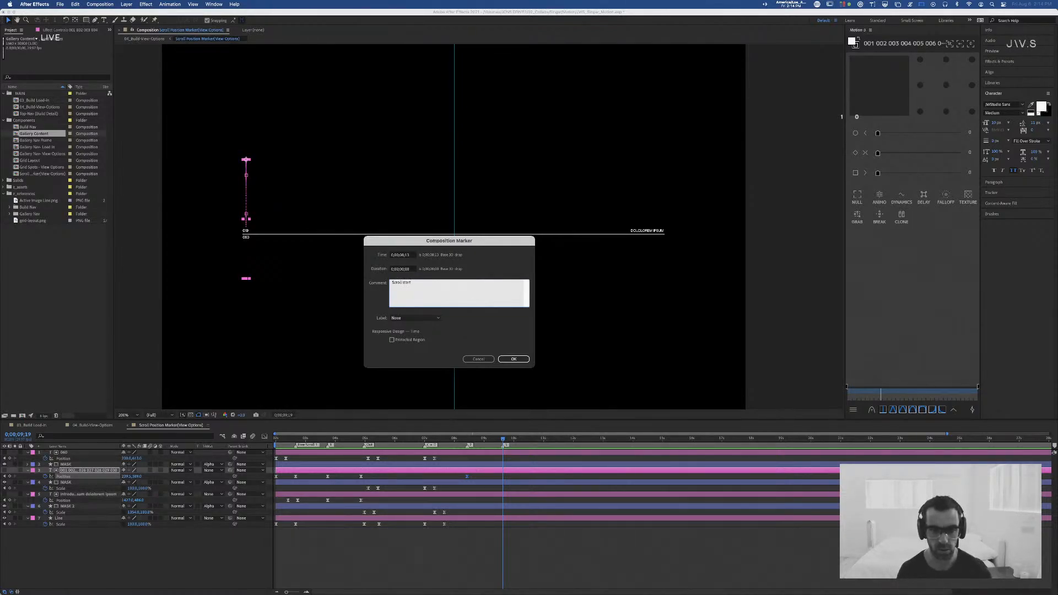
{"action": "left_click", "coordinate": [515, 362]}
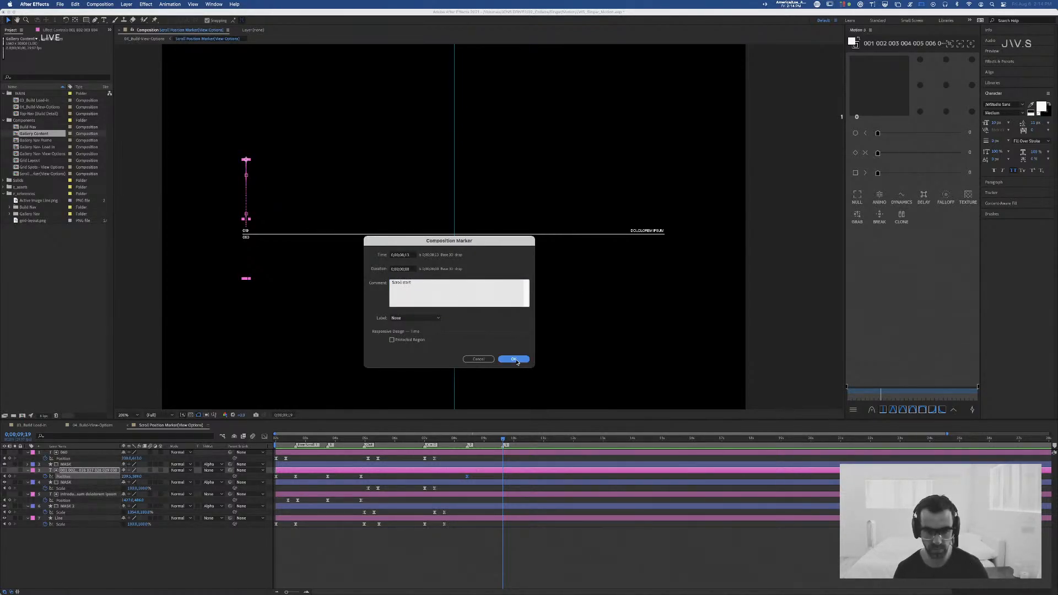
Step: Give the composition marker at 0;00;09;19 the comment "Scroll Stop"
{"action": "left_click_drag", "start_coordinate": [503, 440], "coordinate": [540, 440]}
{"action": "double_click", "coordinate": [505, 445]}
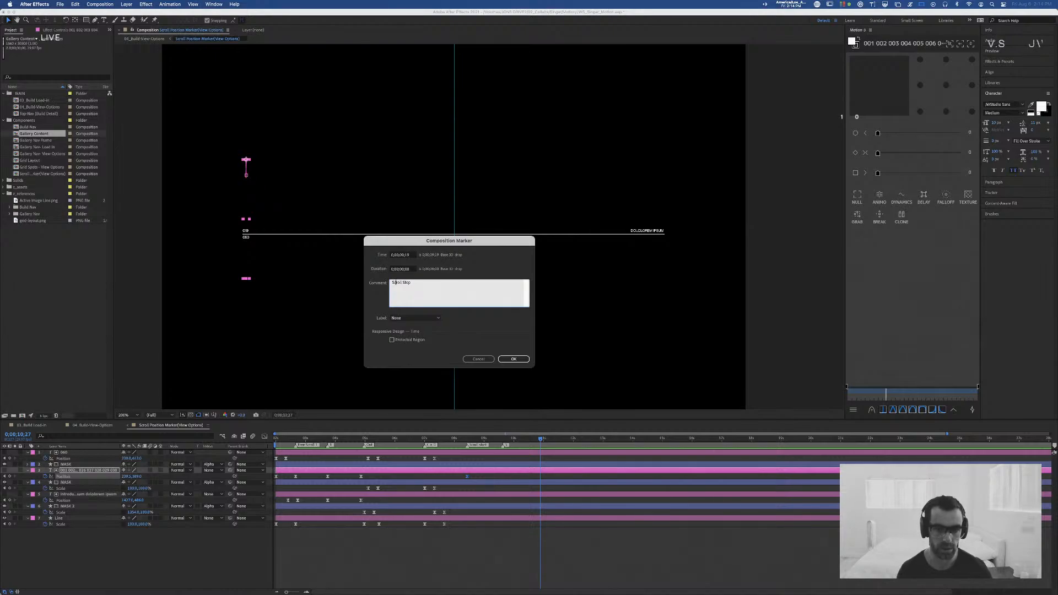
{"action": "key", "text": "Return"}
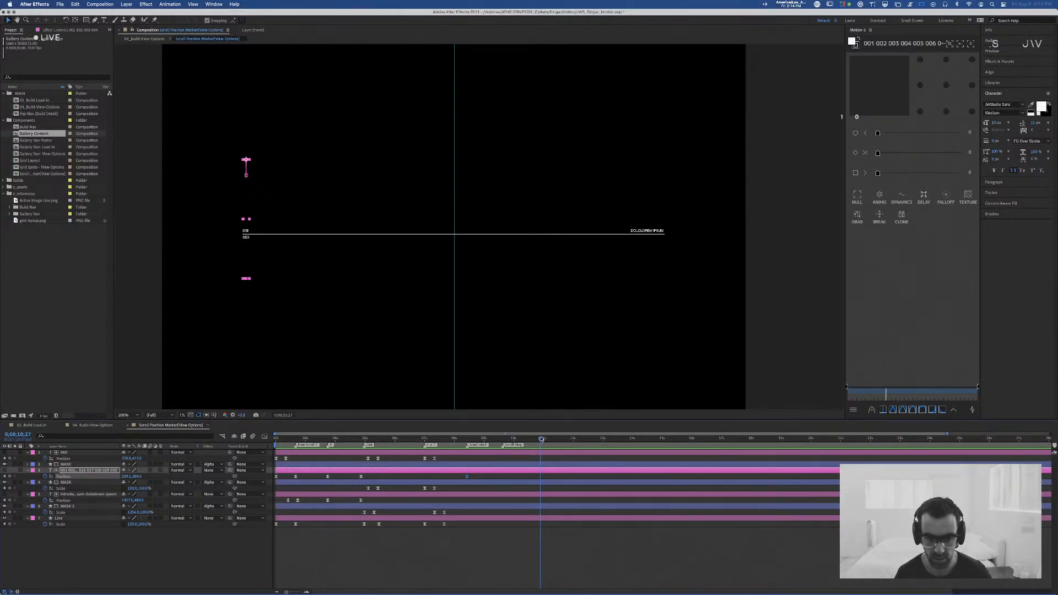
Step: At 0;00;09;19, keyframe the number list's vertical position higher so 024 sits just above the line
{"action": "mouse_move", "coordinate": [541, 440]}
{"action": "left_mouse_down"}
{"action": "mouse_move", "coordinate": [462, 441]}
{"action": "mouse_move", "coordinate": [502, 440]}
{"action": "left_mouse_up"}
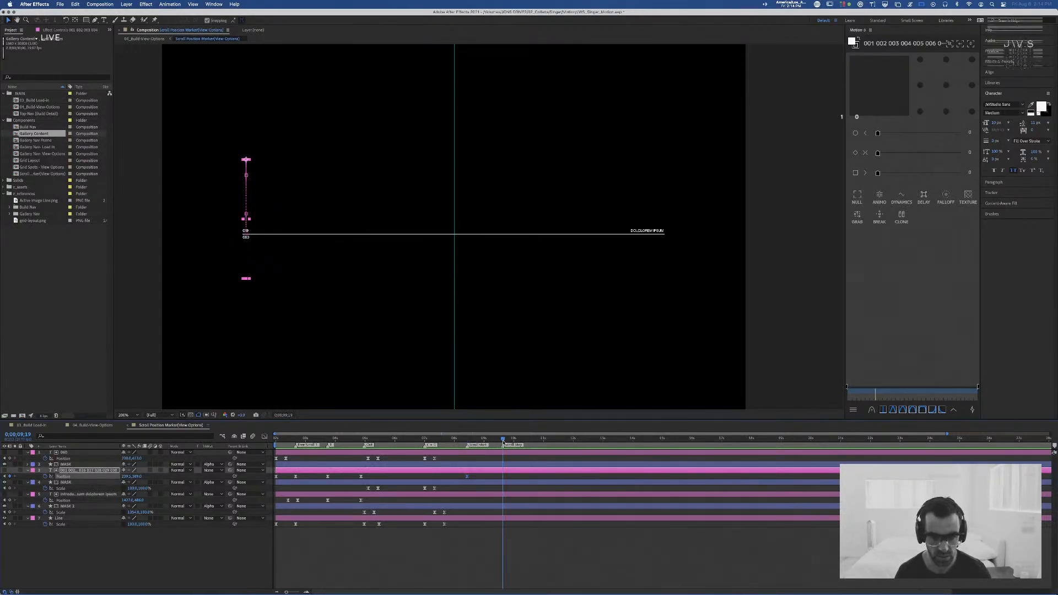
{"action": "left_click_drag", "start_coordinate": [137, 476], "coordinate": [117, 478]}
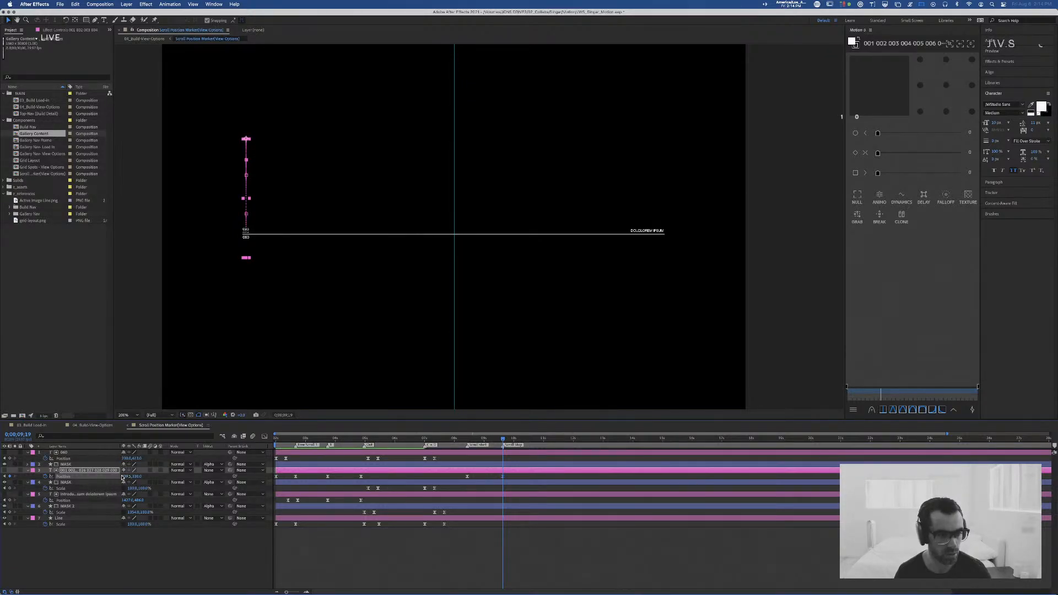
{"action": "left_click_drag", "start_coordinate": [135, 477], "coordinate": [132, 480]}
{"action": "left_click", "coordinate": [134, 477]}
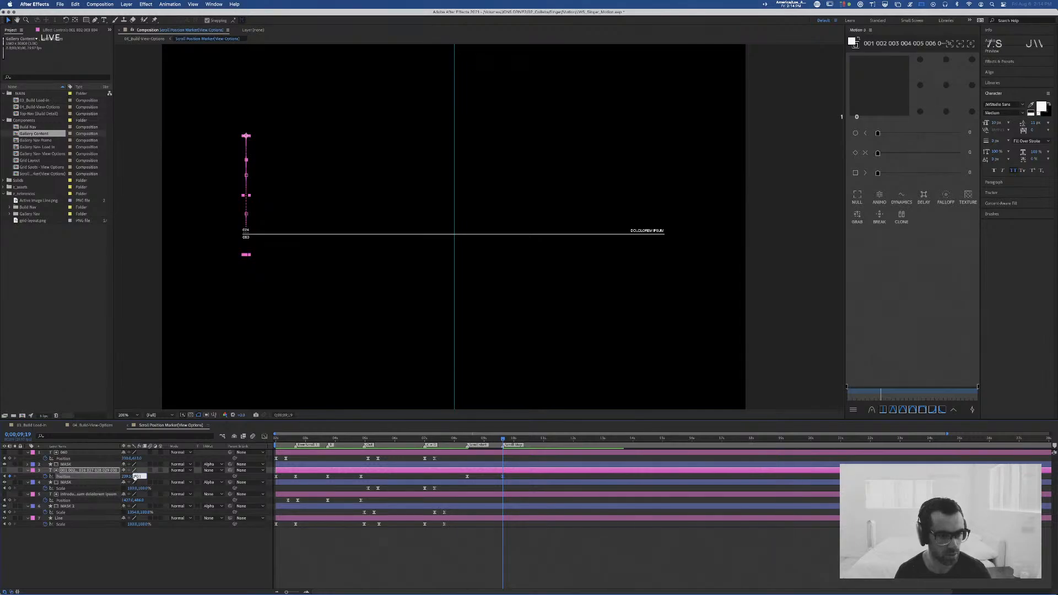
{"action": "key", "text": "Up"}
{"action": "key", "text": "Up"}
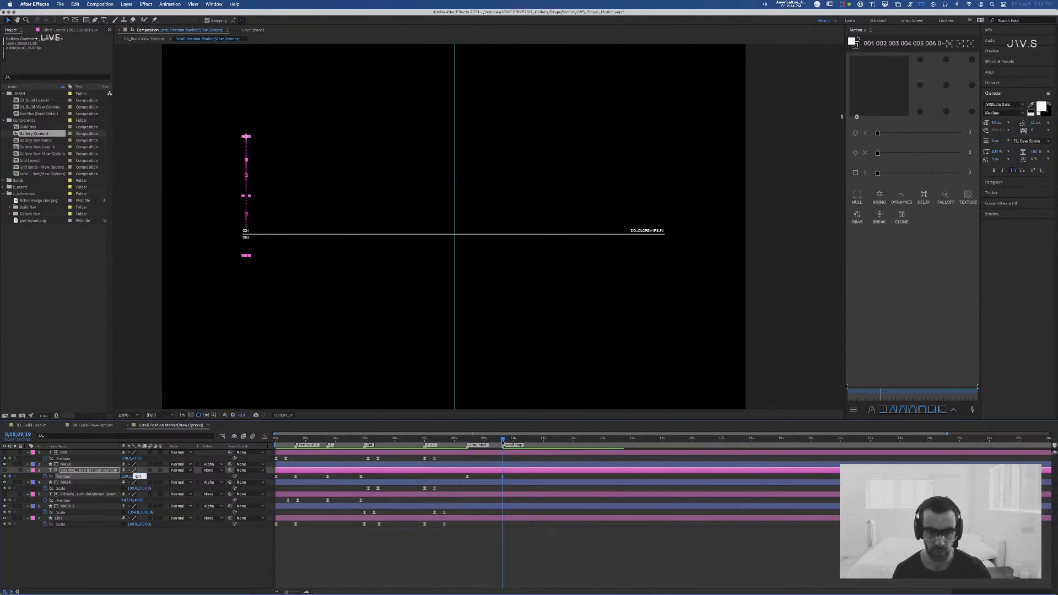
Step: Preview the number list's scroll animation from about four seconds through the Scroll Stop marker
{"action": "left_click_drag", "start_coordinate": [503, 442], "coordinate": [349, 442]}
{"action": "key", "text": "space"}
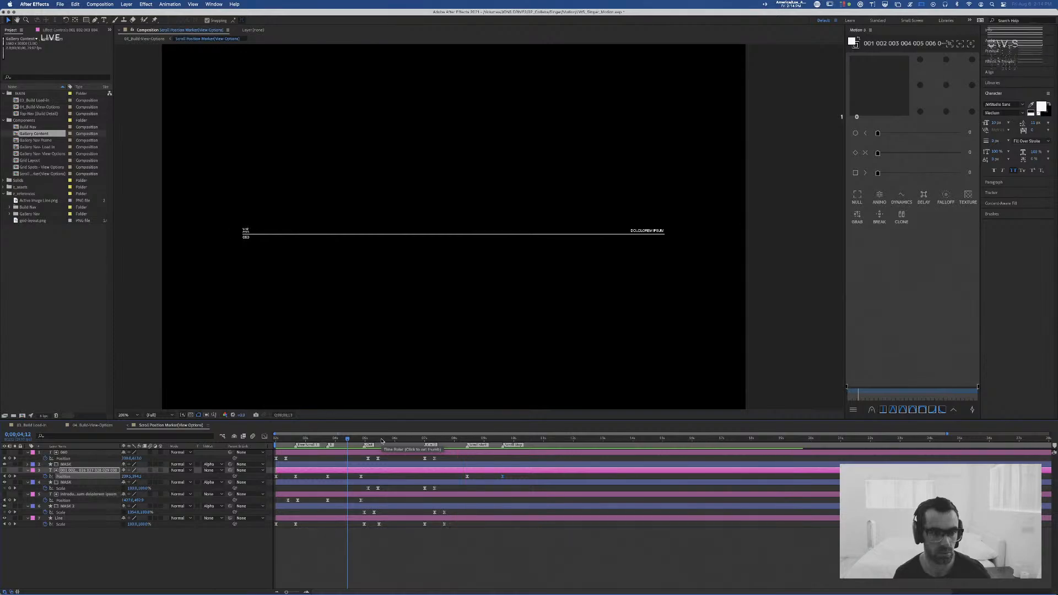
{"action": "key", "text": "space"}
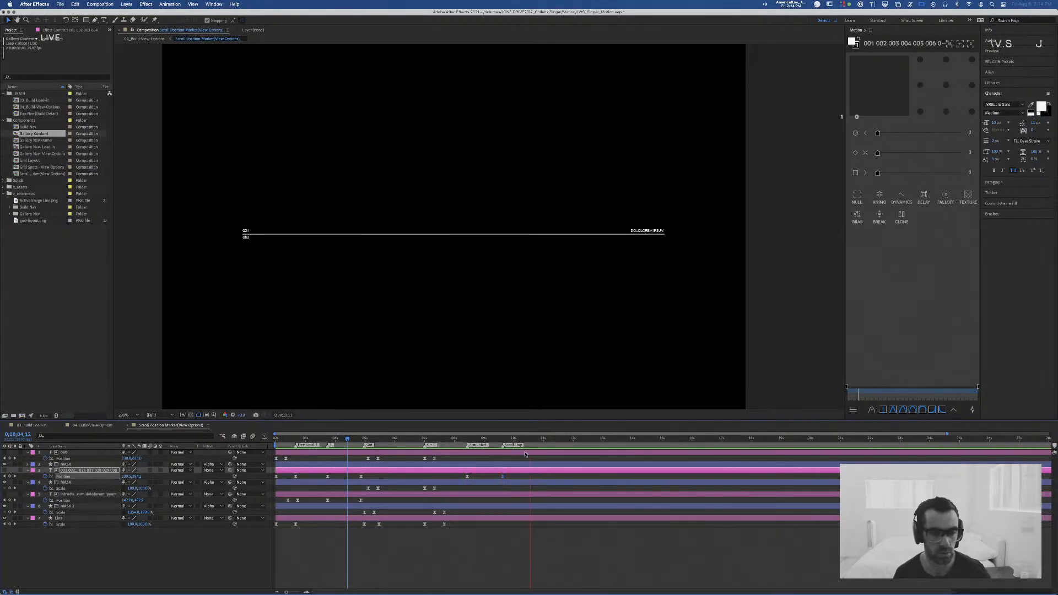
{"action": "key", "text": "space"}
{"action": "left_click", "coordinate": [512, 477]}
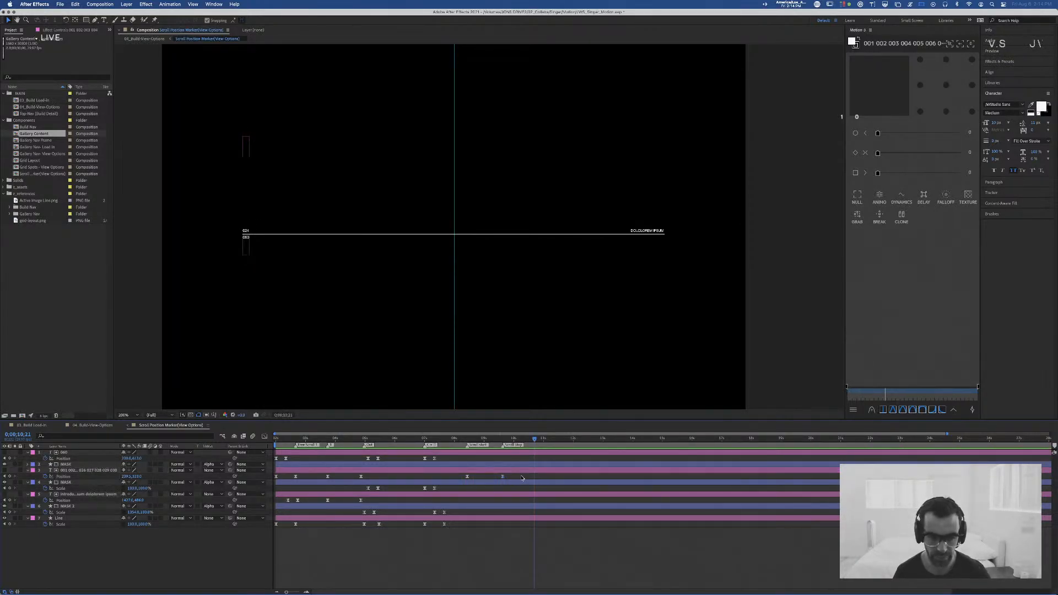
Step: Add a Position keyframe to the introduction lorem ipsum text layer at the 0;00;08;13 Scroll Start marker
{"action": "left_click_drag", "start_coordinate": [488, 441], "coordinate": [467, 443]}
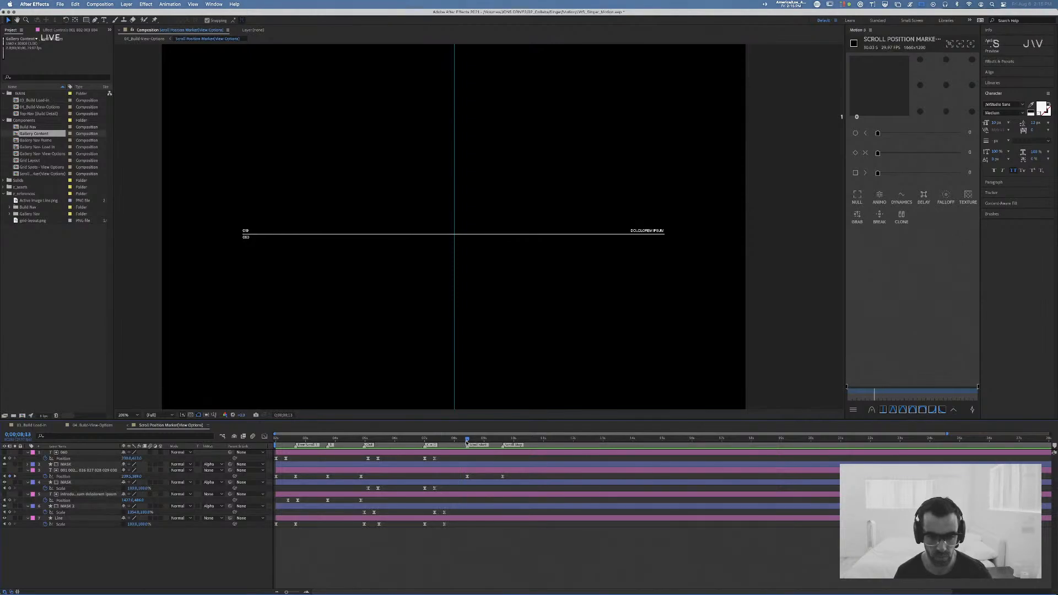
{"action": "left_click", "coordinate": [82, 489]}
{"action": "left_click", "coordinate": [82, 494]}
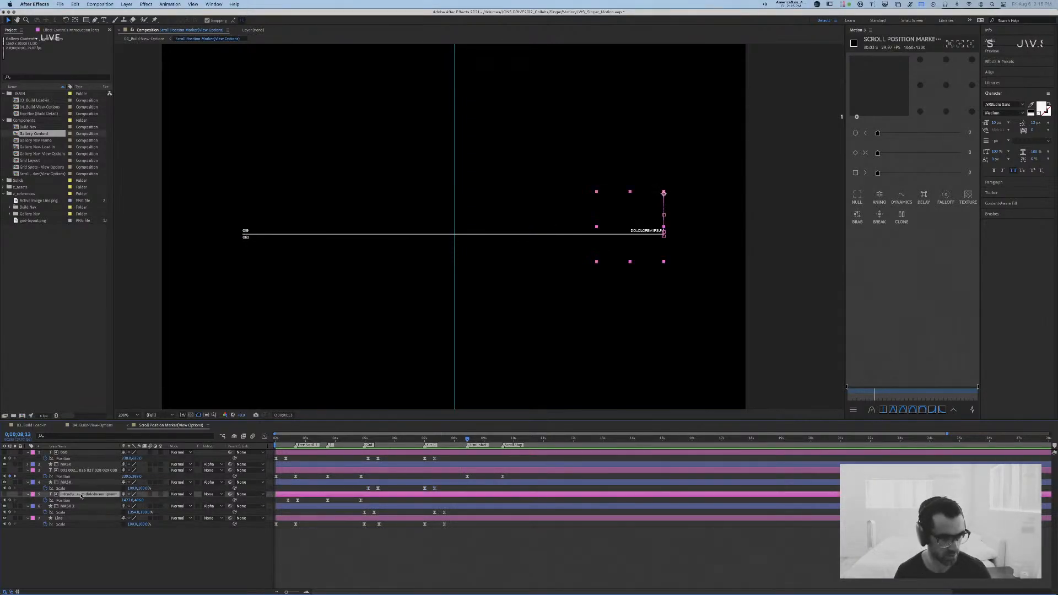
{"action": "left_click", "coordinate": [10, 500]}
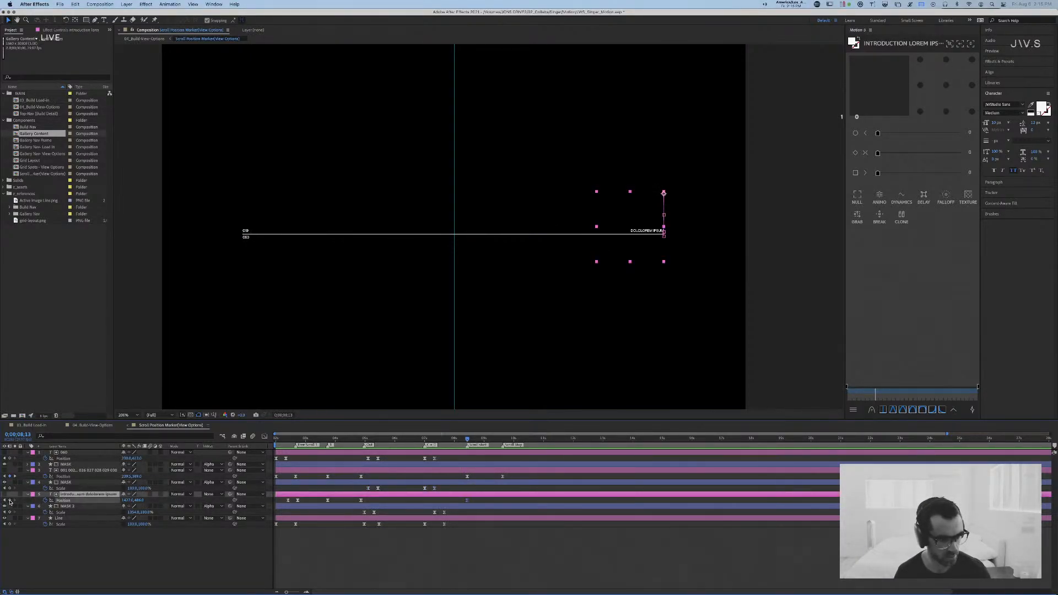
Step: At 0;00;09;19, keyframe the introduction text's vertical position higher so another of its lines sits above the line
{"action": "key", "text": "space"}
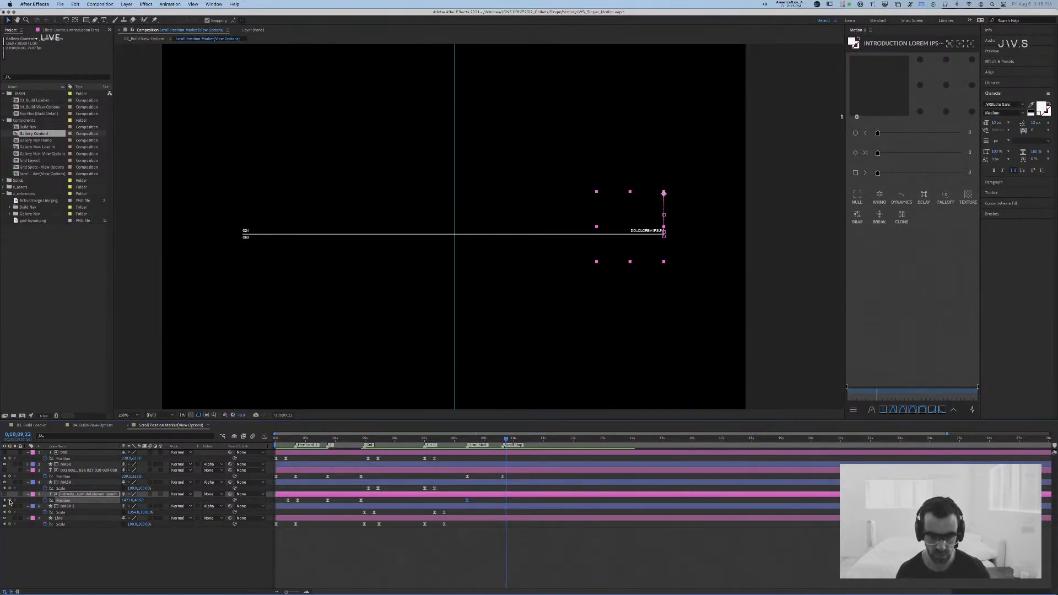
{"action": "key", "text": "space"}
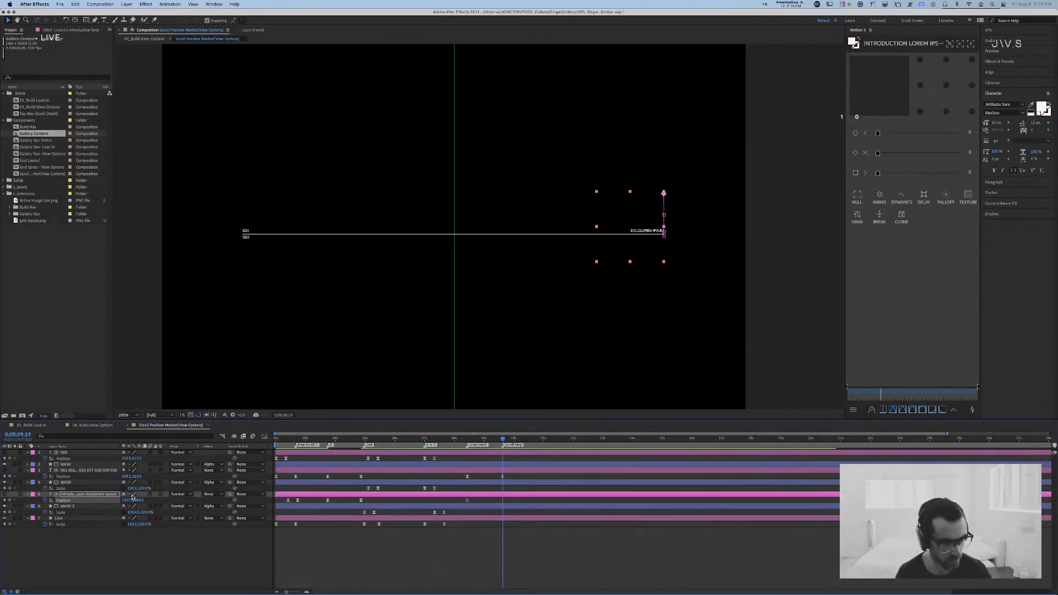
{"action": "left_click_drag", "start_coordinate": [135, 499], "coordinate": [110, 500]}
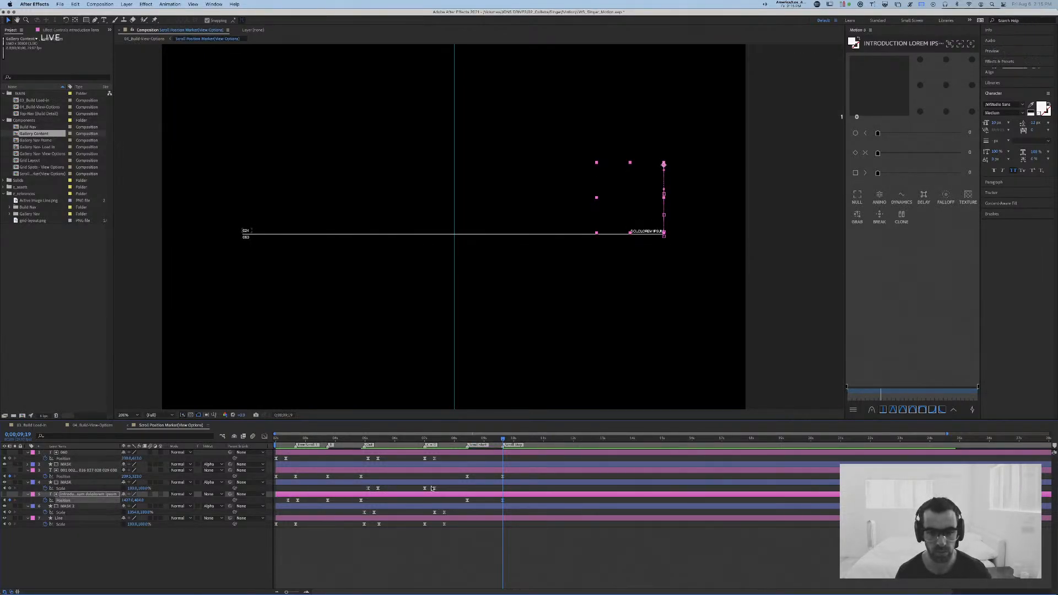
Step: Preview the number and introduction text scrolling from 0;00;08;04 past the Scroll Stop marker
{"action": "left_click", "coordinate": [458, 440]}
{"action": "key", "text": "space"}
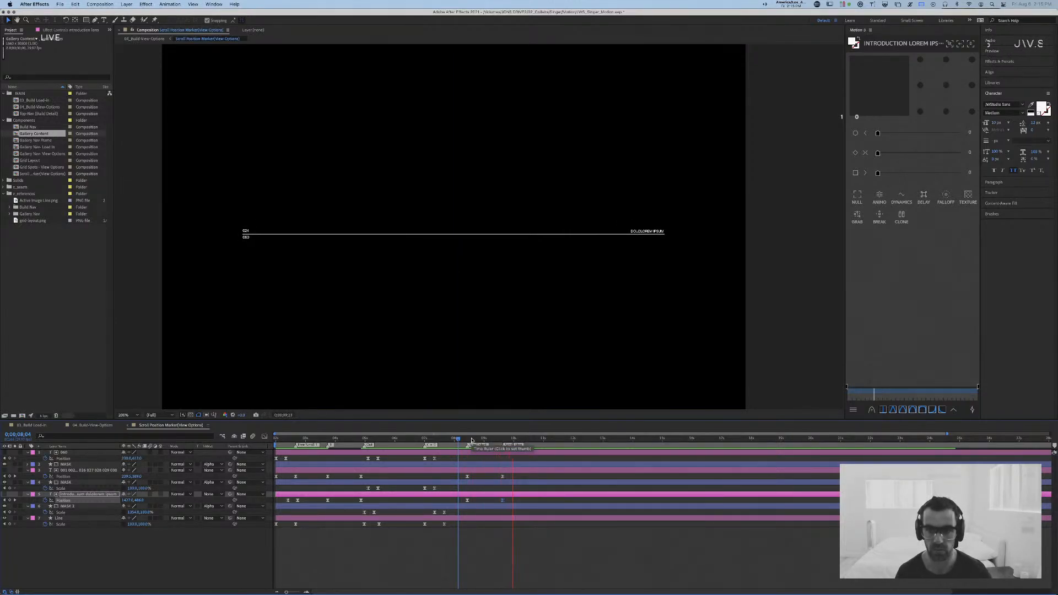
{"action": "key", "text": "space"}
Step: Switch to Spotify to view the King's Disease II album page
{"action": "key", "text": "super+Tab"}
{"action": "key", "text": "super+Tab"}
{"action": "key", "text": "super+Tab"}
{"action": "key", "text": "super+Tab"}
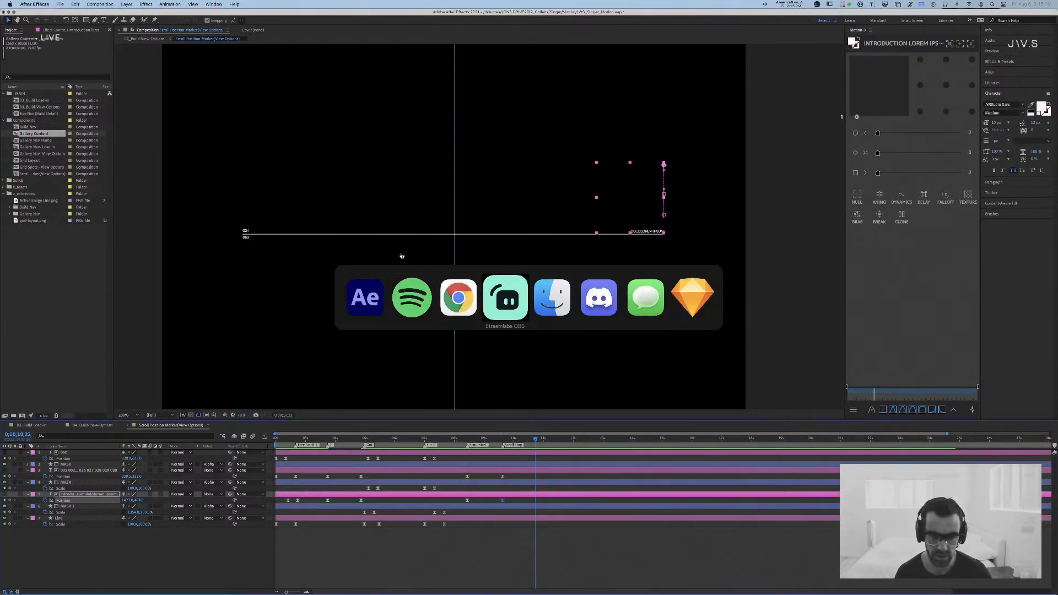
{"action": "left_click", "coordinate": [412, 299]}
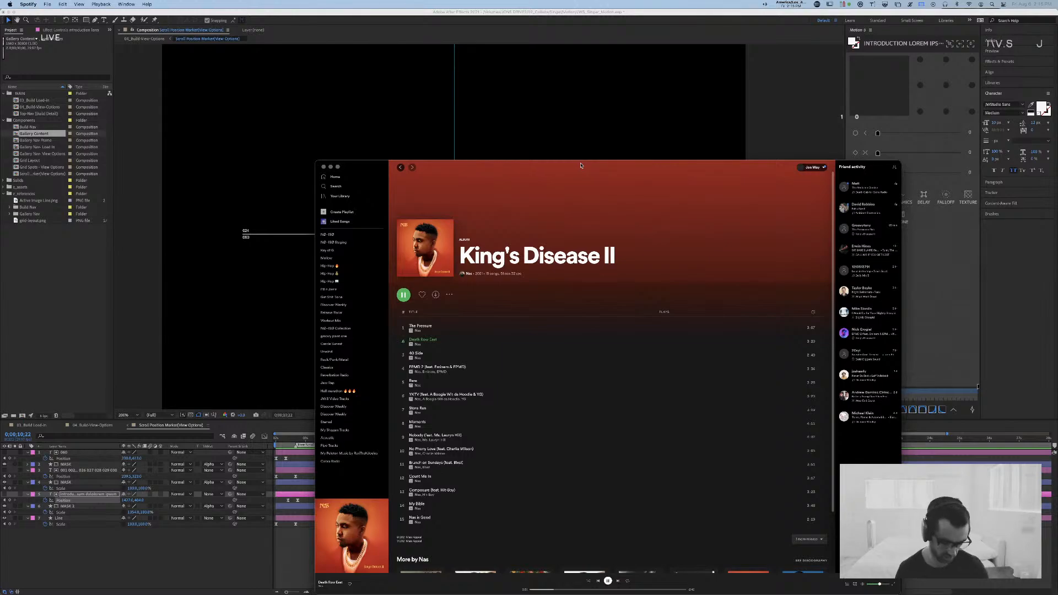
Step: Switch back to After Effects and preview the Scroll Position Marker animation past the Scroll Stop marker
{"action": "key", "text": "super+Tab"}
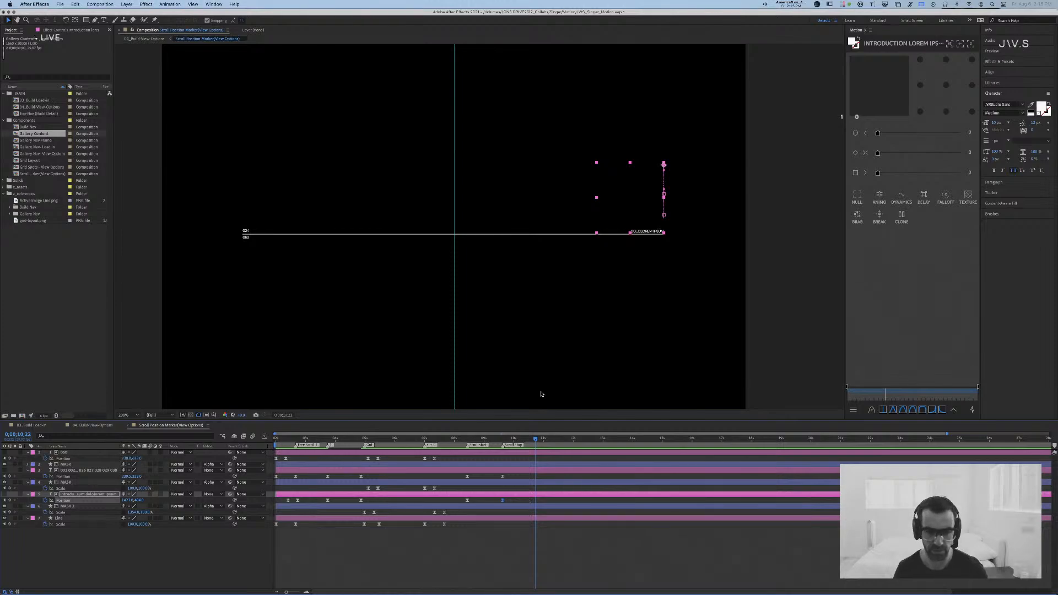
{"action": "key", "text": "space"}
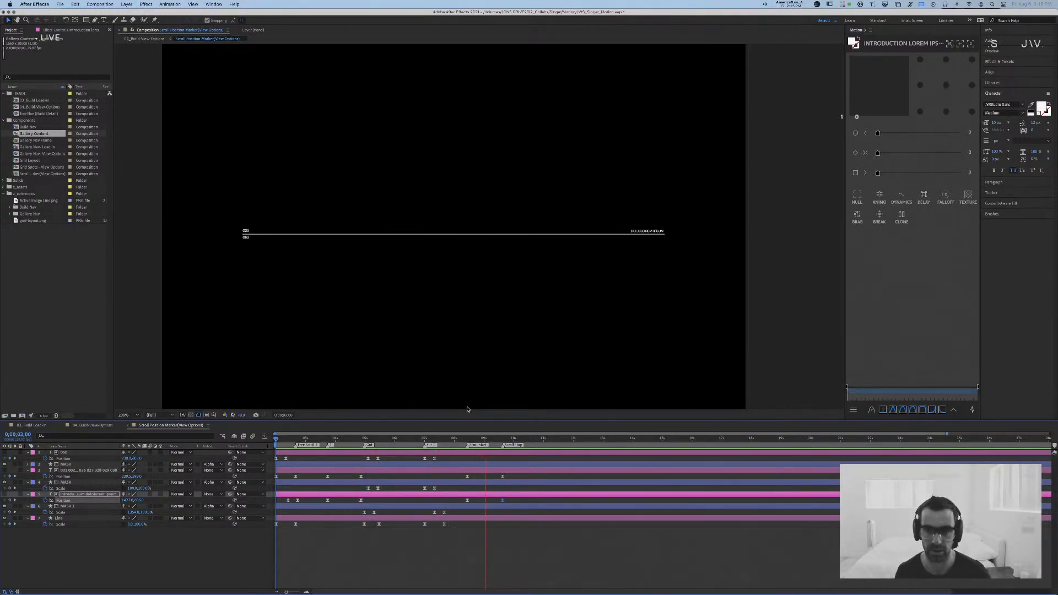
{"action": "key", "text": "space"}
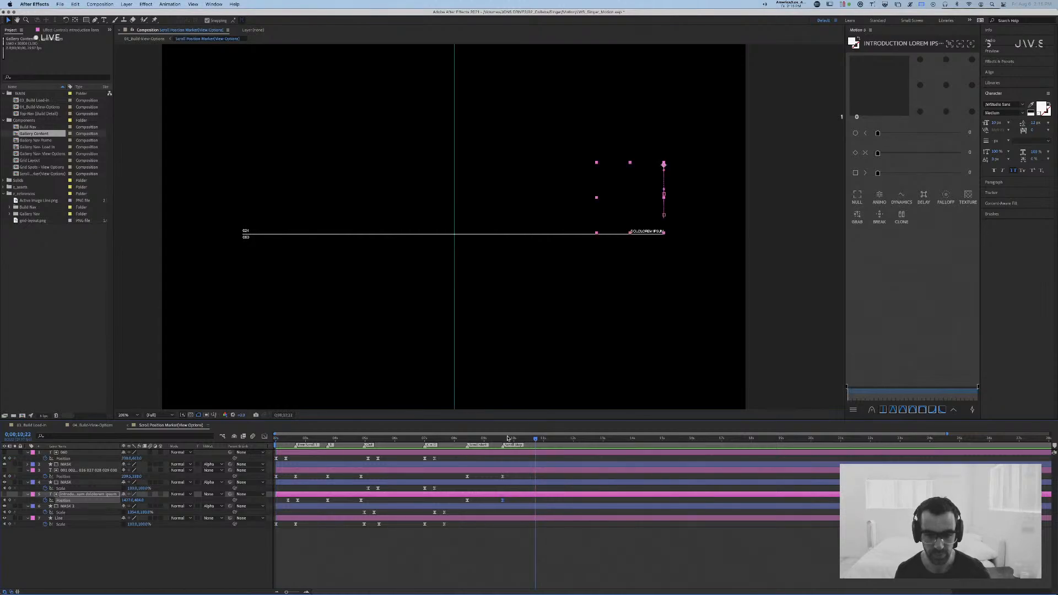
Step: Compare the gallery's Position keyframe times in 04_Build-View-Options and add a marker at 0;00;10;01 in the Scroll Position Marker composition
{"action": "left_click", "coordinate": [88, 426]}
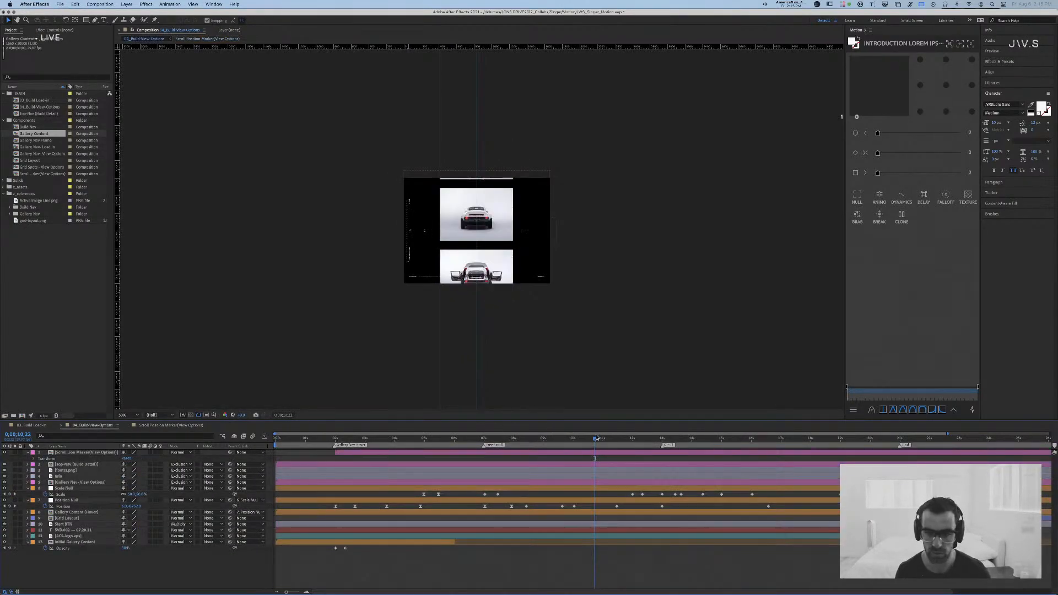
{"action": "left_click_drag", "start_coordinate": [595, 441], "coordinate": [573, 444]}
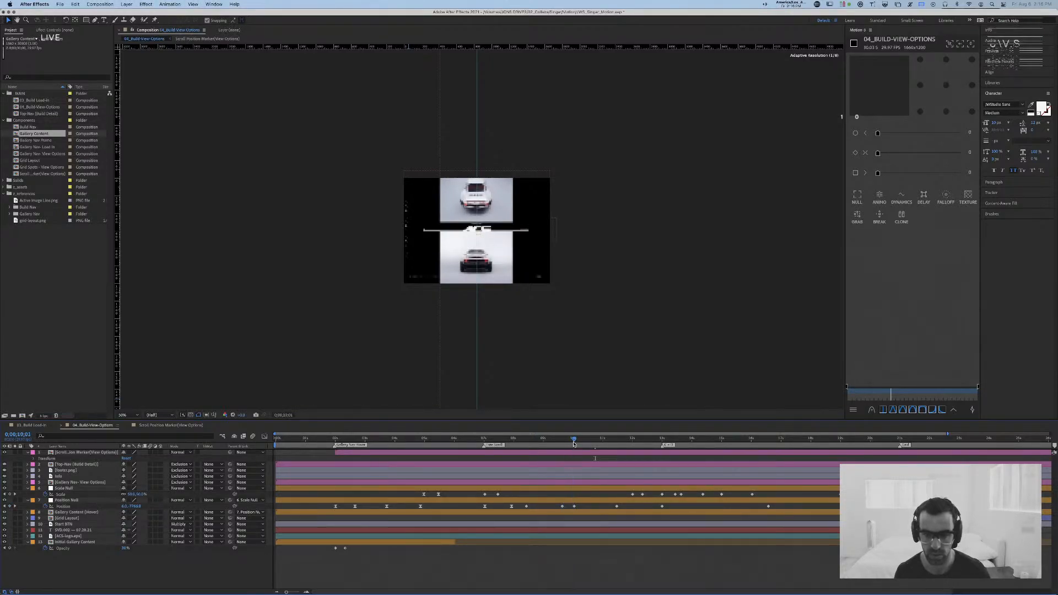
{"action": "left_click", "coordinate": [184, 424]}
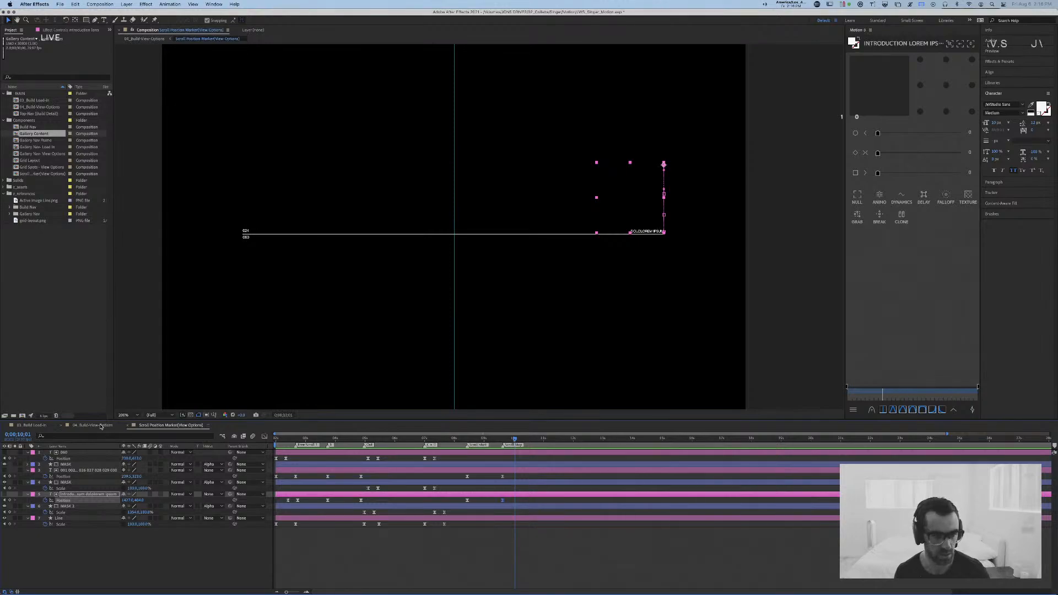
{"action": "left_click", "coordinate": [98, 426]}
{"action": "left_click_drag", "start_coordinate": [568, 438], "coordinate": [562, 441]}
{"action": "left_click", "coordinate": [193, 427]}
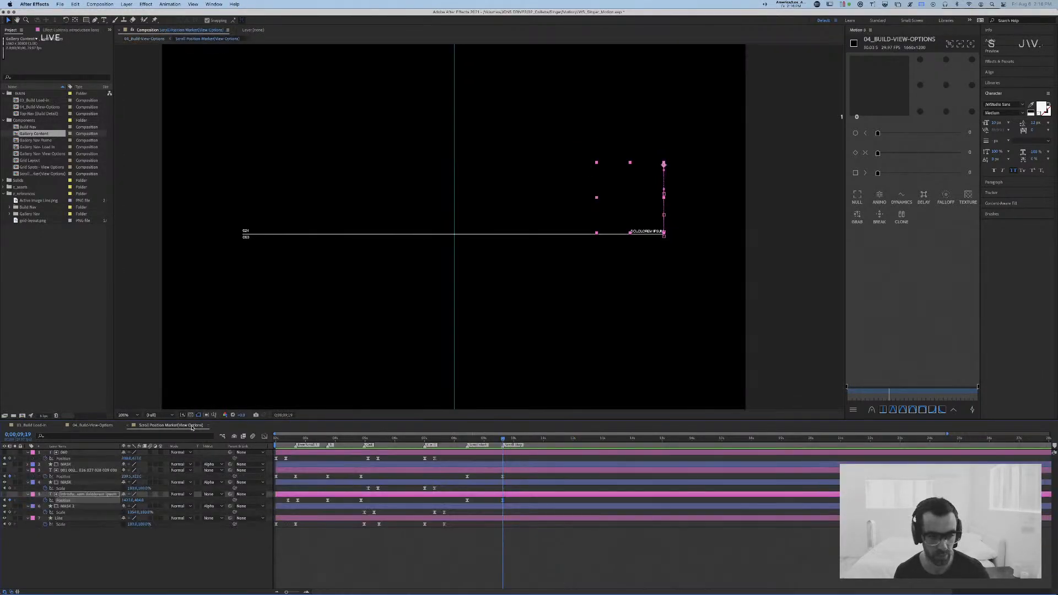
{"action": "left_click", "coordinate": [93, 425]}
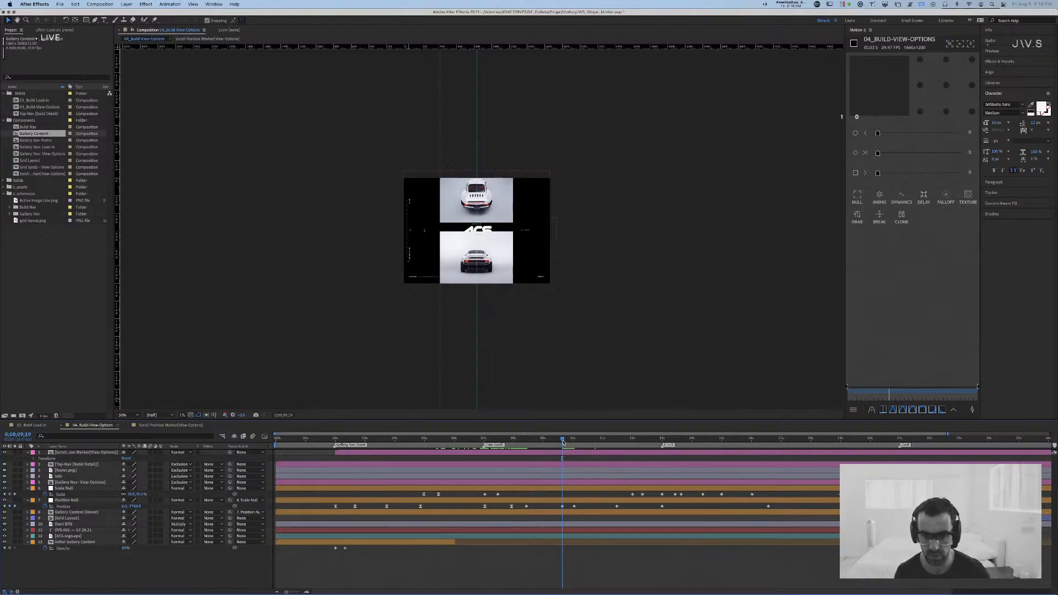
{"action": "mouse_move", "coordinate": [562, 441]}
{"action": "left_mouse_down"}
{"action": "mouse_move", "coordinate": [620, 442]}
{"action": "mouse_move", "coordinate": [575, 445]}
{"action": "left_mouse_up"}
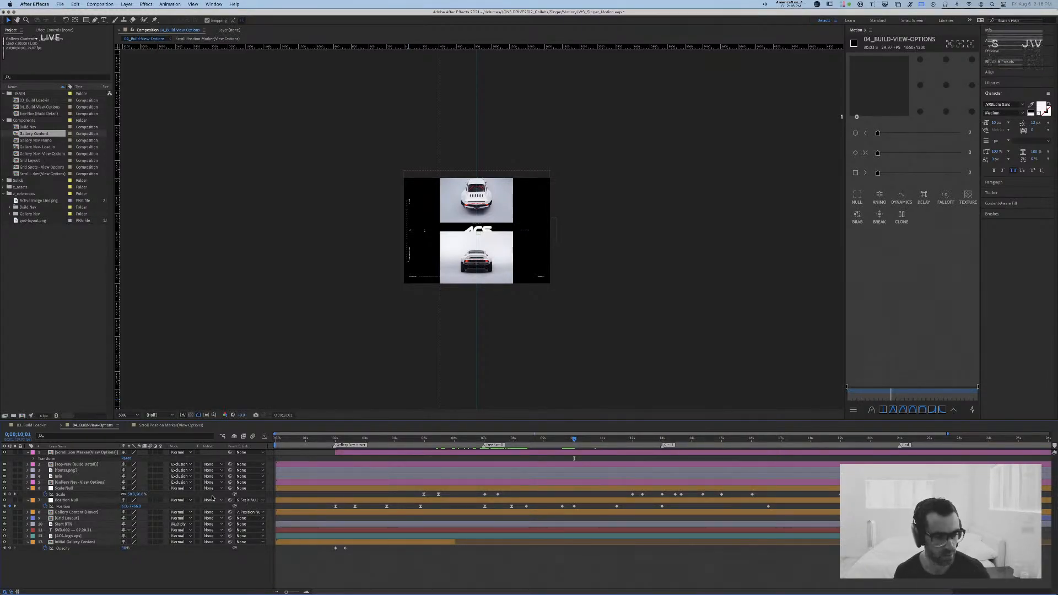
{"action": "left_click", "coordinate": [179, 426]}
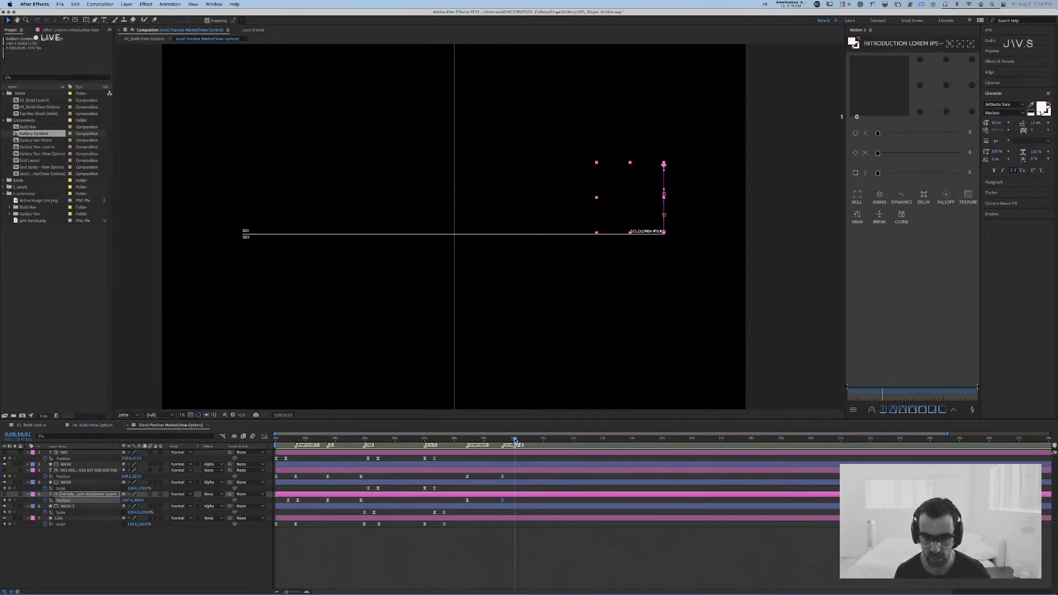
Step: Match the gallery's next Position keyframe with a marker at 0;00;11;14 in the Scroll Position Marker composition
{"action": "left_click_drag", "start_coordinate": [514, 439], "coordinate": [534, 441]}
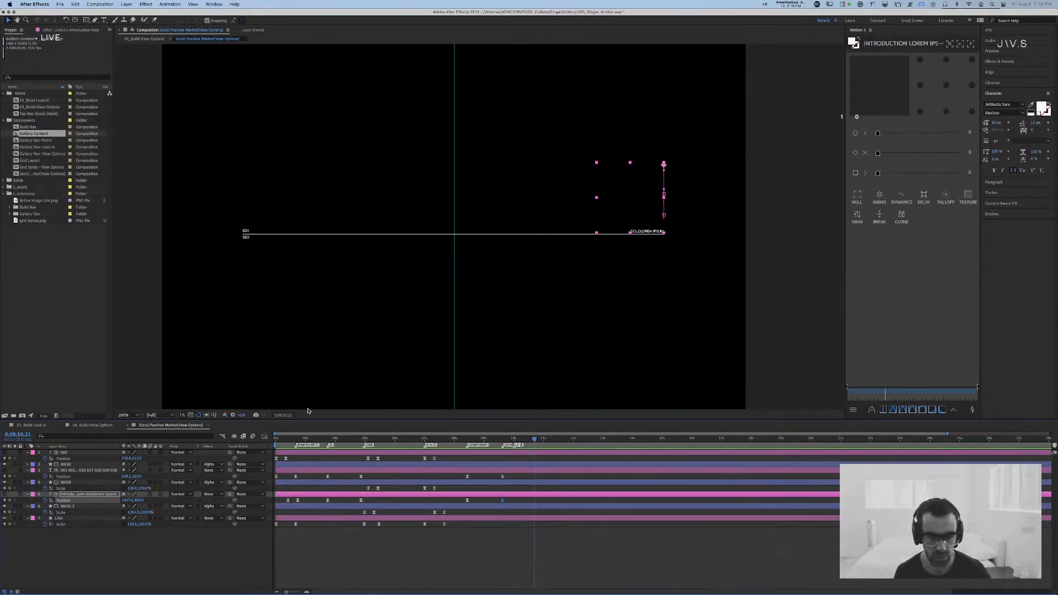
{"action": "left_click", "coordinate": [92, 425]}
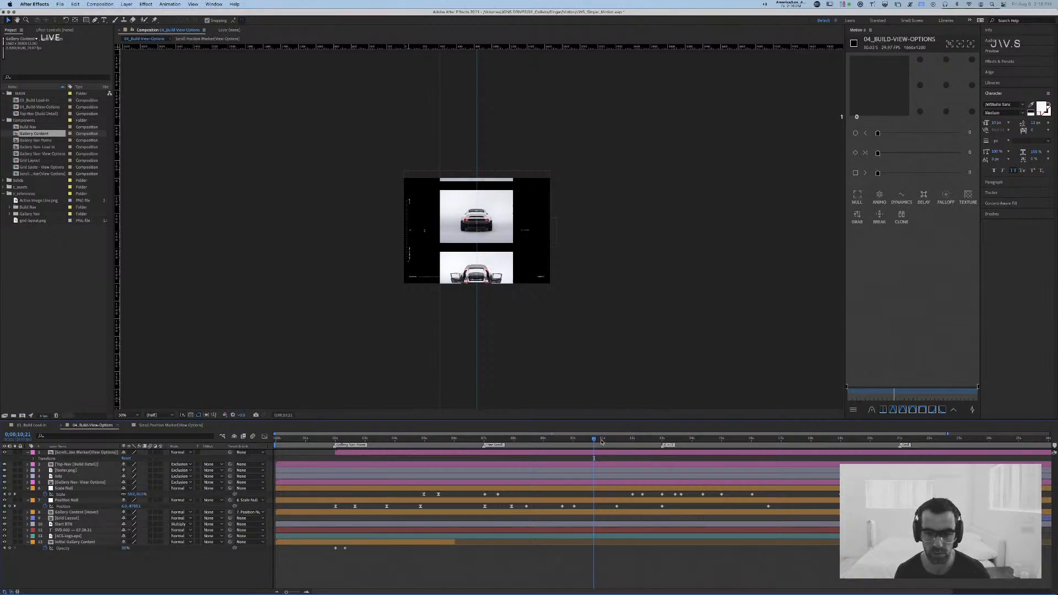
{"action": "mouse_move", "coordinate": [604, 441]}
{"action": "left_mouse_down"}
{"action": "mouse_move", "coordinate": [629, 441]}
{"action": "mouse_move", "coordinate": [617, 441]}
{"action": "left_mouse_up"}
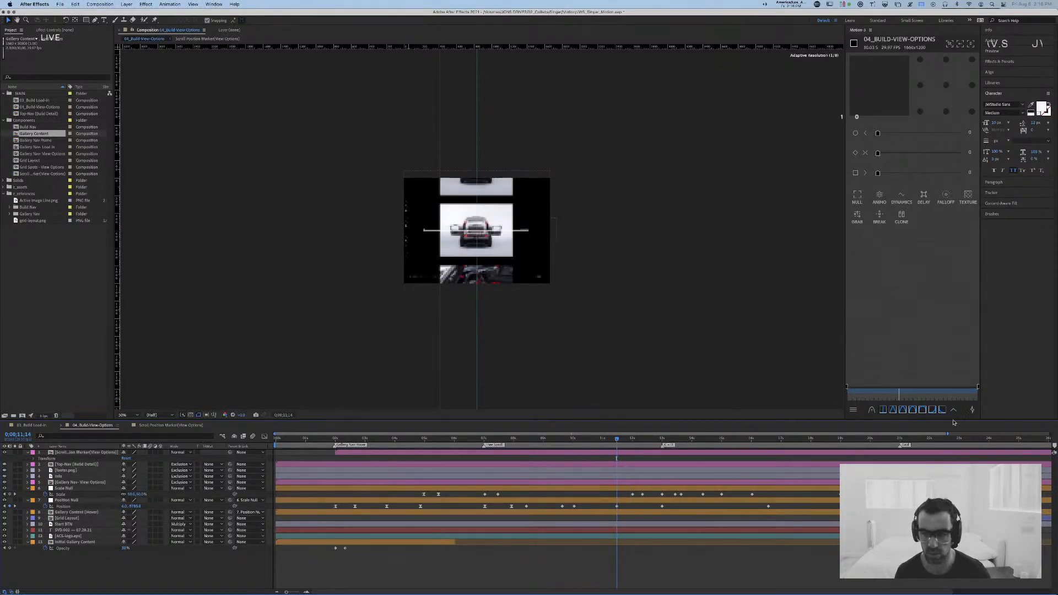
{"action": "left_click", "coordinate": [194, 427]}
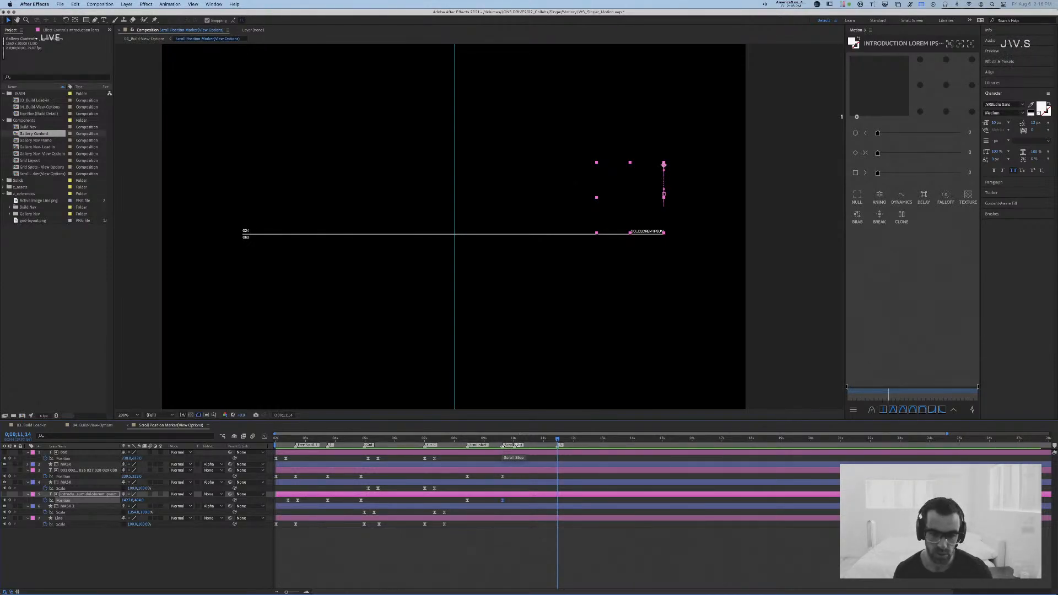
Step: Shorten the comment of the Scroll Stop marker at 0;00;09;19 to a brief Stop label
{"action": "double_click", "coordinate": [513, 445]}
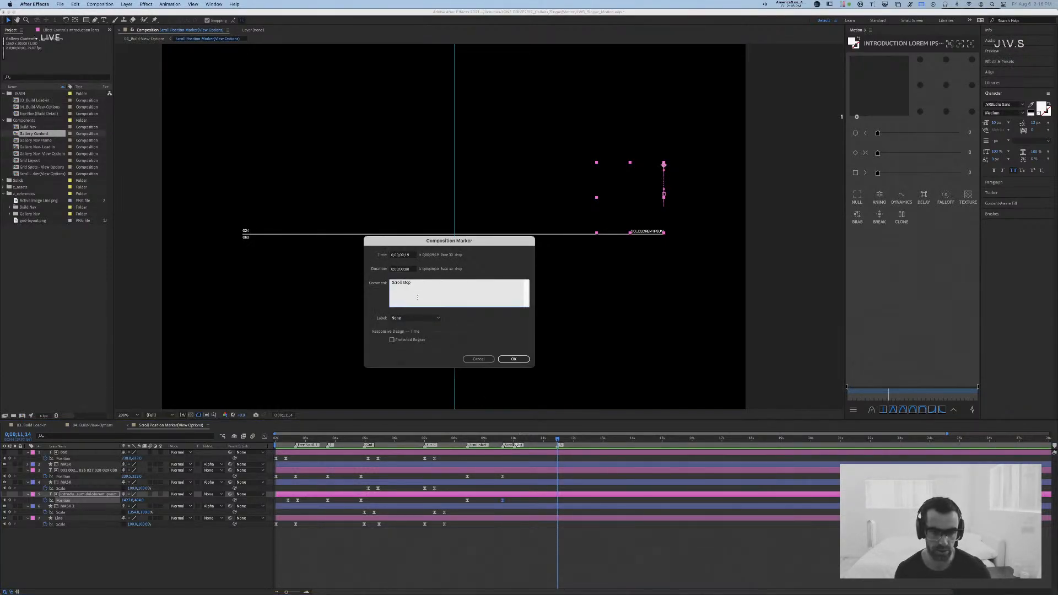
{"action": "type", "text": "S"}
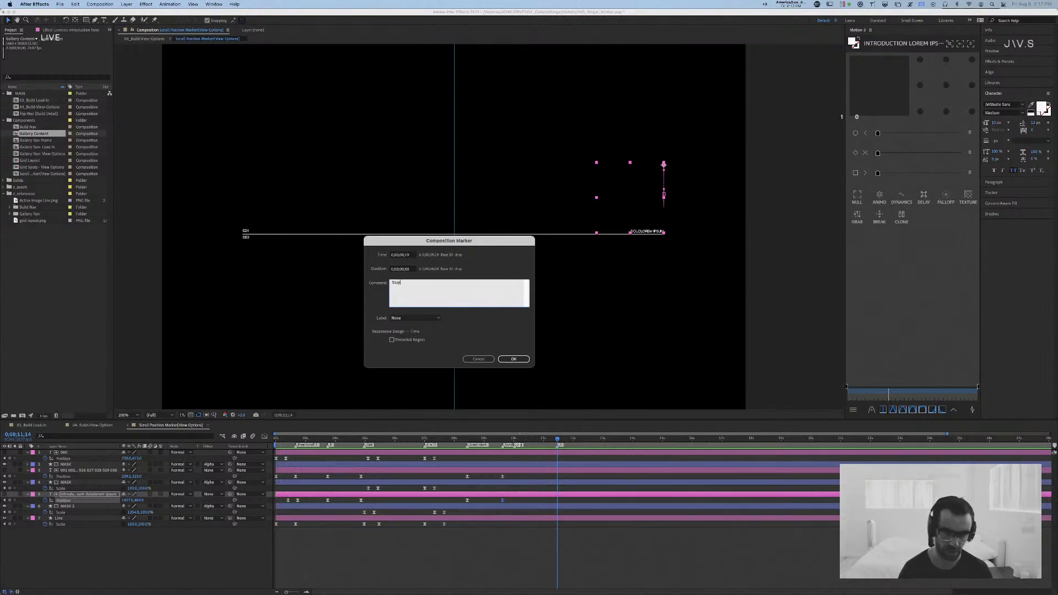
{"action": "key", "text": "BackSpace"}
{"action": "key", "text": "BackSpace"}
{"action": "key", "text": "BackSpace"}
{"action": "key", "text": "BackSpace"}
{"action": "key", "text": "BackSpace"}
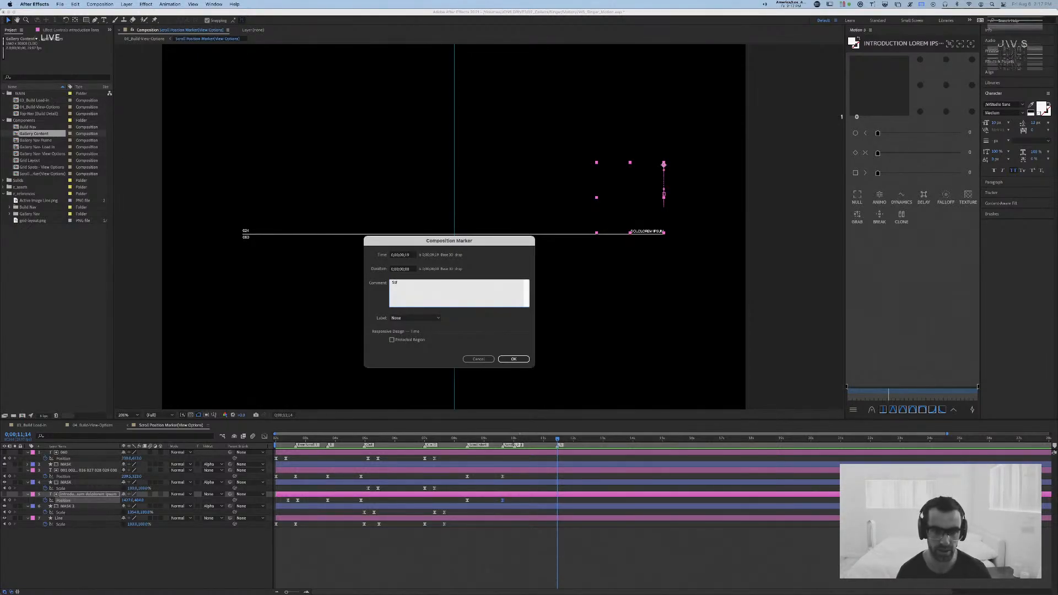
{"action": "type", "text": "stop"}
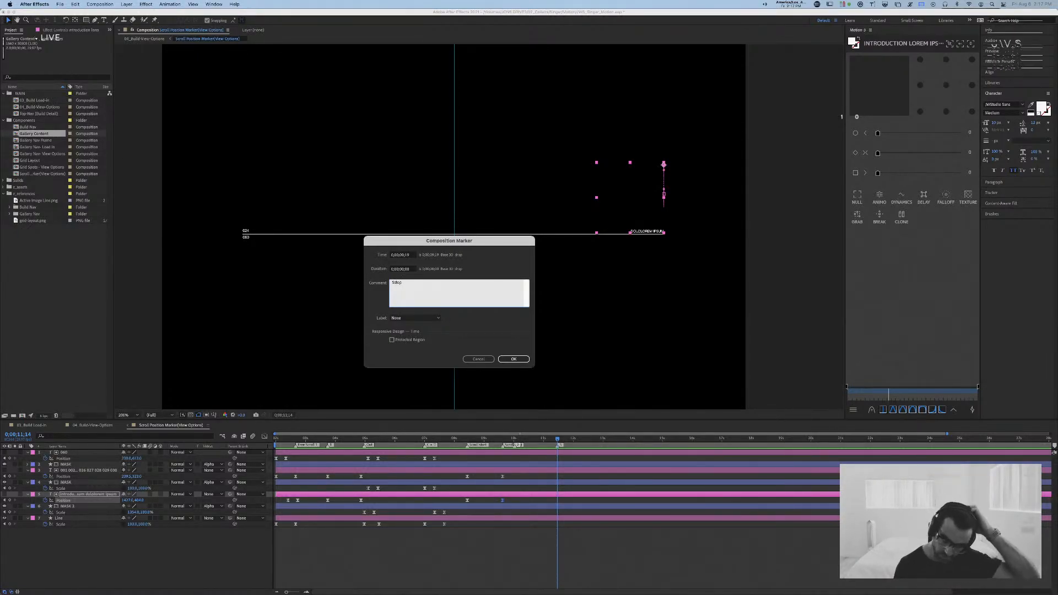
{"action": "left_click", "coordinate": [512, 358]}
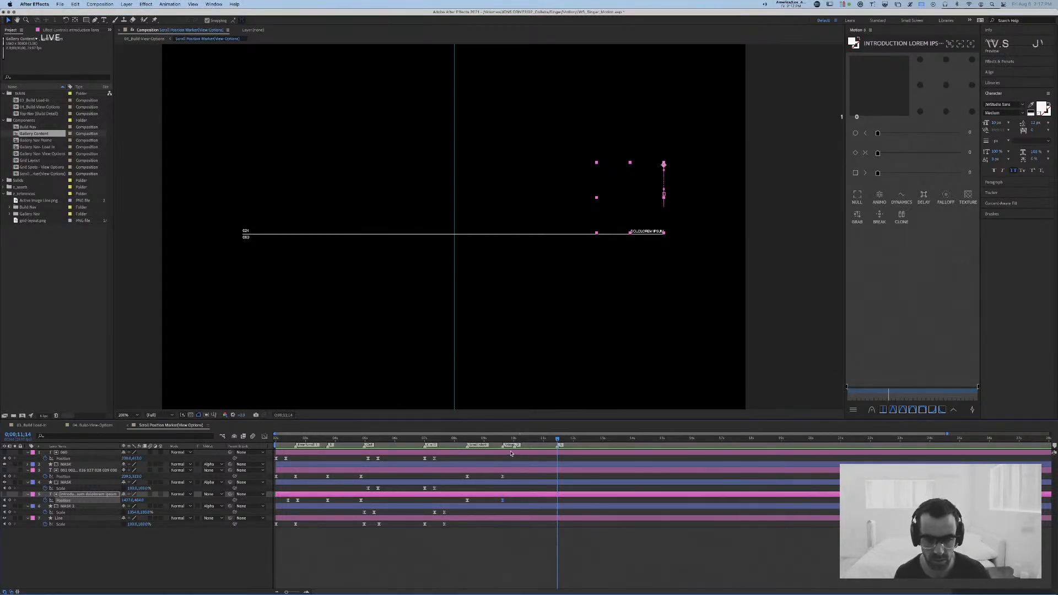
Step: Shorten the comment of the scroll start marker at 0;00;08;13 and label the marker at 0;00;10;01 Start
{"action": "double_click", "coordinate": [468, 445]}
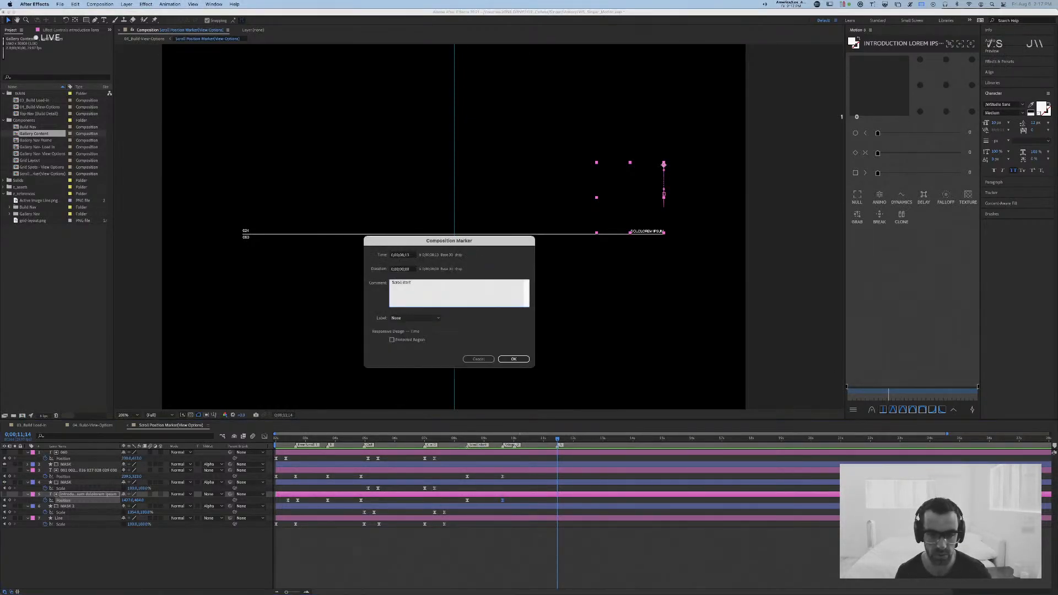
{"action": "type", "text": "S"}
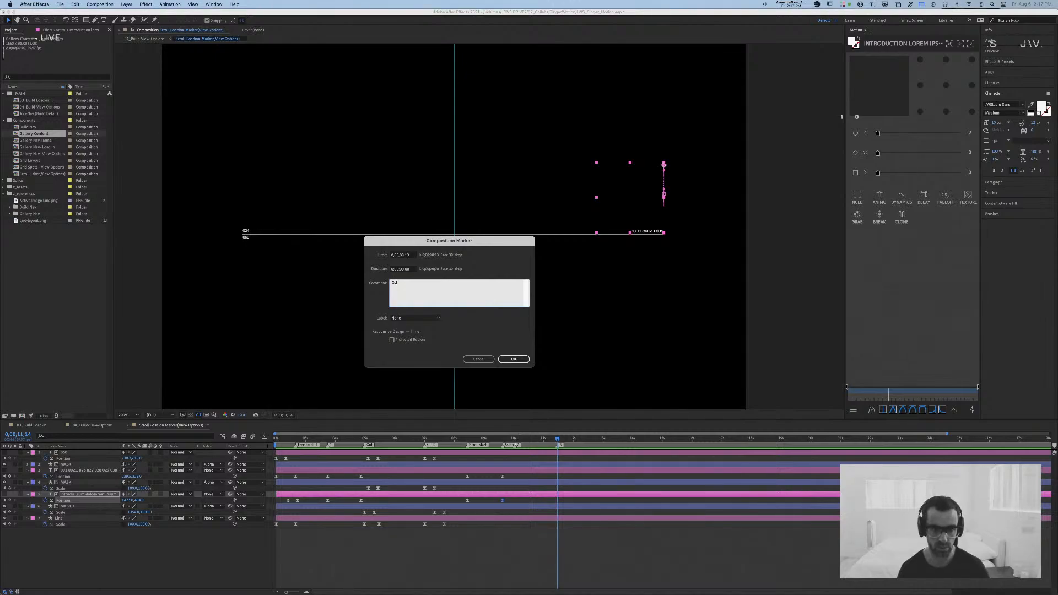
{"action": "left_click", "coordinate": [513, 358]}
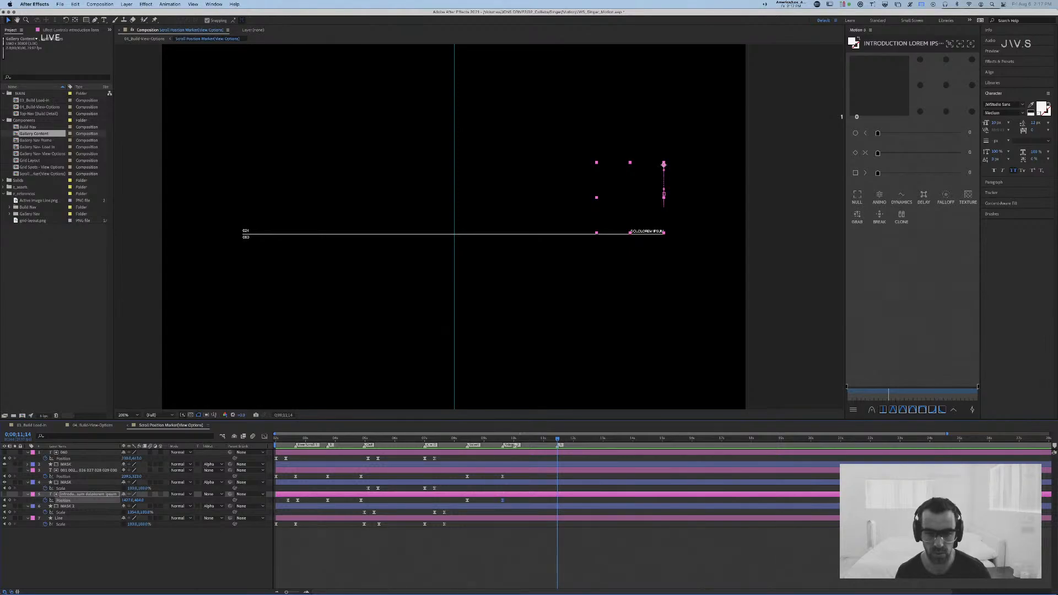
{"action": "double_click", "coordinate": [513, 444]}
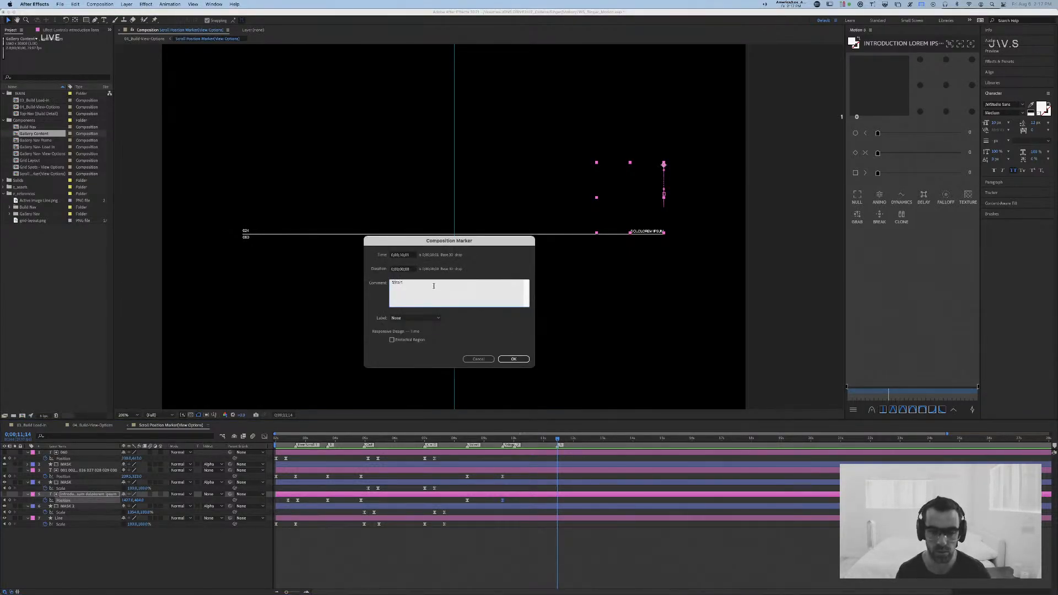
{"action": "left_click", "coordinate": [520, 359]}
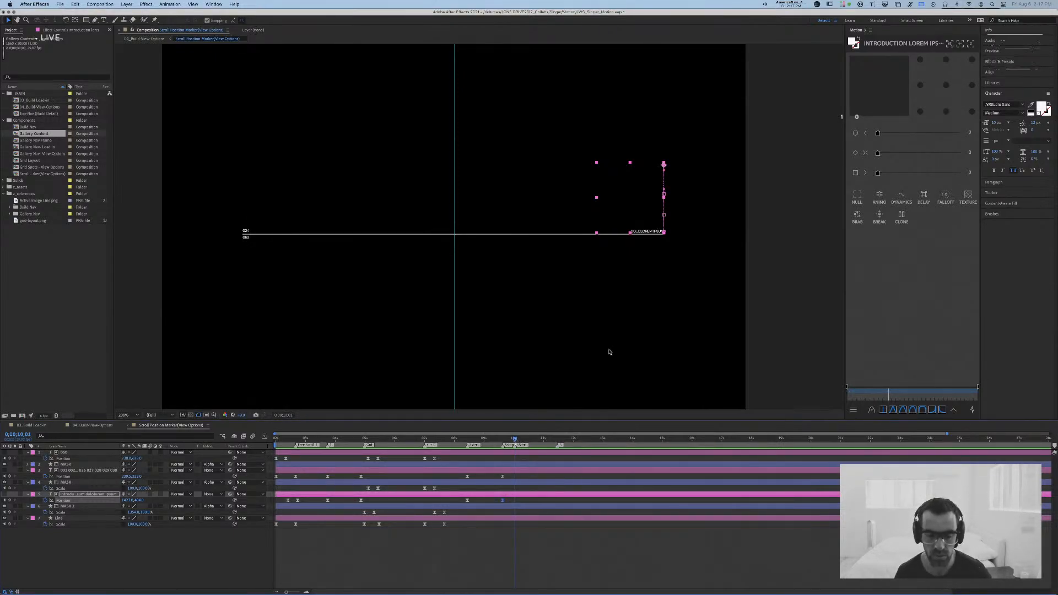
Step: Switch briefly to Spotify and Streamlabs OBS, and return to After Effects
{"action": "key", "text": "super+Tab"}
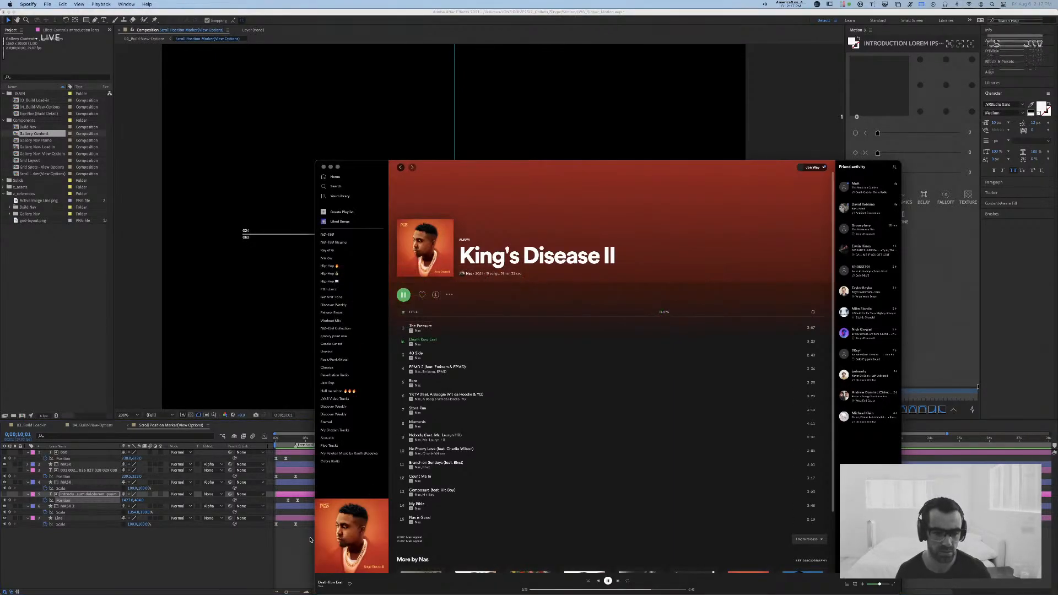
{"action": "key", "text": "super+Tab"}
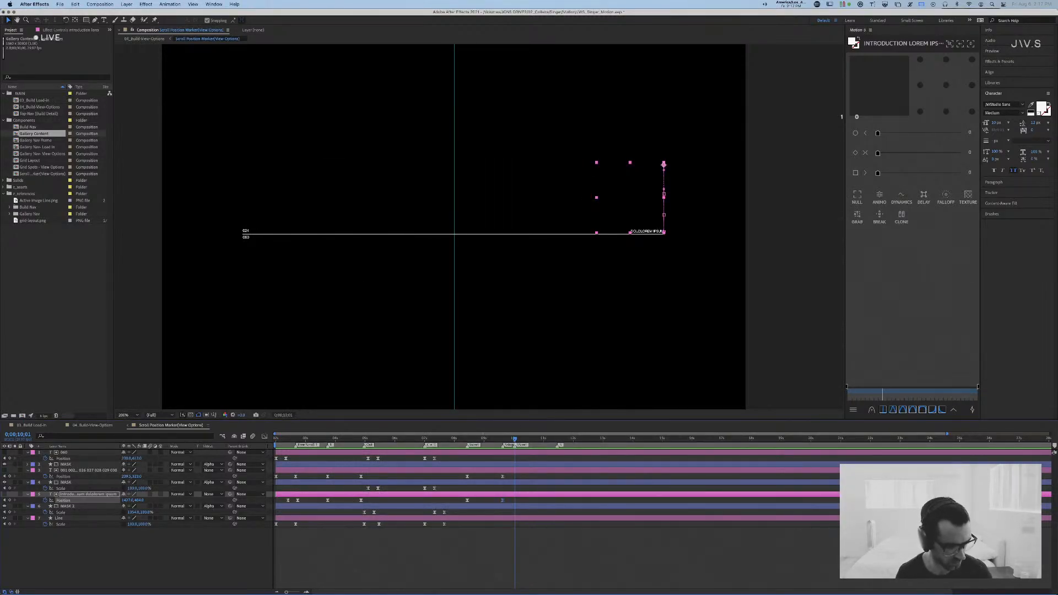
{"action": "key", "text": "super+Tab"}
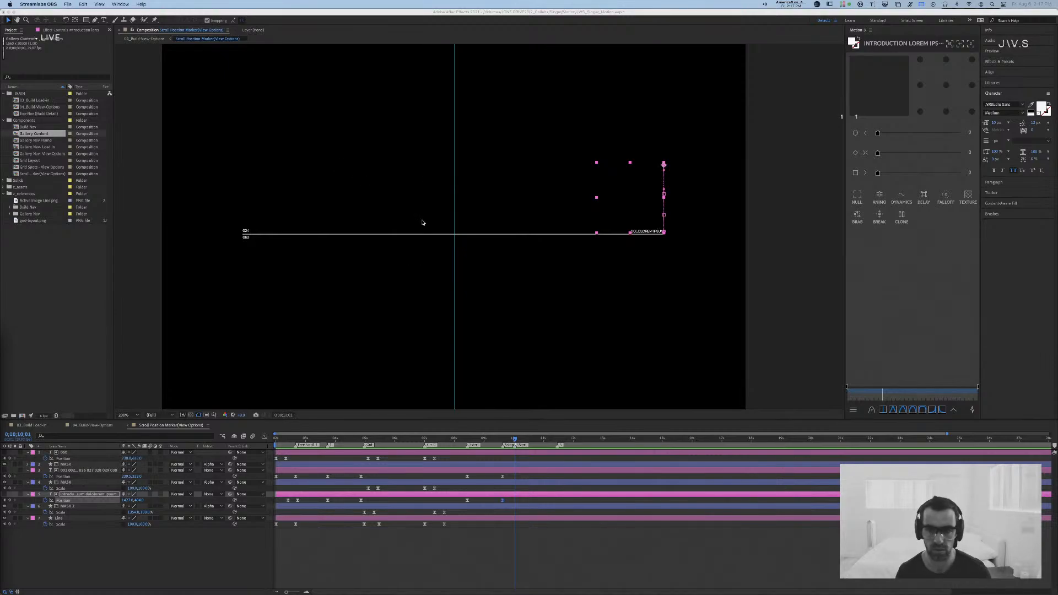
{"action": "key", "text": "super+Tab"}
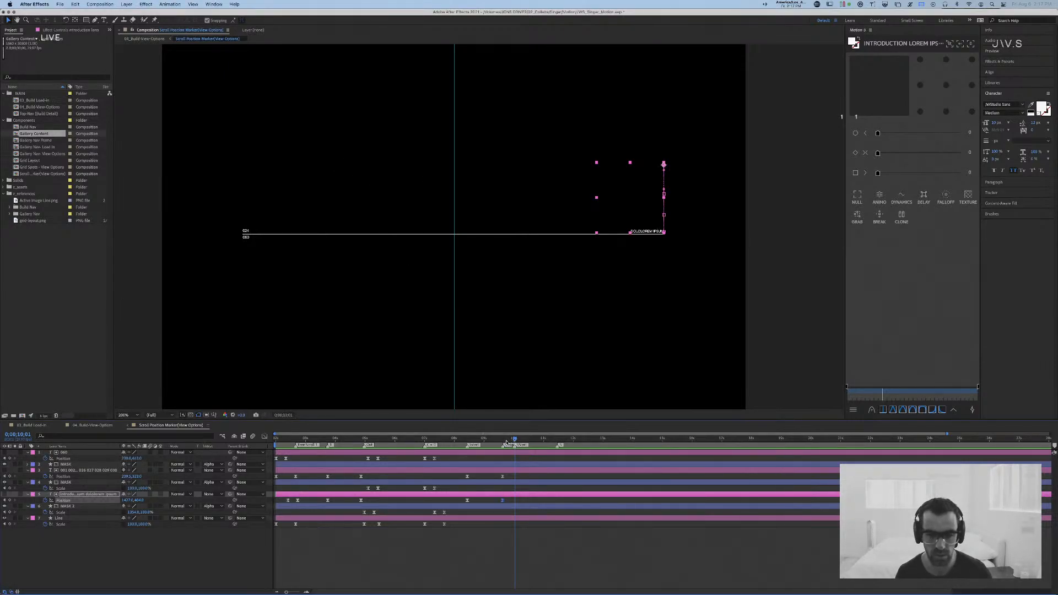
Step: Add a Position keyframe at 0;00;10;01 that holds the introduction text in place, undoing a trial move upward
{"action": "mouse_move", "coordinate": [513, 441]}
{"action": "left_mouse_down"}
{"action": "mouse_move", "coordinate": [501, 441]}
{"action": "mouse_move", "coordinate": [514, 443]}
{"action": "left_mouse_up"}
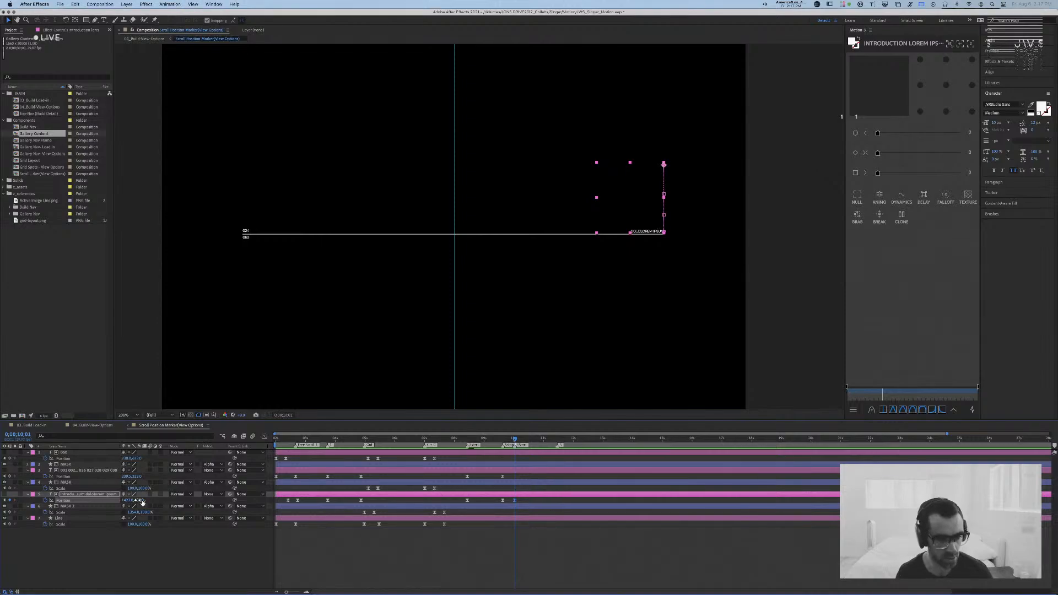
{"action": "left_click_drag", "start_coordinate": [141, 502], "coordinate": [121, 501]}
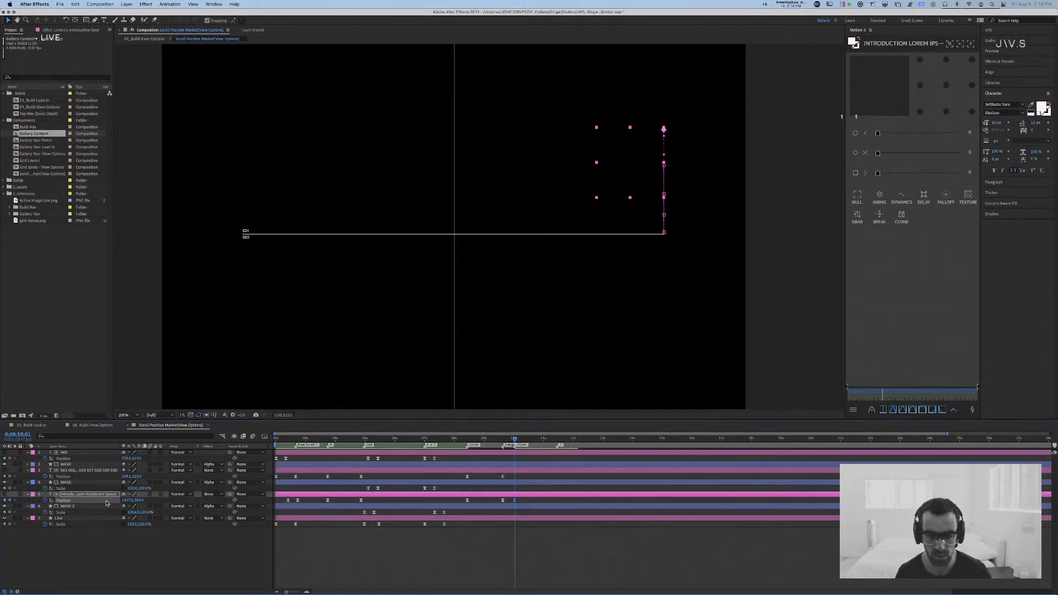
{"action": "key", "text": "super+z"}
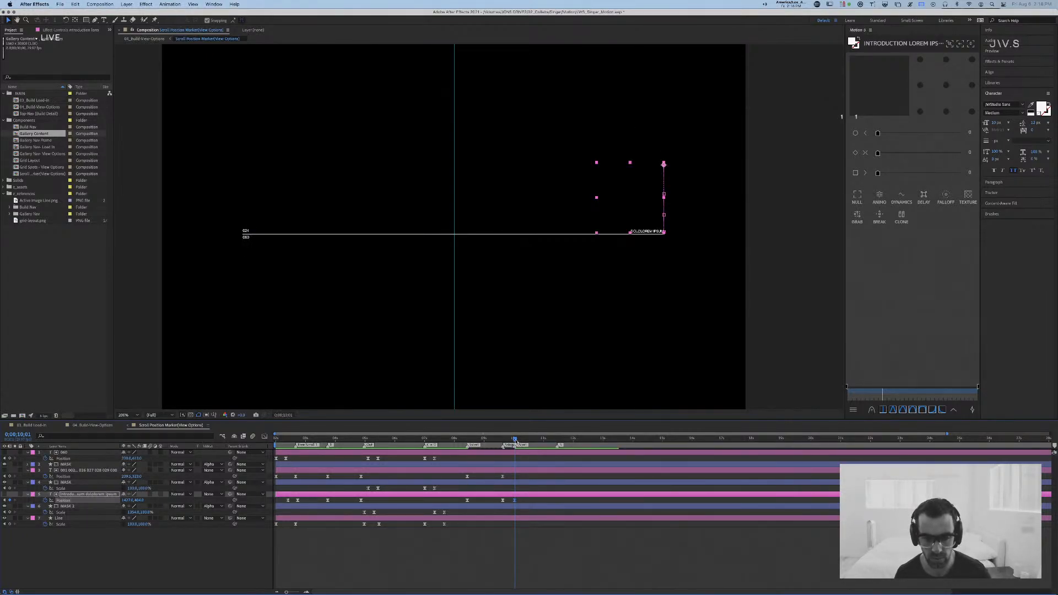
Step: At 0;00;11;14, keyframe the introduction text's vertical position higher to continue its upward scroll
{"action": "left_click_drag", "start_coordinate": [515, 439], "coordinate": [557, 441]}
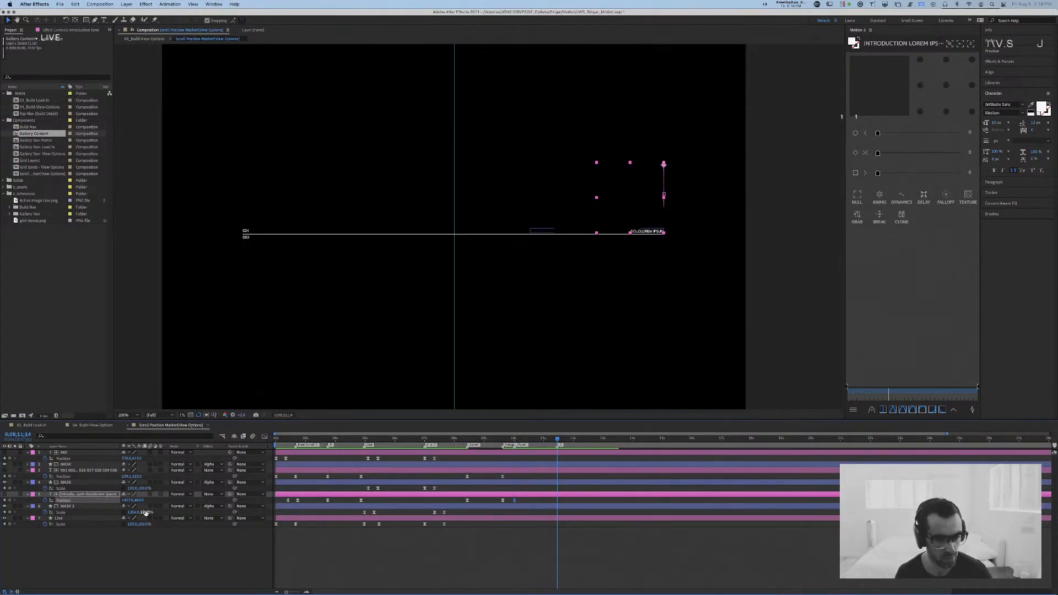
{"action": "left_click_drag", "start_coordinate": [142, 512], "coordinate": [96, 502]}
{"action": "key", "text": "super+z"}
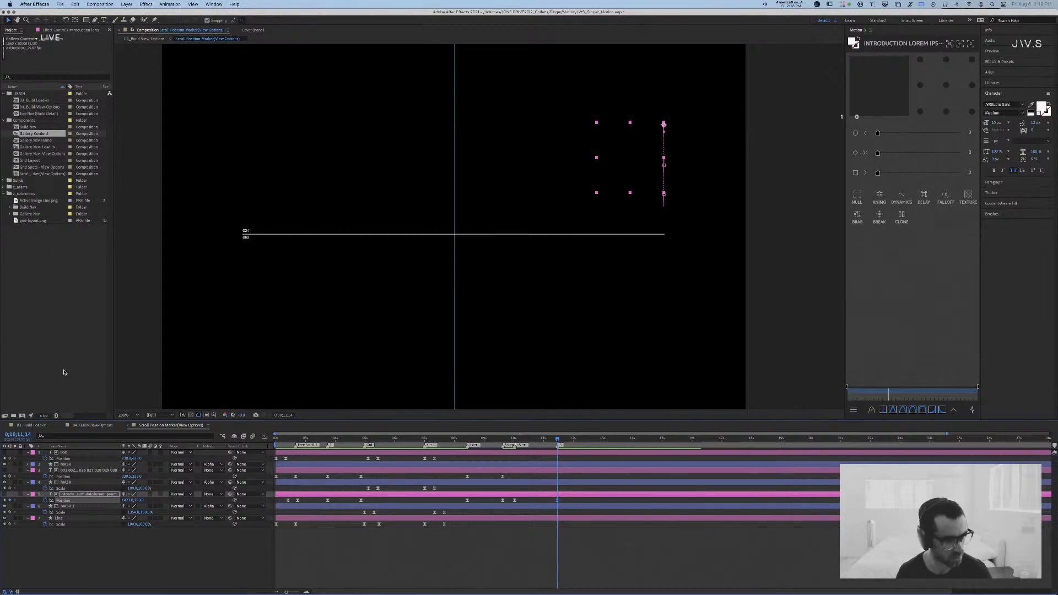
Step: Show the introduction text layer without its mask and copy its last line, DOLOLOREM IPSUM
{"action": "left_click", "coordinate": [5, 495]}
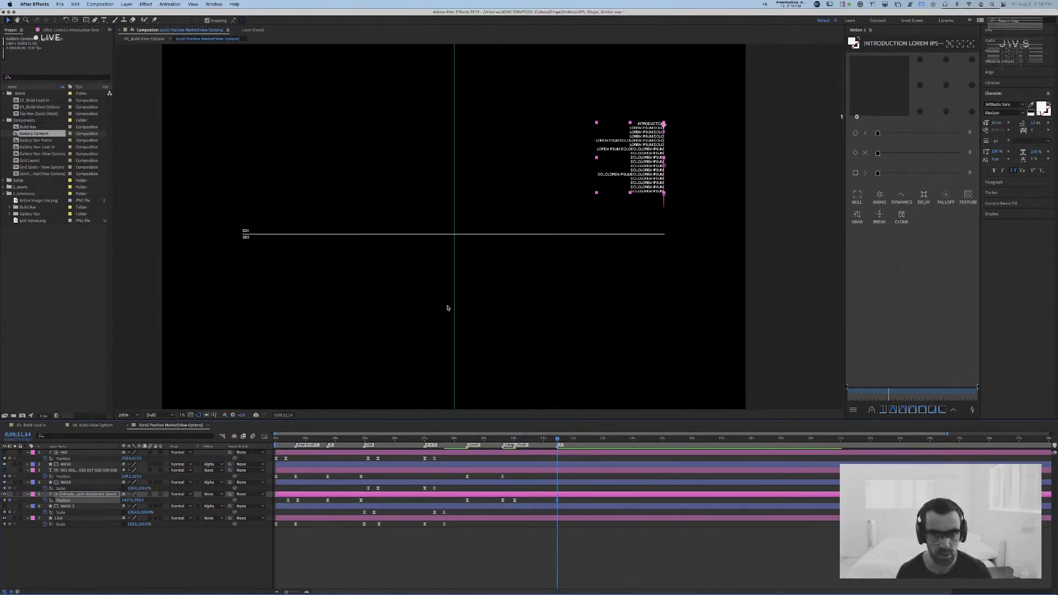
{"action": "double_click", "coordinate": [661, 190]}
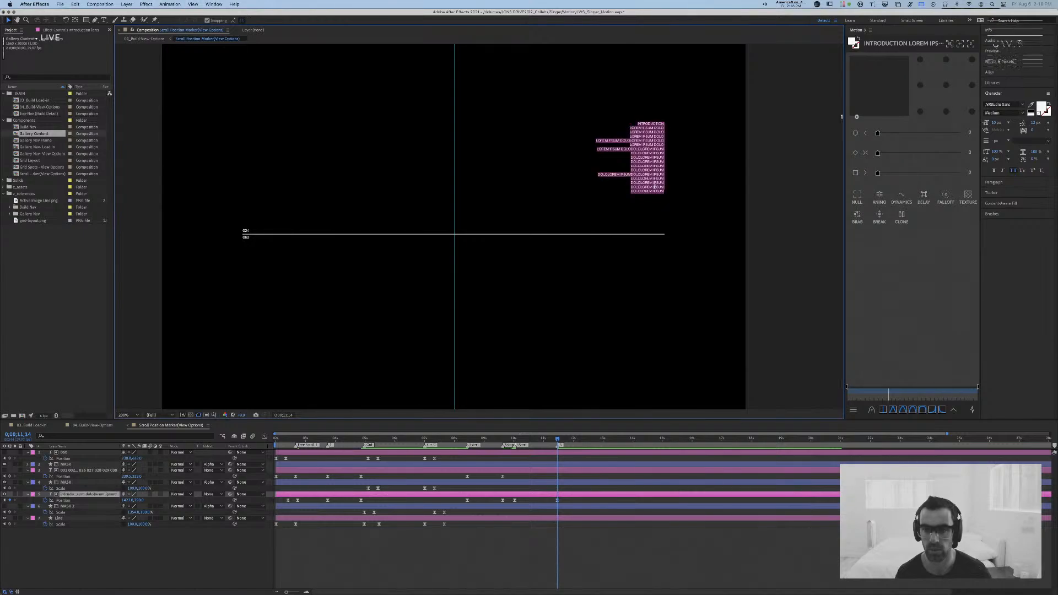
{"action": "left_click", "coordinate": [662, 190]}
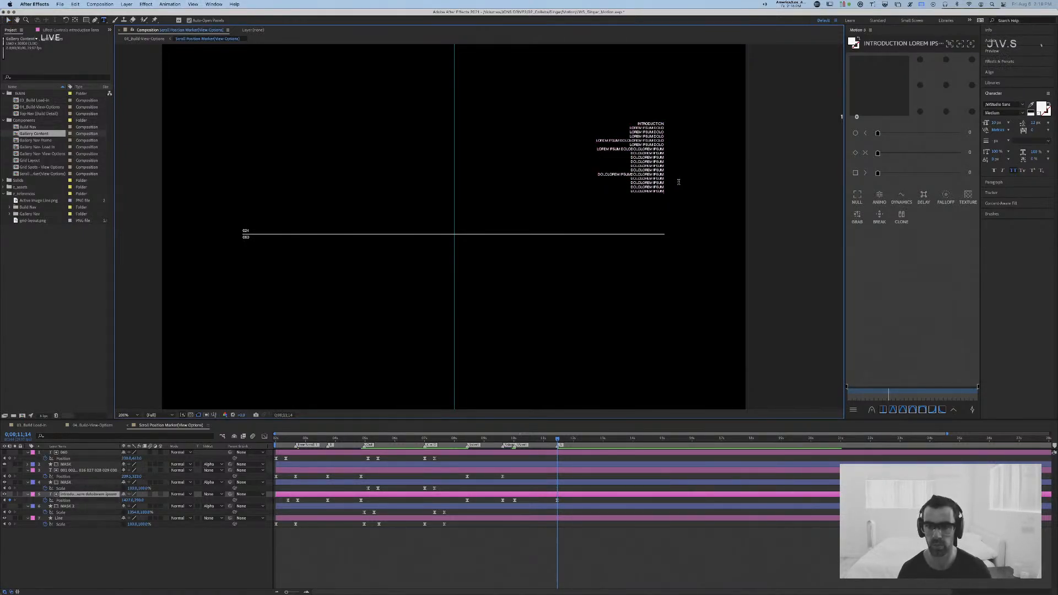
{"action": "key", "text": "shift+Home"}
{"action": "key", "text": "super+c"}
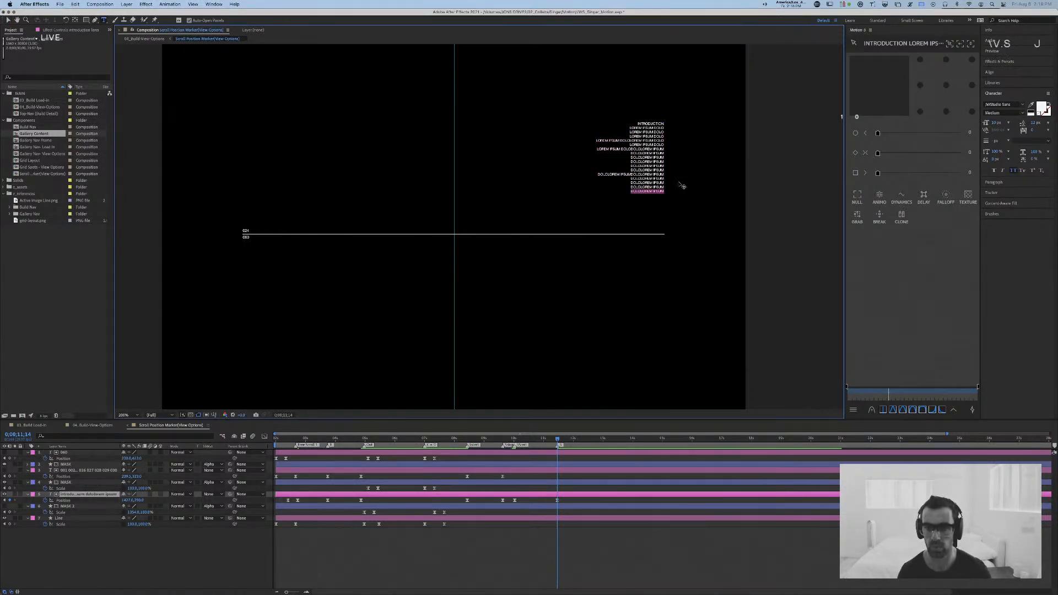
Step: Try to lengthen the introduction text with repeated DOLOLOREM IPSUM lines, and undo the added lines
{"action": "key", "text": "Right"}
{"action": "key", "text": "Return"}
{"action": "key", "text": "super+v"}
{"action": "key", "text": "super+v"}
{"action": "key", "text": "Return"}
{"action": "key", "text": "super+v"}
{"action": "key", "text": "Return"}
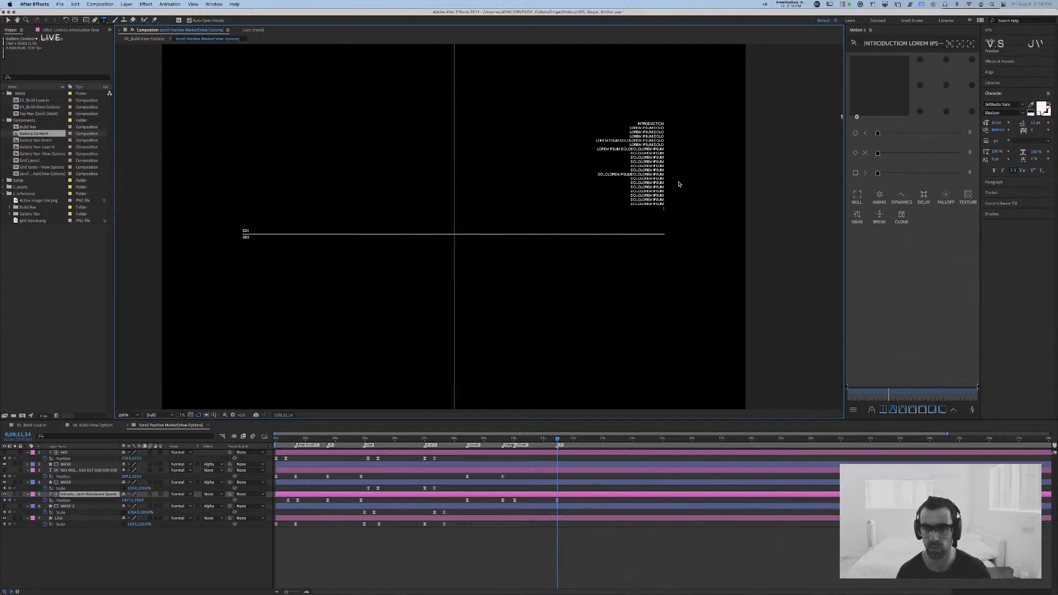
{"action": "key", "text": "super+v"}
{"action": "key", "text": "Return"}
{"action": "key", "text": "super+v"}
{"action": "key", "text": "Return"}
{"action": "key", "text": "super+v"}
{"action": "key", "text": "Return"}
{"action": "key", "text": "super+v"}
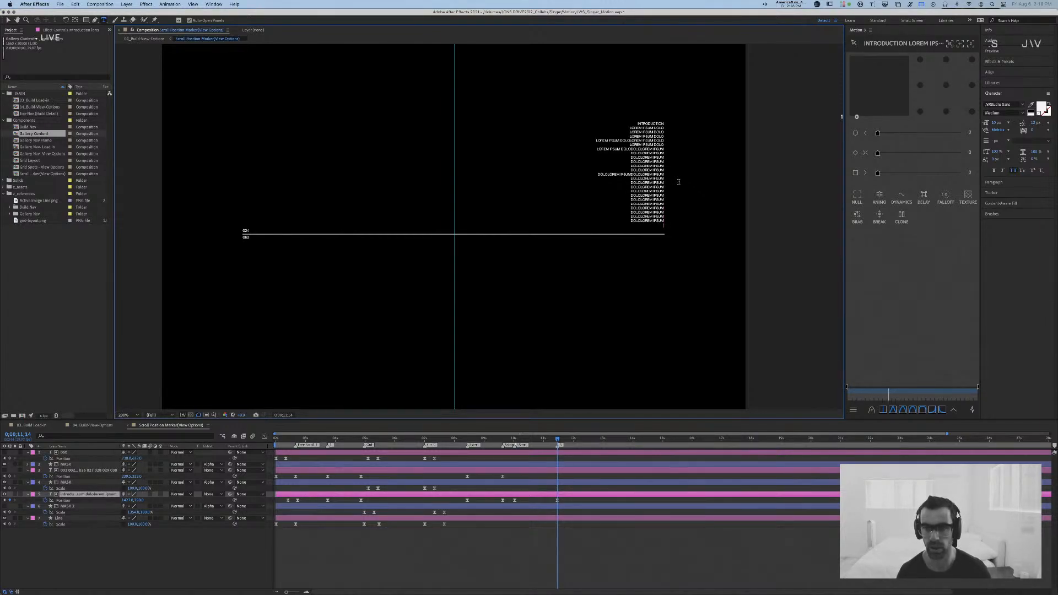
{"action": "key", "text": "Return"}
{"action": "key", "text": "super+v"}
{"action": "key", "text": "super+v"}
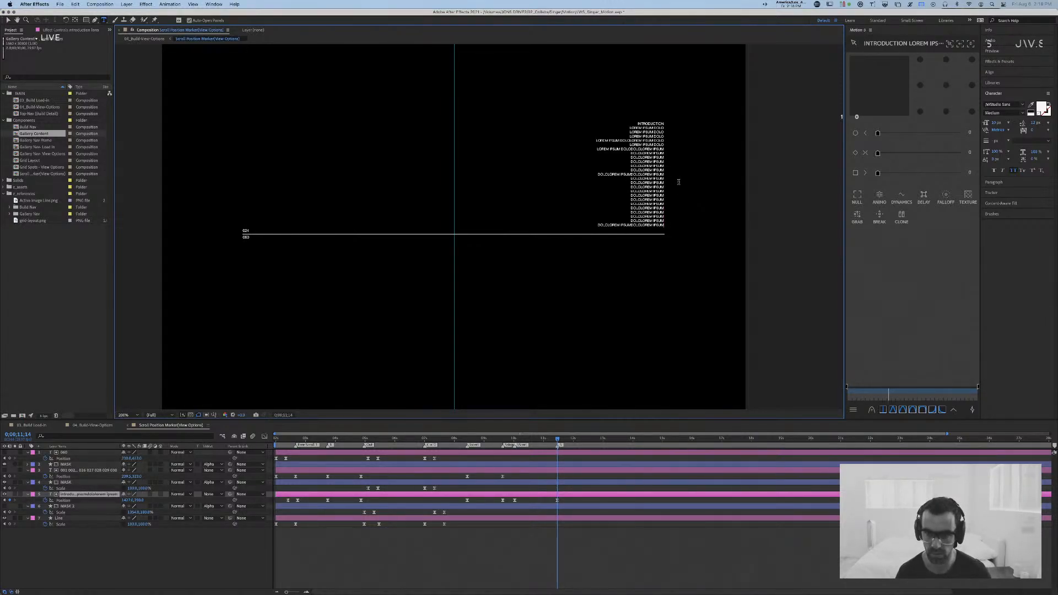
{"action": "key", "text": "super+z"}
{"action": "key", "text": "super+v"}
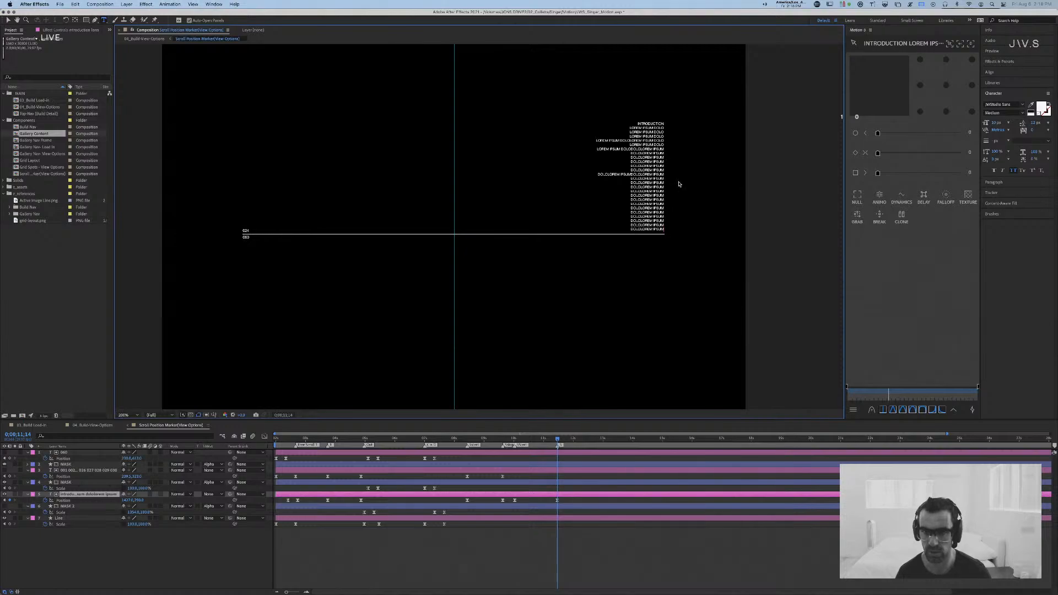
{"action": "key", "text": "super+z"}
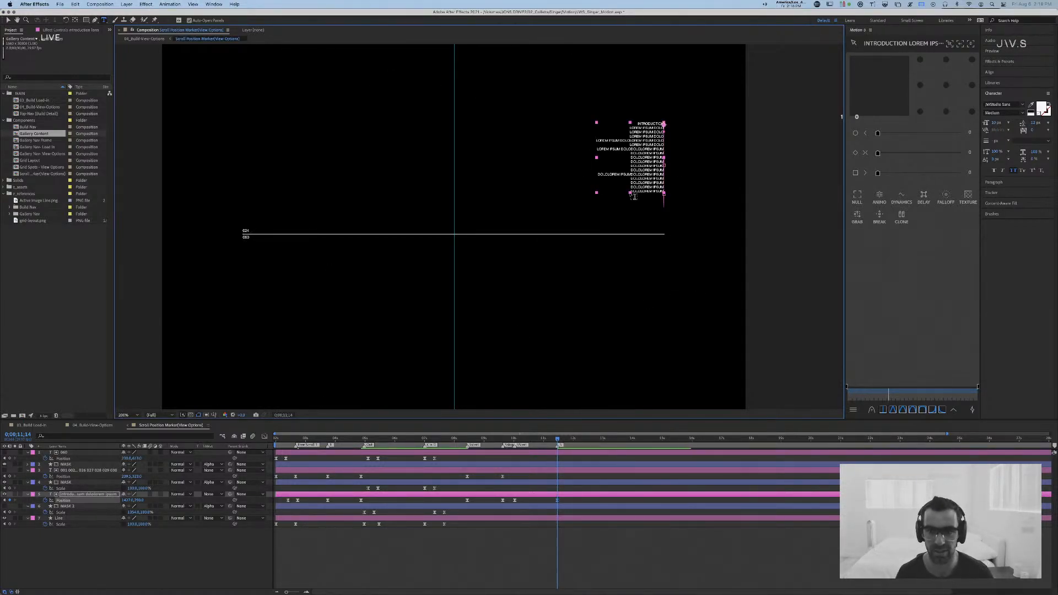
Step: Try stretching the introduction text vertically to just below the horizontal line, and undo the stretch
{"action": "key", "text": "v"}
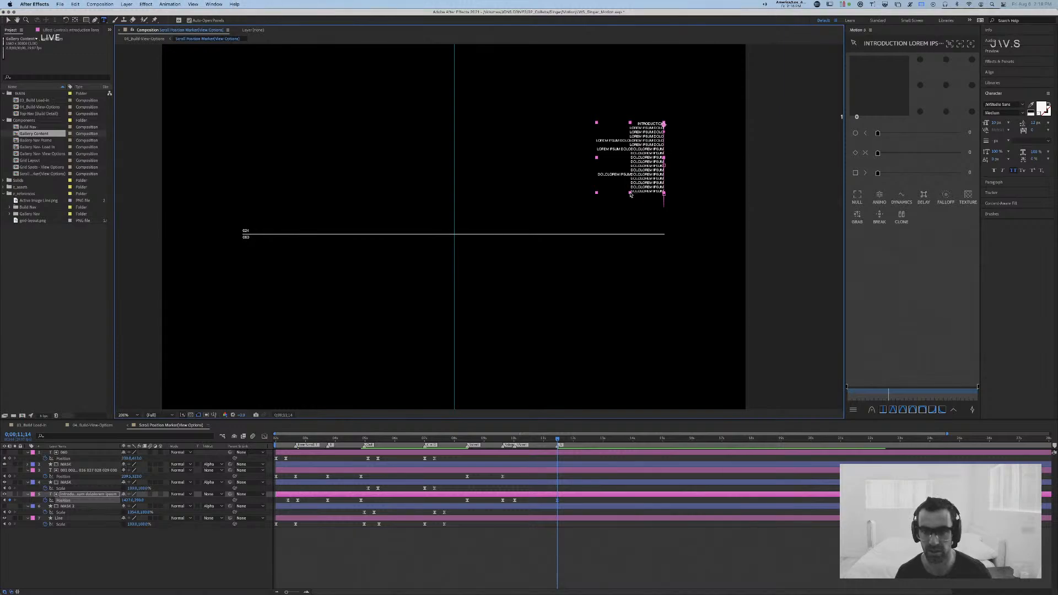
{"action": "left_click_drag", "start_coordinate": [630, 192], "coordinate": [633, 241]}
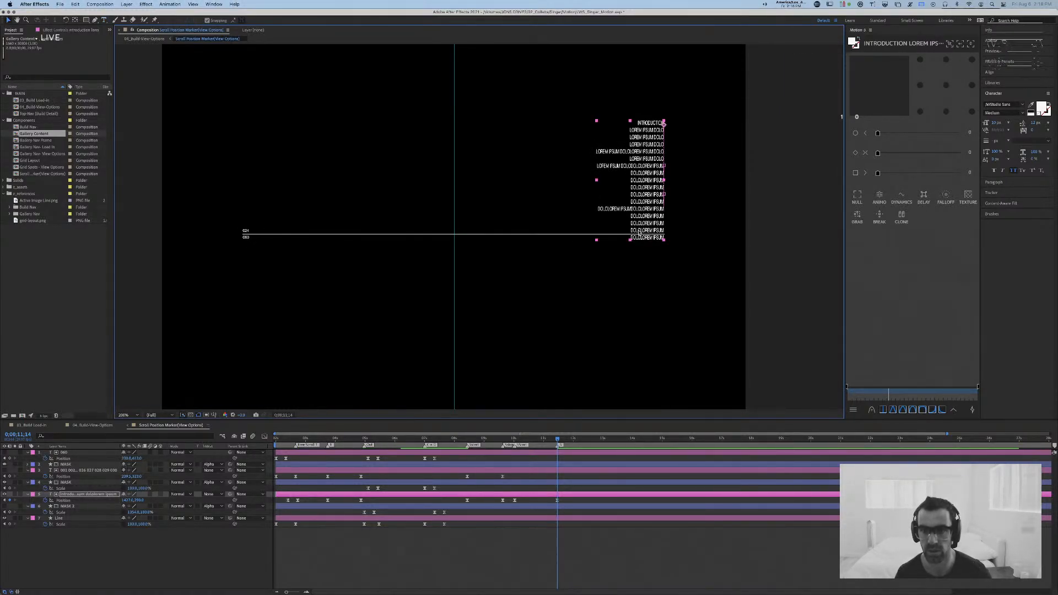
{"action": "key", "text": "super+z"}
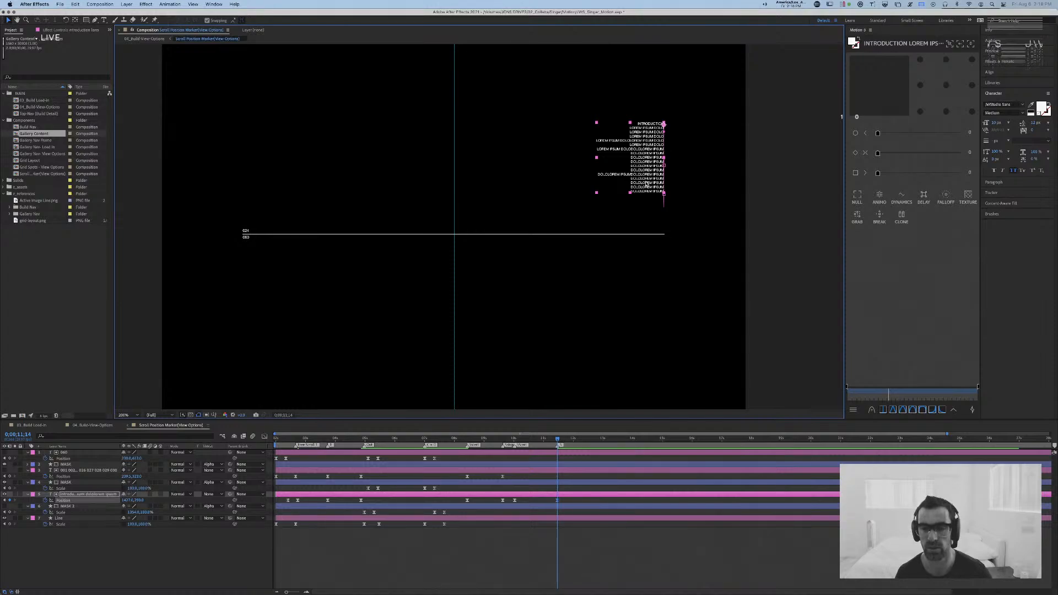
Step: Reopen the introduction text for editing, copy the DOLOLOREM IPSUM line at its end, and leave text editing
{"action": "key", "text": "super+t"}
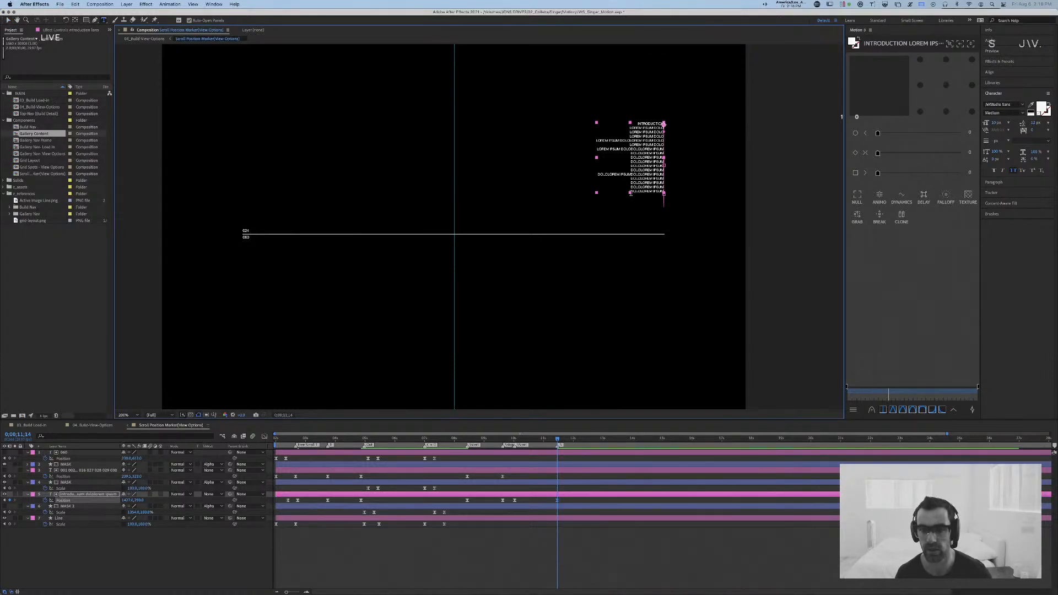
{"action": "left_click", "coordinate": [631, 193]}
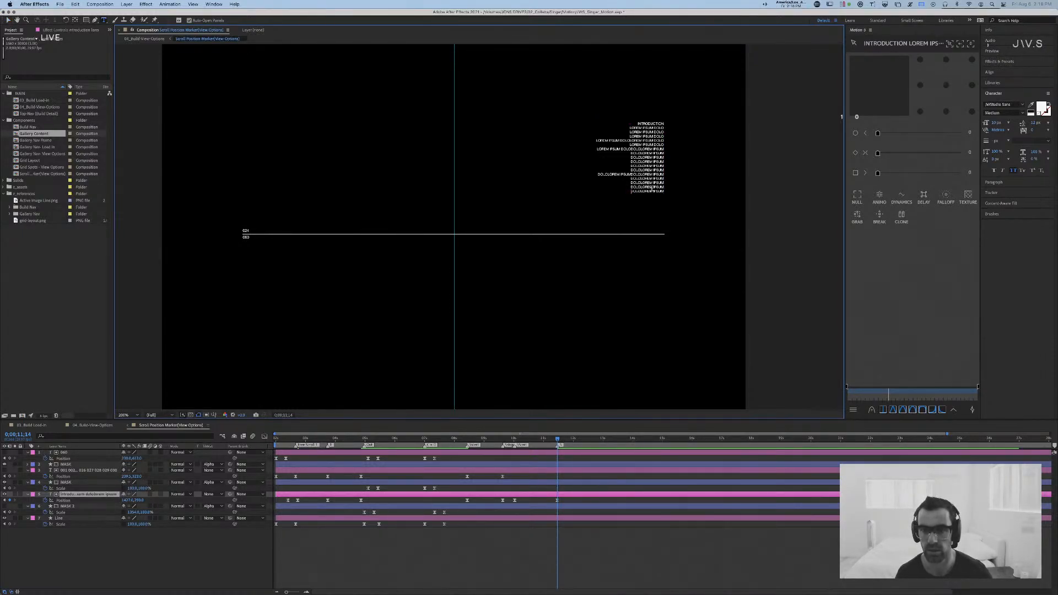
{"action": "left_click_drag", "start_coordinate": [652, 189], "coordinate": [671, 193]}
{"action": "key", "text": "super+c"}
{"action": "key", "text": "Escape"}
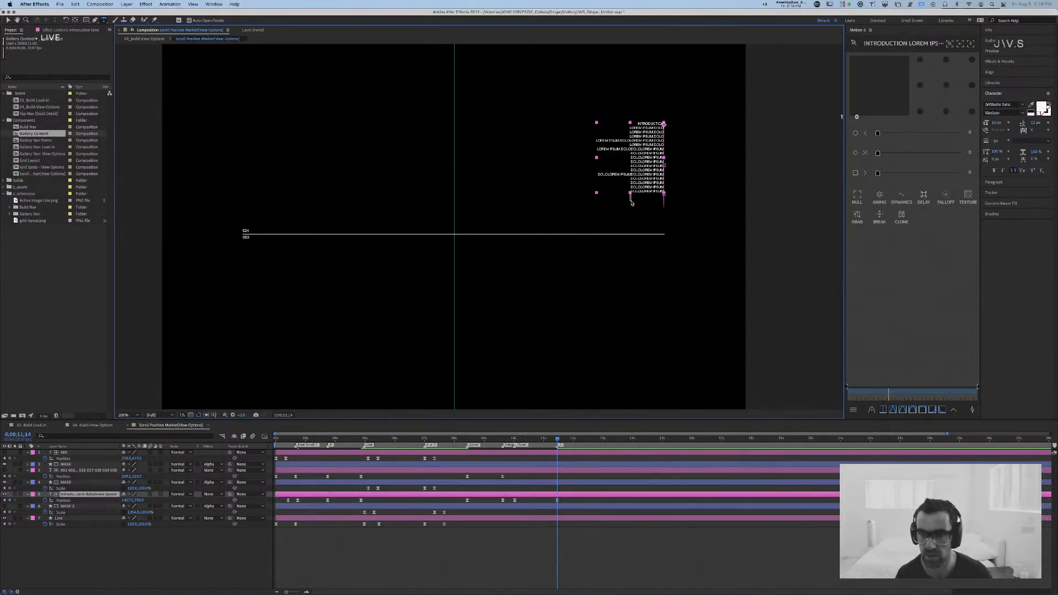
{"action": "key", "text": "super+alt+shift+t"}
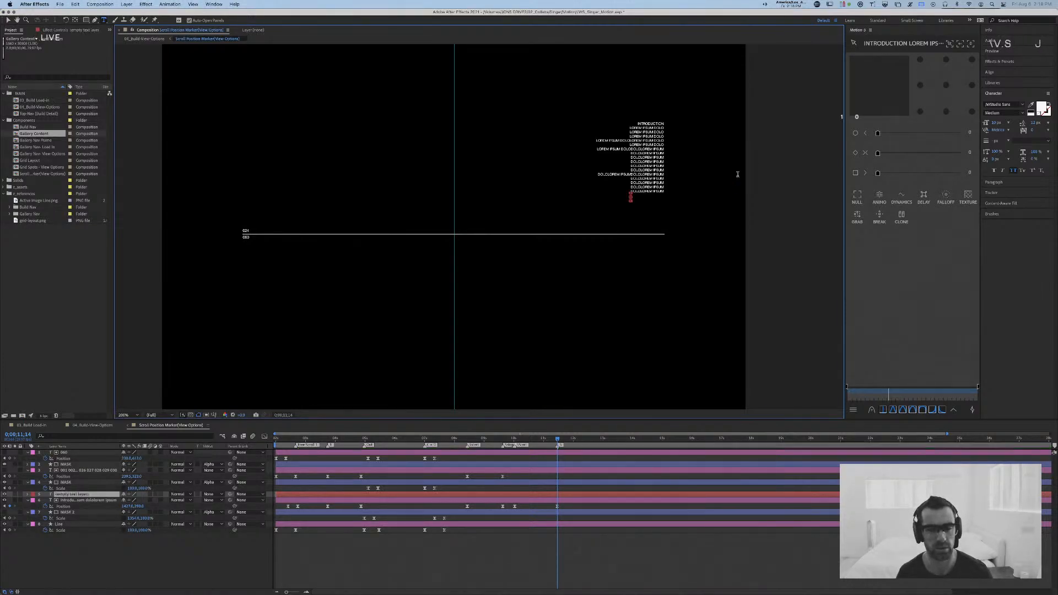
{"action": "key", "text": "Delete"}
{"action": "left_click", "coordinate": [92, 495]}
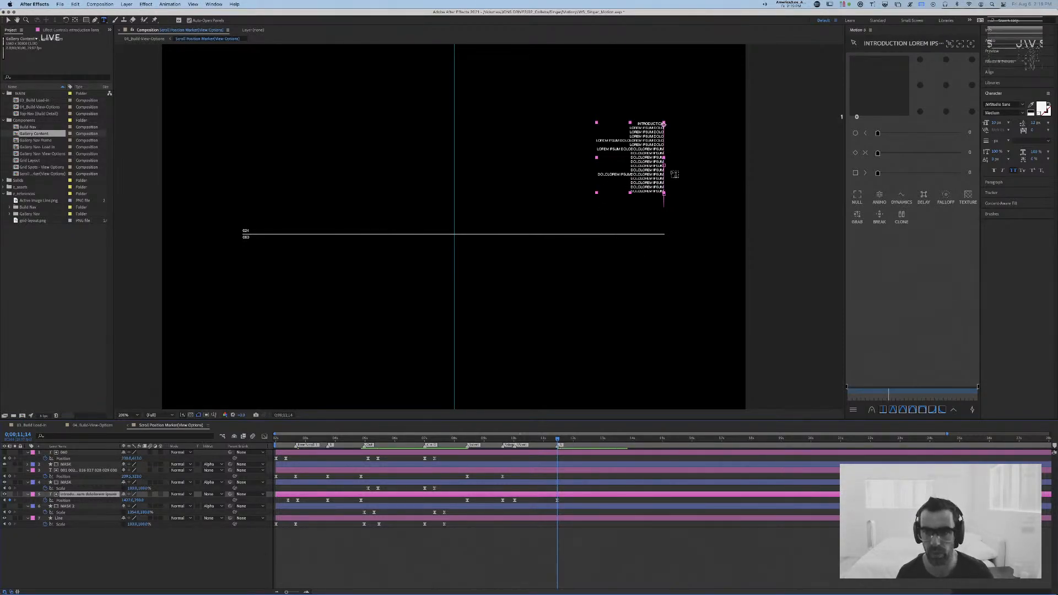
{"action": "left_click", "coordinate": [645, 186]}
{"action": "key", "text": "Escape"}
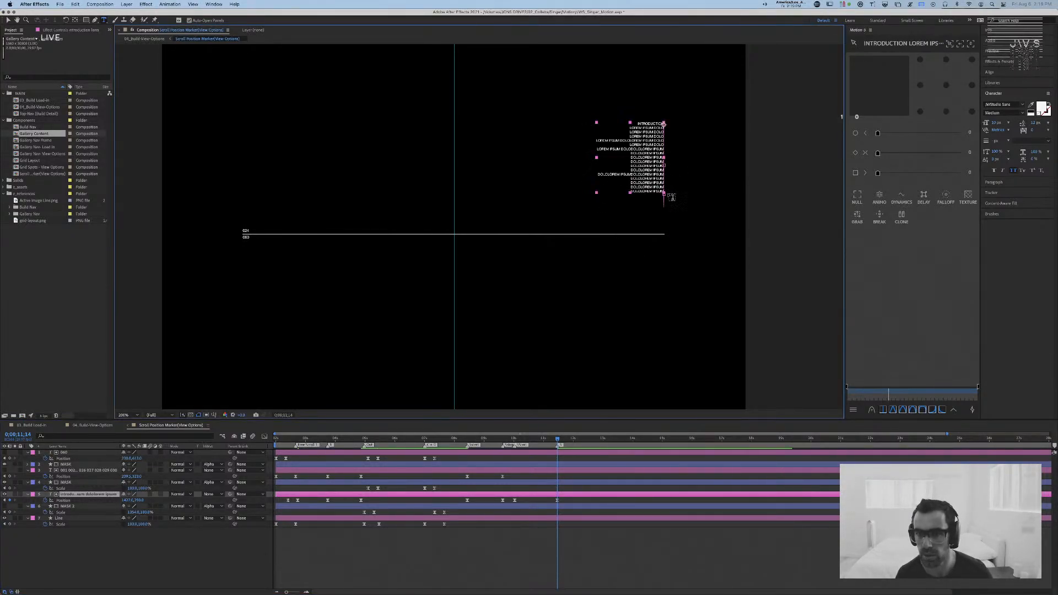
Step: Break the run-together lines of the introduction text onto separate lines to even out the column
{"action": "key", "text": "period"}
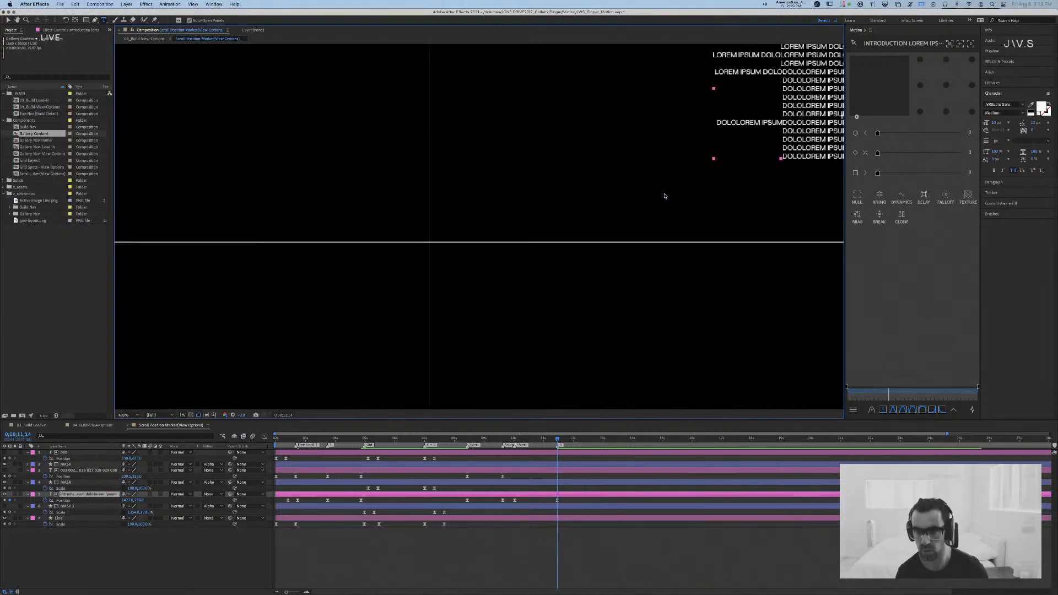
{"action": "left_click_drag", "start_coordinate": [693, 182], "coordinate": [259, 265]}
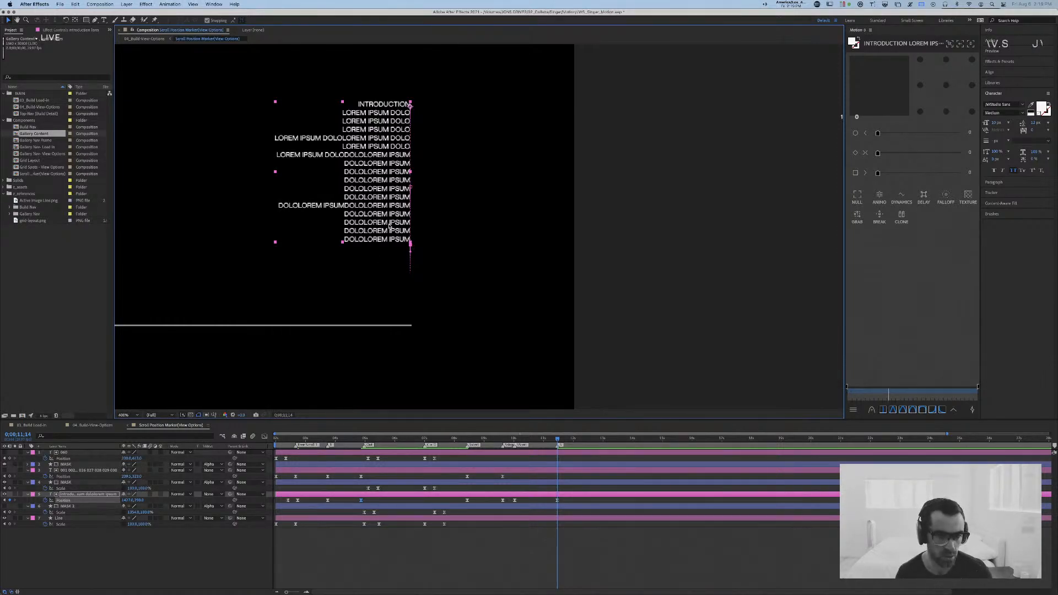
{"action": "double_click", "coordinate": [367, 212]}
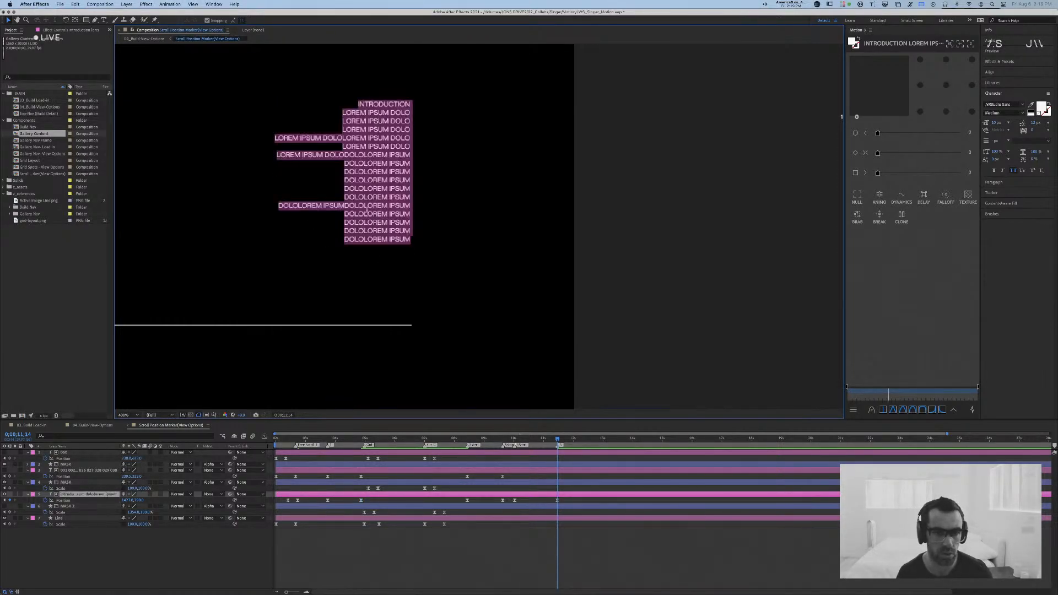
{"action": "left_click", "coordinate": [351, 204]}
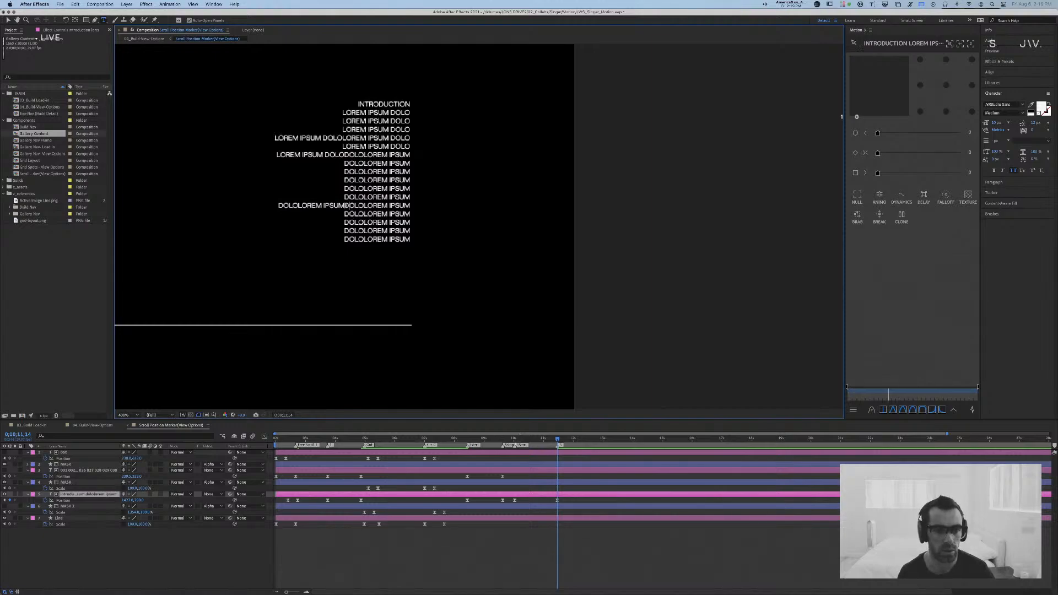
{"action": "key", "text": "Return"}
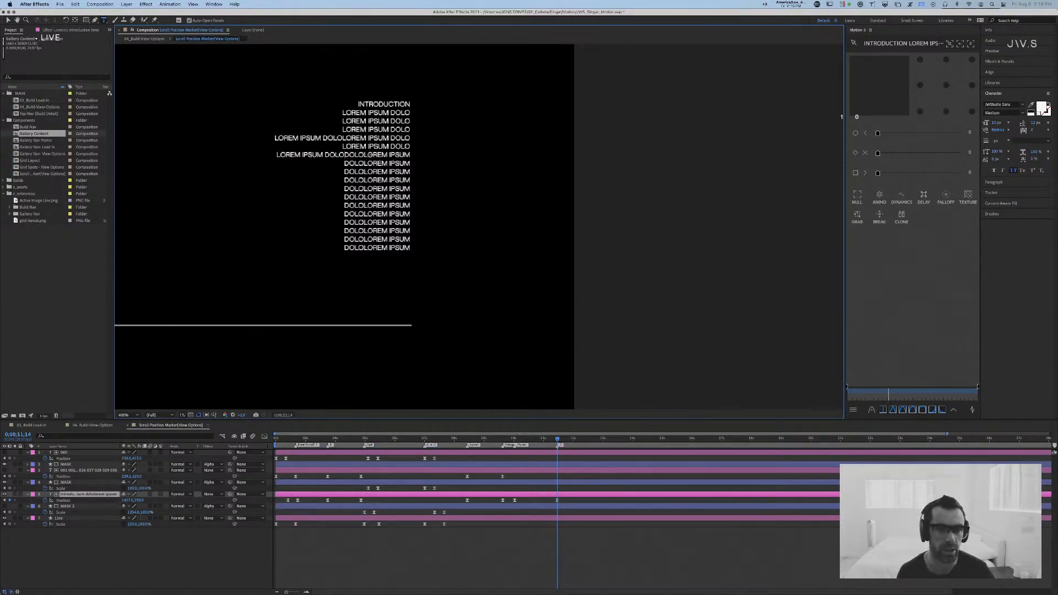
{"action": "key", "text": "Return"}
{"action": "scroll", "coordinate": [353, 151], "scroll_direction": "down", "scroll_amount": 2}
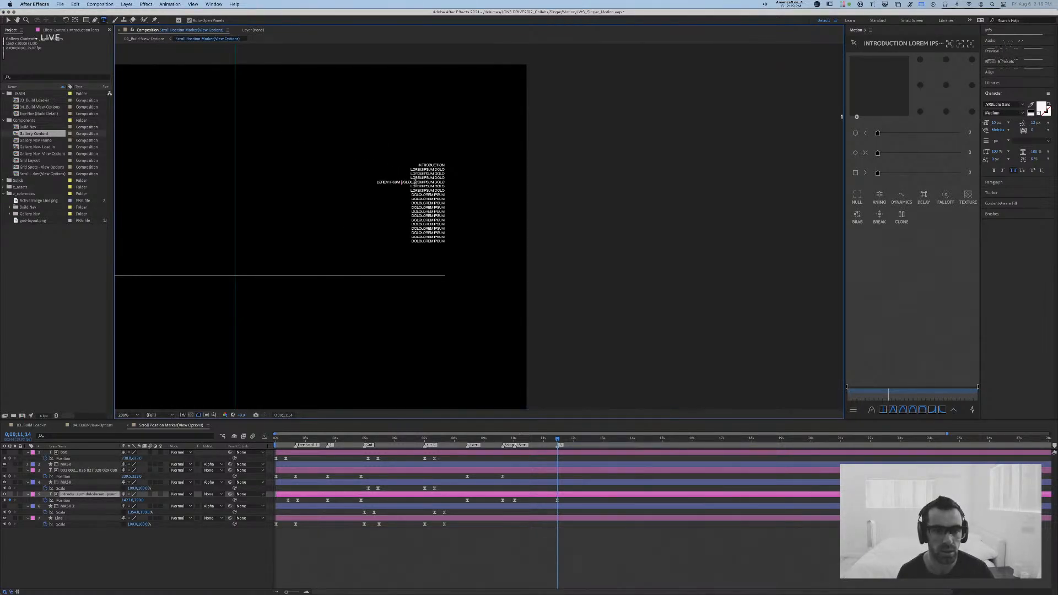
{"action": "key", "text": "Return"}
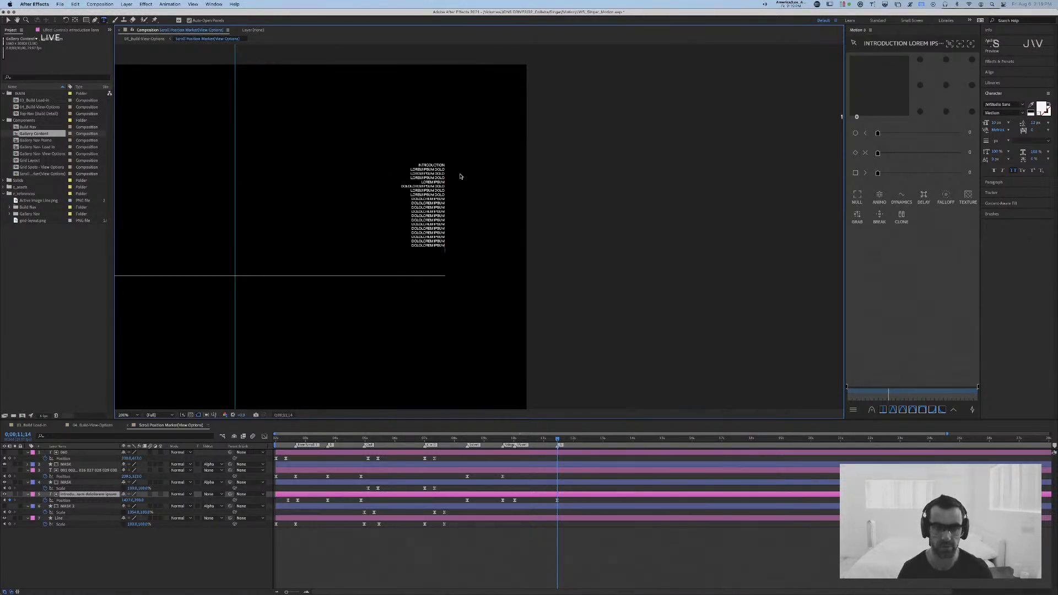
Step: Extend the introduction text with repeated DOLOLOREM IPSUM lines until the column reaches the horizontal line
{"action": "key", "text": "super+v"}
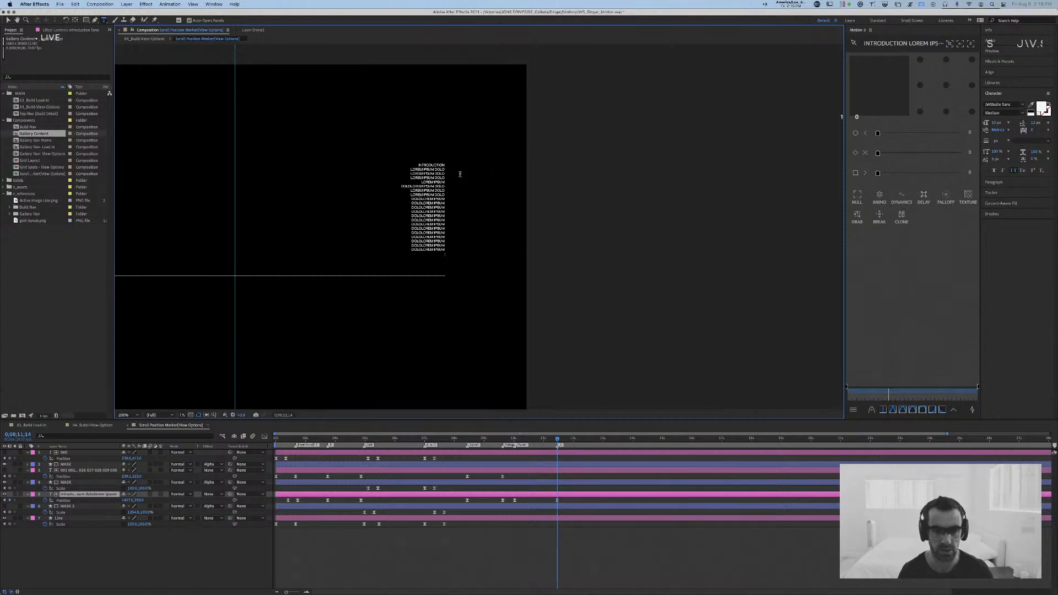
{"action": "key", "text": "super+v"}
{"action": "key", "text": "Return"}
{"action": "key", "text": "super+v"}
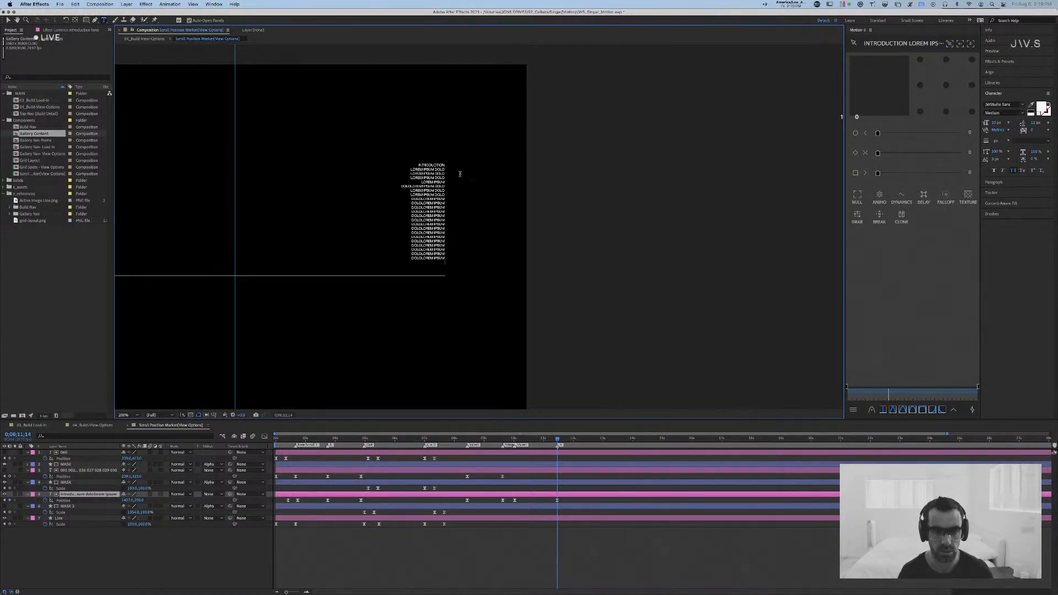
{"action": "key", "text": "super+v"}
{"action": "key", "text": "Return"}
{"action": "key", "text": "super+v"}
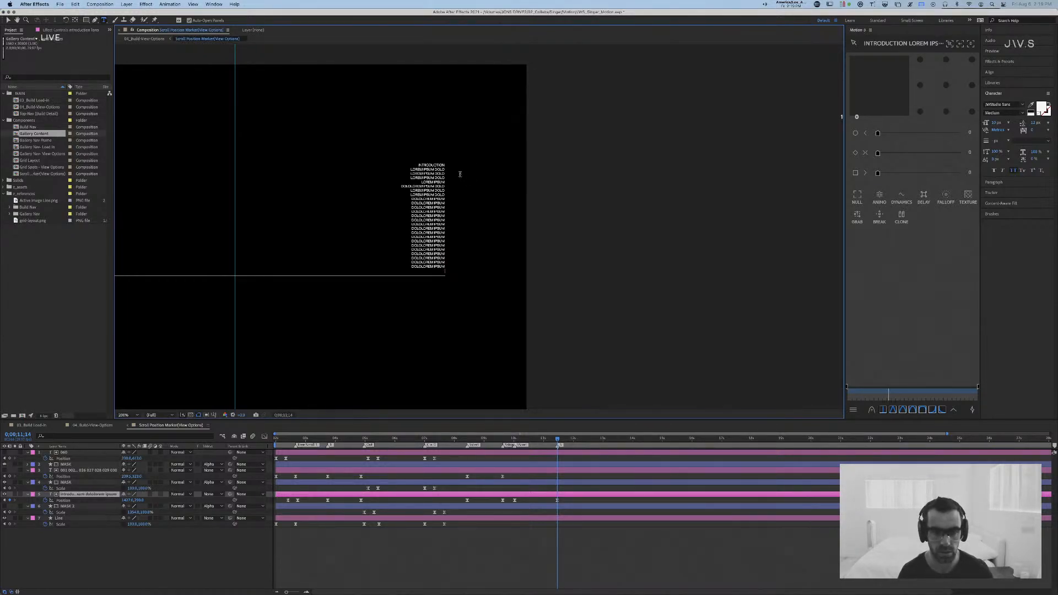
{"action": "key", "text": "Return"}
{"action": "key", "text": "super+v"}
{"action": "key", "text": "Return"}
{"action": "key", "text": "super+v"}
{"action": "key", "text": "Escape"}
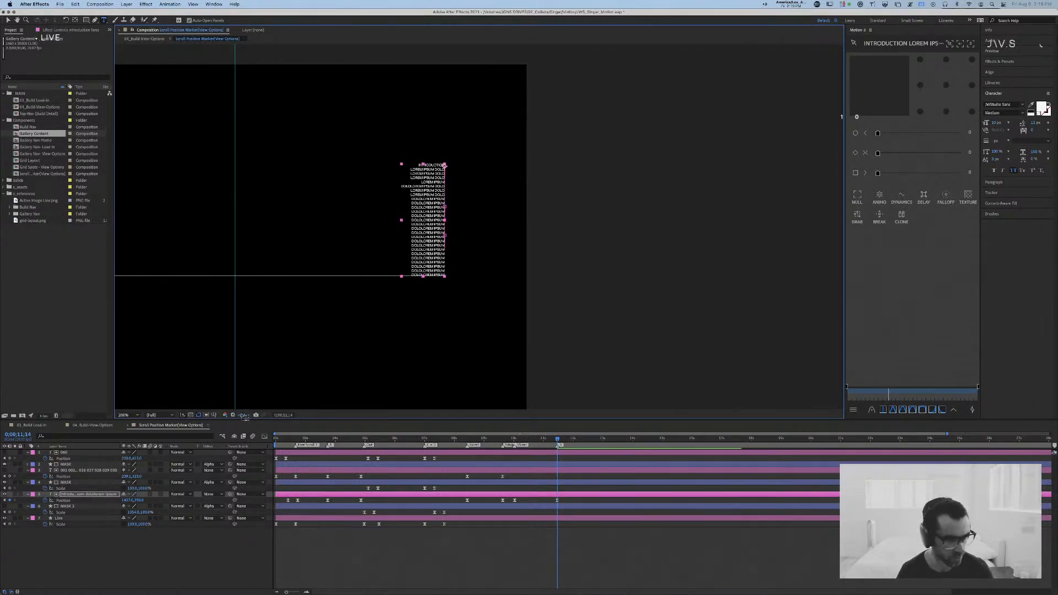
Step: Restore the masked view of the introduction text and nudge its vertical position at 0;00;11;14 until its last line sits just above the horizontal line
{"action": "left_click", "coordinate": [4, 494]}
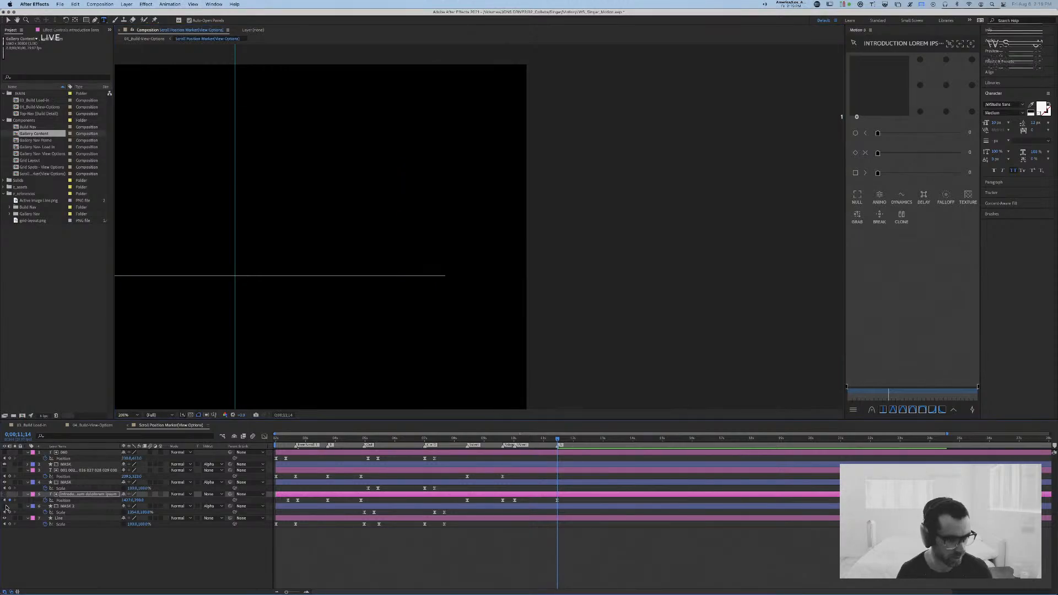
{"action": "left_click", "coordinate": [4, 506]}
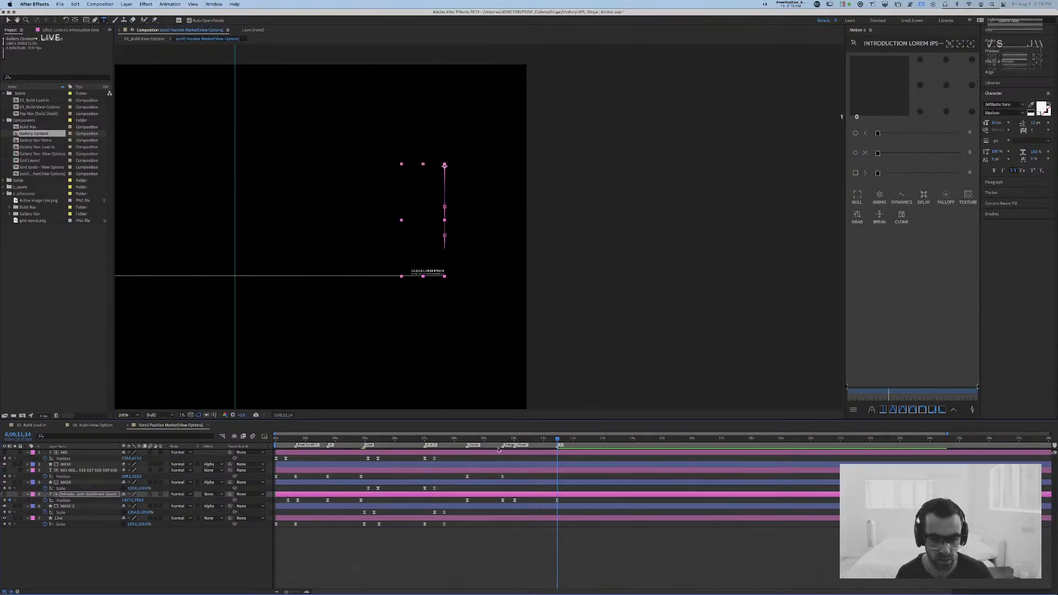
{"action": "left_click", "coordinate": [138, 501]}
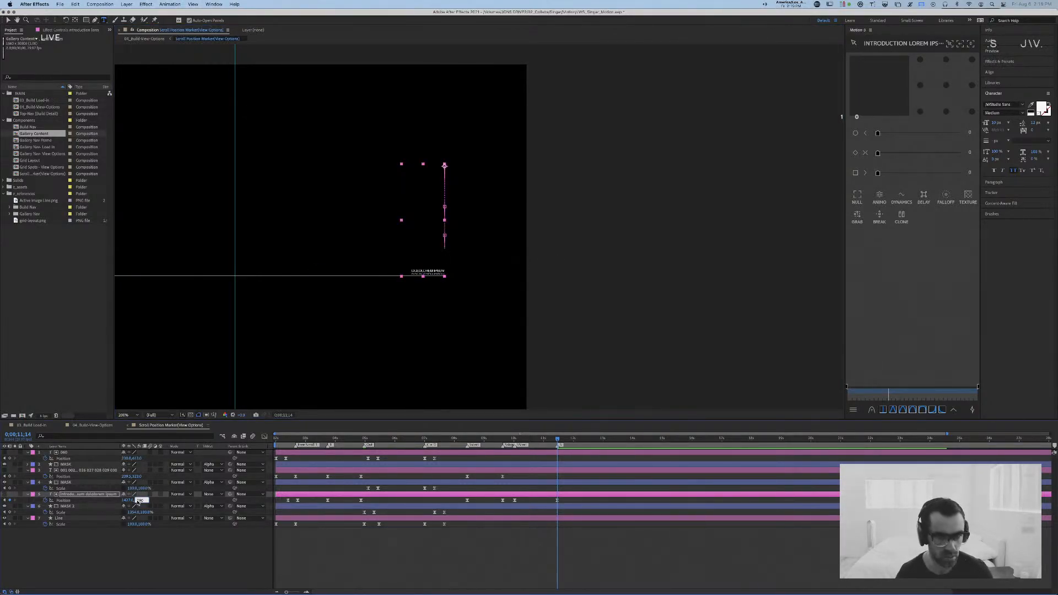
{"action": "key", "text": "Up"}
{"action": "key", "text": "Up"}
{"action": "key", "text": "Up"}
{"action": "key", "text": "Up"}
{"action": "key", "text": "Up"}
{"action": "key", "text": "Up"}
{"action": "key", "text": "Up"}
{"action": "key", "text": "Up"}
{"action": "key", "text": "Up"}
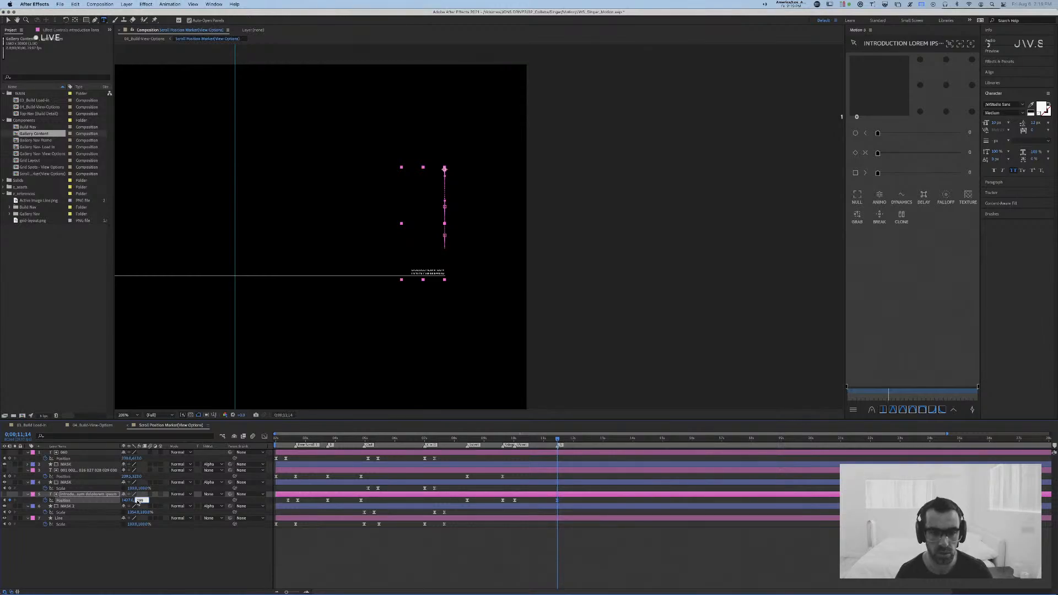
{"action": "key", "text": "Down"}
{"action": "key", "text": "Down"}
{"action": "key", "text": "Down"}
{"action": "key", "text": "Down"}
{"action": "key", "text": "Down"}
{"action": "key", "text": "Down"}
{"action": "key", "text": "Down"}
{"action": "key", "text": "Down"}
{"action": "key", "text": "Down"}
{"action": "key", "text": "Down"}
{"action": "key", "text": "Down"}
{"action": "key", "text": "Down"}
{"action": "key", "text": "Down"}
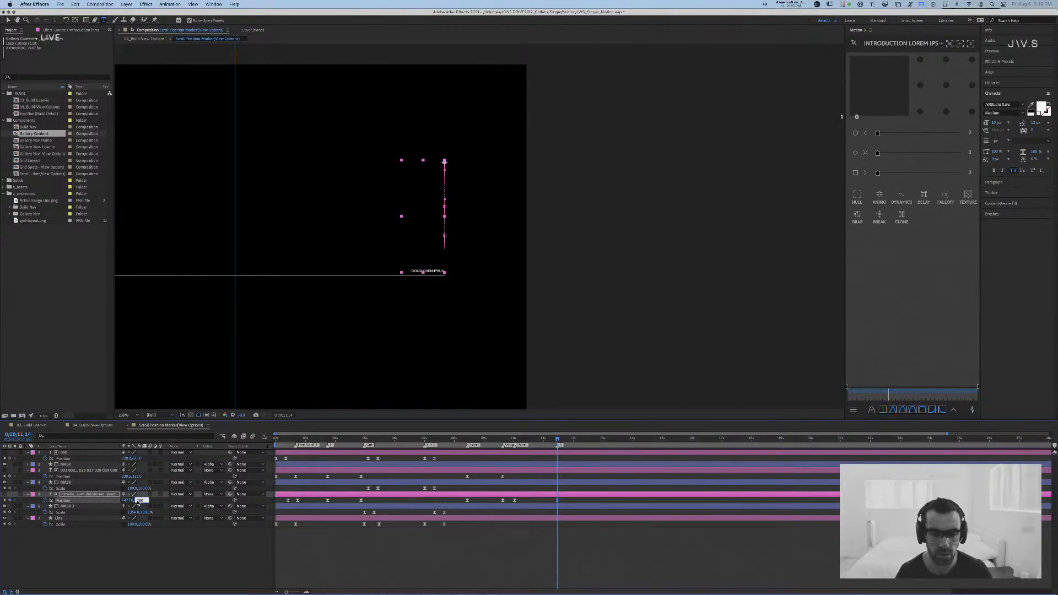
{"action": "key", "text": "Up"}
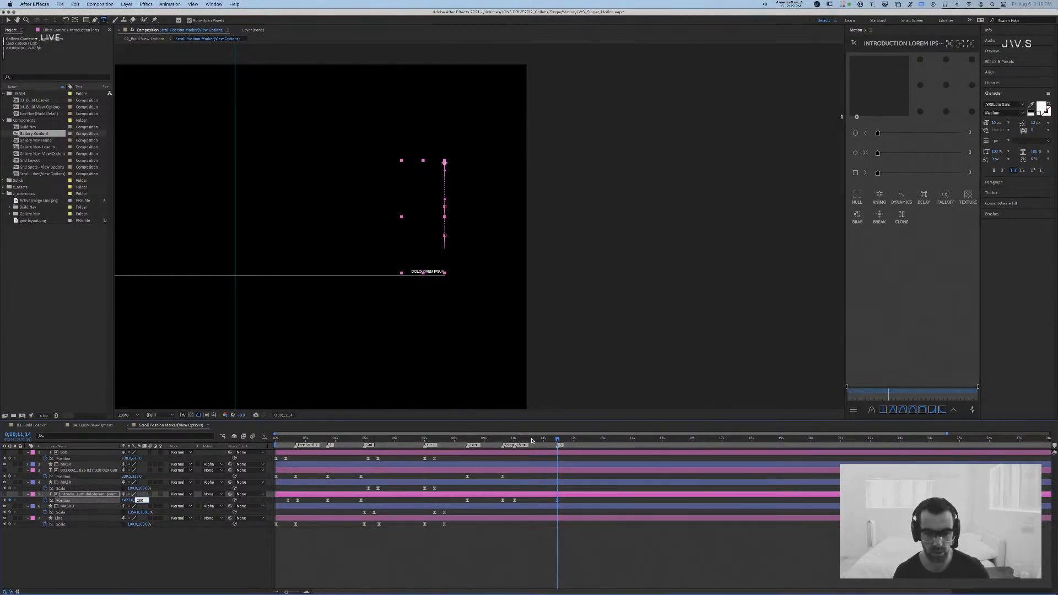
Step: Preview the scroll animation from the beginning, removing the stray text layer added during playback
{"action": "left_click_drag", "start_coordinate": [551, 439], "coordinate": [276, 440]}
{"action": "key", "text": "space"}
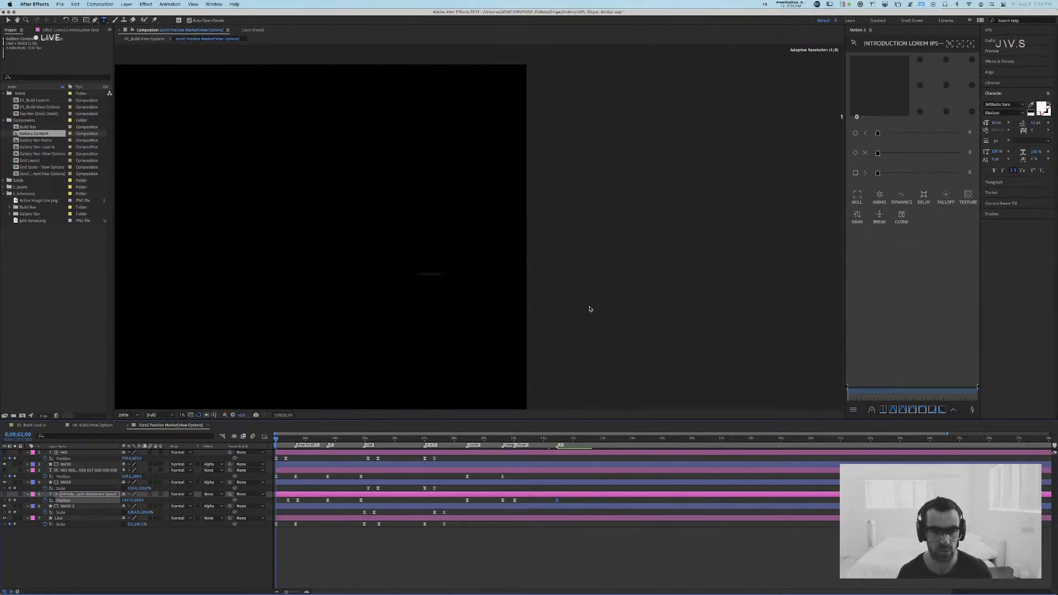
{"action": "left_click", "coordinate": [577, 285]}
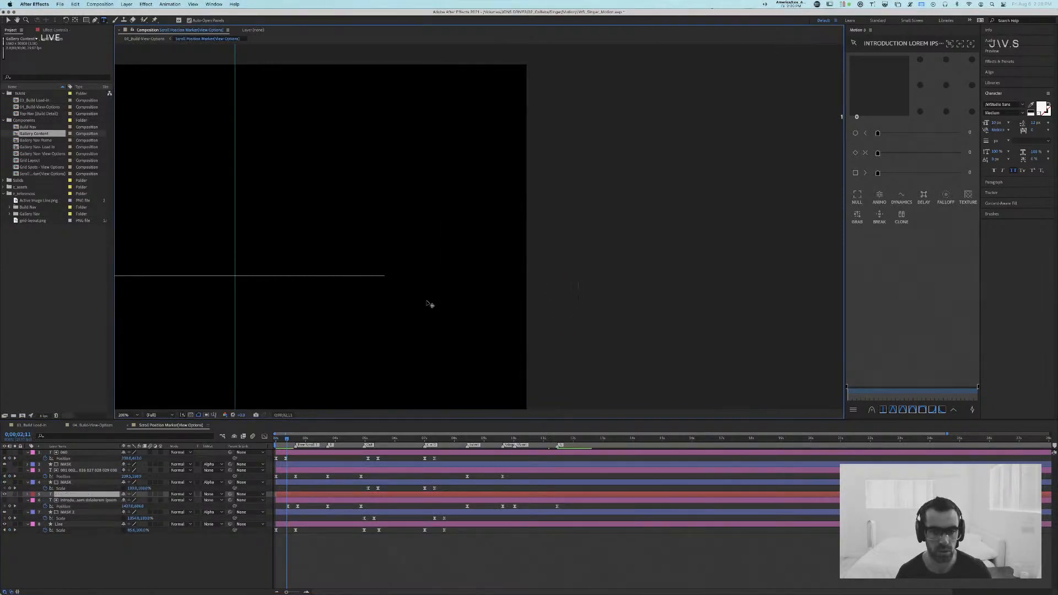
{"action": "key", "text": "ctrl+z"}
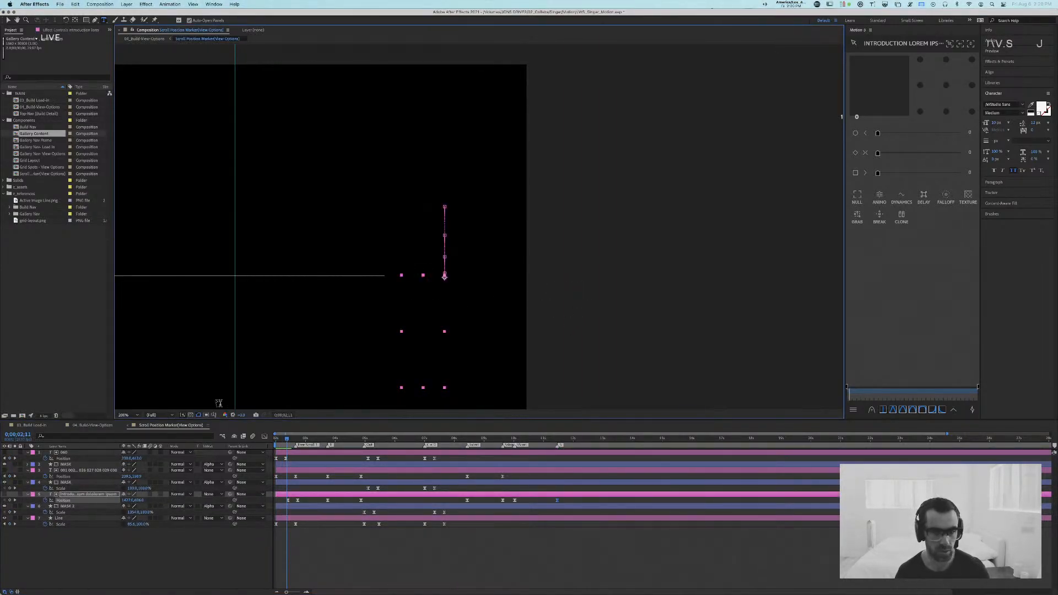
{"action": "left_click_drag", "start_coordinate": [158, 357], "coordinate": [383, 292]}
{"action": "key", "text": "v"}
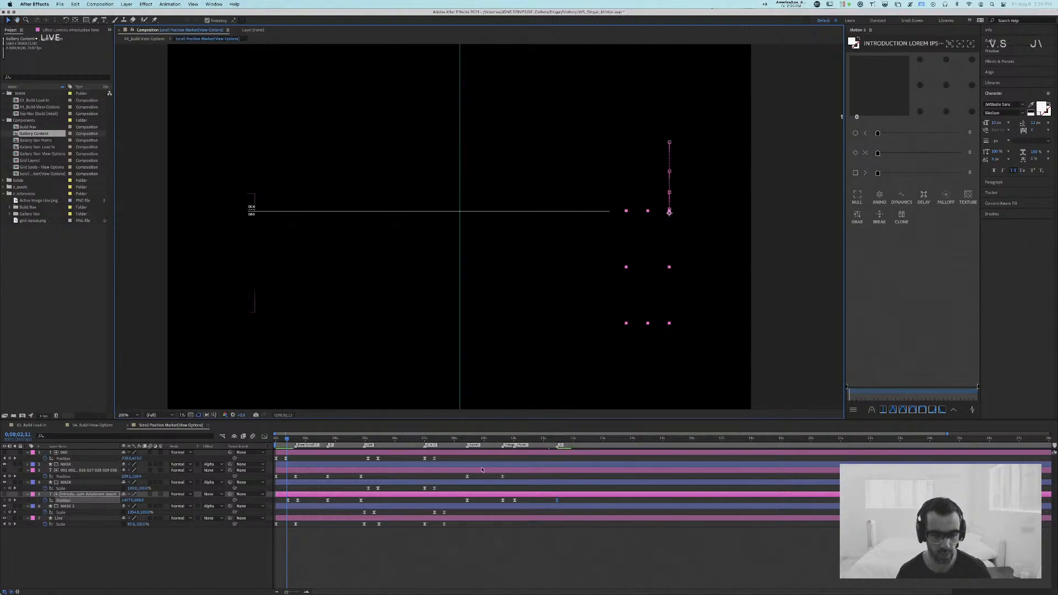
Step: Keyframe the number column's Position to hold at 0;00;10;01 and shift farther up at 0;00;11;14
{"action": "left_click", "coordinate": [521, 439]}
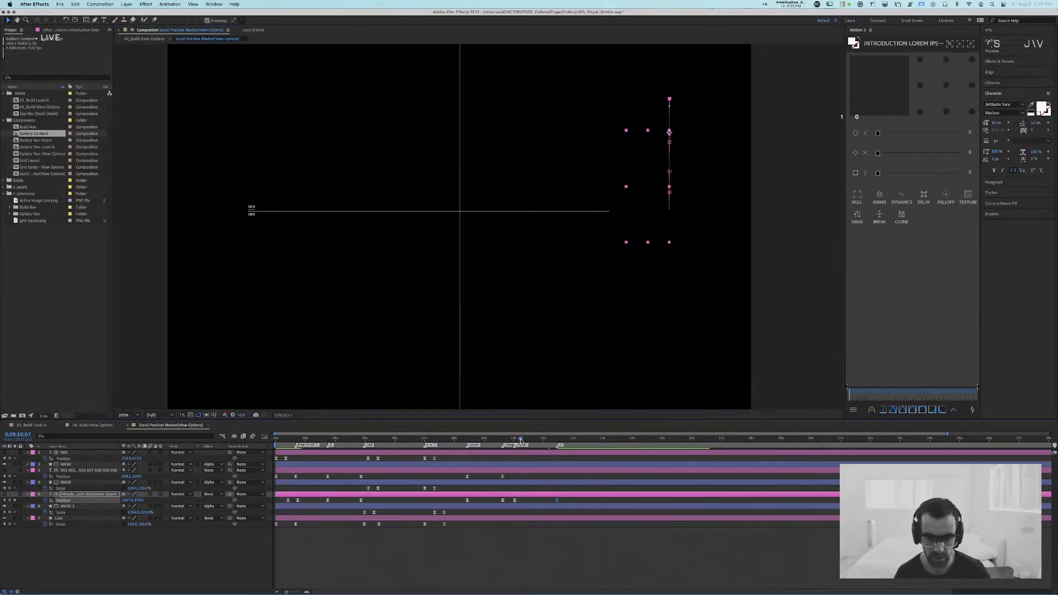
{"action": "left_click_drag", "start_coordinate": [521, 440], "coordinate": [503, 441]}
{"action": "left_click", "coordinate": [465, 471]}
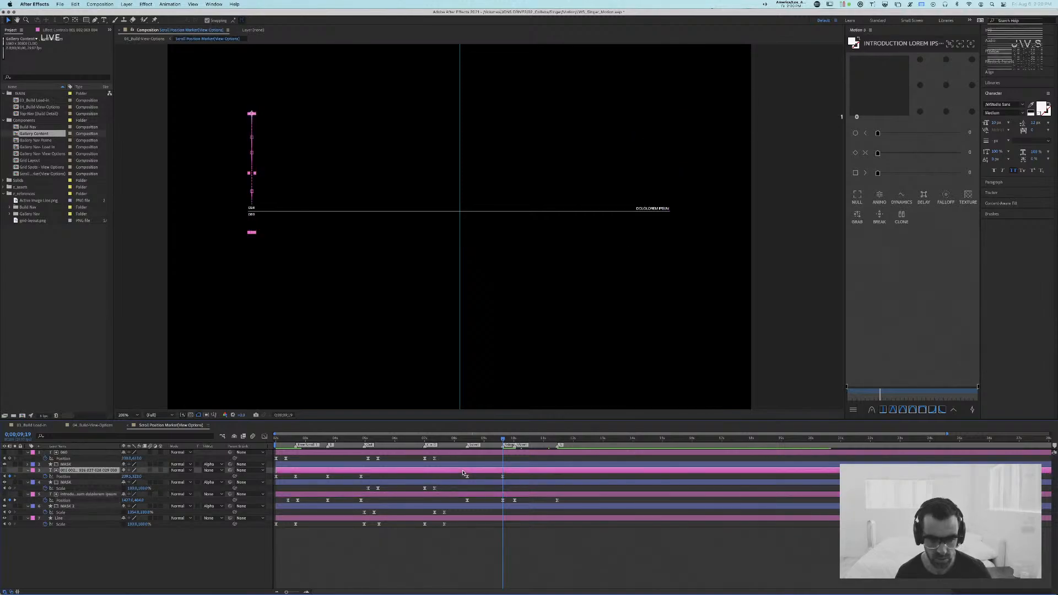
{"action": "left_click", "coordinate": [513, 443]}
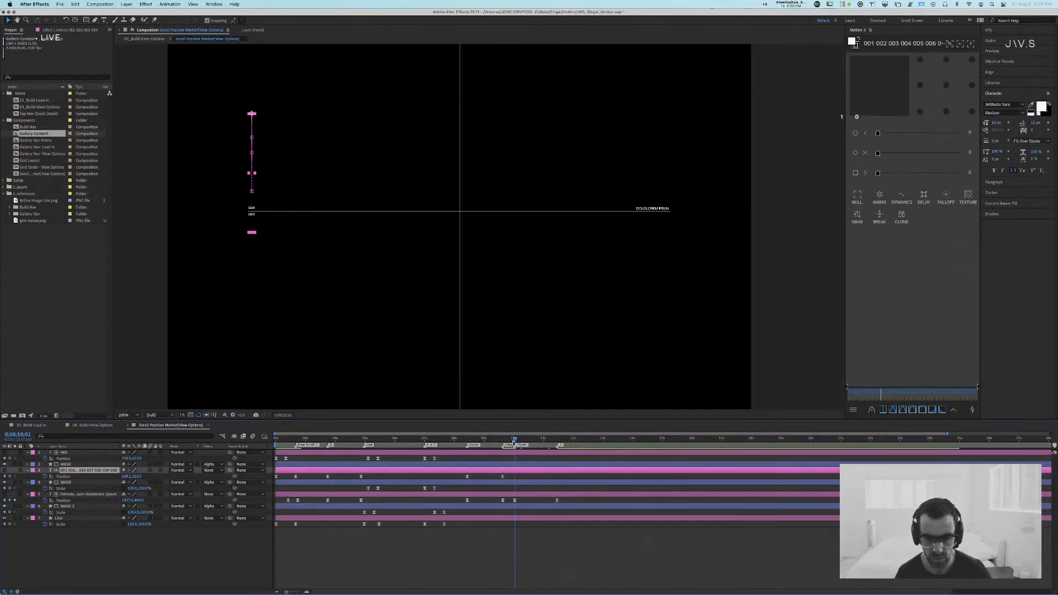
{"action": "left_click", "coordinate": [502, 475]}
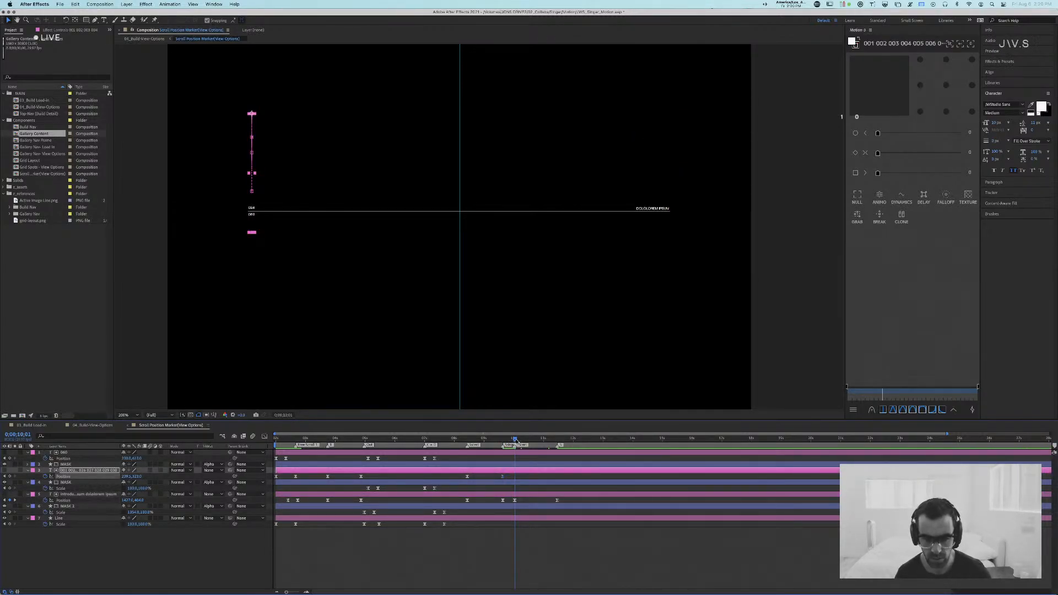
{"action": "left_click", "coordinate": [516, 477]}
{"action": "left_click", "coordinate": [521, 471]}
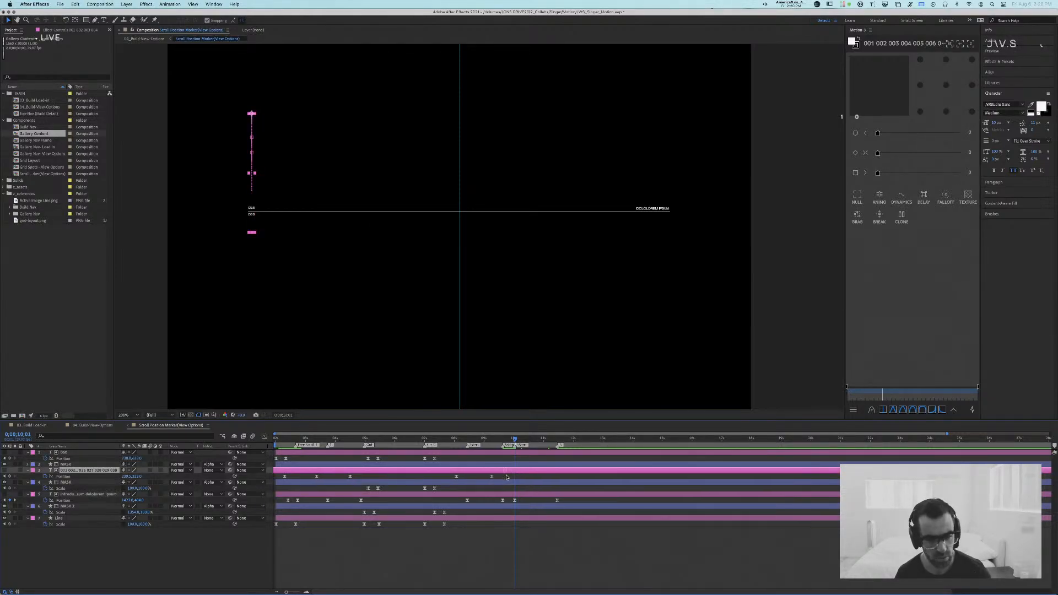
{"action": "left_click_drag", "start_coordinate": [506, 476], "coordinate": [484, 479]}
{"action": "left_click", "coordinate": [519, 478]}
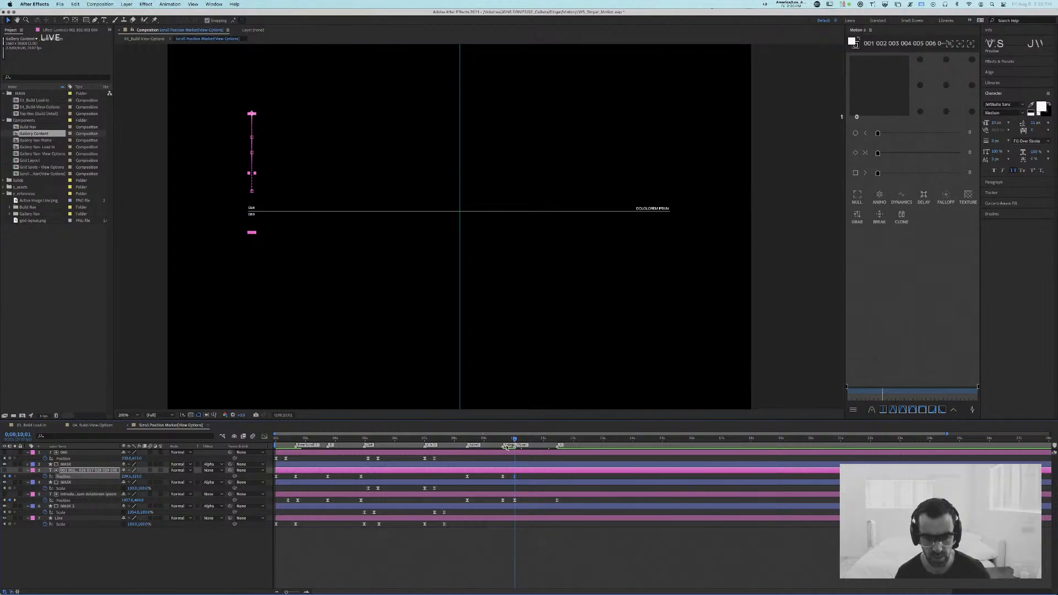
{"action": "left_click_drag", "start_coordinate": [514, 440], "coordinate": [560, 445]}
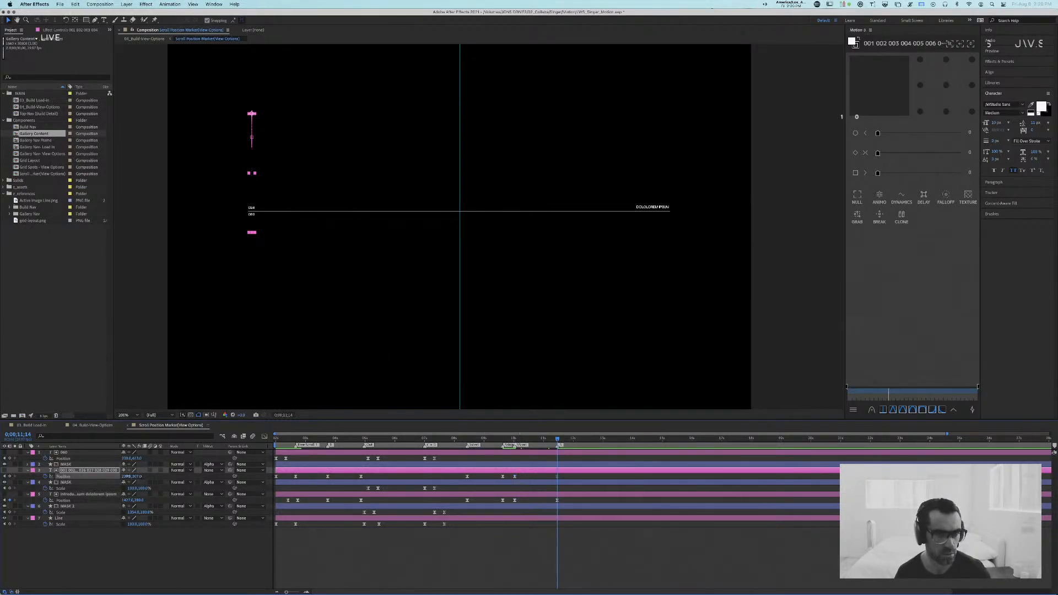
{"action": "left_click_drag", "start_coordinate": [141, 477], "coordinate": [103, 474]}
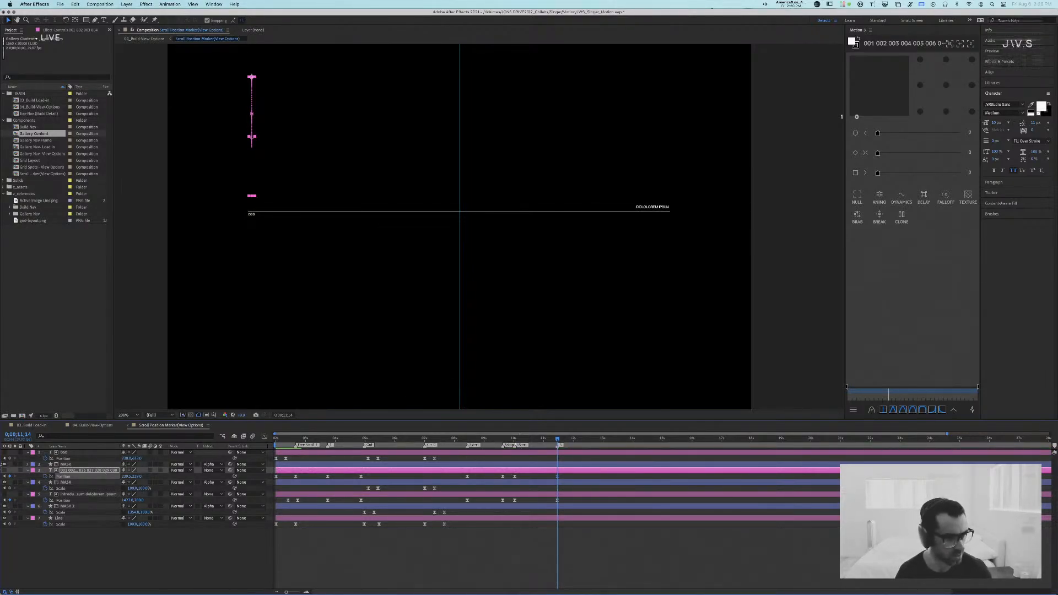
Step: Show the full number column unmasked and extend its text with the lines 031 to 035
{"action": "left_click", "coordinate": [4, 471]}
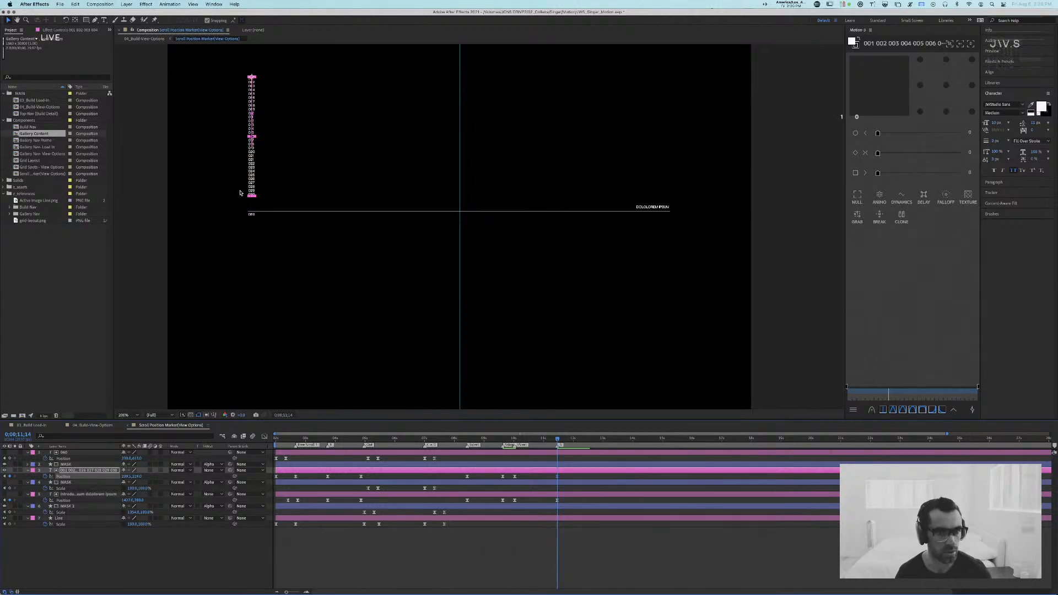
{"action": "left_click", "coordinate": [251, 189]}
{"action": "key", "text": "super+t"}
{"action": "left_click", "coordinate": [252, 194]}
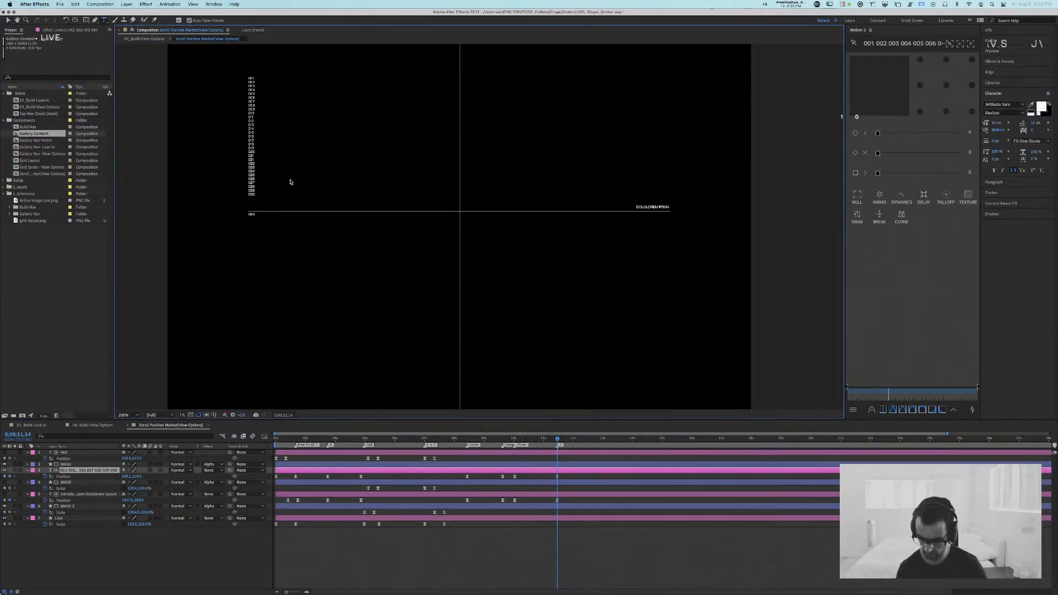
{"action": "key", "text": "Return"}
{"action": "type", "text": "031"}
{"action": "key", "text": "Return"}
{"action": "type", "text": "032 "}
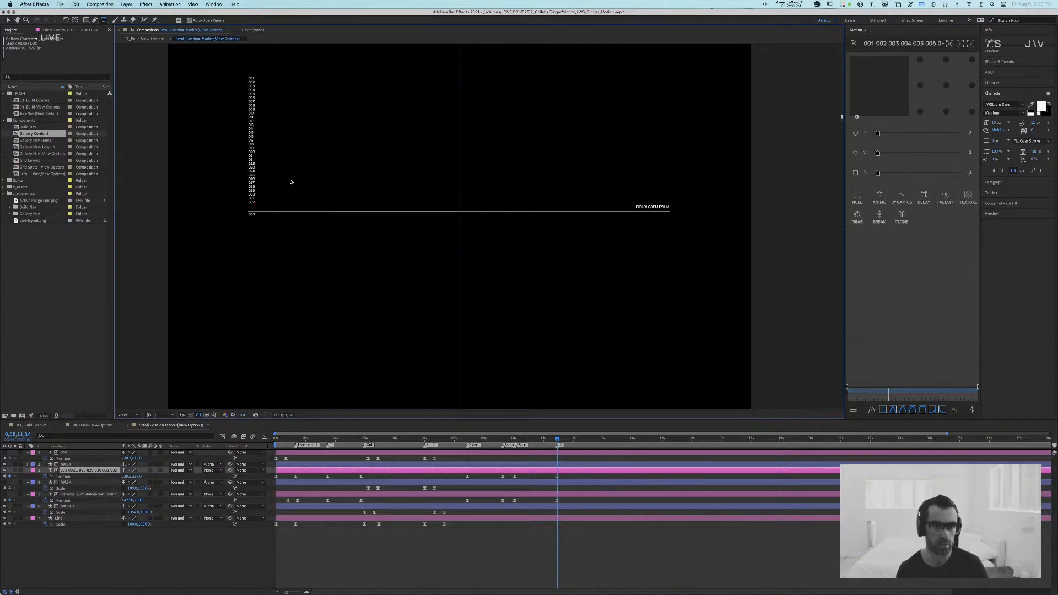
{"action": "type", "text": "033"}
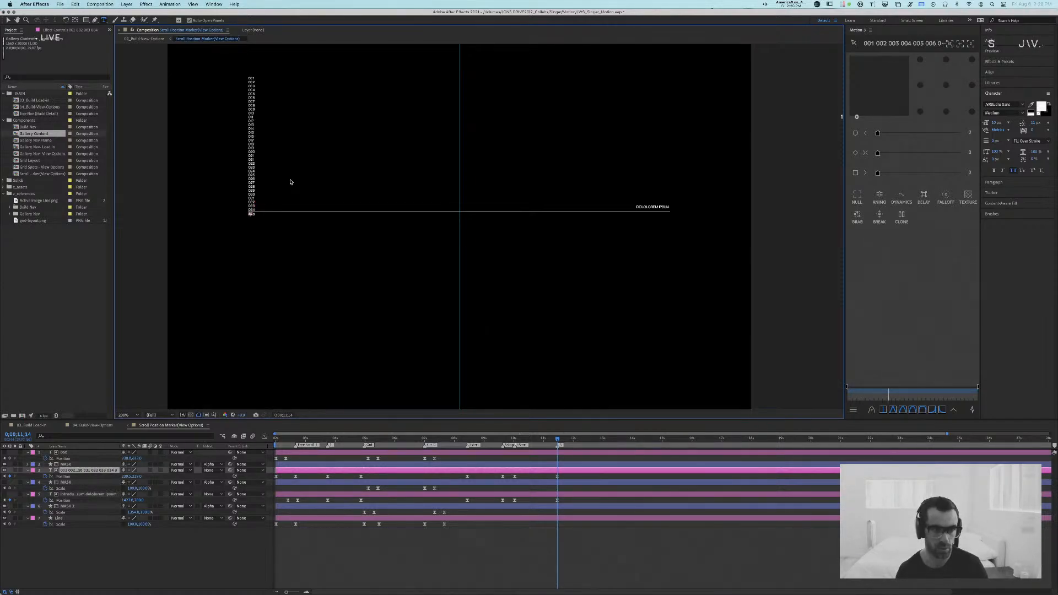
{"action": "key", "text": "BackSpace"}
{"action": "type", "text": "0"}
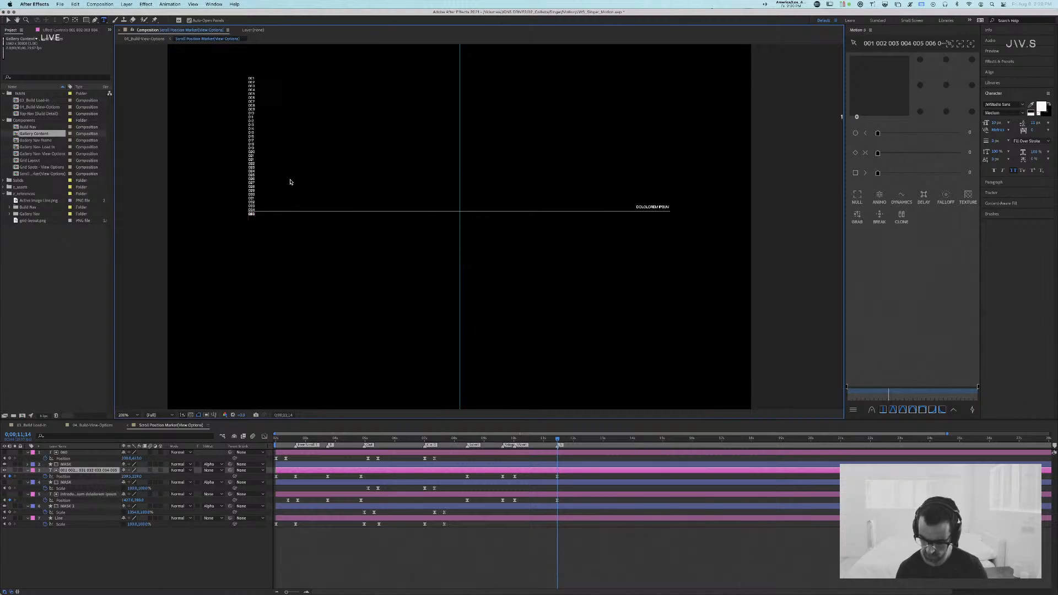
Step: Continue the number column with the lines 036 to 045, leave text editing, and restore its masked view
{"action": "type", "text": "36 037"}
{"action": "key", "text": "Return"}
{"action": "type", "text": "037"}
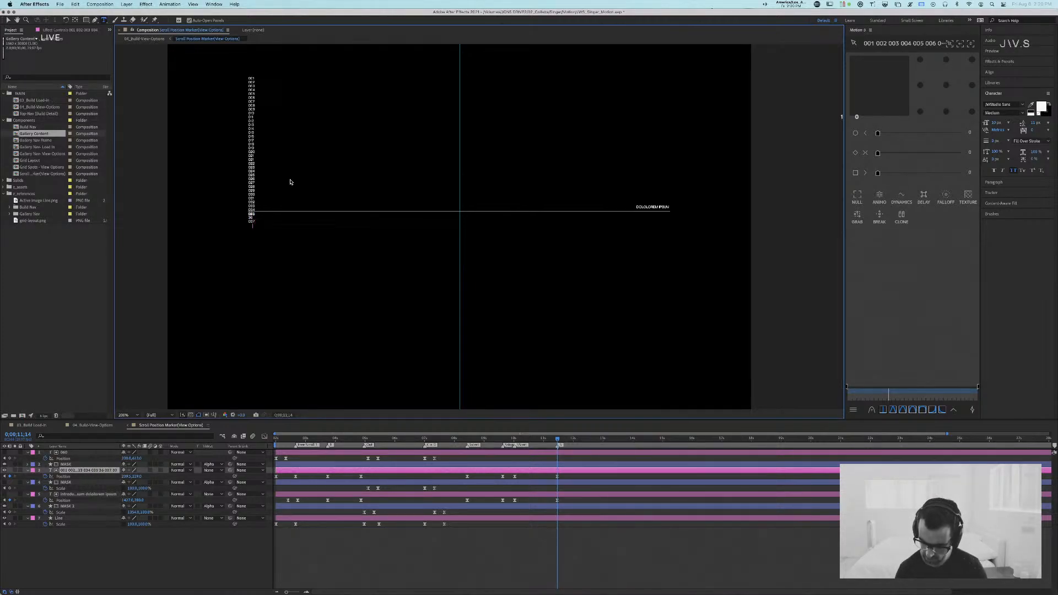
{"action": "type", "text": "8 09"}
{"action": "key", "text": "Return"}
{"action": "type", "text": "0"}
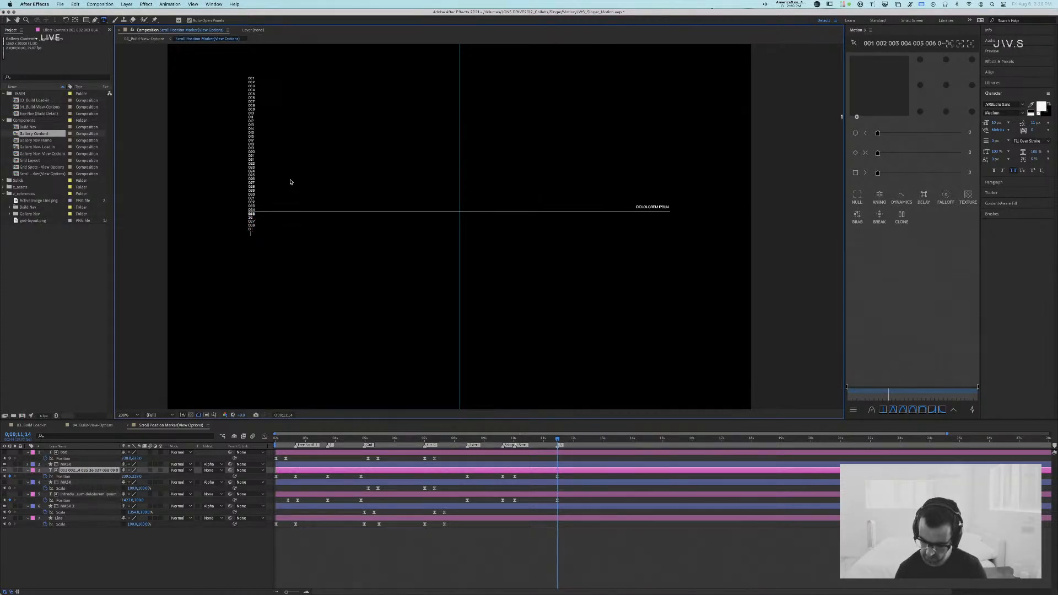
{"action": "type", "text": "40"}
{"action": "key", "text": "Return"}
{"action": "type", "text": "041"}
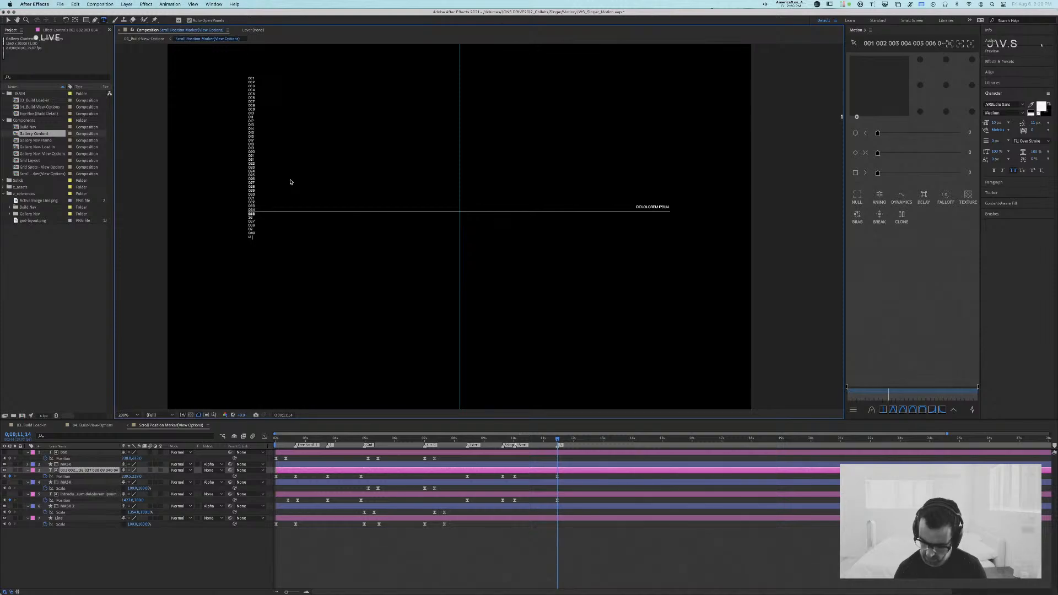
{"action": "key", "text": "Return"}
{"action": "type", "text": "042"}
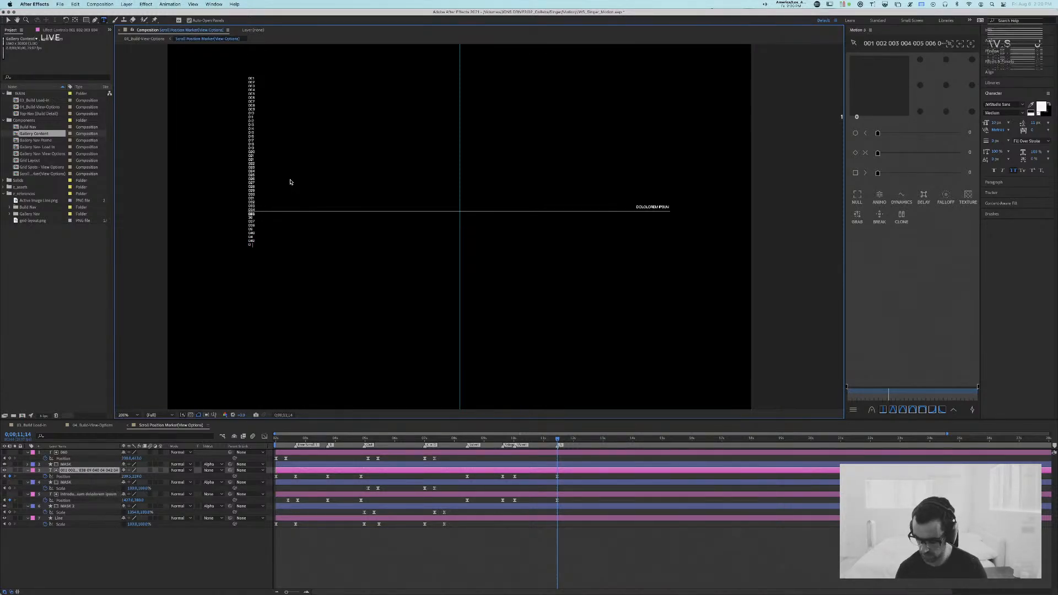
{"action": "key", "text": "Return"}
{"action": "type", "text": "043"}
{"action": "key", "text": "Return"}
{"action": "type", "text": "04"}
{"action": "type", "text": "4"}
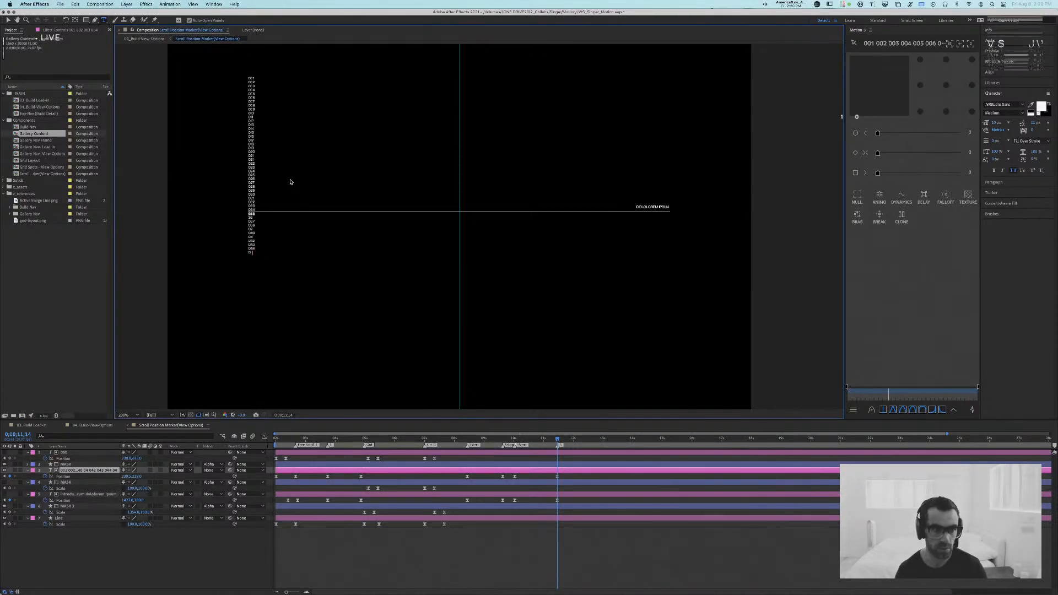
{"action": "key", "text": "Return"}
{"action": "type", "text": "045"}
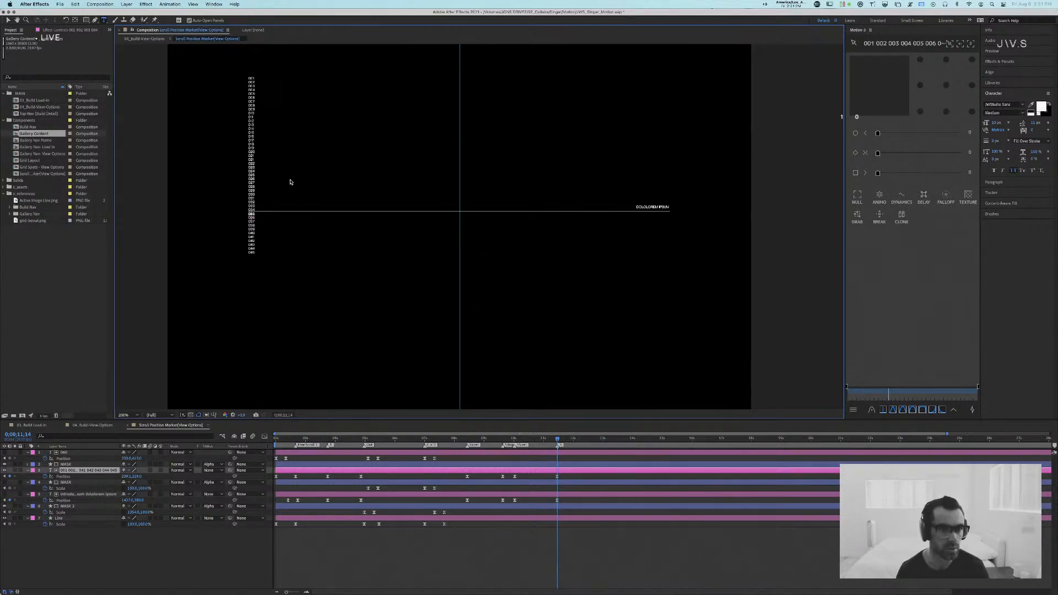
{"action": "key", "text": "Escape"}
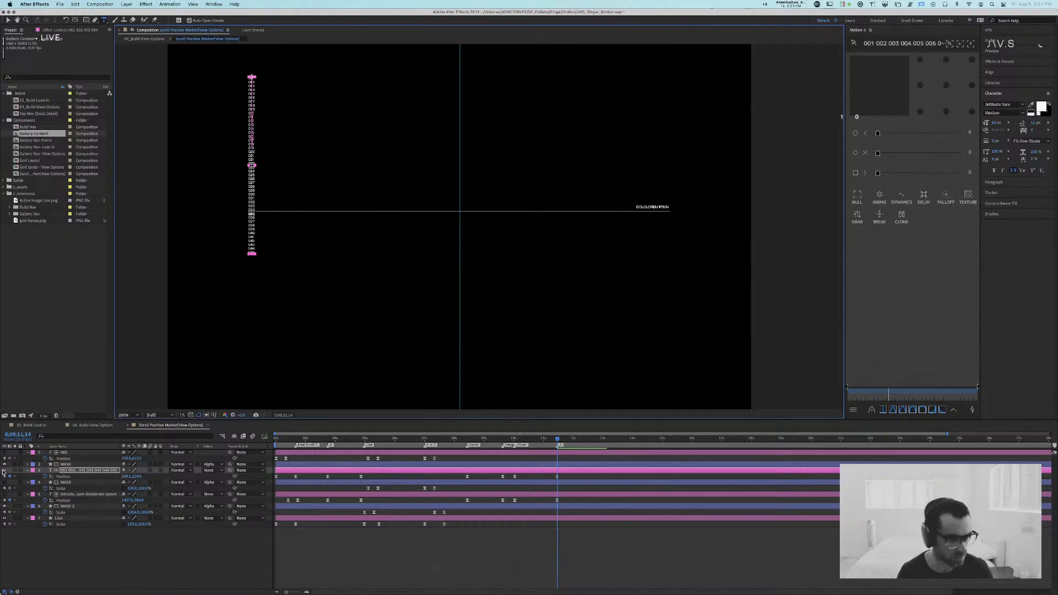
{"action": "left_click", "coordinate": [4, 471]}
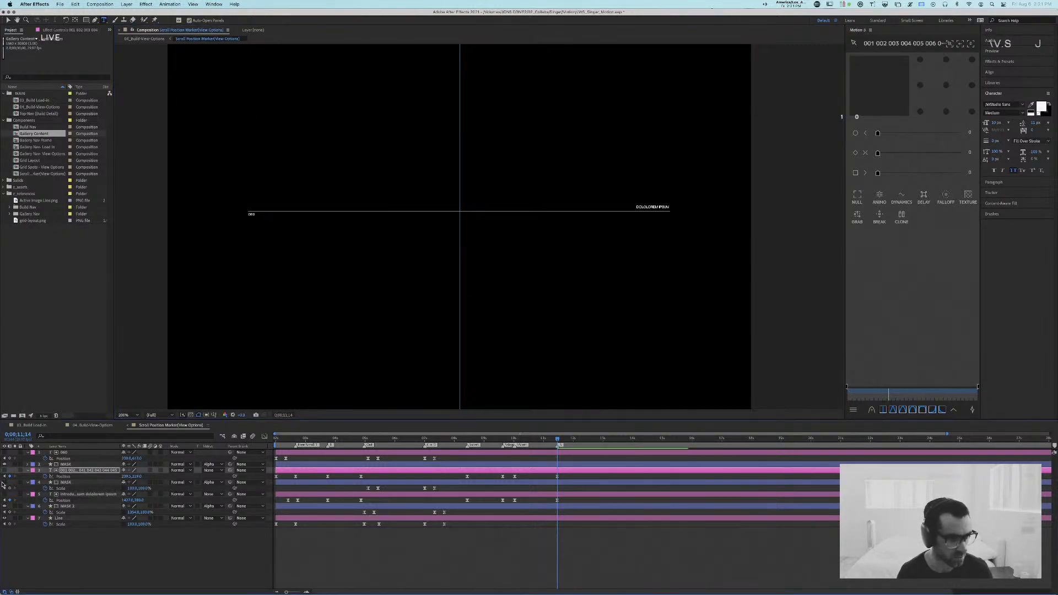
Step: Give the number column and the mask layer beneath it a green label colour
{"action": "left_click", "coordinate": [89, 483], "text": "shift"}
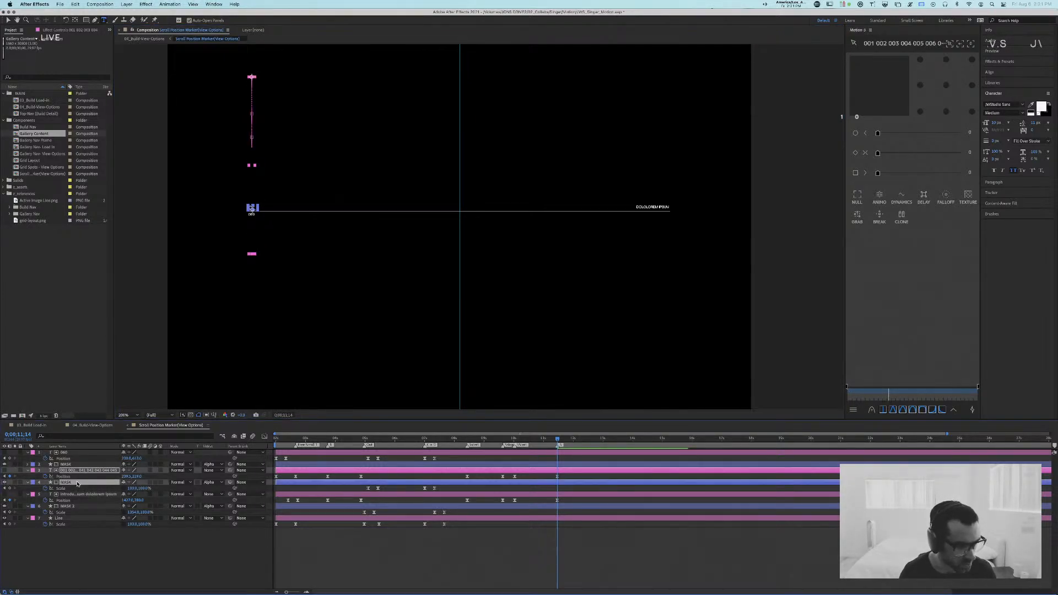
{"action": "left_click", "coordinate": [32, 470]}
{"action": "left_click", "coordinate": [53, 535]}
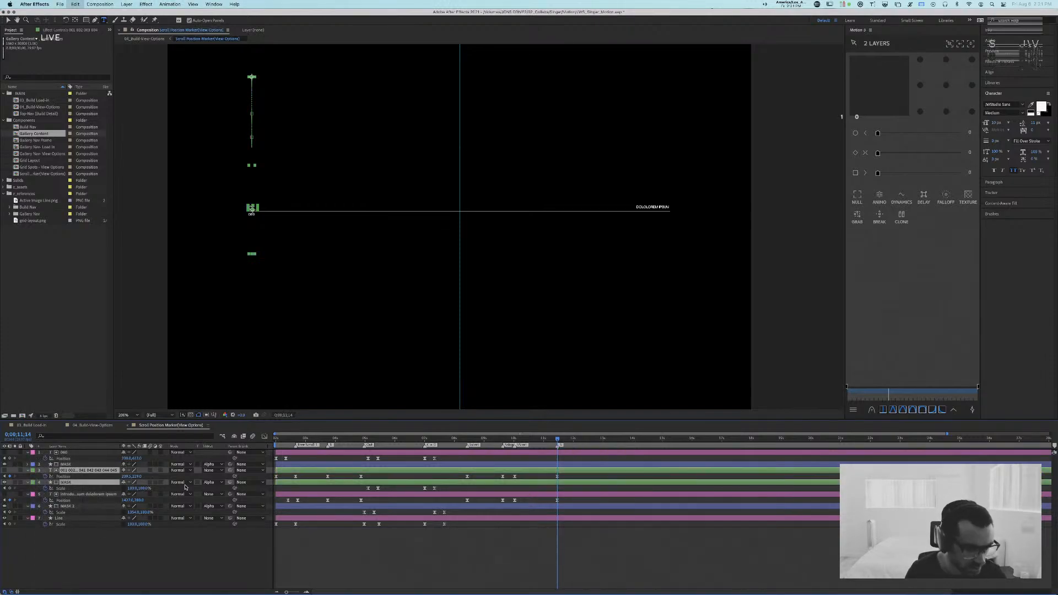
Step: Try different label colours on the introduction text and its mask layer, settling on red
{"action": "scroll", "coordinate": [185, 486], "scroll_direction": "right", "scroll_amount": 5}
{"action": "left_click", "coordinate": [77, 495]}
{"action": "left_click", "coordinate": [70, 505], "text": "shift"}
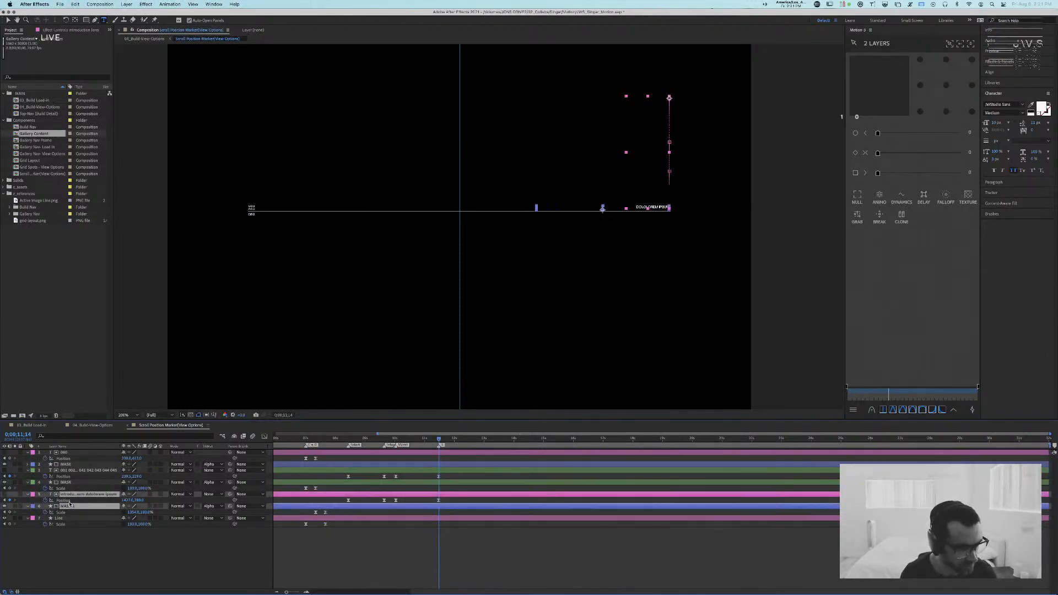
{"action": "left_click", "coordinate": [32, 506]}
{"action": "left_click", "coordinate": [53, 567]}
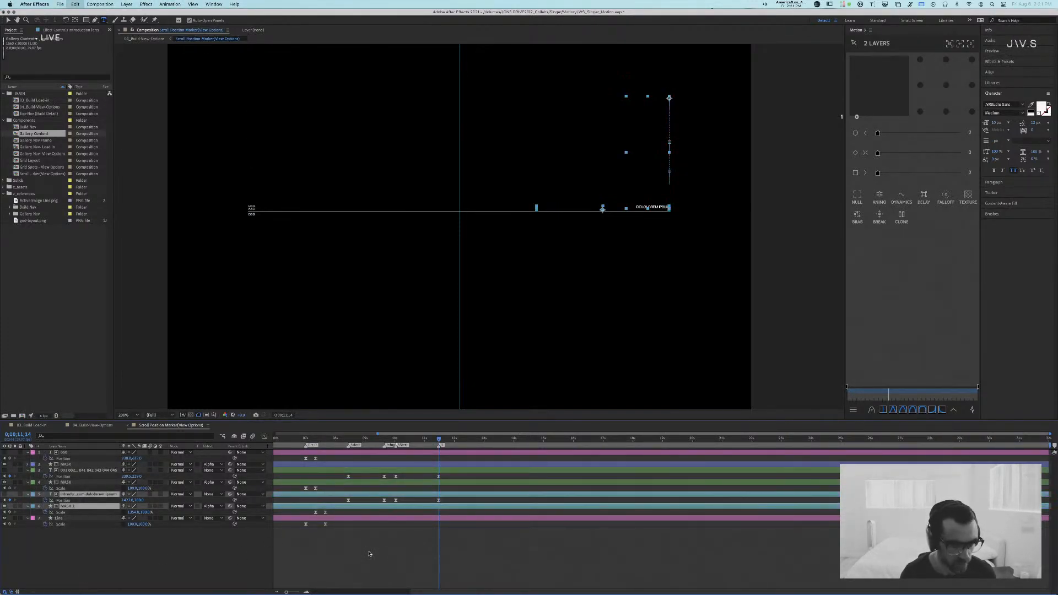
{"action": "left_click", "coordinate": [32, 496]}
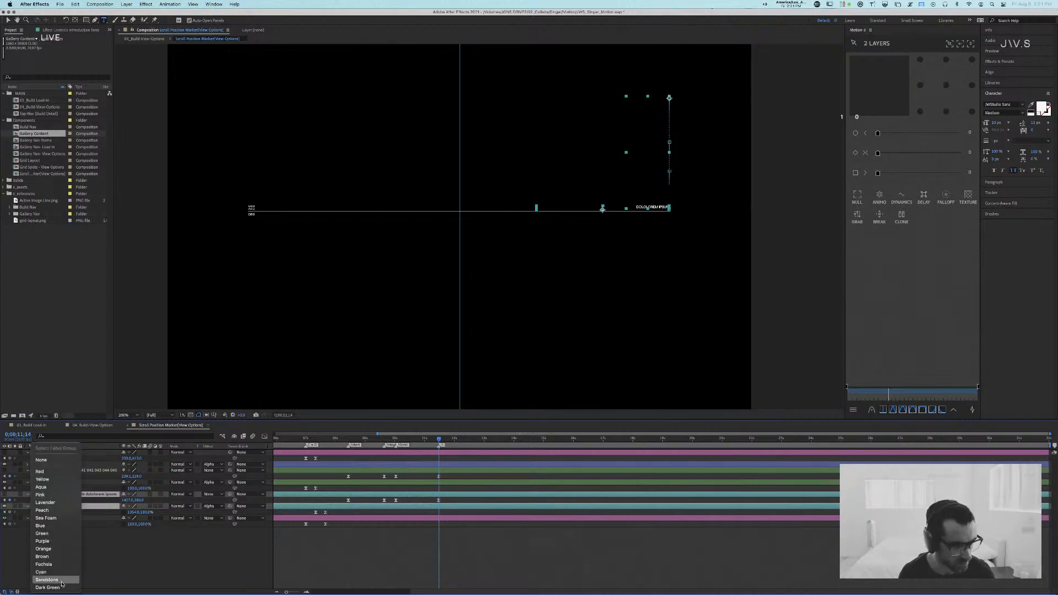
{"action": "left_click", "coordinate": [60, 587]}
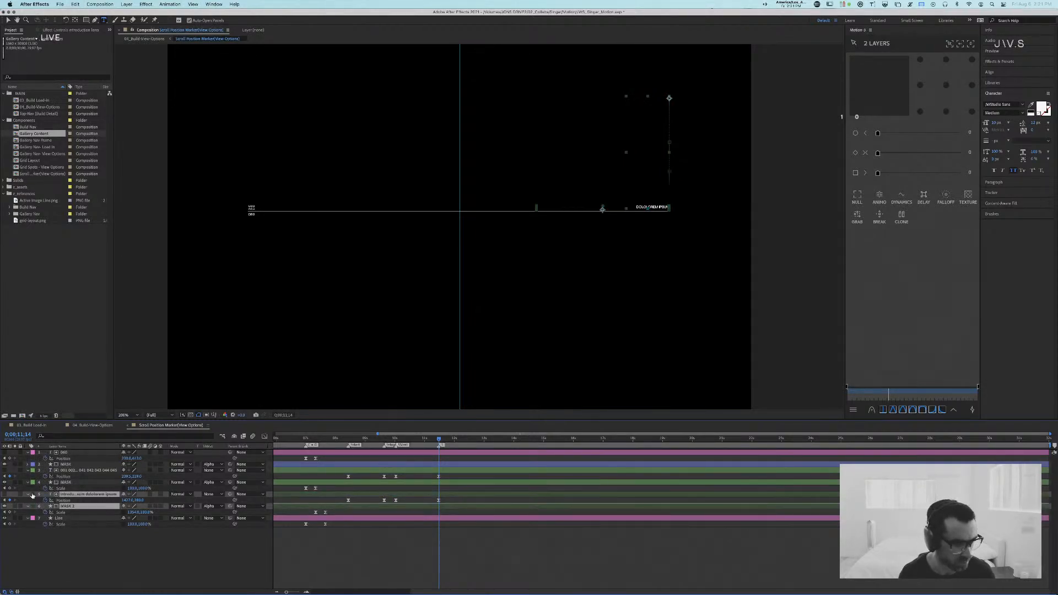
{"action": "left_click", "coordinate": [32, 495]}
{"action": "left_click", "coordinate": [55, 451]}
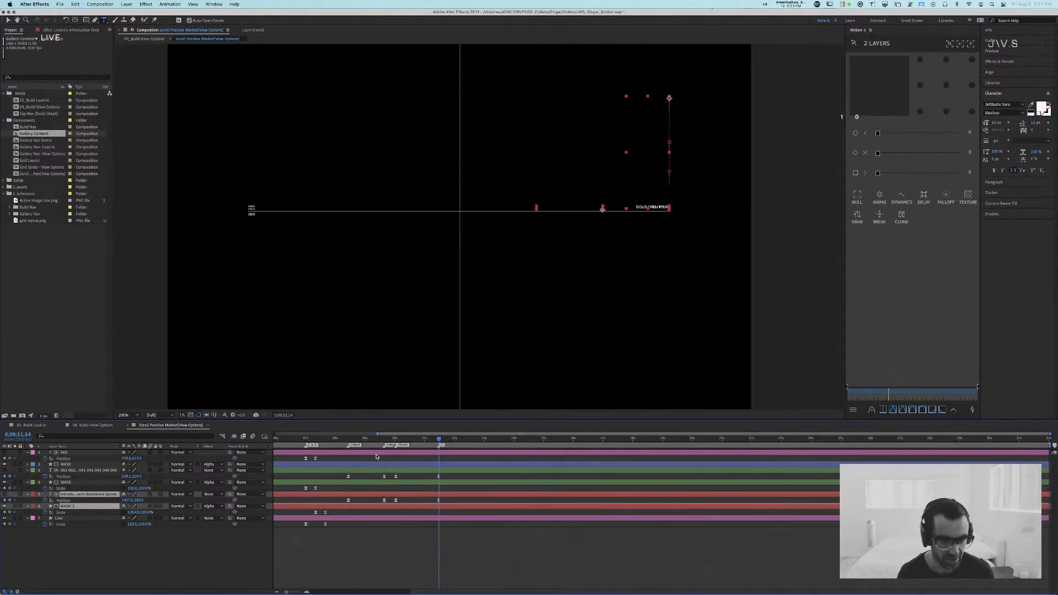
Step: Give the 080 number layer and the mask layer beneath it the Peach label colour
{"action": "left_click", "coordinate": [88, 464]}
{"action": "left_click", "coordinate": [81, 453], "text": "shift"}
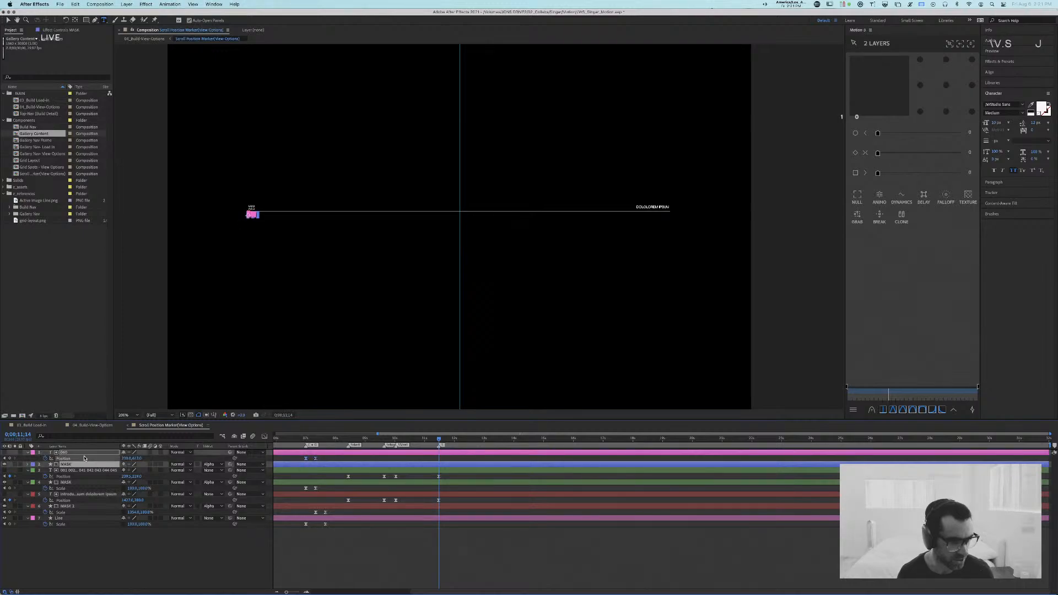
{"action": "right_click", "coordinate": [31, 452]}
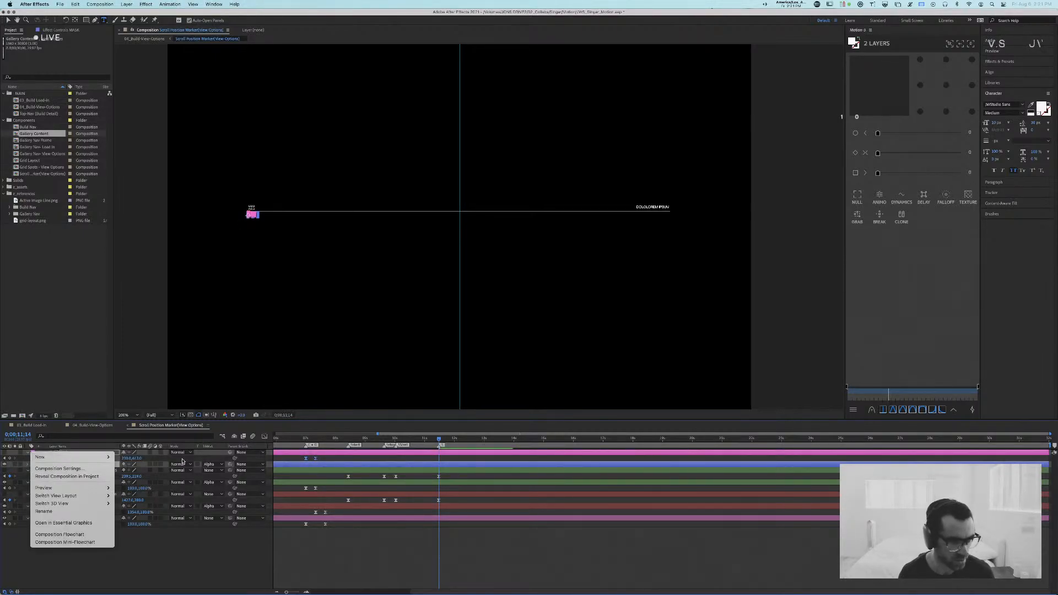
{"action": "key", "text": "Escape"}
{"action": "left_click", "coordinate": [33, 452]}
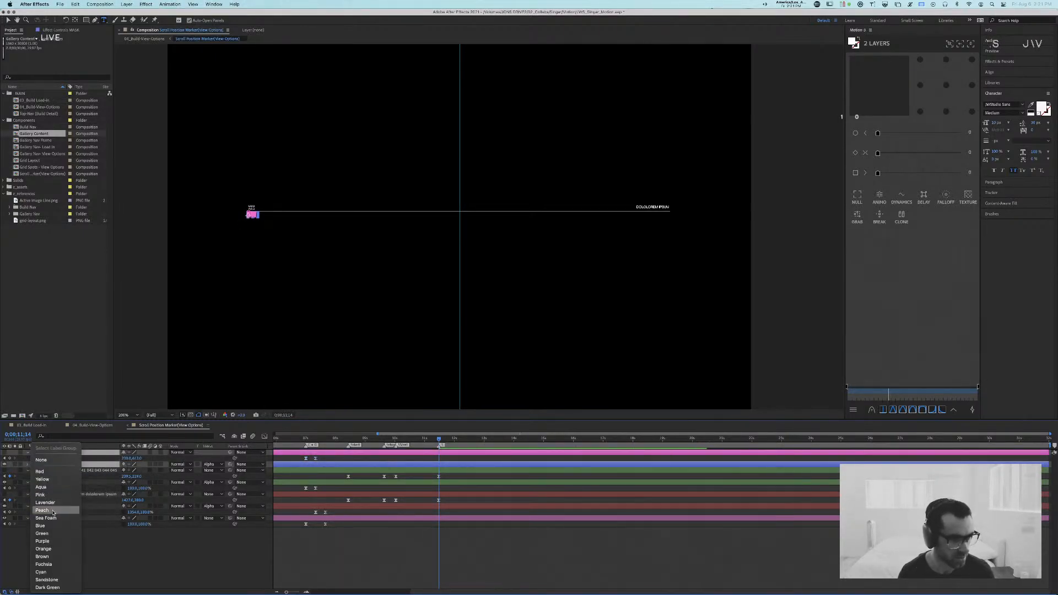
{"action": "left_click", "coordinate": [52, 511]}
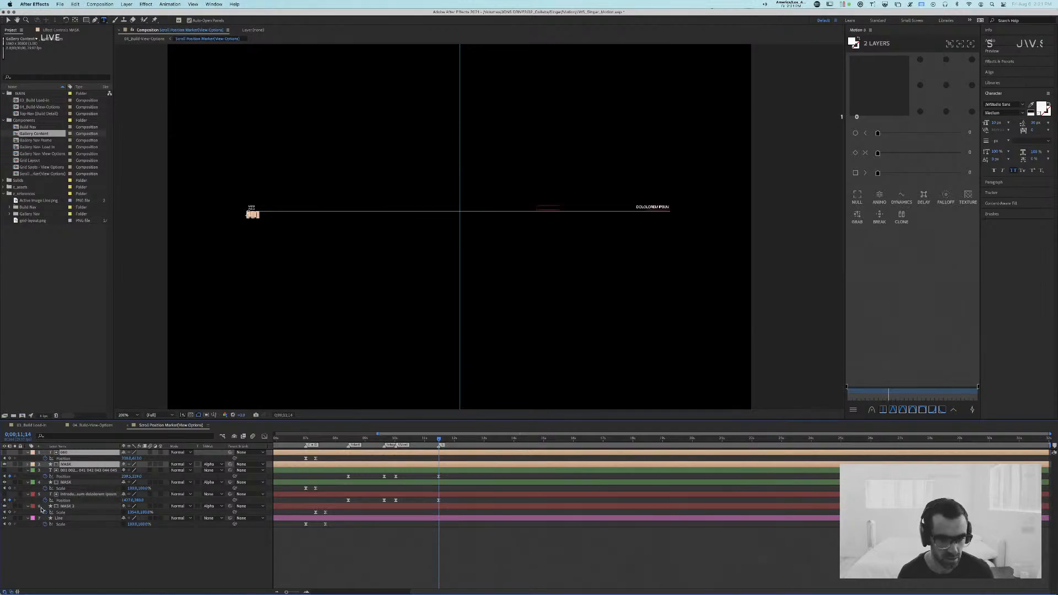
{"action": "left_click", "coordinate": [326, 557]}
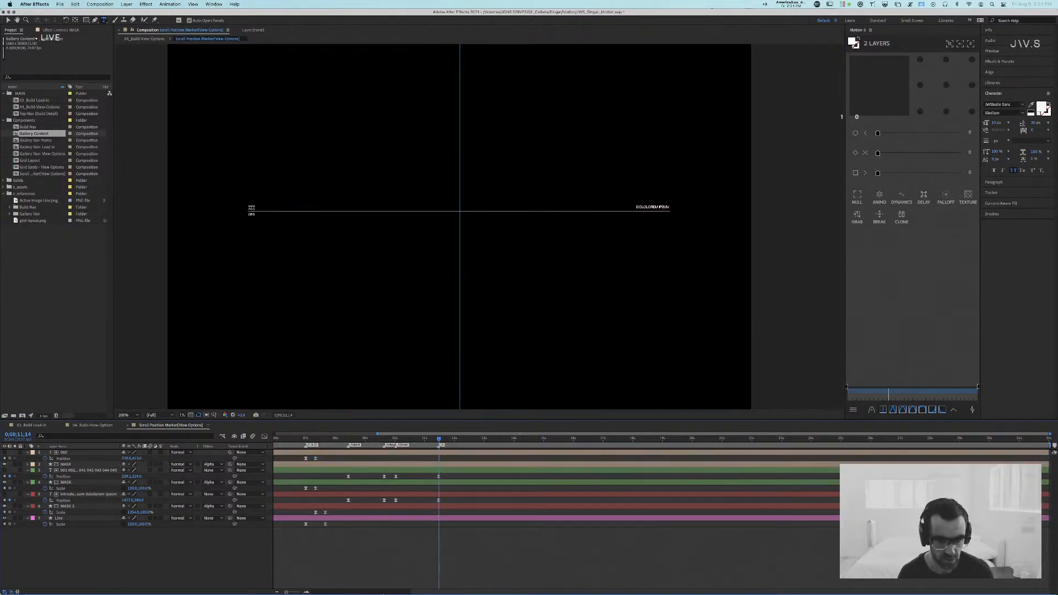
Step: Adjust the number column's vertical position at 0:00:11:14 so a single number sits just above the line, and preview the scroll
{"action": "key", "text": "space"}
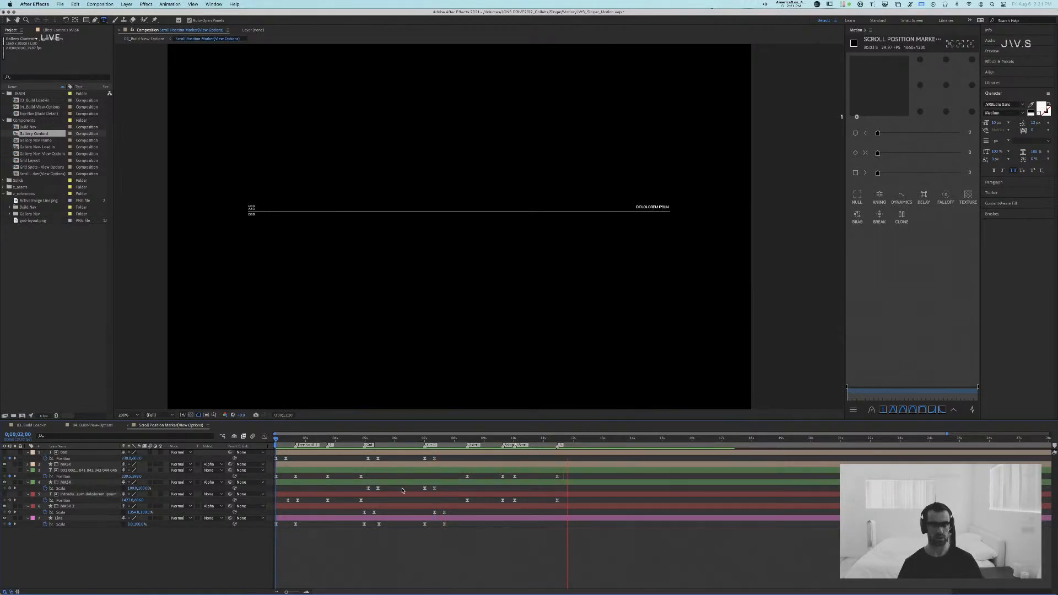
{"action": "key", "text": "space"}
{"action": "key", "text": "j"}
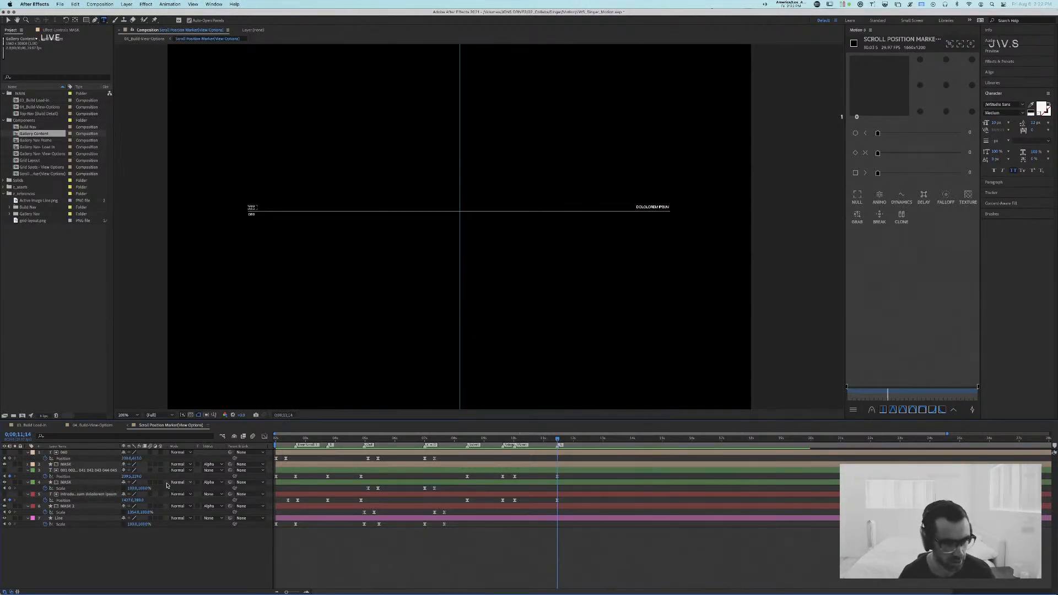
{"action": "left_click_drag", "start_coordinate": [137, 477], "coordinate": [135, 477]}
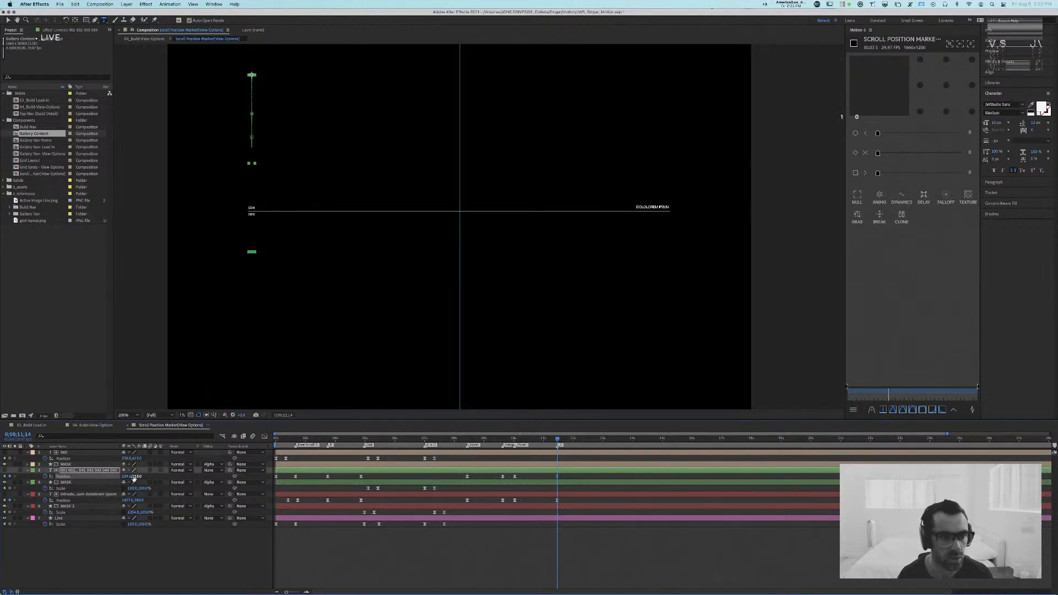
{"action": "left_click_drag", "start_coordinate": [557, 440], "coordinate": [240, 428]}
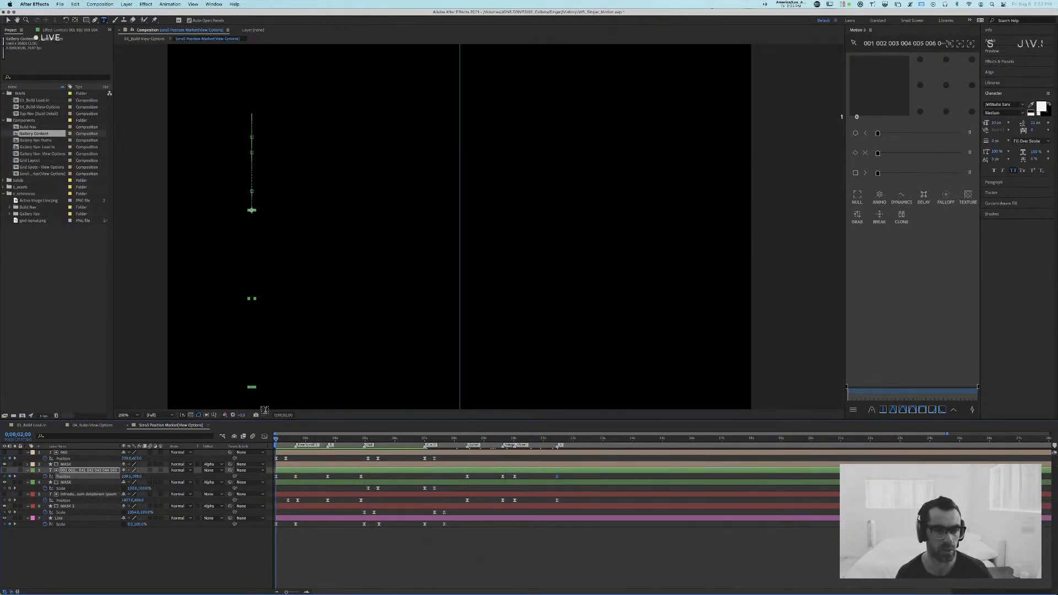
{"action": "key", "text": "space"}
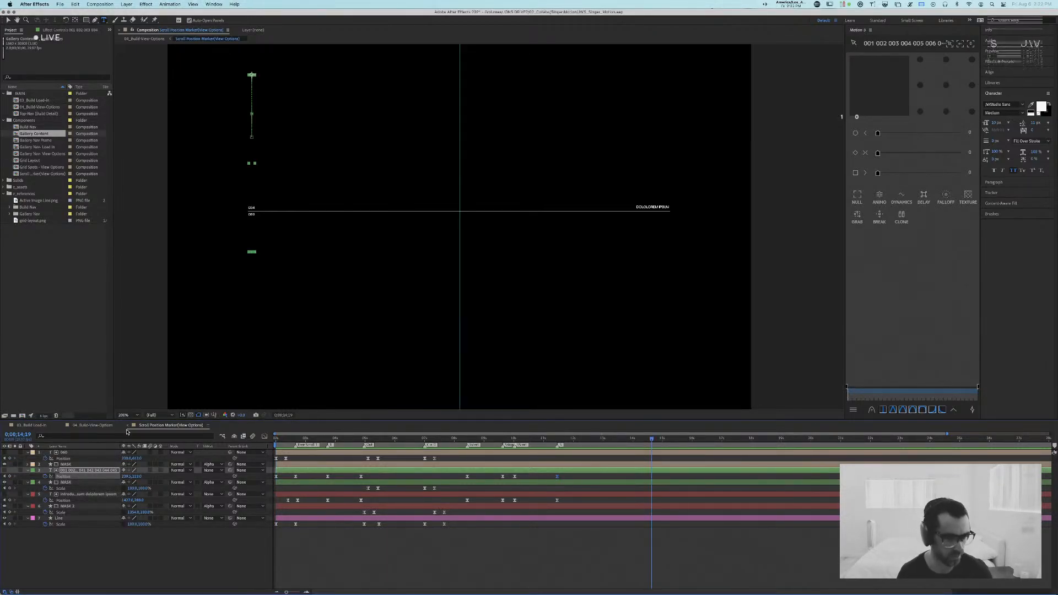
Step: Play the 04_Build-View-Options composition from the start and check the scroll marker against the gallery movement
{"action": "left_click", "coordinate": [89, 426]}
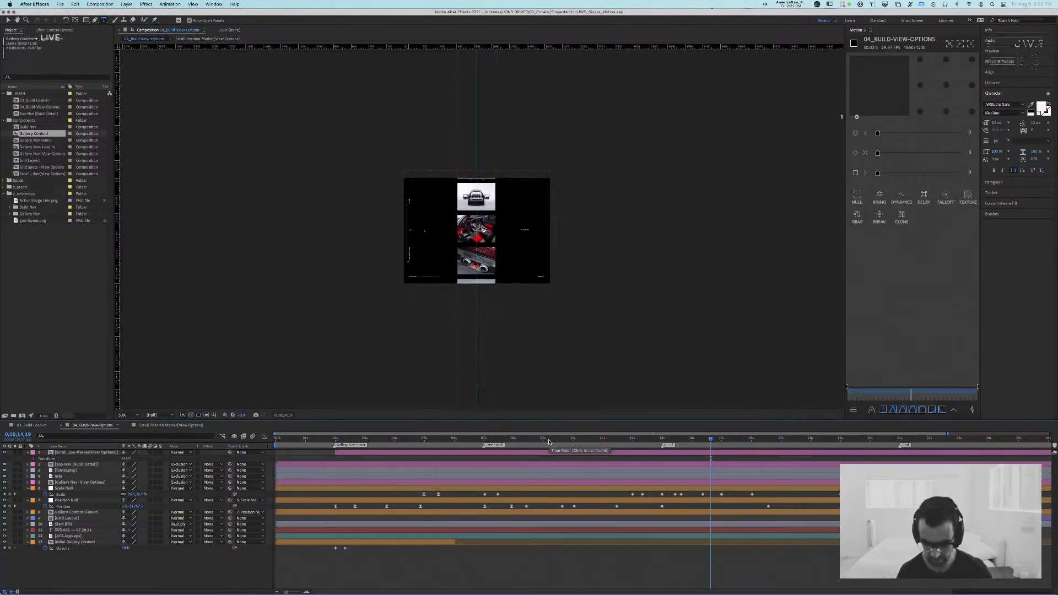
{"action": "key", "text": "."}
{"action": "key", "text": "."}
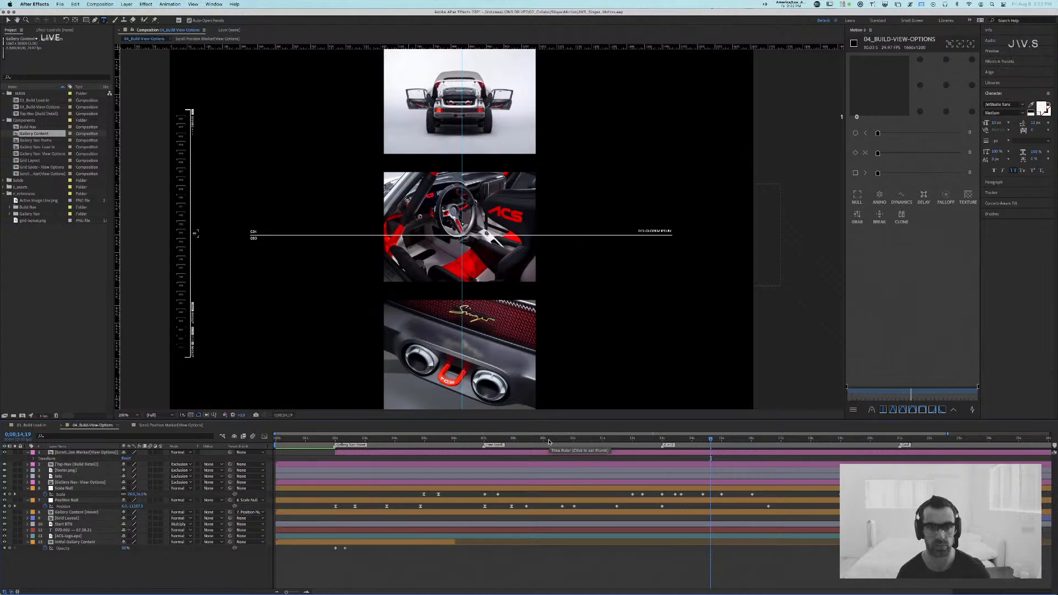
{"action": "left_click", "coordinate": [549, 441]}
{"action": "key", "text": "Home"}
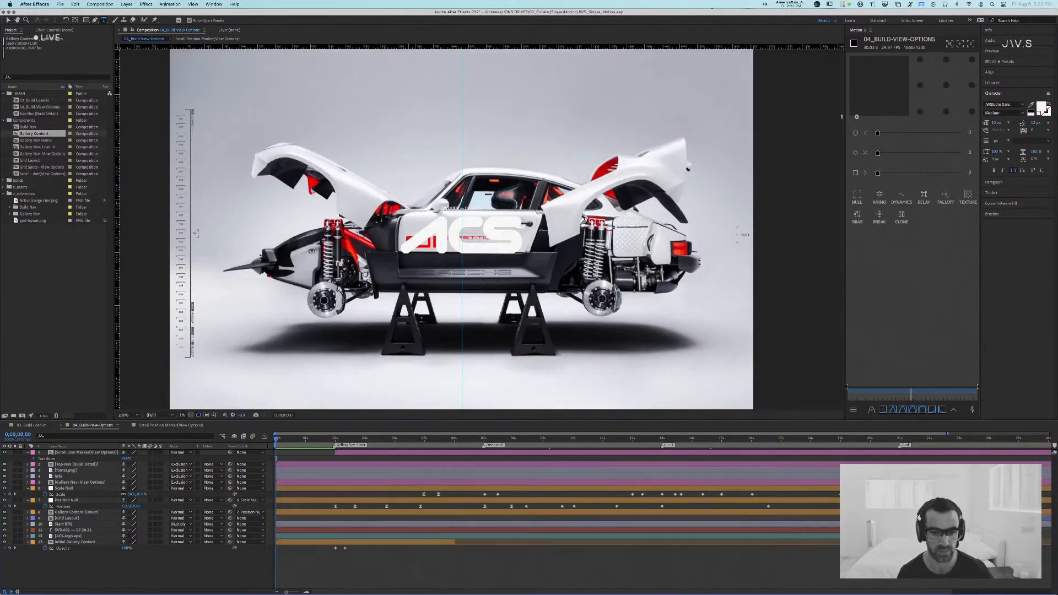
{"action": "key", "text": "space"}
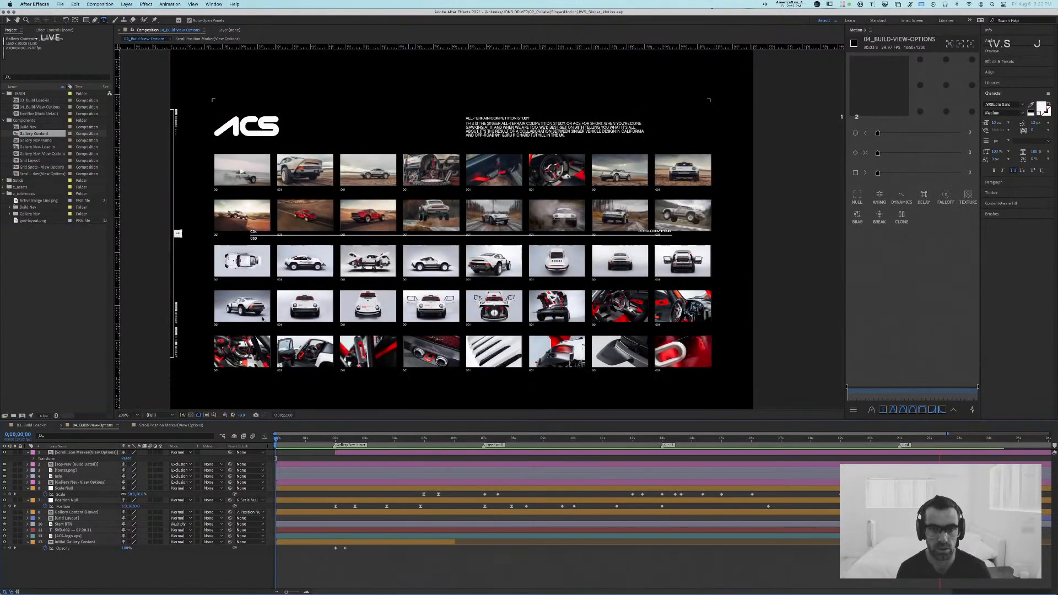
{"action": "key", "text": "space"}
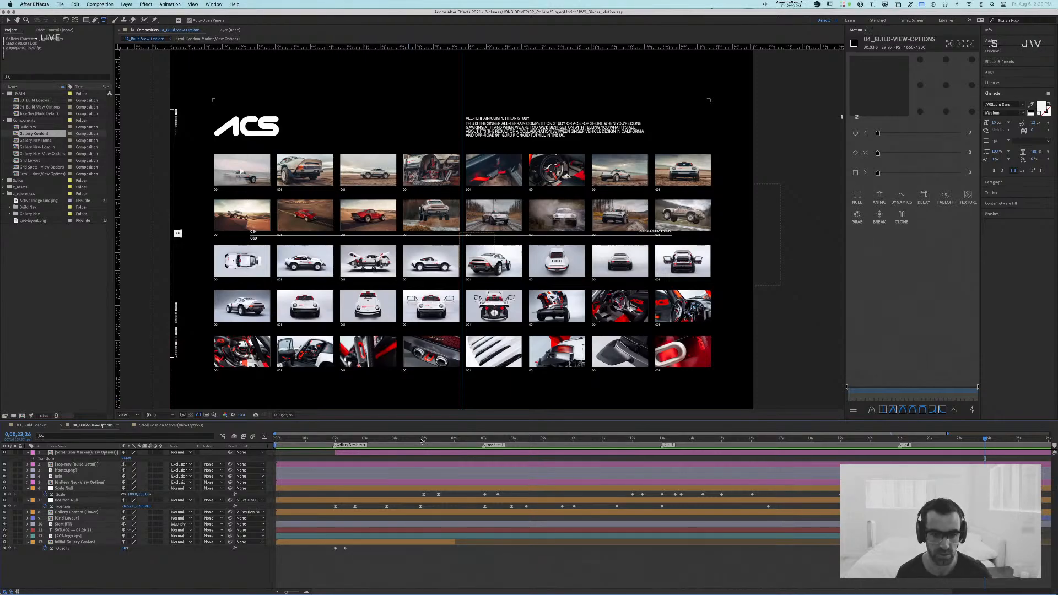
{"action": "left_click_drag", "start_coordinate": [421, 440], "coordinate": [392, 442]}
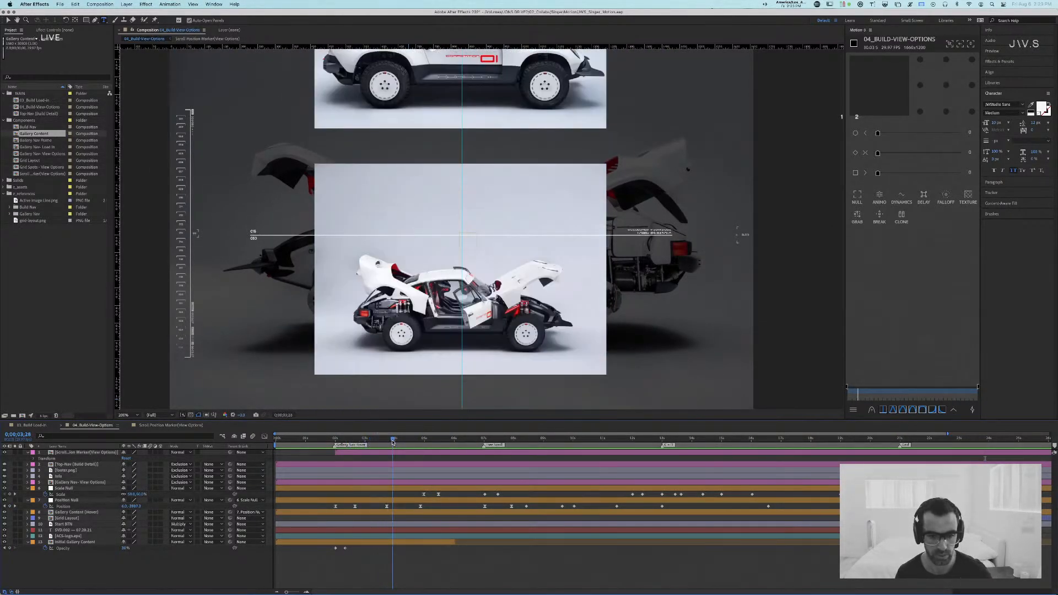
Step: Switch to Spotify, play the track Rare from King's Disease II, and return to After Effects
{"action": "key", "text": "super+Tab"}
{"action": "key", "text": "super+Tab"}
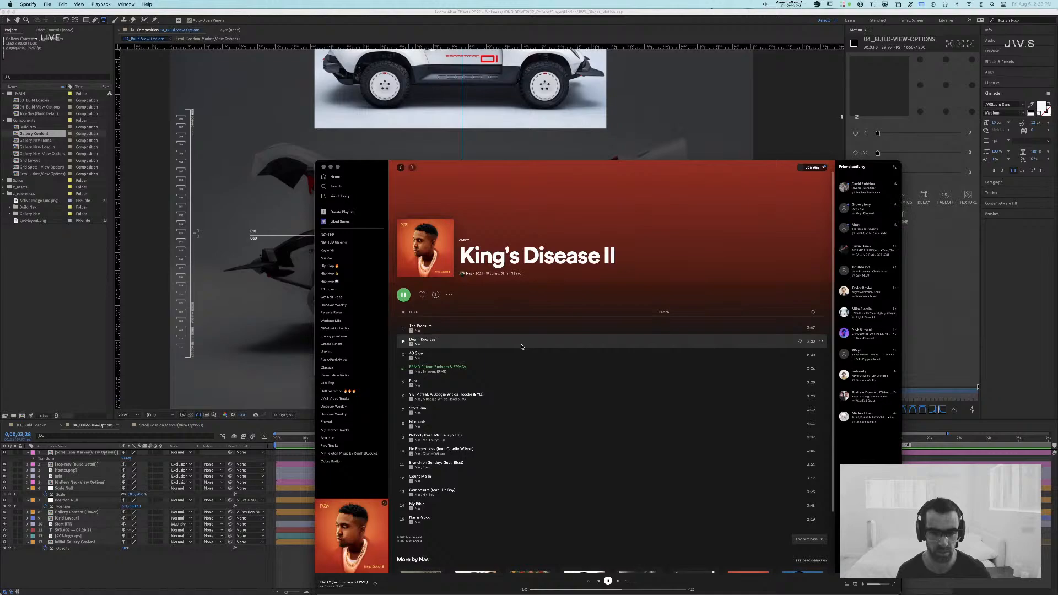
{"action": "double_click", "coordinate": [524, 381]}
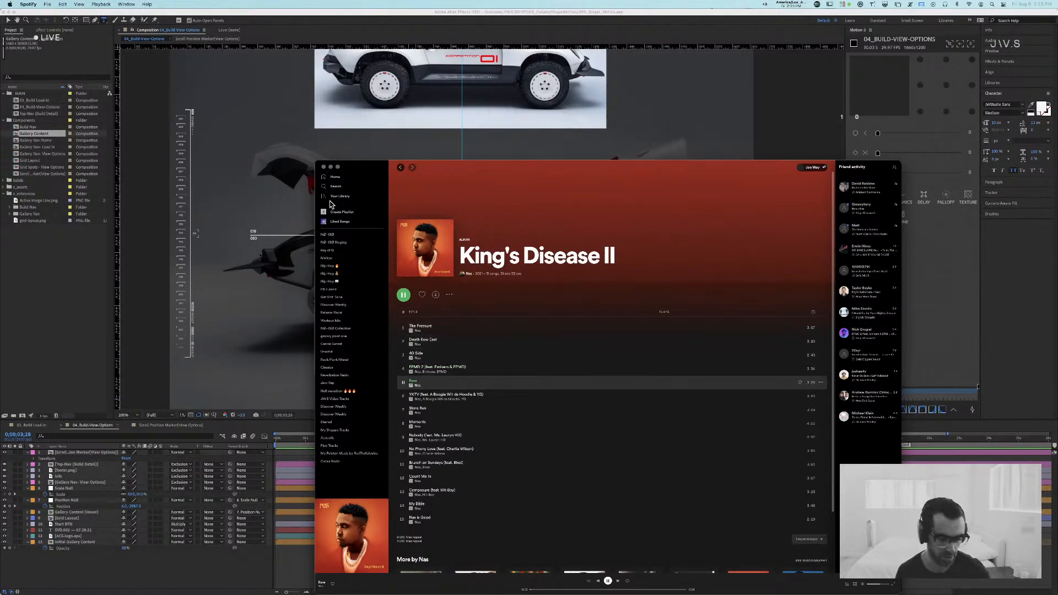
{"action": "left_click", "coordinate": [270, 222]}
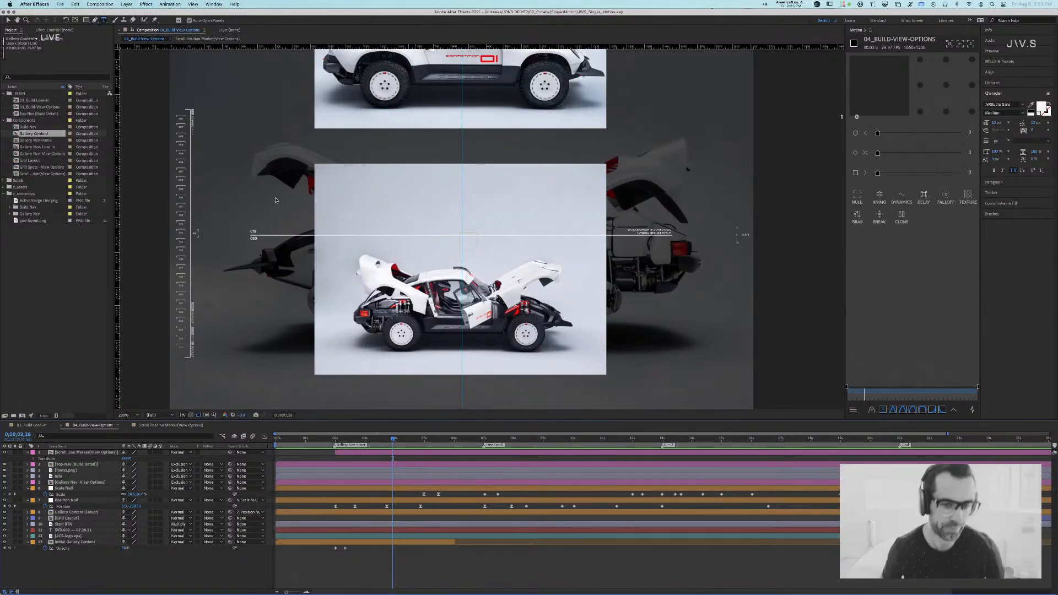
Step: Move the time position of the 04_Build-View-Options composition back to 0:00:01:29
{"action": "key", "text": "super+Tab"}
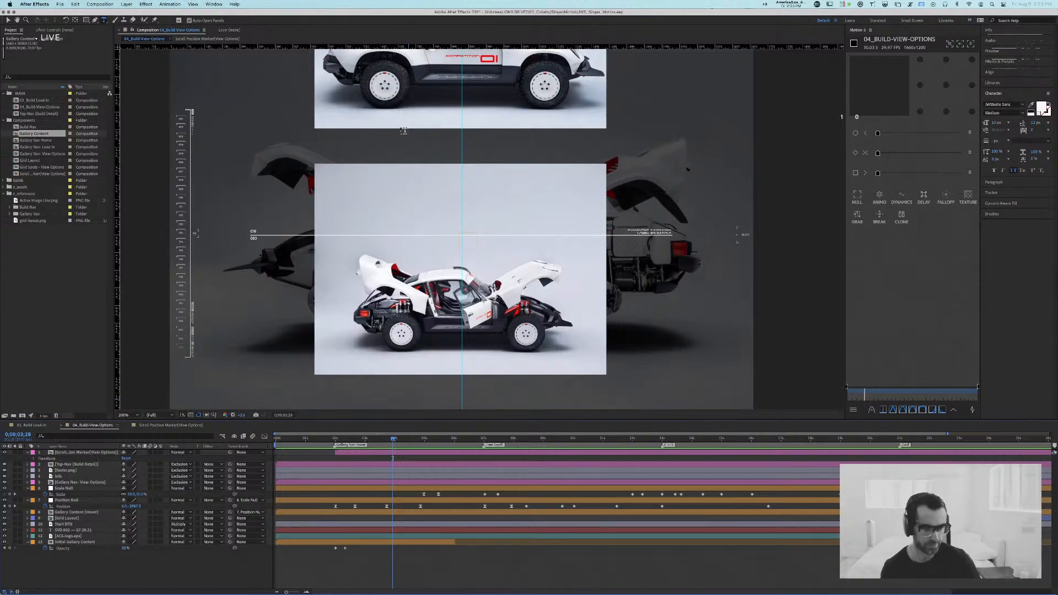
{"action": "key", "text": "super+Tab"}
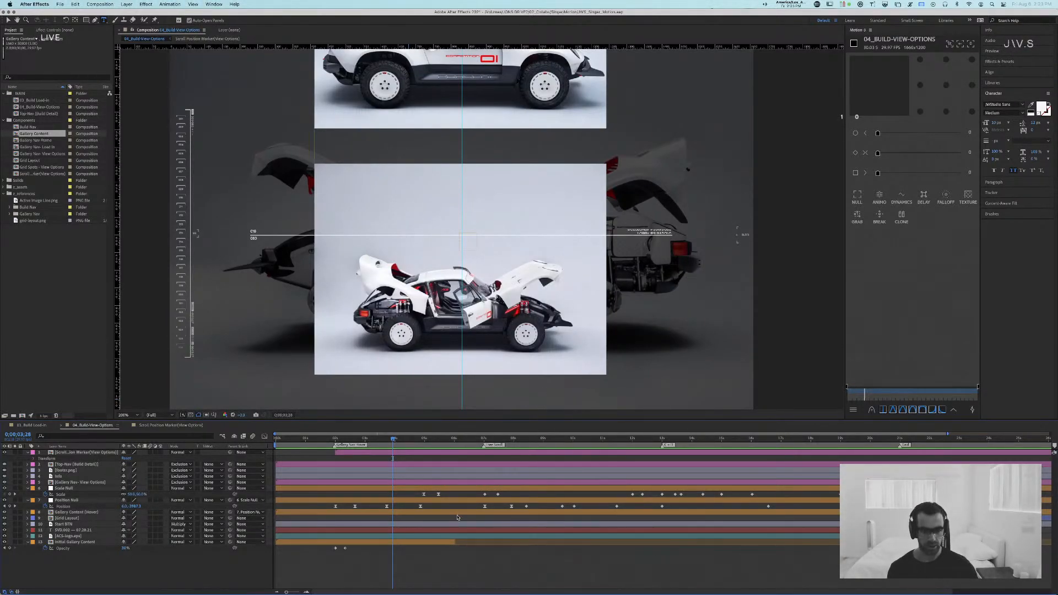
{"action": "left_click_drag", "start_coordinate": [393, 439], "coordinate": [334, 443]}
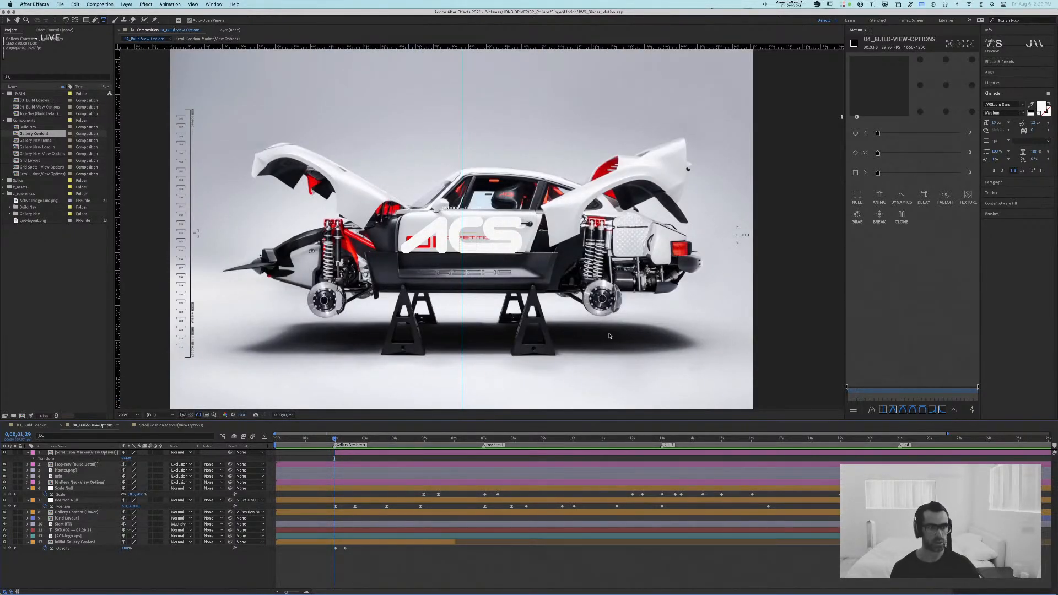
Step: Switch to Sketch and view the whole Symbols page of the site concept file
{"action": "key", "text": "super+Tab"}
{"action": "left_click", "coordinate": [683, 305]}
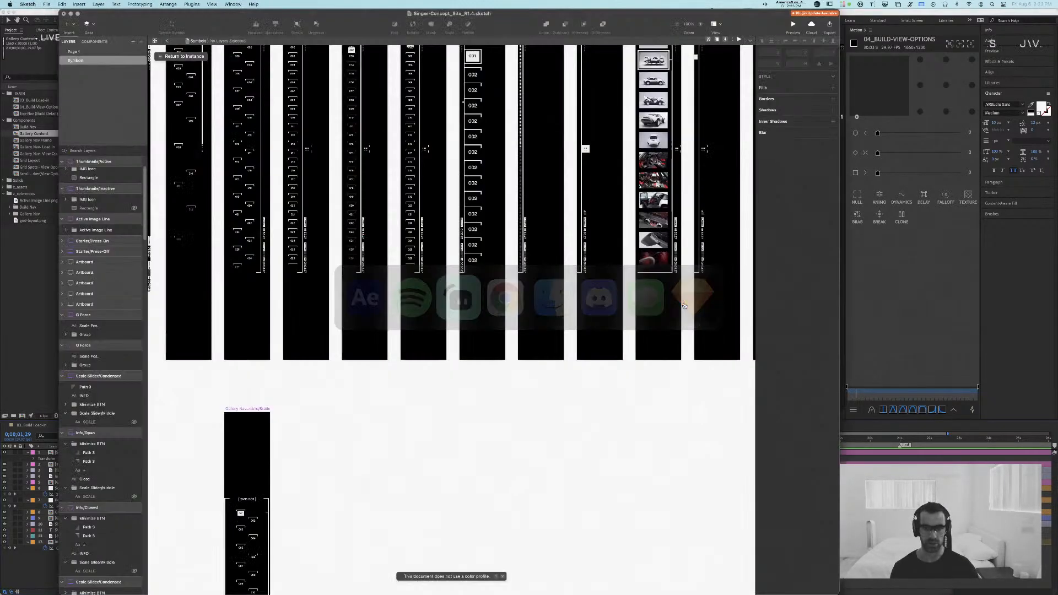
{"action": "key", "text": "super+1"}
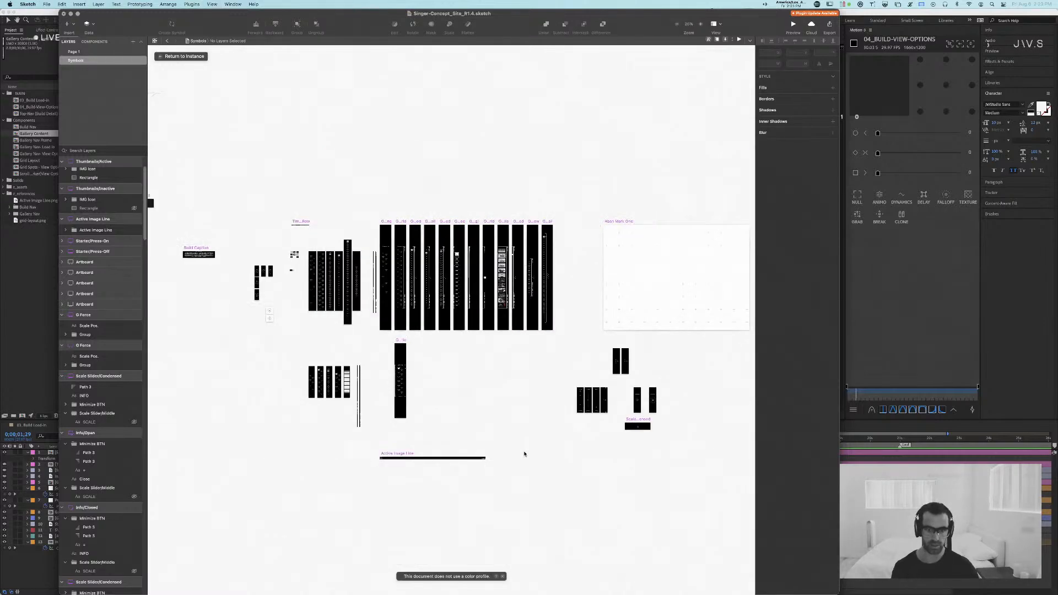
Step: Search the computer for cursor images using pointer.png and reveal cursor-pointer.png in its Finder folder
{"action": "key", "text": "alt+space"}
{"action": "type", "text": "cursor"}
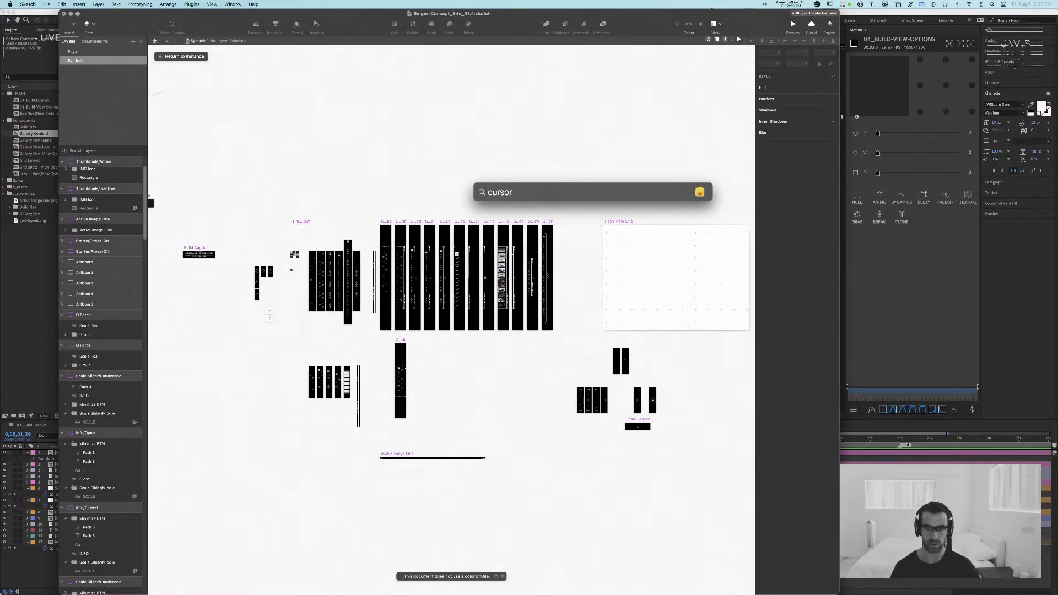
{"action": "key", "text": "super+a"}
{"action": "type", "text": "pointer.png"}
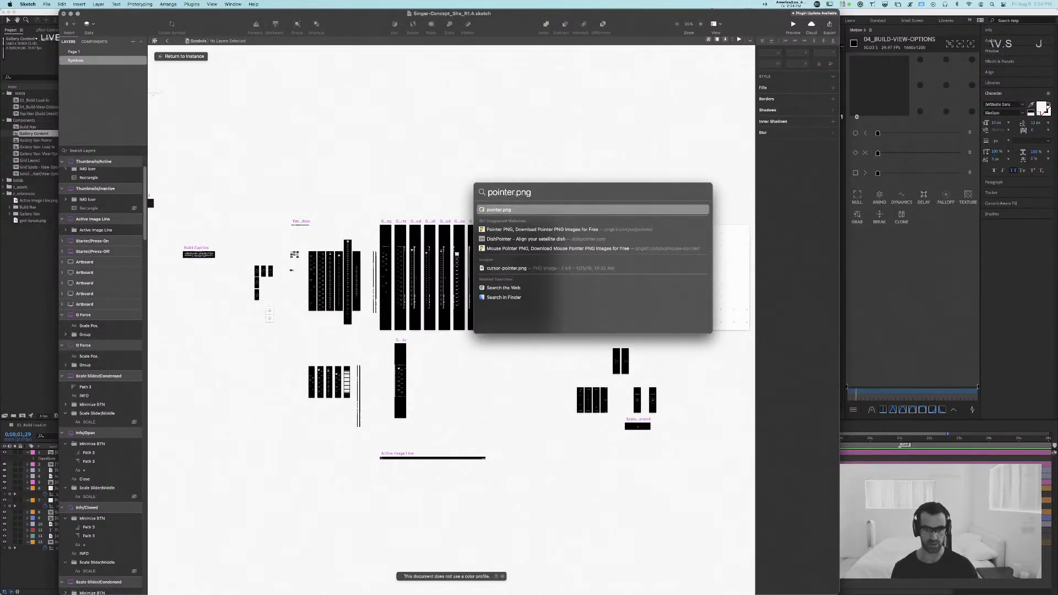
{"action": "left_click", "coordinate": [592, 266]}
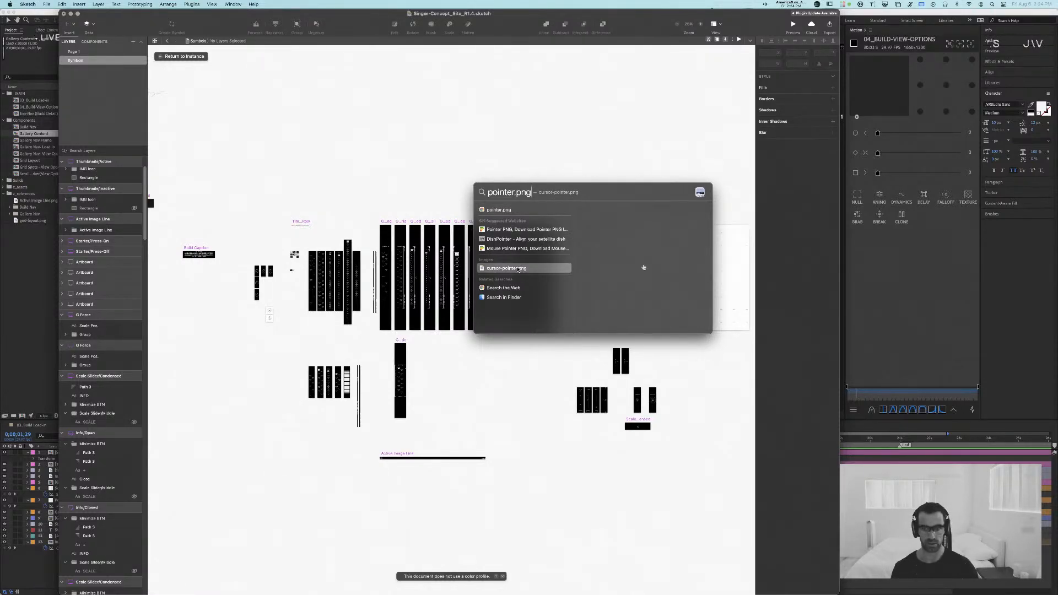
{"action": "key", "text": "super+Return"}
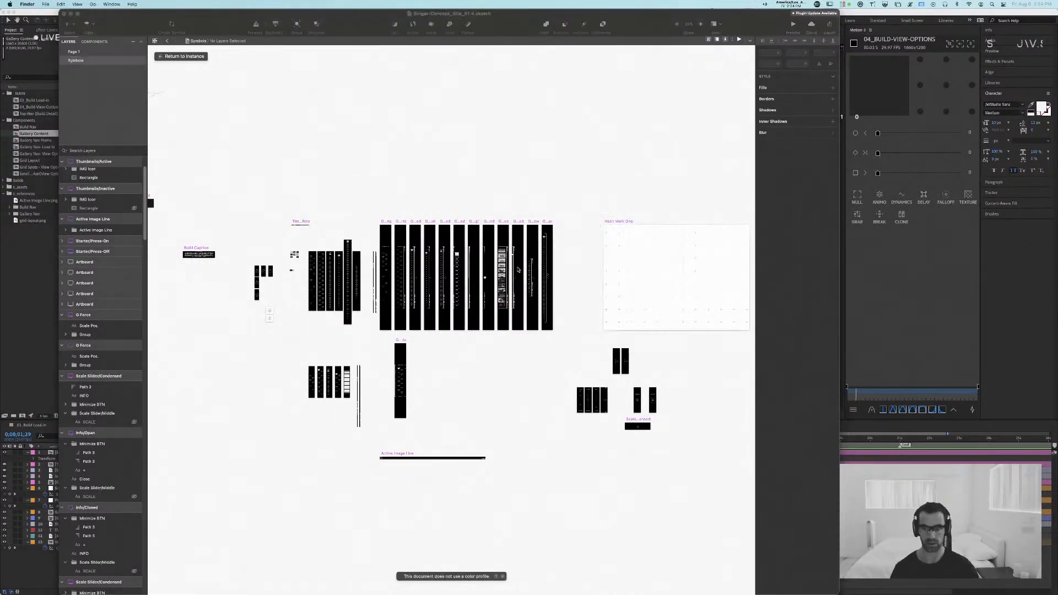
Step: Bring the Motion project folder window forward beside the cursor file's window, expand its _assets folder and collapse _references
{"action": "key", "text": "super+grave"}
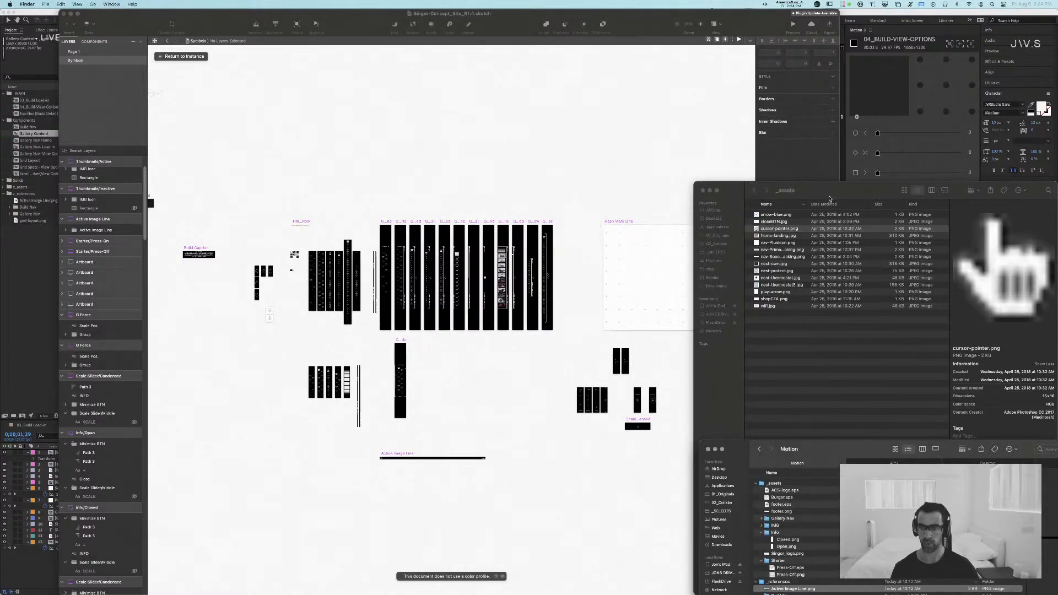
{"action": "key", "text": "super+grave"}
{"action": "left_click_drag", "start_coordinate": [866, 453], "coordinate": [428, 187]}
{"action": "left_click", "coordinate": [319, 221]}
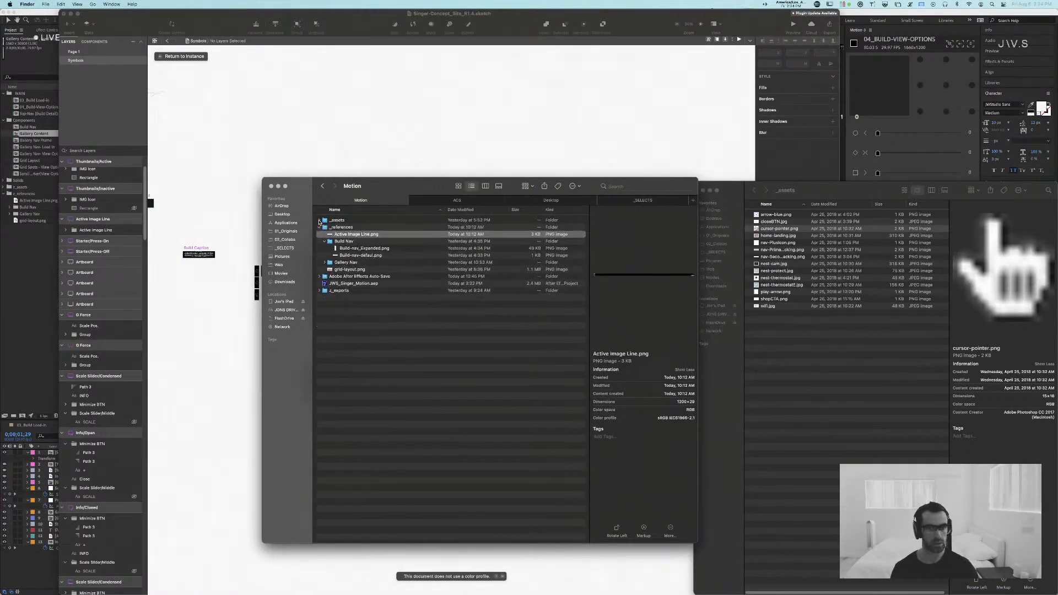
{"action": "left_click", "coordinate": [320, 228]}
{"action": "left_click", "coordinate": [319, 220]}
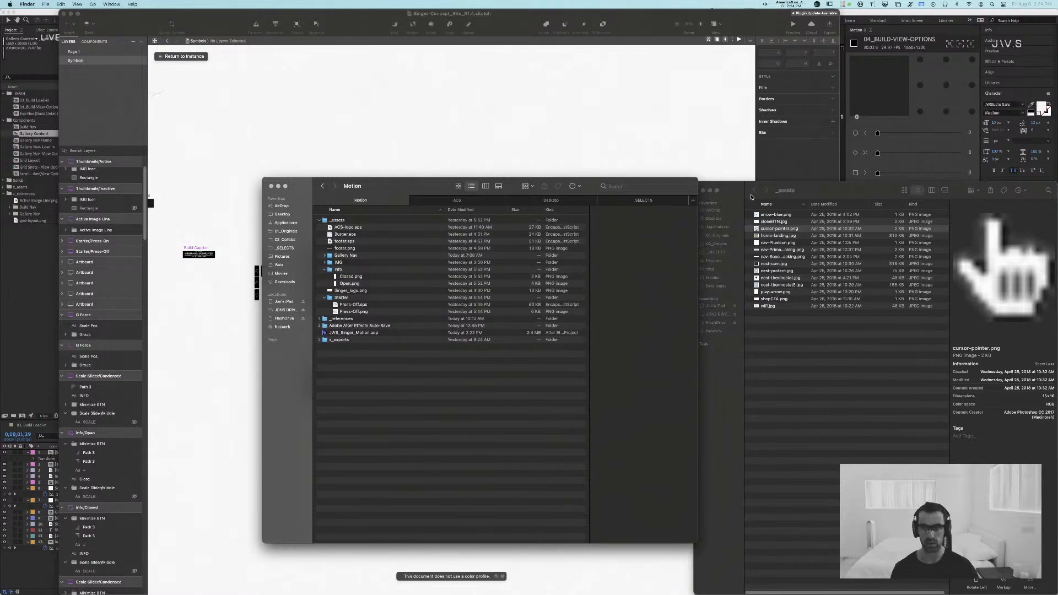
Step: Preview cursor-pointer.png and import it into the assets folder of the After Effects project
{"action": "left_click", "coordinate": [810, 189]}
{"action": "key", "text": "space"}
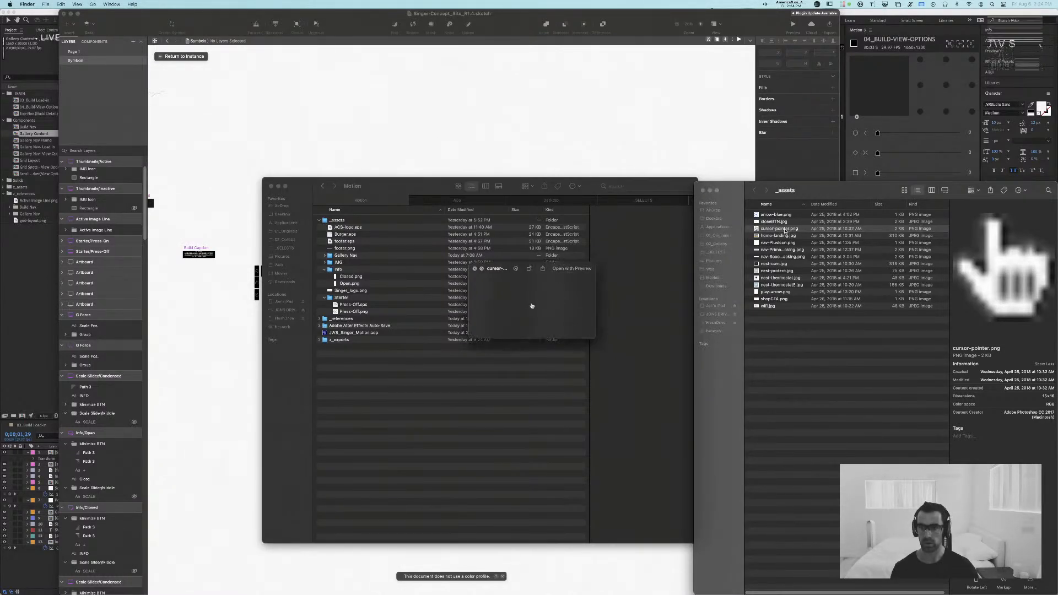
{"action": "key", "text": "space"}
{"action": "mouse_move", "coordinate": [783, 231]}
{"action": "left_mouse_down"}
{"action": "mouse_move", "coordinate": [380, 251]}
{"action": "mouse_move", "coordinate": [341, 222]}
{"action": "mouse_move", "coordinate": [417, 249]}
{"action": "mouse_move", "coordinate": [25, 133]}
{"action": "mouse_move", "coordinate": [22, 209]}
{"action": "mouse_move", "coordinate": [21, 193]}
{"action": "left_mouse_up"}
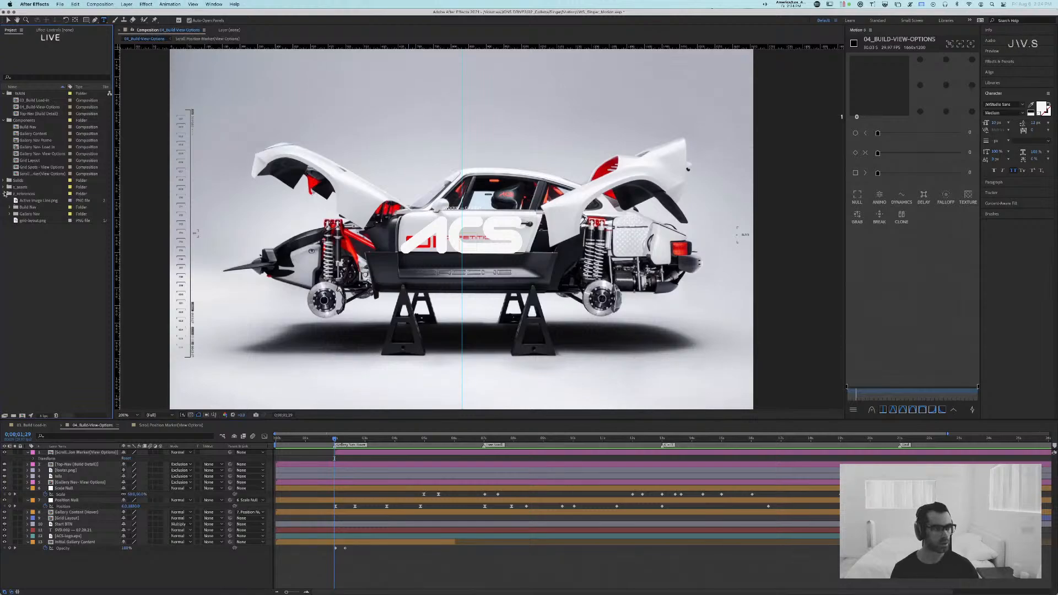
Step: Tidy the project's file list by collapsing the references and Gallery Nav folders while keeping the assets folder expanded
{"action": "left_click", "coordinate": [4, 193]}
{"action": "left_click", "coordinate": [3, 187]}
{"action": "scroll", "coordinate": [12, 190], "scroll_direction": "down", "scroll_amount": 4}
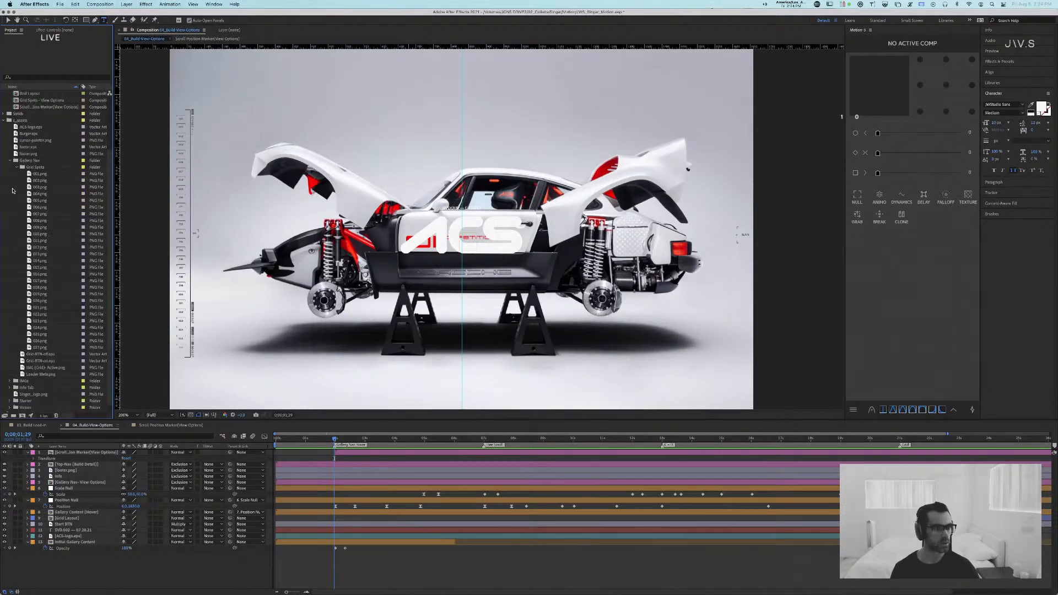
{"action": "left_click", "coordinate": [8, 161]}
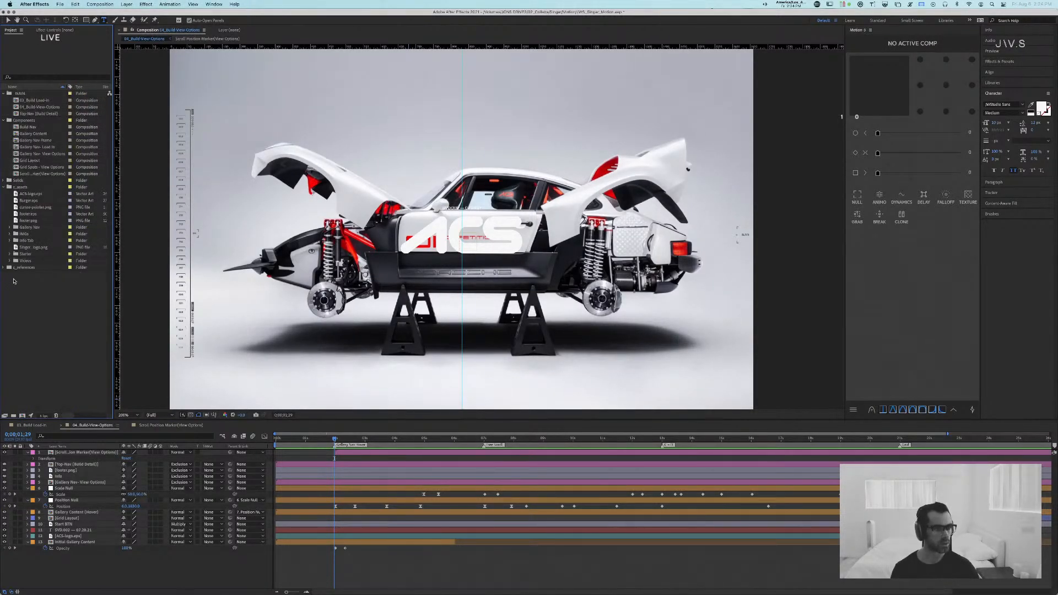
Step: Add cursor-pointer.png as the top layer of the 04_Build-View-Options composition
{"action": "left_click", "coordinate": [28, 214]}
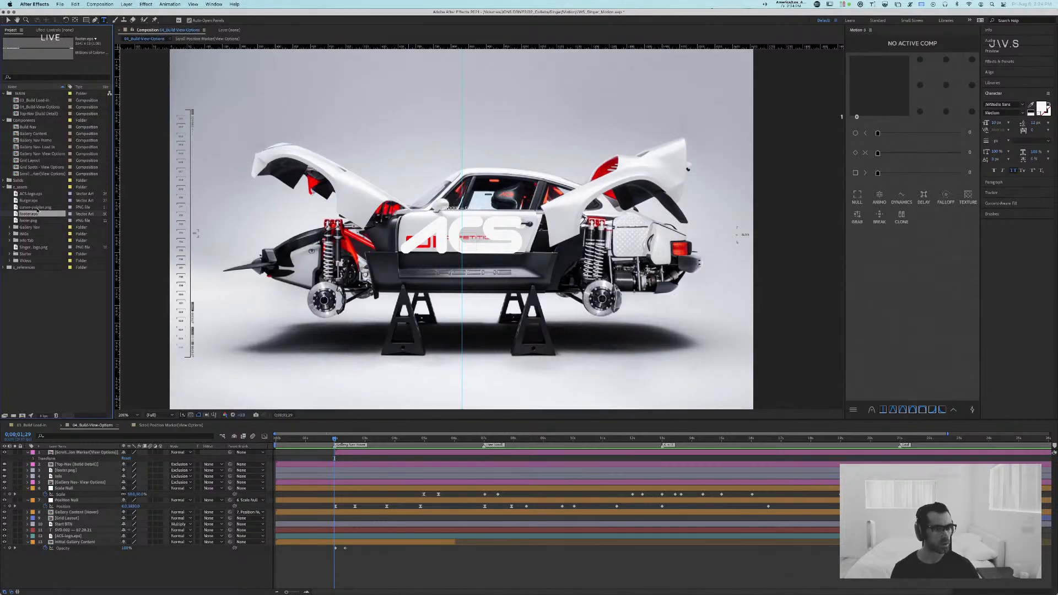
{"action": "left_click", "coordinate": [35, 208]}
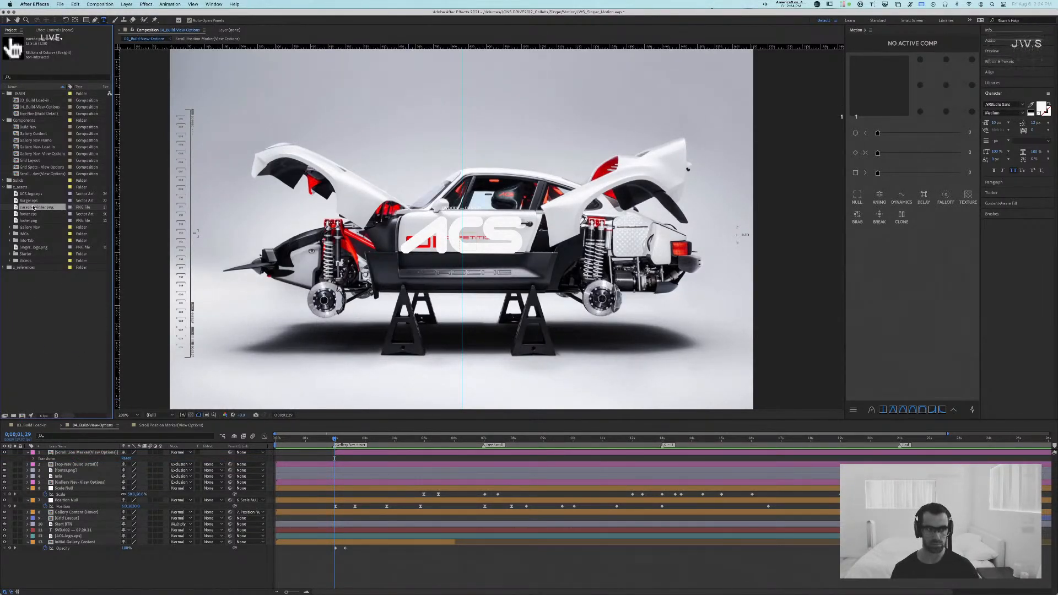
{"action": "left_click_drag", "start_coordinate": [89, 429], "coordinate": [62, 450]}
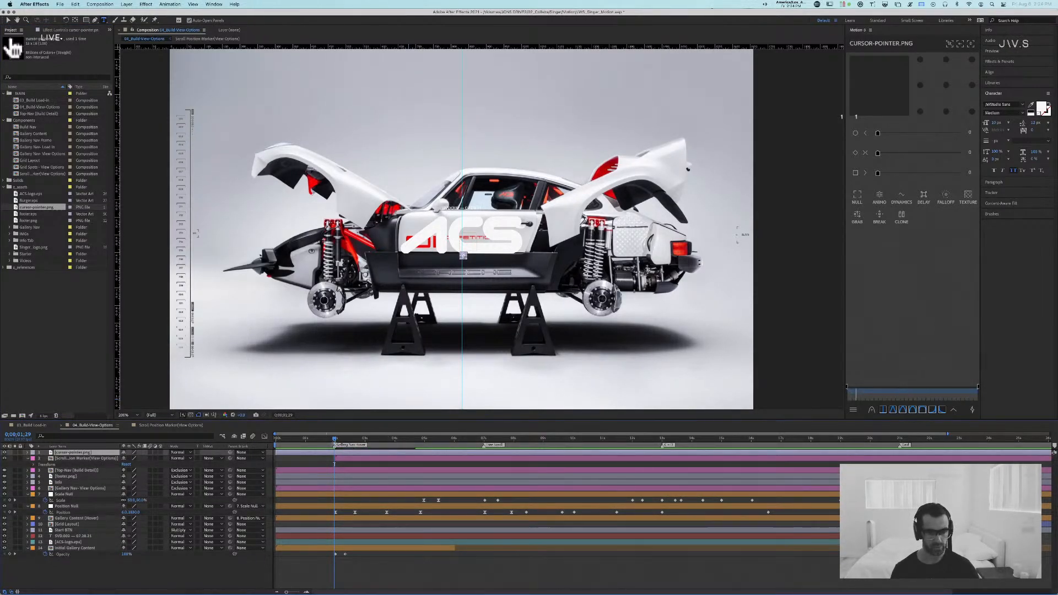
Step: Preview the composition's opening and keyframe the cursor layer's Position at its very start and at 0:00:01:29
{"action": "left_click_drag", "start_coordinate": [335, 439], "coordinate": [233, 437]}
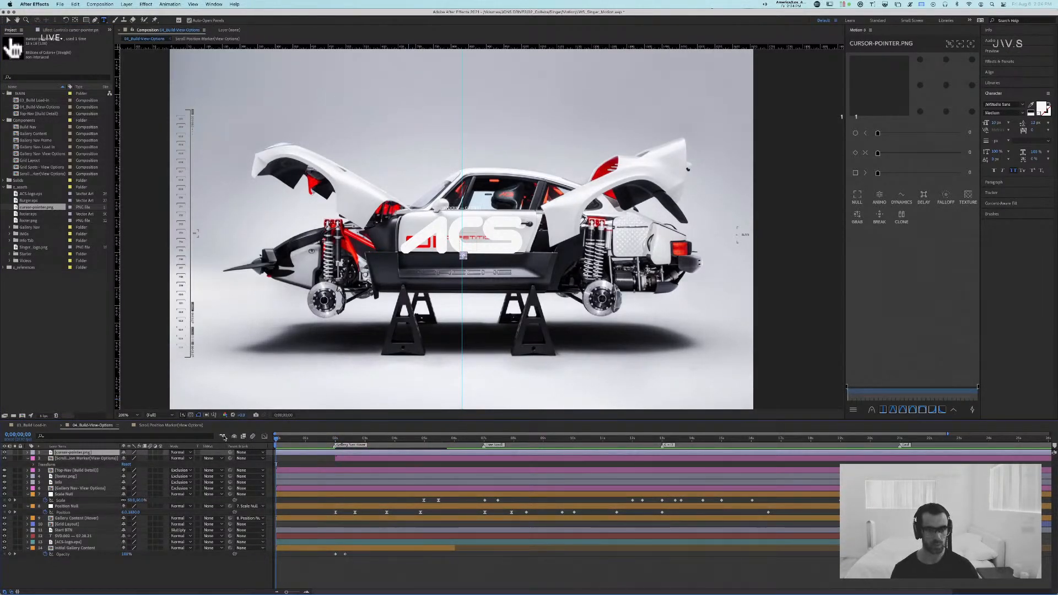
{"action": "key", "text": "space"}
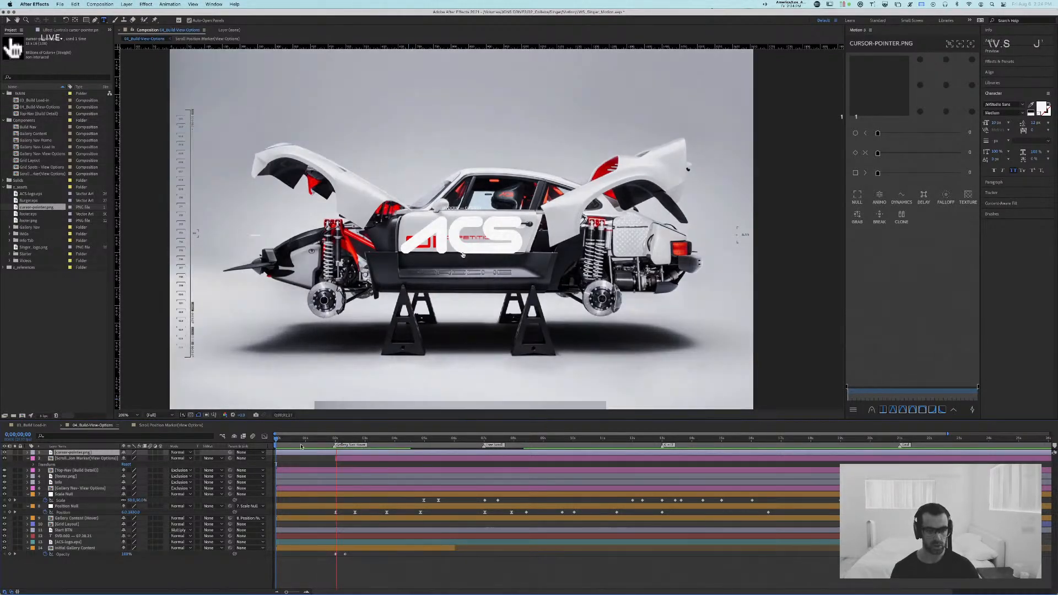
{"action": "left_click", "coordinate": [337, 442]}
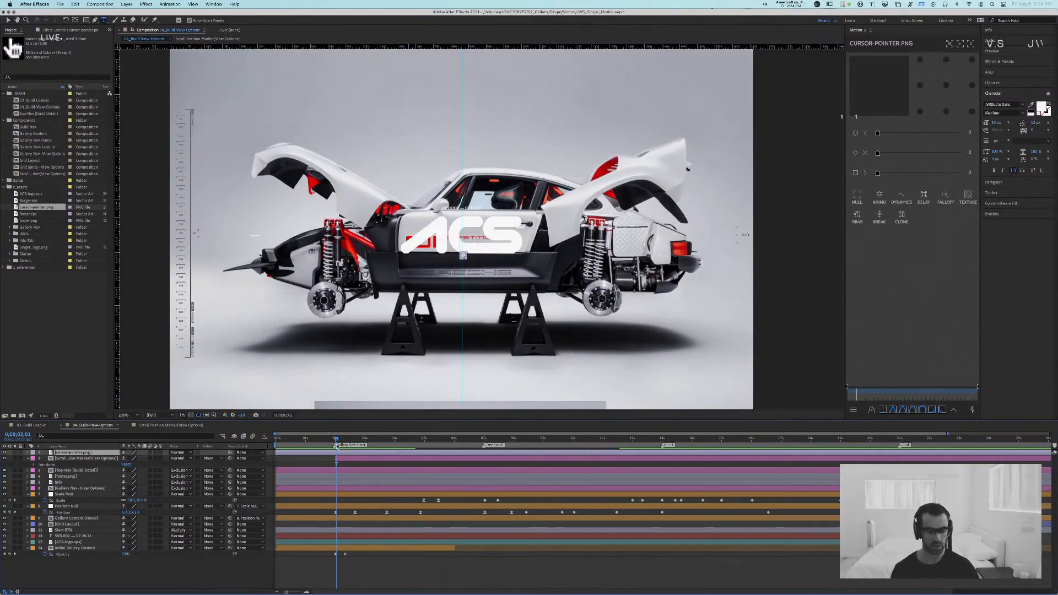
{"action": "left_click_drag", "start_coordinate": [337, 441], "coordinate": [335, 440]}
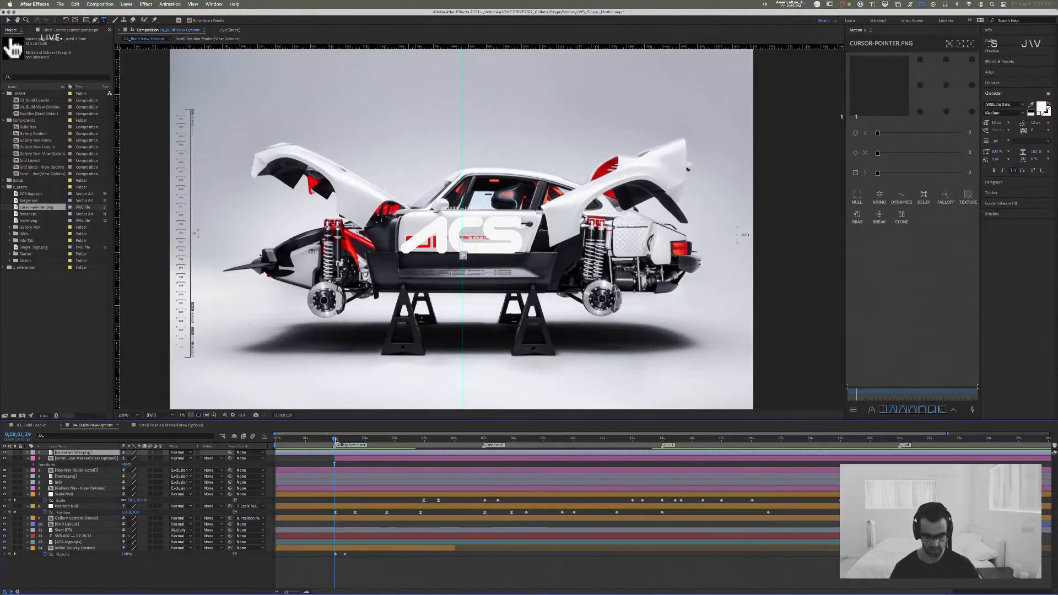
{"action": "key", "text": "p"}
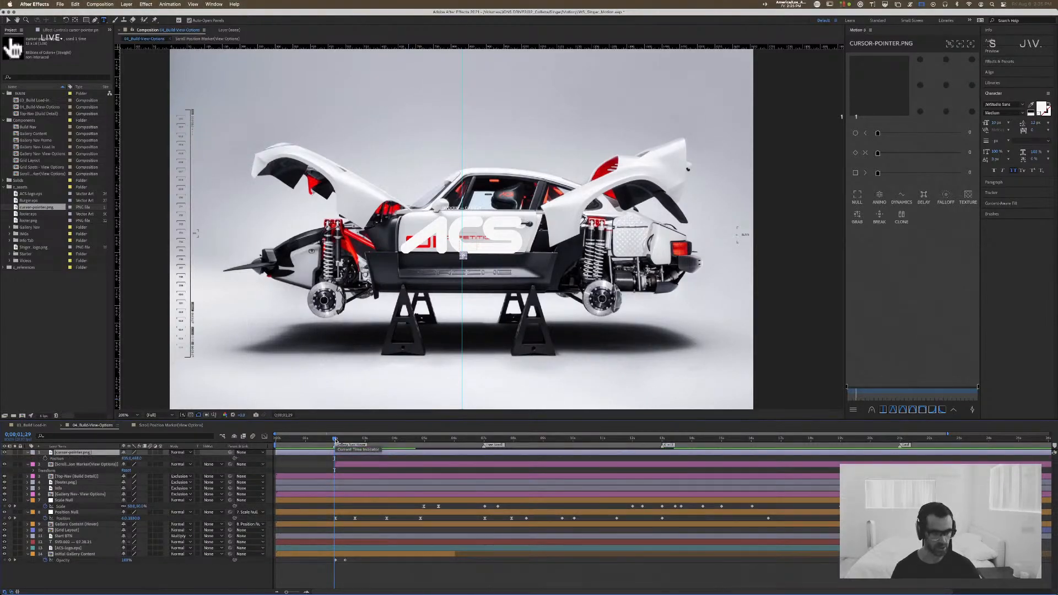
{"action": "left_click", "coordinate": [45, 459]}
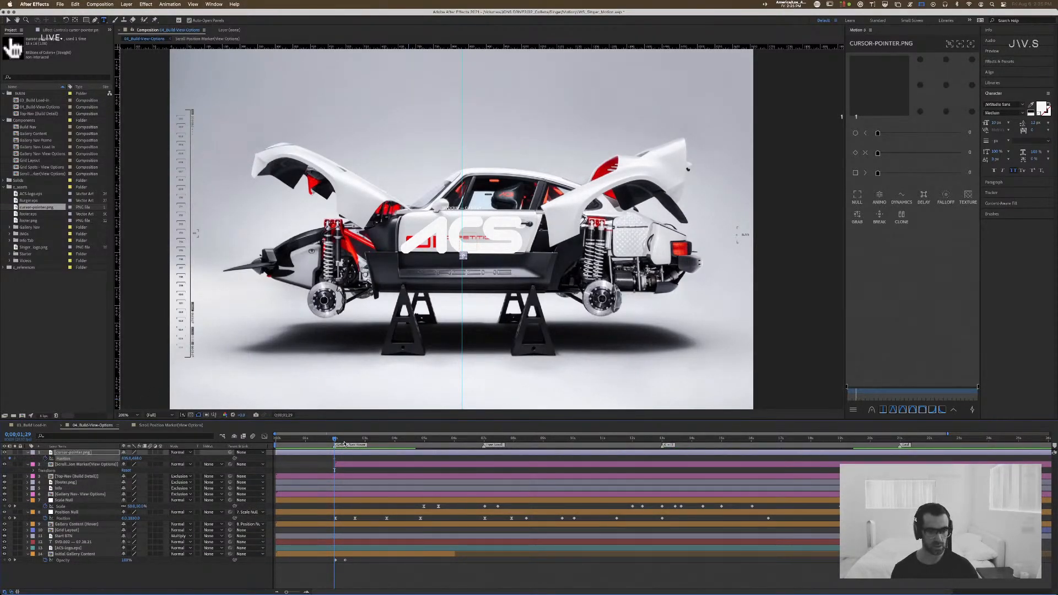
{"action": "left_click_drag", "start_coordinate": [334, 440], "coordinate": [278, 440]}
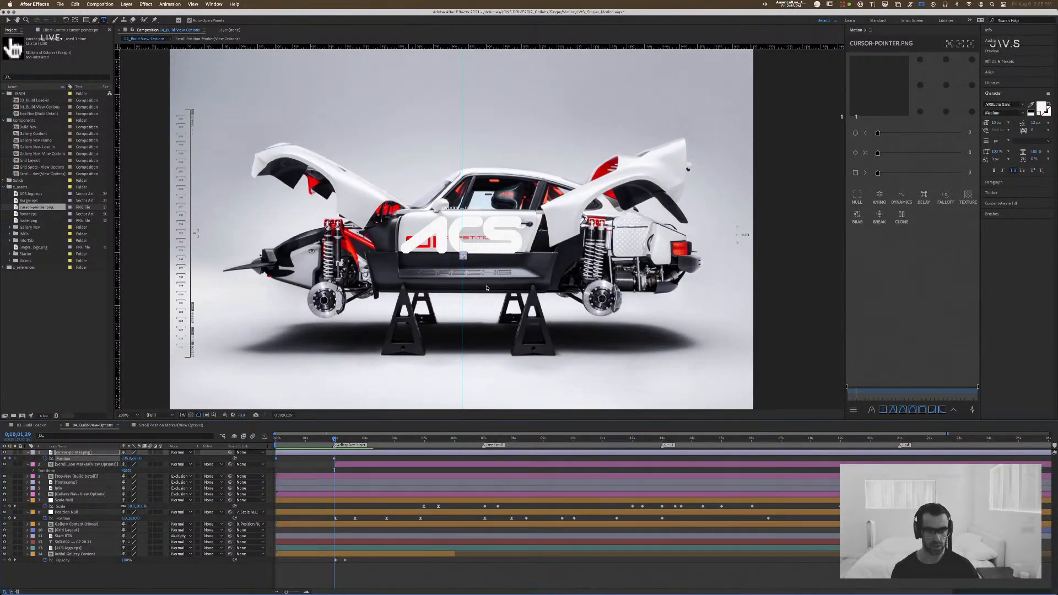
Step: Place the cursor over the 001 entry of the scroll scale at 0:00:01:29
{"action": "key", "text": "v"}
{"action": "left_click_drag", "start_coordinate": [464, 258], "coordinate": [693, 289]}
{"action": "key", "text": "super+z"}
{"action": "key", "text": "period"}
{"action": "key", "text": "space"}
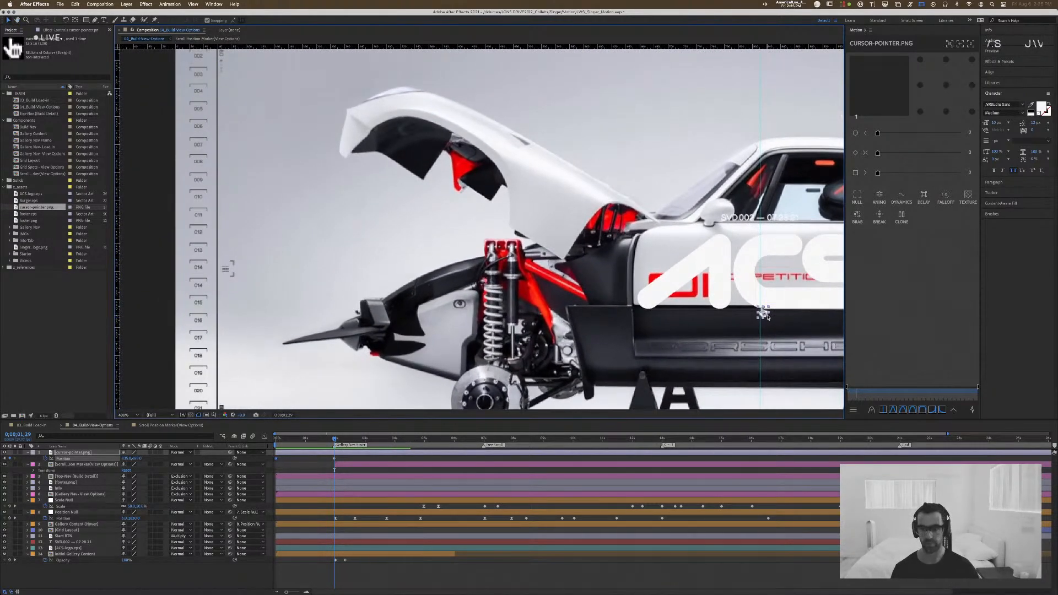
{"action": "left_click_drag", "start_coordinate": [765, 315], "coordinate": [241, 91]}
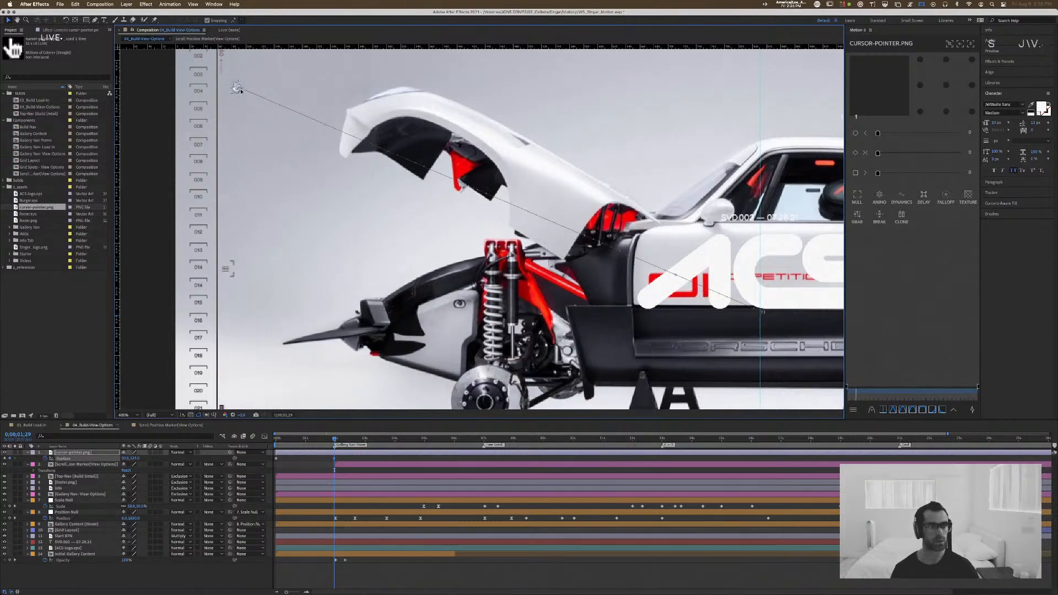
{"action": "left_click", "coordinate": [315, 96]}
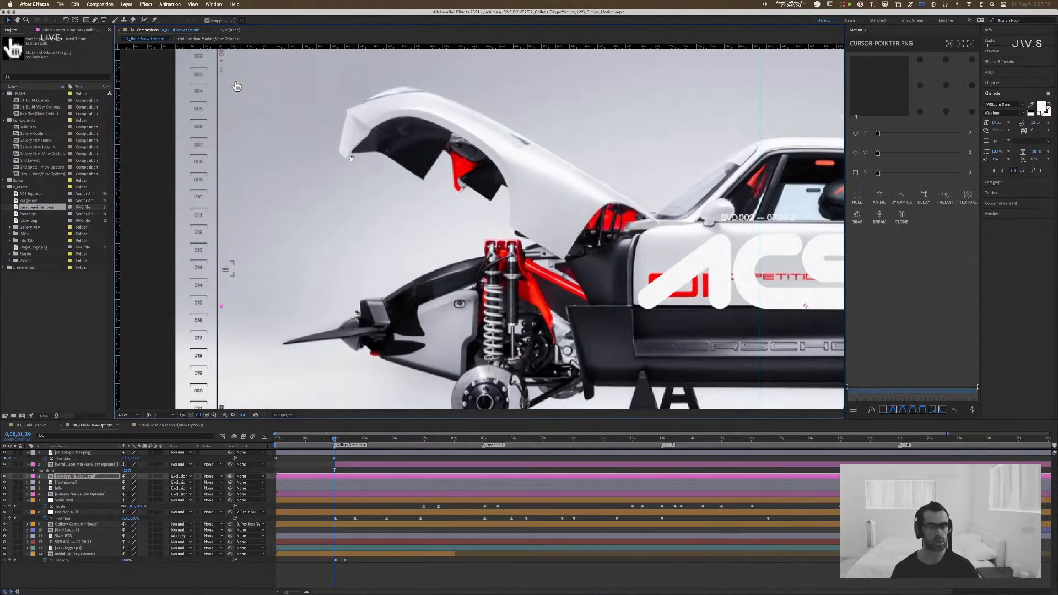
{"action": "scroll", "coordinate": [351, 158], "scroll_direction": "up", "scroll_amount": 5}
{"action": "scroll", "coordinate": [352, 158], "scroll_direction": "left", "scroll_amount": 2}
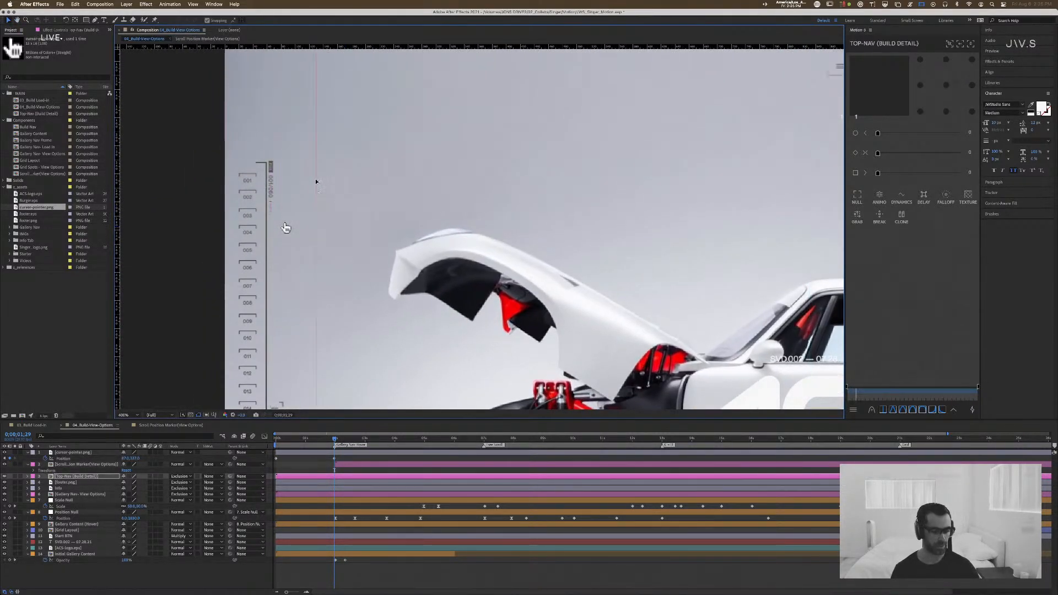
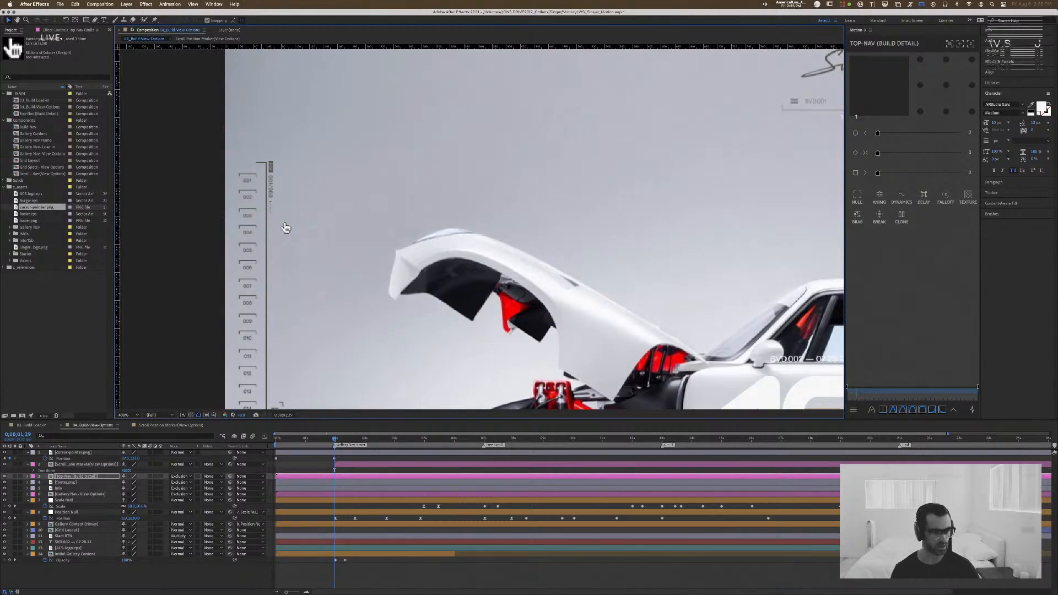
{"action": "left_click", "coordinate": [55, 453]}
{"action": "left_click_drag", "start_coordinate": [288, 230], "coordinate": [253, 187]}
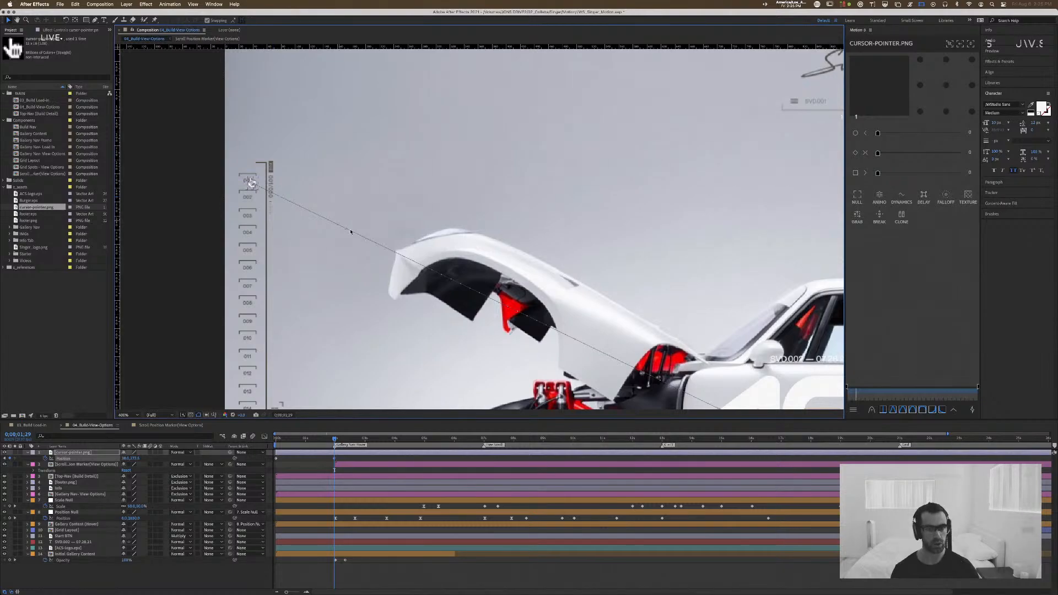
Step: Bend the cursor's straight motion path into a curve by pulling out the Bezier handles at its end and start points
{"action": "left_click_drag", "start_coordinate": [345, 229], "coordinate": [619, 223]}
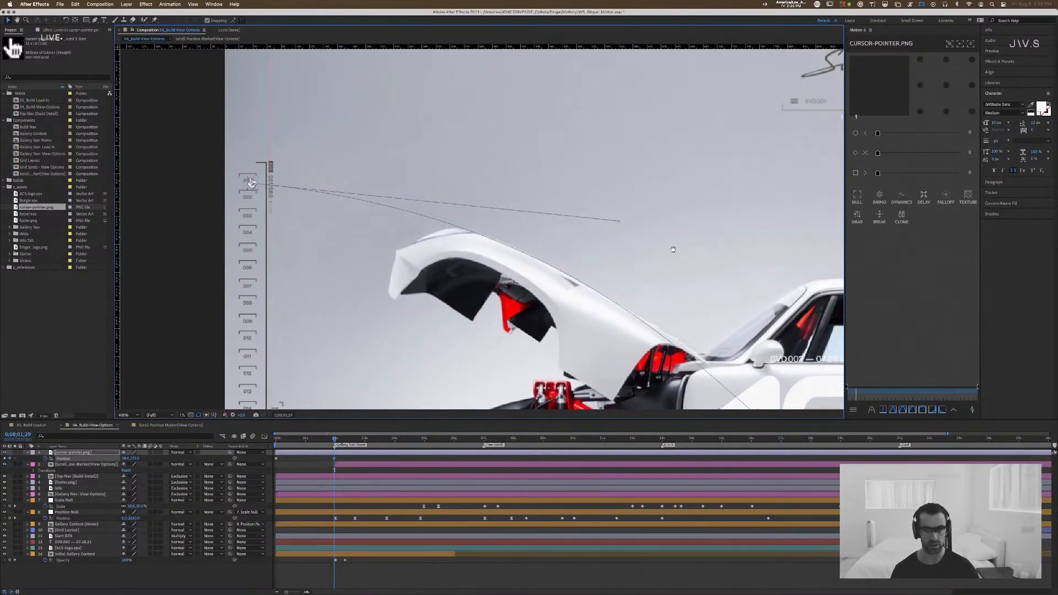
{"action": "left_click_drag", "start_coordinate": [673, 249], "coordinate": [421, 163]}
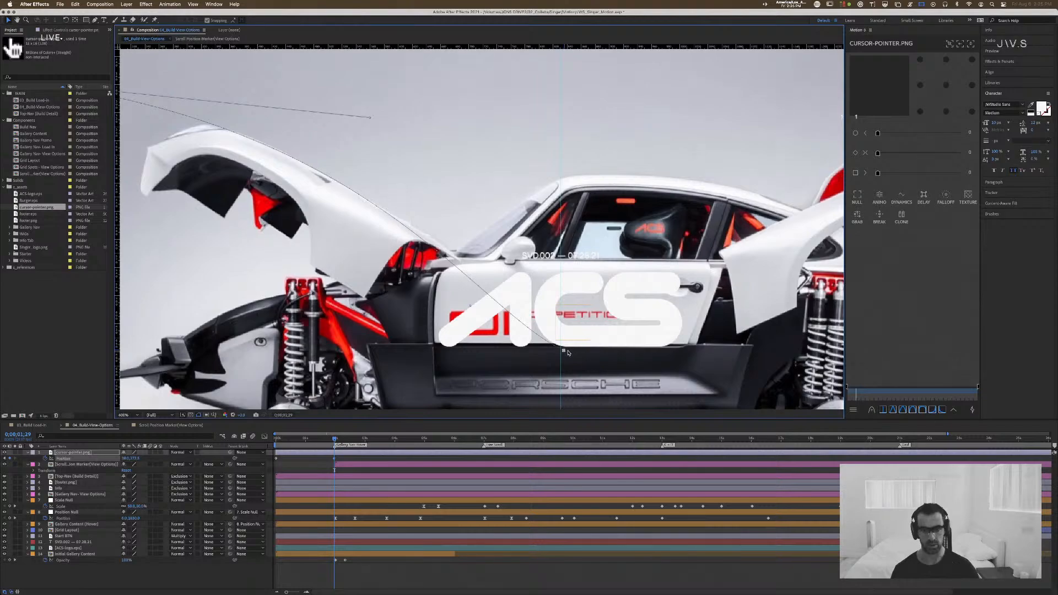
{"action": "left_click", "coordinate": [536, 335]}
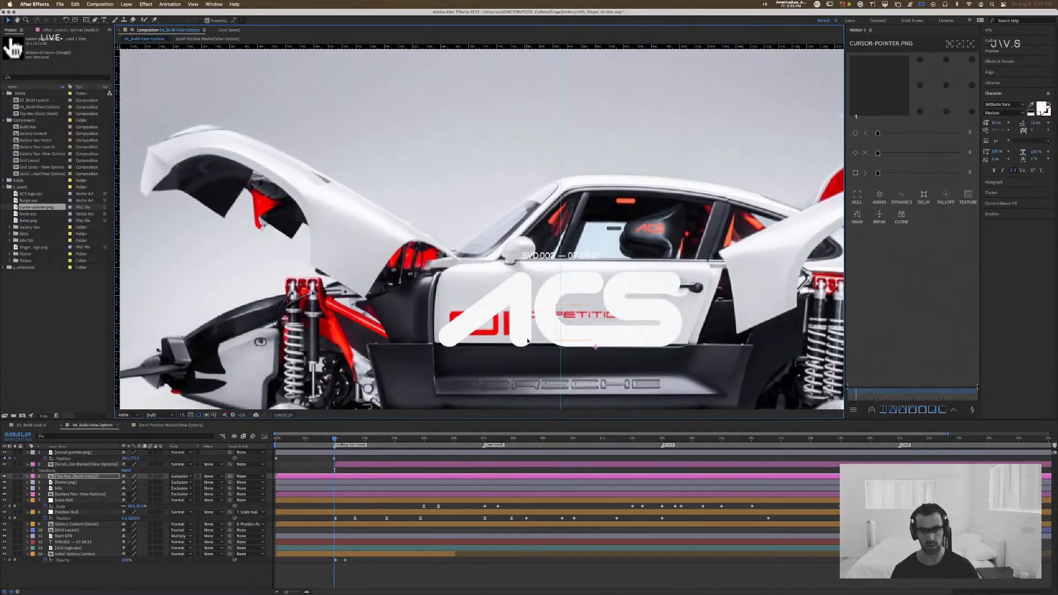
{"action": "left_click_drag", "start_coordinate": [247, 164], "coordinate": [481, 224]}
{"action": "key", "text": "v"}
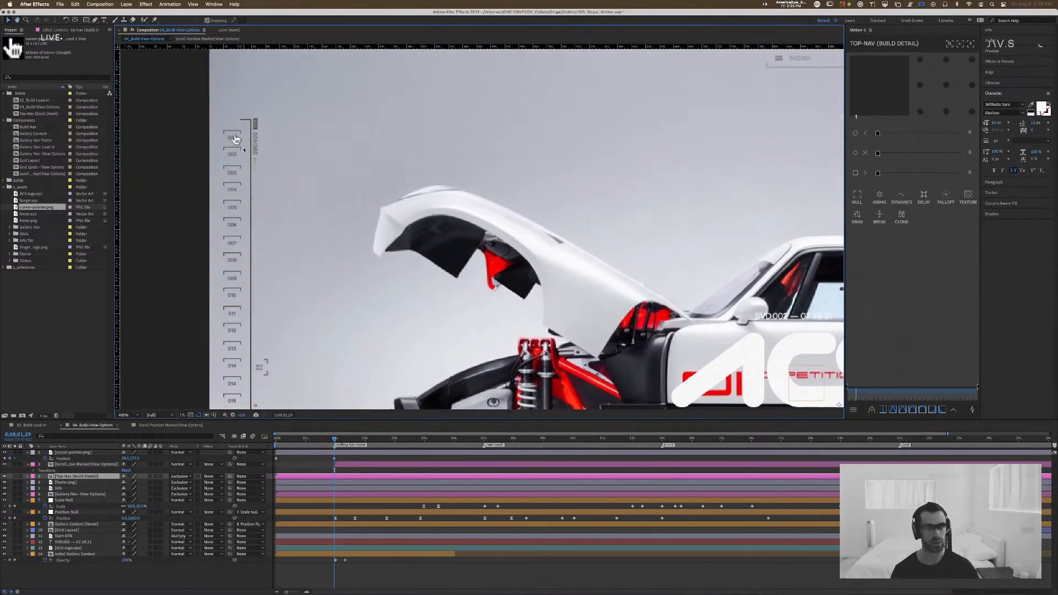
{"action": "left_click", "coordinate": [238, 142]}
{"action": "key", "text": "comma"}
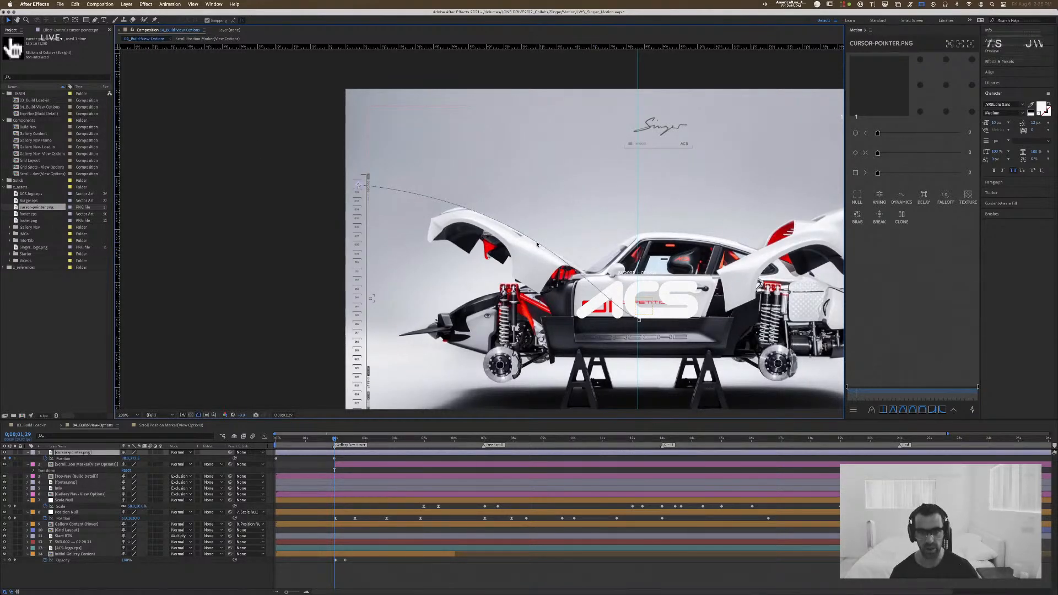
{"action": "left_click", "coordinate": [639, 321]}
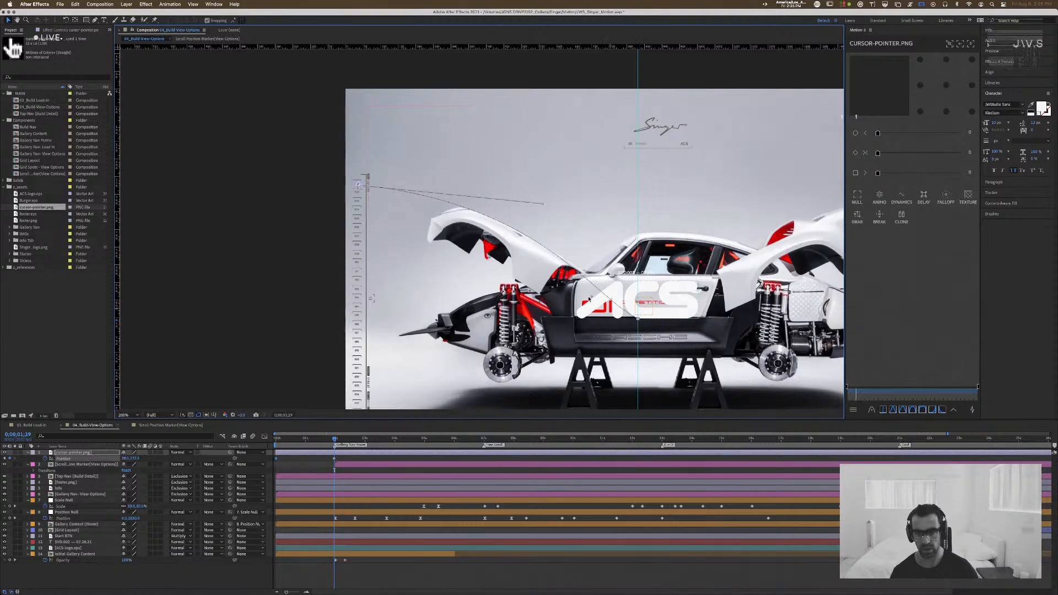
{"action": "left_click_drag", "start_coordinate": [592, 299], "coordinate": [445, 215]}
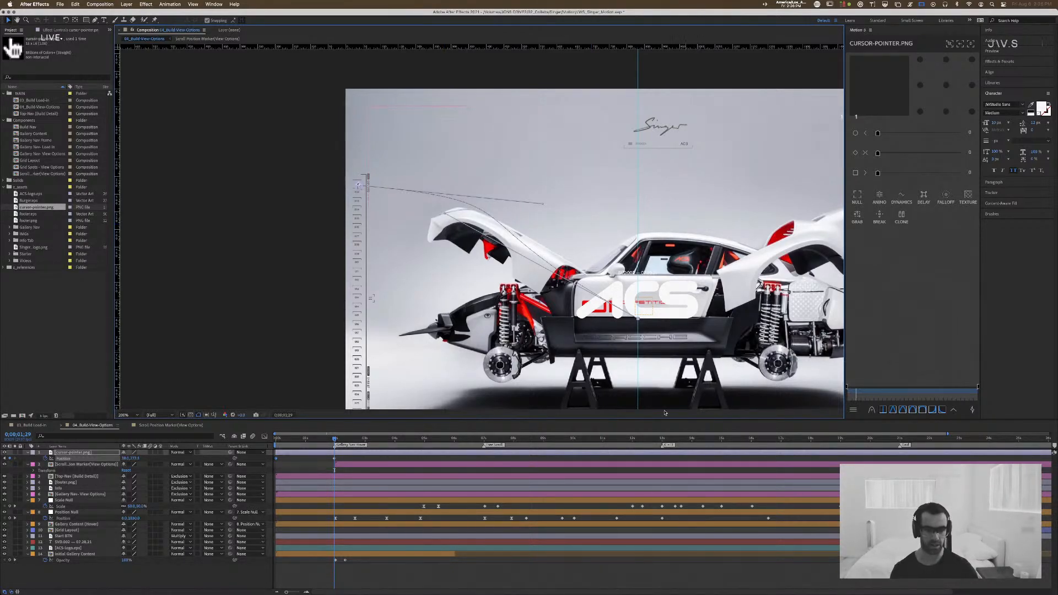
Step: Ease both of the cursor's Position keyframes through the Keyframe Velocity settings
{"action": "left_click", "coordinate": [346, 458]}
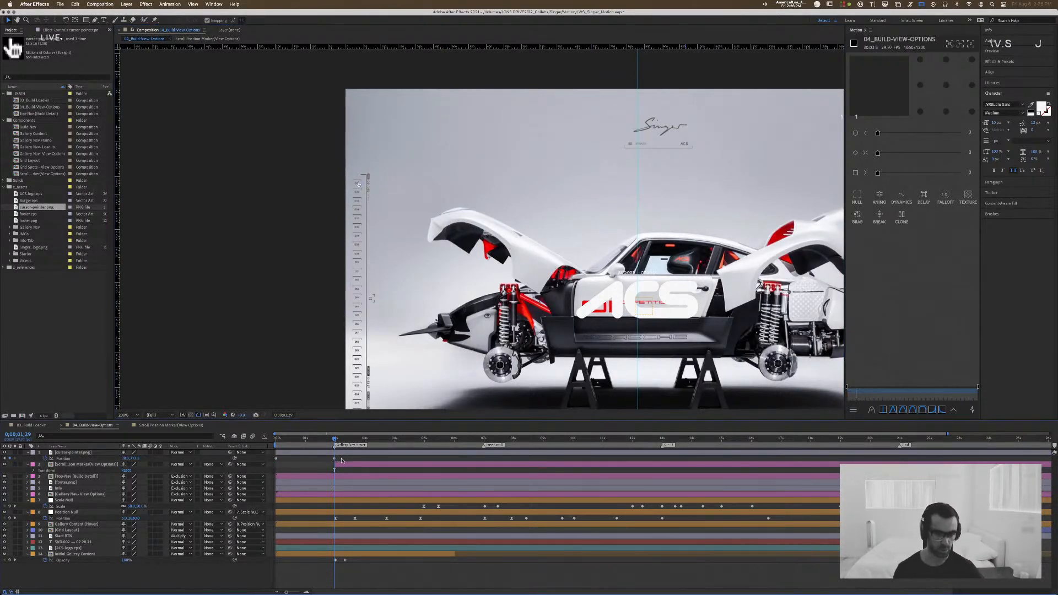
{"action": "left_click_drag", "start_coordinate": [342, 461], "coordinate": [219, 456]}
{"action": "key", "text": "super+shift+k"}
{"action": "key", "text": "Tab"}
{"action": "key", "text": "Tab"}
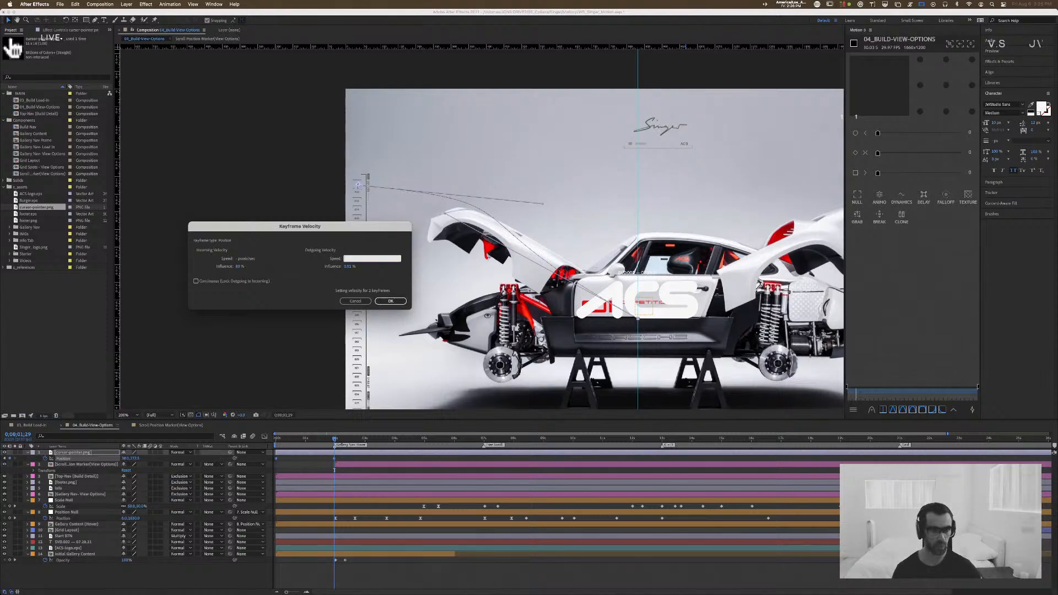
{"action": "key", "text": "Tab"}
{"action": "key", "text": "Return"}
Step: Shift the cursor's first Position keyframe to the one-second mark and play the composition from the start
{"action": "left_click", "coordinate": [288, 460]}
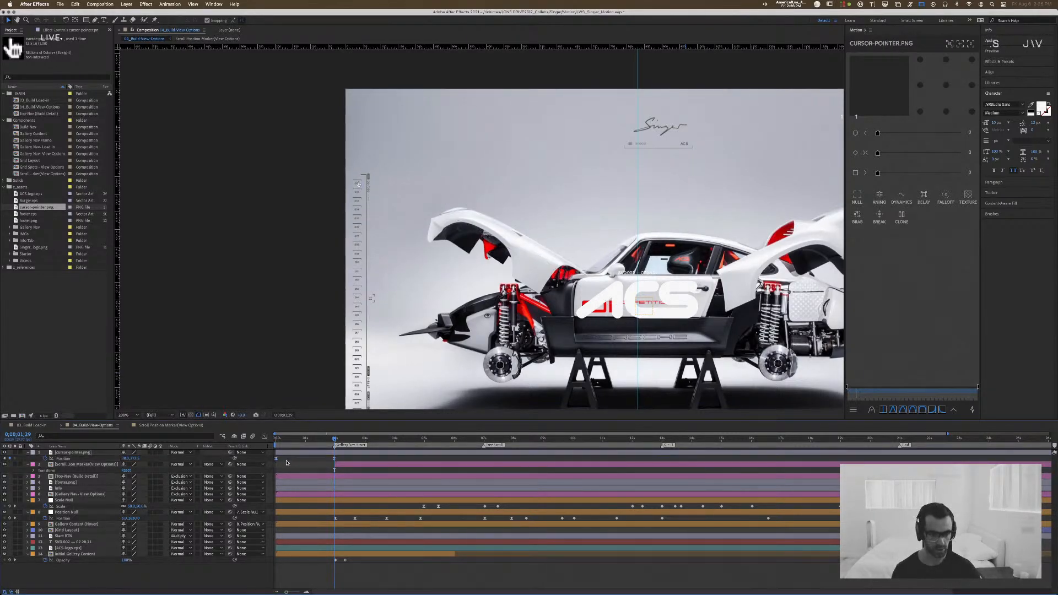
{"action": "left_click", "coordinate": [276, 458]}
{"action": "left_click_drag", "start_coordinate": [308, 459], "coordinate": [304, 459]}
{"action": "key", "text": "Home"}
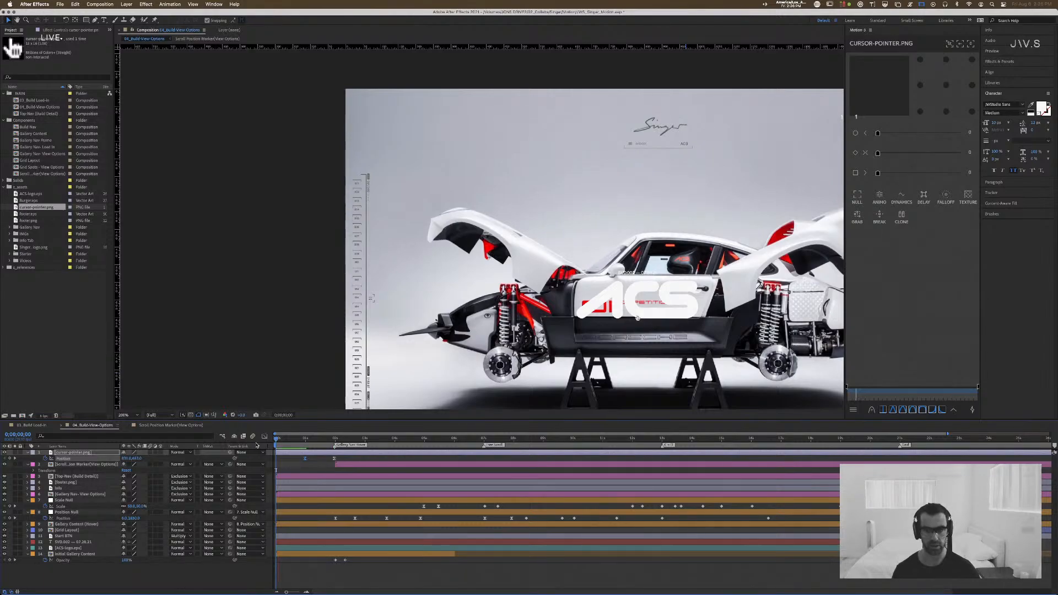
{"action": "key", "text": "space"}
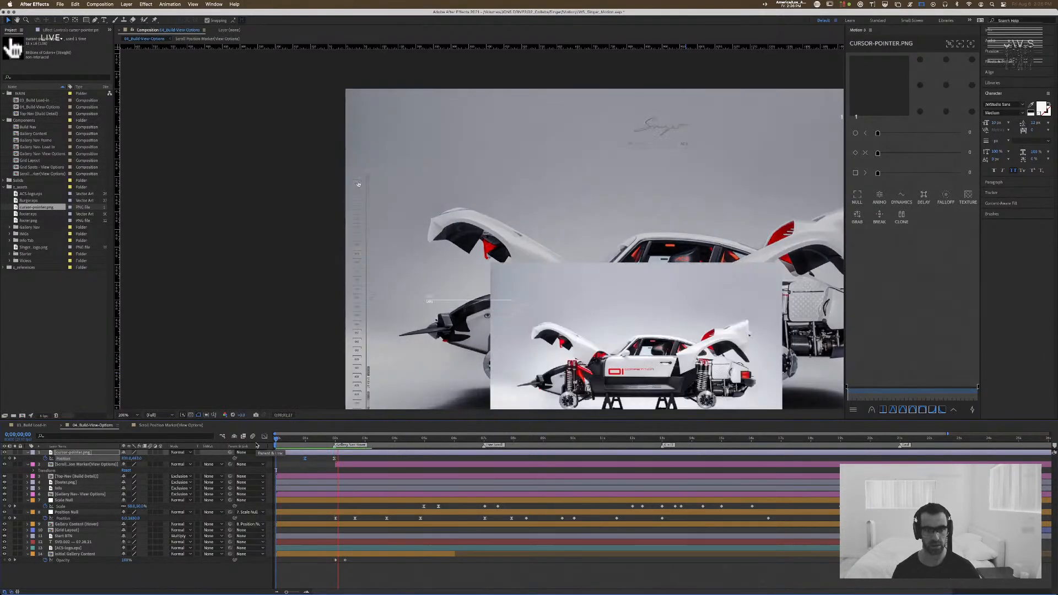
{"action": "key", "text": "space"}
Step: Flatten the cursor's curved motion path by lowering and shortening its Bezier handles, and replay the animation from the start
{"action": "scroll", "coordinate": [474, 255], "scroll_direction": "up", "scroll_amount": 2}
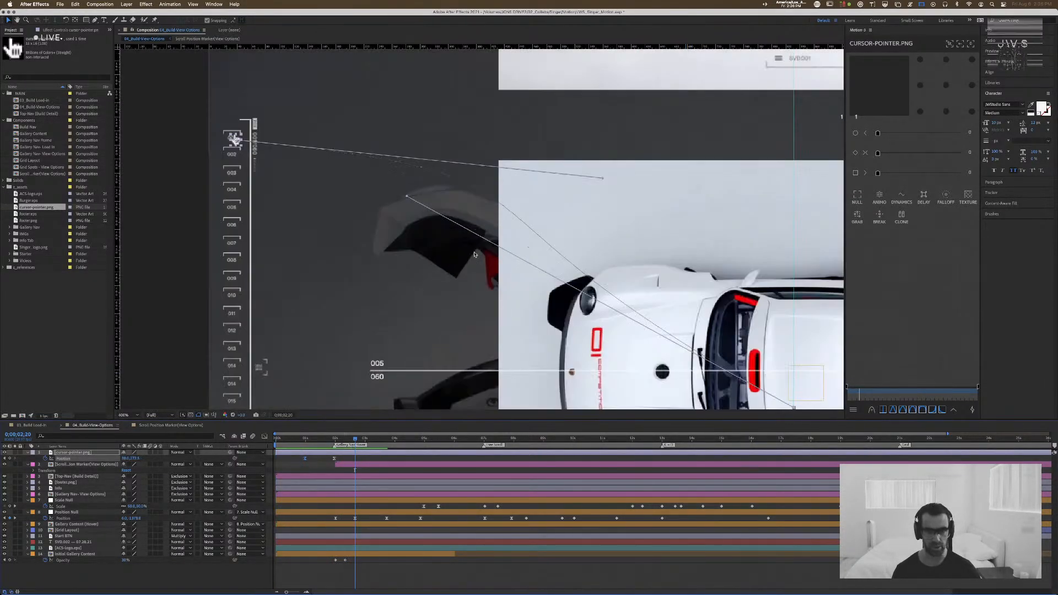
{"action": "left_click_drag", "start_coordinate": [602, 178], "coordinate": [556, 217]}
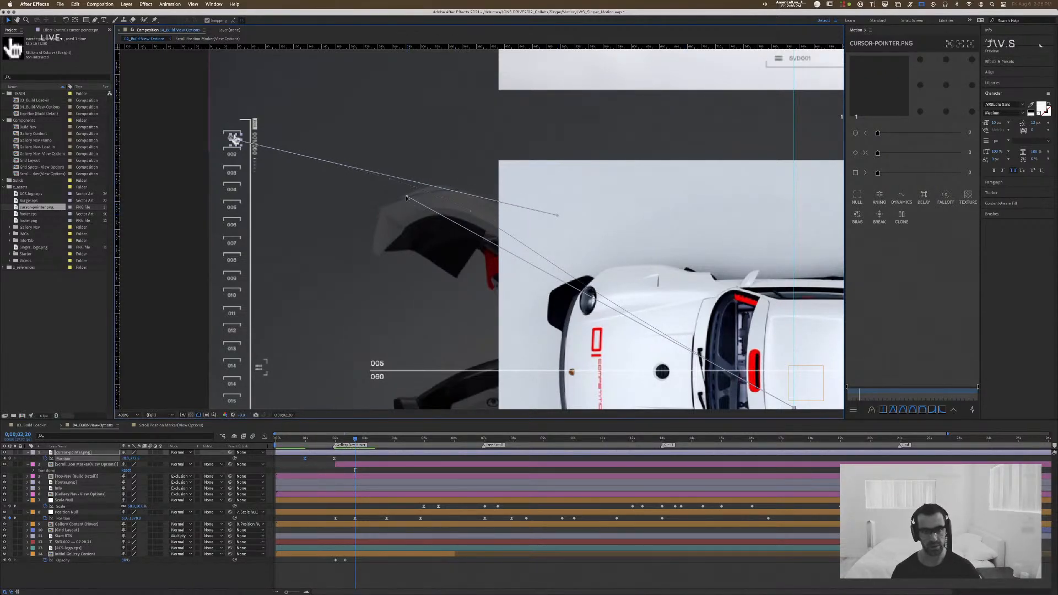
{"action": "left_click_drag", "start_coordinate": [407, 198], "coordinate": [421, 211]}
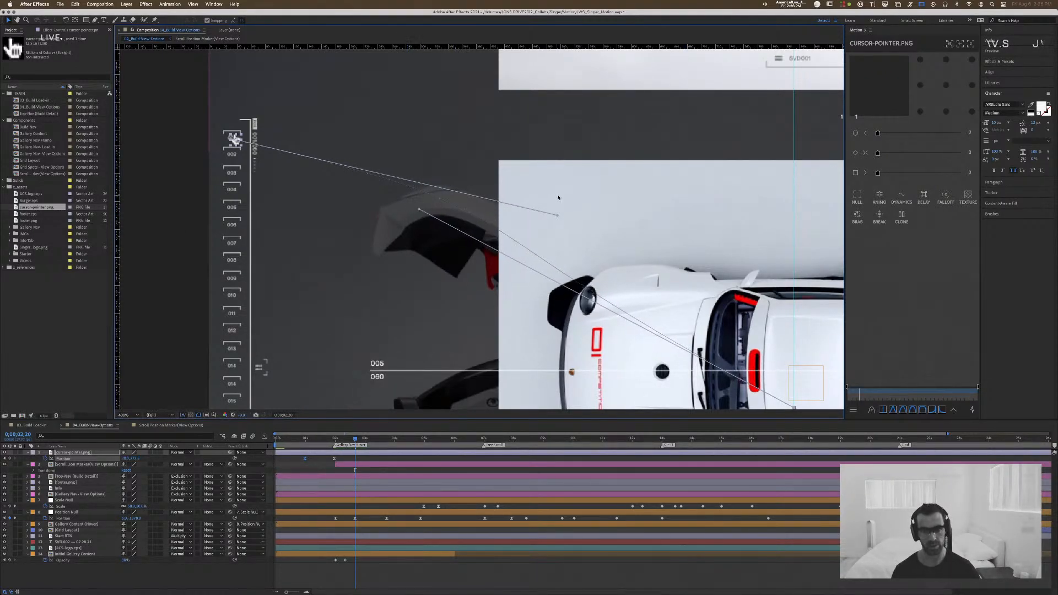
{"action": "left_click_drag", "start_coordinate": [556, 219], "coordinate": [547, 226]}
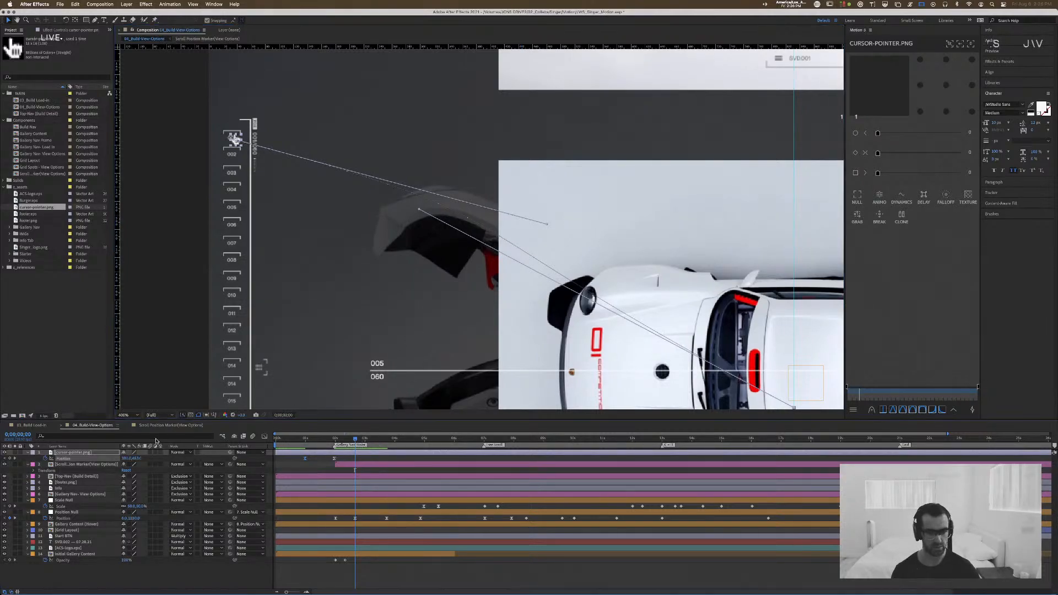
{"action": "key", "text": "Home"}
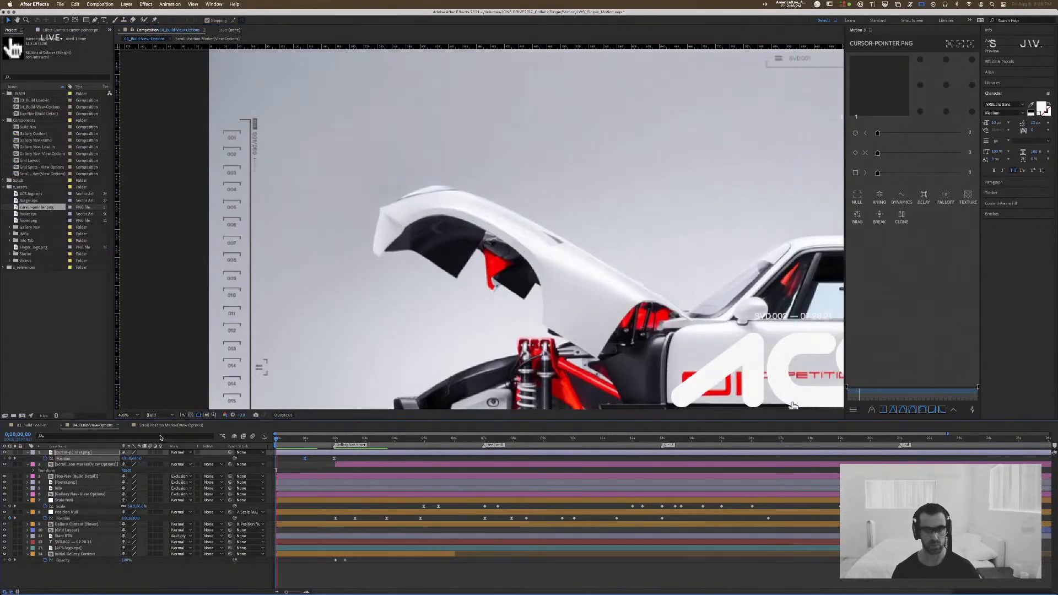
{"action": "key", "text": "space"}
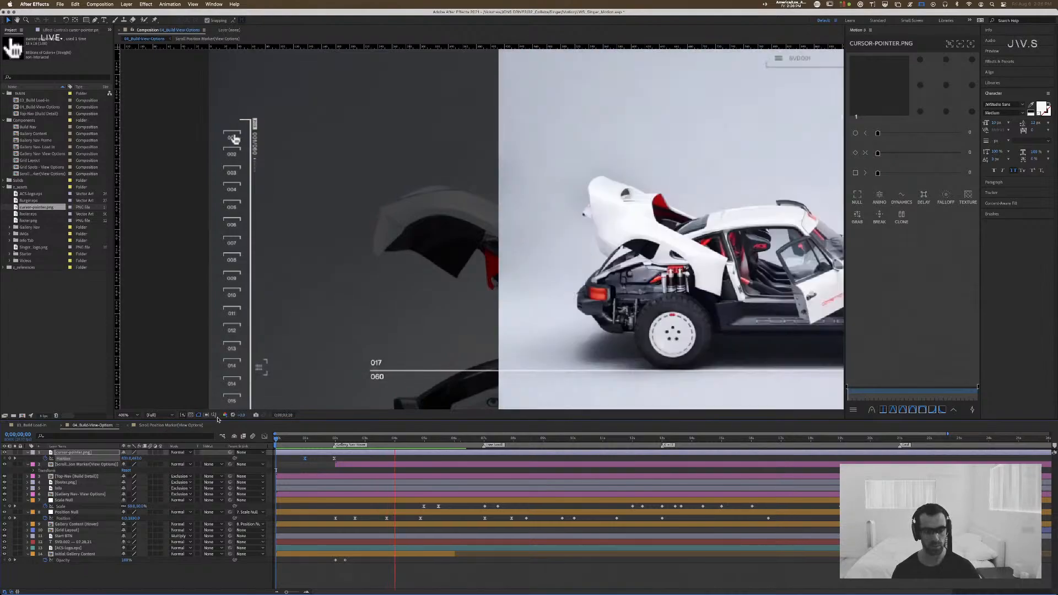
{"action": "key", "text": "space"}
{"action": "key", "text": "comma"}
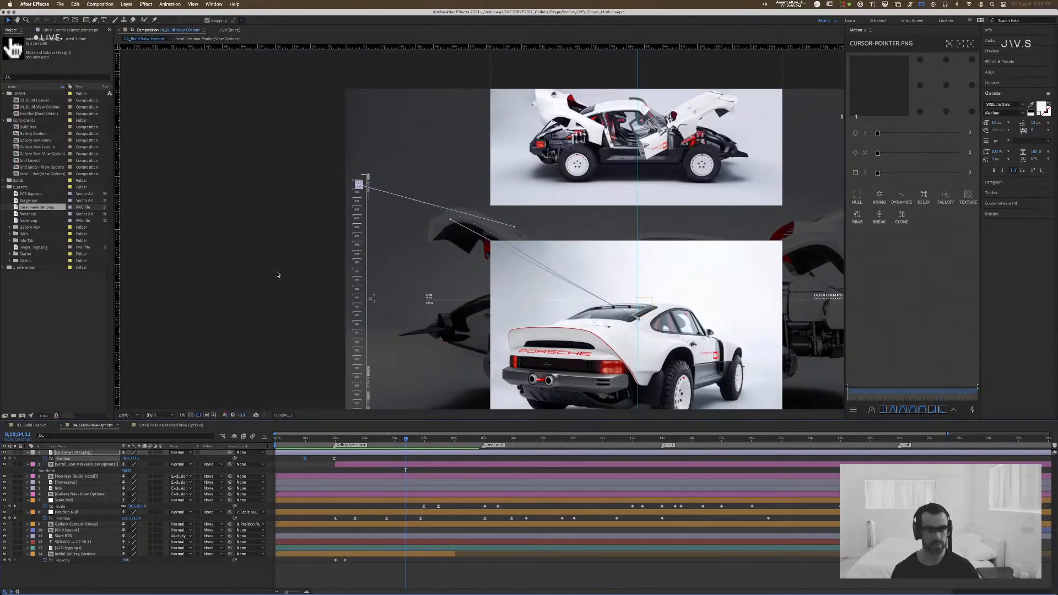
Step: At the second Position keyframe, move the cursor down the scroll scale onto number 002 and replay the animation
{"action": "left_click_drag", "start_coordinate": [341, 440], "coordinate": [355, 443]}
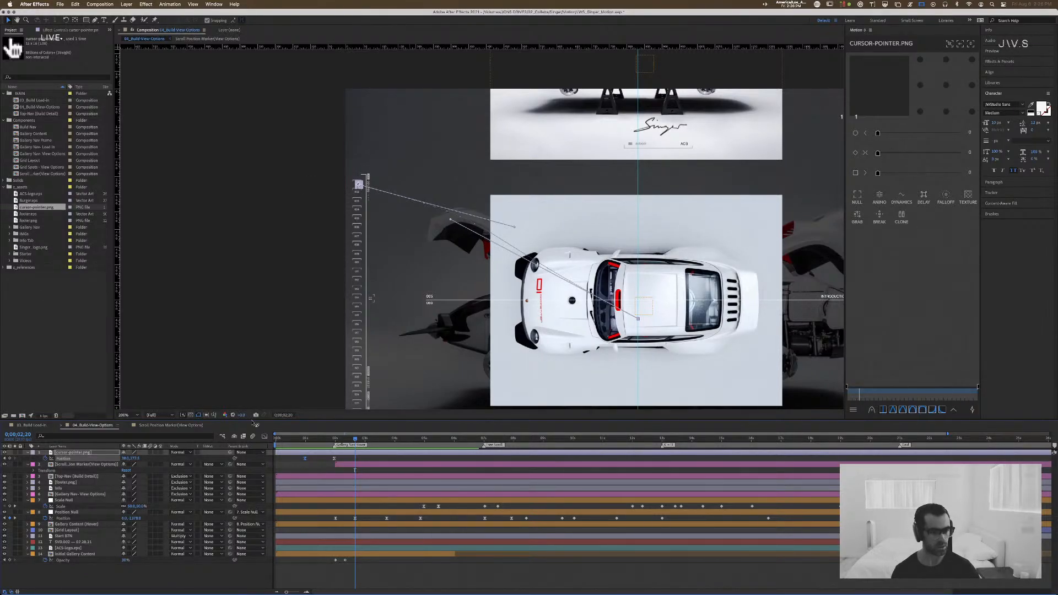
{"action": "left_click", "coordinate": [334, 443]}
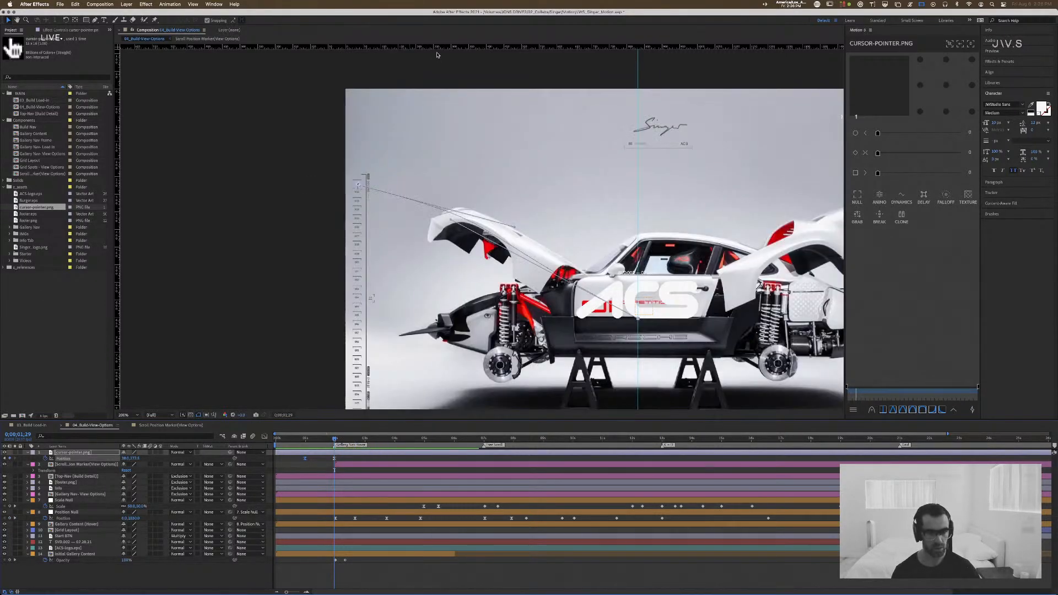
{"action": "key", "text": "period"}
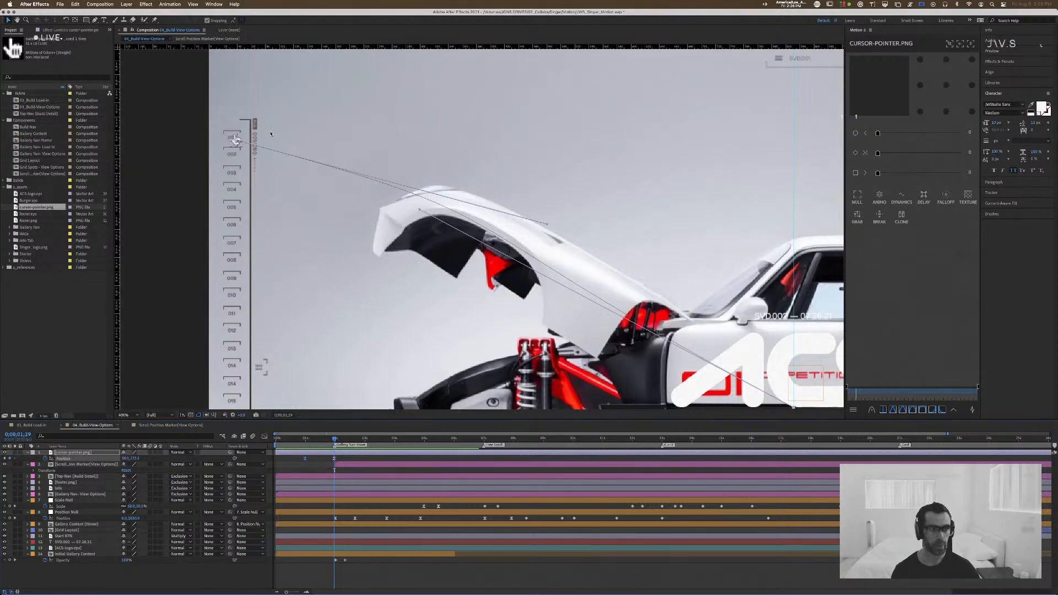
{"action": "left_click_drag", "start_coordinate": [239, 142], "coordinate": [240, 163]}
{"action": "left_click", "coordinate": [238, 144]}
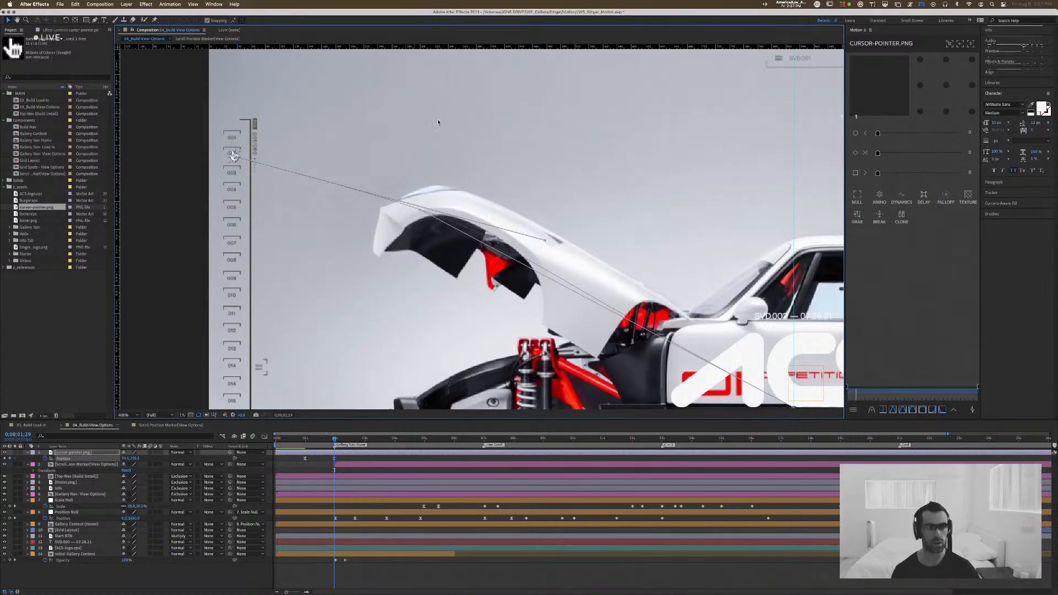
{"action": "scroll", "coordinate": [505, 209], "scroll_direction": "down", "scroll_amount": 2}
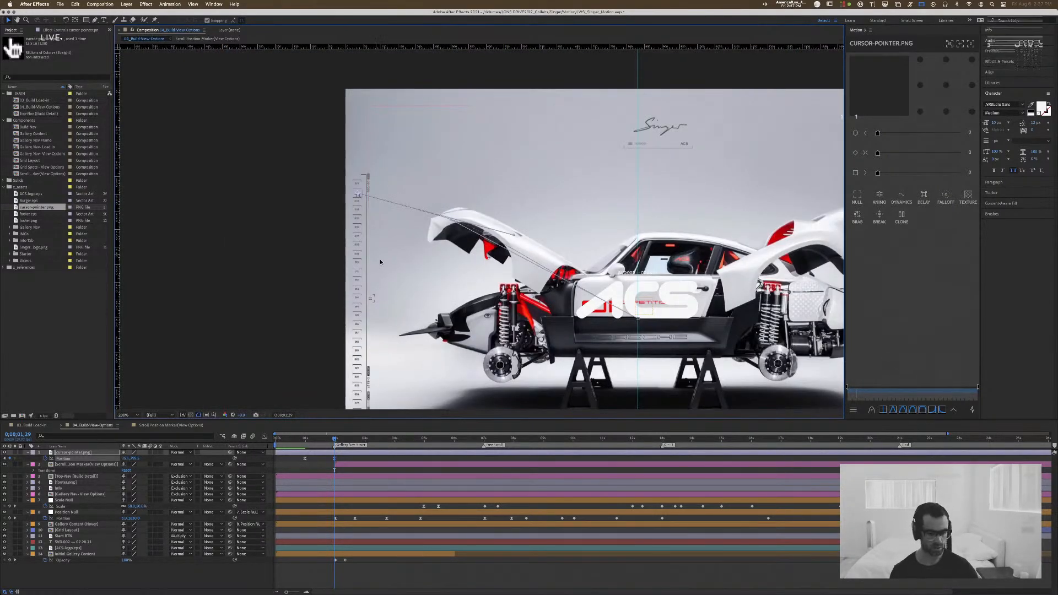
{"action": "left_click_drag", "start_coordinate": [323, 439], "coordinate": [294, 438]}
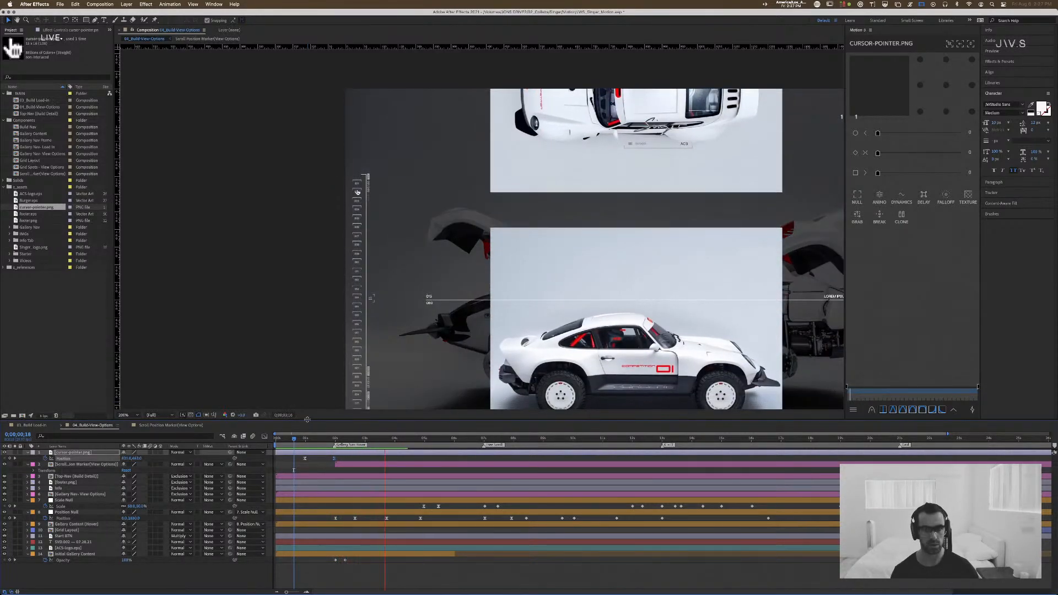
{"action": "key", "text": "space"}
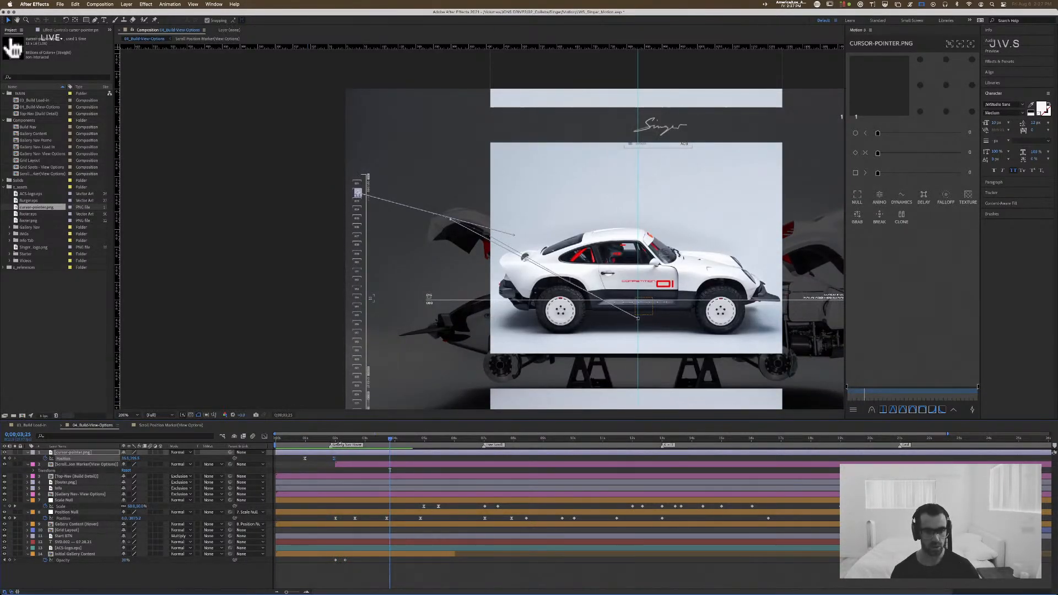
Step: Add a hold Position keyframe for the cursor at 0;00;02;21, and nudge the cursor down the scroll scale at 0;00;03;22
{"action": "left_click", "coordinate": [333, 439]}
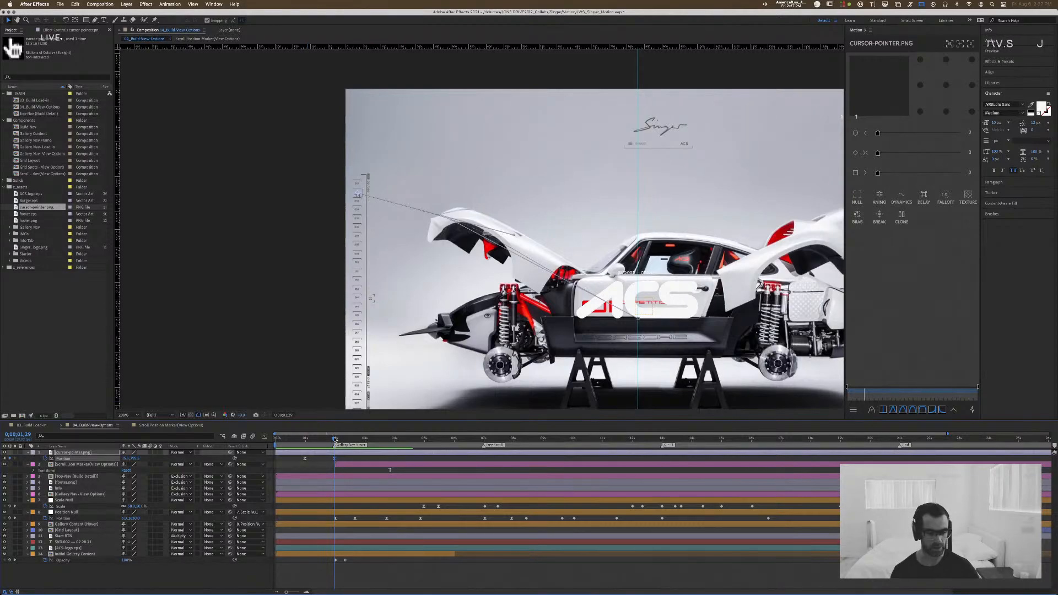
{"action": "left_click_drag", "start_coordinate": [333, 439], "coordinate": [356, 439]}
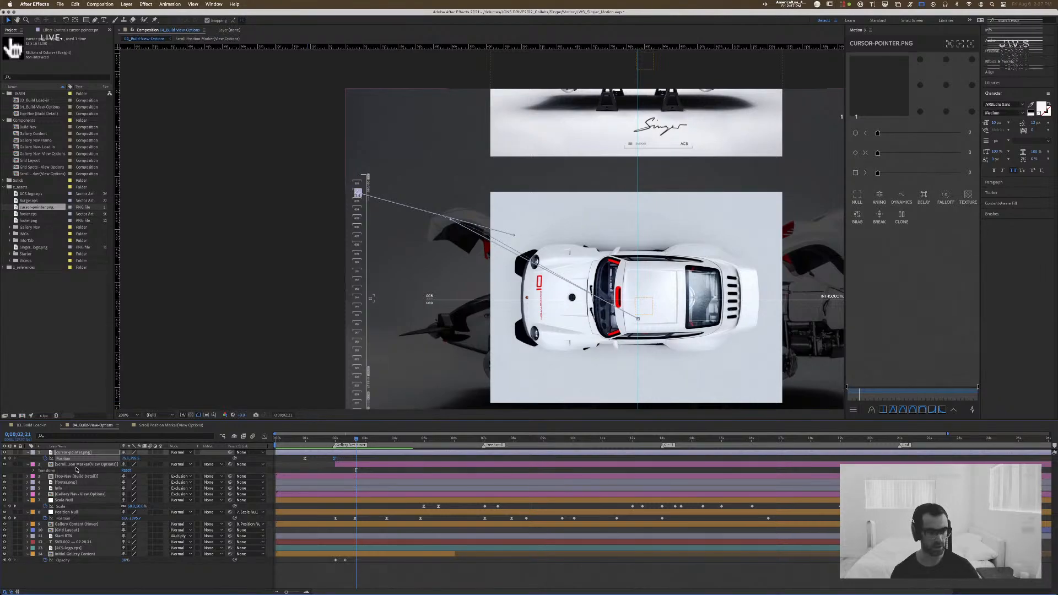
{"action": "key", "text": "alt+shift+p"}
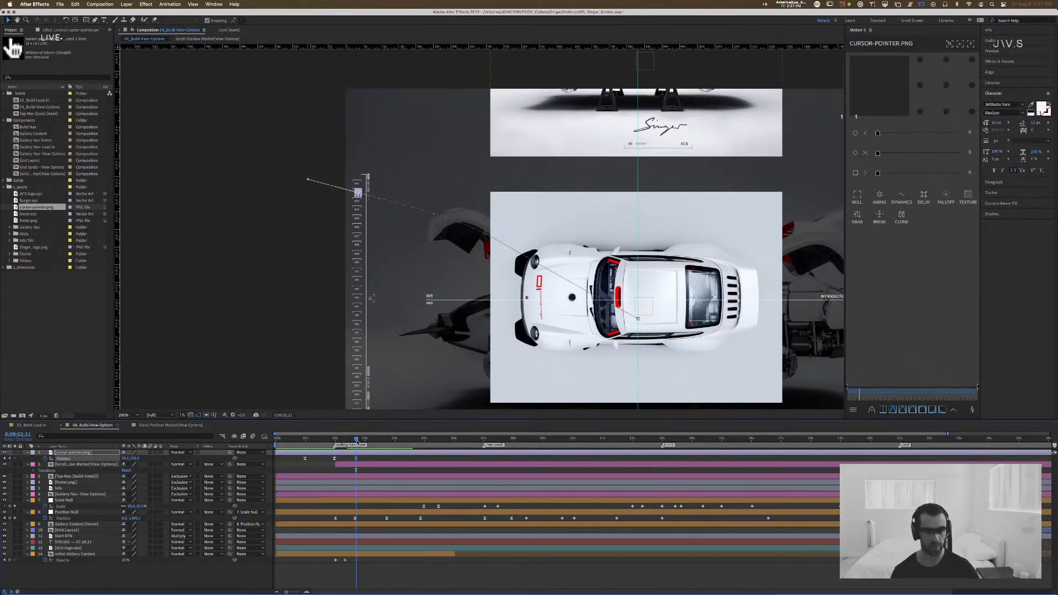
{"action": "left_click_drag", "start_coordinate": [356, 440], "coordinate": [387, 441]}
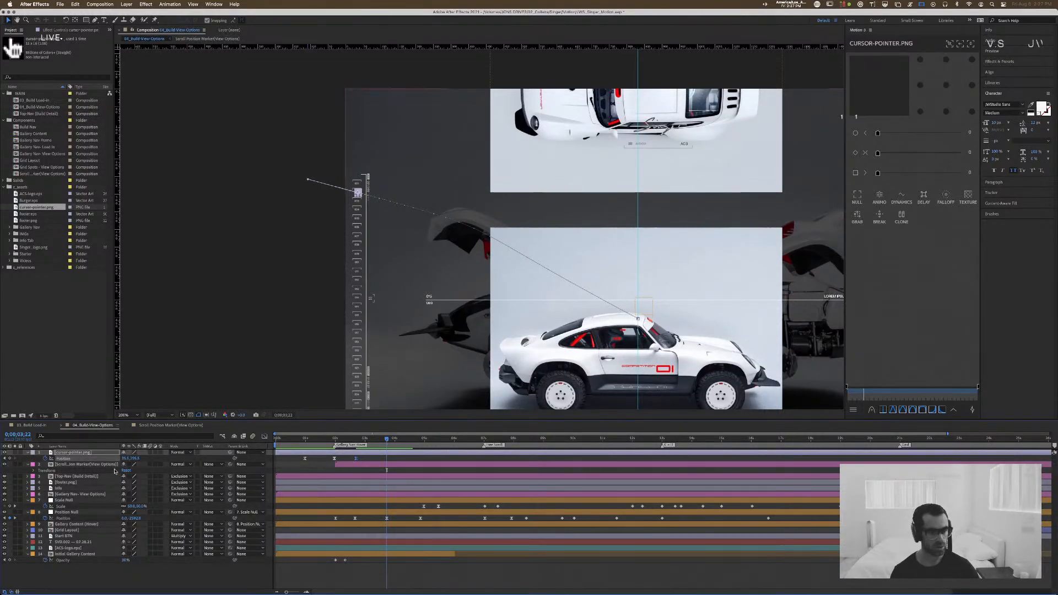
{"action": "key", "text": "shift+Down"}
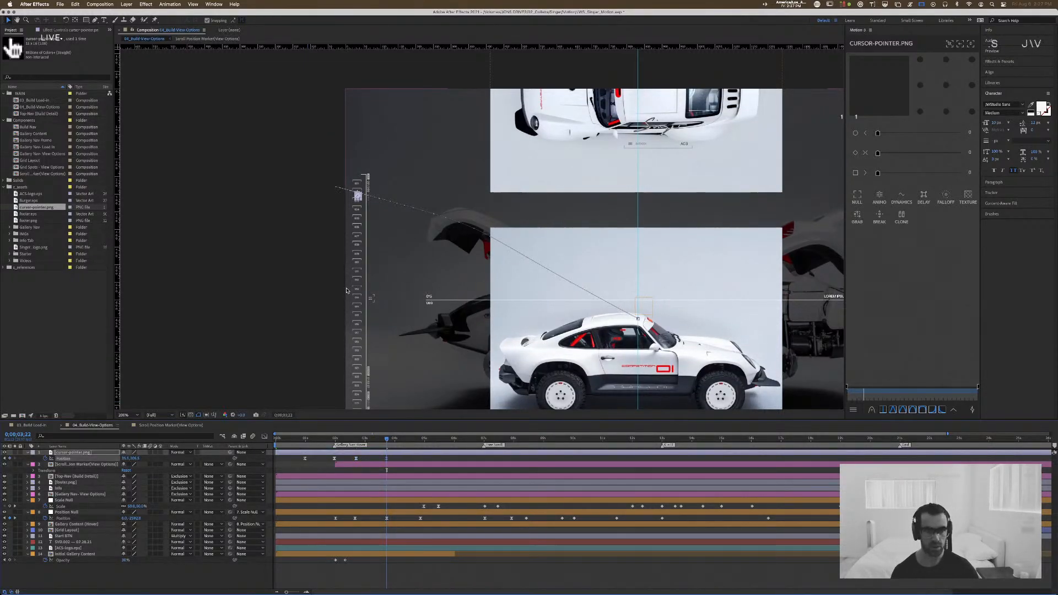
{"action": "key", "text": "shift+Down"}
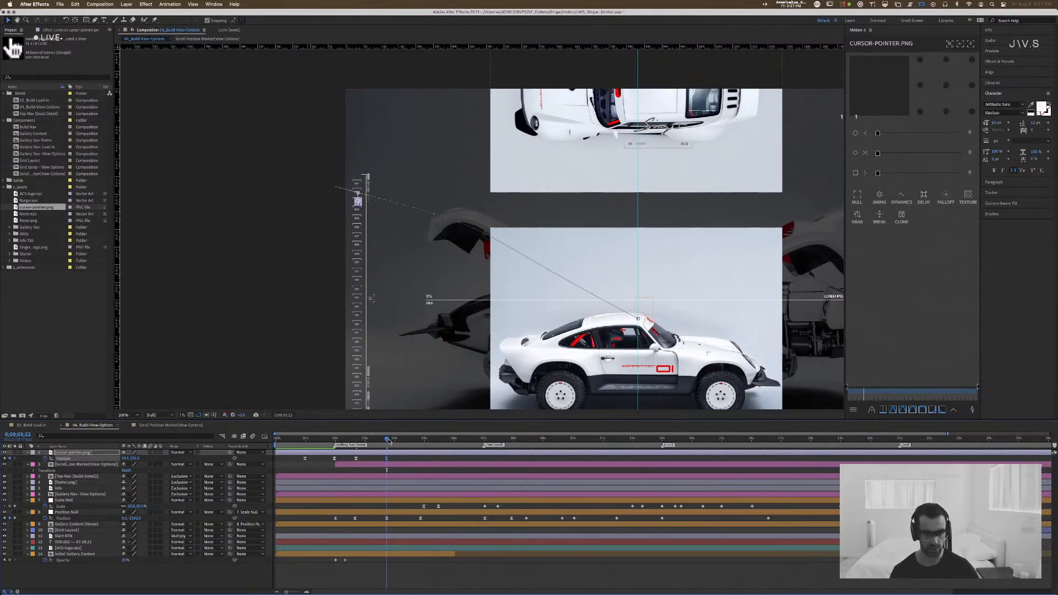
Step: Nudge the cursor further down the scroll scale to number 005 at 0;00;04;26, and play the composition from the start
{"action": "left_click_drag", "start_coordinate": [387, 442], "coordinate": [424, 443]}
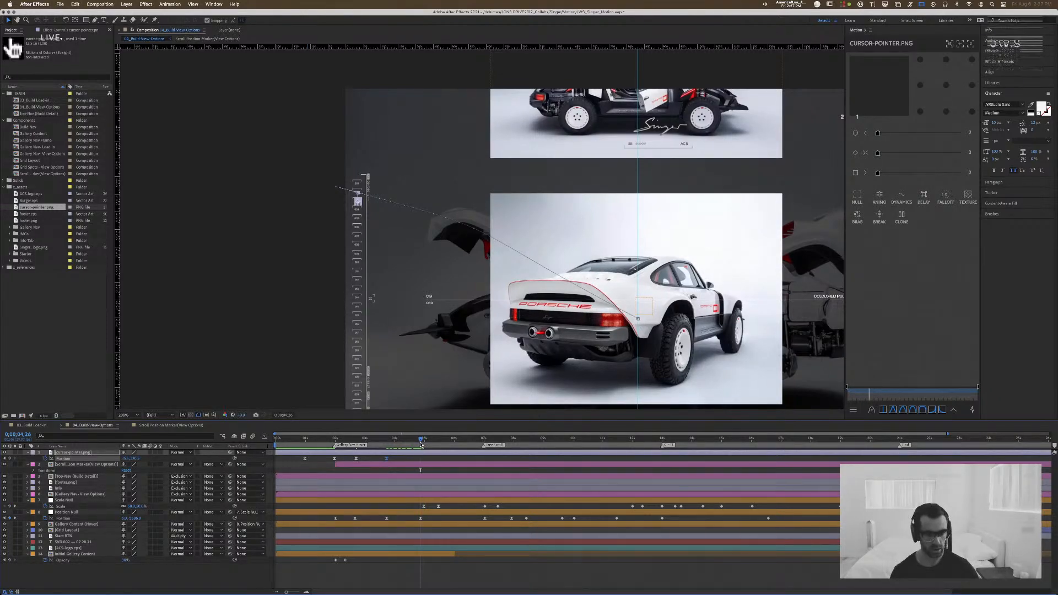
{"action": "key", "text": "shift+Down"}
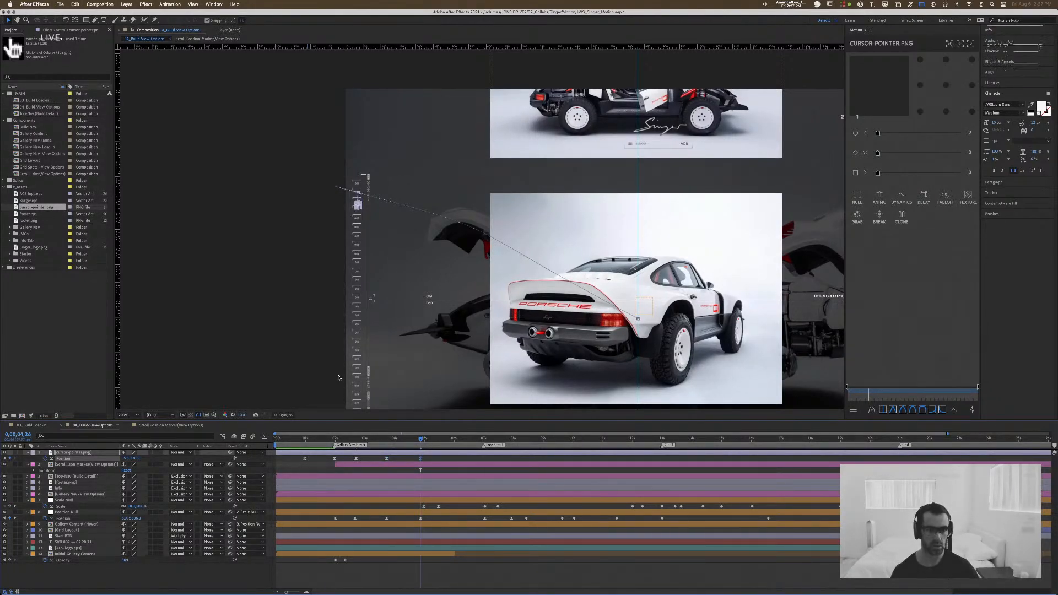
{"action": "key", "text": "shift+Down"}
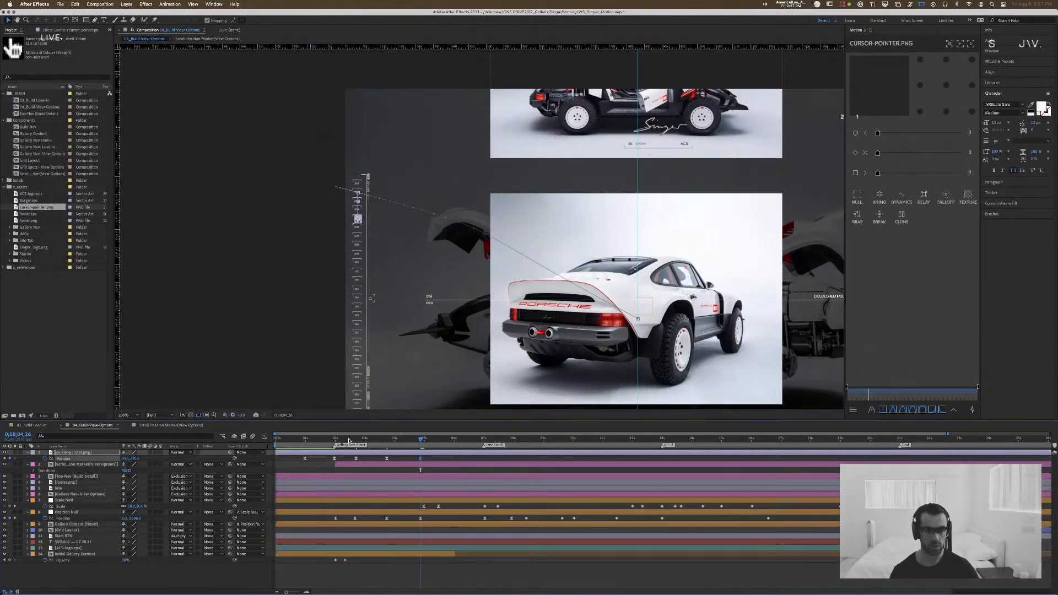
{"action": "key", "text": "Home"}
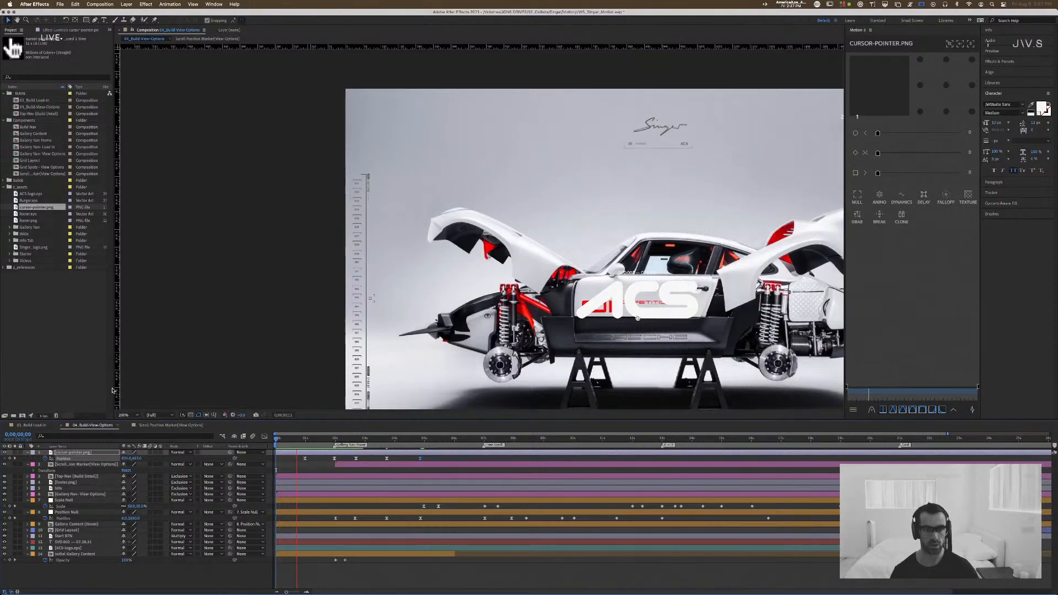
{"action": "key", "text": "space"}
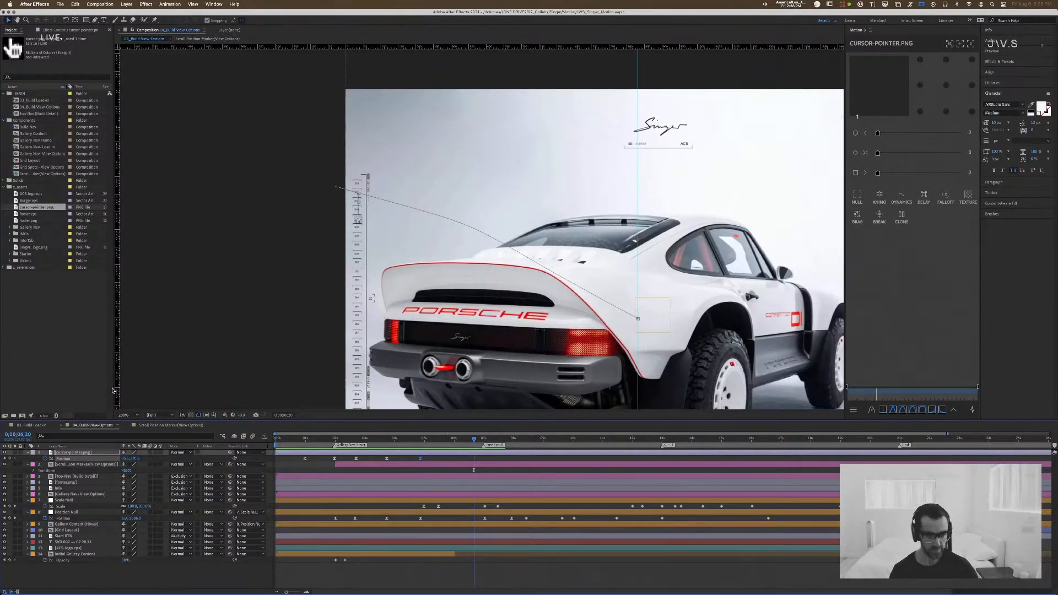
Step: Pull the outer Bezier handle of the motion path point at 002 in close to its point, and replay from the start
{"action": "left_click", "coordinate": [359, 195]}
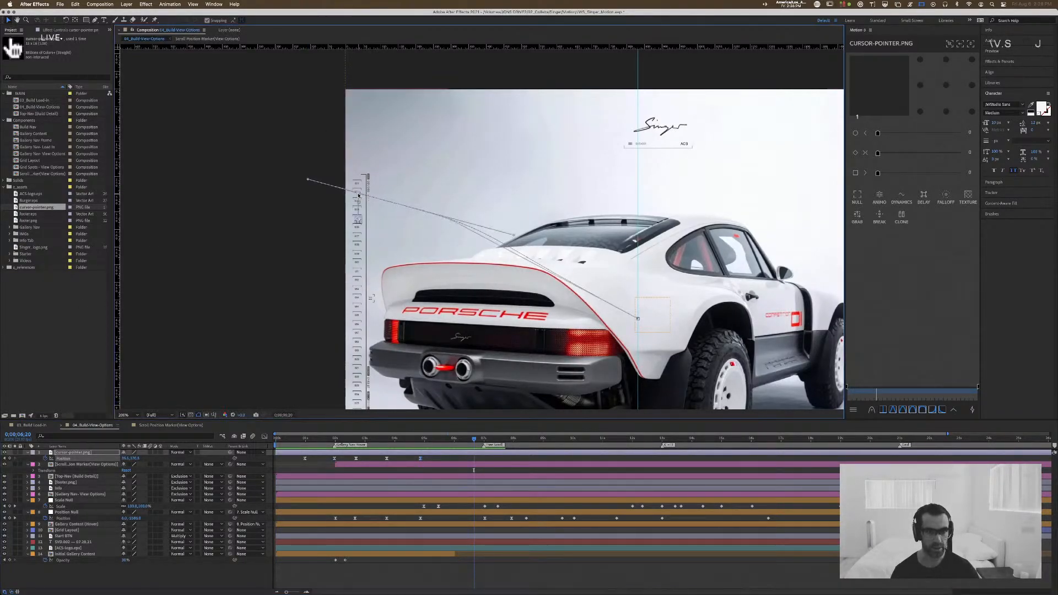
{"action": "left_click_drag", "start_coordinate": [308, 181], "coordinate": [354, 194]}
{"action": "key", "text": "Home"}
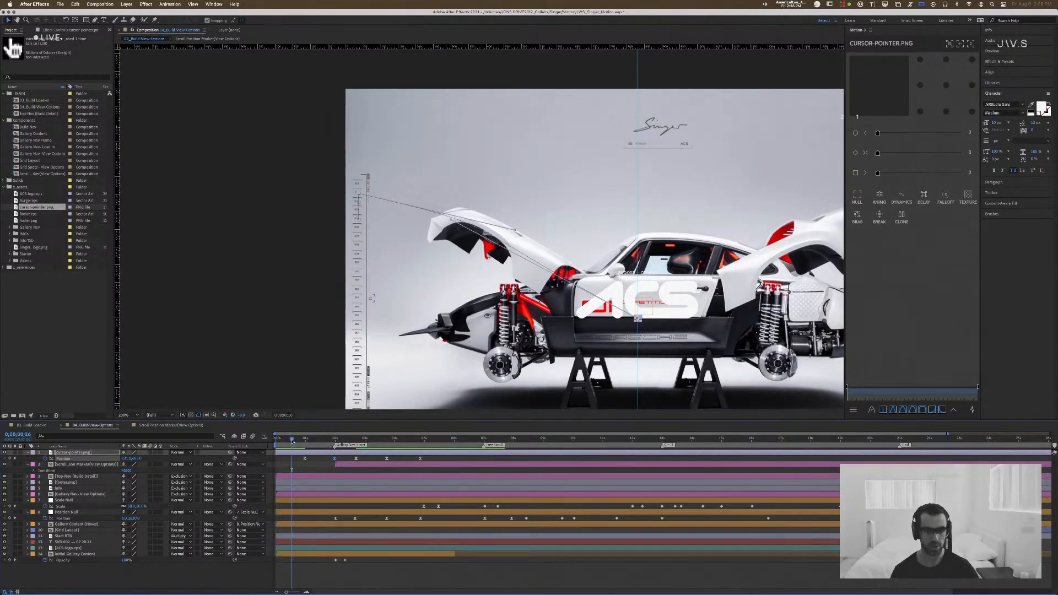
{"action": "left_click_drag", "start_coordinate": [292, 441], "coordinate": [275, 440]}
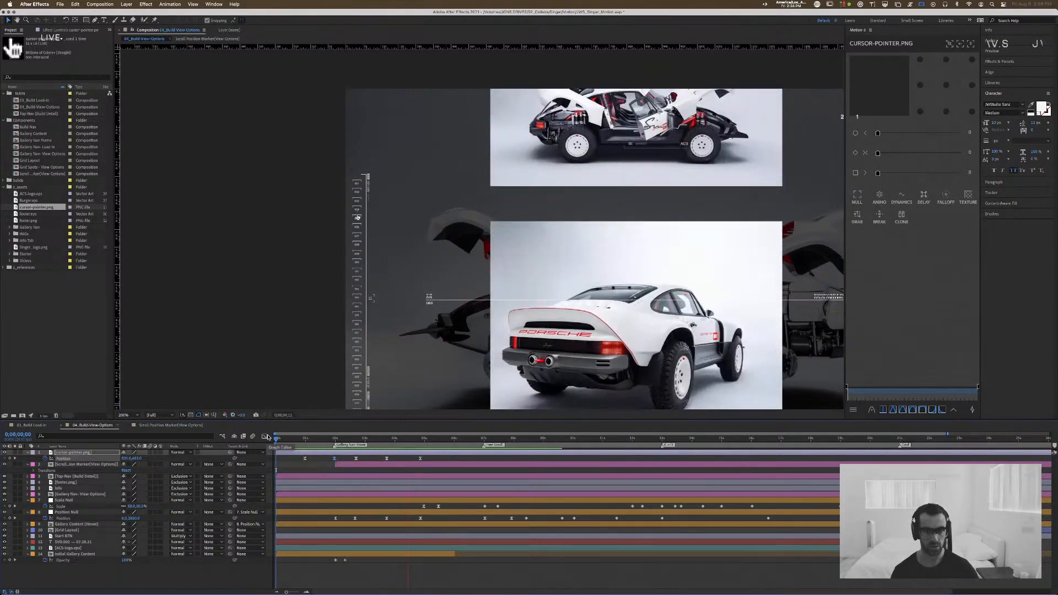
{"action": "key", "text": "space"}
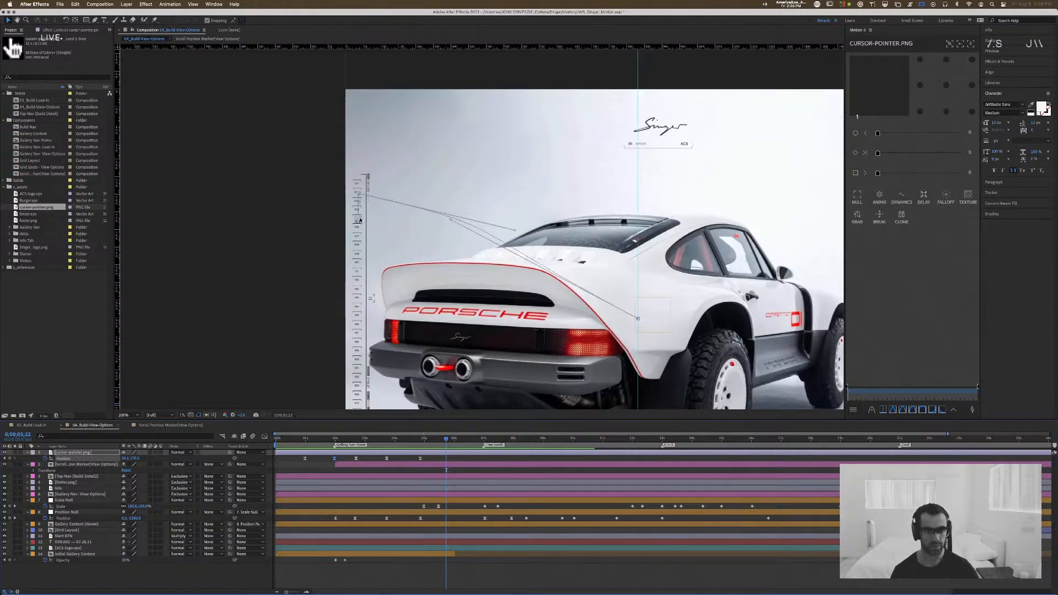
Step: Level the curved motion path where it reaches the point at number 002 by adjusting that point's Bezier handle
{"action": "scroll", "coordinate": [360, 213], "scroll_direction": "up", "scroll_amount": 4}
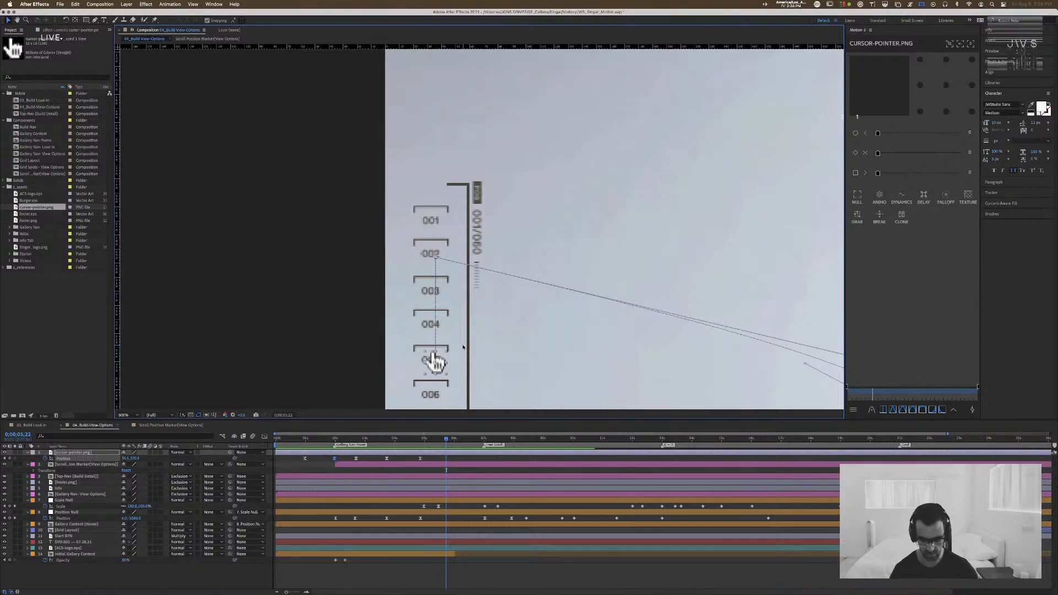
{"action": "scroll", "coordinate": [464, 230], "scroll_direction": "up", "scroll_amount": 2}
{"action": "scroll", "coordinate": [464, 230], "scroll_direction": "down", "scroll_amount": 3}
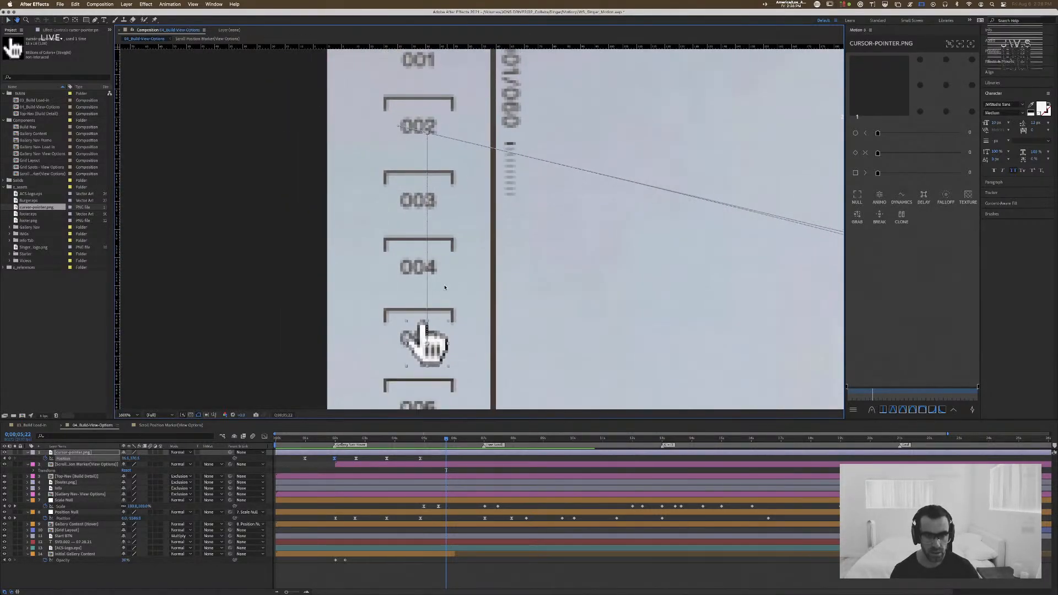
{"action": "left_click", "coordinate": [429, 272]}
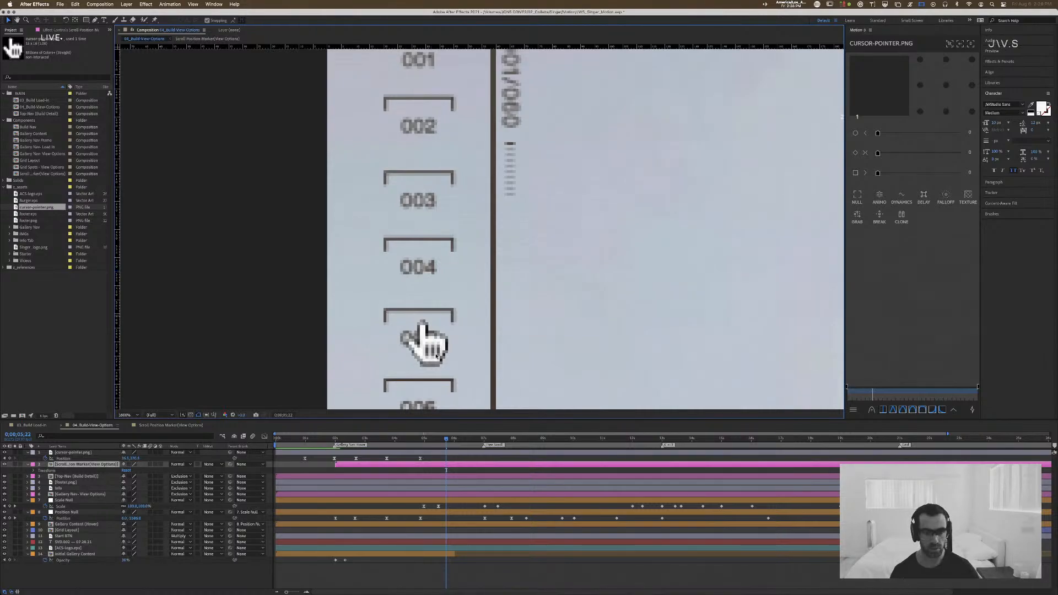
{"action": "left_click", "coordinate": [312, 313]}
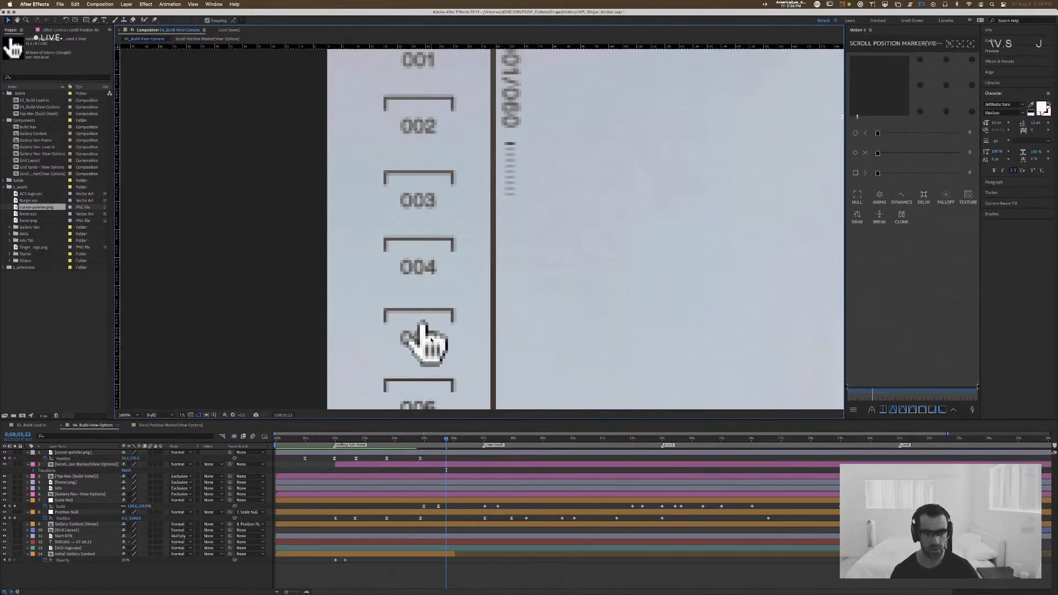
{"action": "left_click", "coordinate": [432, 340]}
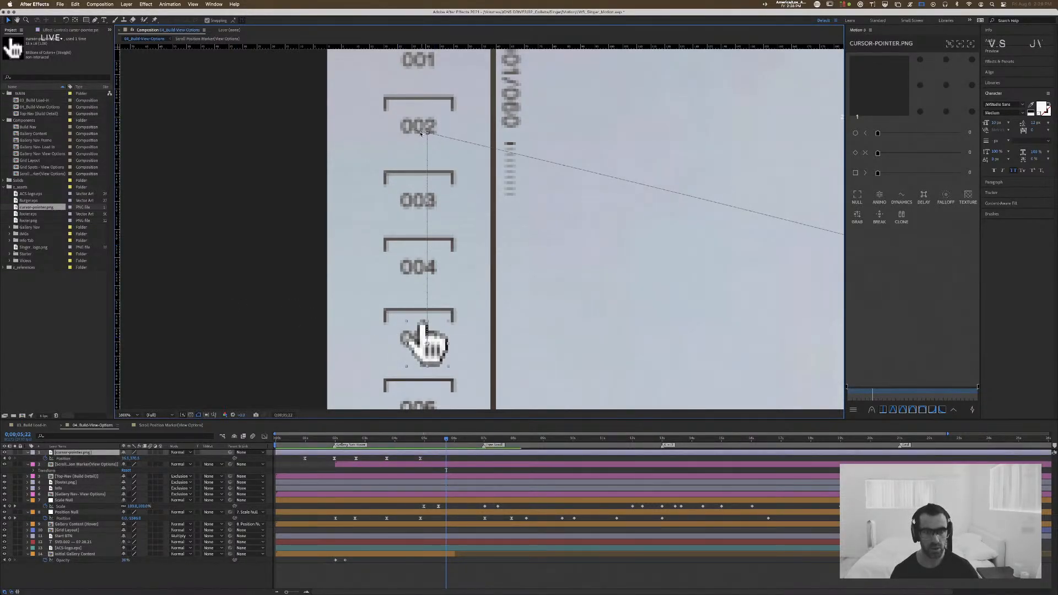
{"action": "left_click", "coordinate": [428, 132]}
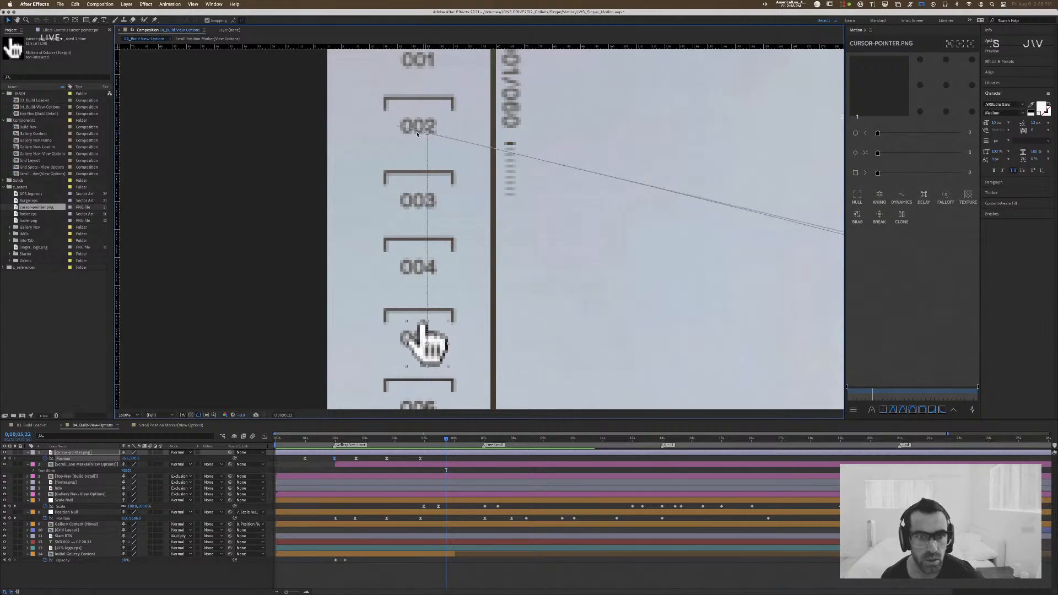
{"action": "left_click_drag", "start_coordinate": [399, 130], "coordinate": [426, 134]}
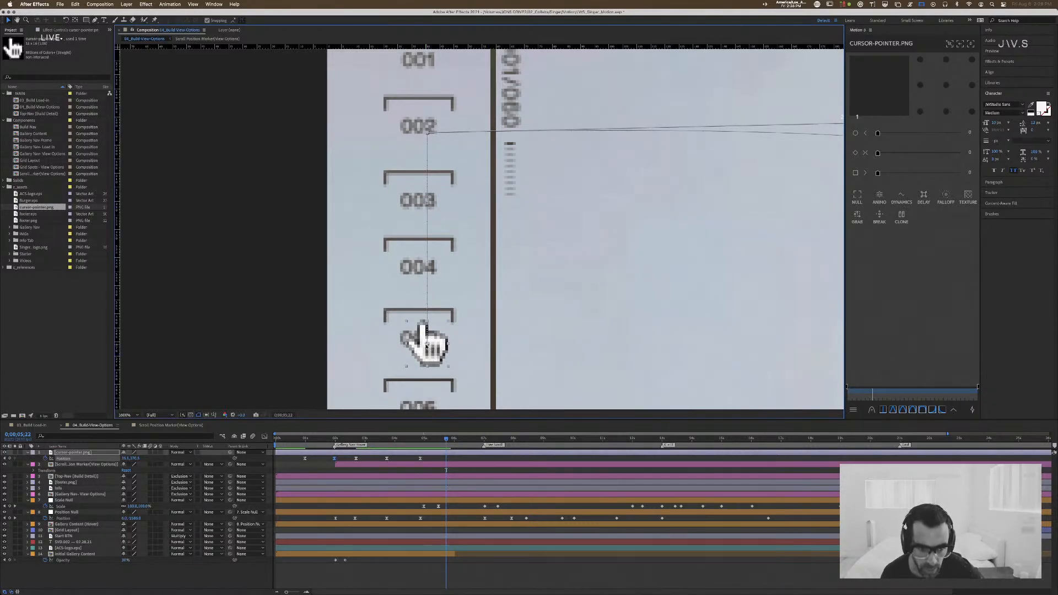
Step: Lower the cursor's 0;00;03;22 motion path point to just above number 004 and replay the animation from the start
{"action": "left_click_drag", "start_coordinate": [428, 346], "coordinate": [408, 351]}
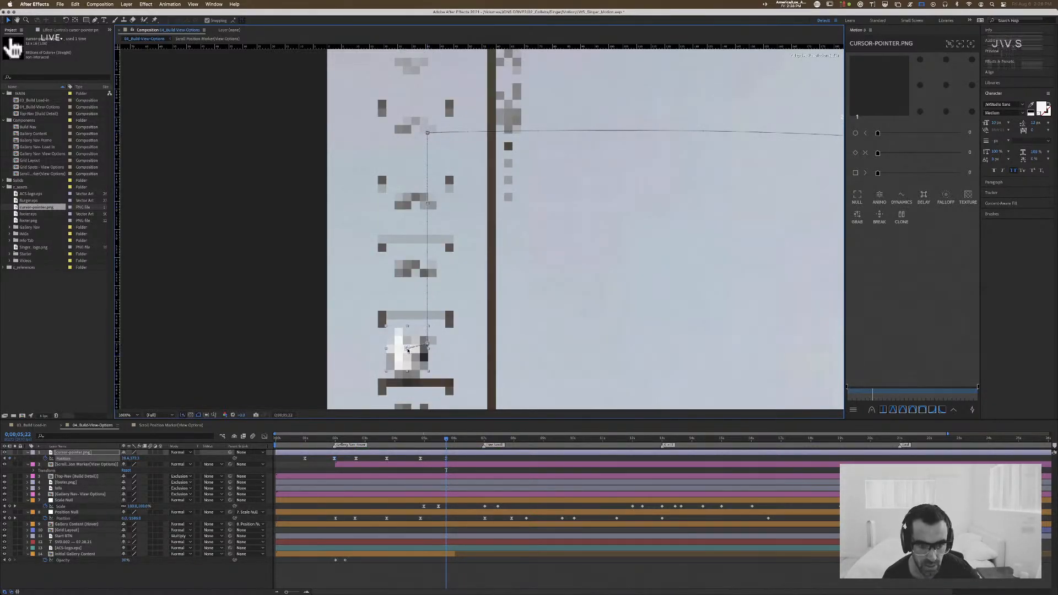
{"action": "key", "text": "super+z"}
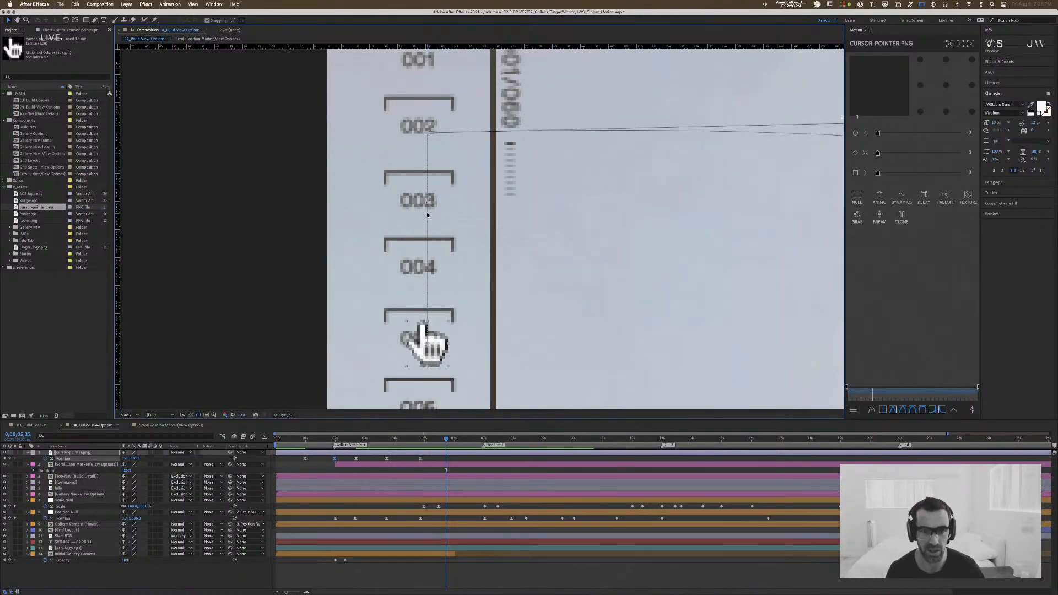
{"action": "left_click_drag", "start_coordinate": [426, 204], "coordinate": [430, 245]}
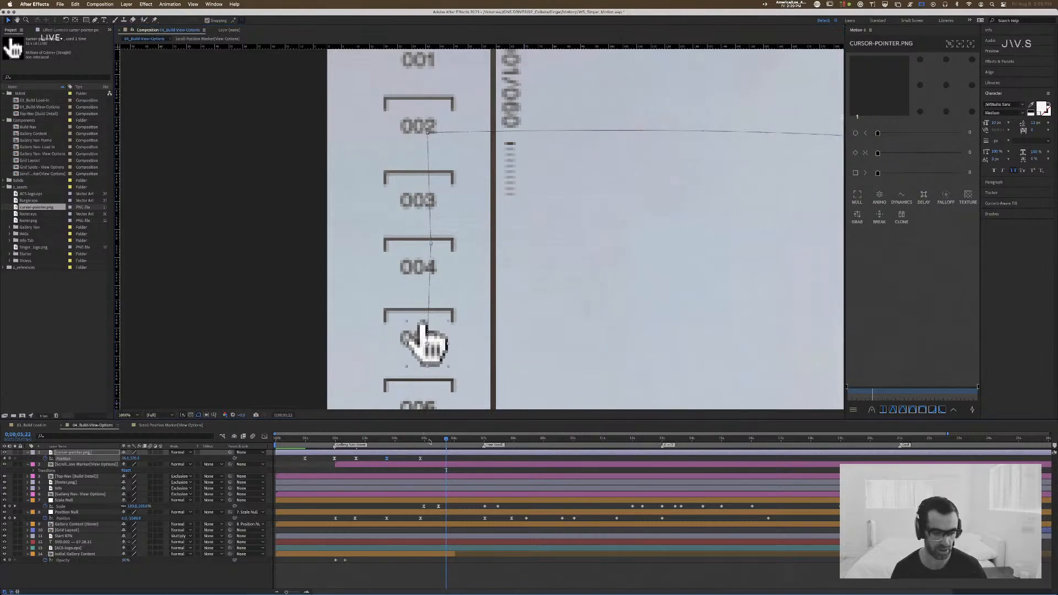
{"action": "key", "text": "Home"}
{"action": "key", "text": "space"}
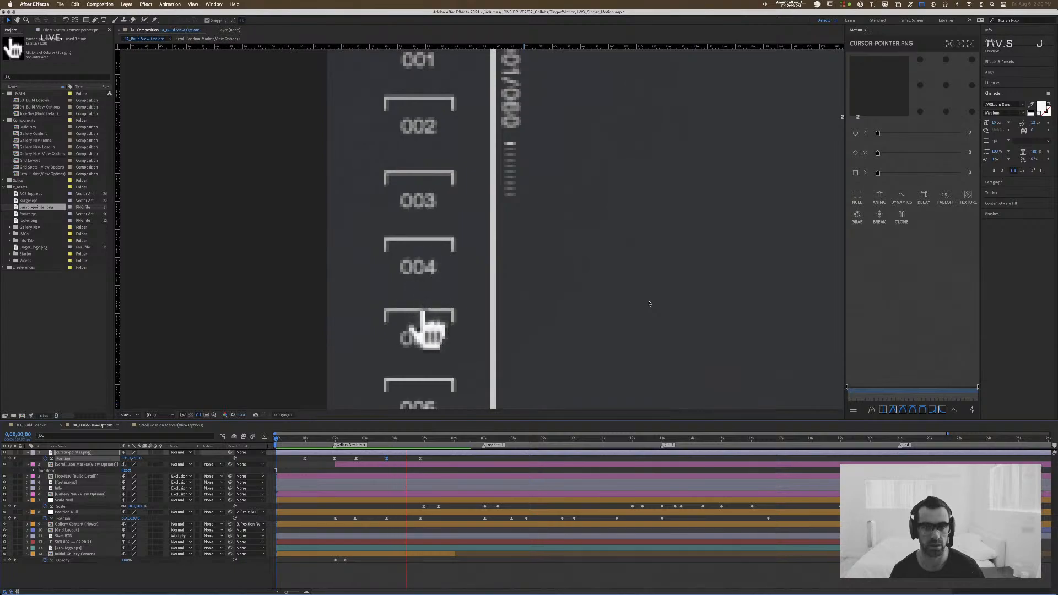
{"action": "left_click", "coordinate": [439, 438]}
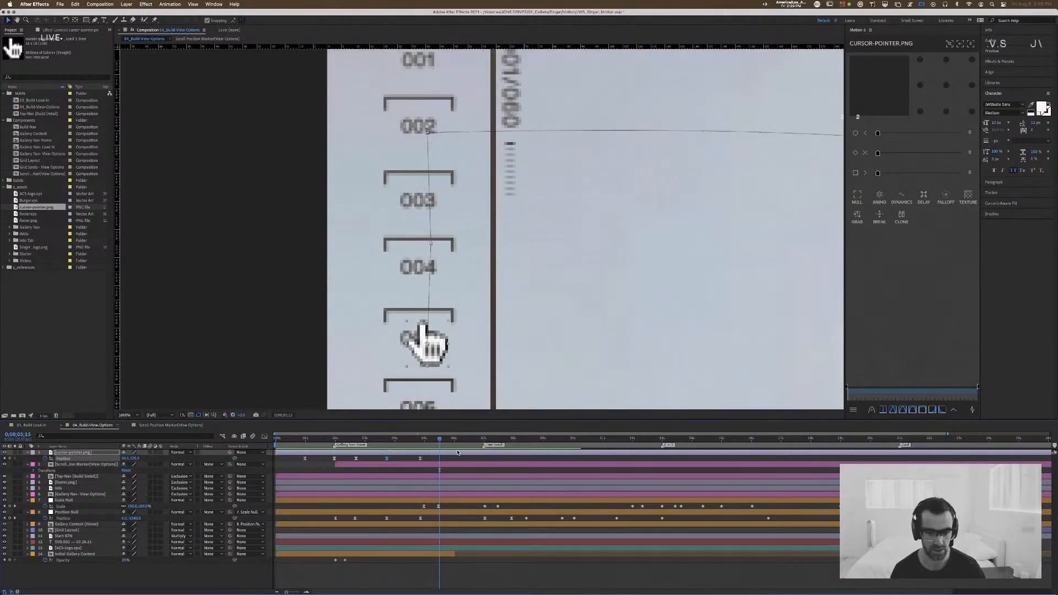
{"action": "left_click", "coordinate": [421, 439]}
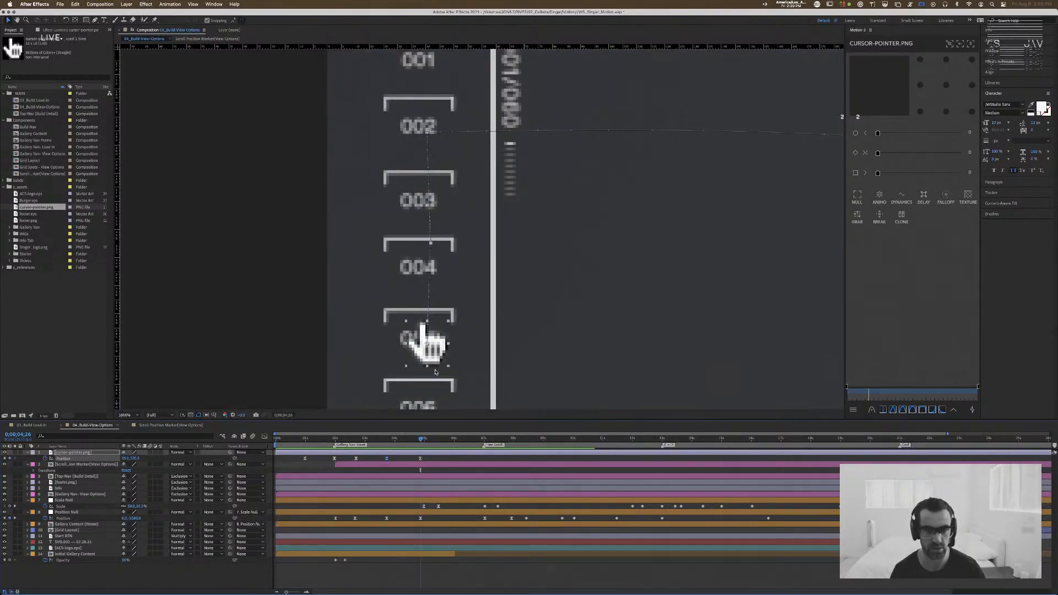
Step: Nudge the cursor down the scroll scale to number 006 at 0;00;04;26 and replay the animation from the start
{"action": "key", "text": "shift+Down"}
{"action": "key", "text": "shift+Down"}
{"action": "key", "text": "shift+Down"}
{"action": "key", "text": "shift+Down"}
{"action": "key", "text": "shift+Down"}
{"action": "key", "text": "shift+Down"}
{"action": "key", "text": "shift+Down"}
{"action": "key", "text": "shift+Down"}
{"action": "key", "text": "shift+Down"}
{"action": "key", "text": "shift+Down"}
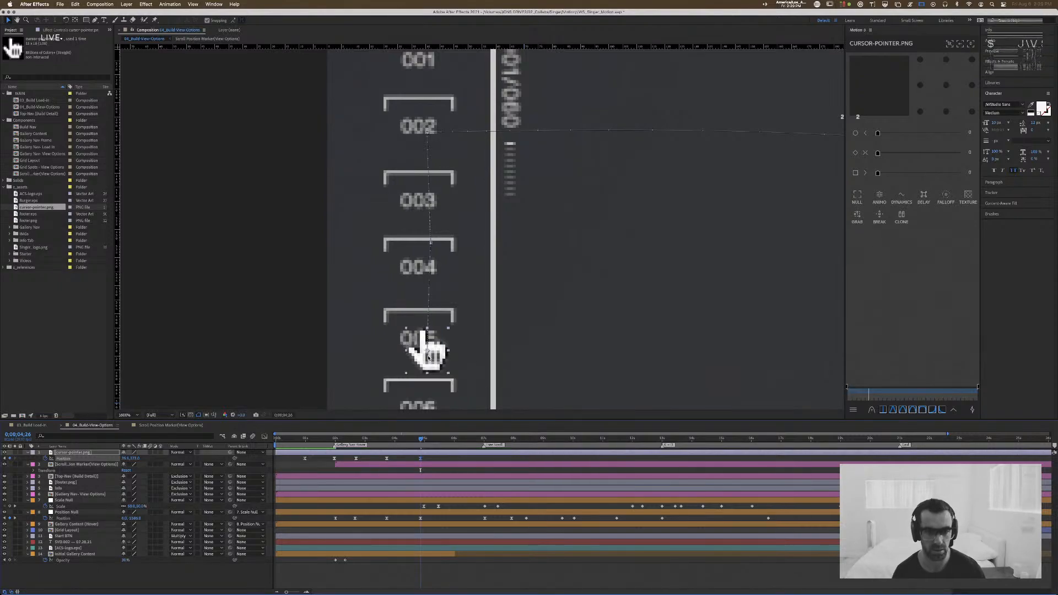
{"action": "key", "text": "shift+Down"}
{"action": "key", "text": "shift+Down"}
{"action": "key", "text": "shift+Down"}
{"action": "key", "text": "shift+Down"}
{"action": "key", "text": "shift+Down"}
{"action": "key", "text": "shift+Down"}
{"action": "key", "text": "shift+Down"}
{"action": "key", "text": "shift+Down"}
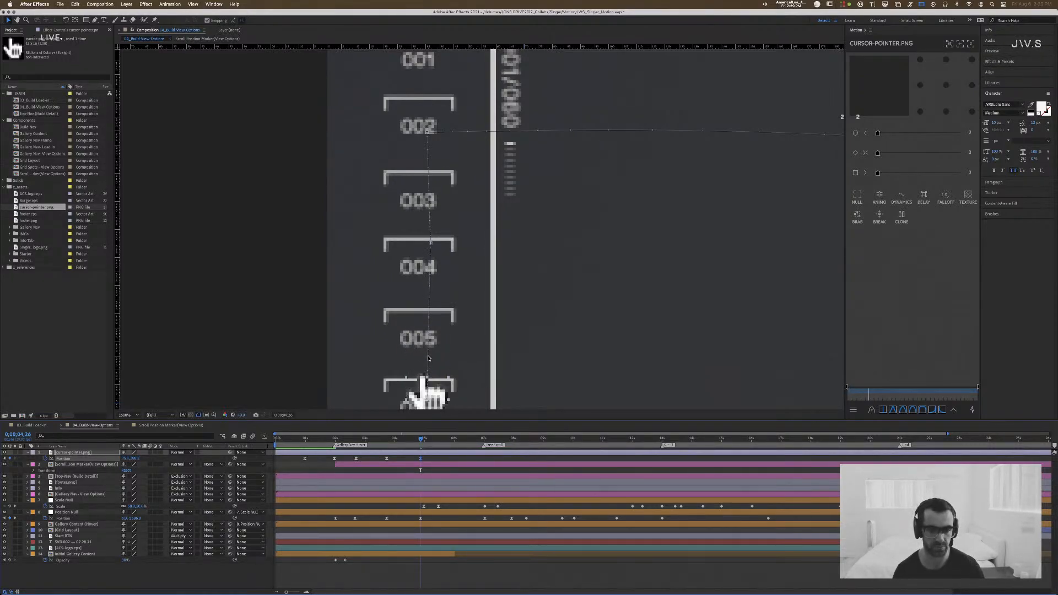
{"action": "key", "text": "shift+Down"}
{"action": "key", "text": "shift+Down"}
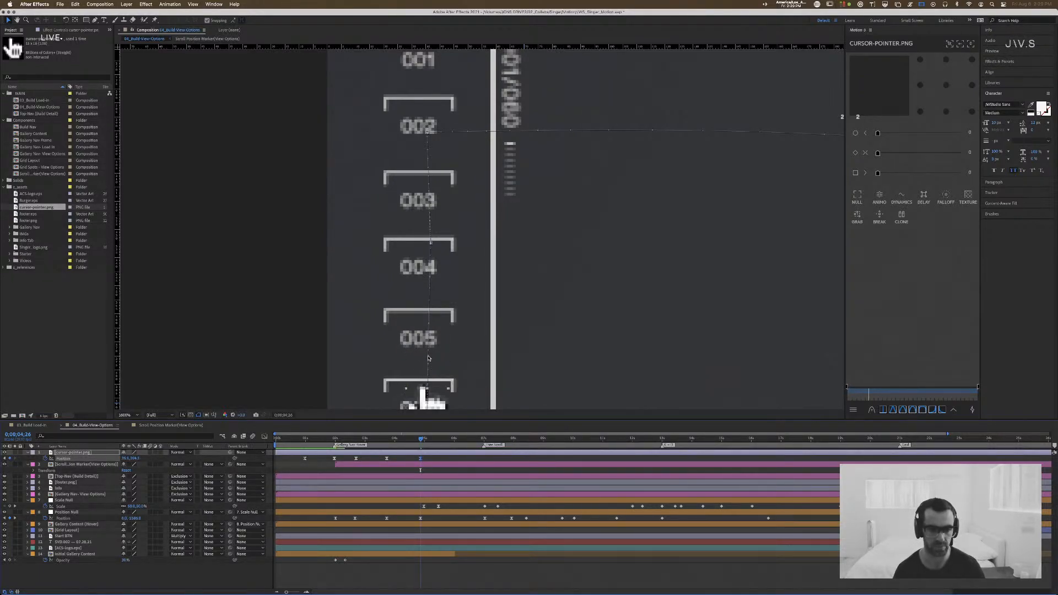
{"action": "key", "text": "shift+Down"}
{"action": "key", "text": "shift+Down"}
{"action": "key", "text": "shift+Down"}
{"action": "key", "text": "shift+Down"}
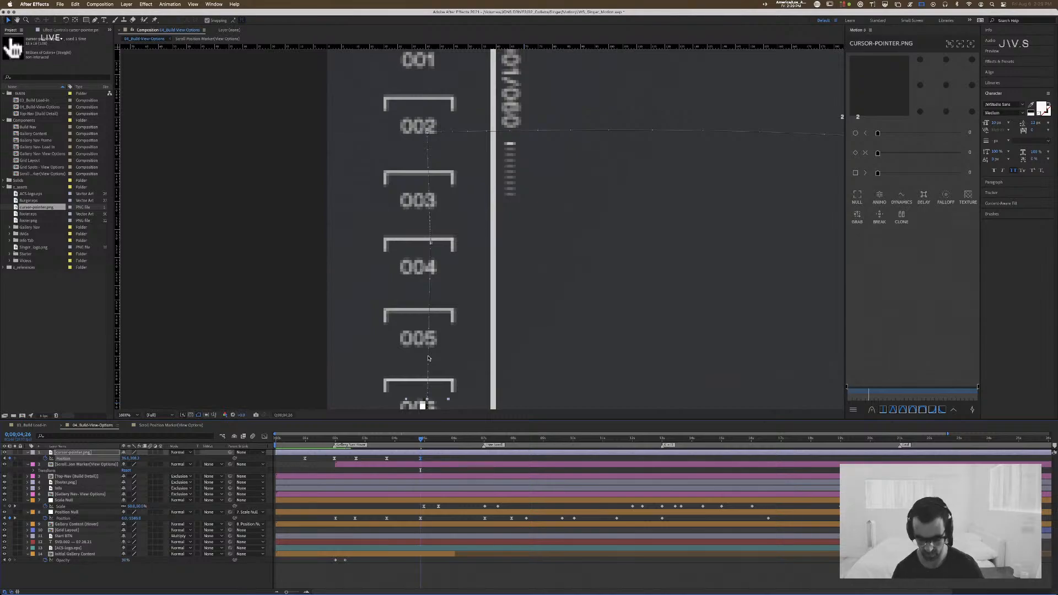
{"action": "key", "text": "comma"}
{"action": "key", "text": "comma"}
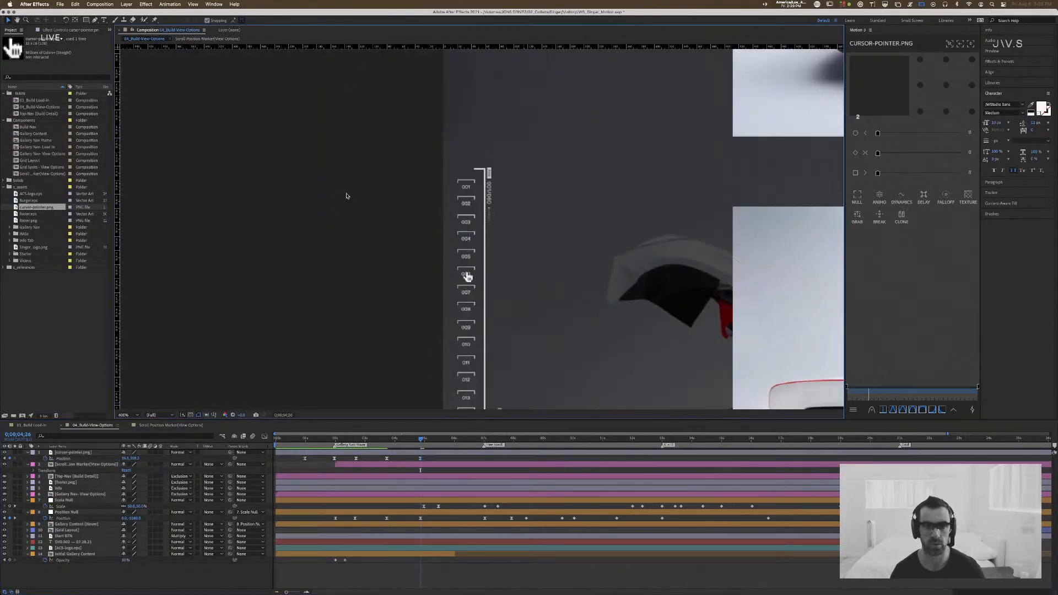
{"action": "key", "text": "comma"}
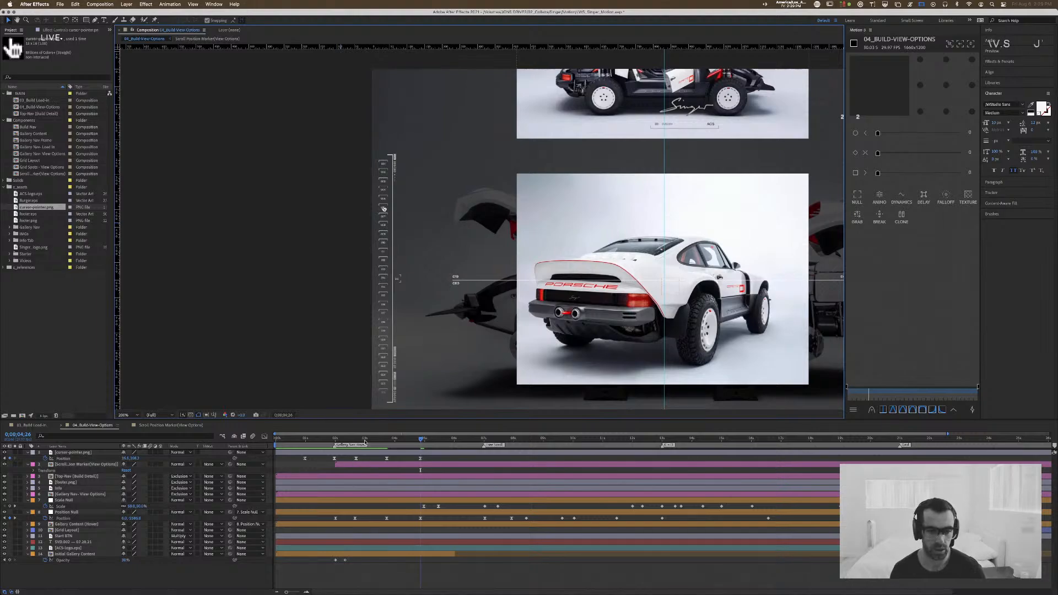
{"action": "key", "text": "Home"}
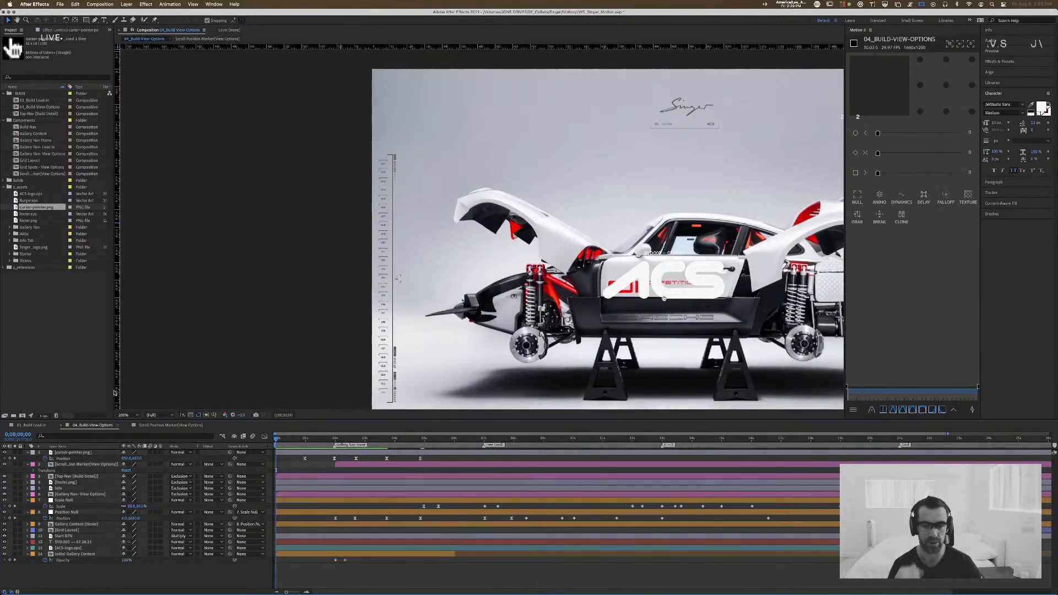
{"action": "key", "text": "space"}
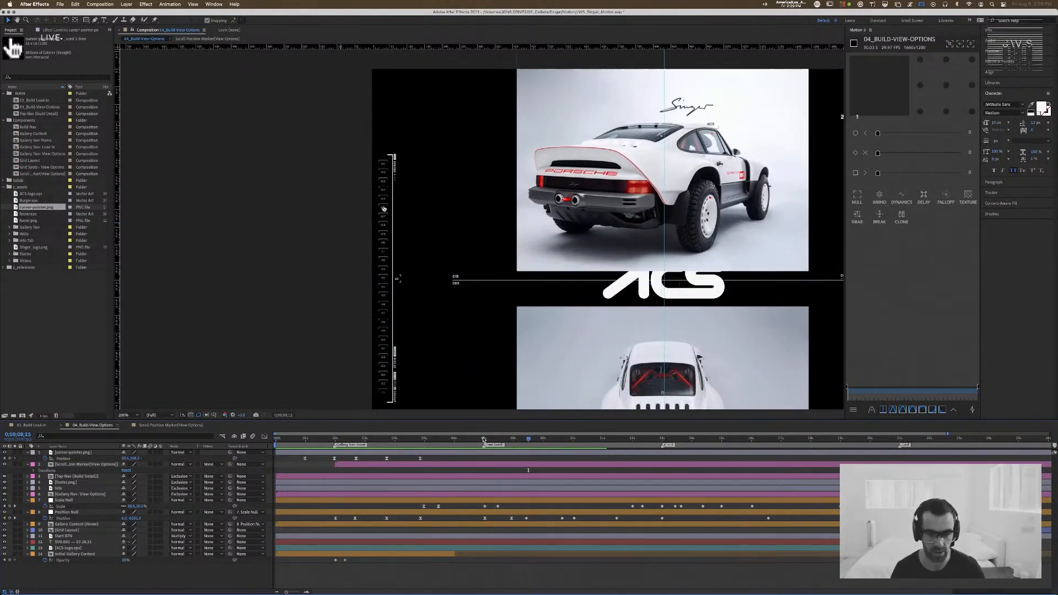
Step: Move the cursor's last position keyframe to 0;00;04;20, and at 0;00;04;29 shift the cursor off the scroll scale, down and to the right
{"action": "left_click_drag", "start_coordinate": [484, 439], "coordinate": [421, 444]}
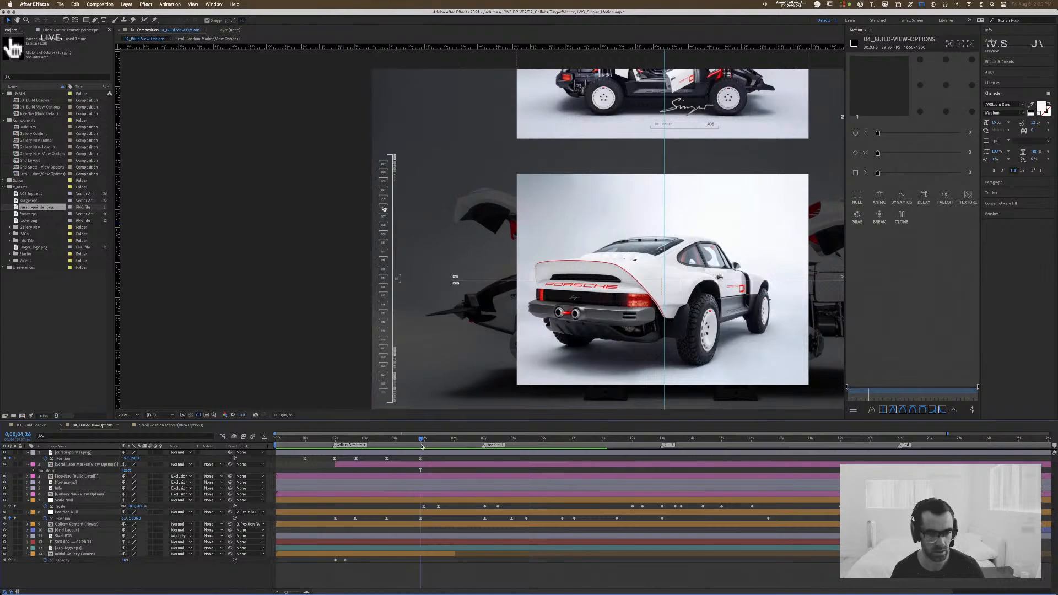
{"action": "mouse_move", "coordinate": [421, 442]}
{"action": "left_mouse_down"}
{"action": "mouse_move", "coordinate": [398, 443]}
{"action": "mouse_move", "coordinate": [428, 444]}
{"action": "mouse_move", "coordinate": [414, 459]}
{"action": "mouse_move", "coordinate": [413, 442]}
{"action": "left_mouse_up"}
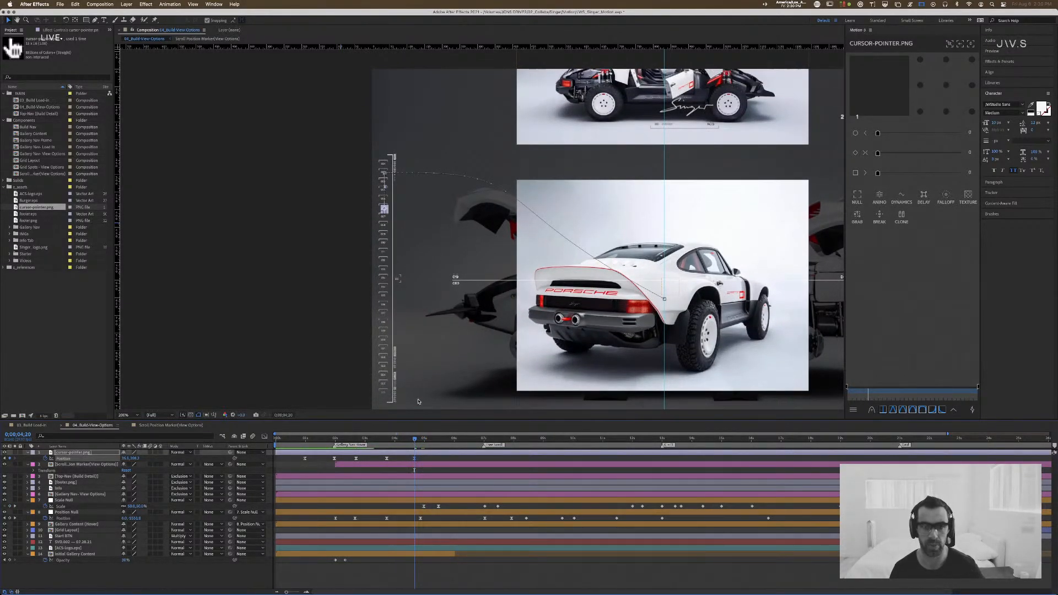
{"action": "left_click", "coordinate": [424, 442]}
{"action": "left_click_drag", "start_coordinate": [425, 442], "coordinate": [423, 442]}
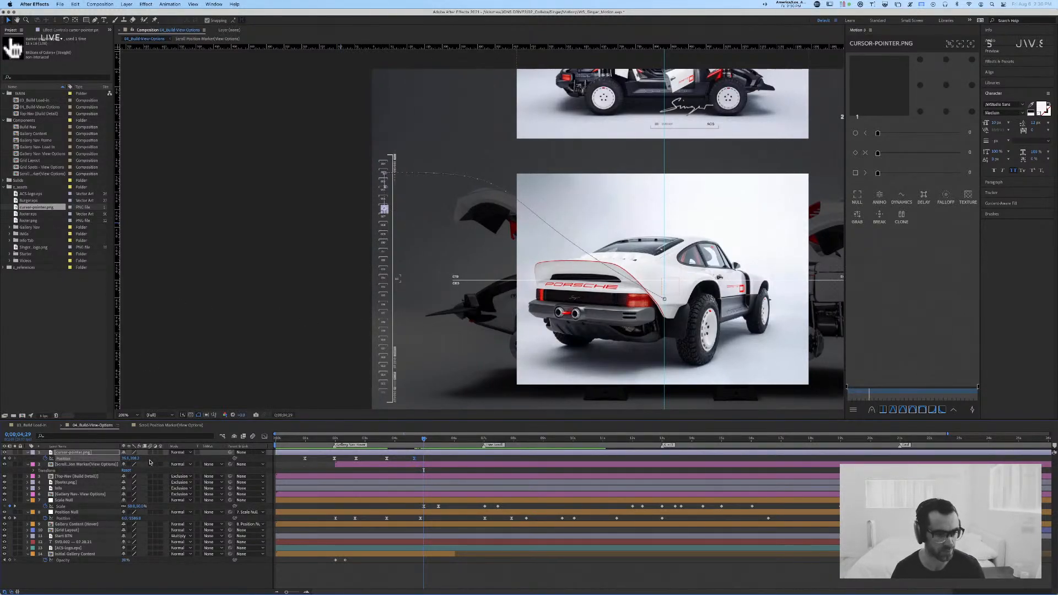
{"action": "left_click_drag", "start_coordinate": [128, 459], "coordinate": [168, 460]}
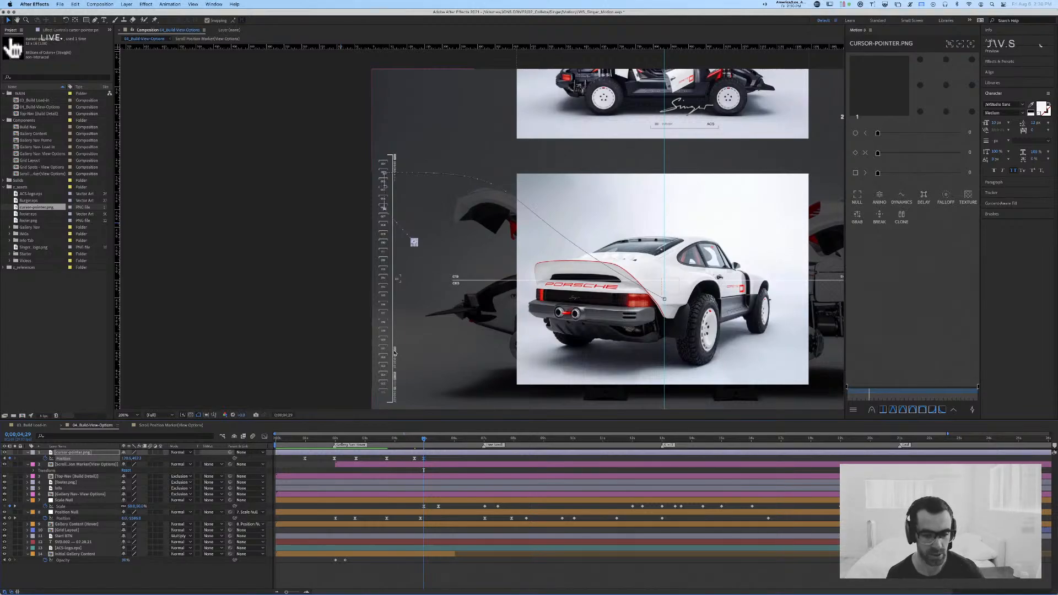
Step: Return the playhead to the cursor's keyframe at 0;00;04;20 and save the project
{"action": "left_click", "coordinate": [396, 440]}
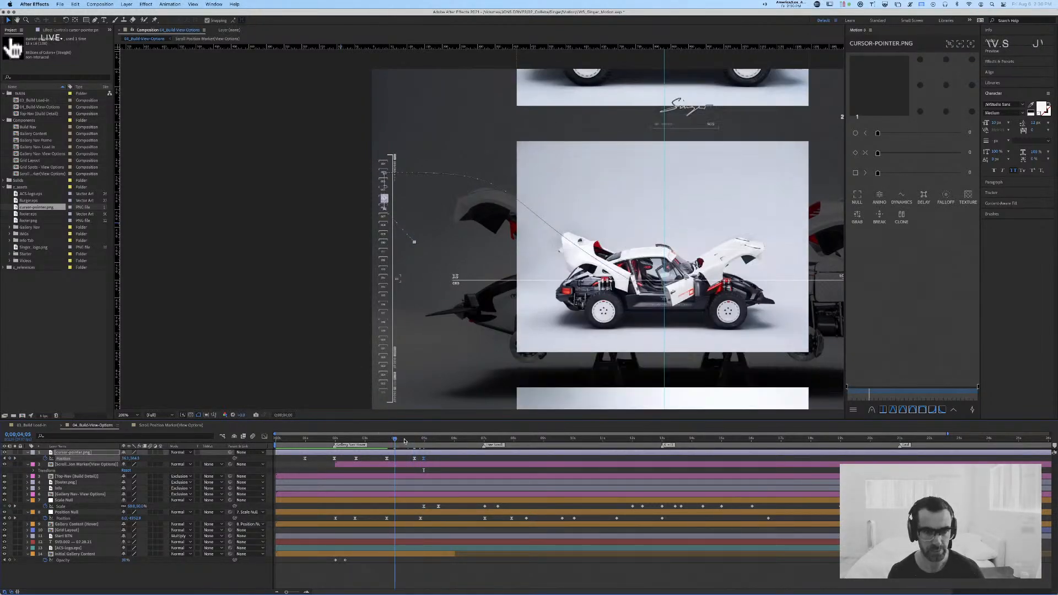
{"action": "left_click_drag", "start_coordinate": [404, 441], "coordinate": [414, 440]}
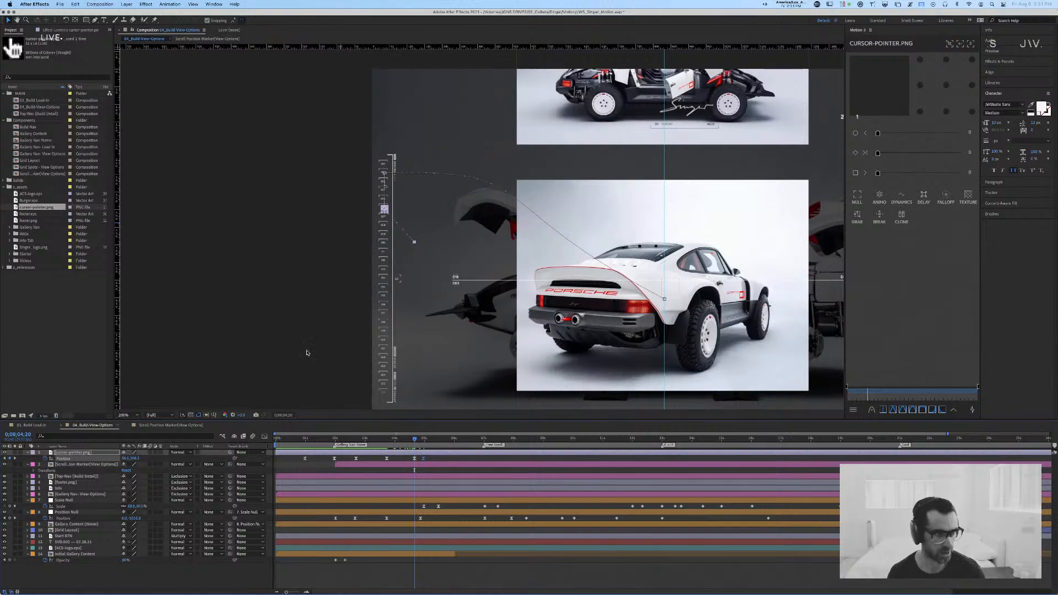
{"action": "key", "text": "super+s"}
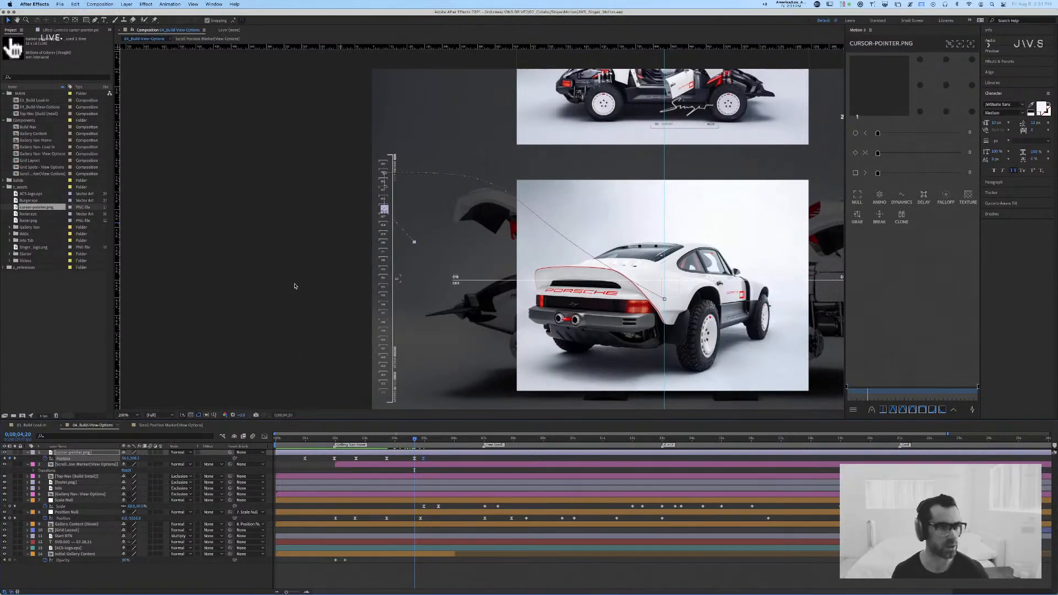
{"action": "left_click", "coordinate": [60, 3]}
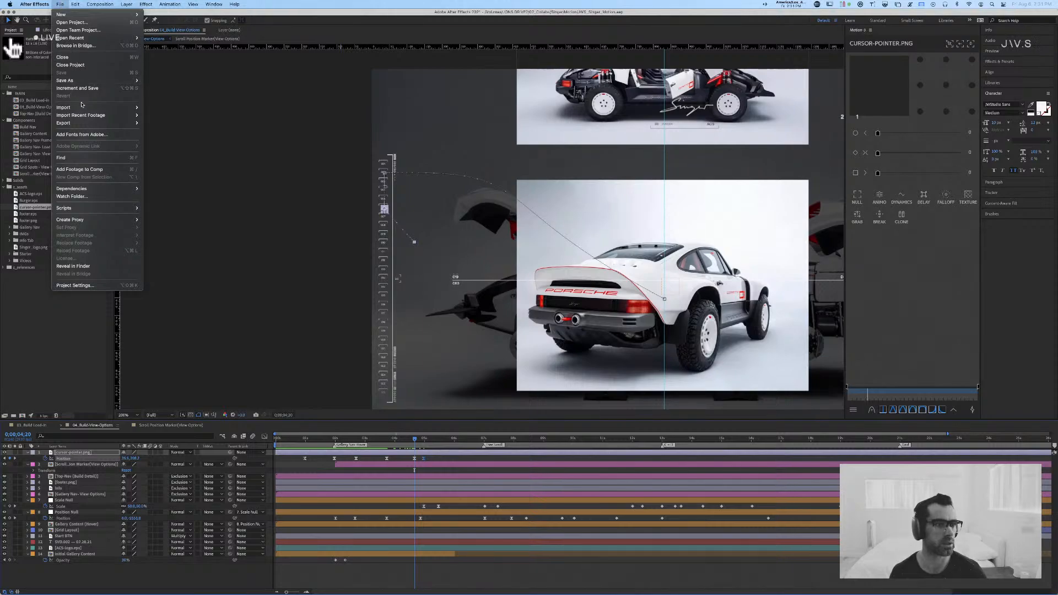
{"action": "mouse_move", "coordinate": [82, 106]}
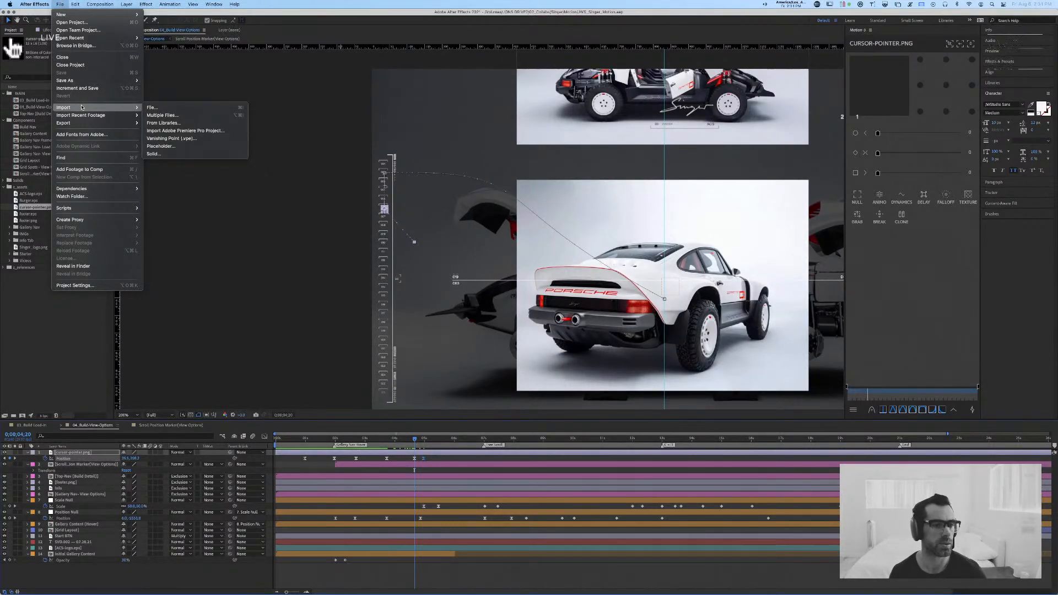
{"action": "left_click", "coordinate": [34, 4]}
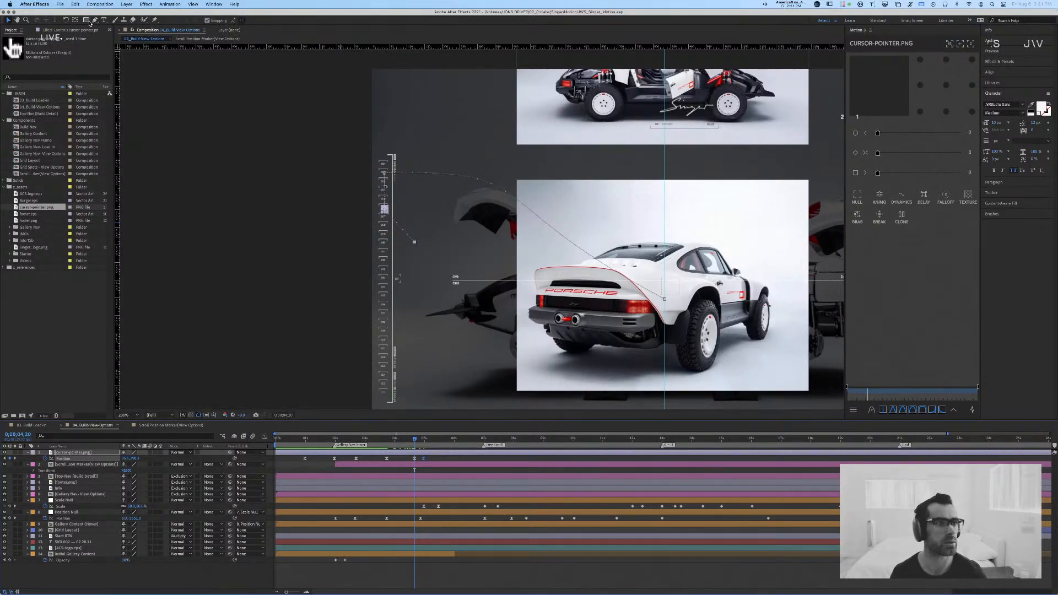
Step: Draw a small white circle over the cursor at number 006 with the Ellipse tool, as a new shape layer
{"action": "left_click_drag", "start_coordinate": [86, 20], "coordinate": [107, 36]}
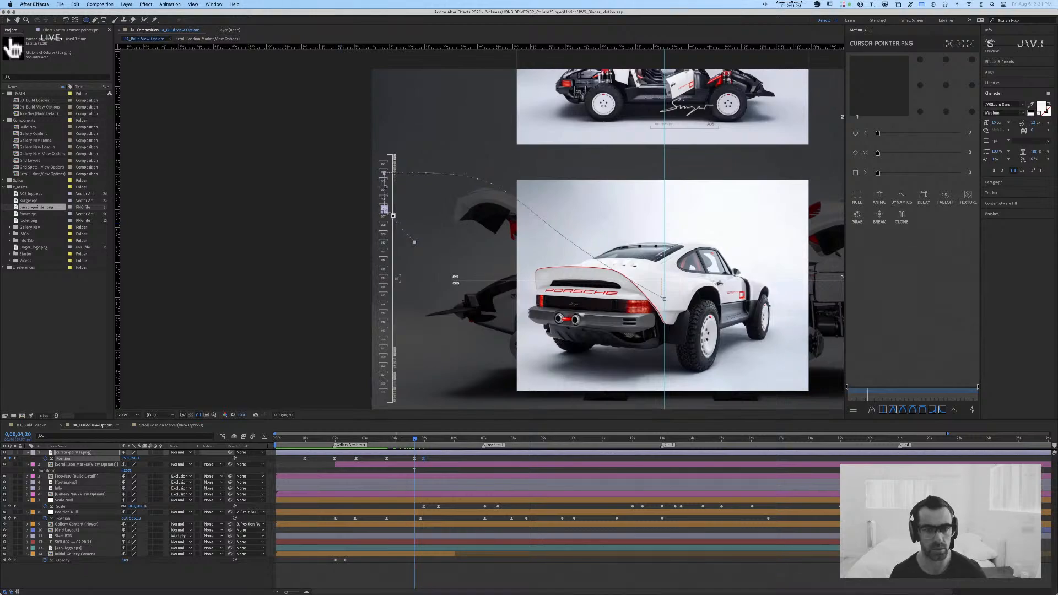
{"action": "left_click_drag", "start_coordinate": [387, 209], "coordinate": [384, 208]}
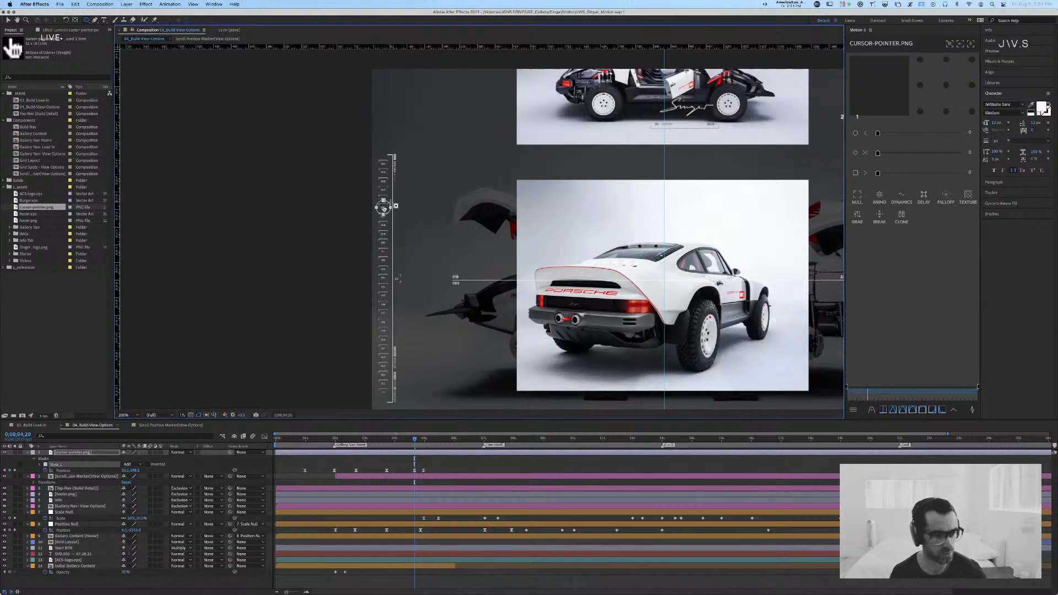
{"action": "key", "text": "super+z"}
{"action": "left_click", "coordinate": [81, 579]}
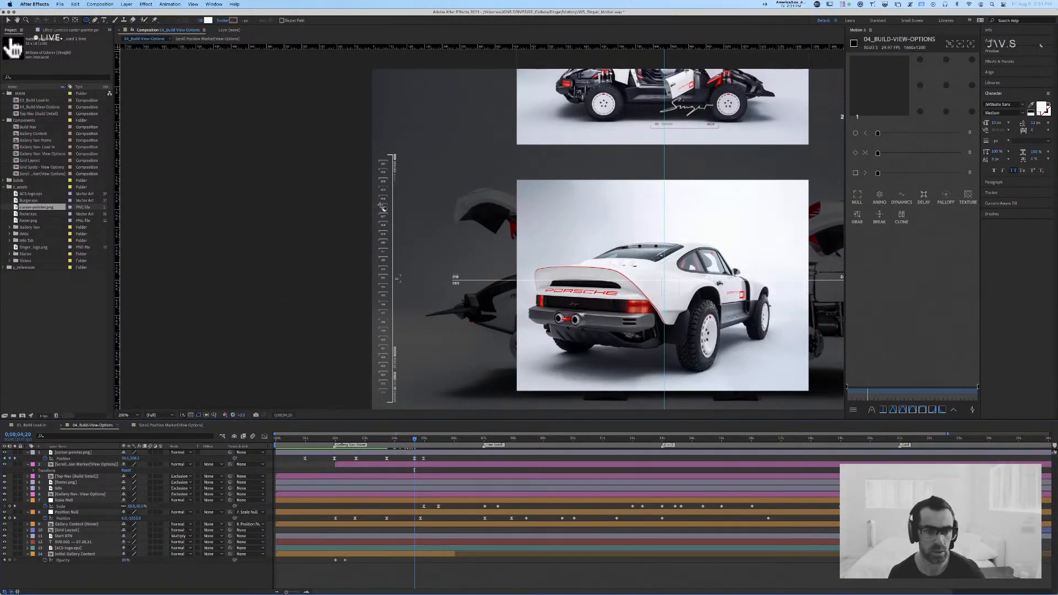
{"action": "left_click_drag", "start_coordinate": [376, 202], "coordinate": [388, 213]}
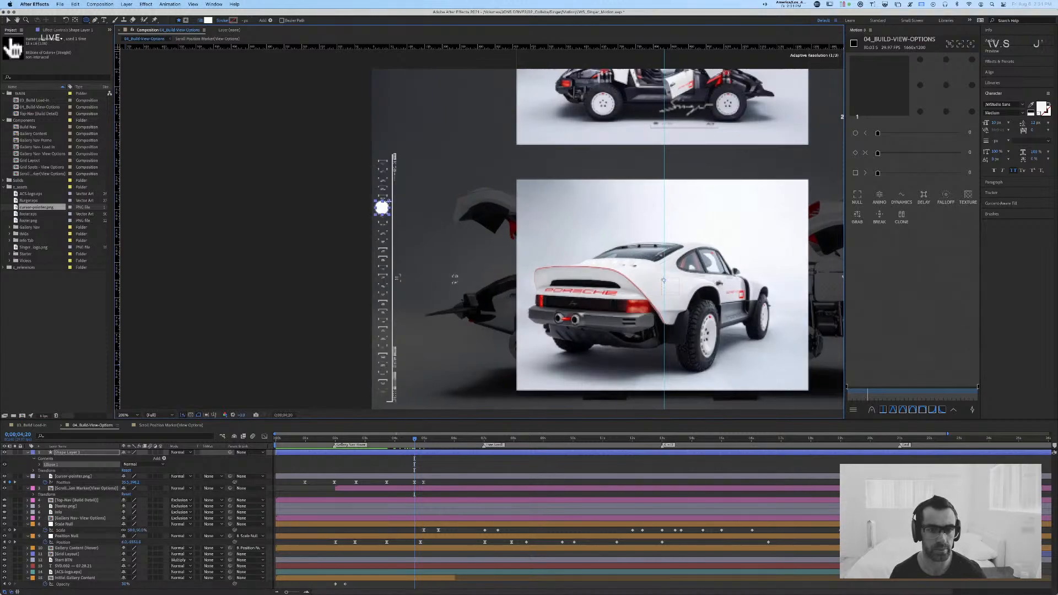
Step: Expand the new ellipse's contents and toggle the visibility of its stroke
{"action": "left_click", "coordinate": [41, 465]}
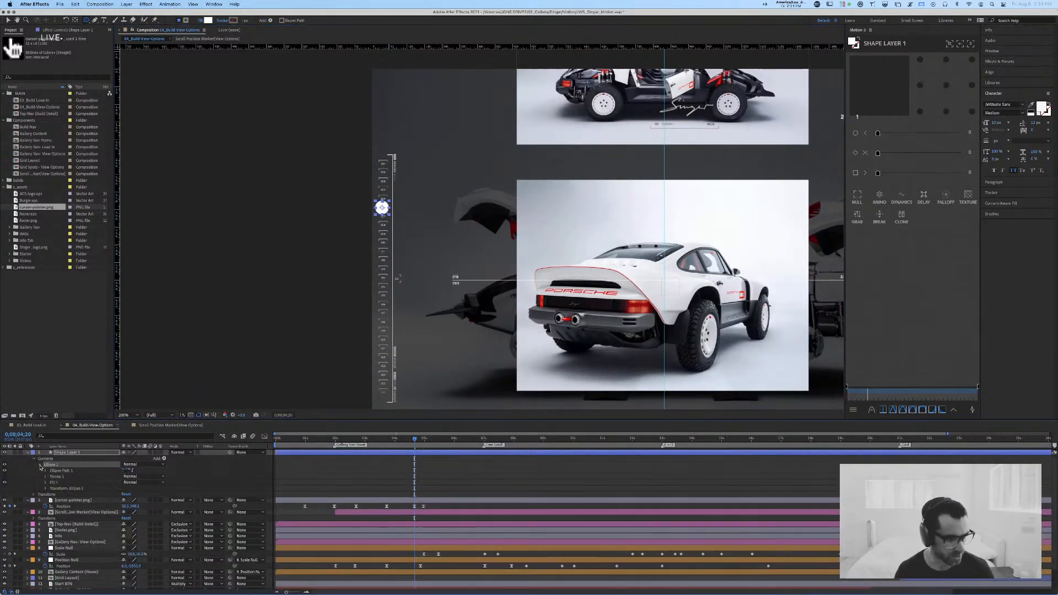
{"action": "left_click", "coordinate": [68, 476]}
{"action": "left_click", "coordinate": [5, 477]}
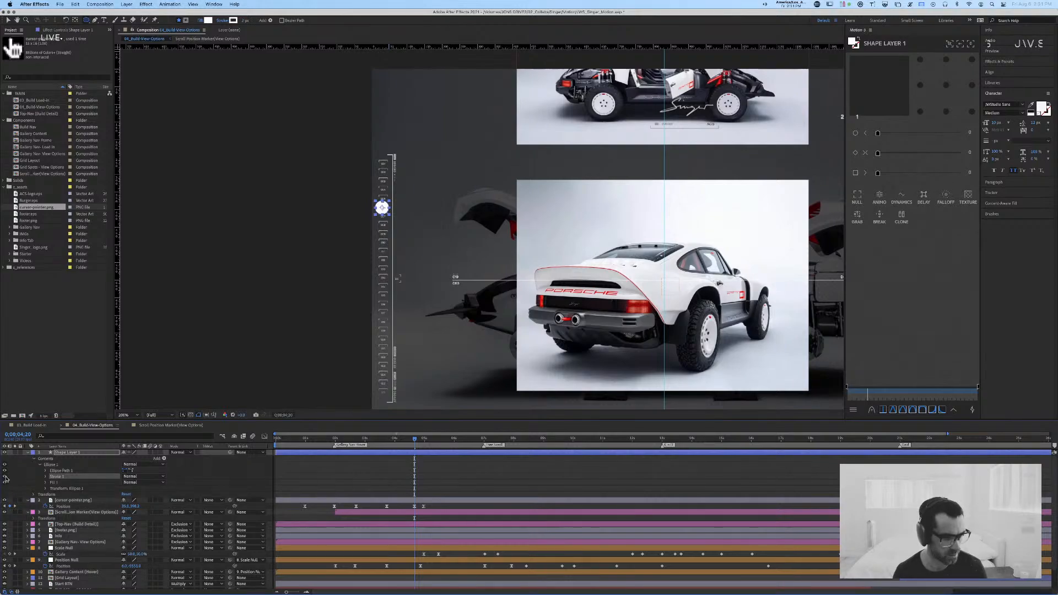
Step: Change the ellipse's solid white fill to a radial gradient
{"action": "left_click", "coordinate": [49, 483]}
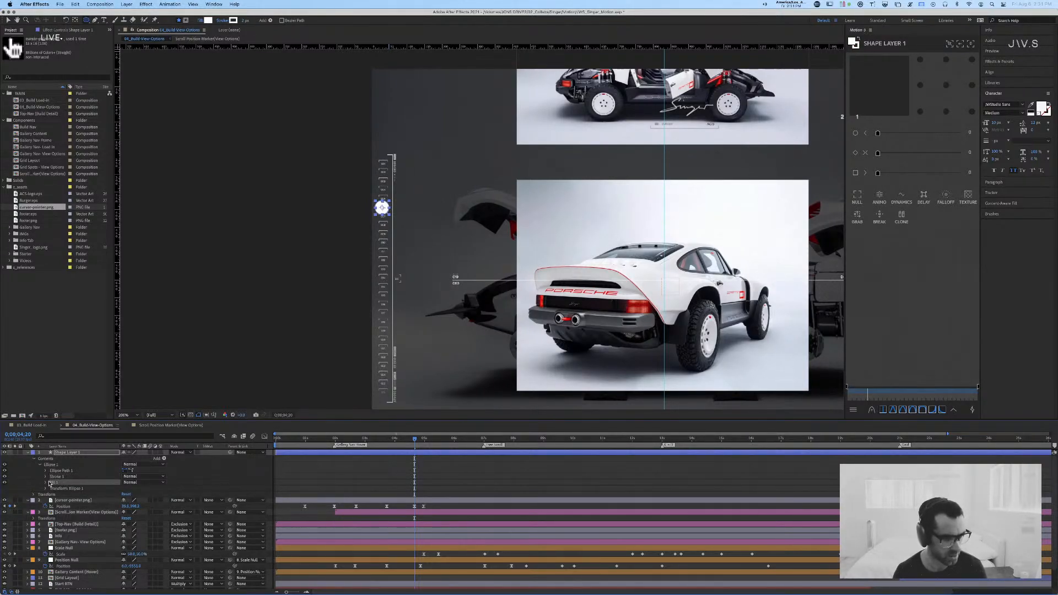
{"action": "left_click", "coordinate": [46, 483]}
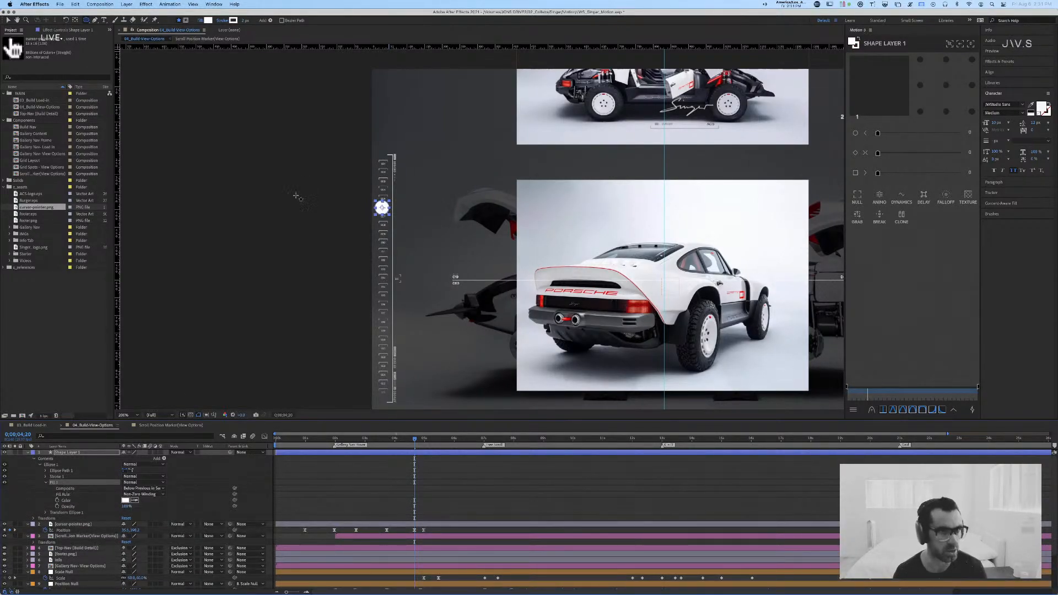
{"action": "left_click", "coordinate": [208, 20]}
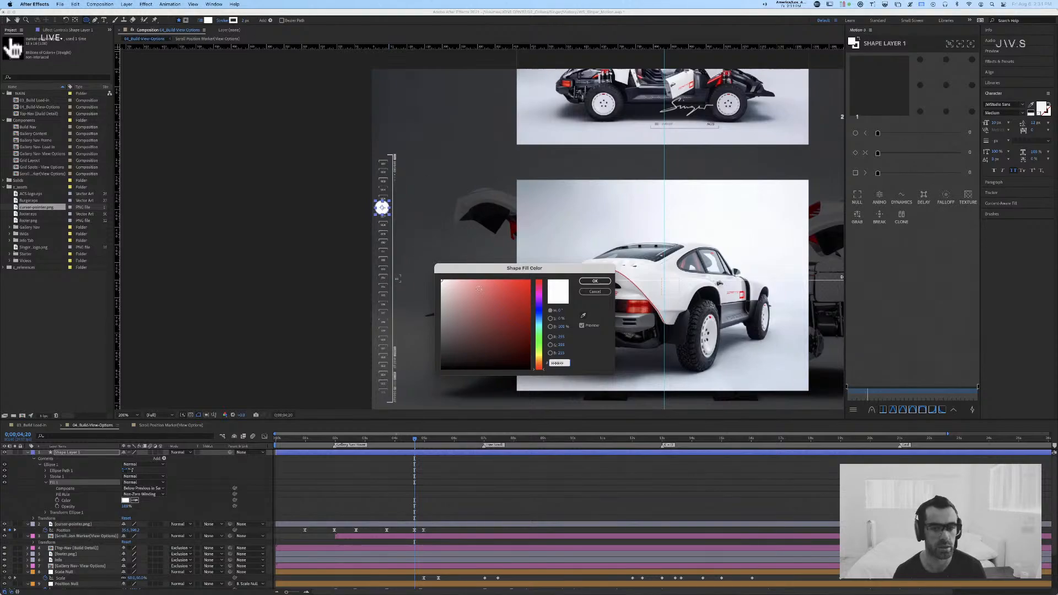
{"action": "left_click", "coordinate": [595, 291]}
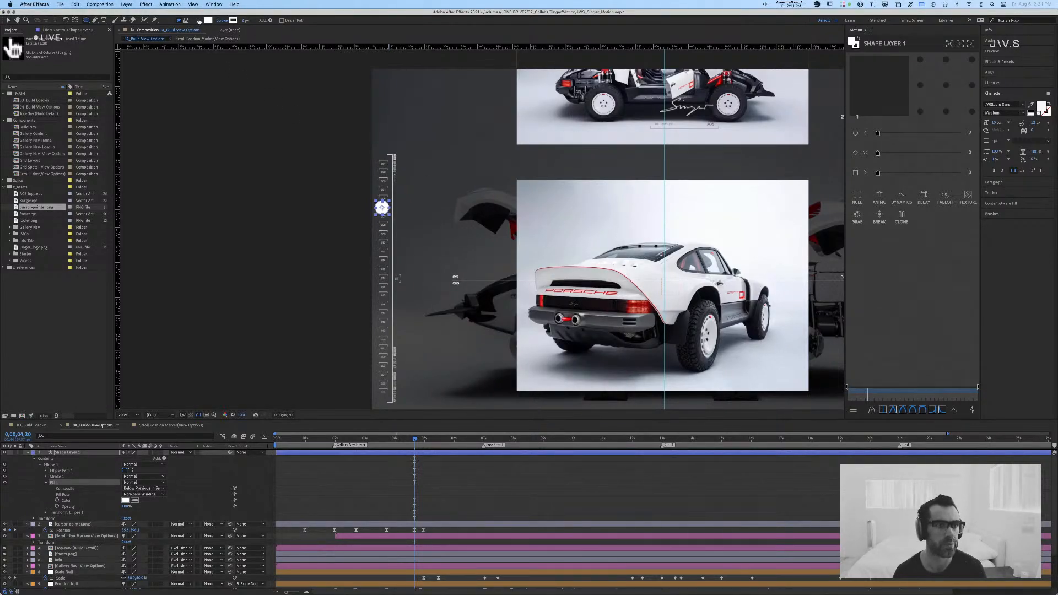
{"action": "left_click", "coordinate": [199, 20]}
{"action": "left_click", "coordinate": [291, 264]}
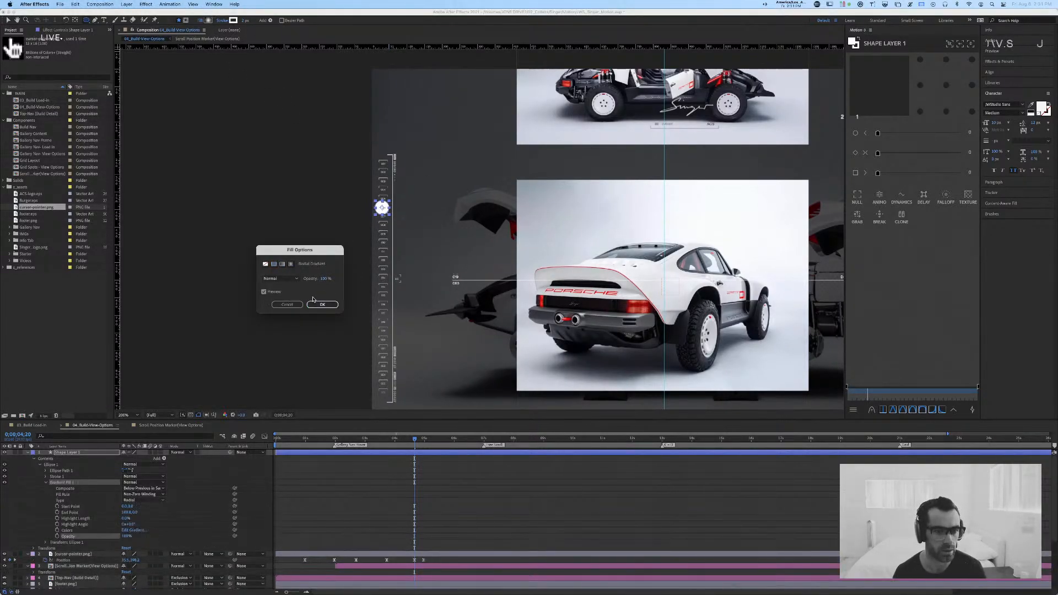
{"action": "left_click", "coordinate": [322, 304]}
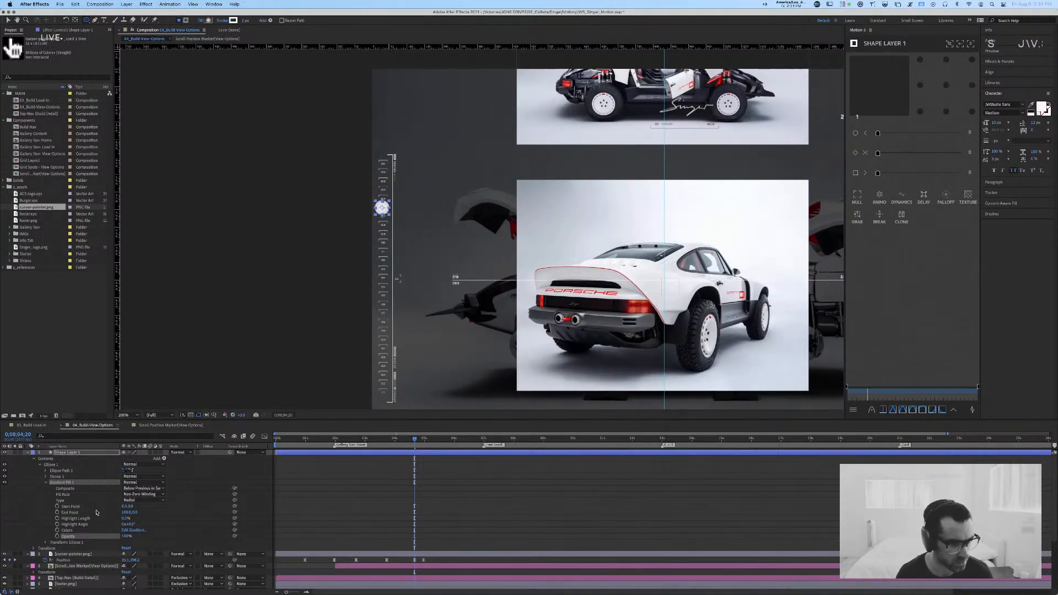
Step: Edit the ellipse's radial gradient so its end color is white and its end opacity is 0%
{"action": "left_click", "coordinate": [129, 530]}
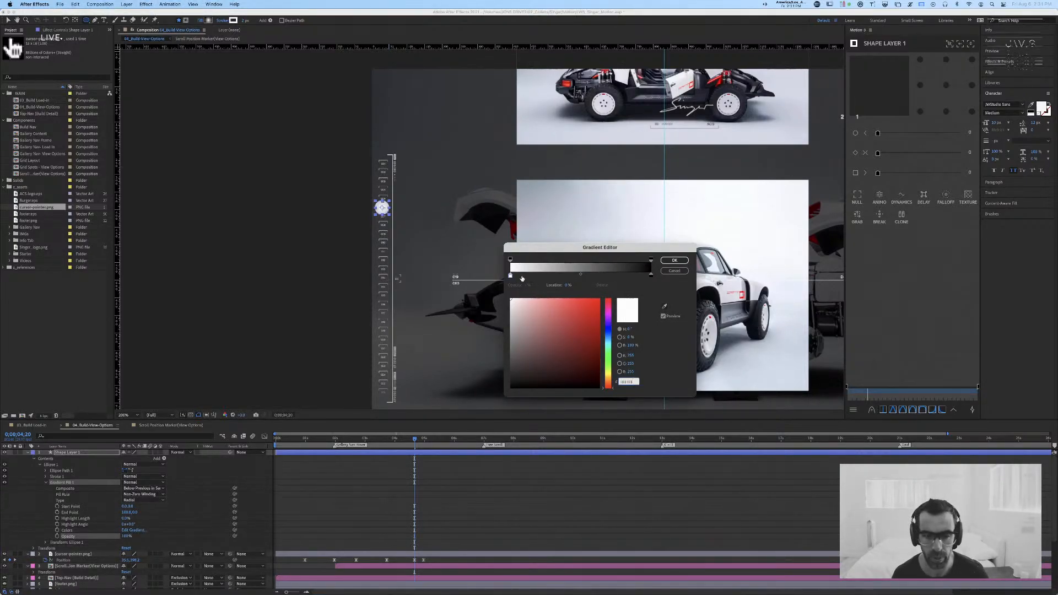
{"action": "left_click", "coordinate": [651, 275]}
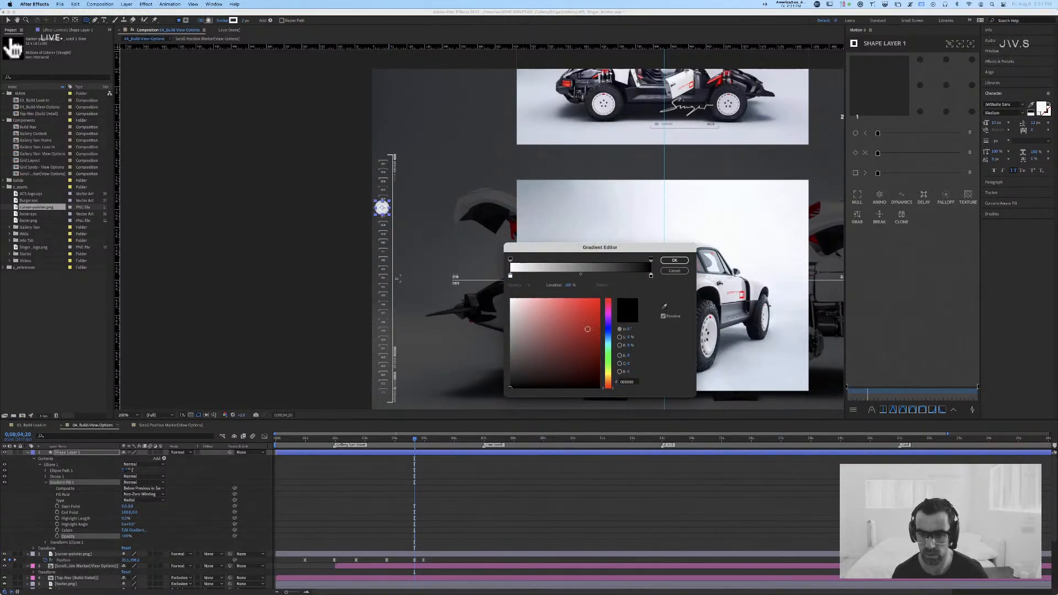
{"action": "left_click", "coordinate": [510, 299]}
{"action": "left_click", "coordinate": [651, 260]}
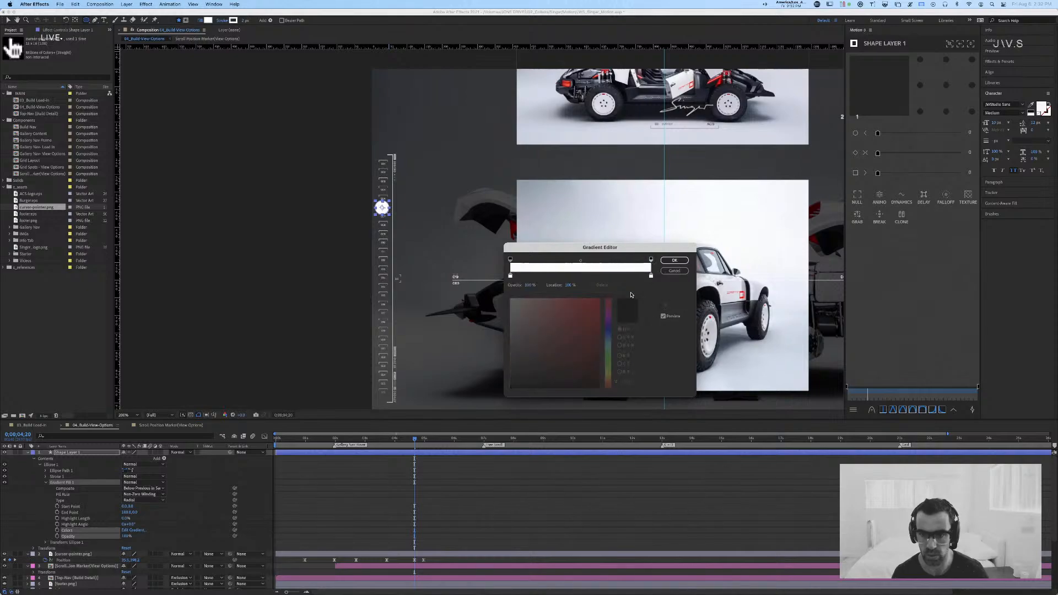
{"action": "left_click_drag", "start_coordinate": [532, 284], "coordinate": [240, 291]}
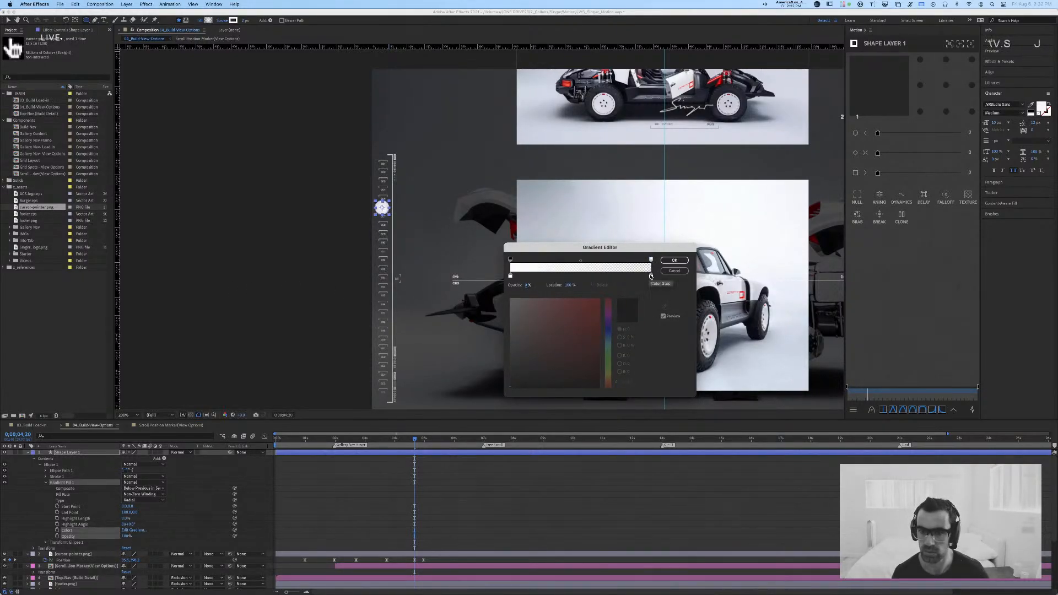
Step: Move the gradient's end color and opacity stops in to about 50% and apply the edited gradient
{"action": "left_click_drag", "start_coordinate": [651, 276], "coordinate": [579, 260]}
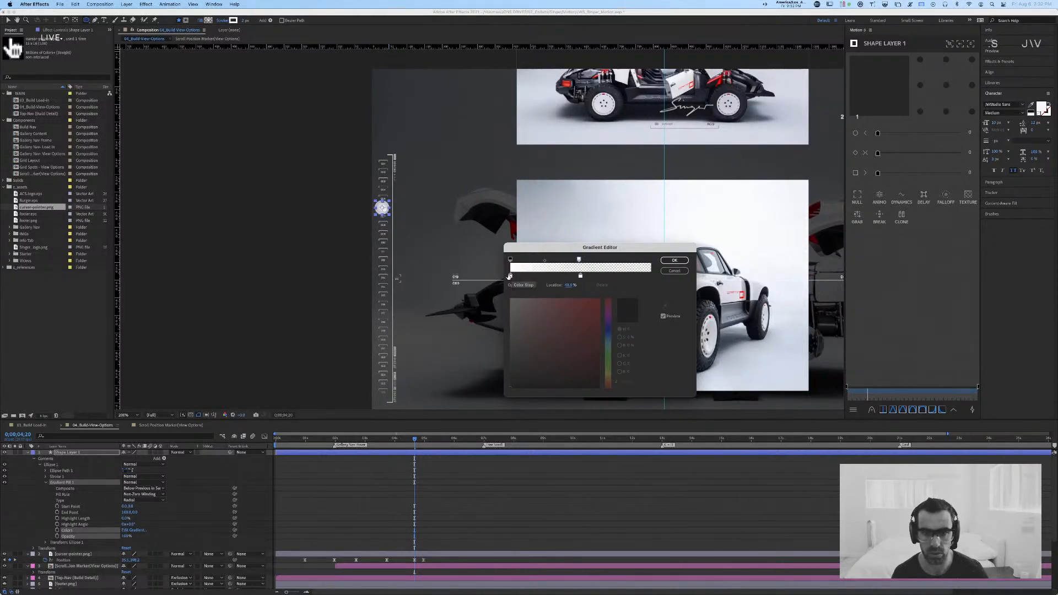
{"action": "left_click_drag", "start_coordinate": [510, 276], "coordinate": [544, 275]}
{"action": "left_click_drag", "start_coordinate": [546, 275], "coordinate": [505, 276]}
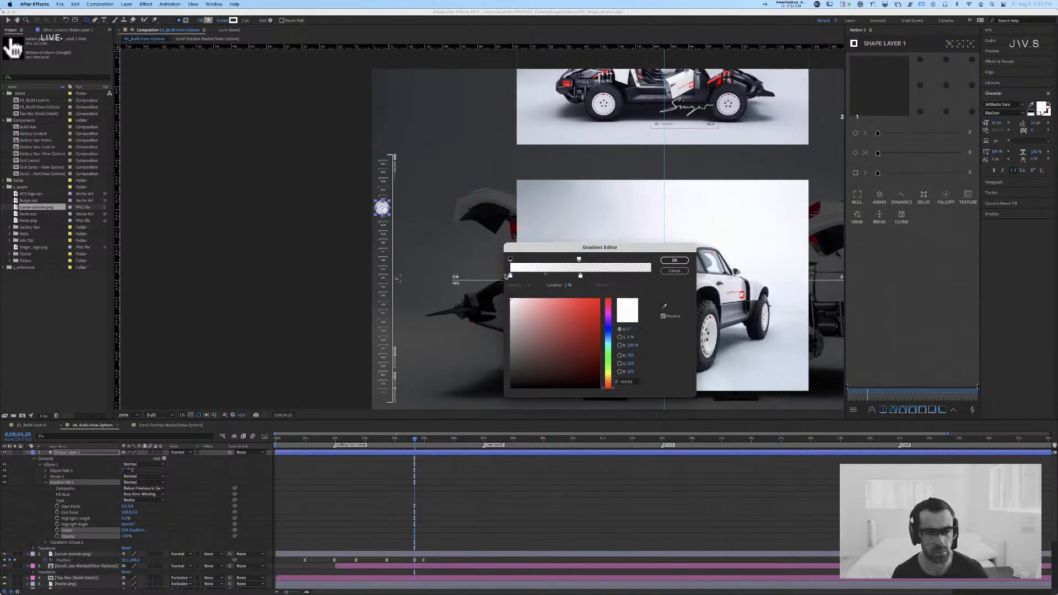
{"action": "left_click", "coordinate": [510, 259]}
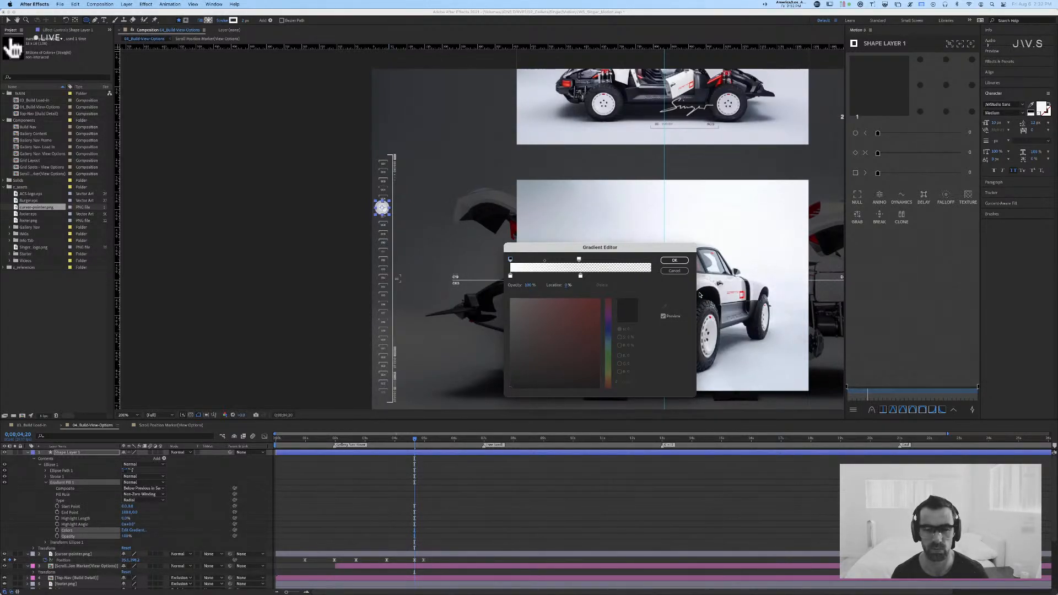
{"action": "left_click", "coordinate": [580, 276]}
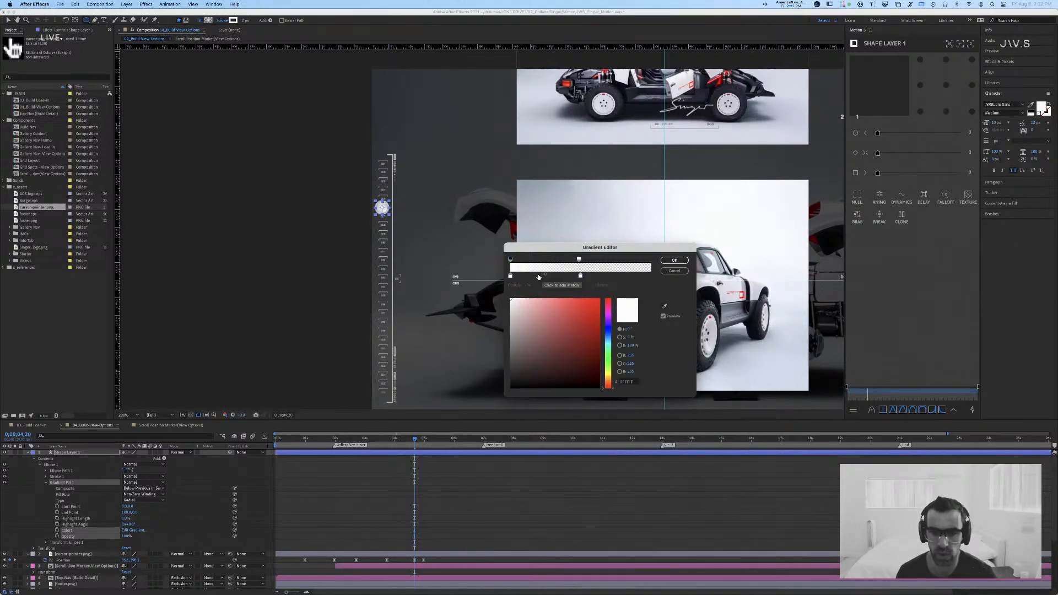
{"action": "left_click", "coordinate": [511, 259]}
{"action": "left_click", "coordinate": [511, 259]}
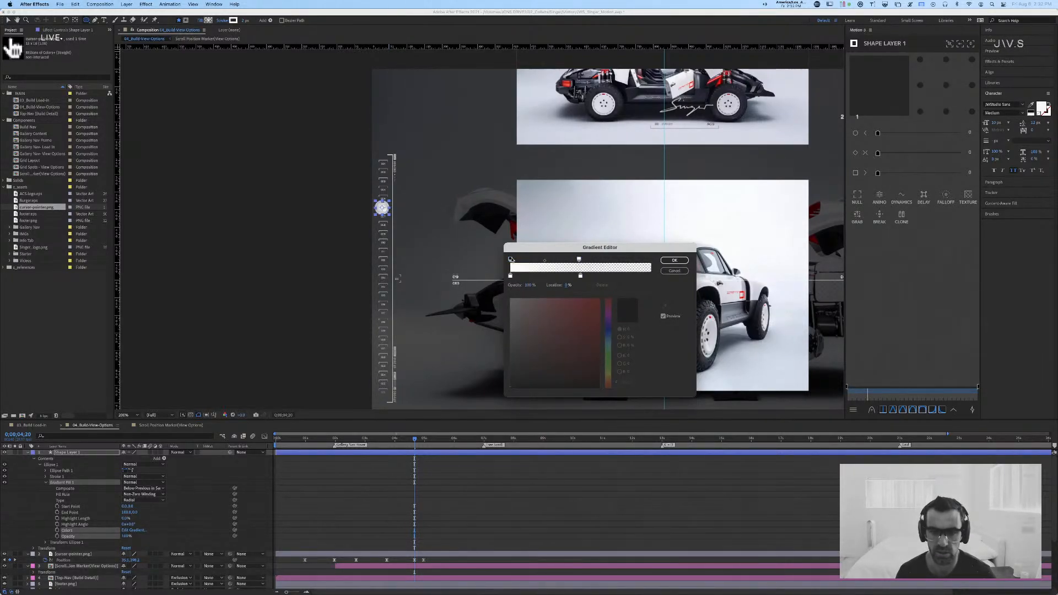
{"action": "left_click", "coordinate": [511, 276]}
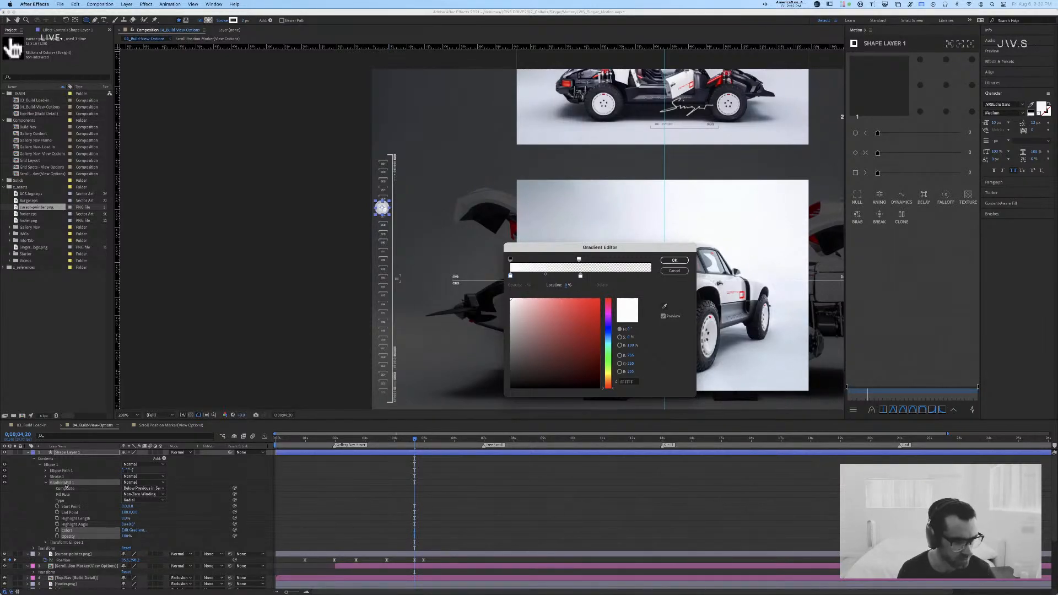
{"action": "left_click", "coordinate": [684, 260]}
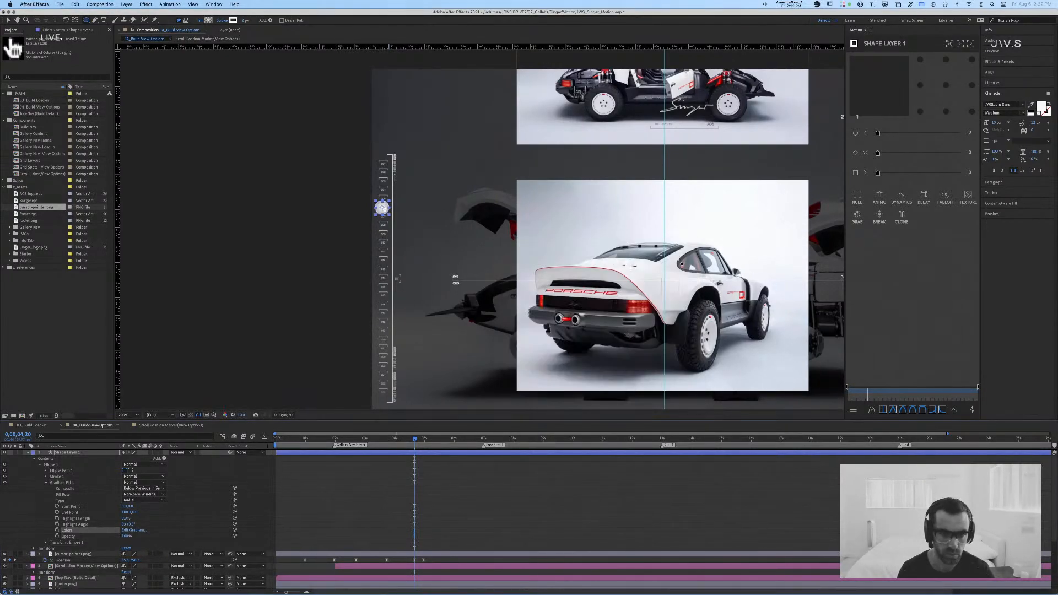
Step: Delete the ellipse's gradient fill and lower its stroke's opacity to about 80%
{"action": "left_click", "coordinate": [75, 483]}
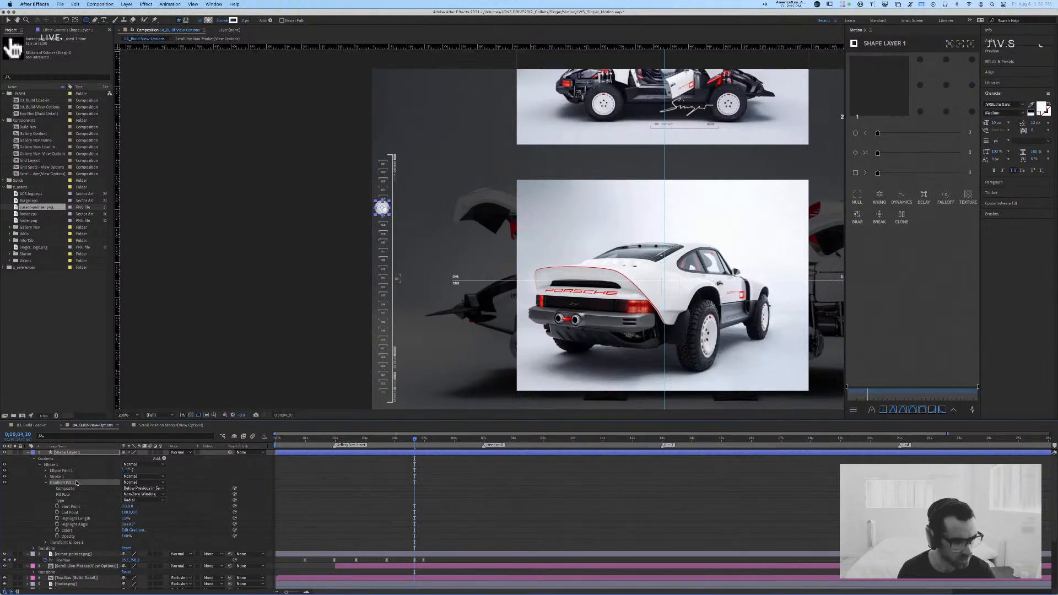
{"action": "key", "text": "Delete"}
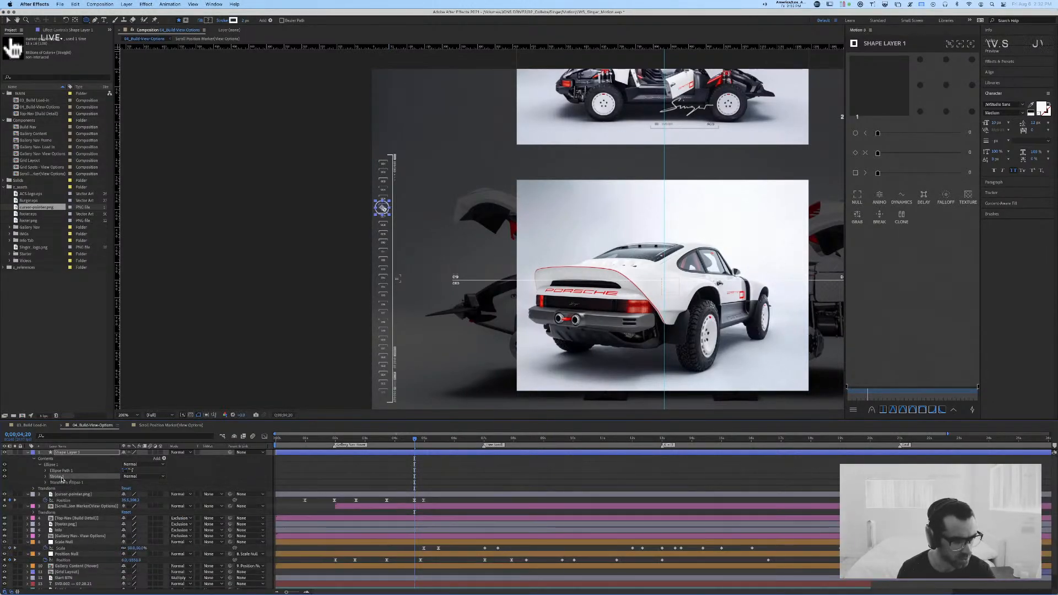
{"action": "left_click", "coordinate": [46, 477]}
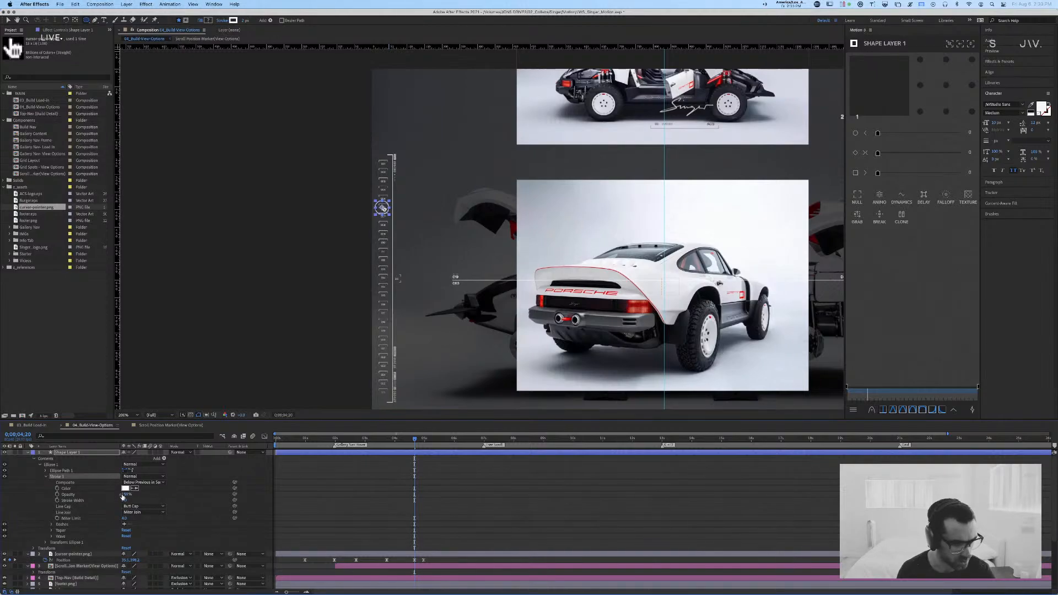
{"action": "left_click_drag", "start_coordinate": [127, 495], "coordinate": [118, 496]}
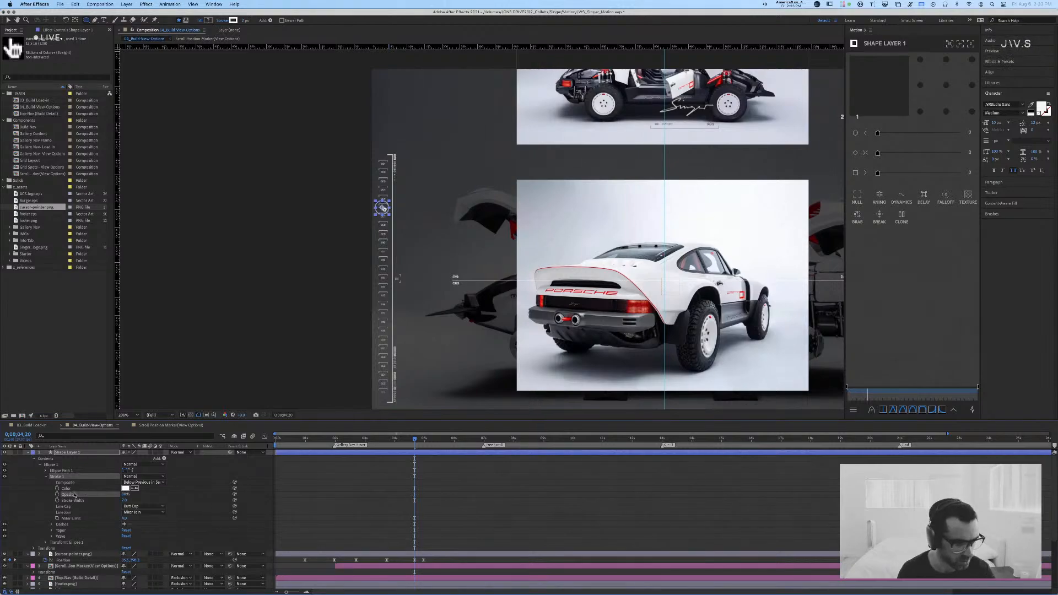
{"action": "left_click", "coordinate": [46, 477]}
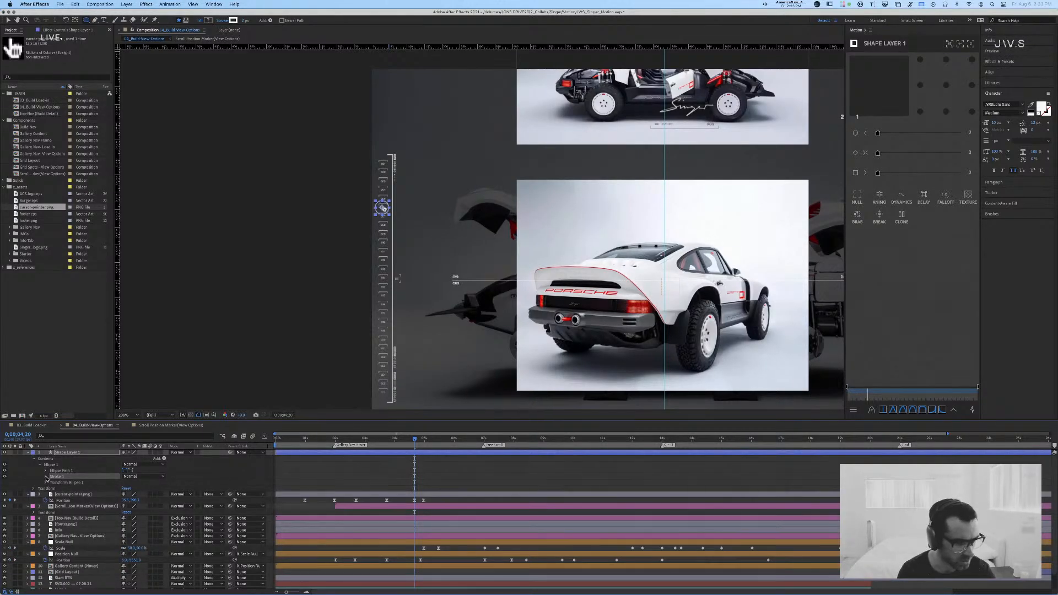
Step: Open the choice of shape attributes that can be added to the ellipse layer
{"action": "left_click", "coordinate": [164, 459]}
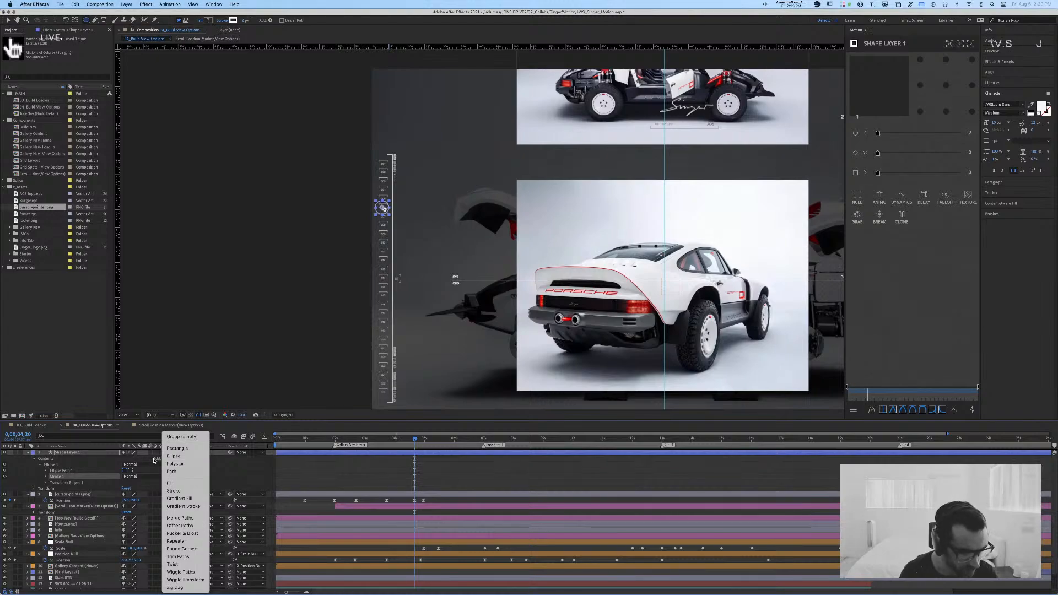
Step: Delete the existing ellipse shape layer and draw a new circle with a radial gradient fill around the hand pointer
{"action": "left_click", "coordinate": [148, 463]}
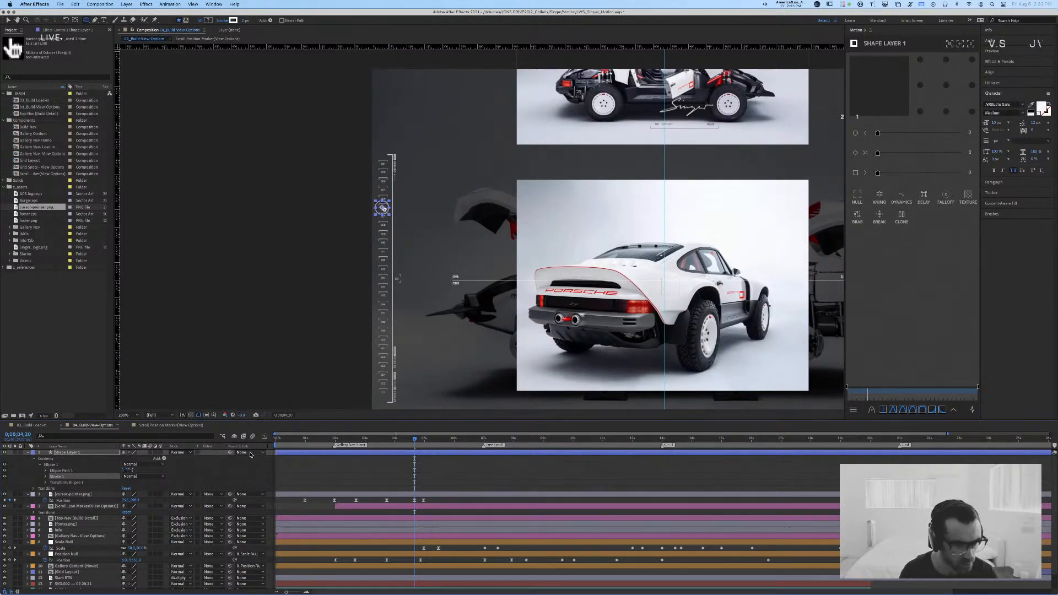
{"action": "right_click", "coordinate": [80, 466]}
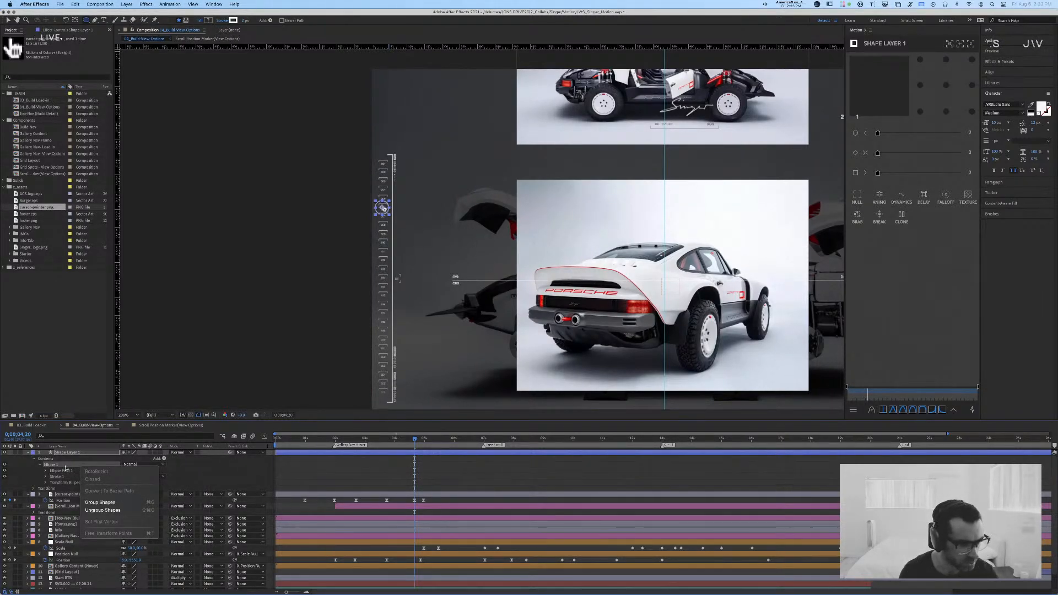
{"action": "left_click", "coordinate": [65, 468]}
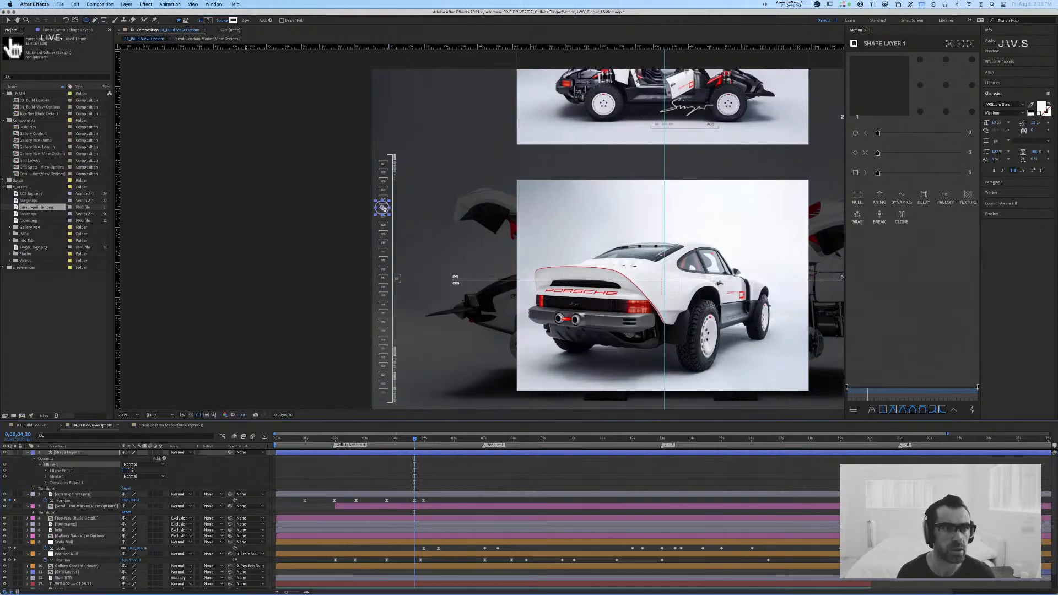
{"action": "left_click", "coordinate": [209, 20]}
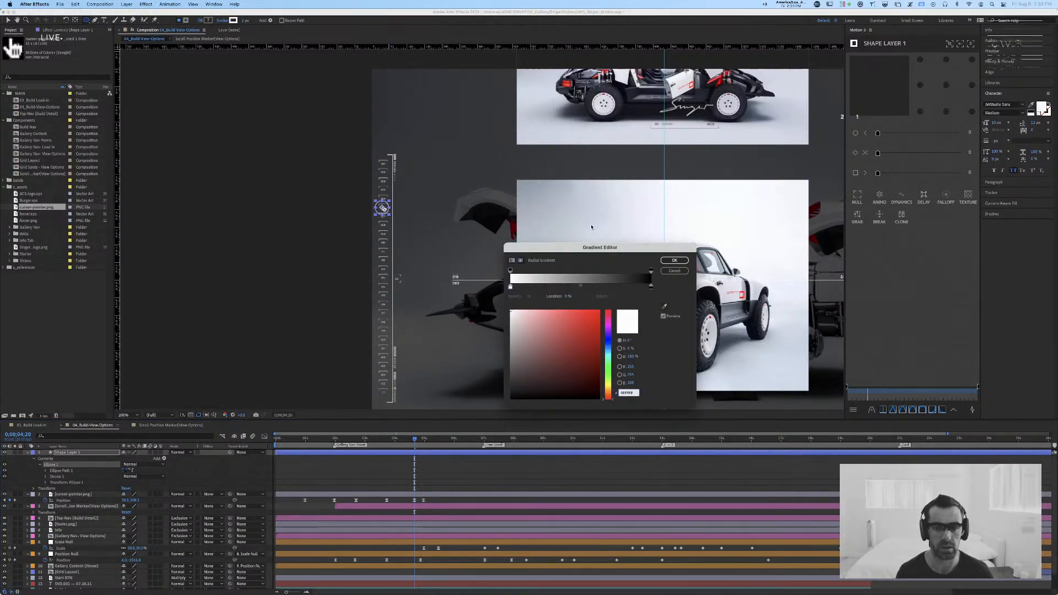
{"action": "left_click", "coordinate": [679, 261]}
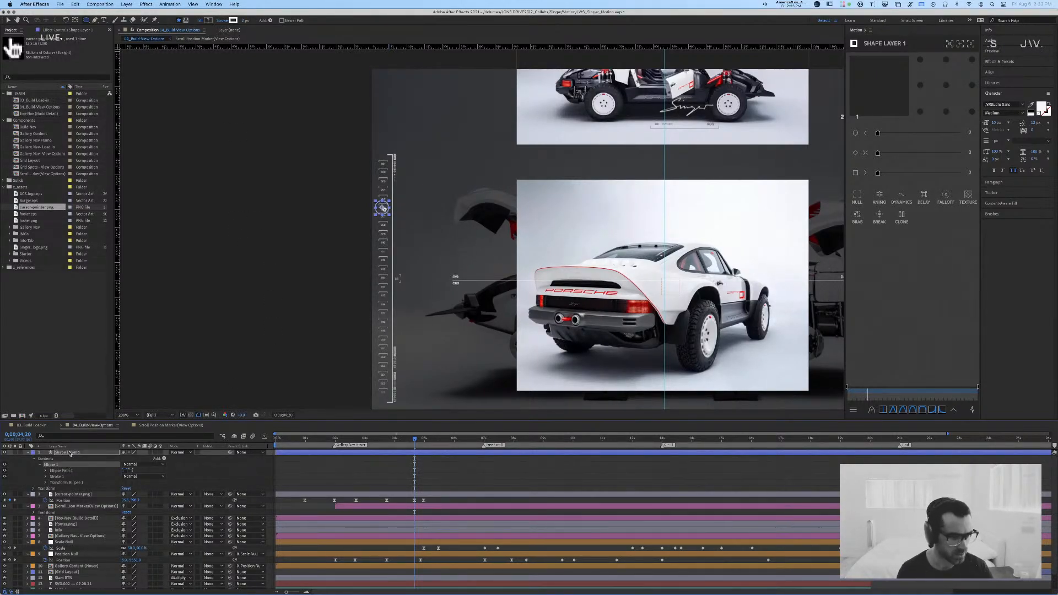
{"action": "key", "text": "Delete"}
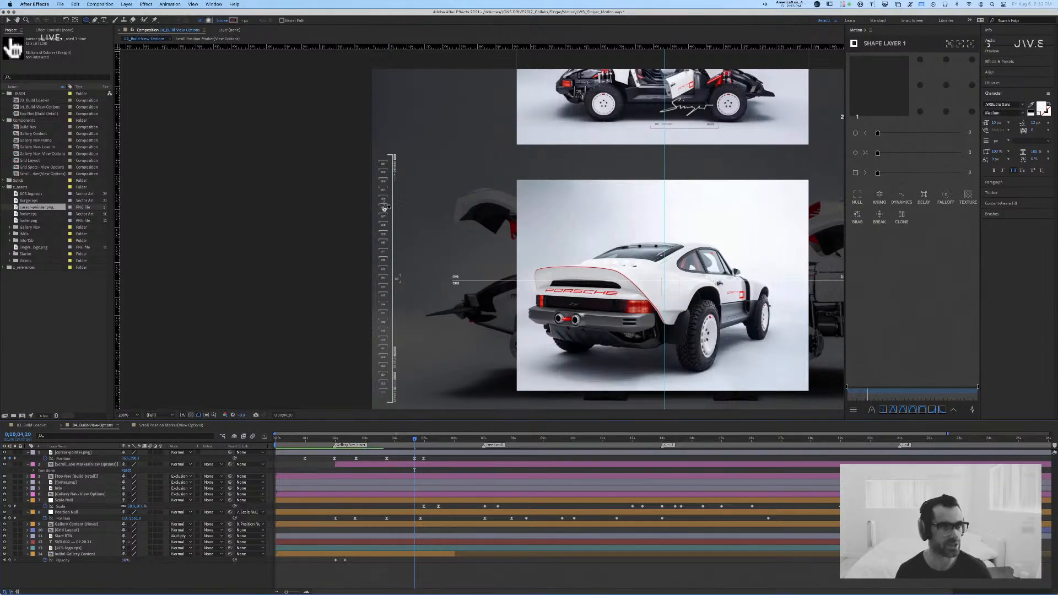
{"action": "key", "text": "super+z"}
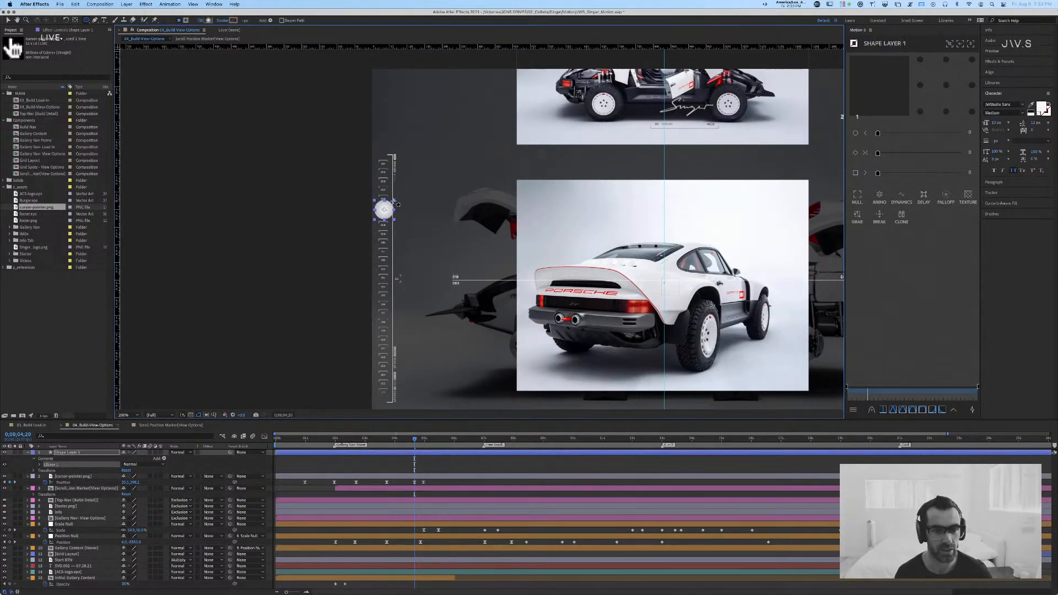
Step: Open the new circle's gradient fill colors for editing and make the gradient's starting opacity stop transparent
{"action": "left_click", "coordinate": [41, 465]}
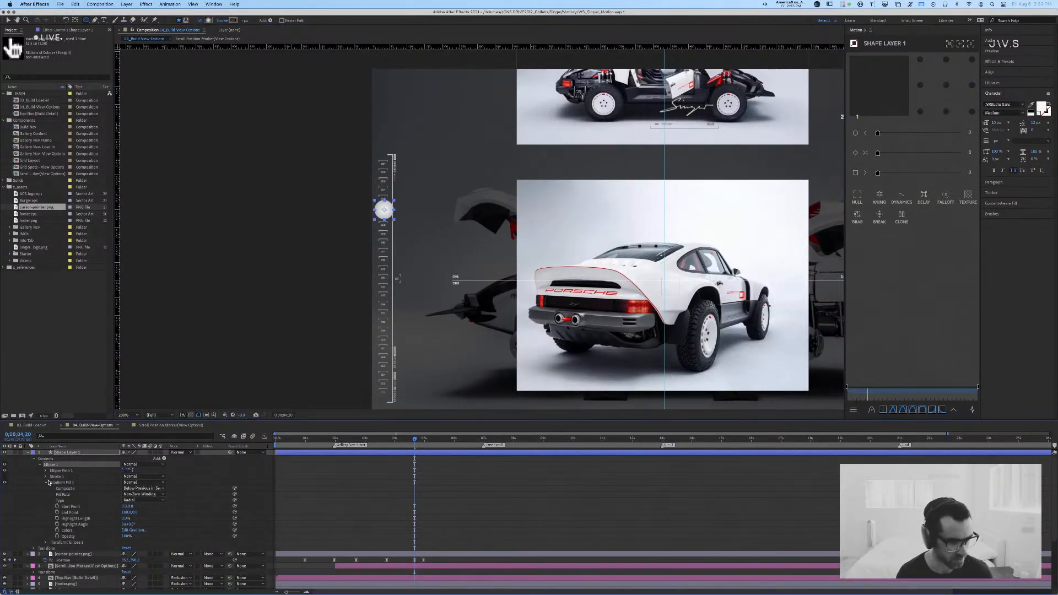
{"action": "left_click", "coordinate": [154, 494]}
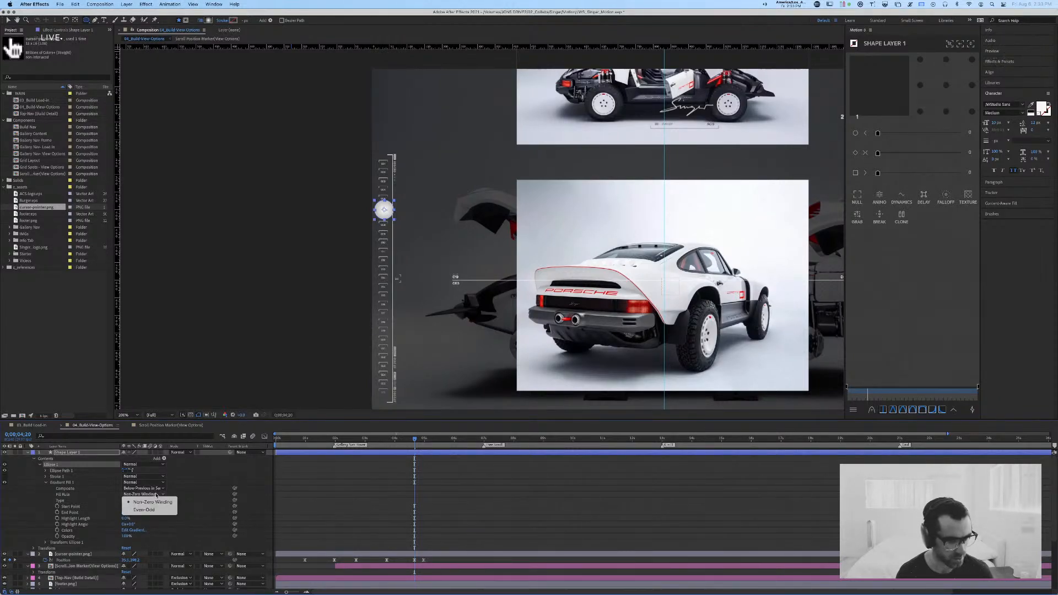
{"action": "left_click", "coordinate": [199, 489]}
{"action": "left_click", "coordinate": [134, 530]}
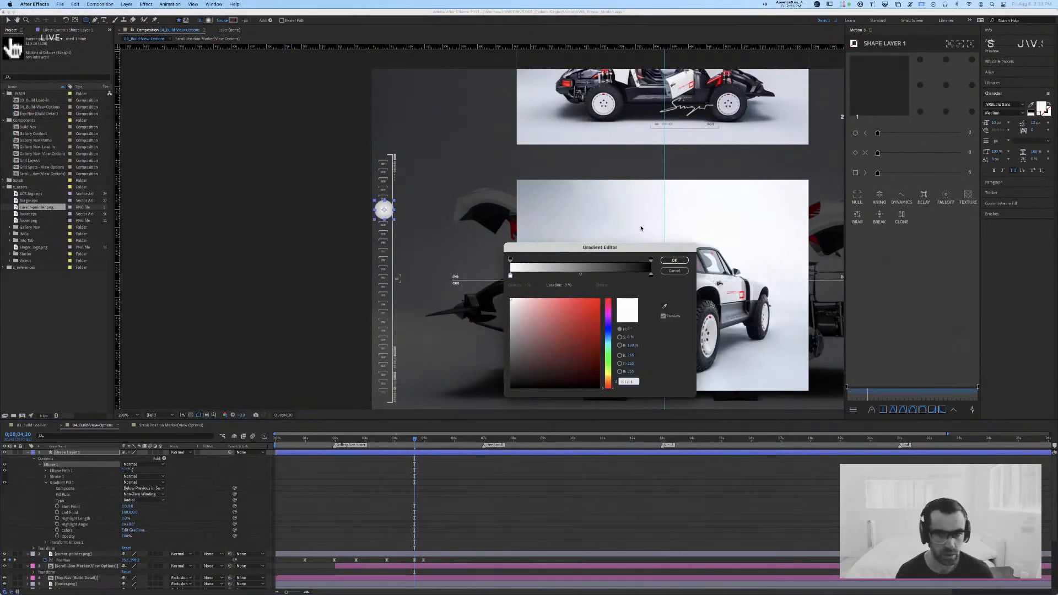
{"action": "left_click_drag", "start_coordinate": [510, 274], "coordinate": [413, 286]}
{"action": "left_click", "coordinate": [510, 259]}
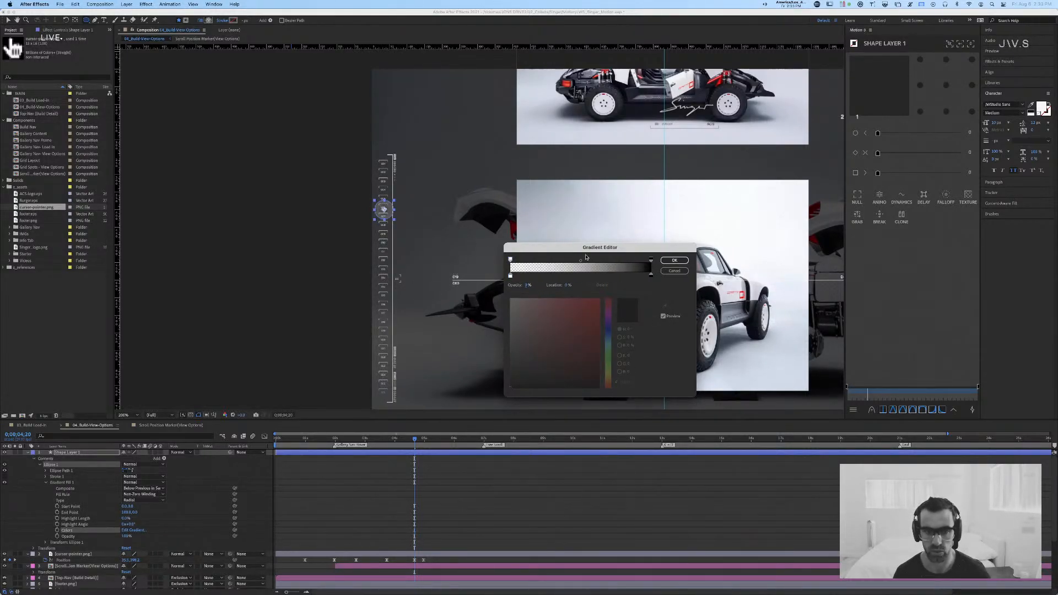
Step: Set the gradient's end color stop to white, keep its end opacity at 100%, and apply the gradient
{"action": "left_click", "coordinate": [651, 259]}
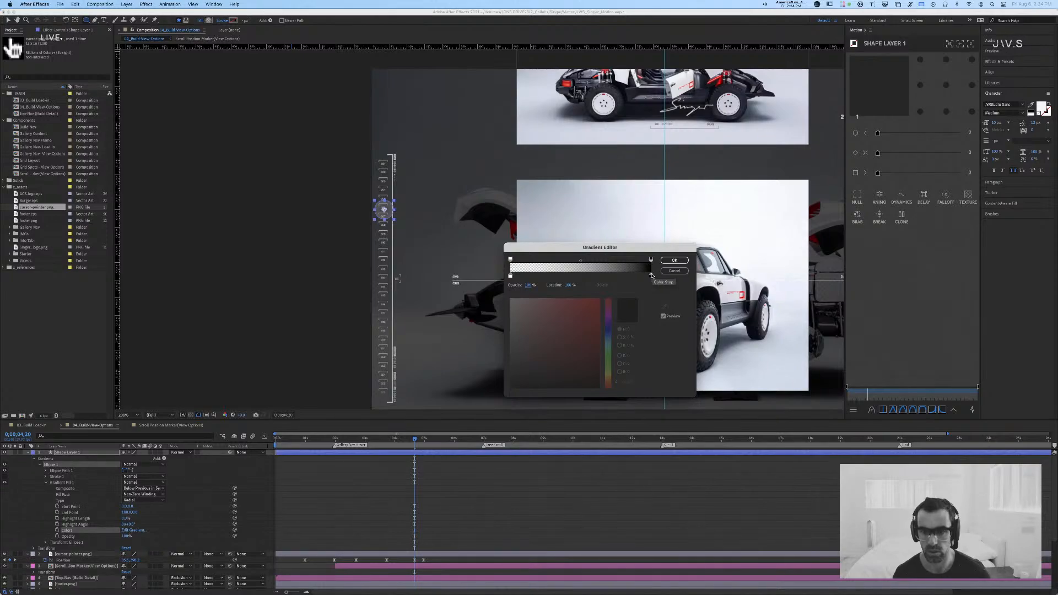
{"action": "left_click", "coordinate": [652, 276]}
{"action": "left_click_drag", "start_coordinate": [545, 324], "coordinate": [510, 298]}
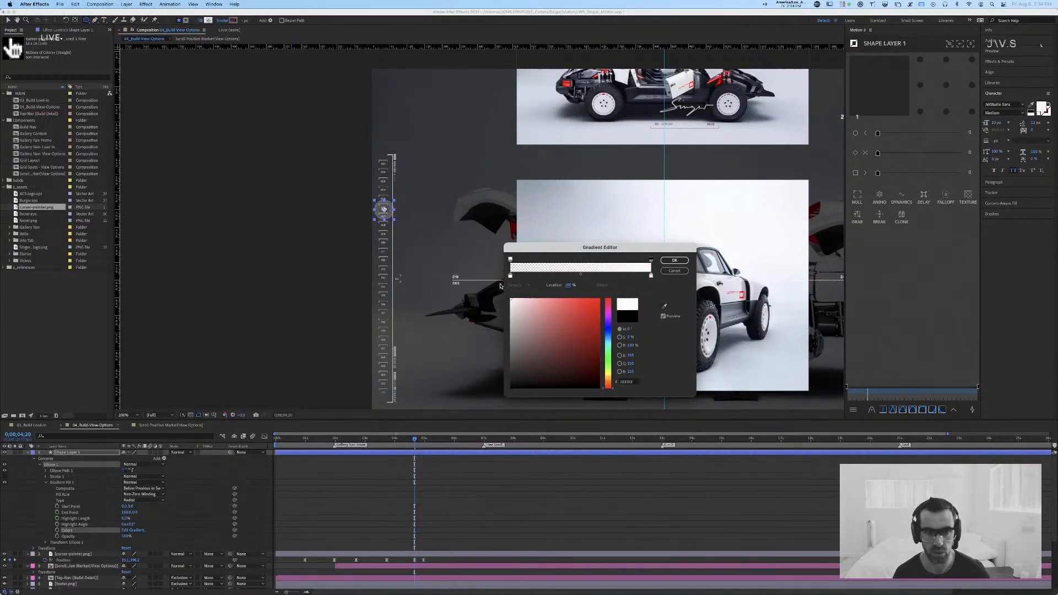
{"action": "left_click", "coordinate": [651, 276]}
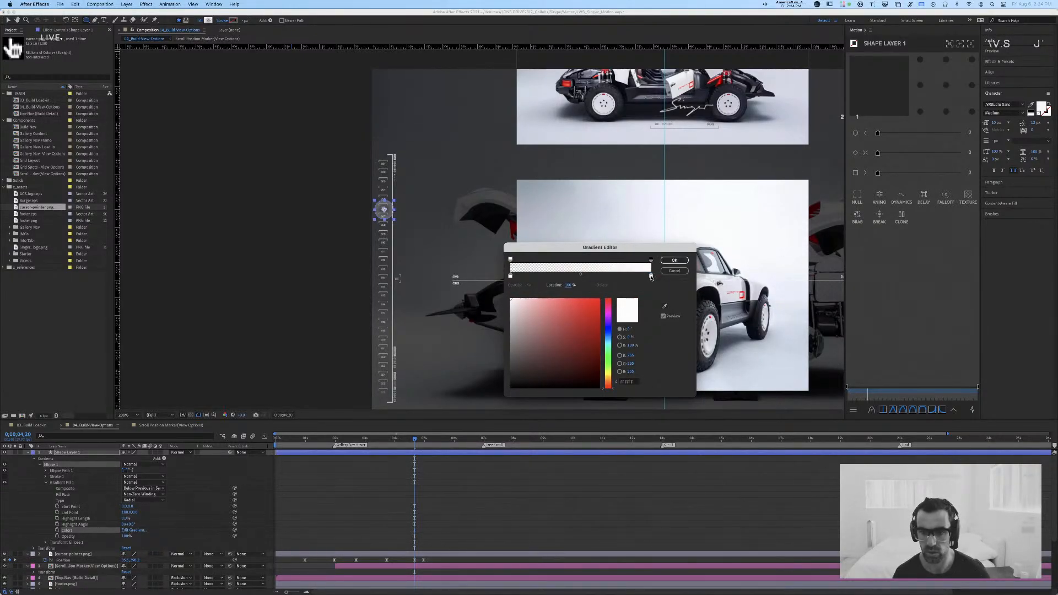
{"action": "left_click", "coordinate": [651, 259]}
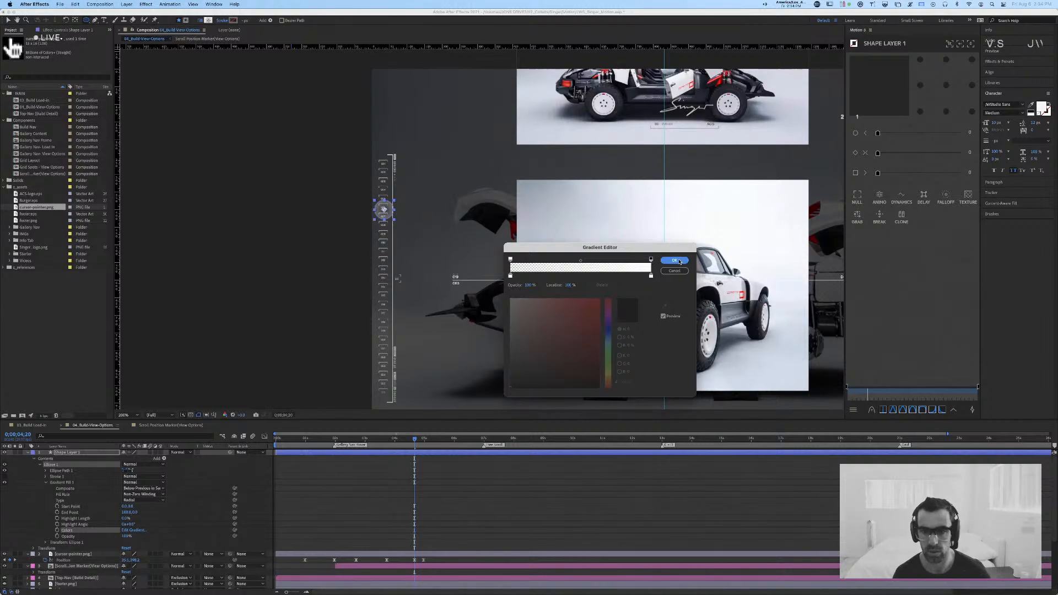
{"action": "left_click", "coordinate": [675, 260]}
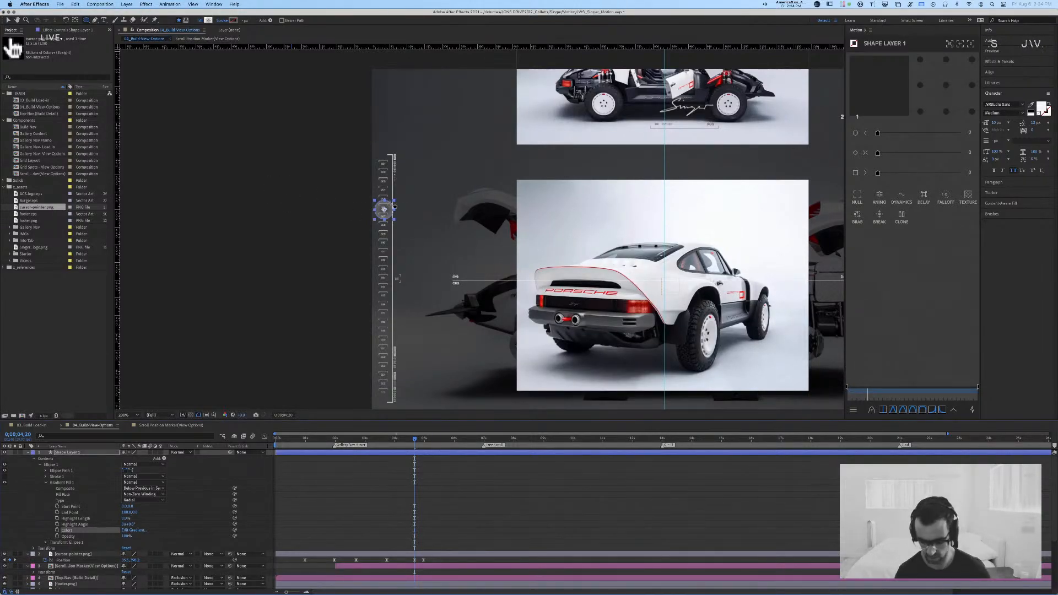
Step: Set a starting scale of 0% for the gradient circle layer at the beginning of the timeline
{"action": "key", "text": "period"}
{"action": "key", "text": "period"}
{"action": "key", "text": "space"}
{"action": "left_click_drag", "start_coordinate": [293, 213], "coordinate": [705, 288]}
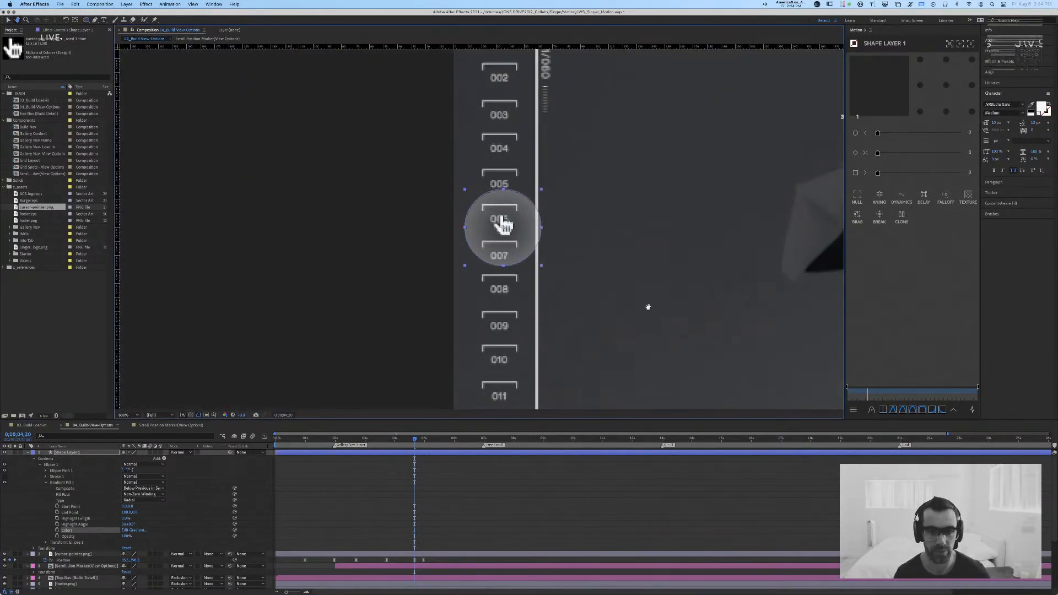
{"action": "key", "text": "u"}
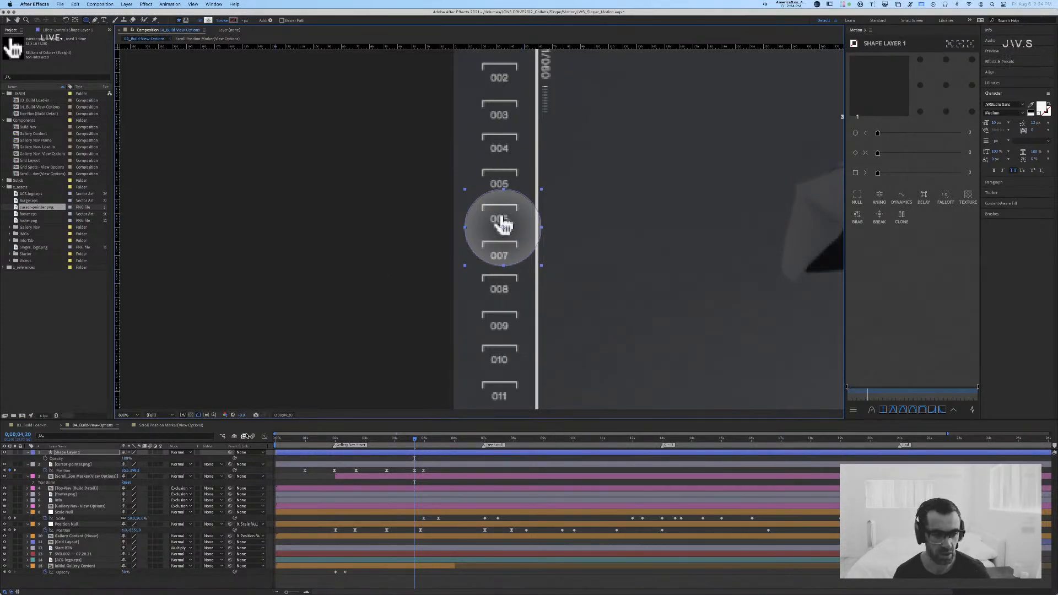
{"action": "key", "text": "v"}
{"action": "left_click", "coordinate": [376, 229]}
{"action": "left_click", "coordinate": [537, 221]}
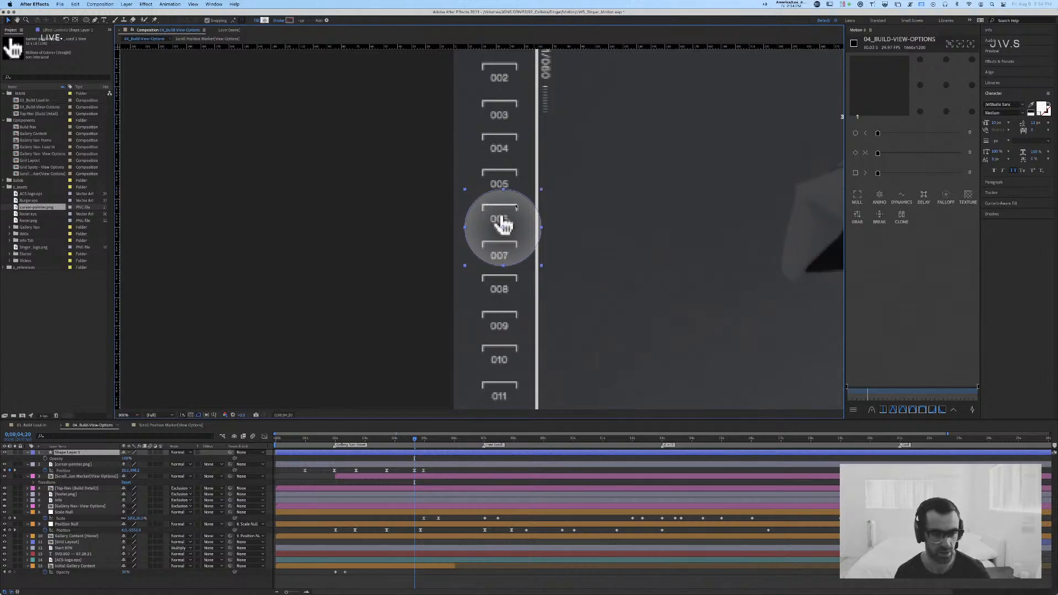
{"action": "key", "text": "s"}
{"action": "left_click_drag", "start_coordinate": [134, 460], "coordinate": [105, 463]}
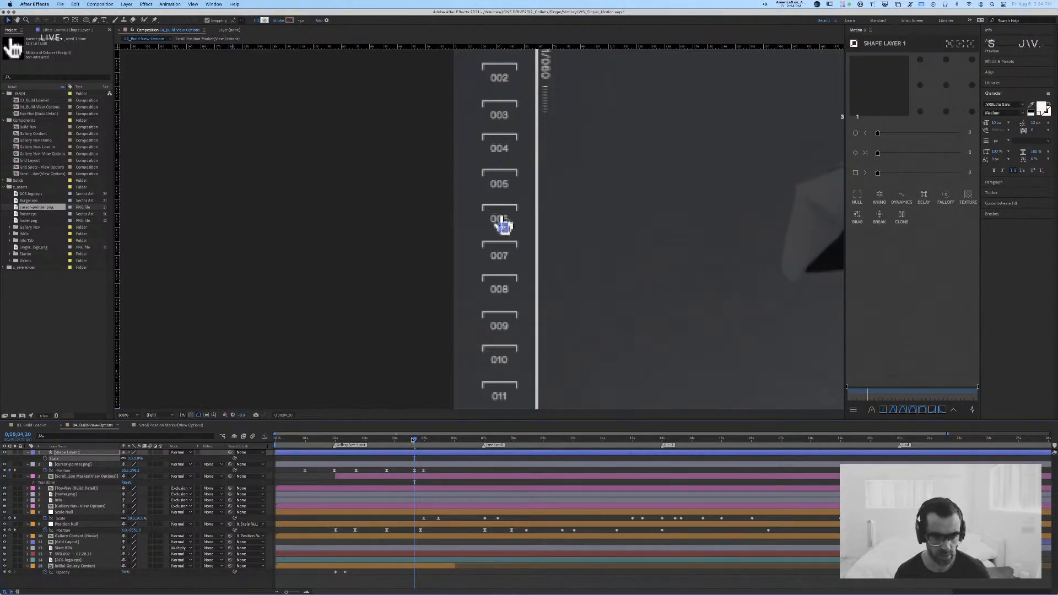
{"action": "left_click_drag", "start_coordinate": [413, 439], "coordinate": [254, 443]}
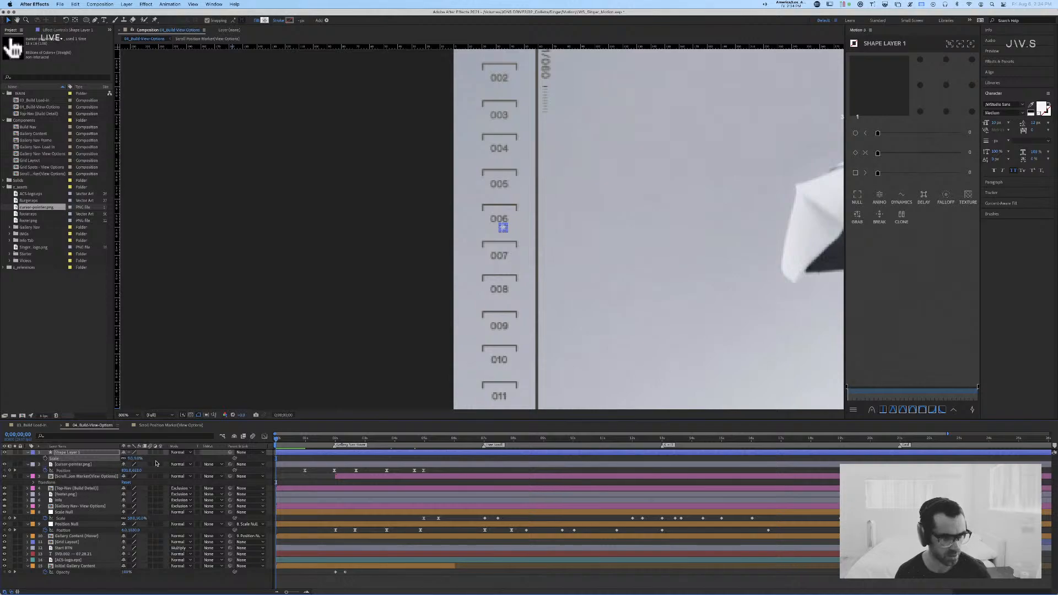
{"action": "left_click", "coordinate": [131, 459]}
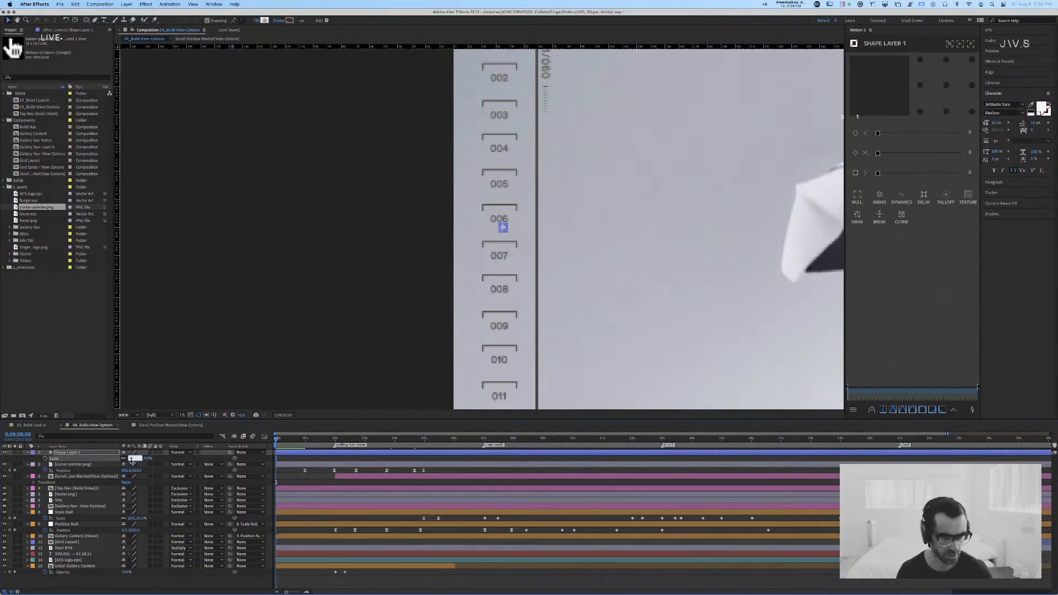
{"action": "type", "text": "0"}
{"action": "key", "text": "Return"}
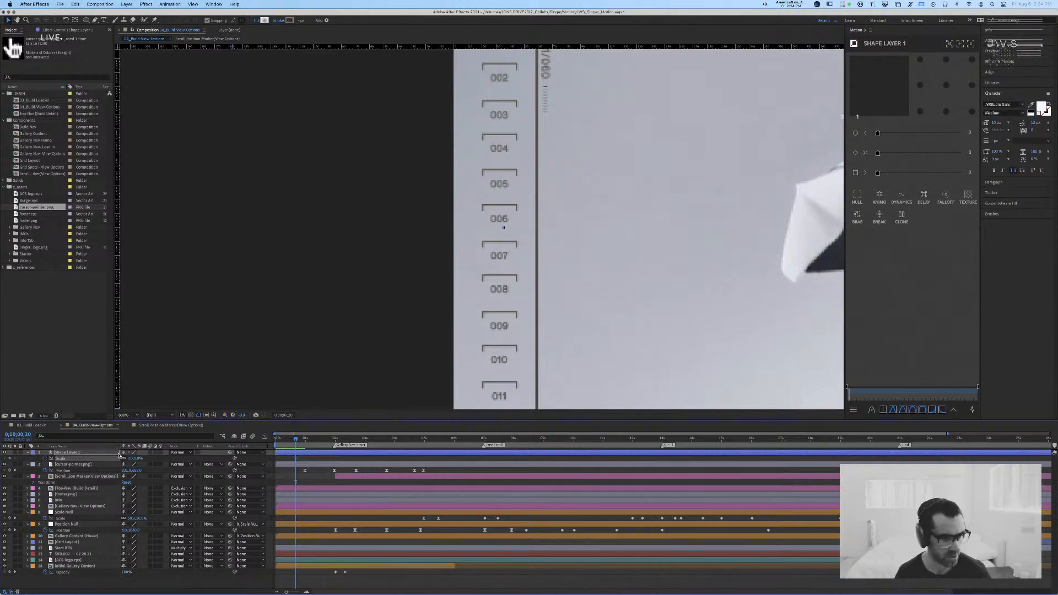
Step: Set the circle layer's scale keyframe at 0;00;00;20 to 75%
{"action": "left_click", "coordinate": [131, 458]}
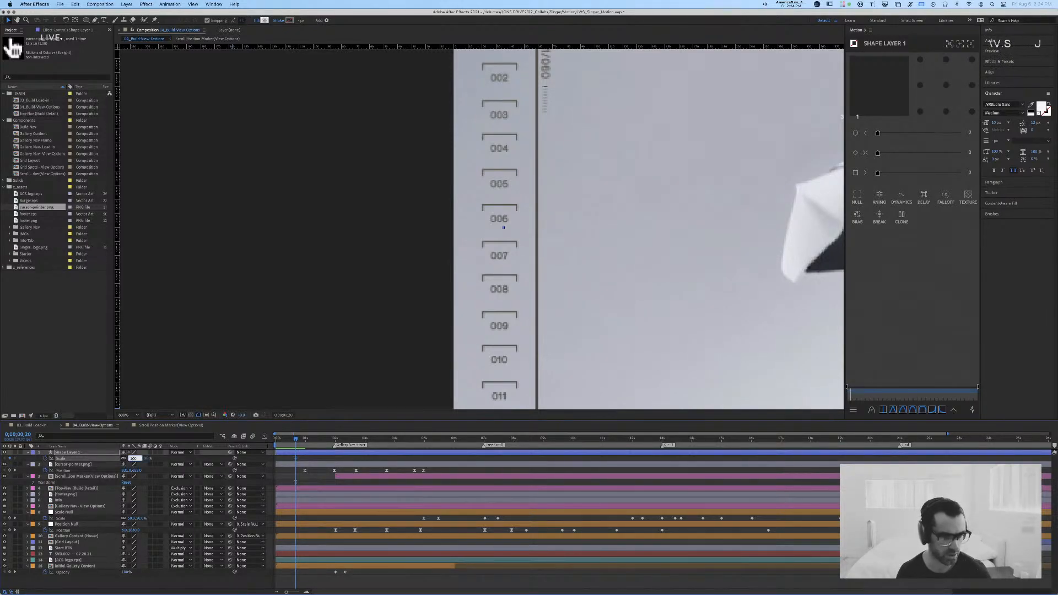
{"action": "key", "text": "Return"}
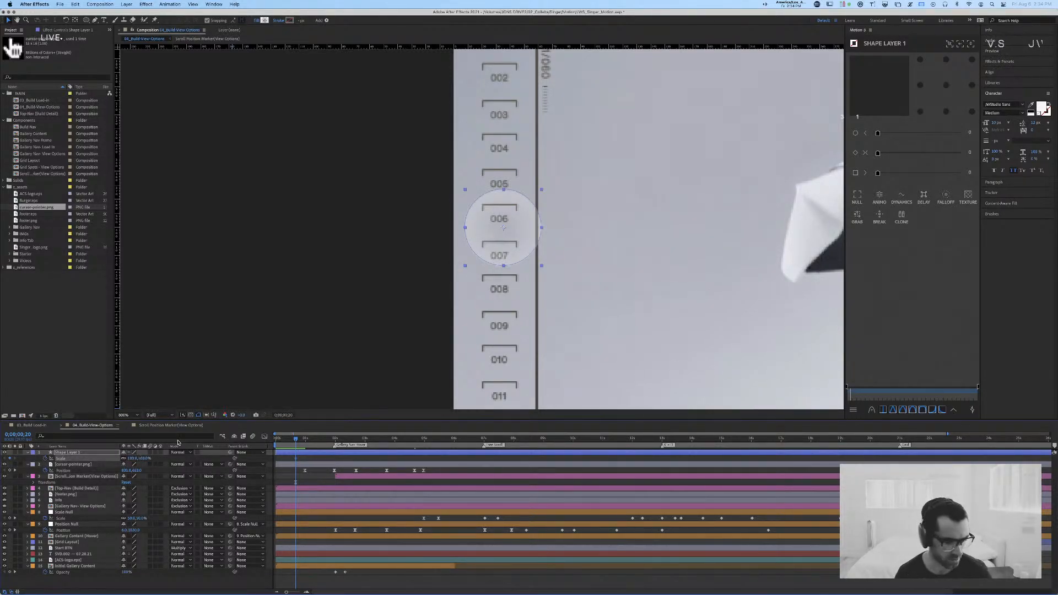
{"action": "left_click", "coordinate": [132, 458]}
{"action": "type", "text": "75"}
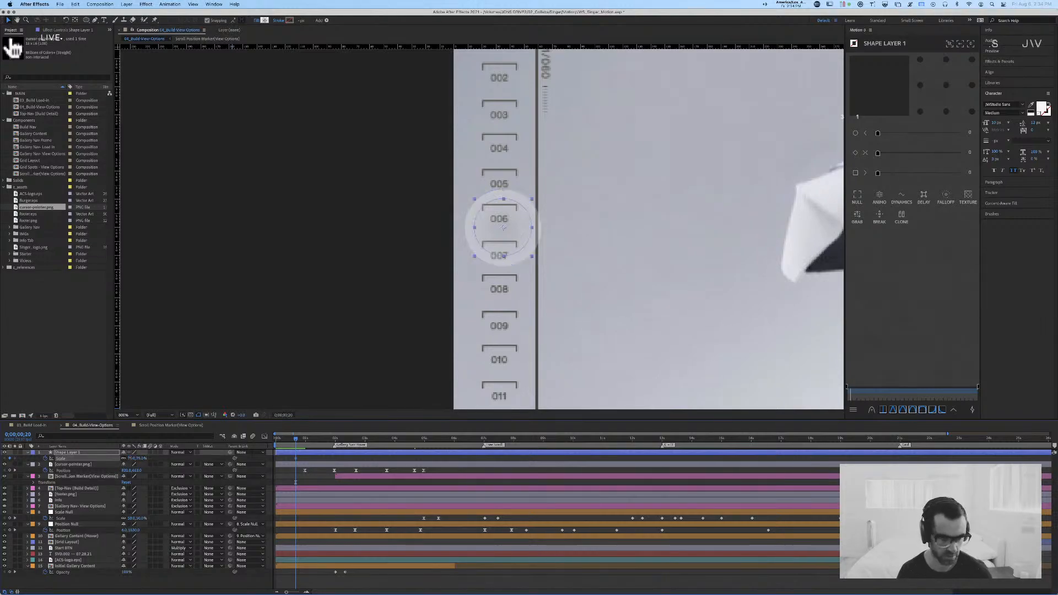
{"action": "key", "text": "Return"}
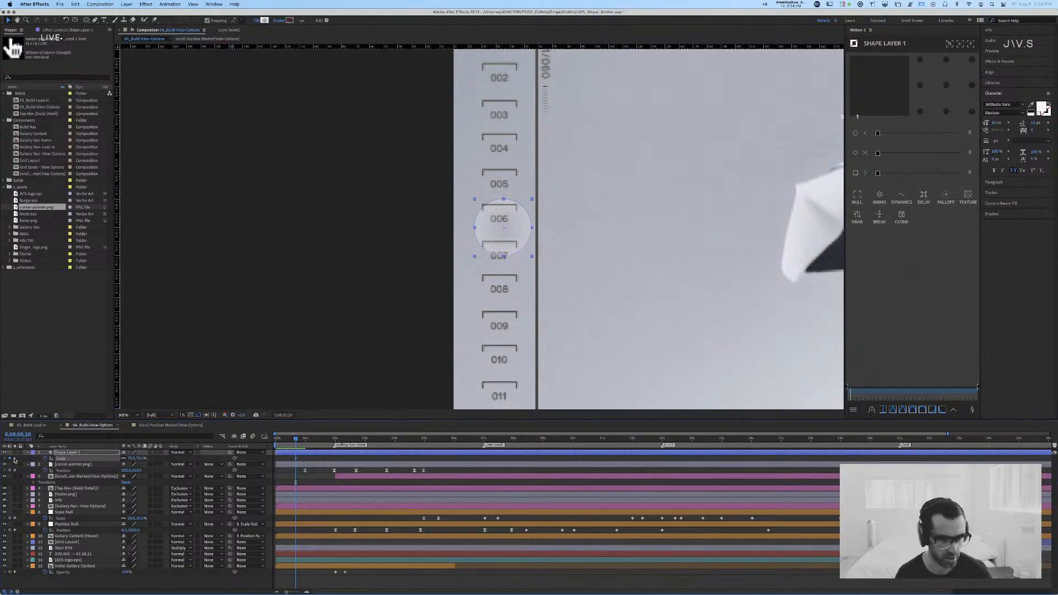
Step: Return to the timeline start, keyframe the circle's scale at 0%, and scrub through the growth animation
{"action": "left_click_drag", "start_coordinate": [296, 445], "coordinate": [208, 438]}
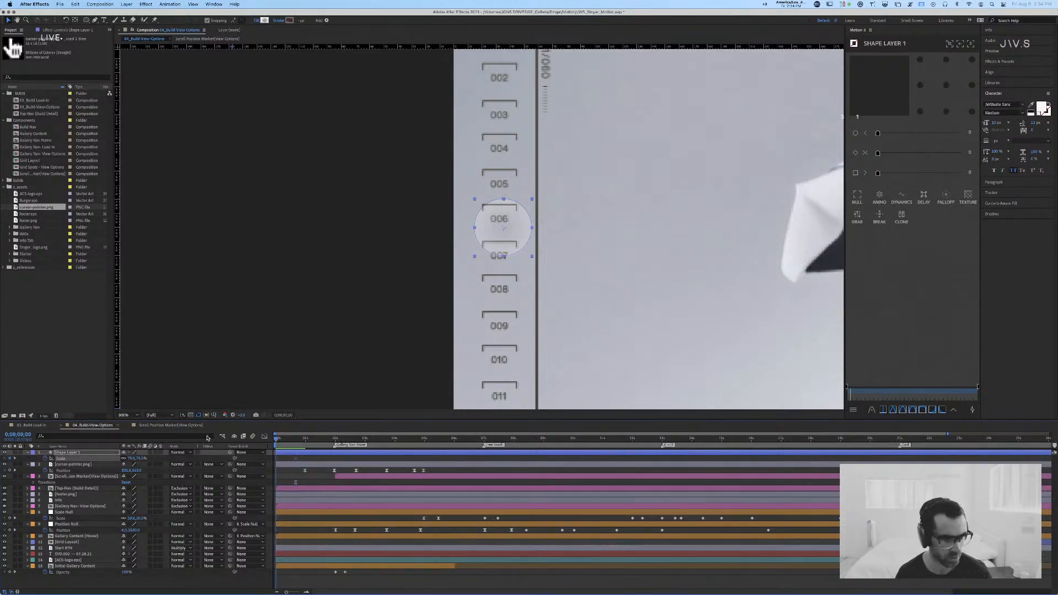
{"action": "left_click", "coordinate": [9, 458]}
{"action": "left_click", "coordinate": [133, 458]}
{"action": "type", "text": "0"}
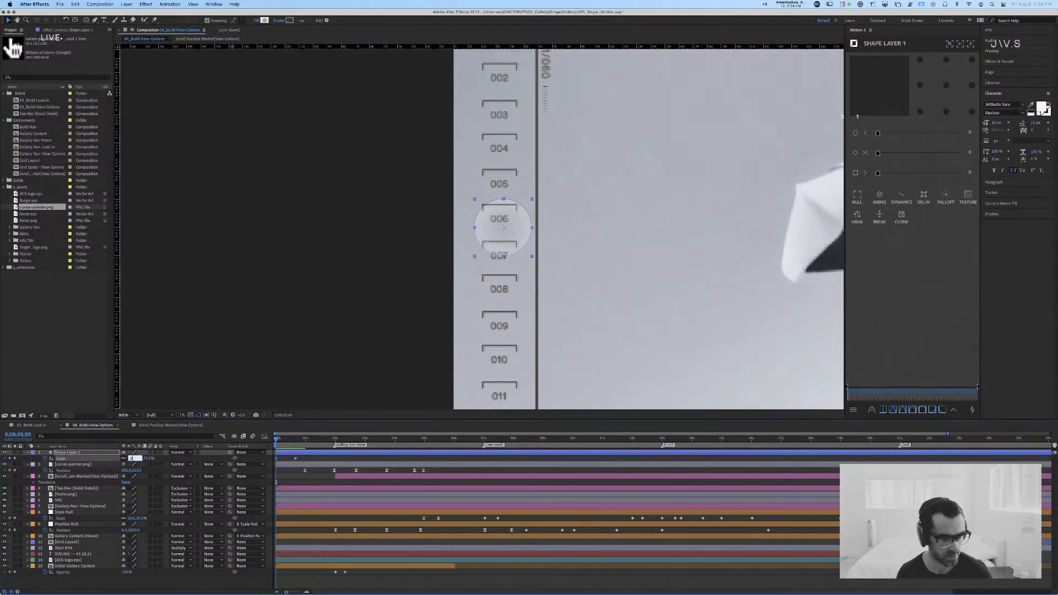
{"action": "key", "text": "Return"}
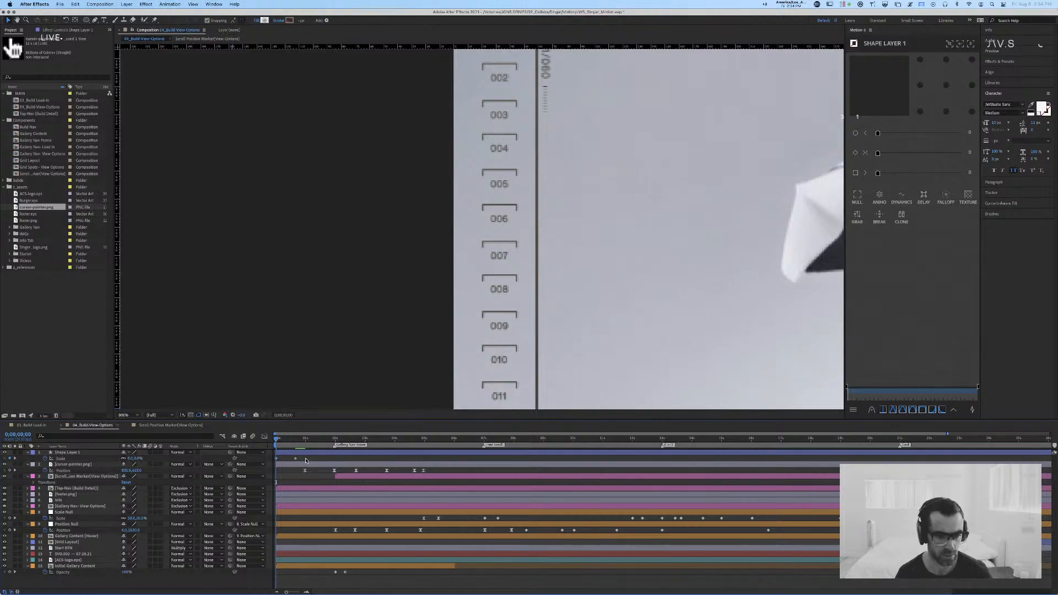
{"action": "left_click", "coordinate": [297, 441]}
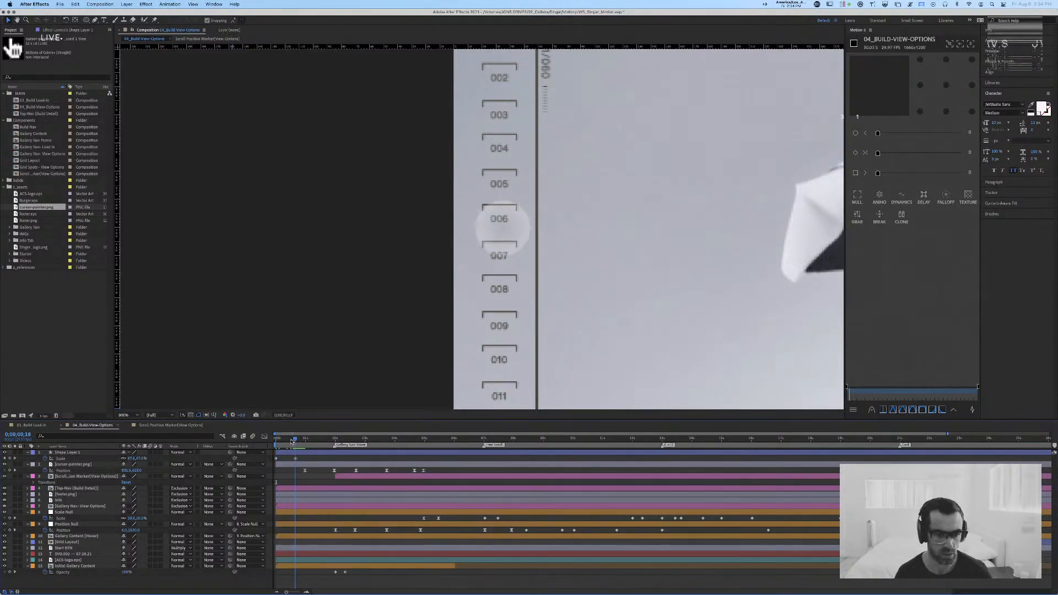
{"action": "mouse_move", "coordinate": [296, 441]}
{"action": "left_mouse_down"}
{"action": "mouse_move", "coordinate": [276, 442]}
{"action": "mouse_move", "coordinate": [287, 442]}
{"action": "left_mouse_up"}
Step: Show the circle layer's opacity alongside its scale and keyframe it at 0% at the timeline start
{"action": "left_click", "coordinate": [300, 452]}
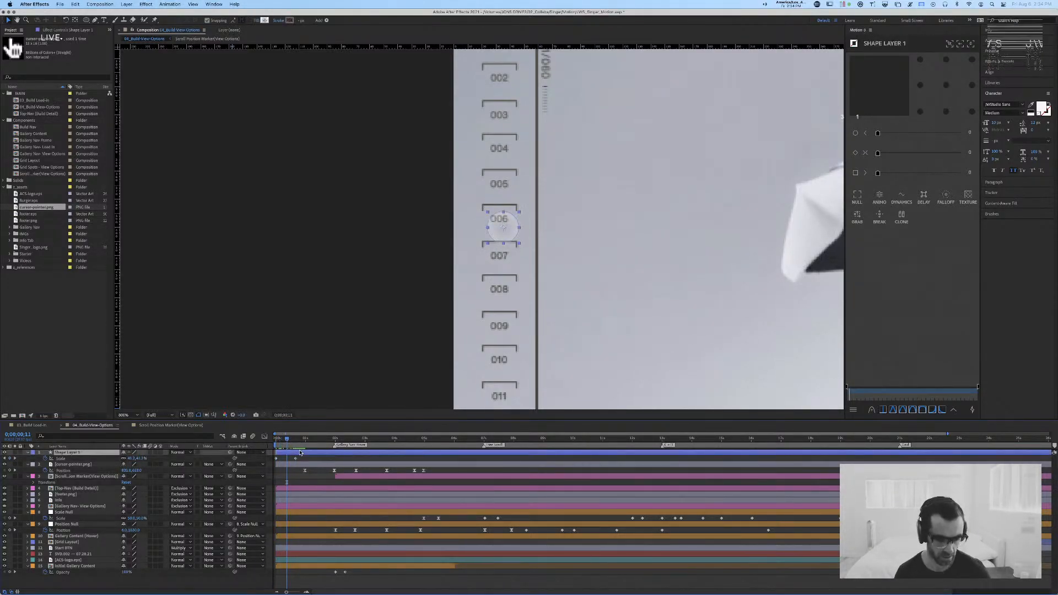
{"action": "key", "text": "shift+t"}
{"action": "left_click_drag", "start_coordinate": [283, 444], "coordinate": [276, 442]}
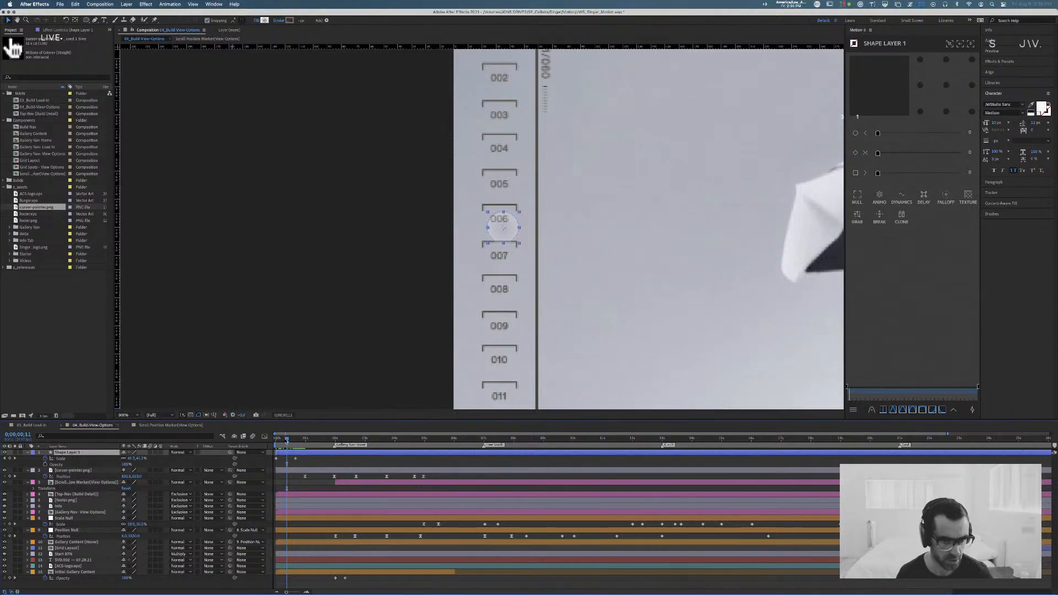
{"action": "left_click", "coordinate": [45, 465]}
{"action": "left_click_drag", "start_coordinate": [125, 465], "coordinate": [58, 458]}
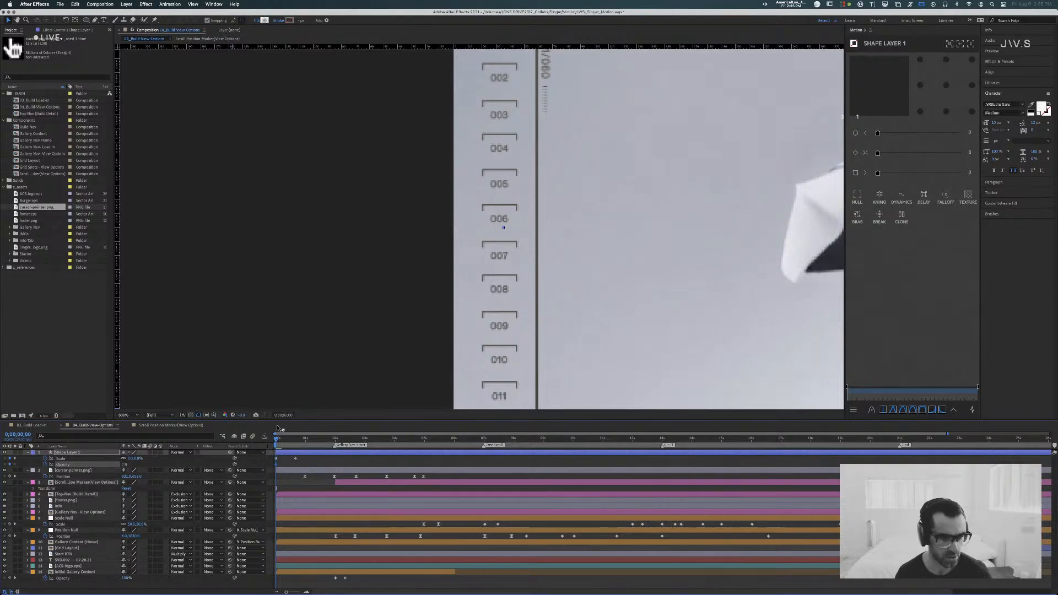
Step: Keyframe the gradient circle layer's opacity at 100% at 0;00;00;12
{"action": "left_click_drag", "start_coordinate": [276, 438], "coordinate": [287, 439]}
{"action": "left_click", "coordinate": [127, 466]}
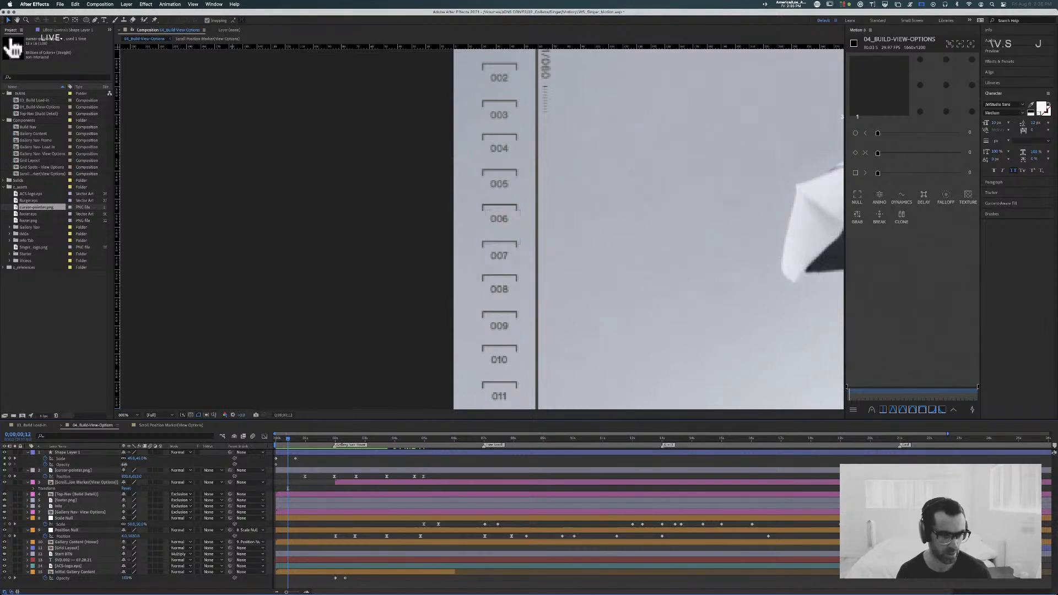
{"action": "left_click", "coordinate": [124, 465]}
{"action": "key", "text": "Return"}
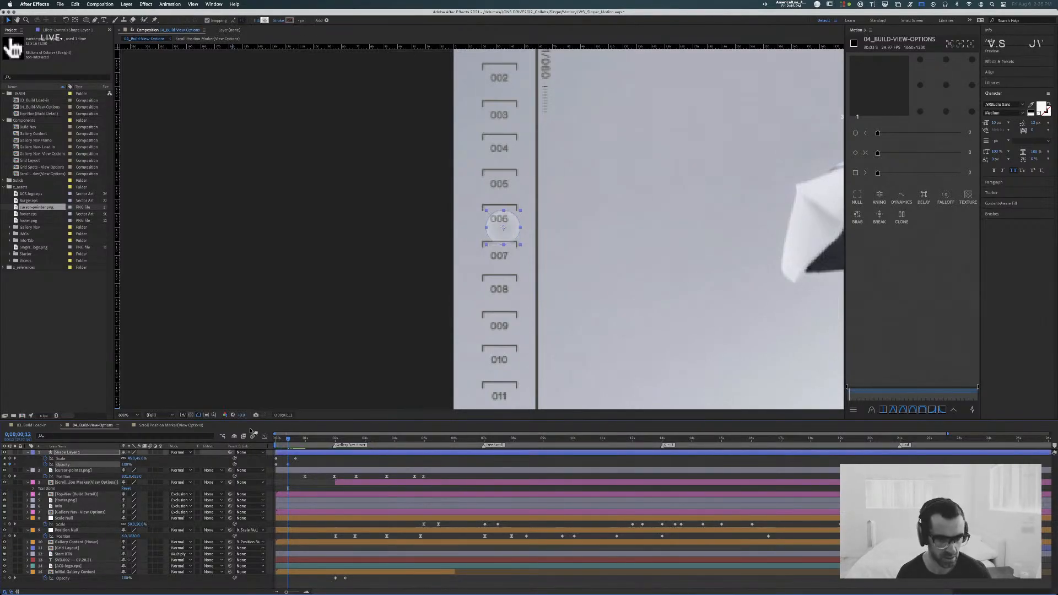
Step: Keyframe the circle's opacity at 0% at 0;00;00;20 and preview the fade from the timeline start
{"action": "left_click_drag", "start_coordinate": [291, 440], "coordinate": [277, 467]}
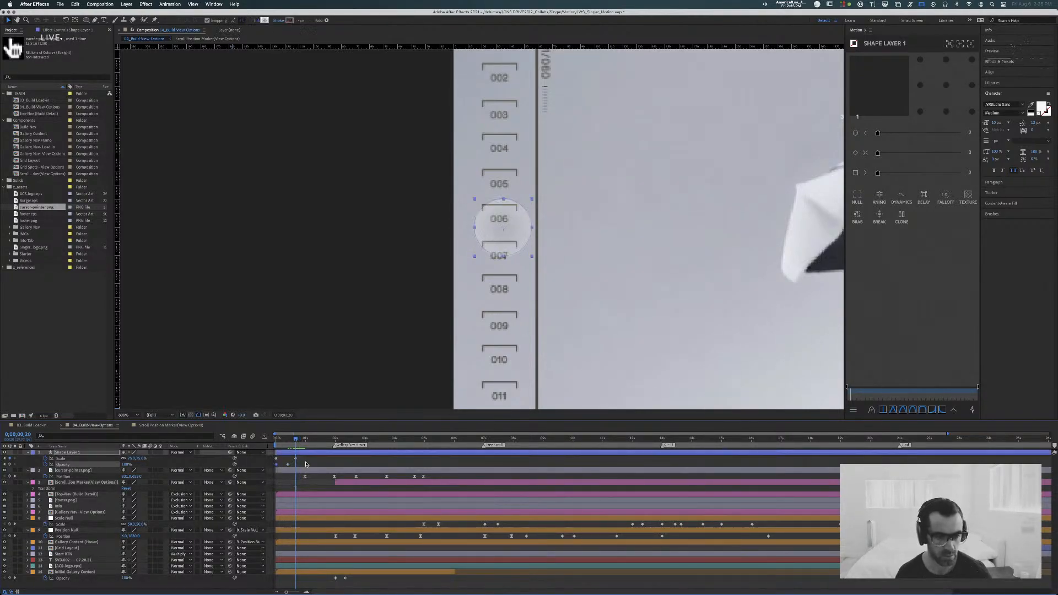
{"action": "key", "text": "Home"}
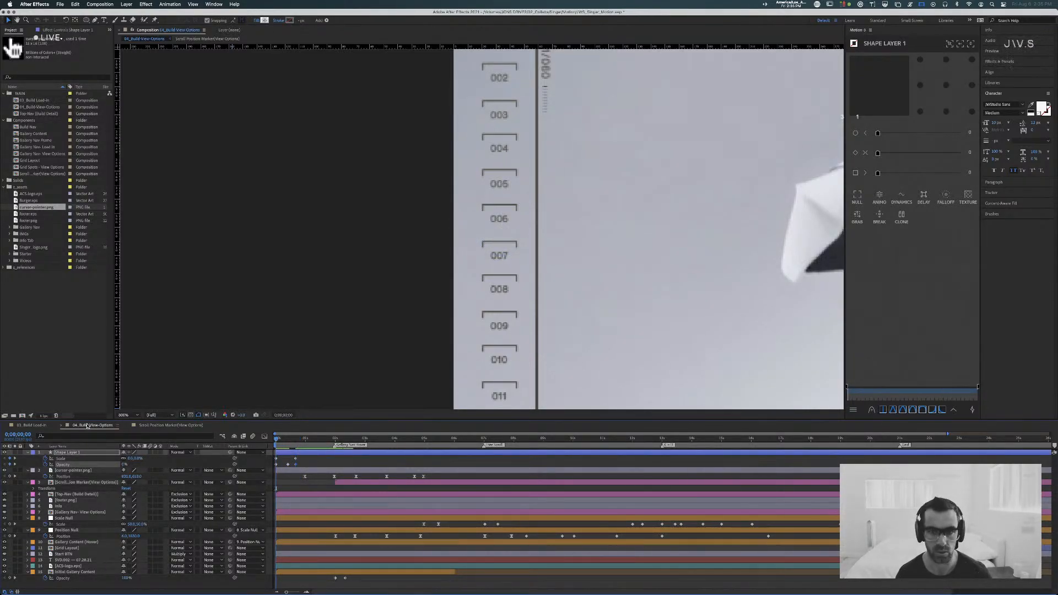
{"action": "key", "text": "space"}
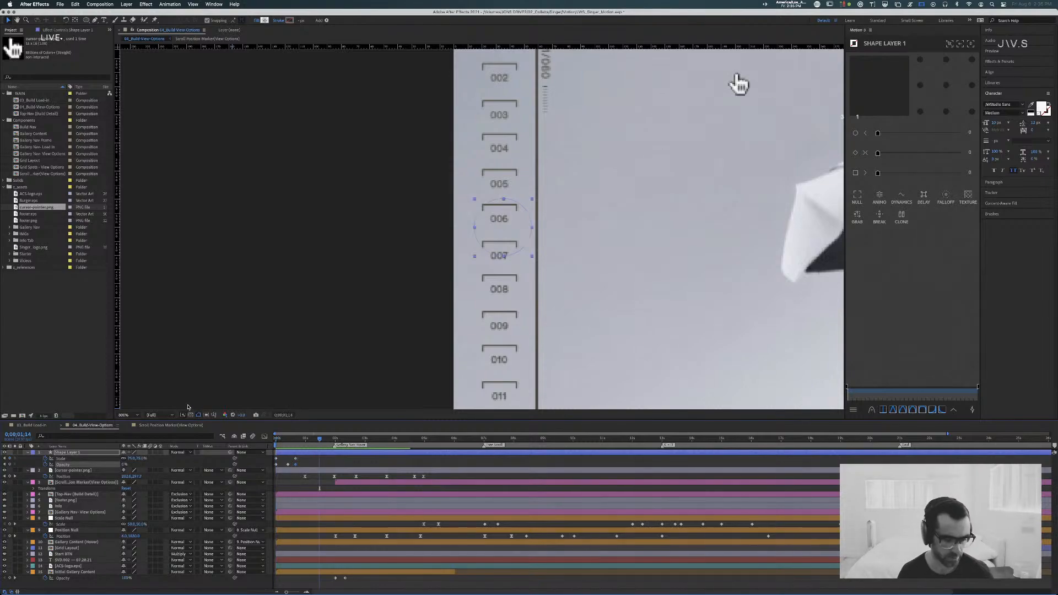
{"action": "left_click", "coordinate": [296, 457]}
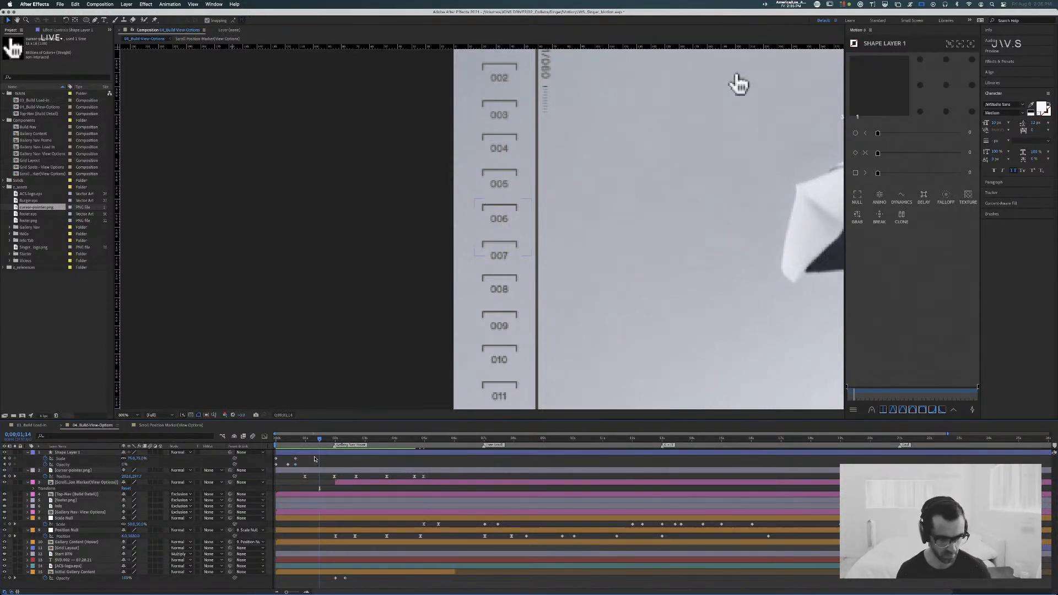
{"action": "mouse_move", "coordinate": [291, 442]}
{"action": "left_mouse_down"}
{"action": "mouse_move", "coordinate": [279, 443]}
{"action": "mouse_move", "coordinate": [293, 443]}
{"action": "left_mouse_up"}
{"action": "left_click_drag", "start_coordinate": [288, 444], "coordinate": [266, 442]}
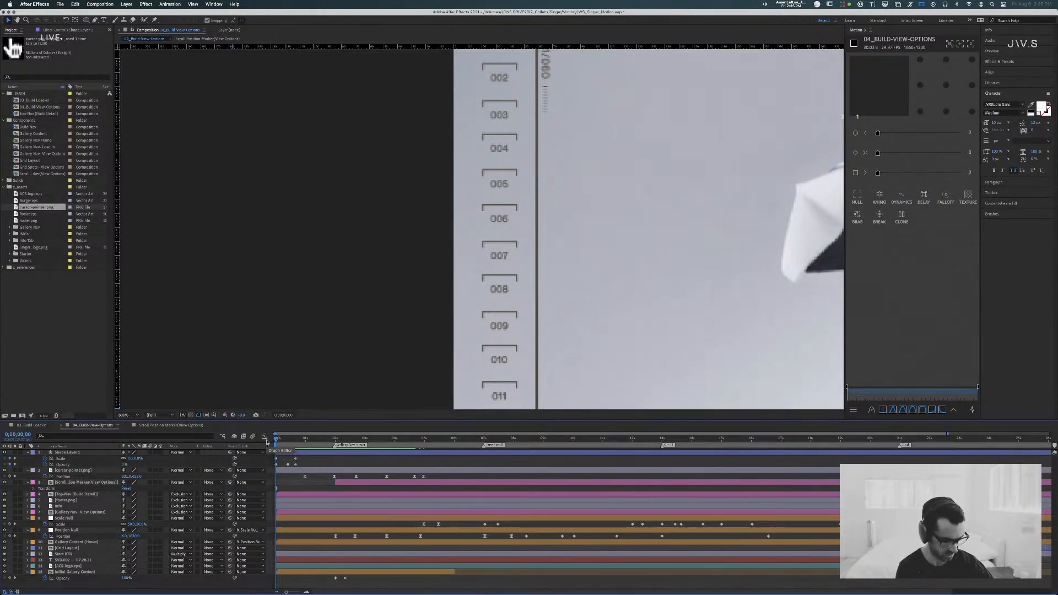
Step: Duplicate the gradient circle layer and show the copy's scale keyframes
{"action": "left_click", "coordinate": [60, 452]}
{"action": "key", "text": "super+d"}
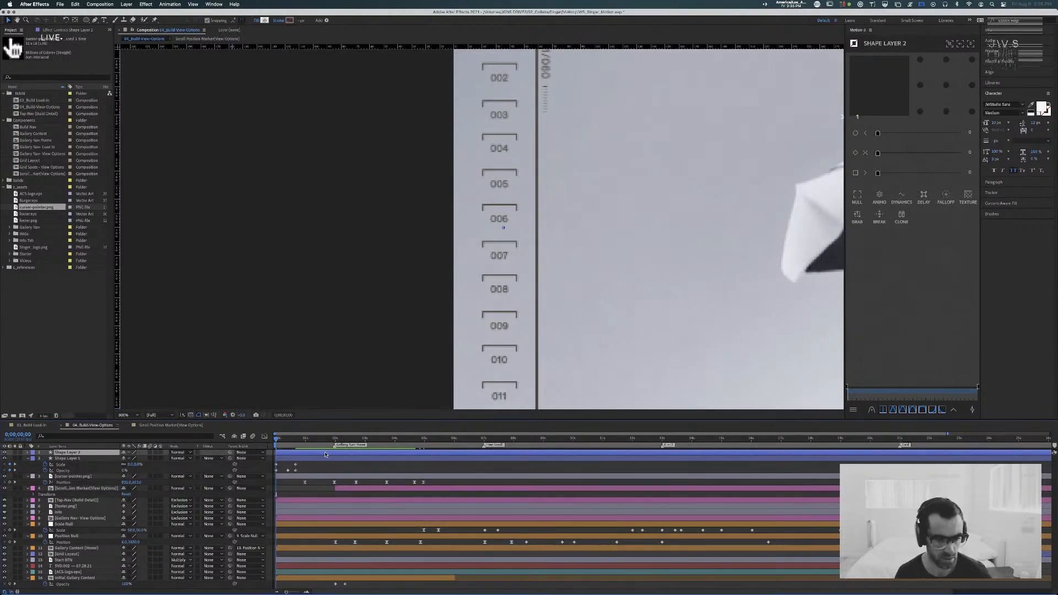
{"action": "key", "text": "s"}
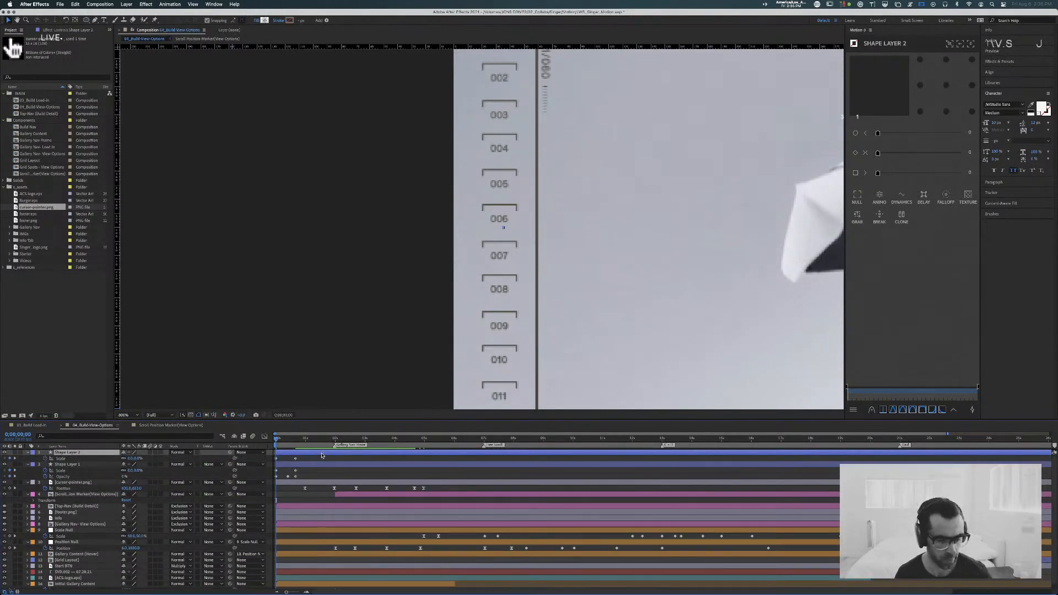
{"action": "left_click_drag", "start_coordinate": [305, 457], "coordinate": [291, 461]}
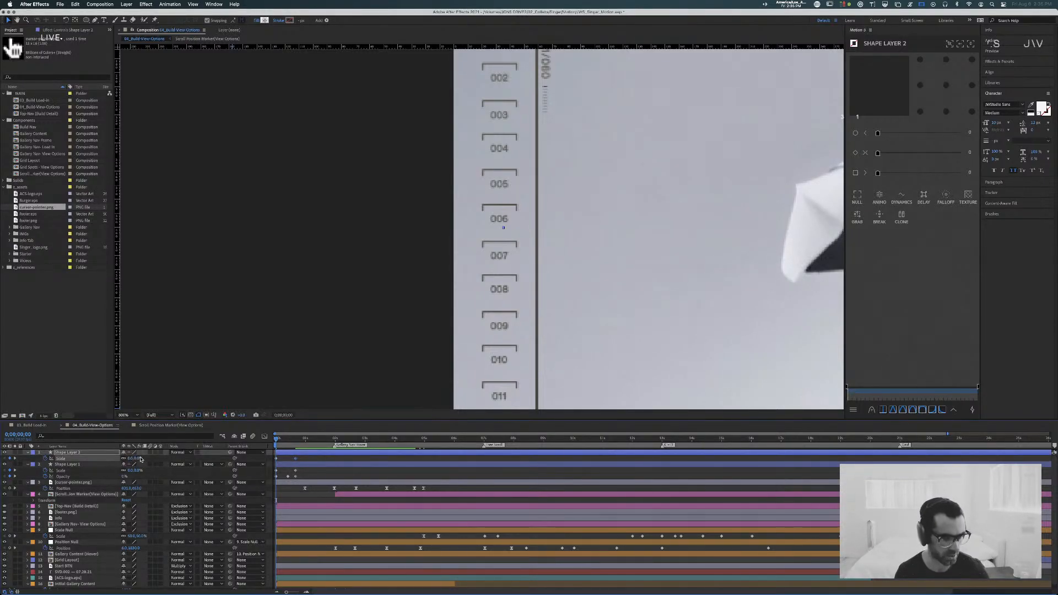
Step: Set the duplicate circle's scale keyframe at 0;00;00;20 to 100%
{"action": "left_click", "coordinate": [296, 438]}
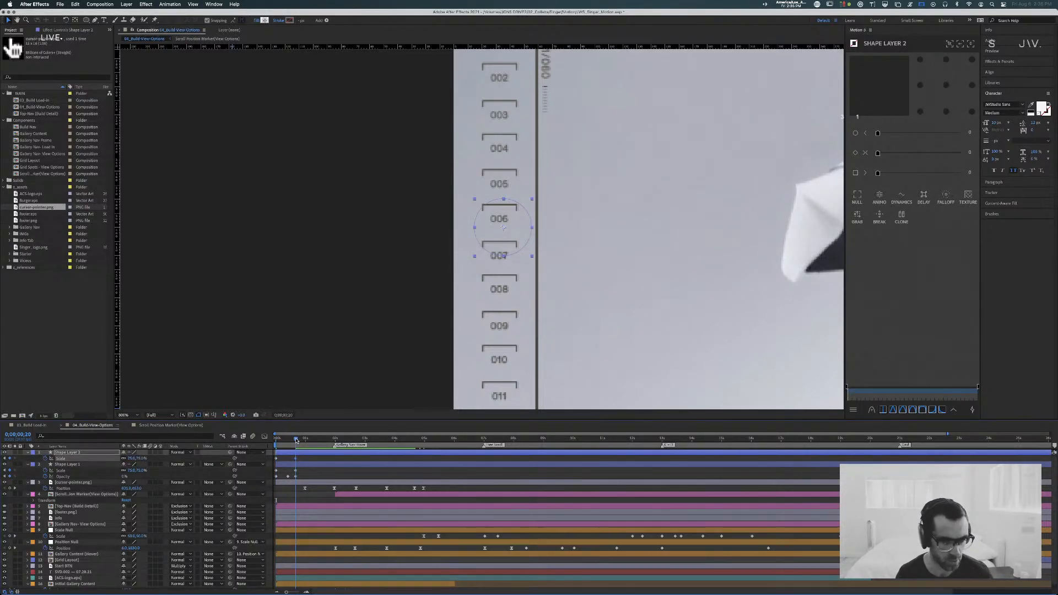
{"action": "left_click", "coordinate": [142, 457]}
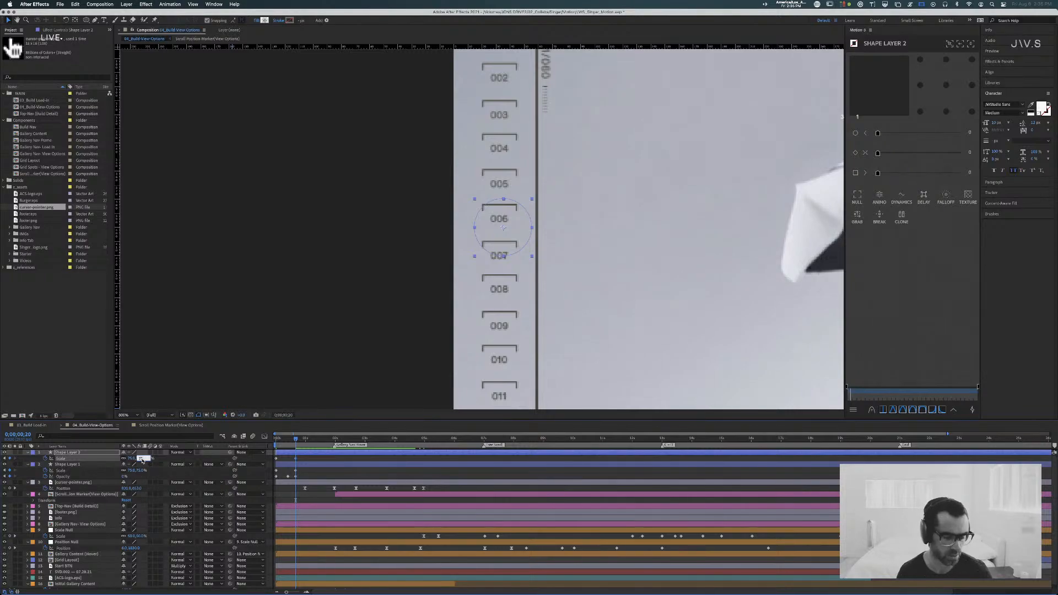
{"action": "type", "text": "100"}
{"action": "key", "text": "Return"}
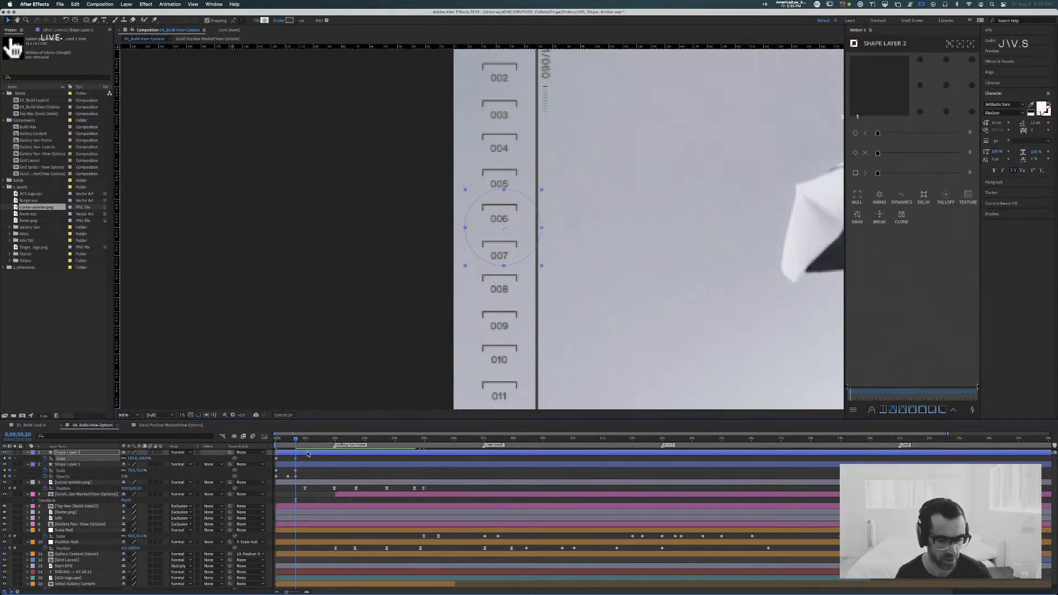
Step: Offset the original circle layer a few frames later than its copy and preview the staggered pulse
{"action": "left_click_drag", "start_coordinate": [302, 466], "coordinate": [276, 441]}
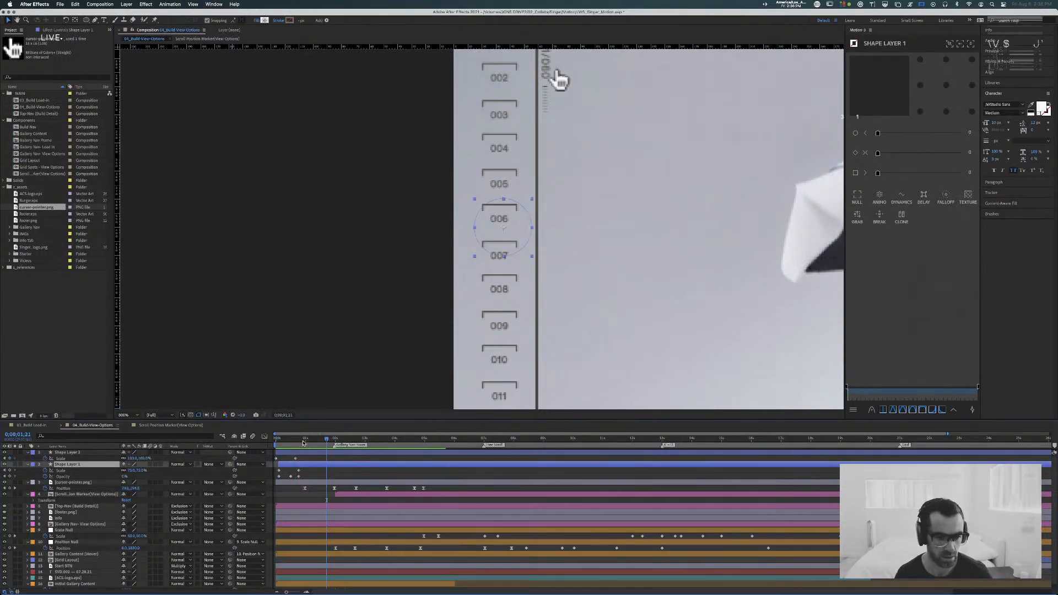
{"action": "left_click", "coordinate": [280, 441]}
{"action": "left_click_drag", "start_coordinate": [279, 442], "coordinate": [124, 431]}
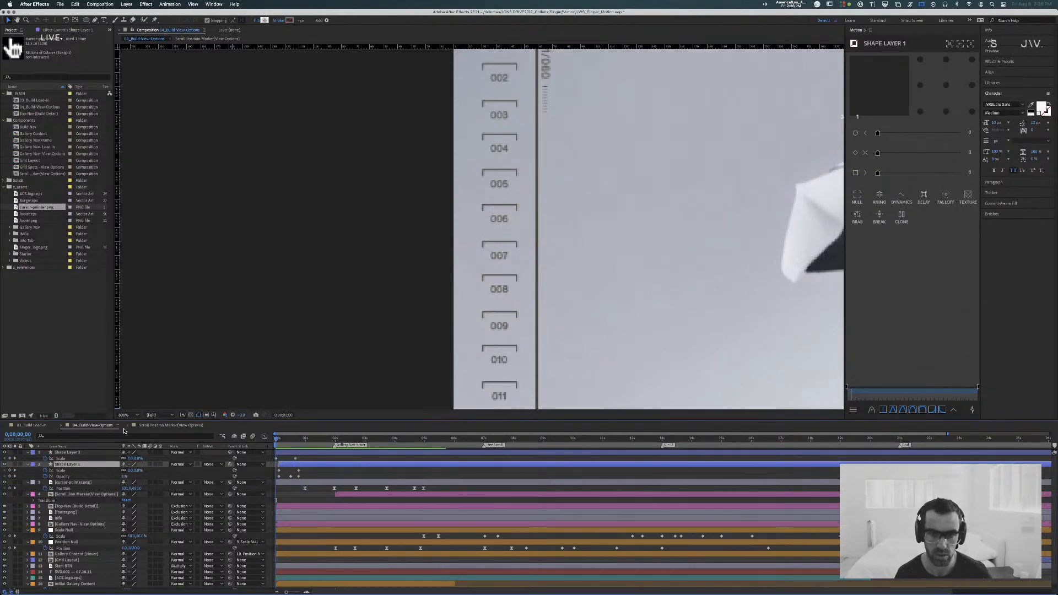
{"action": "key", "text": "space"}
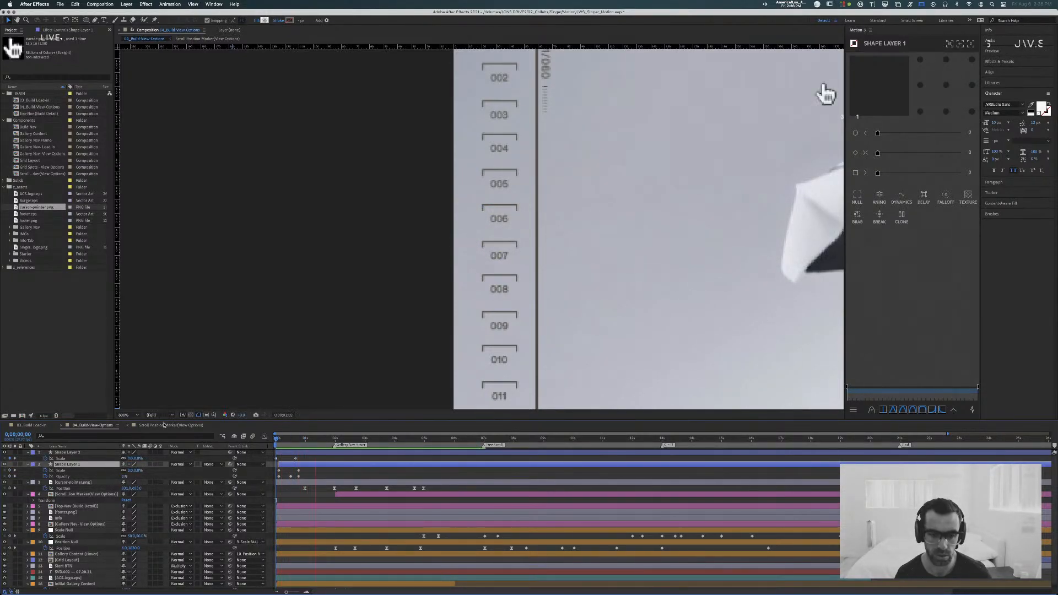
{"action": "key", "text": "space"}
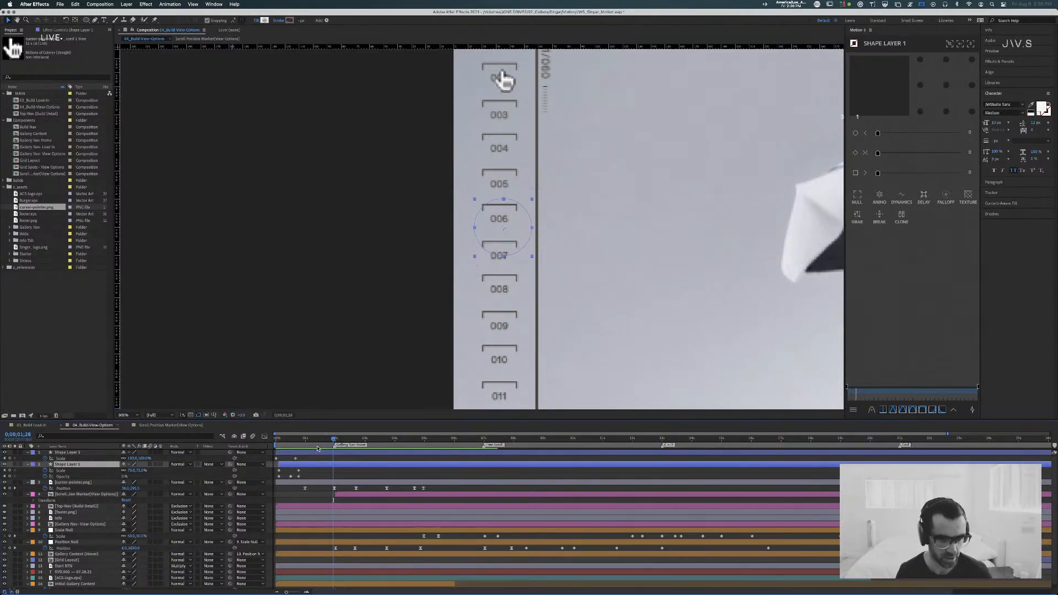
Step: Cut both circle layers off at 0;00;01;28, removing everything after that time
{"action": "key", "text": "super+d"}
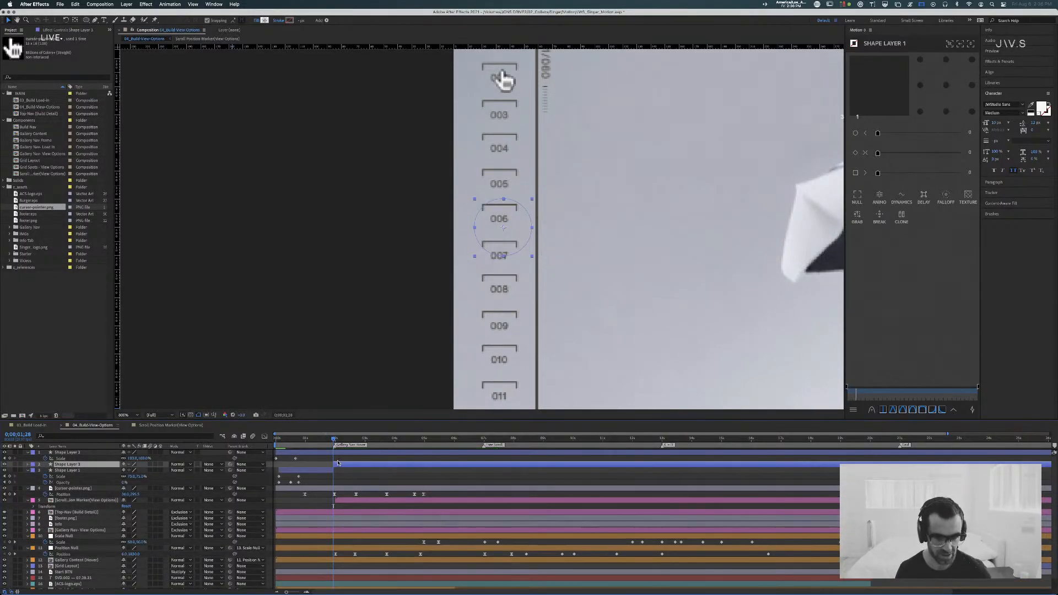
{"action": "key", "text": "Delete"}
{"action": "left_click", "coordinate": [341, 454]}
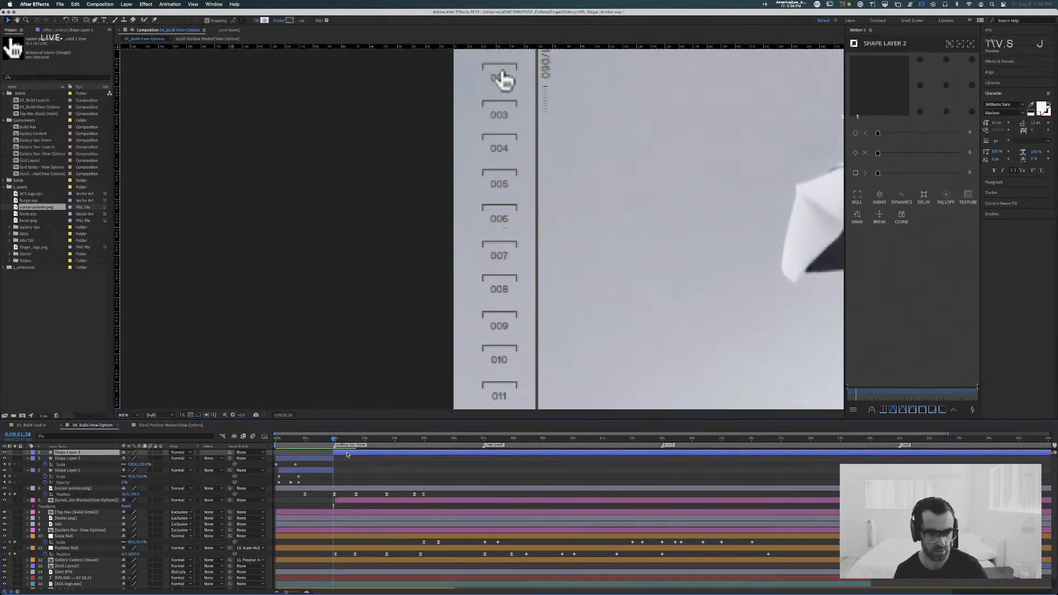
{"action": "key", "text": "alt+bracketright"}
Step: Pre-compose both circle layers as Click Indicator, move the new composition into the Components folder and collapse the assets folder
{"action": "left_click", "coordinate": [303, 464], "text": "shift"}
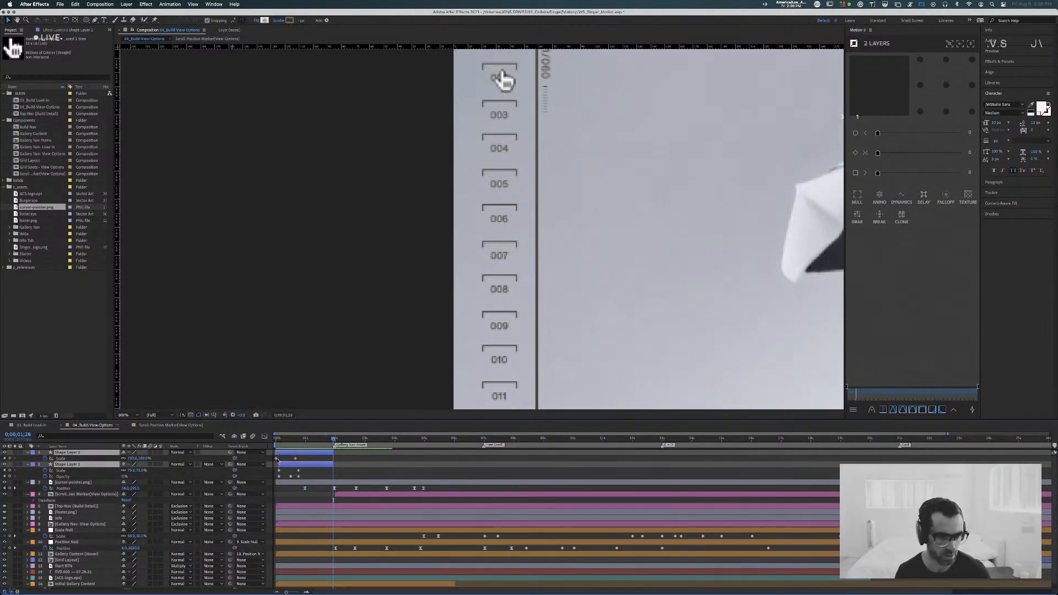
{"action": "right_click", "coordinate": [99, 454]}
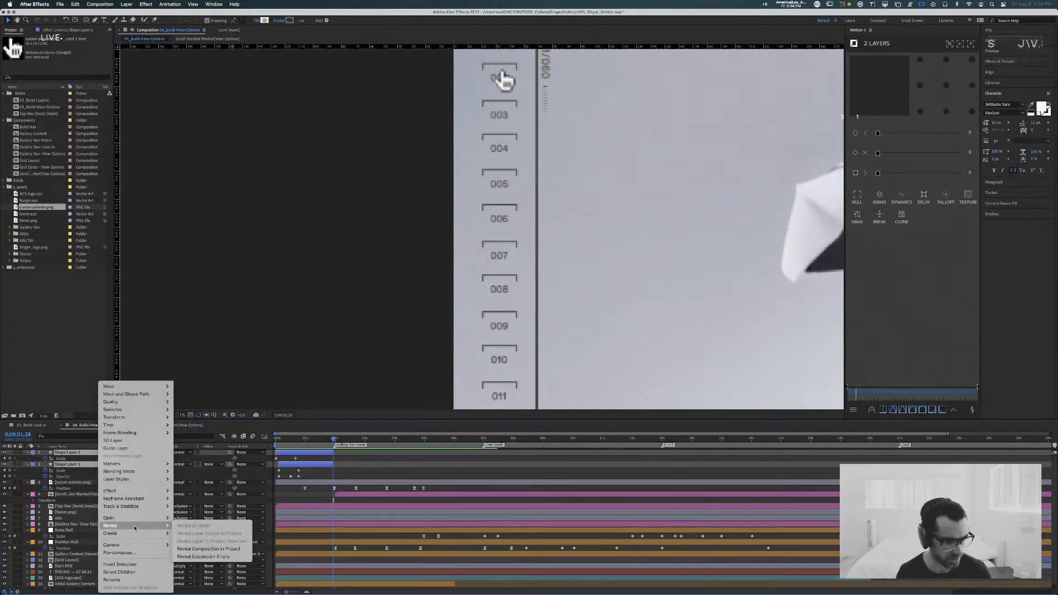
{"action": "mouse_move", "coordinate": [135, 546]}
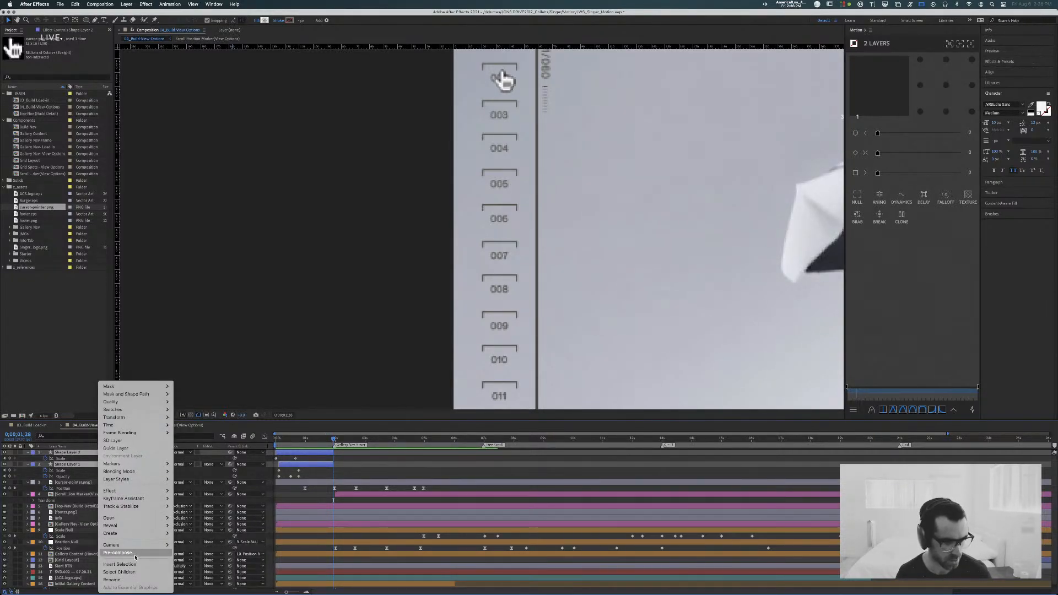
{"action": "left_click", "coordinate": [181, 477]}
{"action": "type", "text": "click"}
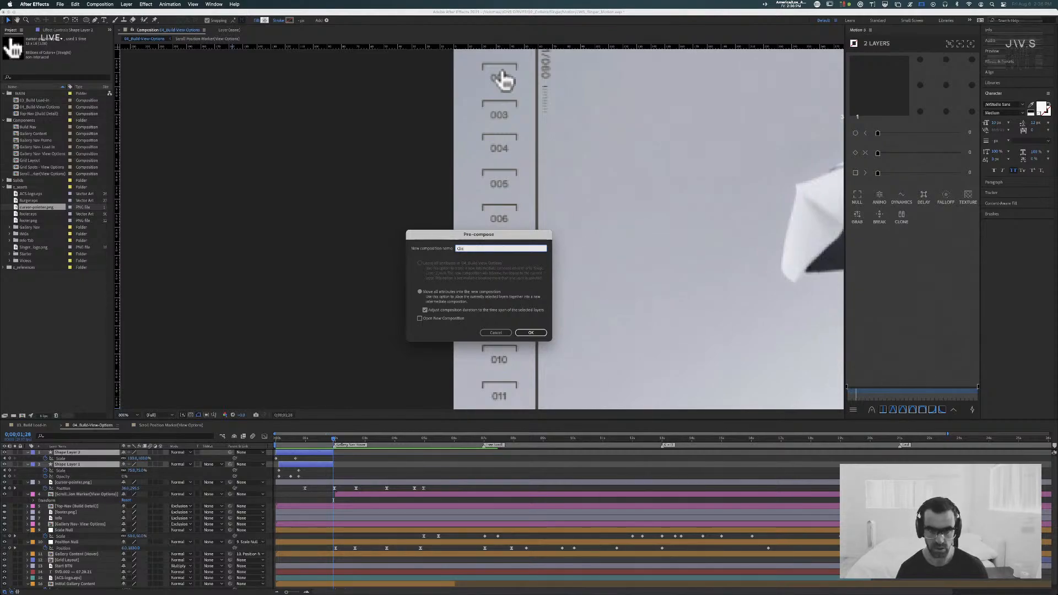
{"action": "left_click", "coordinate": [537, 334]}
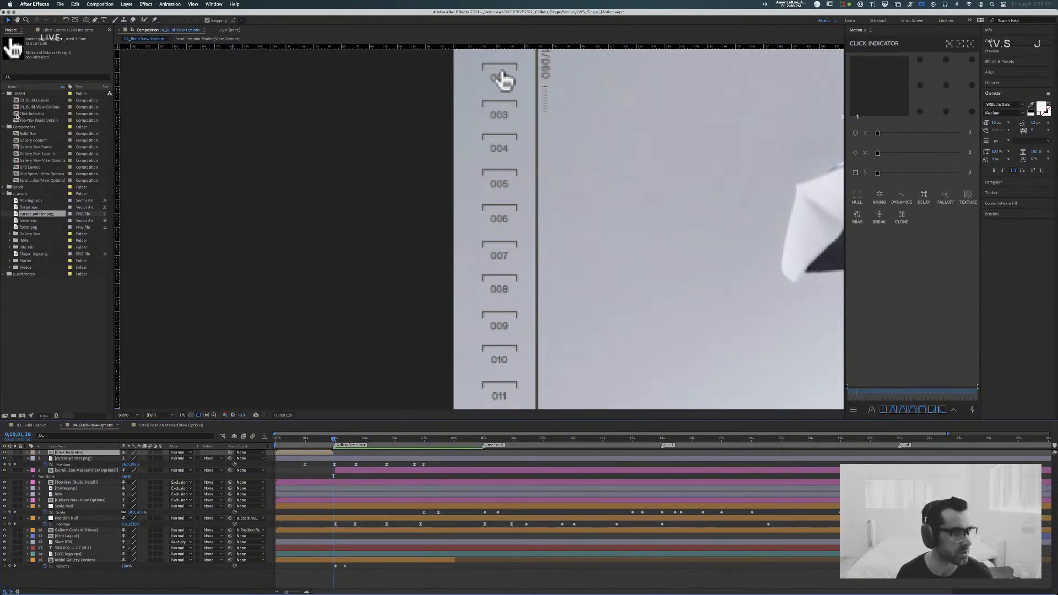
{"action": "left_click_drag", "start_coordinate": [16, 116], "coordinate": [94, 127]}
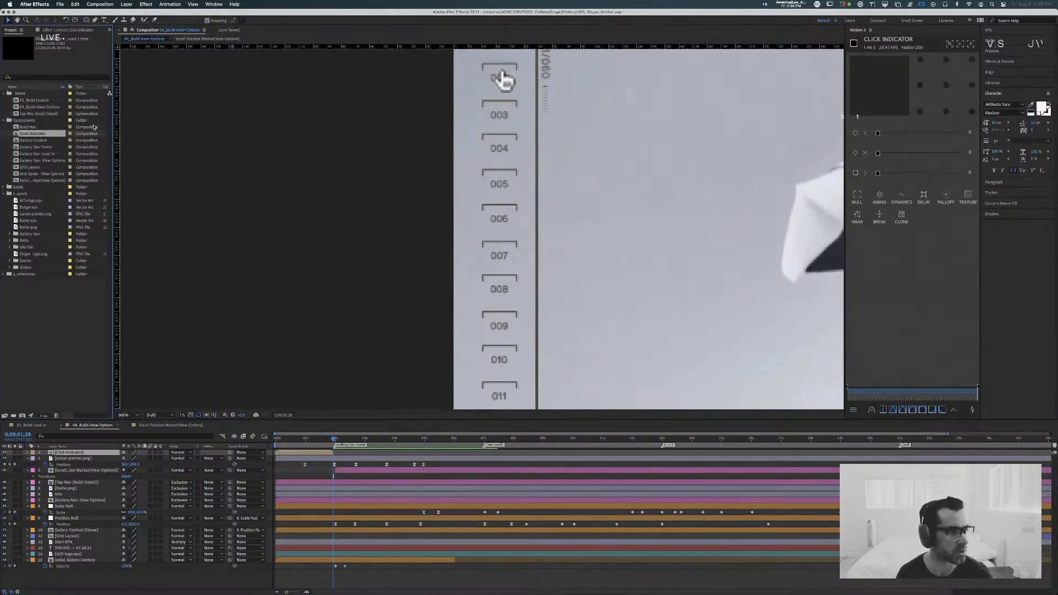
{"action": "left_click", "coordinate": [4, 194]}
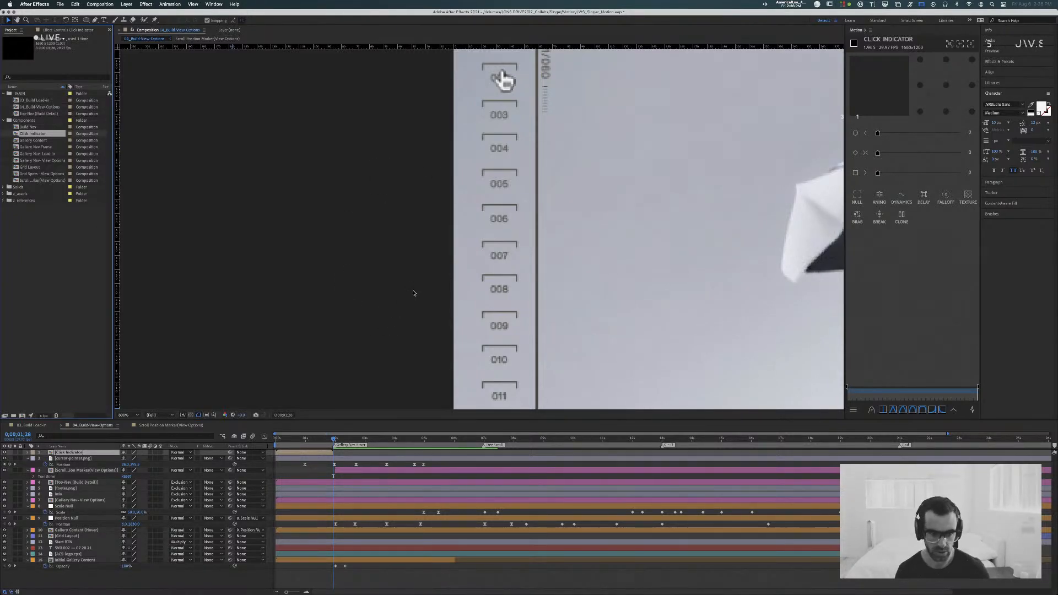
Step: Move the Click Indicator layer directly beneath the cursor pointer layer in the layer stack
{"action": "key", "text": "comma"}
{"action": "key", "text": "comma"}
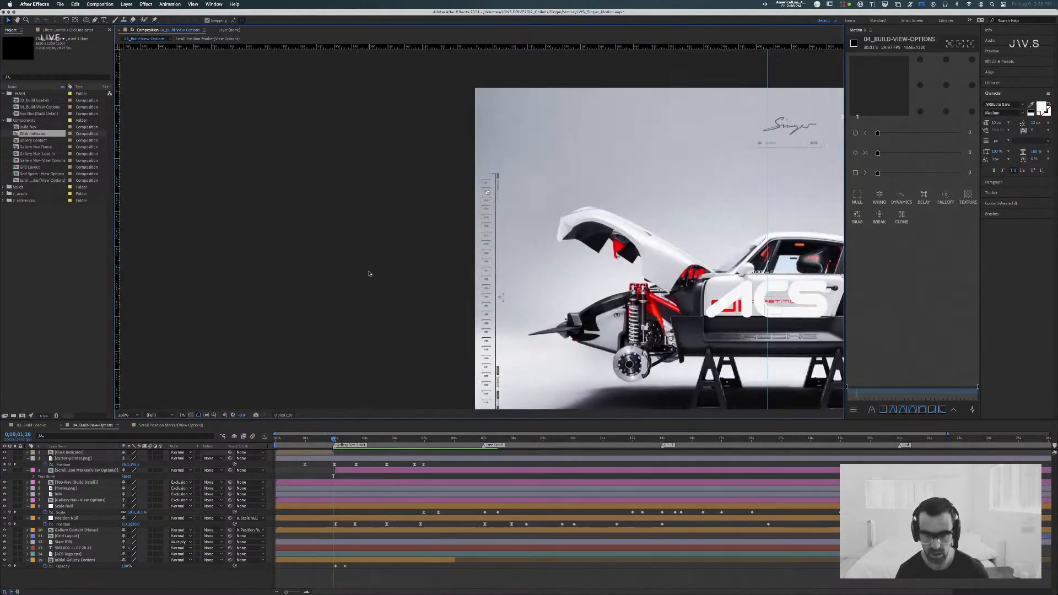
{"action": "left_click", "coordinate": [290, 453]}
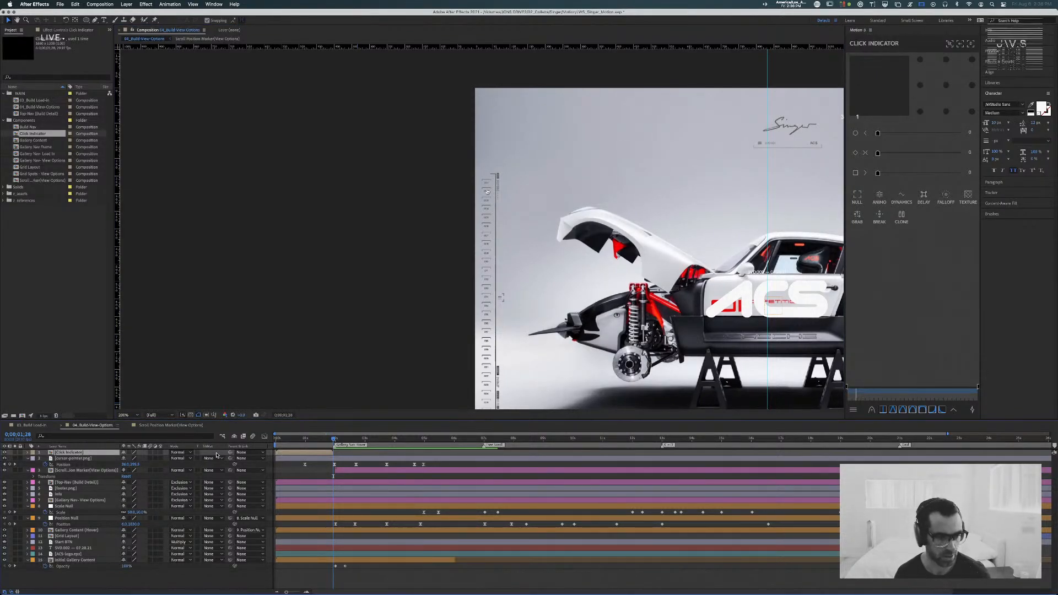
{"action": "key", "text": "super+bracketleft"}
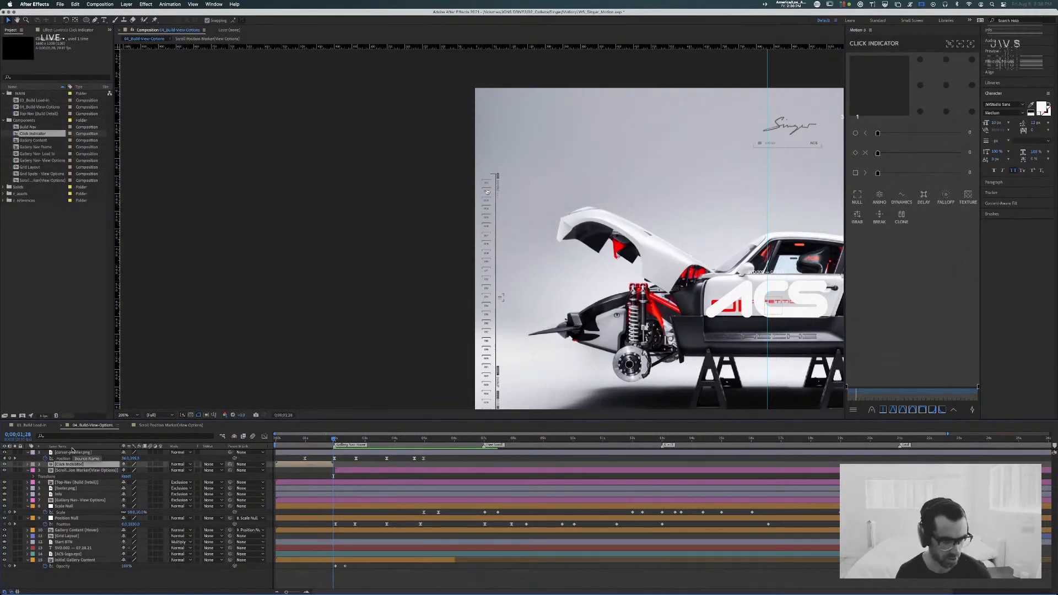
Step: Slide the Click Indicator layer to start just before the pointer's last two position keyframes and preview the click effect
{"action": "left_click_drag", "start_coordinate": [309, 465], "coordinate": [136, 426]}
{"action": "left_click", "coordinate": [406, 442]}
{"action": "key", "text": "space"}
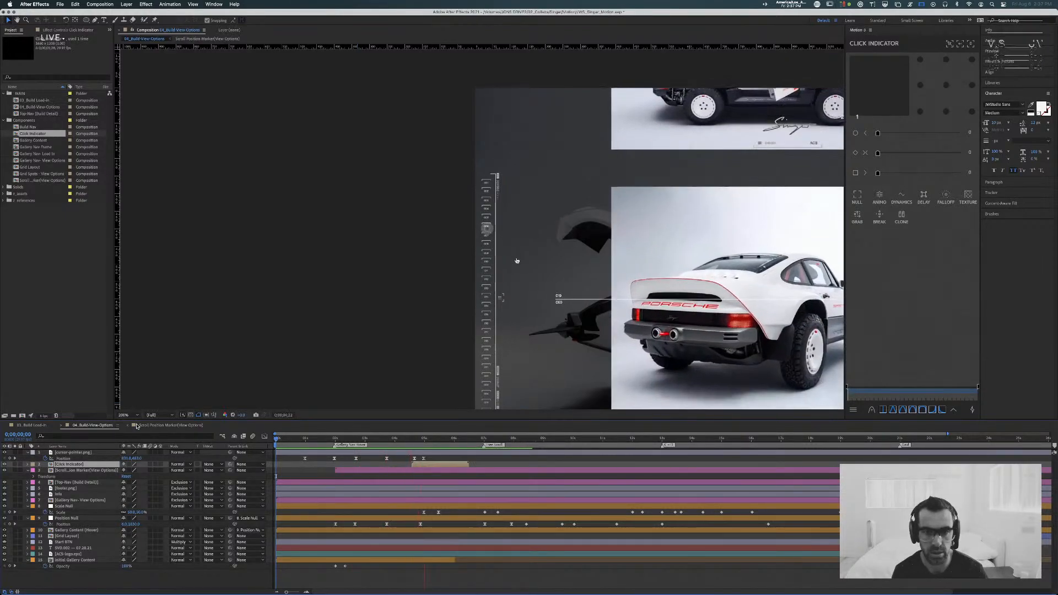
{"action": "key", "text": "space"}
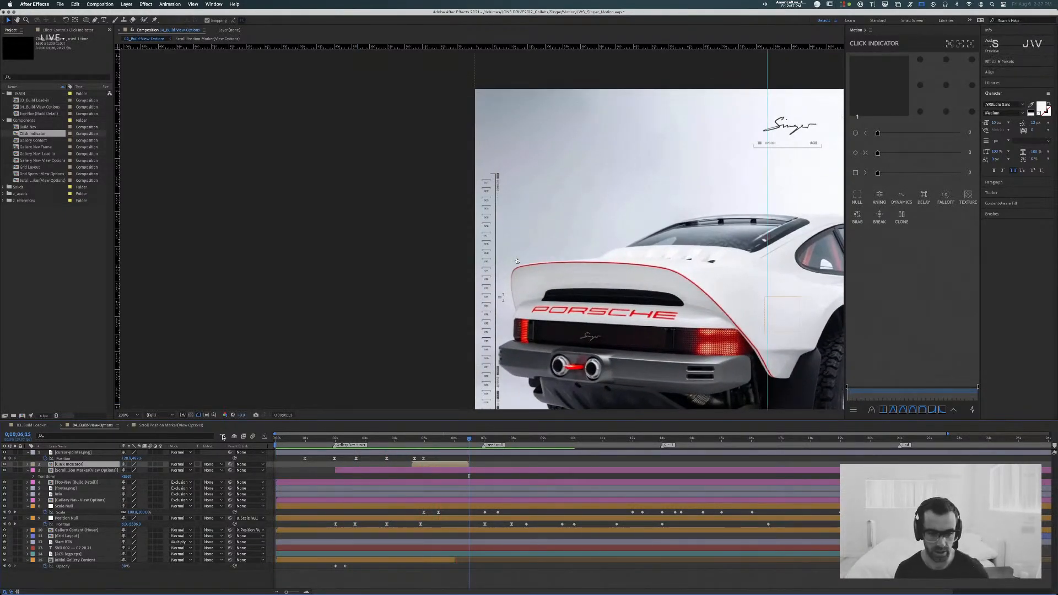
Step: Shift the cursor pointer's last two position keyframes later, space them farther apart, and scrub back to check the timing
{"action": "left_click", "coordinate": [424, 458]}
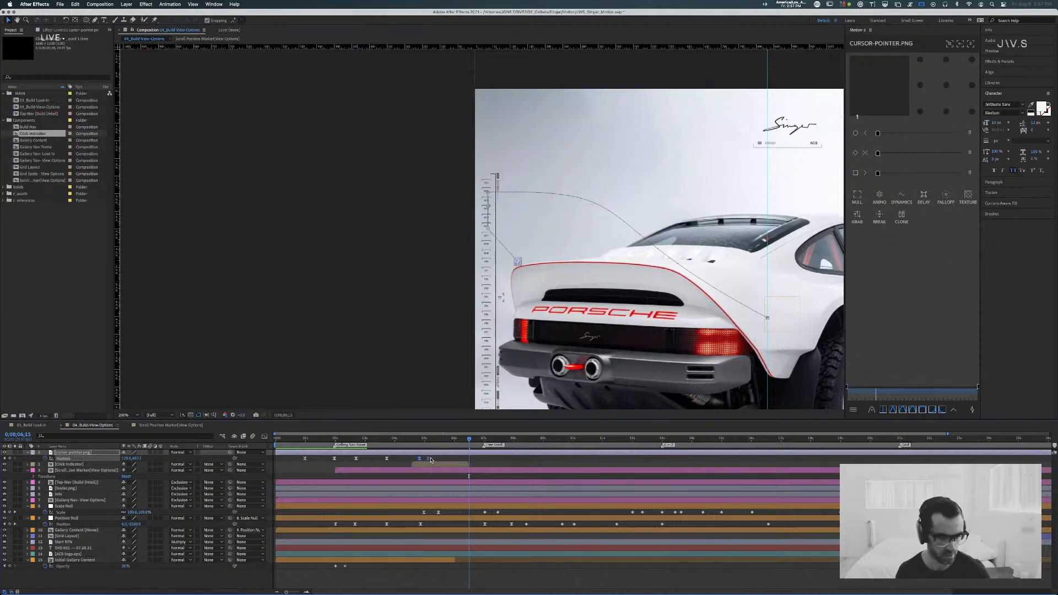
{"action": "left_click_drag", "start_coordinate": [424, 444], "coordinate": [380, 439]}
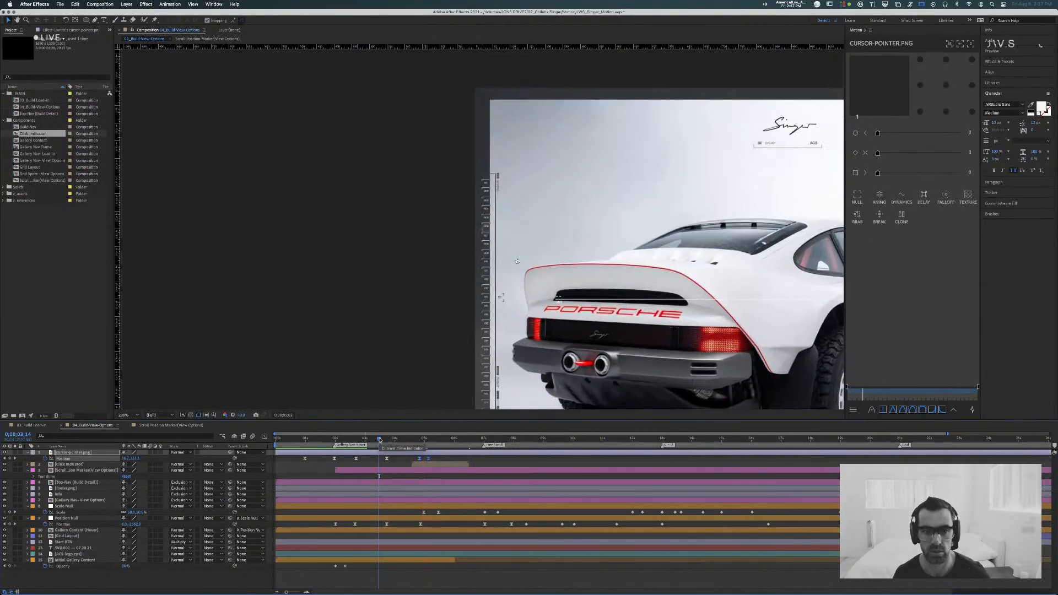
{"action": "left_click_drag", "start_coordinate": [379, 439], "coordinate": [453, 439]}
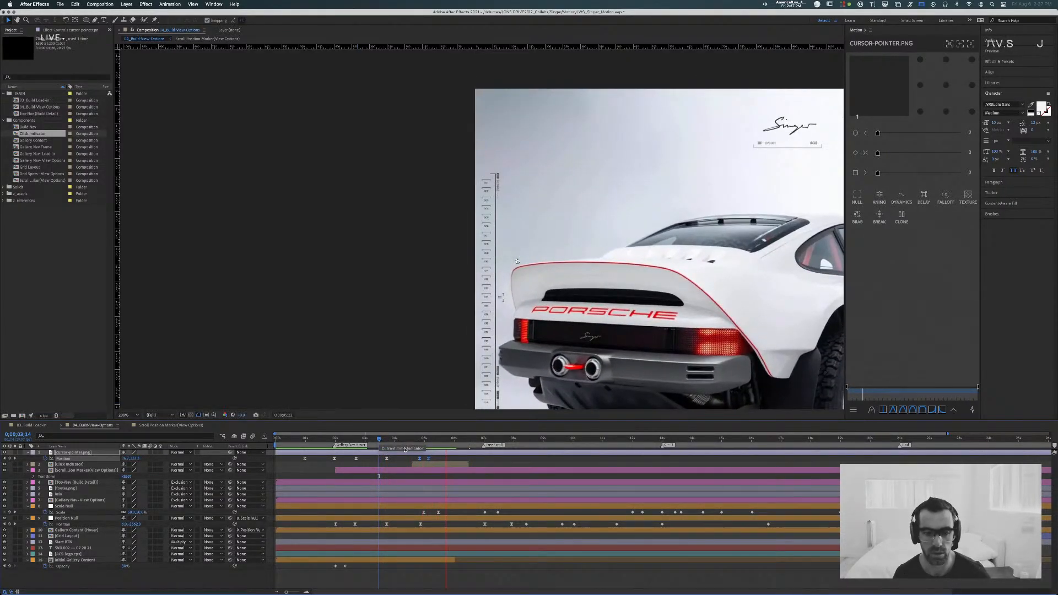
{"action": "left_click", "coordinate": [434, 459]}
{"action": "left_click_drag", "start_coordinate": [414, 463], "coordinate": [382, 439]}
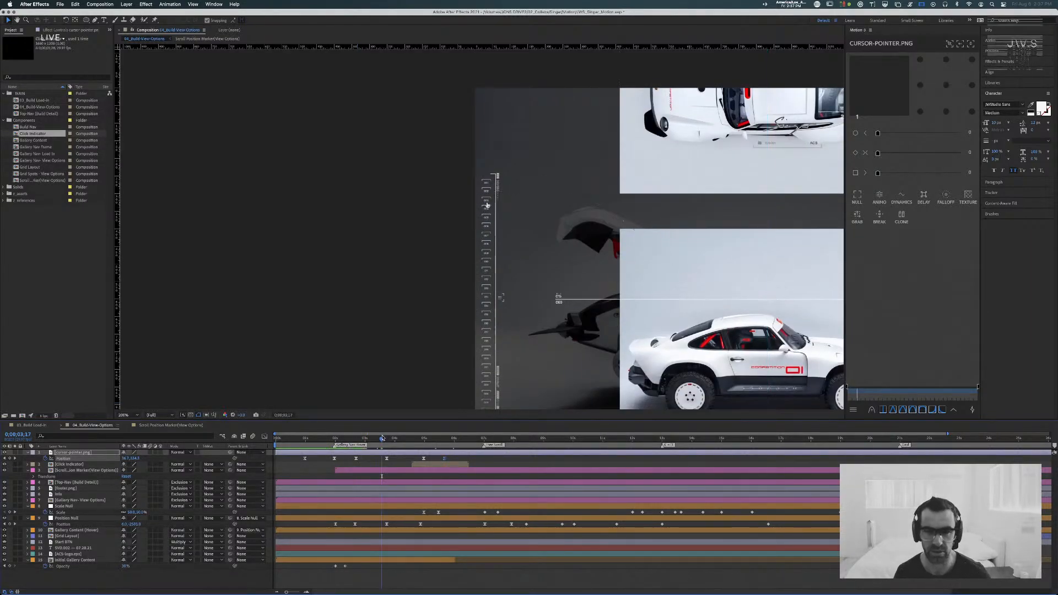
Step: Preview the pointer click and gallery zoom from 0:00:03:17, and return to the frame where the rear car photo fills the composition
{"action": "key", "text": "space"}
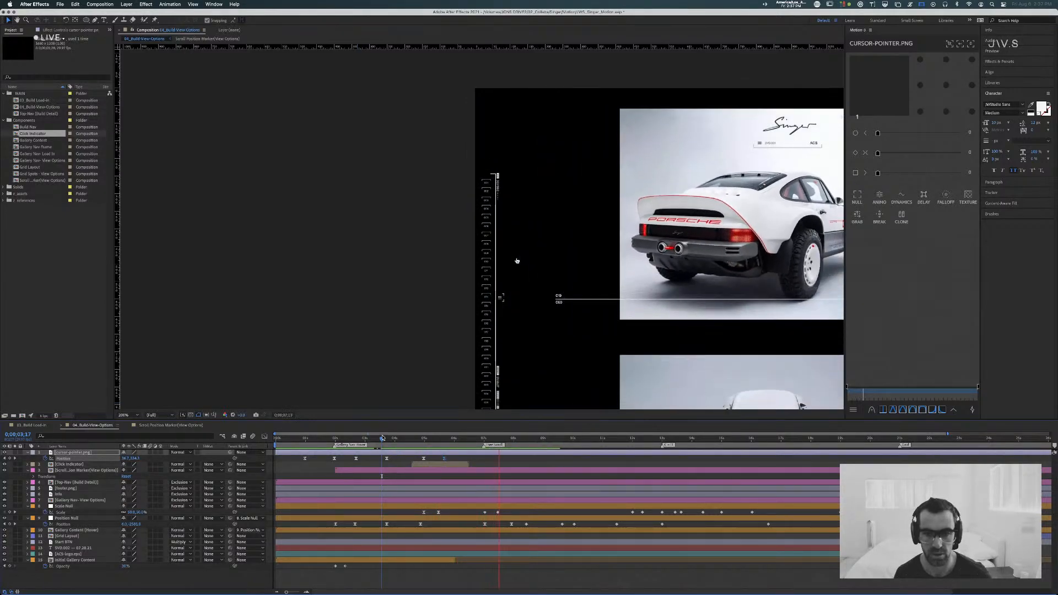
{"action": "key", "text": "space"}
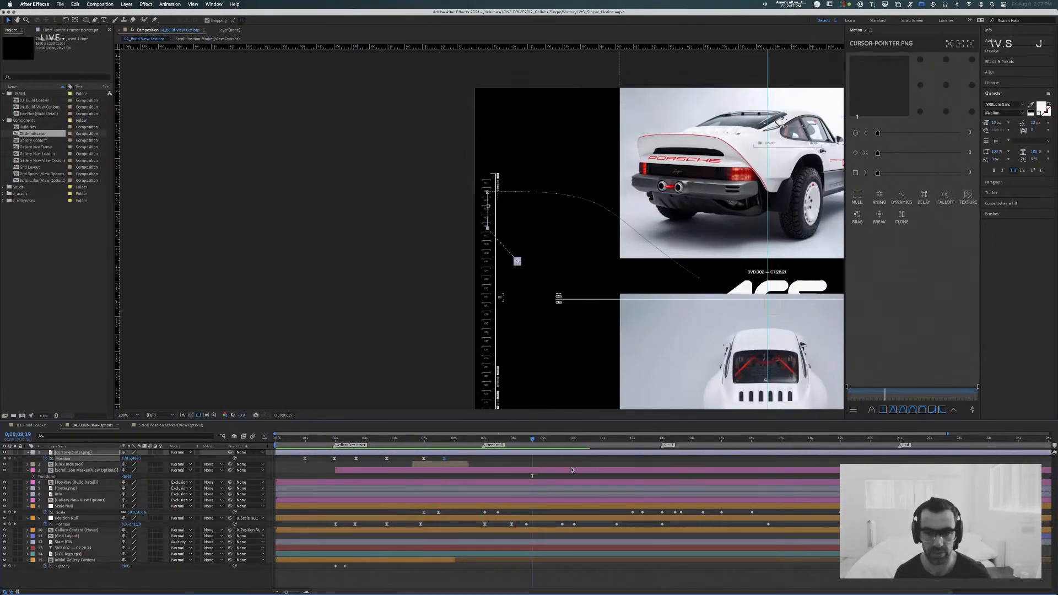
{"action": "left_click_drag", "start_coordinate": [508, 441], "coordinate": [478, 441]}
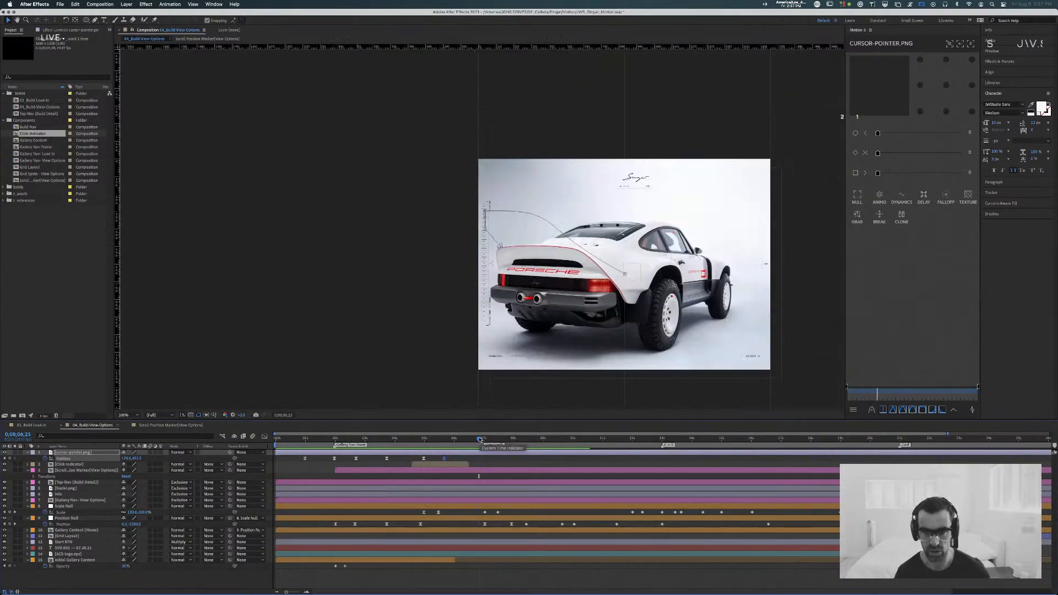
Step: Center the Top-Nav (Build Detail) layer horizontally and vertically in the composition and shift it slightly upward with its Position property
{"action": "left_click", "coordinate": [647, 170]}
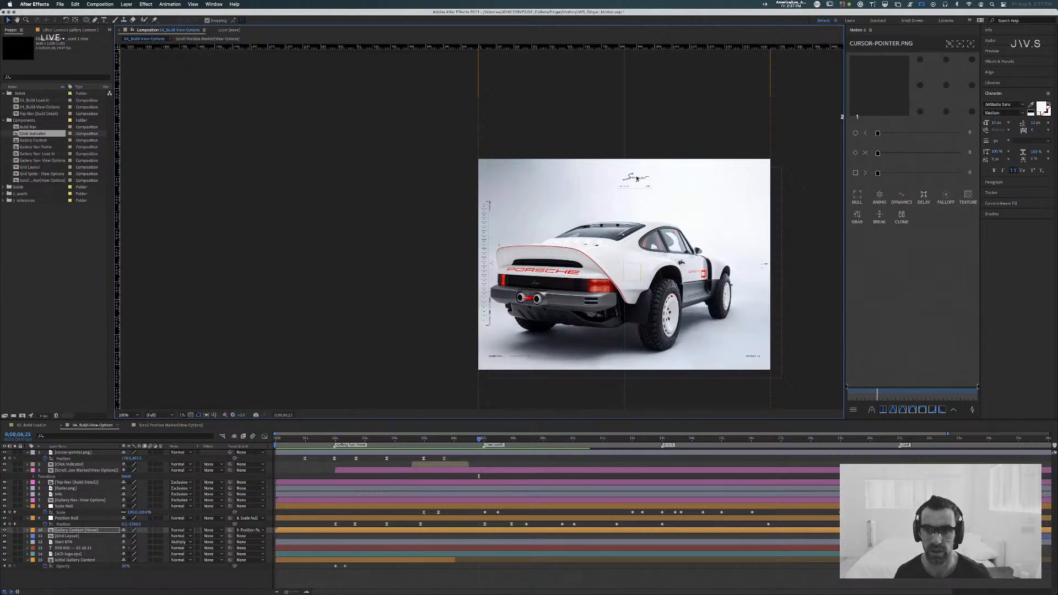
{"action": "right_click", "coordinate": [638, 179]}
{"action": "left_click", "coordinate": [168, 382]}
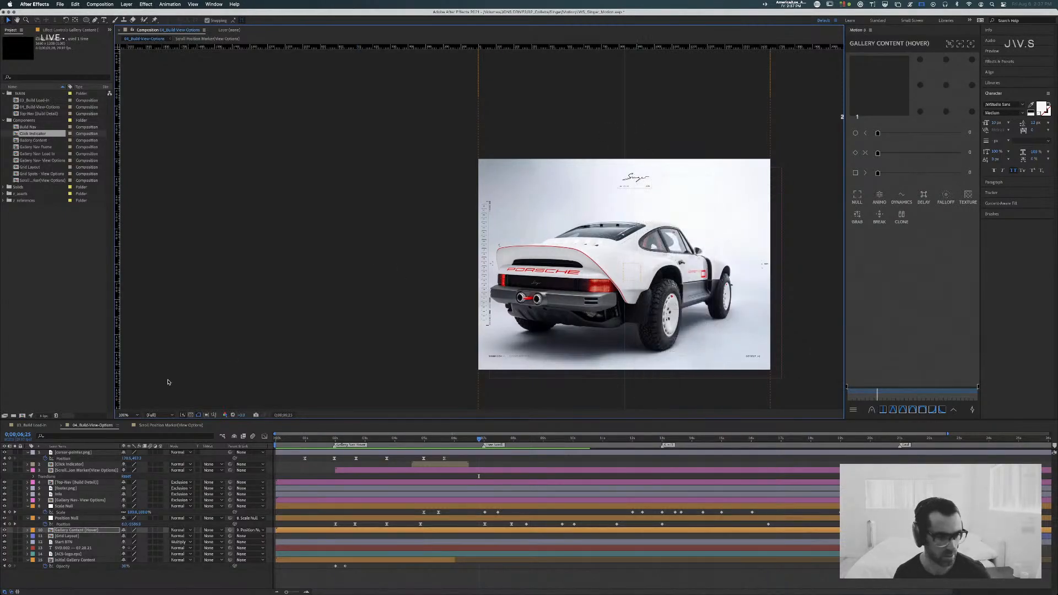
{"action": "left_click", "coordinate": [86, 470]}
{"action": "left_click", "coordinate": [84, 482]}
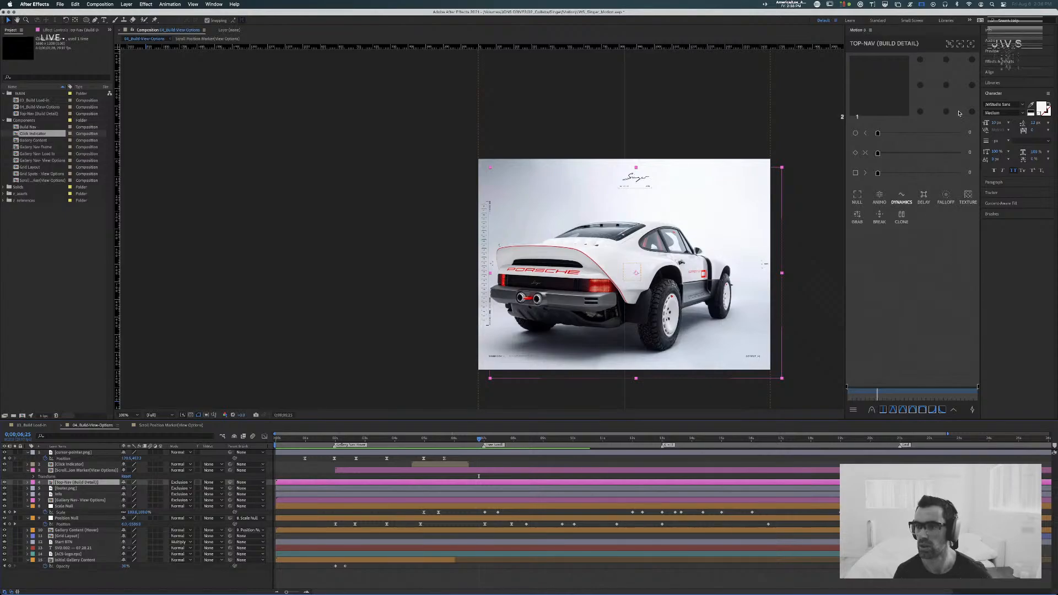
{"action": "left_click", "coordinate": [999, 73]}
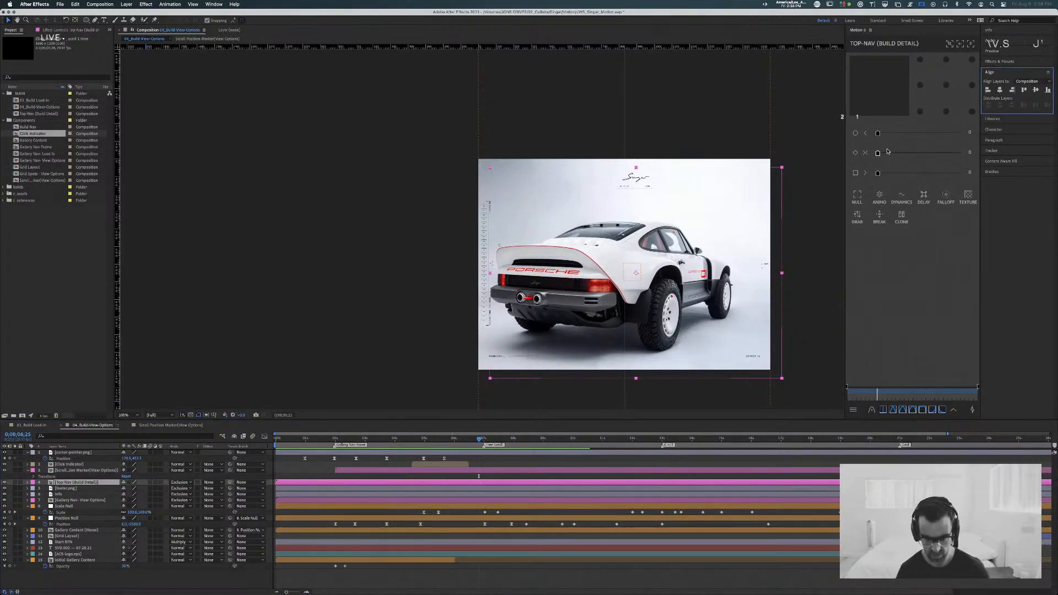
{"action": "key", "text": "p"}
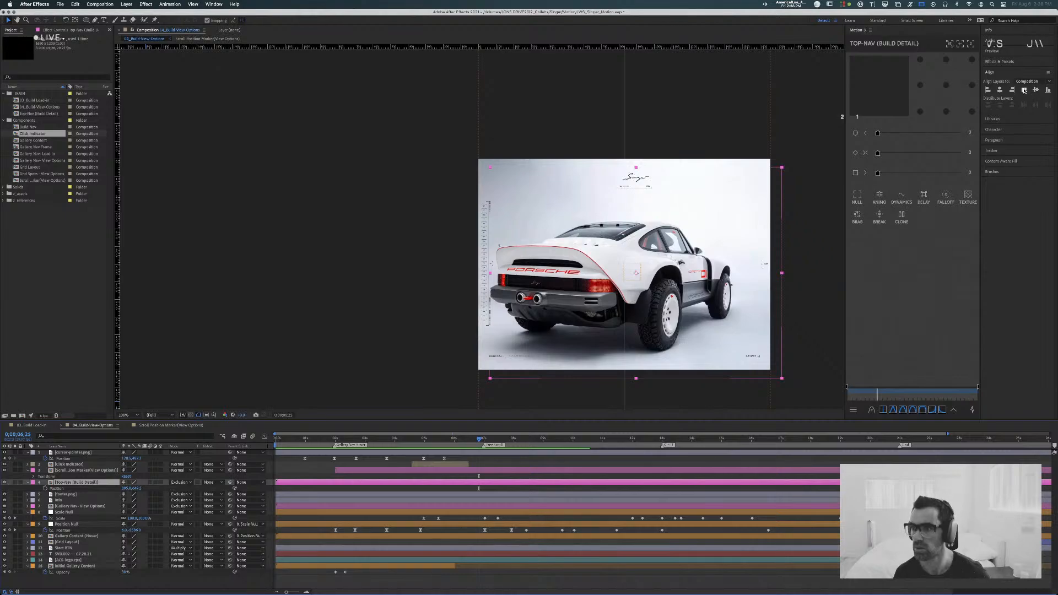
{"action": "left_click", "coordinate": [1035, 89]}
{"action": "left_click", "coordinate": [1000, 89]}
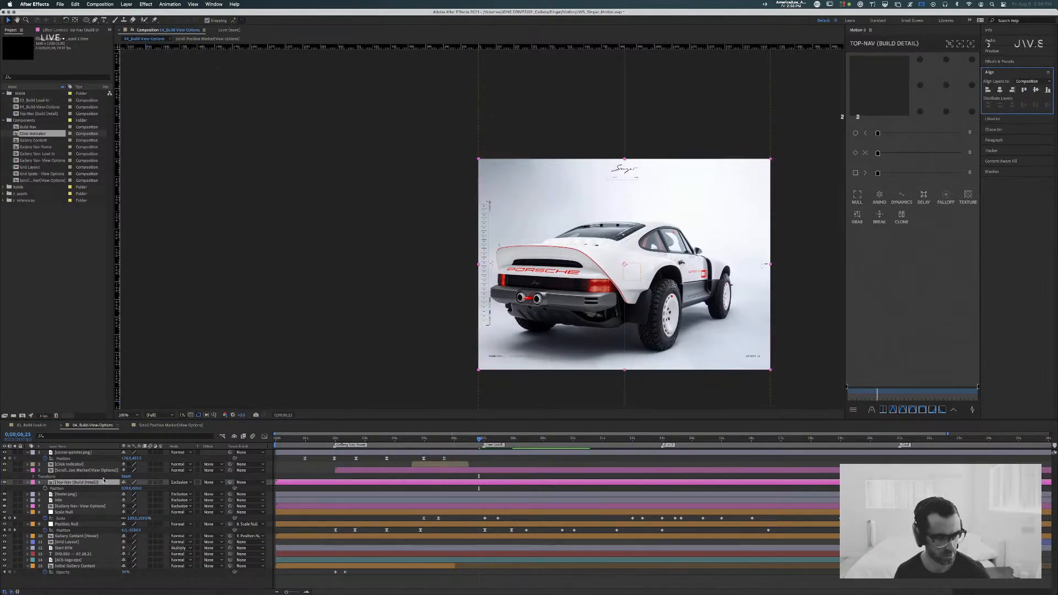
{"action": "left_click_drag", "start_coordinate": [136, 488], "coordinate": [112, 491]}
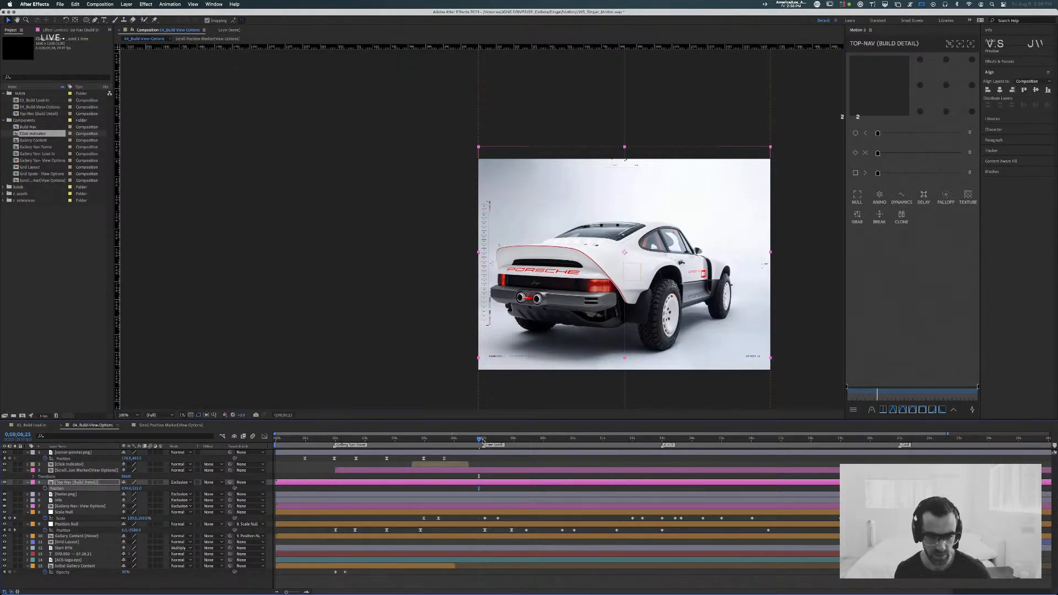
Step: Preview the gallery animation from 0:00:03:19 with the repositioned top navigation, through the later photo transitions
{"action": "left_click_drag", "start_coordinate": [482, 441], "coordinate": [407, 441]}
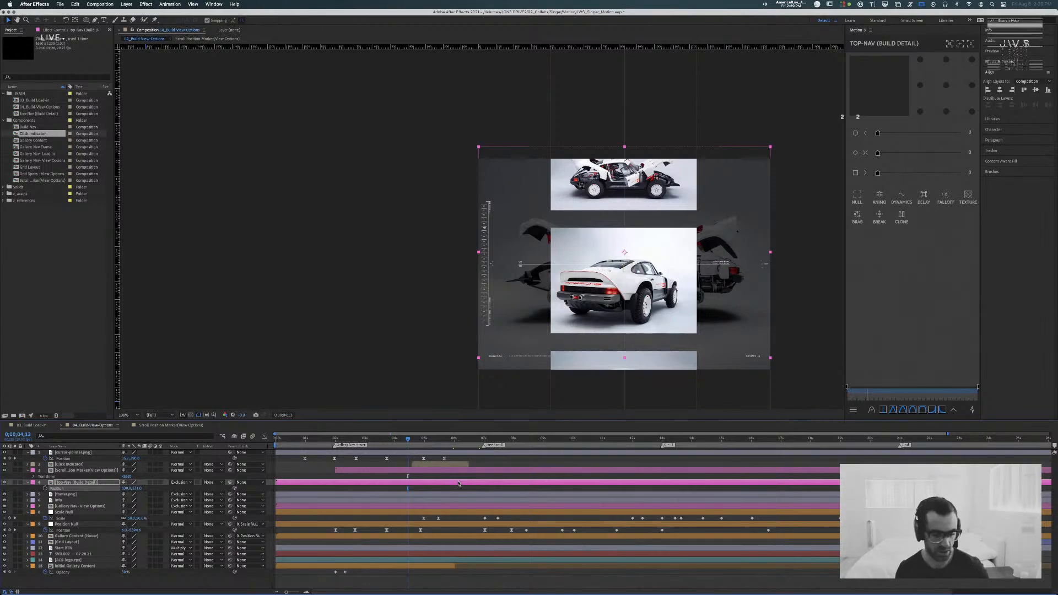
{"action": "left_click_drag", "start_coordinate": [406, 436], "coordinate": [384, 439]}
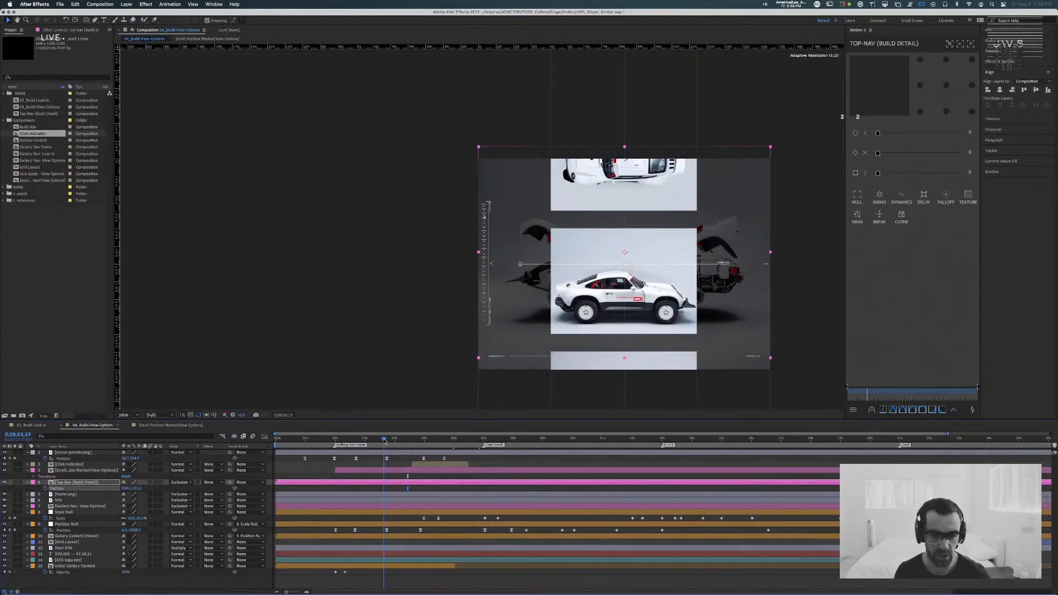
{"action": "key", "text": "space"}
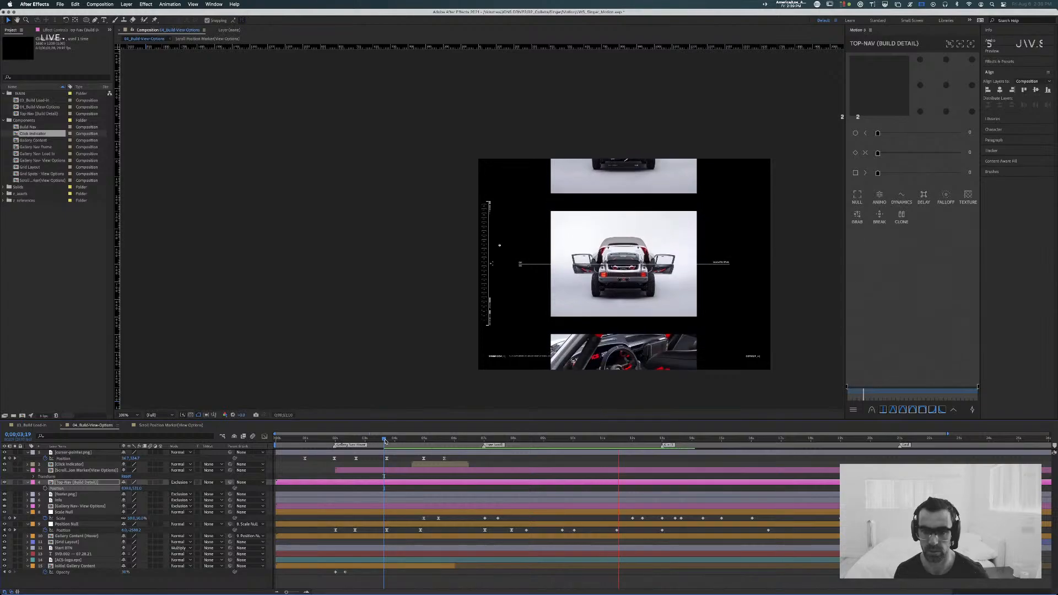
{"action": "key", "text": "space"}
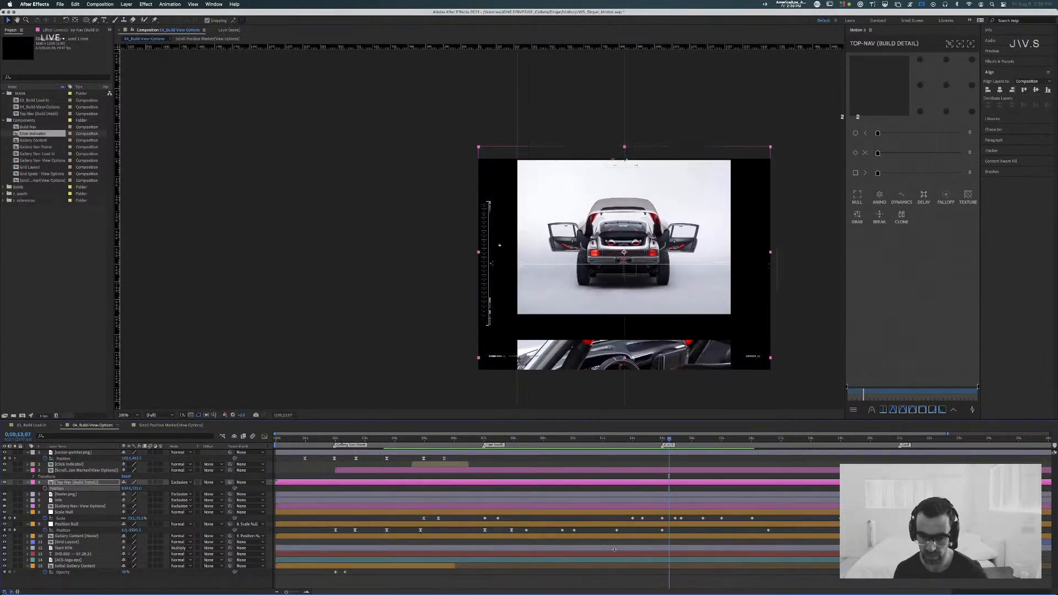
Step: Set 80% incoming and outgoing velocity influence on Position Null's two Position keyframes on either side of the gallery scroll near 0:00:09:00
{"action": "left_click", "coordinate": [605, 531]}
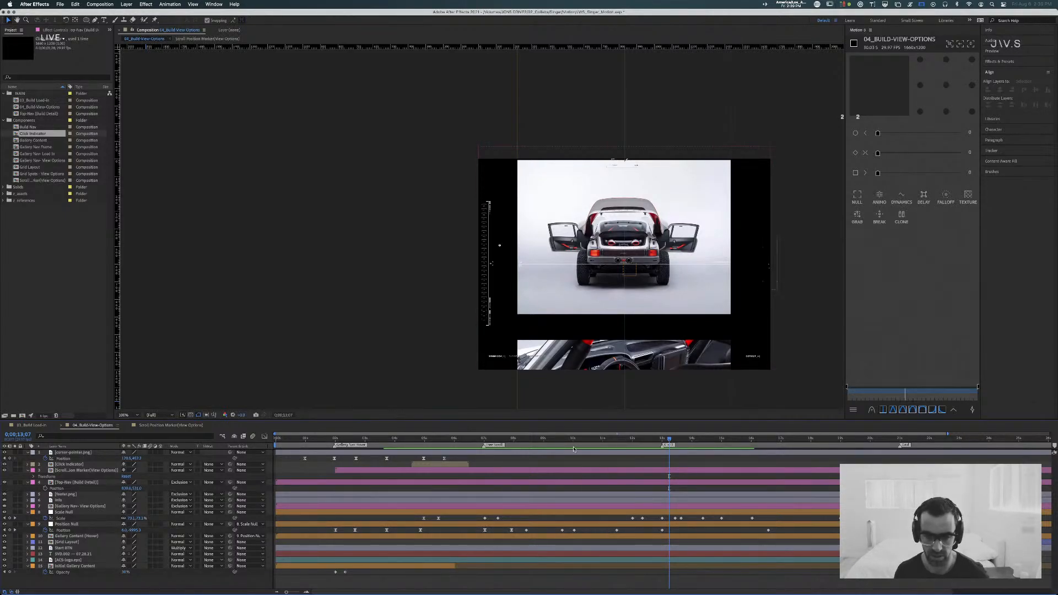
{"action": "left_click", "coordinate": [446, 438]}
{"action": "left_click_drag", "start_coordinate": [426, 438], "coordinate": [558, 444]}
{"action": "left_click_drag", "start_coordinate": [567, 532], "coordinate": [522, 531]}
{"action": "key", "text": "super+shift+k"}
{"action": "key", "text": "Tab"}
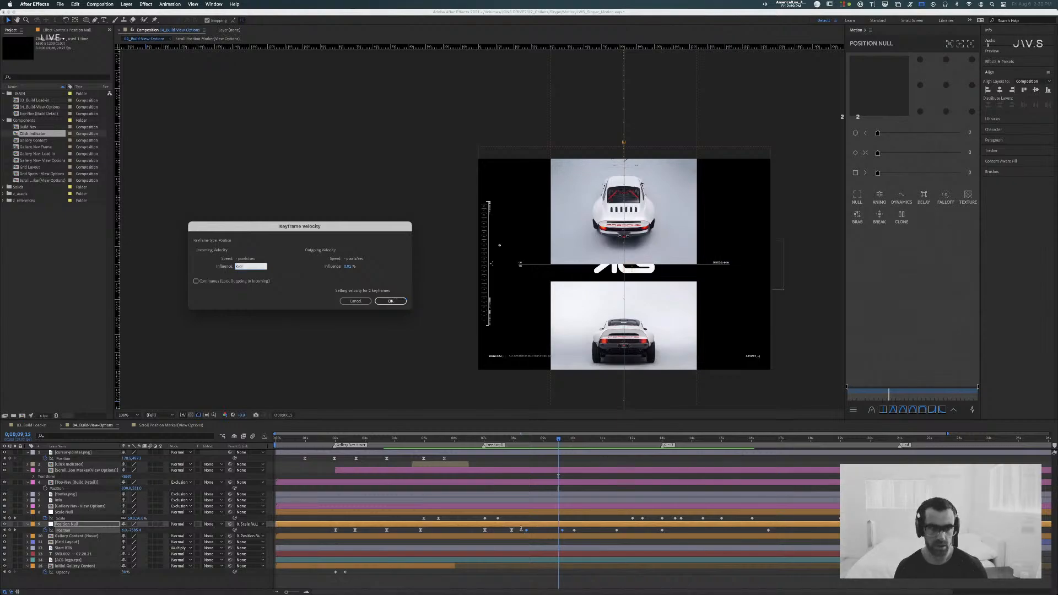
{"action": "type", "text": "80"}
{"action": "key", "text": "Tab"}
{"action": "type", "text": "80"}
{"action": "key", "text": "Return"}
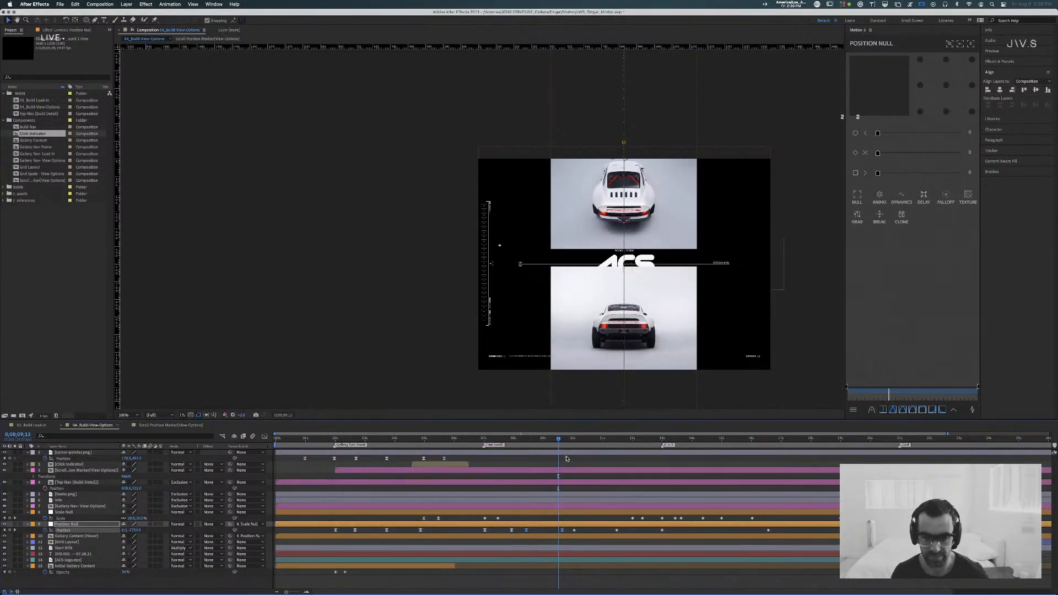
Step: Preview the eased gallery scroll from 0:00:07:19 up to the photo with open doors
{"action": "left_click_drag", "start_coordinate": [547, 441], "coordinate": [503, 442]}
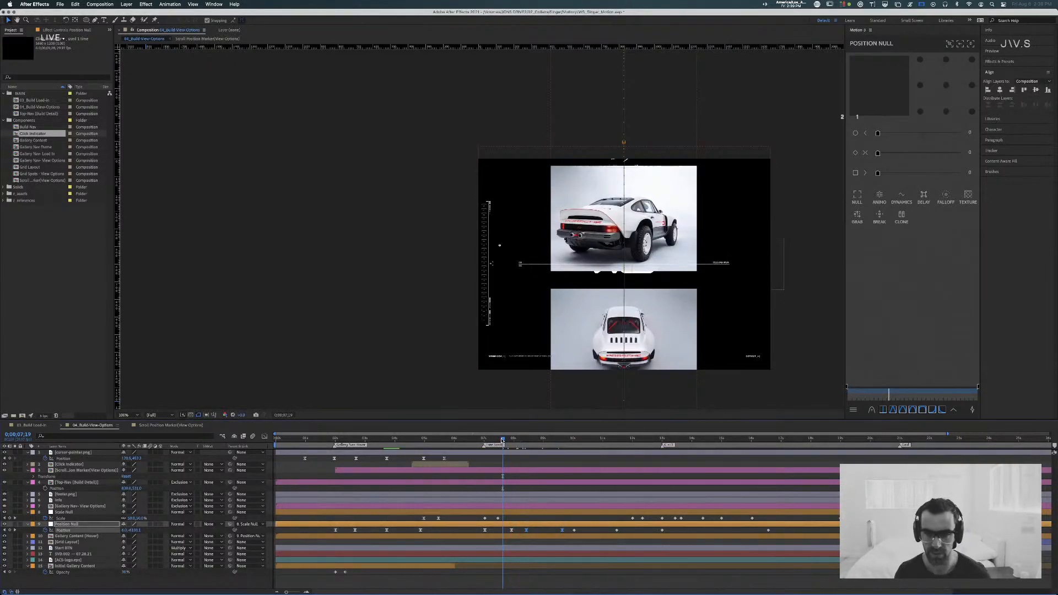
{"action": "key", "text": "space"}
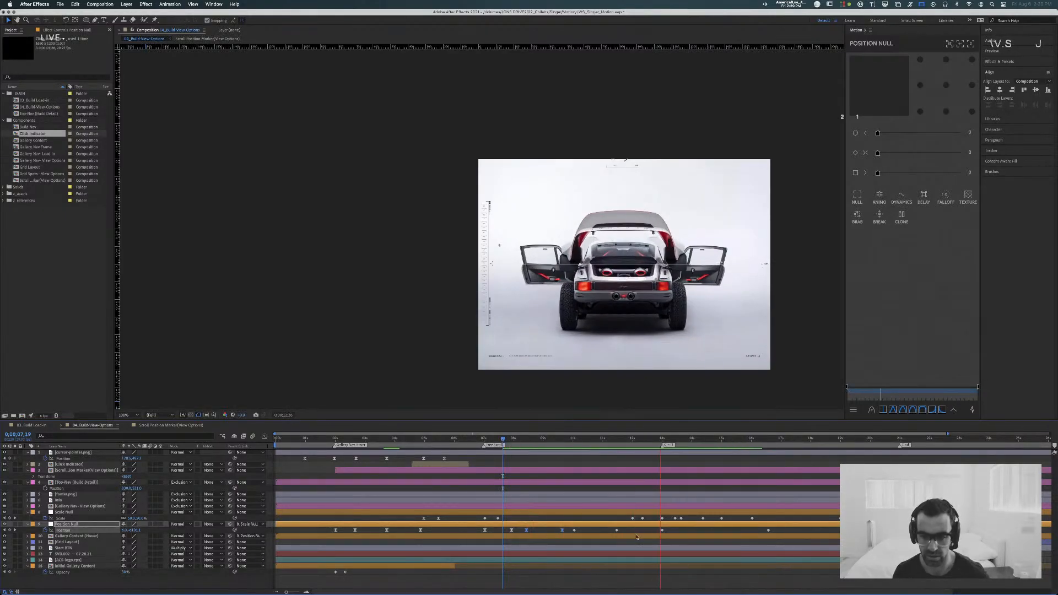
{"action": "key", "text": "space"}
Step: Ease Position Null's next two Position keyframes, on either side of 0:00:10:10, and set their incoming and outgoing influence to 80%
{"action": "left_click_drag", "start_coordinate": [631, 533], "coordinate": [569, 529]}
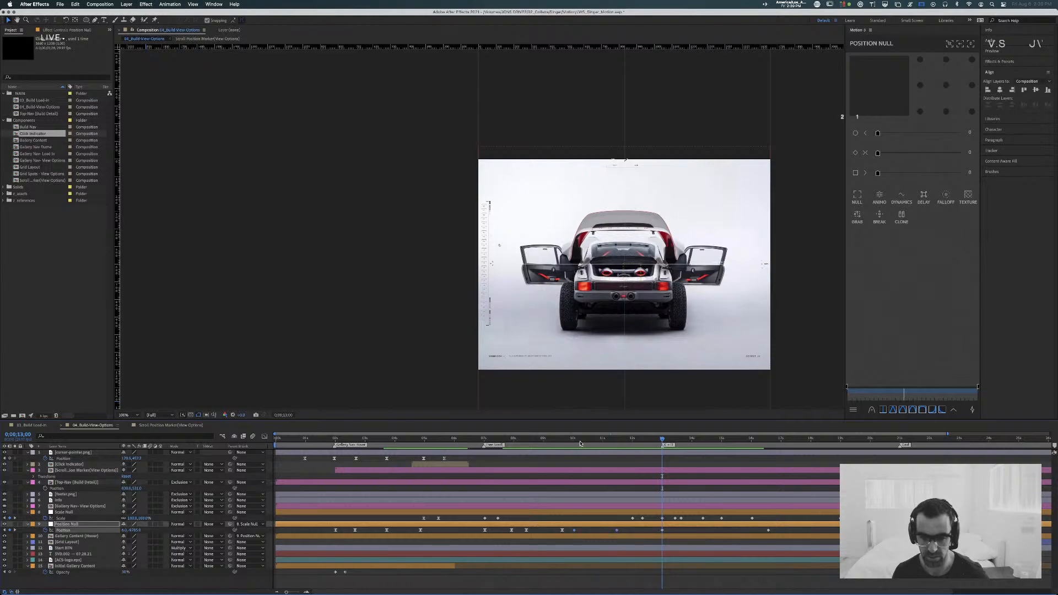
{"action": "mouse_move", "coordinate": [579, 444]}
{"action": "left_mouse_down"}
{"action": "mouse_move", "coordinate": [568, 441]}
{"action": "mouse_move", "coordinate": [584, 441]}
{"action": "left_mouse_up"}
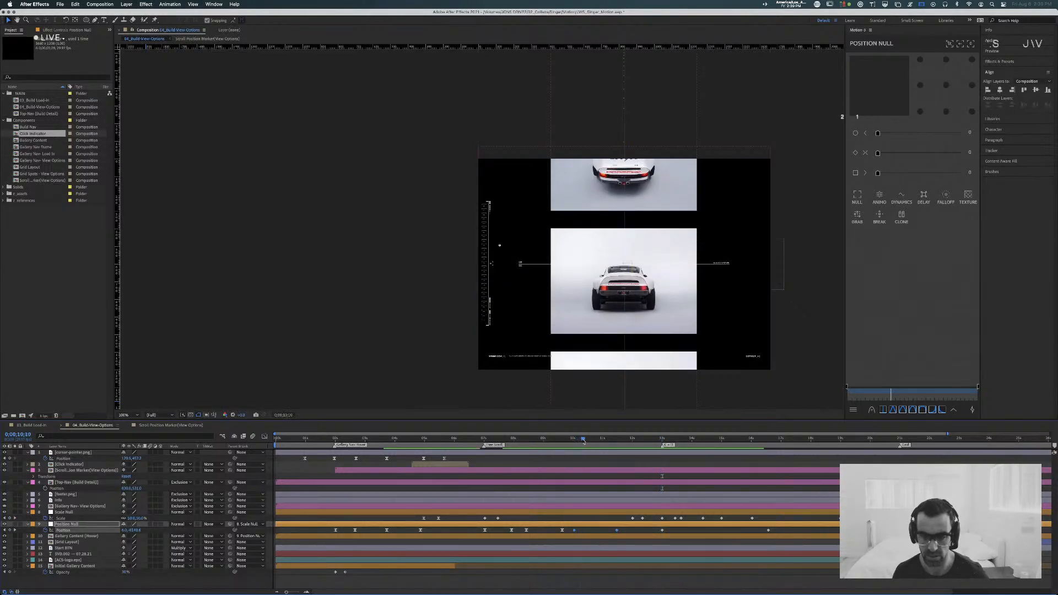
{"action": "key", "text": "F9"}
{"action": "key", "text": "super+shift+k"}
{"action": "key", "text": "Tab"}
{"action": "key", "text": "Tab"}
{"action": "type", "text": "80"}
{"action": "key", "text": "Tab"}
{"action": "key", "text": "Tab"}
{"action": "type", "text": "80"}
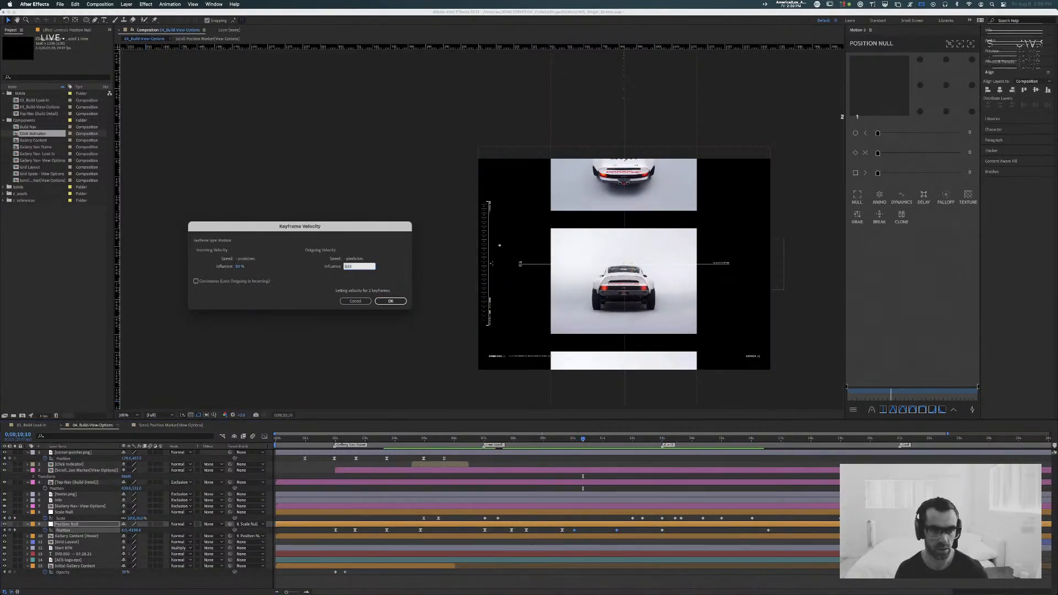
{"action": "key", "text": "Return"}
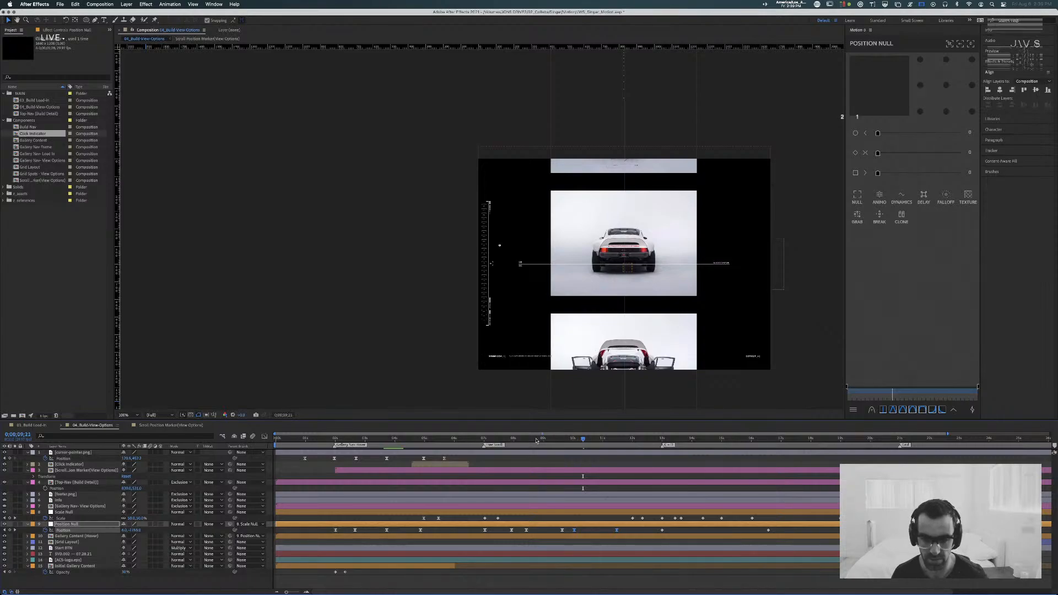
Step: Preview the gallery motion from about 0:00:07:00 onward and go back to the start of the gallery zoom at 0:00:04:26
{"action": "left_click", "coordinate": [490, 439]}
{"action": "key", "text": "space"}
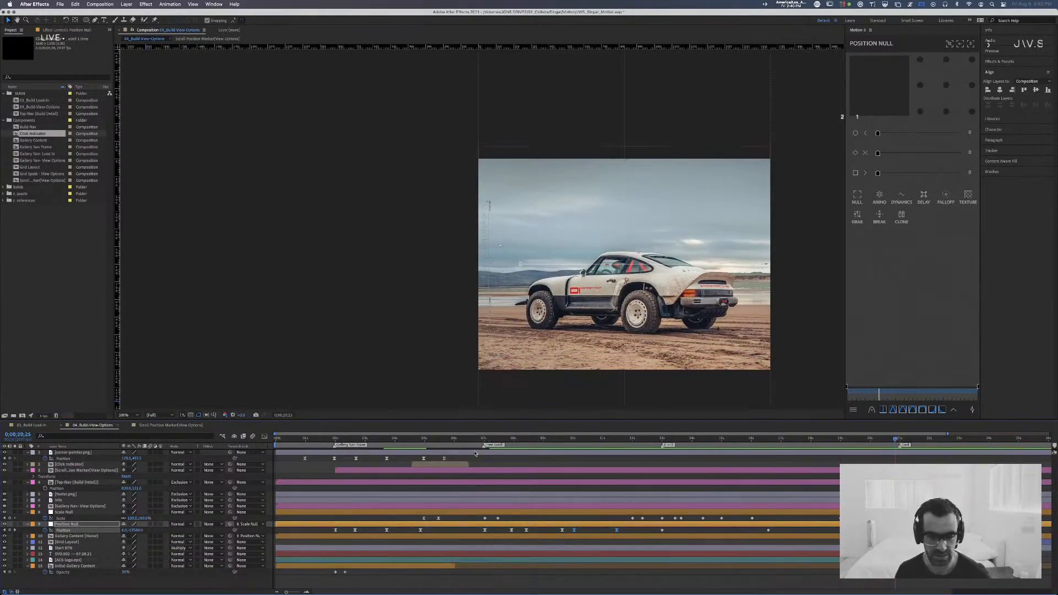
{"action": "left_click", "coordinate": [423, 440]}
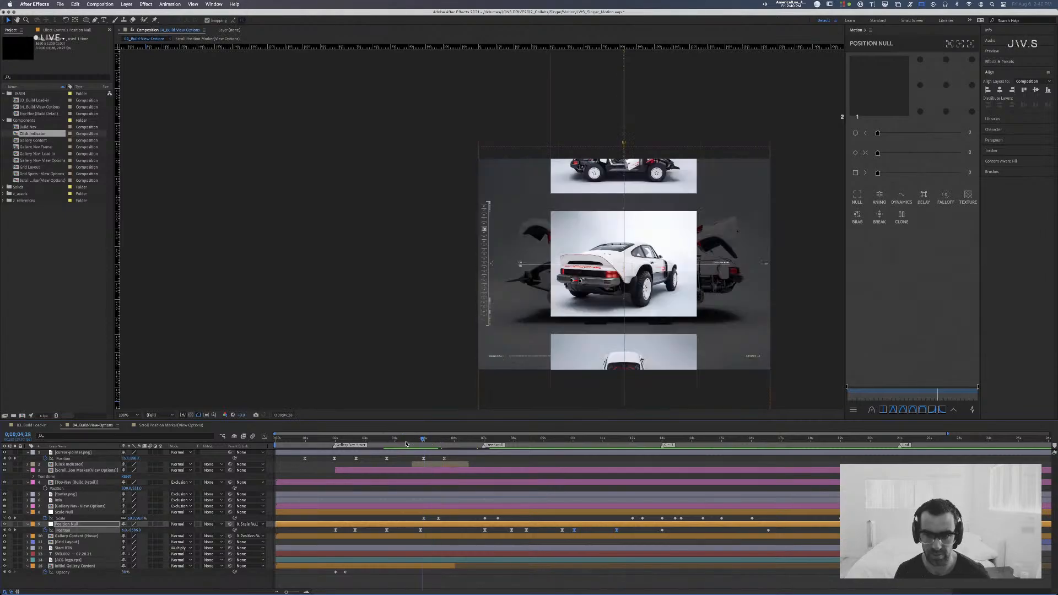
{"action": "mouse_move", "coordinate": [406, 443]}
{"action": "left_mouse_down"}
{"action": "mouse_move", "coordinate": [443, 444]}
{"action": "mouse_move", "coordinate": [421, 444]}
{"action": "left_mouse_up"}
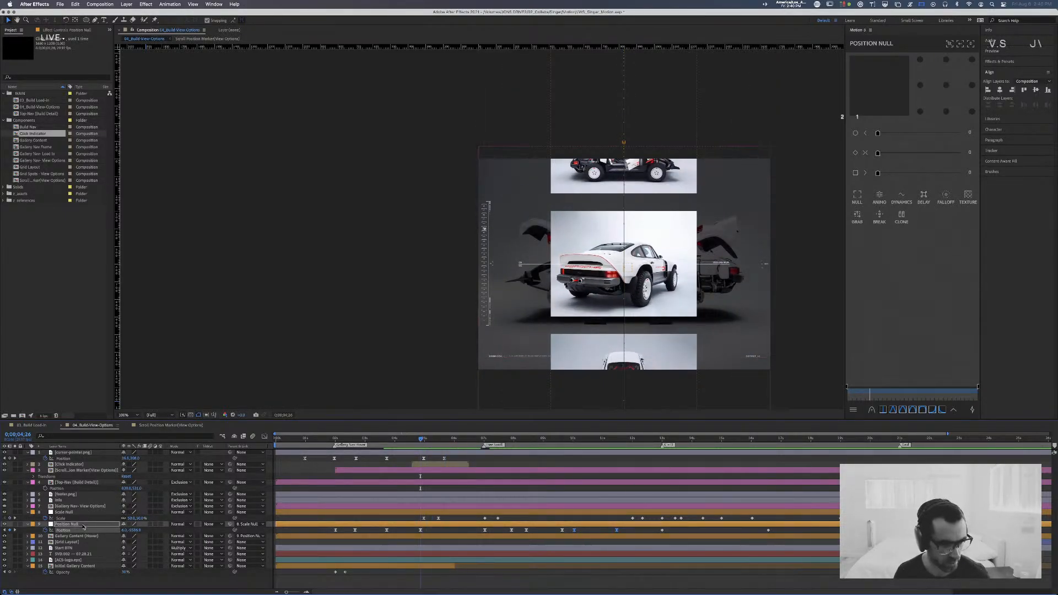
Step: Reveal the transform properties of Position Null and start keyframing its Anchor Point at 0:00:04:26
{"action": "left_click", "coordinate": [83, 526]}
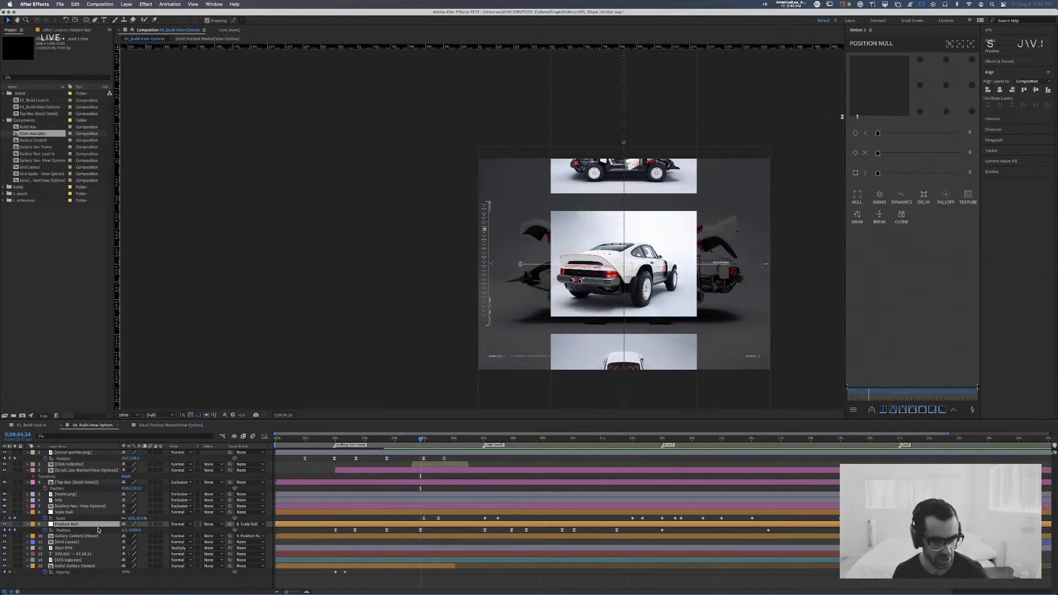
{"action": "double_click", "coordinate": [29, 525]}
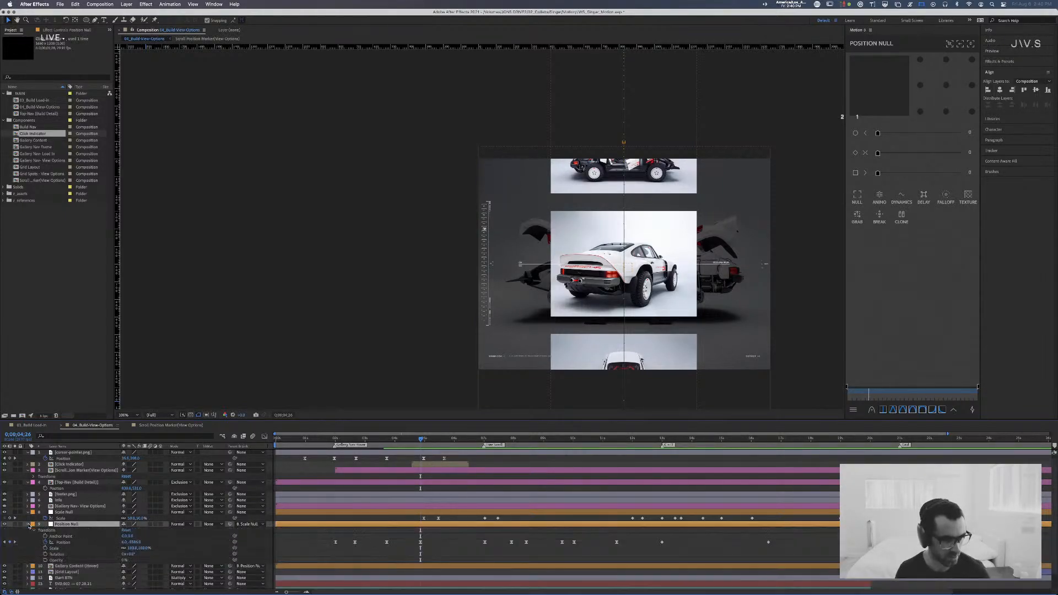
{"action": "left_click", "coordinate": [61, 536]}
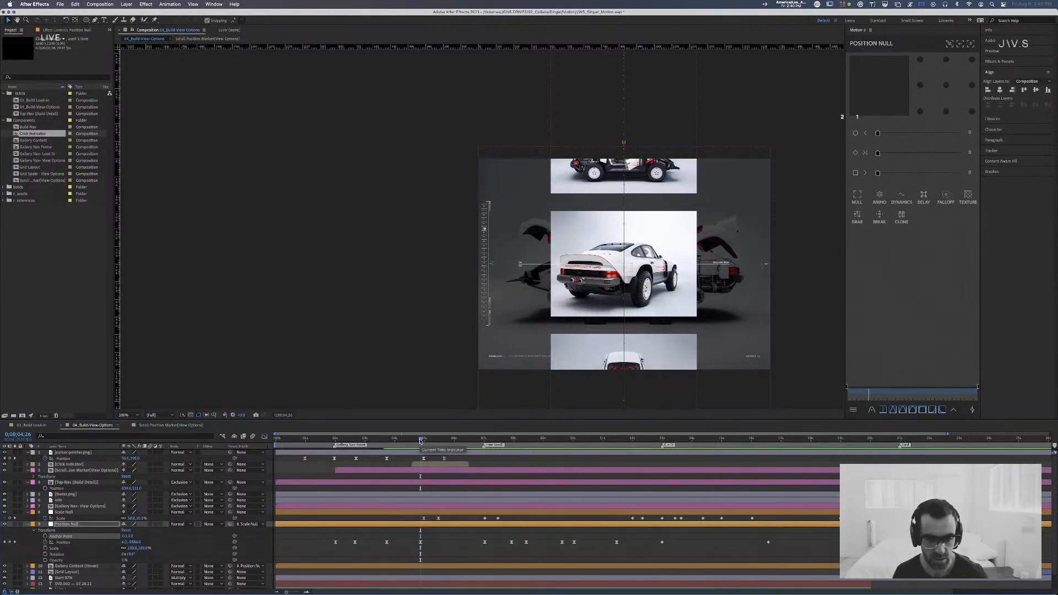
{"action": "left_click", "coordinate": [45, 536]}
Step: Try shifting Position Null's Anchor Point vertically at 0:00:07:01 and undo the change
{"action": "mouse_move", "coordinate": [422, 439]}
{"action": "left_mouse_down"}
{"action": "mouse_move", "coordinate": [501, 444]}
{"action": "mouse_move", "coordinate": [483, 445]}
{"action": "left_mouse_up"}
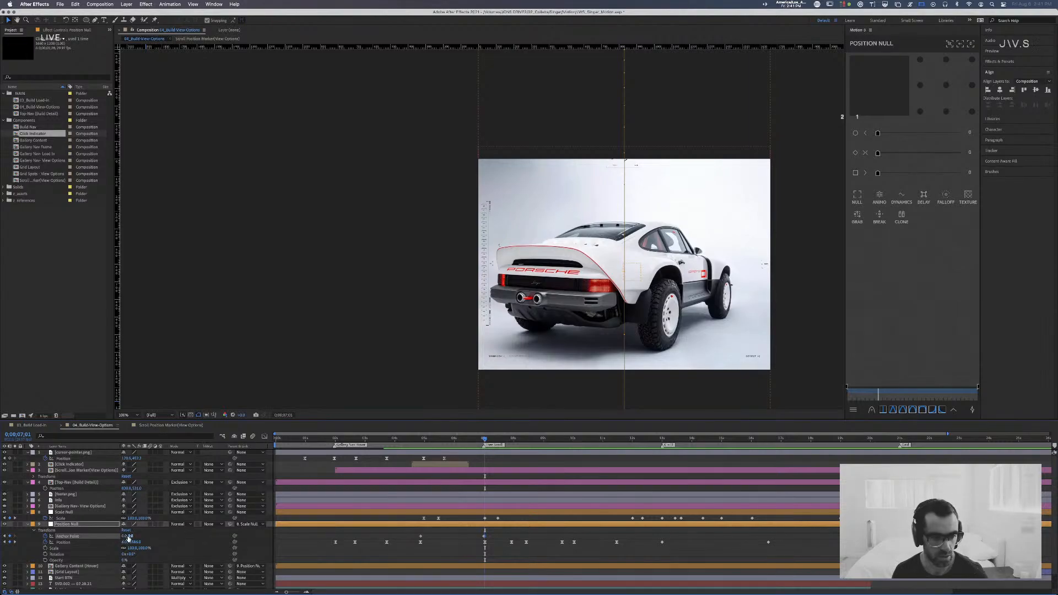
{"action": "left_click_drag", "start_coordinate": [128, 537], "coordinate": [345, 547]}
{"action": "key", "text": "super+z"}
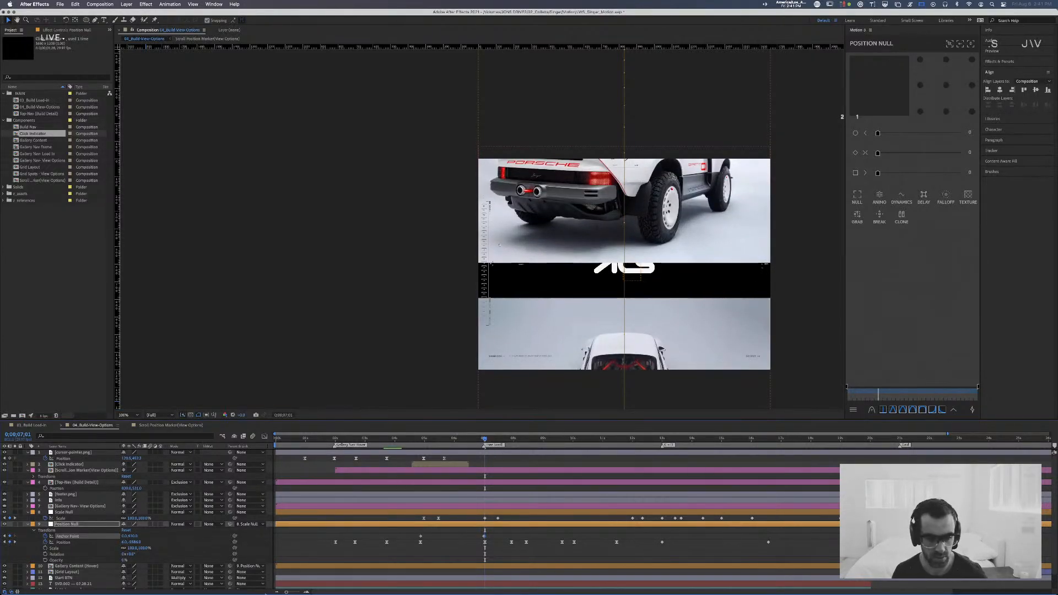
Step: Remove Position Null's Anchor Point keyframe at 0:00:07:01 and check the neighbouring frame
{"action": "left_click_drag", "start_coordinate": [289, 591], "coordinate": [293, 592]}
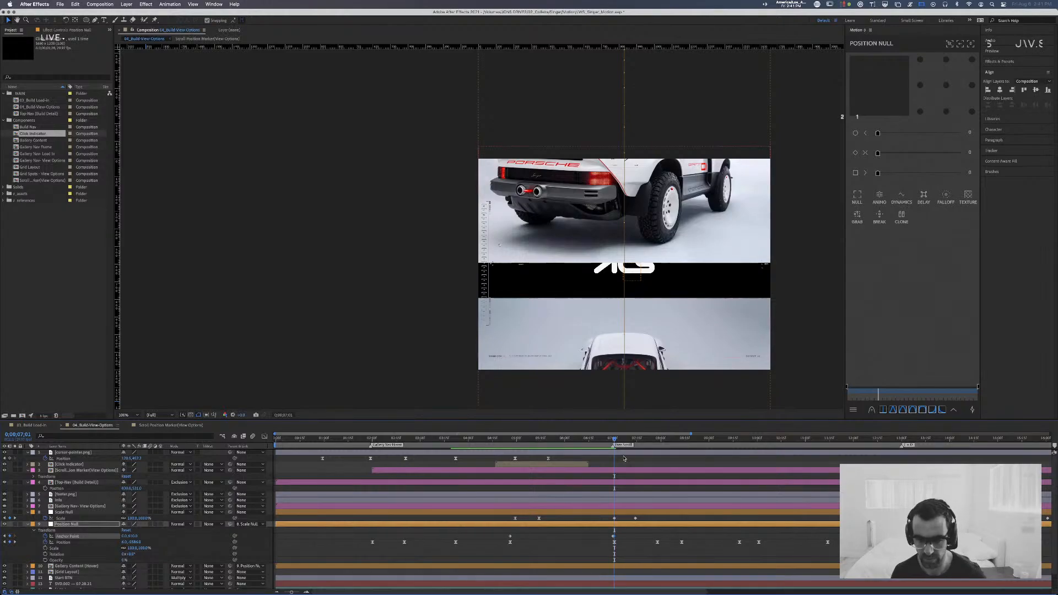
{"action": "mouse_move", "coordinate": [617, 442]}
{"action": "left_mouse_down"}
{"action": "mouse_move", "coordinate": [578, 441]}
{"action": "mouse_move", "coordinate": [617, 442]}
{"action": "left_mouse_up"}
{"action": "key", "text": "j"}
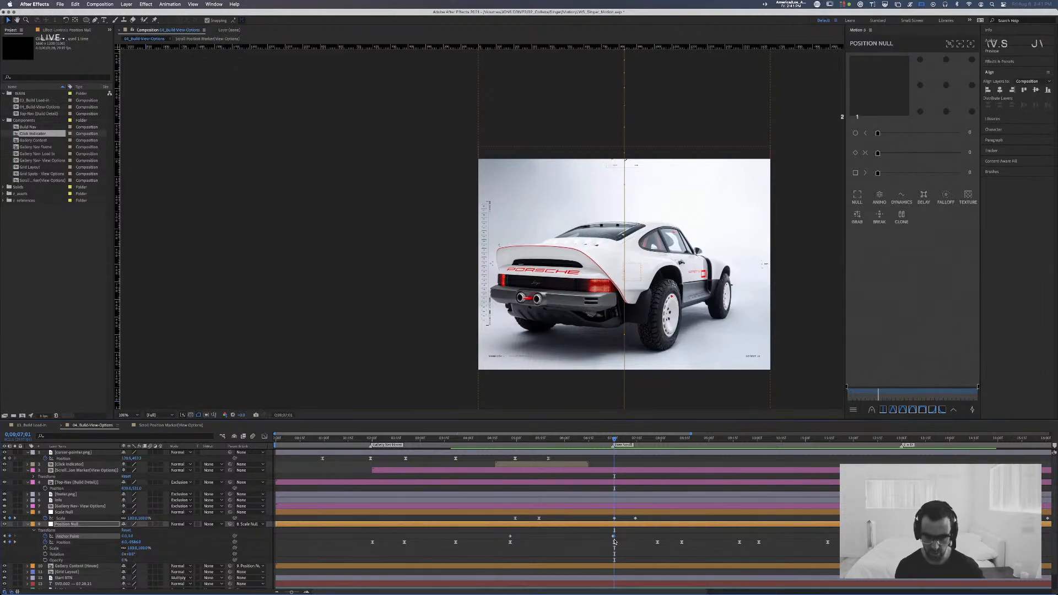
{"action": "key", "text": "Page_Up"}
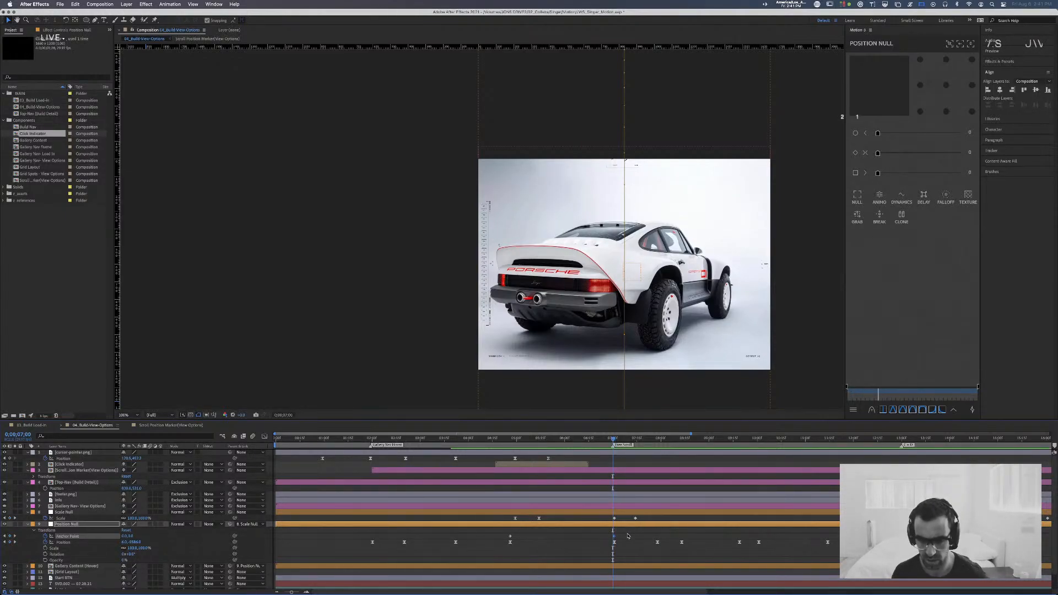
{"action": "key", "text": "Page_Down"}
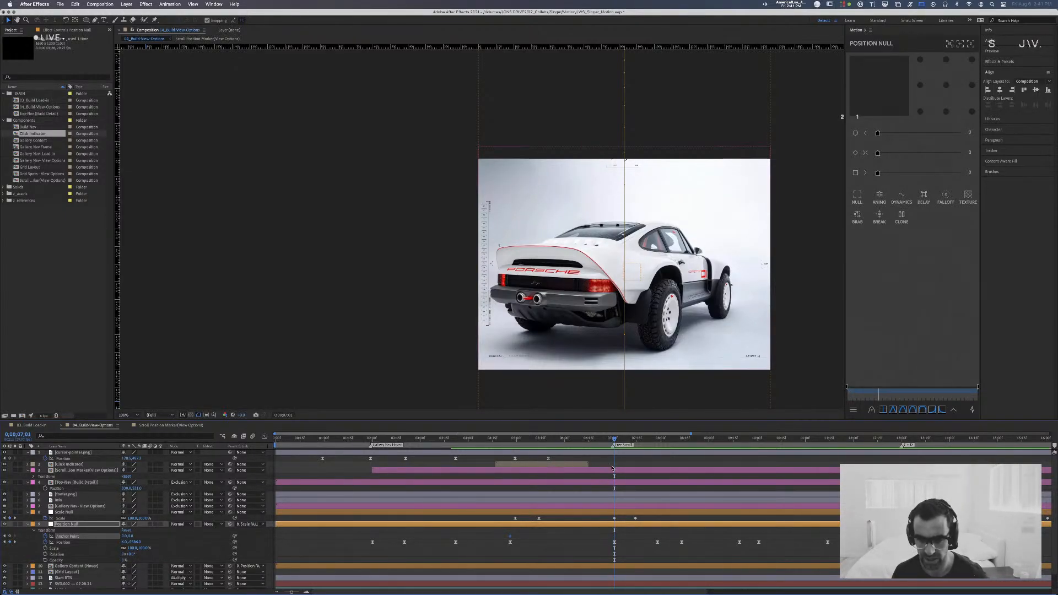
Step: Scrub the gallery motion between 0:00:06:27 and 0:00:09:12, and preview the composition from 0:00:01:12
{"action": "mouse_move", "coordinate": [614, 440]}
{"action": "left_mouse_down"}
{"action": "mouse_move", "coordinate": [578, 441]}
{"action": "mouse_move", "coordinate": [609, 443]}
{"action": "left_mouse_up"}
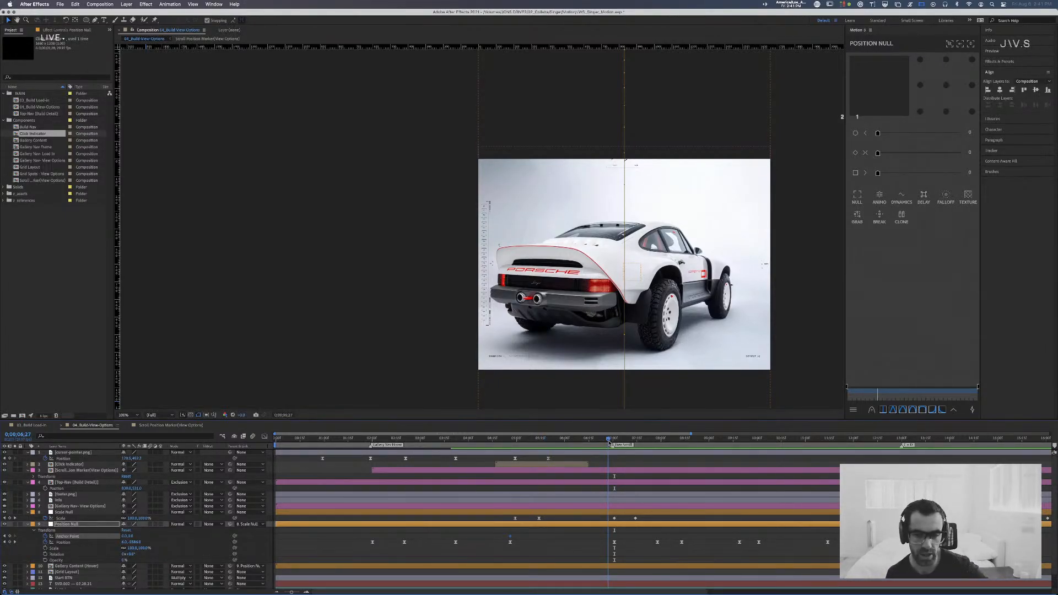
{"action": "left_click_drag", "start_coordinate": [609, 443], "coordinate": [648, 443]}
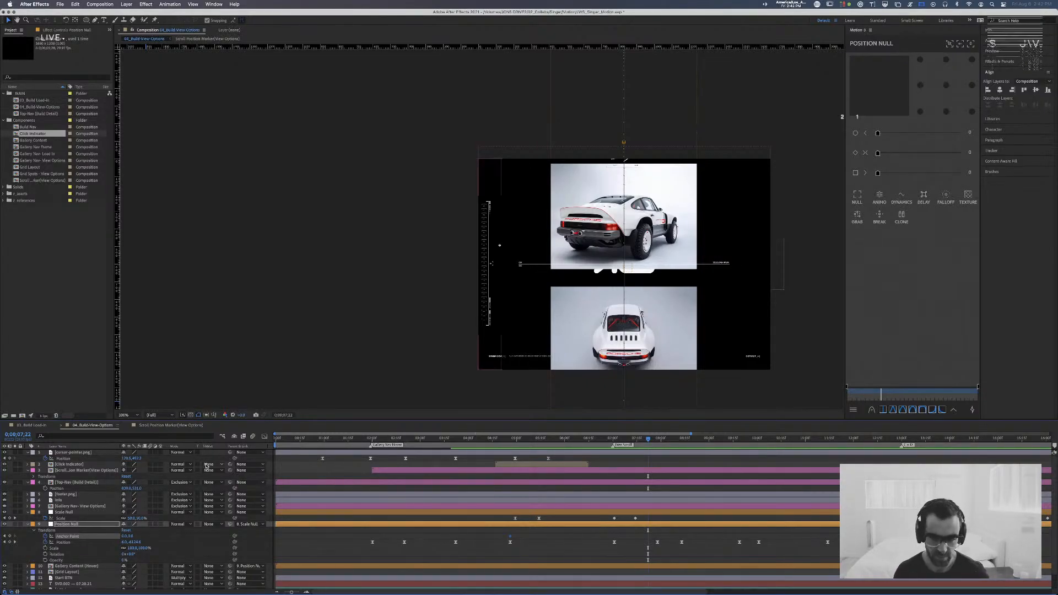
{"action": "left_click_drag", "start_coordinate": [609, 441], "coordinate": [728, 441]}
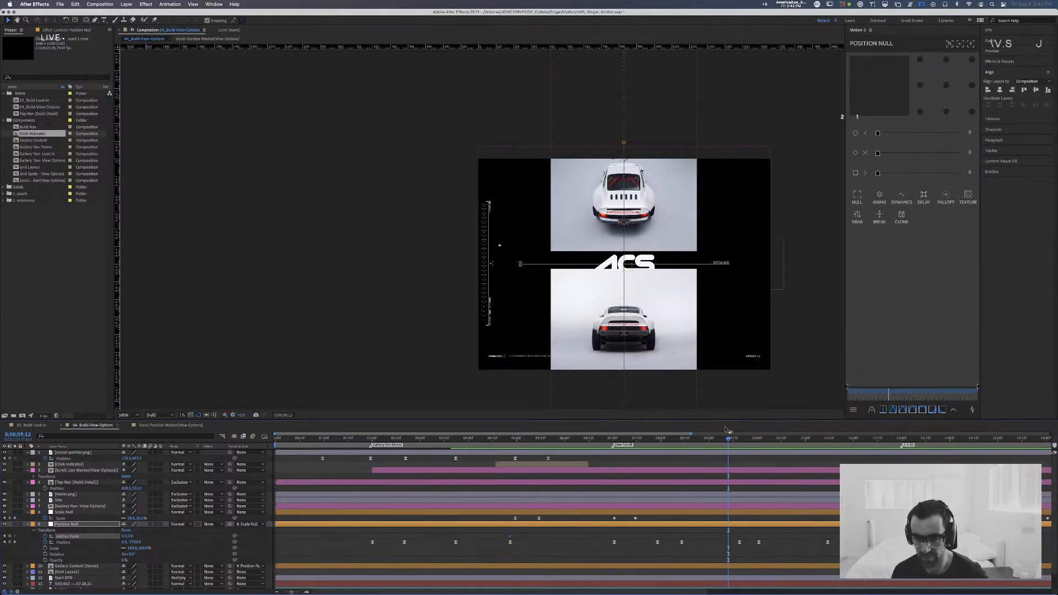
{"action": "left_click_drag", "start_coordinate": [695, 434], "coordinate": [1042, 434]}
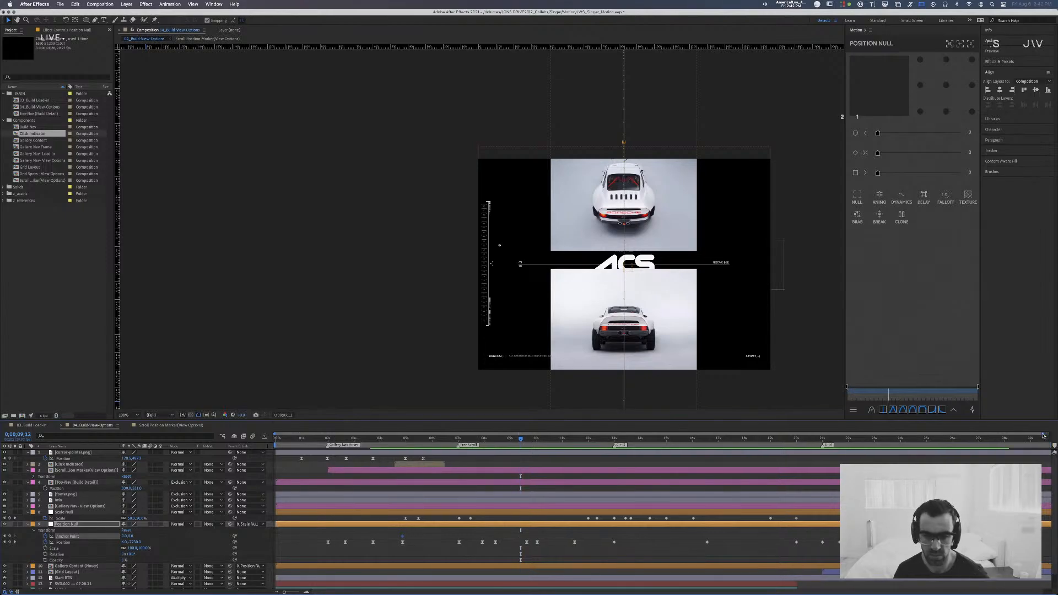
{"action": "left_click", "coordinate": [346, 454]}
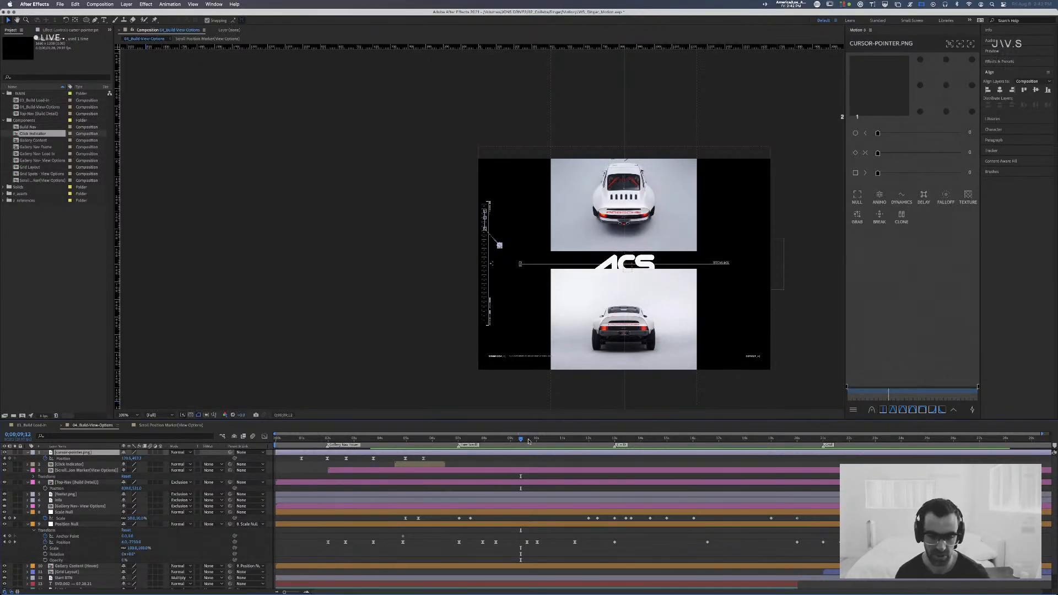
{"action": "left_click_drag", "start_coordinate": [525, 441], "coordinate": [312, 445]}
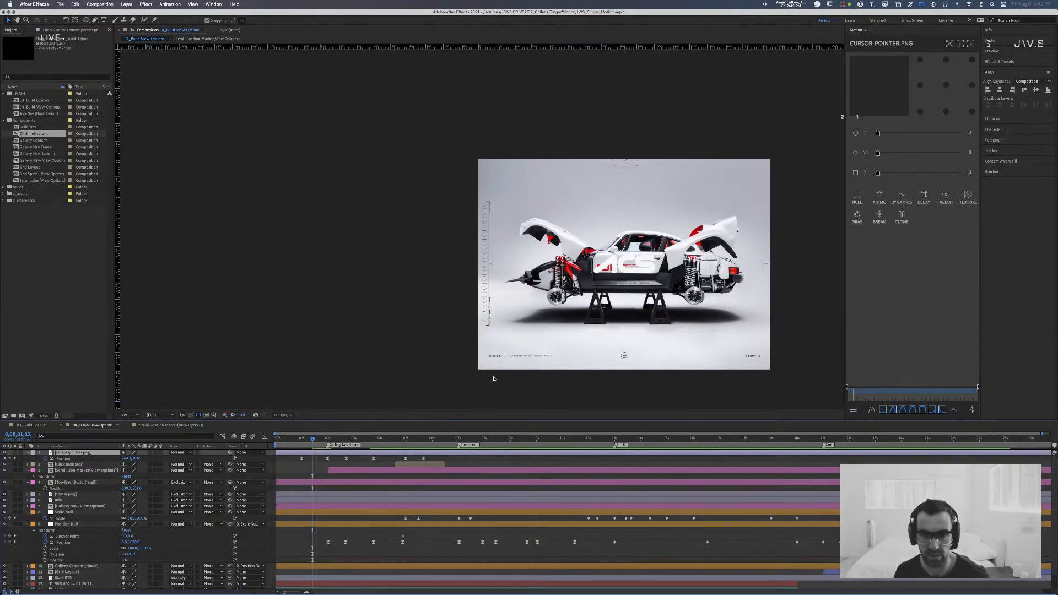
{"action": "key", "text": "space"}
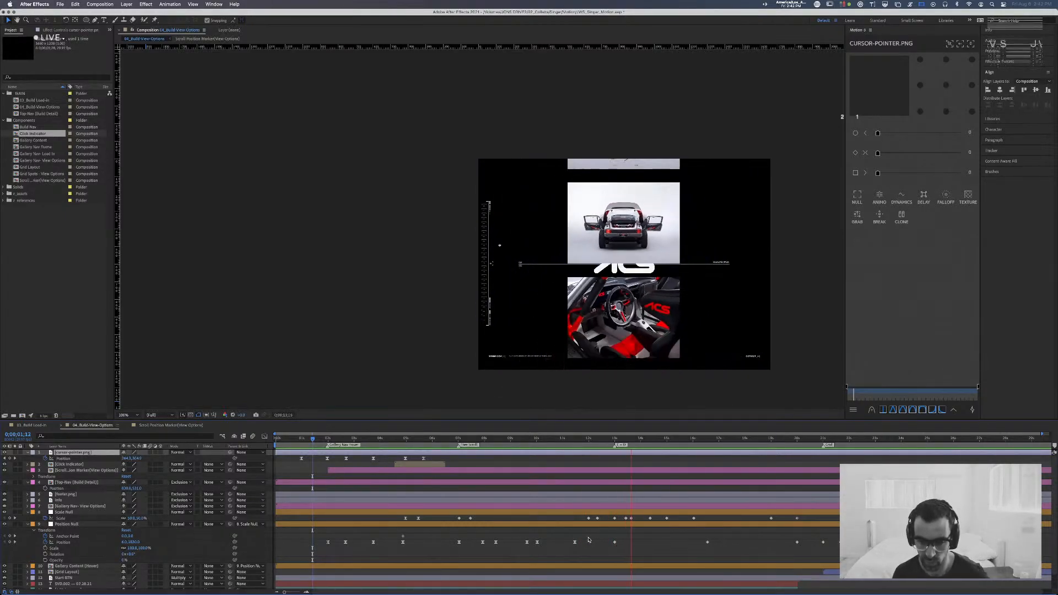
Step: Set the incoming and outgoing influence to 80% for Position Null's Position keyframe at 0:00:13:00 and the one before it
{"action": "left_click_drag", "start_coordinate": [636, 541], "coordinate": [570, 550]}
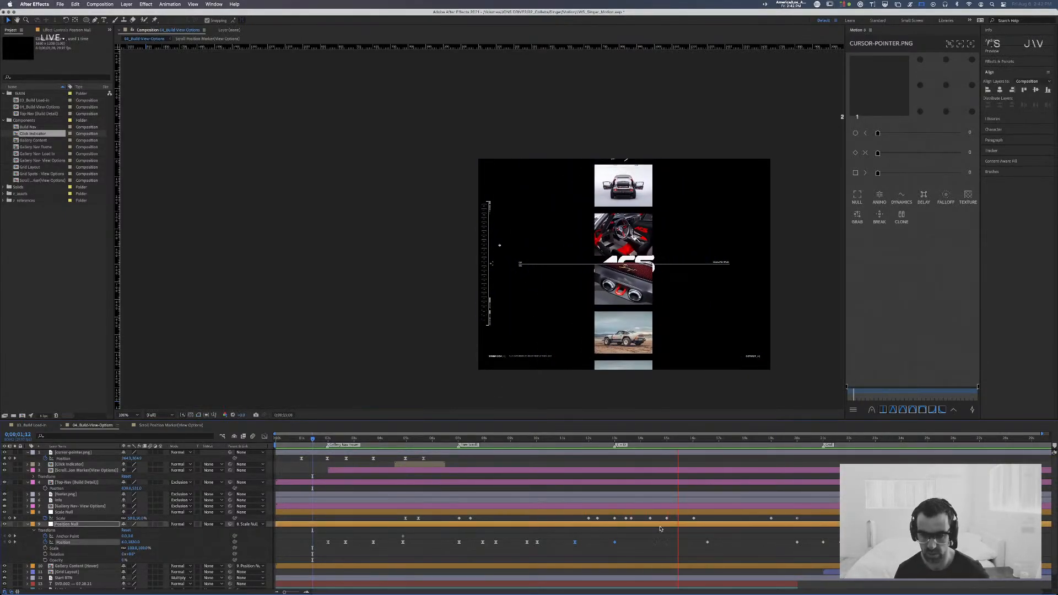
{"action": "key", "text": "space"}
{"action": "left_click", "coordinate": [633, 540]}
{"action": "left_click_drag", "start_coordinate": [636, 539], "coordinate": [569, 548]}
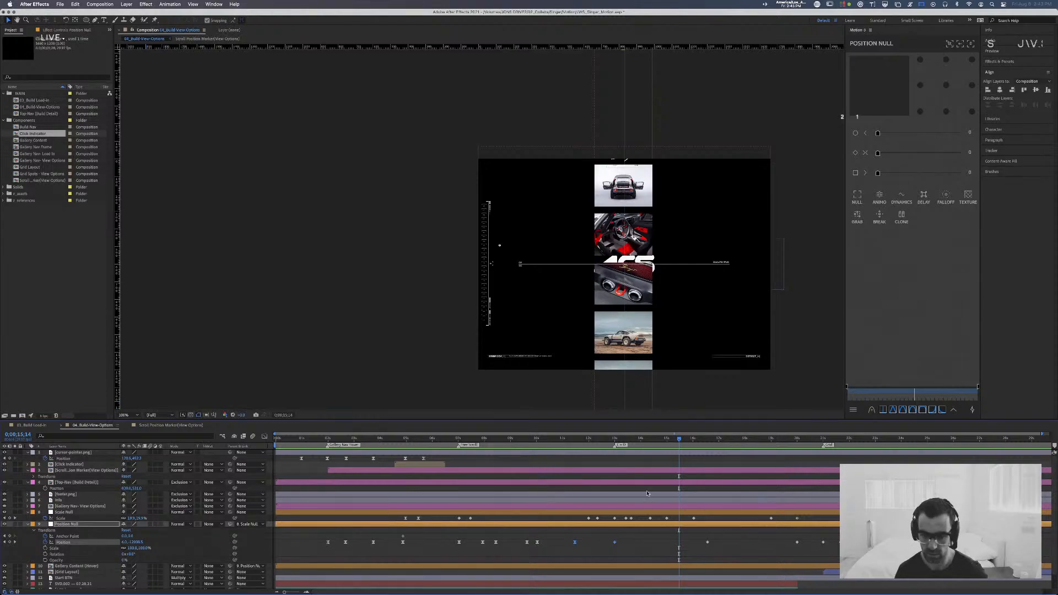
{"action": "key", "text": "super+shift+k"}
{"action": "key", "text": "Tab"}
{"action": "key", "text": "Tab"}
{"action": "type", "text": "80"}
{"action": "key", "text": "Tab"}
{"action": "key", "text": "Tab"}
{"action": "type", "text": "80"}
{"action": "key", "text": "Return"}
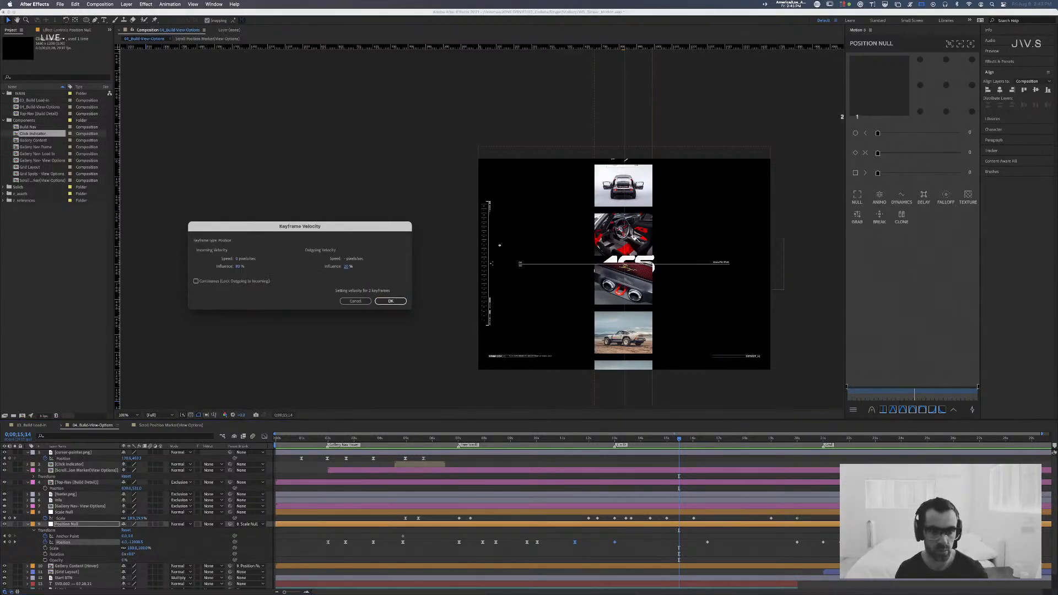
{"action": "key", "text": "Return"}
Step: Preview the gallery motion from 0:00:09:13 and inspect Position Null's Position speed graph
{"action": "left_click_drag", "start_coordinate": [552, 439], "coordinate": [523, 439]}
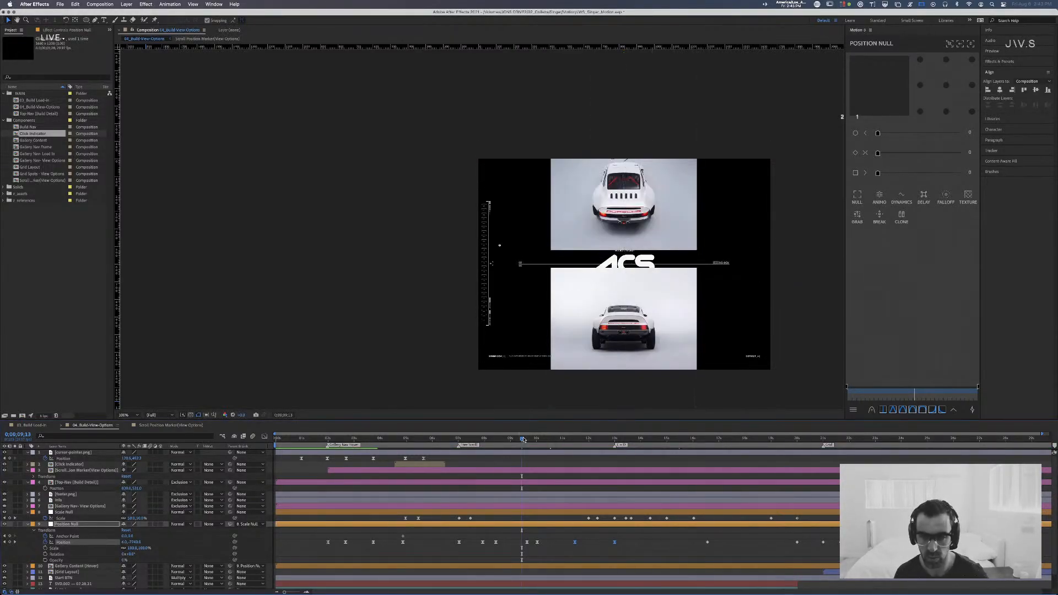
{"action": "key", "text": "space"}
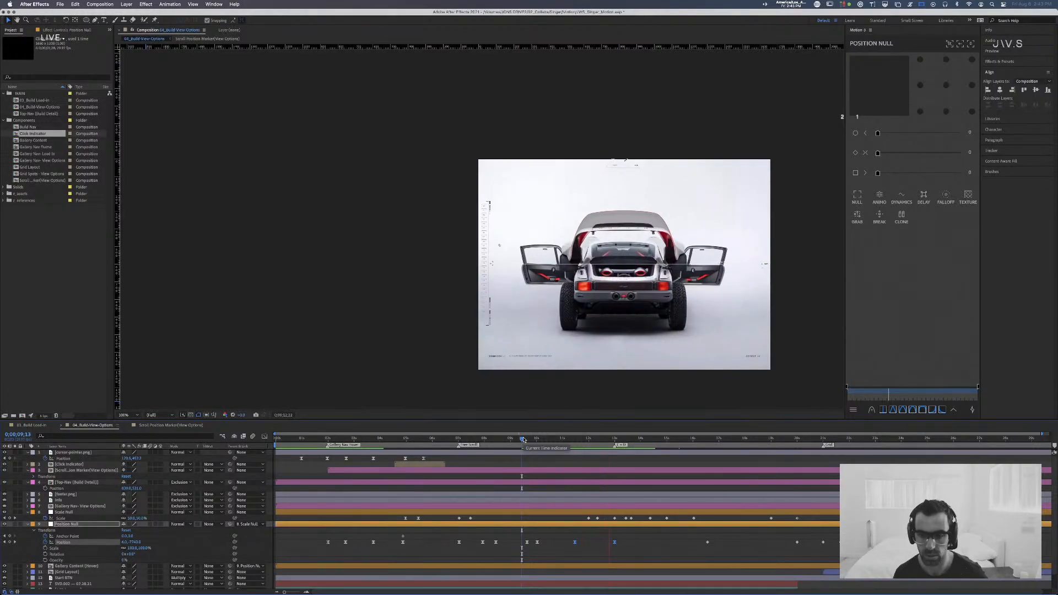
{"action": "key", "text": "space"}
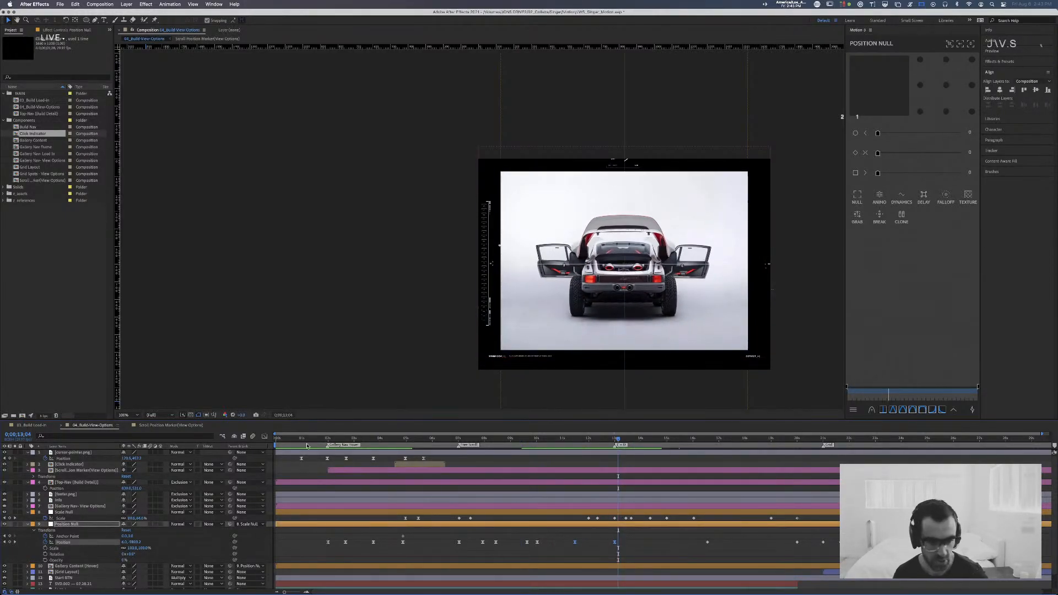
{"action": "left_click", "coordinate": [265, 437]}
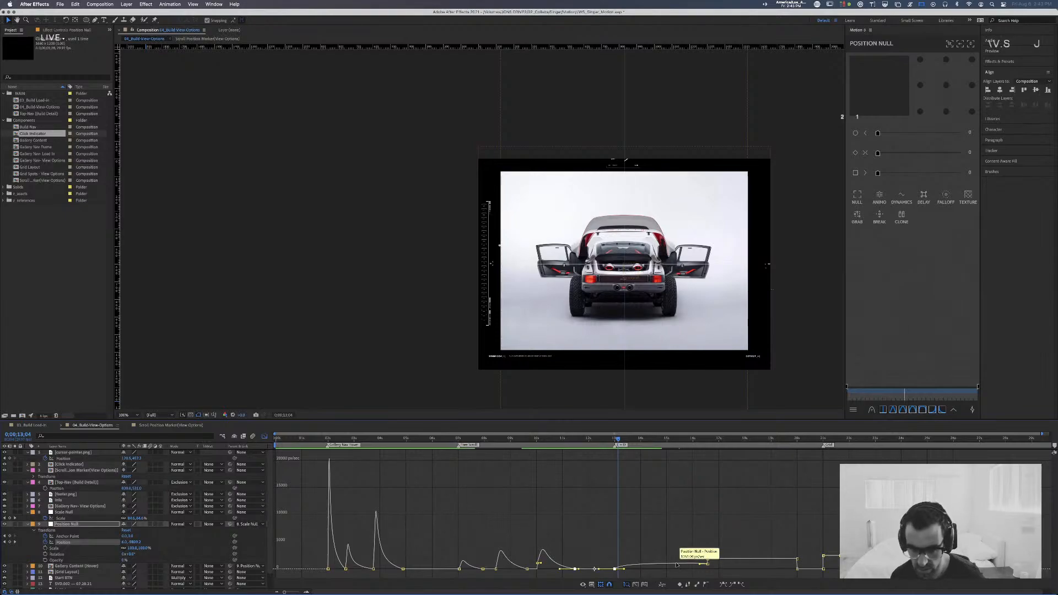
{"action": "left_click", "coordinate": [264, 436]}
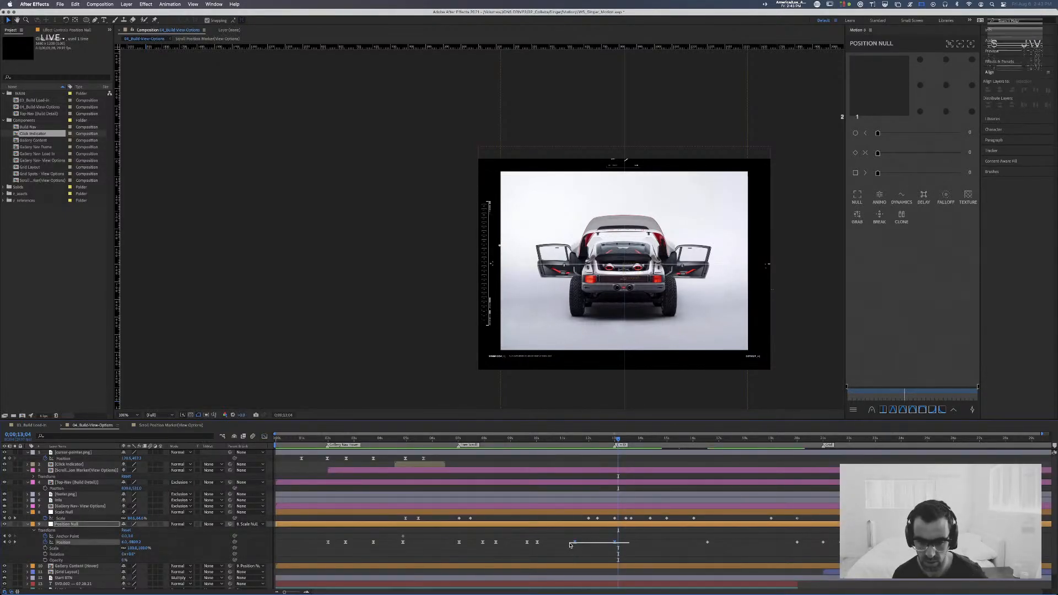
Step: Raise the incoming influence to 90% for Position Null's Position keyframe at 0:00:13:00 and the one before it
{"action": "key", "text": "super+shift+k"}
{"action": "key", "text": "Tab"}
{"action": "key", "text": "Tab"}
{"action": "type", "text": "90"}
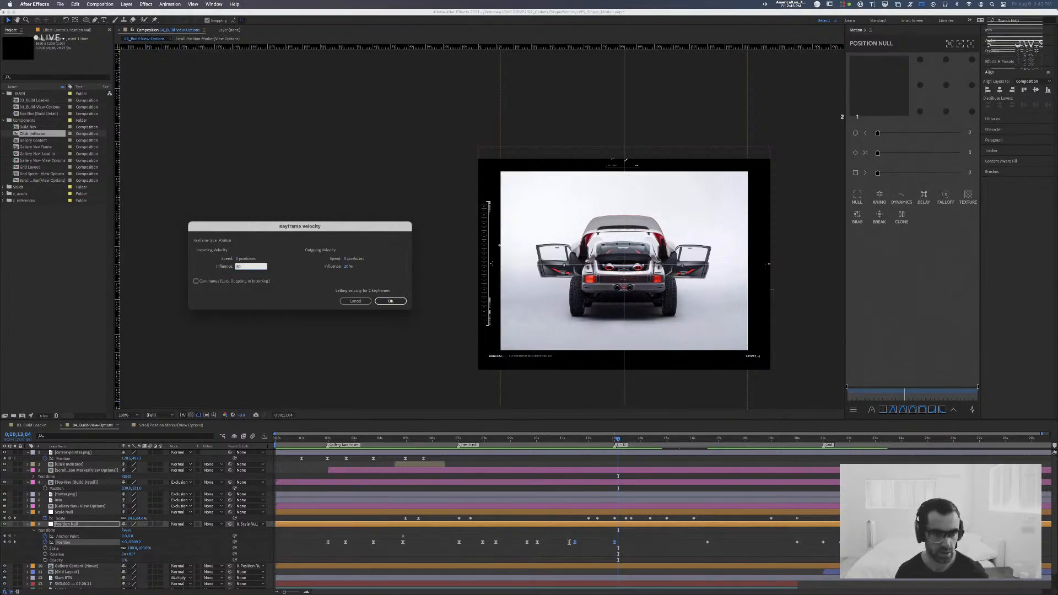
{"action": "key", "text": "Return"}
{"action": "key", "text": "Return"}
{"action": "left_click", "coordinate": [624, 543]}
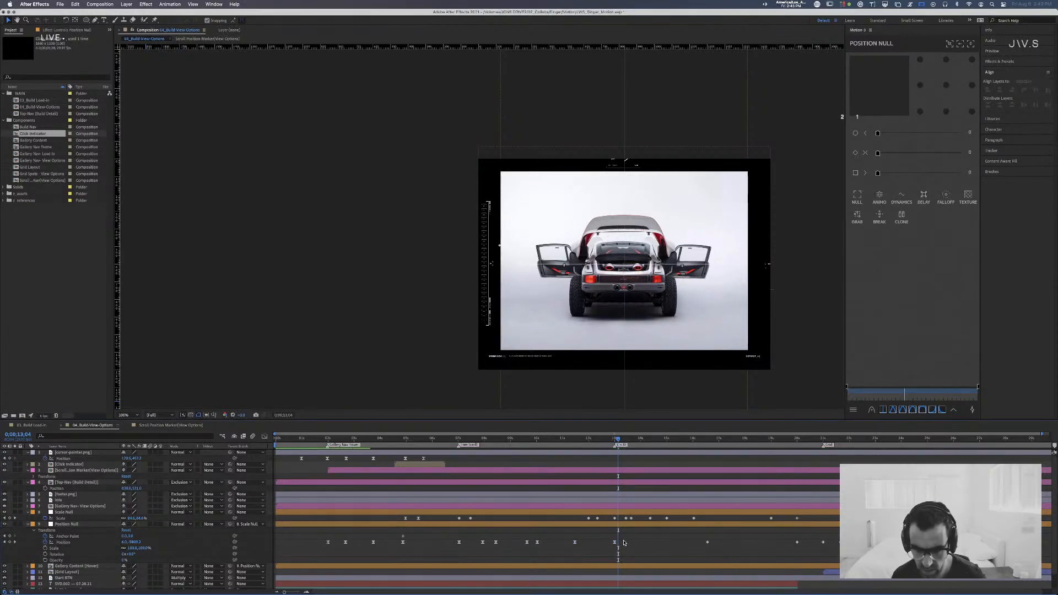
Step: Examine Position Null's Position curve around the 0:00:13:00 keyframe in both the value graph and the speed graph
{"action": "mouse_move", "coordinate": [616, 440]}
{"action": "left_mouse_down"}
{"action": "mouse_move", "coordinate": [577, 446]}
{"action": "mouse_move", "coordinate": [606, 448]}
{"action": "left_mouse_up"}
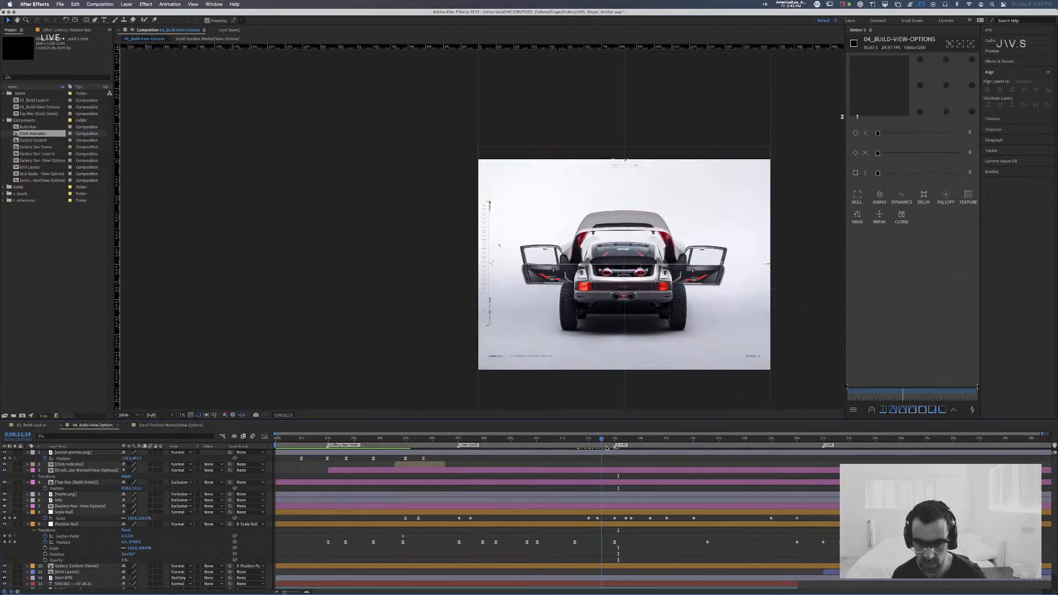
{"action": "left_click", "coordinate": [613, 542]}
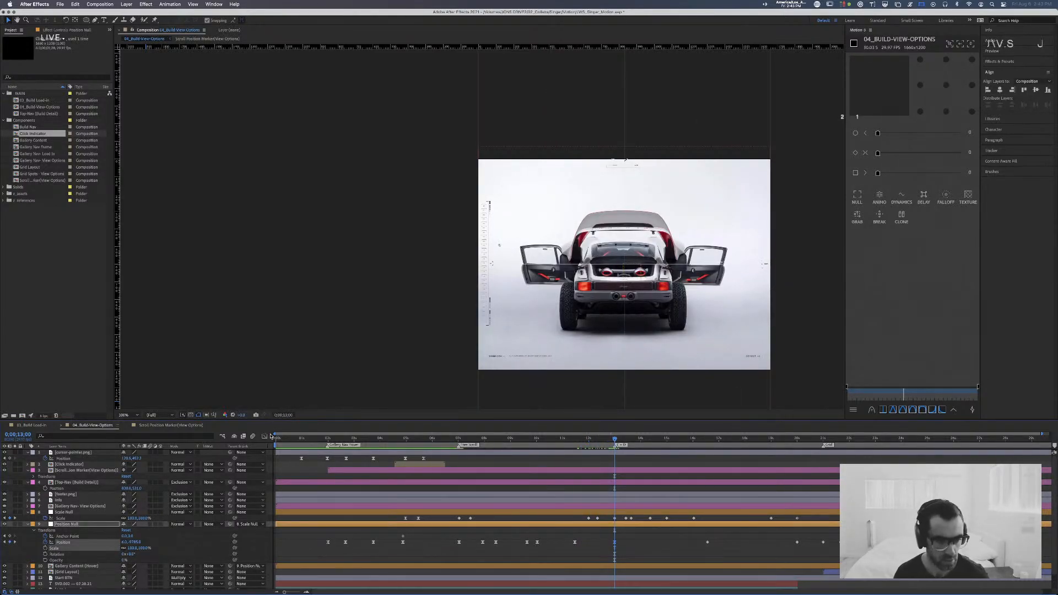
{"action": "left_click", "coordinate": [265, 435]}
{"action": "mouse_move", "coordinate": [615, 570]}
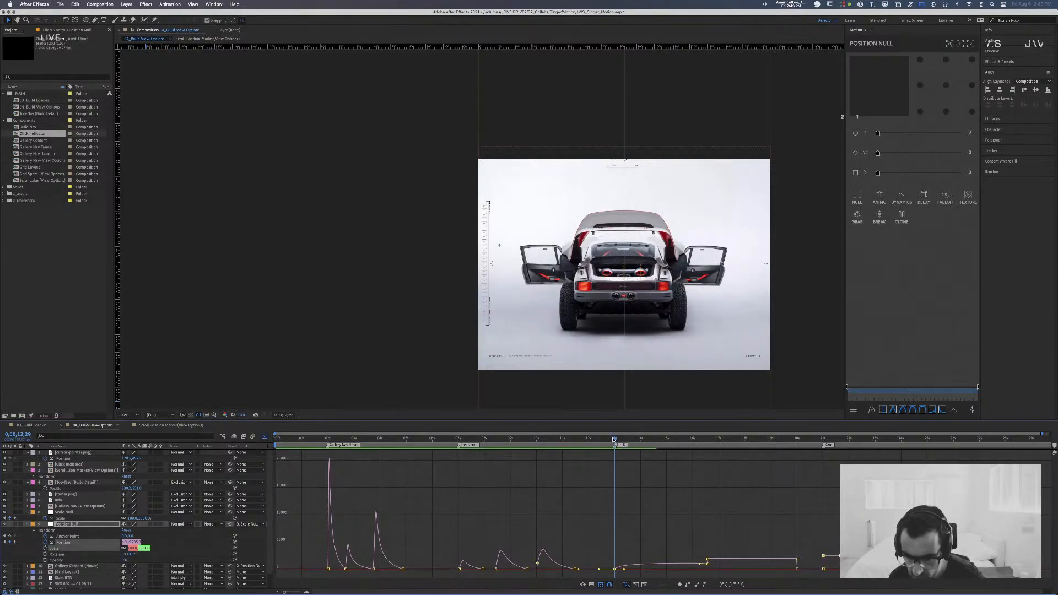
{"action": "left_click_drag", "start_coordinate": [613, 439], "coordinate": [584, 440]}
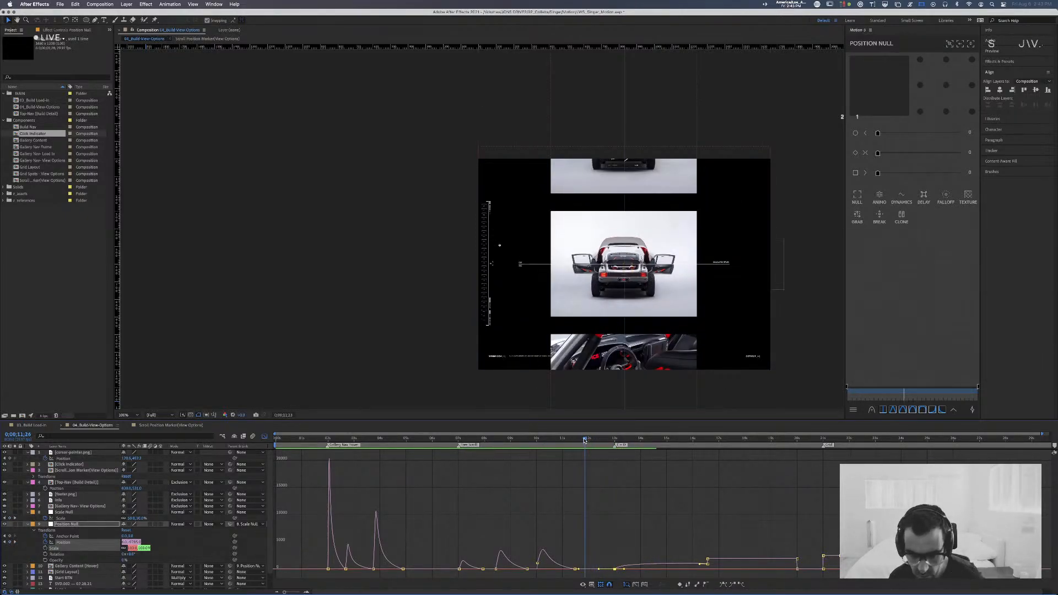
{"action": "left_click", "coordinate": [596, 586]}
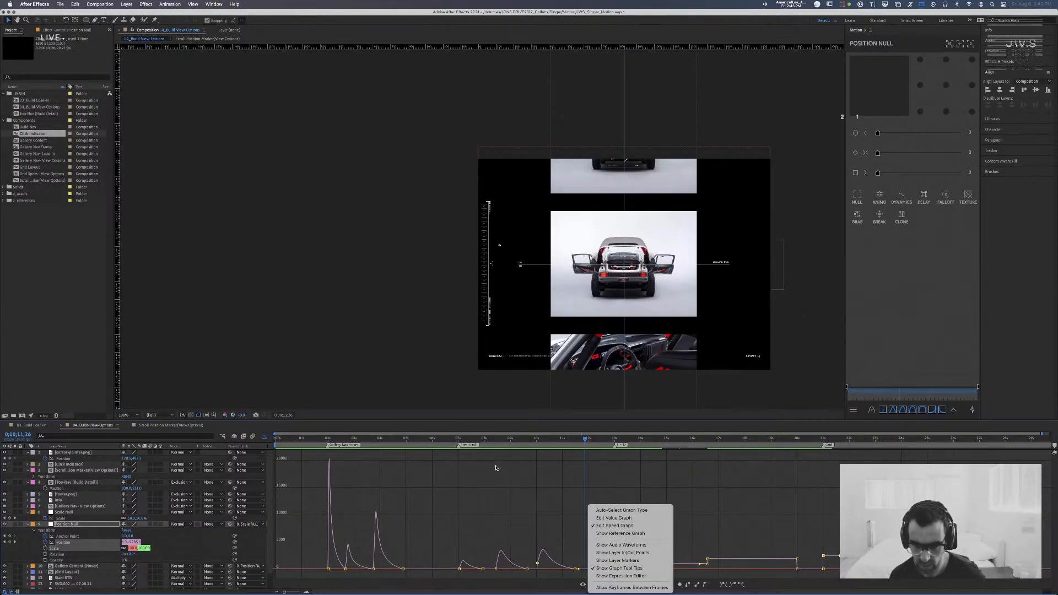
{"action": "left_click", "coordinate": [614, 520]}
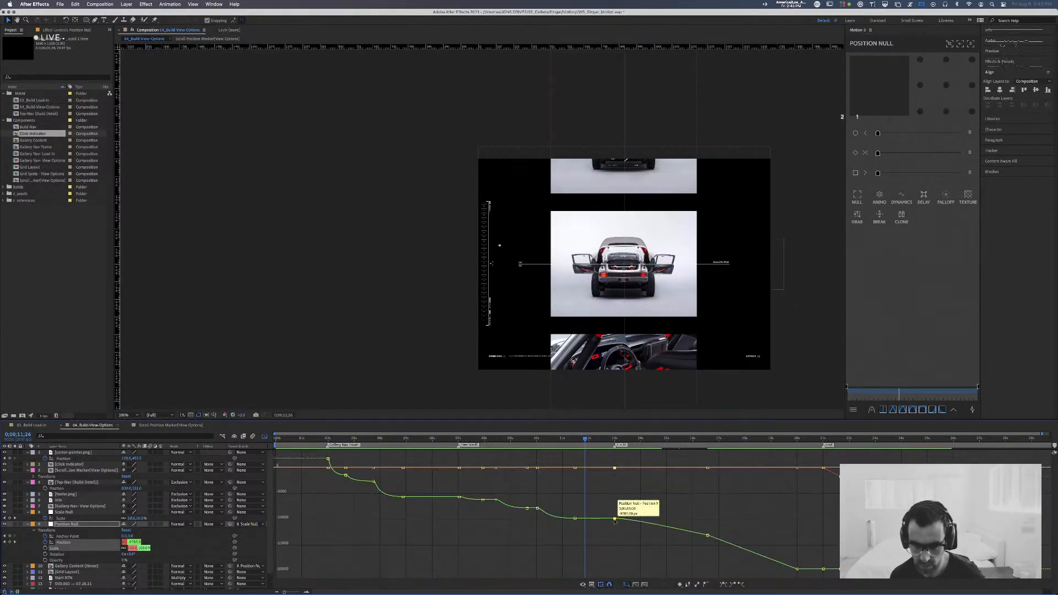
{"action": "left_click", "coordinate": [598, 588]}
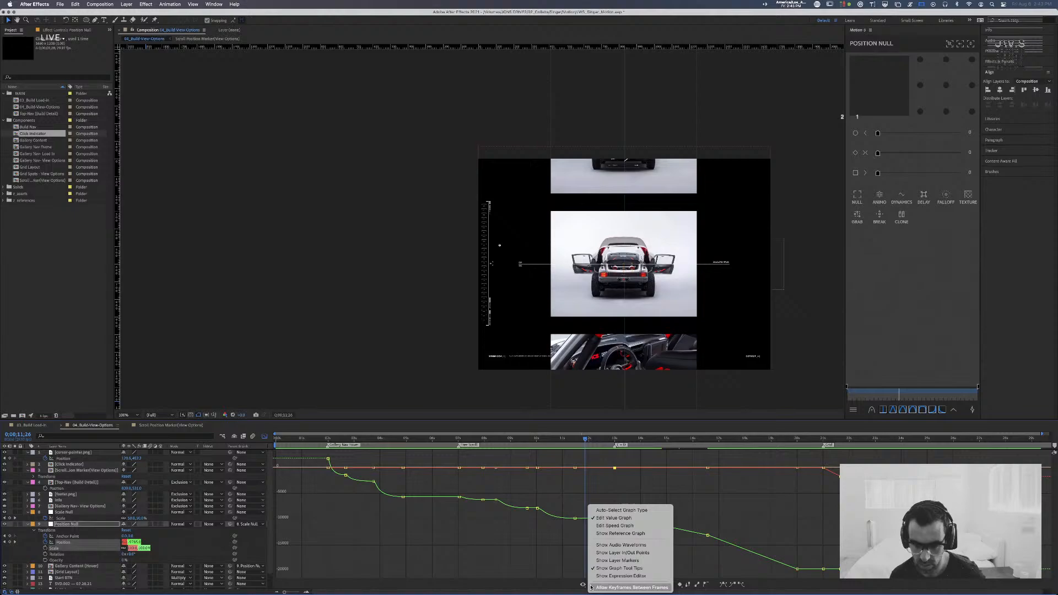
{"action": "left_click", "coordinate": [622, 527]}
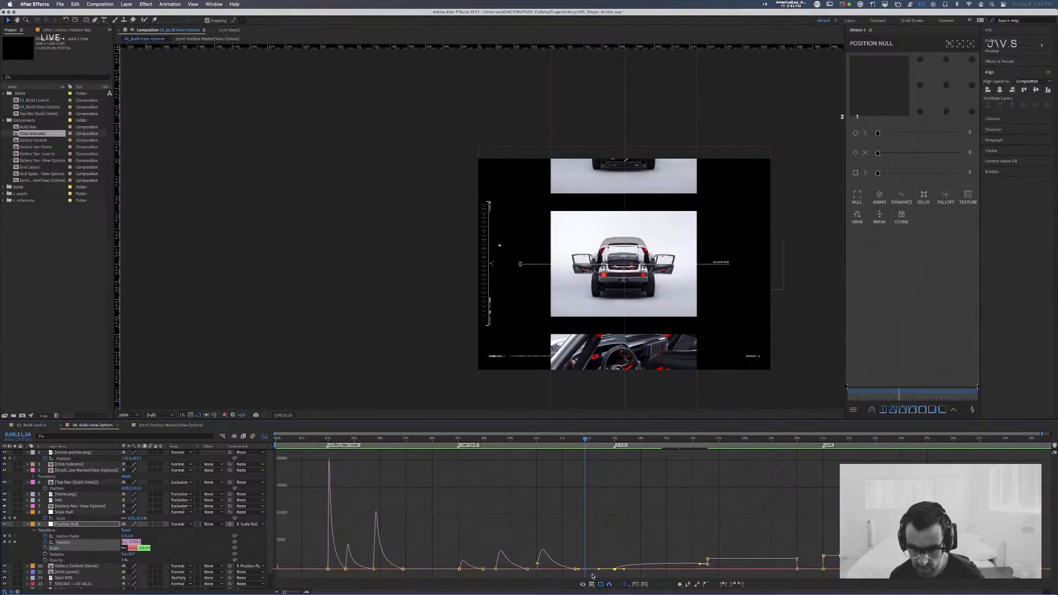
Step: Try to reshape the incoming speed handle of Position Null's Position keyframe at 0:00:13:00 and return to the layer bars
{"action": "left_click_drag", "start_coordinate": [600, 569], "coordinate": [606, 538]}
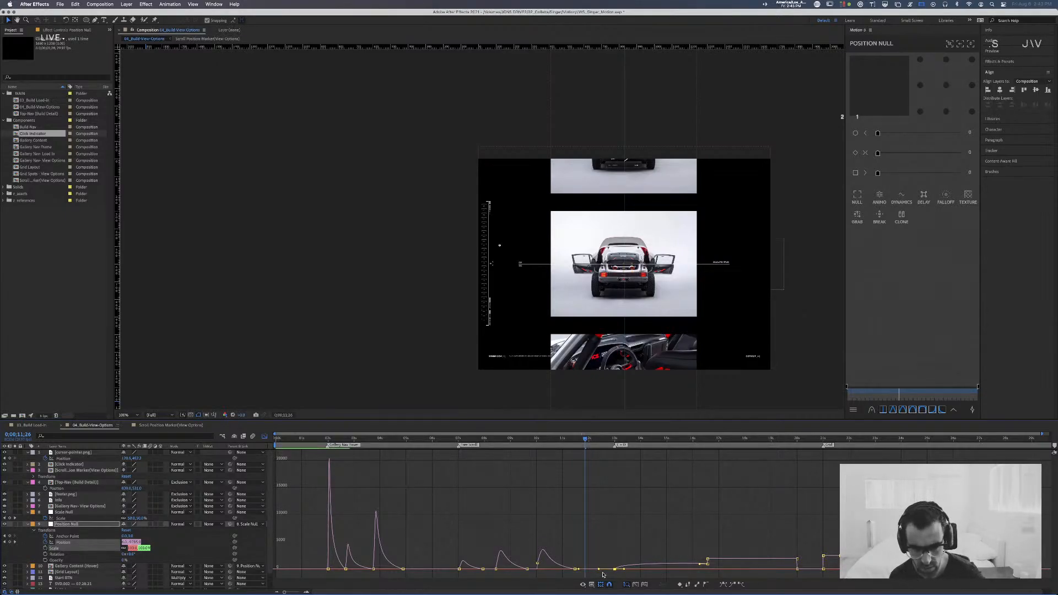
{"action": "left_click_drag", "start_coordinate": [599, 570], "coordinate": [624, 568]}
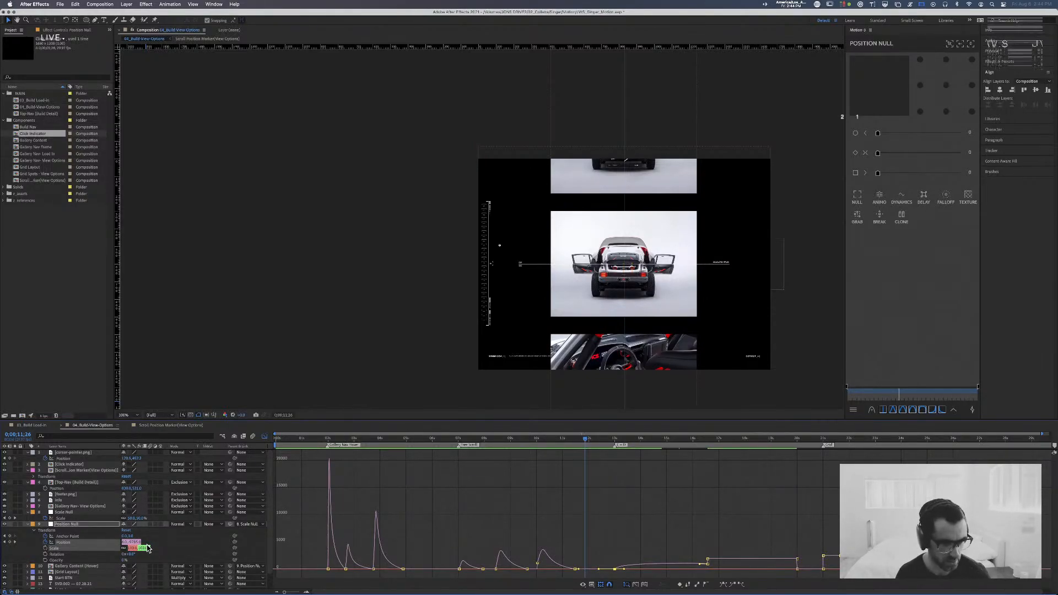
{"action": "left_click", "coordinate": [265, 437]}
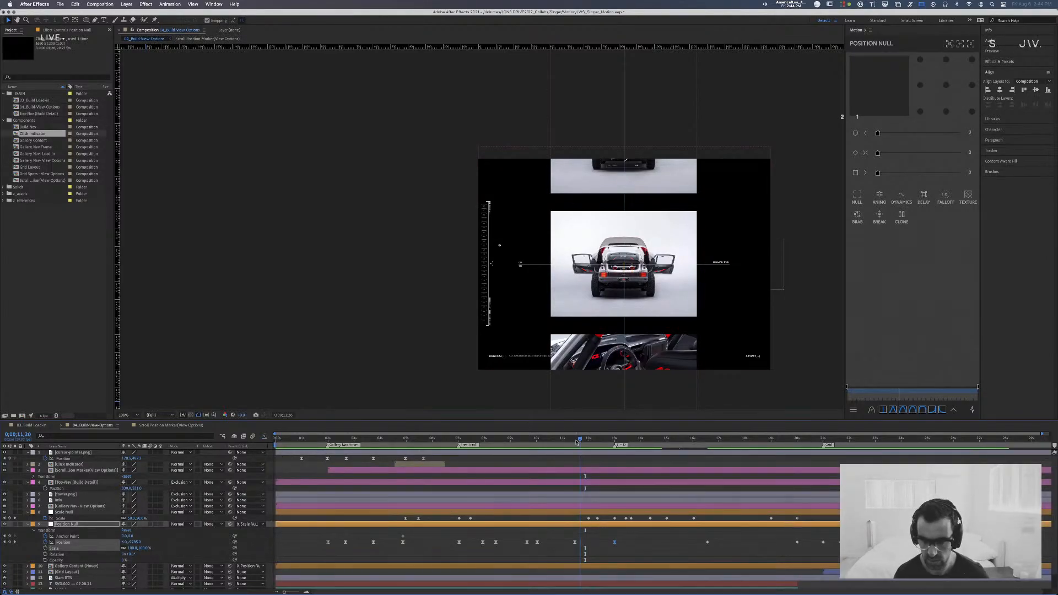
Step: Give Scale Null's two Scale keyframes around 0:00:12:01 an incoming influence of 80% and a low outgoing influence
{"action": "left_click_drag", "start_coordinate": [576, 442], "coordinate": [591, 445]}
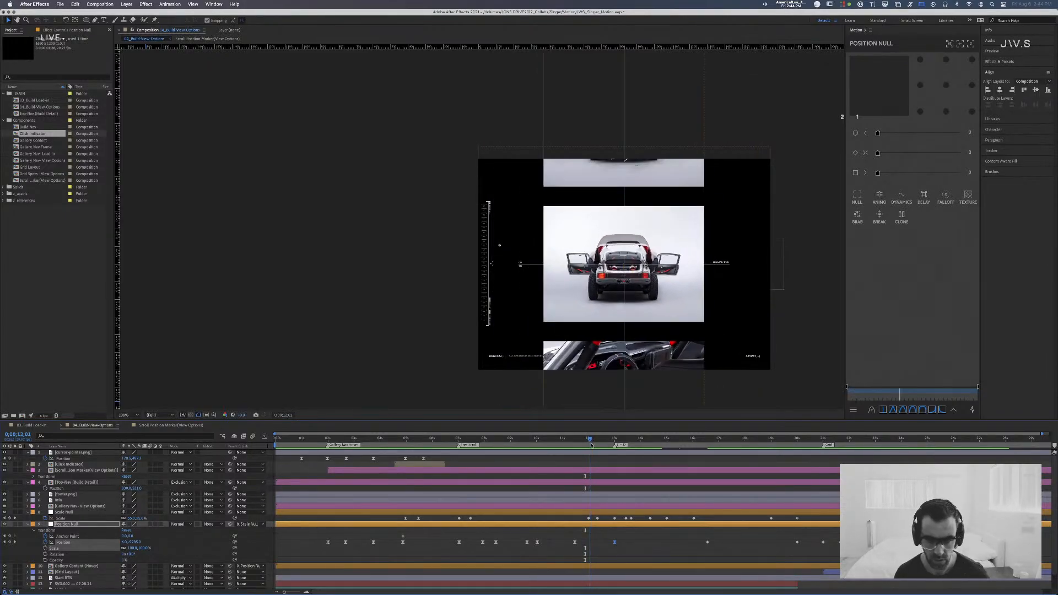
{"action": "left_click_drag", "start_coordinate": [602, 521], "coordinate": [577, 518]}
{"action": "key", "text": "shift+super+k"}
{"action": "key", "text": "Tab"}
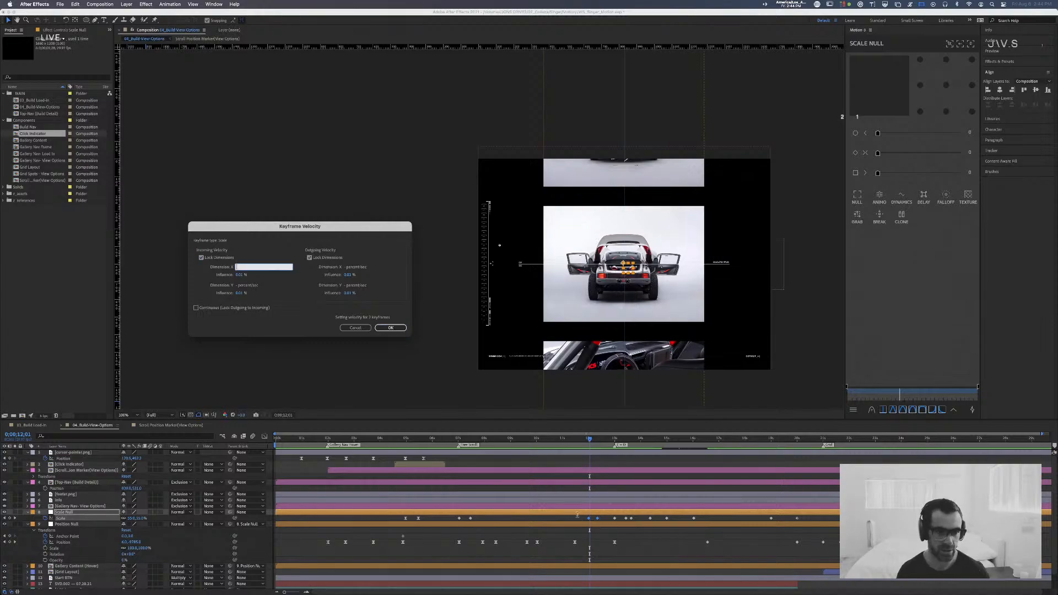
{"action": "key", "text": "Tab"}
{"action": "type", "text": "80"}
{"action": "key", "text": "Tab"}
{"action": "key", "text": "Tab"}
{"action": "key", "text": "Tab"}
{"action": "key", "text": "Tab"}
{"action": "type", "text": "80"}
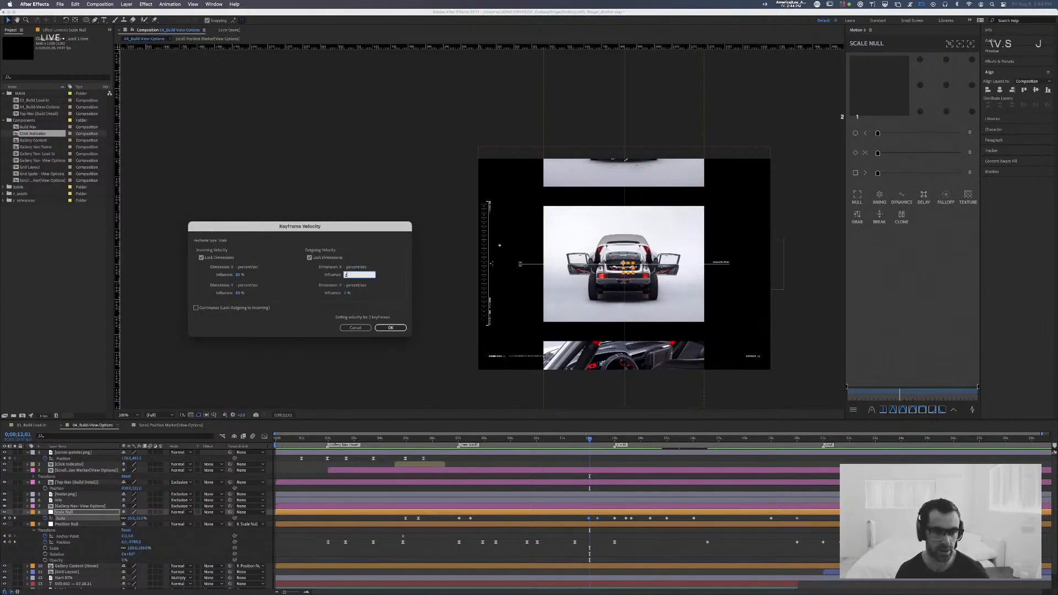
{"action": "key", "text": "Return"}
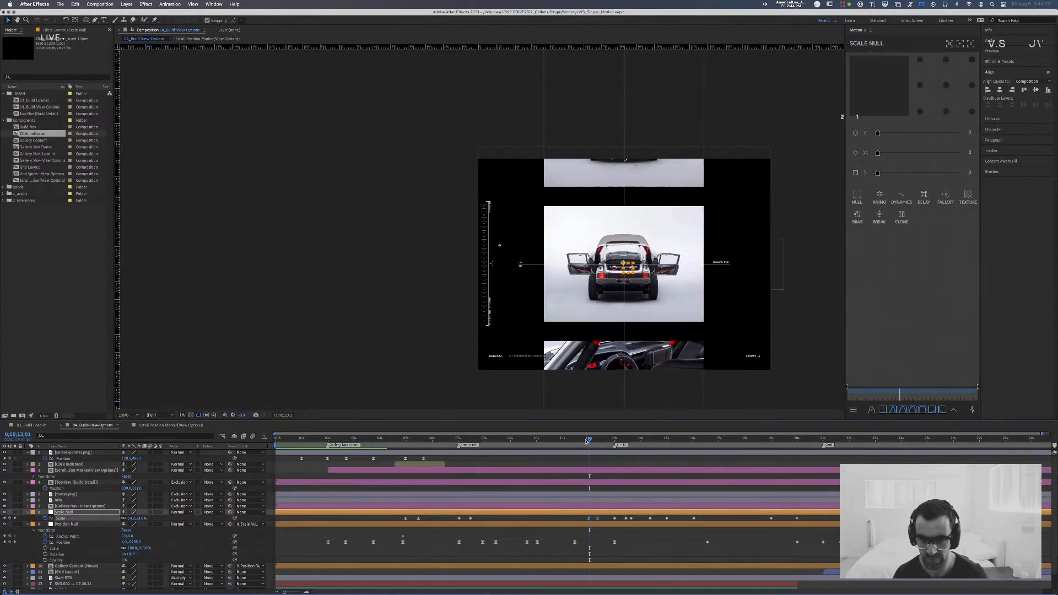
Step: Preview the zoom and lengthen the incoming speed handle of the second of these Scale keyframes in the speed graph
{"action": "left_click_drag", "start_coordinate": [586, 441], "coordinate": [561, 440]}
{"action": "key", "text": "space"}
{"action": "key", "text": "space"}
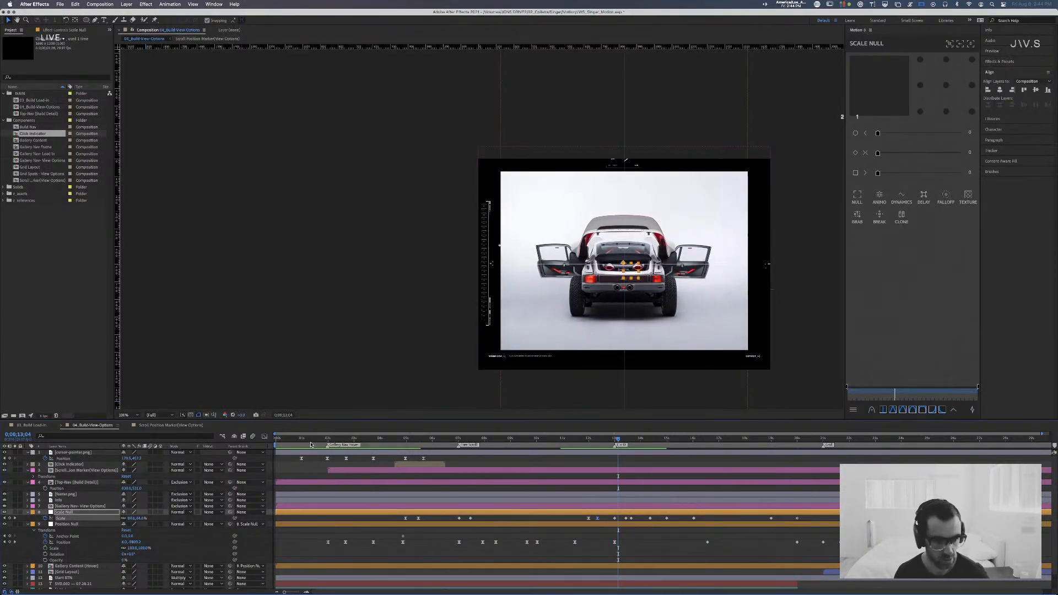
{"action": "left_click", "coordinate": [264, 437]}
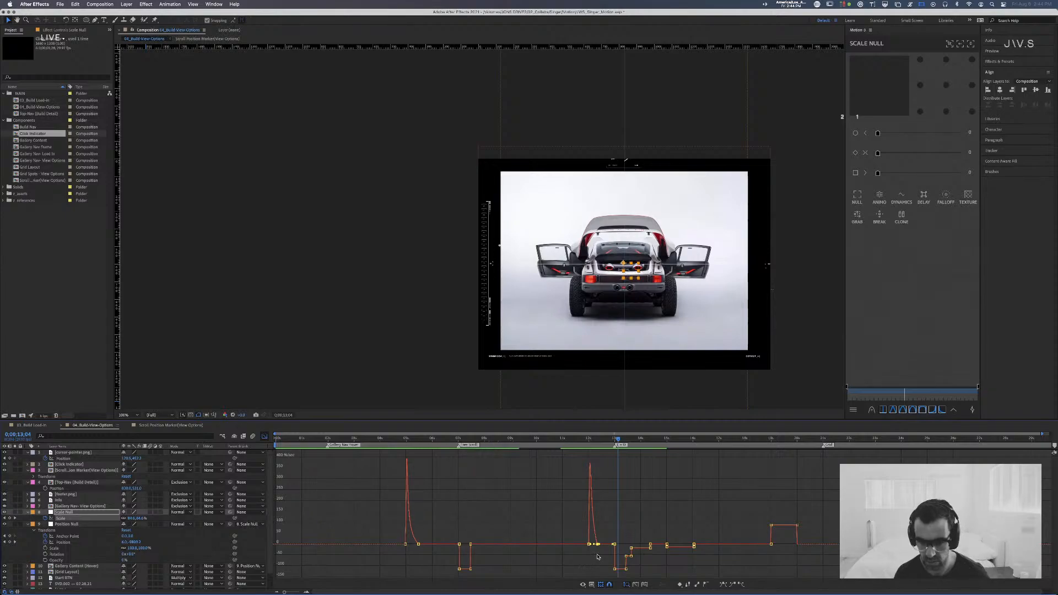
{"action": "left_click", "coordinate": [636, 585]}
{"action": "left_click_drag", "start_coordinate": [609, 544], "coordinate": [592, 545]}
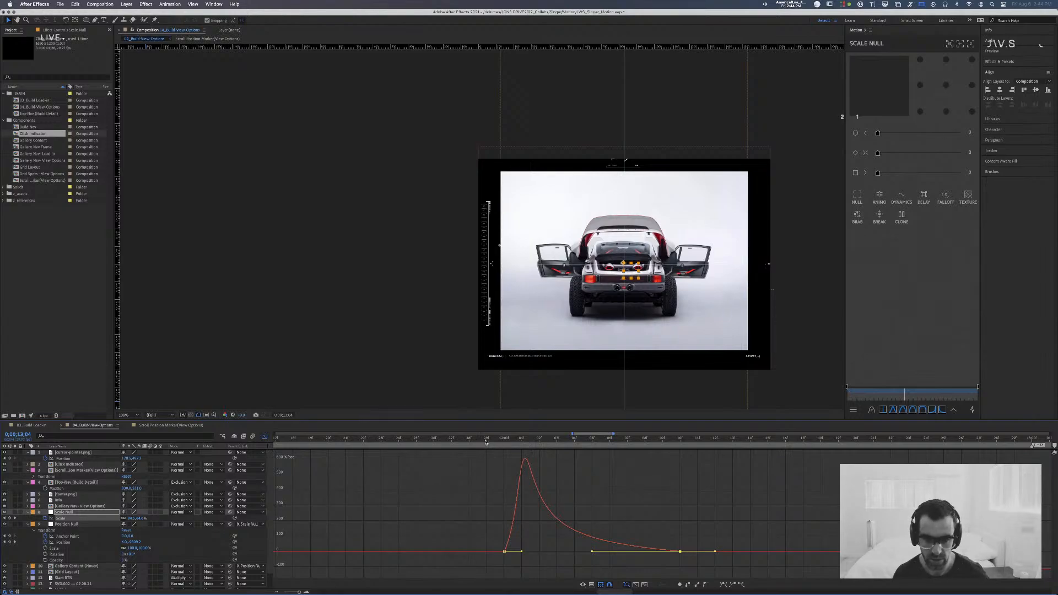
Step: Replay the zoom and move the second Scale keyframe after 0:00:12:00 slightly later in the speed graph
{"action": "left_click_drag", "start_coordinate": [485, 442], "coordinate": [366, 442]}
{"action": "key", "text": "space"}
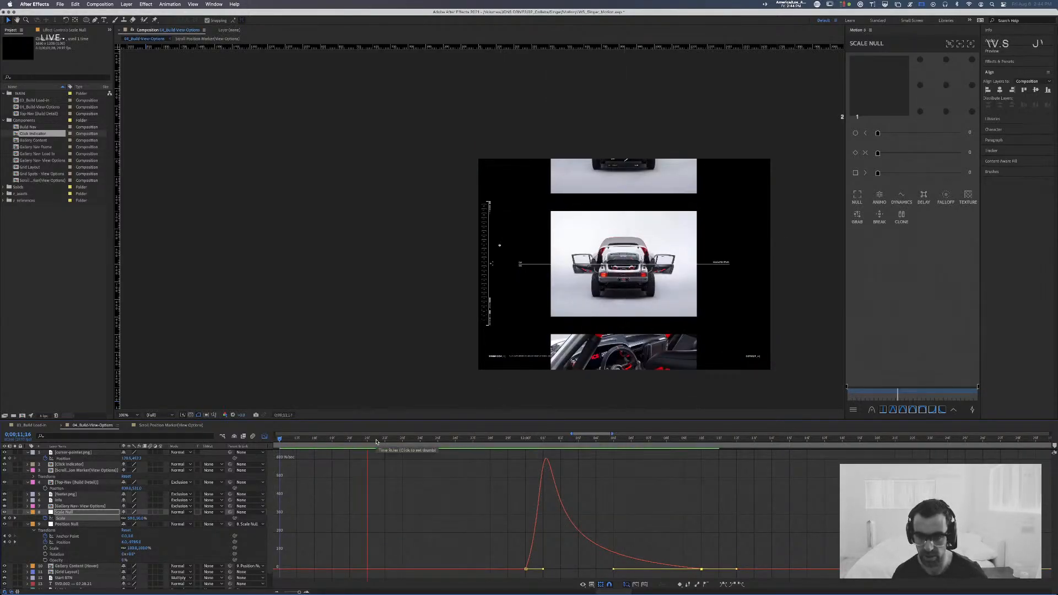
{"action": "key", "text": "space"}
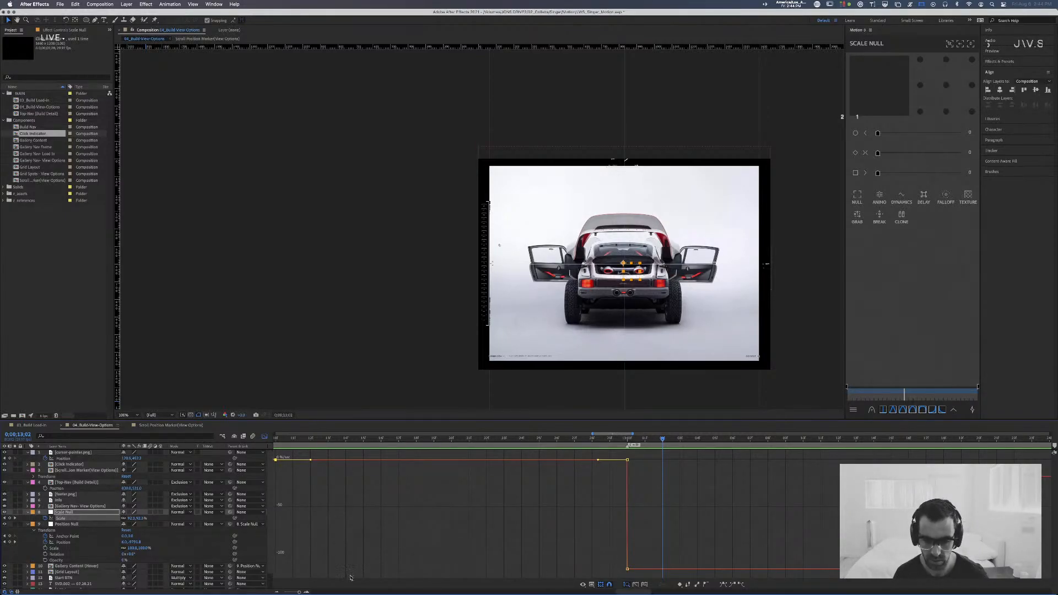
{"action": "left_click_drag", "start_coordinate": [296, 592], "coordinate": [293, 592]}
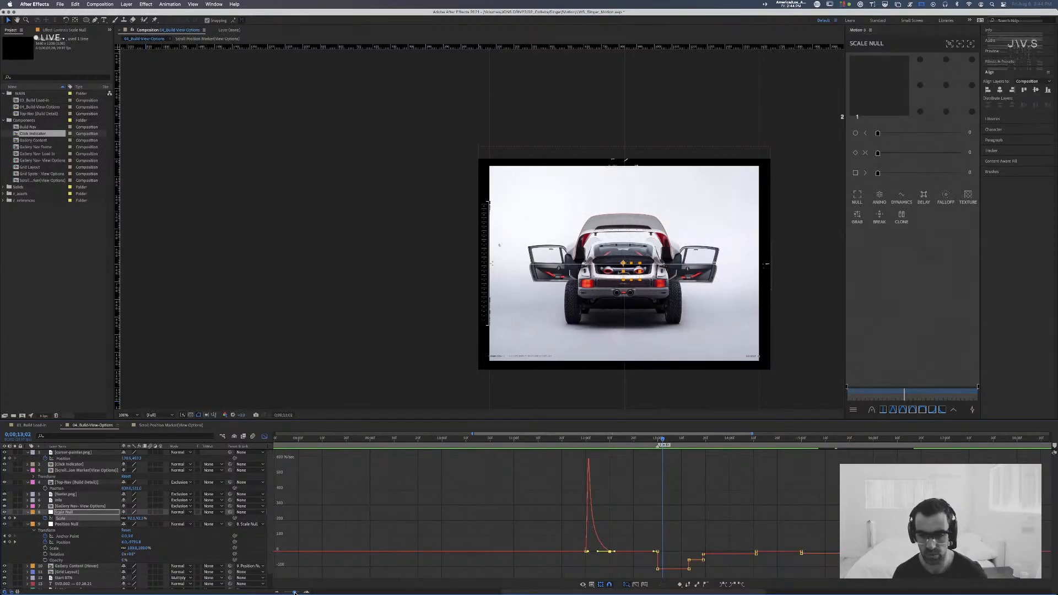
{"action": "left_click", "coordinate": [562, 439]}
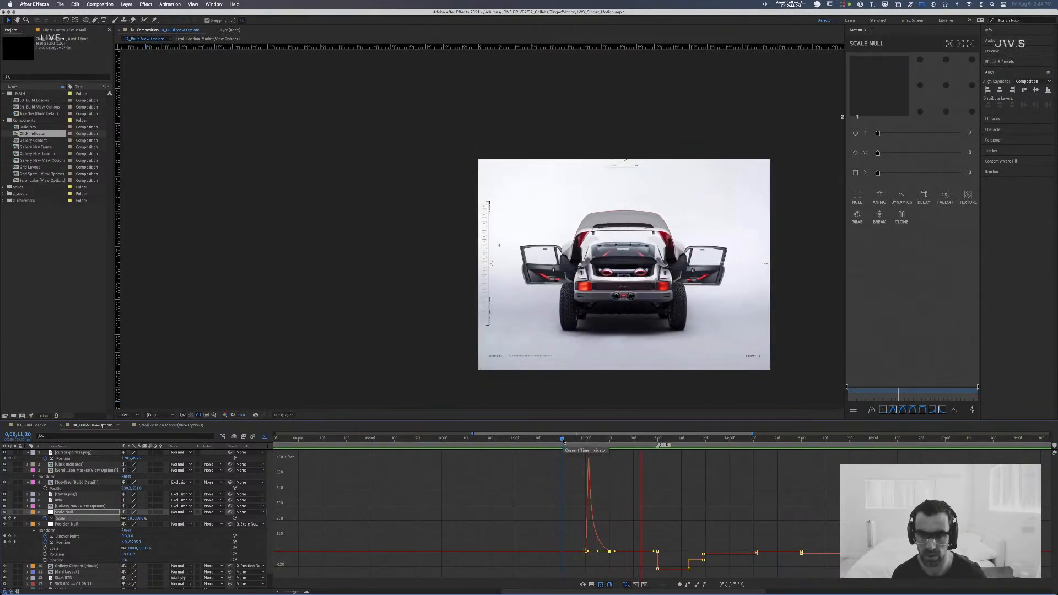
{"action": "key", "text": "space"}
{"action": "left_click_drag", "start_coordinate": [609, 554], "coordinate": [621, 551]}
{"action": "left_click_drag", "start_coordinate": [566, 439], "coordinate": [532, 439]}
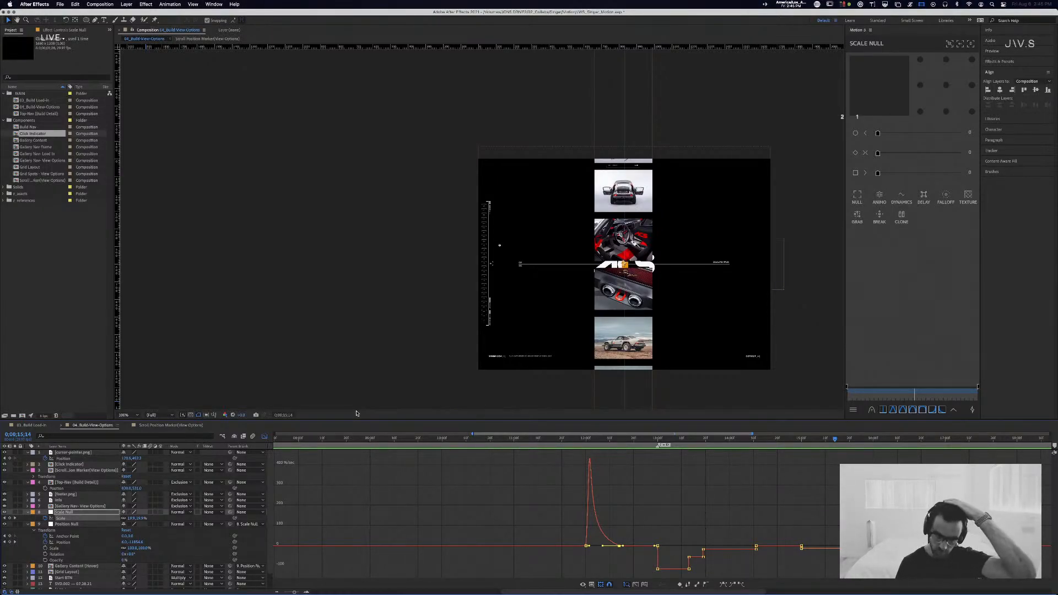
Step: Check the Scroll Position Marker composition and preview the whole gallery animation from its first frame with the layer bars shown
{"action": "left_click", "coordinate": [151, 425]}
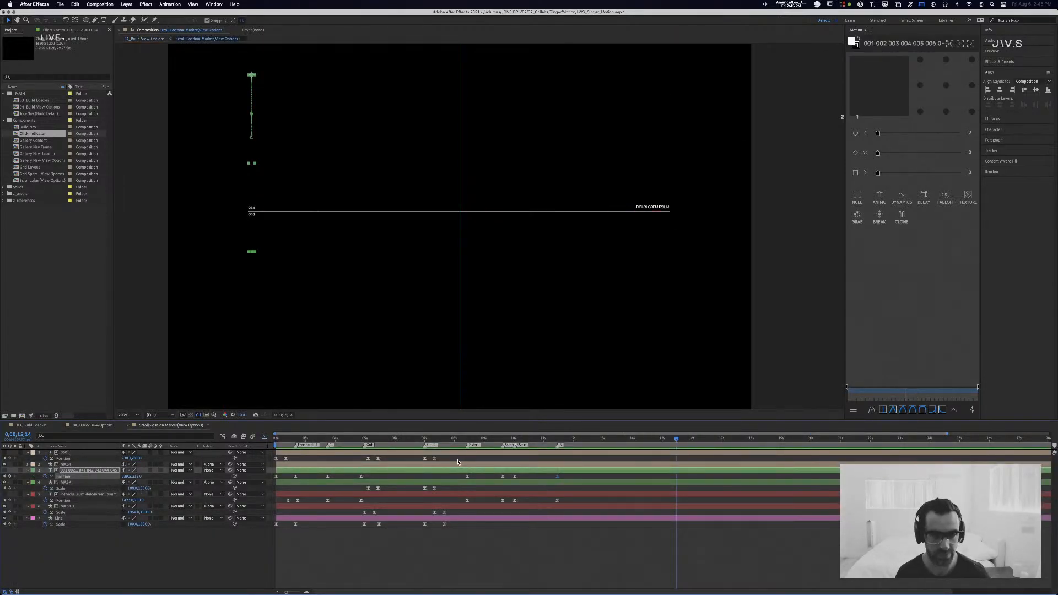
{"action": "left_click", "coordinate": [93, 425]}
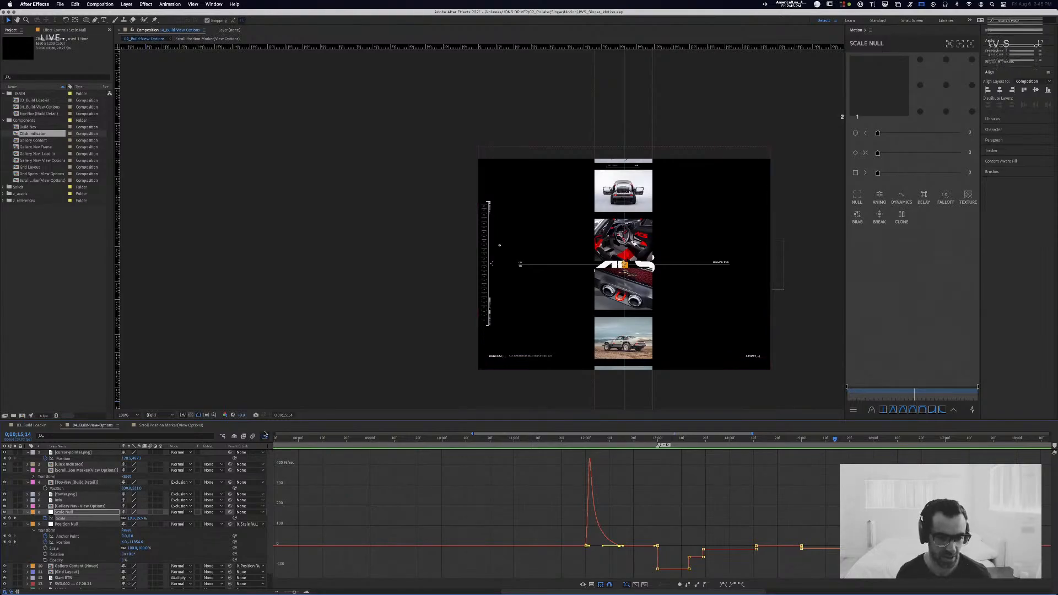
{"action": "key", "text": "shift+F3"}
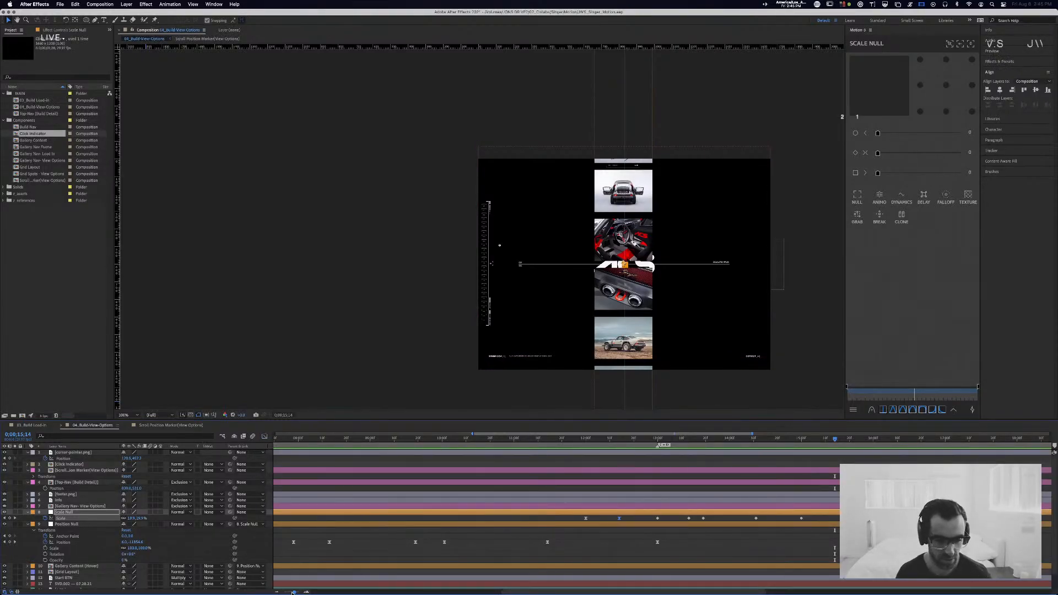
{"action": "left_click_drag", "start_coordinate": [293, 593], "coordinate": [273, 592]}
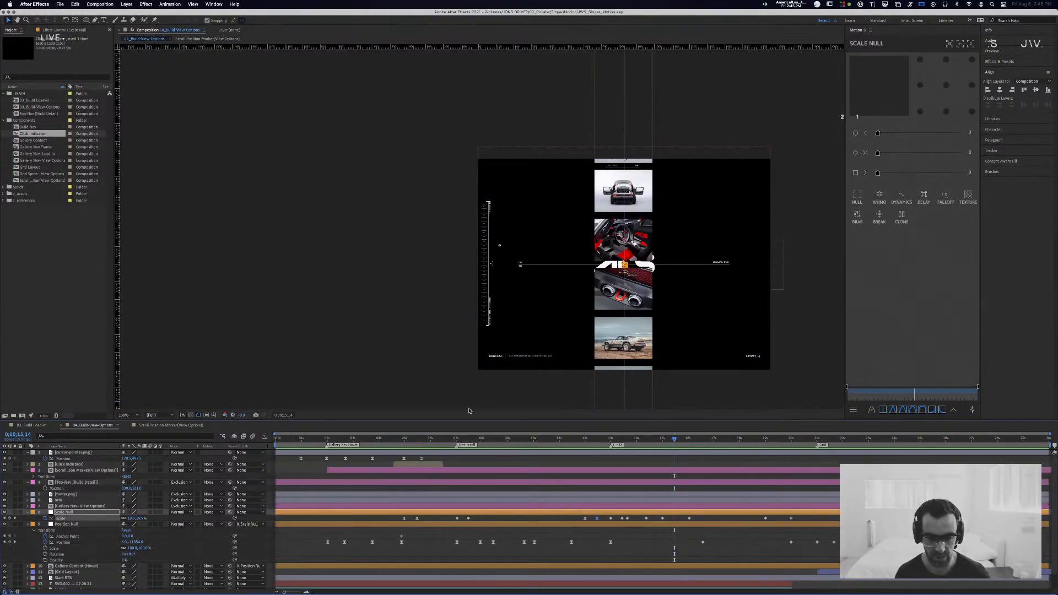
{"action": "left_click_drag", "start_coordinate": [463, 441], "coordinate": [186, 441]}
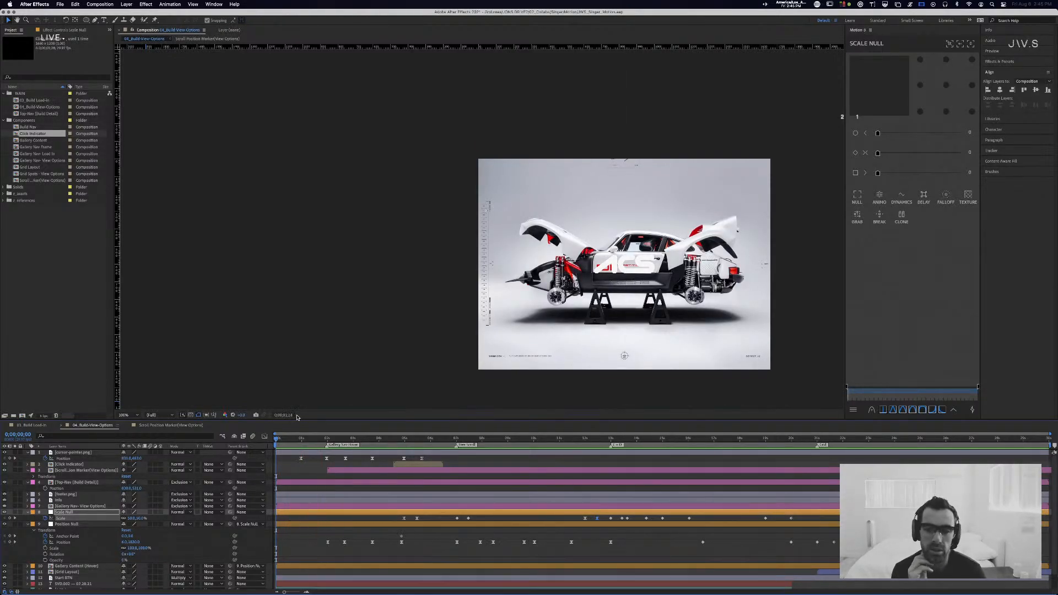
{"action": "key", "text": "space"}
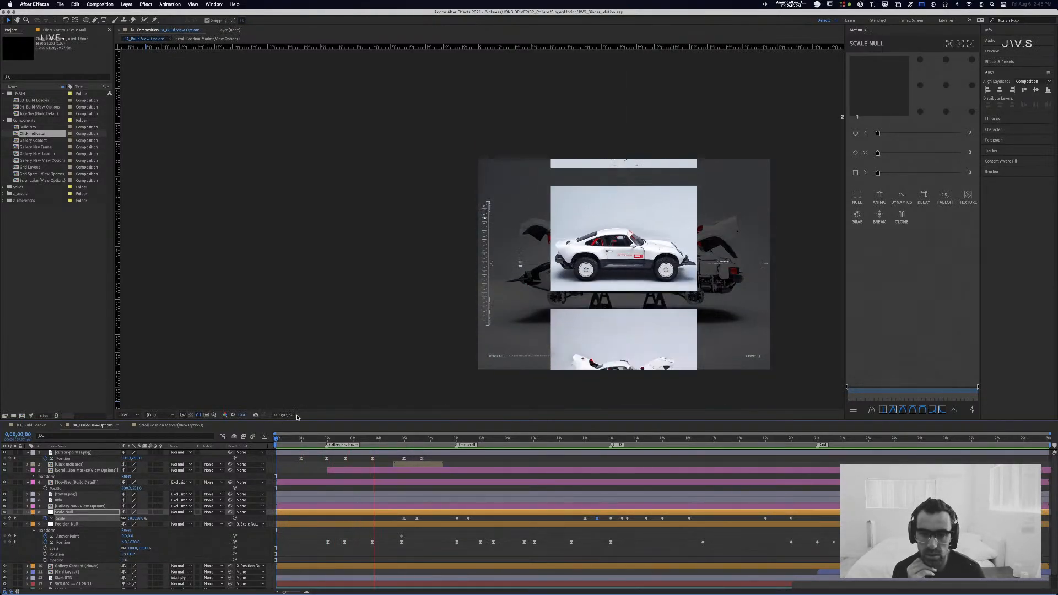
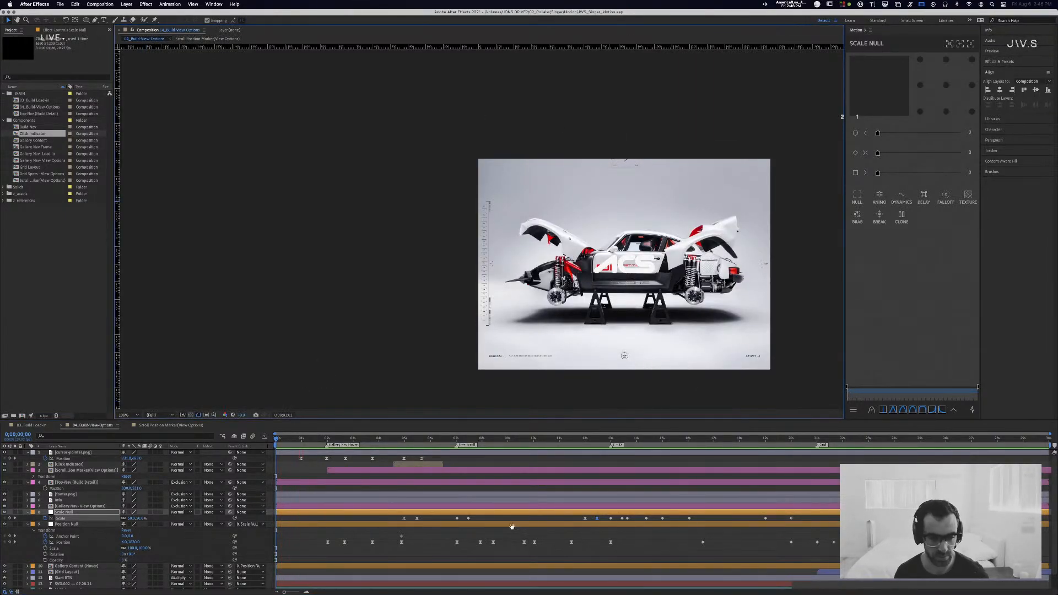
{"action": "key", "text": "space"}
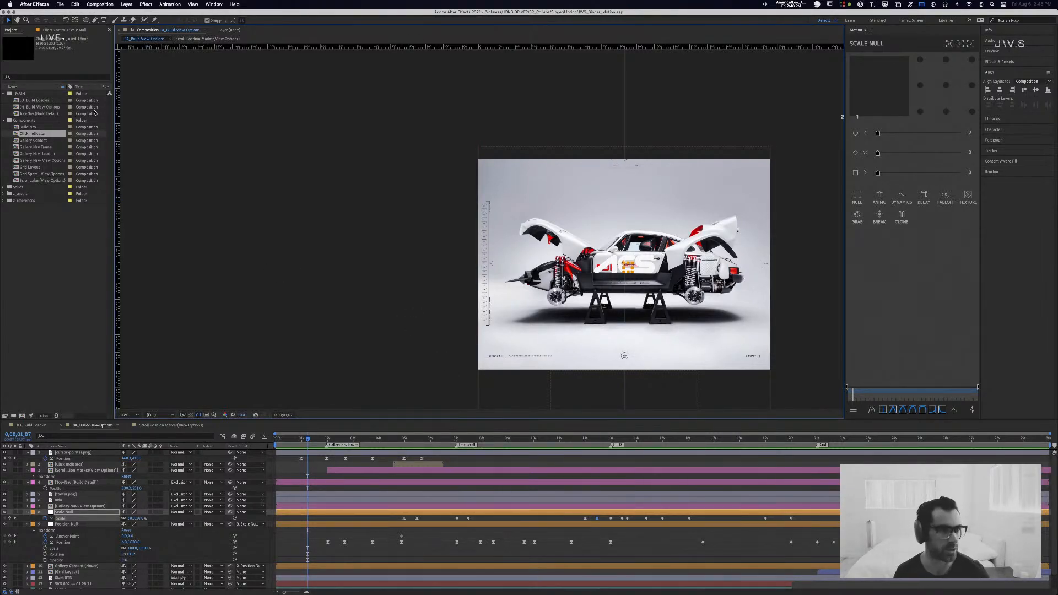
Step: Rename the 04_Build-View-Options composition as 04a_Gallery Hover
{"action": "left_click", "coordinate": [48, 108]}
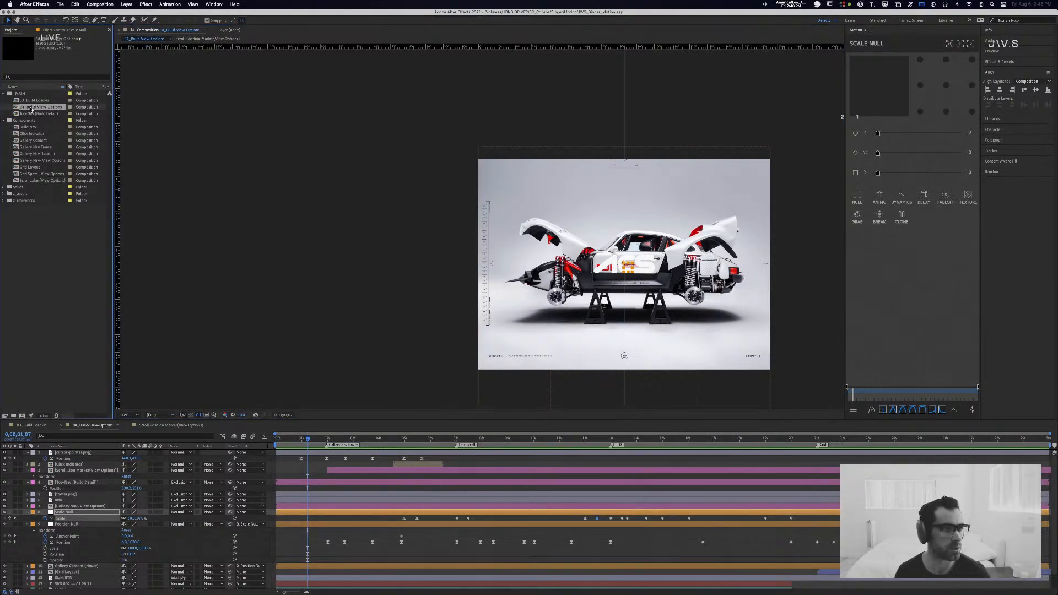
{"action": "key", "text": "Return"}
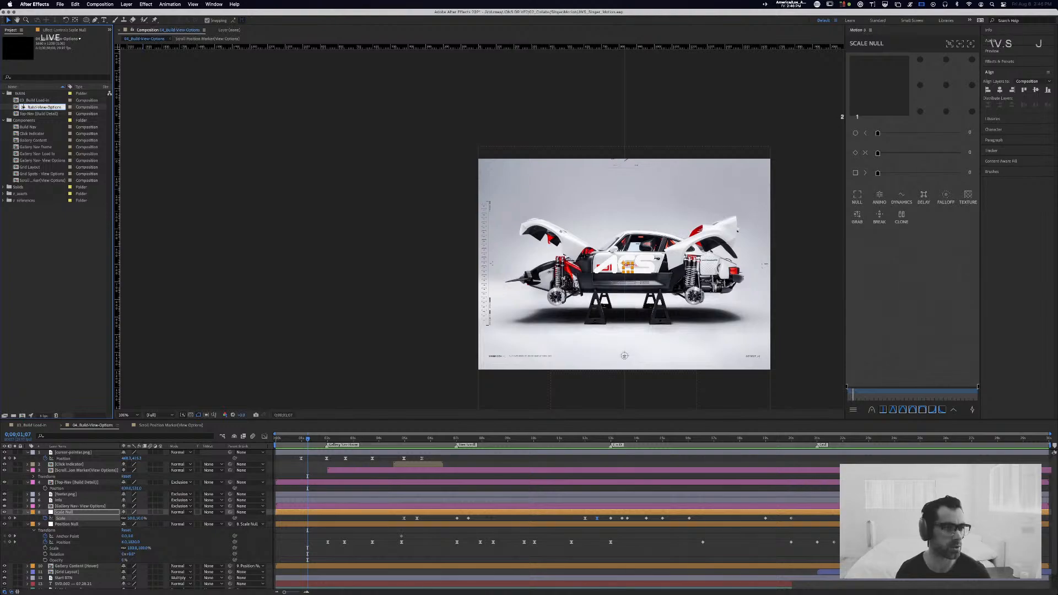
{"action": "key", "text": "Right"}
{"action": "type", "text": "a"}
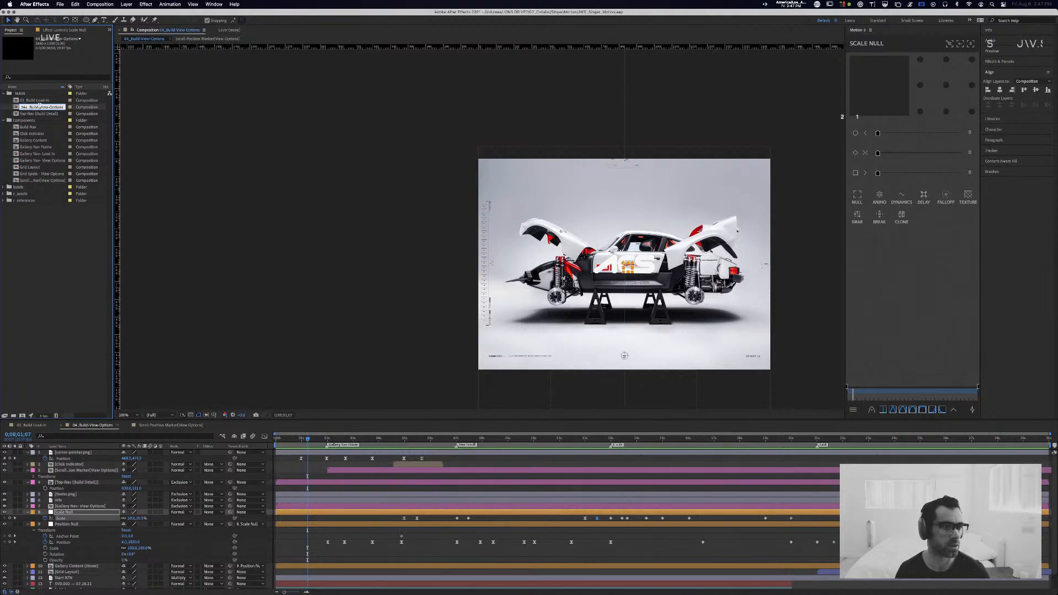
{"action": "key", "text": "Right"}
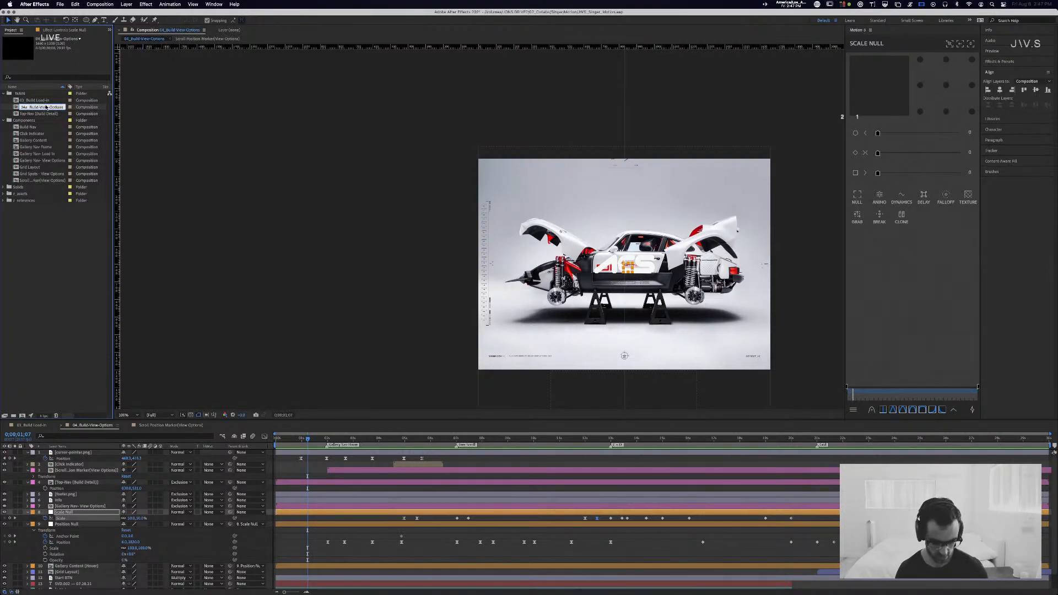
{"action": "key", "text": "super+shift+Right"}
{"action": "type", "text": "Fr"}
{"action": "key", "text": "BackSpace"}
{"action": "key", "text": "BackSpace"}
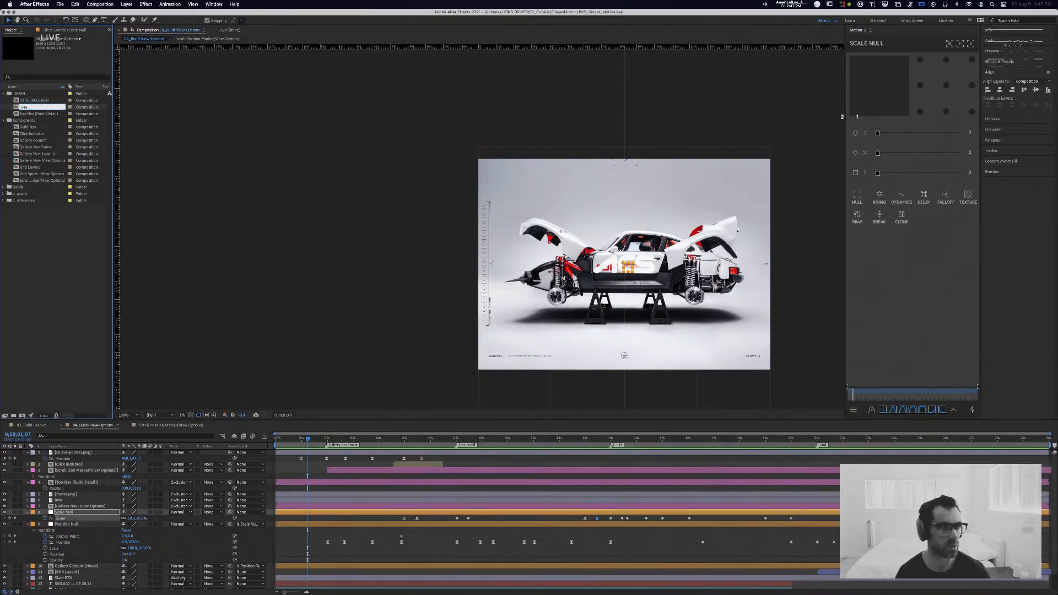
{"action": "type", "text": "Gallery Hover"}
{"action": "key", "text": "Return"}
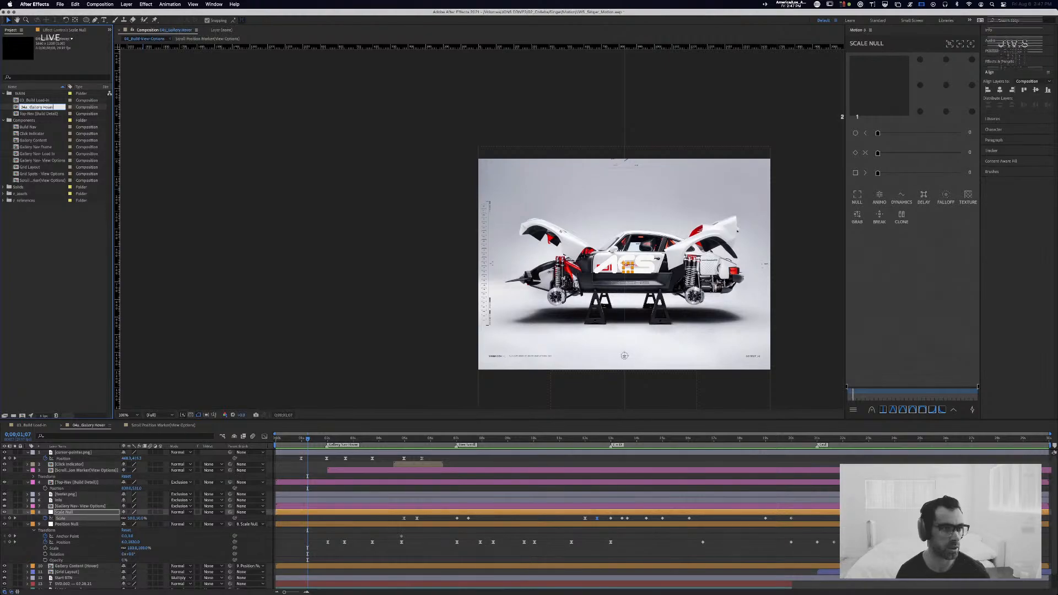
Step: Duplicate the 04a_Gallery Hover composition and name the copy 04b_Free Scroll
{"action": "key", "text": "super+d"}
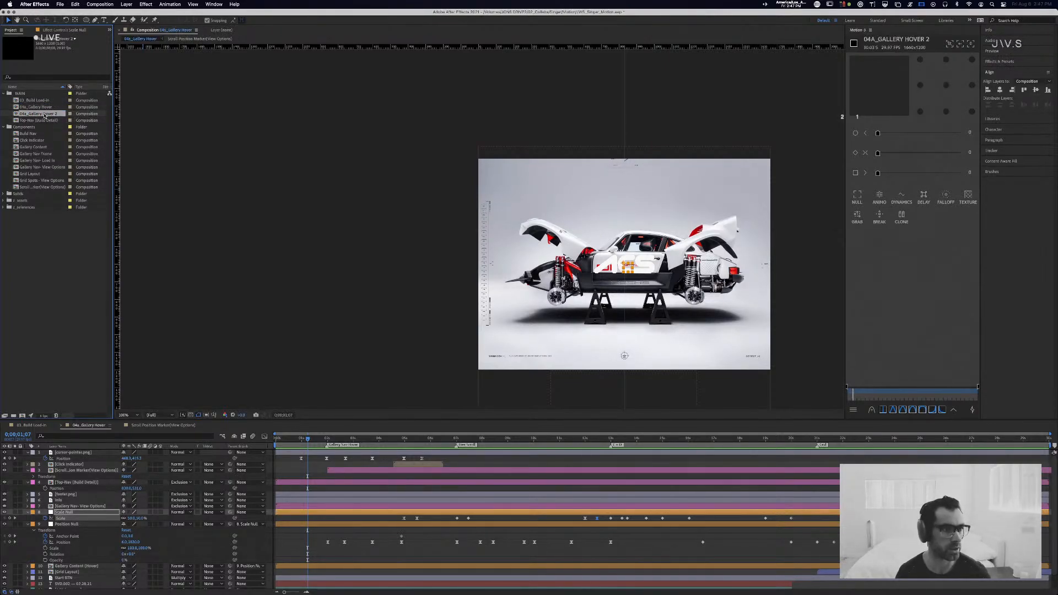
{"action": "key", "text": "Return"}
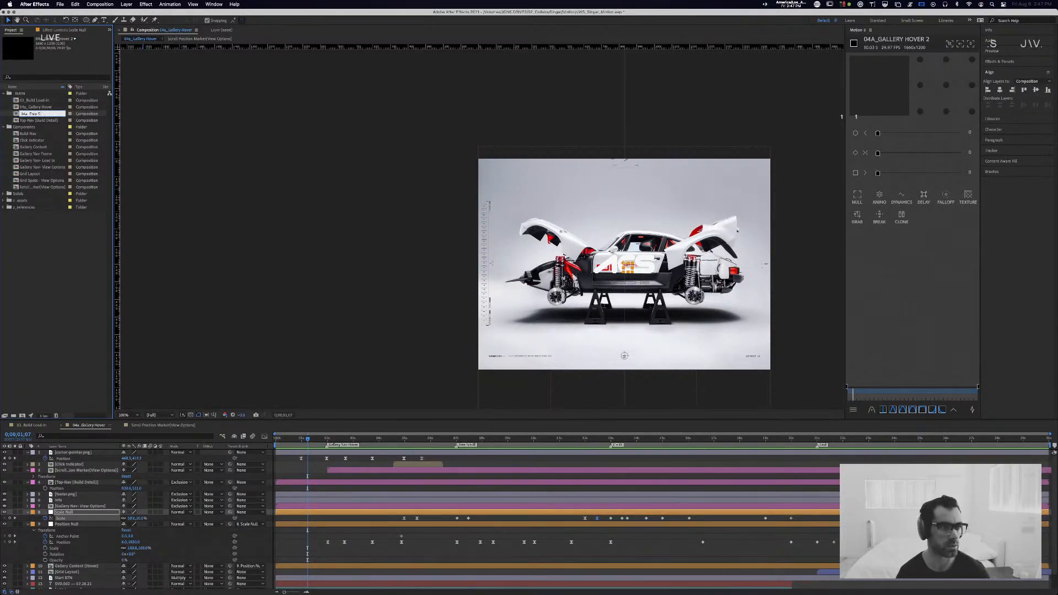
{"action": "type", "text": "04a_Free Scroll"}
{"action": "key", "text": "Return"}
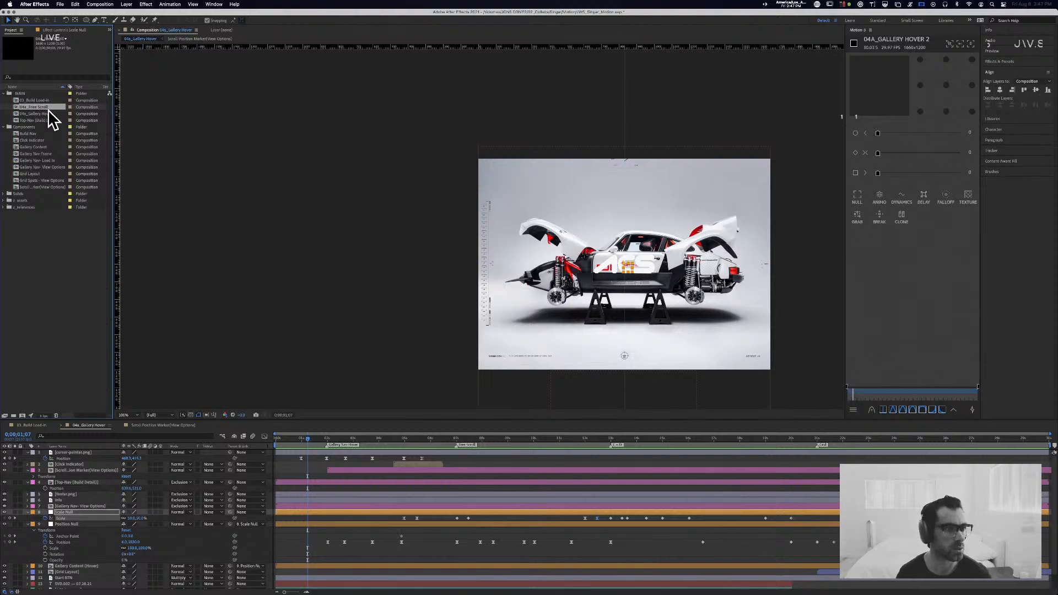
{"action": "key", "text": "Return"}
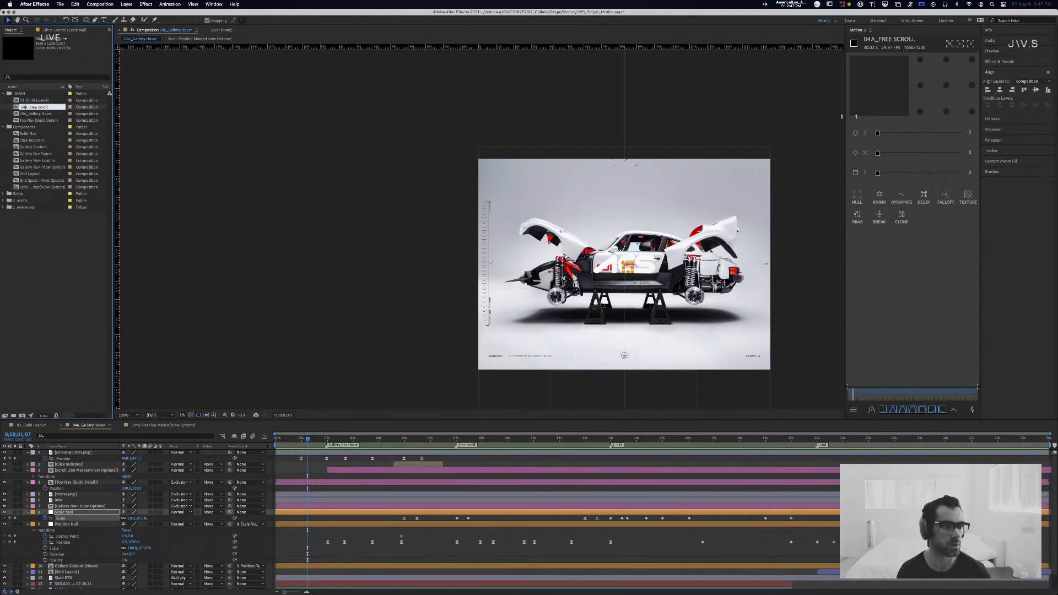
{"action": "type", "text": "b"}
{"action": "key", "text": "Return"}
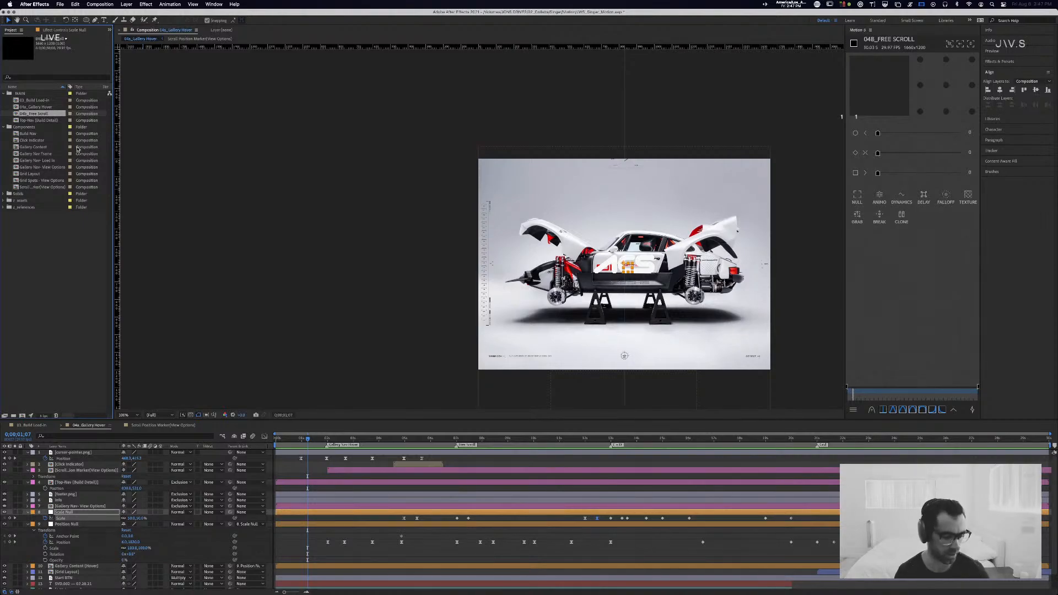
Step: Duplicate the 04b_Free Scroll composition and name the copy 04c_C + D
{"action": "key", "text": "super+d"}
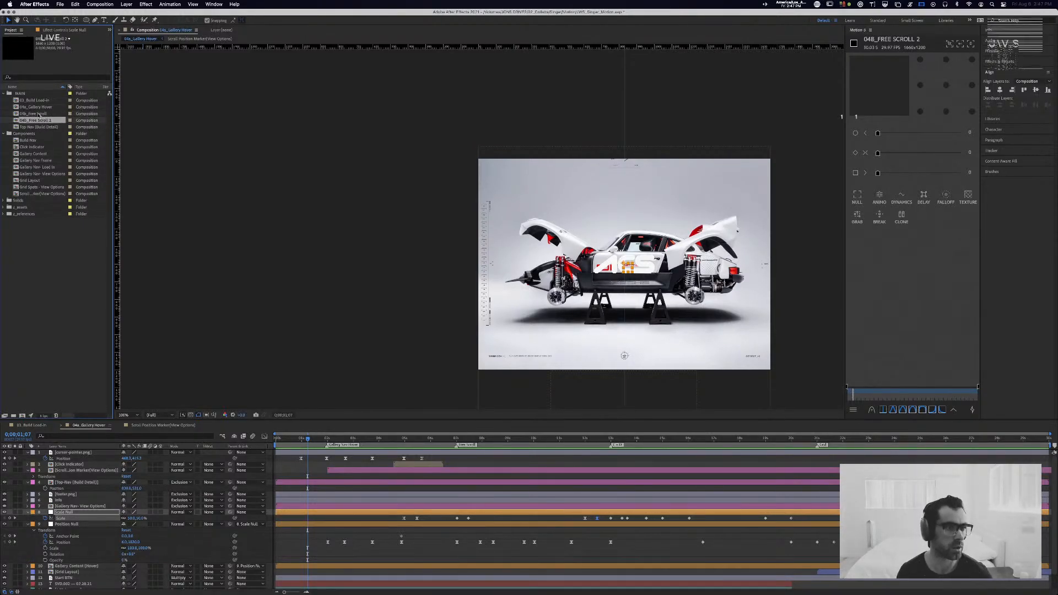
{"action": "key", "text": "Return"}
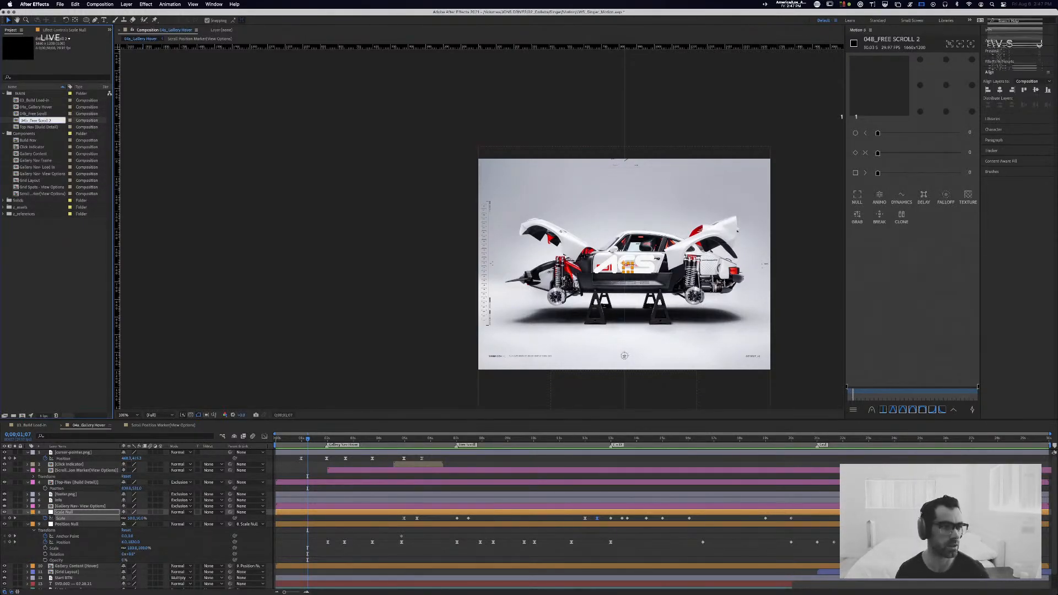
{"action": "type", "text": "04c_Free Sc"}
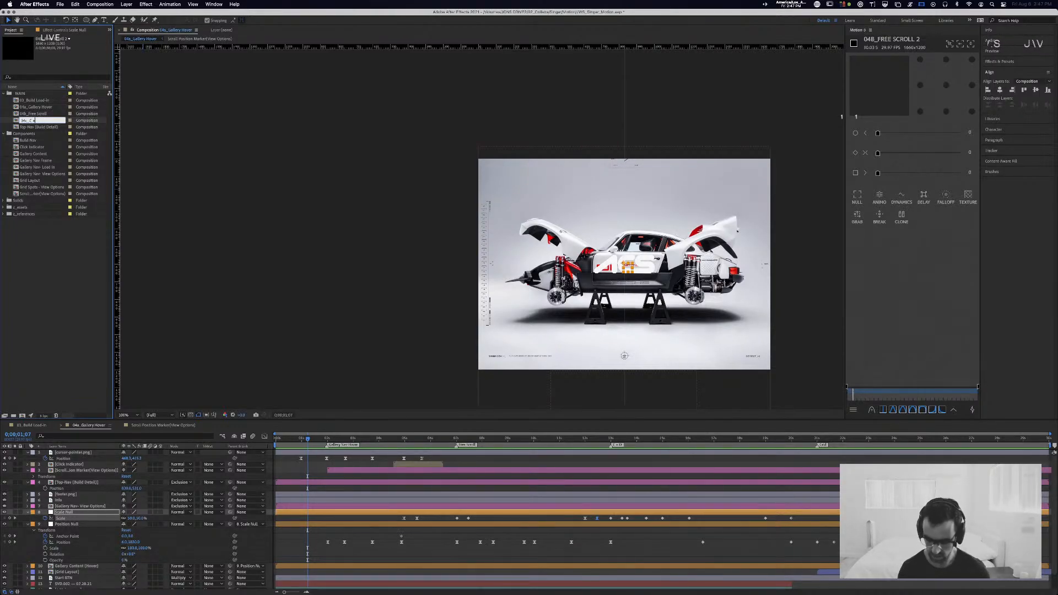
{"action": "key", "text": "Return"}
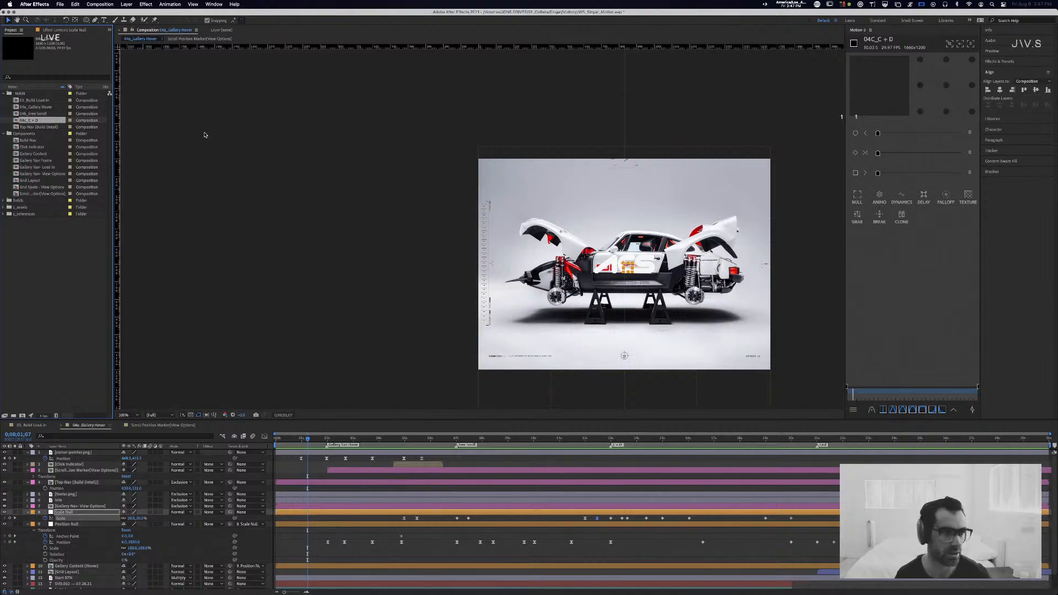
Step: Open the 04b_Free Scroll composition, close the Scroll Position Marker timeline and return to 04a_Gallery Hover
{"action": "left_click", "coordinate": [21, 107]}
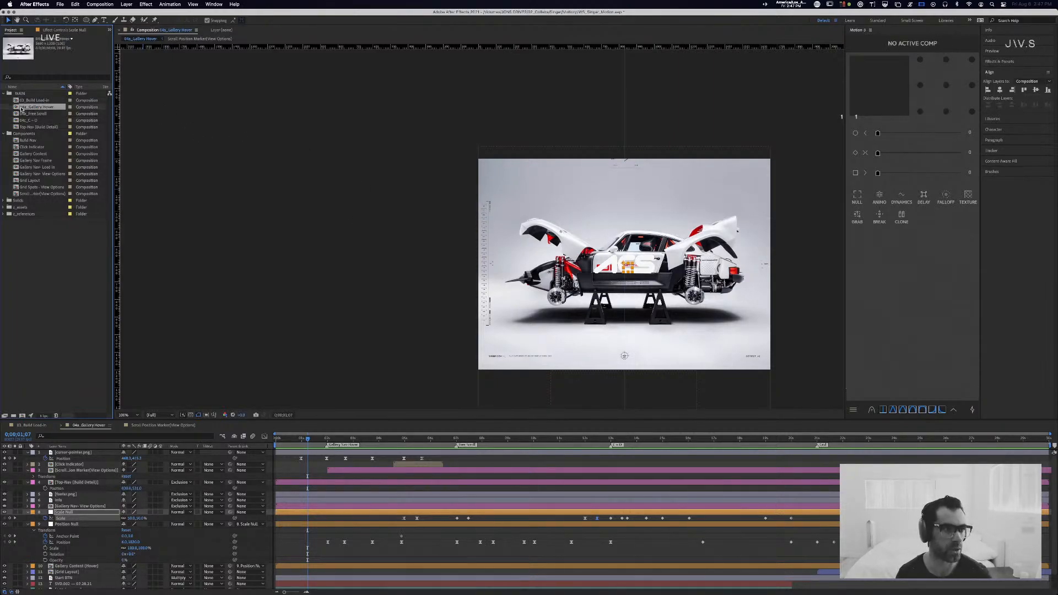
{"action": "double_click", "coordinate": [17, 113]}
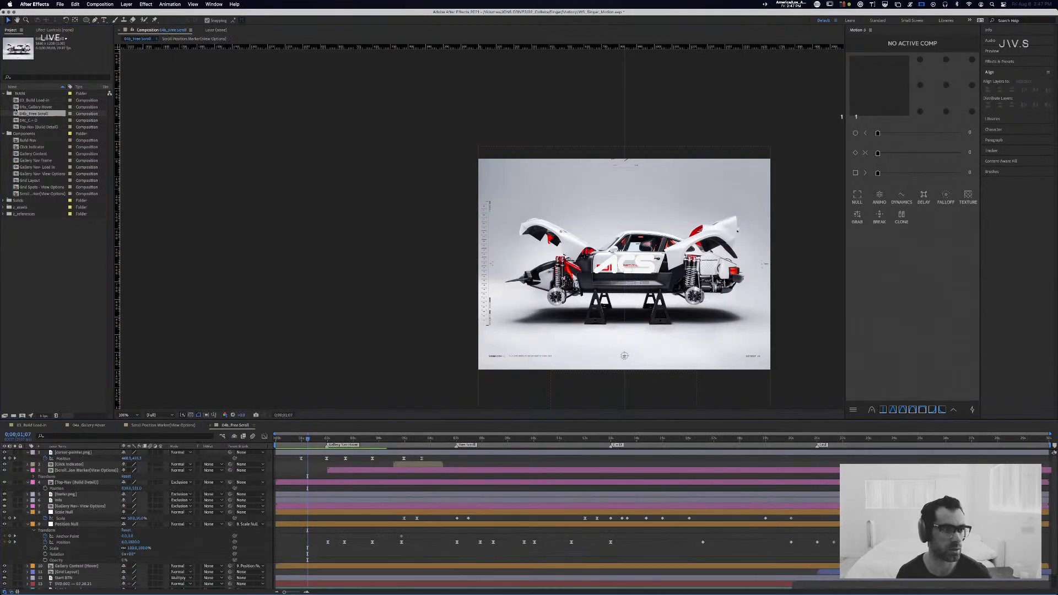
{"action": "double_click", "coordinate": [17, 107]}
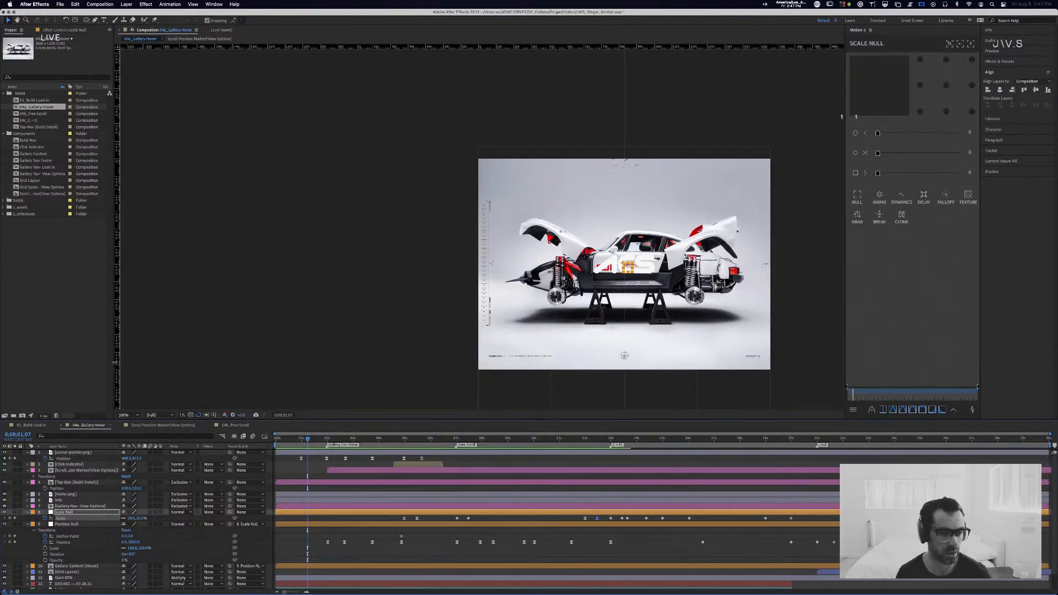
{"action": "left_click", "coordinate": [159, 425]}
{"action": "left_click", "coordinate": [120, 425]}
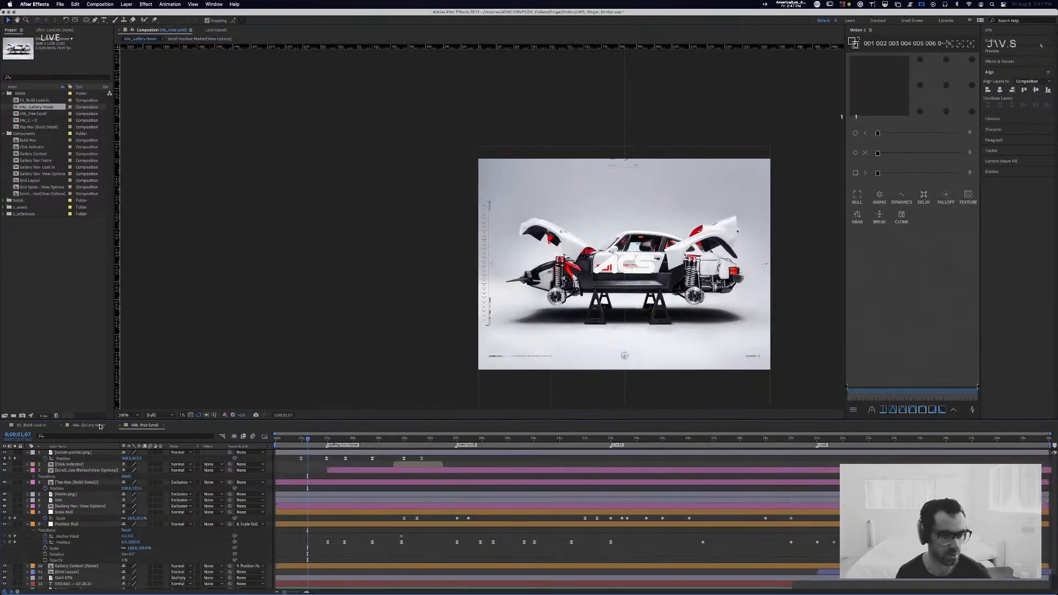
{"action": "left_click", "coordinate": [92, 425]}
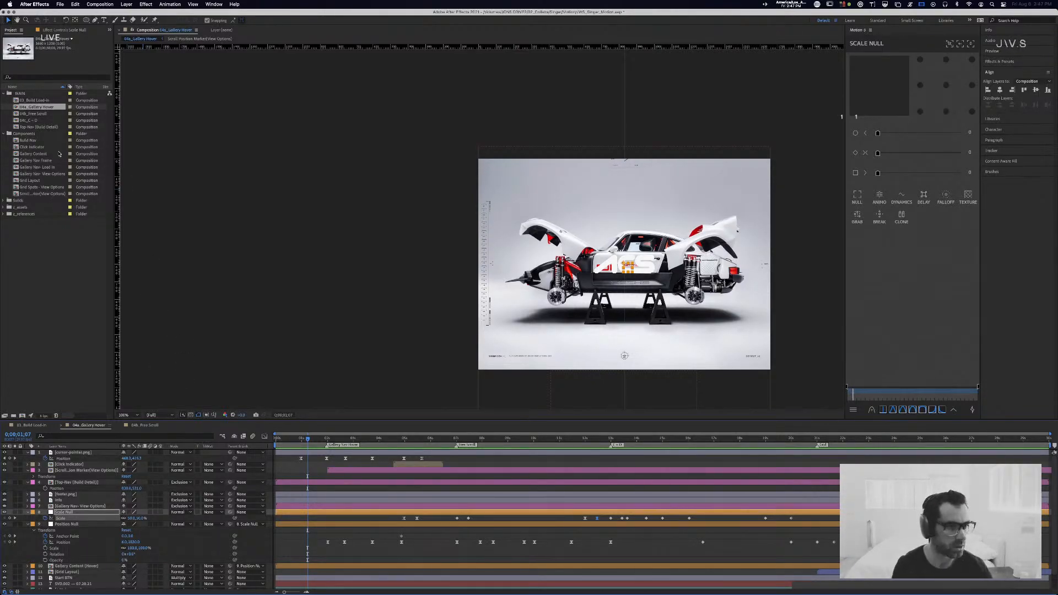
Step: Widen the project list's name column and rename the Scroll Position Marker(View Options) composition as Scroll Position Marker(Gallery Nav)
{"action": "left_click", "coordinate": [38, 195]}
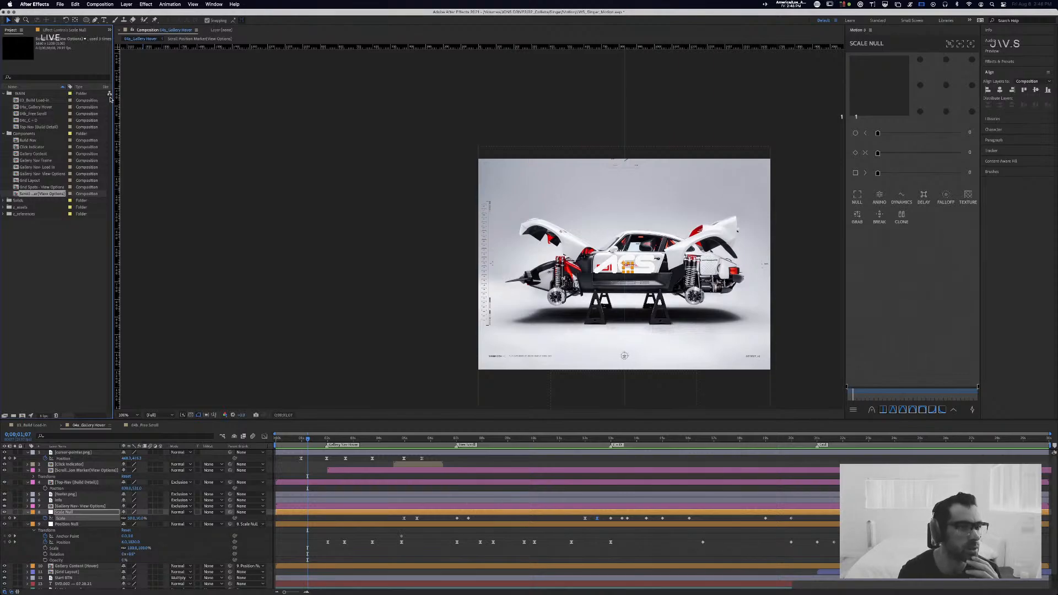
{"action": "left_click_drag", "start_coordinate": [67, 86], "coordinate": [89, 89]}
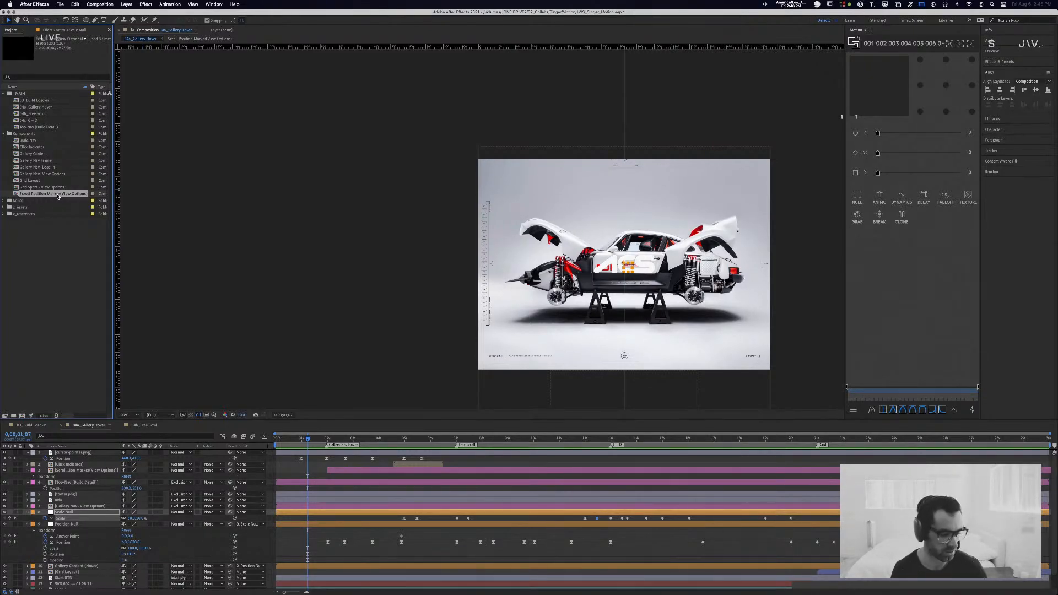
{"action": "key", "text": "Return"}
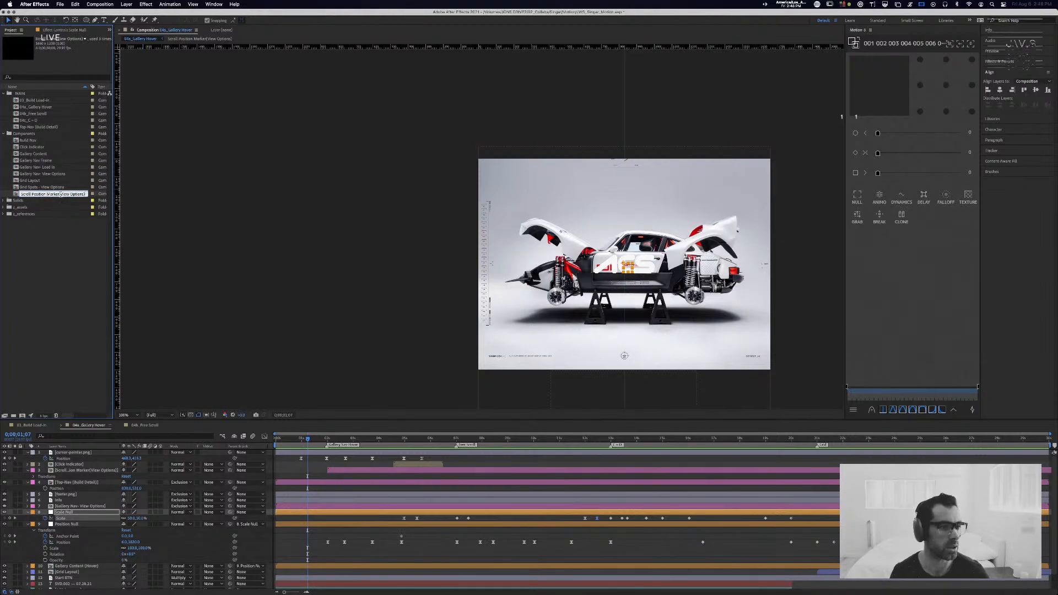
{"action": "left_click_drag", "start_coordinate": [61, 194], "coordinate": [176, 146]}
{"action": "type", "text": "G"}
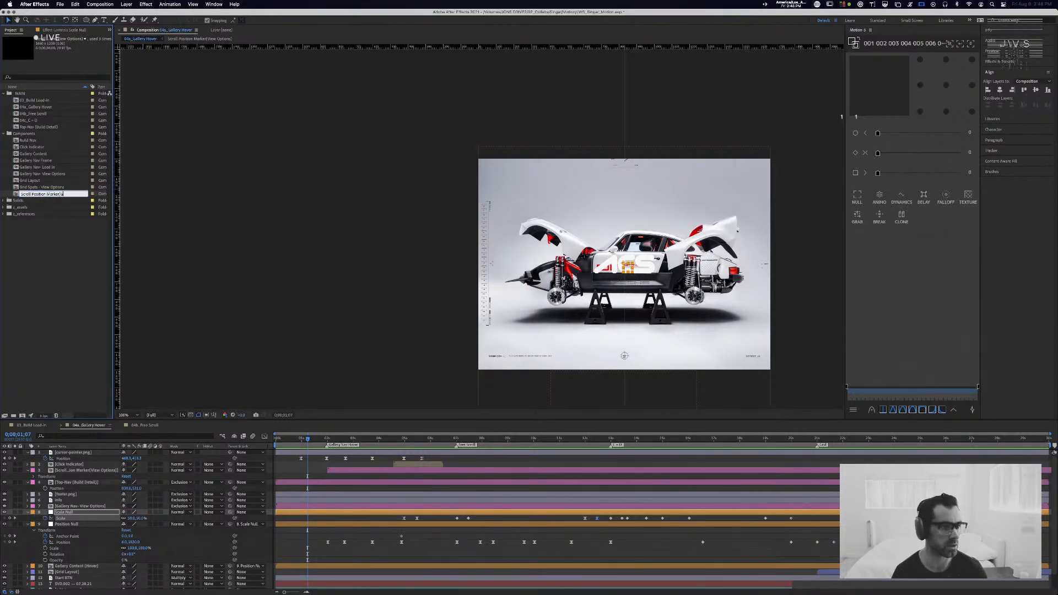
{"action": "type", "text": "allery Window"}
{"action": "key", "text": "BackSpace"}
{"action": "key", "text": "BackSpace"}
{"action": "key", "text": "BackSpace"}
{"action": "key", "text": "BackSpace"}
{"action": "key", "text": "BackSpace"}
{"action": "key", "text": "BackSpace"}
{"action": "key", "text": "BackSpace"}
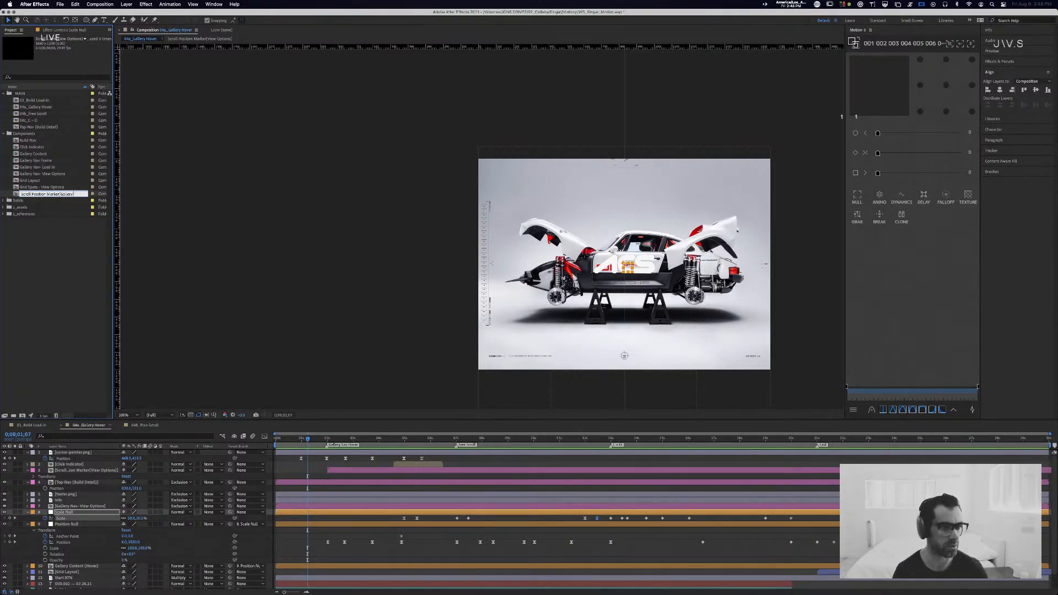
{"action": "type", "text": "Nav)"}
{"action": "key", "text": "Return"}
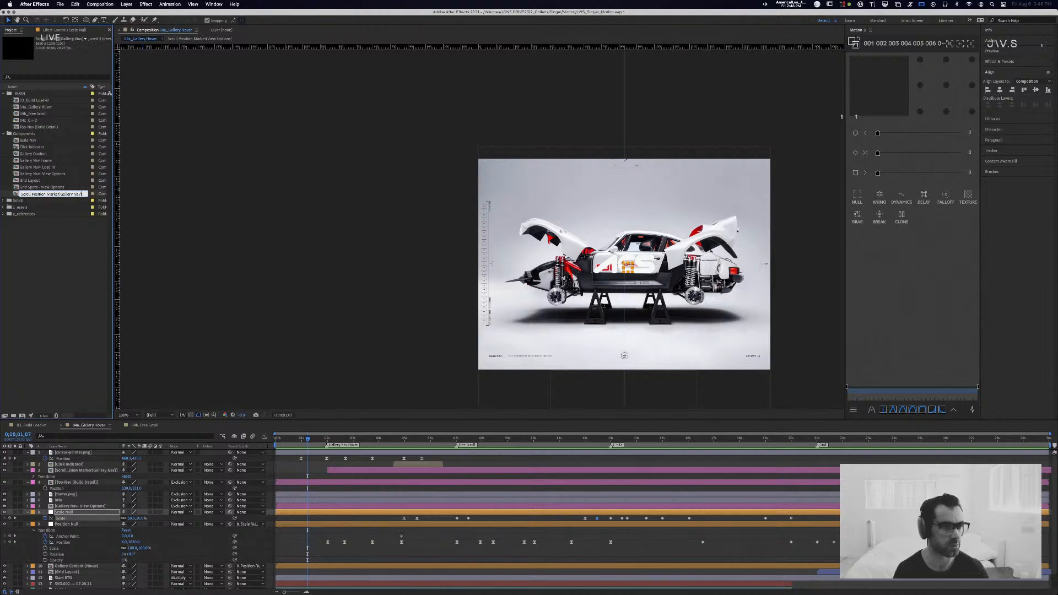
Step: Duplicate the Scroll Position Marker(Gallery Nav) composition and name the copy Scroll Position Marker(Free Scroll)
{"action": "key", "text": "ctrl+d"}
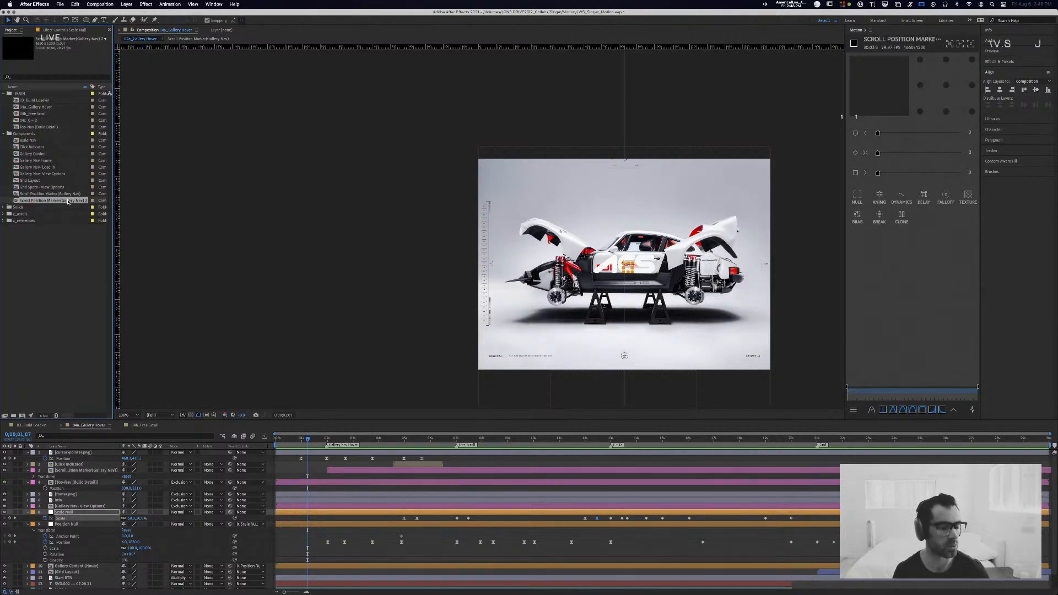
{"action": "key", "text": "Return"}
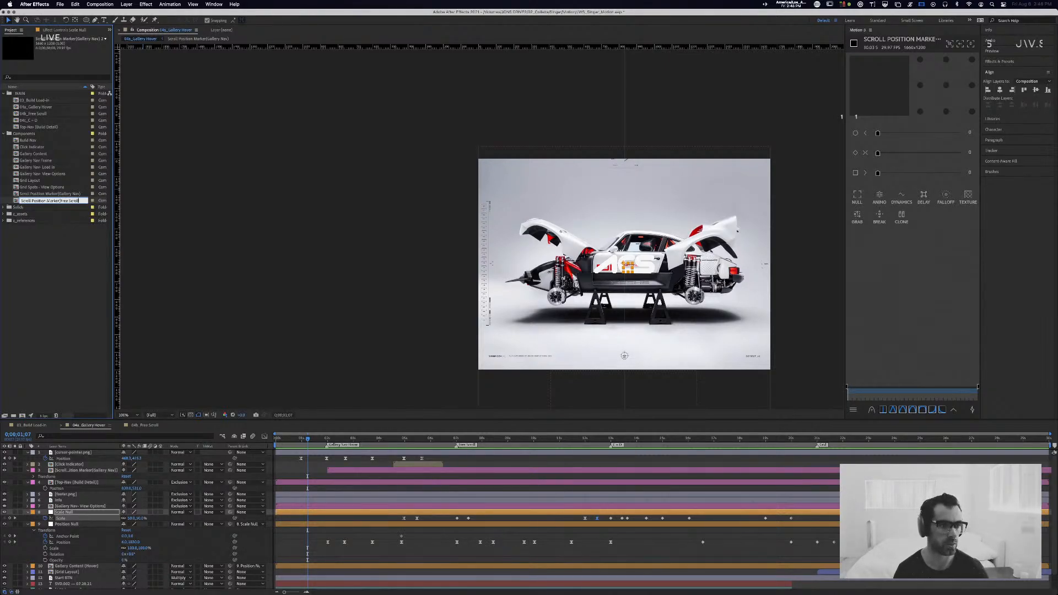
{"action": "key", "text": "Return"}
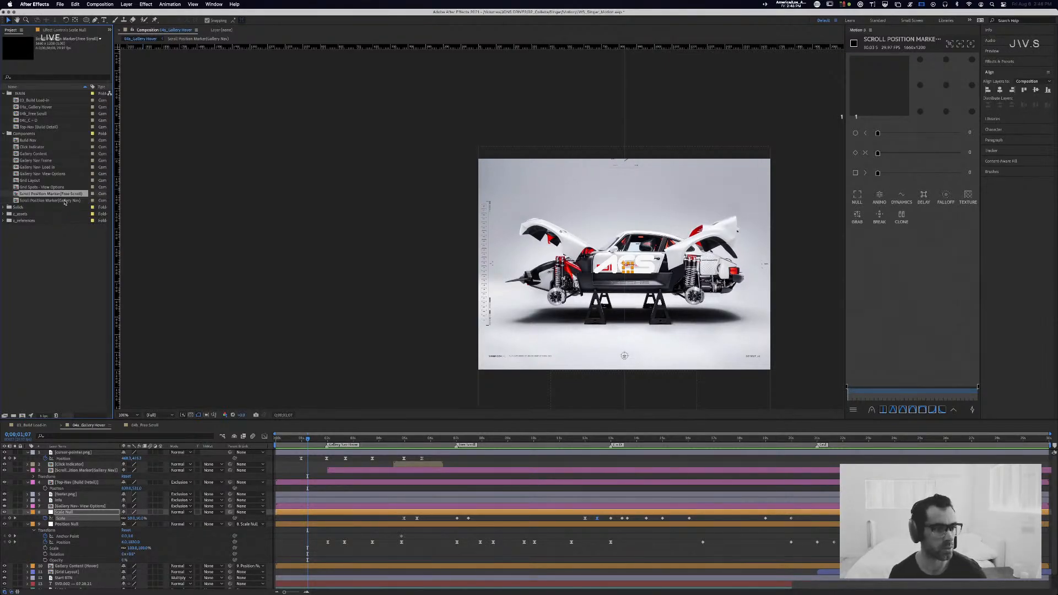
Step: Duplicate the Scroll Position Marker(Free Scroll) composition and name the copy Scroll Position Marker(Click + Drag)
{"action": "key", "text": "super+d"}
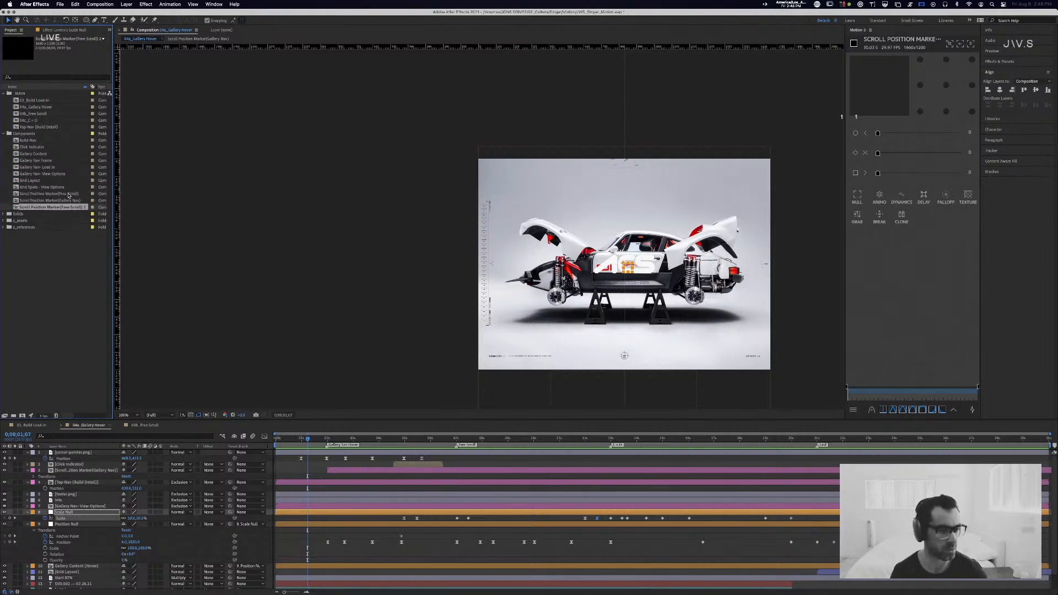
{"action": "key", "text": "Return"}
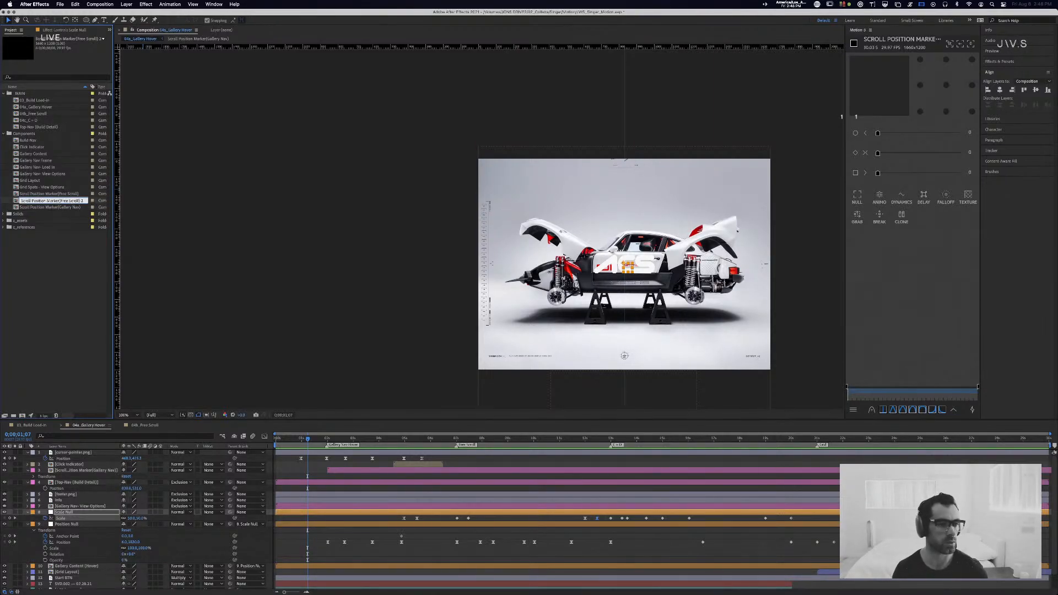
{"action": "key", "text": "BackSpace"}
{"action": "key", "text": "BackSpace"}
{"action": "key", "text": "BackSpace"}
{"action": "key", "text": "BackSpace"}
{"action": "key", "text": "BackSpace"}
{"action": "key", "text": "BackSpace"}
{"action": "key", "text": "BackSpace"}
{"action": "key", "text": "BackSpace"}
{"action": "key", "text": "BackSpace"}
{"action": "key", "text": "BackSpace"}
{"action": "key", "text": "BackSpace"}
{"action": "type", "text": "Clik"}
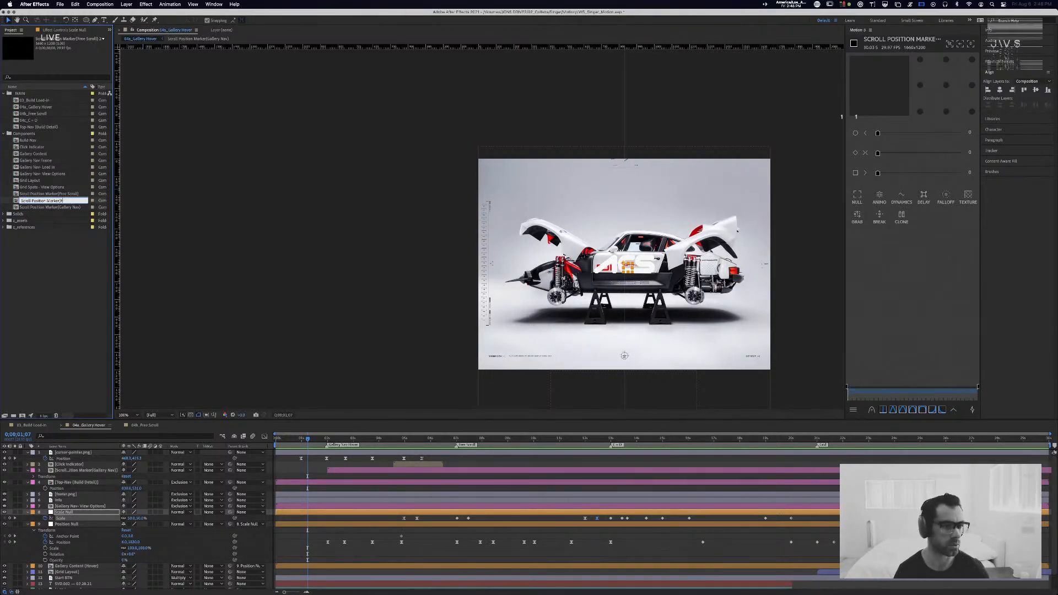
{"action": "key", "text": "BackSpace"}
{"action": "type", "text": "ck"}
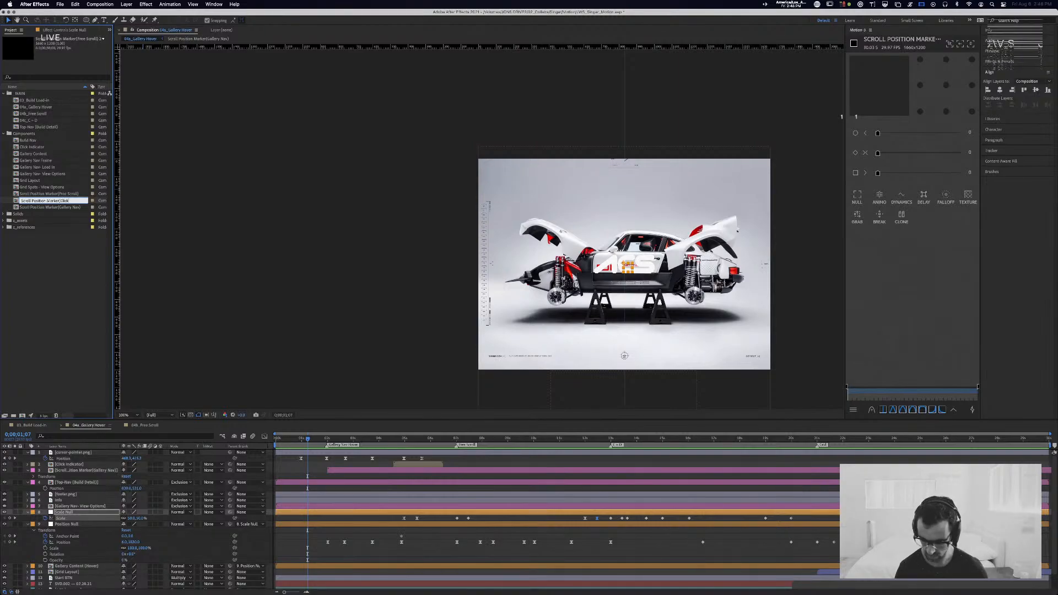
{"action": "type", "text": " + Drag"}
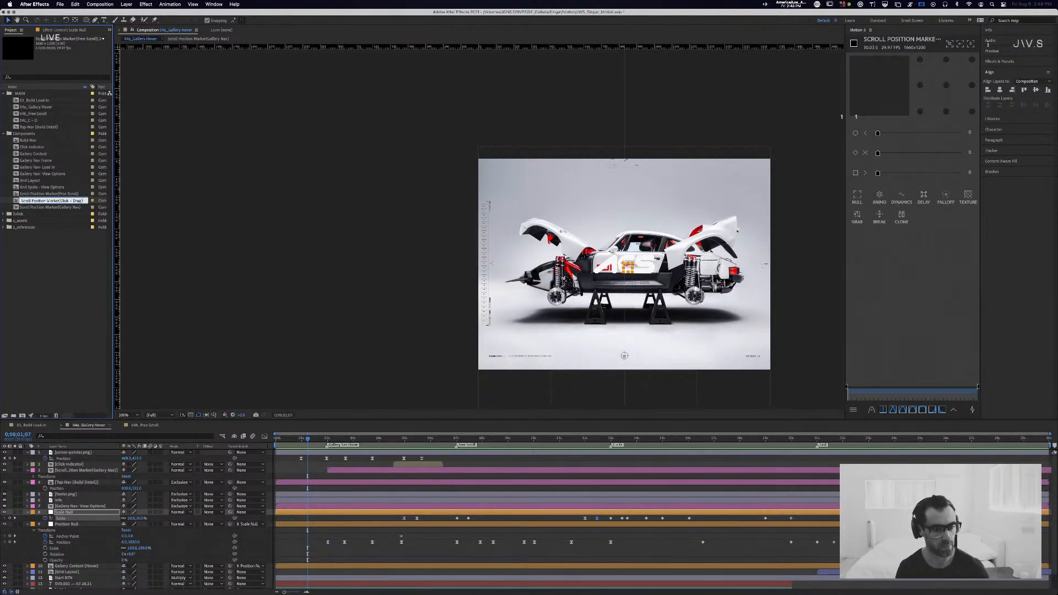
{"action": "type", "text": ")"}
{"action": "key", "text": "Return"}
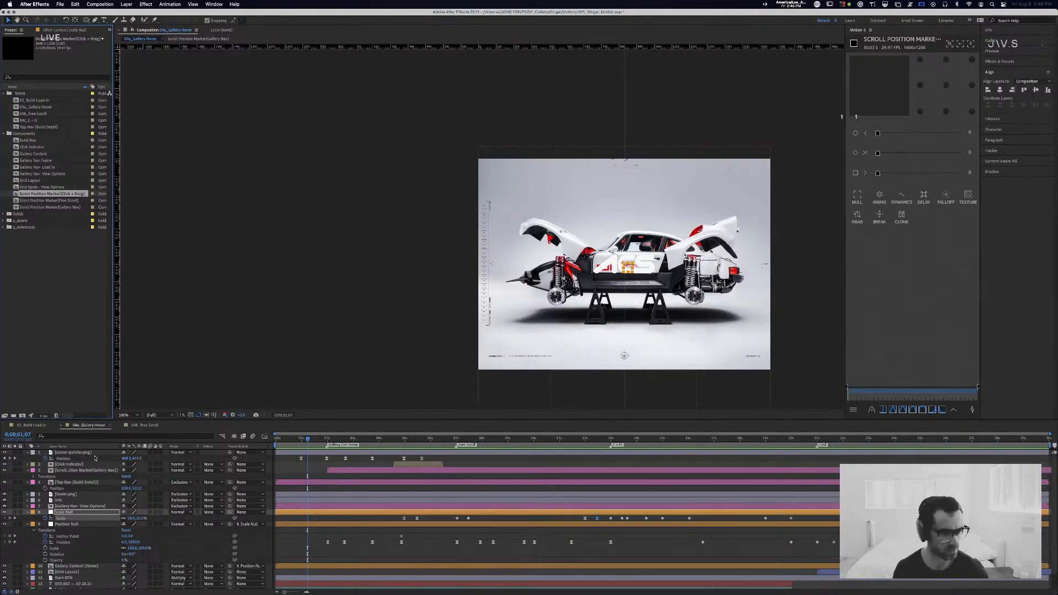
Step: Collapse the properties of all layers in 04a_Gallery Hover and check the frame at the gallery hover marker
{"action": "key", "text": "super+a"}
{"action": "left_click", "coordinate": [29, 453]}
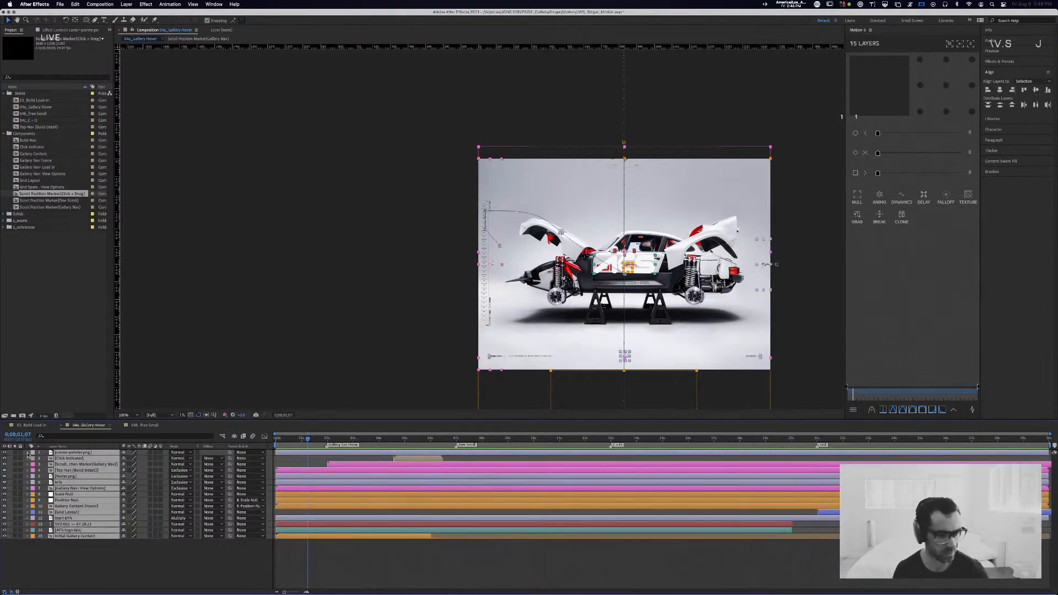
{"action": "key", "text": "super+shift+a"}
{"action": "left_click_drag", "start_coordinate": [298, 439], "coordinate": [334, 447]}
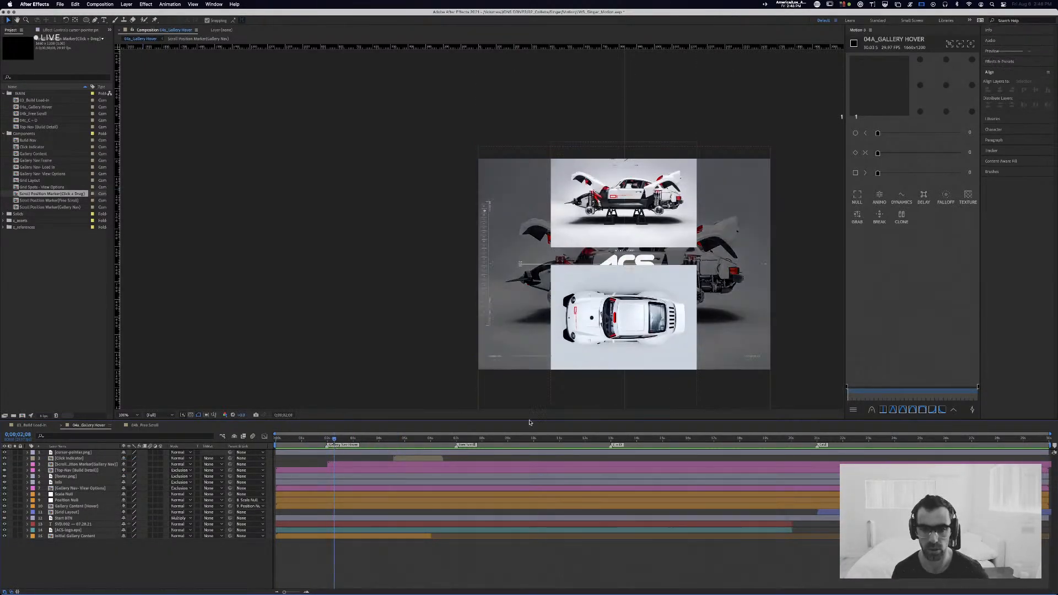
{"action": "key", "text": "super+Tab"}
{"action": "key", "text": "super+Tab"}
{"action": "key", "text": "super+Tab"}
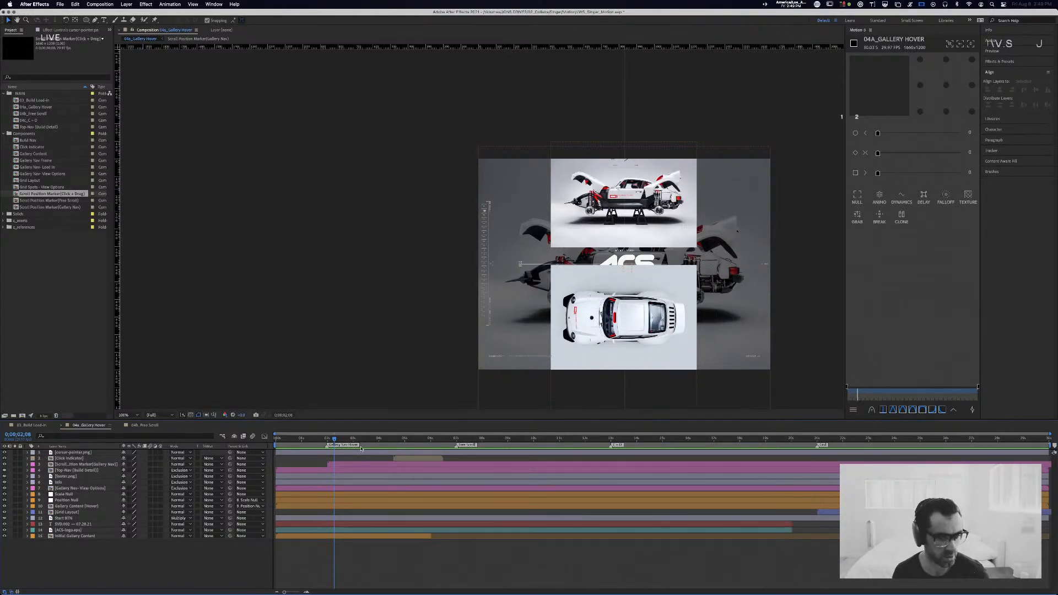
Step: Trim the ends of the 04a_Gallery Hover layers from the cursor pointer through the ACS logo just past the 7-second Free Scroll marker
{"action": "left_click", "coordinate": [461, 440]}
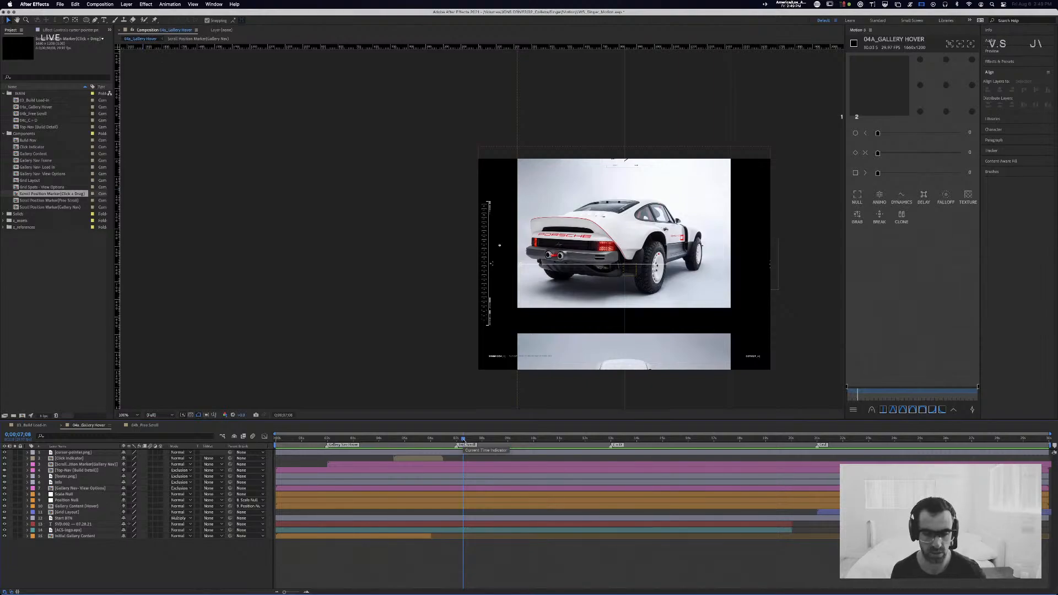
{"action": "left_click", "coordinate": [46, 120]}
{"action": "left_click", "coordinate": [44, 107]}
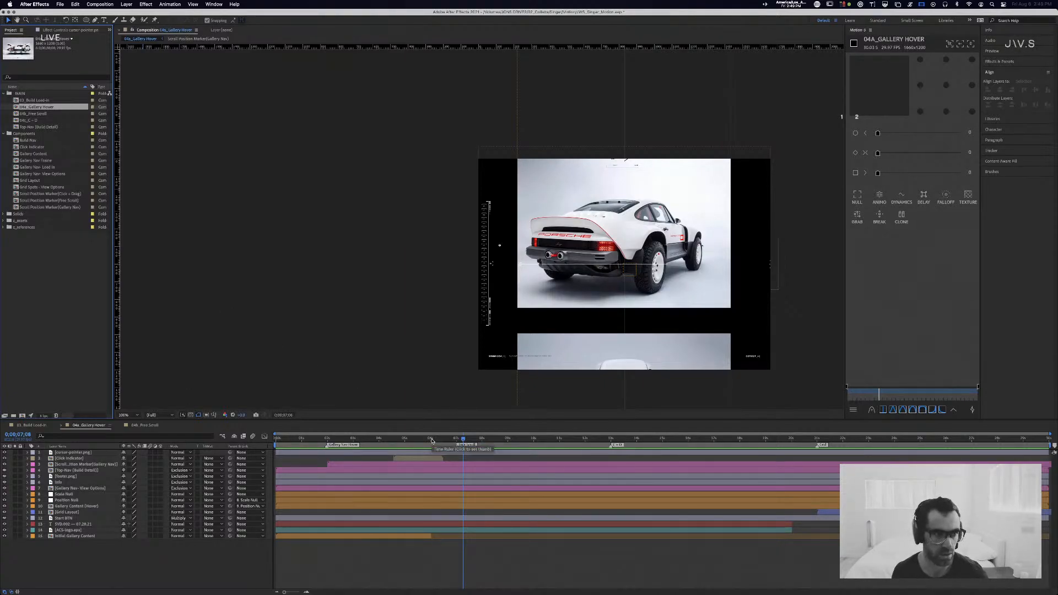
{"action": "left_click", "coordinate": [71, 208]}
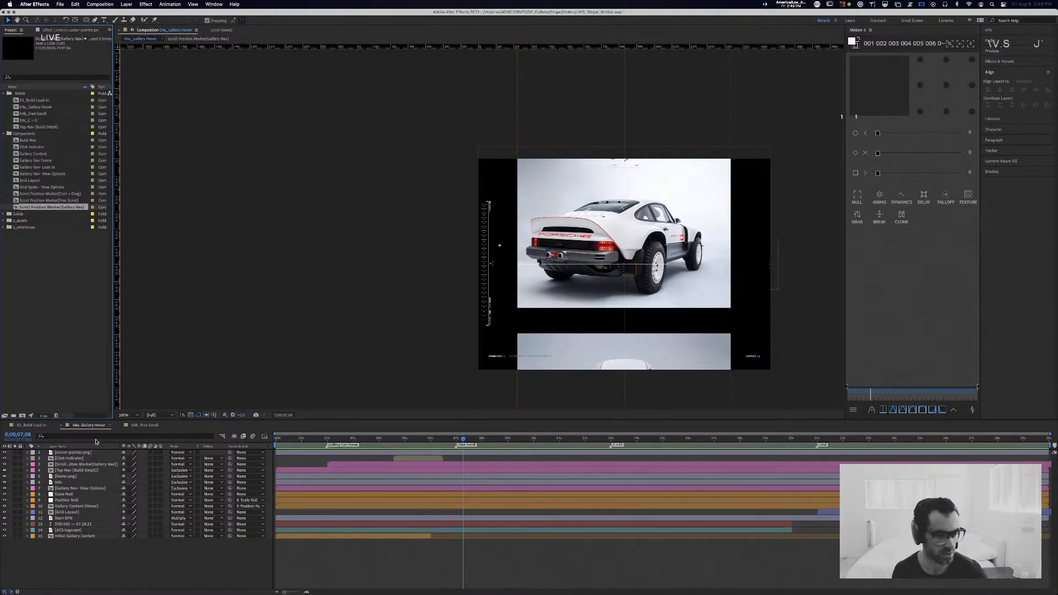
{"action": "left_click", "coordinate": [101, 470]}
{"action": "left_click", "coordinate": [101, 465]}
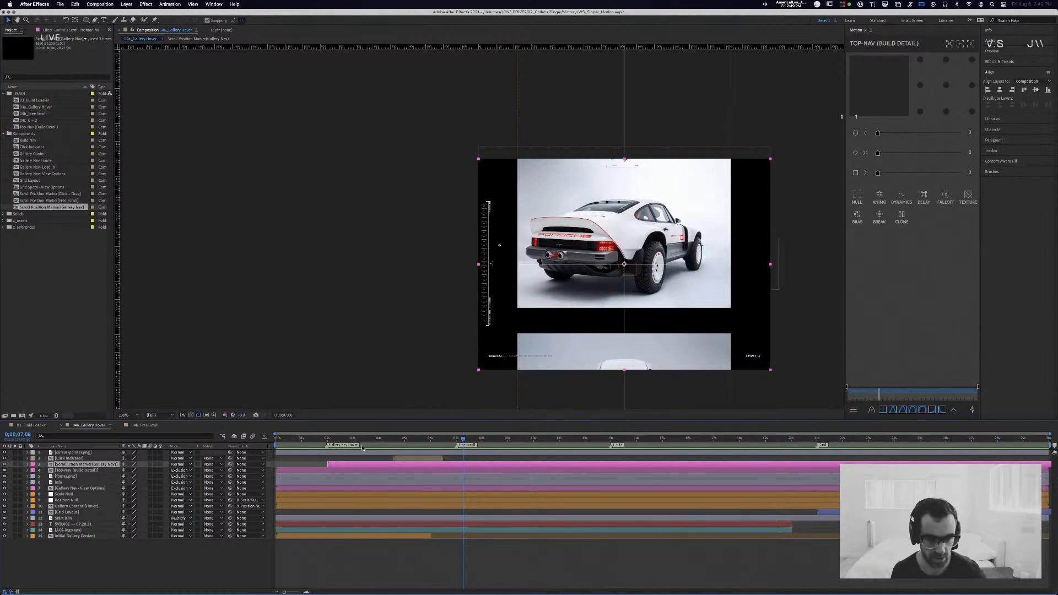
{"action": "left_click", "coordinate": [464, 453]}
{"action": "left_click", "coordinate": [464, 458]}
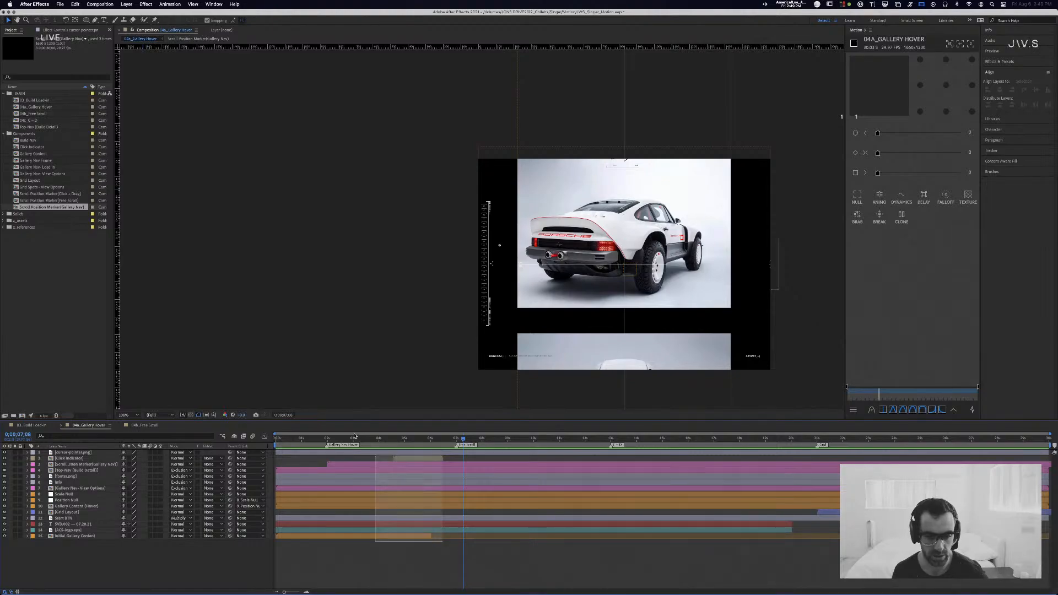
{"action": "left_click", "coordinate": [415, 453]}
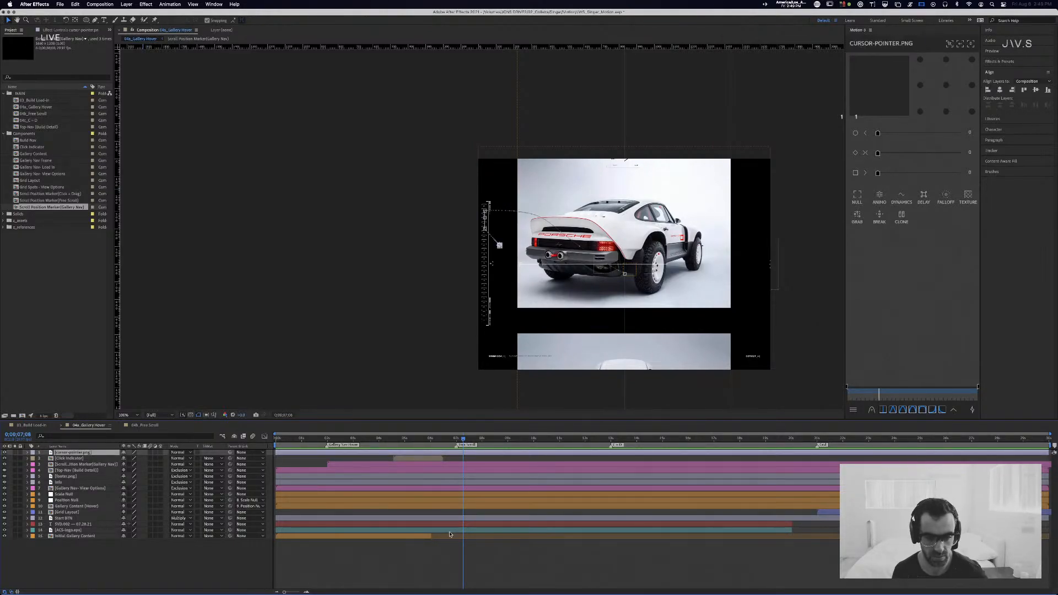
{"action": "left_click", "coordinate": [449, 532], "text": "shift"}
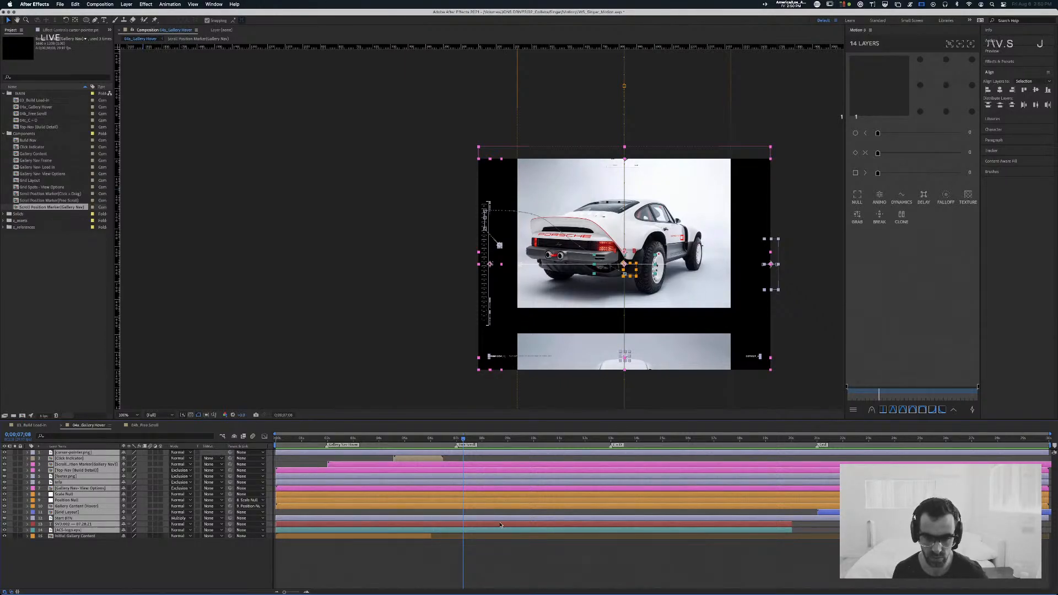
{"action": "key", "text": "super+shift+s"}
{"action": "key", "text": "Escape"}
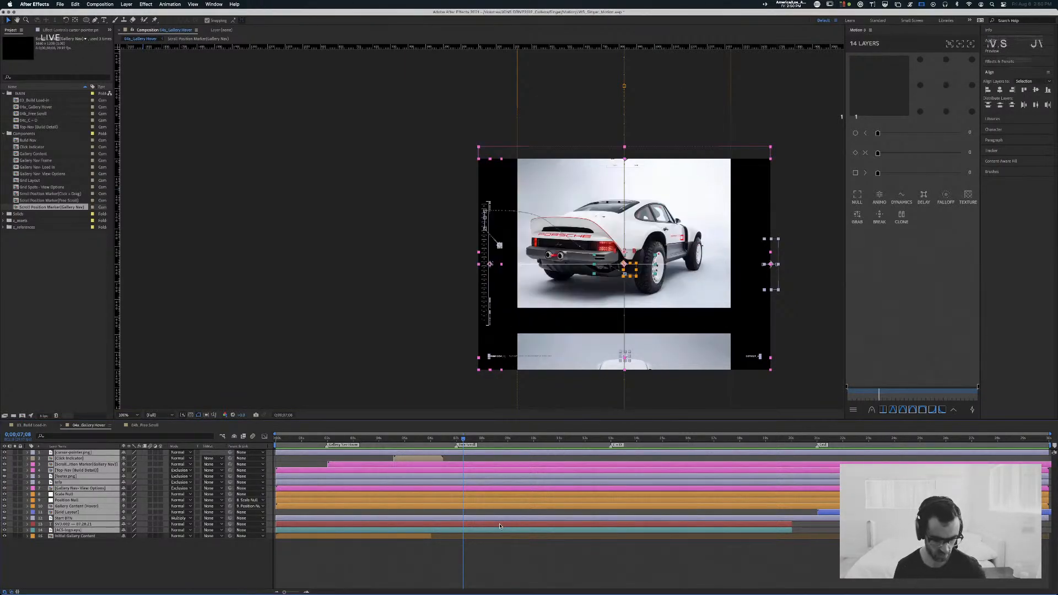
{"action": "key", "text": "alt+]"}
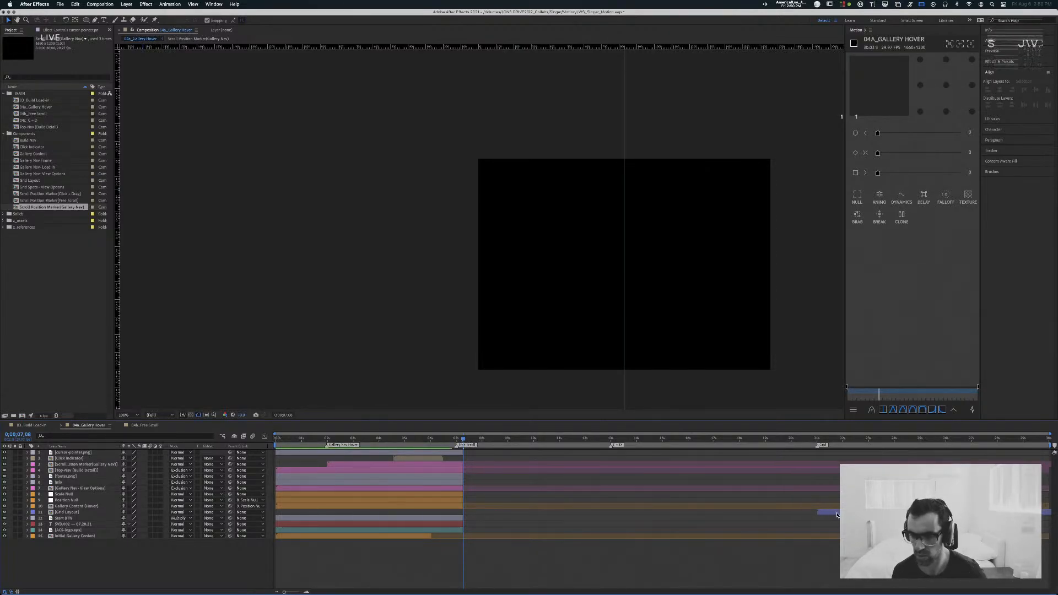
Step: Delete the Grid Layout layer from 04a_Gallery Hover and check the remaining gallery hover animation
{"action": "left_click", "coordinate": [837, 514]}
{"action": "left_click_drag", "start_coordinate": [840, 439], "coordinate": [846, 439]}
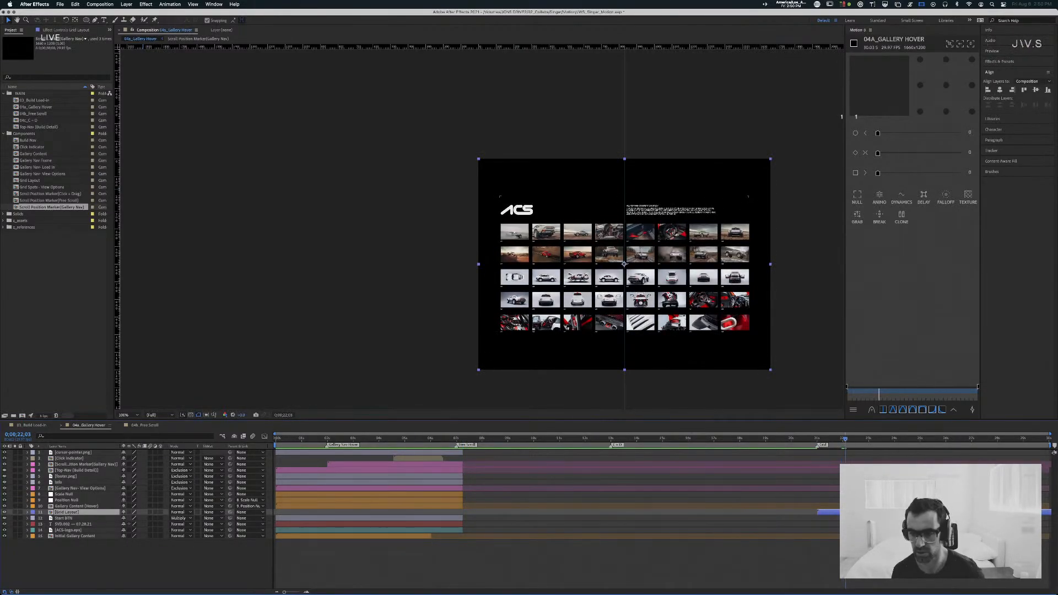
{"action": "key", "text": "Delete"}
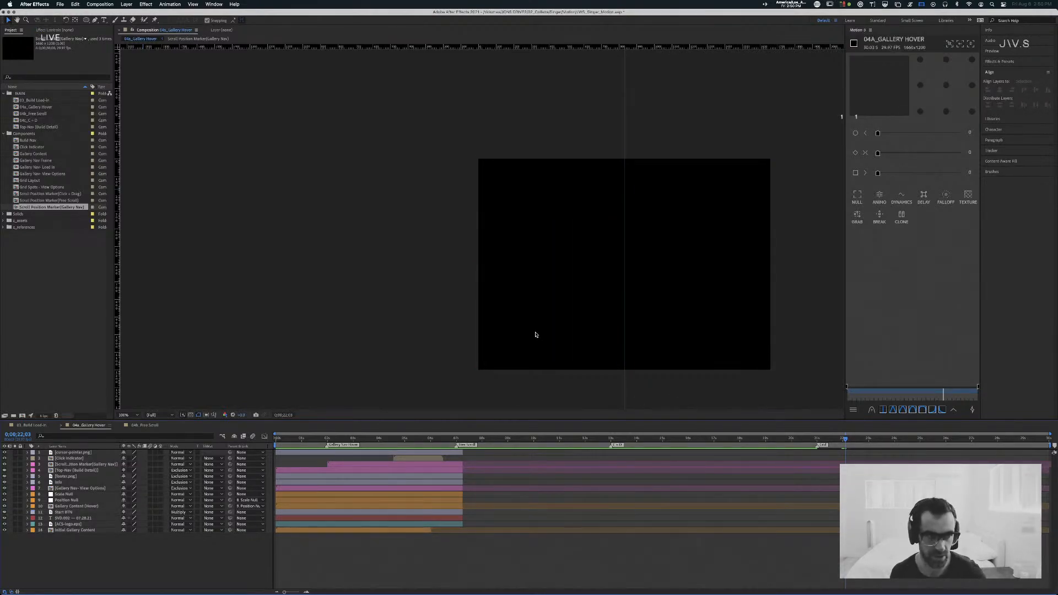
{"action": "left_click_drag", "start_coordinate": [459, 440], "coordinate": [396, 439]}
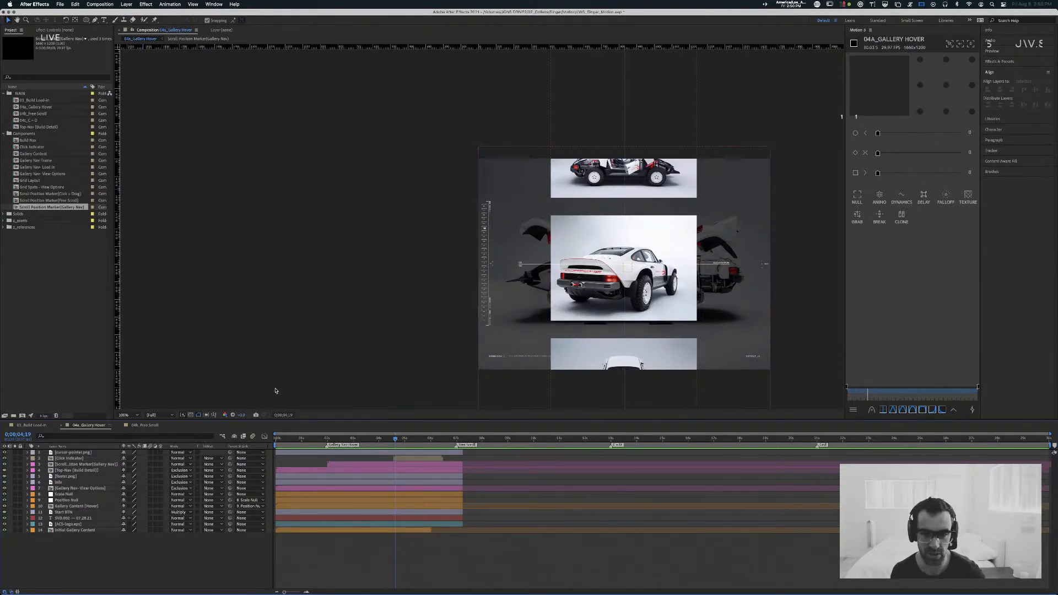
Step: Preview the 04a_Gallery Hover animation from its first frame
{"action": "left_click_drag", "start_coordinate": [325, 439], "coordinate": [251, 439]}
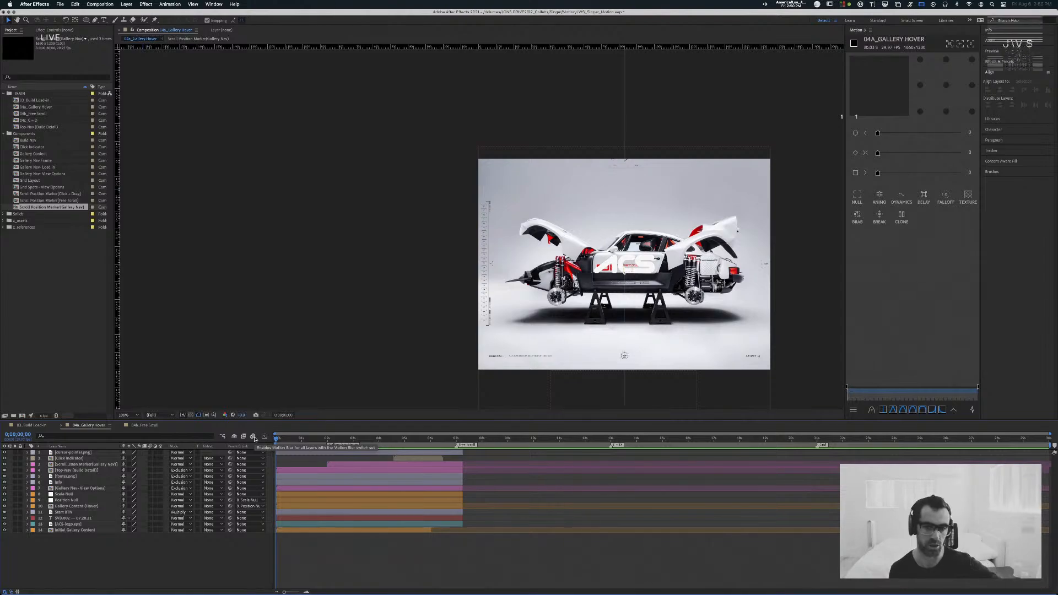
{"action": "left_click_drag", "start_coordinate": [285, 592], "coordinate": [289, 593]}
{"action": "key", "text": "space"}
{"action": "key", "text": "space"}
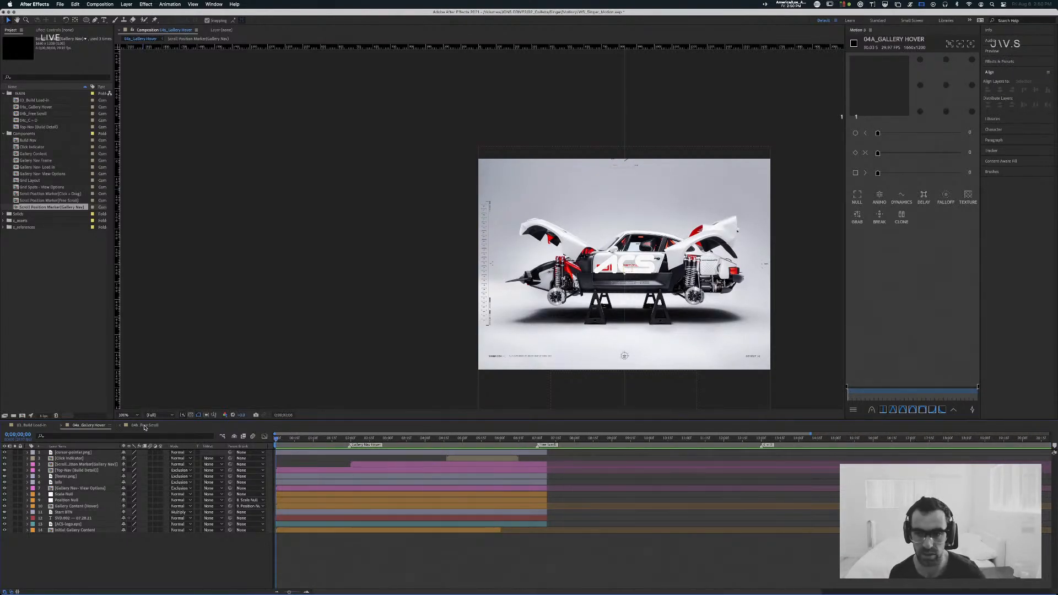
{"action": "key", "text": "space"}
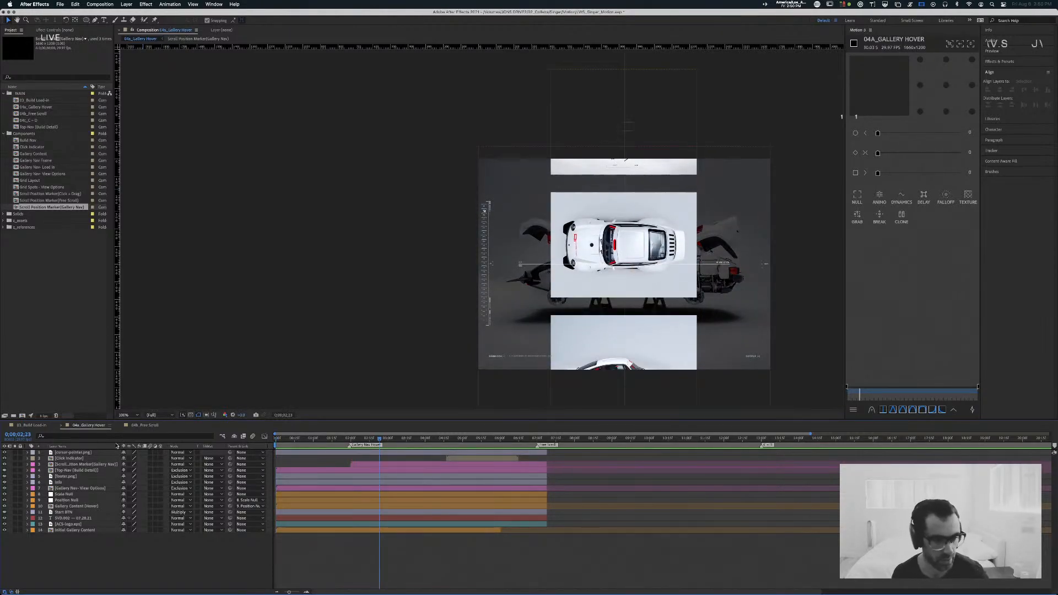
Step: Reshape the cursor pointer's motion path by pulling in the curve handle of its Position keyframe at 0;00;01;29, and preview the movement
{"action": "left_click", "coordinate": [79, 453]}
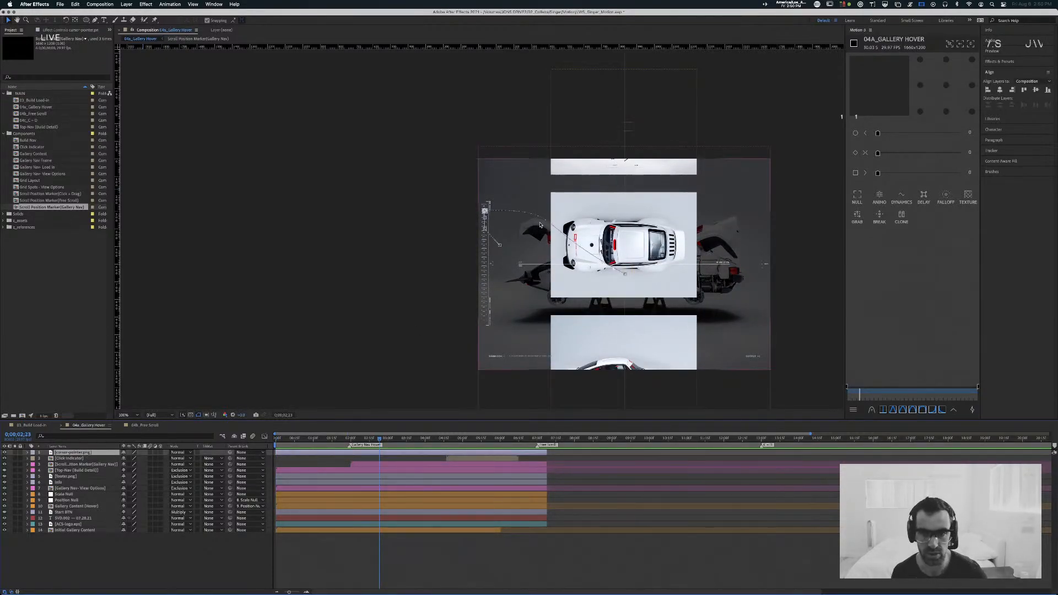
{"action": "left_click", "coordinate": [557, 232]}
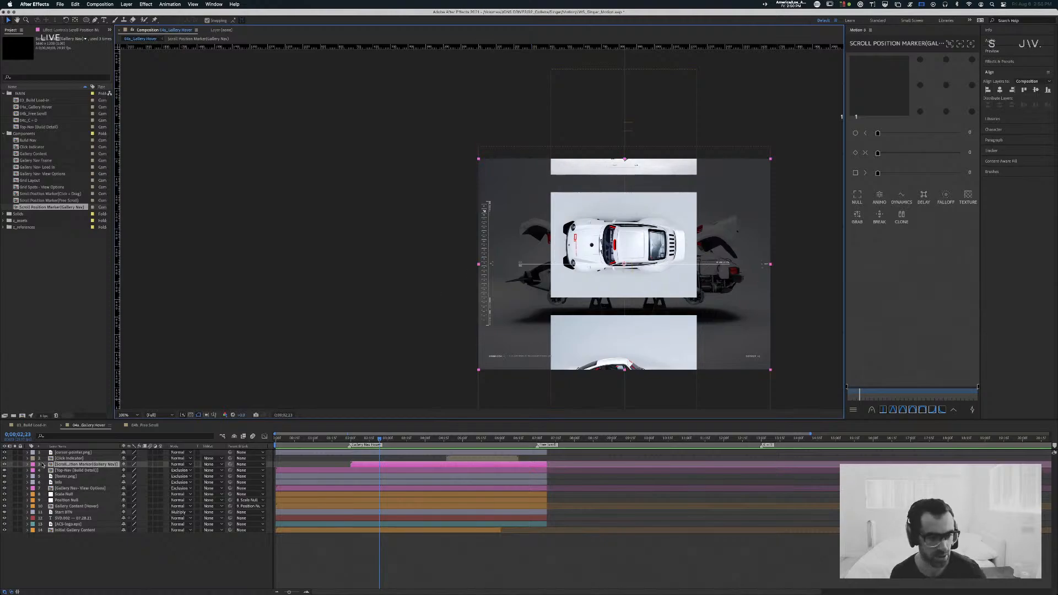
{"action": "left_click", "coordinate": [57, 453]}
{"action": "key", "text": "period"}
{"action": "key", "text": "period"}
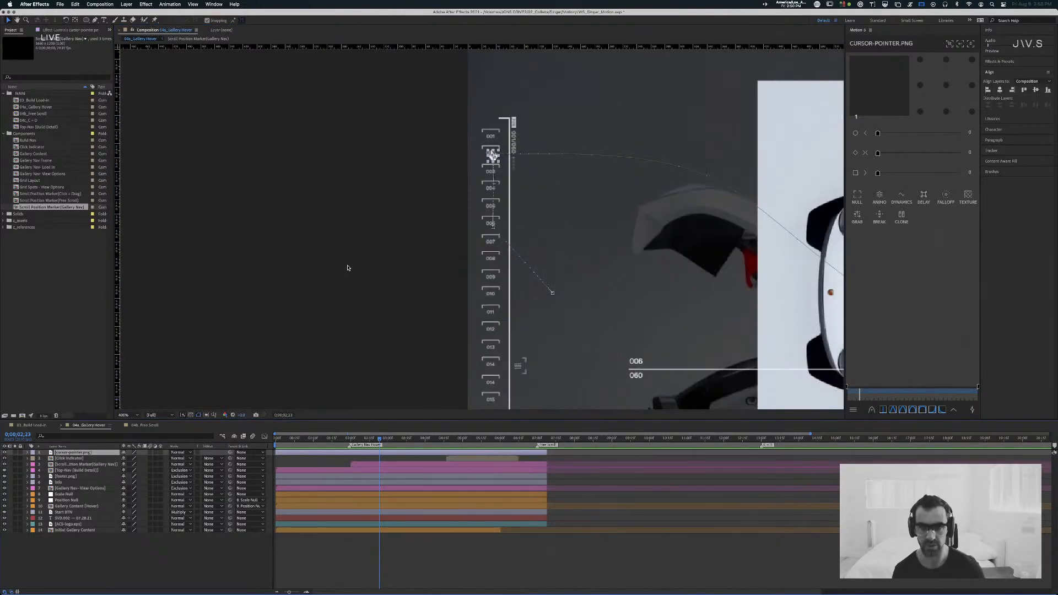
{"action": "left_click_drag", "start_coordinate": [503, 119], "coordinate": [128, 97]}
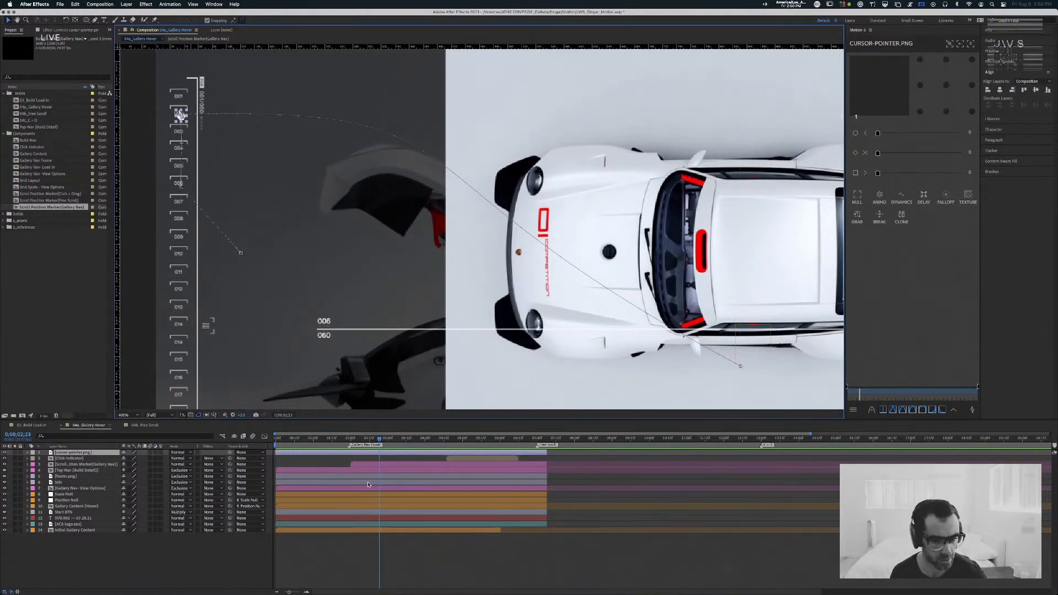
{"action": "key", "text": "p"}
{"action": "left_click", "coordinate": [350, 439]}
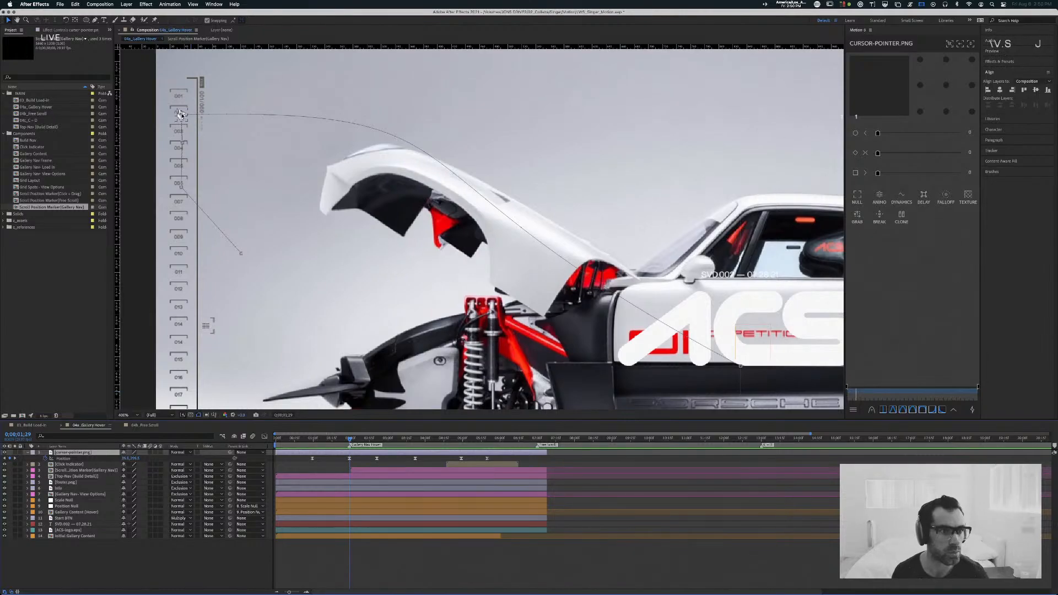
{"action": "left_click", "coordinate": [350, 459]}
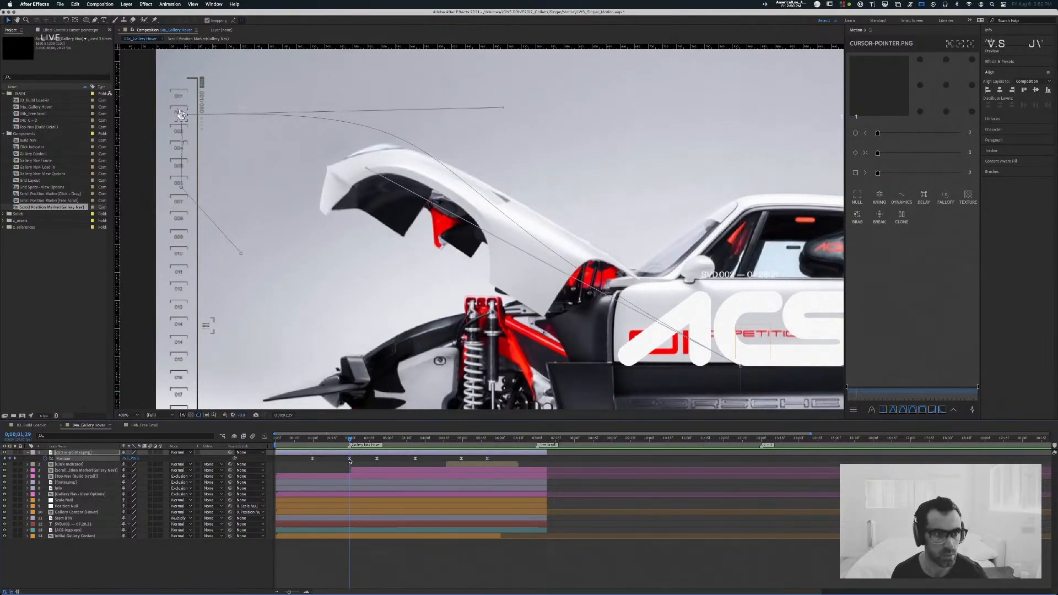
{"action": "left_click_drag", "start_coordinate": [504, 108], "coordinate": [442, 145]}
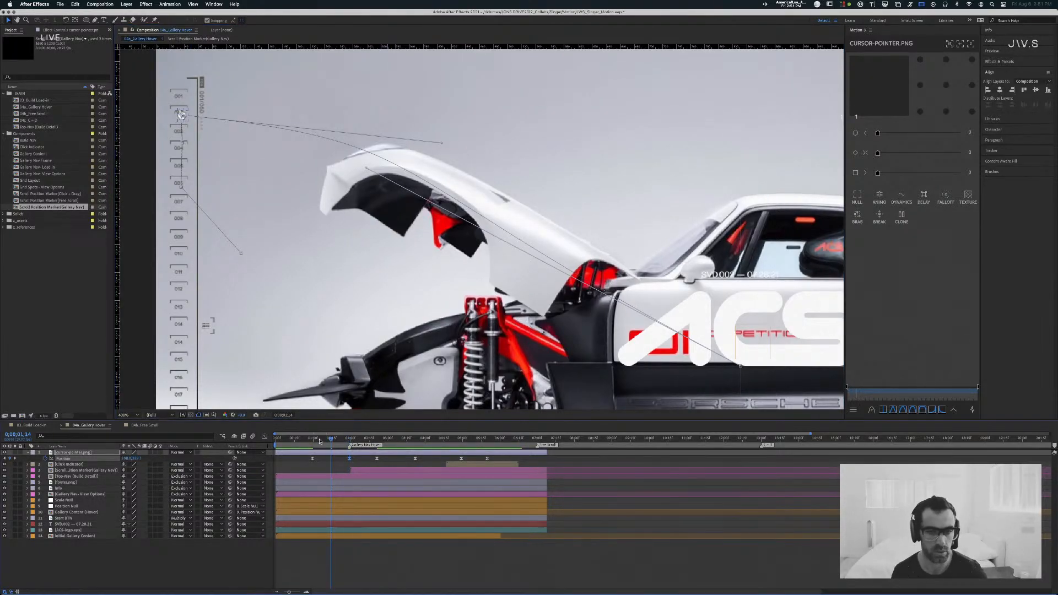
{"action": "key", "text": "Home"}
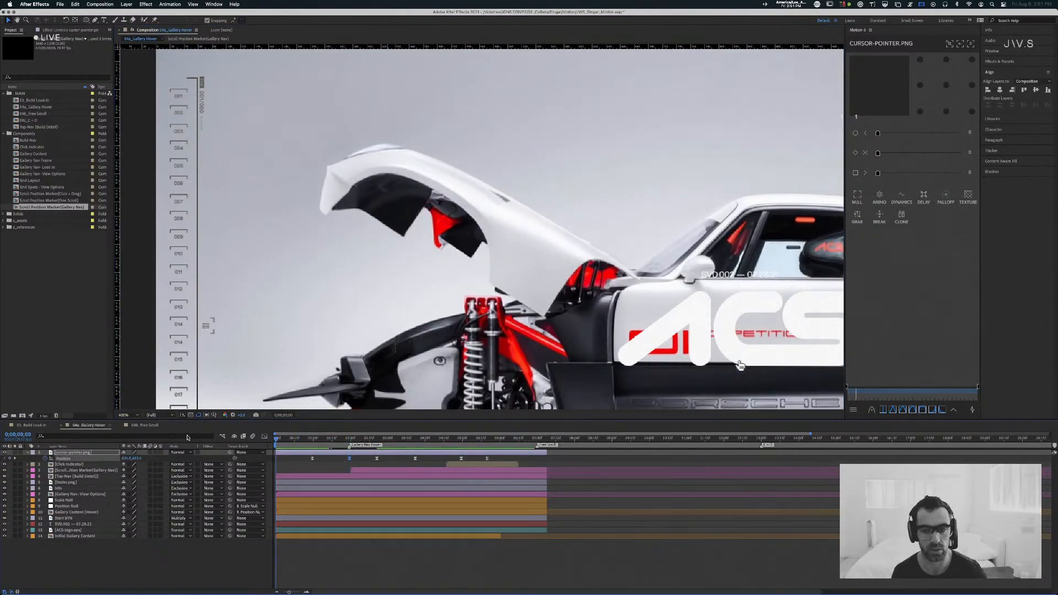
{"action": "key", "text": "space"}
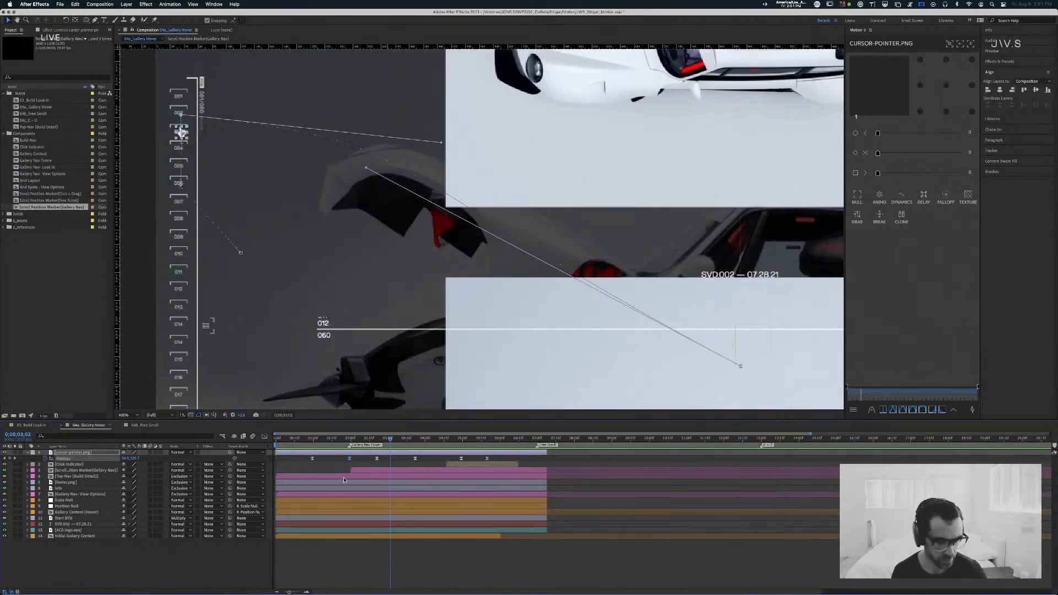
Step: Delete the Position Null's Position keyframes that come after the Free Scroll marker in 04a_Gallery Hover
{"action": "left_click_drag", "start_coordinate": [289, 592], "coordinate": [287, 592]}
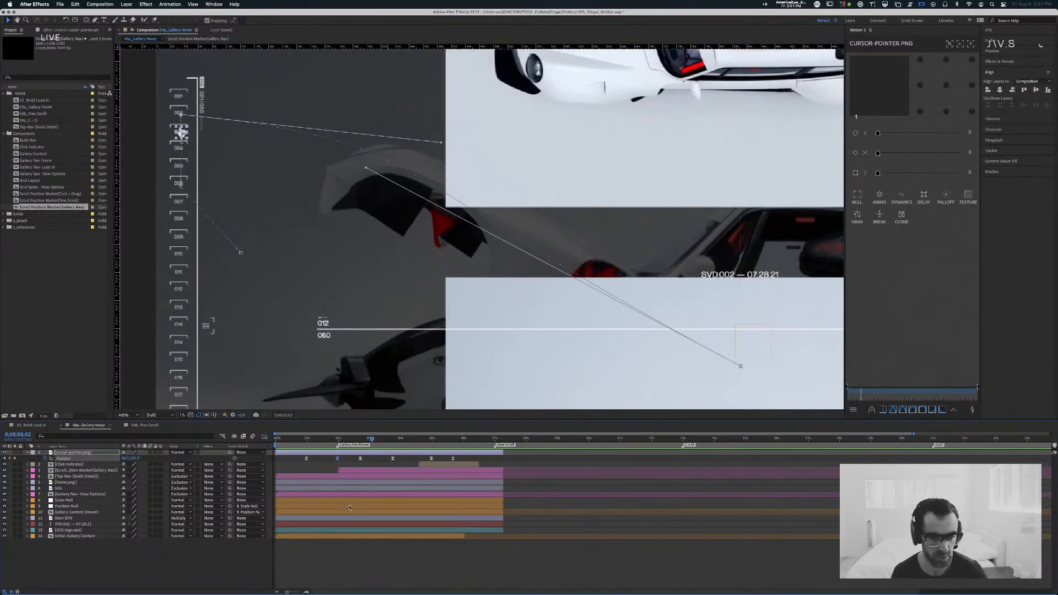
{"action": "left_click", "coordinate": [84, 507]}
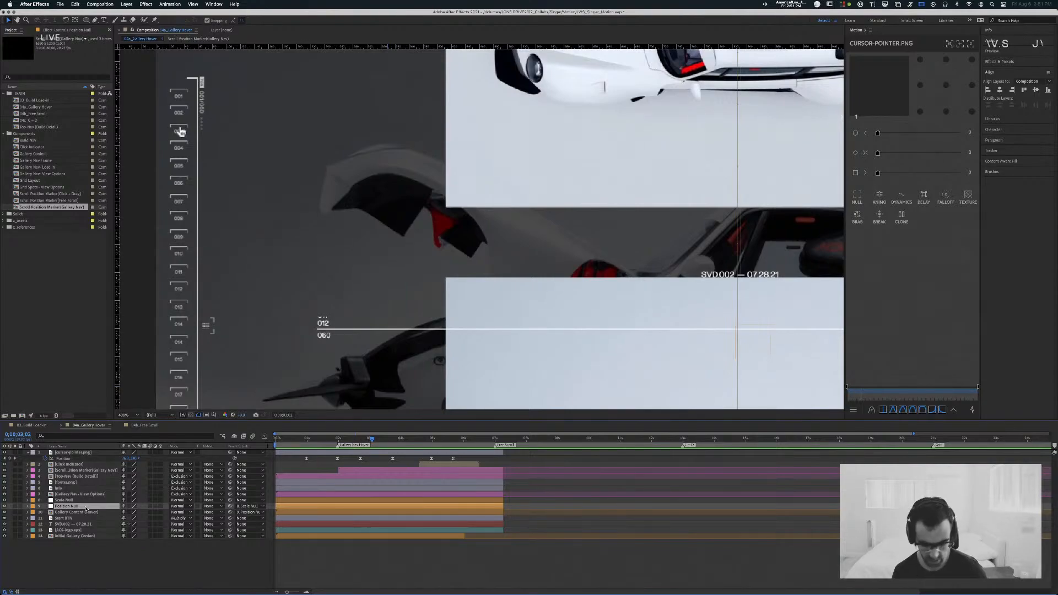
{"action": "key", "text": "u"}
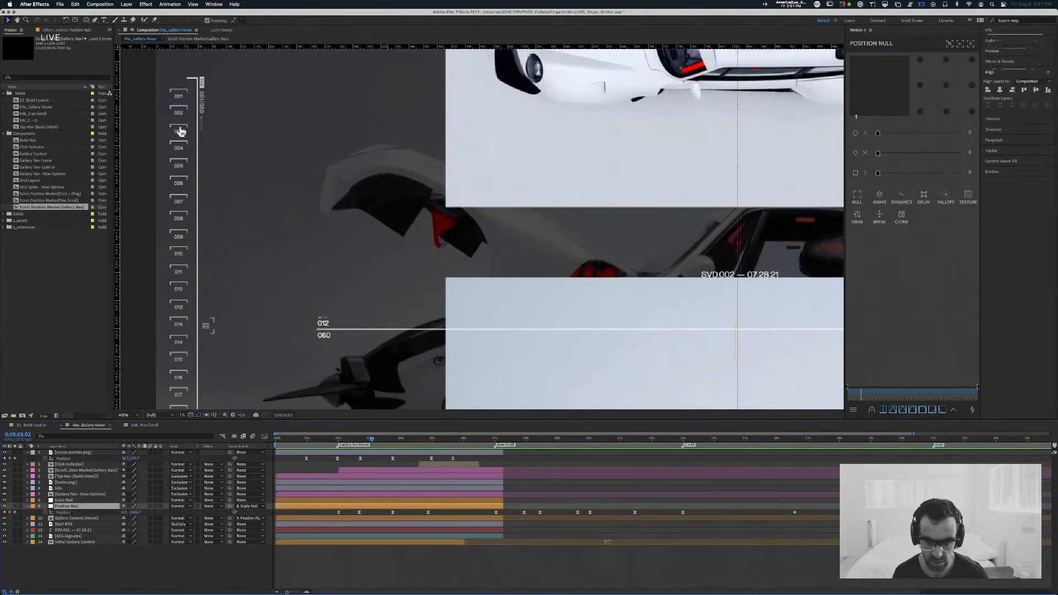
{"action": "scroll", "coordinate": [551, 496], "scroll_direction": "right", "scroll_amount": 5}
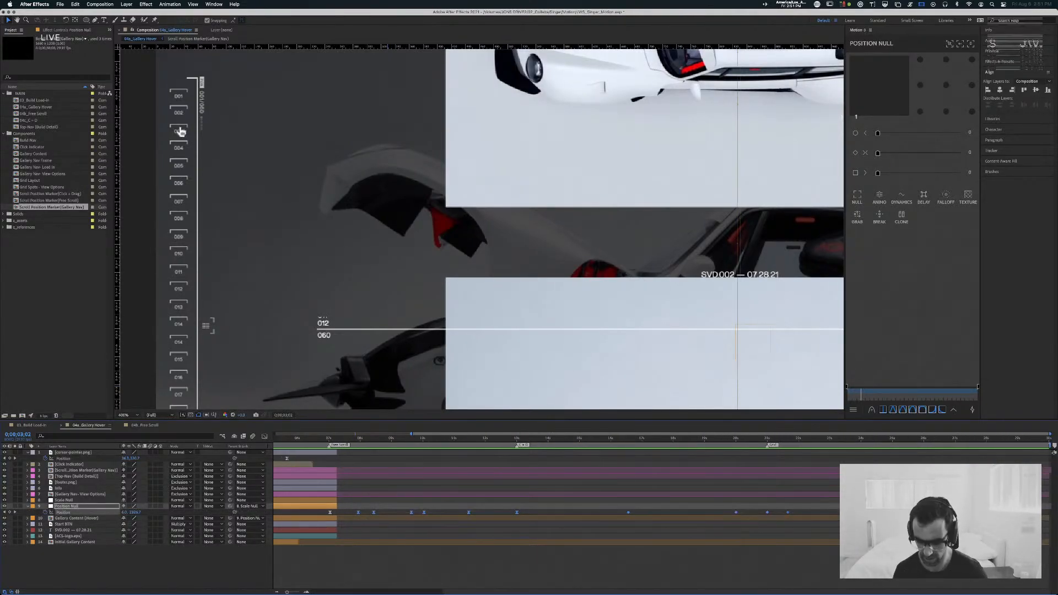
{"action": "key", "text": "Delete"}
{"action": "scroll", "coordinate": [517, 489], "scroll_direction": "left", "scroll_amount": 5}
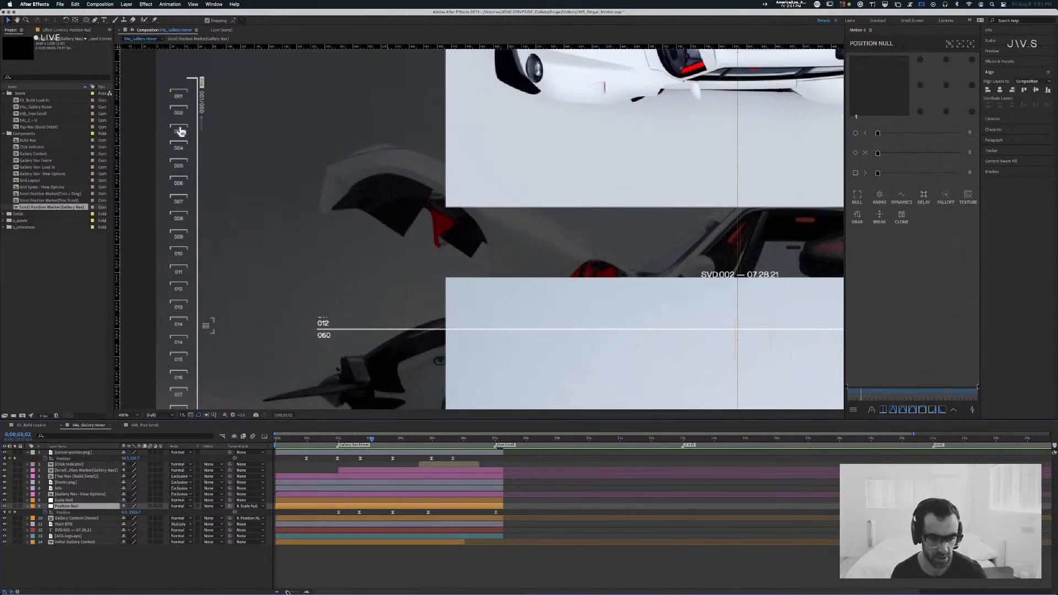
{"action": "left_click_drag", "start_coordinate": [287, 592], "coordinate": [283, 592]}
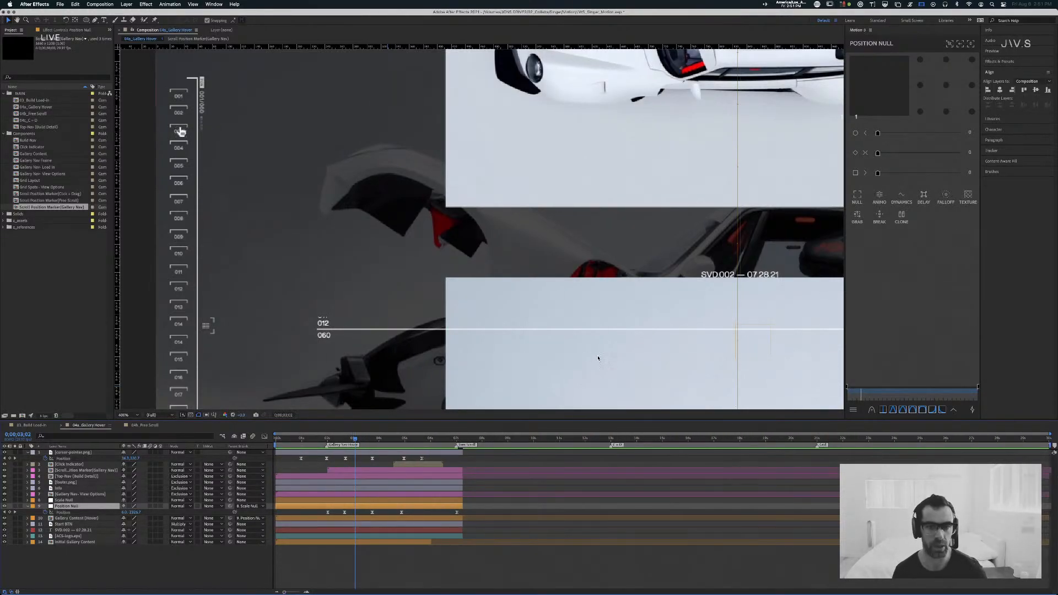
Step: Save the project as a new numbered version of the Singer Motion file in the Motion folder
{"action": "key", "text": "super+shift+s"}
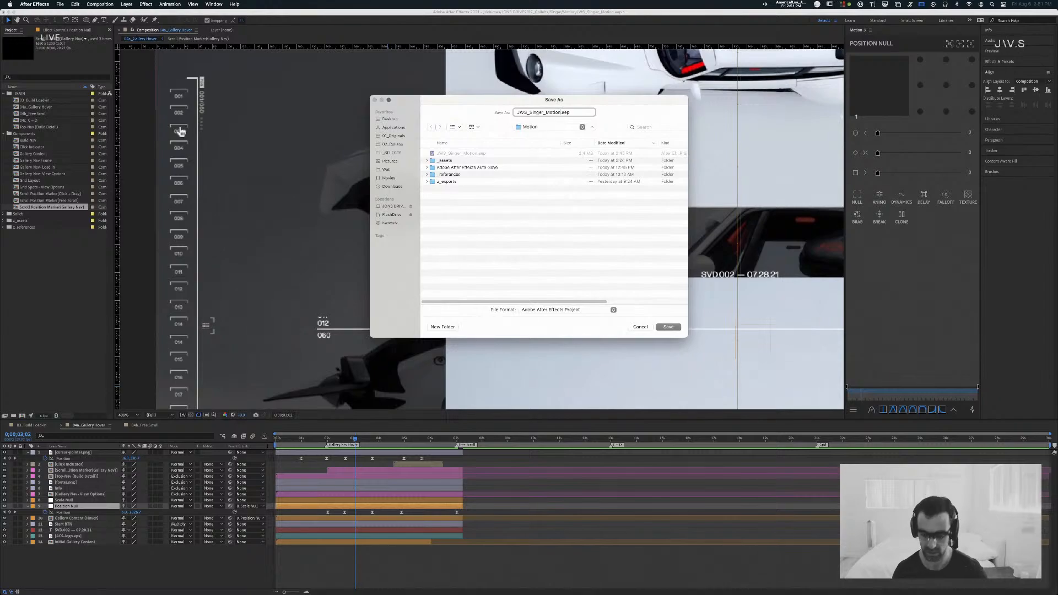
{"action": "type", "text": "_02"}
{"action": "key", "text": "Return"}
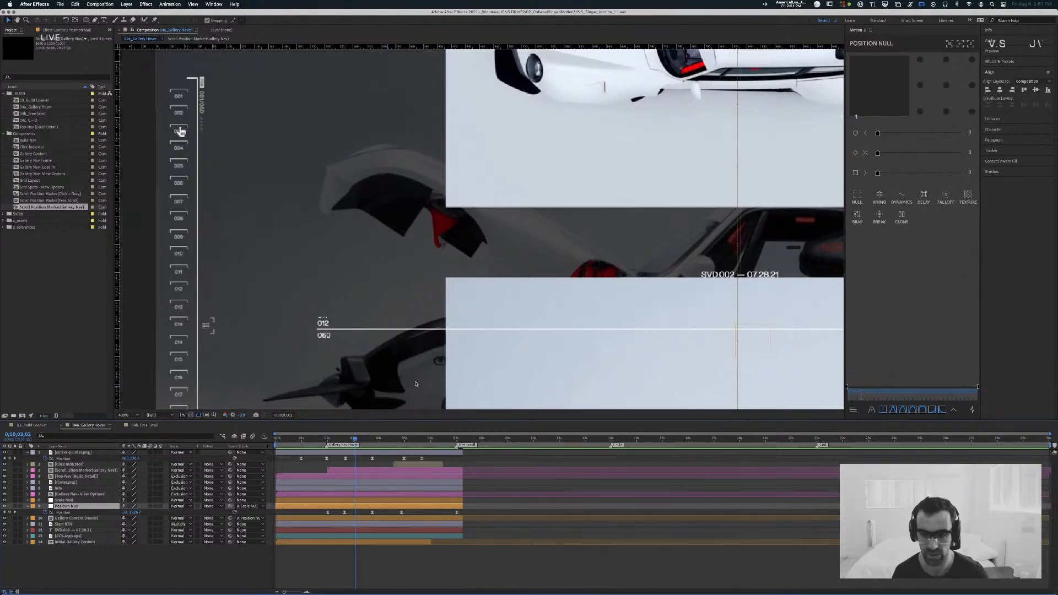
Step: Shift the last three Position keyframes of the Position Null layer later in time
{"action": "key", "text": "comma"}
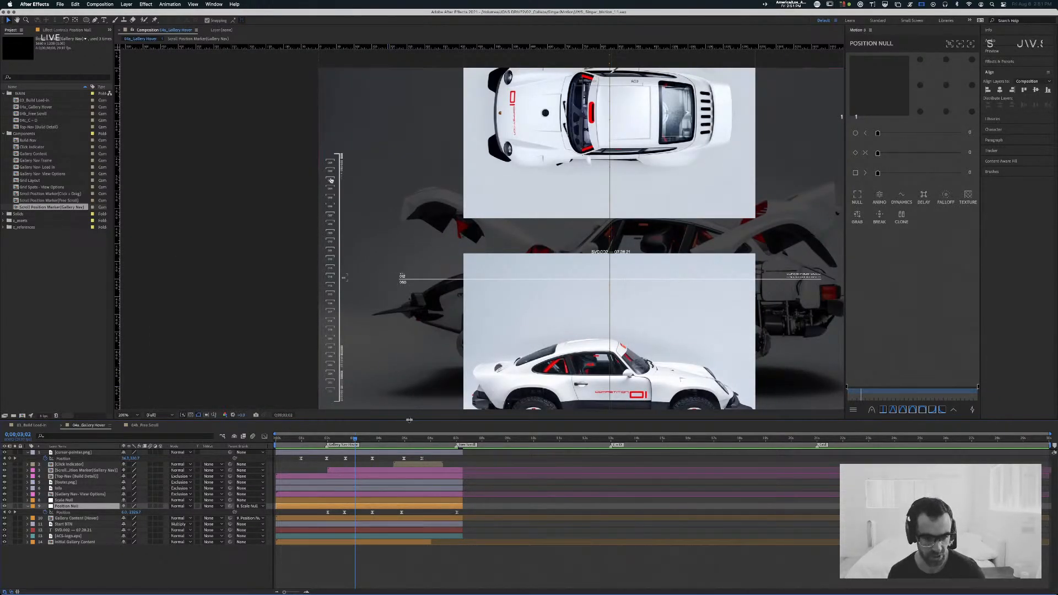
{"action": "left_click", "coordinate": [338, 439]}
{"action": "mouse_move", "coordinate": [338, 438]}
{"action": "left_mouse_down"}
{"action": "mouse_move", "coordinate": [275, 439]}
{"action": "mouse_move", "coordinate": [352, 441]}
{"action": "mouse_move", "coordinate": [343, 441]}
{"action": "left_mouse_up"}
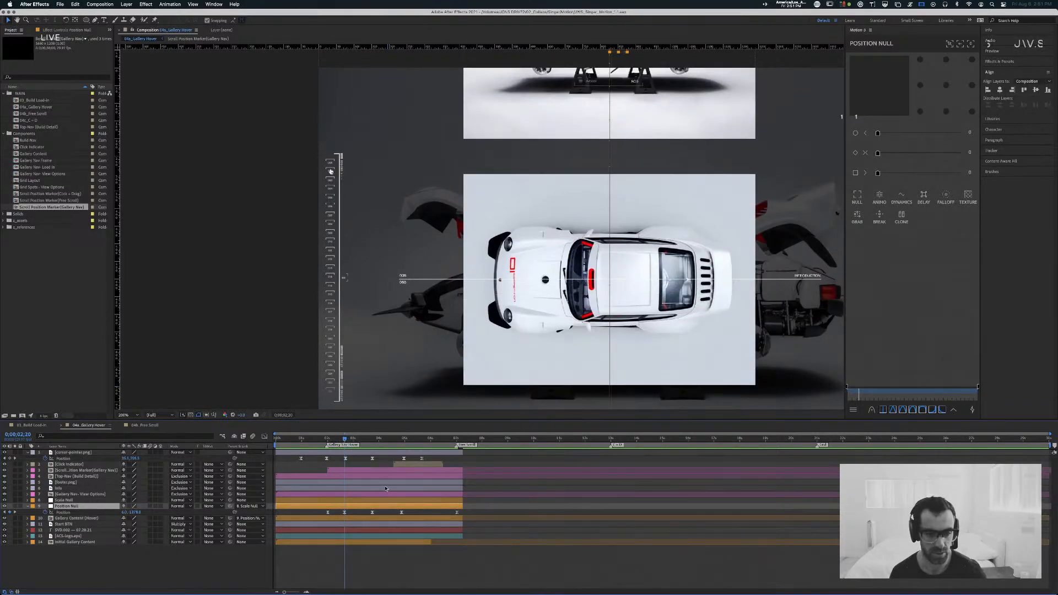
{"action": "left_click_drag", "start_coordinate": [369, 514], "coordinate": [486, 516]}
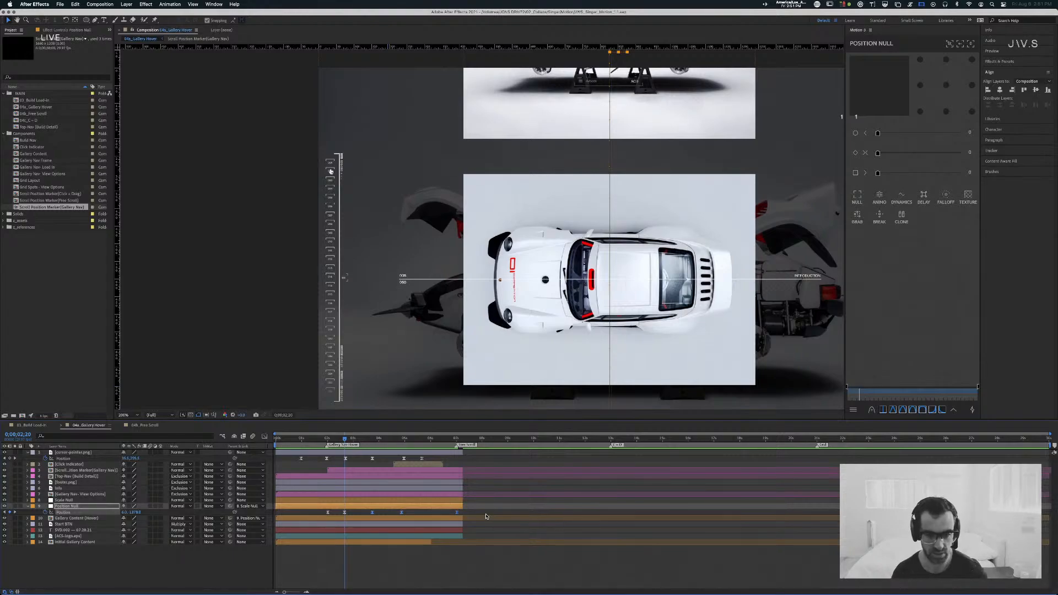
{"action": "key", "text": "alt+shift+Right"}
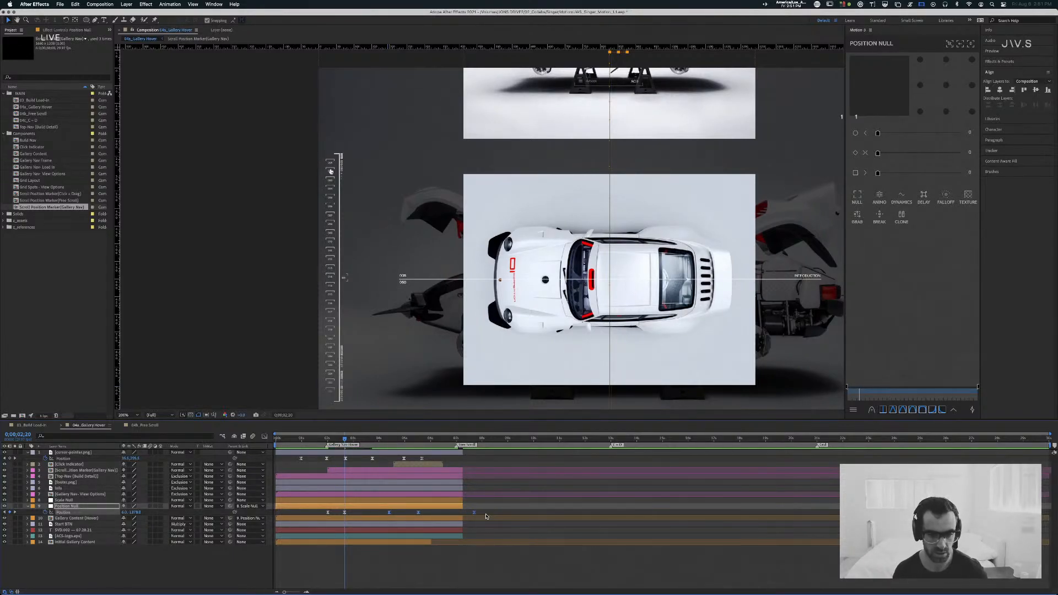
Step: Copy the Position Null's 0;00;02;20 Position keyframe to about 3 seconds to hold the gallery still, and preview the scroll
{"action": "left_click", "coordinate": [358, 513]}
{"action": "left_click_drag", "start_coordinate": [345, 513], "coordinate": [352, 513]}
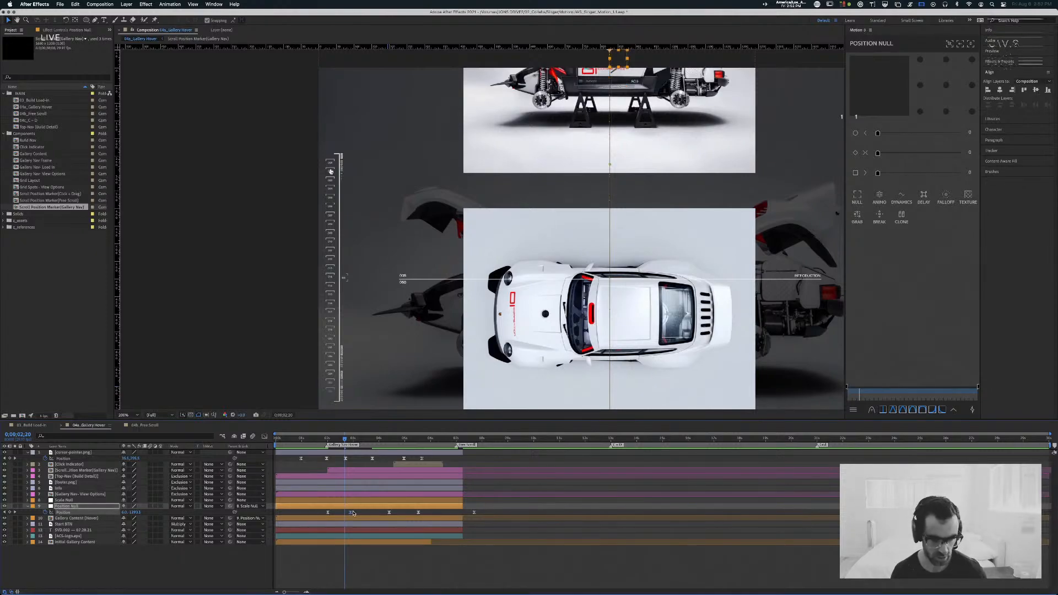
{"action": "left_click", "coordinate": [353, 438]}
{"action": "left_click_drag", "start_coordinate": [379, 441], "coordinate": [308, 442]}
{"action": "key", "text": "space"}
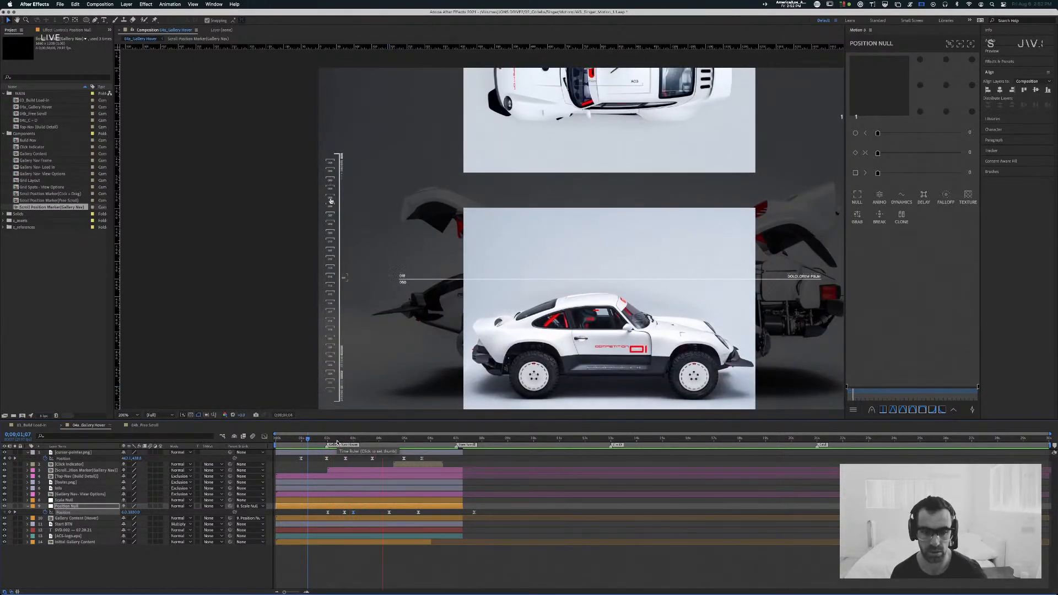
Step: Move the Position Null's hold keyframe near 3 seconds four frames later and preview the scroll timing
{"action": "left_click_drag", "start_coordinate": [331, 442], "coordinate": [356, 446]}
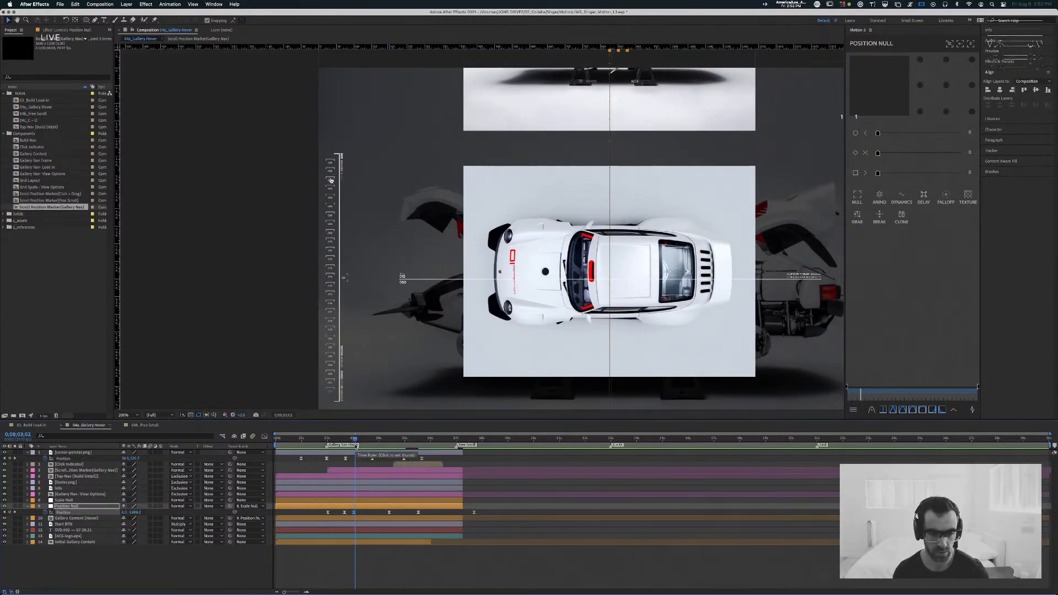
{"action": "key", "text": "alt+Right"}
{"action": "key", "text": "alt+Right"}
{"action": "key", "text": "alt+Right"}
{"action": "key", "text": "alt+Right"}
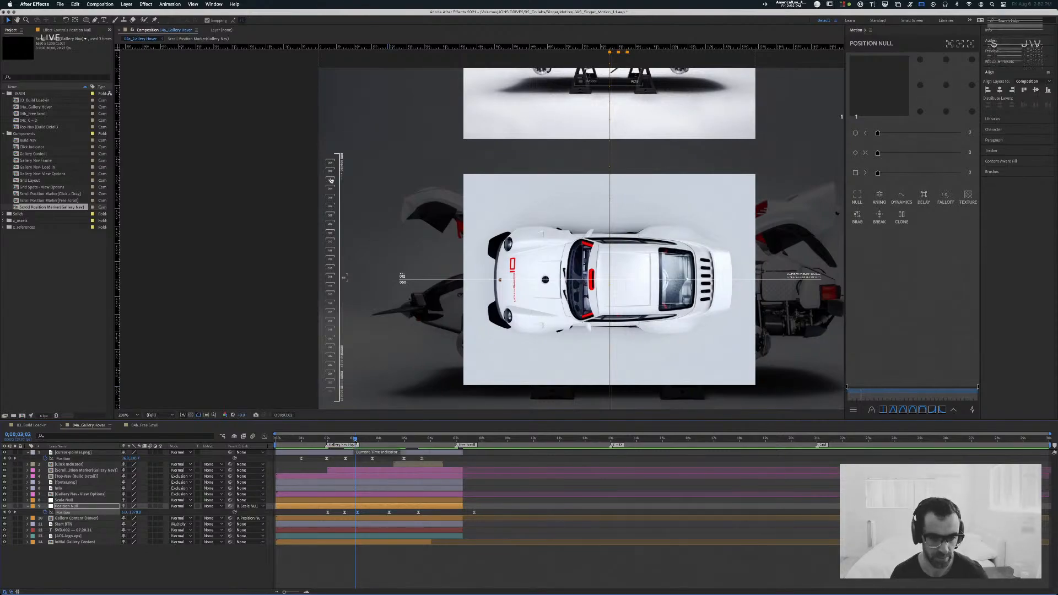
{"action": "left_click", "coordinate": [306, 441]}
{"action": "key", "text": "space"}
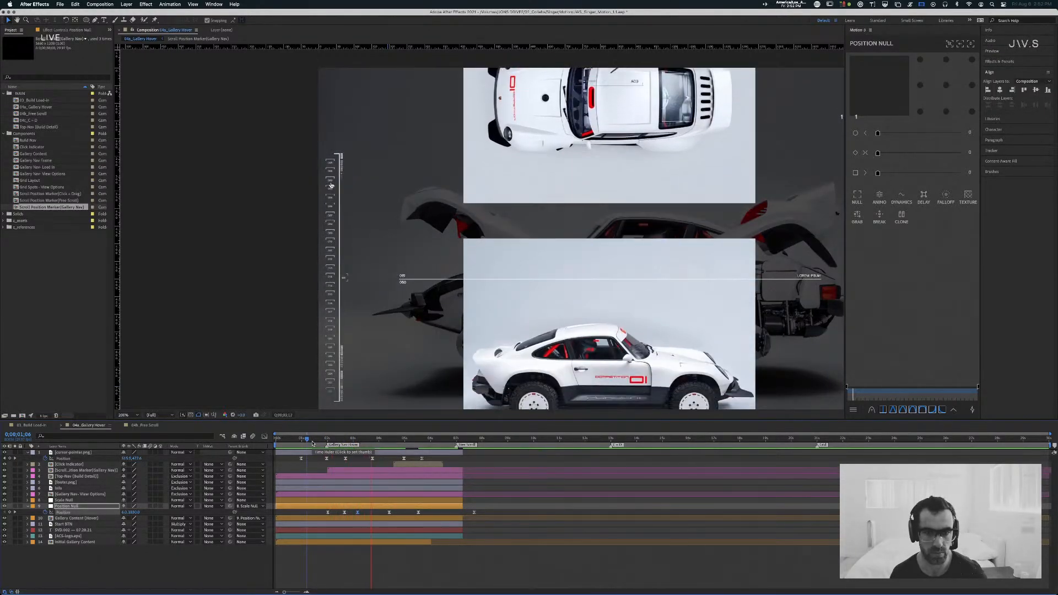
{"action": "key", "text": "space"}
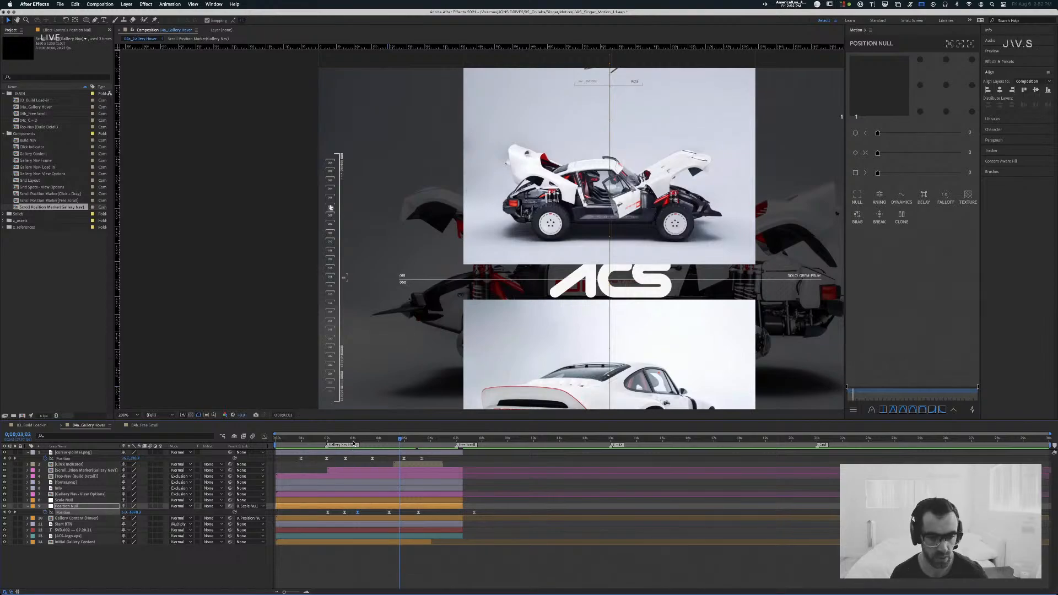
Step: Review the 03_Build Load-in composition, close its timeline and return to 04a_Gallery Hover at 0;00;02;20
{"action": "left_click_drag", "start_coordinate": [353, 444], "coordinate": [345, 444]}
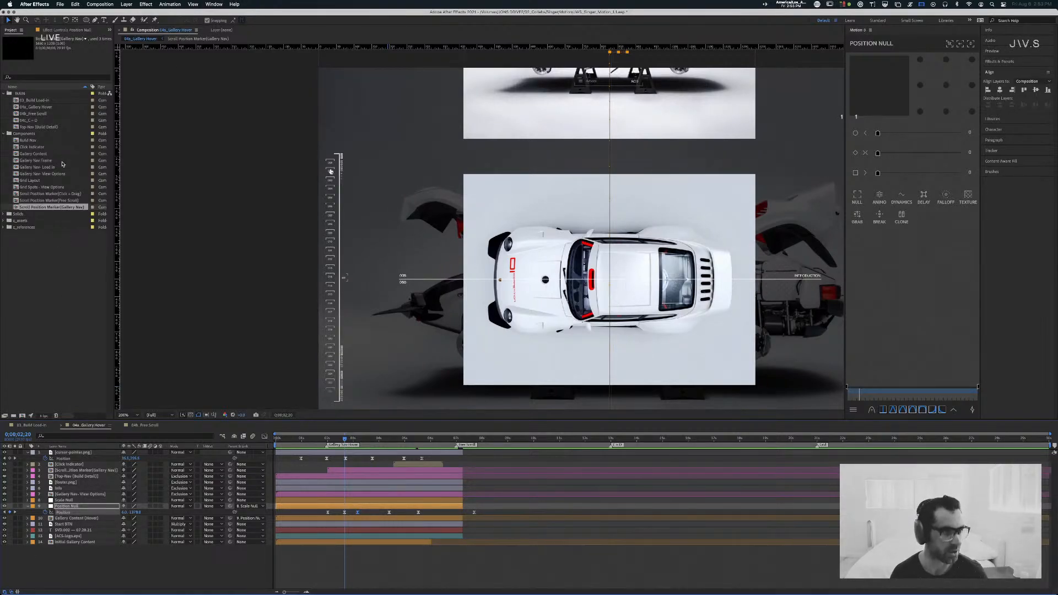
{"action": "left_click", "coordinate": [39, 101]}
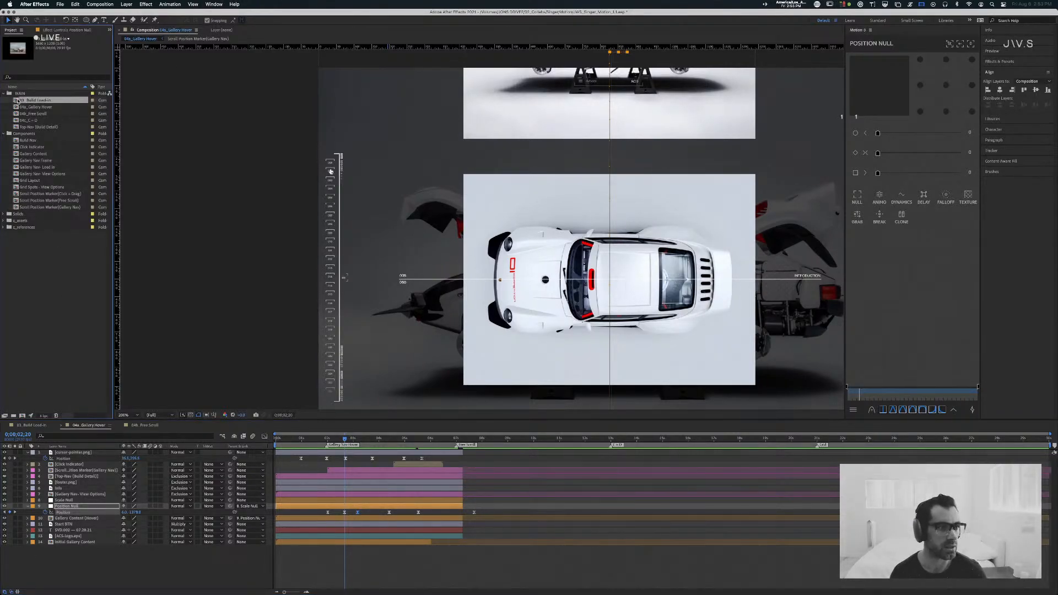
{"action": "double_click", "coordinate": [18, 101]}
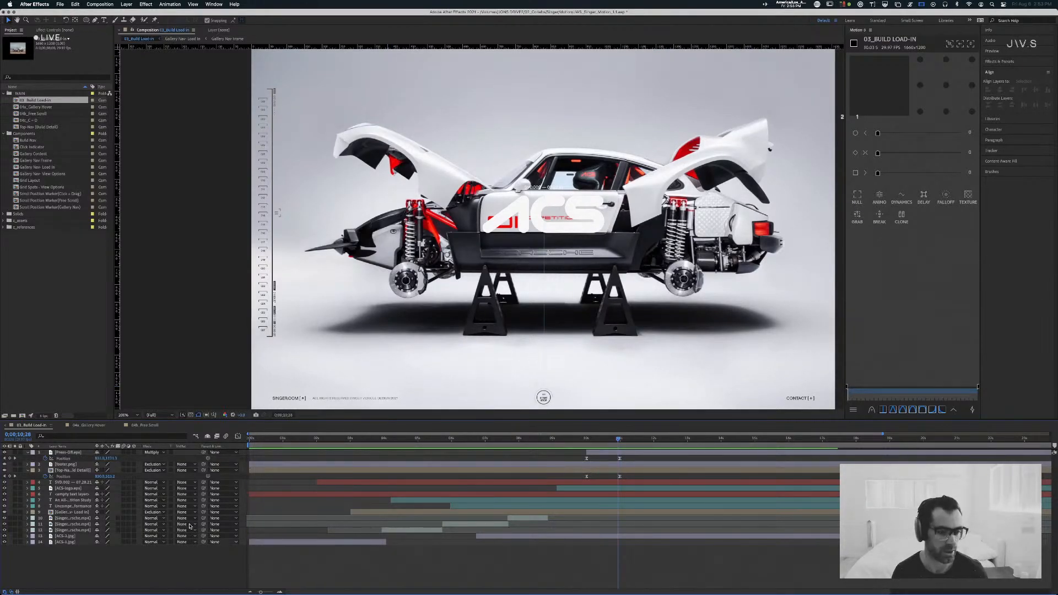
{"action": "left_click", "coordinate": [2, 425]}
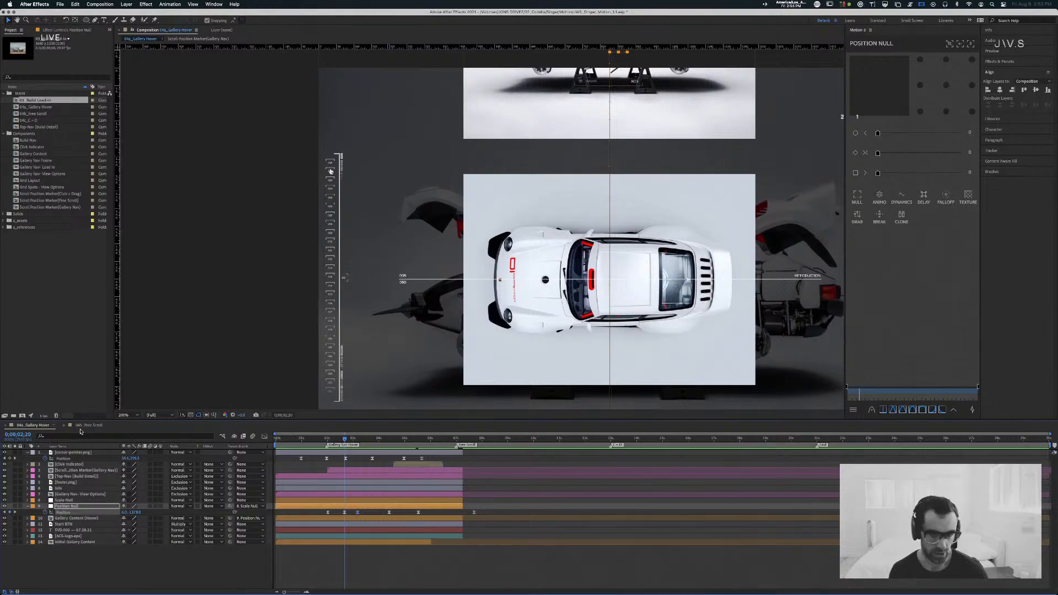
{"action": "mouse_move", "coordinate": [345, 440]}
{"action": "left_mouse_down"}
{"action": "mouse_move", "coordinate": [312, 439]}
{"action": "mouse_move", "coordinate": [358, 441]}
{"action": "mouse_move", "coordinate": [326, 441]}
{"action": "mouse_move", "coordinate": [345, 440]}
{"action": "left_mouse_up"}
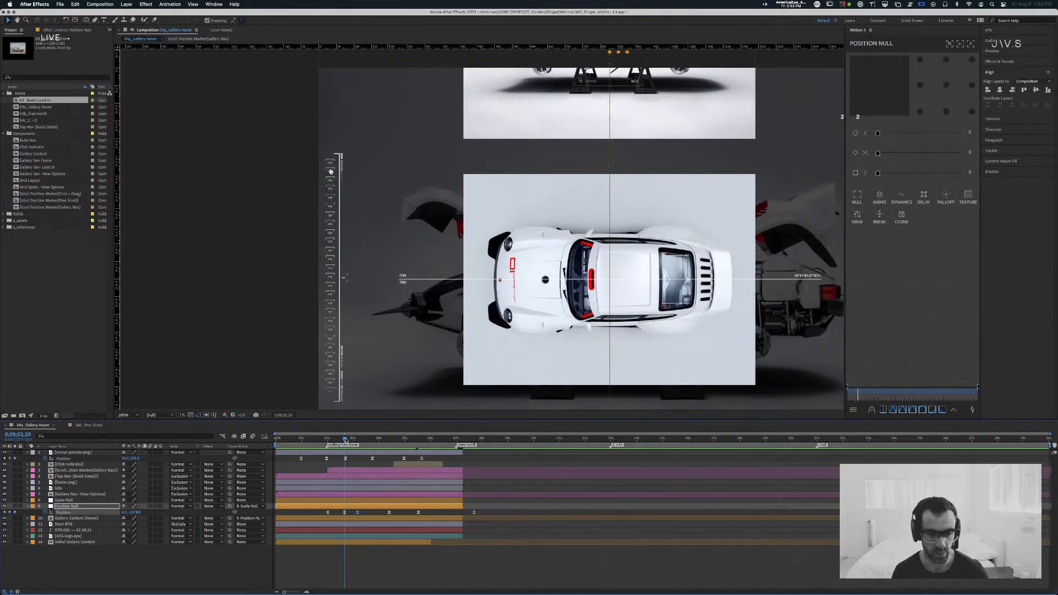
Step: Open the Scroll Position Marker(Gallery Nav) composition and try shifting the number text layer's Position at 0;00;02;20
{"action": "double_click", "coordinate": [105, 471]}
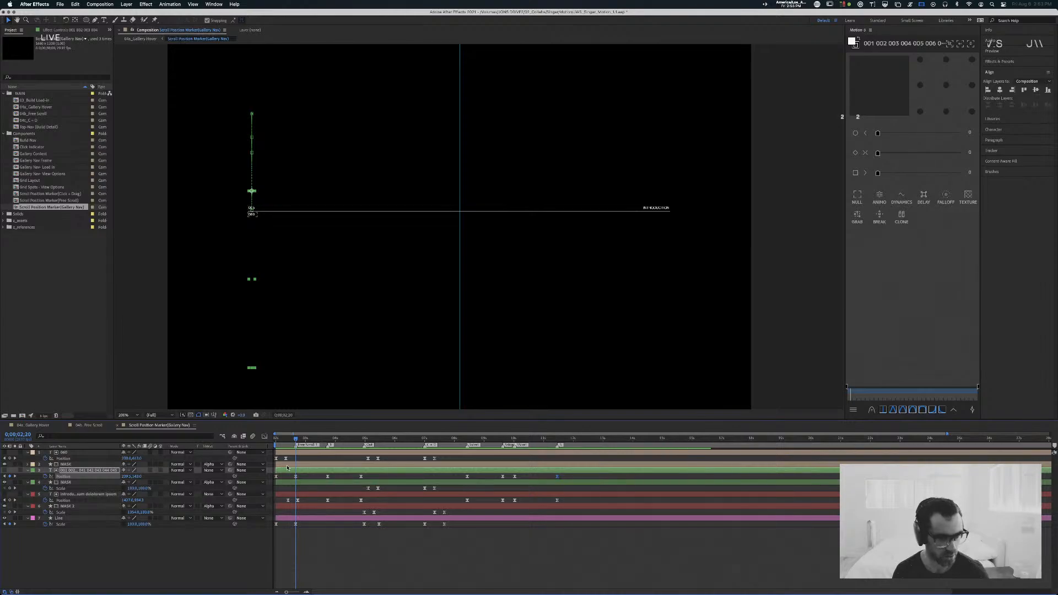
{"action": "left_click_drag", "start_coordinate": [296, 439], "coordinate": [294, 439]}
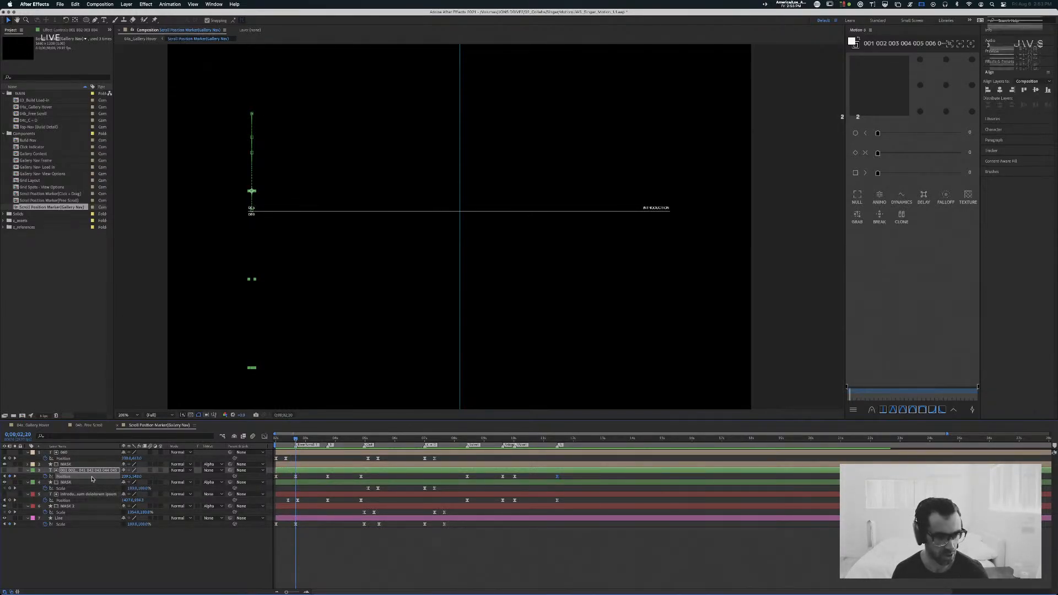
{"action": "left_click_drag", "start_coordinate": [131, 477], "coordinate": [158, 478]}
{"action": "key", "text": "super+z"}
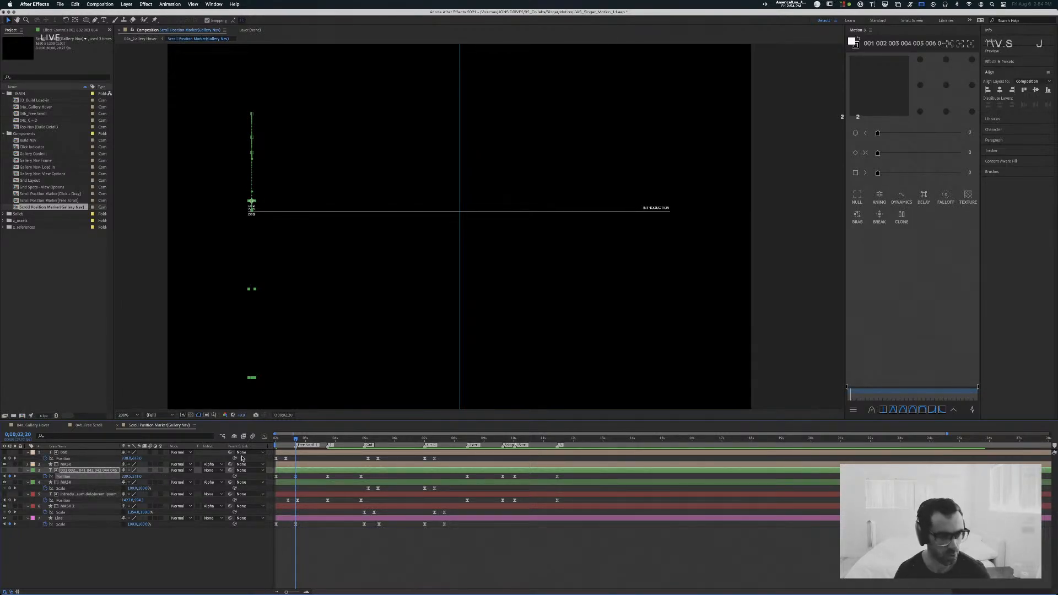
Step: Fine-tune the number text layer's vertical Position at 0;00;02;20 so a single number sits just above the marker line
{"action": "left_click", "coordinate": [139, 477]}
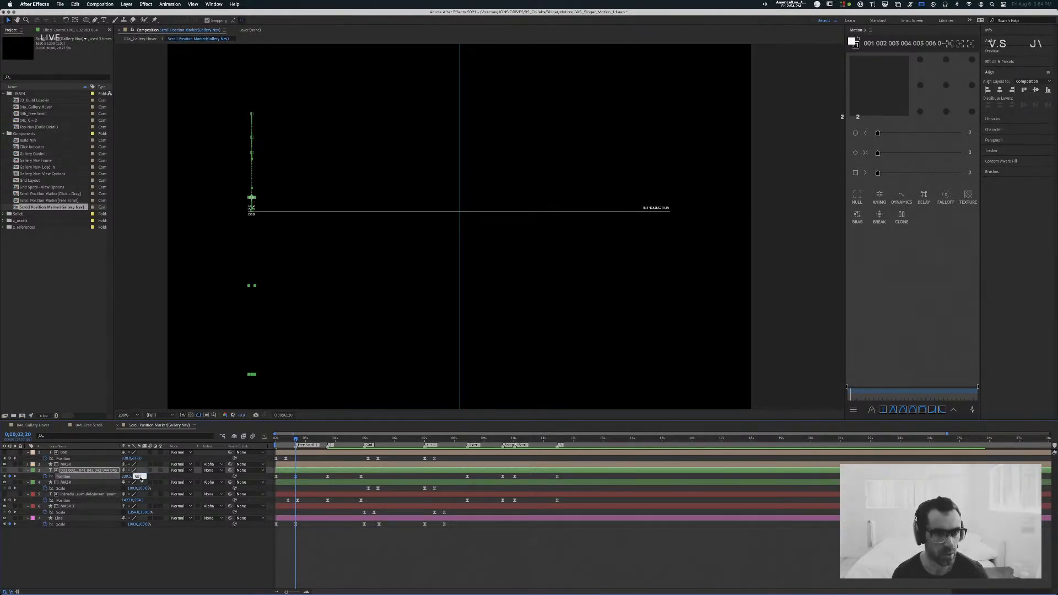
{"action": "key", "text": "shift+Down"}
{"action": "key", "text": "shift+Down"}
{"action": "key", "text": "shift+Up"}
{"action": "key", "text": "shift+Up"}
{"action": "key", "text": "shift+Up"}
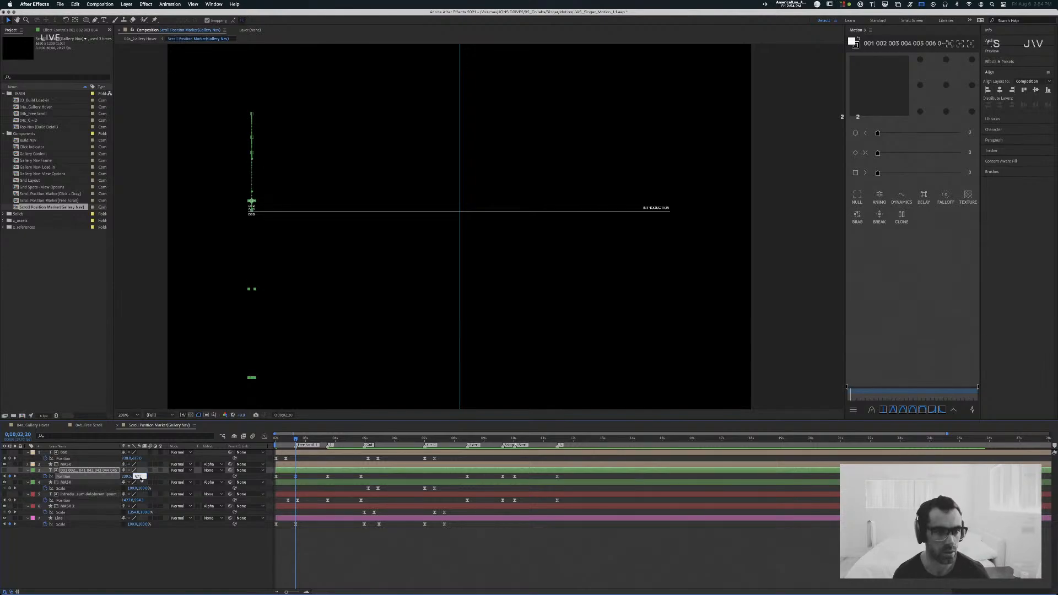
{"action": "key", "text": "Down"}
{"action": "key", "text": "Down"}
{"action": "key", "text": "Down"}
{"action": "key", "text": "Up"}
{"action": "key", "text": "Up"}
{"action": "key", "text": "Up"}
{"action": "key", "text": "Up"}
{"action": "key", "text": "Up"}
{"action": "key", "text": "Up"}
{"action": "key", "text": "Up"}
{"action": "key", "text": "Up"}
{"action": "key", "text": "Up"}
{"action": "key", "text": "Up"}
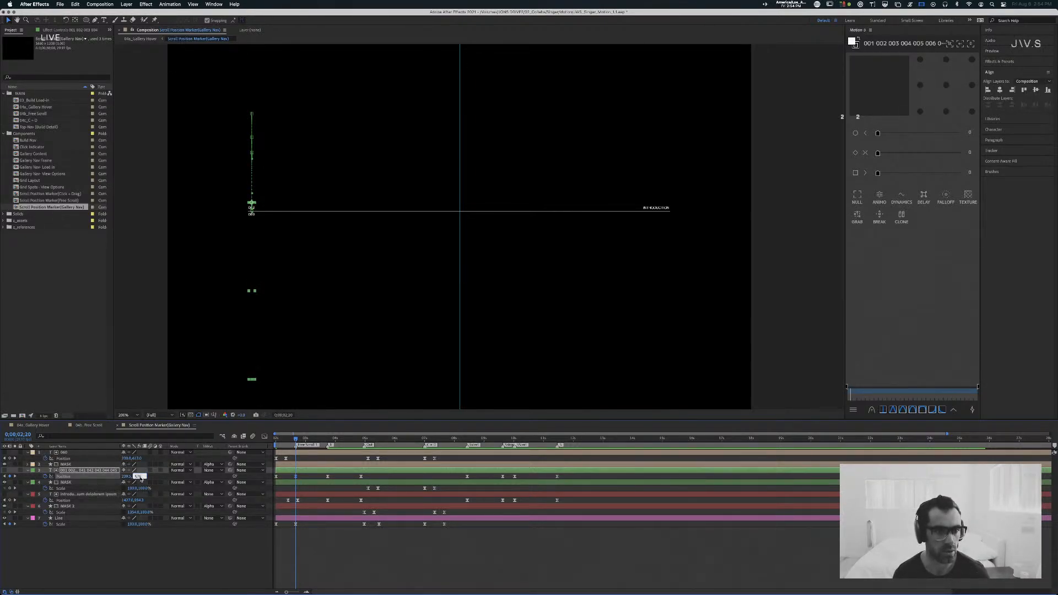
{"action": "left_click", "coordinate": [409, 576]}
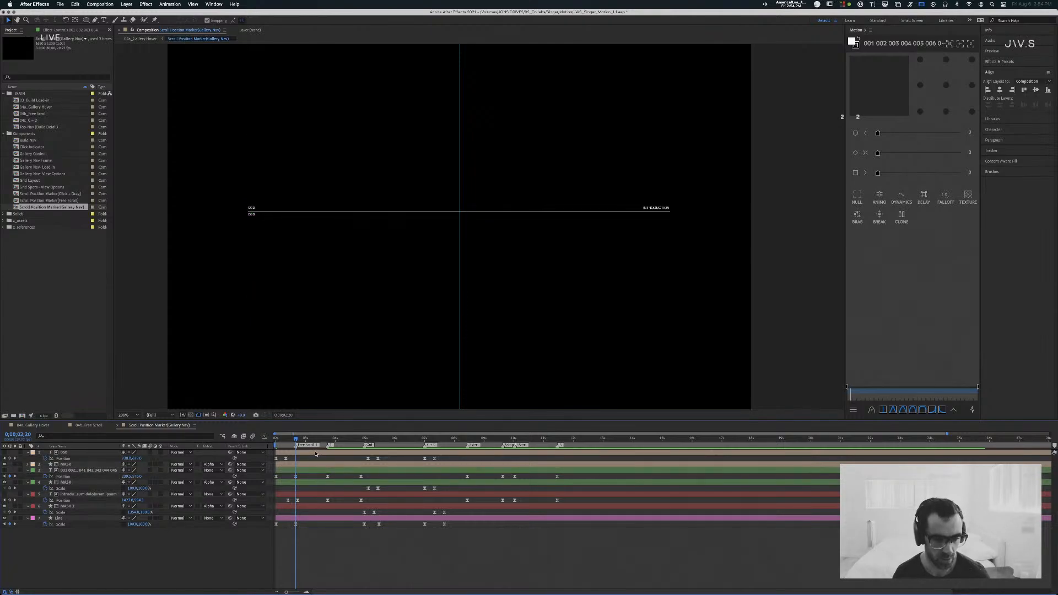
Step: Preview the marker's number animation from the composition start and return to 0;00;02;20
{"action": "key", "text": "Home"}
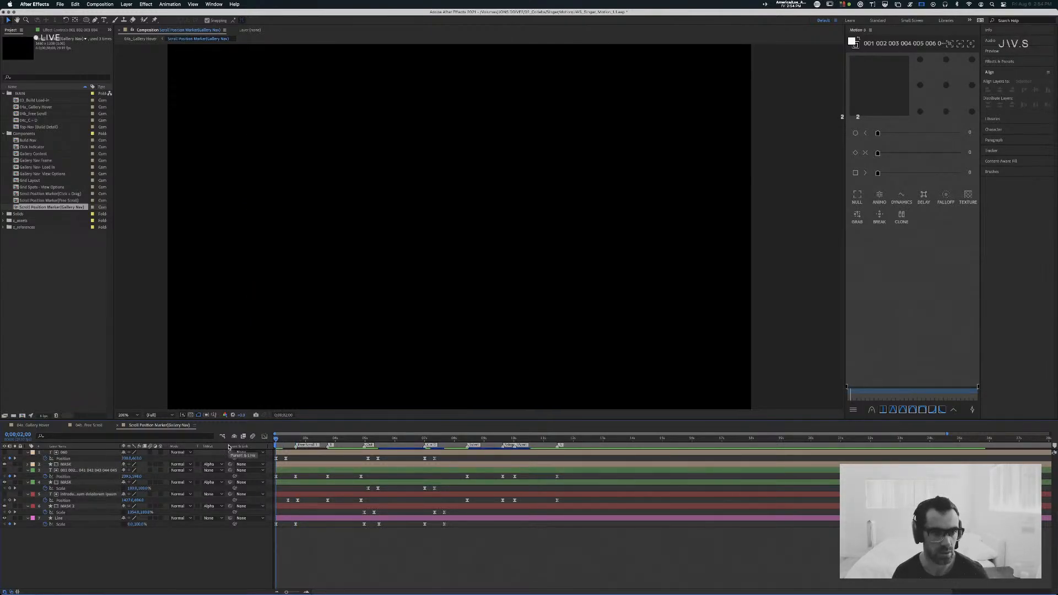
{"action": "key", "text": "space"}
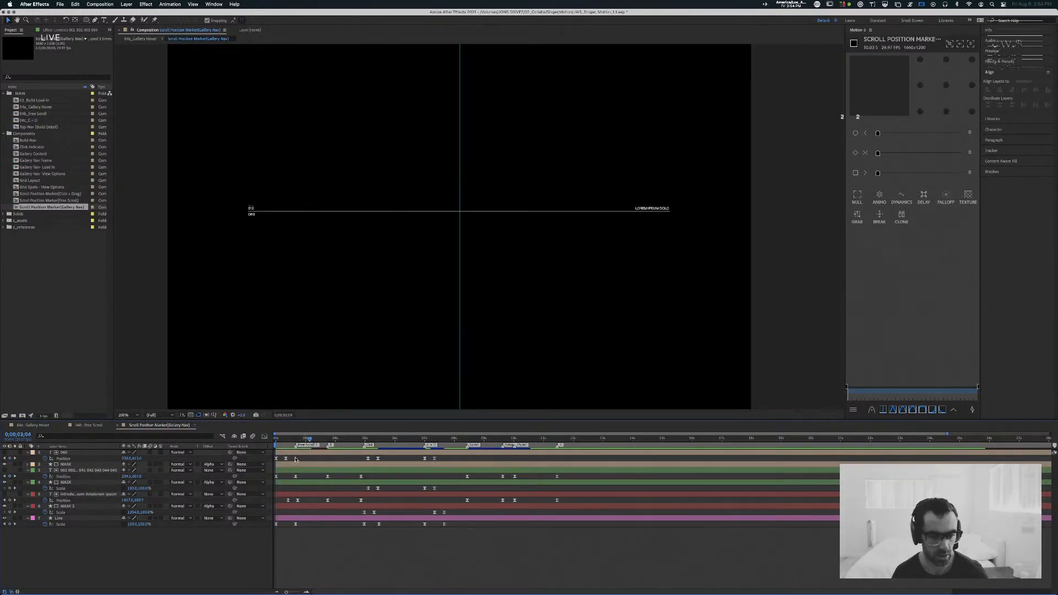
{"action": "left_click", "coordinate": [287, 439]}
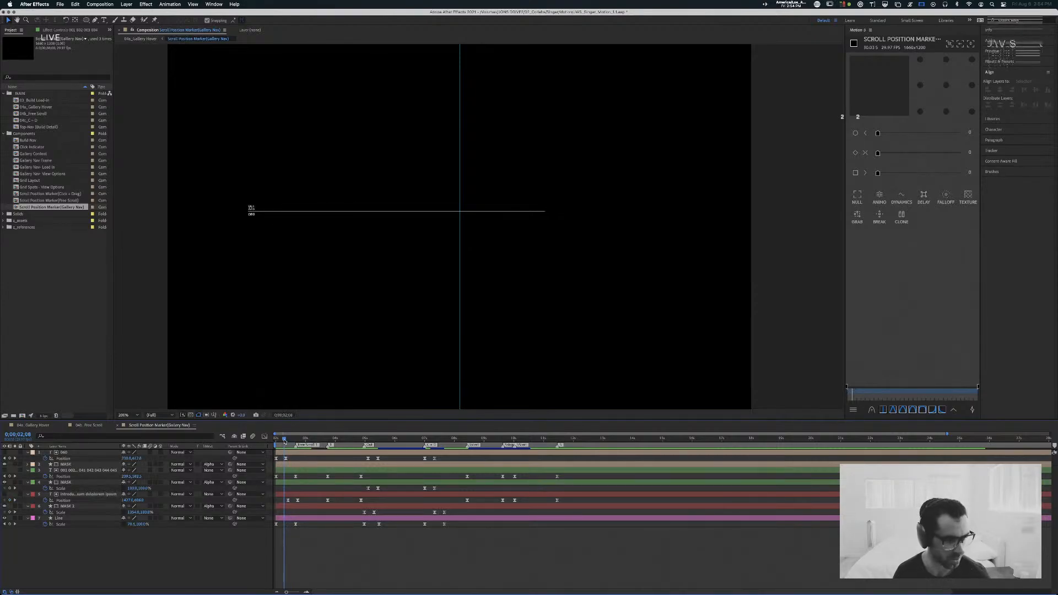
{"action": "left_click_drag", "start_coordinate": [287, 439], "coordinate": [296, 440]}
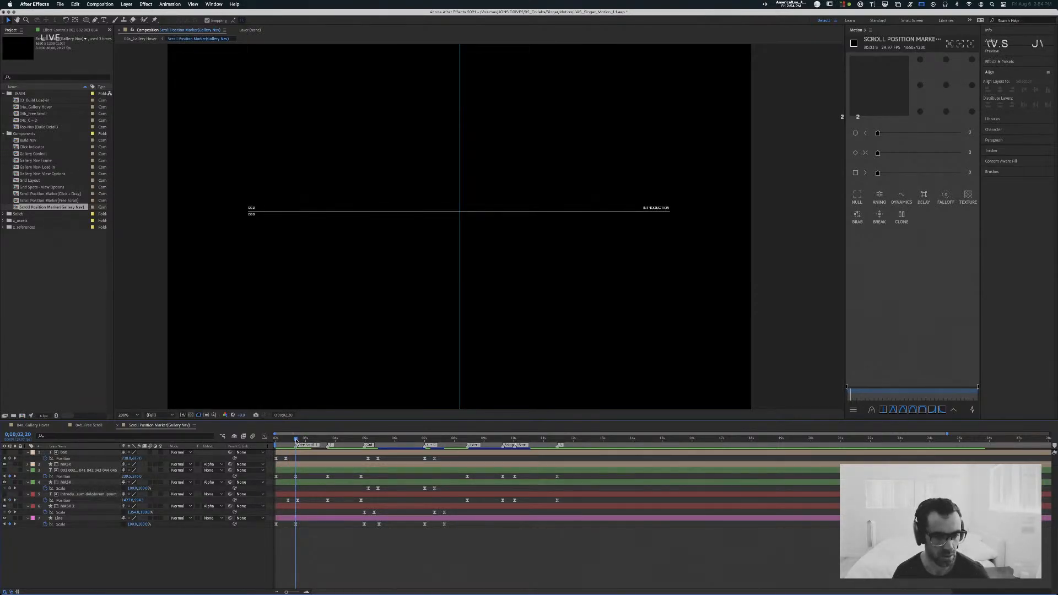
Step: Close the 04b_Free Scroll timeline and preview the marker timing in 04a_Gallery Hover, stopping at 0;00;03;05
{"action": "left_click", "coordinate": [96, 425]}
{"action": "left_click", "coordinate": [65, 426]}
{"action": "left_click", "coordinate": [40, 425]}
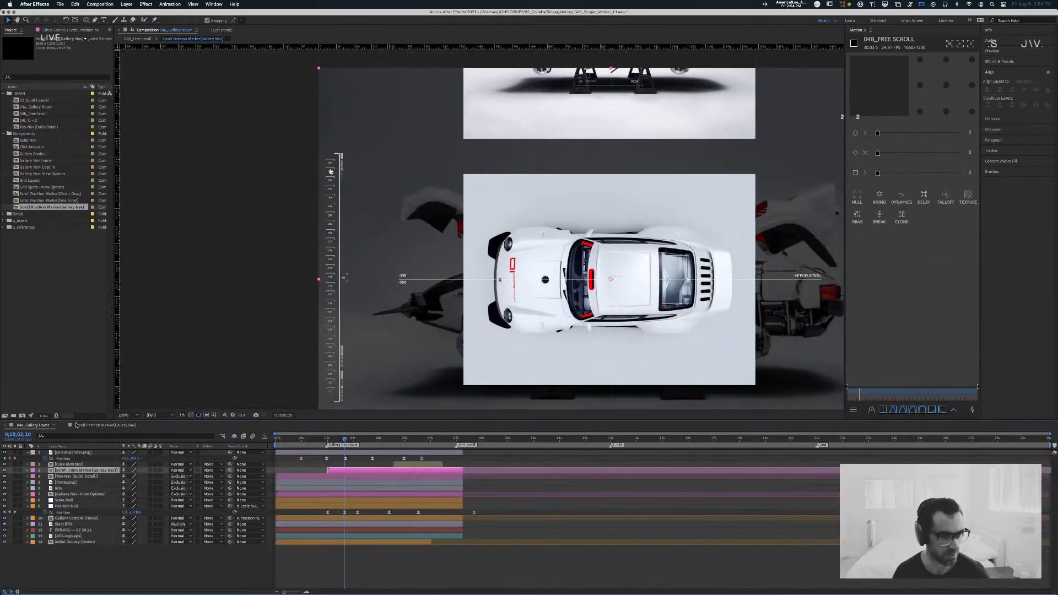
{"action": "left_click_drag", "start_coordinate": [325, 440], "coordinate": [323, 439]}
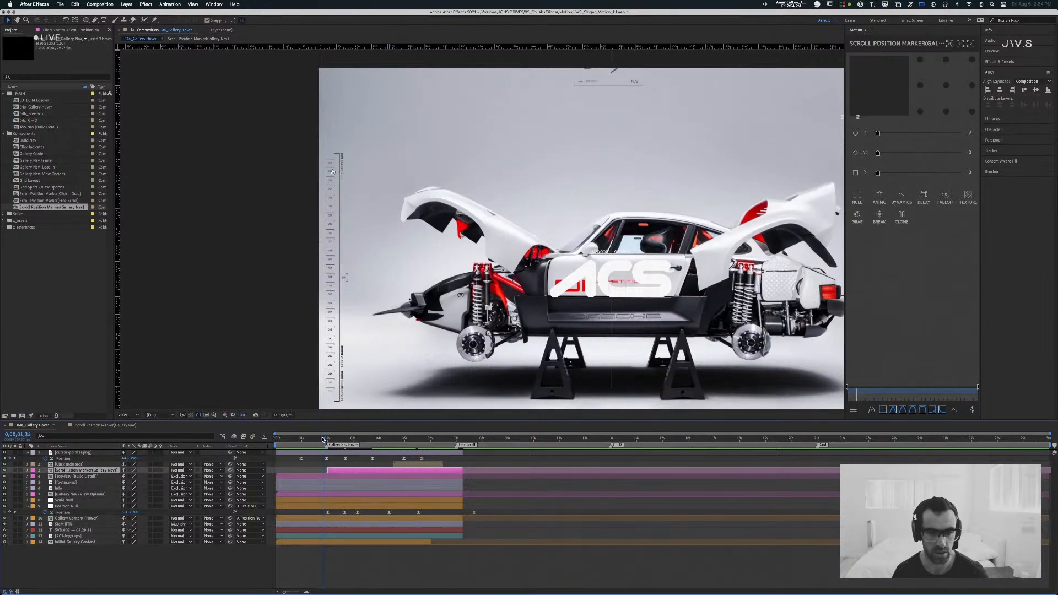
{"action": "key", "text": "space"}
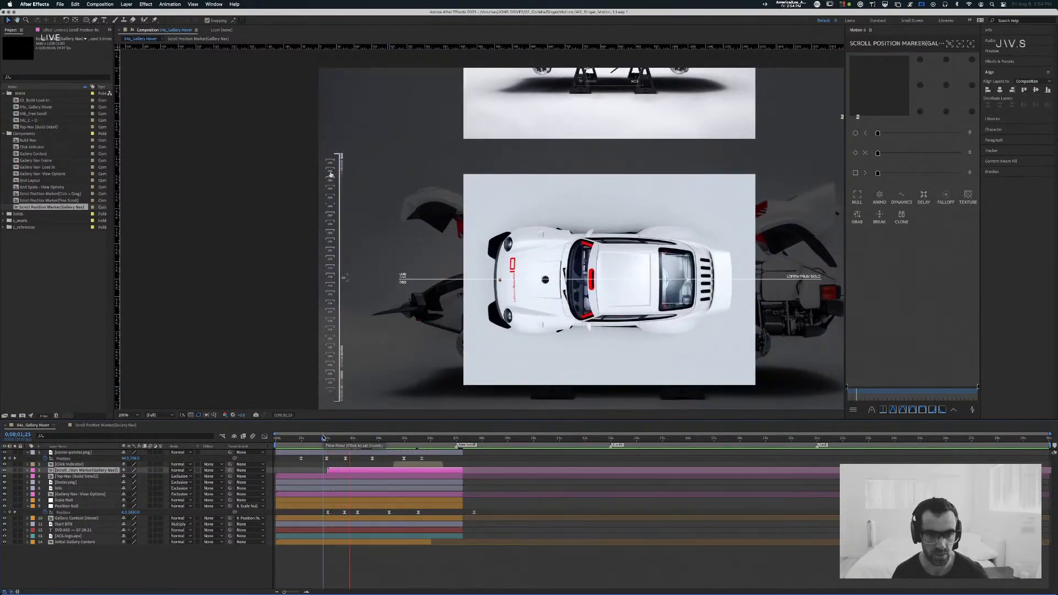
{"action": "left_click_drag", "start_coordinate": [353, 439], "coordinate": [357, 440]}
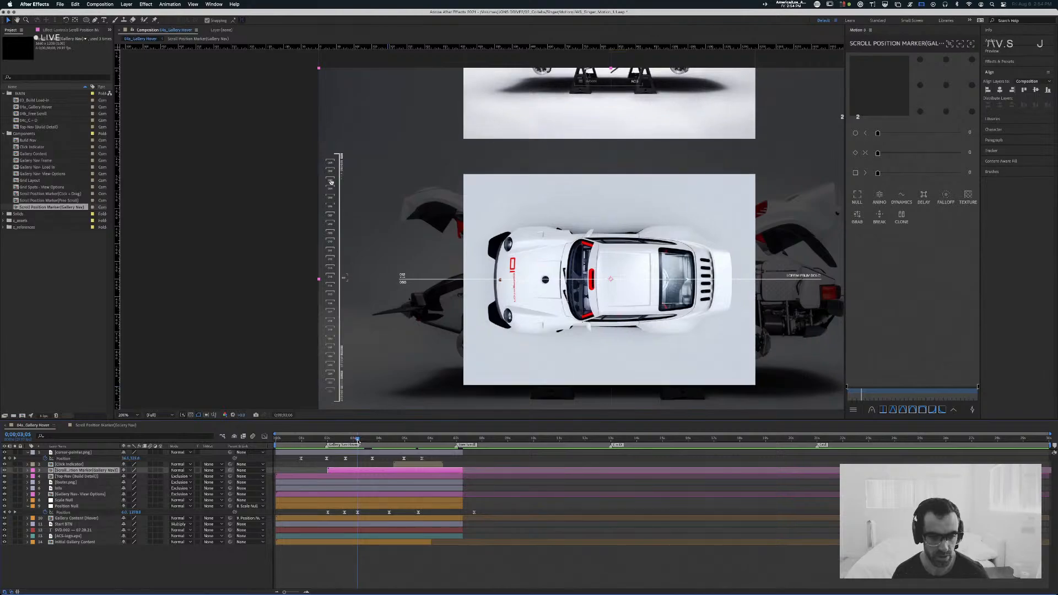
Step: In the scroll marker composition, move the 0;00;02;20 marker to 0;00;03;05 and copy the number layer's Position keyframe there
{"action": "left_click", "coordinate": [70, 425]}
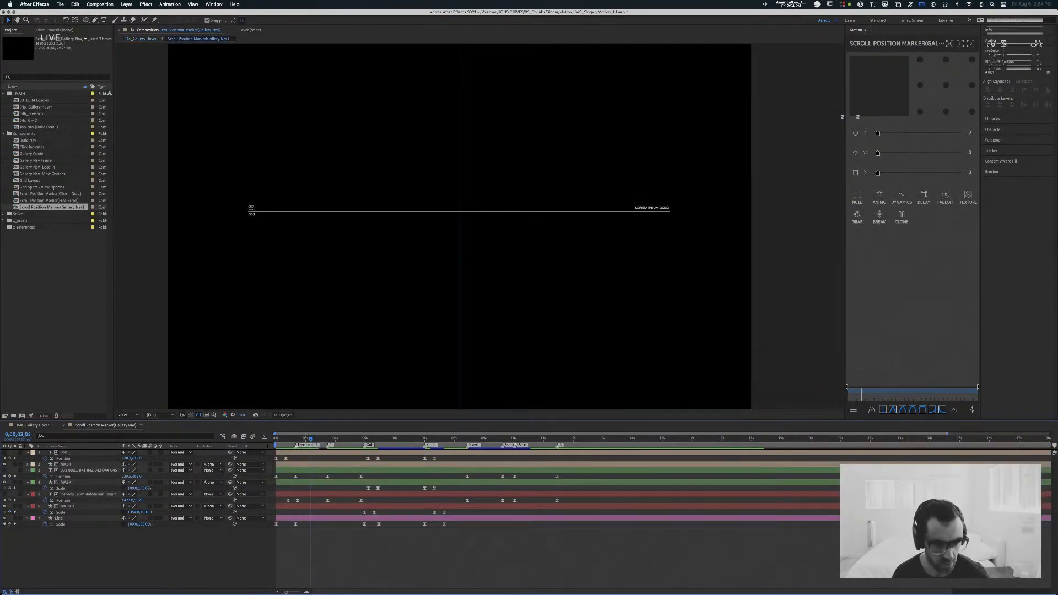
{"action": "left_click_drag", "start_coordinate": [296, 447], "coordinate": [310, 446]}
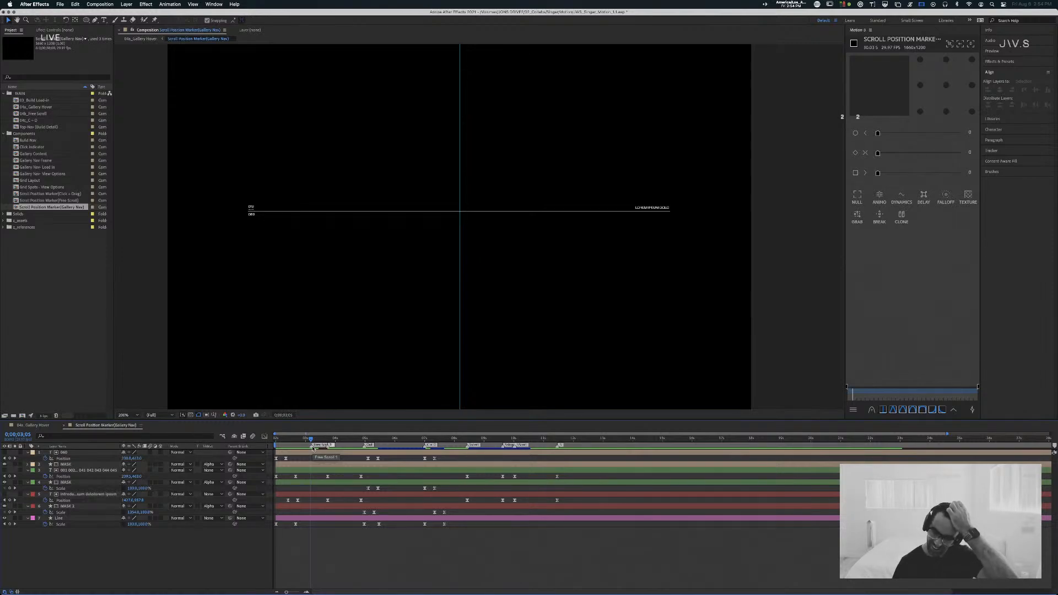
{"action": "left_click_drag", "start_coordinate": [310, 439], "coordinate": [292, 440]}
{"action": "left_click", "coordinate": [296, 478]}
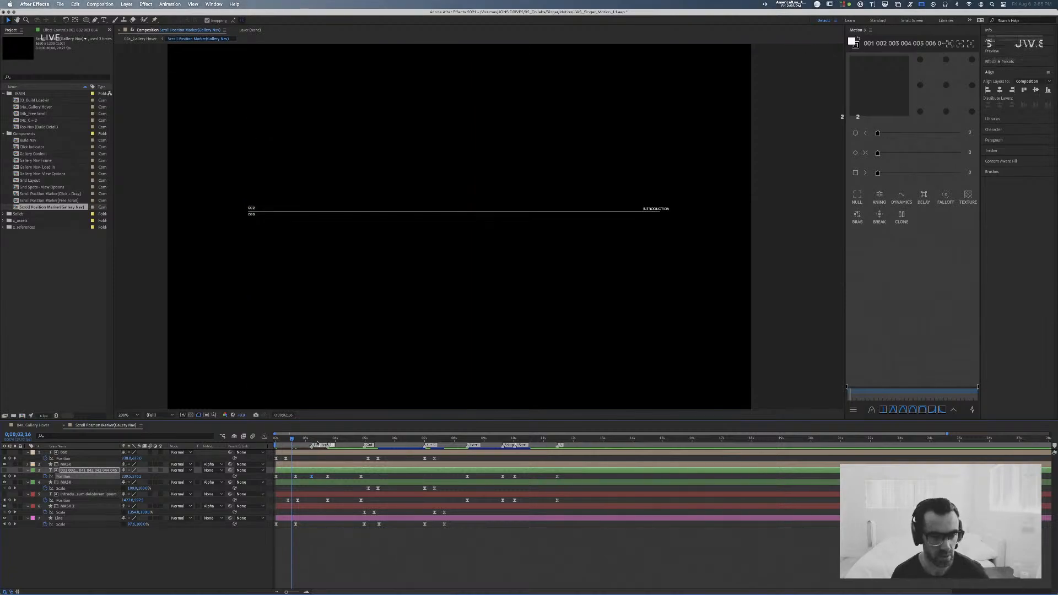
Step: Compare the timing with 04a_Gallery Hover and align the number layer's copied Position keyframe to 0;00;03;05
{"action": "key", "text": "space"}
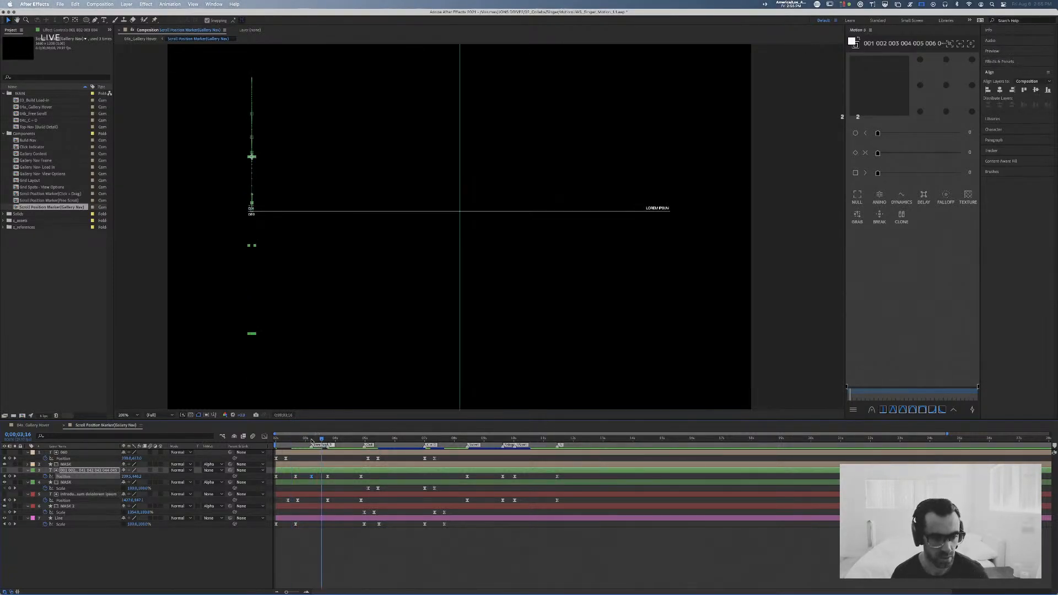
{"action": "left_click", "coordinate": [310, 440]}
{"action": "left_click", "coordinate": [33, 425]}
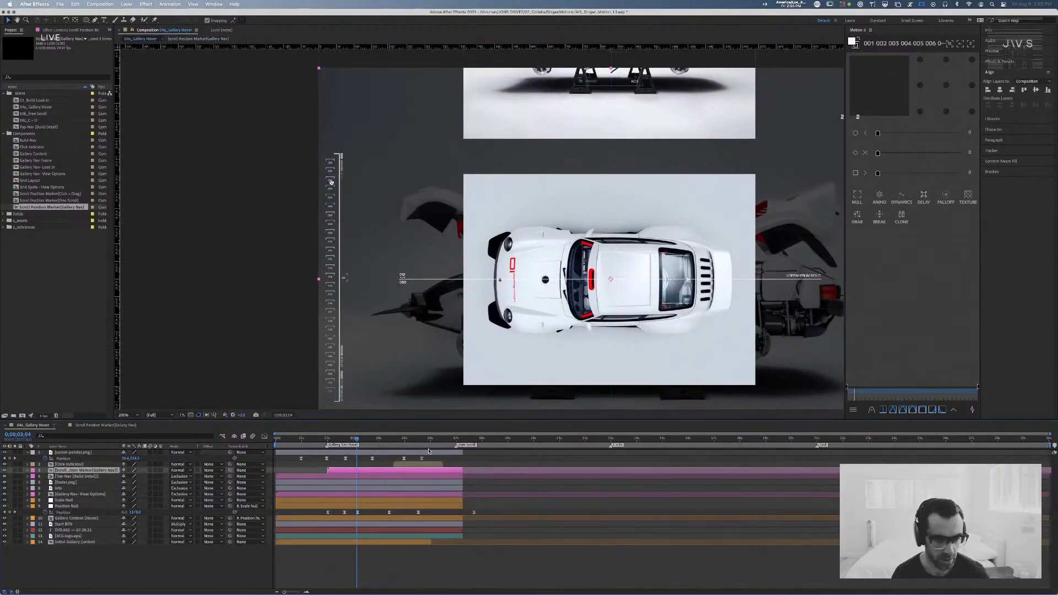
{"action": "left_click_drag", "start_coordinate": [357, 440], "coordinate": [357, 443]}
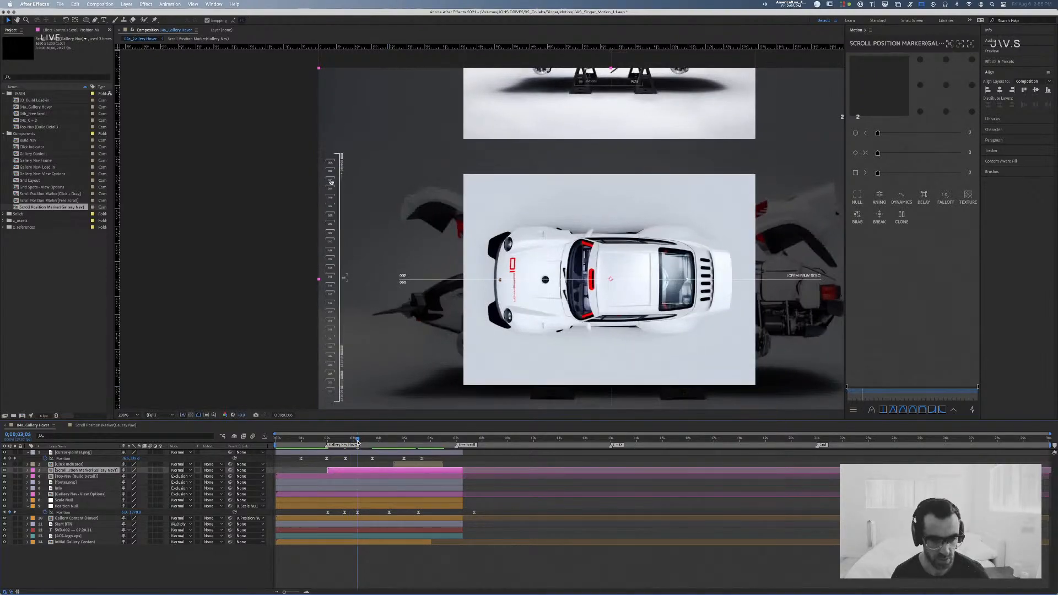
{"action": "left_click", "coordinate": [131, 426]}
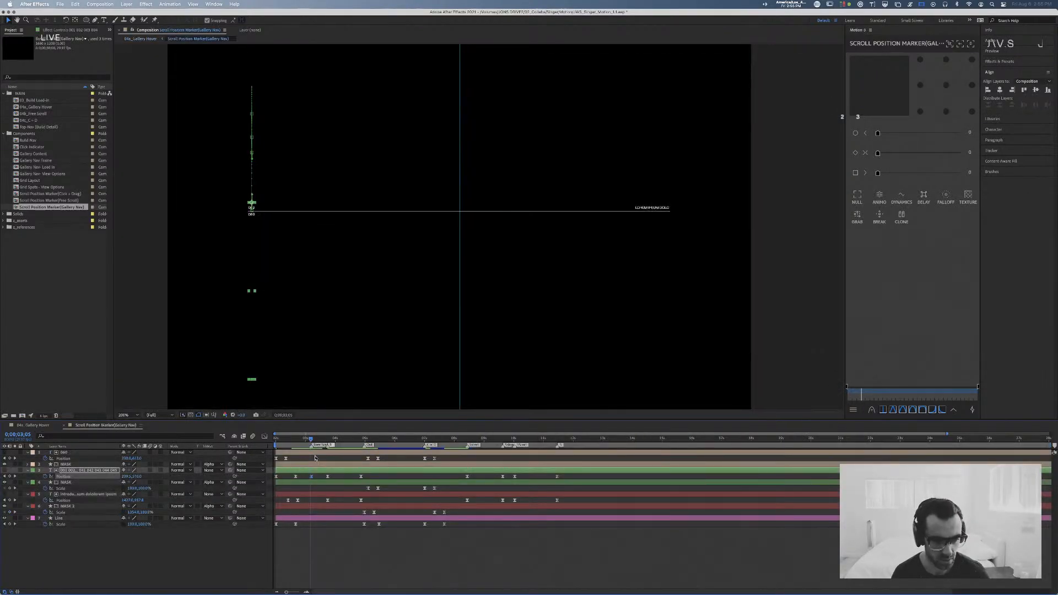
{"action": "left_click", "coordinate": [311, 477]}
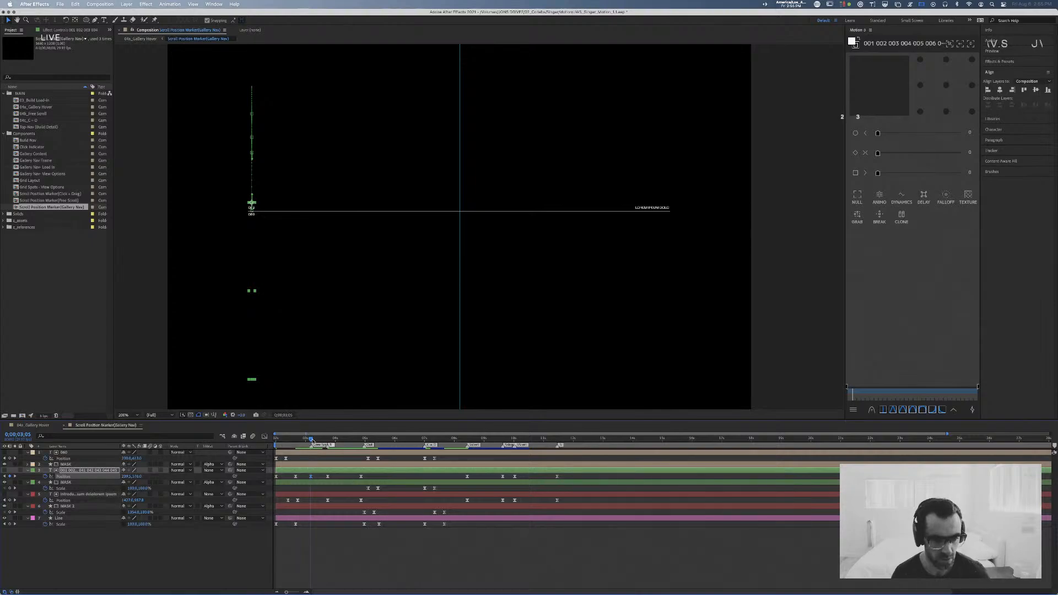
Step: Preview the number movement and delete the number layer's Position keyframe at 0;00;03;22
{"action": "key", "text": "space"}
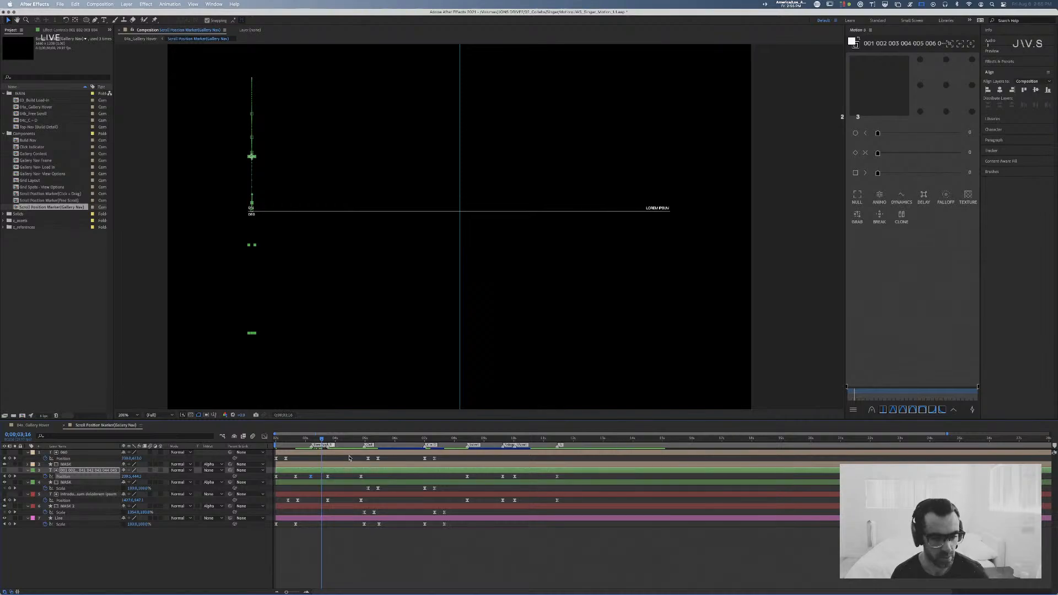
{"action": "left_click_drag", "start_coordinate": [322, 439], "coordinate": [328, 441]}
{"action": "left_click_drag", "start_coordinate": [332, 482], "coordinate": [325, 474]}
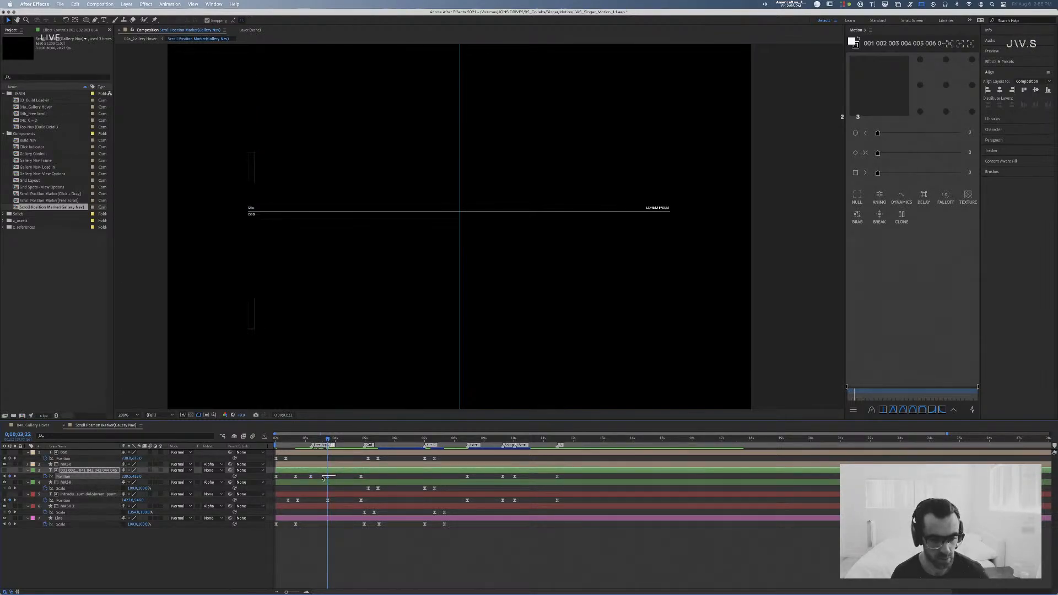
{"action": "key", "text": "Delete"}
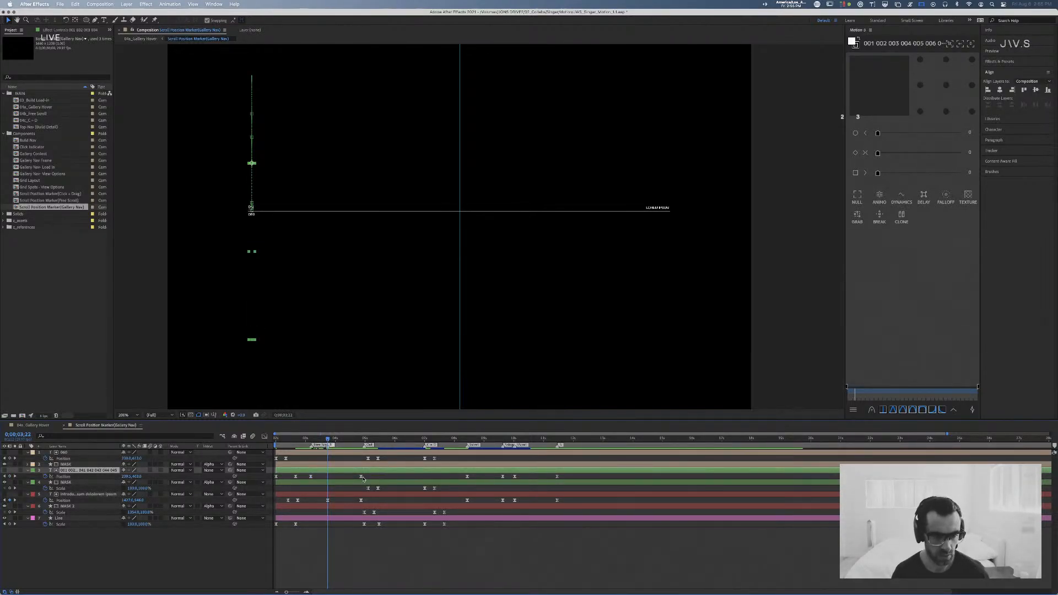
Step: In 04a_Gallery Hover, adjust the Position Null's vertical Position at about 0;00;04;11 to centre the side-view car image on the marker line
{"action": "left_click", "coordinate": [41, 425]}
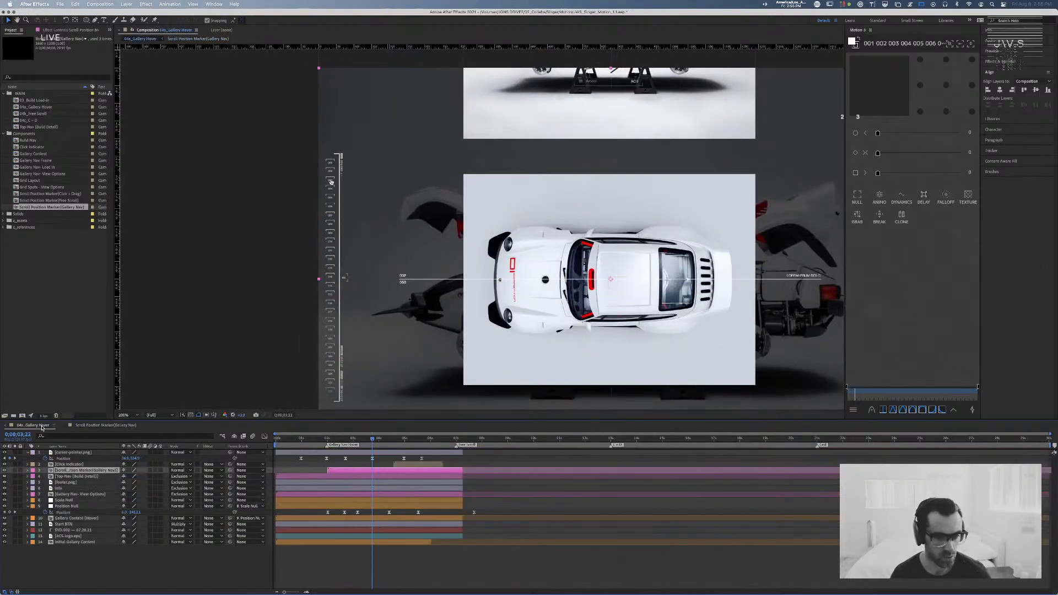
{"action": "left_click", "coordinate": [357, 440]}
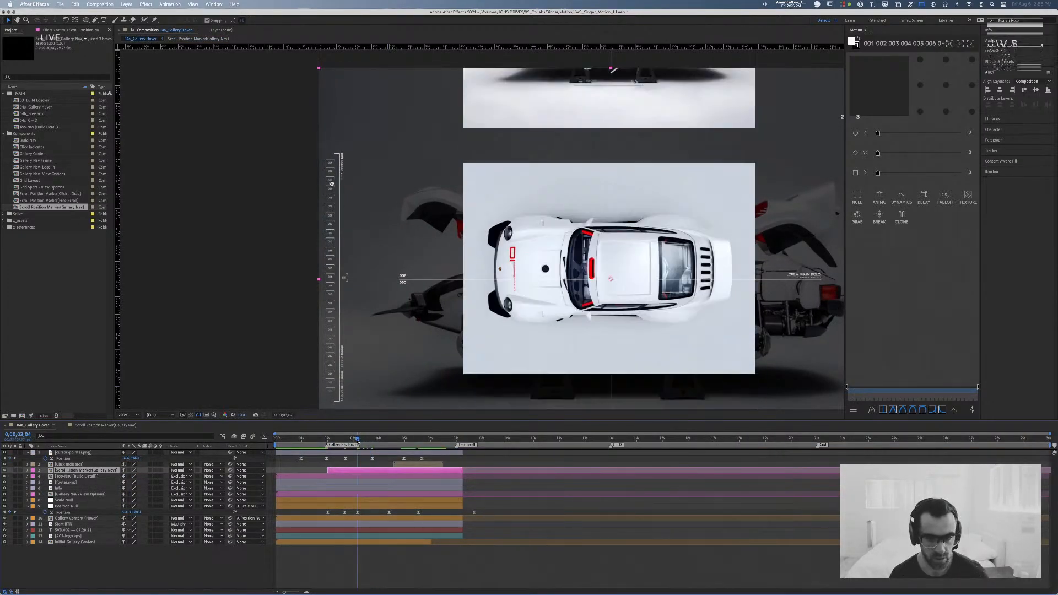
{"action": "left_click_drag", "start_coordinate": [357, 439], "coordinate": [387, 440]}
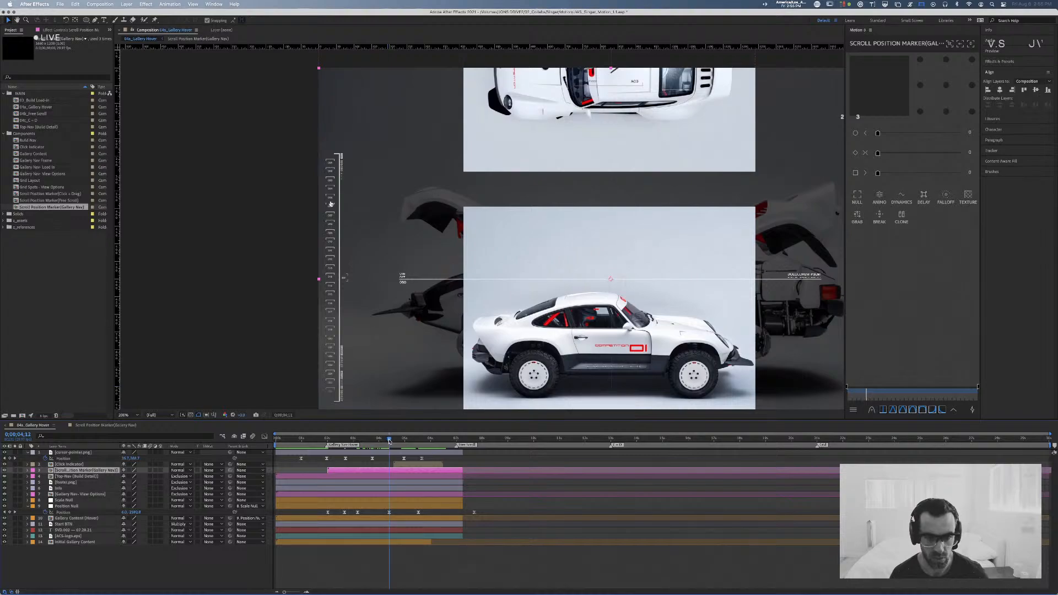
{"action": "left_click", "coordinate": [392, 506]}
{"action": "key", "text": "comma"}
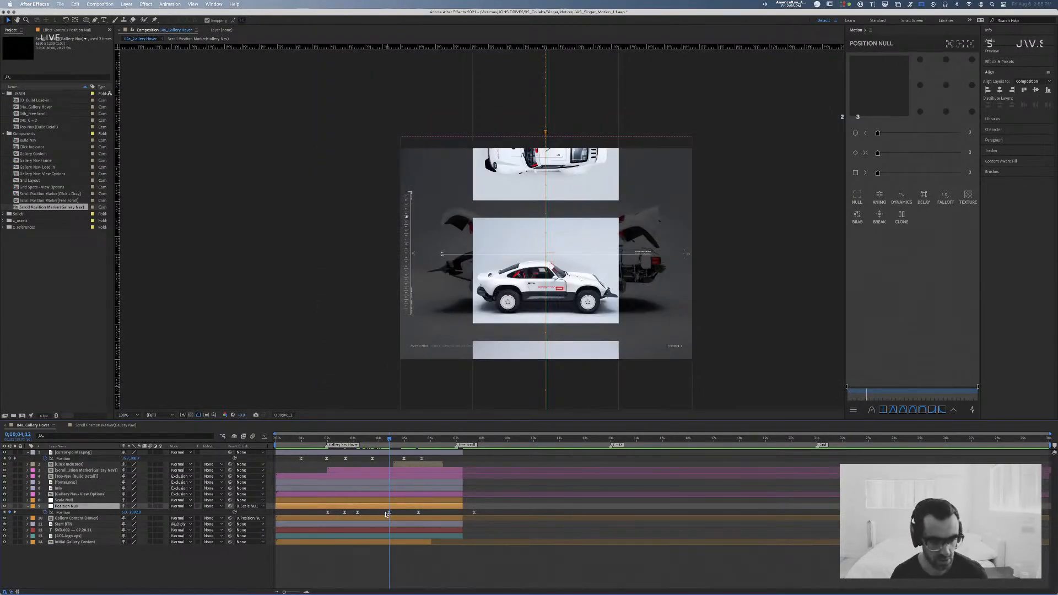
{"action": "left_click_drag", "start_coordinate": [133, 512], "coordinate": [164, 513]}
{"action": "left_click_drag", "start_coordinate": [74, 512], "coordinate": [67, 513]}
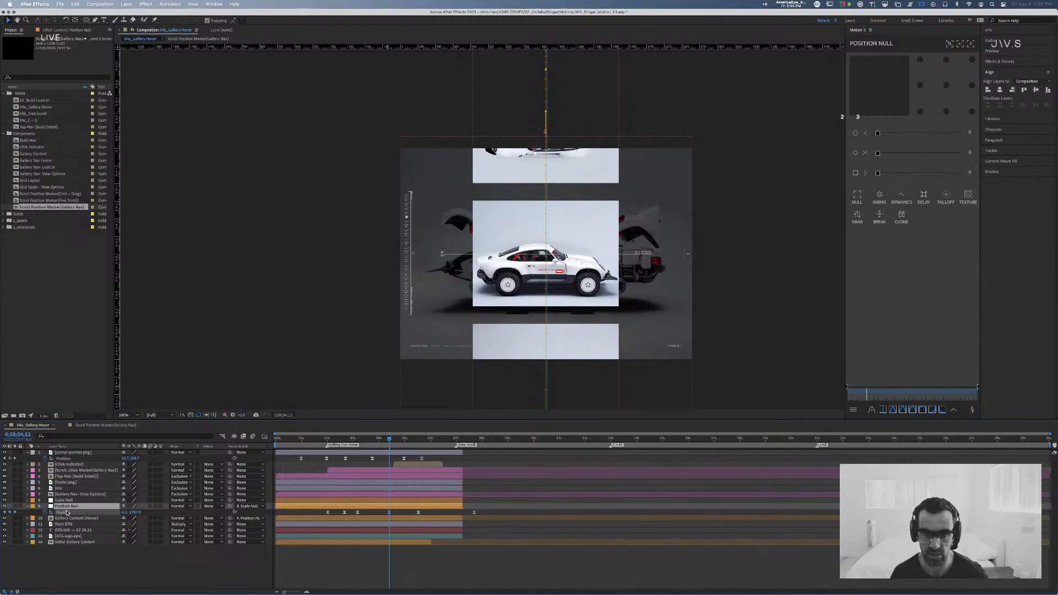
Step: Preview 04a_Gallery Hover from the start through the full-screen rear view of the car
{"action": "left_click", "coordinate": [67, 512]}
{"action": "left_click_drag", "start_coordinate": [389, 441], "coordinate": [177, 441]}
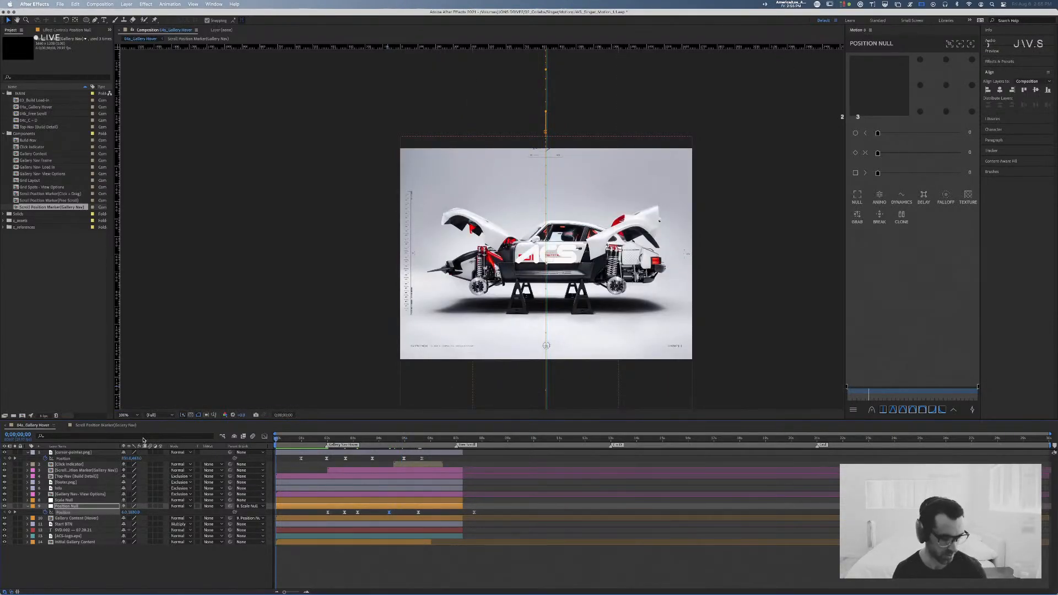
{"action": "key", "text": "space"}
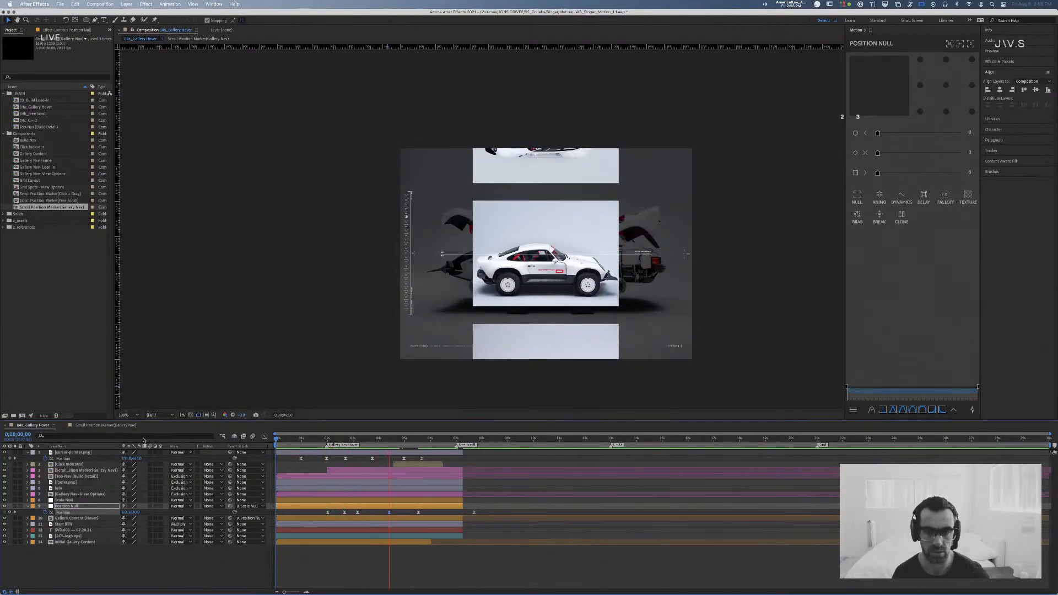
{"action": "key", "text": "space"}
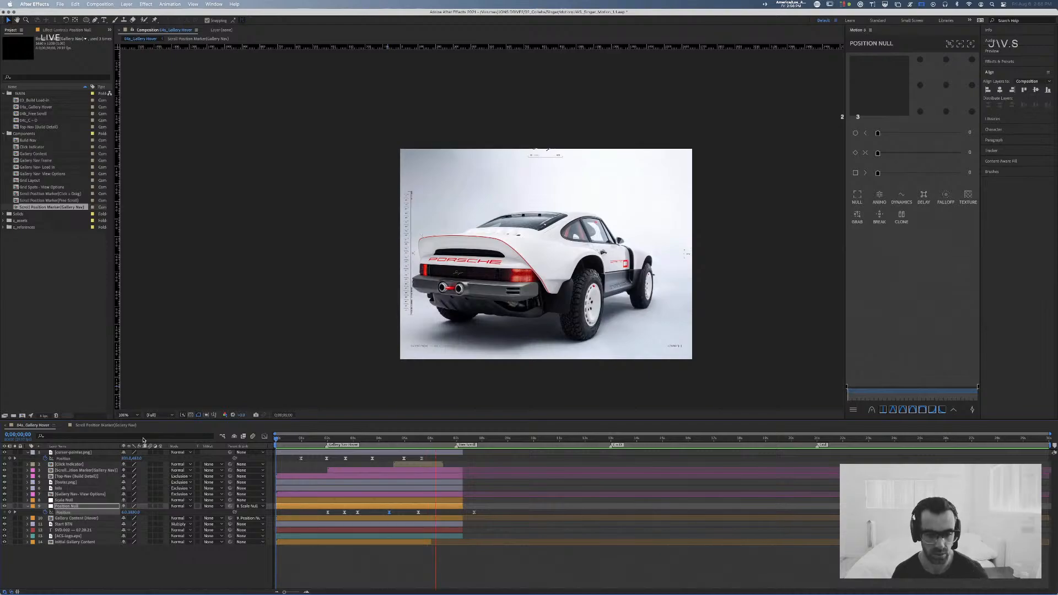
Step: Delete the Scale Null's Scale keyframes from about 0;00;12;00 onward and the later composition markers in 04a_Gallery Hover
{"action": "left_click", "coordinate": [401, 500]}
{"action": "key", "text": "s"}
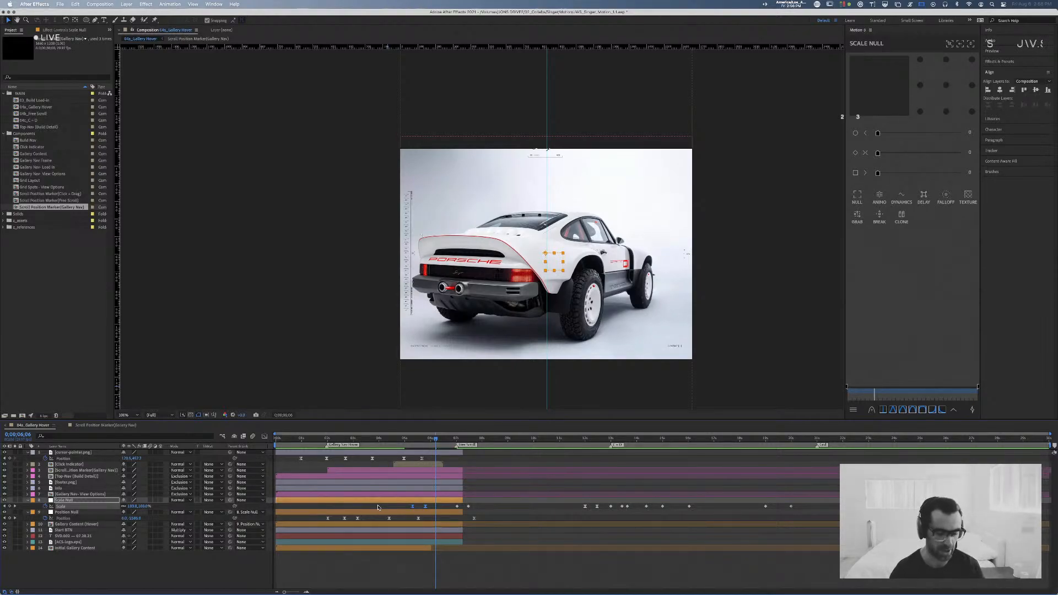
{"action": "left_click_drag", "start_coordinate": [807, 504], "coordinate": [538, 512]}
{"action": "key", "text": "Delete"}
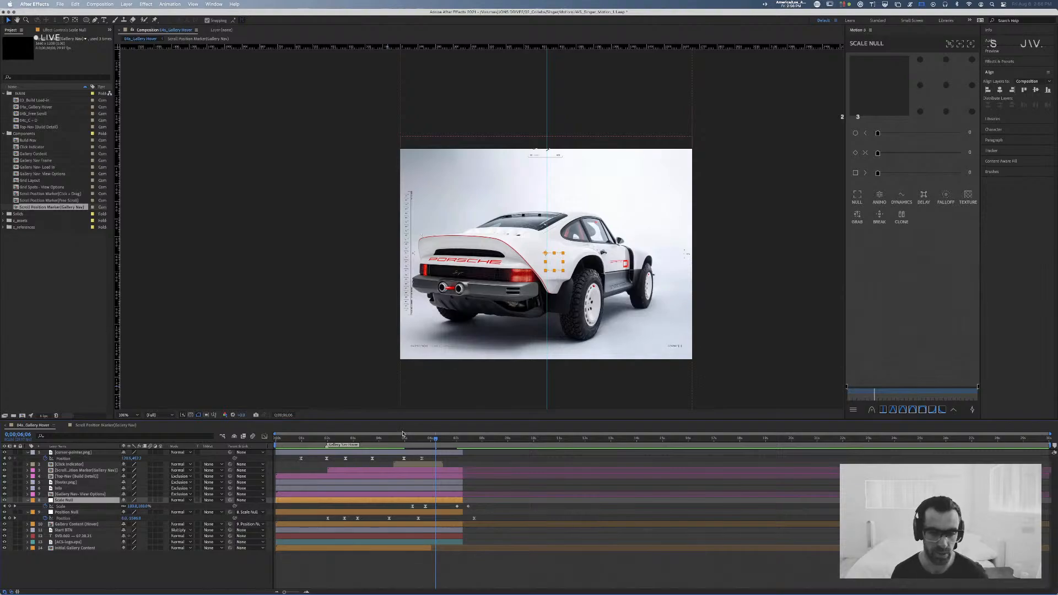
Step: Preview 04a_Gallery Hover from the start through the scroll and the full-screen rear view of the car
{"action": "left_click_drag", "start_coordinate": [402, 437], "coordinate": [193, 433]}
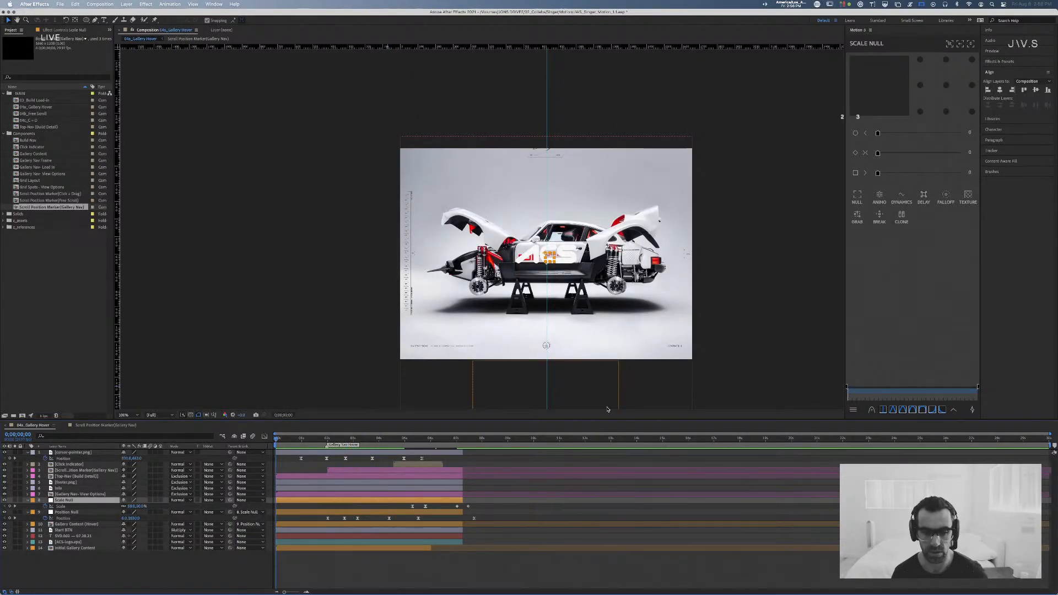
{"action": "key", "text": "space"}
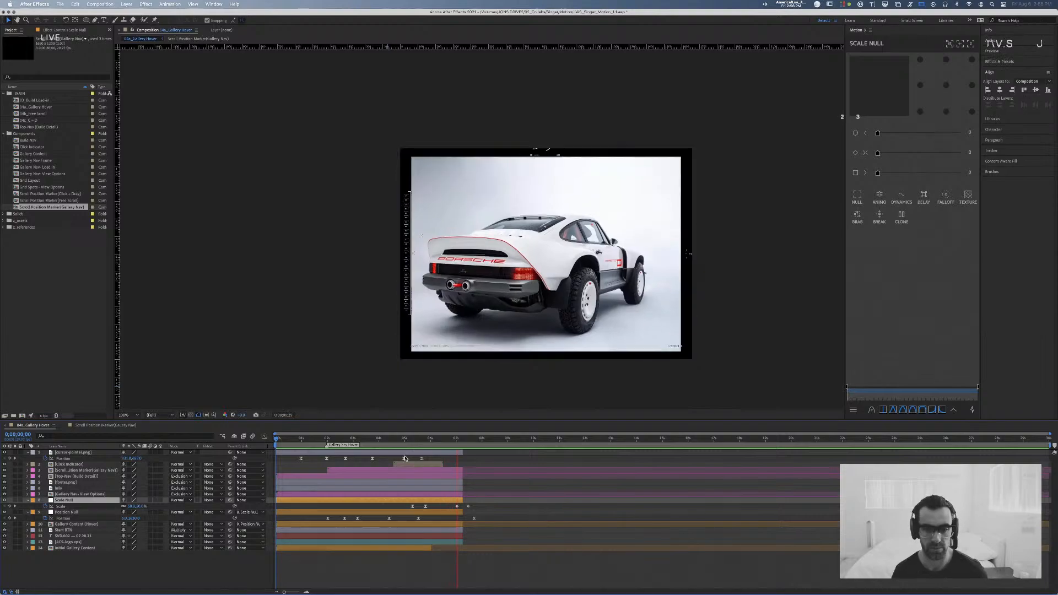
{"action": "key", "text": "space"}
{"action": "left_click_drag", "start_coordinate": [320, 438], "coordinate": [310, 440]}
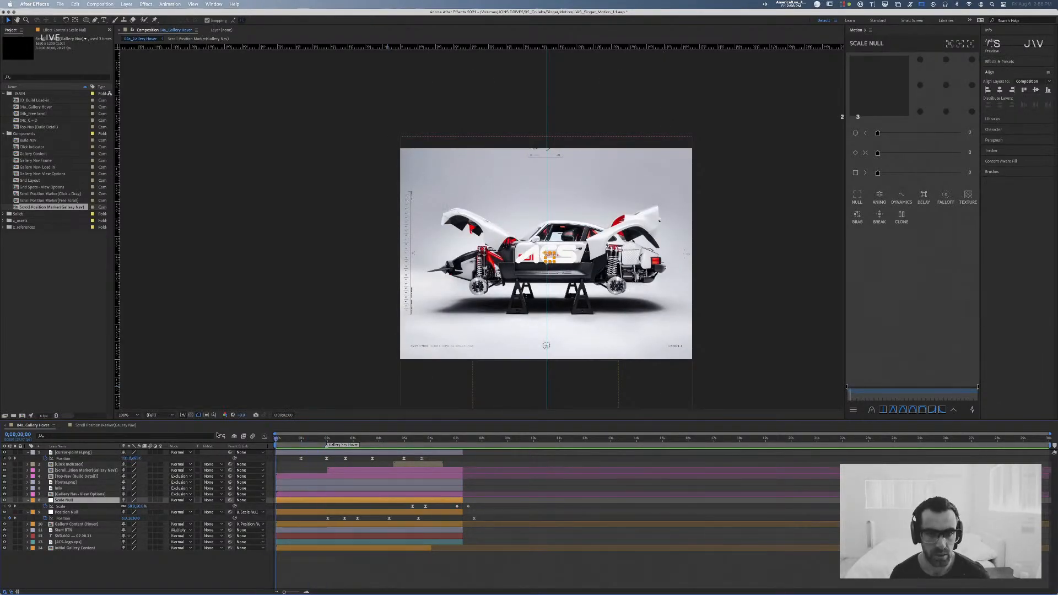
{"action": "key", "text": "space"}
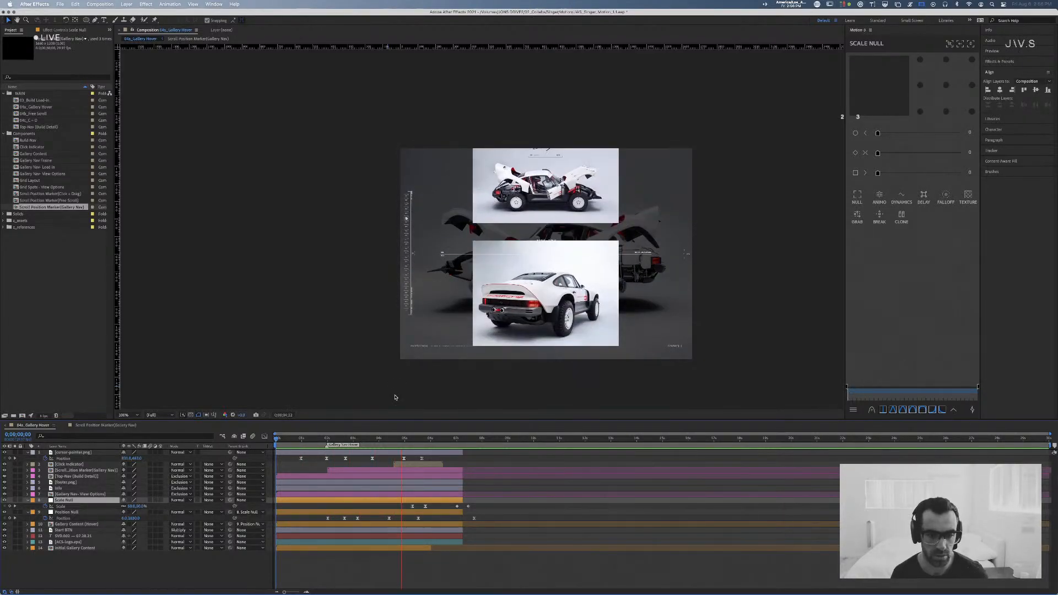
{"action": "key", "text": "space"}
Step: Examine the scroll between the top-view and side-view images up to 0;00;03;22 and compare it with the Scroll Position Marker composition
{"action": "left_click", "coordinate": [336, 438]}
{"action": "mouse_move", "coordinate": [336, 438]}
{"action": "left_mouse_down"}
{"action": "mouse_move", "coordinate": [373, 439]}
{"action": "mouse_move", "coordinate": [343, 440]}
{"action": "left_mouse_up"}
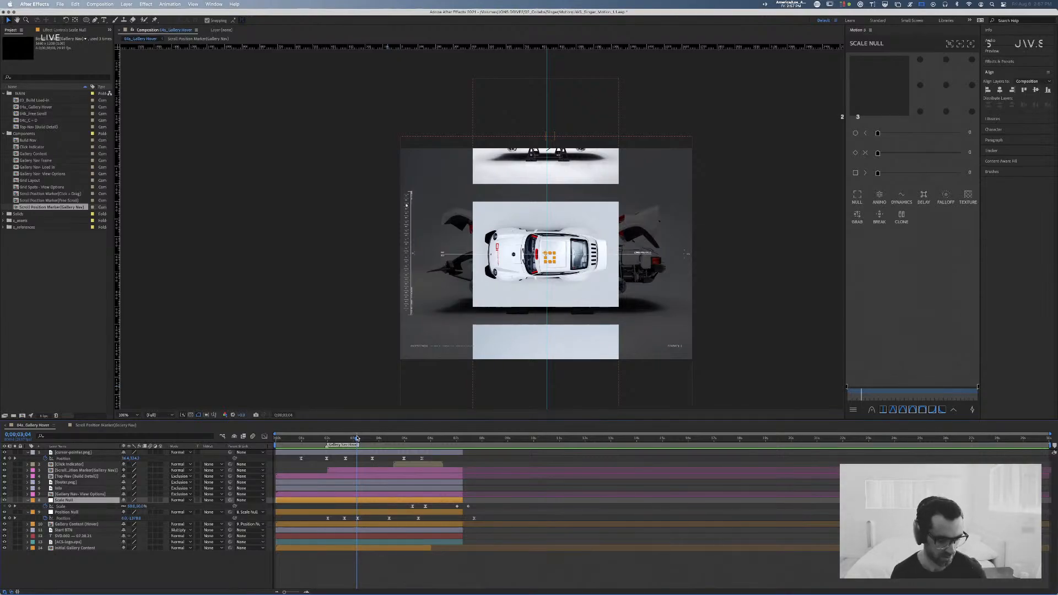
{"action": "left_click_drag", "start_coordinate": [360, 437], "coordinate": [311, 439]}
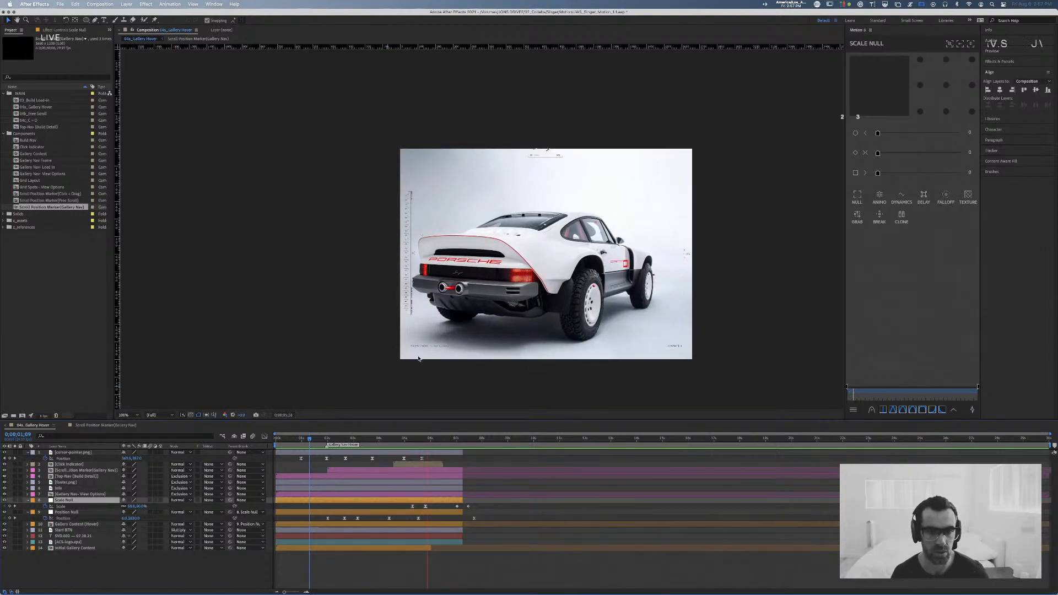
{"action": "left_click", "coordinate": [372, 439]}
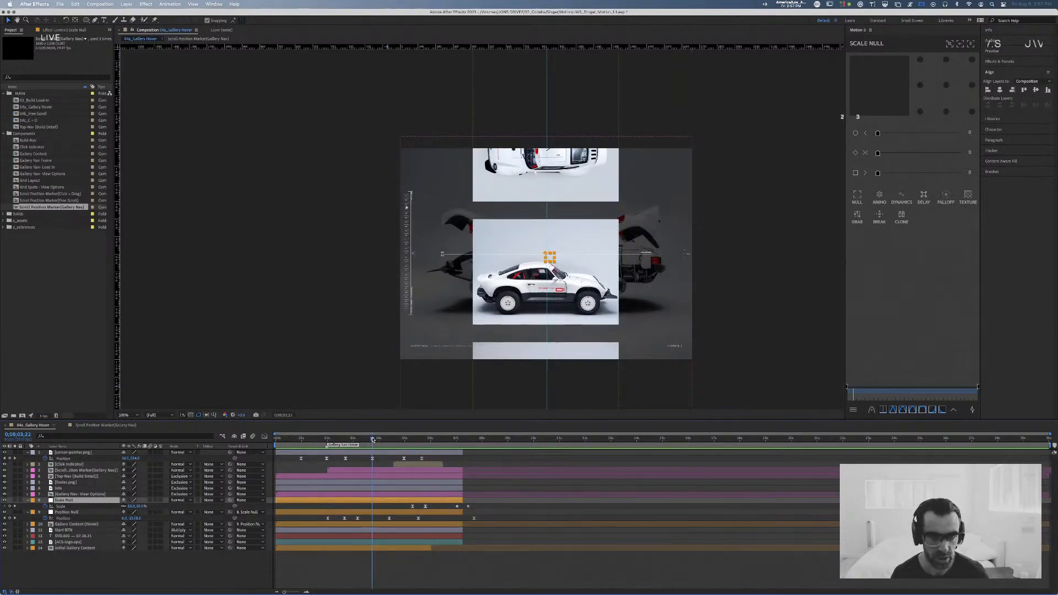
{"action": "left_click_drag", "start_coordinate": [372, 439], "coordinate": [372, 439]}
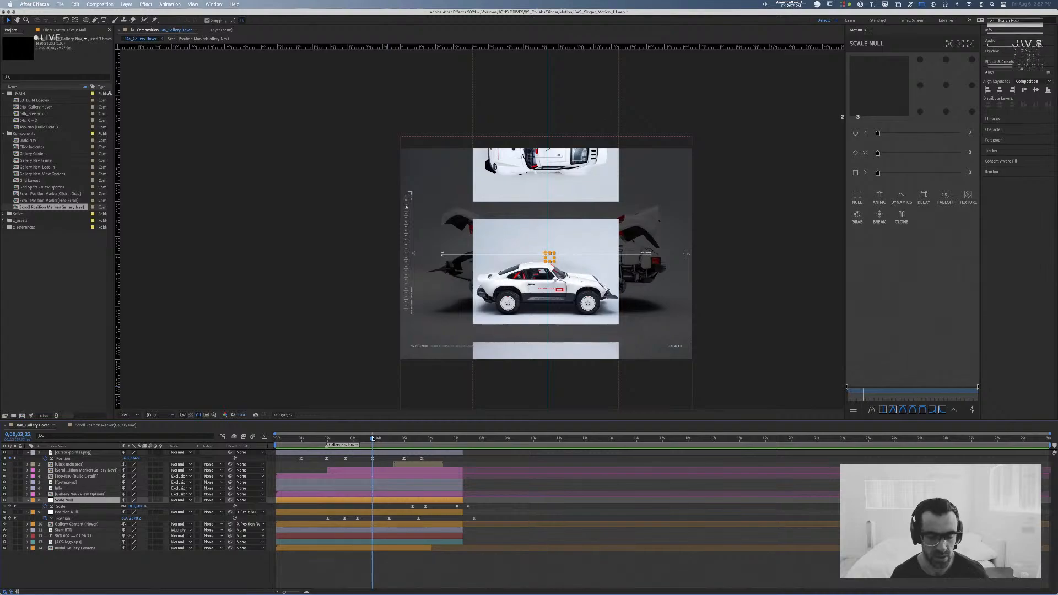
{"action": "left_click", "coordinate": [112, 427]}
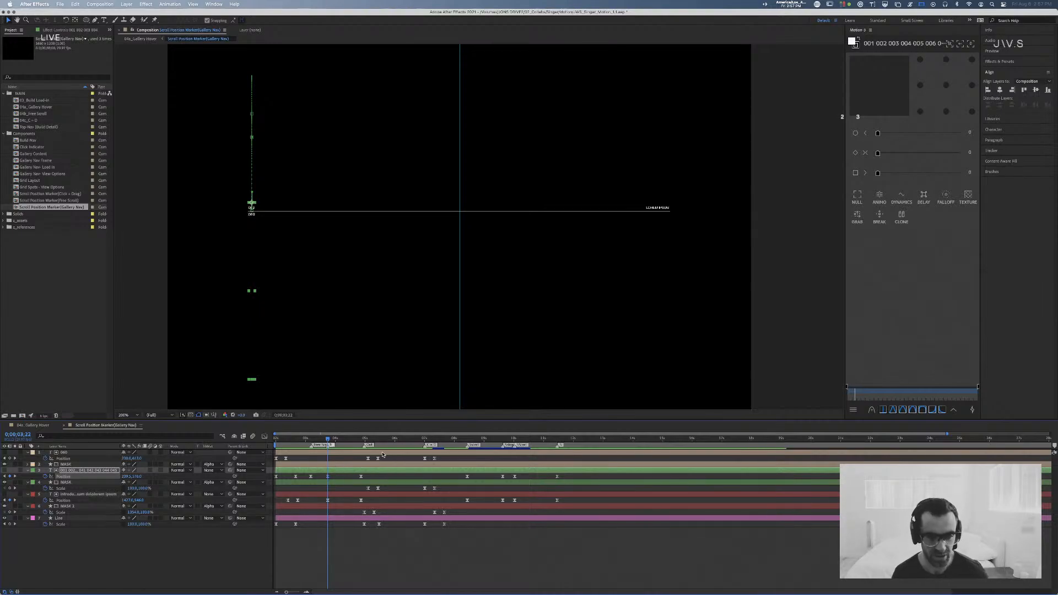
{"action": "left_click", "coordinate": [35, 425]}
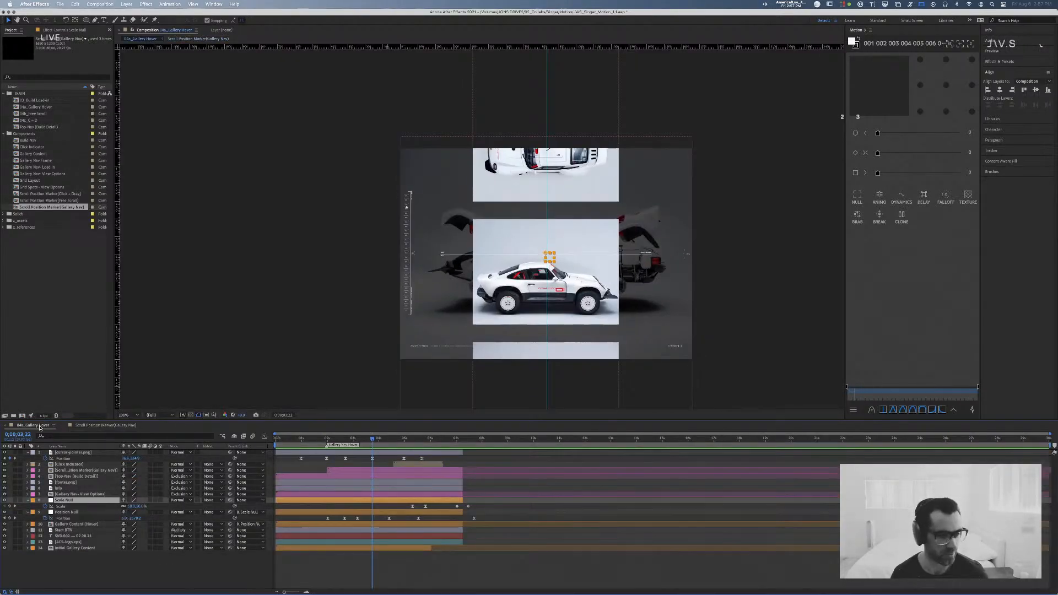
Step: In Scroll Position Marker(Gallery Nav), delete all layers' keyframes from about 0;00;07;00 onward along with the leftover later markers
{"action": "left_click", "coordinate": [105, 427]}
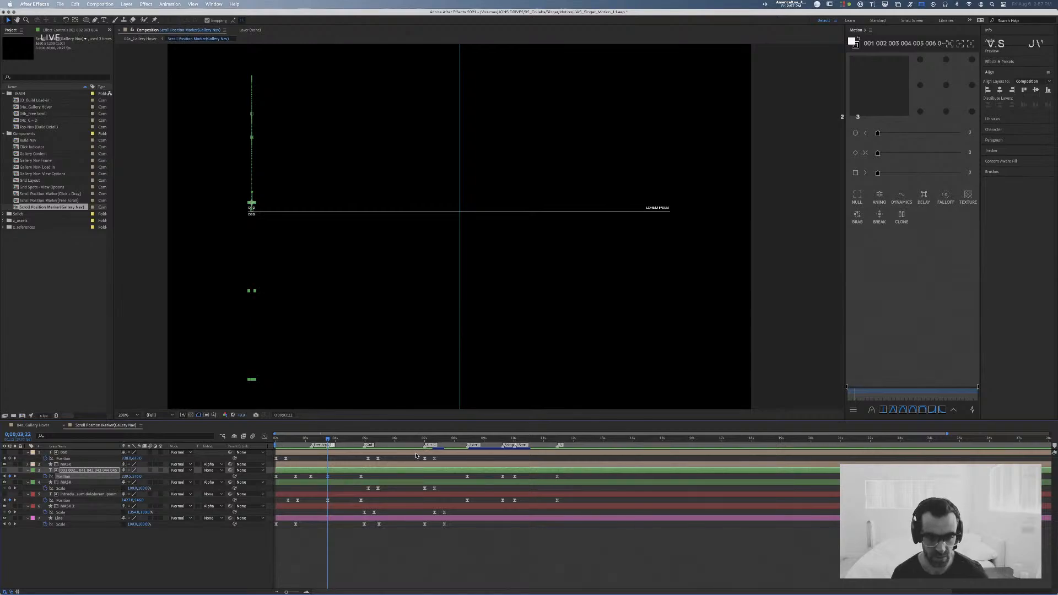
{"action": "left_click_drag", "start_coordinate": [416, 455], "coordinate": [619, 543]}
{"action": "key", "text": "Delete"}
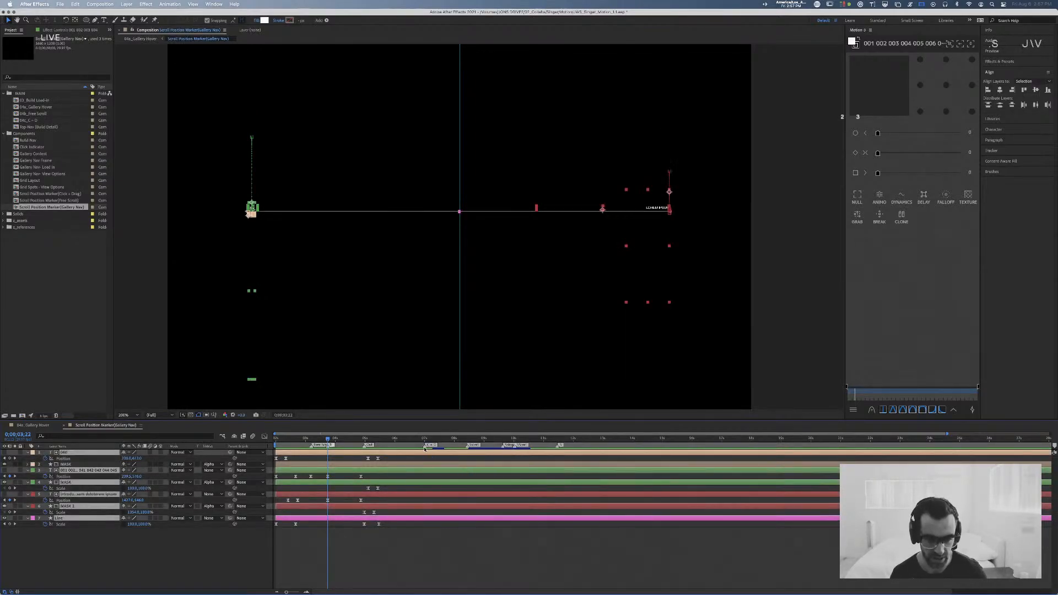
{"action": "left_click", "coordinate": [471, 448]}
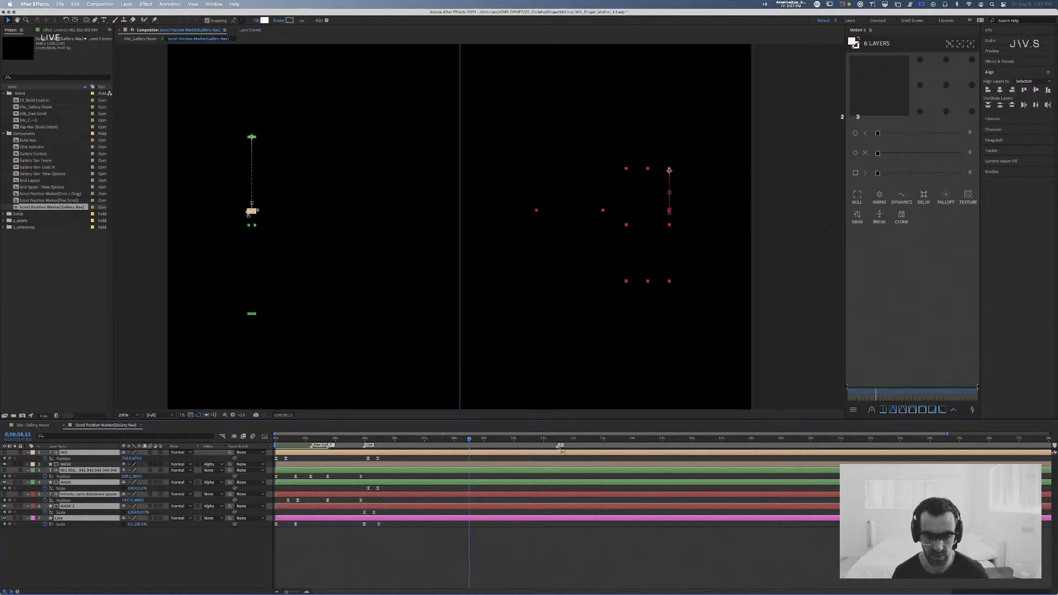
Step: Replay 04a_Gallery Hover from the start and check the pointer against the scrolling images up to 0;00;03;22
{"action": "left_click_drag", "start_coordinate": [449, 440], "coordinate": [139, 430]}
{"action": "left_click_drag", "start_coordinate": [274, 444], "coordinate": [165, 430]}
{"action": "left_click", "coordinate": [33, 425]}
{"action": "key", "text": "space"}
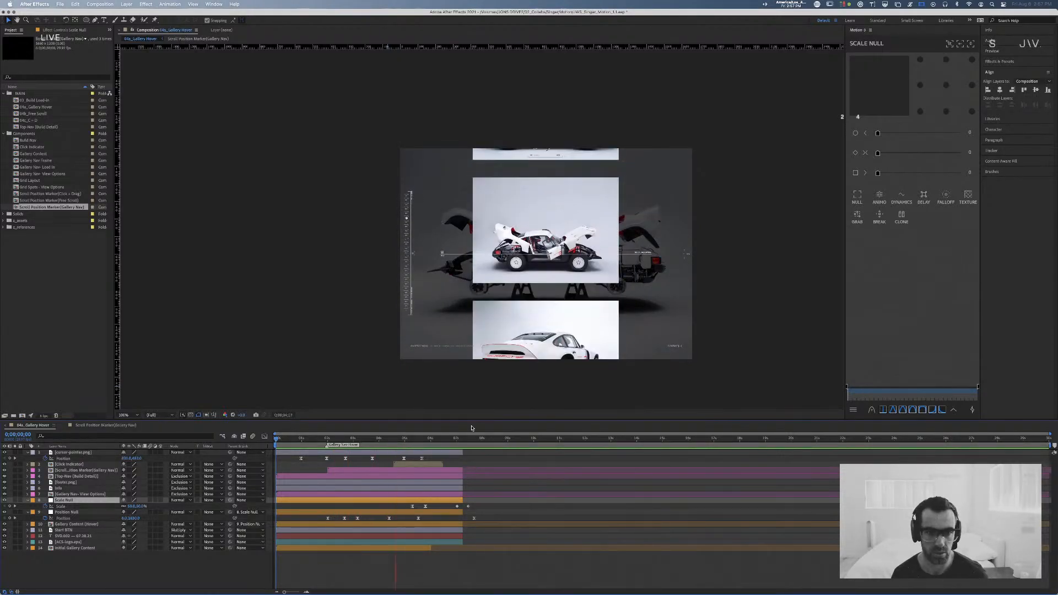
{"action": "left_click", "coordinate": [380, 441]}
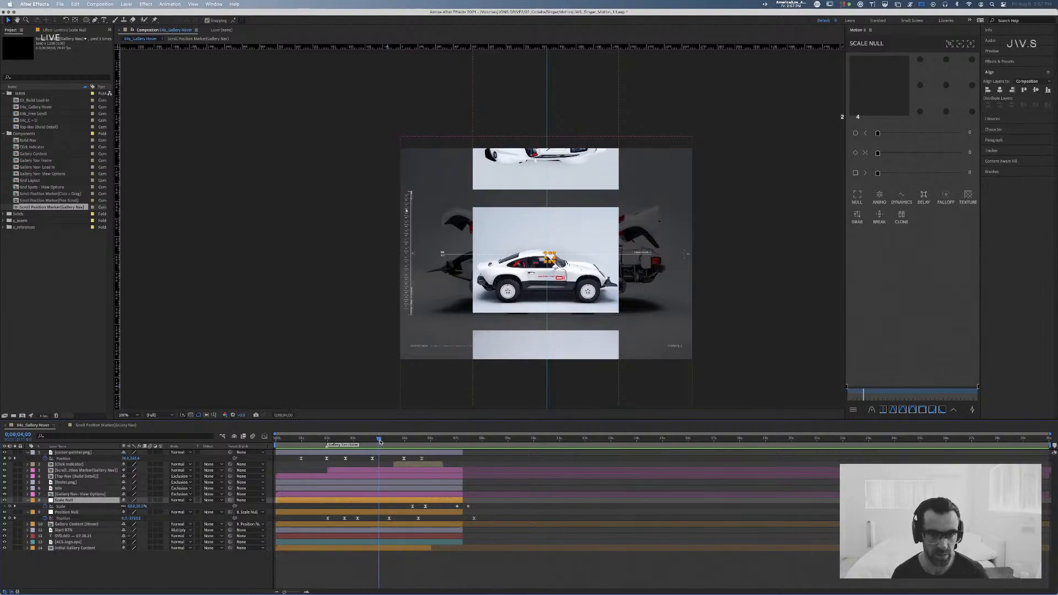
{"action": "left_click", "coordinate": [351, 441]}
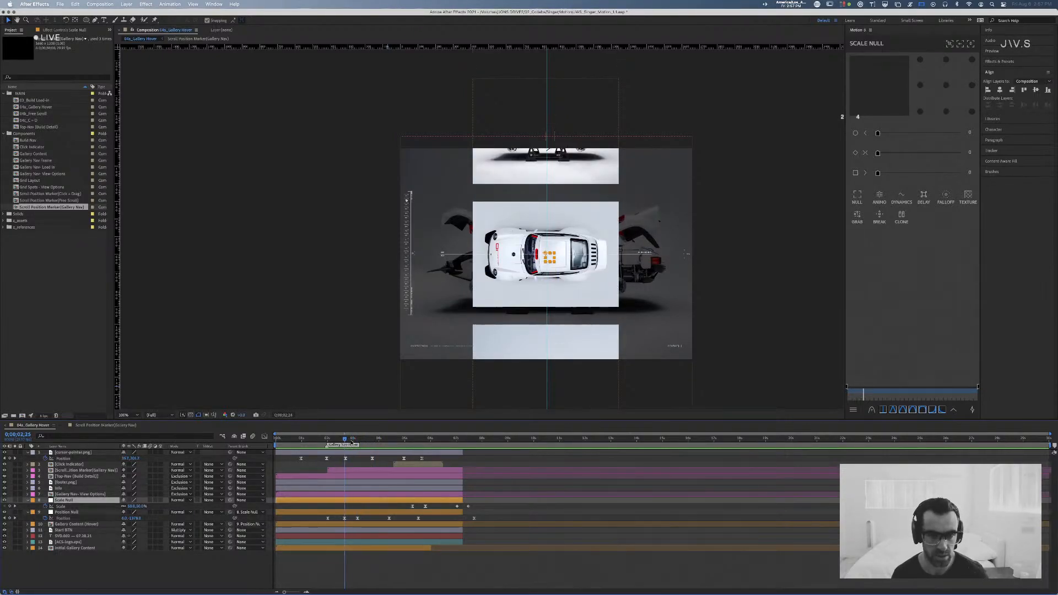
{"action": "left_click_drag", "start_coordinate": [350, 441], "coordinate": [372, 441]}
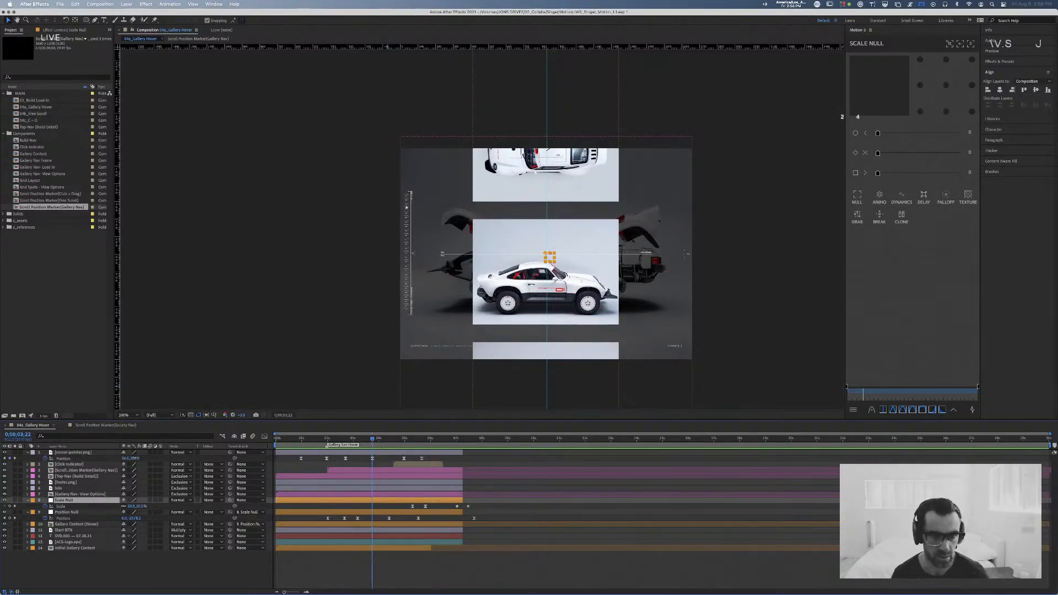
Step: Adjust cursor-pointer.png's vertical Position at 0;00;03;22 and preview its movement along the scroll marker
{"action": "left_click_drag", "start_coordinate": [135, 458], "coordinate": [133, 461]}
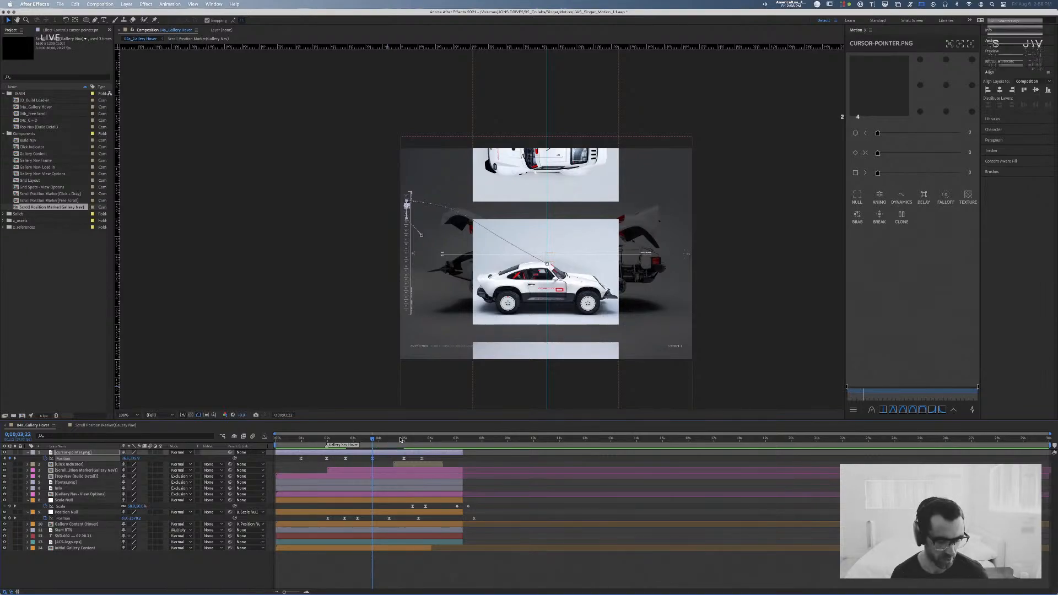
{"action": "left_click_drag", "start_coordinate": [366, 439], "coordinate": [337, 441]}
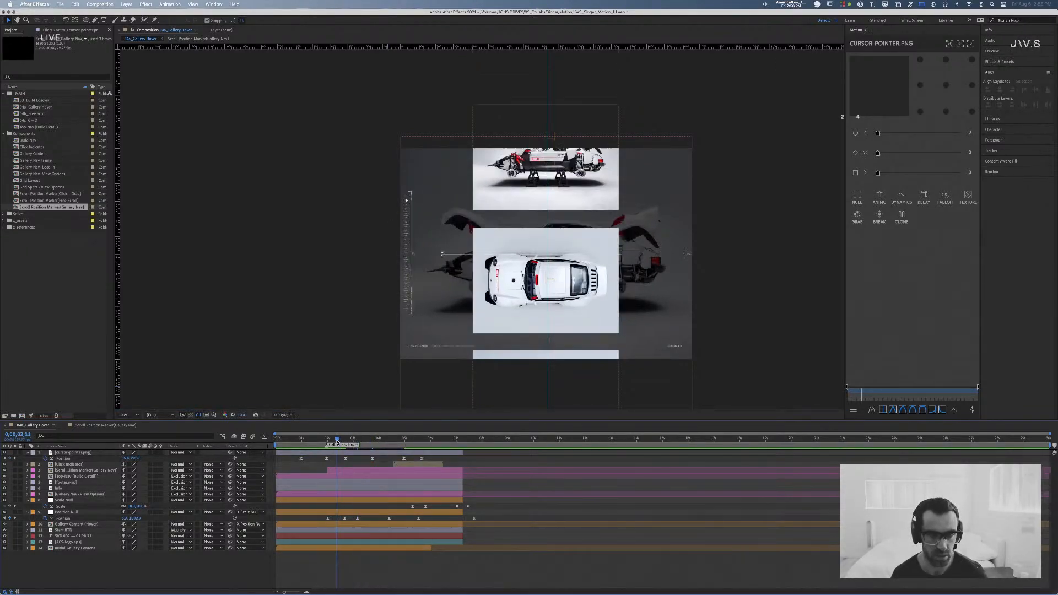
{"action": "key", "text": "space"}
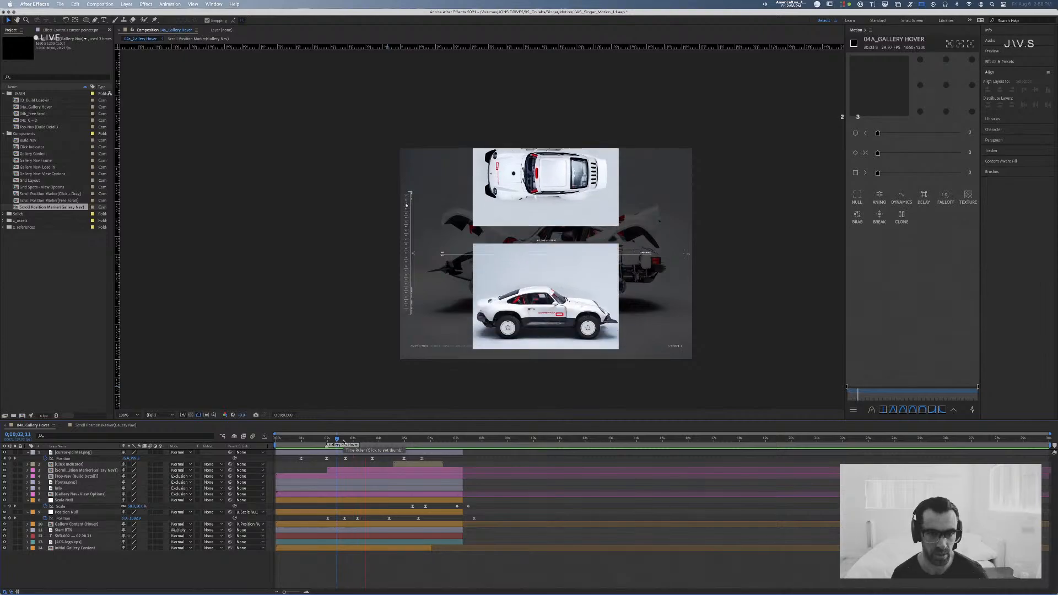
{"action": "left_click", "coordinate": [412, 441]}
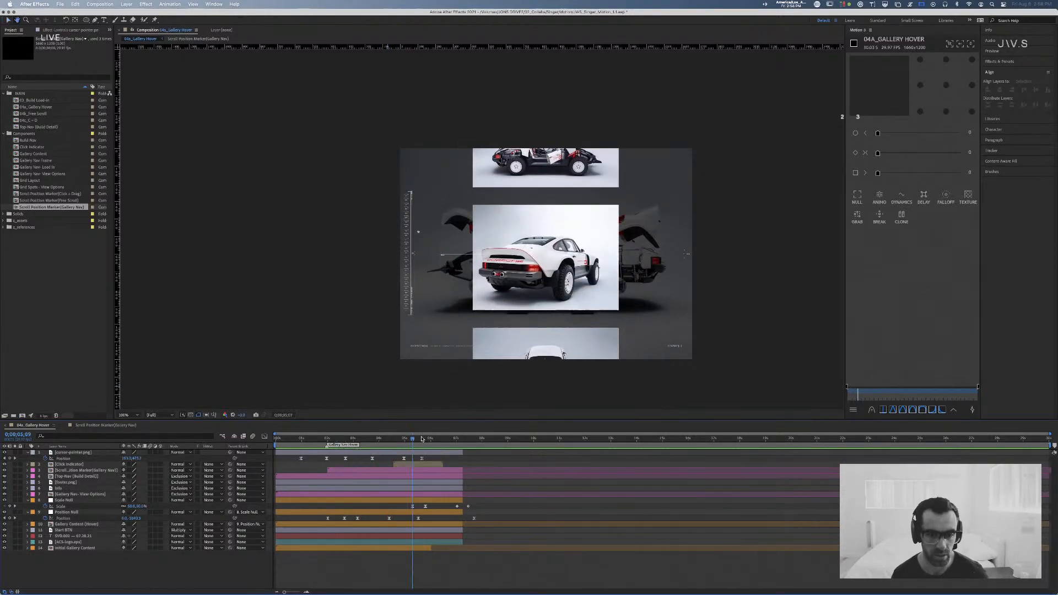
Step: Try moving the Position Null's Position keyframe from 0;00;03;05 to 0;00;03;22 and preview the scroll
{"action": "left_click_drag", "start_coordinate": [414, 446], "coordinate": [372, 442]}
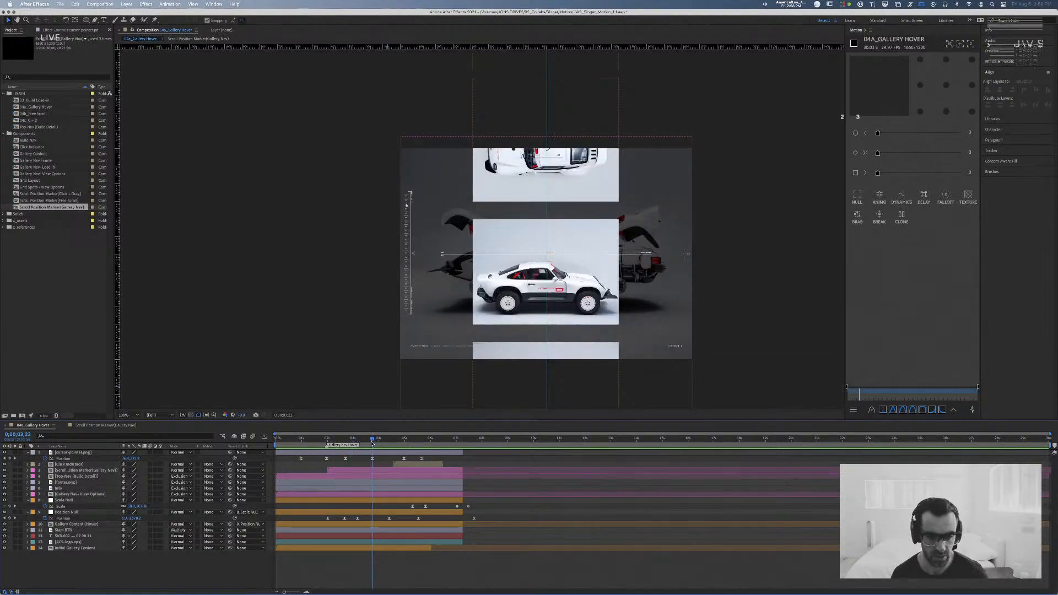
{"action": "left_click", "coordinate": [374, 513]}
{"action": "left_click", "coordinate": [341, 440]}
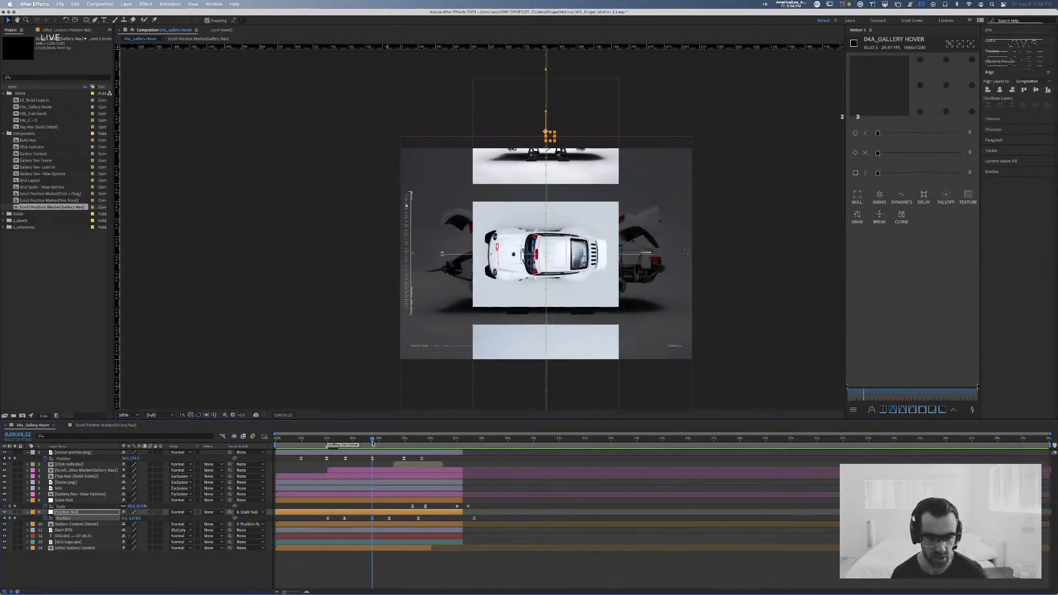
{"action": "key", "text": "space"}
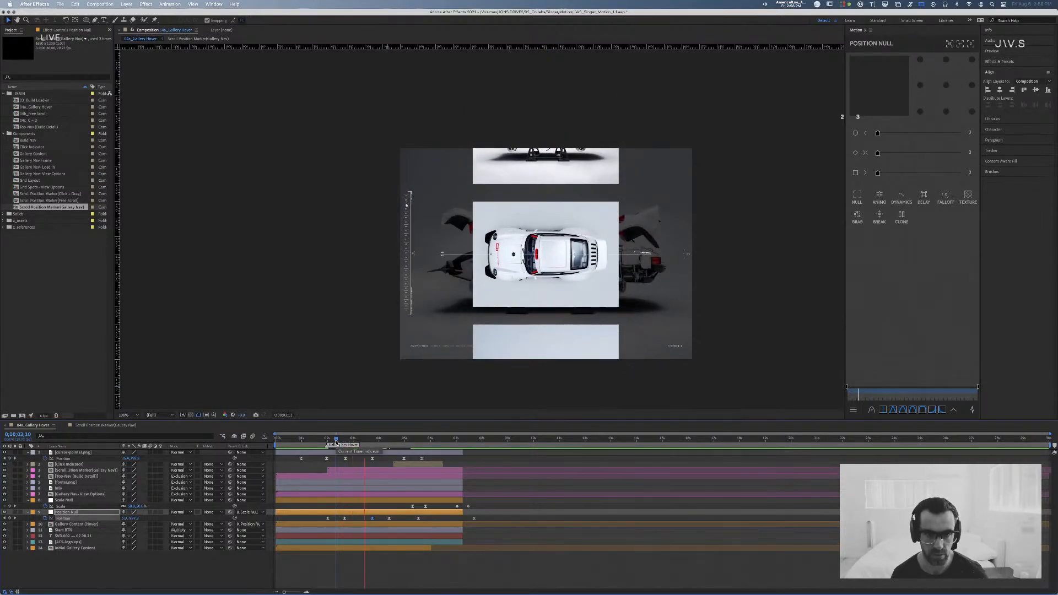
{"action": "key", "text": "space"}
{"action": "left_click", "coordinate": [284, 439]}
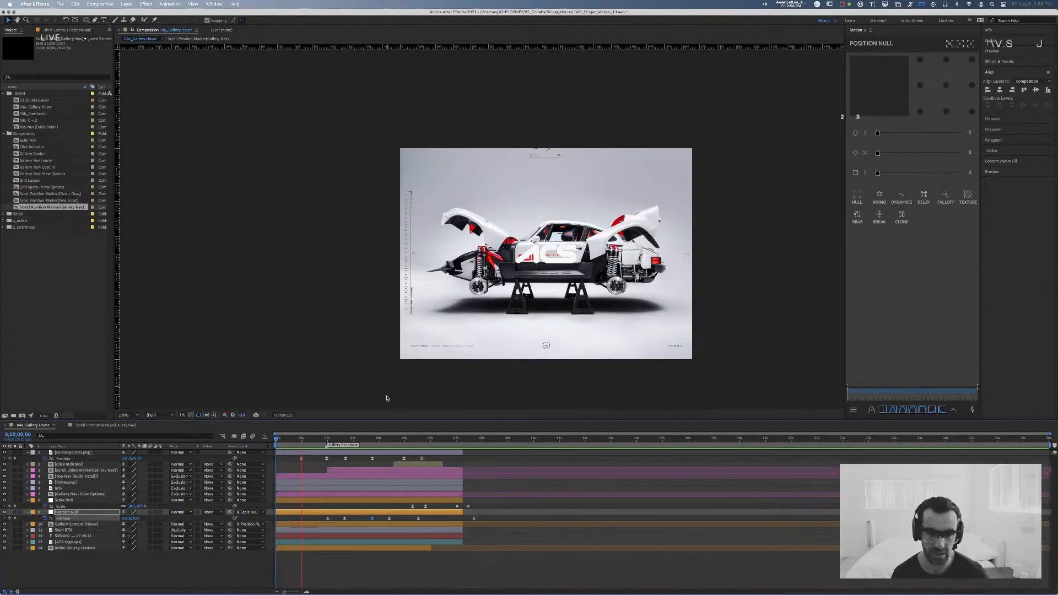
{"action": "key", "text": "space"}
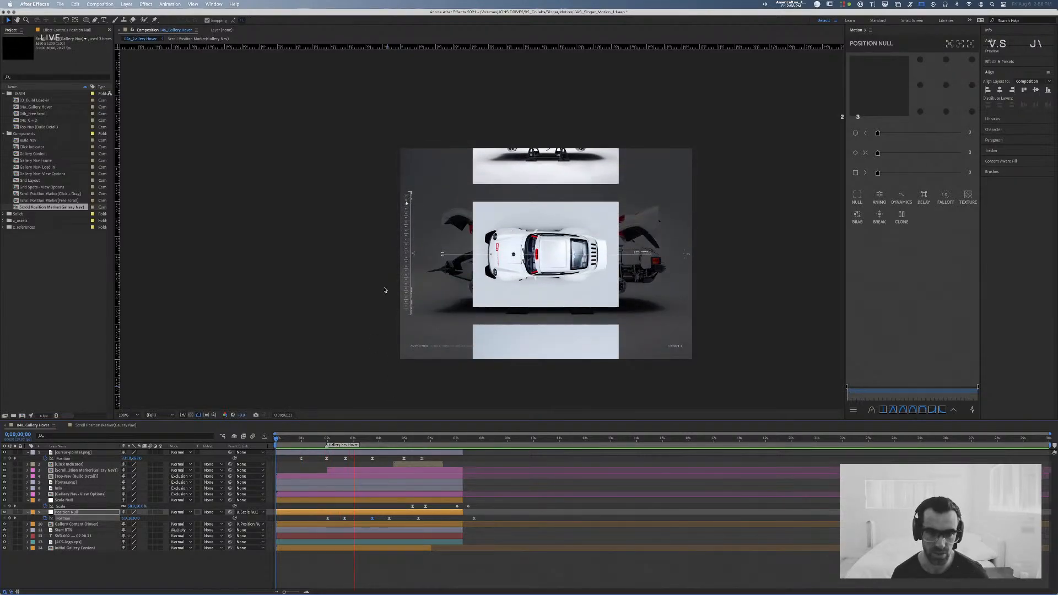
{"action": "key", "text": "space"}
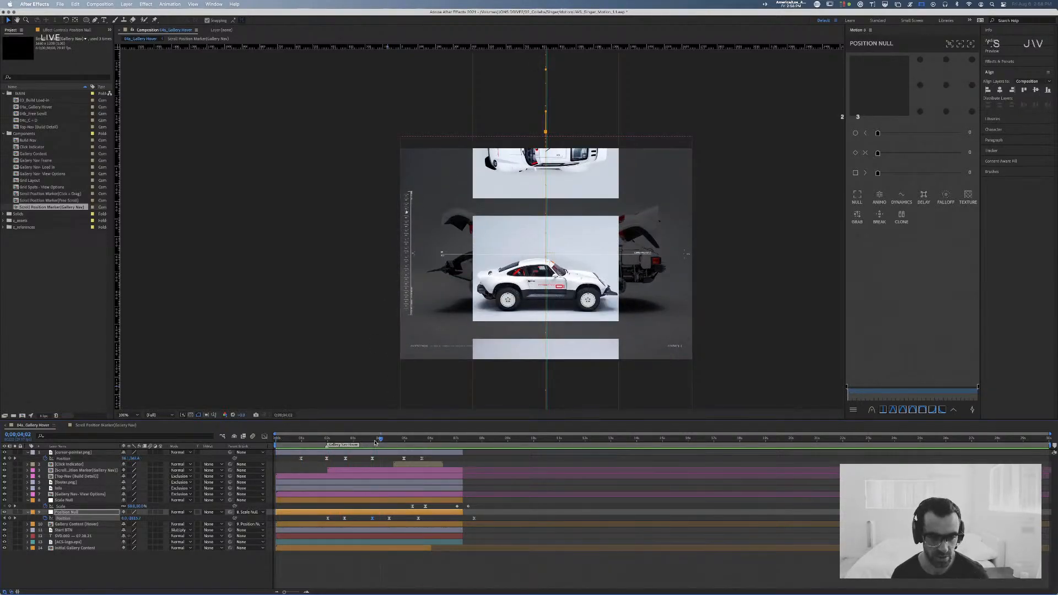
Step: Restore the Position Null's keyframe to 0;00;03;05, move cursor-pointer.png's 0;00;03;22 Position keyframe to about 0;00;03;05, and preview the result
{"action": "mouse_move", "coordinate": [375, 442]}
{"action": "left_mouse_down"}
{"action": "mouse_move", "coordinate": [326, 444]}
{"action": "mouse_move", "coordinate": [355, 444]}
{"action": "left_mouse_up"}
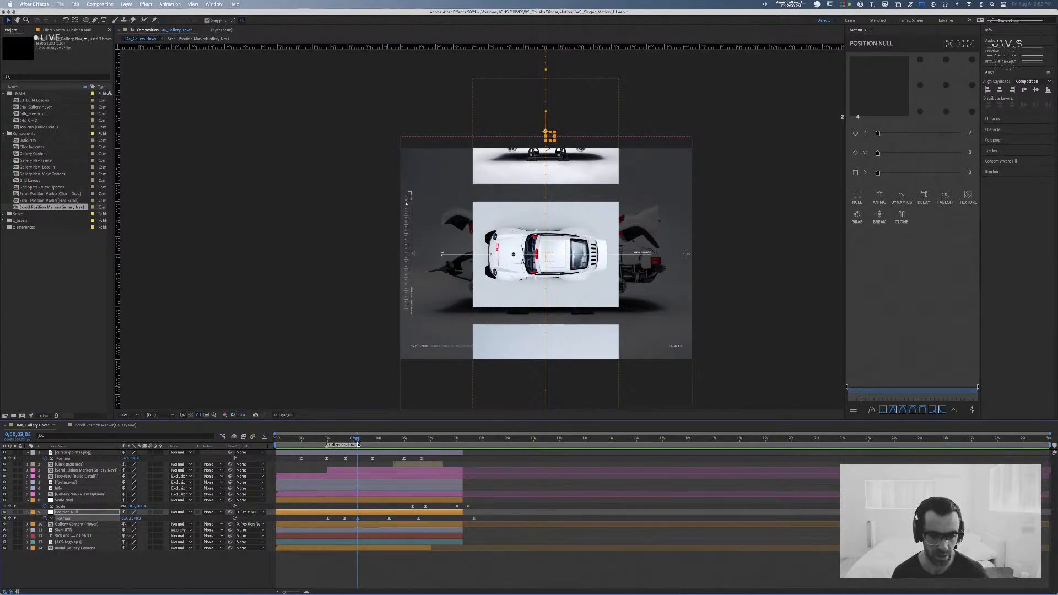
{"action": "mouse_move", "coordinate": [357, 444]}
{"action": "left_mouse_down"}
{"action": "mouse_move", "coordinate": [358, 459]}
{"action": "mouse_move", "coordinate": [337, 444]}
{"action": "left_mouse_up"}
{"action": "left_click", "coordinate": [373, 459]}
{"action": "left_click", "coordinate": [384, 458]}
{"action": "key", "text": "space"}
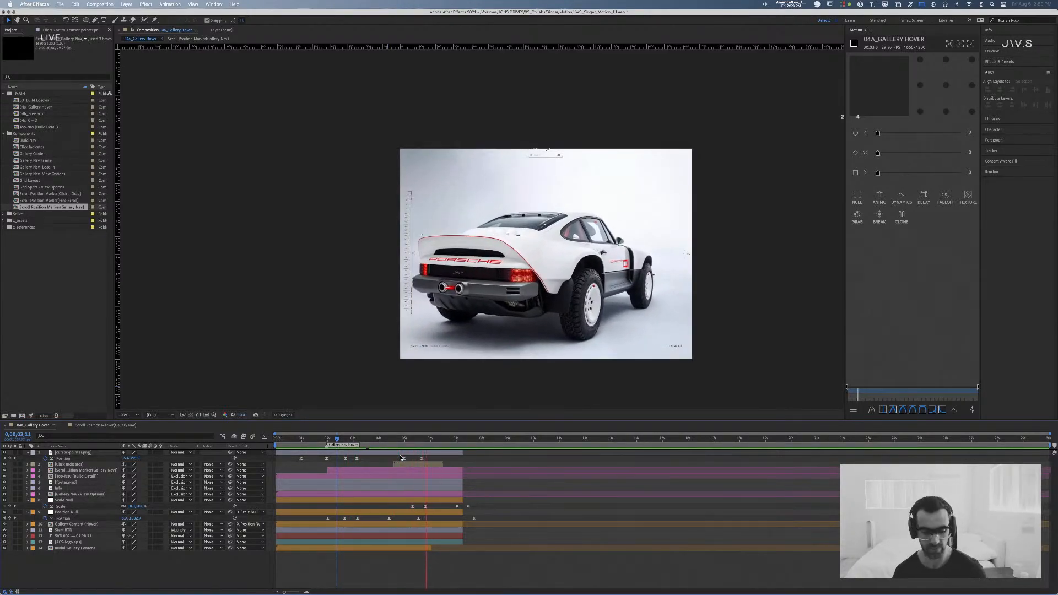
{"action": "key", "text": "space"}
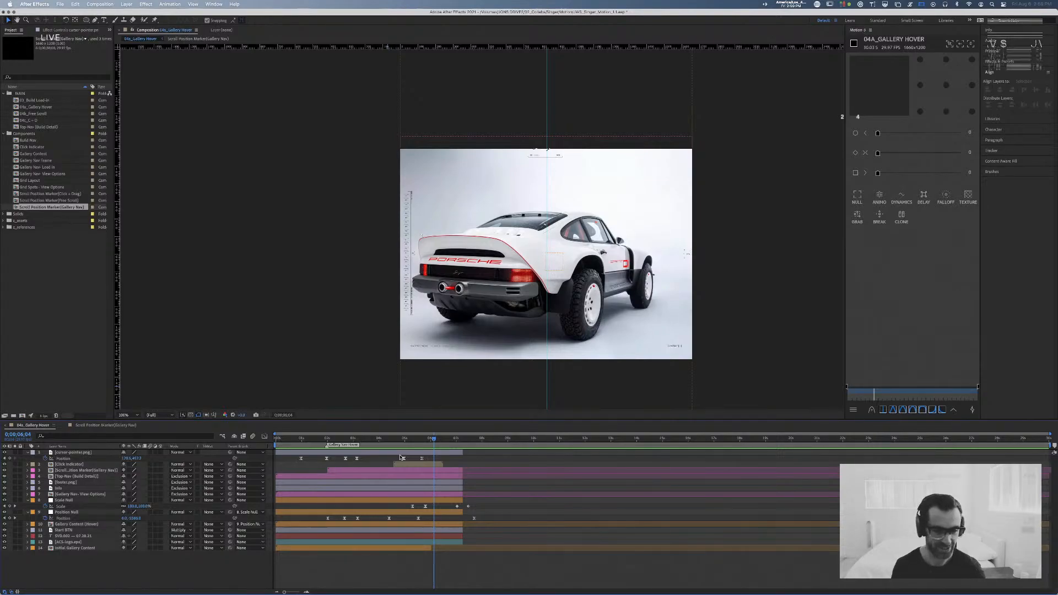
Step: Check the pointer movement around the top-view image and delete cursor-pointer.png's Position keyframe at about 0;00;03;05
{"action": "left_click", "coordinate": [327, 440]}
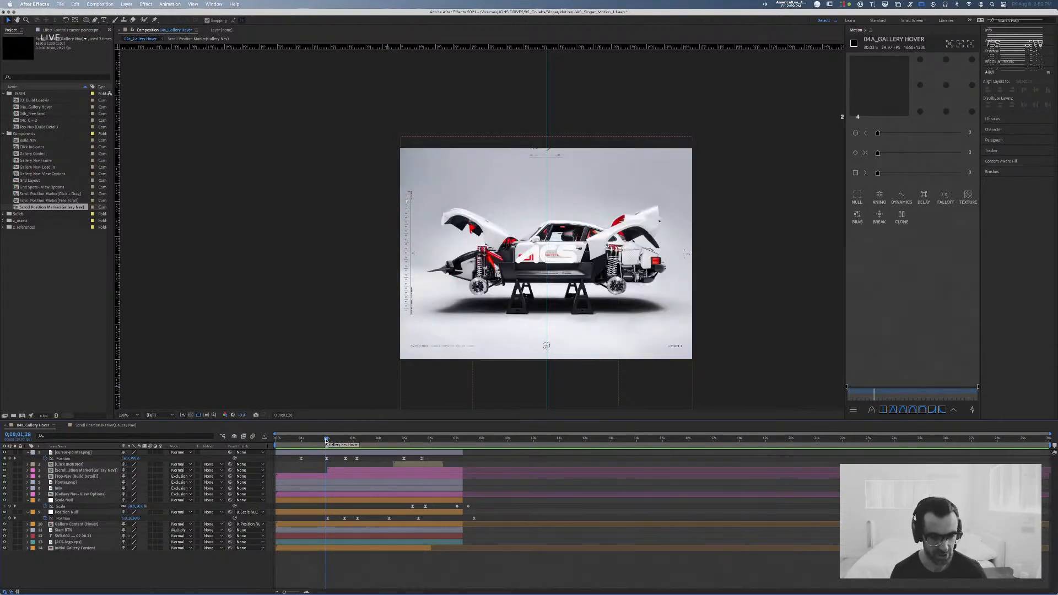
{"action": "left_click_drag", "start_coordinate": [326, 441], "coordinate": [354, 439]}
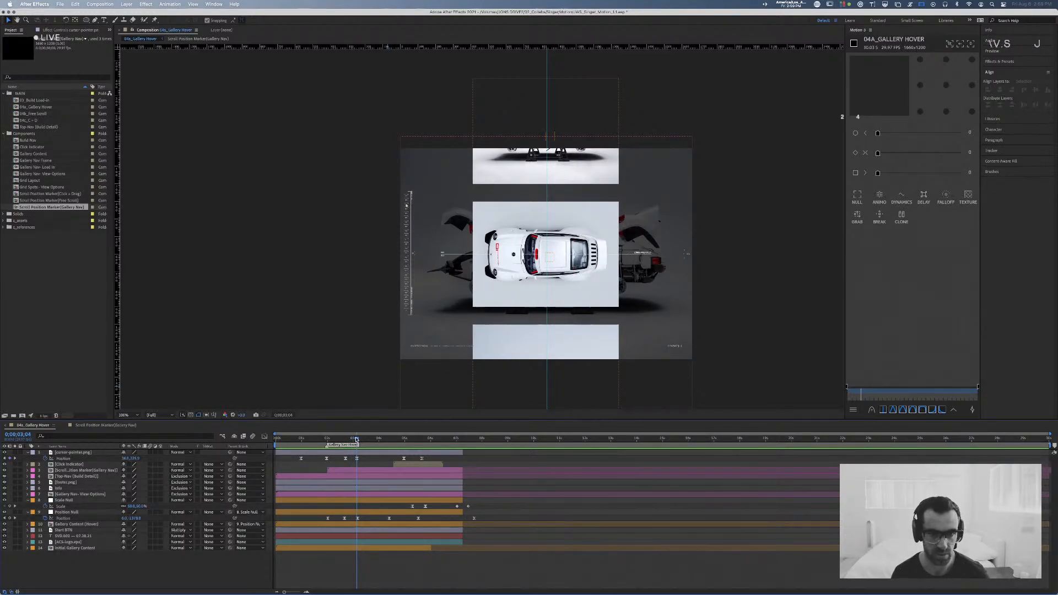
{"action": "mouse_move", "coordinate": [355, 439]}
{"action": "left_mouse_down"}
{"action": "mouse_move", "coordinate": [331, 441]}
{"action": "mouse_move", "coordinate": [356, 441]}
{"action": "mouse_move", "coordinate": [343, 443]}
{"action": "left_mouse_up"}
{"action": "left_click", "coordinate": [357, 458]}
{"action": "key", "text": "Delete"}
{"action": "left_click", "coordinate": [379, 484]}
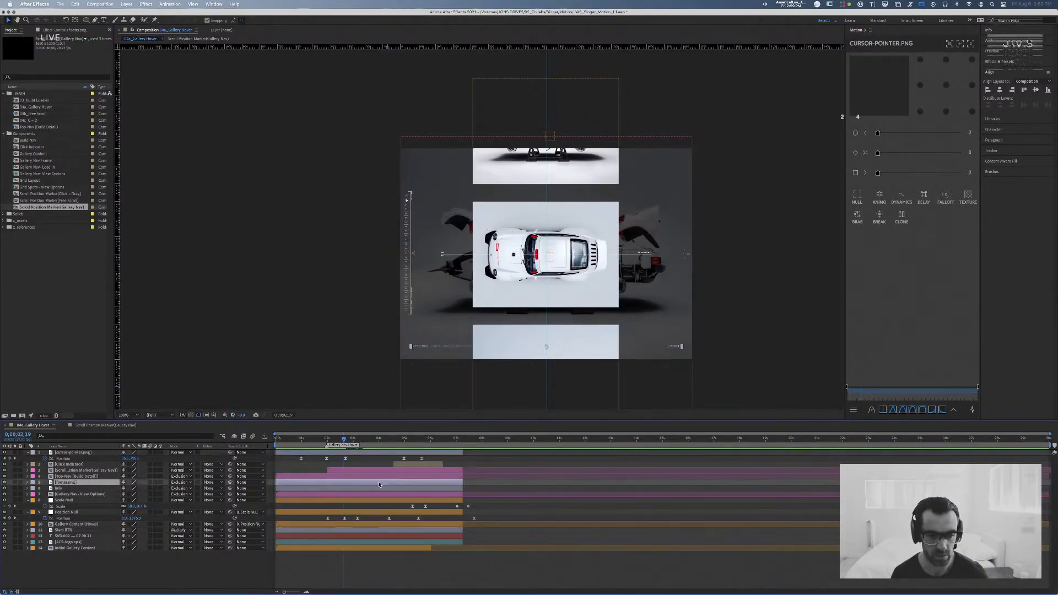
Step: Preview the hover scroll and move cursor-pointer.png's fourth Position keyframe to 0;00;04;00
{"action": "left_click", "coordinate": [335, 441]}
{"action": "key", "text": "space"}
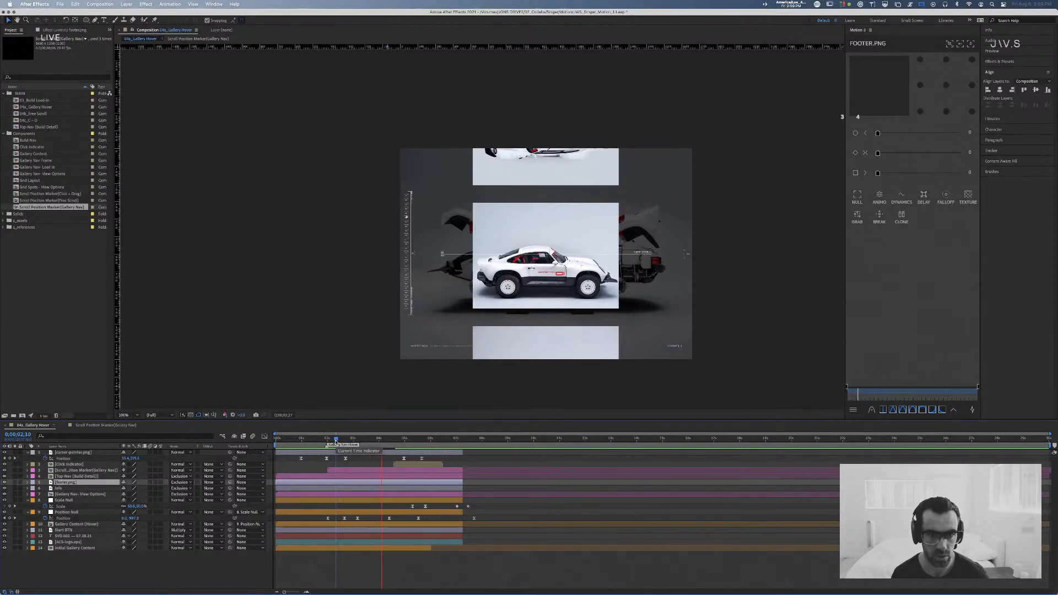
{"action": "key", "text": "space"}
{"action": "left_click_drag", "start_coordinate": [386, 441], "coordinate": [379, 461]}
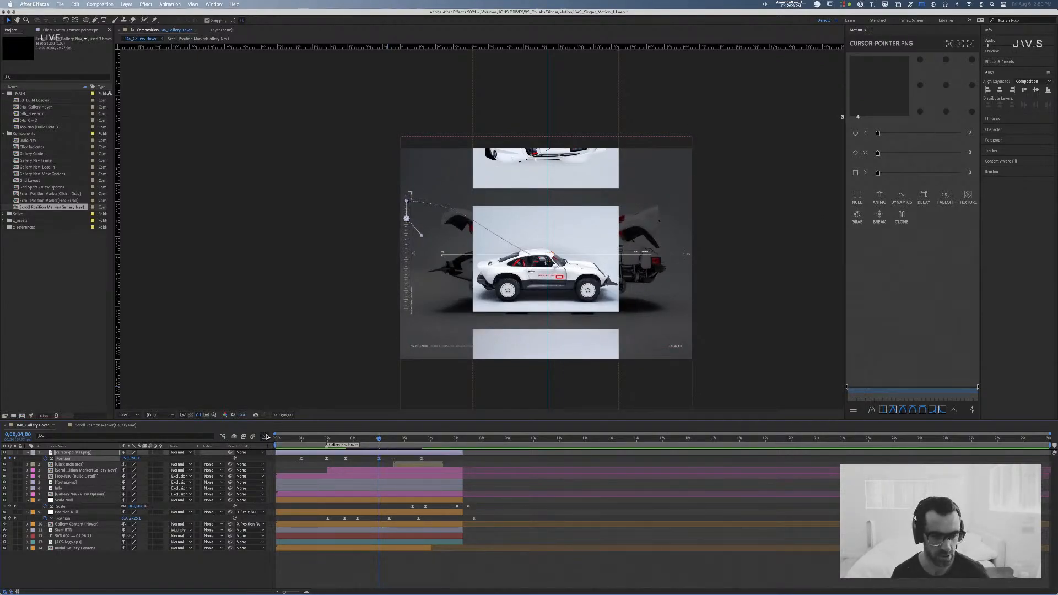
{"action": "left_click", "coordinate": [265, 436]}
{"action": "left_click", "coordinate": [265, 436]}
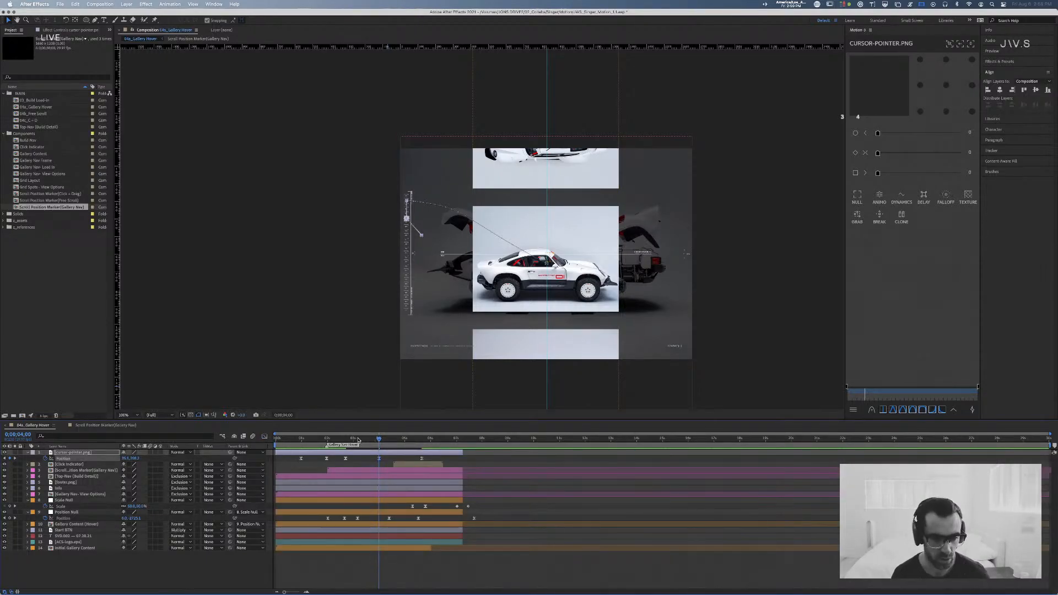
Step: Check the pointer as the top-view image settles and move cursor-pointer.png's third Position keyframe to 0;00;03;00
{"action": "mouse_move", "coordinate": [358, 439]}
{"action": "left_mouse_down"}
{"action": "mouse_move", "coordinate": [320, 439]}
{"action": "mouse_move", "coordinate": [343, 441]}
{"action": "left_mouse_up"}
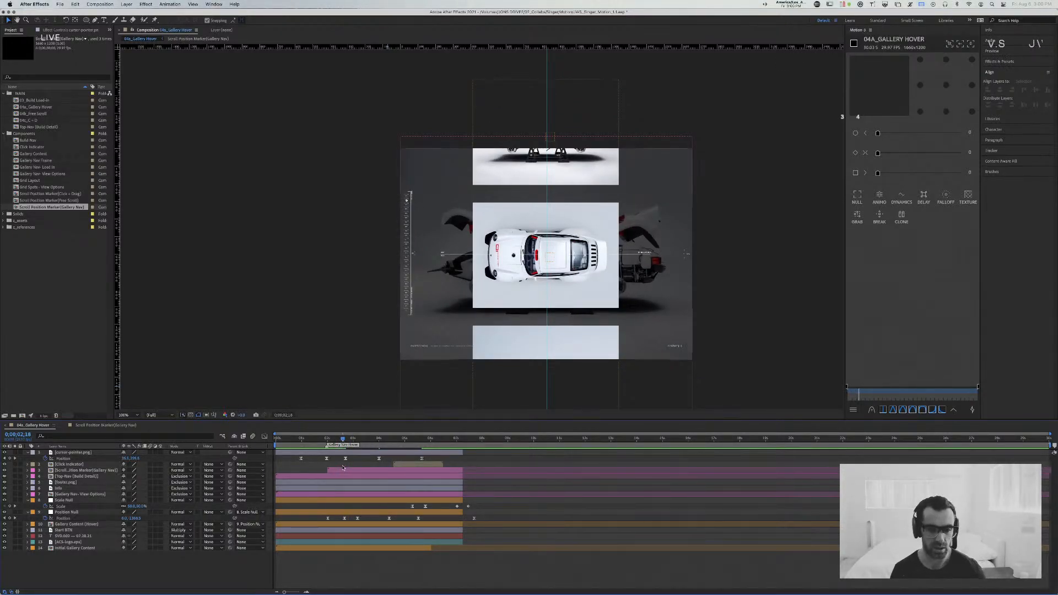
{"action": "key", "text": "period"}
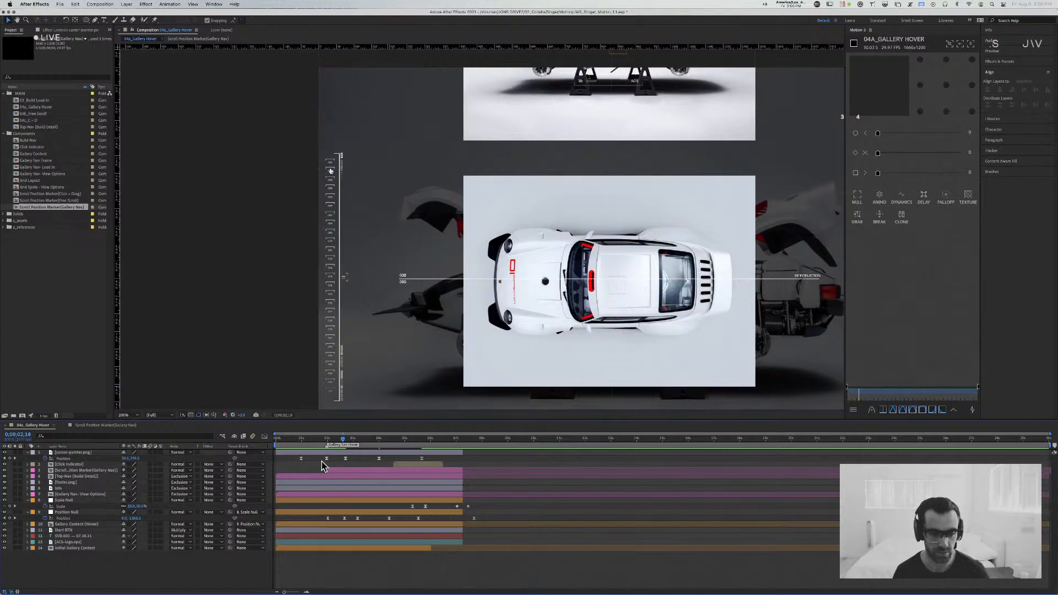
{"action": "left_click_drag", "start_coordinate": [342, 440], "coordinate": [353, 459]}
{"action": "left_click", "coordinate": [354, 439]}
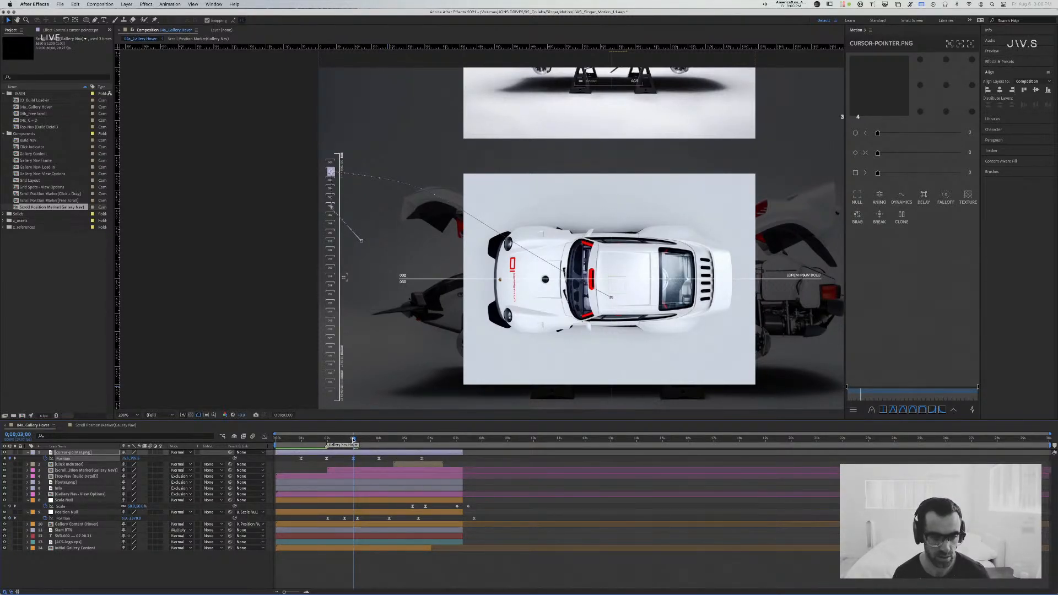
Step: Check the scroll around the top-view image and align the Position Null's third Position keyframe with the pointer keyframe at 0;00;03;00
{"action": "mouse_move", "coordinate": [354, 440]}
{"action": "left_mouse_down"}
{"action": "mouse_move", "coordinate": [327, 442]}
{"action": "mouse_move", "coordinate": [348, 444]}
{"action": "left_mouse_up"}
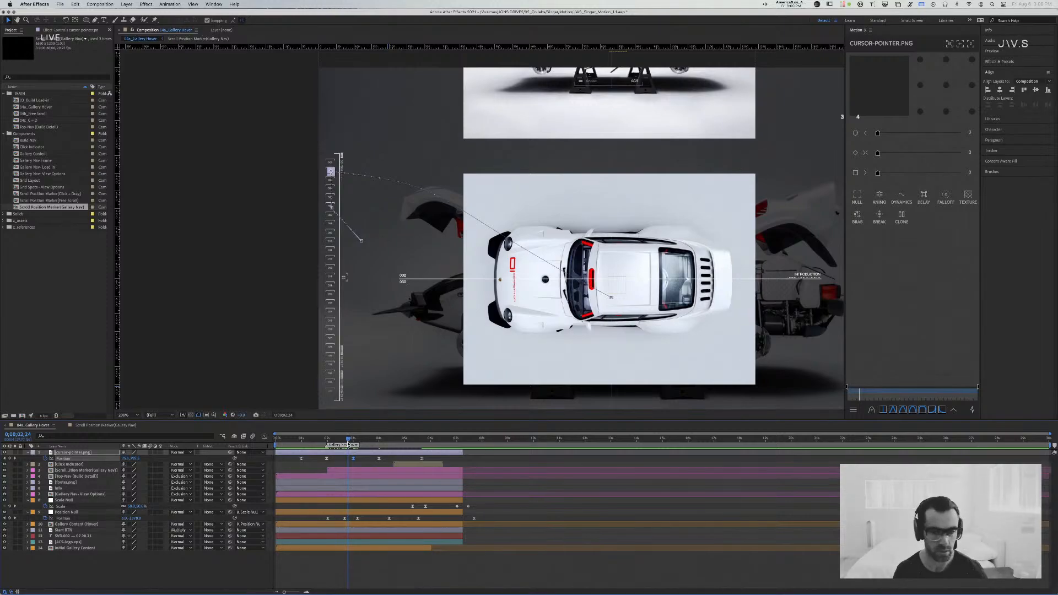
{"action": "left_click_drag", "start_coordinate": [349, 440], "coordinate": [354, 441]}
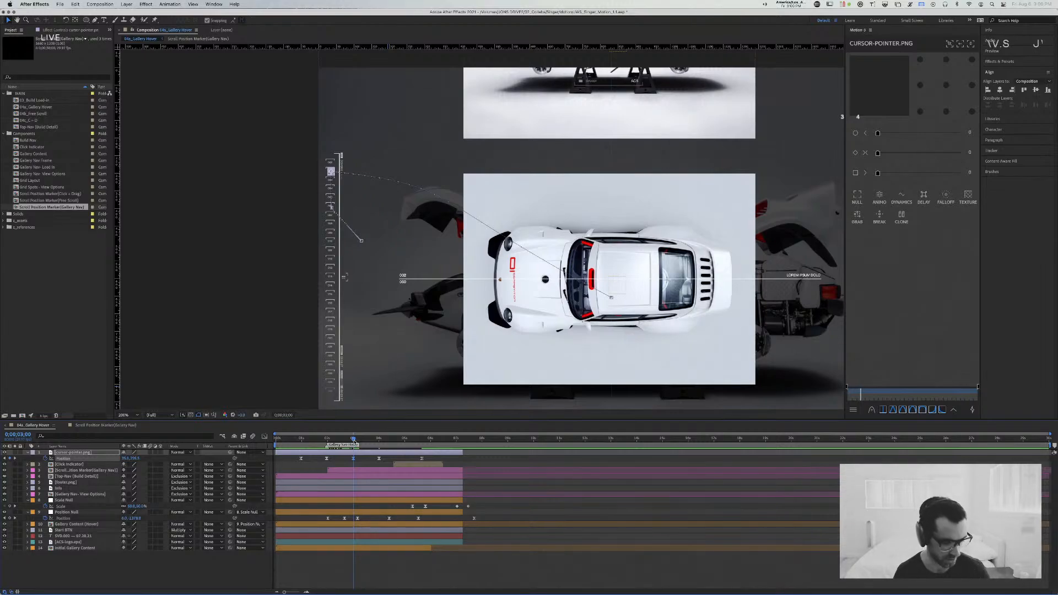
{"action": "left_click", "coordinate": [357, 519]}
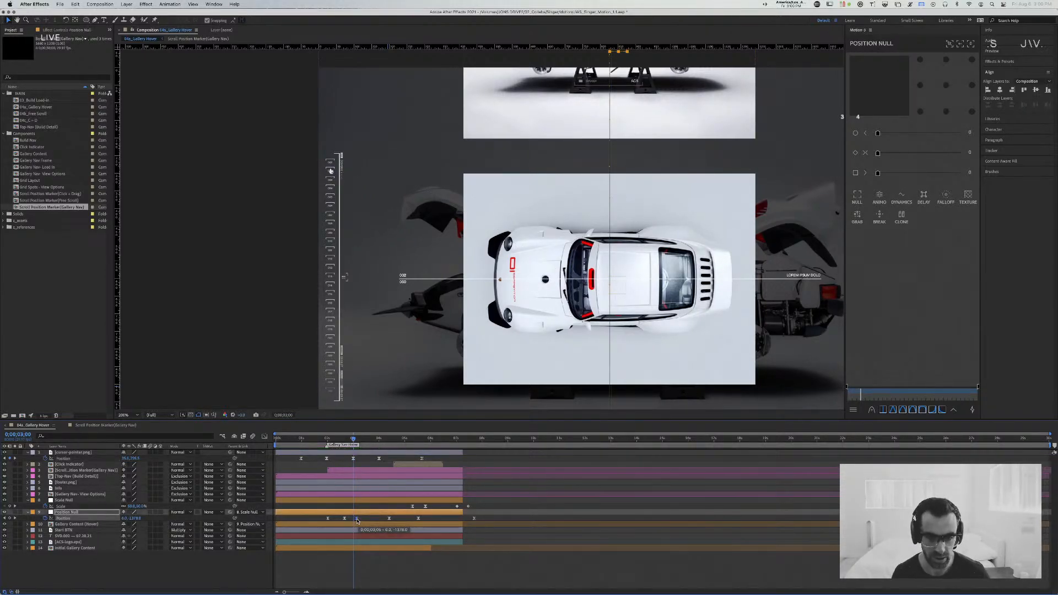
{"action": "mouse_move", "coordinate": [353, 439]}
{"action": "left_mouse_down"}
{"action": "mouse_move", "coordinate": [319, 441]}
{"action": "mouse_move", "coordinate": [344, 442]}
{"action": "left_mouse_up"}
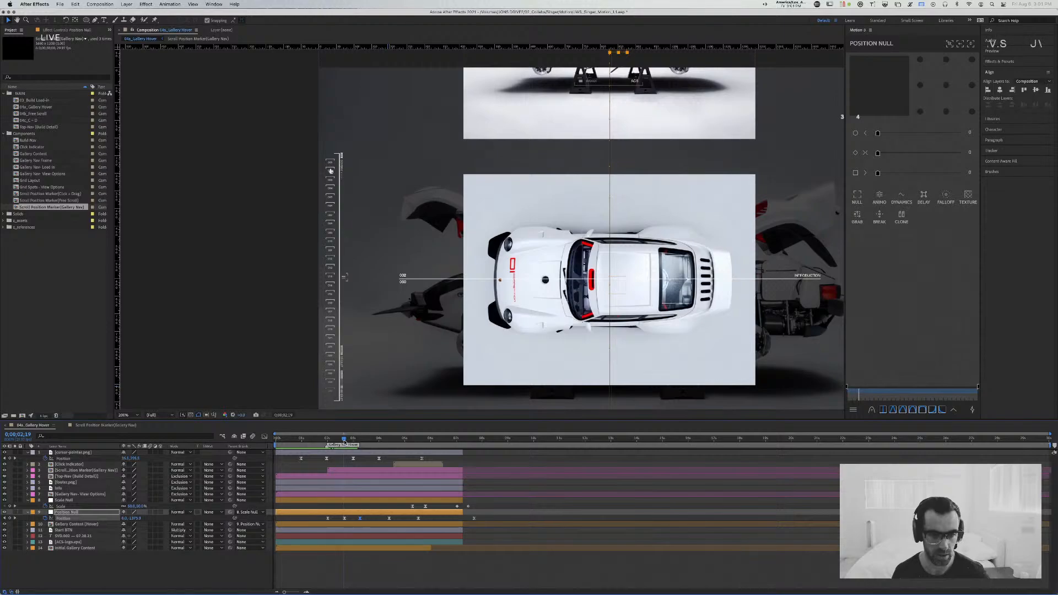
{"action": "left_click_drag", "start_coordinate": [347, 442], "coordinate": [354, 443]}
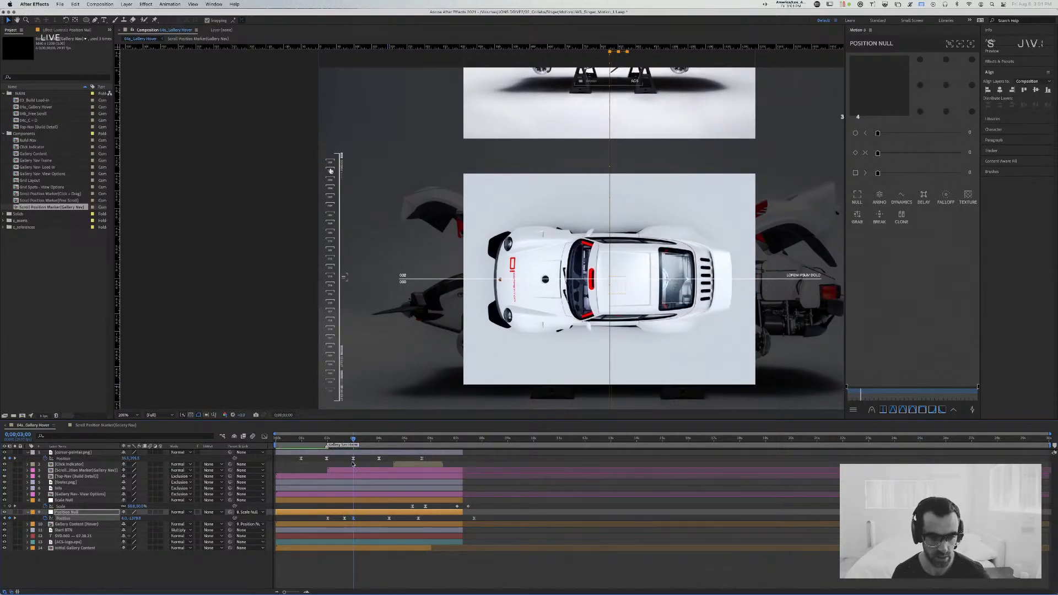
Step: Move the Position Null's fourth Position keyframe to about 0;00;04;03 and its third one just past 0;00;03;00, checking the side-view image
{"action": "left_click_drag", "start_coordinate": [353, 437], "coordinate": [379, 439]}
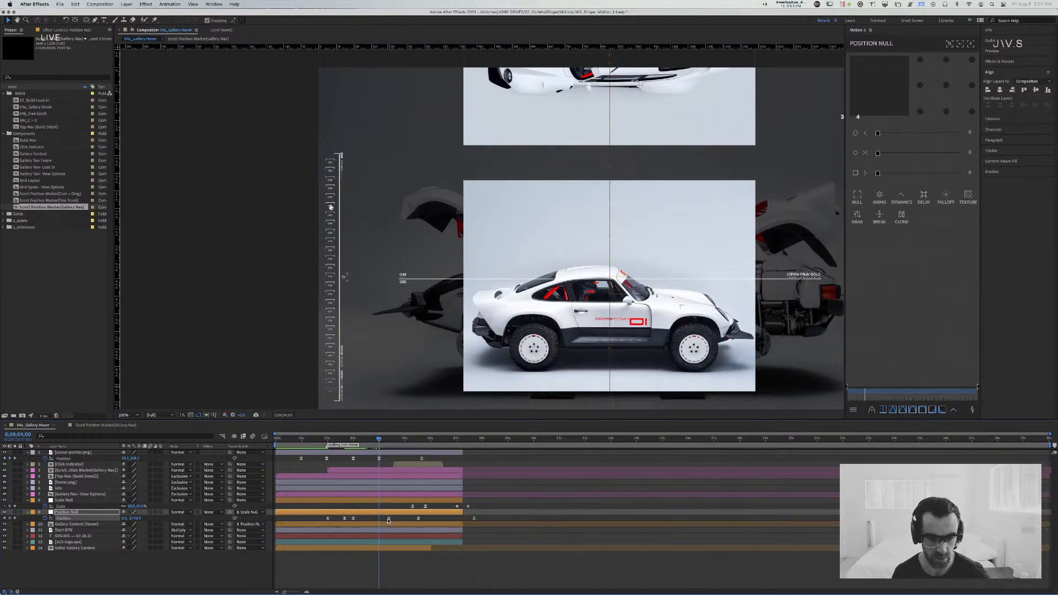
{"action": "left_click_drag", "start_coordinate": [388, 519], "coordinate": [380, 519]}
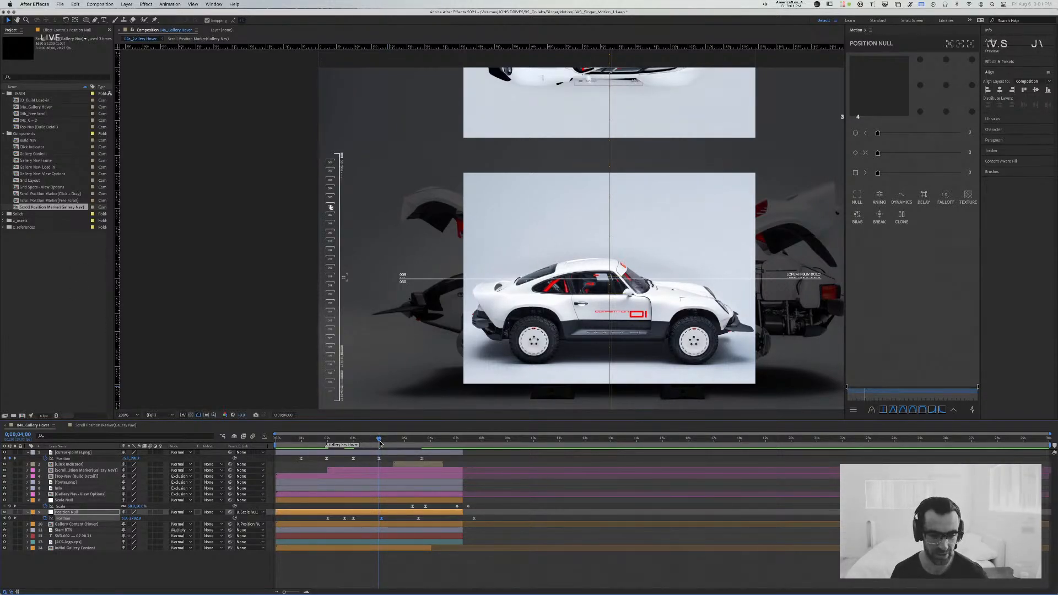
{"action": "left_click_drag", "start_coordinate": [381, 443], "coordinate": [354, 448]}
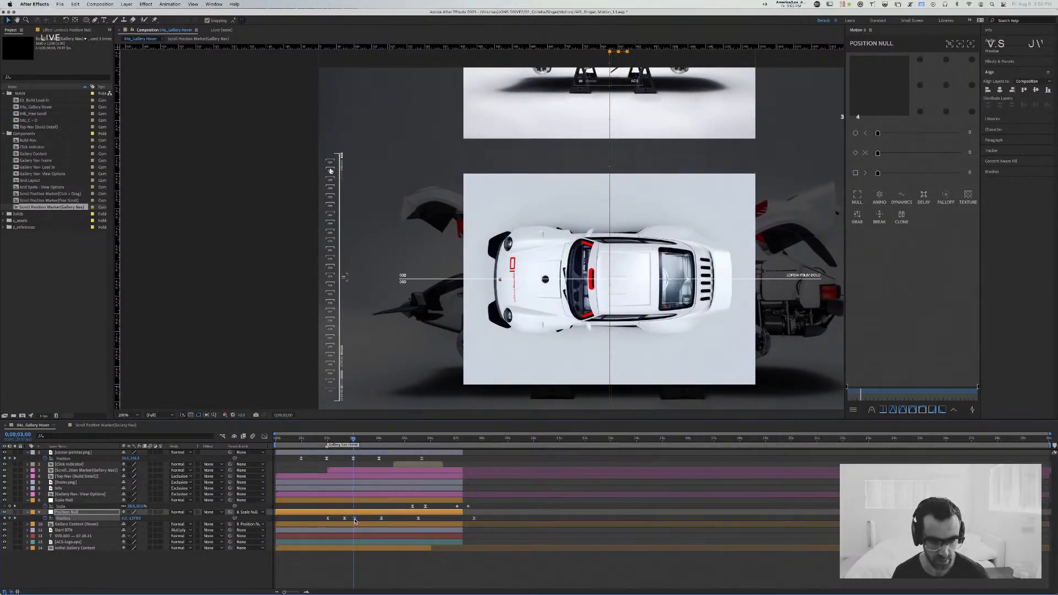
{"action": "left_click", "coordinate": [355, 441]}
{"action": "left_click_drag", "start_coordinate": [356, 441], "coordinate": [379, 443]}
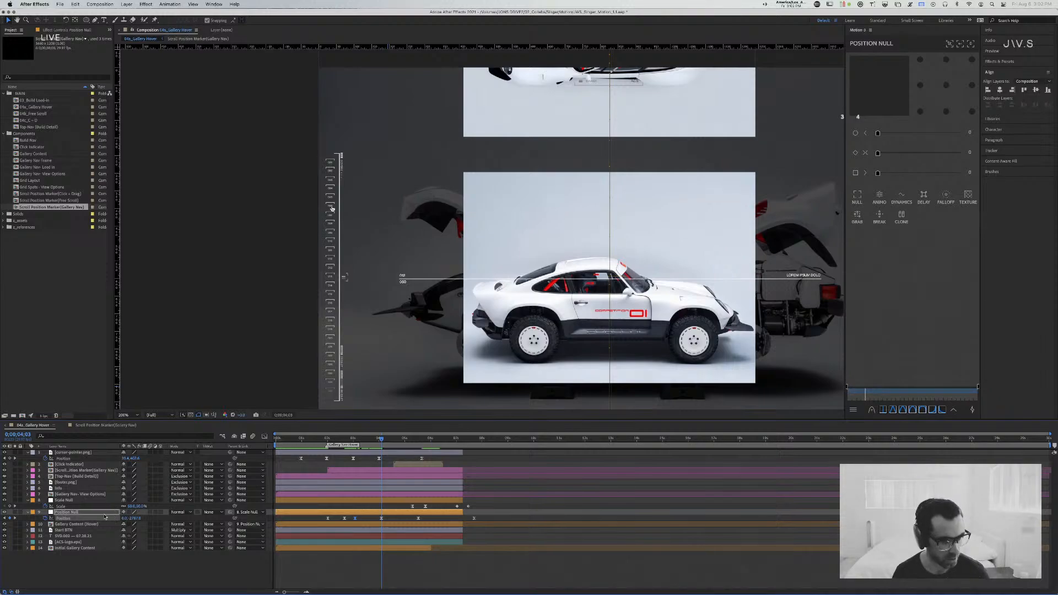
{"action": "left_click_drag", "start_coordinate": [138, 519], "coordinate": [136, 521]}
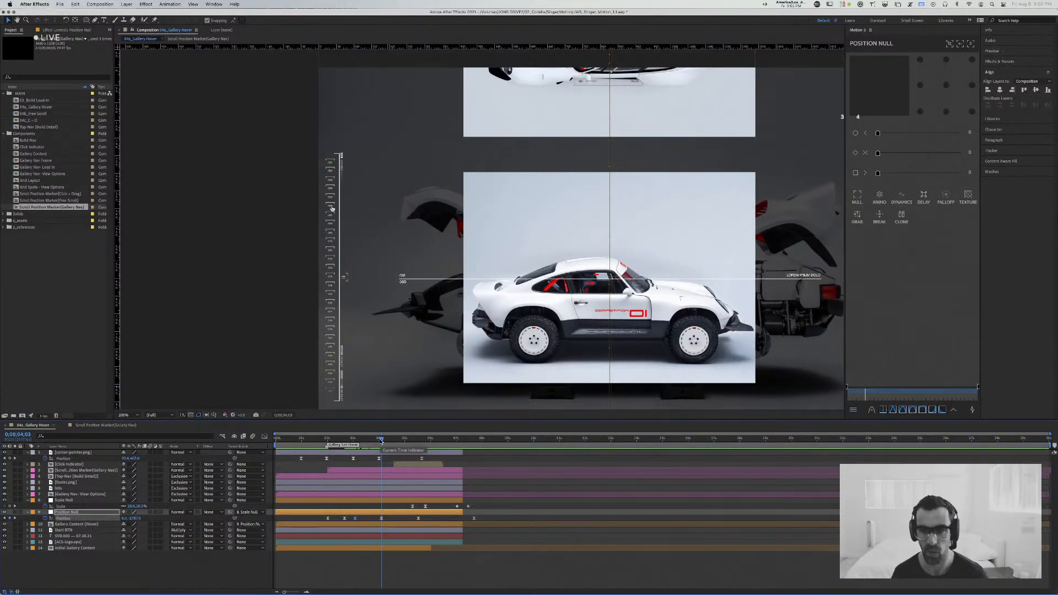
Step: Replace the Position Null's fourth Position keyframe with the rear-view keyframe at about 0;00;04;02 and preview the scroll
{"action": "mouse_move", "coordinate": [381, 439]}
{"action": "left_mouse_down"}
{"action": "mouse_move", "coordinate": [327, 441]}
{"action": "mouse_move", "coordinate": [401, 441]}
{"action": "left_mouse_up"}
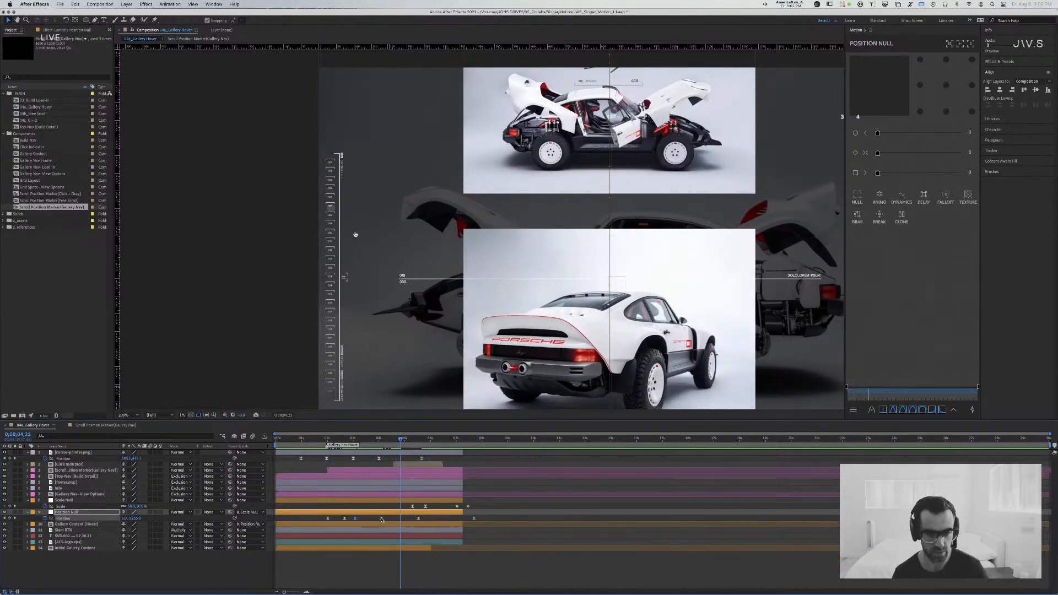
{"action": "left_click_drag", "start_coordinate": [417, 520], "coordinate": [380, 520]}
{"action": "left_click_drag", "start_coordinate": [401, 442], "coordinate": [324, 441]}
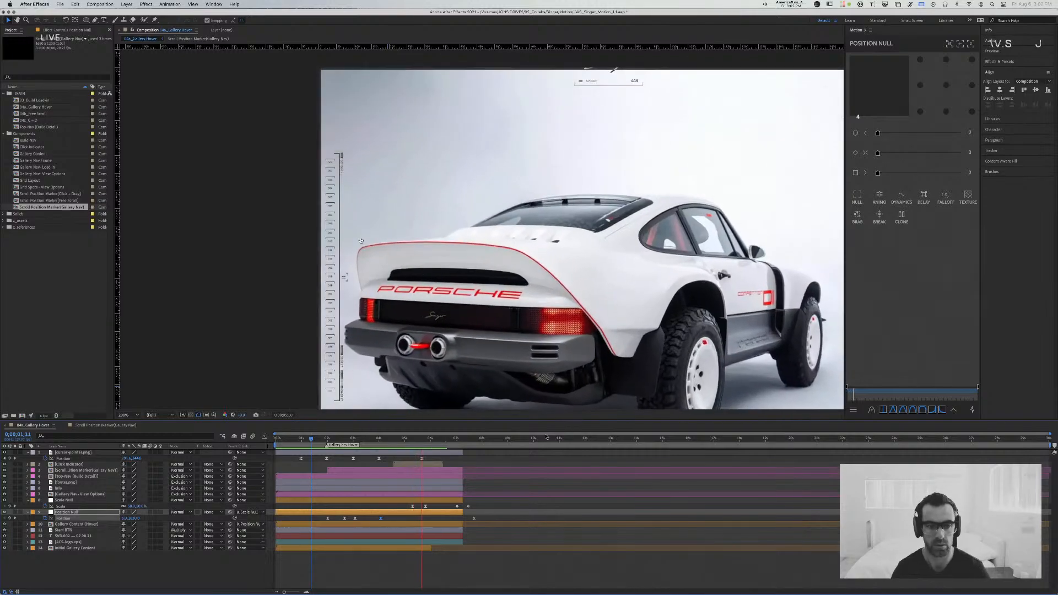
{"action": "key", "text": "space"}
{"action": "left_click_drag", "start_coordinate": [364, 439], "coordinate": [384, 439]}
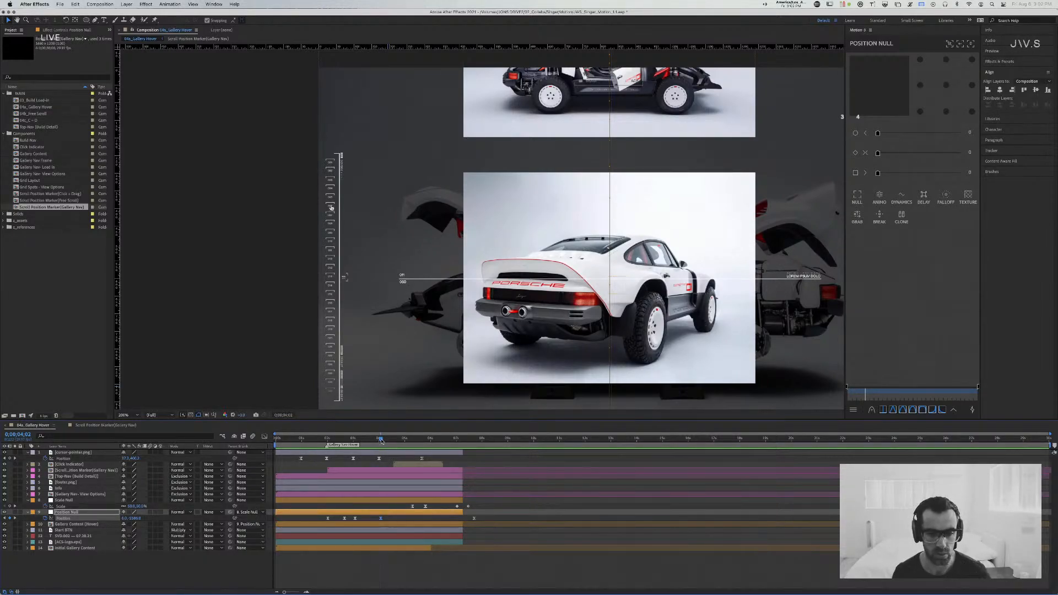
Step: Add a matching cursor-pointer.png Position keyframe at 0;00;05;00 and shift the Click Indicator layer to start at about 0;00;04;20
{"action": "mouse_move", "coordinate": [374, 440]}
{"action": "left_mouse_down"}
{"action": "mouse_move", "coordinate": [403, 442]}
{"action": "mouse_move", "coordinate": [375, 462]}
{"action": "left_mouse_up"}
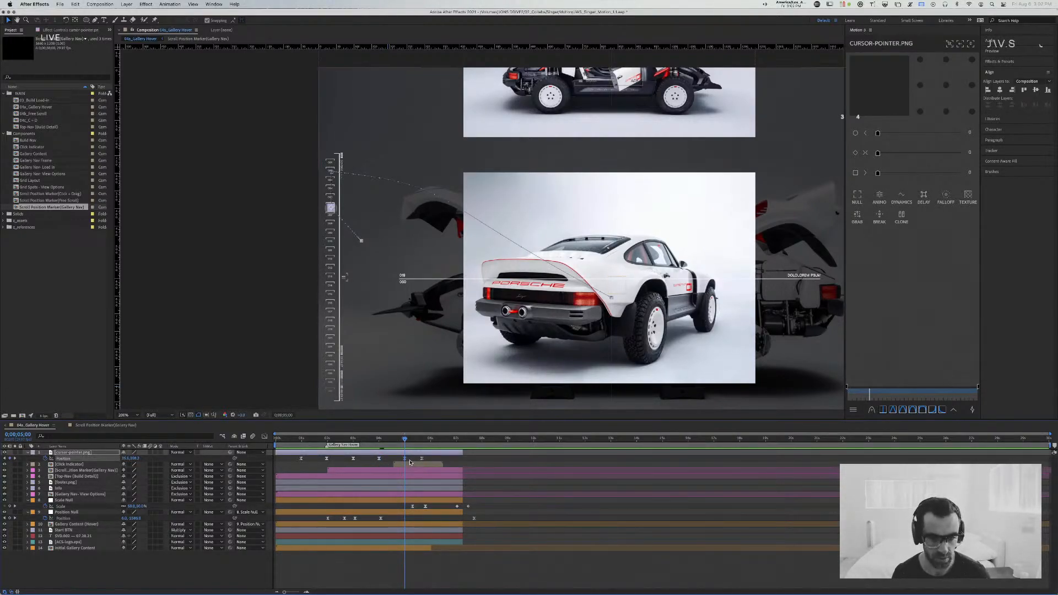
{"action": "left_click_drag", "start_coordinate": [399, 441], "coordinate": [396, 441]}
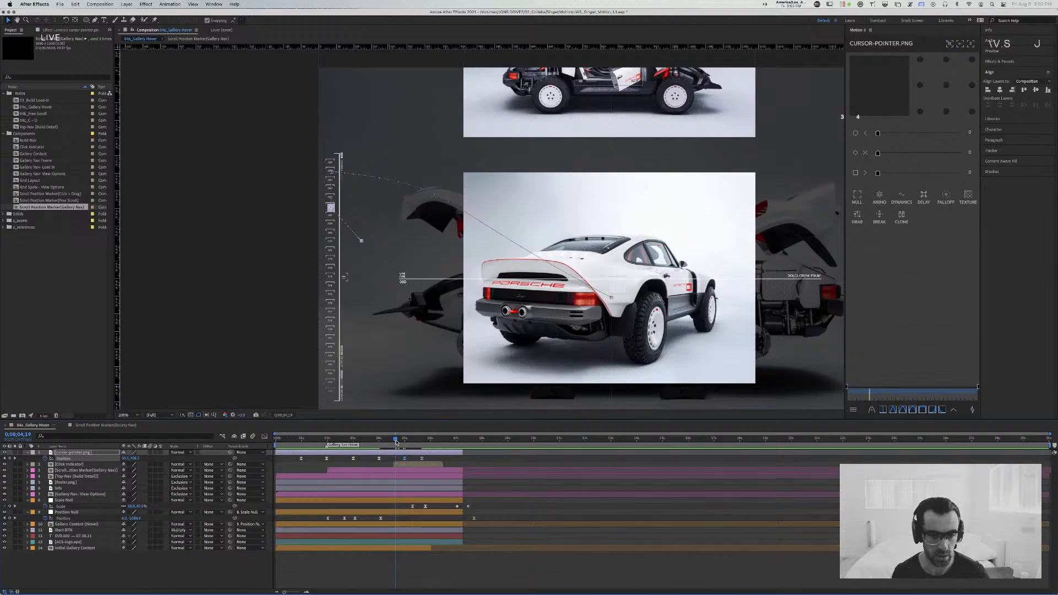
{"action": "left_click", "coordinate": [416, 467]}
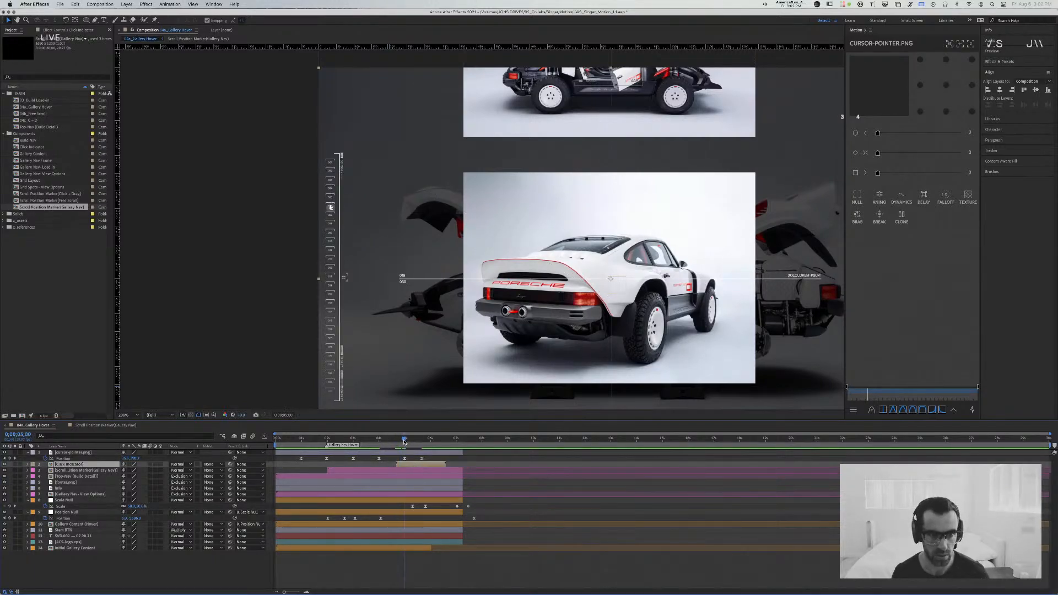
Step: Retime cursor-pointer.png's last two Position keyframes to about 0;00;05;11 and 0;00;07;00, and preview the composition from the start
{"action": "left_click_drag", "start_coordinate": [404, 441], "coordinate": [456, 459]}
{"action": "left_click", "coordinate": [404, 458]}
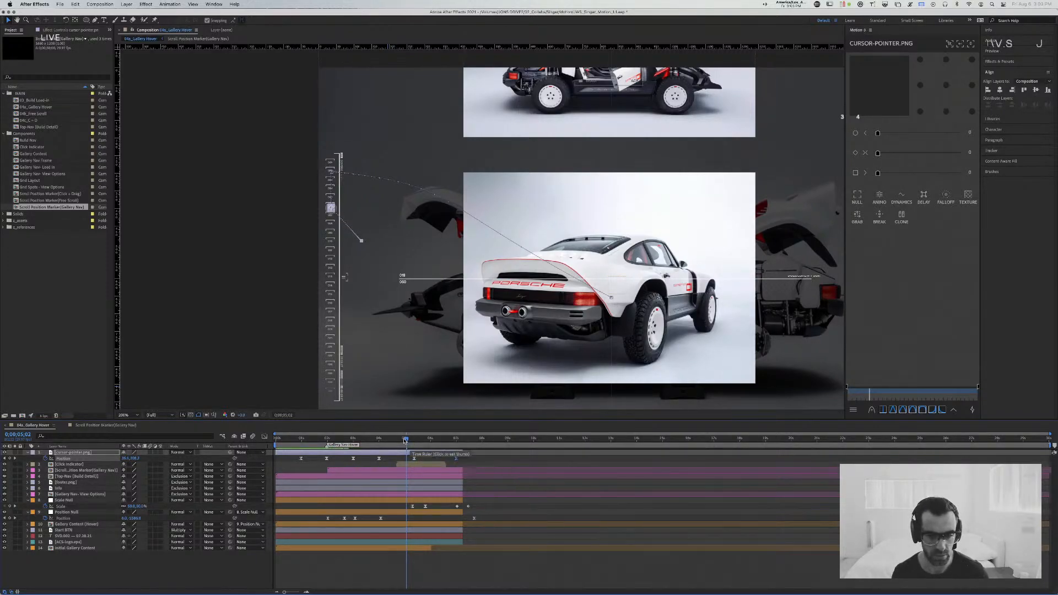
{"action": "left_click", "coordinate": [353, 440]}
{"action": "left_click", "coordinate": [347, 439]}
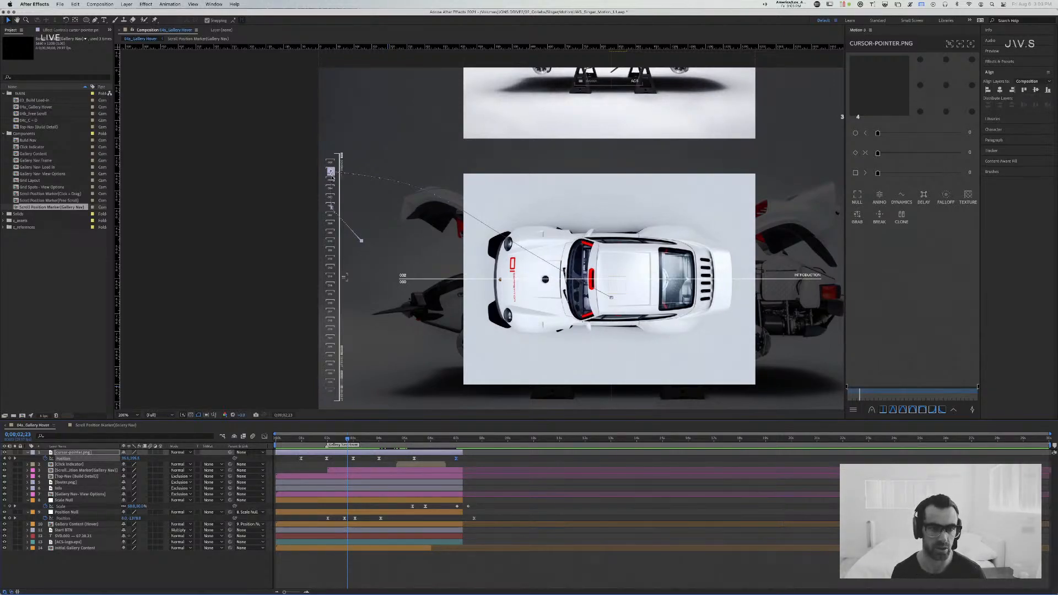
{"action": "key", "text": "Home"}
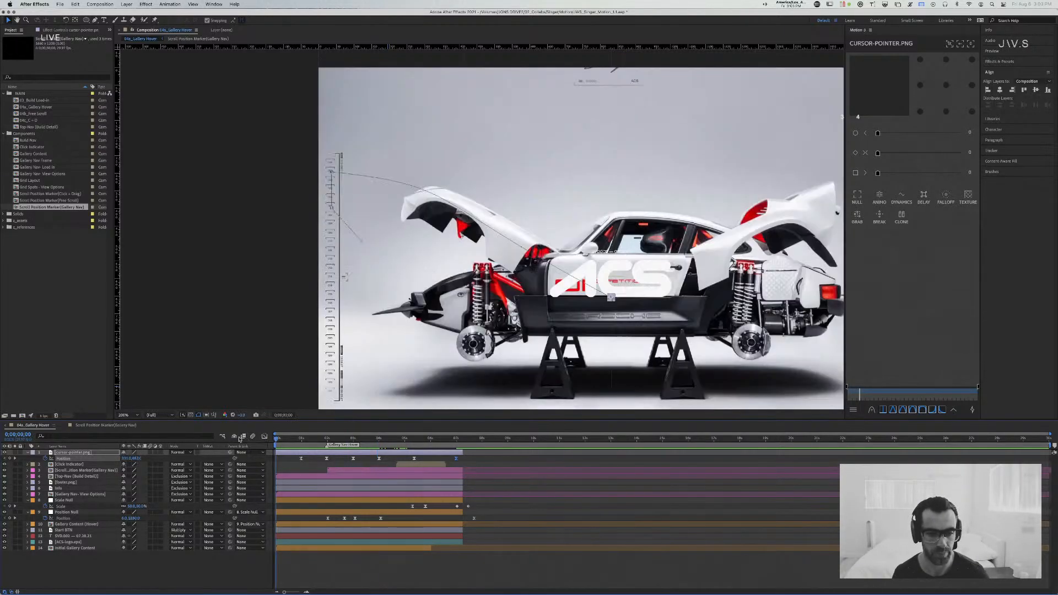
{"action": "key", "text": "space"}
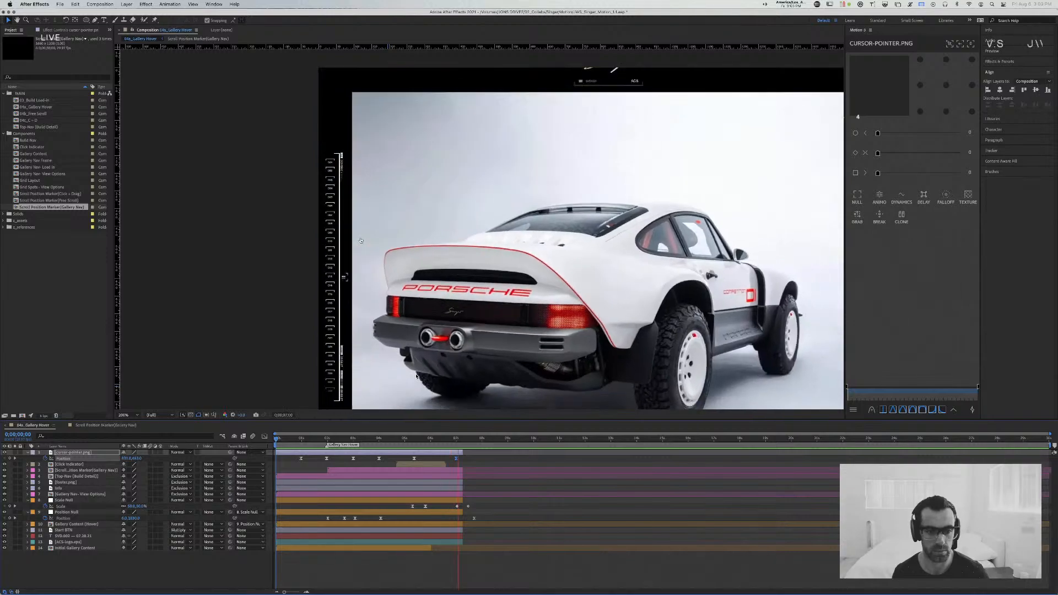
{"action": "key", "text": "space"}
Step: Extend the full-length layers' out points to about 0;00;08;00 and end the work area there
{"action": "left_click_drag", "start_coordinate": [424, 439], "coordinate": [387, 439]}
{"action": "left_click_drag", "start_coordinate": [468, 454], "coordinate": [451, 564]}
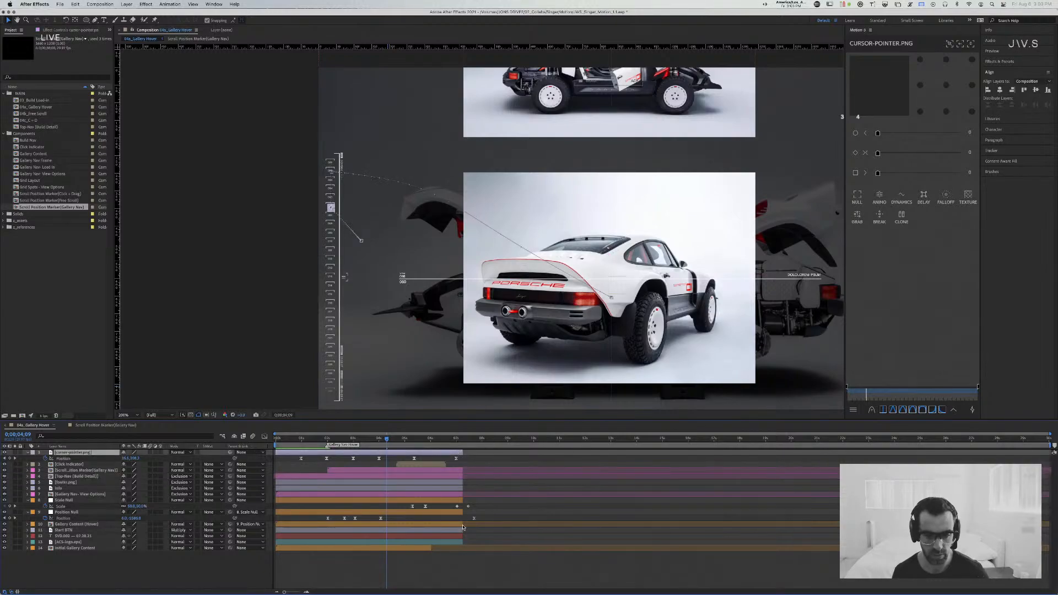
{"action": "key", "text": "super+a"}
{"action": "left_click_drag", "start_coordinate": [463, 499], "coordinate": [483, 500]}
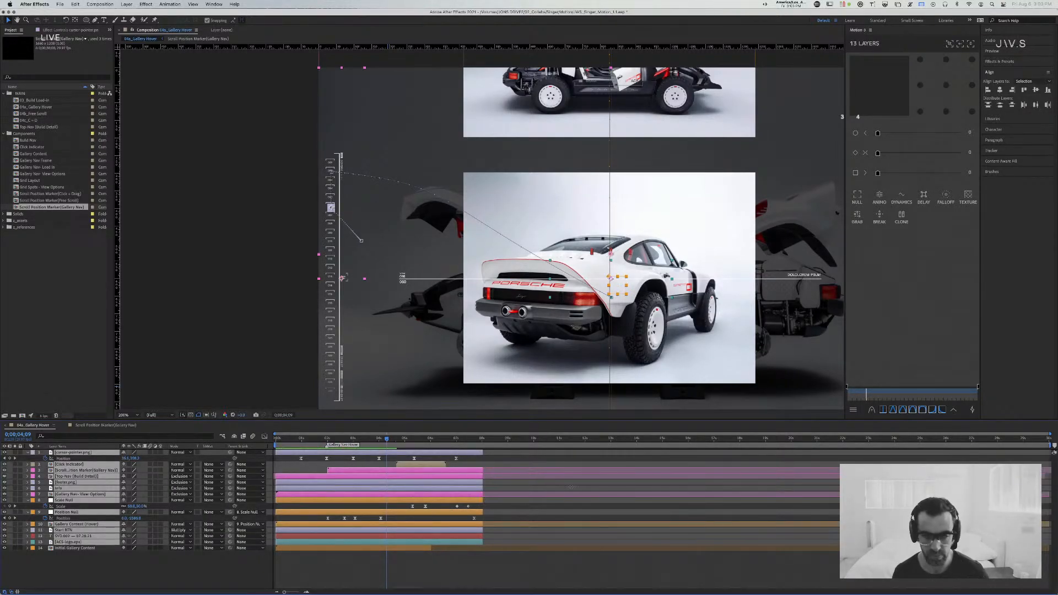
{"action": "left_click_drag", "start_coordinate": [1053, 444], "coordinate": [487, 467]}
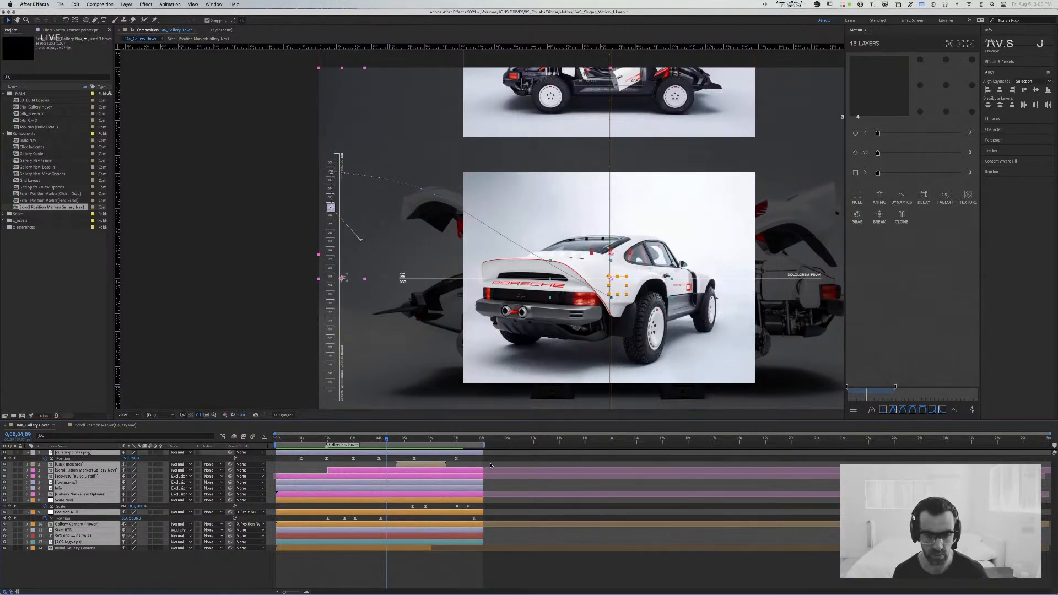
Step: Check the marker timing in the hover, and in Scroll Position Marker(Gallery Nav) move the number strip's third Position keyframe to 0;00;03;00
{"action": "left_click", "coordinate": [347, 439]}
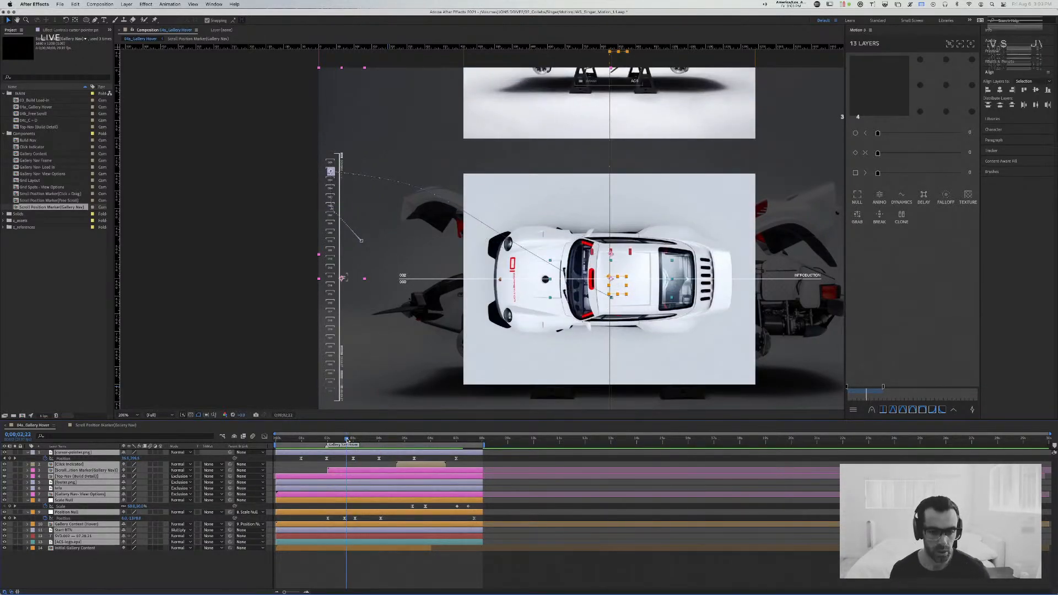
{"action": "left_click_drag", "start_coordinate": [329, 441], "coordinate": [332, 440]}
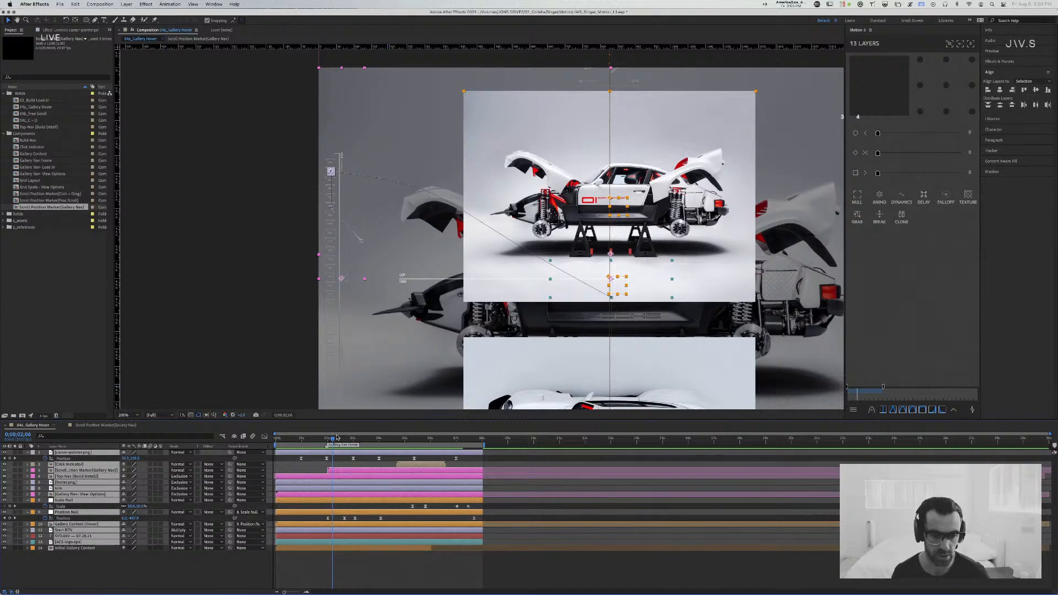
{"action": "left_click_drag", "start_coordinate": [336, 440], "coordinate": [353, 441]}
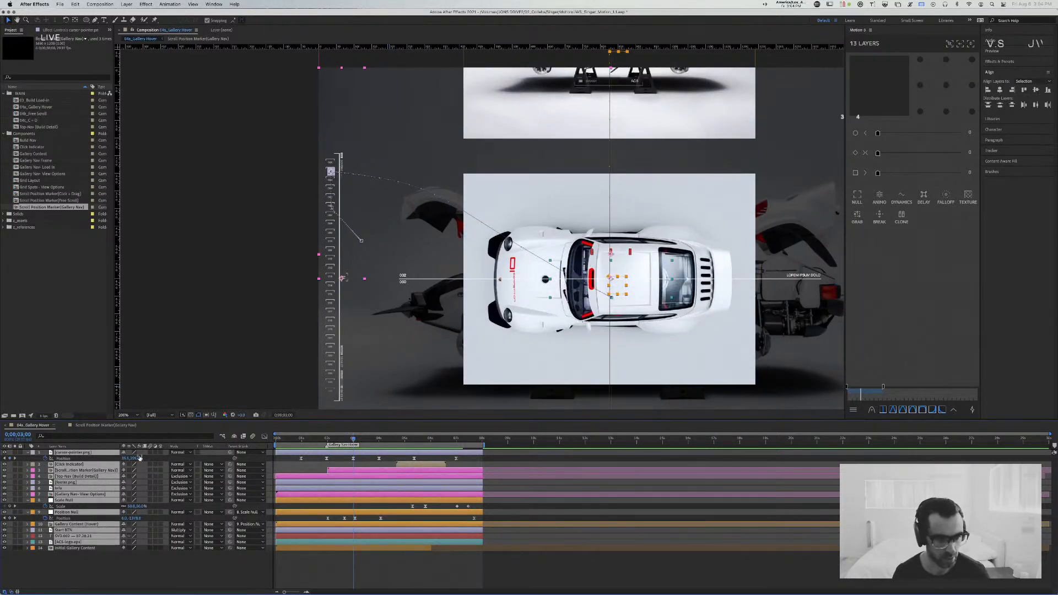
{"action": "left_click", "coordinate": [106, 426]}
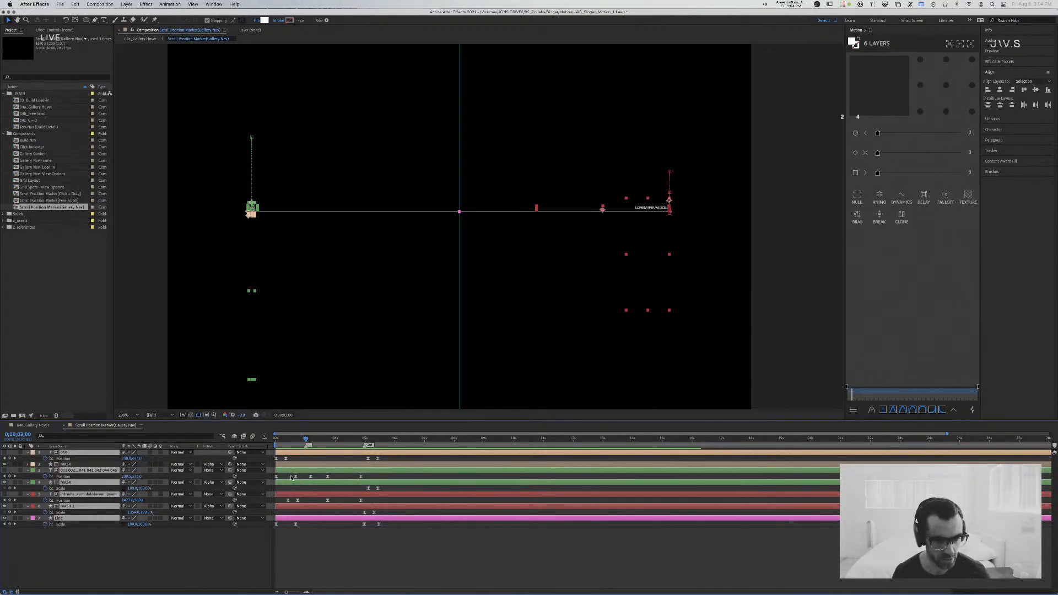
{"action": "left_click", "coordinate": [312, 476]}
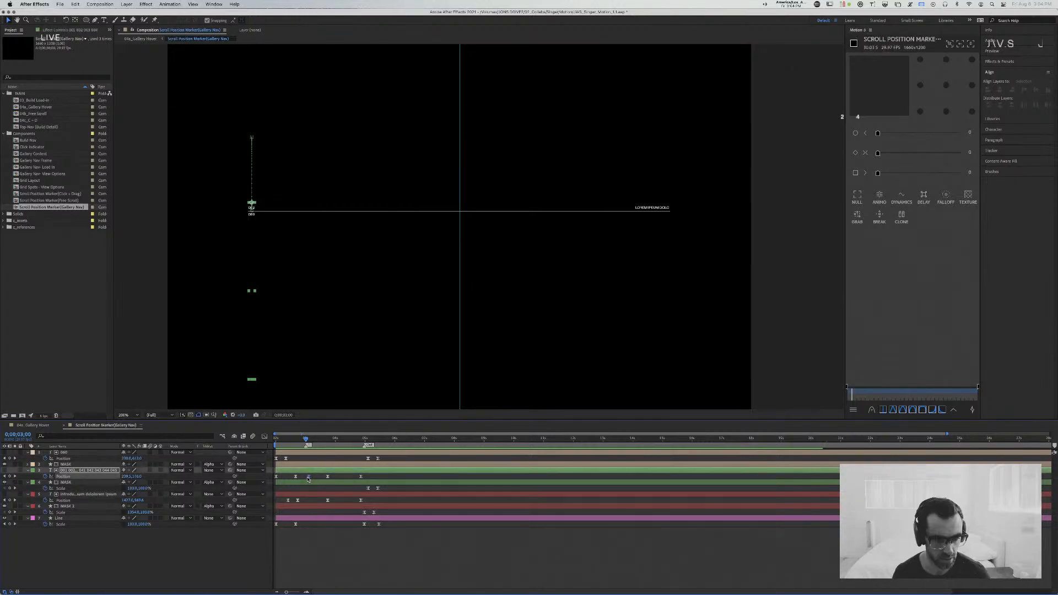
{"action": "left_click_drag", "start_coordinate": [311, 477], "coordinate": [305, 479]}
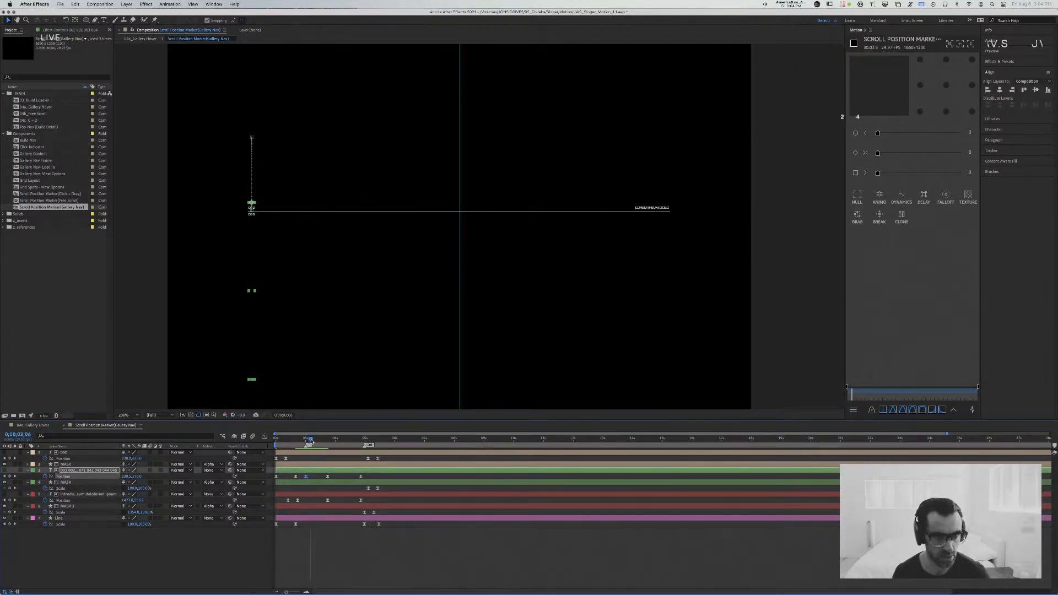
Step: Inspect the number strip's motion around 0;00;02;24 and open its vertical Position value at the 0;00;03;22 keyframe
{"action": "mouse_move", "coordinate": [312, 442]}
{"action": "left_mouse_down"}
{"action": "mouse_move", "coordinate": [322, 441]}
{"action": "mouse_move", "coordinate": [276, 442]}
{"action": "mouse_move", "coordinate": [298, 445]}
{"action": "left_mouse_up"}
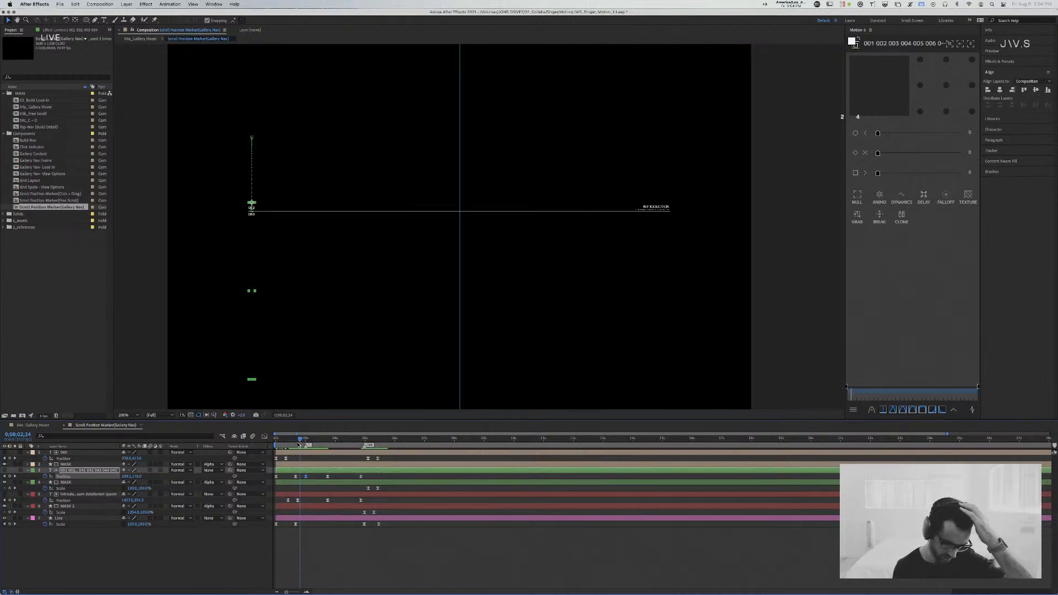
{"action": "left_click", "coordinate": [298, 487]}
{"action": "left_click", "coordinate": [301, 488]}
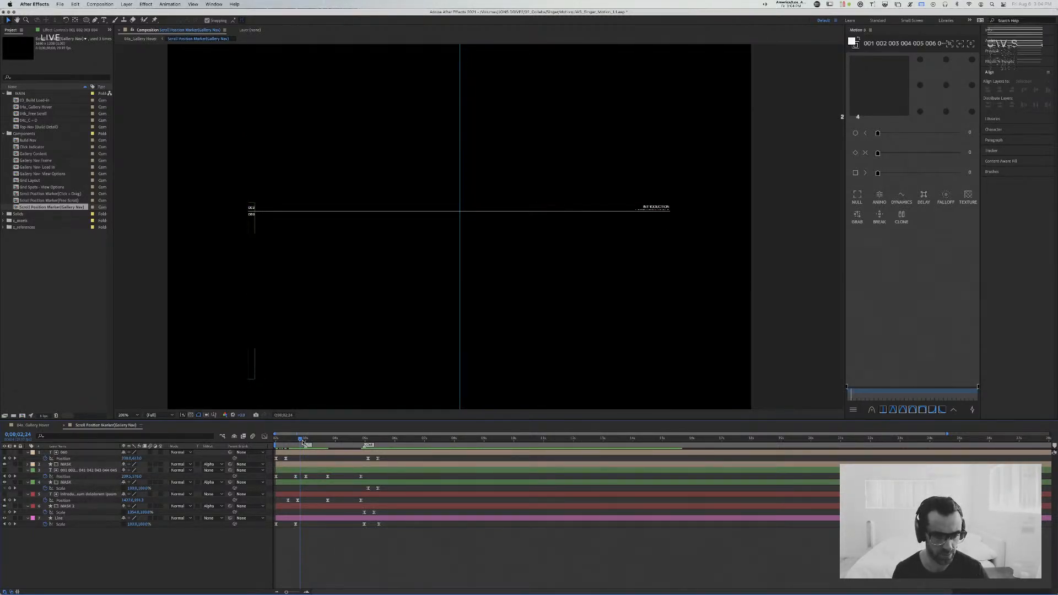
{"action": "left_click_drag", "start_coordinate": [302, 442], "coordinate": [326, 443]}
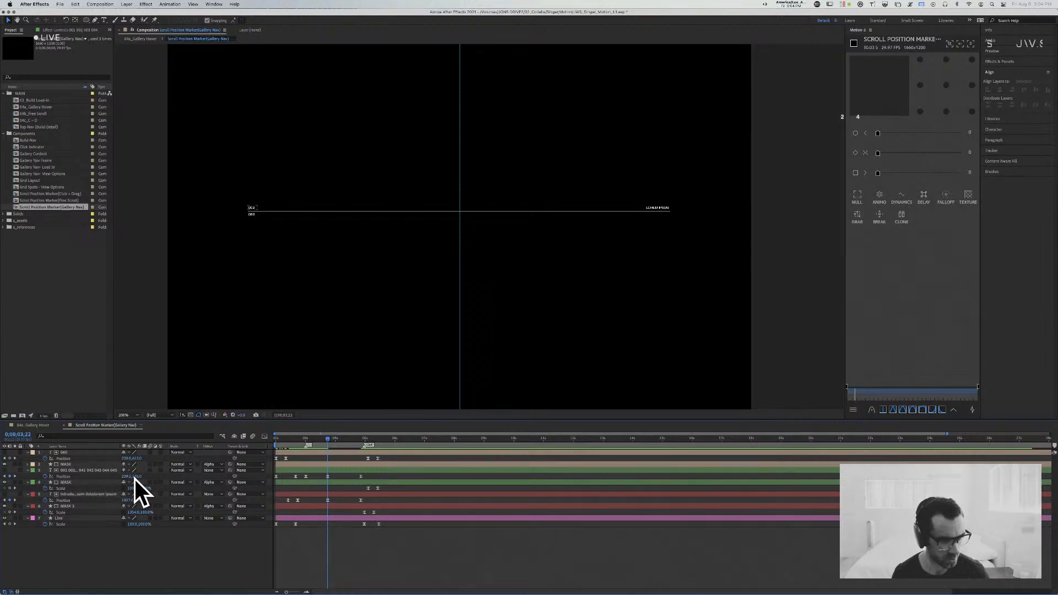
{"action": "left_click_drag", "start_coordinate": [136, 477], "coordinate": [130, 480]}
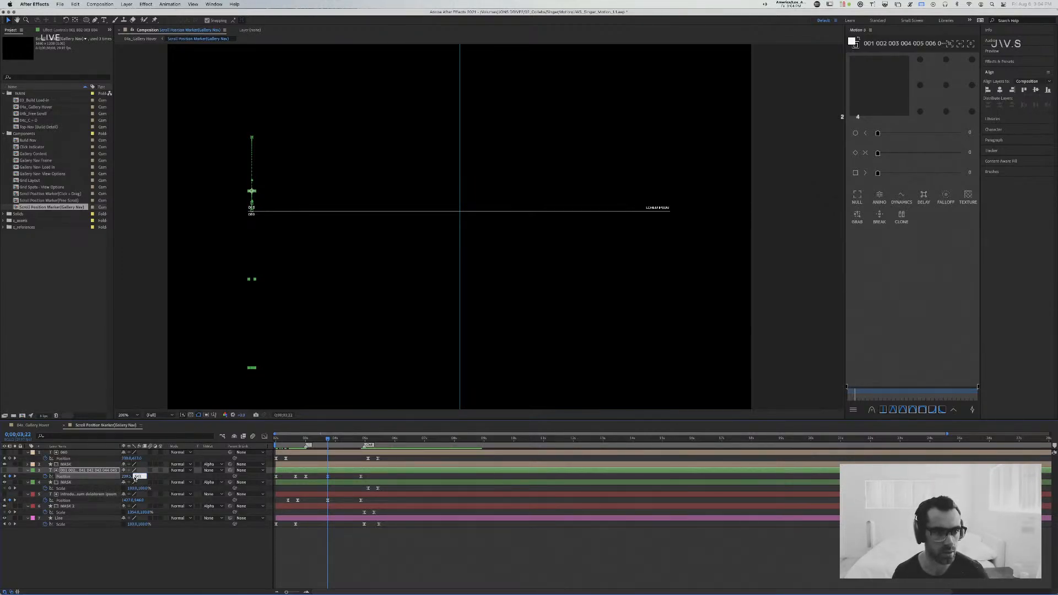
{"action": "left_click", "coordinate": [349, 548]}
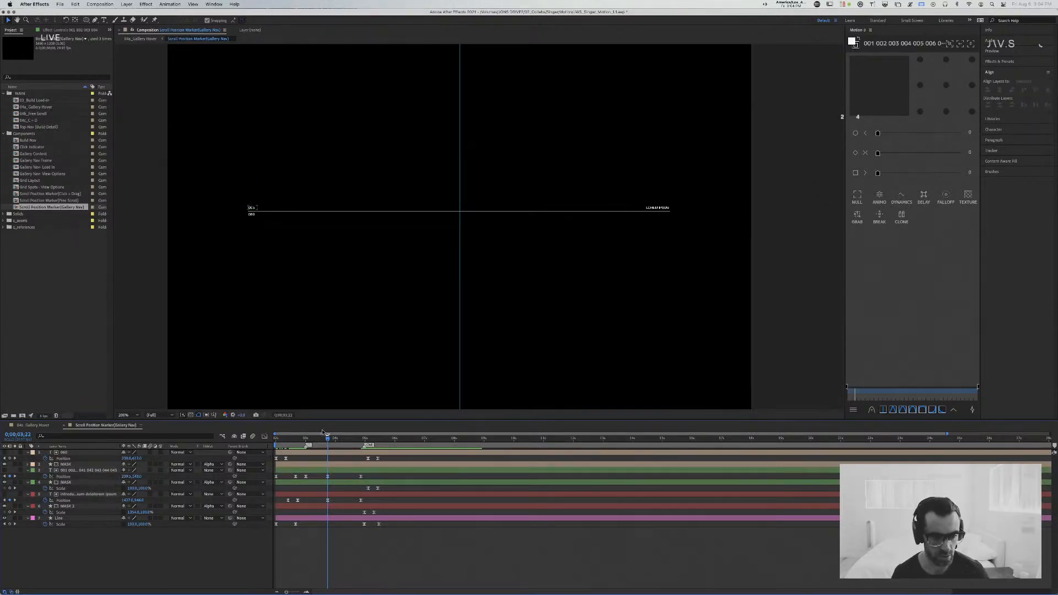
Step: Preview Scroll Position Marker(Gallery Nav) from the start and compare its timing with the gallery movement in 04a_Gallery Hover from 0;00;03;00 to 0;00;04;00
{"action": "key", "text": "Home"}
{"action": "key", "text": "space"}
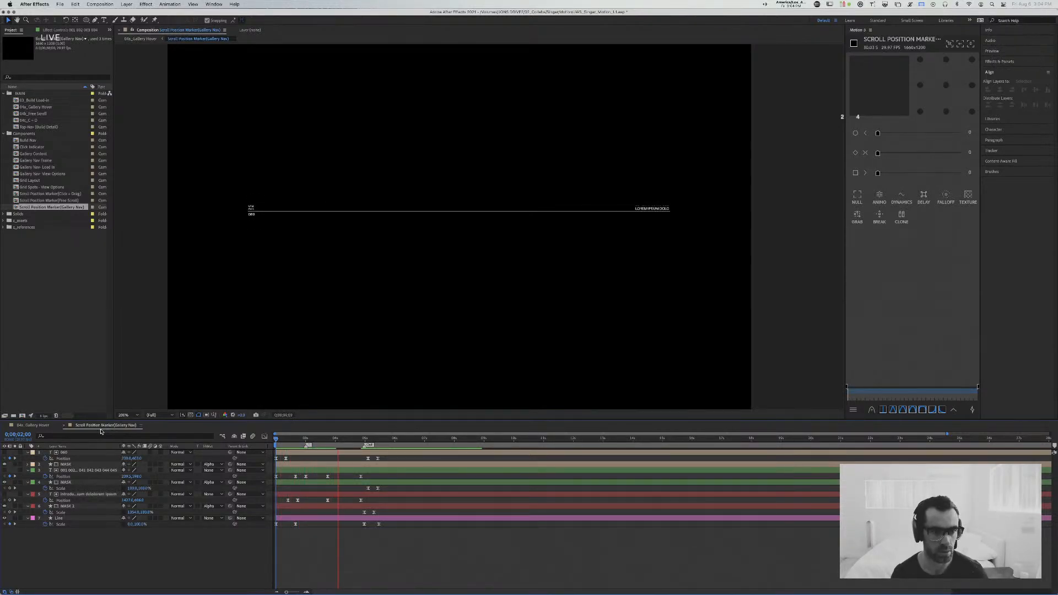
{"action": "key", "text": "space"}
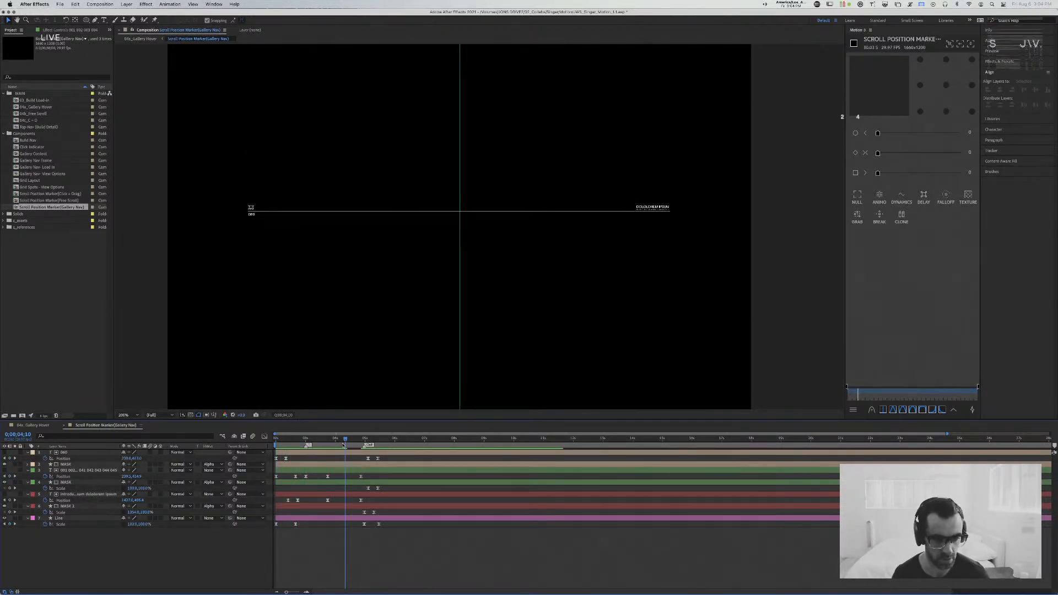
{"action": "left_click", "coordinate": [339, 440]}
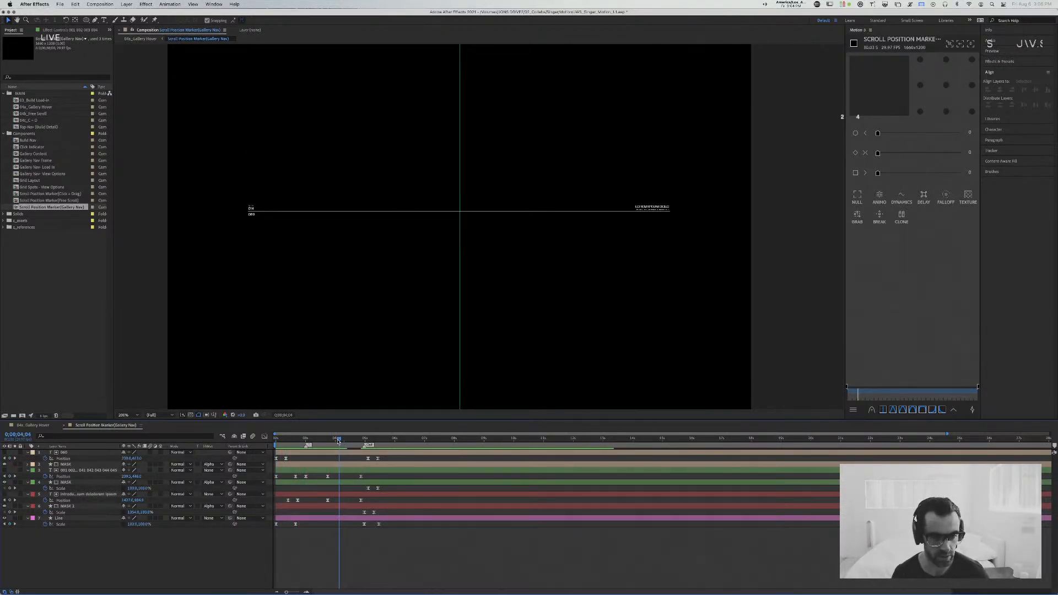
{"action": "left_click", "coordinate": [32, 426]}
{"action": "left_click_drag", "start_coordinate": [386, 440], "coordinate": [354, 444]}
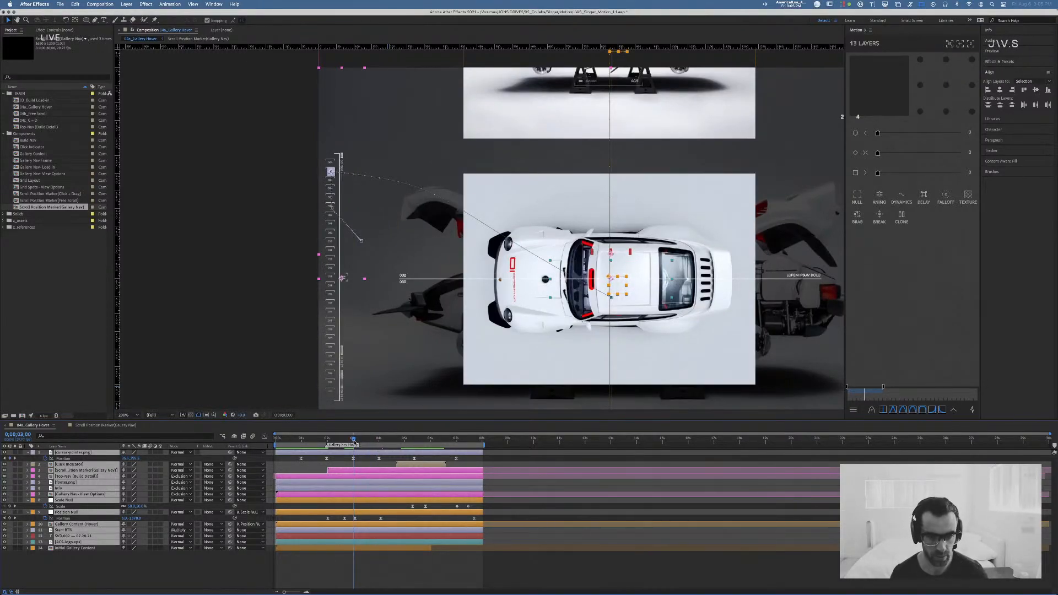
{"action": "left_click", "coordinate": [94, 425]}
{"action": "left_click", "coordinate": [36, 425]}
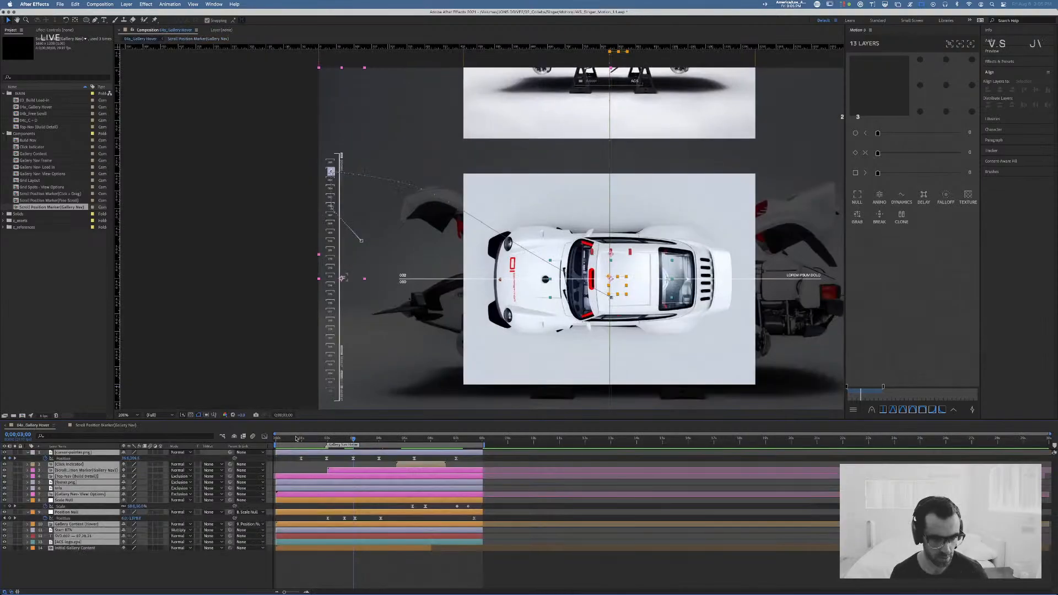
{"action": "left_click_drag", "start_coordinate": [362, 442], "coordinate": [374, 443]}
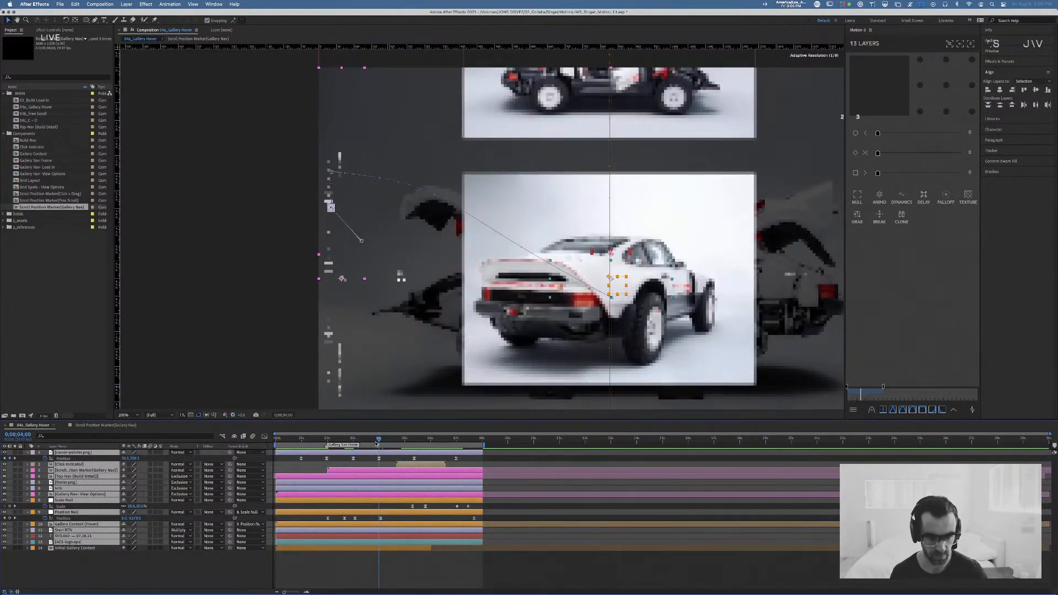
Step: In the Scroll Position Marker (Gallery Nav) comp, move the number text layer's Position keyframe to 0:00:04:00, and preview the Gallery Hover comp
{"action": "left_click", "coordinate": [121, 426]}
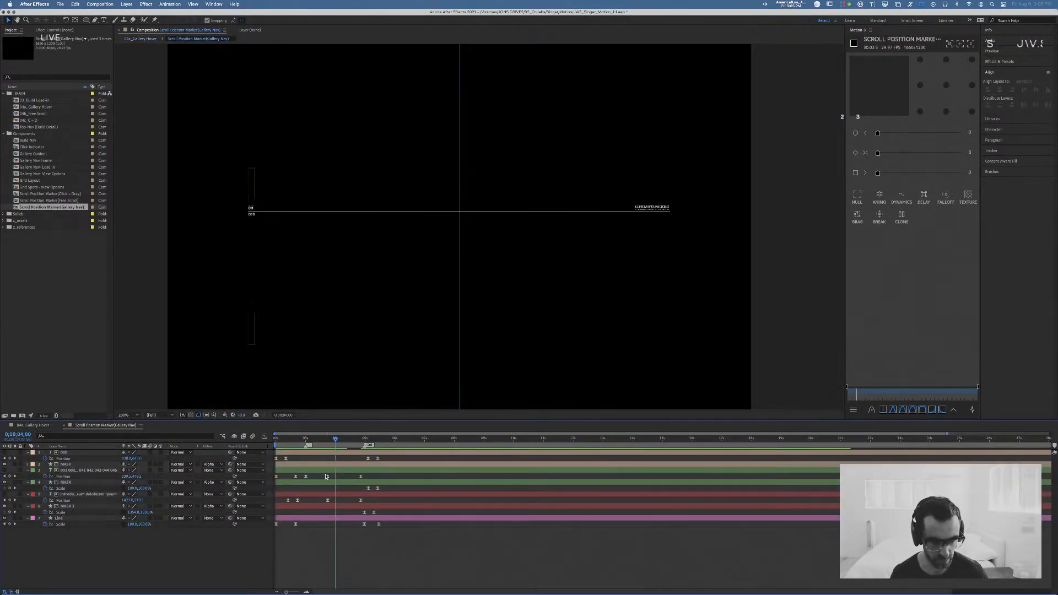
{"action": "left_click", "coordinate": [326, 476]}
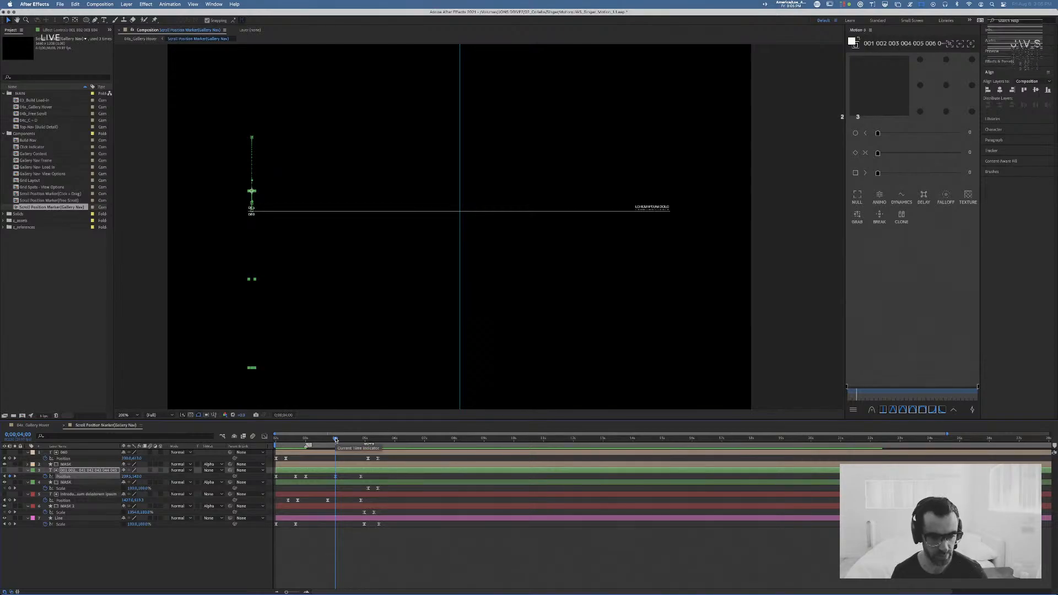
{"action": "left_click_drag", "start_coordinate": [335, 439], "coordinate": [276, 439]}
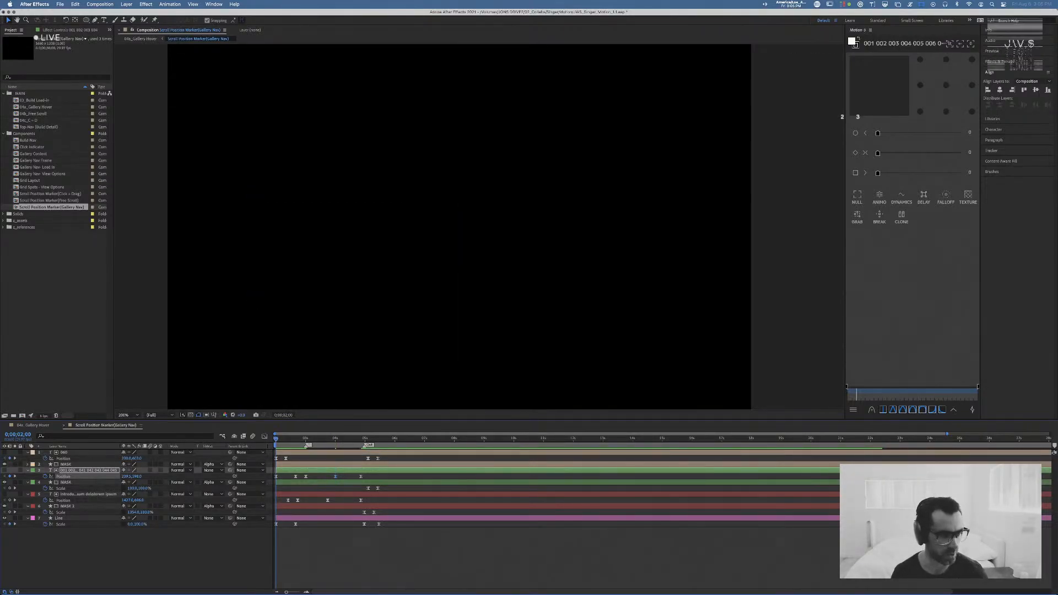
{"action": "left_click", "coordinate": [24, 427]}
{"action": "key", "text": "space"}
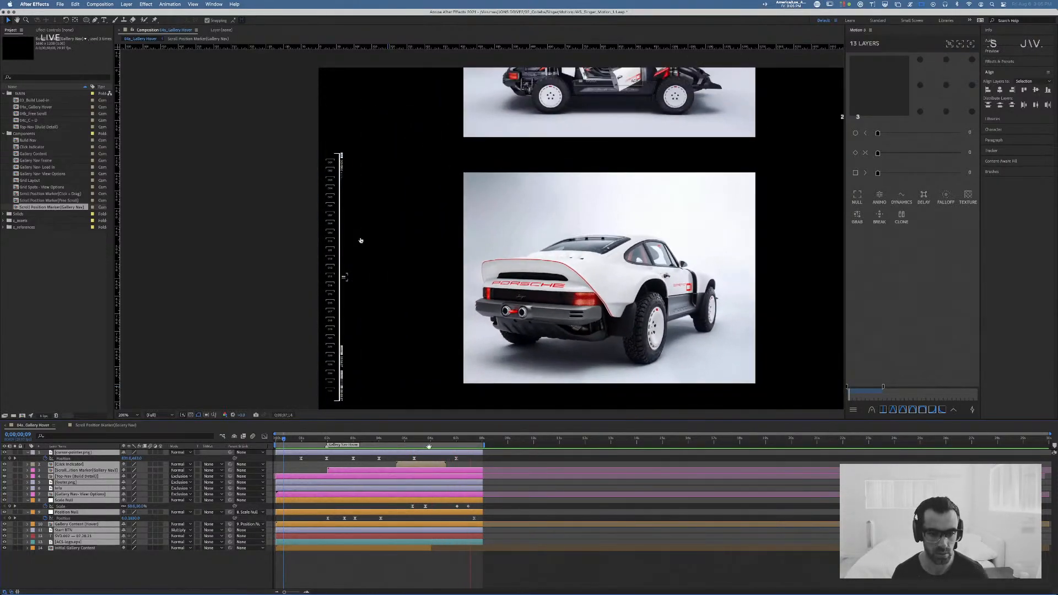
Step: Move the cursor-pointer.png layer's second-to-last Position keyframe to about the 6-second mark, preview the animation and save the project
{"action": "left_click", "coordinate": [70, 453]}
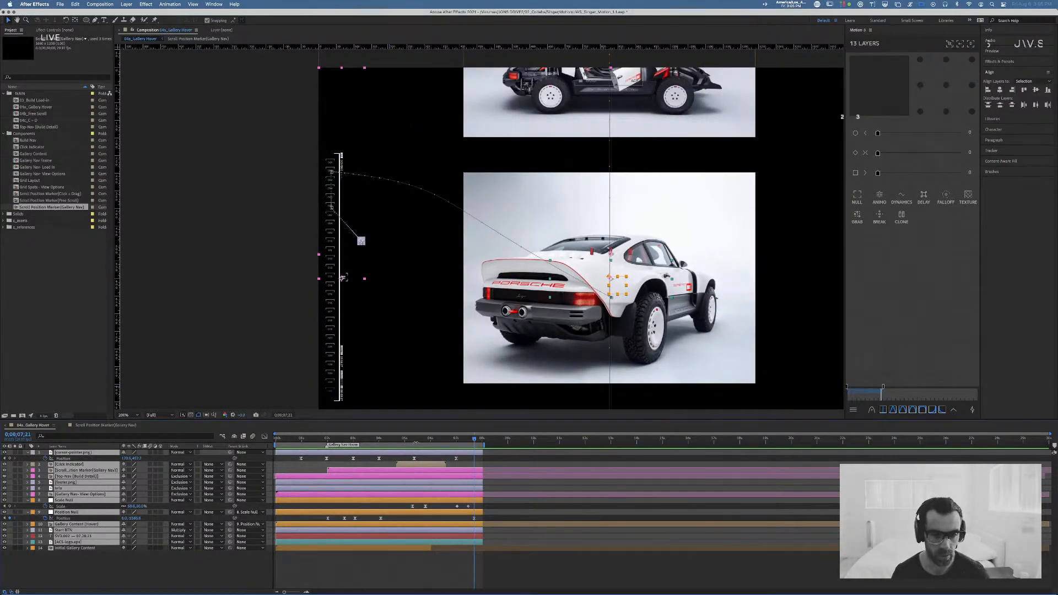
{"action": "left_click_drag", "start_coordinate": [415, 441], "coordinate": [431, 460]}
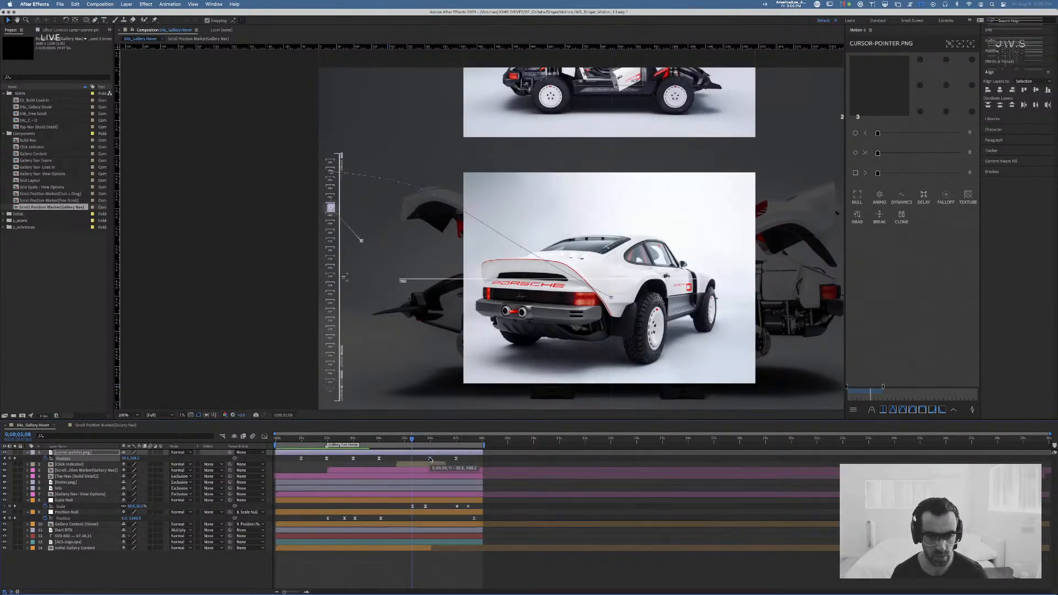
{"action": "left_click", "coordinate": [388, 439]}
{"action": "left_click", "coordinate": [353, 439]}
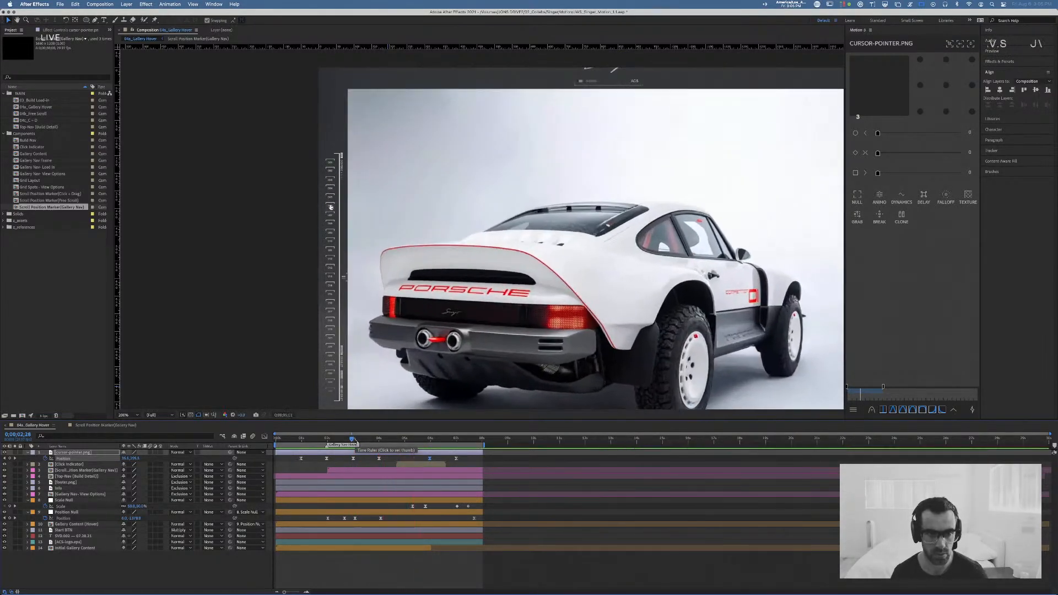
{"action": "key", "text": "space"}
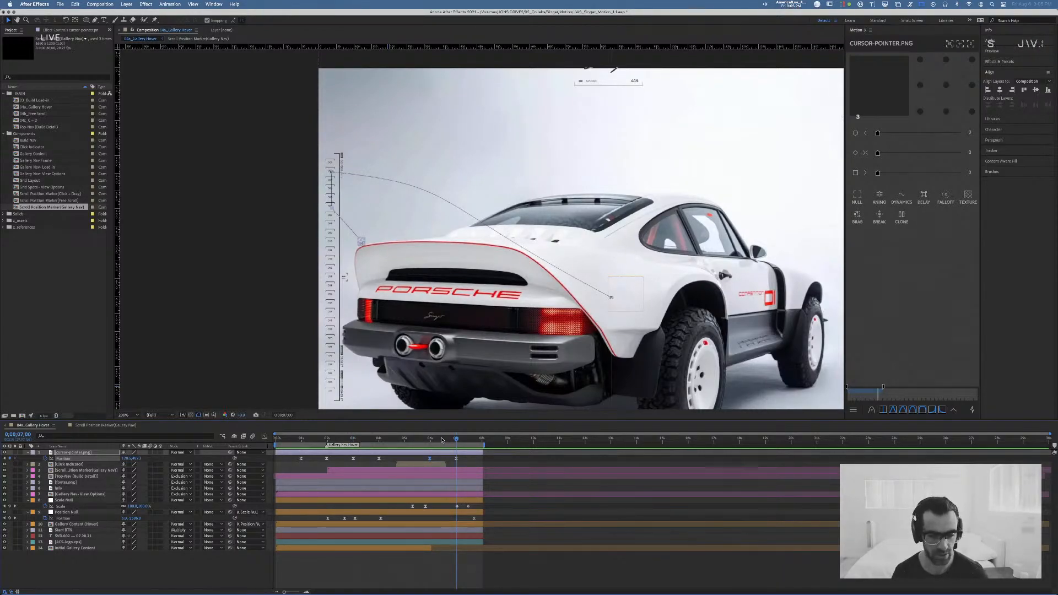
{"action": "key", "text": "super+s"}
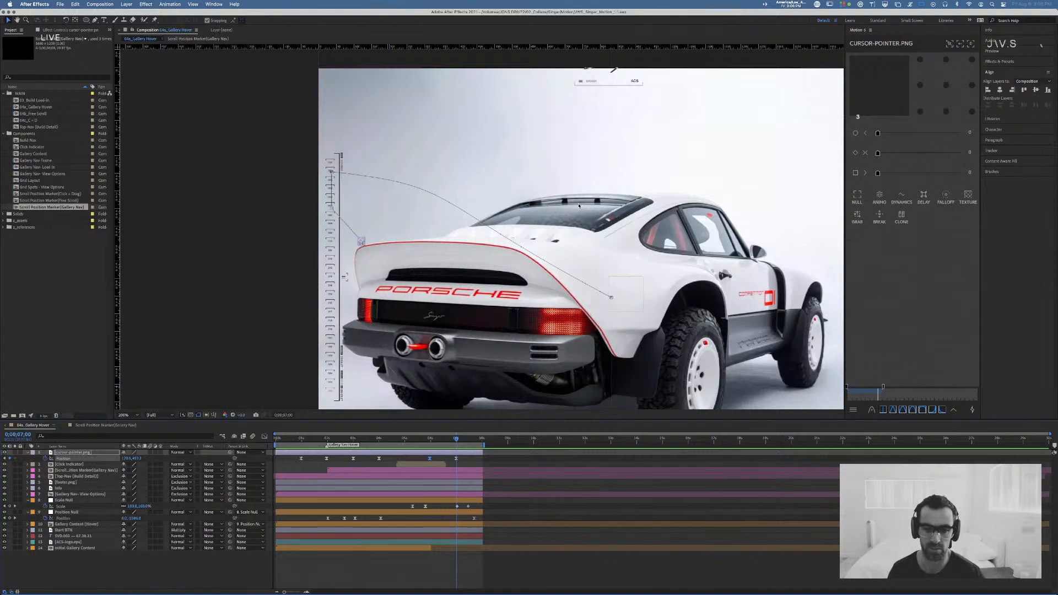
Step: Review the Motion plug-in's tools list and its easing curve presets for the cursor-pointer.png layer
{"action": "left_click", "coordinate": [973, 410]}
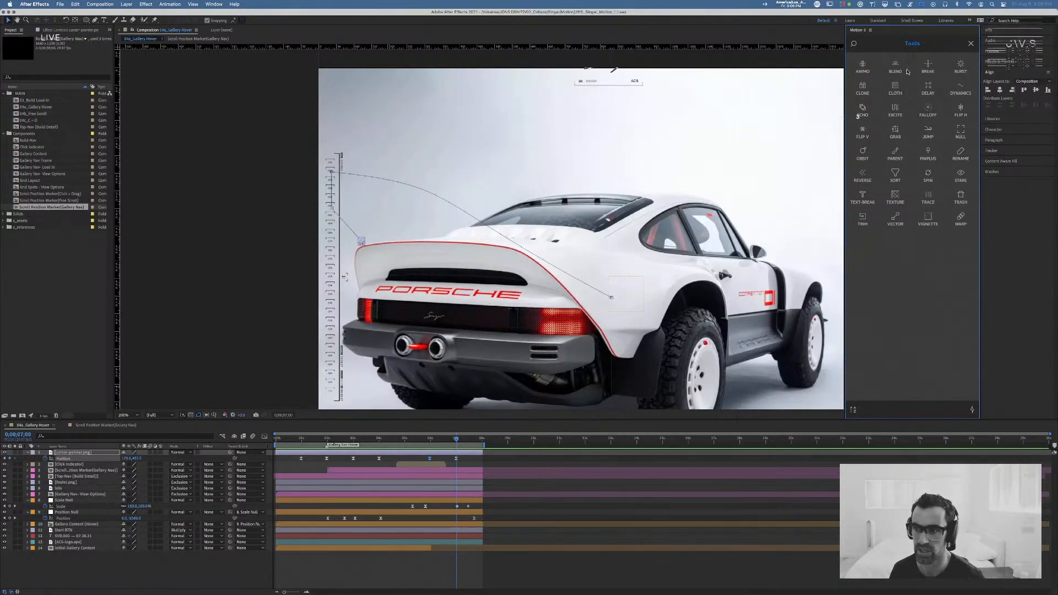
{"action": "left_click", "coordinate": [971, 43]}
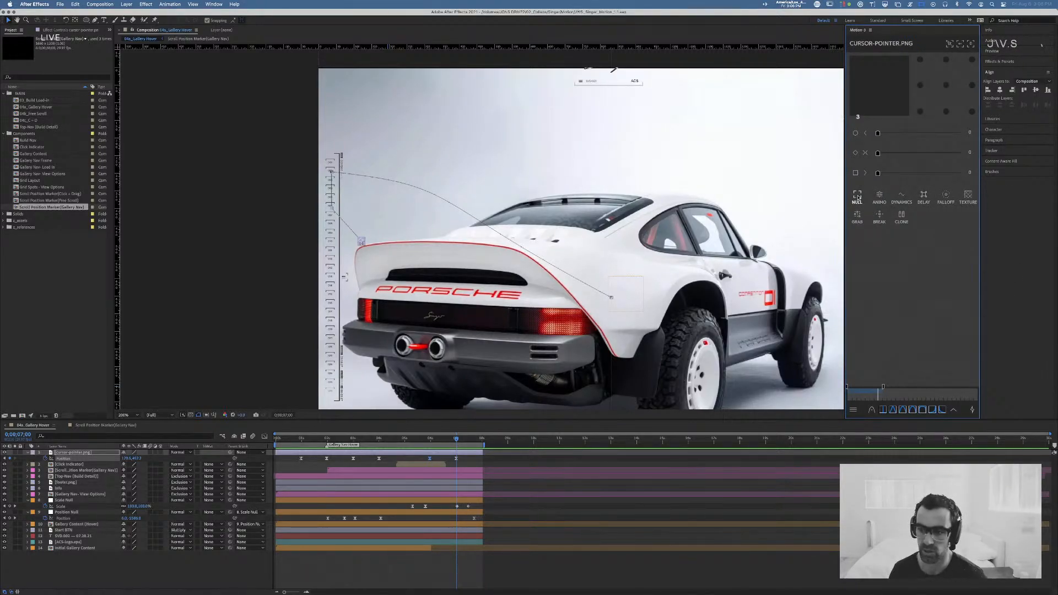
{"action": "left_click", "coordinate": [912, 410]}
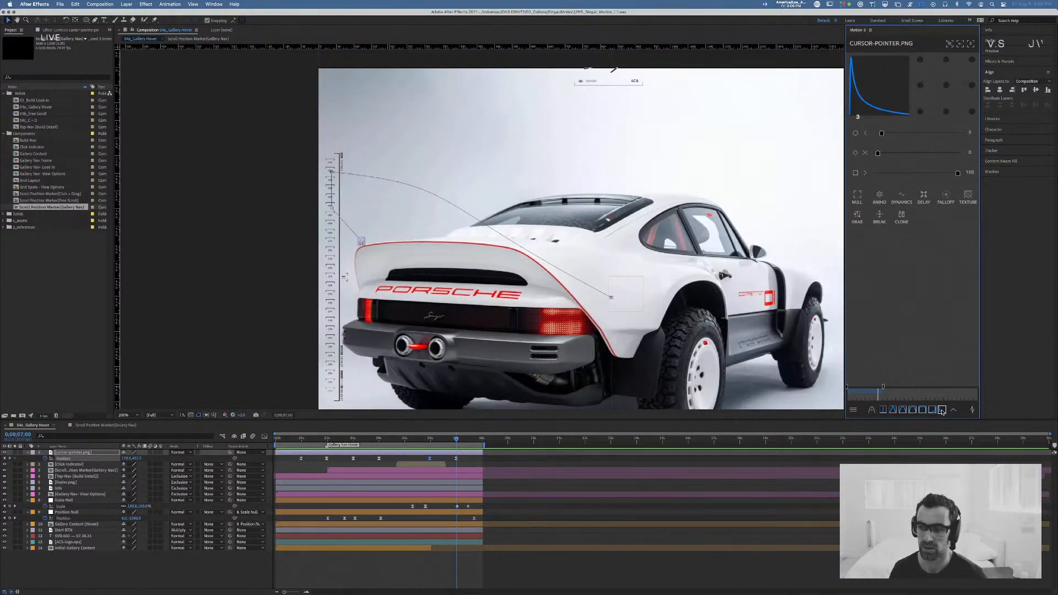
{"action": "left_click", "coordinate": [931, 410]}
{"action": "left_click", "coordinate": [922, 410]}
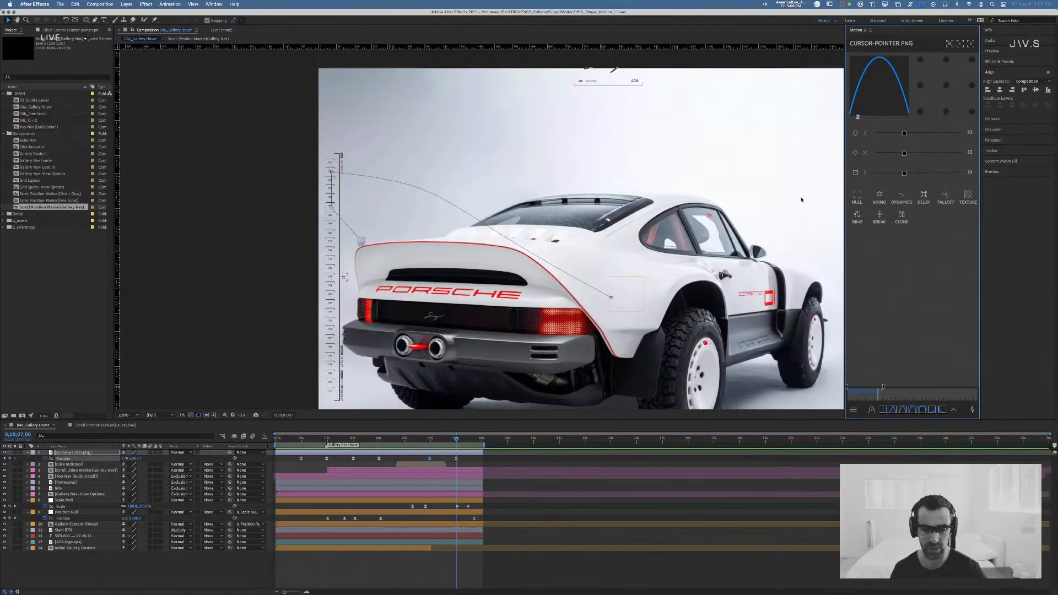
Step: Ease the Scale Null layer's last two Scale keyframes with a Motion curve using values of 20, 0 and 5
{"action": "left_click", "coordinate": [513, 499]}
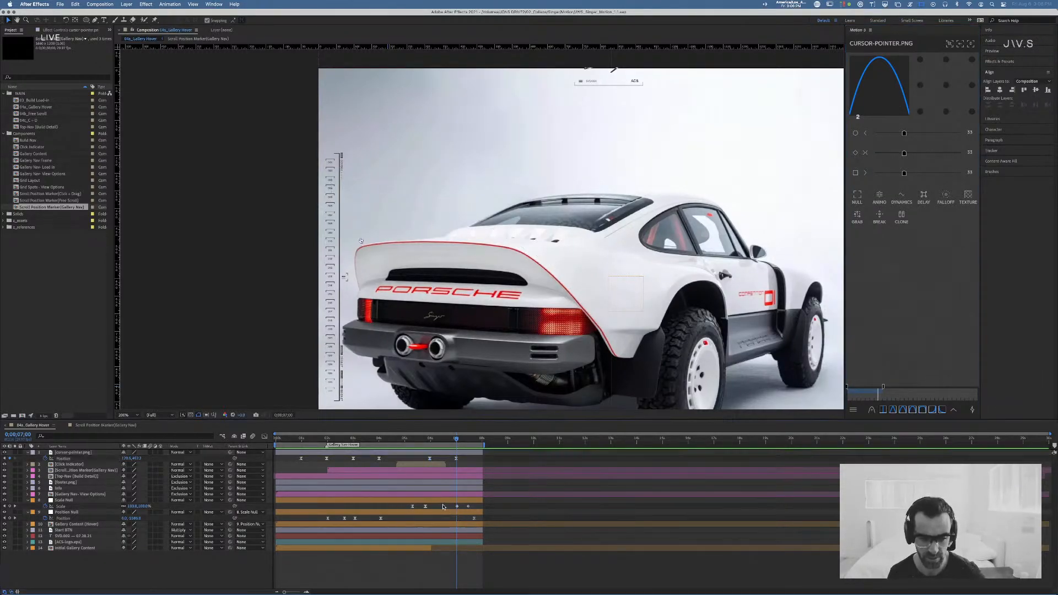
{"action": "left_click", "coordinate": [931, 409]}
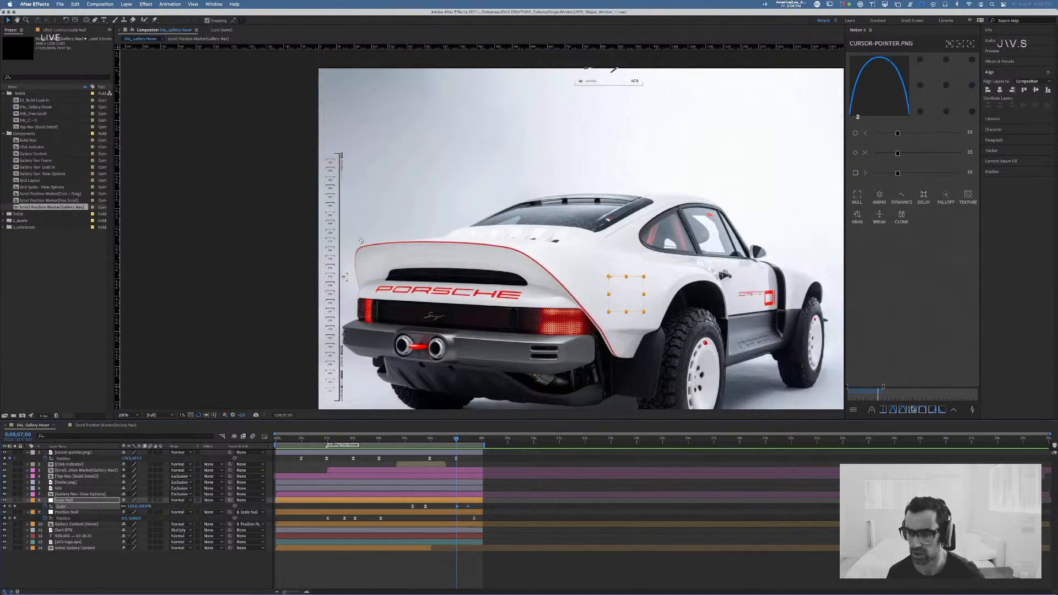
{"action": "left_click", "coordinate": [932, 410]}
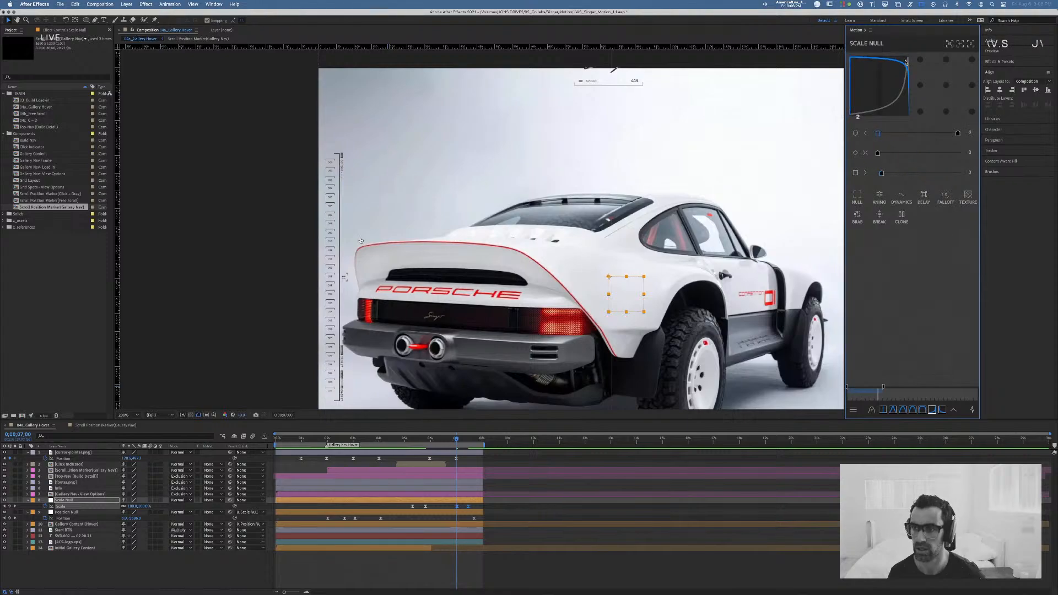
{"action": "left_click", "coordinate": [944, 65]}
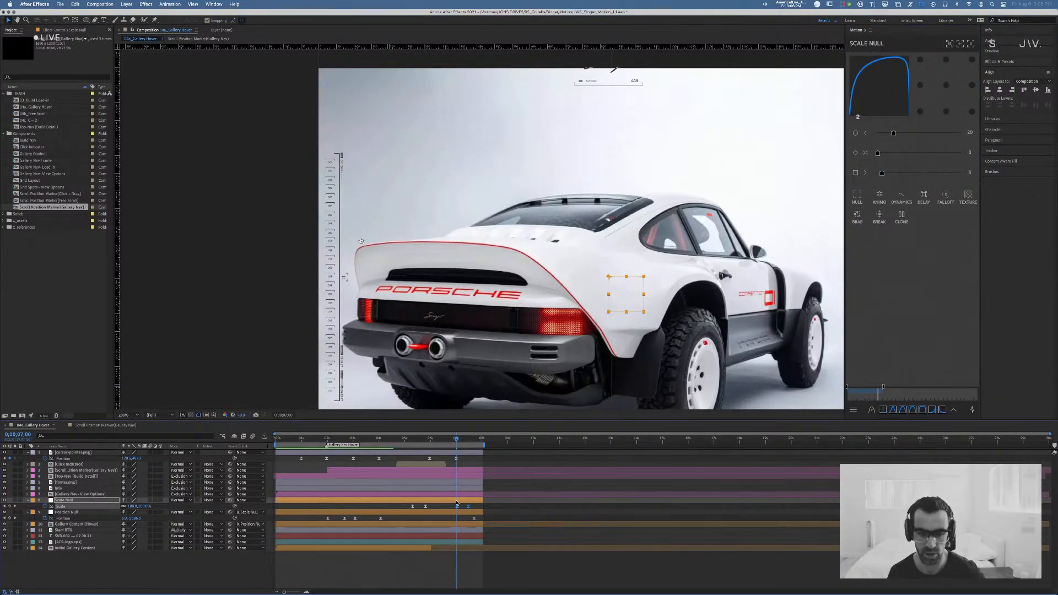
{"action": "key", "text": "super+z"}
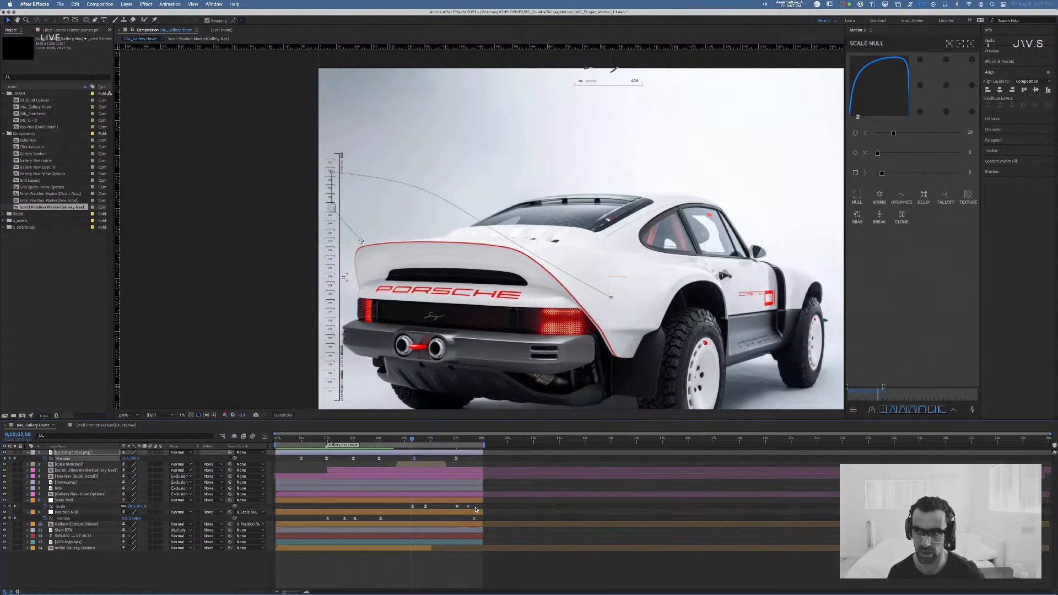
{"action": "key", "text": "super+shift+z"}
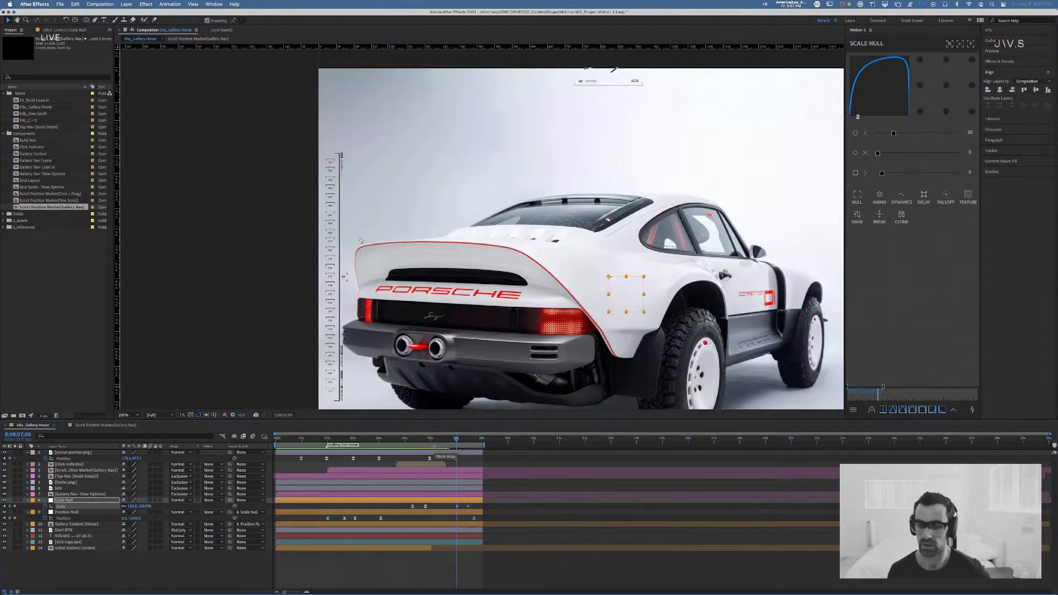
Step: Reselect the Scale Null's last two Scale keyframes and set Motion's first easing value to 19
{"action": "left_click", "coordinate": [480, 507]}
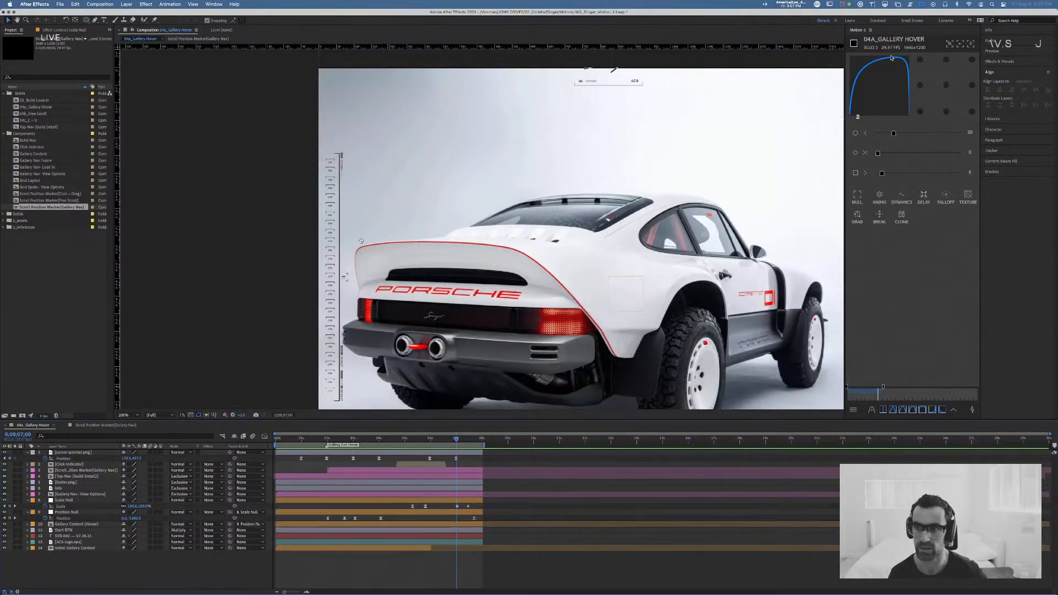
{"action": "left_click", "coordinate": [473, 506]}
{"action": "left_click", "coordinate": [469, 506]}
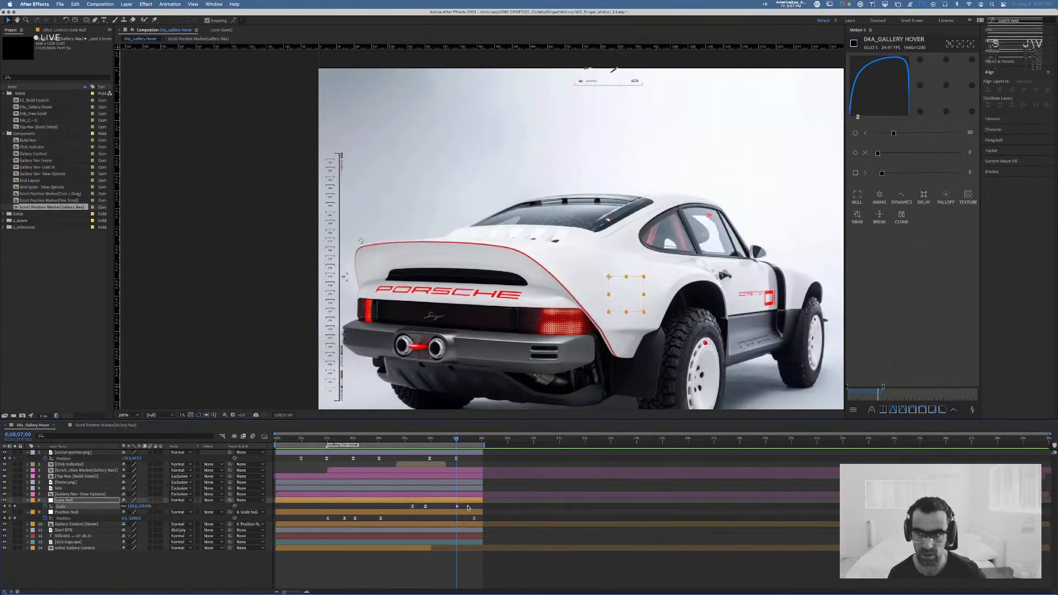
{"action": "left_click", "coordinate": [894, 134]}
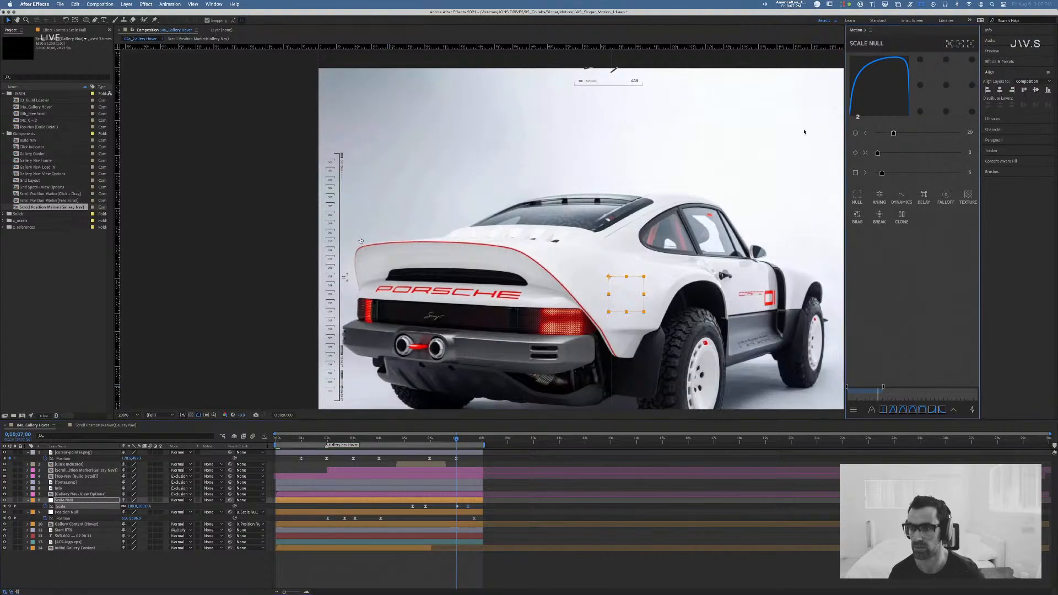
{"action": "left_click_drag", "start_coordinate": [894, 133], "coordinate": [892, 133]}
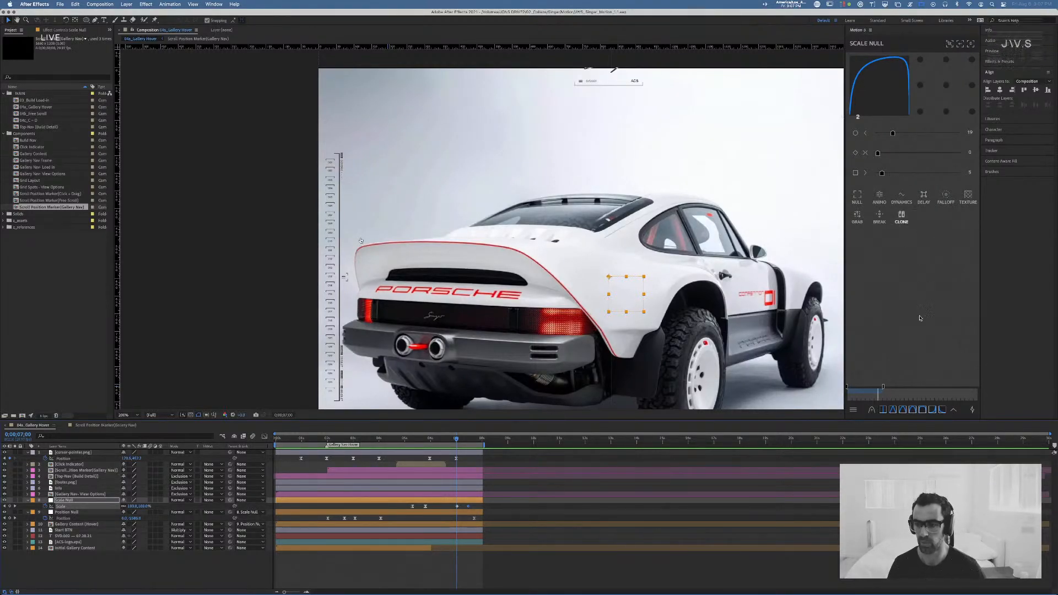
Step: Review the Motion plug-in's interface settings, including the anchor tool, curve graph and easing slider options, and return to its home screen
{"action": "left_click", "coordinate": [853, 411]}
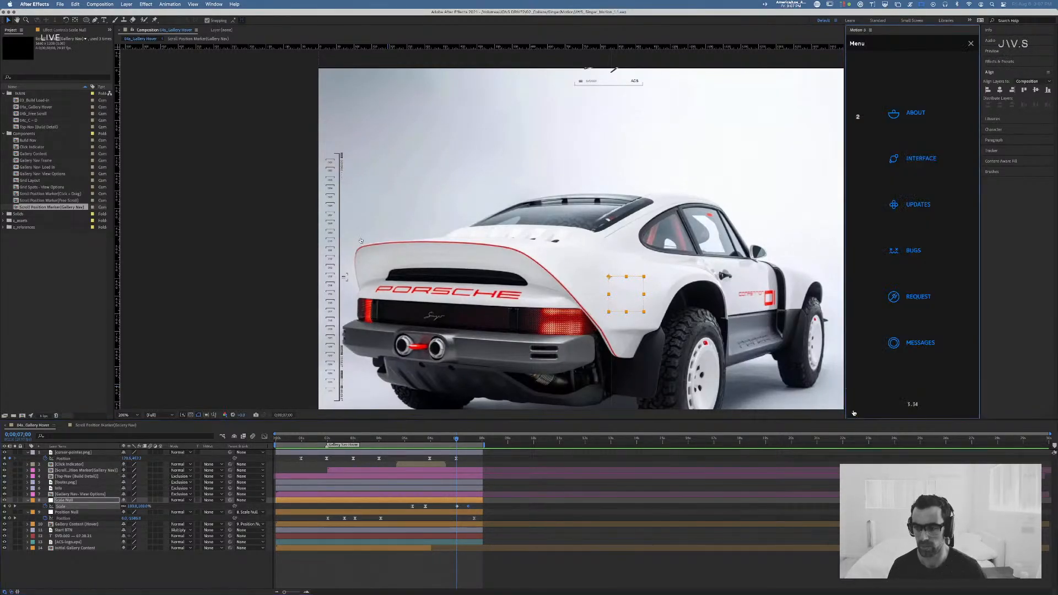
{"action": "left_click", "coordinate": [924, 159]}
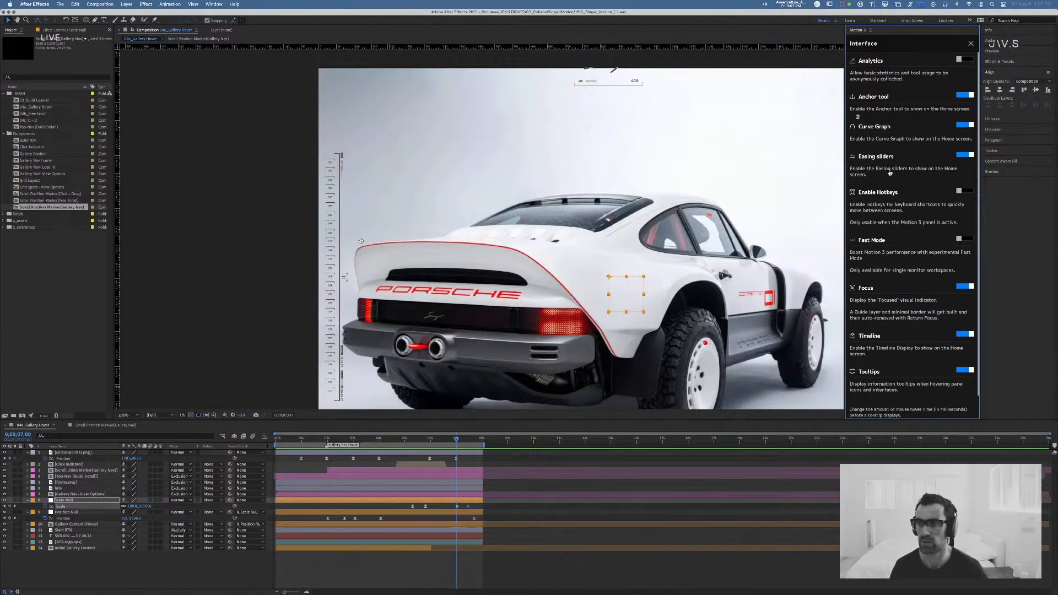
{"action": "scroll", "coordinate": [889, 173], "scroll_direction": "down", "scroll_amount": 1}
{"action": "scroll", "coordinate": [889, 178], "scroll_direction": "up", "scroll_amount": 1}
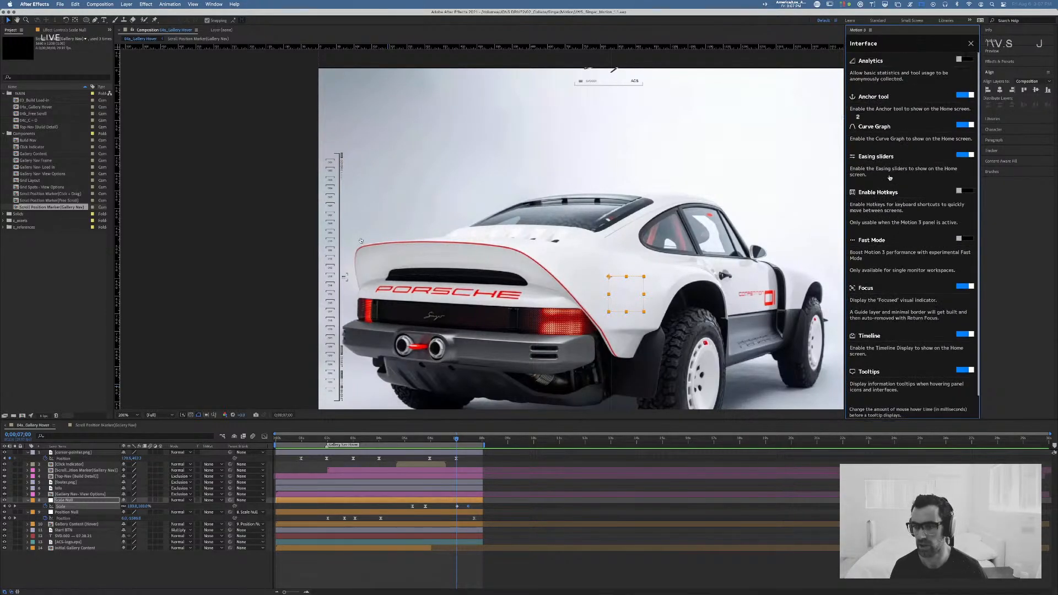
{"action": "left_click", "coordinate": [972, 44]}
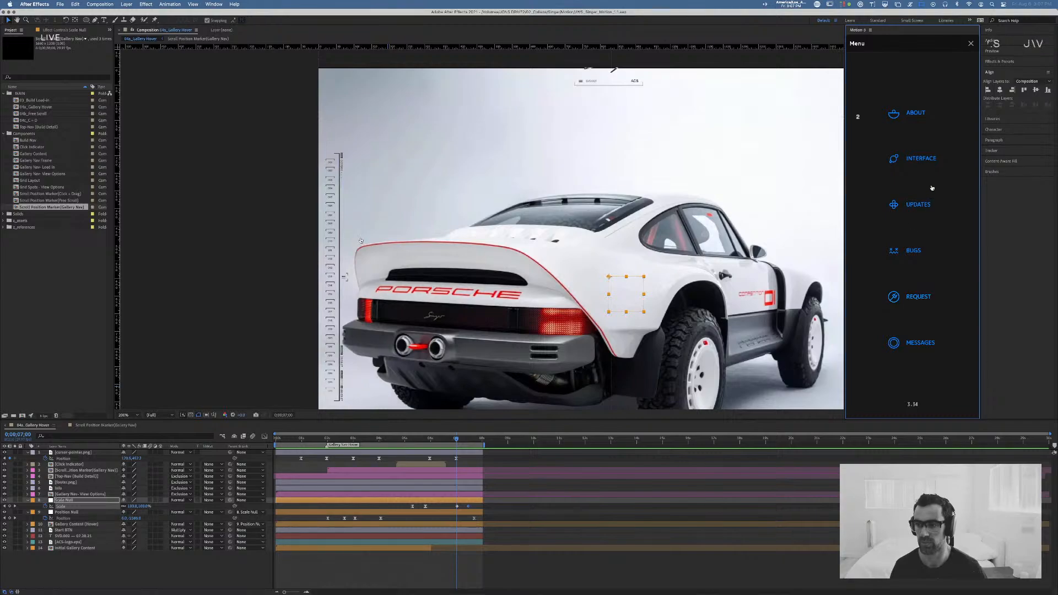
{"action": "left_click", "coordinate": [971, 43]}
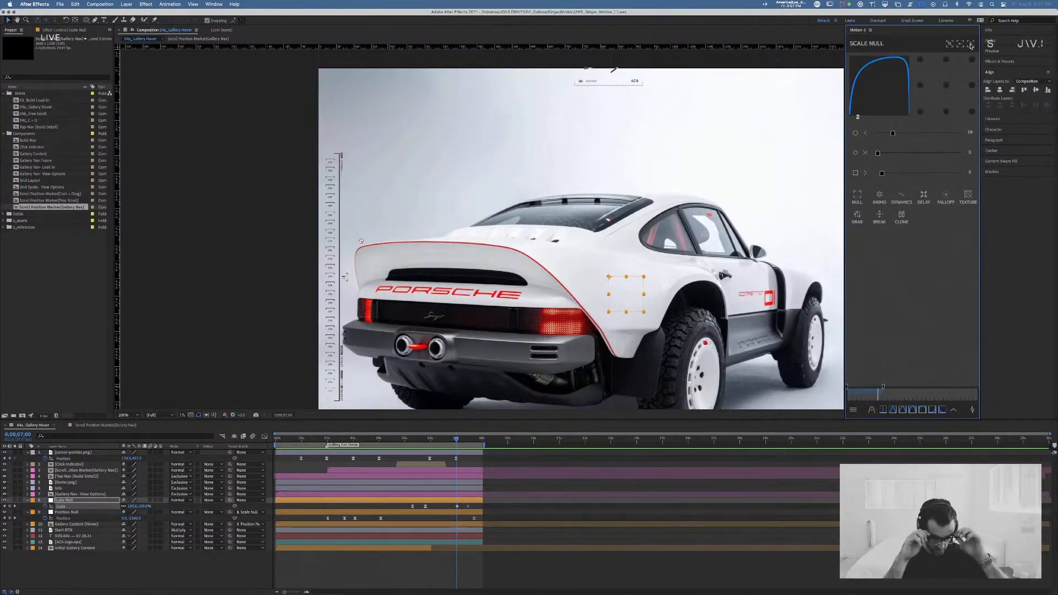
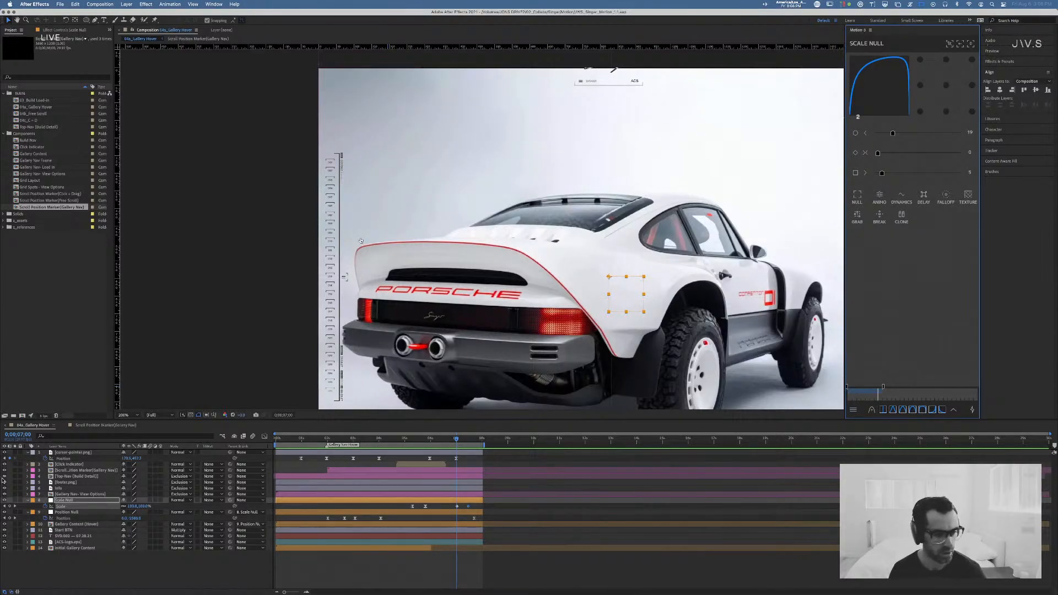
Step: Shift the Top-Nav (Build Detail) layer slightly upward by adjusting its vertical Position value
{"action": "left_click", "coordinate": [72, 464]}
{"action": "left_click", "coordinate": [72, 476]}
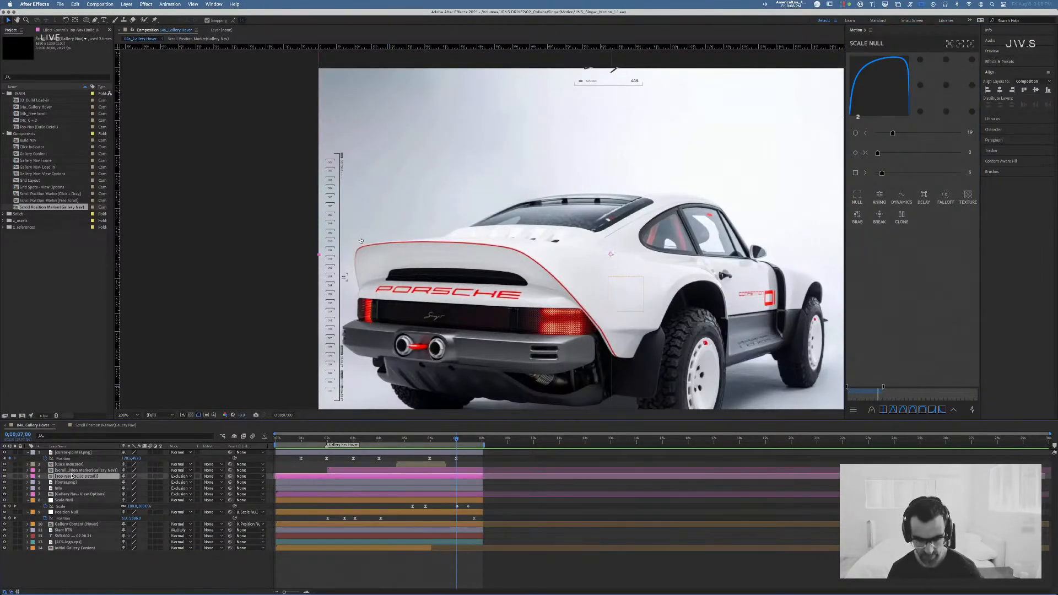
{"action": "key", "text": "p"}
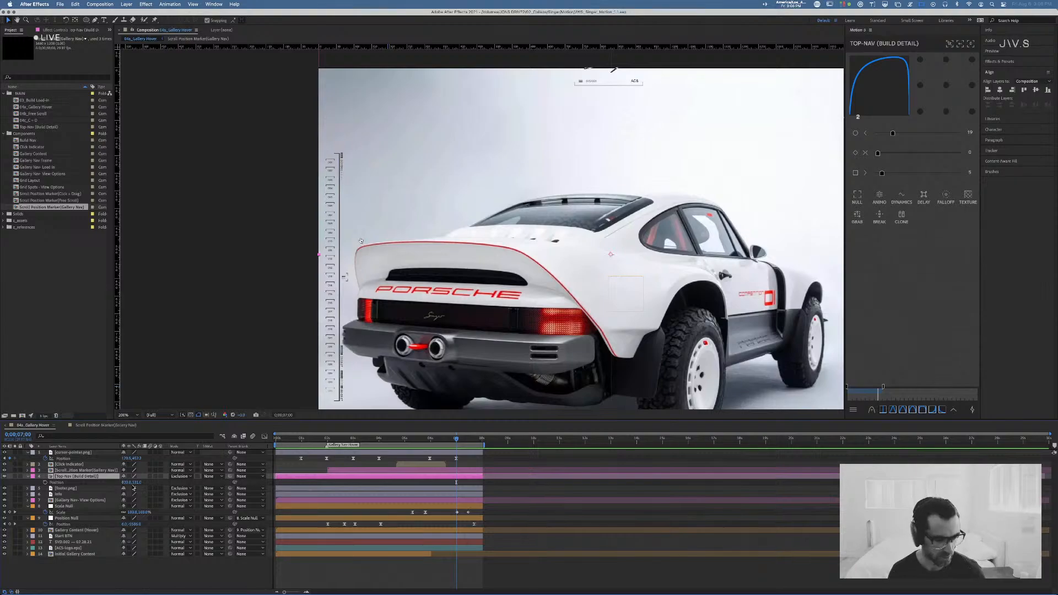
{"action": "left_click_drag", "start_coordinate": [134, 483], "coordinate": [136, 483]}
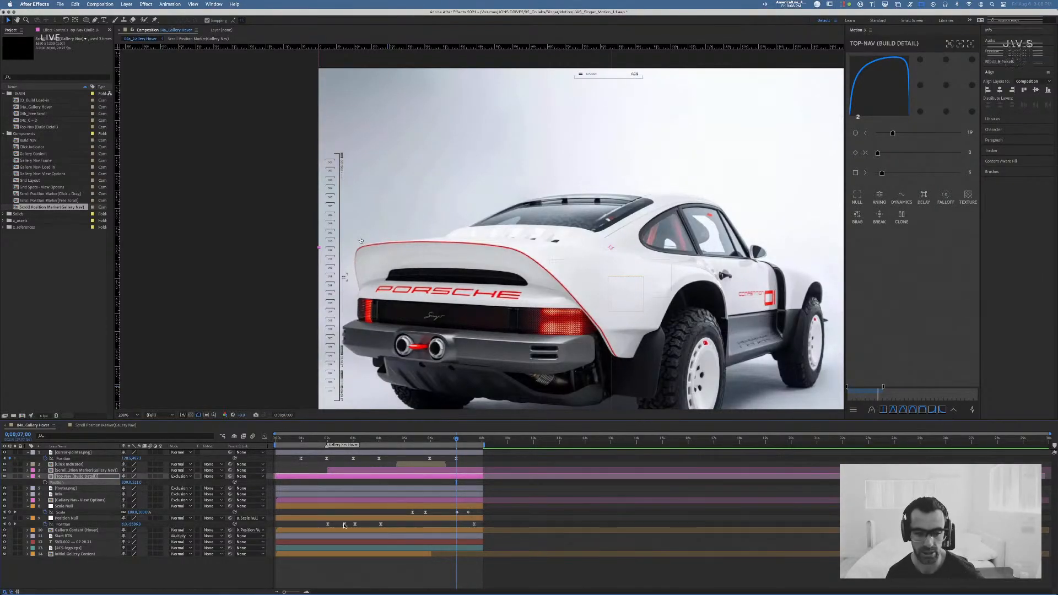
Step: Go to 0:00:06:14 and inspect the whole Gallery Hover frame at 100% magnification
{"action": "left_click_drag", "start_coordinate": [456, 439], "coordinate": [442, 439]}
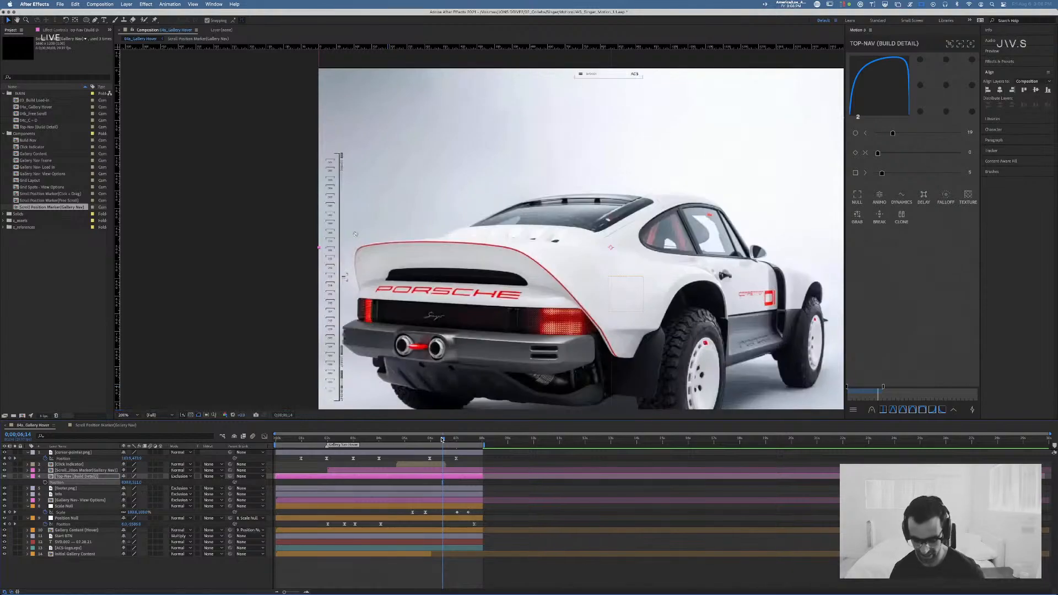
{"action": "key", "text": "comma"}
{"action": "left_click", "coordinate": [737, 284]}
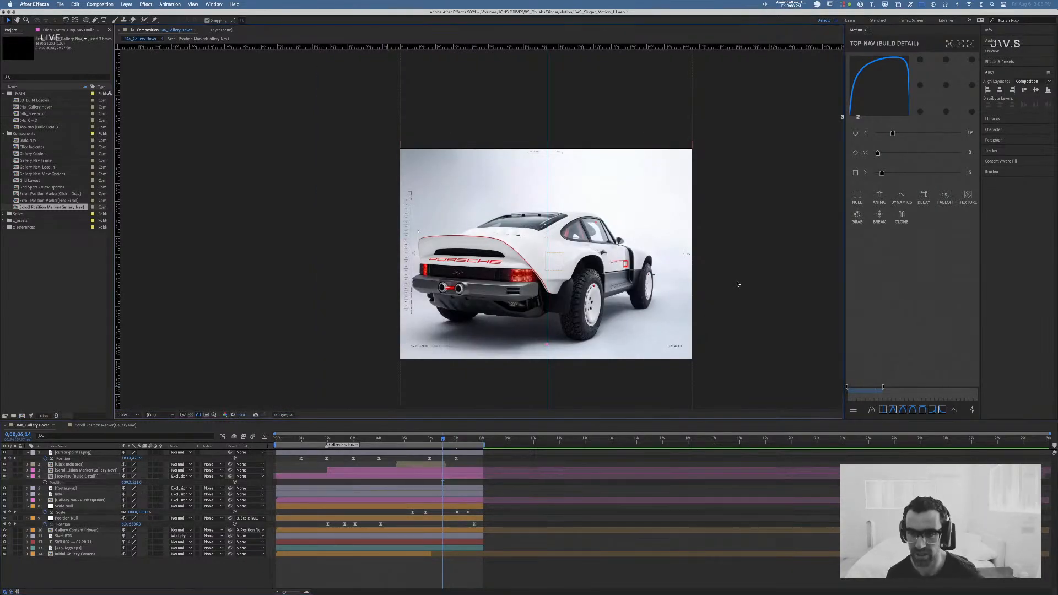
{"action": "key", "text": "space"}
{"action": "left_click_drag", "start_coordinate": [747, 304], "coordinate": [663, 261]}
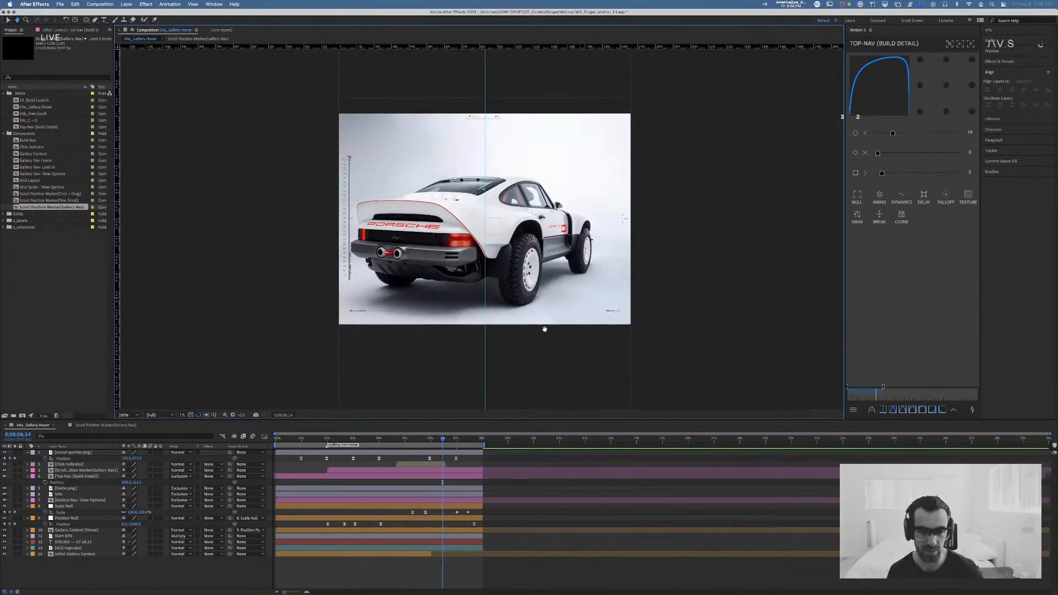
Step: Preview the Gallery Hover animation from its beginning and move to 0:00:07:09
{"action": "key", "text": "Home"}
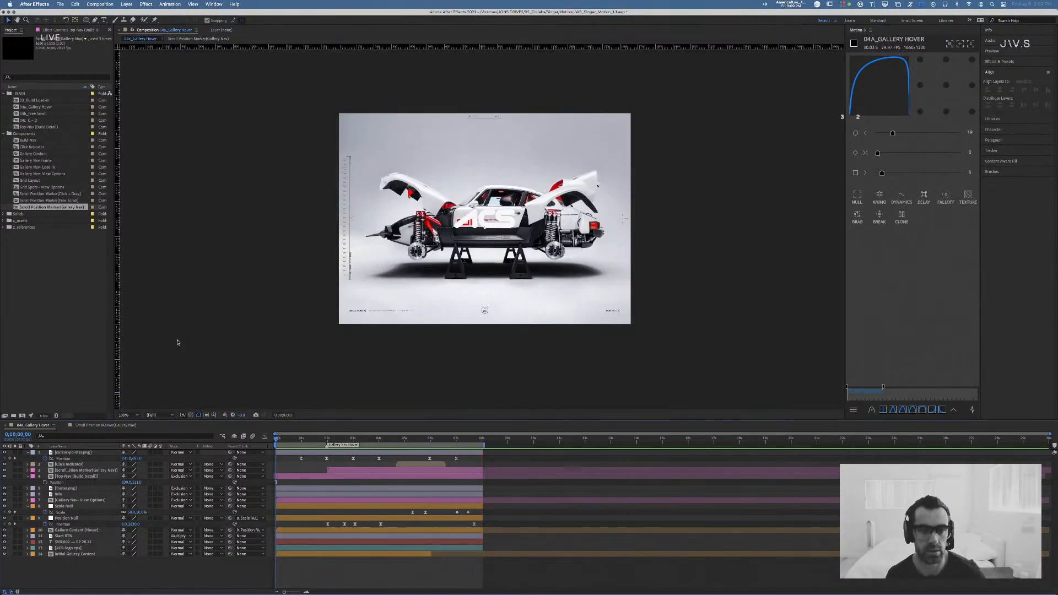
{"action": "key", "text": "space"}
{"action": "left_click", "coordinate": [464, 439]}
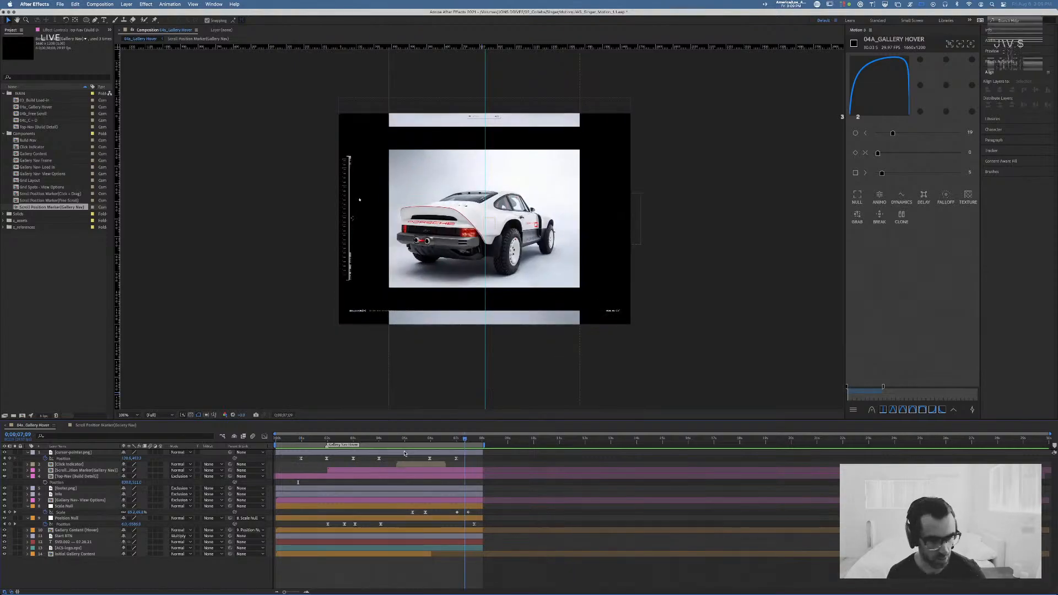
Step: Delete the Scale Null's last two Scale keyframes
{"action": "left_click", "coordinate": [60, 512]}
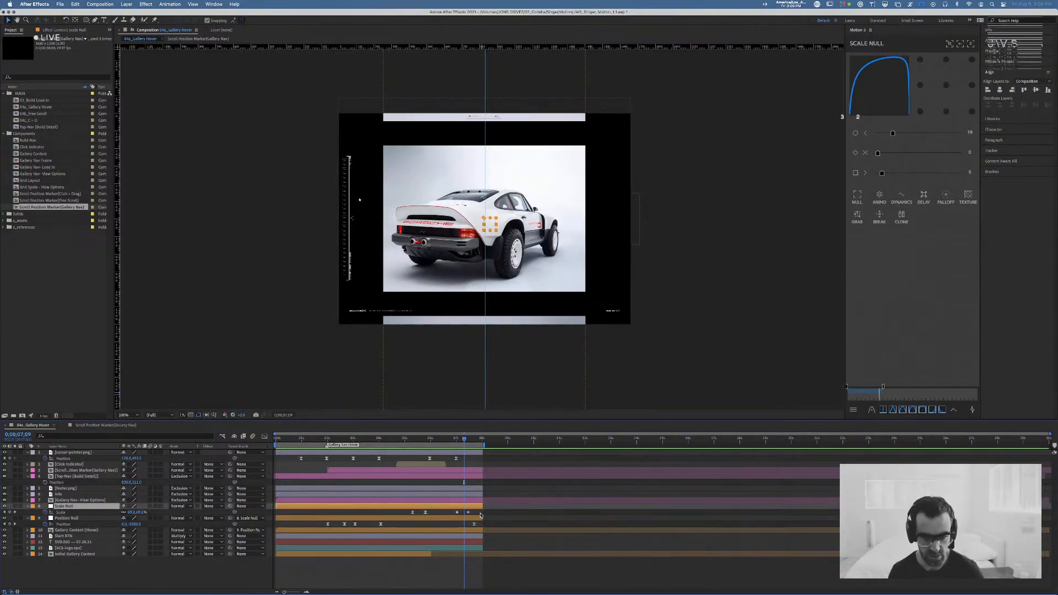
{"action": "left_click", "coordinate": [396, 516]}
{"action": "left_click", "coordinate": [457, 513]}
{"action": "left_click", "coordinate": [448, 514]}
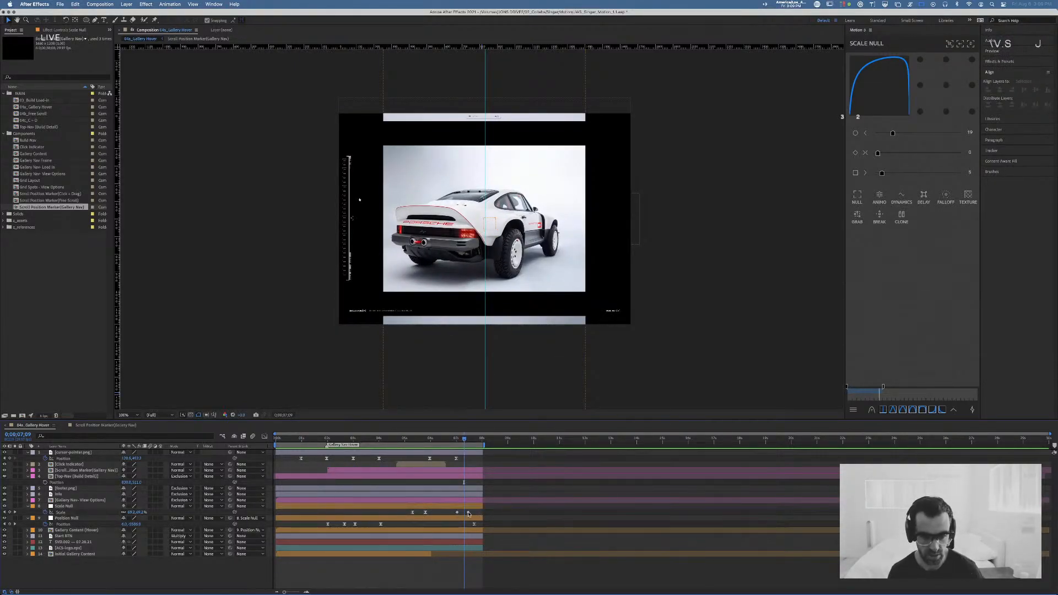
{"action": "mouse_move", "coordinate": [456, 440]}
{"action": "left_mouse_down"}
{"action": "mouse_move", "coordinate": [401, 441]}
{"action": "mouse_move", "coordinate": [440, 443]}
{"action": "left_mouse_up"}
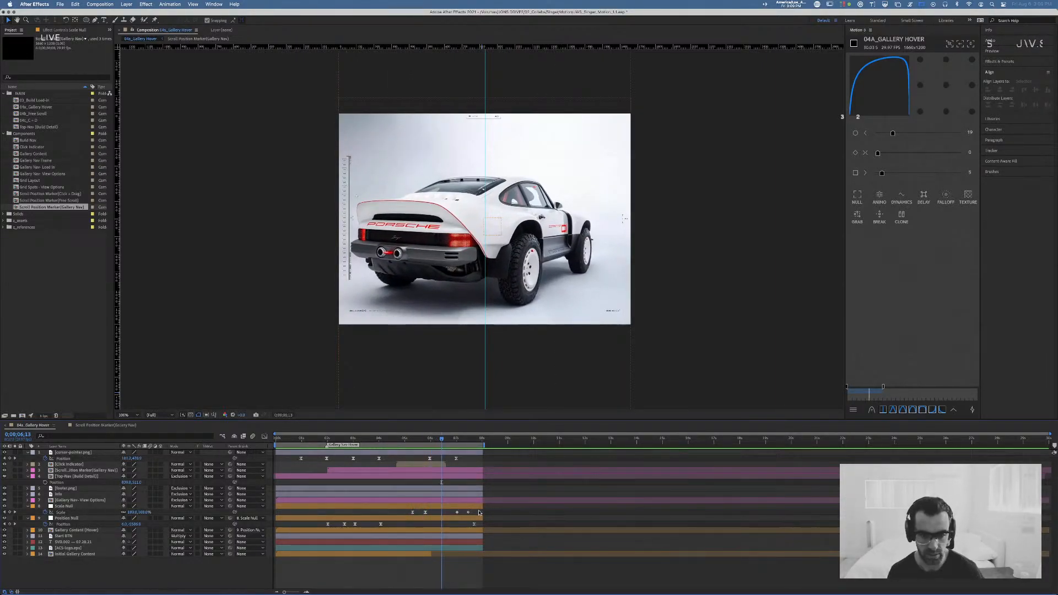
{"action": "left_click_drag", "start_coordinate": [478, 513], "coordinate": [452, 516]}
{"action": "key", "text": "Delete"}
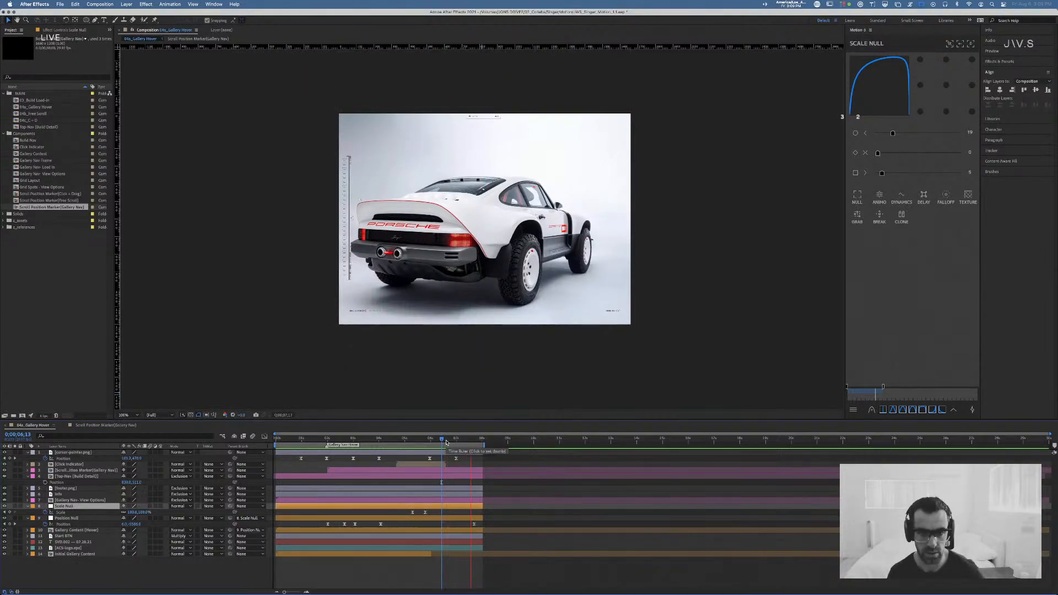
Step: At 0:00:04:02, adjust the Position Null's vertical Position so the gallery centres on the straight-on rear view of the white Porsche
{"action": "left_click", "coordinate": [450, 526]}
{"action": "left_click_drag", "start_coordinate": [448, 527], "coordinate": [485, 522]}
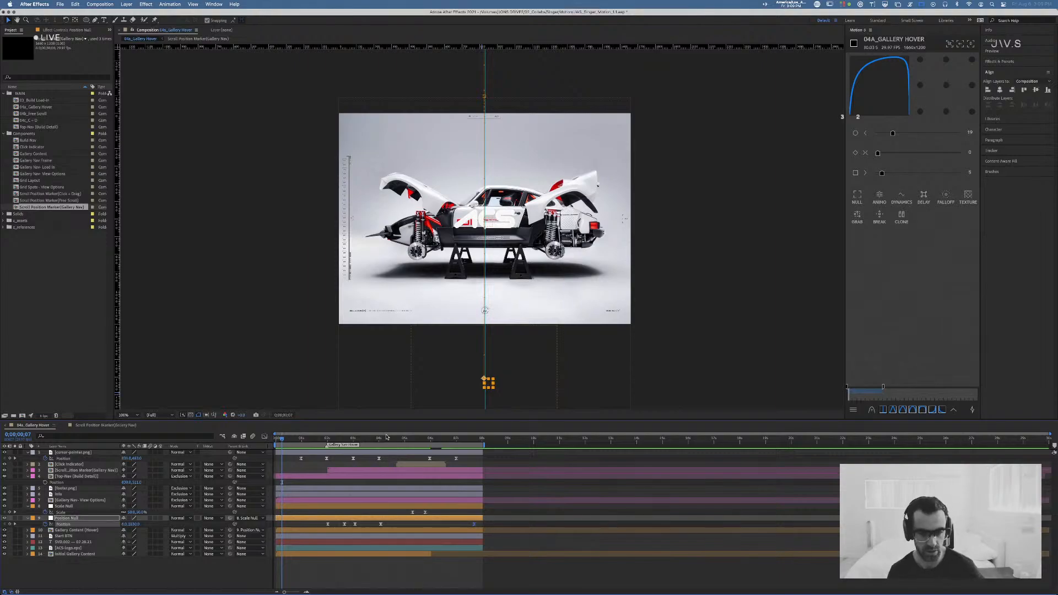
{"action": "left_click", "coordinate": [385, 438]}
{"action": "mouse_move", "coordinate": [381, 439]}
{"action": "left_mouse_down"}
{"action": "mouse_move", "coordinate": [366, 440]}
{"action": "mouse_move", "coordinate": [381, 440]}
{"action": "left_mouse_up"}
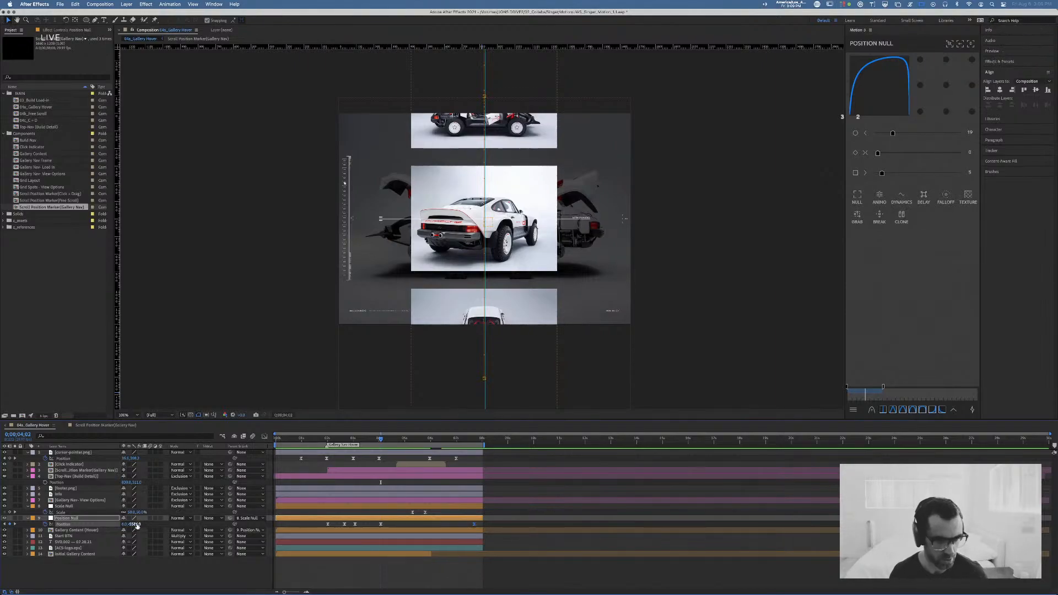
{"action": "left_click_drag", "start_coordinate": [136, 525], "coordinate": [111, 524]}
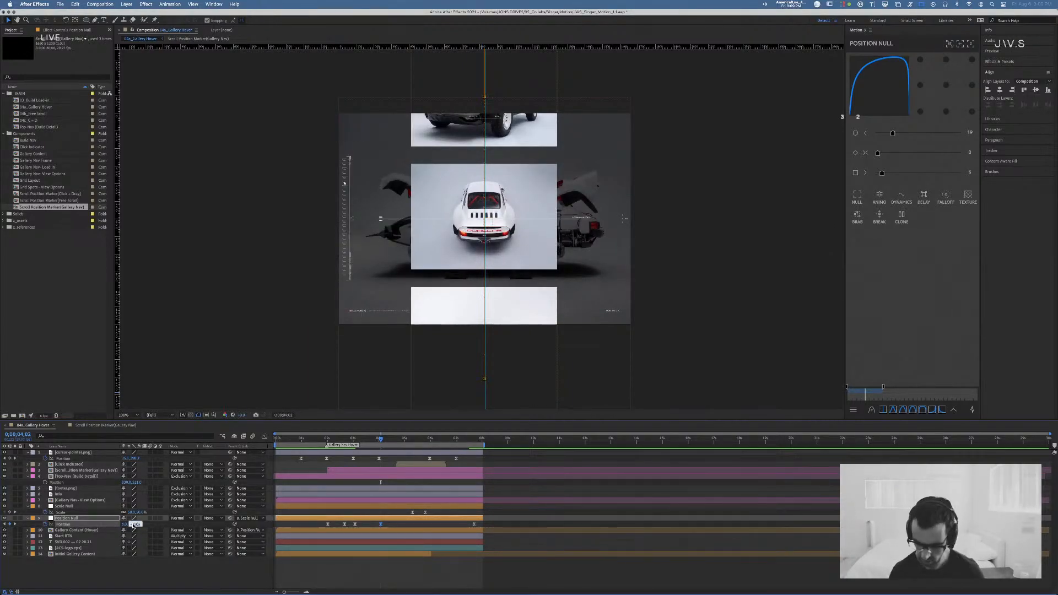
{"action": "key", "text": "Return"}
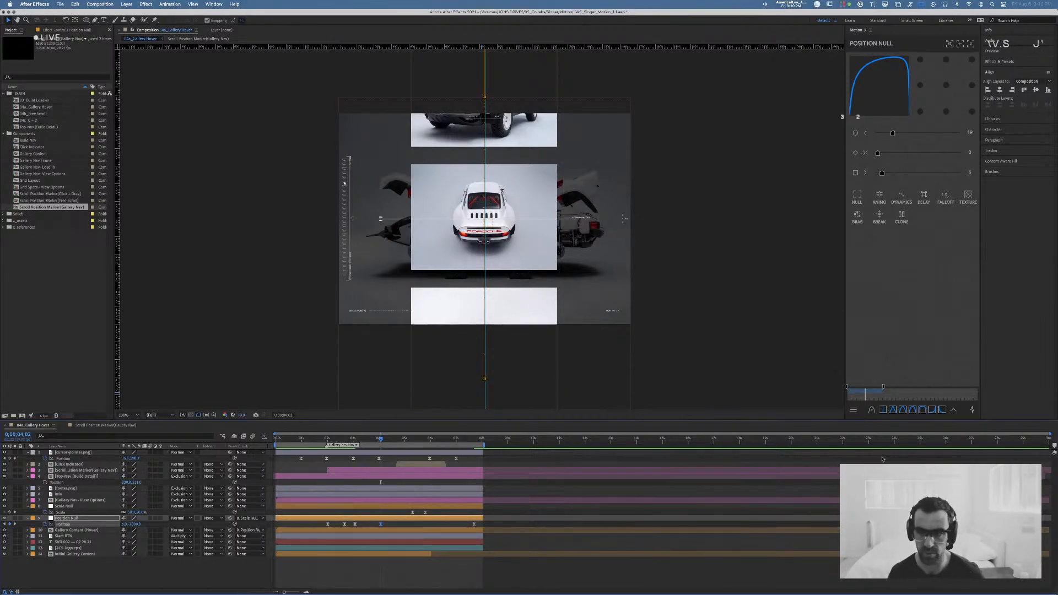
Step: Switch to Finder, preview the Desktop movie logo_solo_load_1080p.mov, and return to After Effects
{"action": "key", "text": "super+Tab"}
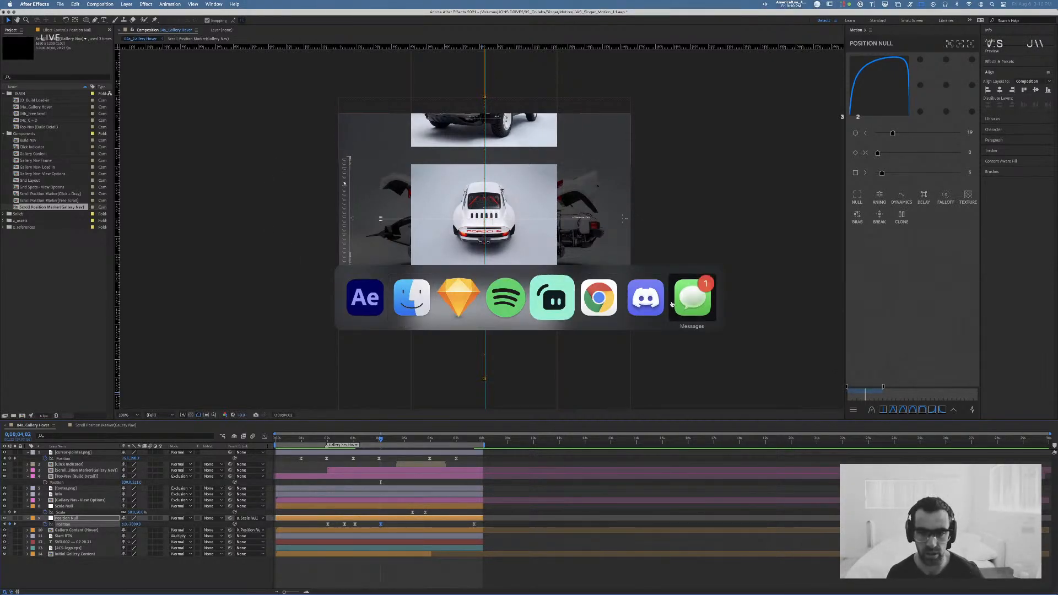
{"action": "key", "text": "Escape"}
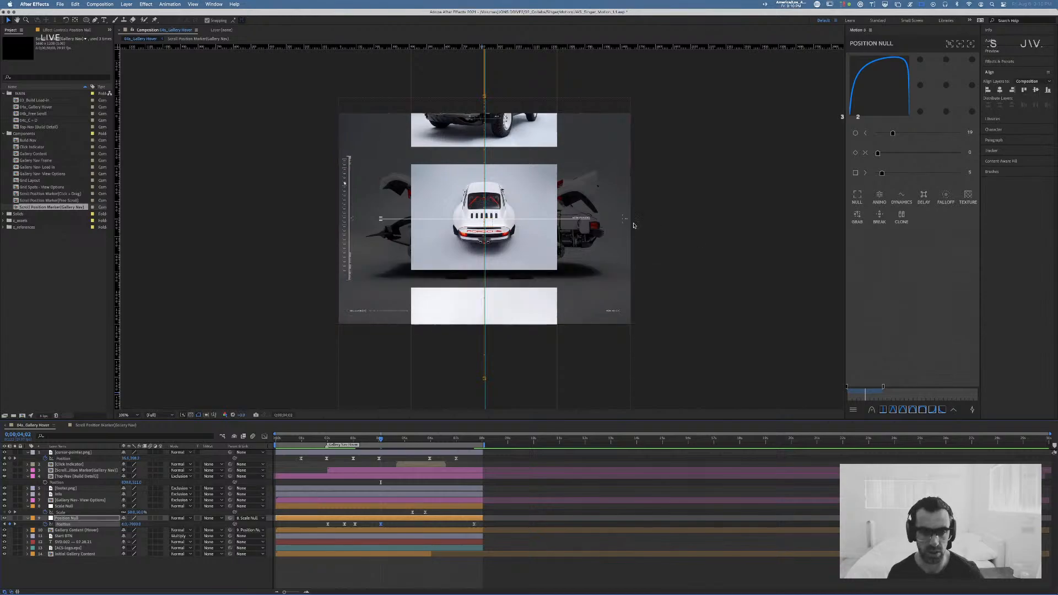
{"action": "key", "text": "super+Tab"}
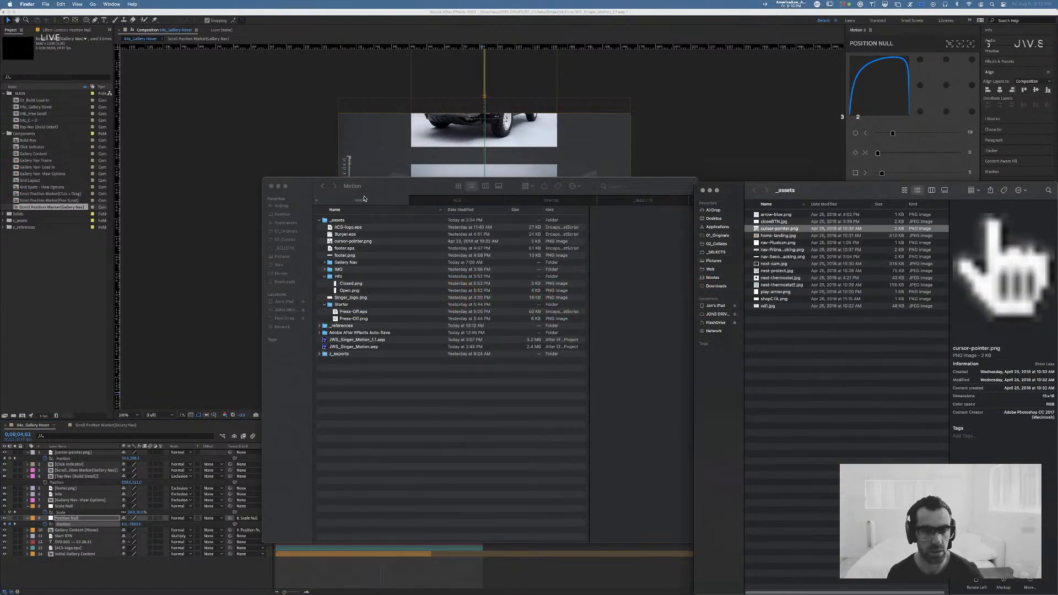
{"action": "left_click", "coordinate": [363, 198]}
{"action": "key", "text": "super+t"}
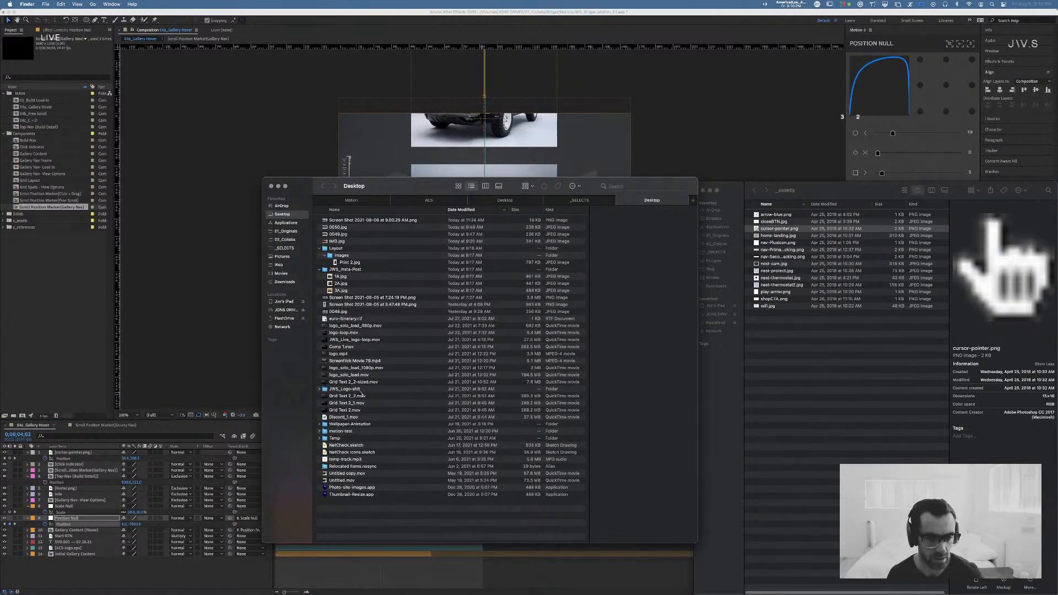
{"action": "left_click", "coordinate": [362, 395]}
{"action": "left_click", "coordinate": [370, 368]}
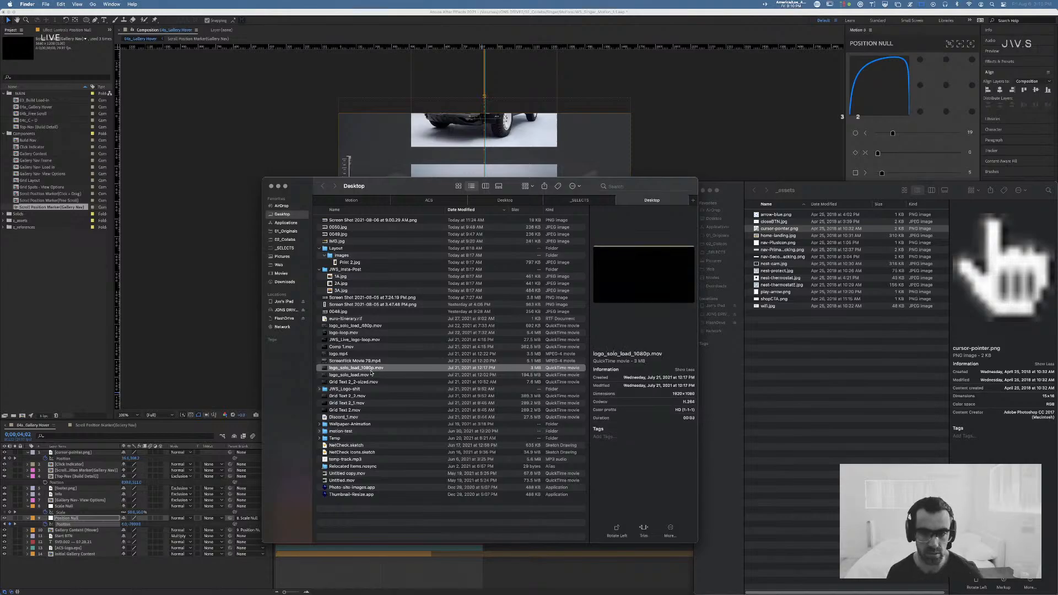
{"action": "key", "text": "space"}
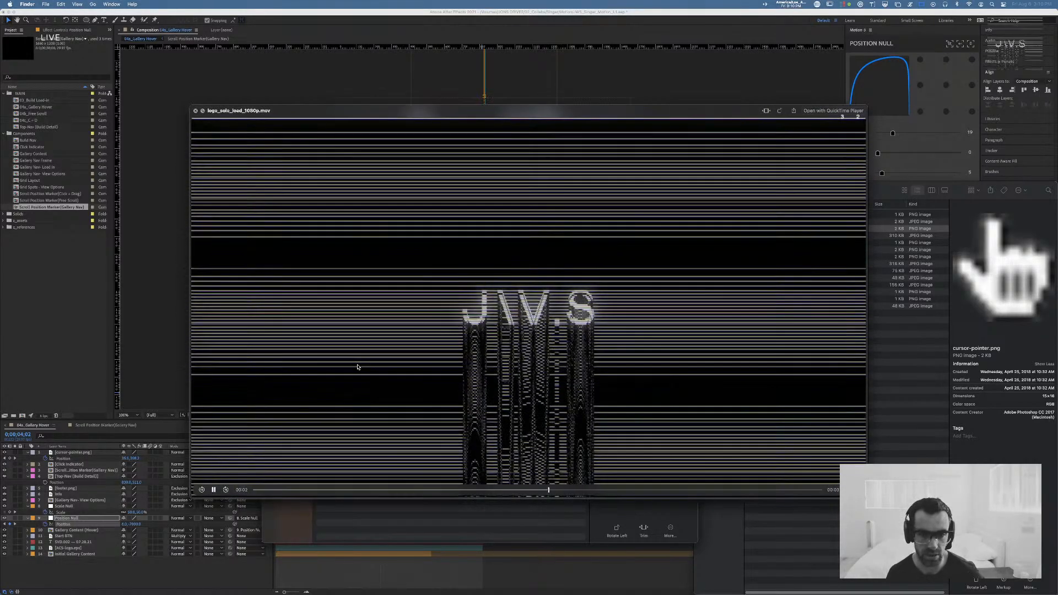
{"action": "key", "text": "space"}
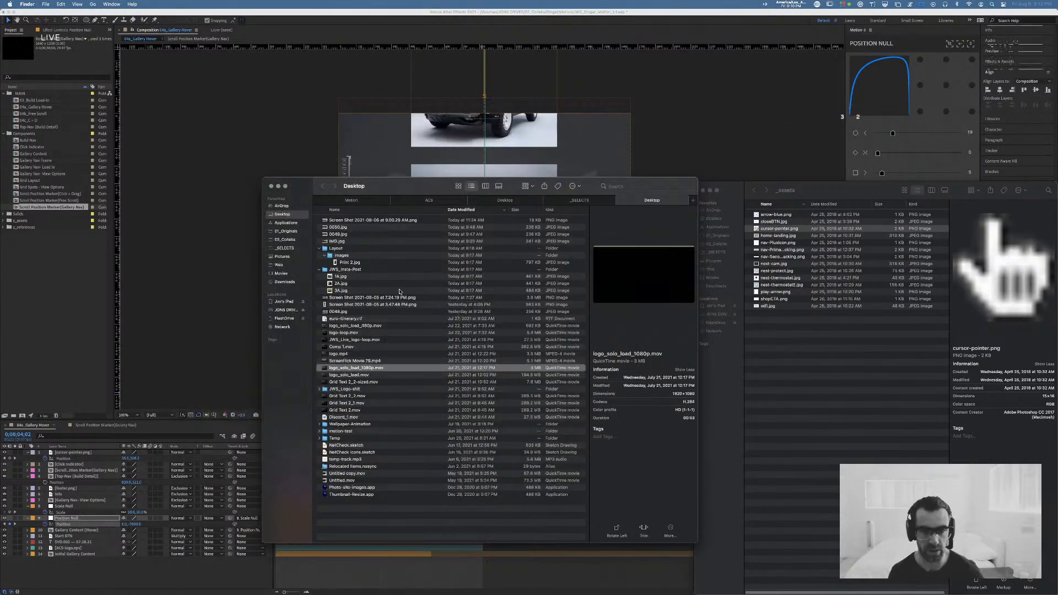
{"action": "left_click", "coordinate": [283, 147]}
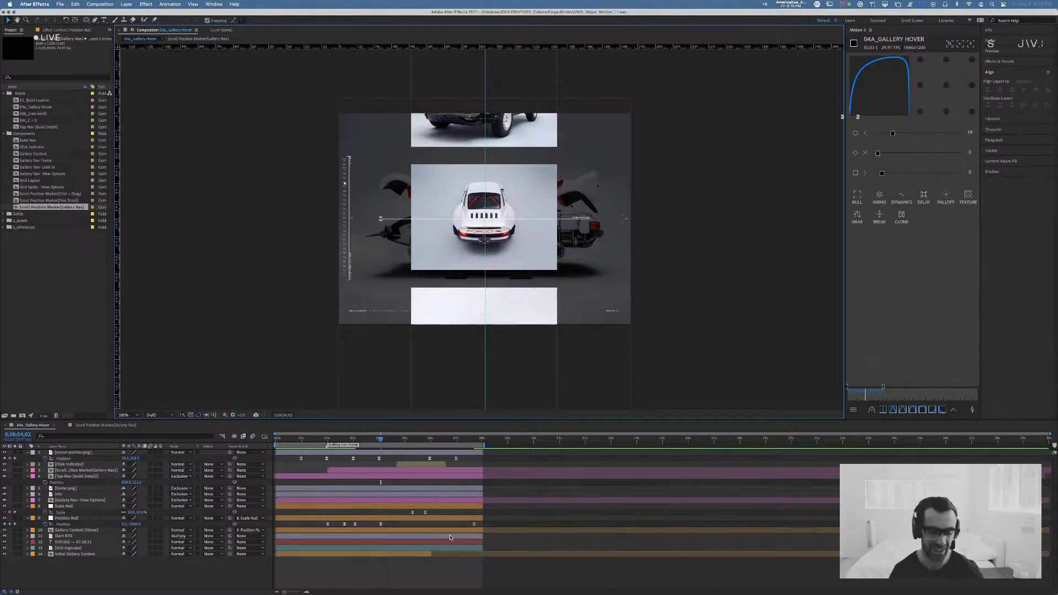
Step: Preview the Gallery Hover animation from its start and scrub back to 0:00:02:04
{"action": "left_click", "coordinate": [405, 445]}
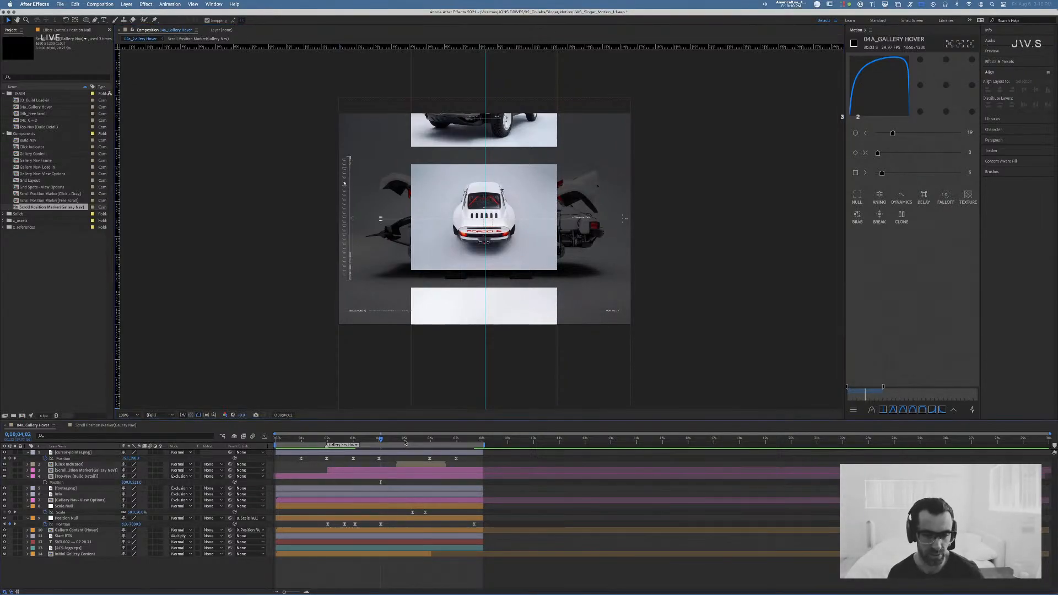
{"action": "left_click_drag", "start_coordinate": [380, 439], "coordinate": [270, 444]}
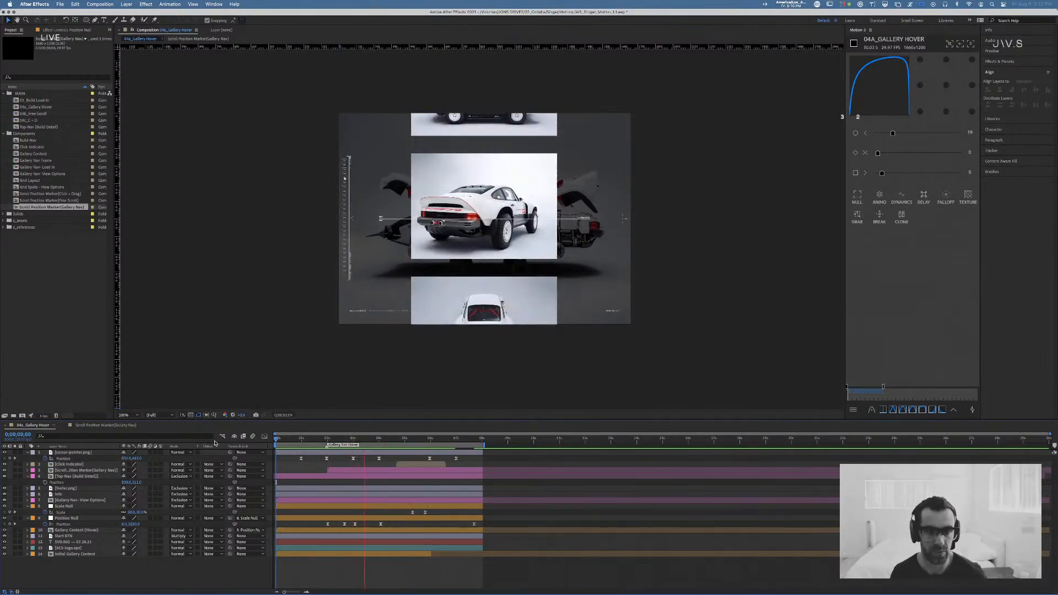
{"action": "key", "text": "space"}
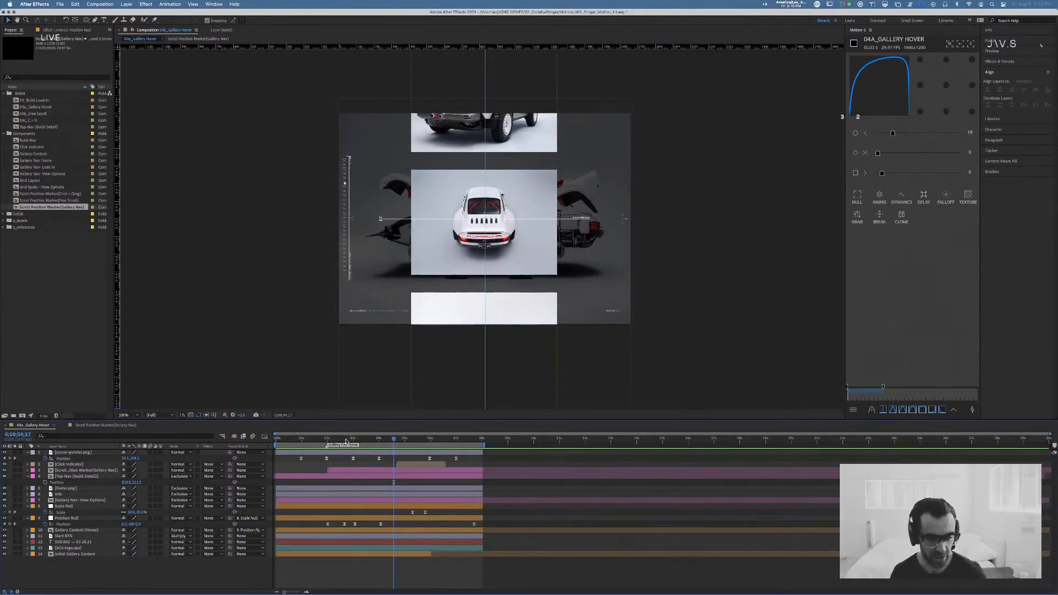
{"action": "left_click_drag", "start_coordinate": [346, 441], "coordinate": [331, 442]}
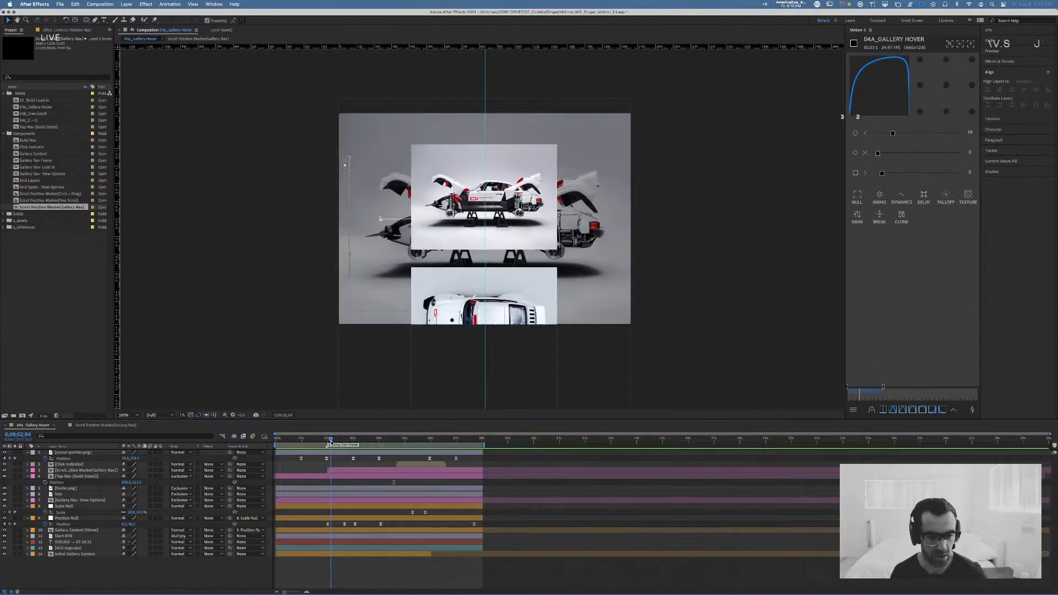
Step: Select the Position Null's second Position keyframe at 0:00:02:20 and show its speed curve enlarged in the Graph Editor
{"action": "left_click", "coordinate": [335, 532]}
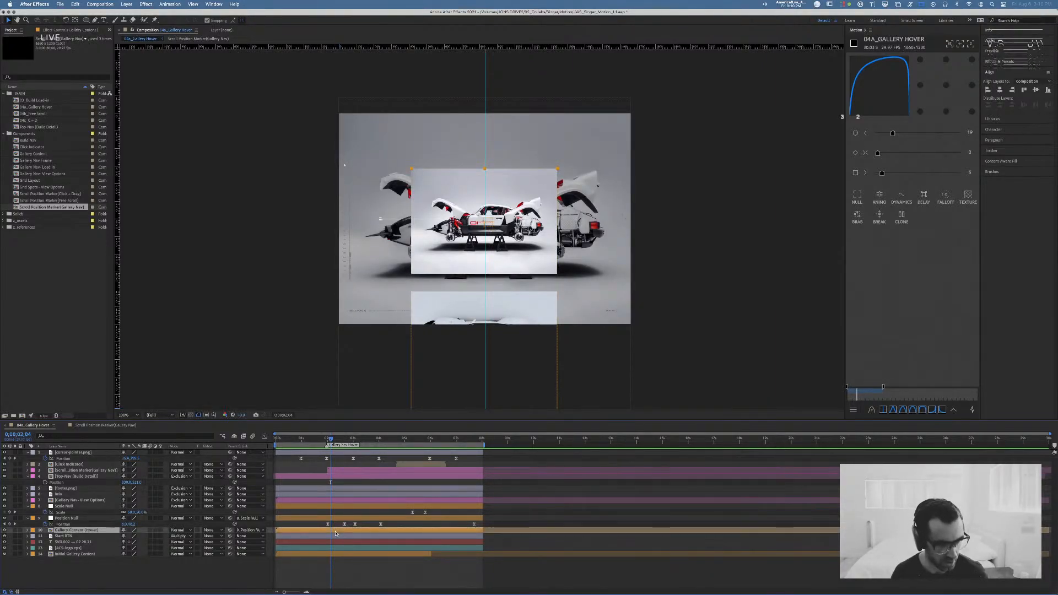
{"action": "left_click", "coordinate": [334, 519]}
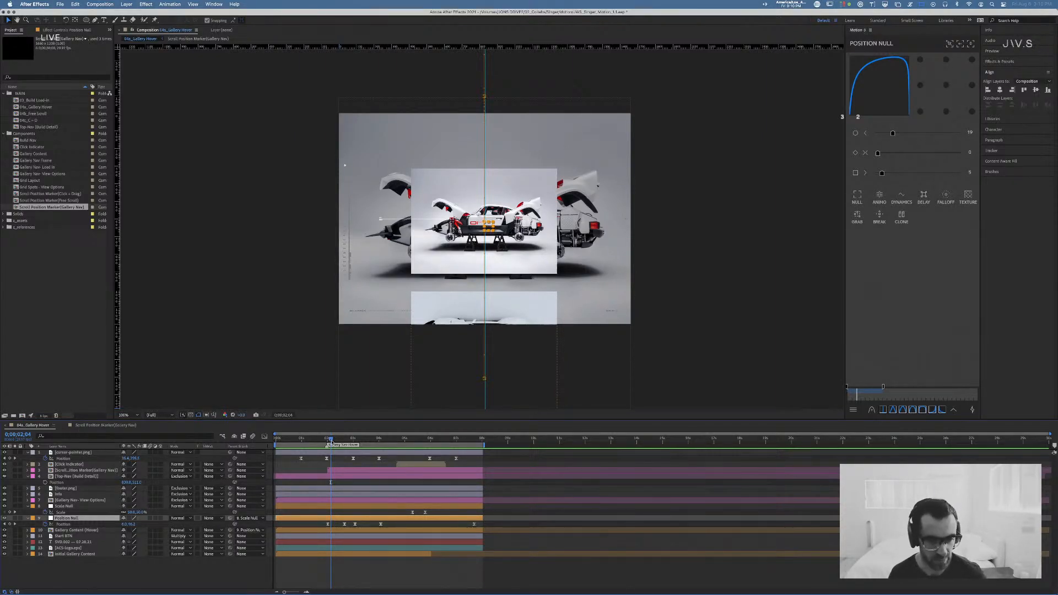
{"action": "left_click_drag", "start_coordinate": [330, 443], "coordinate": [345, 439]}
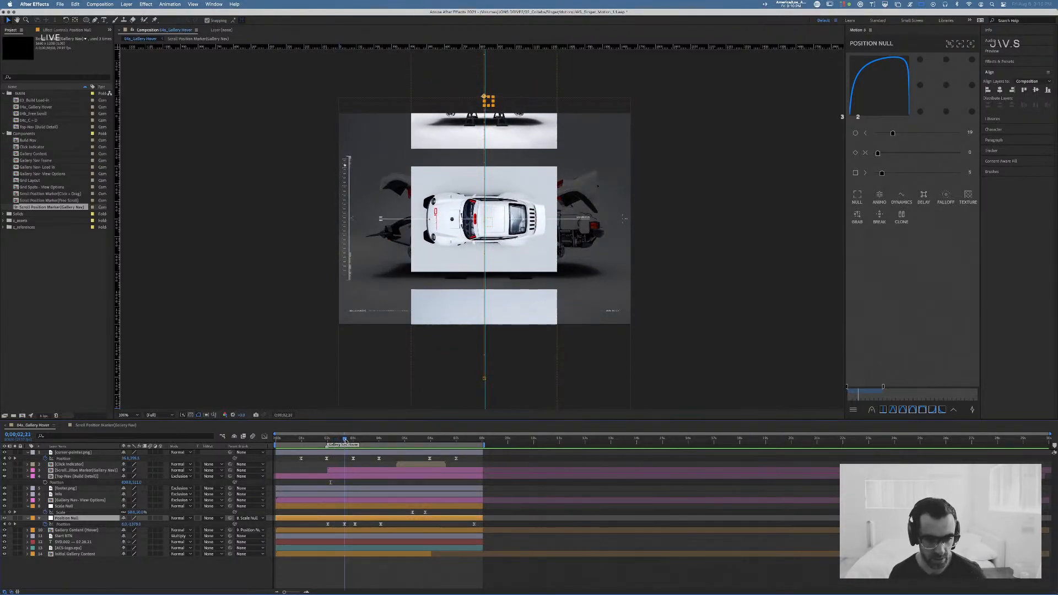
{"action": "left_click", "coordinate": [344, 524]}
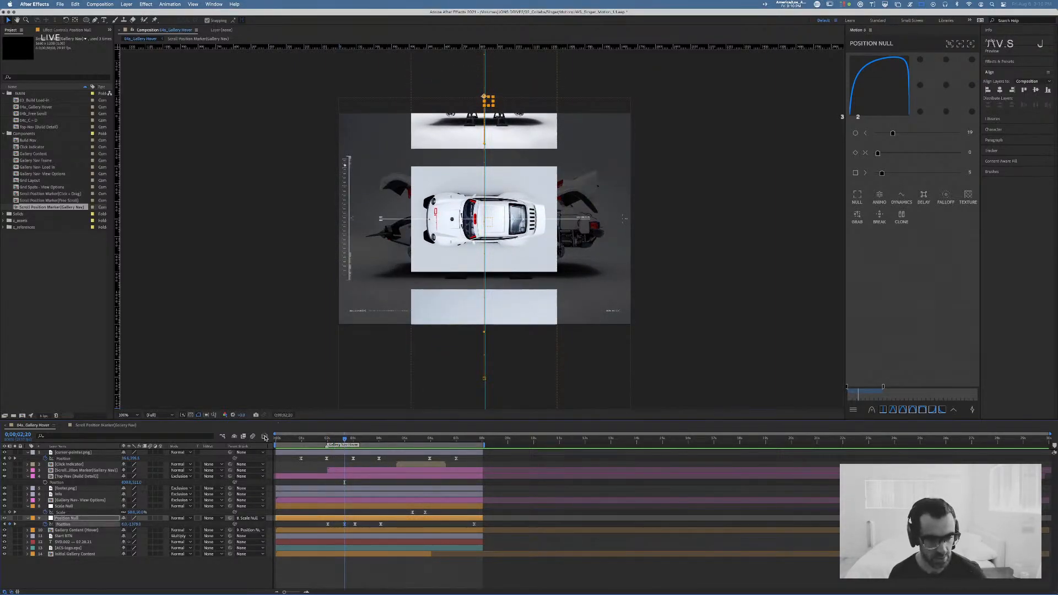
{"action": "left_click", "coordinate": [264, 437]}
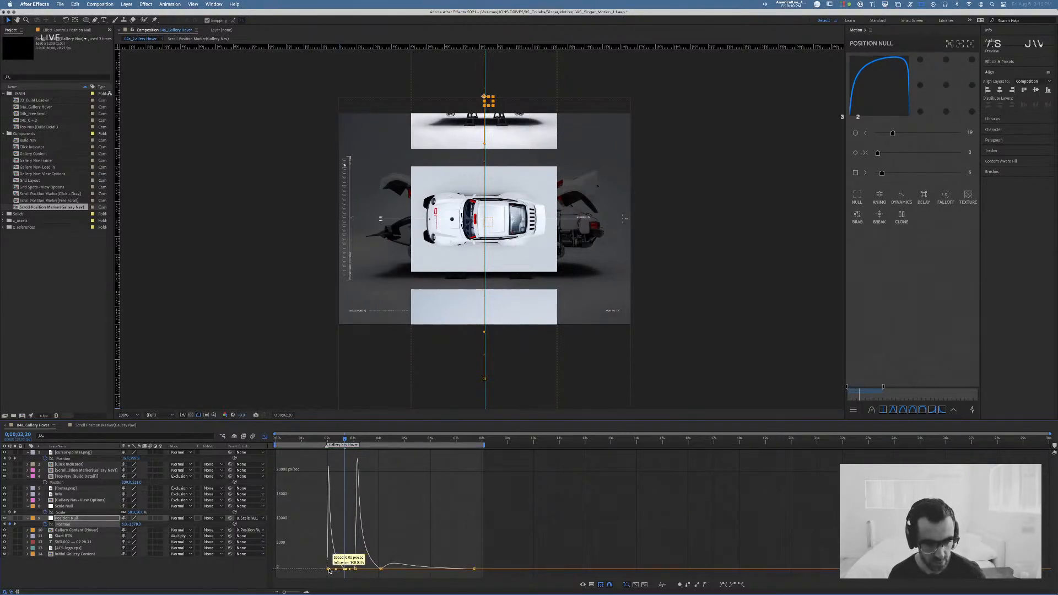
{"action": "left_click_drag", "start_coordinate": [287, 591], "coordinate": [297, 592]}
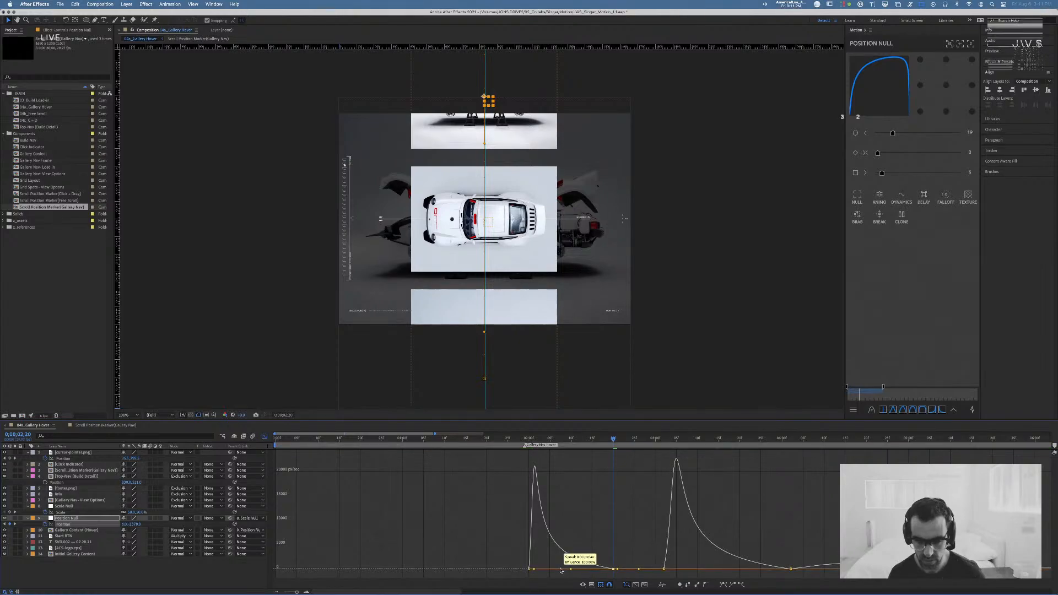
Step: Shorten the outgoing ease handle of the Position Null's first Position keyframe for a sharper speed peak, and preview from 0:00:01:18
{"action": "left_click_drag", "start_coordinate": [507, 440], "coordinate": [448, 438]}
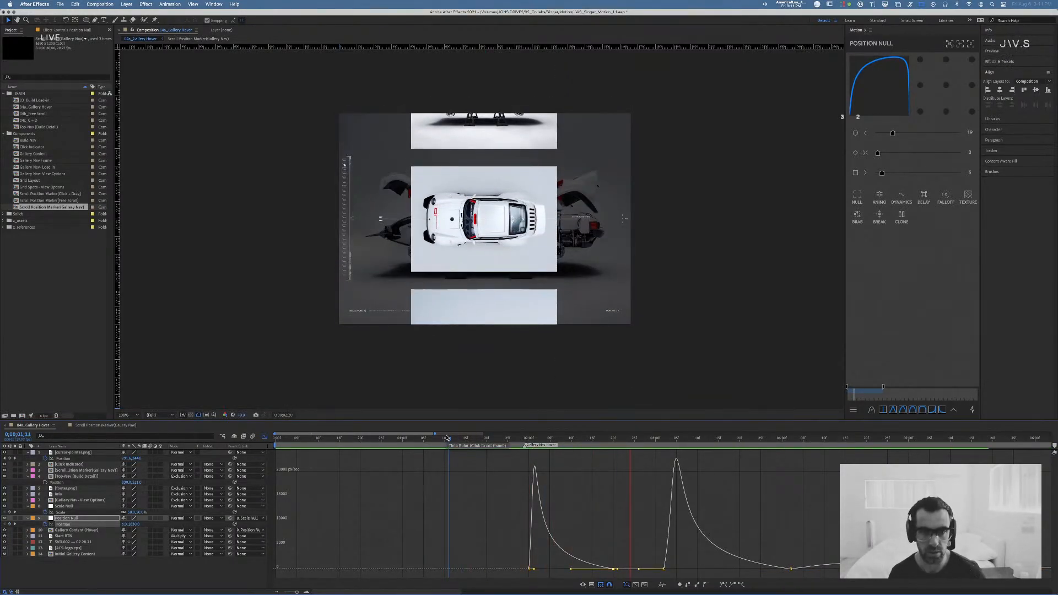
{"action": "left_click_drag", "start_coordinate": [611, 439], "coordinate": [581, 444]}
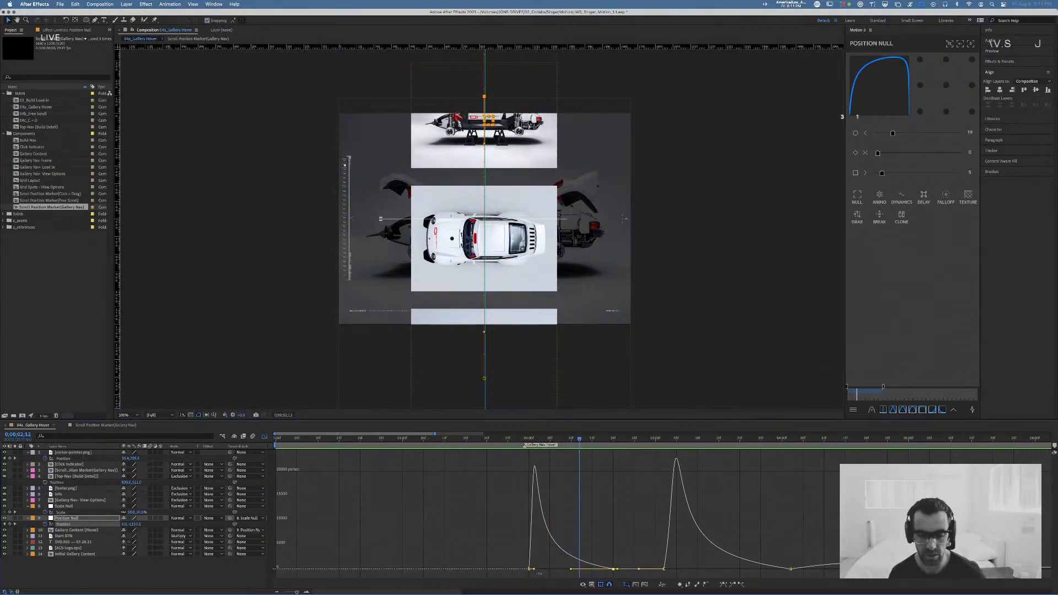
{"action": "left_click_drag", "start_coordinate": [532, 571], "coordinate": [530, 571]}
{"action": "left_click_drag", "start_coordinate": [529, 439], "coordinate": [478, 441]}
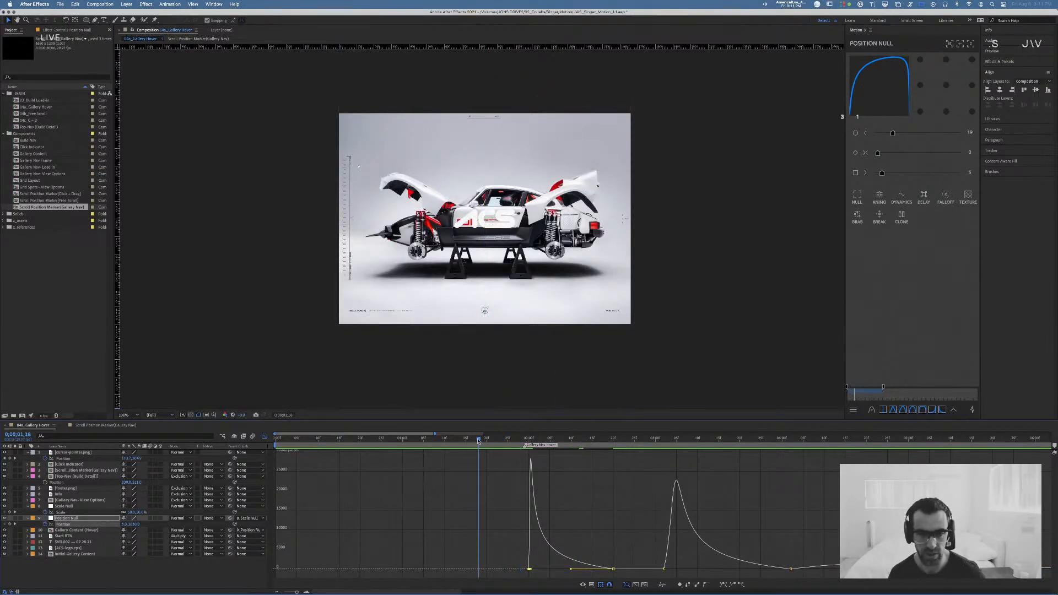
{"action": "key", "text": "space"}
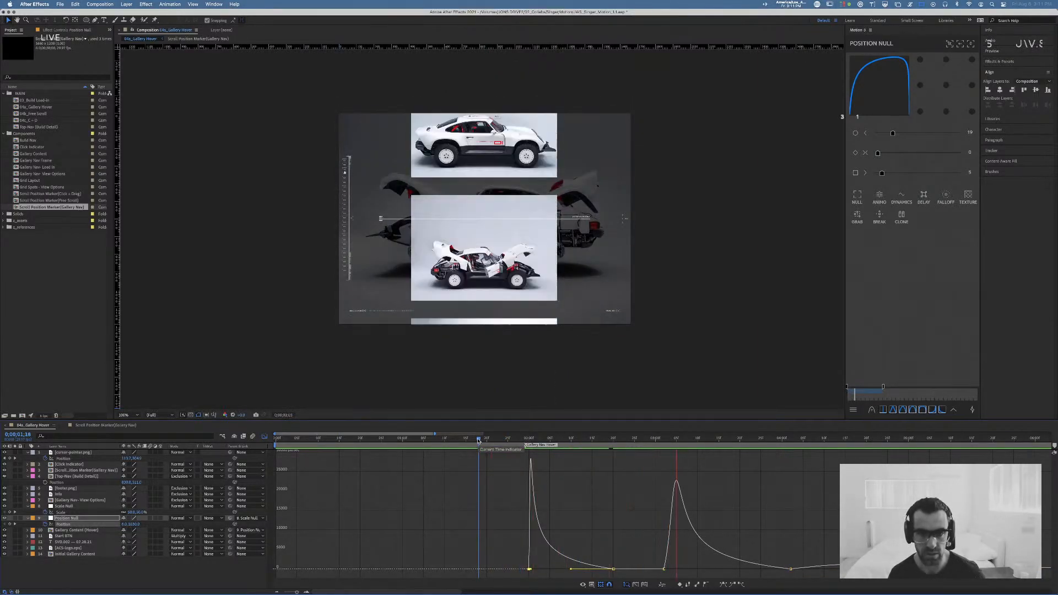
Step: Select the incoming ease handle of the Position Null's second Position keyframe and replay the gallery scroll from 0:00:01:18
{"action": "mouse_move", "coordinate": [571, 570]}
{"action": "left_mouse_down"}
{"action": "mouse_move", "coordinate": [560, 570]}
{"action": "mouse_move", "coordinate": [571, 571]}
{"action": "left_mouse_up"}
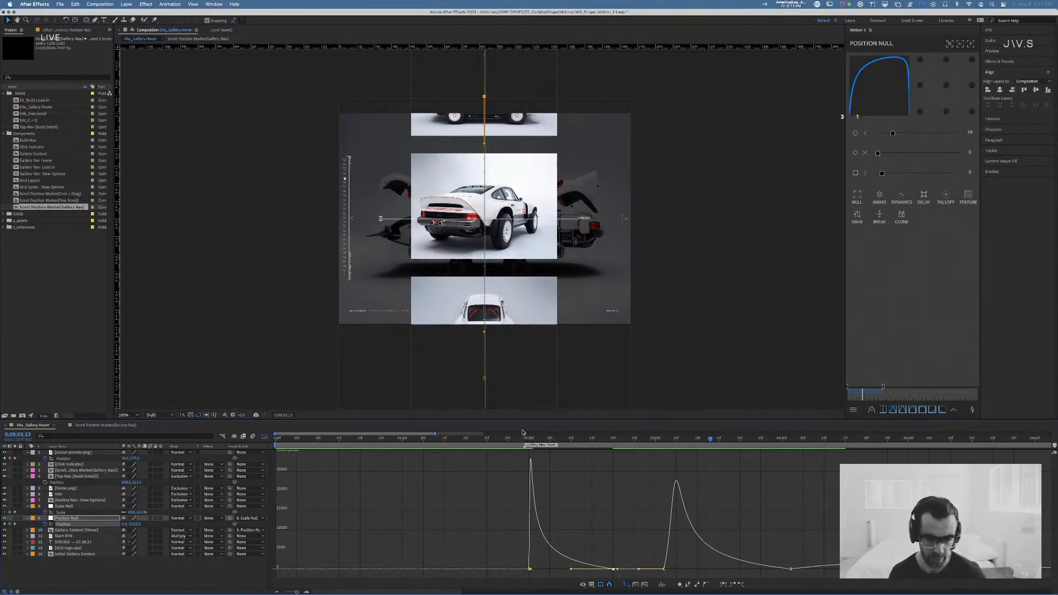
{"action": "left_click_drag", "start_coordinate": [494, 439], "coordinate": [477, 439]}
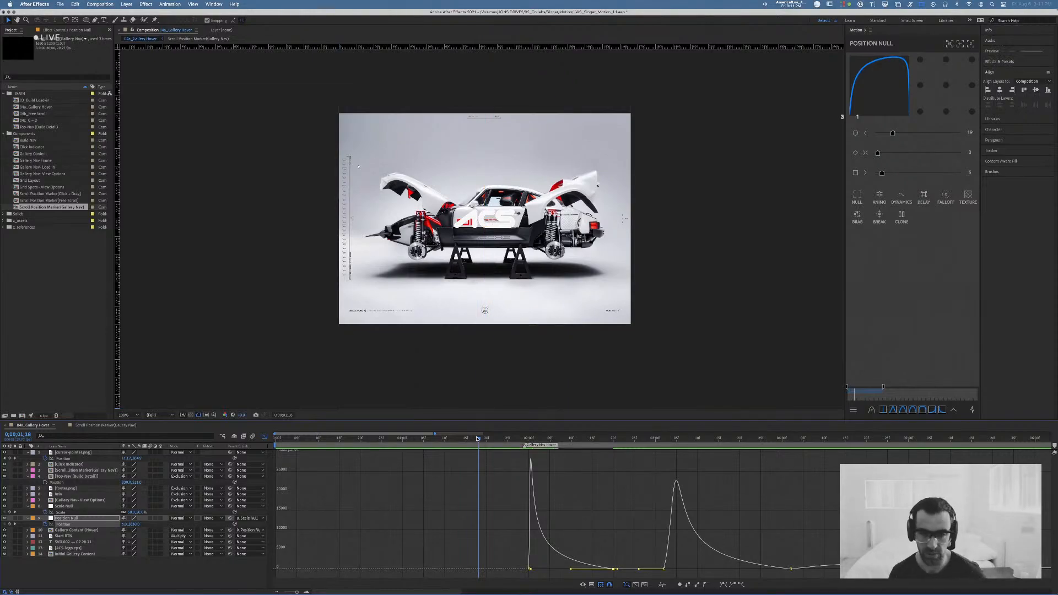
{"action": "key", "text": "space"}
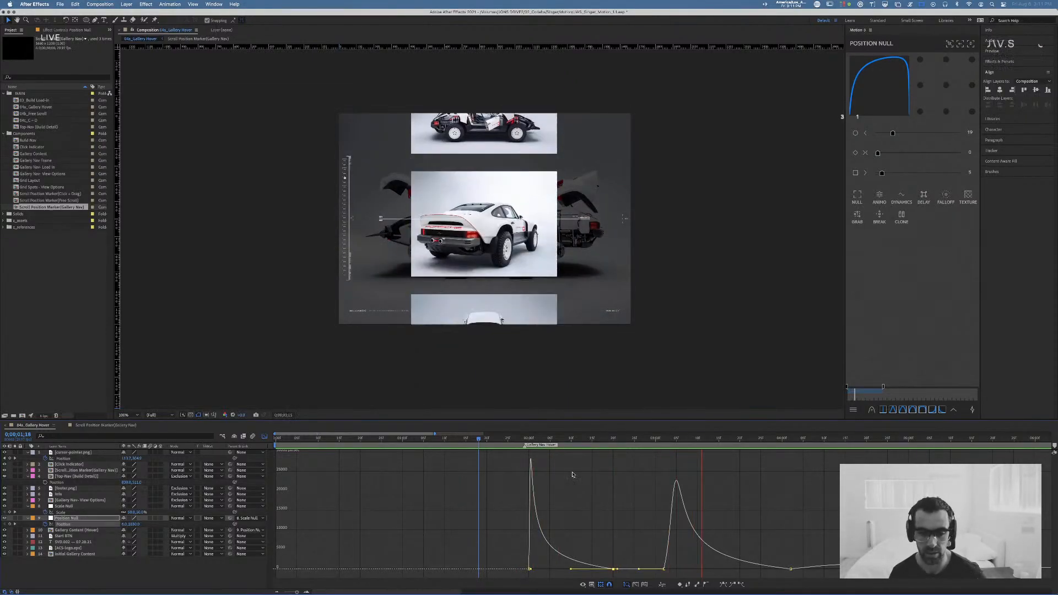
Step: Preview the gallery scroll from 0:00:01:21 and replay it from 0:00:01:17
{"action": "key", "text": "space"}
{"action": "mouse_move", "coordinate": [511, 441]}
{"action": "left_mouse_down"}
{"action": "mouse_move", "coordinate": [566, 441]}
{"action": "mouse_move", "coordinate": [494, 442]}
{"action": "left_mouse_up"}
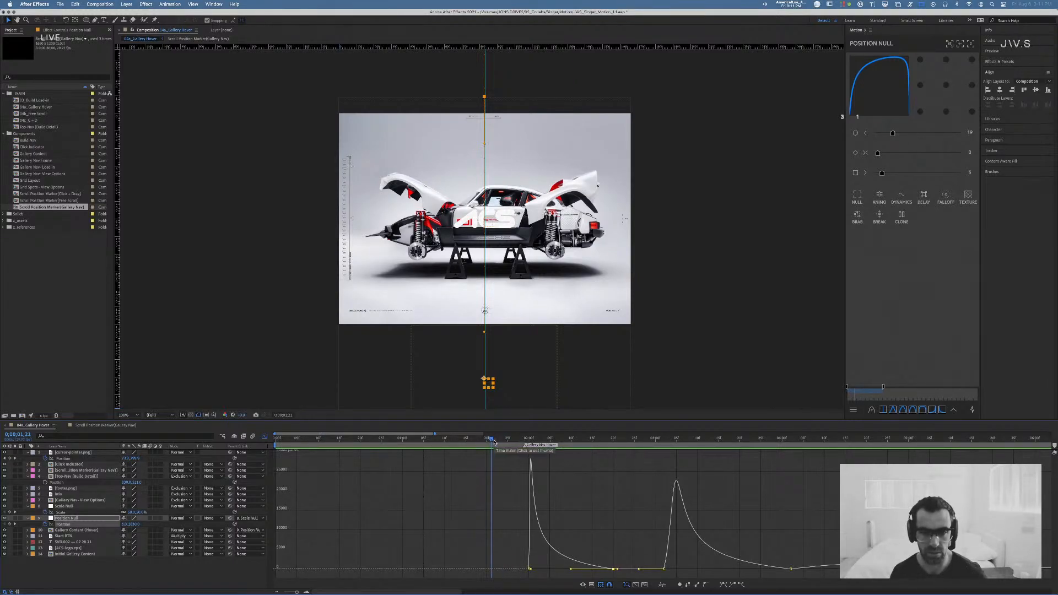
{"action": "key", "text": "space"}
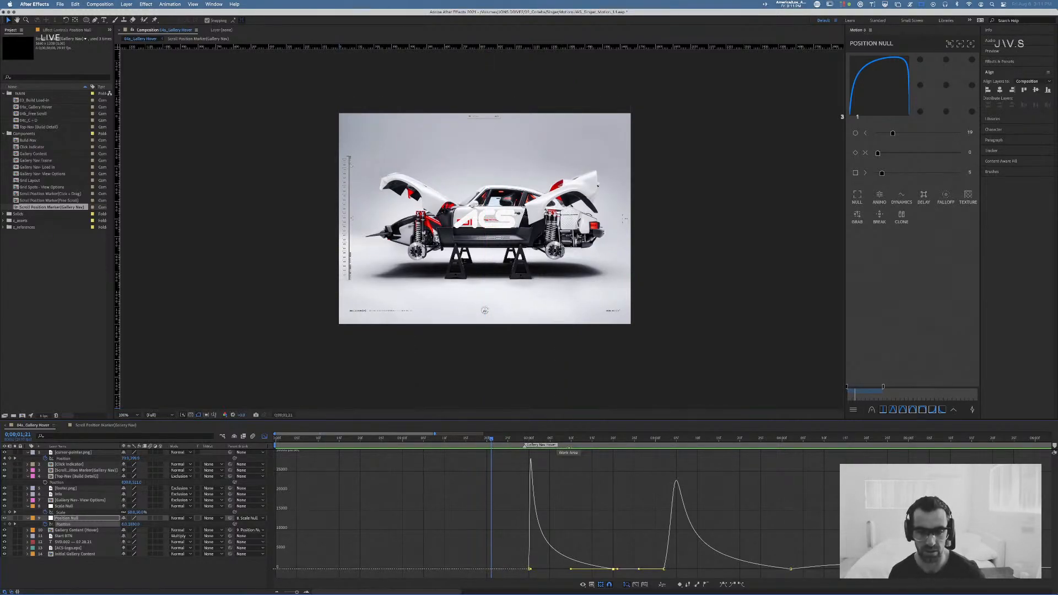
{"action": "key", "text": "space"}
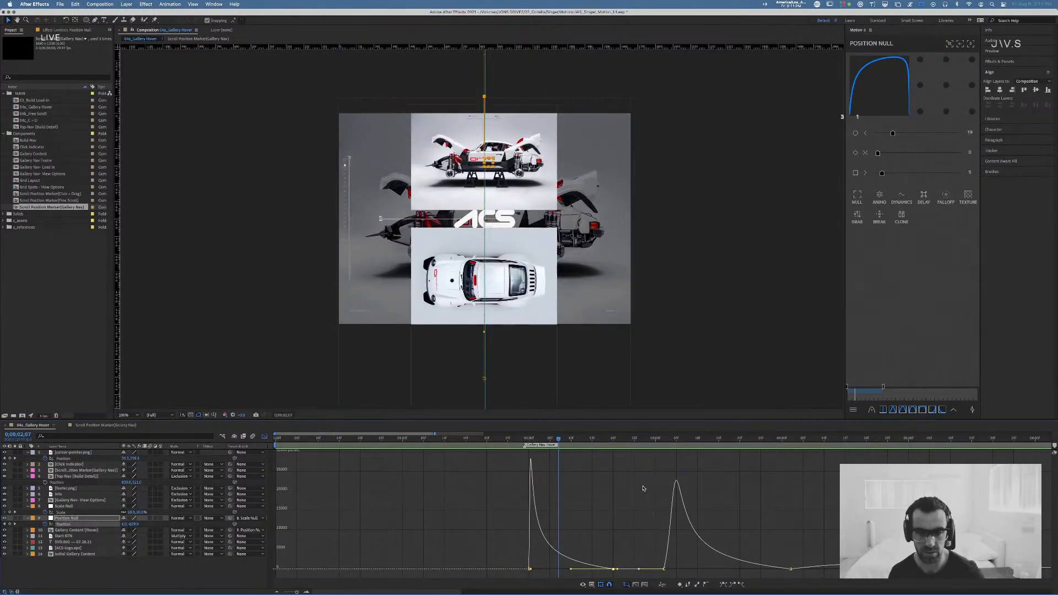
{"action": "left_click", "coordinate": [474, 438]}
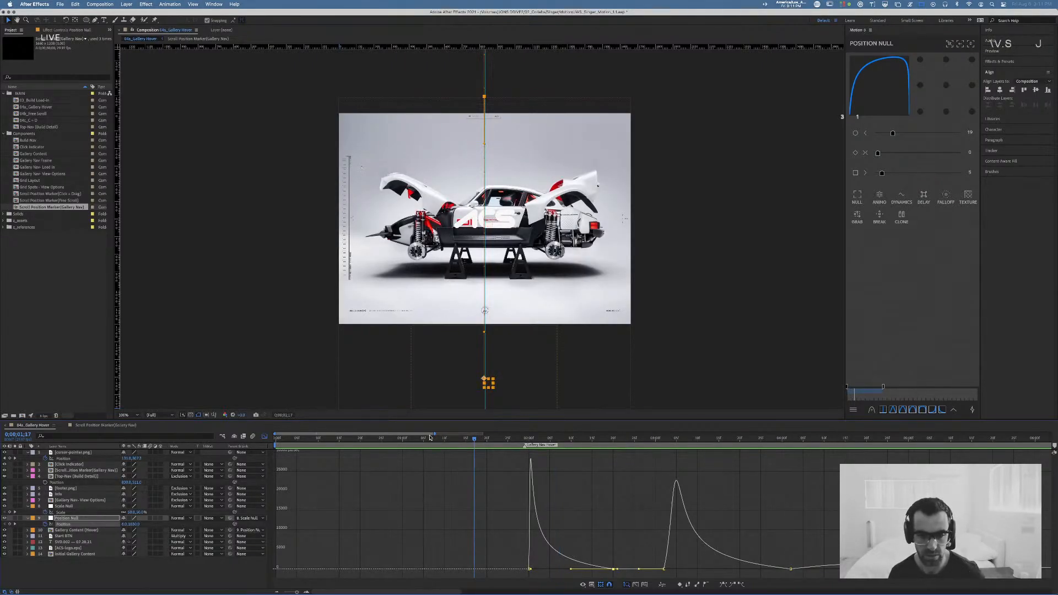
{"action": "key", "text": "space"}
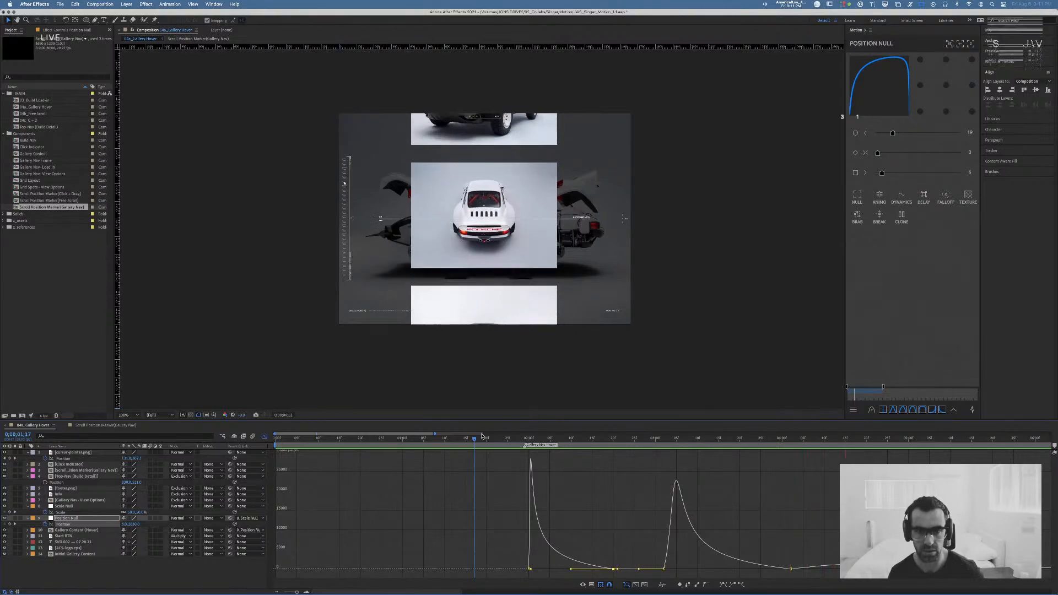
{"action": "key", "text": "space"}
Step: Change the temporal interpolation of the Position Null's fourth Position keyframe at 0:00:04:02
{"action": "scroll", "coordinate": [834, 563], "scroll_direction": "right", "scroll_amount": 10}
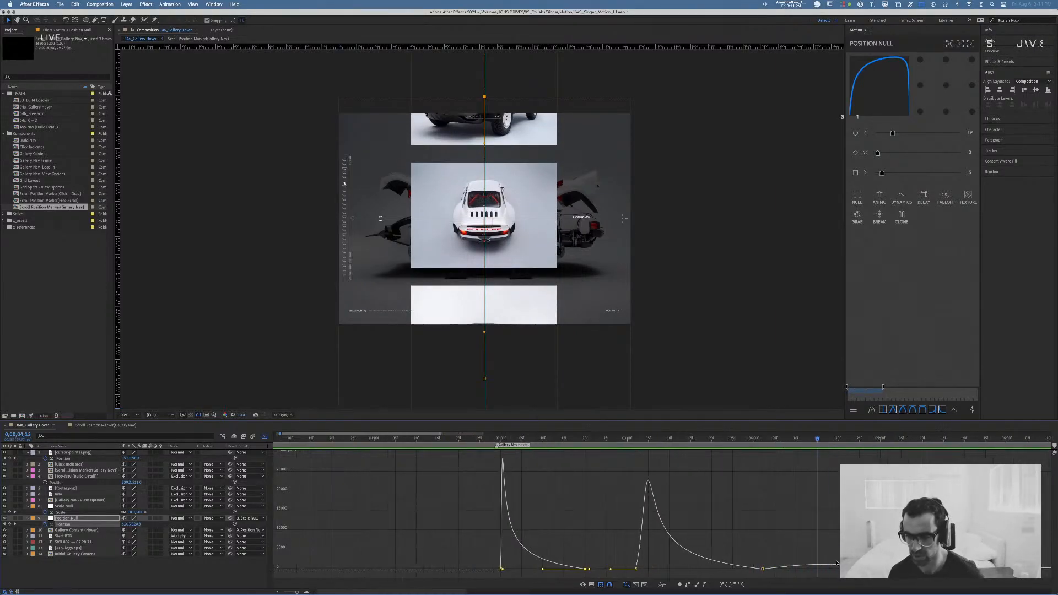
{"action": "scroll", "coordinate": [834, 563], "scroll_direction": "left", "scroll_amount": 5}
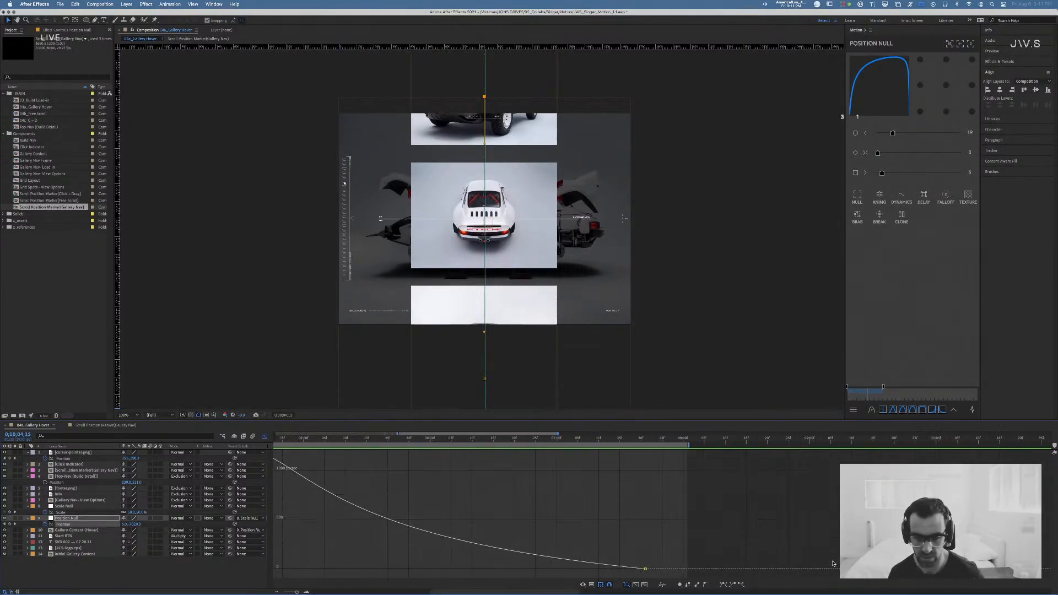
{"action": "scroll", "coordinate": [833, 563], "scroll_direction": "right", "scroll_amount": 2}
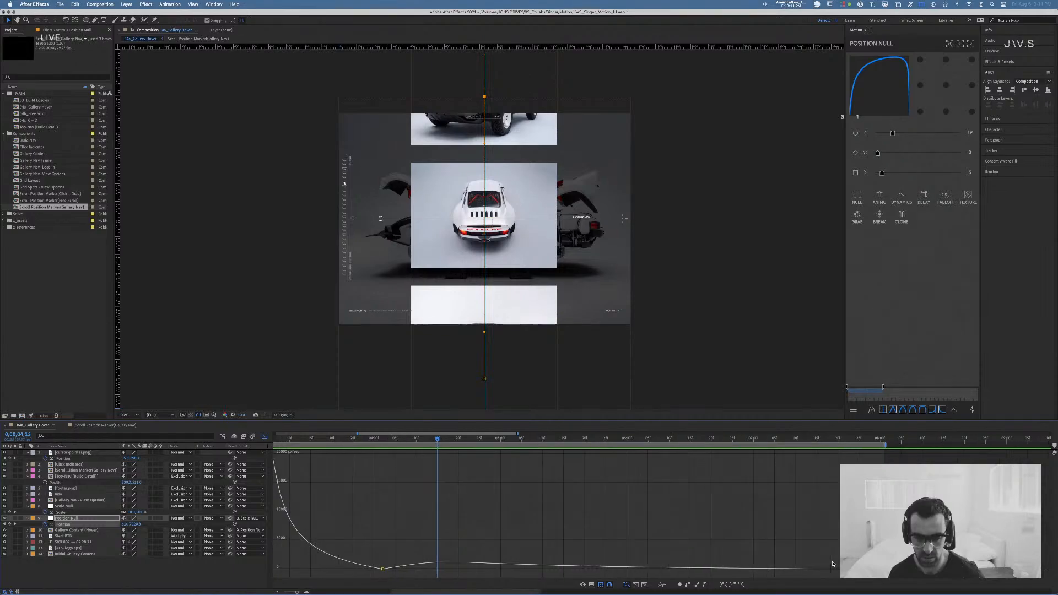
{"action": "scroll", "coordinate": [830, 563], "scroll_direction": "left", "scroll_amount": 4}
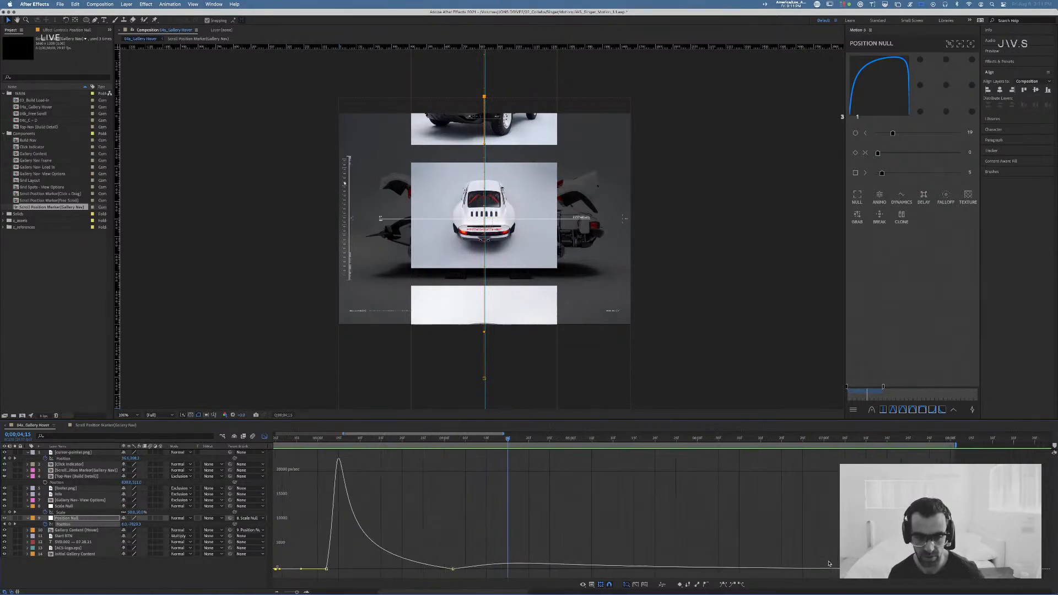
{"action": "mouse_move", "coordinate": [452, 570]}
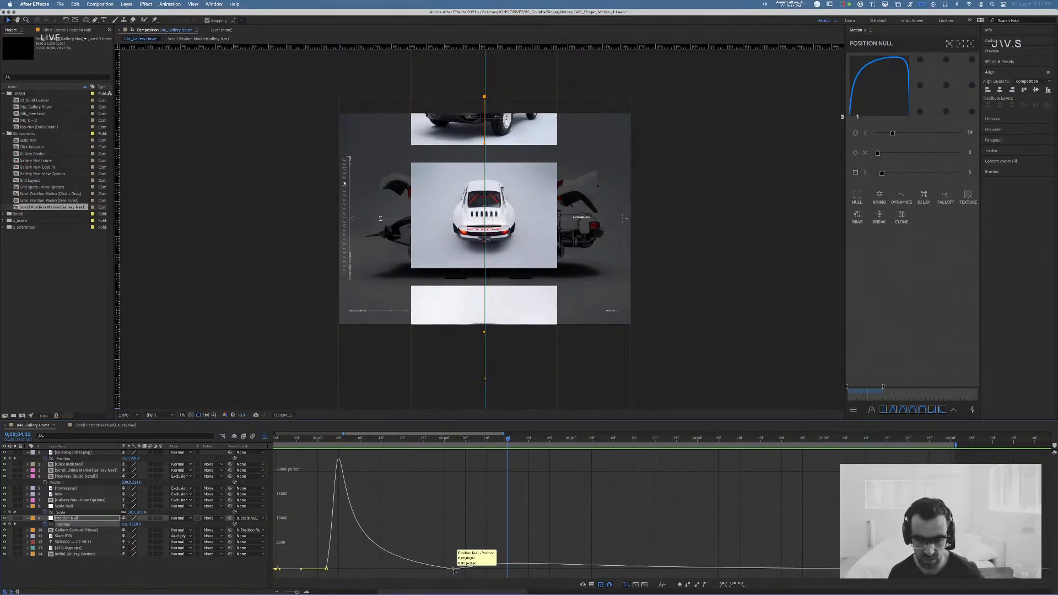
{"action": "left_click", "coordinate": [453, 570]}
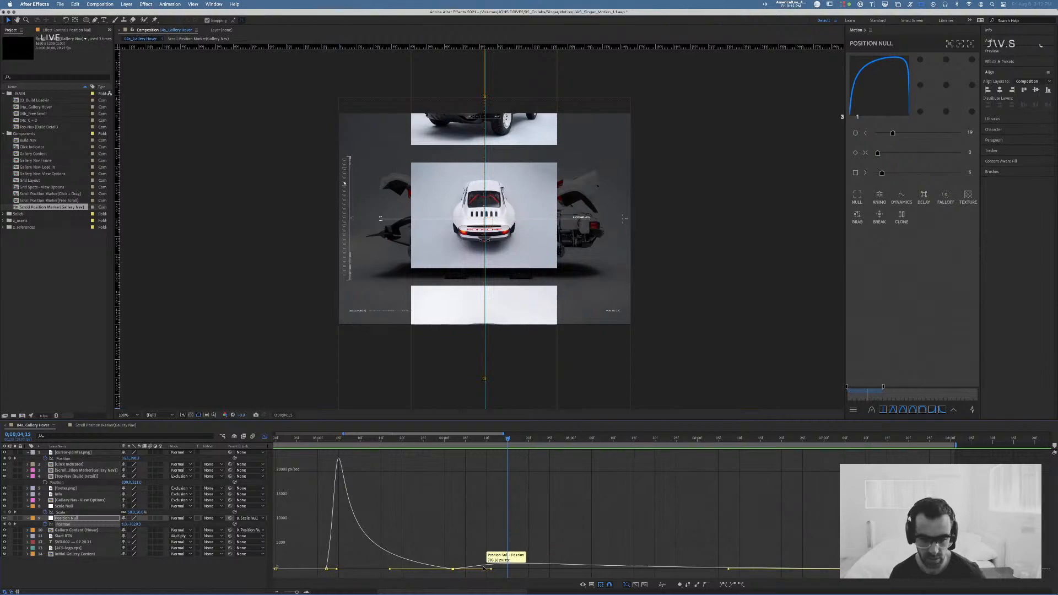
{"action": "left_click", "coordinate": [264, 436]}
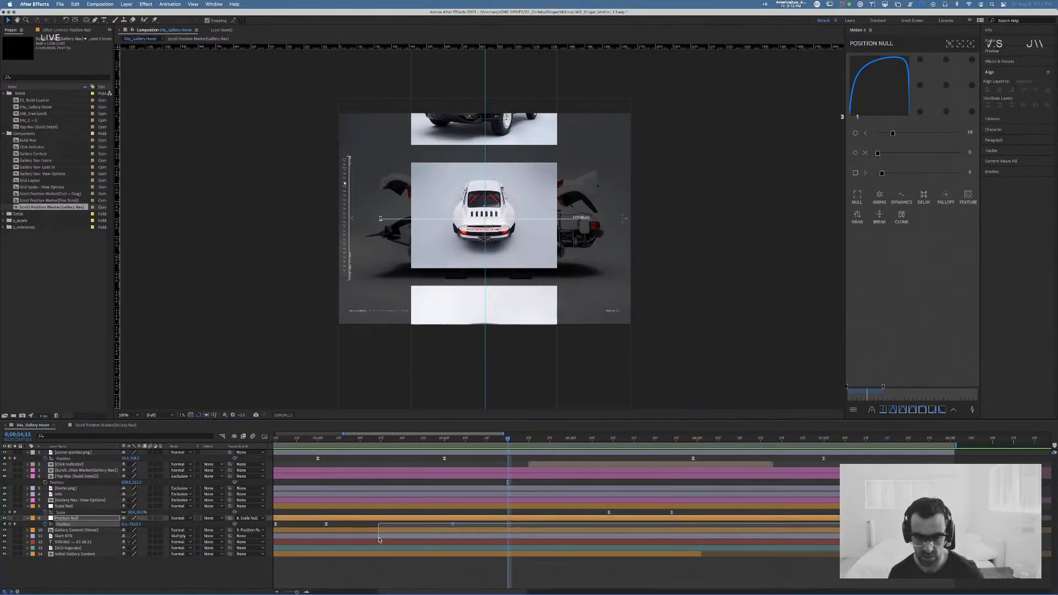
{"action": "right_click", "coordinate": [453, 526]}
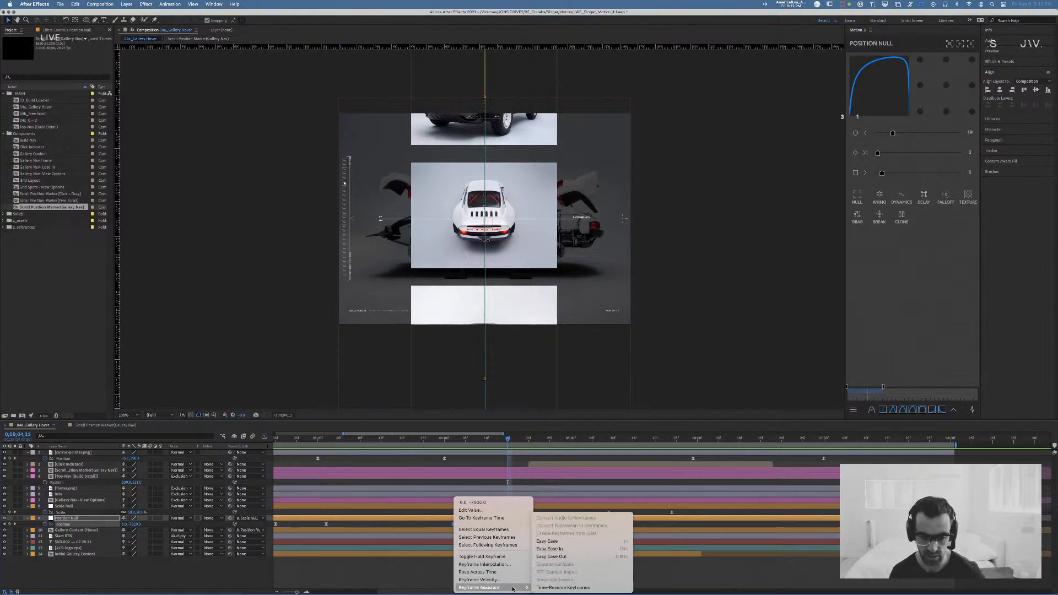
{"action": "left_click", "coordinate": [504, 568]}
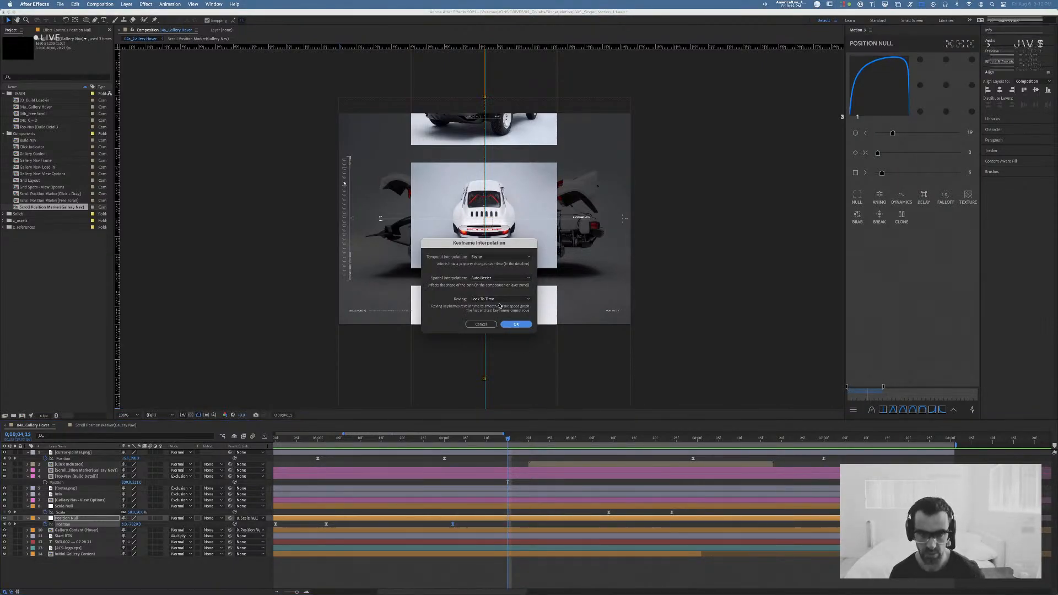
{"action": "left_click", "coordinate": [499, 257]}
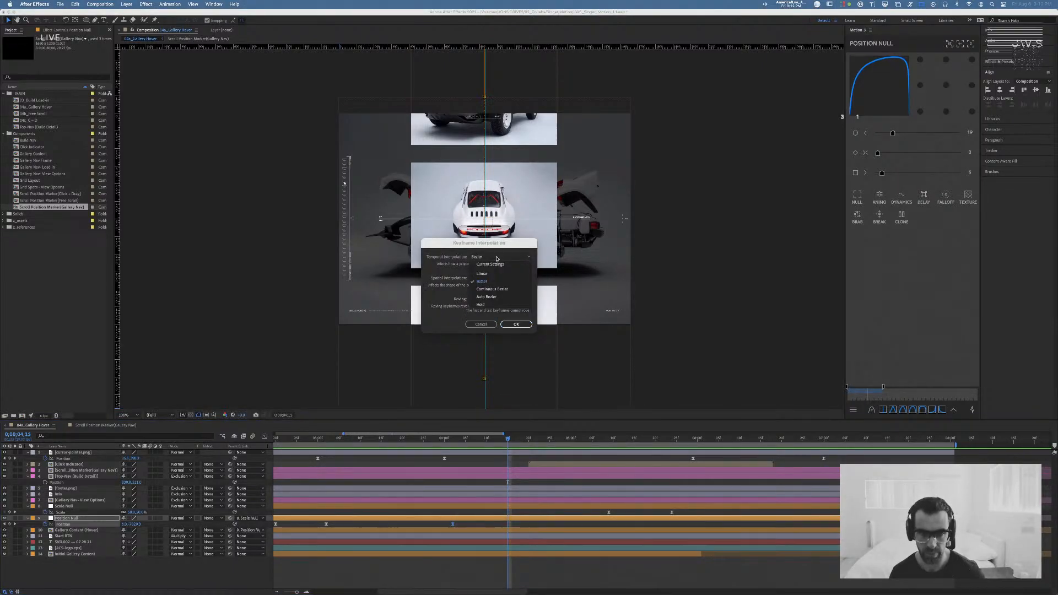
{"action": "left_click", "coordinate": [516, 324]}
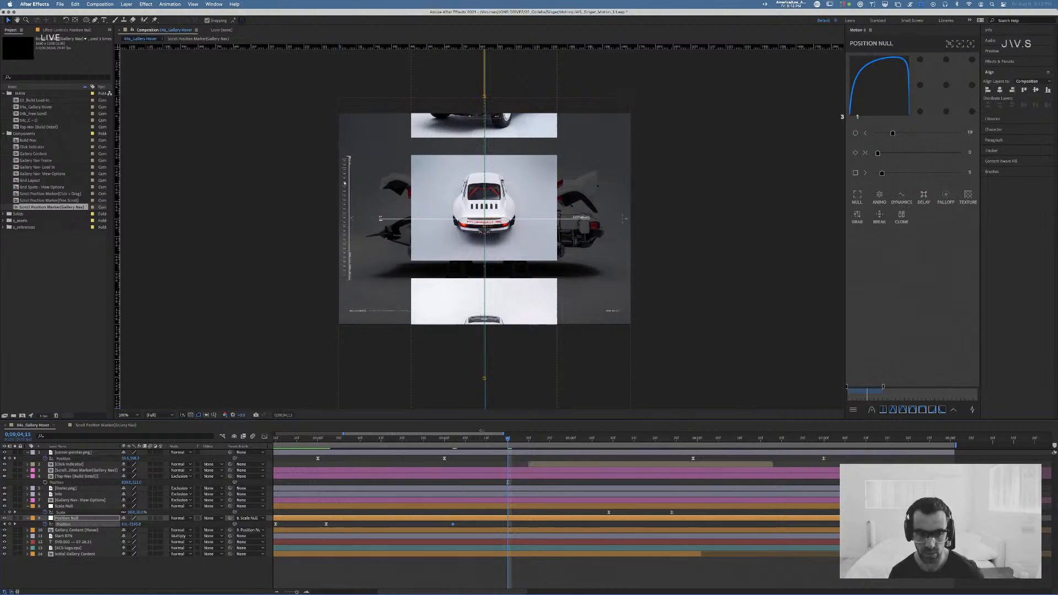
Step: Preview the gallery animation from 0:00:03:22, select the Position Null layer and scrub to 0:00:04:19
{"action": "left_click_drag", "start_coordinate": [481, 439], "coordinate": [411, 439]}
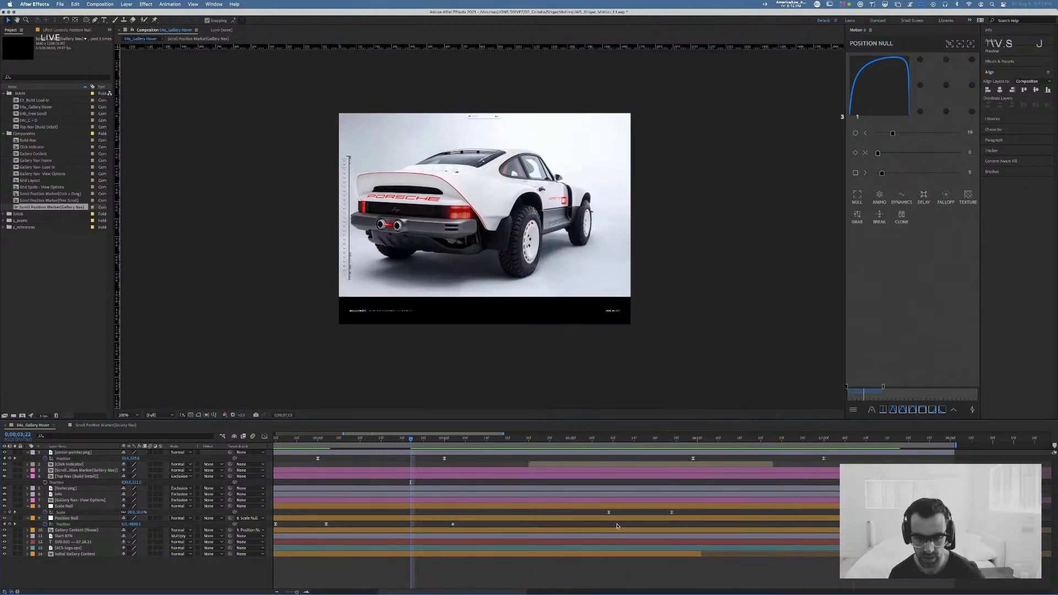
{"action": "key", "text": "space"}
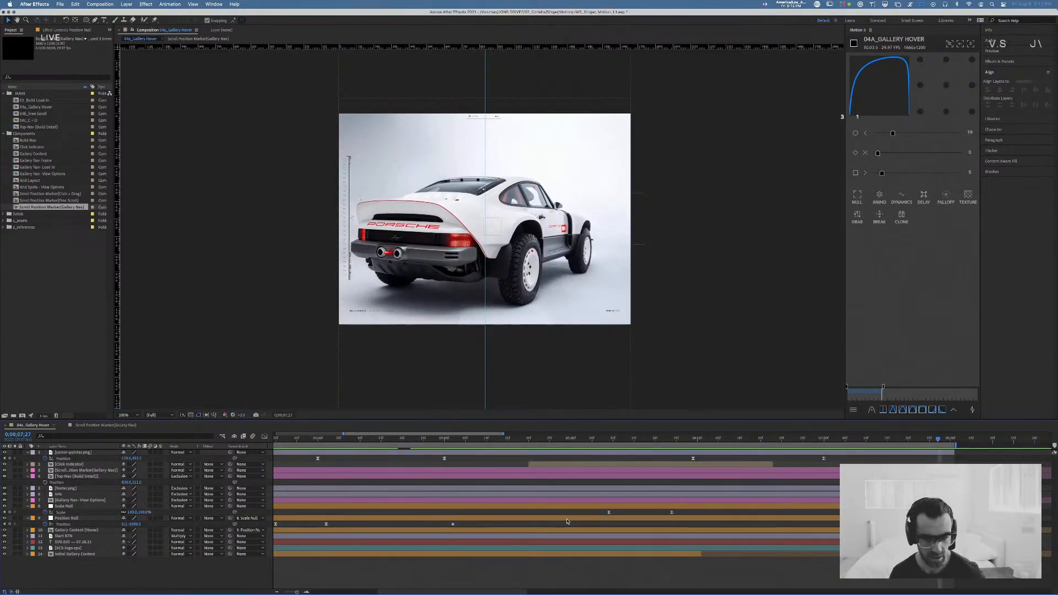
{"action": "left_click", "coordinate": [567, 519]}
{"action": "left_click_drag", "start_coordinate": [502, 439], "coordinate": [525, 443]}
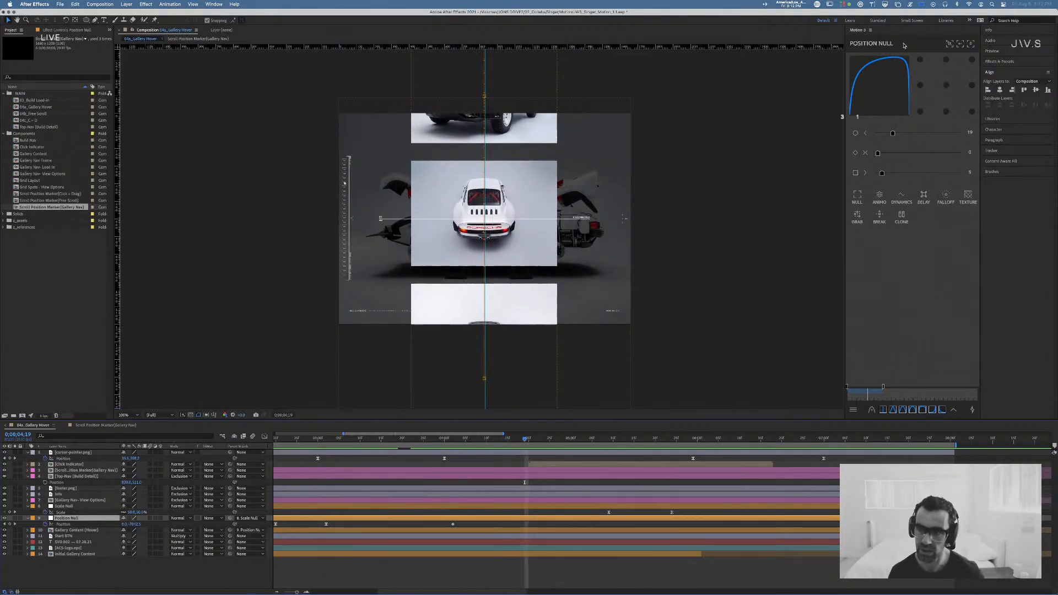
Step: Set the Motion easing sliders to 0 for the Position Null and play the animation from 0:00:04:02
{"action": "left_click_drag", "start_coordinate": [893, 132], "coordinate": [878, 132]}
{"action": "left_click_drag", "start_coordinate": [882, 173], "coordinate": [876, 174]}
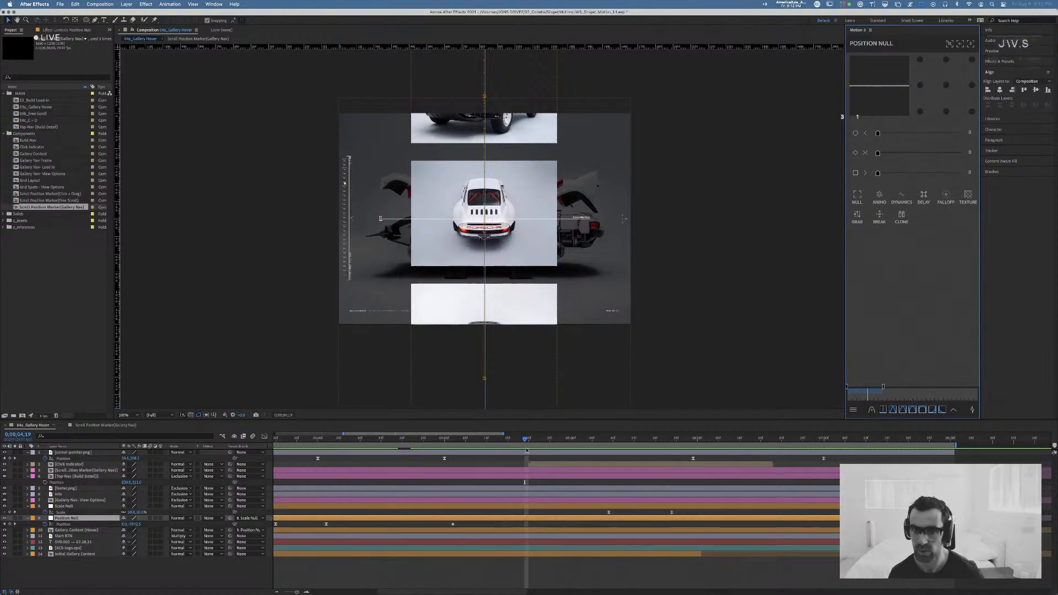
{"action": "left_click_drag", "start_coordinate": [525, 439], "coordinate": [452, 442]}
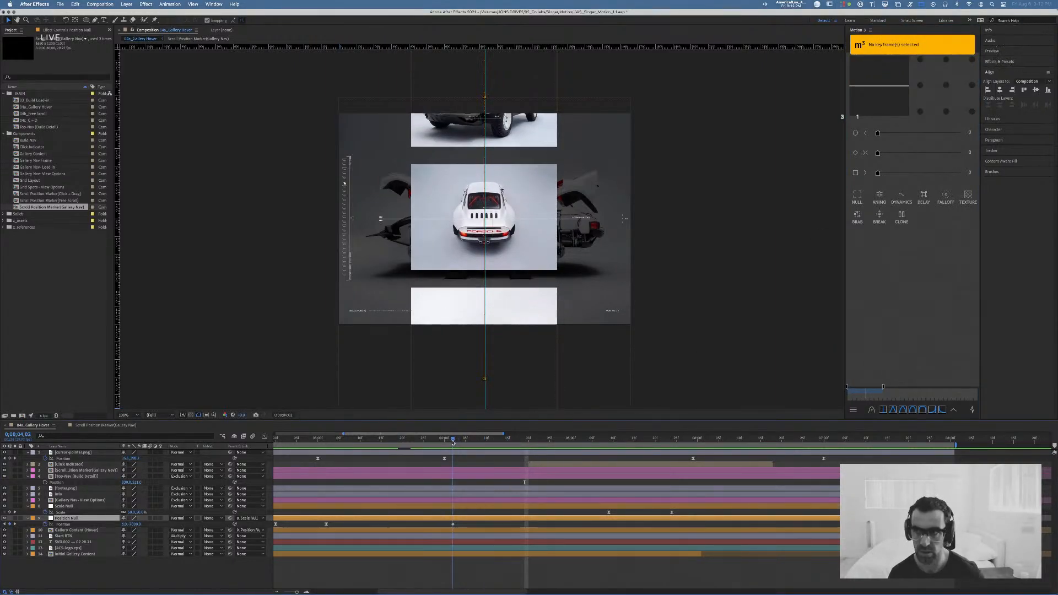
{"action": "key", "text": "space"}
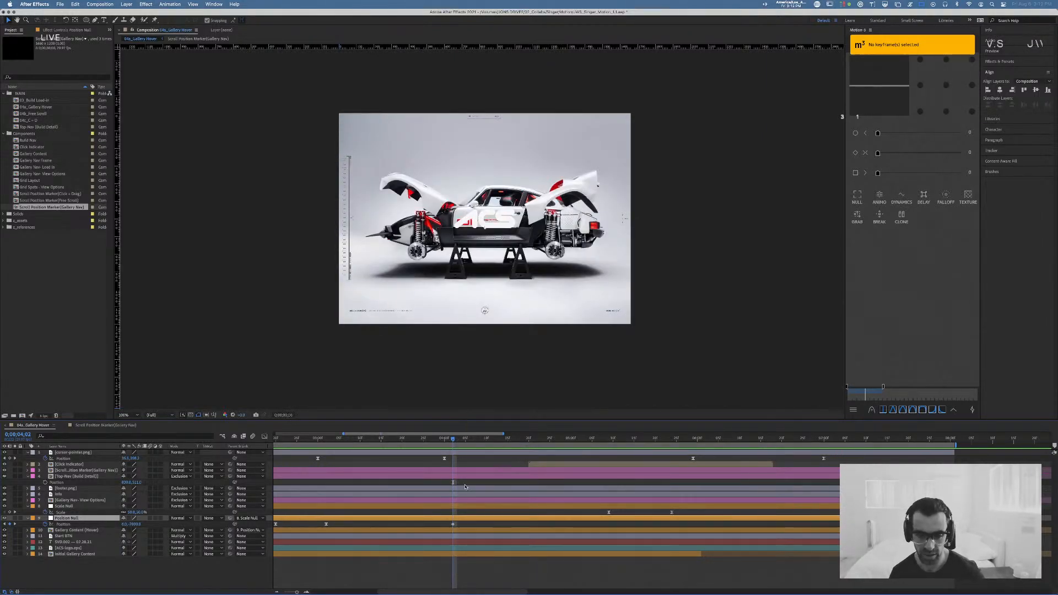
{"action": "key", "text": "space"}
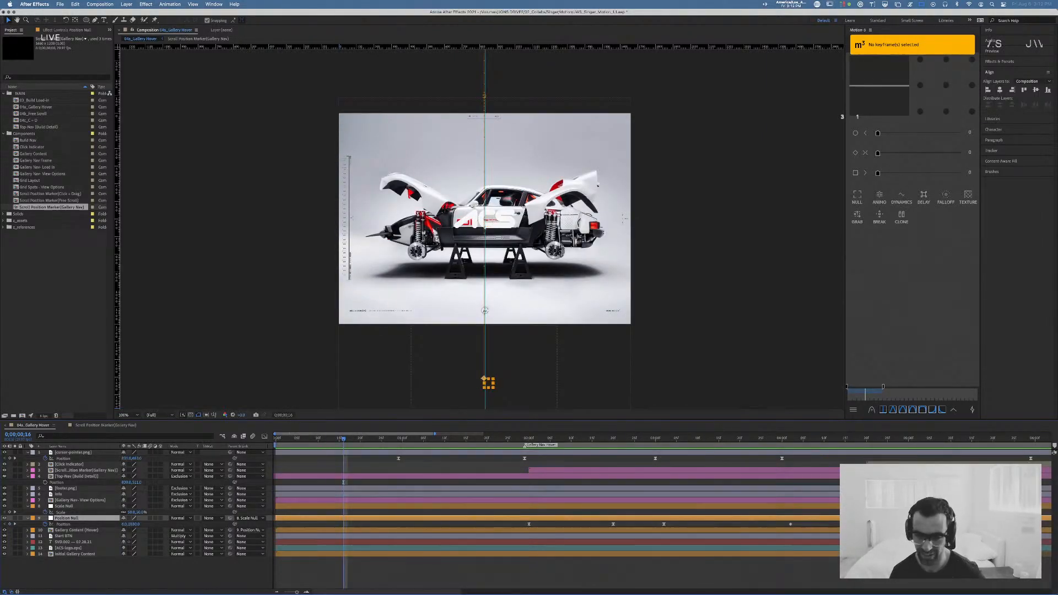
Step: Show the full animation length in the timeline and delete the Position Null's last Position keyframe
{"action": "left_click", "coordinate": [288, 591]}
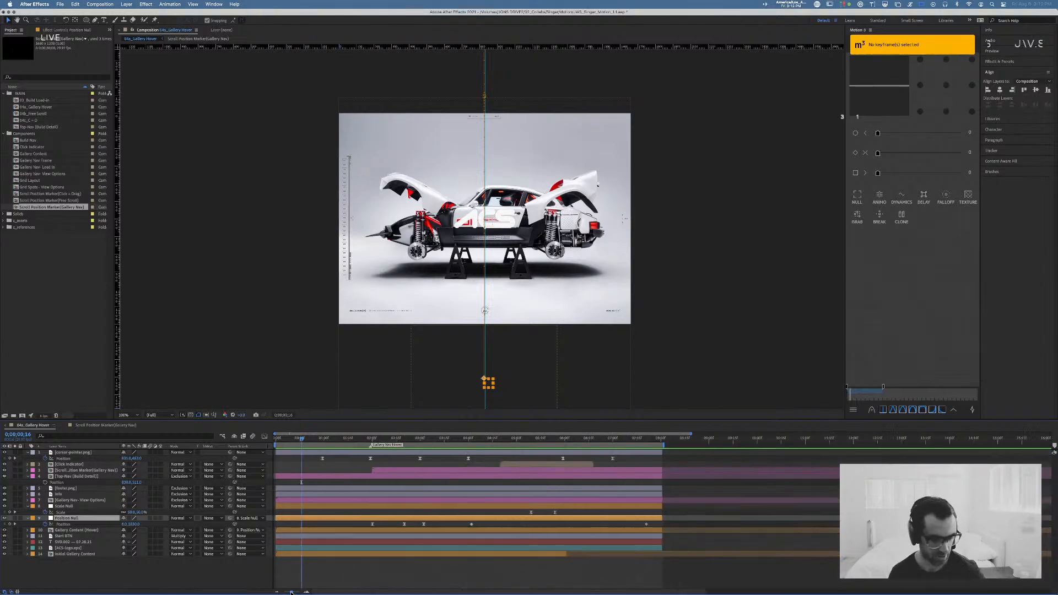
{"action": "left_click_drag", "start_coordinate": [288, 591], "coordinate": [287, 591]}
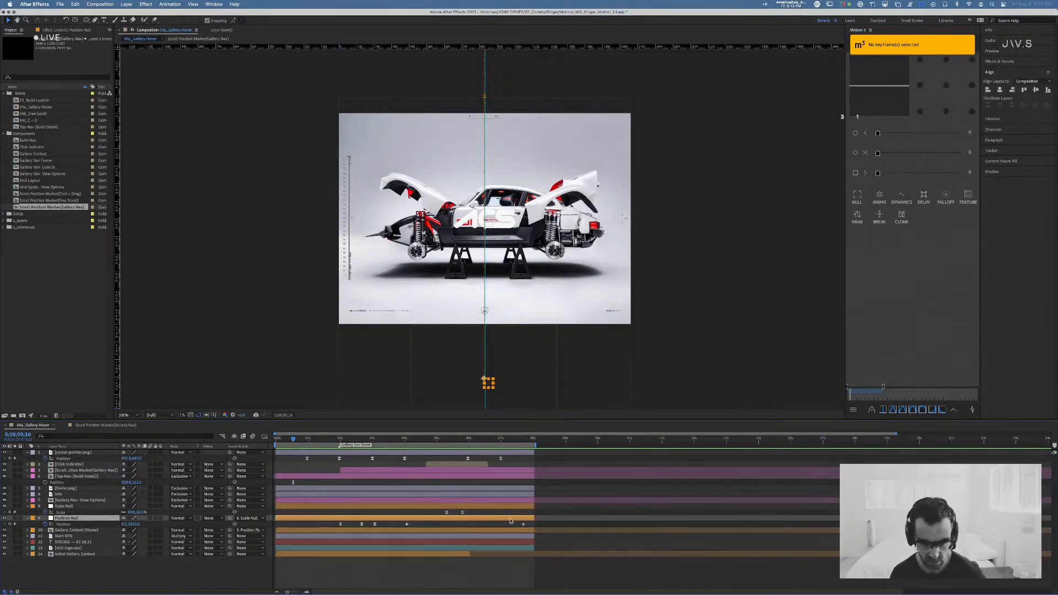
{"action": "left_click_drag", "start_coordinate": [511, 526], "coordinate": [553, 523]}
{"action": "key", "text": "Delete"}
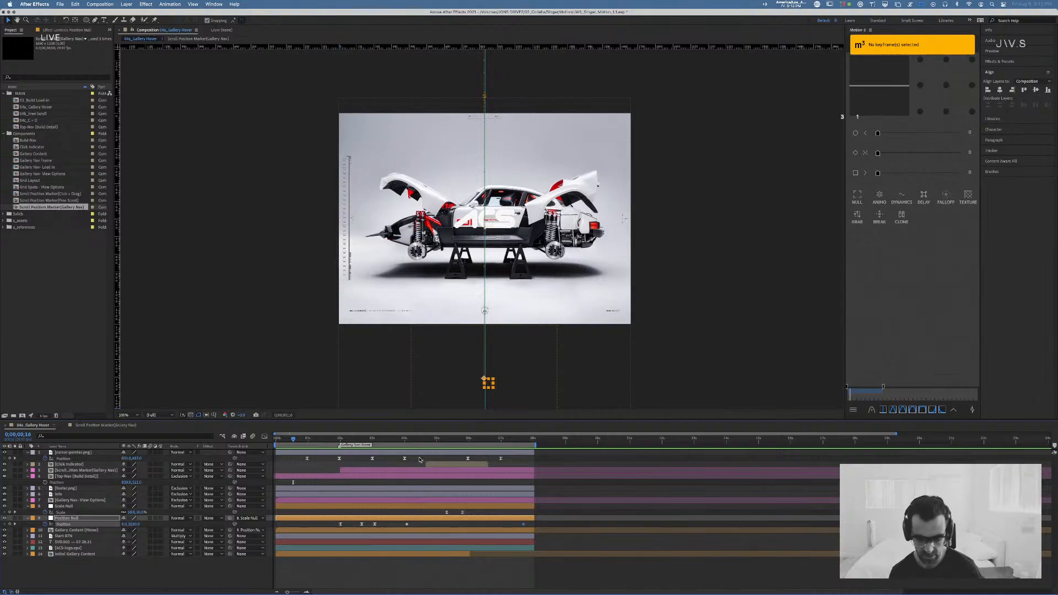
{"action": "key", "text": "Delete"}
Step: Add a Position keyframe to the Position Null at 0:00:06:01, edit its vertical value, and preview from 0:00:02:17
{"action": "left_click_drag", "start_coordinate": [437, 442], "coordinate": [470, 445]}
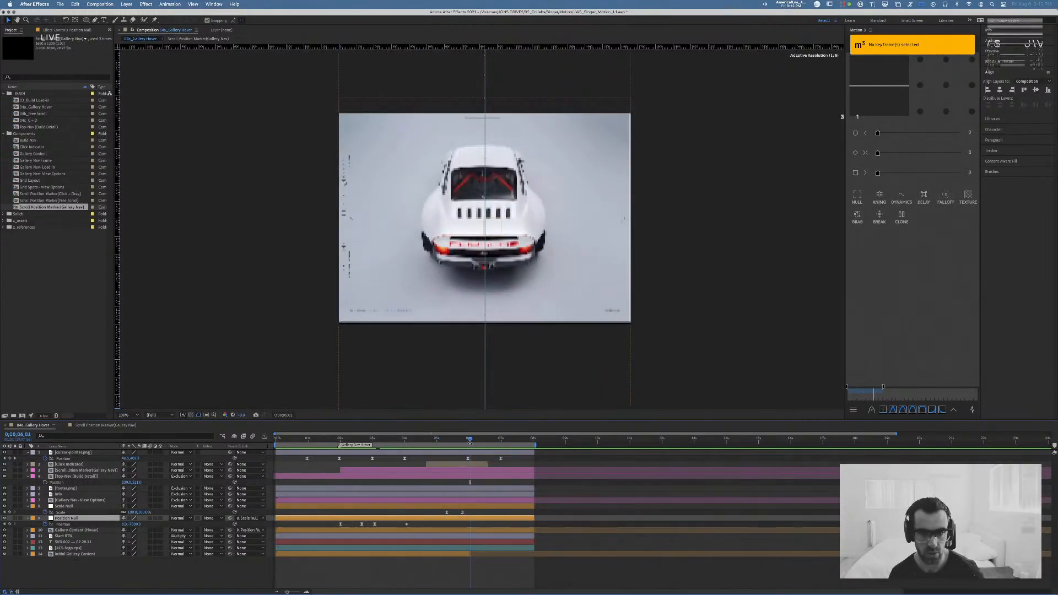
{"action": "left_click", "coordinate": [407, 526]}
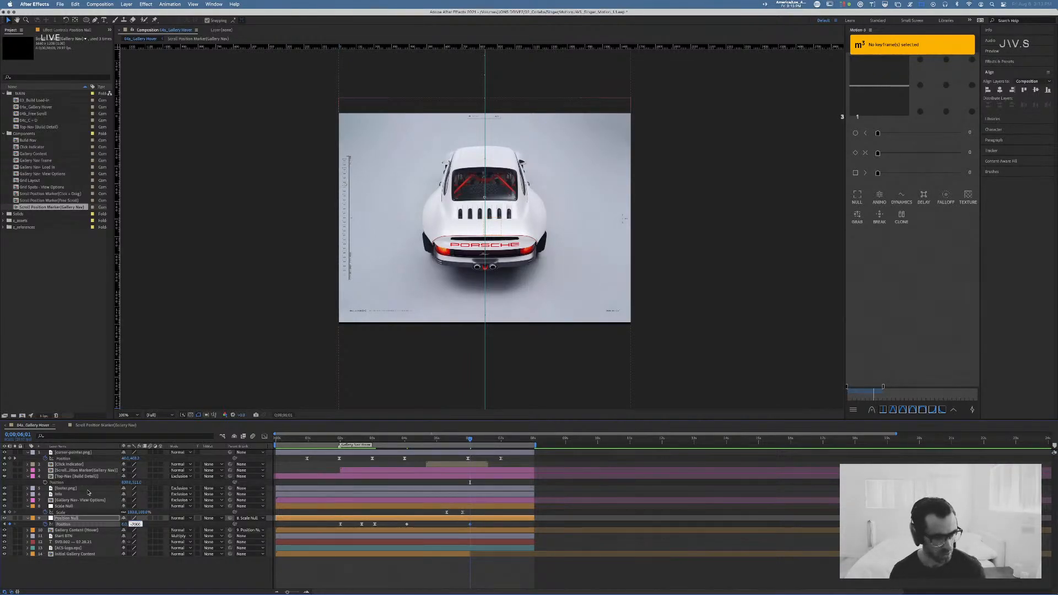
{"action": "left_click", "coordinate": [83, 512]}
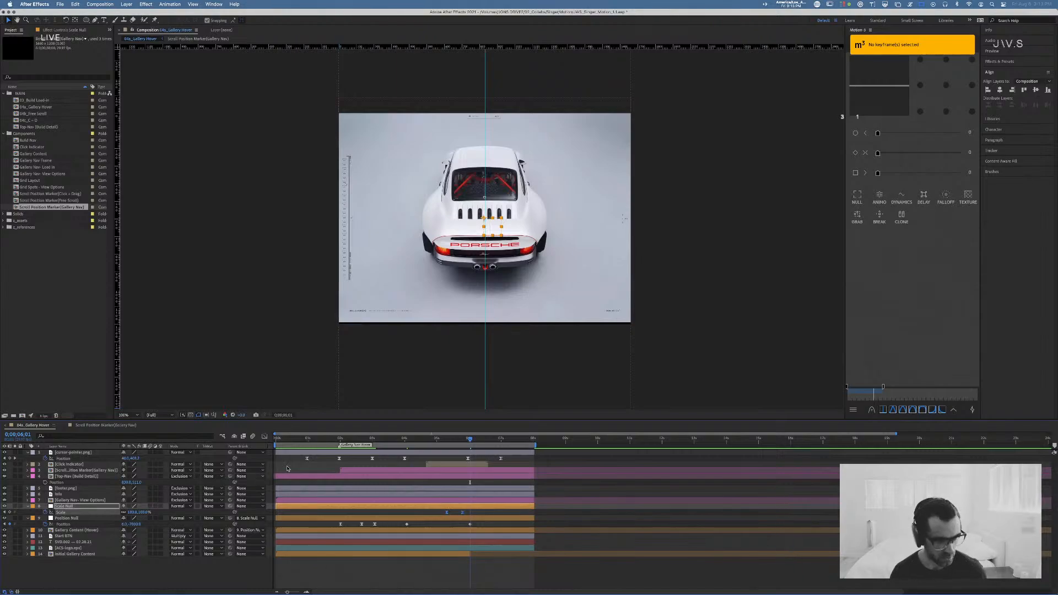
{"action": "left_click_drag", "start_coordinate": [469, 442], "coordinate": [364, 439]}
{"action": "key", "text": "space"}
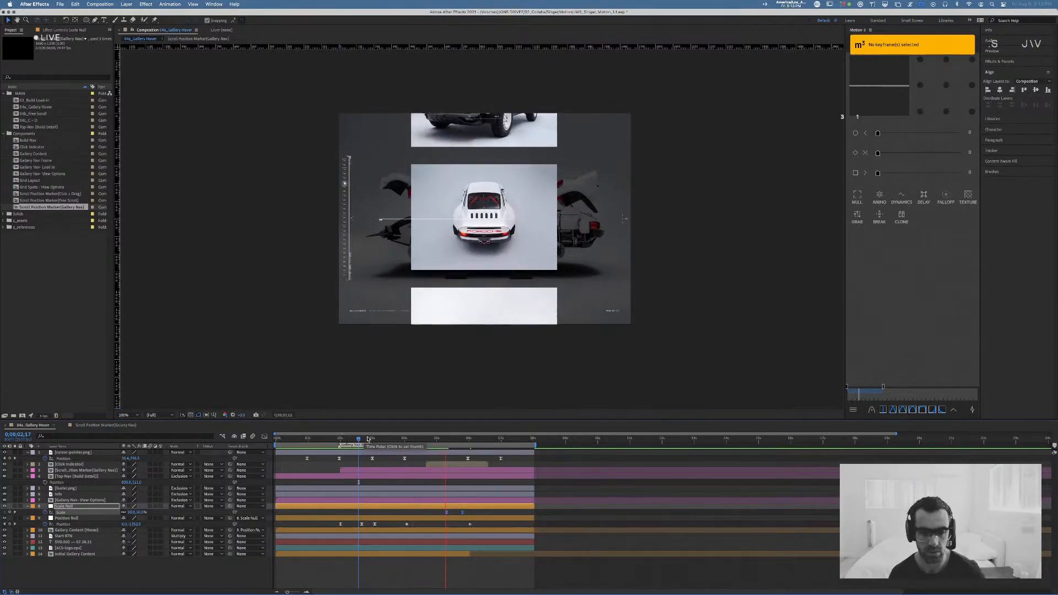
Step: Apply Keyframe Velocity easing to the Position Null's third and fourth Position keyframes
{"action": "left_click", "coordinate": [369, 525]}
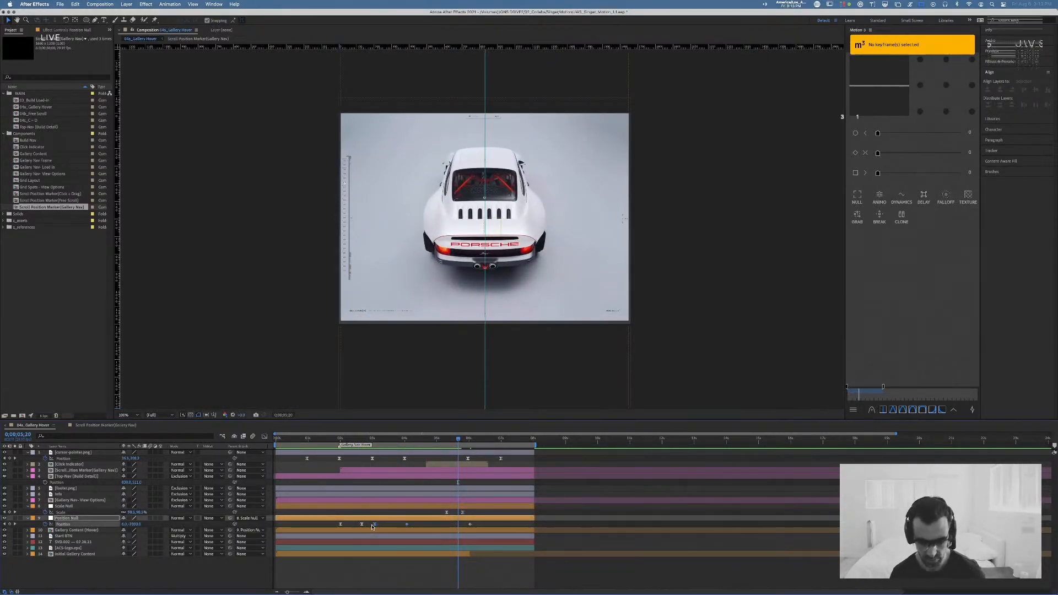
{"action": "key", "text": "super+shift+k"}
{"action": "key", "text": "Return"}
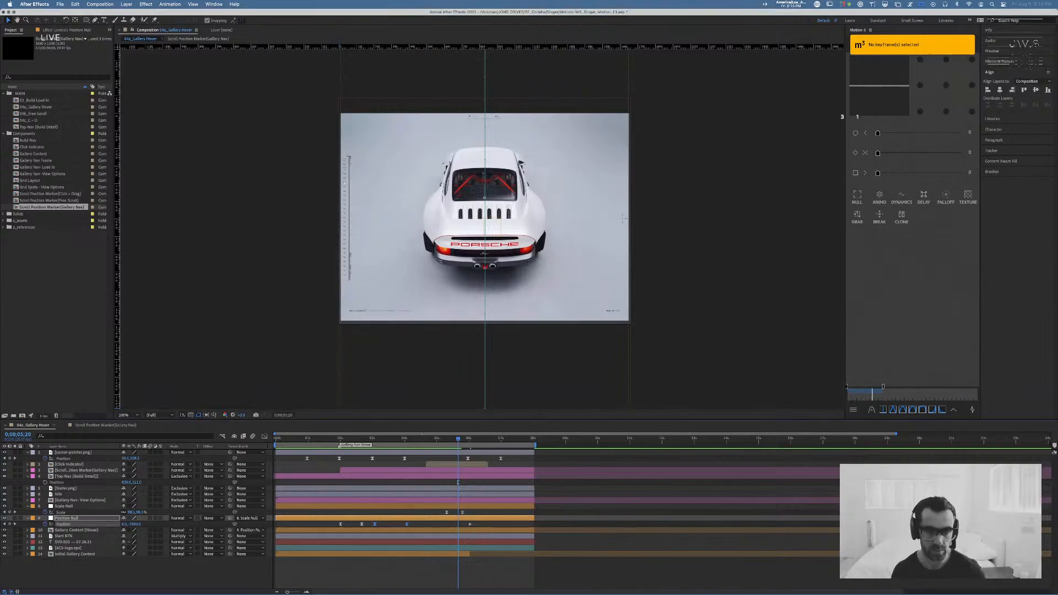
Step: Preview from 0:00:02:22 and move the Scale Null's second Scale keyframe later, to about the six-second mark
{"action": "left_click", "coordinate": [364, 439]}
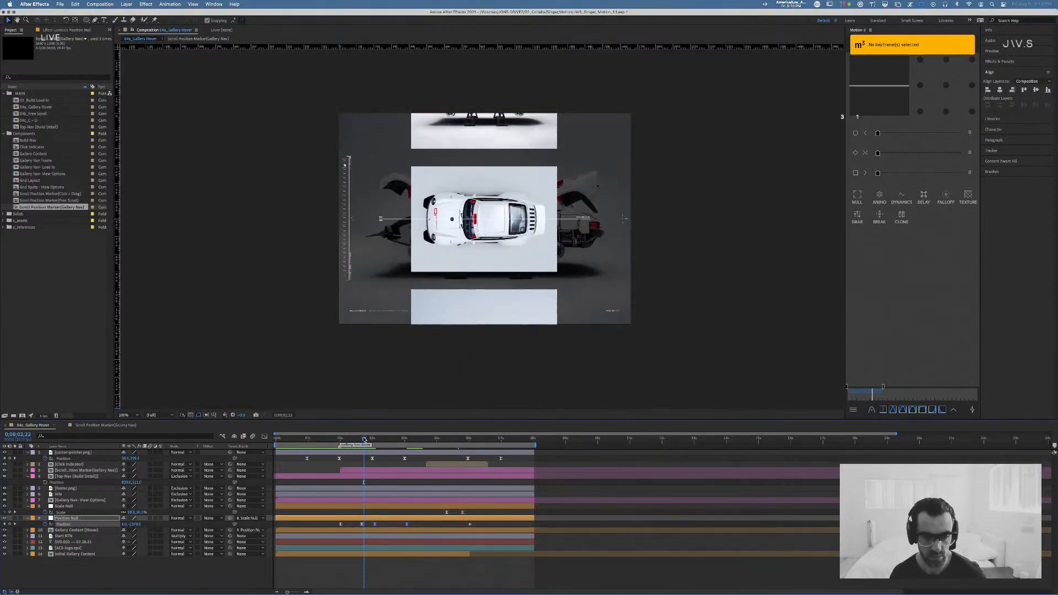
{"action": "key", "text": "space"}
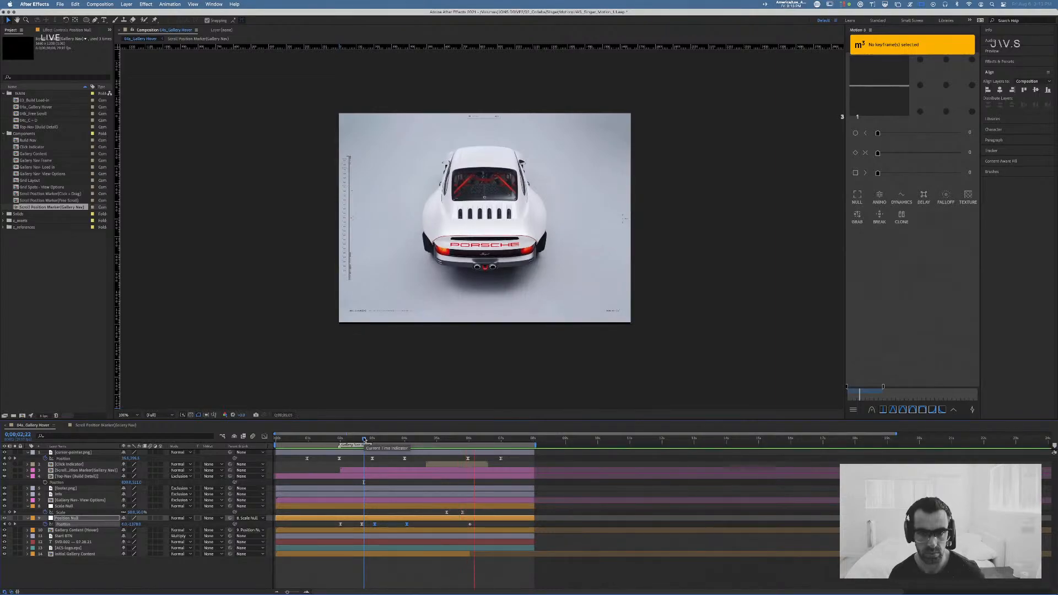
{"action": "key", "text": "space"}
{"action": "left_click", "coordinate": [462, 513]}
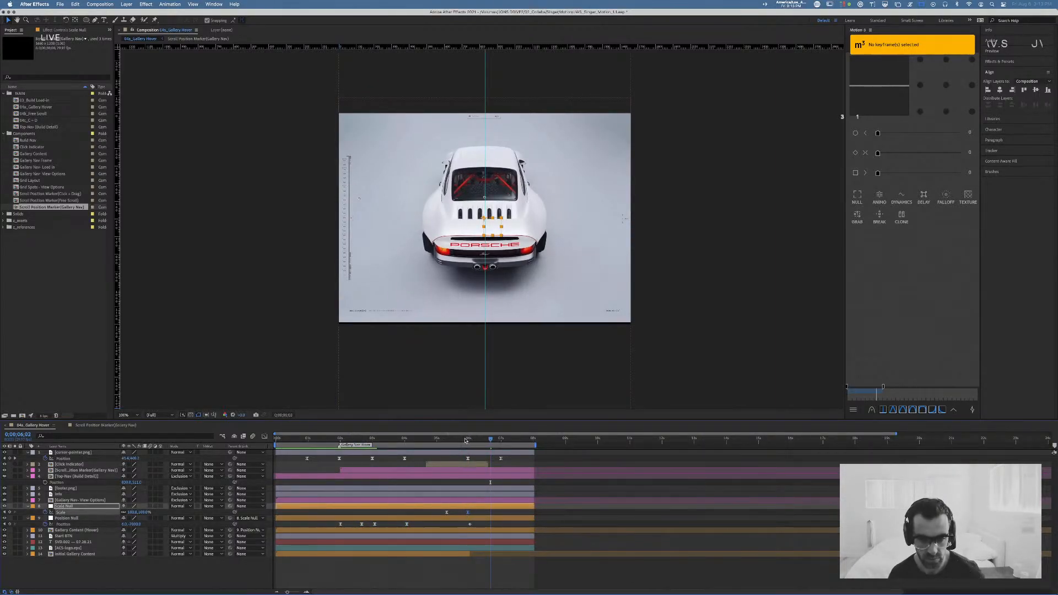
Step: Preview from 0:00:04:26 and adjust the Position Null's vertical Position value at 0:00:06:01
{"action": "left_click", "coordinate": [432, 439]}
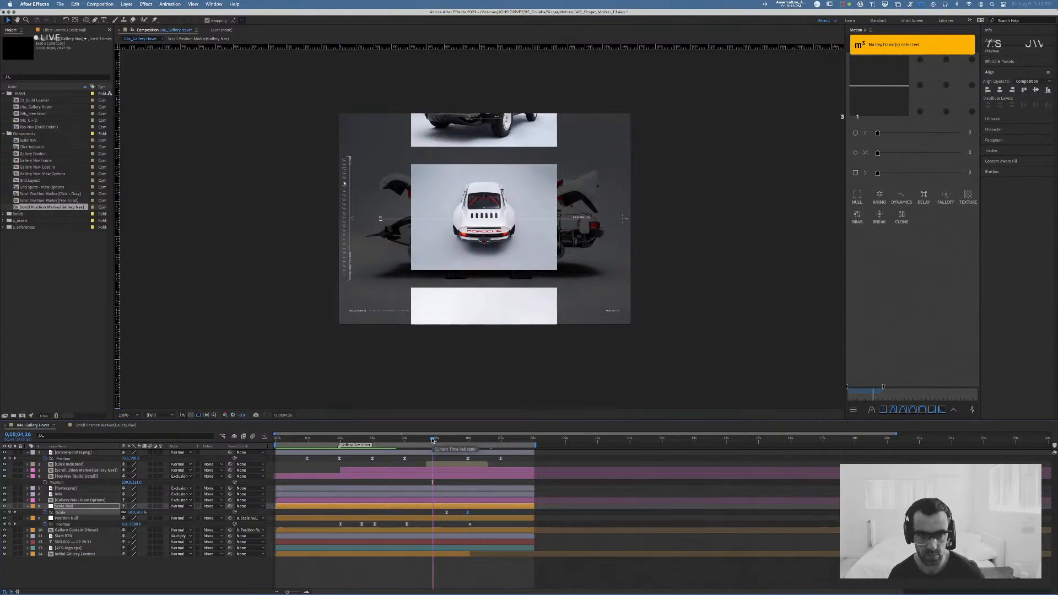
{"action": "key", "text": "space"}
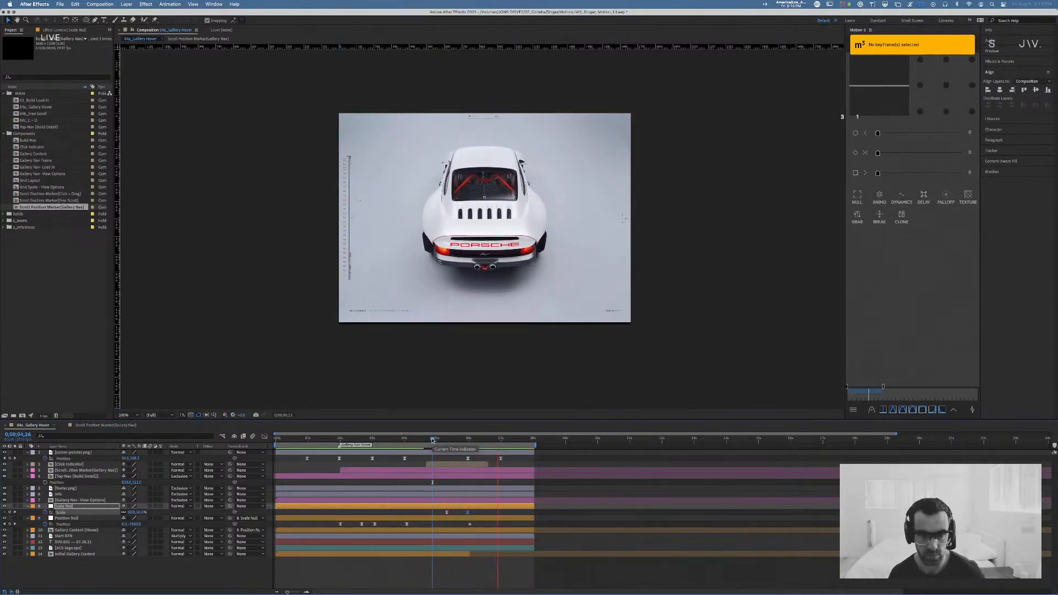
{"action": "left_click_drag", "start_coordinate": [432, 439], "coordinate": [469, 441]}
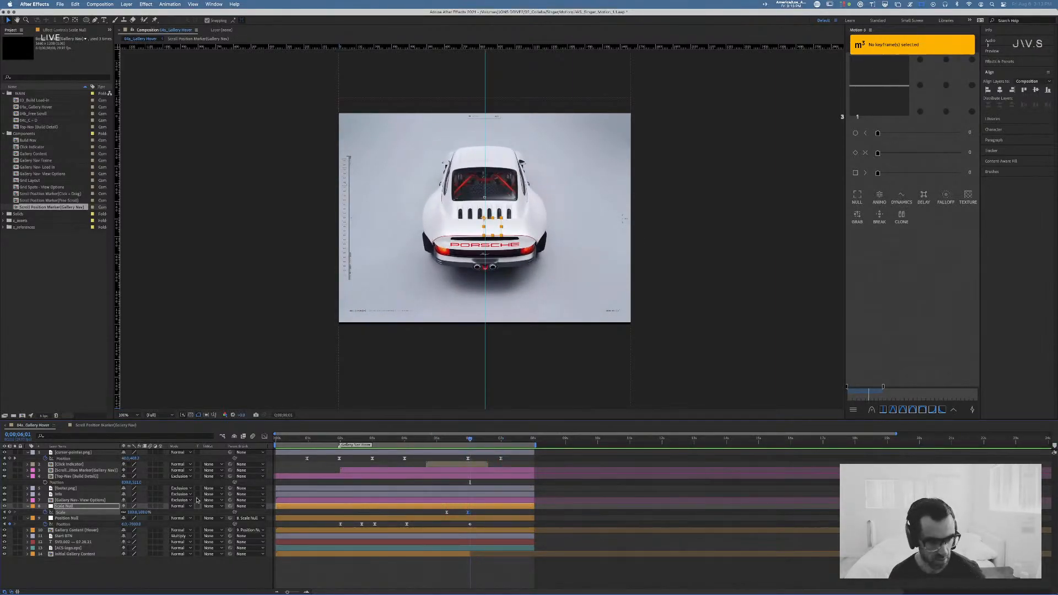
{"action": "left_click_drag", "start_coordinate": [134, 524], "coordinate": [138, 524]}
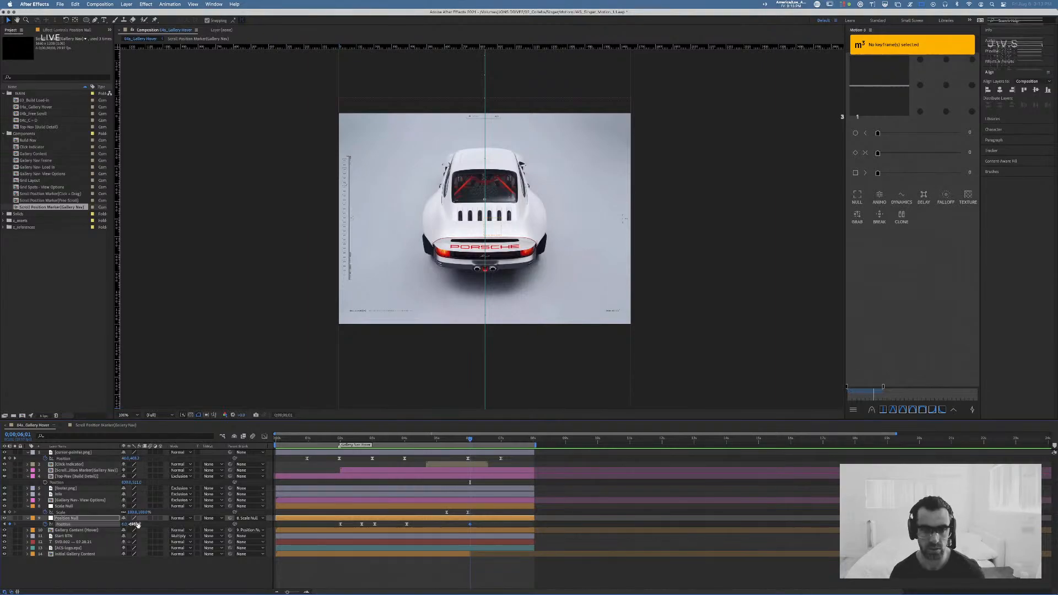
{"action": "left_click", "coordinate": [132, 525]}
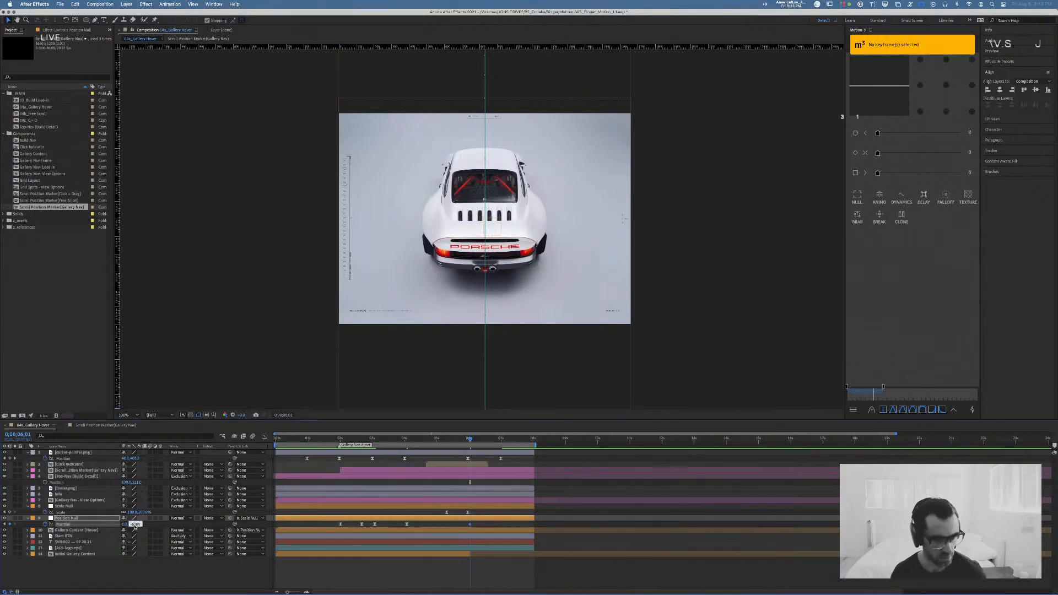
Step: Match the vertical value of the Position Null's 0:00:04:02 keyframe to its 0:00:06:01 keyframe, and preview from 0:00:03:22
{"action": "left_click_drag", "start_coordinate": [469, 441], "coordinate": [393, 444]}
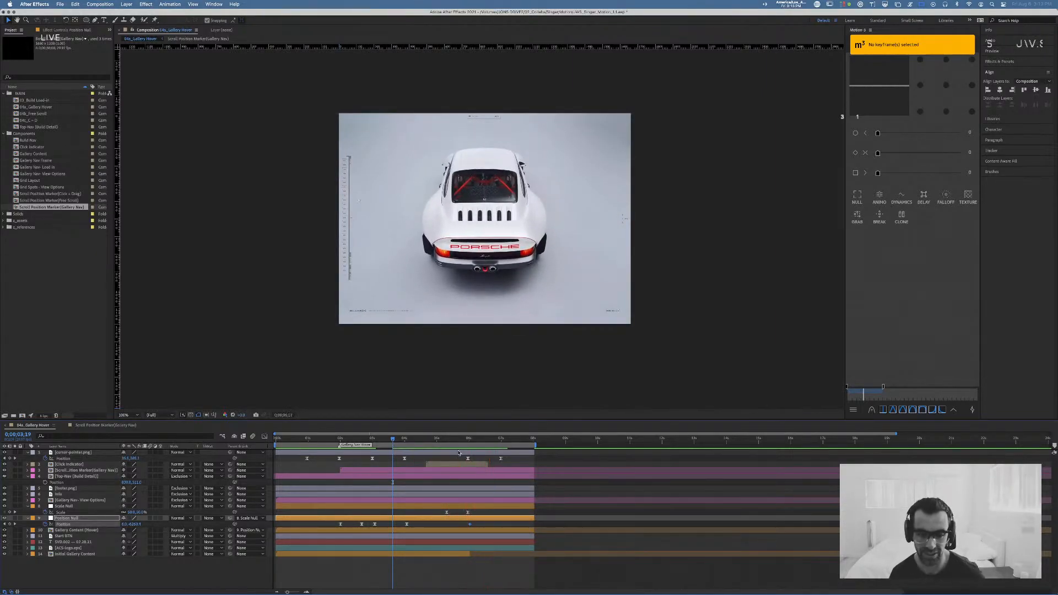
{"action": "left_click", "coordinate": [476, 506]}
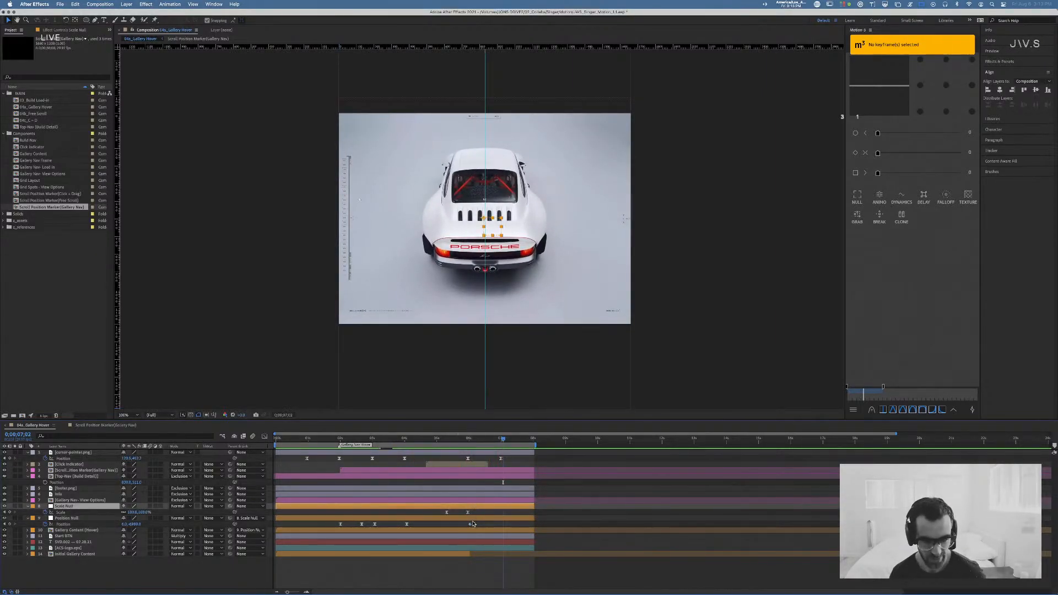
{"action": "left_click", "coordinate": [406, 524]}
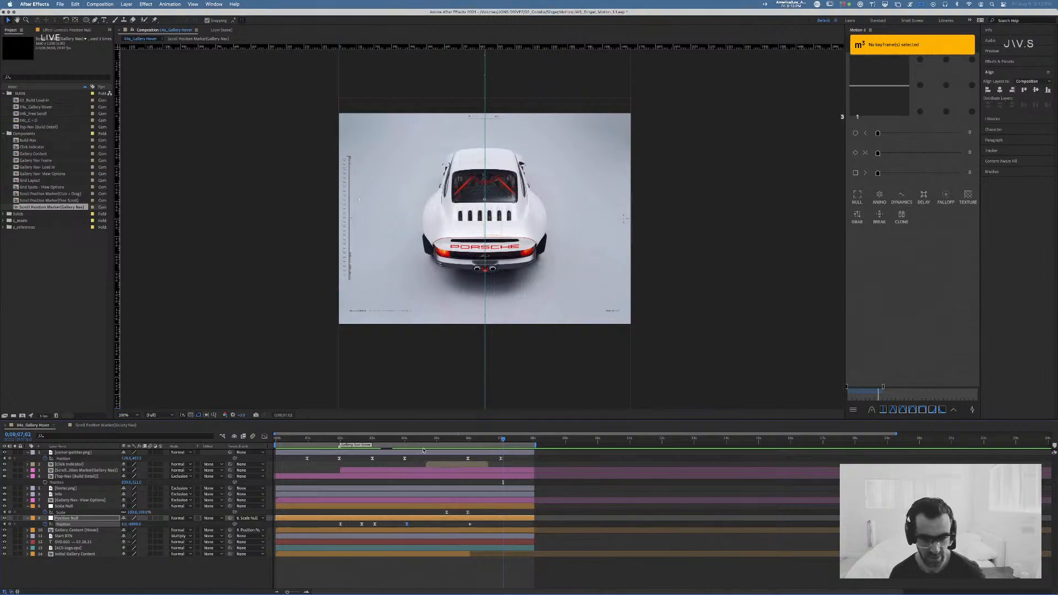
{"action": "left_click_drag", "start_coordinate": [423, 439], "coordinate": [402, 439]}
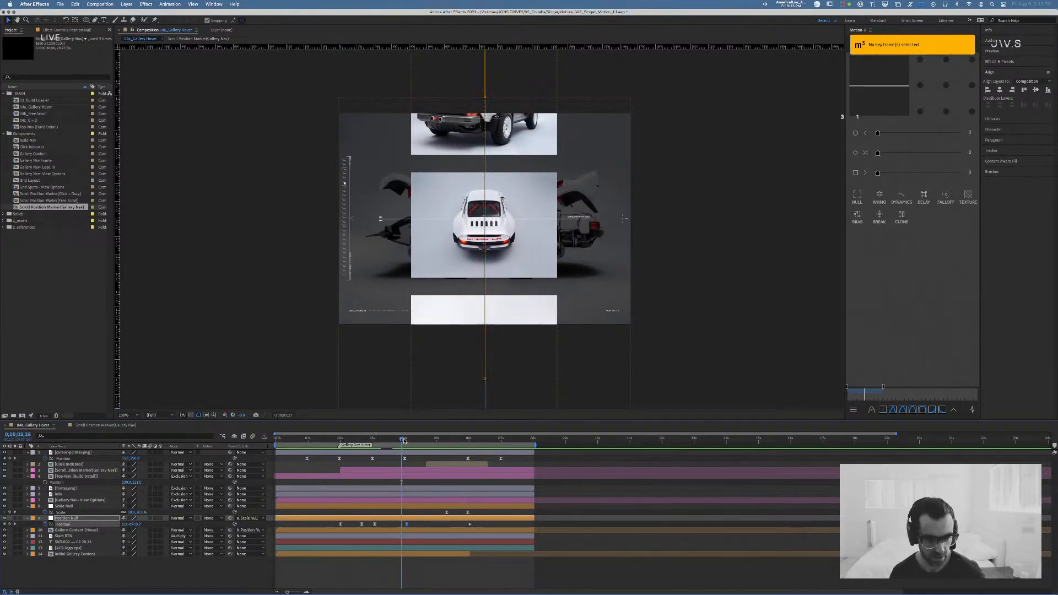
{"action": "left_click_drag", "start_coordinate": [403, 439], "coordinate": [407, 440]}
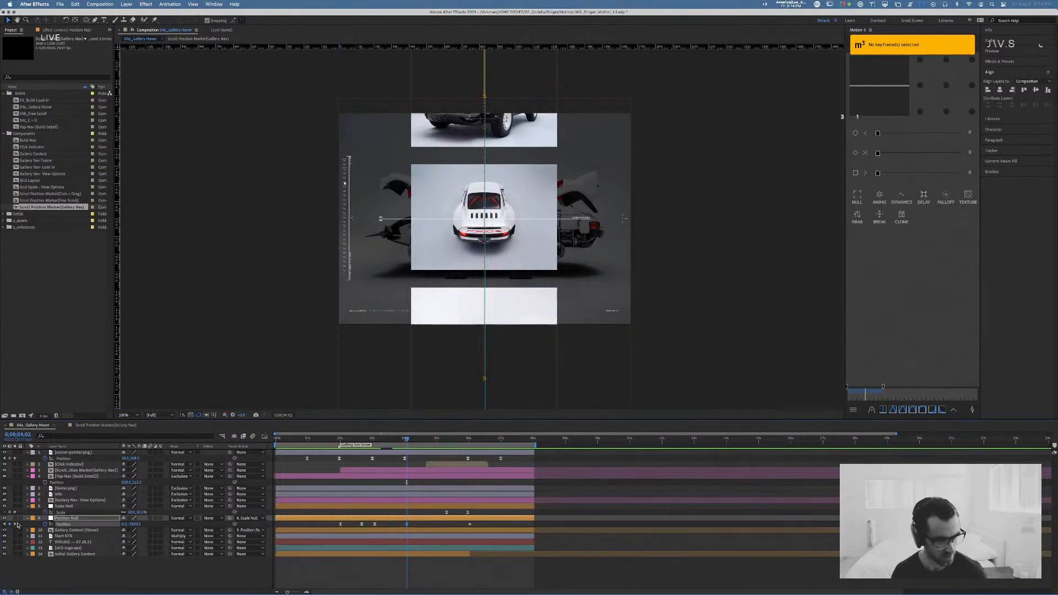
{"action": "key", "text": "space"}
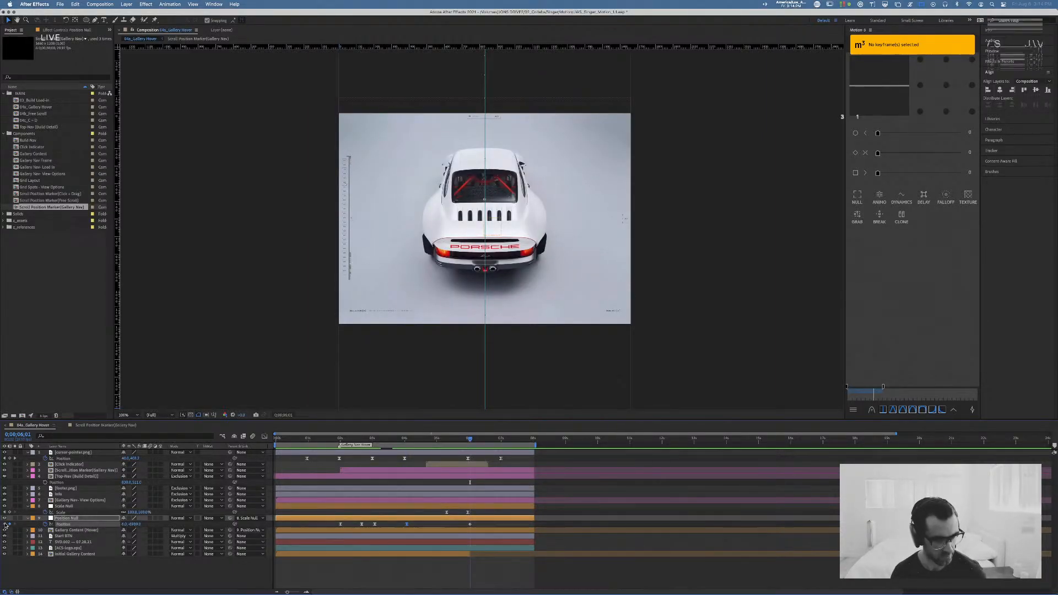
{"action": "key", "text": "space"}
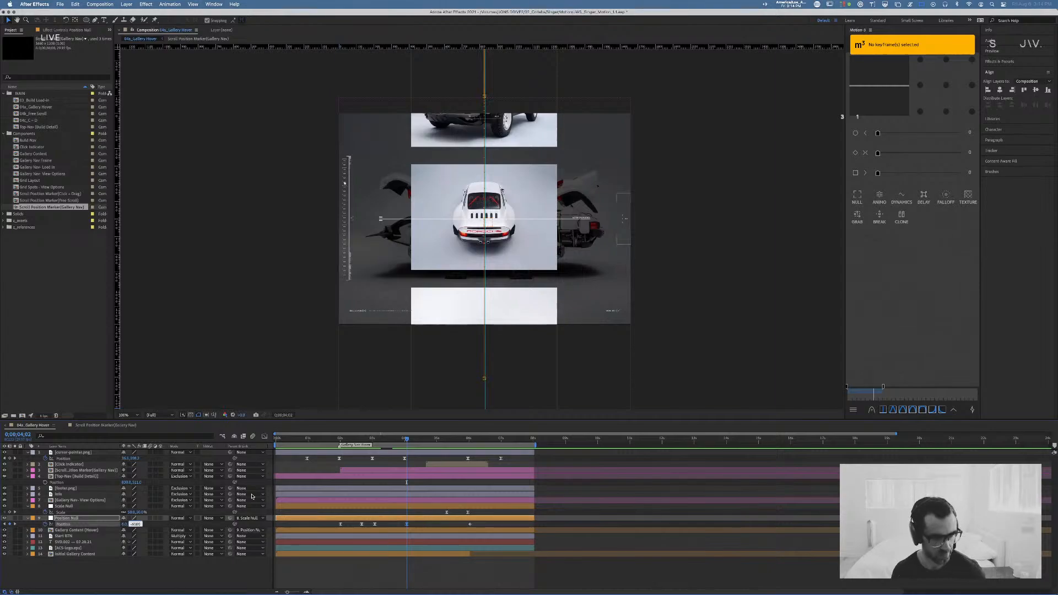
{"action": "key", "text": "Return"}
{"action": "left_click_drag", "start_coordinate": [407, 440], "coordinate": [395, 439]}
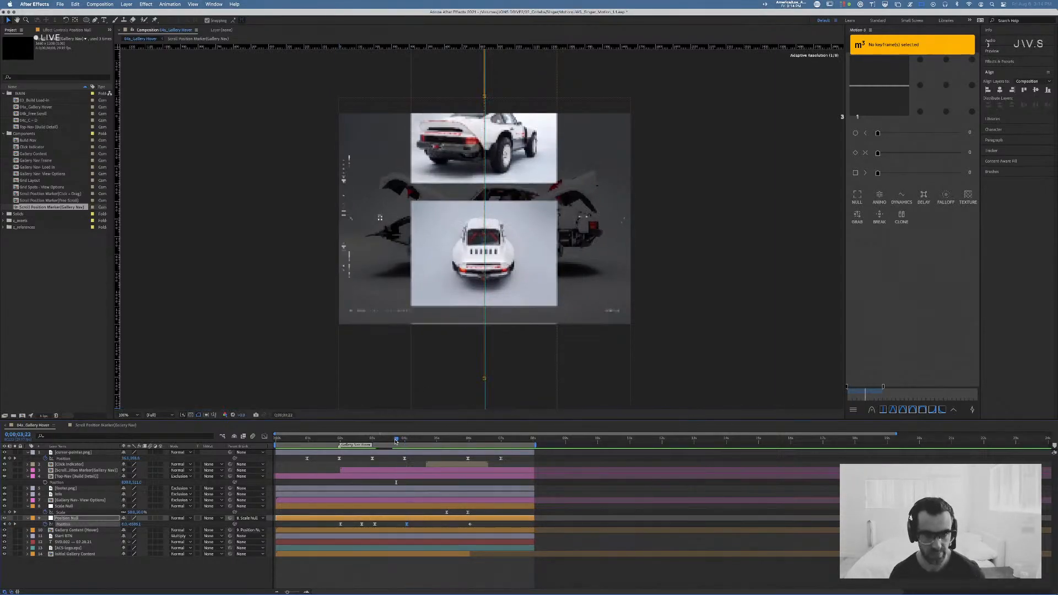
{"action": "key", "text": "space"}
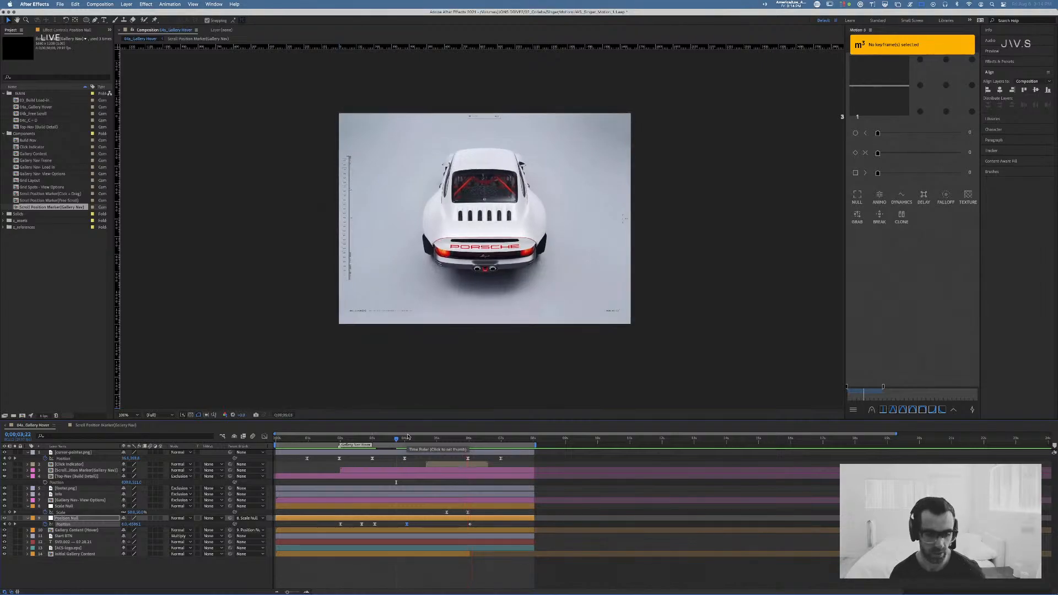
{"action": "key", "text": "space"}
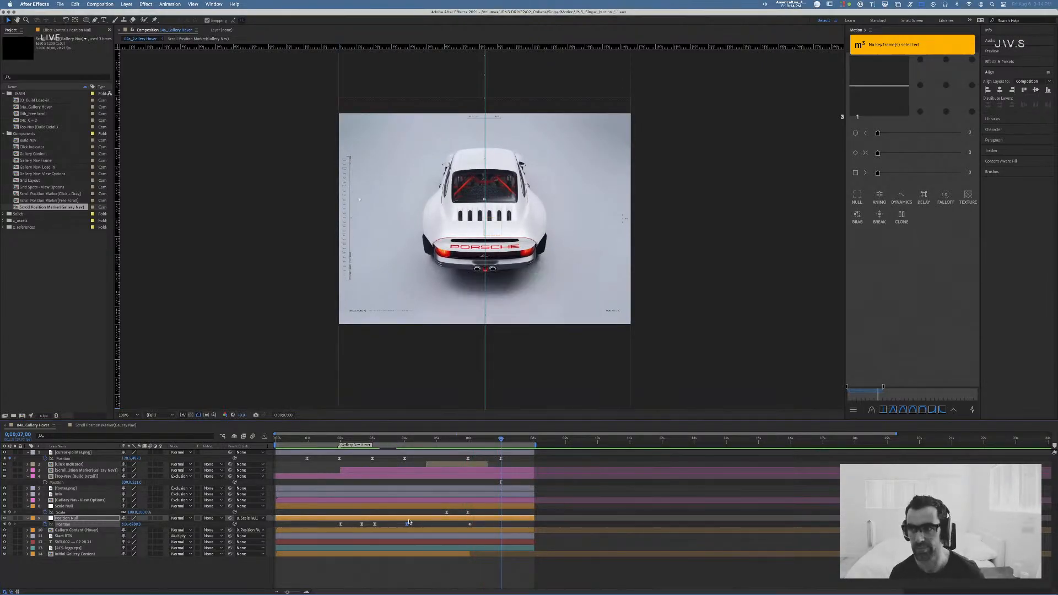
{"action": "left_click", "coordinate": [913, 282]}
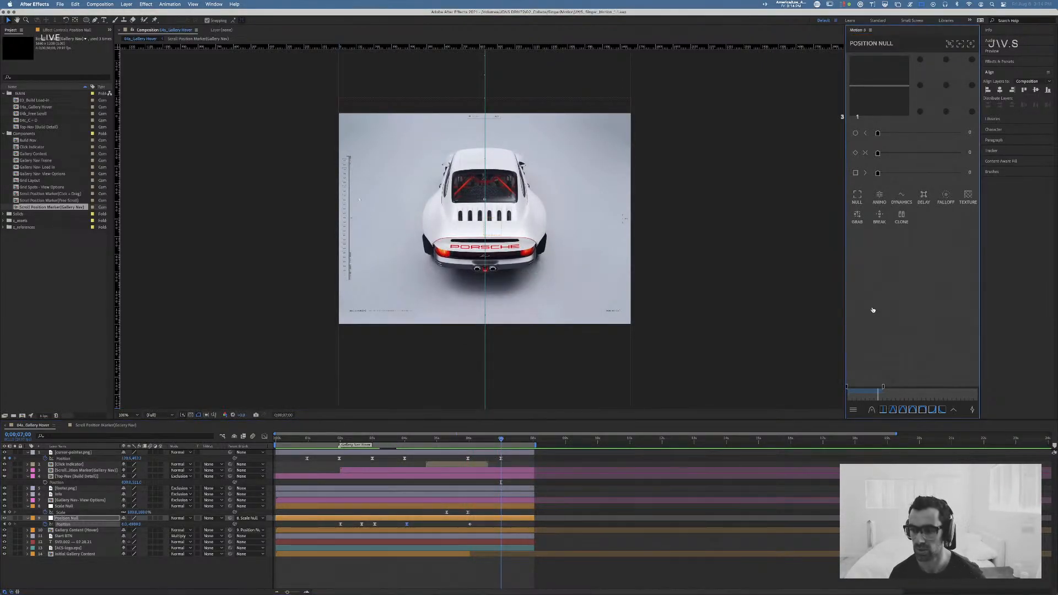
{"action": "key", "text": "super+Tab"}
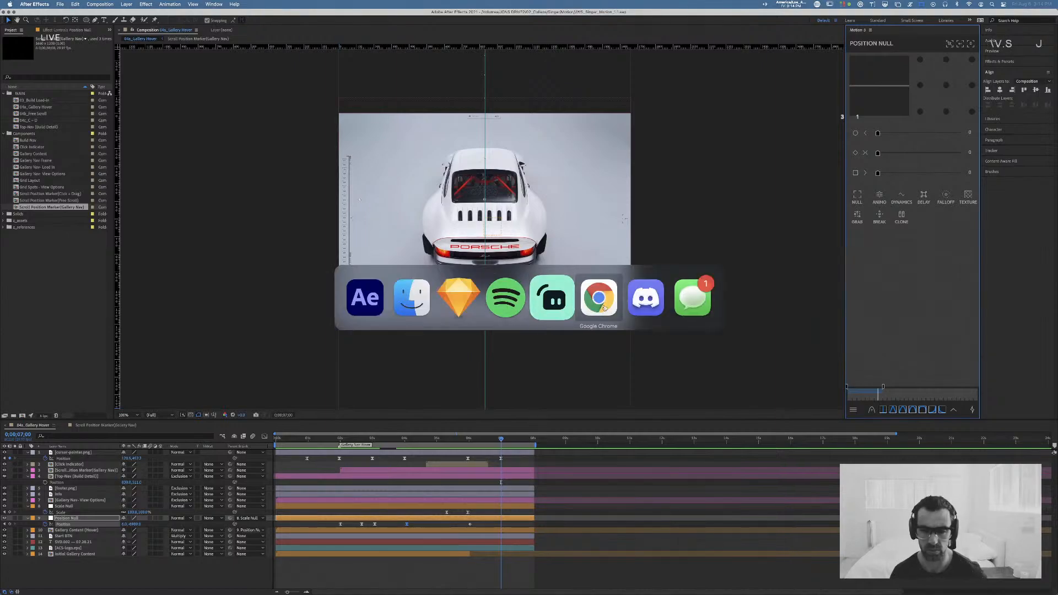
{"action": "left_click", "coordinate": [508, 306]}
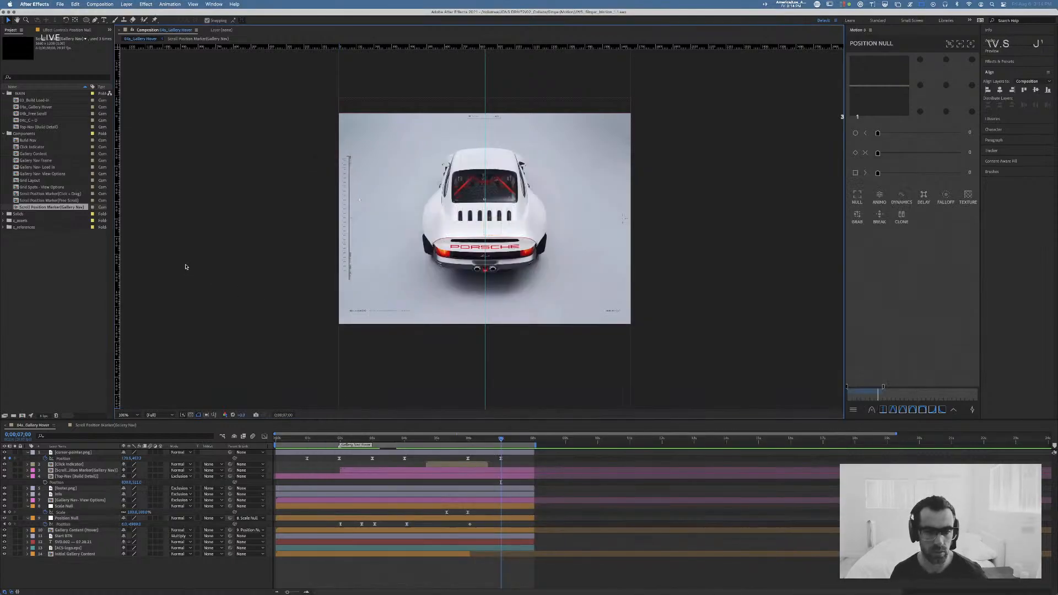
{"action": "key", "text": "super+Tab"}
Step: Preview the Gallery Hover animation from its start to check the cursor and scroll timing
{"action": "left_click_drag", "start_coordinate": [495, 440], "coordinate": [275, 439]}
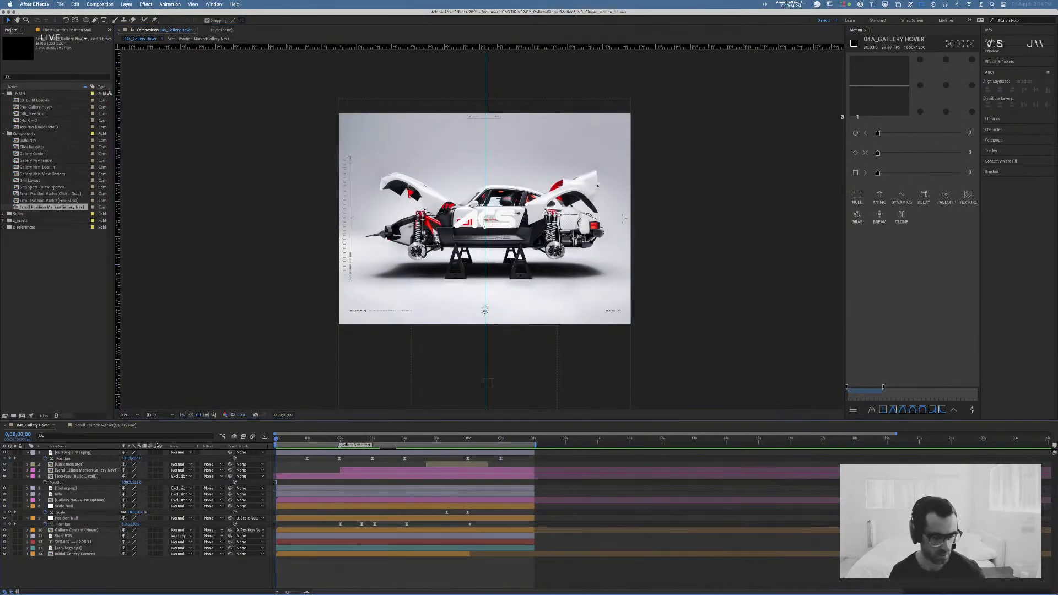
{"action": "key", "text": "super+semicolon"}
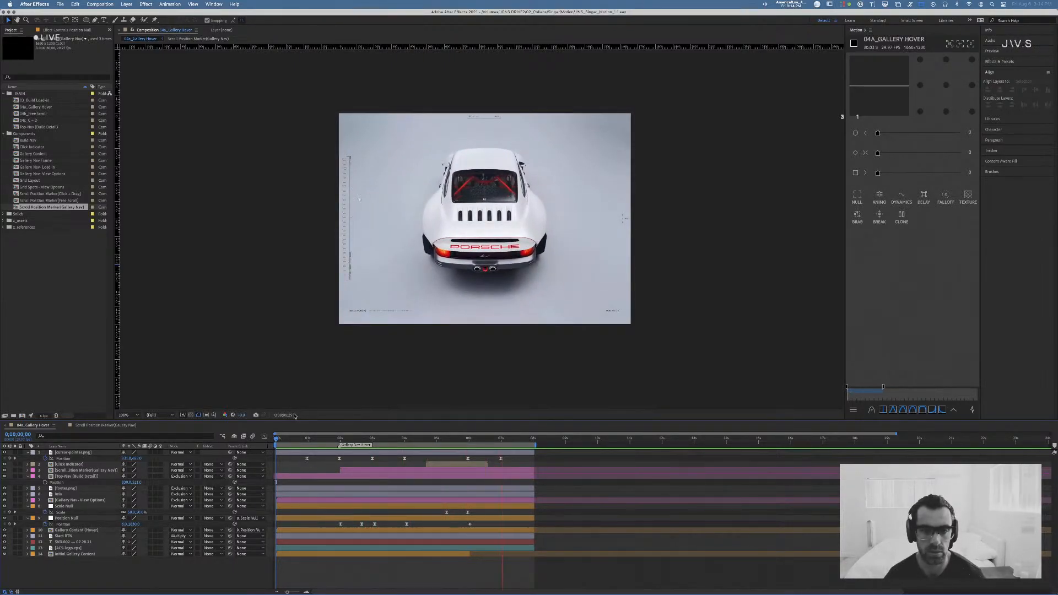
{"action": "key", "text": "space"}
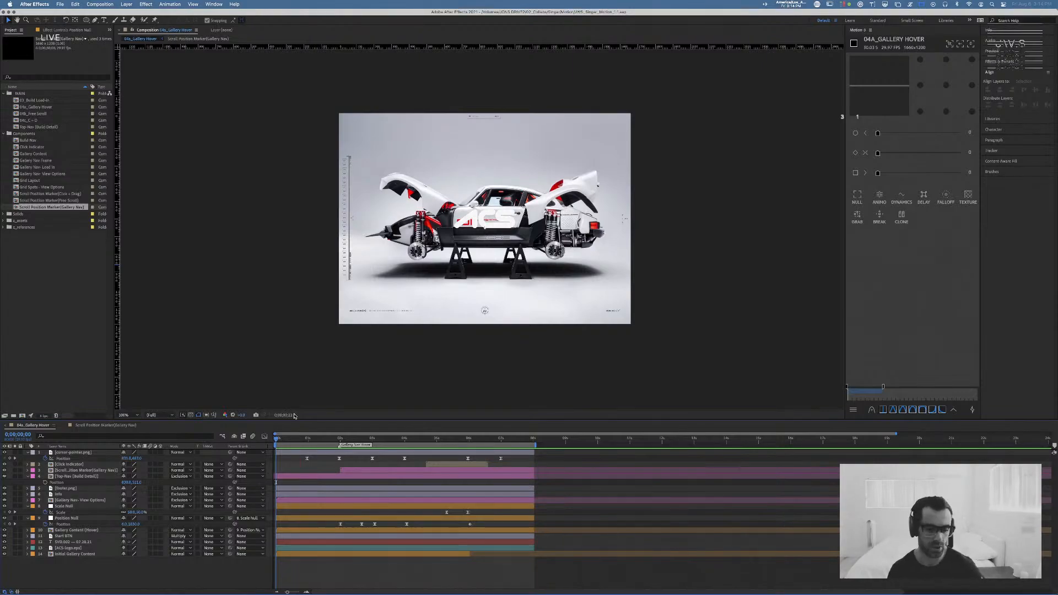
{"action": "left_click_drag", "start_coordinate": [307, 439], "coordinate": [251, 437]}
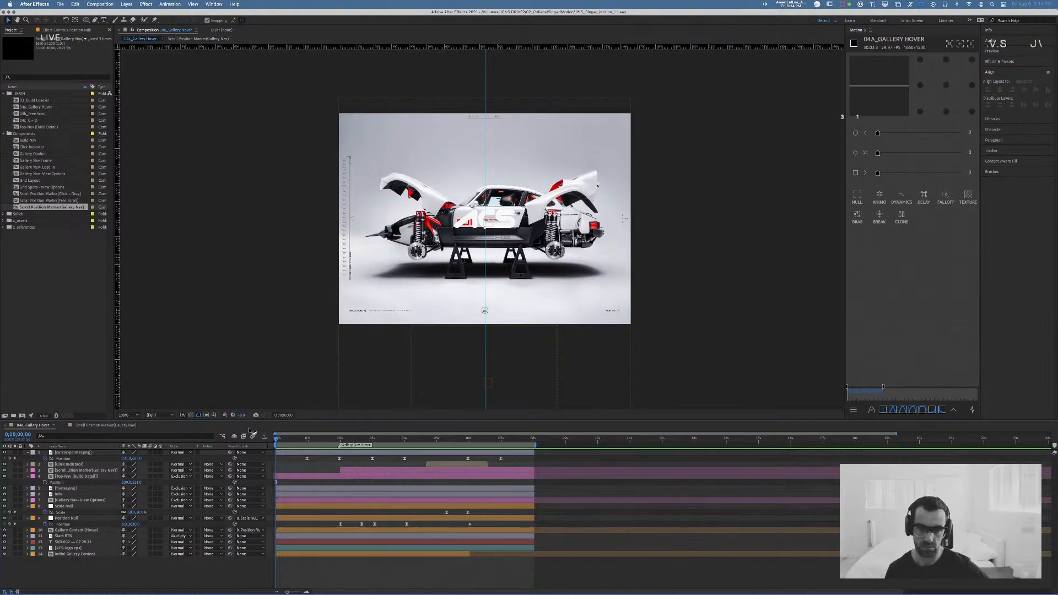
{"action": "left_click_drag", "start_coordinate": [281, 439], "coordinate": [305, 442]}
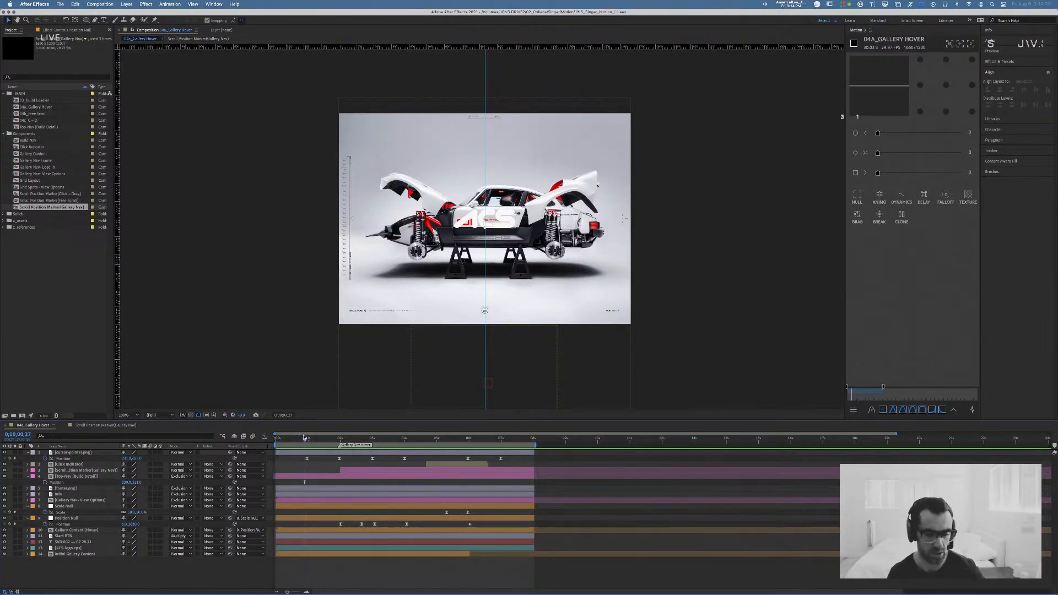
{"action": "left_click_drag", "start_coordinate": [296, 442], "coordinate": [277, 442]}
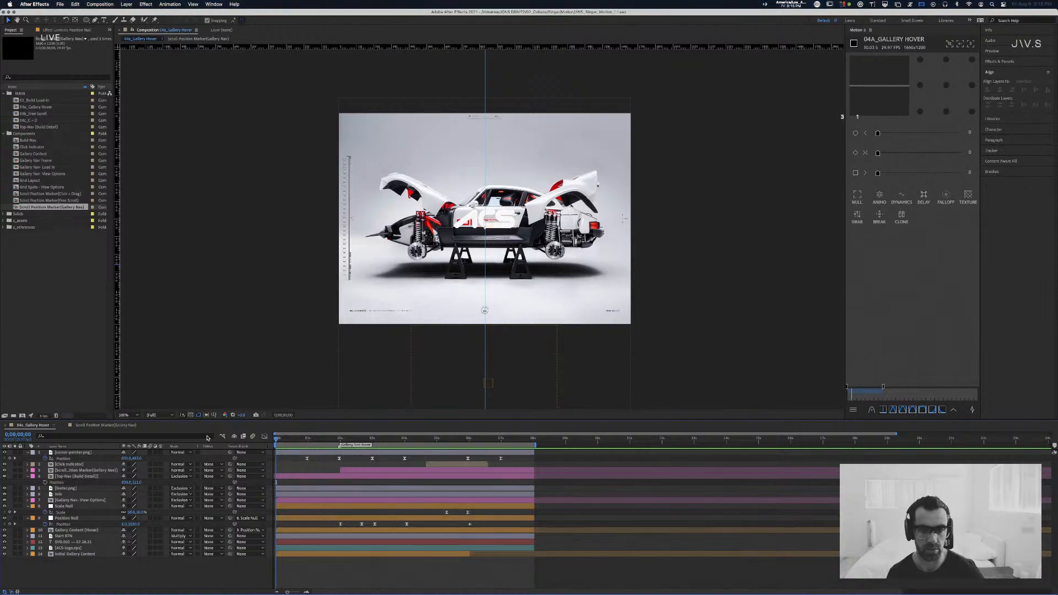
{"action": "key", "text": "space"}
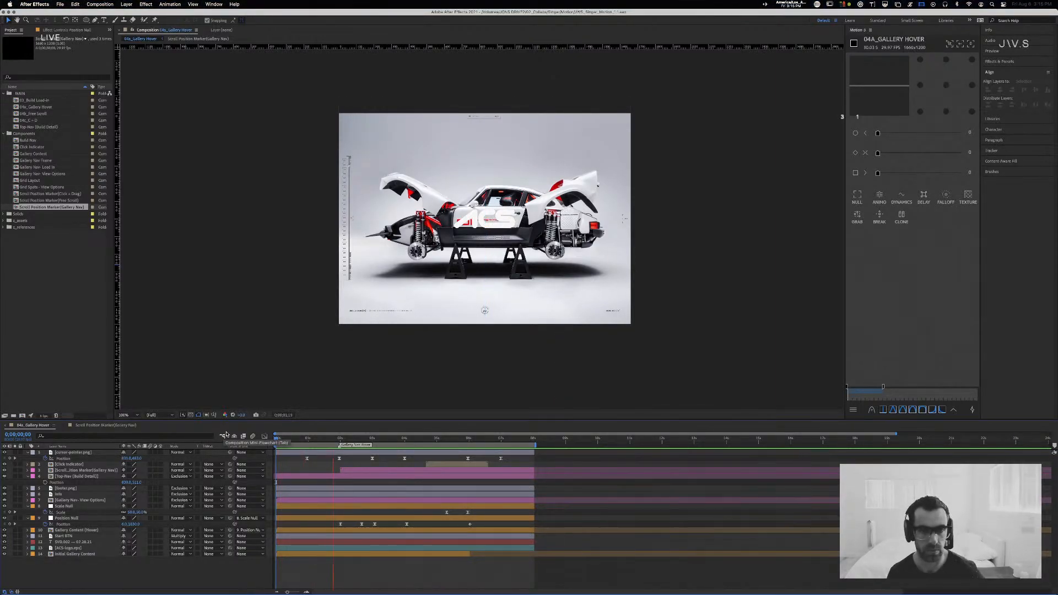
{"action": "key", "text": "space"}
Step: Reshape the opening curve of the cursor-pointer.png motion path and preview the animation from the start
{"action": "left_click_drag", "start_coordinate": [328, 440], "coordinate": [314, 441]}
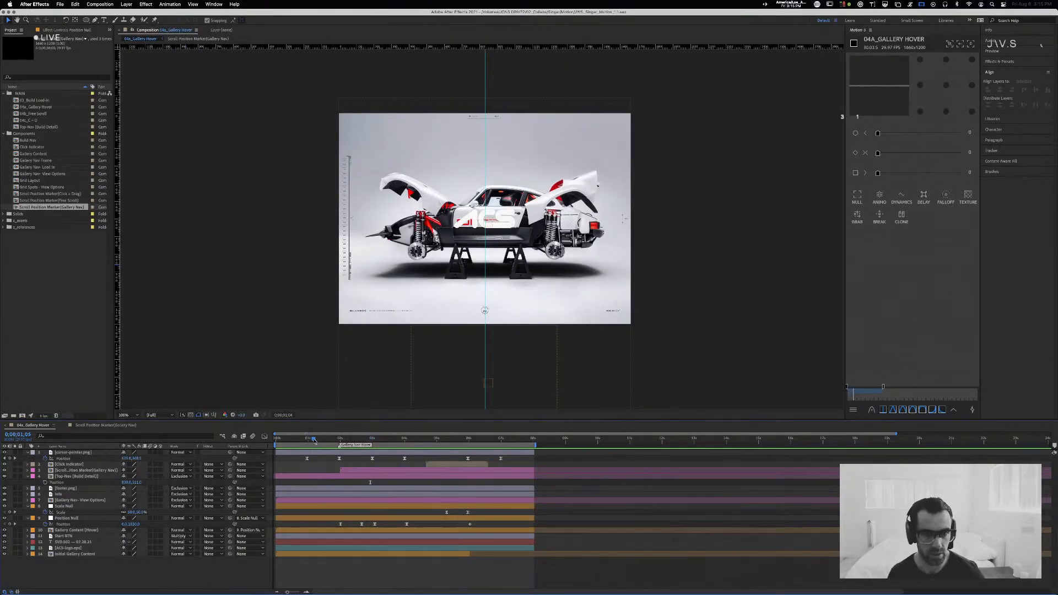
{"action": "left_click", "coordinate": [307, 458]}
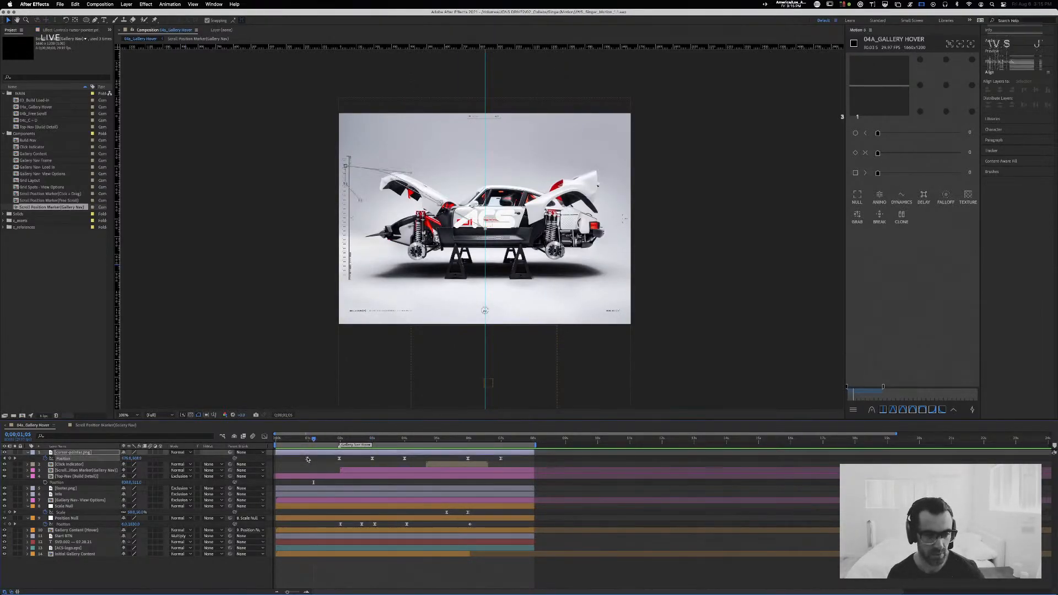
{"action": "left_click_drag", "start_coordinate": [409, 173], "coordinate": [405, 180]}
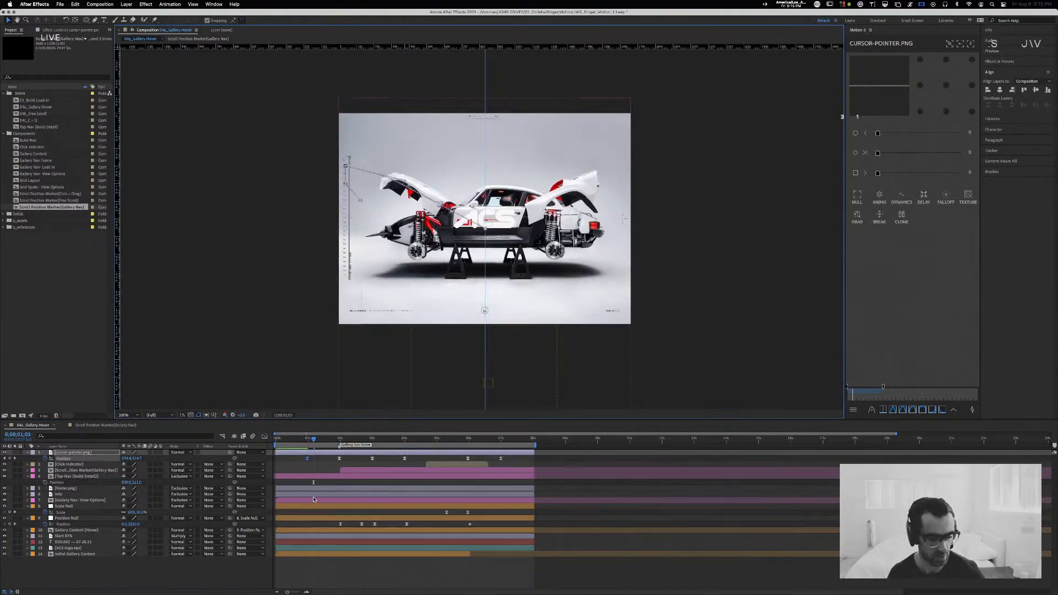
{"action": "key", "text": "Home"}
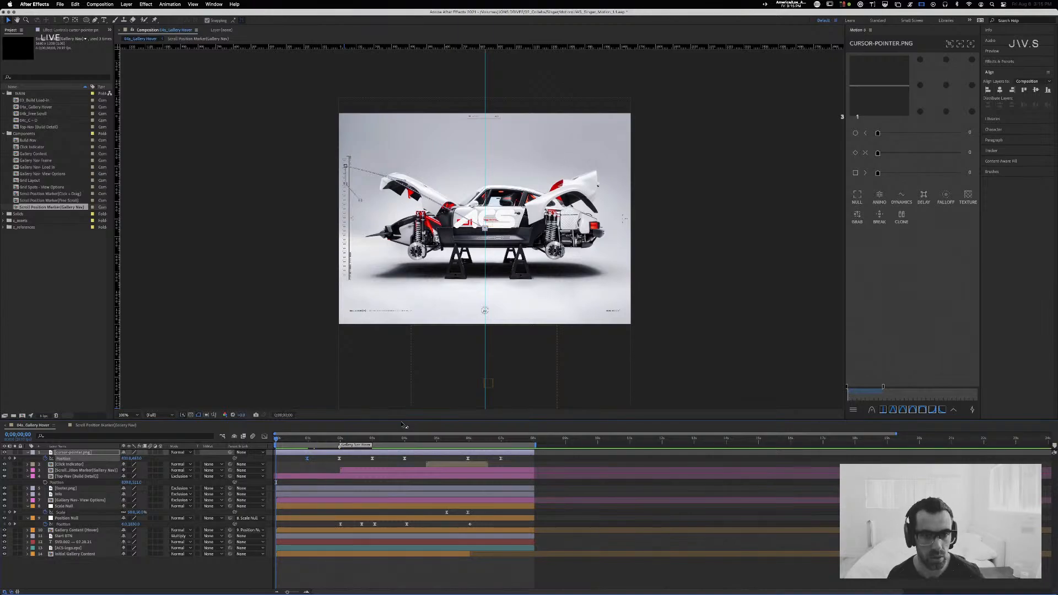
{"action": "key", "text": "space"}
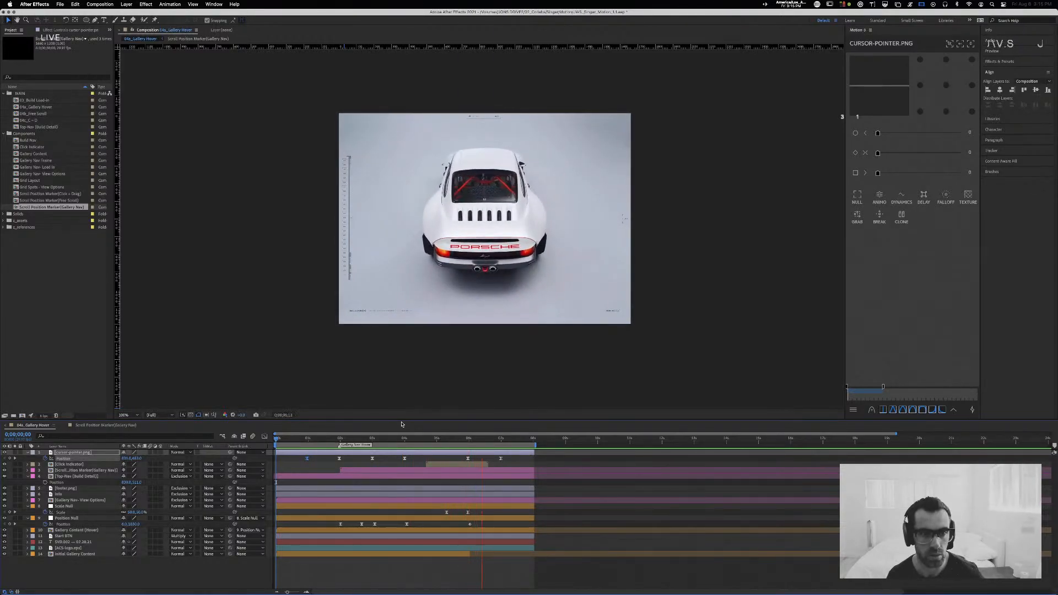
Step: Move the Click Indicator layer later to start at about 0:00:05:02, previewing its timing from 0:00:04:14
{"action": "left_click_drag", "start_coordinate": [481, 441], "coordinate": [456, 444]}
{"action": "left_click_drag", "start_coordinate": [449, 444], "coordinate": [475, 466]}
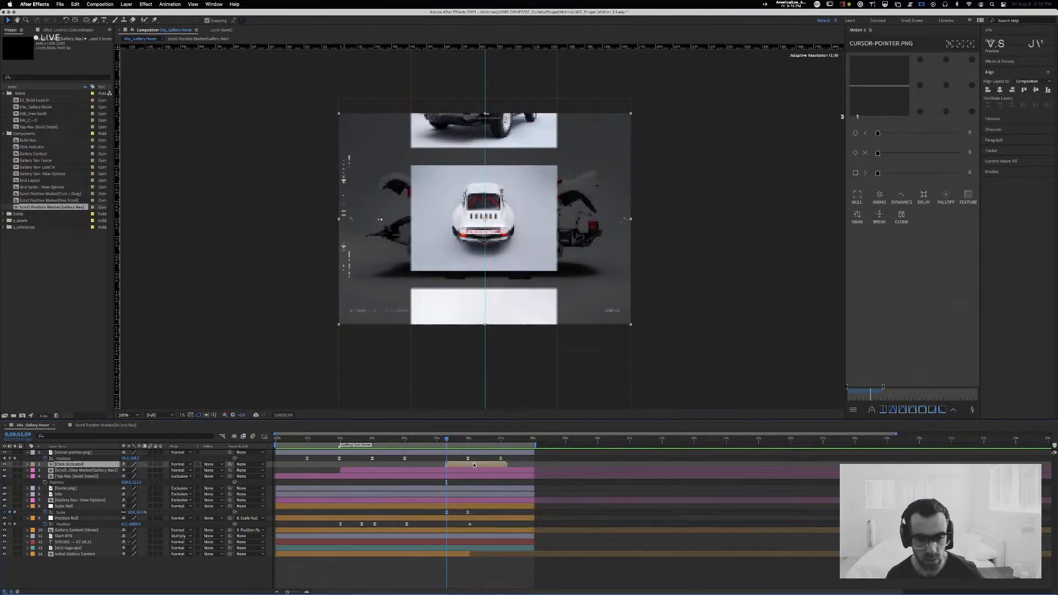
{"action": "left_click_drag", "start_coordinate": [435, 441], "coordinate": [420, 441]}
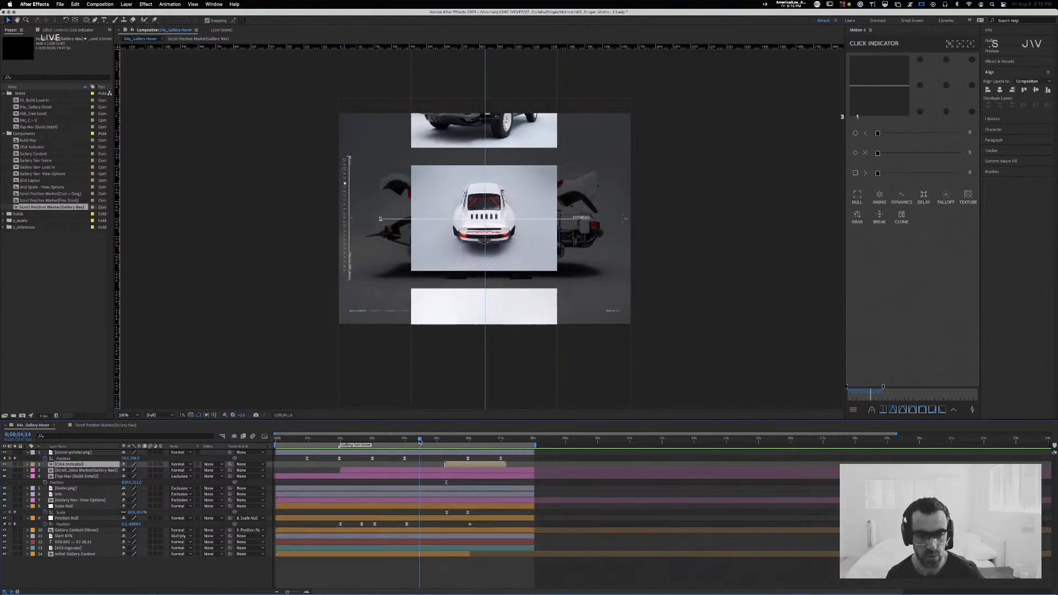
{"action": "key", "text": "space"}
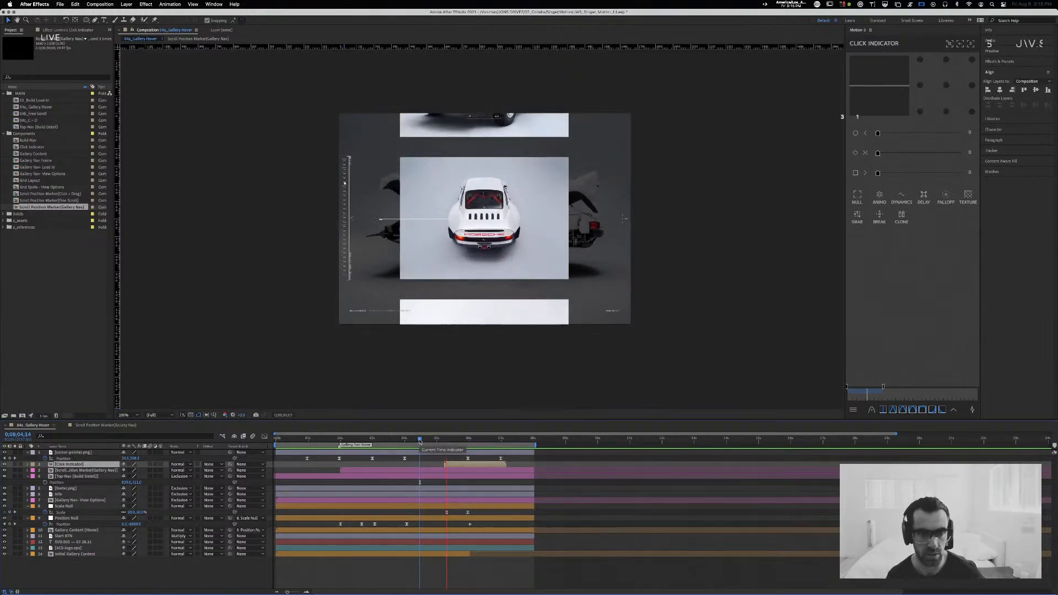
{"action": "key", "text": "space"}
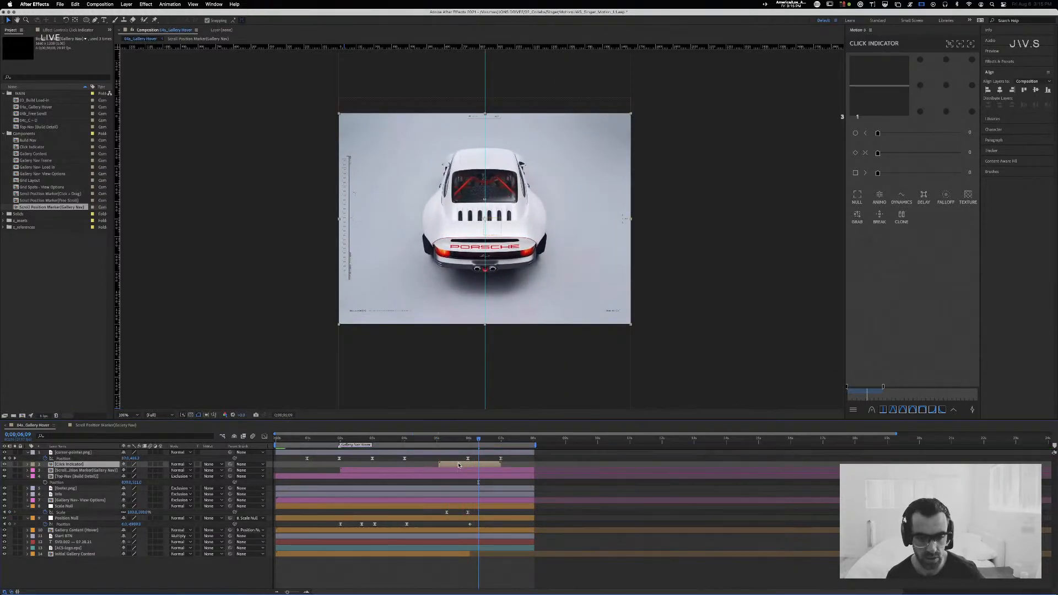
{"action": "left_click_drag", "start_coordinate": [450, 439], "coordinate": [439, 440]}
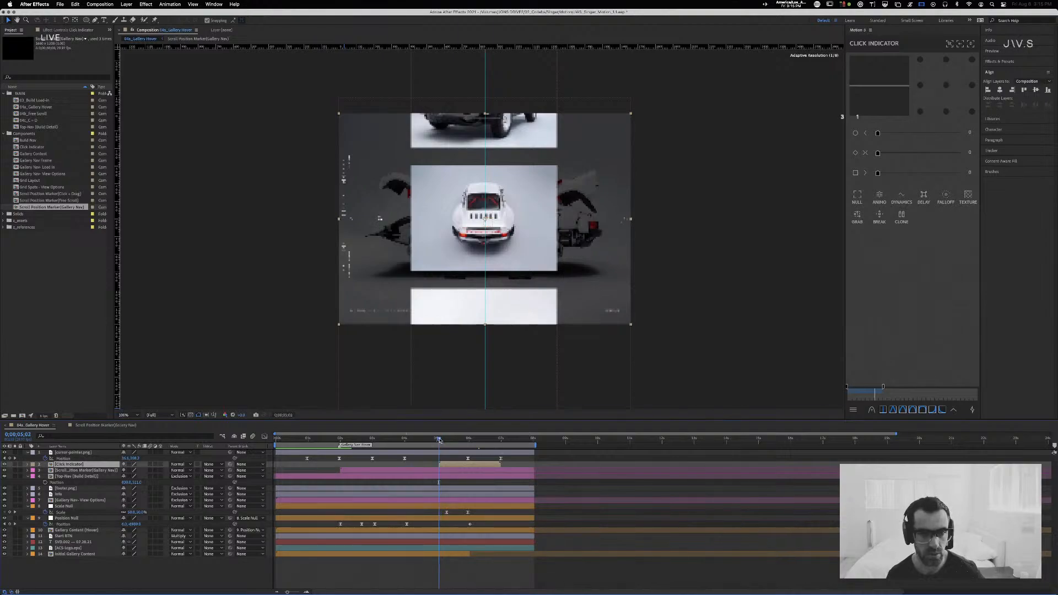
Step: Move the Click Indicator layer a few frames earlier and preview the timing from 0:00:04:20, ending at 0:00:05:09
{"action": "key", "text": "space"}
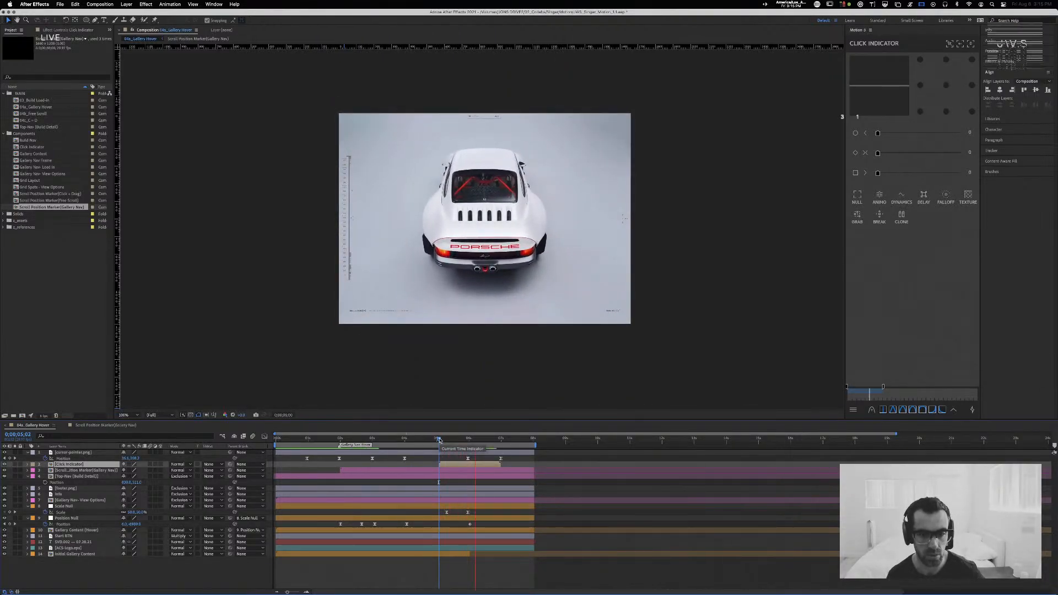
{"action": "key", "text": "space"}
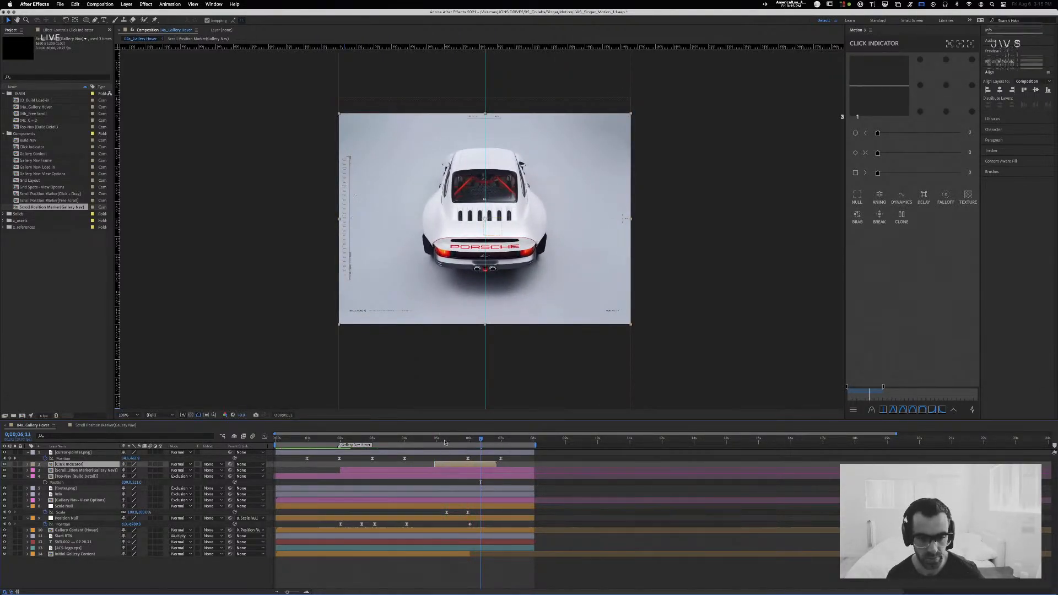
{"action": "left_click", "coordinate": [425, 439]}
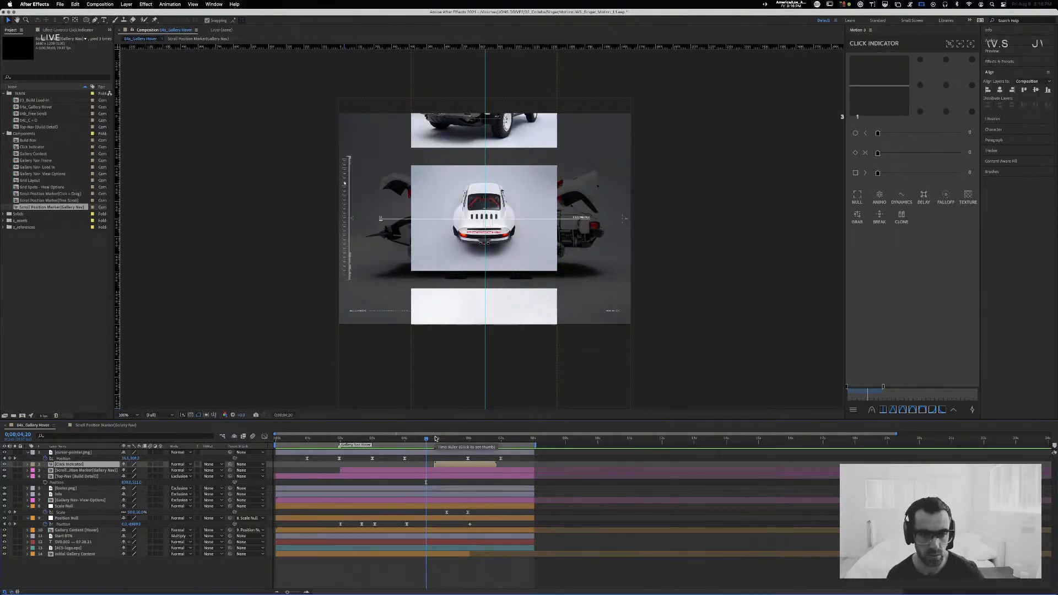
{"action": "key", "text": "space"}
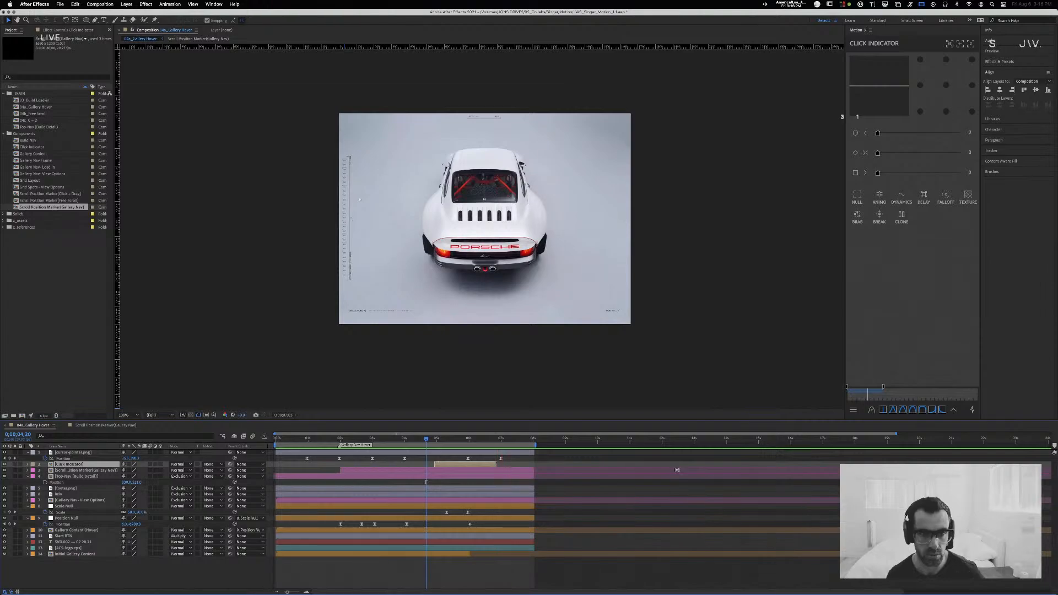
{"action": "key", "text": "space"}
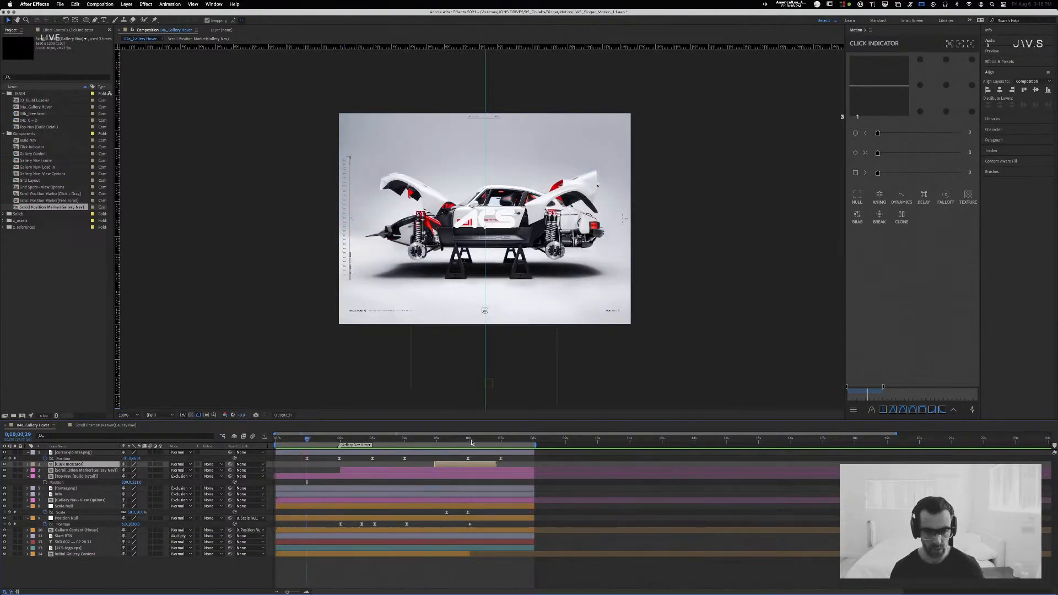
{"action": "left_click_drag", "start_coordinate": [428, 440], "coordinate": [446, 440]}
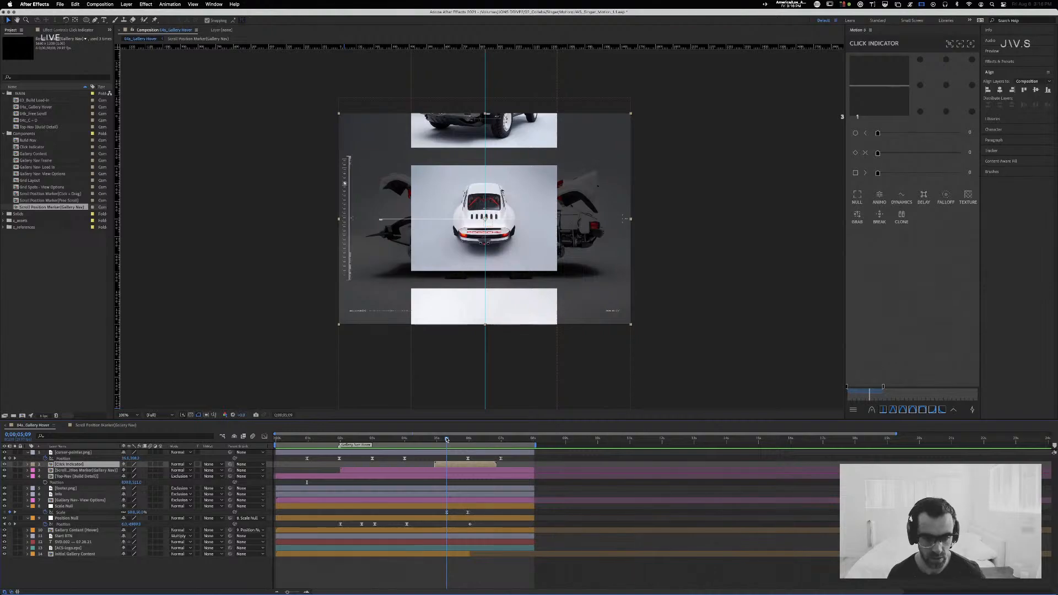
Step: Try renaming the Gallery Nav- View Options layer to Gallery Nav- Hover, and undo the rename
{"action": "left_click", "coordinate": [104, 472]}
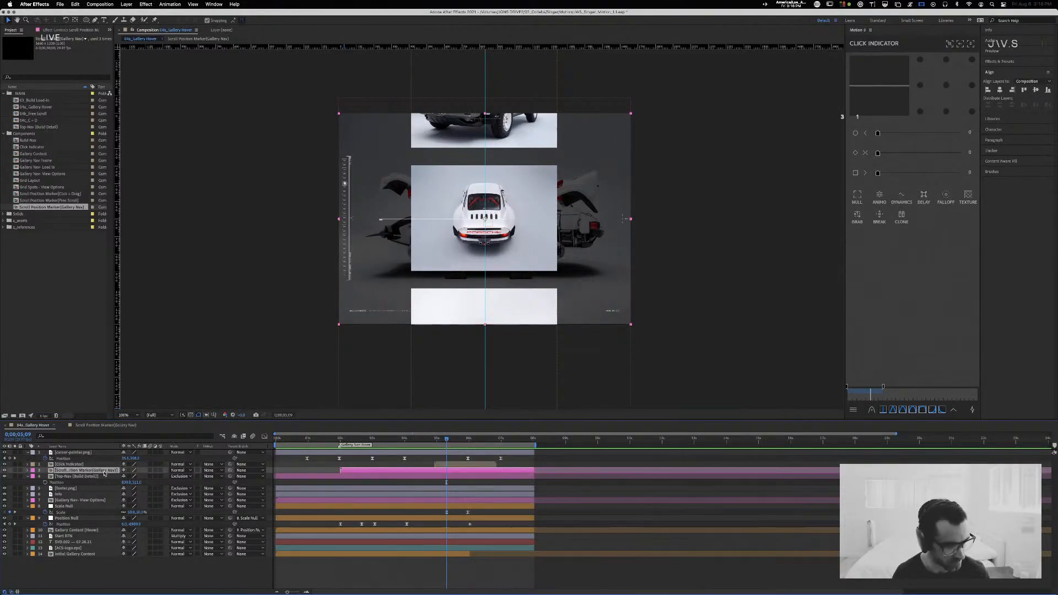
{"action": "left_click", "coordinate": [85, 501]}
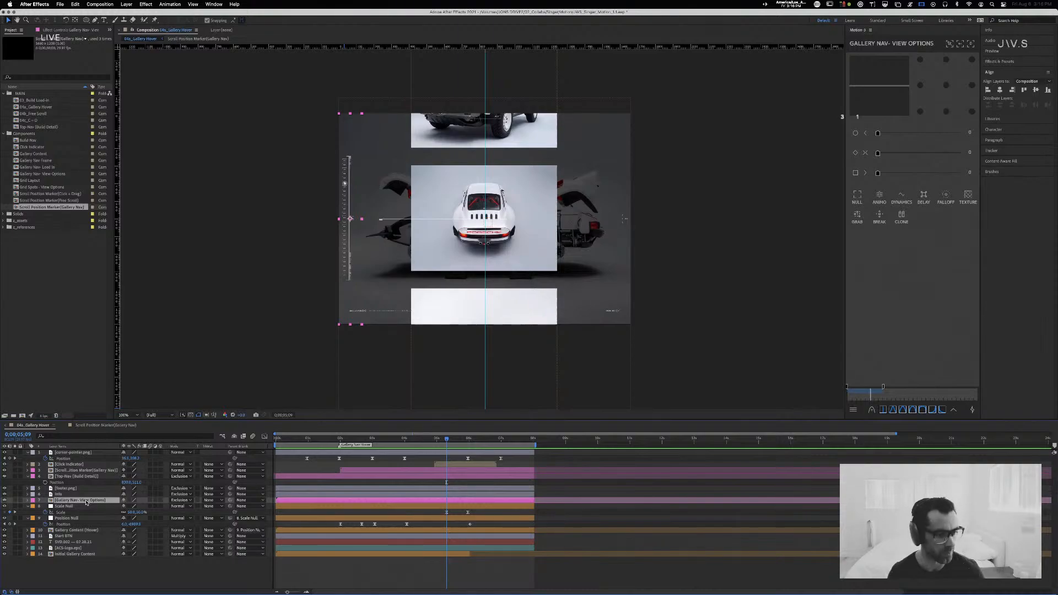
{"action": "key", "text": "Return"}
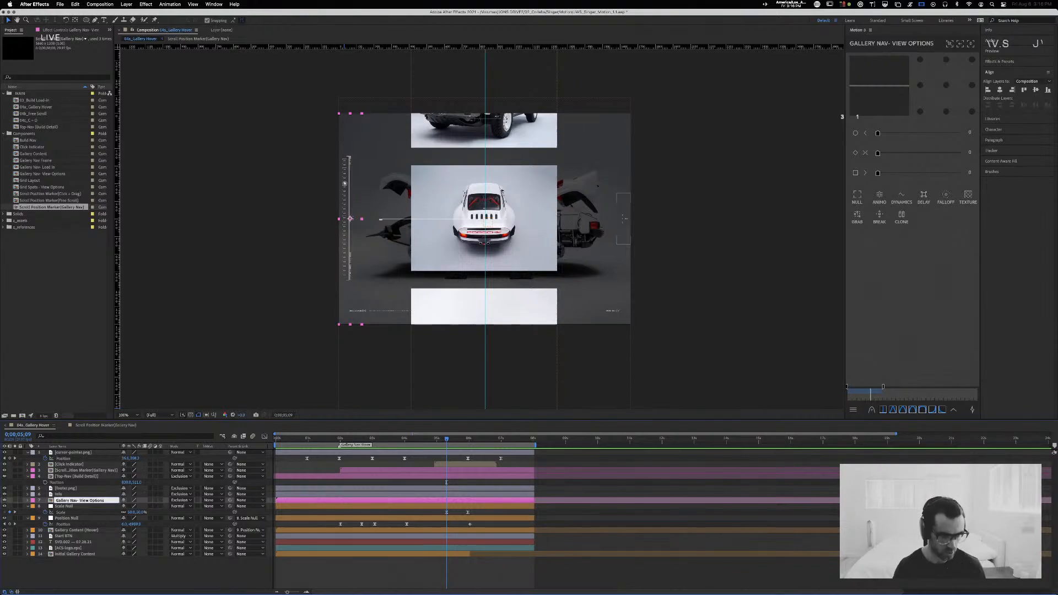
{"action": "type", "text": "He"}
{"action": "type", "text": "ver"}
{"action": "key", "text": "Return"}
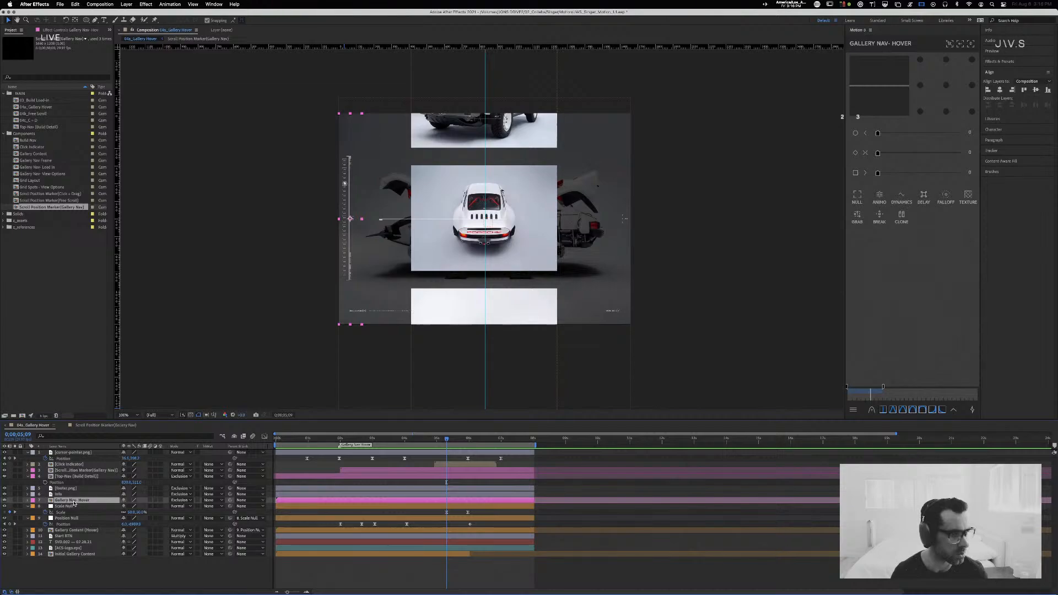
{"action": "key", "text": "super+z"}
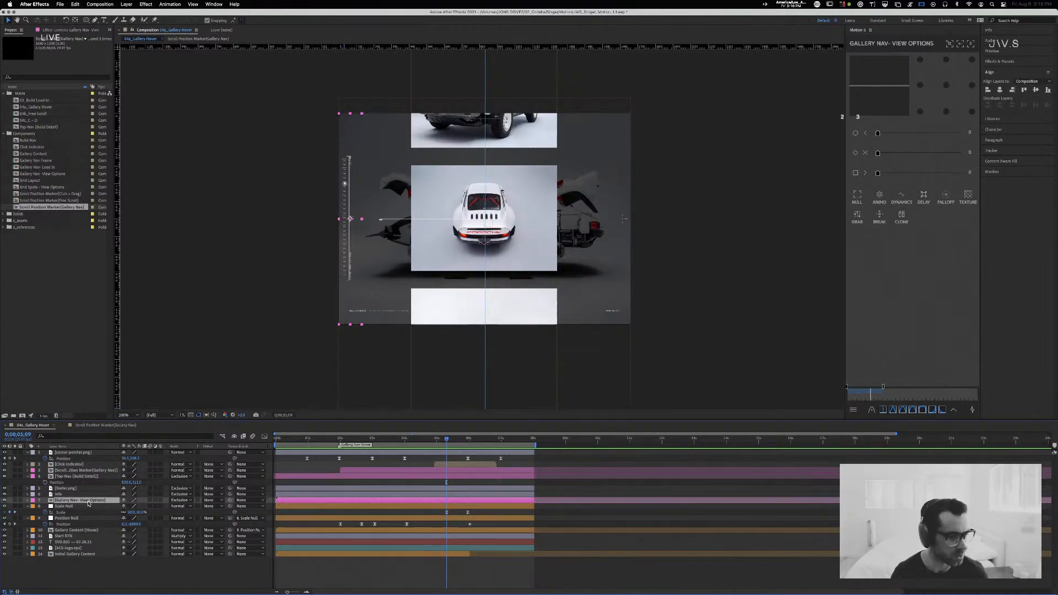
Step: Switch the layer list to source names, and open and close the Gallery Nav- View Options composition
{"action": "left_click", "coordinate": [59, 446]}
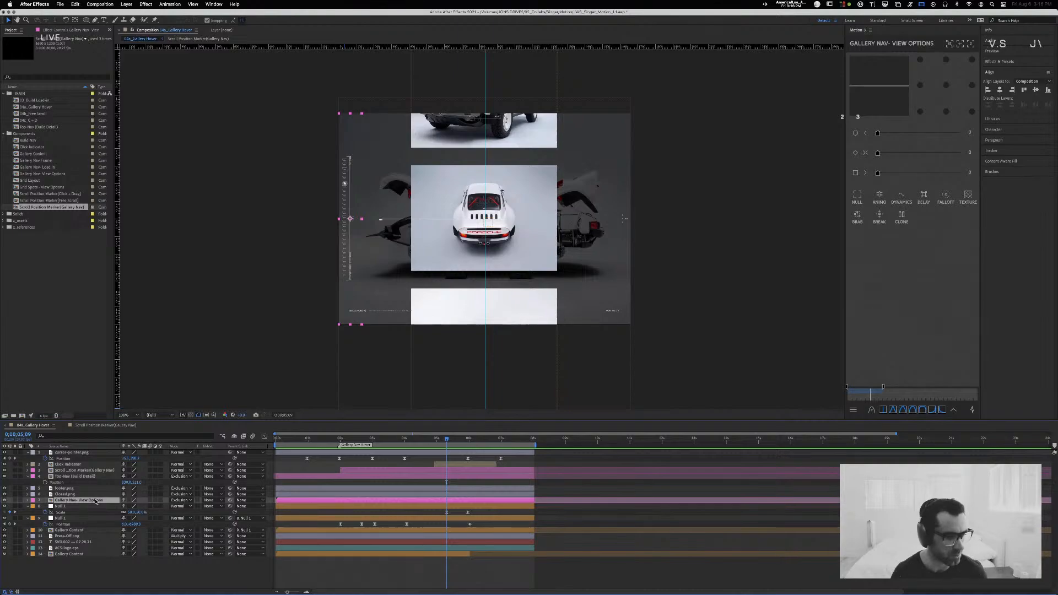
{"action": "double_click", "coordinate": [96, 501]}
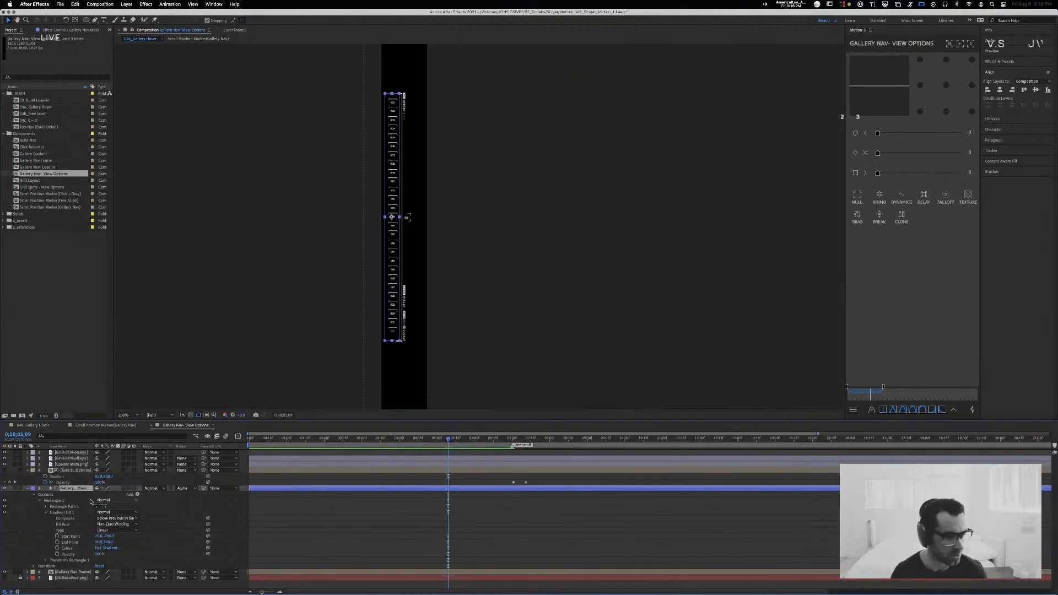
{"action": "left_click", "coordinate": [153, 425]}
Step: Rename the Gallery Nav- View Options composition in the project as Gallery Nav- Hover, and close the Scroll Position Marker composition
{"action": "left_click", "coordinate": [58, 168]}
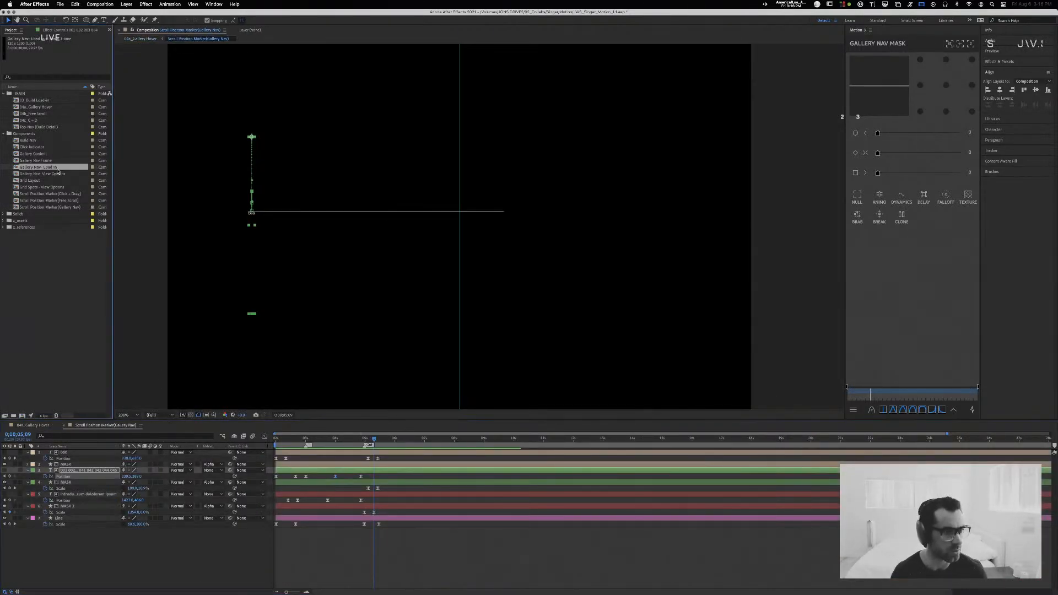
{"action": "left_click", "coordinate": [58, 172]}
{"action": "key", "text": "Return"}
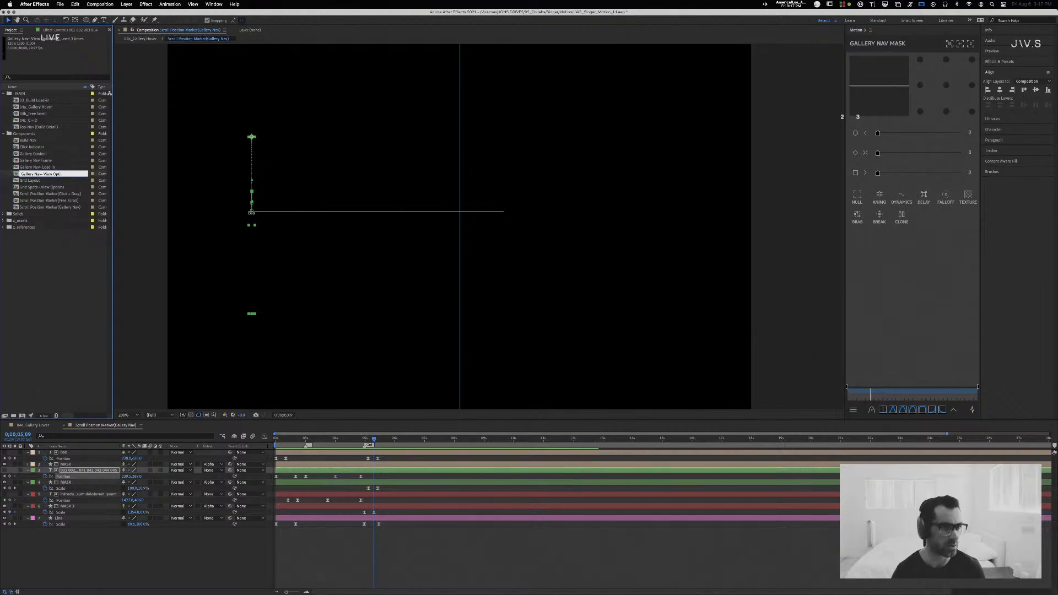
{"action": "key", "text": "BackSpace"}
{"action": "key", "text": "BackSpace"}
{"action": "key", "text": "BackSpace"}
{"action": "key", "text": "BackSpace"}
{"action": "key", "text": "BackSpace"}
{"action": "key", "text": "BackSpace"}
{"action": "key", "text": "BackSpace"}
{"action": "key", "text": "BackSpace"}
{"action": "key", "text": "BackSpace"}
{"action": "type", "text": "Hover"}
{"action": "key", "text": "Return"}
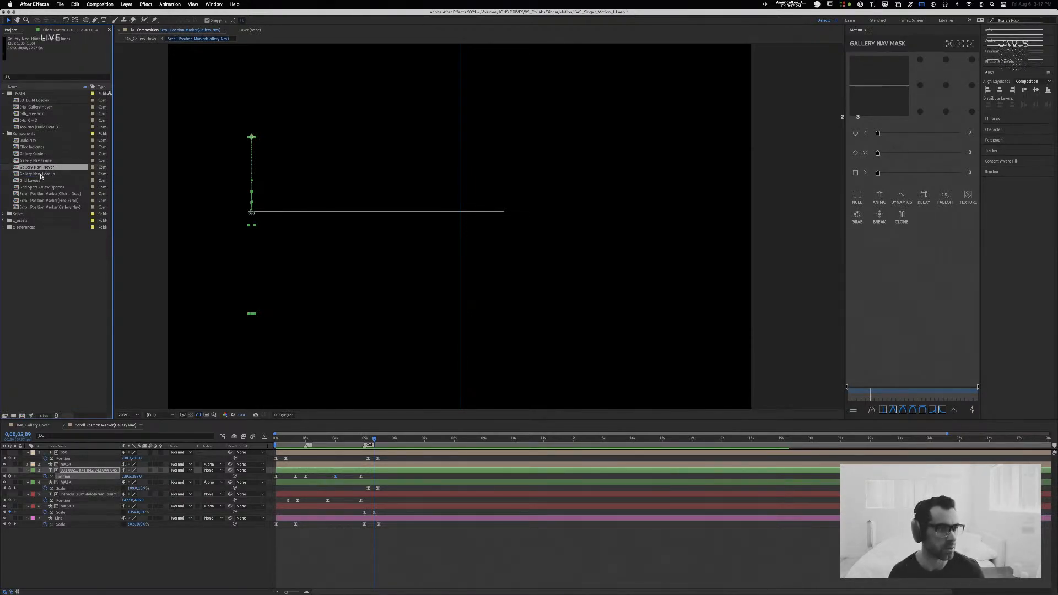
{"action": "left_click", "coordinate": [64, 426]}
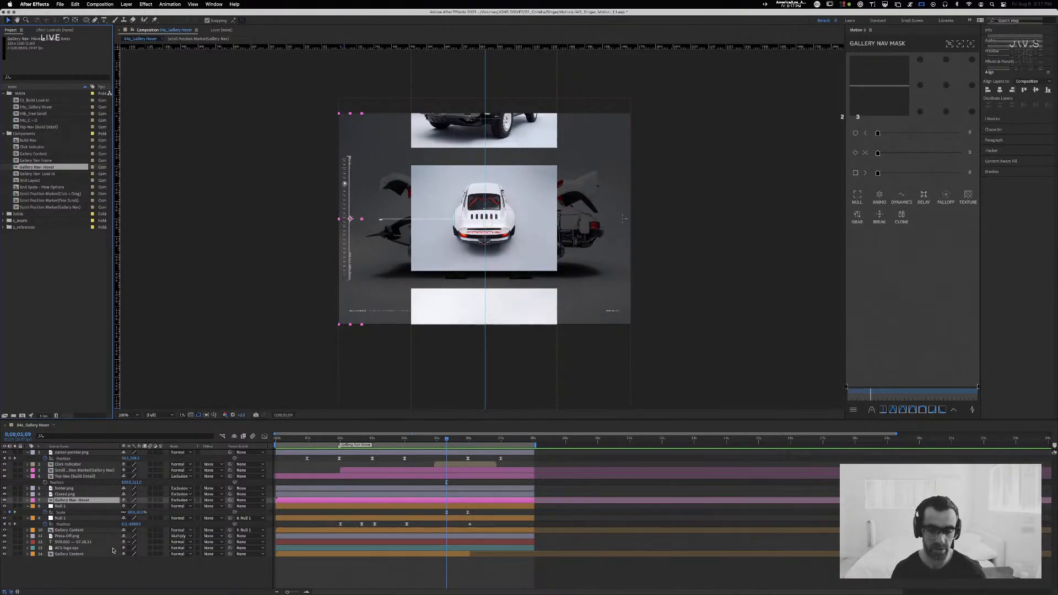
Step: Switch to Spotify, play the fourth track of the NØ–ISØ playlist, and return to After Effects
{"action": "key", "text": "super+Tab"}
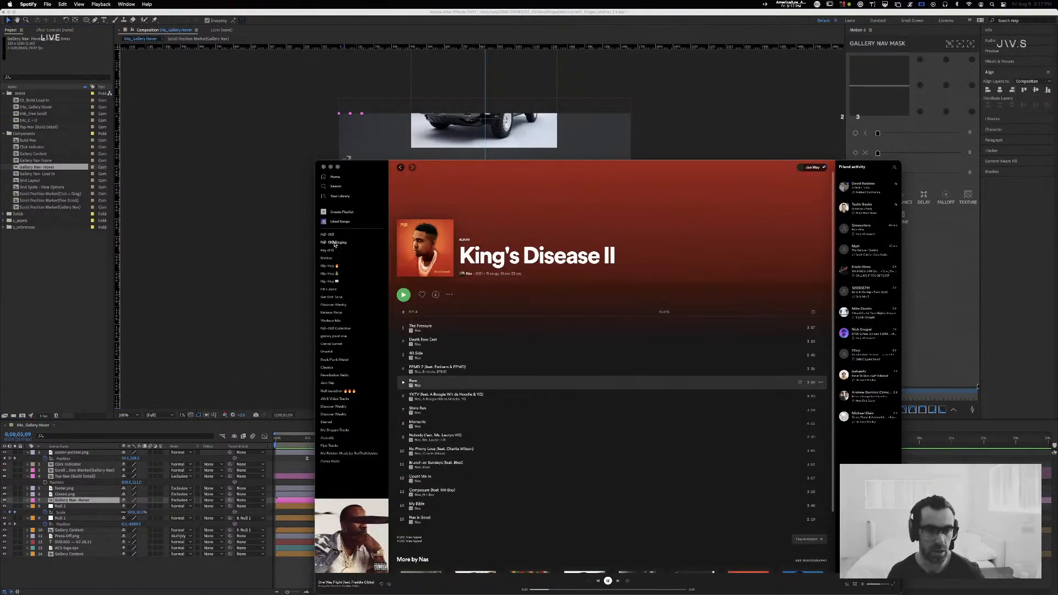
{"action": "left_click", "coordinate": [331, 236]}
{"action": "double_click", "coordinate": [623, 367]}
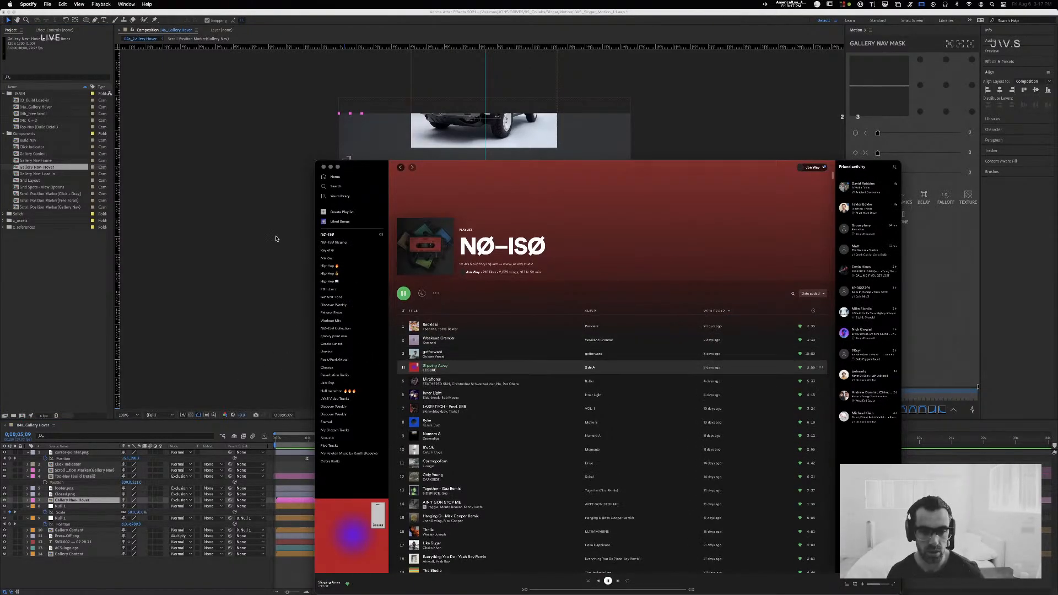
{"action": "key", "text": "super+Tab"}
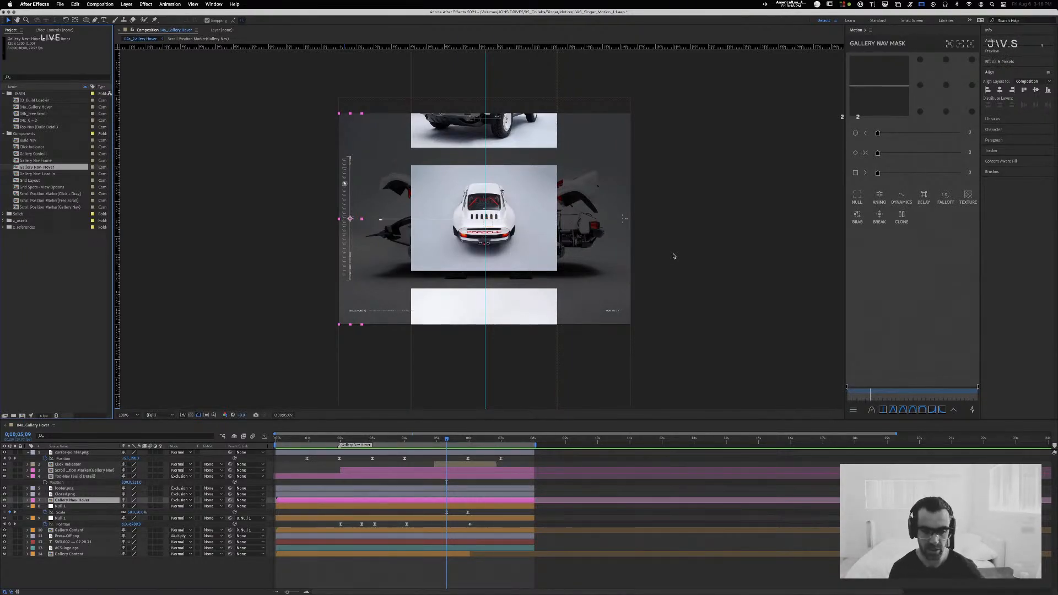
Step: Switch to Chrome, open dribbble.com in a new window, and reposition that window
{"action": "key", "text": "super+shift+Tab"}
{"action": "key", "text": "super+shift+Tab"}
{"action": "key", "text": "super+shift+Tab"}
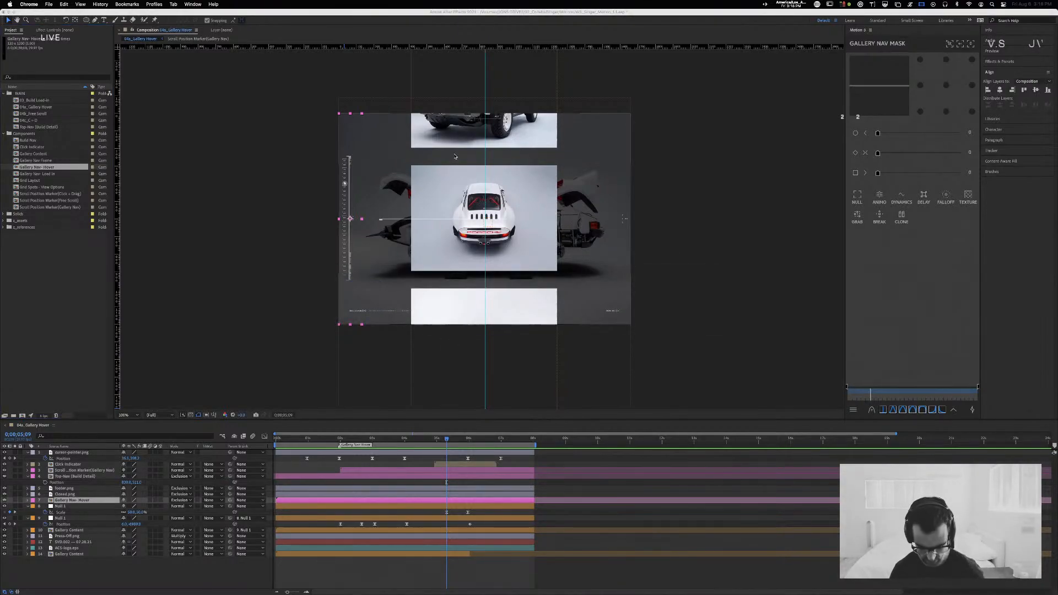
{"action": "key", "text": "super+n"}
{"action": "type", "text": "dribbble.com"}
{"action": "key", "text": "Return"}
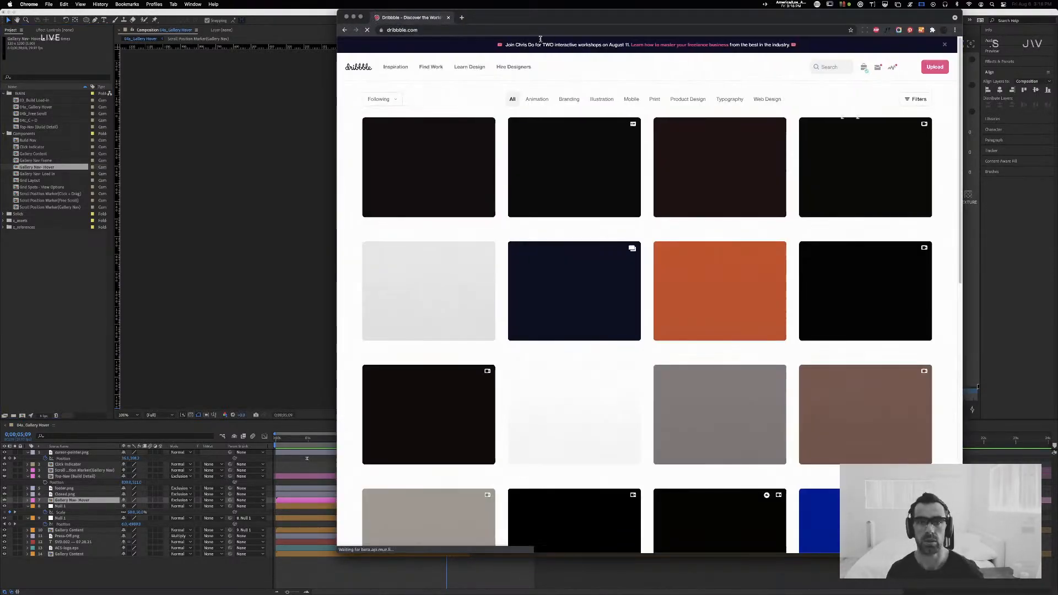
{"action": "left_click_drag", "start_coordinate": [552, 20], "coordinate": [470, 73]}
Step: Search Dribbble for the designer by full name and open the matching member's profile
{"action": "left_click", "coordinate": [765, 119]}
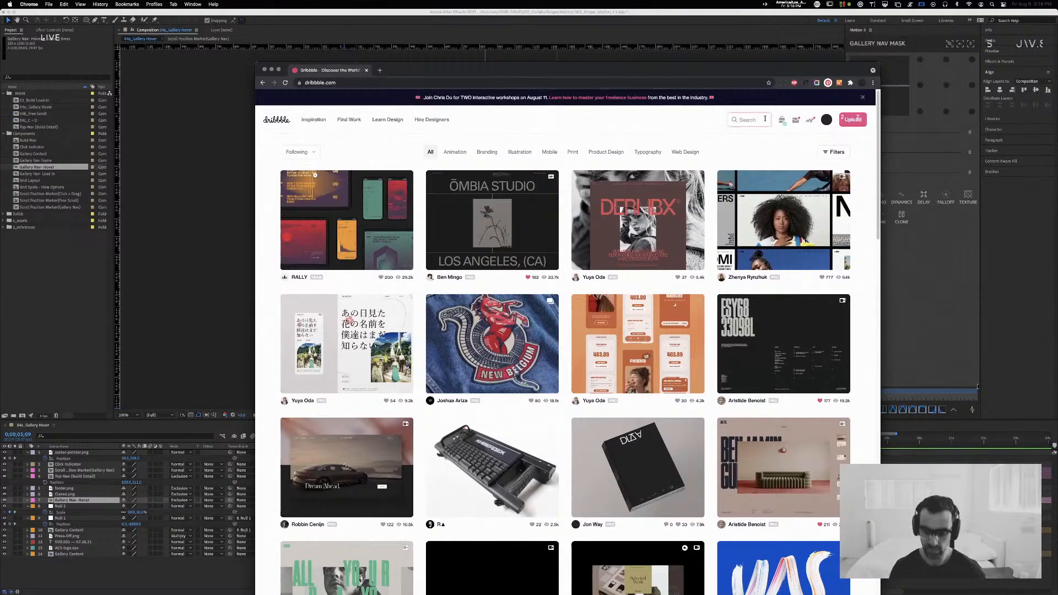
{"action": "type", "text": "matt austin"}
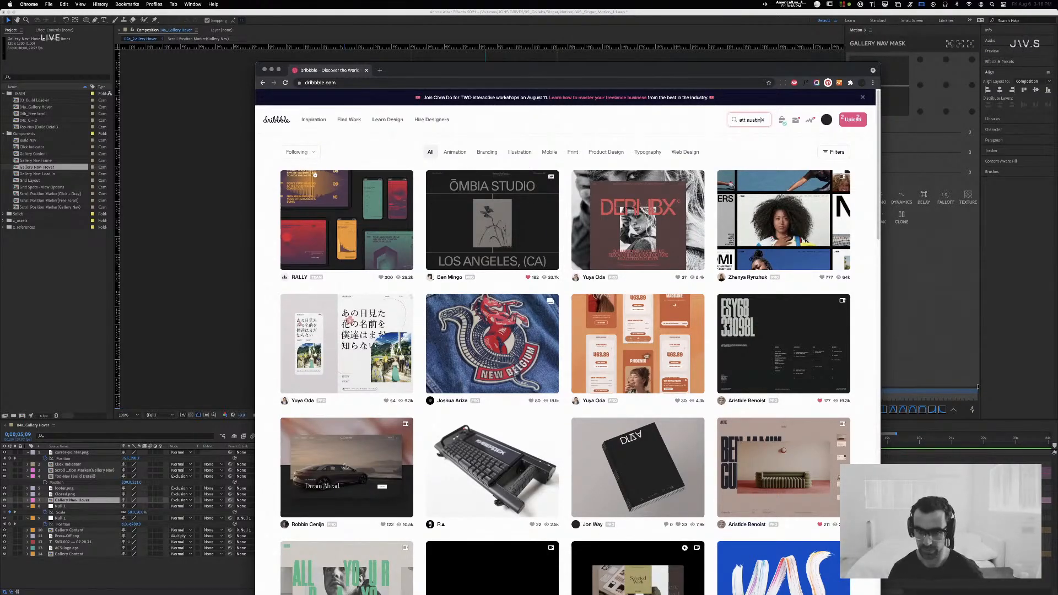
{"action": "key", "text": "Return"}
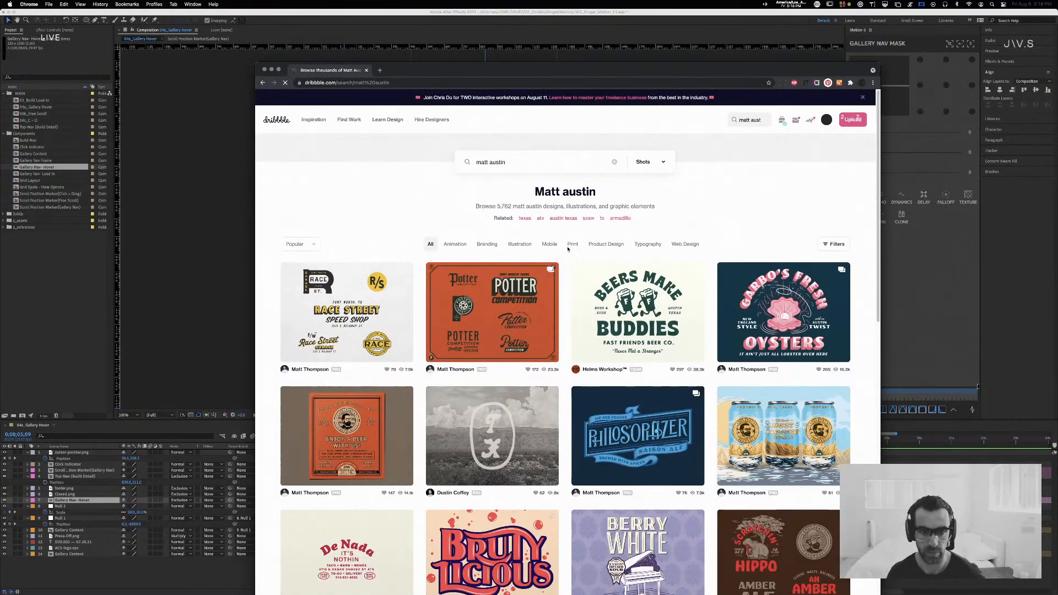
{"action": "left_click", "coordinate": [743, 120]}
{"action": "key", "text": "super+a"}
{"action": "type", "text": "matt"}
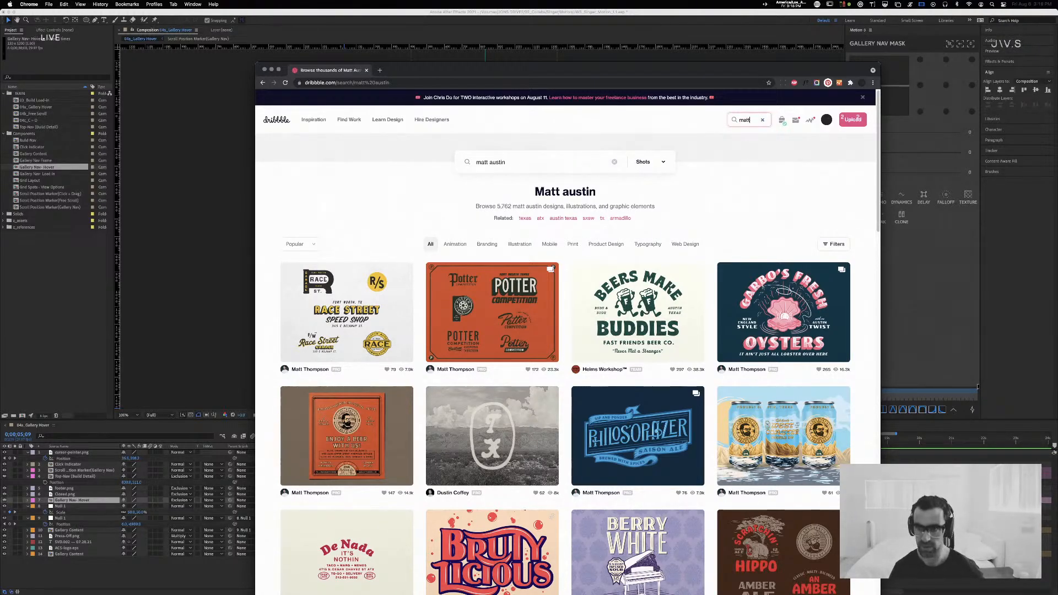
{"action": "type", "text": " austin"}
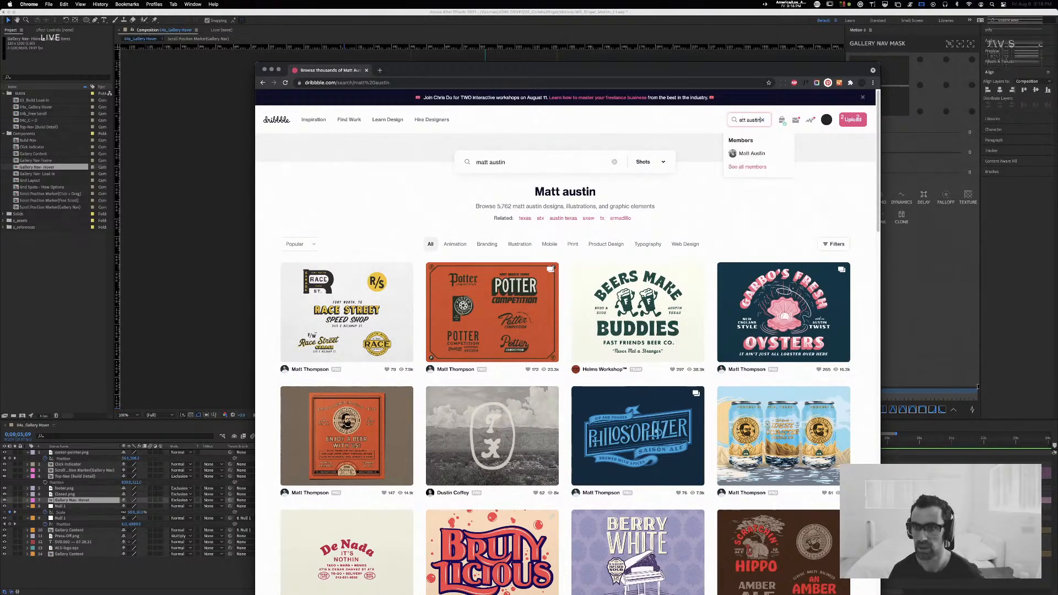
{"action": "left_click", "coordinate": [751, 150]}
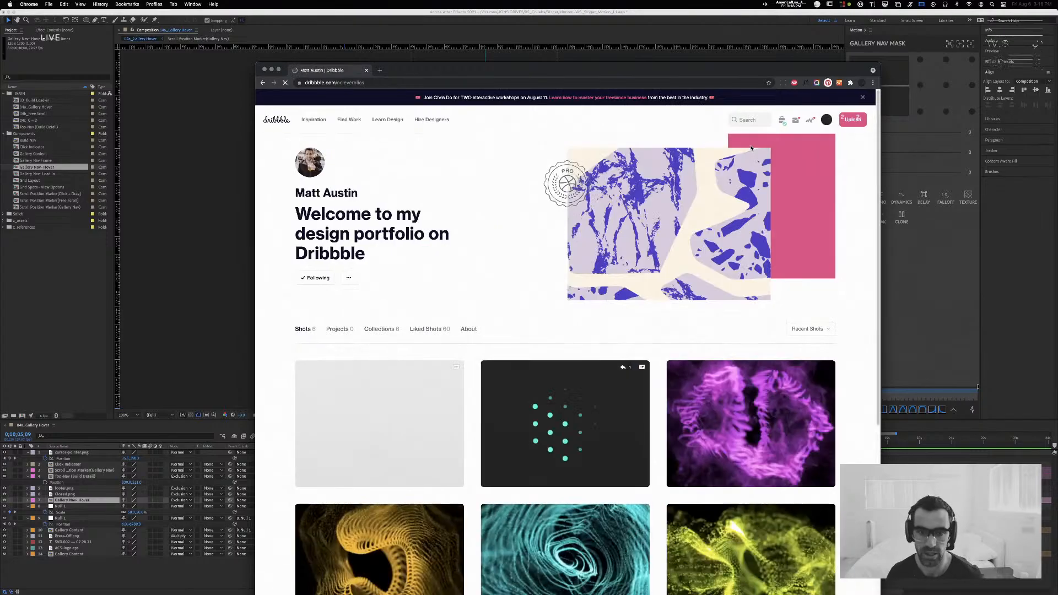
Step: Open the Rubik's Cube shot and read its description, highlighting the part about global coordinates driving a shape layer
{"action": "left_click", "coordinate": [565, 435]}
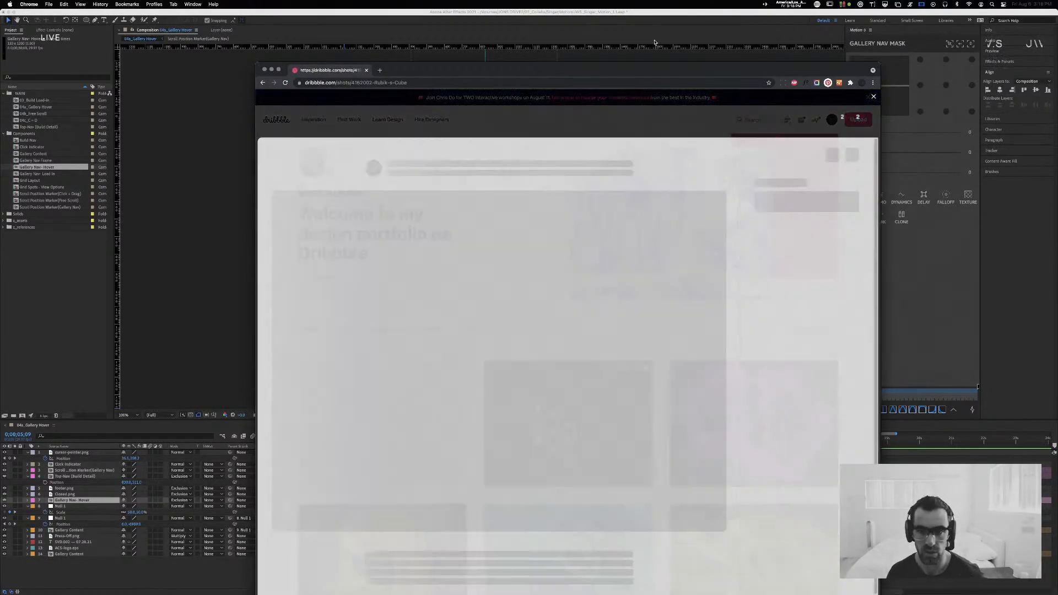
{"action": "left_click_drag", "start_coordinate": [647, 68], "coordinate": [609, 41]}
{"action": "scroll", "coordinate": [584, 311], "scroll_direction": "down", "scroll_amount": 2}
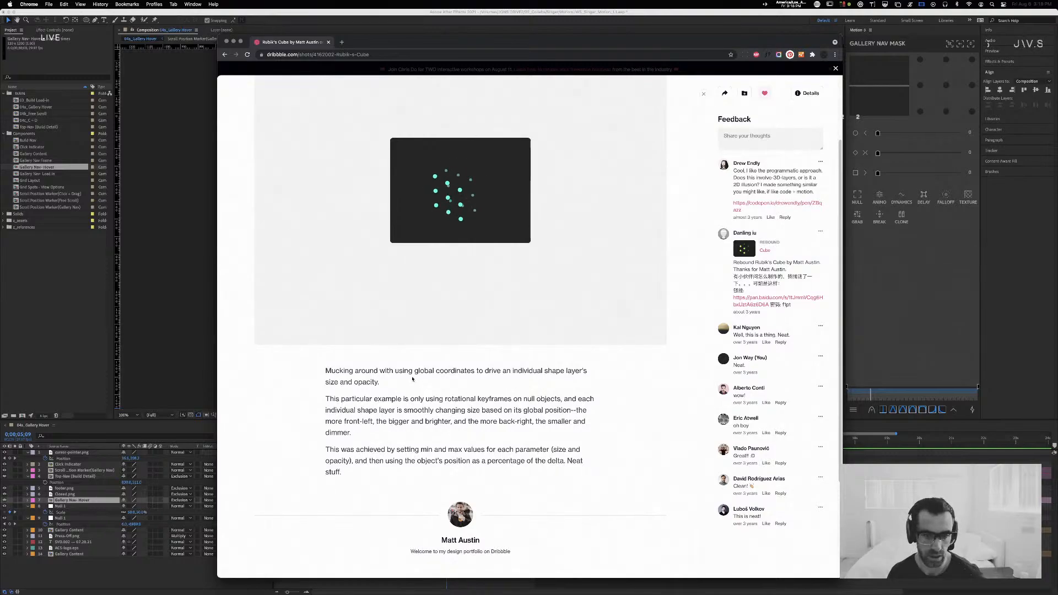
{"action": "left_click_drag", "start_coordinate": [404, 370], "coordinate": [587, 377]}
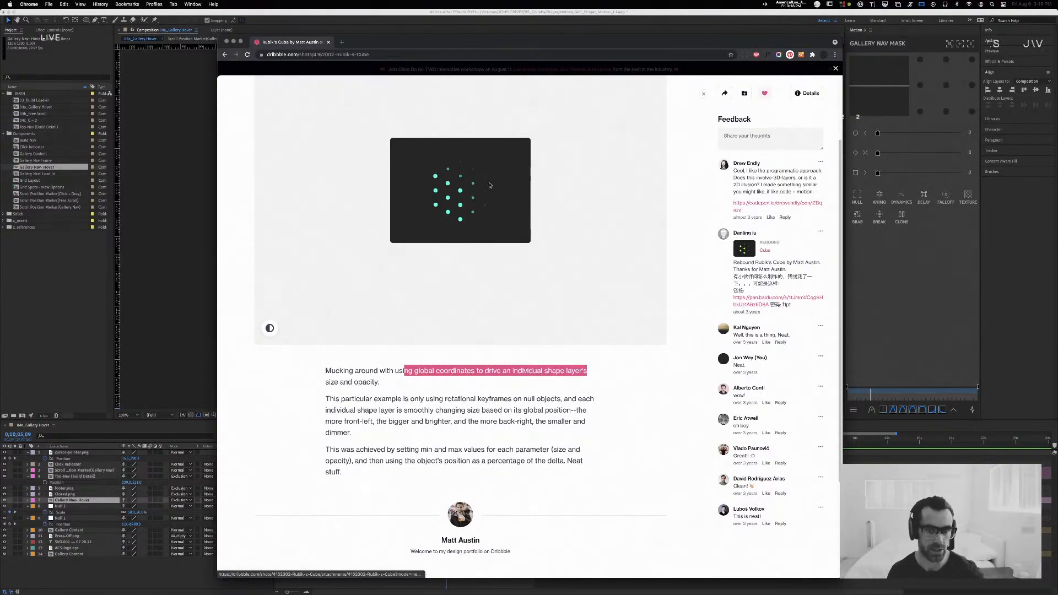
Step: View the Rubik's Cube animation enlarged, and return to the shots on the designer's profile
{"action": "left_click", "coordinate": [490, 185]}
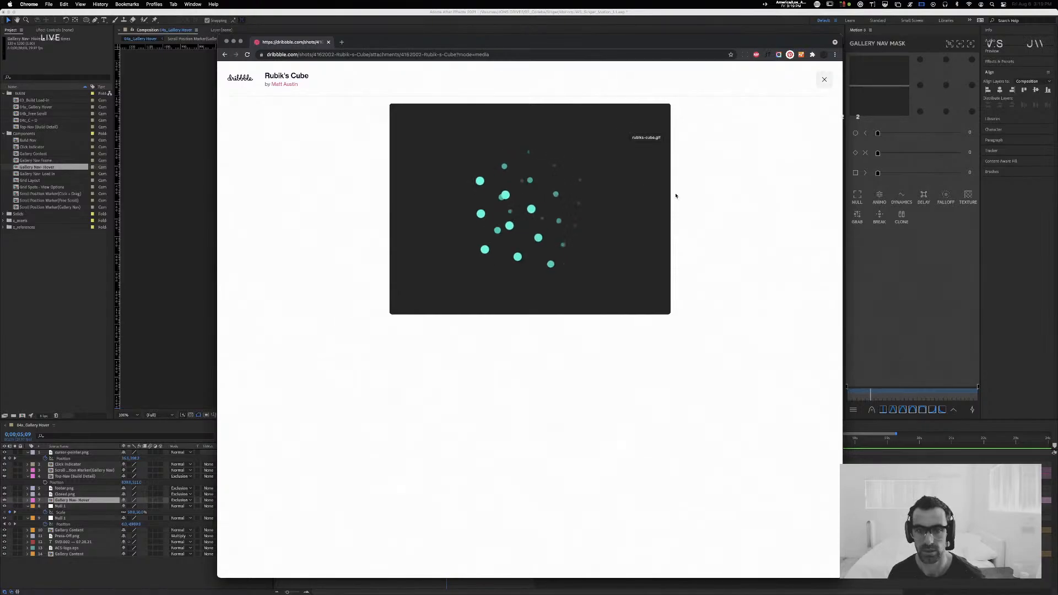
{"action": "left_click", "coordinate": [824, 79]}
{"action": "scroll", "coordinate": [600, 336], "scroll_direction": "up", "scroll_amount": 2}
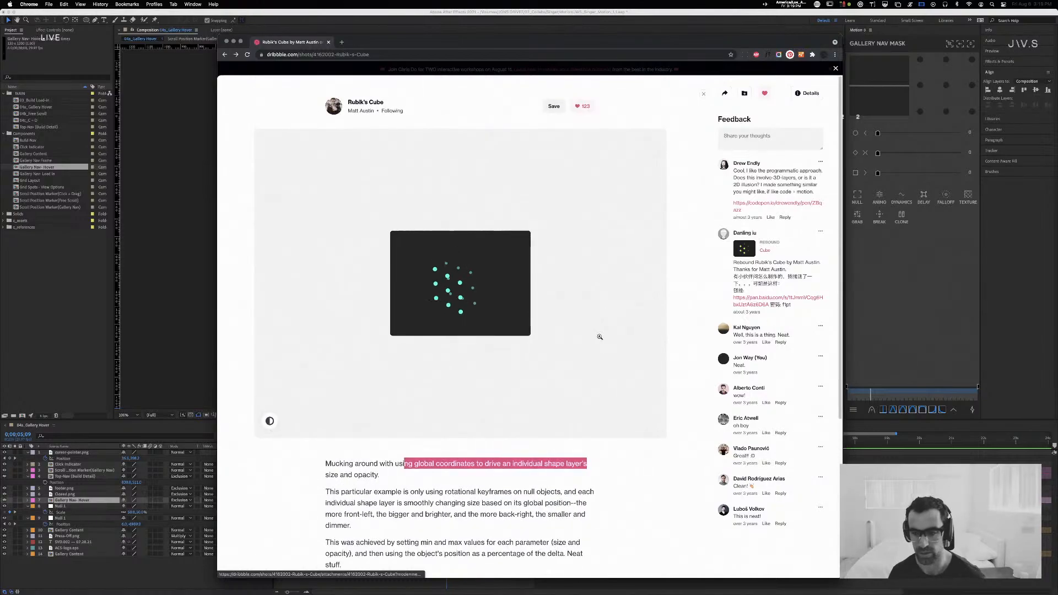
{"action": "left_click", "coordinate": [835, 69]}
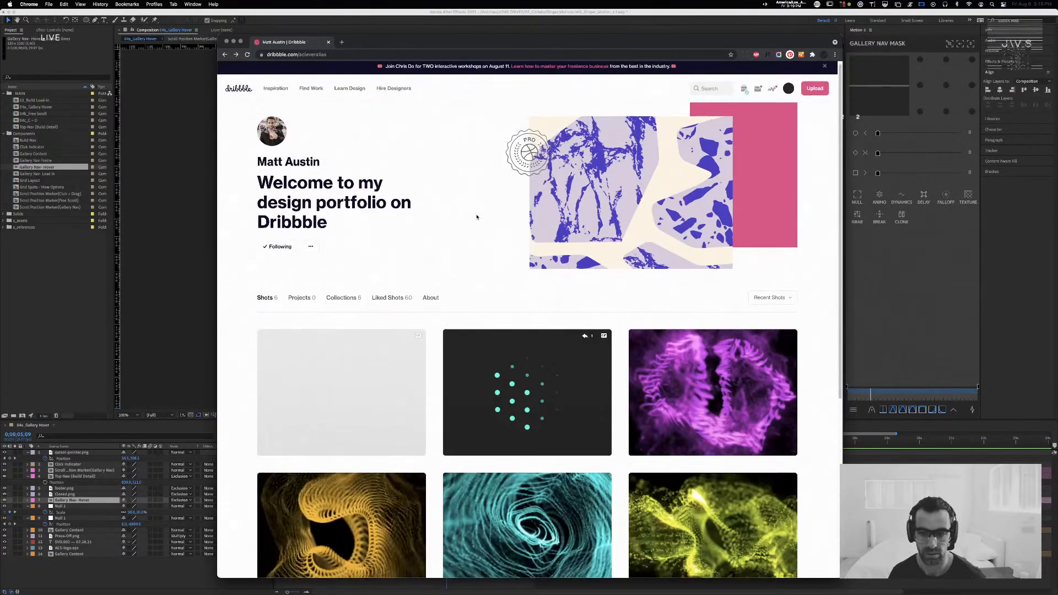
{"action": "scroll", "coordinate": [386, 209], "scroll_direction": "down", "scroll_amount": 4}
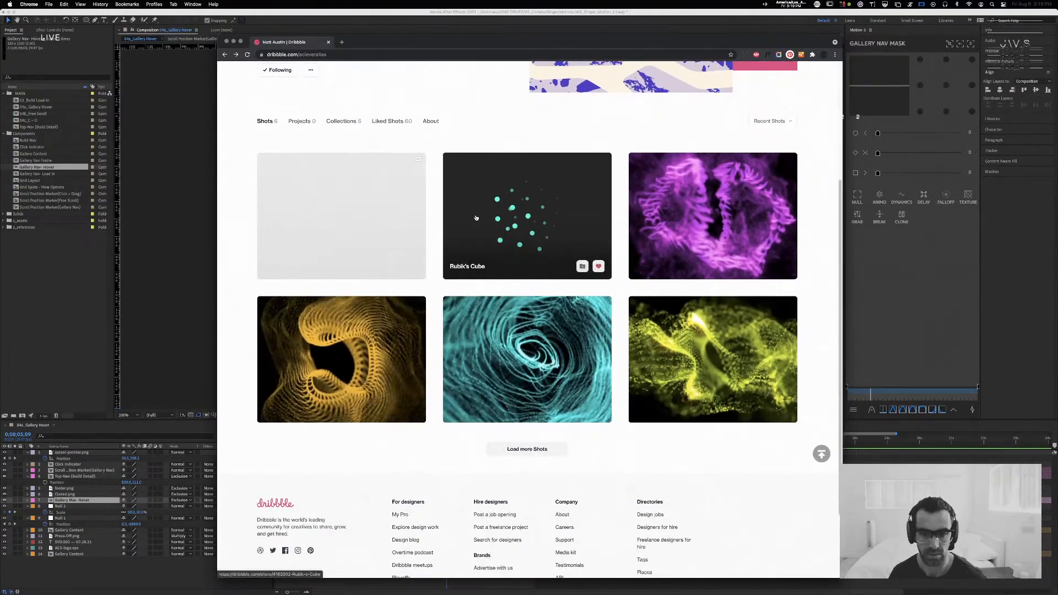
Step: View the Wait For It... shot and its description, enlarge its animation, and return to the designer's profile
{"action": "left_click", "coordinate": [347, 187]}
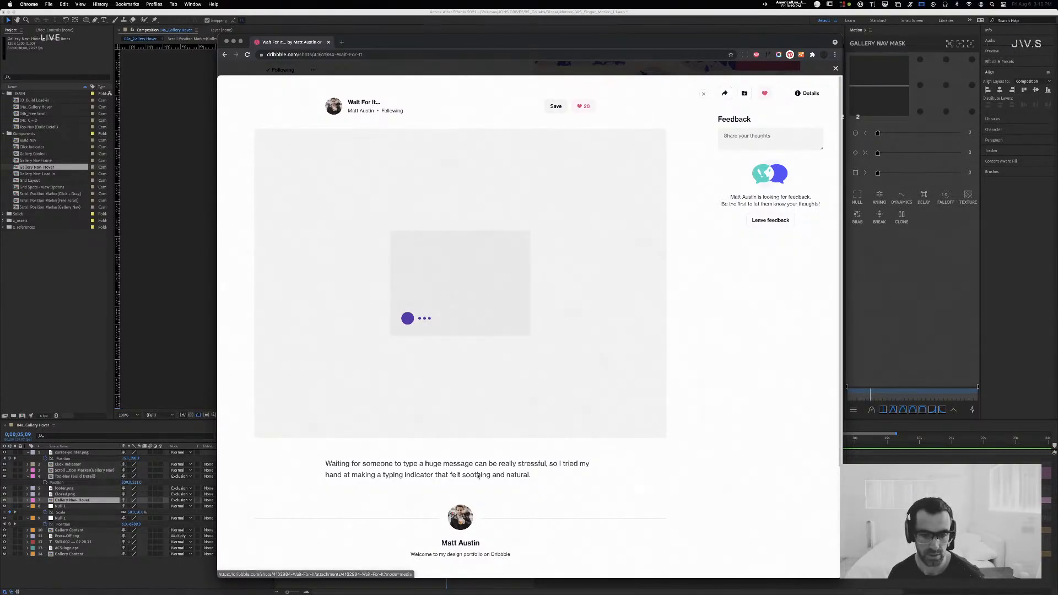
{"action": "left_click_drag", "start_coordinate": [531, 475], "coordinate": [443, 466]}
{"action": "left_click", "coordinate": [578, 460]}
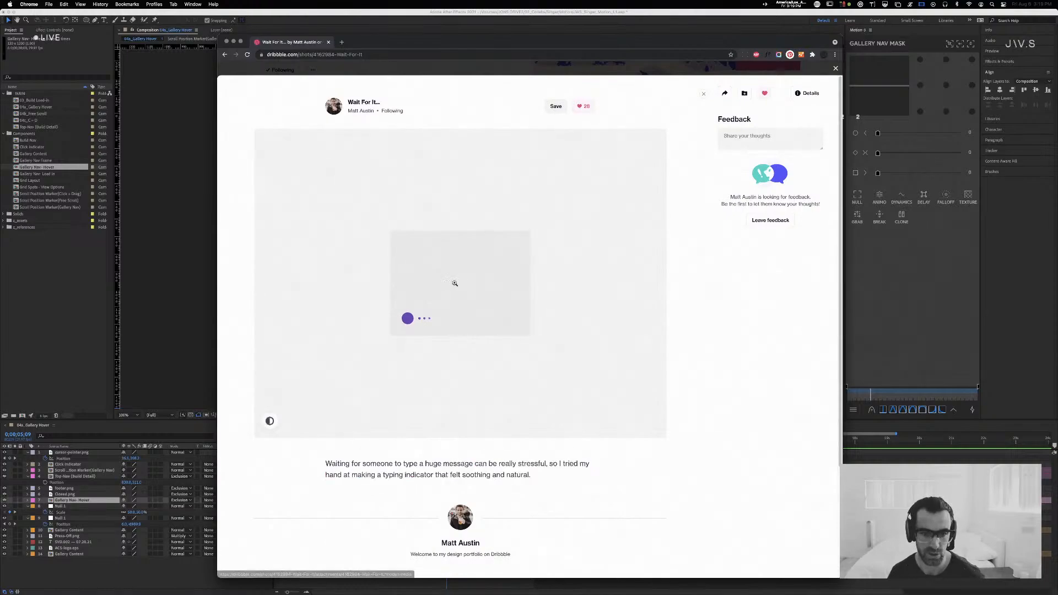
{"action": "left_click", "coordinate": [456, 273]}
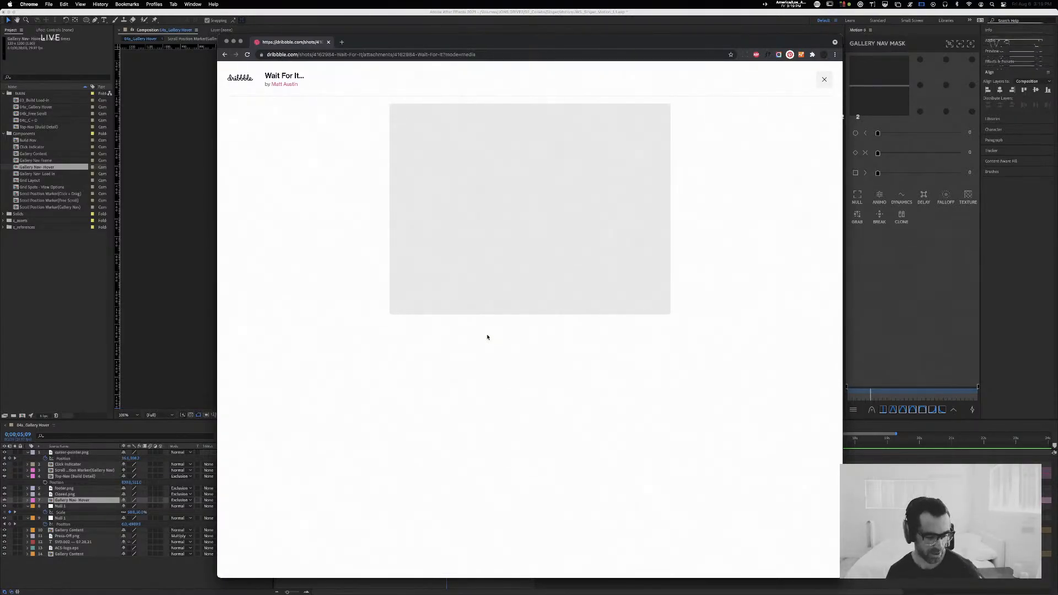
{"action": "left_click", "coordinate": [823, 79]}
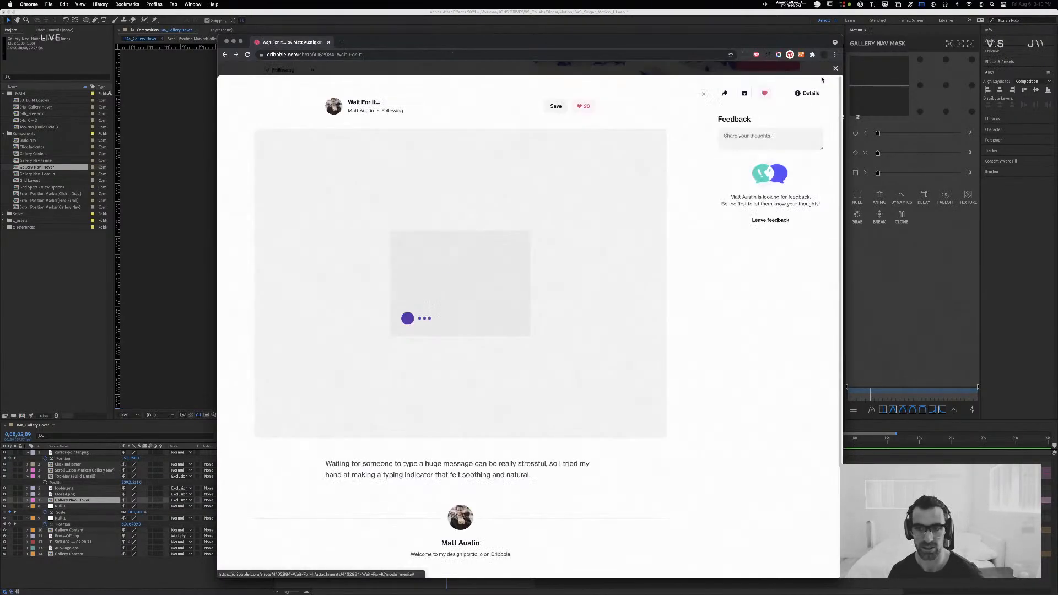
{"action": "left_click", "coordinate": [605, 67]}
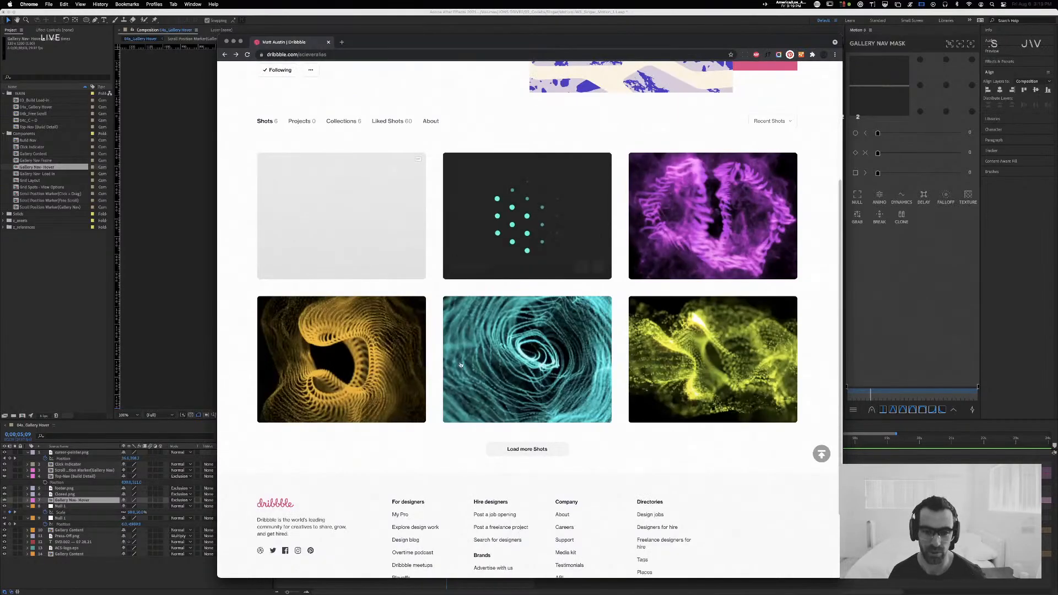
Step: Load any remaining shots on the designer's profile, and close the browser window to return to After Effects
{"action": "left_click", "coordinate": [539, 448]}
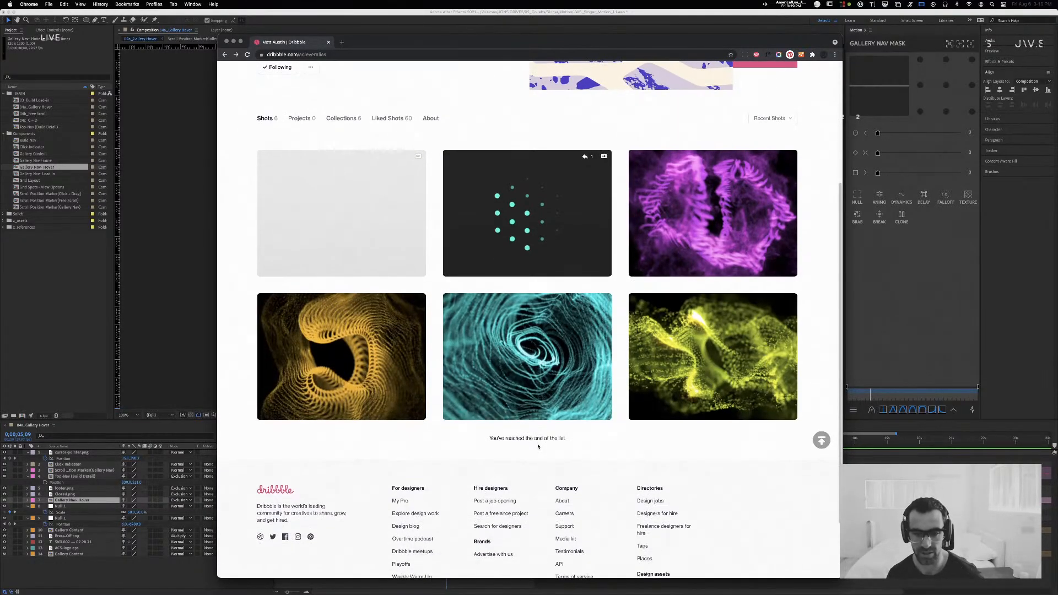
{"action": "scroll", "coordinate": [523, 257], "scroll_direction": "up", "scroll_amount": 5}
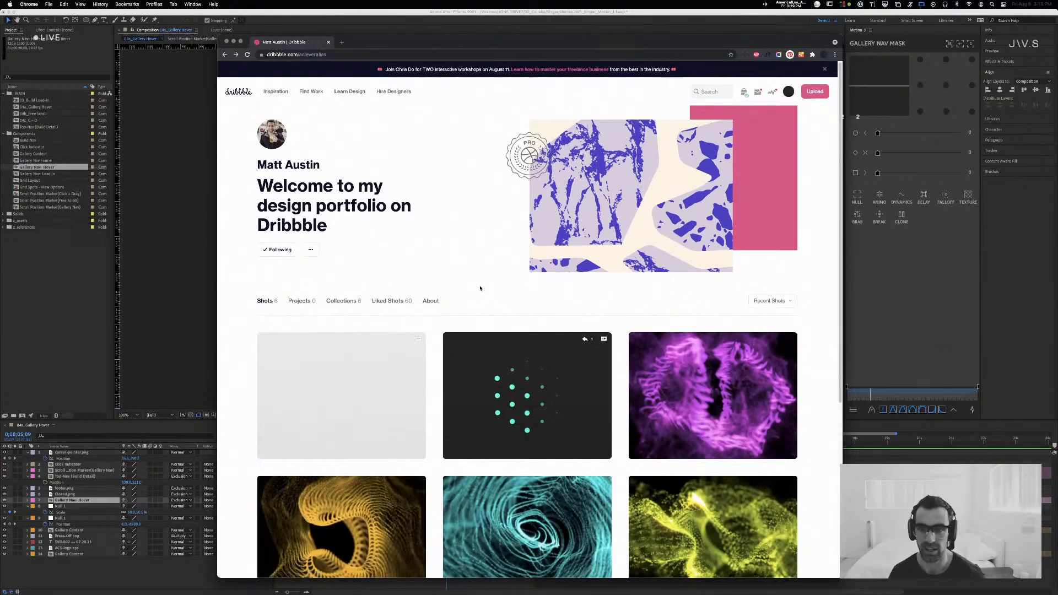
{"action": "key", "text": "super+w"}
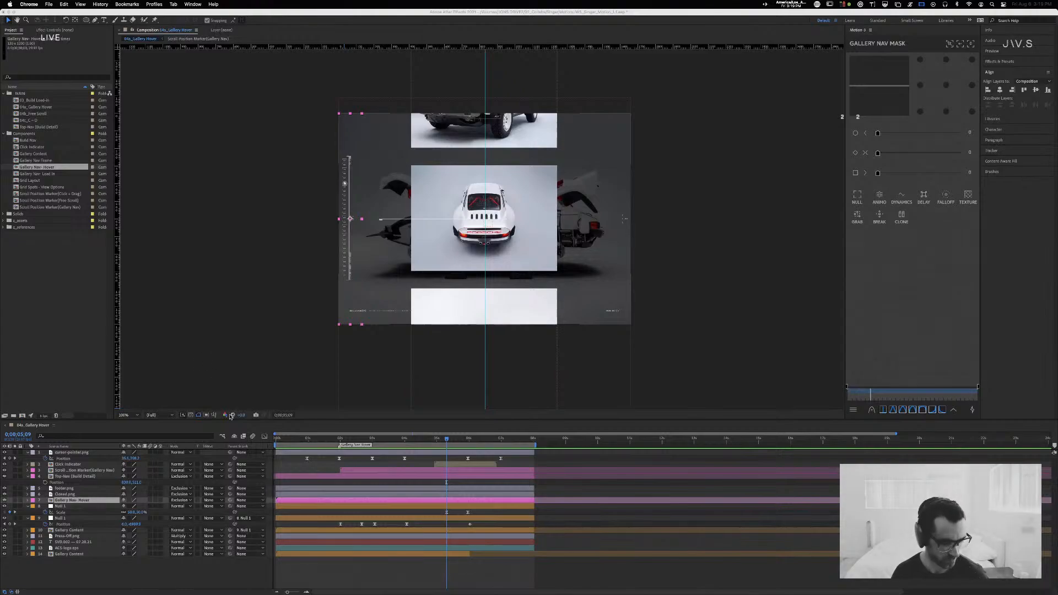
Step: Preview the 04a_Gallery Hover animation from the start of the timeline
{"action": "left_click", "coordinate": [416, 440]}
{"action": "left_click_drag", "start_coordinate": [416, 440], "coordinate": [276, 437]}
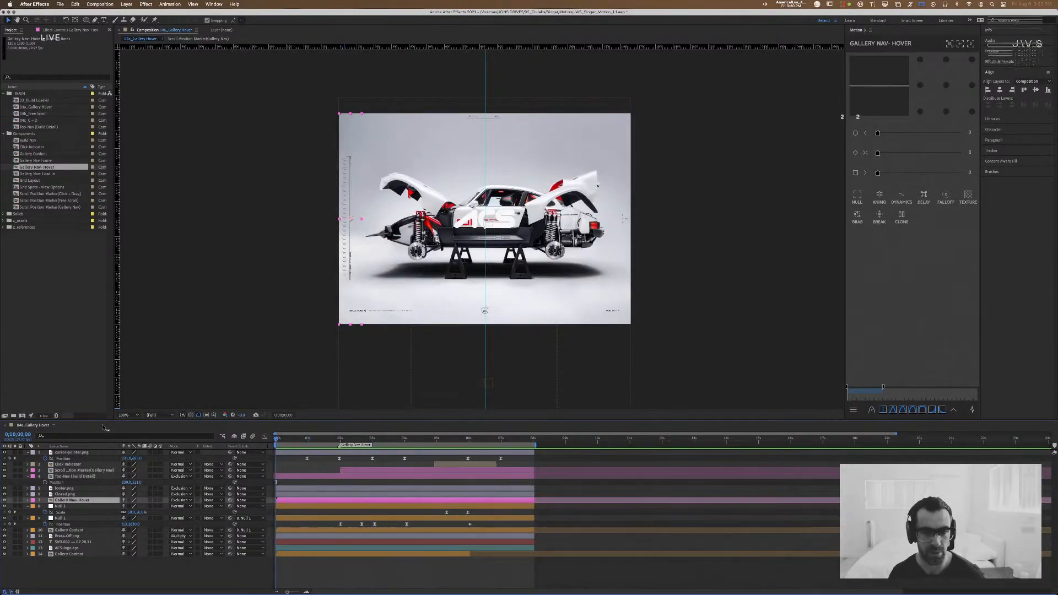
{"action": "key", "text": "space"}
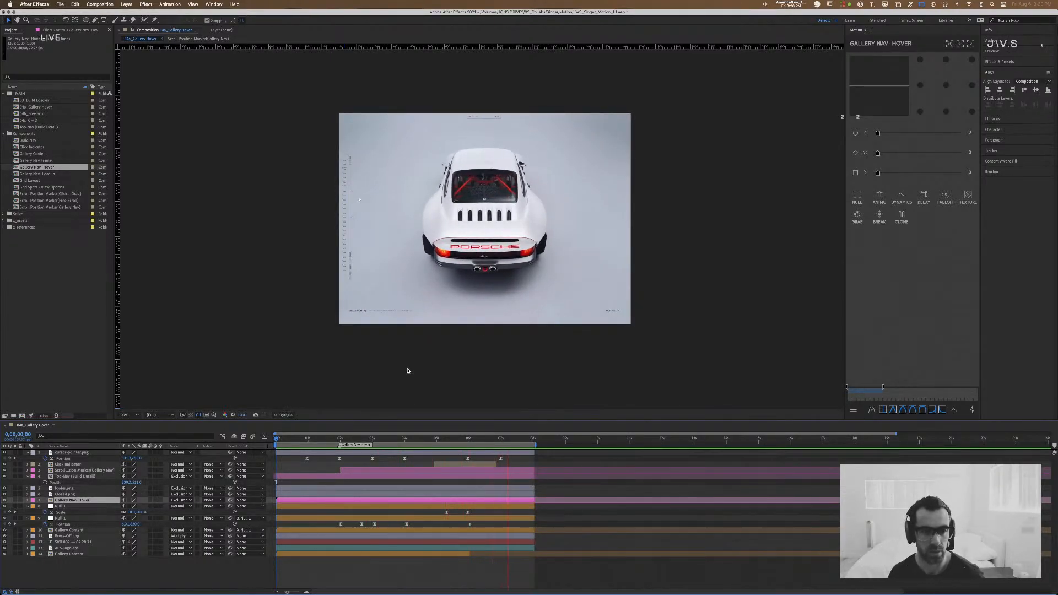
{"action": "key", "text": "space"}
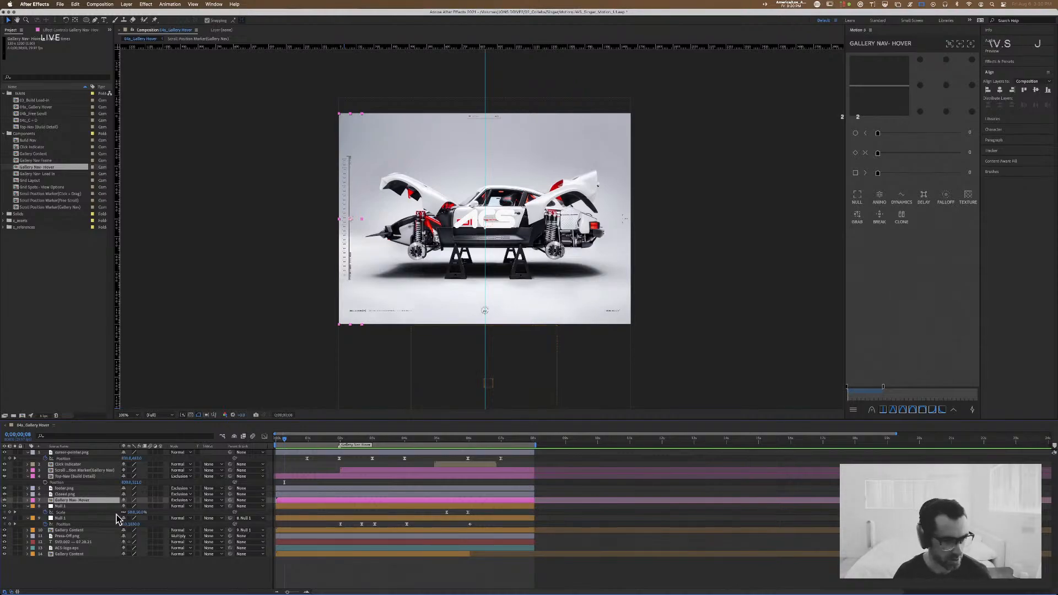
Step: Open the Gallery Nav- Hover composition, collapse the mask layer's properties, and duplicate the composition as Gallery Nav- Free Scroll
{"action": "double_click", "coordinate": [76, 501]}
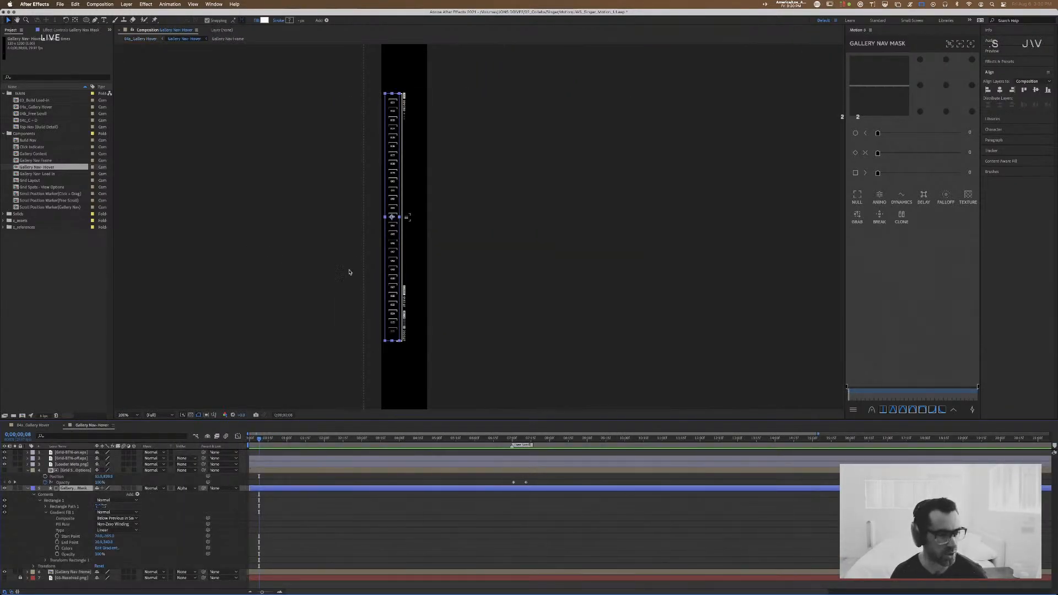
{"action": "key", "text": "u"}
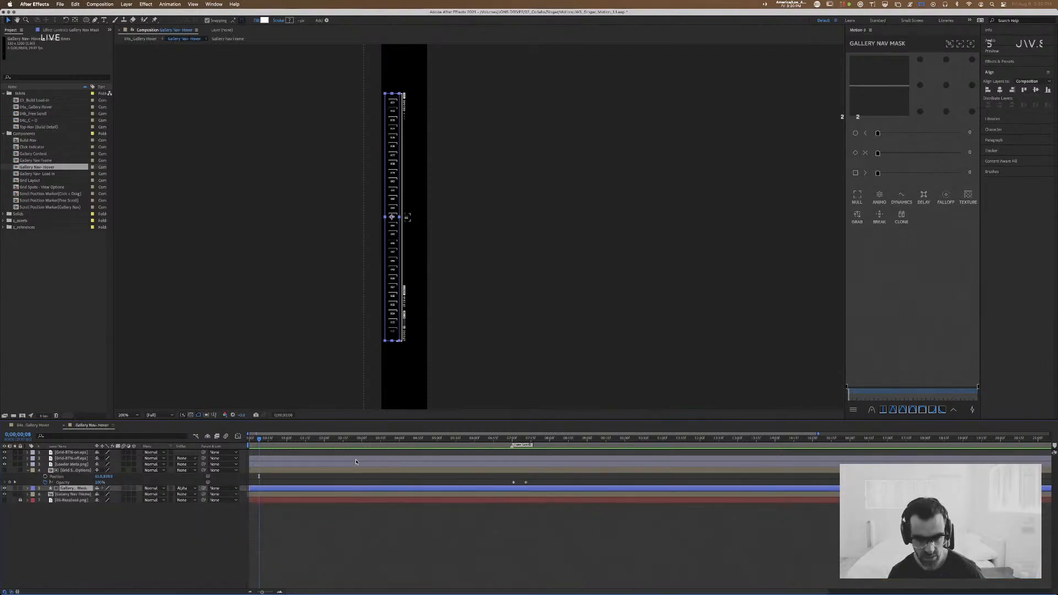
{"action": "left_click", "coordinate": [74, 471]}
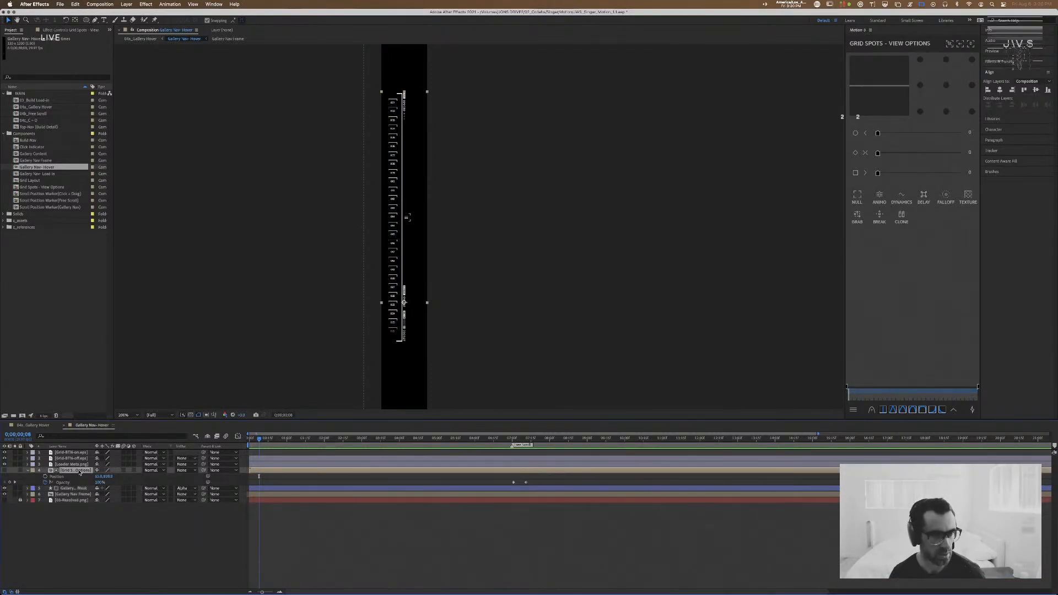
{"action": "left_click", "coordinate": [58, 168]}
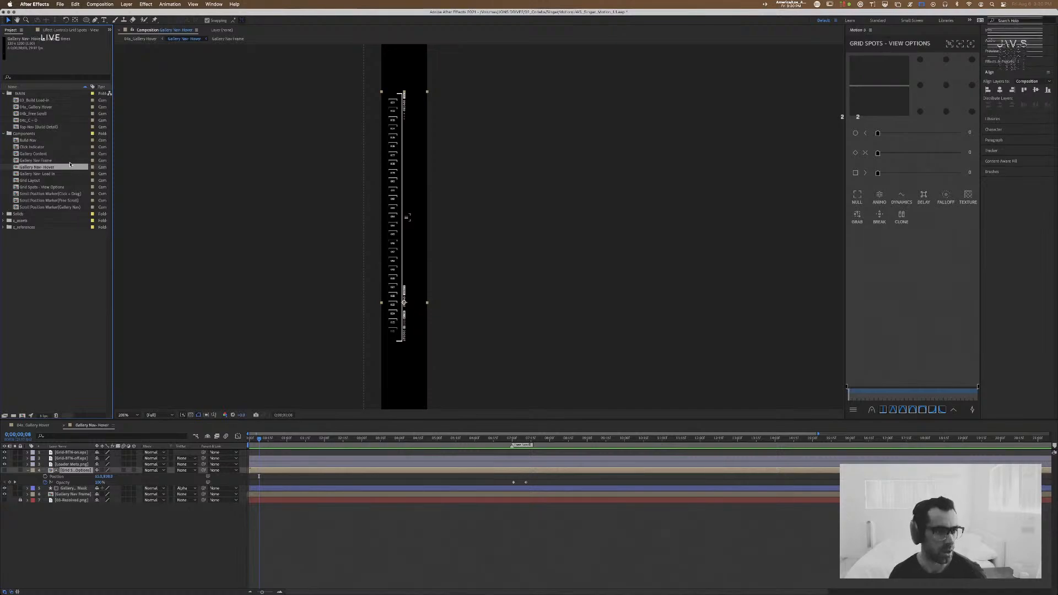
{"action": "key", "text": "super+d"}
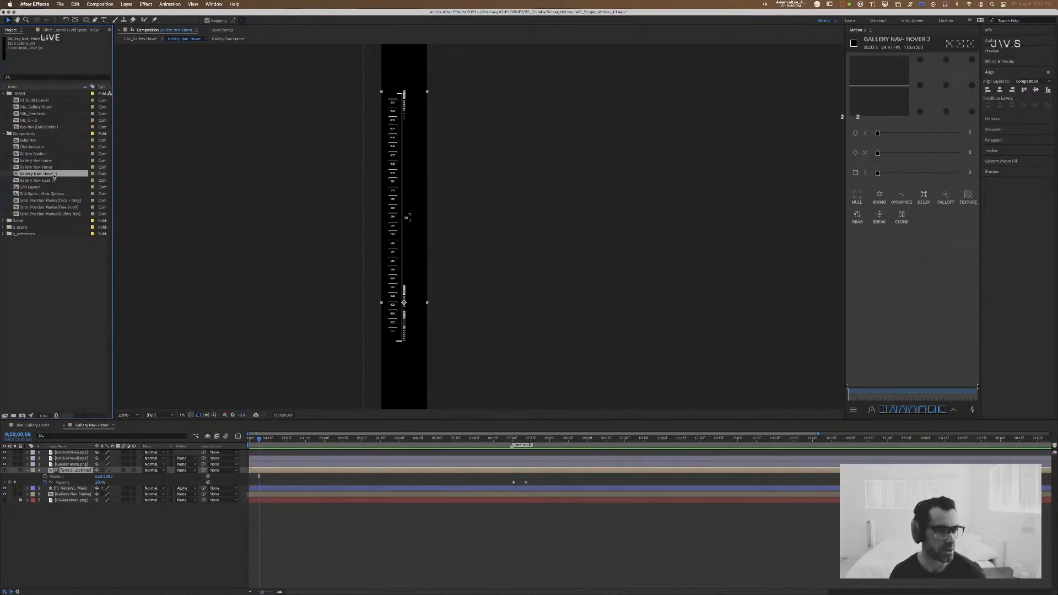
{"action": "key", "text": "Return"}
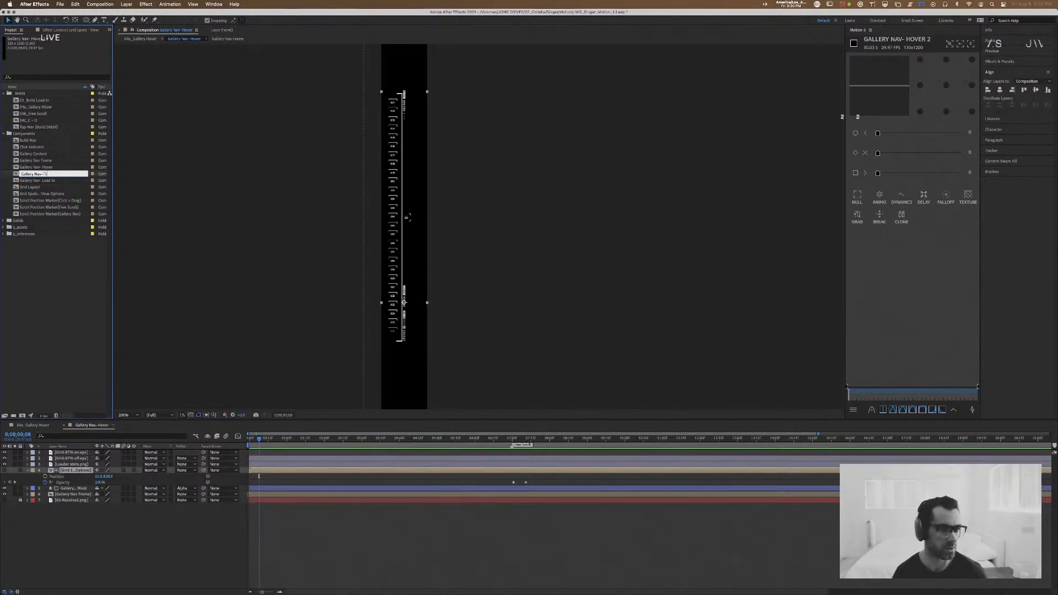
{"action": "key", "text": "Return"}
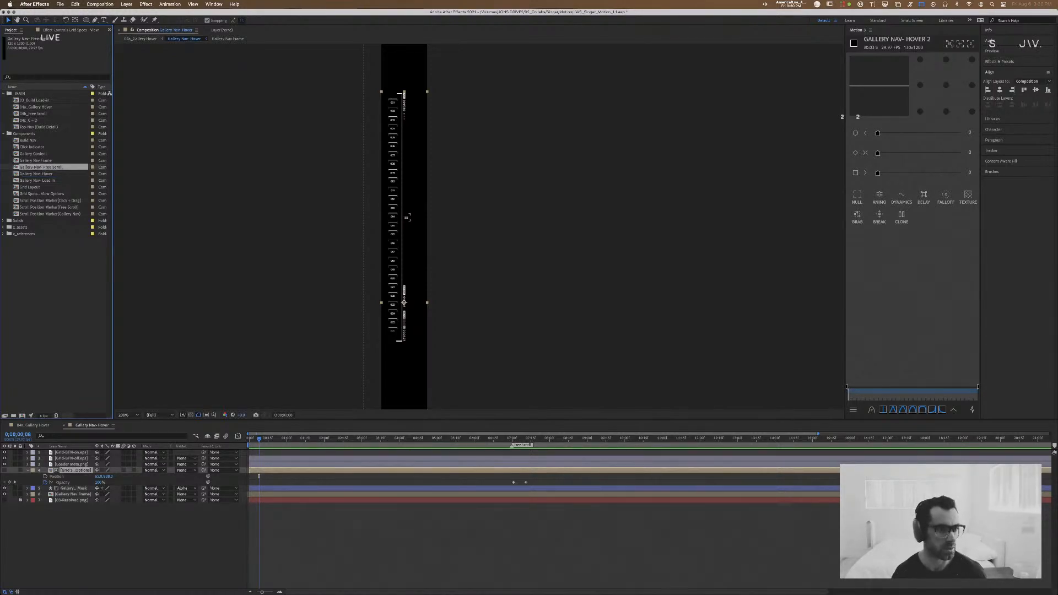
Step: Remove the opacity keyframes from the Grid Spots - View Options layer and delete the composition marker in Gallery Nav- Hover
{"action": "left_click", "coordinate": [518, 488]}
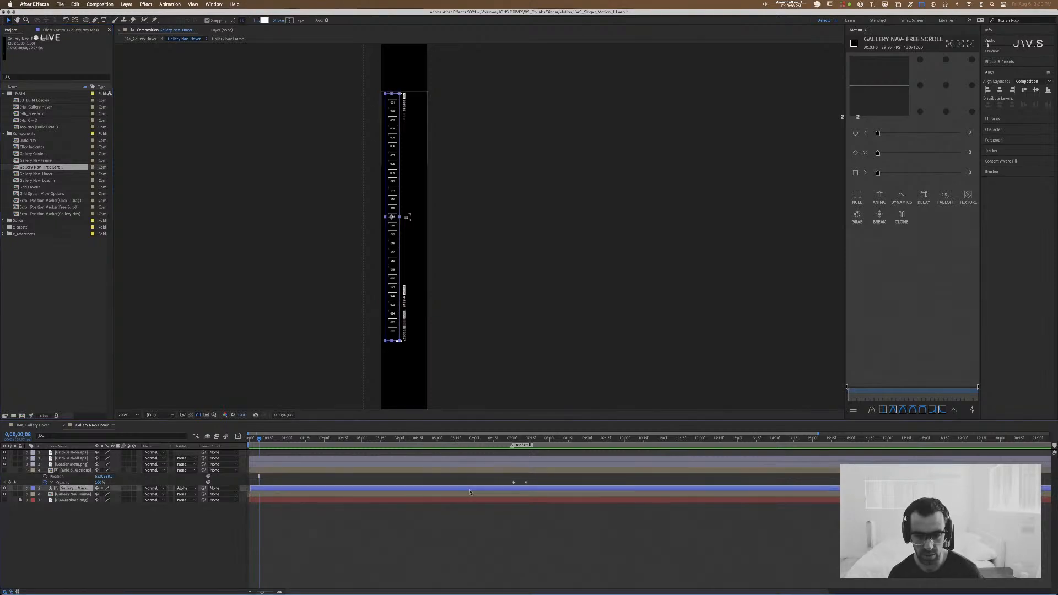
{"action": "left_click", "coordinate": [518, 477]}
{"action": "left_click", "coordinate": [518, 470]}
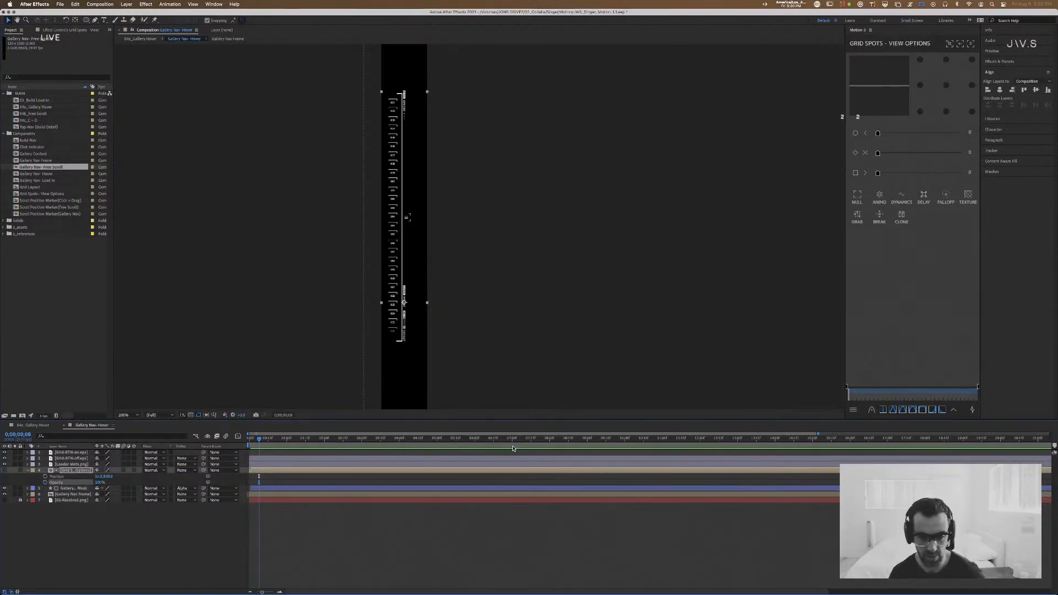
Step: Find the frame in 04a_Gallery Hover where the cursor reaches the gallery nav, setting the current time to 0;00;01;29
{"action": "left_click", "coordinate": [64, 425]}
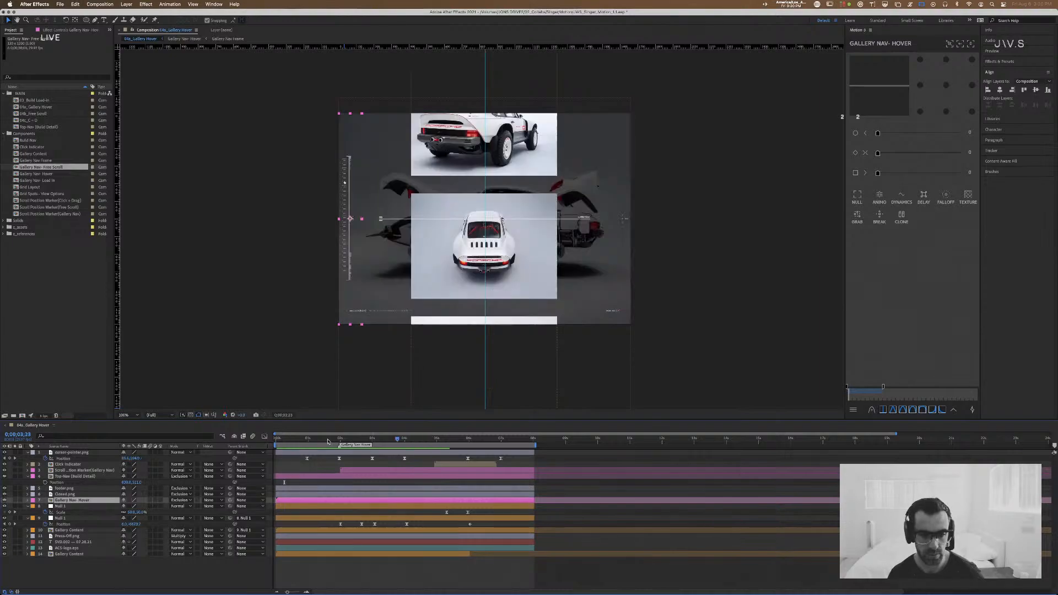
{"action": "mouse_move", "coordinate": [322, 439]}
{"action": "left_mouse_down"}
{"action": "mouse_move", "coordinate": [367, 444]}
{"action": "mouse_move", "coordinate": [335, 443]}
{"action": "left_mouse_up"}
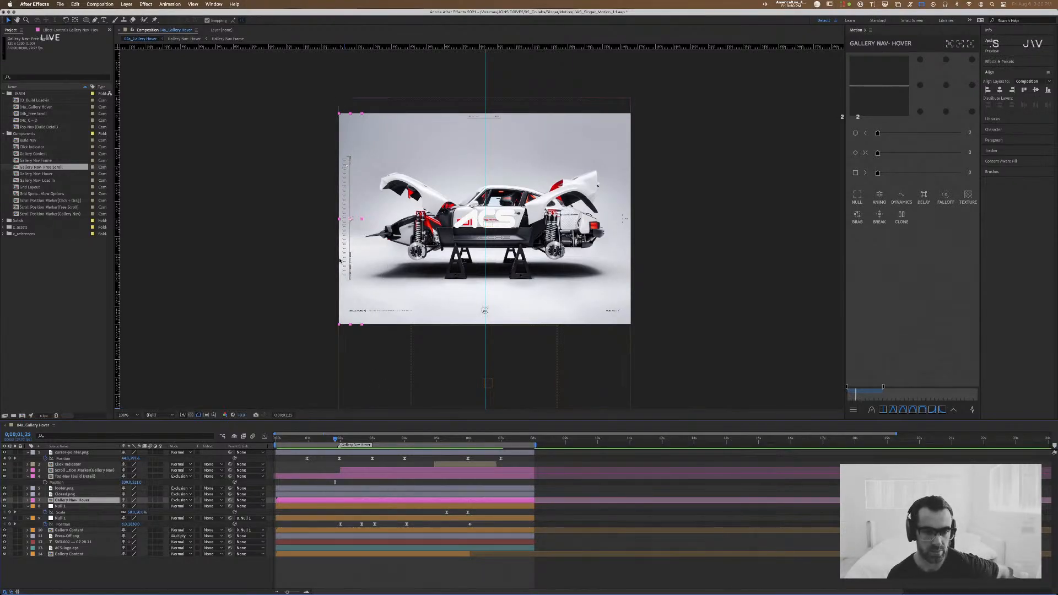
{"action": "key", "text": "period"}
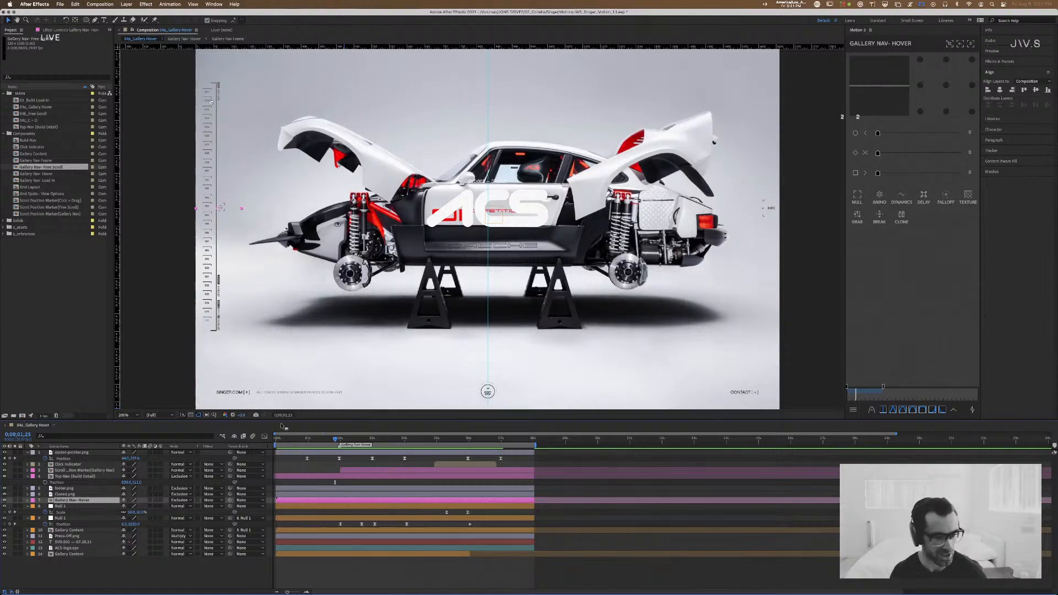
{"action": "double_click", "coordinate": [51, 502]}
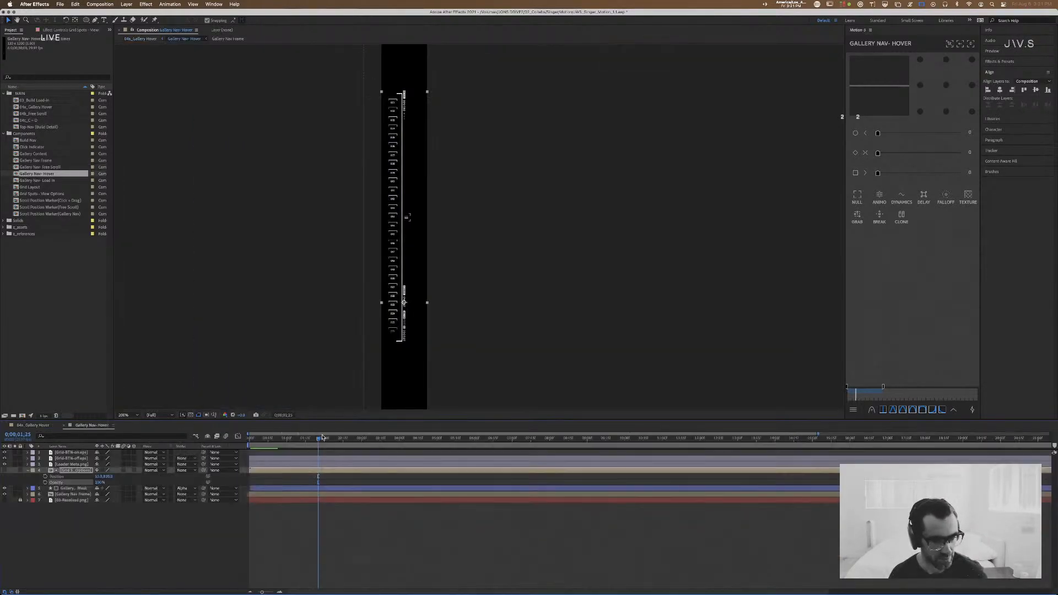
{"action": "left_click", "coordinate": [33, 424]}
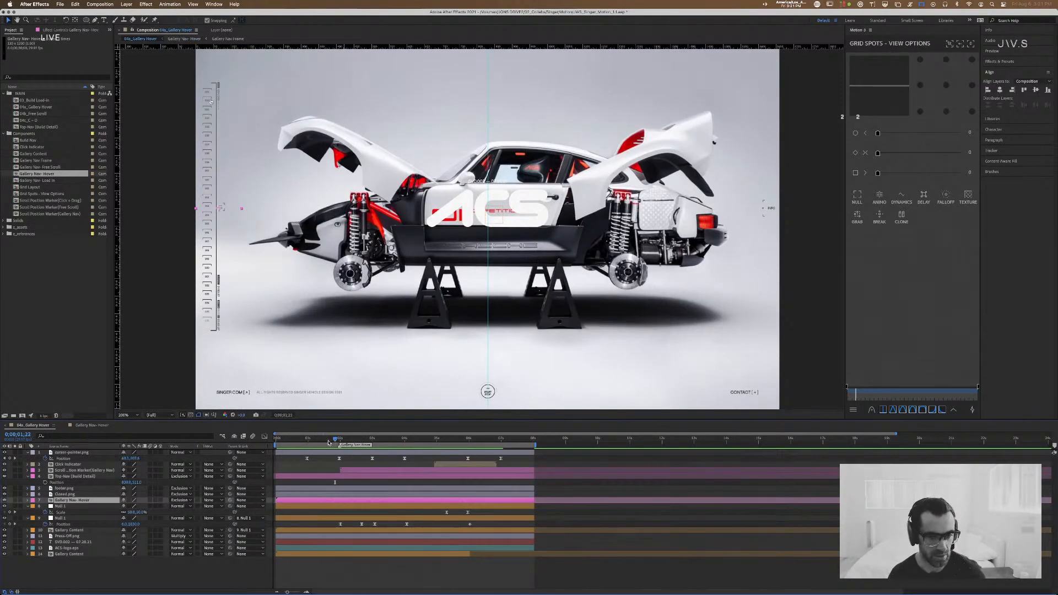
{"action": "mouse_move", "coordinate": [329, 442]}
{"action": "left_mouse_down"}
{"action": "mouse_move", "coordinate": [264, 441]}
{"action": "mouse_move", "coordinate": [338, 443]}
{"action": "left_mouse_up"}
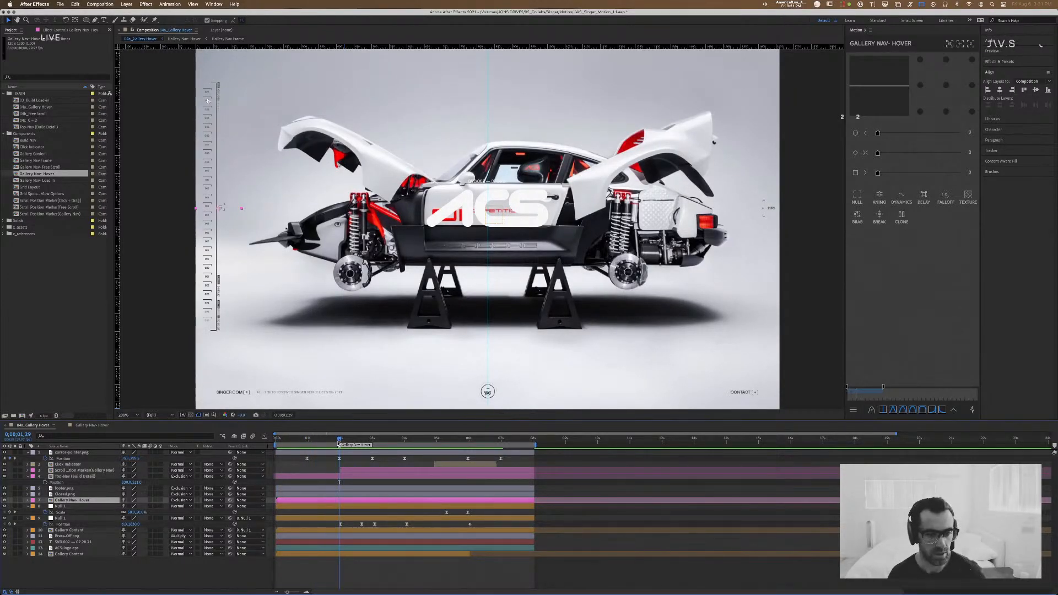
Step: In Gallery Nav- Hover, keyframe the Grid Spots - View Options opacity at 100% on 0;00;01;29 and 50% on 0;00;02;09
{"action": "left_click", "coordinate": [91, 425]}
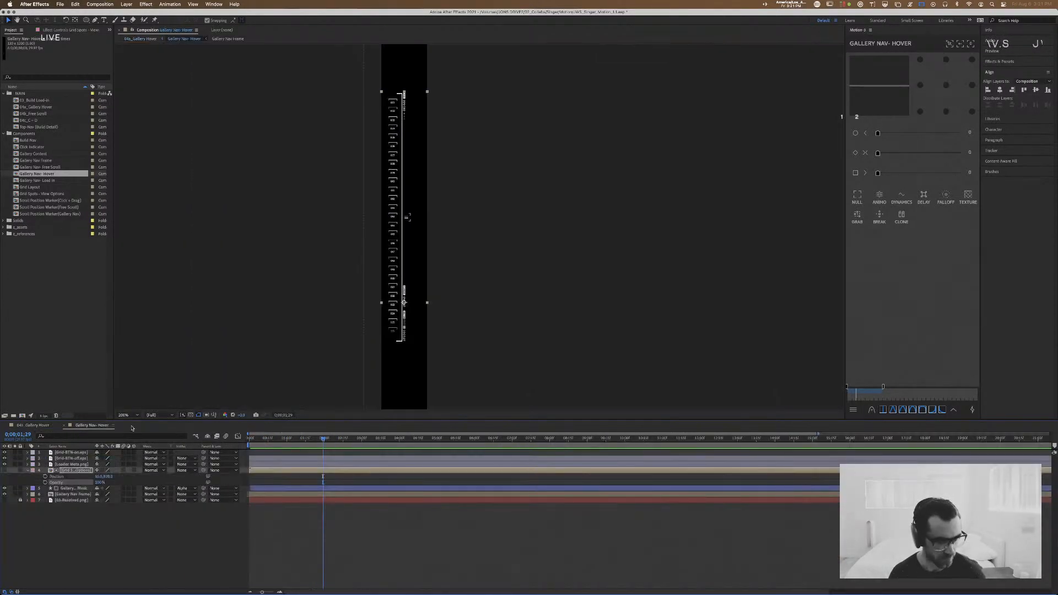
{"action": "left_click", "coordinate": [46, 482]}
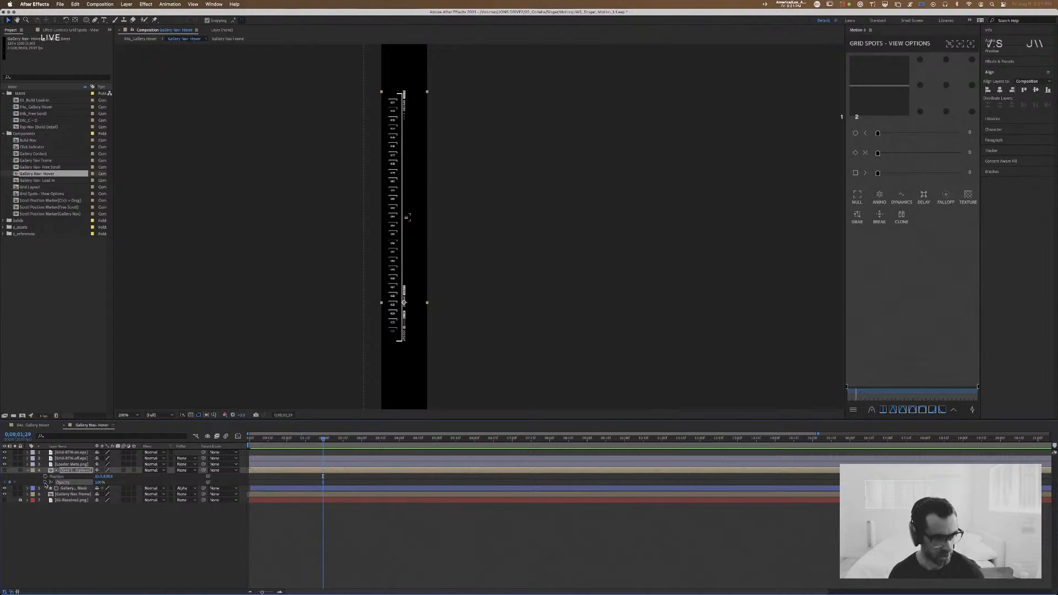
{"action": "key", "text": "shift+Page_Down"}
{"action": "key", "text": "shift+Page_Down"}
{"action": "key", "text": "shift+Page_Up"}
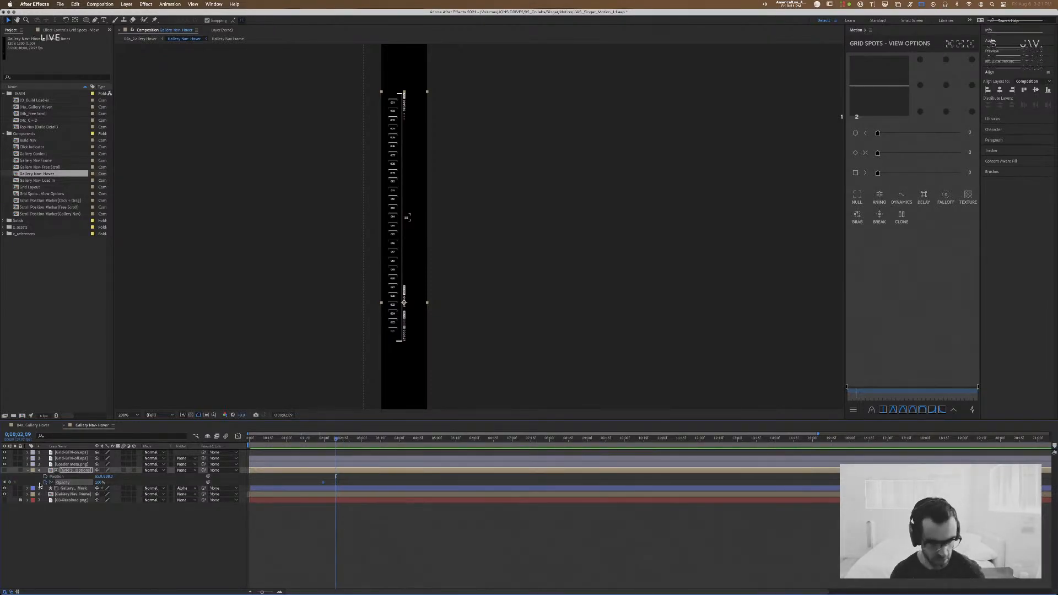
{"action": "left_click", "coordinate": [98, 483]}
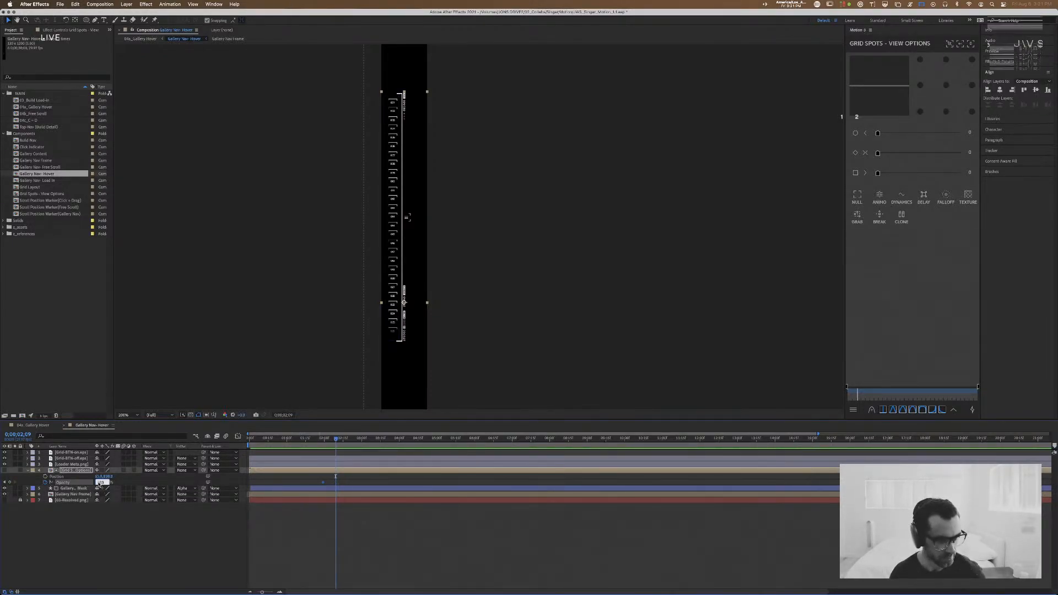
{"action": "type", "text": "50"}
{"action": "key", "text": "Return"}
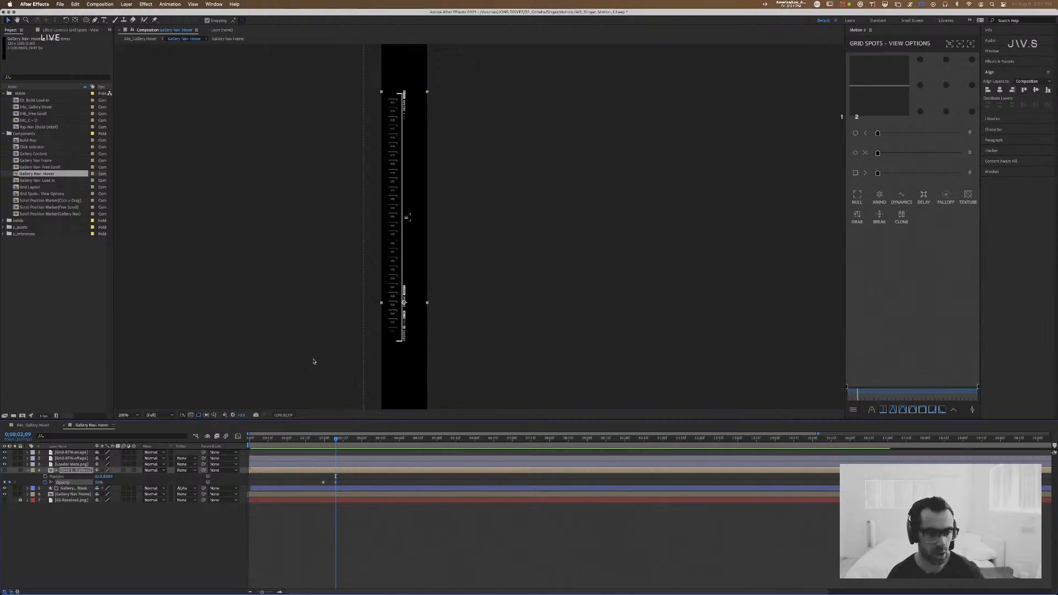
Step: Add a composition marker at 0;00;01;29 with a hover comment, and scrub through the opacity fade to check it
{"action": "left_click", "coordinate": [348, 545]}
{"action": "left_click_drag", "start_coordinate": [333, 440], "coordinate": [324, 441]}
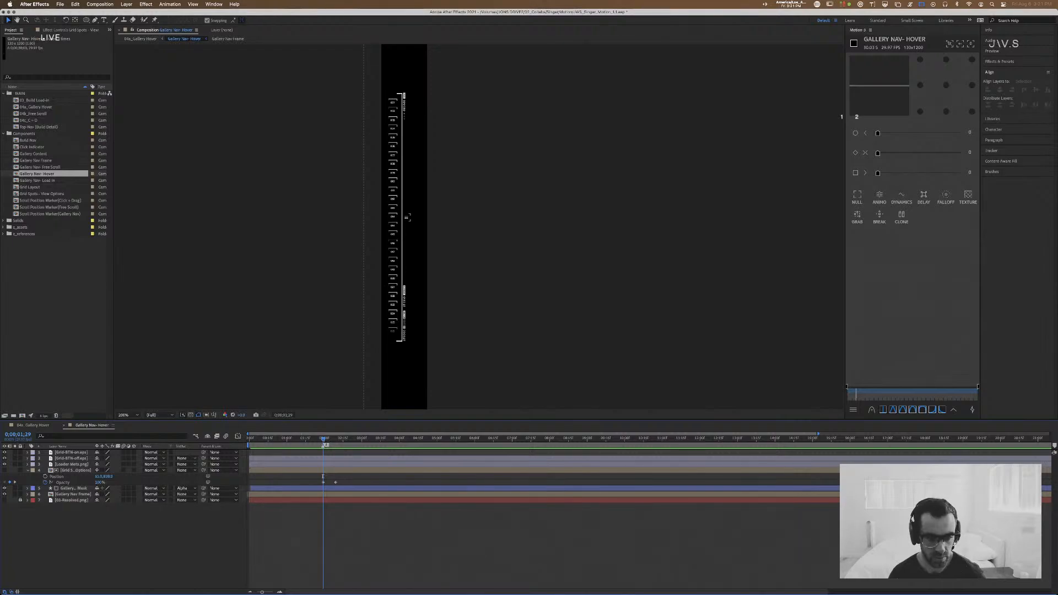
{"action": "double_click", "coordinate": [324, 446]}
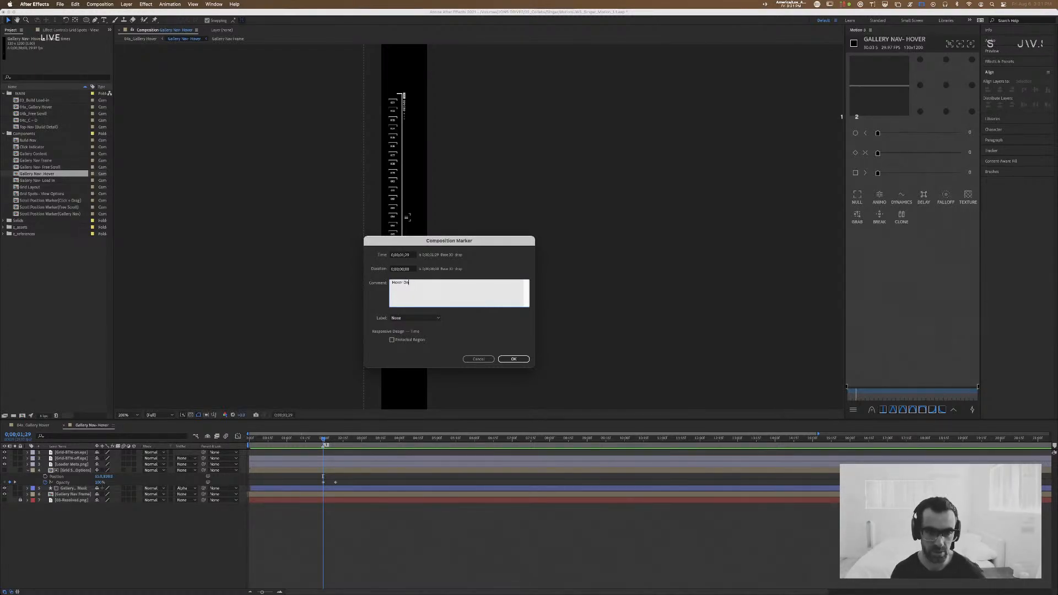
{"action": "left_click", "coordinate": [514, 360]}
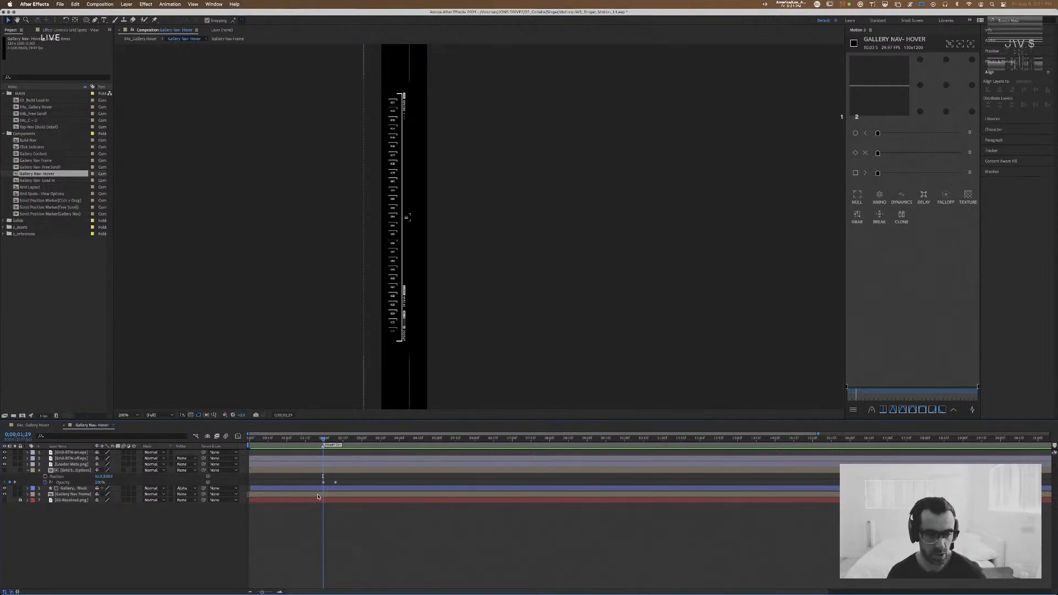
{"action": "left_click_drag", "start_coordinate": [322, 440], "coordinate": [339, 441]}
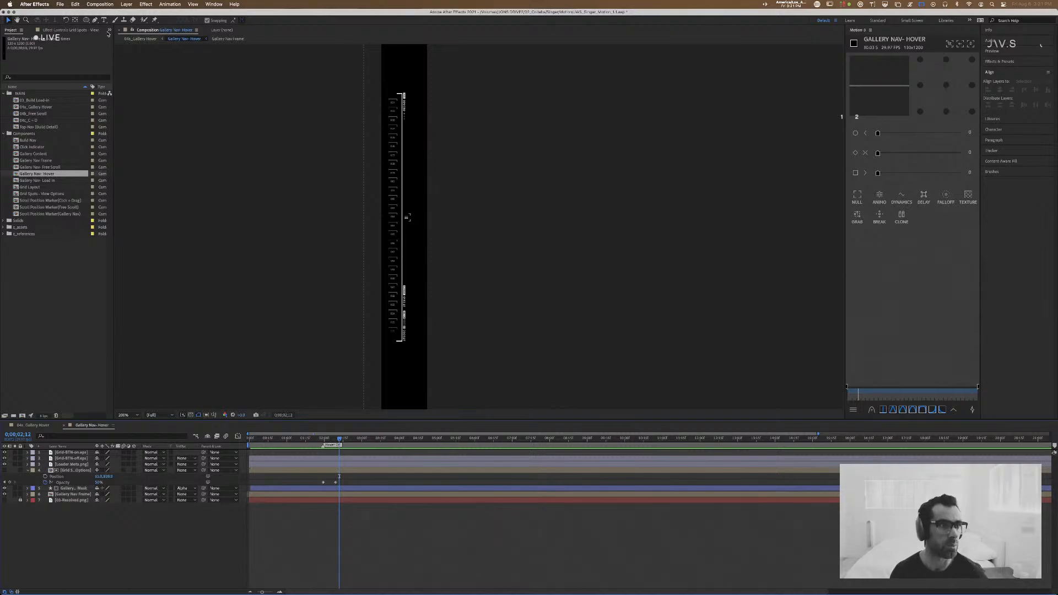
Step: Draw a borderless-looking white gradient rectangle over grid spot 001 in Gallery Nav- Hover and align it with the spot's bracket
{"action": "left_click", "coordinate": [87, 20]}
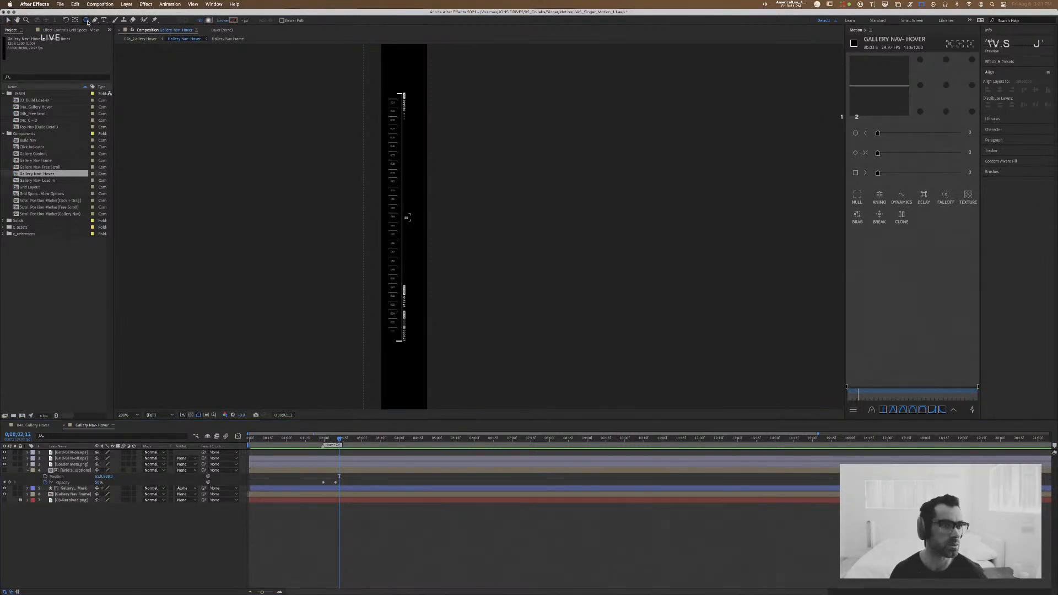
{"action": "key", "text": "q"}
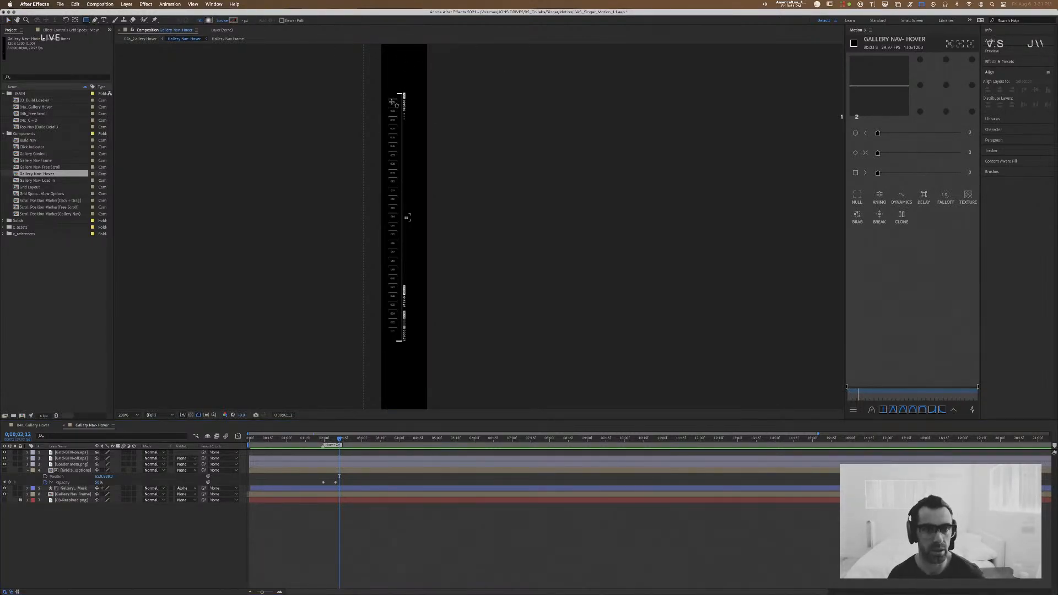
{"action": "left_click_drag", "start_coordinate": [389, 101], "coordinate": [398, 109]}
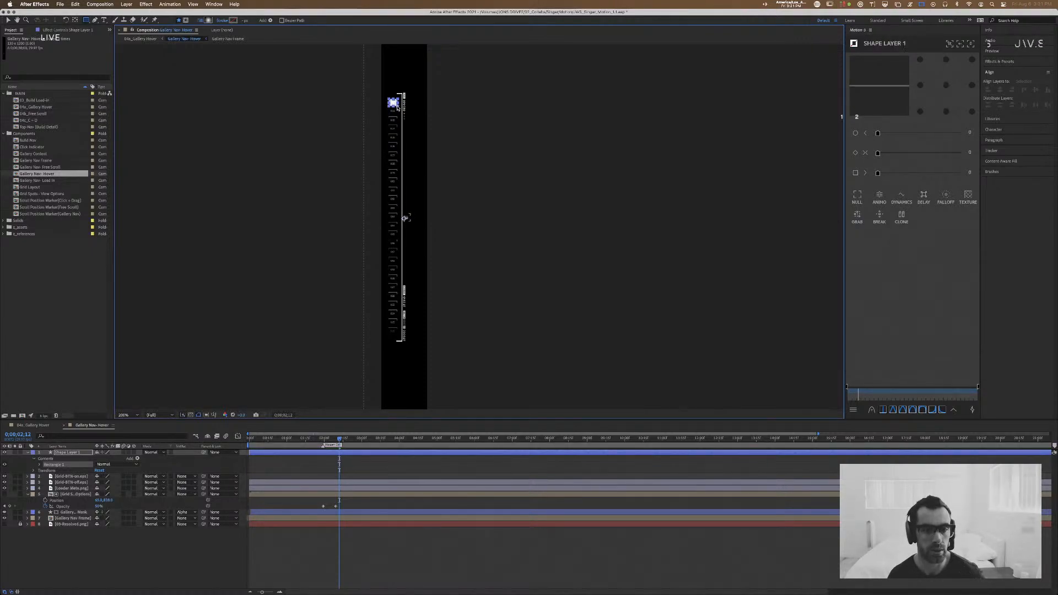
{"action": "key", "text": "period"}
{"action": "key", "text": "period"}
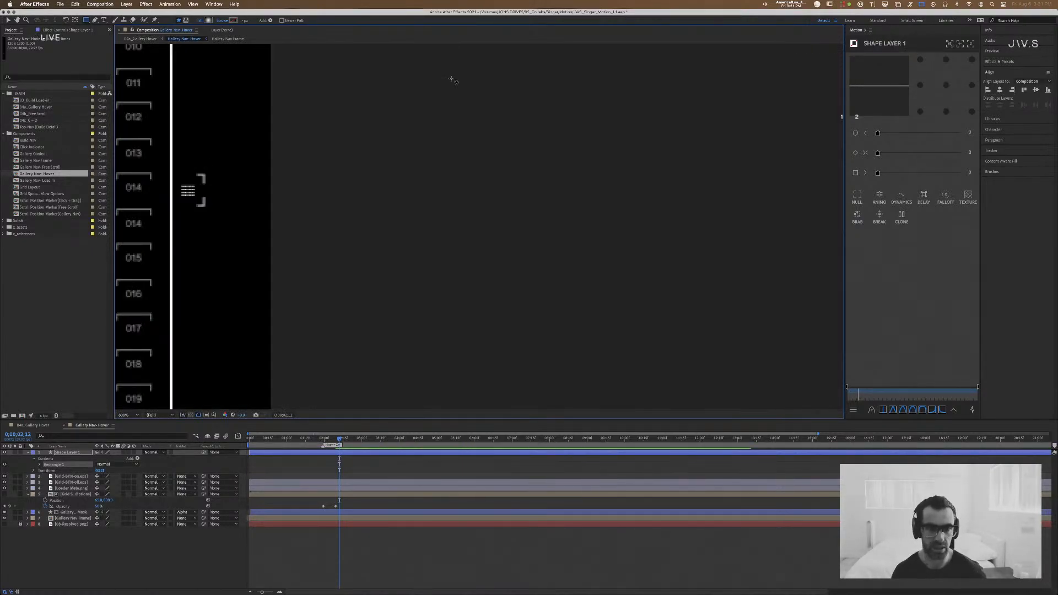
{"action": "key", "text": "space"}
{"action": "left_click_drag", "start_coordinate": [340, 120], "coordinate": [590, 422]}
{"action": "left_click_drag", "start_coordinate": [456, 103], "coordinate": [483, 381]}
{"action": "left_click_drag", "start_coordinate": [460, 183], "coordinate": [467, 197]}
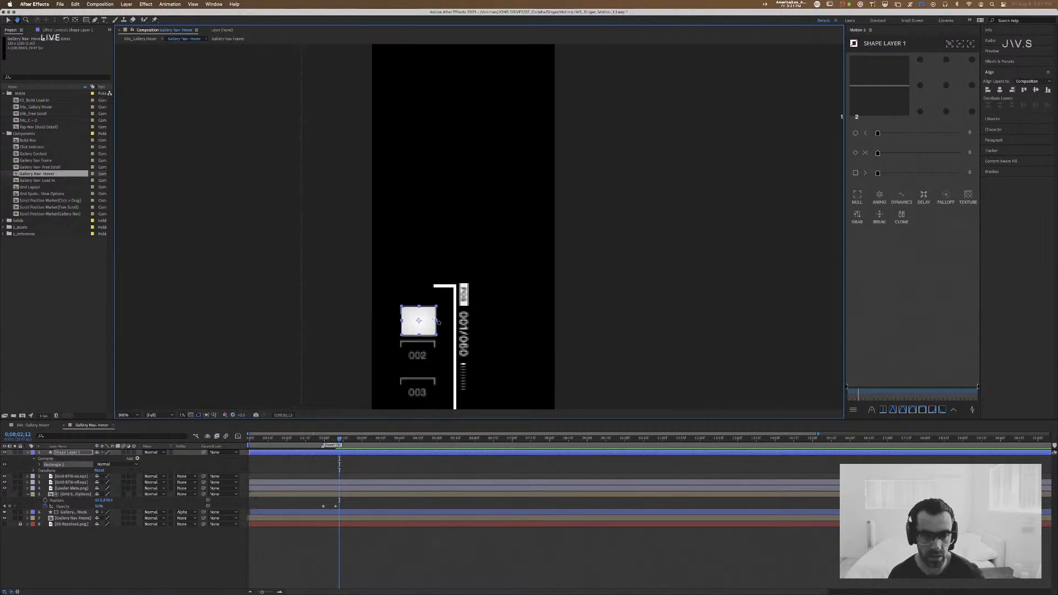
{"action": "key", "text": "v"}
{"action": "left_click_drag", "start_coordinate": [426, 317], "coordinate": [424, 317]}
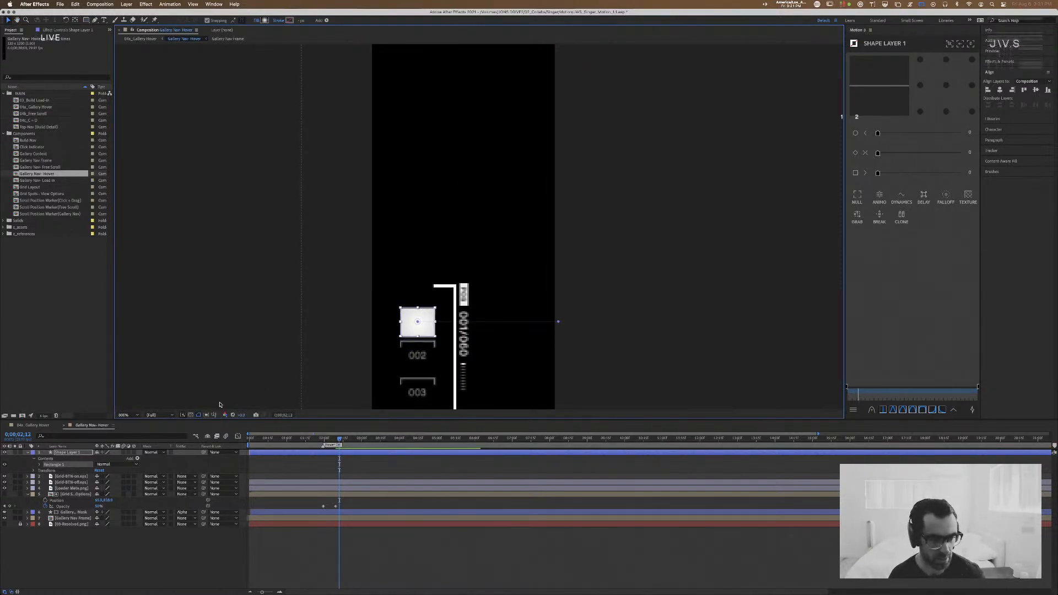
Step: Delete the stroke from the rectangle shape over spot 001 and set its width to 25
{"action": "left_click", "coordinate": [39, 465]}
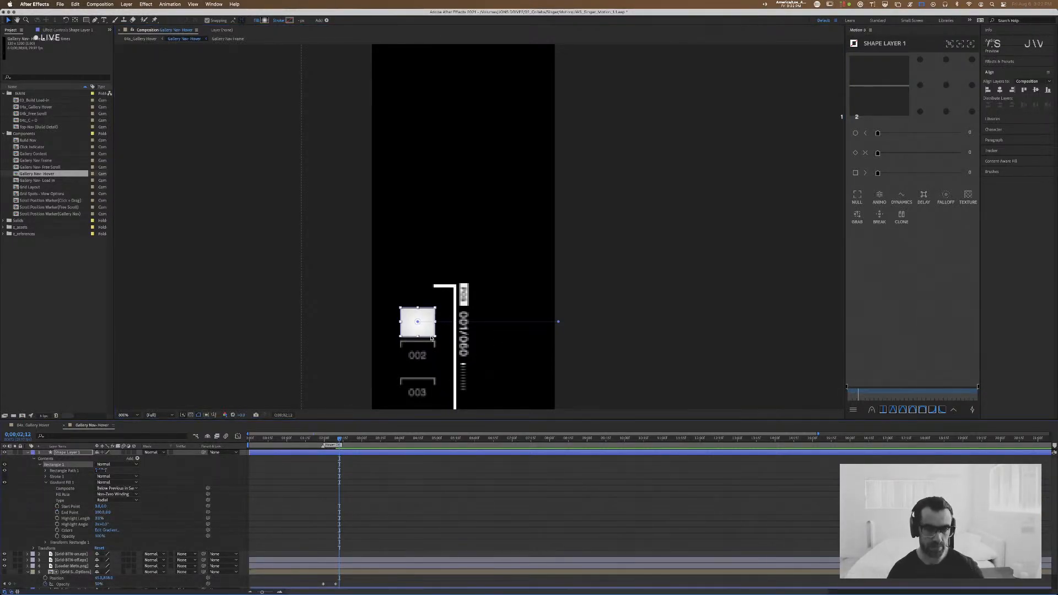
{"action": "left_click", "coordinate": [65, 477]}
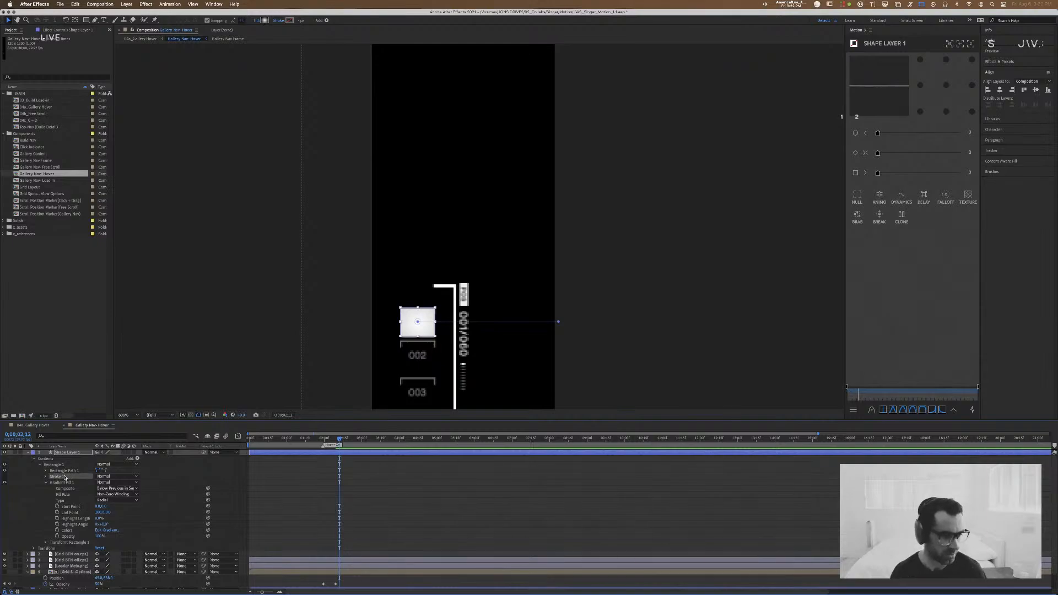
{"action": "key", "text": "Delete"}
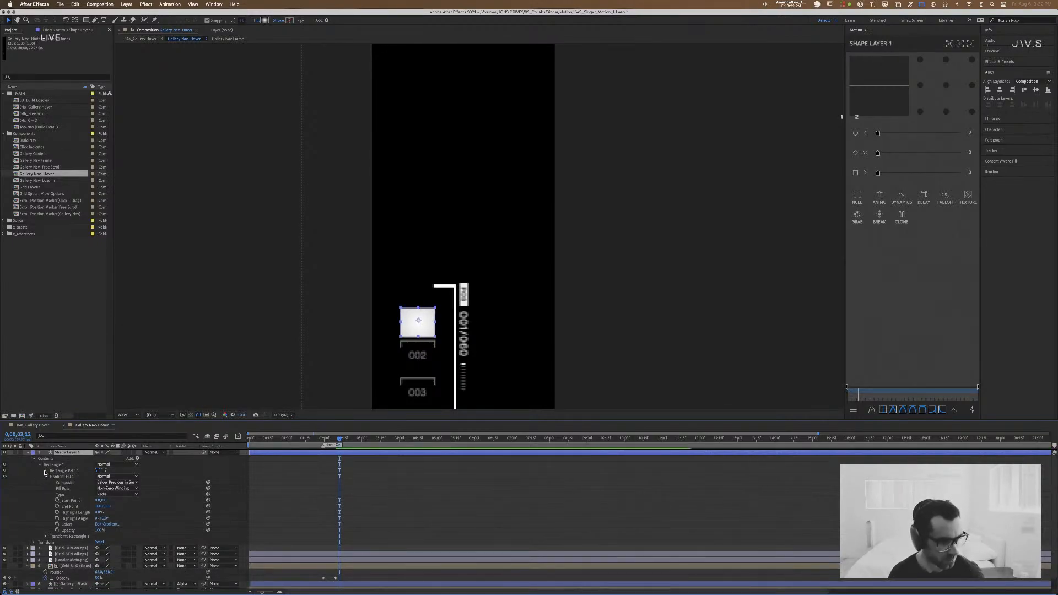
{"action": "left_click", "coordinate": [46, 471]}
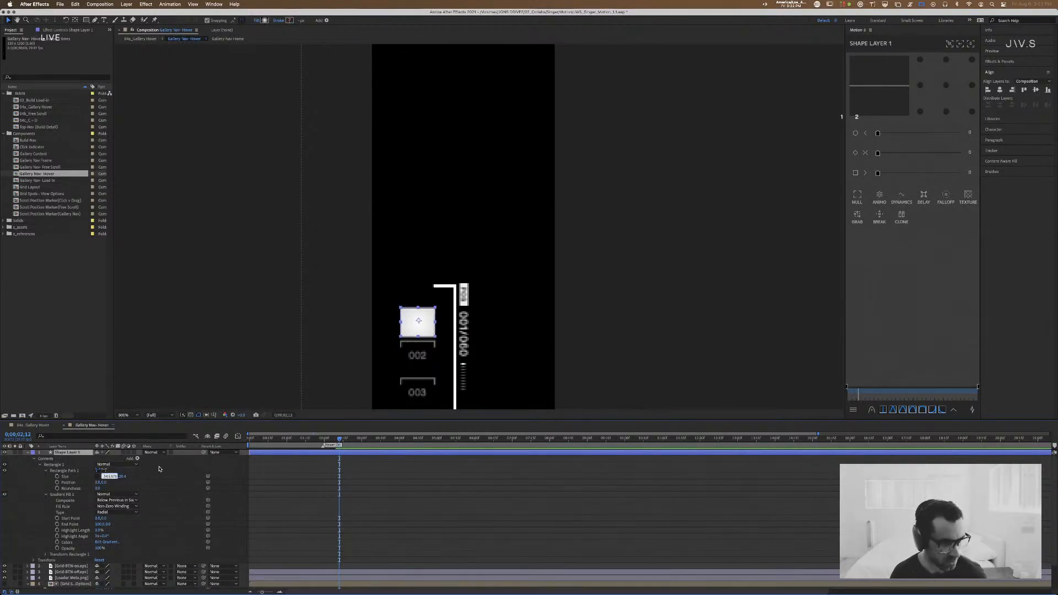
{"action": "type", "text": "25"}
{"action": "key", "text": "Tab"}
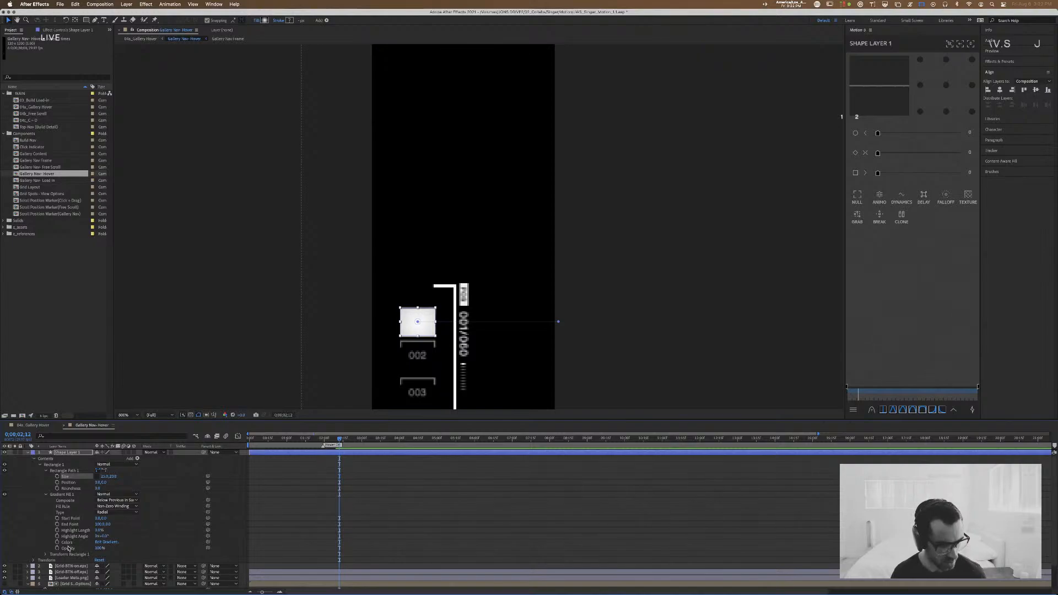
Step: Set the rectangle layer's position to 33, 270 and nudge it slightly upward over grid spot 001
{"action": "key", "text": "u"}
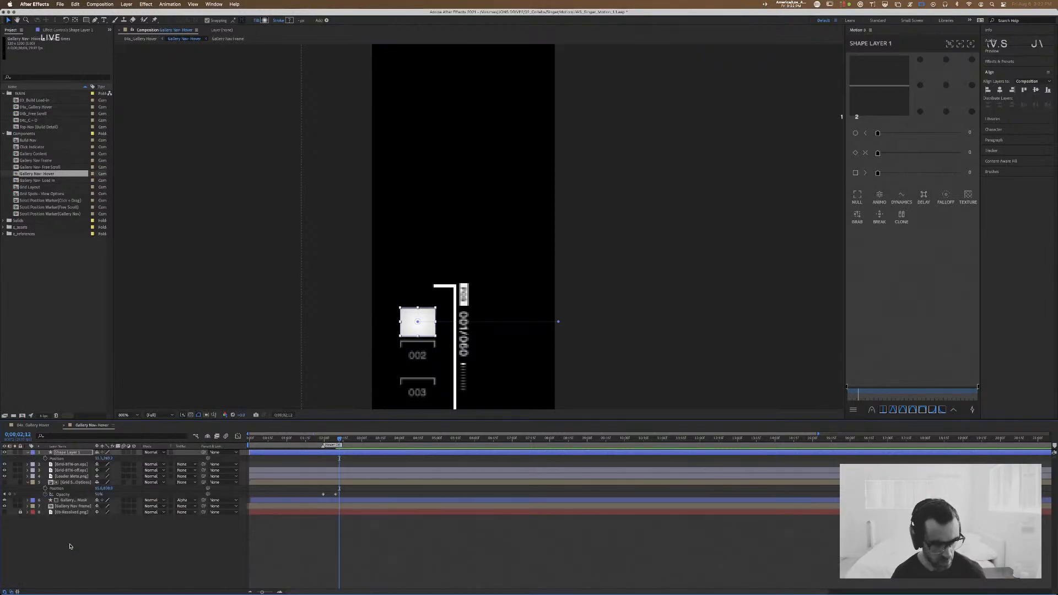
{"action": "left_click", "coordinate": [100, 458]}
{"action": "type", "text": "33"}
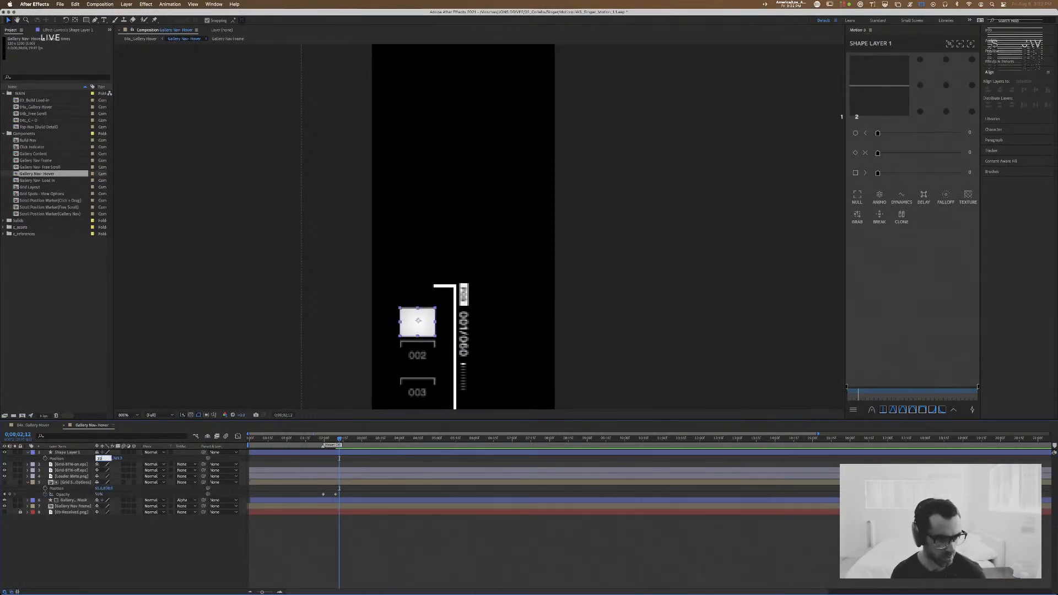
{"action": "key", "text": "Tab"}
{"action": "type", "text": "270"}
{"action": "key", "text": "Return"}
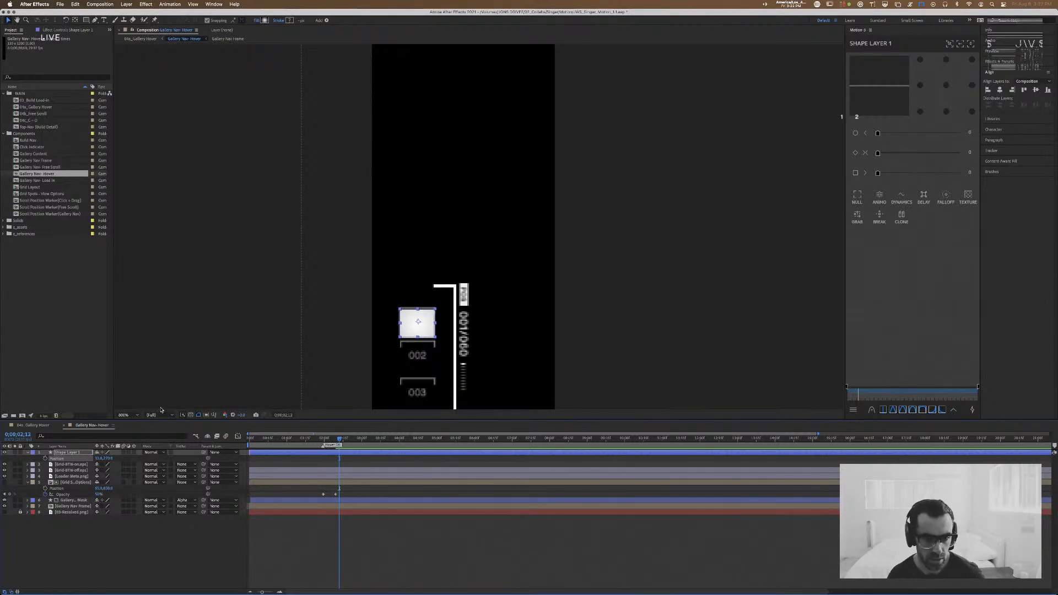
{"action": "key", "text": "Down"}
{"action": "key", "text": "Down"}
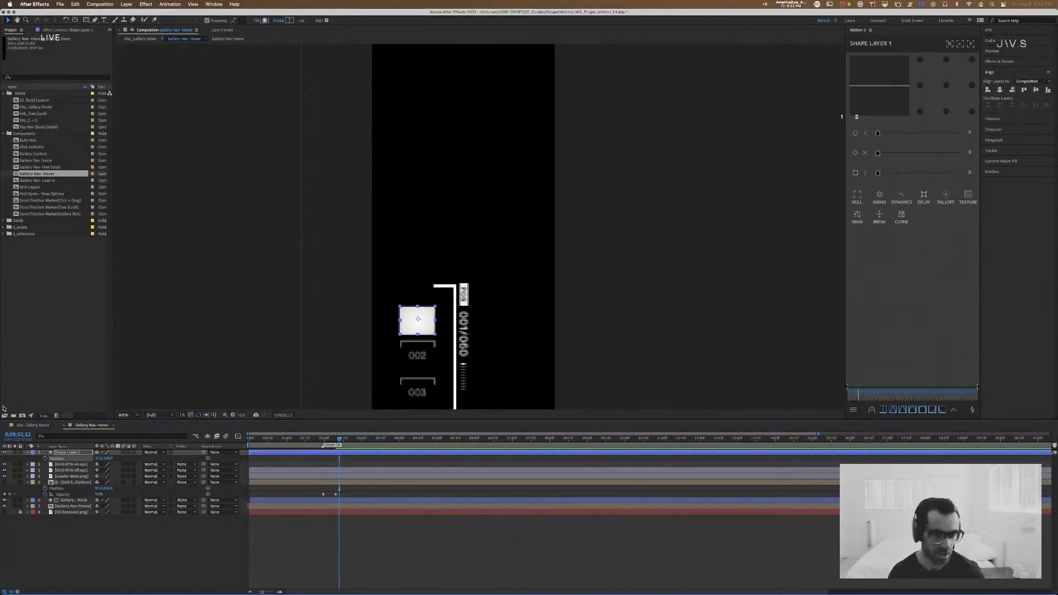
Step: Give the rectangle layer an orange label and start the layer at the hover marker on 0;00;01;29
{"action": "left_click", "coordinate": [119, 576]}
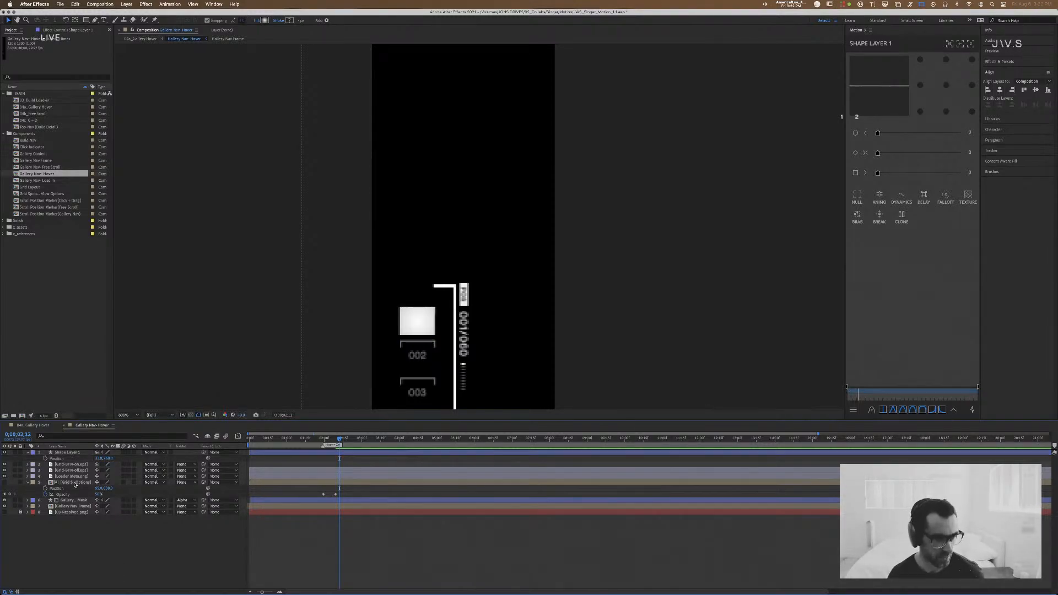
{"action": "left_click", "coordinate": [67, 453]}
{"action": "left_click", "coordinate": [31, 453]}
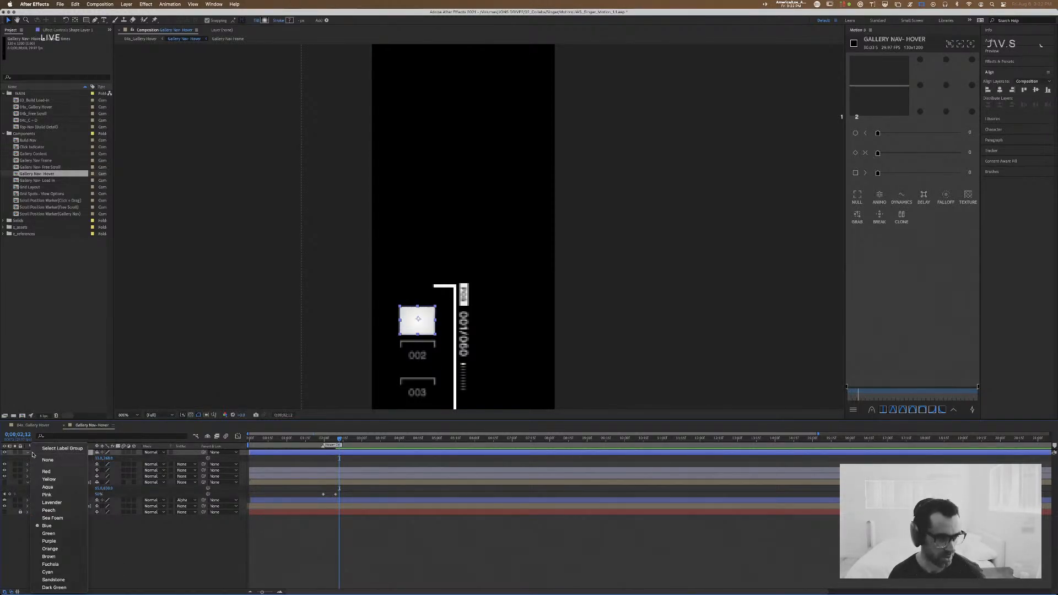
{"action": "left_click", "coordinate": [55, 550]}
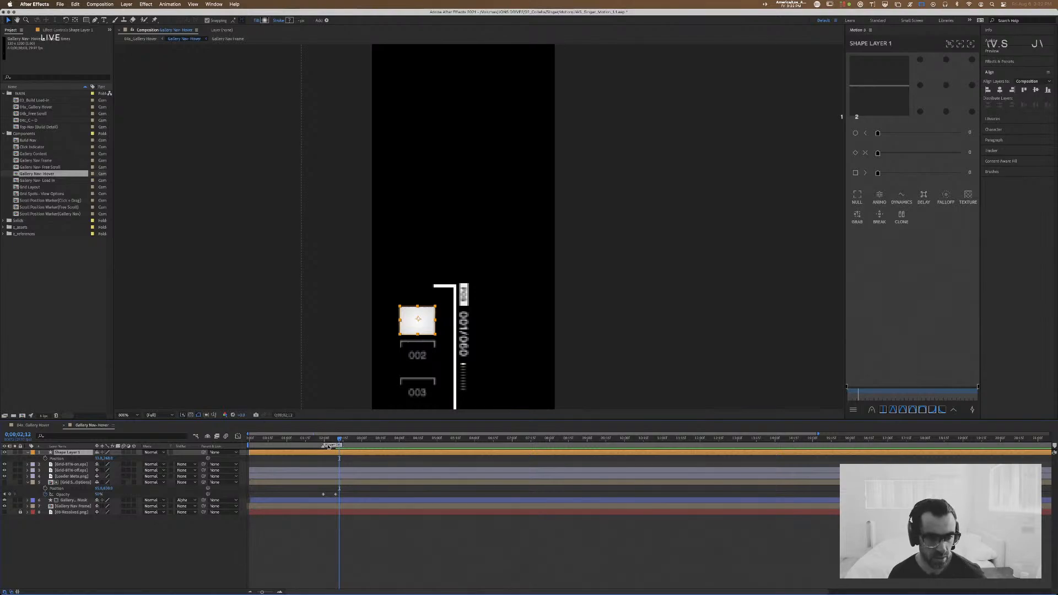
{"action": "left_click_drag", "start_coordinate": [269, 453], "coordinate": [342, 452]}
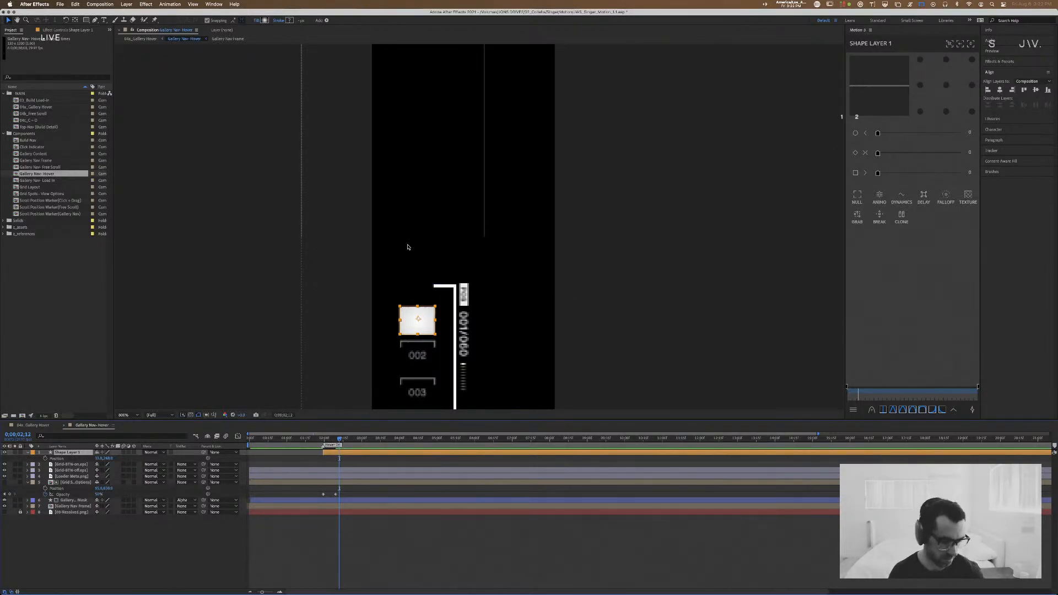
Step: Move the rectangle layer's anchor point to its top centre
{"action": "left_click", "coordinate": [947, 61]}
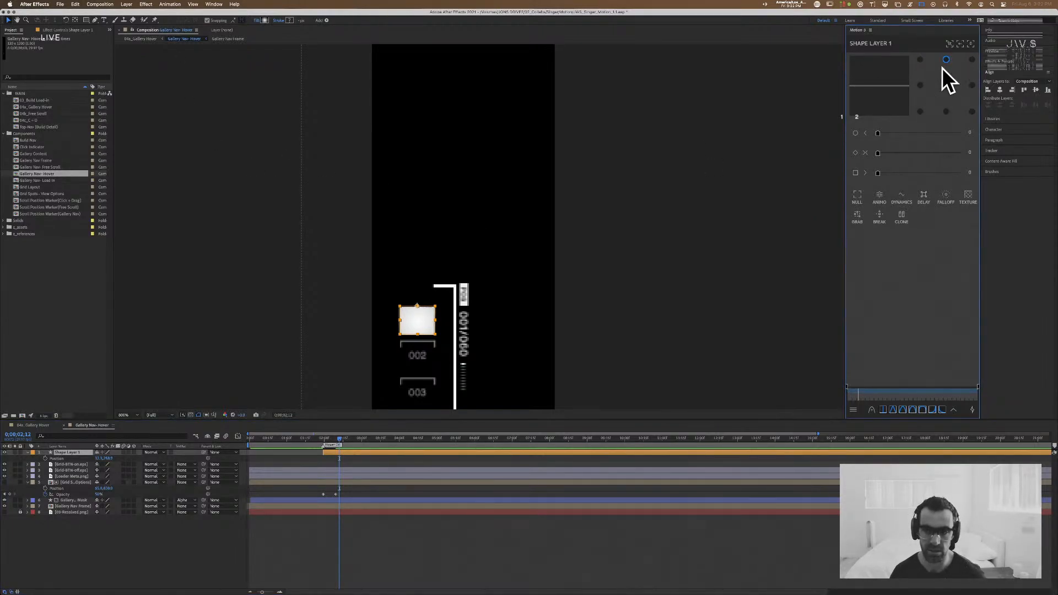
{"action": "left_click", "coordinate": [921, 113]}
{"action": "left_click", "coordinate": [946, 61]}
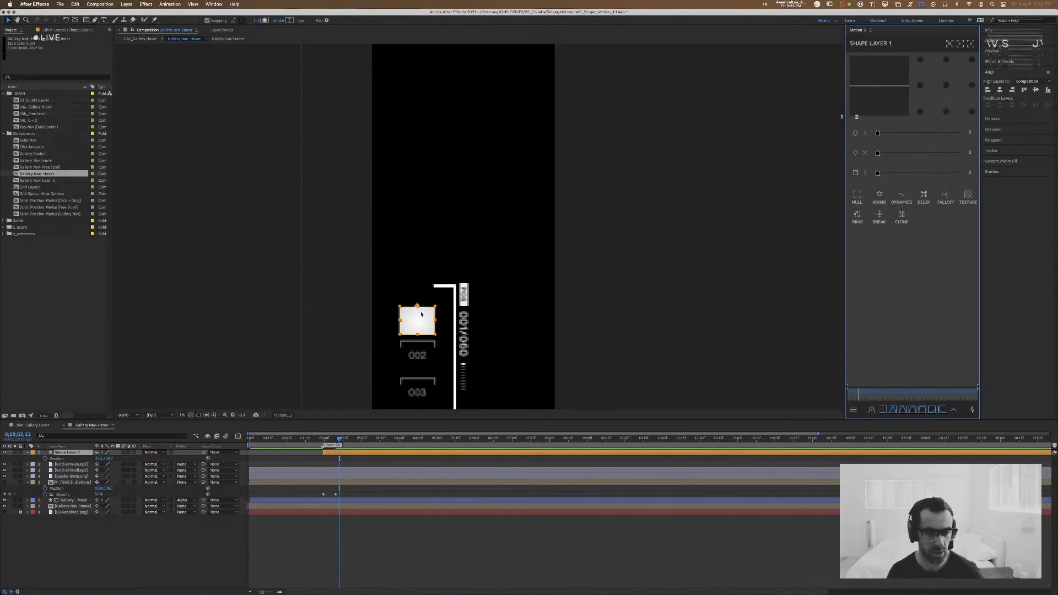
Step: Keyframe the rectangle's scale at 100% on 0;00;02;09 and its vertical scale at 0% on 0;00;01;29
{"action": "left_click", "coordinate": [339, 439]}
{"action": "key", "text": "j"}
{"action": "key", "text": "j"}
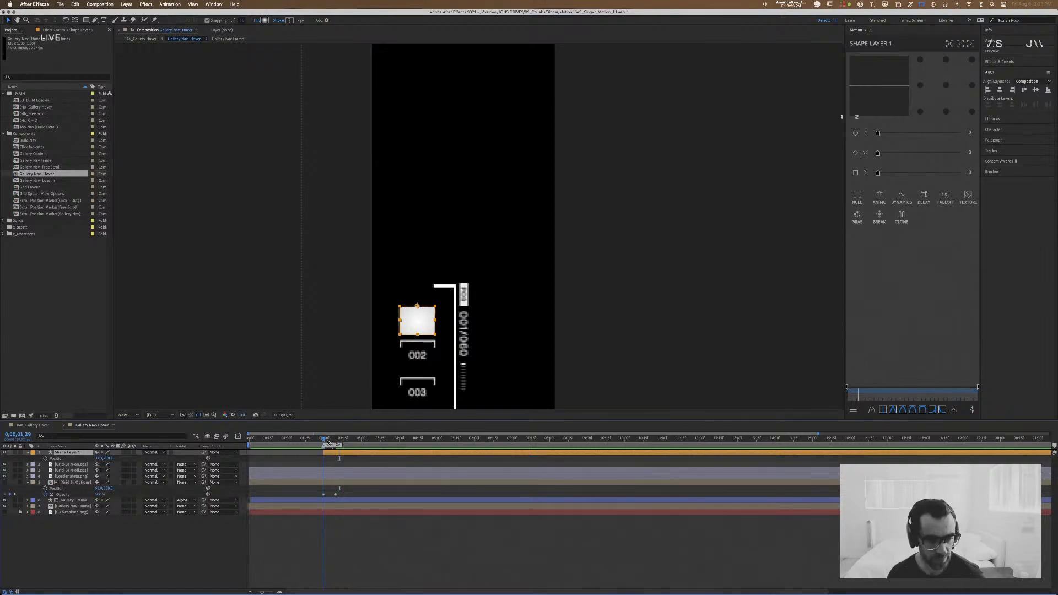
{"action": "key", "text": "k"}
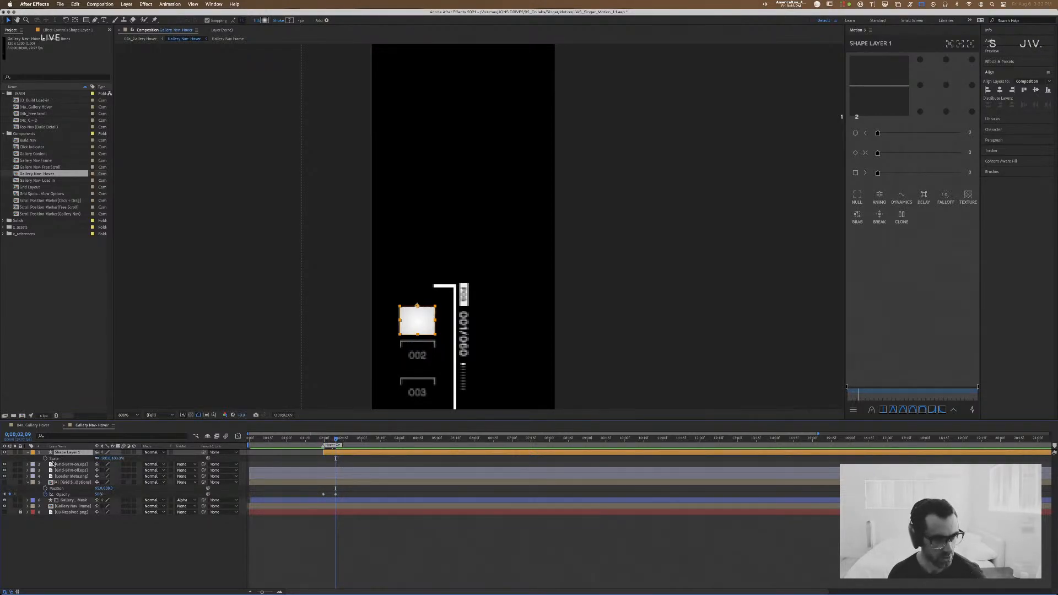
{"action": "left_click", "coordinate": [45, 458]}
{"action": "key", "text": "j"}
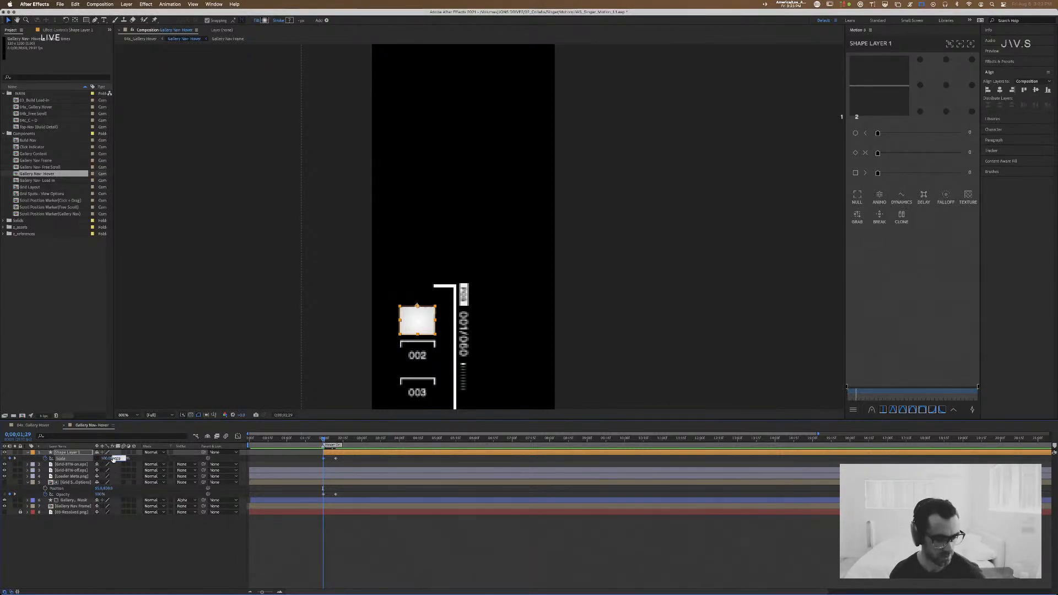
{"action": "type", "text": "0"}
{"action": "key", "text": "Return"}
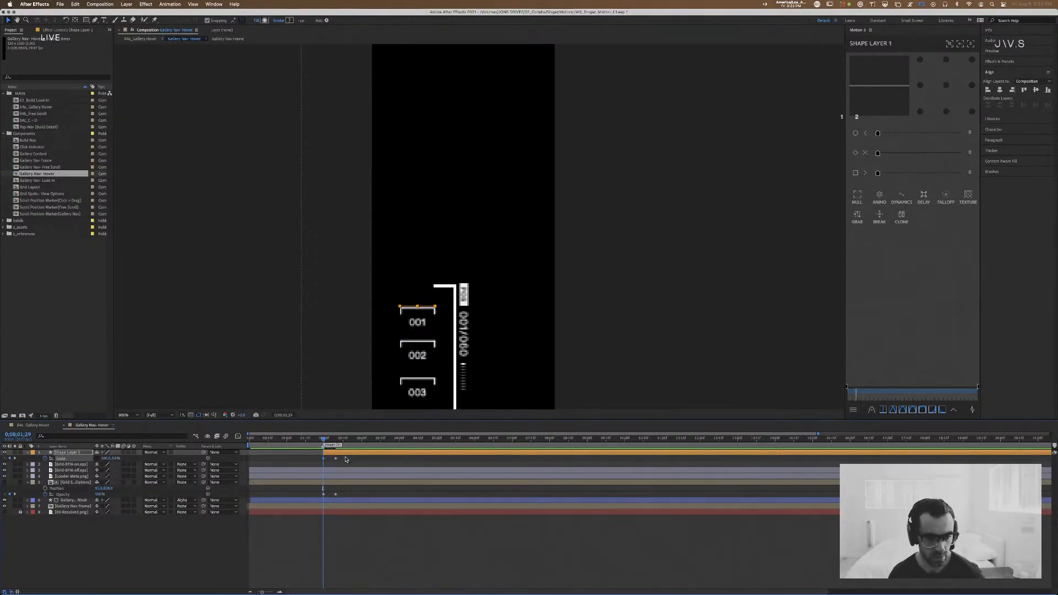
Step: Select both scale keyframes of the rectangle layer and ease them through their keyframe velocity settings
{"action": "left_click_drag", "start_coordinate": [345, 459], "coordinate": [310, 460]}
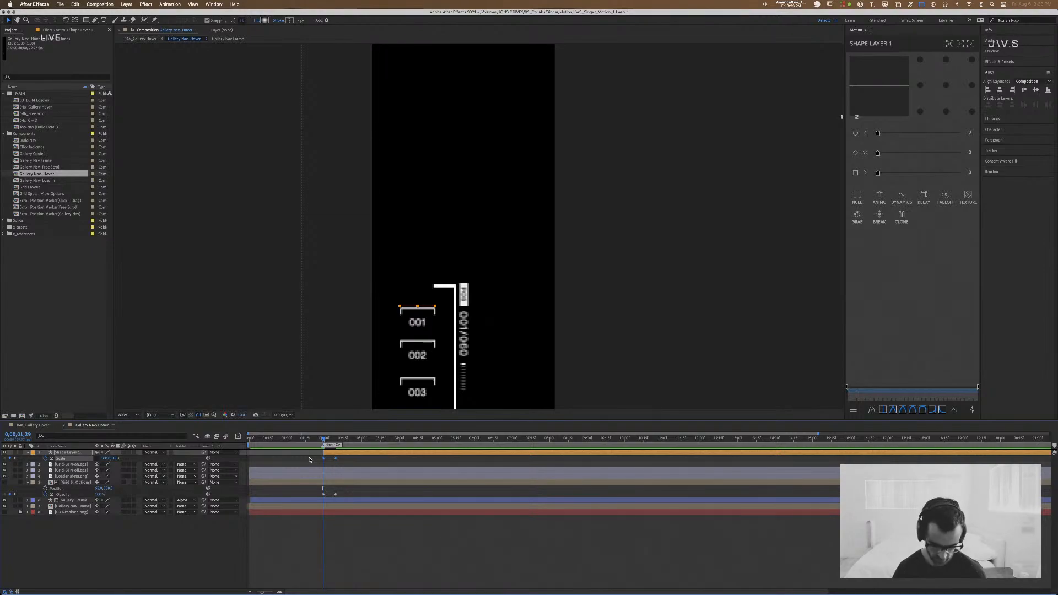
{"action": "key", "text": "super+shift+k"}
{"action": "key", "text": "Tab"}
{"action": "key", "text": "Tab"}
{"action": "key", "text": "Tab"}
{"action": "key", "text": "Tab"}
{"action": "key", "text": "Tab"}
{"action": "key", "text": "Tab"}
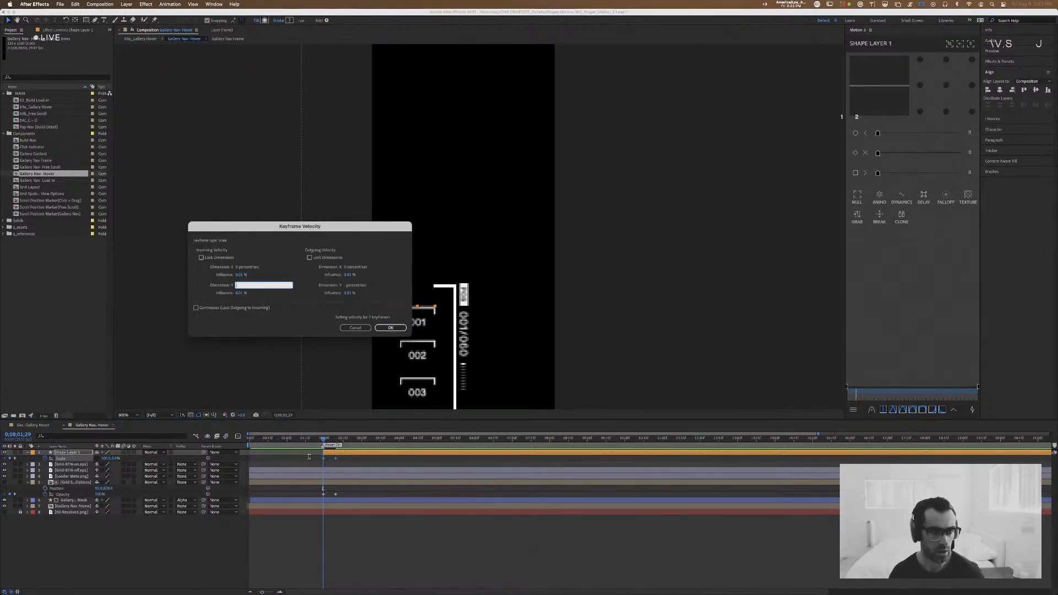
{"action": "key", "text": "Return"}
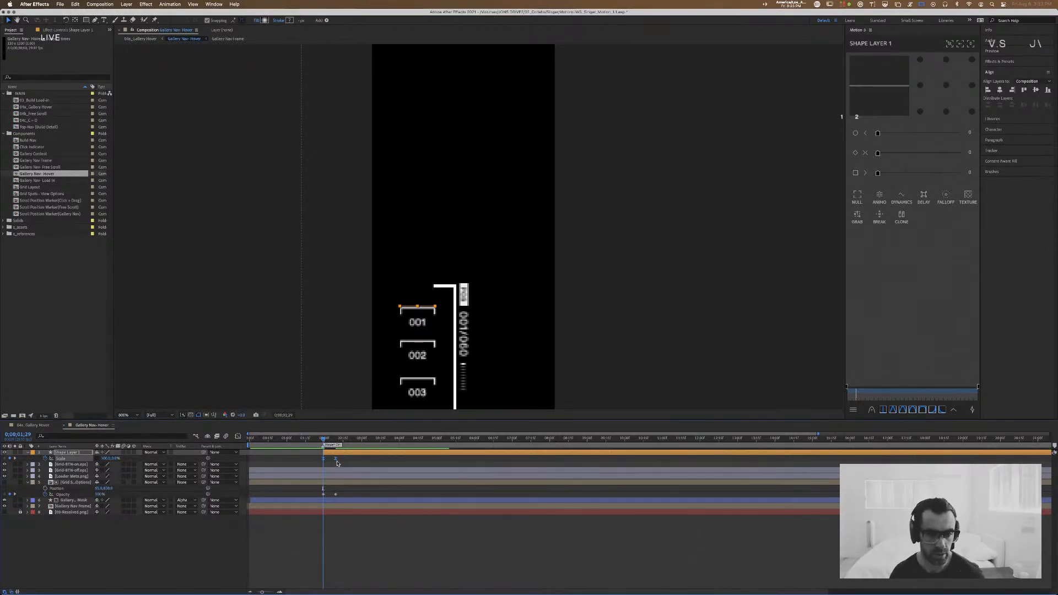
Step: Preview the rectangle's reveal, shift its ending scale keyframe a few frames earlier, and replay the animation to check the timing
{"action": "key", "text": "space"}
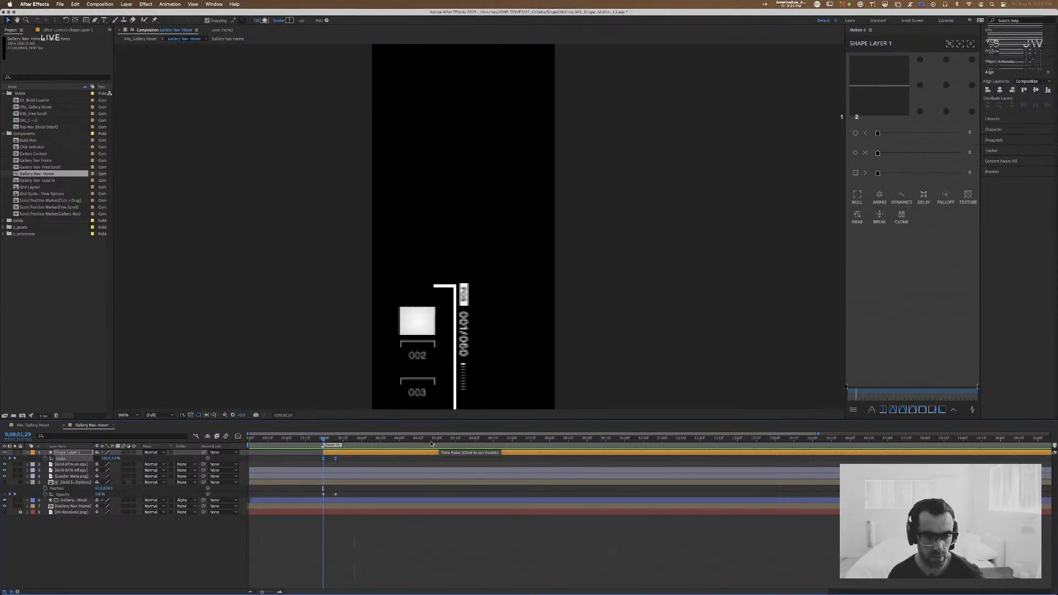
{"action": "key", "text": "space"}
{"action": "left_click_drag", "start_coordinate": [342, 439], "coordinate": [336, 441]}
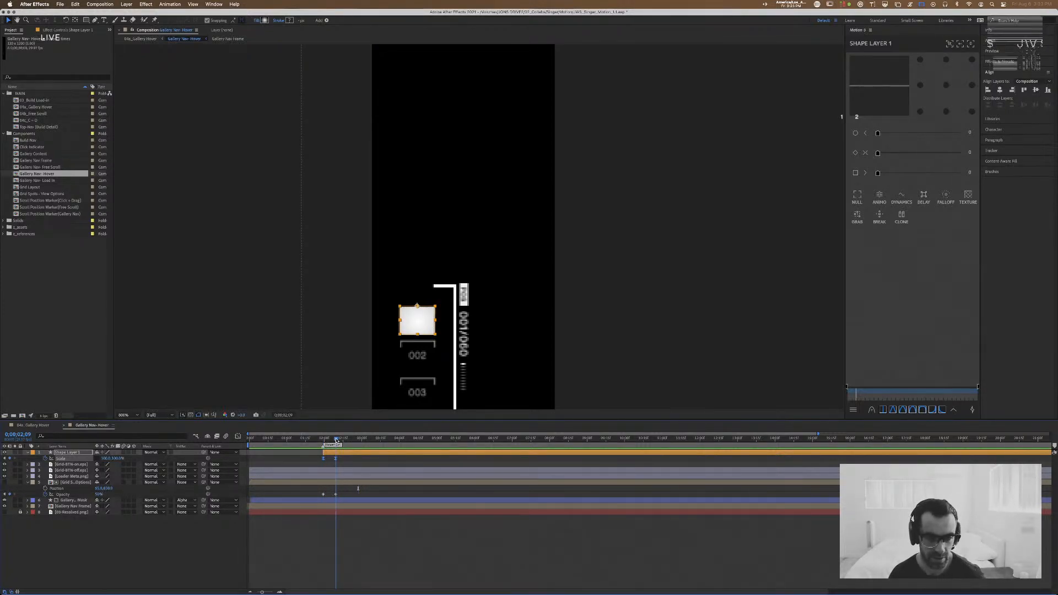
{"action": "mouse_move", "coordinate": [336, 461]}
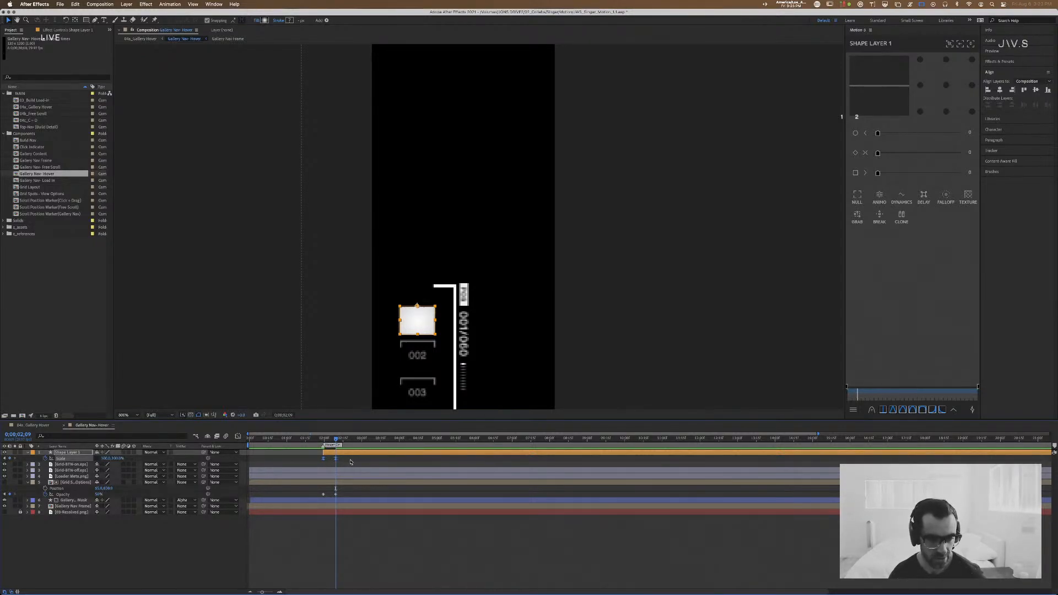
{"action": "left_click", "coordinate": [348, 458]}
{"action": "left_click", "coordinate": [335, 458]}
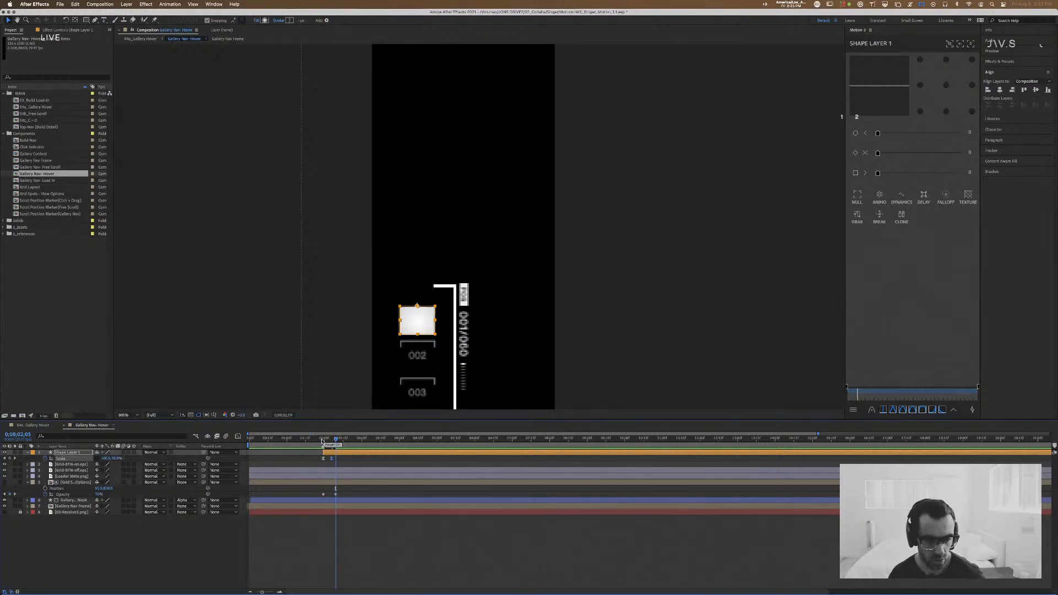
{"action": "left_click_drag", "start_coordinate": [323, 441], "coordinate": [319, 441]}
{"action": "key", "text": "space"}
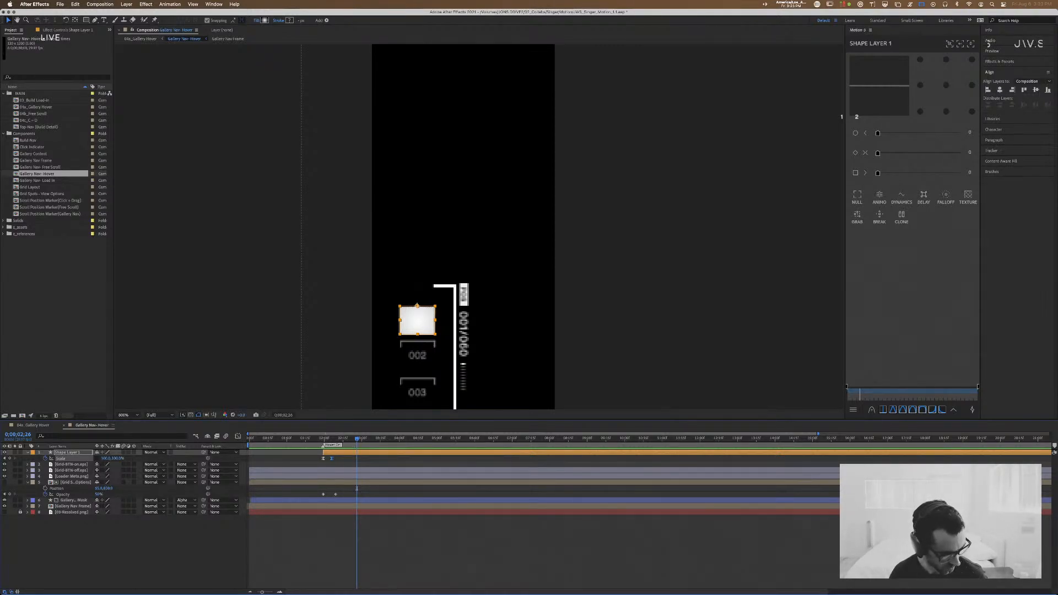
{"action": "key", "text": "super+Tab"}
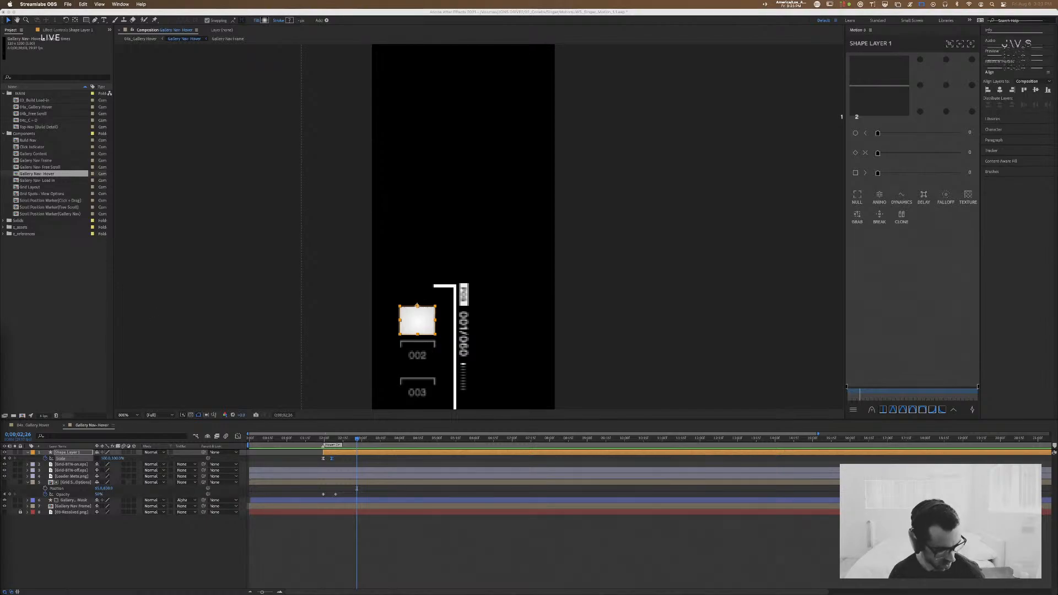
{"action": "key", "text": "super+Tab"}
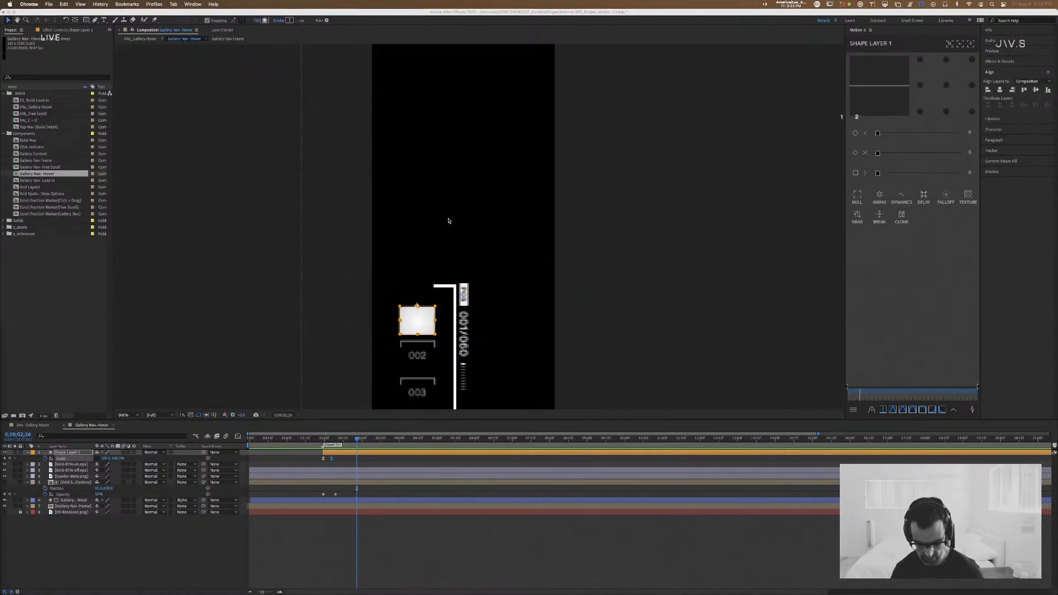
{"action": "key", "text": "super+n"}
{"action": "type", "text": "https://aescripts.com/textevo/"}
{"action": "key", "text": "Return"}
{"action": "left_click_drag", "start_coordinate": [639, 18], "coordinate": [445, 28]}
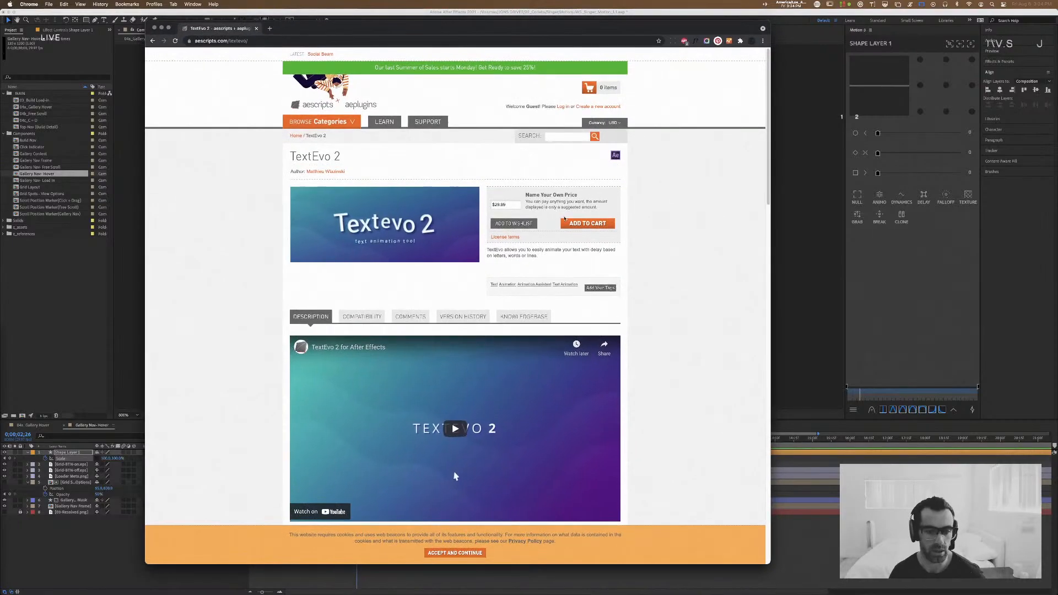
Step: Play the TextEvo 2 demo video on the product page to see its animation directions, and pause it
{"action": "scroll", "coordinate": [455, 476], "scroll_direction": "down", "scroll_amount": 4}
{"action": "left_click", "coordinate": [456, 347]}
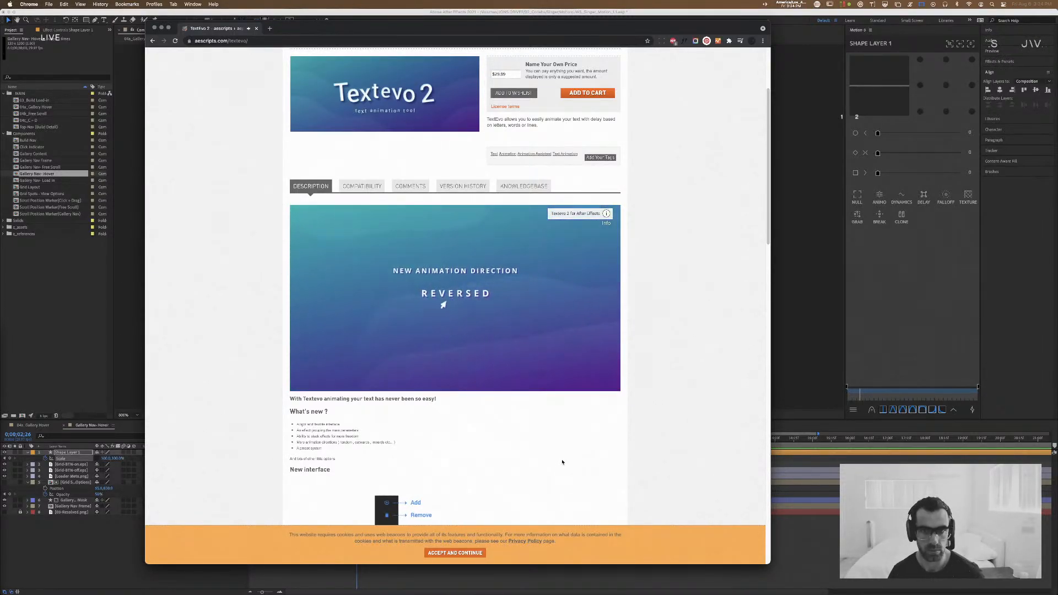
{"action": "scroll", "coordinate": [562, 462], "scroll_direction": "up", "scroll_amount": 1}
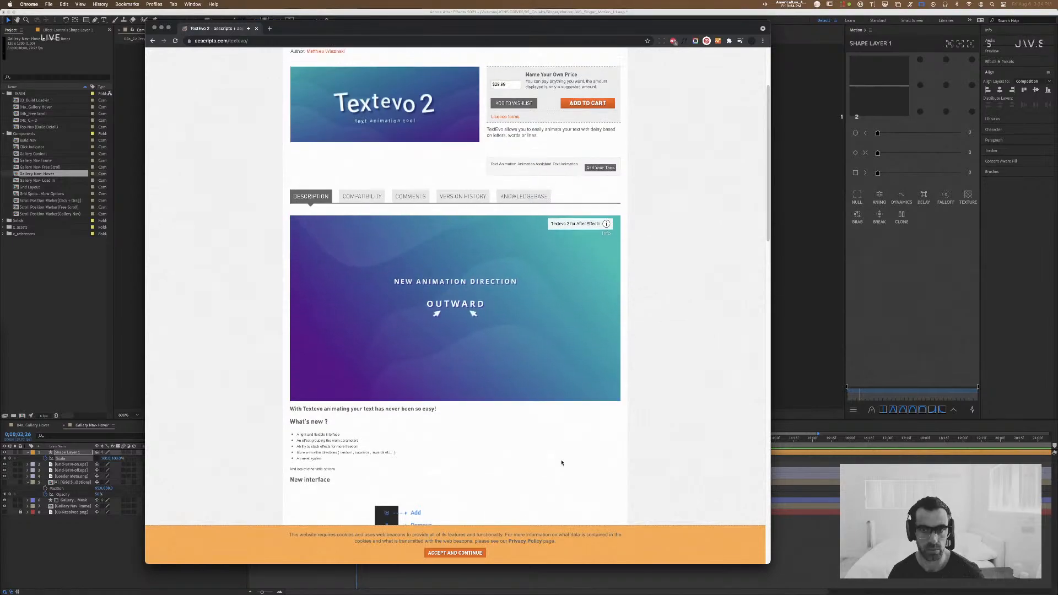
{"action": "scroll", "coordinate": [562, 463], "scroll_direction": "up", "scroll_amount": 2}
{"action": "scroll", "coordinate": [551, 441], "scroll_direction": "down", "scroll_amount": 5}
{"action": "scroll", "coordinate": [461, 367], "scroll_direction": "up", "scroll_amount": 2}
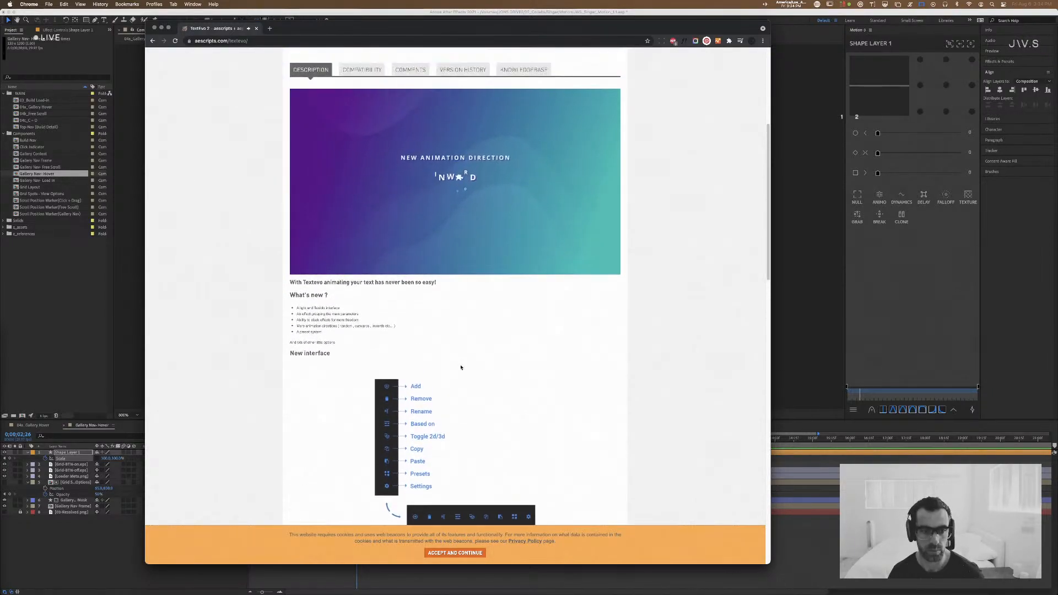
{"action": "left_click", "coordinate": [455, 167]}
Step: Read the TextEvo 2 description, examining its new interface, effect controls and animation directions
{"action": "scroll", "coordinate": [496, 325], "scroll_direction": "down", "scroll_amount": 3}
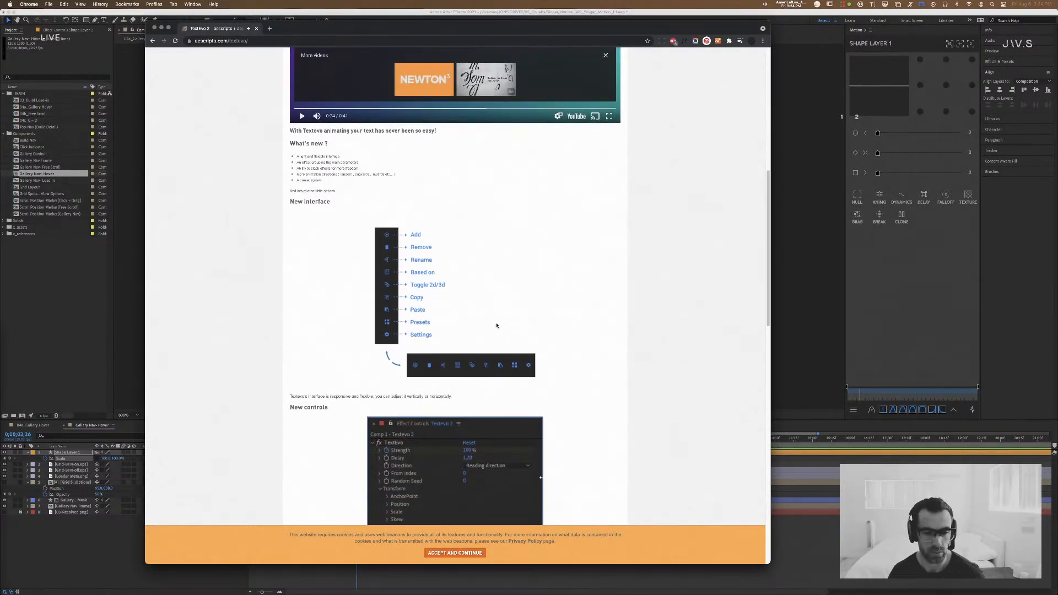
{"action": "scroll", "coordinate": [497, 325], "scroll_direction": "down", "scroll_amount": 1}
{"action": "scroll", "coordinate": [497, 325], "scroll_direction": "down", "scroll_amount": 3}
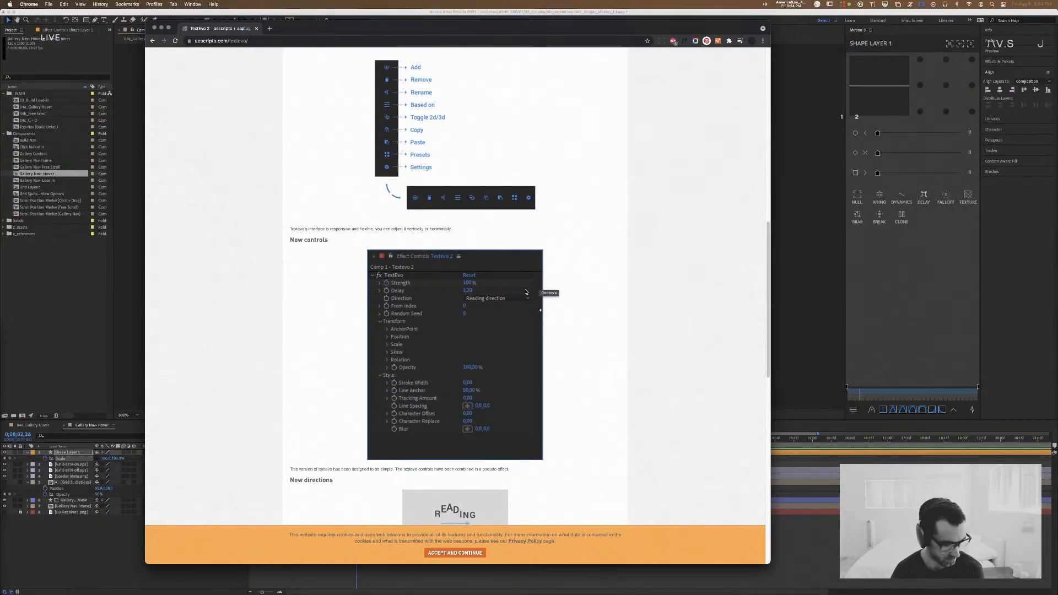
{"action": "scroll", "coordinate": [479, 280], "scroll_direction": "down", "scroll_amount": 10}
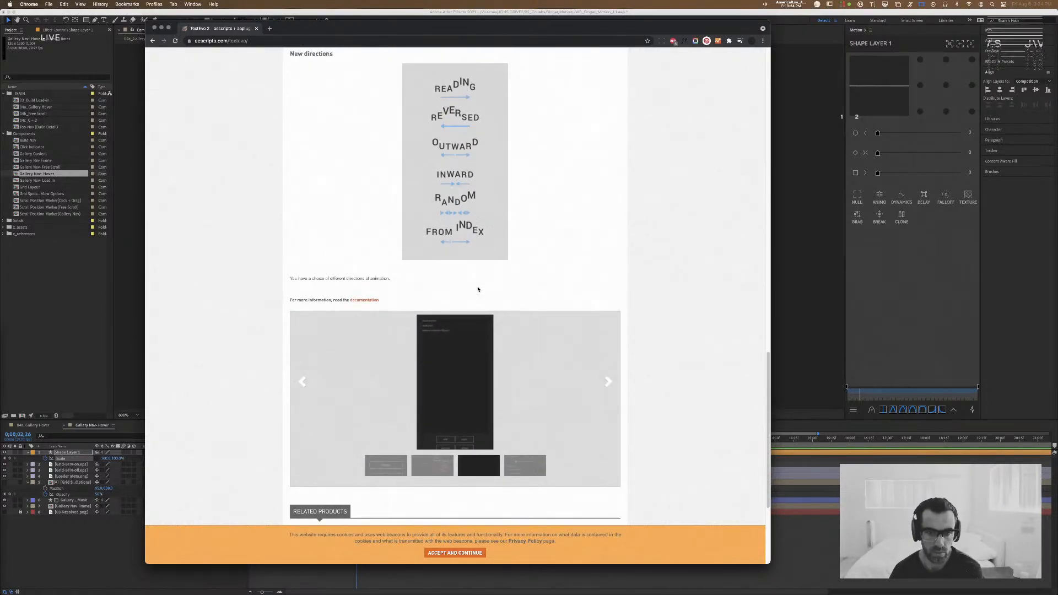
{"action": "scroll", "coordinate": [478, 289], "scroll_direction": "up", "scroll_amount": 3}
{"action": "scroll", "coordinate": [478, 289], "scroll_direction": "down", "scroll_amount": 6}
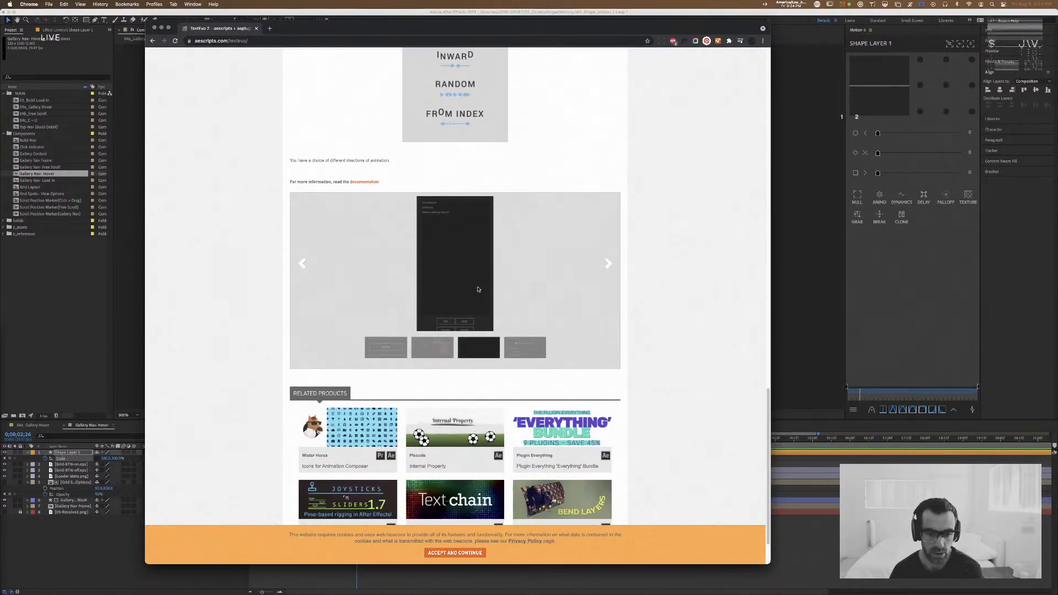
{"action": "scroll", "coordinate": [478, 289], "scroll_direction": "up", "scroll_amount": 5}
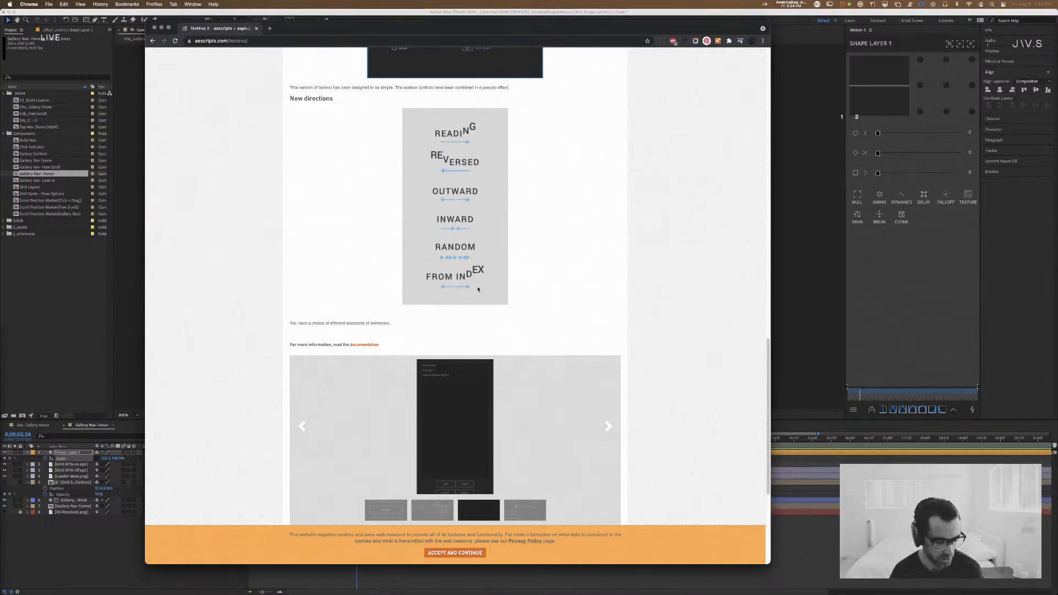
{"action": "scroll", "coordinate": [477, 289], "scroll_direction": "up", "scroll_amount": 1}
{"action": "scroll", "coordinate": [478, 289], "scroll_direction": "up", "scroll_amount": 5}
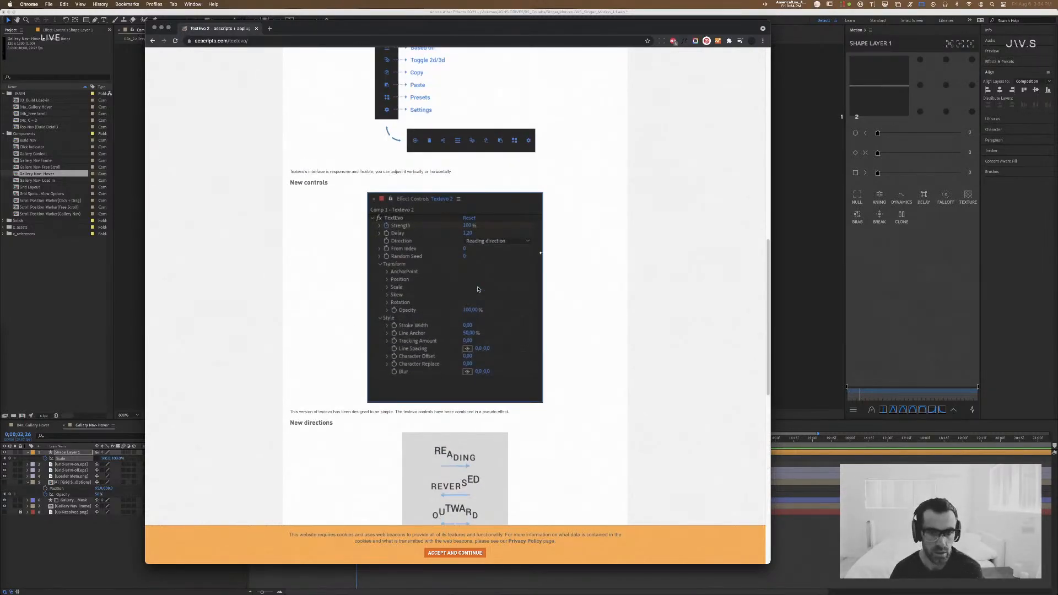
{"action": "scroll", "coordinate": [477, 290], "scroll_direction": "up", "scroll_amount": 5}
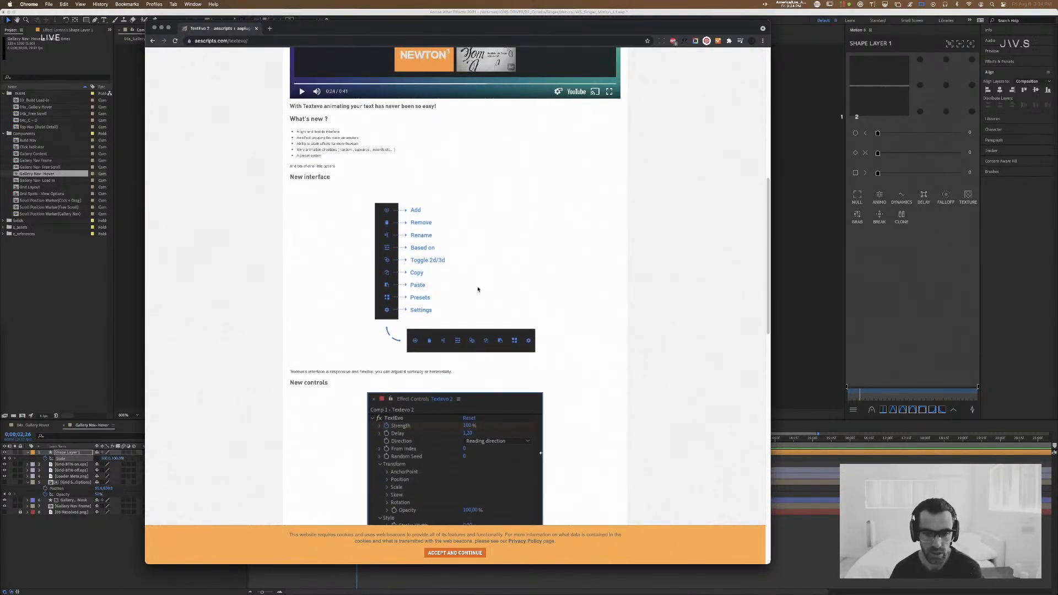
{"action": "scroll", "coordinate": [478, 290], "scroll_direction": "down", "scroll_amount": 5}
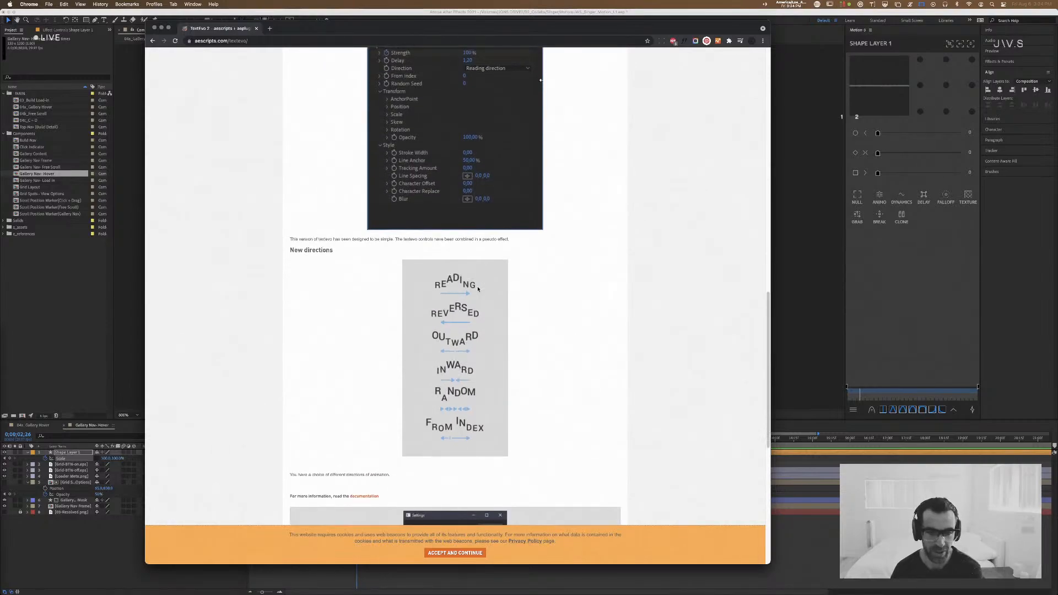
{"action": "scroll", "coordinate": [477, 289], "scroll_direction": "down", "scroll_amount": 5}
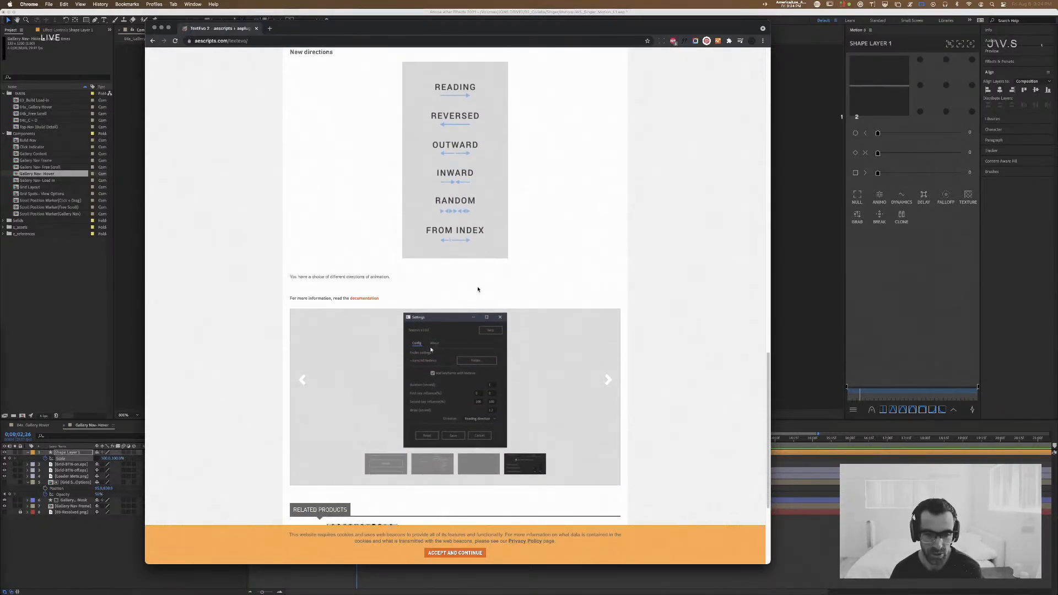
{"action": "scroll", "coordinate": [477, 289], "scroll_direction": "down", "scroll_amount": 3}
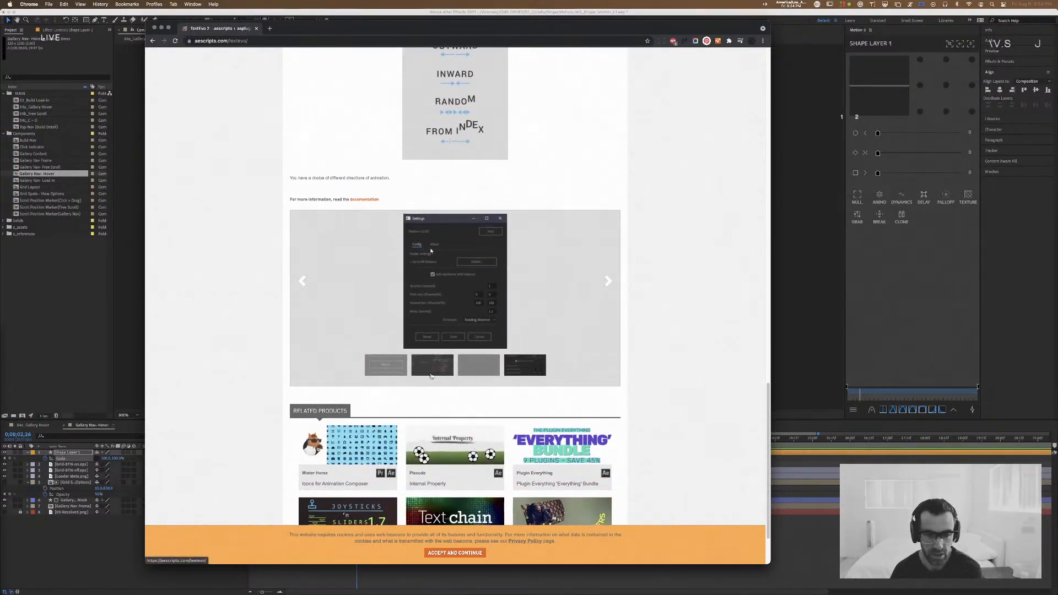
Step: Examine the product screenshots in the image carousel, comparing the effect controls image with the basedOn options image
{"action": "left_click", "coordinate": [433, 368]}
{"action": "scroll", "coordinate": [434, 371], "scroll_direction": "up", "scroll_amount": 1}
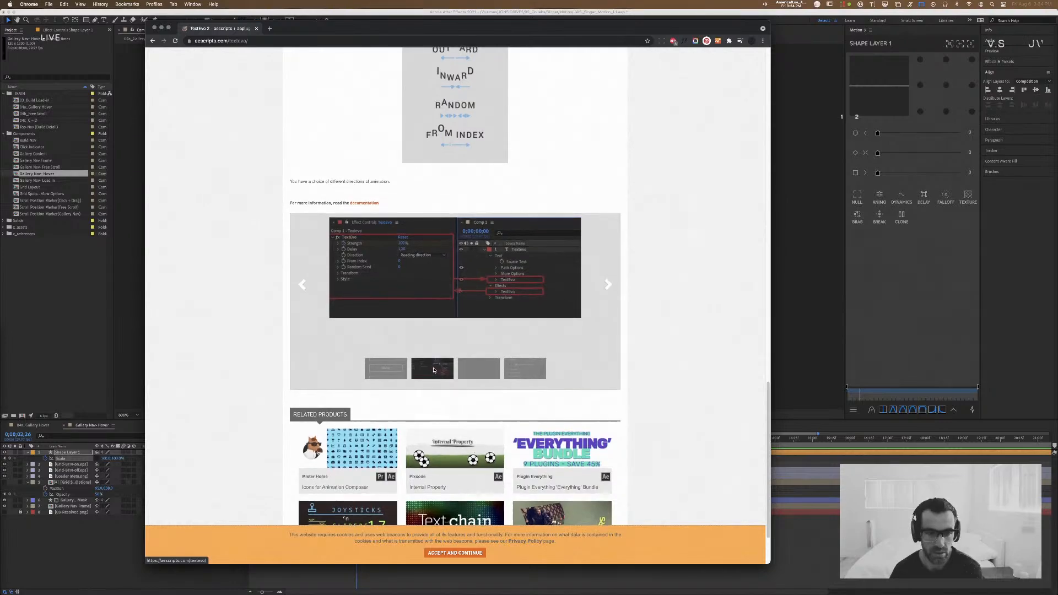
{"action": "left_click", "coordinate": [483, 369]}
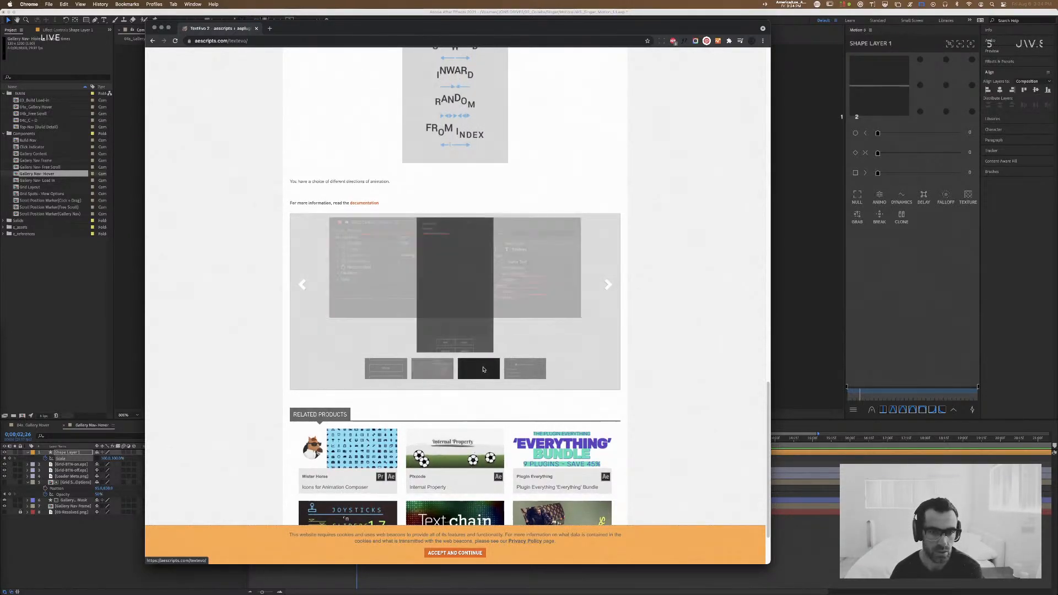
{"action": "left_click", "coordinate": [397, 366]}
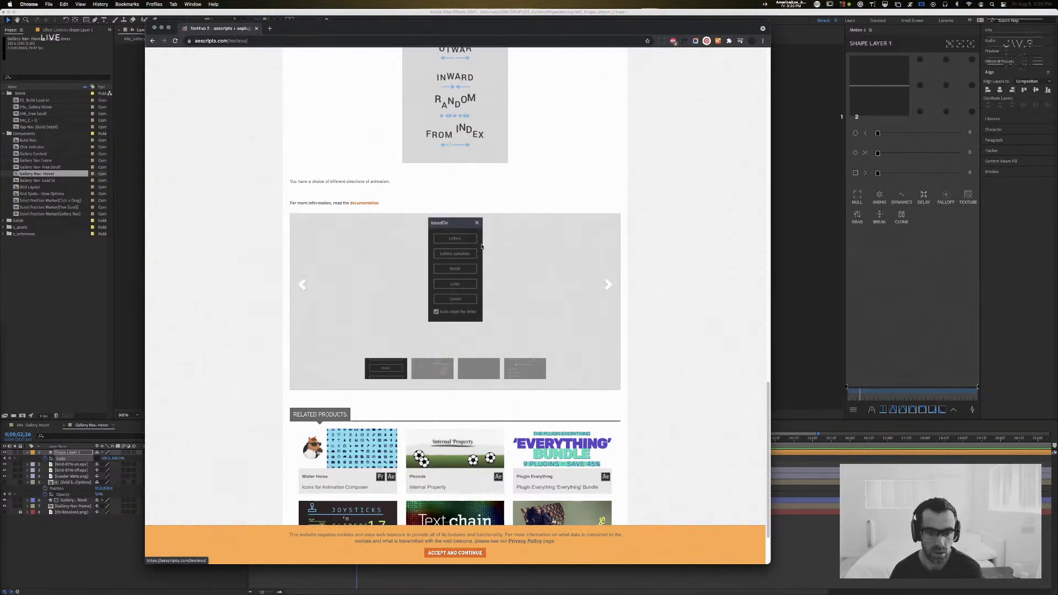
{"action": "left_click", "coordinate": [435, 371]}
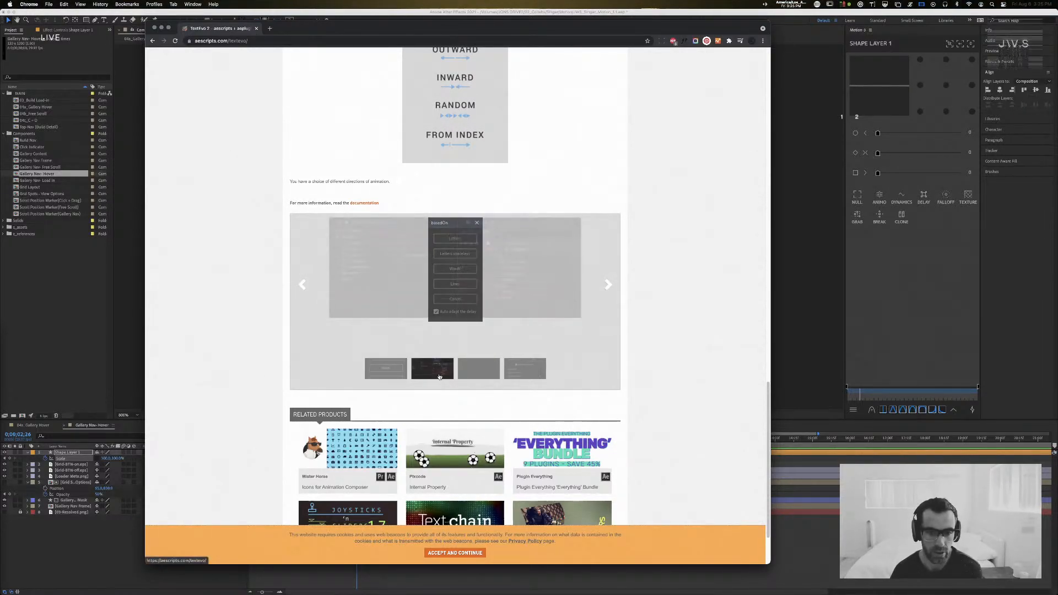
{"action": "left_click", "coordinate": [393, 375]}
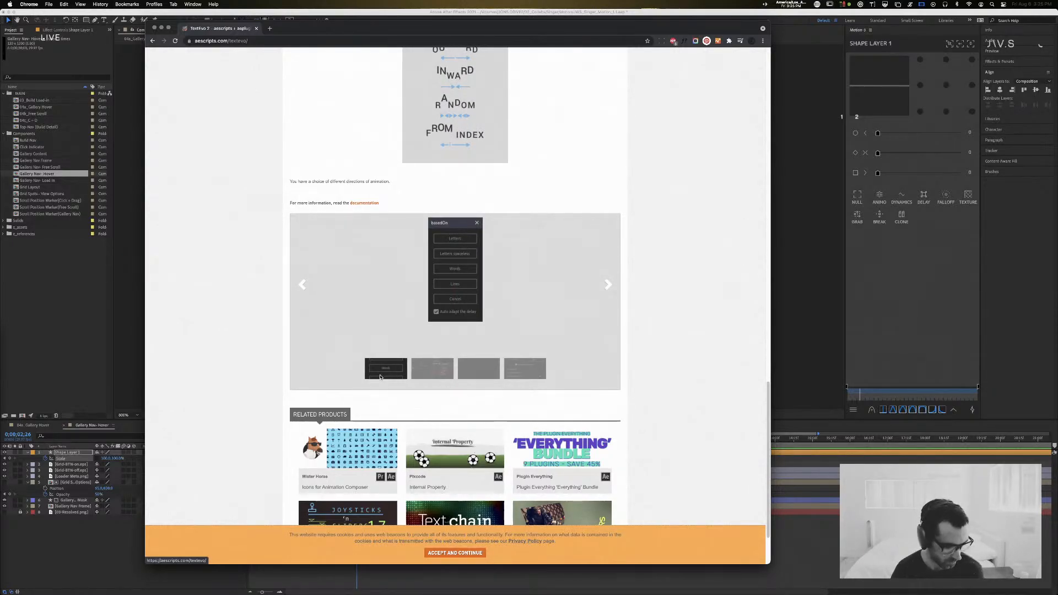
{"action": "left_click", "coordinate": [431, 371]}
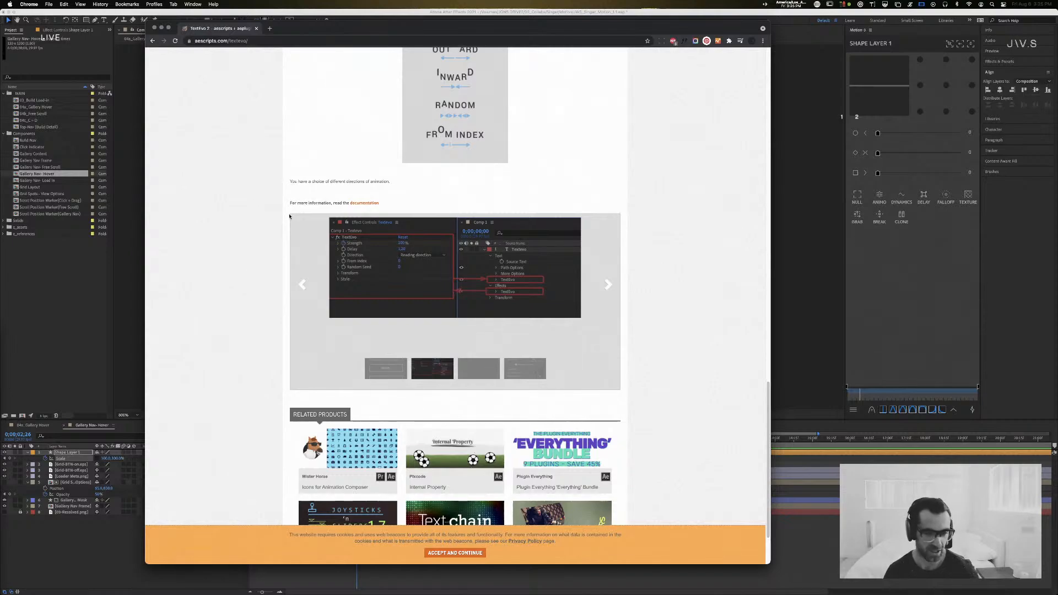
Step: Look through the plugin's compatibility, comments, version history and knowledgebase sections
{"action": "scroll", "coordinate": [286, 218], "scroll_direction": "up", "scroll_amount": 15}
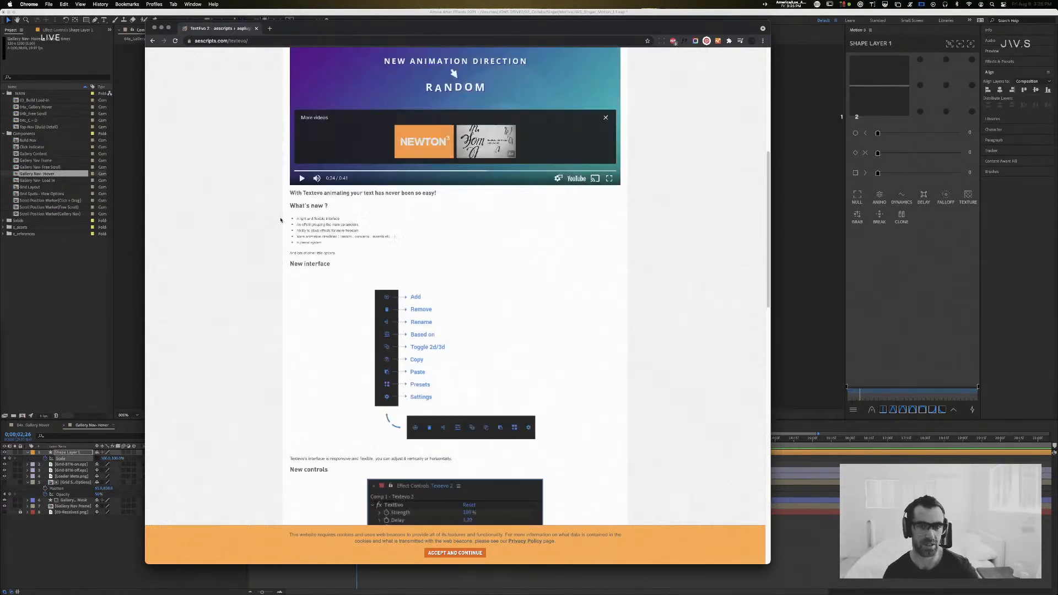
{"action": "scroll", "coordinate": [282, 219], "scroll_direction": "down", "scroll_amount": 8}
{"action": "scroll", "coordinate": [281, 220], "scroll_direction": "up", "scroll_amount": 8}
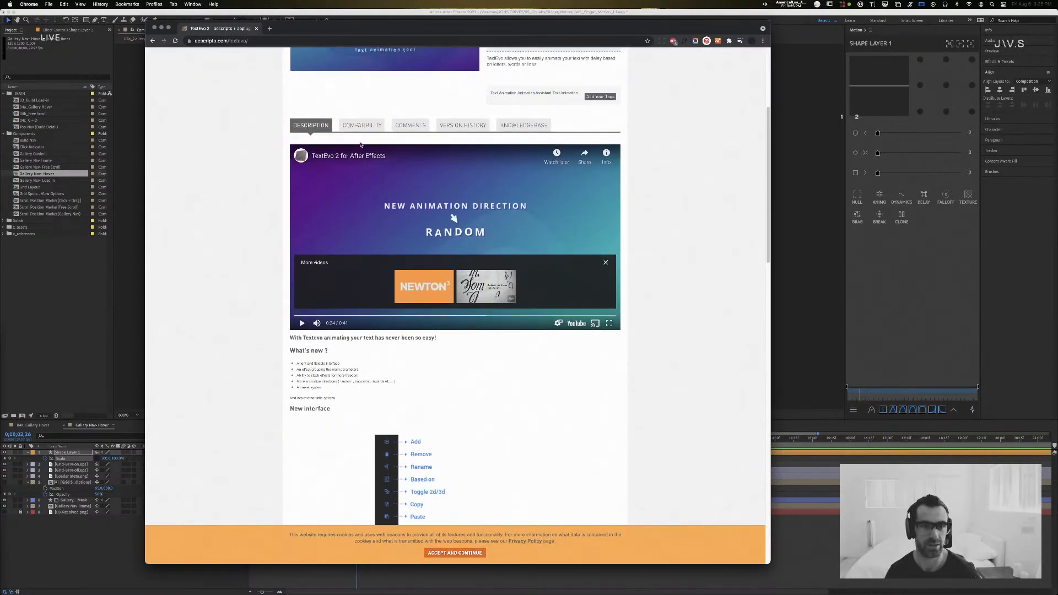
{"action": "left_click", "coordinate": [362, 276]}
{"action": "left_click", "coordinate": [425, 279]}
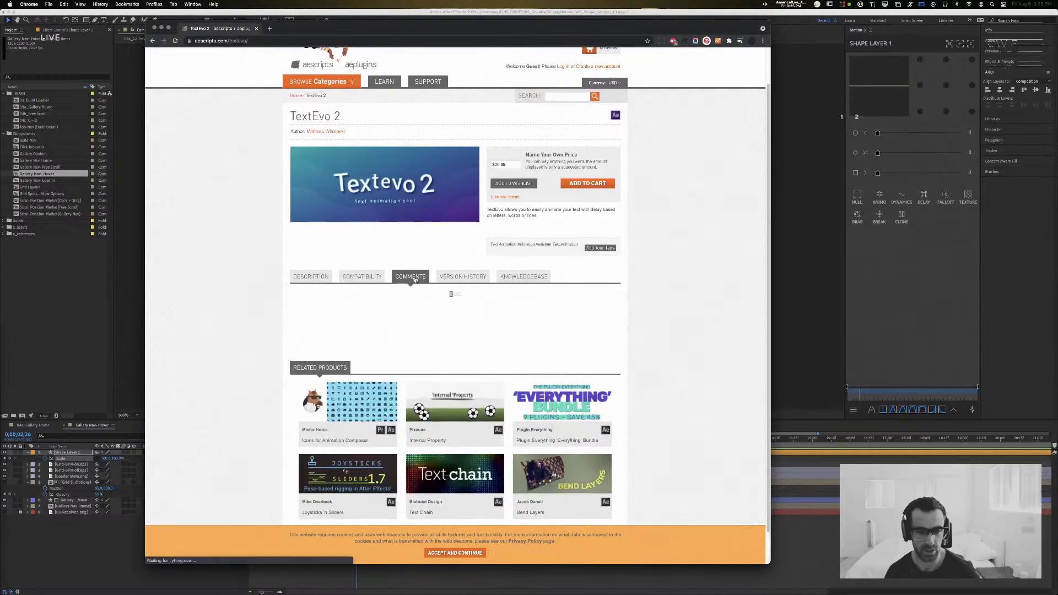
{"action": "left_click", "coordinate": [455, 277]}
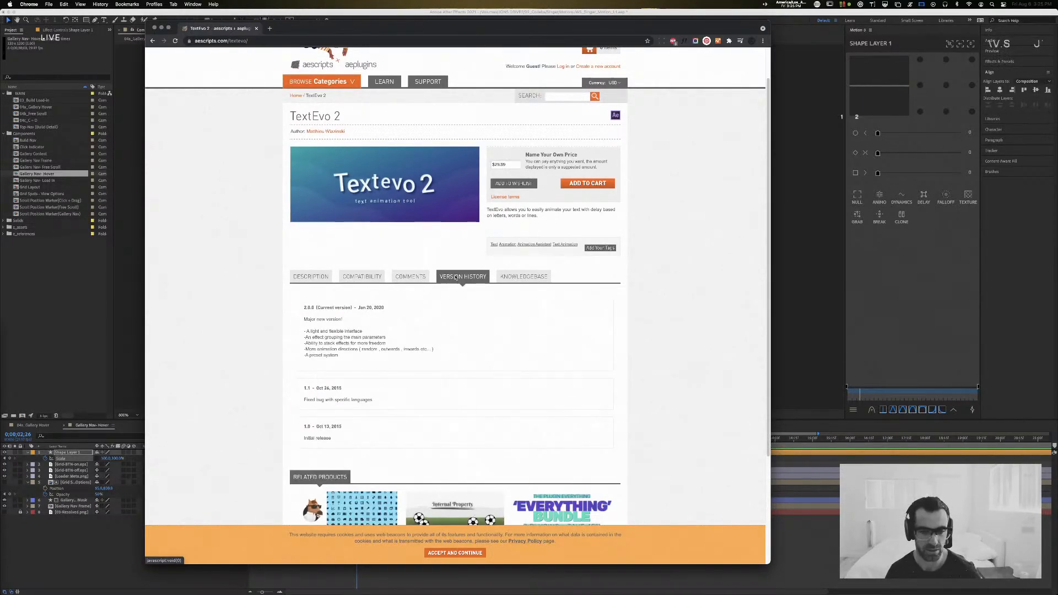
{"action": "left_click", "coordinate": [521, 276]}
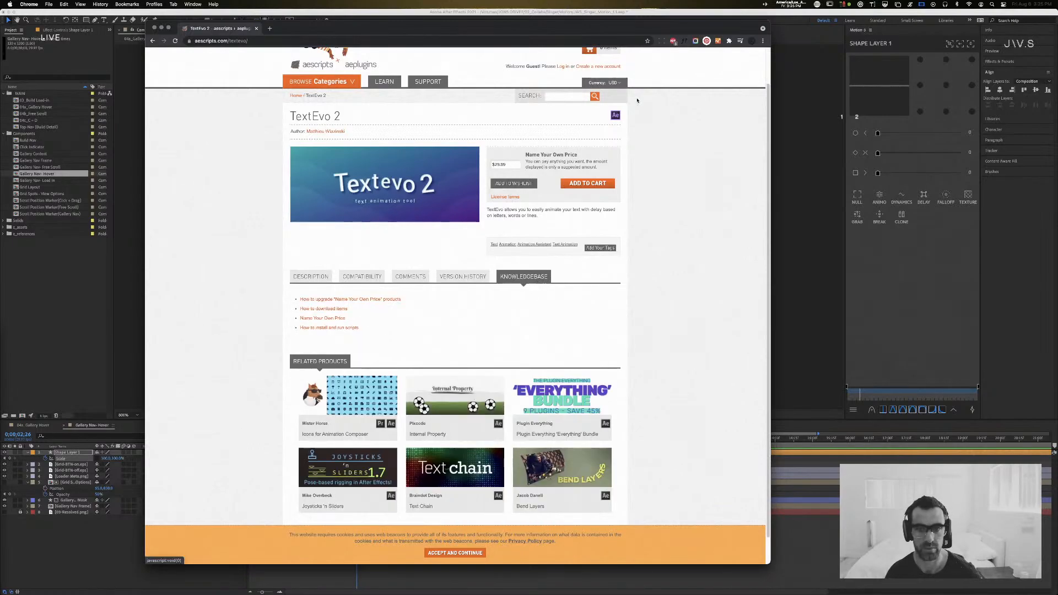
Step: Bookmark the TextEvo 2 page in the Other Bookmarks folder
{"action": "left_click", "coordinate": [647, 40]}
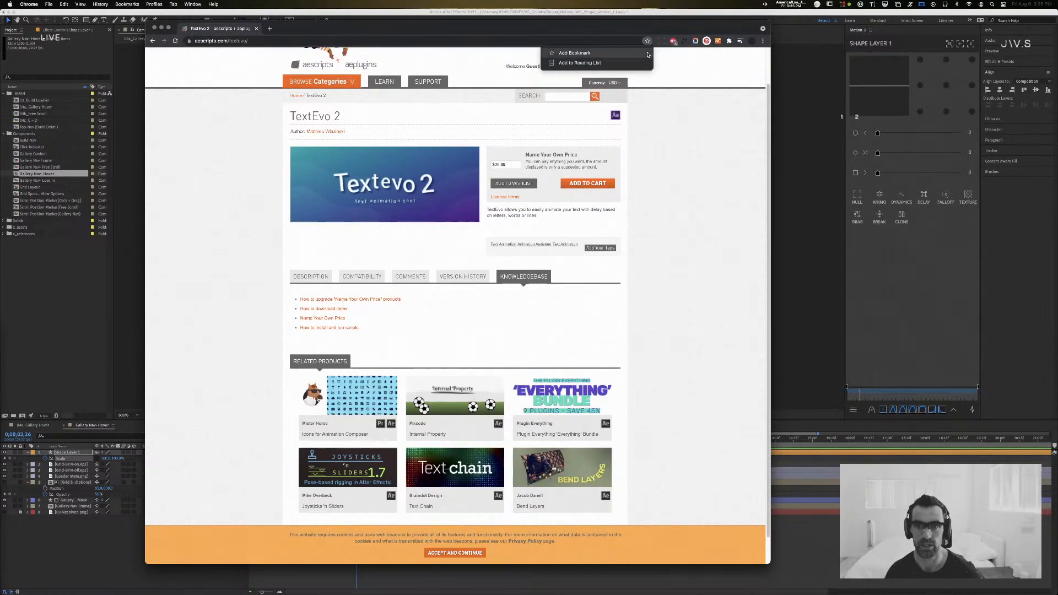
{"action": "left_click", "coordinate": [600, 53]}
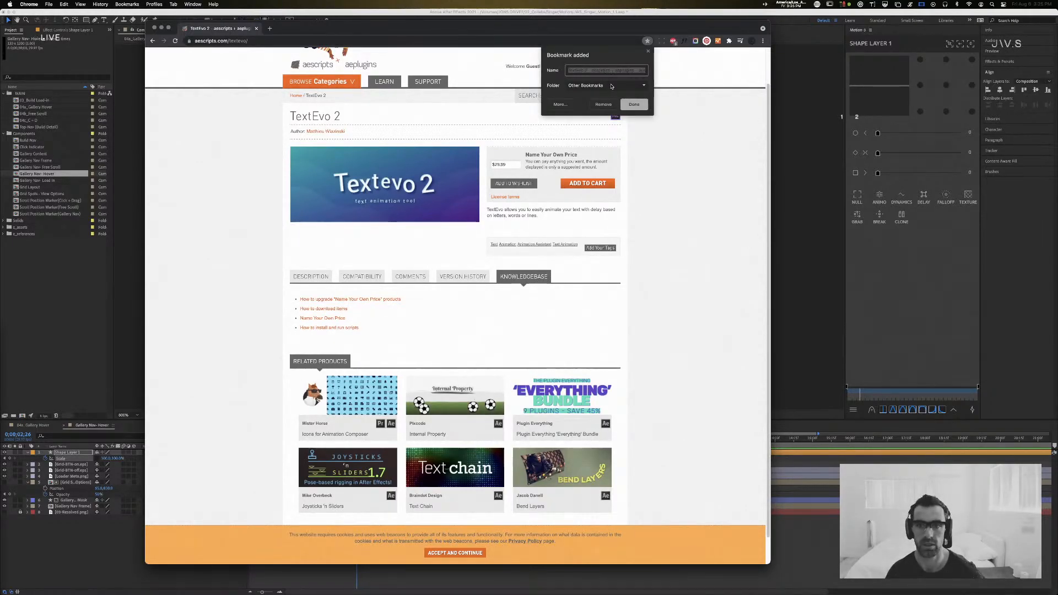
{"action": "left_click", "coordinate": [637, 104]}
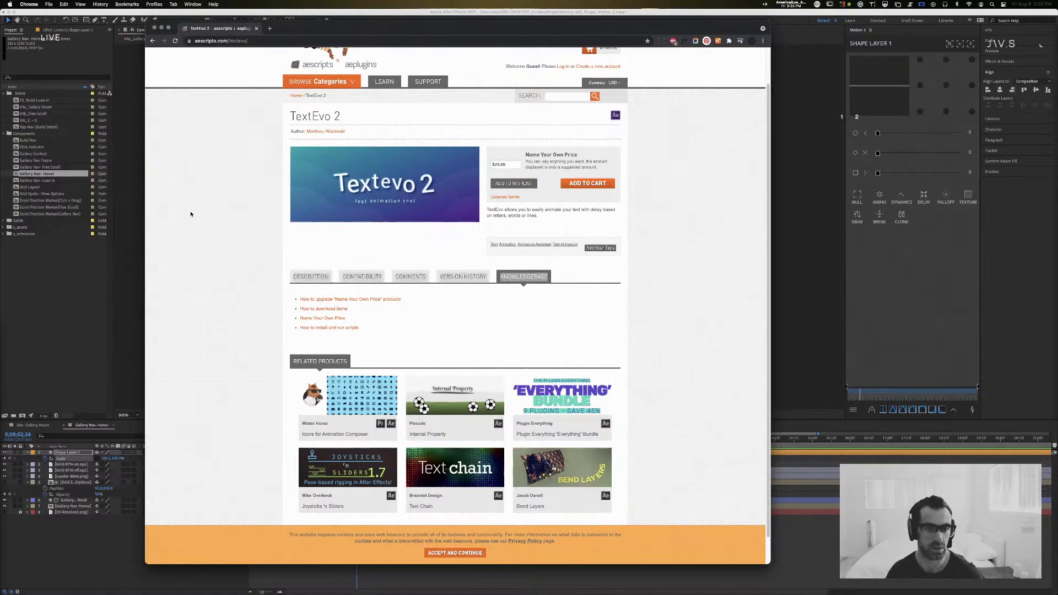
{"action": "scroll", "coordinate": [221, 193], "scroll_direction": "up", "scroll_amount": 1}
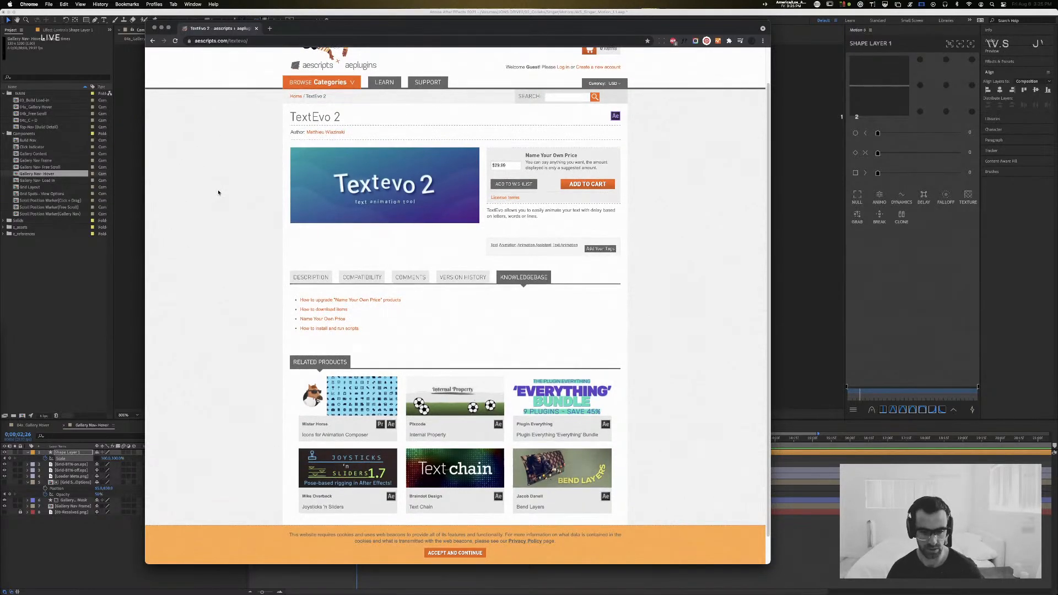
Step: Return to After Effects, move the rectangle layer from gallery spot 001 onto spot 002 at 0;00;02;06, and reveal its Position property
{"action": "key", "text": "super+Tab"}
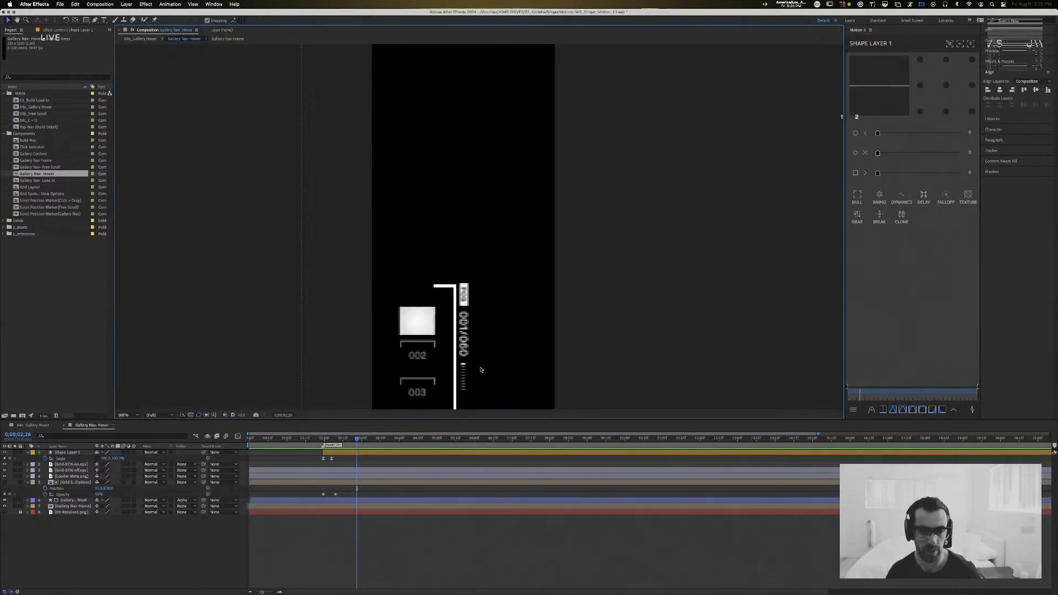
{"action": "left_click", "coordinate": [307, 451]}
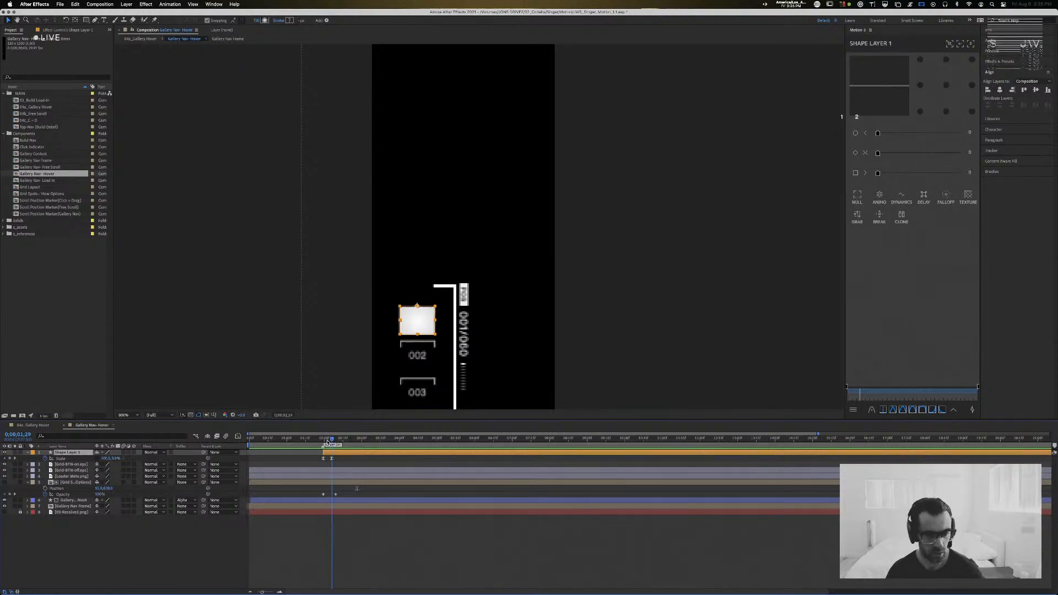
{"action": "left_click", "coordinate": [325, 441]}
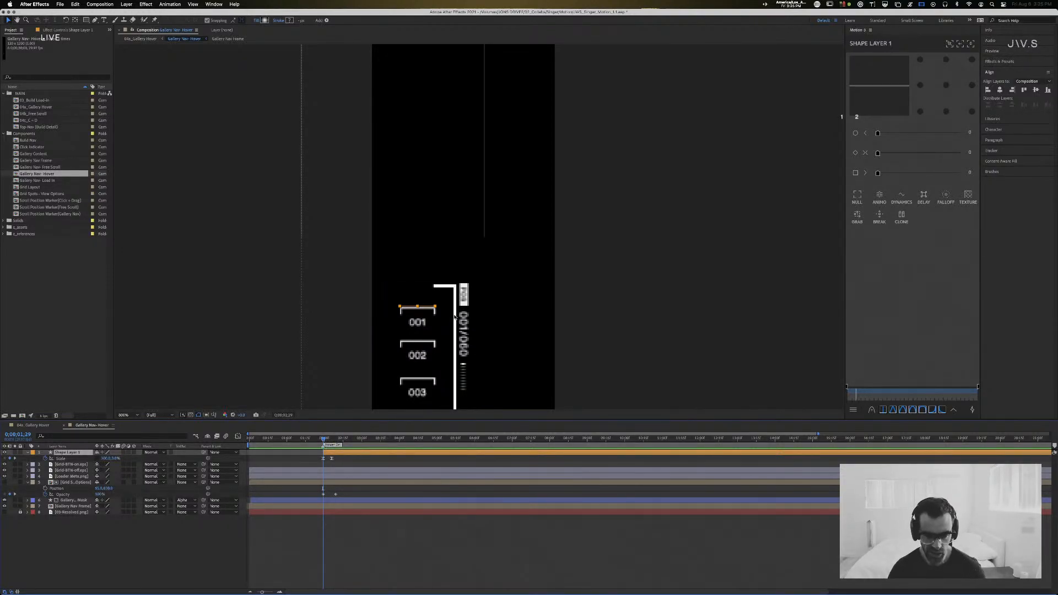
{"action": "left_click", "coordinate": [333, 439]}
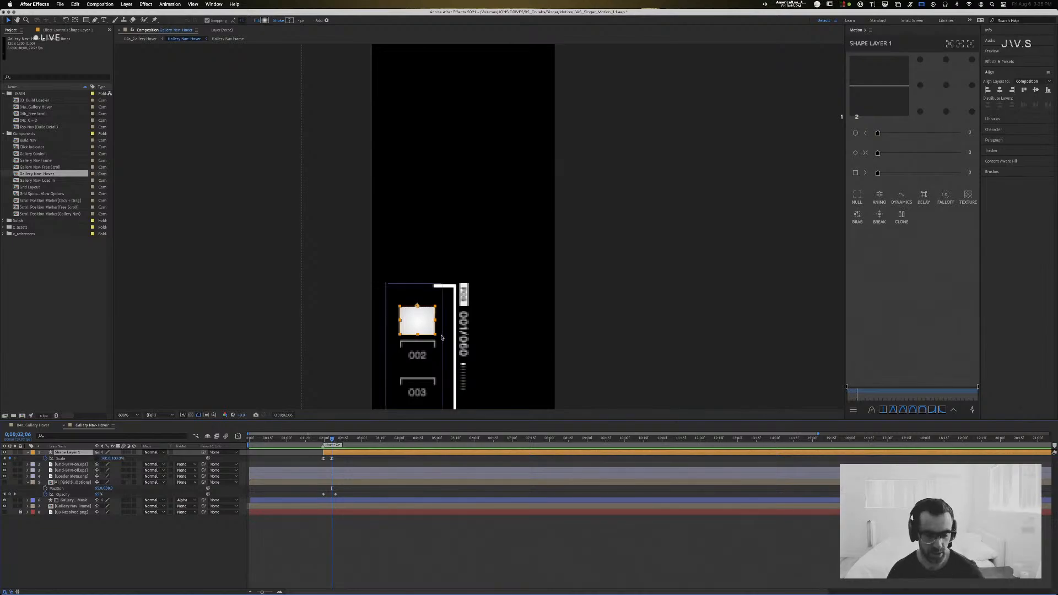
{"action": "left_click_drag", "start_coordinate": [426, 324], "coordinate": [428, 356]}
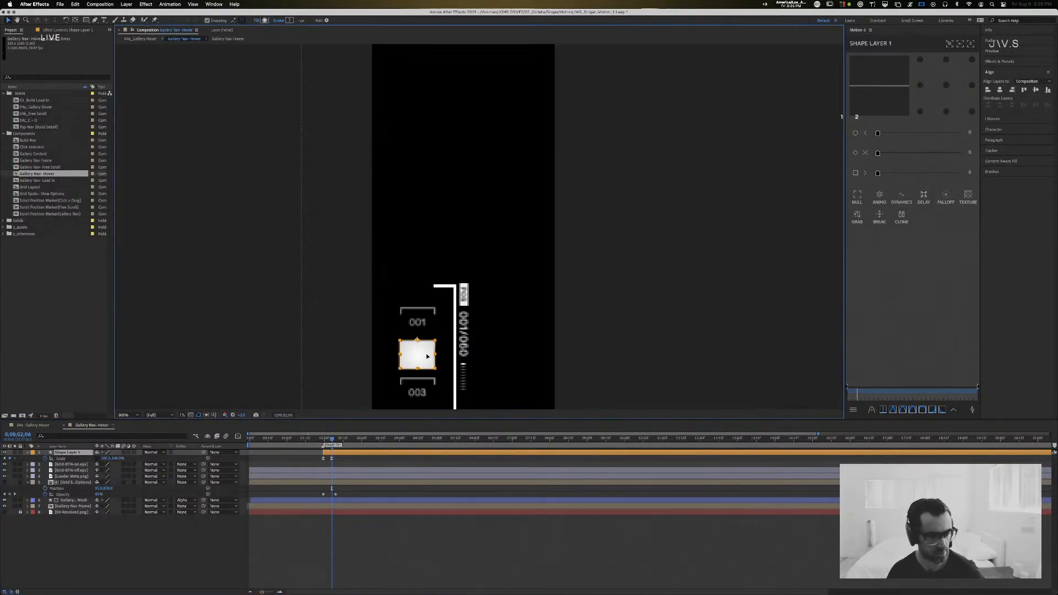
{"action": "key", "text": "p"}
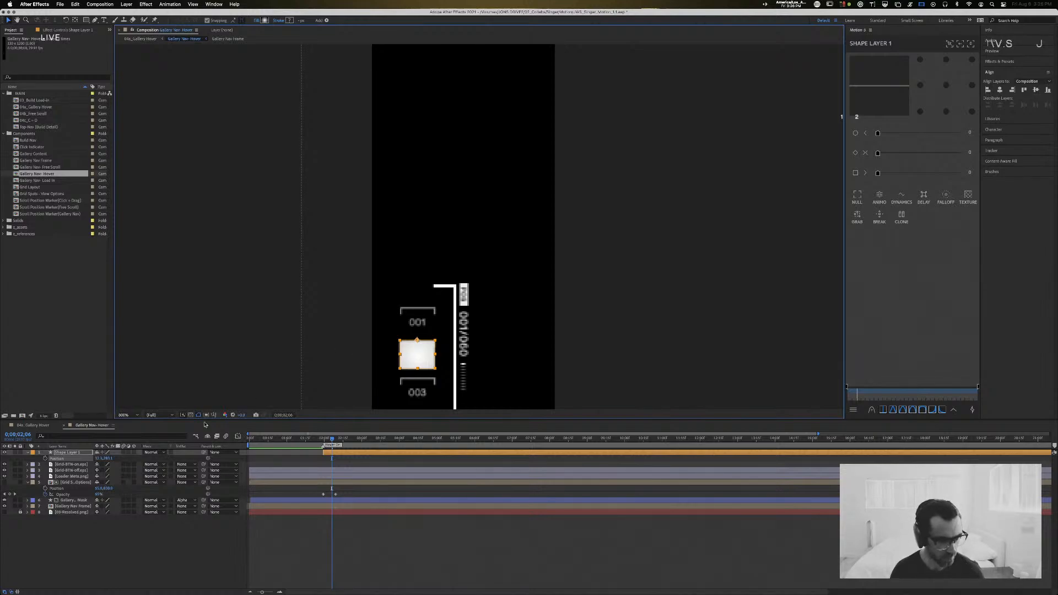
Step: Adjust the vertical Position value of the rectangle layer on gallery spot 002
{"action": "left_click", "coordinate": [108, 458]}
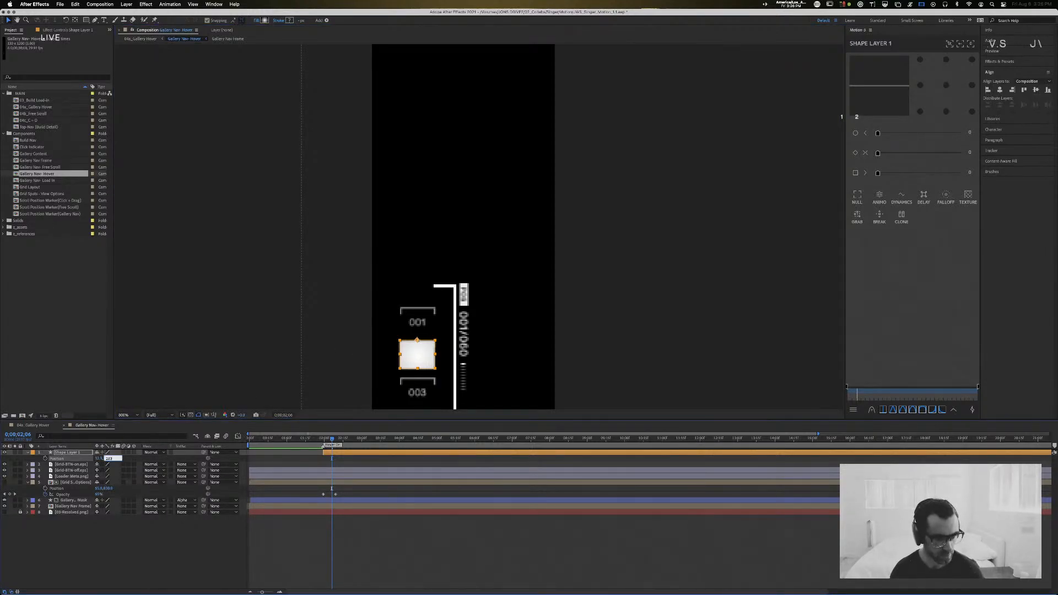
{"action": "key", "text": "Return"}
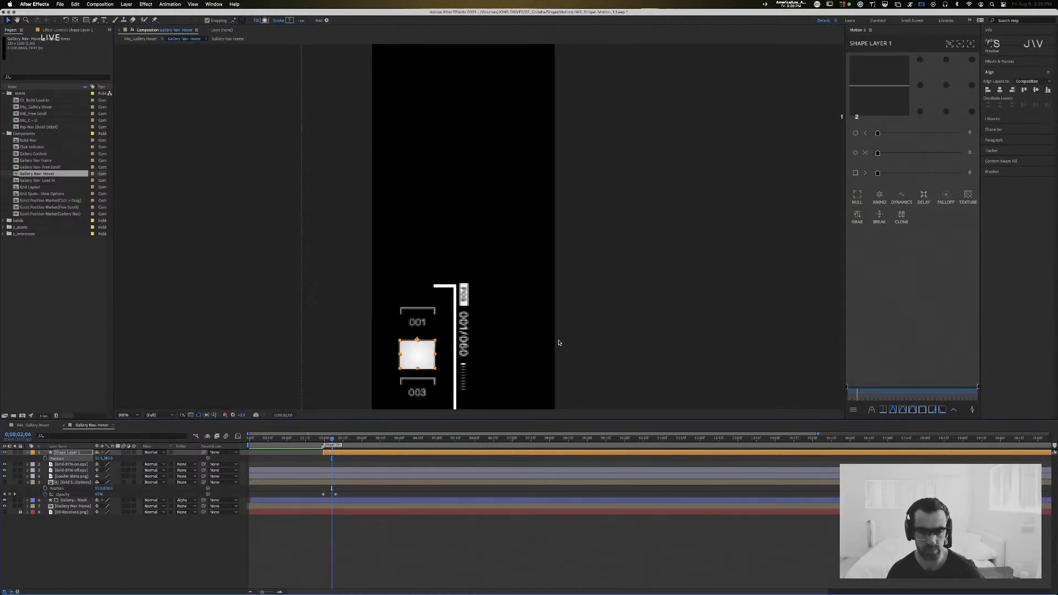
Step: At 0;00;01;29, create a text layer reading "002" at gallery spot 002
{"action": "left_click_drag", "start_coordinate": [327, 442], "coordinate": [323, 443]}
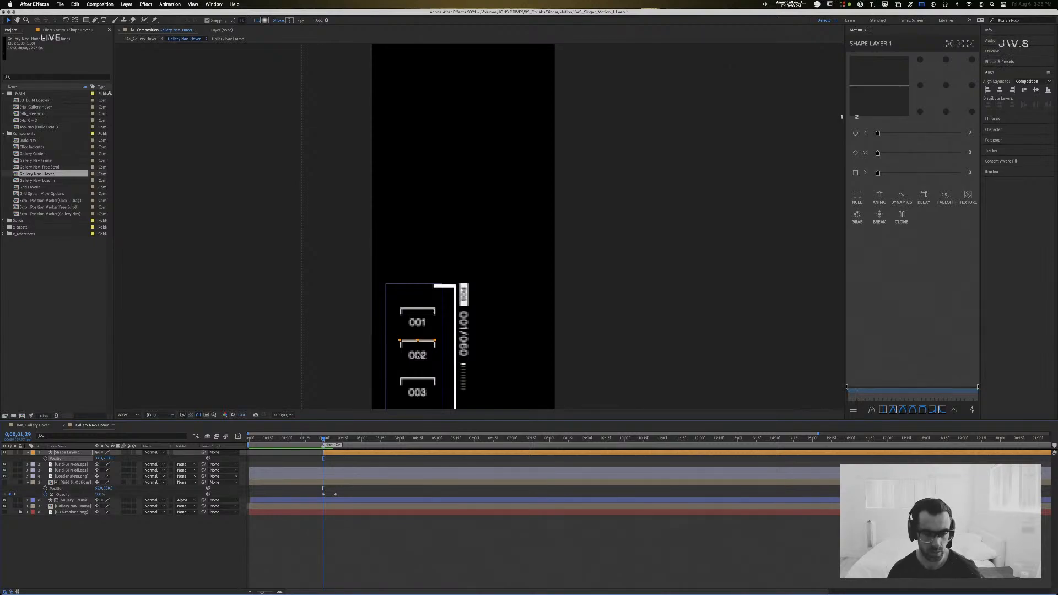
{"action": "key", "text": "super+t"}
{"action": "left_click", "coordinate": [414, 358]}
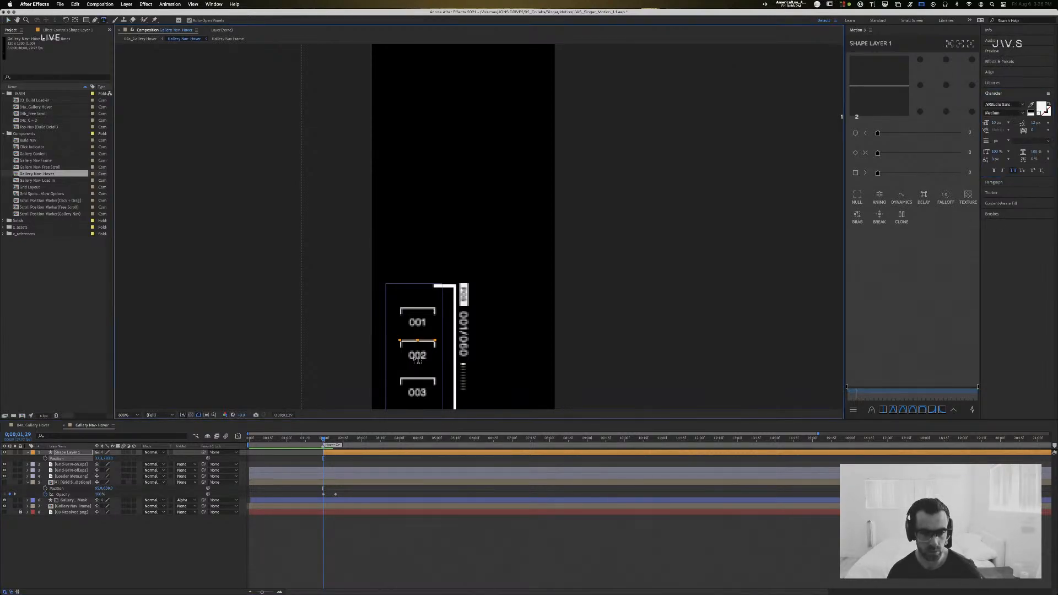
{"action": "type", "text": "002"}
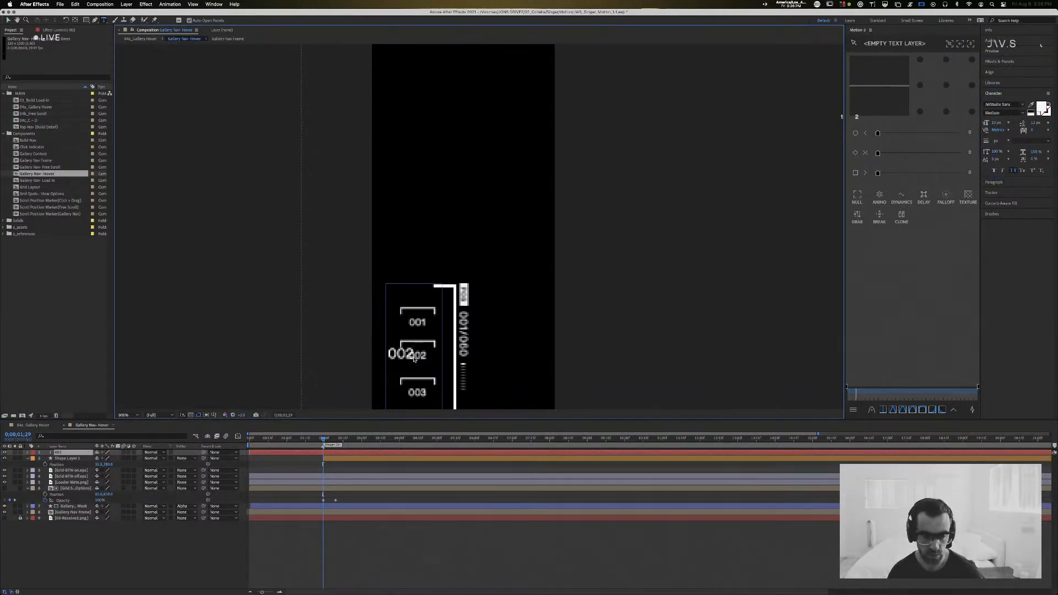
Step: Reduce the 002 text layer's font size to 8 px and align it over the existing 002 number
{"action": "left_click", "coordinate": [997, 123]}
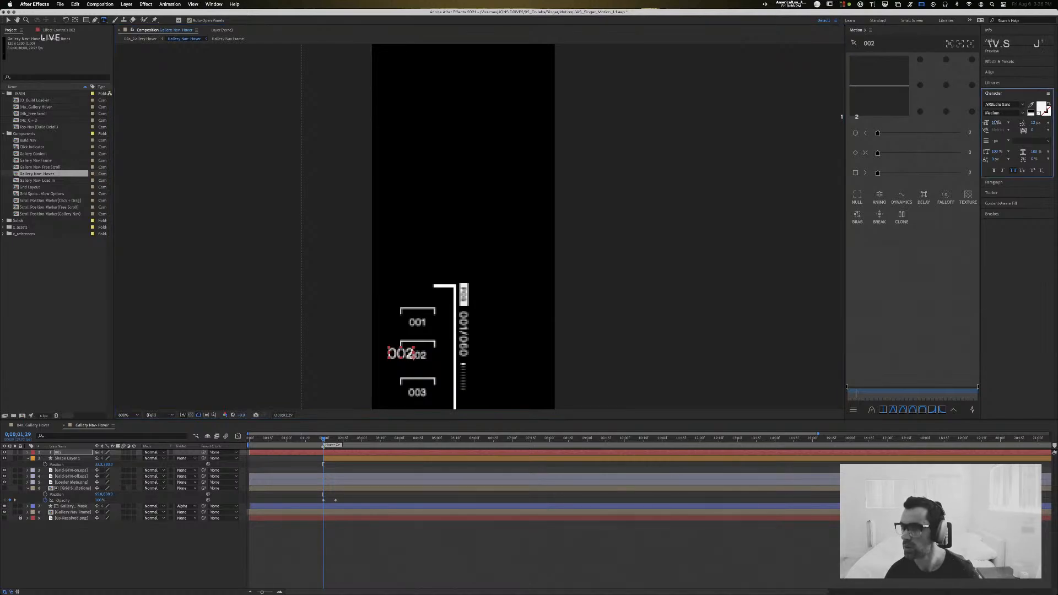
{"action": "type", "text": "9"}
{"action": "key", "text": "Return"}
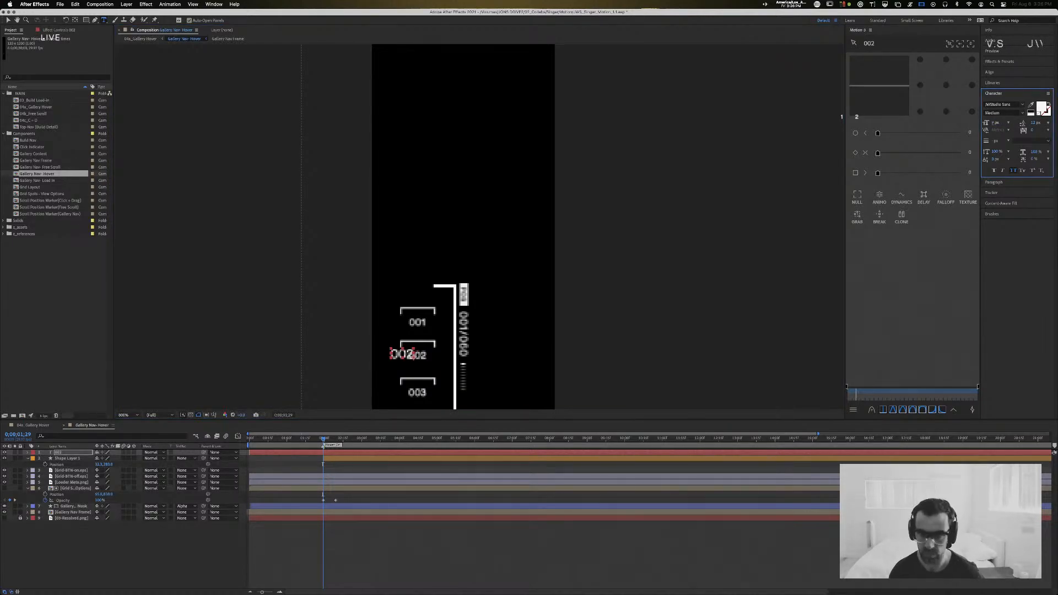
{"action": "left_click", "coordinate": [997, 122]}
{"action": "type", "text": "8"}
{"action": "key", "text": "Return"}
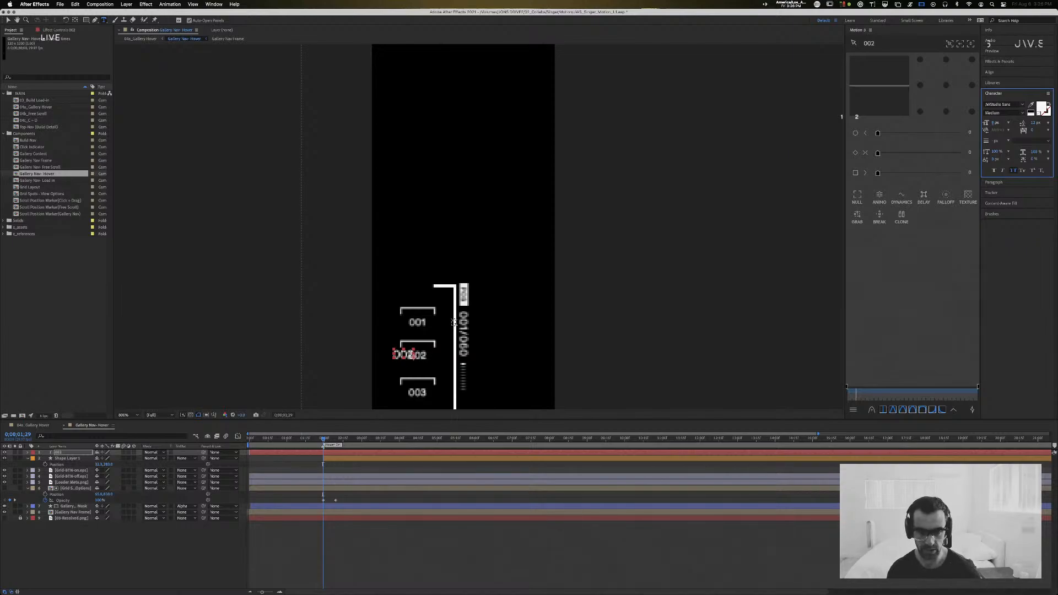
{"action": "key", "text": "v"}
{"action": "left_click_drag", "start_coordinate": [410, 355], "coordinate": [421, 357]}
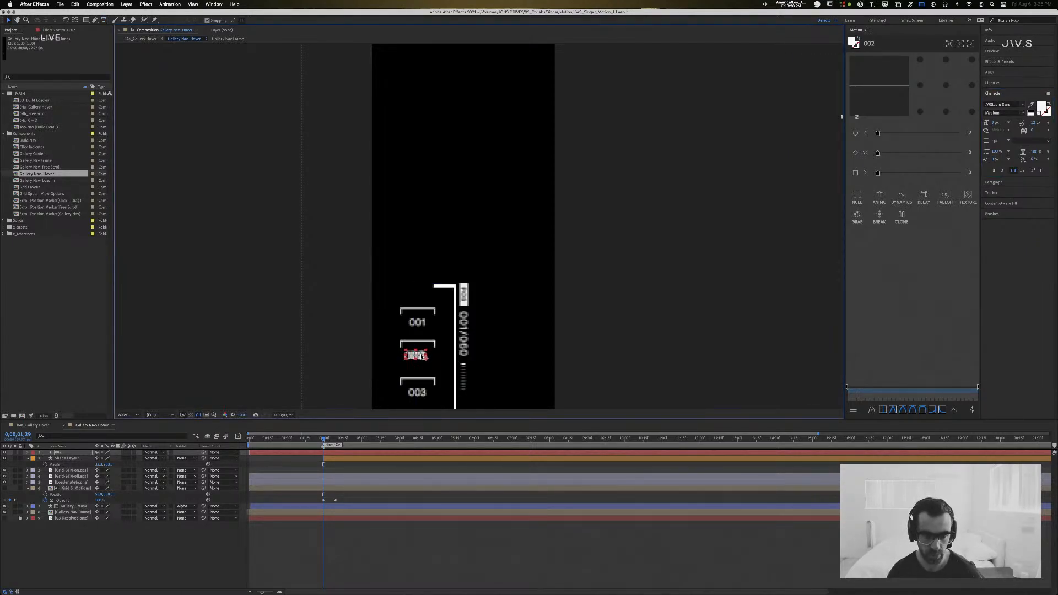
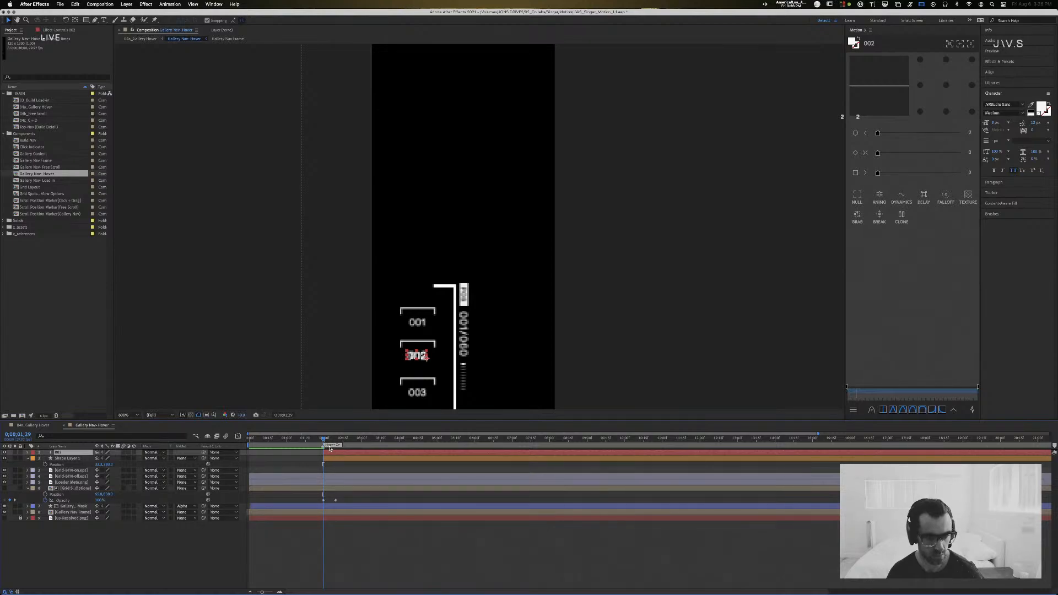
Step: At 0;00;02;20, set the 002 text layer's fill colour to 000000 so it contrasts with the white rectangle
{"action": "left_click_drag", "start_coordinate": [323, 441], "coordinate": [348, 448]}
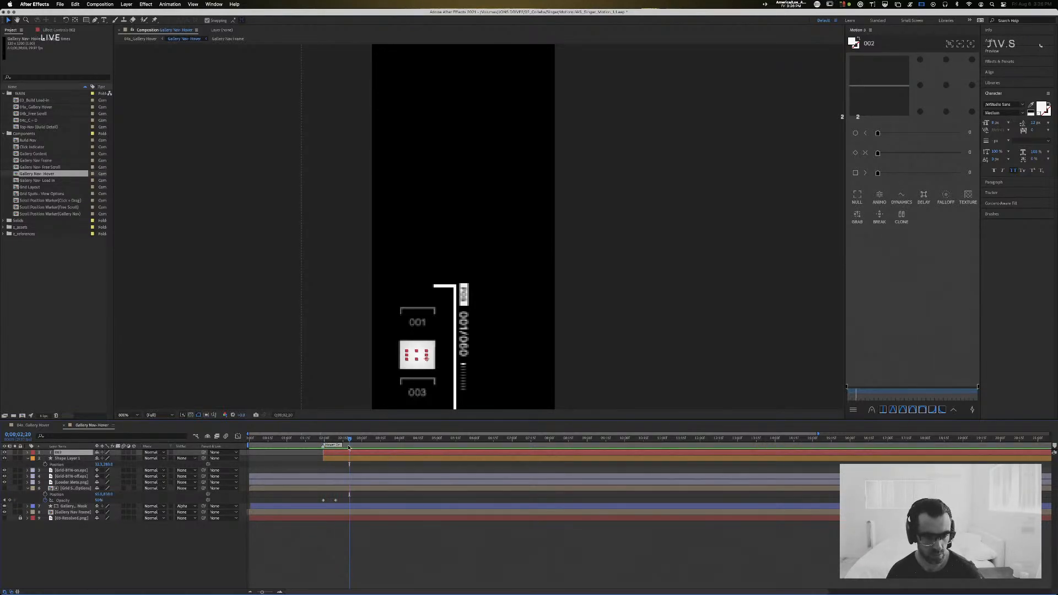
{"action": "left_click", "coordinate": [1041, 108]}
{"action": "type", "text": "000000"}
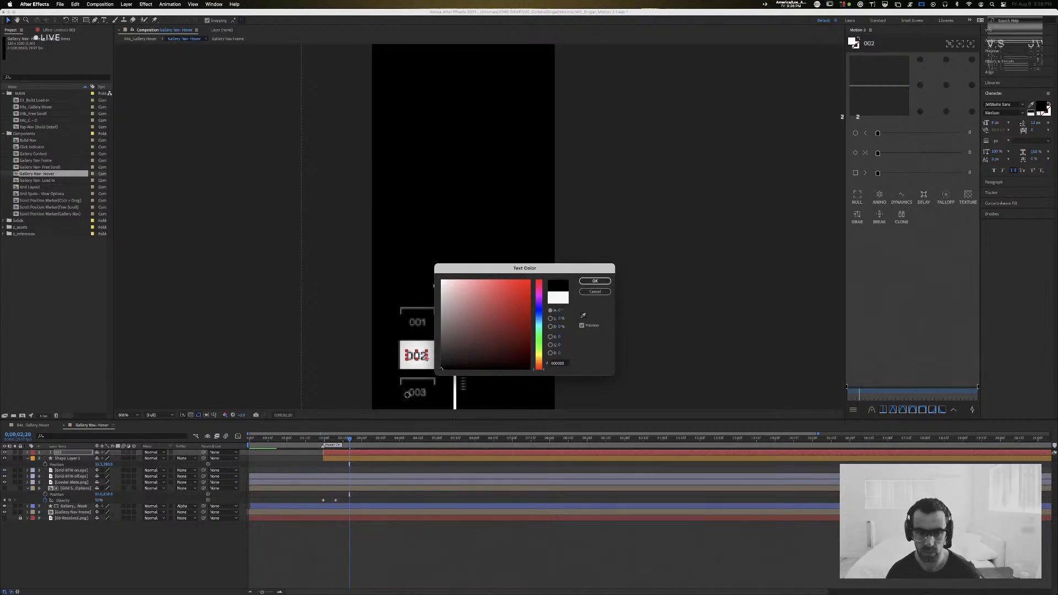
{"action": "left_click", "coordinate": [594, 281]}
Step: Preview the 002 highlight in the Gallery Nav- Hover composition and play back 04A_Gallery Hover from the start
{"action": "left_click_drag", "start_coordinate": [351, 439], "coordinate": [297, 439]}
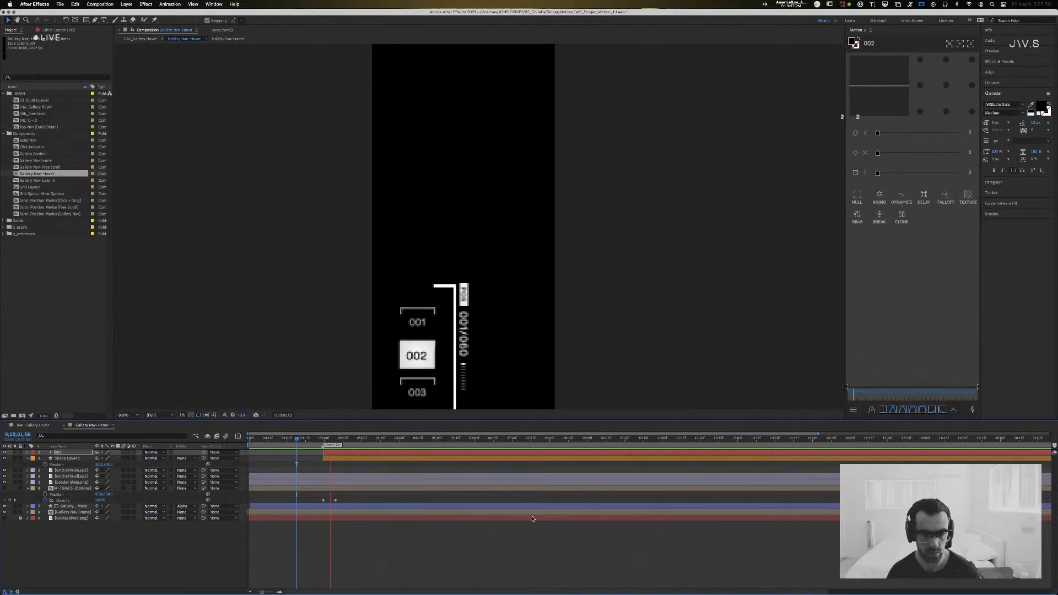
{"action": "key", "text": "space"}
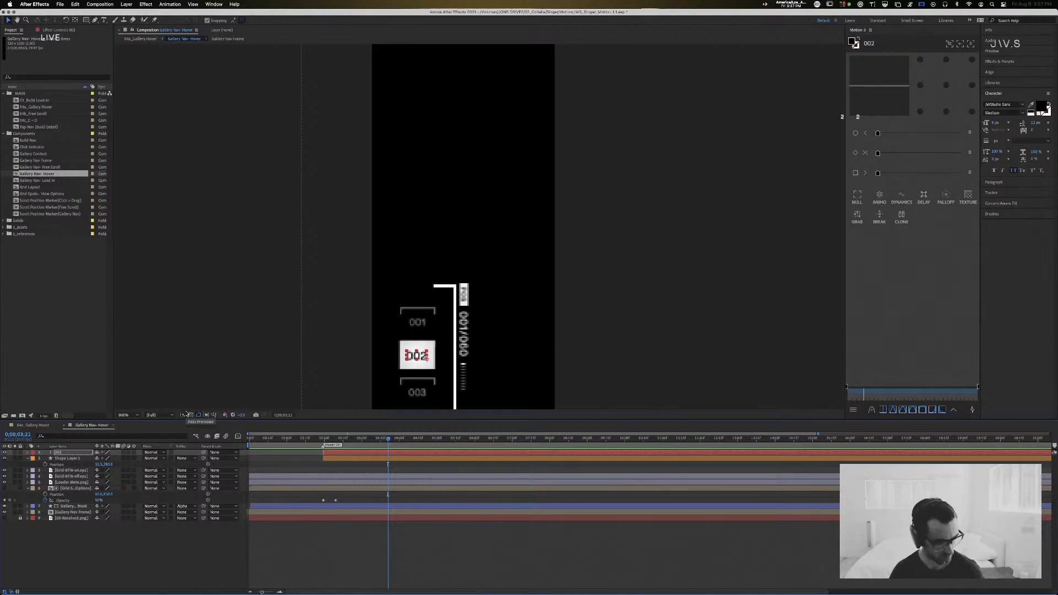
{"action": "left_click", "coordinate": [48, 425]}
{"action": "left_click_drag", "start_coordinate": [397, 439], "coordinate": [313, 439]}
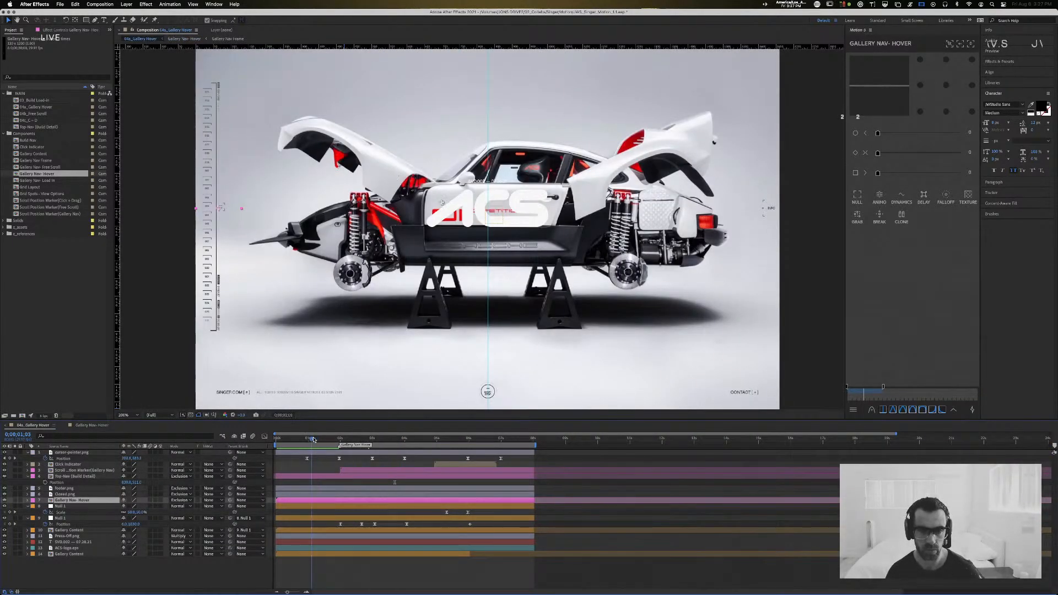
{"action": "key", "text": "comma"}
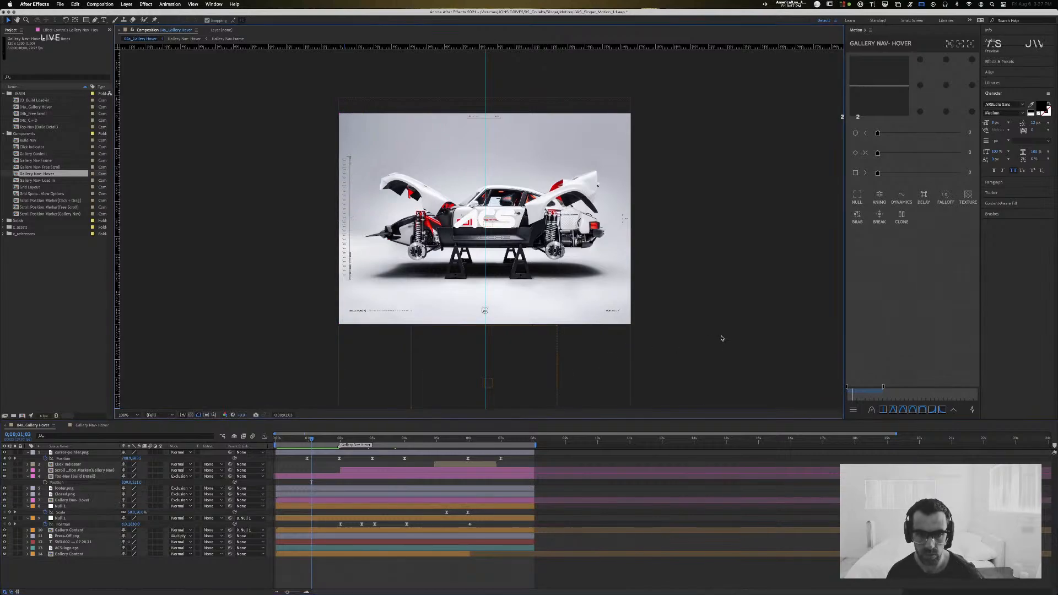
{"action": "key", "text": "period"}
{"action": "left_click_drag", "start_coordinate": [579, 328], "coordinate": [582, 345]}
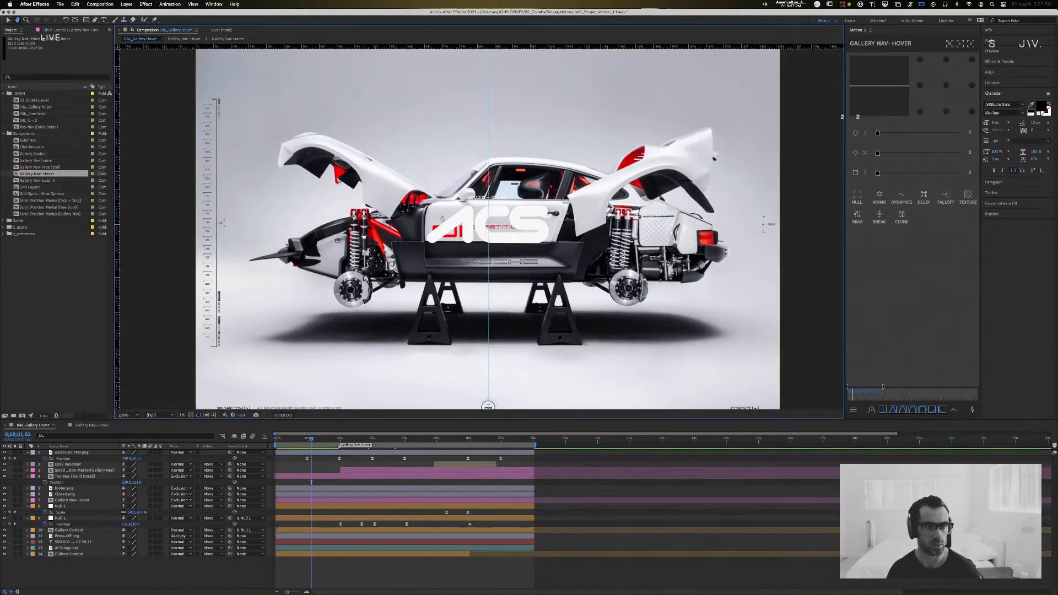
{"action": "left_click_drag", "start_coordinate": [312, 440], "coordinate": [234, 441]}
{"action": "key", "text": "space"}
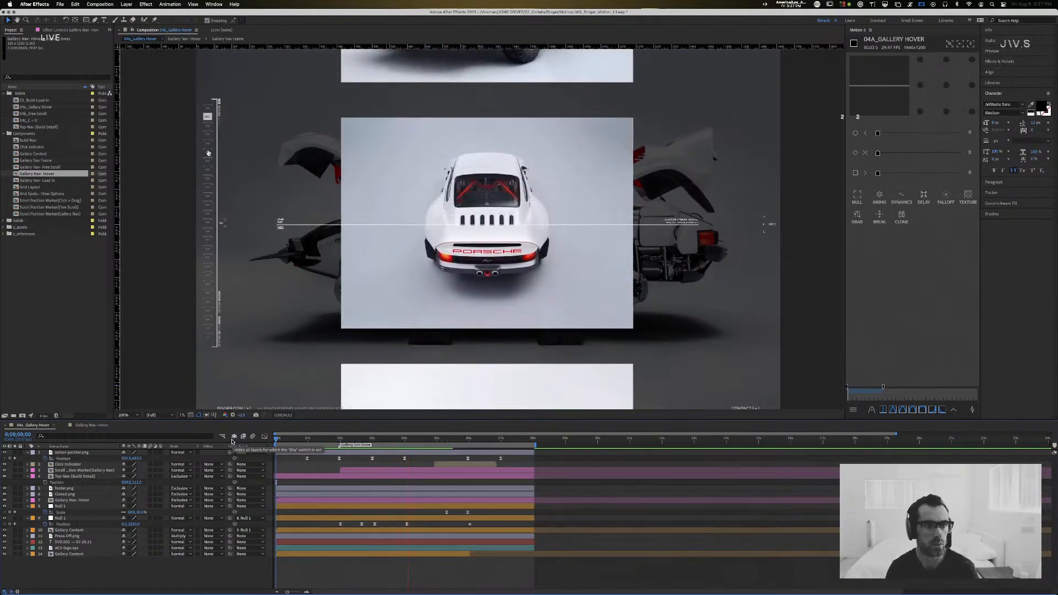
{"action": "key", "text": "space"}
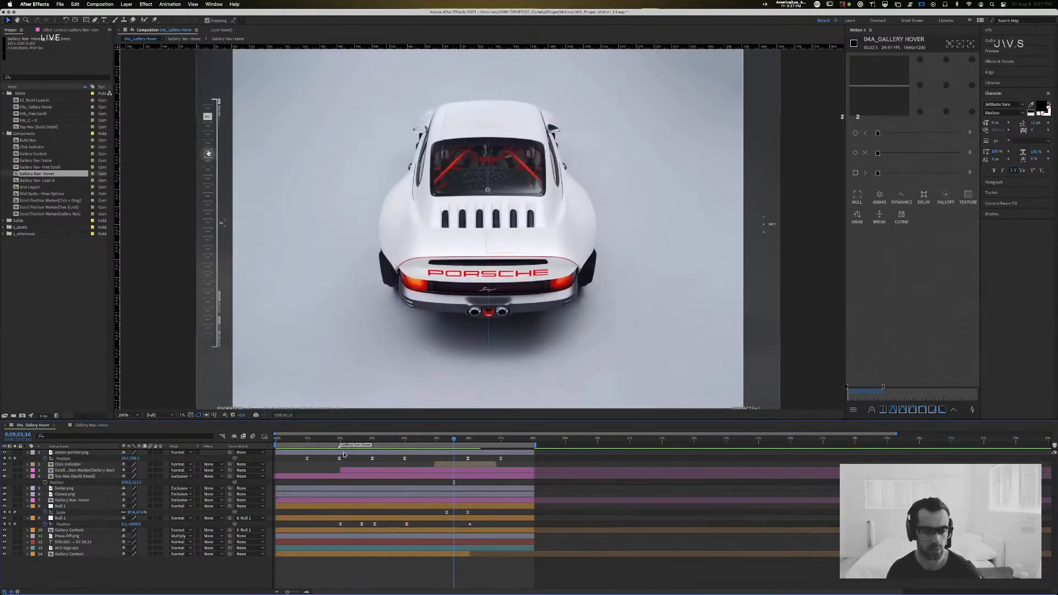
Step: Find the cursor's 0;00;03;00 stop in 04A_Gallery Hover and add a marker commented "002" at that time in Gallery Nav- Hover
{"action": "left_click_drag", "start_coordinate": [341, 443], "coordinate": [372, 444]}
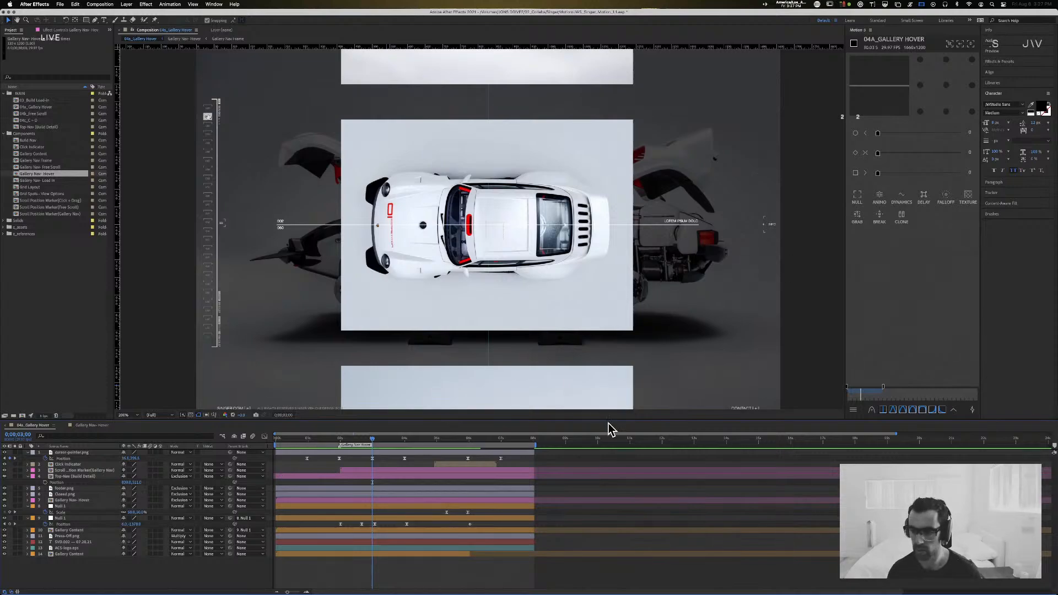
{"action": "left_click", "coordinate": [92, 426]}
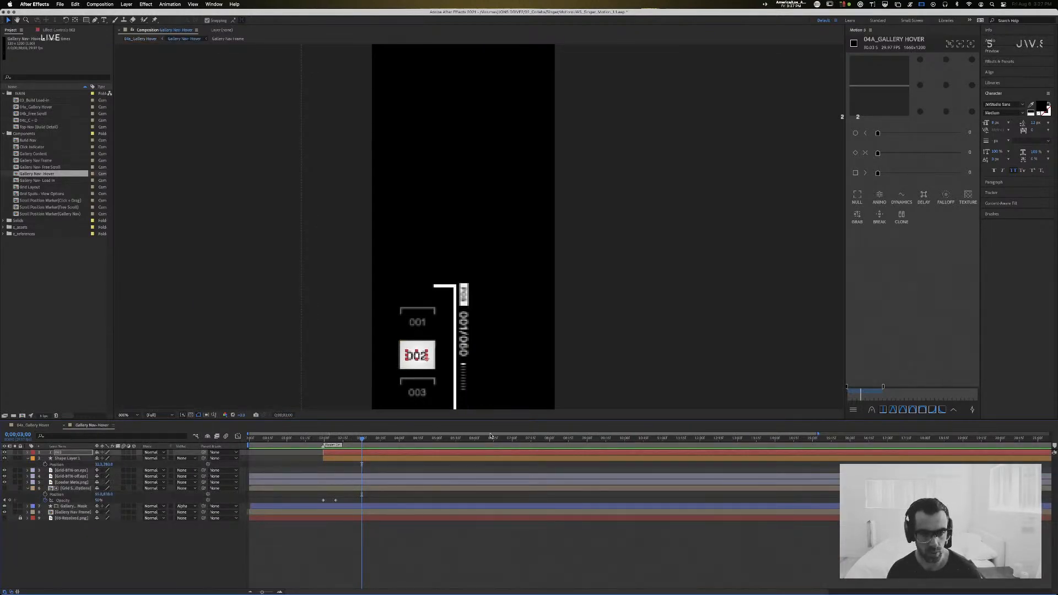
{"action": "mouse_move", "coordinate": [1054, 446]}
{"action": "left_mouse_down"}
{"action": "mouse_move", "coordinate": [457, 445]}
{"action": "mouse_move", "coordinate": [364, 458]}
{"action": "left_mouse_up"}
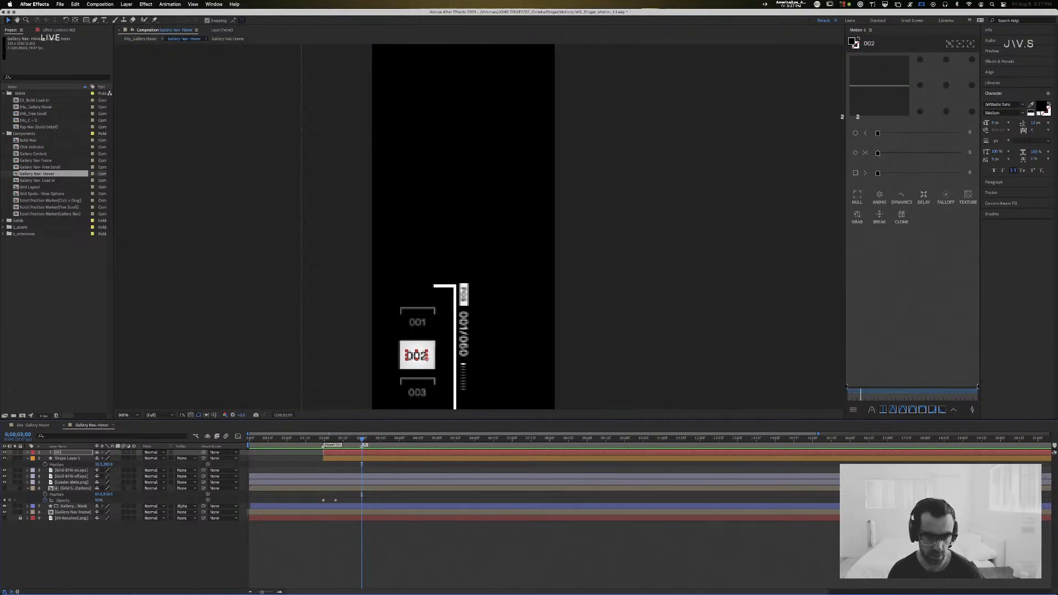
{"action": "double_click", "coordinate": [363, 445]}
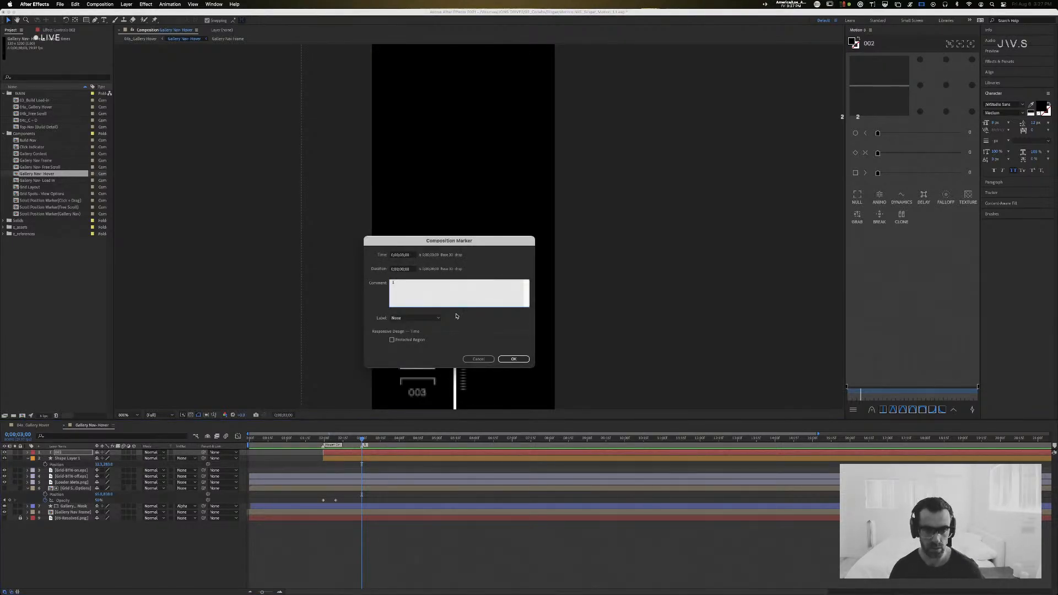
{"action": "type", "text": "002"}
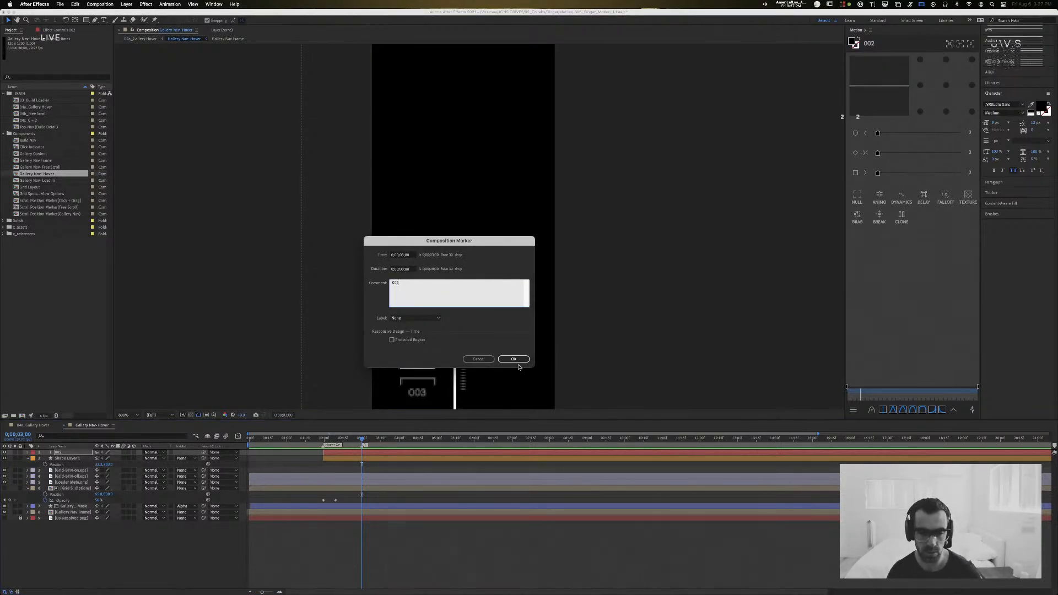
{"action": "left_click", "coordinate": [513, 358]}
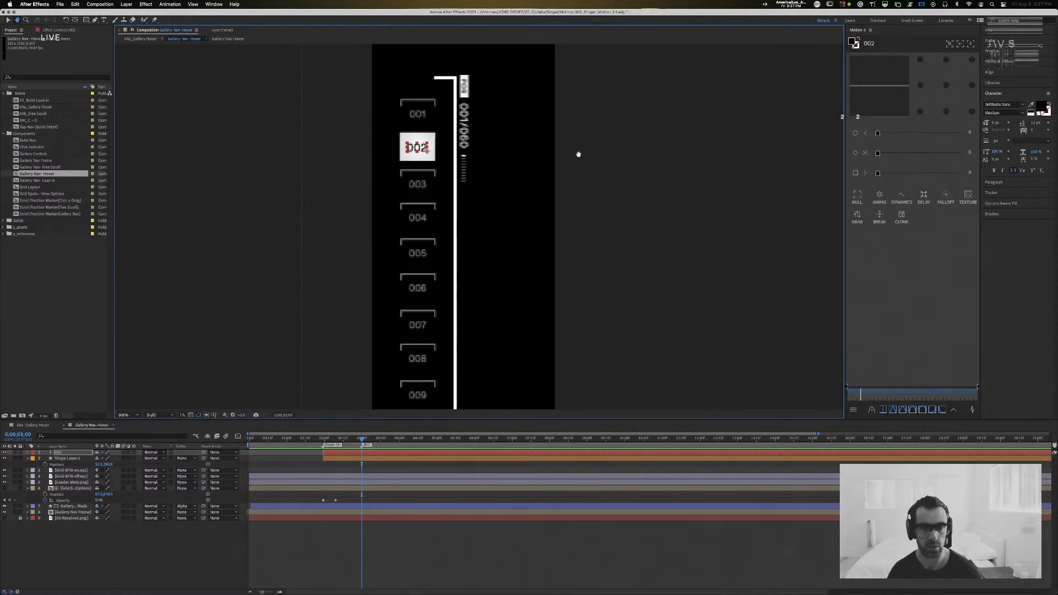
Step: Find the cursor's 0;00;04;00 stop in 04A_Gallery Hover and add a commented marker at that time in Gallery Nav- Hover
{"action": "left_click", "coordinate": [37, 426]}
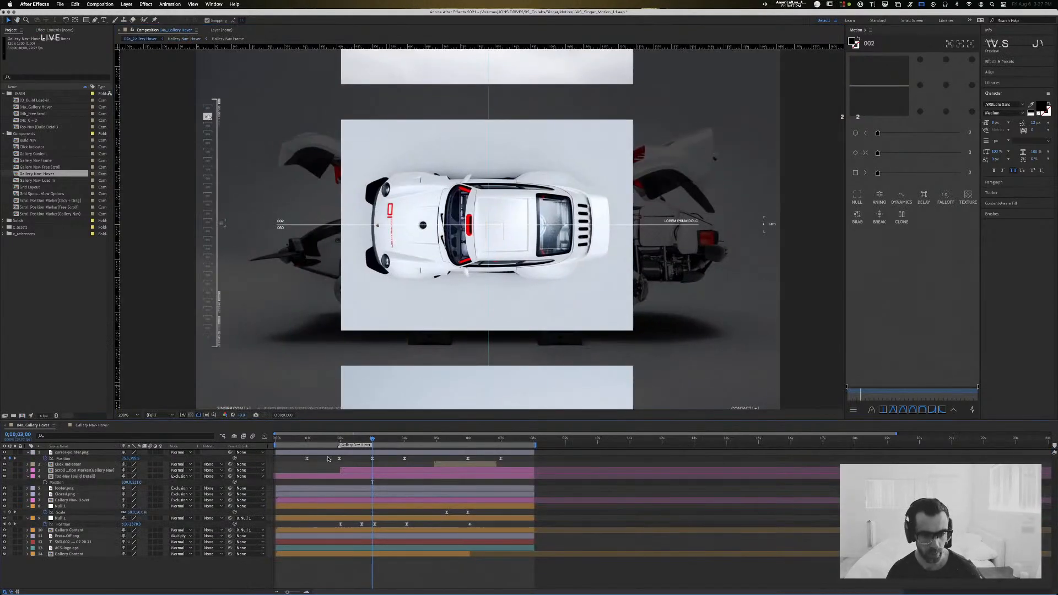
{"action": "left_click_drag", "start_coordinate": [373, 439], "coordinate": [402, 443]}
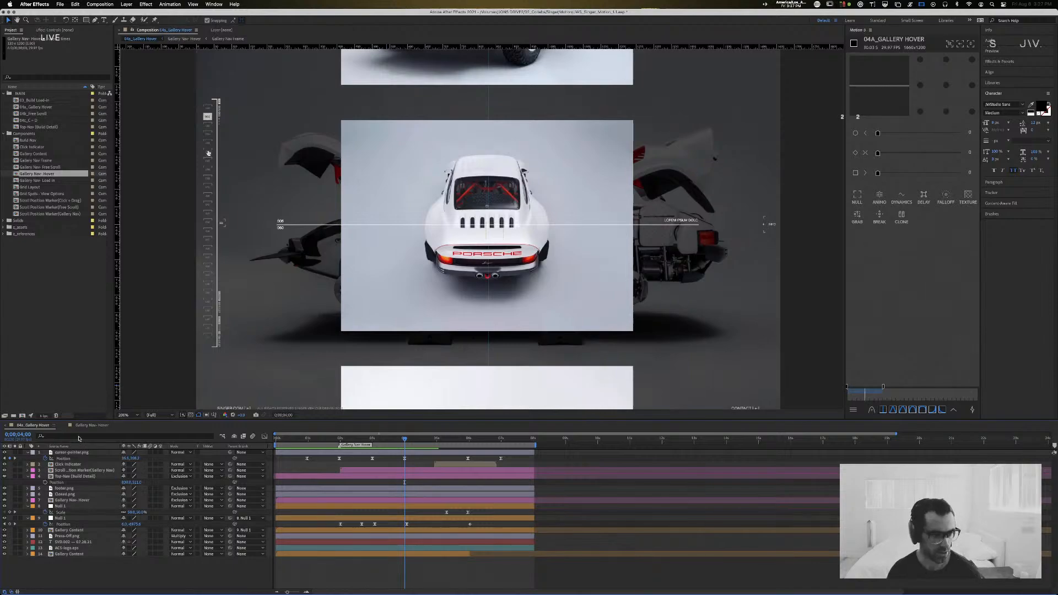
{"action": "left_click", "coordinate": [95, 425]}
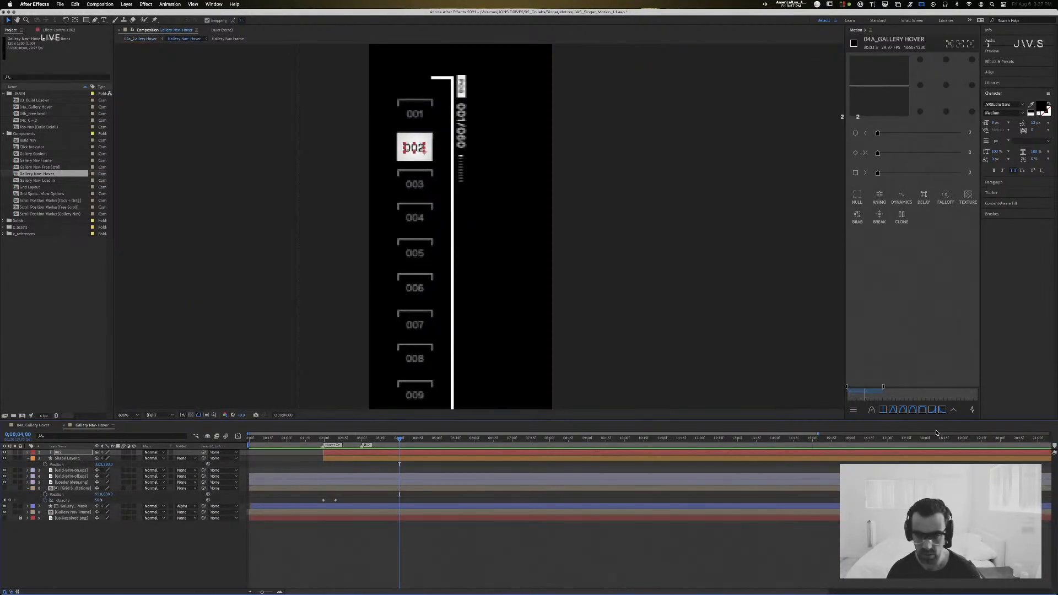
{"action": "left_click_drag", "start_coordinate": [1054, 446], "coordinate": [400, 448]}
{"action": "double_click", "coordinate": [400, 445]}
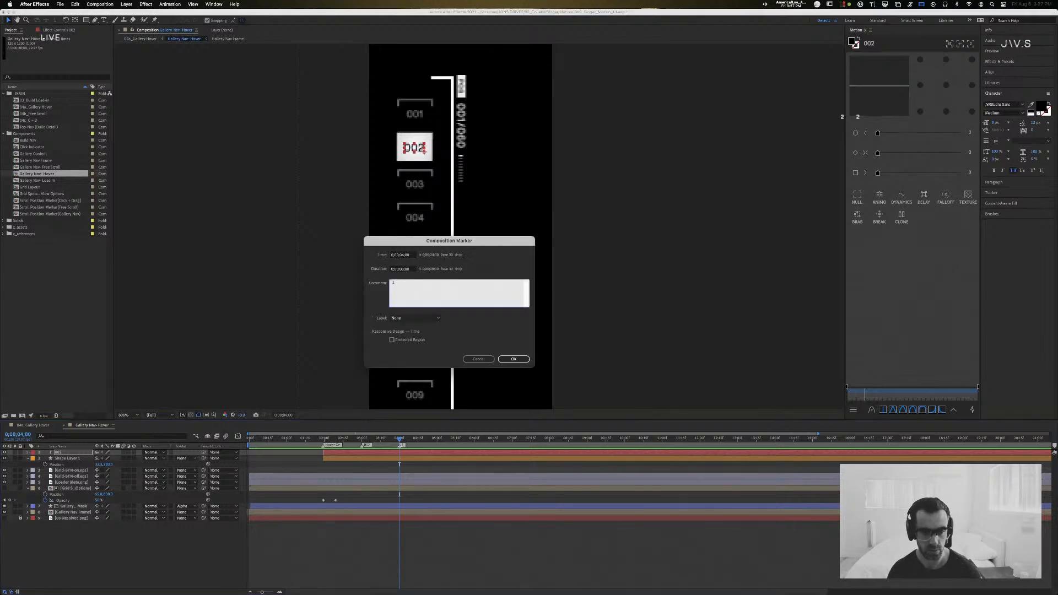
{"action": "left_click", "coordinate": [520, 359]}
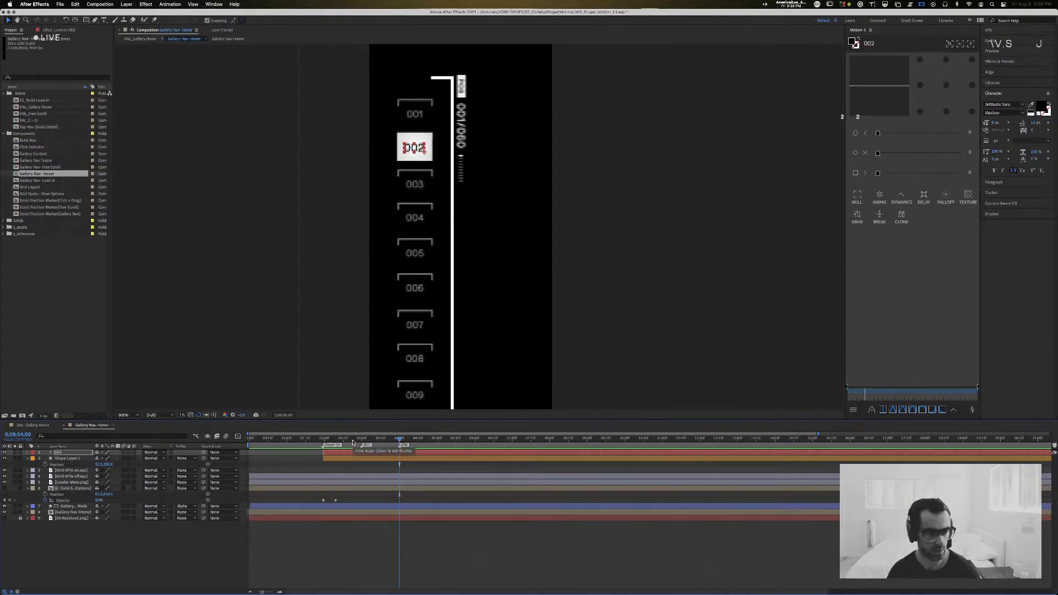
Step: Matte the rectangle layer with the 002 text using an Alpha track matte, and change its fill to a solid colour
{"action": "left_click", "coordinate": [184, 458]}
{"action": "left_click", "coordinate": [204, 477]}
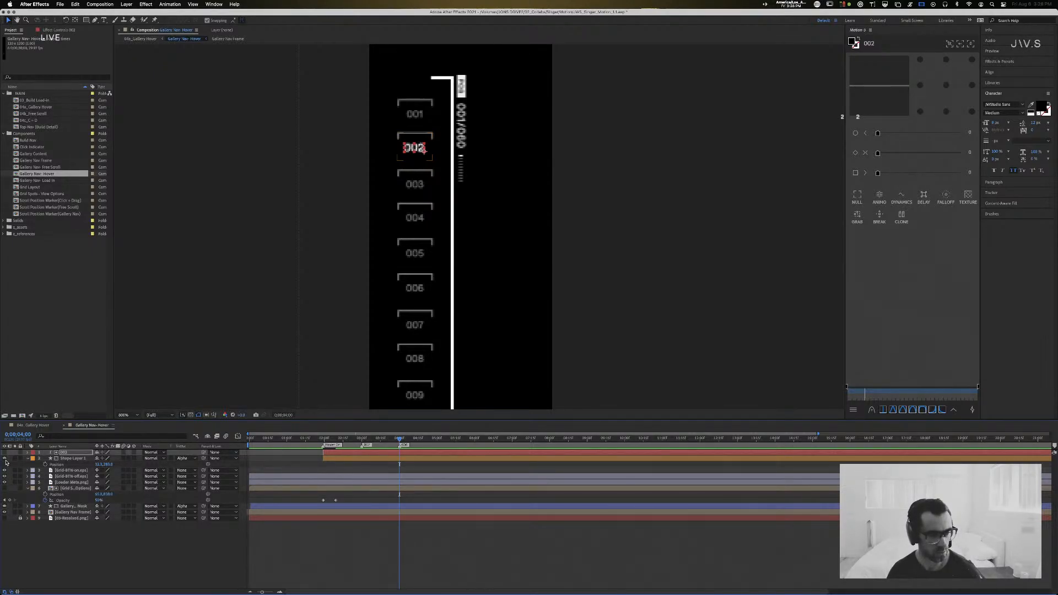
{"action": "left_click", "coordinate": [77, 461]}
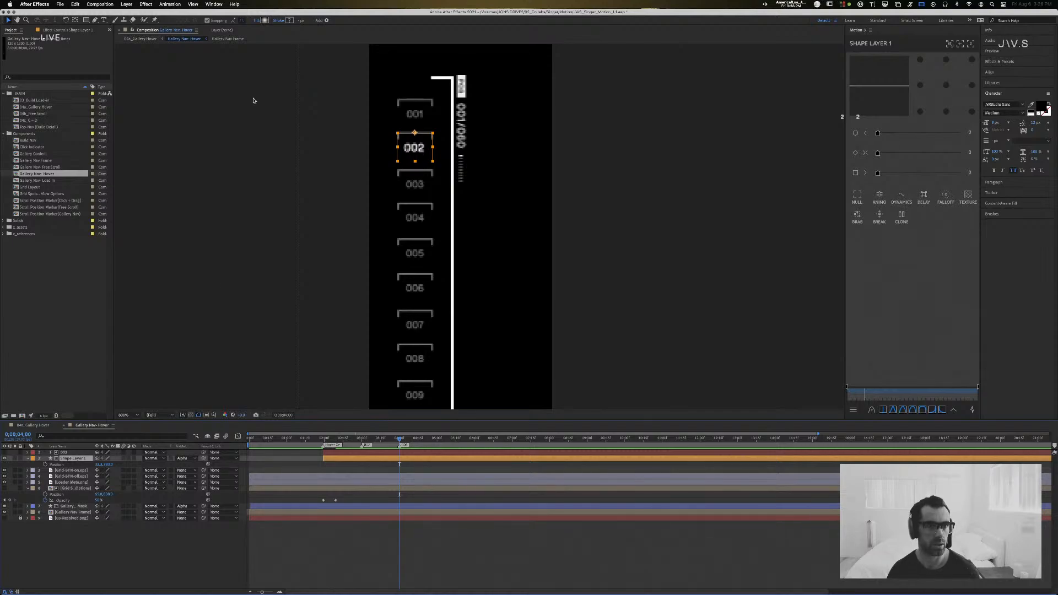
{"action": "left_click", "coordinate": [257, 20]}
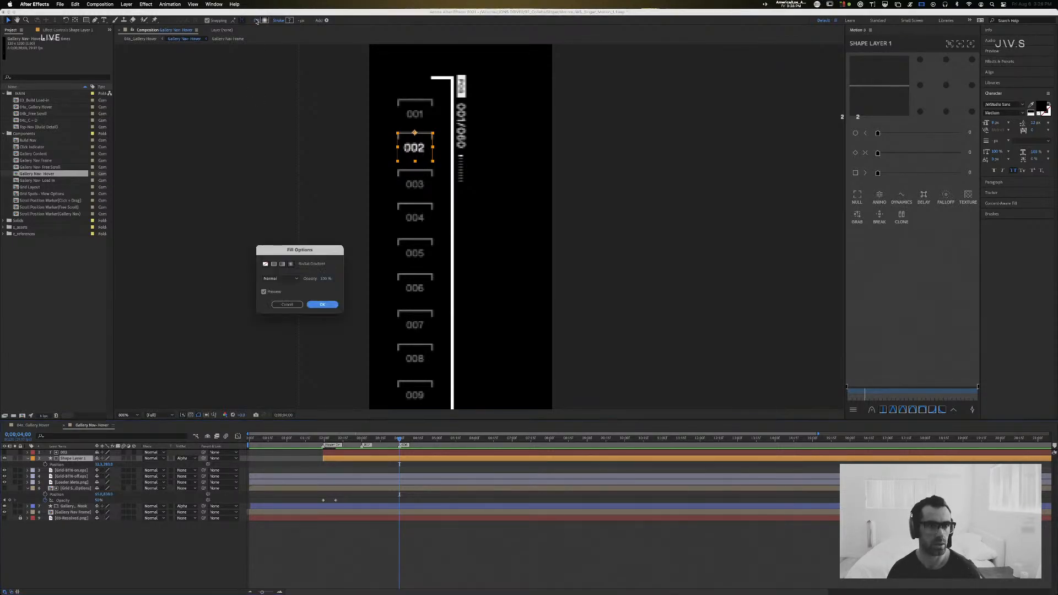
{"action": "left_click", "coordinate": [273, 263]}
{"action": "left_click", "coordinate": [324, 304]}
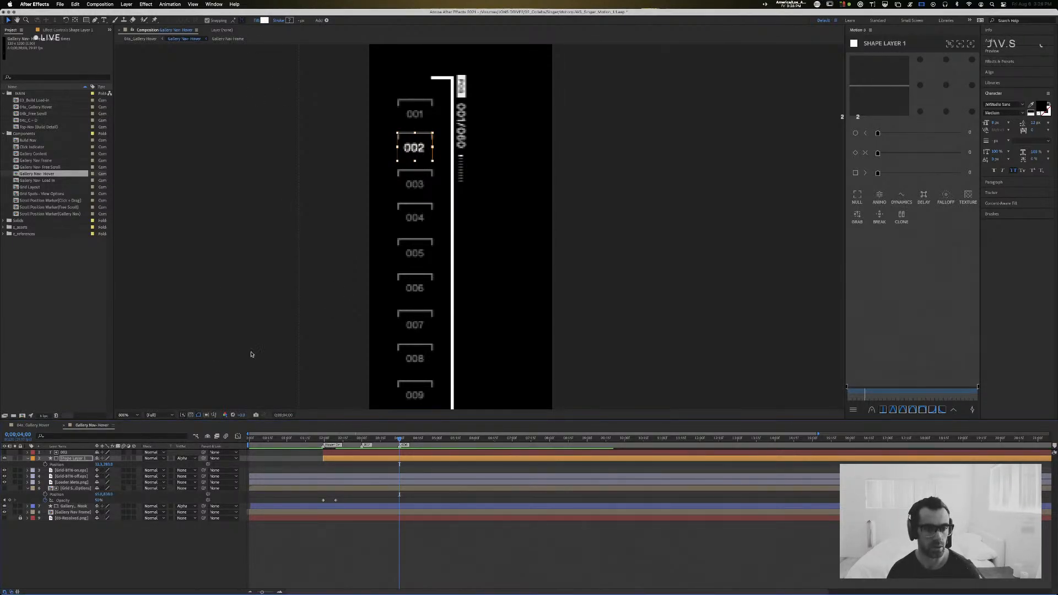
{"action": "left_click_drag", "start_coordinate": [404, 444], "coordinate": [330, 443]}
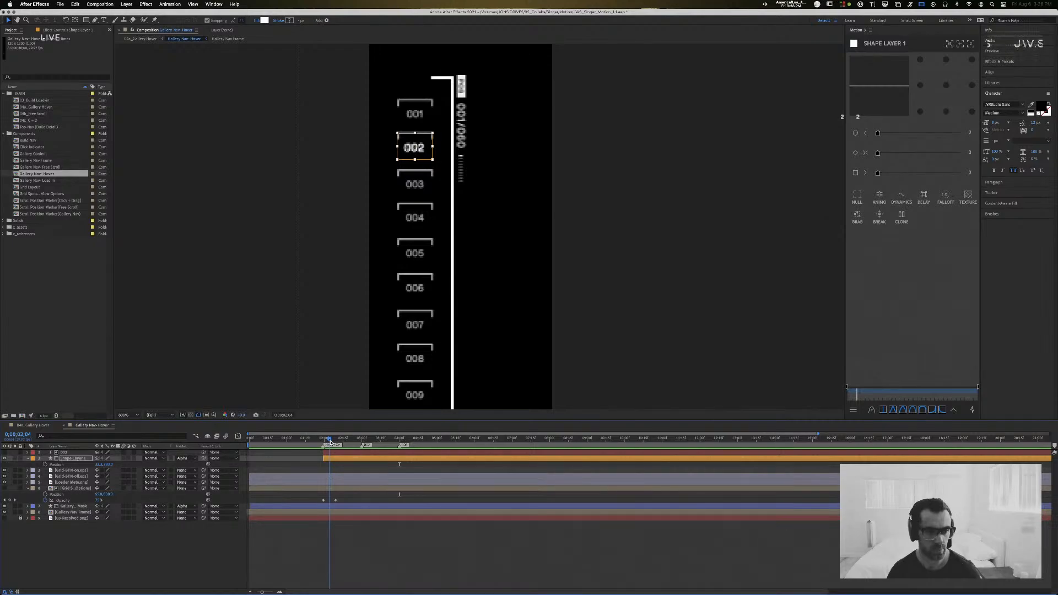
Step: Try a Luma track matte and an Alpha Inverted track matte from the 002 text on the rectangle layer
{"action": "key", "text": "super+Tab"}
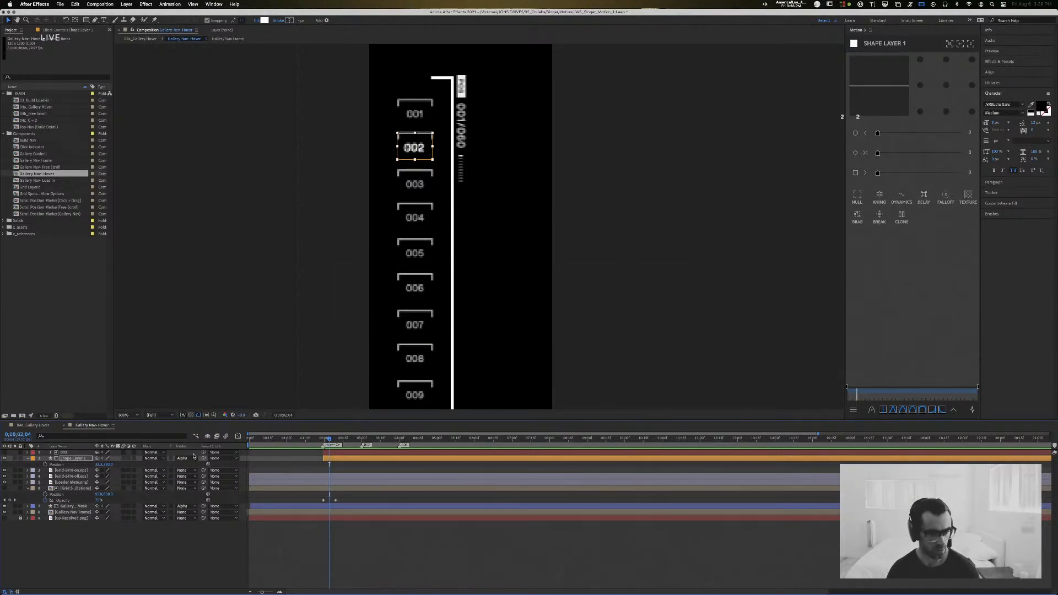
{"action": "left_click", "coordinate": [192, 456]}
{"action": "left_click", "coordinate": [217, 493]}
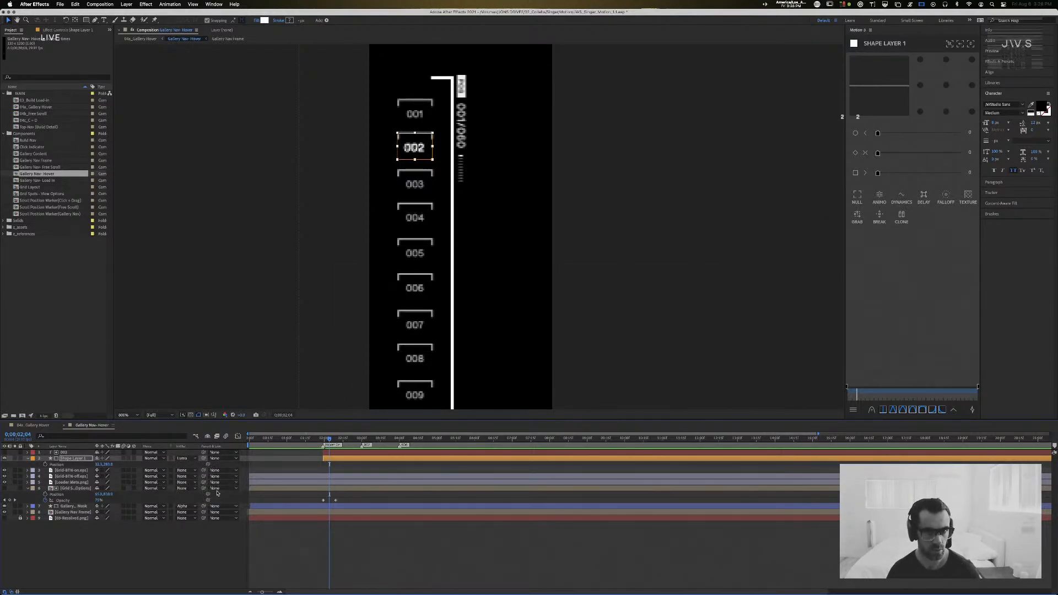
{"action": "left_click", "coordinate": [192, 459]}
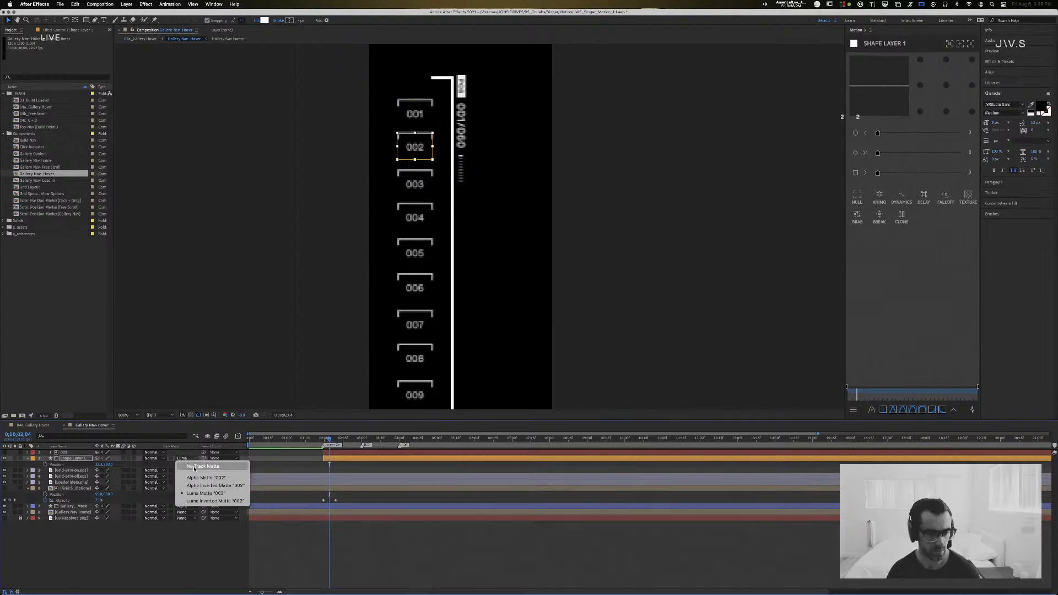
{"action": "left_click", "coordinate": [222, 486]}
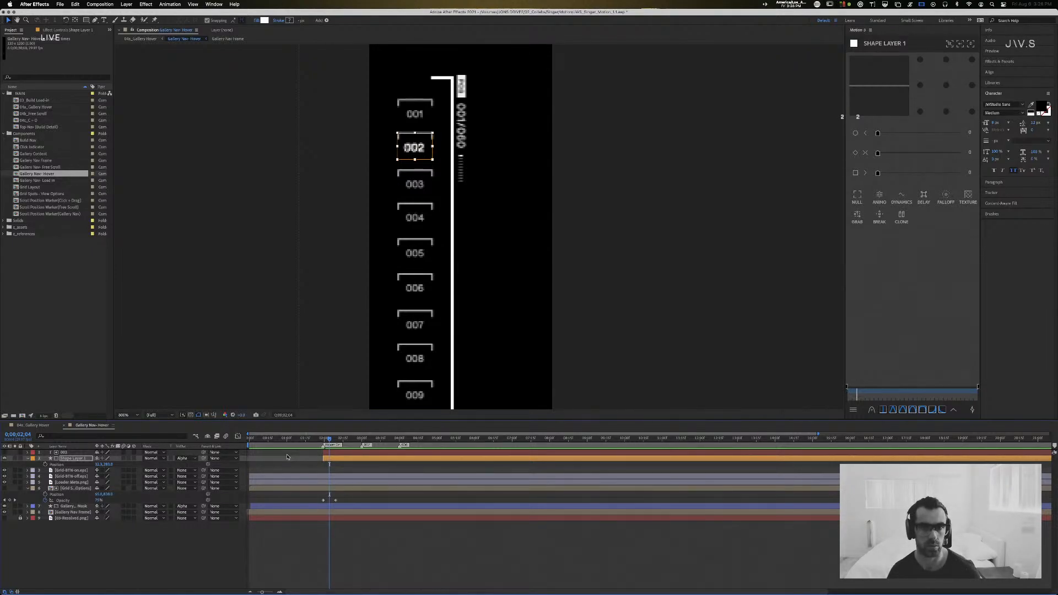
Step: Remove the rectangle layer's track matte, show the 002 text layer above it, and scrub through the highlight
{"action": "key", "text": "comma"}
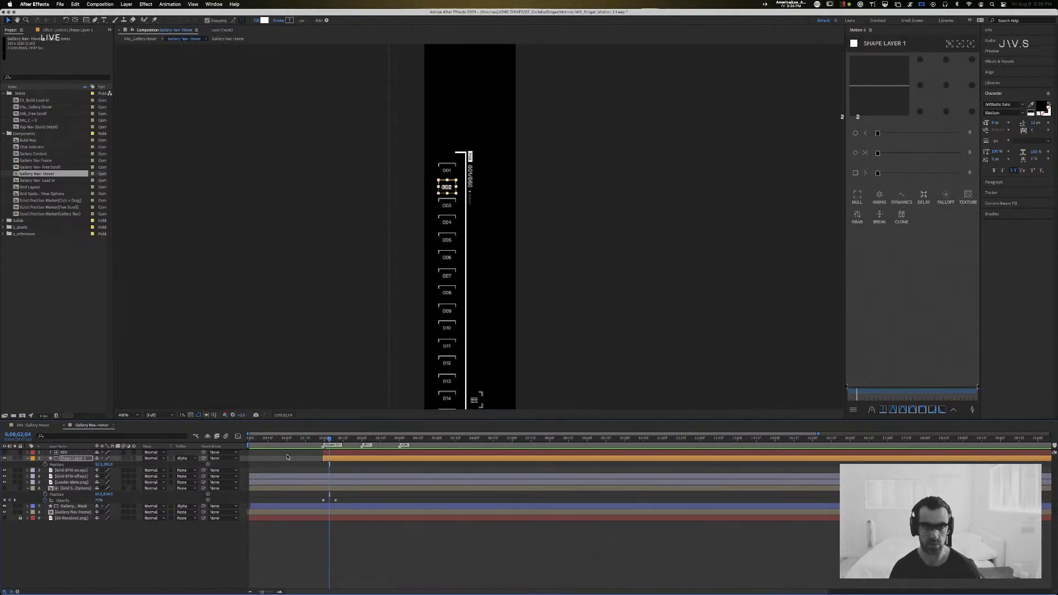
{"action": "key", "text": "comma"}
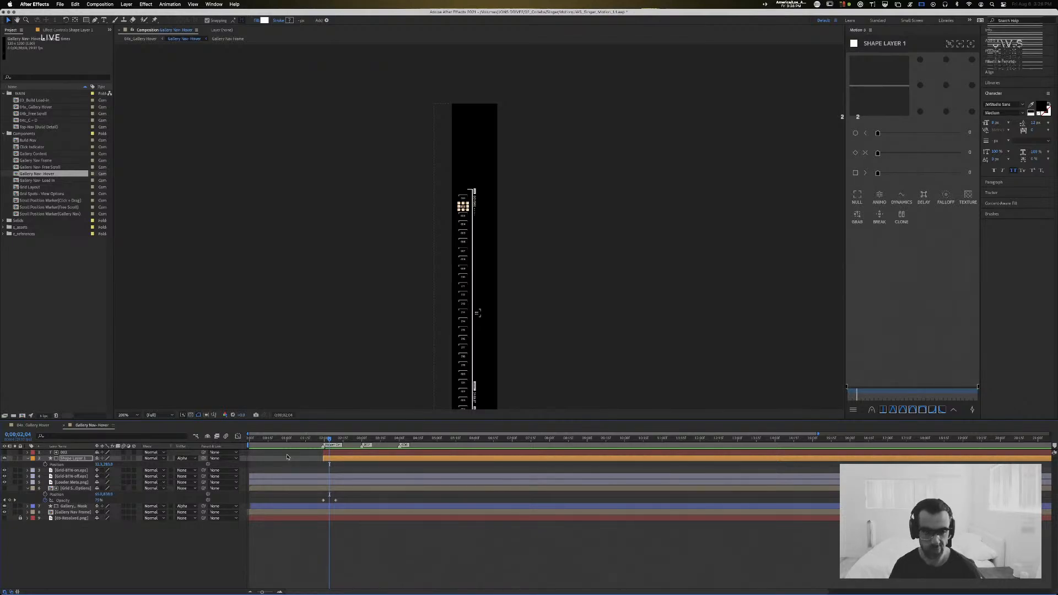
{"action": "left_click", "coordinate": [185, 458]}
{"action": "left_click", "coordinate": [191, 467]}
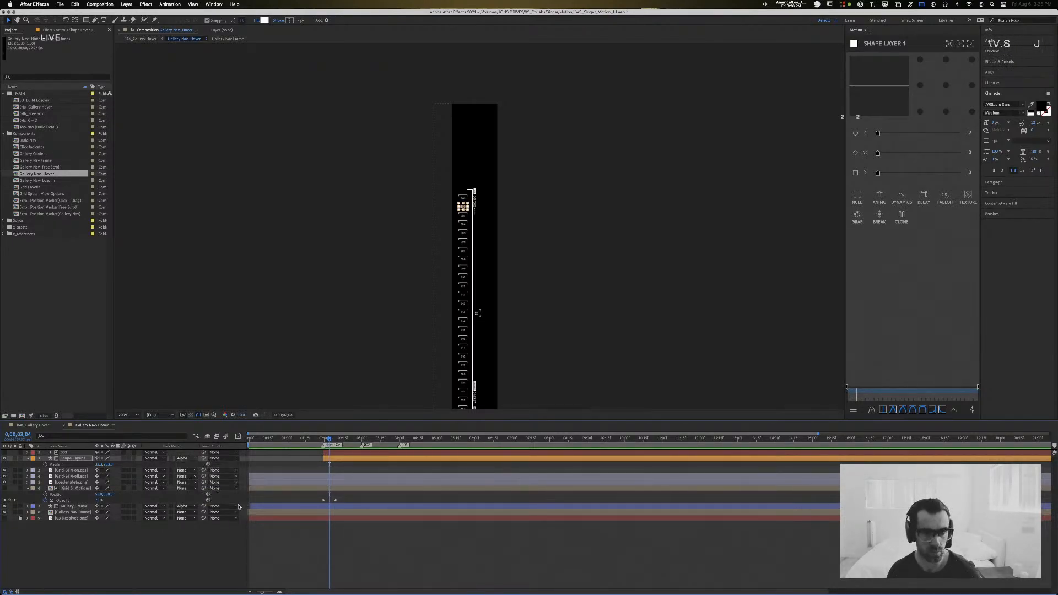
{"action": "left_click", "coordinate": [337, 441]}
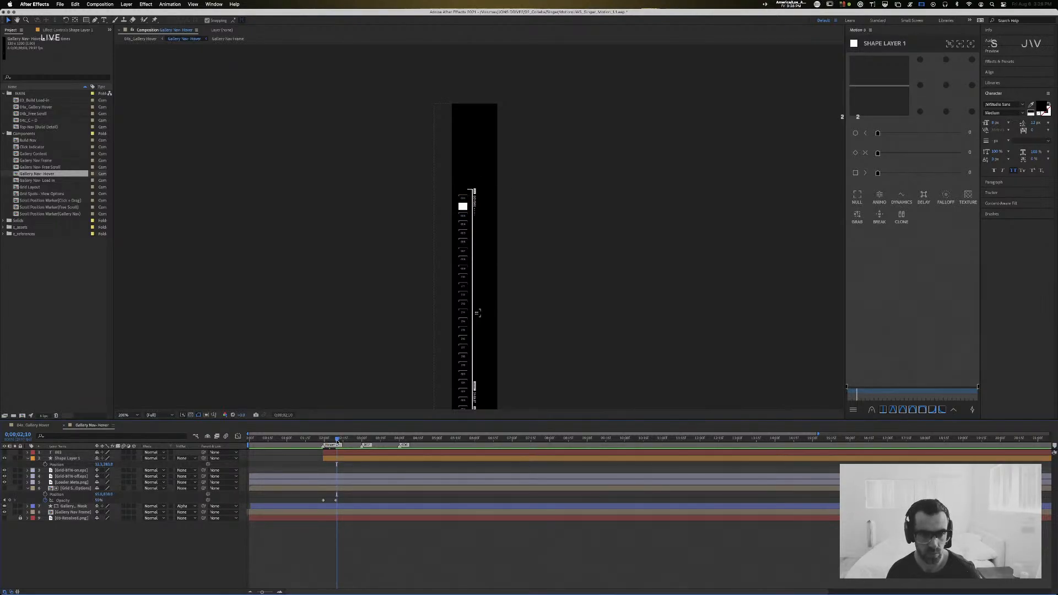
{"action": "mouse_move", "coordinate": [338, 441]}
{"action": "left_mouse_down"}
{"action": "mouse_move", "coordinate": [321, 441]}
{"action": "mouse_move", "coordinate": [334, 443]}
{"action": "left_mouse_up"}
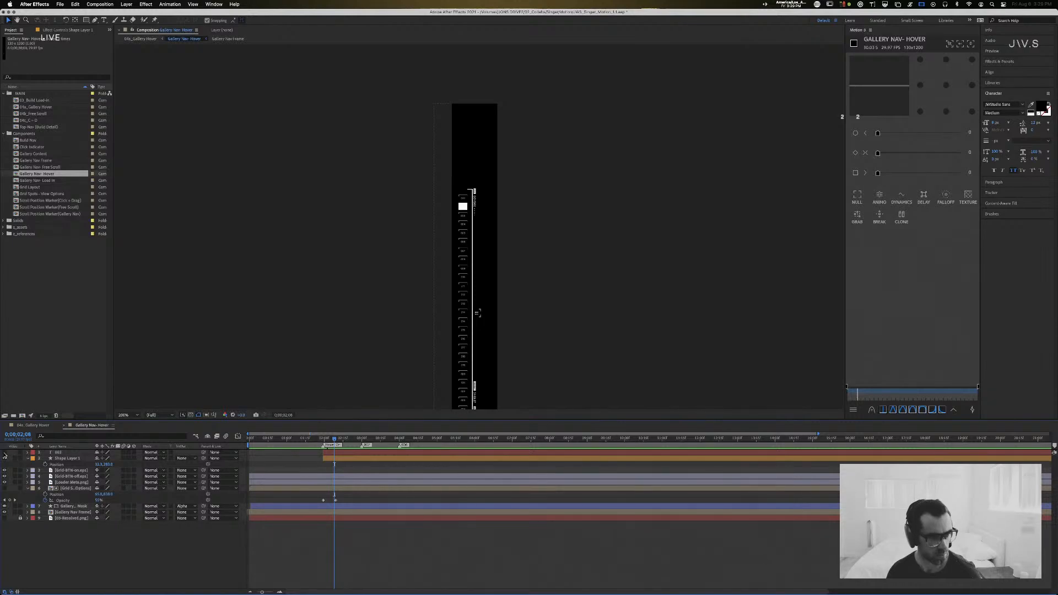
{"action": "left_click", "coordinate": [331, 440]}
{"action": "mouse_move", "coordinate": [331, 441]}
{"action": "left_mouse_down"}
{"action": "mouse_move", "coordinate": [319, 441]}
{"action": "mouse_move", "coordinate": [345, 442]}
{"action": "left_mouse_up"}
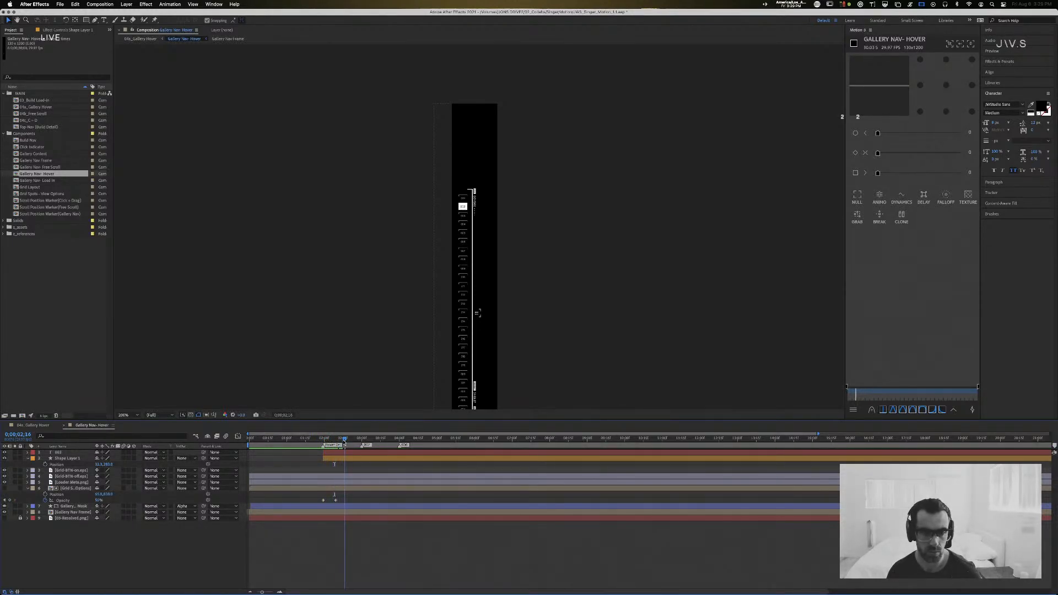
Step: Set the 002 text layer's font size to 7 px
{"action": "left_click", "coordinate": [80, 453]}
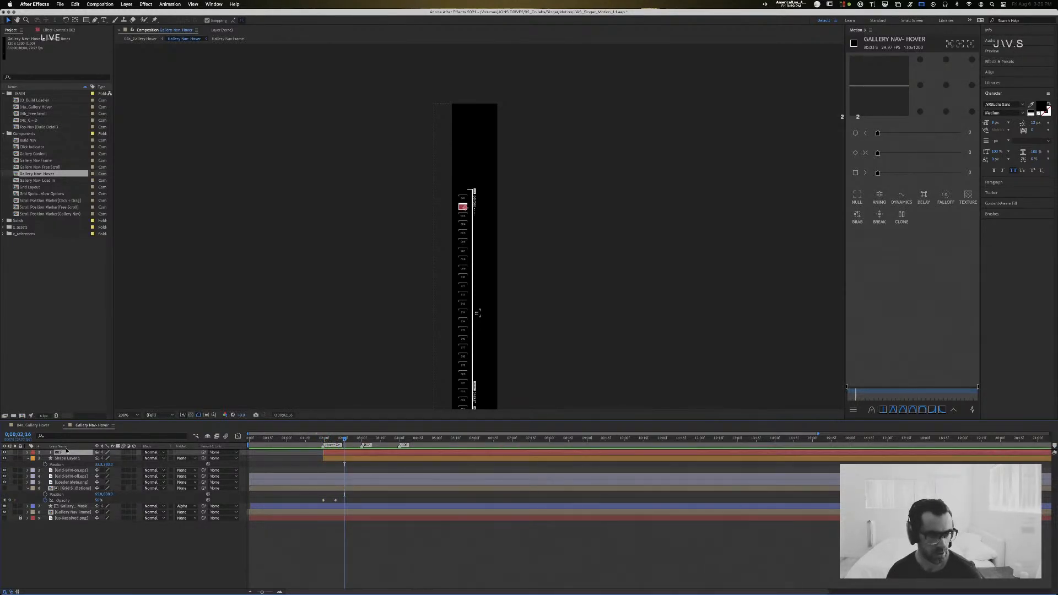
{"action": "left_click", "coordinate": [998, 122]}
{"action": "type", "text": "7"}
{"action": "key", "text": "Return"}
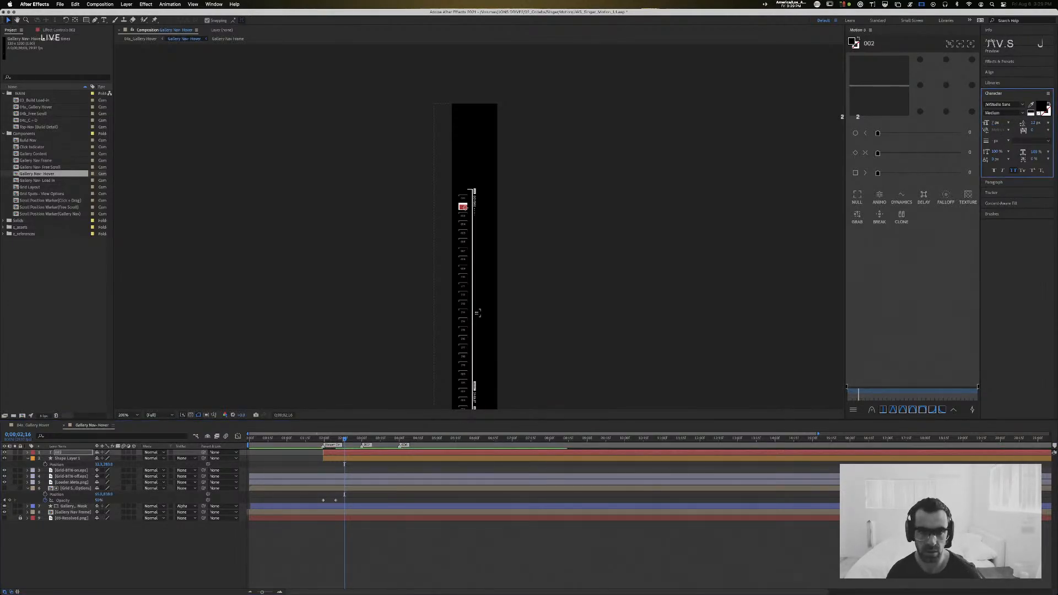
Step: Switch to Sketch, examine the 001 label's text style in the Gallery Spot/Active symbol, and return to After Effects
{"action": "key", "text": "super+Tab"}
{"action": "key", "text": "super+Tab"}
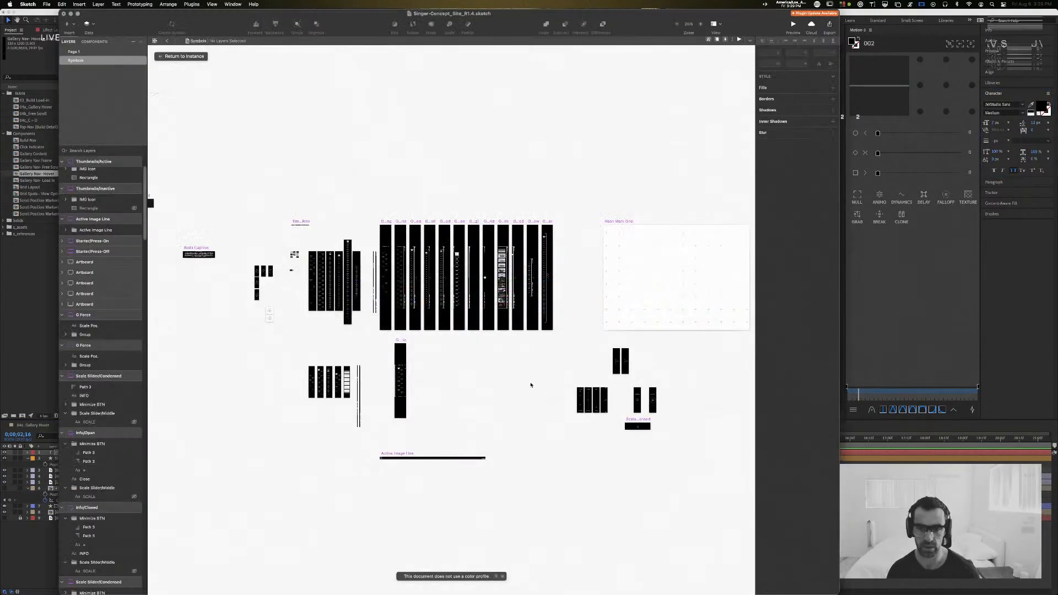
{"action": "scroll", "coordinate": [419, 243], "scroll_direction": "up", "scroll_amount": 10}
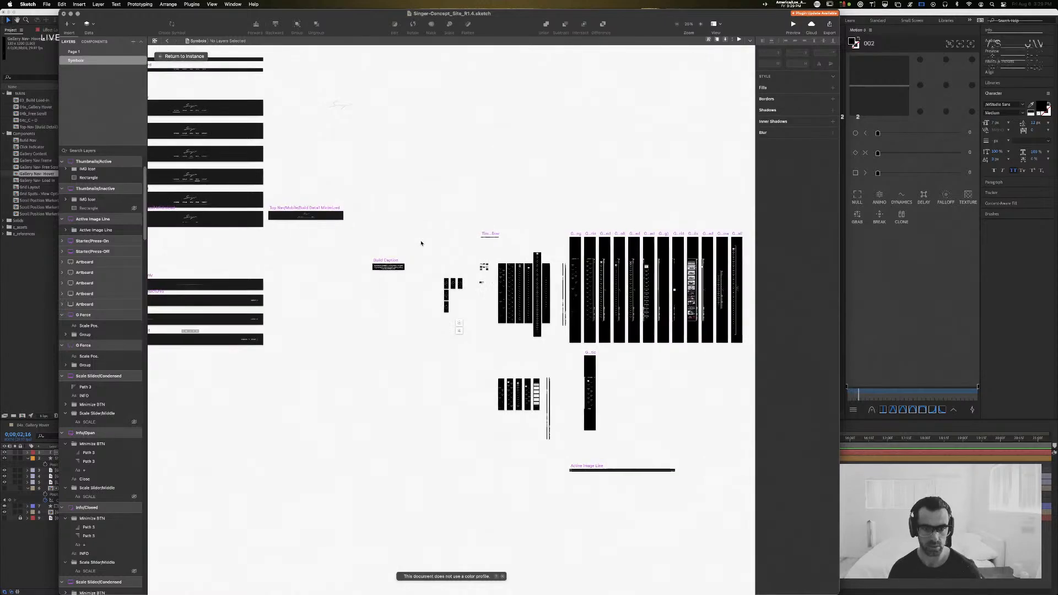
{"action": "key", "text": "super+plus"}
{"action": "left_click_drag", "start_coordinate": [435, 237], "coordinate": [331, 589]}
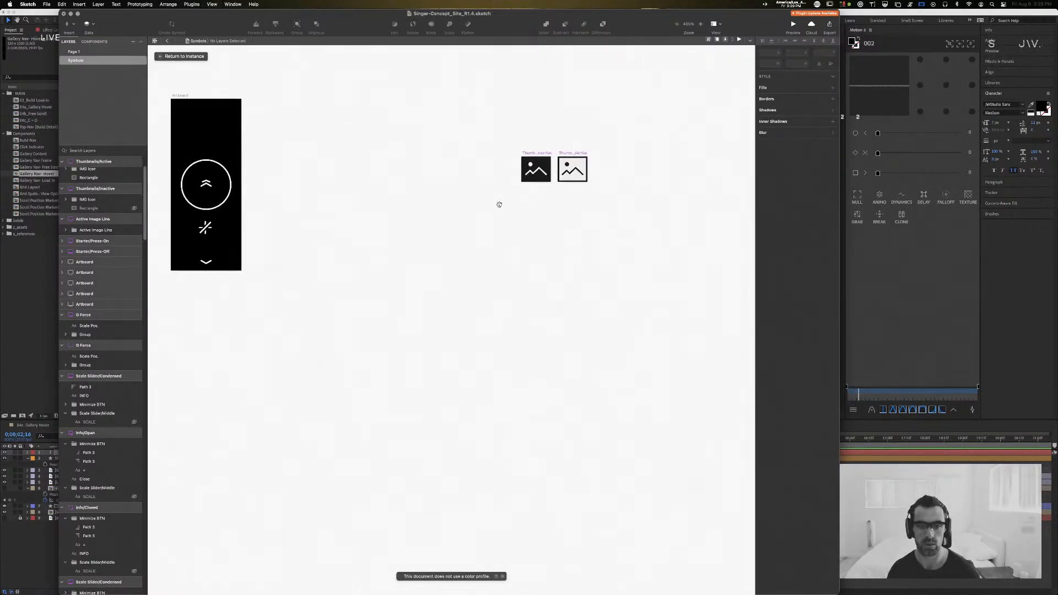
{"action": "left_click_drag", "start_coordinate": [498, 203], "coordinate": [441, 514]}
{"action": "left_click", "coordinate": [491, 188]}
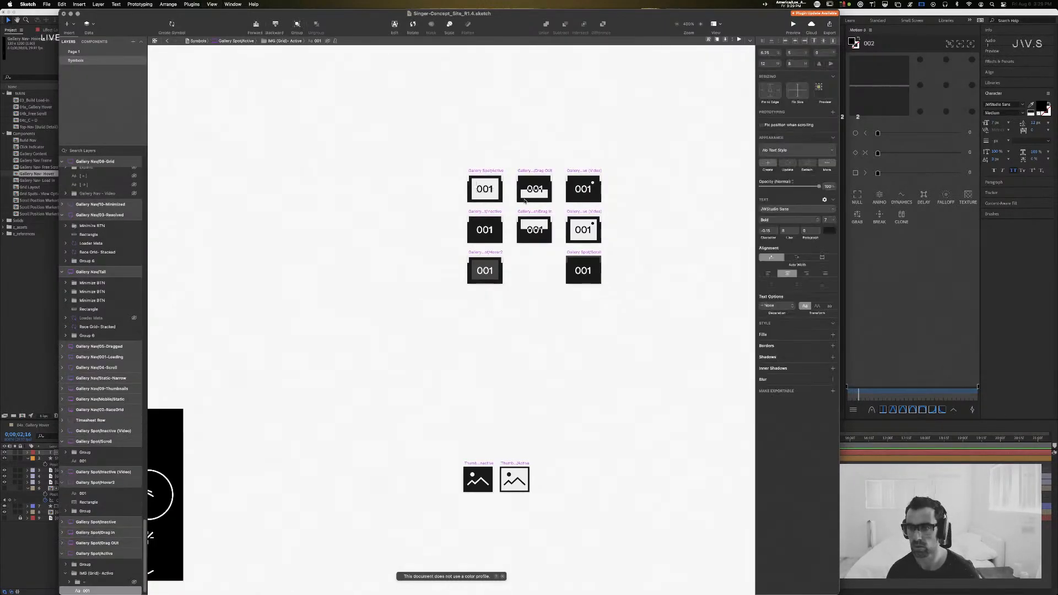
{"action": "key", "text": "super+Tab"}
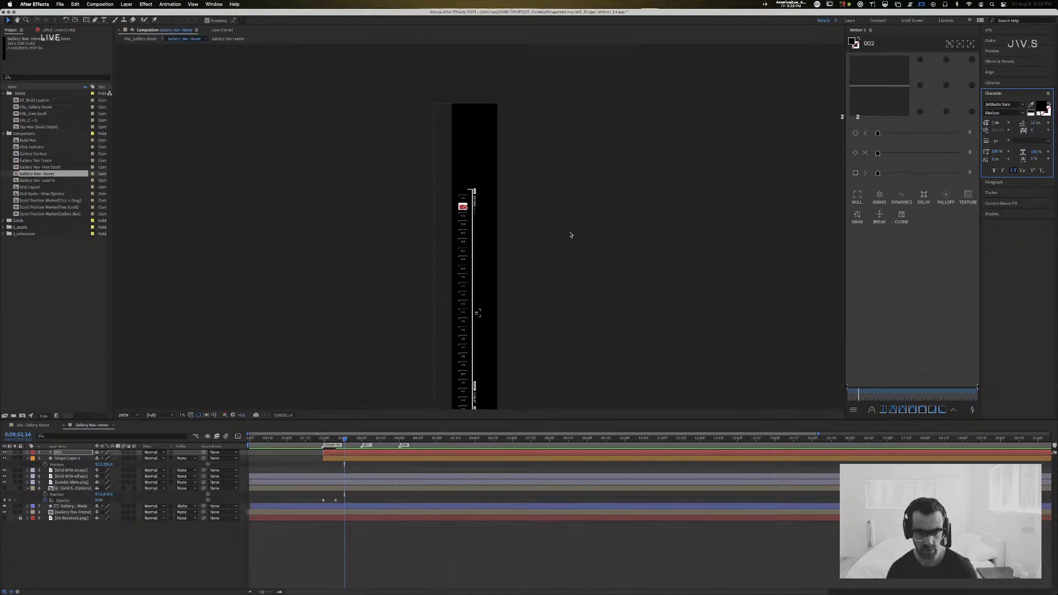
Step: Centre the anchor point of the 002 text layer within its text
{"action": "left_click", "coordinate": [523, 192]}
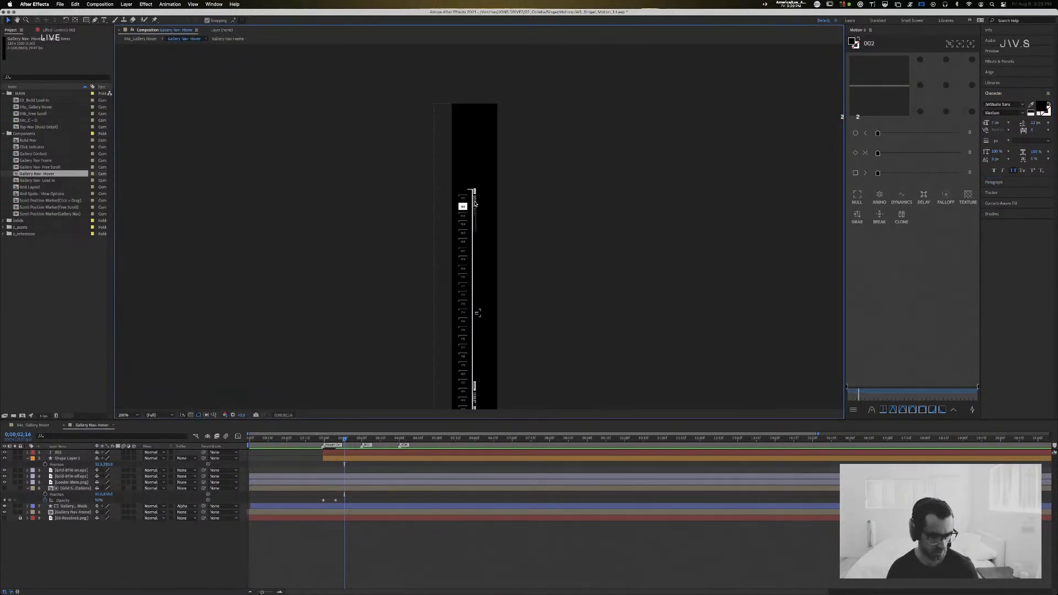
{"action": "scroll", "coordinate": [473, 205], "scroll_direction": "up", "scroll_amount": 2}
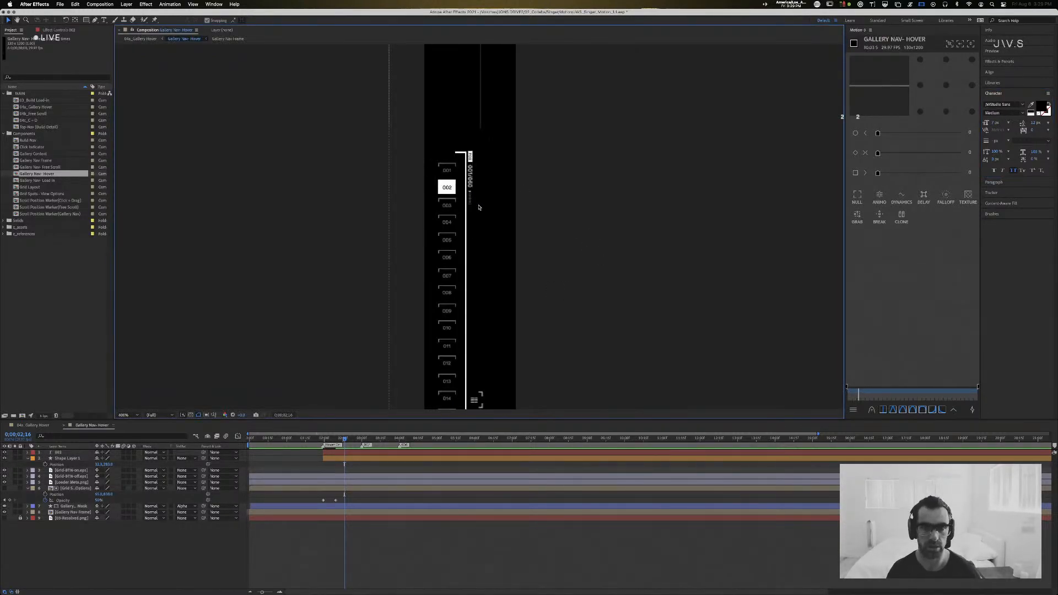
{"action": "left_click", "coordinate": [447, 189]}
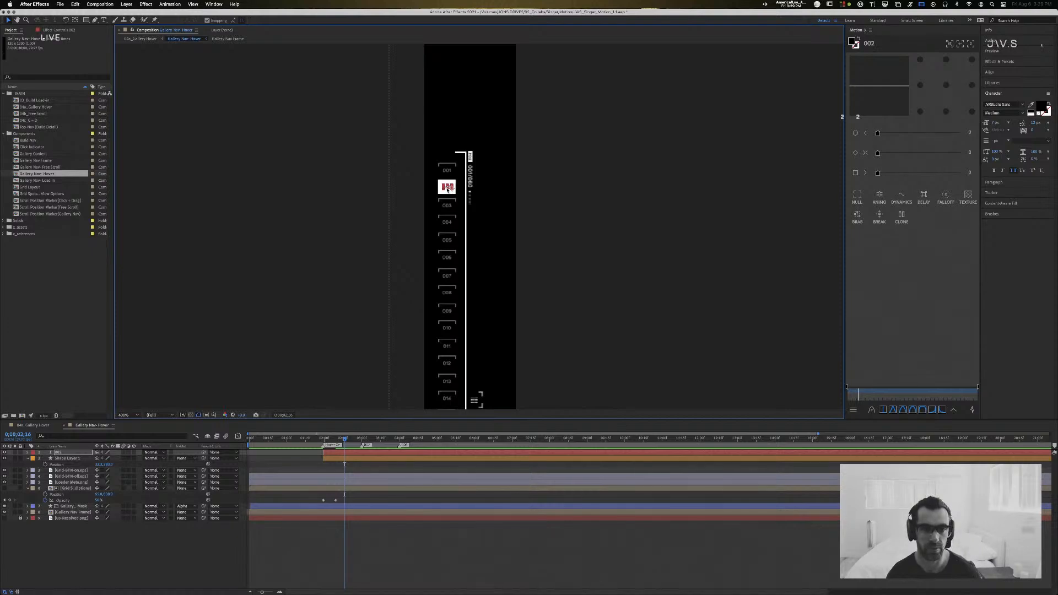
{"action": "left_click", "coordinate": [390, 275]}
{"action": "left_click", "coordinate": [448, 188]}
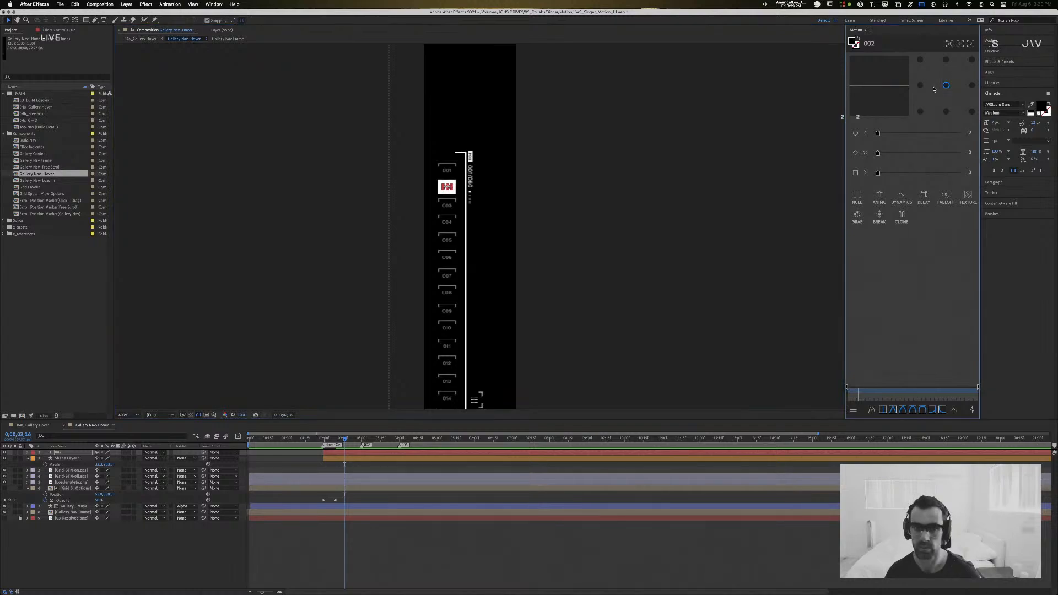
{"action": "left_click", "coordinate": [571, 198]}
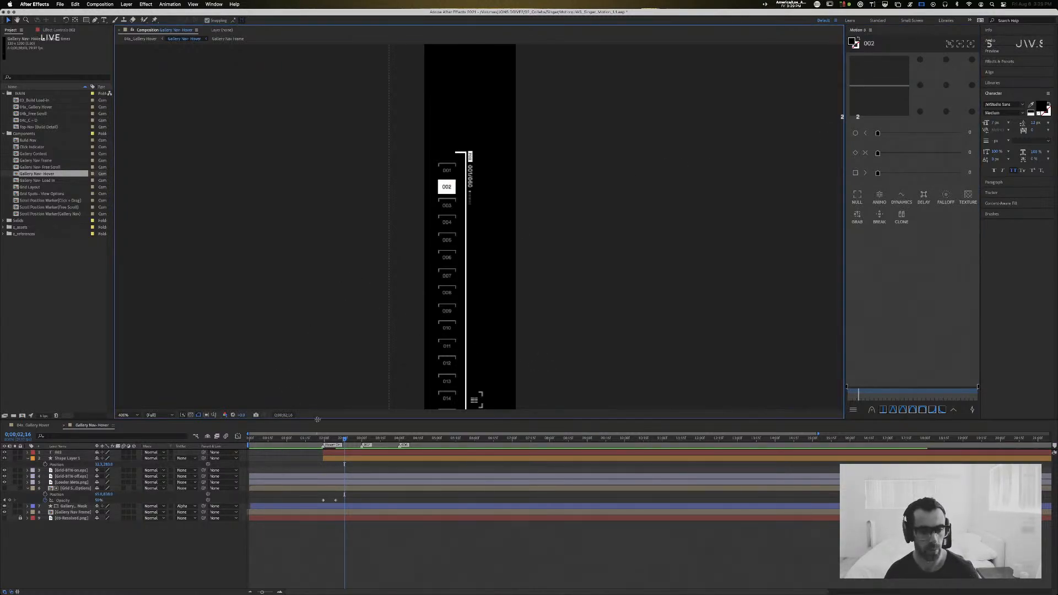
Step: Preview the 002 highlight up to the 0;00;03;00 marker and reveal the rectangle layer's Scale keyframes
{"action": "left_click", "coordinate": [305, 440]}
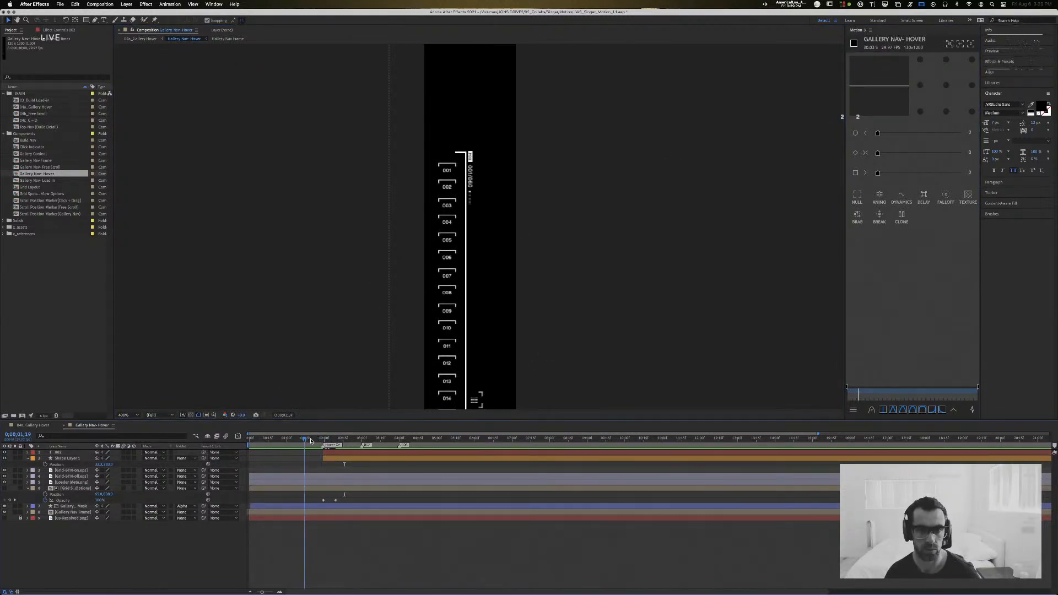
{"action": "left_click_drag", "start_coordinate": [310, 440], "coordinate": [338, 441]}
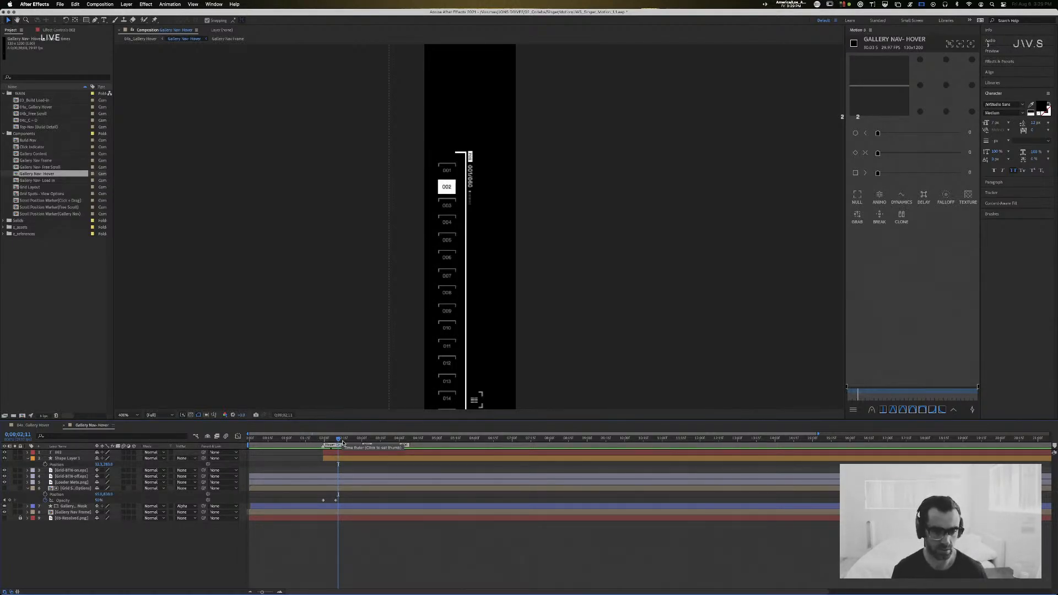
{"action": "mouse_move", "coordinate": [342, 442]}
{"action": "left_mouse_down"}
{"action": "mouse_move", "coordinate": [324, 443]}
{"action": "mouse_move", "coordinate": [392, 442]}
{"action": "mouse_move", "coordinate": [352, 442]}
{"action": "mouse_move", "coordinate": [362, 444]}
{"action": "left_mouse_up"}
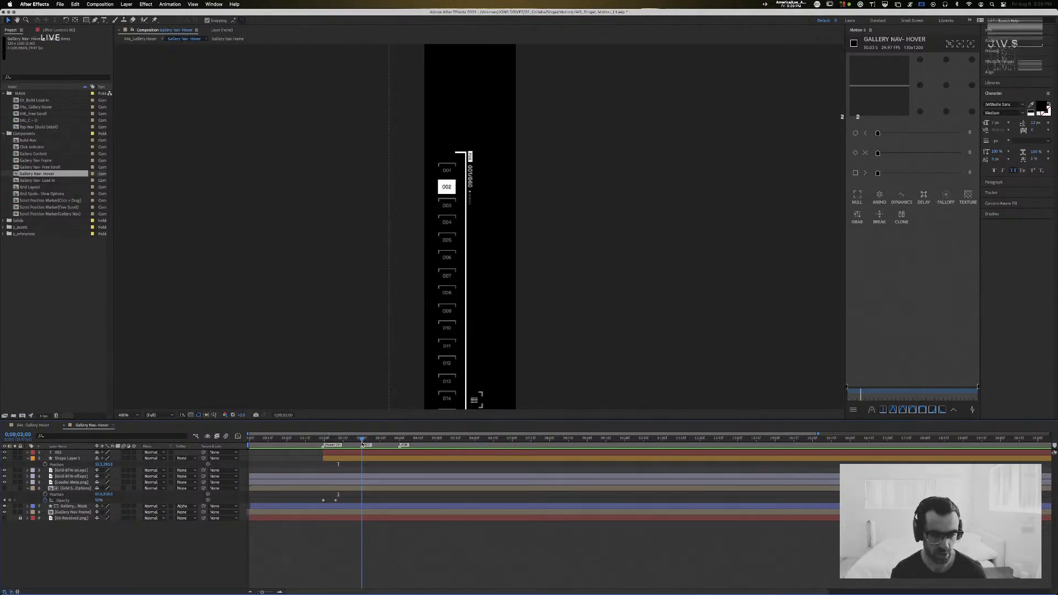
{"action": "left_click", "coordinate": [347, 457]}
{"action": "left_click", "coordinate": [347, 454], "text": "shift"}
{"action": "key", "text": "u"}
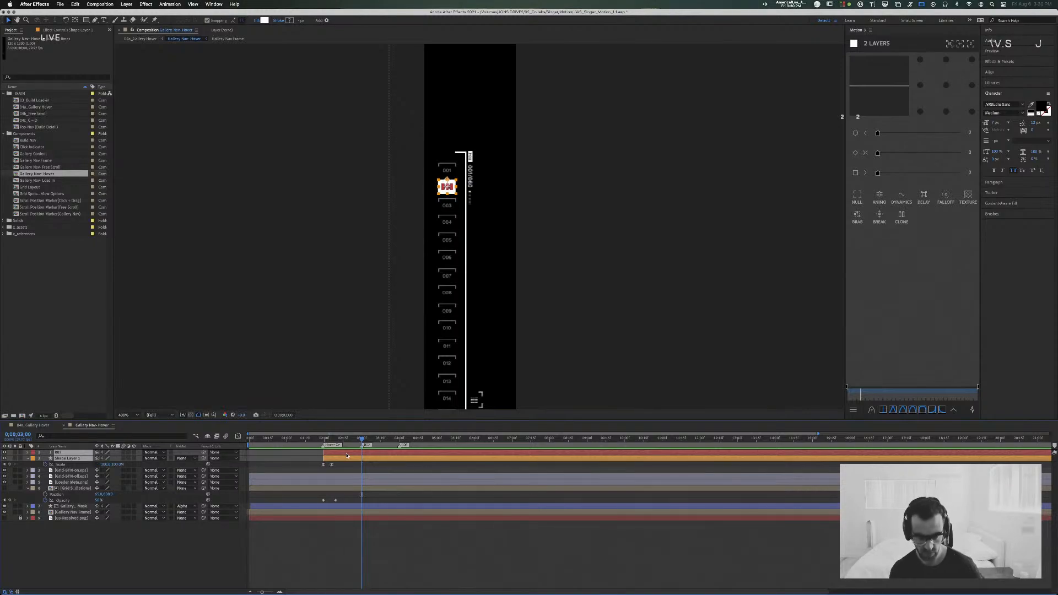
{"action": "left_click_drag", "start_coordinate": [341, 462], "coordinate": [300, 467]}
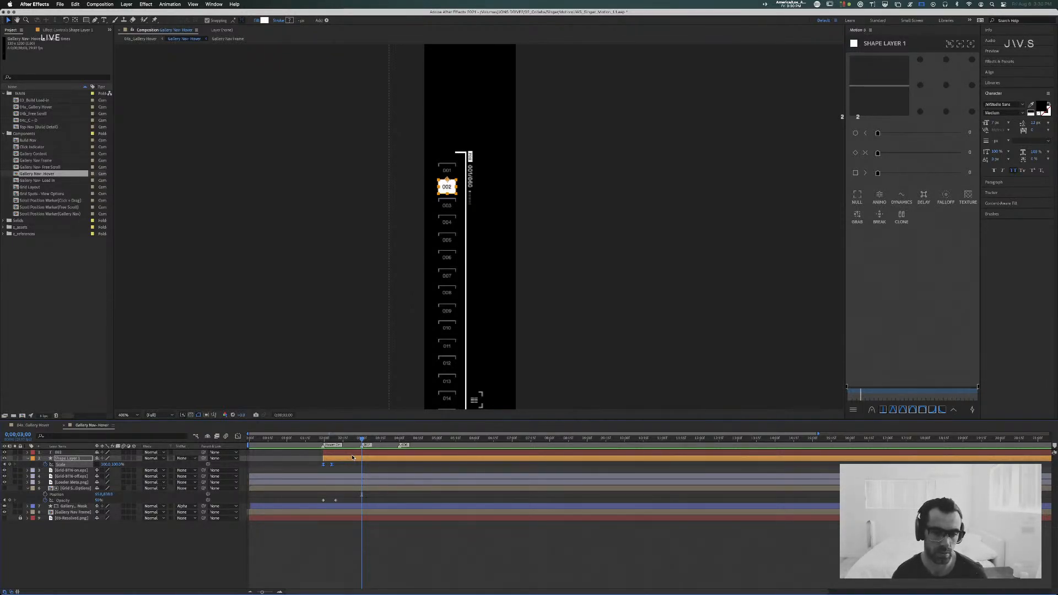
{"action": "key", "text": "period"}
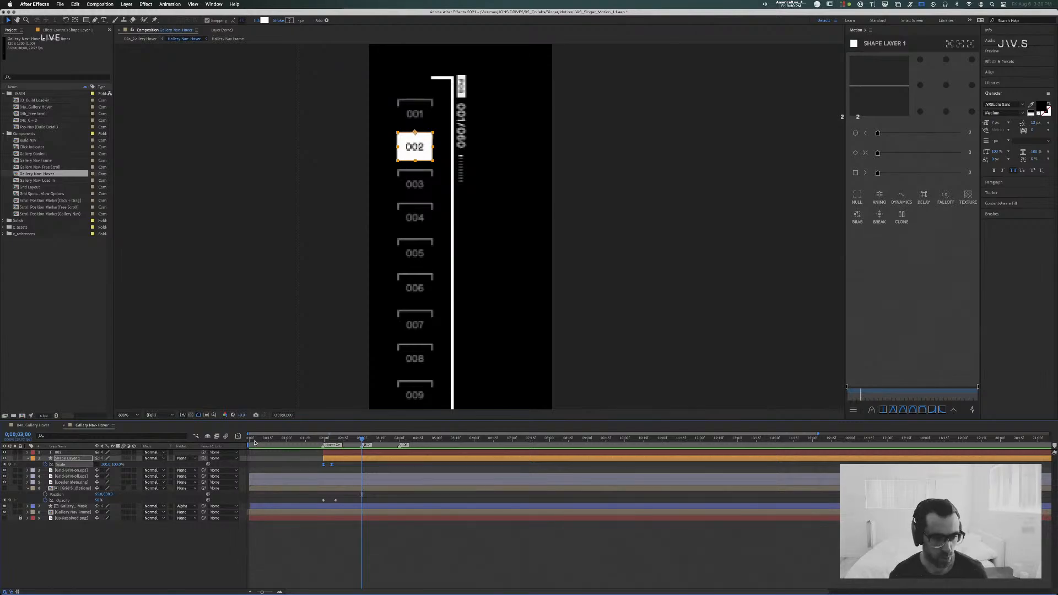
Step: Keyframe the rectangle's Anchor Point at its second Scale keyframe, and move the anchor to the bottom centre at 0;00;03;00
{"action": "left_click", "coordinate": [28, 458]}
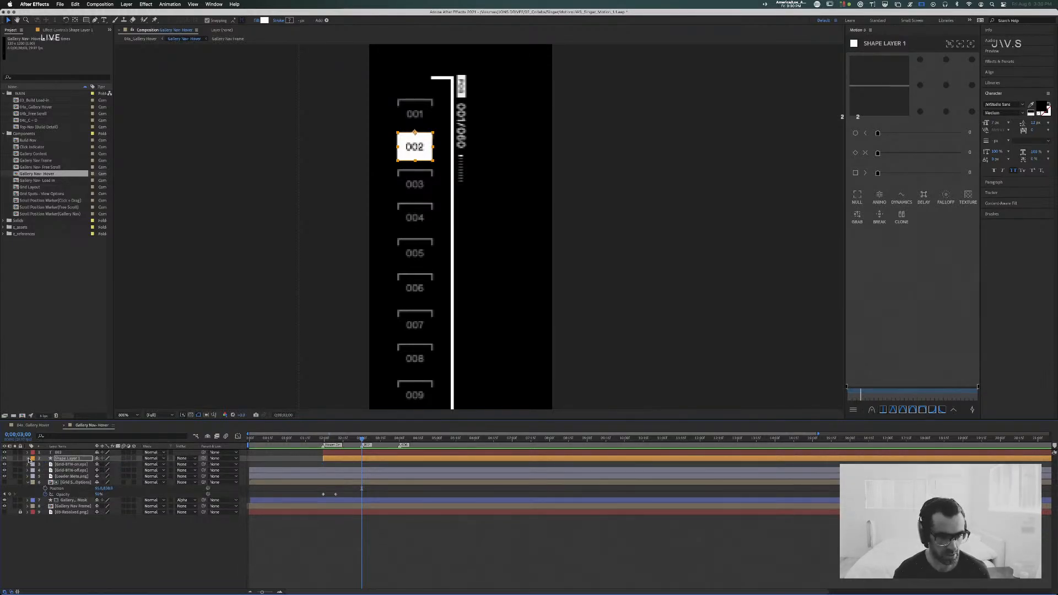
{"action": "left_click", "coordinate": [29, 458]}
{"action": "left_click_drag", "start_coordinate": [360, 444], "coordinate": [332, 444]}
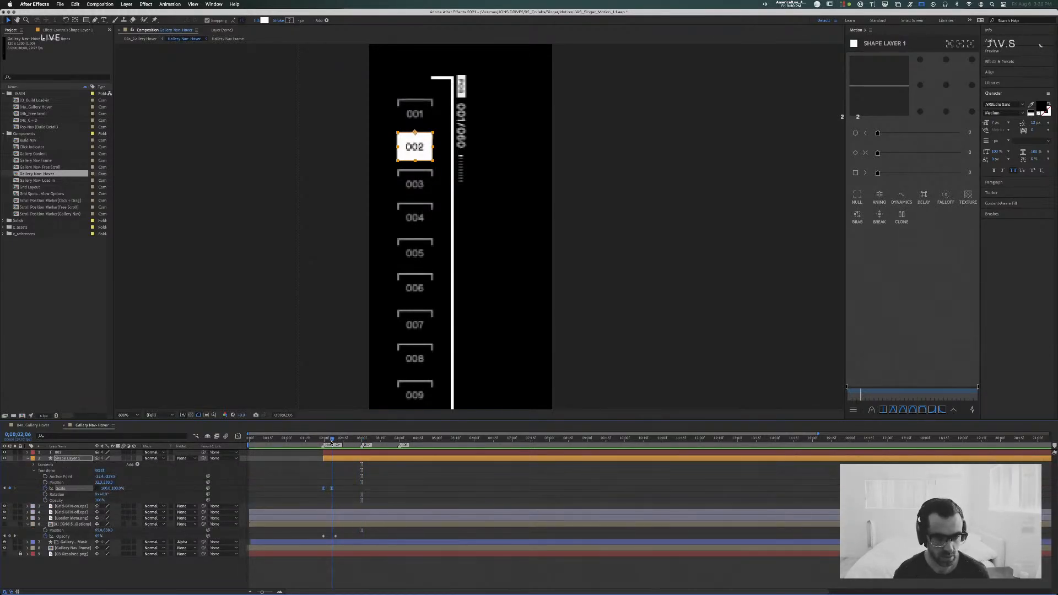
{"action": "left_click", "coordinate": [45, 476]}
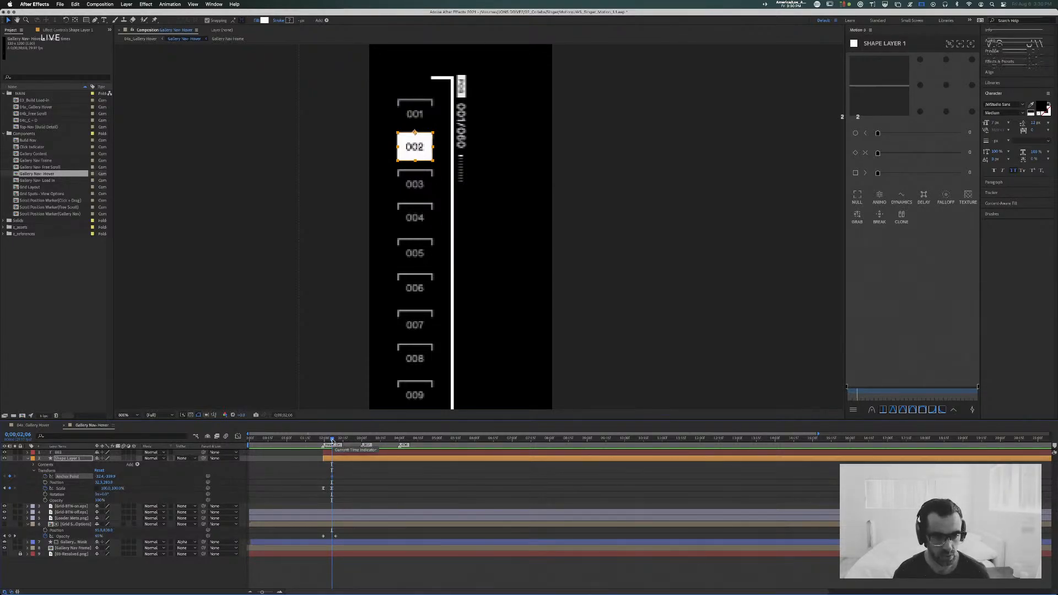
{"action": "left_click_drag", "start_coordinate": [331, 441], "coordinate": [362, 439]}
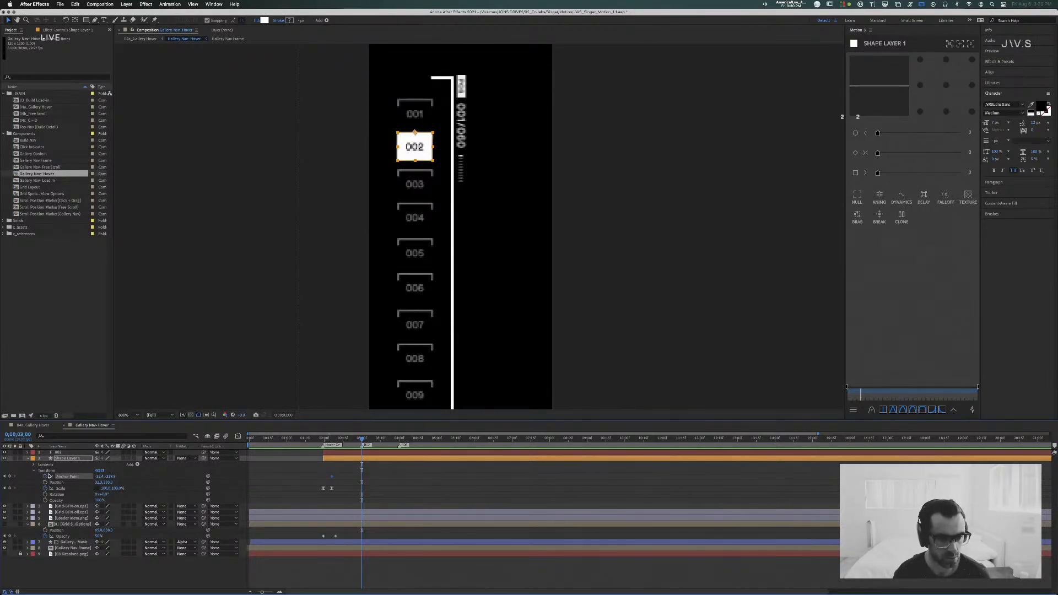
{"action": "left_click", "coordinate": [946, 113]}
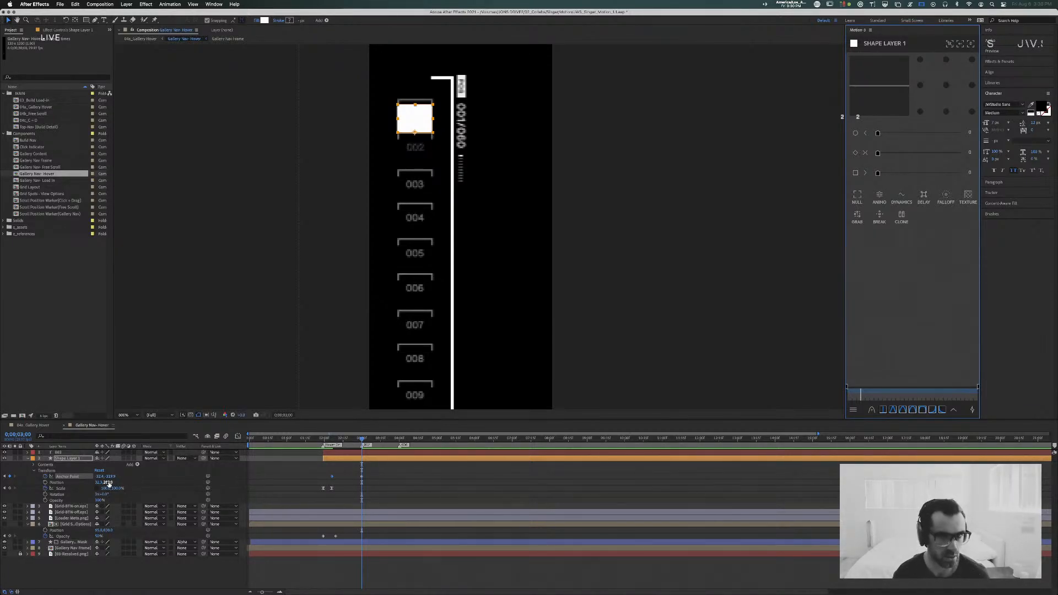
Step: Try repositioning the rectangle over the 002 spot and delaying its first Anchor Point keyframe, and undo these changes
{"action": "left_click_drag", "start_coordinate": [109, 483], "coordinate": [115, 484]}
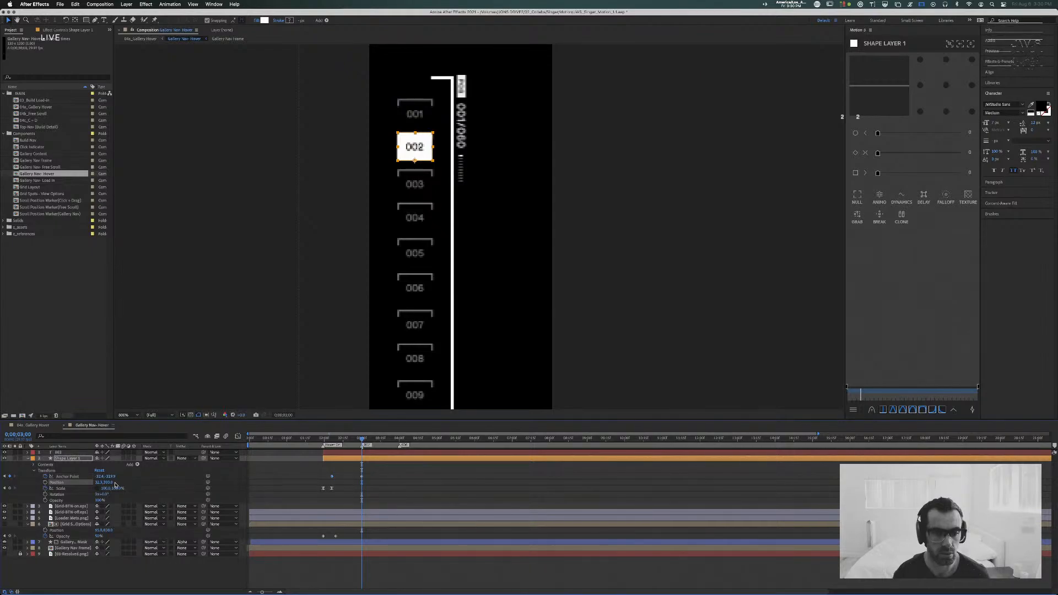
{"action": "left_click_drag", "start_coordinate": [362, 439], "coordinate": [333, 442]}
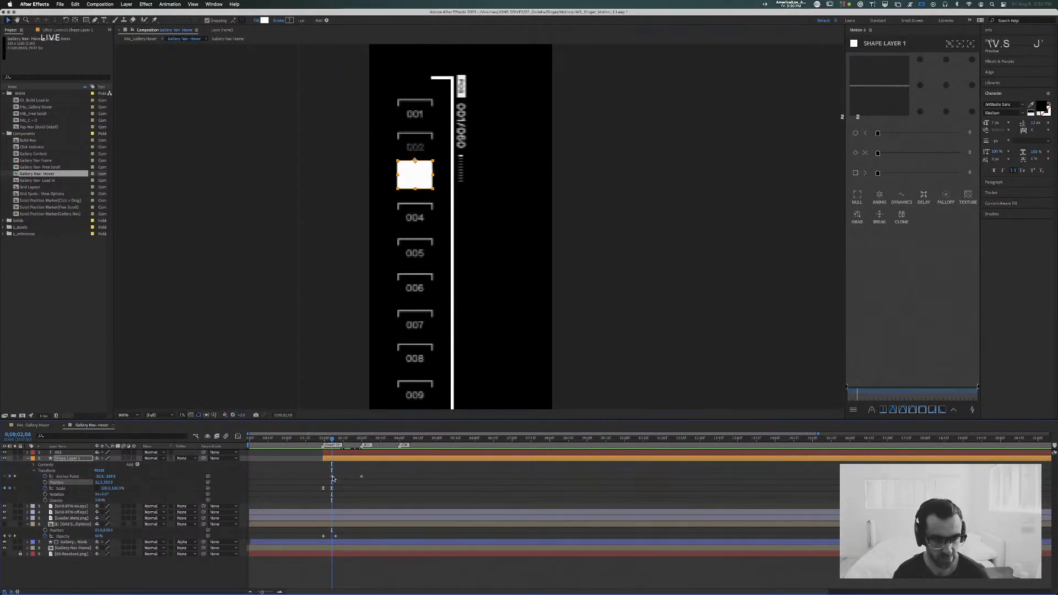
{"action": "left_click_drag", "start_coordinate": [332, 476], "coordinate": [350, 477]}
{"action": "mouse_move", "coordinate": [333, 441]}
{"action": "left_mouse_down"}
{"action": "mouse_move", "coordinate": [318, 440]}
{"action": "mouse_move", "coordinate": [338, 441]}
{"action": "left_mouse_up"}
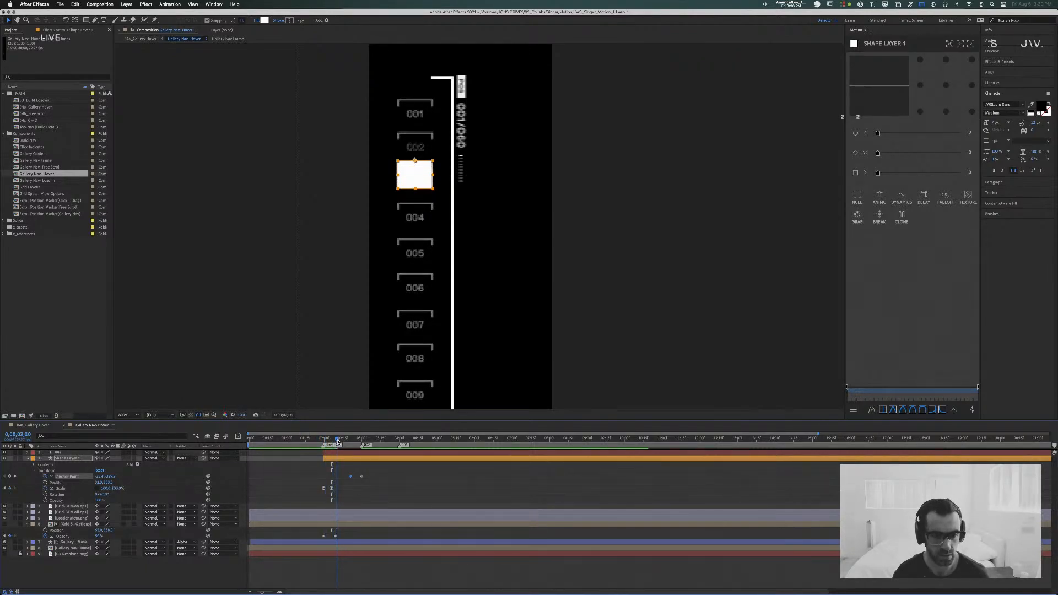
{"action": "key", "text": "super+z"}
{"action": "key", "text": "super+z"}
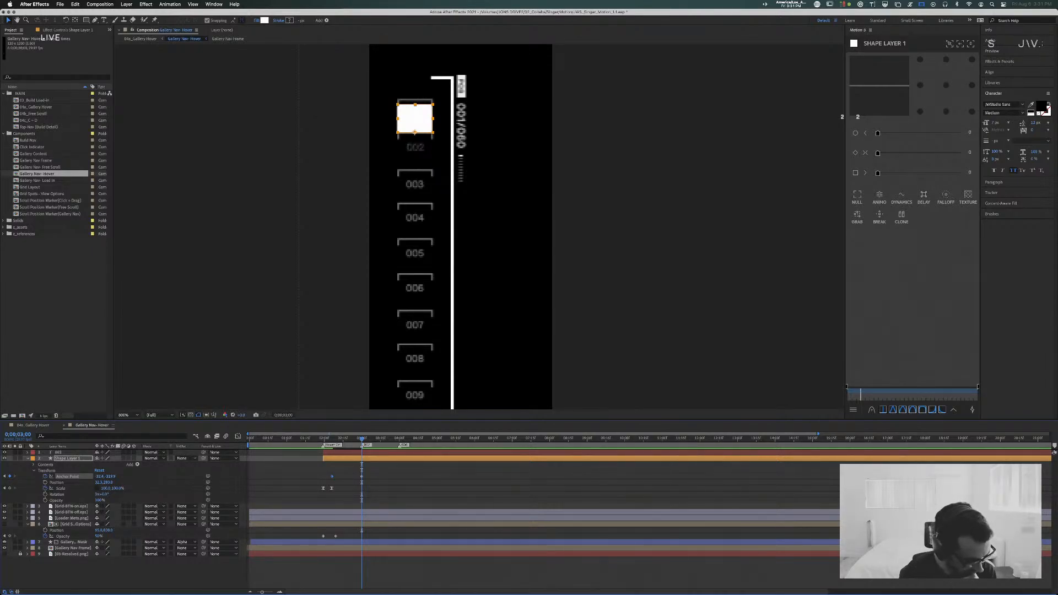
Step: Switch to Chrome and skip the After Effects Plugins for UI Designers video ahead into the Text Evo section
{"action": "key", "text": "super+Tab"}
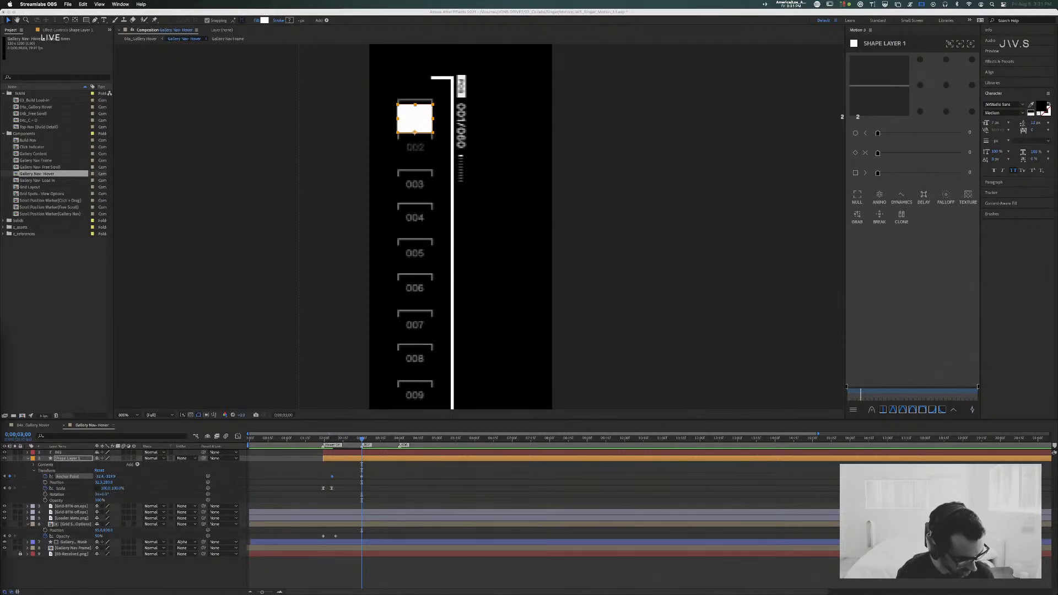
{"action": "key", "text": "super+Tab"}
{"action": "key", "text": "super+Tab"}
{"action": "key", "text": "super+Tab"}
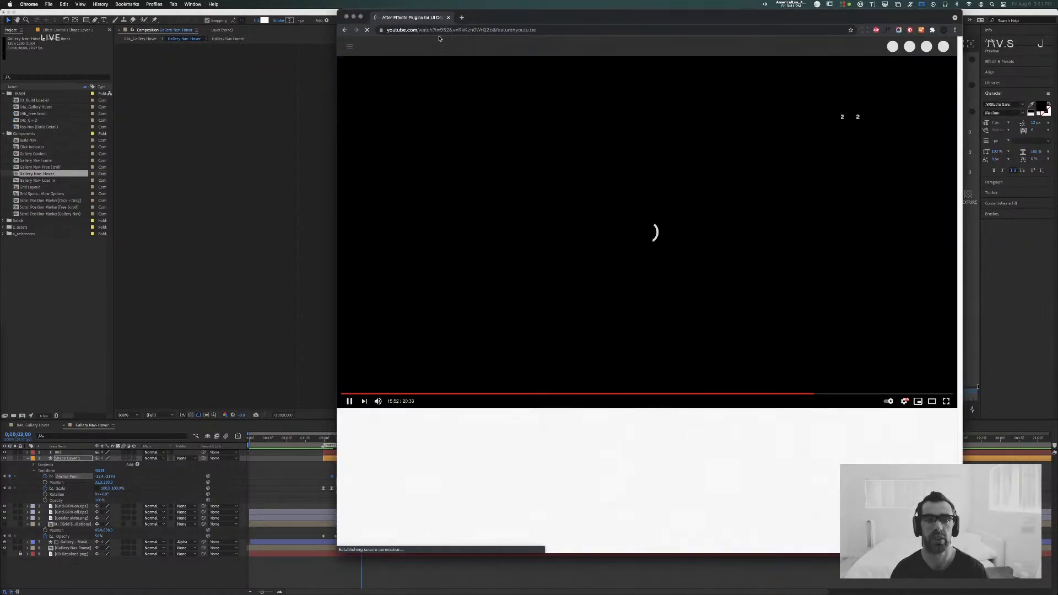
{"action": "left_click_drag", "start_coordinate": [590, 18], "coordinate": [483, 49]}
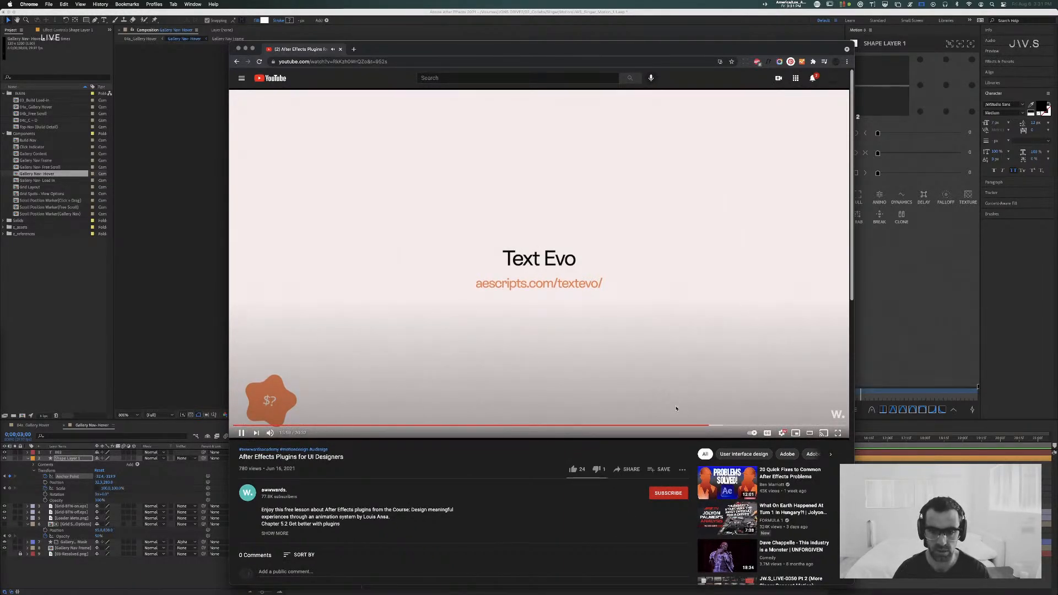
{"action": "left_click", "coordinate": [718, 426]}
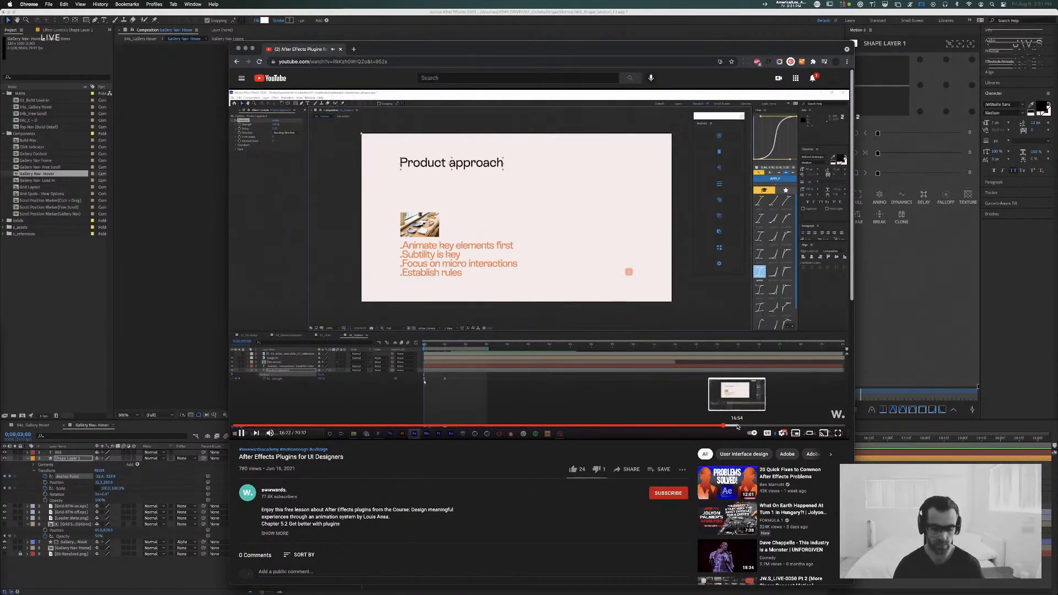
Step: Watch the Text Evo demo on the Product approach slide and pause the video
{"action": "key", "text": "super+Tab"}
{"action": "key", "text": "super+Tab"}
{"action": "key", "text": "super+Tab"}
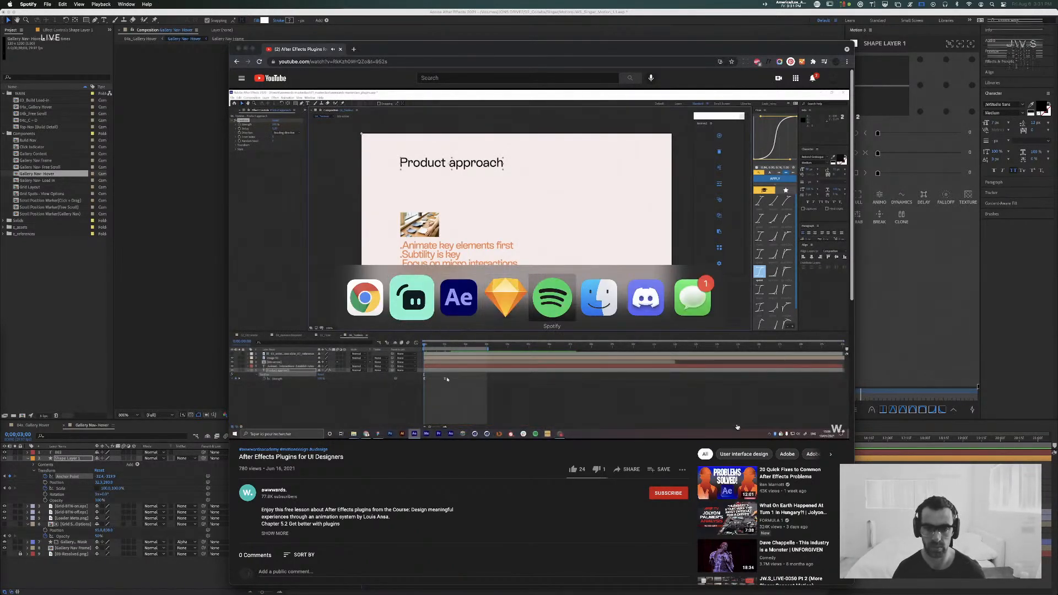
{"action": "key", "text": "super+Tab"}
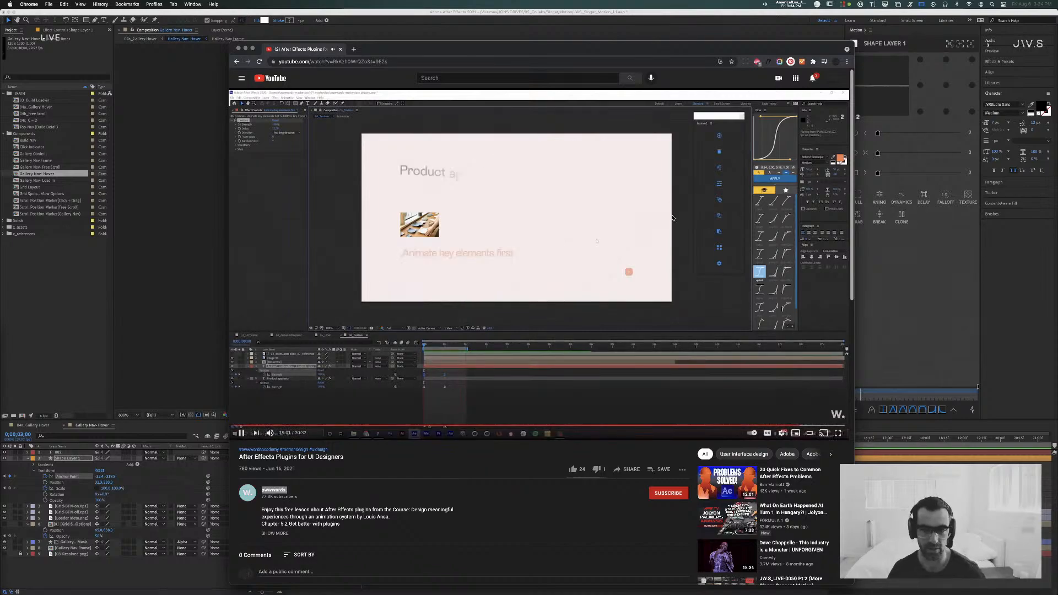
{"action": "left_click", "coordinate": [243, 436]}
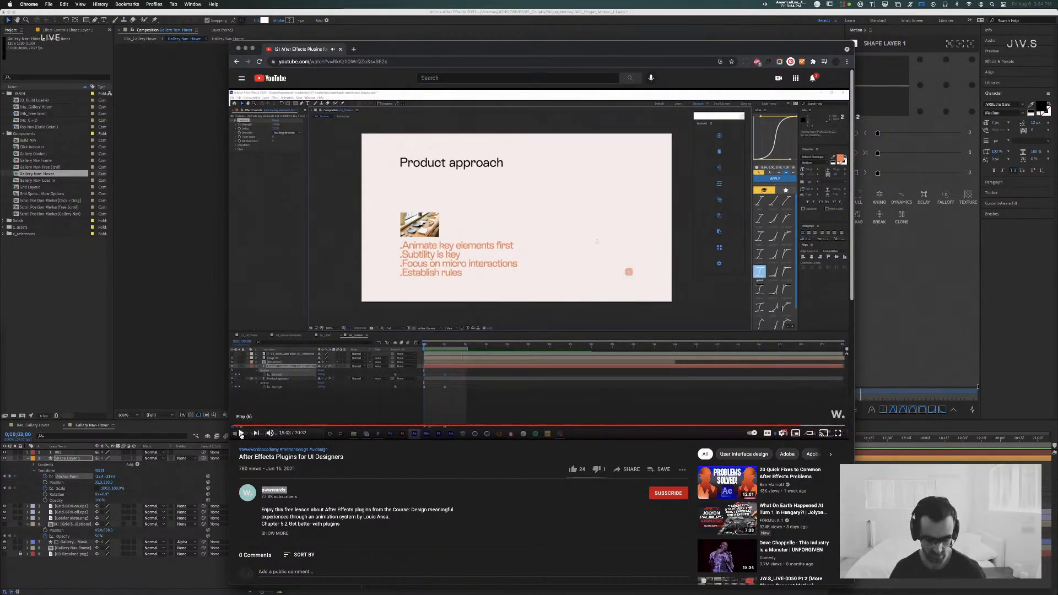
Step: Search the web in a new tab for "flow after effects plugin" and open the Flow page on aescripts.com
{"action": "key", "text": "super+t"}
{"action": "type", "text": "flow after effects plugin"}
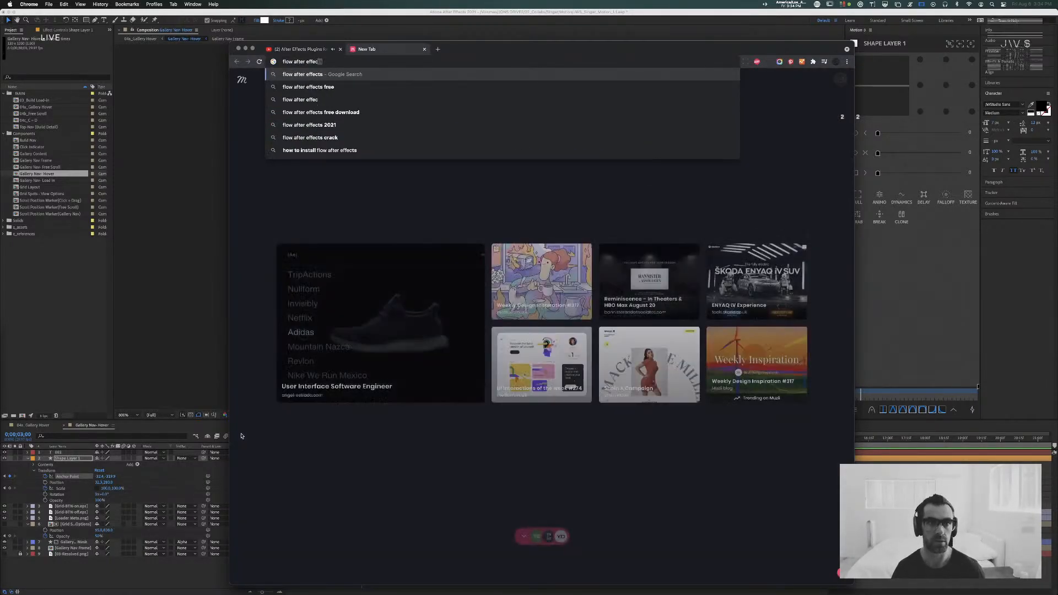
{"action": "key", "text": "Return"}
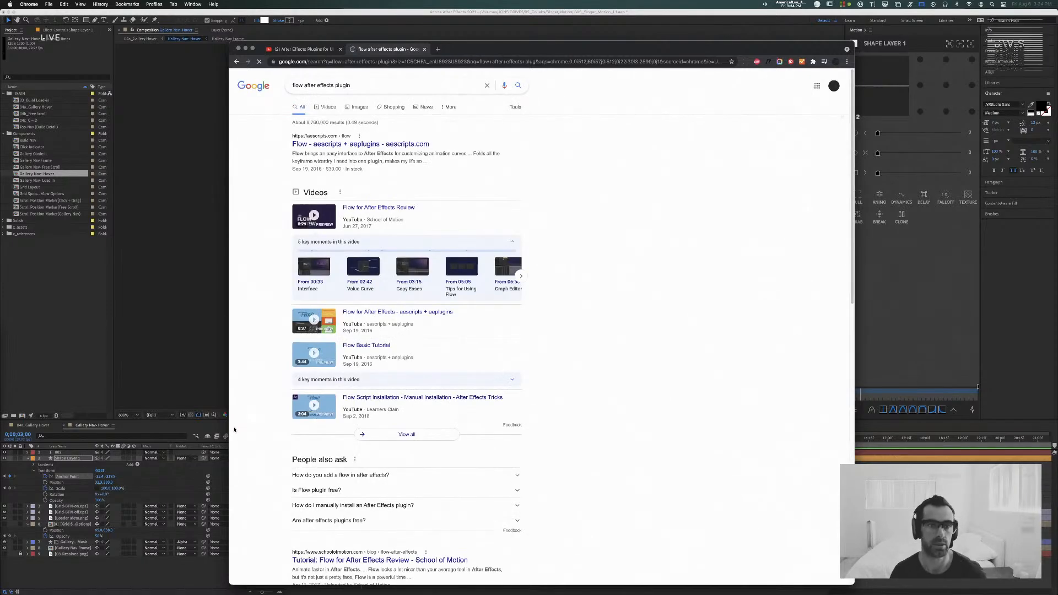
{"action": "left_click", "coordinate": [311, 215]}
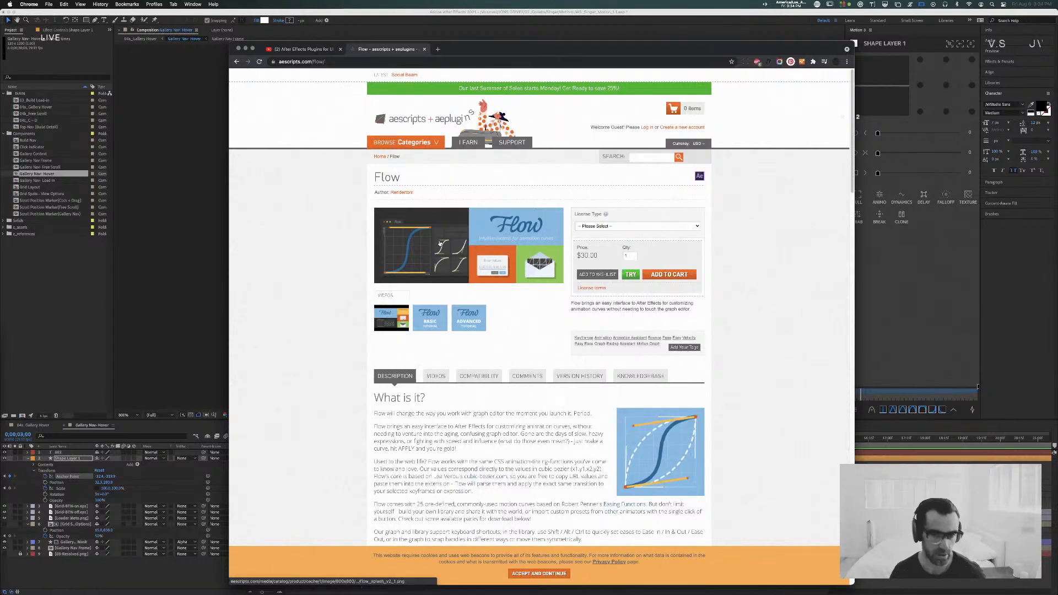
Step: Examine the Flow product page, including its animation curve library, feature list and installation instructions
{"action": "scroll", "coordinate": [446, 292], "scroll_direction": "down", "scroll_amount": 4}
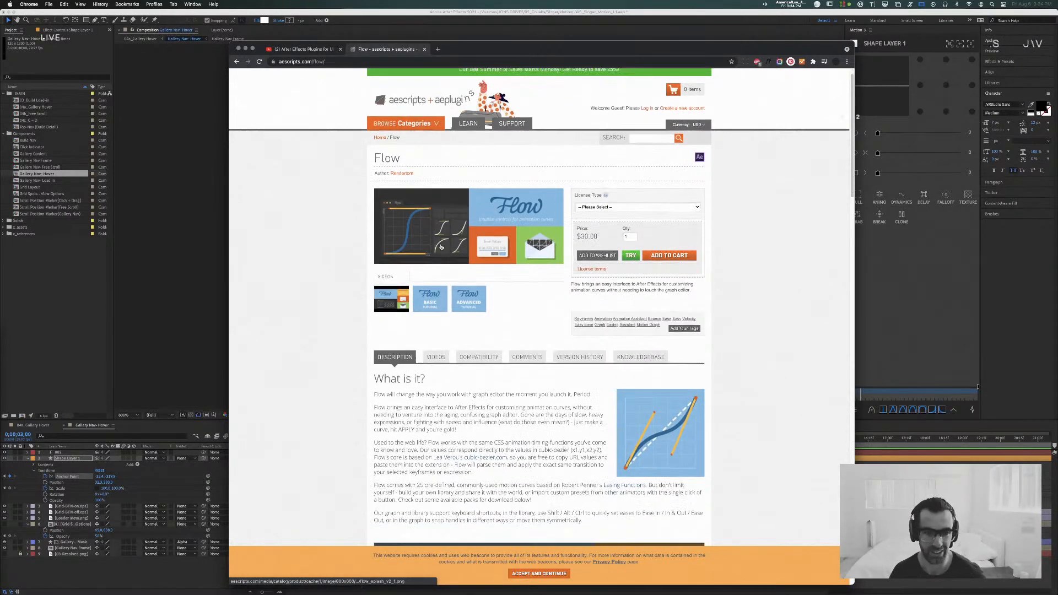
{"action": "scroll", "coordinate": [447, 292], "scroll_direction": "down", "scroll_amount": 18}
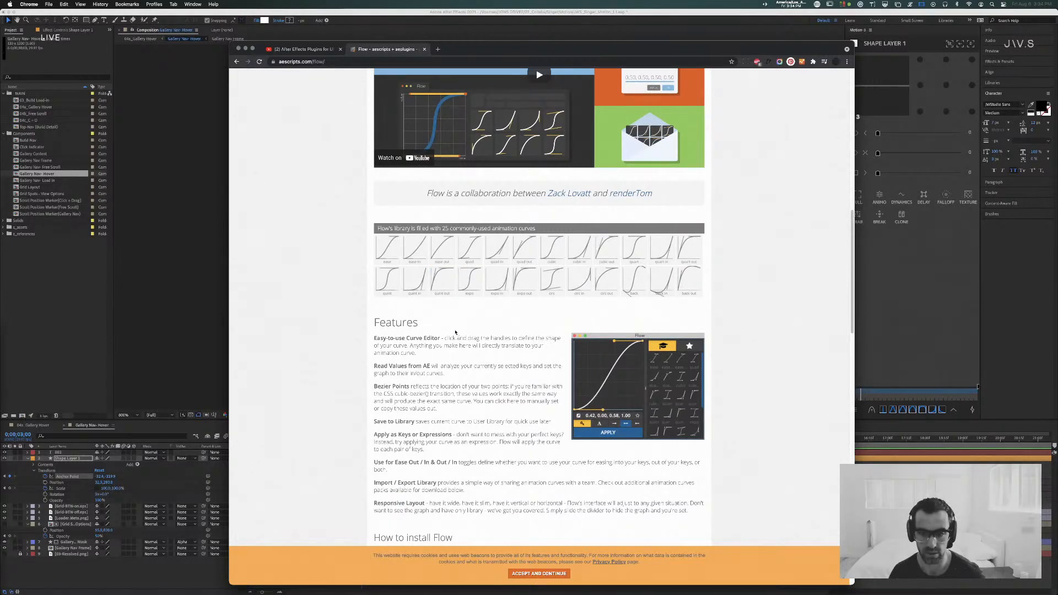
{"action": "scroll", "coordinate": [454, 331], "scroll_direction": "down", "scroll_amount": 2}
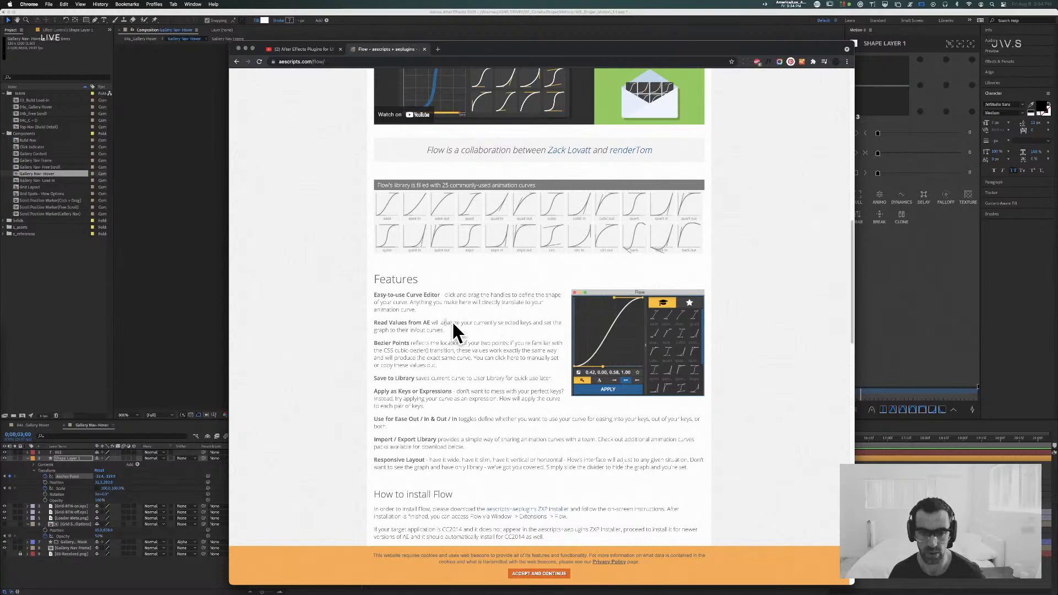
{"action": "left_click_drag", "start_coordinate": [453, 324], "coordinate": [509, 333]}
{"action": "scroll", "coordinate": [509, 332], "scroll_direction": "down", "scroll_amount": 6}
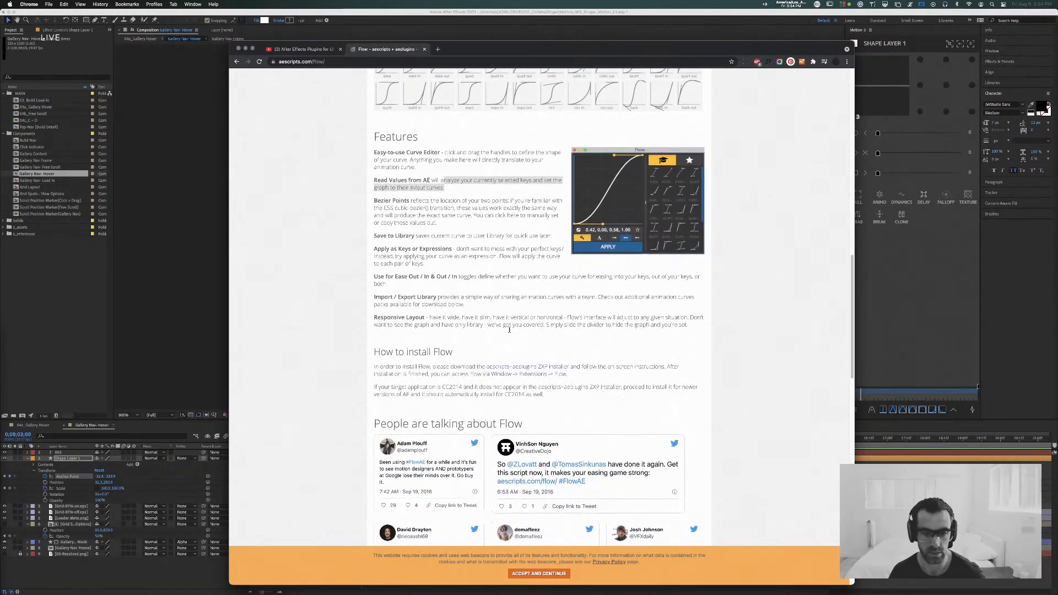
{"action": "scroll", "coordinate": [510, 332], "scroll_direction": "down", "scroll_amount": 10}
{"action": "scroll", "coordinate": [510, 332], "scroll_direction": "up", "scroll_amount": 6}
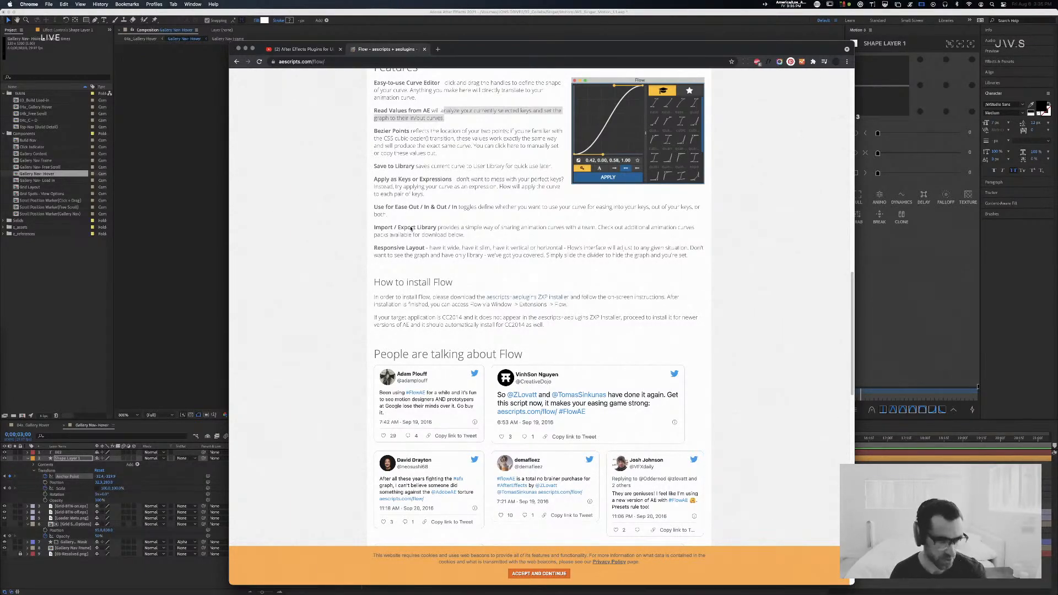
{"action": "left_click", "coordinate": [497, 272]}
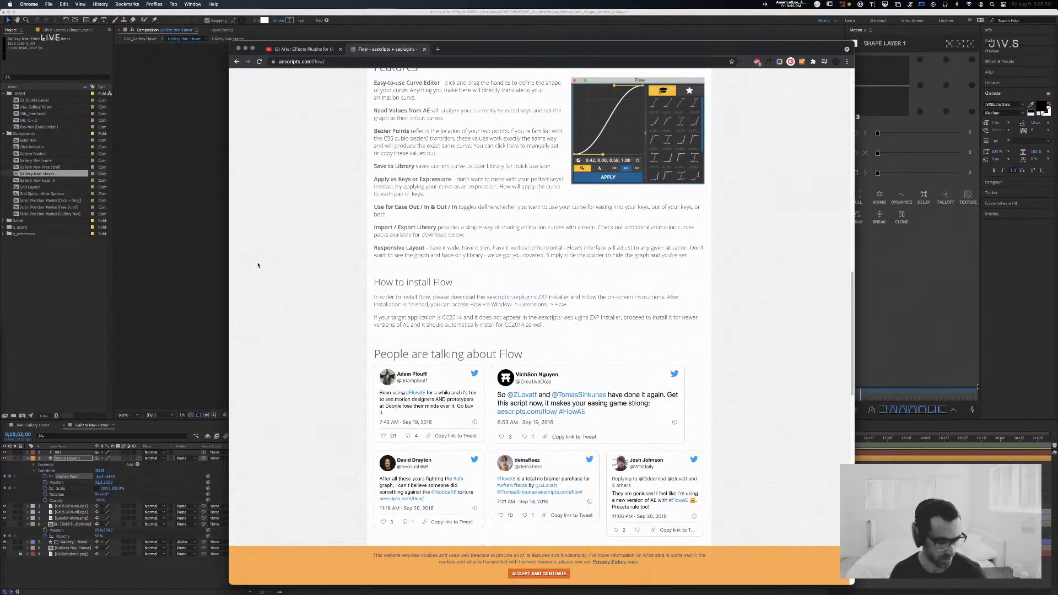
Step: Return to After Effects and undo the last anchor point changes and keyframes on Shape Layer 1
{"action": "left_click", "coordinate": [202, 223]}
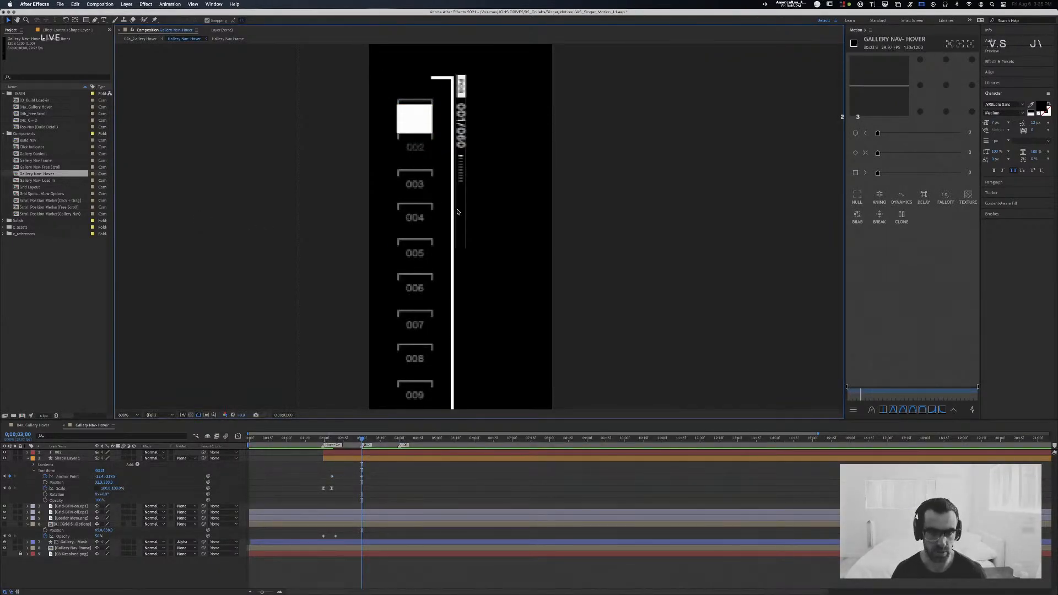
{"action": "left_click_drag", "start_coordinate": [362, 439], "coordinate": [337, 439]}
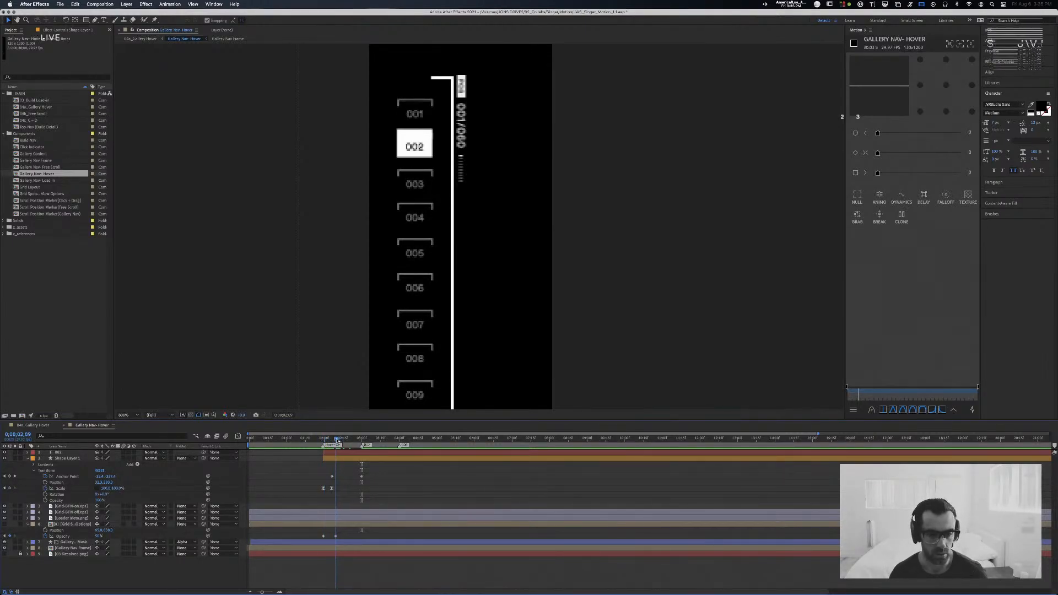
{"action": "key", "text": "super+z"}
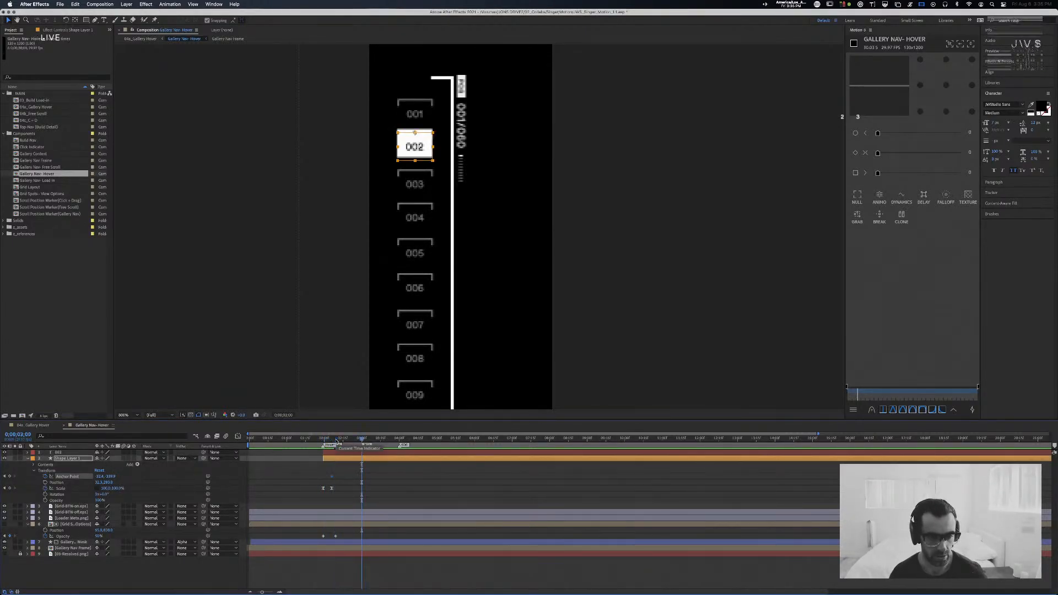
{"action": "key", "text": "super+z"}
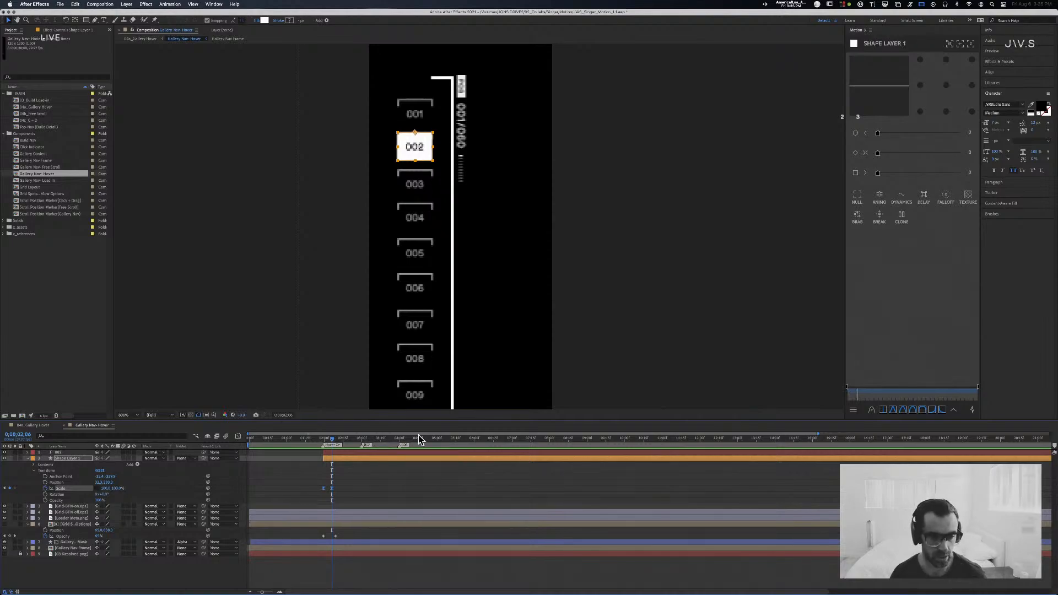
{"action": "key", "text": "super+Tab"}
{"action": "key", "text": "super+Tab"}
{"action": "key", "text": "super+Tab"}
{"action": "key", "text": "super+Tab"}
{"action": "key", "text": "Escape"}
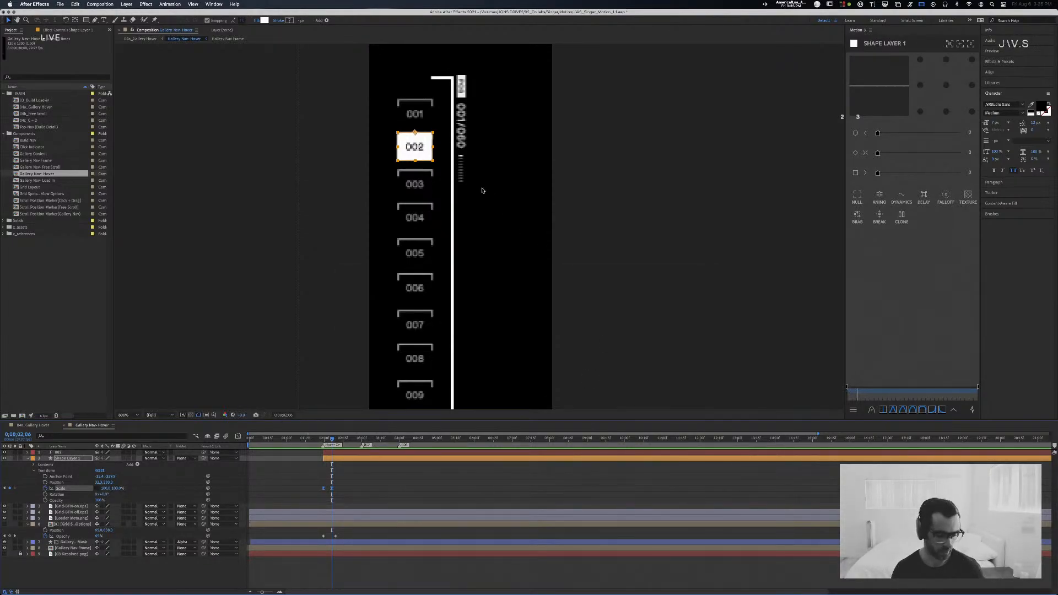
Step: Inspect the Keyframe Velocity settings of the two selected Scale keyframes on Shape Layer 1
{"action": "key", "text": "super+shift+k"}
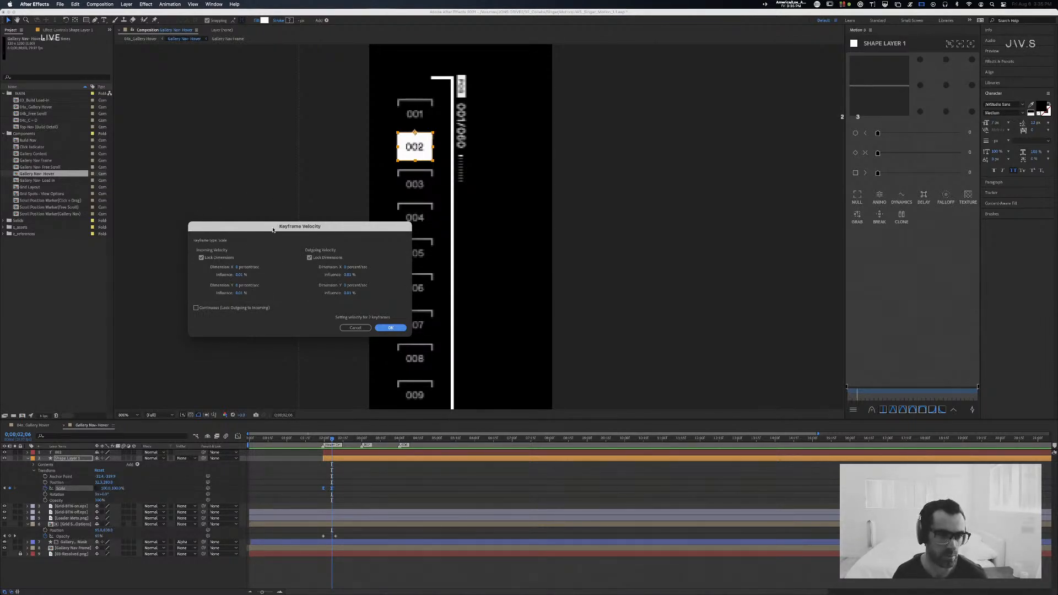
{"action": "left_click_drag", "start_coordinate": [272, 230], "coordinate": [273, 229]}
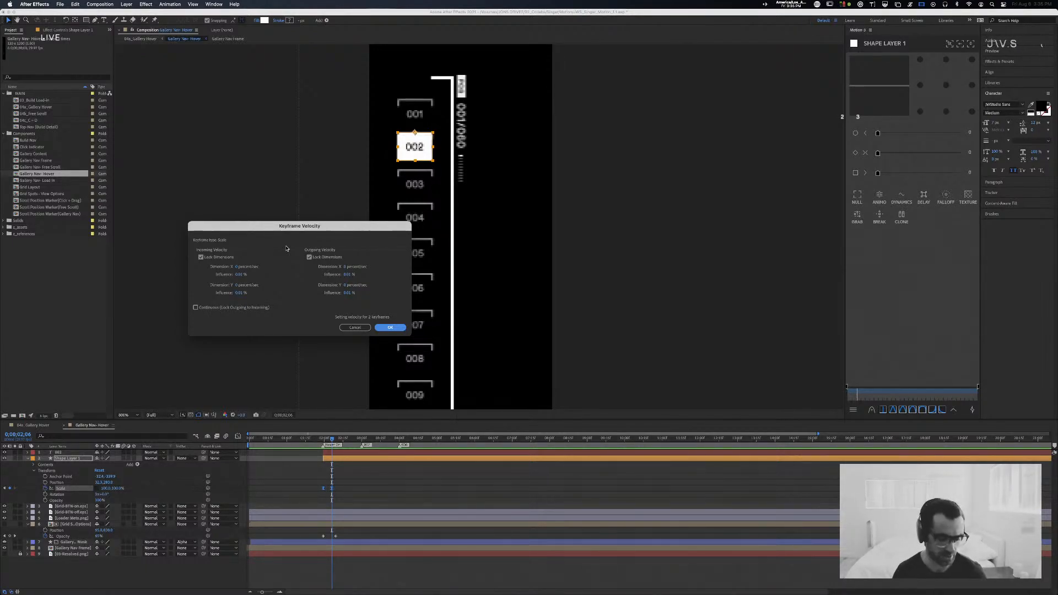
{"action": "key", "text": "Return"}
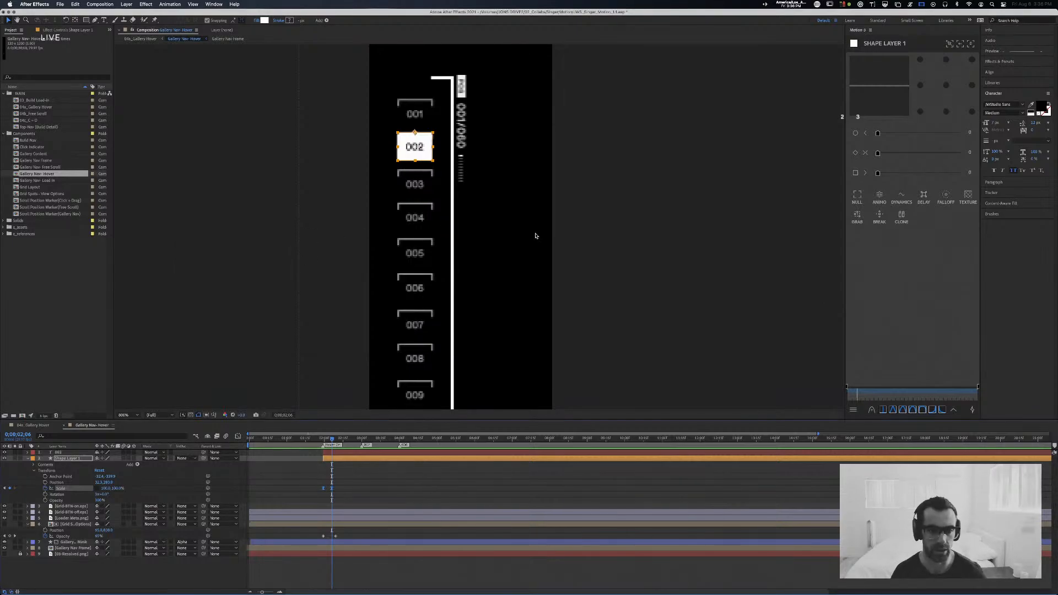
Step: Add Anchor Point and Position keyframes to the white highlight shape on item 002 at 0;00;02;06
{"action": "left_click_drag", "start_coordinate": [577, 222], "coordinate": [523, 153]}
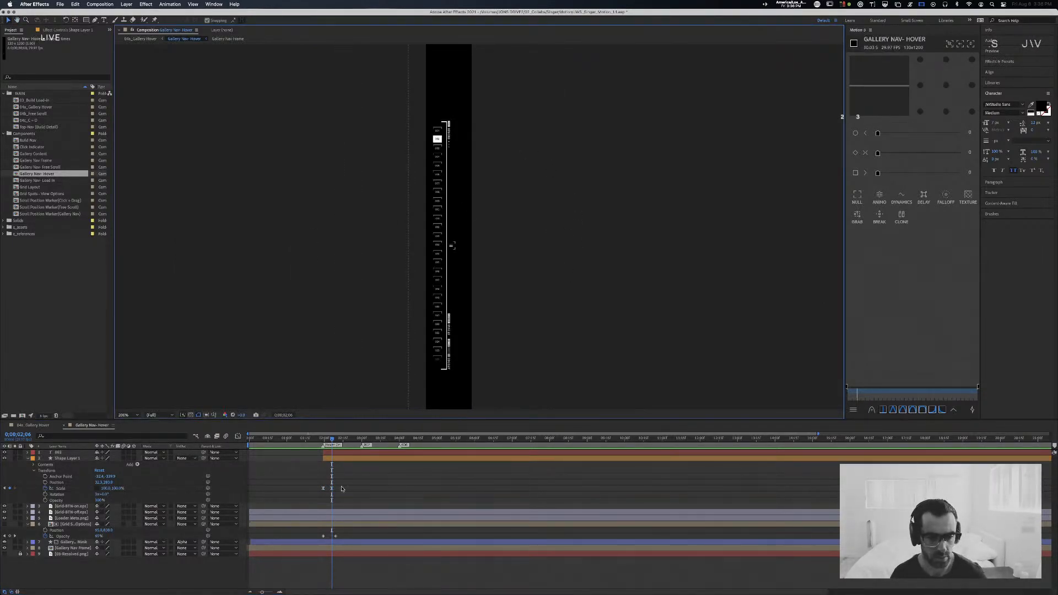
{"action": "left_click_drag", "start_coordinate": [332, 439], "coordinate": [362, 443]}
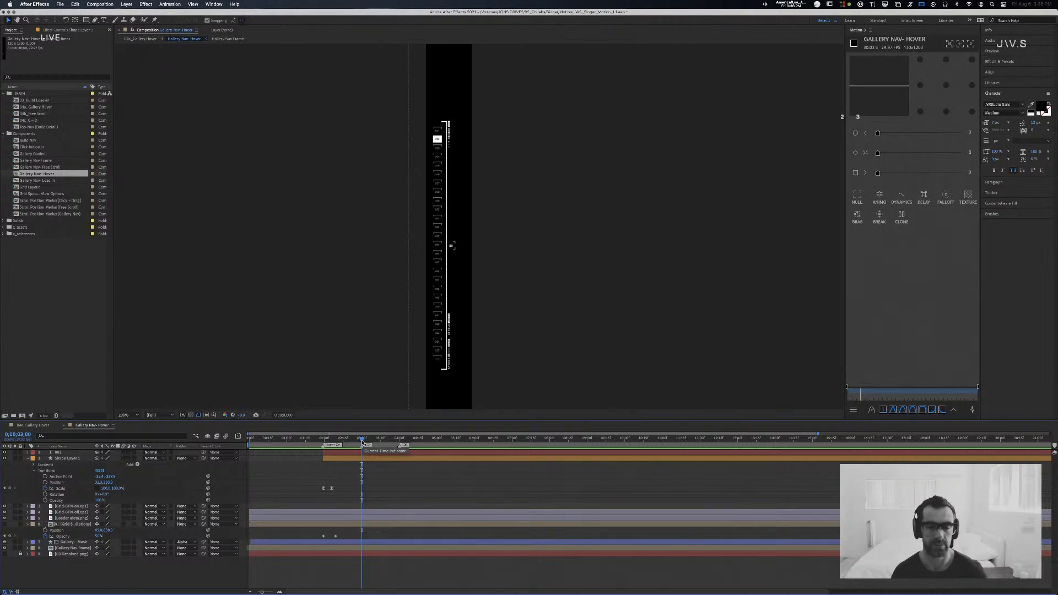
{"action": "key", "text": "period"}
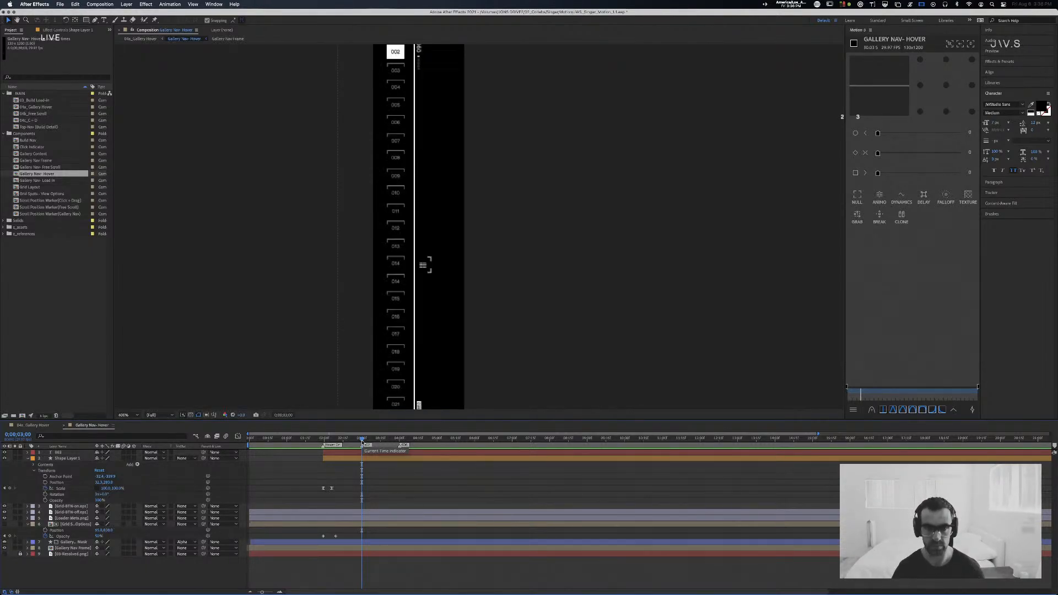
{"action": "left_click_drag", "start_coordinate": [496, 130], "coordinate": [517, 232]}
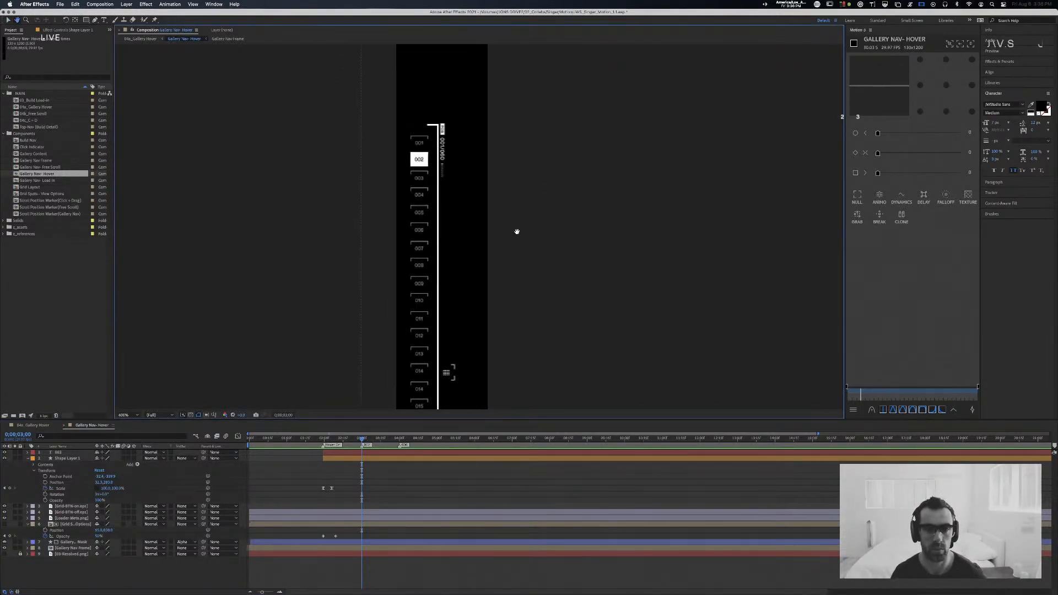
{"action": "key", "text": "v"}
{"action": "key", "text": "period"}
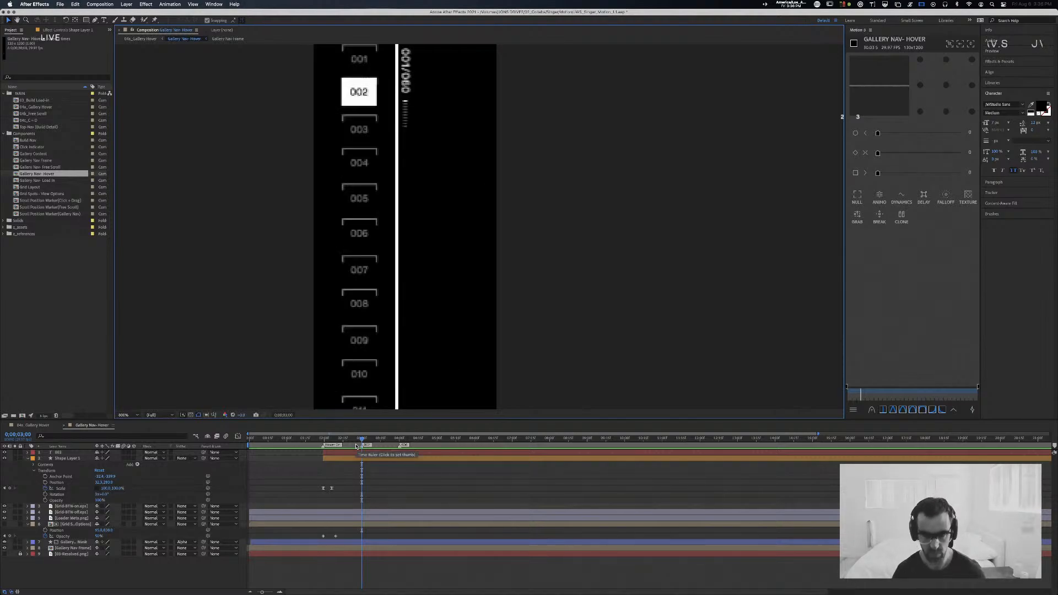
{"action": "key", "text": "space"}
{"action": "left_click_drag", "start_coordinate": [463, 203], "coordinate": [507, 307]}
{"action": "left_click", "coordinate": [421, 198]}
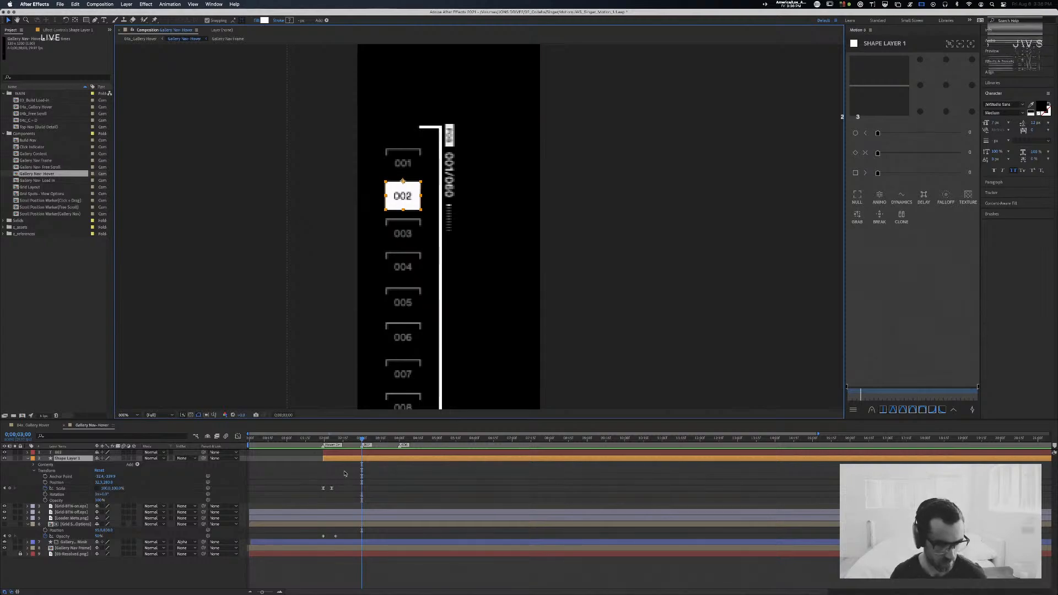
{"action": "left_click", "coordinate": [362, 439]}
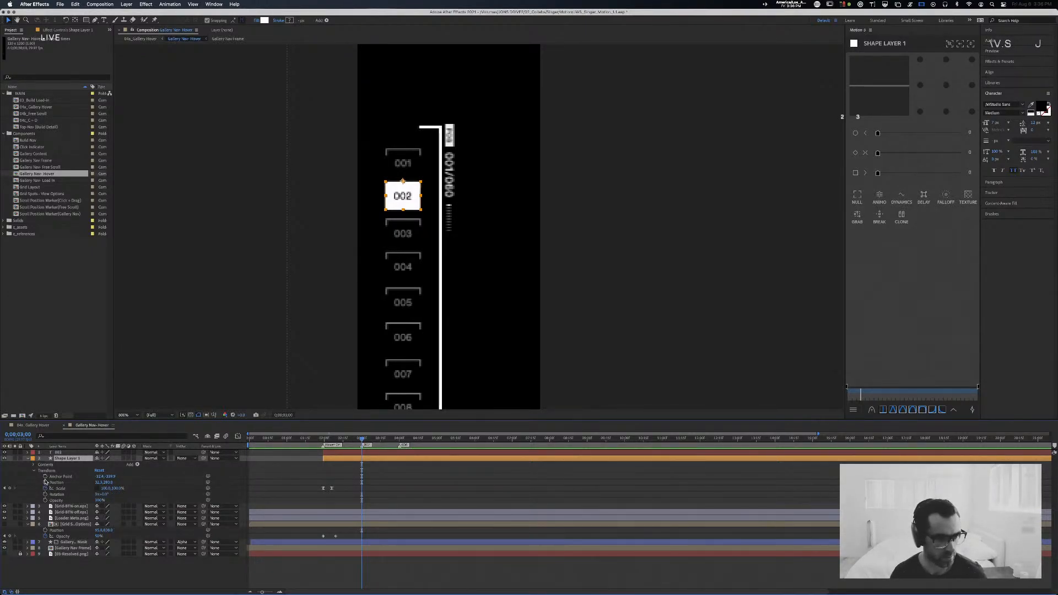
{"action": "key", "text": "j"}
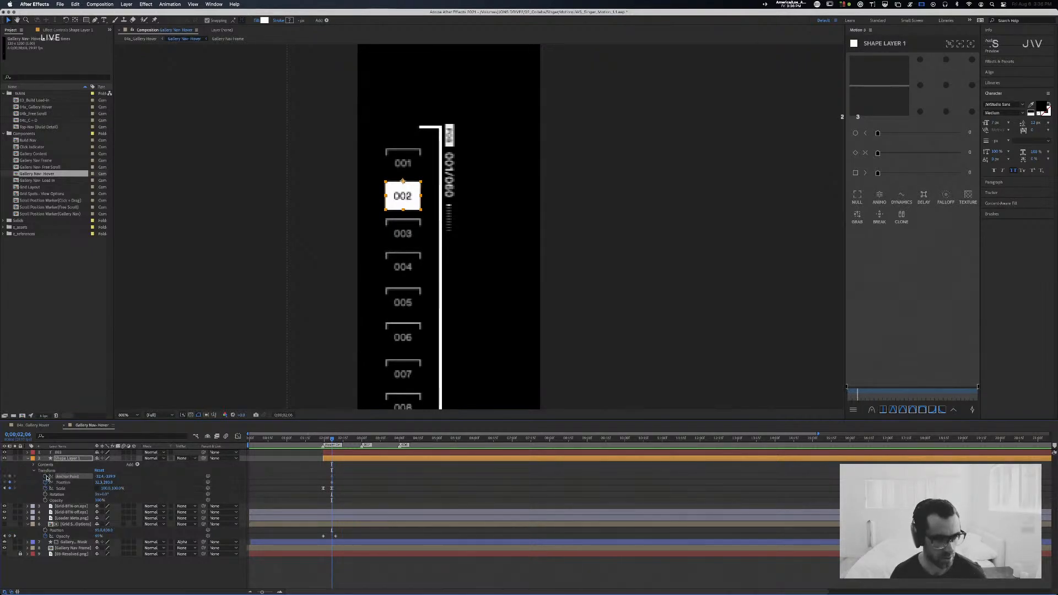
Step: At 0;00;03;00, move the highlight shape's anchor point to its bottom centre and scrub through the resulting motion
{"action": "left_click", "coordinate": [361, 444]}
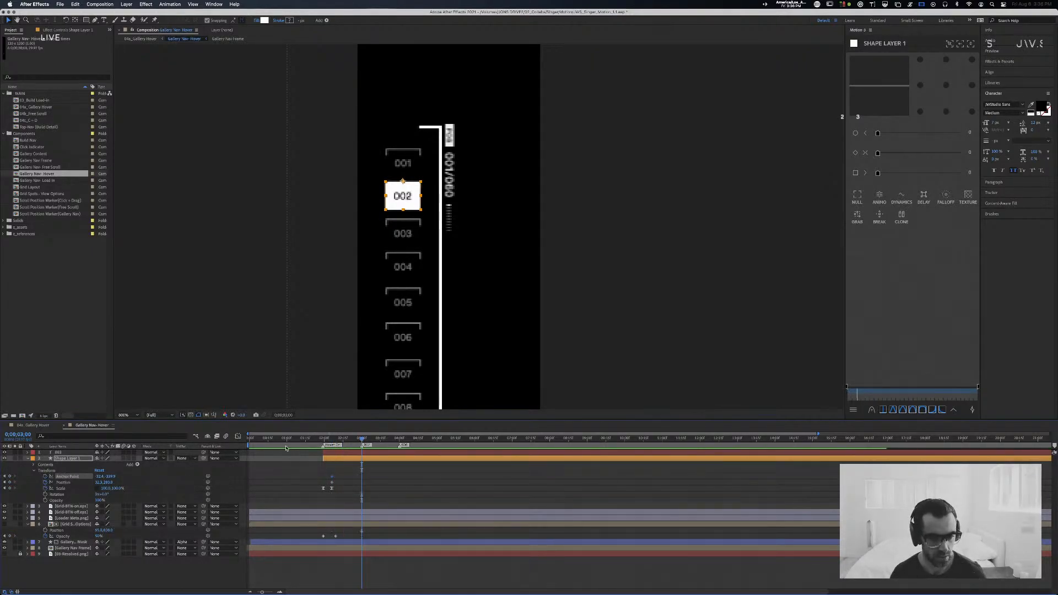
{"action": "left_click", "coordinate": [946, 112]}
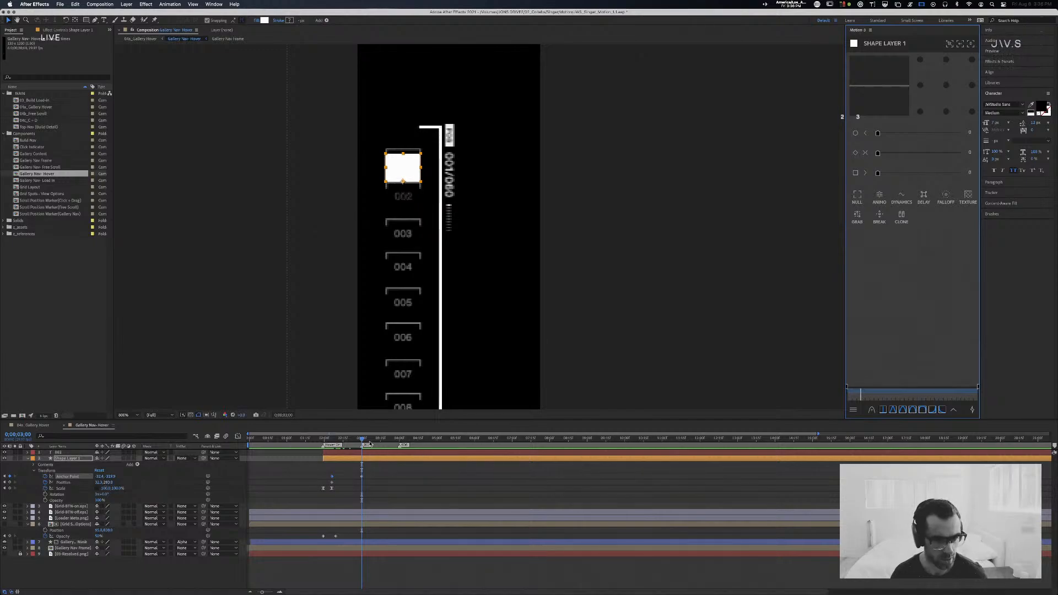
{"action": "left_click", "coordinate": [331, 439]}
{"action": "left_click_drag", "start_coordinate": [333, 440], "coordinate": [358, 442]}
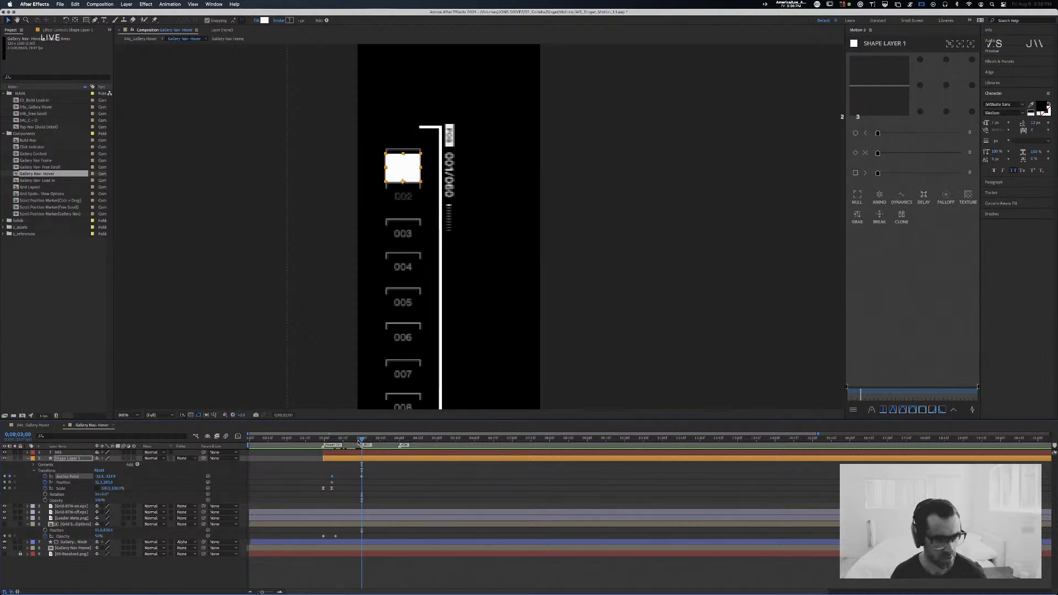
Step: Set the highlight shape's Y position to 303 at 0;00;03;00 and play back the motion over item 002
{"action": "left_click", "coordinate": [109, 482]}
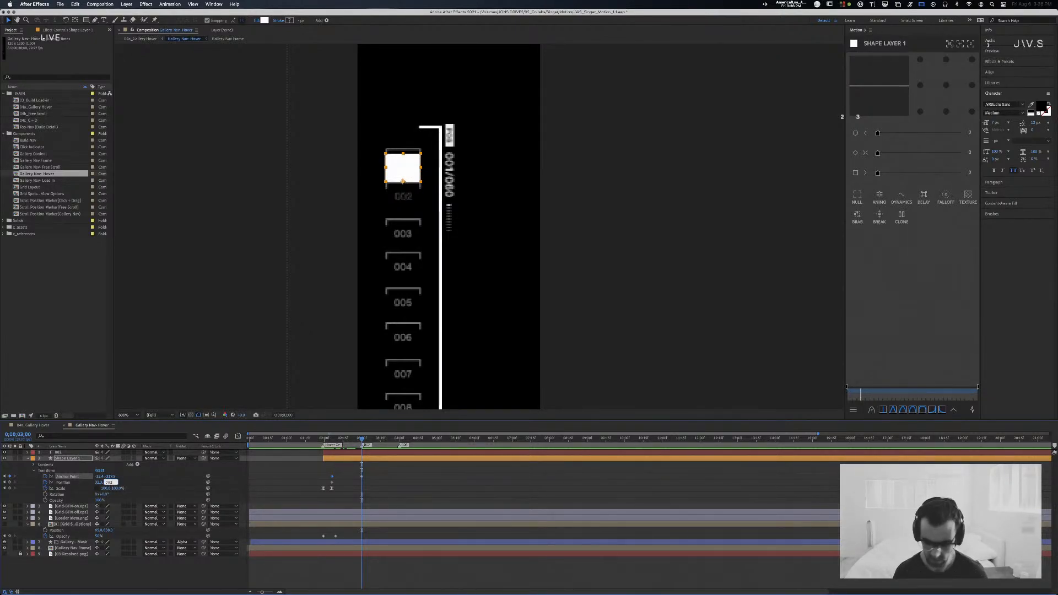
{"action": "type", "text": "303"}
{"action": "key", "text": "Return"}
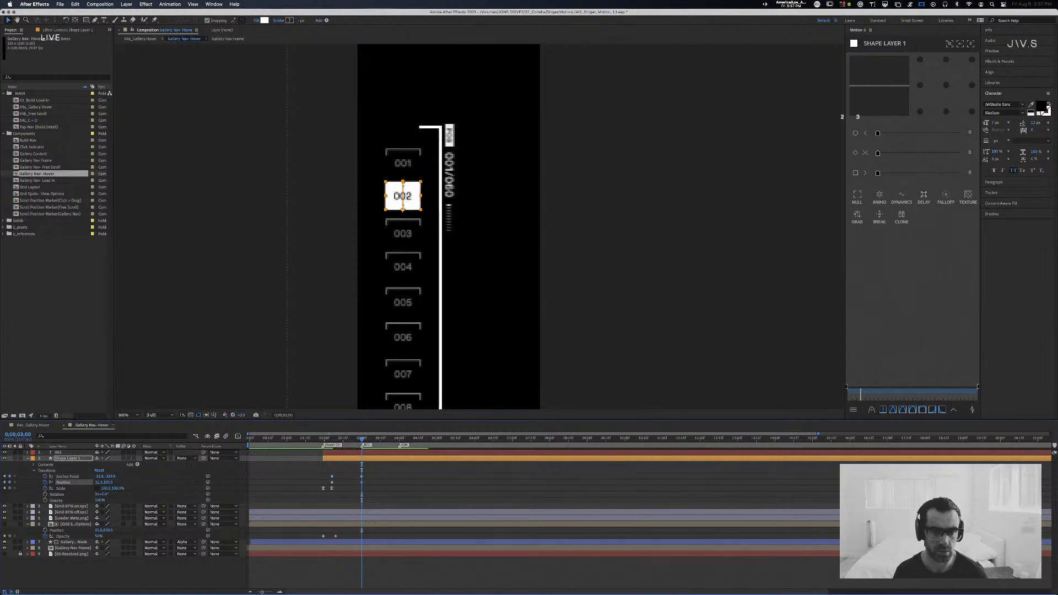
{"action": "left_click_drag", "start_coordinate": [362, 439], "coordinate": [319, 440]}
{"action": "key", "text": "space"}
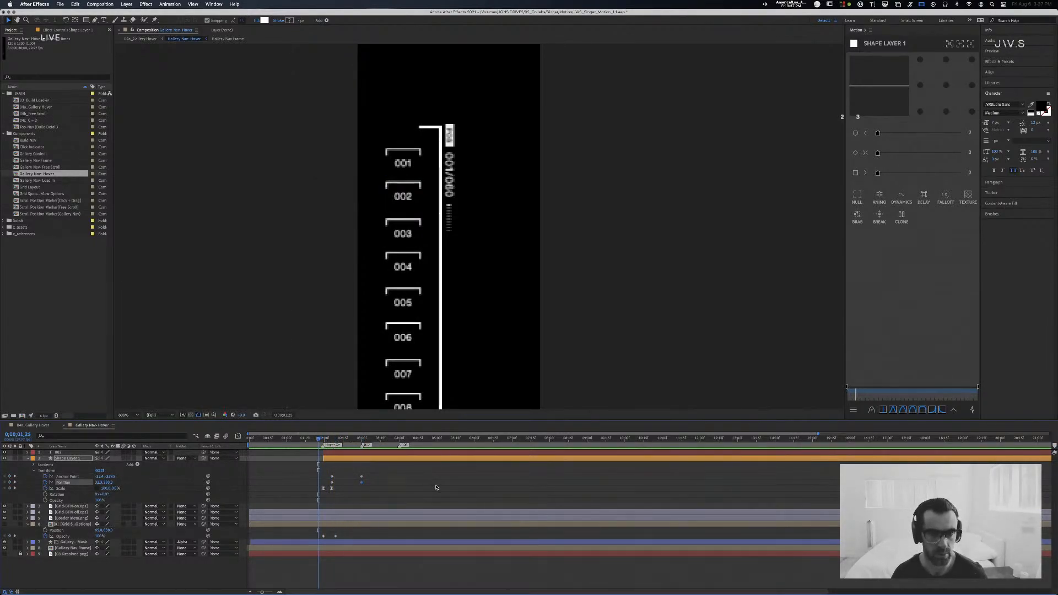
{"action": "key", "text": "space"}
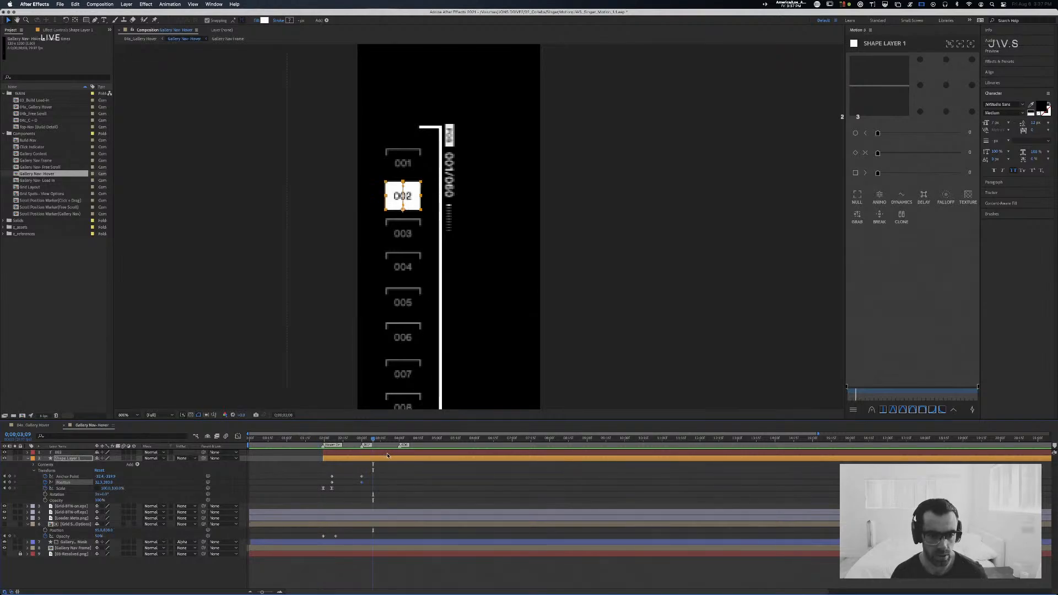
Step: Shift the second Anchor Point and Position keyframes of the highlight shape slightly earlier than 0;00;03;00
{"action": "left_click", "coordinate": [362, 439]}
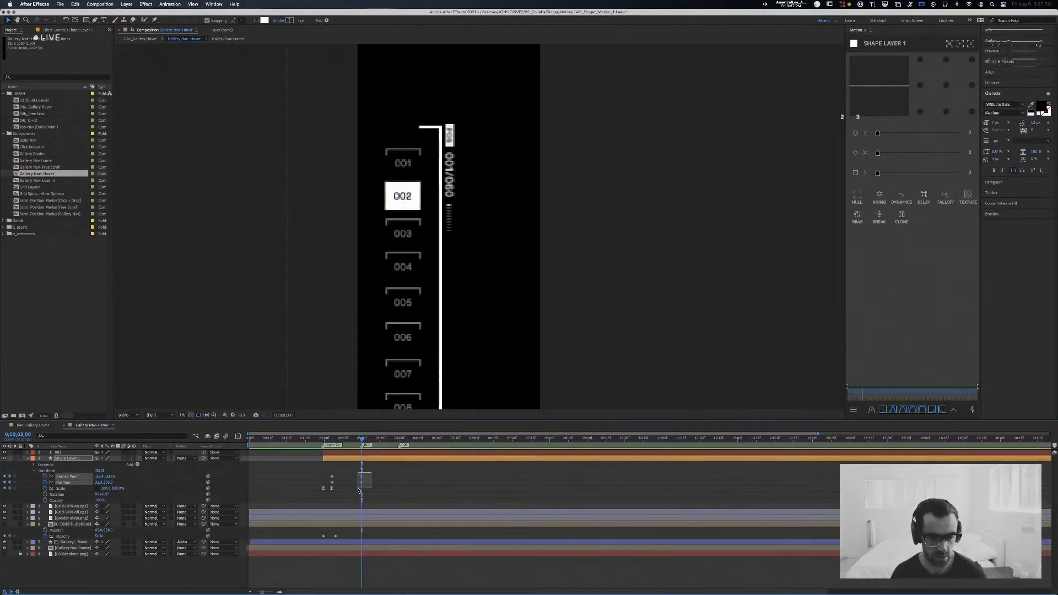
{"action": "left_click_drag", "start_coordinate": [375, 471], "coordinate": [357, 494]}
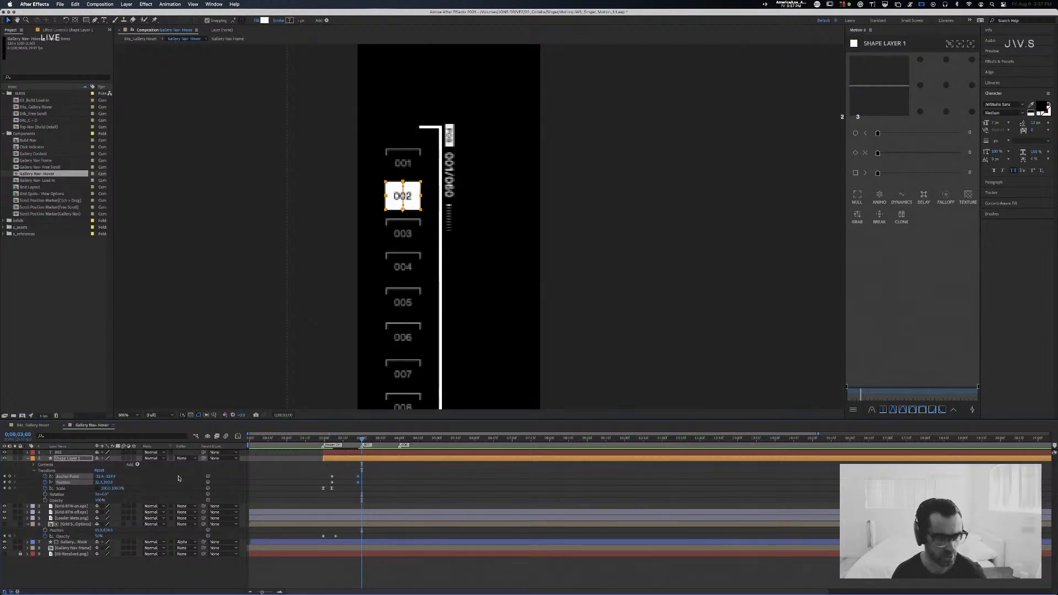
{"action": "left_click", "coordinate": [378, 485]}
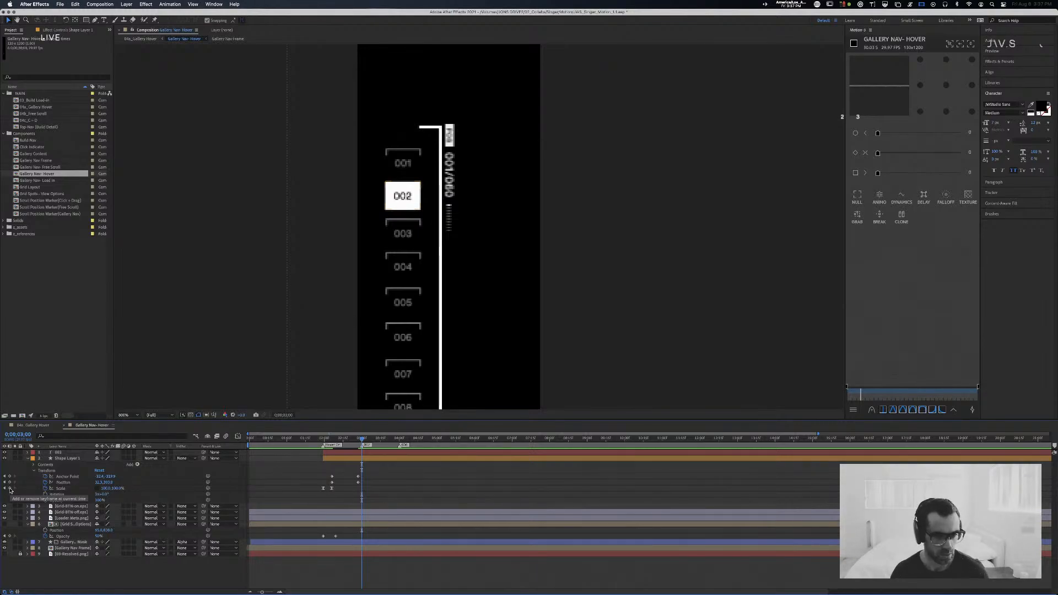
Step: Copy Shape Layer 1's two Scale keyframes to 0;00;03;00 and time-reverse the pasted pair
{"action": "left_click_drag", "start_coordinate": [349, 494], "coordinate": [291, 490]}
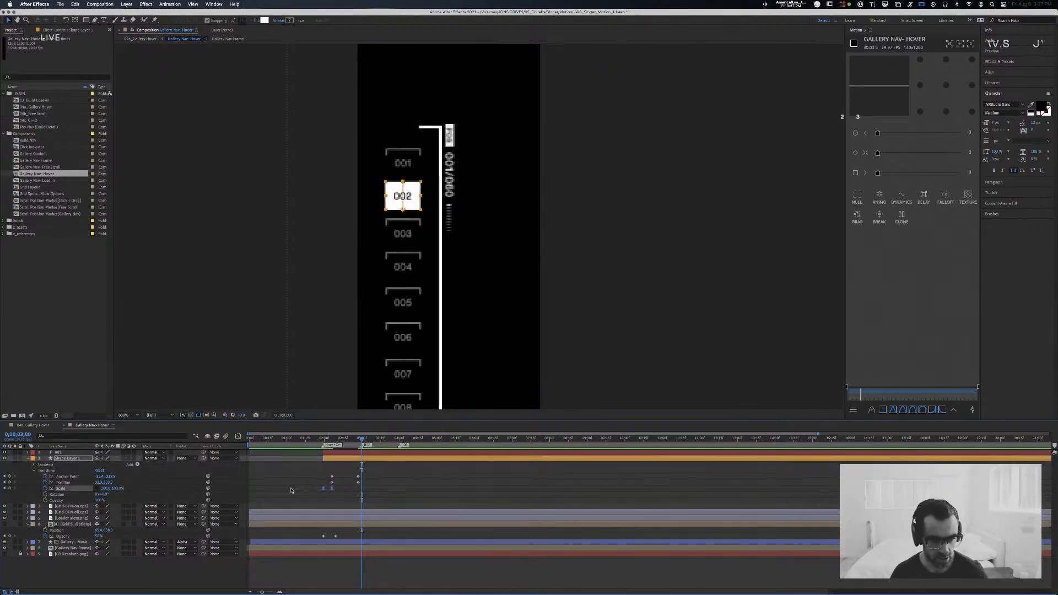
{"action": "key", "text": "super+v"}
{"action": "right_click", "coordinate": [370, 490]}
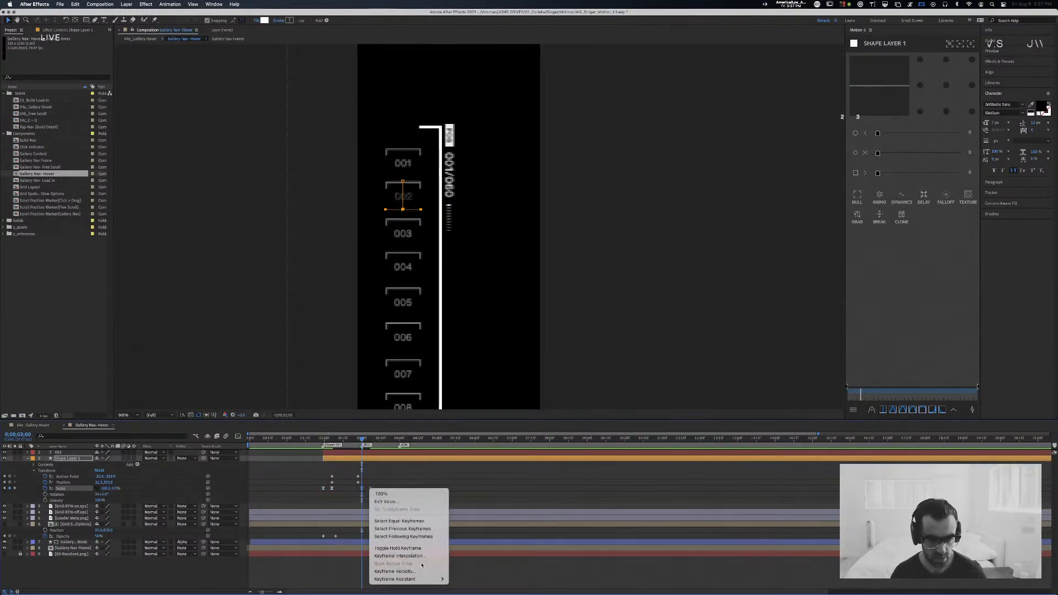
{"action": "mouse_move", "coordinate": [411, 515]}
{"action": "left_click", "coordinate": [496, 587]}
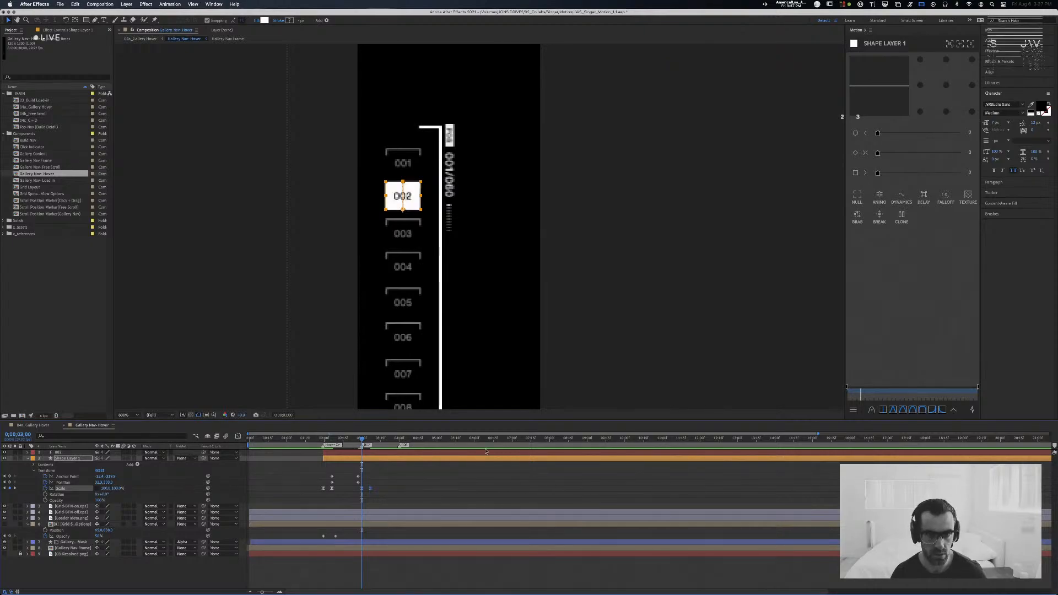
Step: Play back and scrub the hover animation to examine how the highlight enters and leaves item 002
{"action": "left_click", "coordinate": [293, 439]}
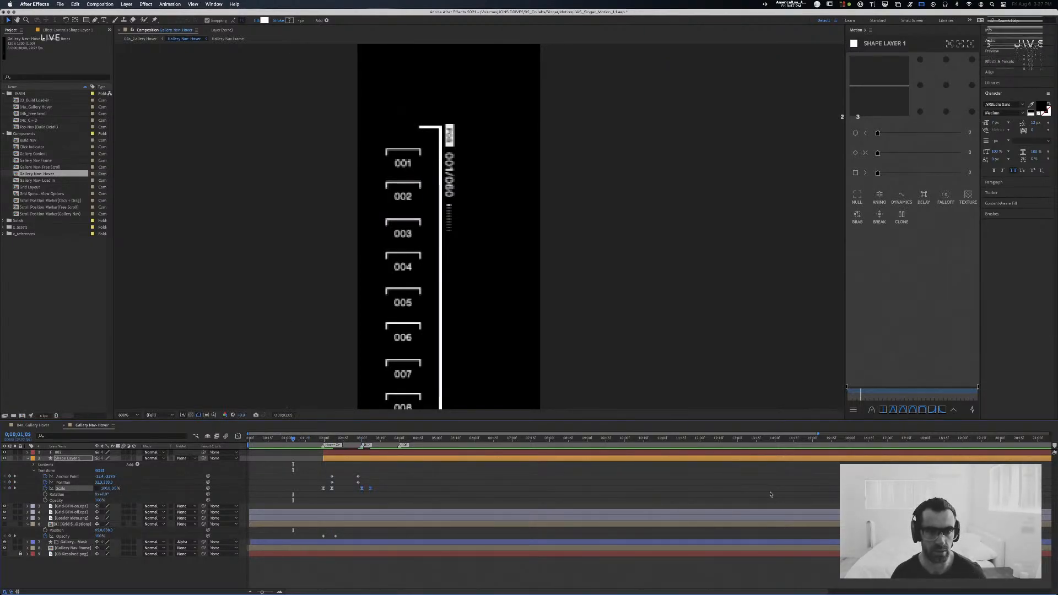
{"action": "key", "text": "space"}
{"action": "scroll", "coordinate": [770, 494], "scroll_direction": "right", "scroll_amount": 4}
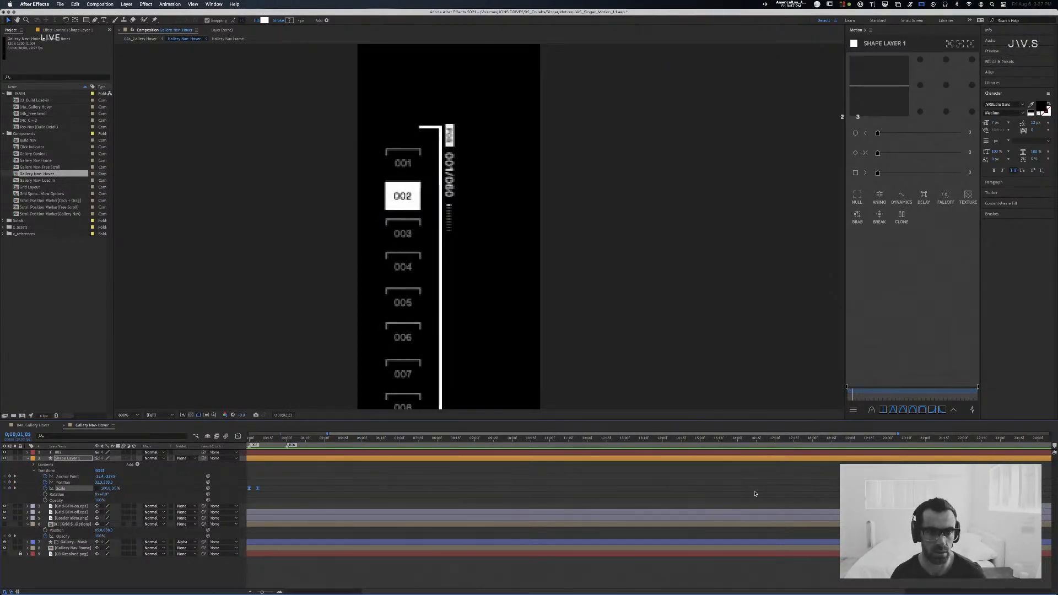
{"action": "key", "text": "space"}
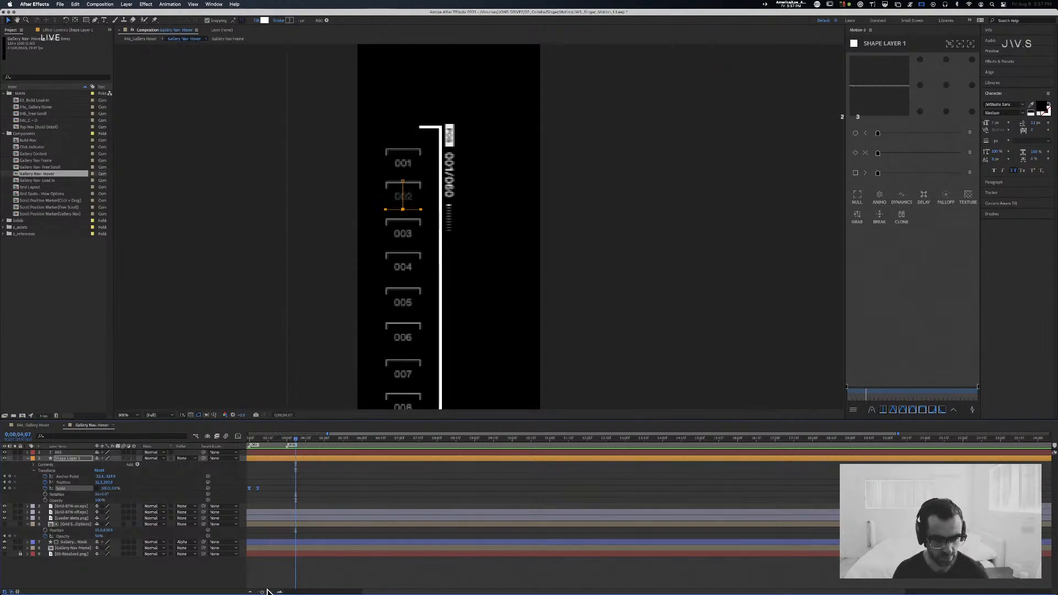
{"action": "left_click_drag", "start_coordinate": [263, 592], "coordinate": [259, 592]}
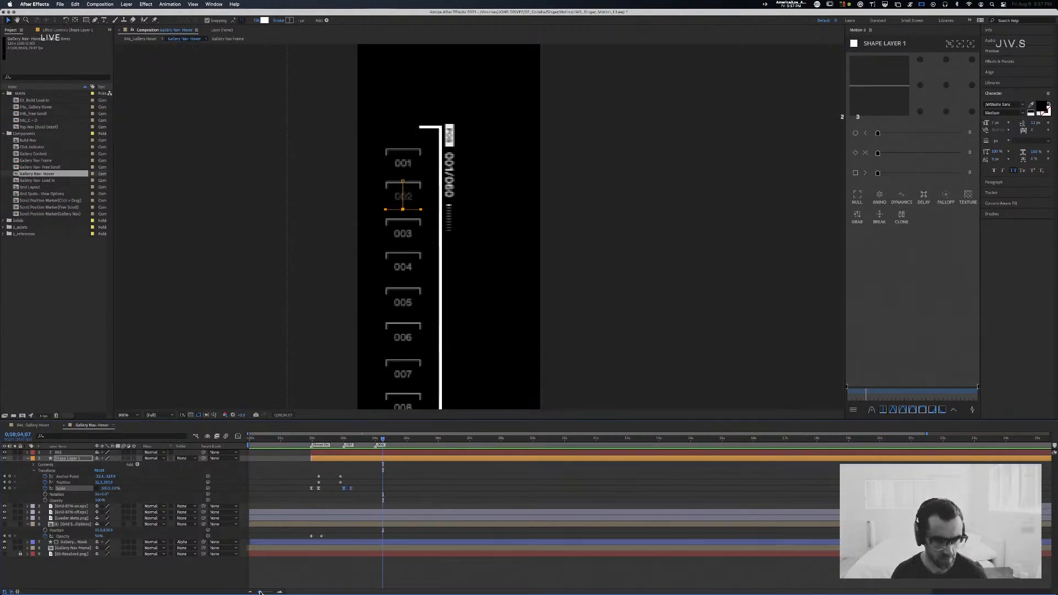
{"action": "left_click_drag", "start_coordinate": [354, 441], "coordinate": [311, 441]}
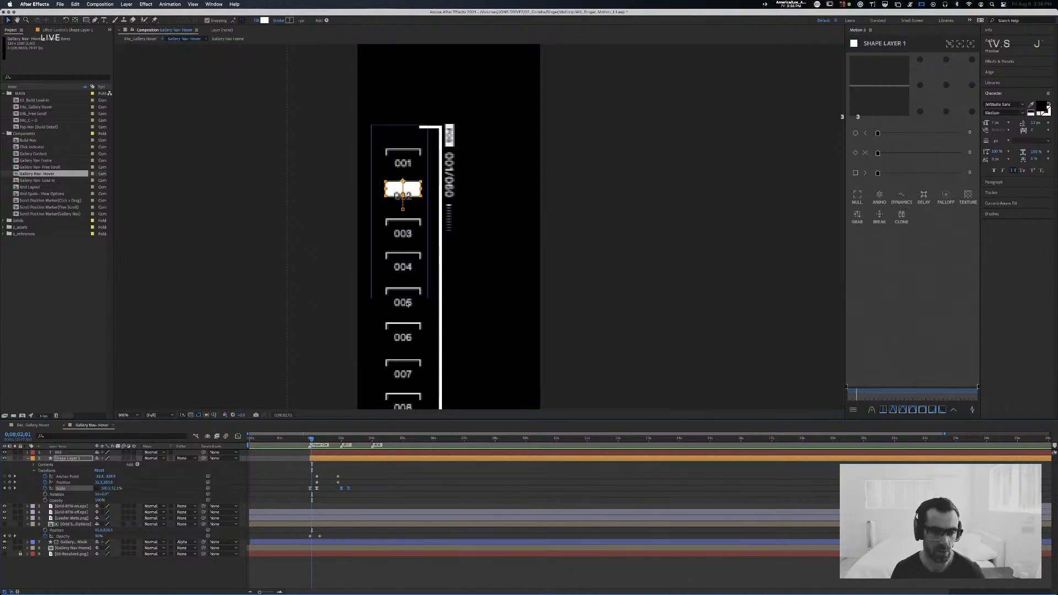
{"action": "left_click_drag", "start_coordinate": [312, 441], "coordinate": [312, 441]}
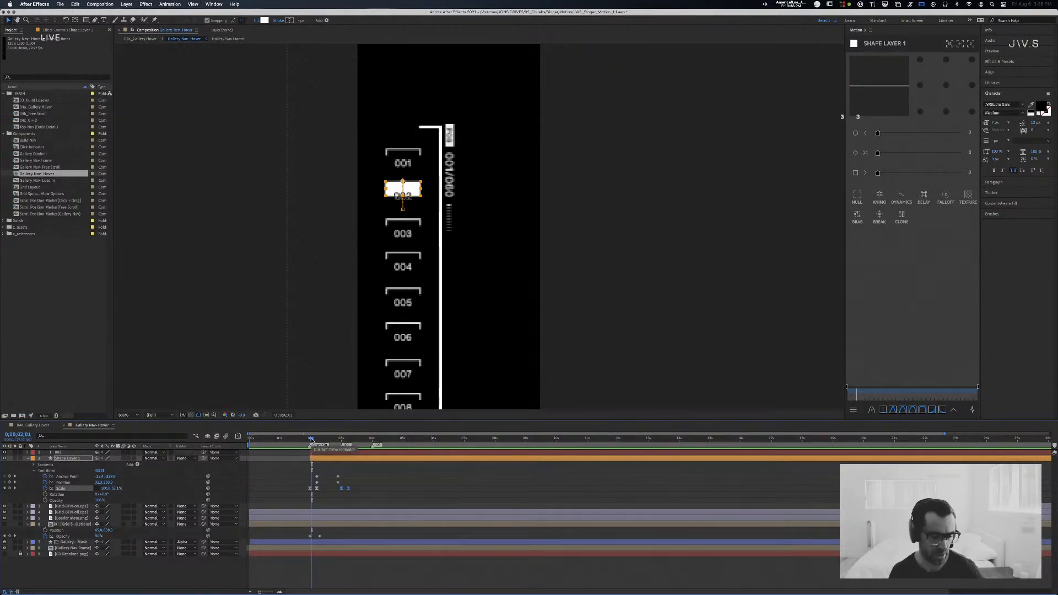
Step: Collapse Shape Layer 1 and give it and text layer 002 the Peach label color
{"action": "left_click", "coordinate": [28, 459]}
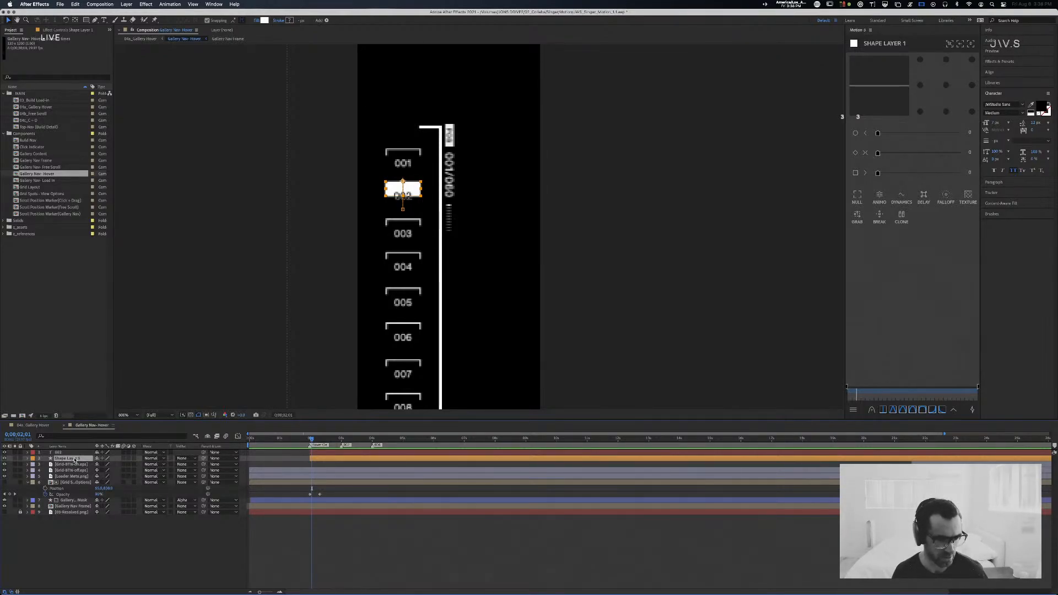
{"action": "left_click", "coordinate": [72, 453], "text": "shift"}
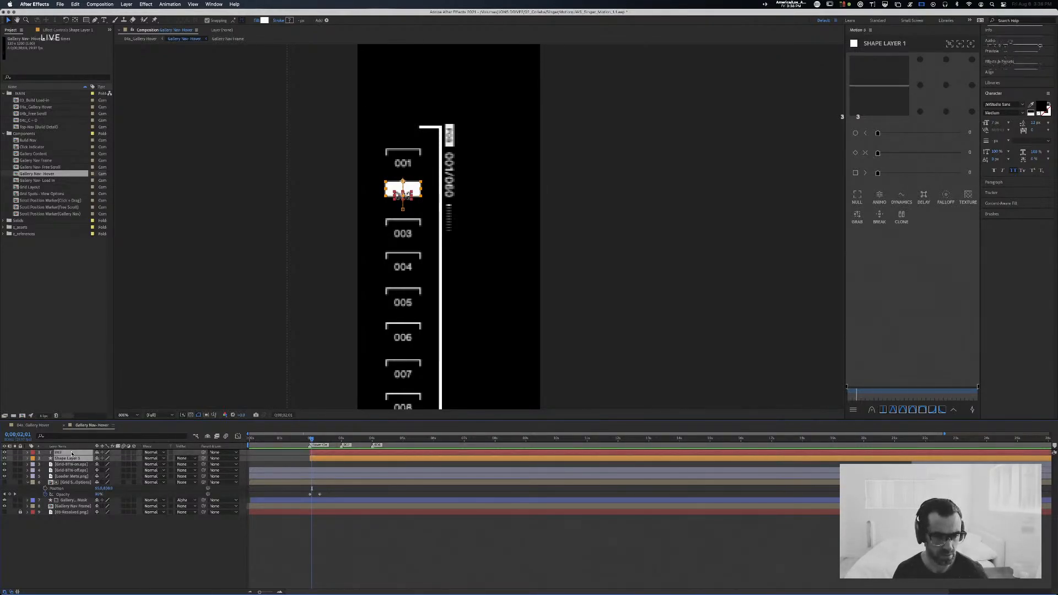
{"action": "left_click", "coordinate": [32, 452]}
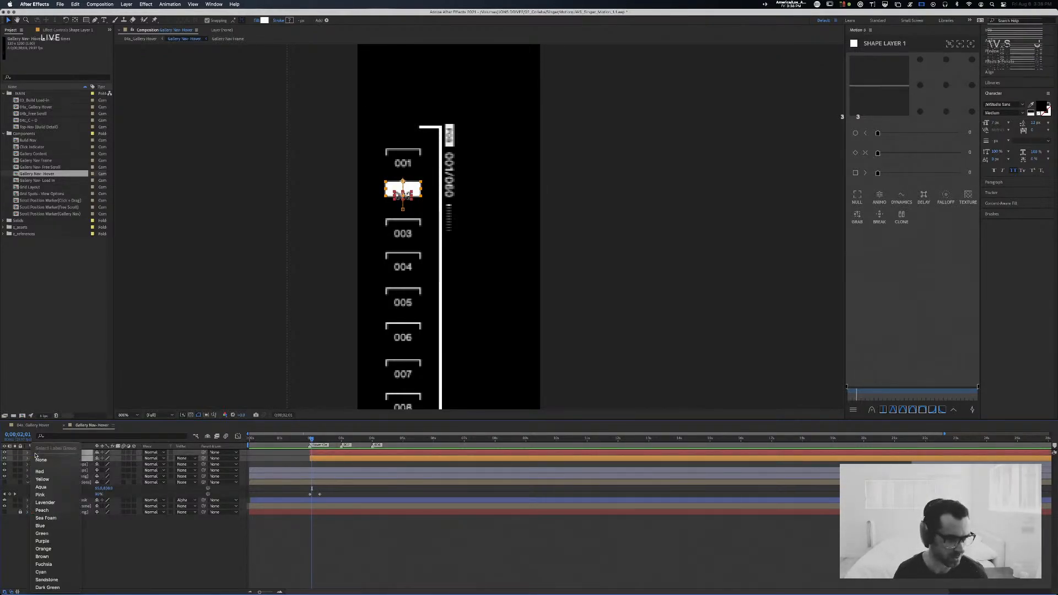
{"action": "left_click", "coordinate": [59, 511]}
Step: Play the hover animation from just before 0;00;02;00 to check the highlight and text together
{"action": "left_click", "coordinate": [308, 439]}
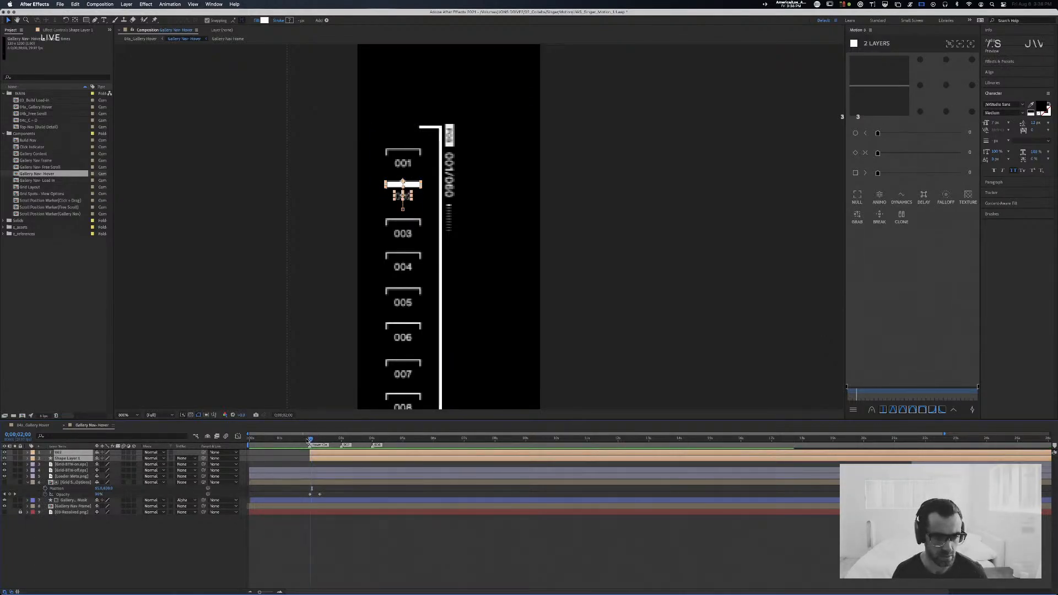
{"action": "left_click_drag", "start_coordinate": [308, 439], "coordinate": [304, 440]}
{"action": "key", "text": "space"}
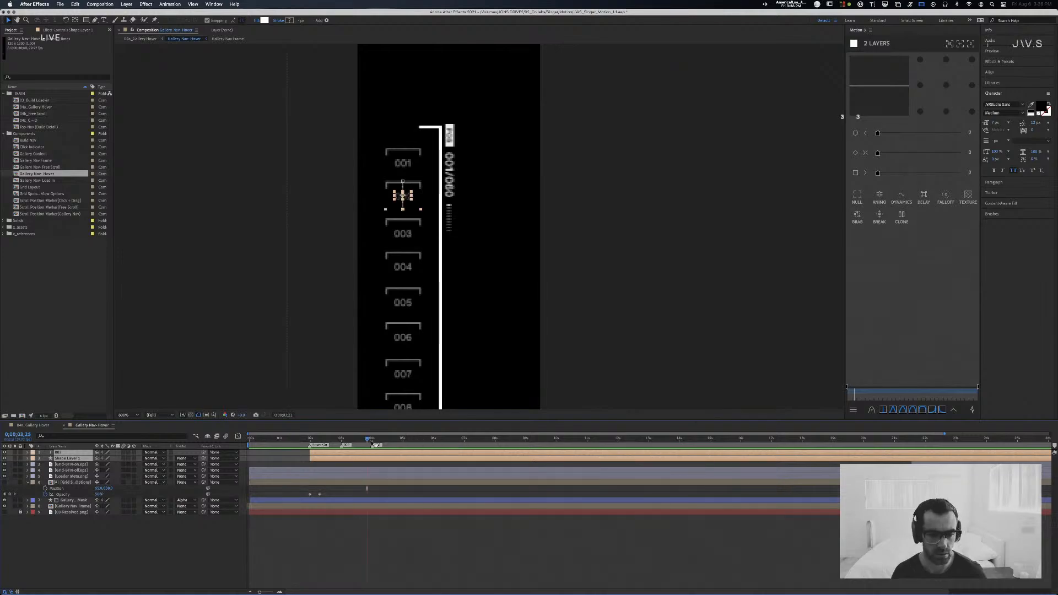
{"action": "left_click", "coordinate": [385, 467]}
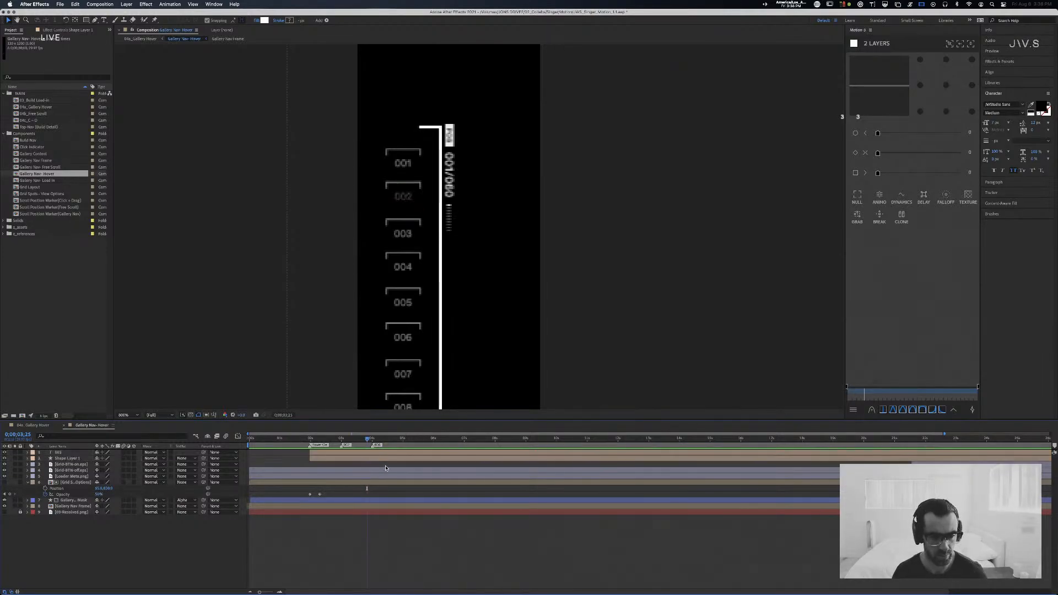
Step: Reveal the keyframes of layers 002 and Shape Layer 1 and examine the exit between 0;00;03;00 and 0;00;03;07
{"action": "left_click", "coordinate": [351, 453]}
{"action": "left_click", "coordinate": [348, 460], "text": "shift"}
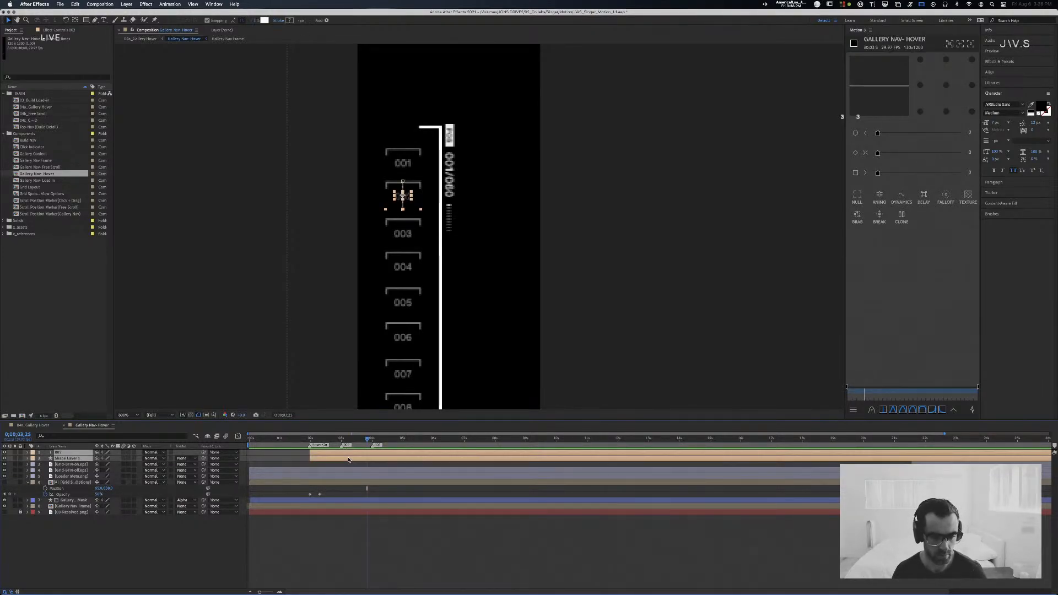
{"action": "left_click", "coordinate": [342, 439]}
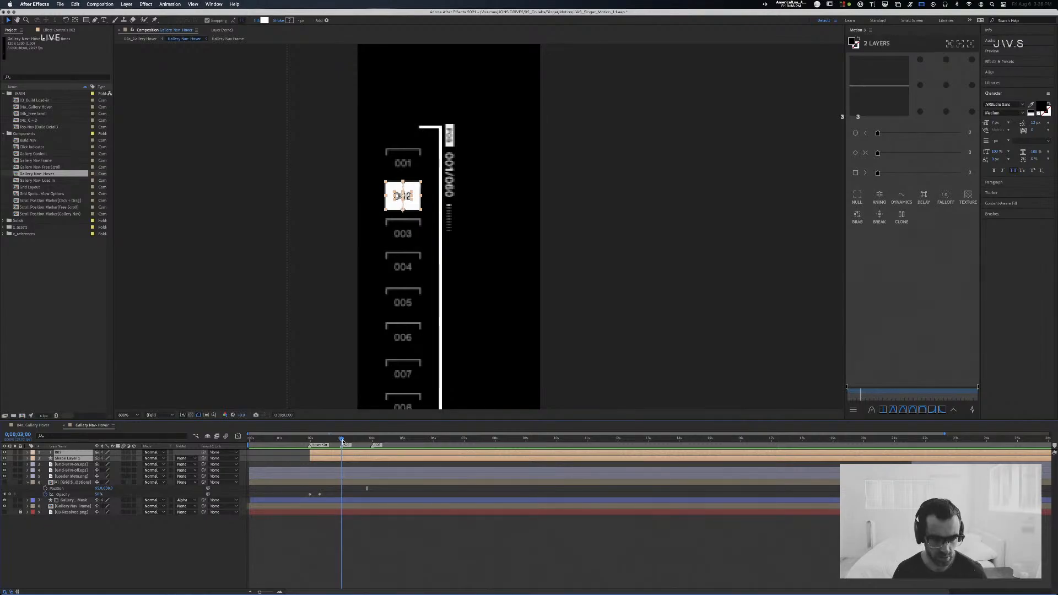
{"action": "key", "text": "u"}
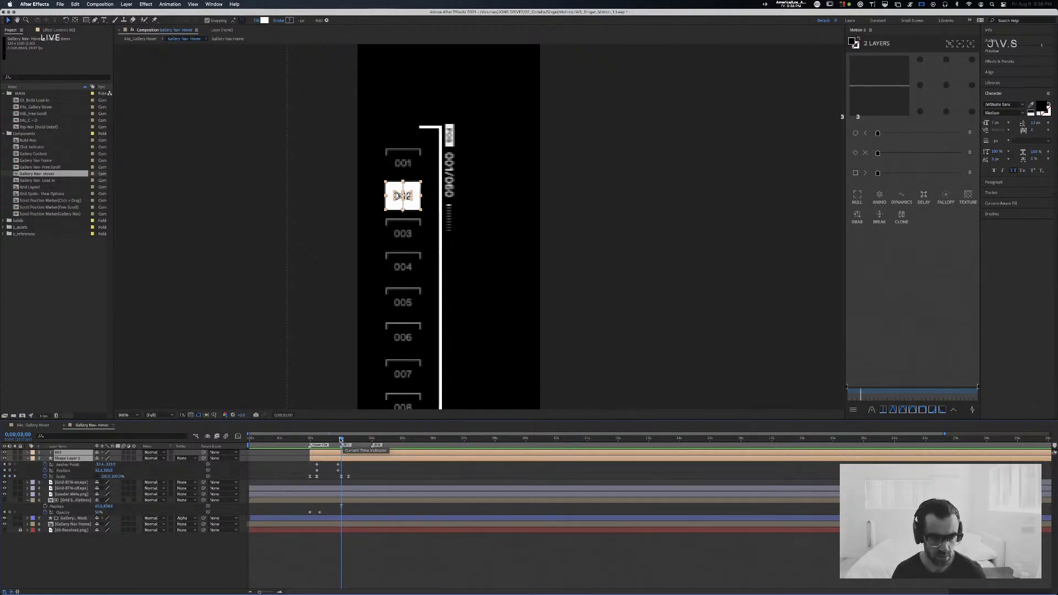
{"action": "left_click_drag", "start_coordinate": [341, 439], "coordinate": [349, 440]}
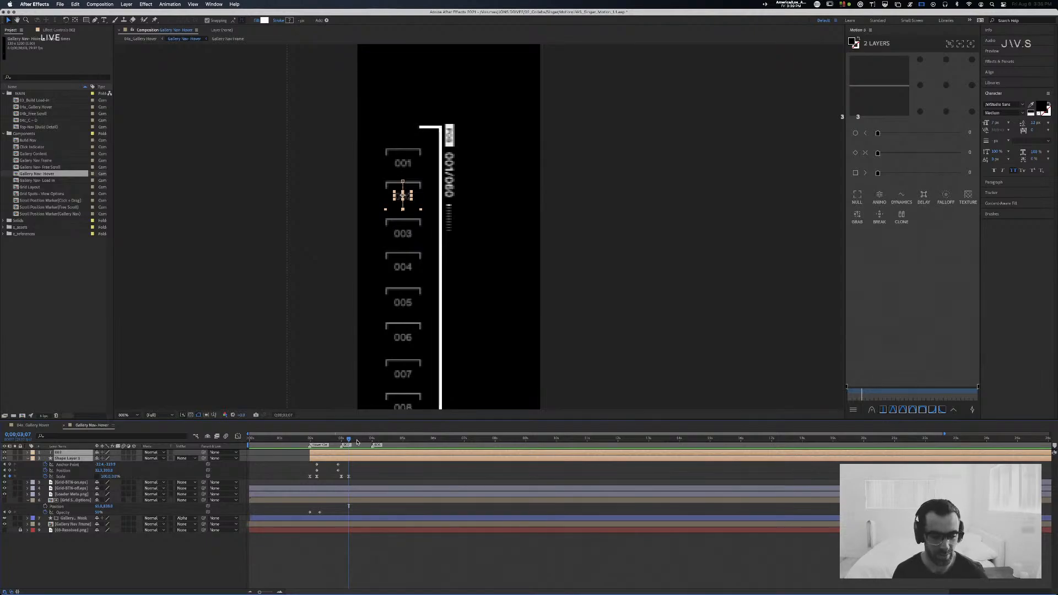
{"action": "mouse_move", "coordinate": [357, 442]}
{"action": "left_mouse_down"}
{"action": "mouse_move", "coordinate": [307, 441]}
{"action": "mouse_move", "coordinate": [348, 439]}
{"action": "left_mouse_up"}
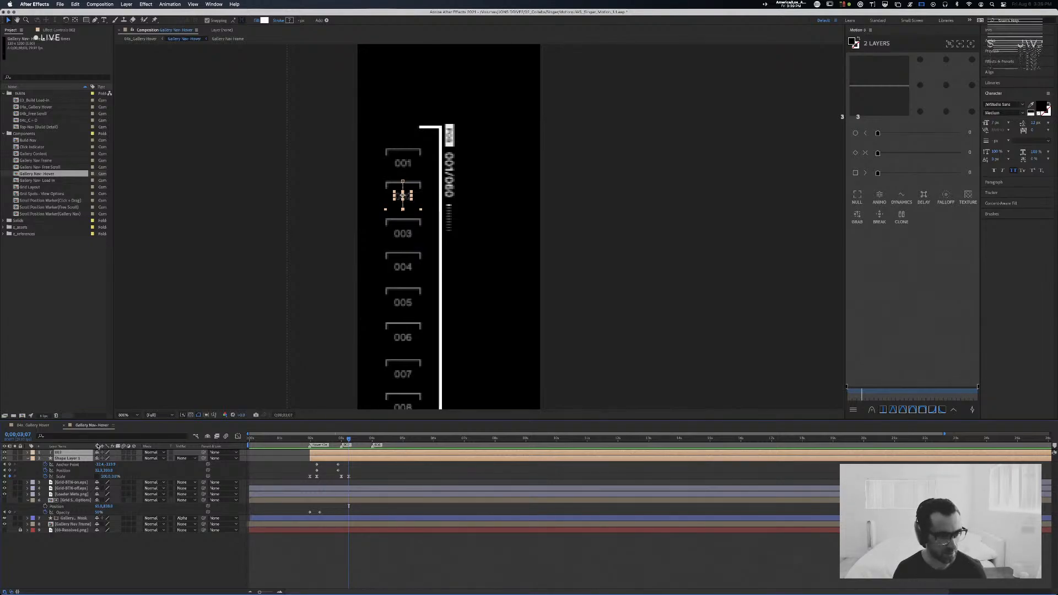
{"action": "left_click", "coordinate": [183, 458]}
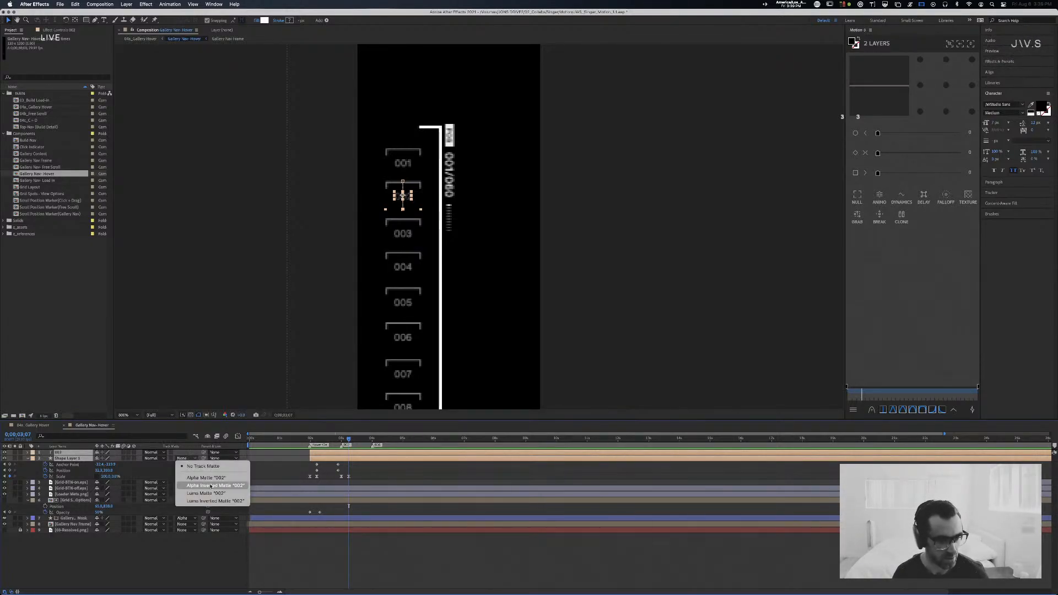
{"action": "left_click", "coordinate": [206, 478]}
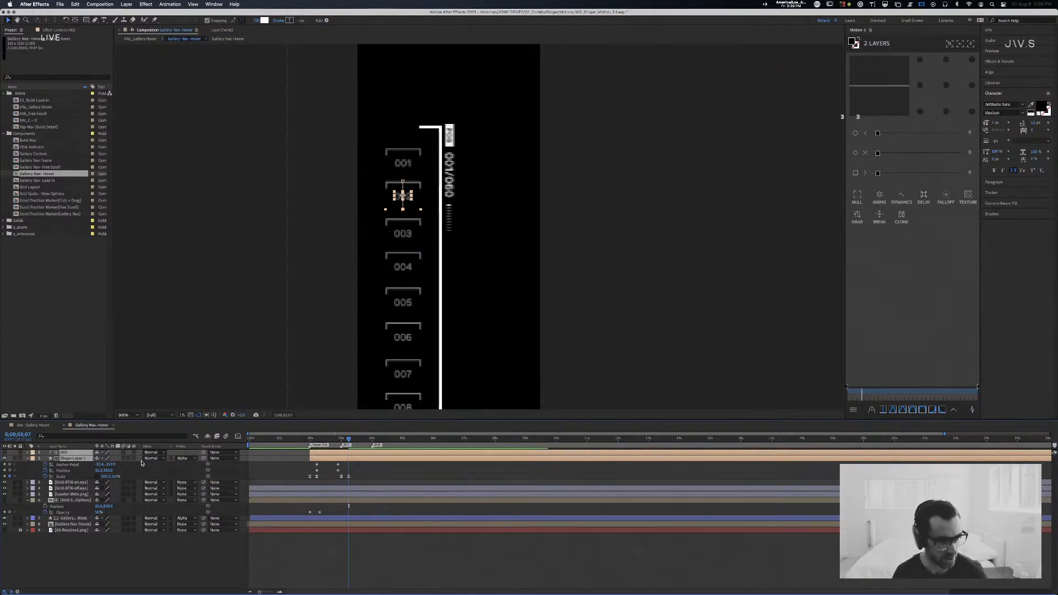
{"action": "key", "text": "super+z"}
Step: Set Shape Layer 1's track matte to Alpha Matte "002"
{"action": "left_click", "coordinate": [209, 553]}
{"action": "left_click", "coordinate": [184, 459]}
{"action": "left_click", "coordinate": [206, 478]}
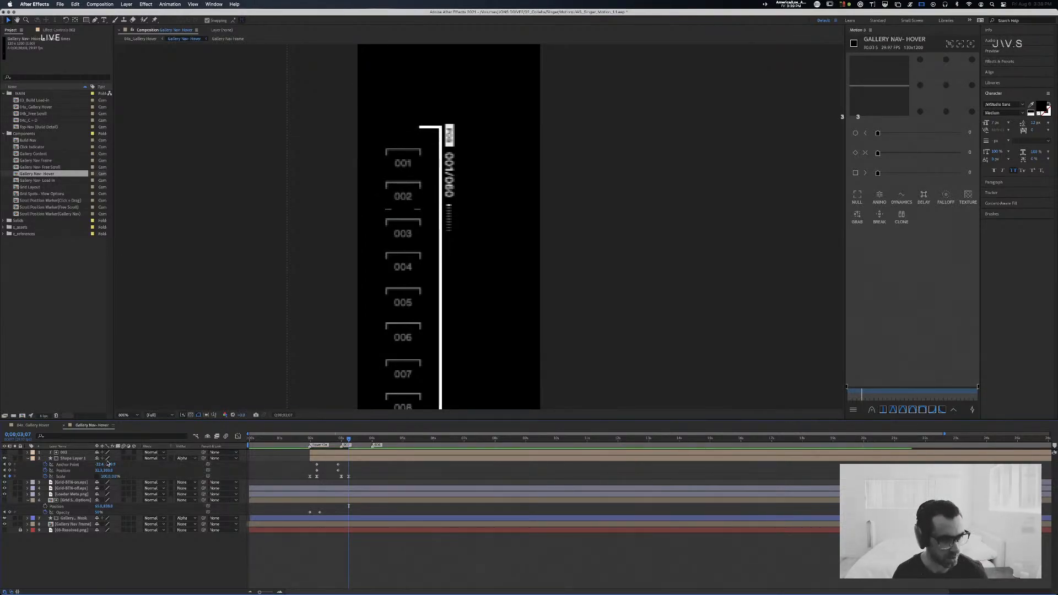
Step: Expand Shape Layer 1's properties and add a Color Overlay layer style to the layer
{"action": "left_click", "coordinate": [28, 459]}
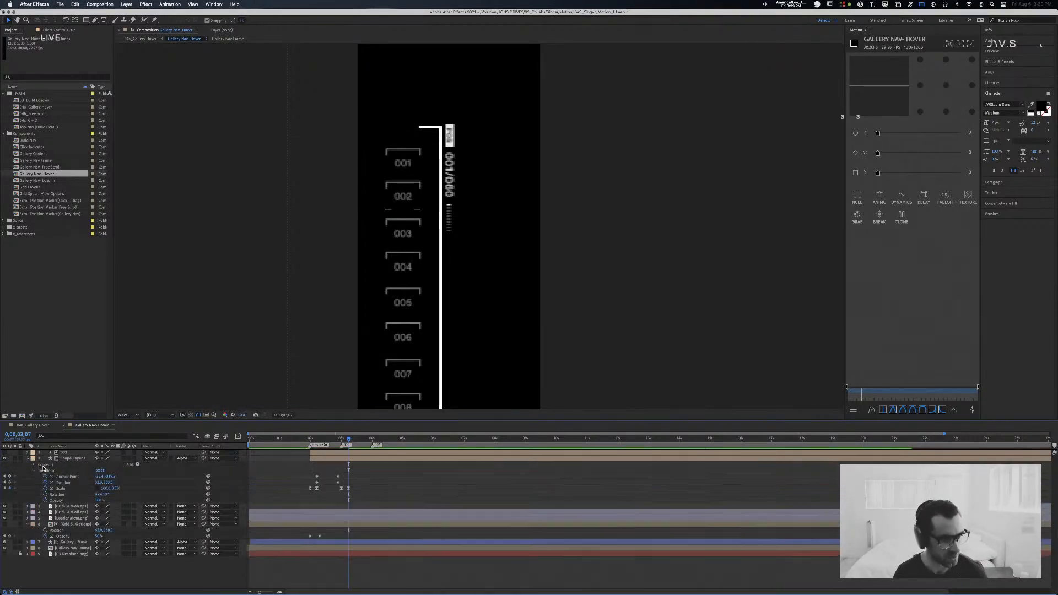
{"action": "left_click", "coordinate": [132, 464]}
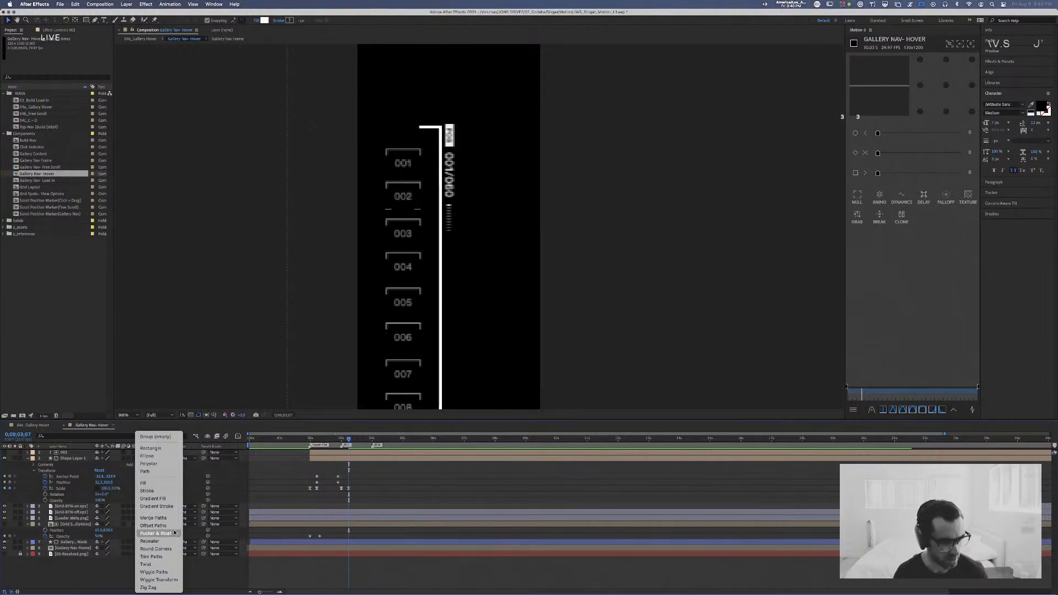
{"action": "left_click", "coordinate": [147, 491]}
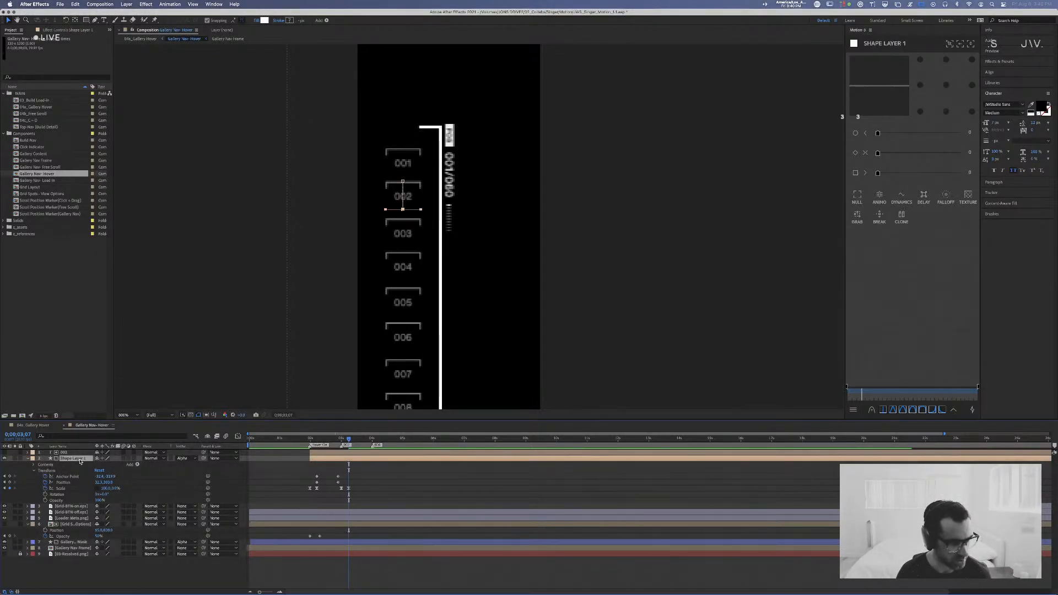
{"action": "right_click", "coordinate": [80, 466]}
{"action": "mouse_move", "coordinate": [113, 480]}
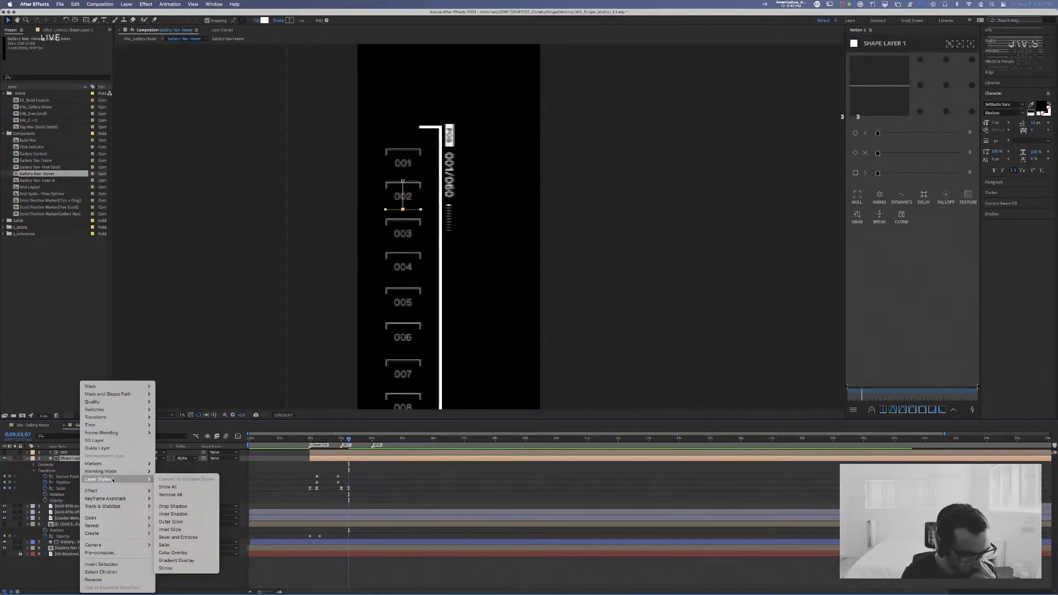
{"action": "left_click", "coordinate": [184, 553]}
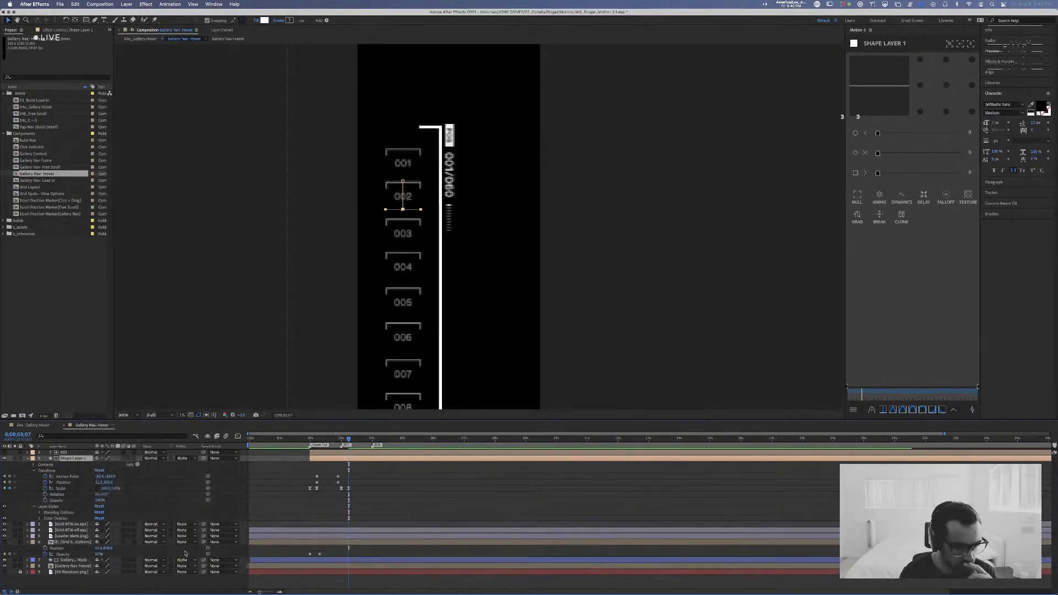
Step: Inspect the Color Overlay's settings and its look at 0;00;02;14, and delete the style from Shape Layer 1
{"action": "left_click", "coordinate": [40, 519]}
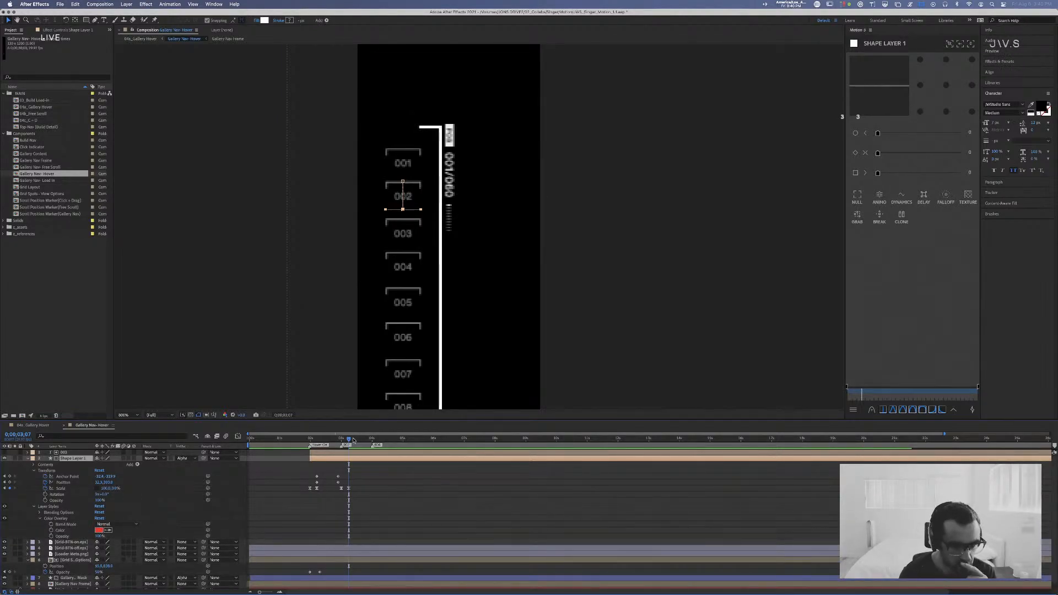
{"action": "left_click_drag", "start_coordinate": [349, 439], "coordinate": [325, 442]}
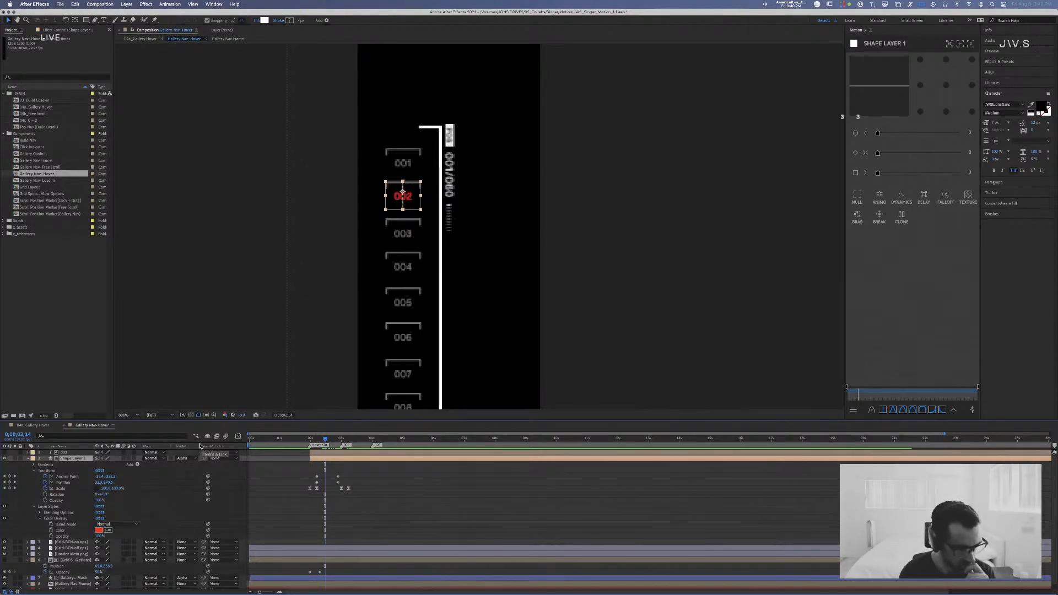
{"action": "left_click", "coordinate": [84, 519]}
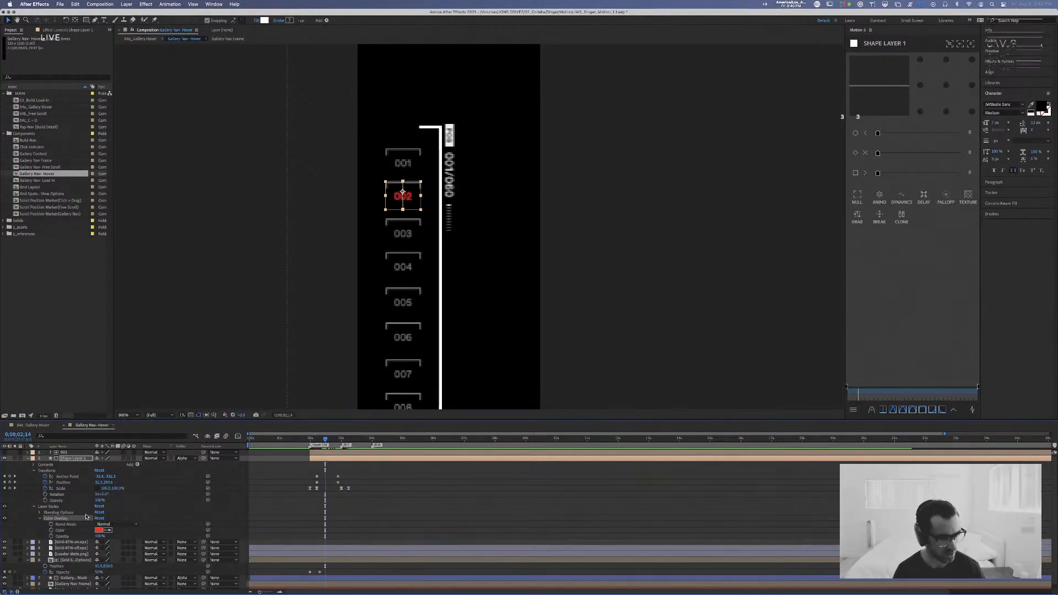
{"action": "key", "text": "Delete"}
Step: Try adding a Fill to Shape Layer 1's contents, expand its settings and check the highlight at an earlier frame
{"action": "left_click", "coordinate": [137, 464]}
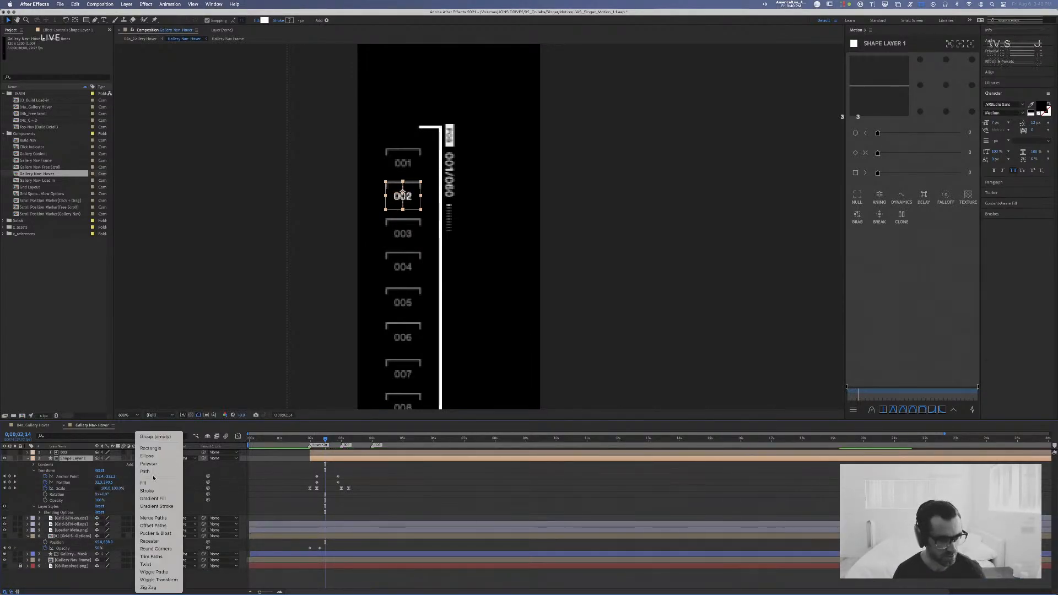
{"action": "left_click", "coordinate": [151, 484]}
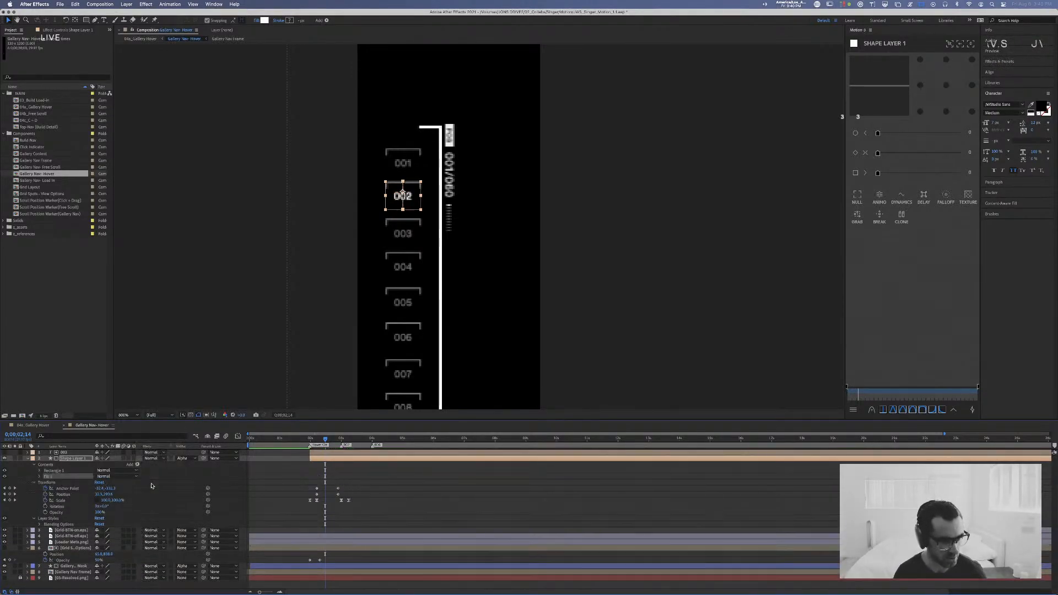
{"action": "left_click", "coordinate": [39, 476]}
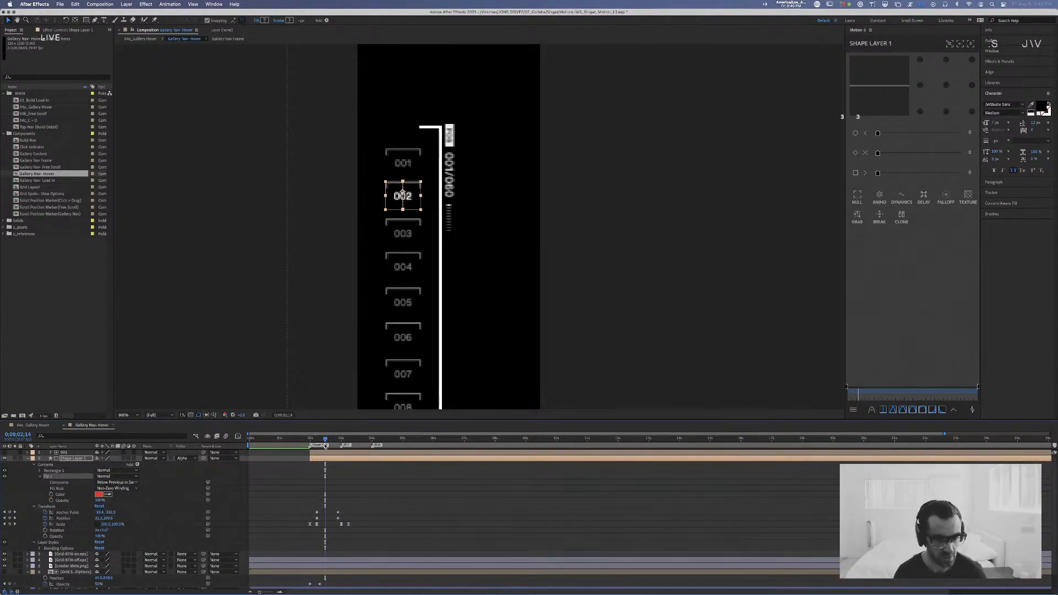
{"action": "mouse_move", "coordinate": [325, 441]}
{"action": "left_mouse_down"}
{"action": "mouse_move", "coordinate": [334, 442]}
{"action": "mouse_move", "coordinate": [318, 440]}
{"action": "left_mouse_up"}
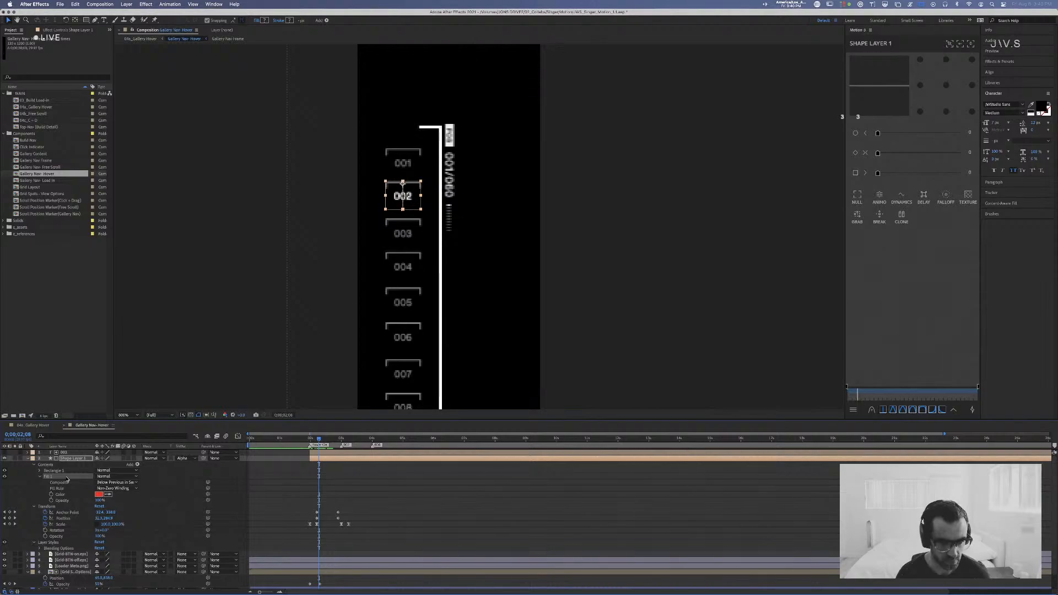
Step: Check the added fill's Composite options and delete the fill from Shape Layer 1's contents
{"action": "left_click", "coordinate": [124, 483]}
{"action": "left_click", "coordinate": [126, 484]}
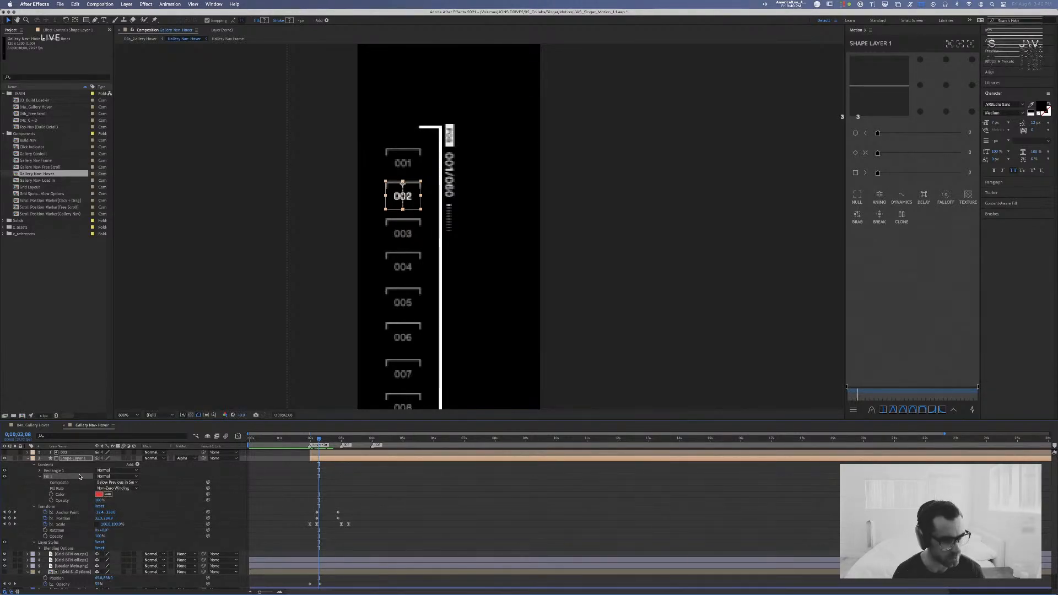
{"action": "left_click", "coordinate": [128, 483]}
{"action": "left_click", "coordinate": [127, 483]}
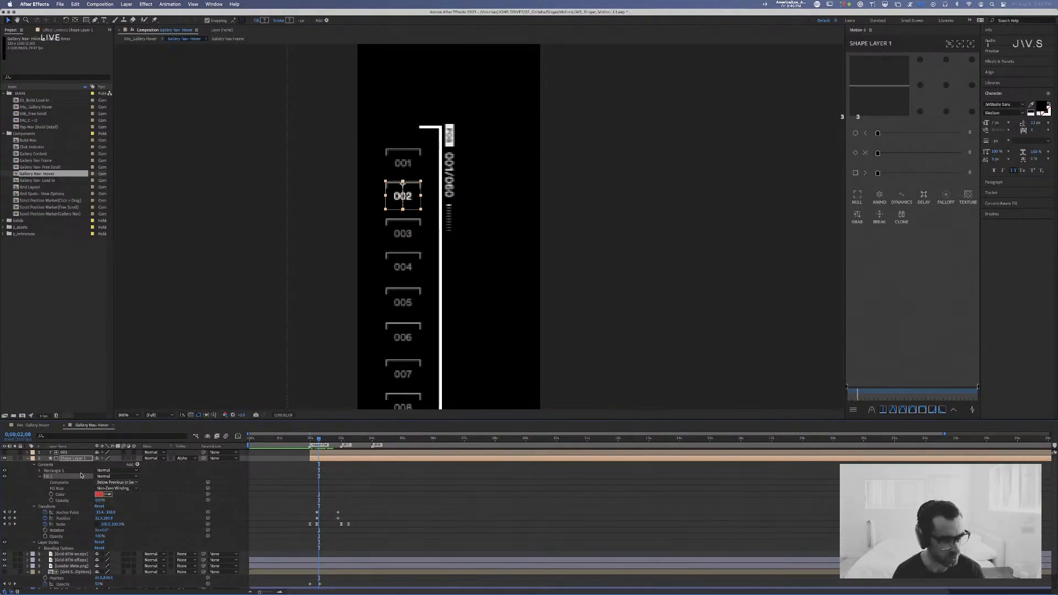
{"action": "key", "text": "Delete"}
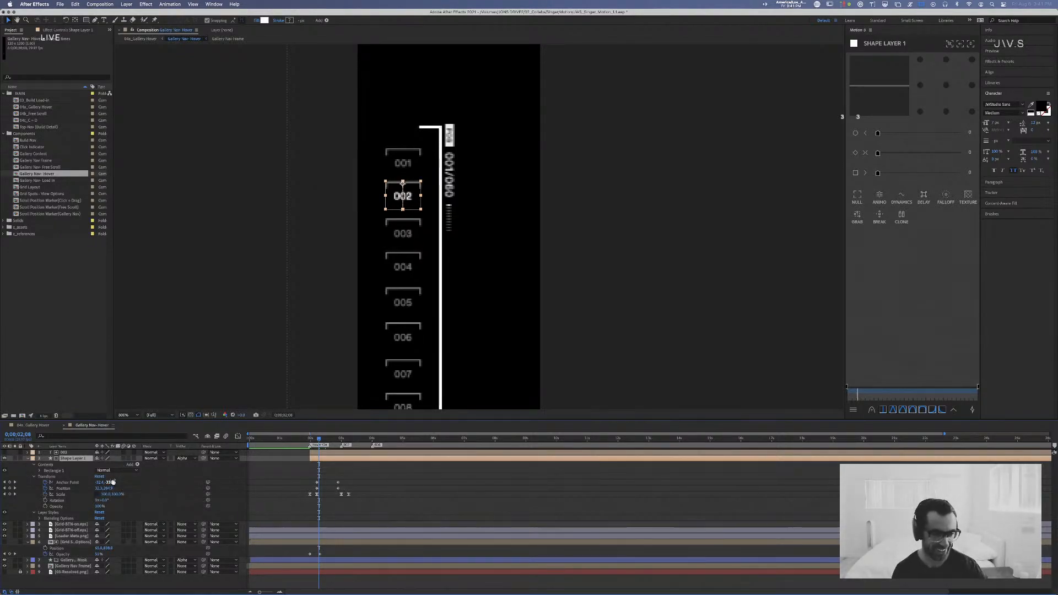
{"action": "left_click", "coordinate": [137, 464]}
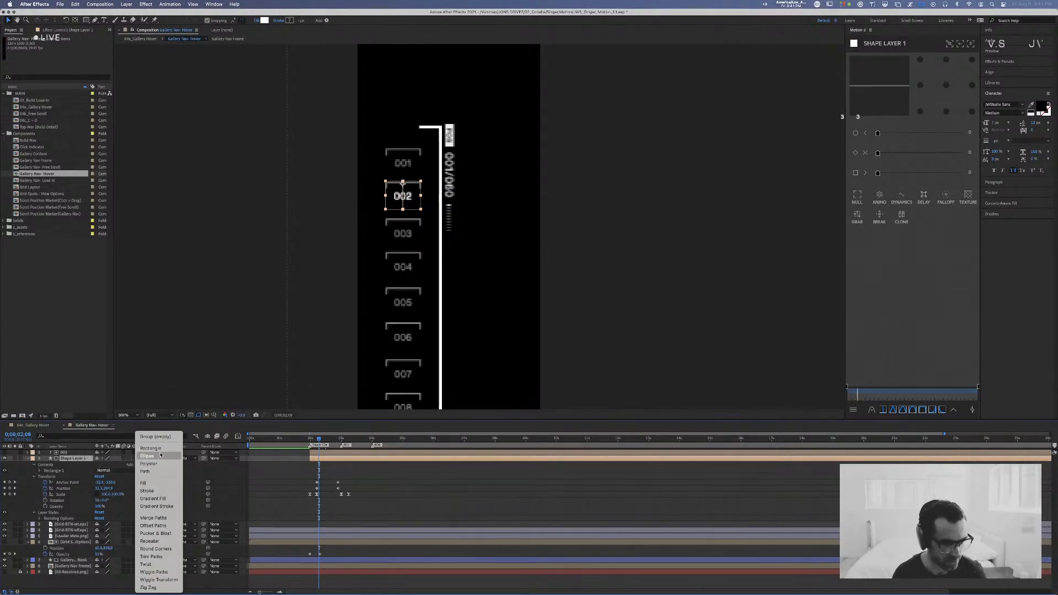
{"action": "left_click", "coordinate": [106, 470]}
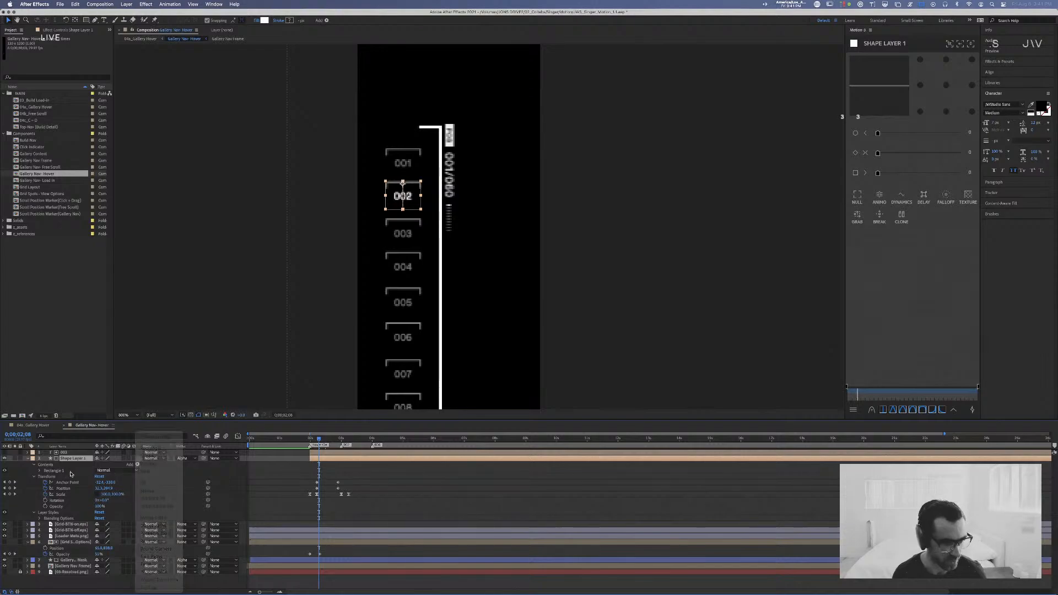
{"action": "right_click", "coordinate": [76, 466]}
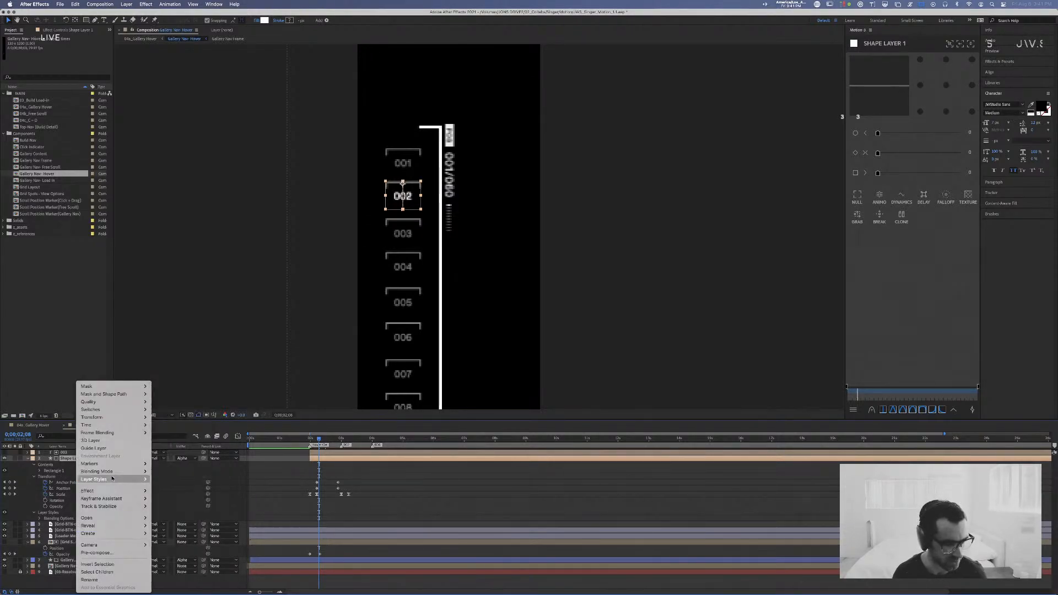
{"action": "mouse_move", "coordinate": [111, 490]}
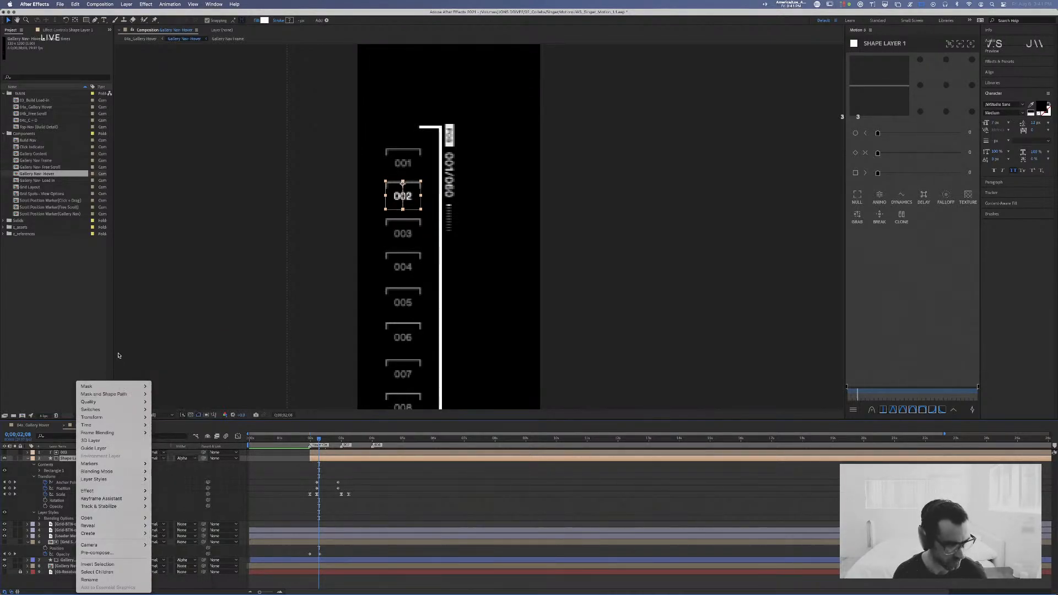
{"action": "mouse_move", "coordinate": [120, 388]}
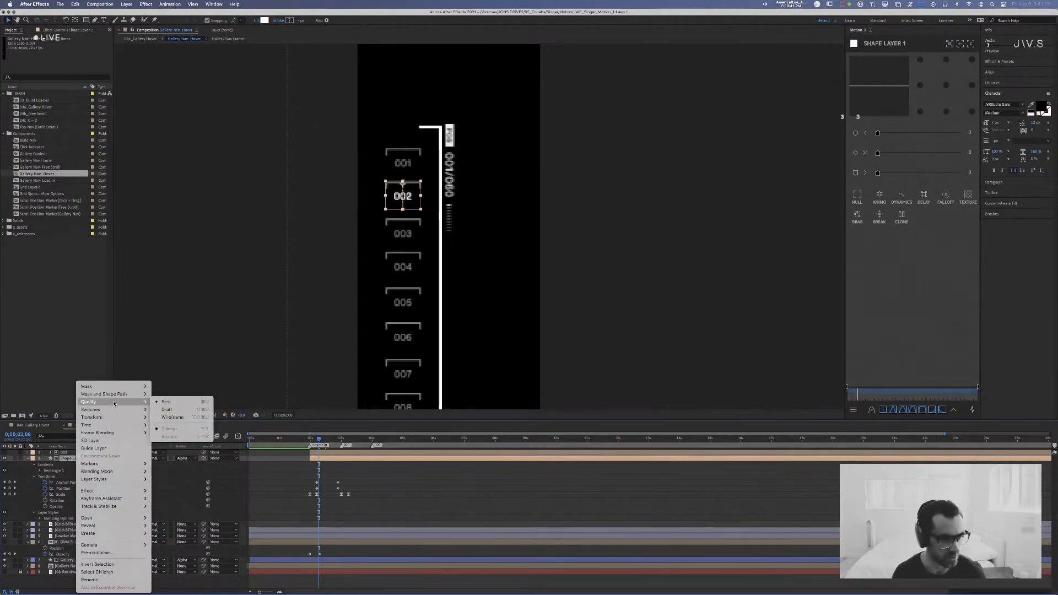
{"action": "mouse_move", "coordinate": [113, 414]}
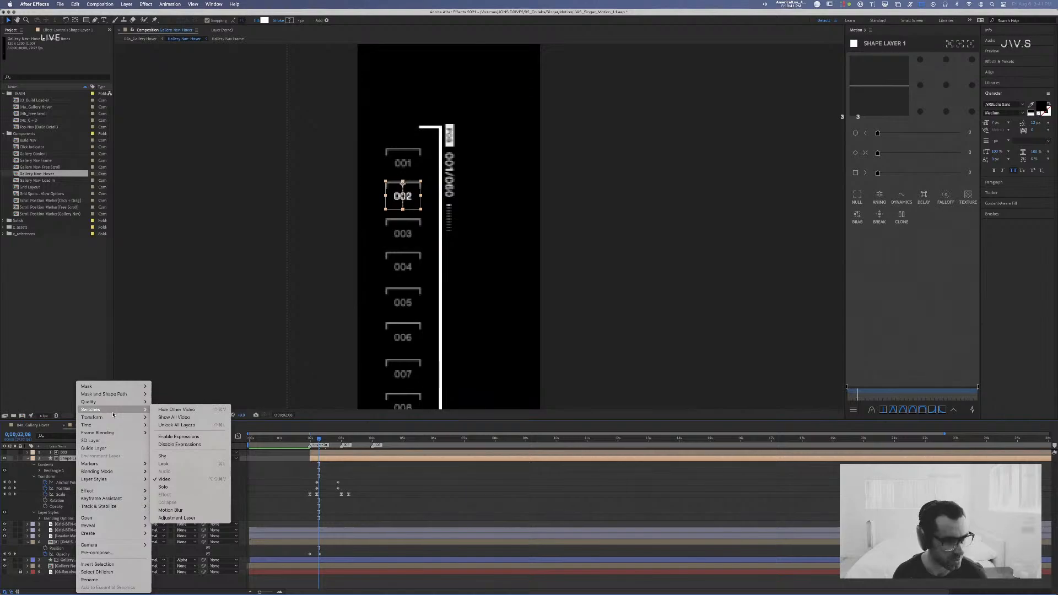
{"action": "key", "text": "Escape"}
Step: Switch to Chrome and search Google in a new tab for "display track mat after effects"
{"action": "key", "text": "super+Tab"}
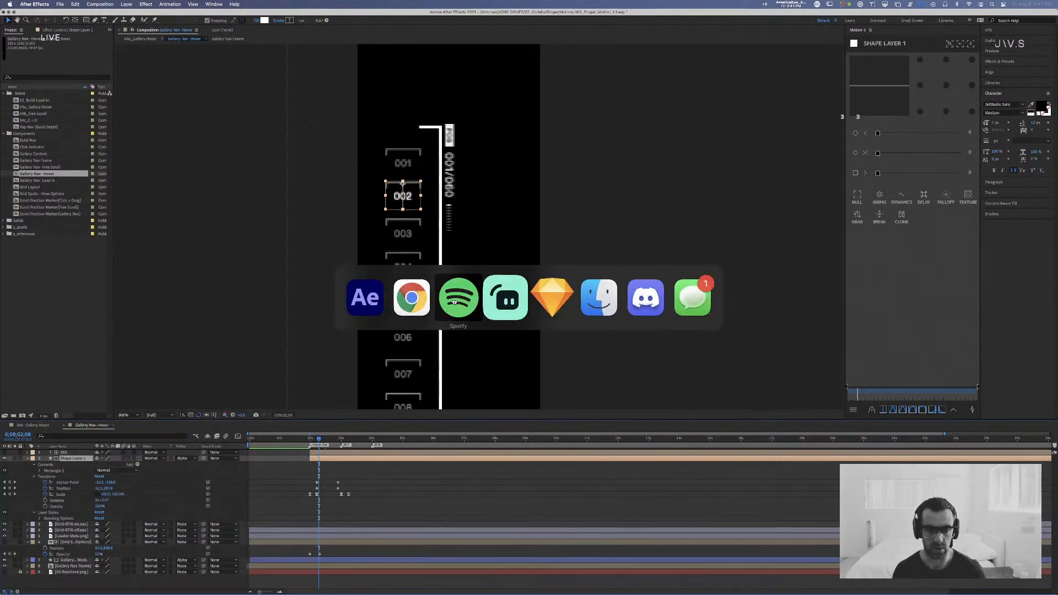
{"action": "key", "text": "super+t"}
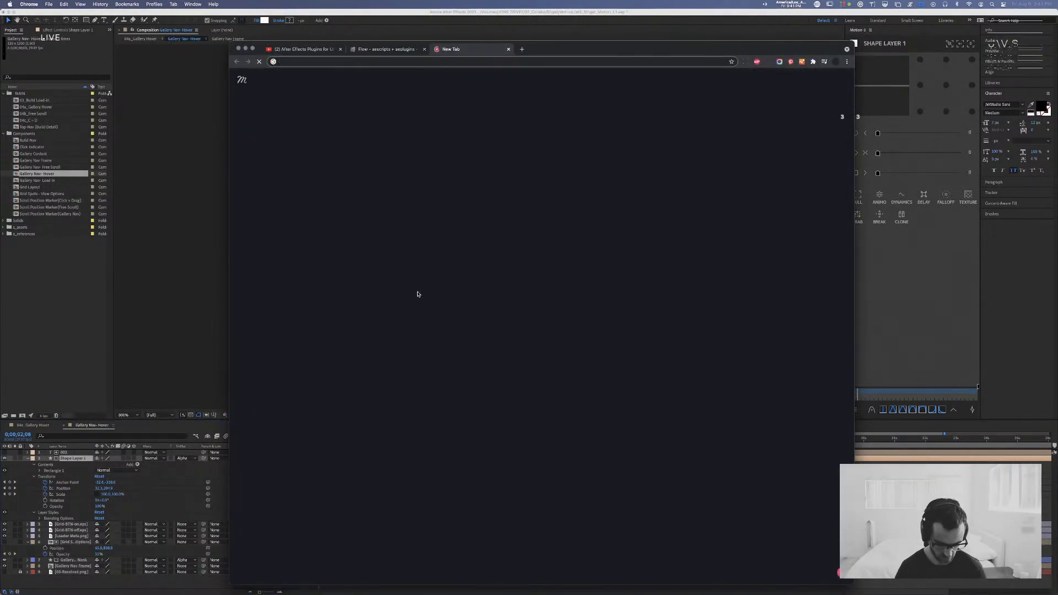
{"action": "type", "text": "display track mat"}
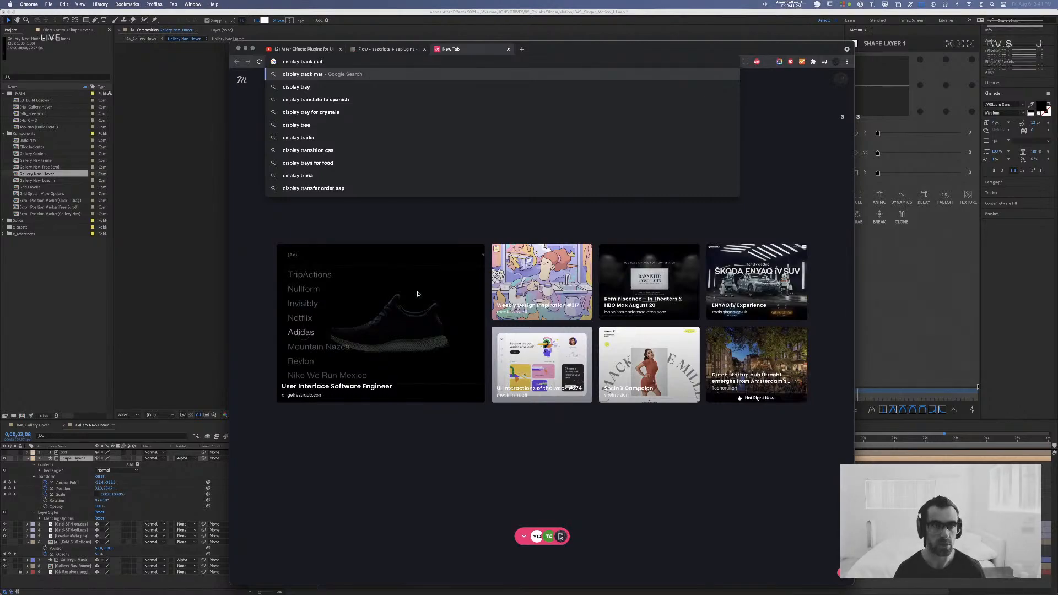
{"action": "type", "text": " after effects"}
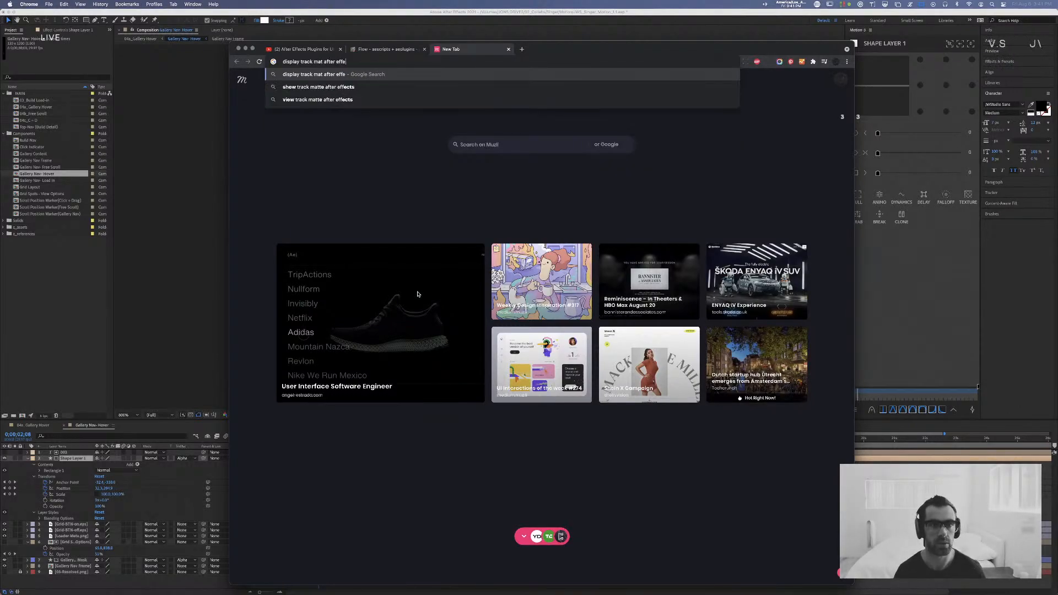
{"action": "key", "text": "Return"}
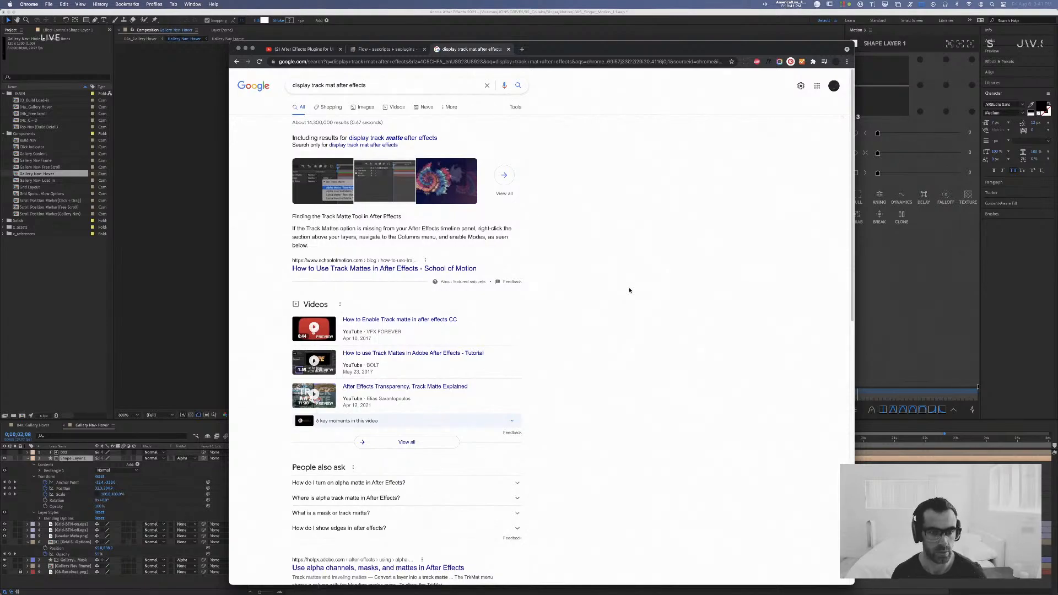
Step: Look through the track matte search results for a relevant answer, close the tab and return to After Effects
{"action": "scroll", "coordinate": [626, 297], "scroll_direction": "down", "scroll_amount": 1}
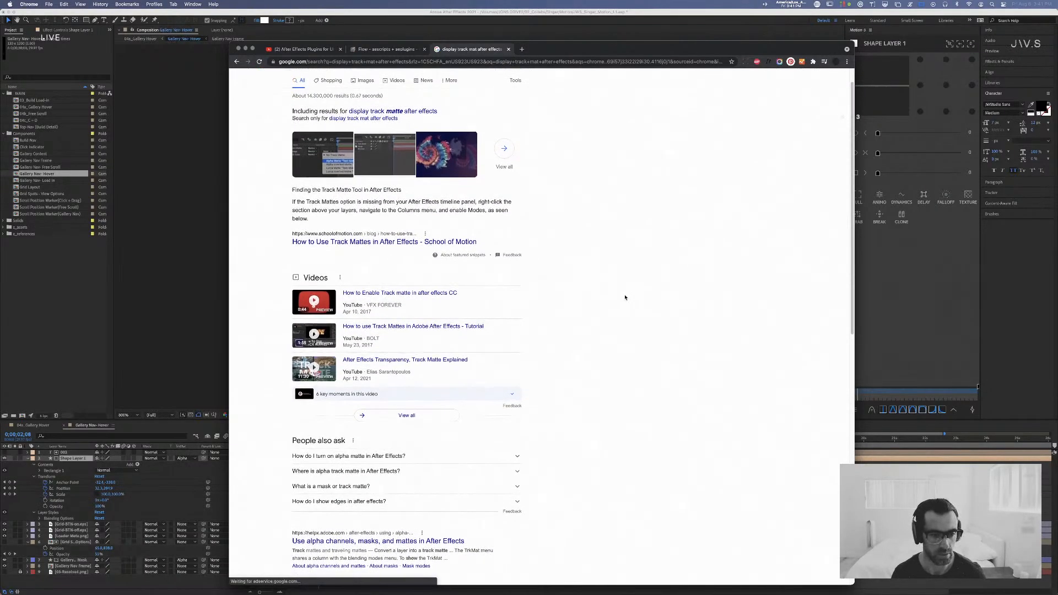
{"action": "scroll", "coordinate": [625, 297], "scroll_direction": "down", "scroll_amount": 3}
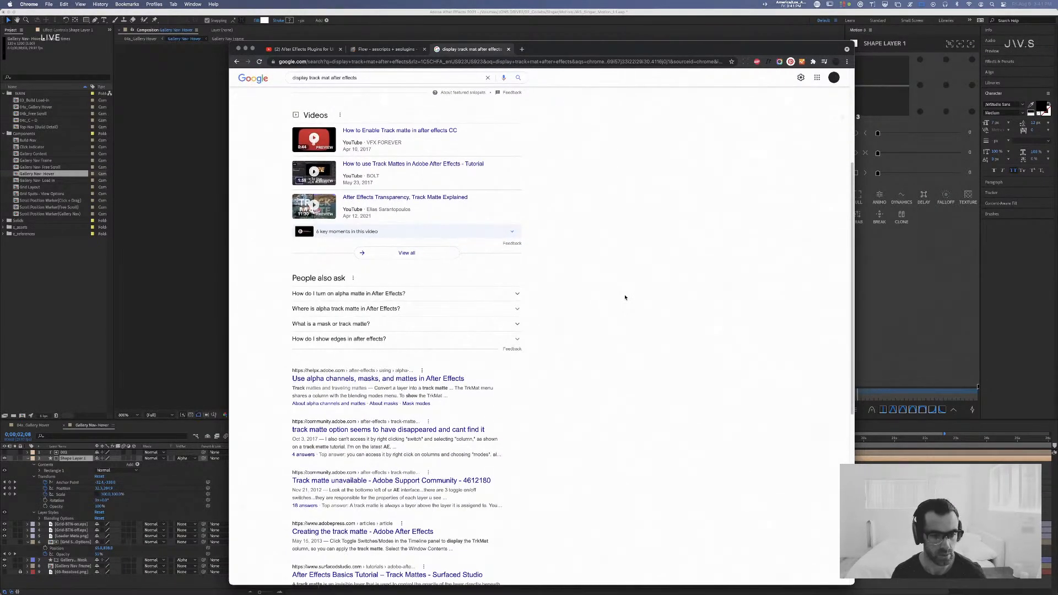
{"action": "scroll", "coordinate": [625, 297], "scroll_direction": "down", "scroll_amount": 1}
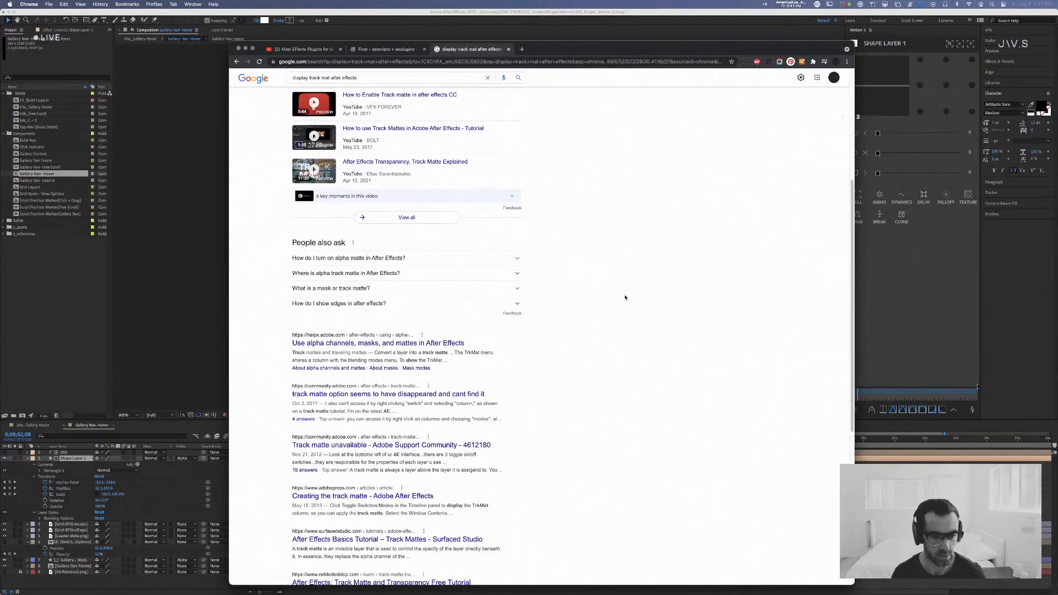
{"action": "scroll", "coordinate": [625, 297], "scroll_direction": "down", "scroll_amount": 2}
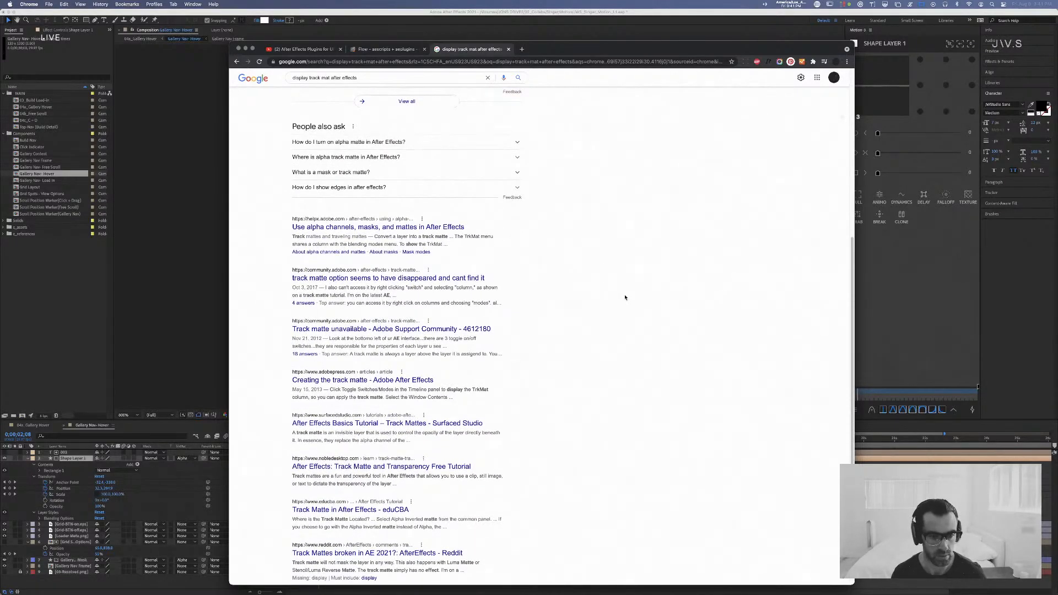
{"action": "scroll", "coordinate": [623, 299], "scroll_direction": "down", "scroll_amount": 3}
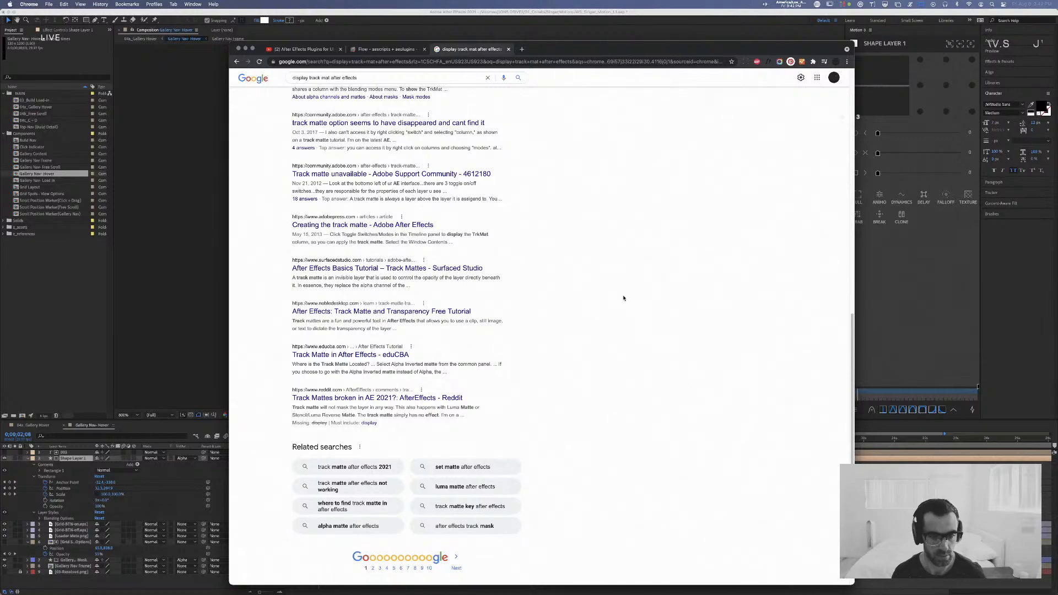
{"action": "key", "text": "super+w"}
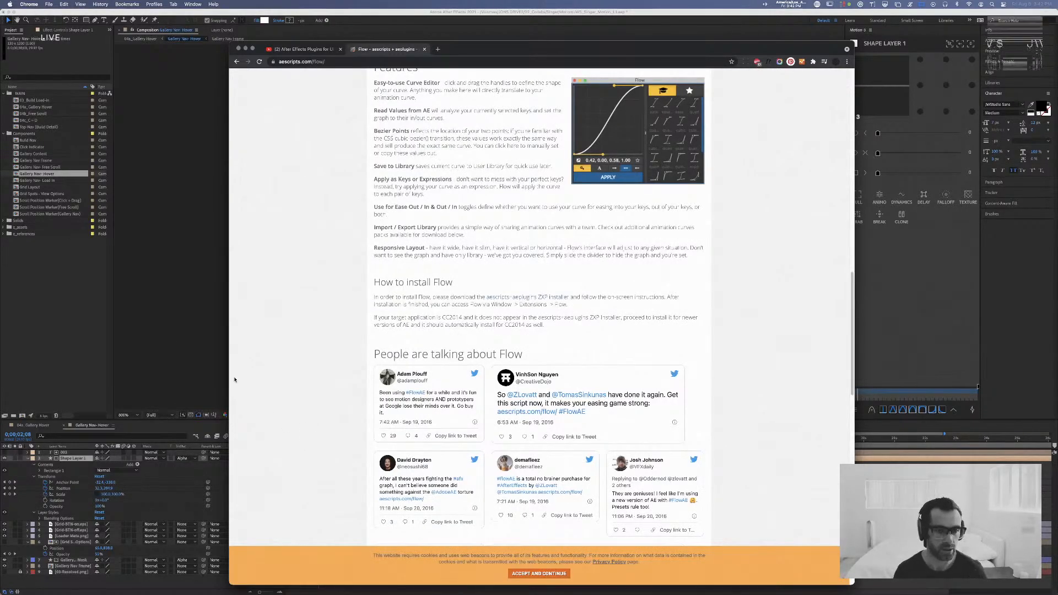
{"action": "left_click", "coordinate": [173, 343]}
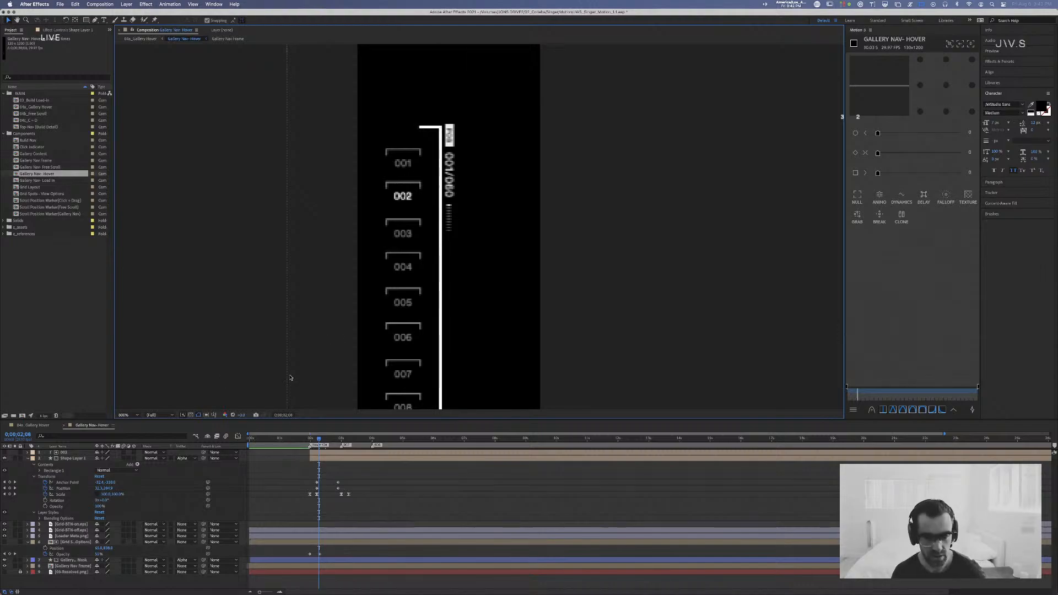
Step: Switch to Chrome and search Google in a new tab for the course instructor's name with "awwwards"
{"action": "key", "text": "super+Tab"}
{"action": "key", "text": "super+t"}
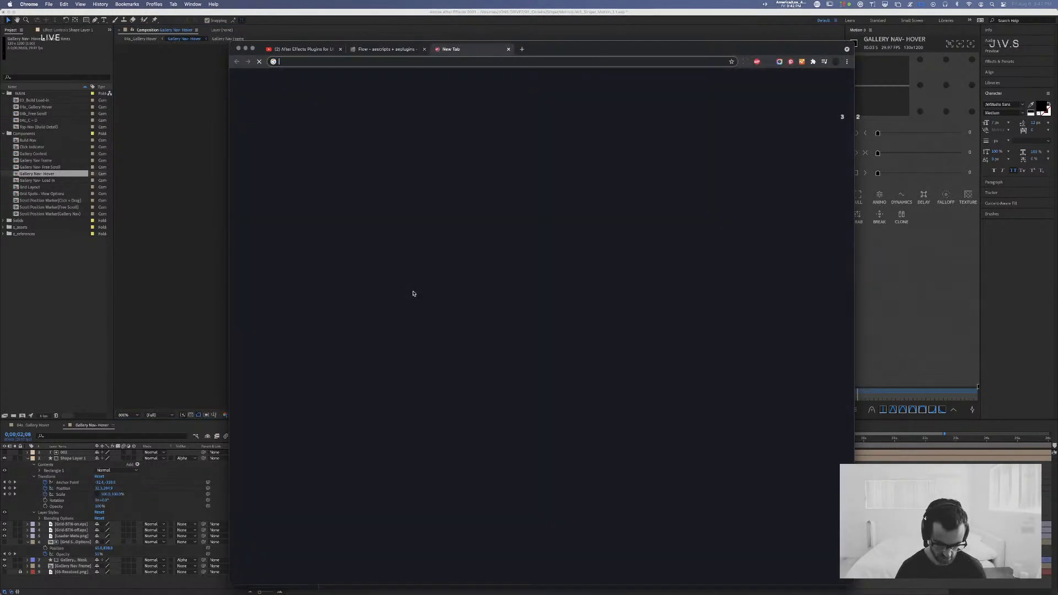
{"action": "type", "text": "louis paqu"}
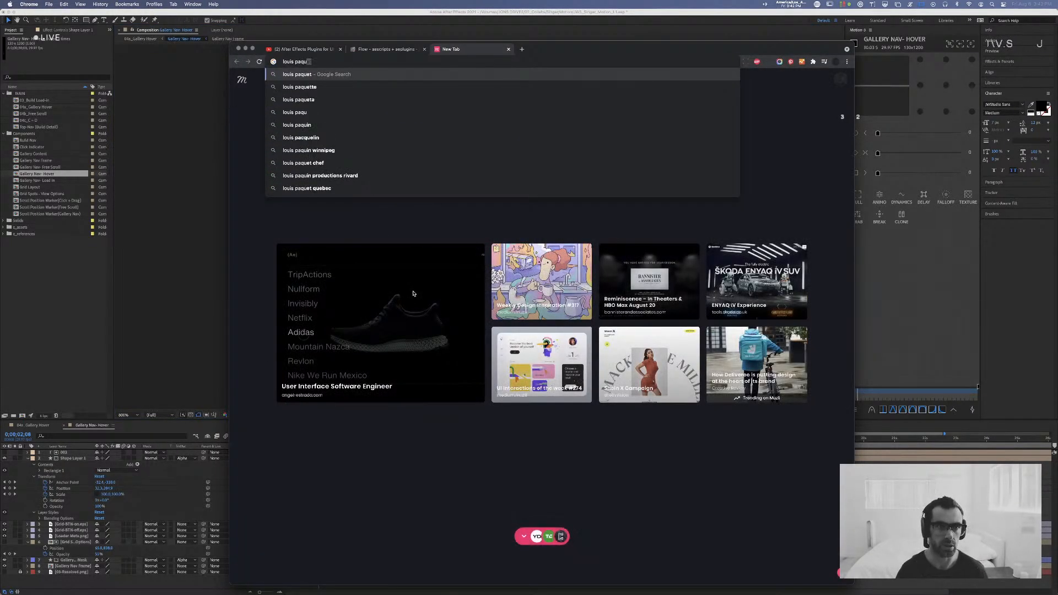
{"action": "type", "text": "et awwwards"}
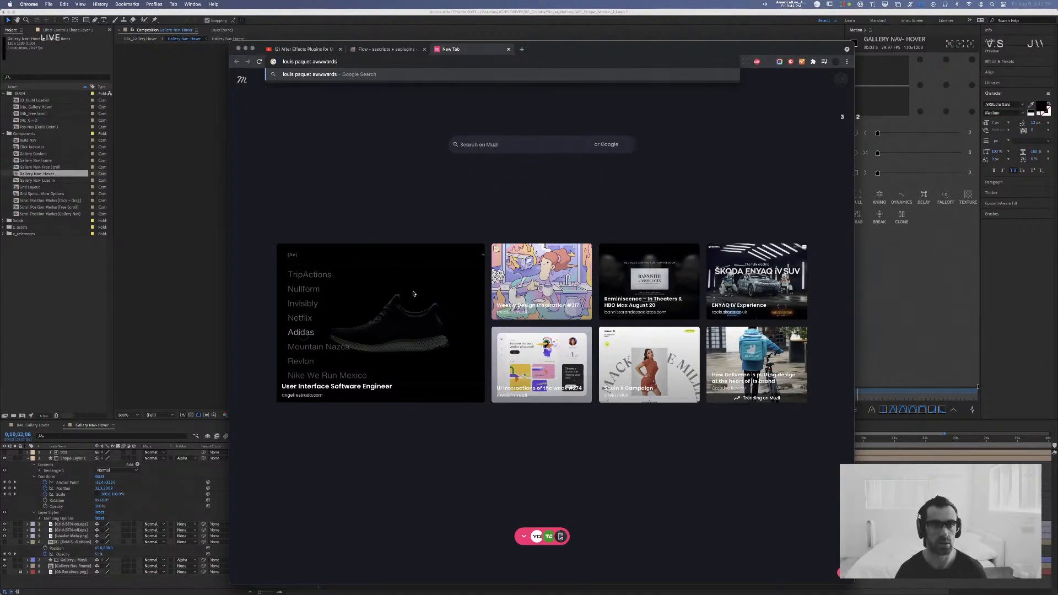
{"action": "key", "text": "Return"}
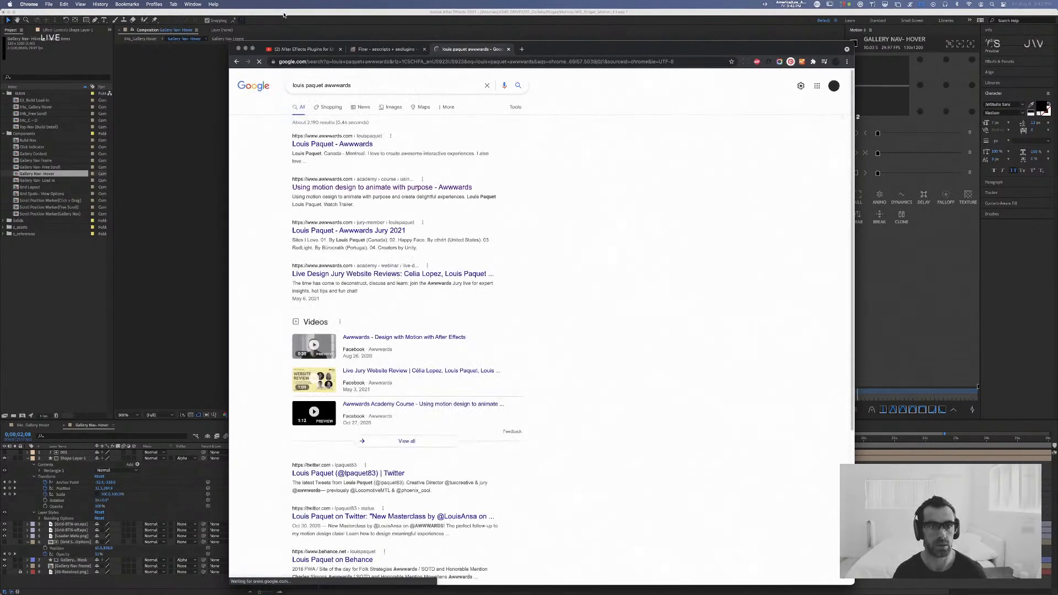
Step: Open the Awwwards course "Using motion design to animate with purpose" and look over its description and table of contents
{"action": "left_click", "coordinate": [370, 188]}
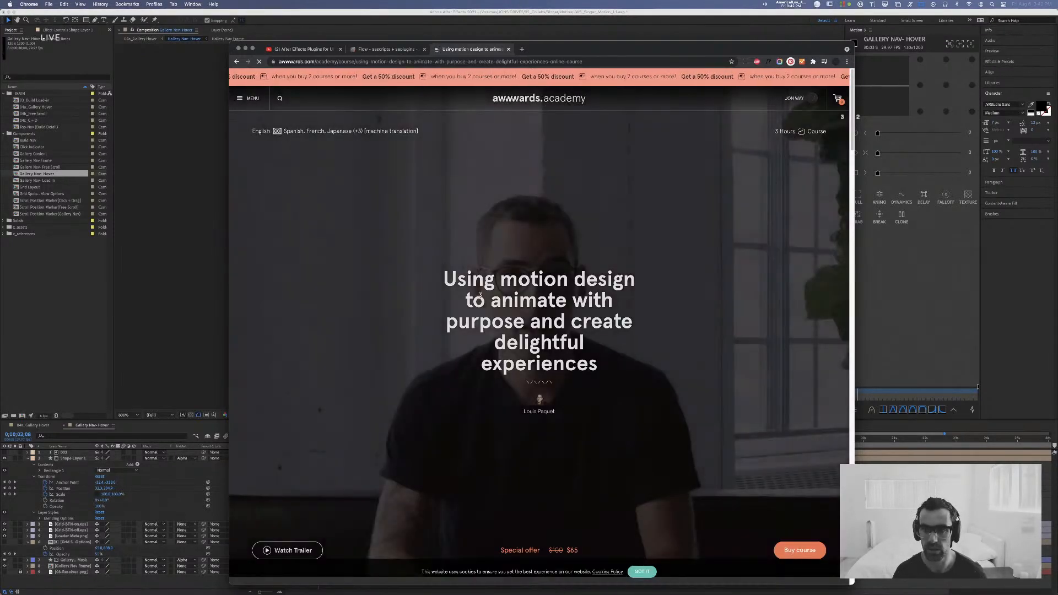
{"action": "scroll", "coordinate": [467, 298], "scroll_direction": "down", "scroll_amount": 15}
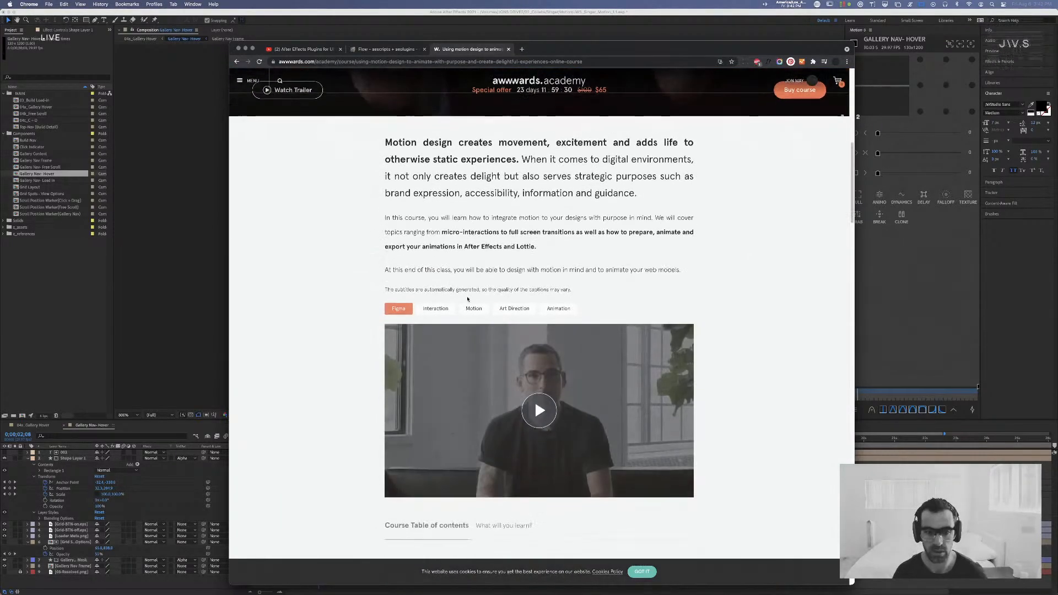
{"action": "scroll", "coordinate": [468, 300], "scroll_direction": "down", "scroll_amount": 6}
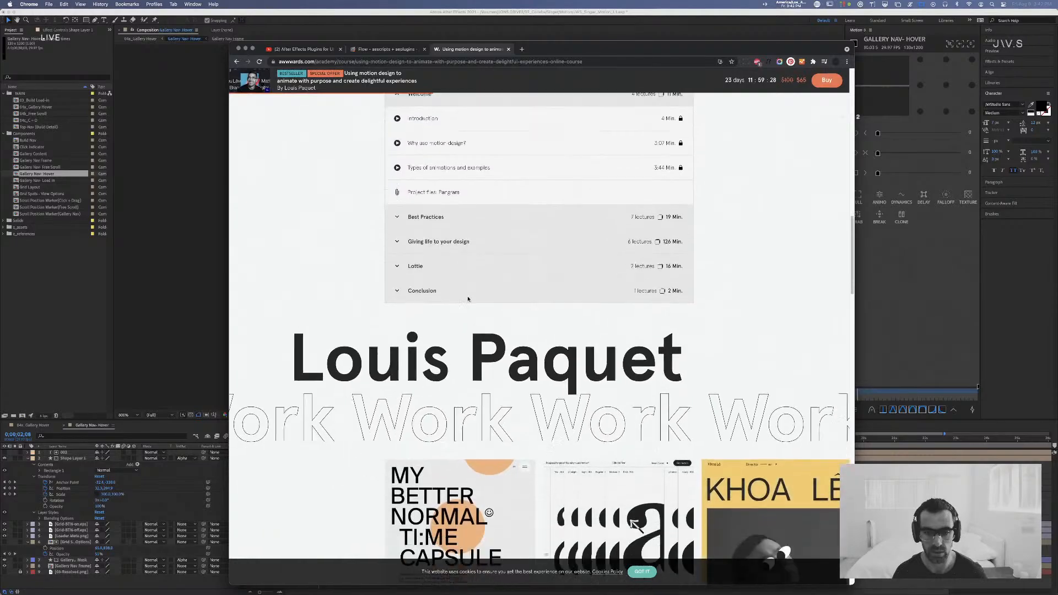
Step: Return to the start of the course page and open the instructor's Awwwards profile
{"action": "scroll", "coordinate": [468, 299], "scroll_direction": "up", "scroll_amount": 10}
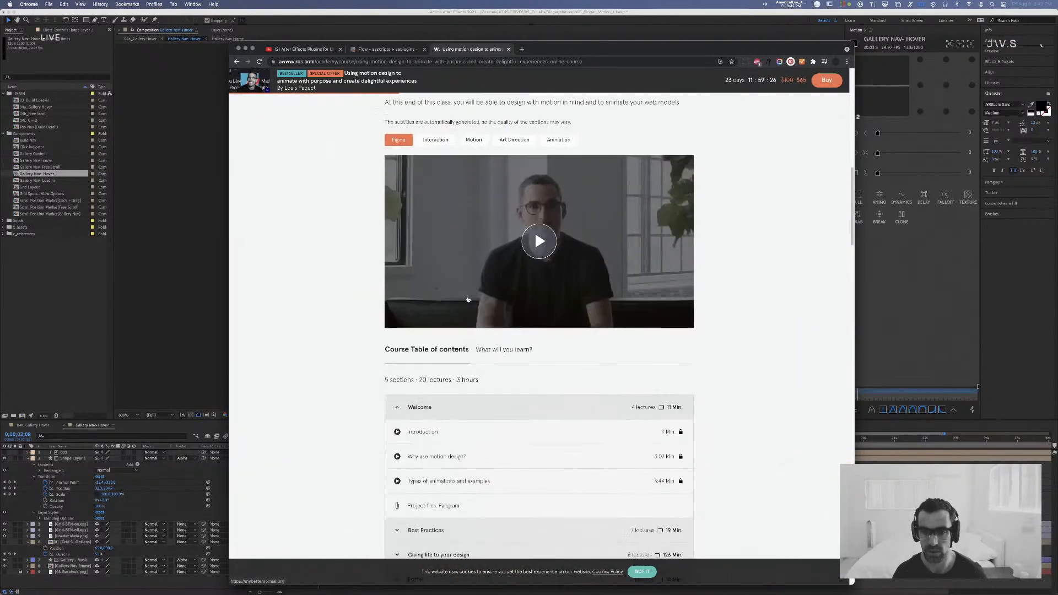
{"action": "scroll", "coordinate": [468, 298], "scroll_direction": "up", "scroll_amount": 3}
{"action": "scroll", "coordinate": [468, 297], "scroll_direction": "up", "scroll_amount": 10}
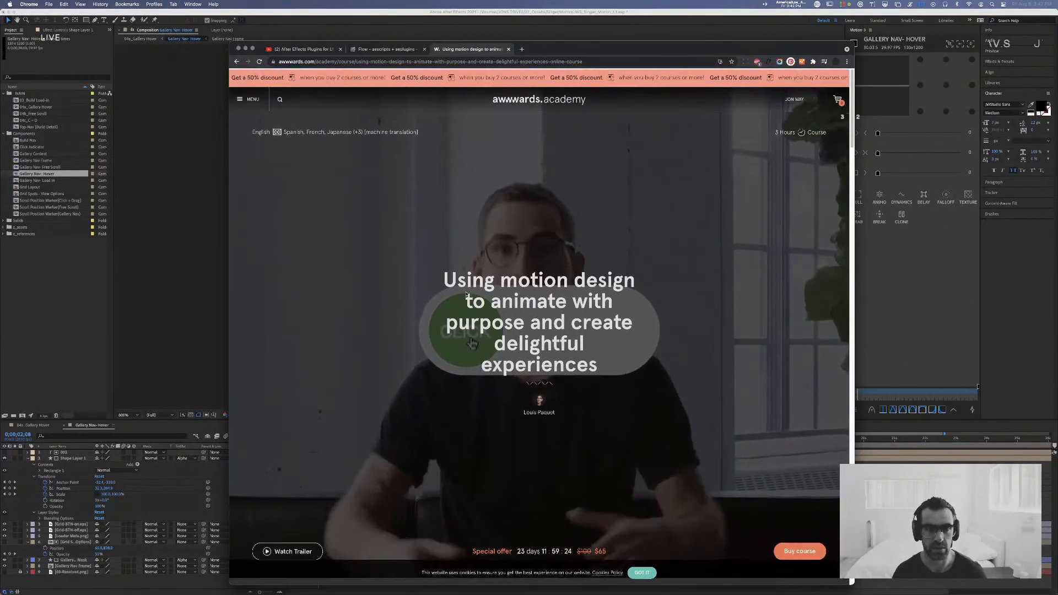
{"action": "scroll", "coordinate": [382, 316], "scroll_direction": "down", "scroll_amount": 1}
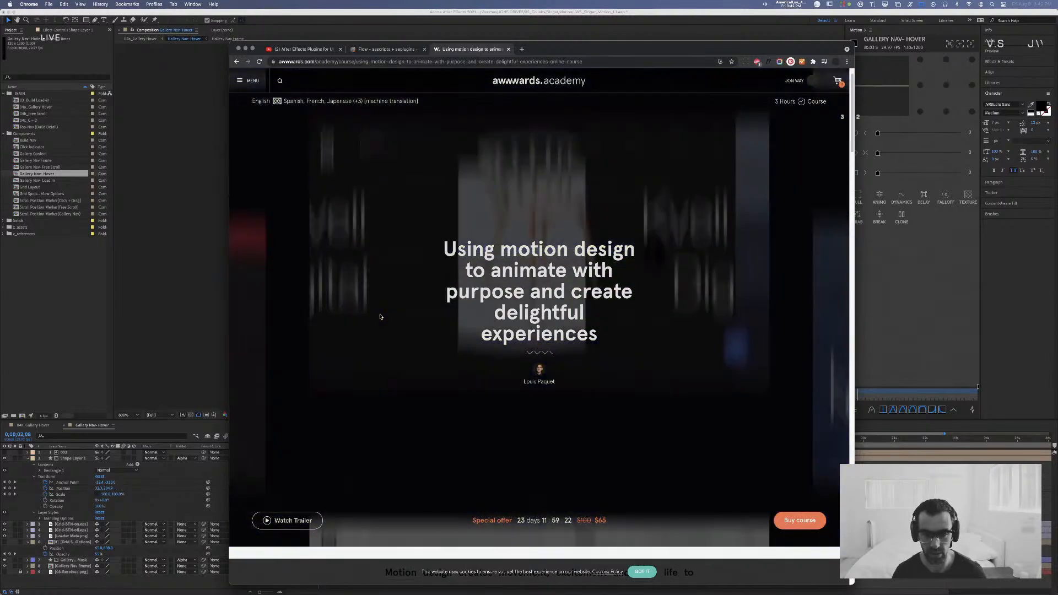
{"action": "left_click", "coordinate": [546, 382]}
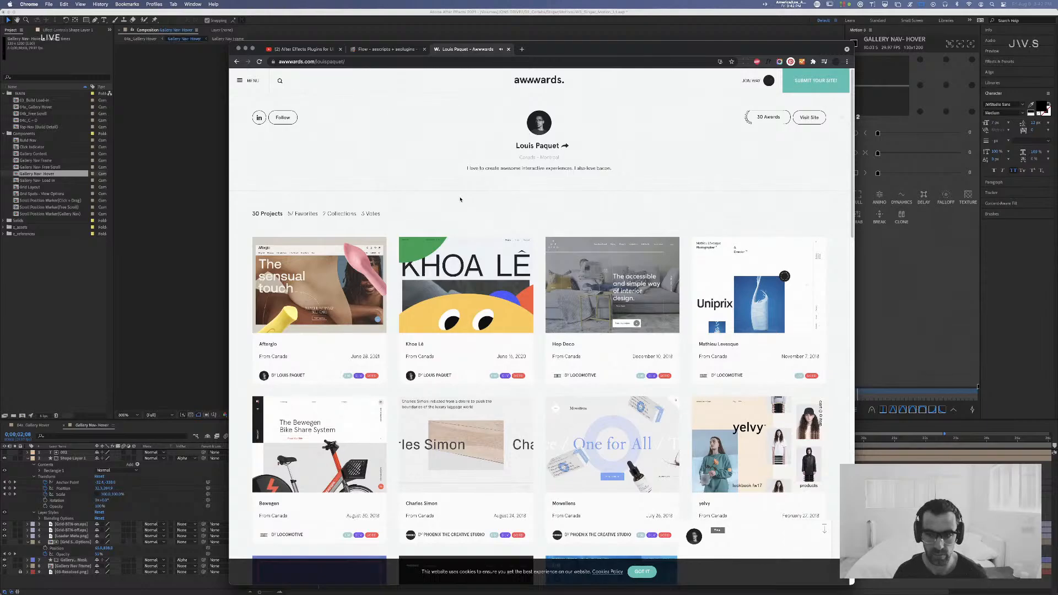
Step: Look over the website projects on the instructor's Awwwards profile to choose one to visit
{"action": "scroll", "coordinate": [460, 199], "scroll_direction": "down", "scroll_amount": 5}
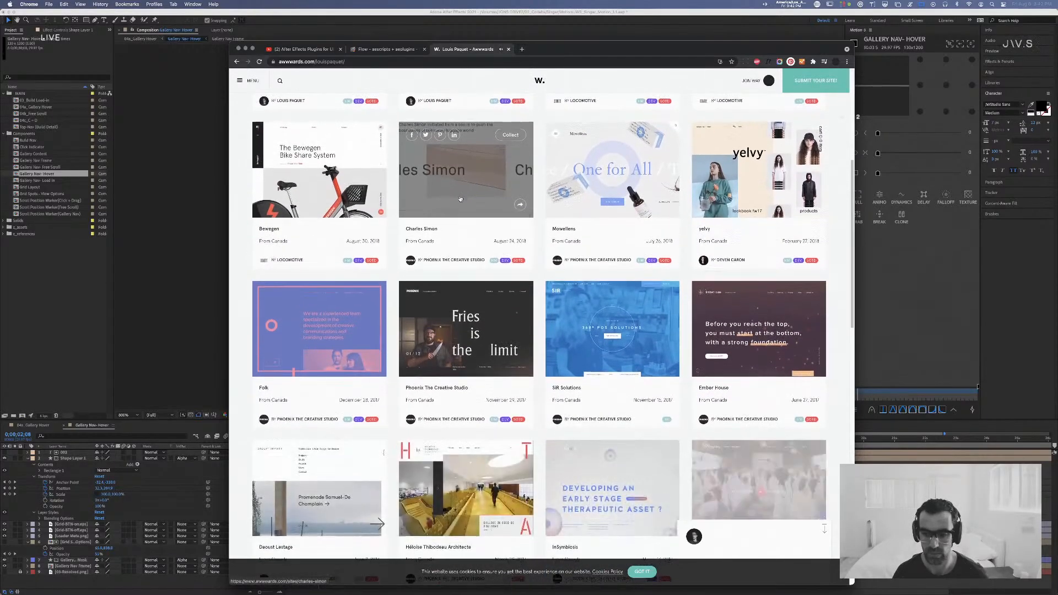
{"action": "scroll", "coordinate": [460, 200], "scroll_direction": "down", "scroll_amount": 2}
{"action": "scroll", "coordinate": [460, 199], "scroll_direction": "down", "scroll_amount": 4}
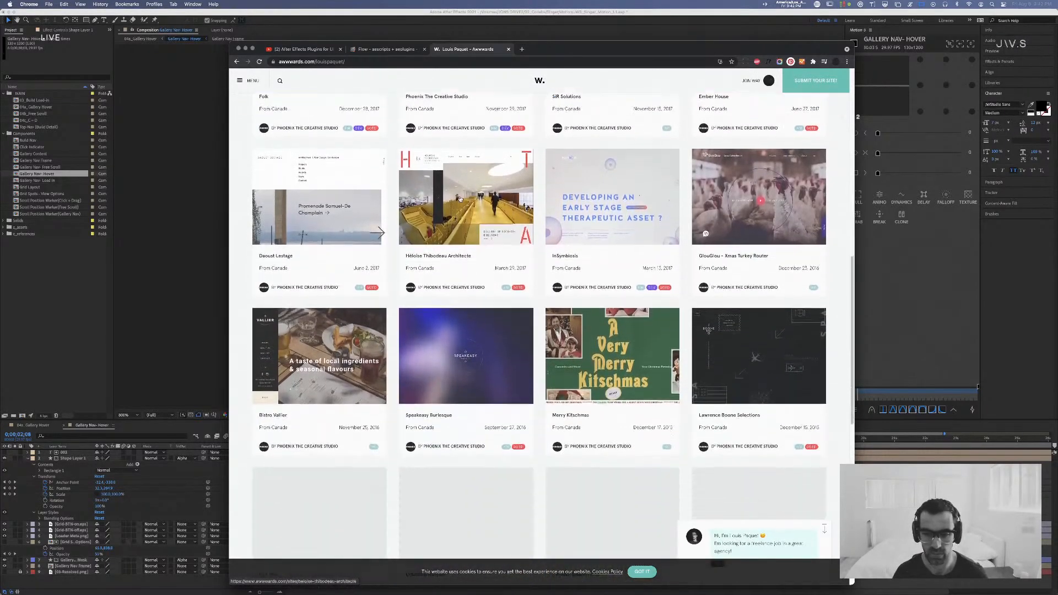
{"action": "scroll", "coordinate": [460, 199], "scroll_direction": "up", "scroll_amount": 10}
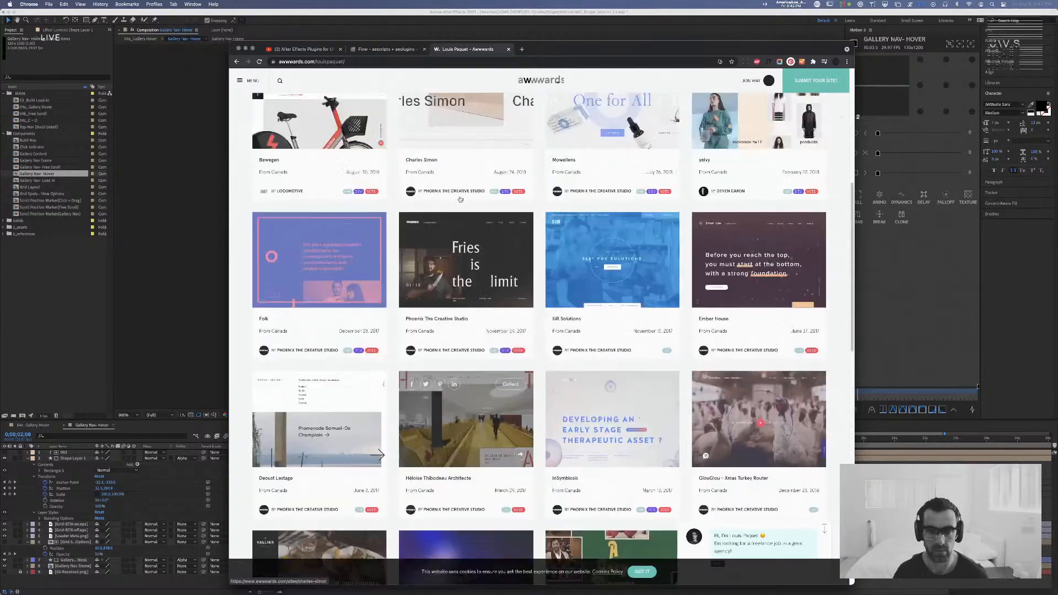
{"action": "scroll", "coordinate": [460, 199], "scroll_direction": "down", "scroll_amount": 3}
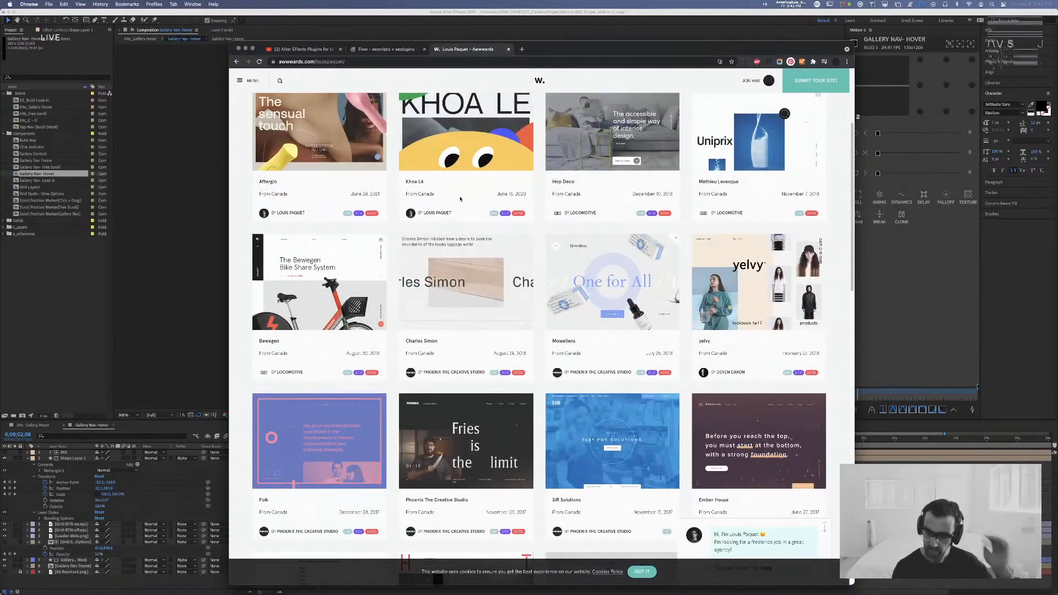
{"action": "scroll", "coordinate": [460, 200], "scroll_direction": "down", "scroll_amount": 6}
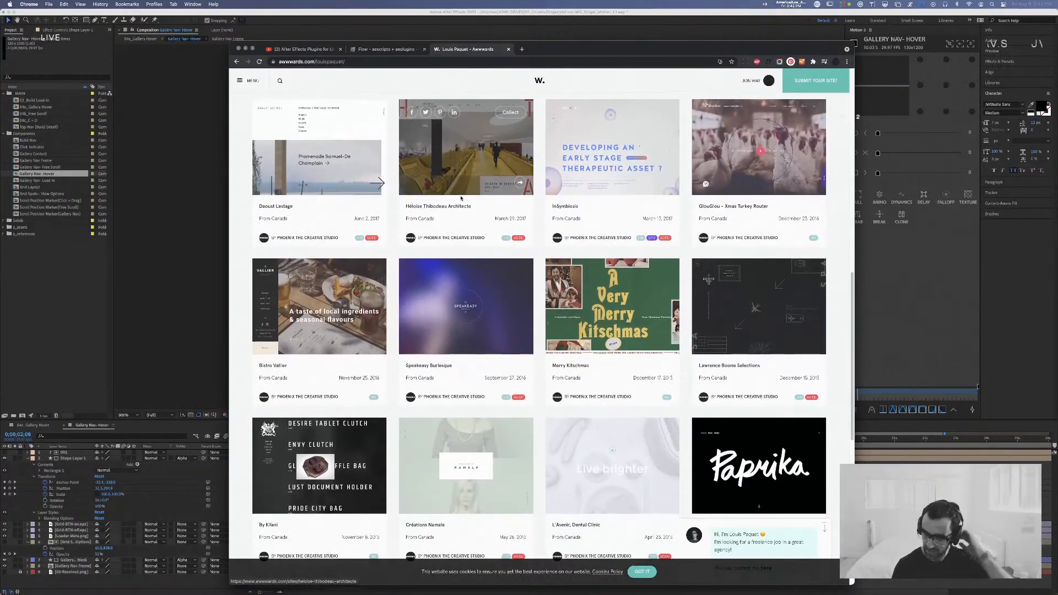
{"action": "scroll", "coordinate": [779, 373], "scroll_direction": "up", "scroll_amount": 10}
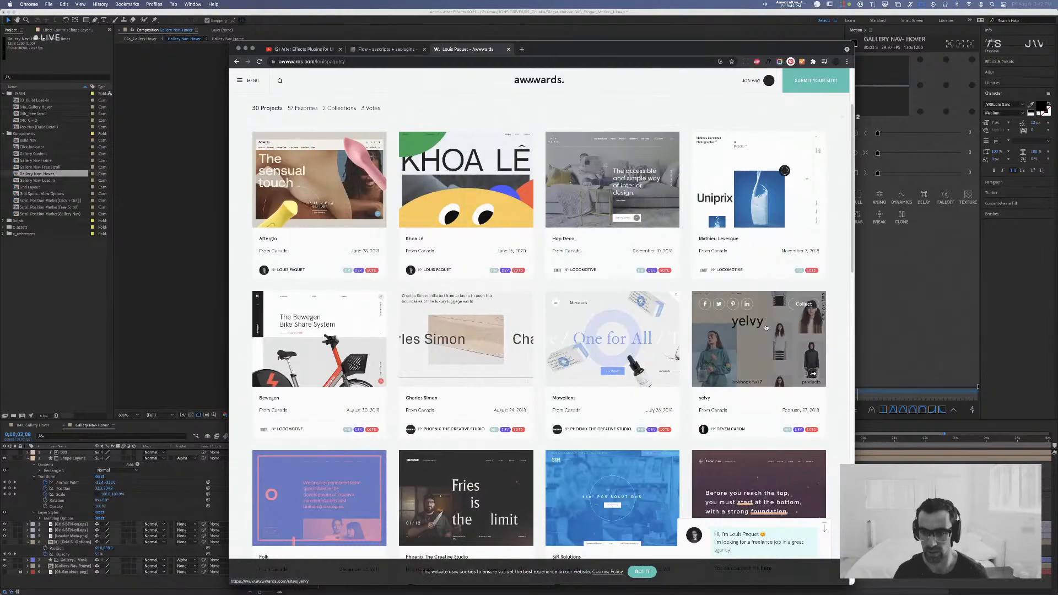
{"action": "scroll", "coordinate": [633, 442], "scroll_direction": "down", "scroll_amount": 1}
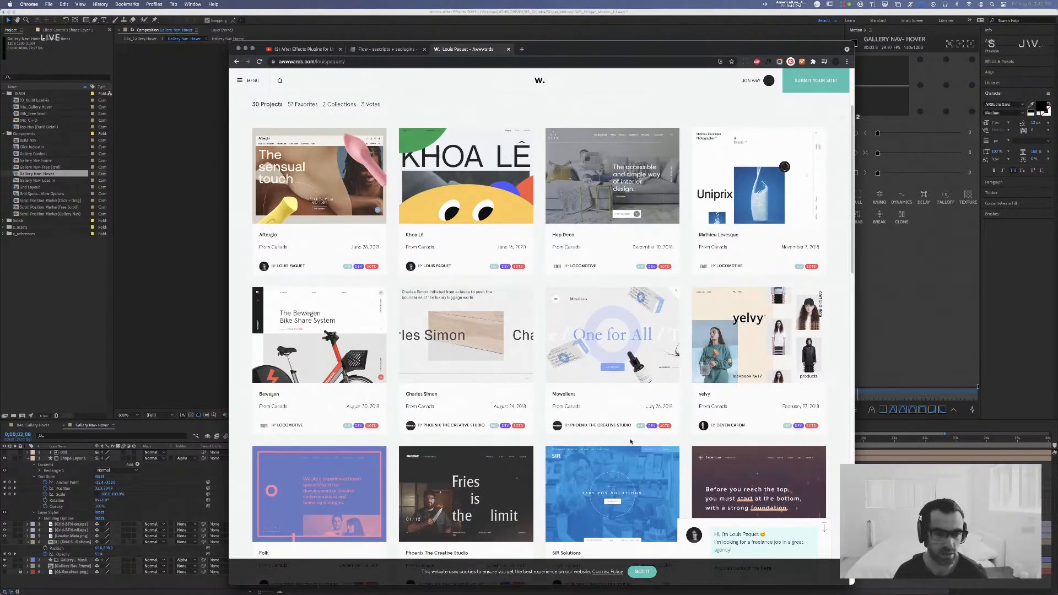
{"action": "mouse_move", "coordinate": [296, 347]}
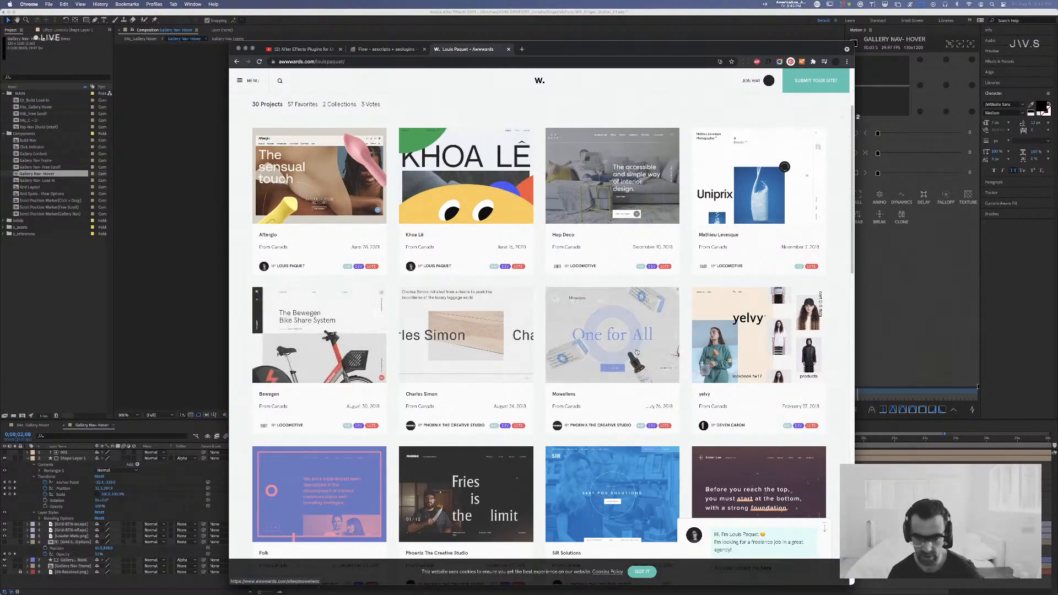
Step: Open the yelvy site from the project list and look over its couture white product page, including the rotating product images
{"action": "left_click", "coordinate": [814, 372]}
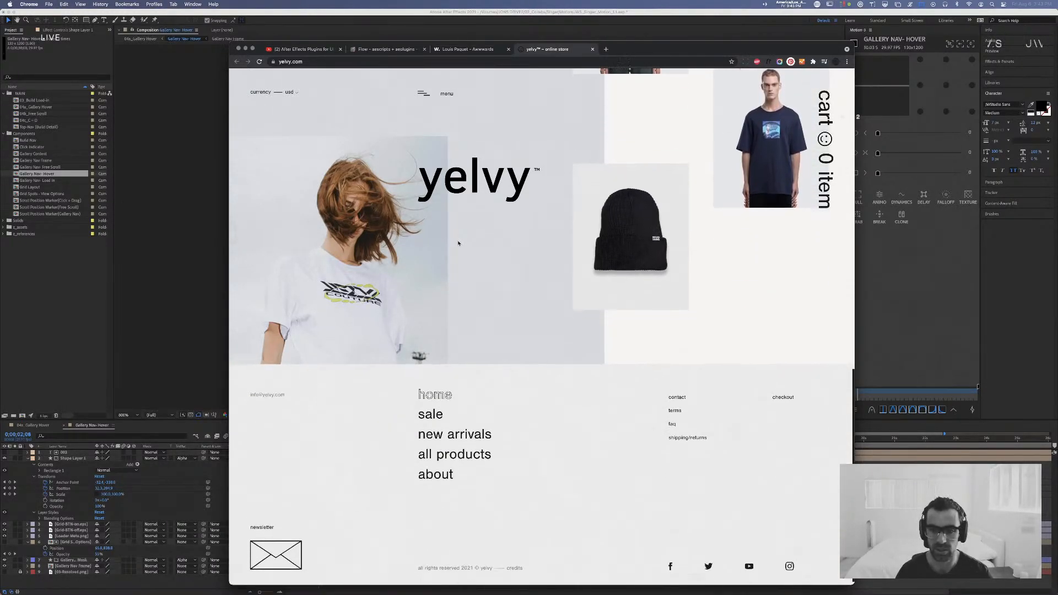
{"action": "left_click", "coordinate": [654, 400]}
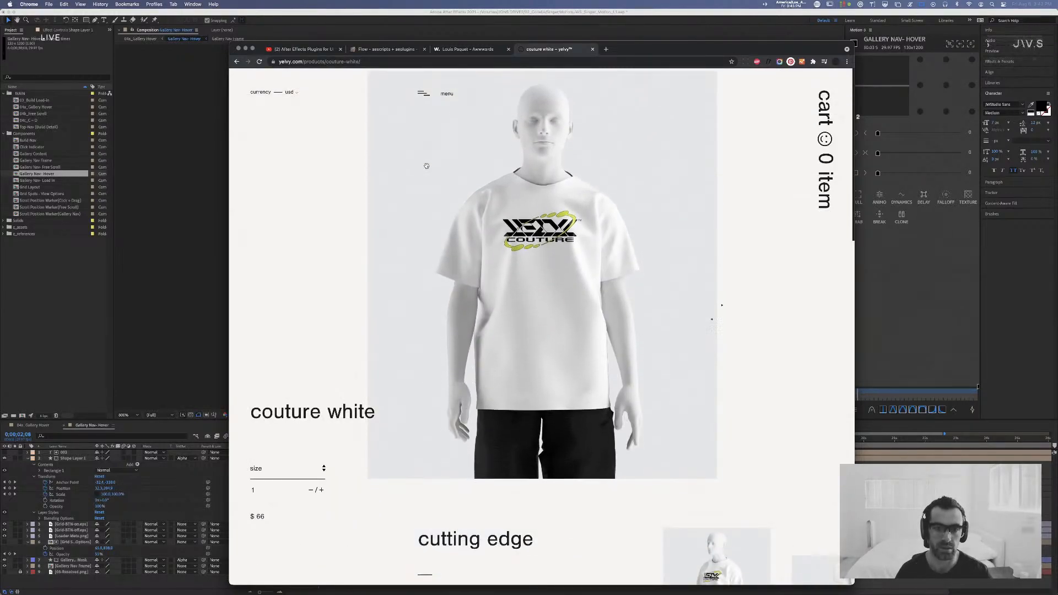
{"action": "scroll", "coordinate": [428, 179], "scroll_direction": "down", "scroll_amount": 10}
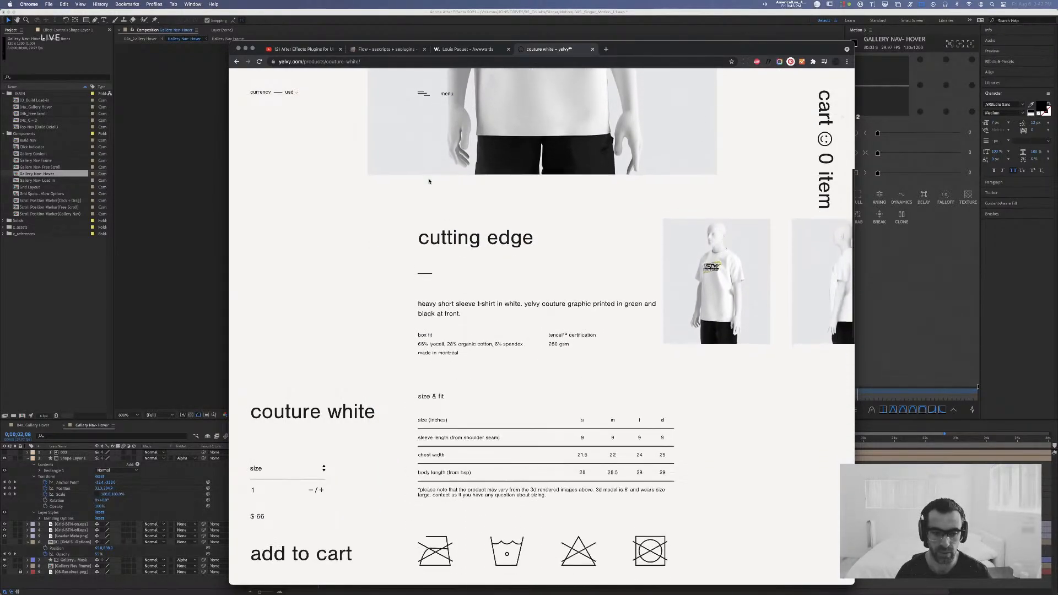
{"action": "scroll", "coordinate": [428, 181], "scroll_direction": "down", "scroll_amount": 10}
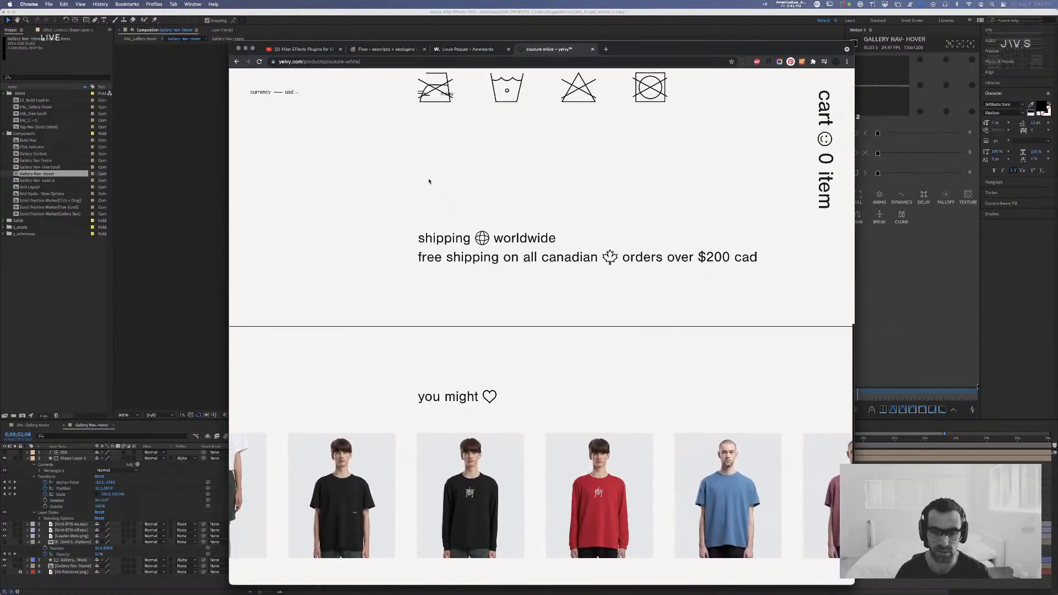
{"action": "scroll", "coordinate": [430, 180], "scroll_direction": "up", "scroll_amount": 20}
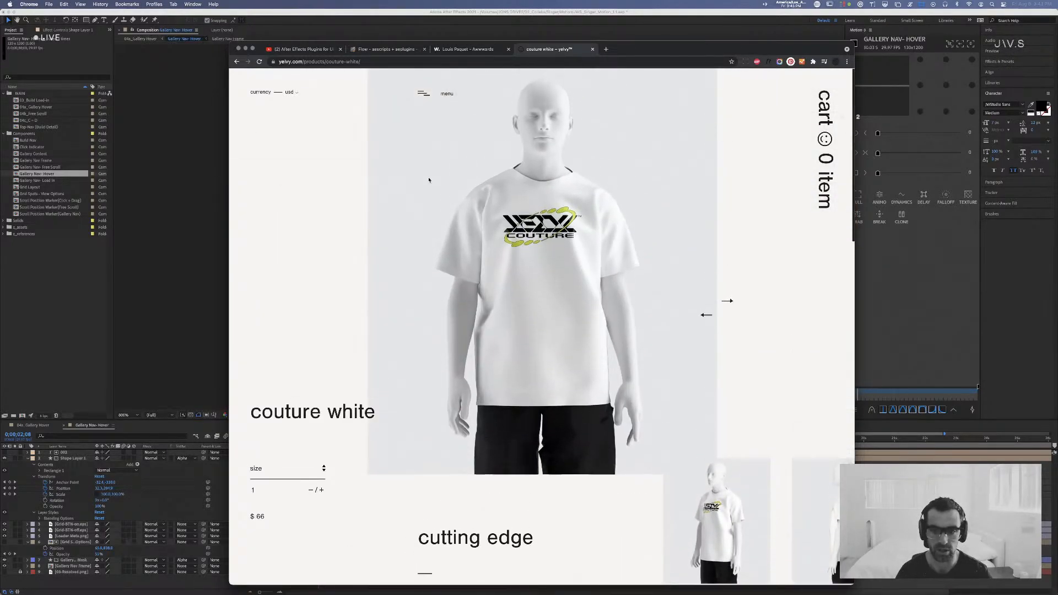
{"action": "left_click", "coordinate": [729, 304]}
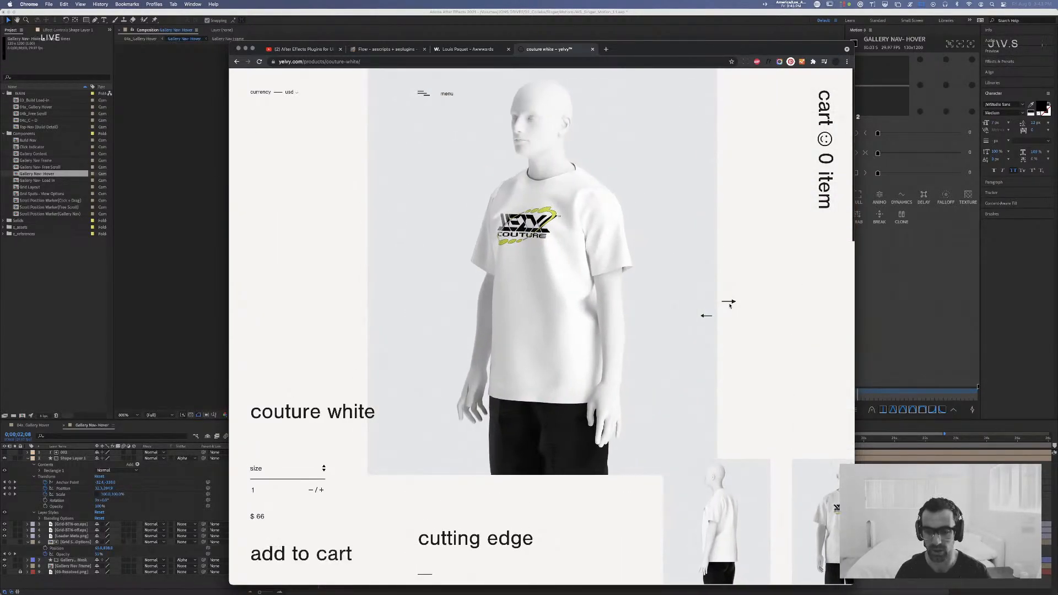
{"action": "left_click", "coordinate": [733, 303]}
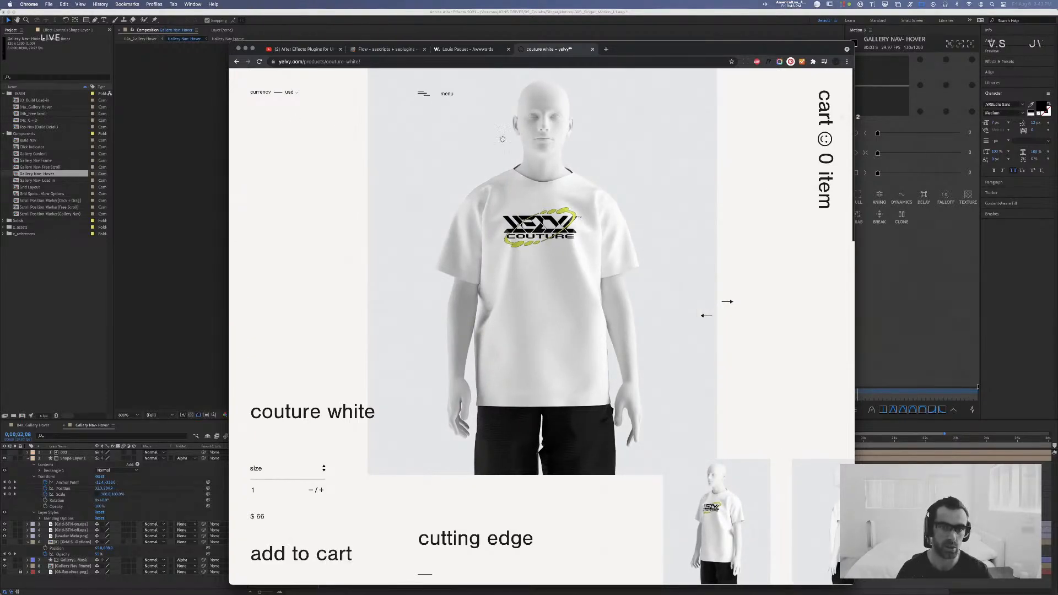
Step: Open yelvy's sale page, examine the product hover cards and scroll effects, and close the site's tab
{"action": "left_click", "coordinate": [423, 94]}
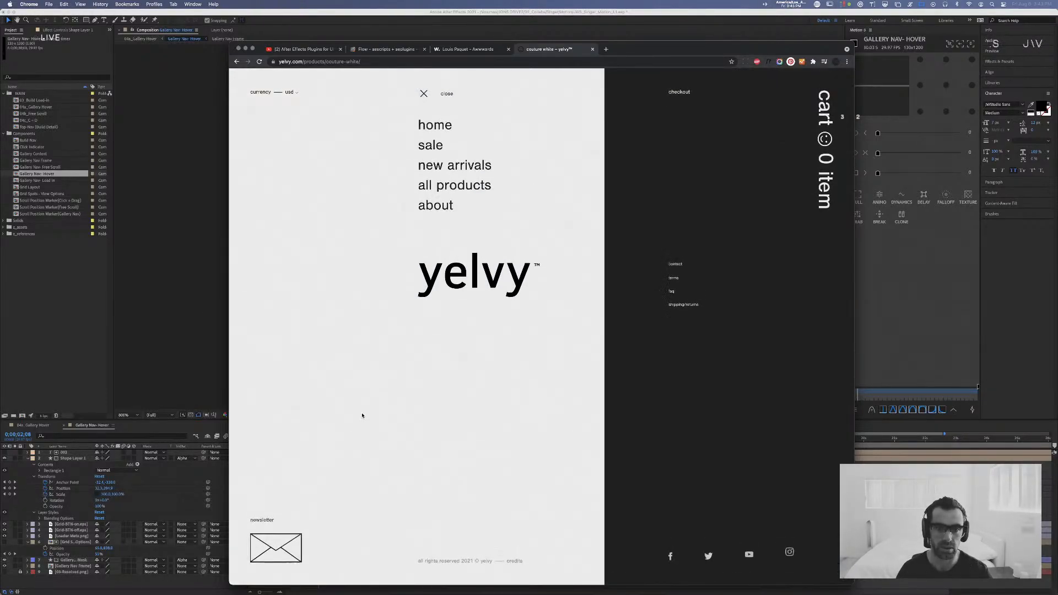
{"action": "left_click", "coordinate": [424, 145]}
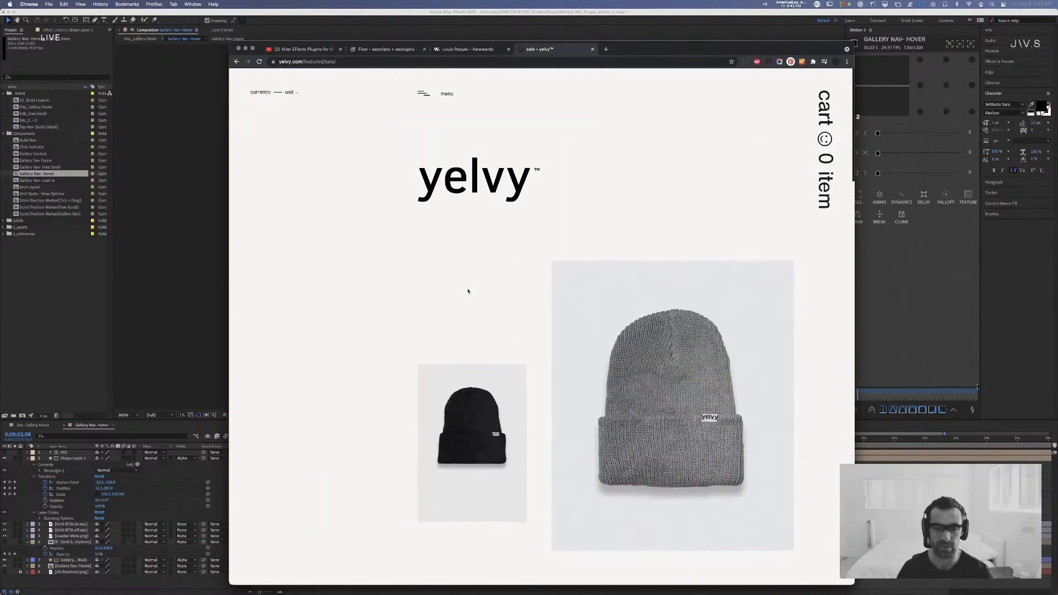
{"action": "scroll", "coordinate": [429, 263], "scroll_direction": "down", "scroll_amount": 8}
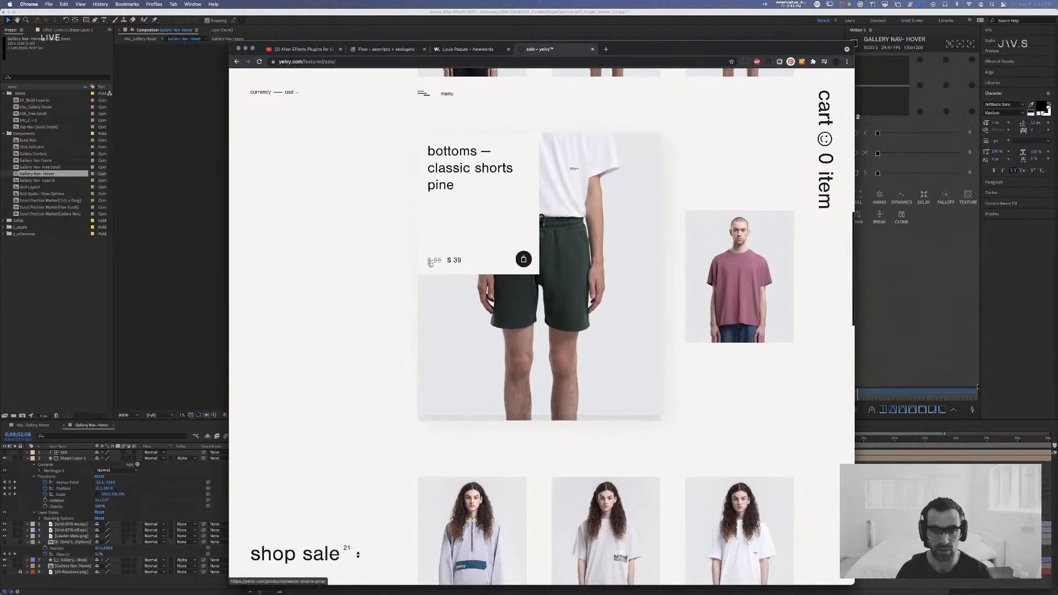
{"action": "scroll", "coordinate": [632, 370], "scroll_direction": "down", "scroll_amount": 5}
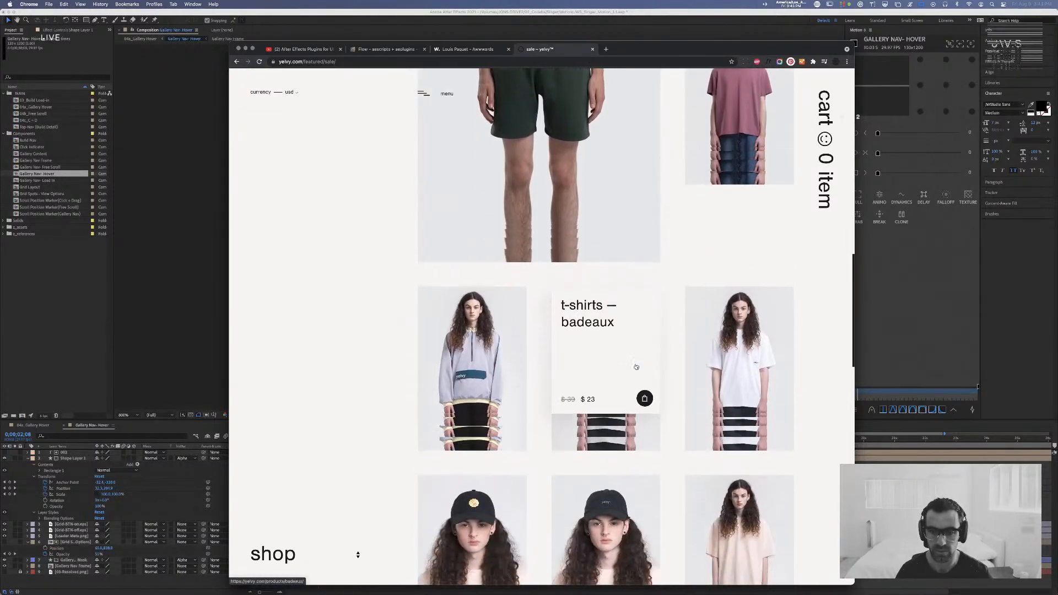
{"action": "scroll", "coordinate": [503, 364], "scroll_direction": "down", "scroll_amount": 10}
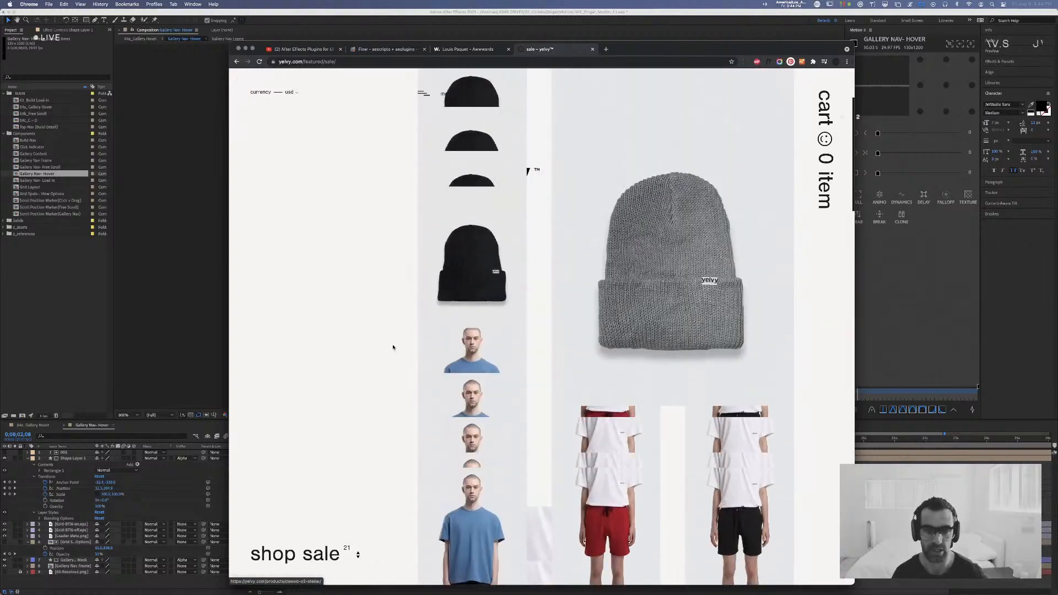
{"action": "key", "text": "super+w"}
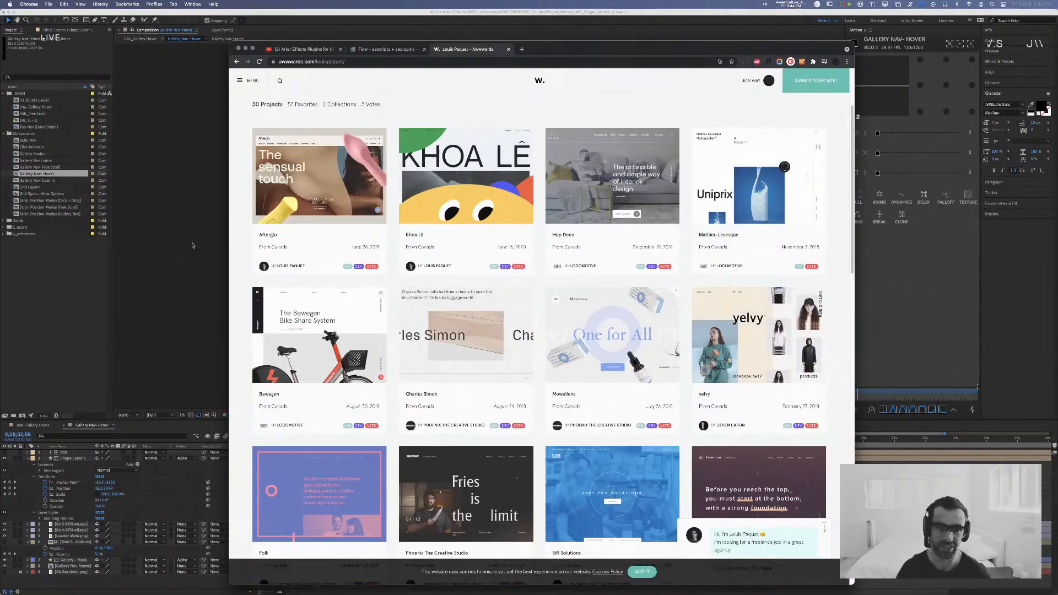
Step: Return to After Effects and set Shape Layer 1 to No Track Matte
{"action": "left_click", "coordinate": [176, 248]}
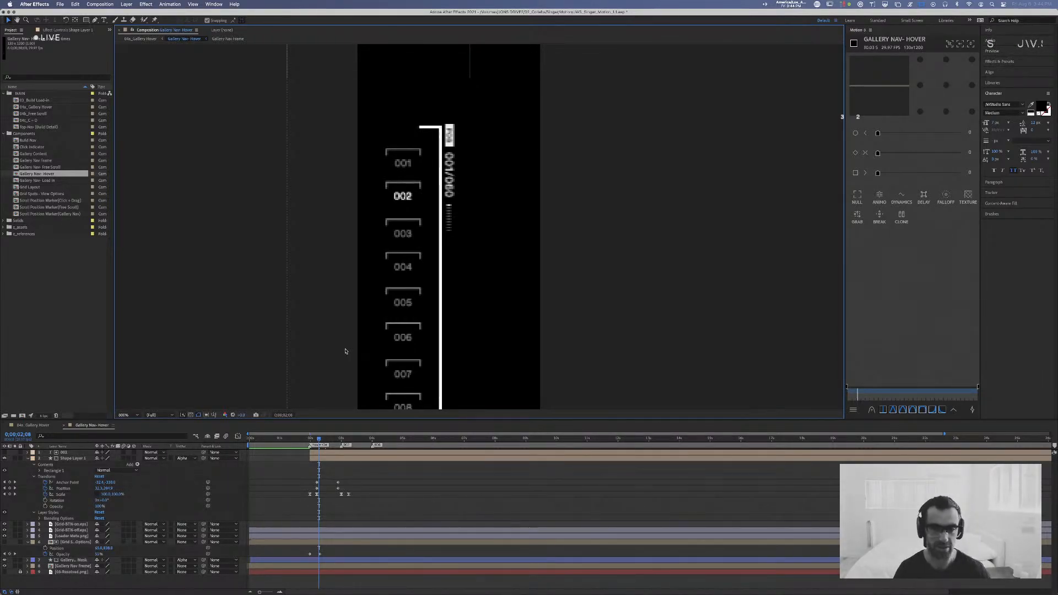
{"action": "mouse_move", "coordinate": [319, 441]}
{"action": "left_mouse_down"}
{"action": "mouse_move", "coordinate": [337, 441]}
{"action": "mouse_move", "coordinate": [301, 441]}
{"action": "mouse_move", "coordinate": [325, 442]}
{"action": "left_mouse_up"}
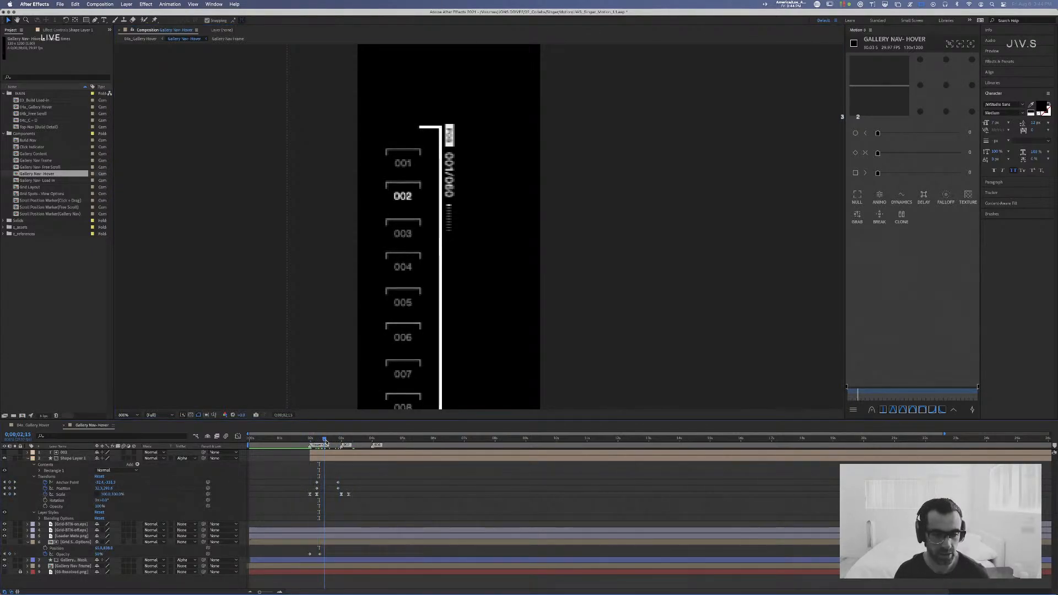
{"action": "left_click", "coordinate": [186, 458]}
{"action": "left_click", "coordinate": [201, 465]}
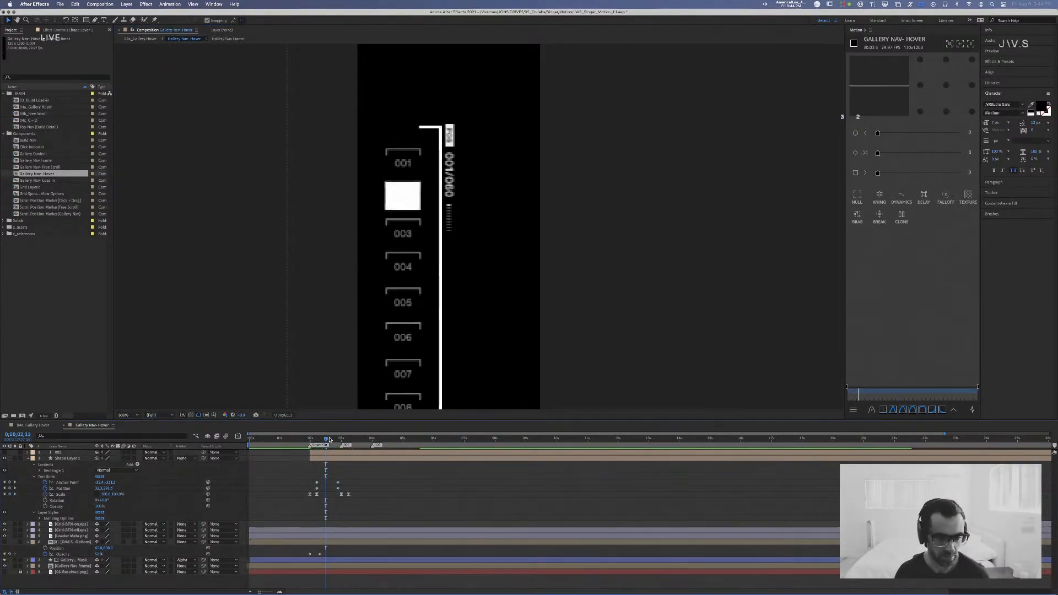
Step: Move the playhead to 0;00;02;28 and apply Alpha Matte "002" to Shape Layer 1
{"action": "mouse_move", "coordinate": [326, 441]}
{"action": "left_mouse_down"}
{"action": "mouse_move", "coordinate": [310, 441]}
{"action": "mouse_move", "coordinate": [355, 441]}
{"action": "mouse_move", "coordinate": [302, 445]}
{"action": "mouse_move", "coordinate": [351, 445]}
{"action": "mouse_move", "coordinate": [339, 448]}
{"action": "left_mouse_up"}
{"action": "left_click", "coordinate": [184, 459]}
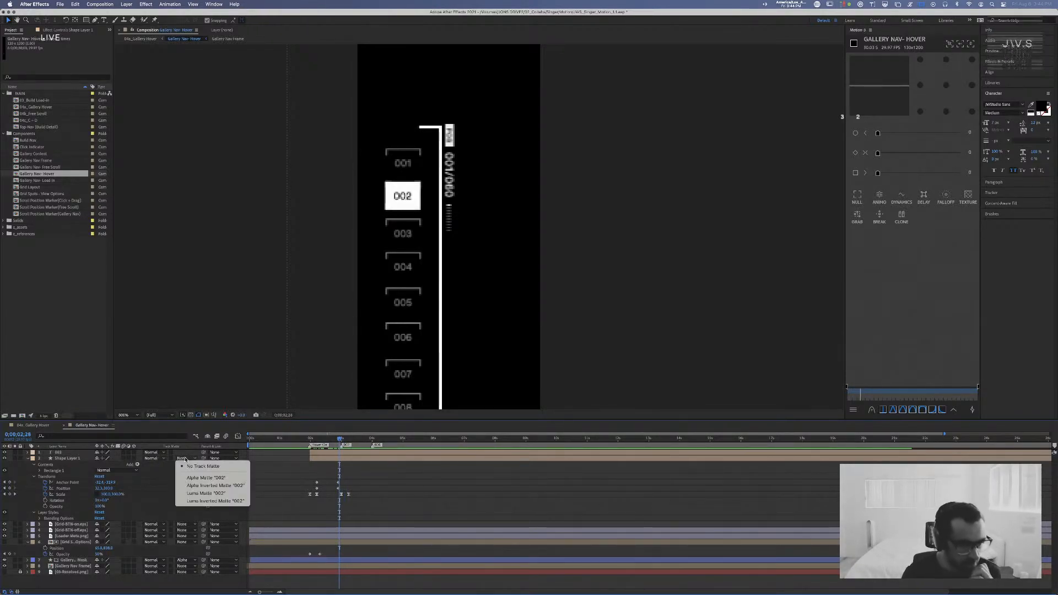
{"action": "left_click", "coordinate": [205, 478]}
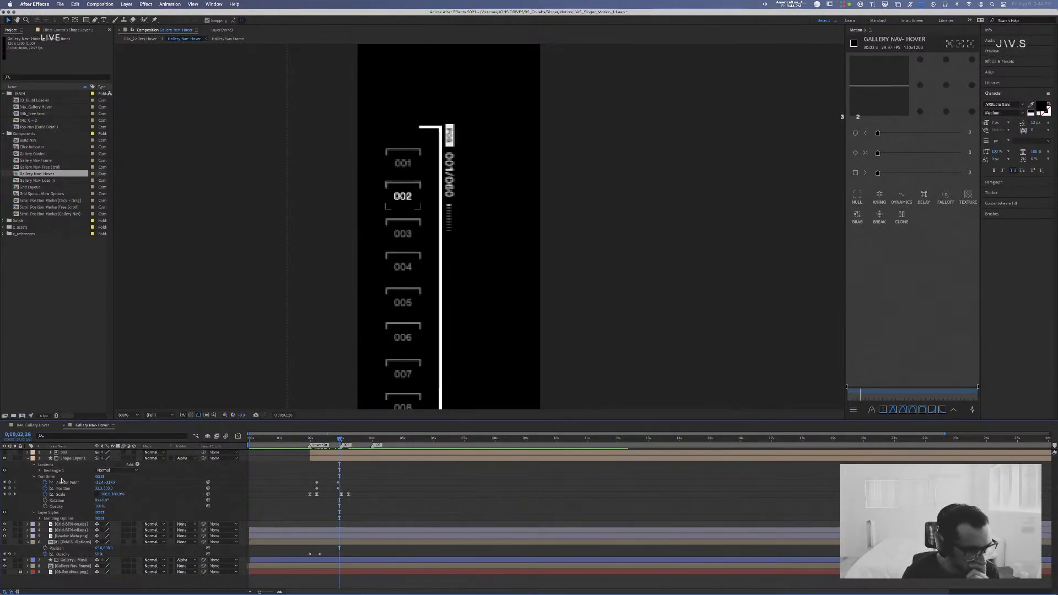
Step: Examine Shape Layer 1's blending options and advanced blending under Layer Styles, and collapse its Transform and Layer Styles groups
{"action": "left_click", "coordinate": [33, 477]}
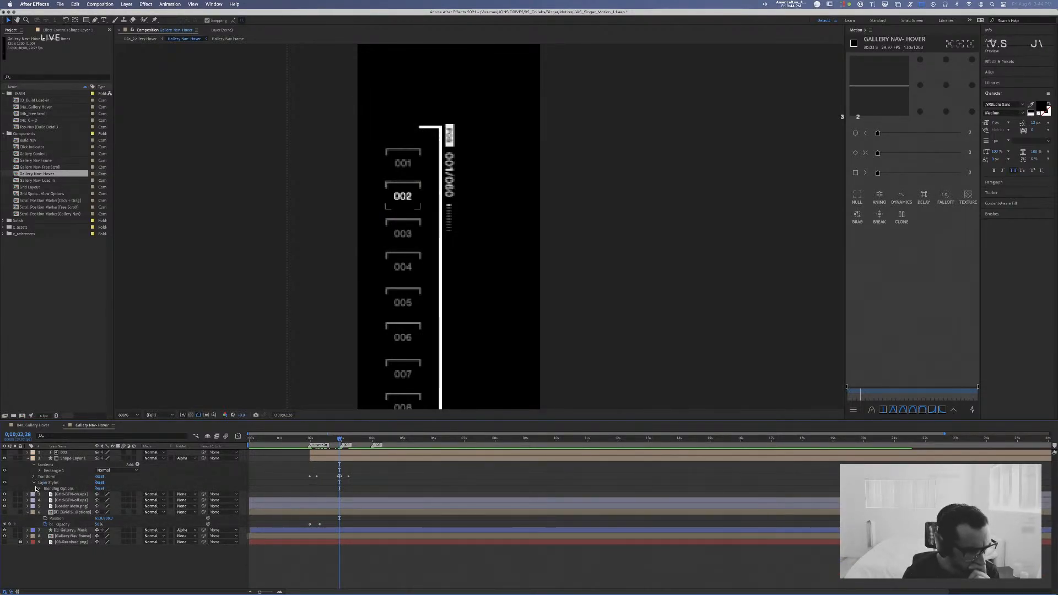
{"action": "left_click", "coordinate": [38, 488]}
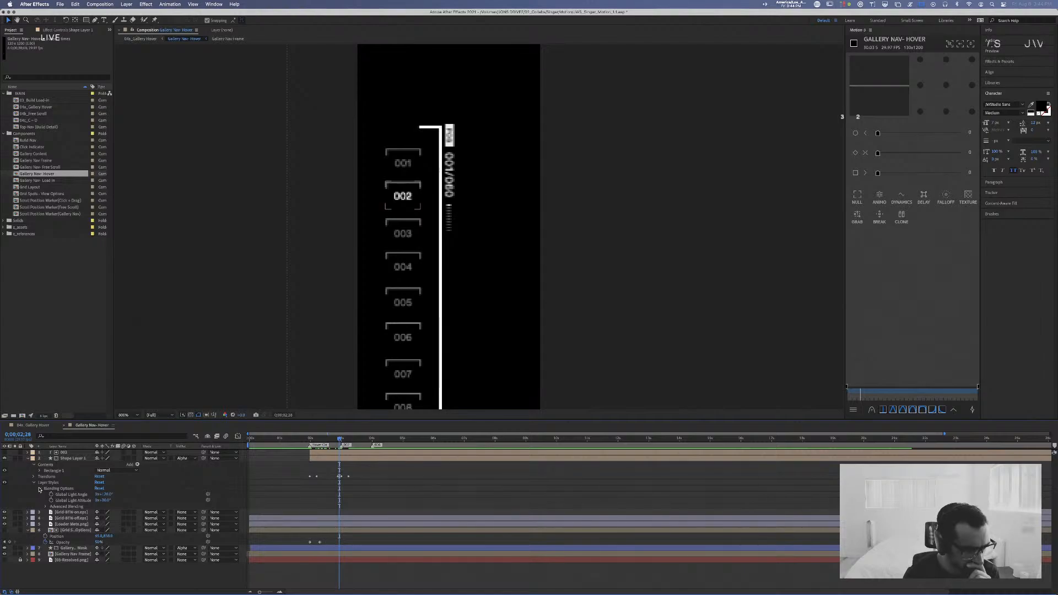
{"action": "left_click", "coordinate": [40, 489]}
{"action": "left_click", "coordinate": [39, 489]}
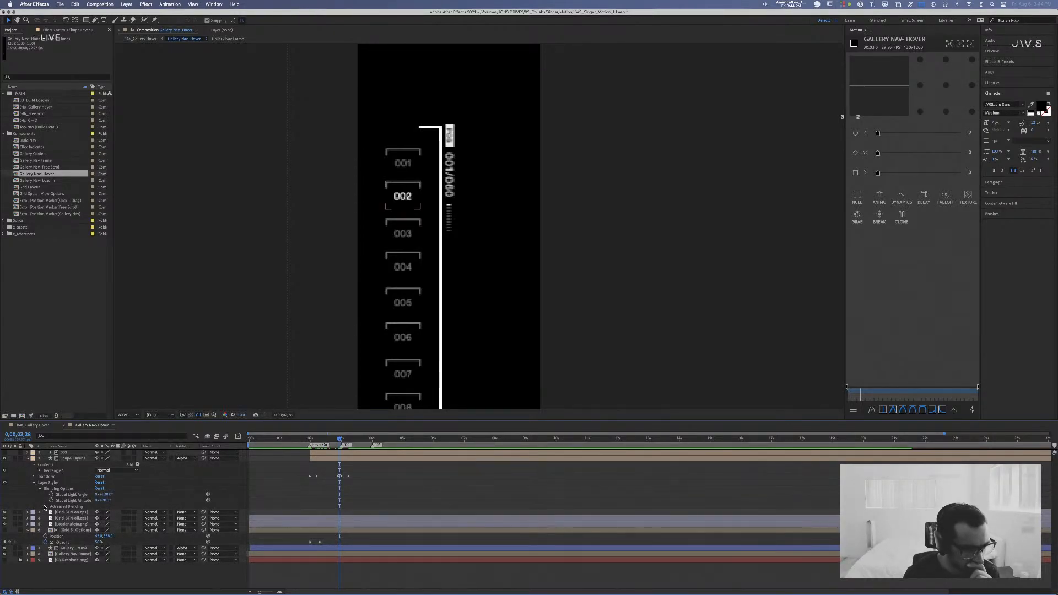
{"action": "left_click", "coordinate": [45, 507]}
{"action": "left_click", "coordinate": [45, 507]}
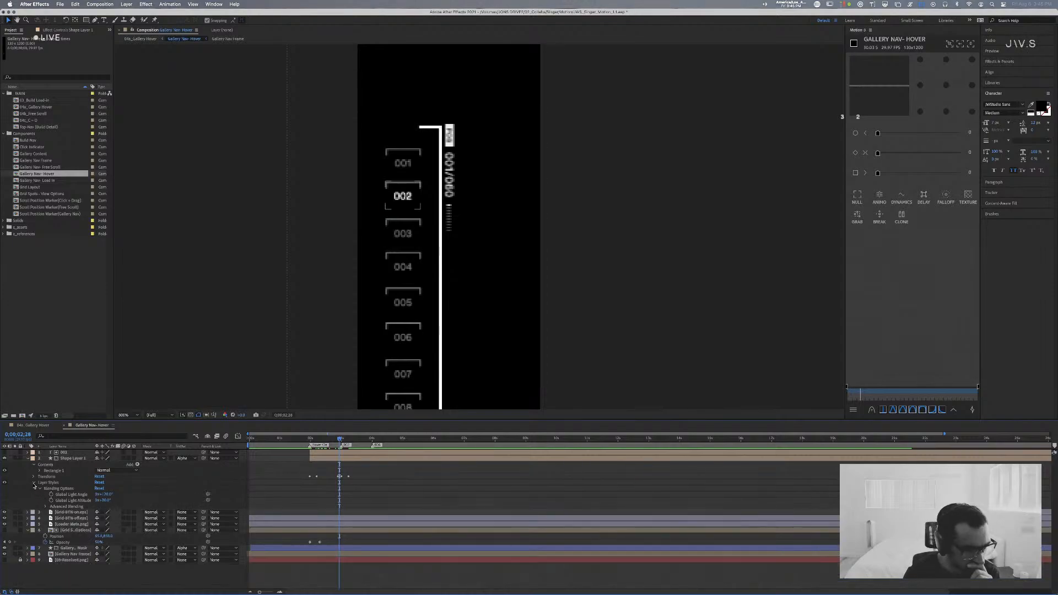
{"action": "left_click", "coordinate": [33, 483]}
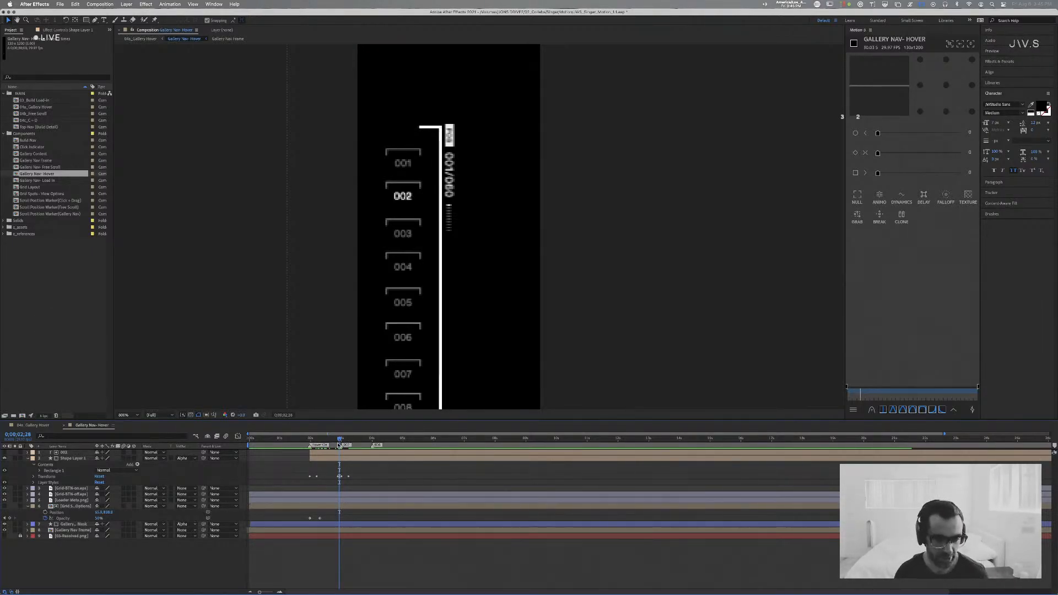
{"action": "key", "text": "super+Tab"}
{"action": "key", "text": "super+Tab"}
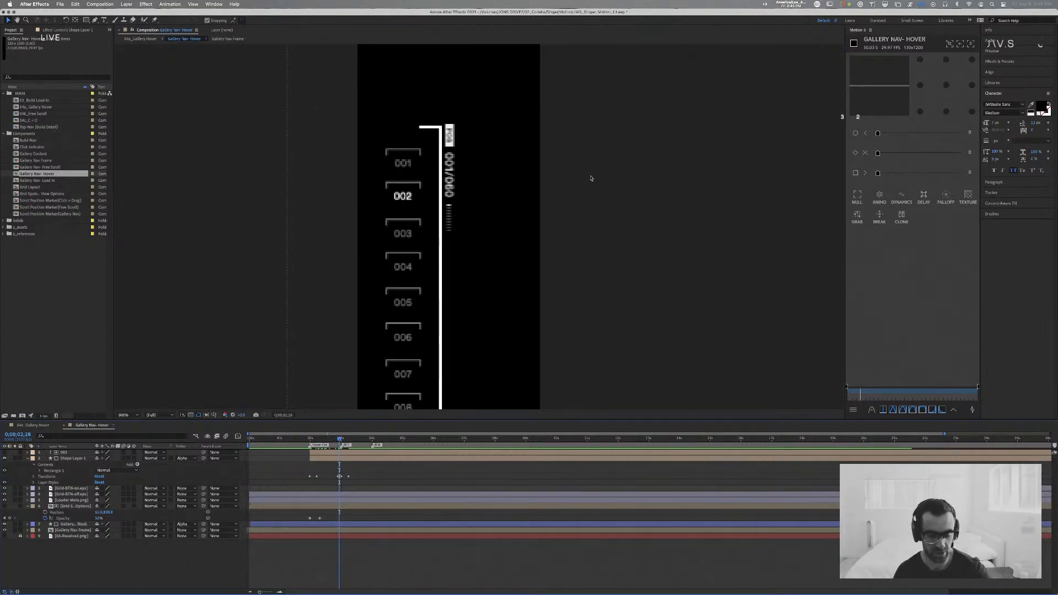
Step: Scrub through the 002 hover highlight, check Shape Layer 1's Transform group and reveal its keyframed properties at 0;00;01;29
{"action": "mouse_move", "coordinate": [340, 442]}
{"action": "left_mouse_down"}
{"action": "mouse_move", "coordinate": [302, 444]}
{"action": "mouse_move", "coordinate": [342, 441]}
{"action": "left_mouse_up"}
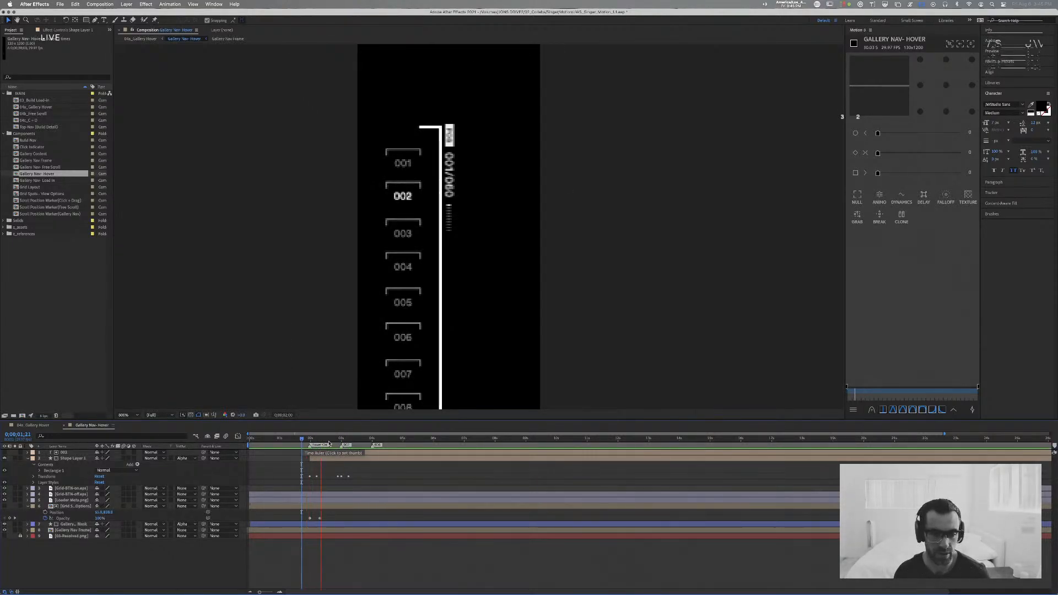
{"action": "left_click_drag", "start_coordinate": [319, 441], "coordinate": [348, 440]}
{"action": "left_click", "coordinate": [58, 476]}
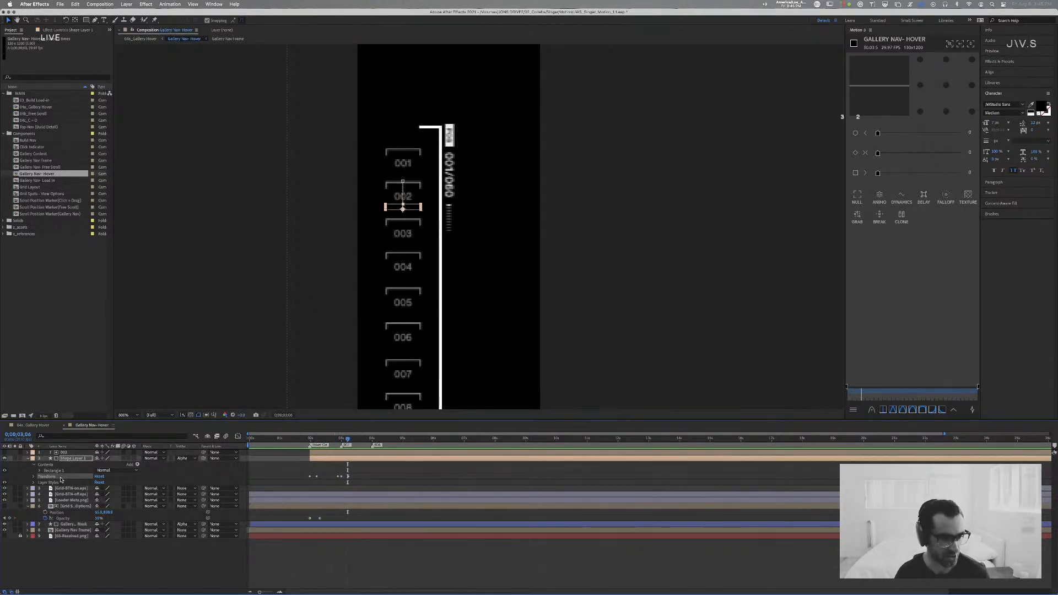
{"action": "left_click", "coordinate": [34, 477]}
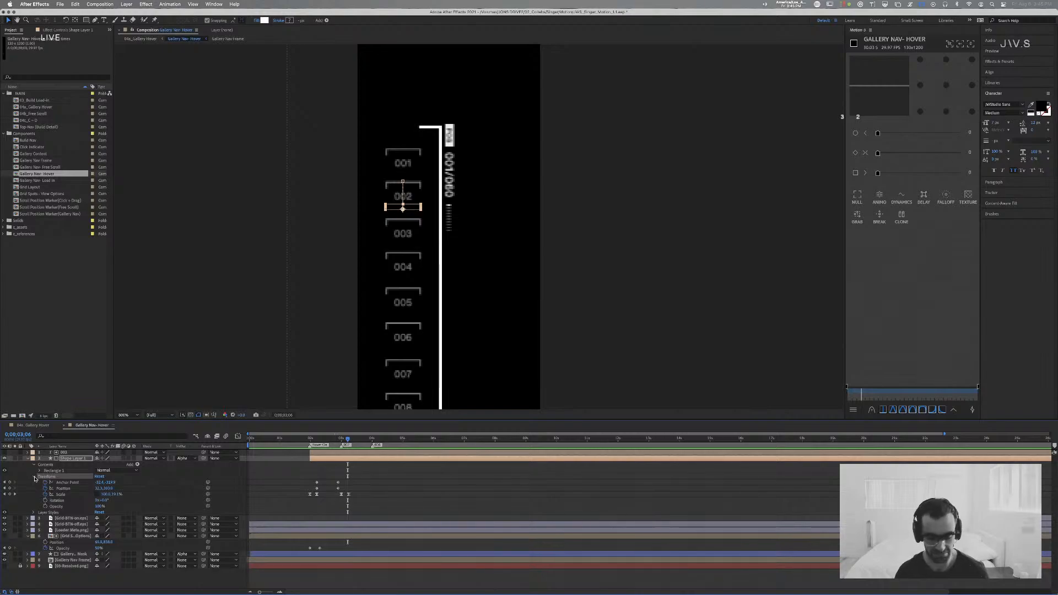
{"action": "left_click", "coordinate": [34, 477]}
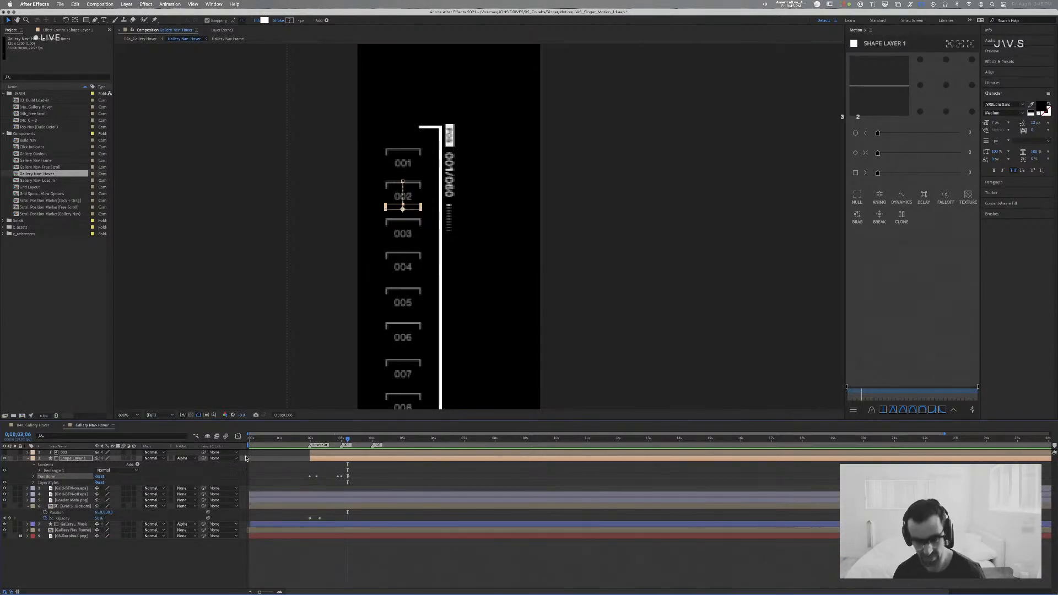
{"action": "left_click_drag", "start_coordinate": [323, 439], "coordinate": [310, 439]}
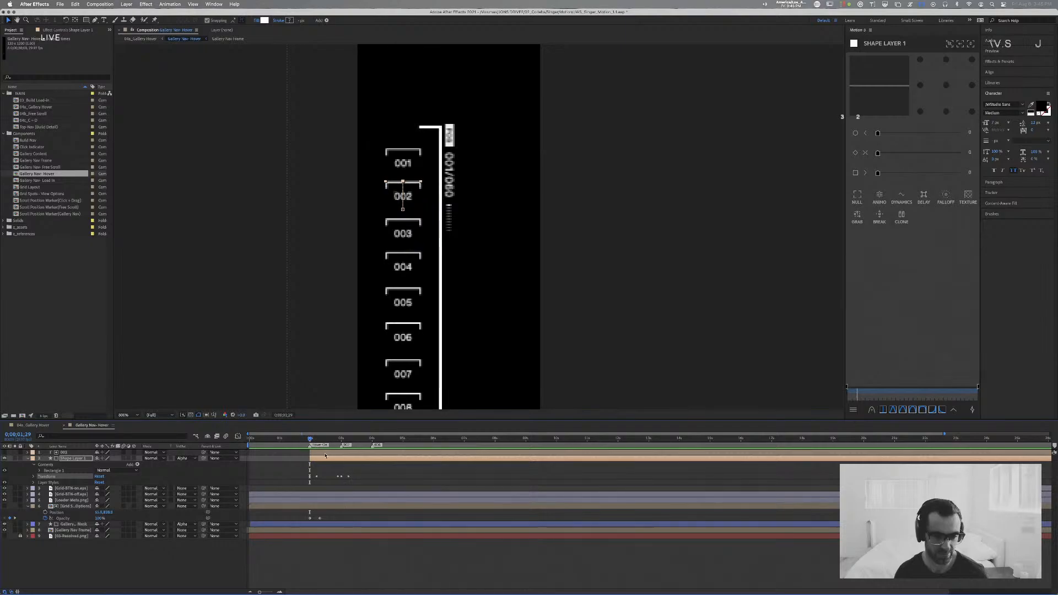
{"action": "key", "text": "u"}
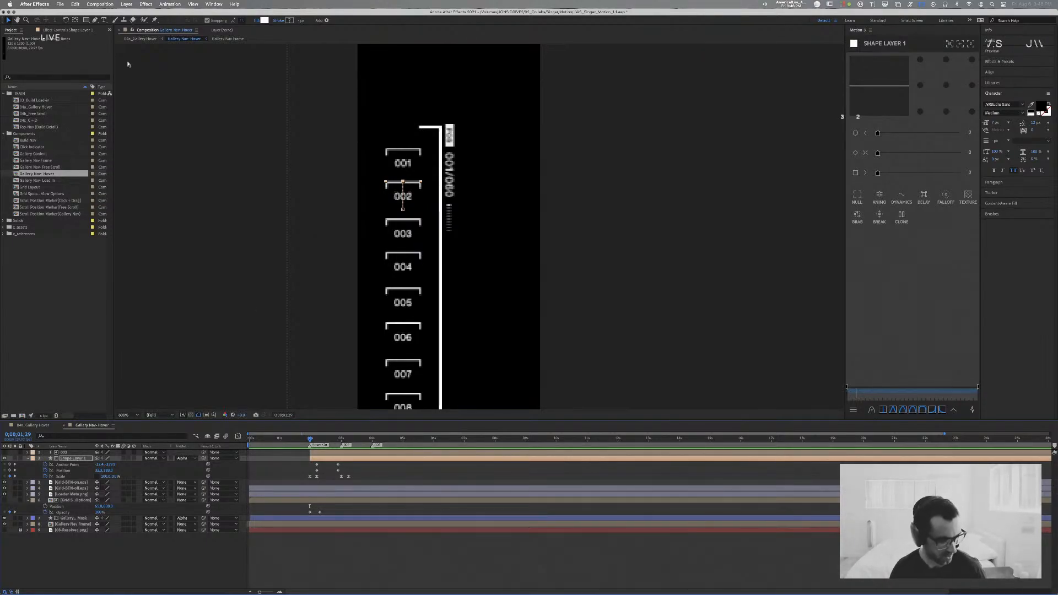
{"action": "key", "text": "super+Tab"}
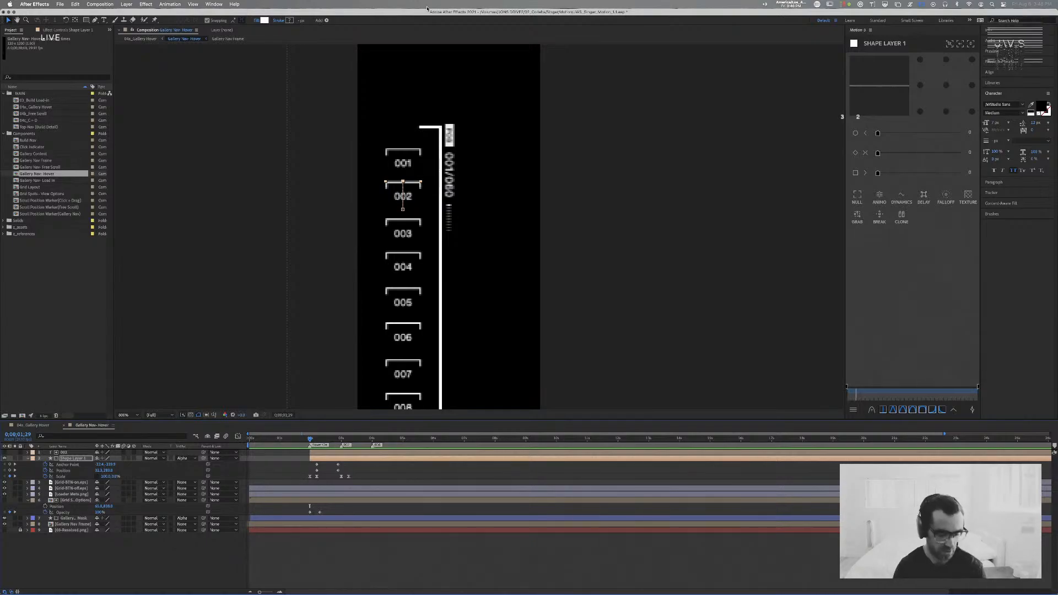
{"action": "key", "text": "super+Tab"}
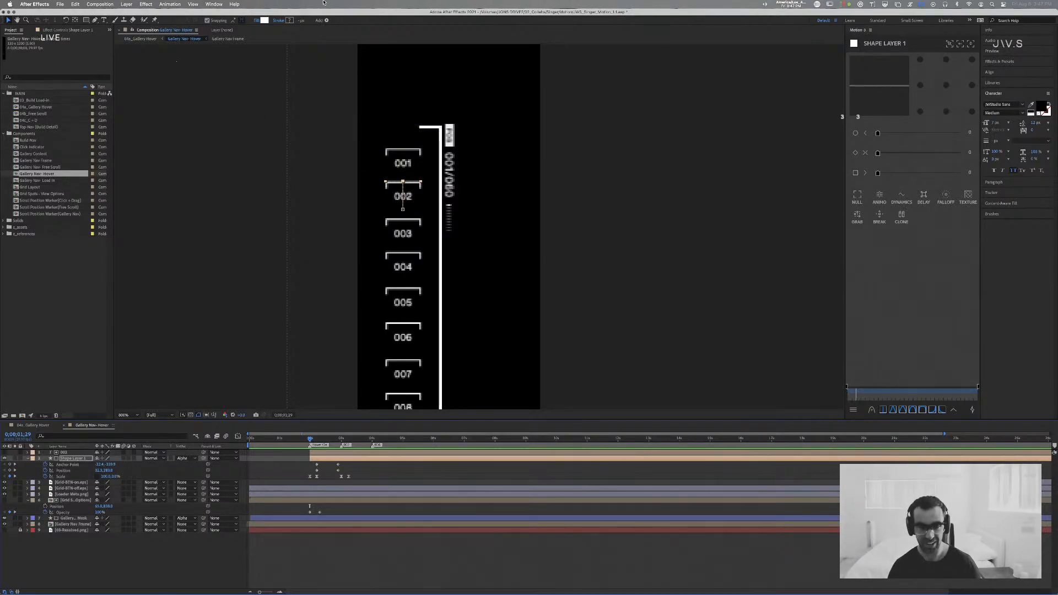
Step: Deselect Shape Layer 1, move the playhead to 0;00;02;07 and turn on the visibility of the 002 matte layer
{"action": "key", "text": "comma"}
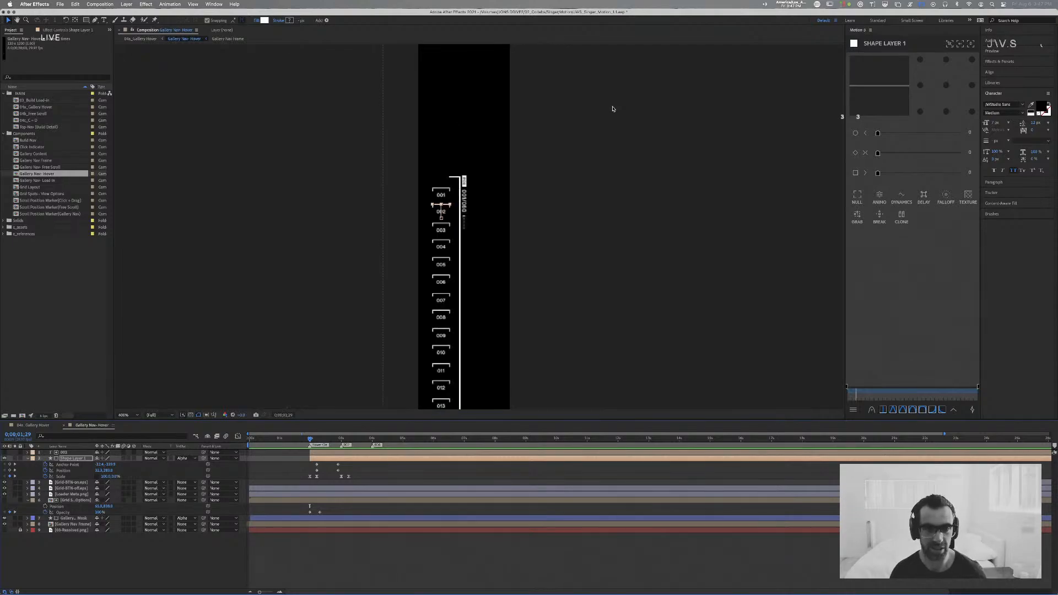
{"action": "left_click", "coordinate": [566, 189]}
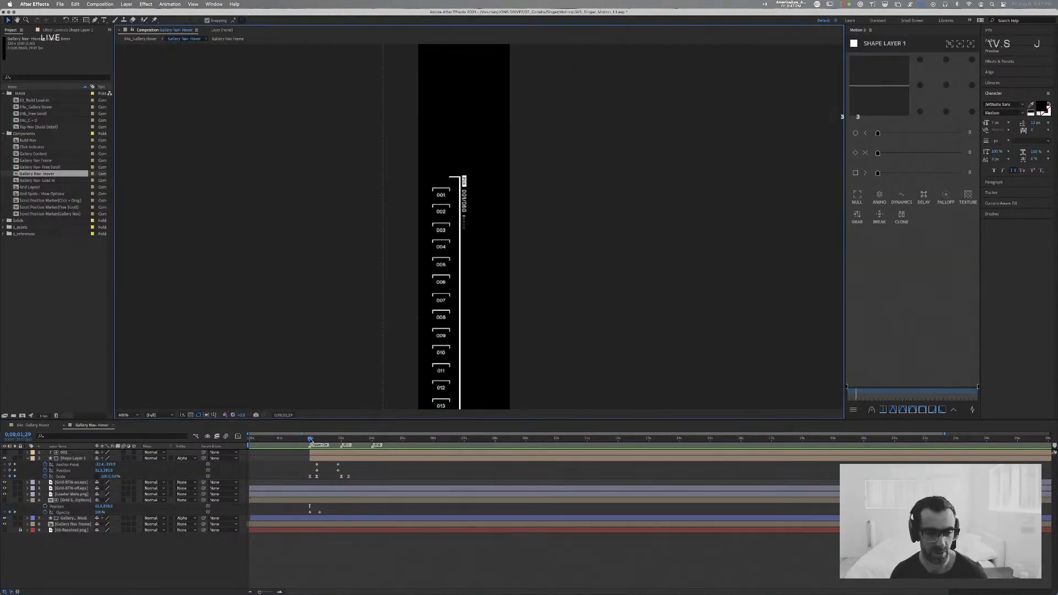
{"action": "mouse_move", "coordinate": [310, 439]}
{"action": "left_mouse_down"}
{"action": "mouse_move", "coordinate": [331, 440]}
{"action": "mouse_move", "coordinate": [318, 441]}
{"action": "left_mouse_up"}
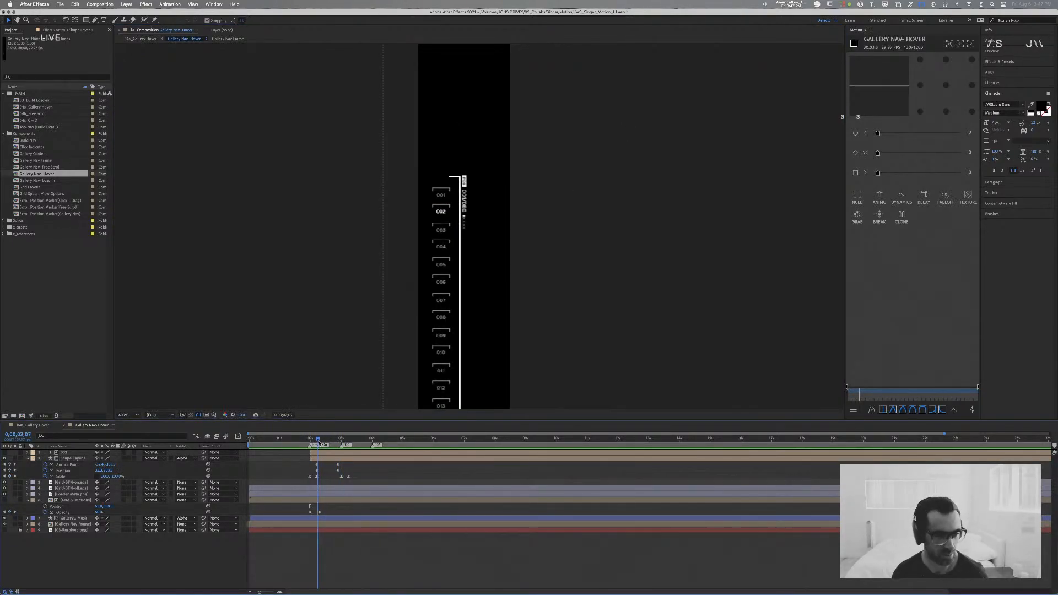
{"action": "left_click", "coordinate": [5, 452]}
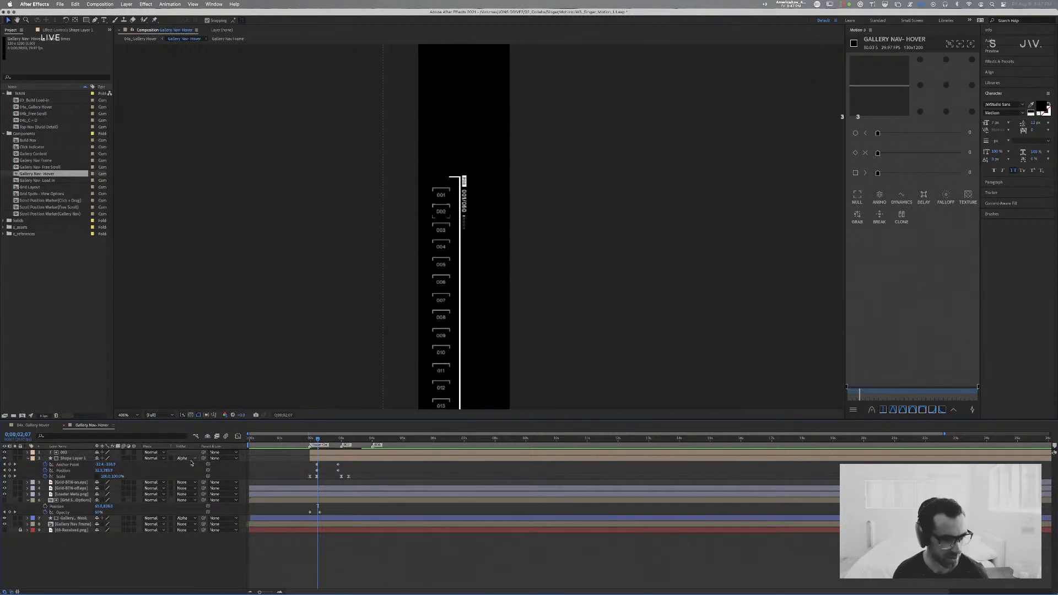
Step: Examine Shape Layer 1's Transform properties and the shape attributes available to add at 0;00;02;06, and collapse the layer
{"action": "left_click", "coordinate": [28, 458]}
{"action": "left_click", "coordinate": [28, 459]}
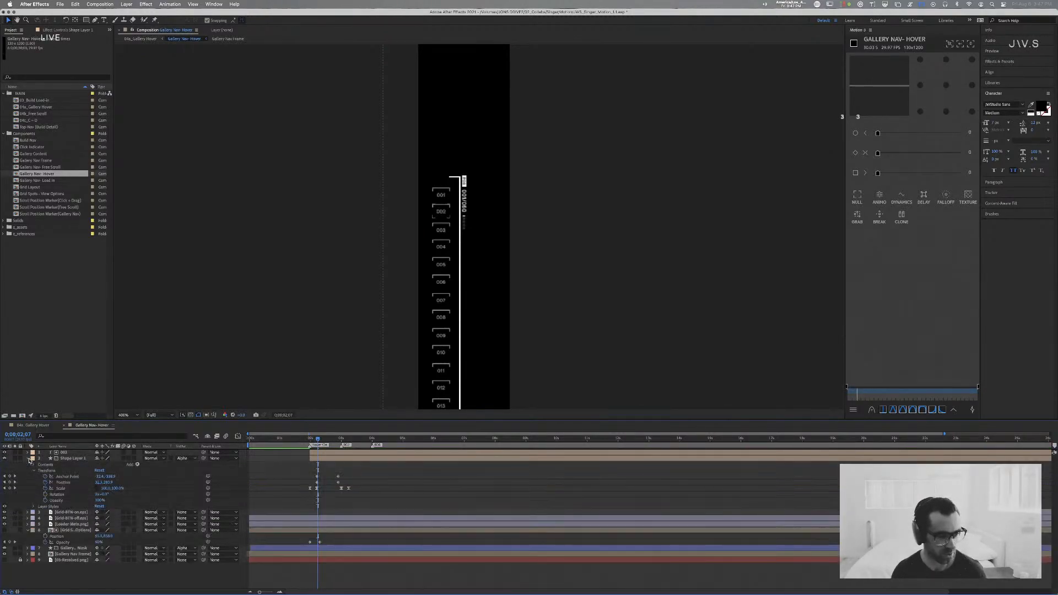
{"action": "left_click", "coordinate": [33, 471]}
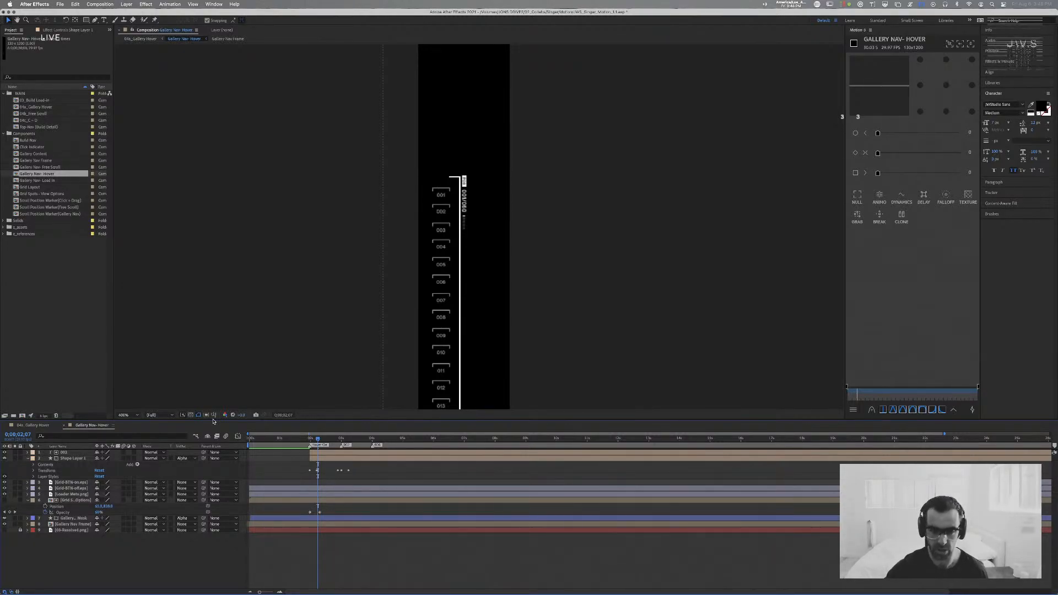
{"action": "mouse_move", "coordinate": [315, 439]}
{"action": "left_mouse_down"}
{"action": "mouse_move", "coordinate": [300, 440]}
{"action": "mouse_move", "coordinate": [327, 440]}
{"action": "mouse_move", "coordinate": [317, 443]}
{"action": "left_mouse_up"}
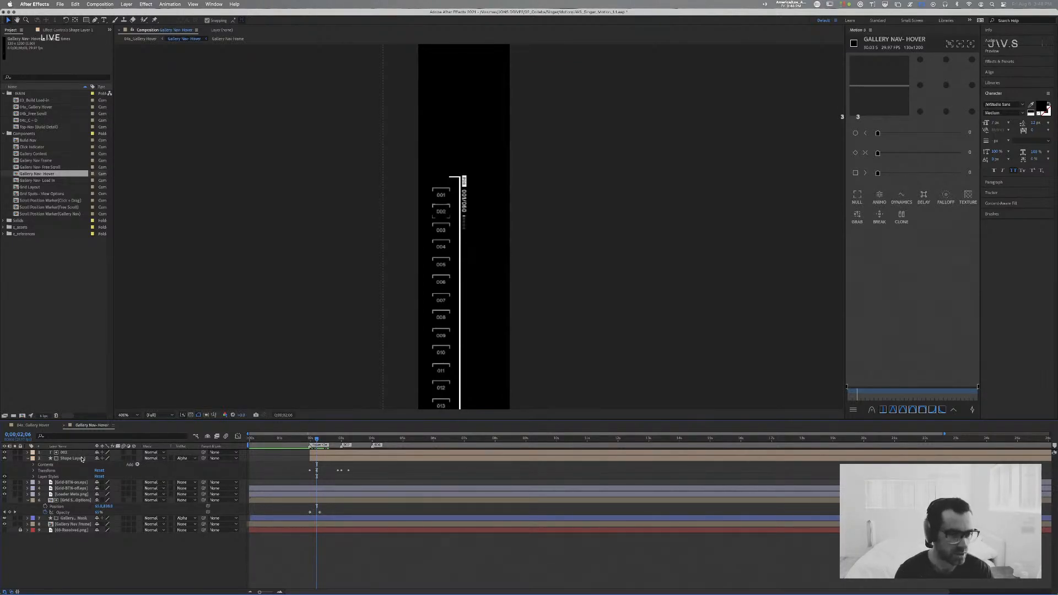
{"action": "left_click", "coordinate": [82, 459]}
{"action": "left_click", "coordinate": [137, 465]}
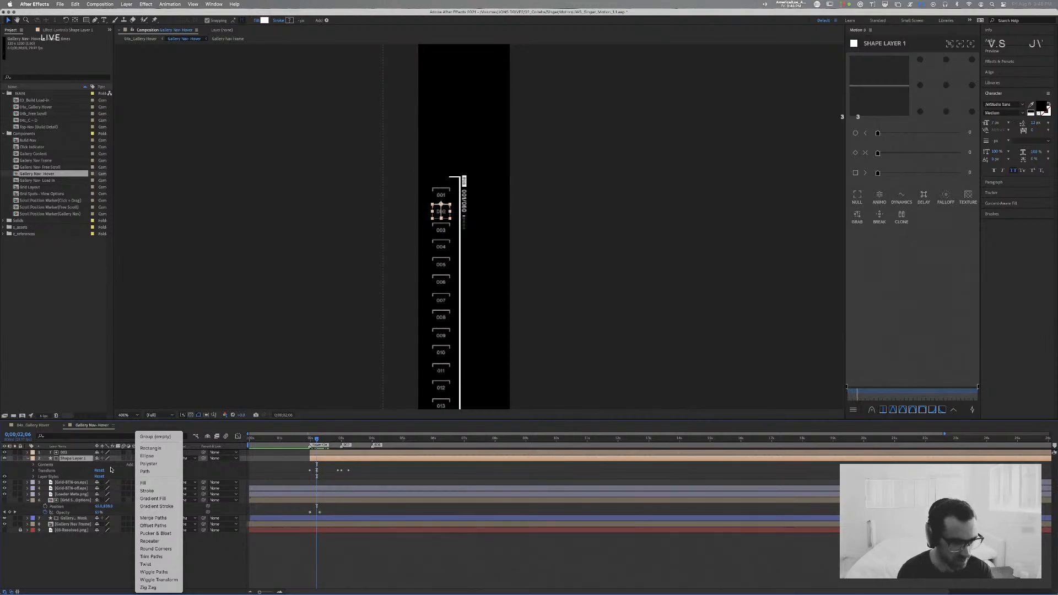
{"action": "left_click", "coordinate": [142, 483]}
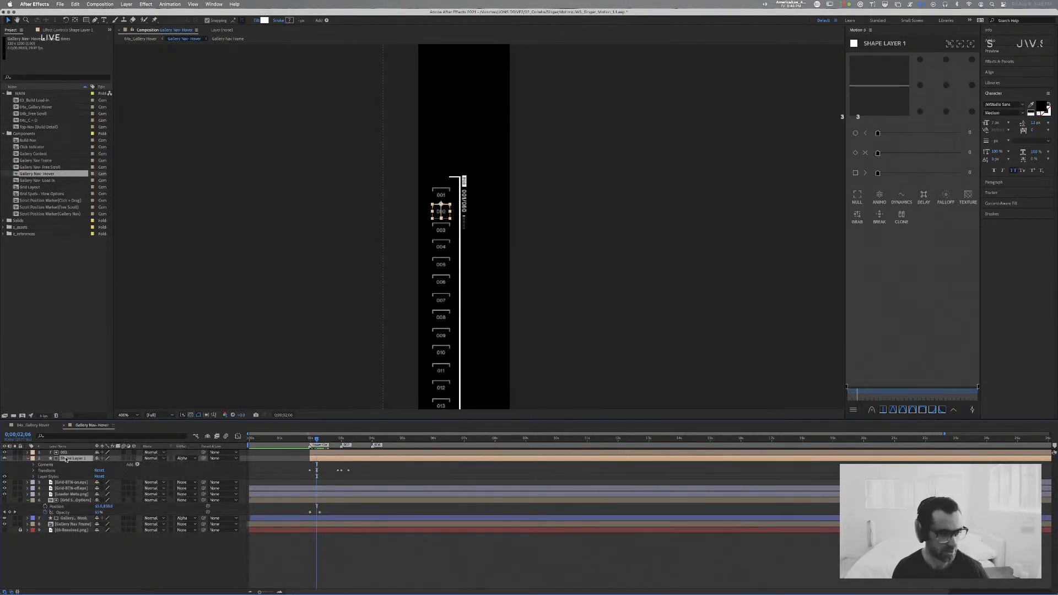
{"action": "left_click", "coordinate": [28, 458]}
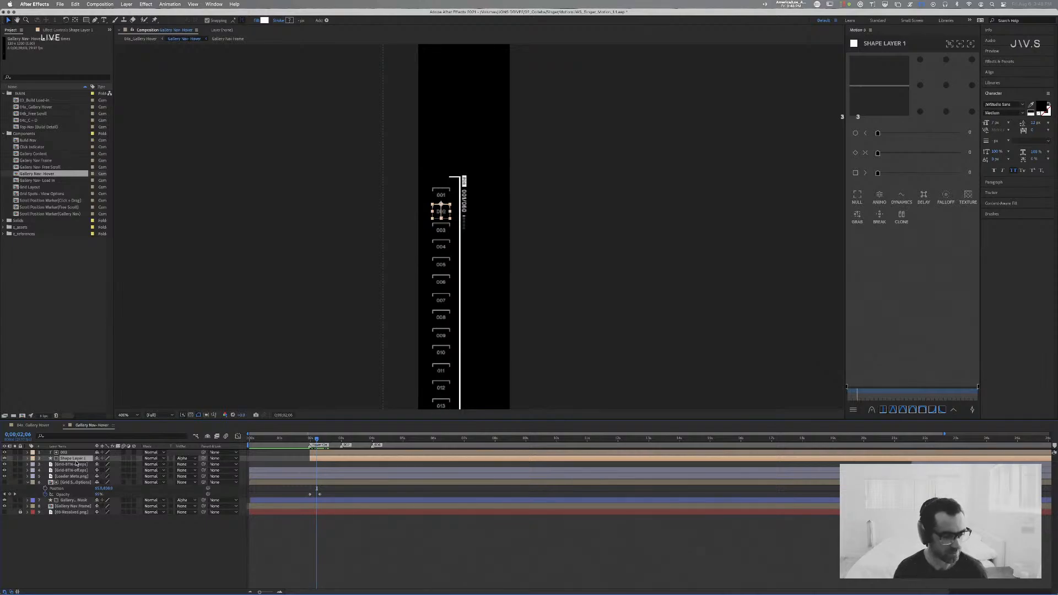
Step: Duplicate Shape Layer 1 and place the copy directly below the original in the layer stack
{"action": "key", "text": "super+d"}
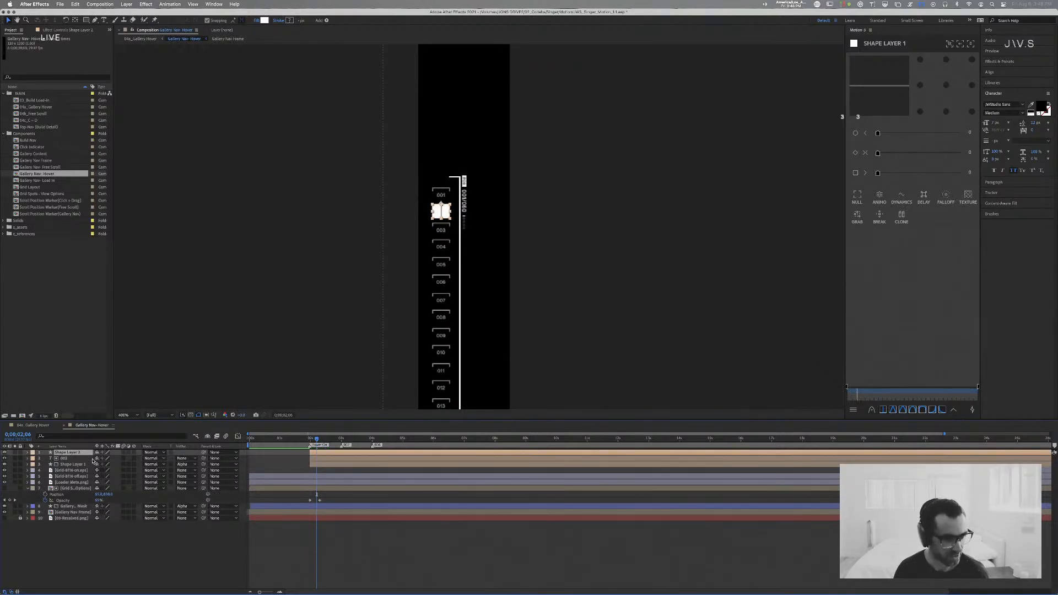
{"action": "left_click_drag", "start_coordinate": [82, 453], "coordinate": [83, 462]}
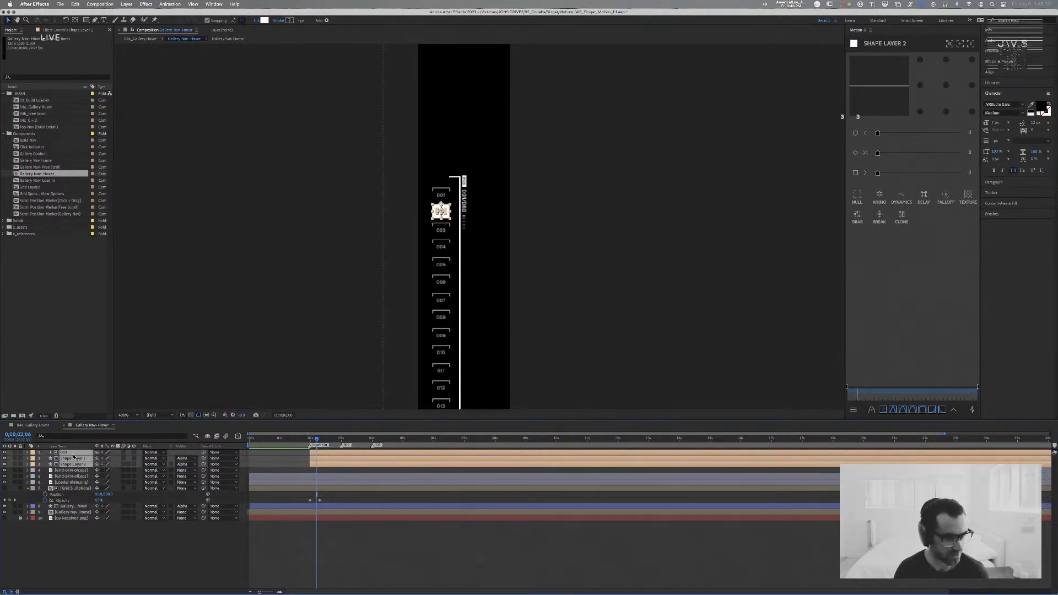
Step: Set the label color of layers 002, Shape Layer 1 and Shape Layer 2 to Green
{"action": "right_click", "coordinate": [62, 452]}
{"action": "left_click", "coordinate": [33, 453]}
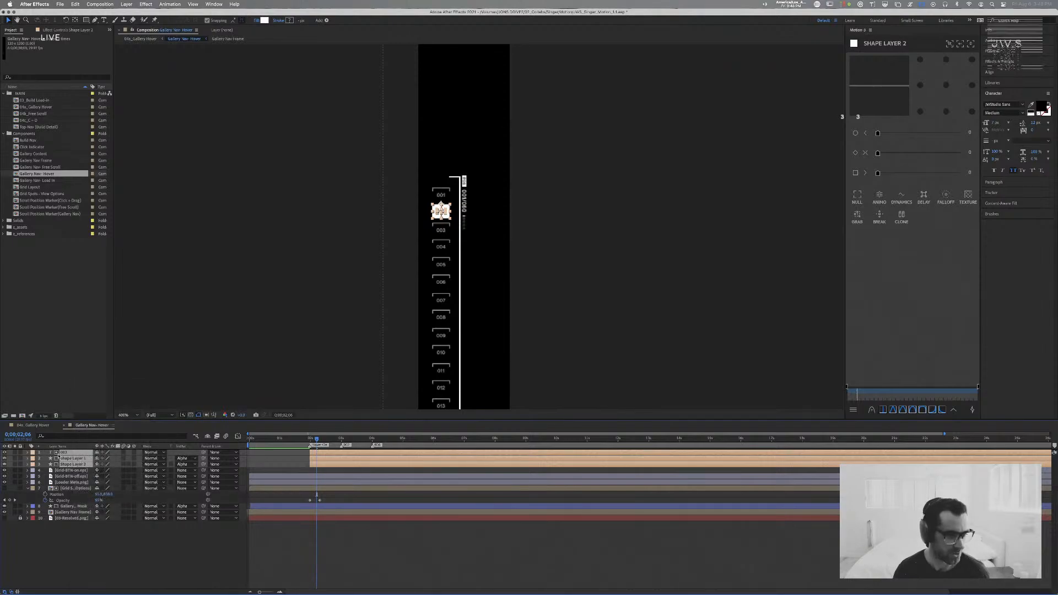
{"action": "left_click", "coordinate": [32, 453]}
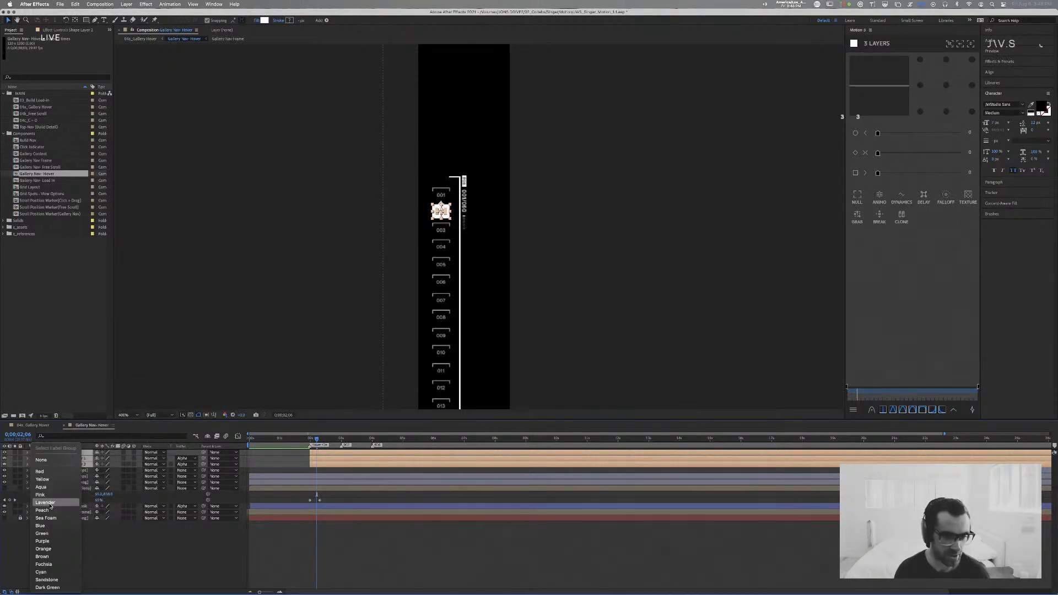
{"action": "left_click", "coordinate": [44, 502]}
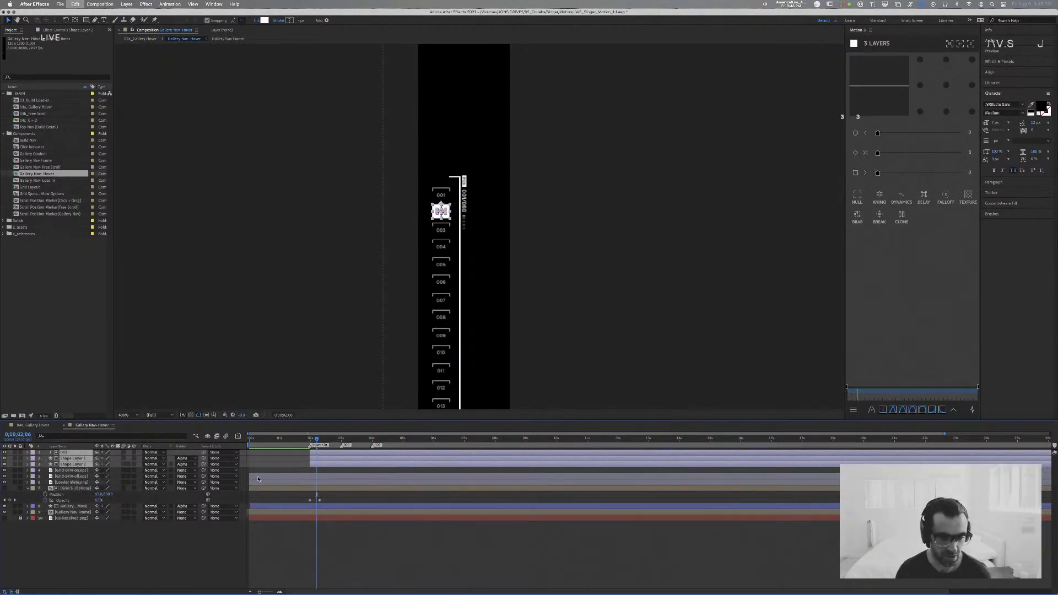
{"action": "left_click", "coordinate": [32, 458]}
{"action": "left_click", "coordinate": [48, 533]}
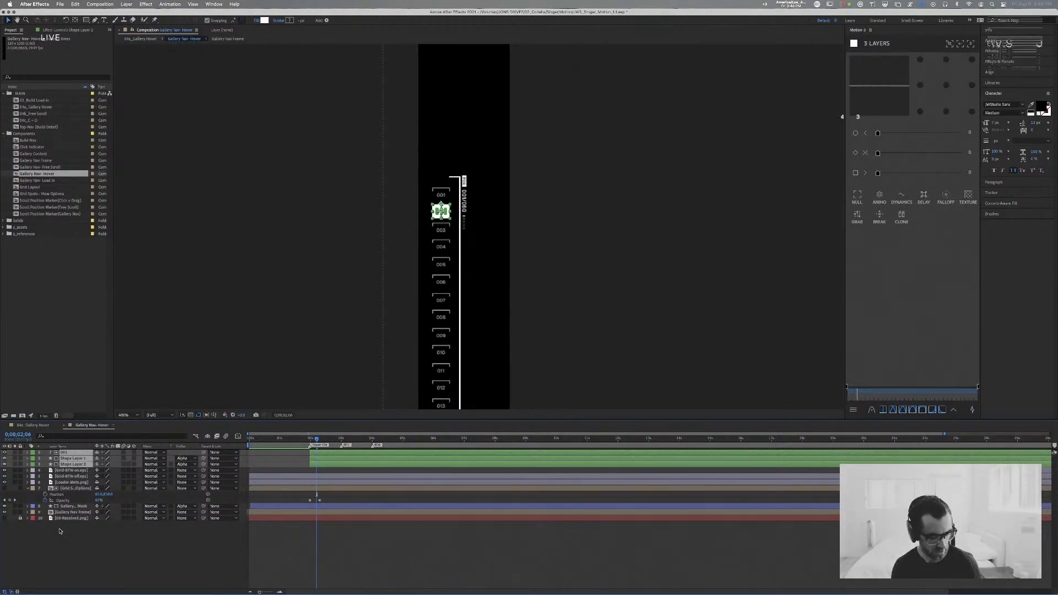
Step: Preview the hover highlight animation on item 002 from 0;00;01;13
{"action": "key", "text": "super+Tab"}
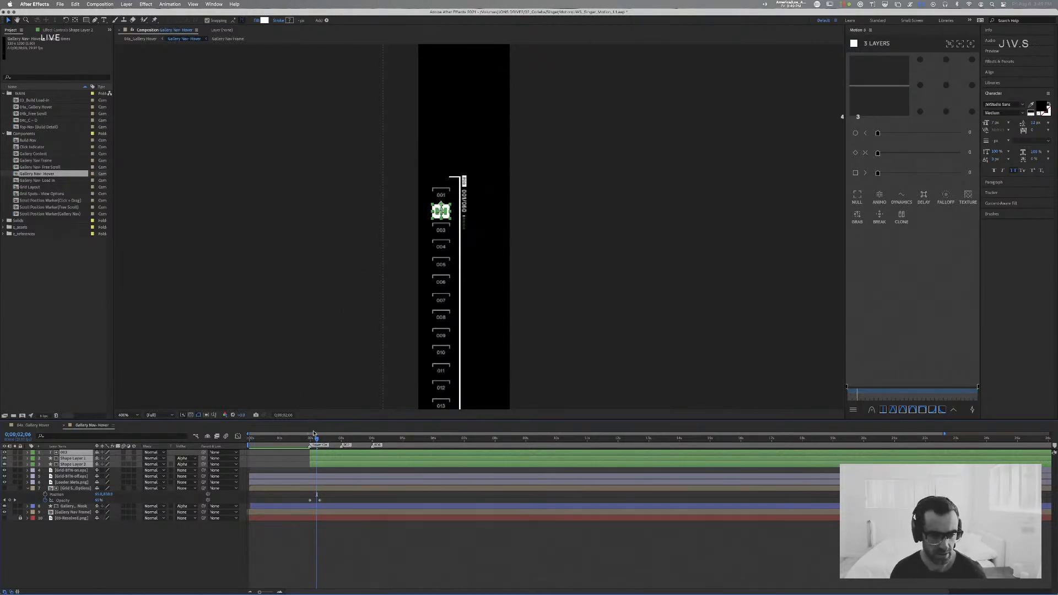
{"action": "left_click_drag", "start_coordinate": [314, 438], "coordinate": [294, 442]}
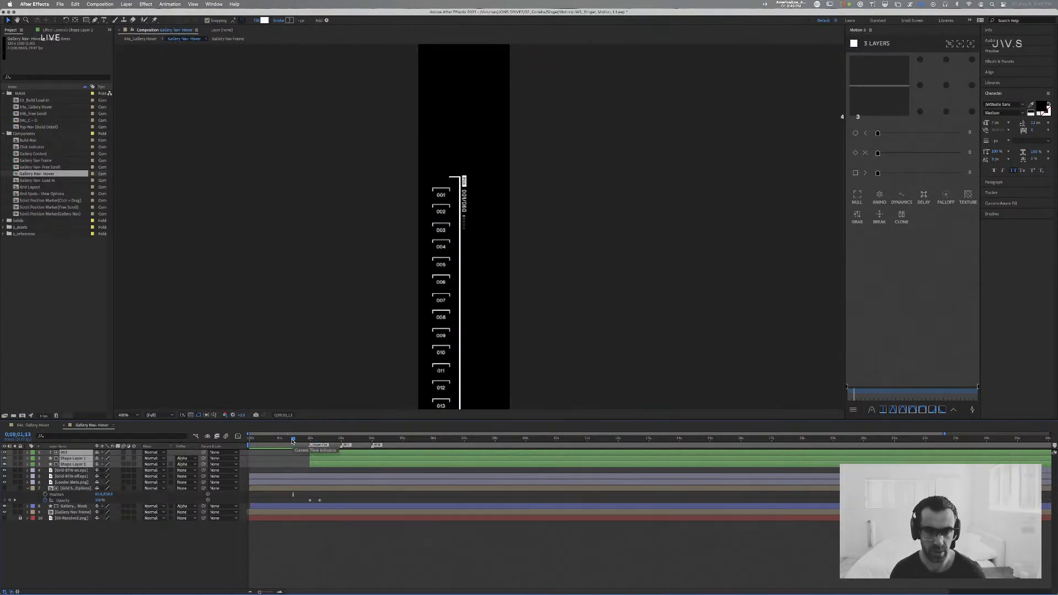
{"action": "key", "text": "space"}
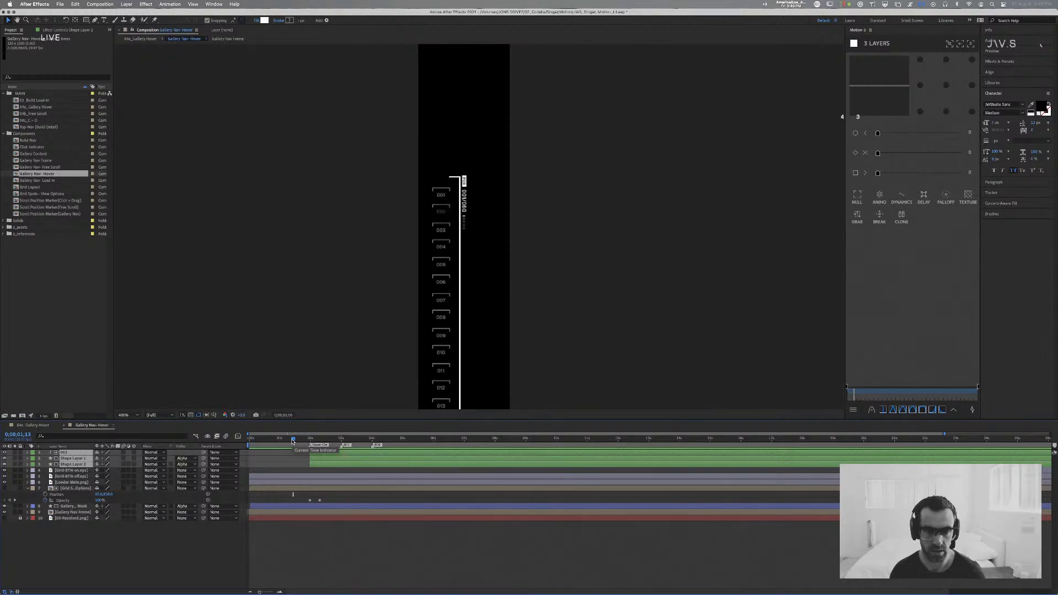
{"action": "key", "text": "space"}
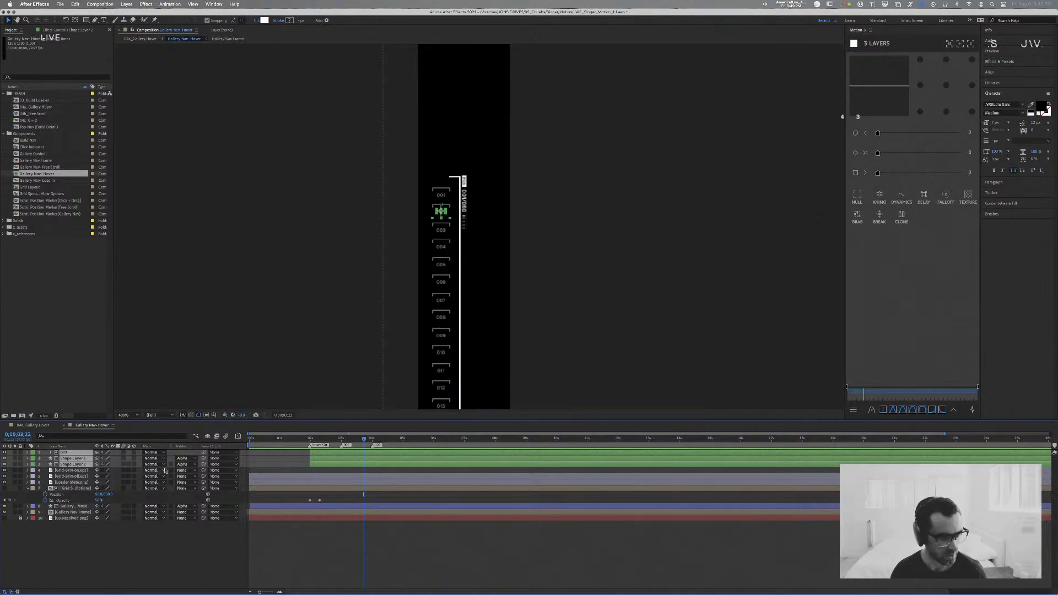
Step: Remove the track mattes from Shape Layer 1 and Shape Layer 2, and apply Alpha Matte "002" to Shape Layer 1 only
{"action": "left_click", "coordinate": [191, 464]}
{"action": "left_click", "coordinate": [201, 473]}
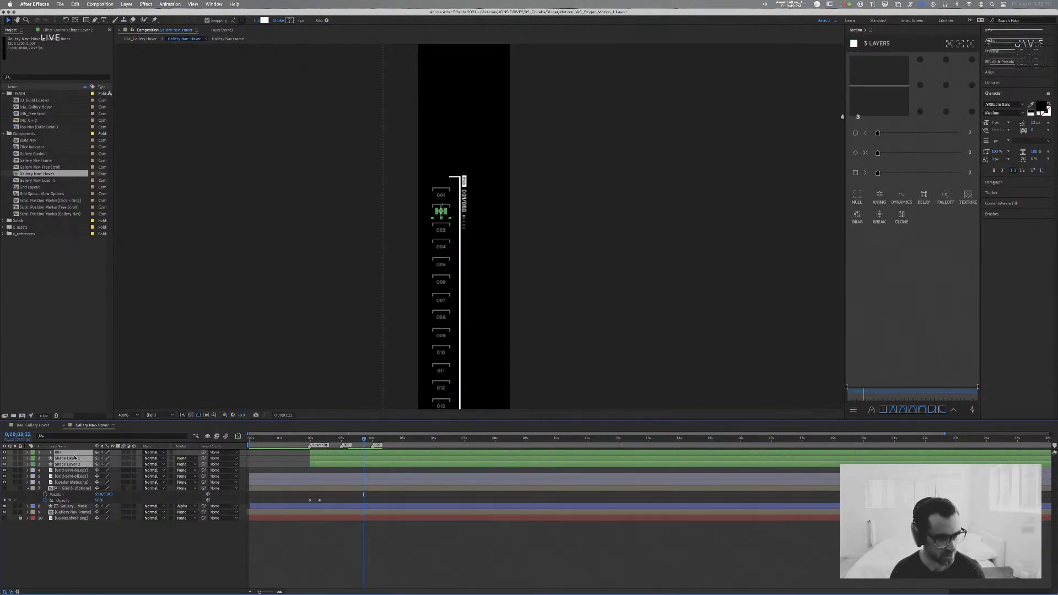
{"action": "left_click", "coordinate": [182, 458]}
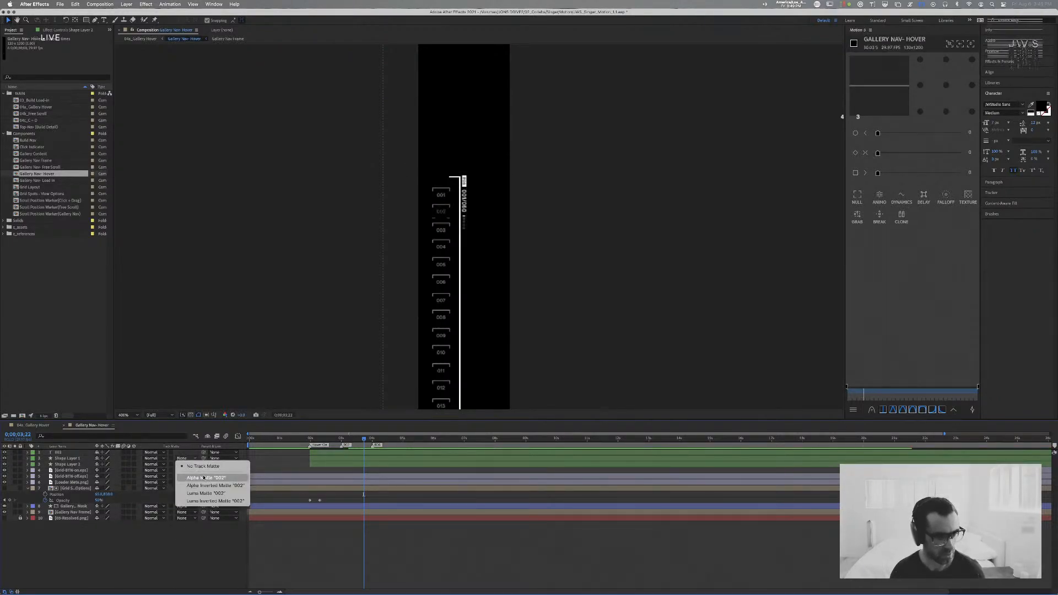
{"action": "left_click", "coordinate": [203, 477]}
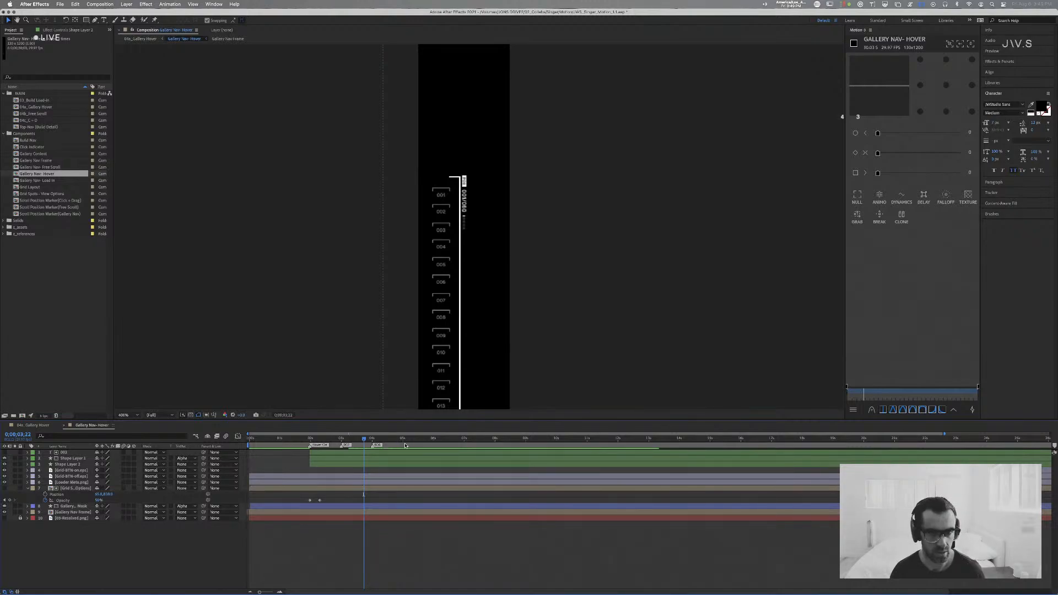
Step: Select Shape Layer 1 and scrub back through its matted highlight to 0;00;02;00
{"action": "left_click_drag", "start_coordinate": [364, 439], "coordinate": [329, 440]}
{"action": "left_click", "coordinate": [73, 460]}
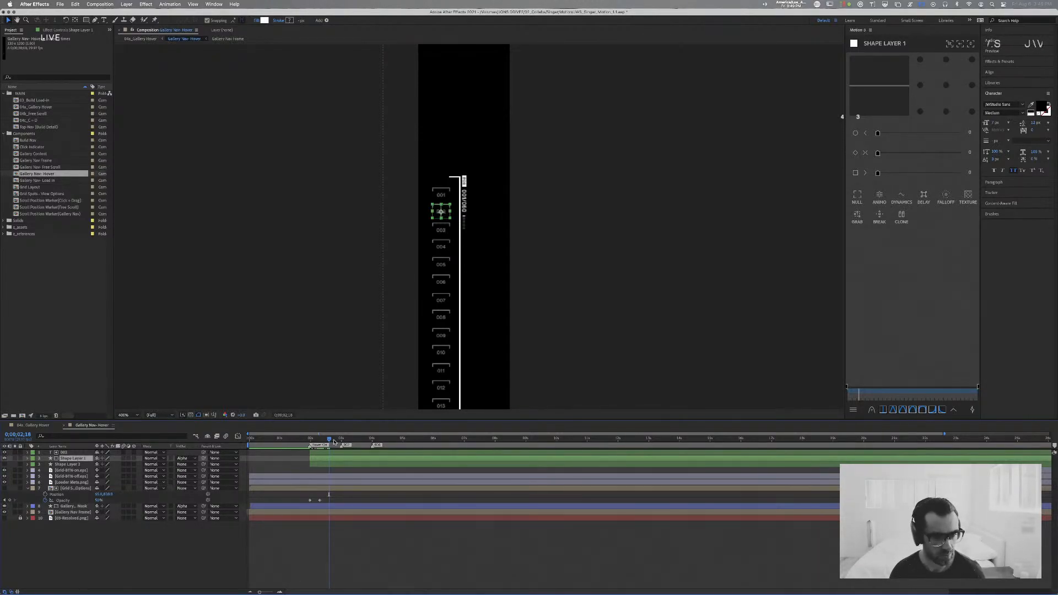
{"action": "left_click_drag", "start_coordinate": [329, 439], "coordinate": [317, 441]}
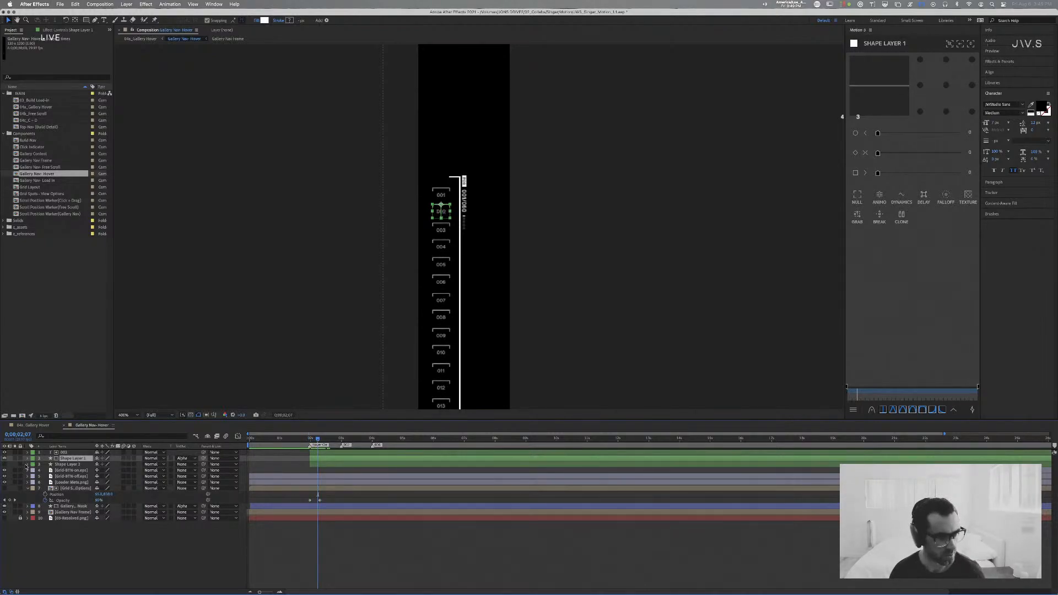
{"action": "left_click_drag", "start_coordinate": [320, 440], "coordinate": [311, 441]}
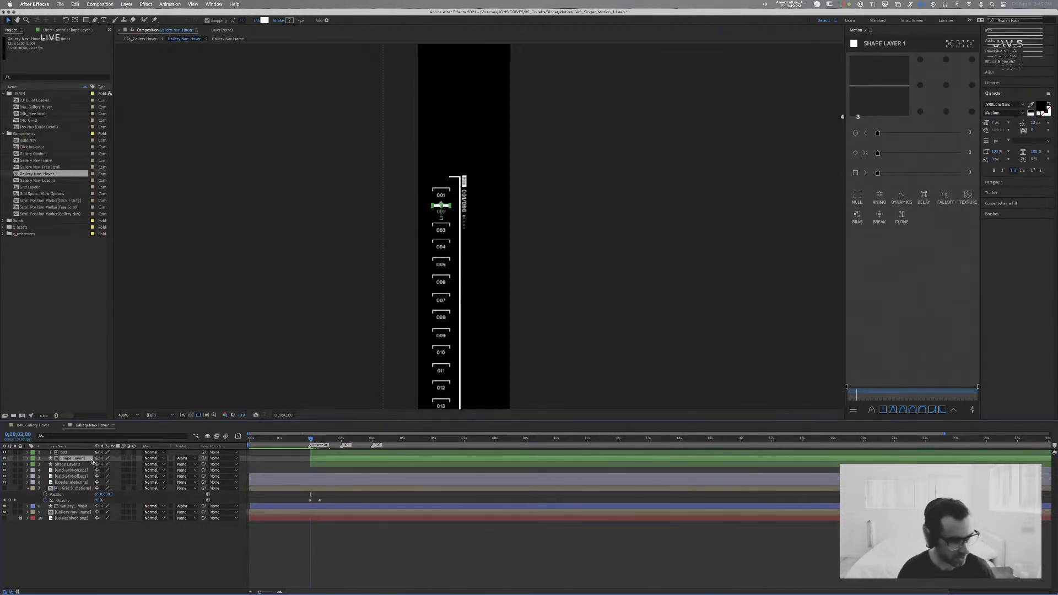
Step: Inspect Shape Layer 1's layer styles, transform keyframes and Rectangle 1 contents in the Gallery Nav-Hover composition
{"action": "left_click", "coordinate": [69, 464]}
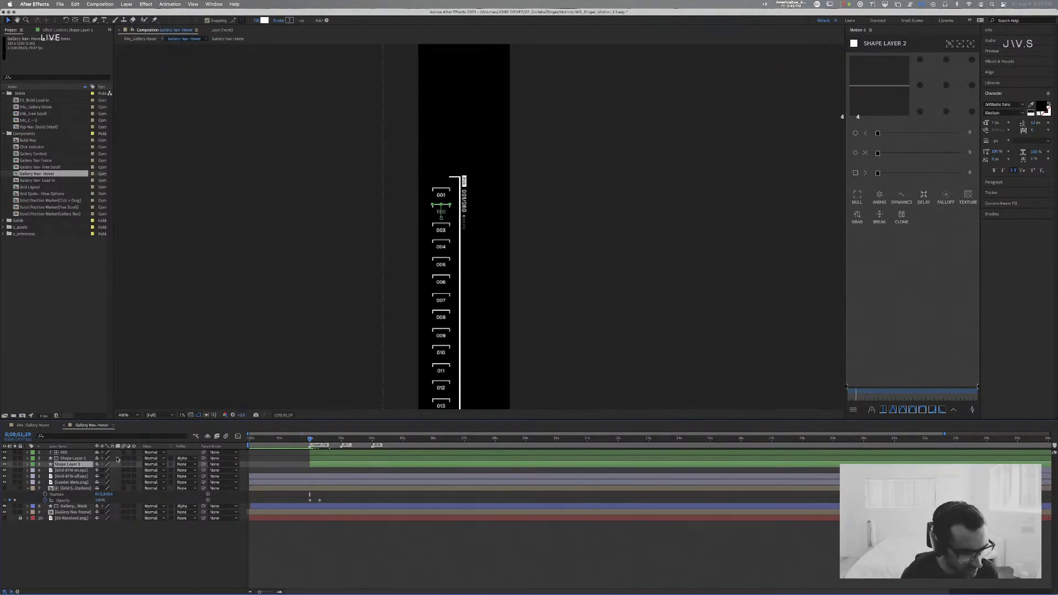
{"action": "left_click", "coordinate": [75, 458]}
{"action": "left_click", "coordinate": [27, 459]}
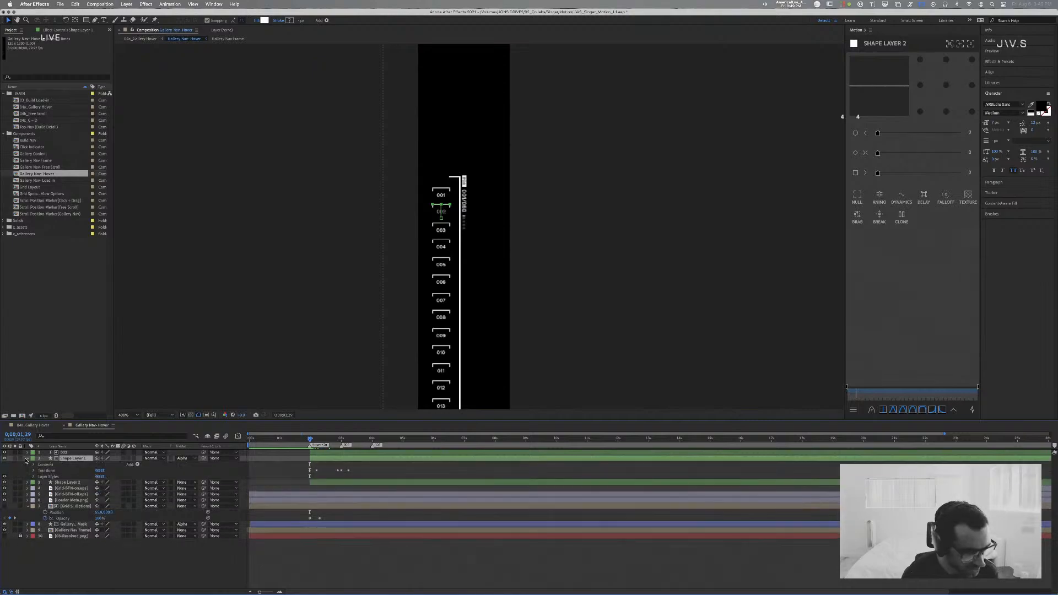
{"action": "left_click", "coordinate": [34, 477]}
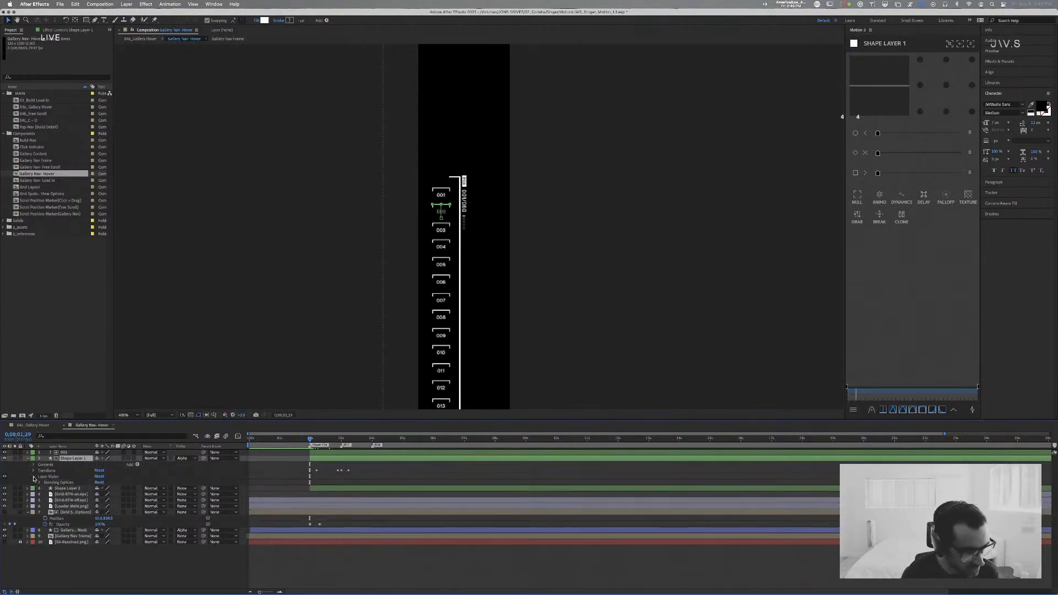
{"action": "left_click", "coordinate": [34, 477]}
{"action": "left_click", "coordinate": [34, 466]}
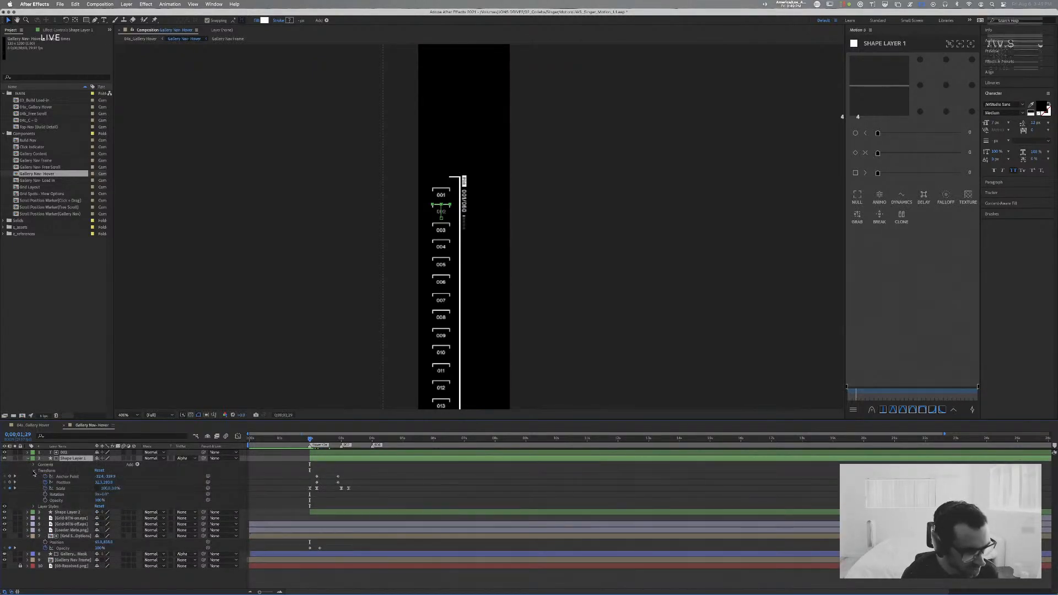
{"action": "left_click", "coordinate": [34, 465]}
{"action": "left_click", "coordinate": [34, 465]}
{"action": "left_click", "coordinate": [38, 471]}
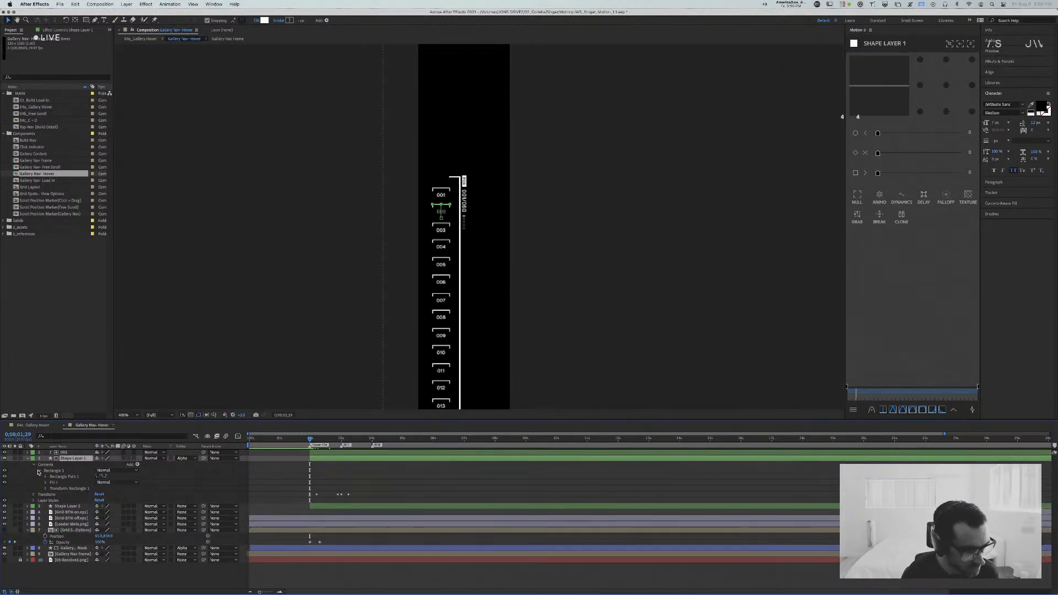
Step: Hide Shape Layer 1, reveal its Scale keyframes and check the start of the highlight around 0;00;02;00
{"action": "left_click", "coordinate": [5, 458]}
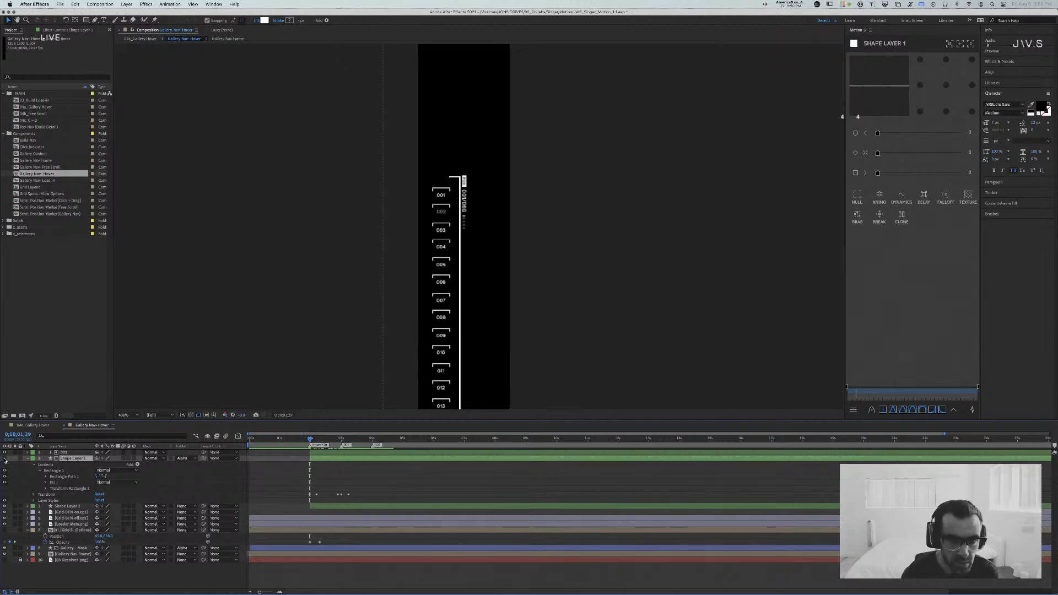
{"action": "left_click", "coordinate": [4, 458]}
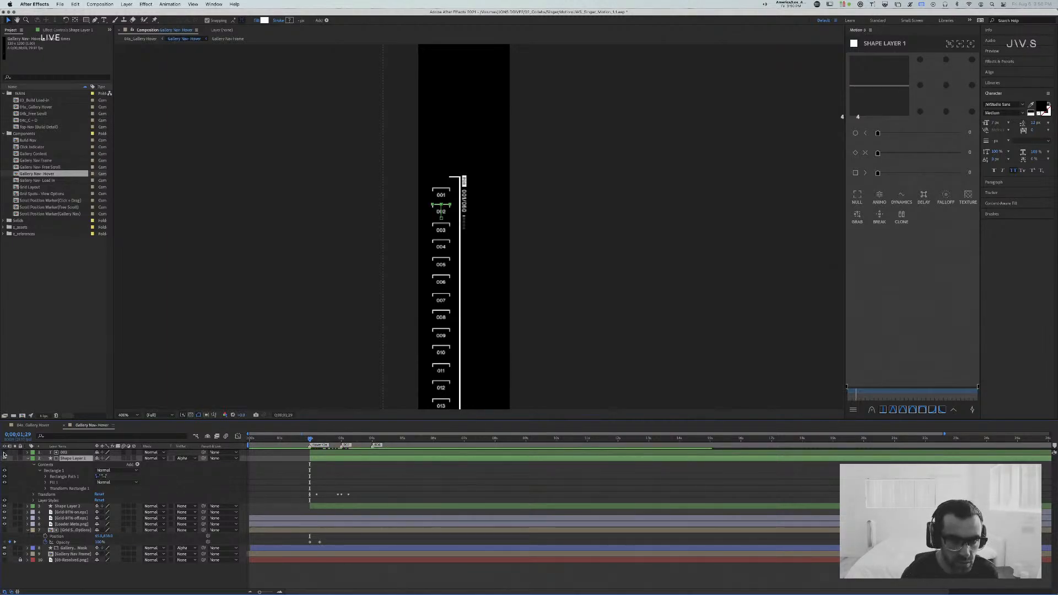
{"action": "left_click", "coordinate": [4, 459]}
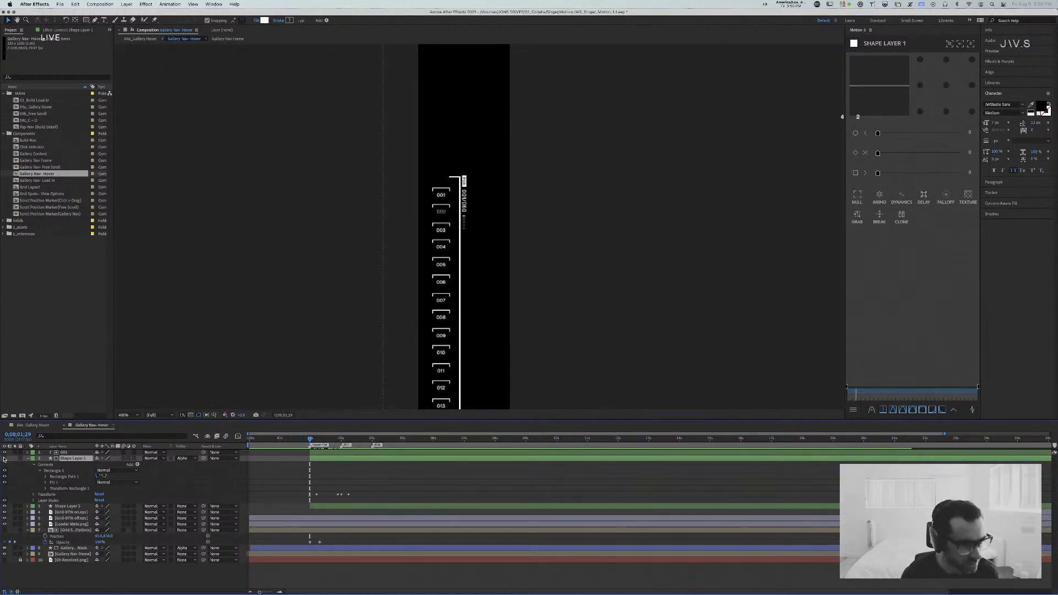
{"action": "left_click_drag", "start_coordinate": [310, 439], "coordinate": [312, 442]}
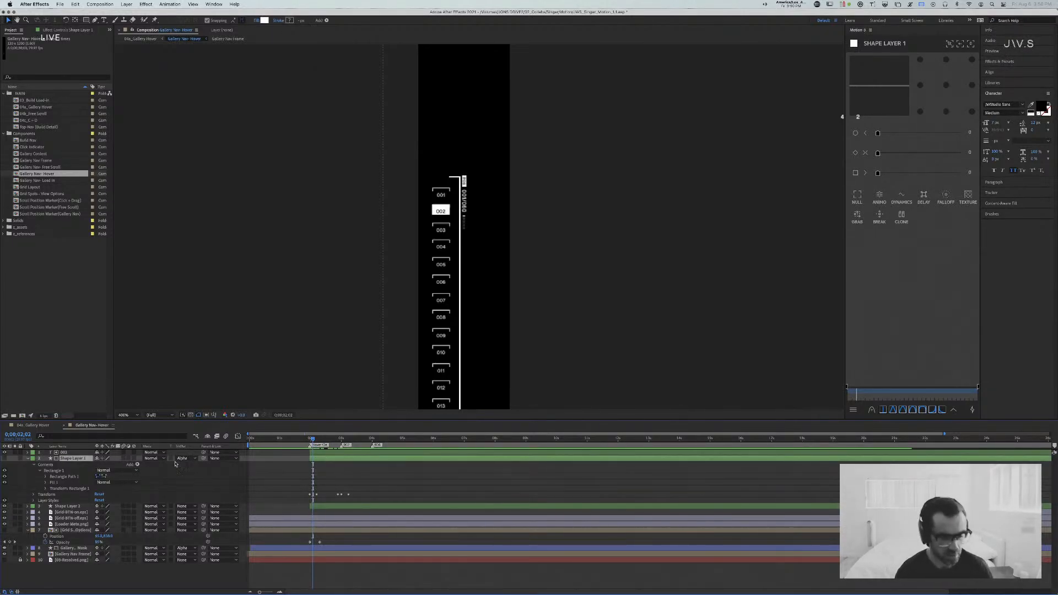
{"action": "key", "text": "u"}
{"action": "left_click", "coordinate": [311, 439]}
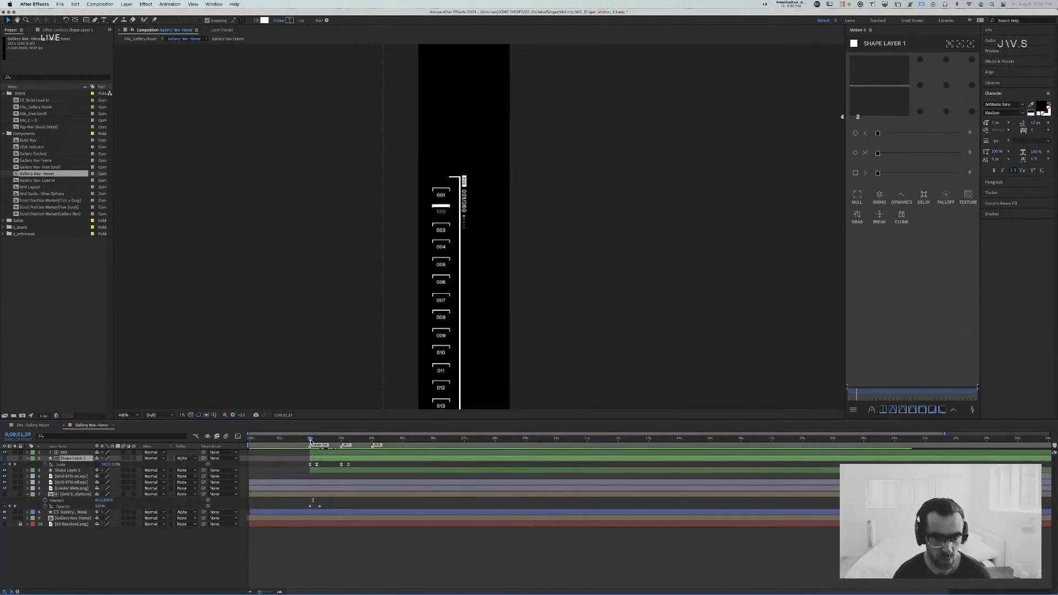
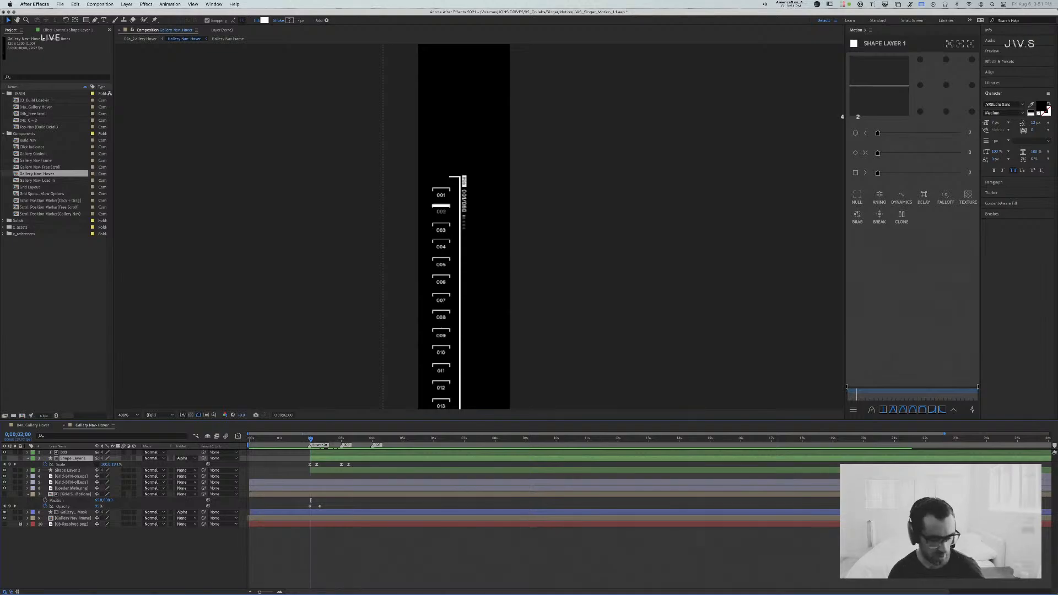
Step: Switch to the Singer concept site document in Sketch
{"action": "key", "text": "super+Tab"}
{"action": "key", "text": "super+Tab"}
{"action": "key", "text": "super+Tab"}
{"action": "key", "text": "super+Tab"}
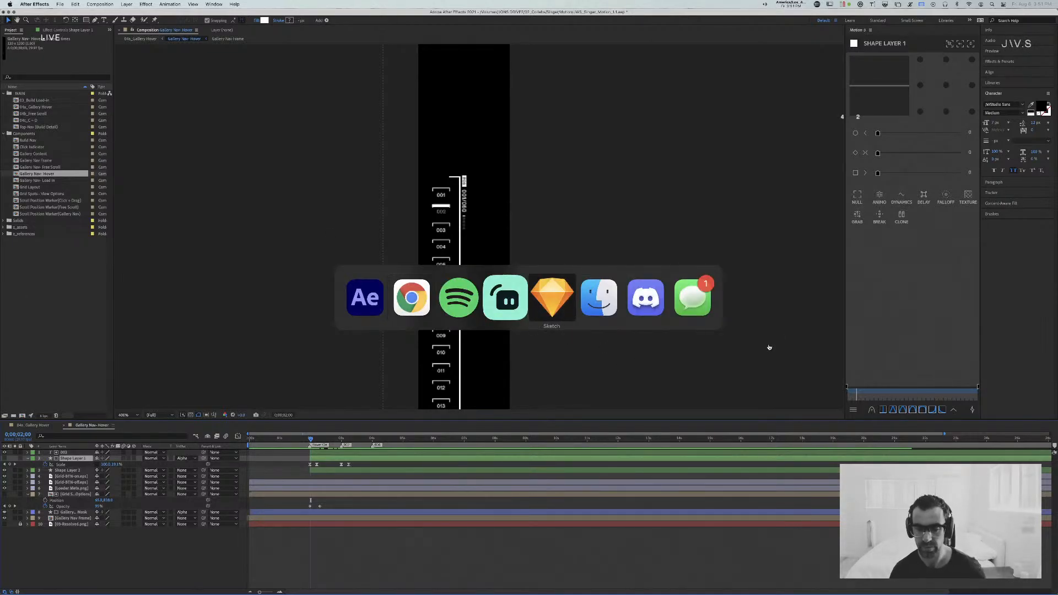
{"action": "left_click", "coordinate": [410, 303]}
{"action": "left_click", "coordinate": [194, 159]}
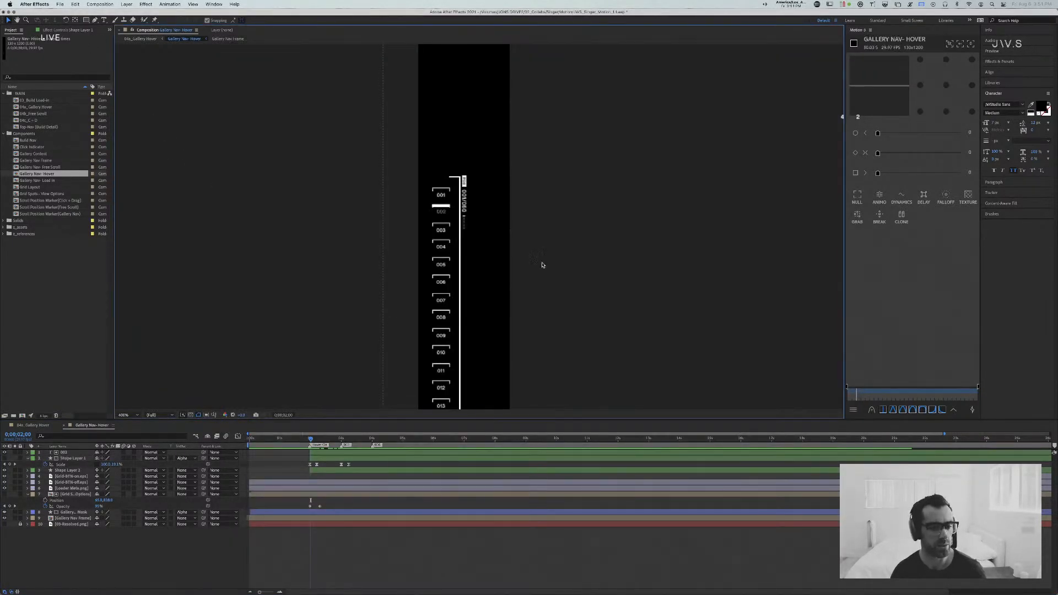
{"action": "key", "text": "super+Tab"}
{"action": "key", "text": "super+Tab"}
{"action": "key", "text": "super+Tab"}
{"action": "key", "text": "super+Tab"}
{"action": "left_click", "coordinate": [435, 117]}
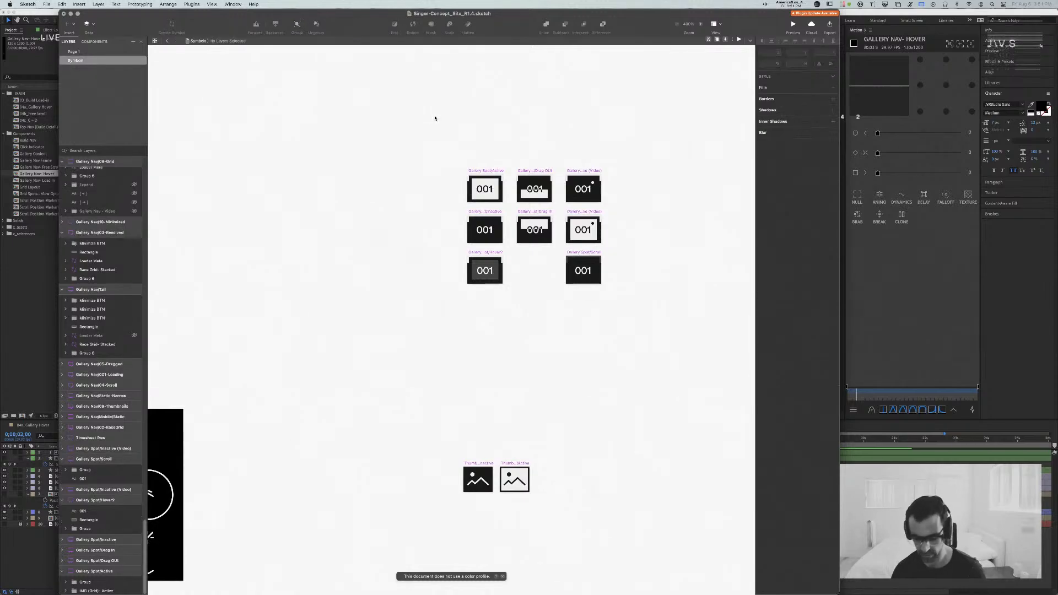
Step: Look over the gallery navigation components and the surrounding artboards on the Symbols page
{"action": "key", "text": "super+minus"}
{"action": "key", "text": "super+minus"}
{"action": "key", "text": "super+minus"}
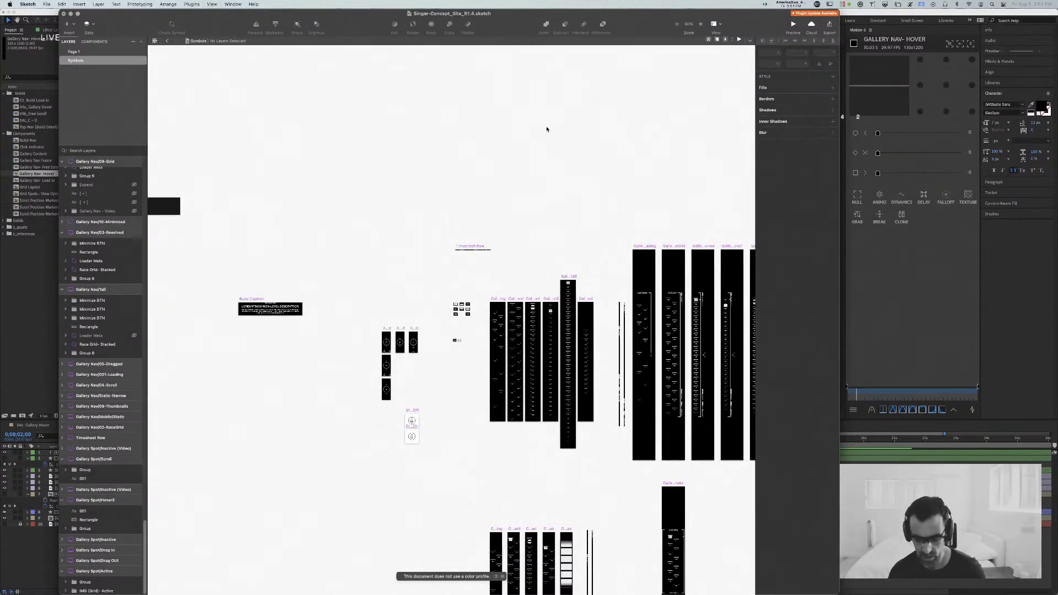
{"action": "key", "text": "super+minus"}
{"action": "scroll", "coordinate": [499, 219], "scroll_direction": "up", "scroll_amount": 3}
{"action": "scroll", "coordinate": [499, 220], "scroll_direction": "left", "scroll_amount": 2}
{"action": "left_click_drag", "start_coordinate": [500, 219], "coordinate": [307, 182]}
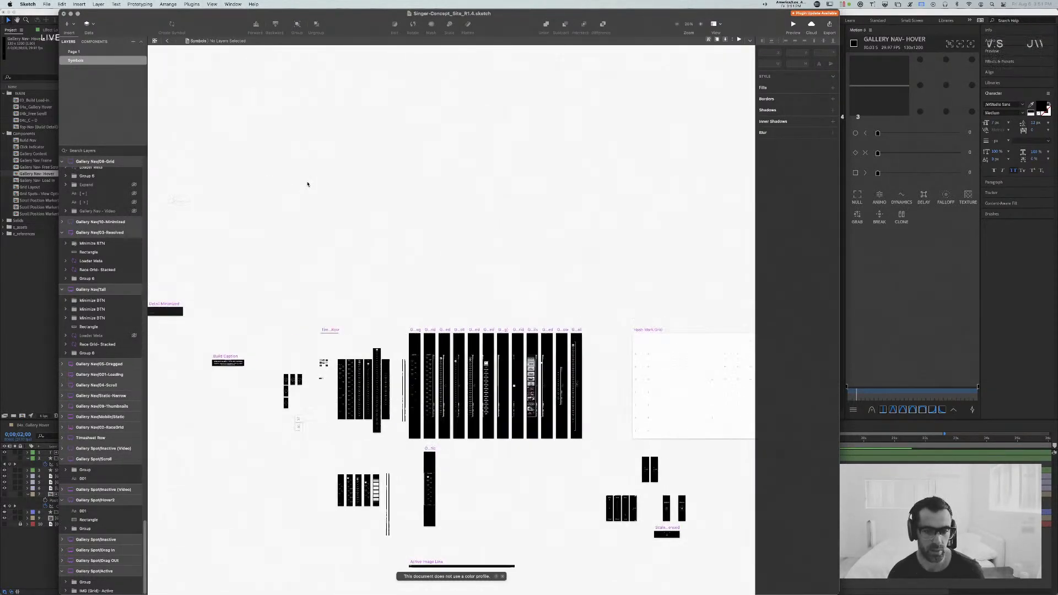
{"action": "left_click_drag", "start_coordinate": [543, 185], "coordinate": [354, 108]}
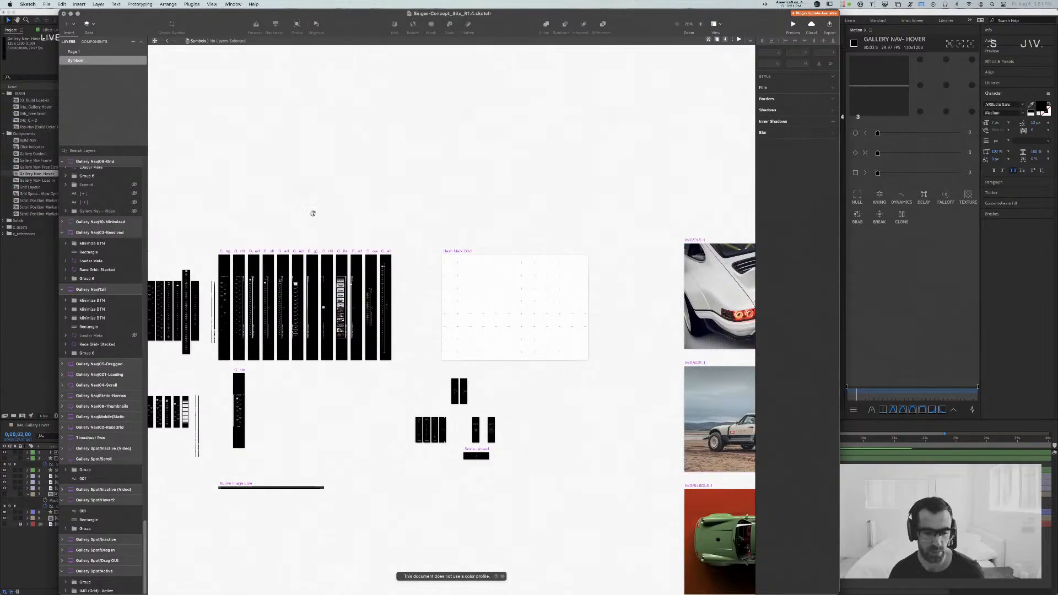
{"action": "left_click_drag", "start_coordinate": [315, 220], "coordinate": [439, 510]}
{"action": "left_click_drag", "start_coordinate": [477, 191], "coordinate": [564, 503]}
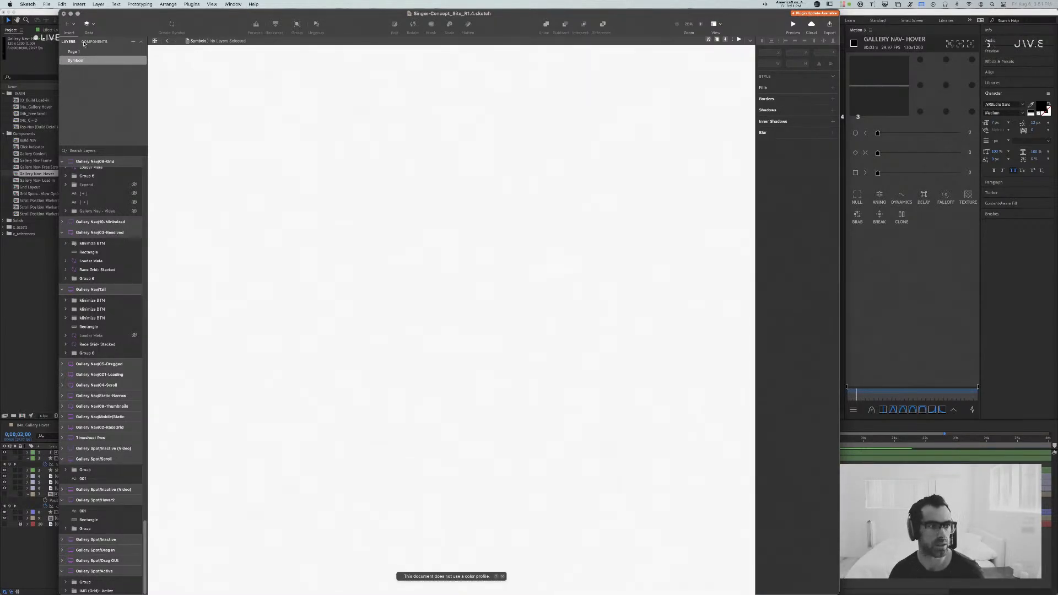
Step: Open Page 1 and look past the build-detail artboards and build notes to the reference image board
{"action": "left_click", "coordinate": [84, 52]}
{"action": "key", "text": "super+minus"}
{"action": "key", "text": "super+minus"}
{"action": "key", "text": "super+minus"}
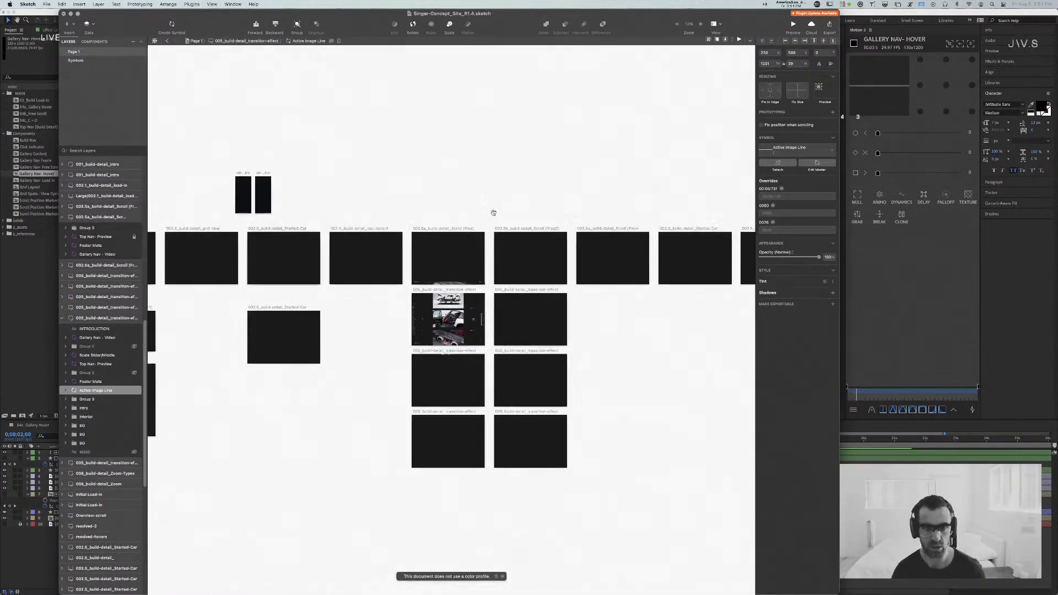
{"action": "mouse_move", "coordinate": [401, 157]}
{"action": "left_mouse_down"}
{"action": "mouse_move", "coordinate": [565, 367]}
{"action": "mouse_move", "coordinate": [495, 387]}
{"action": "mouse_move", "coordinate": [413, 470]}
{"action": "left_mouse_up"}
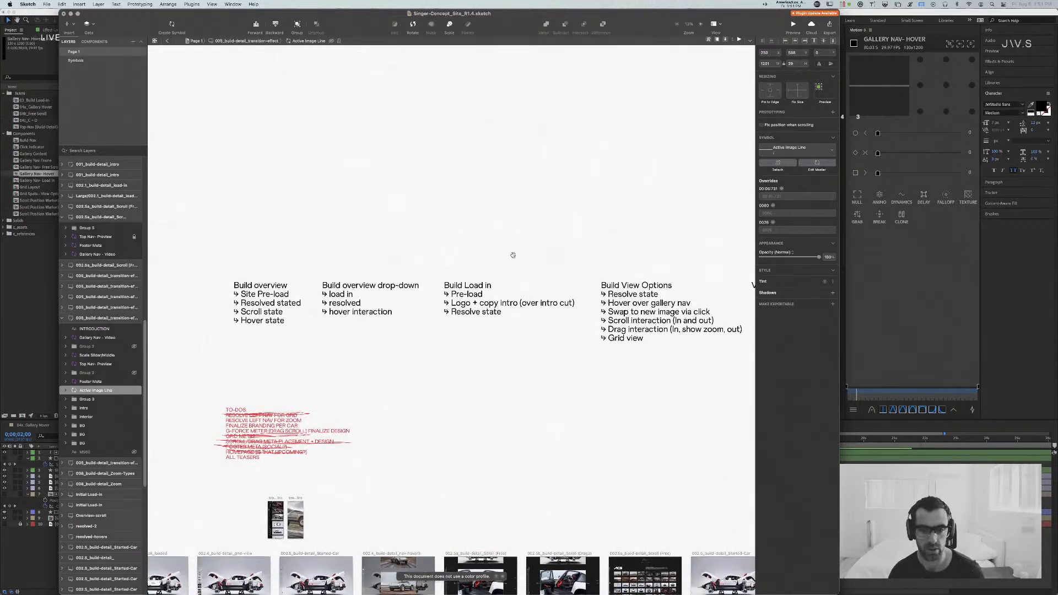
{"action": "left_click_drag", "start_coordinate": [385, 246], "coordinate": [806, 326]}
{"action": "left_click_drag", "start_coordinate": [341, 308], "coordinate": [687, 297]}
{"action": "left_click_drag", "start_coordinate": [484, 340], "coordinate": [397, 354]}
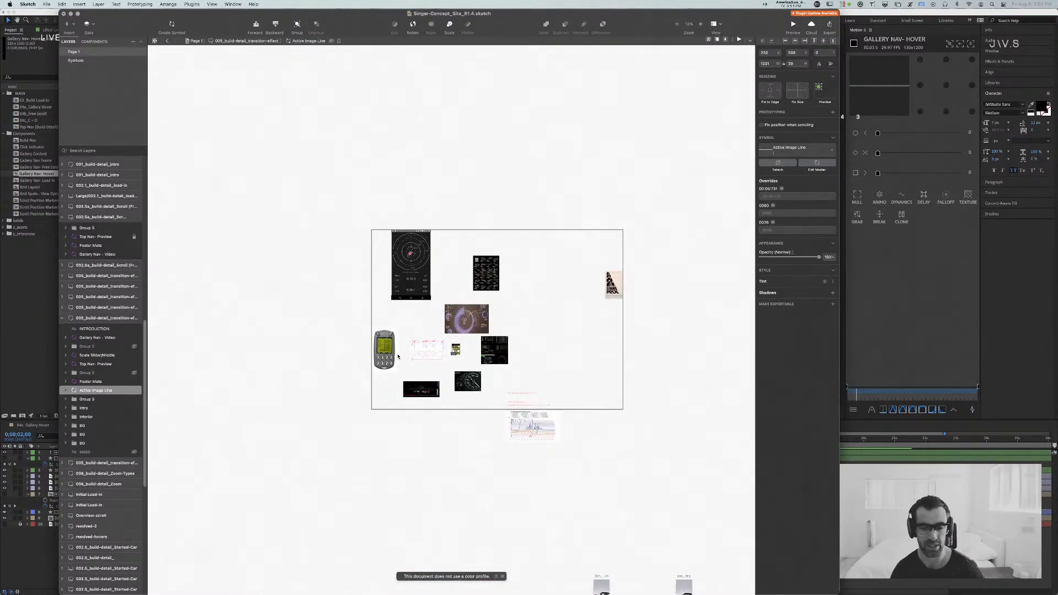
Step: Examine the gauge, telemetry chart and race display images on the reference board up close
{"action": "key", "text": "super+plus"}
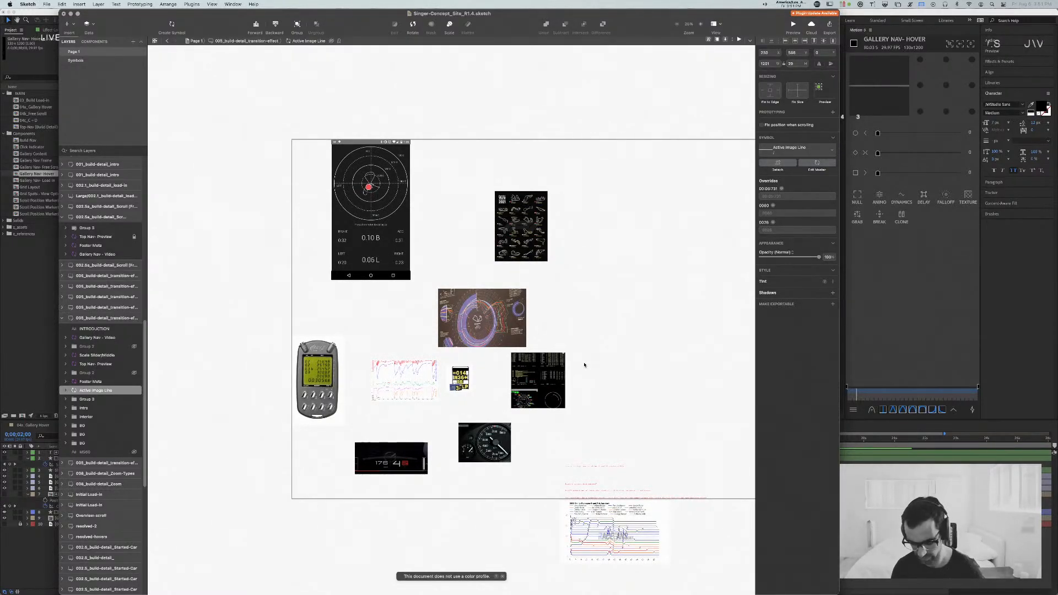
{"action": "key", "text": "super+plus"}
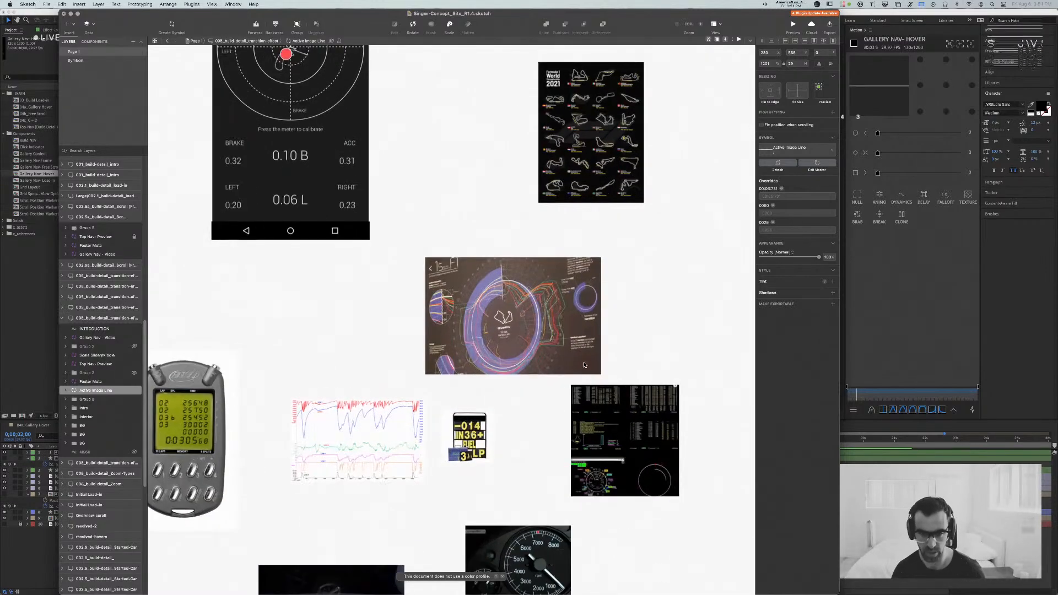
{"action": "left_click_drag", "start_coordinate": [532, 446], "coordinate": [538, 376]}
{"action": "scroll", "coordinate": [538, 375], "scroll_direction": "down", "scroll_amount": 5}
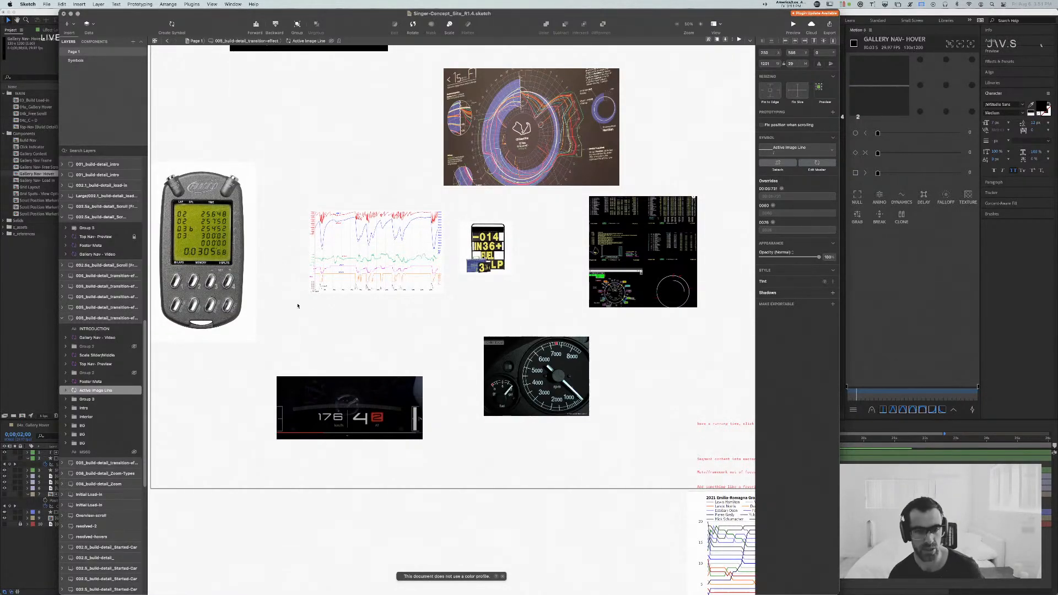
{"action": "left_click", "coordinate": [317, 273]}
{"action": "left_click_drag", "start_coordinate": [357, 134], "coordinate": [434, 428]}
{"action": "scroll", "coordinate": [203, 317], "scroll_direction": "down", "scroll_amount": 10}
{"action": "scroll", "coordinate": [203, 318], "scroll_direction": "right", "scroll_amount": 5}
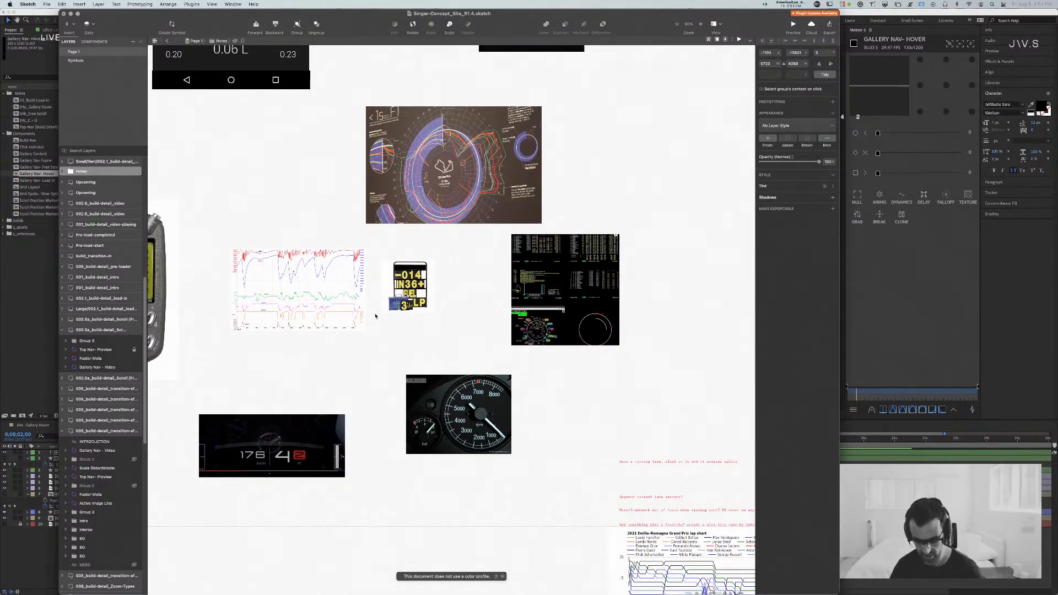
Step: Look through the row of build-detail, pre-load and overview artboards on Page 1
{"action": "key", "text": "super+minus"}
{"action": "key", "text": "super+minus"}
{"action": "left_click", "coordinate": [613, 411]}
{"action": "left_click_drag", "start_coordinate": [631, 453], "coordinate": [478, 68]}
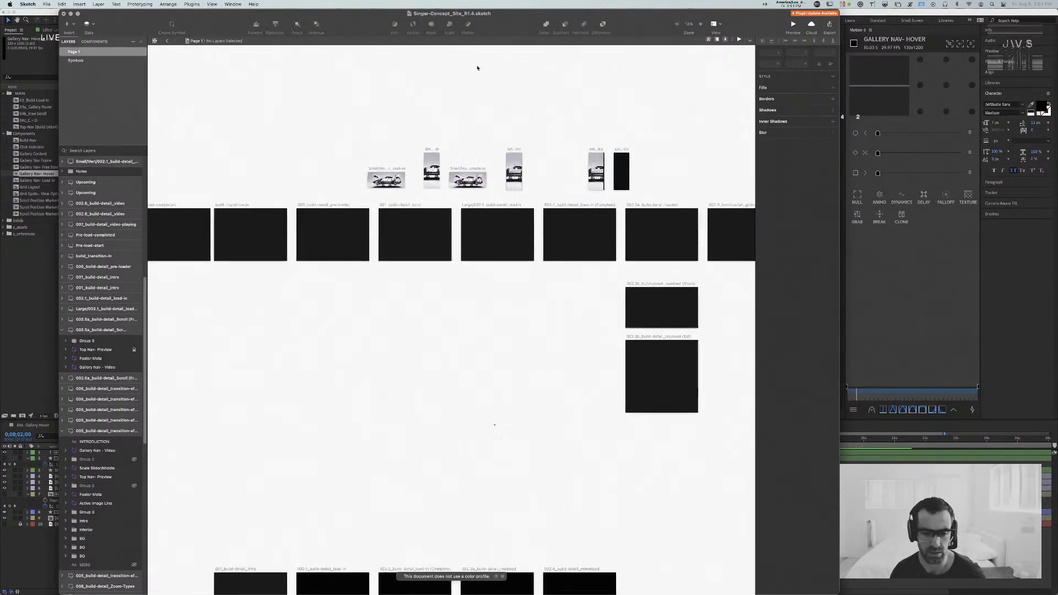
{"action": "scroll", "coordinate": [347, 295], "scroll_direction": "up", "scroll_amount": 2}
{"action": "scroll", "coordinate": [347, 294], "scroll_direction": "right", "scroll_amount": 3}
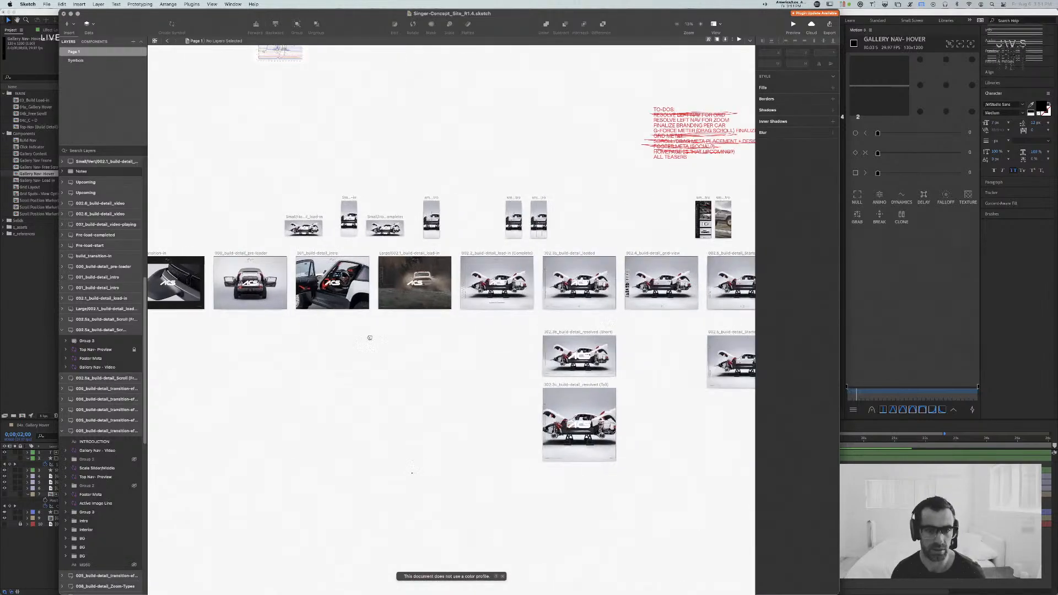
{"action": "scroll", "coordinate": [370, 338], "scroll_direction": "right", "scroll_amount": 10}
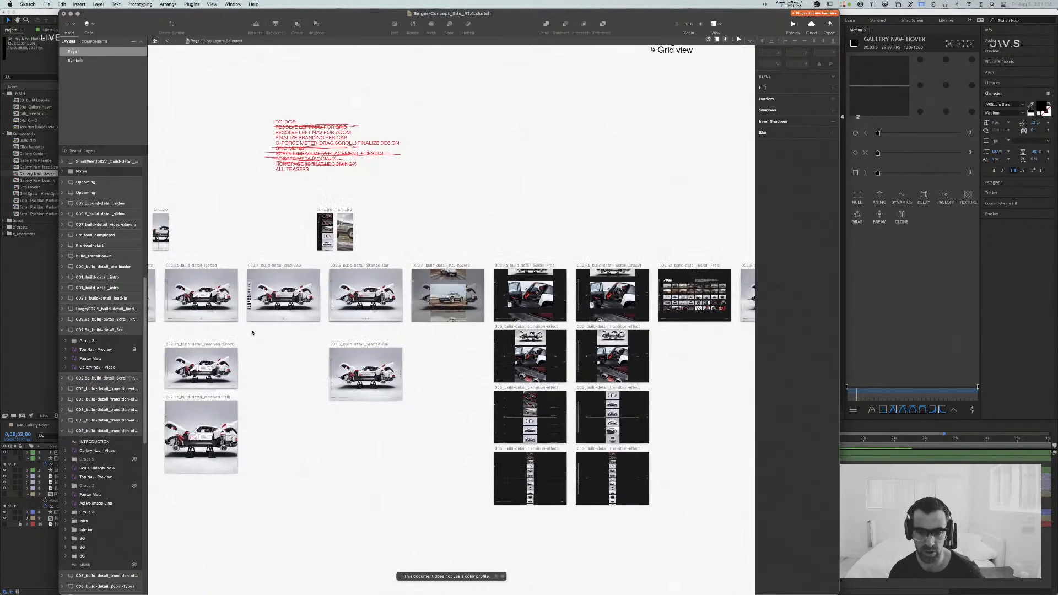
{"action": "scroll", "coordinate": [252, 332], "scroll_direction": "left", "scroll_amount": 2}
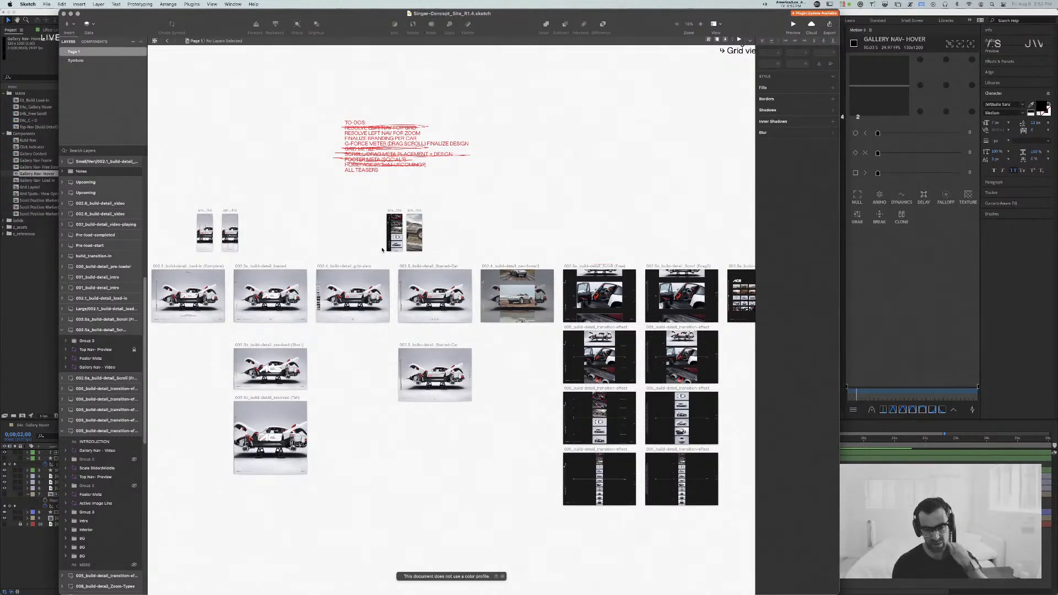
{"action": "mouse_move", "coordinate": [691, 232]}
{"action": "left_mouse_down"}
{"action": "mouse_move", "coordinate": [51, 243]}
{"action": "mouse_move", "coordinate": [955, 249]}
{"action": "left_mouse_up"}
{"action": "left_click_drag", "start_coordinate": [149, 236], "coordinate": [407, 228]}
{"action": "scroll", "coordinate": [407, 228], "scroll_direction": "left", "scroll_amount": 8}
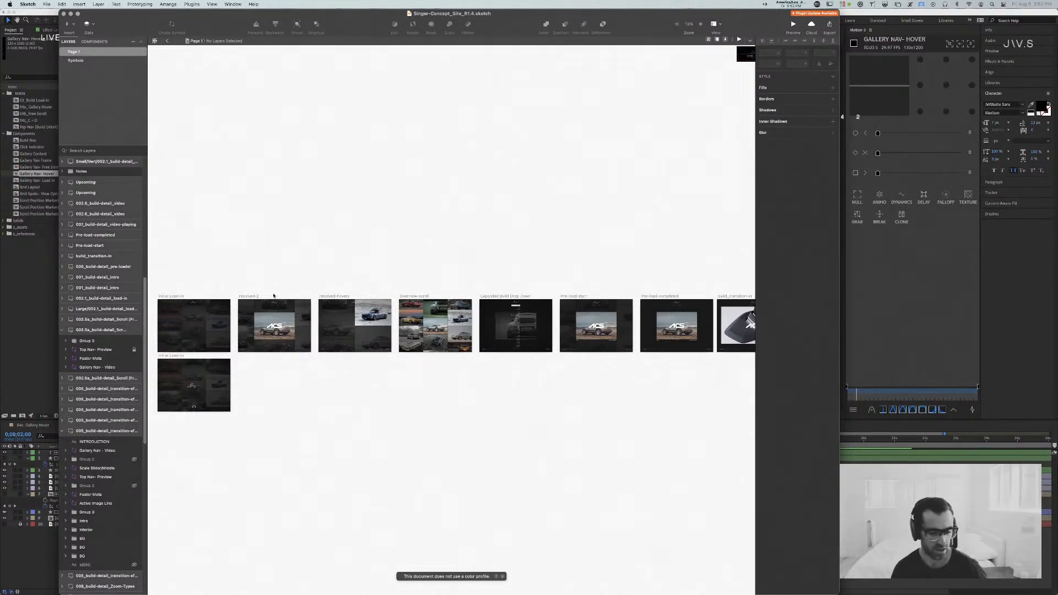
Step: Switch to Chrome, search for "phantom agency" in a new tab and examine the hover effects on Phantom's work page
{"action": "key", "text": "super+Tab"}
{"action": "key", "text": "super+Tab"}
{"action": "key", "text": "super+t"}
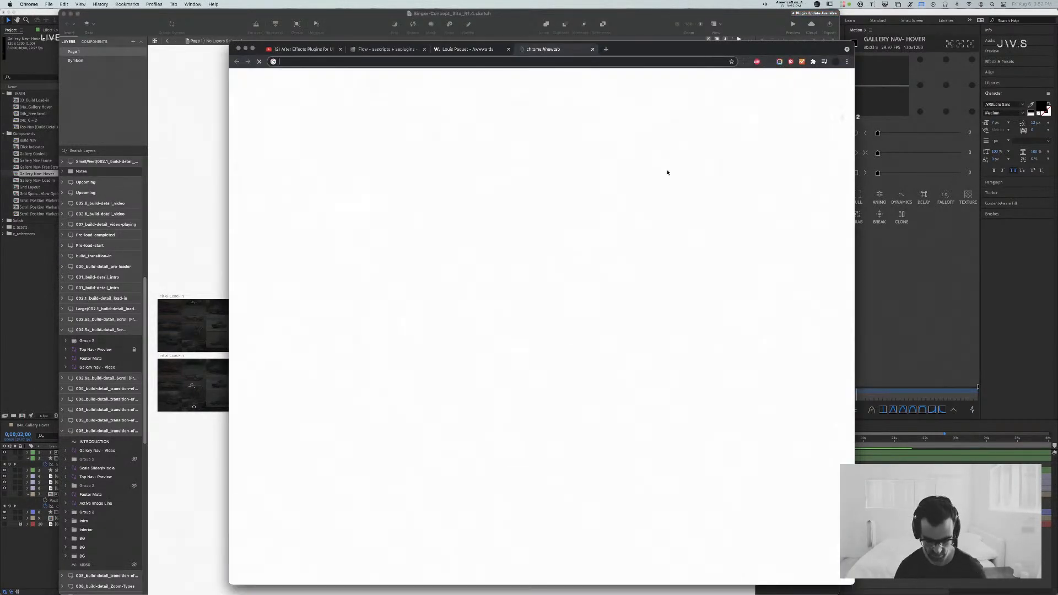
{"action": "type", "text": "phantom agency"}
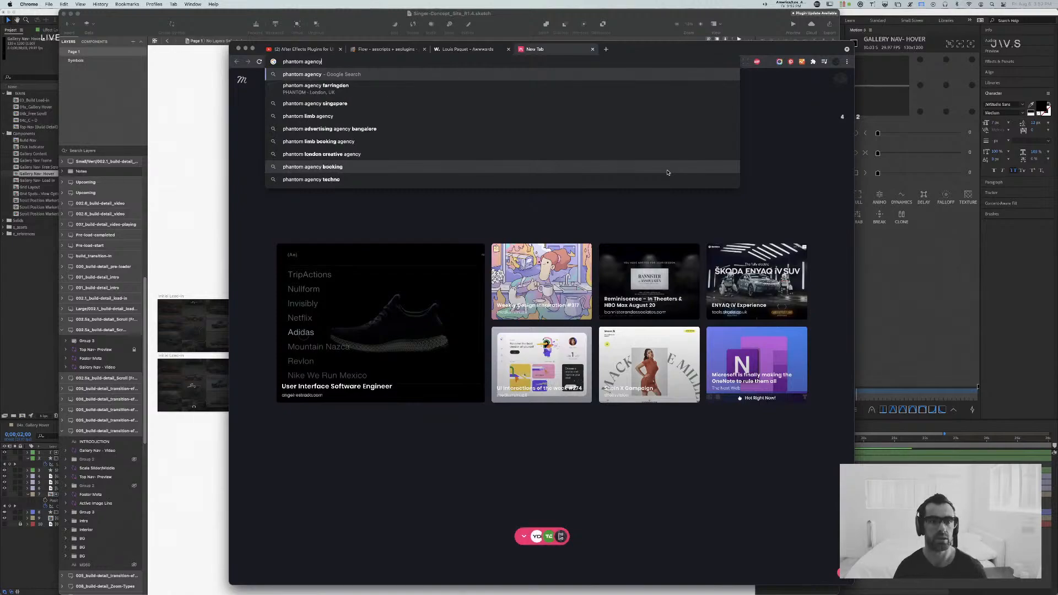
{"action": "key", "text": "Return"}
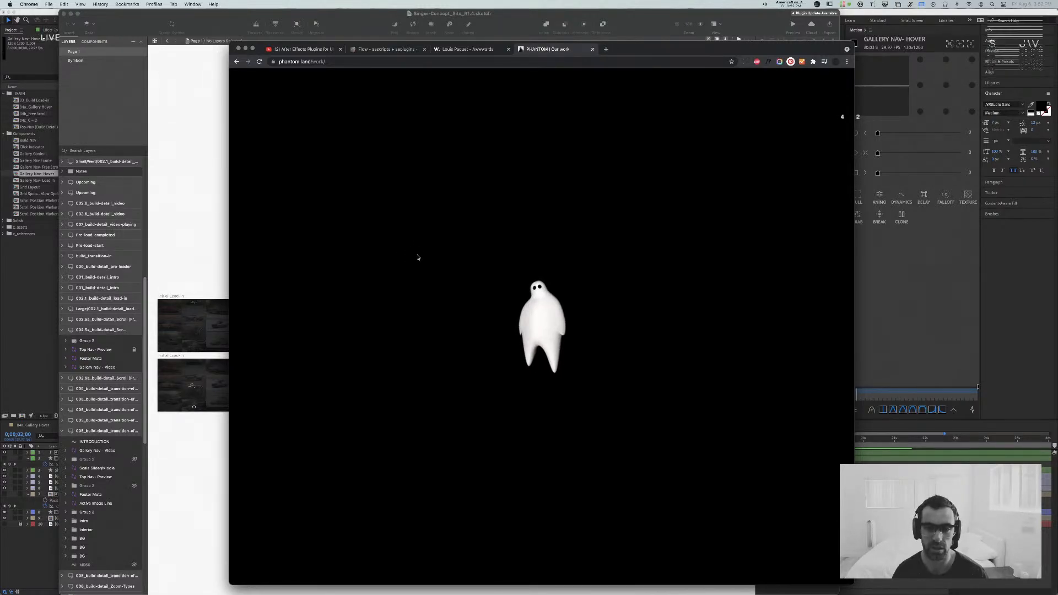
{"action": "scroll", "coordinate": [551, 256], "scroll_direction": "down", "scroll_amount": 1}
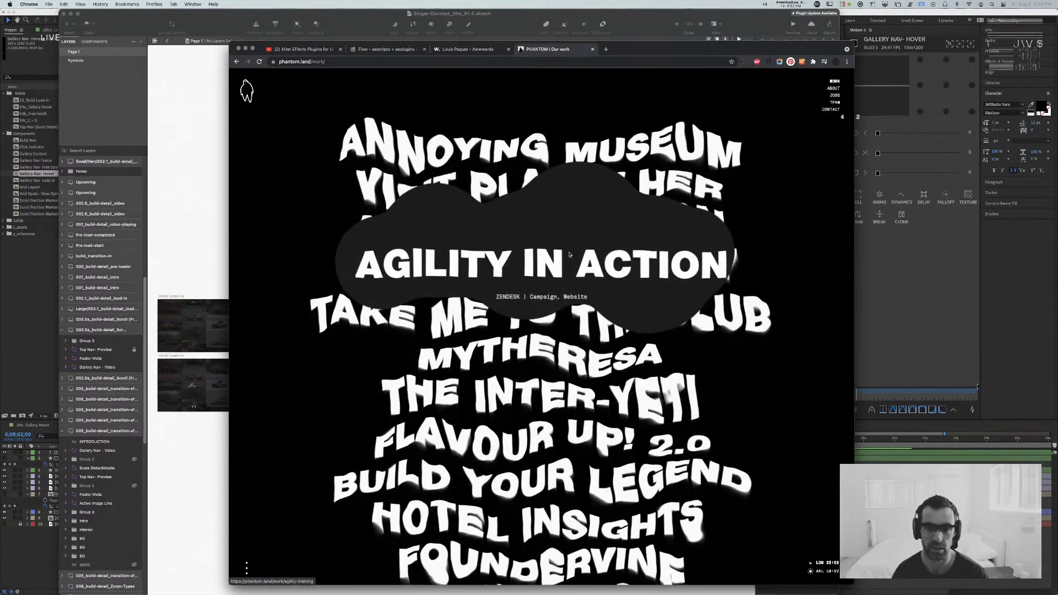
{"action": "mouse_move", "coordinate": [557, 199]}
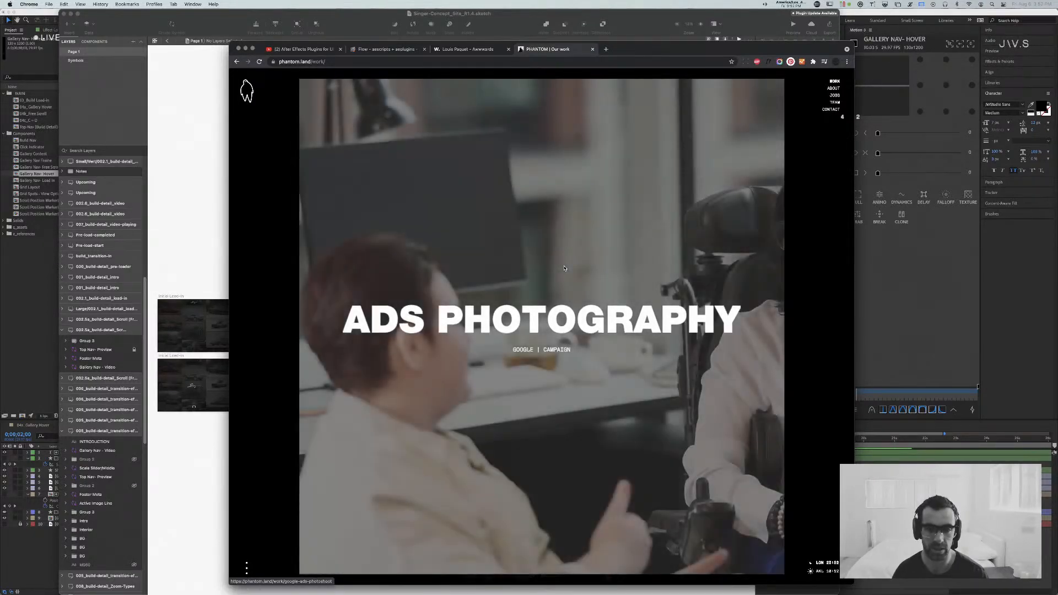
Step: Open the Ads Photography project on Phantom's work page and look through its case study down to the project list
{"action": "left_click", "coordinate": [565, 268]}
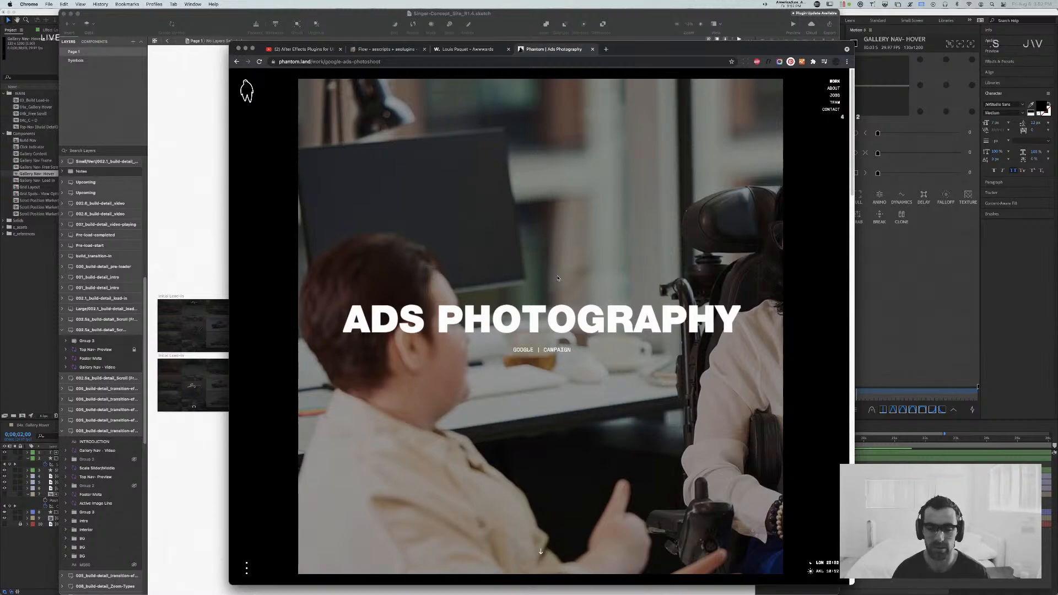
{"action": "scroll", "coordinate": [558, 278], "scroll_direction": "down", "scroll_amount": 5}
{"action": "scroll", "coordinate": [558, 278], "scroll_direction": "up", "scroll_amount": 3}
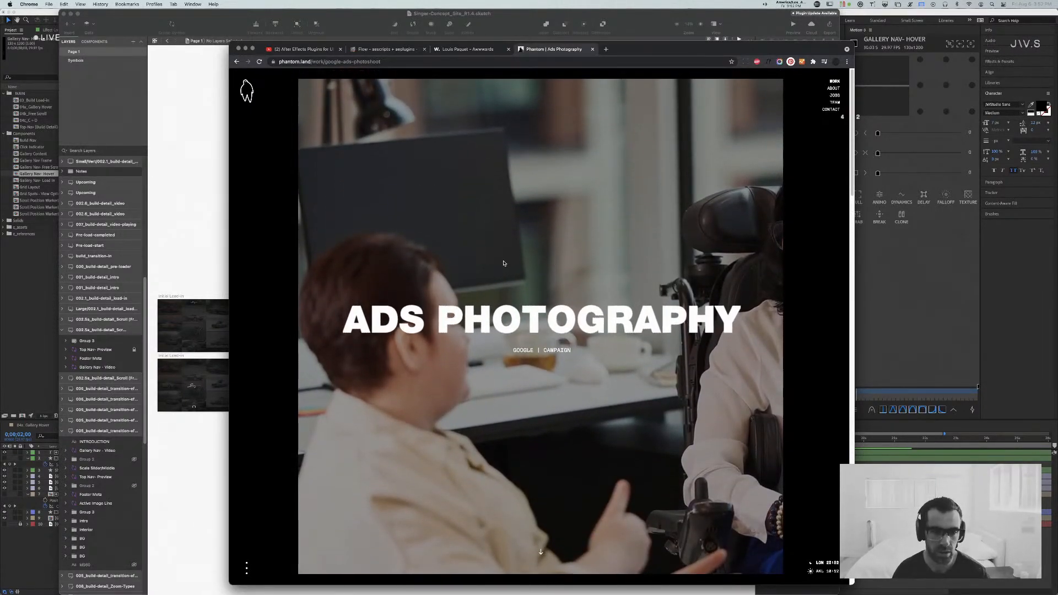
{"action": "scroll", "coordinate": [587, 286], "scroll_direction": "down", "scroll_amount": 10}
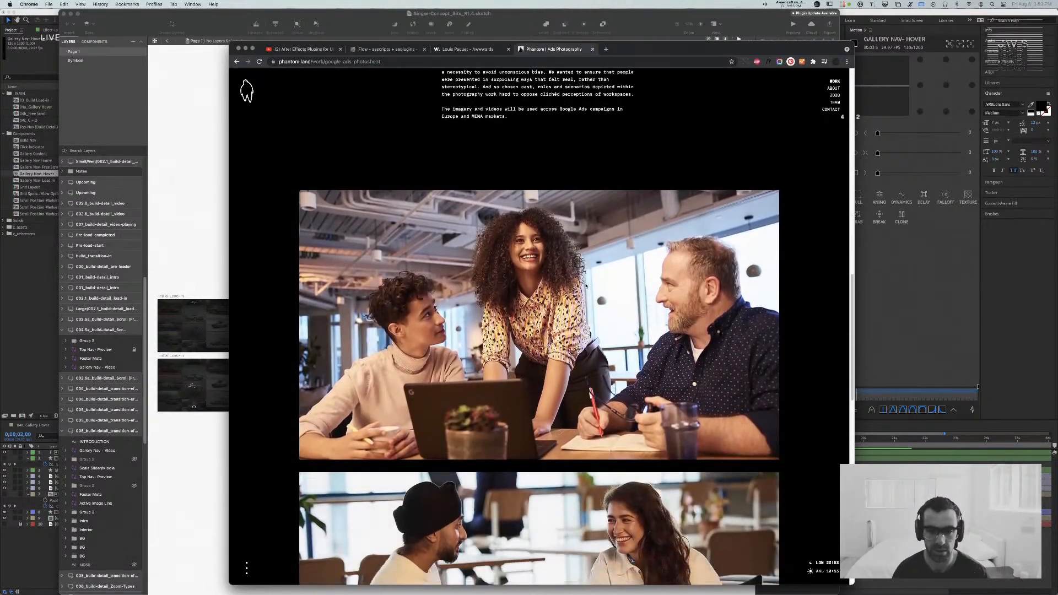
{"action": "scroll", "coordinate": [586, 284], "scroll_direction": "down", "scroll_amount": 5}
{"action": "scroll", "coordinate": [586, 285], "scroll_direction": "down", "scroll_amount": 5}
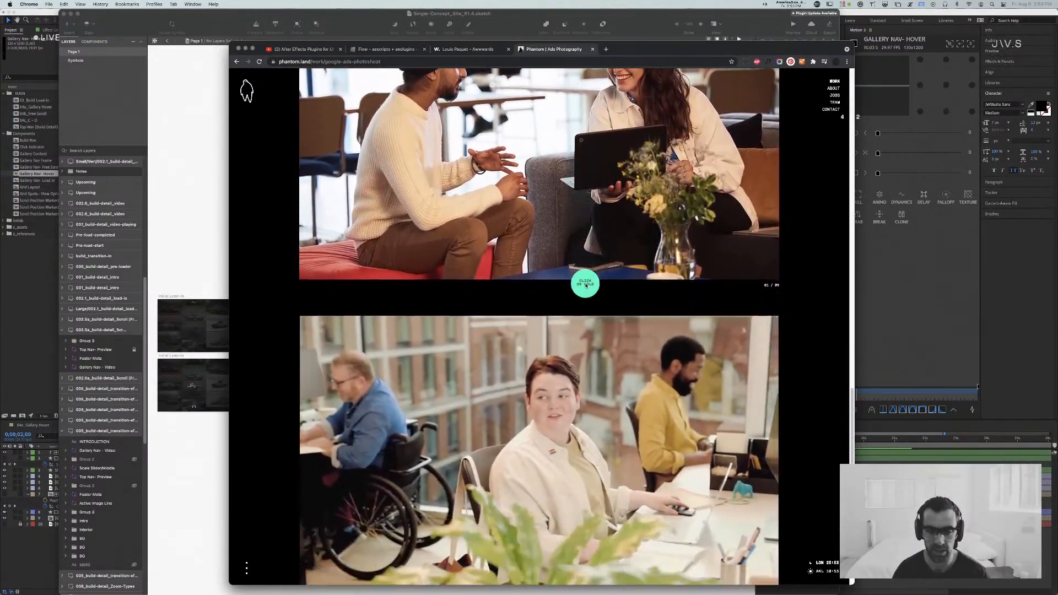
{"action": "scroll", "coordinate": [586, 285], "scroll_direction": "down", "scroll_amount": 3}
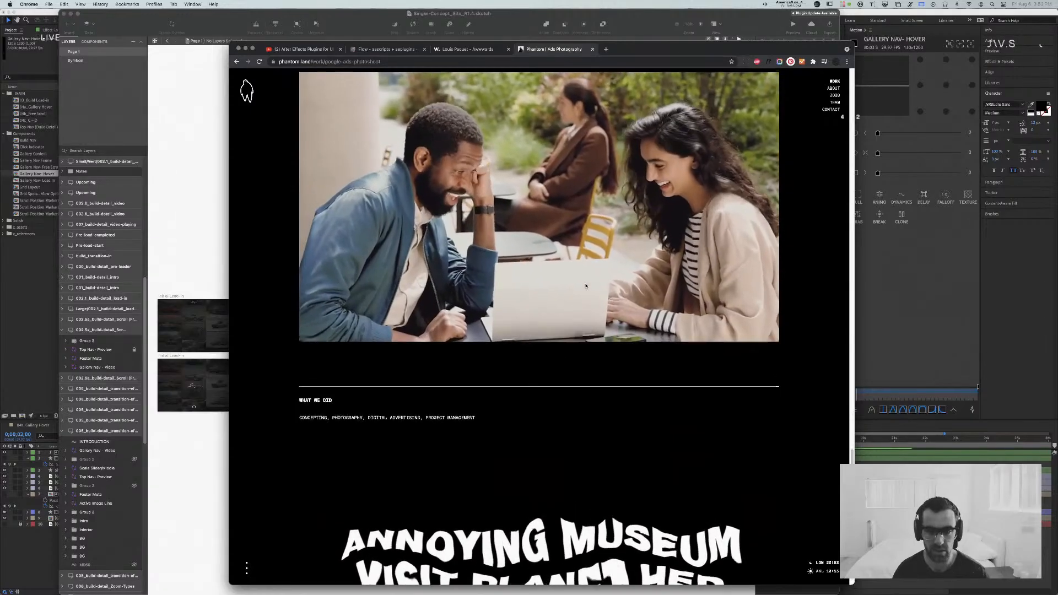
{"action": "scroll", "coordinate": [585, 285], "scroll_direction": "down", "scroll_amount": 2}
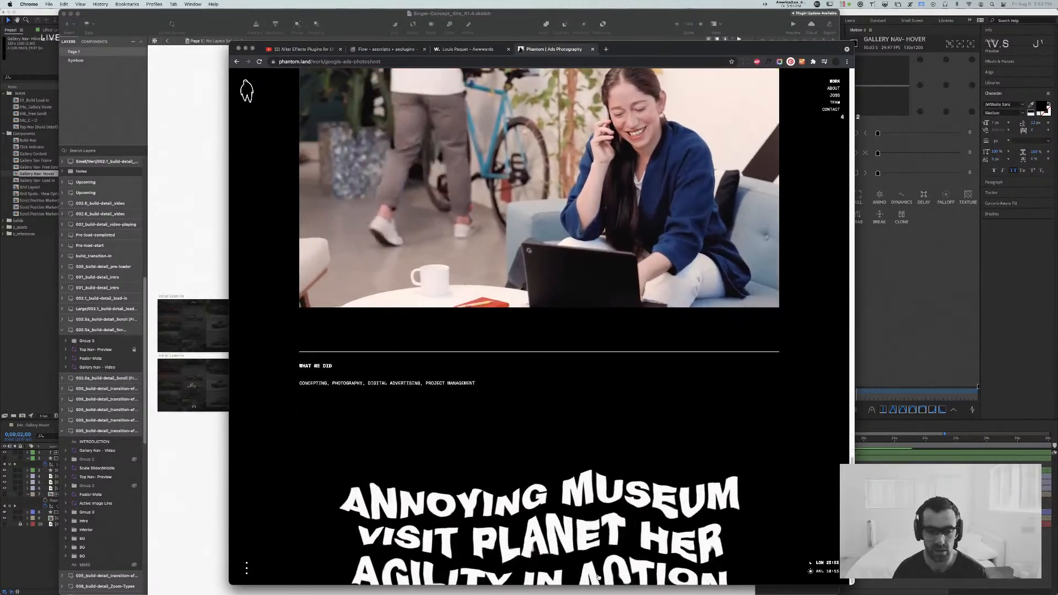
{"action": "scroll", "coordinate": [530, 518], "scroll_direction": "down", "scroll_amount": 5}
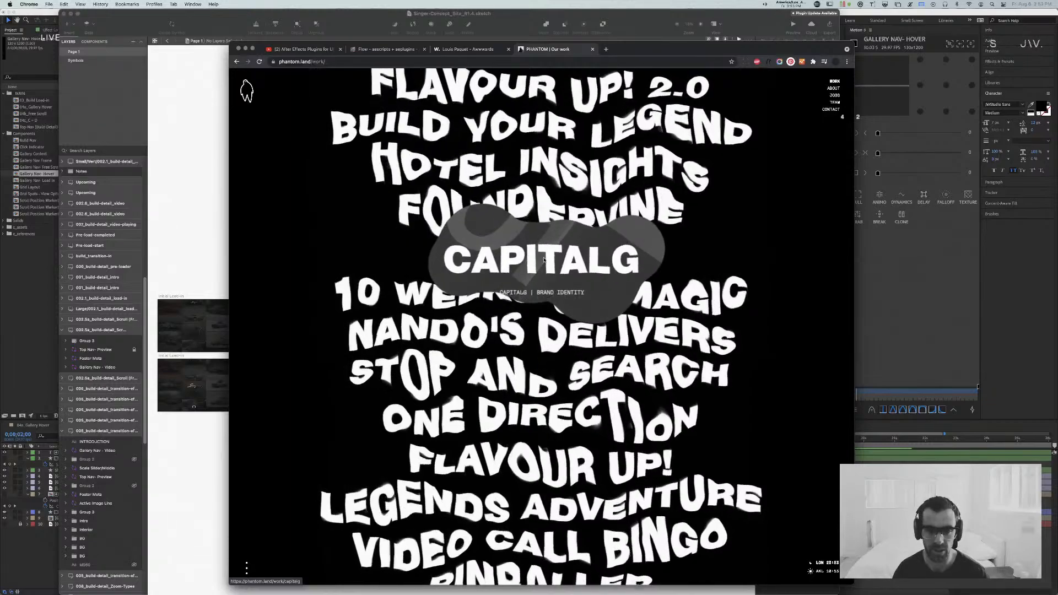
Step: View the CapitalG project's opening image, then return to the work list and examine how its titles distort while moving
{"action": "left_click", "coordinate": [544, 260]}
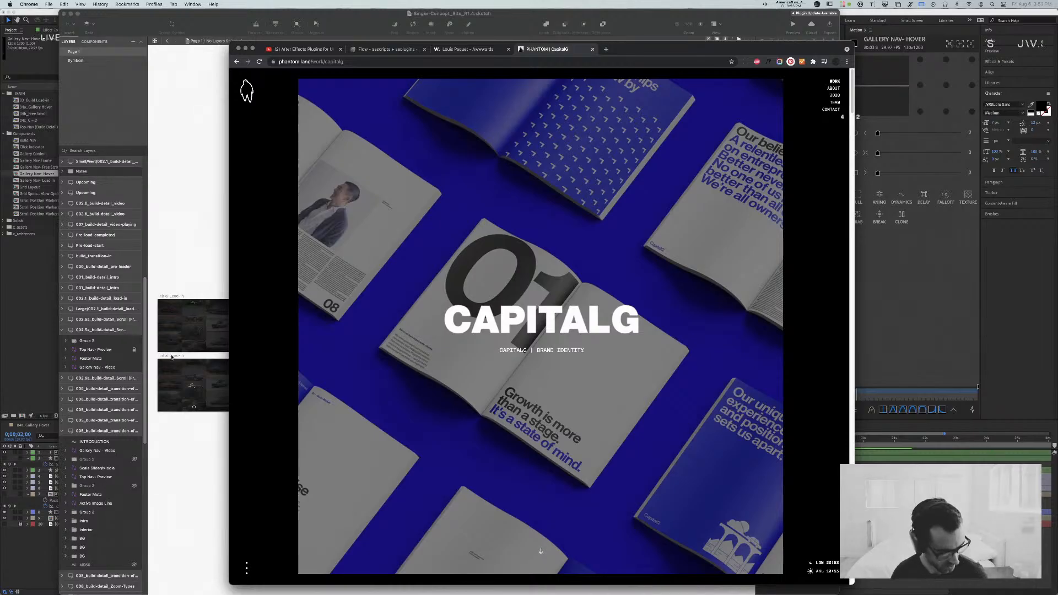
{"action": "left_click", "coordinate": [252, 92]}
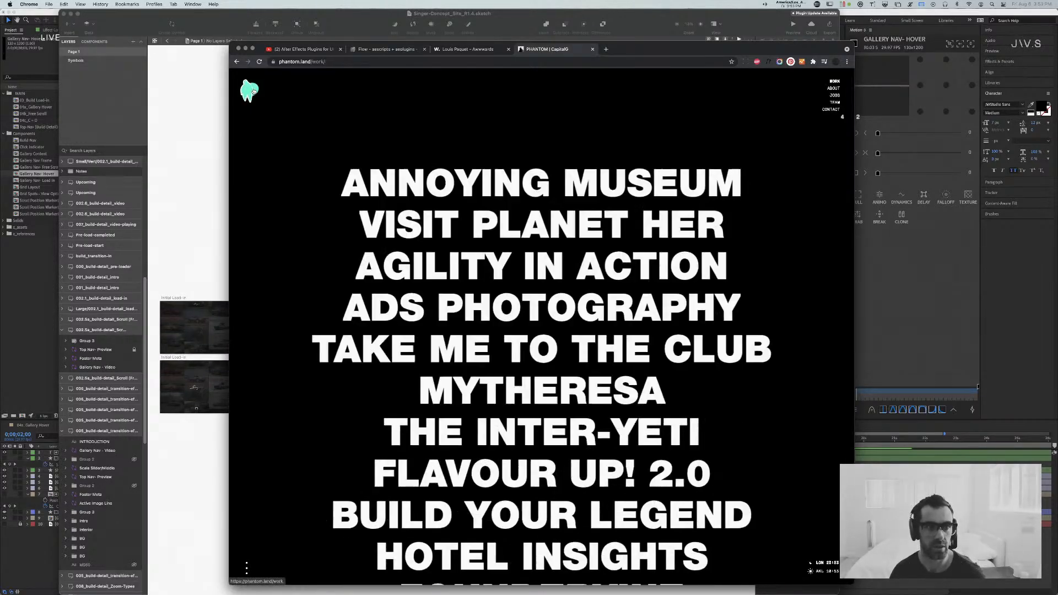
{"action": "scroll", "coordinate": [366, 209], "scroll_direction": "down", "scroll_amount": 15}
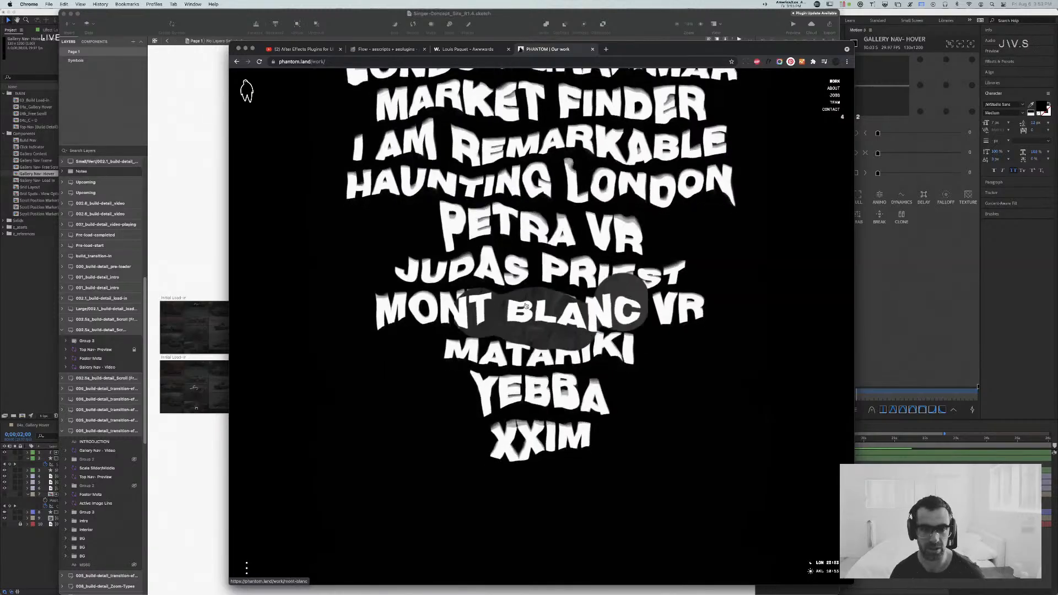
{"action": "scroll", "coordinate": [526, 306], "scroll_direction": "up", "scroll_amount": 10}
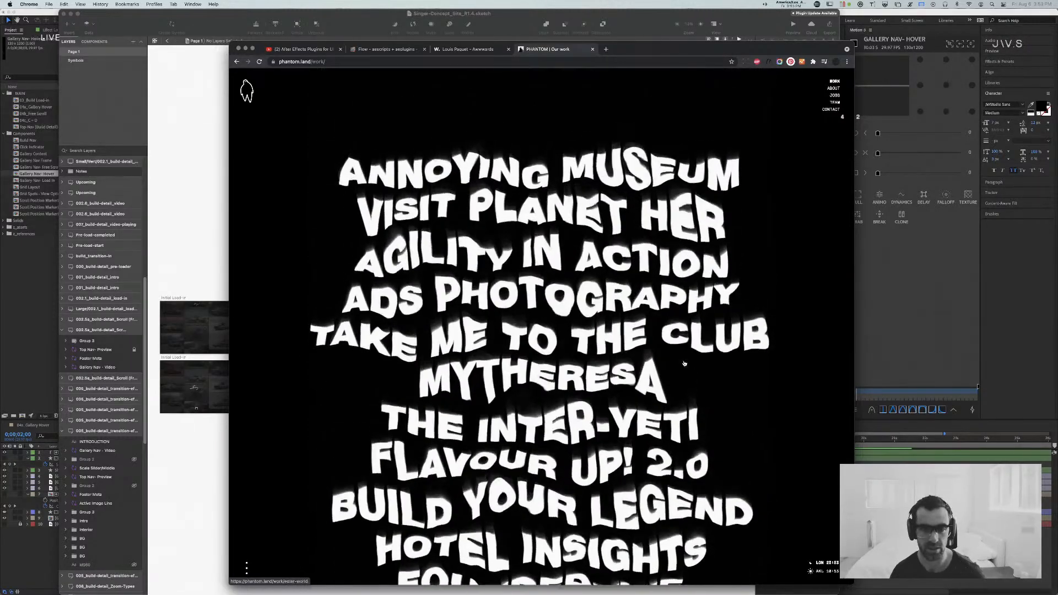
Step: Open the Agility in Action project and look through its case study from the introduction to the mobile screens
{"action": "left_click", "coordinate": [540, 276]}
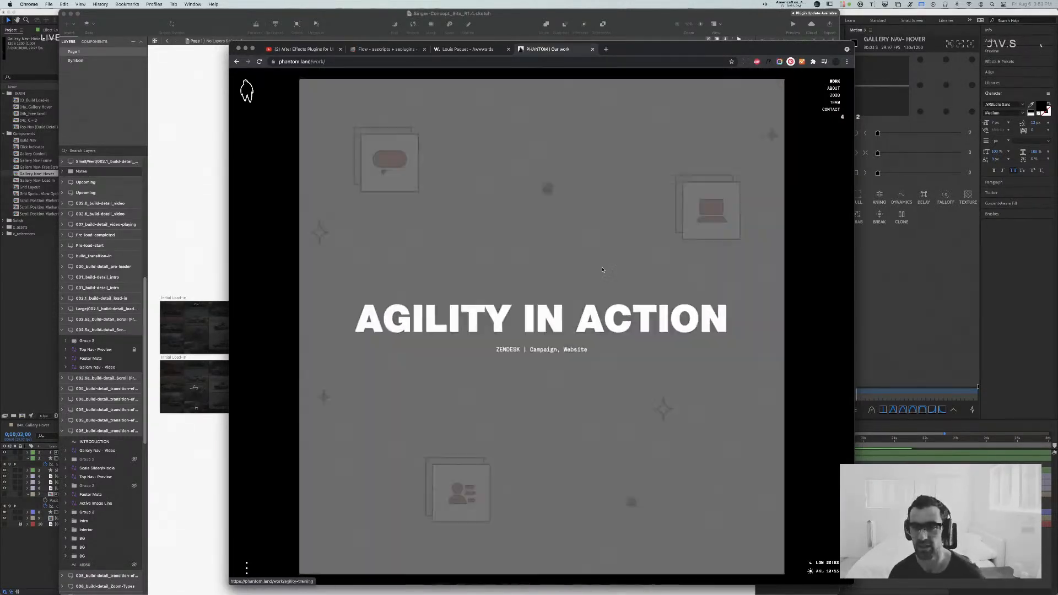
{"action": "scroll", "coordinate": [589, 266], "scroll_direction": "down", "scroll_amount": 10}
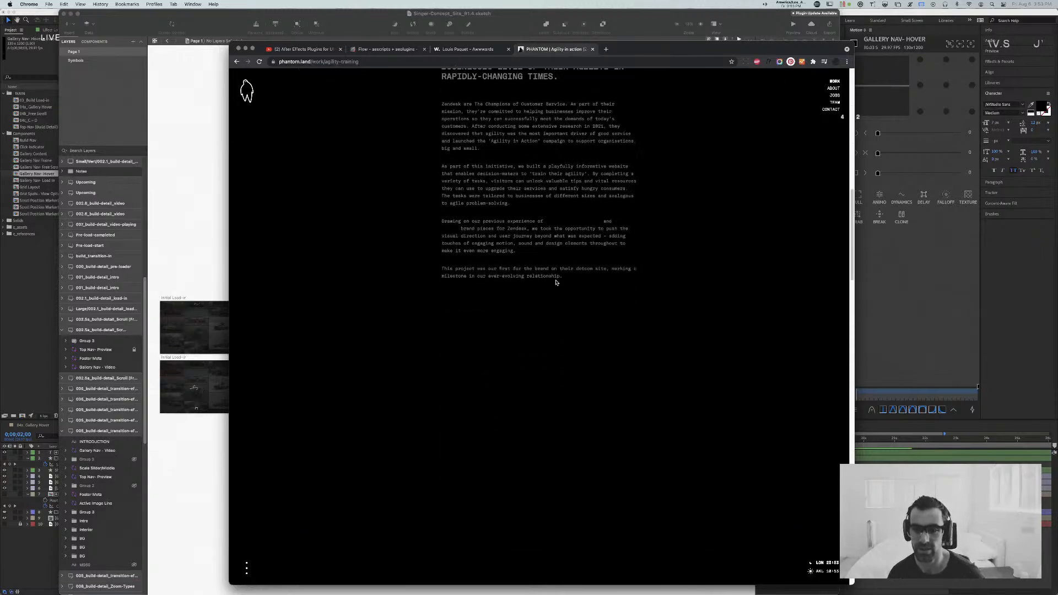
{"action": "scroll", "coordinate": [556, 283], "scroll_direction": "down", "scroll_amount": 15}
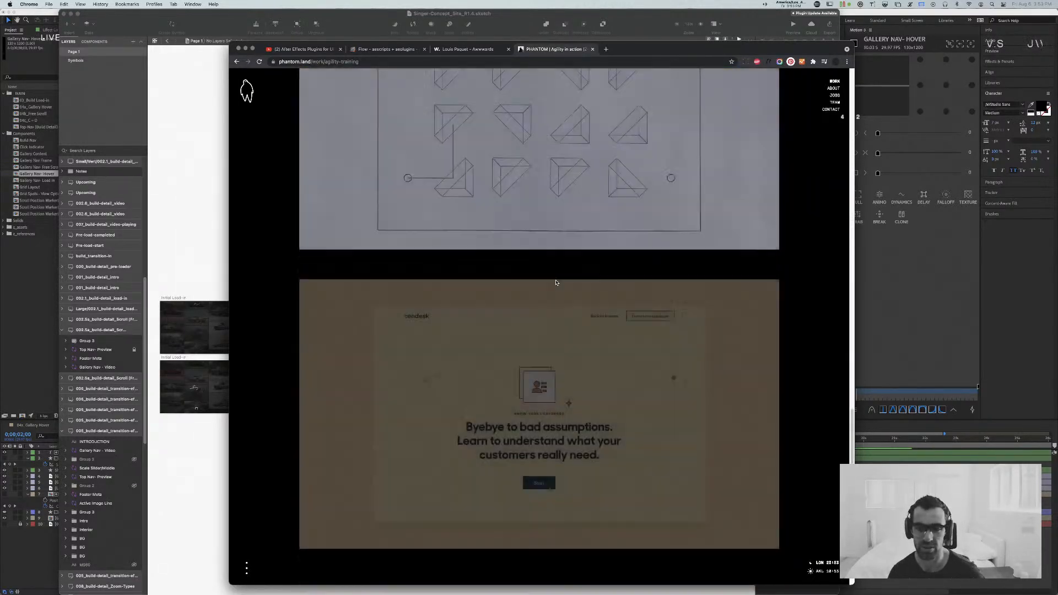
{"action": "scroll", "coordinate": [556, 283], "scroll_direction": "down", "scroll_amount": 10}
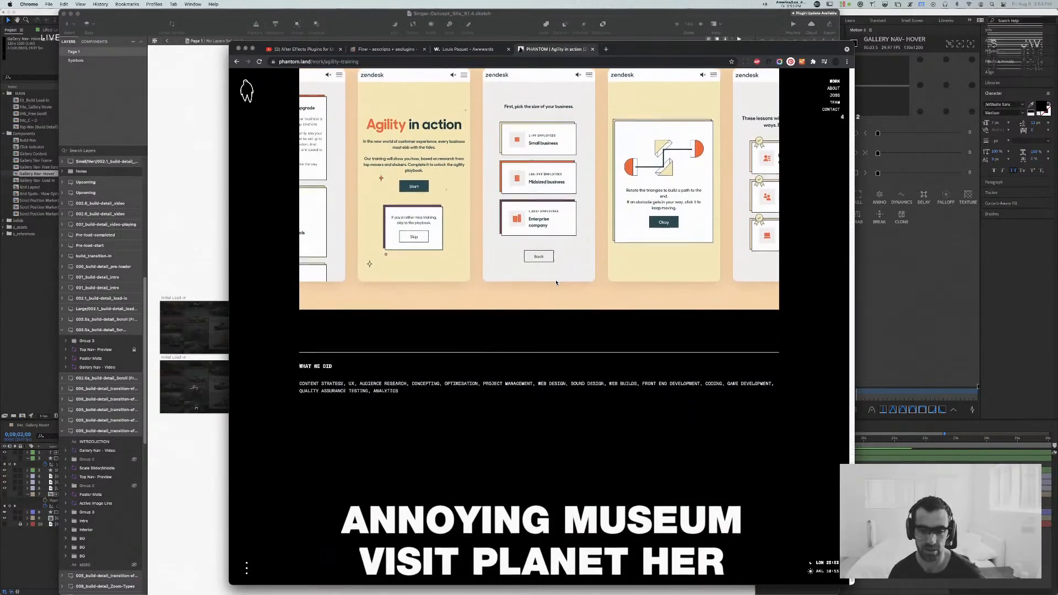
{"action": "scroll", "coordinate": [556, 282], "scroll_direction": "up", "scroll_amount": 20}
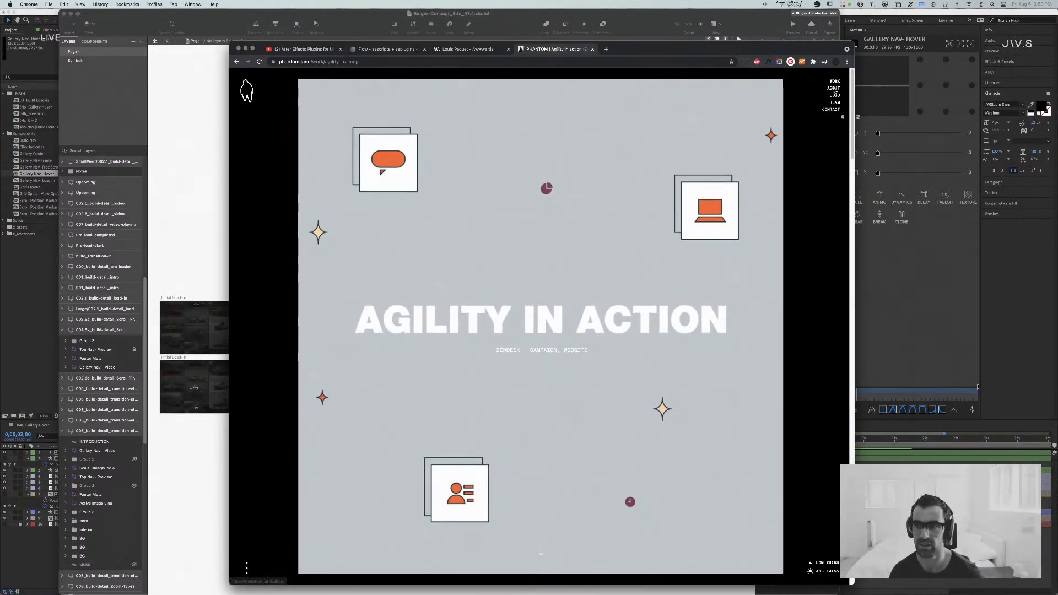
Step: Open Phantom's About page and look through its blob animations, services and company sections down to the client logos
{"action": "left_click", "coordinate": [834, 88]}
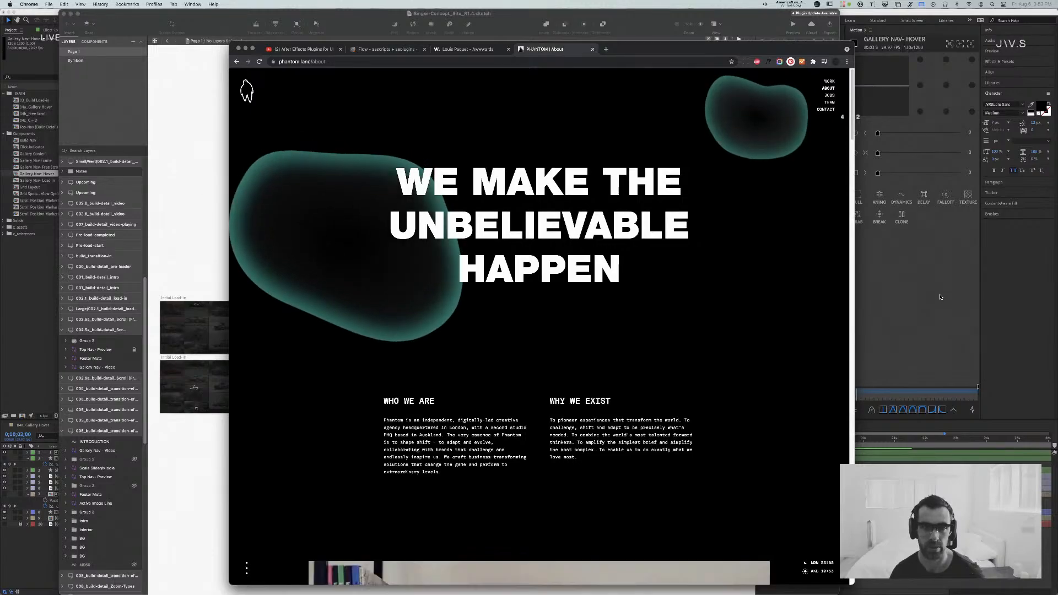
{"action": "scroll", "coordinate": [640, 300], "scroll_direction": "down", "scroll_amount": 10}
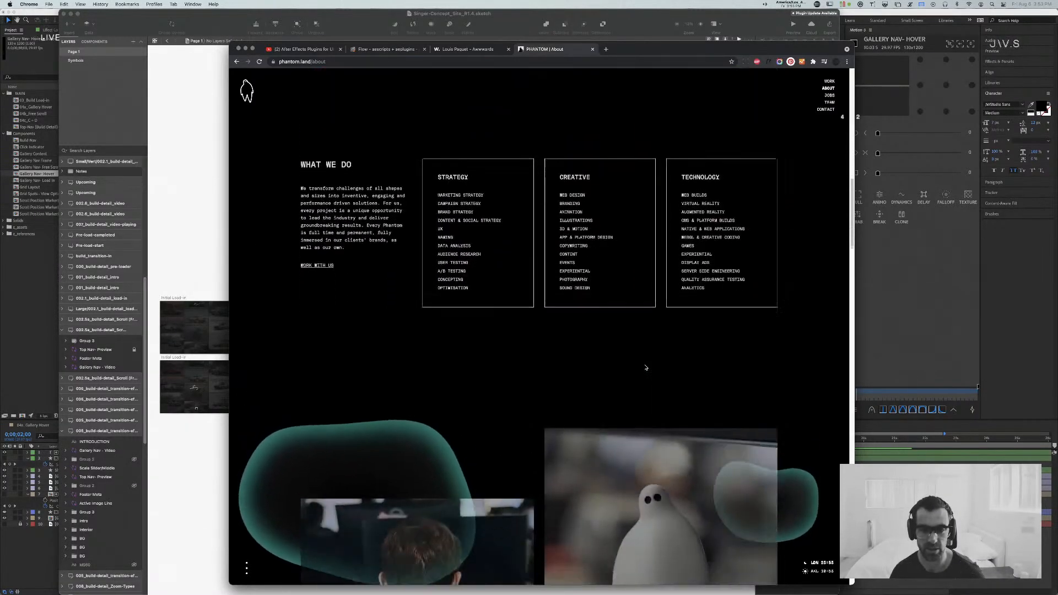
{"action": "scroll", "coordinate": [646, 367], "scroll_direction": "up", "scroll_amount": 8}
{"action": "scroll", "coordinate": [644, 367], "scroll_direction": "down", "scroll_amount": 3}
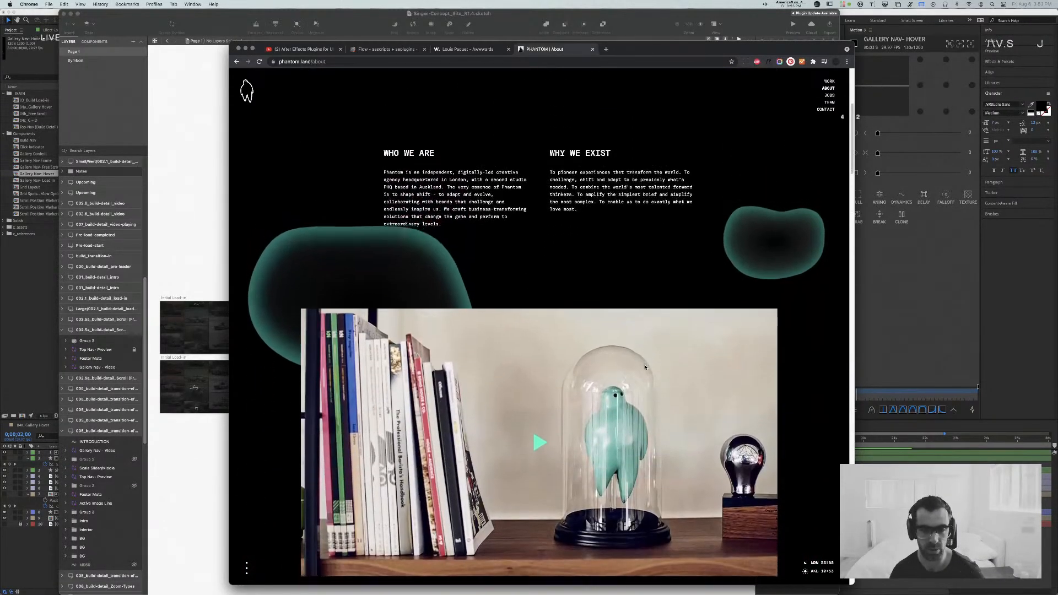
{"action": "scroll", "coordinate": [645, 367], "scroll_direction": "down", "scroll_amount": 5}
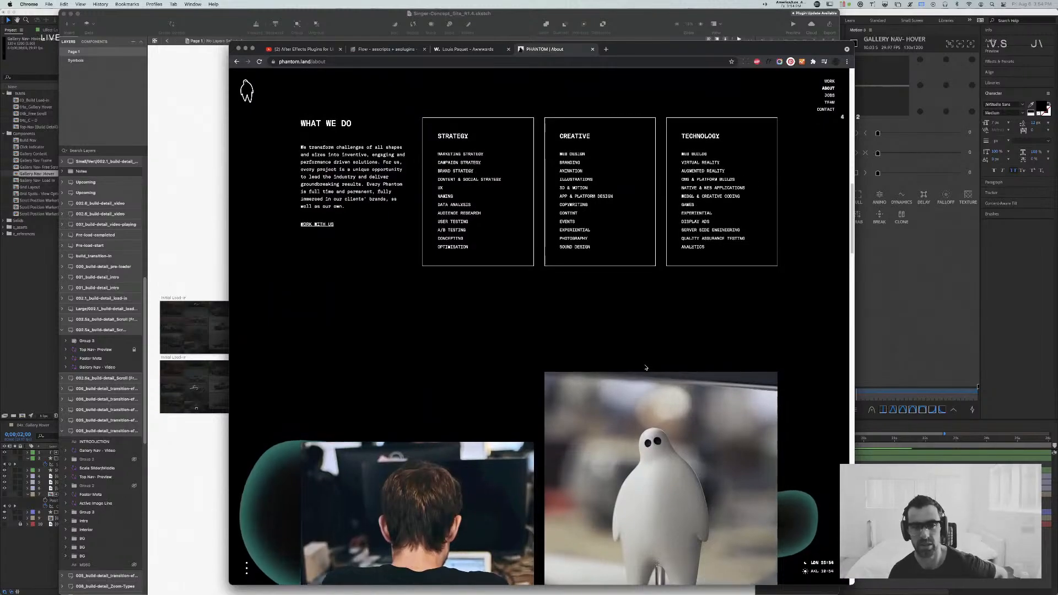
{"action": "scroll", "coordinate": [646, 368], "scroll_direction": "down", "scroll_amount": 5}
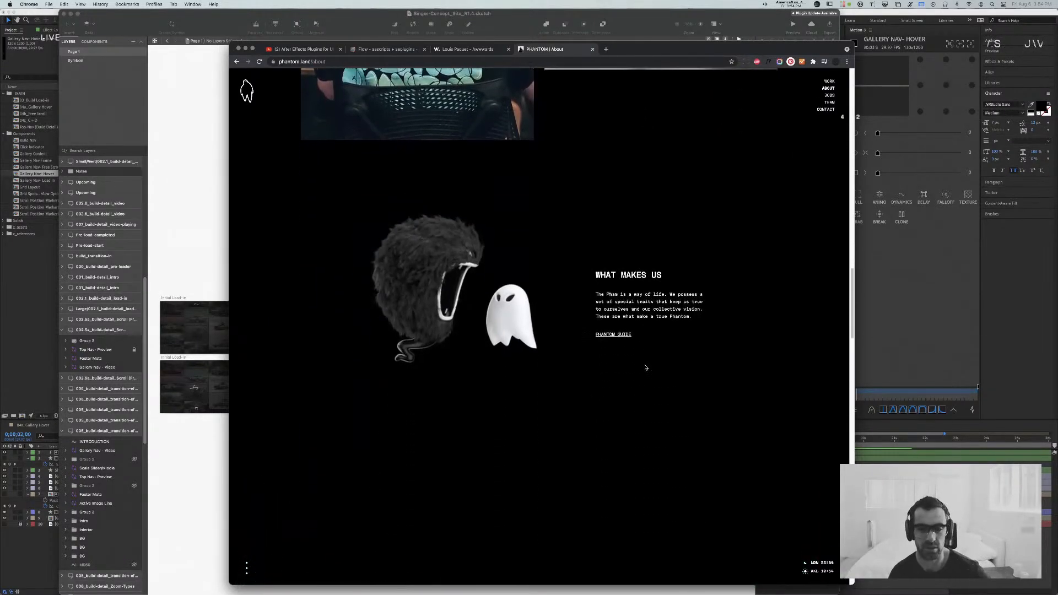
{"action": "scroll", "coordinate": [646, 367], "scroll_direction": "down", "scroll_amount": 2}
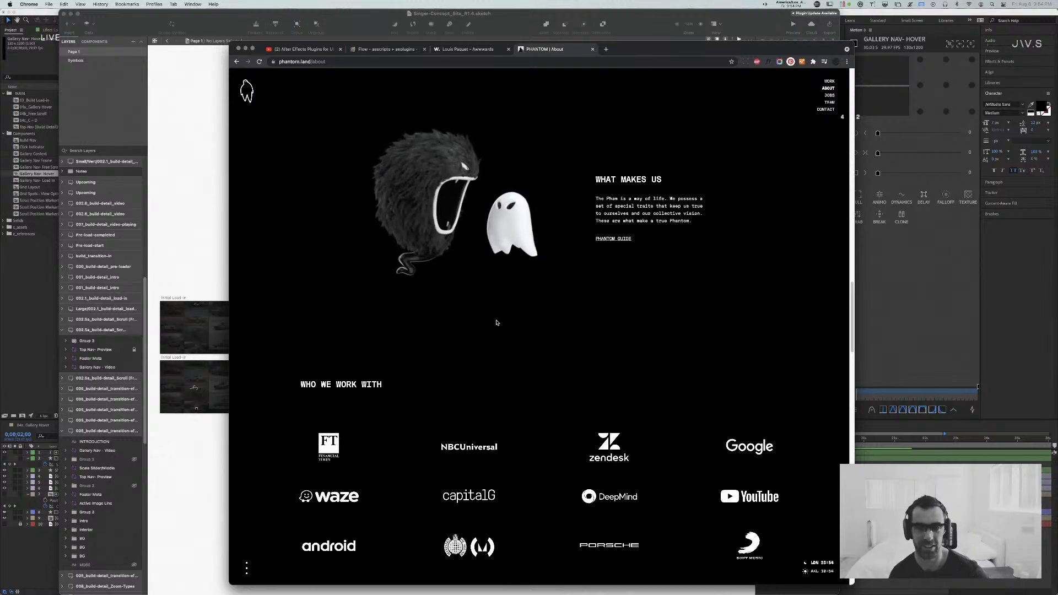
Step: Open the Phantom Guide and step through its animated trait slides from Synergy to Integrity
{"action": "left_click", "coordinate": [619, 239]}
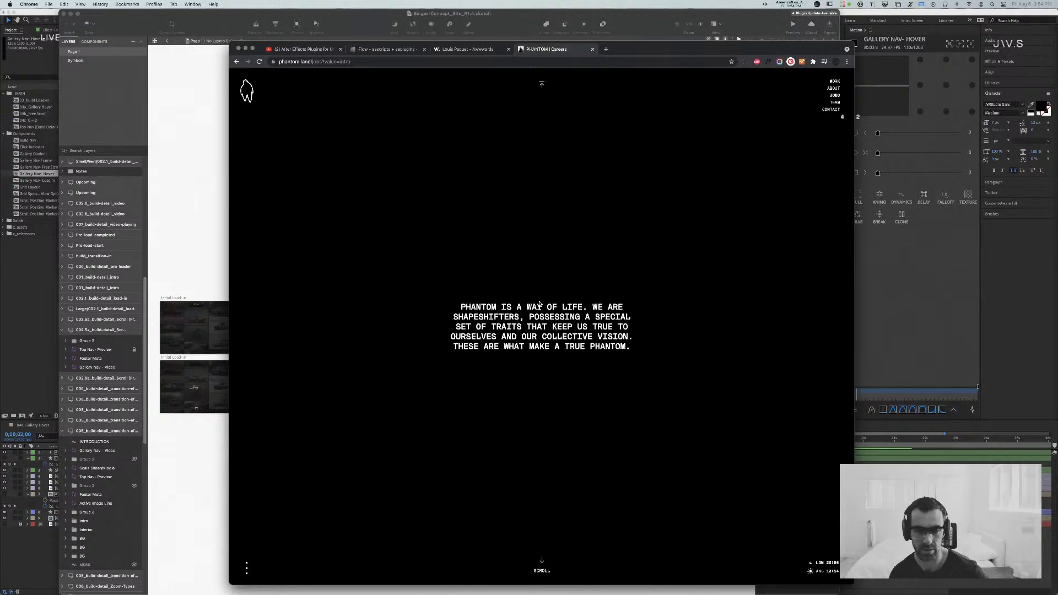
{"action": "scroll", "coordinate": [540, 304], "scroll_direction": "down", "scroll_amount": 3}
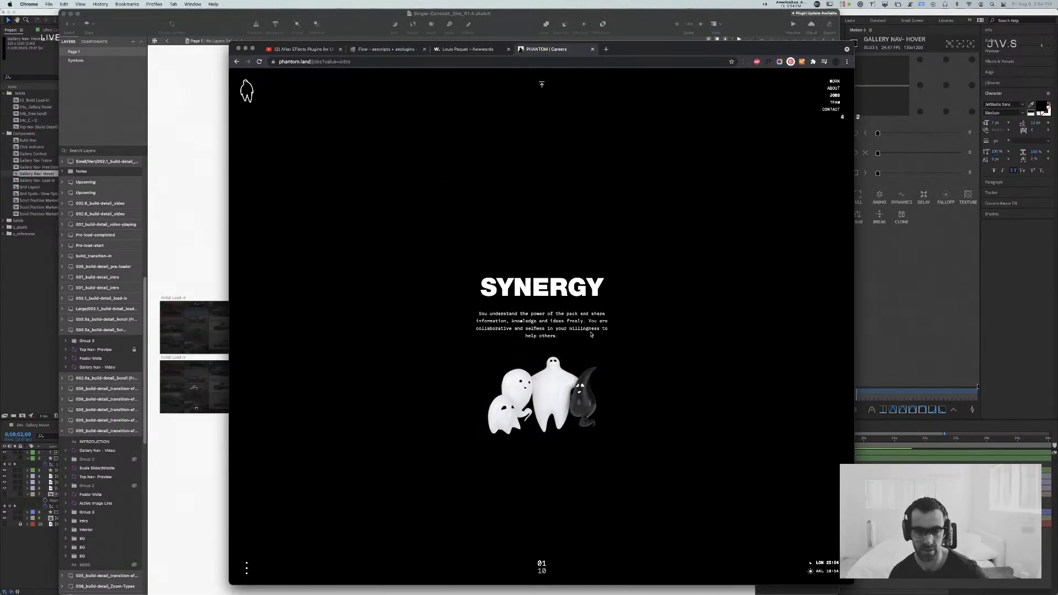
{"action": "scroll", "coordinate": [591, 333], "scroll_direction": "down", "scroll_amount": 2}
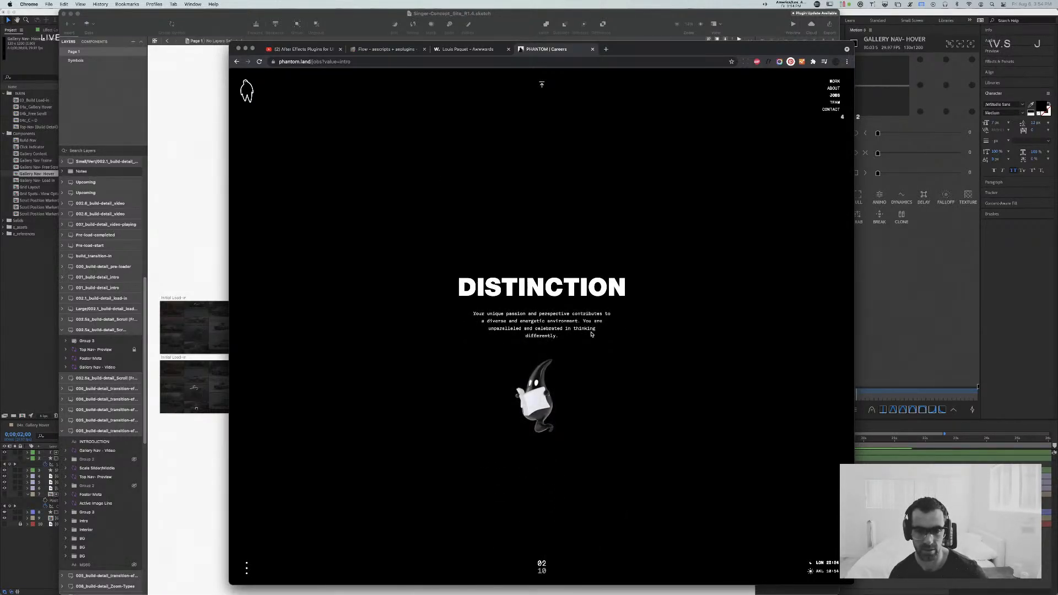
{"action": "scroll", "coordinate": [590, 334], "scroll_direction": "down", "scroll_amount": 2}
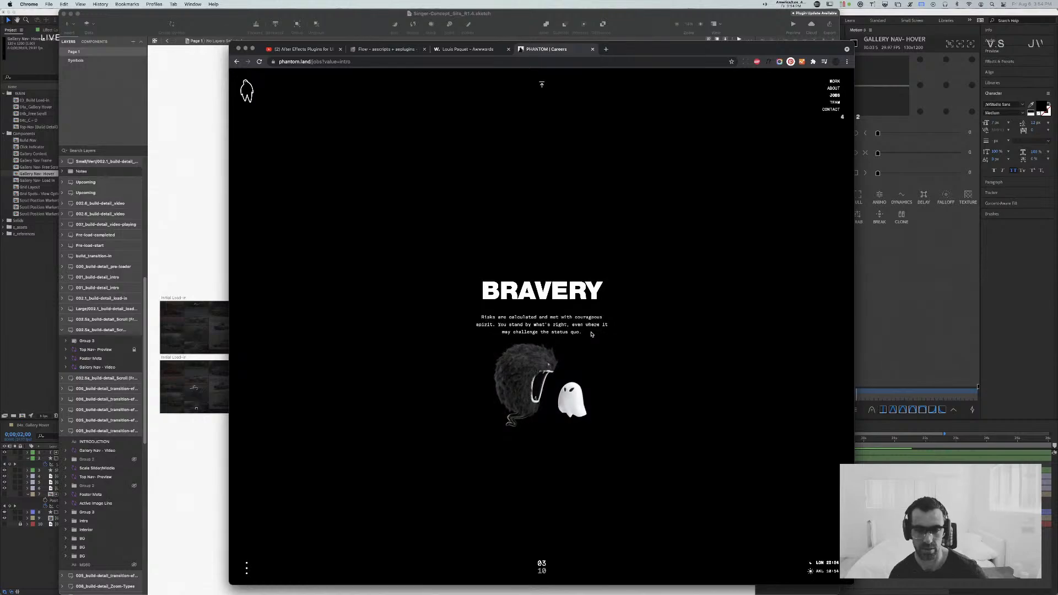
{"action": "scroll", "coordinate": [590, 334], "scroll_direction": "down", "scroll_amount": 2}
{"action": "scroll", "coordinate": [591, 334], "scroll_direction": "down", "scroll_amount": 2}
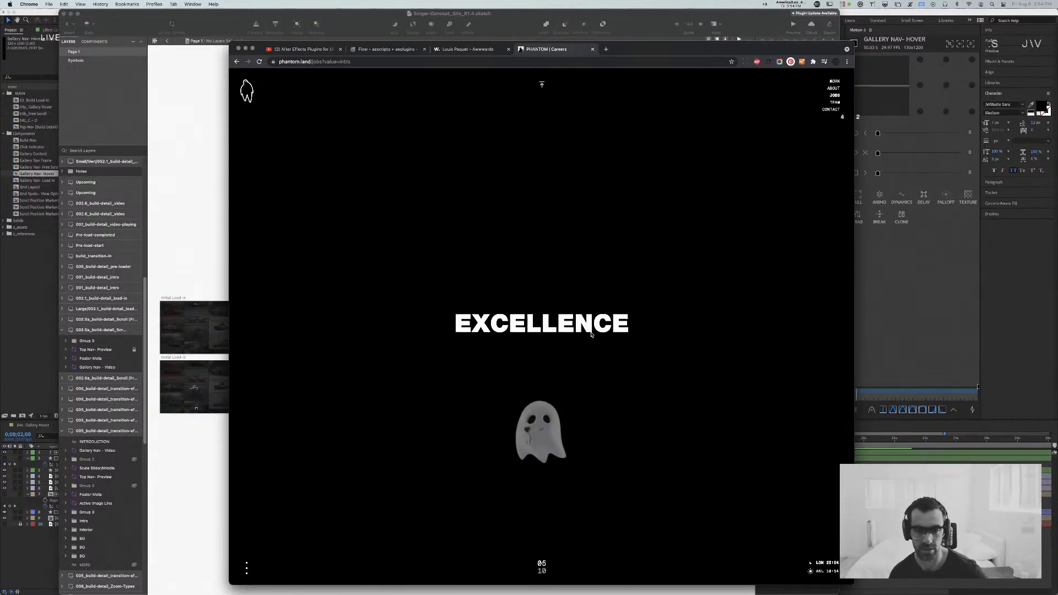
{"action": "scroll", "coordinate": [590, 334], "scroll_direction": "down", "scroll_amount": 2}
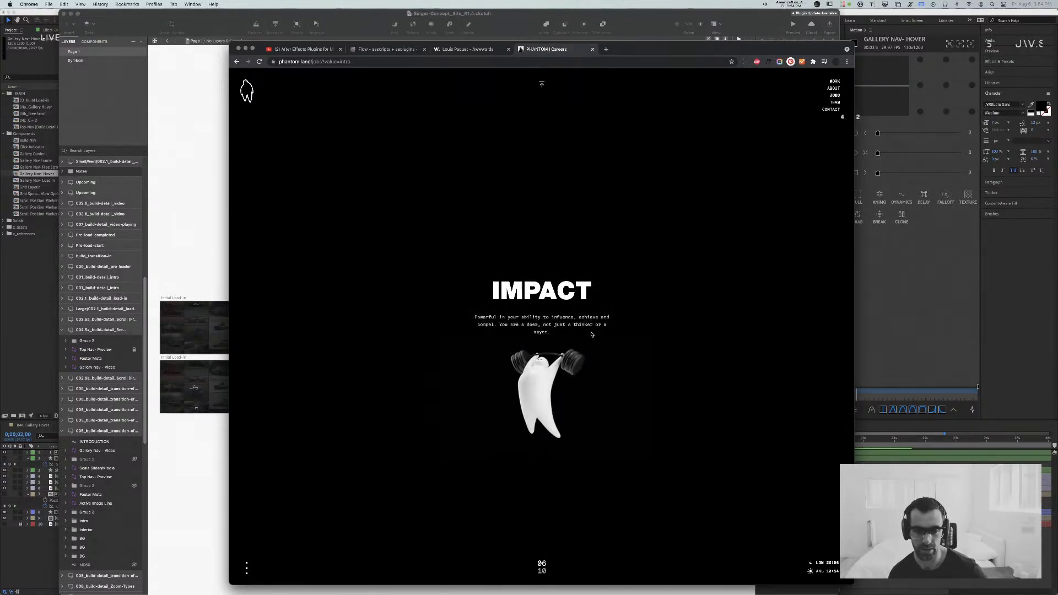
{"action": "scroll", "coordinate": [590, 334], "scroll_direction": "down", "scroll_amount": 2}
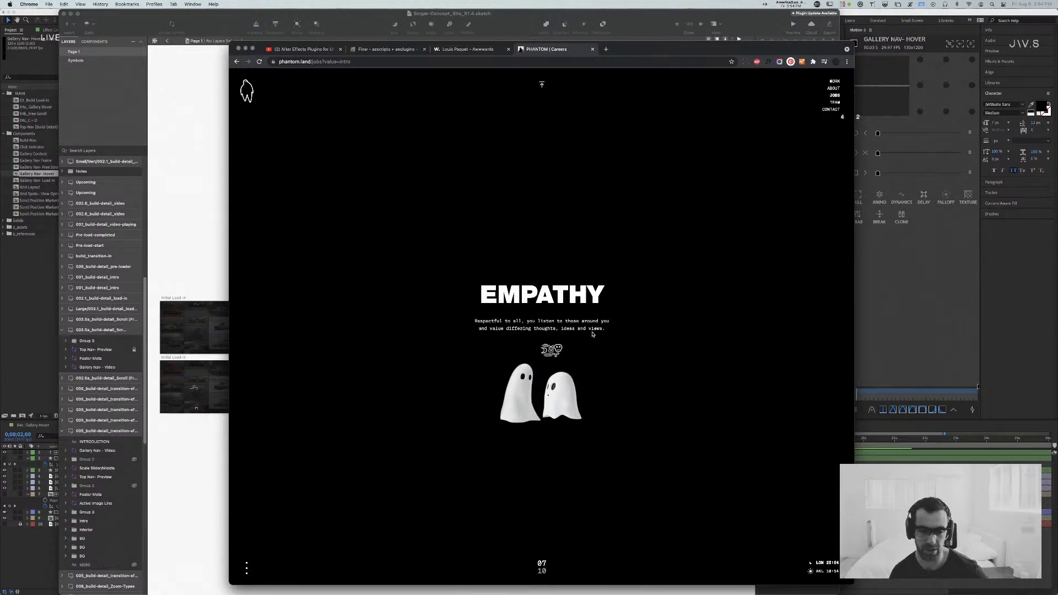
{"action": "scroll", "coordinate": [593, 333], "scroll_direction": "down", "scroll_amount": 2}
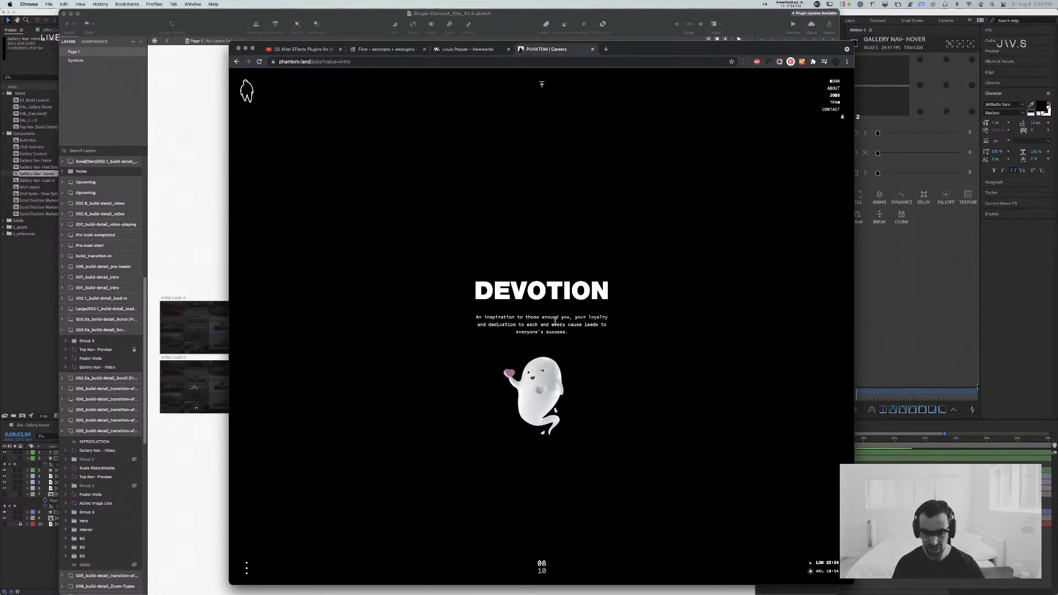
{"action": "scroll", "coordinate": [562, 320], "scroll_direction": "down", "scroll_amount": 3}
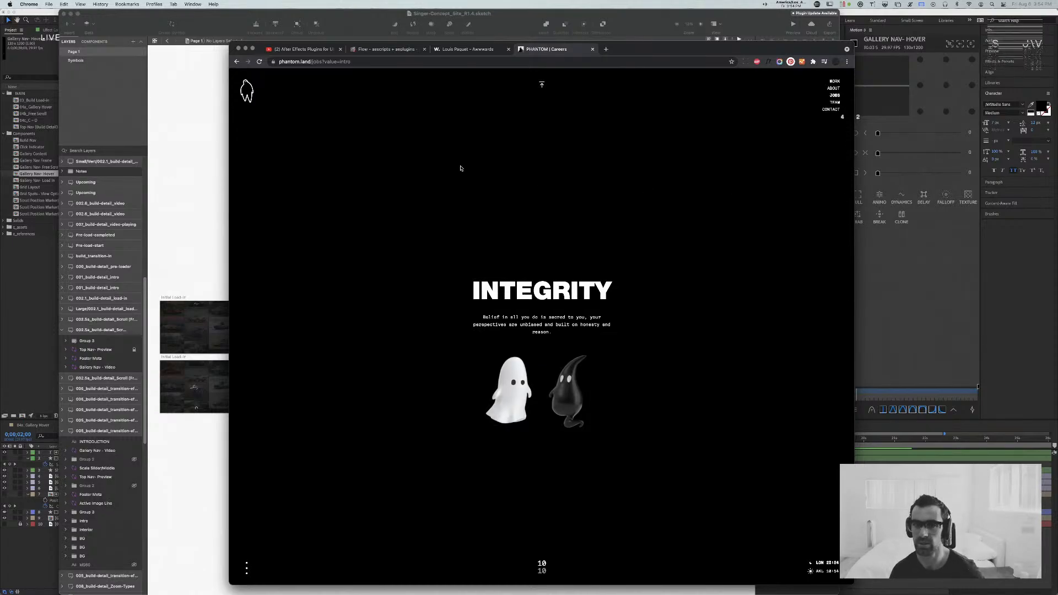
Step: Leave the Phantom Guide, close the Phantom browser tab and switch back to the Gallery Nav- Hover composition in After Effects
{"action": "left_click", "coordinate": [542, 85]}
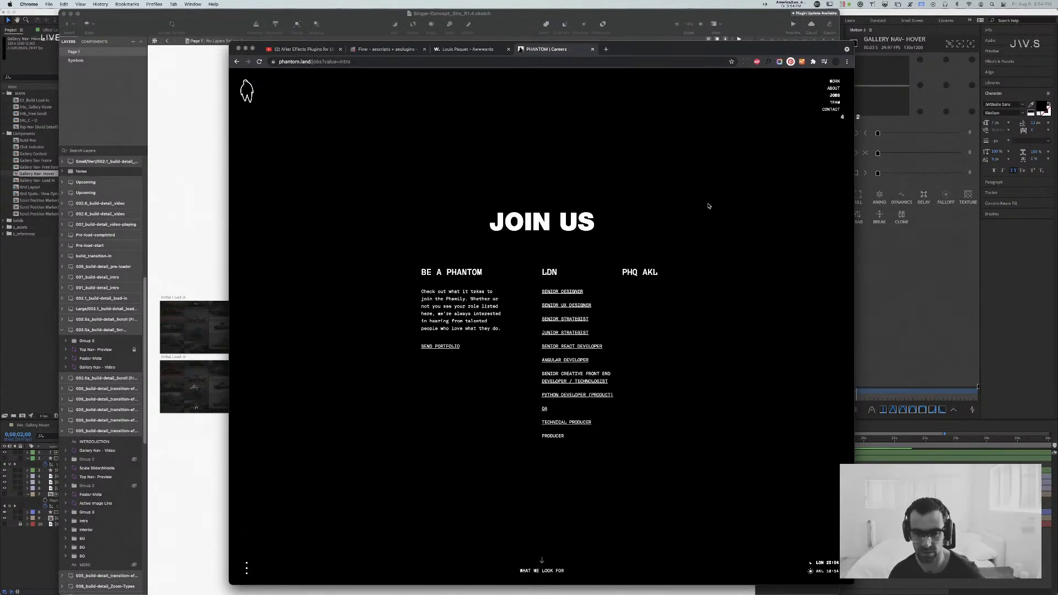
{"action": "key", "text": "super+w"}
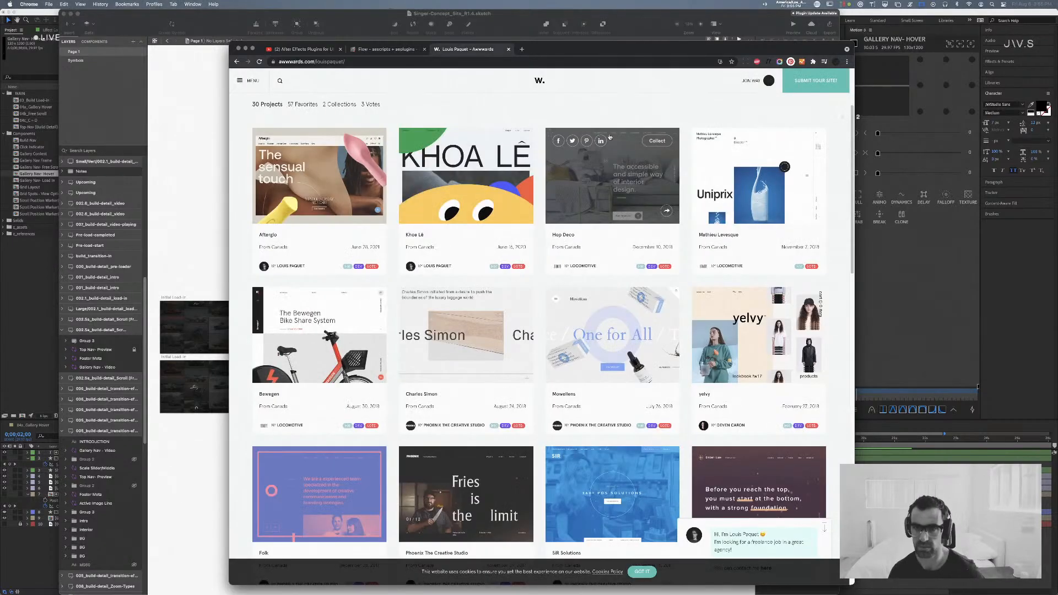
{"action": "left_click", "coordinate": [517, 15]}
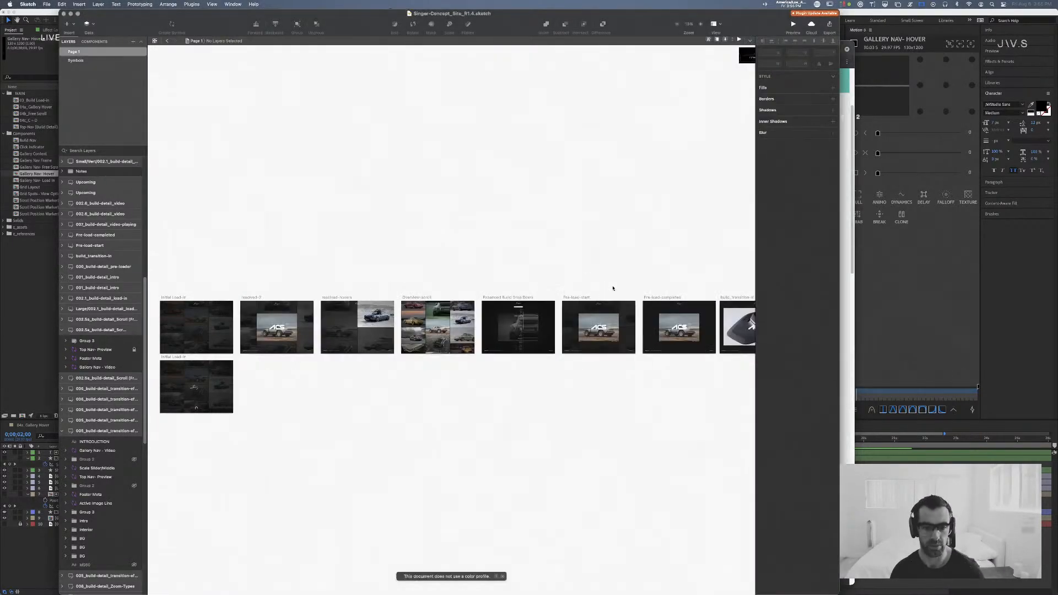
{"action": "key", "text": "super+Tab"}
{"action": "key", "text": "super+Tab"}
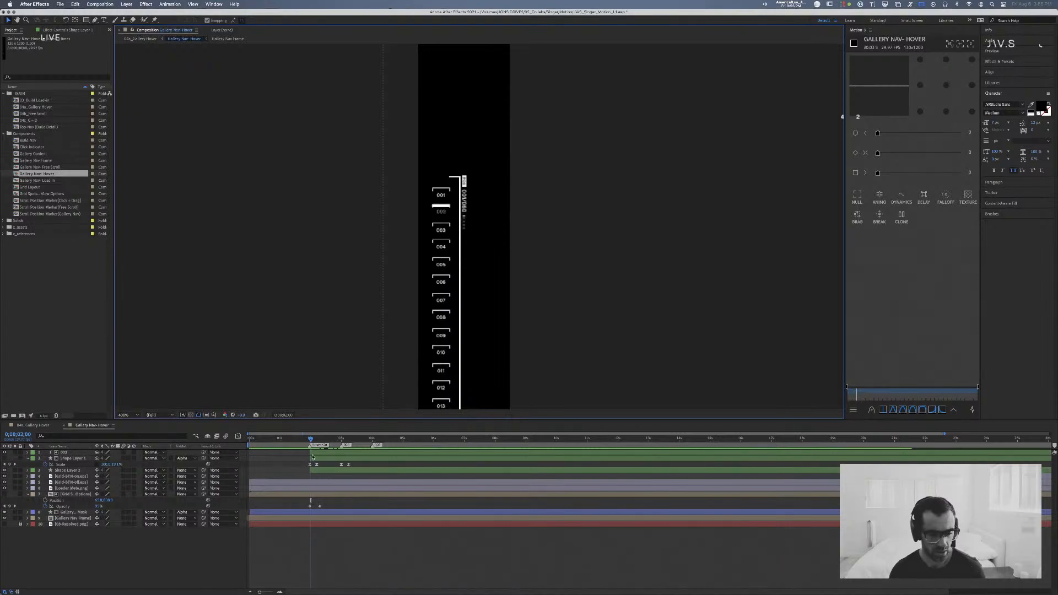
Step: Examine Shape Layer 1's highlight around the 2-second mark and its Alpha Matte "002" track matte
{"action": "left_click", "coordinate": [72, 459]}
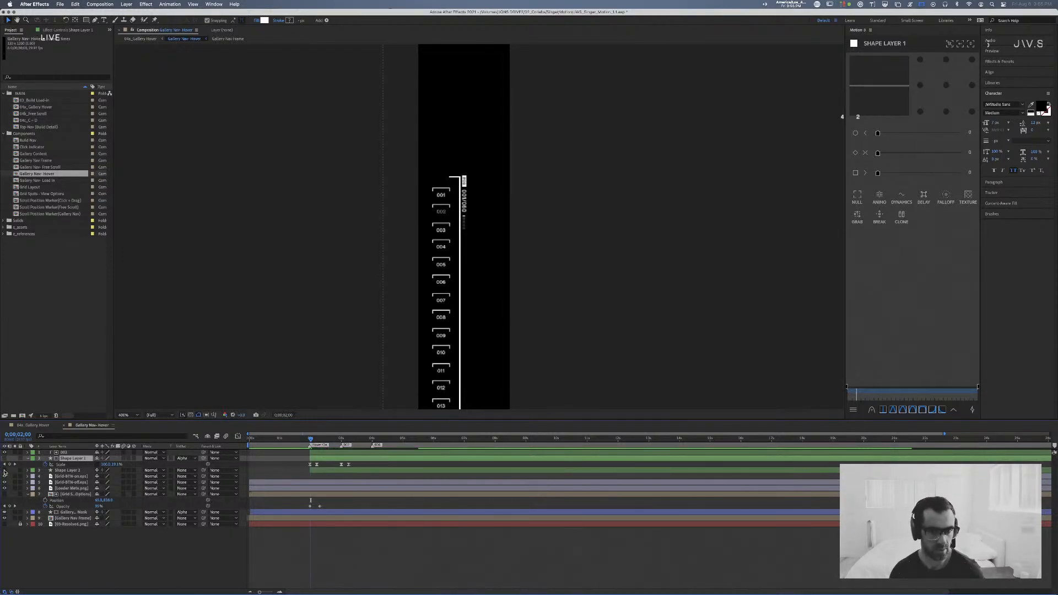
{"action": "left_click", "coordinate": [5, 453]}
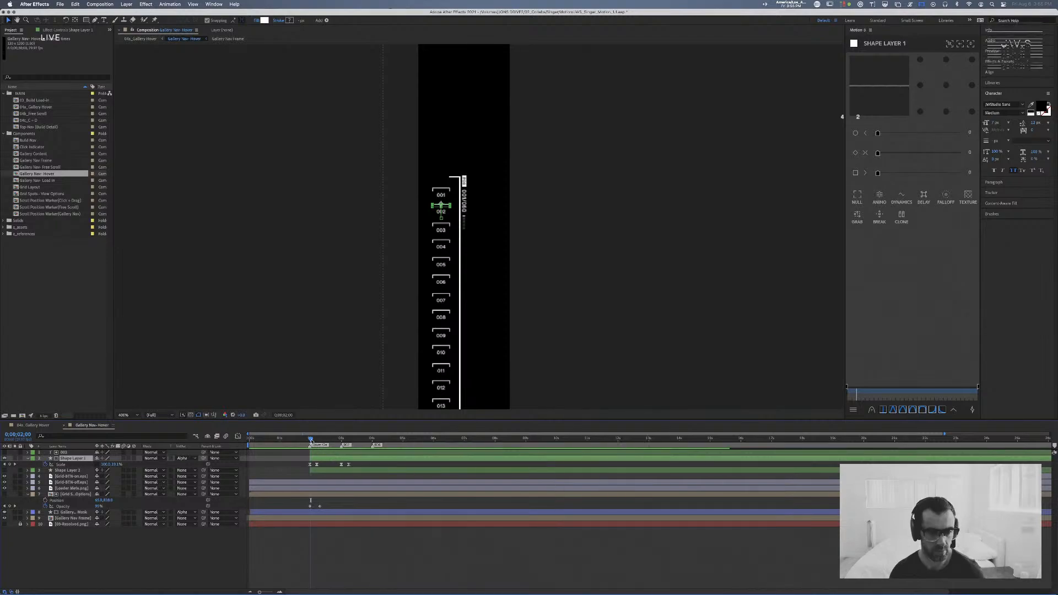
{"action": "left_click_drag", "start_coordinate": [310, 439], "coordinate": [319, 440]}
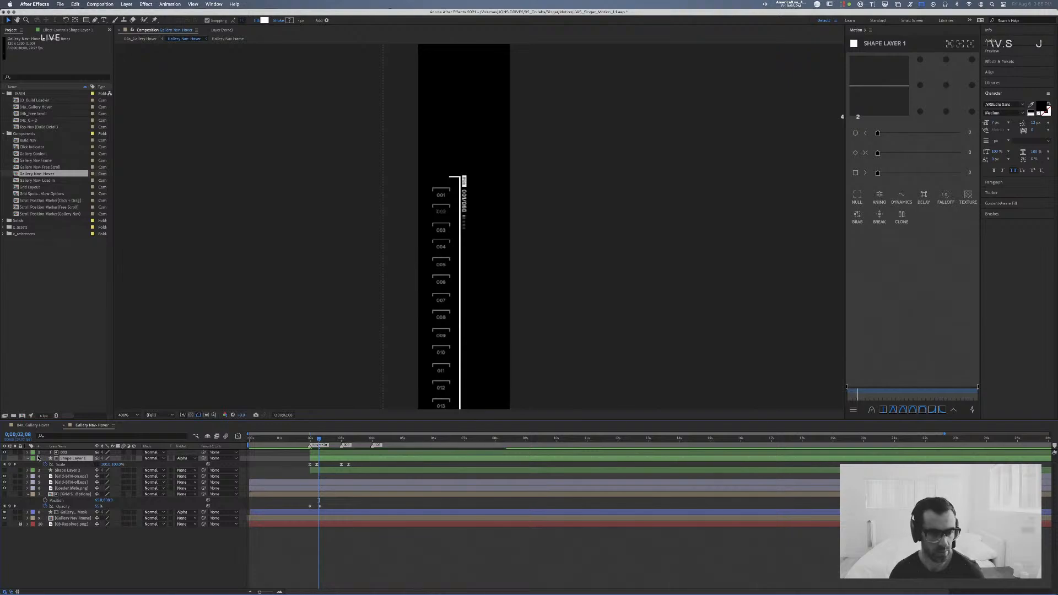
{"action": "left_click_drag", "start_coordinate": [319, 441], "coordinate": [309, 441]}
{"action": "left_click_drag", "start_coordinate": [308, 441], "coordinate": [309, 441]}
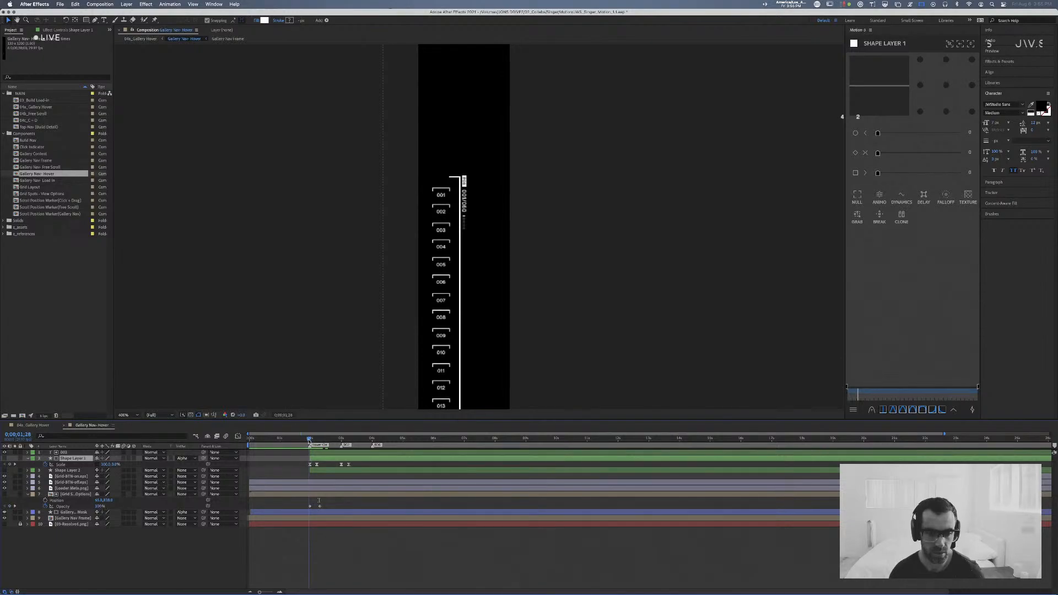
{"action": "left_click", "coordinate": [187, 458]}
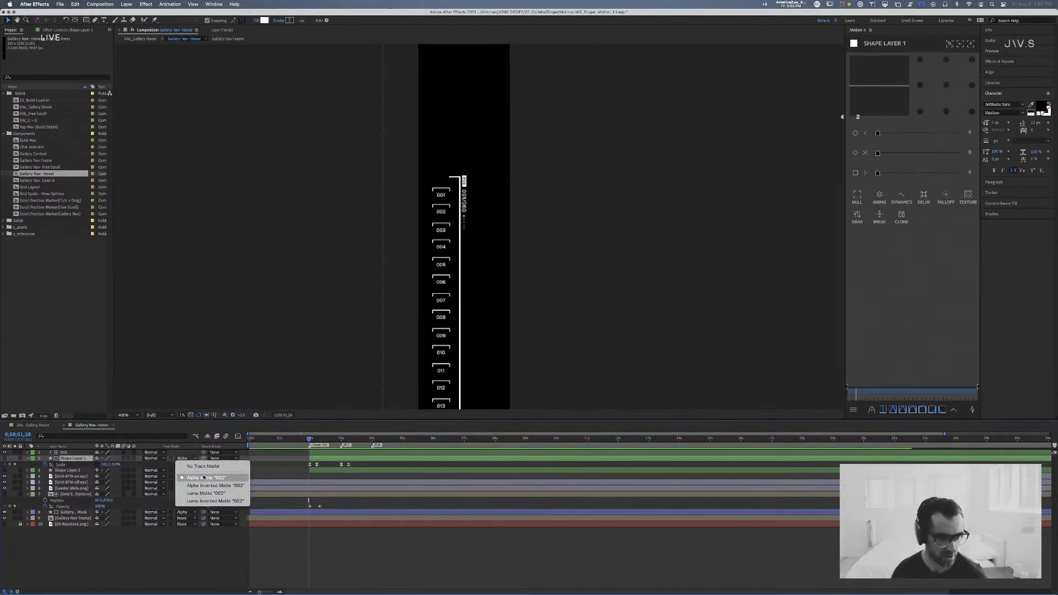
{"action": "left_click", "coordinate": [204, 477]}
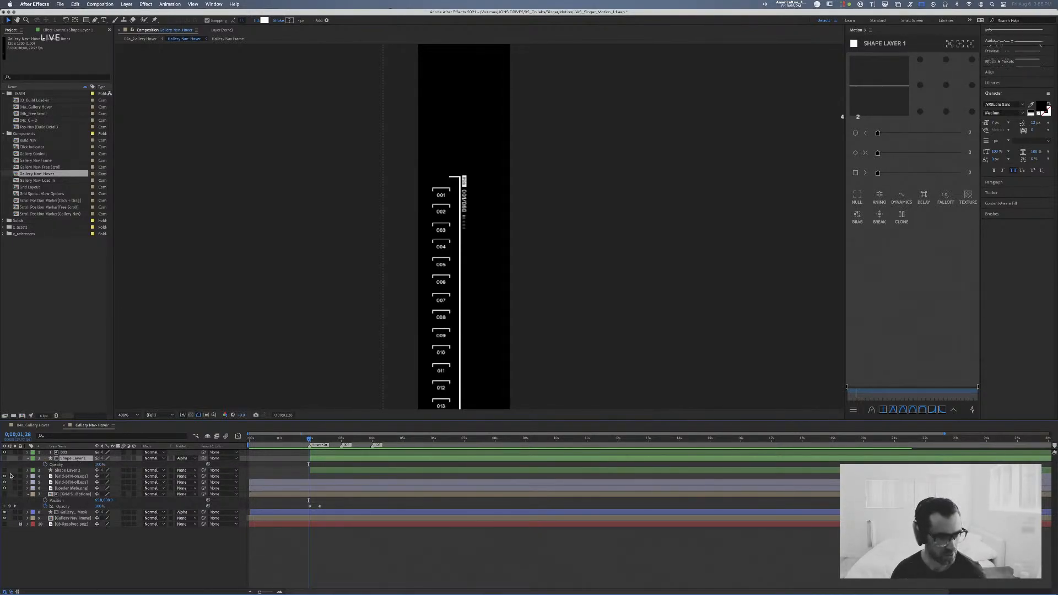
Step: Split the 002, Shape Layer 1 and Shape Layer 2 layers at 3 seconds and delete the parts after the split
{"action": "left_click", "coordinate": [315, 440]}
{"action": "left_click_drag", "start_coordinate": [315, 440], "coordinate": [342, 441]}
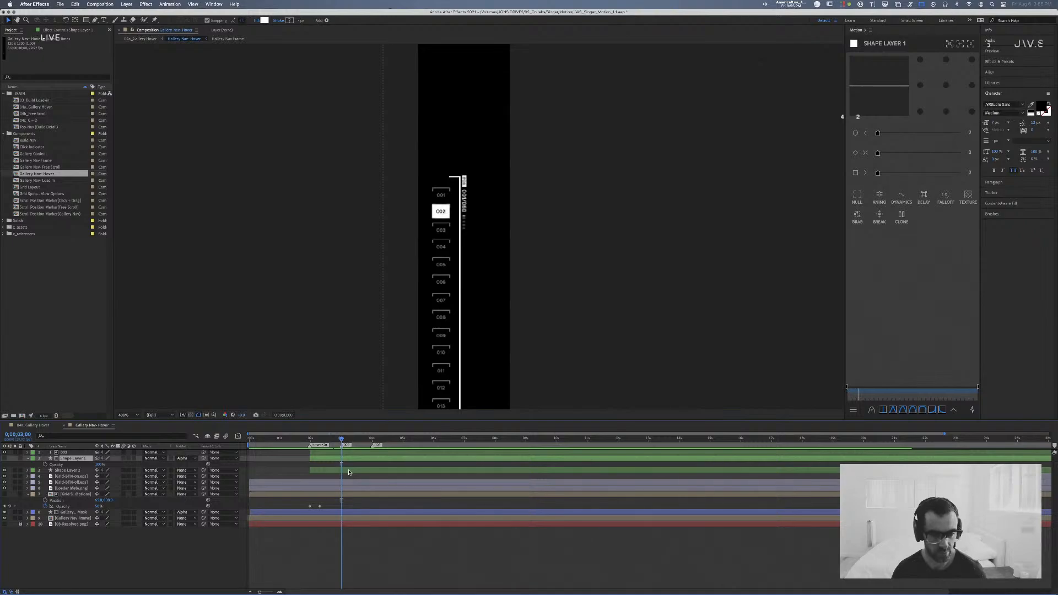
{"action": "left_click", "coordinate": [348, 471]}
{"action": "left_click", "coordinate": [351, 453], "text": "shift"}
{"action": "key", "text": "super+d"}
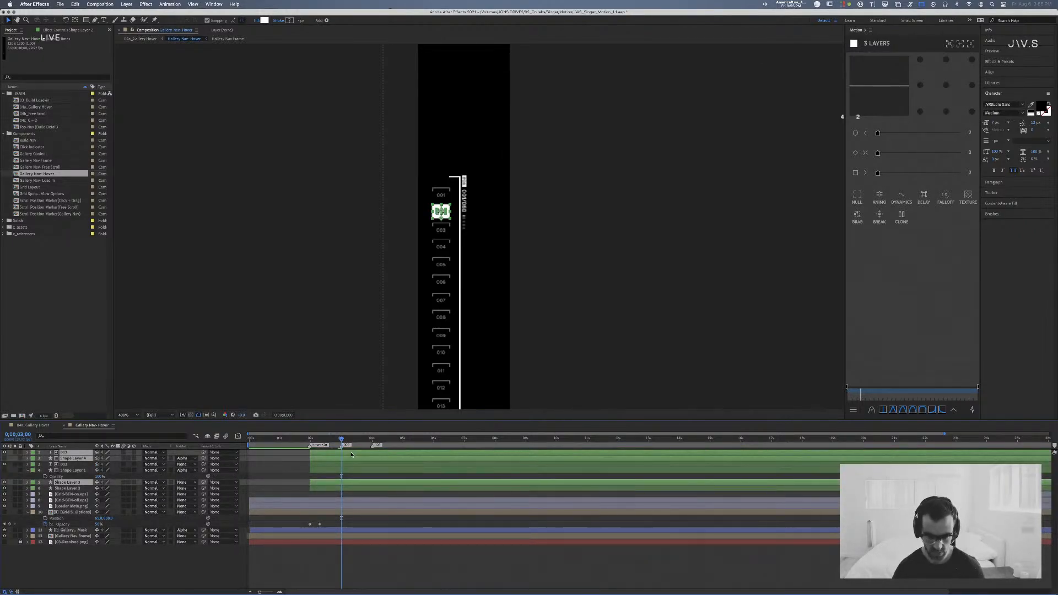
{"action": "key", "text": "super+z"}
{"action": "key", "text": "super+shift+d"}
{"action": "key", "text": "Delete"}
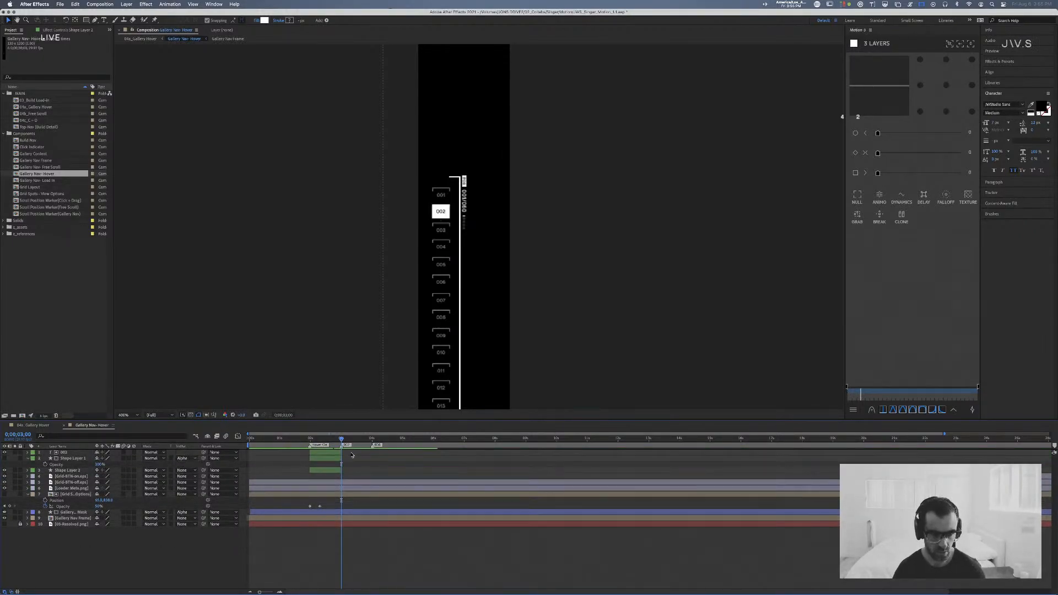
Step: Duplicate the 002, Shape Layer 1 and Shape Layer 2 layers and shift the copies to start at 3 seconds
{"action": "left_click", "coordinate": [68, 470]}
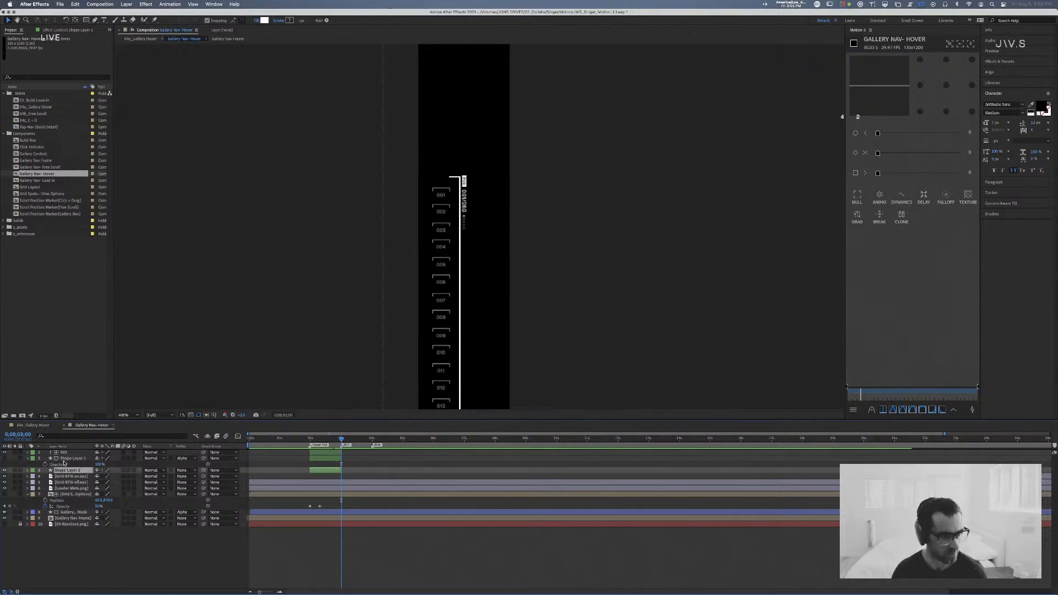
{"action": "left_click", "coordinate": [73, 451], "text": "shift"}
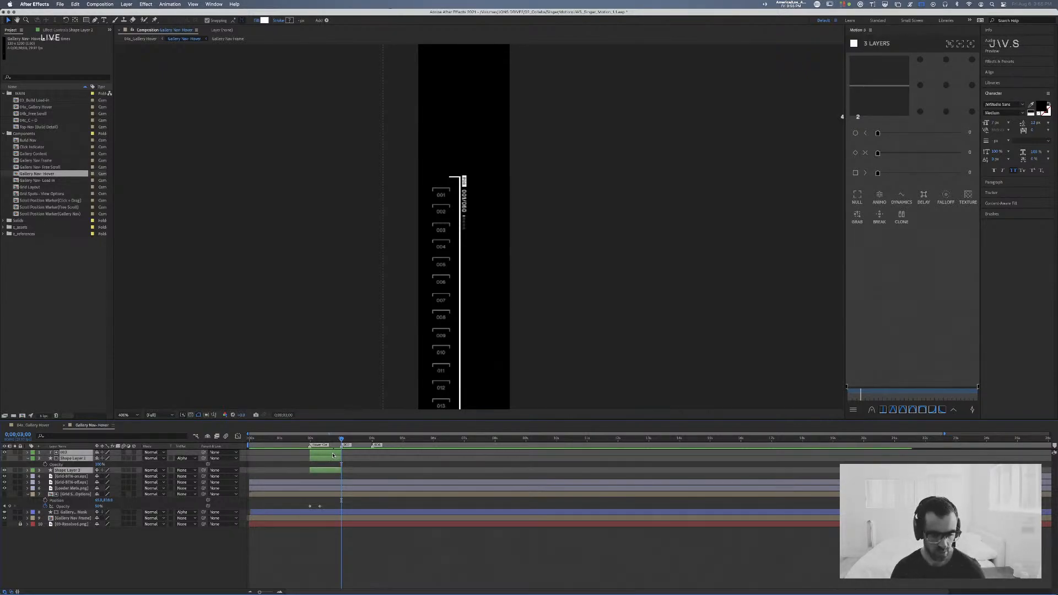
{"action": "key", "text": "super+d"}
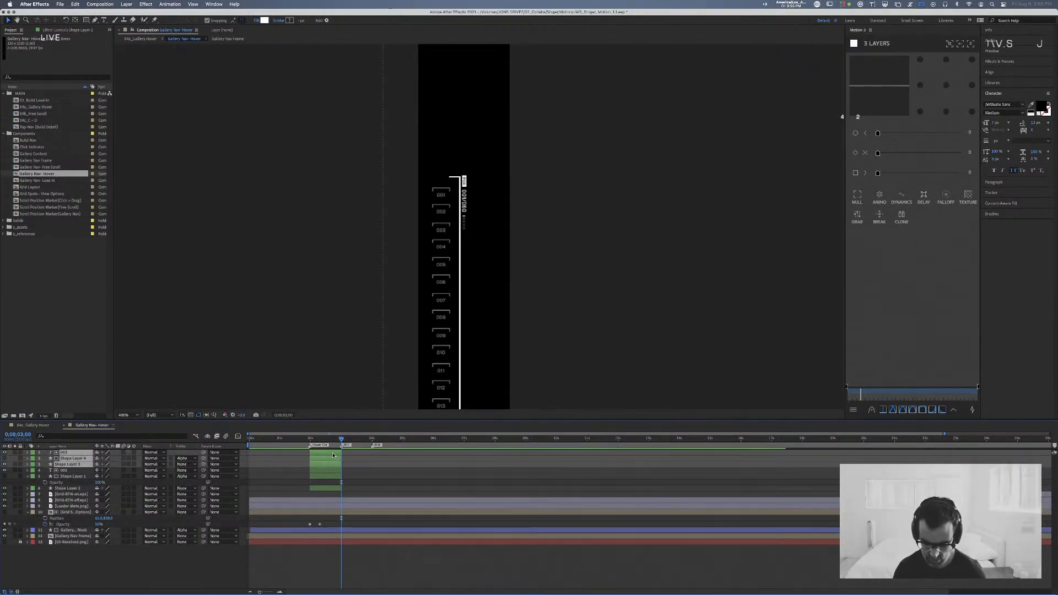
{"action": "left_click_drag", "start_coordinate": [333, 455], "coordinate": [363, 455]}
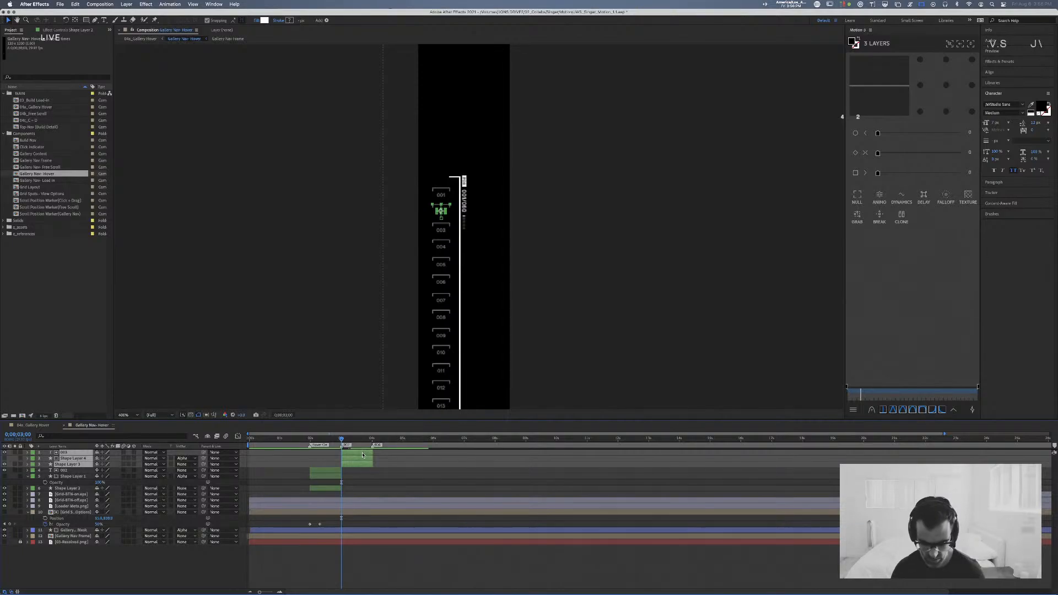
Step: Reposition the three copied highlight layers onto item 003 at the first Position keyframes, at 0;00;03;07
{"action": "key", "text": "p"}
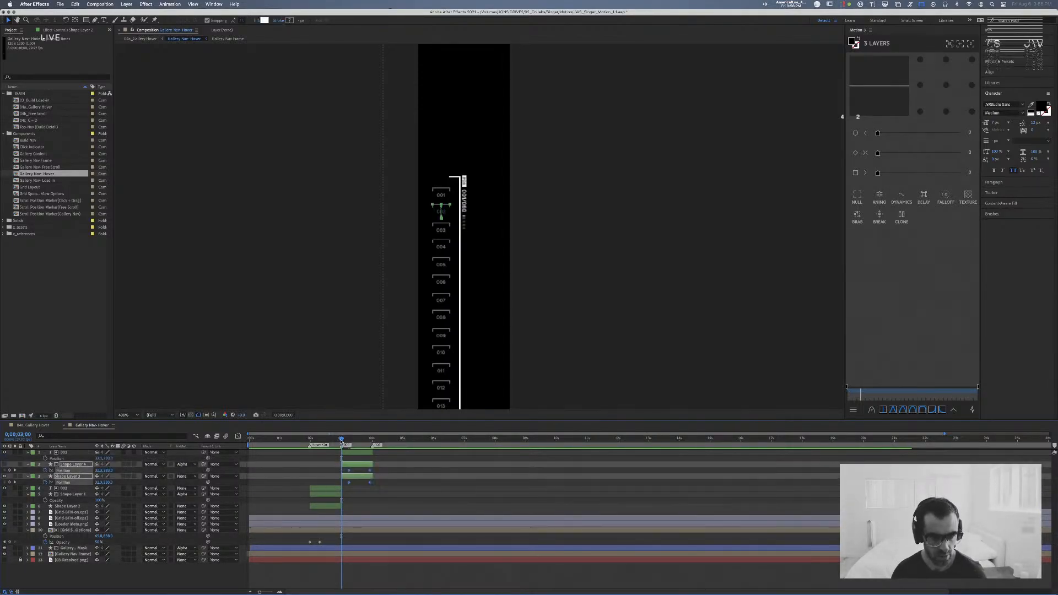
{"action": "left_click_drag", "start_coordinate": [341, 442], "coordinate": [348, 441]}
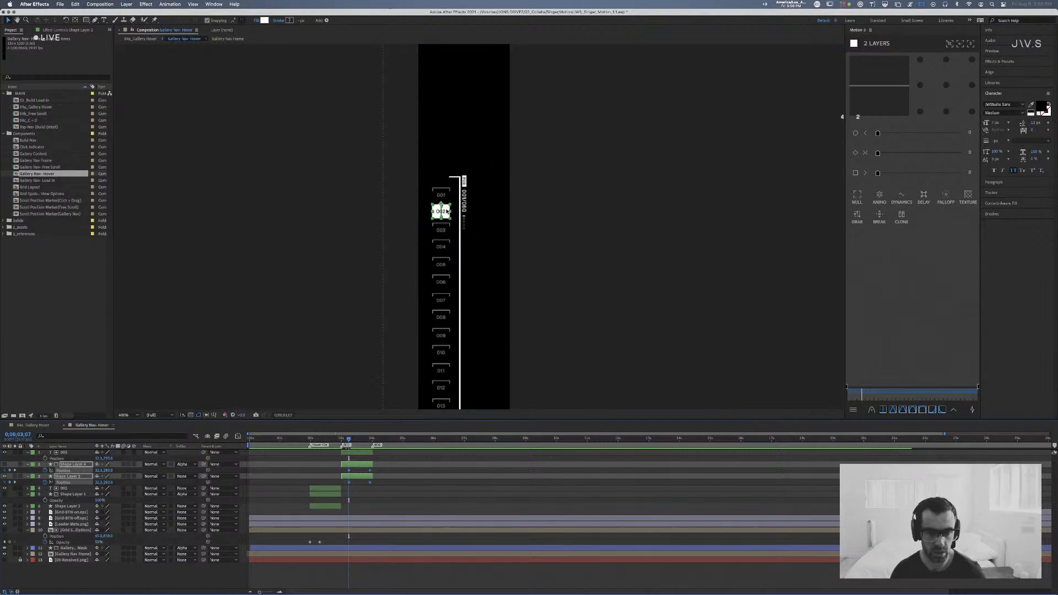
{"action": "left_click_drag", "start_coordinate": [110, 470], "coordinate": [119, 469]}
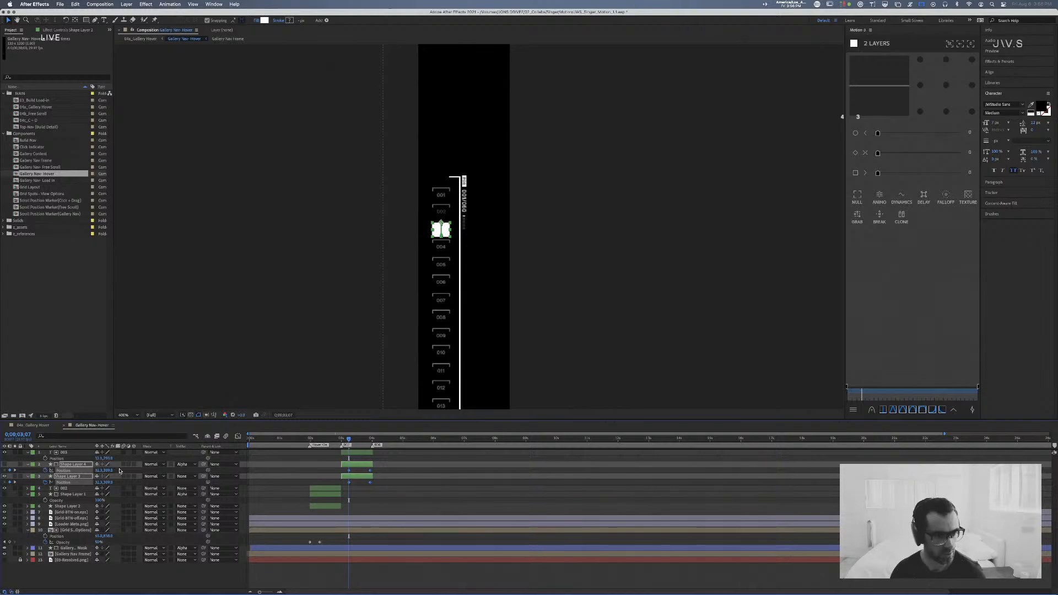
{"action": "key", "text": "super+z"}
{"action": "left_click", "coordinate": [368, 453]}
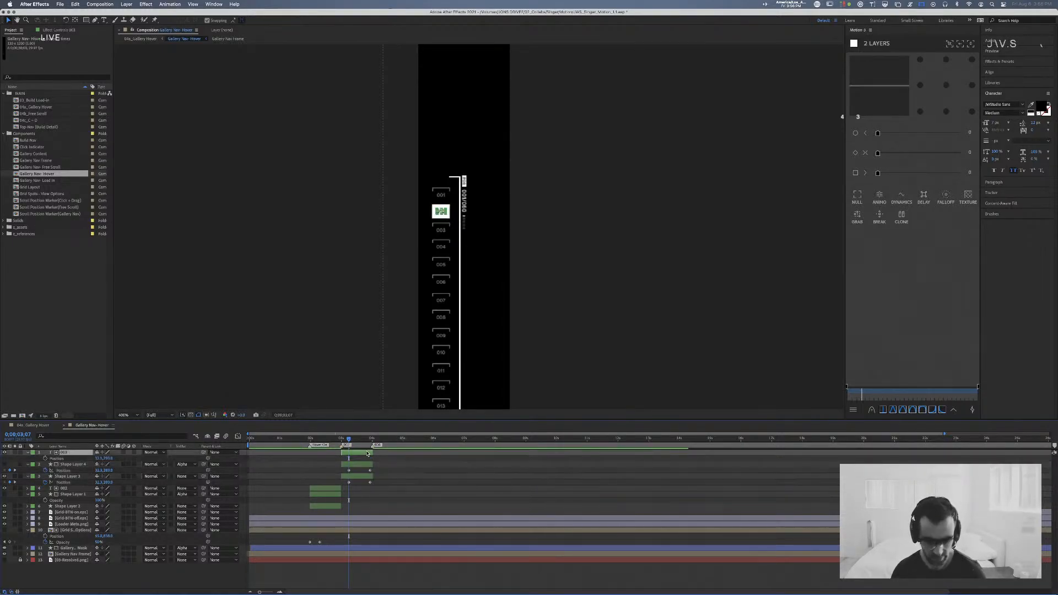
{"action": "key", "text": "p"}
{"action": "key", "text": "p"}
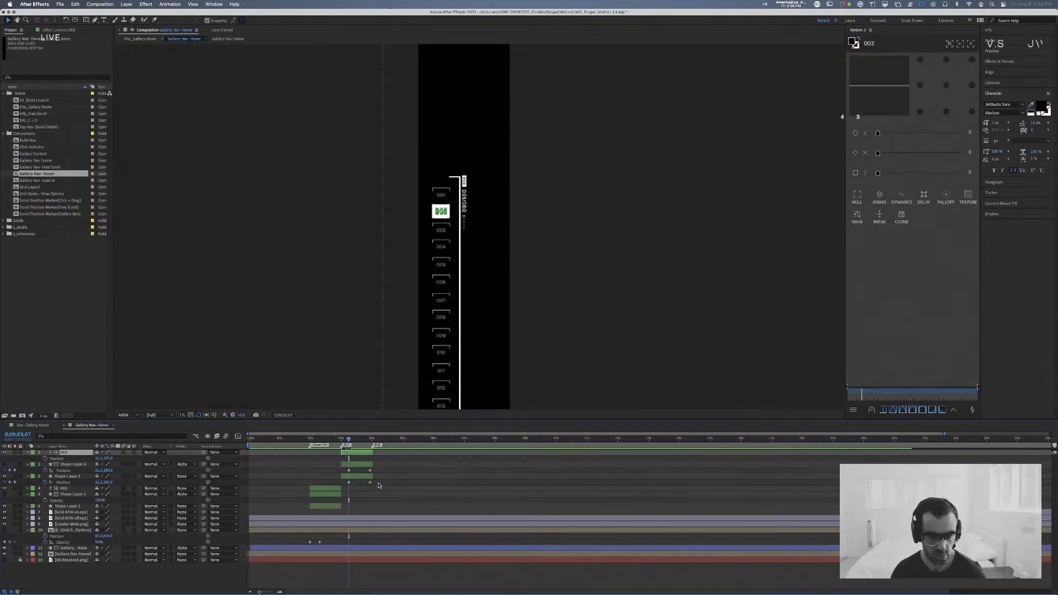
{"action": "left_click_drag", "start_coordinate": [379, 485], "coordinate": [343, 449]}
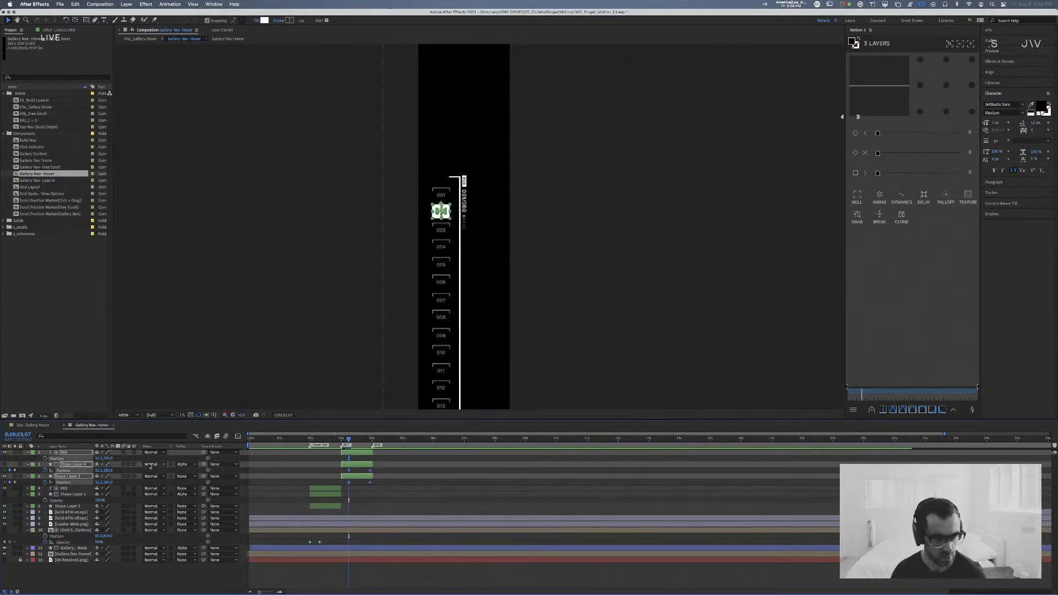
{"action": "left_click_drag", "start_coordinate": [106, 458], "coordinate": [117, 461]}
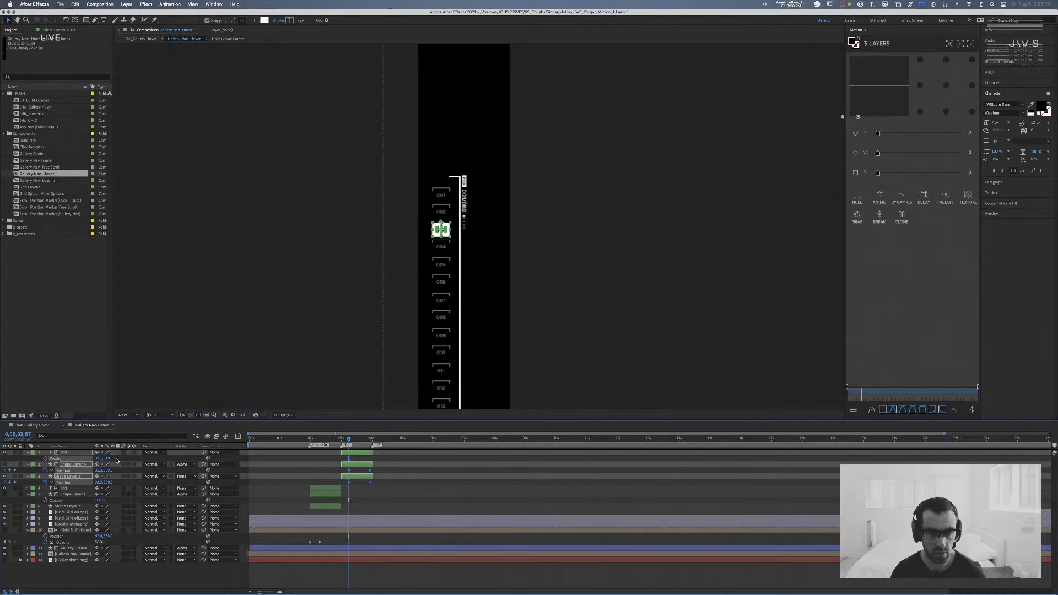
Step: Move the copied shape layers' last Position keyframes closer to the first ones and preview the highlight over item 003
{"action": "left_click", "coordinate": [453, 441]}
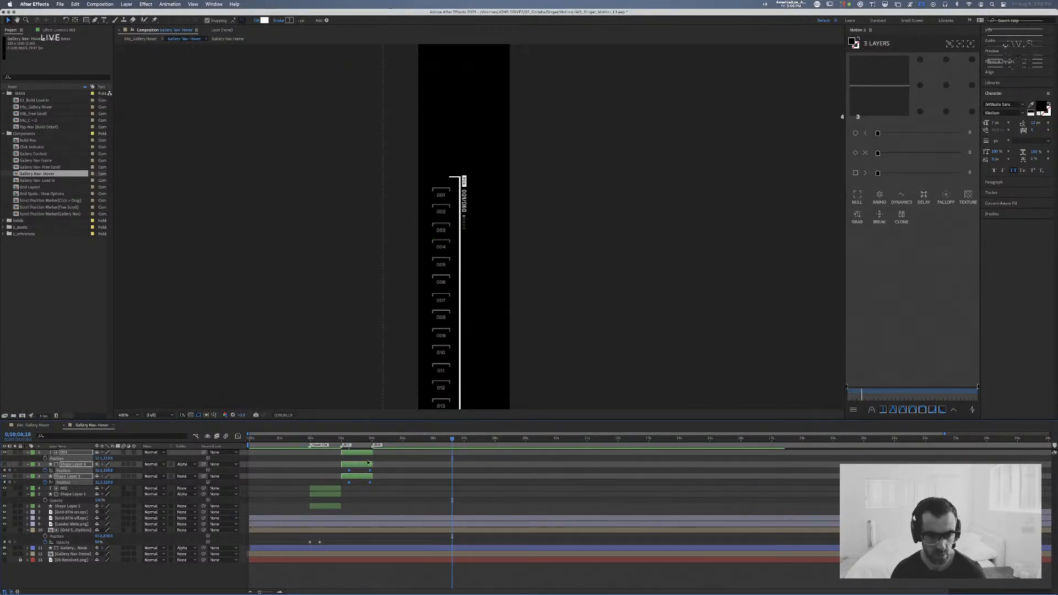
{"action": "left_click", "coordinate": [386, 471]}
{"action": "left_click", "coordinate": [368, 452]}
{"action": "left_click_drag", "start_coordinate": [380, 495], "coordinate": [359, 468]}
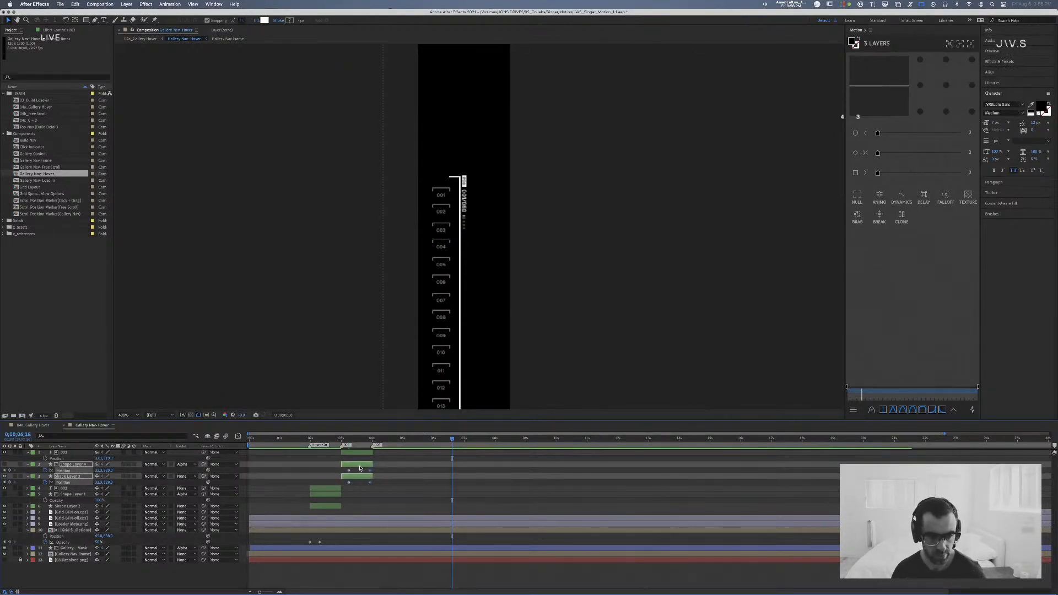
{"action": "key", "text": "alt+shift+Left"}
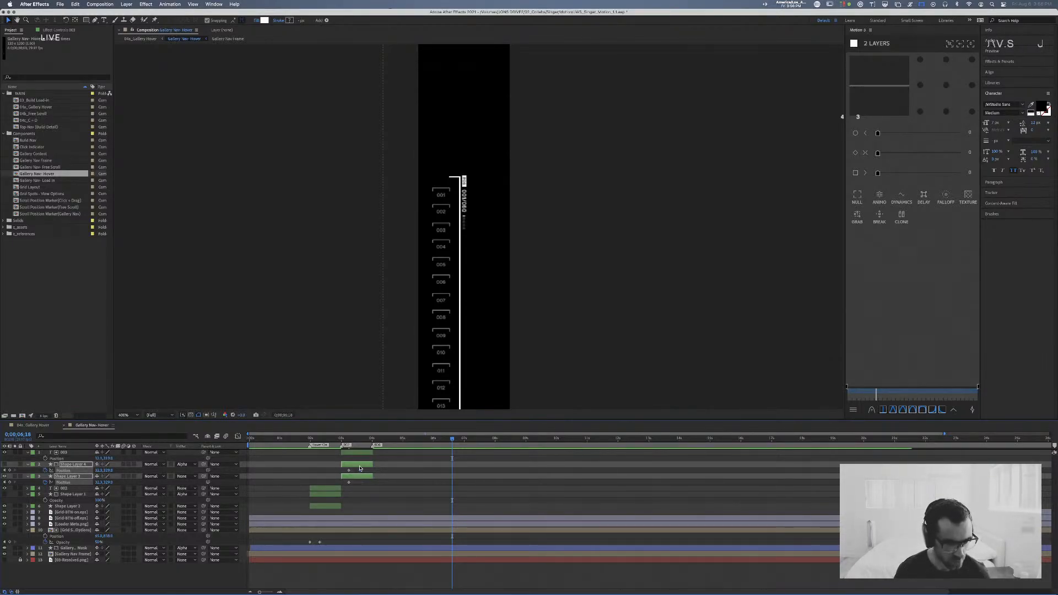
{"action": "key", "text": "super+z"}
{"action": "key", "text": "super+z"}
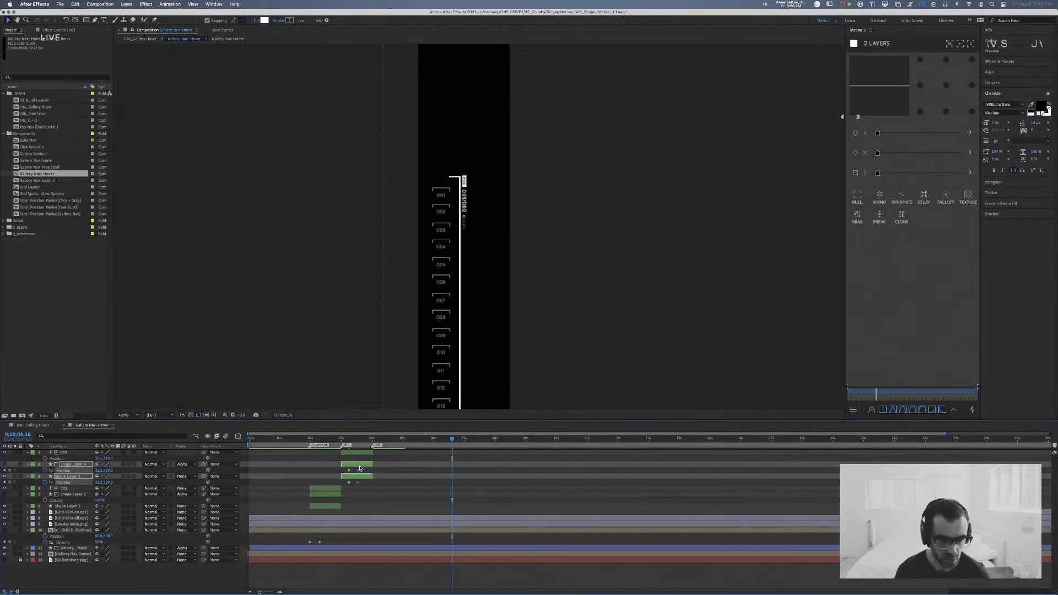
{"action": "left_click", "coordinate": [341, 439]}
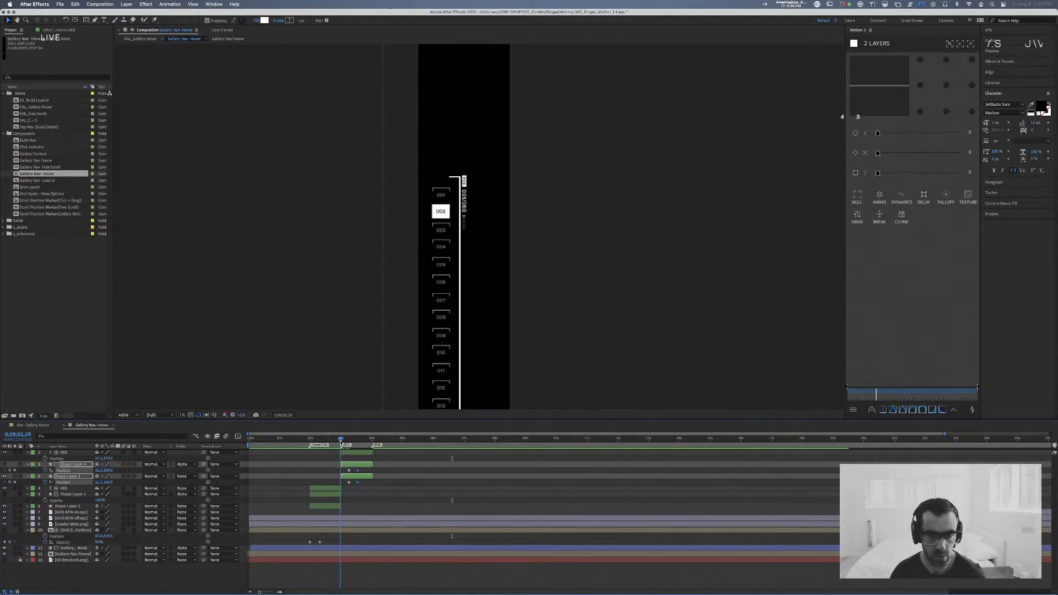
{"action": "left_click_drag", "start_coordinate": [342, 443], "coordinate": [354, 443]}
{"action": "left_click", "coordinate": [360, 440]}
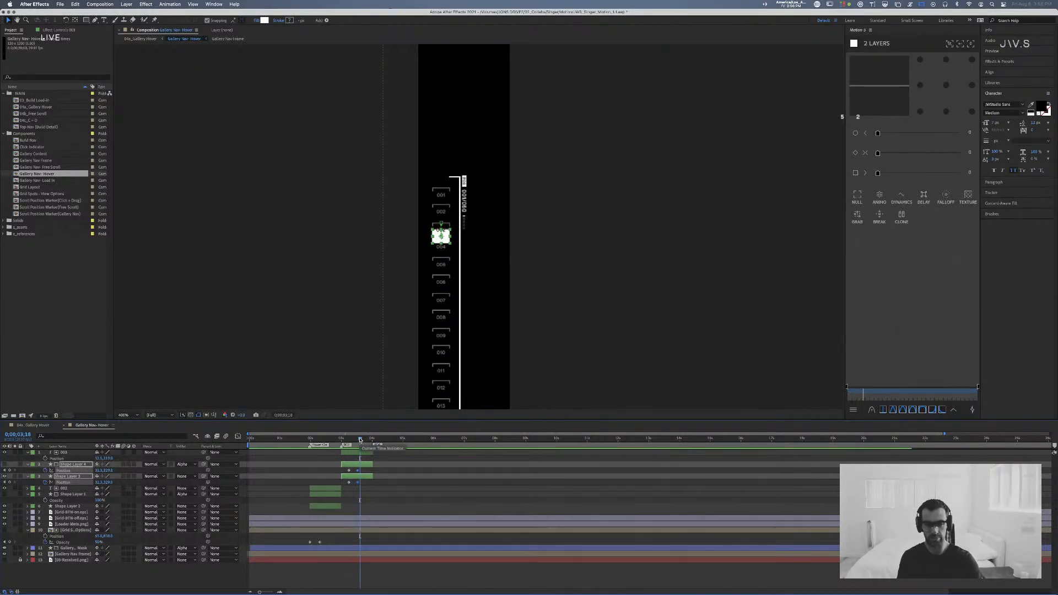
Step: Delete the three copied highlight layers that start at 3 seconds
{"action": "left_click", "coordinate": [370, 483]}
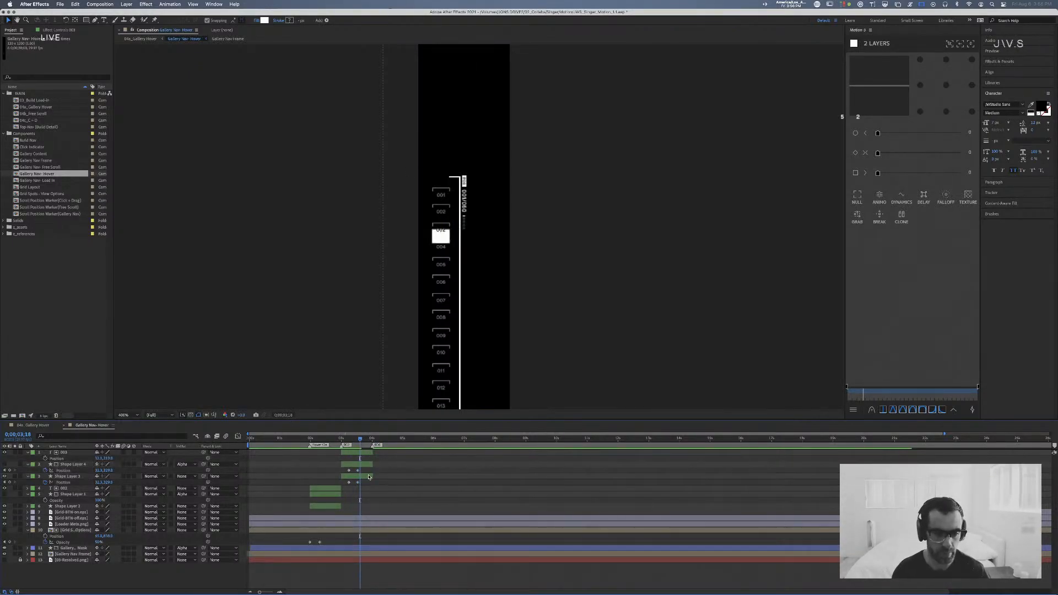
{"action": "left_click", "coordinate": [367, 476]}
{"action": "key", "text": "Delete"}
{"action": "left_click", "coordinate": [367, 464]}
{"action": "key", "text": "Delete"}
{"action": "left_click", "coordinate": [366, 452]}
{"action": "key", "text": "Delete"}
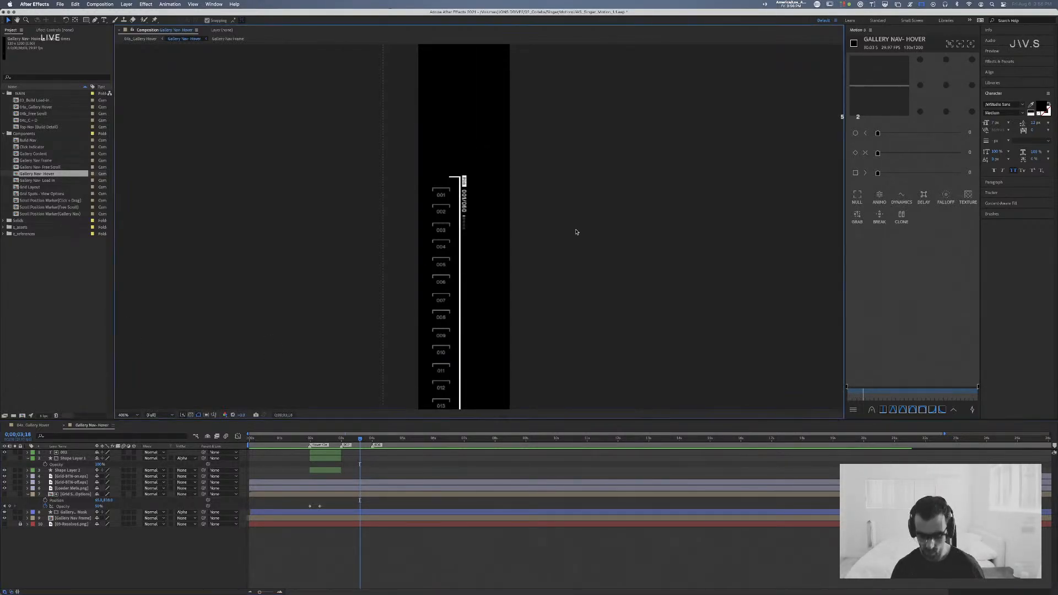
Step: Switch to Chrome, search in a new tab for "after effects expression timer" and look through the results
{"action": "key", "text": "comma"}
{"action": "left_click_drag", "start_coordinate": [489, 298], "coordinate": [458, 186]}
{"action": "key", "text": "super+Tab"}
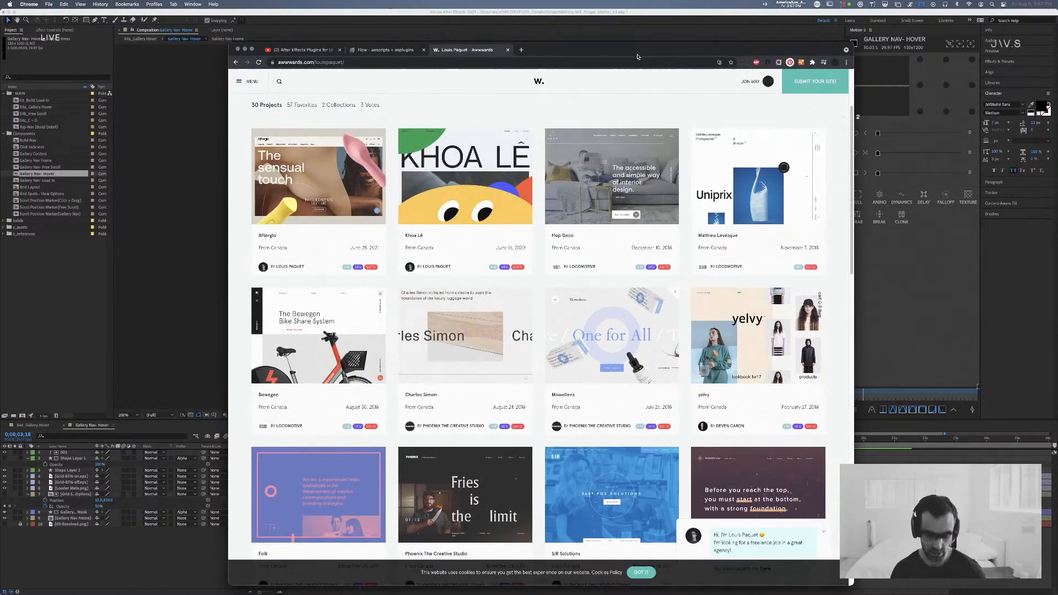
{"action": "key", "text": "super+t"}
{"action": "type", "text": "after ef"}
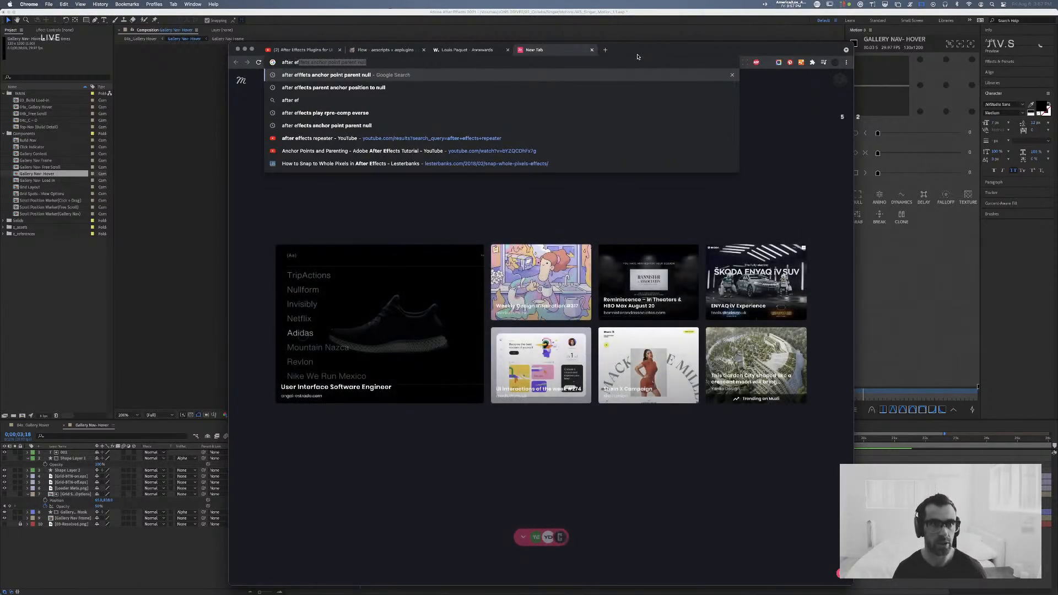
{"action": "type", "text": "fects"}
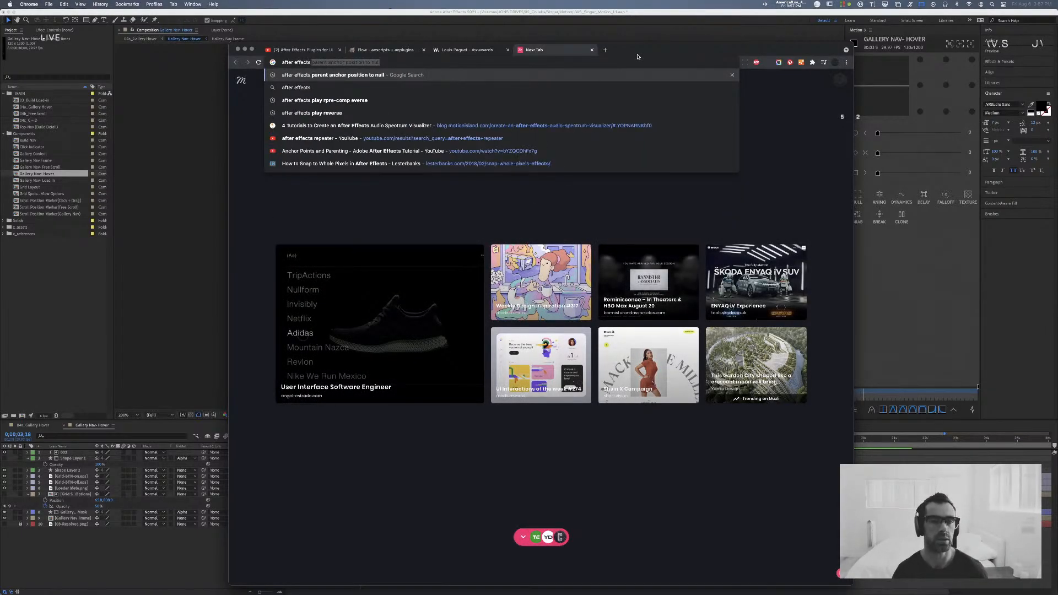
{"action": "type", "text": " expression timer"}
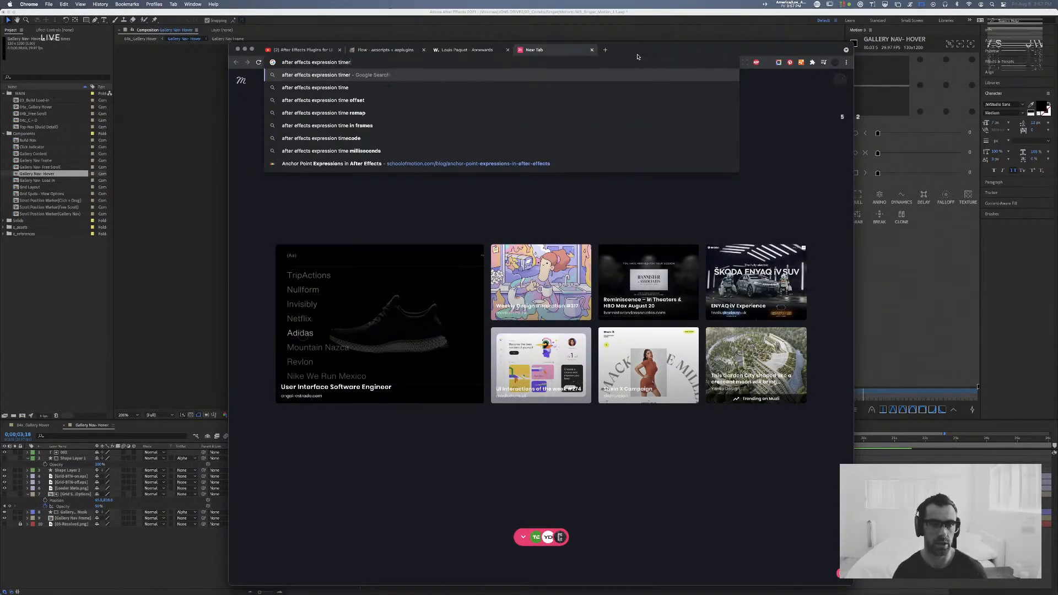
{"action": "key", "text": "Return"}
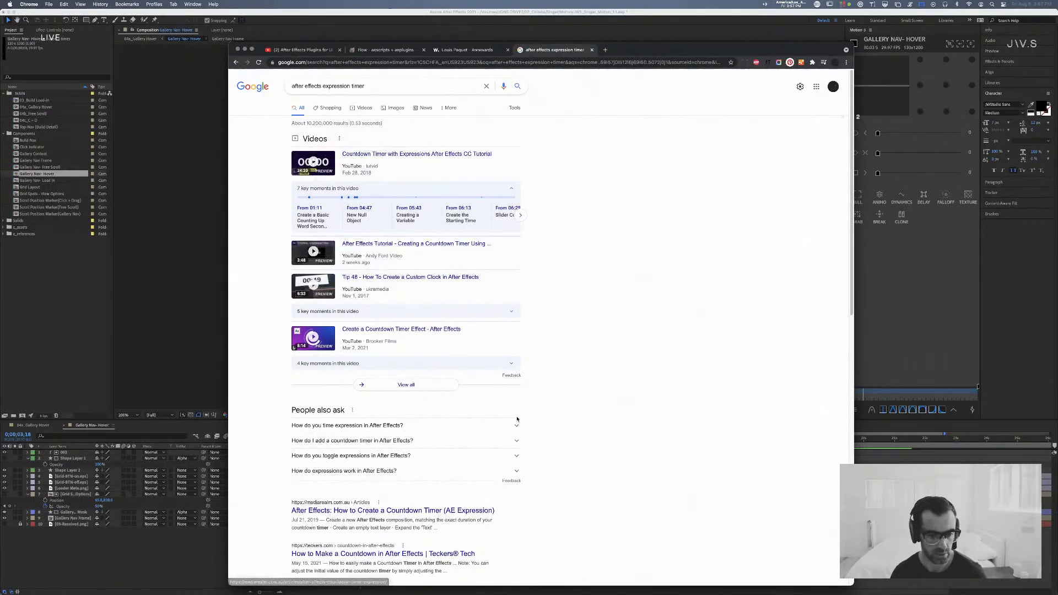
{"action": "scroll", "coordinate": [517, 419], "scroll_direction": "down", "scroll_amount": 2}
{"action": "scroll", "coordinate": [461, 488], "scroll_direction": "down", "scroll_amount": 2}
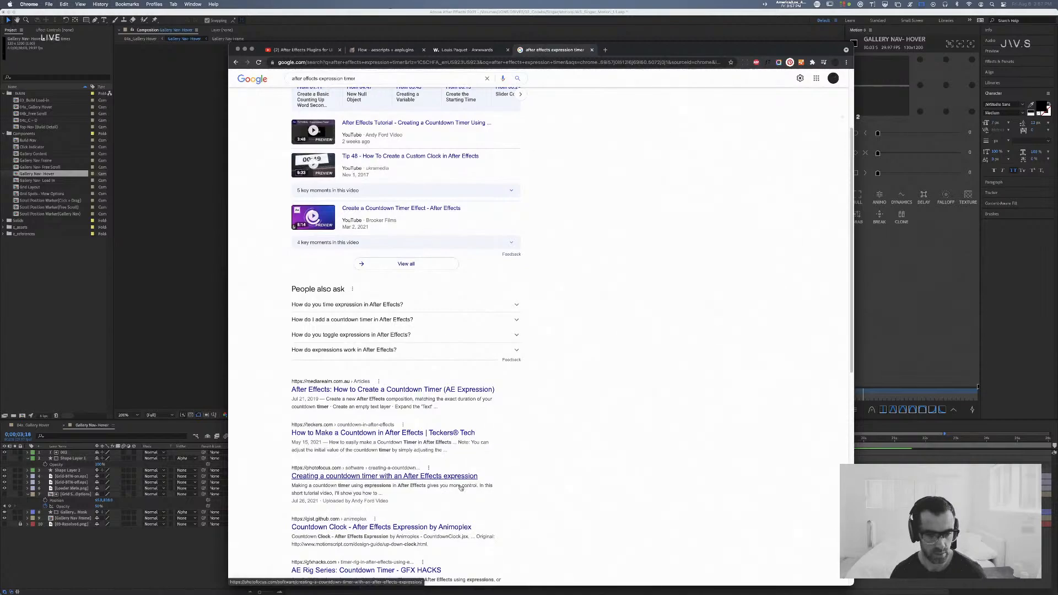
{"action": "scroll", "coordinate": [532, 468], "scroll_direction": "down", "scroll_amount": 2}
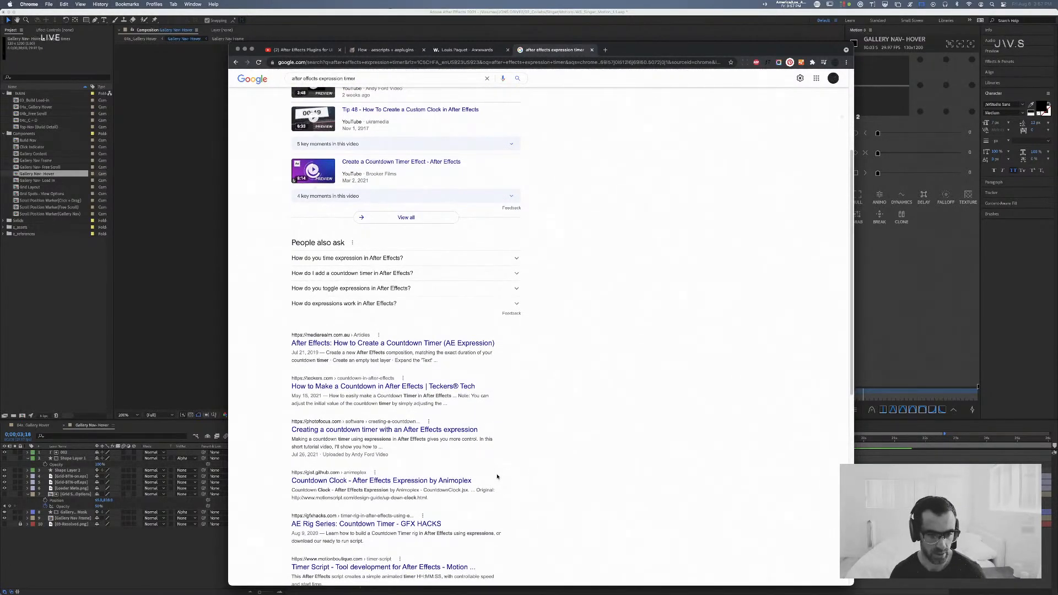
Step: Open the Creative COW thread about a digital clock expression with a run time and dismiss the overlay covering its replies
{"action": "scroll", "coordinate": [497, 476], "scroll_direction": "down", "scroll_amount": 4}
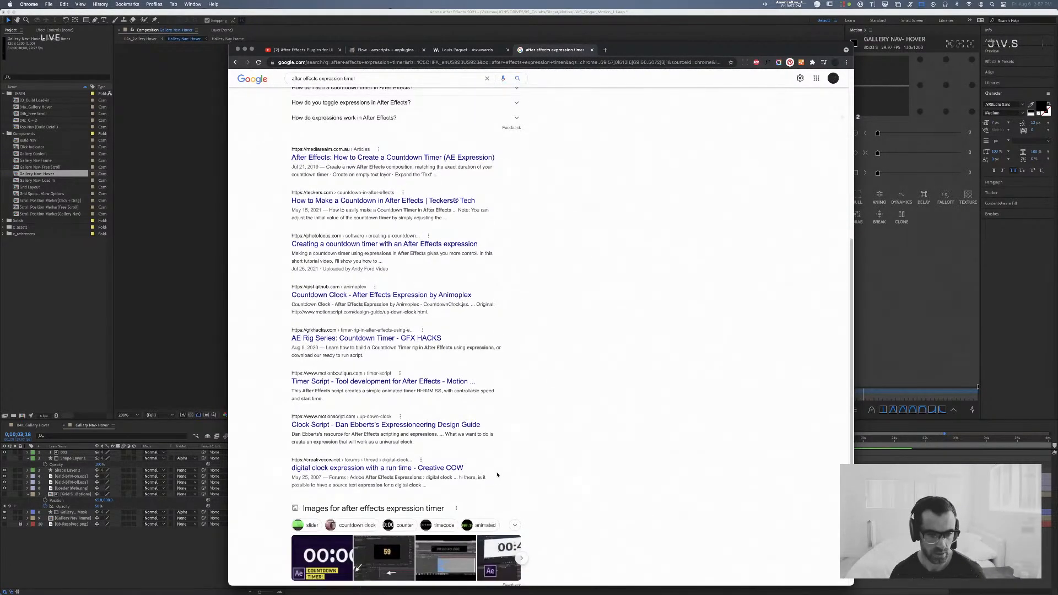
{"action": "scroll", "coordinate": [497, 475], "scroll_direction": "up", "scroll_amount": 1}
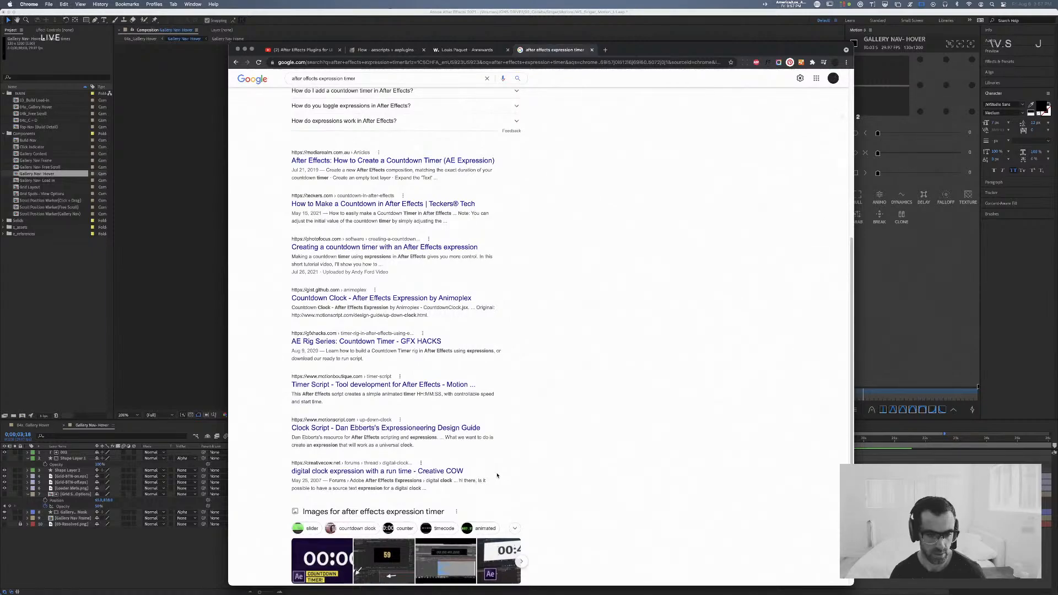
{"action": "scroll", "coordinate": [497, 475], "scroll_direction": "up", "scroll_amount": 1}
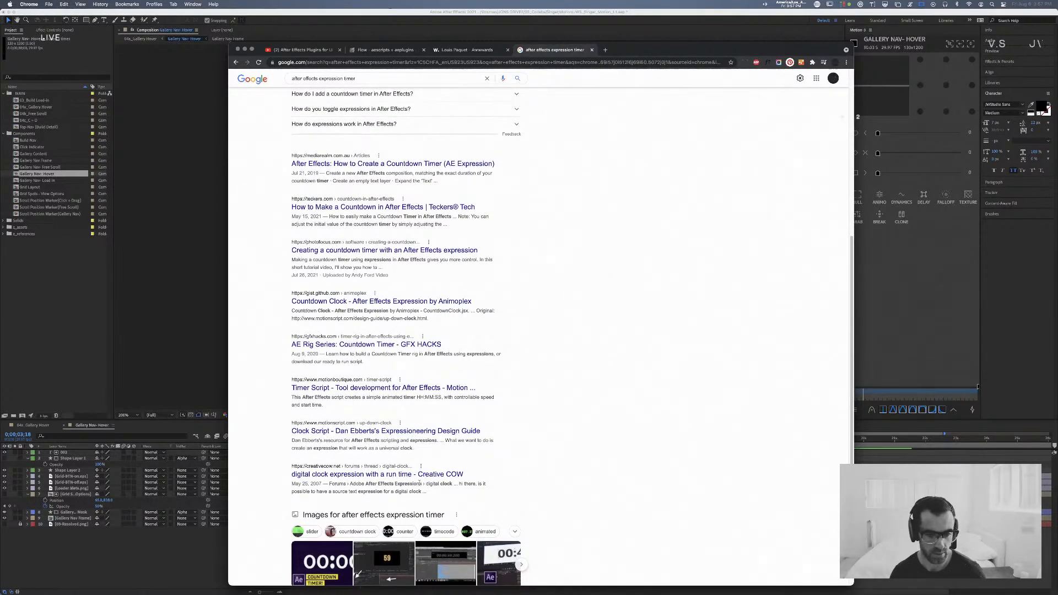
{"action": "left_click", "coordinate": [386, 474]}
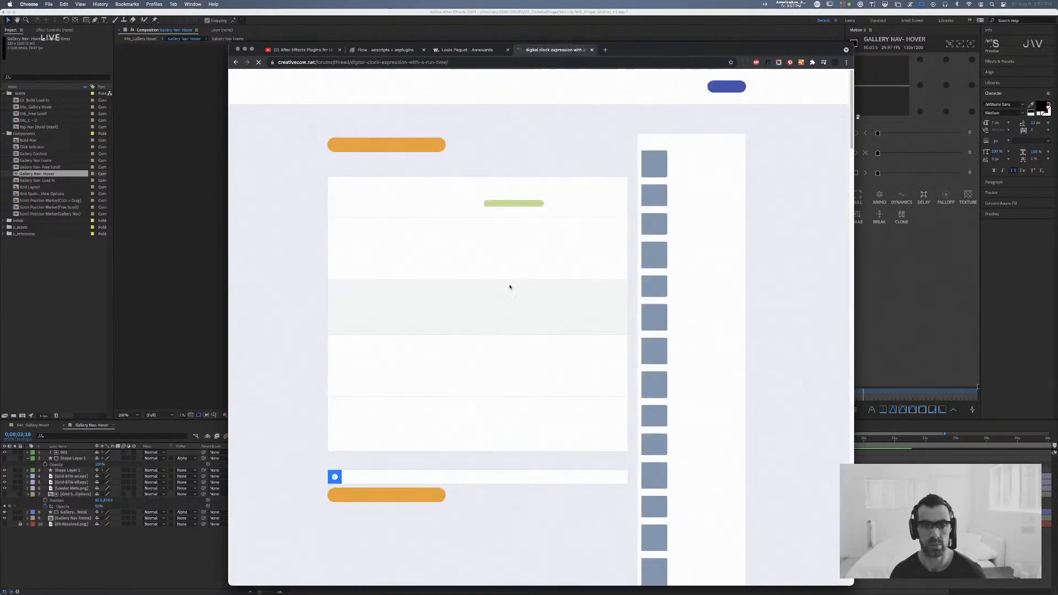
{"action": "scroll", "coordinate": [458, 285], "scroll_direction": "down", "scroll_amount": 5}
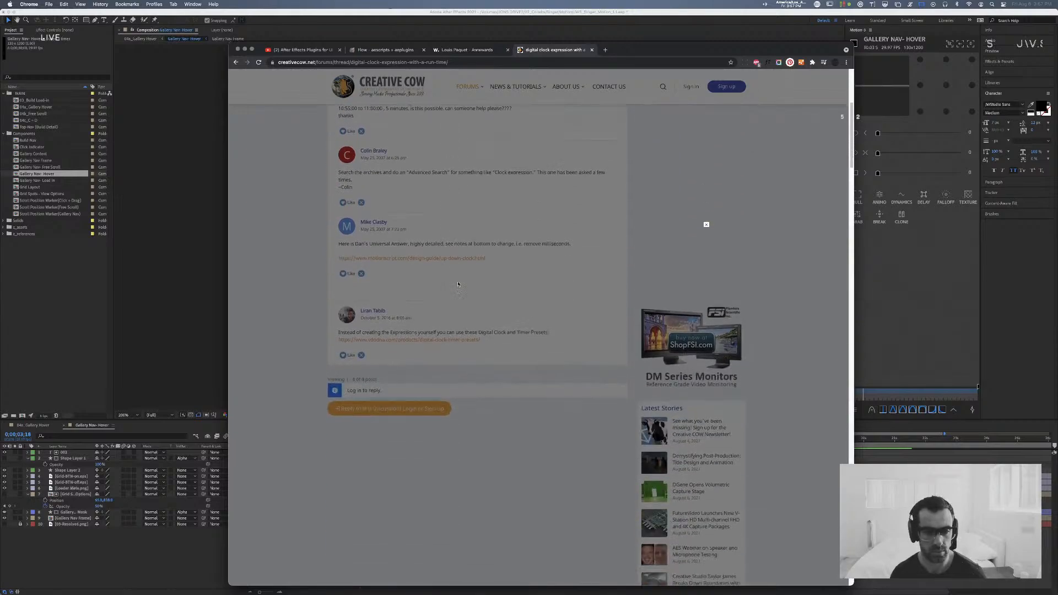
{"action": "scroll", "coordinate": [458, 284], "scroll_direction": "down", "scroll_amount": 1}
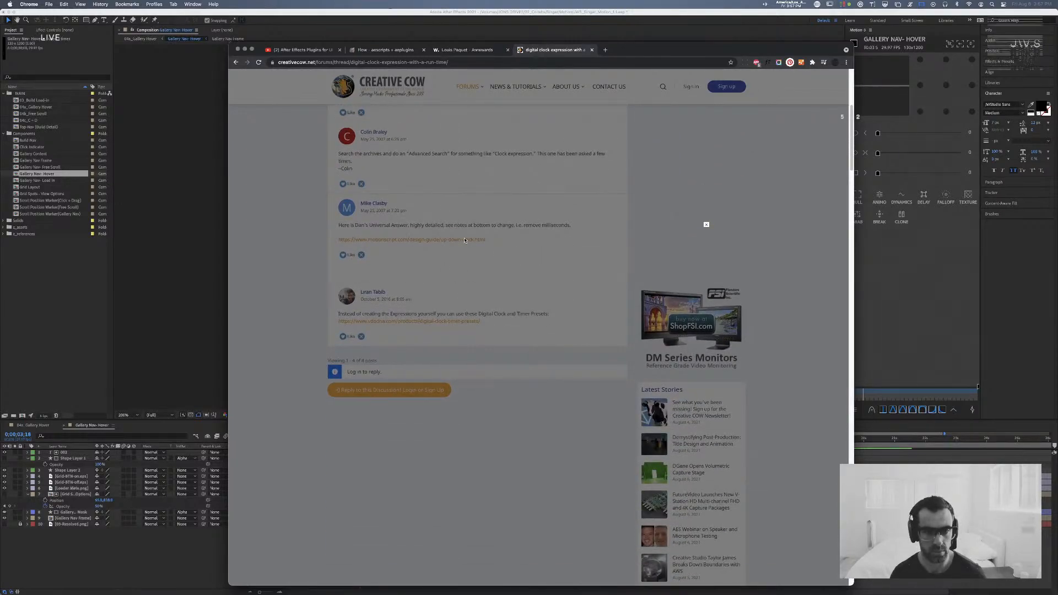
{"action": "left_click", "coordinate": [706, 225]}
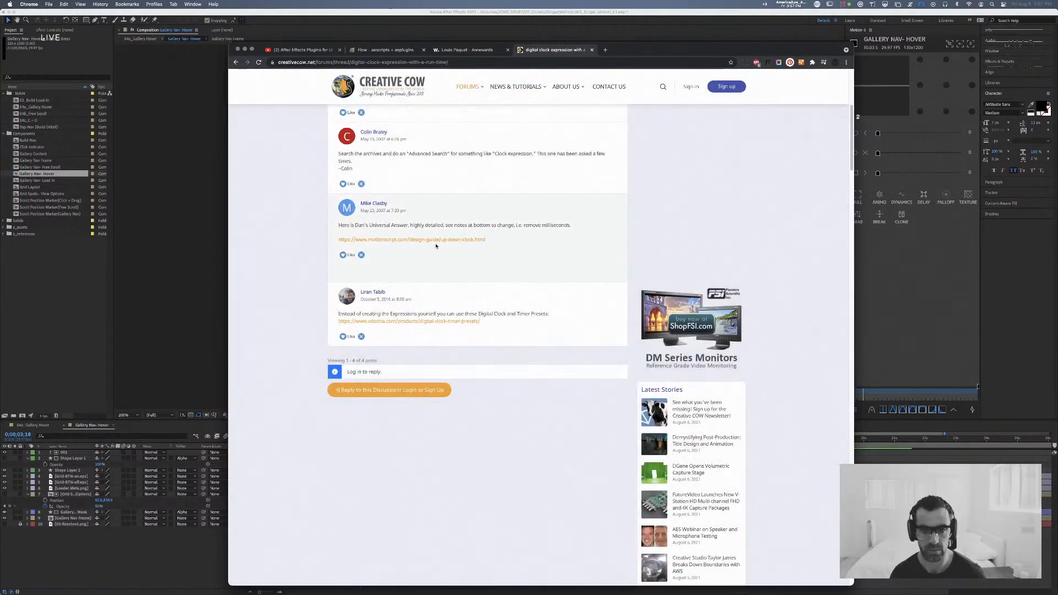
Step: Open the thread's MotionScript link, examine the Universal Up/Down Clock code and its analysis, and return to the search results
{"action": "left_click", "coordinate": [434, 240]}
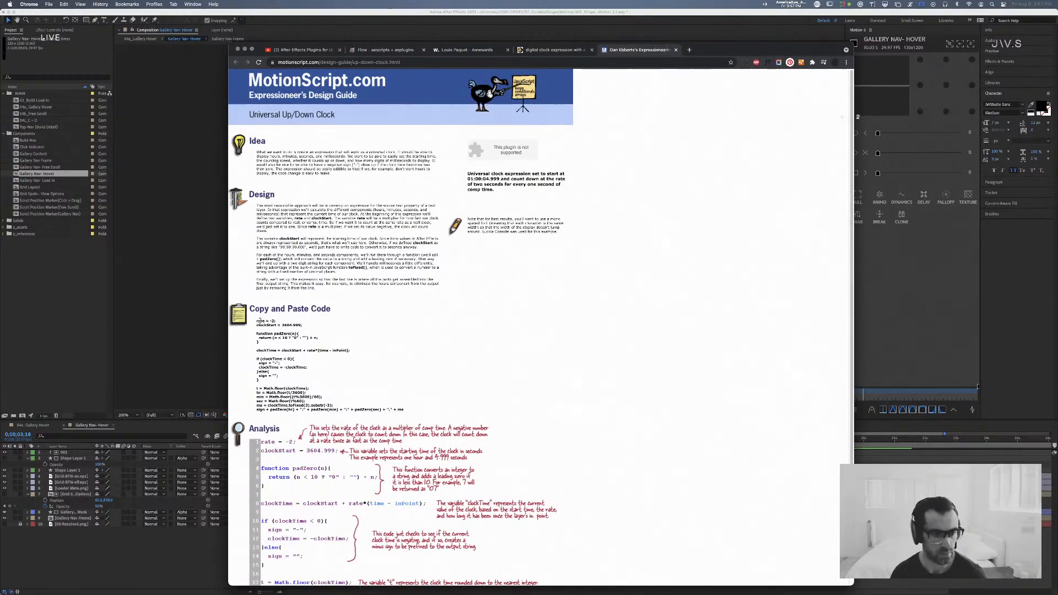
{"action": "left_click_drag", "start_coordinate": [256, 320], "coordinate": [437, 412]}
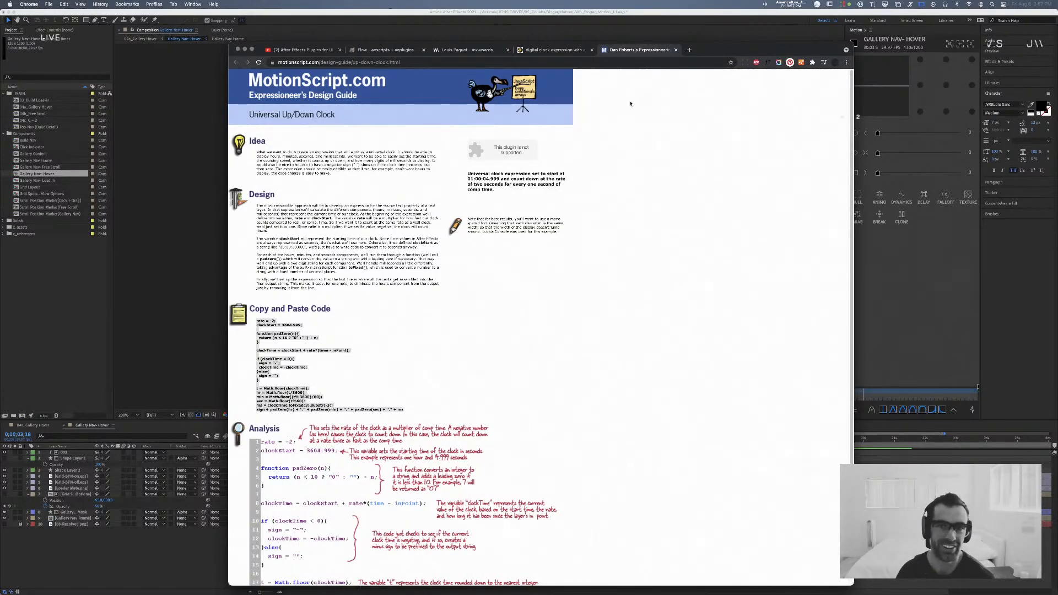
{"action": "scroll", "coordinate": [672, 250], "scroll_direction": "down", "scroll_amount": 3}
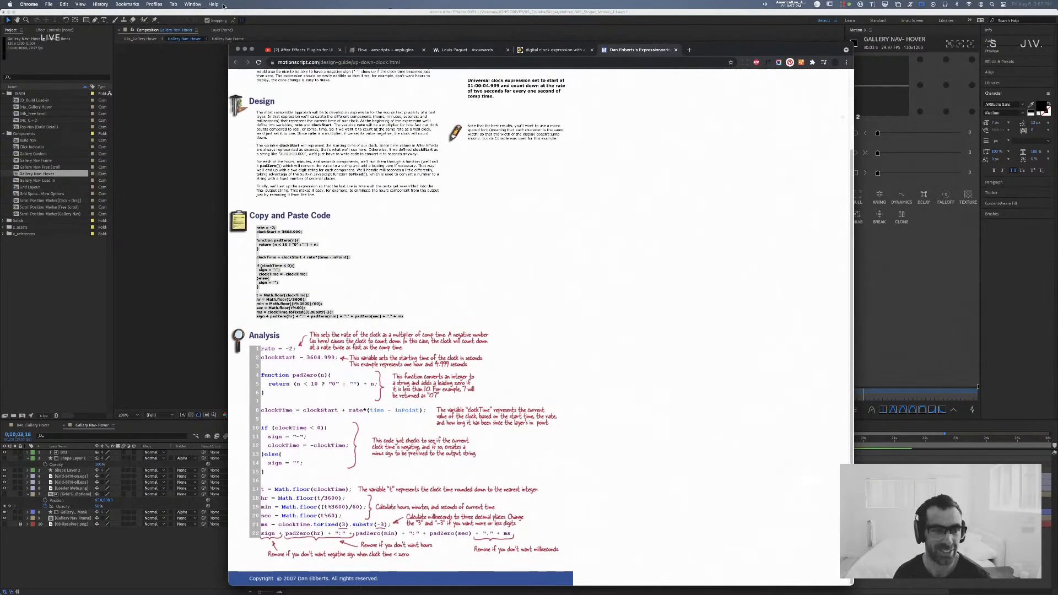
{"action": "left_click", "coordinate": [684, 96]}
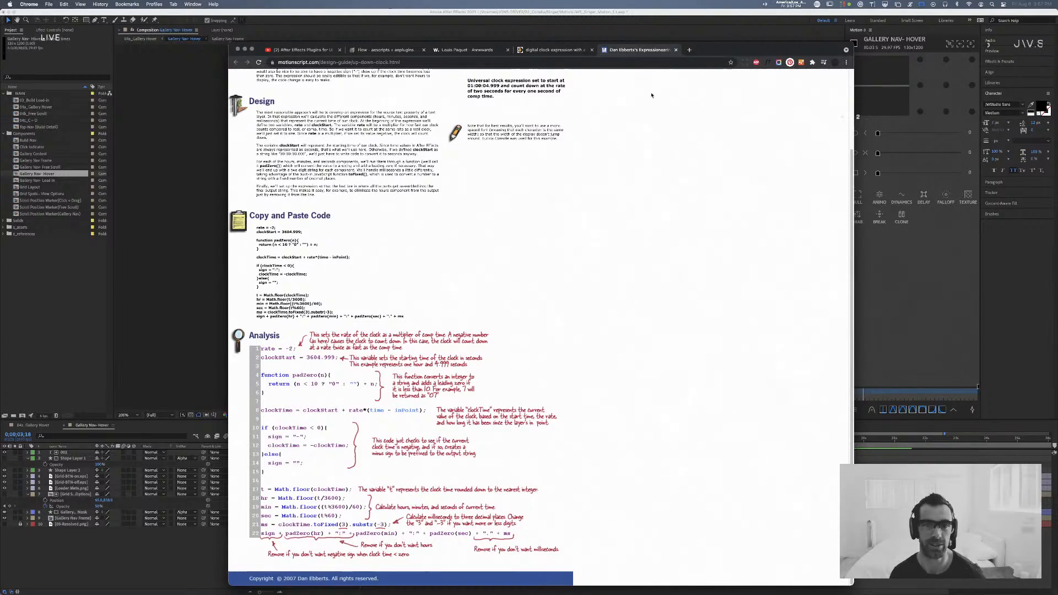
{"action": "key", "text": "super+w"}
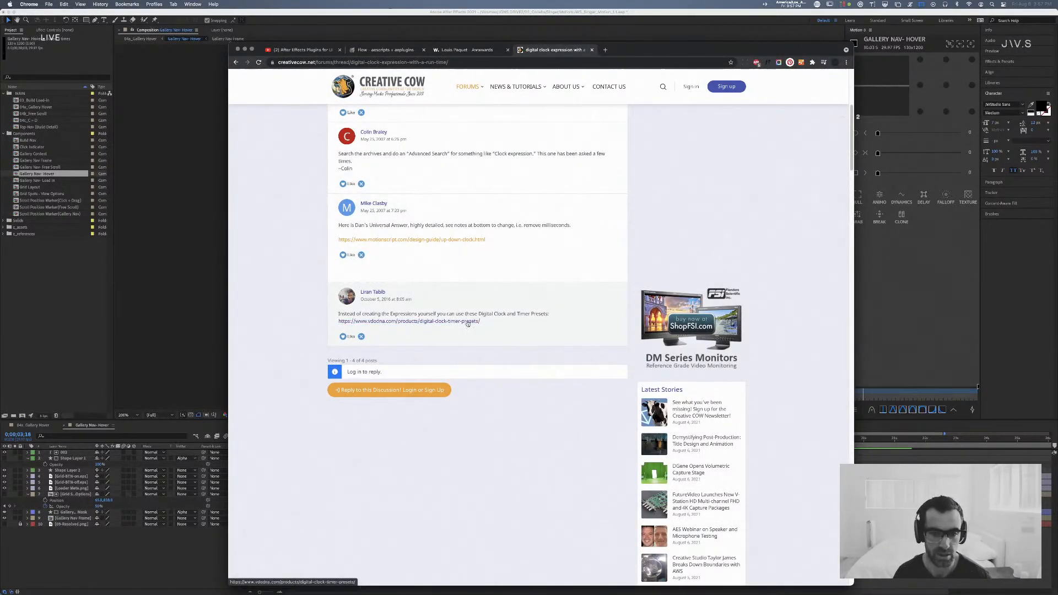
{"action": "left_click", "coordinate": [236, 62]}
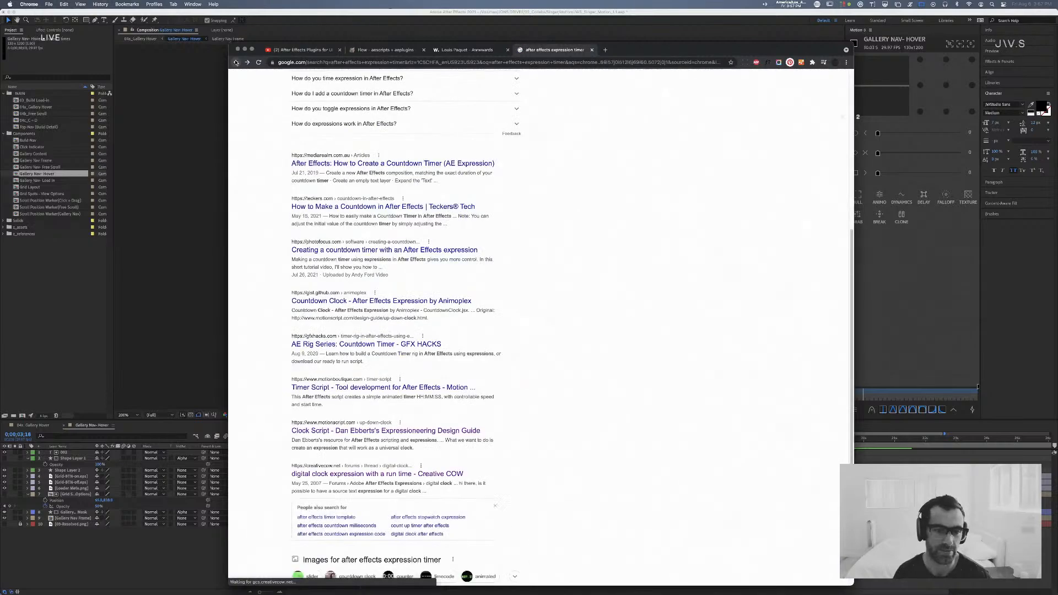
Step: Open the "How to Create a Countdown Timer (AE Expression)" article, read through its expression code, and return to the search results
{"action": "scroll", "coordinate": [439, 154], "scroll_direction": "up", "scroll_amount": 3}
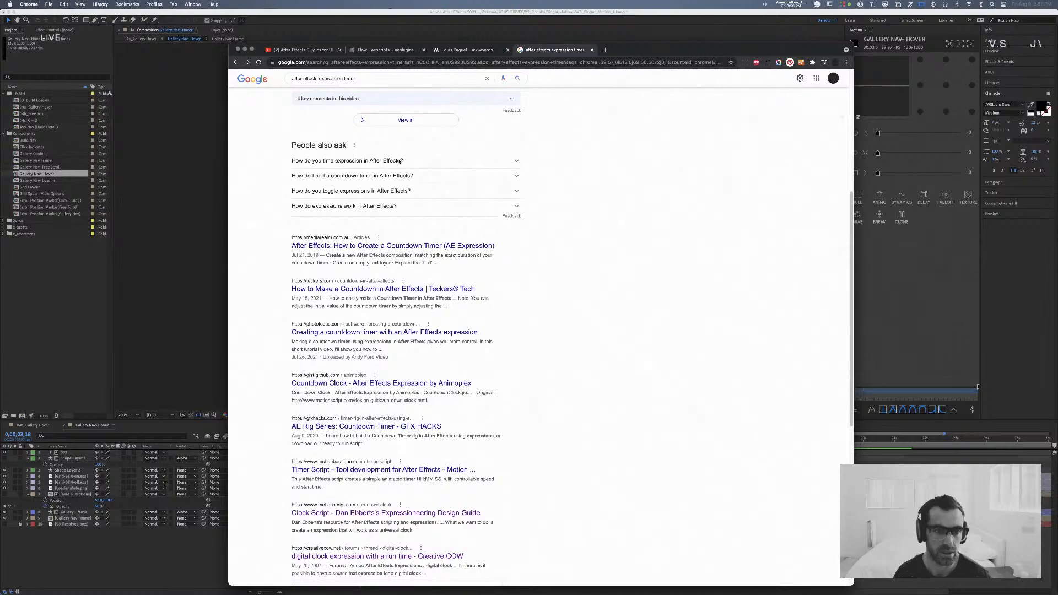
{"action": "left_click", "coordinate": [412, 247]}
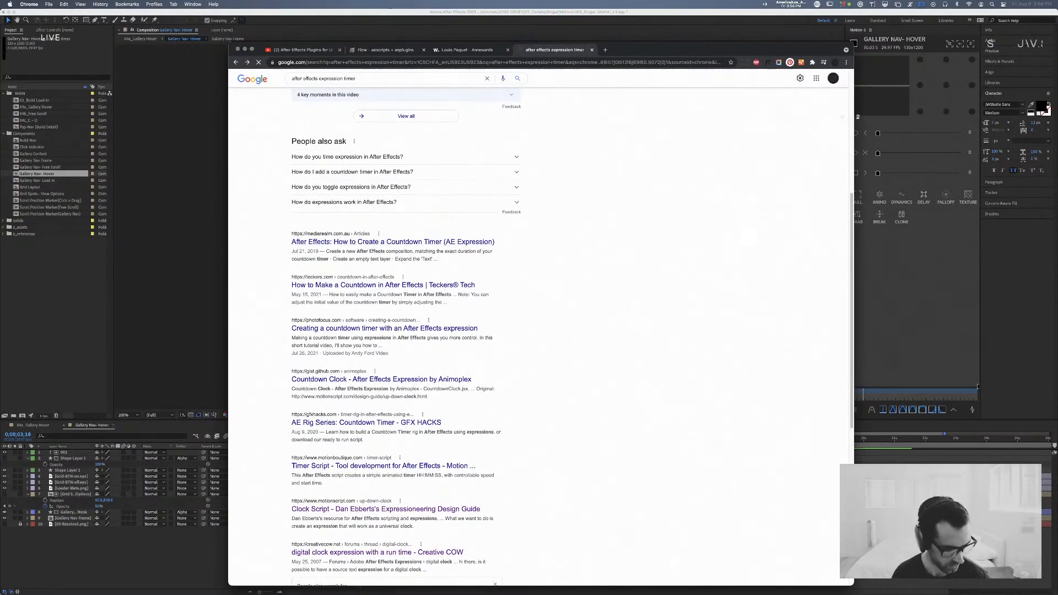
{"action": "scroll", "coordinate": [481, 318], "scroll_direction": "down", "scroll_amount": 3}
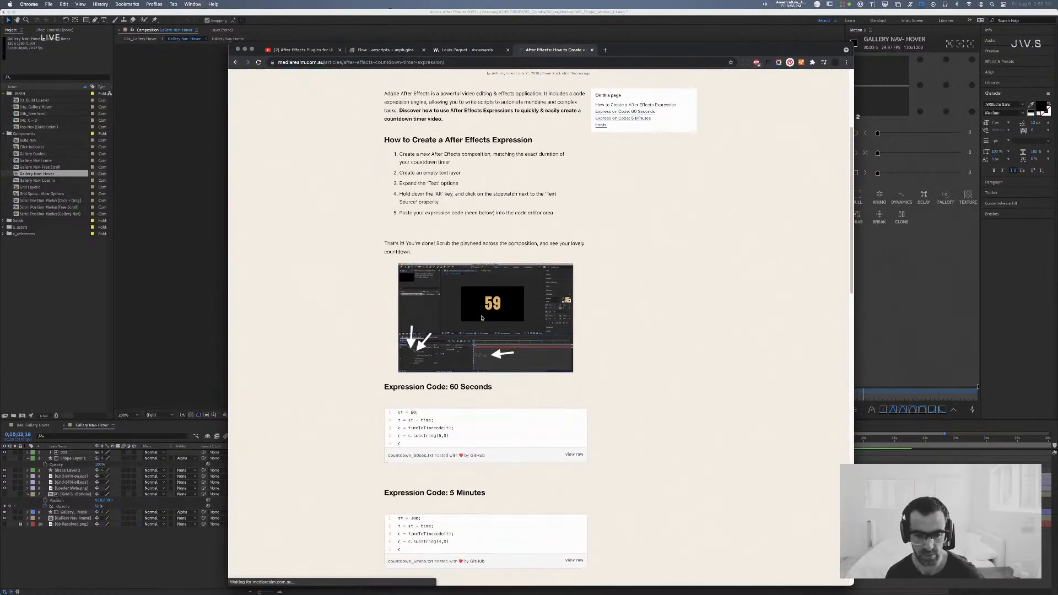
{"action": "scroll", "coordinate": [481, 318], "scroll_direction": "down", "scroll_amount": 2}
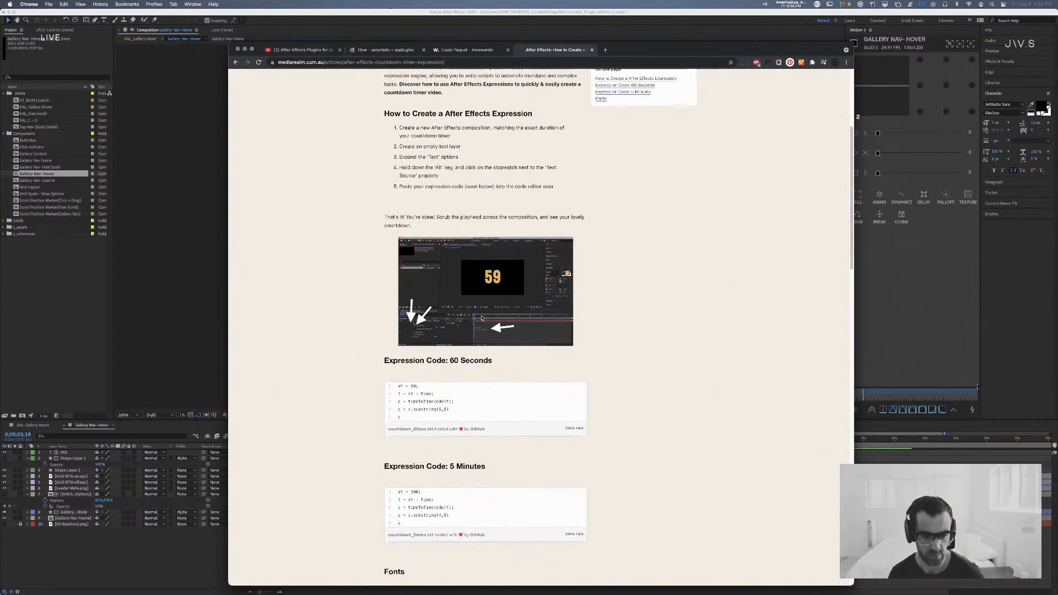
{"action": "scroll", "coordinate": [481, 318], "scroll_direction": "down", "scroll_amount": 5}
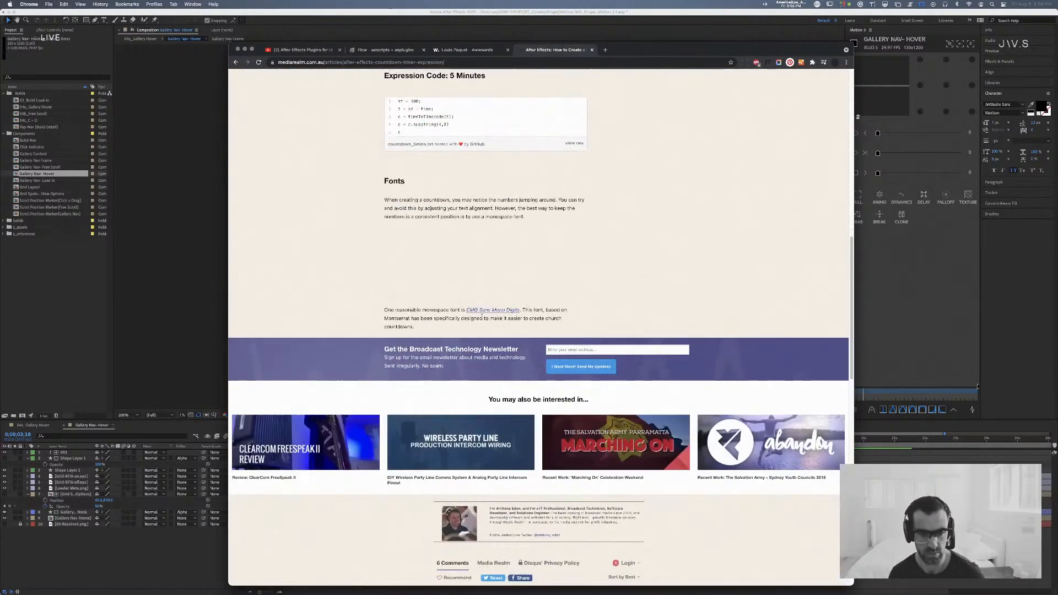
{"action": "scroll", "coordinate": [482, 319], "scroll_direction": "up", "scroll_amount": 4}
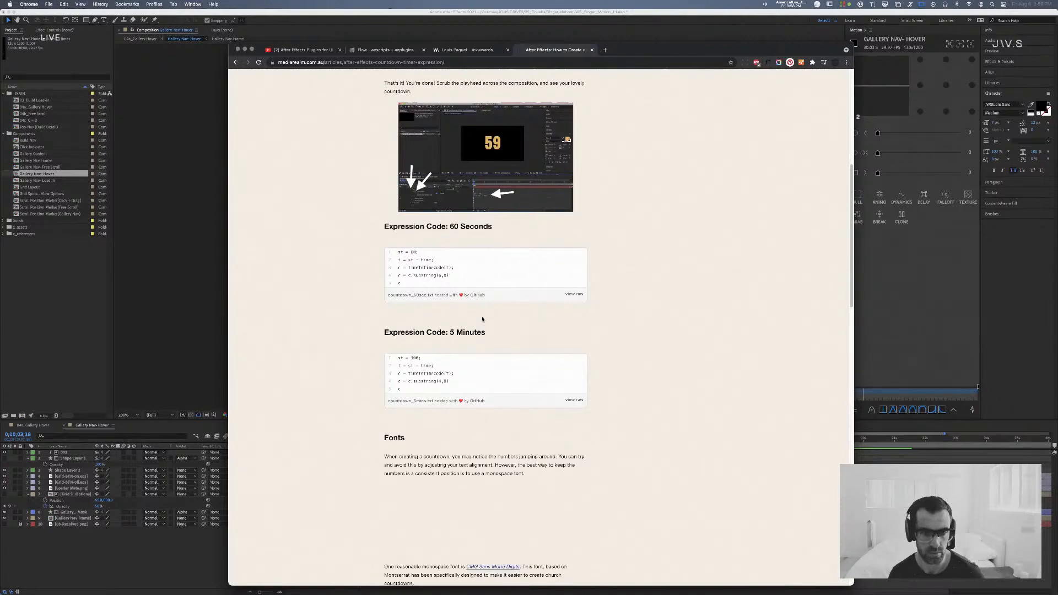
{"action": "scroll", "coordinate": [483, 319], "scroll_direction": "up", "scroll_amount": 5}
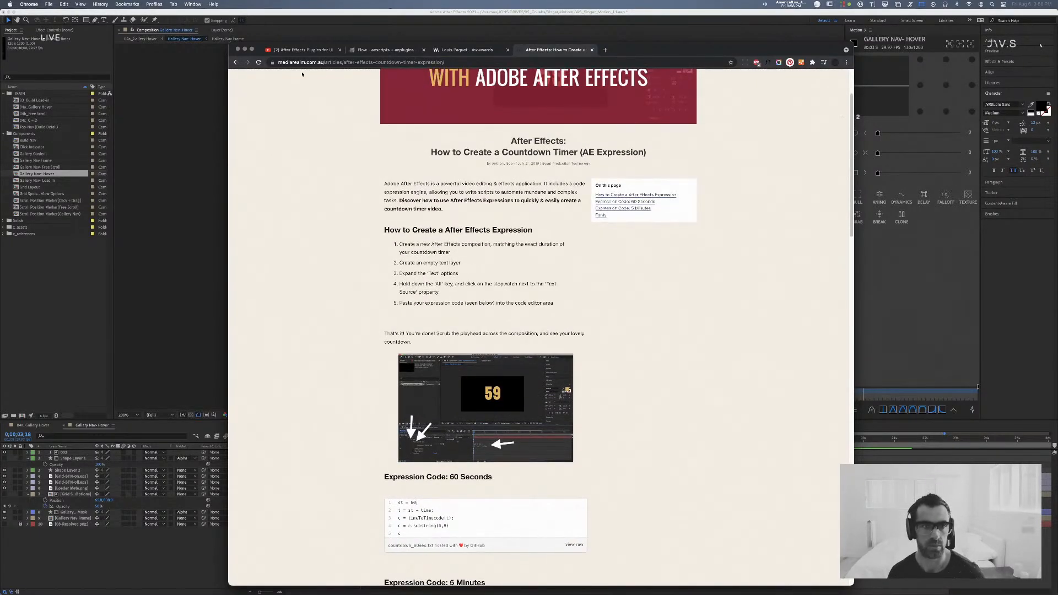
{"action": "left_click", "coordinate": [236, 62]}
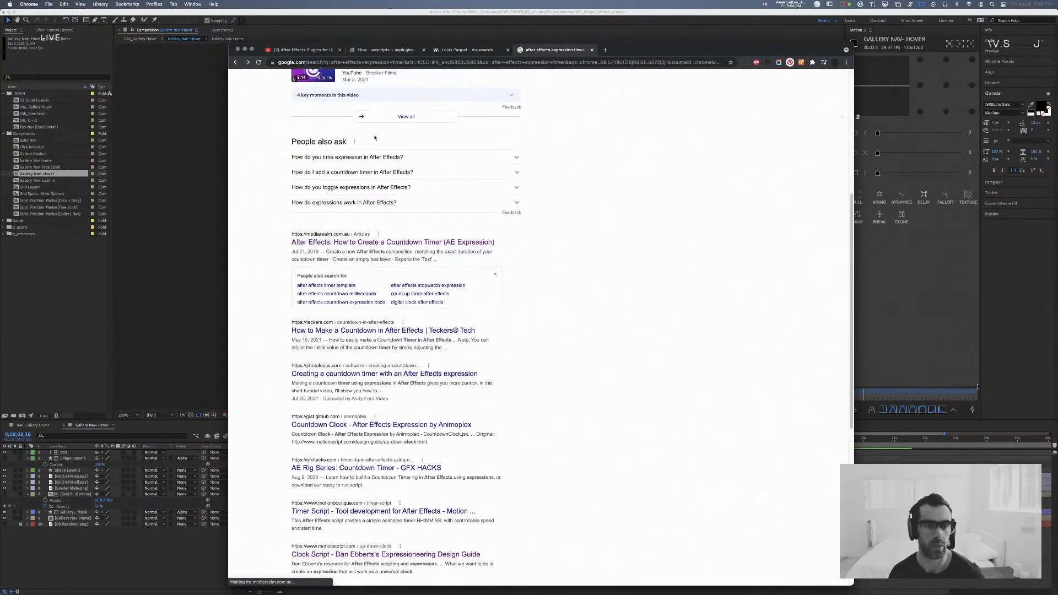
Step: Change the search to "after effects expression clock" and check the results
{"action": "scroll", "coordinate": [332, 94], "scroll_direction": "up", "scroll_amount": 5}
{"action": "left_click", "coordinate": [352, 87]}
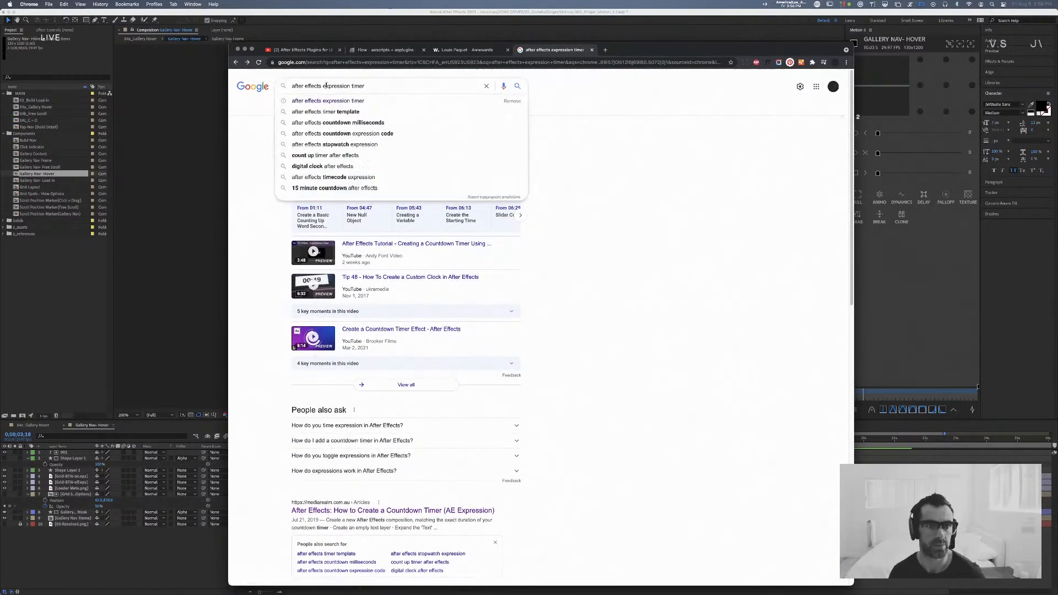
{"action": "double_click", "coordinate": [358, 86]}
{"action": "type", "text": "clock"}
{"action": "key", "text": "Return"}
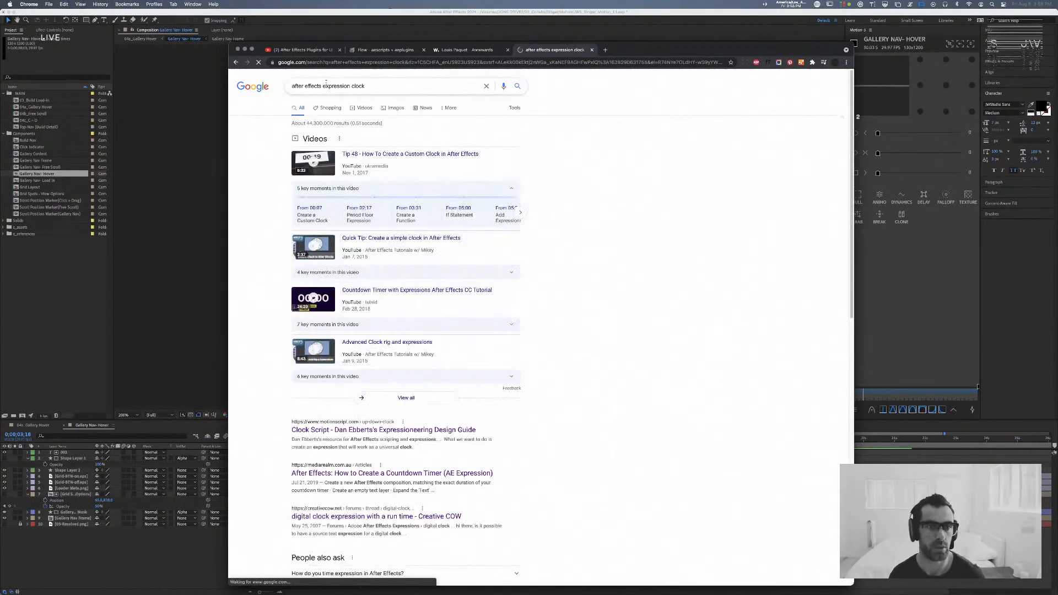
{"action": "left_click", "coordinate": [424, 238]}
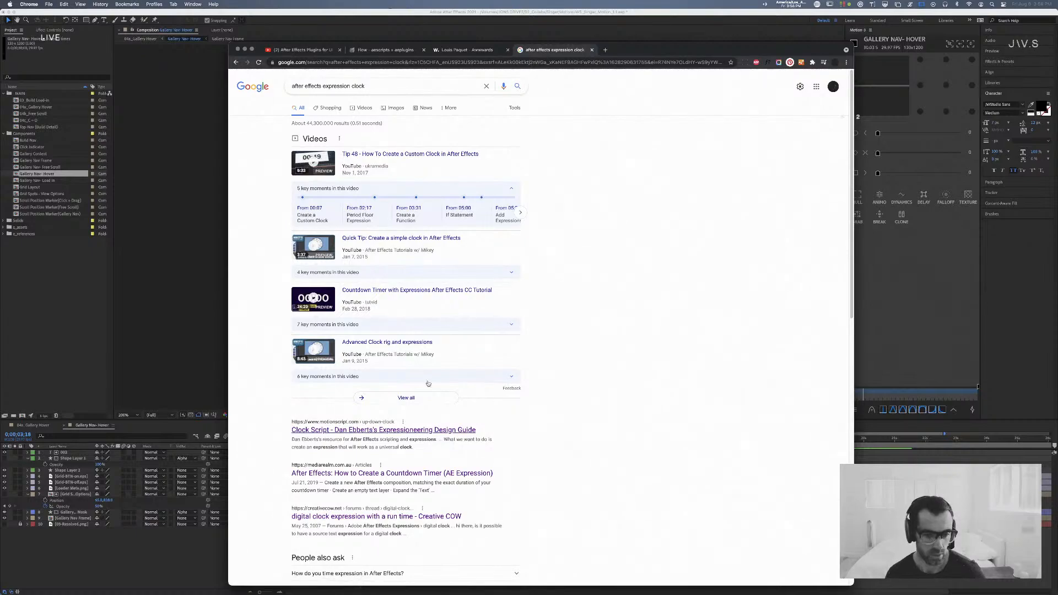
Step: Search again for "after effects expression timer" and look through the full results page for a suitable timer expression
{"action": "double_click", "coordinate": [358, 86]}
{"action": "type", "text": "timer"}
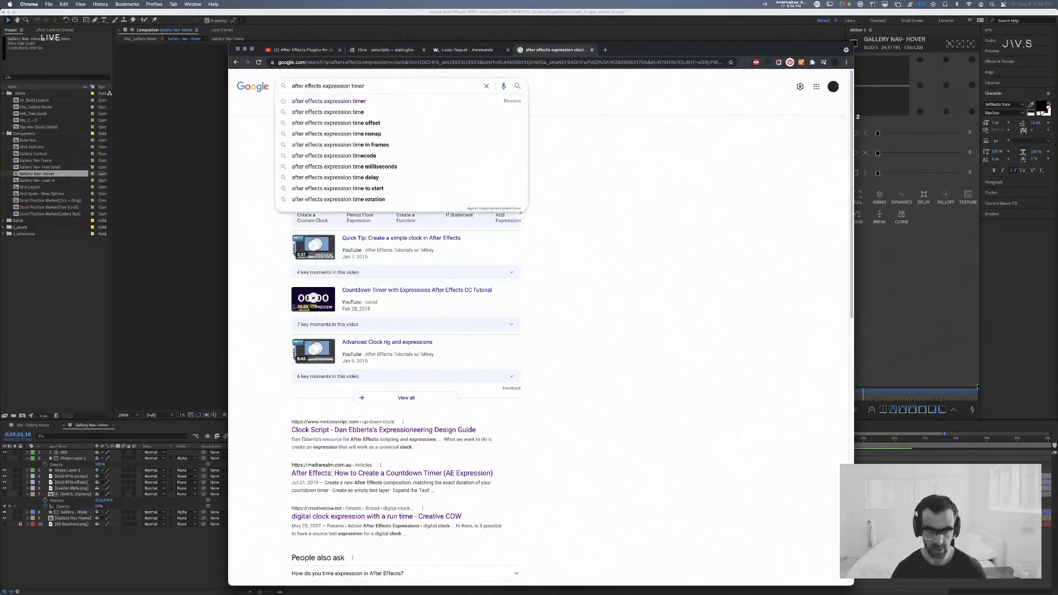
{"action": "key", "text": "Return"}
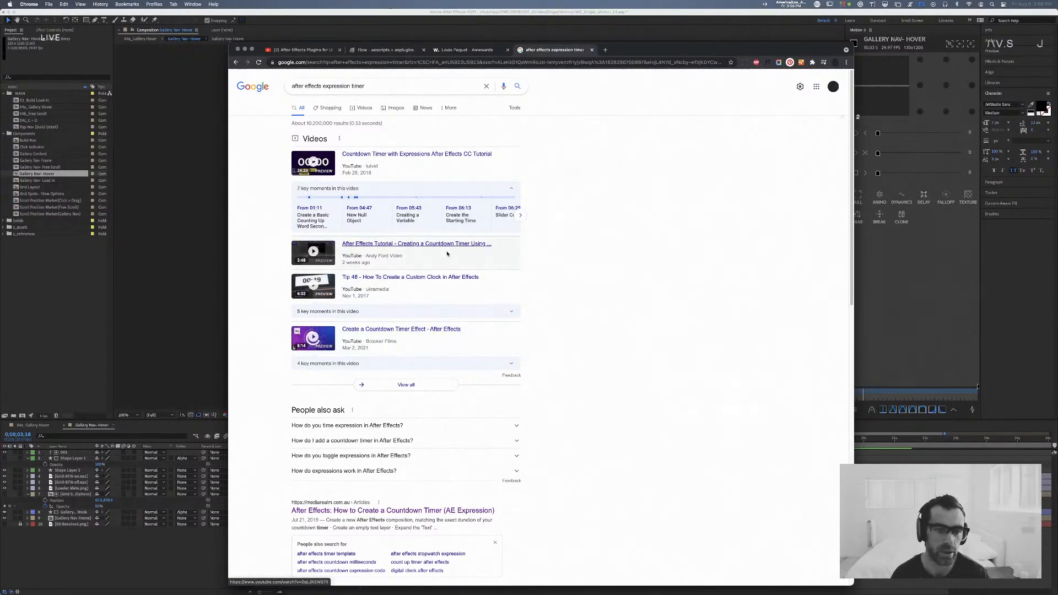
{"action": "scroll", "coordinate": [445, 250], "scroll_direction": "down", "scroll_amount": 3}
{"action": "scroll", "coordinate": [446, 253], "scroll_direction": "down", "scroll_amount": 1}
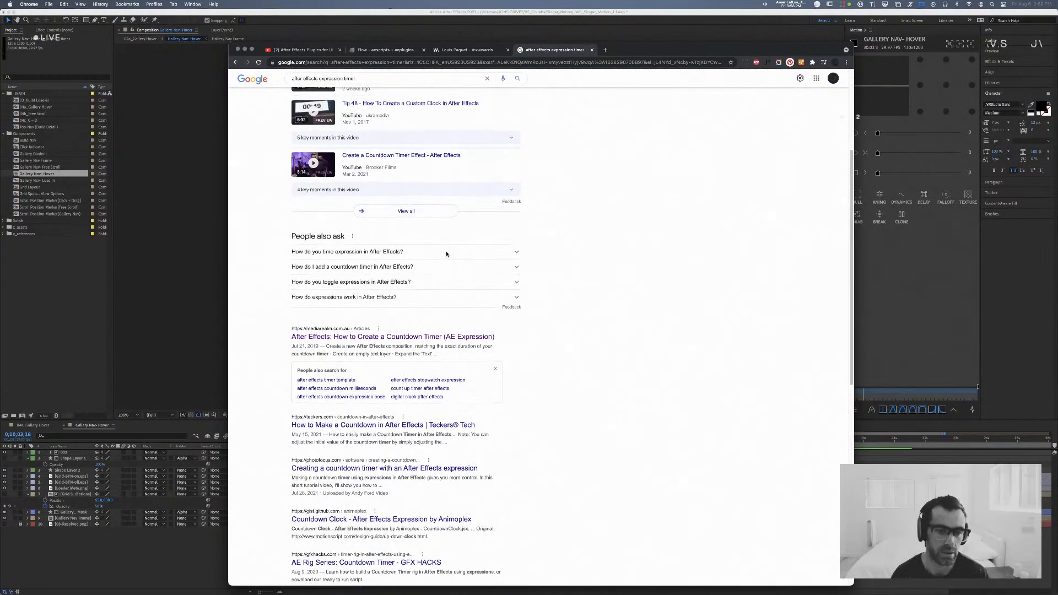
{"action": "scroll", "coordinate": [447, 254], "scroll_direction": "down", "scroll_amount": 2}
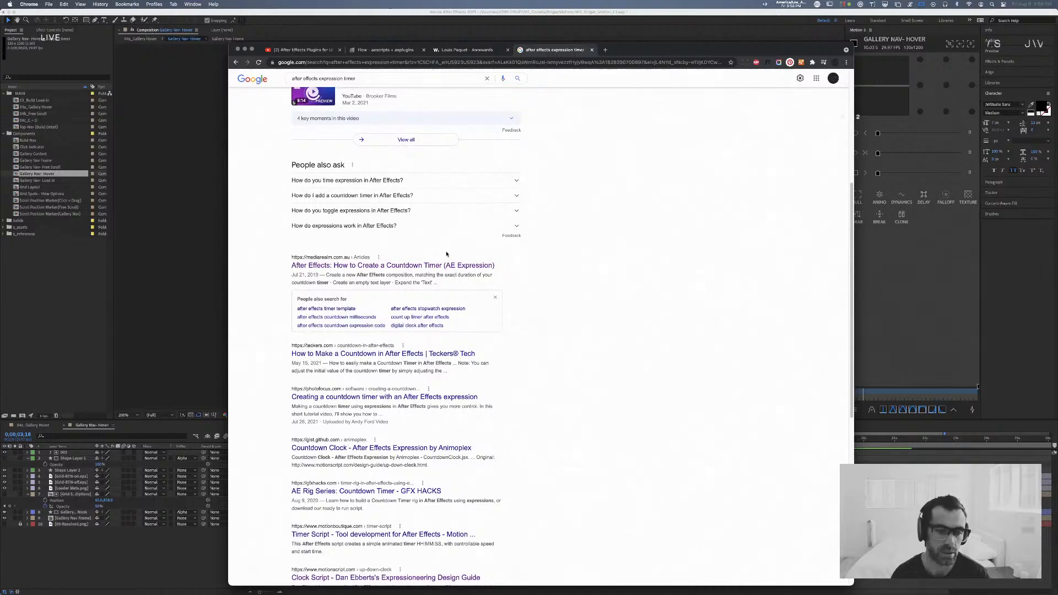
{"action": "scroll", "coordinate": [446, 254], "scroll_direction": "down", "scroll_amount": 2}
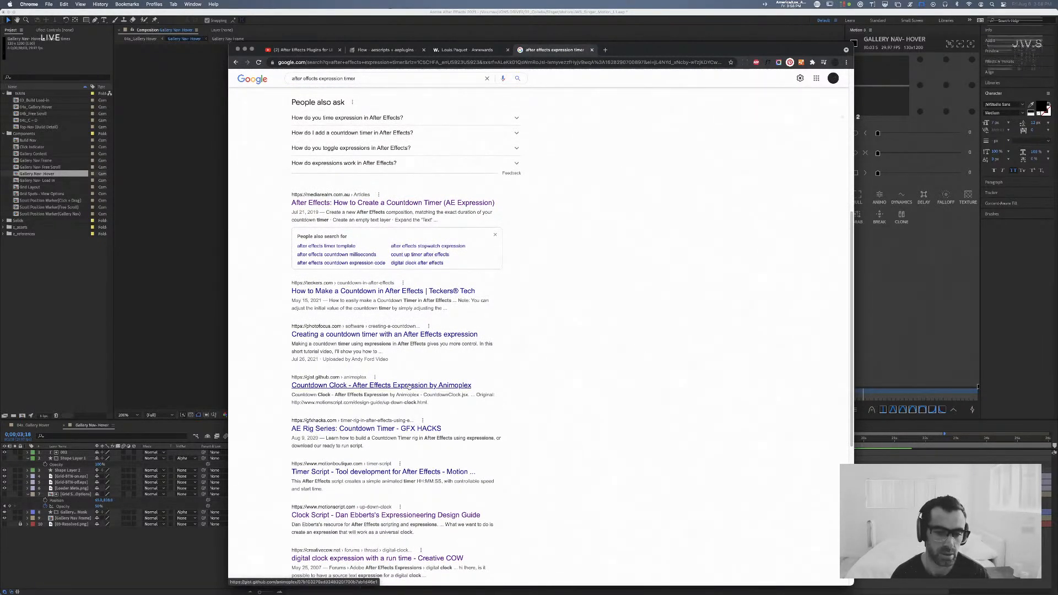
{"action": "scroll", "coordinate": [423, 368], "scroll_direction": "down", "scroll_amount": 4}
{"action": "scroll", "coordinate": [423, 368], "scroll_direction": "down", "scroll_amount": 5}
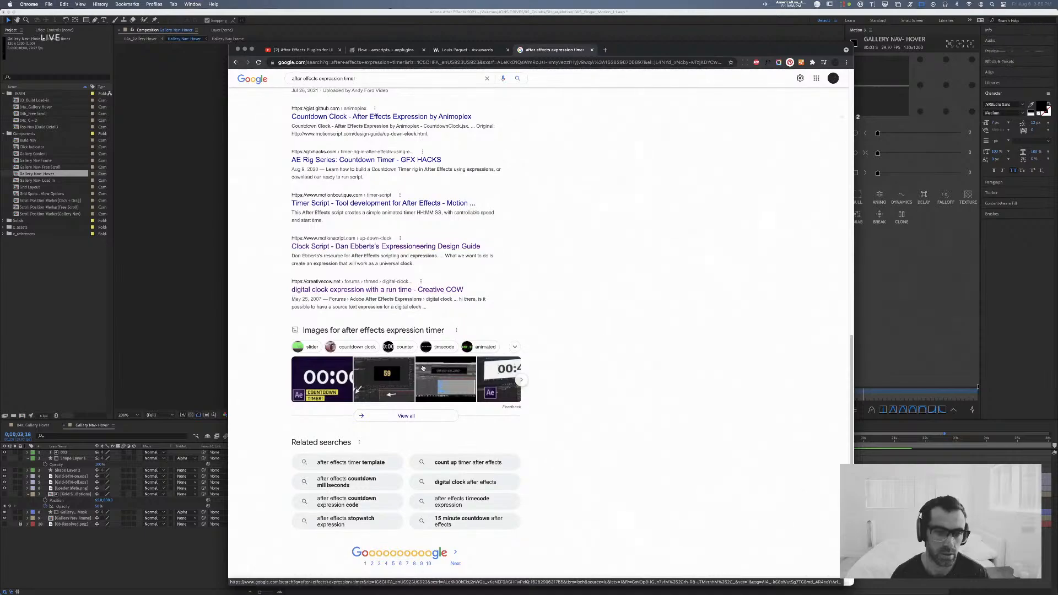
{"action": "scroll", "coordinate": [386, 248], "scroll_direction": "up", "scroll_amount": 20}
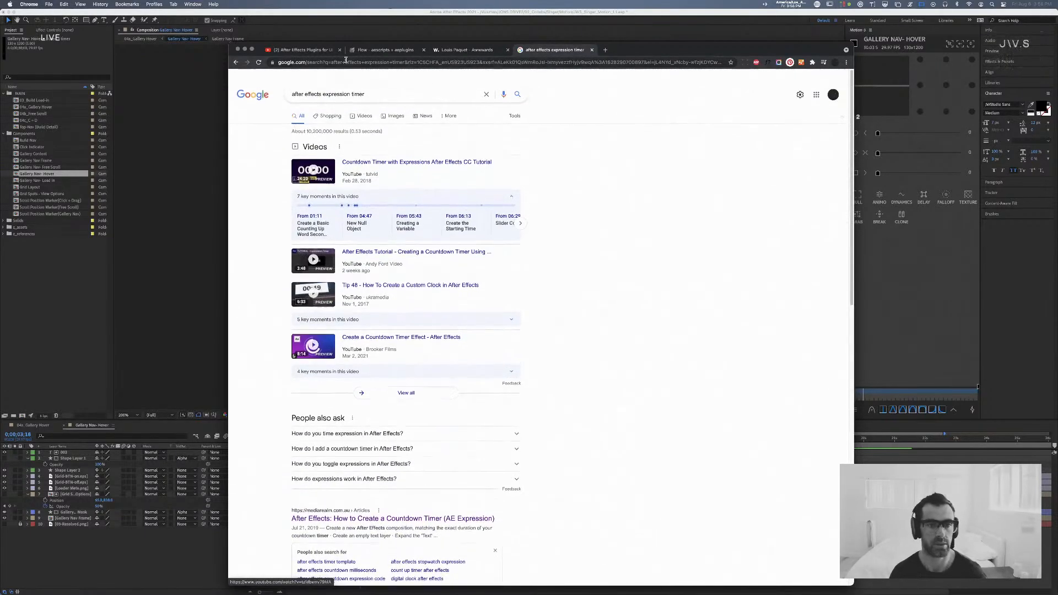
Step: Change the search to "after effects expression run time" and look through the results
{"action": "left_click", "coordinate": [358, 84]}
{"action": "type", "text": "run time"}
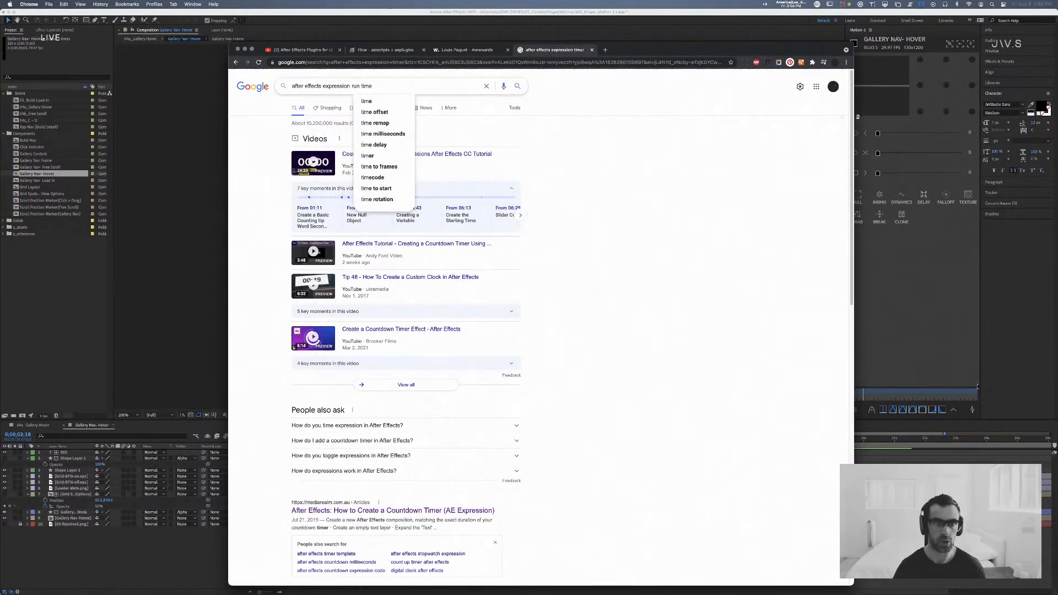
{"action": "key", "text": "Return"}
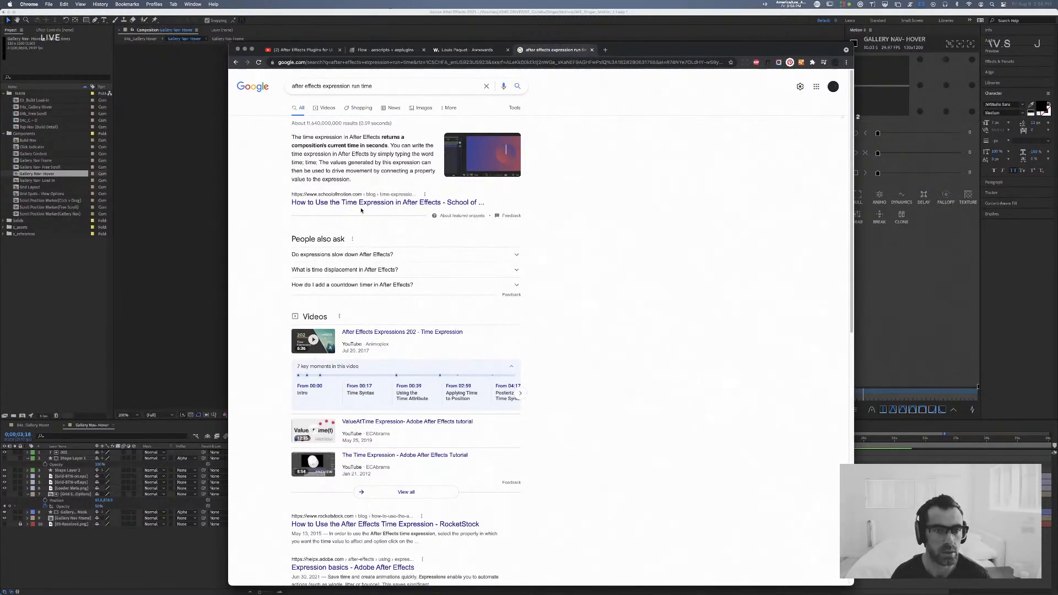
{"action": "scroll", "coordinate": [363, 207], "scroll_direction": "down", "scroll_amount": 3}
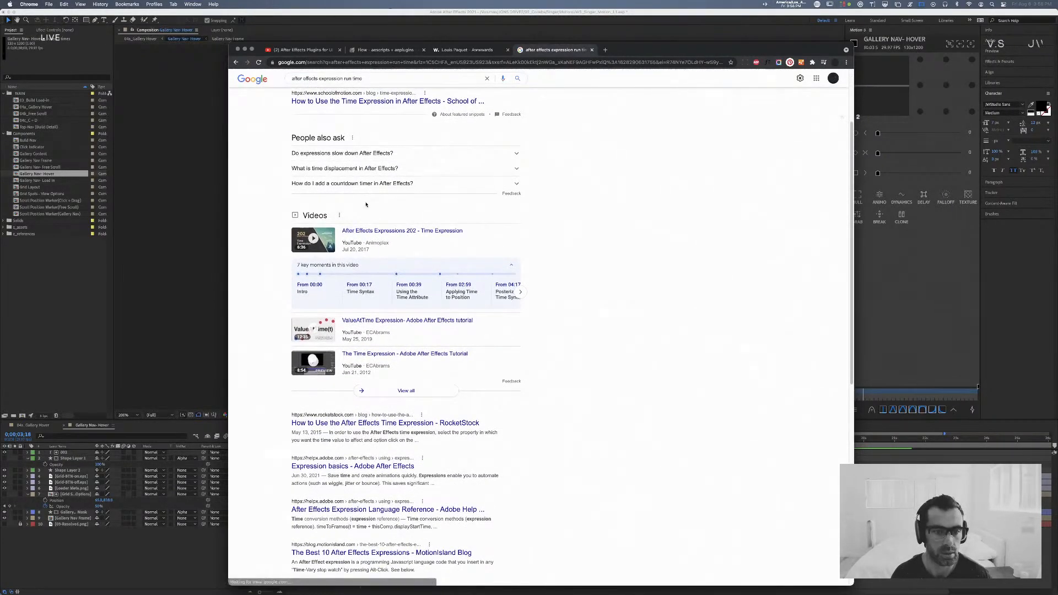
{"action": "scroll", "coordinate": [365, 205], "scroll_direction": "down", "scroll_amount": 3}
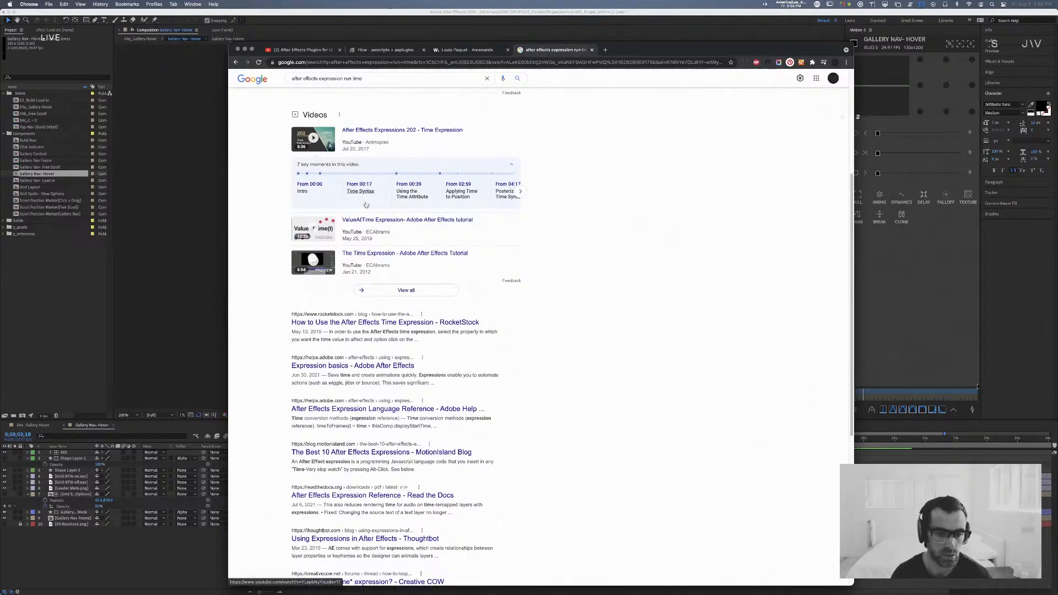
Step: Check the key moments of the countdown timer video, and change the search to "after effects expression count up"
{"action": "scroll", "coordinate": [366, 205], "scroll_direction": "down", "scroll_amount": 1}
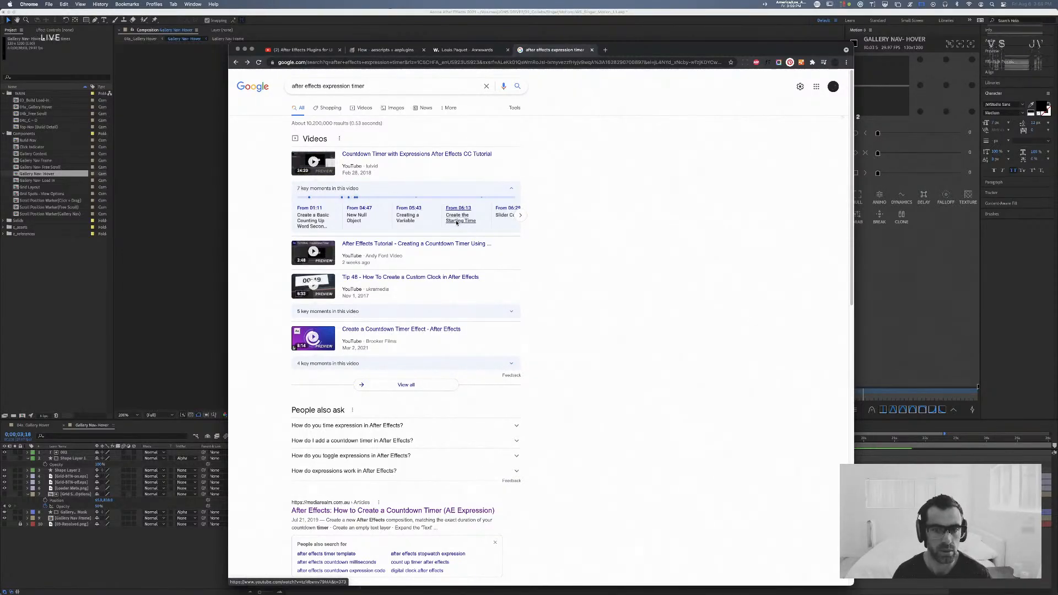
{"action": "left_click", "coordinate": [521, 216]}
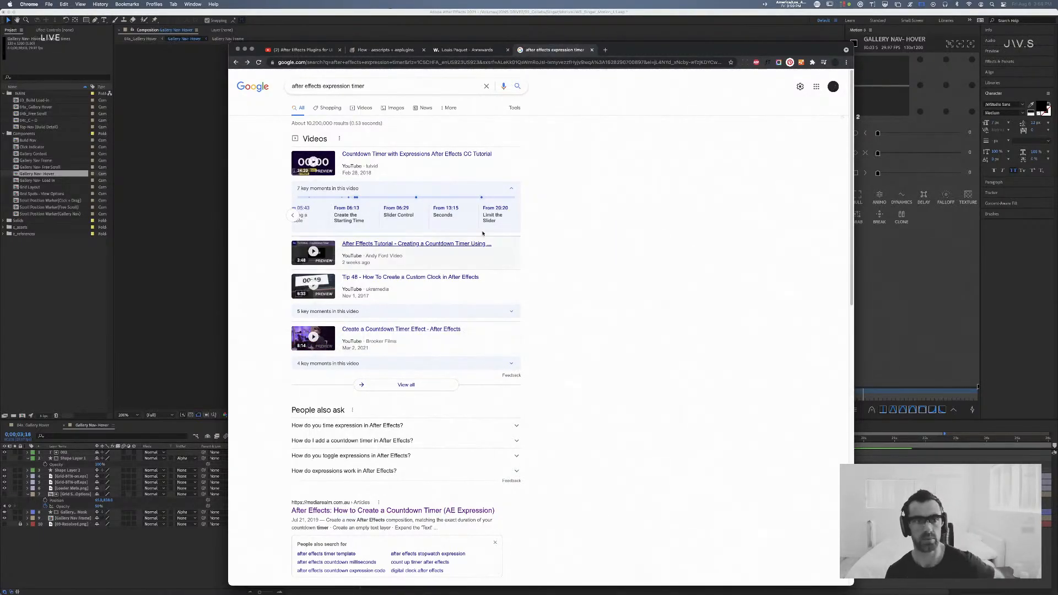
{"action": "left_click", "coordinate": [359, 88]}
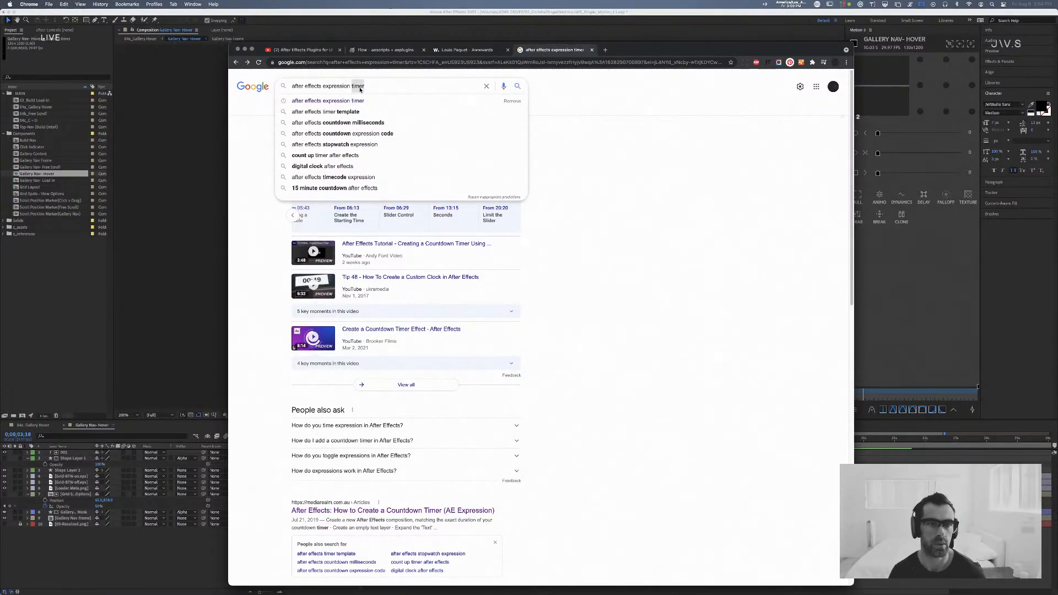
{"action": "type", "text": "count up"}
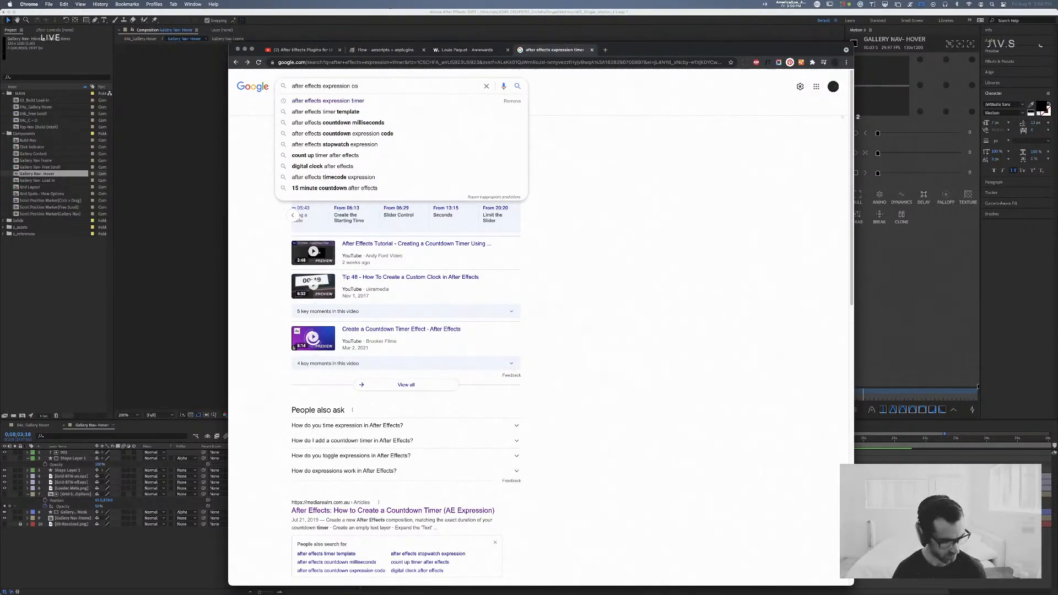
{"action": "key", "text": "Return"}
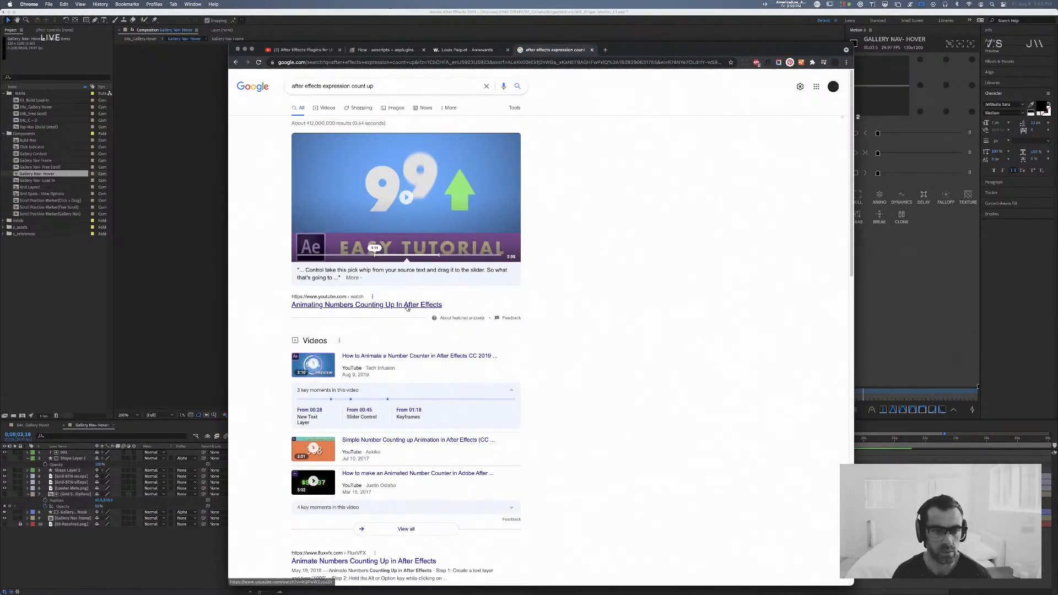
Step: Open the "Animating Numbers Counting Up In After Effects" video, read its full description and check its sound
{"action": "left_click", "coordinate": [407, 306]}
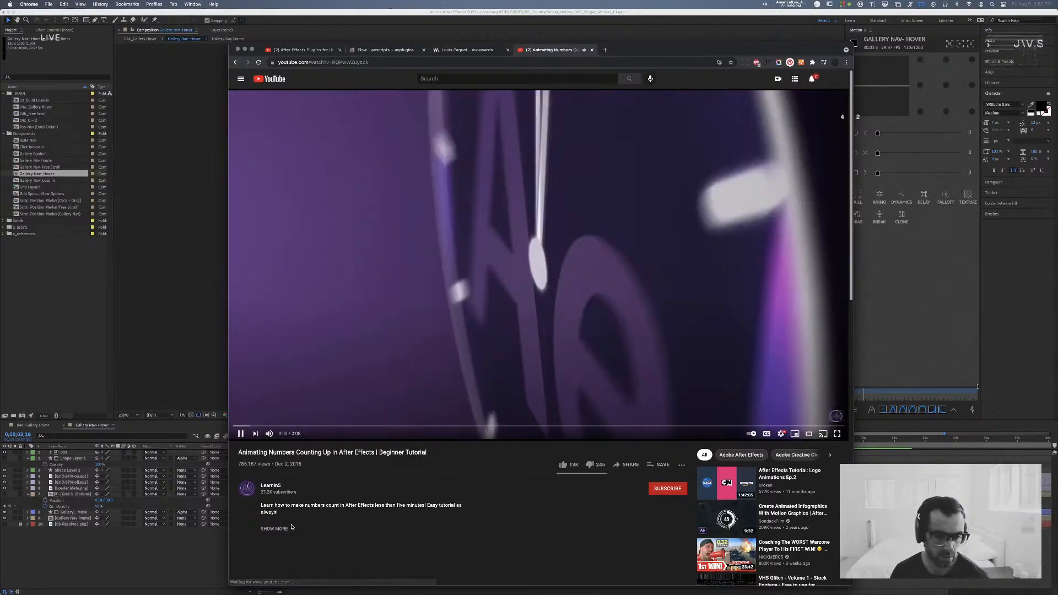
{"action": "scroll", "coordinate": [360, 456], "scroll_direction": "down", "scroll_amount": 1}
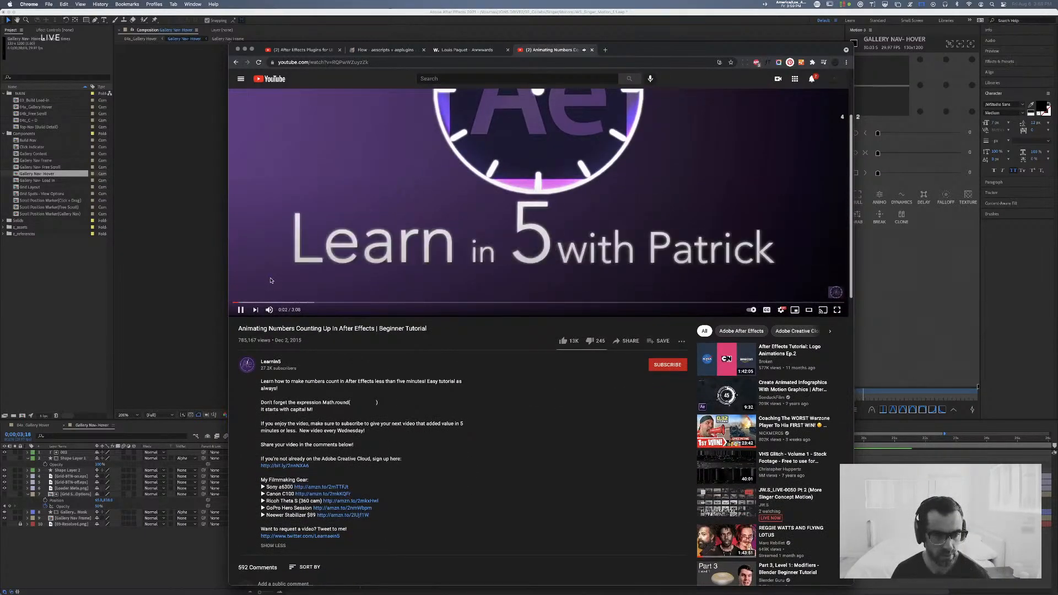
{"action": "left_click", "coordinate": [269, 310]}
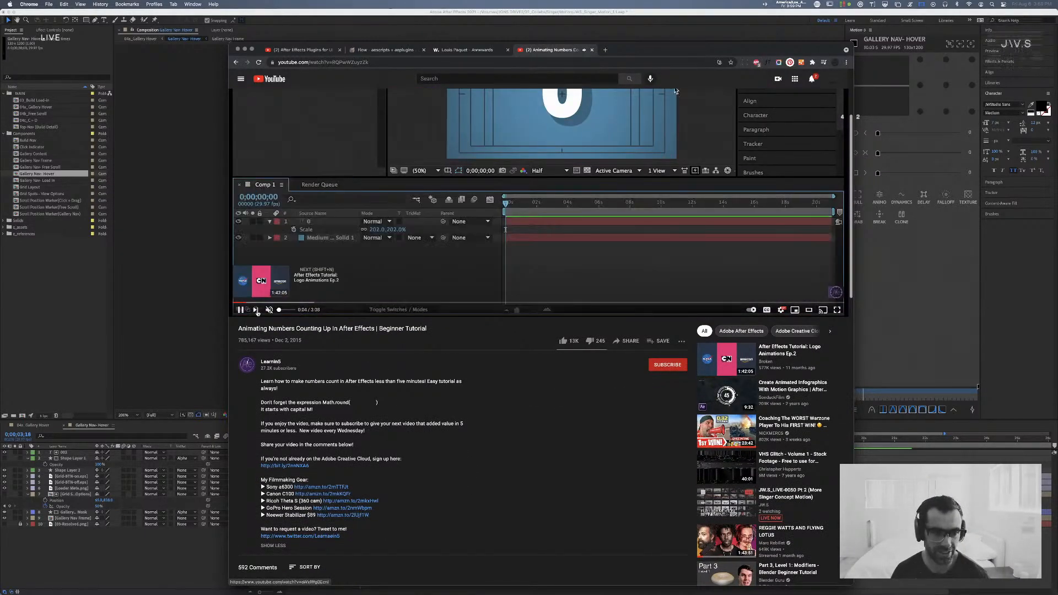
{"action": "left_click", "coordinate": [286, 311]}
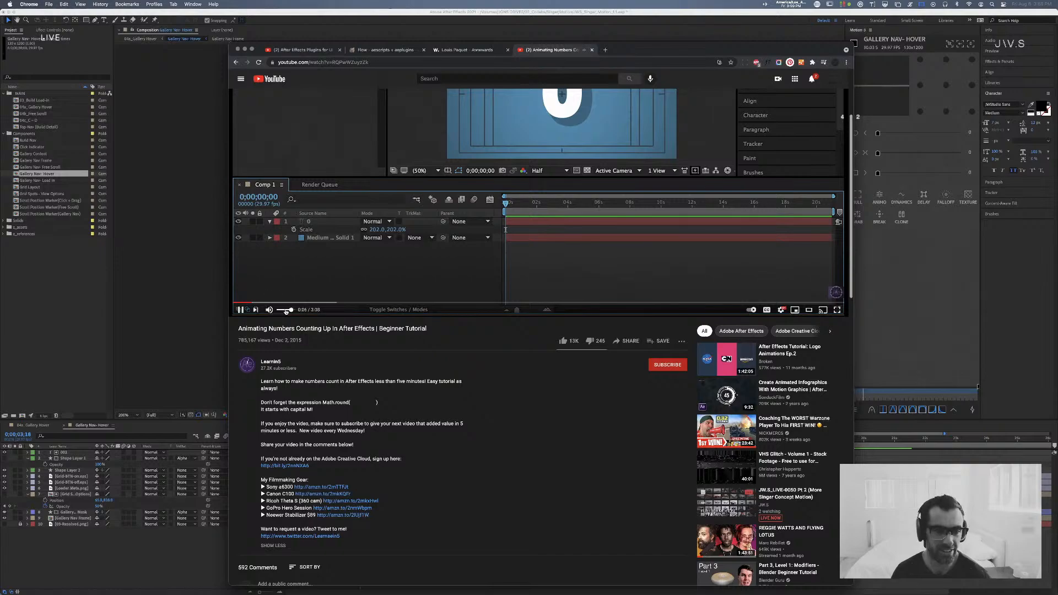
{"action": "scroll", "coordinate": [385, 403], "scroll_direction": "down", "scroll_amount": 1}
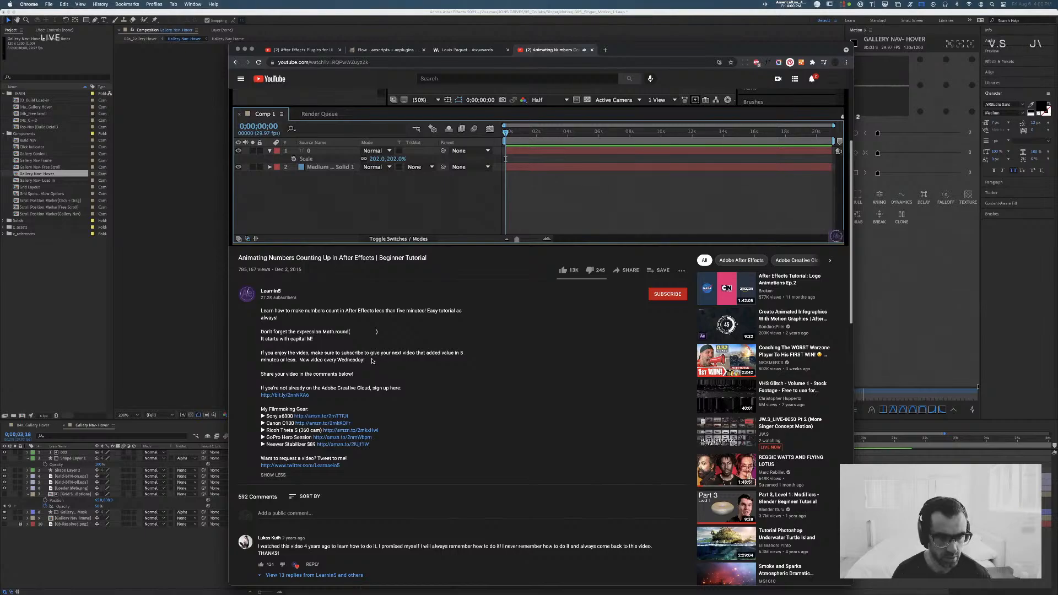
{"action": "scroll", "coordinate": [373, 361], "scroll_direction": "up", "scroll_amount": 3}
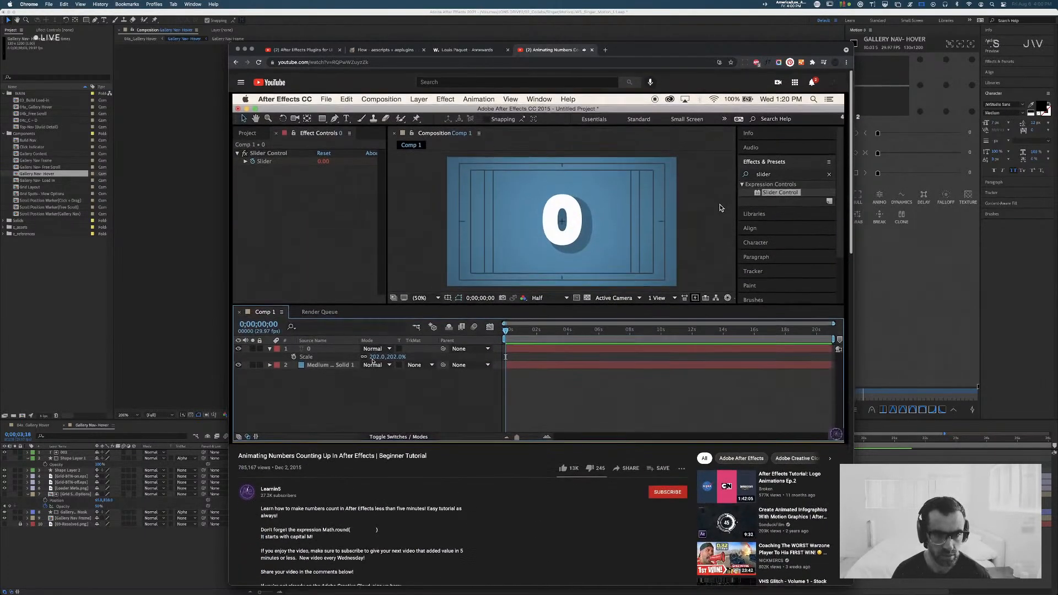
Step: Skip through the tutorial video to the part at about 1:21 where the Source Text expression is linked to the slider
{"action": "left_click", "coordinate": [297, 426]}
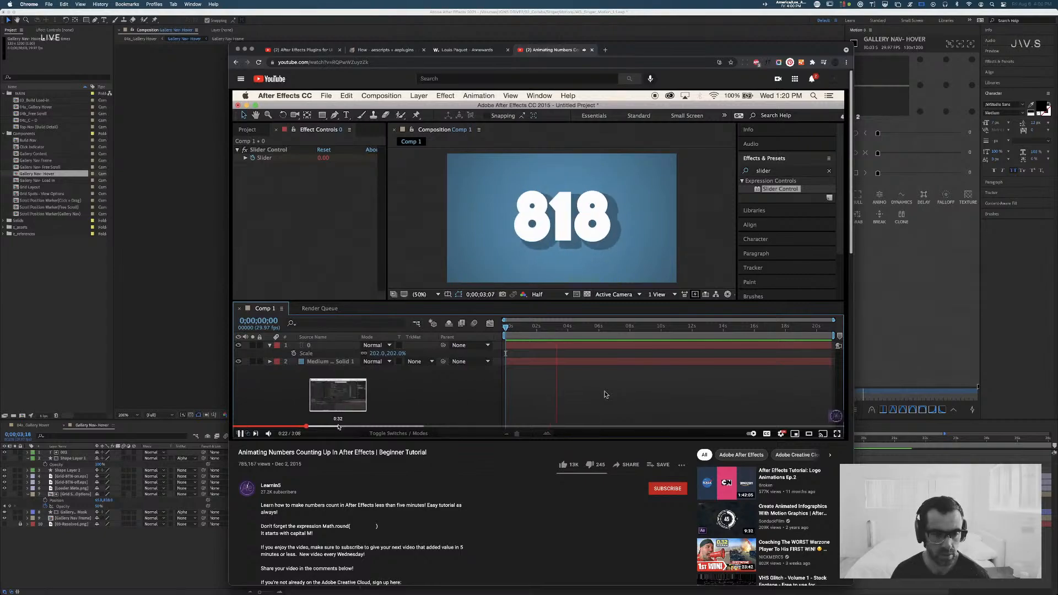
{"action": "left_click", "coordinate": [338, 427]}
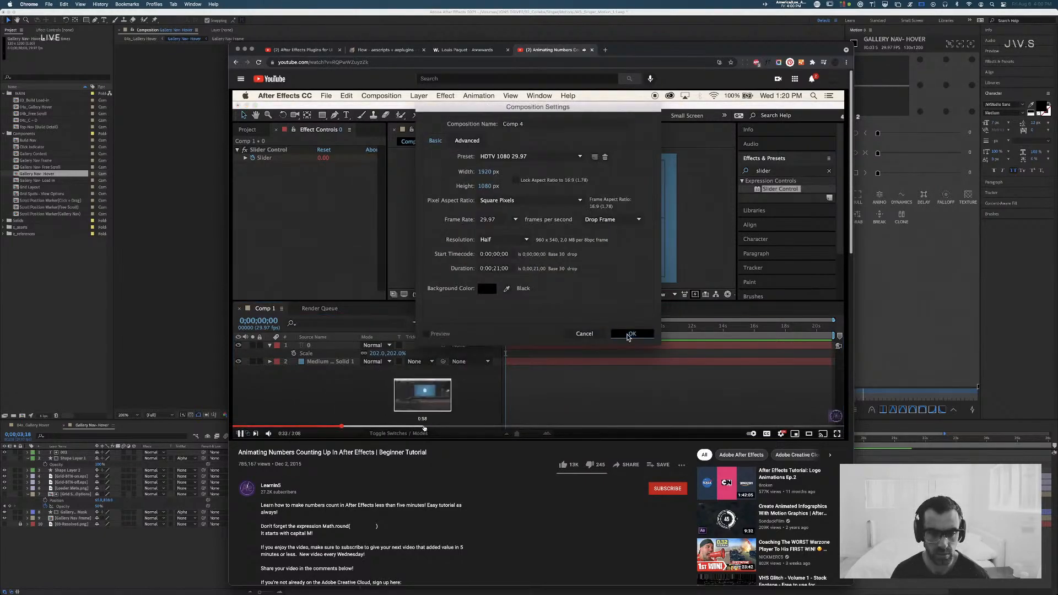
{"action": "left_click", "coordinate": [463, 427]}
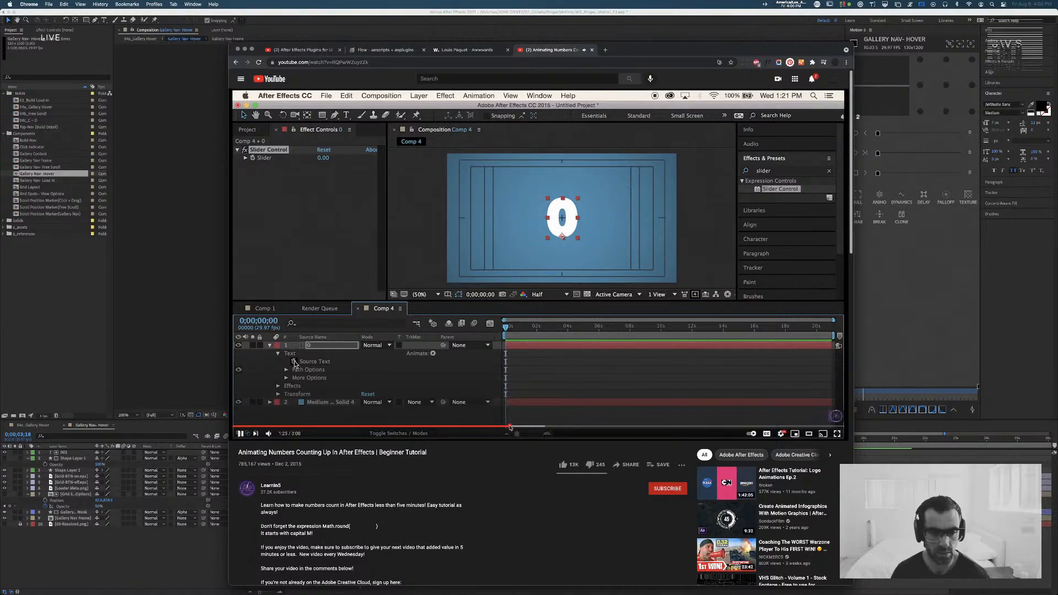
{"action": "left_click", "coordinate": [509, 427]}
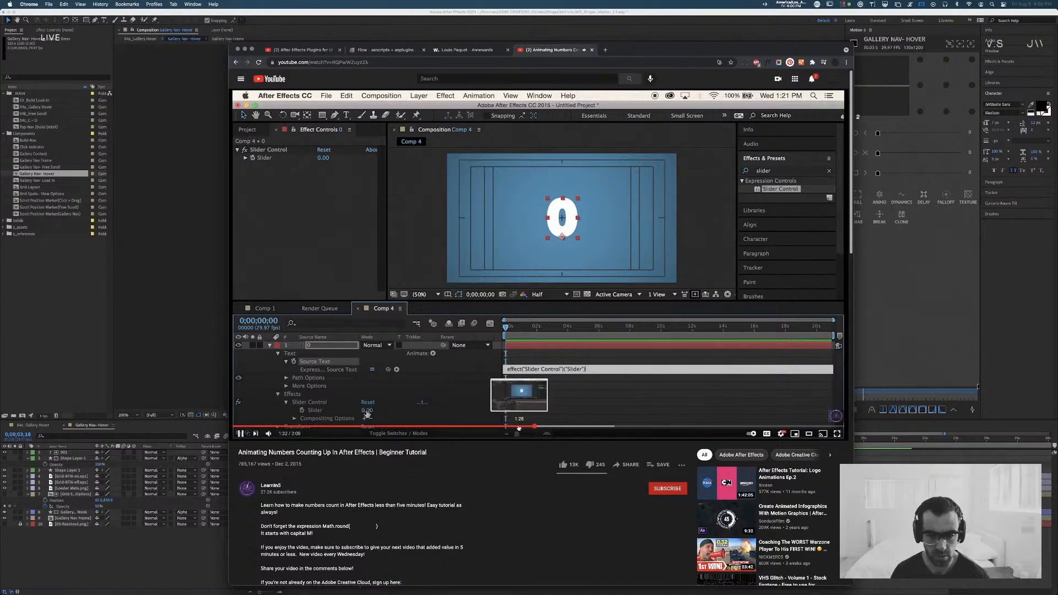
{"action": "left_click", "coordinate": [503, 427]}
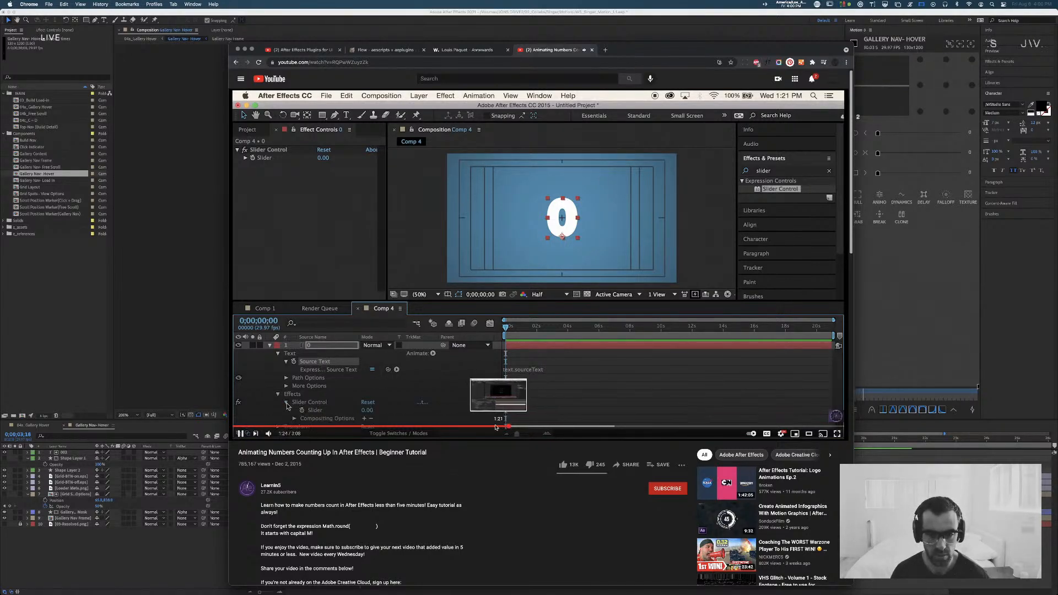
{"action": "left_click", "coordinate": [494, 427]}
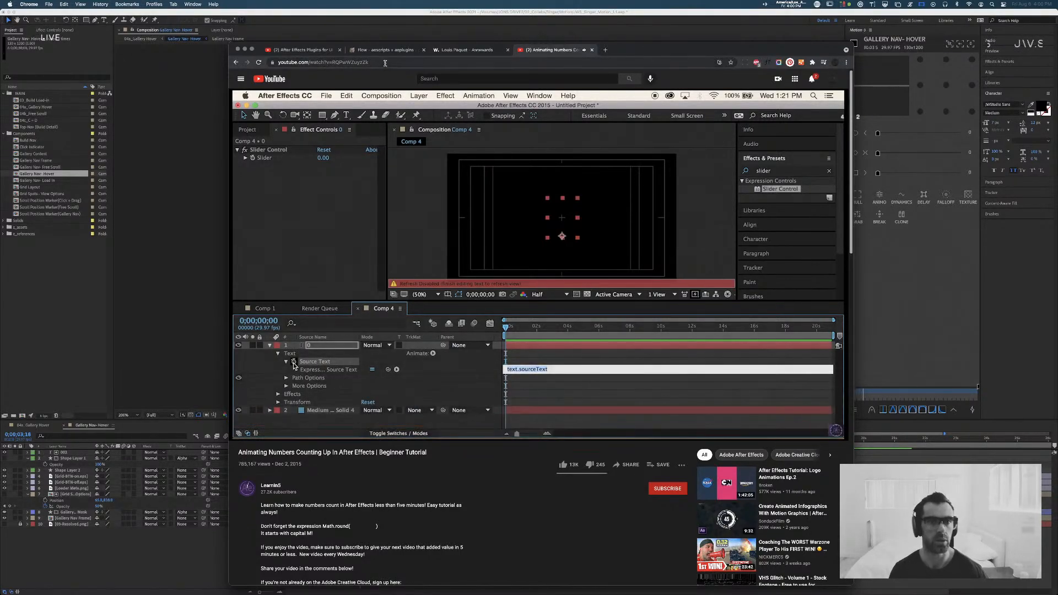
Step: Switch to After Effects, narrow its window to reveal the tutorial, and add placeholder text below the gallery navigation
{"action": "left_click", "coordinate": [513, 11]}
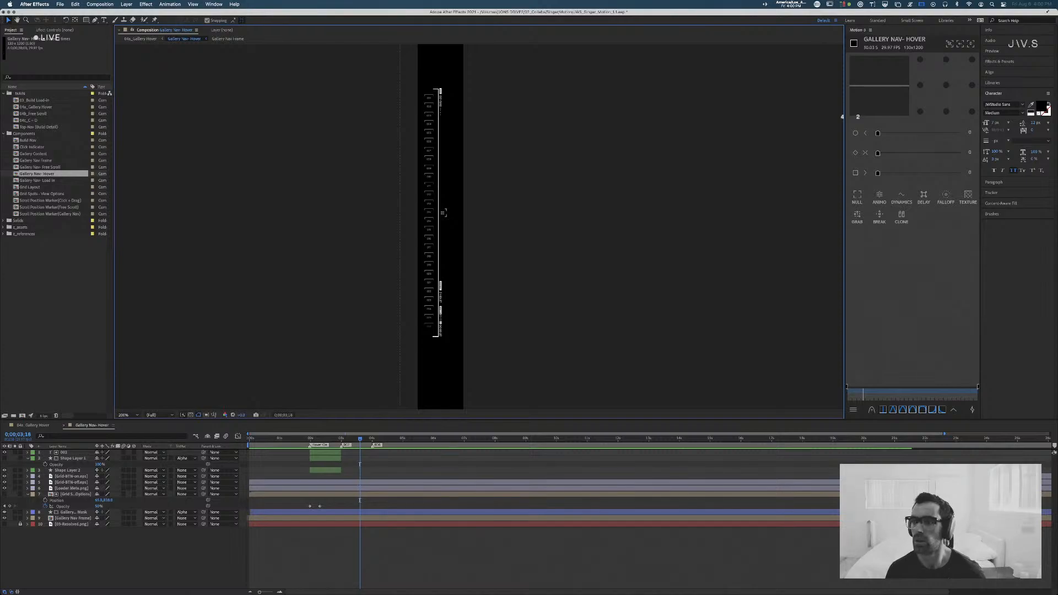
{"action": "mouse_move", "coordinate": [1048, 11]}
{"action": "left_mouse_down"}
{"action": "mouse_move", "coordinate": [721, 13]}
{"action": "mouse_move", "coordinate": [563, 29]}
{"action": "left_mouse_up"}
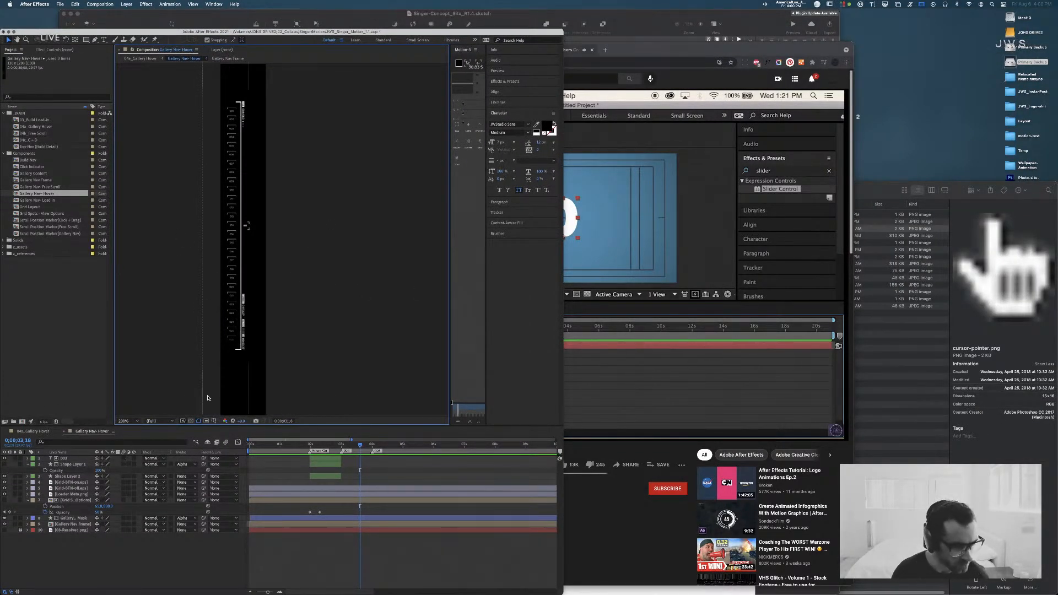
{"action": "left_click", "coordinate": [236, 382]}
{"action": "key", "text": "super+t"}
{"action": "left_click", "coordinate": [240, 362]}
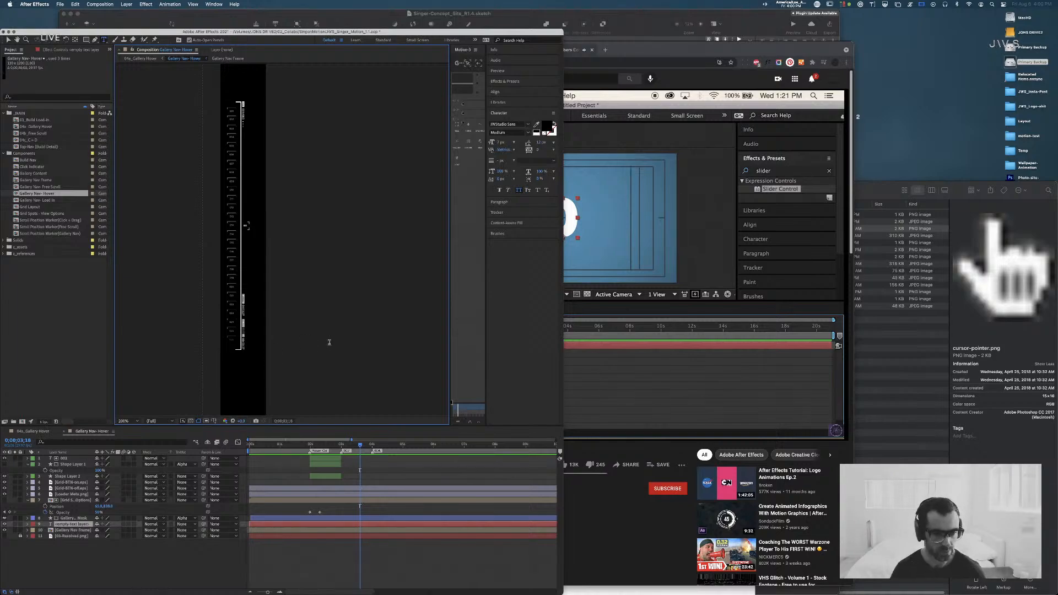
{"action": "type", "text": "gfsgfds"}
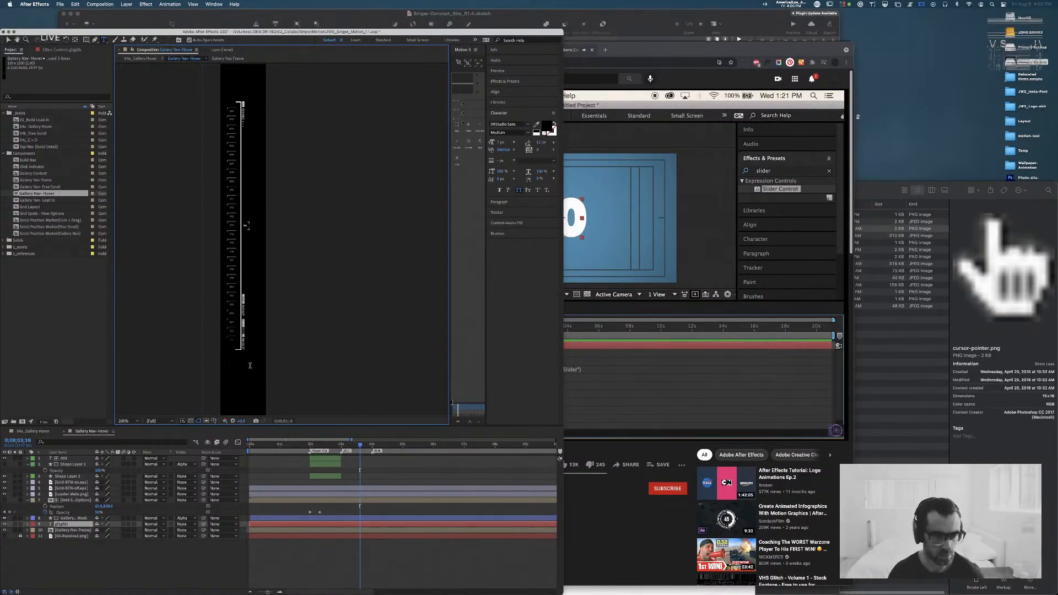
{"action": "key", "text": "super+a"}
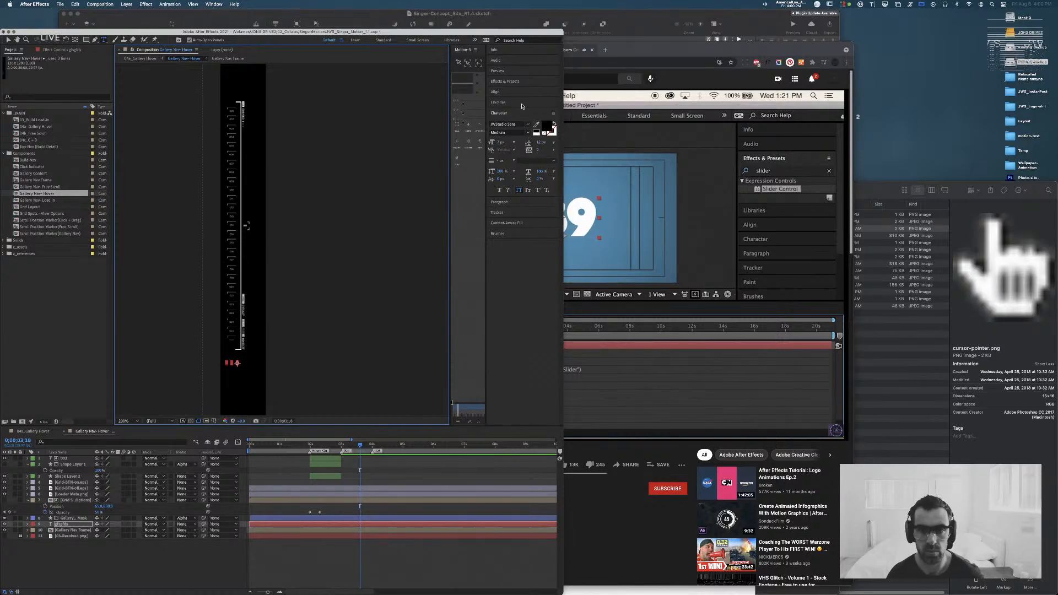
Step: Set the placeholder text's fill colour to white, and place the tutorial's browser window beside the After Effects timeline
{"action": "left_click", "coordinate": [546, 126]}
{"action": "left_click_drag", "start_coordinate": [462, 300], "coordinate": [392, 245]}
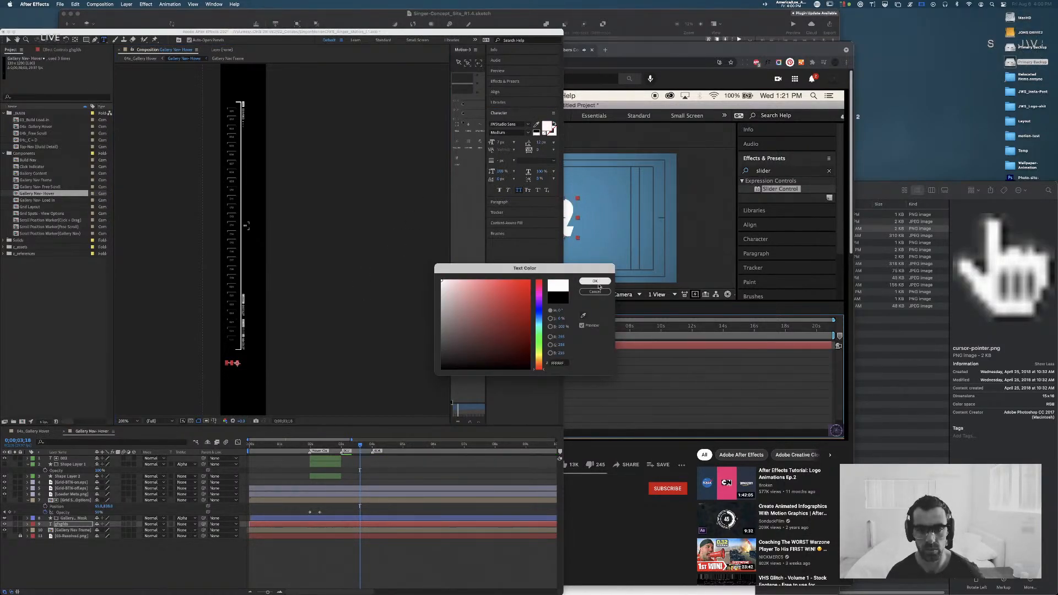
{"action": "left_click", "coordinate": [595, 281]}
{"action": "left_click", "coordinate": [596, 279]}
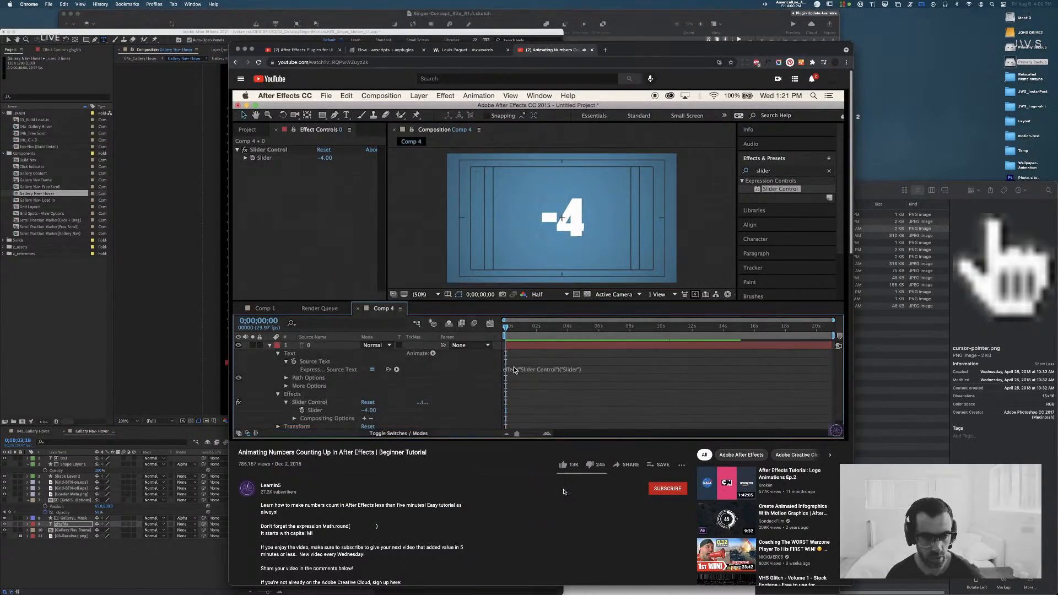
{"action": "left_click_drag", "start_coordinate": [617, 50], "coordinate": [852, 29]}
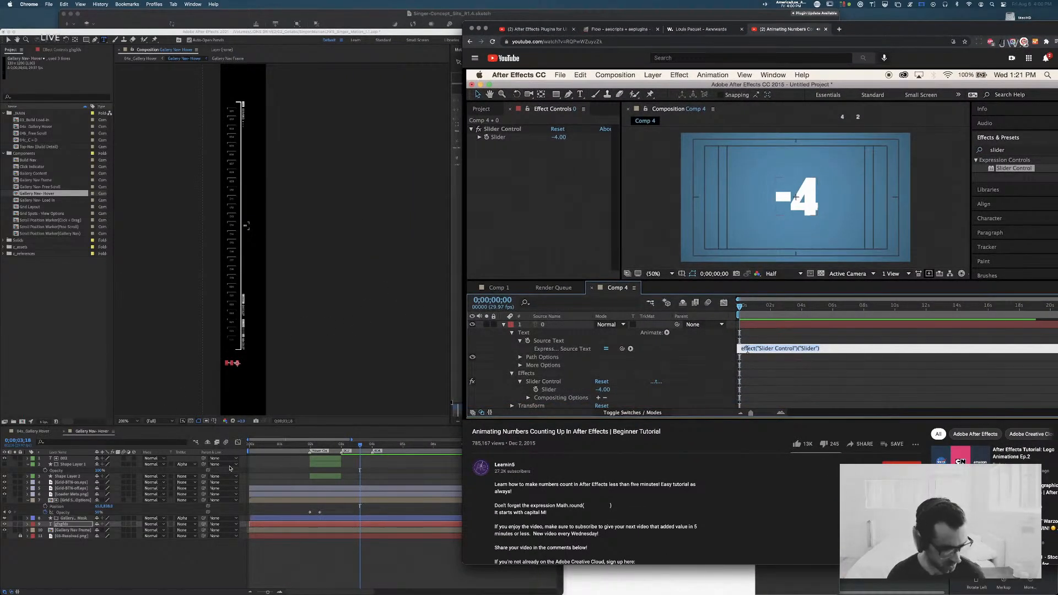
Step: Add an empty text layer in the Gallery Nav- Hover composition and enable an expression on its Source Text
{"action": "left_click", "coordinate": [333, 324]}
{"action": "left_click", "coordinate": [27, 526]}
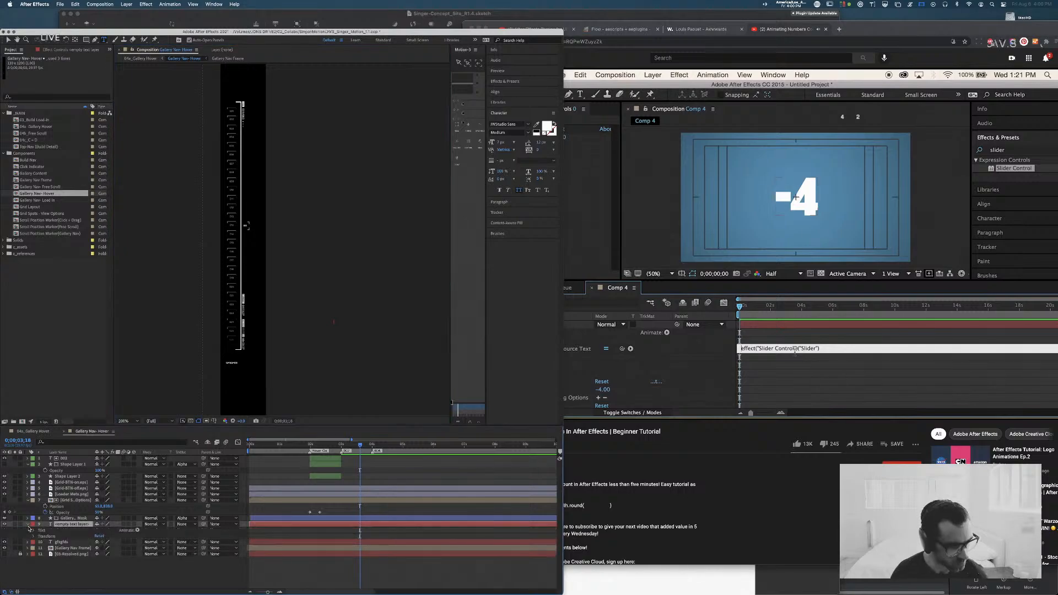
{"action": "left_click", "coordinate": [36, 531]}
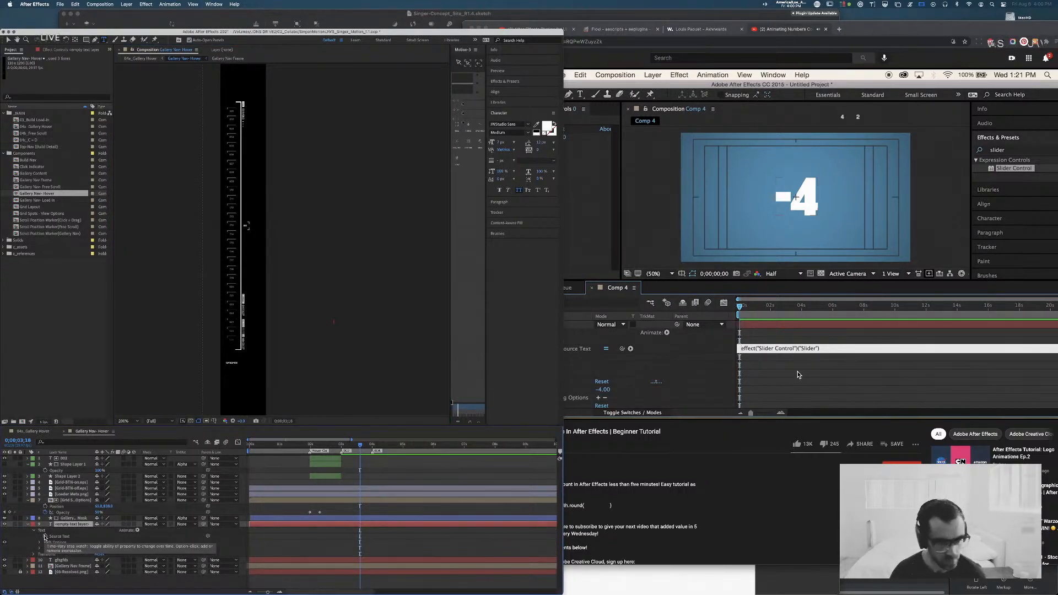
{"action": "left_click", "coordinate": [45, 537]}
{"action": "left_click", "coordinate": [45, 537], "text": "alt"}
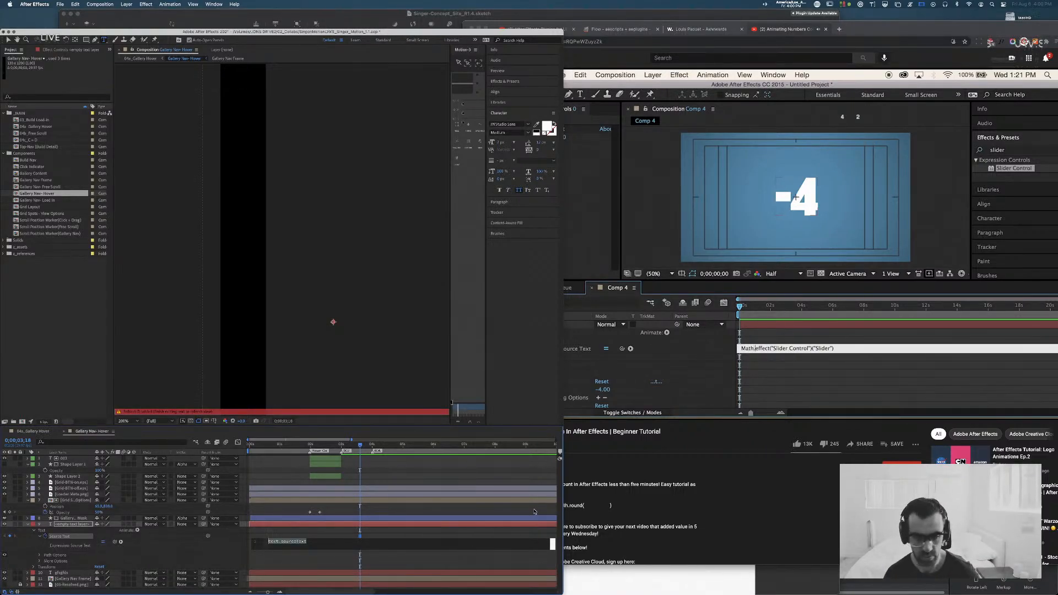
{"action": "type", "text": "Mat.round"}
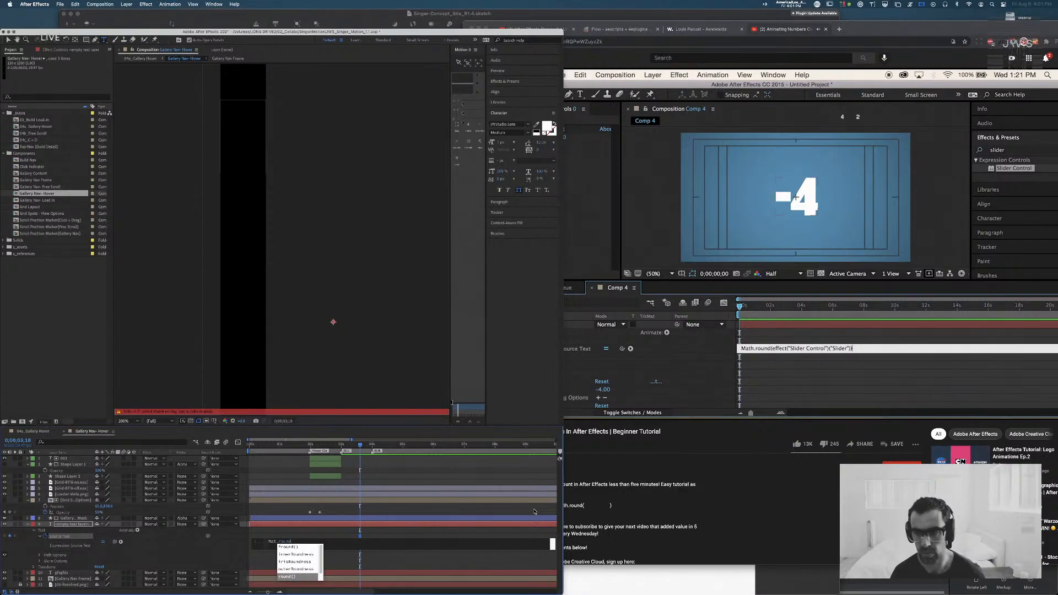
{"action": "type", "text": "(effect"}
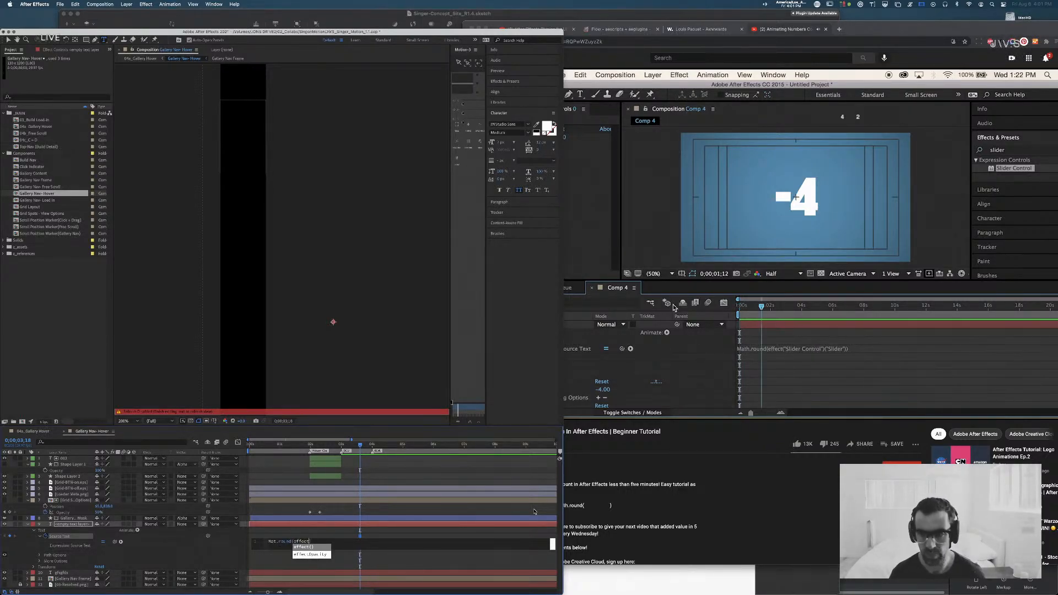
{"action": "key", "text": "BackSpace"}
{"action": "key", "text": "BackSpace"}
{"action": "key", "text": "BackSpace"}
{"action": "key", "text": "BackSpace"}
{"action": "key", "text": "BackSpace"}
{"action": "key", "text": "BackSpace"}
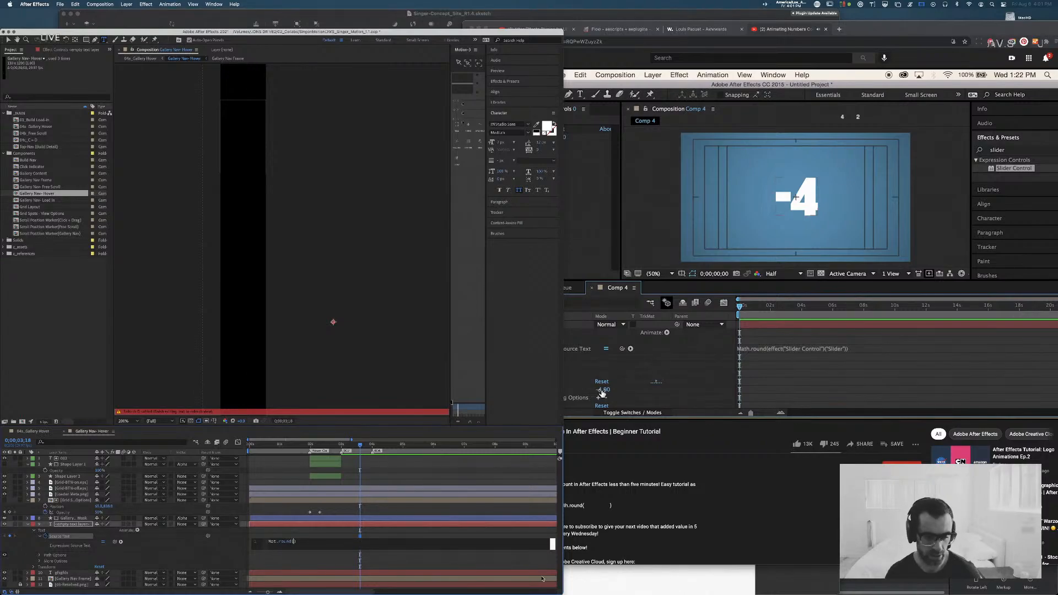
{"action": "key", "text": "super+a"}
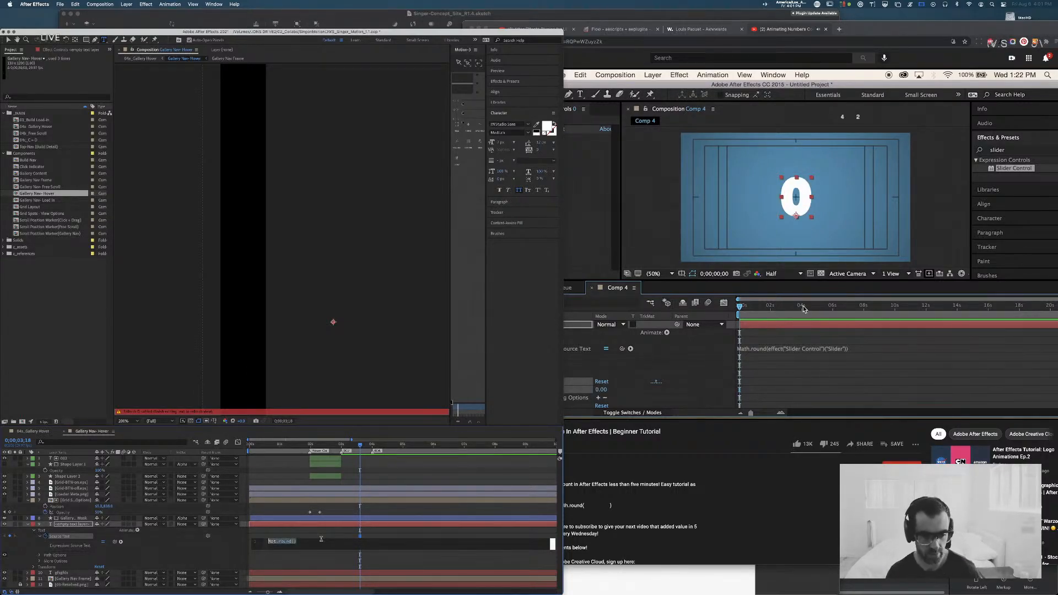
{"action": "key", "text": "BackSpace"}
{"action": "left_click", "coordinate": [238, 533]}
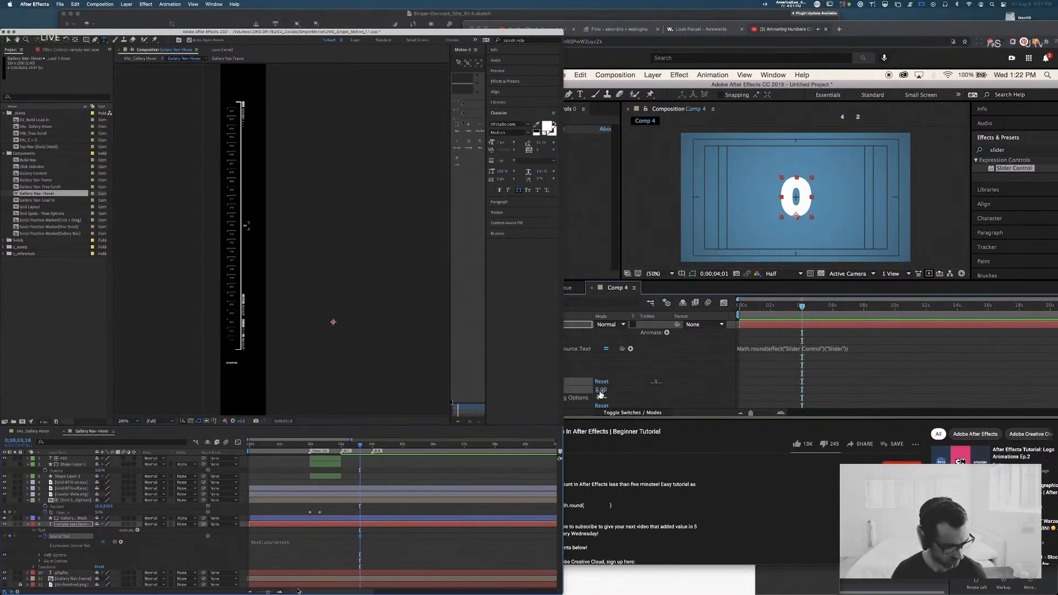
Step: Add another empty text layer beside the gallery navigation, show its effect controls, and pause the tutorial video
{"action": "left_click", "coordinate": [578, 407]}
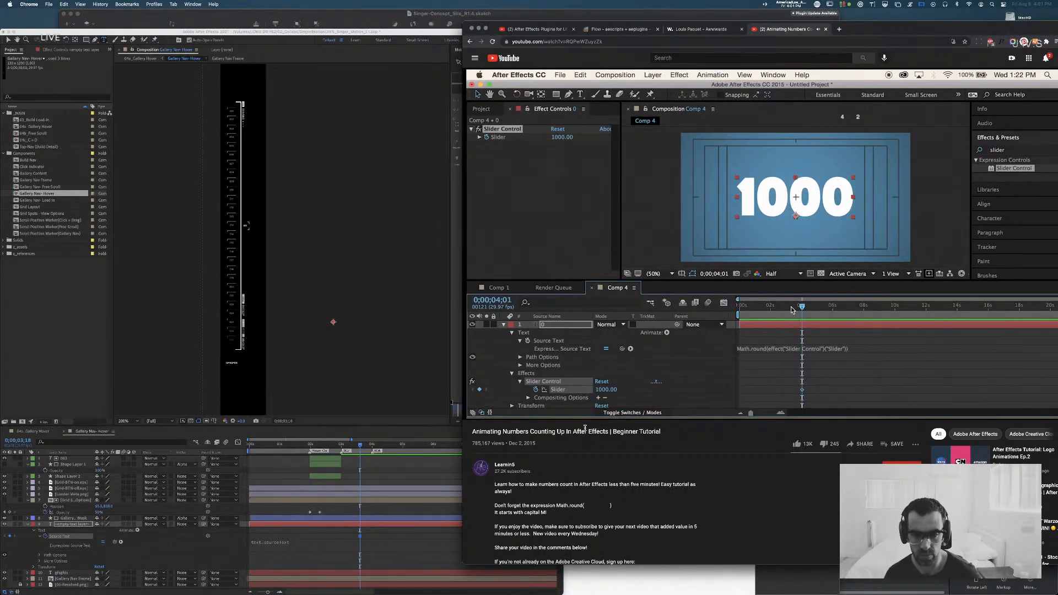
{"action": "left_click", "coordinate": [291, 259]}
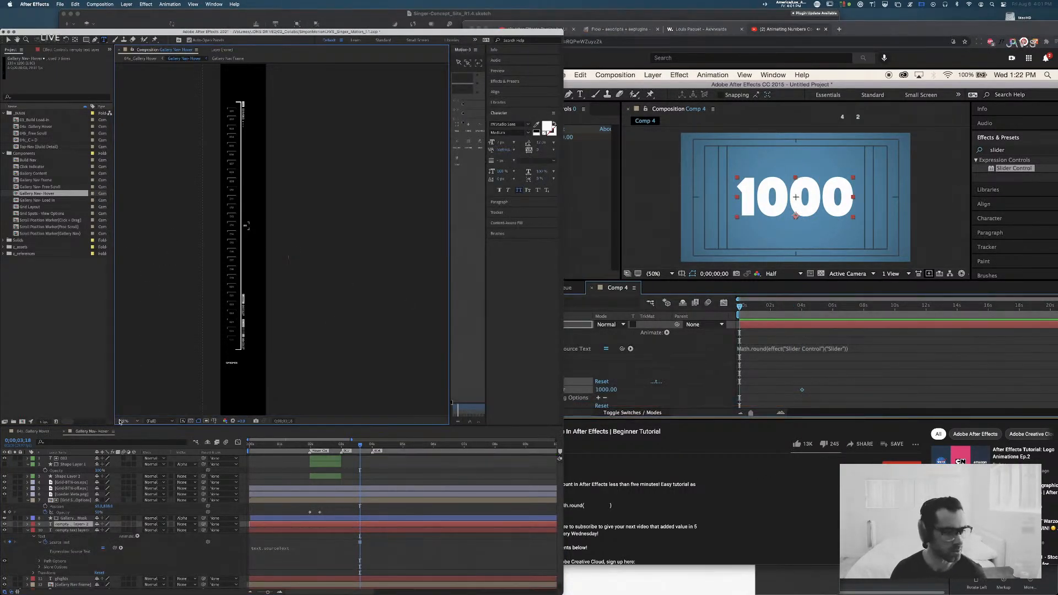
{"action": "left_click", "coordinate": [73, 524]}
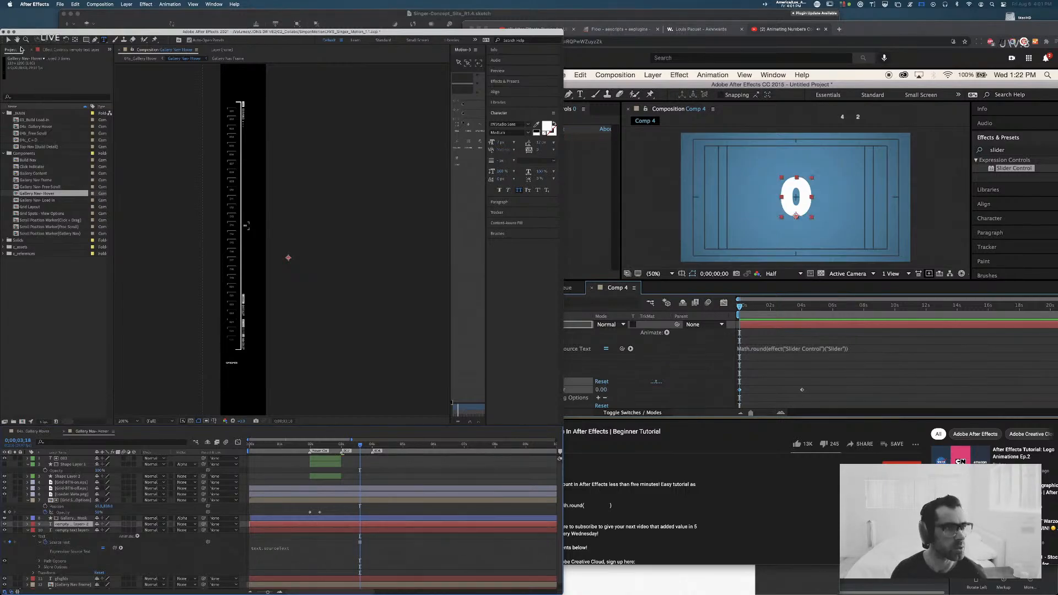
{"action": "left_click", "coordinate": [66, 49]}
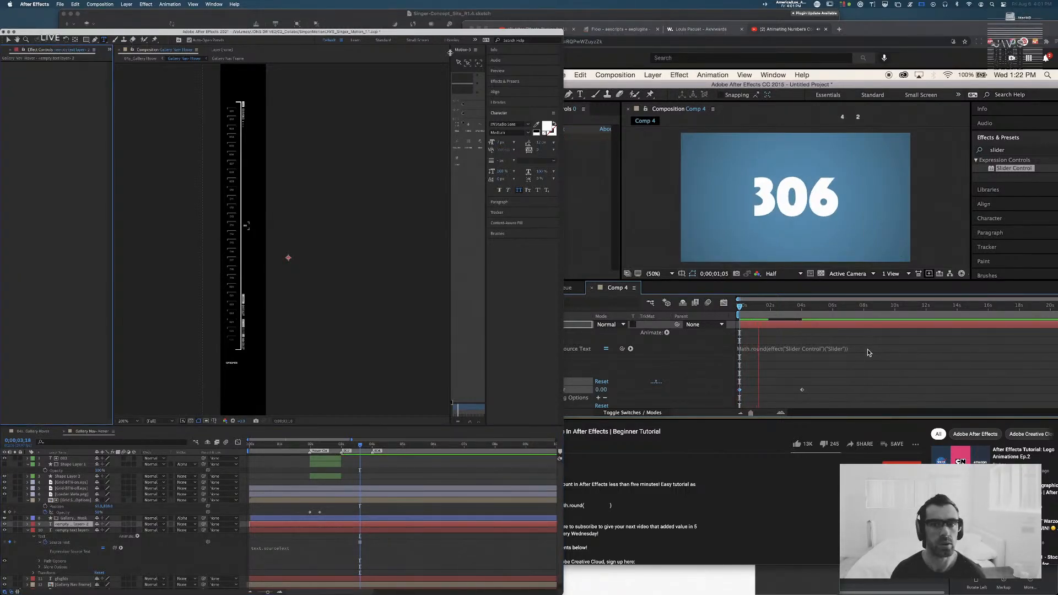
{"action": "left_click", "coordinate": [617, 159]}
{"action": "left_click", "coordinate": [379, 111]}
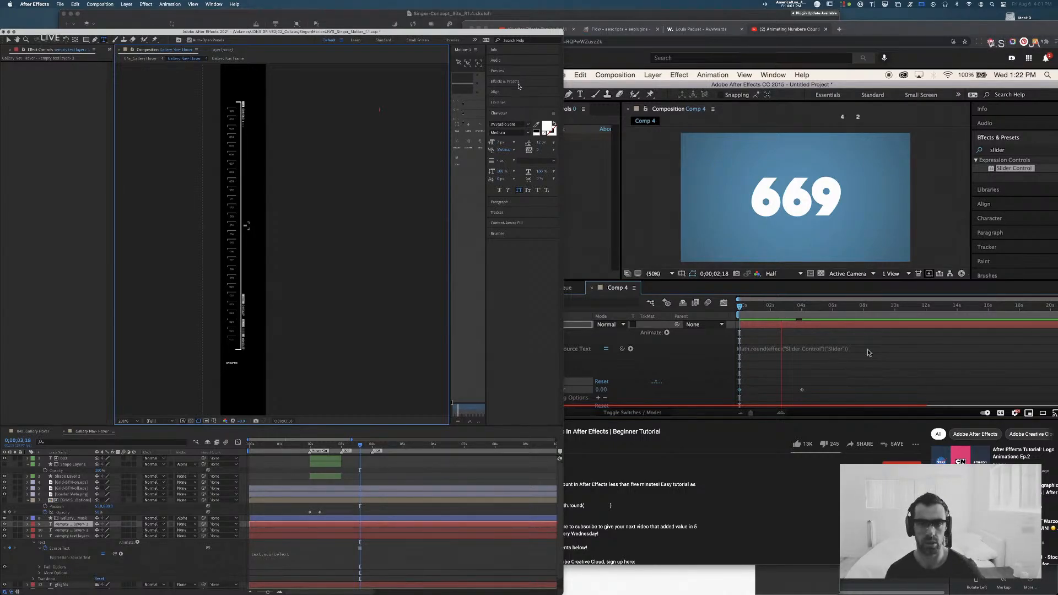
Step: Search the effects and presets for "slider" and try to apply Slider Control to the empty text layer
{"action": "left_click", "coordinate": [518, 87]}
{"action": "left_click", "coordinate": [518, 89]}
{"action": "type", "text": "sli"}
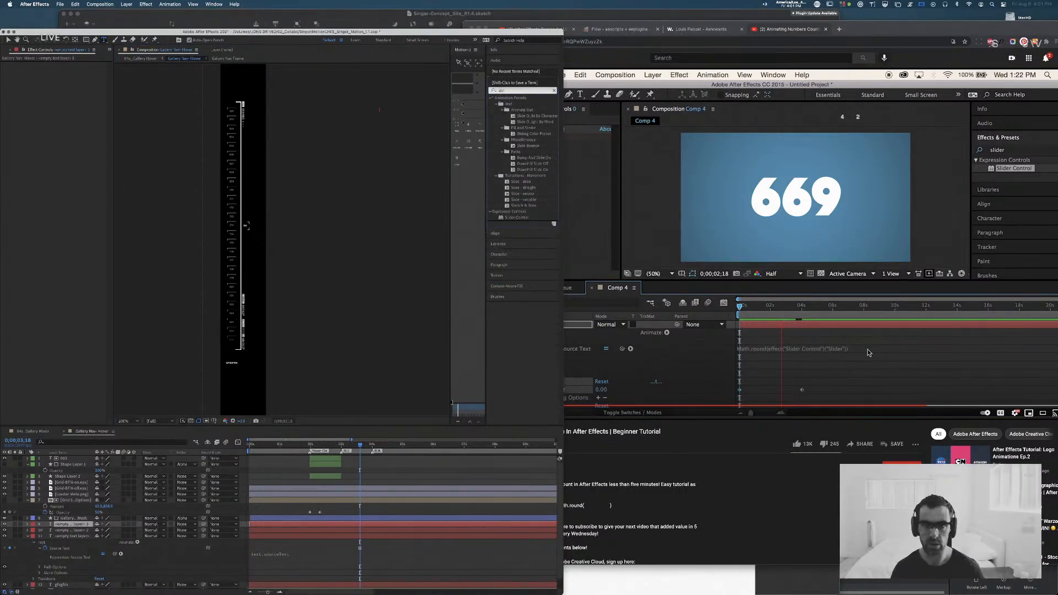
{"action": "type", "text": "der"}
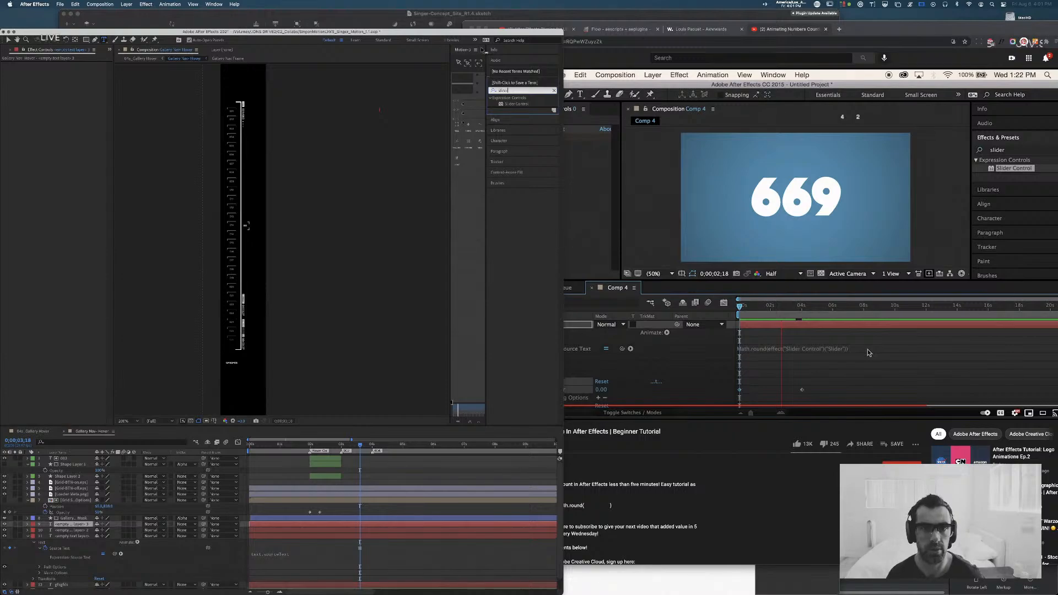
{"action": "left_click_drag", "start_coordinate": [472, 33], "coordinate": [599, 40]}
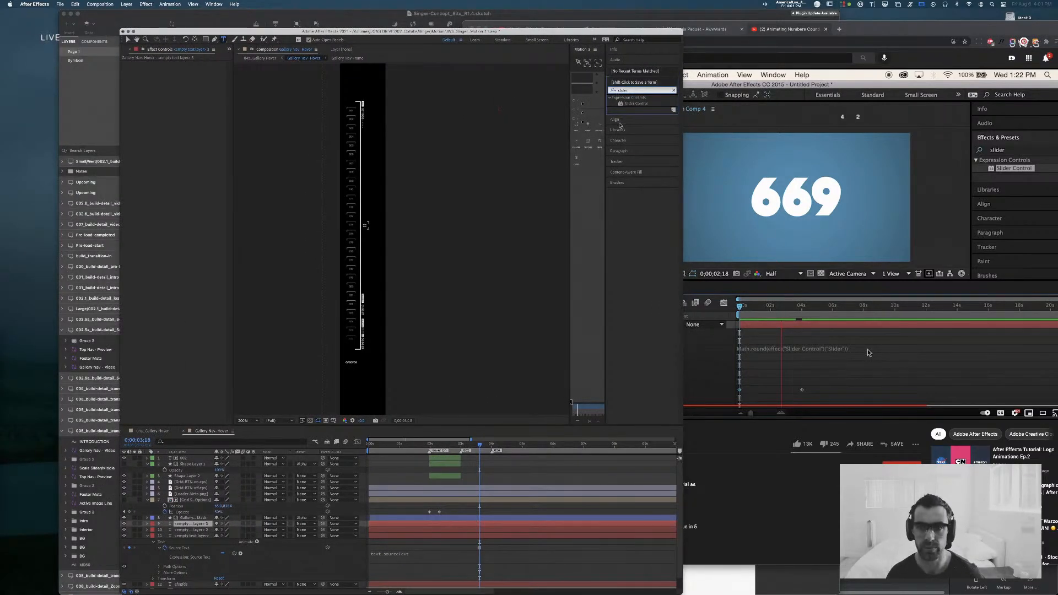
{"action": "left_click_drag", "start_coordinate": [621, 104], "coordinate": [251, 474]}
Step: Delete the three empty text layers from the Gallery Nav composition
{"action": "mouse_move", "coordinate": [204, 545]}
{"action": "left_mouse_down"}
{"action": "mouse_move", "coordinate": [227, 487]}
{"action": "mouse_move", "coordinate": [202, 526]}
{"action": "mouse_move", "coordinate": [215, 527]}
{"action": "left_mouse_up"}
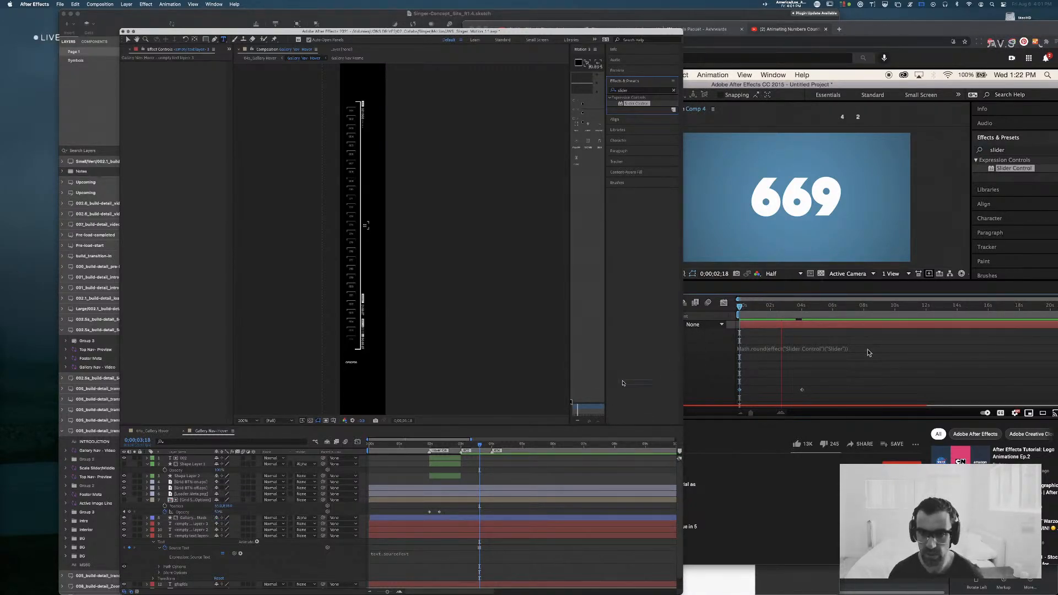
{"action": "left_click", "coordinate": [196, 525]}
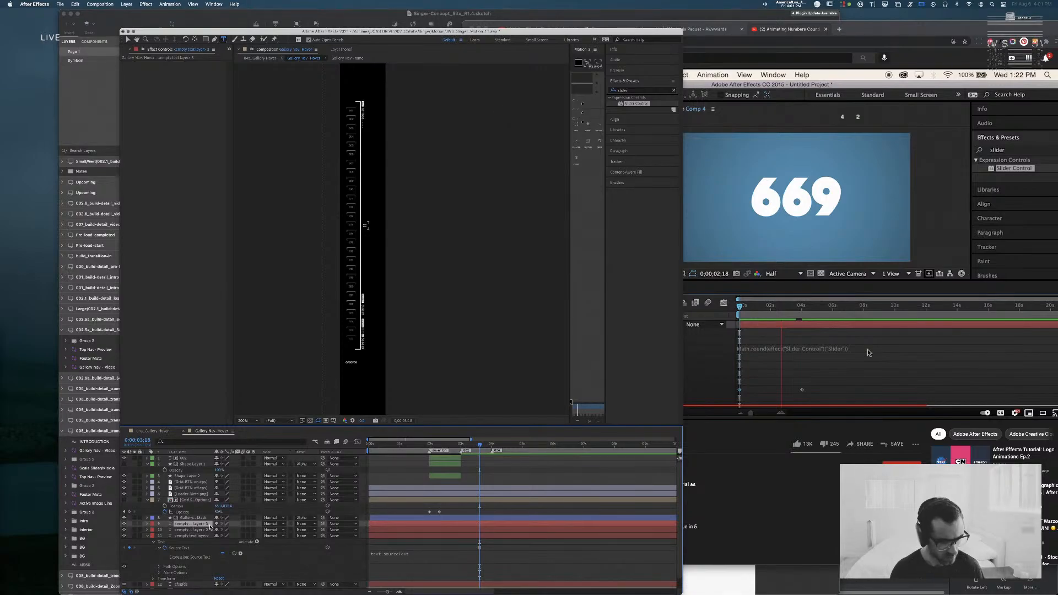
{"action": "key", "text": "Delete"}
{"action": "left_click", "coordinate": [201, 525]}
{"action": "key", "text": "Delete"}
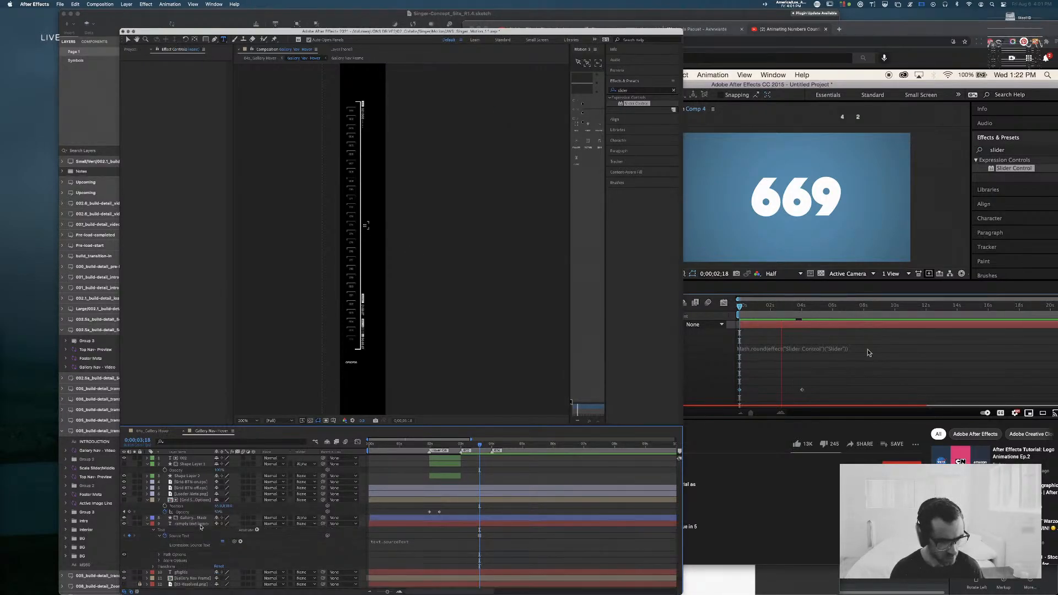
{"action": "left_click", "coordinate": [200, 525]}
{"action": "key", "text": "Delete"}
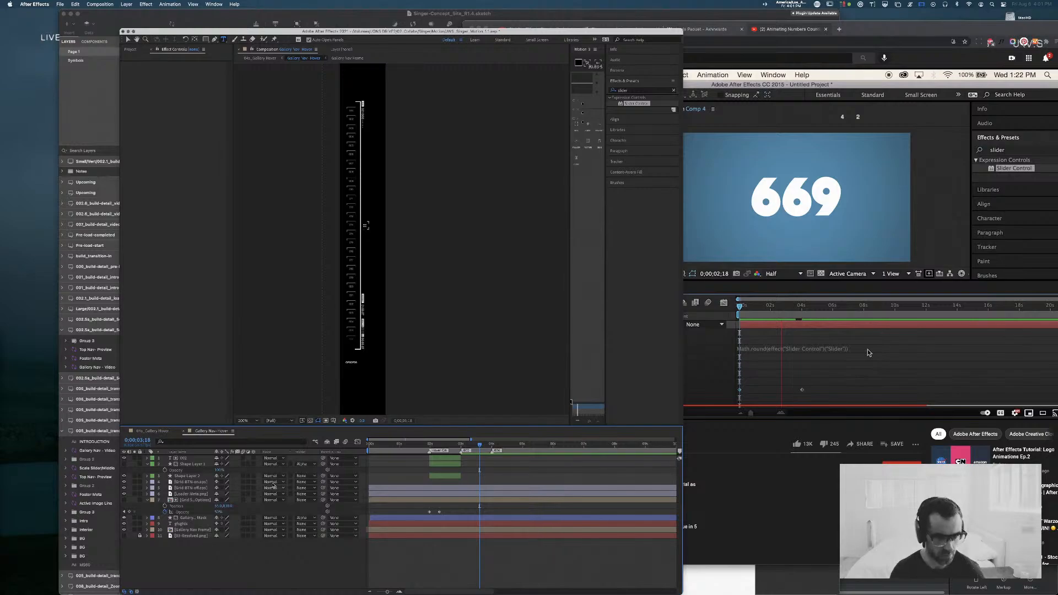
{"action": "left_click", "coordinate": [352, 389]}
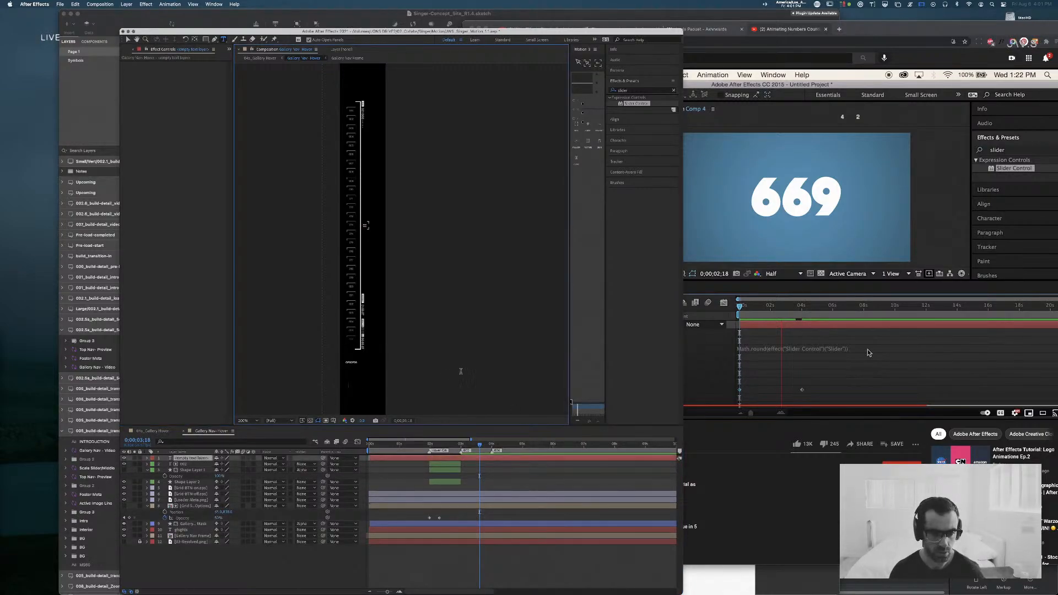
{"action": "type", "text": "fgfsdgfds"}
{"action": "key", "text": "super+z"}
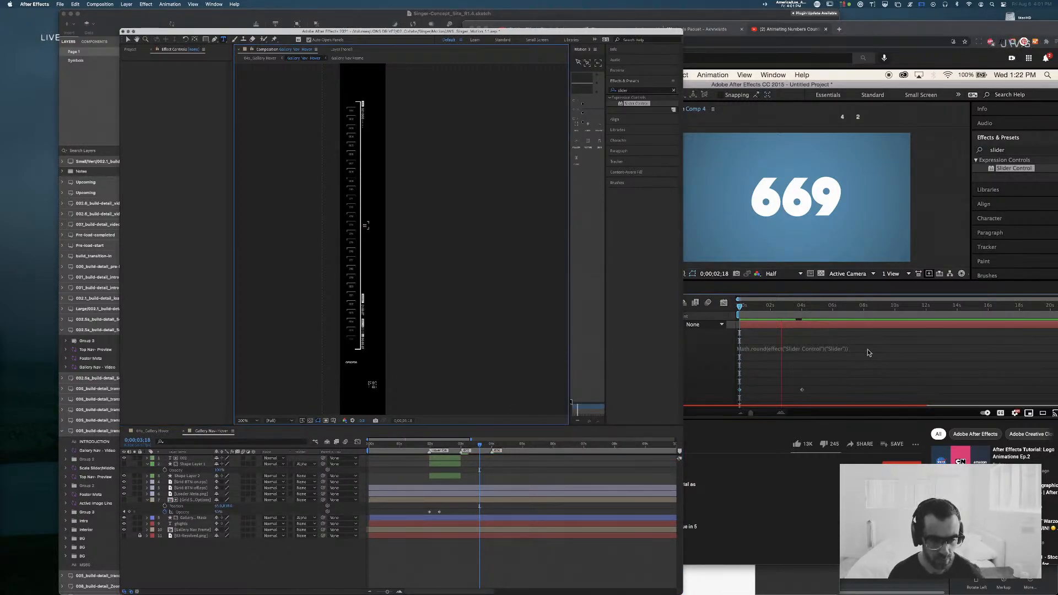
Step: Add a new text layer reading "fdsgdf" below the existing GFSGFDS text
{"action": "left_click", "coordinate": [350, 383]}
{"action": "type", "text": "fdsgdf"}
{"action": "key", "text": "super+a"}
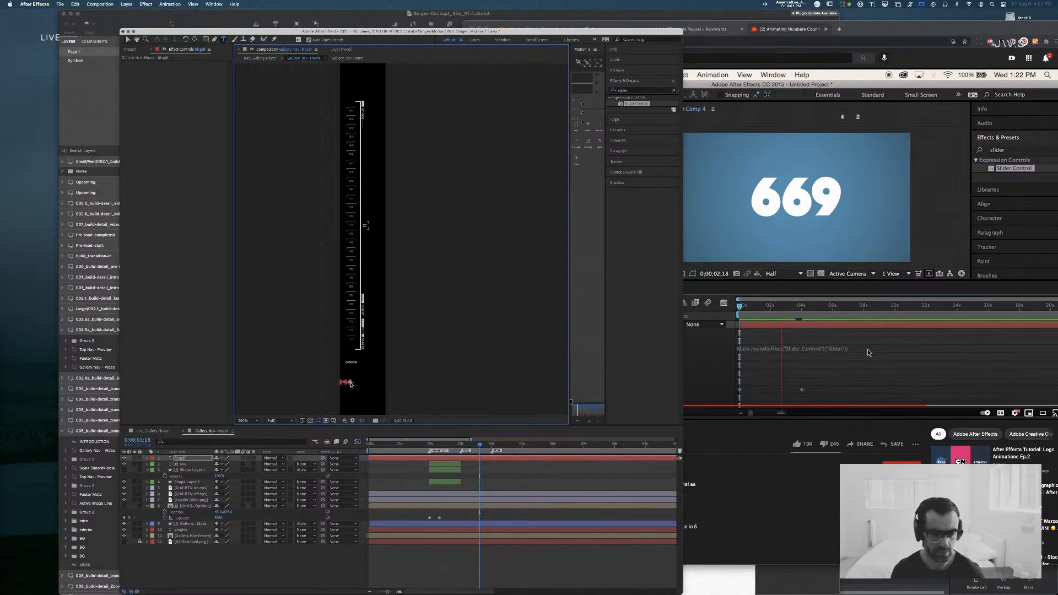
Step: Move the new FDSGDF text inward so it sits below and to the right of GFSGFDS
{"action": "key", "text": "v"}
{"action": "key", "text": "period"}
{"action": "key", "text": "period"}
{"action": "key", "text": "space"}
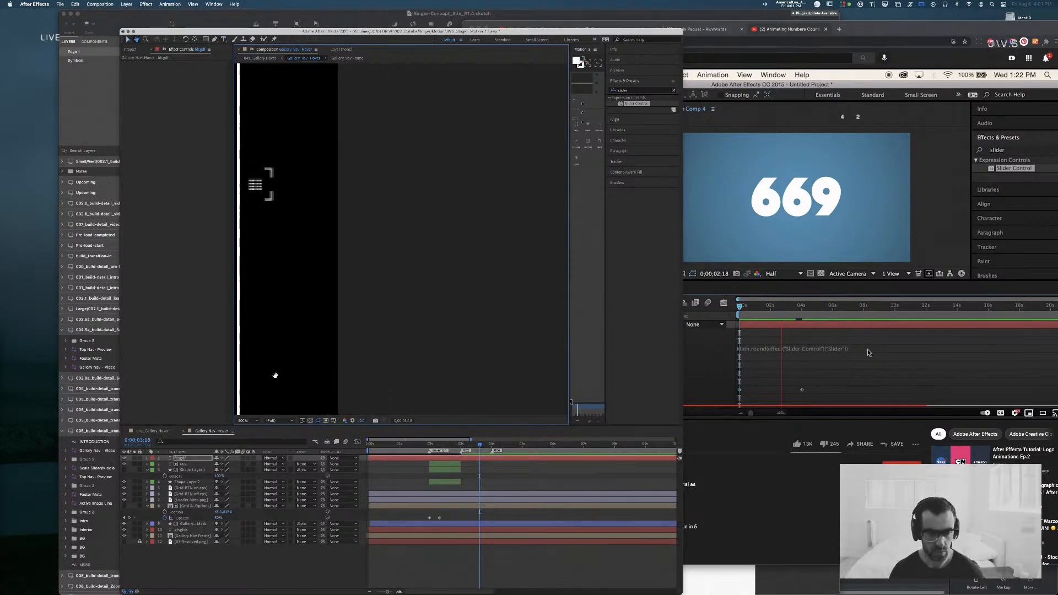
{"action": "left_click_drag", "start_coordinate": [243, 371], "coordinate": [462, 197]}
{"action": "left_click_drag", "start_coordinate": [467, 355], "coordinate": [436, 98]}
{"action": "left_click_drag", "start_coordinate": [422, 344], "coordinate": [465, 301]}
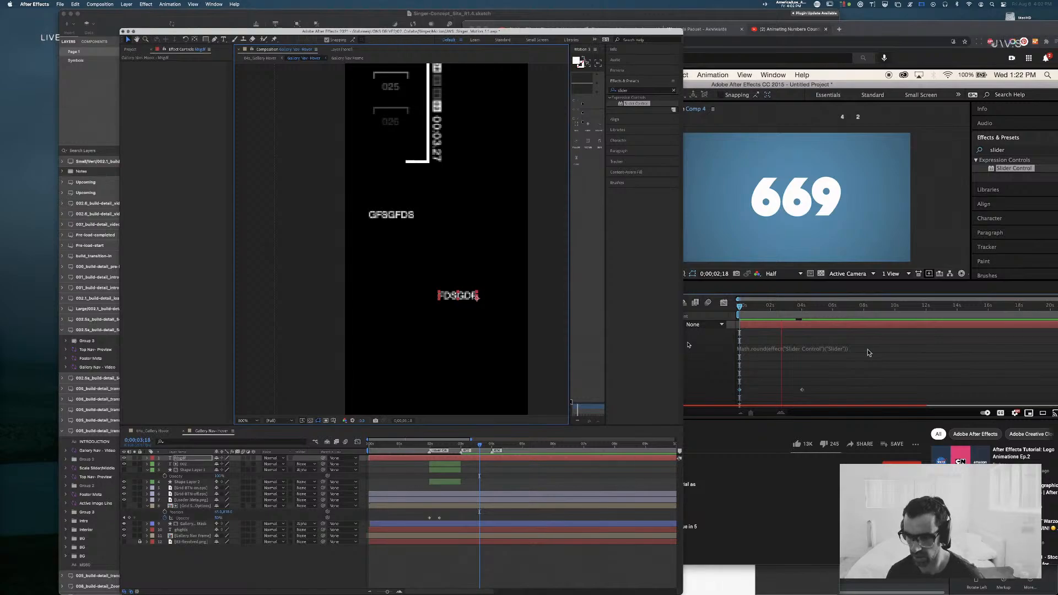
Step: Apply the Slider Control effect to the FDSGDF text layer and expand the layer's Text and Effects properties
{"action": "left_click", "coordinate": [747, 479]}
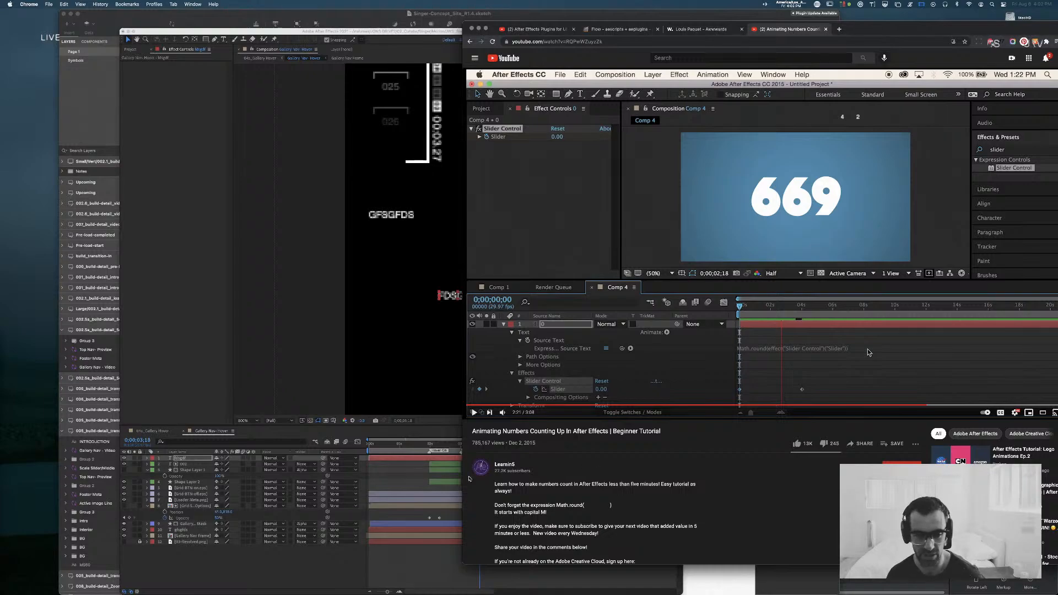
{"action": "left_click", "coordinate": [211, 528]}
{"action": "left_click", "coordinate": [179, 460]}
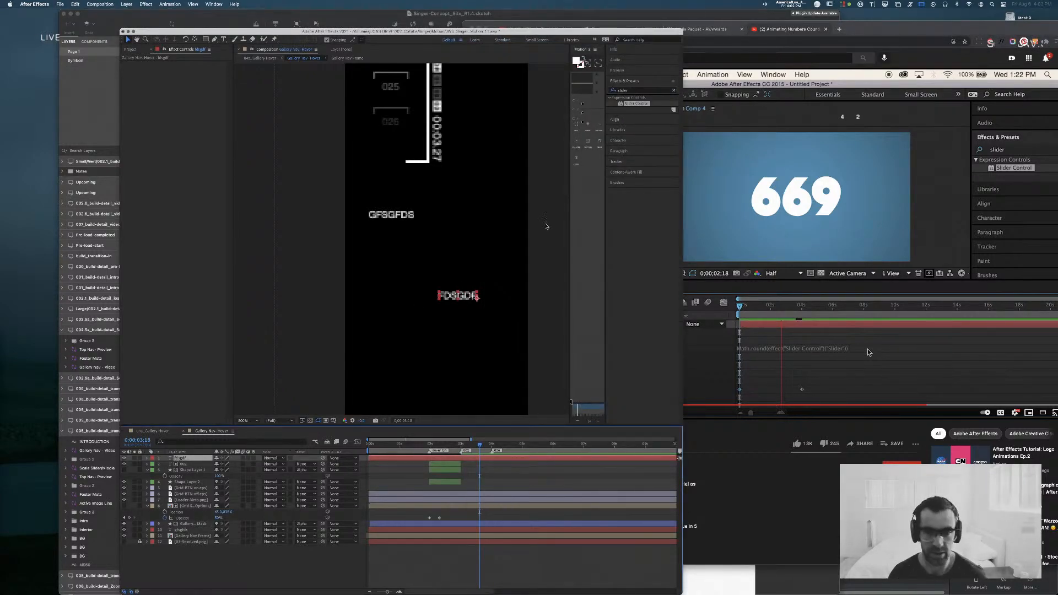
{"action": "left_click_drag", "start_coordinate": [634, 103], "coordinate": [178, 461]}
{"action": "left_click", "coordinate": [147, 460]}
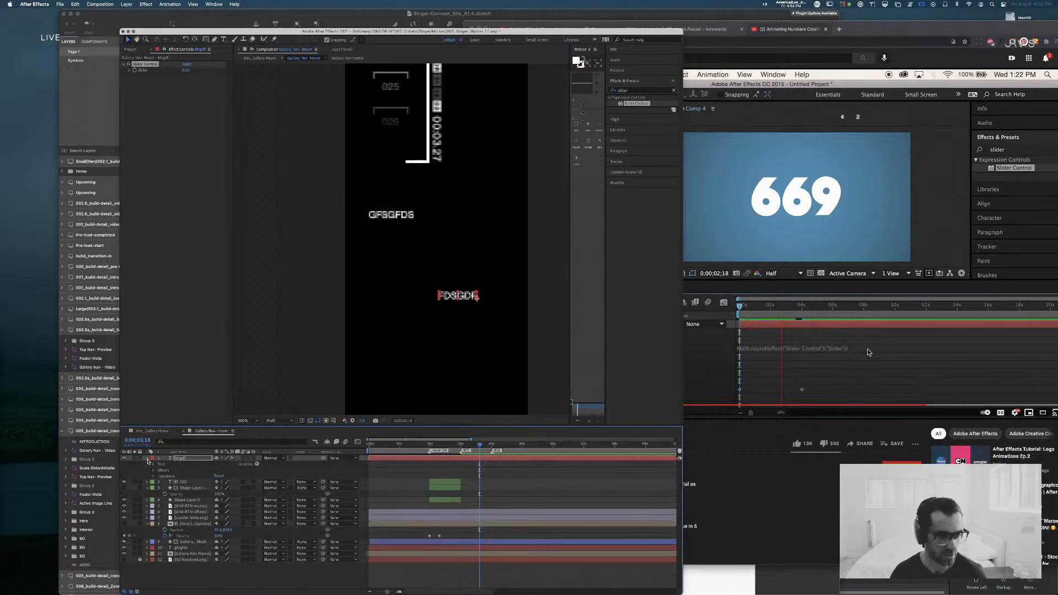
{"action": "left_click", "coordinate": [154, 465]}
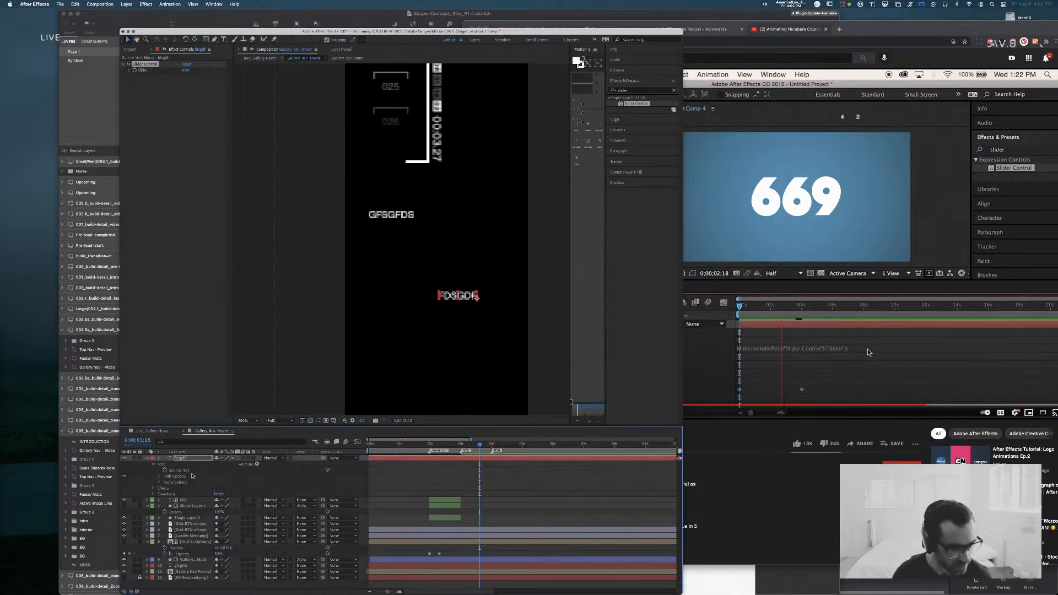
{"action": "left_click", "coordinate": [154, 489]}
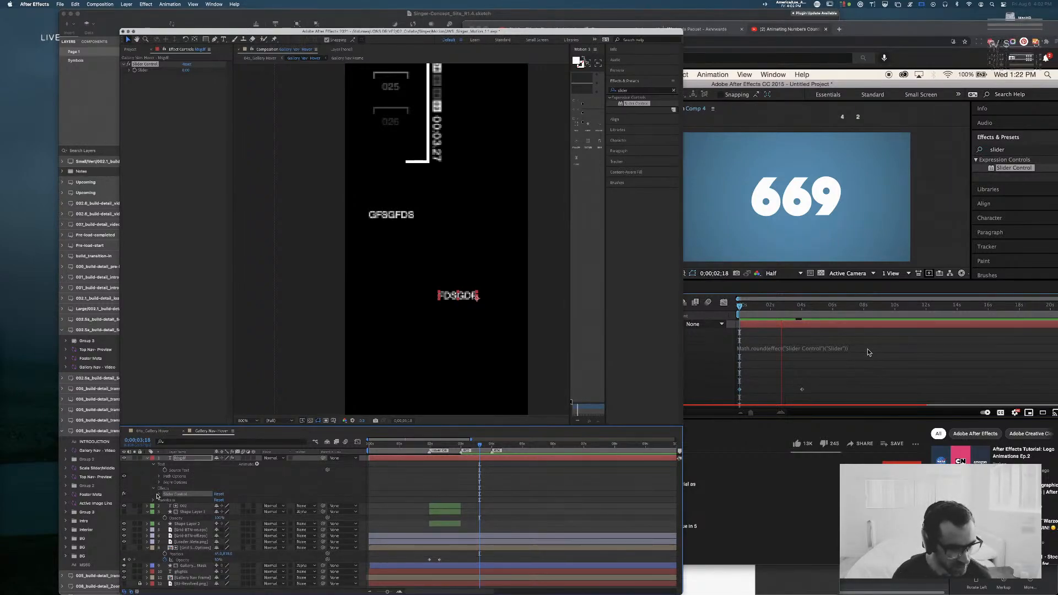
Step: Add an expression to the layer's Source Text that links it to the Slider property of Slider Control
{"action": "left_click", "coordinate": [165, 470], "text": "alt"}
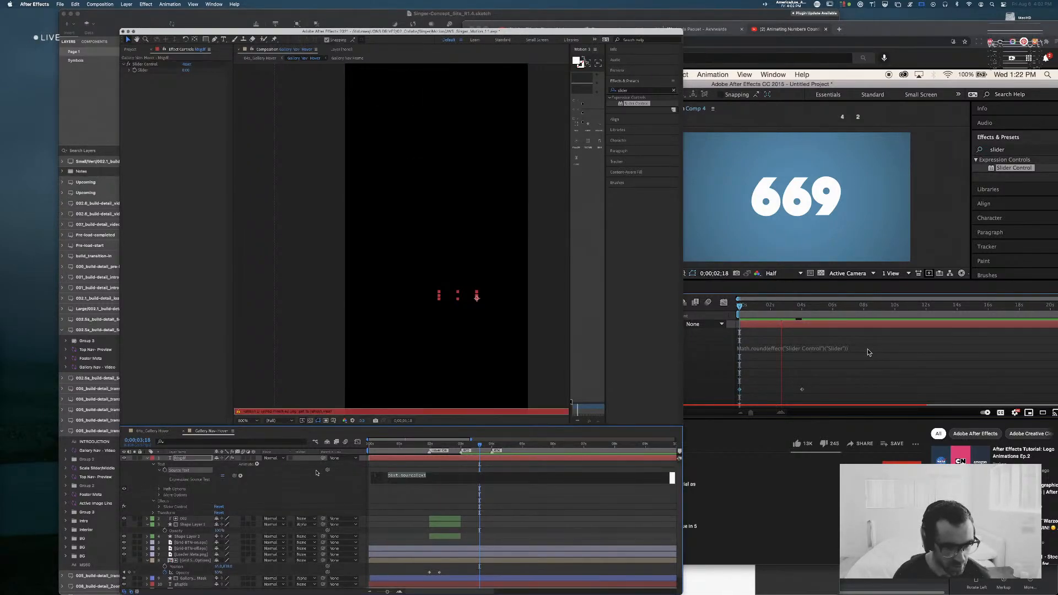
{"action": "left_click_drag", "start_coordinate": [219, 499], "coordinate": [171, 508]}
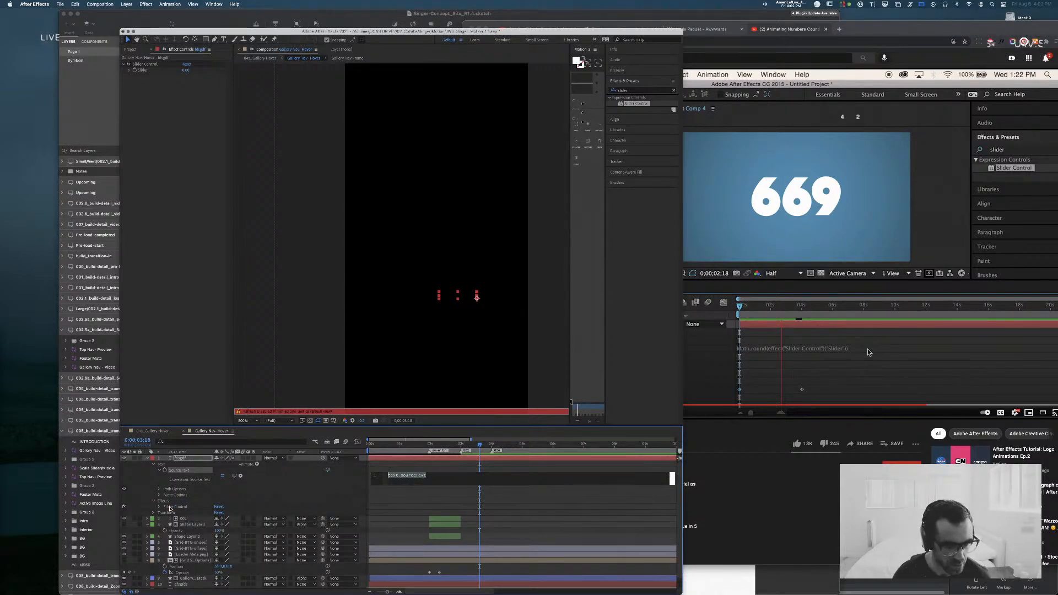
{"action": "left_click", "coordinate": [158, 507]}
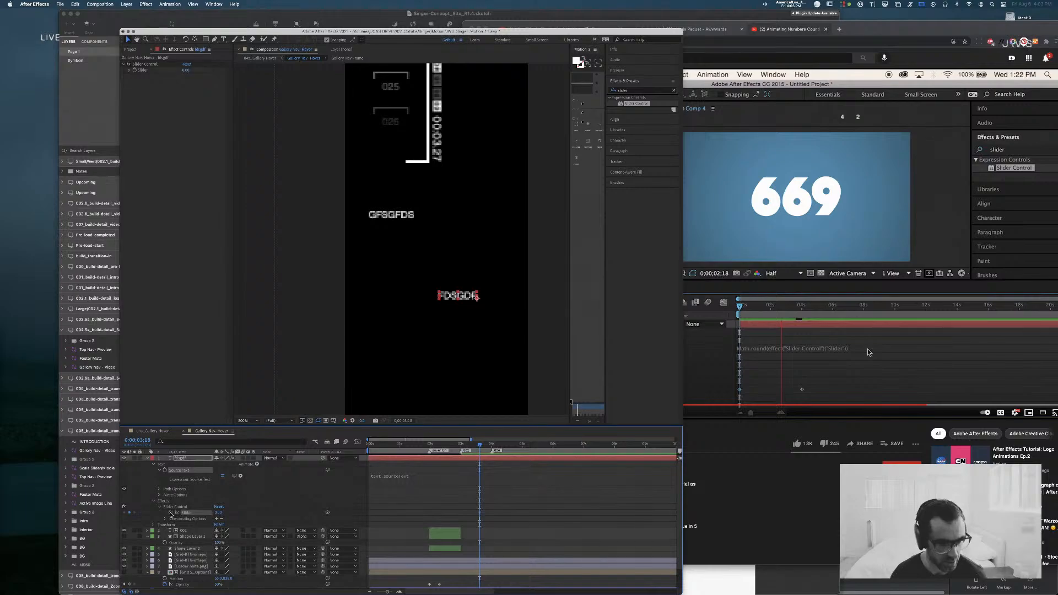
{"action": "left_click", "coordinate": [175, 507]}
{"action": "left_click_drag", "start_coordinate": [327, 470], "coordinate": [171, 515]}
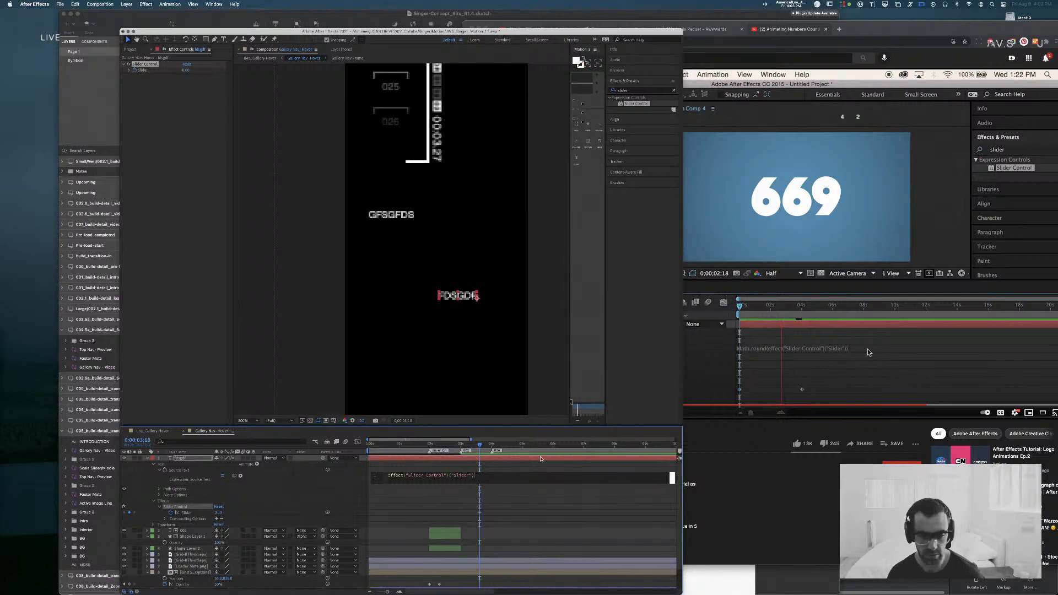
Step: Switch to the YouTube number-counting tutorial and rewind it to review how the slider drives the Source Text
{"action": "left_click", "coordinate": [868, 349]}
{"action": "left_click", "coordinate": [891, 406]}
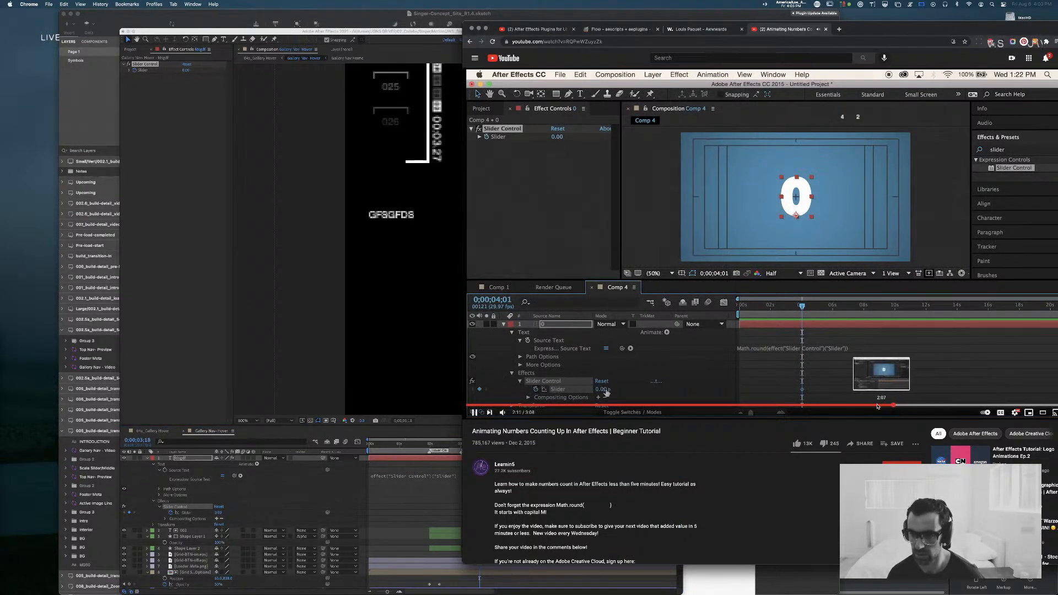
{"action": "left_click", "coordinate": [859, 406]}
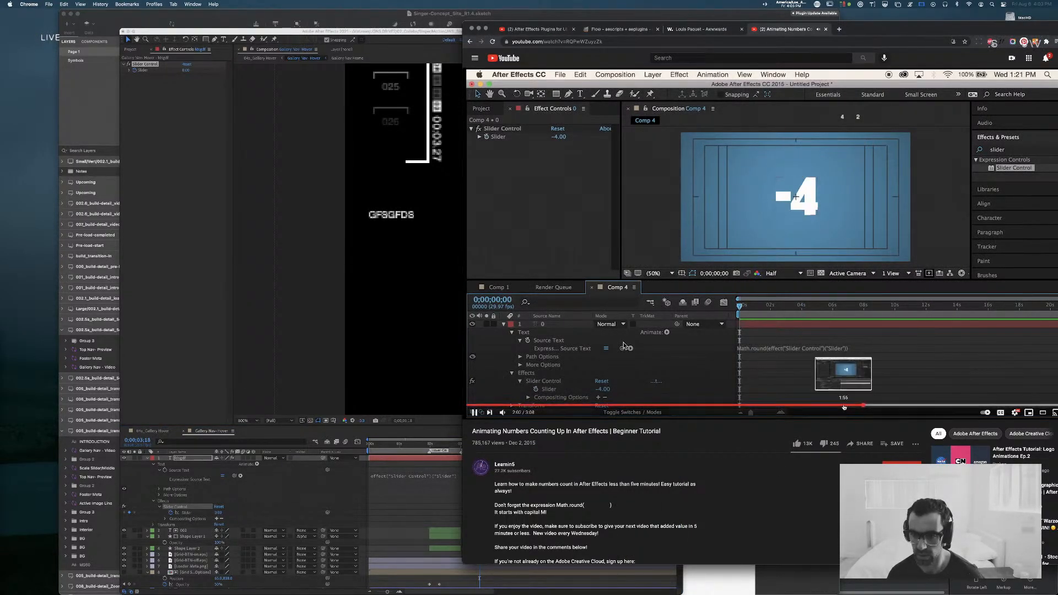
{"action": "left_click", "coordinate": [822, 406]}
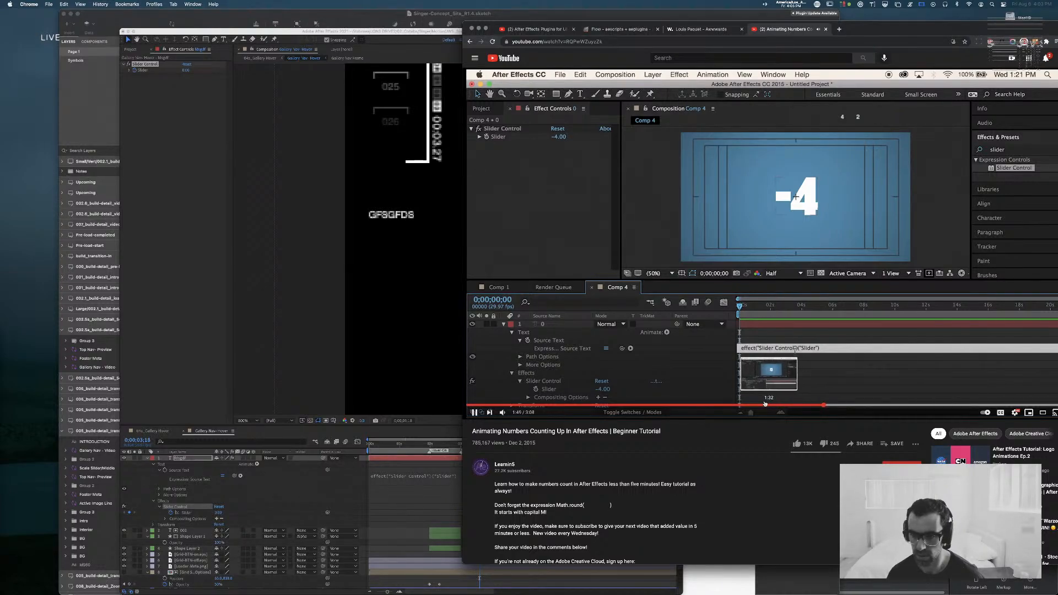
{"action": "left_click", "coordinate": [767, 406]}
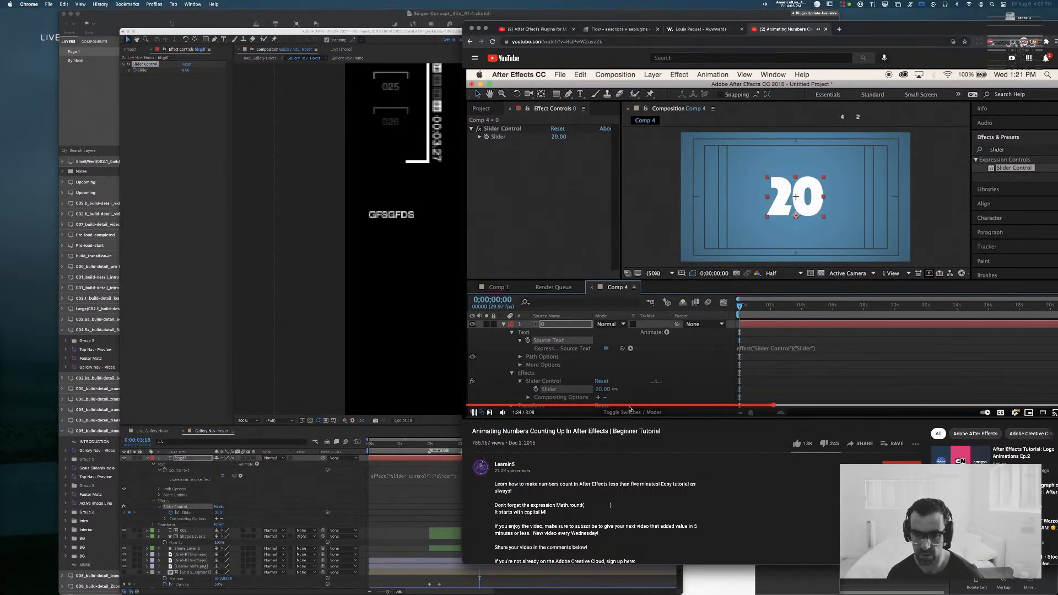
Step: Switch back to After Effects and raise the Slider value of the text layer to 241
{"action": "left_click", "coordinate": [247, 513]}
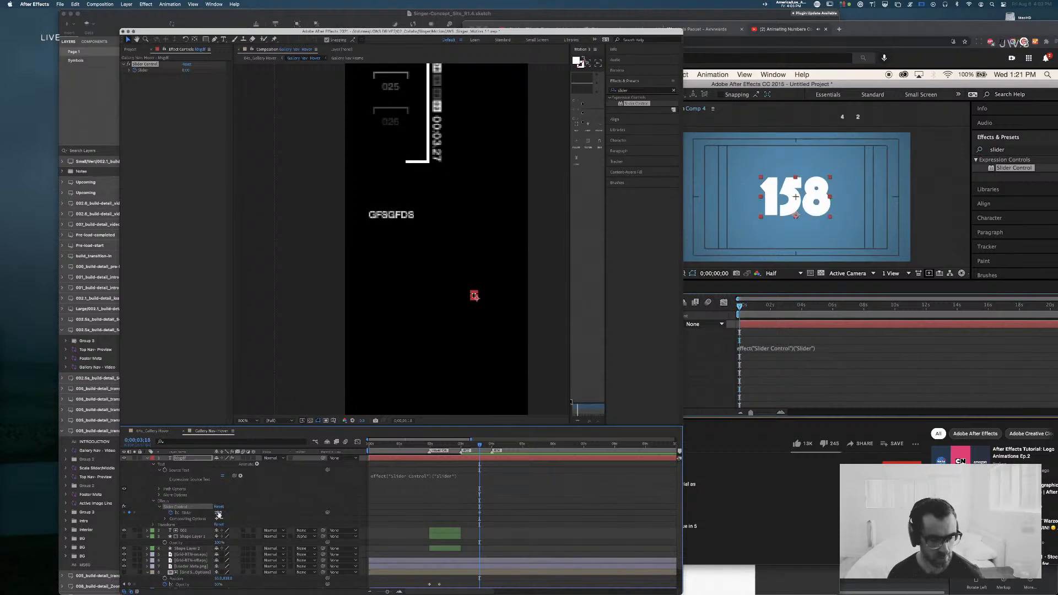
{"action": "left_click_drag", "start_coordinate": [219, 514], "coordinate": [305, 516]}
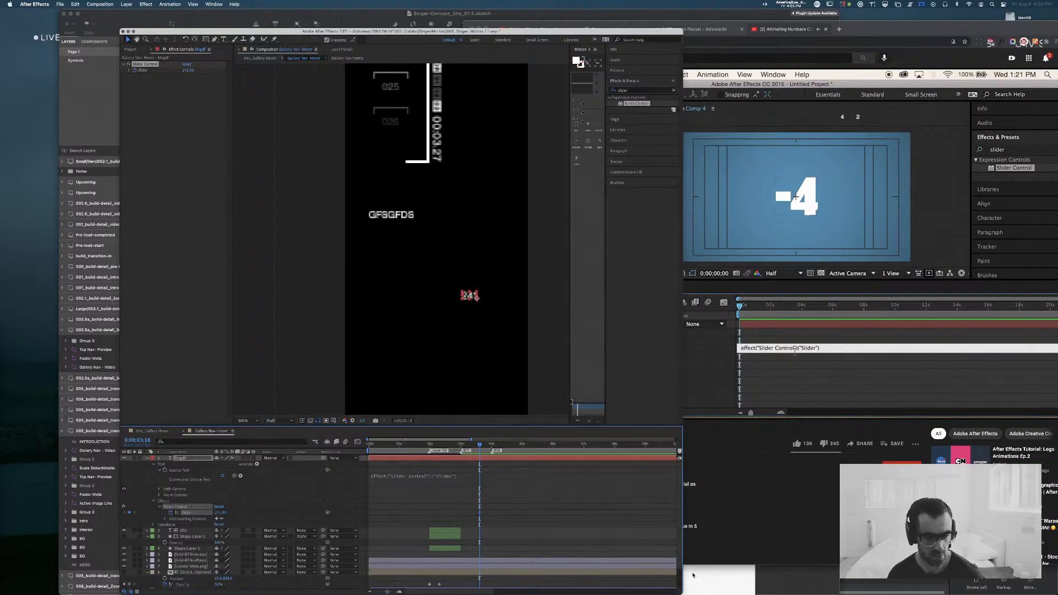
Step: Narrow the browser window so the tutorial video fits beside the After Effects window
{"action": "left_click", "coordinate": [802, 500]}
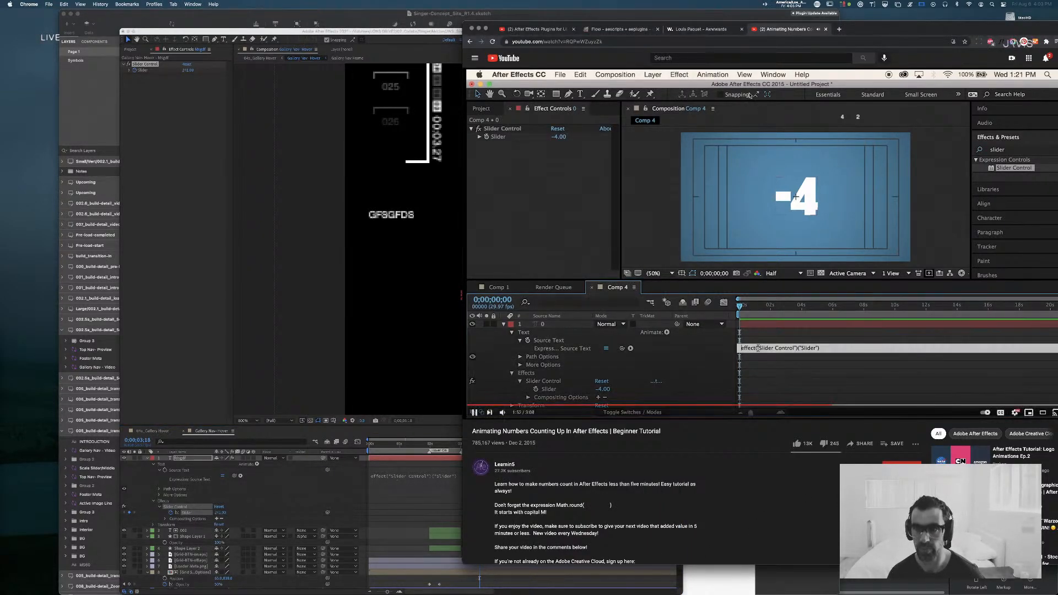
{"action": "left_click_drag", "start_coordinate": [462, 42], "coordinate": [673, 43]}
{"action": "left_click", "coordinate": [427, 492]}
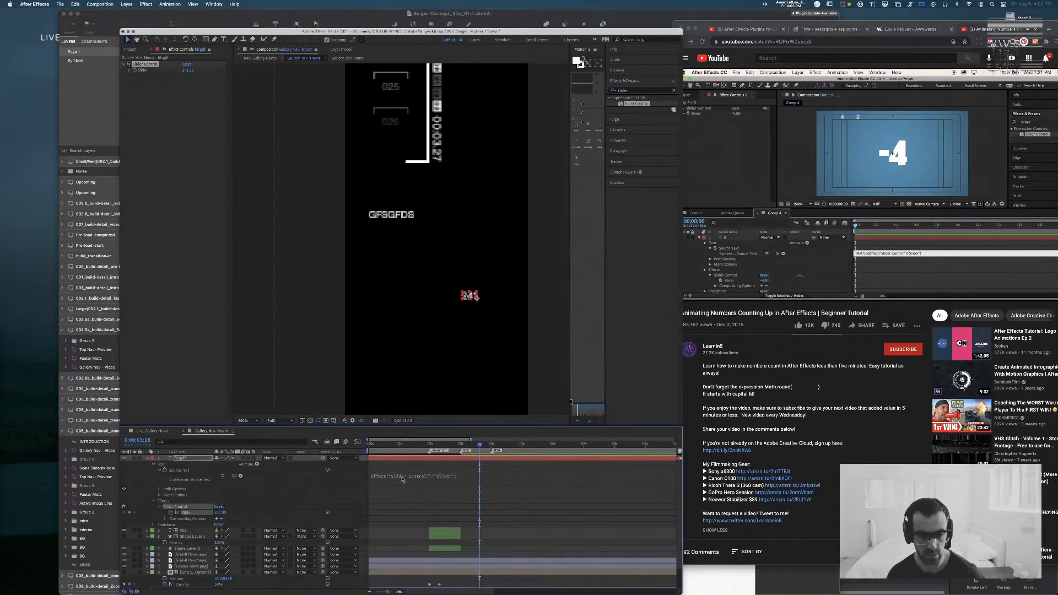
{"action": "left_click", "coordinate": [400, 476]}
{"action": "type", "text": "mat."}
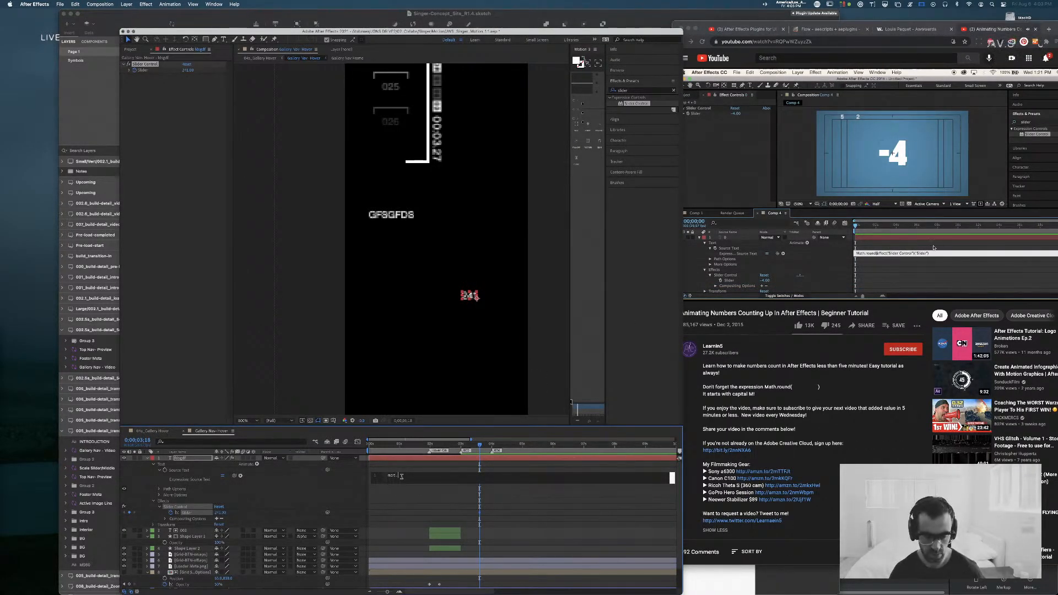
{"action": "key", "text": "Escape"}
Step: Wrap the Source Text expression in math.round( ) so it reads math.round(effect("Slider Control")("Slider"))
{"action": "left_click", "coordinate": [401, 477]}
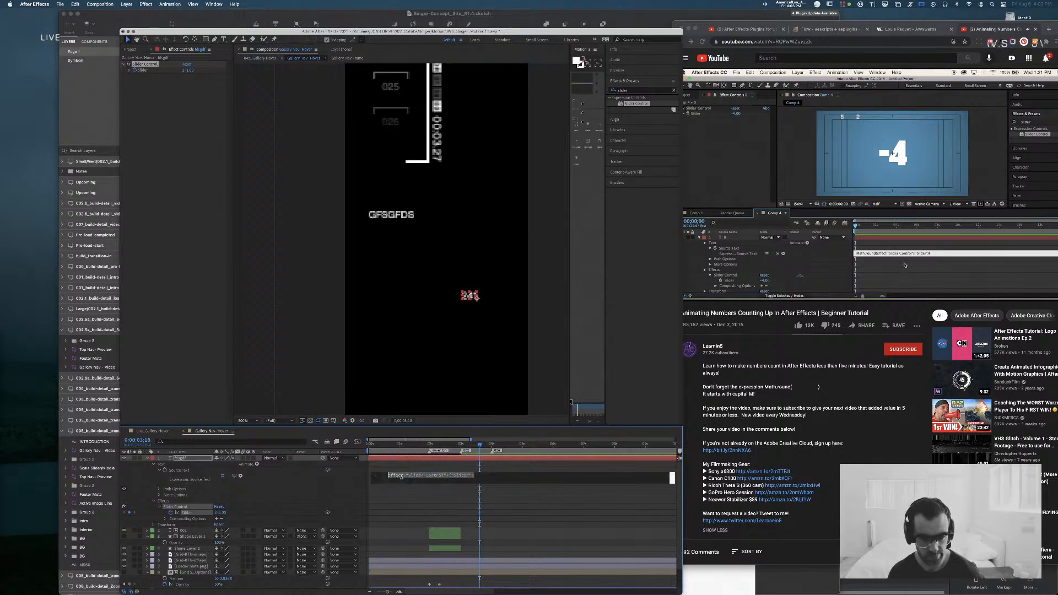
{"action": "key", "text": "Left"}
{"action": "type", "text": "math.round"}
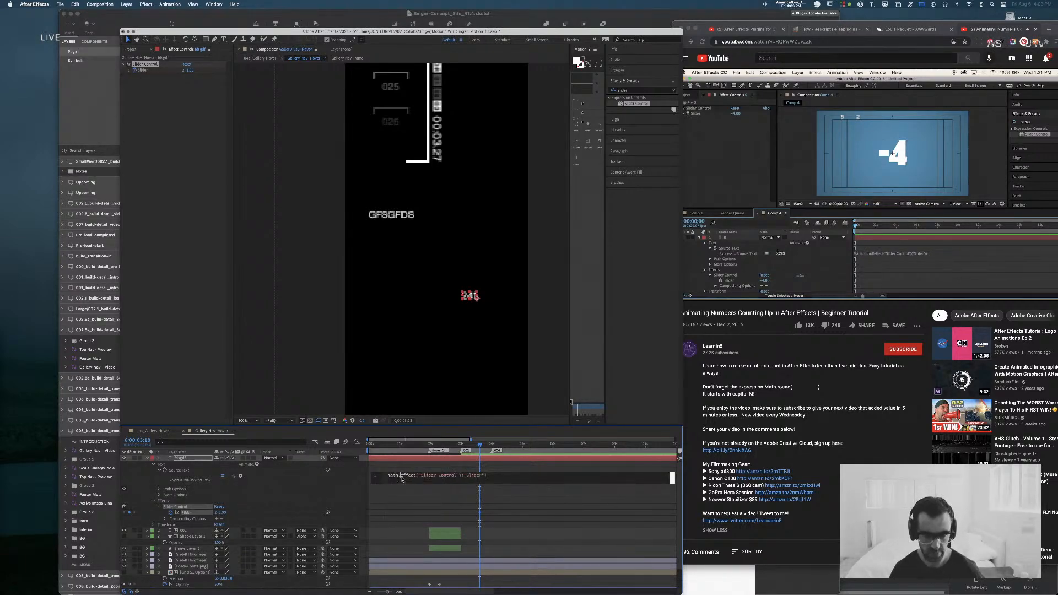
{"action": "key", "text": "Return"}
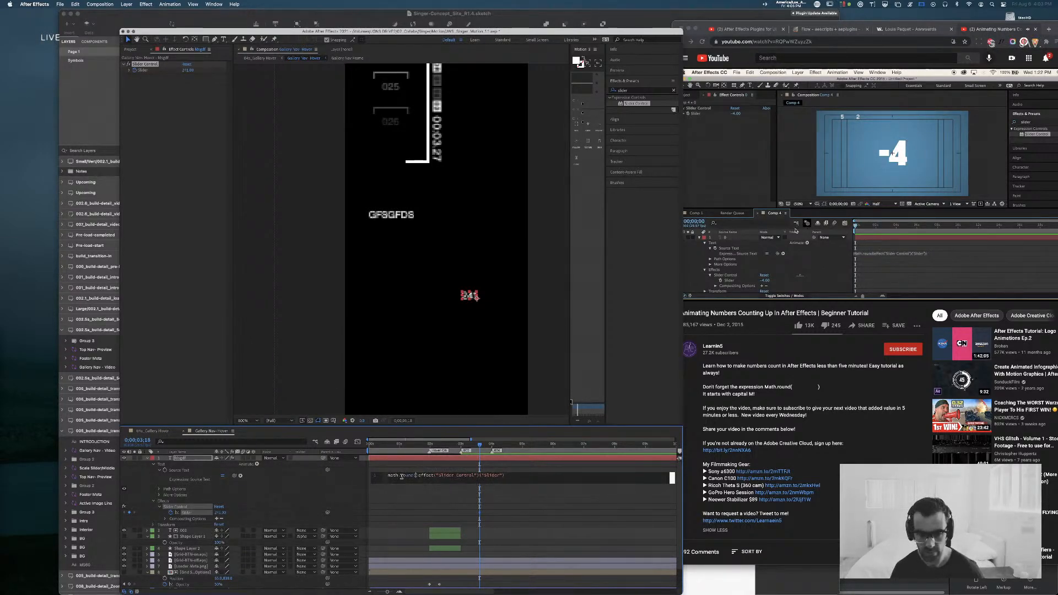
{"action": "type", "text": ")"}
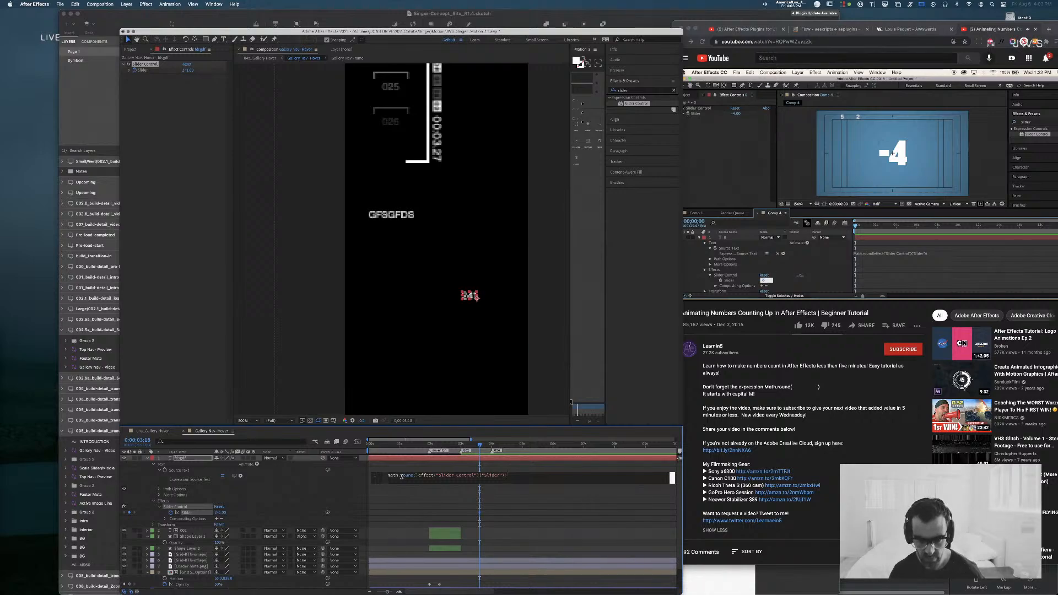
{"action": "left_click", "coordinate": [423, 506]}
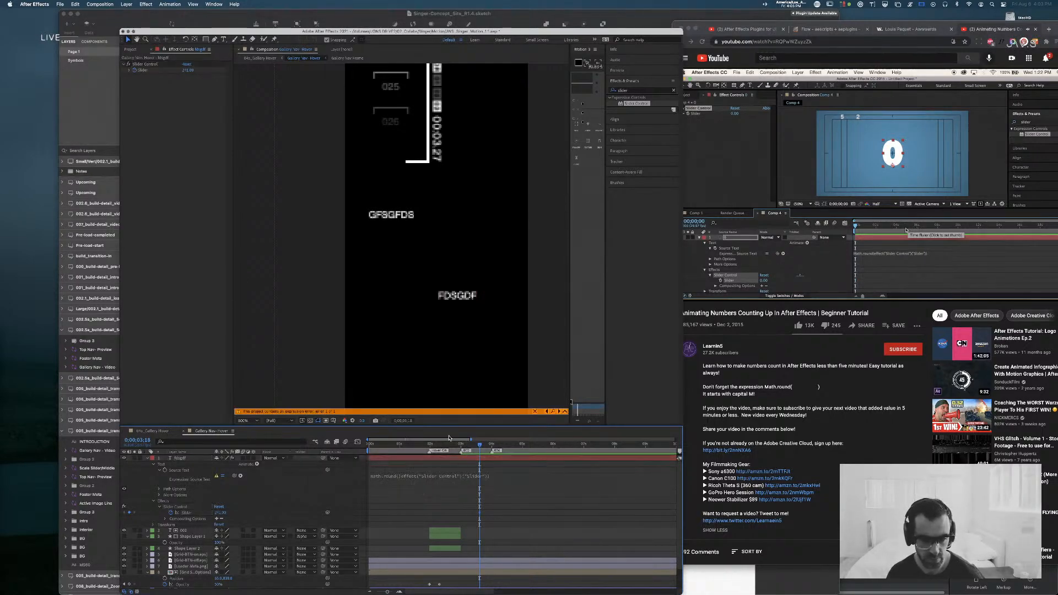
Step: Reopen the Source Text expression of the counter layer and examine the math.round wording for errors
{"action": "left_click", "coordinate": [401, 479]}
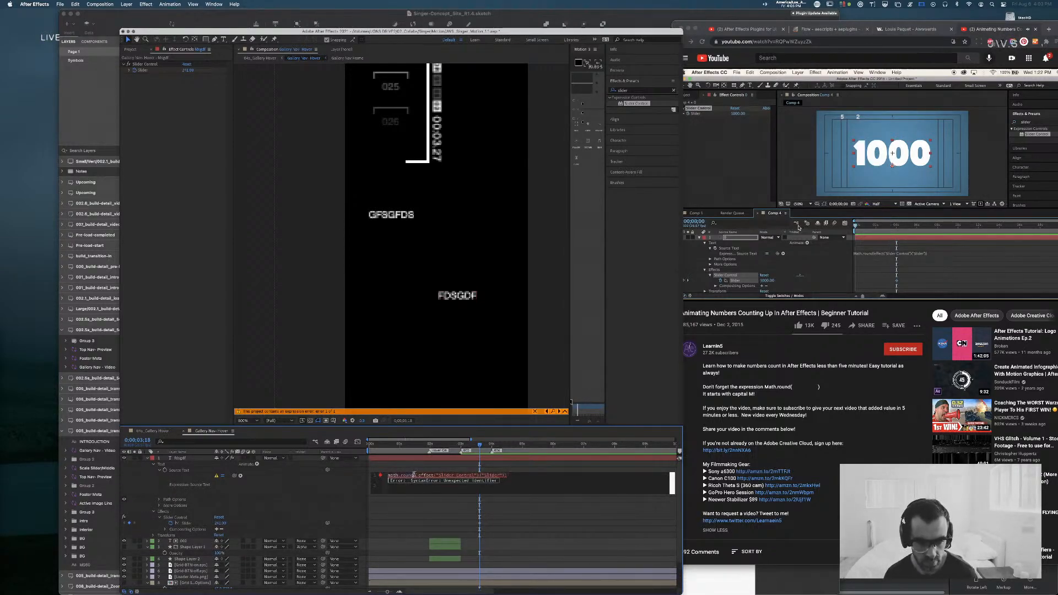
{"action": "left_click", "coordinate": [452, 501]}
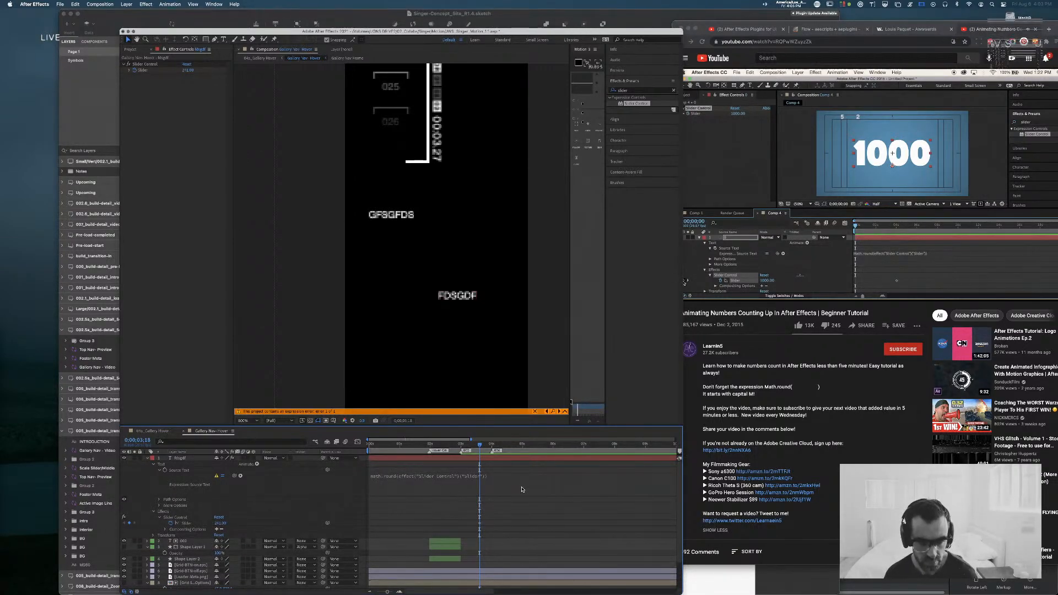
{"action": "left_click", "coordinate": [493, 479]}
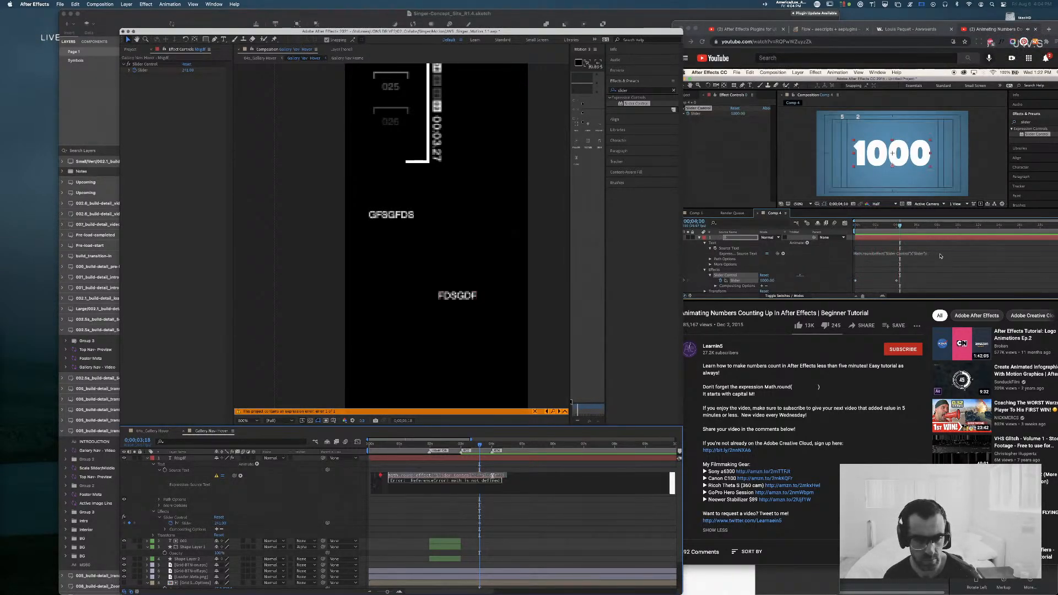
Step: Try to hide the expression error banner and preview the counter from the start of the composition
{"action": "left_click", "coordinate": [534, 411]}
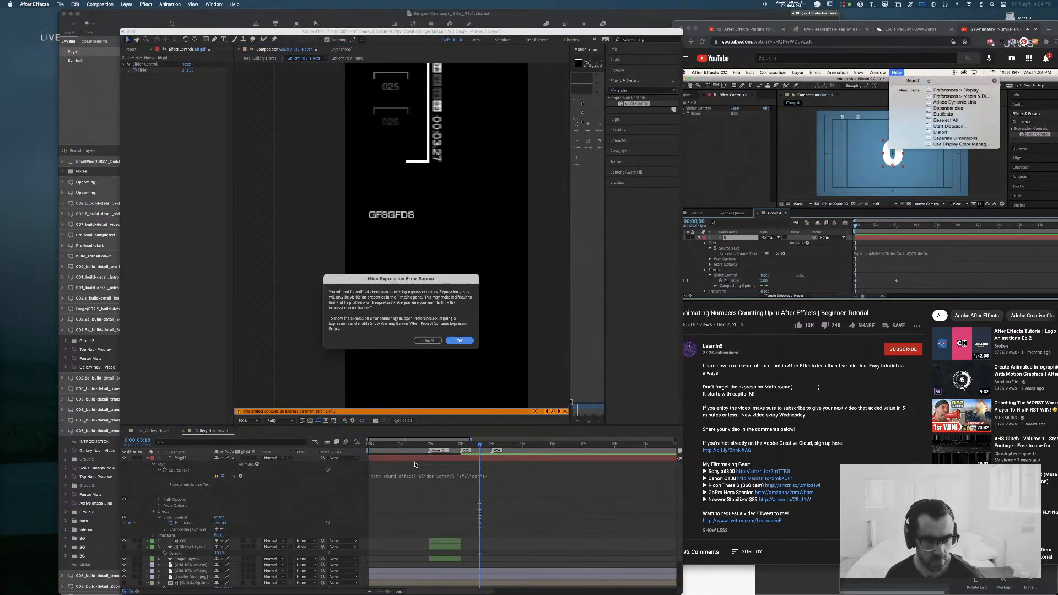
{"action": "left_click", "coordinate": [459, 341]}
{"action": "left_click_drag", "start_coordinate": [440, 445], "coordinate": [330, 448]}
{"action": "key", "text": "space"}
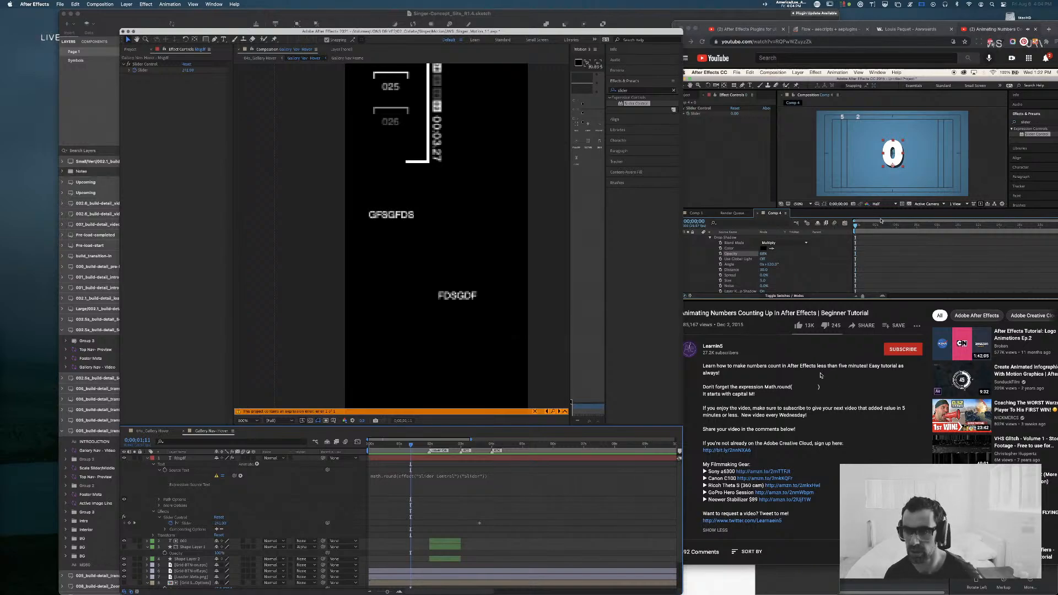
Step: Switch to the browser and play the tutorial's section on the finished count, pausing it after review
{"action": "left_click", "coordinate": [916, 260]}
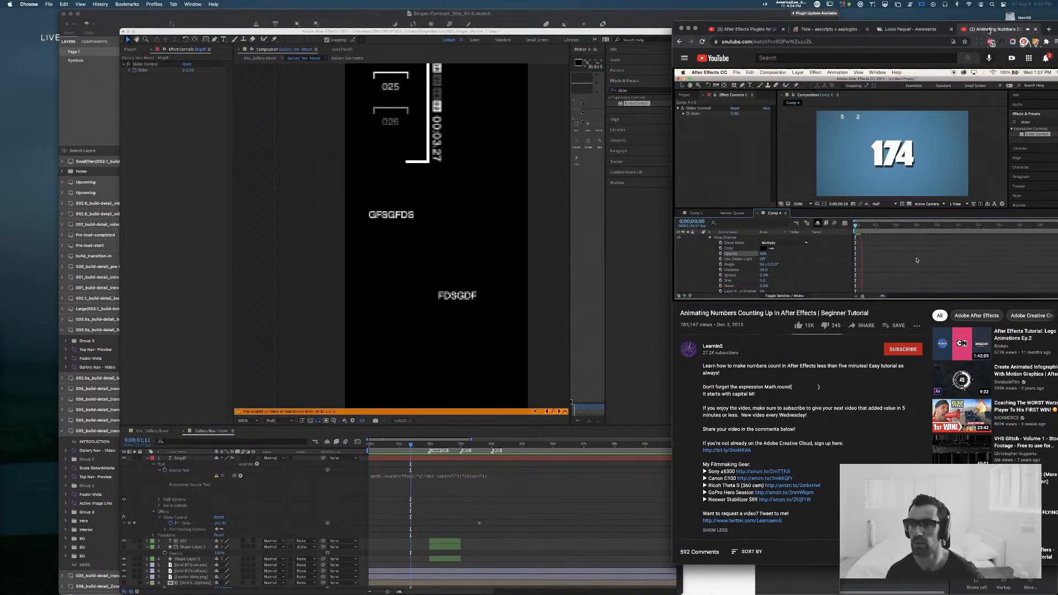
{"action": "left_click", "coordinate": [694, 207]}
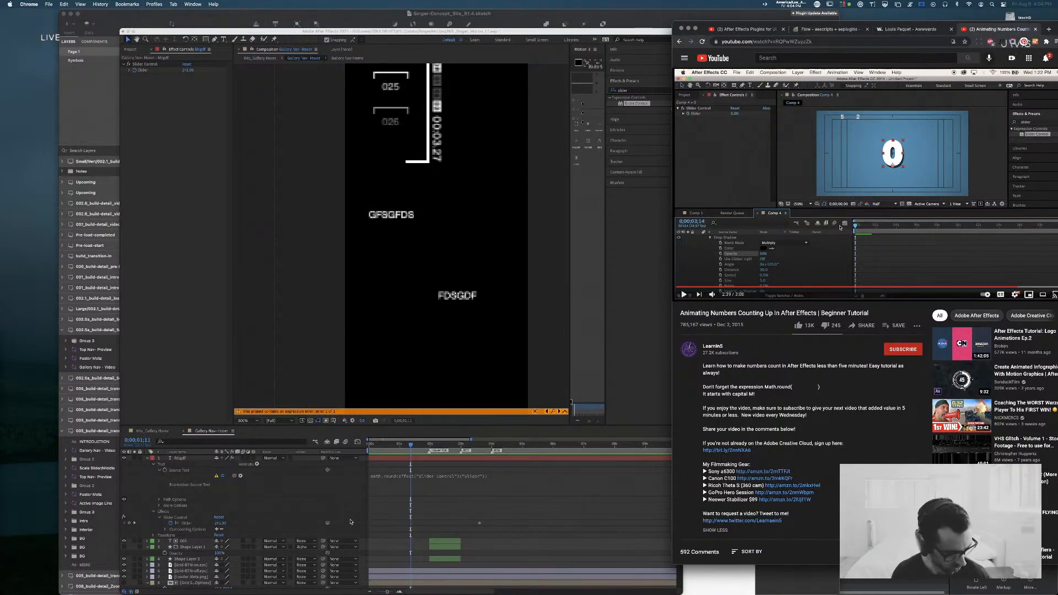
Step: Switch back to After Effects and read the error details for the Source Text expression
{"action": "left_click", "coordinate": [441, 474]}
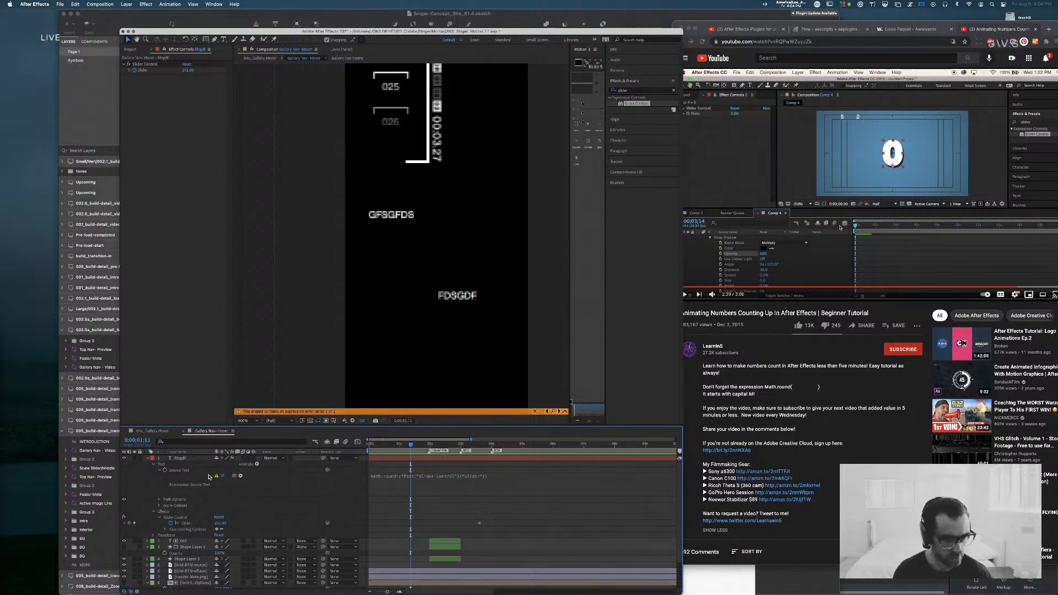
{"action": "left_click", "coordinate": [216, 476]}
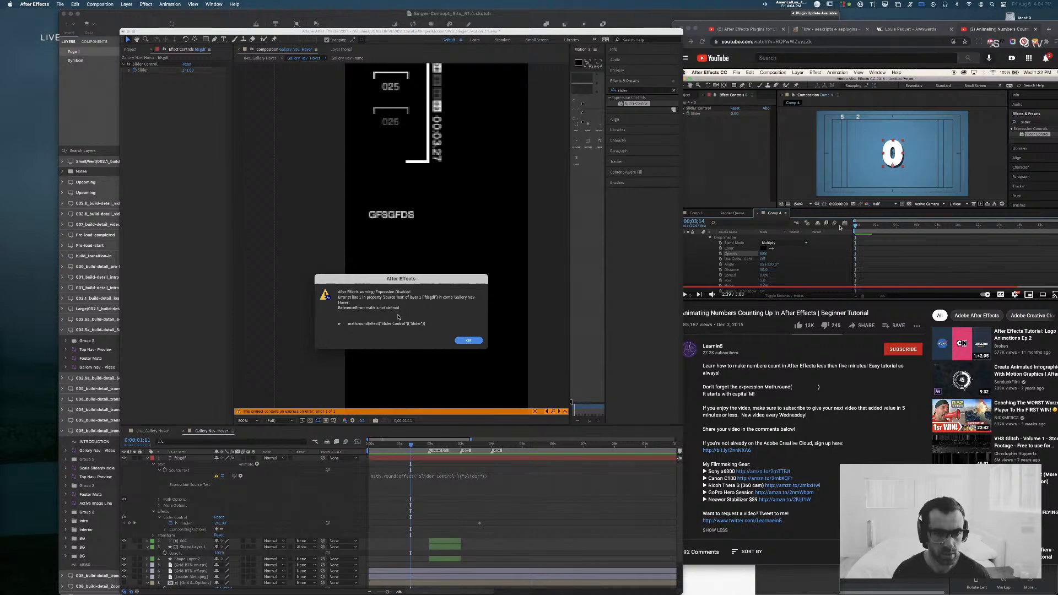
{"action": "left_click", "coordinate": [469, 340]}
Step: Remove the math.round wrapper from the Source Text expression so it reads effect("Slider Control")("Slider")
{"action": "left_click", "coordinate": [397, 475]}
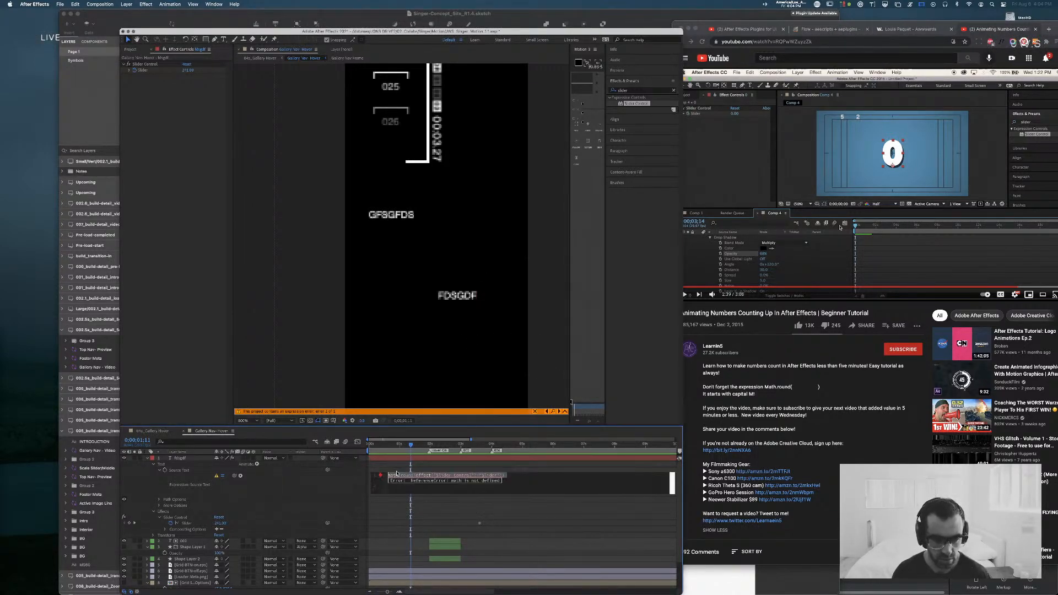
{"action": "left_click", "coordinate": [414, 475]}
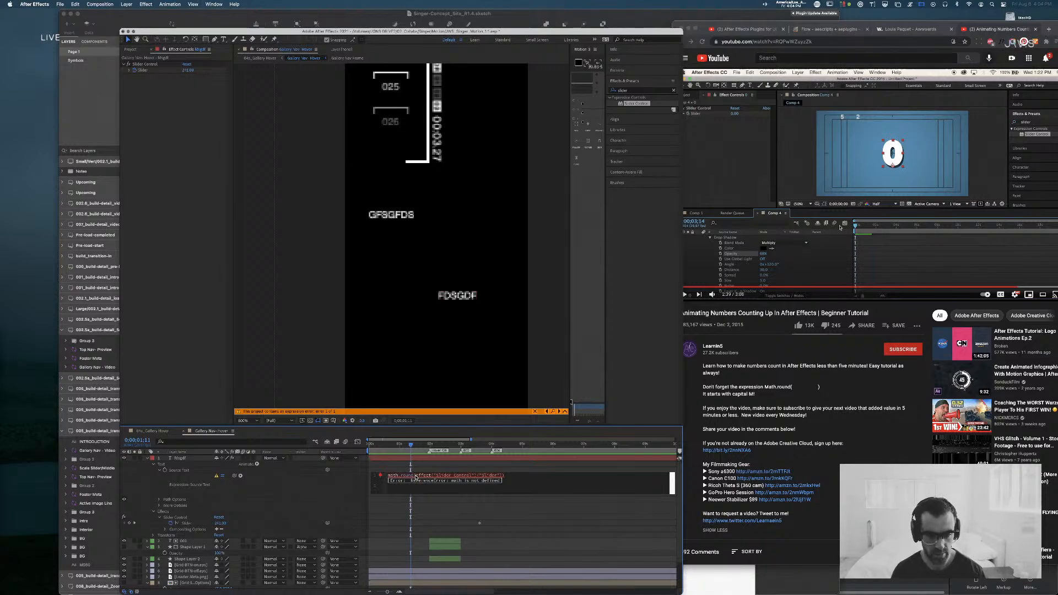
{"action": "left_click_drag", "start_coordinate": [416, 475], "coordinate": [388, 476]}
{"action": "key", "text": "BackSpace"}
{"action": "left_click", "coordinate": [487, 477]}
{"action": "key", "text": "BackSpace"}
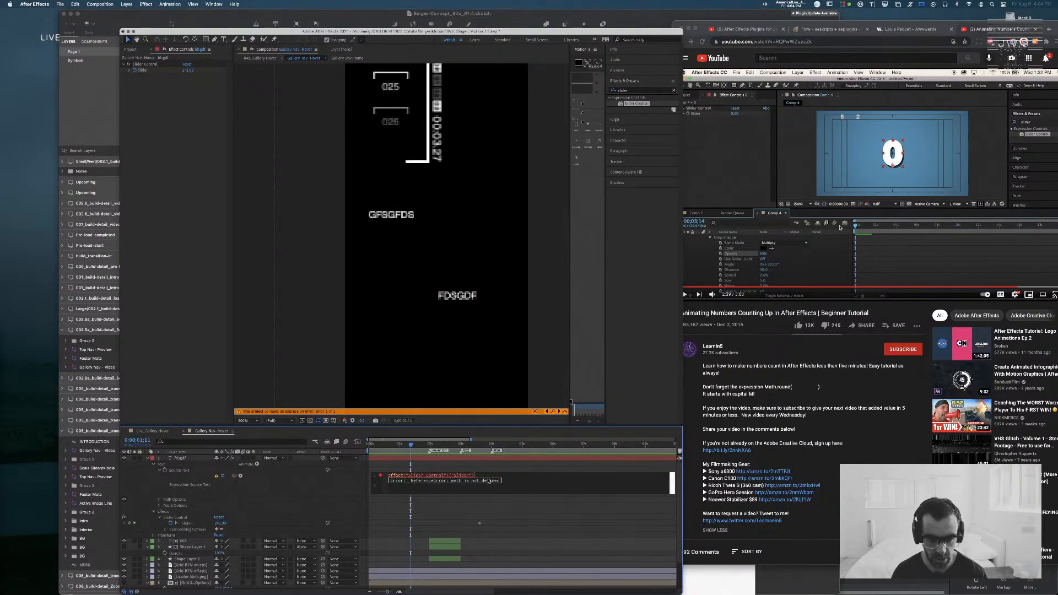
{"action": "left_click", "coordinate": [494, 510]}
{"action": "left_click", "coordinate": [440, 475]}
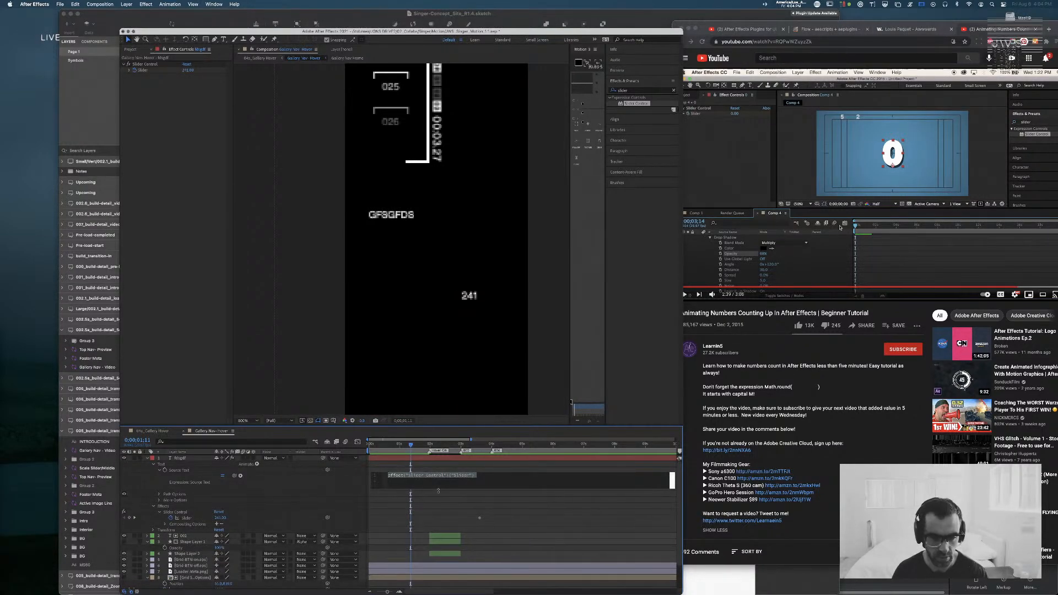
{"action": "left_click", "coordinate": [338, 505]}
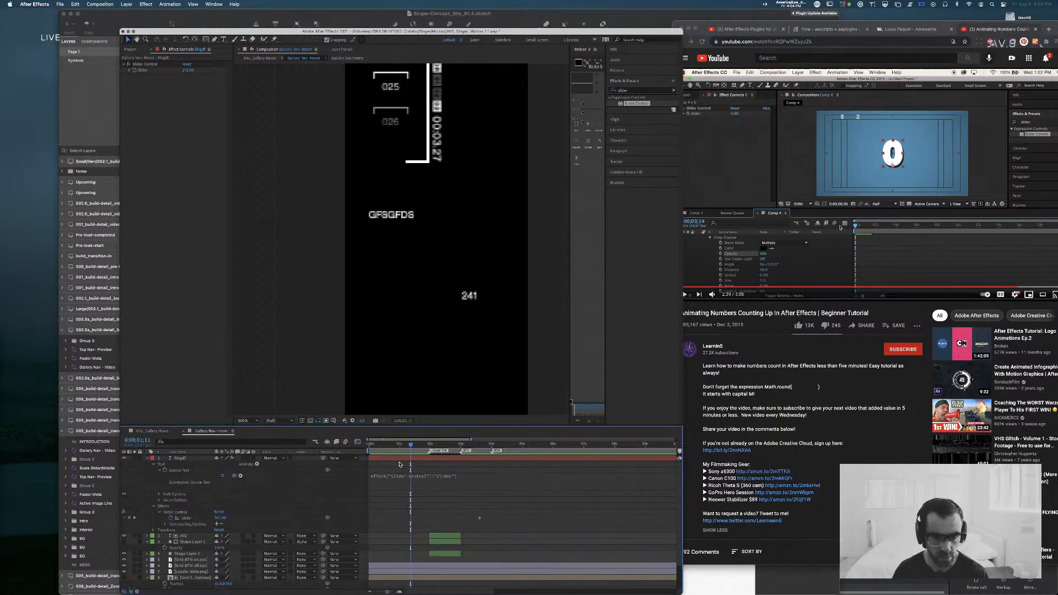
Step: Set the counter layer's Slider value to 0 at 0:00:01:11
{"action": "left_click", "coordinate": [179, 461]}
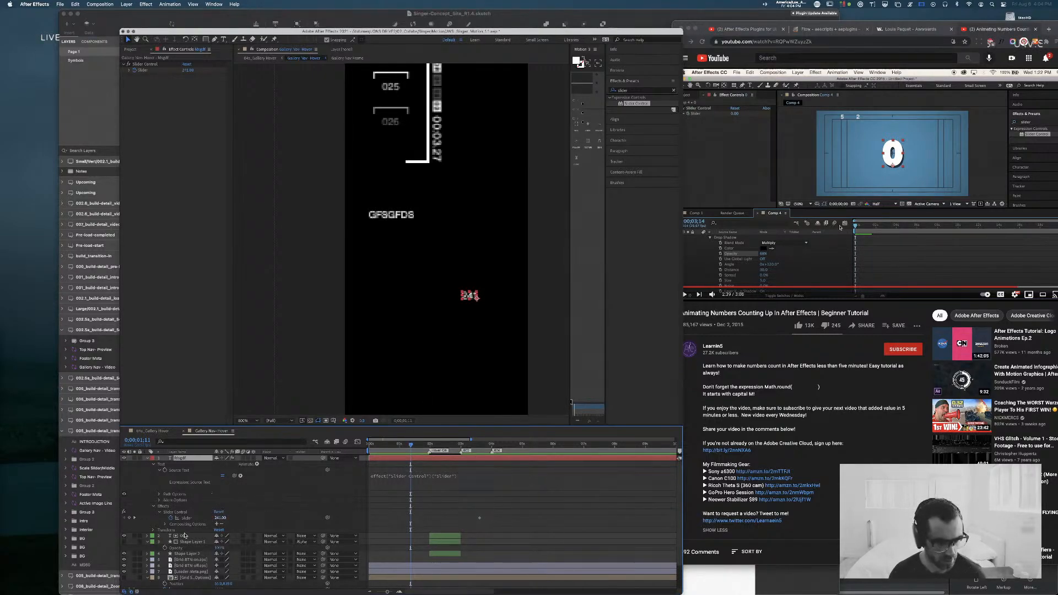
{"action": "left_click", "coordinate": [220, 518]}
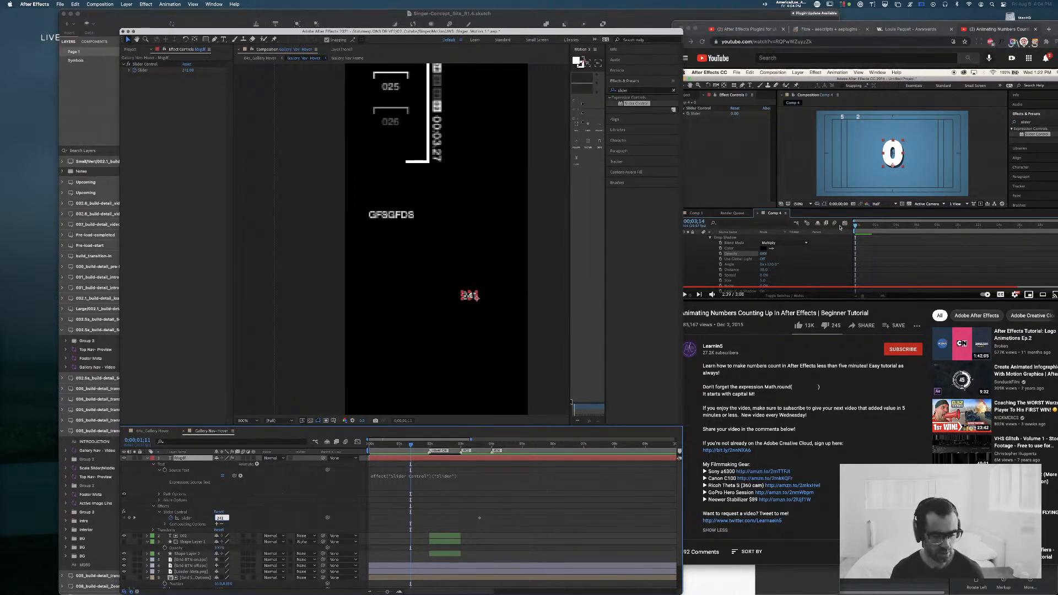
{"action": "type", "text": "0"}
{"action": "key", "text": "Return"}
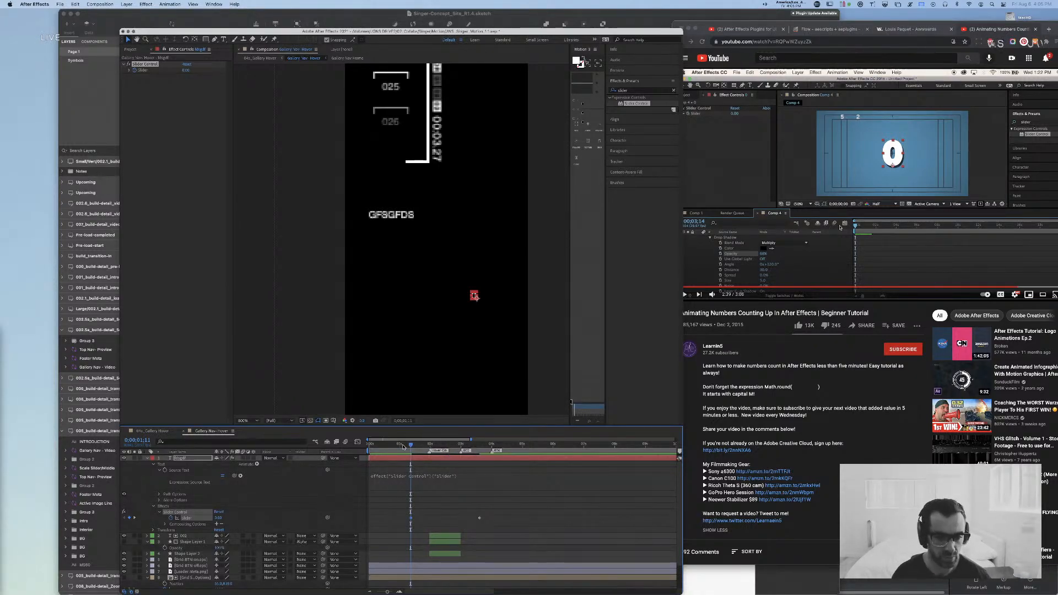
Step: Move the Slider's 0 keyframe from 0:00:01:11 to the start of the composition at 0:00:00:00
{"action": "left_click", "coordinate": [180, 459]}
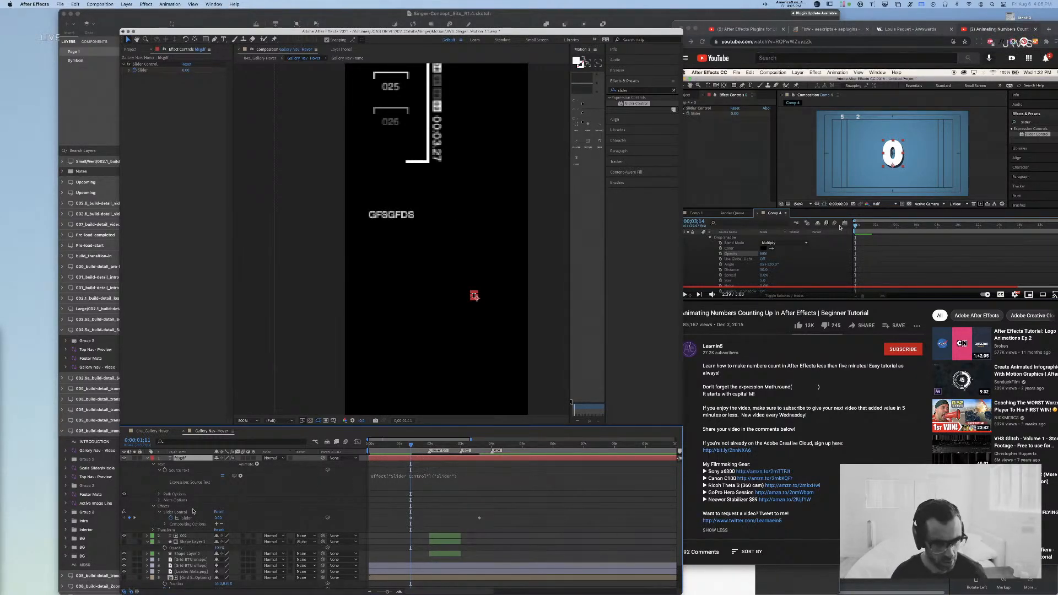
{"action": "left_click_drag", "start_coordinate": [411, 444], "coordinate": [368, 444]}
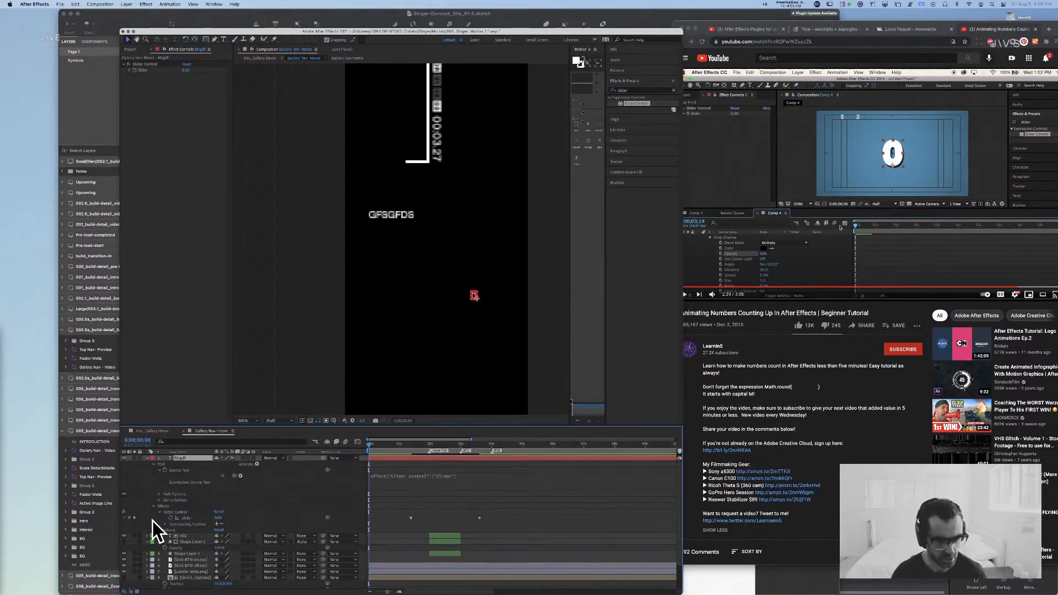
{"action": "left_click_drag", "start_coordinate": [410, 519], "coordinate": [368, 519]}
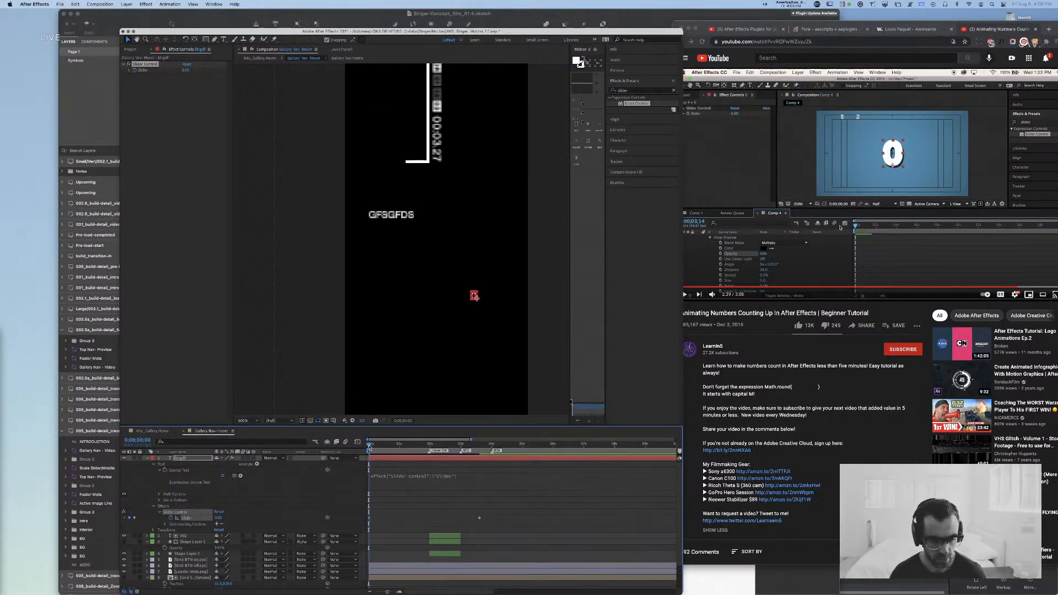
Step: Set a Slider keyframe of 9 at 0:00:01:00 and check the number at 0:00:00:14
{"action": "left_click_drag", "start_coordinate": [369, 447], "coordinate": [400, 447]}
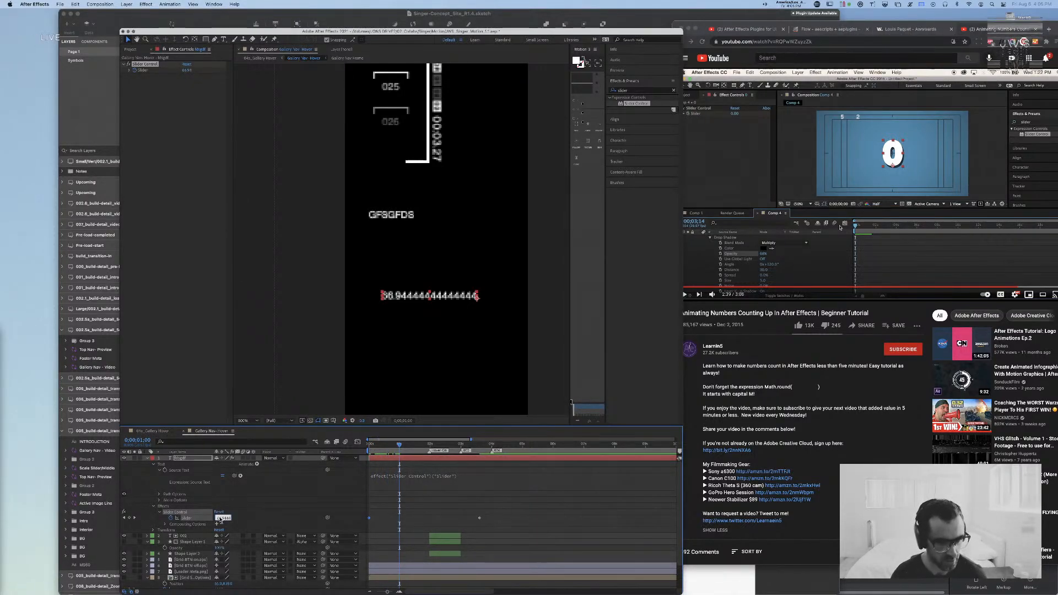
{"action": "left_click", "coordinate": [221, 518]}
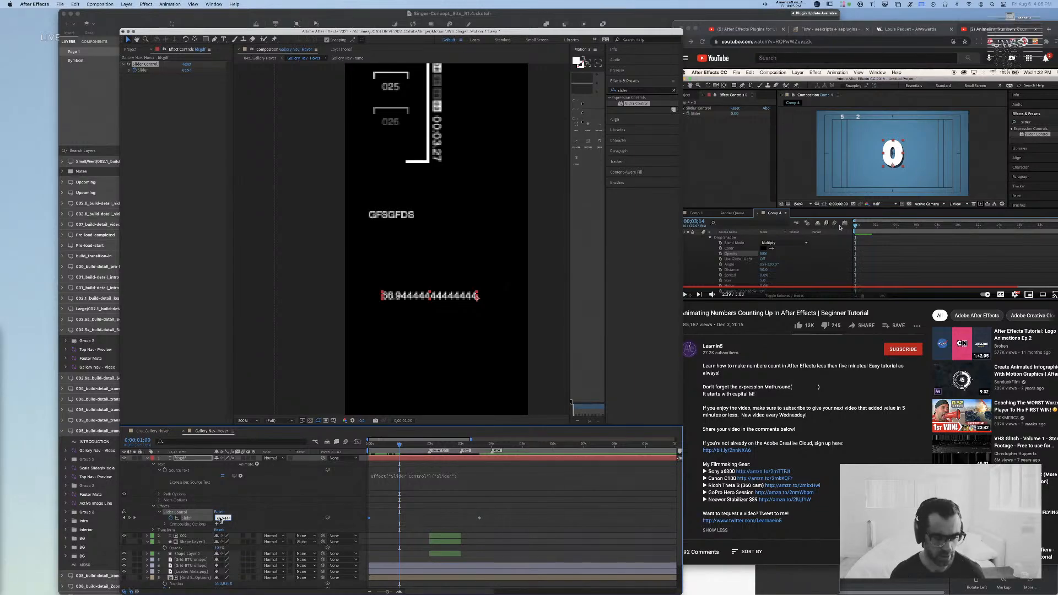
{"action": "type", "text": "0"}
{"action": "key", "text": "Return"}
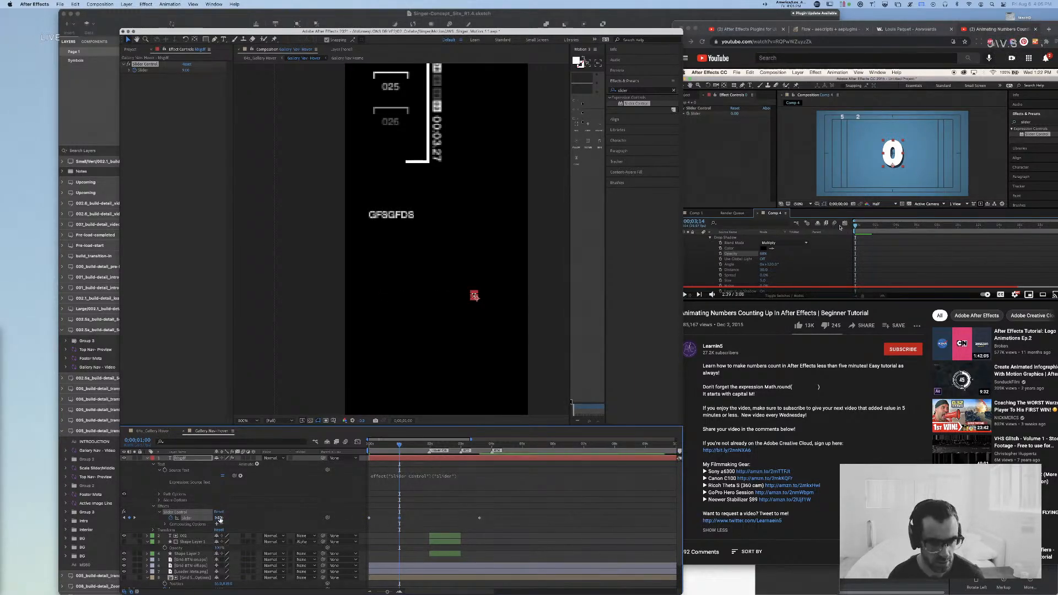
{"action": "mouse_move", "coordinate": [398, 447]}
{"action": "left_mouse_down"}
{"action": "mouse_move", "coordinate": [369, 446]}
{"action": "mouse_move", "coordinate": [383, 447]}
{"action": "left_mouse_up"}
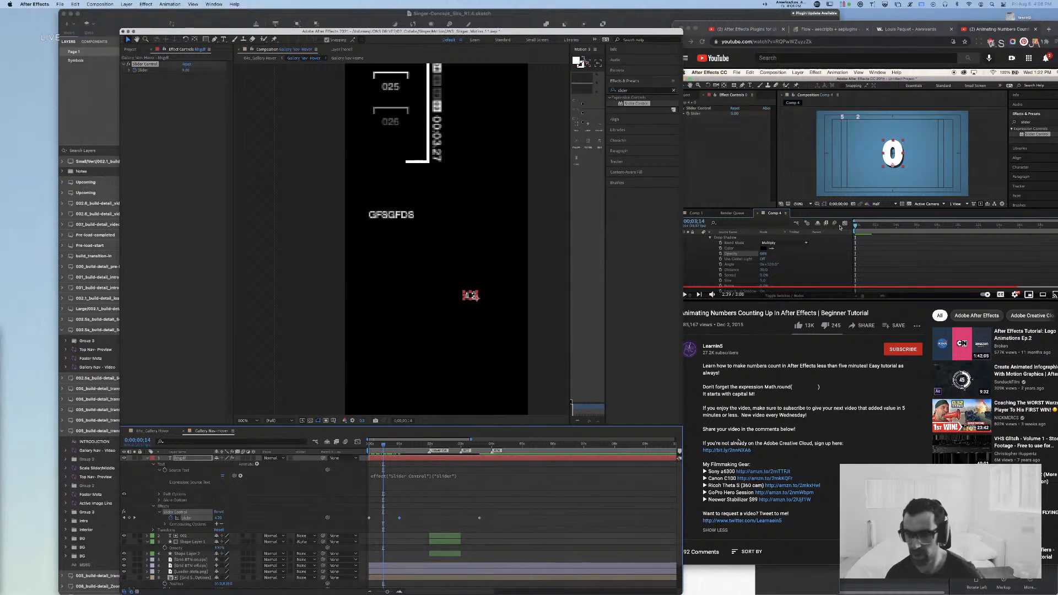
Step: Copy Math.round from the tutorial description and wrap the Source Text expression as Math.round(effect("Slider Control")("Slider"))
{"action": "left_click", "coordinate": [785, 399]}
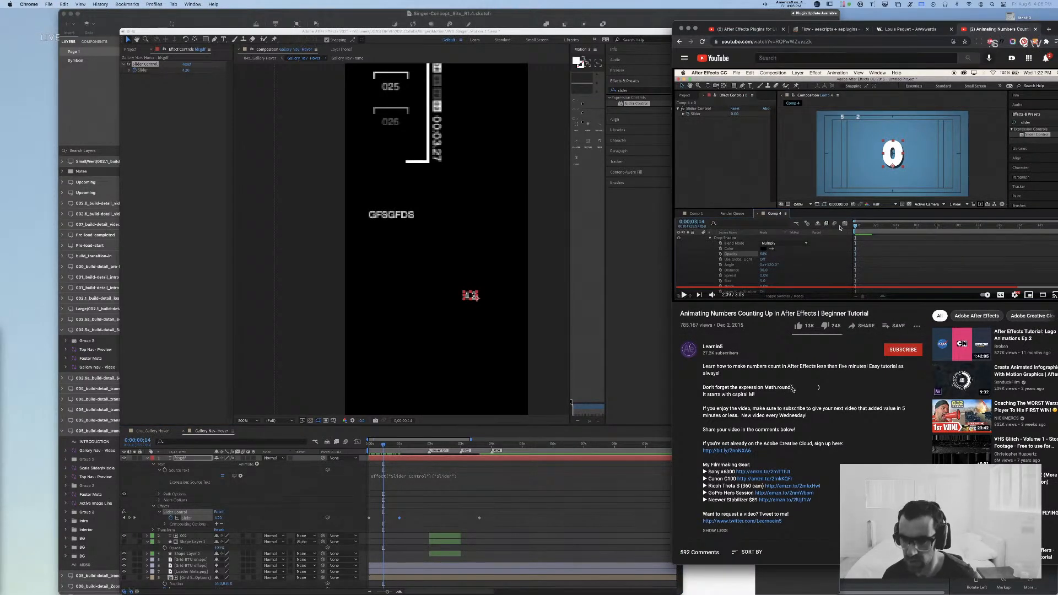
{"action": "left_click_drag", "start_coordinate": [792, 388], "coordinate": [765, 389]}
{"action": "key", "text": "super+c"}
{"action": "left_click", "coordinate": [516, 507]}
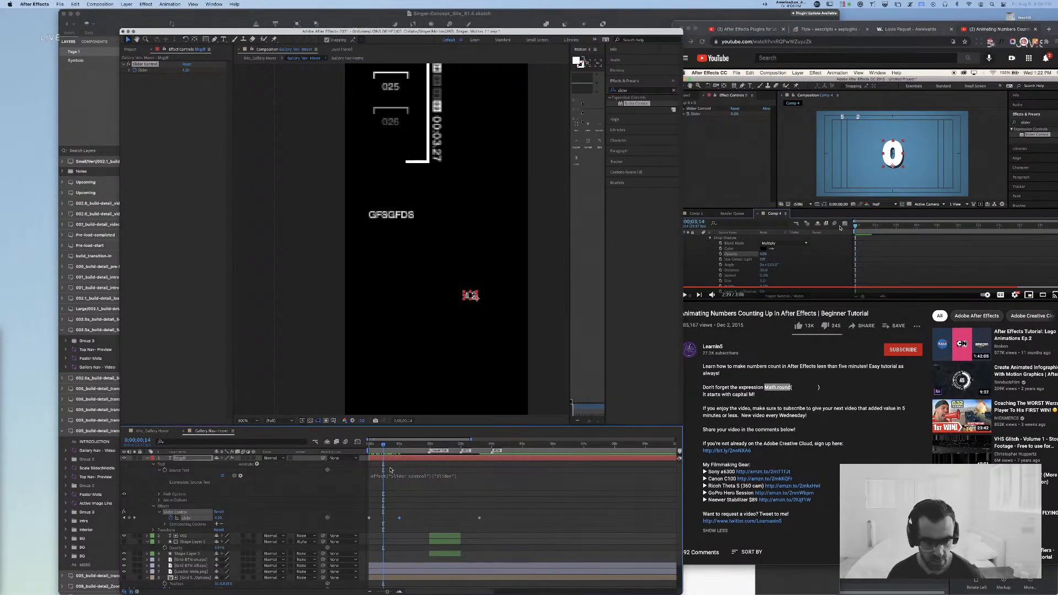
{"action": "left_click", "coordinate": [387, 475]}
{"action": "left_click", "coordinate": [387, 475]}
{"action": "key", "text": "super+v"}
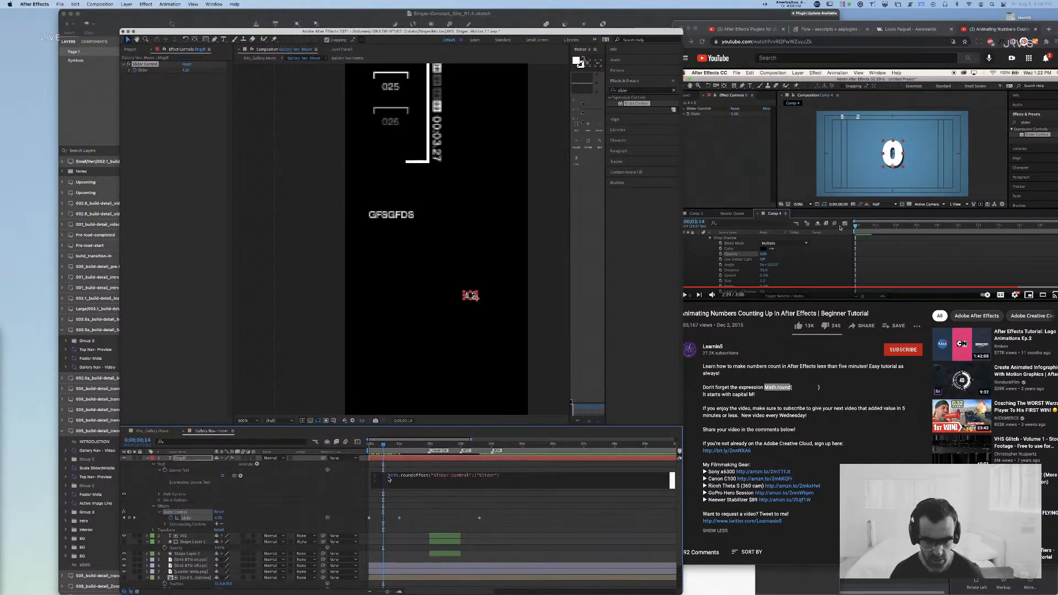
{"action": "type", "text": "("}
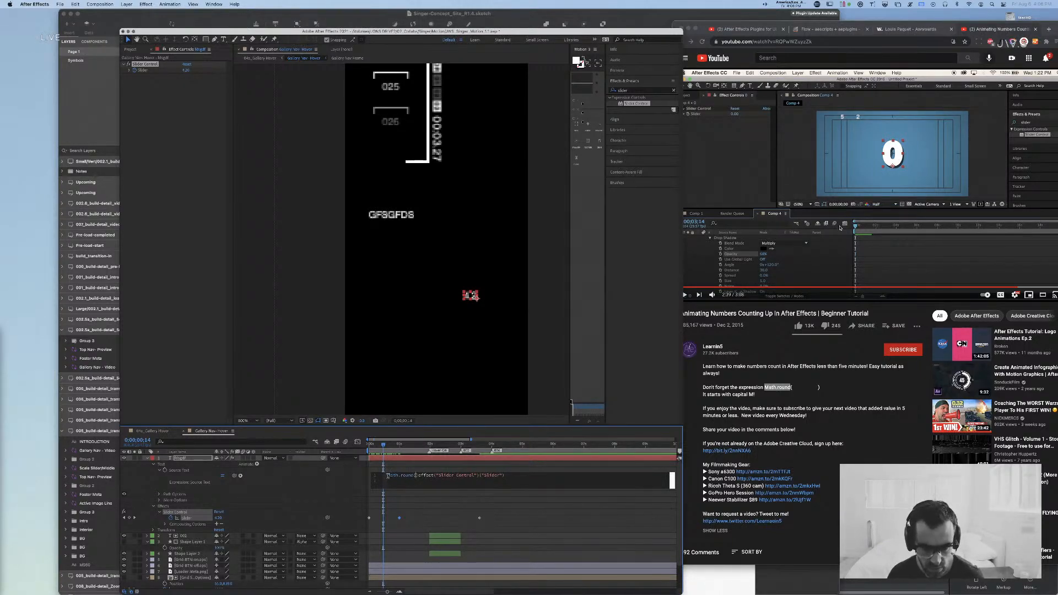
{"action": "key", "text": "BackSpace"}
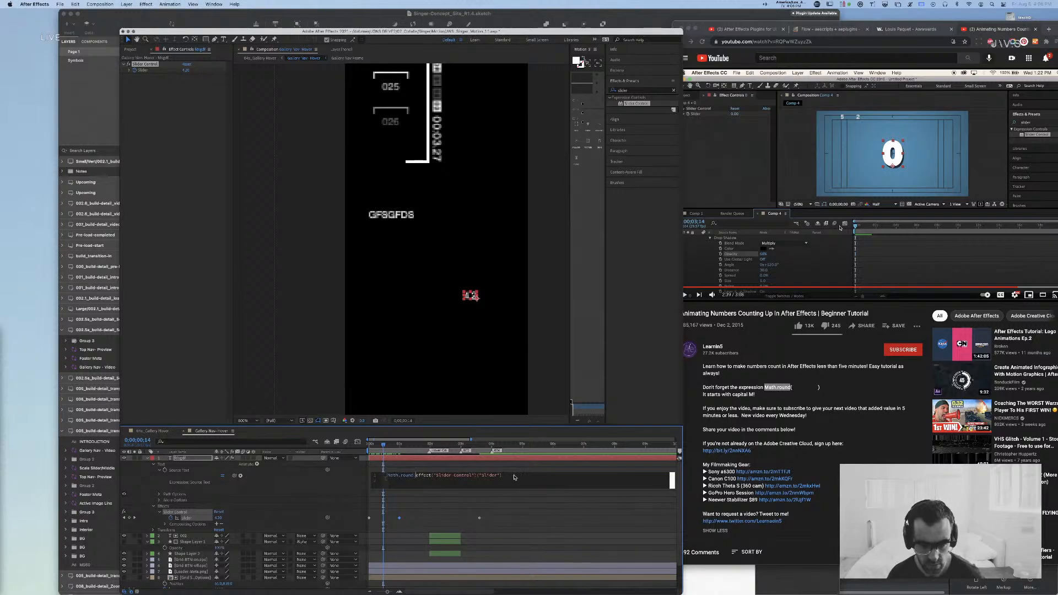
{"action": "type", "text": "("}
{"action": "left_click", "coordinate": [517, 505]}
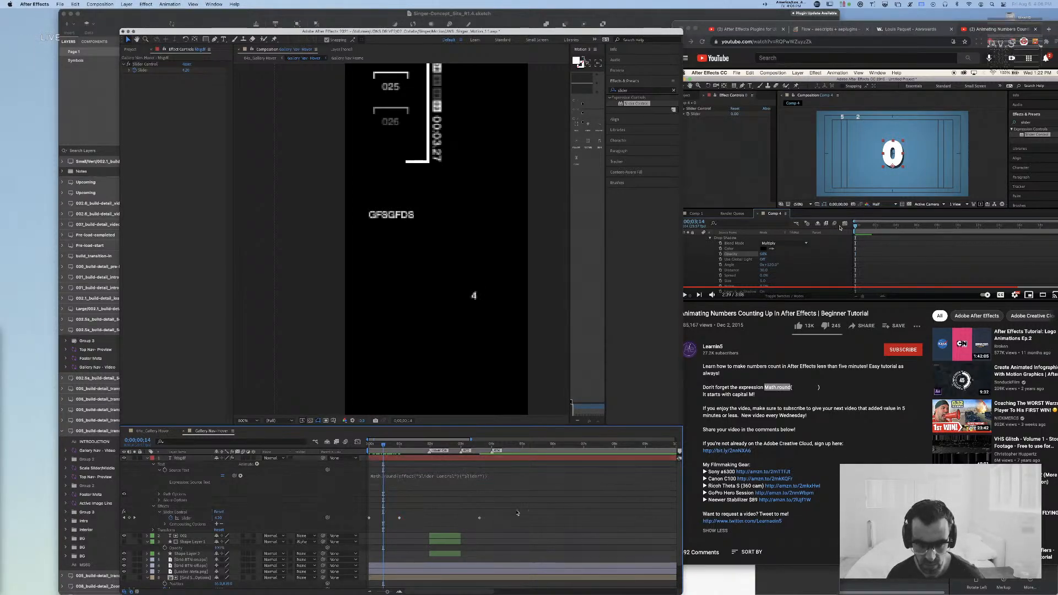
Step: Preview the rounded number count from the start of the composition
{"action": "left_click", "coordinate": [372, 446]}
{"action": "left_click_drag", "start_coordinate": [371, 446], "coordinate": [359, 444]}
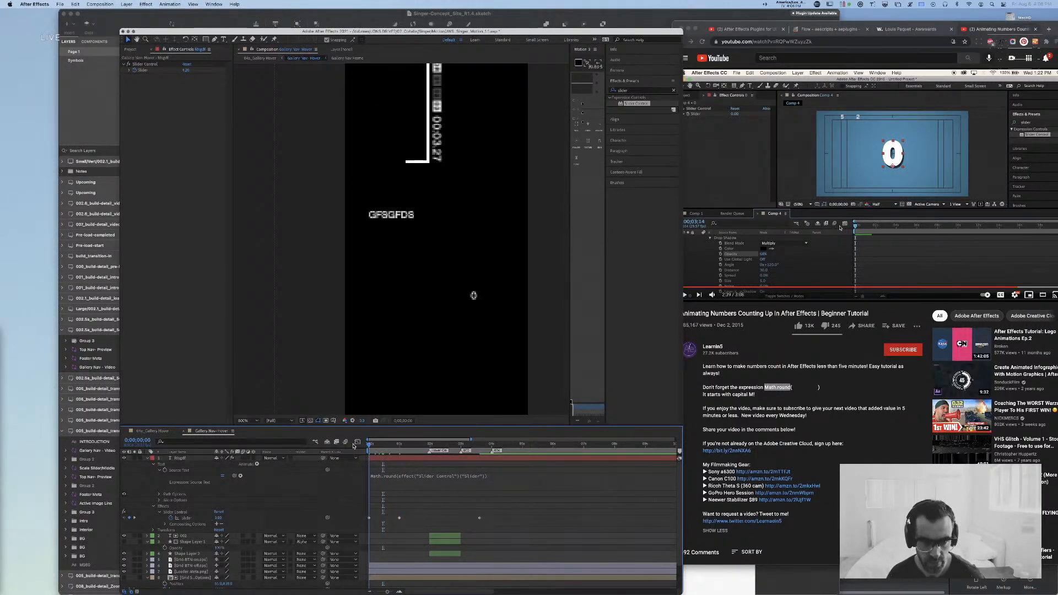
{"action": "key", "text": "space"}
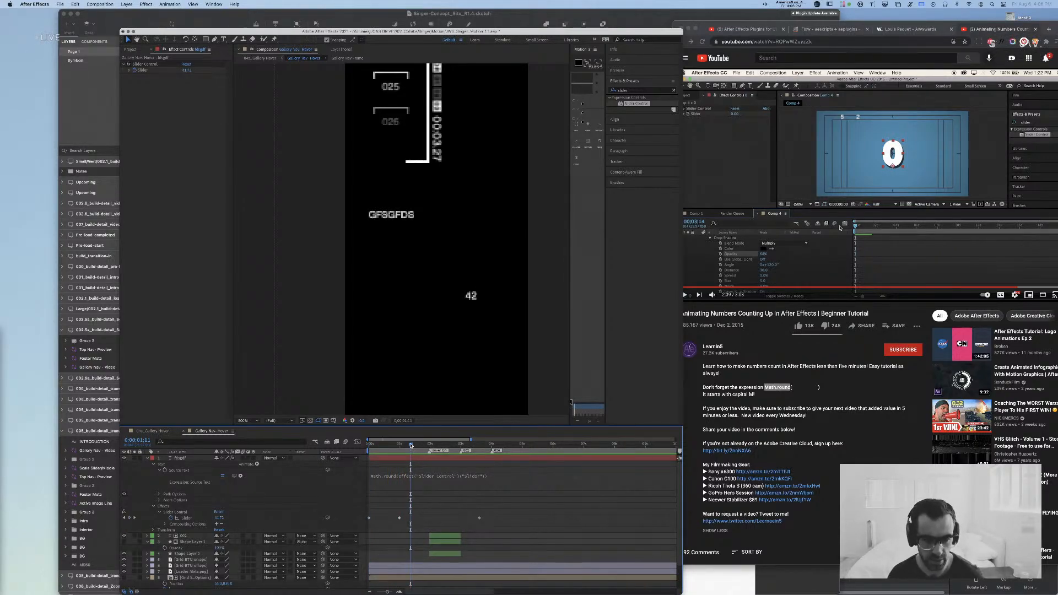
Step: Remove the Slider keyframe after 0:00:01:00 and preview the count from the start of the composition
{"action": "left_click_drag", "start_coordinate": [413, 446], "coordinate": [399, 446]}
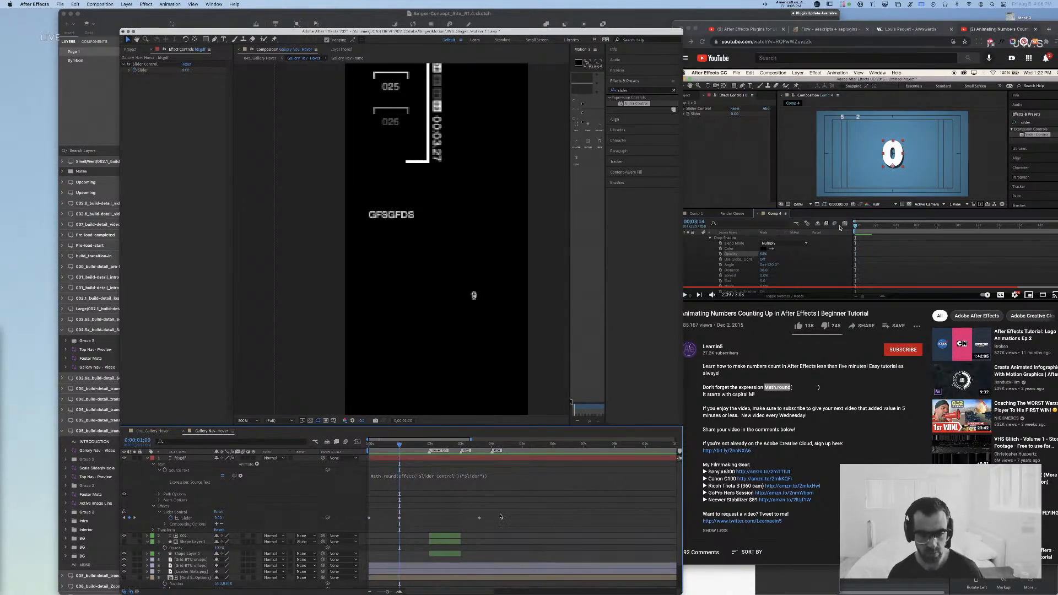
{"action": "left_click", "coordinate": [419, 457]}
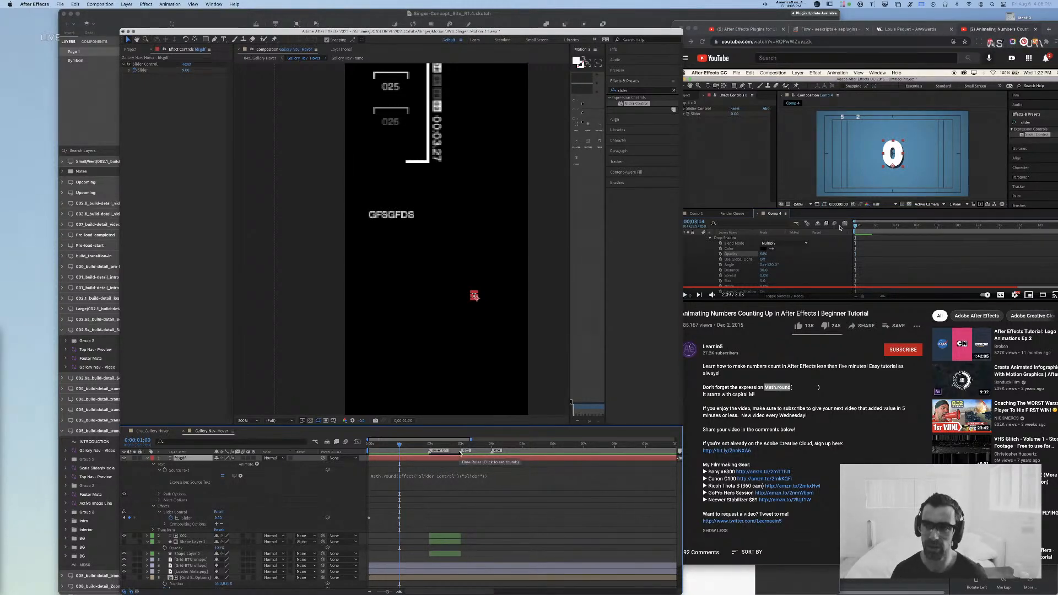
{"action": "left_click", "coordinate": [433, 445]}
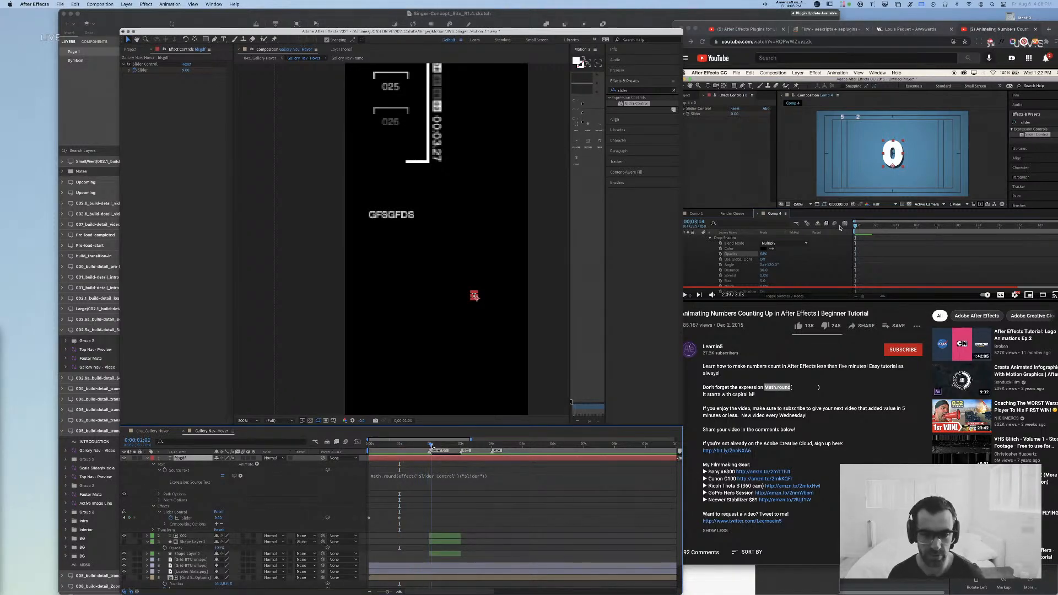
{"action": "left_click_drag", "start_coordinate": [433, 445], "coordinate": [348, 448]}
{"action": "key", "text": "space"}
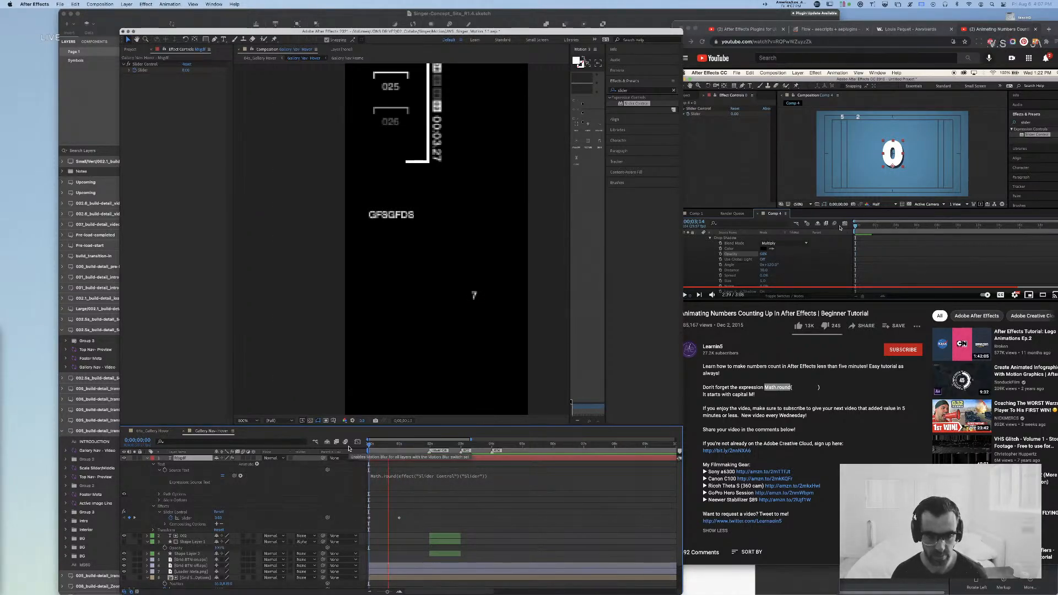
{"action": "left_click", "coordinate": [397, 449]}
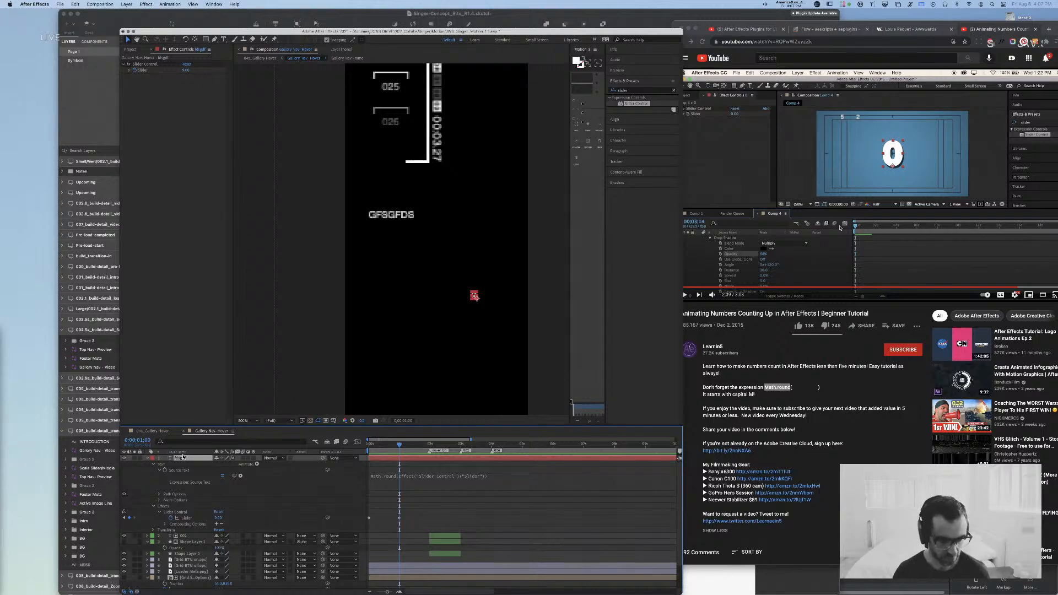
Step: Rename the counter text layer to 10th and duplicate it
{"action": "key", "text": "Return"}
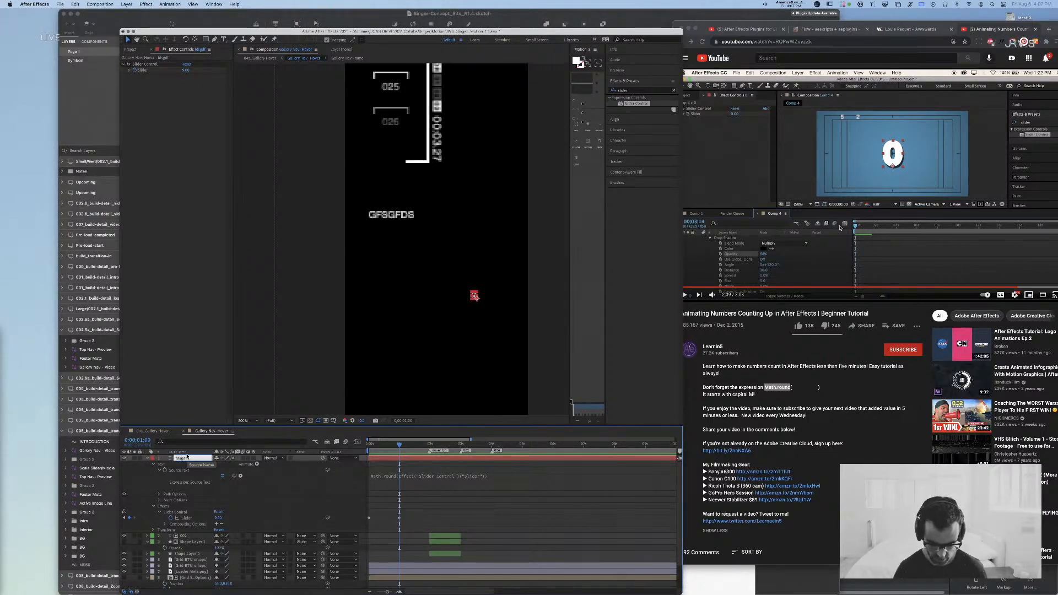
{"action": "type", "text": "10th"}
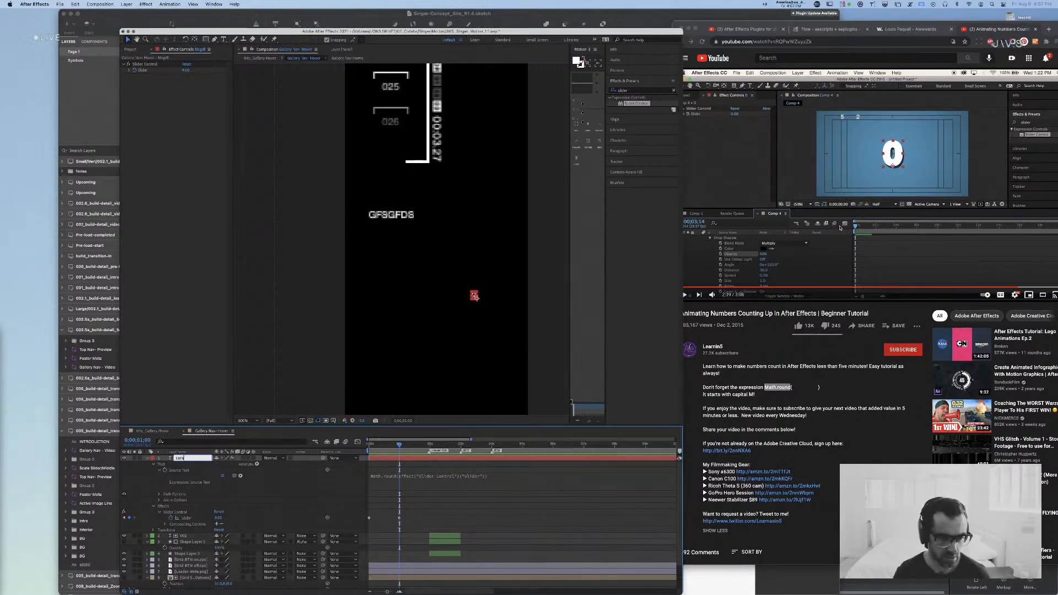
{"action": "key", "text": "Return"}
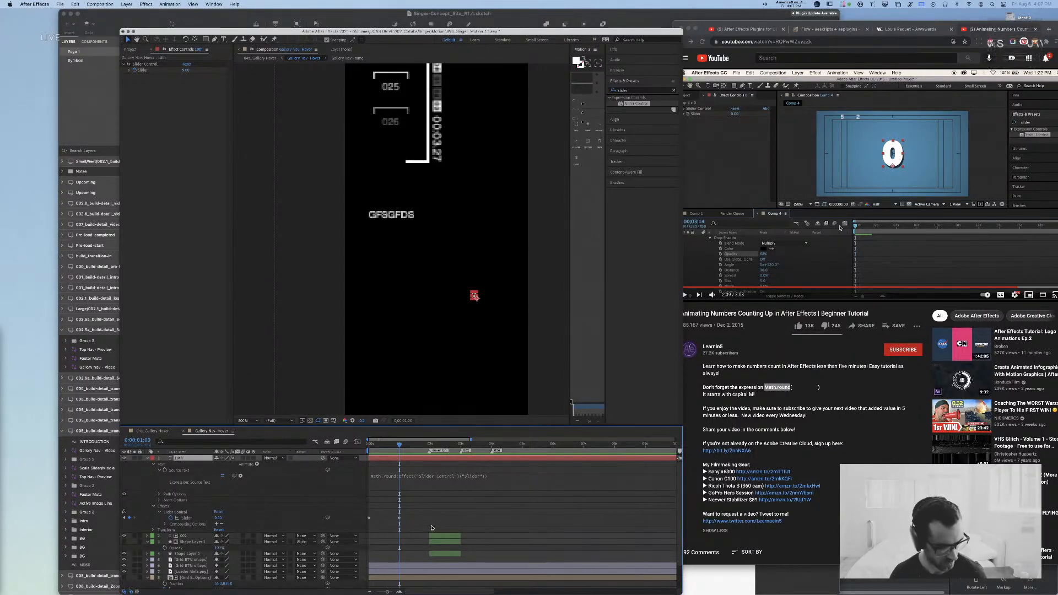
{"action": "key", "text": "super+d"}
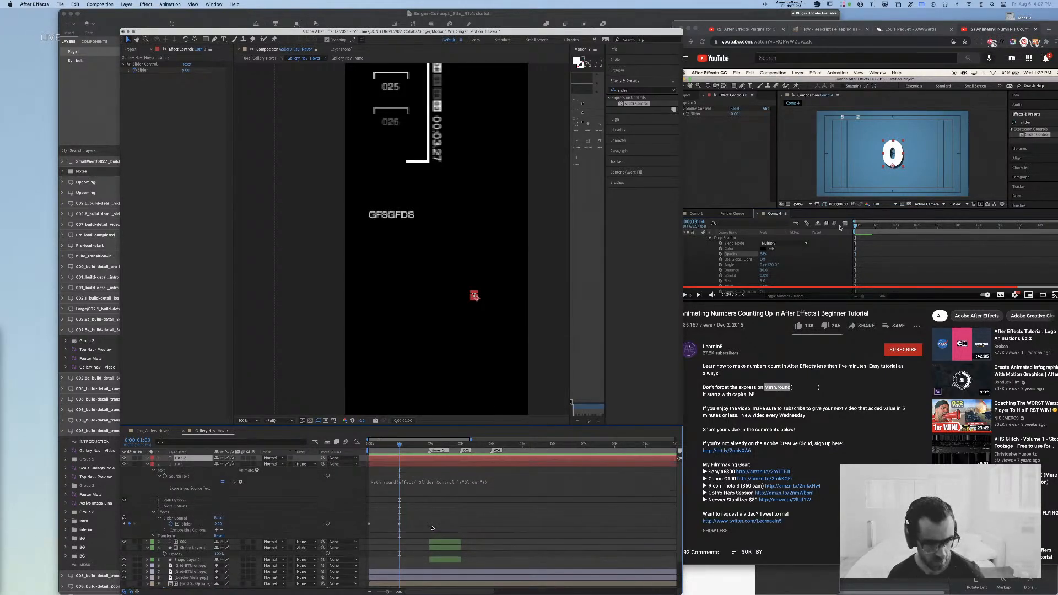
Step: Reveal the duplicate layer's keyframes and move its Slider keyframe of 9 from 0:00:01:00 to 0:00:00:06
{"action": "left_click", "coordinate": [148, 459]}
{"action": "key", "text": "u"}
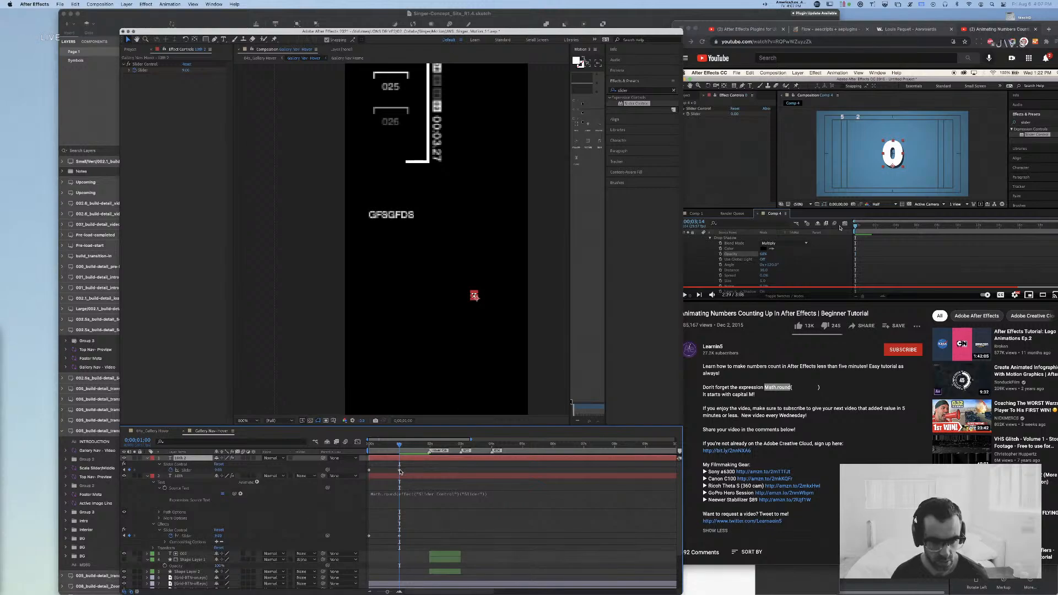
{"action": "left_click", "coordinate": [399, 470]}
{"action": "key", "text": "shift+Page_Up"}
{"action": "key", "text": "shift+Page_Up"}
{"action": "key", "text": "shift+Page_Up"}
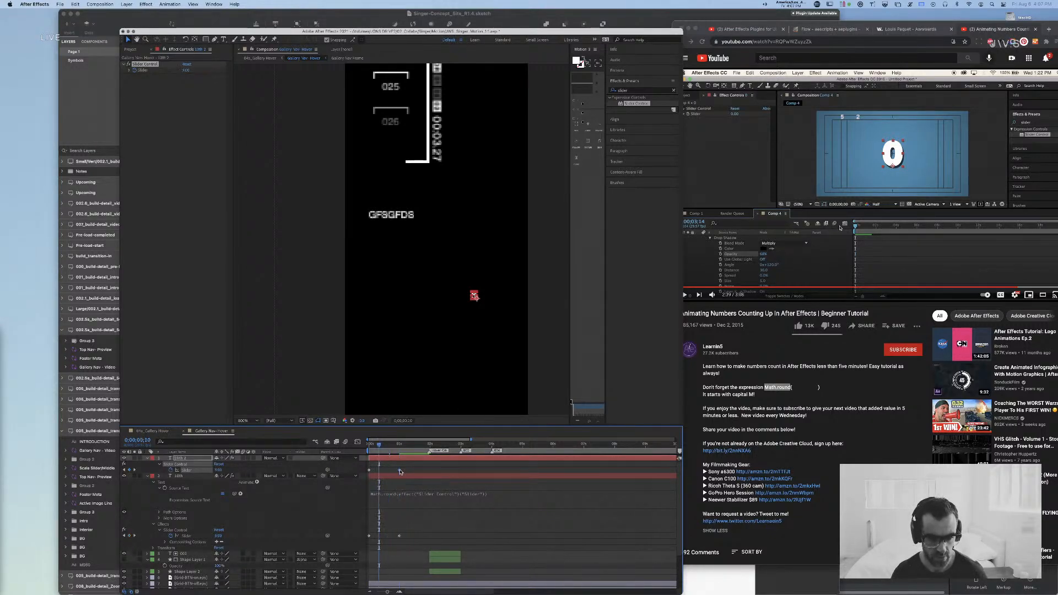
{"action": "key", "text": "Page_Down"}
{"action": "key", "text": "Page_Down"}
{"action": "key", "text": "Page_Down"}
{"action": "key", "text": "Page_Down"}
{"action": "key", "text": "Page_Down"}
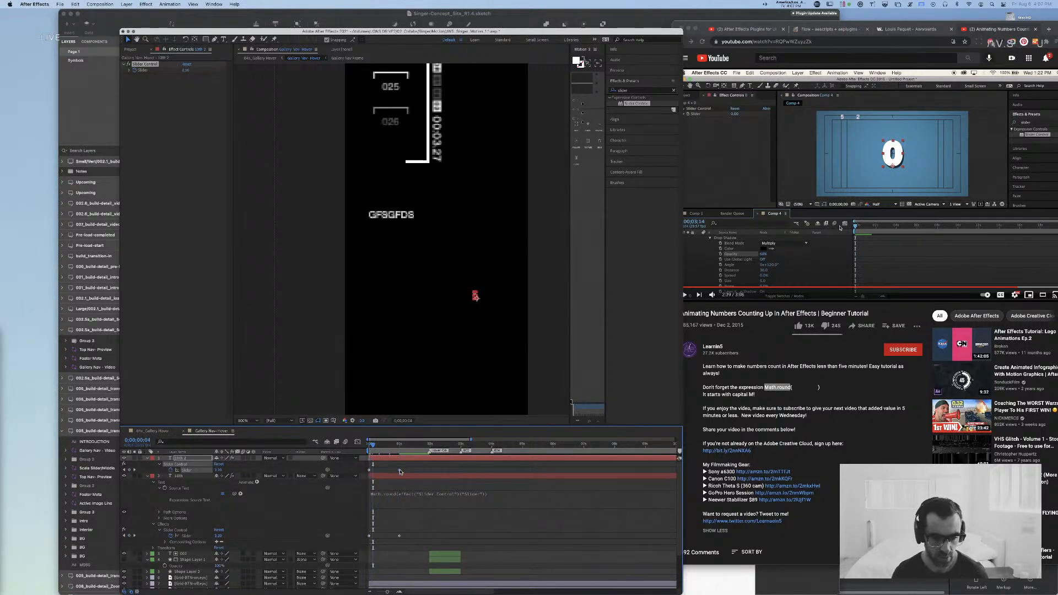
{"action": "left_click_drag", "start_coordinate": [399, 471], "coordinate": [379, 473]}
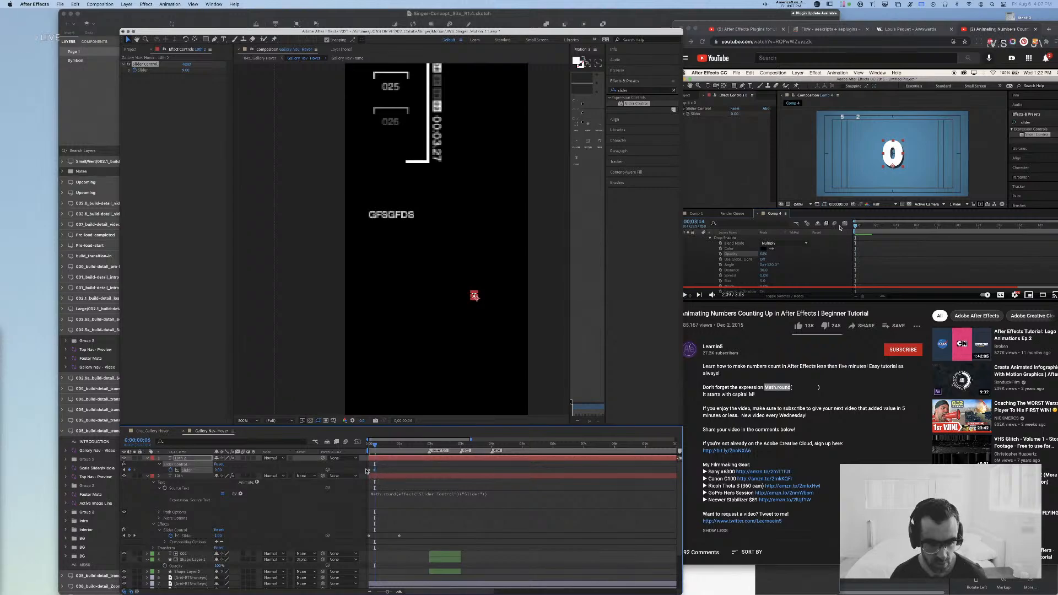
Step: Add Slider keyframes of 0 at 0:00:00:07 and 9 at 0:00:00:17 on the duplicate layer, and preview the count
{"action": "key", "text": "Page_Down"}
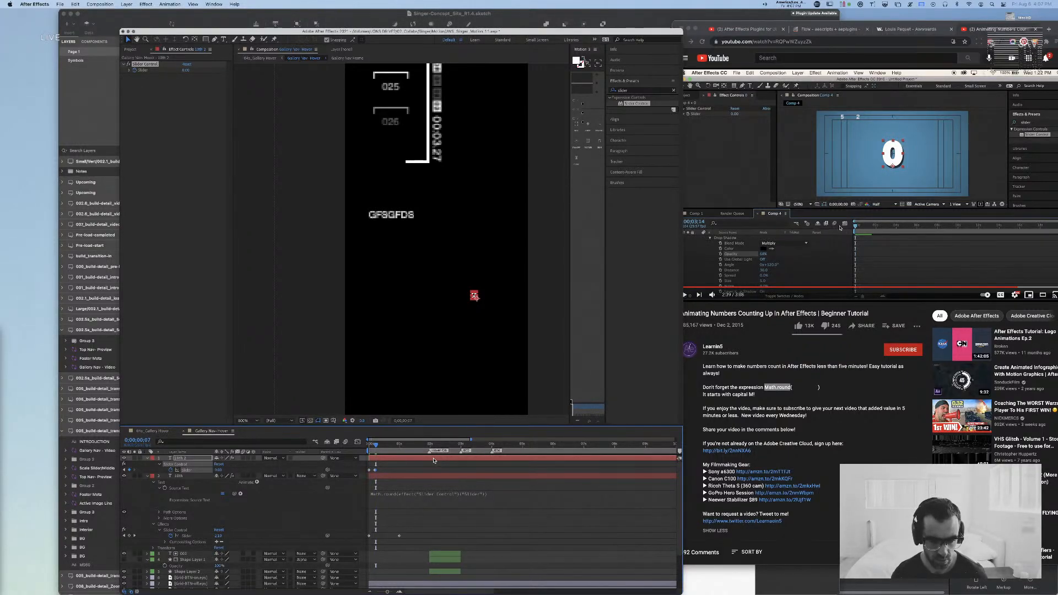
{"action": "key", "text": "shift+Page_Down"}
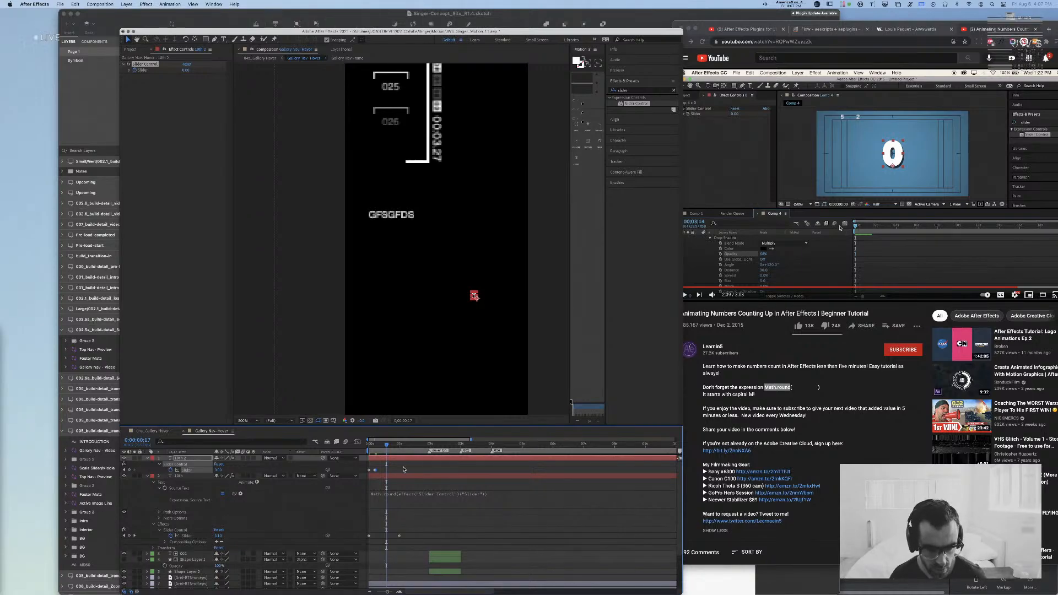
{"action": "left_click", "coordinate": [374, 471]}
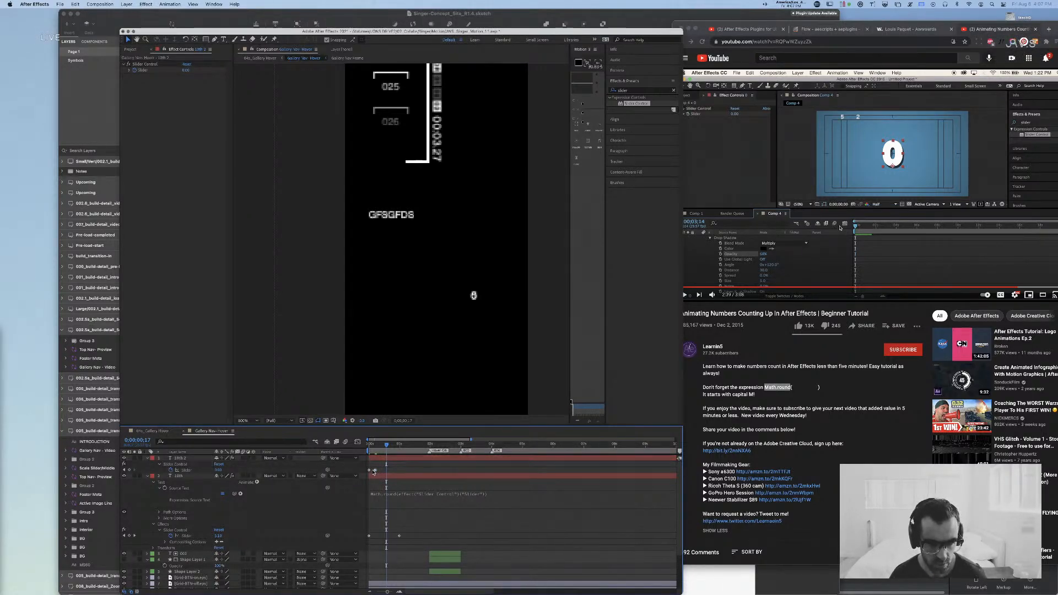
{"action": "left_click", "coordinate": [374, 471]}
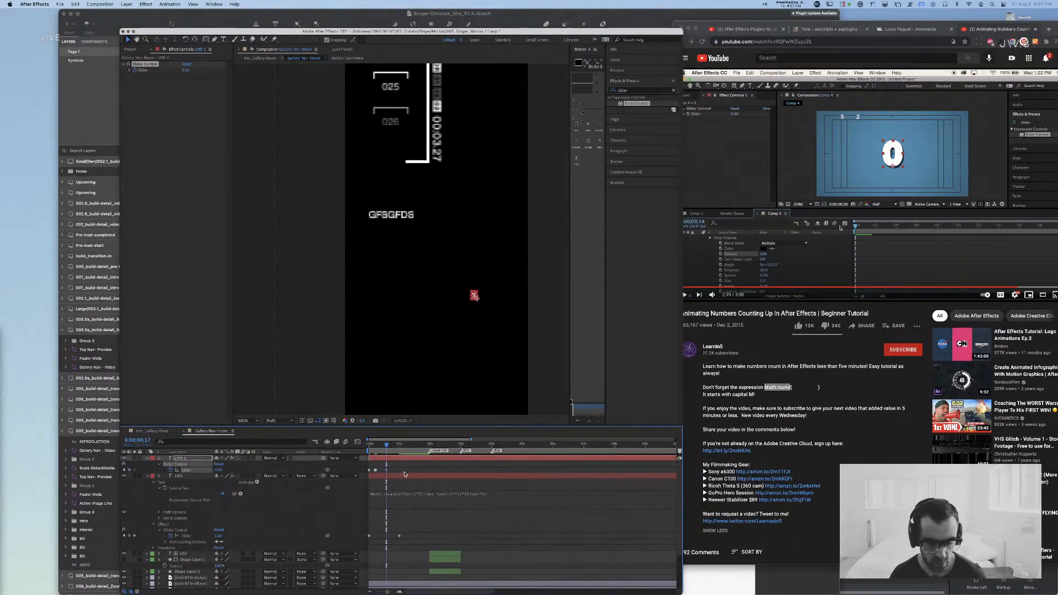
{"action": "key", "text": "Home"}
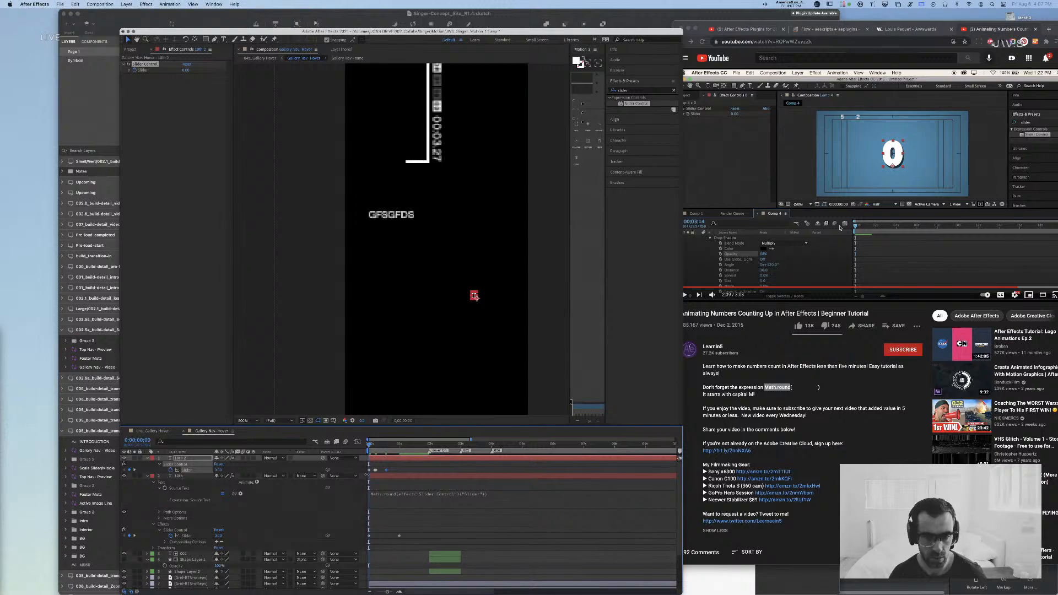
{"action": "key", "text": "space"}
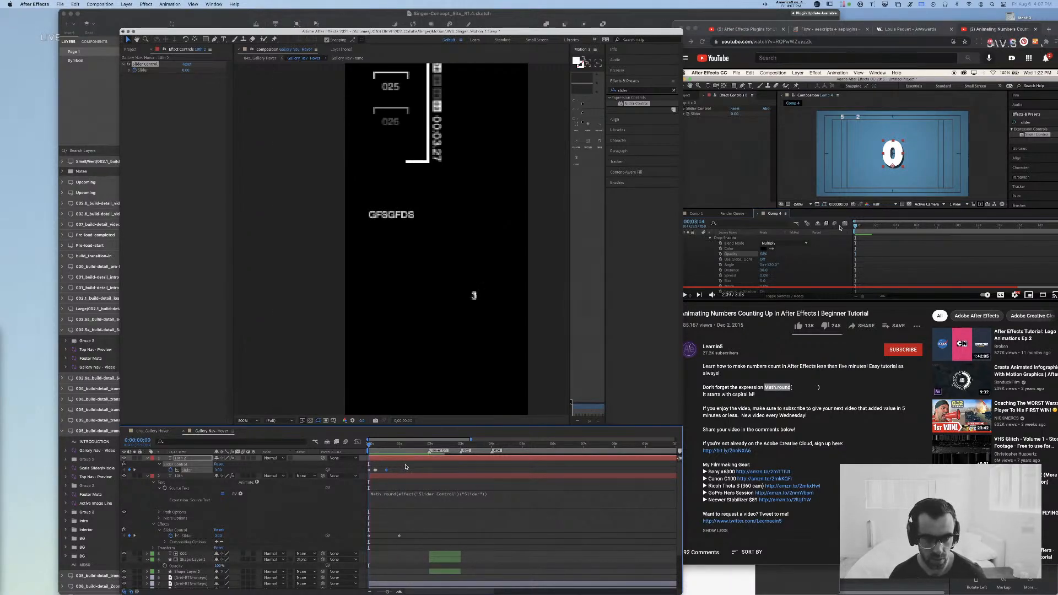
{"action": "key", "text": "space"}
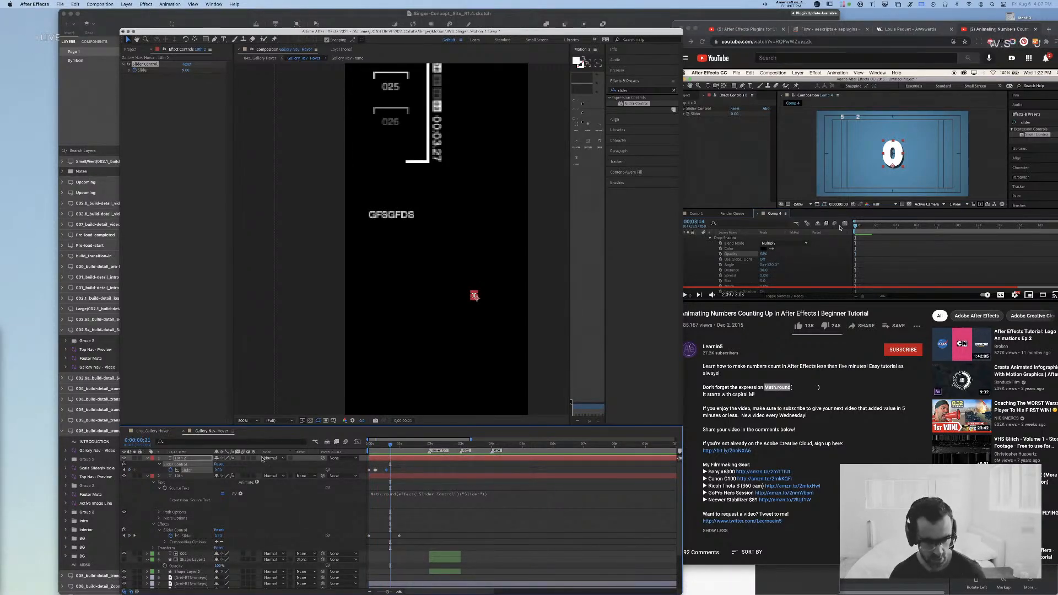
Step: Shift the duplicate number's Position left so it sits beside the original digit, and preview both digits from the start
{"action": "key", "text": "shift+p"}
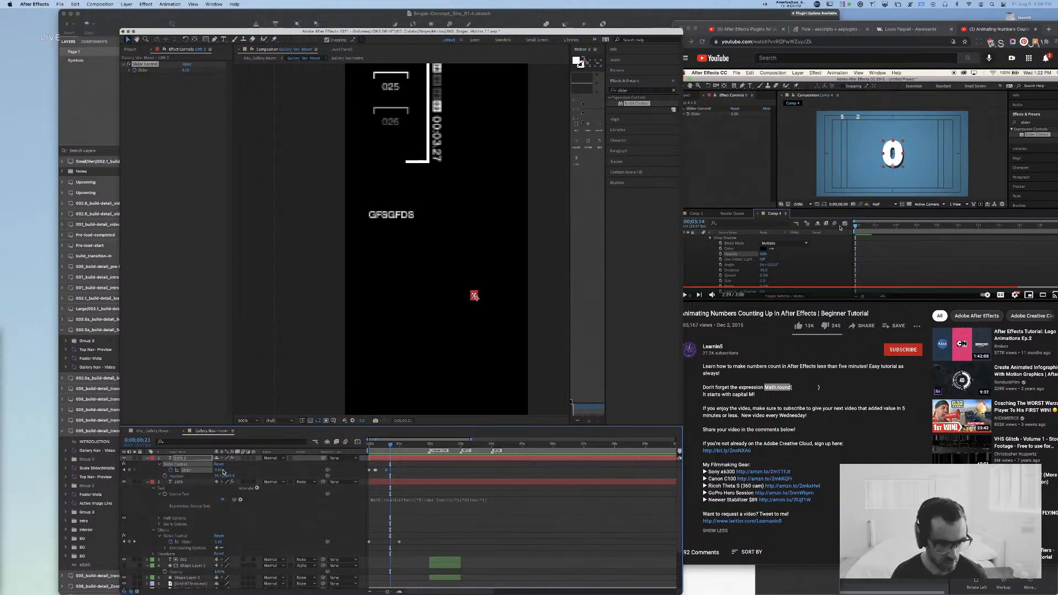
{"action": "left_click_drag", "start_coordinate": [230, 477], "coordinate": [219, 477]}
{"action": "key", "text": "super+z"}
{"action": "left_click", "coordinate": [219, 477]}
{"action": "left_click", "coordinate": [419, 521]}
{"action": "left_click", "coordinate": [418, 522]}
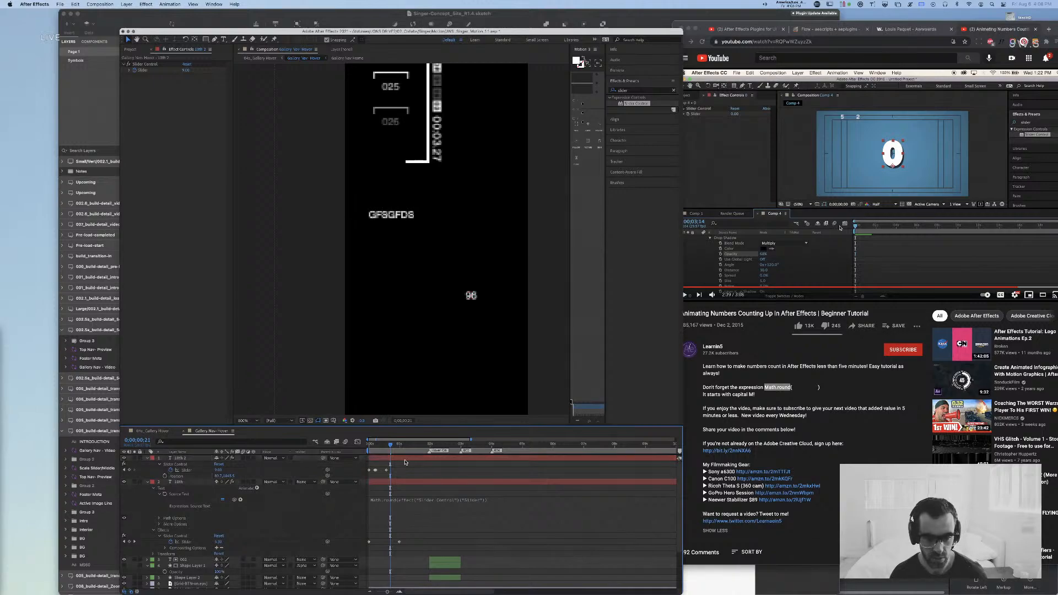
{"action": "key", "text": "Home"}
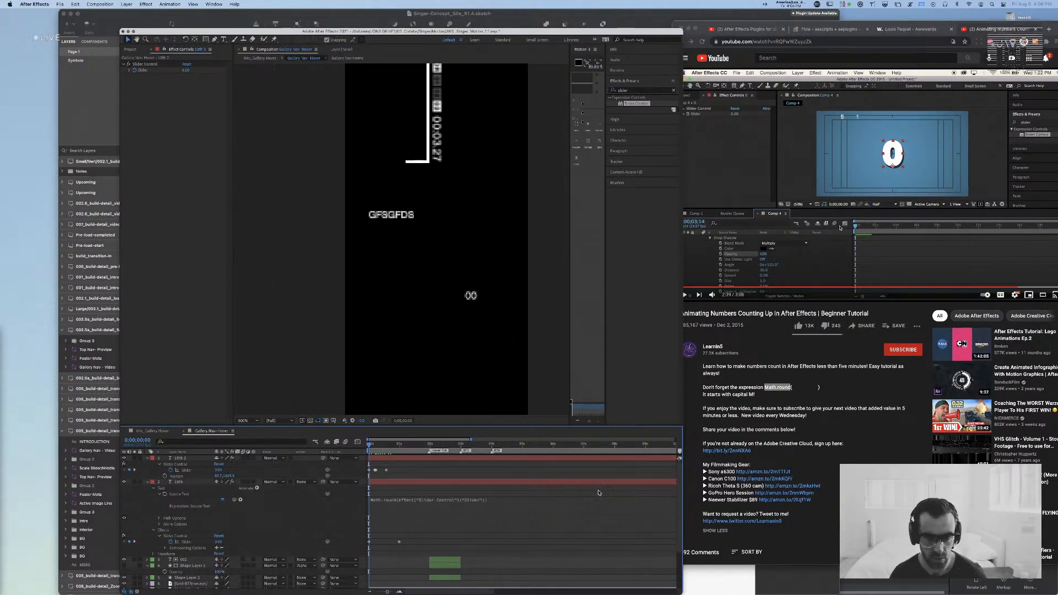
{"action": "key", "text": "space"}
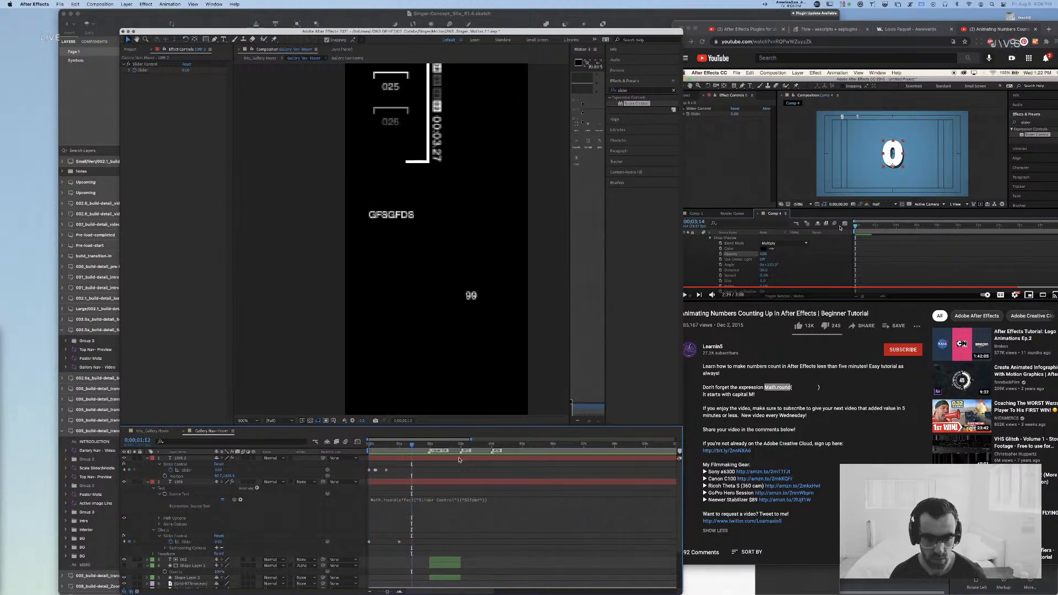
Step: Select the duplicate layer's Slider keyframe near 0:00:00:07 and place the playhead at 0:00:00:17
{"action": "left_click", "coordinate": [376, 470]}
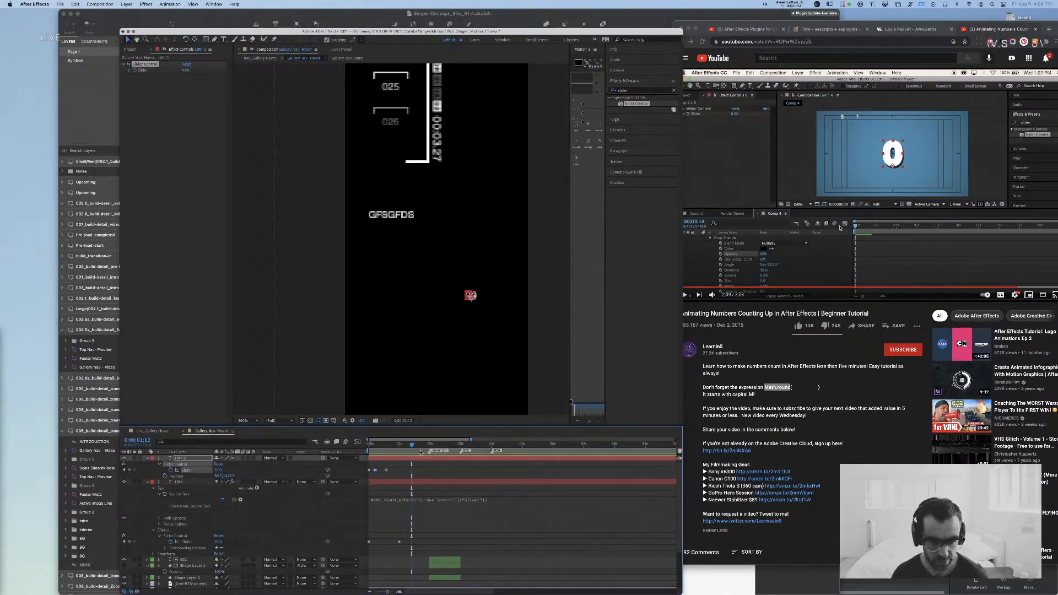
{"action": "left_click", "coordinate": [387, 445]}
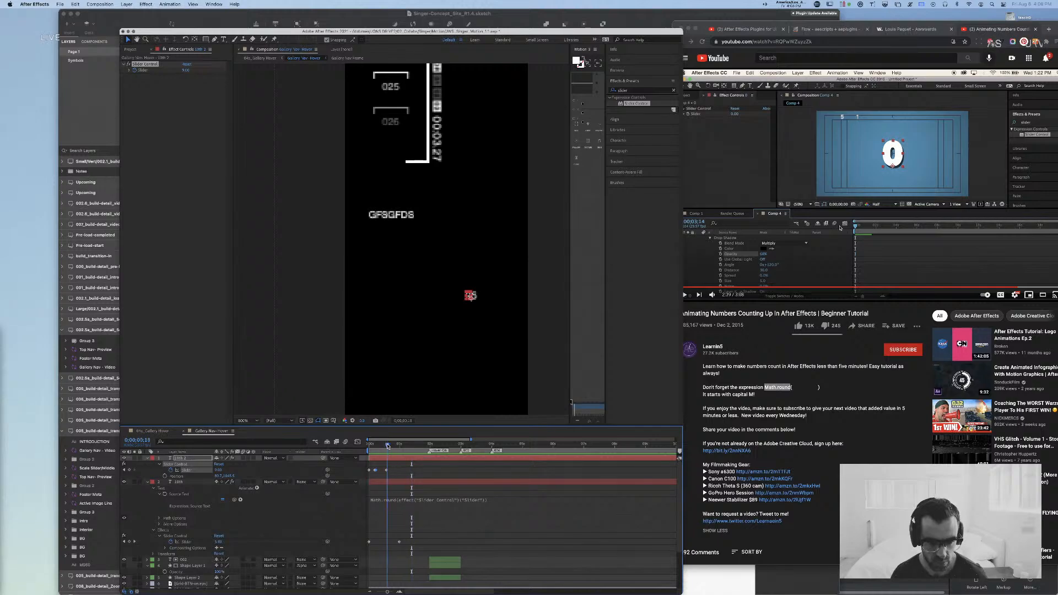
{"action": "left_click", "coordinate": [375, 470]}
{"action": "left_click", "coordinate": [387, 446]}
{"action": "left_click", "coordinate": [401, 473]}
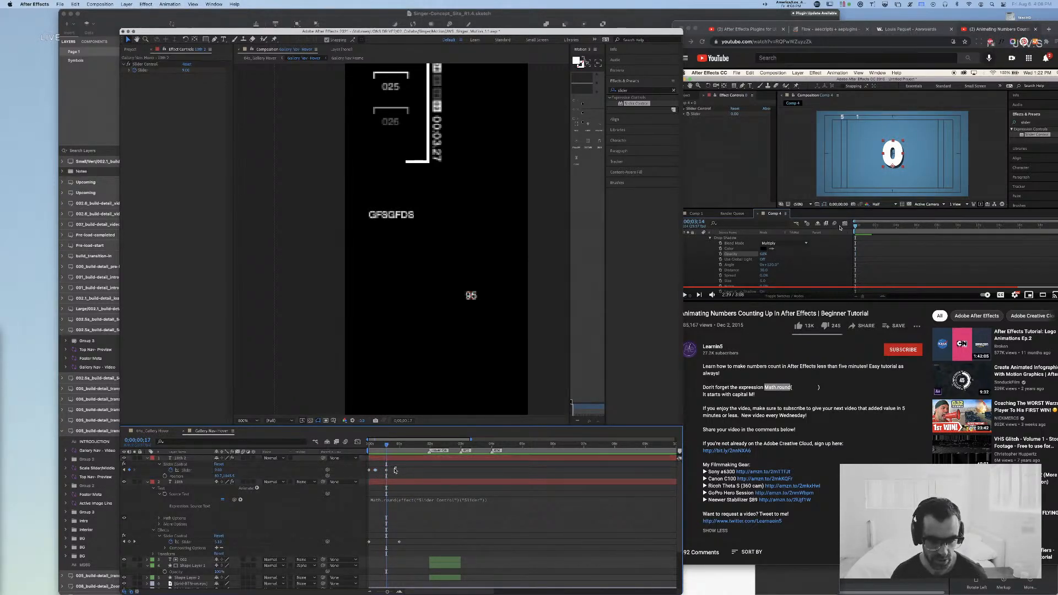
Step: Try deleting the duplicate layer's Slider keyframe at 0:00:00:17, and undo the deletion
{"action": "left_click", "coordinate": [386, 471]}
{"action": "key", "text": "Delete"}
{"action": "key", "text": "super+z"}
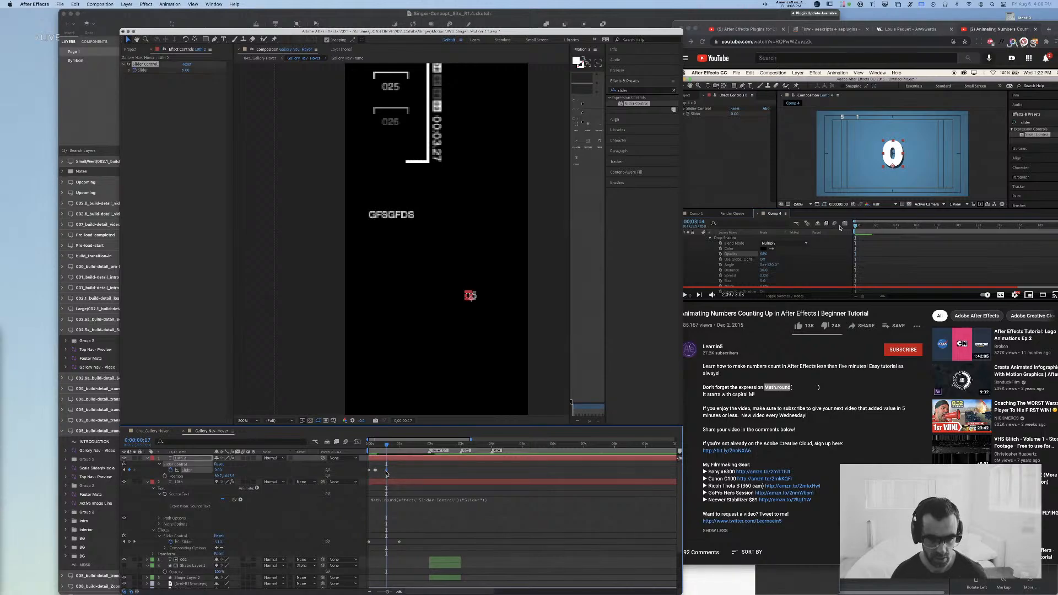
{"action": "key", "text": "Delete"}
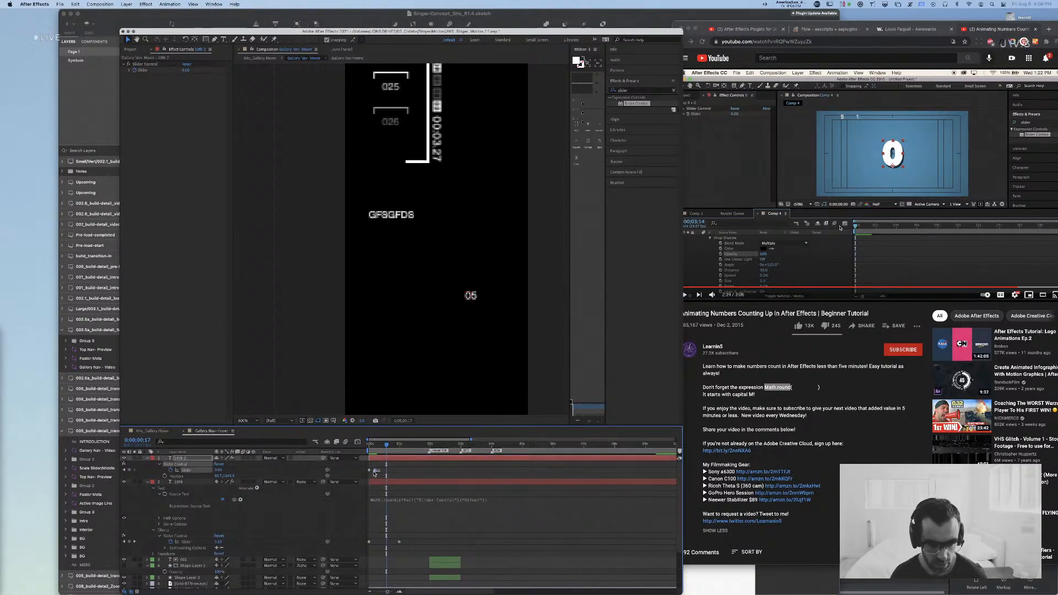
{"action": "key", "text": "super+z"}
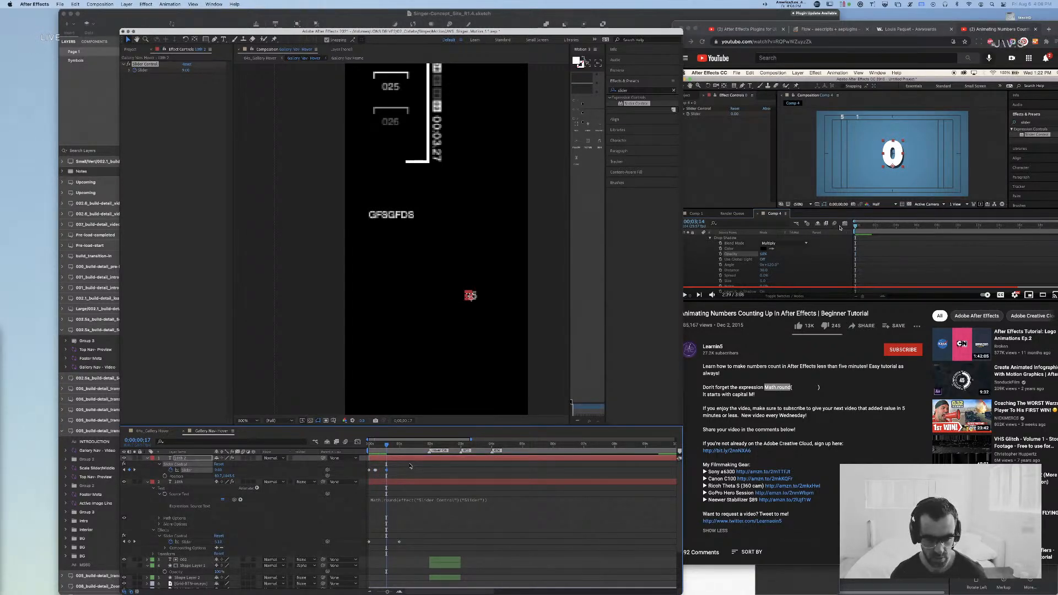
Step: Paste further Slider keyframes on the duplicate layer at 0:00:00:27 and 0:00:01:07, and preview the two-digit count
{"action": "key", "text": "shift+Page_Down"}
{"action": "key", "text": "shift+Page_Down"}
{"action": "key", "text": "super+v"}
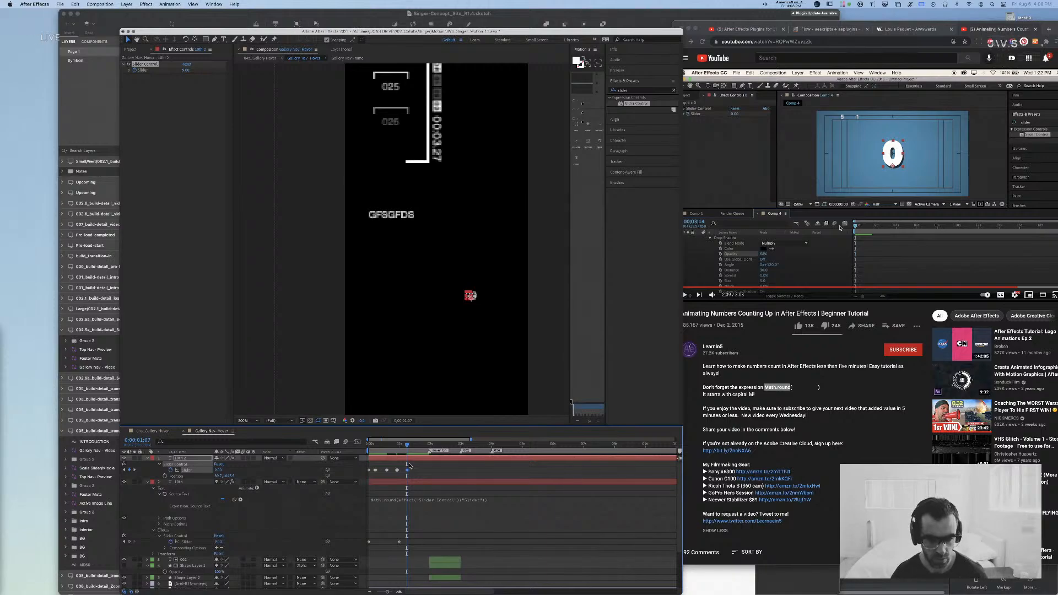
{"action": "left_click_drag", "start_coordinate": [407, 444], "coordinate": [317, 444]}
{"action": "key", "text": "space"}
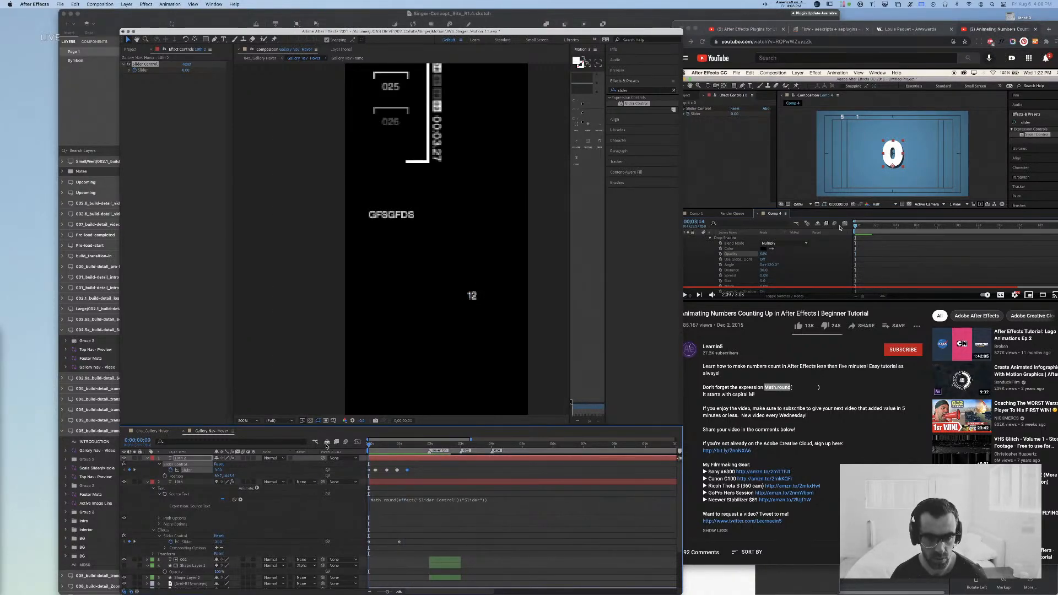
{"action": "key", "text": "space"}
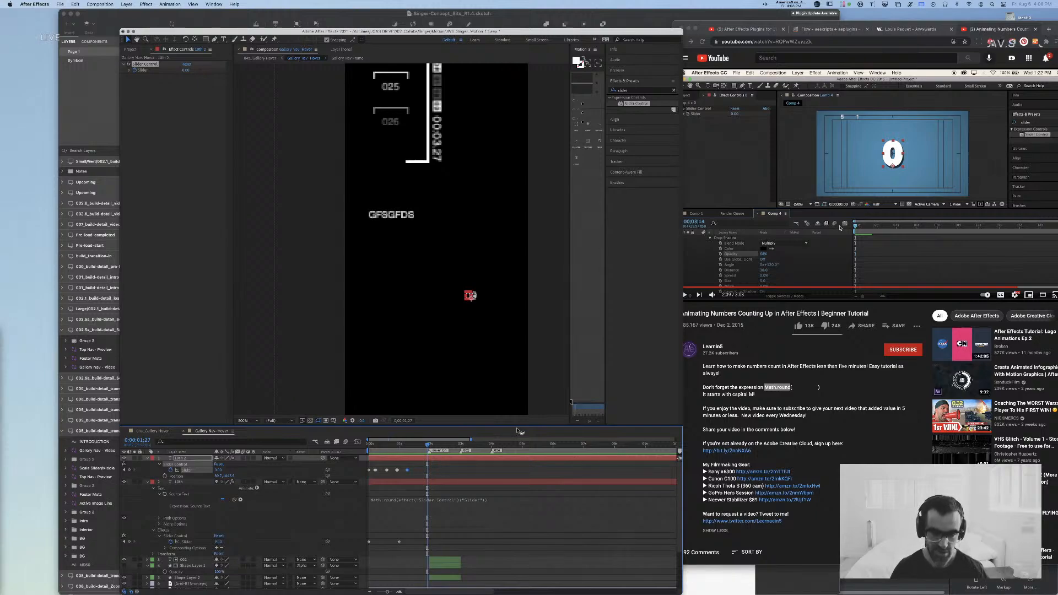
Step: Preview the two-digit count from the start, scrub to 0:00:01:08, and show the Character settings for both digit layers
{"action": "left_click", "coordinate": [419, 482]}
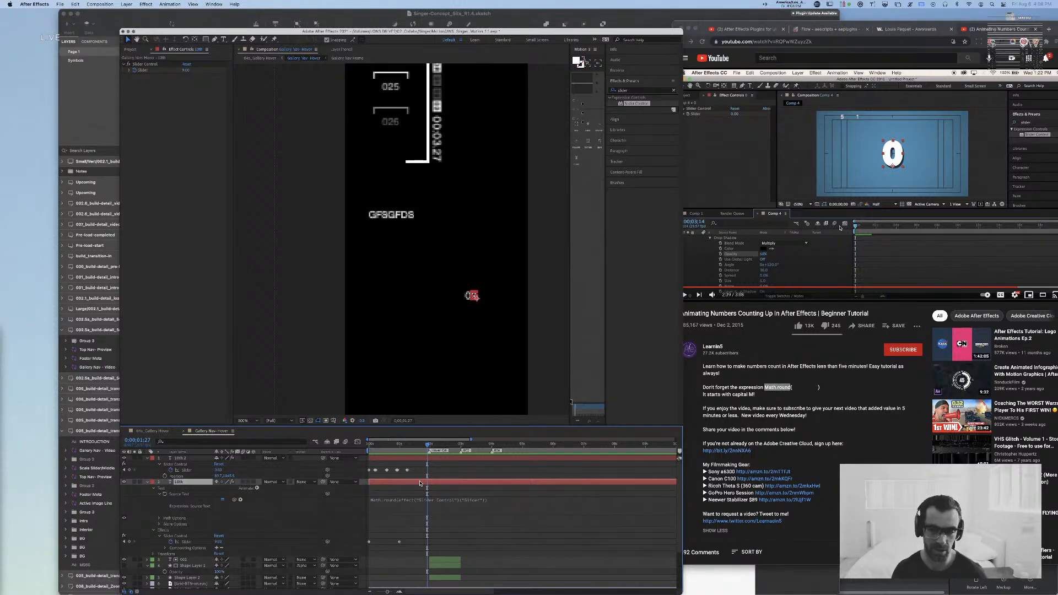
{"action": "key", "text": "Home"}
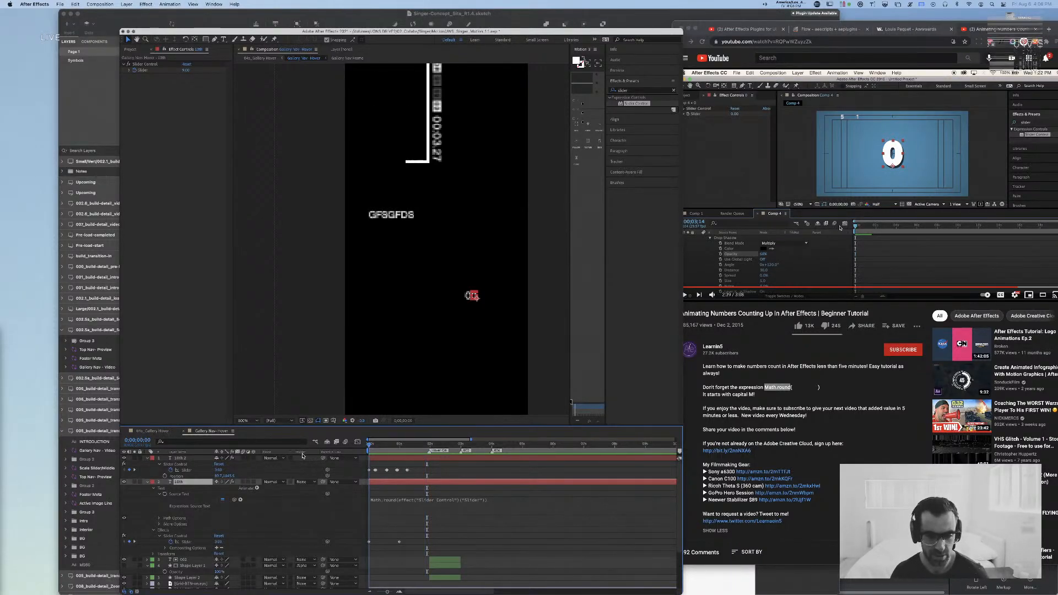
{"action": "key", "text": "space"}
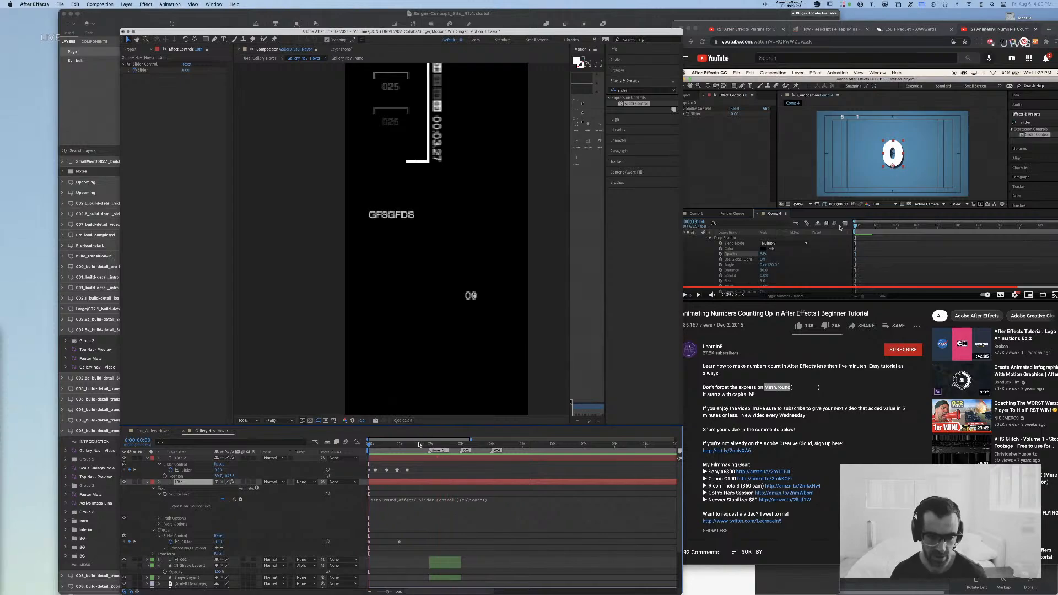
{"action": "left_click_drag", "start_coordinate": [419, 444], "coordinate": [407, 451]}
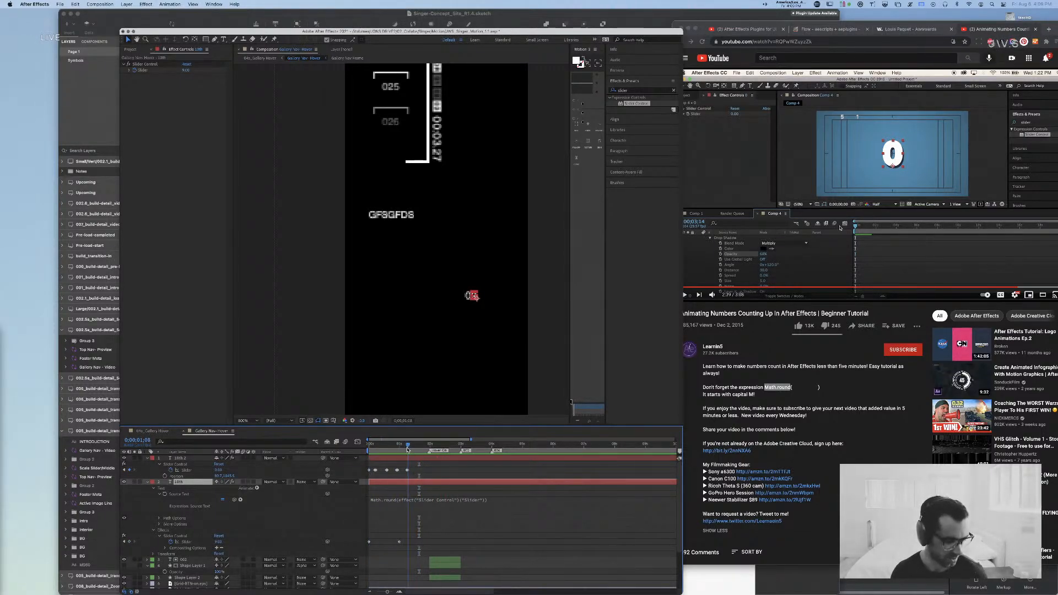
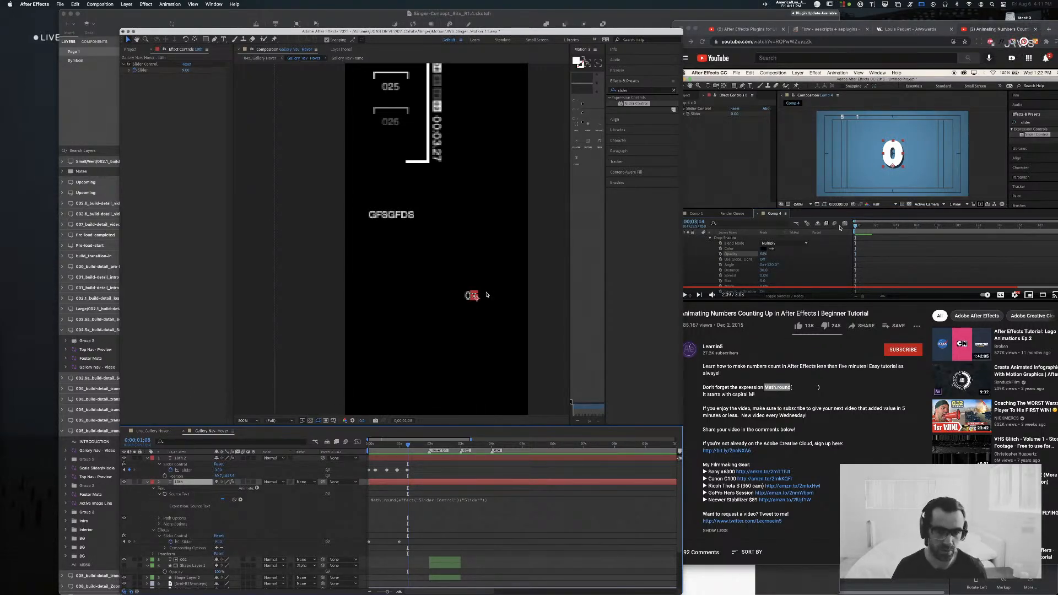
{"action": "left_click", "coordinate": [467, 297], "text": "shift"}
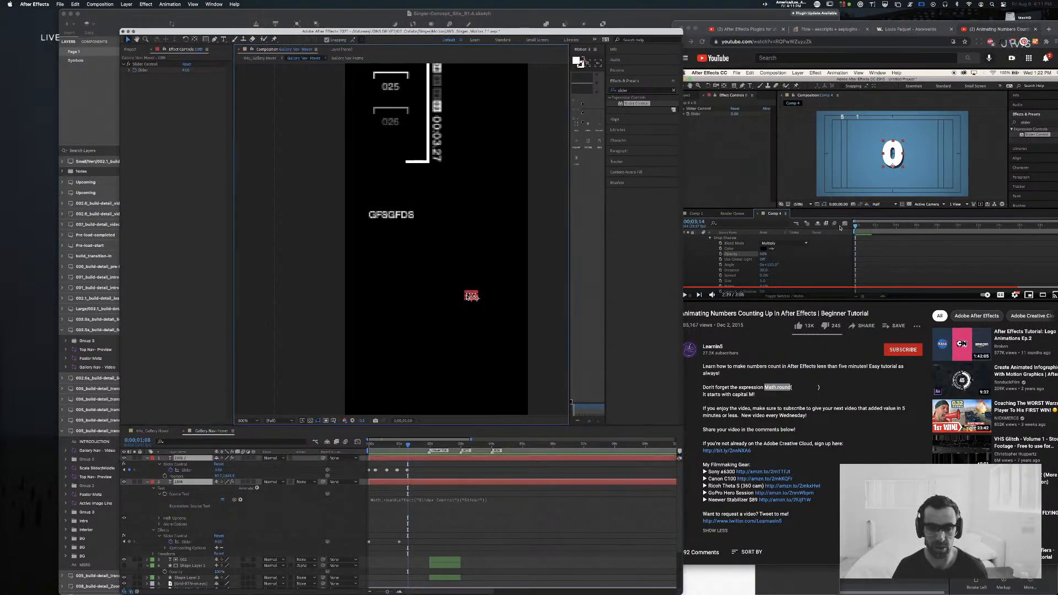
{"action": "left_click", "coordinate": [627, 140]}
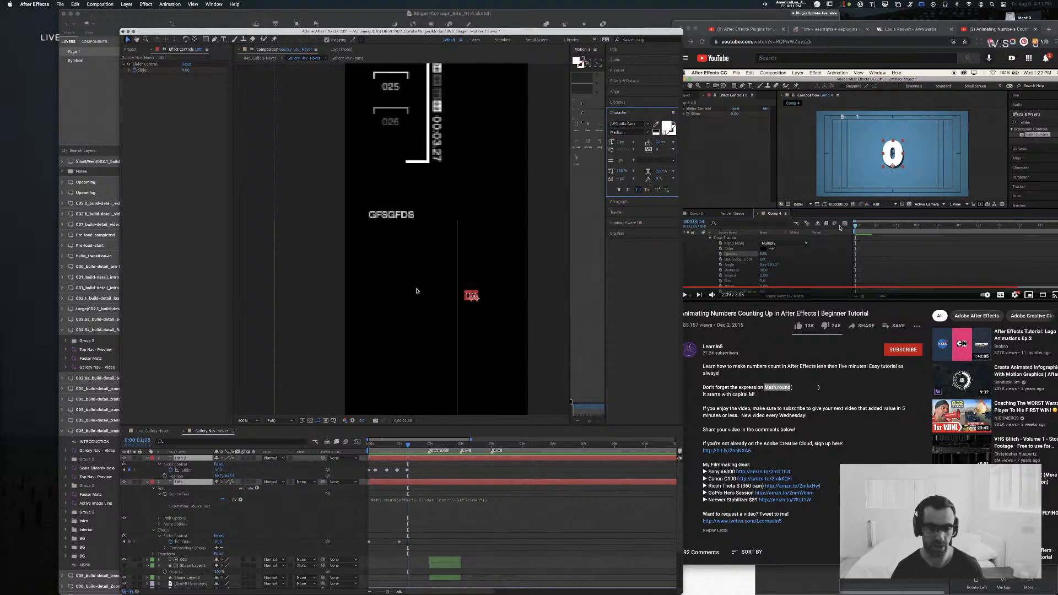
Step: Copy the original digit layer's first Slider keyframe and paste it at 0:00:01:03, just after the layer's second keyframe
{"action": "left_click", "coordinate": [409, 448]}
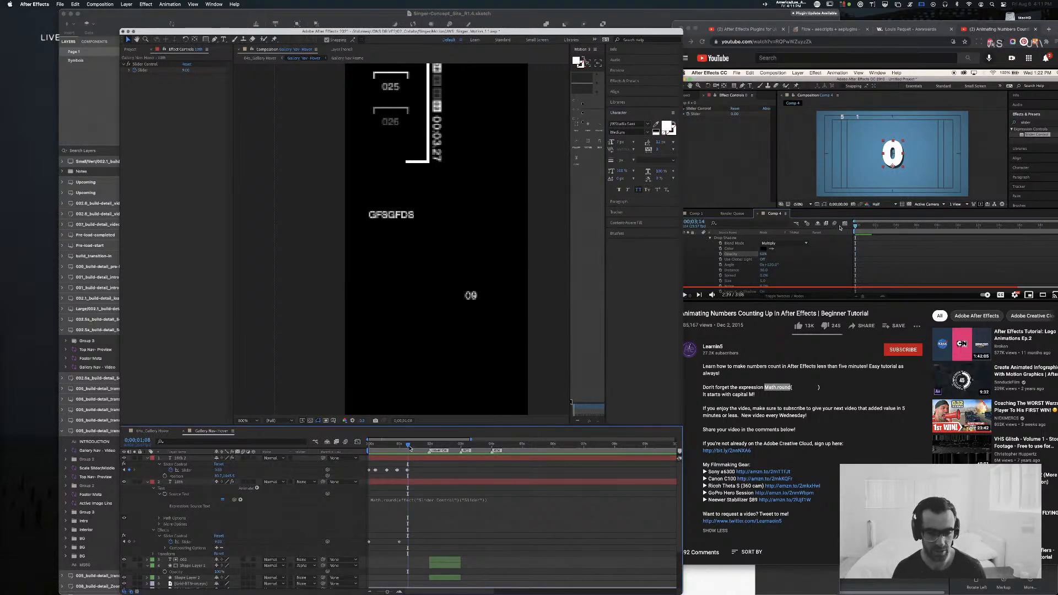
{"action": "mouse_move", "coordinate": [409, 448]}
{"action": "left_mouse_down"}
{"action": "mouse_move", "coordinate": [375, 448]}
{"action": "mouse_move", "coordinate": [400, 448]}
{"action": "left_mouse_up"}
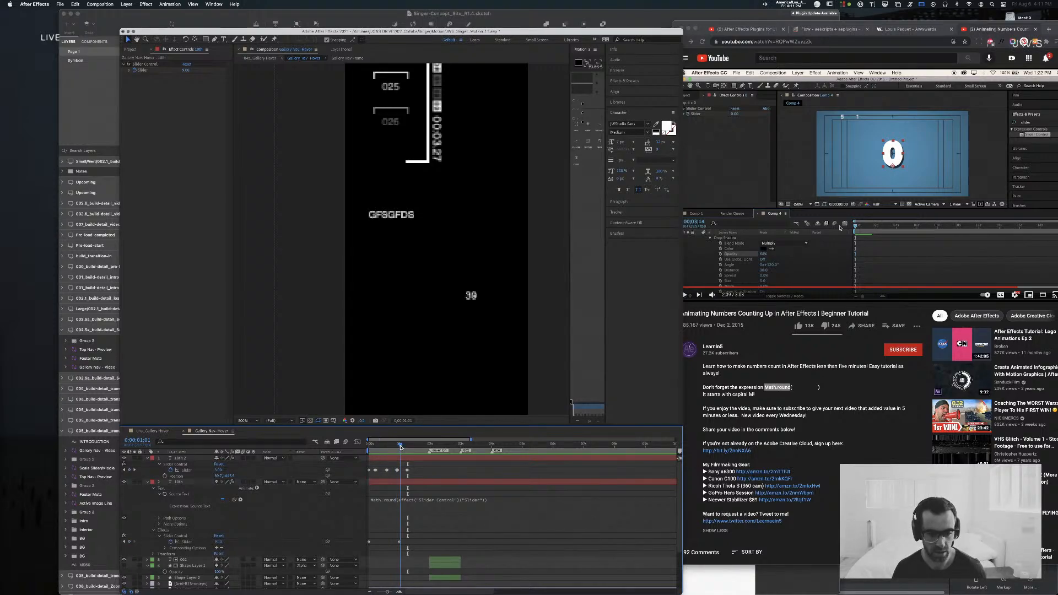
{"action": "left_click", "coordinate": [369, 542]}
{"action": "key", "text": "Page_Down"}
{"action": "key", "text": "Page_Down"}
{"action": "key", "text": "Page_Down"}
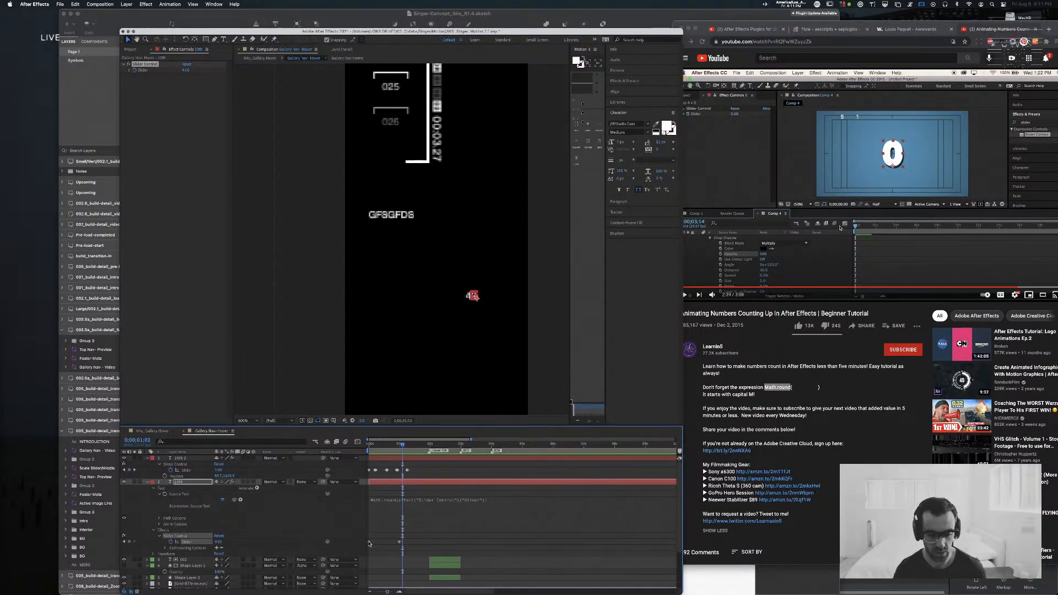
{"action": "key", "text": "super+c"}
{"action": "key", "text": "super+v"}
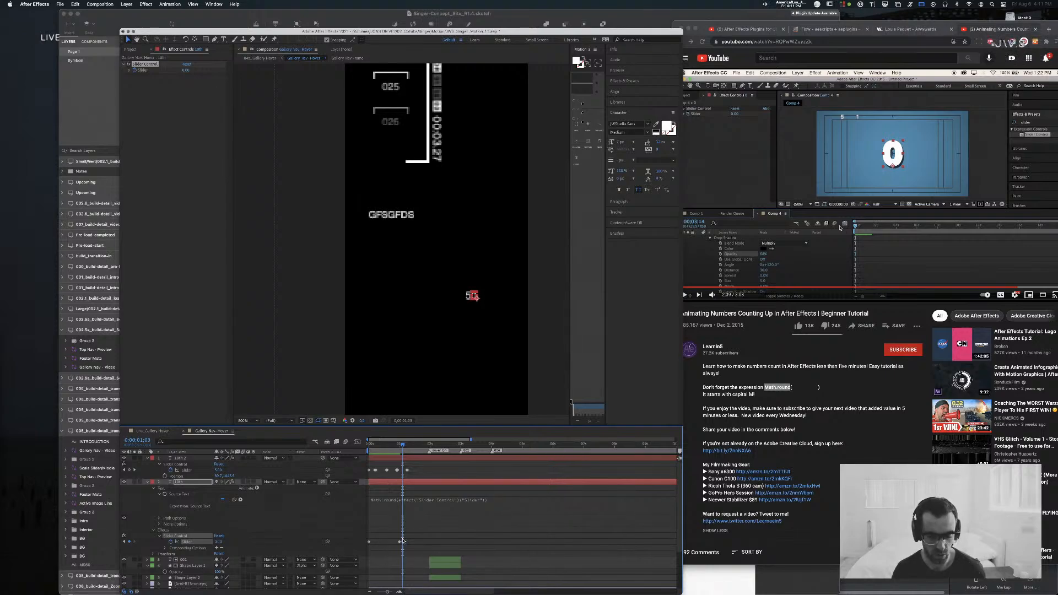
Step: Paste the original layer's Slider keyframe pair repeatedly from 0:00:02:03 to 0:00:03:23, and shift the last two pairs about 10 frames later
{"action": "key", "text": "shift+Page_Down"}
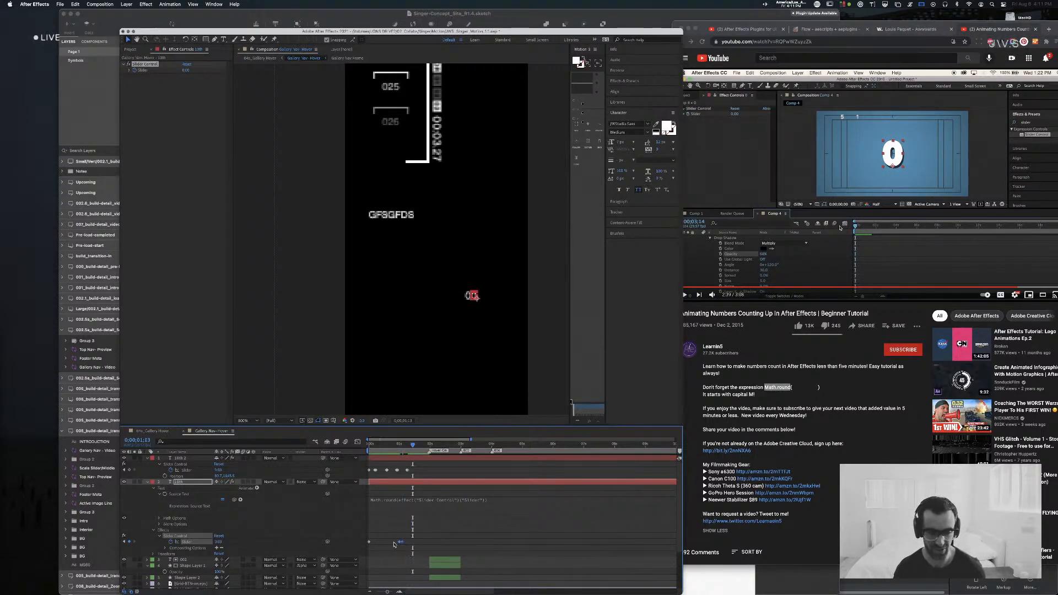
{"action": "key", "text": "shift+Page_Down"}
{"action": "key", "text": "shift+Page_Down"}
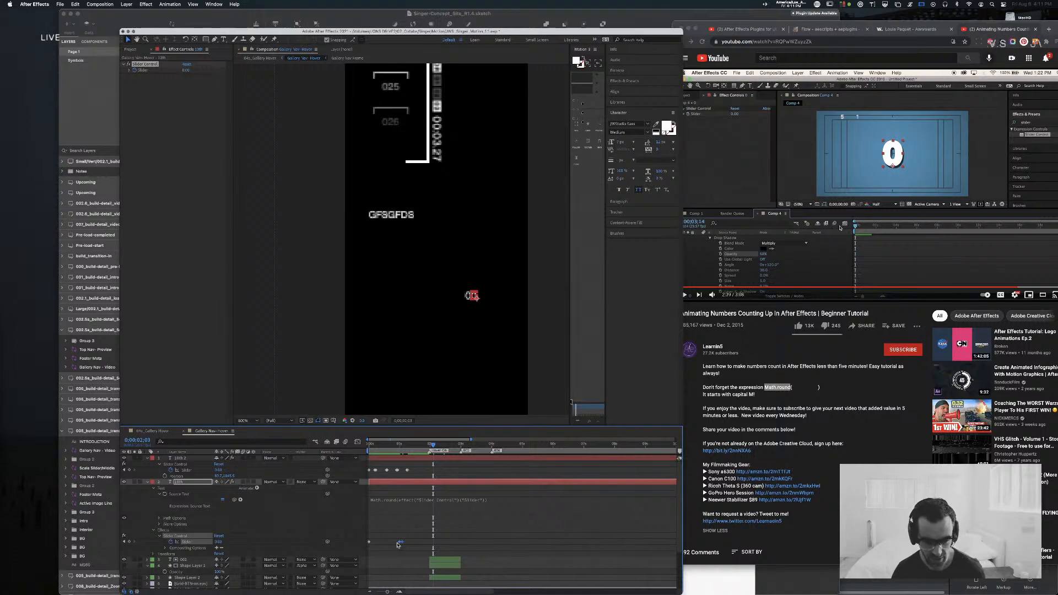
{"action": "key", "text": "shift+Page_Down"}
{"action": "key", "text": "shift+Page_Down"}
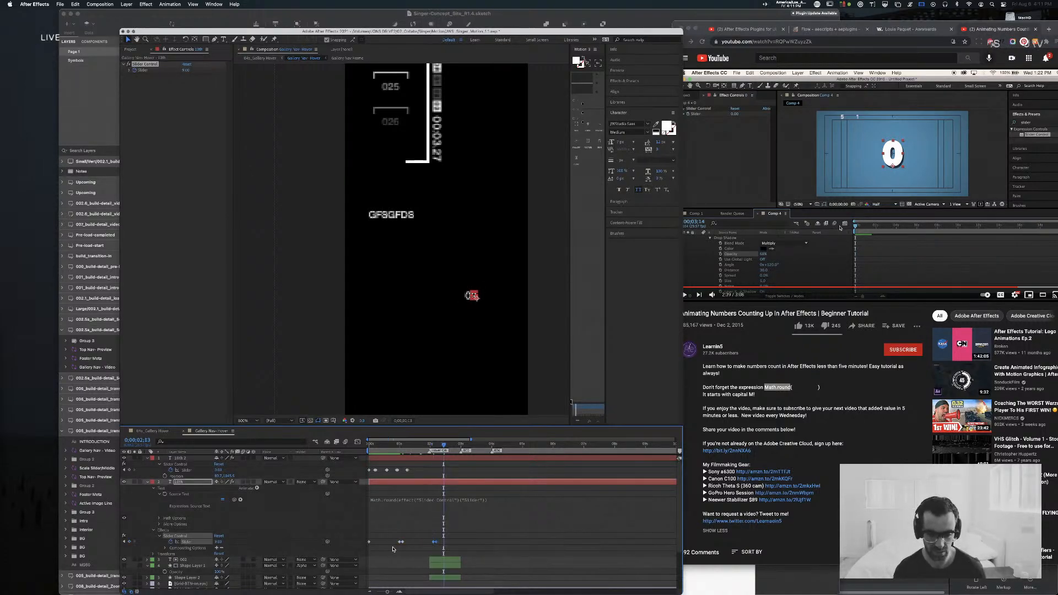
{"action": "key", "text": "shift+Page_Down"}
{"action": "key", "text": "shift+Page_Down"}
{"action": "key", "text": "shift+Page_Down"}
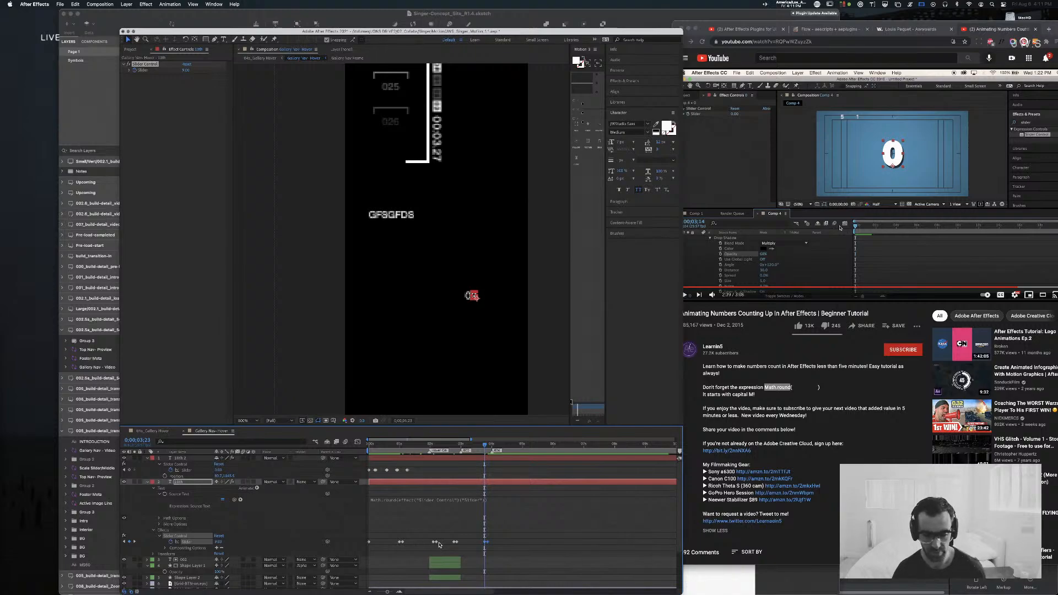
{"action": "left_click_drag", "start_coordinate": [504, 538], "coordinate": [444, 552]}
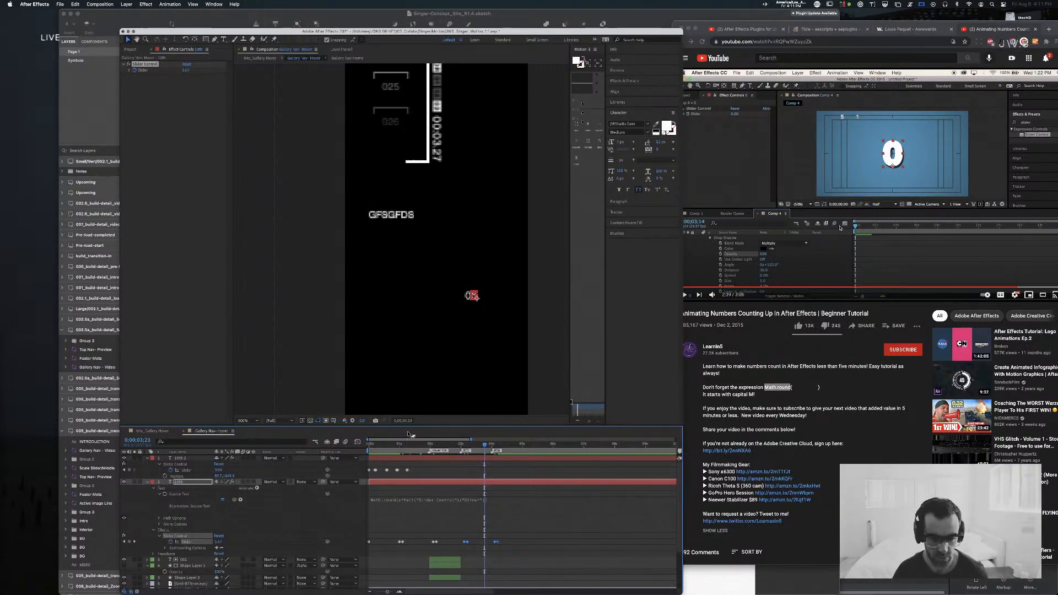
Step: Preview the original digit's repeated count from the start of the composition
{"action": "key", "text": "Home"}
{"action": "key", "text": "space"}
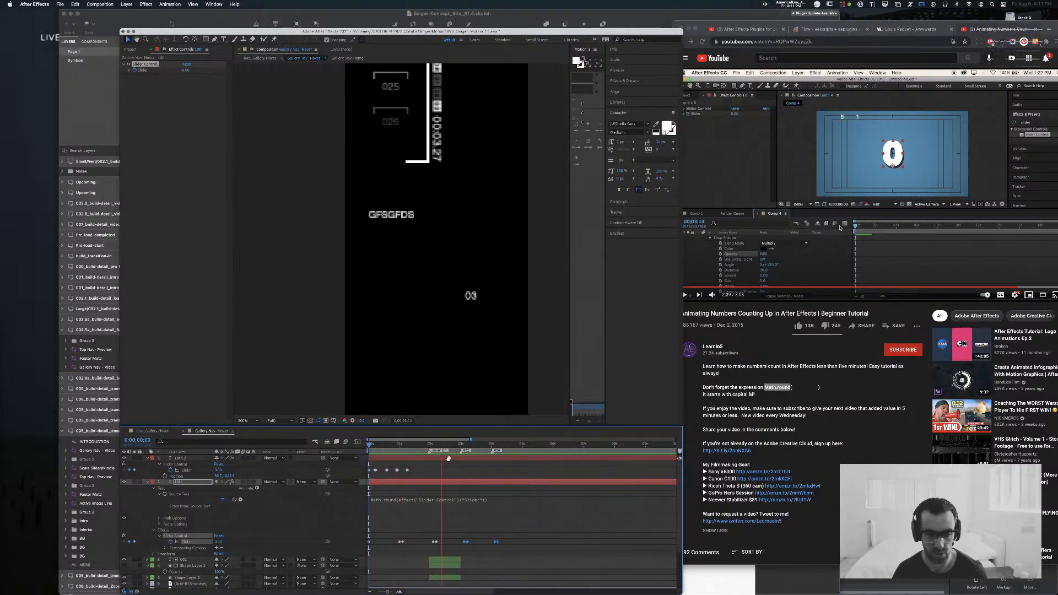
{"action": "key", "text": "space"}
Step: Copy all of the duplicate layer's Slider keyframes and paste the set at 0:00:01:17 and again at 0:00:02:28
{"action": "left_click_drag", "start_coordinate": [416, 468], "coordinate": [368, 472]}
{"action": "left_click", "coordinate": [407, 446]}
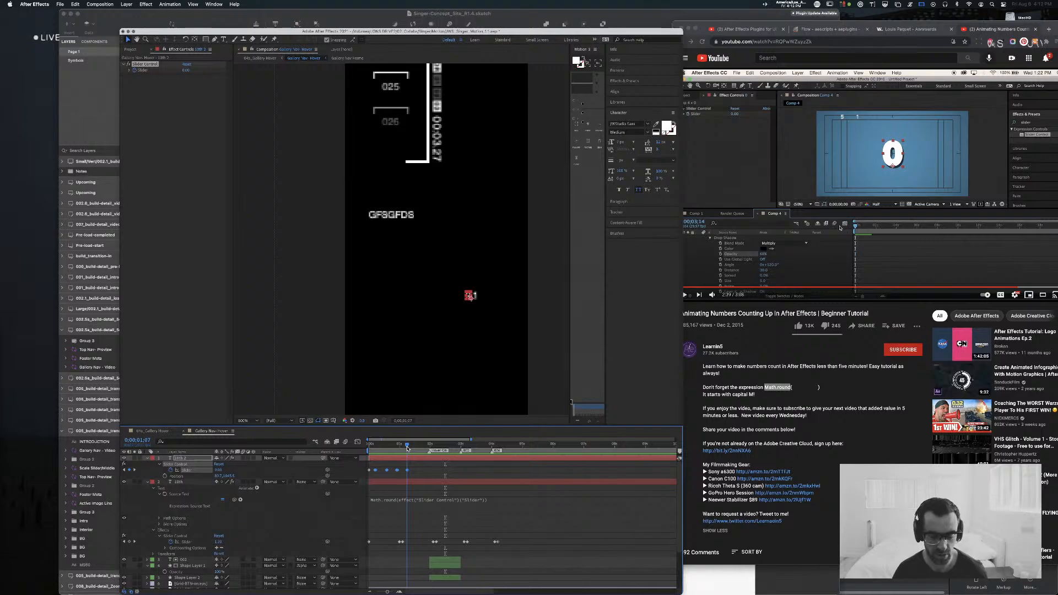
{"action": "key", "text": "shift+Page_Down"}
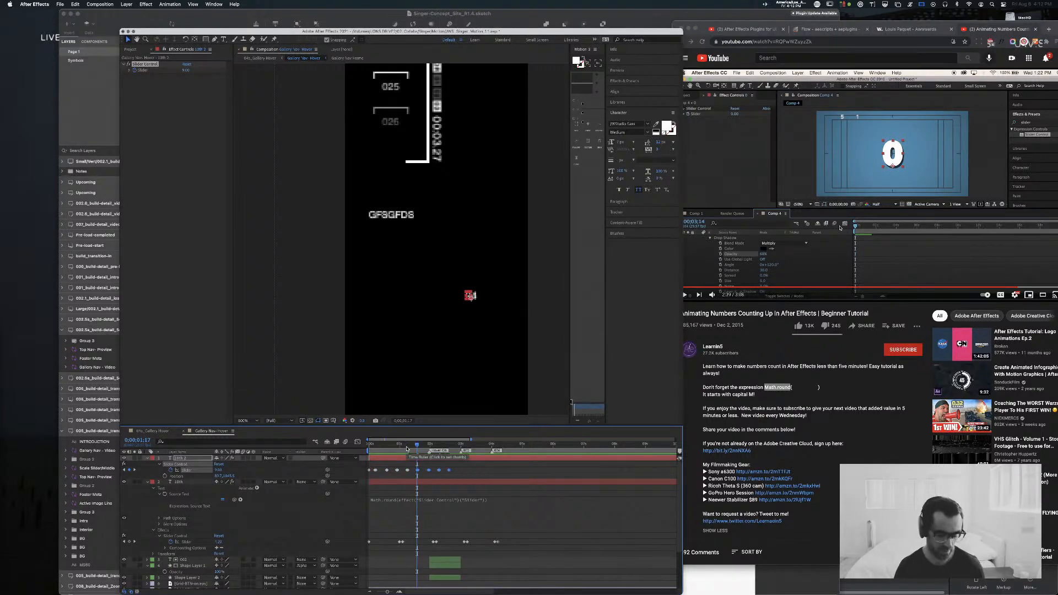
{"action": "left_click", "coordinate": [448, 447]}
{"action": "key", "text": "shift+Page_Down"}
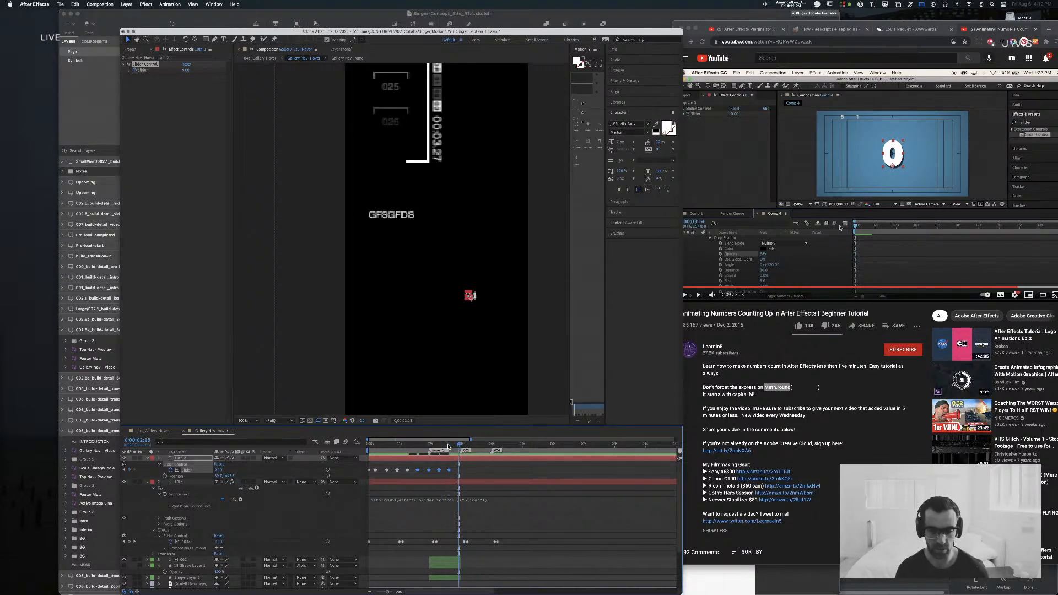
Step: Preview the extended two-digit count, then scrub through 0:00:04:00 and return to the start
{"action": "key", "text": "space"}
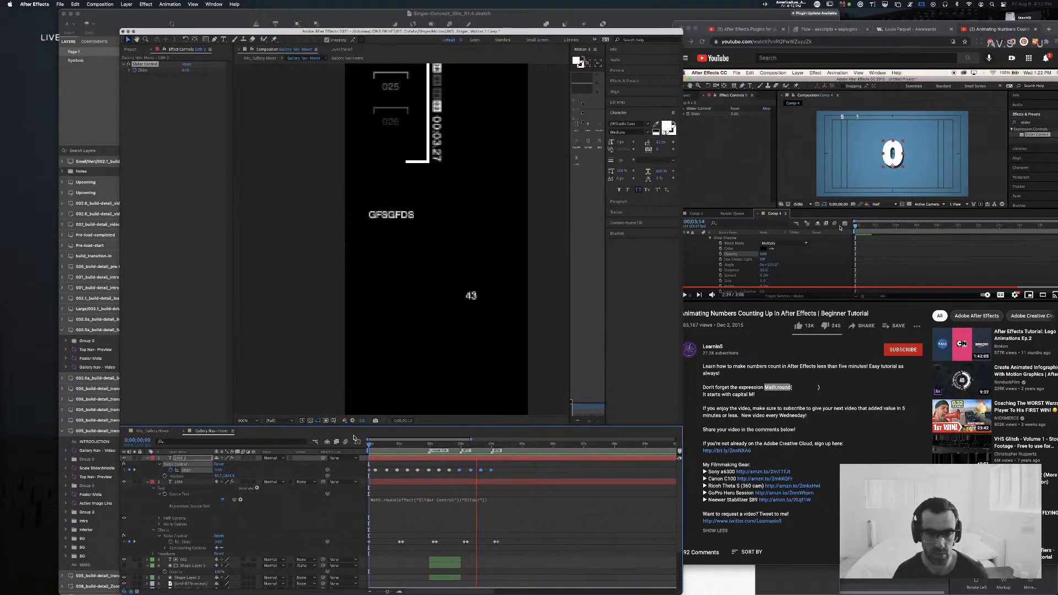
{"action": "key", "text": "space"}
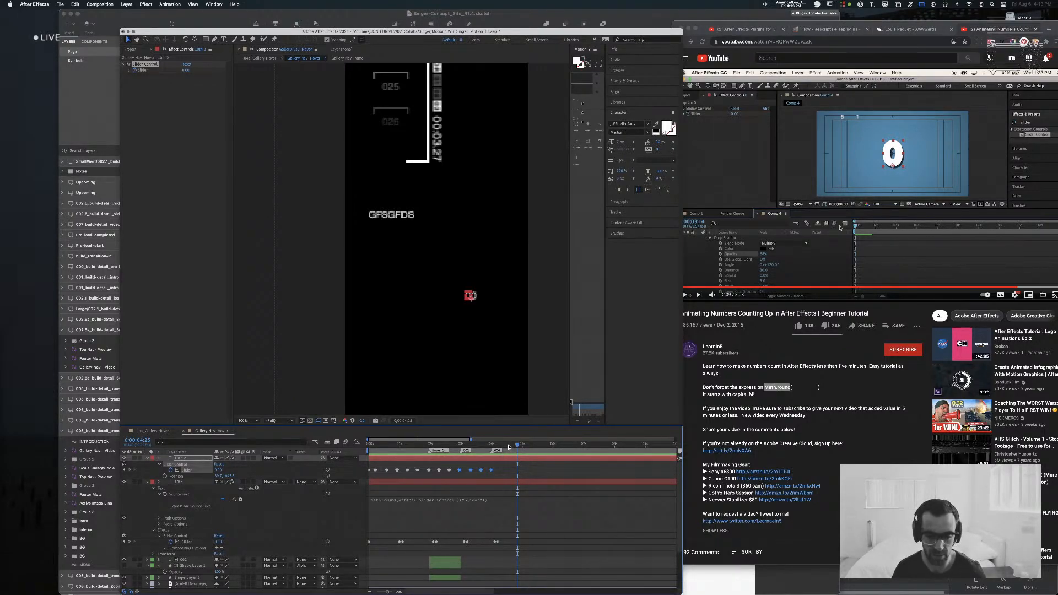
{"action": "left_click_drag", "start_coordinate": [509, 446], "coordinate": [493, 446]}
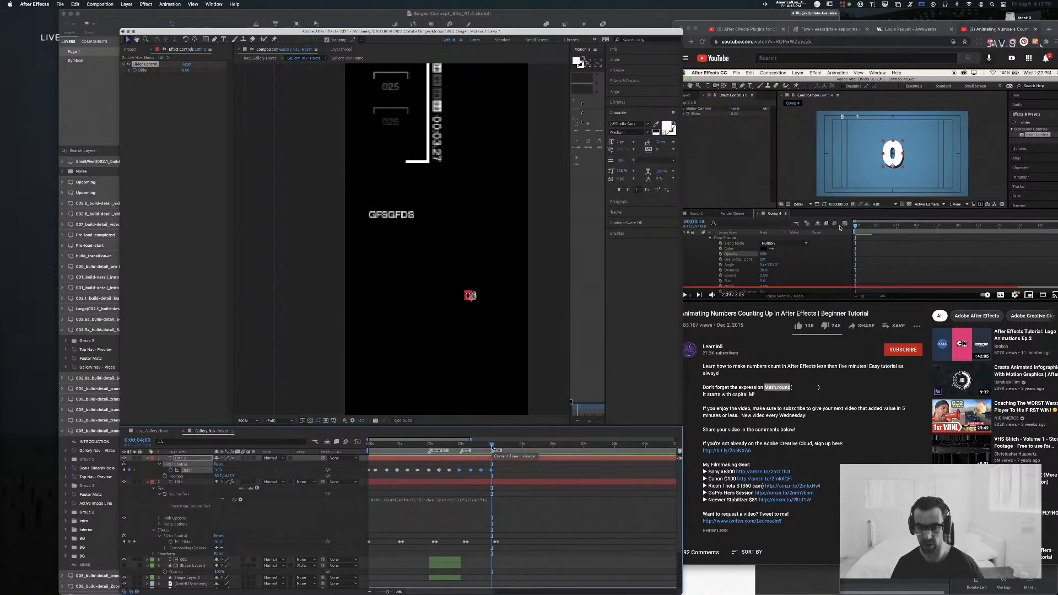
{"action": "left_click_drag", "start_coordinate": [492, 447], "coordinate": [356, 453]}
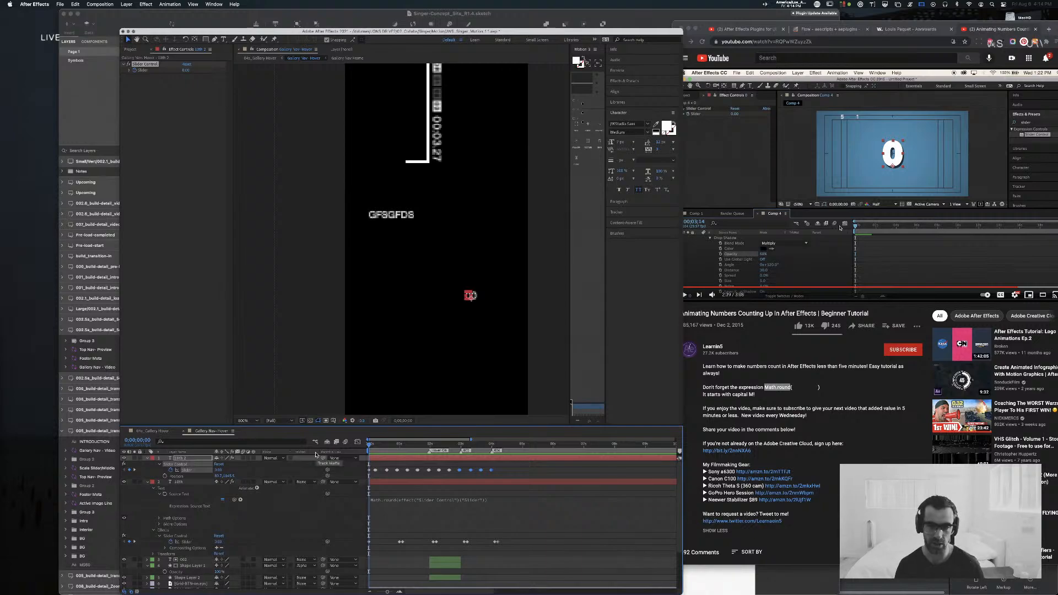
{"action": "key", "text": "super+Tab"}
{"action": "key", "text": "super+shift+Tab"}
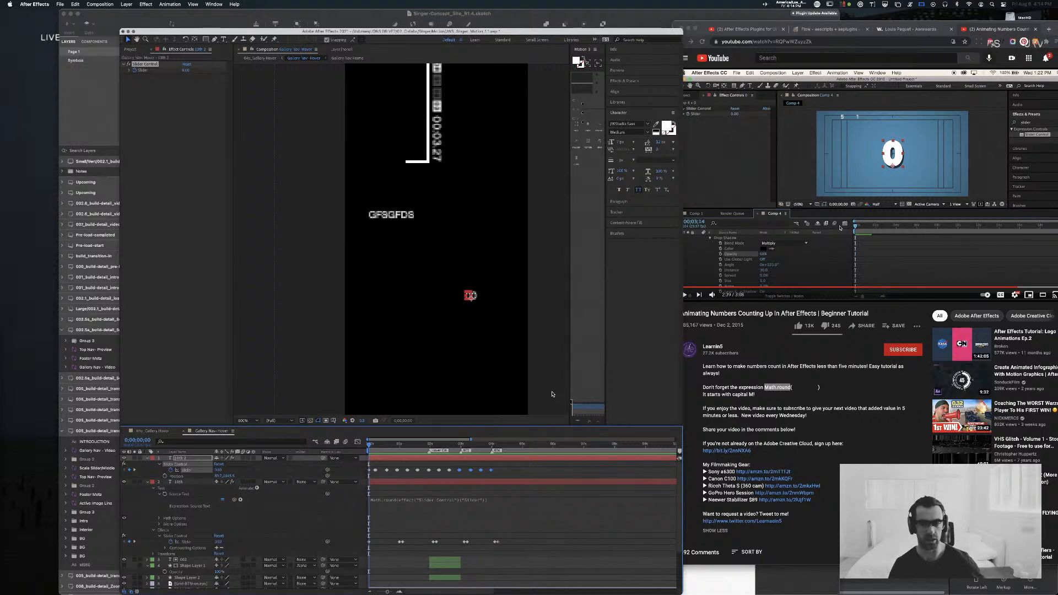
Step: Select both digit layers, collapse their properties in the timeline, and preview the composition from the start
{"action": "left_click", "coordinate": [400, 444]}
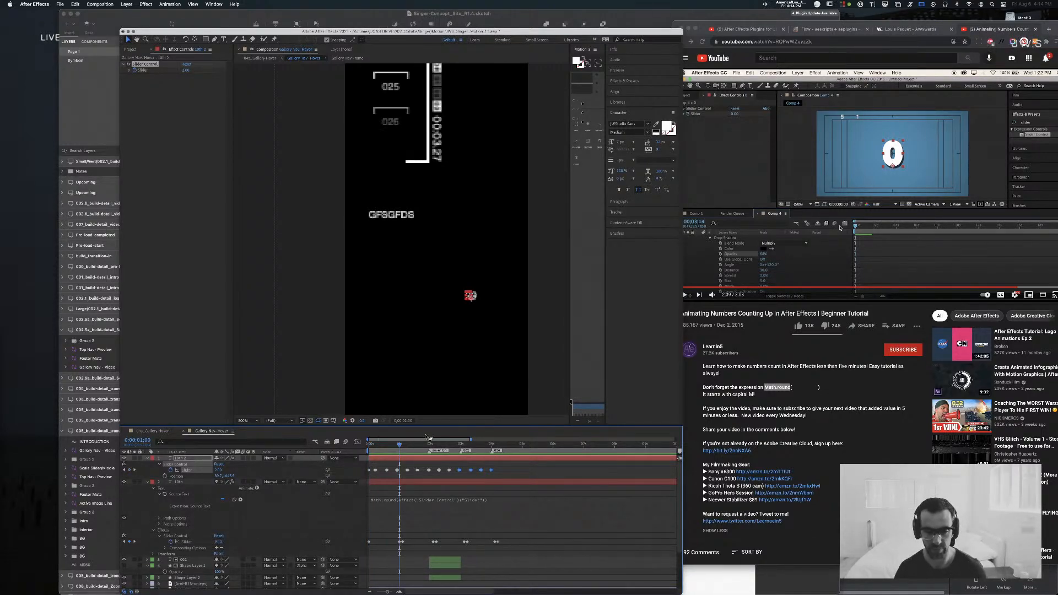
{"action": "left_click", "coordinate": [553, 522]}
{"action": "left_click", "coordinate": [498, 482]}
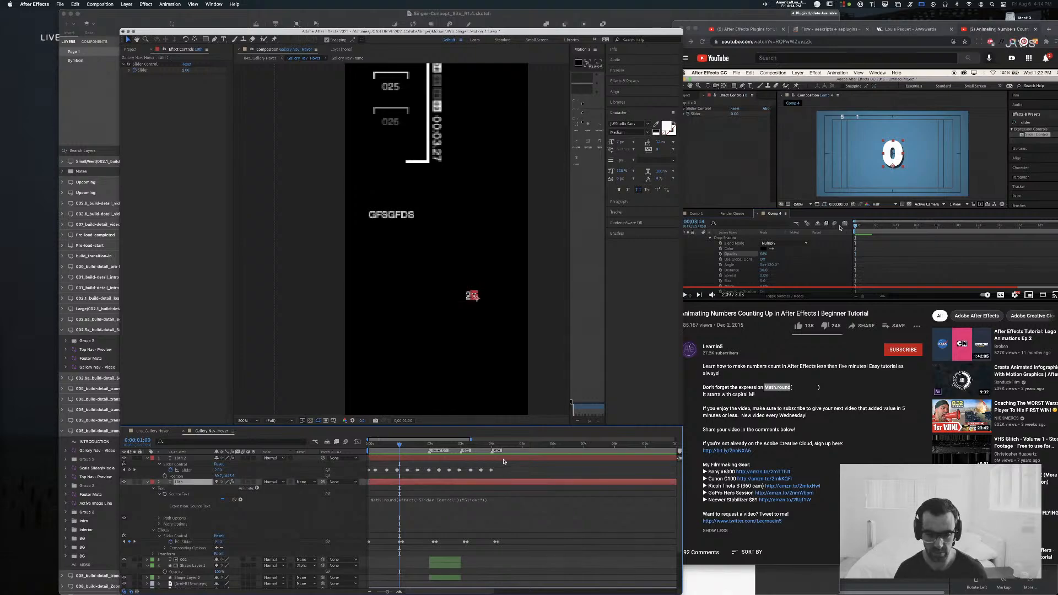
{"action": "left_click", "coordinate": [503, 460], "text": "shift"}
{"action": "key", "text": "u"}
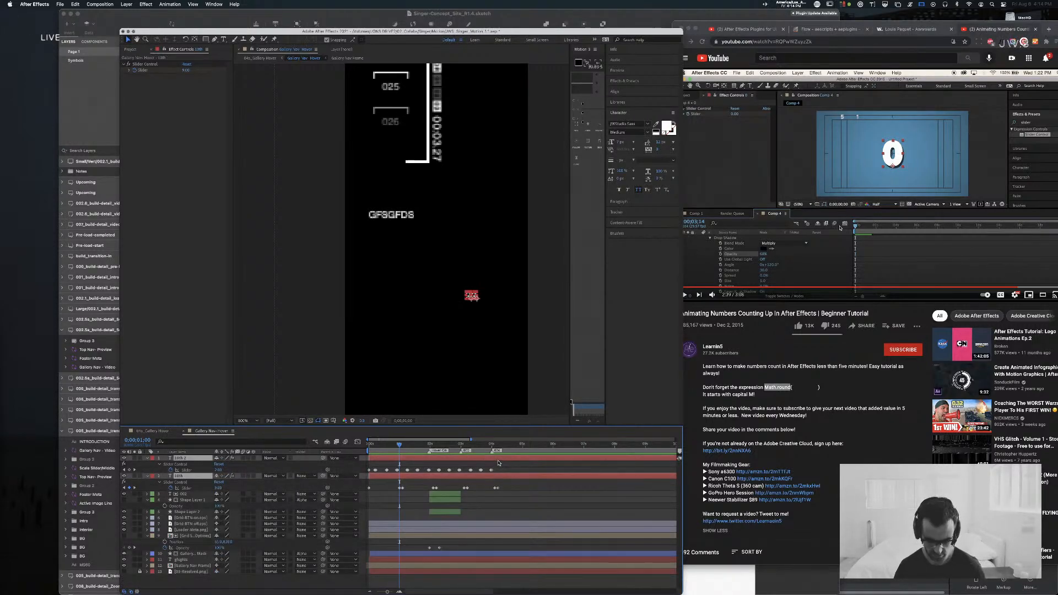
{"action": "key", "text": "u"}
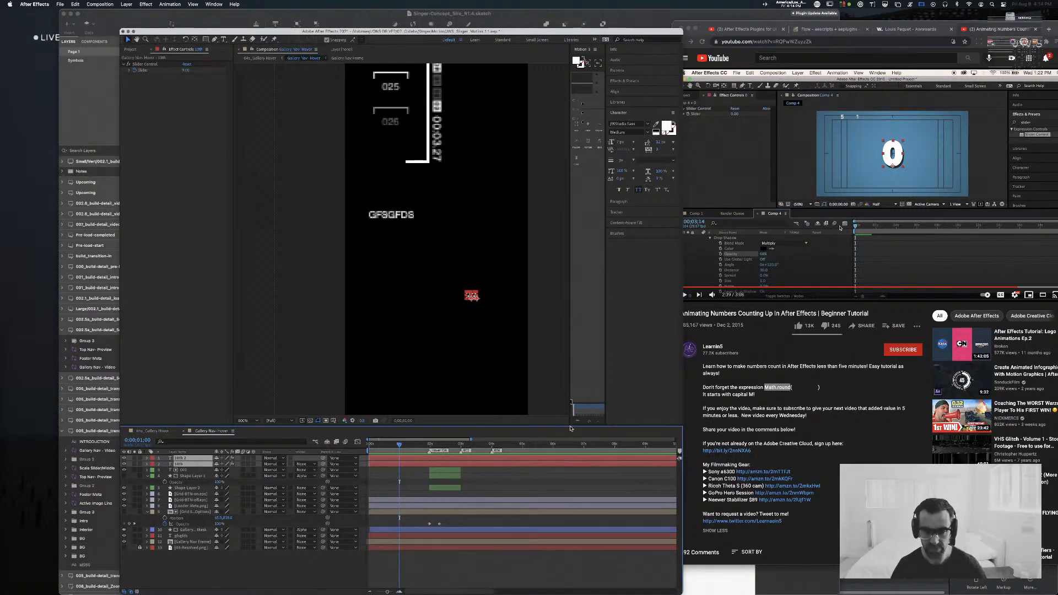
{"action": "key", "text": "Home"}
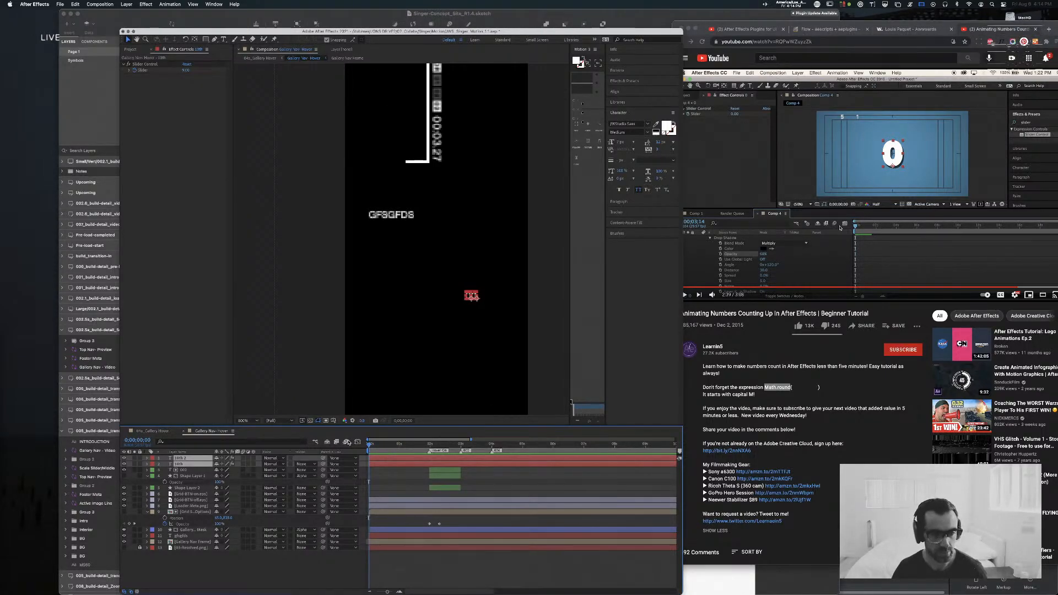
{"action": "key", "text": "space"}
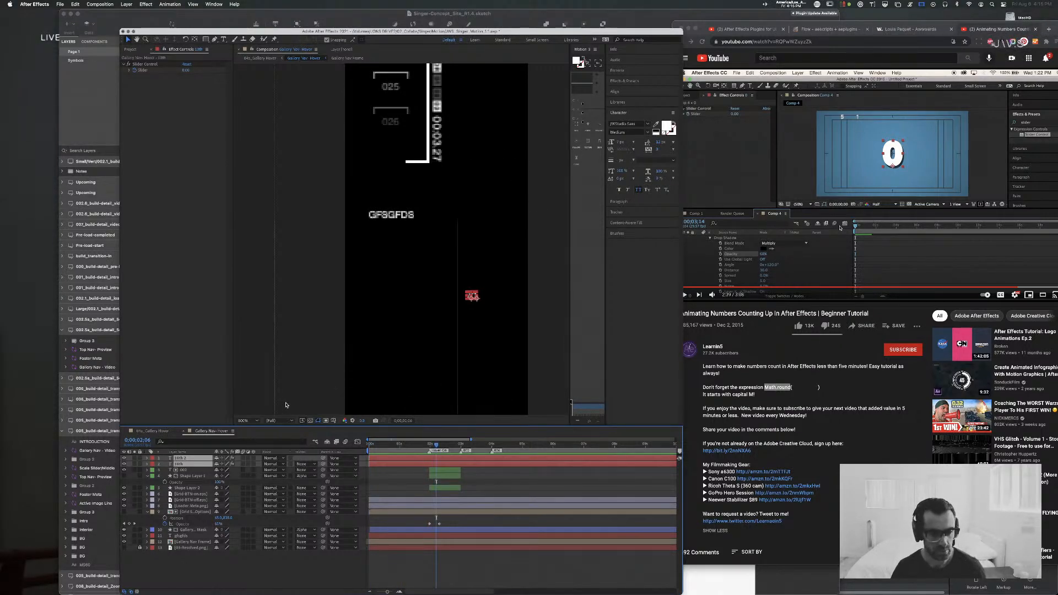
Step: Switch to Chrome and search the web for "loop clip after effects" in a new window
{"action": "key", "text": "super+Tab"}
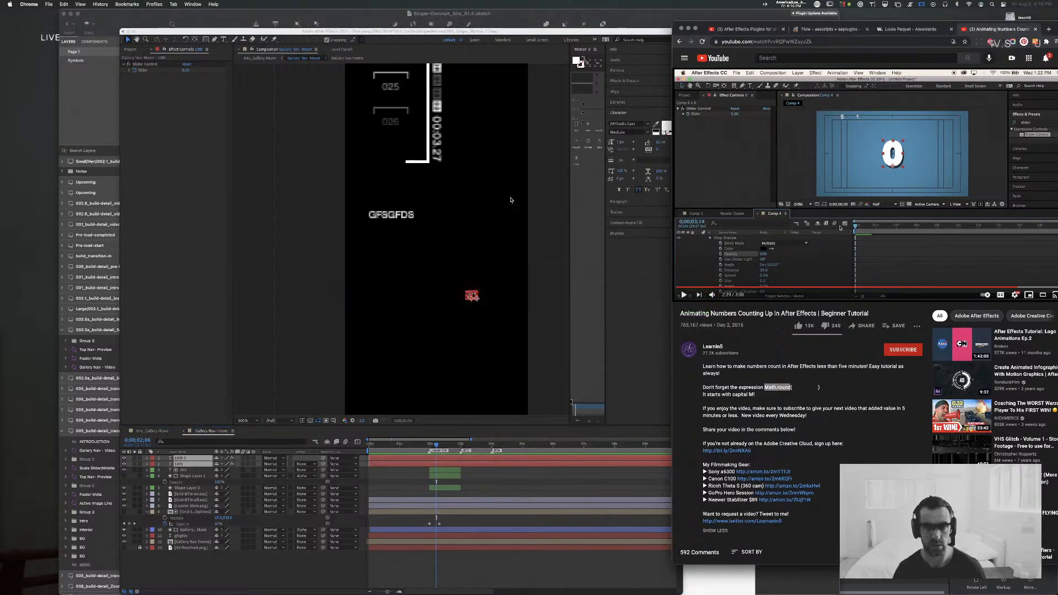
{"action": "key", "text": "super+n"}
{"action": "type", "text": "loop cl"}
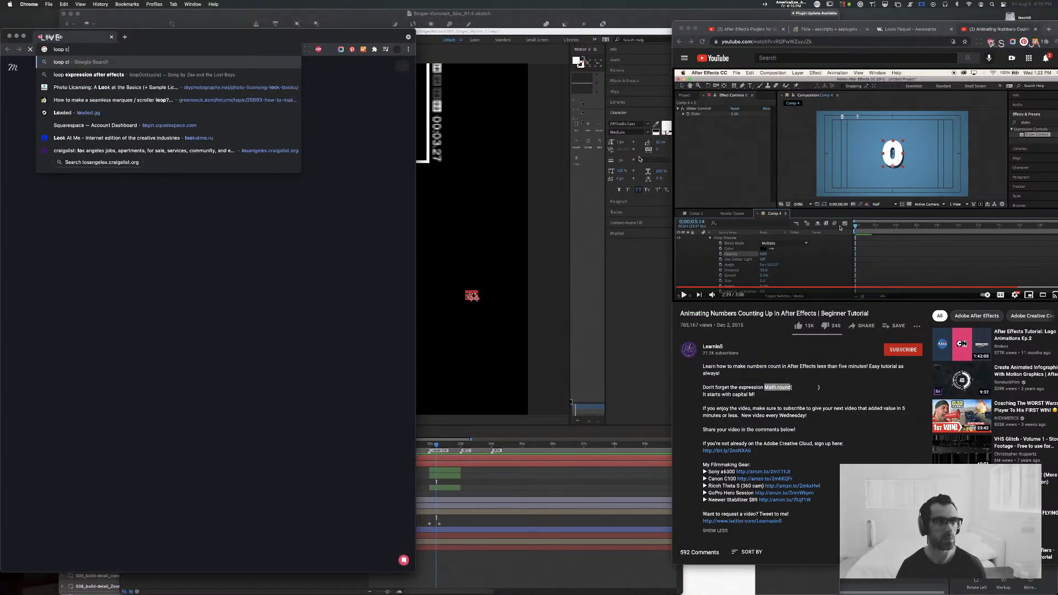
{"action": "type", "text": "ip after effects"}
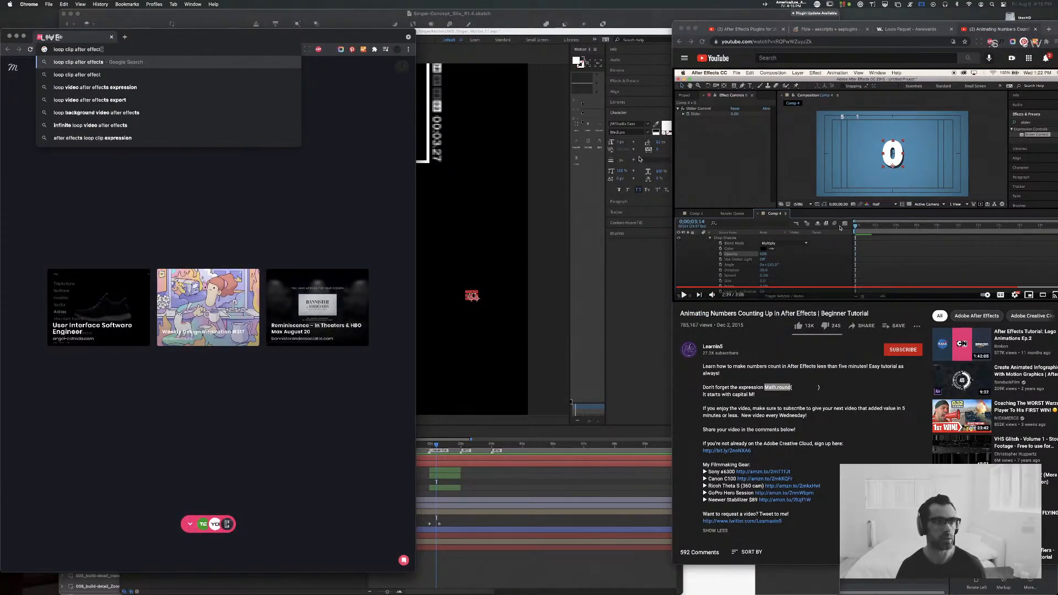
{"action": "key", "text": "Return"}
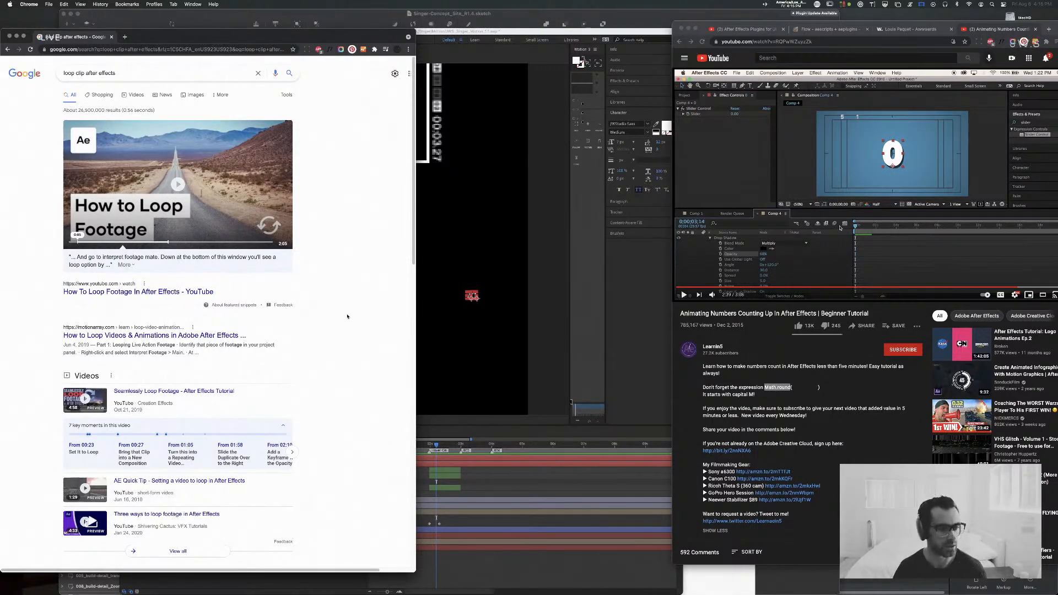
Step: Look through the results for looping a clip, read the Reddit thread on extending a clip, and return to the results
{"action": "scroll", "coordinate": [330, 424], "scroll_direction": "down", "scroll_amount": 5}
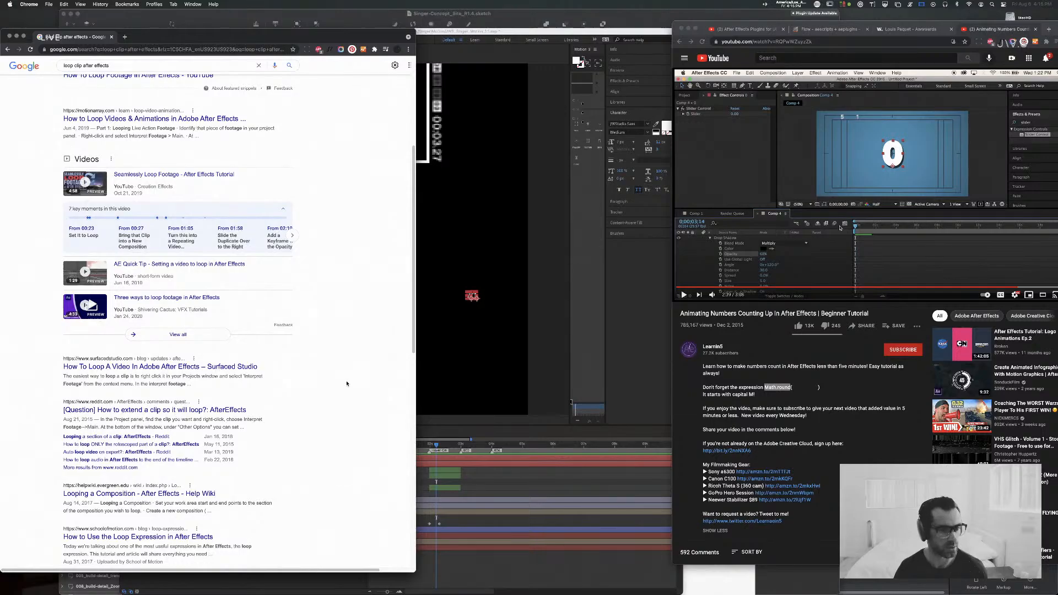
{"action": "scroll", "coordinate": [330, 380], "scroll_direction": "up", "scroll_amount": 5}
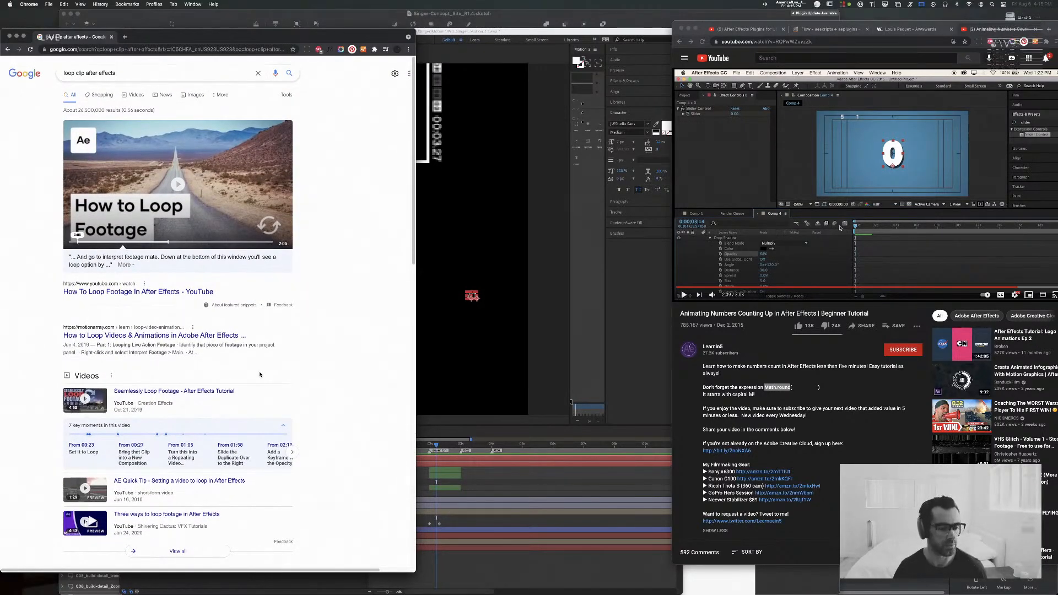
{"action": "scroll", "coordinate": [259, 374], "scroll_direction": "down", "scroll_amount": 3}
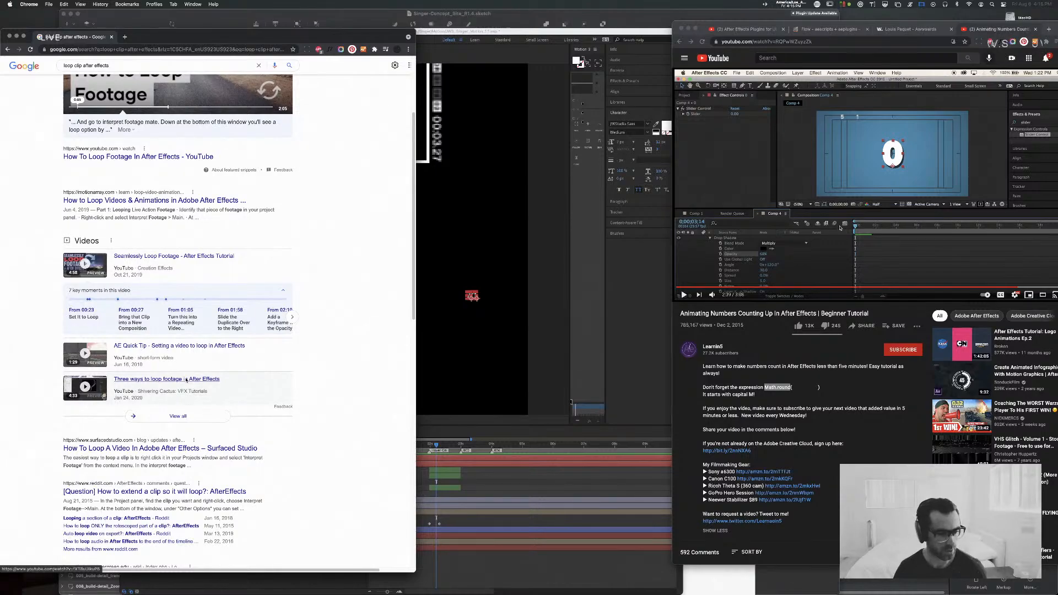
{"action": "scroll", "coordinate": [186, 381], "scroll_direction": "down", "scroll_amount": 1}
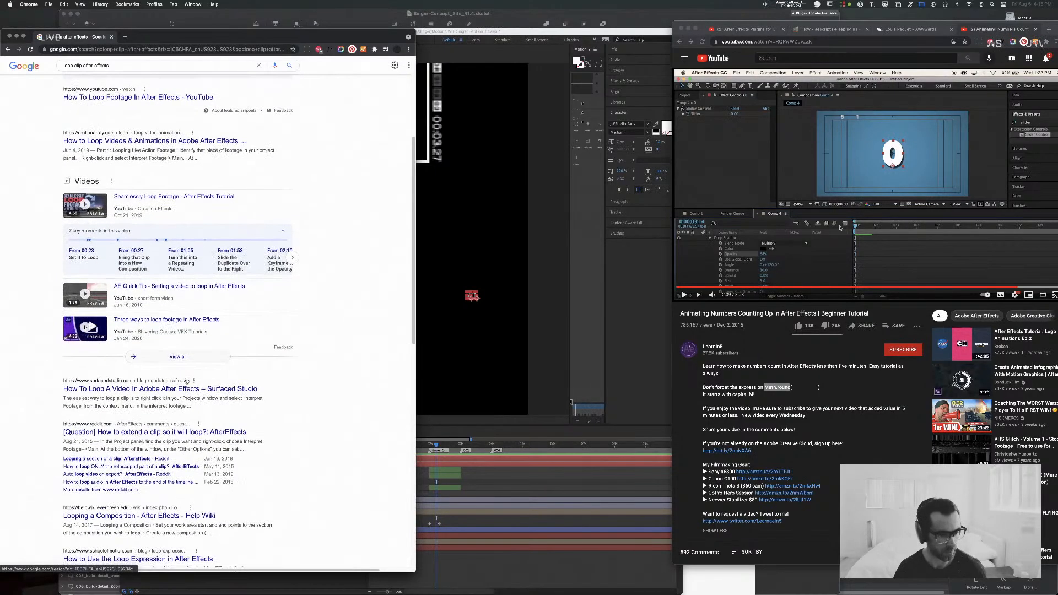
{"action": "scroll", "coordinate": [174, 435], "scroll_direction": "up", "scroll_amount": 1}
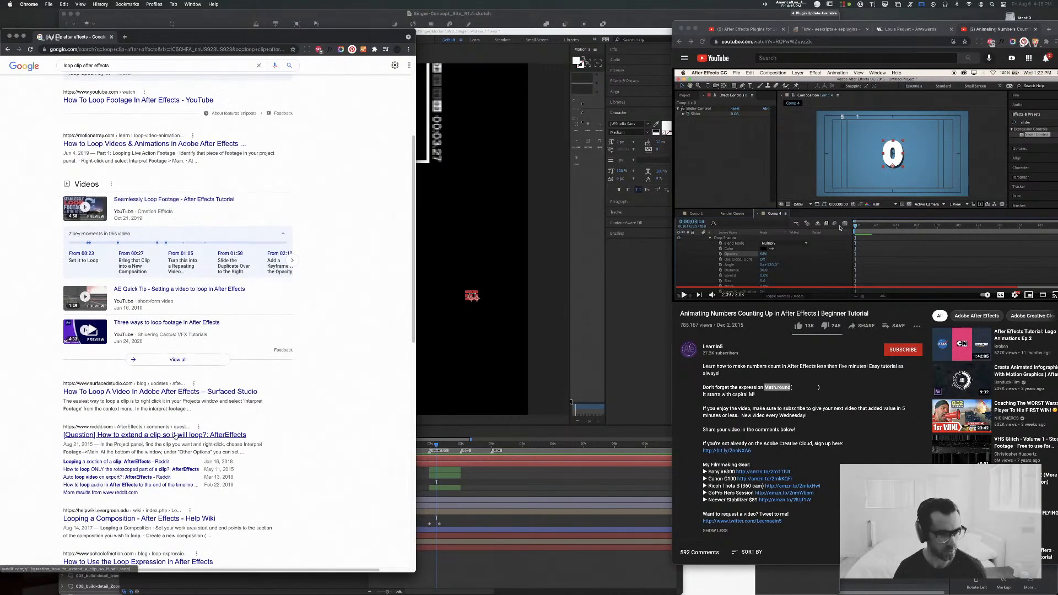
{"action": "left_click", "coordinate": [174, 435]}
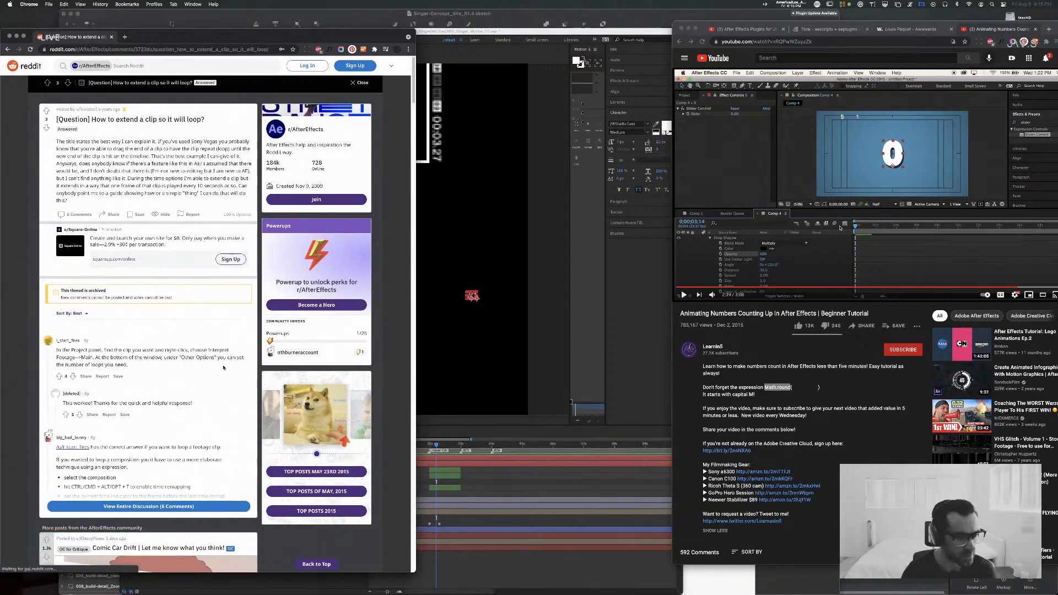
{"action": "scroll", "coordinate": [232, 370], "scroll_direction": "down", "scroll_amount": 2}
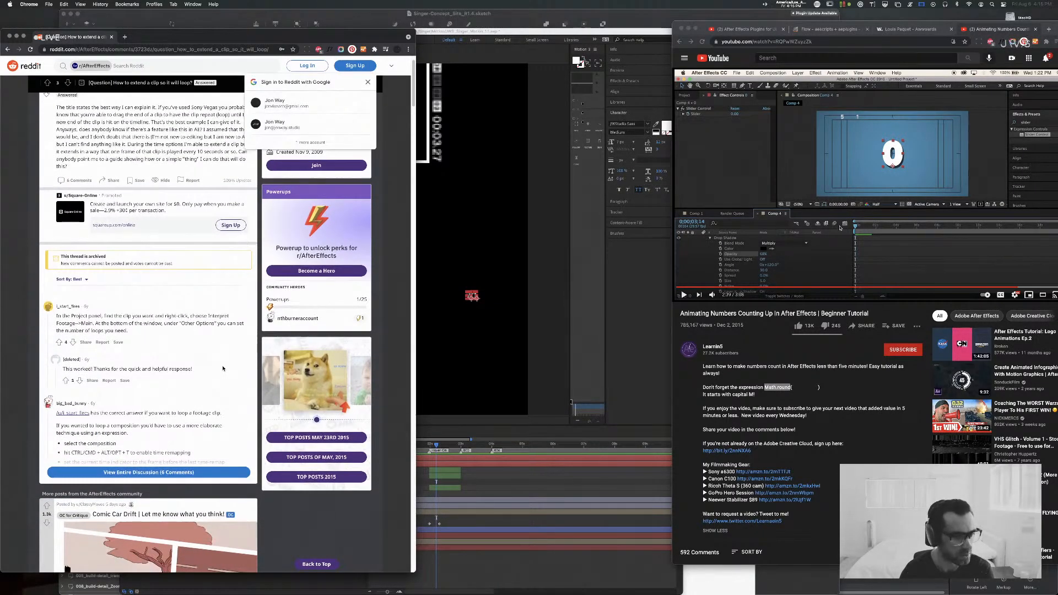
{"action": "scroll", "coordinate": [222, 368], "scroll_direction": "up", "scroll_amount": 4}
{"action": "key", "text": "super+bracketleft"}
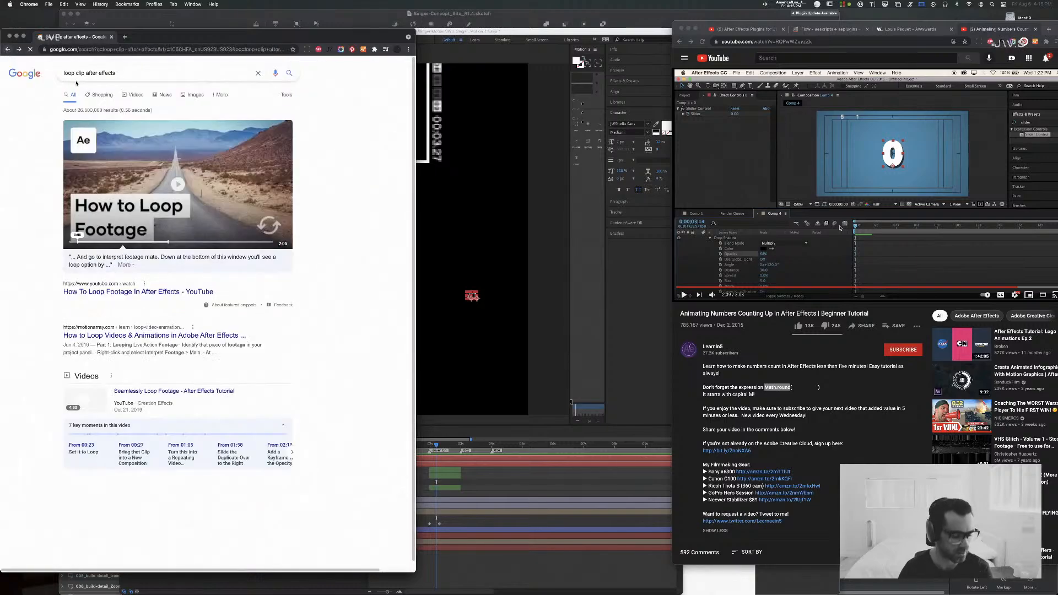
Step: Examine the remaining search results on looping footage and compositions, then move the browser window clear of the composition
{"action": "scroll", "coordinate": [194, 233], "scroll_direction": "down", "scroll_amount": 5}
{"action": "scroll", "coordinate": [189, 241], "scroll_direction": "down", "scroll_amount": 2}
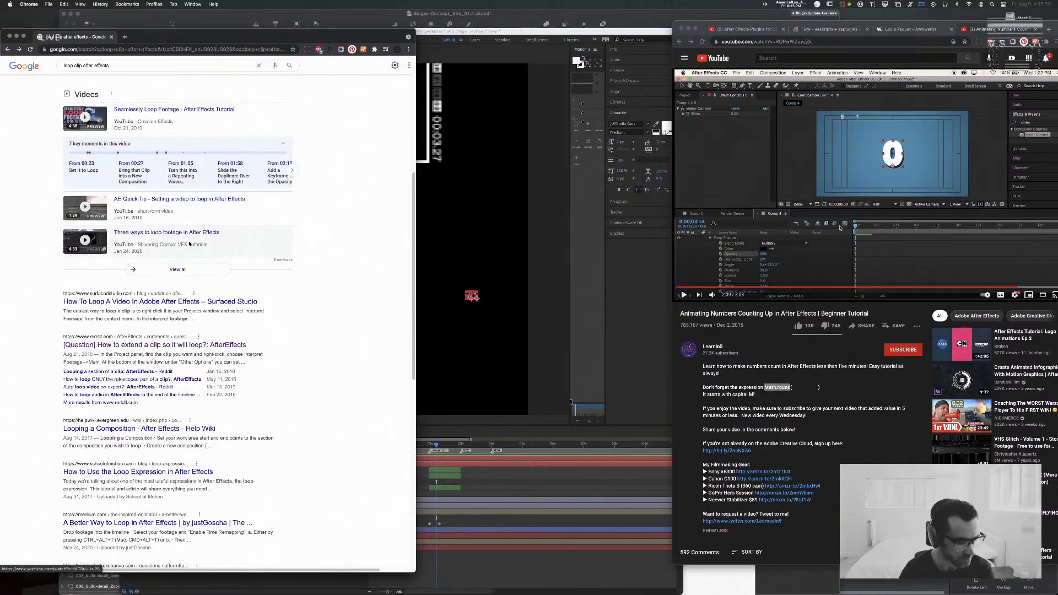
{"action": "scroll", "coordinate": [189, 243], "scroll_direction": "down", "scroll_amount": 2}
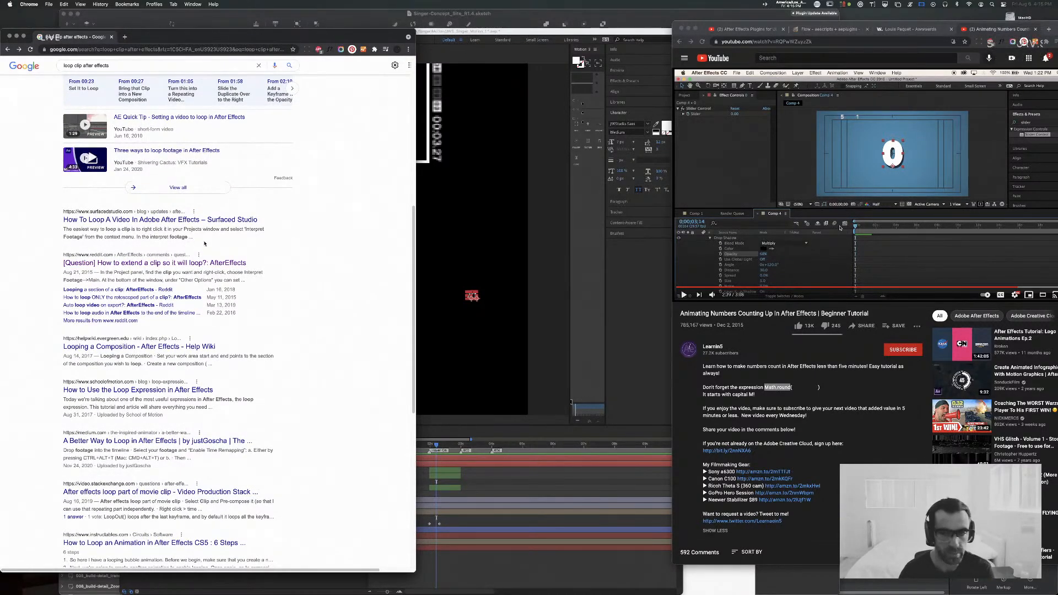
{"action": "scroll", "coordinate": [313, 220], "scroll_direction": "down", "scroll_amount": 2}
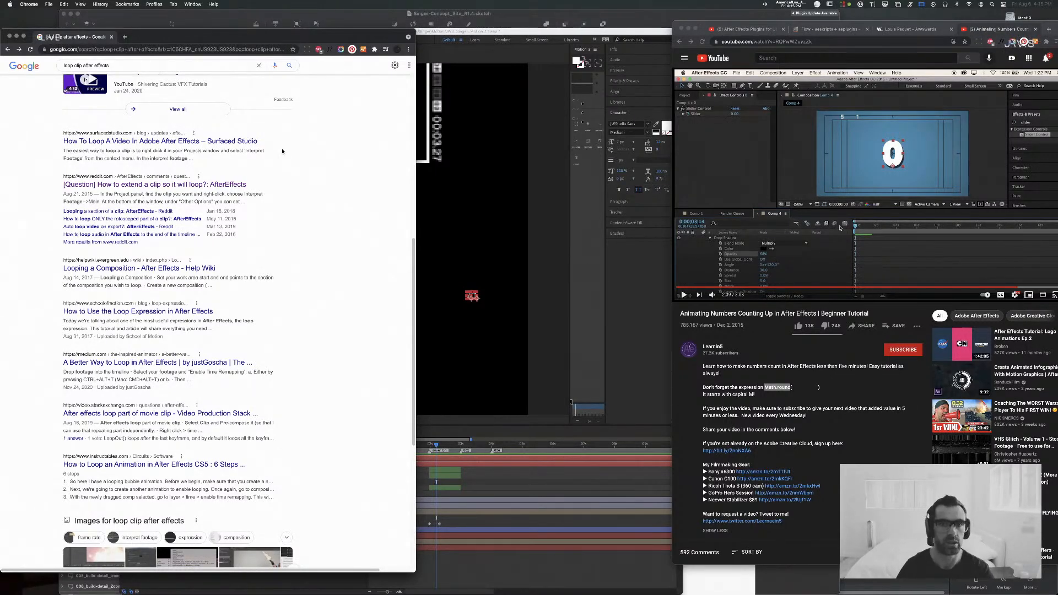
{"action": "left_click_drag", "start_coordinate": [326, 36], "coordinate": [426, 46]}
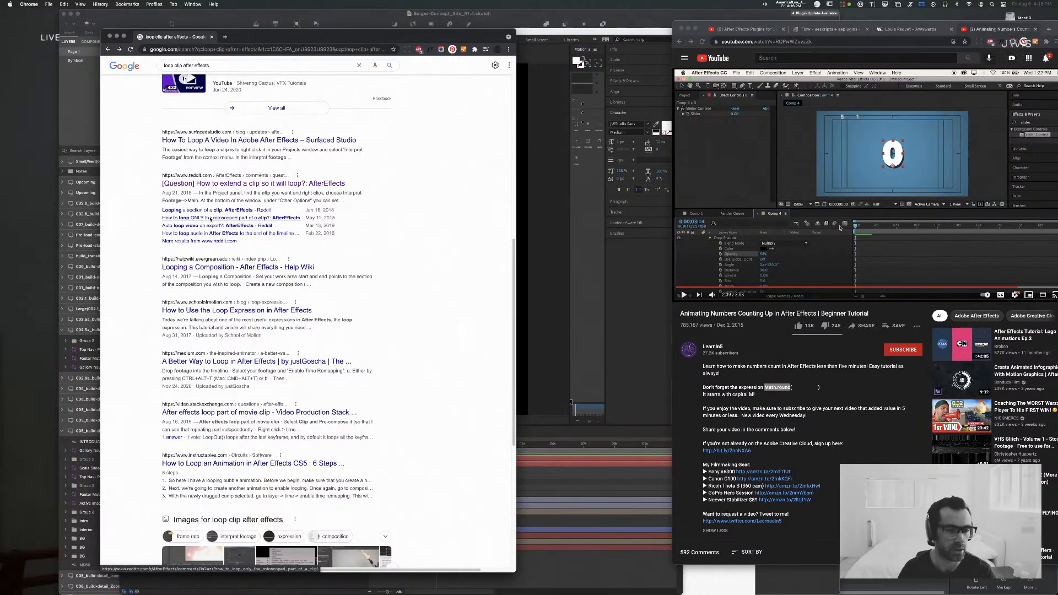
{"action": "scroll", "coordinate": [434, 276], "scroll_direction": "down", "scroll_amount": 2}
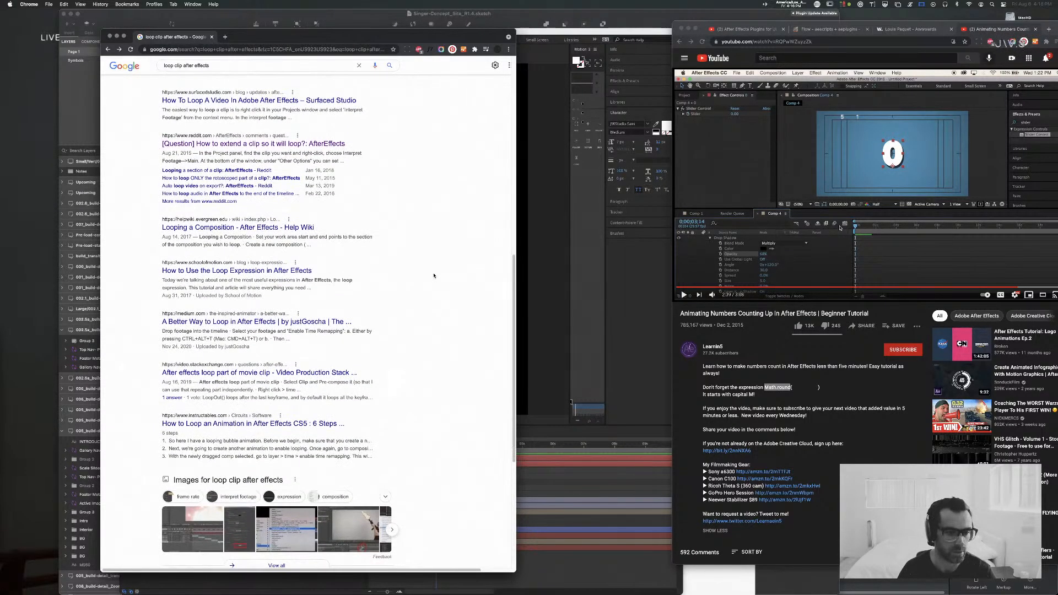
{"action": "scroll", "coordinate": [433, 276], "scroll_direction": "down", "scroll_amount": 2}
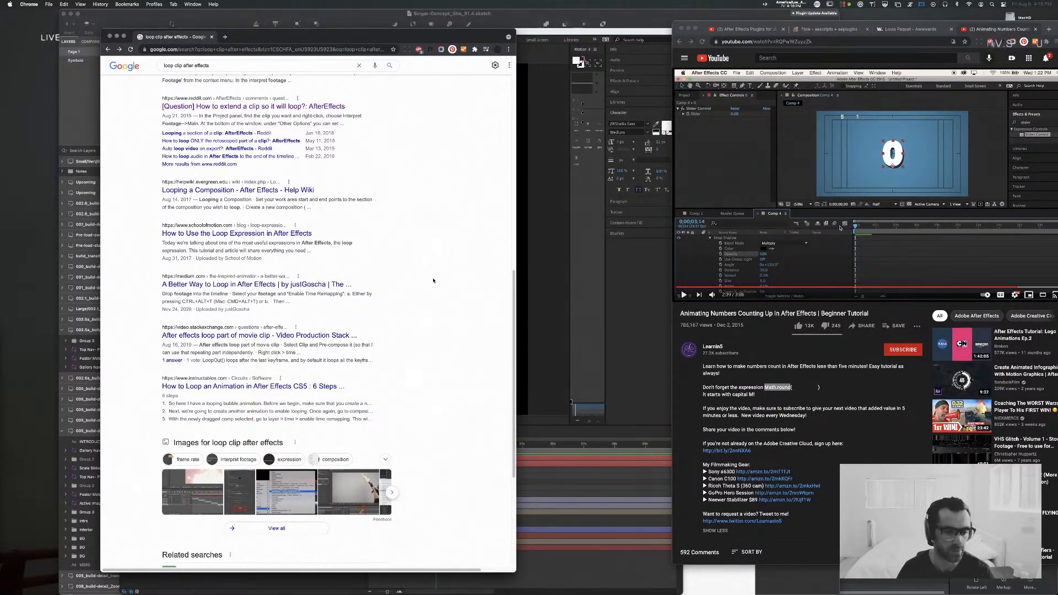
{"action": "left_click_drag", "start_coordinate": [303, 40], "coordinate": [369, 509]}
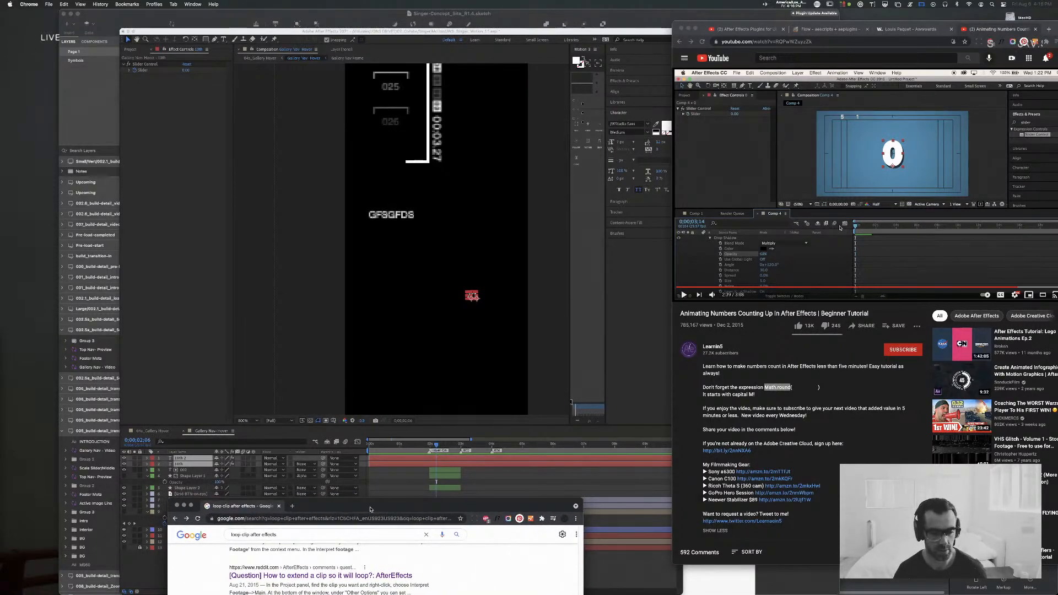
Step: Switch to After Effects, reveal both digit layers' keyframes, and shift the 10th layer's Slider keyframe pairs earlier onto the whole-second marks
{"action": "left_click", "coordinate": [497, 465]}
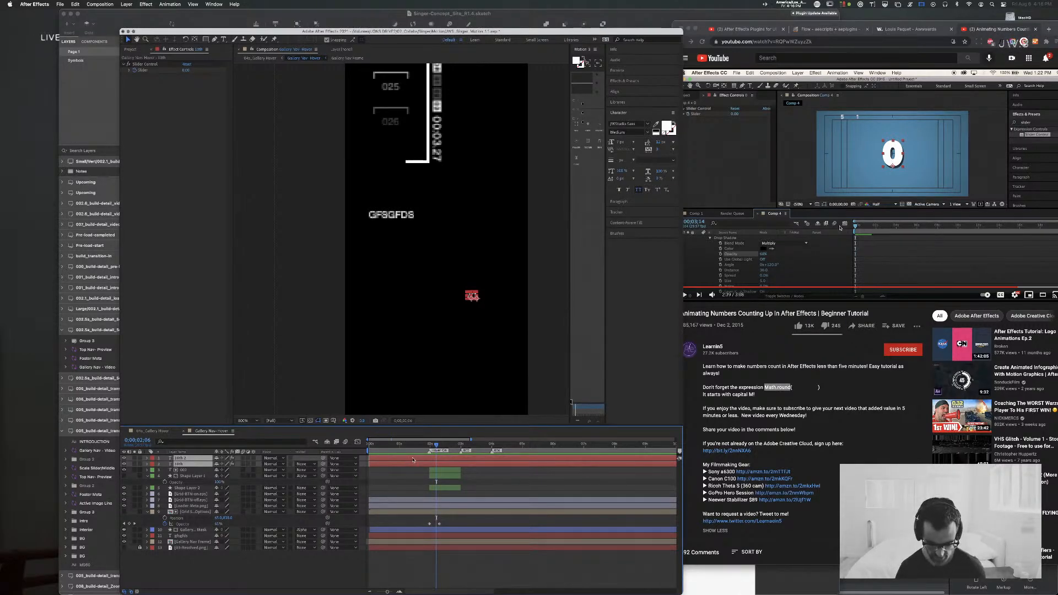
{"action": "key", "text": "u"}
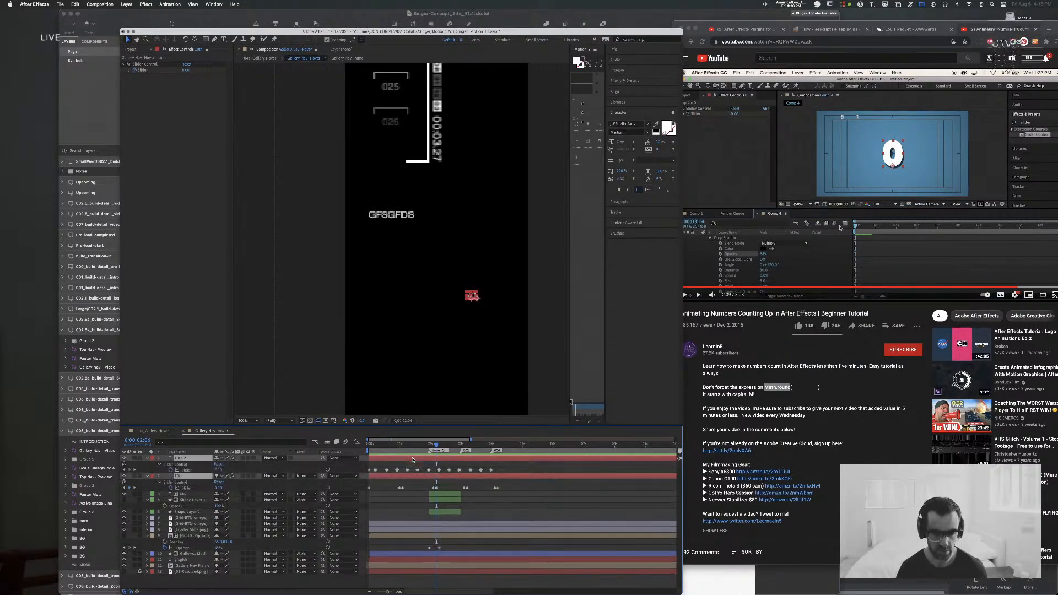
{"action": "left_click", "coordinate": [495, 479]}
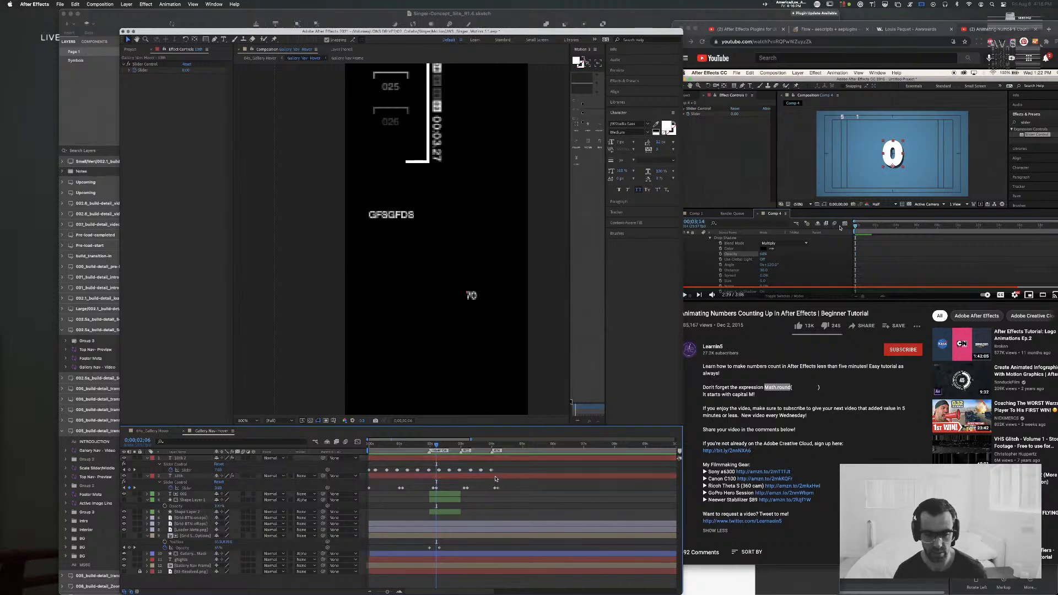
{"action": "left_click", "coordinate": [495, 488]}
{"action": "left_click_drag", "start_coordinate": [495, 489], "coordinate": [461, 489]}
{"action": "left_click", "coordinate": [474, 489]}
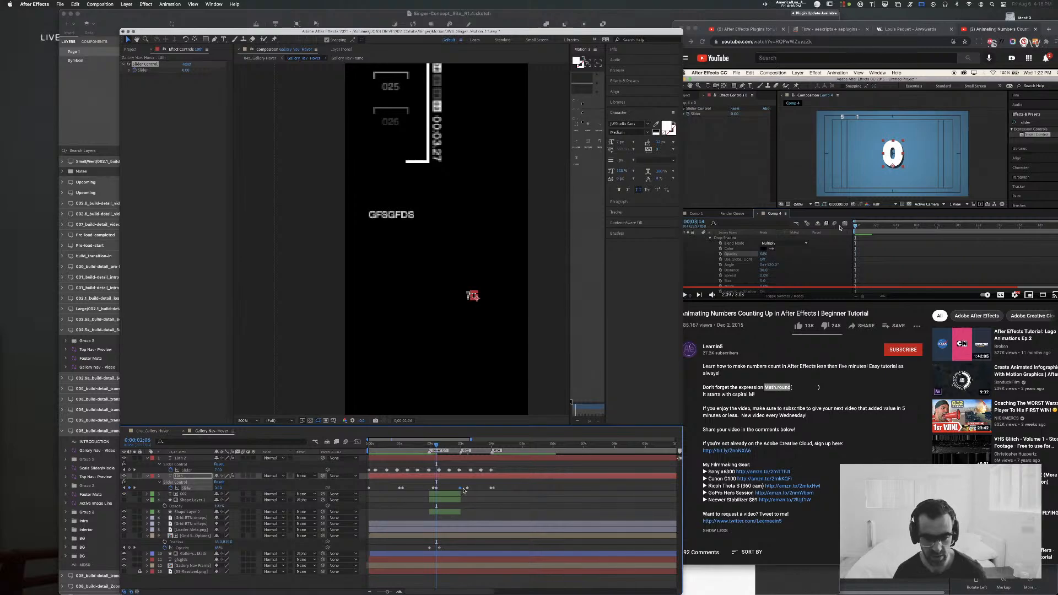
{"action": "left_click", "coordinate": [465, 489]}
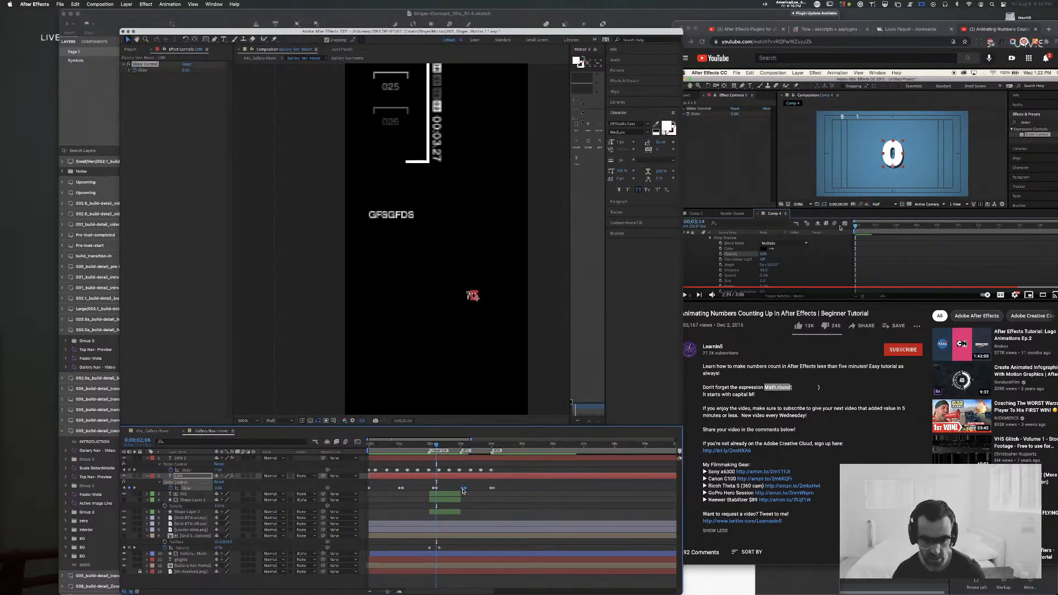
{"action": "left_click_drag", "start_coordinate": [463, 491], "coordinate": [461, 491]}
{"action": "left_click", "coordinate": [435, 489]}
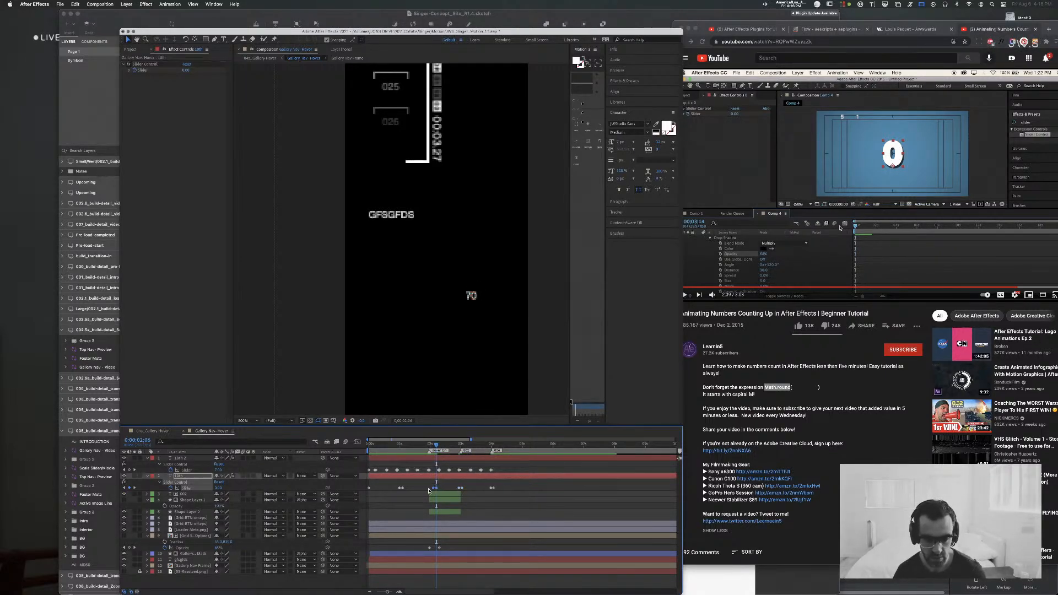
{"action": "left_click", "coordinate": [399, 488]}
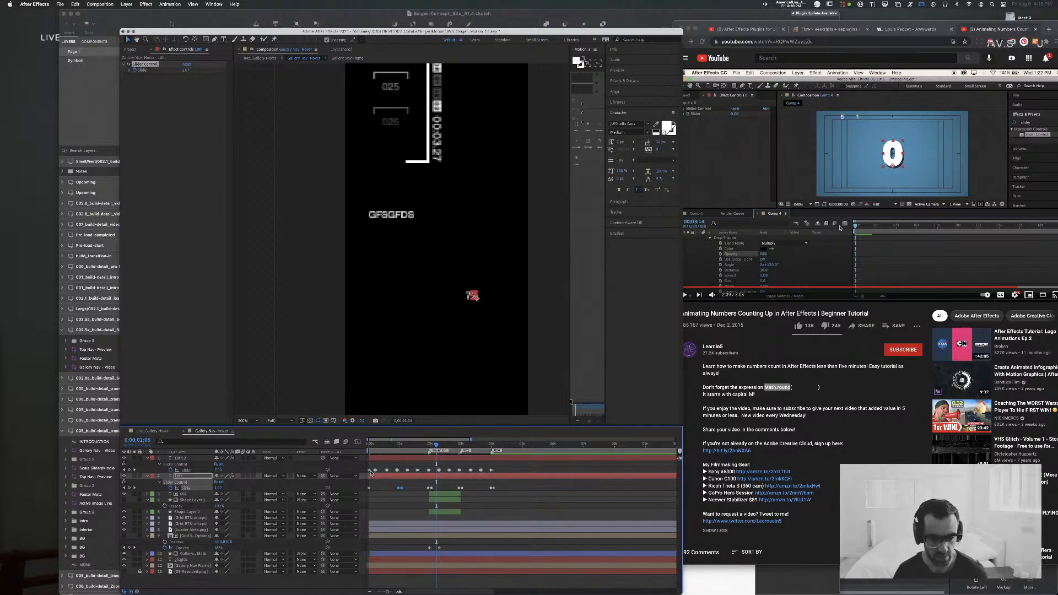
Step: Rename the duplicate digit layer to 100th and move the 10th layer above it in the layer stack
{"action": "left_click", "coordinate": [374, 470]}
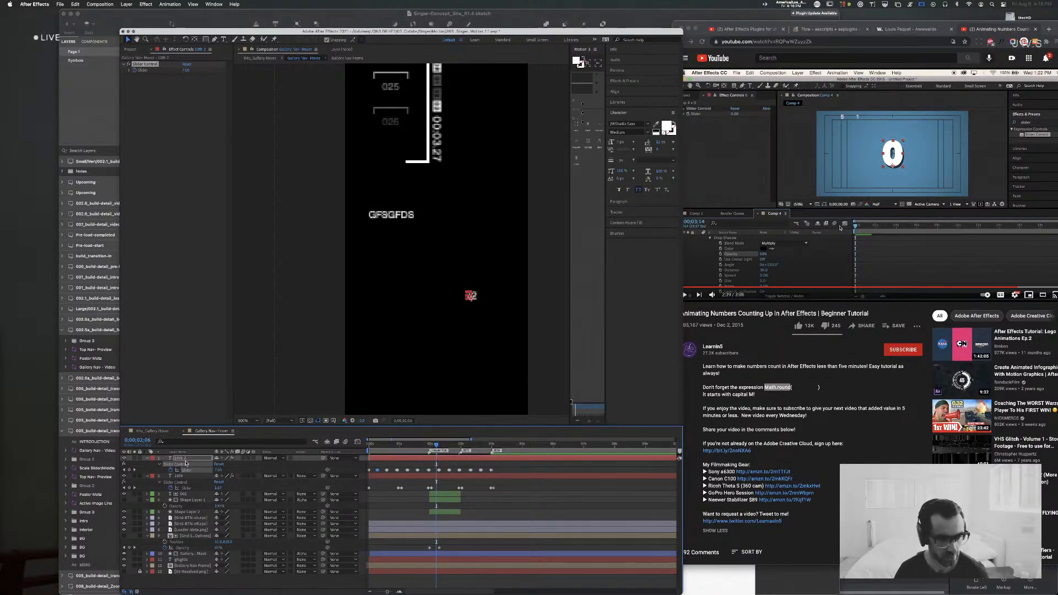
{"action": "left_click", "coordinate": [182, 477]}
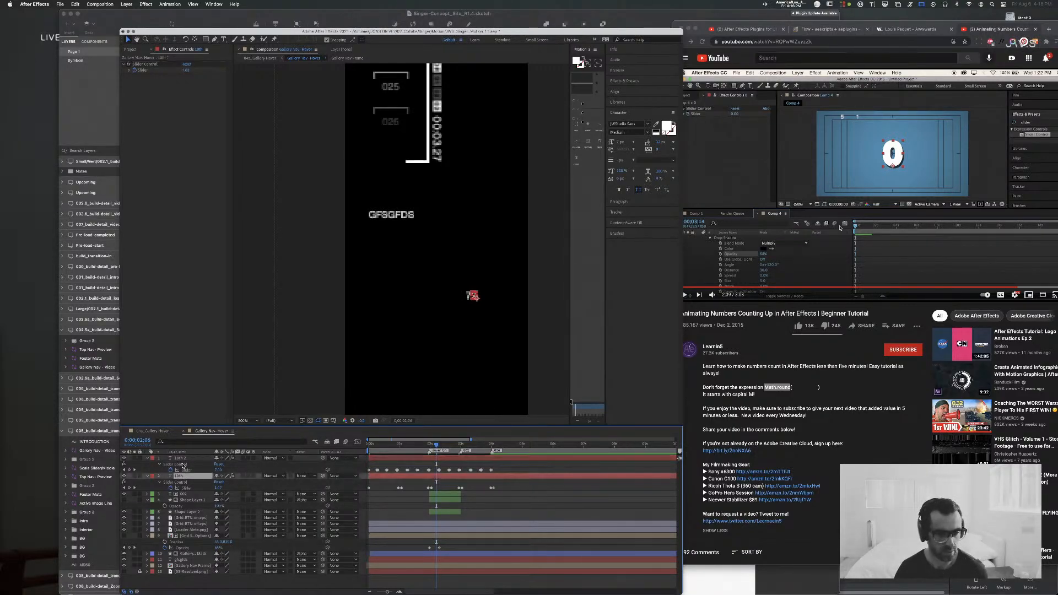
{"action": "left_click", "coordinate": [182, 463]}
{"action": "key", "text": "Return"}
{"action": "type", "text": "100"}
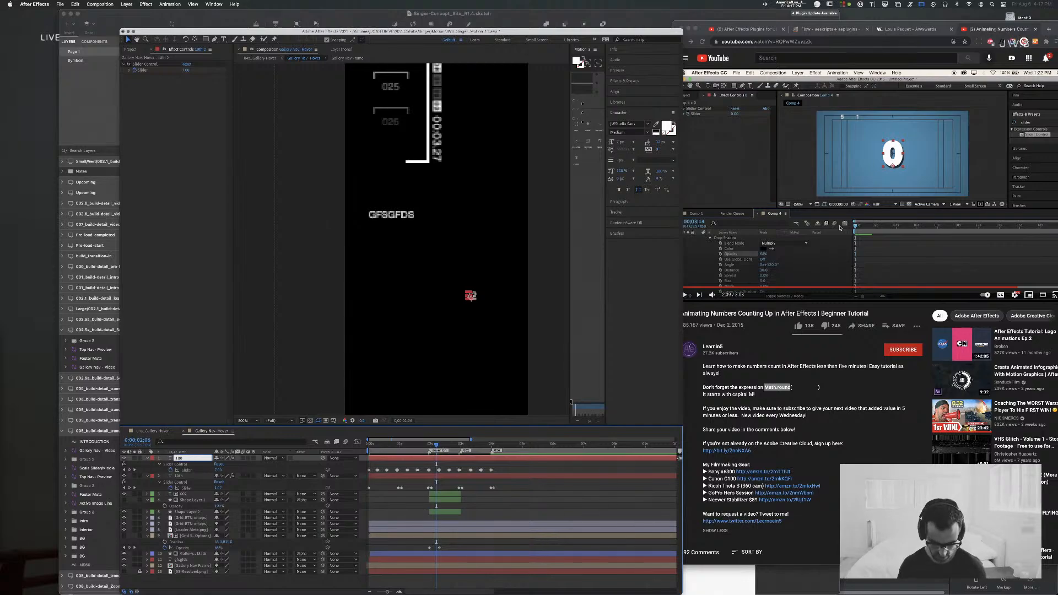
{"action": "type", "text": "th"}
{"action": "key", "text": "Return"}
{"action": "left_click", "coordinate": [182, 475]}
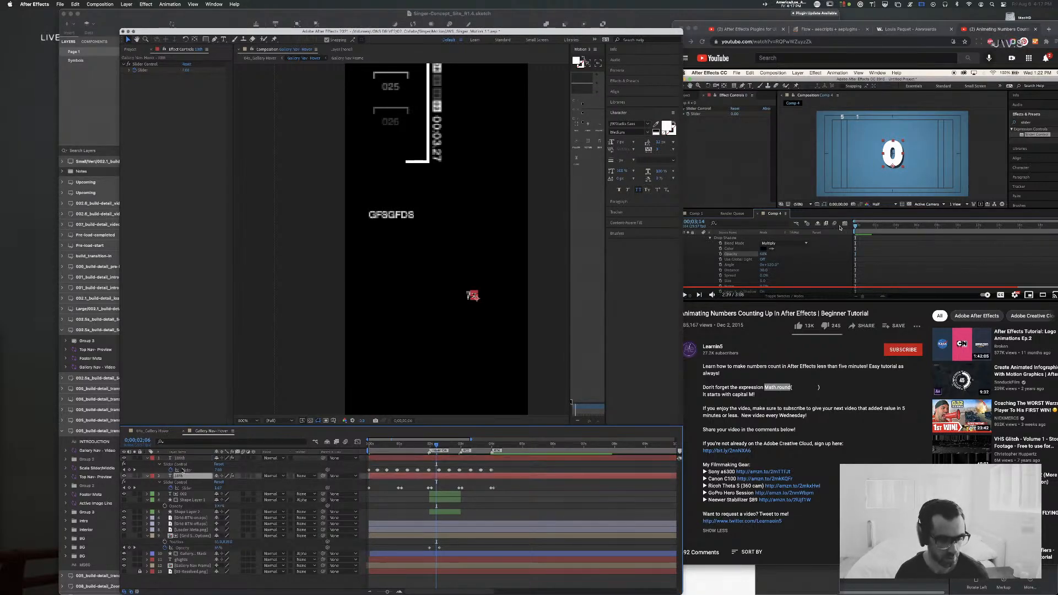
{"action": "left_click_drag", "start_coordinate": [182, 471], "coordinate": [182, 456]}
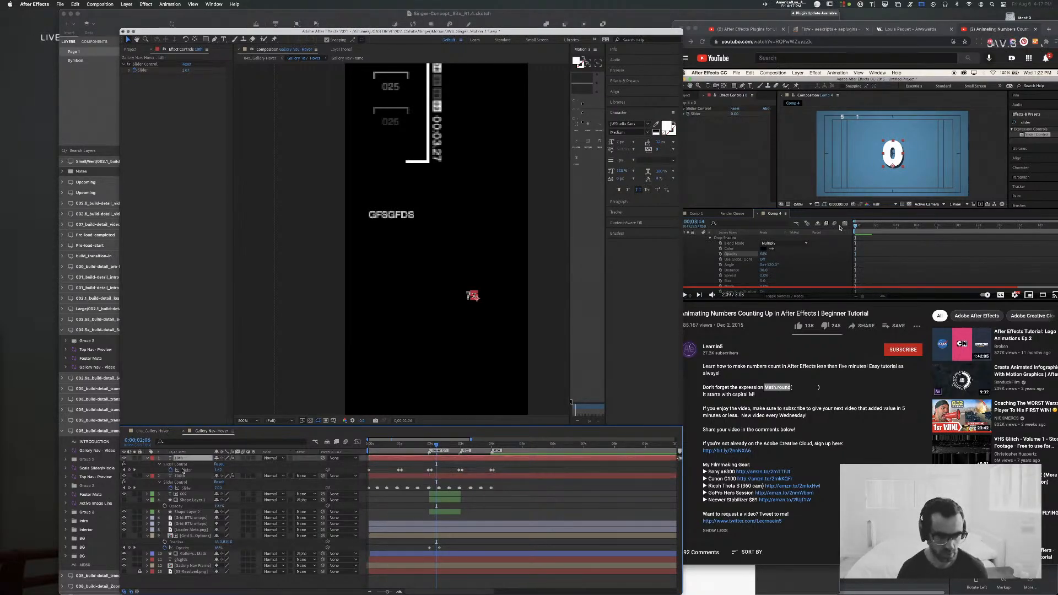
Step: Collapse the 10th and 100th layers, scrub through the count to check it, and return to the start
{"action": "left_click", "coordinate": [186, 476], "text": "shift"}
{"action": "key", "text": "u"}
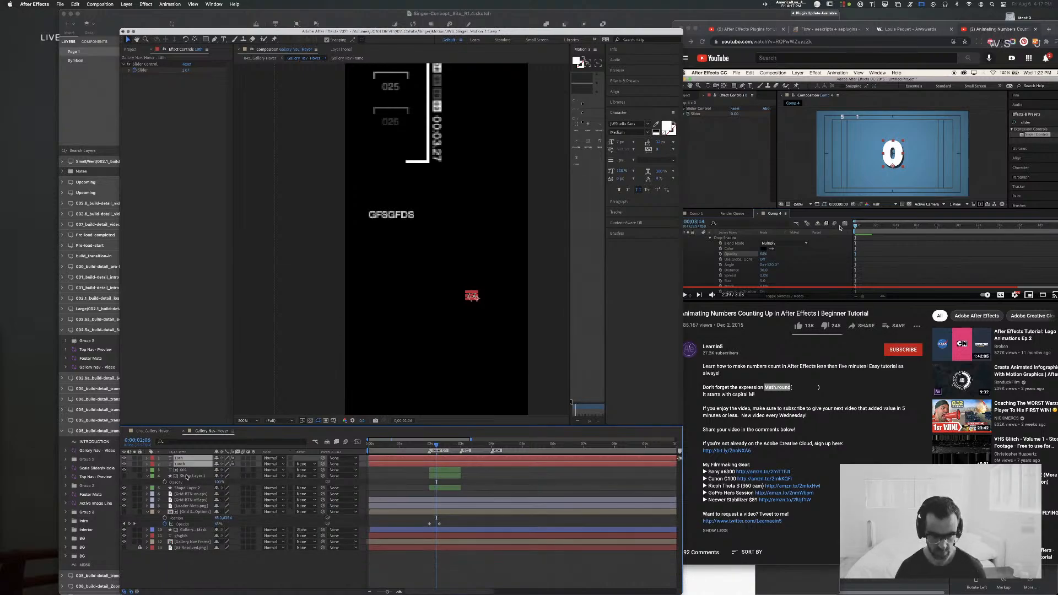
{"action": "left_click", "coordinate": [429, 444]}
{"action": "left_click_drag", "start_coordinate": [411, 445], "coordinate": [470, 453]}
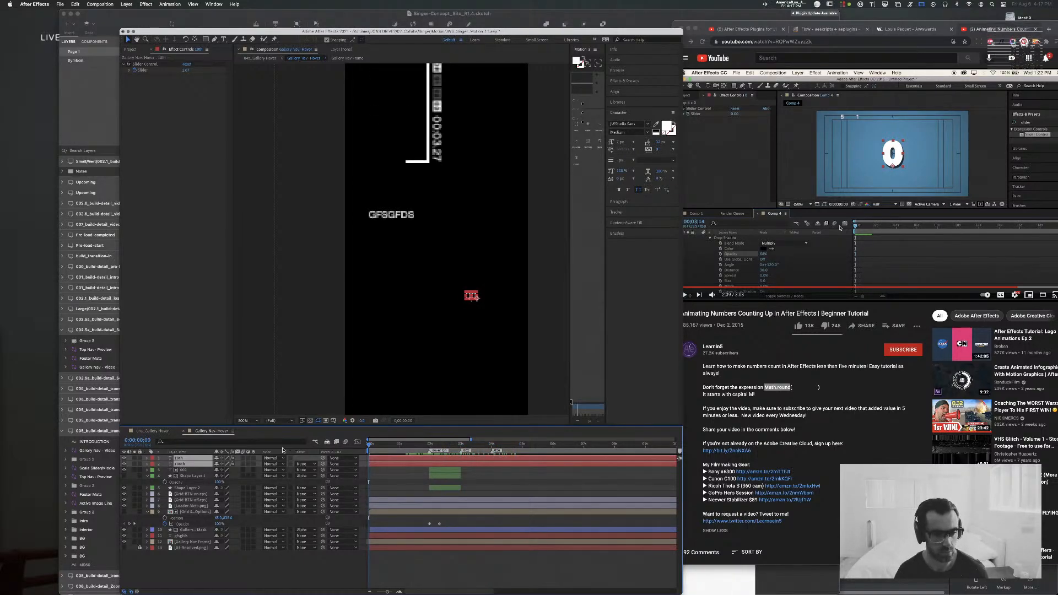
{"action": "key", "text": "Home"}
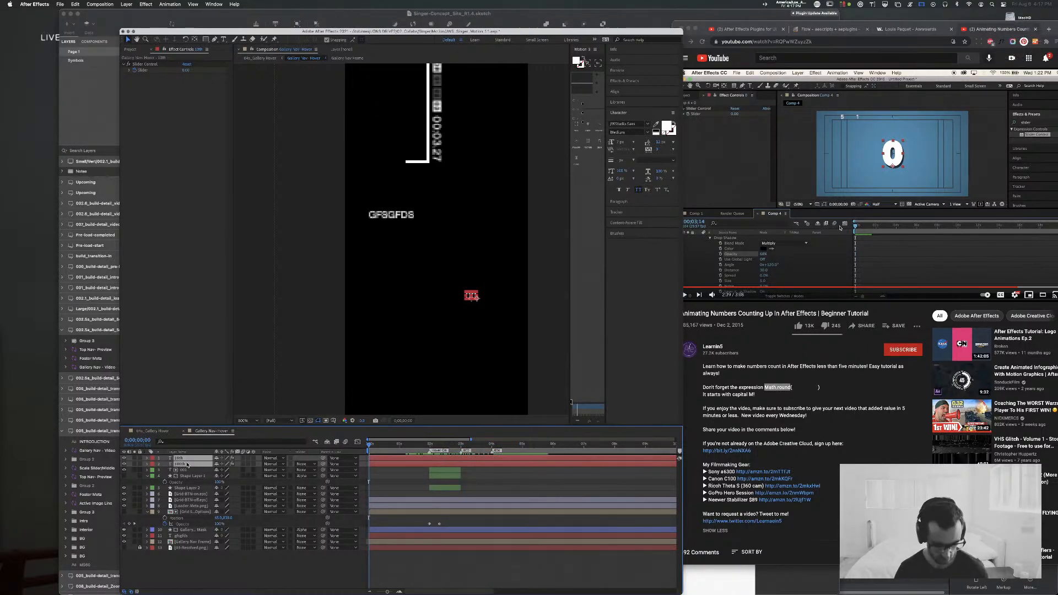
Step: Reveal the keyframes of both digit layers again and widen the After Effects window
{"action": "key", "text": "u"}
{"action": "left_click", "coordinate": [388, 471]}
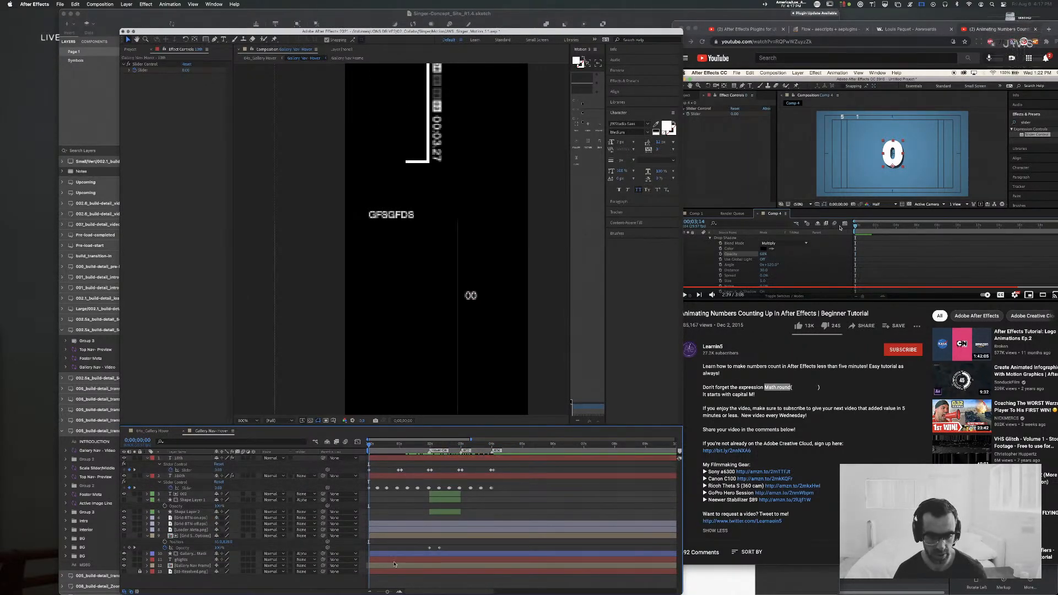
{"action": "left_click_drag", "start_coordinate": [684, 474], "coordinate": [1039, 474]}
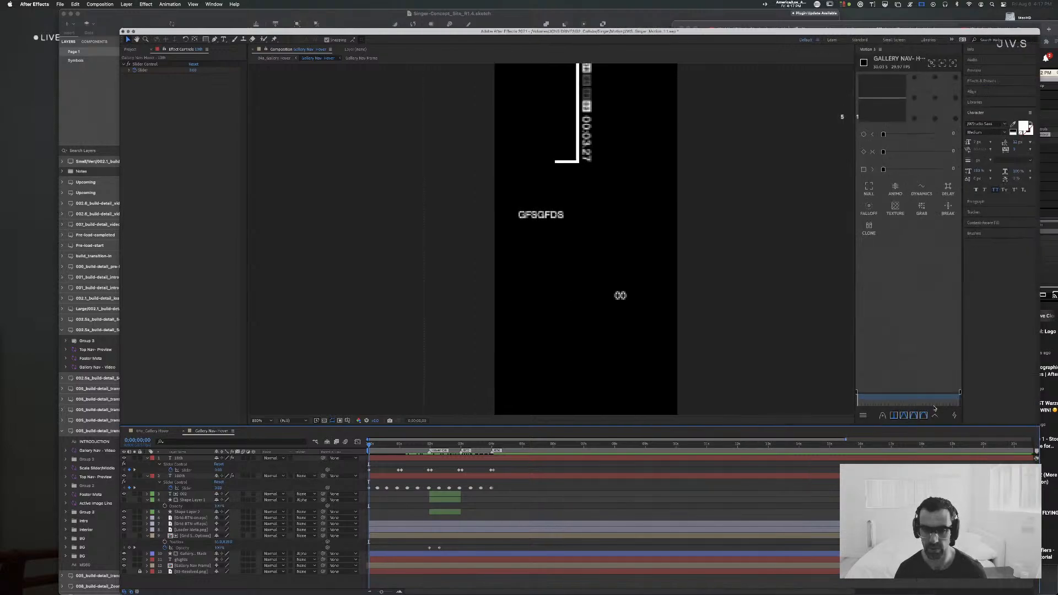
Step: Copy the 10th layer's Slider keyframe pairs after the first keyframe and paste them at 5 seconds
{"action": "left_click_drag", "start_coordinate": [501, 469], "coordinate": [398, 472]}
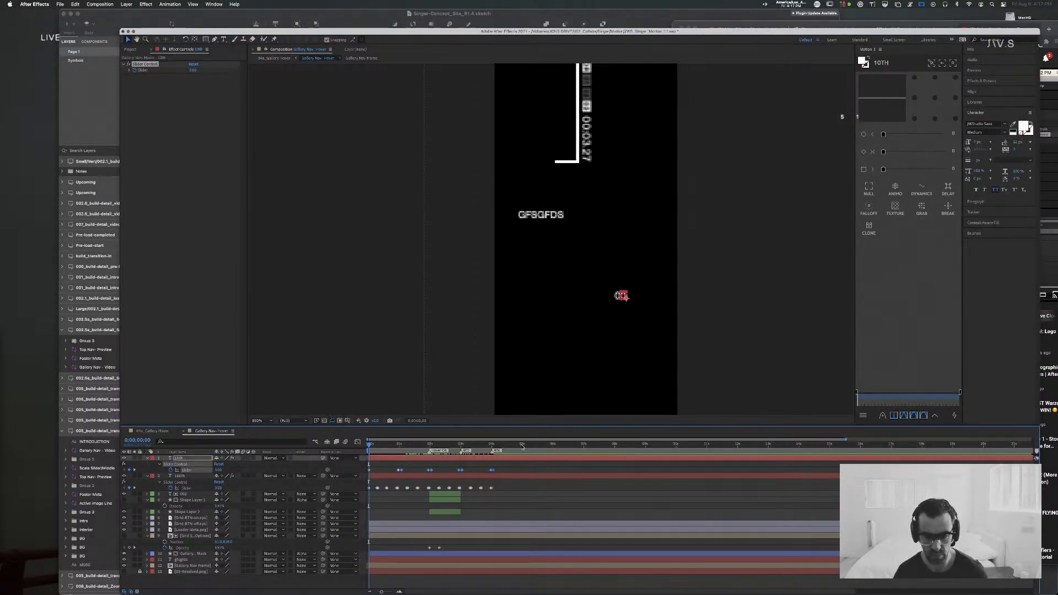
{"action": "left_click", "coordinate": [522, 445]}
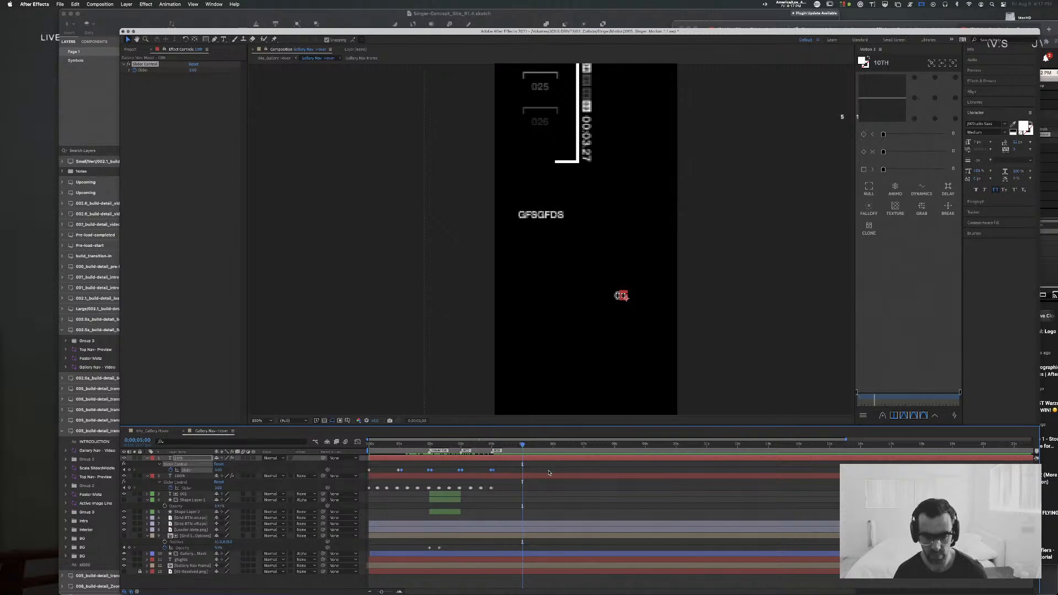
{"action": "key", "text": "super+c"}
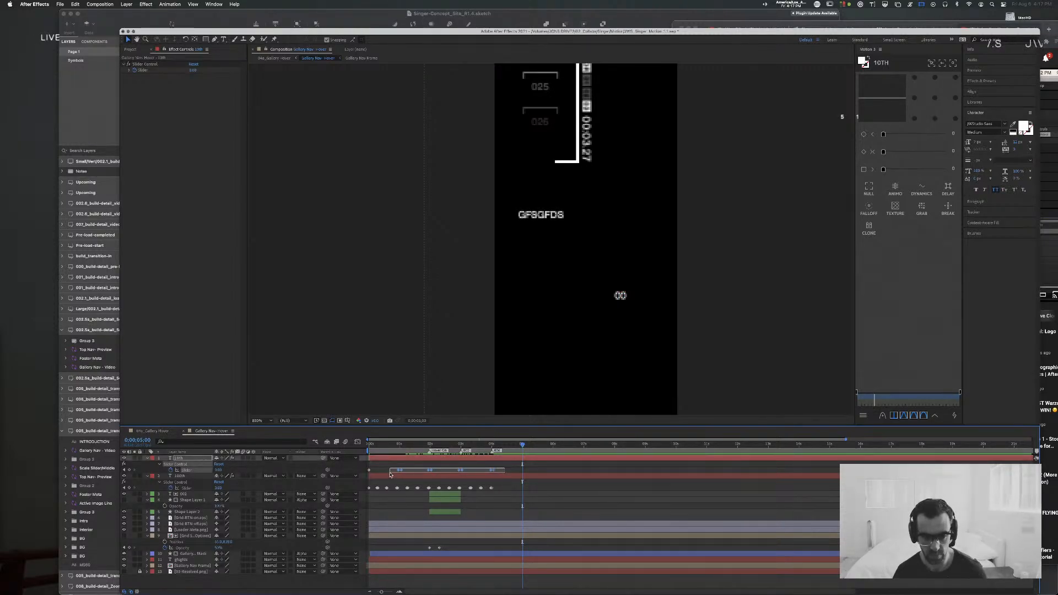
{"action": "key", "text": "super+v"}
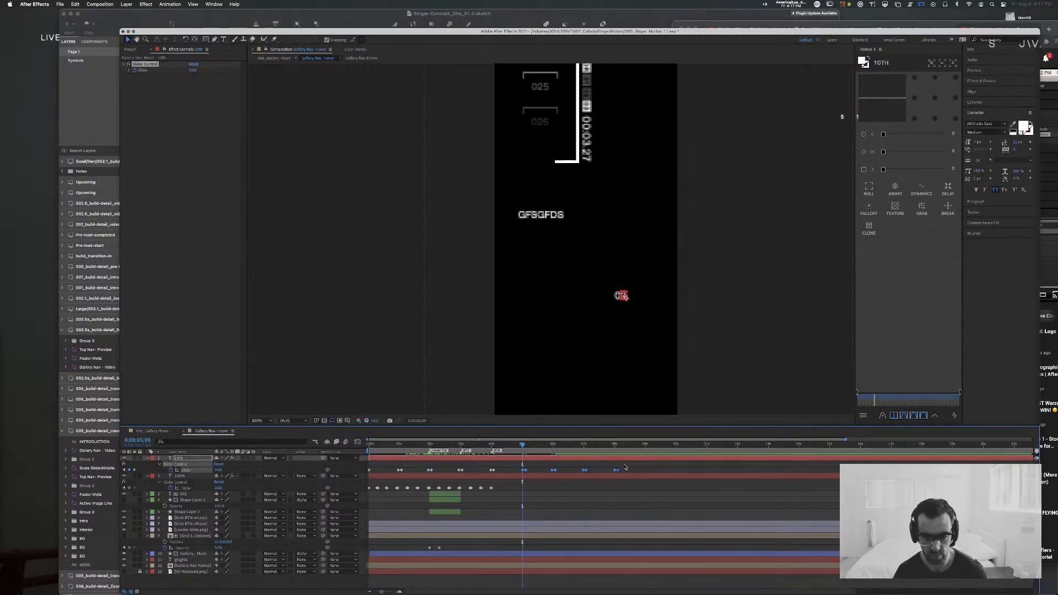
Step: Extend the 10th layer's count by copying all its Slider keyframe pairs and pasting them at 9 seconds and again at about 17 seconds
{"action": "left_click_drag", "start_coordinate": [631, 466], "coordinate": [393, 478]}
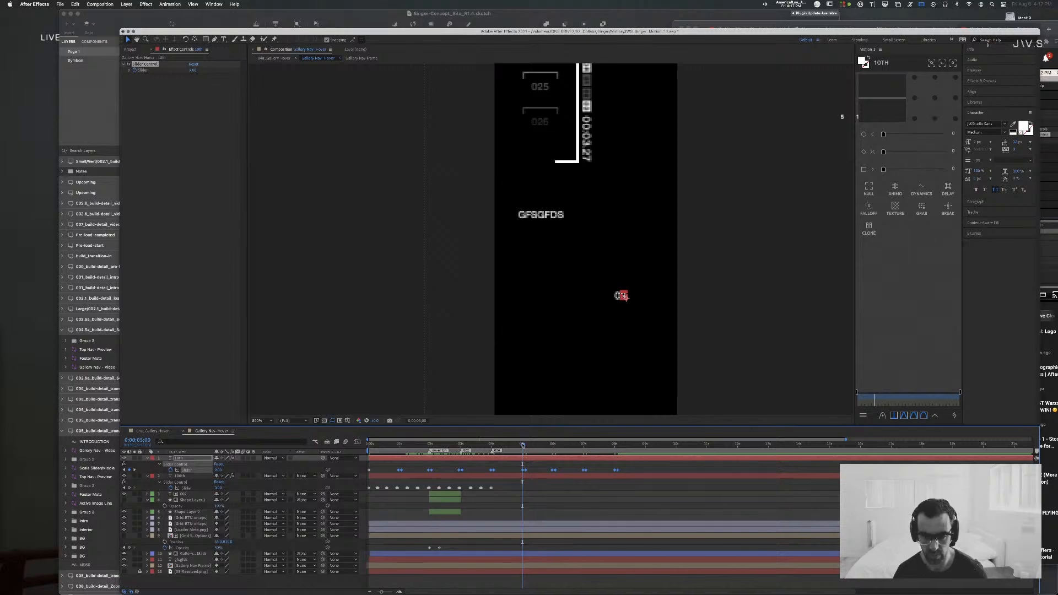
{"action": "left_click_drag", "start_coordinate": [522, 445], "coordinate": [646, 452]}
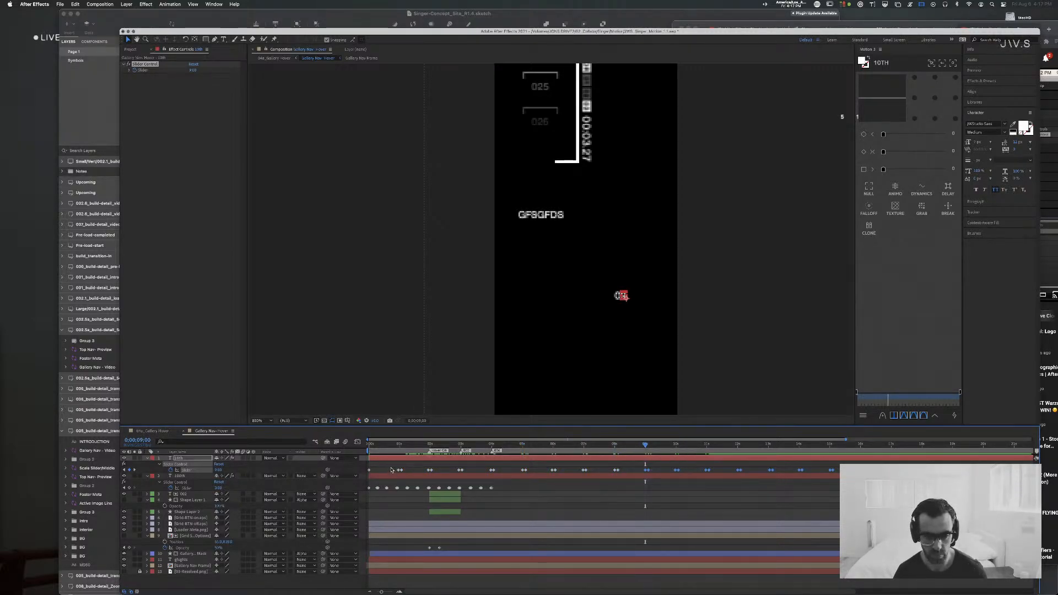
{"action": "left_click", "coordinate": [679, 472]}
{"action": "left_click_drag", "start_coordinate": [876, 466], "coordinate": [389, 476]}
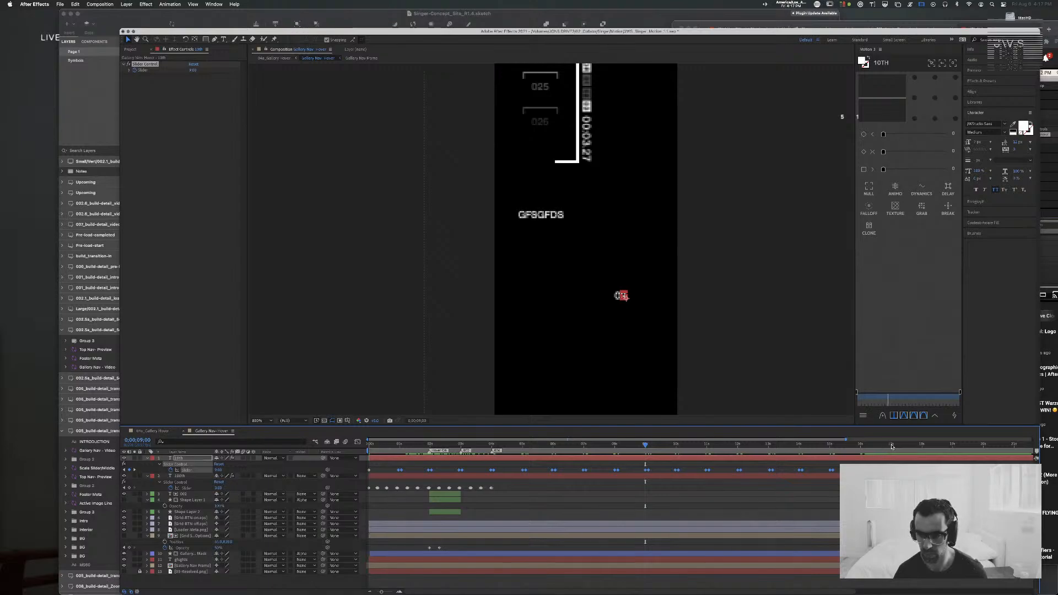
{"action": "left_click", "coordinate": [892, 446]}
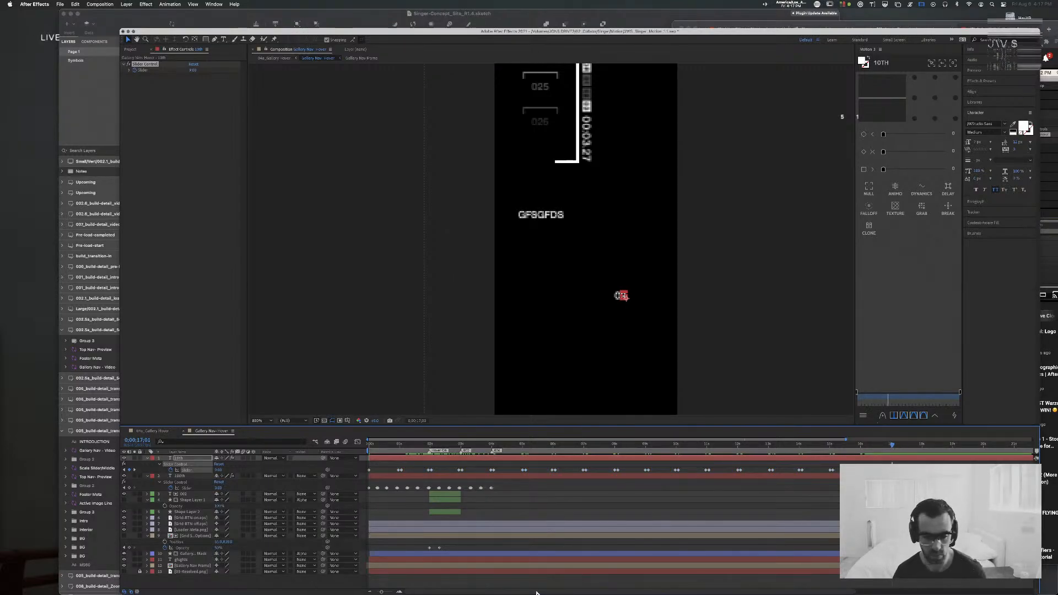
Step: Delete the 100th layer's last Slider keyframe, near the 4-second mark
{"action": "left_click_drag", "start_coordinate": [497, 486], "coordinate": [397, 489]}
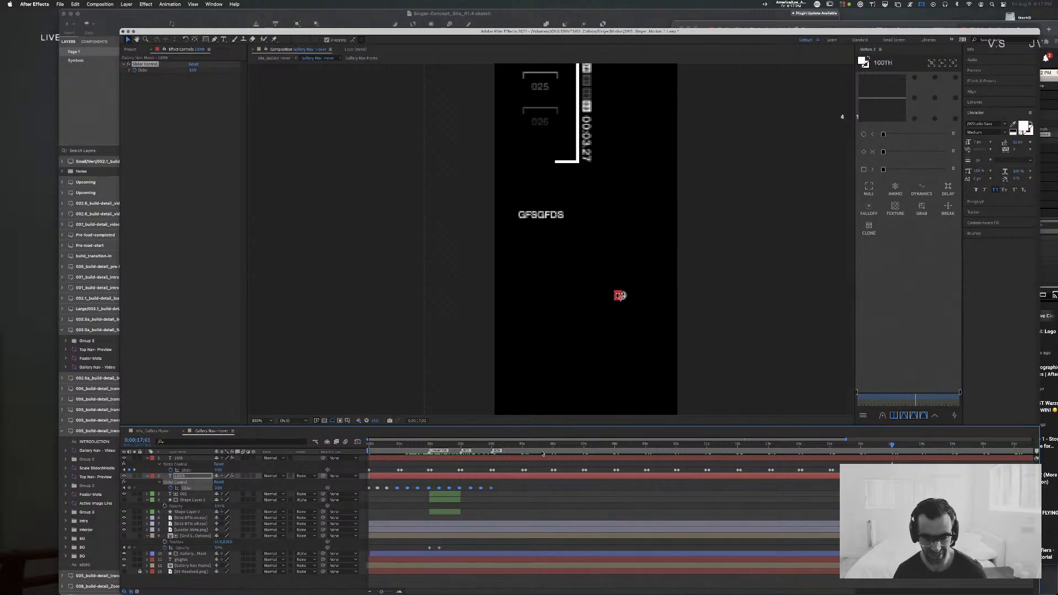
{"action": "left_click", "coordinate": [522, 445]}
{"action": "left_click", "coordinate": [496, 486]}
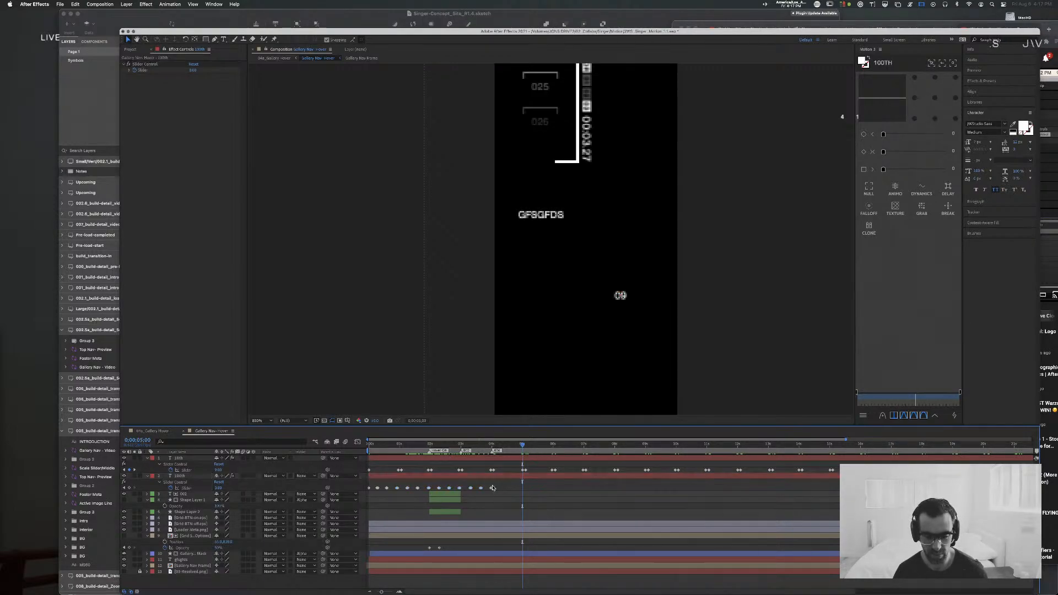
{"action": "left_click", "coordinate": [493, 445]}
{"action": "key", "text": "Page_Down"}
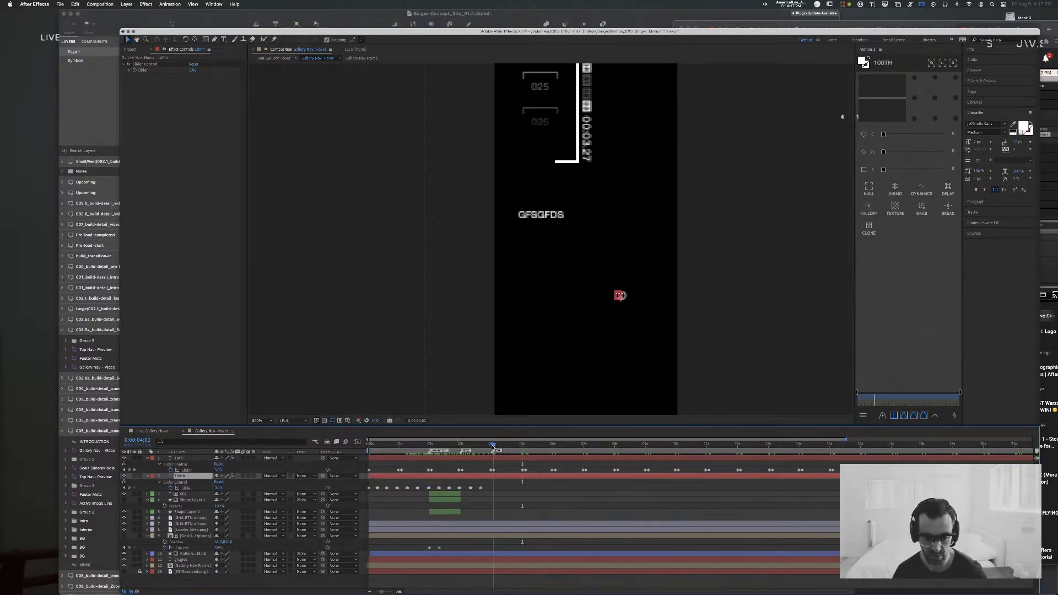
Step: Copy the 100th layer's Slider keyframes after the first one and paste them at 0;00;04;00
{"action": "left_click", "coordinate": [491, 445]}
{"action": "key", "text": "super+v"}
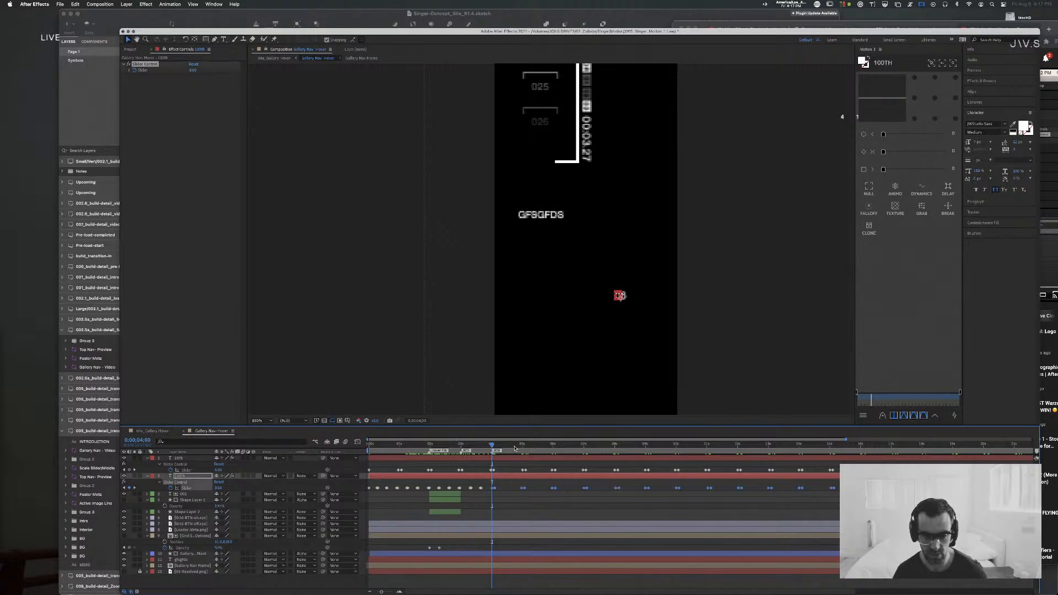
{"action": "key", "text": "super+z"}
{"action": "mouse_move", "coordinate": [486, 486]}
{"action": "left_mouse_down"}
{"action": "mouse_move", "coordinate": [349, 491]}
{"action": "mouse_move", "coordinate": [484, 495]}
{"action": "left_mouse_up"}
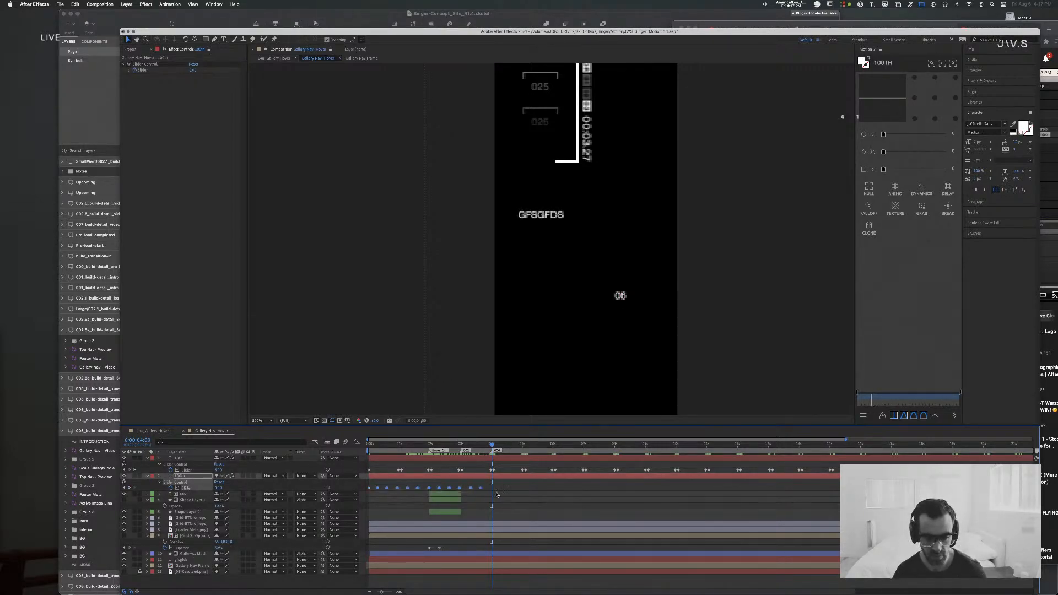
{"action": "key", "text": "super+v"}
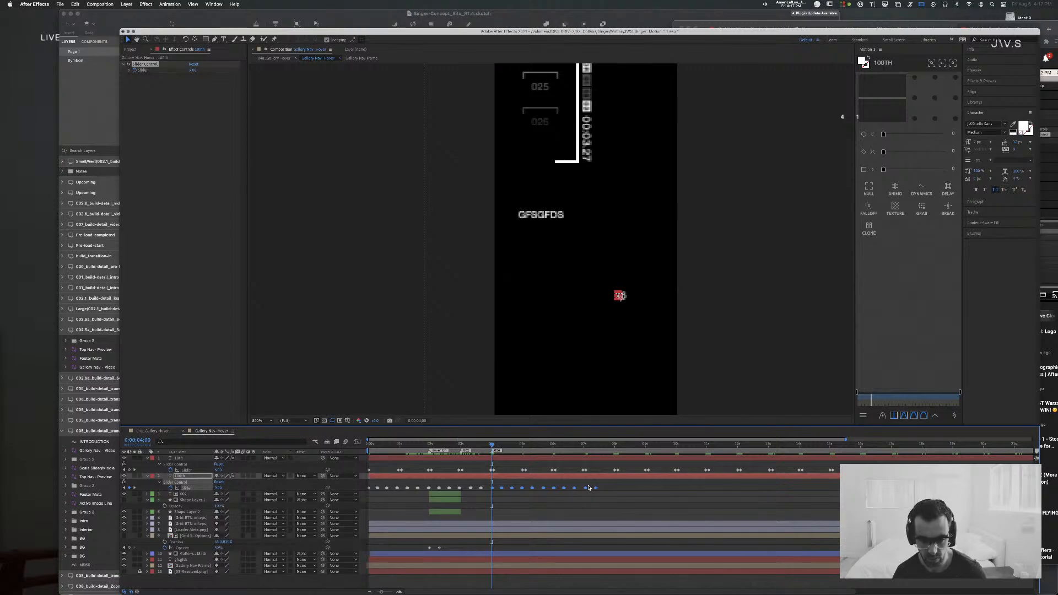
Step: Repeat the 100th layer's copied Slider keyframe run at 0;00;07;19
{"action": "left_click_drag", "start_coordinate": [610, 488], "coordinate": [486, 493]}
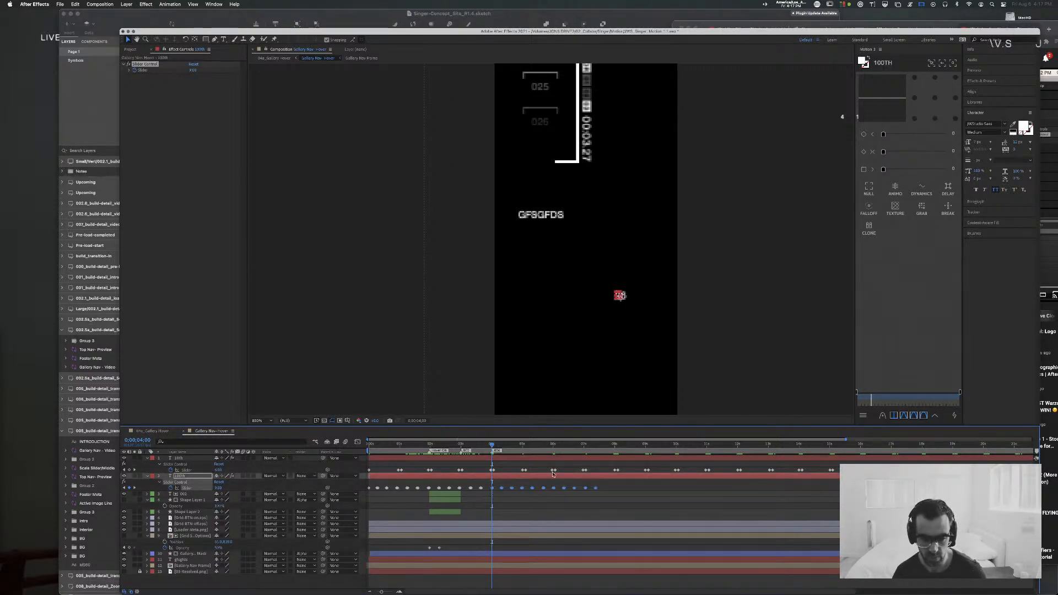
{"action": "left_click", "coordinate": [604, 447]}
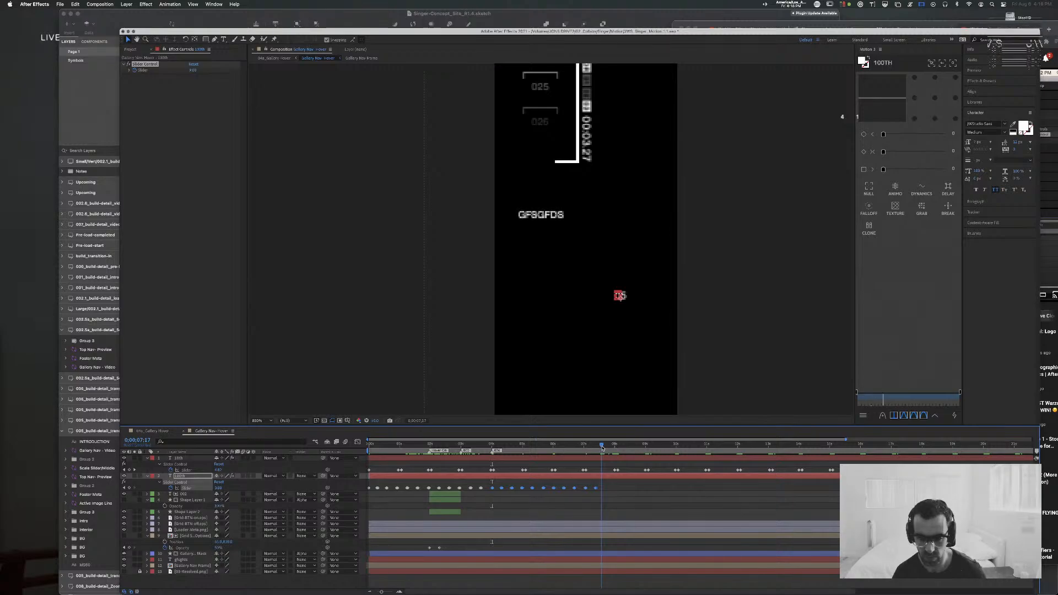
{"action": "left_click_drag", "start_coordinate": [602, 448], "coordinate": [603, 447]}
{"action": "key", "text": "super+v"}
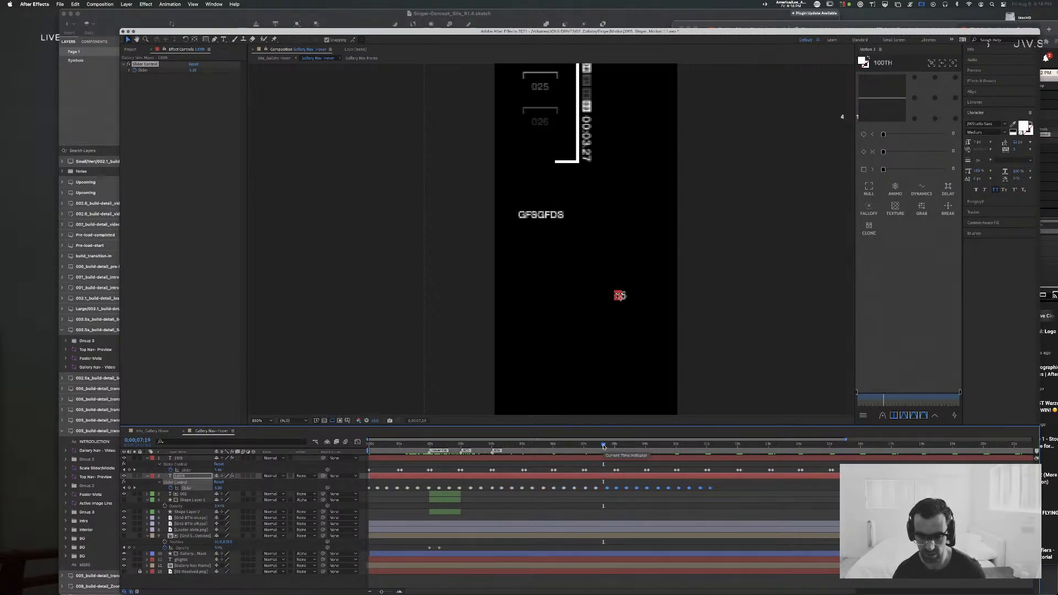
Step: Copy the 100th layer's whole Slider keyframe sequence and paste it at 0;00;11;12 and again at 0;00;22;15
{"action": "left_click_drag", "start_coordinate": [714, 489], "coordinate": [377, 491]}
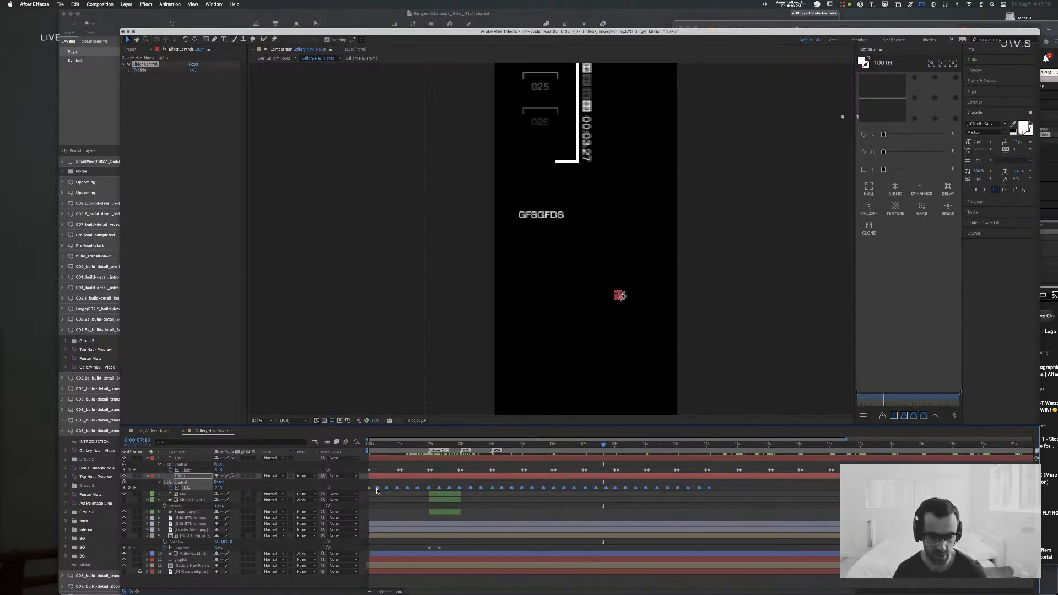
{"action": "left_click_drag", "start_coordinate": [711, 444], "coordinate": [719, 446]}
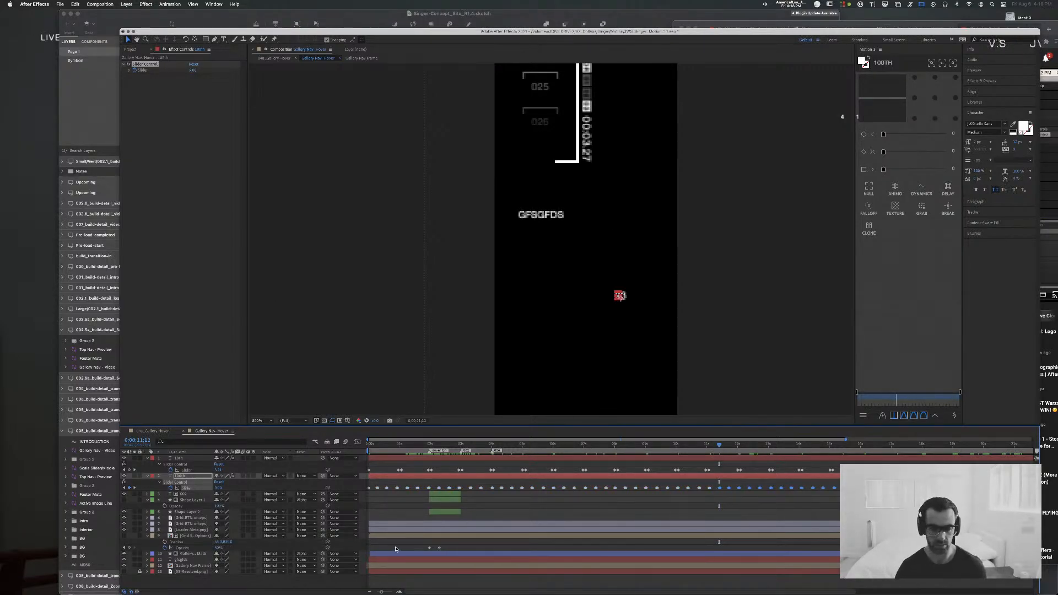
{"action": "left_click_drag", "start_coordinate": [383, 592], "coordinate": [377, 591]}
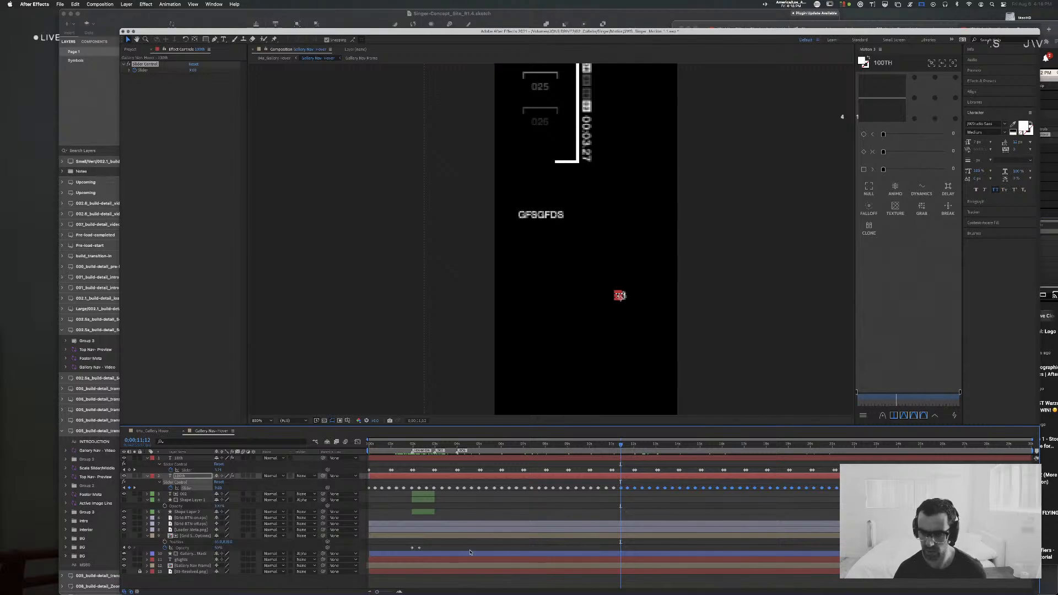
{"action": "left_click_drag", "start_coordinate": [855, 444], "coordinate": [866, 445]}
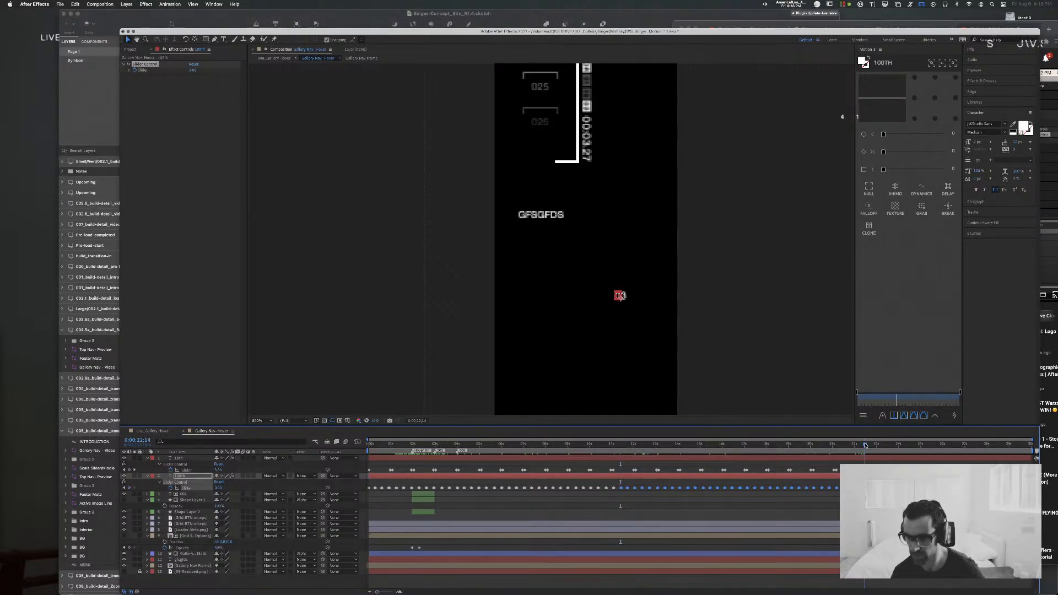
{"action": "key", "text": "super+v"}
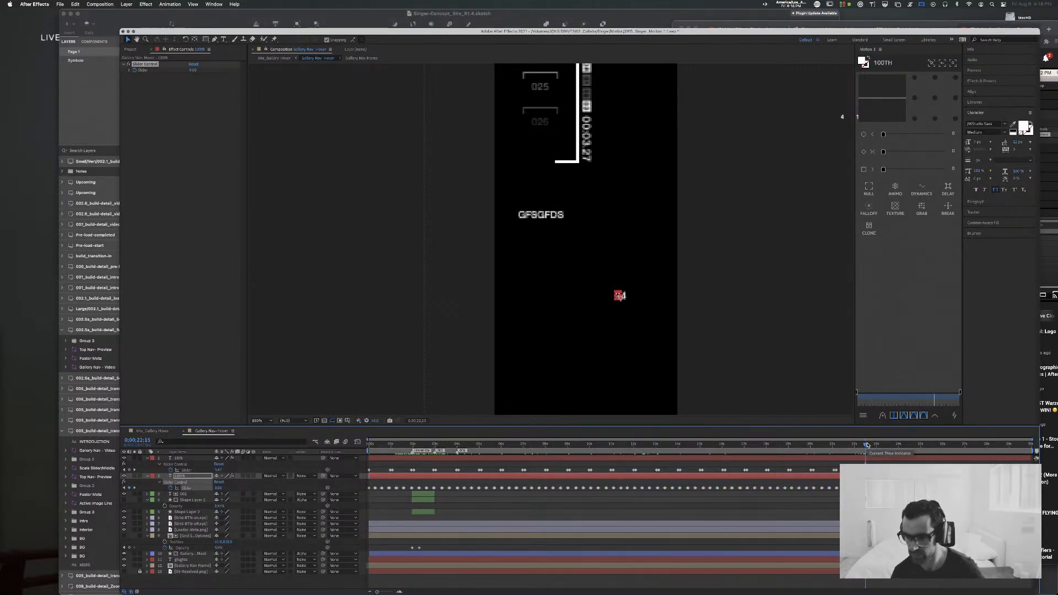
Step: Play the two-digit count from the start of the composition to check it and save the project
{"action": "left_click_drag", "start_coordinate": [866, 444], "coordinate": [236, 494]}
{"action": "key", "text": "space"}
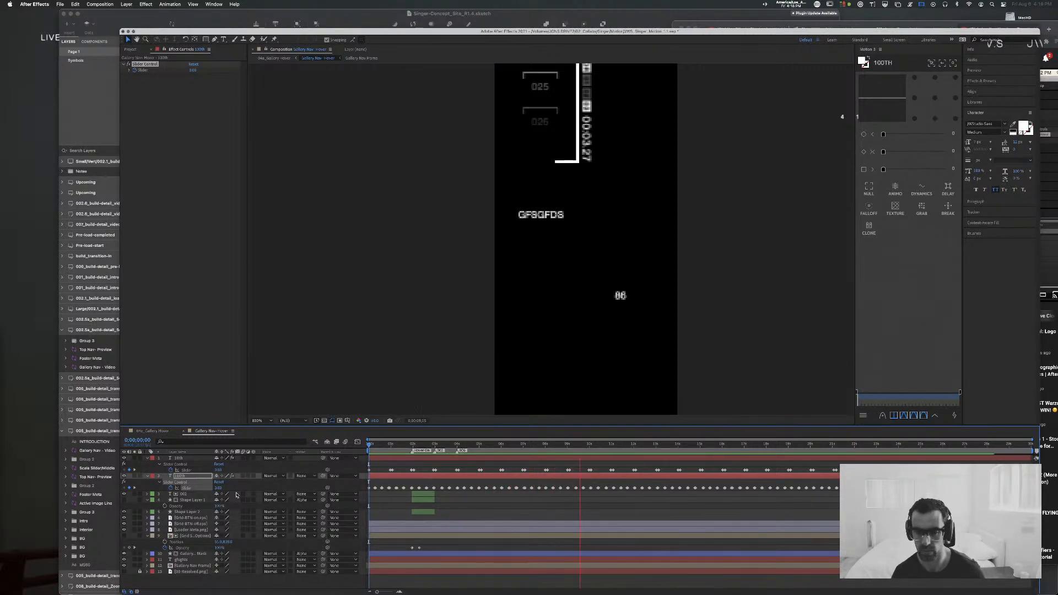
{"action": "key", "text": "space"}
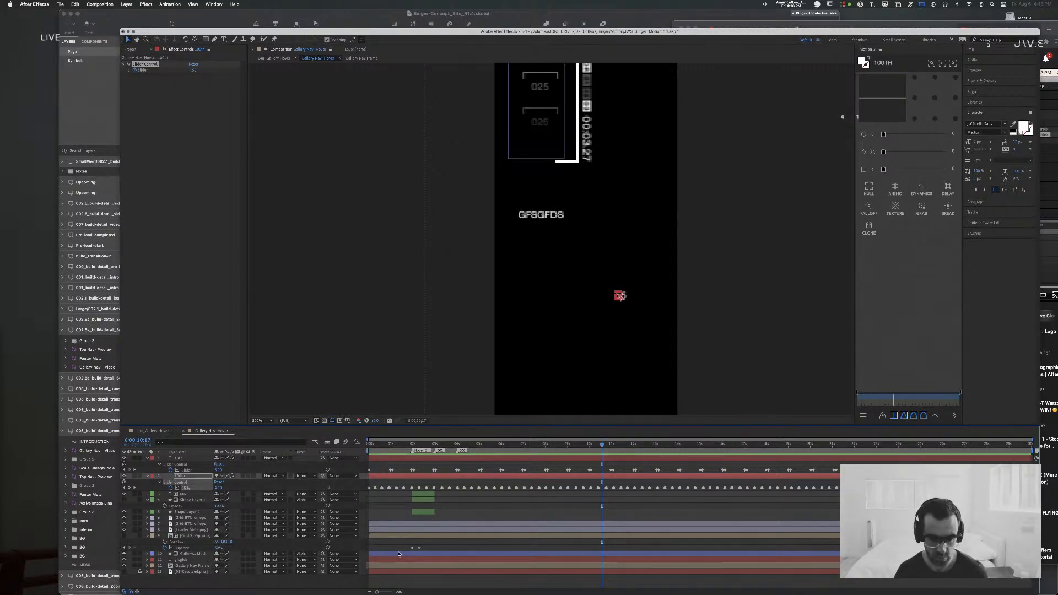
{"action": "key", "text": "super+s"}
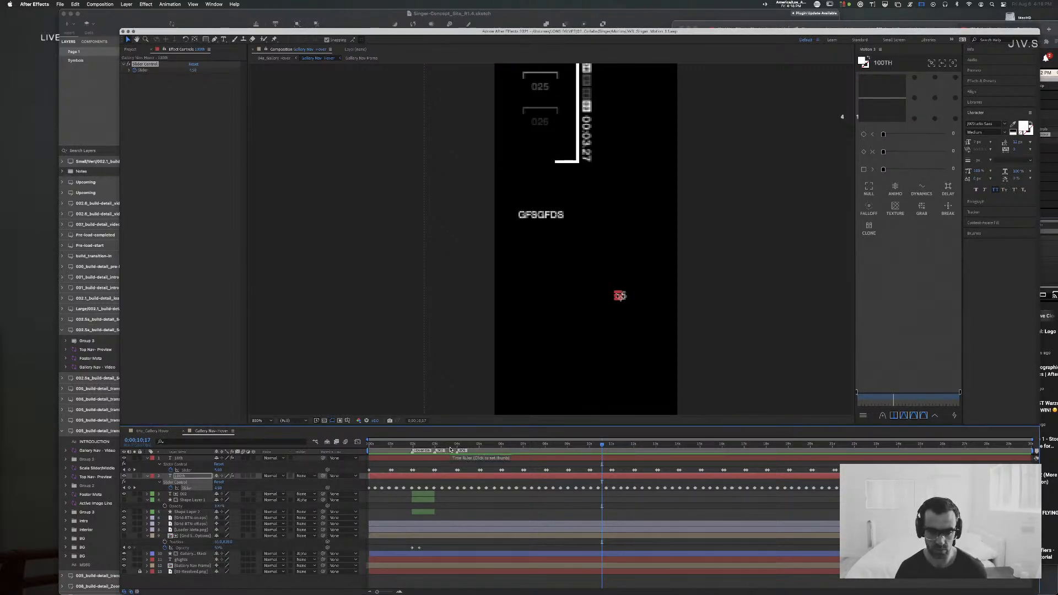
Step: Return to the start of the composition, duplicate the 10th layer and rename the copy Seconds
{"action": "left_click_drag", "start_coordinate": [441, 448], "coordinate": [368, 444]}
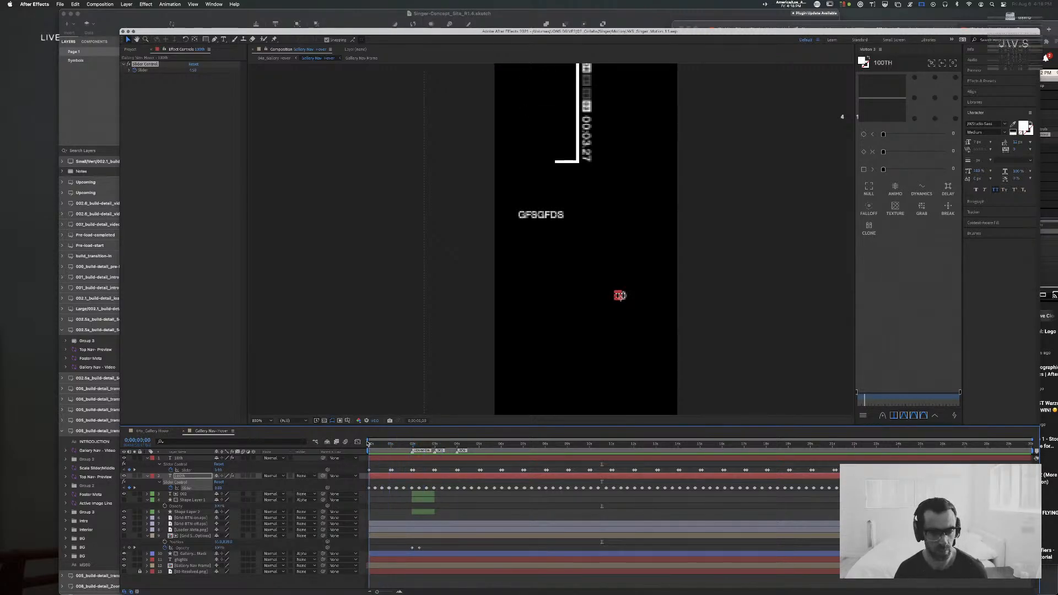
{"action": "left_click", "coordinate": [397, 458]}
{"action": "key", "text": "ctrl+d"}
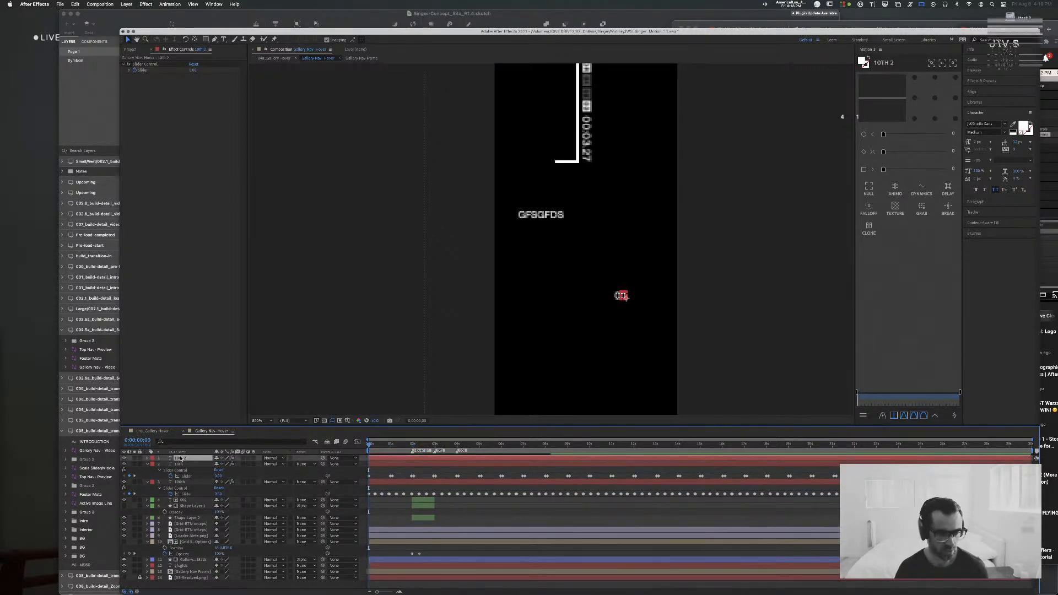
{"action": "key", "text": "Return"}
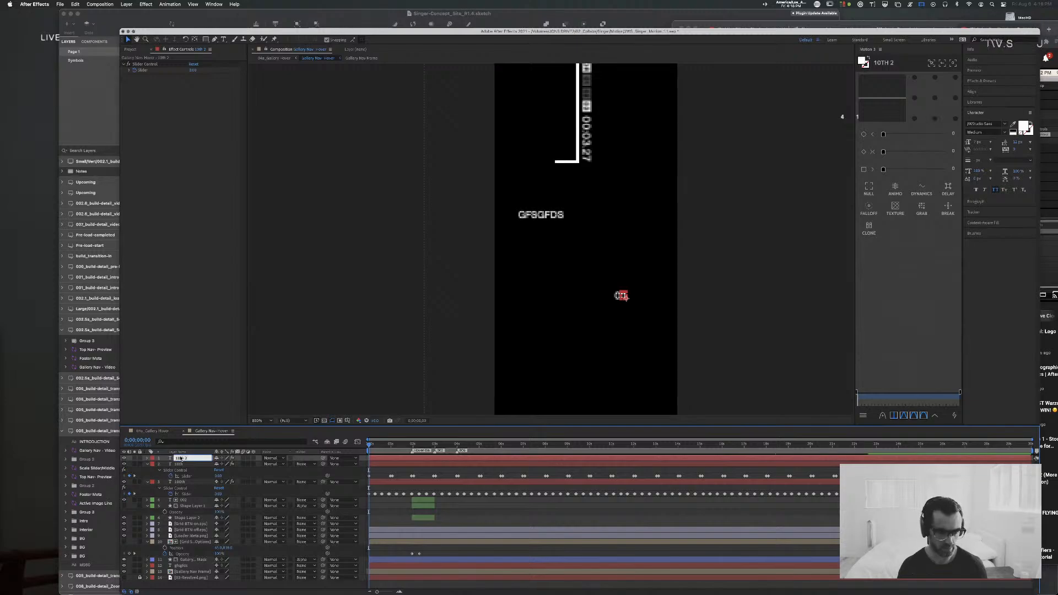
{"action": "key", "text": "BackSpace"}
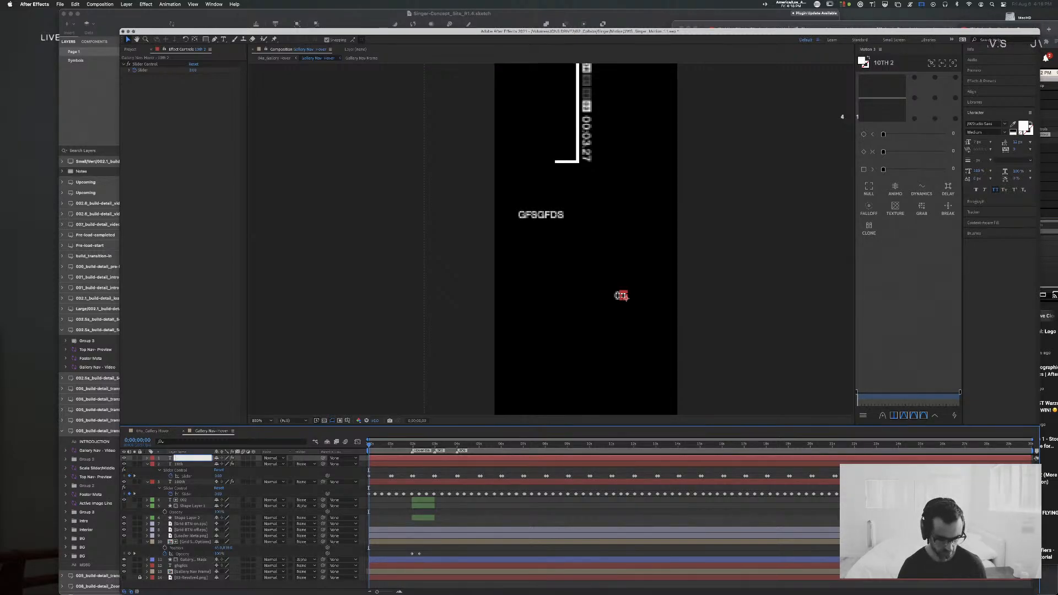
{"action": "type", "text": "Seconds"}
{"action": "key", "text": "Return"}
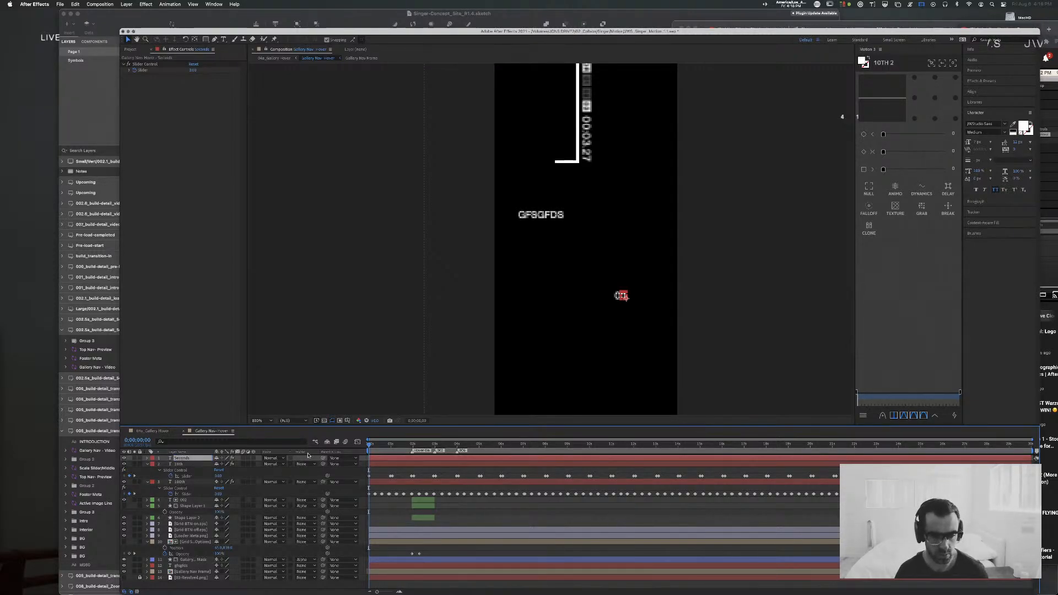
Step: Reveal the Seconds layer's keyframes and delete all its Slider keyframes after the first
{"action": "key", "text": "u"}
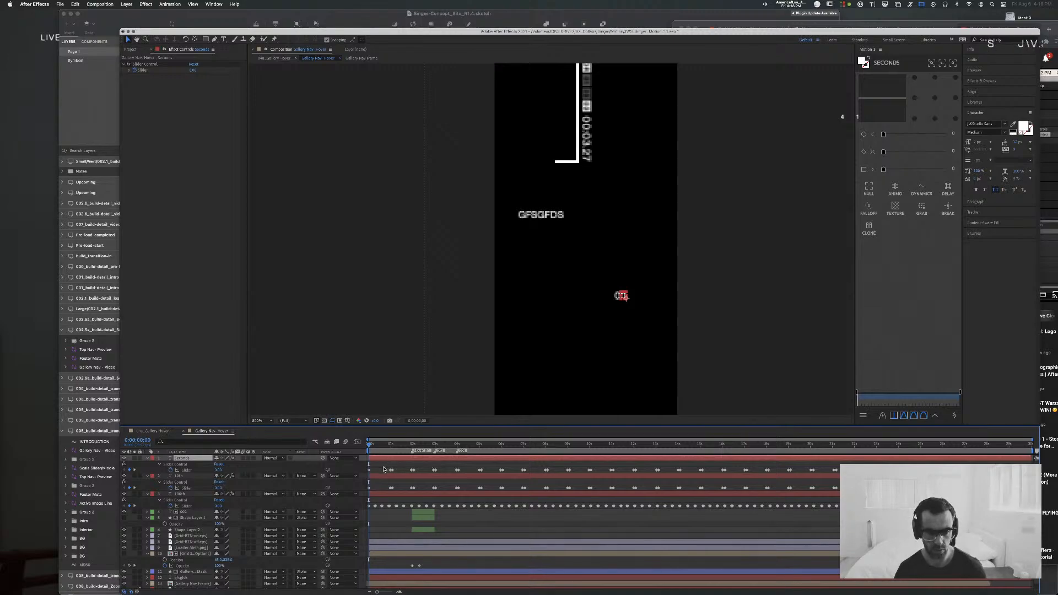
{"action": "left_click_drag", "start_coordinate": [382, 467], "coordinate": [909, 473]}
{"action": "key", "text": "Delete"}
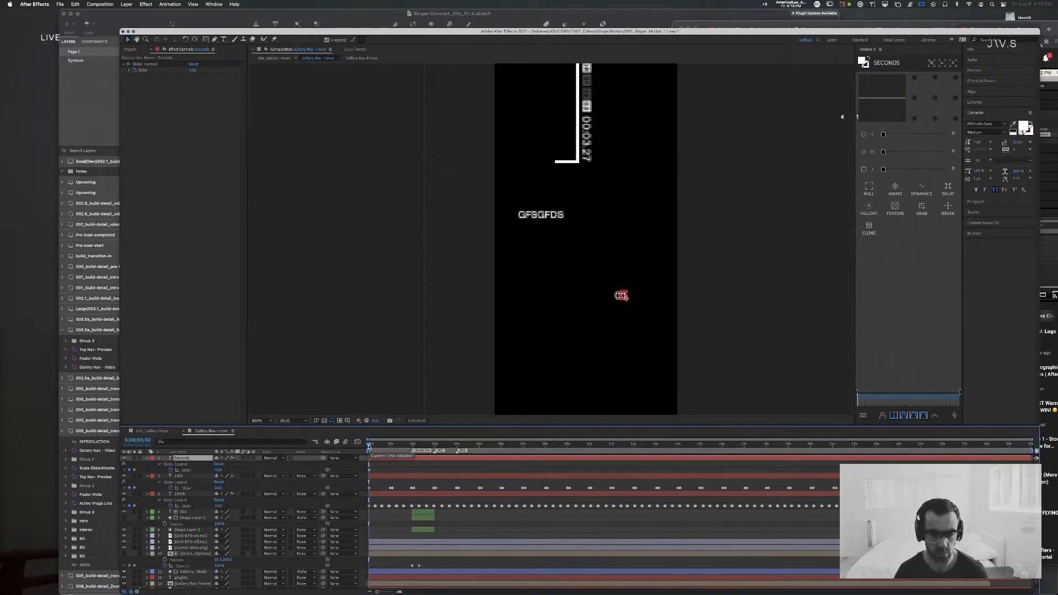
Step: Set the Seconds layer's Slider to 9 at the 9-second mark and return to the start
{"action": "left_click_drag", "start_coordinate": [369, 446], "coordinate": [567, 456]}
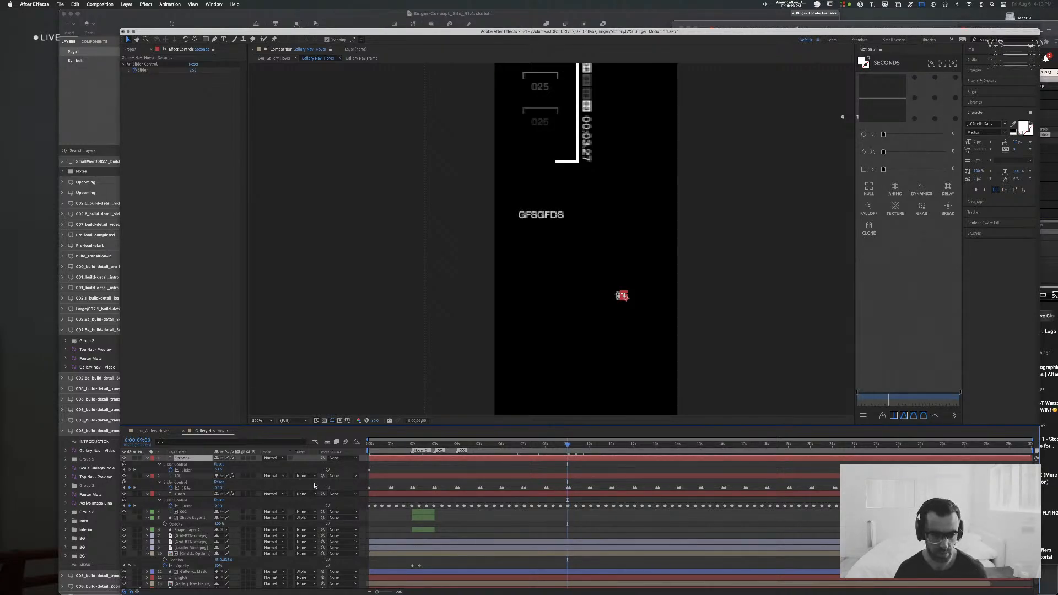
{"action": "left_click", "coordinate": [220, 470]}
{"action": "type", "text": "9"}
{"action": "key", "text": "Return"}
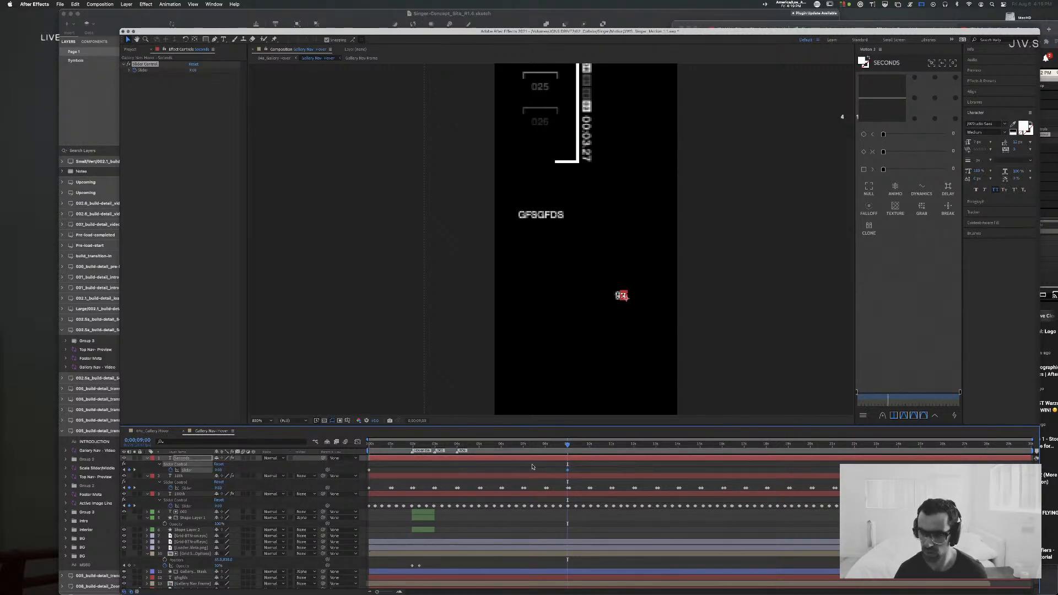
{"action": "left_click", "coordinate": [372, 445]}
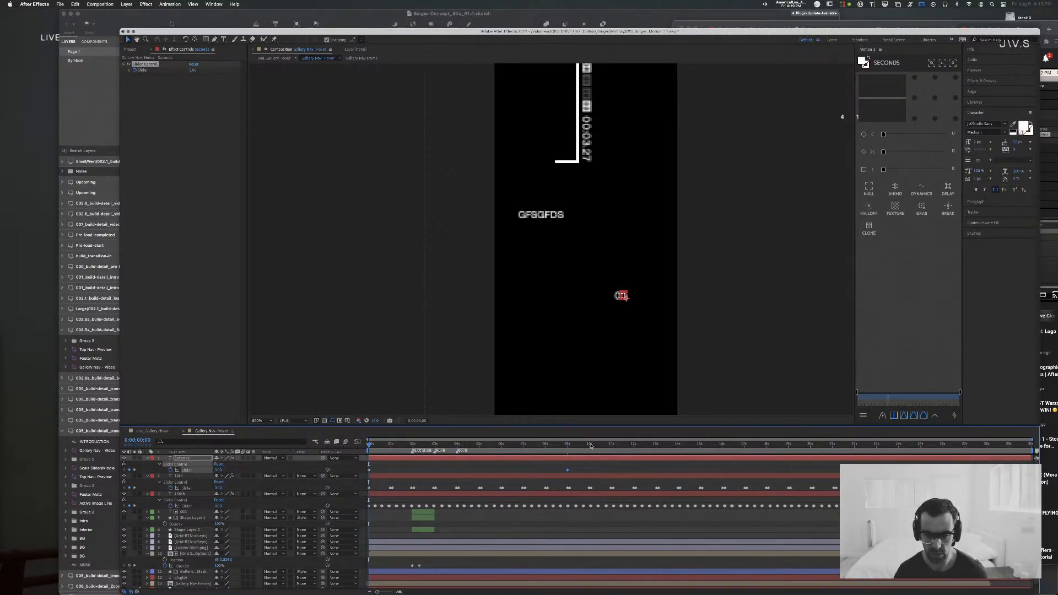
Step: Repeat the Seconds layer's Slider count with copied keyframes at 10:01, 19:00 and 28:29 along the timeline
{"action": "left_click", "coordinate": [590, 445]}
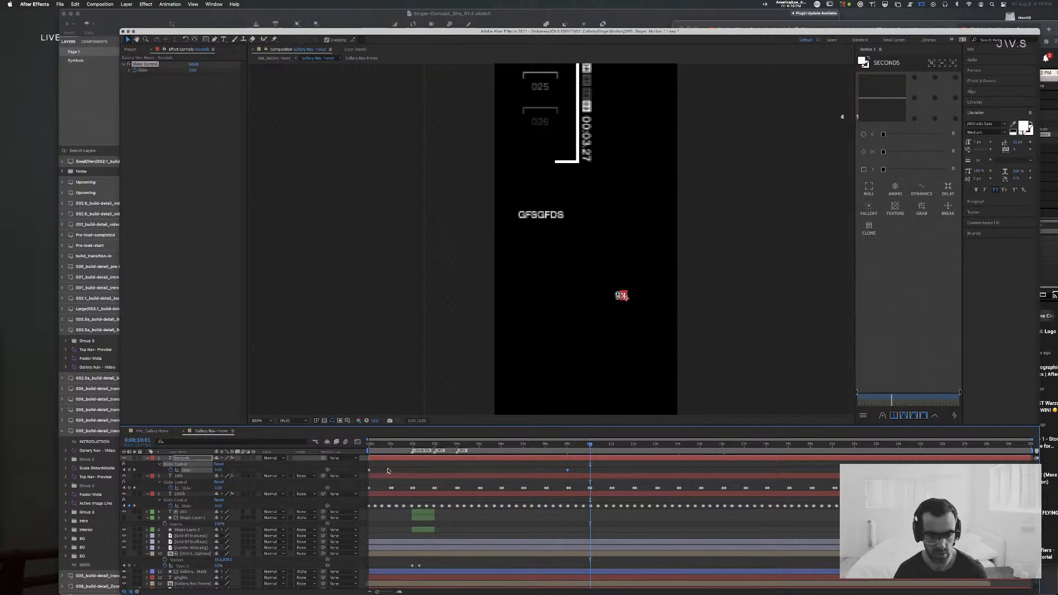
{"action": "left_click_drag", "start_coordinate": [581, 465], "coordinate": [559, 475]}
{"action": "left_click", "coordinate": [788, 446]}
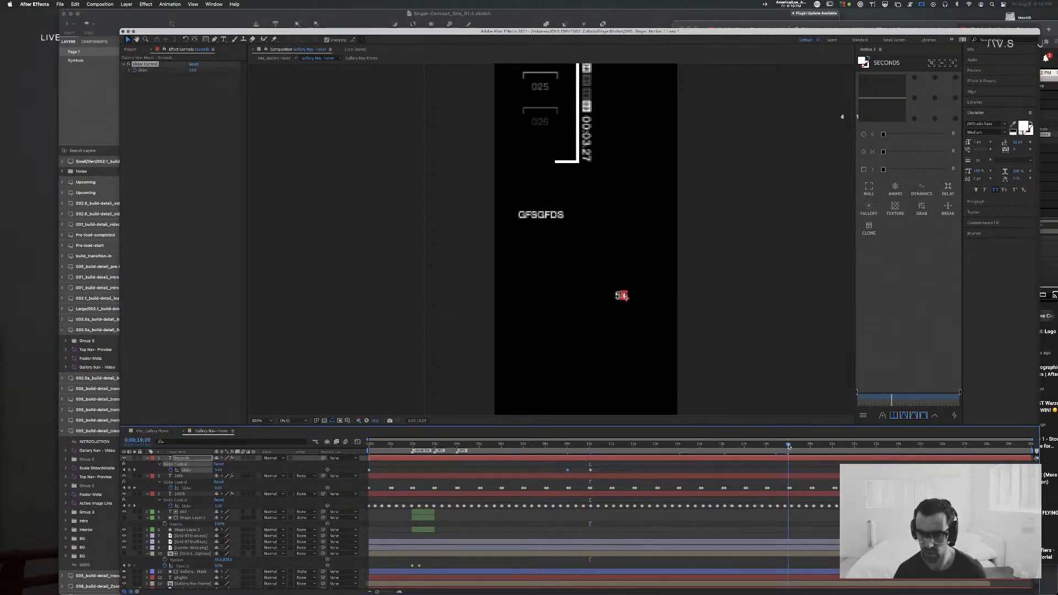
{"action": "left_click_drag", "start_coordinate": [623, 470], "coordinate": [528, 475]}
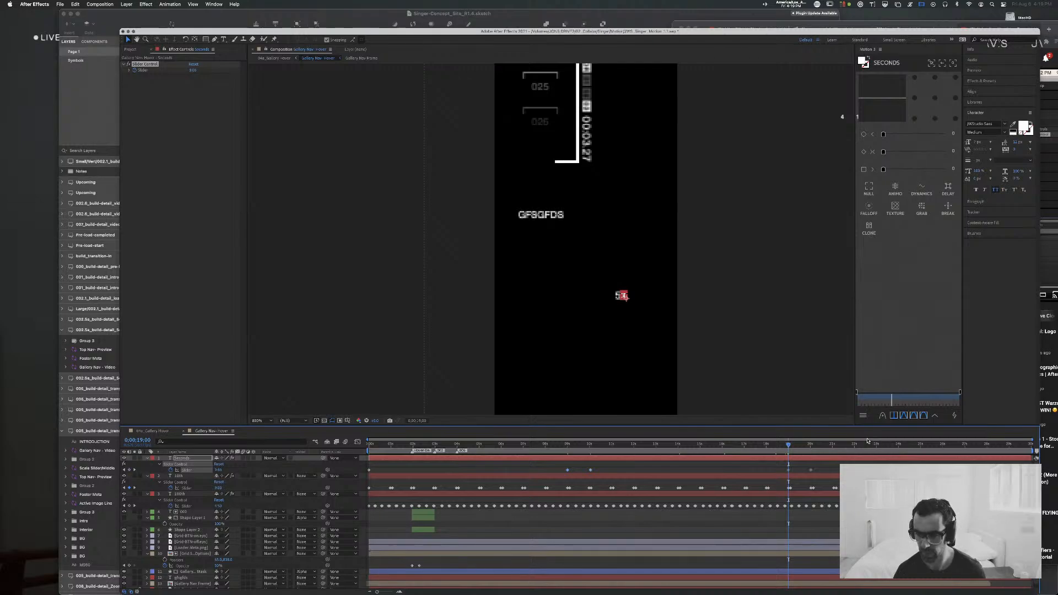
{"action": "left_click", "coordinate": [1009, 445]}
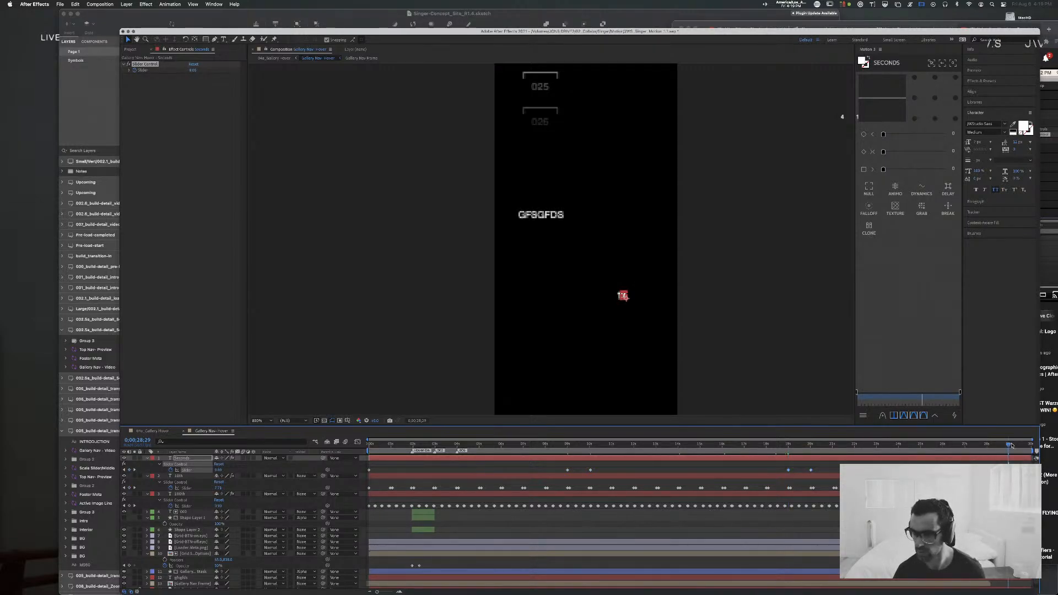
Step: Reveal the Seconds layer's Position and shift the digit horizontally so it sits in front of the two existing digits
{"action": "key", "text": "shift+p"}
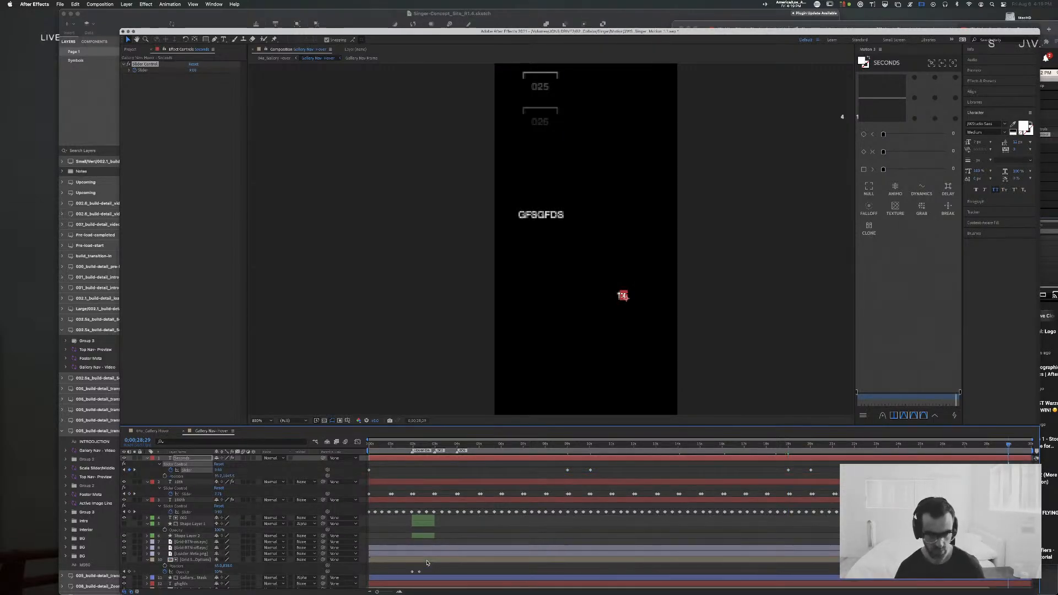
{"action": "left_click_drag", "start_coordinate": [218, 477], "coordinate": [215, 476]}
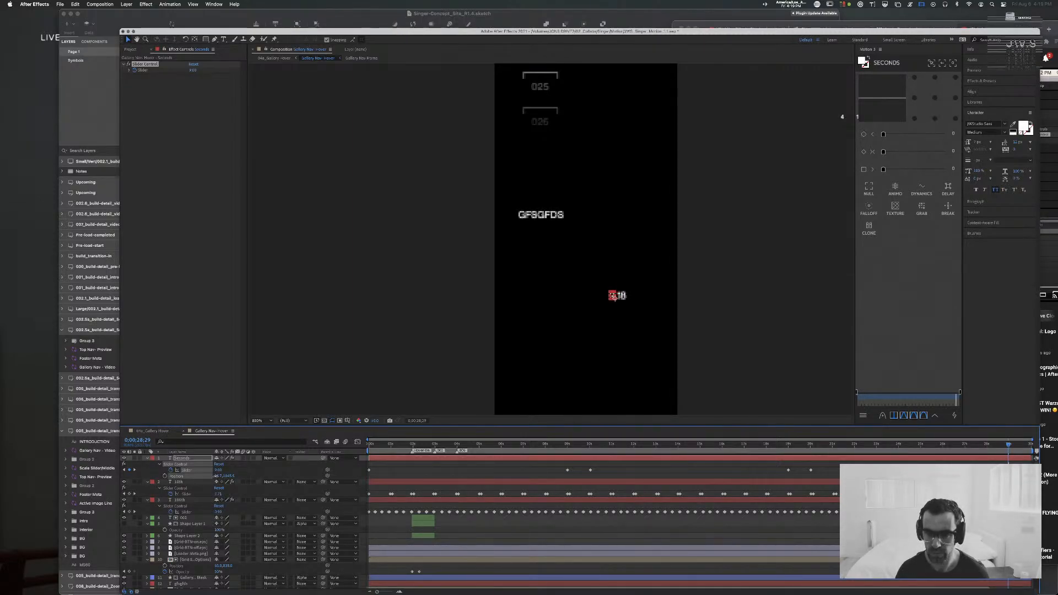
Step: Play the three-digit count from the start of the composition and replay it from about 4 seconds past the 10-second reset
{"action": "key", "text": "Home"}
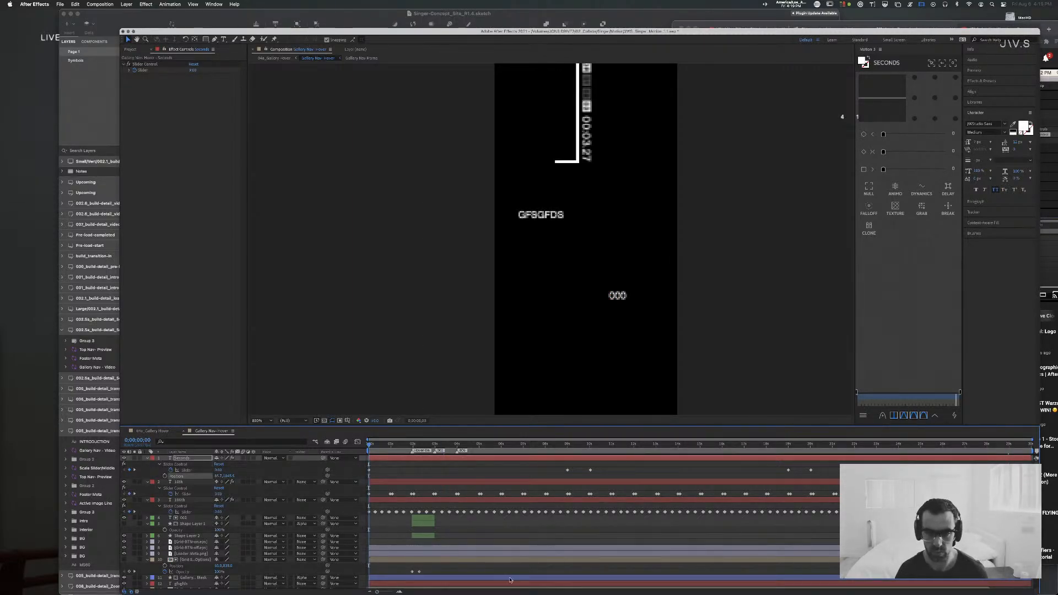
{"action": "key", "text": "space"}
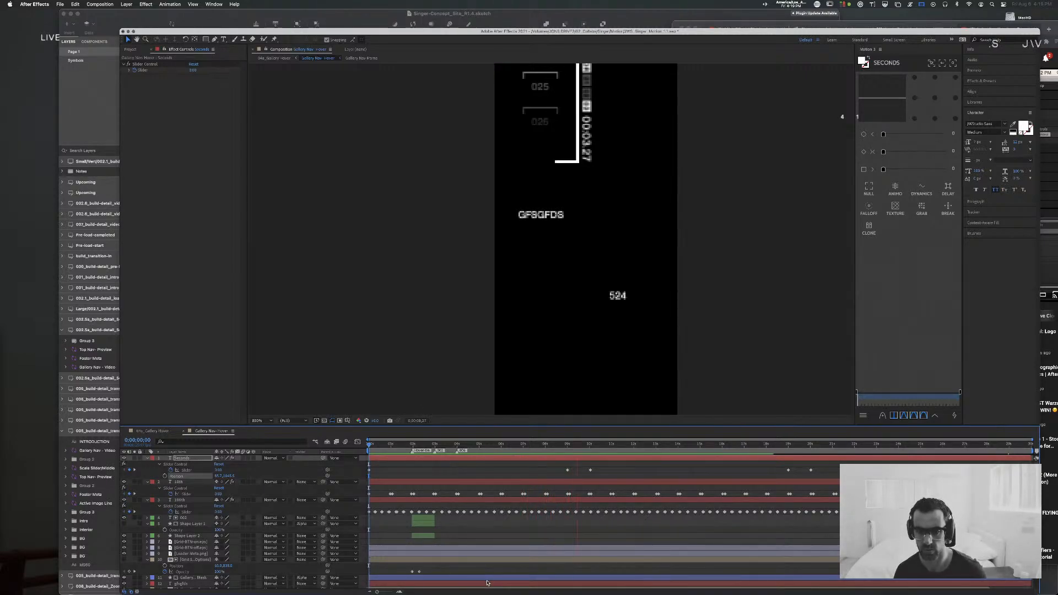
{"action": "key", "text": "space"}
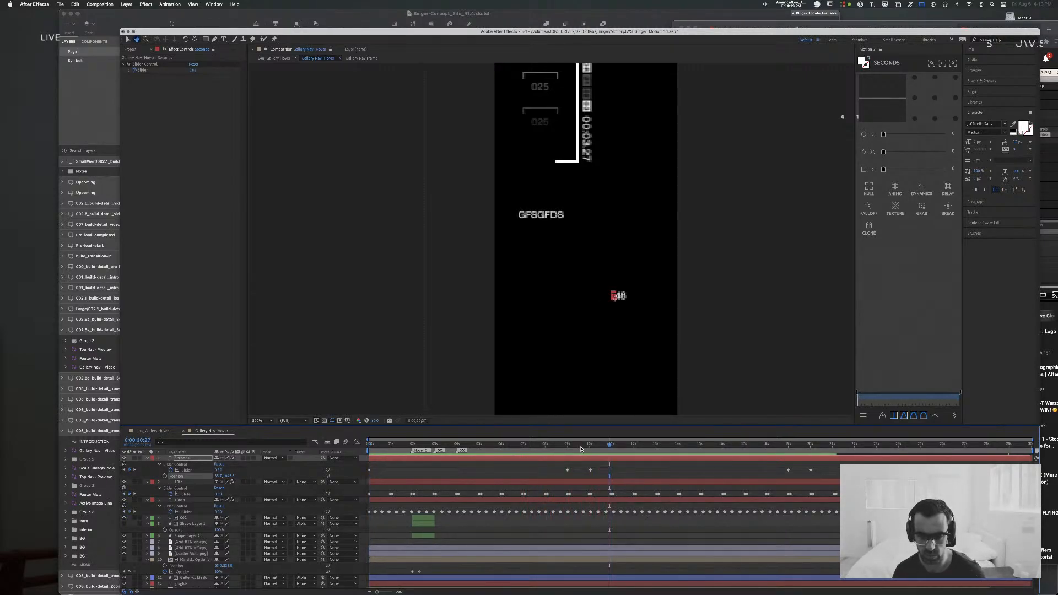
{"action": "left_click_drag", "start_coordinate": [573, 444], "coordinate": [464, 446]}
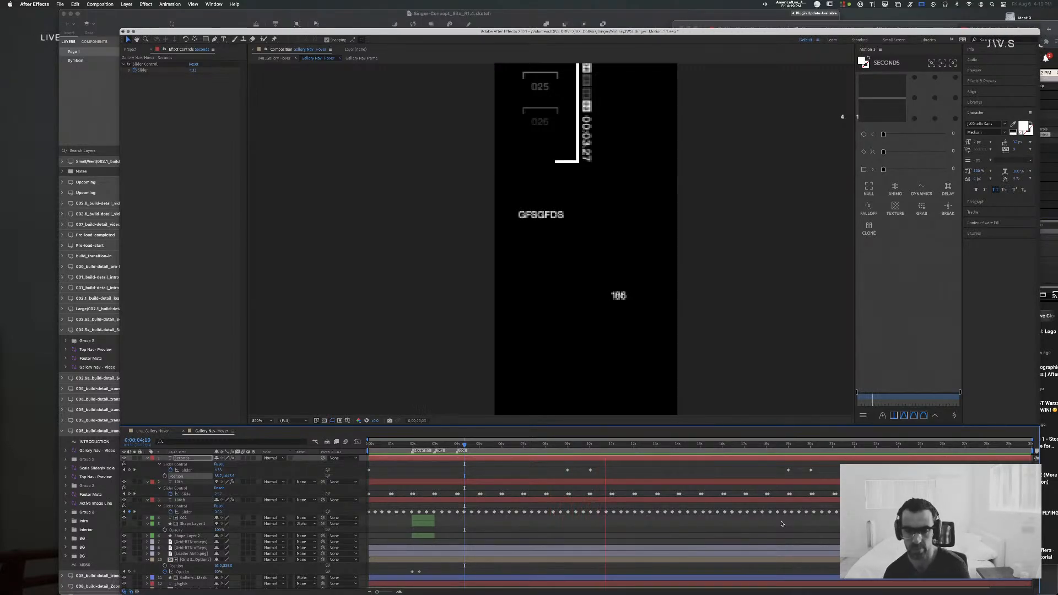
{"action": "key", "text": "space"}
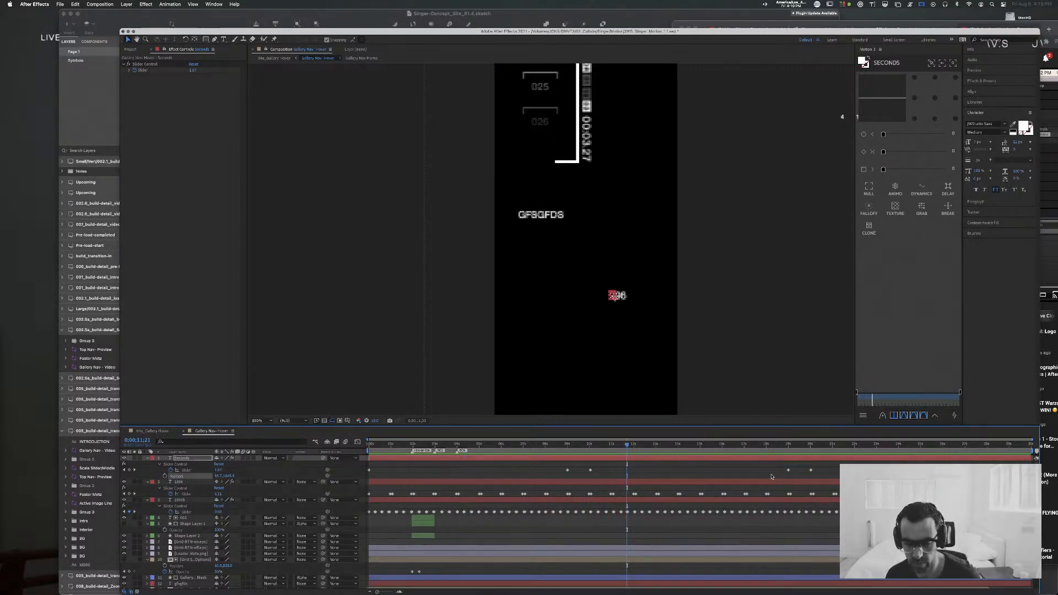
Step: Try deleting the Seconds layer's Slider keyframe at 9 seconds, and undo the deletion
{"action": "left_click", "coordinate": [568, 471]}
{"action": "key", "text": "Delete"}
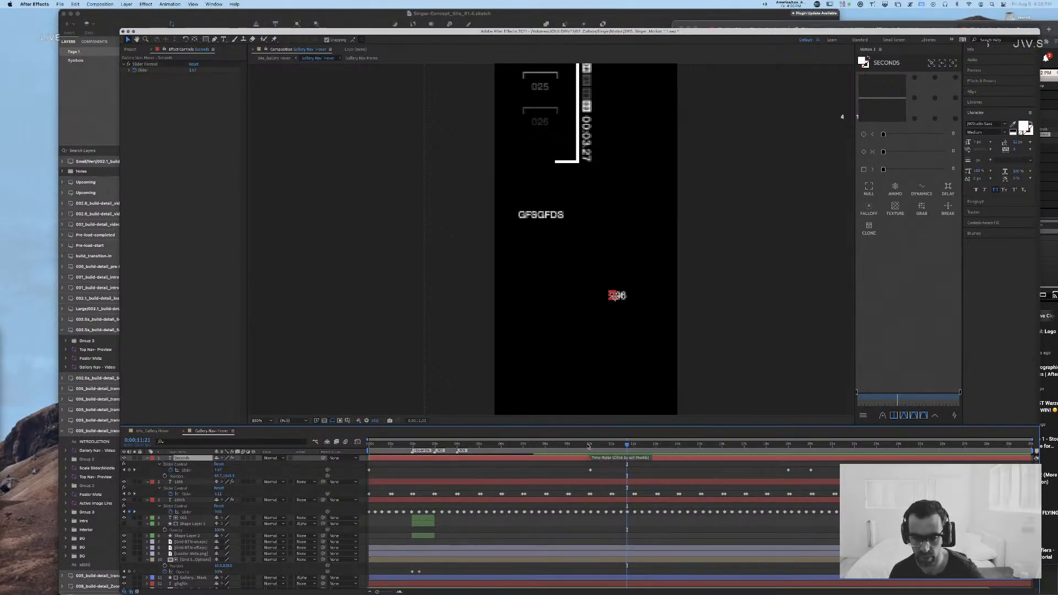
{"action": "key", "text": "super+z"}
Step: Paste the copied Slider reset keyframe on the Seconds layer exactly at the 10-second and 20-second marks
{"action": "left_click", "coordinate": [589, 446]}
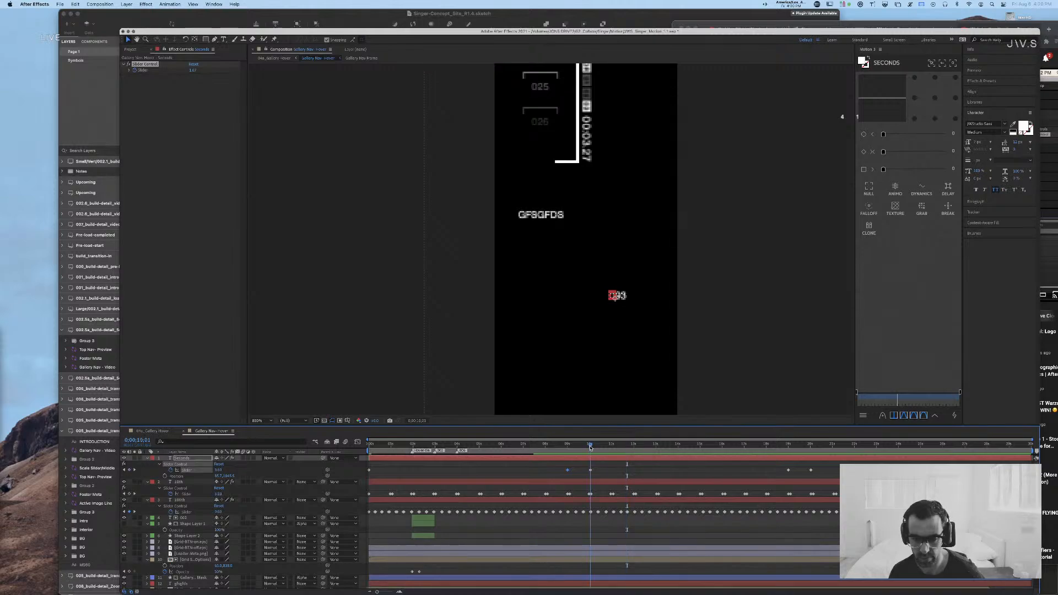
{"action": "left_click_drag", "start_coordinate": [591, 447], "coordinate": [590, 448]}
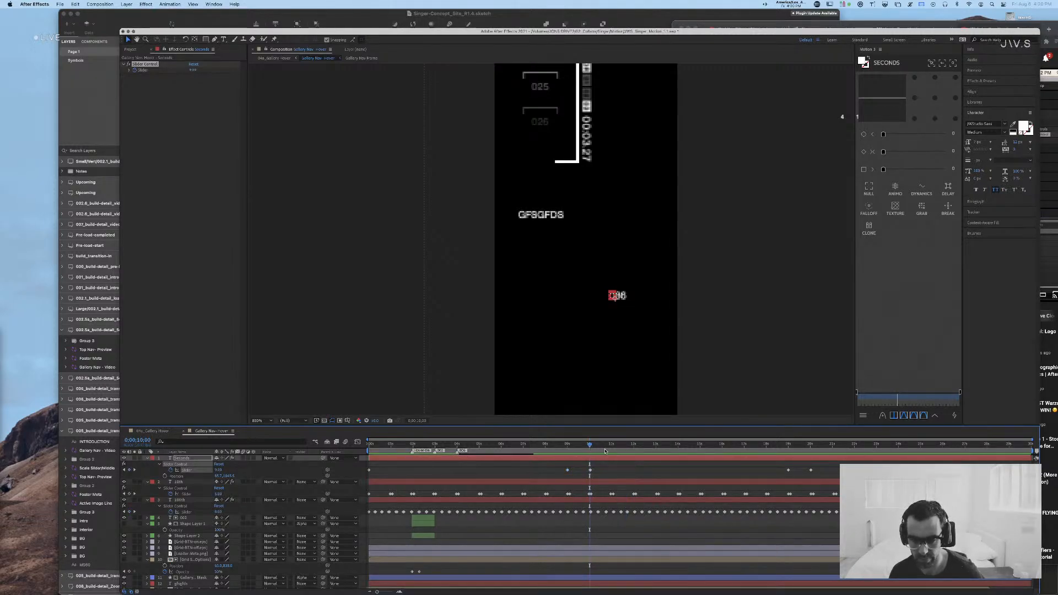
{"action": "left_click", "coordinate": [810, 446]}
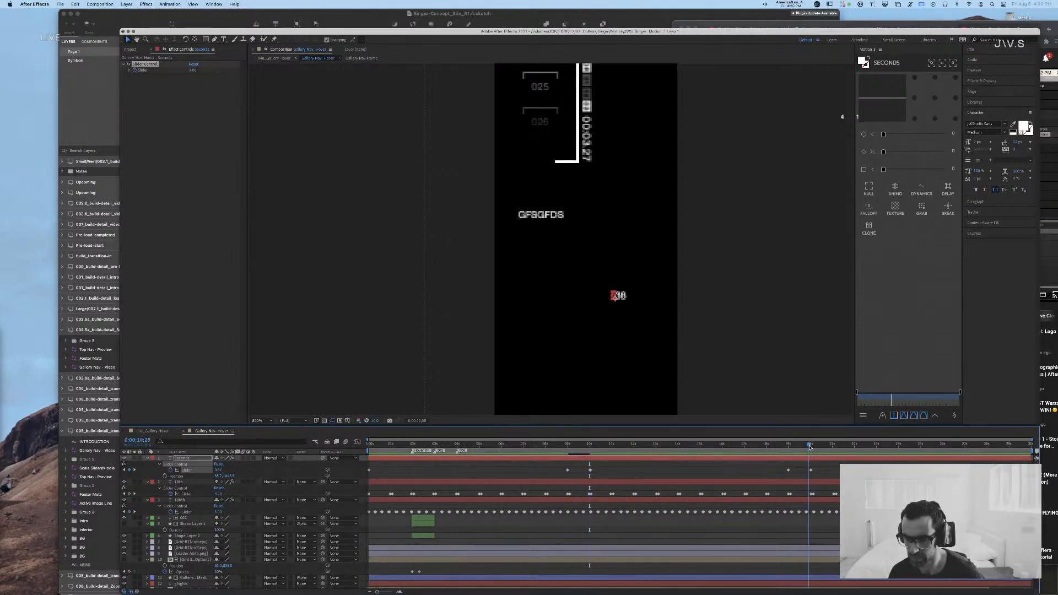
{"action": "left_click_drag", "start_coordinate": [809, 447], "coordinate": [811, 447]}
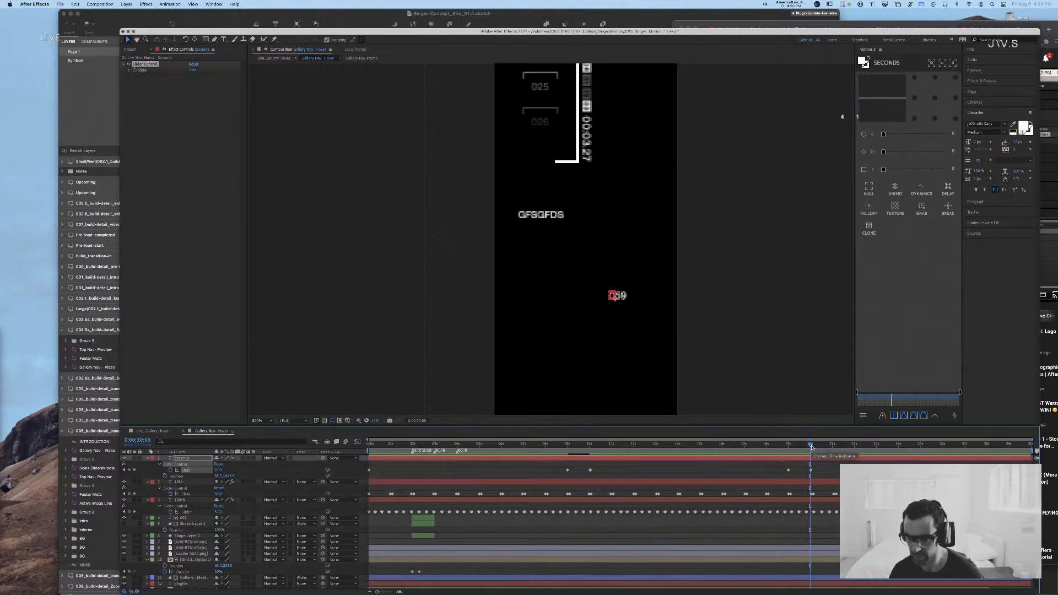
{"action": "key", "text": "super+v"}
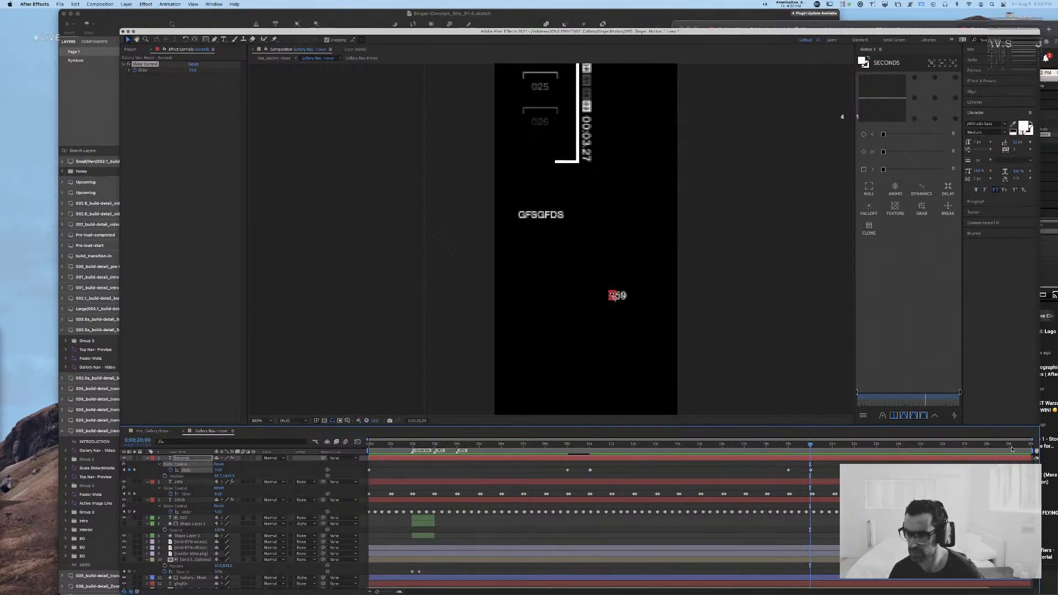
{"action": "left_click", "coordinate": [1034, 445]}
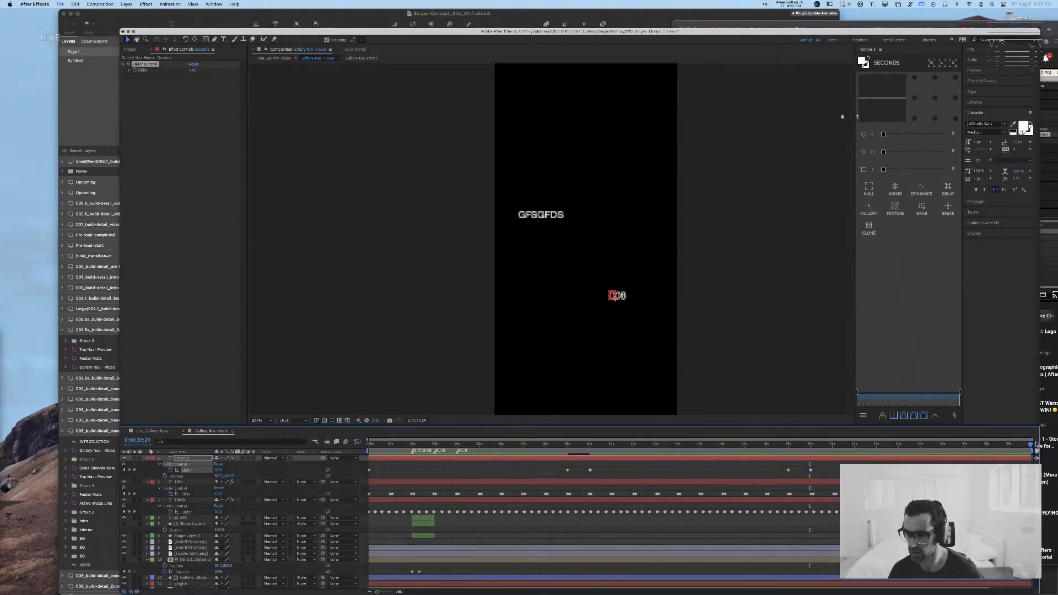
Step: Play the three-digit count from about 8 seconds and inspect the individual frames around the 10-second reset
{"action": "left_click", "coordinate": [562, 445]}
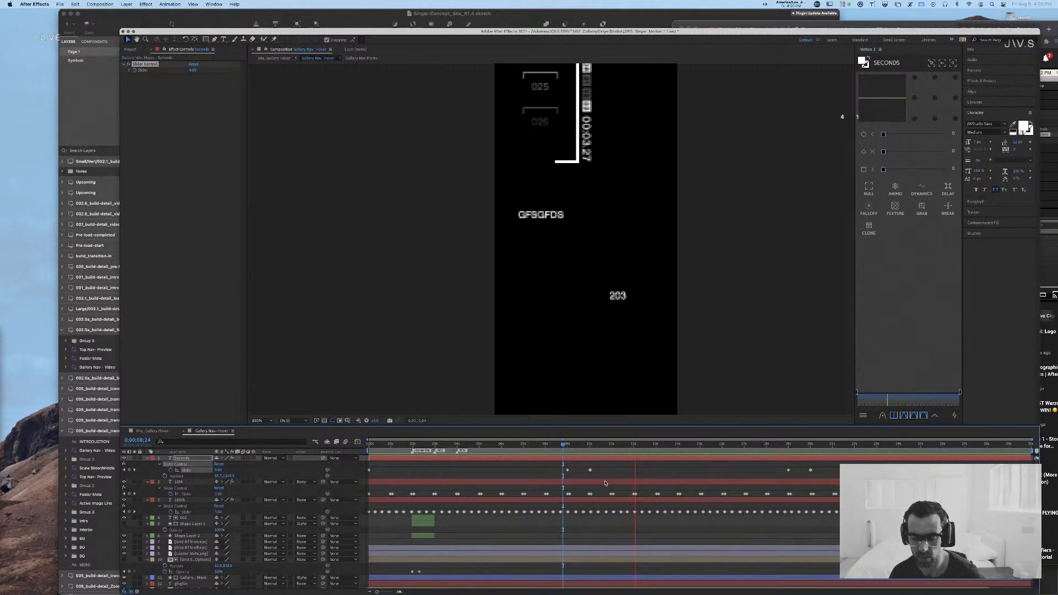
{"action": "left_click_drag", "start_coordinate": [612, 446], "coordinate": [548, 447]}
{"action": "key", "text": "space"}
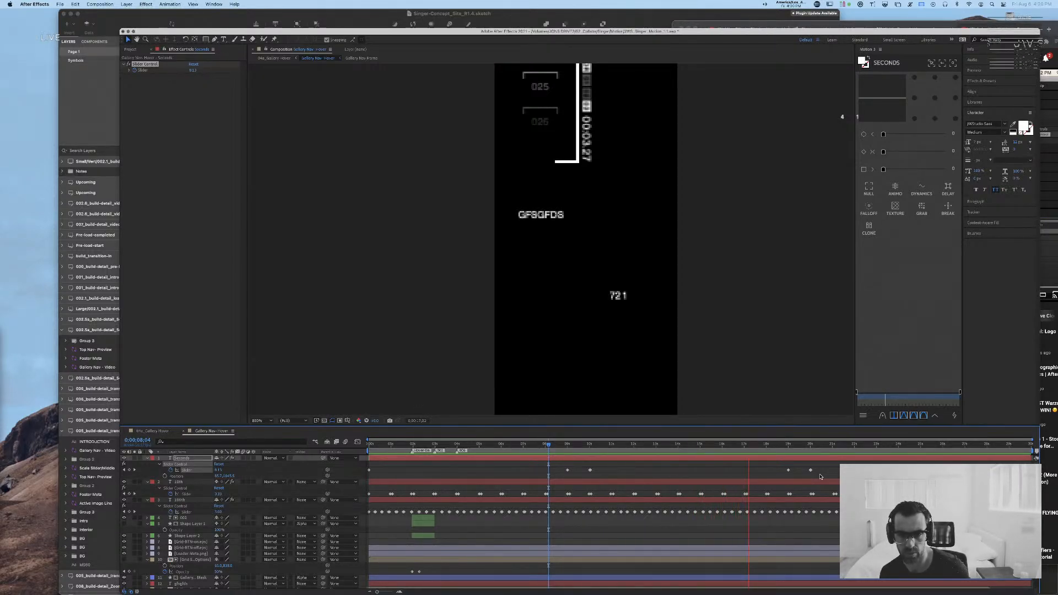
{"action": "key", "text": "space"}
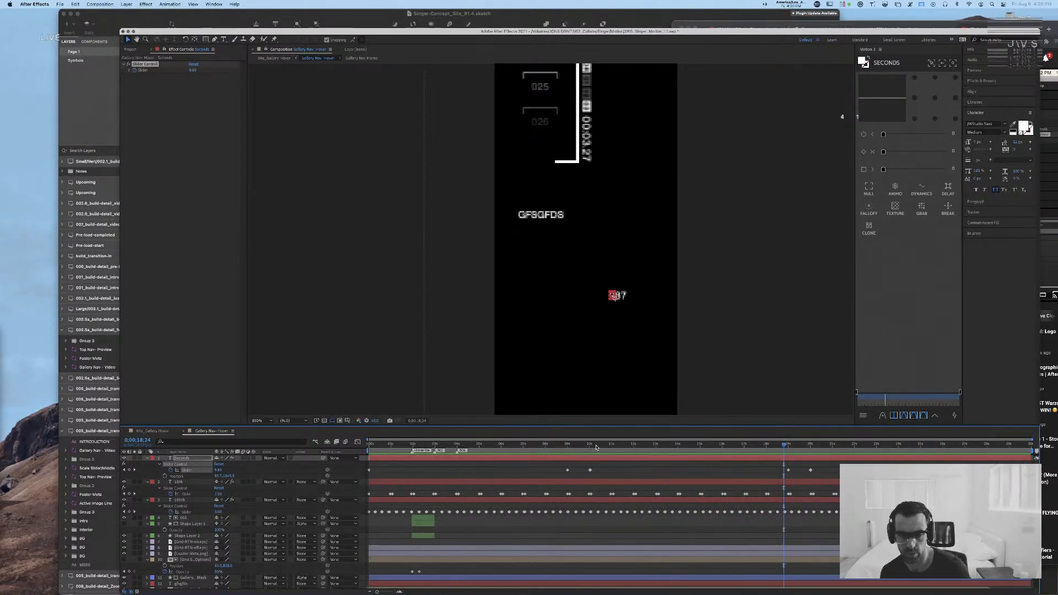
{"action": "mouse_move", "coordinate": [598, 446]}
{"action": "left_mouse_down"}
{"action": "mouse_move", "coordinate": [570, 449]}
{"action": "mouse_move", "coordinate": [588, 449]}
{"action": "left_mouse_up"}
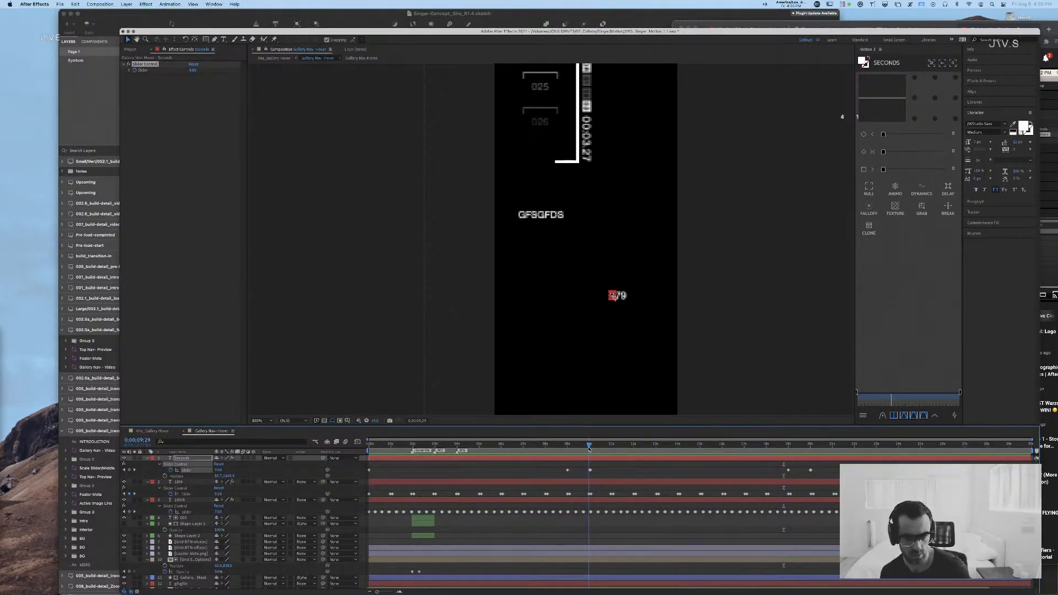
{"action": "left_click_drag", "start_coordinate": [591, 449], "coordinate": [591, 450]}
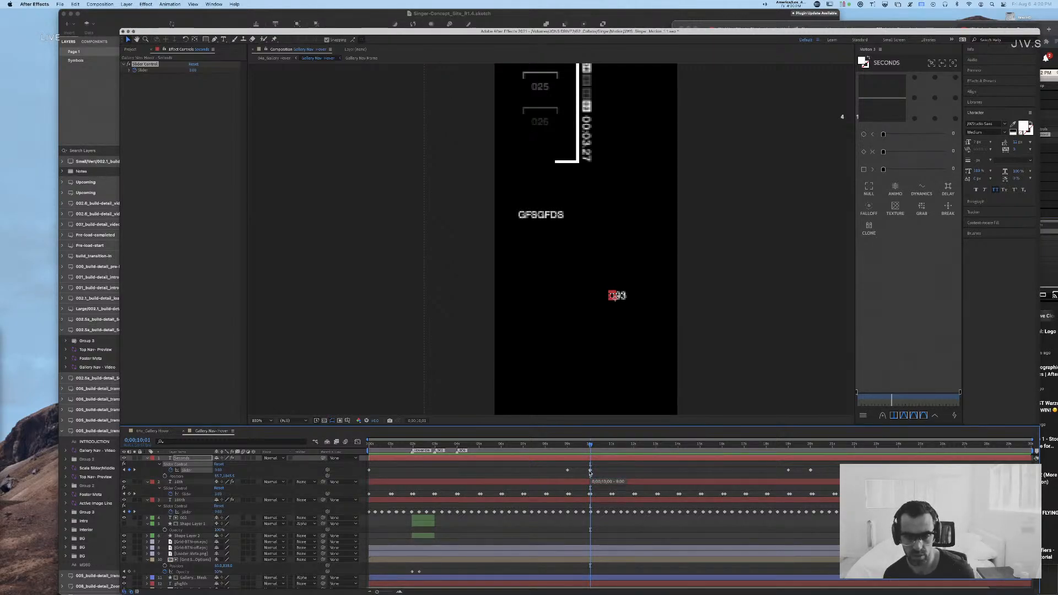
Step: Try moving the Seconds layer's 10-second Slider keyframe to 9:14 and deleting it
{"action": "left_click_drag", "start_coordinate": [589, 472], "coordinate": [578, 471]}
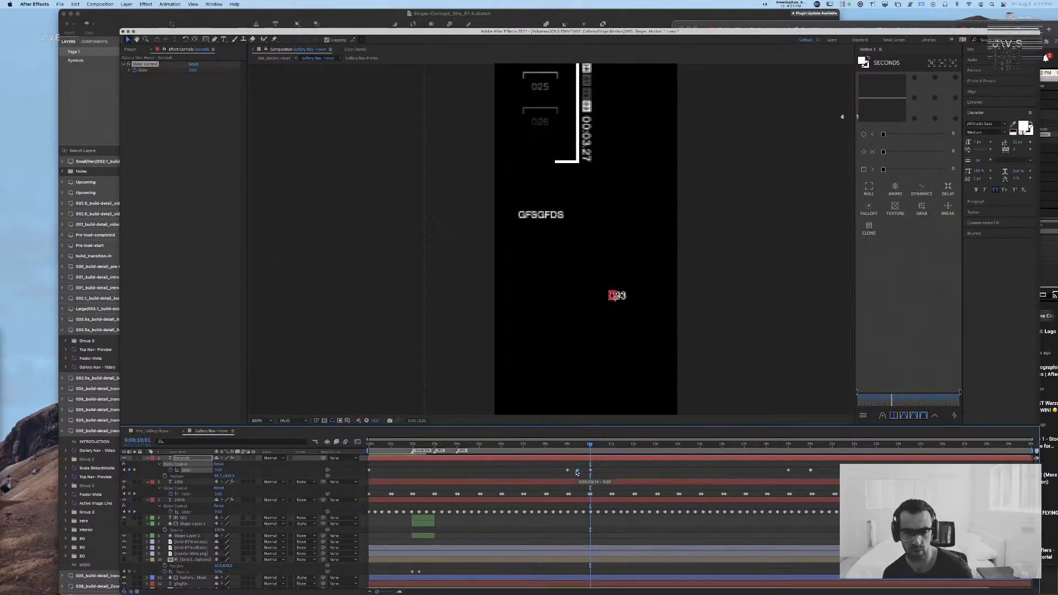
{"action": "key", "text": "Delete"}
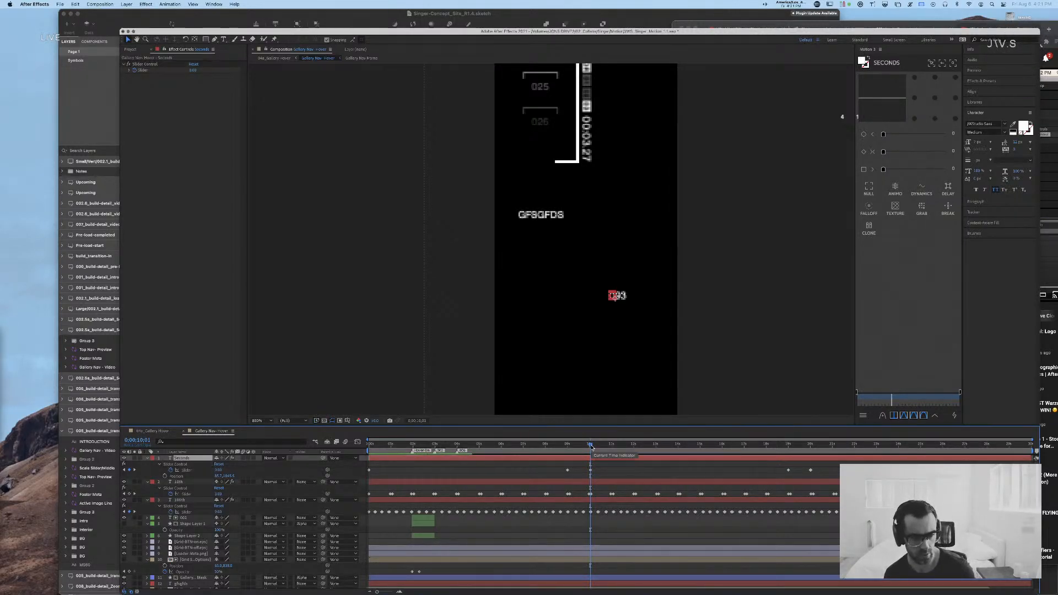
{"action": "left_click_drag", "start_coordinate": [576, 448], "coordinate": [578, 447]}
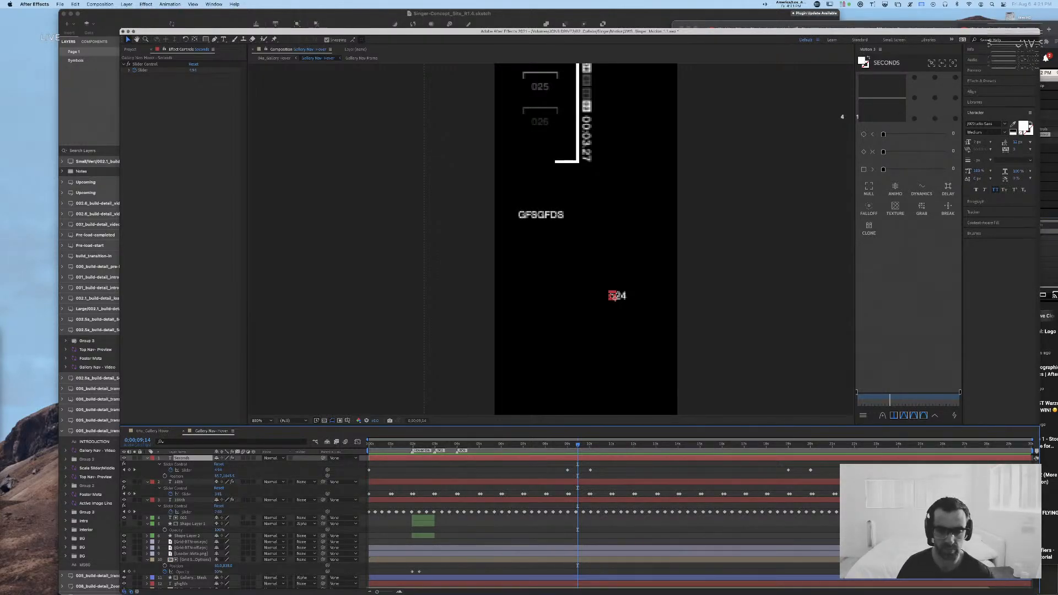
Step: Replay the count from 7:25 and examine the digits at the 9-second mark
{"action": "left_click_drag", "start_coordinate": [578, 445], "coordinate": [538, 445]}
{"action": "left_click", "coordinate": [582, 514]}
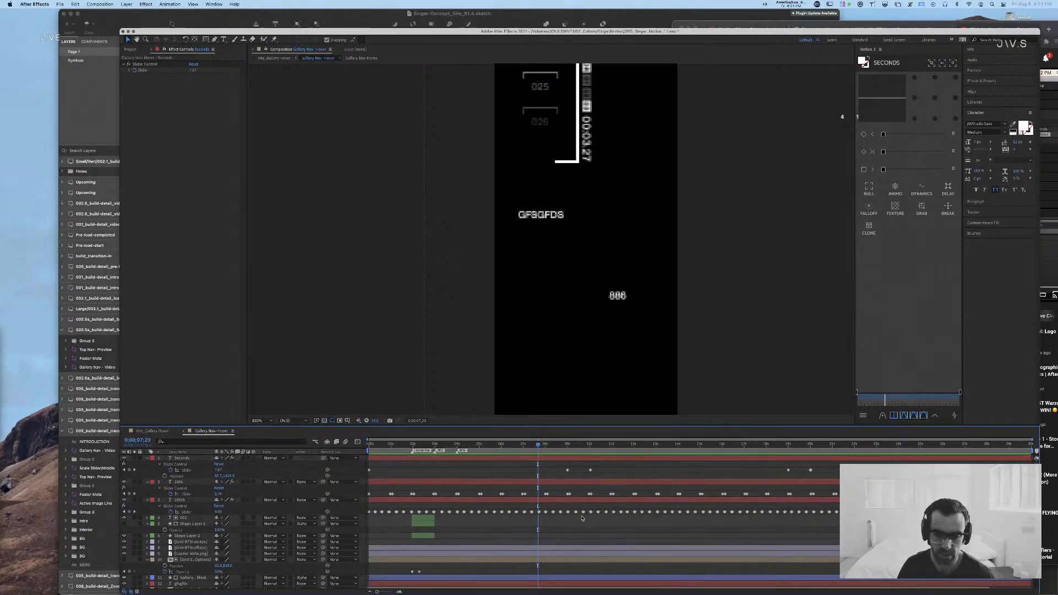
{"action": "left_click", "coordinate": [542, 445]}
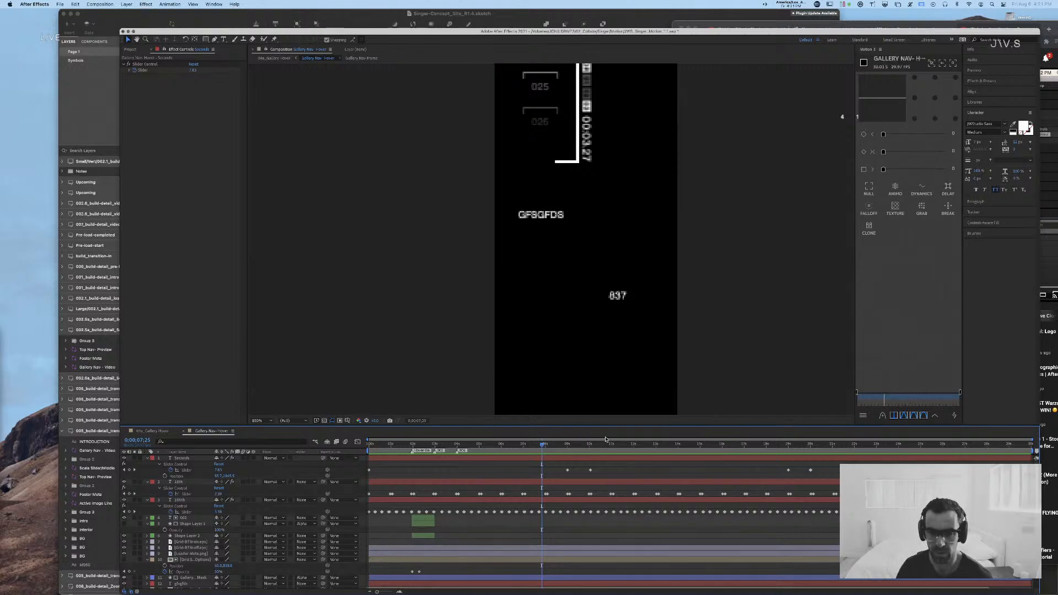
{"action": "key", "text": "space"}
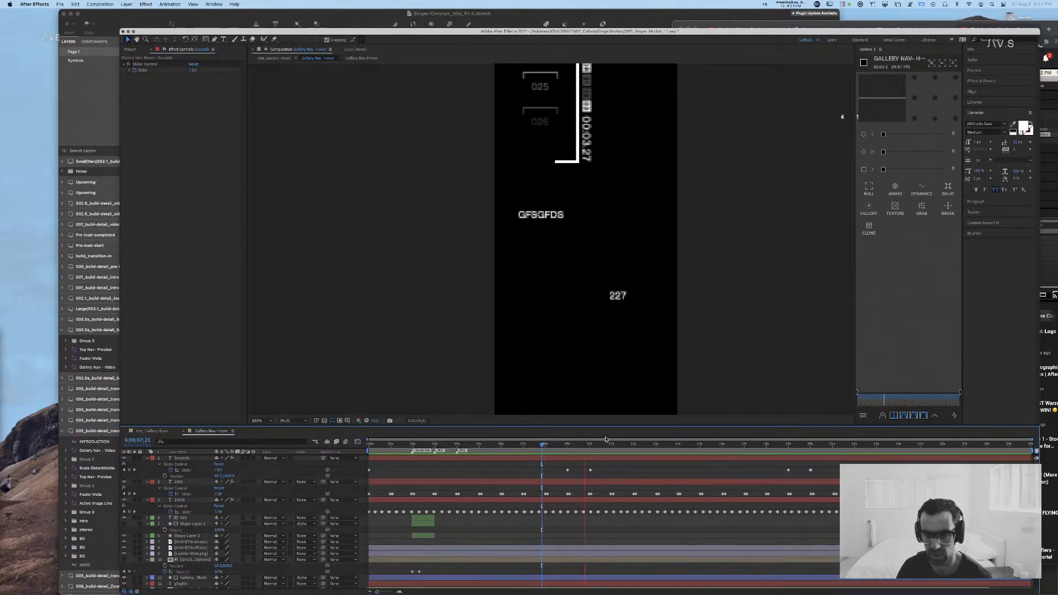
{"action": "left_click_drag", "start_coordinate": [615, 444], "coordinate": [568, 445]}
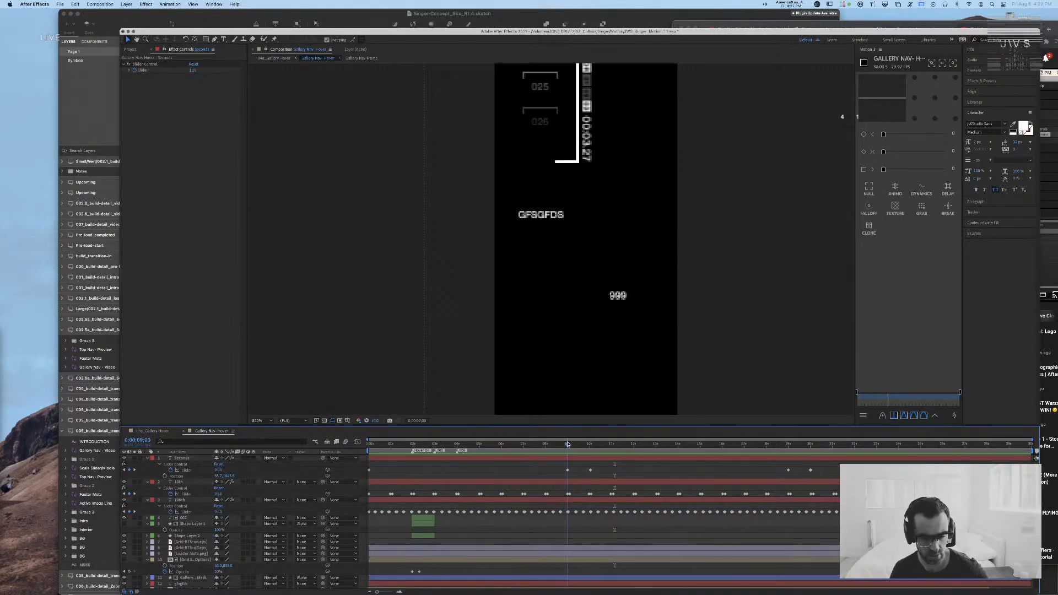
Step: Try setting the Seconds layer's Slider to 1 at the 11-second mark, and undo the change
{"action": "left_click", "coordinate": [590, 470]}
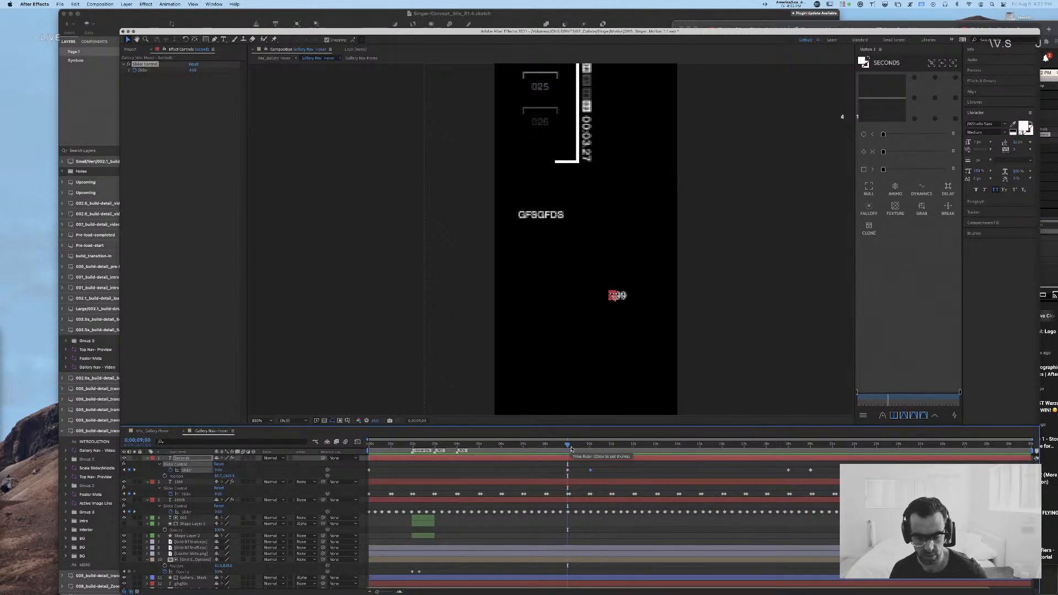
{"action": "left_click_drag", "start_coordinate": [567, 446], "coordinate": [611, 448]}
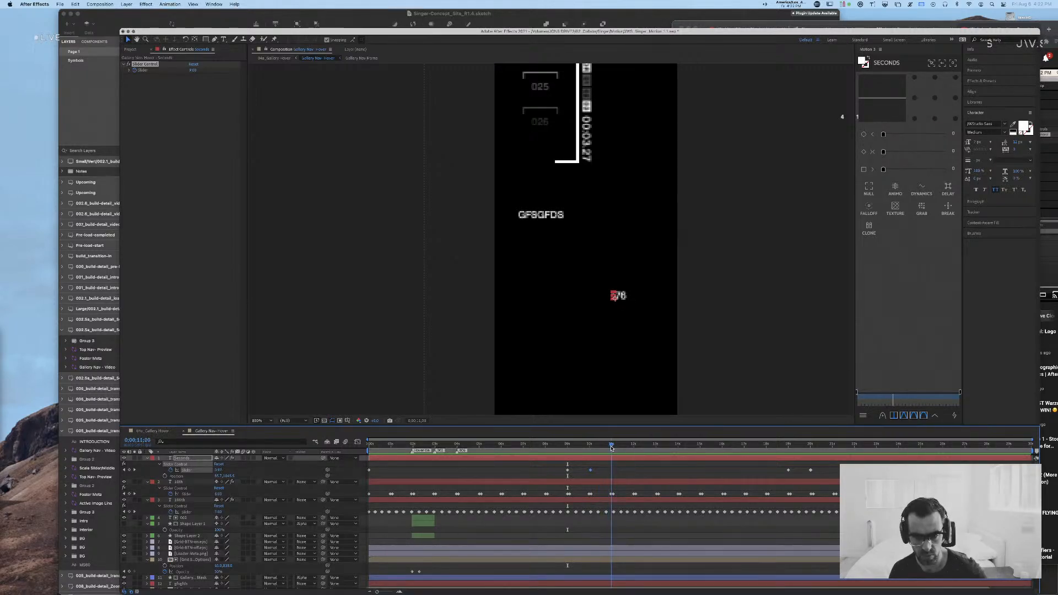
{"action": "left_click", "coordinate": [220, 470]}
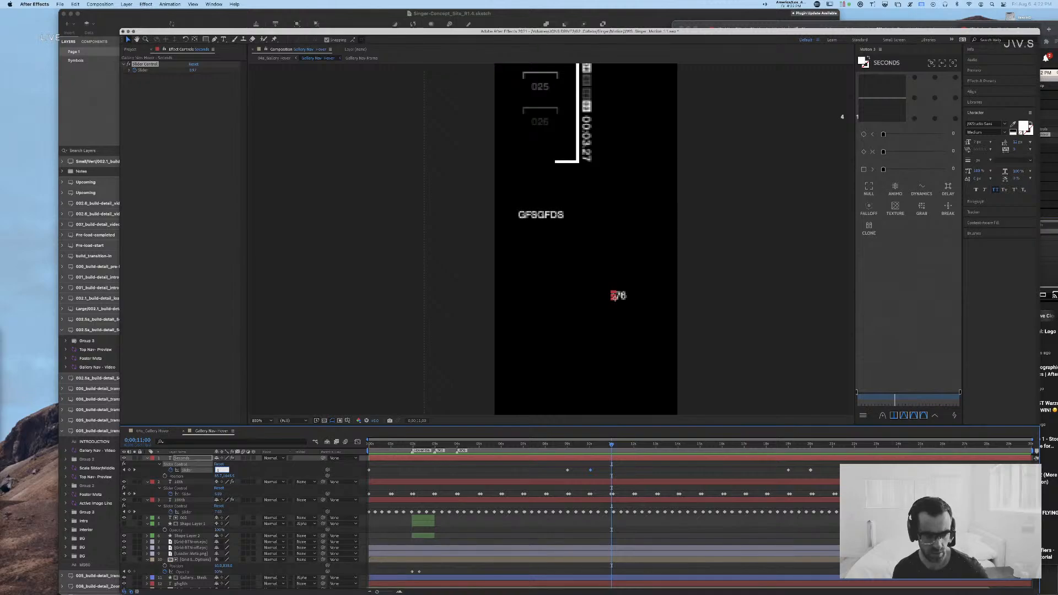
{"action": "type", "text": "1"}
{"action": "key", "text": "Return"}
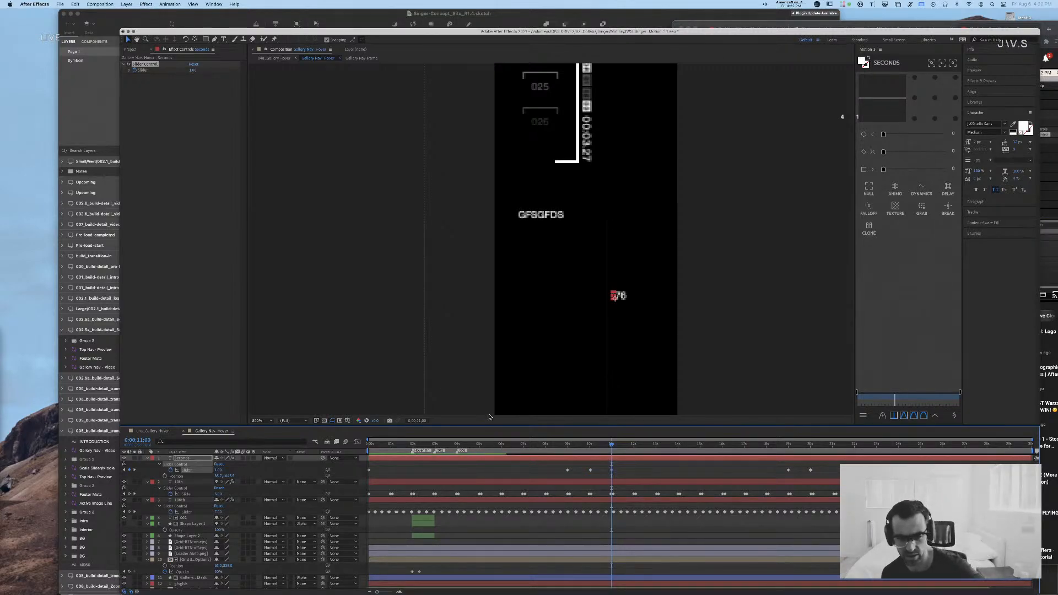
{"action": "key", "text": "super+z"}
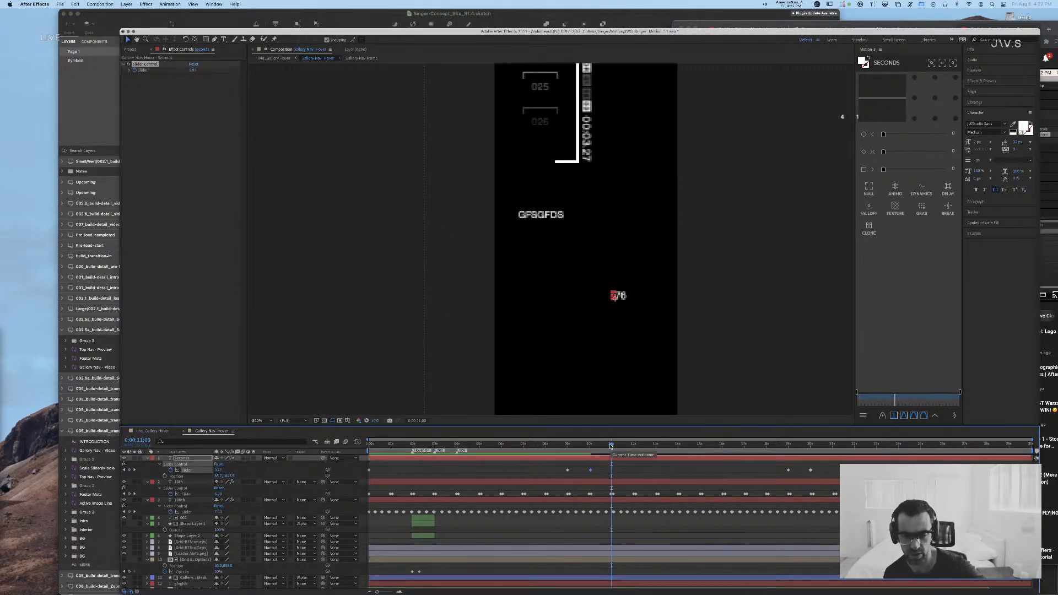
Step: Play the three-digit count from 5:24 and examine the digits around the 8:12 Slider keyframe
{"action": "left_click_drag", "start_coordinate": [611, 445], "coordinate": [497, 445]}
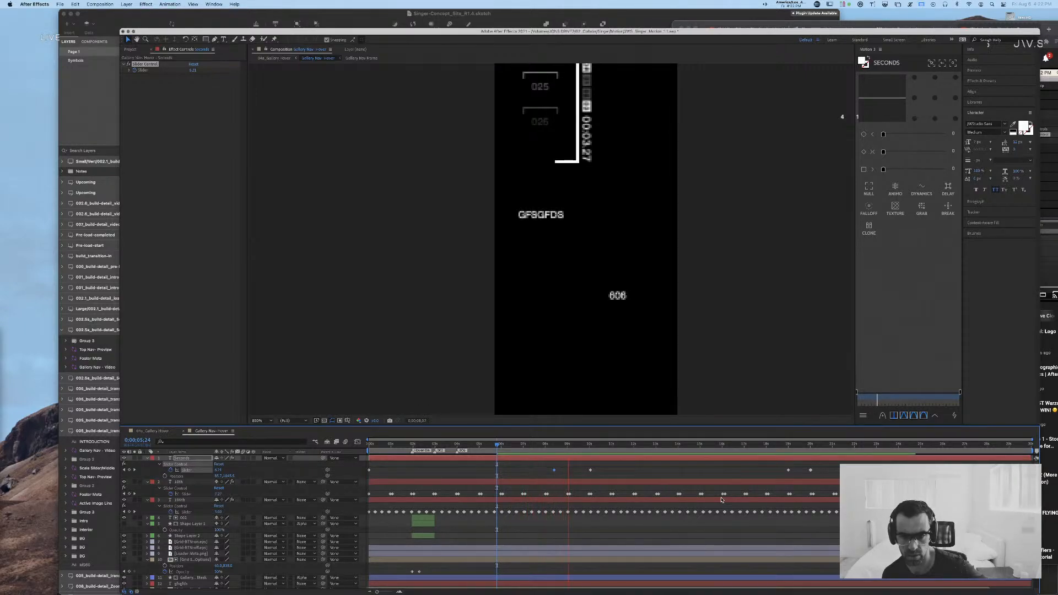
{"action": "key", "text": "space"}
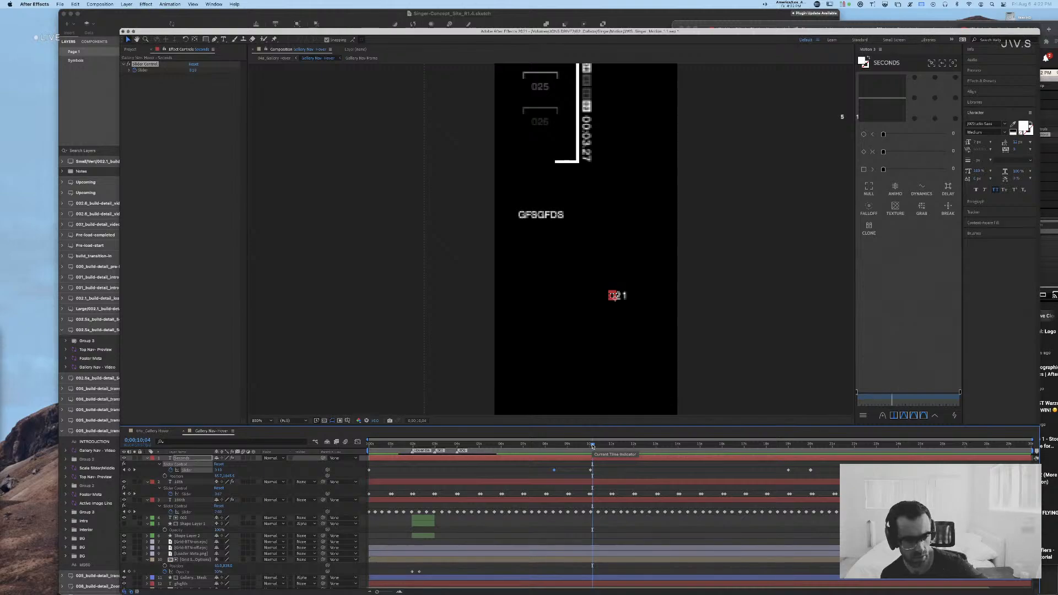
{"action": "left_click_drag", "start_coordinate": [592, 446], "coordinate": [555, 450]}
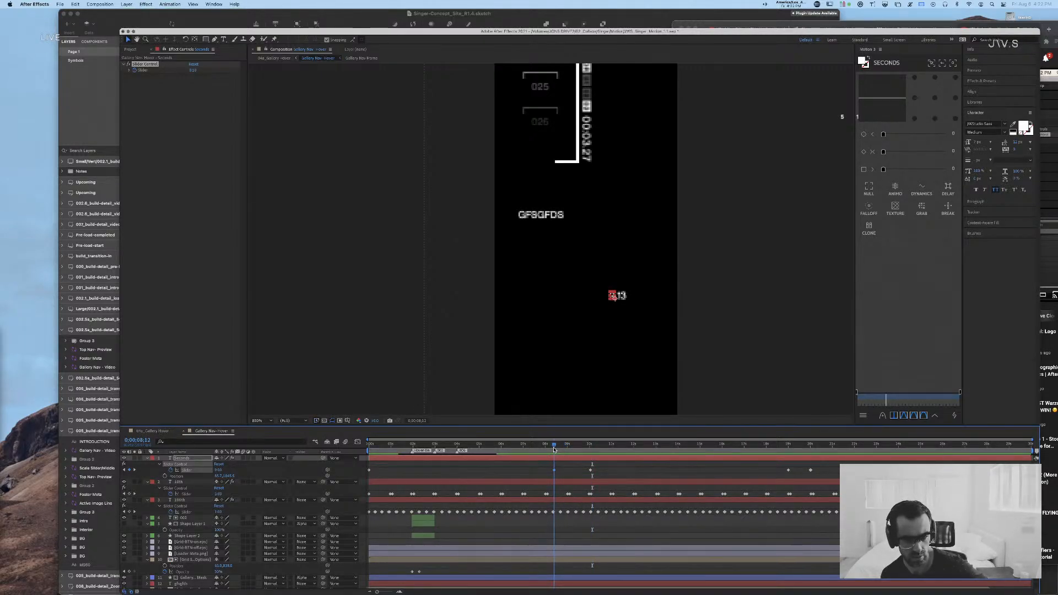
Step: Place the Seconds layer's 8:12 Slider keyframe at 8:29 and set its value to 10
{"action": "left_click_drag", "start_coordinate": [554, 450], "coordinate": [566, 470]}
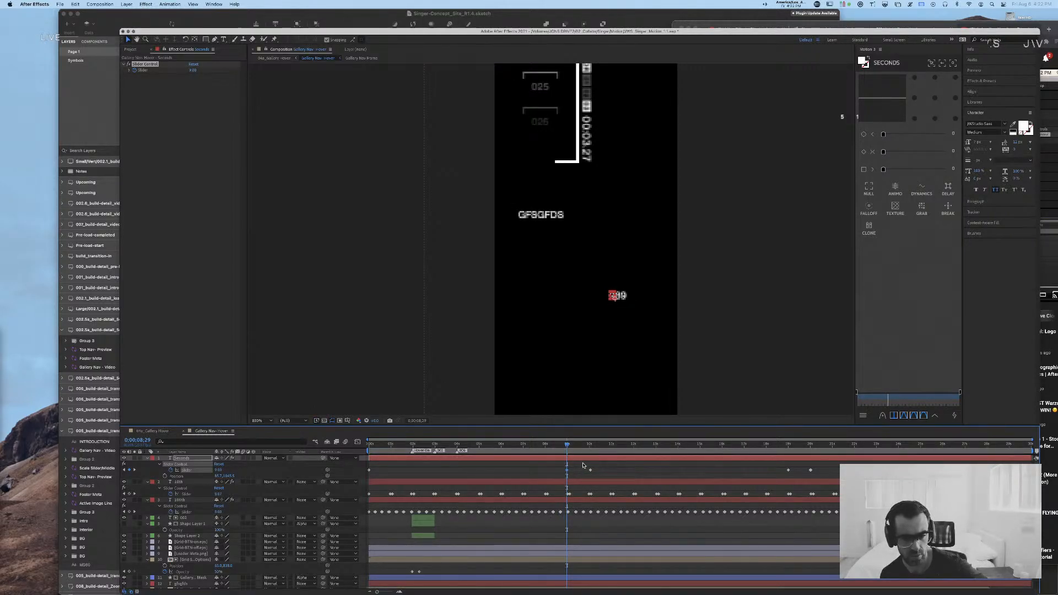
{"action": "left_click", "coordinate": [218, 470]}
{"action": "type", "text": "10"}
{"action": "key", "text": "Return"}
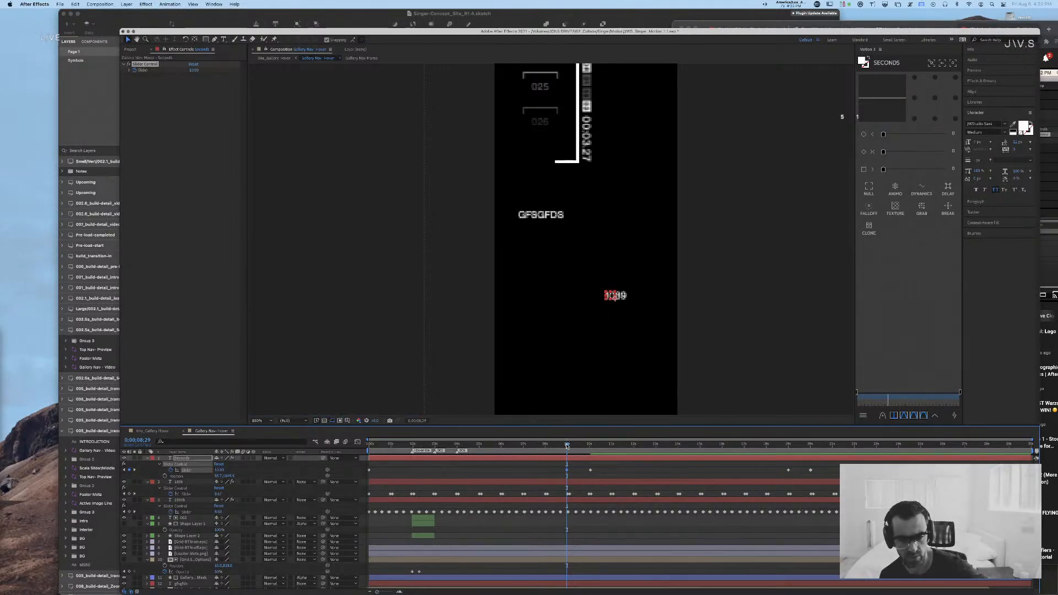
Step: Delete the Seconds layer's Slider keyframe at the 10-second mark
{"action": "mouse_move", "coordinate": [567, 445]}
{"action": "left_mouse_down"}
{"action": "mouse_move", "coordinate": [542, 445]}
{"action": "mouse_move", "coordinate": [578, 446]}
{"action": "mouse_move", "coordinate": [566, 446]}
{"action": "left_mouse_up"}
{"action": "left_click", "coordinate": [590, 470]}
{"action": "key", "text": "Delete"}
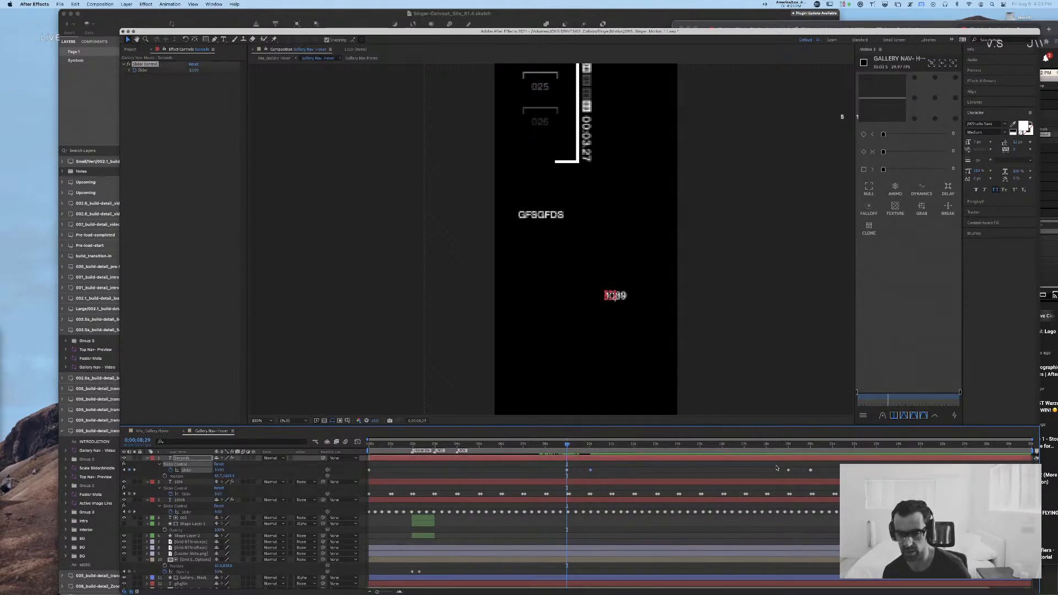
Step: Try deleting the Seconds layer's Slider keyframes at 8:29 and around 20 seconds, and undo the deletions
{"action": "left_click_drag", "start_coordinate": [748, 466], "coordinate": [843, 474]}
{"action": "key", "text": "Delete"}
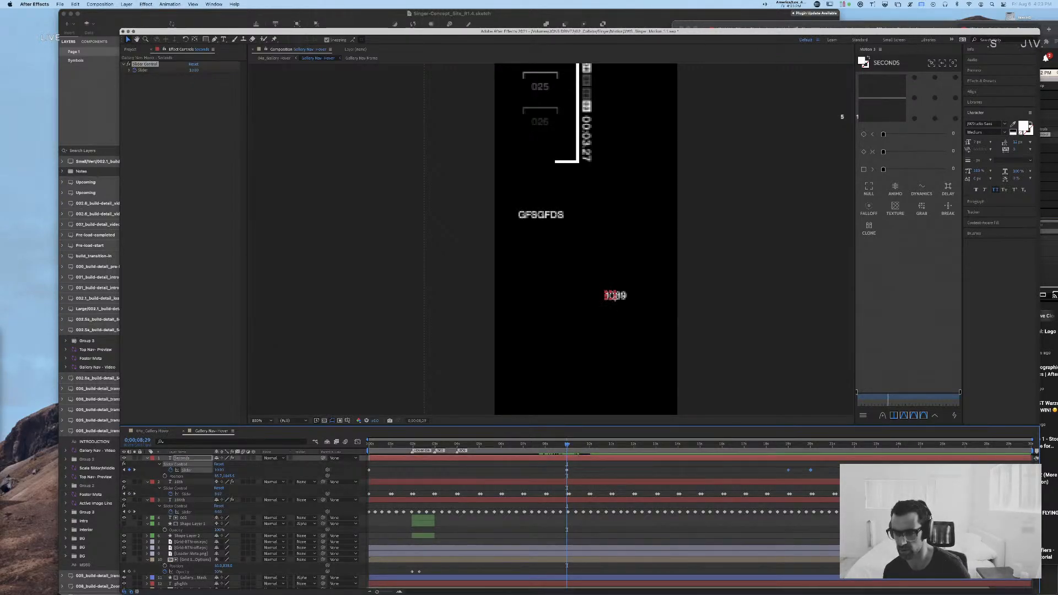
{"action": "left_click", "coordinate": [567, 470]}
{"action": "key", "text": "Delete"}
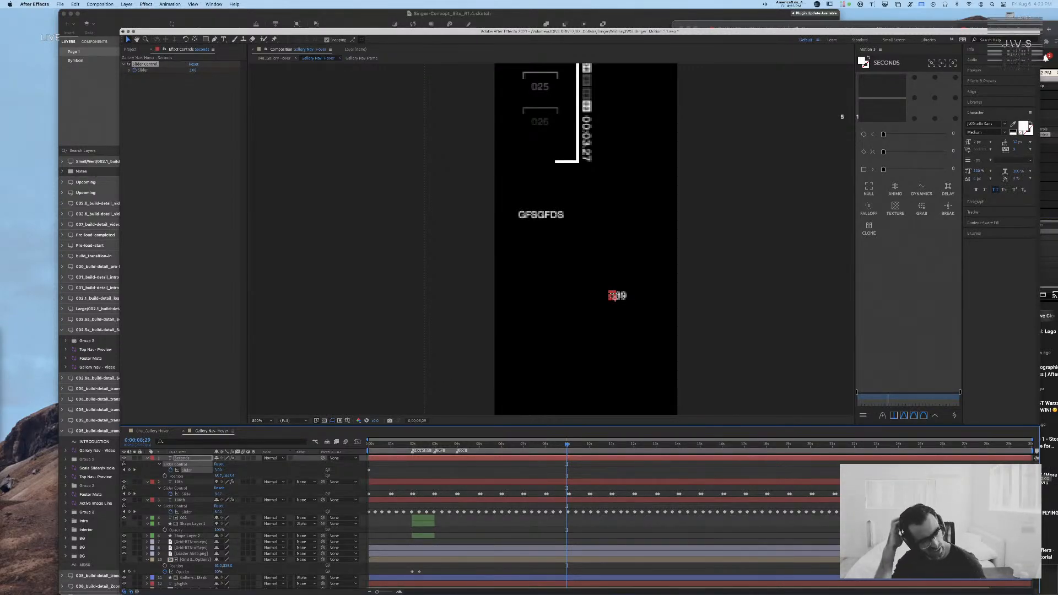
{"action": "key", "text": "super+z"}
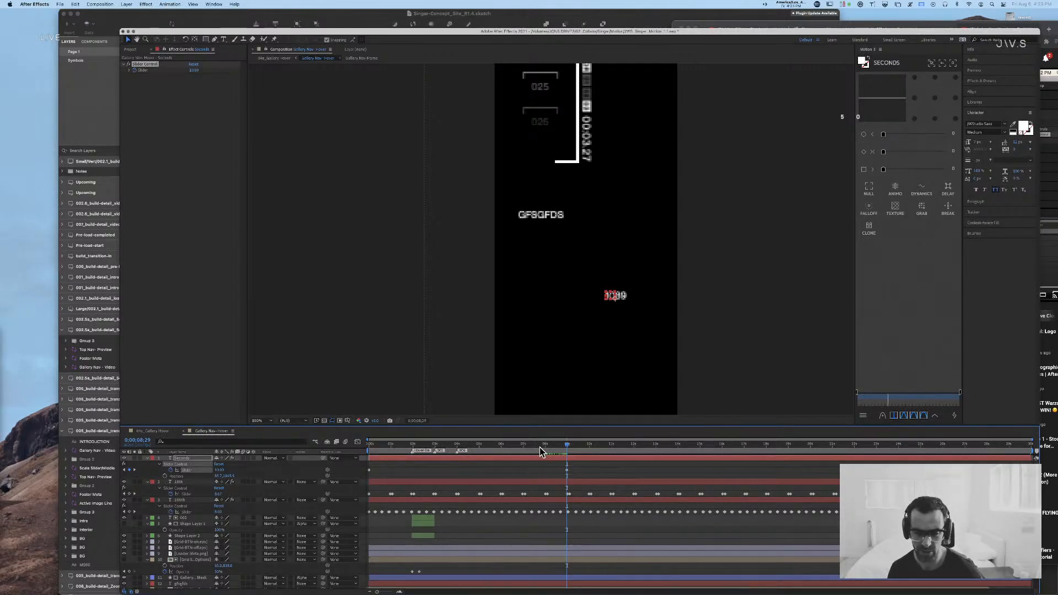
{"action": "left_click_drag", "start_coordinate": [568, 445], "coordinate": [487, 446]}
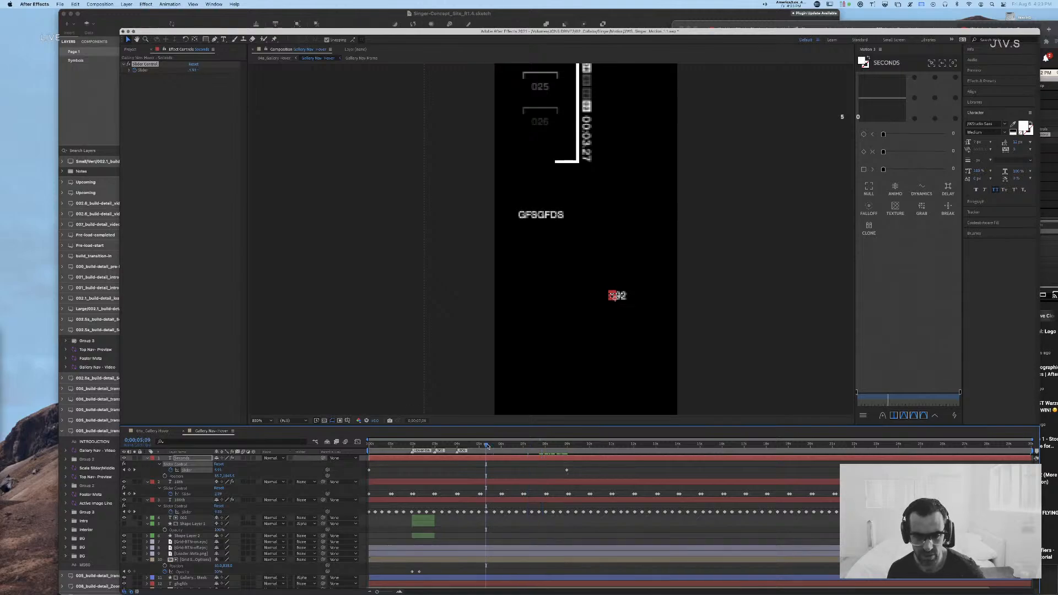
{"action": "key", "text": "super+z"}
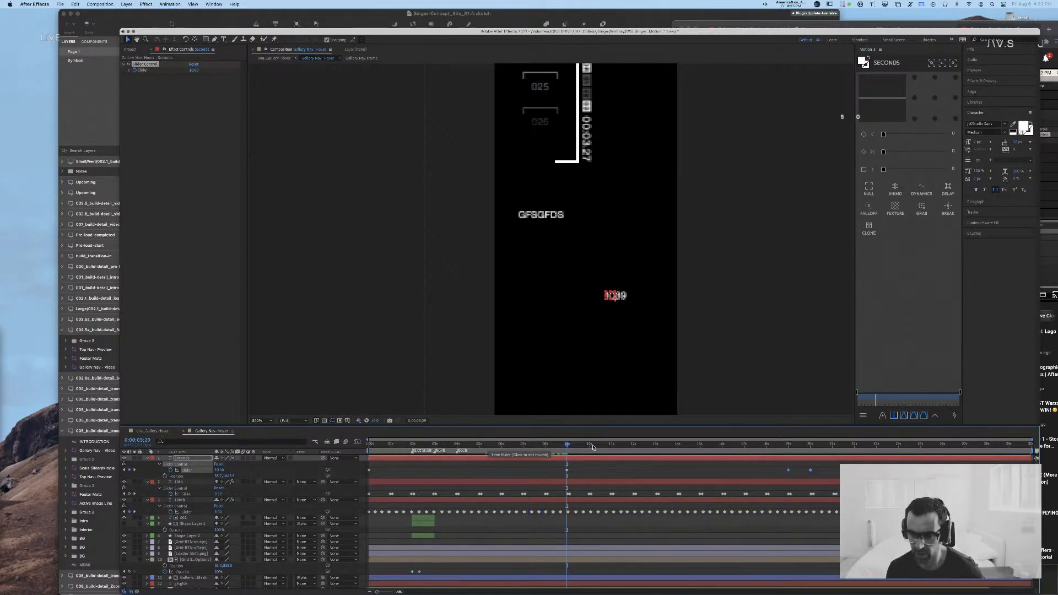
Step: Pre-compose the Seconds, 10th and 100th layers into a new composition named Lap Timer
{"action": "left_click_drag", "start_coordinate": [568, 445], "coordinate": [589, 450]}
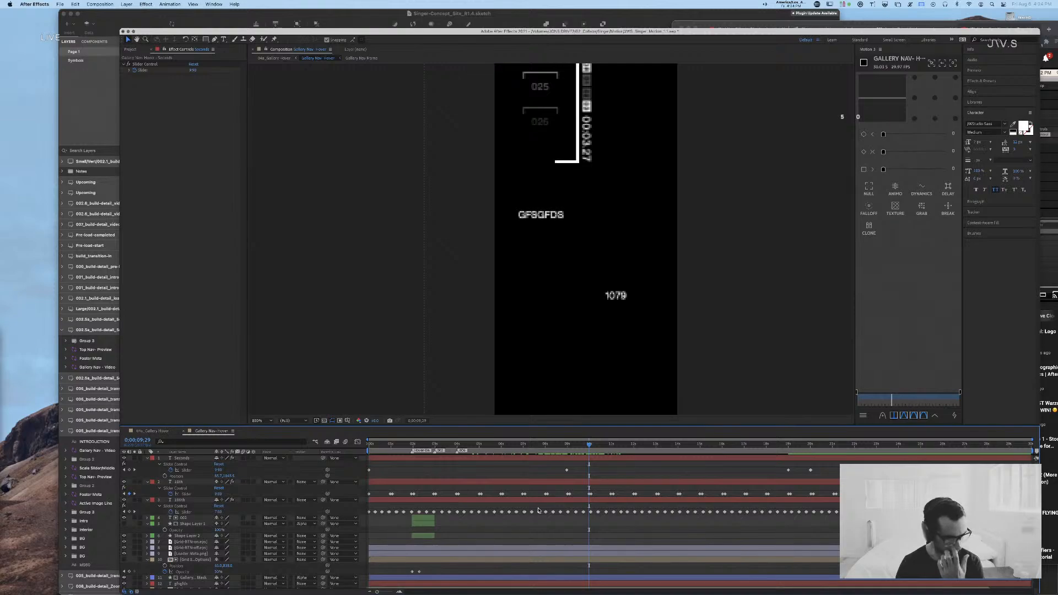
{"action": "left_click", "coordinate": [448, 459]}
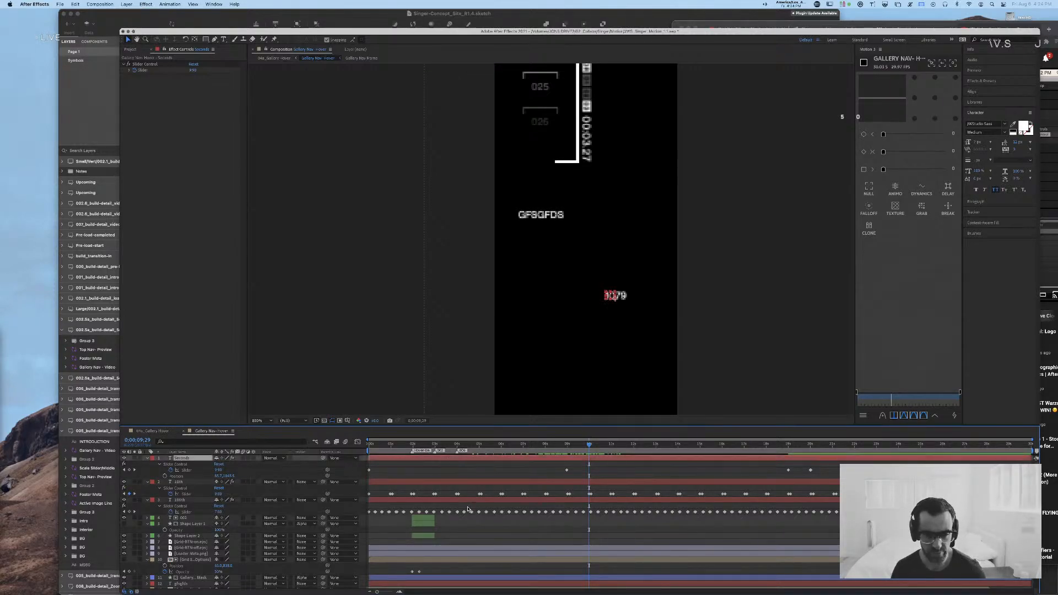
{"action": "left_click", "coordinate": [467, 502], "text": "shift"}
{"action": "key", "text": "u"}
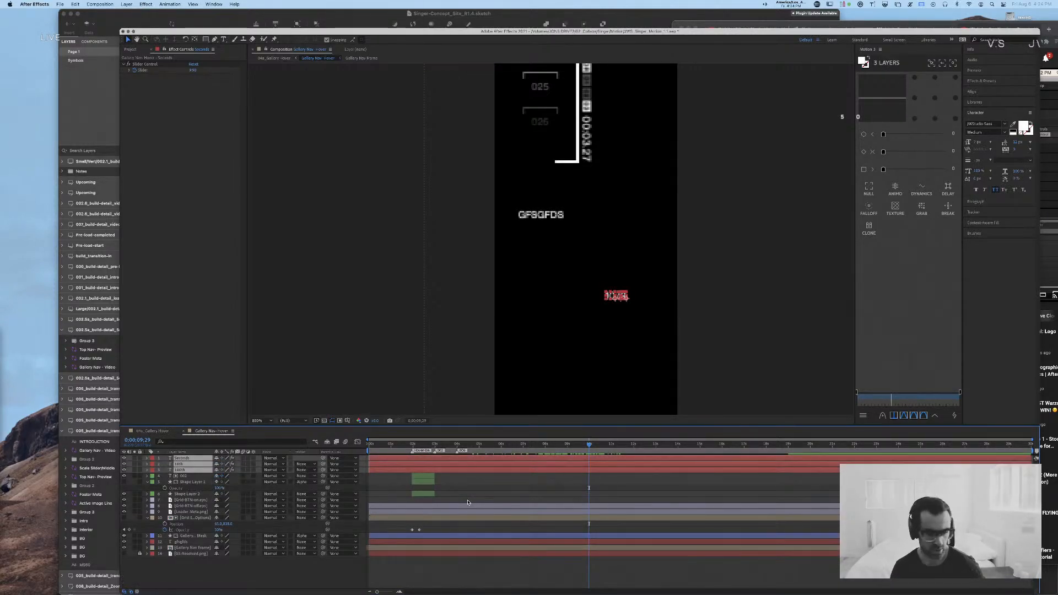
{"action": "right_click", "coordinate": [188, 468]}
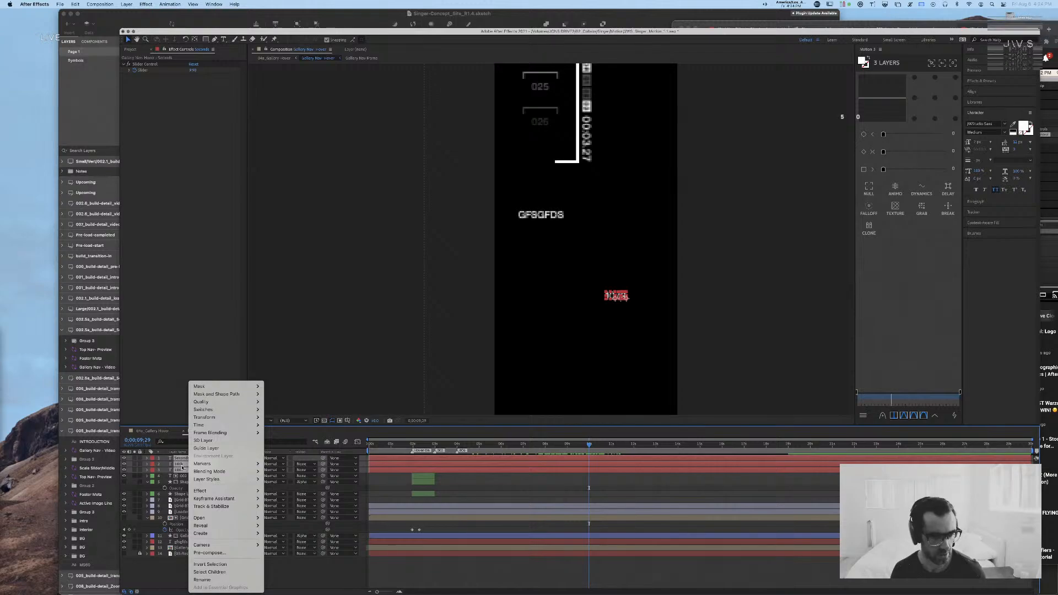
{"action": "key", "text": "Escape"}
{"action": "right_click", "coordinate": [185, 467]}
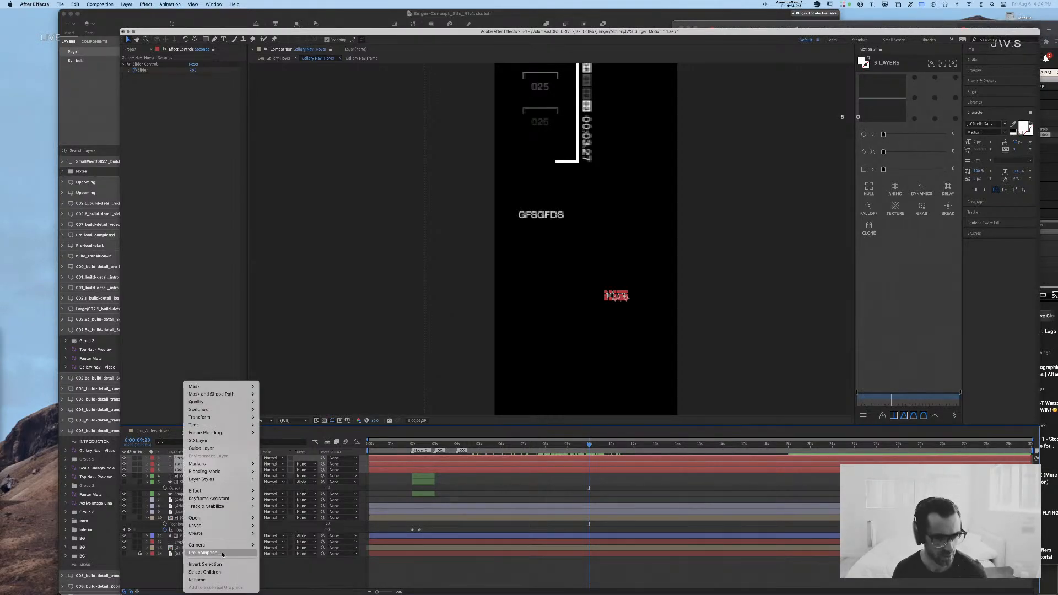
{"action": "left_click", "coordinate": [204, 553]}
{"action": "type", "text": "timer"}
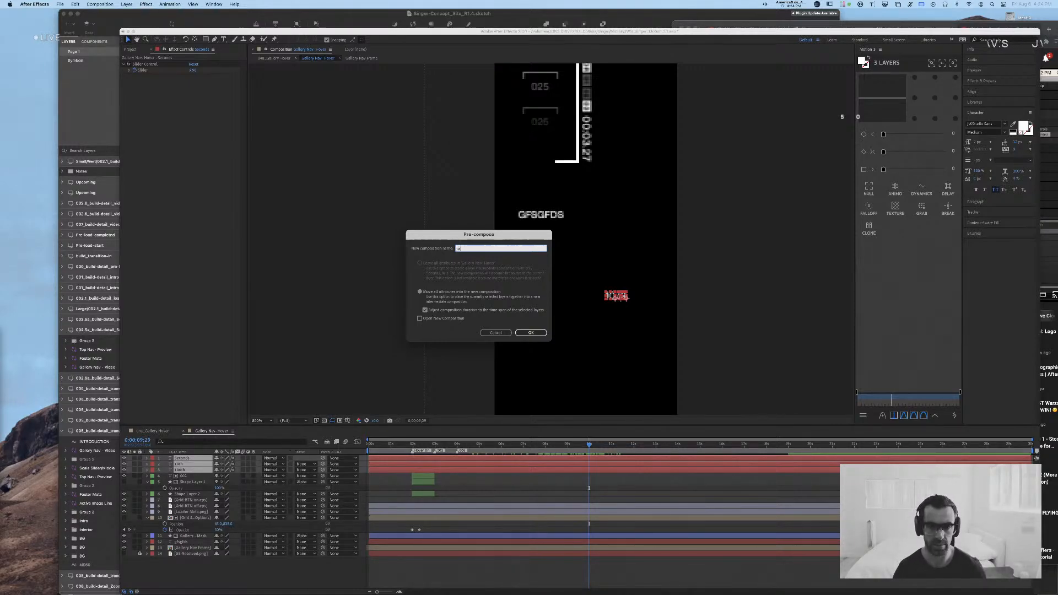
{"action": "type", "text": "Lap"}
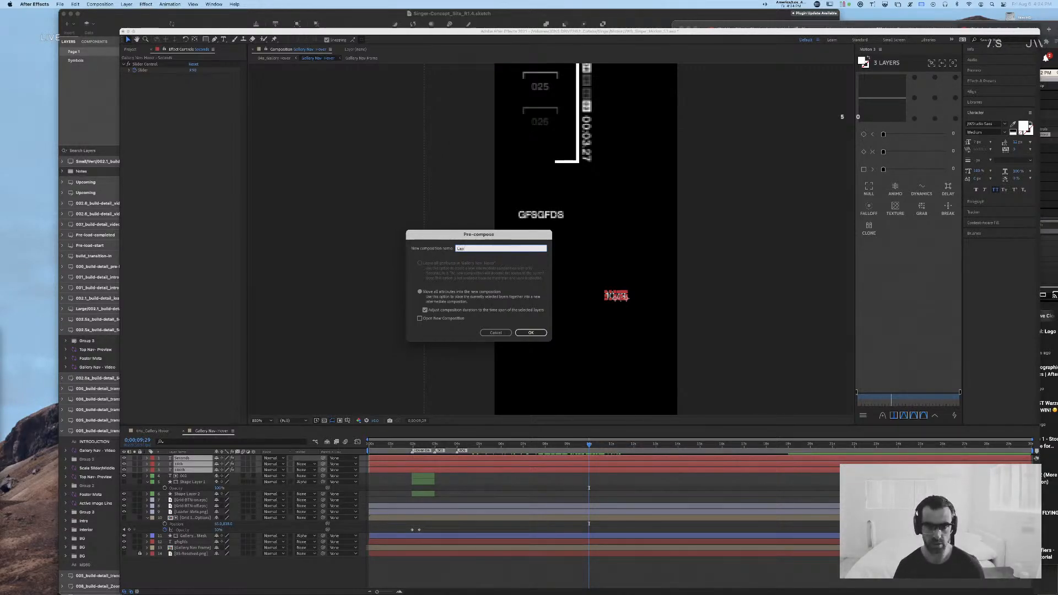
{"action": "type", "text": " Timer"}
{"action": "key", "text": "Return"}
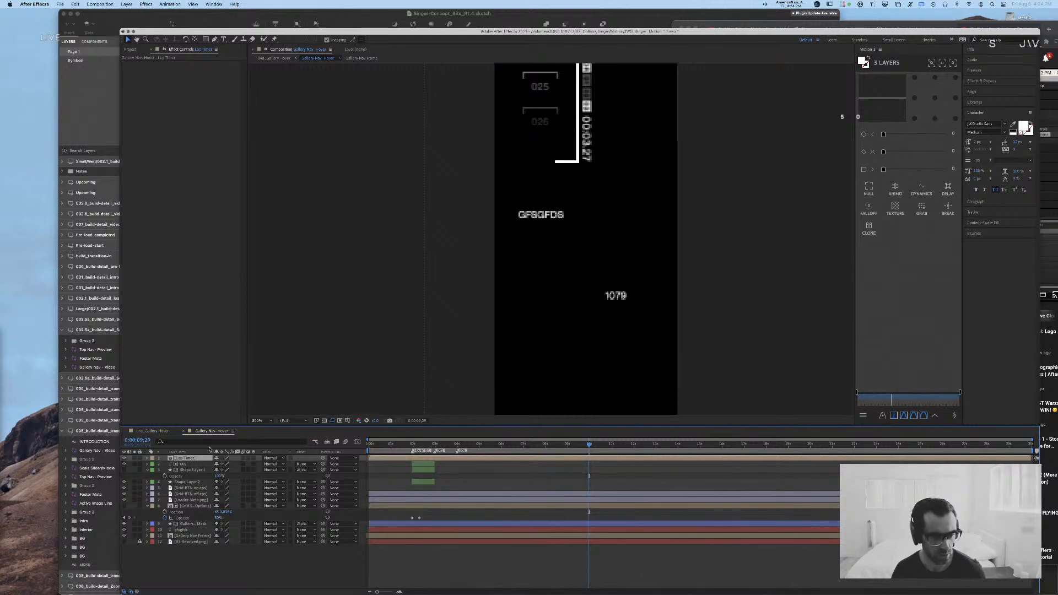
Step: Change the Lap Timer layer's label colour to Lavender
{"action": "left_click", "coordinate": [153, 458]}
{"action": "left_click", "coordinate": [167, 460]}
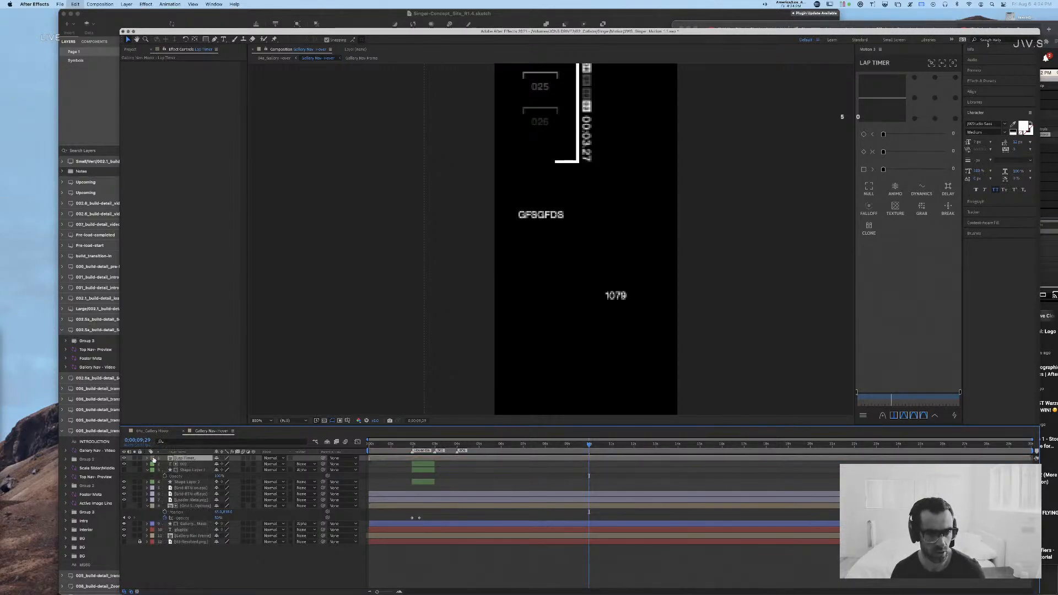
{"action": "left_click", "coordinate": [151, 459]}
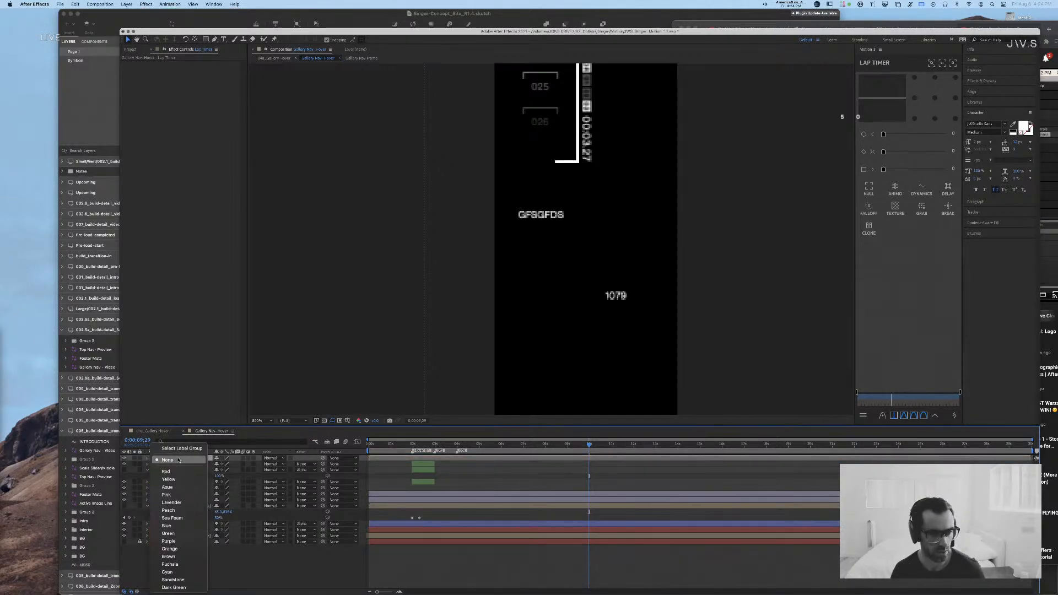
{"action": "left_click", "coordinate": [171, 503]}
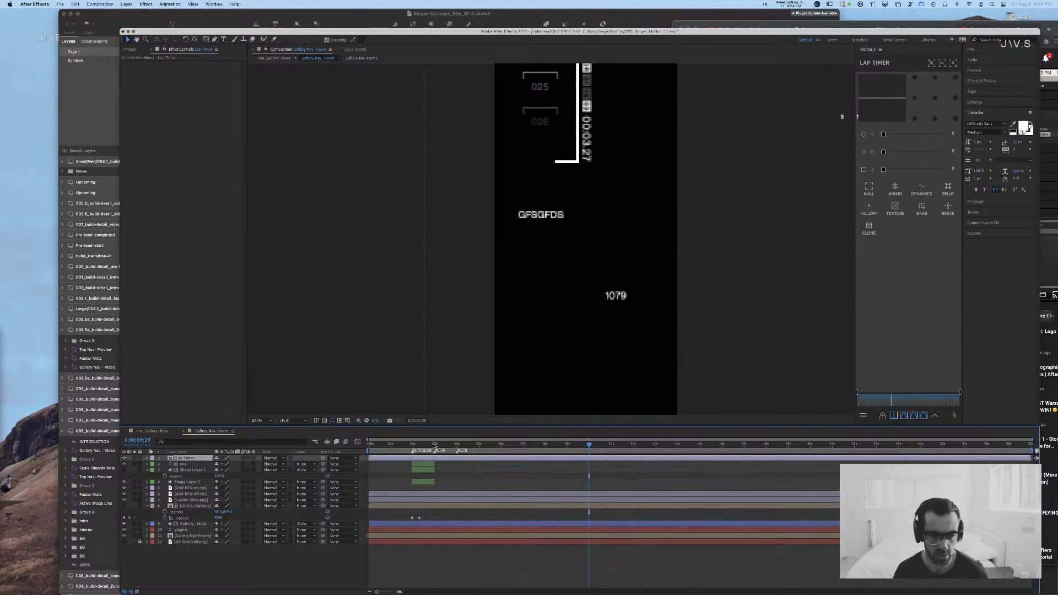
Step: Try setting the Lap Timer layer's Opacity to 90% at 0:05
{"action": "left_click_drag", "start_coordinate": [435, 446], "coordinate": [372, 445]}
{"action": "key", "text": "t"}
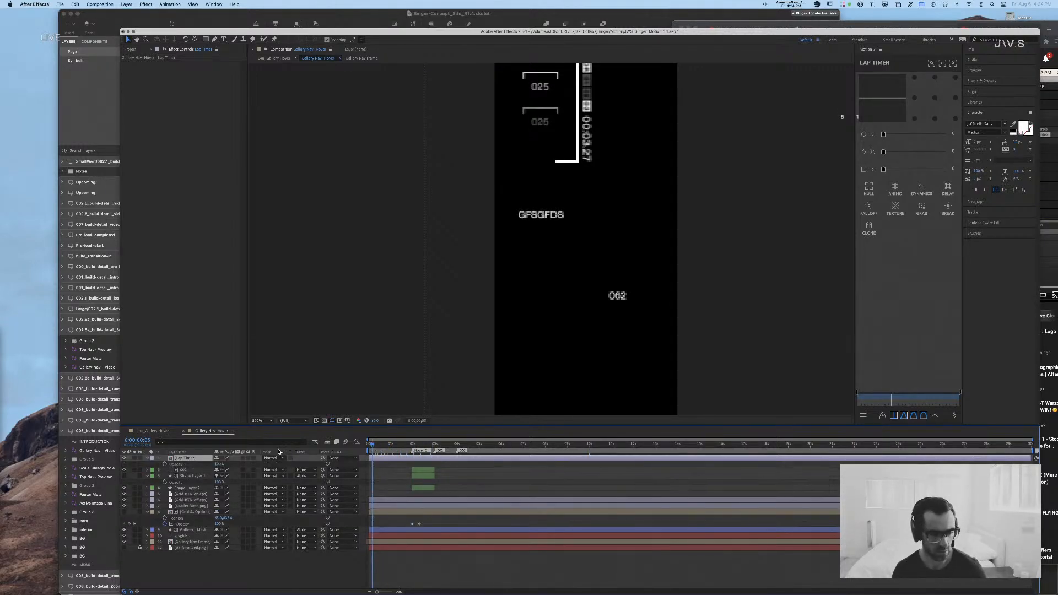
{"action": "left_click", "coordinate": [219, 465]}
{"action": "type", "text": "90"}
{"action": "key", "text": "Return"}
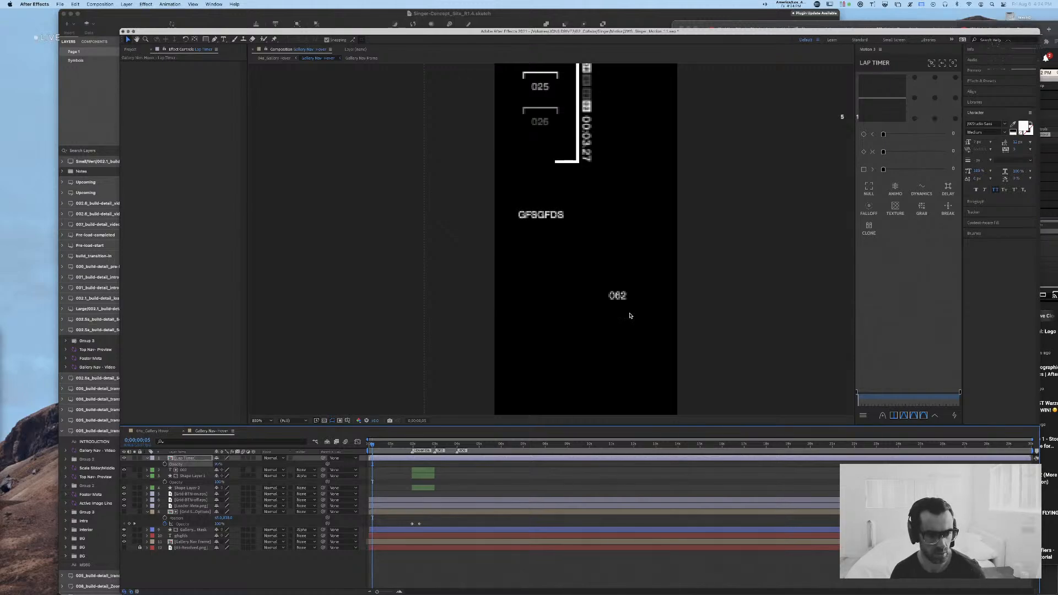
{"action": "left_click", "coordinate": [188, 458]}
{"action": "key", "text": "t"}
{"action": "key", "text": "t"}
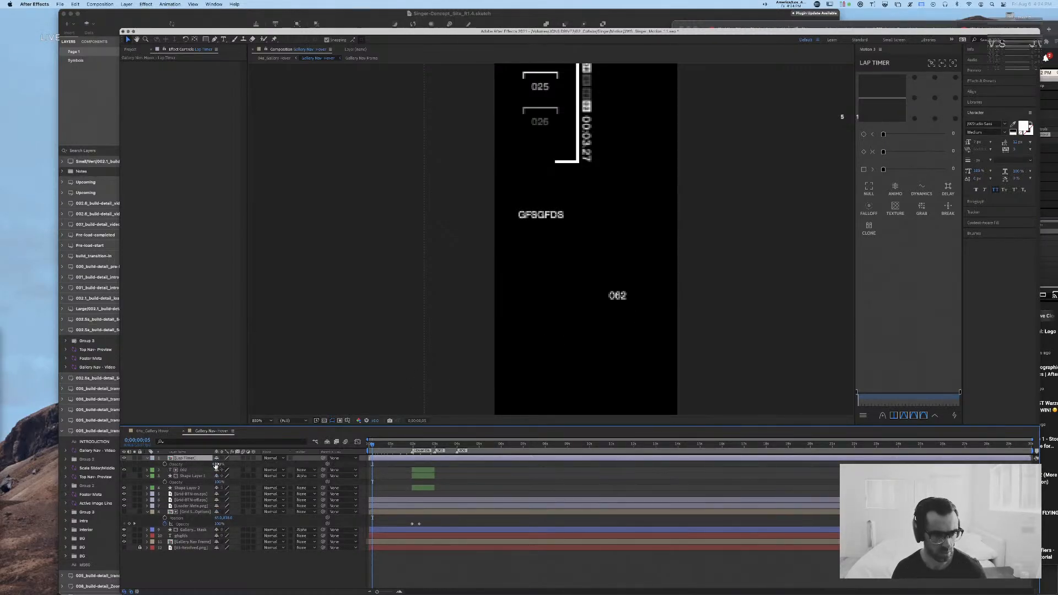
Step: Rotate the Lap Timer layer a quarter turn using its Rotation property
{"action": "left_click", "coordinate": [220, 464]}
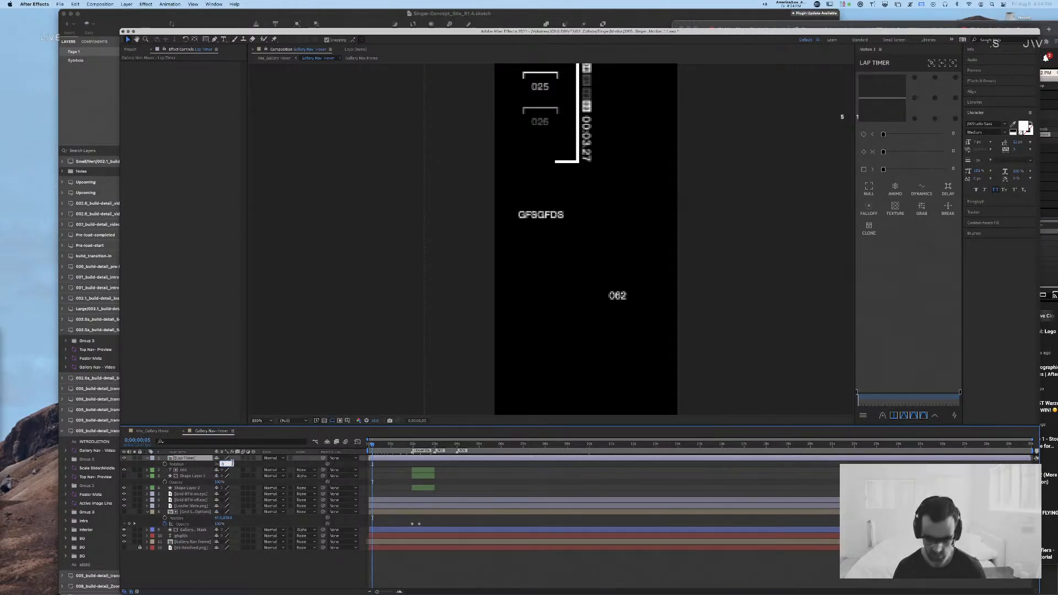
{"action": "key", "text": "Return"}
{"action": "key", "text": "comma"}
{"action": "key", "text": "comma"}
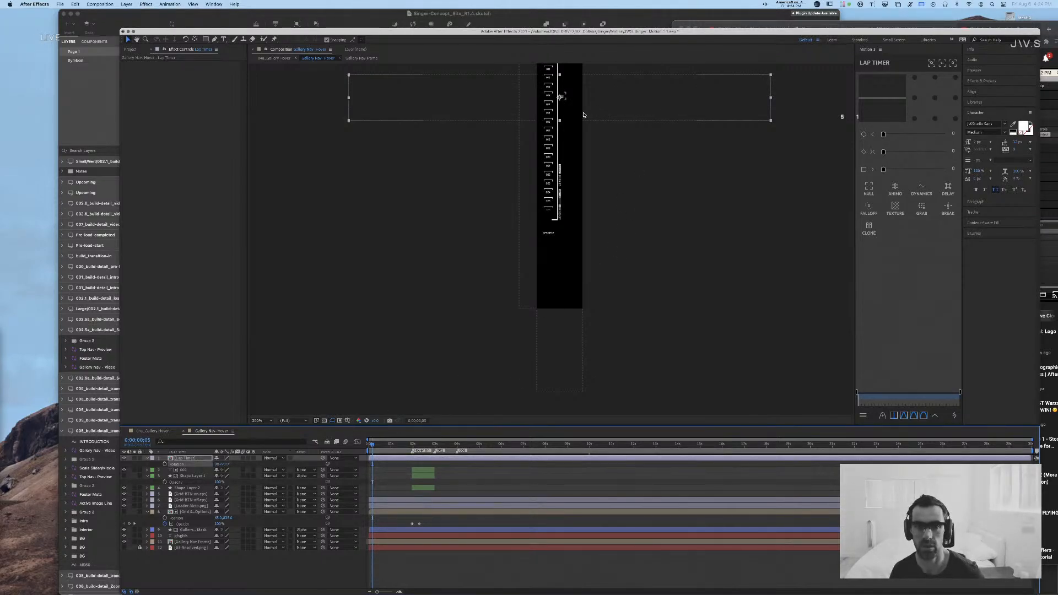
{"action": "key", "text": "period"}
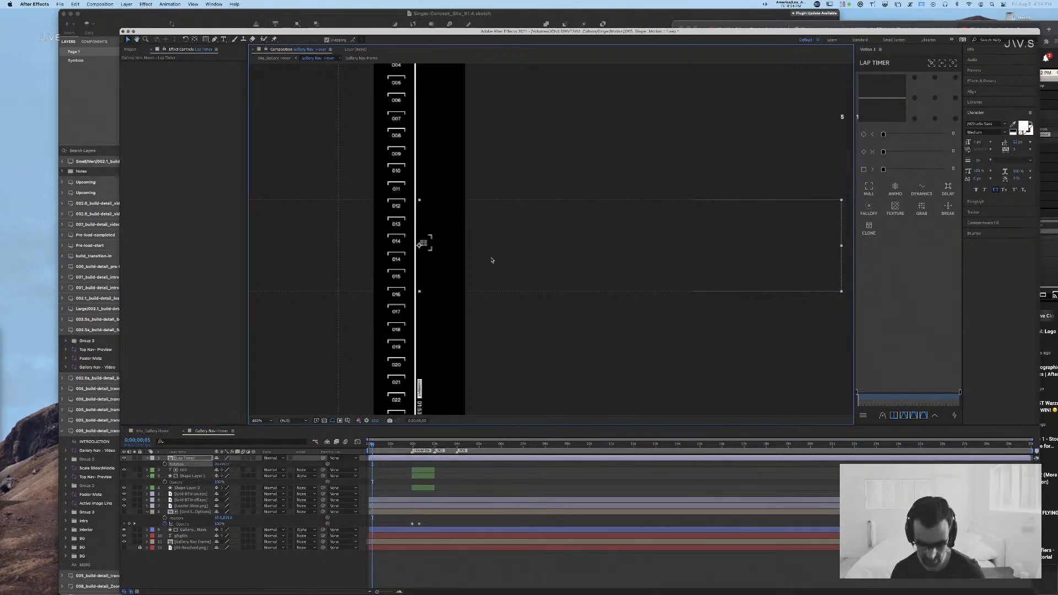
{"action": "key", "text": "comma"}
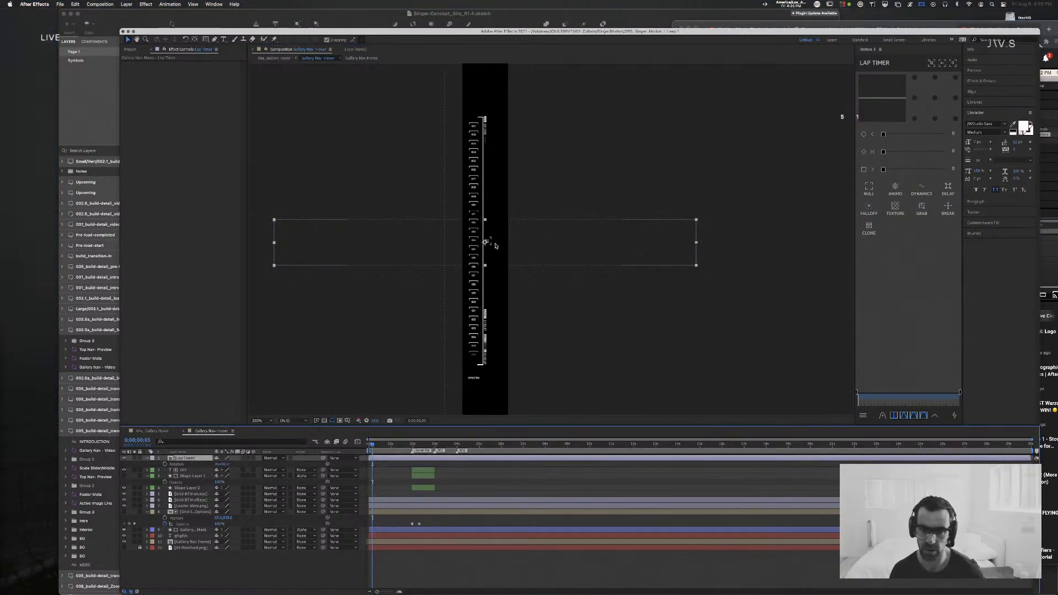
Step: Move the Lap Timer layer so its digits sit just below the gallery's column of numbers
{"action": "left_click_drag", "start_coordinate": [495, 246], "coordinate": [664, 382]}
{"action": "right_click", "coordinate": [492, 373]}
{"action": "left_click", "coordinate": [549, 323]}
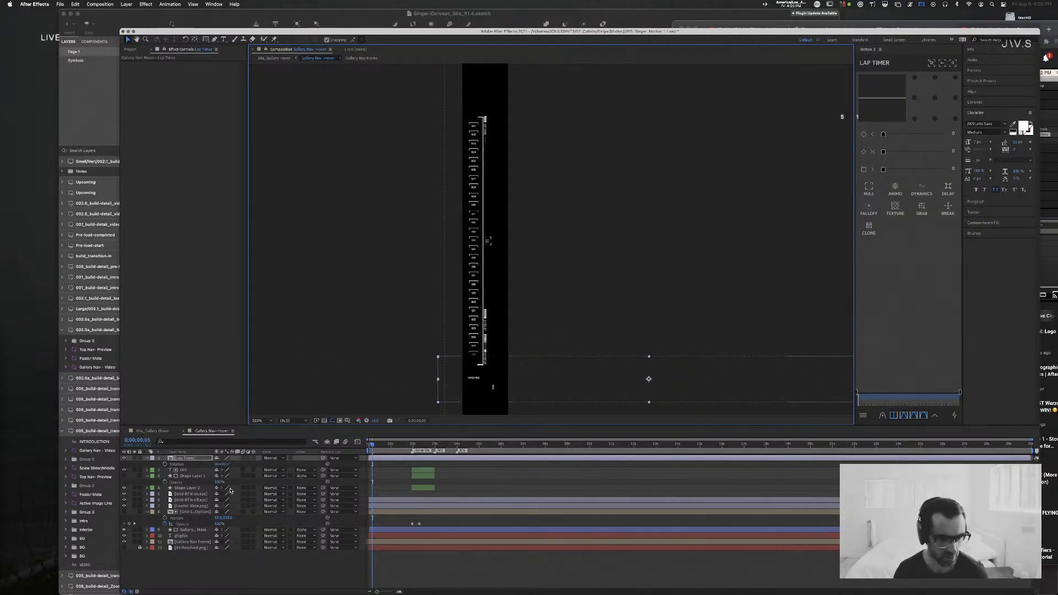
Step: Try rotating the Lap Timer layer the opposite way and repositioning it beside the vertical line, and undo both changes
{"action": "left_click", "coordinate": [224, 464]}
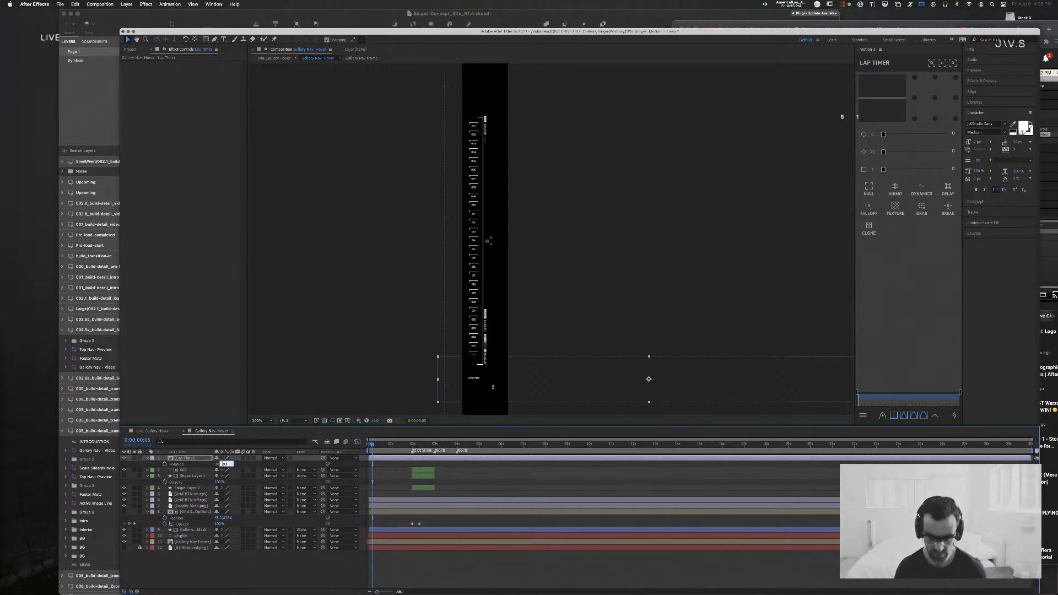
{"action": "key", "text": "Return"}
{"action": "left_click_drag", "start_coordinate": [501, 384], "coordinate": [251, 375]}
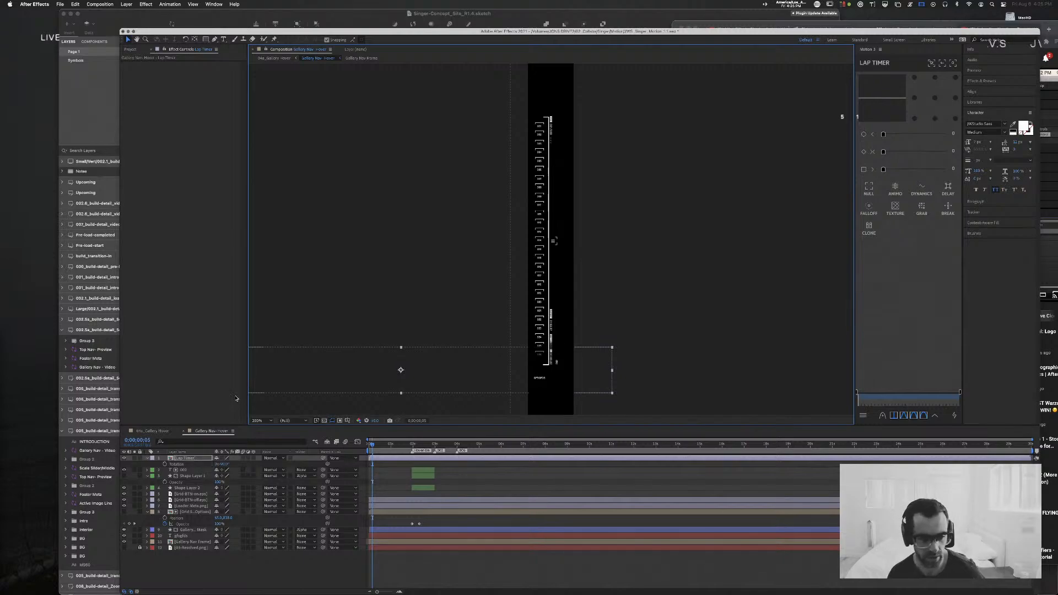
{"action": "key", "text": "super+z"}
{"action": "key", "text": "super+z"}
{"action": "key", "text": "super+z"}
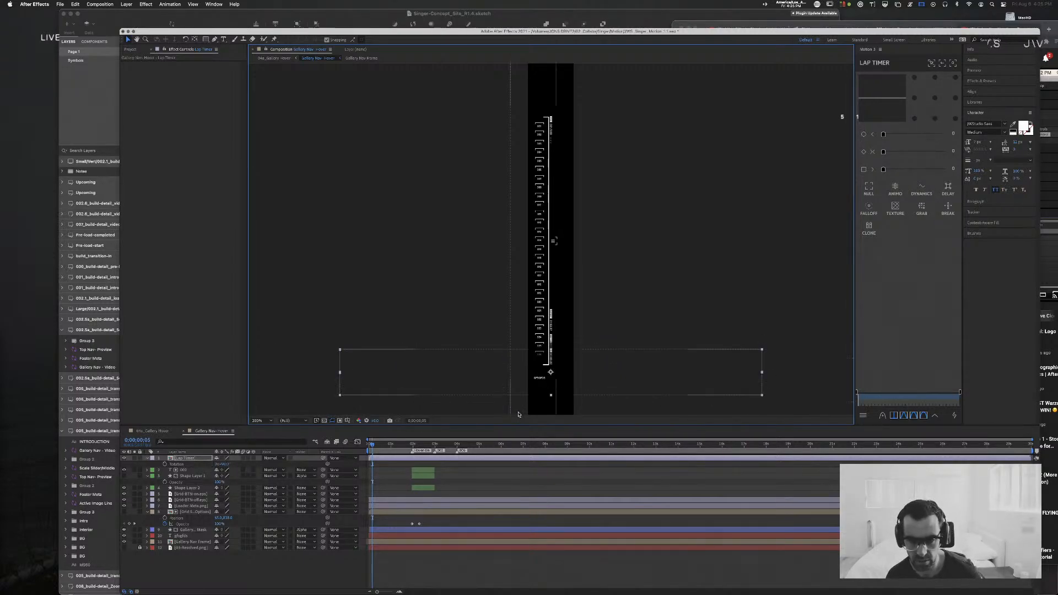
{"action": "key", "text": "super+shift+z"}
Step: Move the Lap Timer digits beside the lower end of the vertical line and reduce the Loader Meta layer's opacity to roughly half
{"action": "left_click_drag", "start_coordinate": [559, 393], "coordinate": [552, 369]}
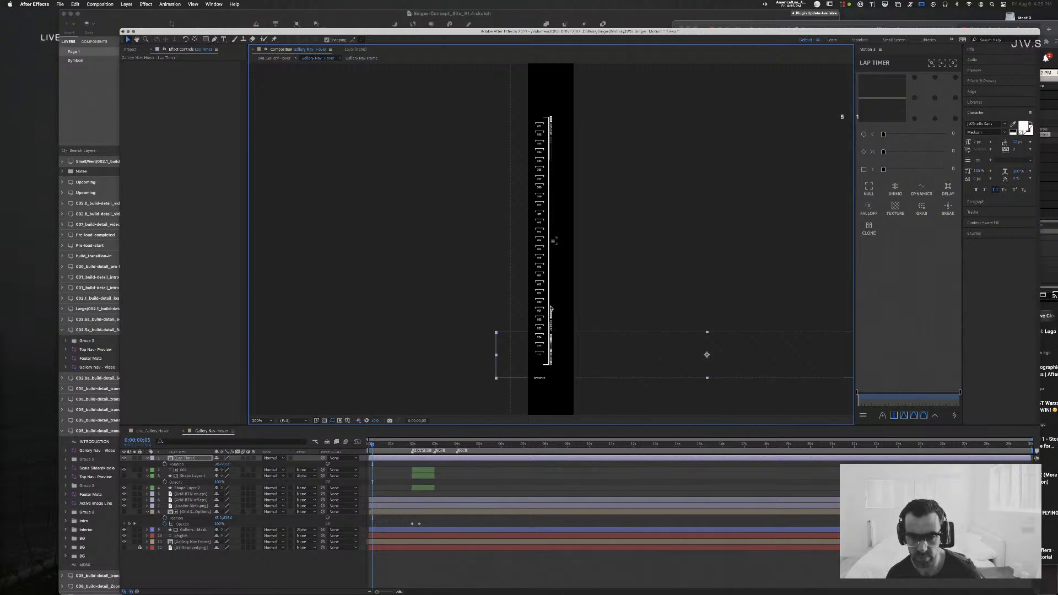
{"action": "left_click", "coordinate": [551, 315]}
{"action": "scroll", "coordinate": [552, 316], "scroll_direction": "up", "scroll_amount": 3}
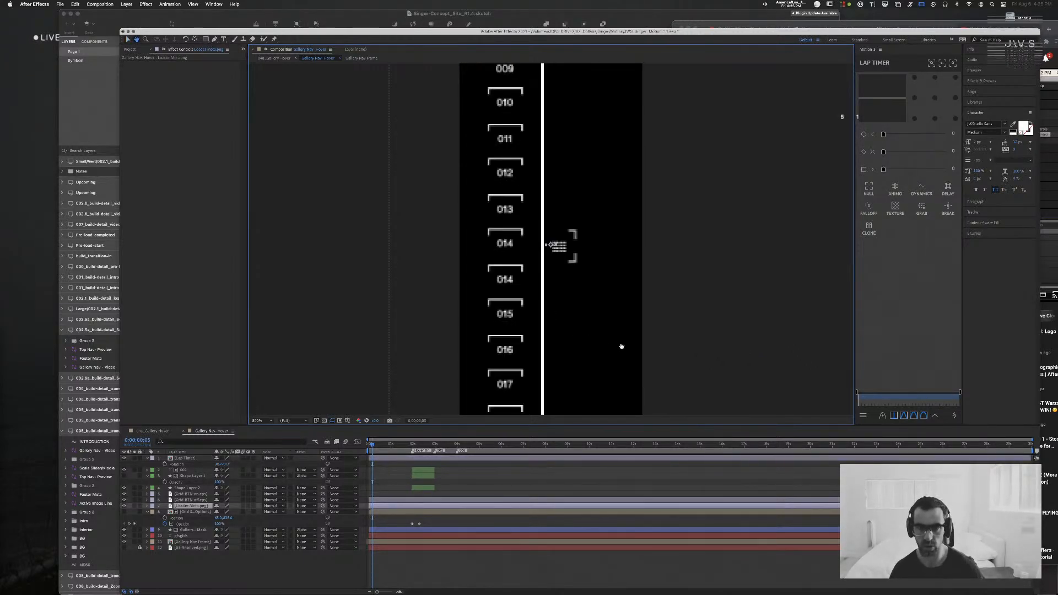
{"action": "left_click_drag", "start_coordinate": [621, 347], "coordinate": [535, 162]}
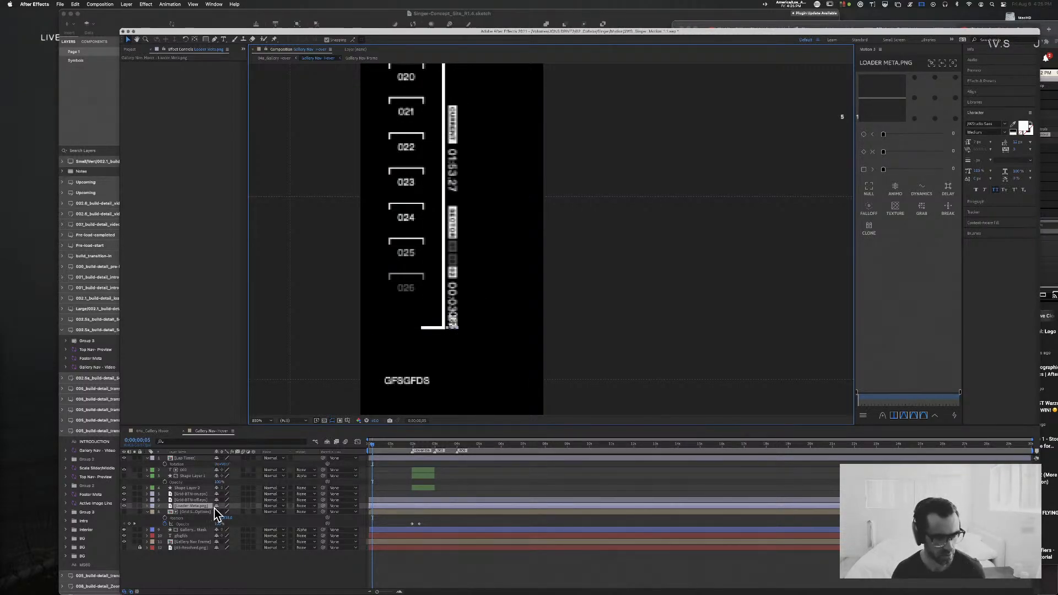
{"action": "key", "text": "u"}
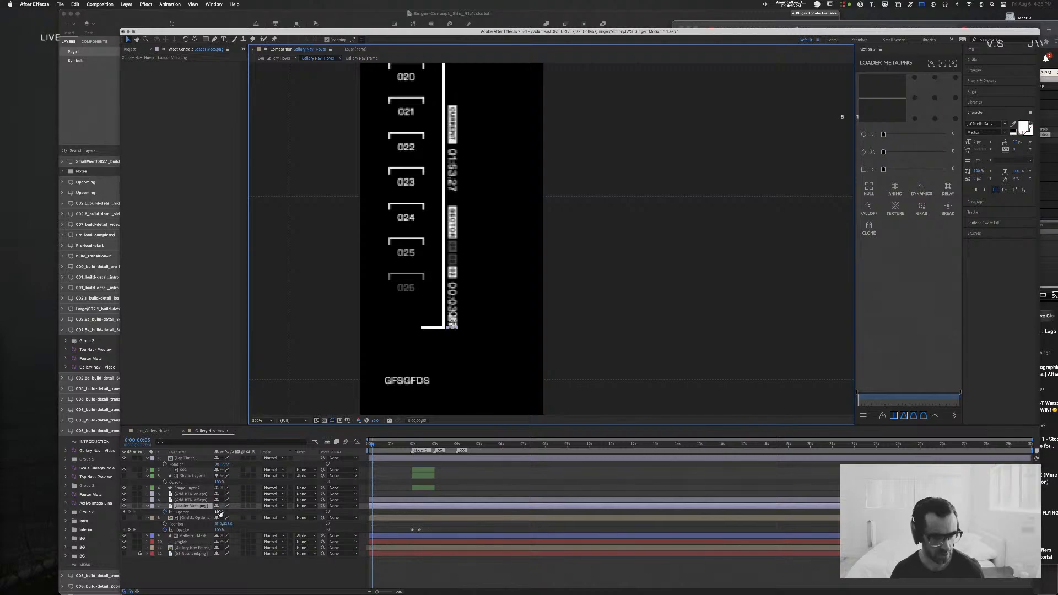
{"action": "left_click_drag", "start_coordinate": [219, 512], "coordinate": [203, 514]}
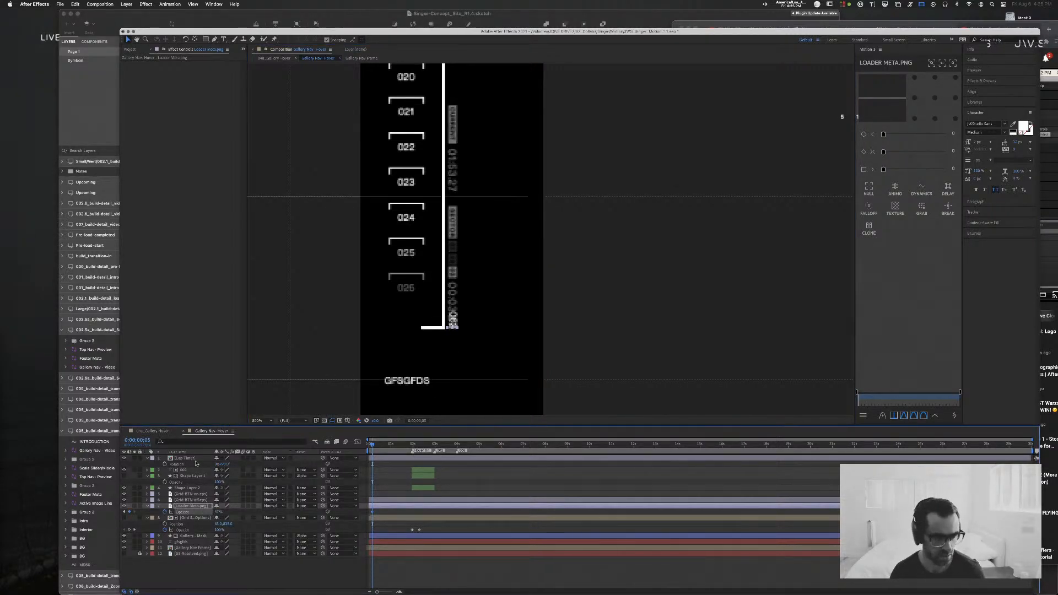
Step: Align the Lap Timer digits over the last digits of the dimmed Loader Meta time at the end of the vertical line
{"action": "left_click", "coordinate": [452, 322]}
{"action": "left_click", "coordinate": [453, 319]}
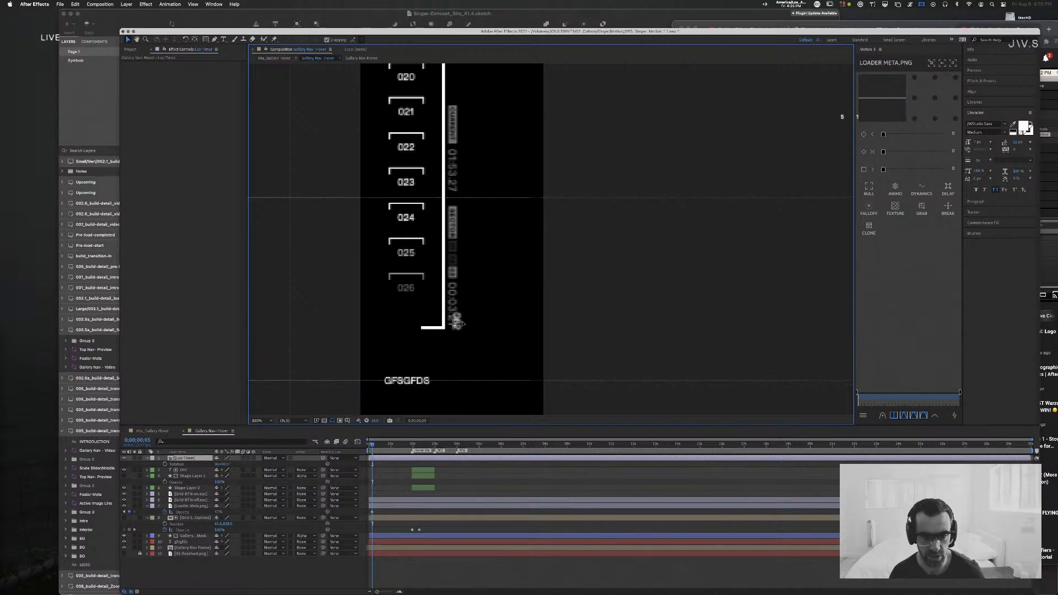
{"action": "left_click_drag", "start_coordinate": [457, 321], "coordinate": [452, 319]}
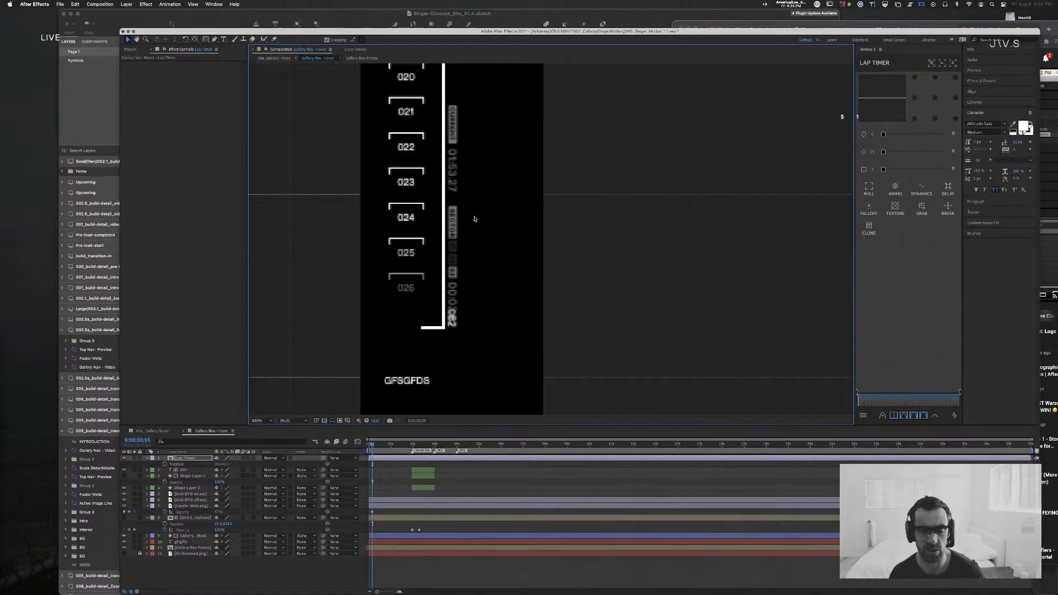
Step: Delete the GFSGFDS placeholder text layer beneath the column of gallery numbers
{"action": "key", "text": "super+t"}
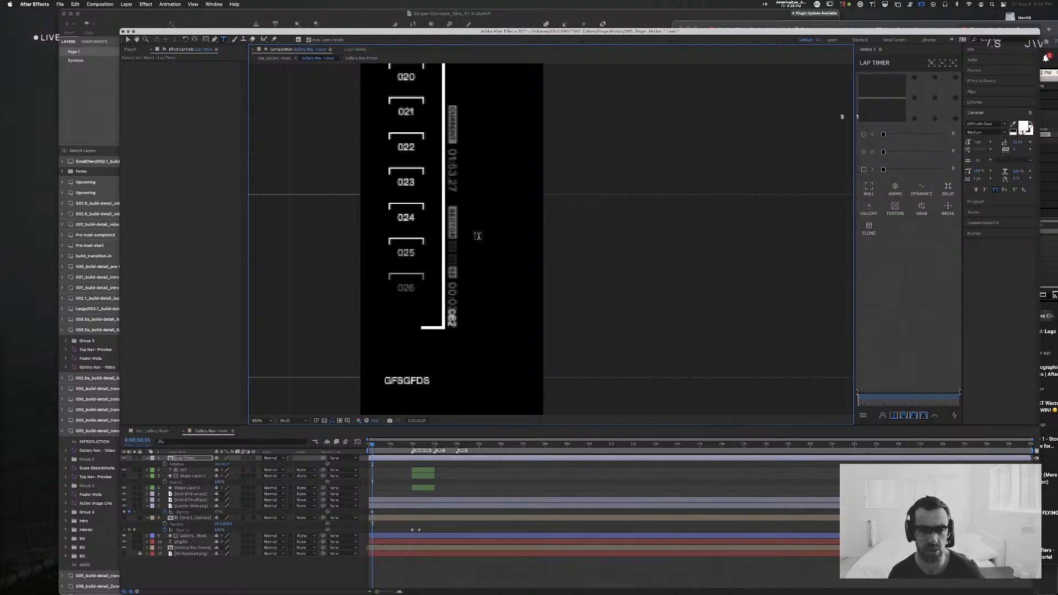
{"action": "key", "text": "v"}
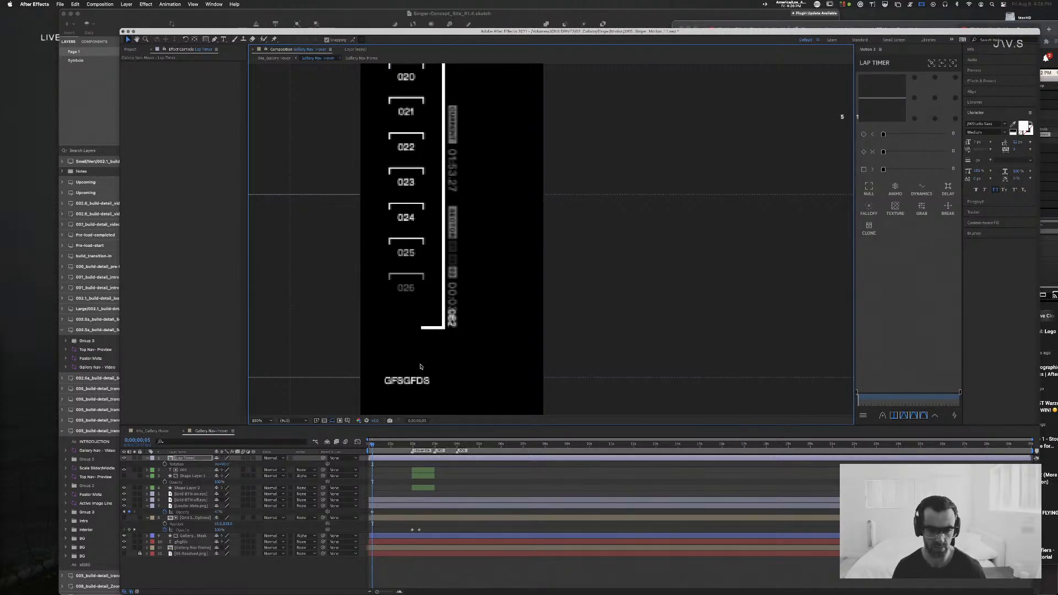
{"action": "left_click", "coordinate": [421, 381]}
{"action": "key", "text": "Delete"}
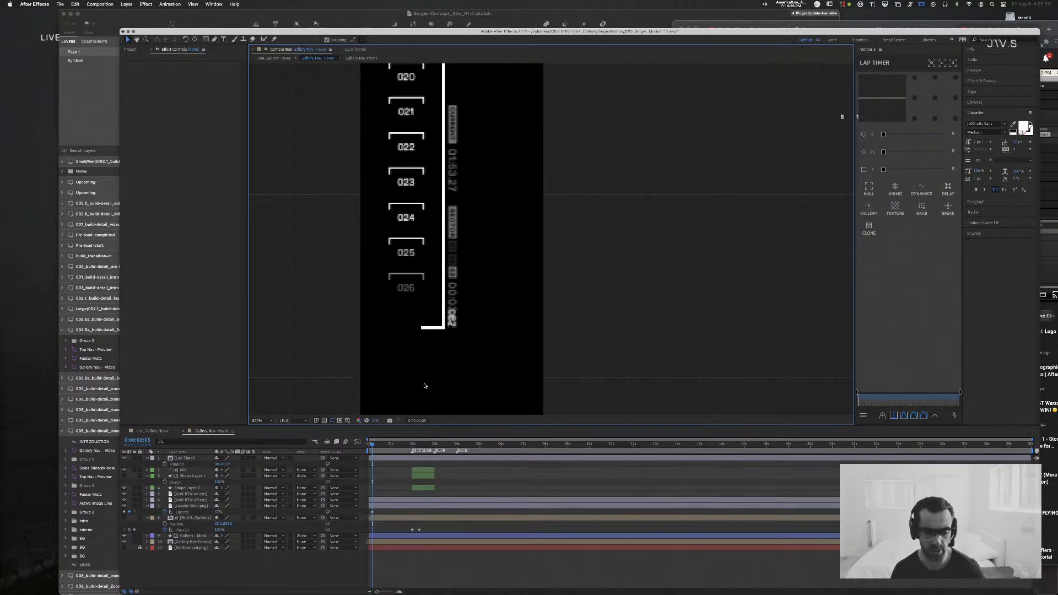
Step: Inspect the full length of the Gallery Nav strip, then play its animation from the start
{"action": "key", "text": "comma"}
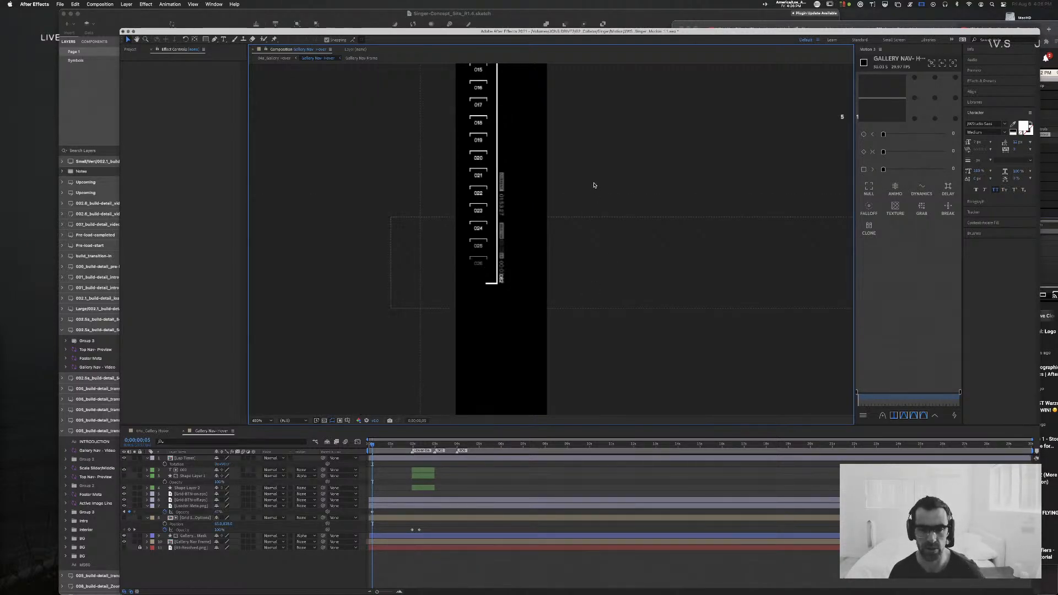
{"action": "key", "text": "space"}
{"action": "left_click_drag", "start_coordinate": [592, 132], "coordinate": [586, 329]}
{"action": "left_click_drag", "start_coordinate": [580, 205], "coordinate": [561, 329]}
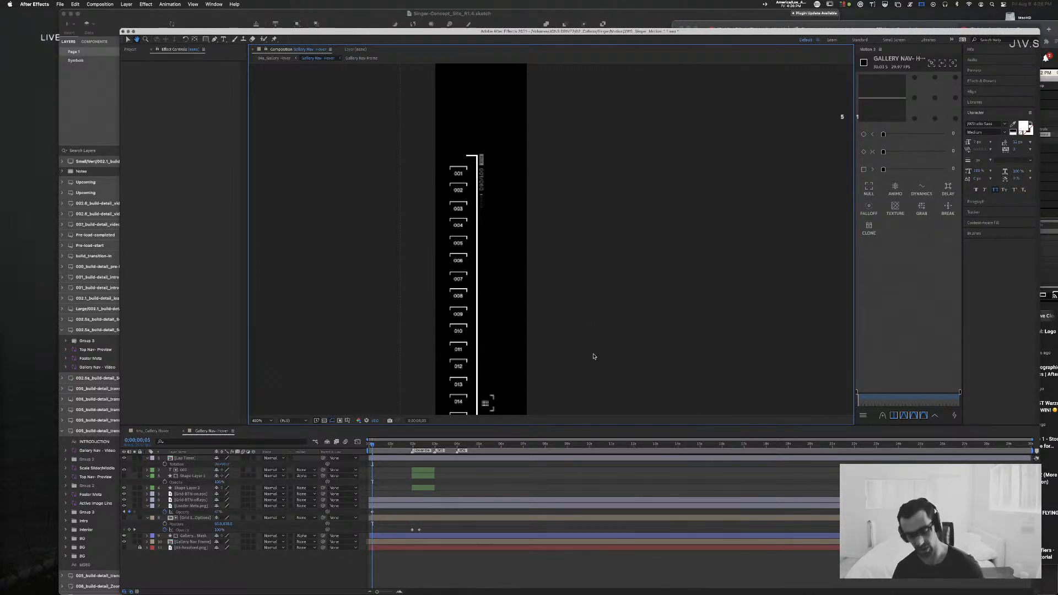
{"action": "key", "text": "v"}
{"action": "key", "text": "comma"}
{"action": "key", "text": "comma"}
{"action": "key", "text": "space"}
{"action": "left_click_drag", "start_coordinate": [606, 378], "coordinate": [559, 270]}
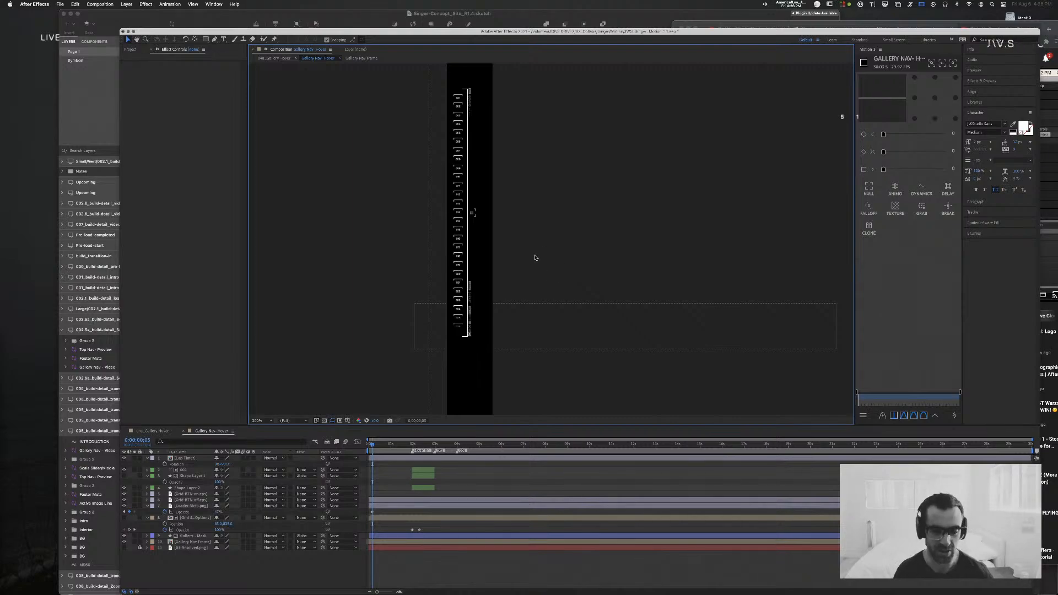
{"action": "left_click_drag", "start_coordinate": [417, 445], "coordinate": [369, 444]}
{"action": "key", "text": "space"}
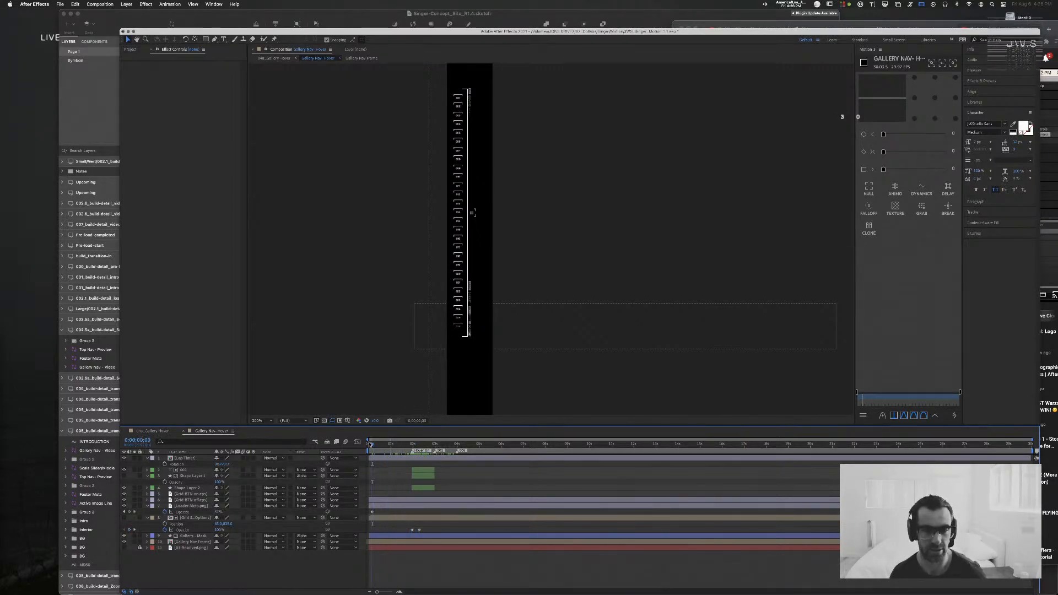
Step: Preview the updated navigation in the Gallery Hover composition from the first frame to the Porsche rear-view image
{"action": "left_click", "coordinate": [186, 505]}
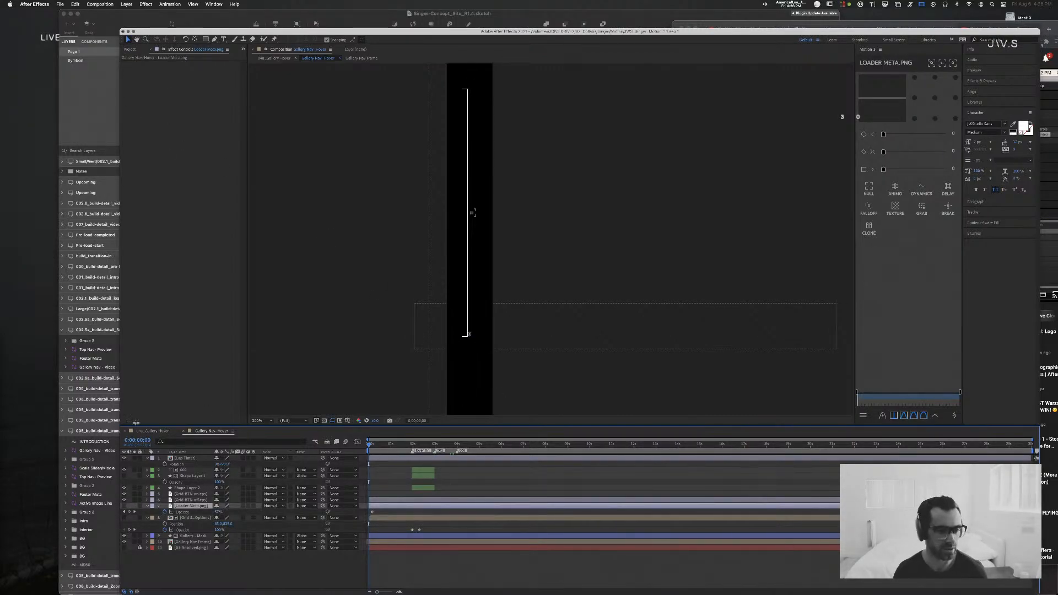
{"action": "left_click", "coordinate": [154, 431]}
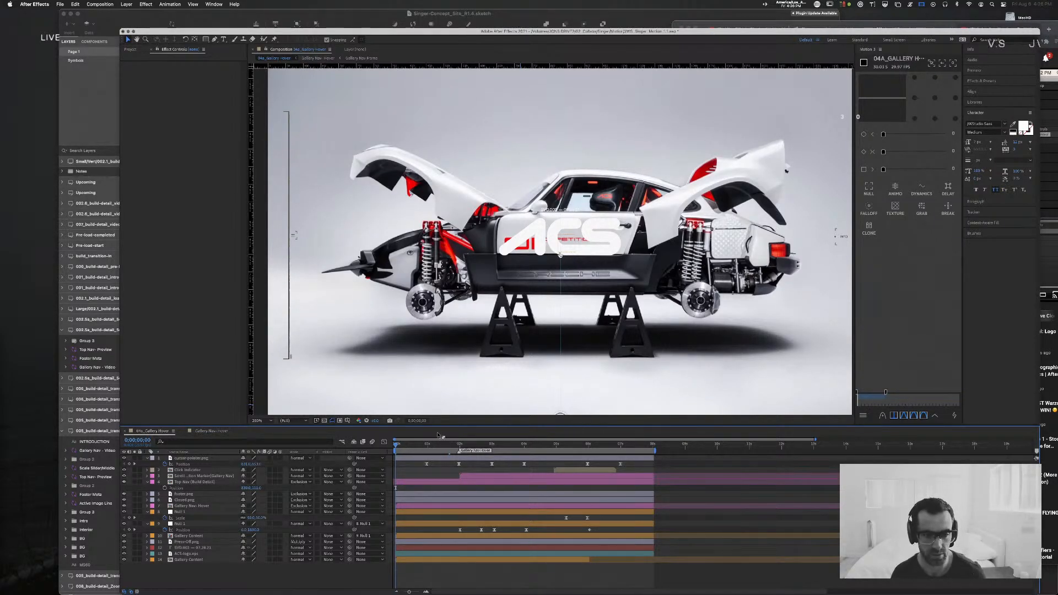
{"action": "key", "text": "space"}
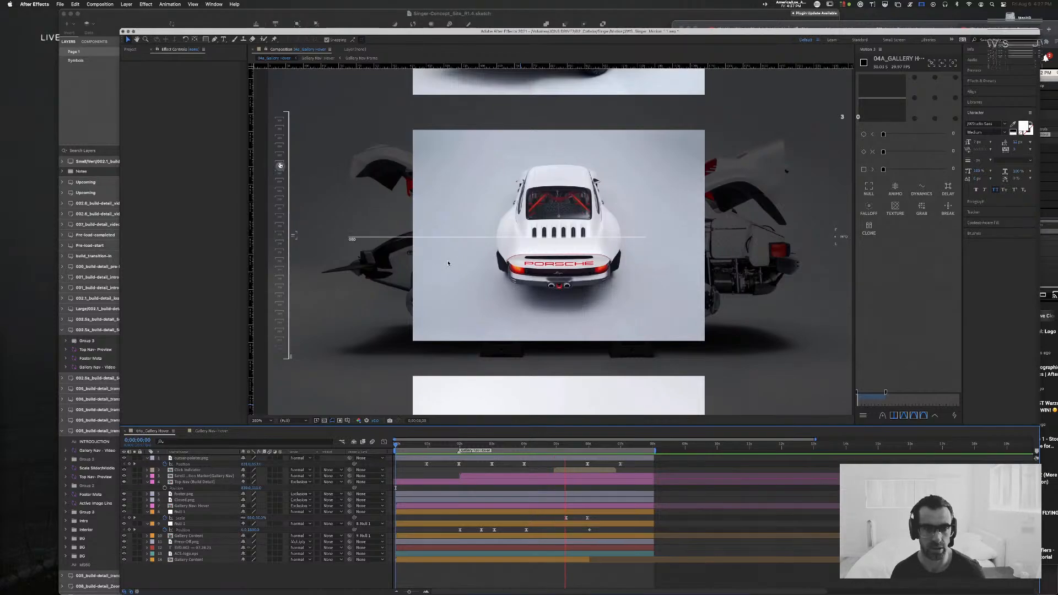
{"action": "key", "text": "space"}
Step: Collapse the expanded properties of all layers in the Gallery Hover composition
{"action": "left_click", "coordinate": [489, 308]}
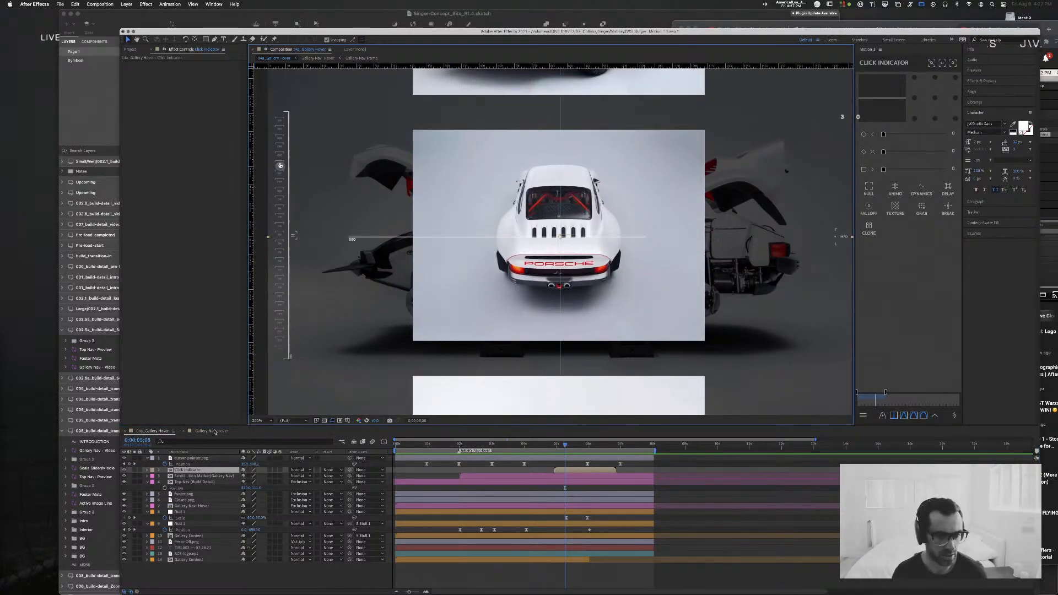
{"action": "key", "text": "ctrl+a"}
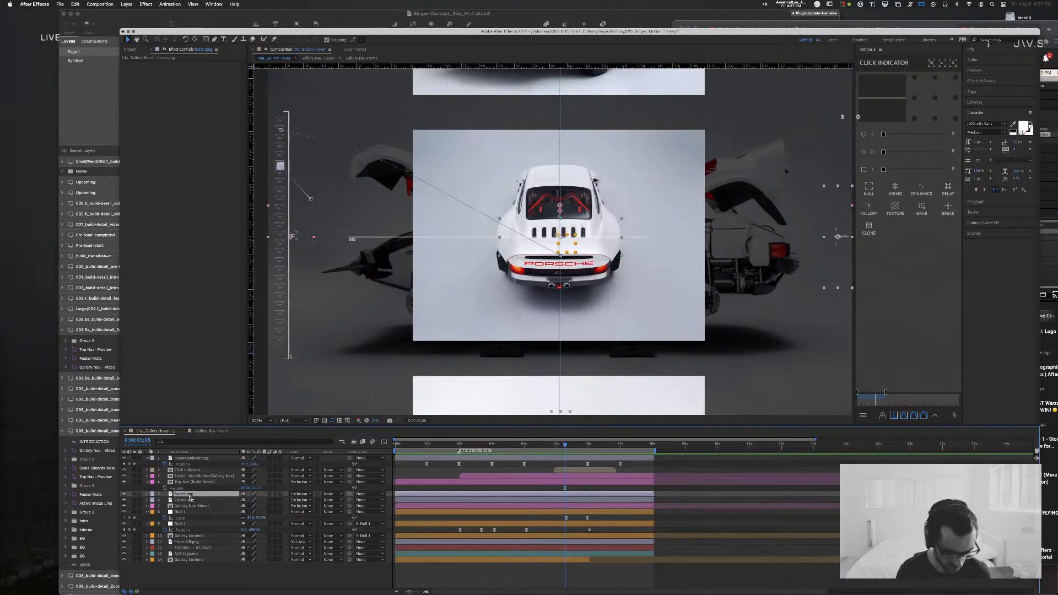
{"action": "key", "text": "u"}
{"action": "left_click", "coordinate": [203, 545]}
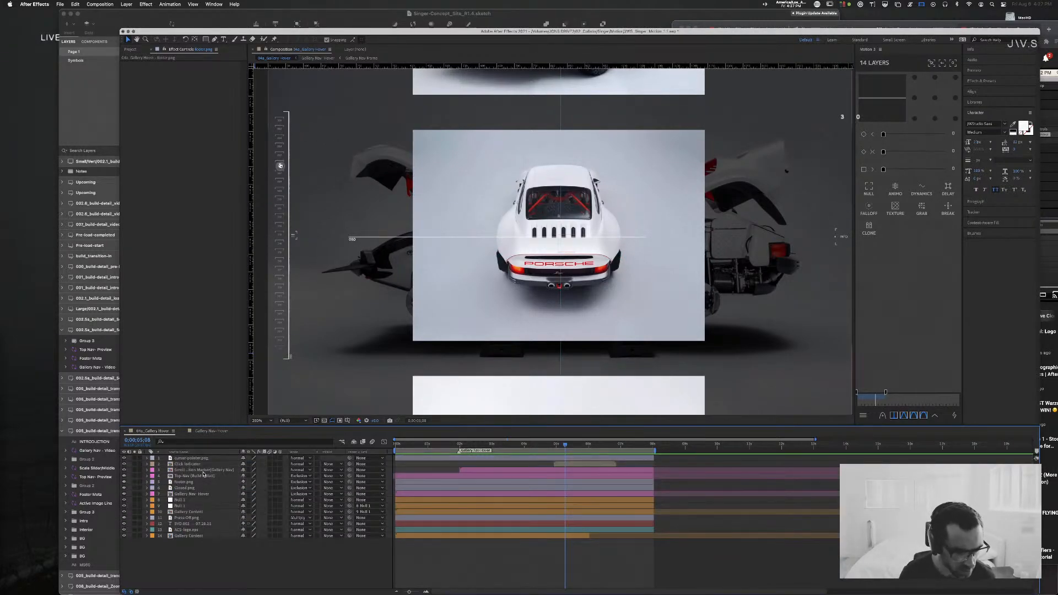
Step: Open the Scroll Position Marker pre-composition and place its timeline ahead of the Gallery Nav one
{"action": "left_click", "coordinate": [205, 471]}
{"action": "left_click", "coordinate": [200, 465]}
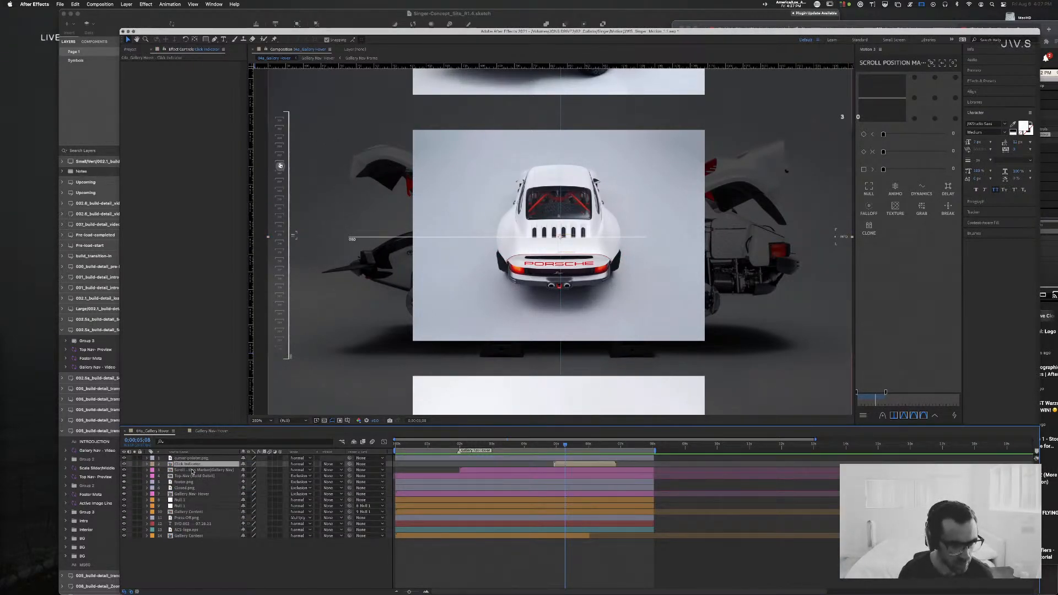
{"action": "left_click", "coordinate": [191, 477]}
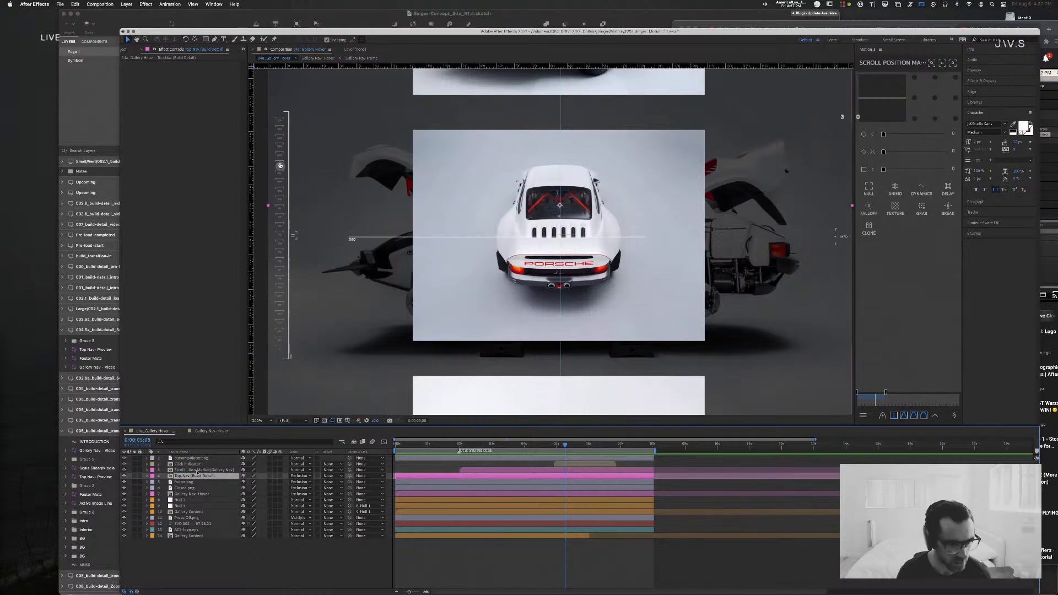
{"action": "left_click", "coordinate": [199, 470]}
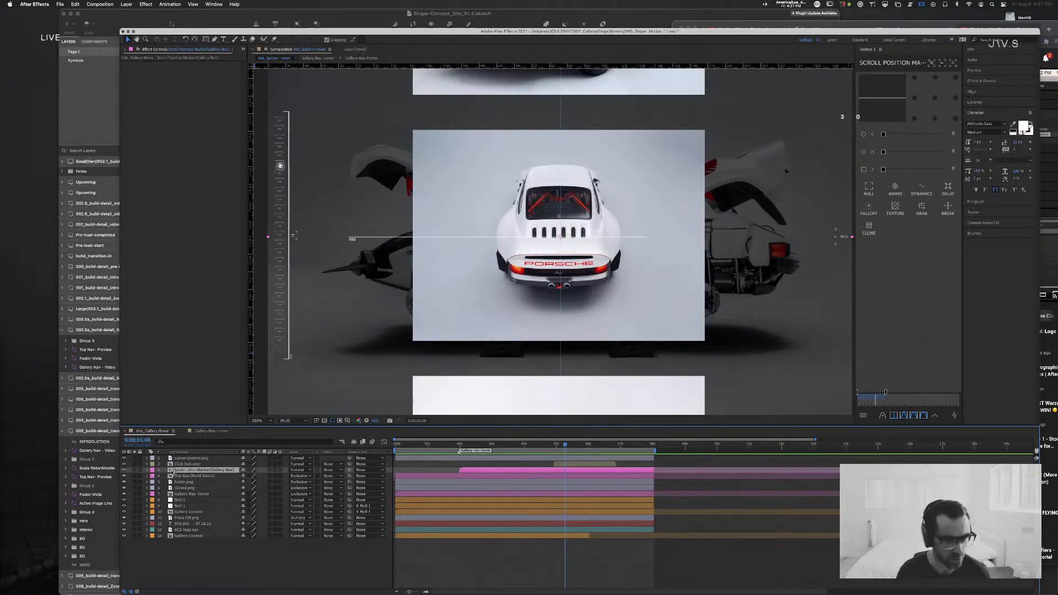
{"action": "double_click", "coordinate": [172, 471]}
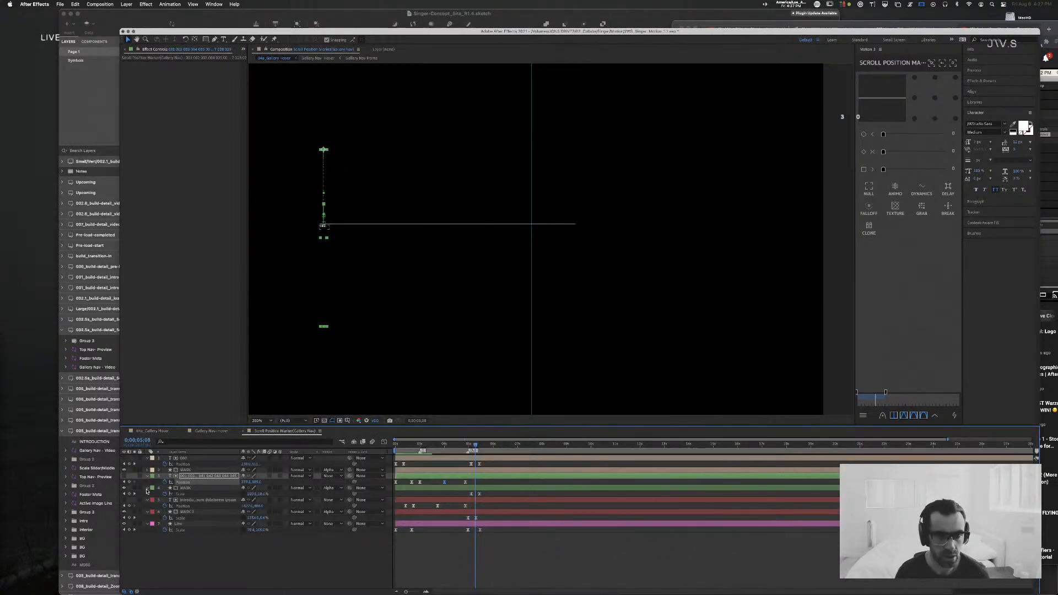
{"action": "left_click", "coordinate": [206, 431]}
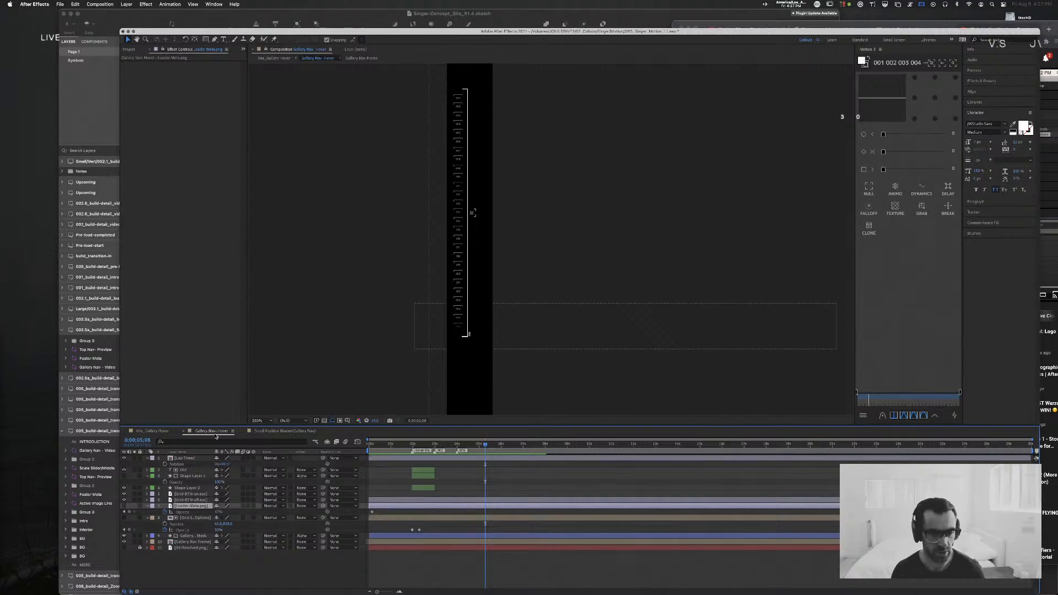
{"action": "left_click_drag", "start_coordinate": [216, 433], "coordinate": [342, 433]}
{"action": "left_click", "coordinate": [227, 431]}
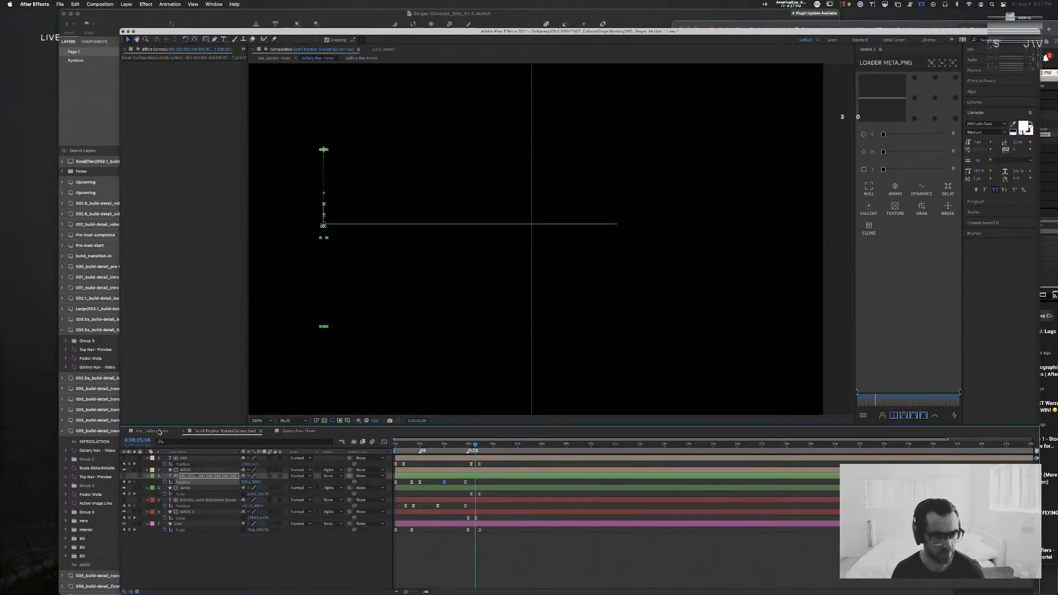
Step: Check the scroll marker at 0:00:04:00 in Gallery Hover and delete the last Position keyframe of its number list text layer
{"action": "left_click", "coordinate": [159, 431]}
{"action": "left_click", "coordinate": [448, 444]}
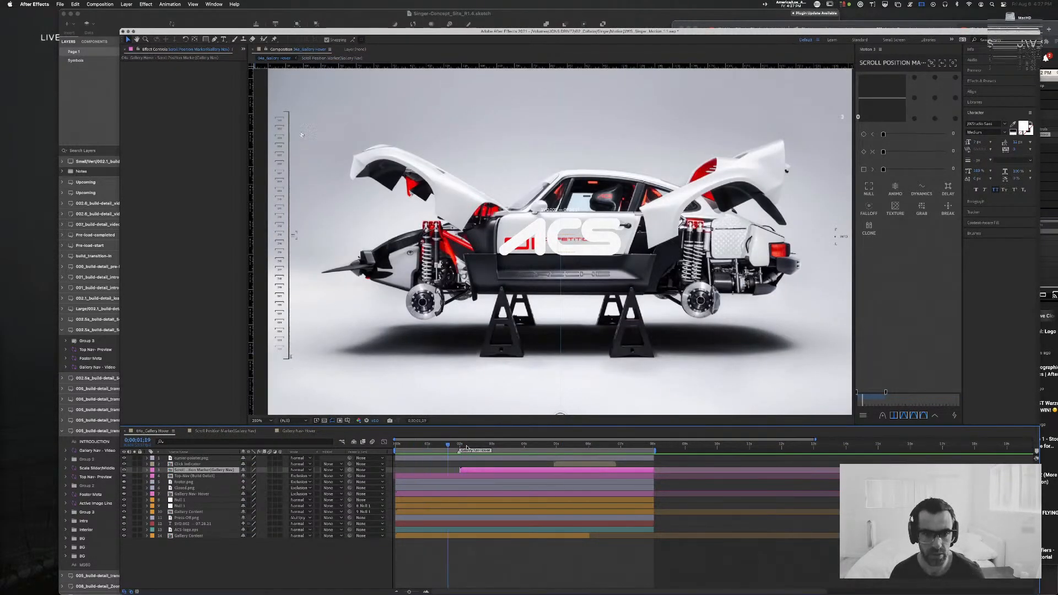
{"action": "left_click_drag", "start_coordinate": [466, 447], "coordinate": [524, 448]}
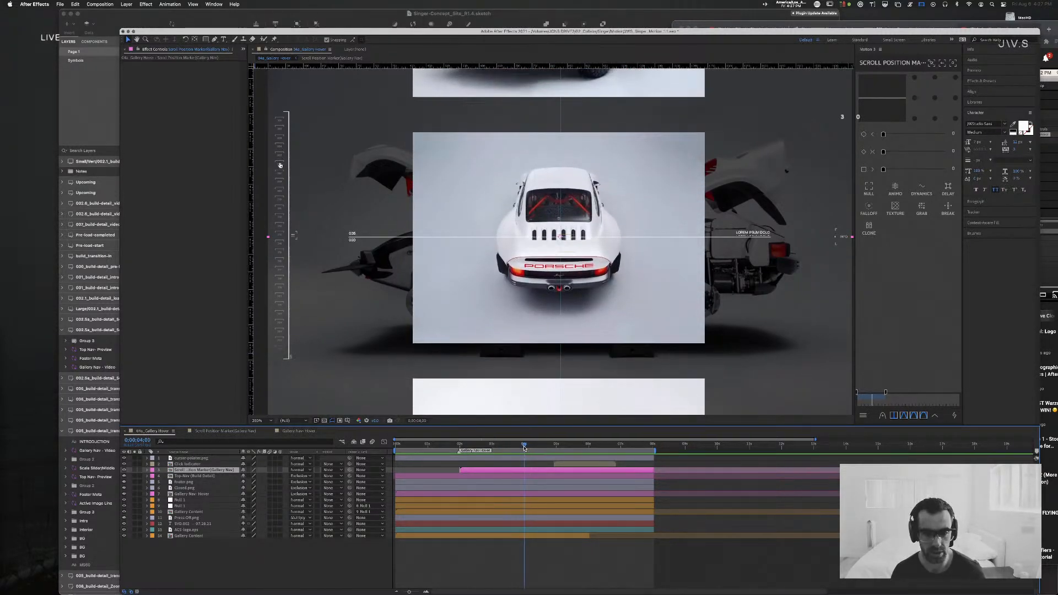
{"action": "left_click", "coordinate": [248, 431]}
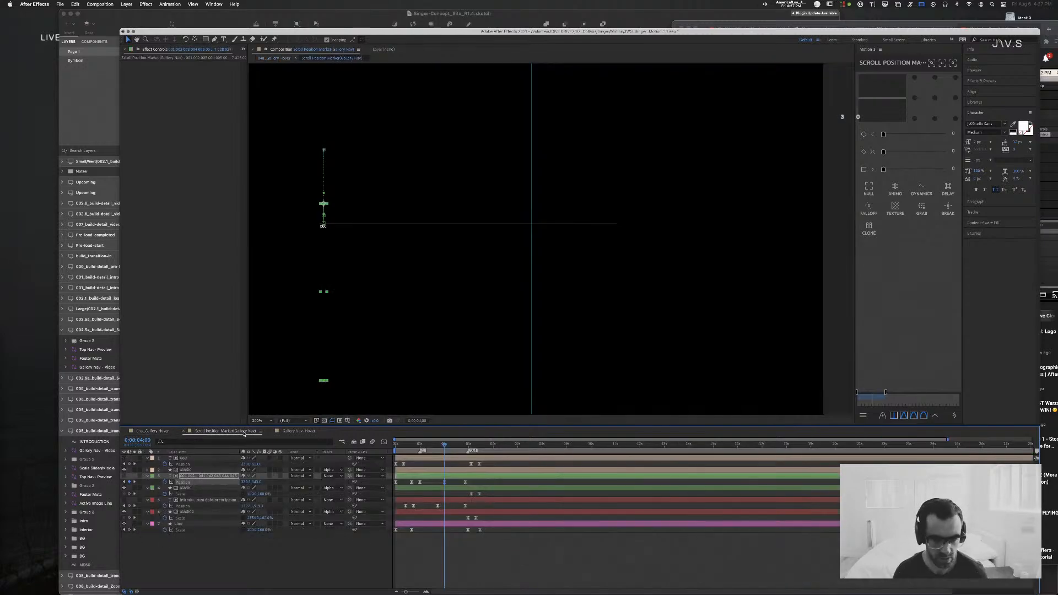
{"action": "left_click_drag", "start_coordinate": [476, 483], "coordinate": [462, 479]}
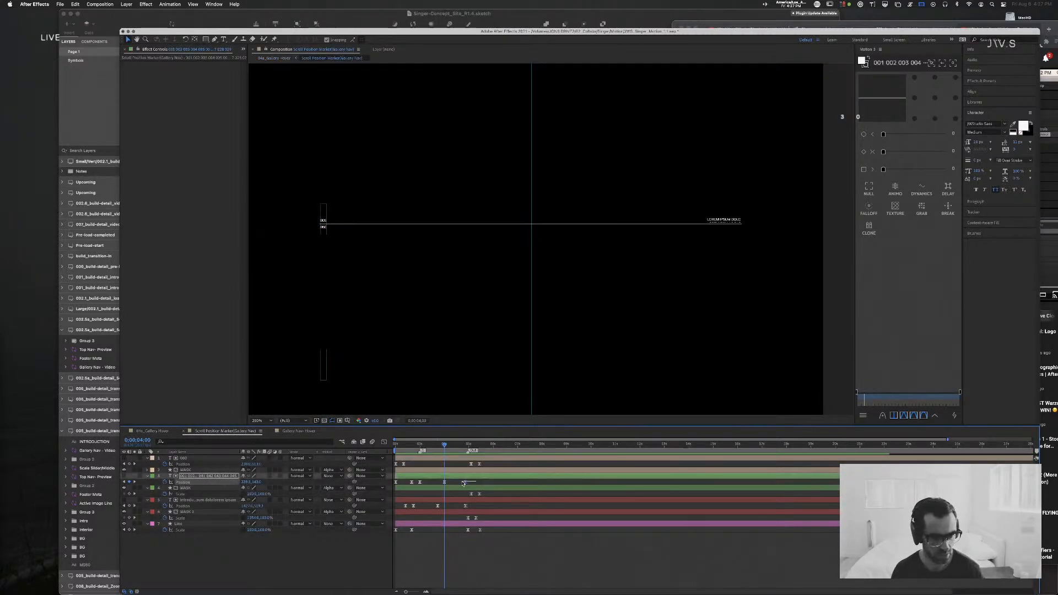
{"action": "key", "text": "Delete"}
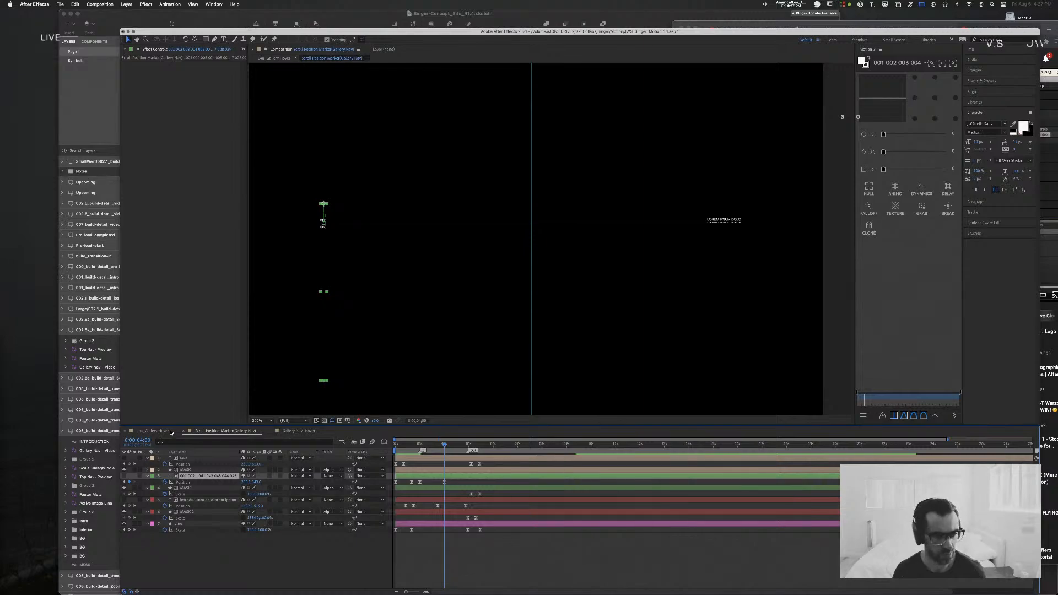
Step: Play and scrub the Gallery Hover composition up to 0:00:04:00 to check the scroll marker's numbers against the images
{"action": "left_click", "coordinate": [168, 431]}
{"action": "left_click_drag", "start_coordinate": [525, 445], "coordinate": [491, 444]}
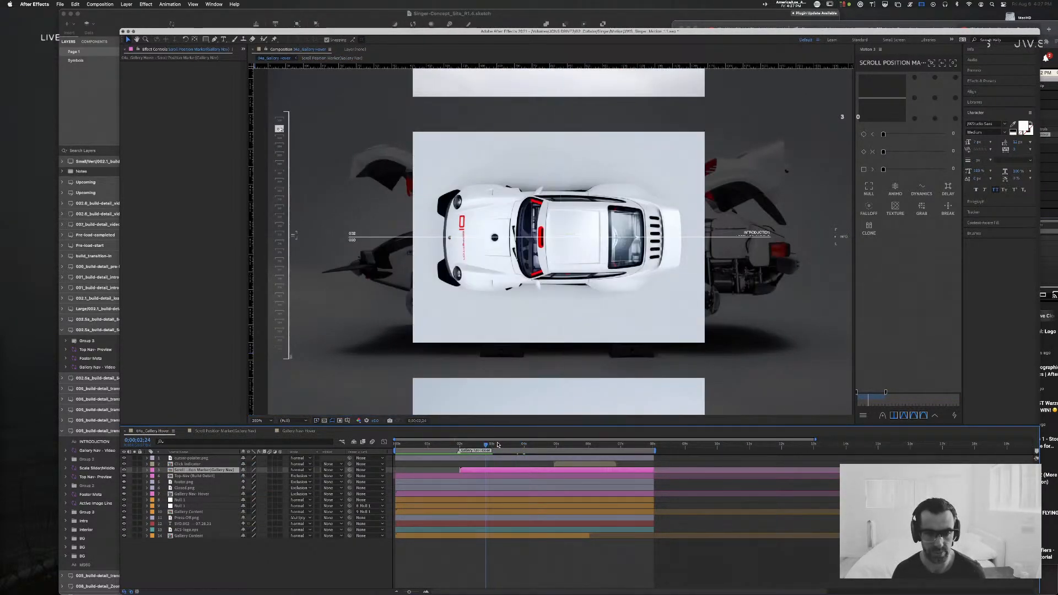
{"action": "key", "text": "space"}
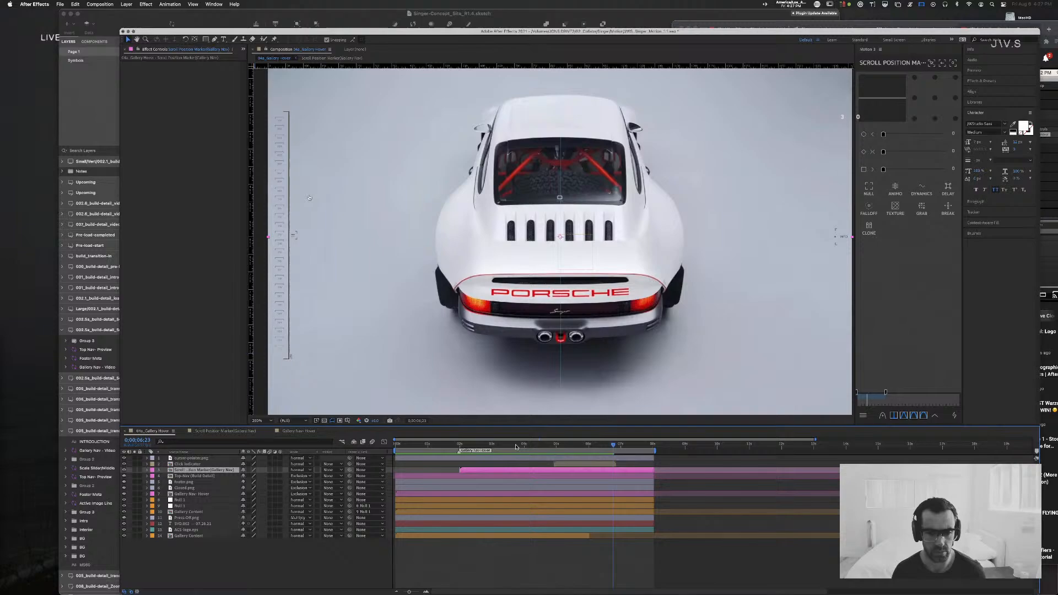
{"action": "left_click", "coordinate": [494, 445]}
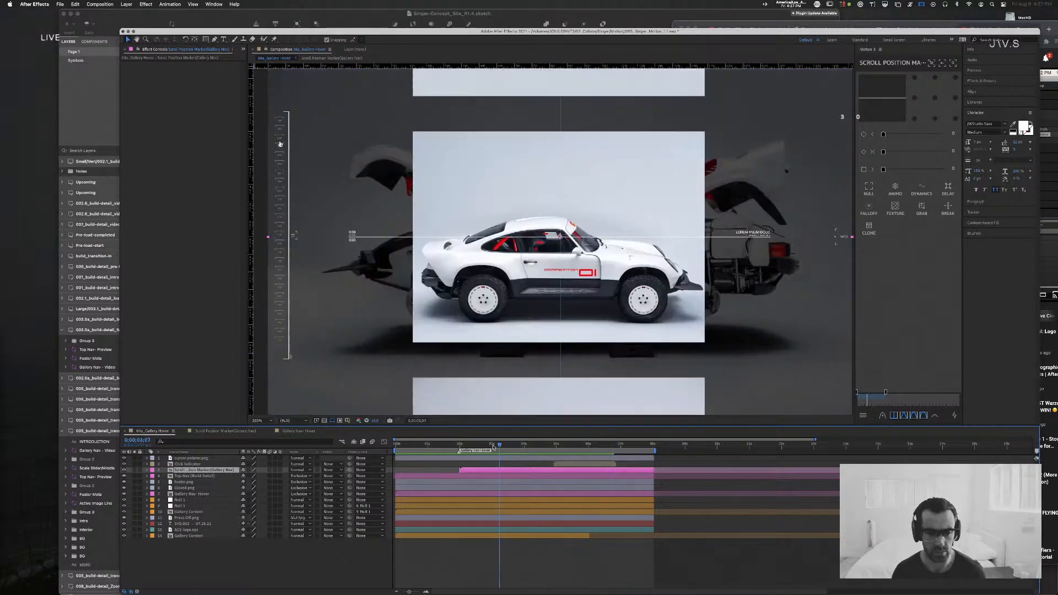
{"action": "left_click_drag", "start_coordinate": [494, 447], "coordinate": [524, 448]}
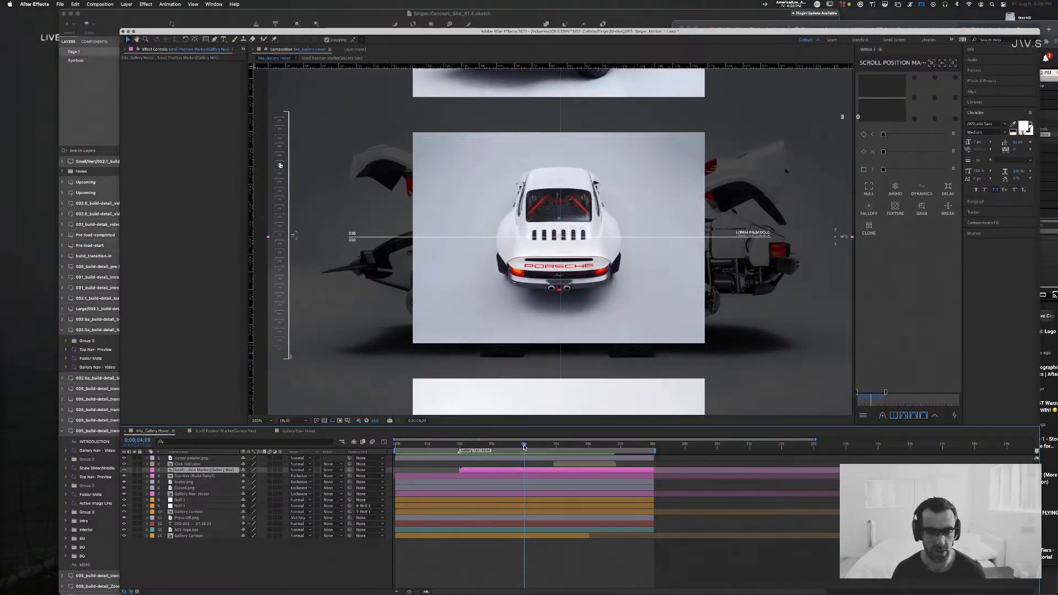
Step: Adjust the vertical Position of the number list text at 0:00:04:00 in the Scroll Position Marker composition, moving it slightly upward
{"action": "left_click", "coordinate": [244, 431]}
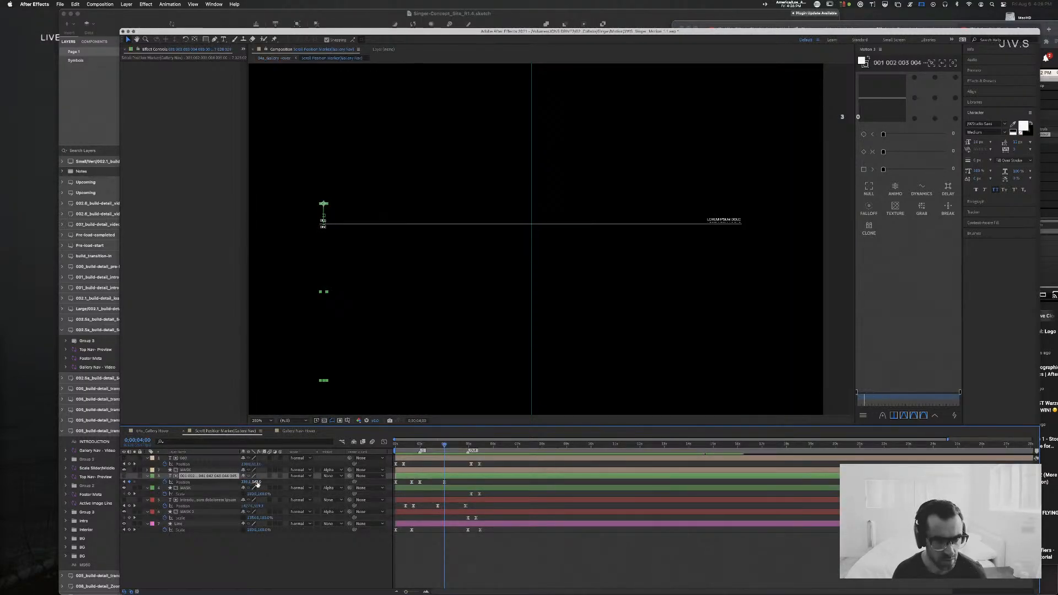
{"action": "left_click_drag", "start_coordinate": [257, 484], "coordinate": [251, 484]}
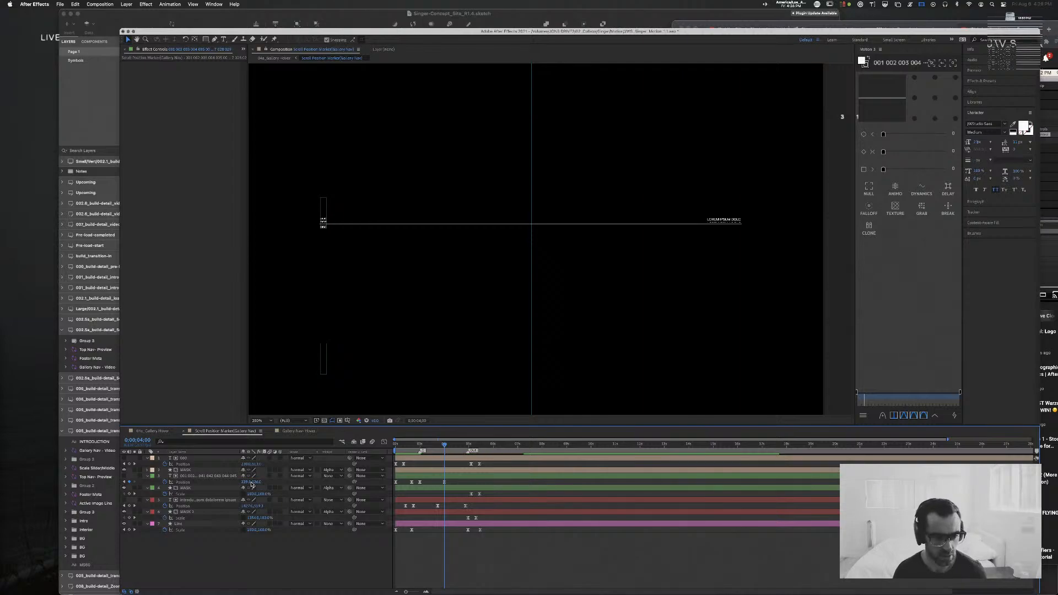
{"action": "left_click", "coordinate": [255, 483]}
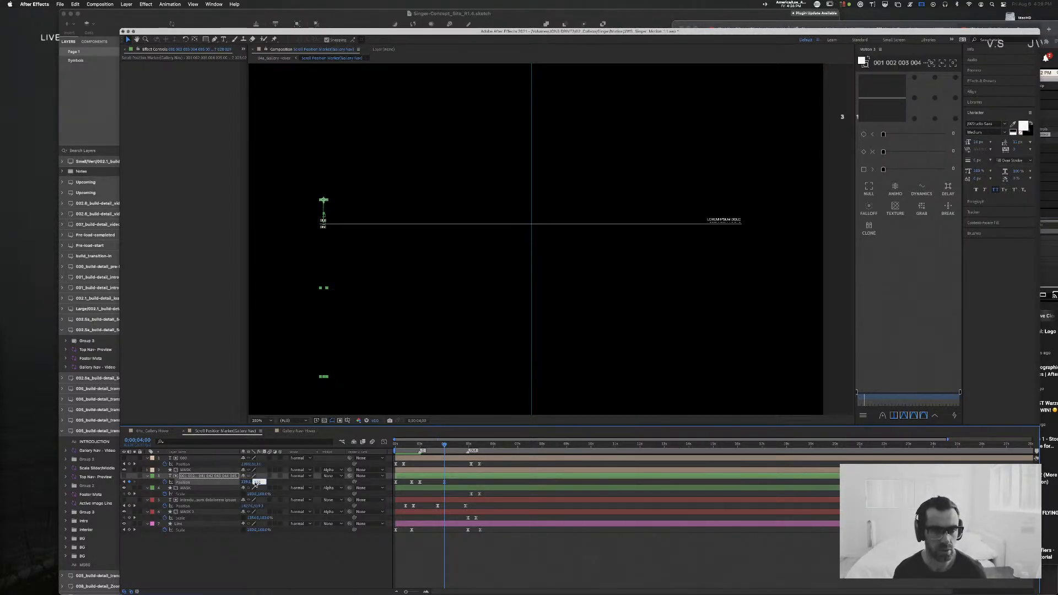
{"action": "left_click", "coordinate": [473, 548]}
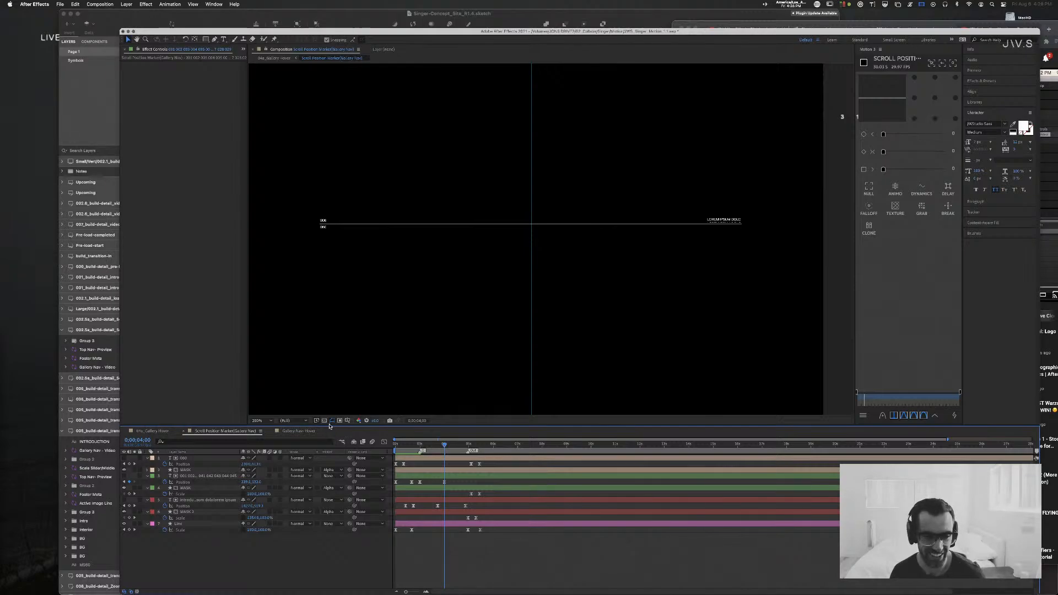
Step: Play the Gallery Hover composition from the start and scrub to 0:00:05:01 to check the scroll marker against the images
{"action": "left_click", "coordinate": [152, 431]}
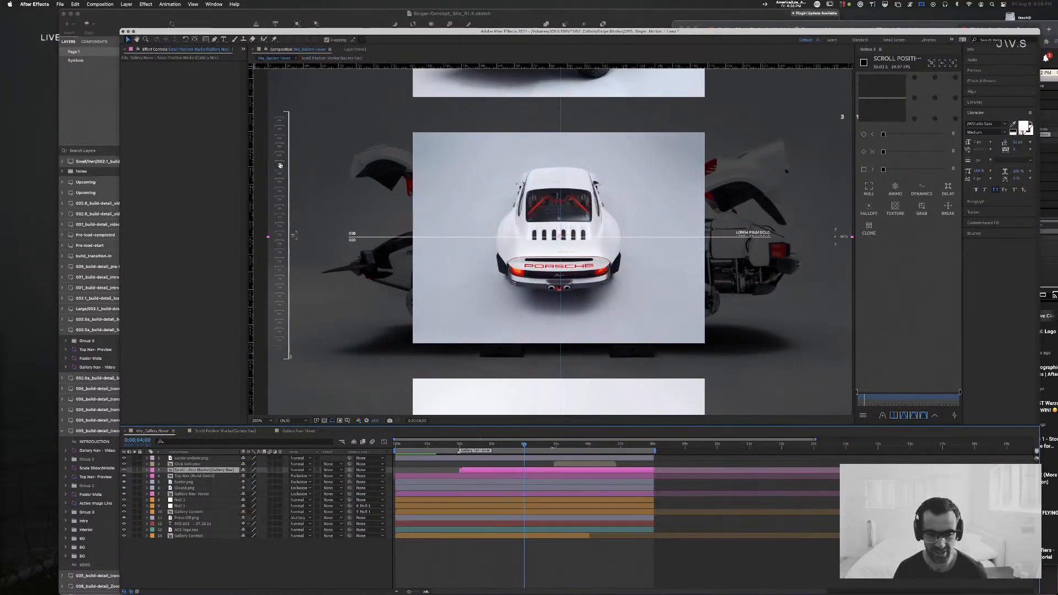
{"action": "left_click_drag", "start_coordinate": [524, 444], "coordinate": [444, 447]}
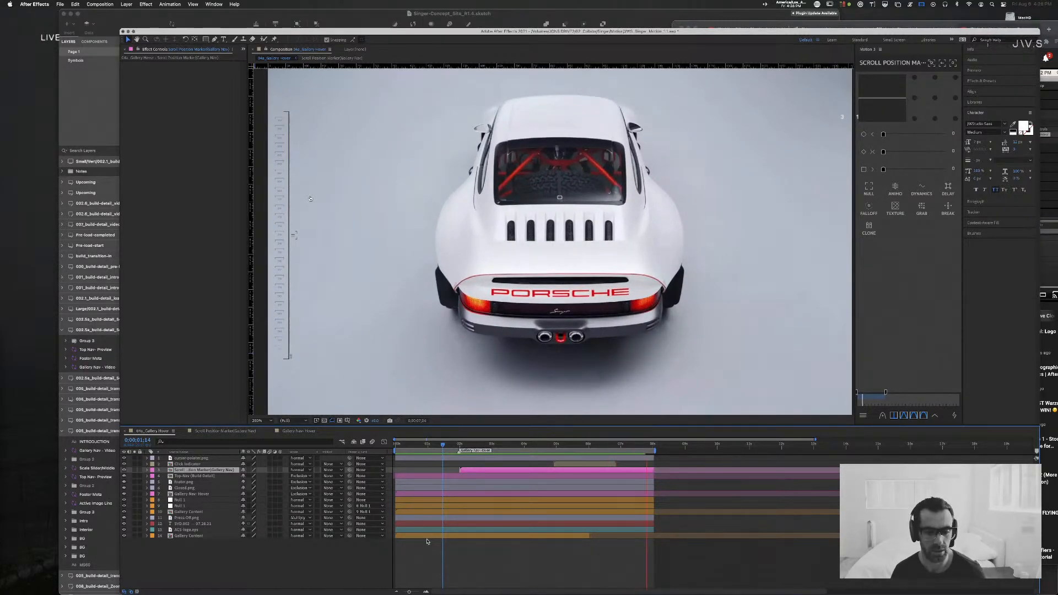
{"action": "key", "text": "space"}
{"action": "left_click_drag", "start_coordinate": [409, 591], "coordinate": [405, 592]}
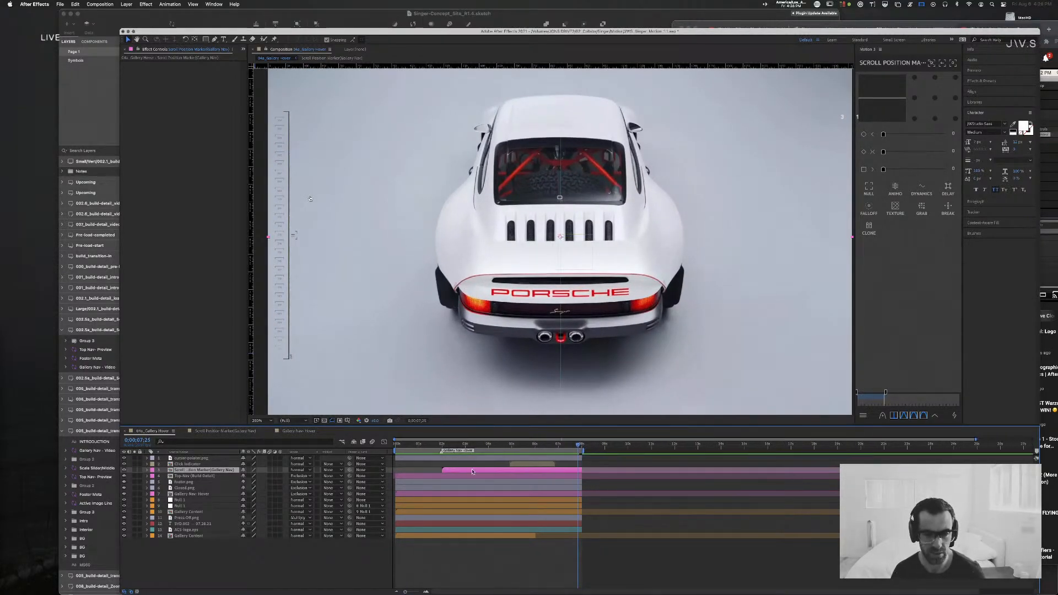
{"action": "key", "text": "comma"}
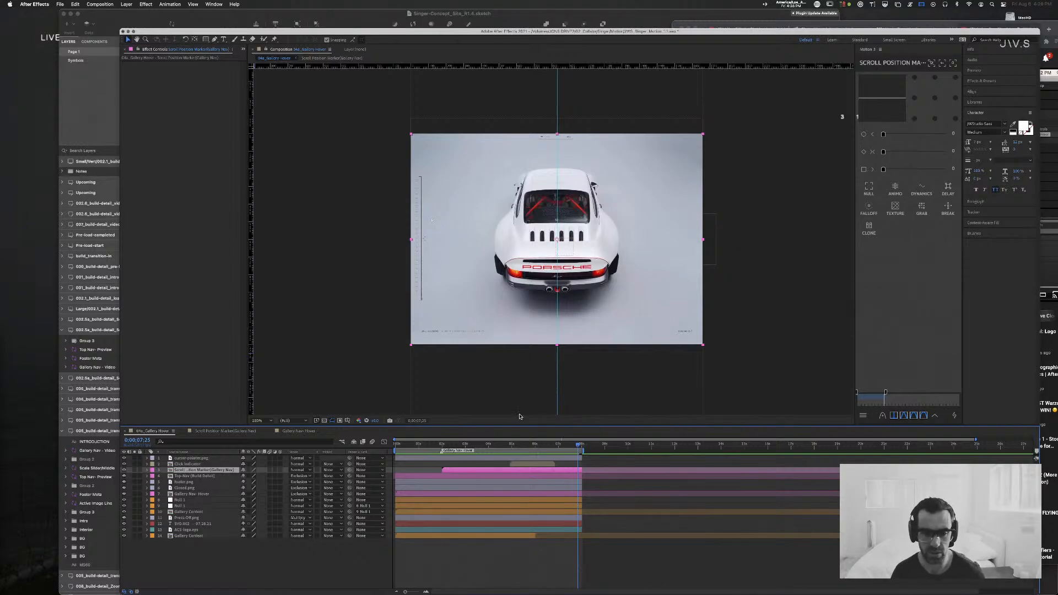
{"action": "key", "text": "Home"}
{"action": "key", "text": "space"}
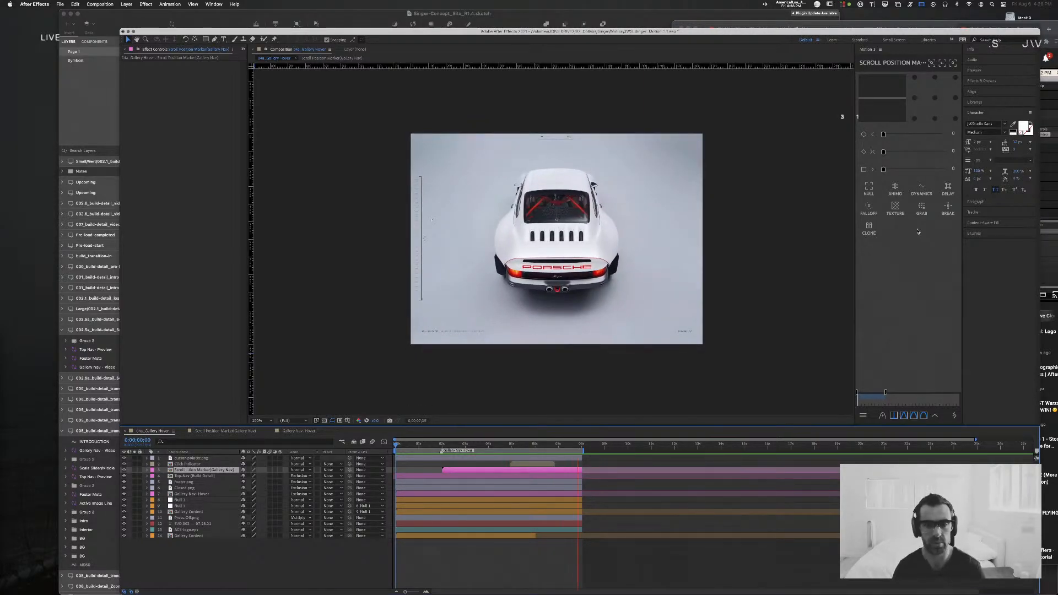
{"action": "key", "text": "space"}
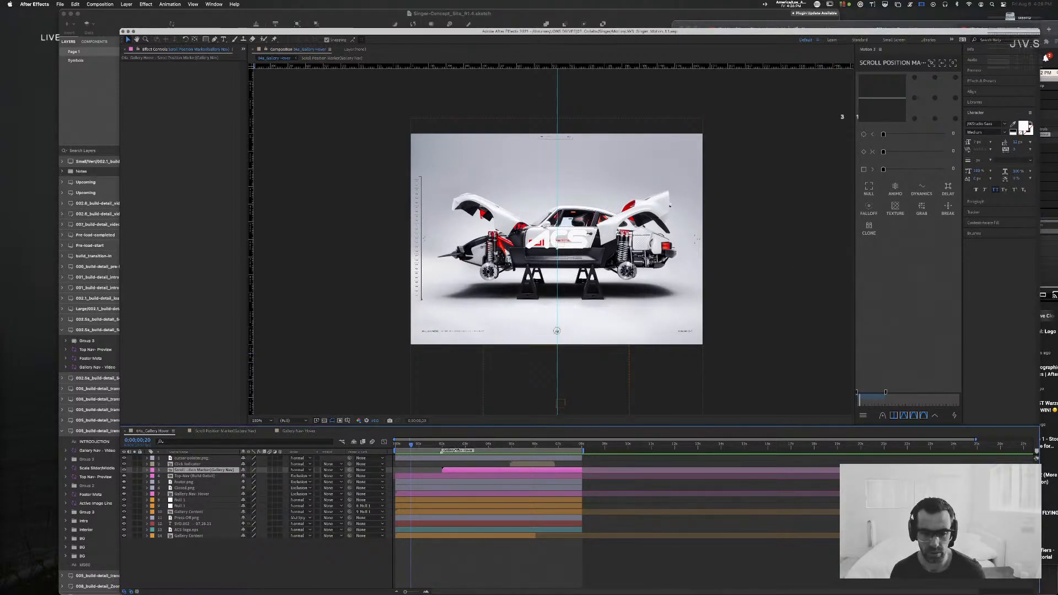
{"action": "left_click", "coordinate": [457, 444]}
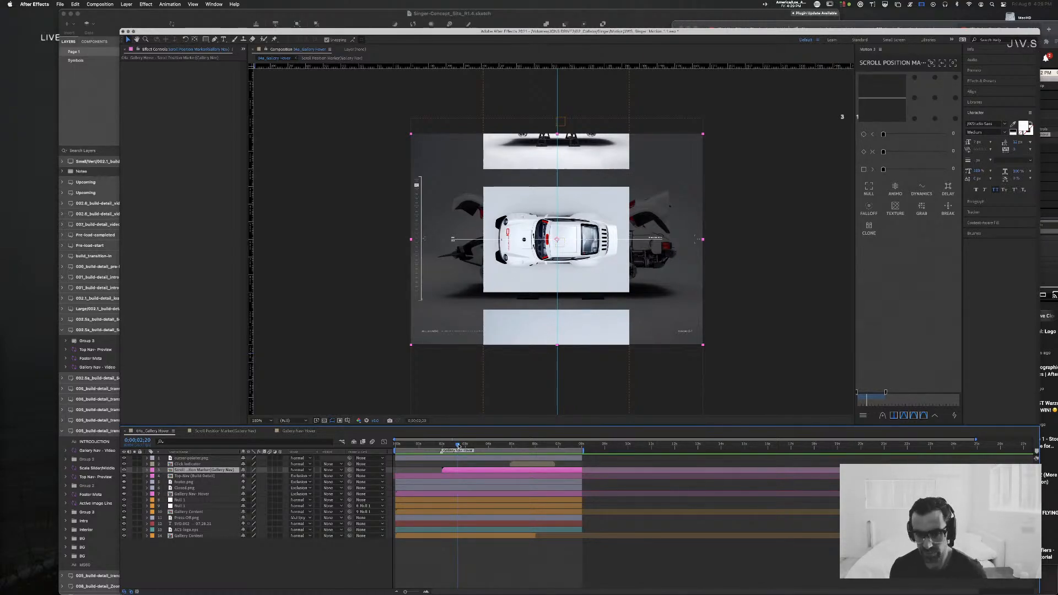
{"action": "left_click_drag", "start_coordinate": [458, 445], "coordinate": [514, 450]}
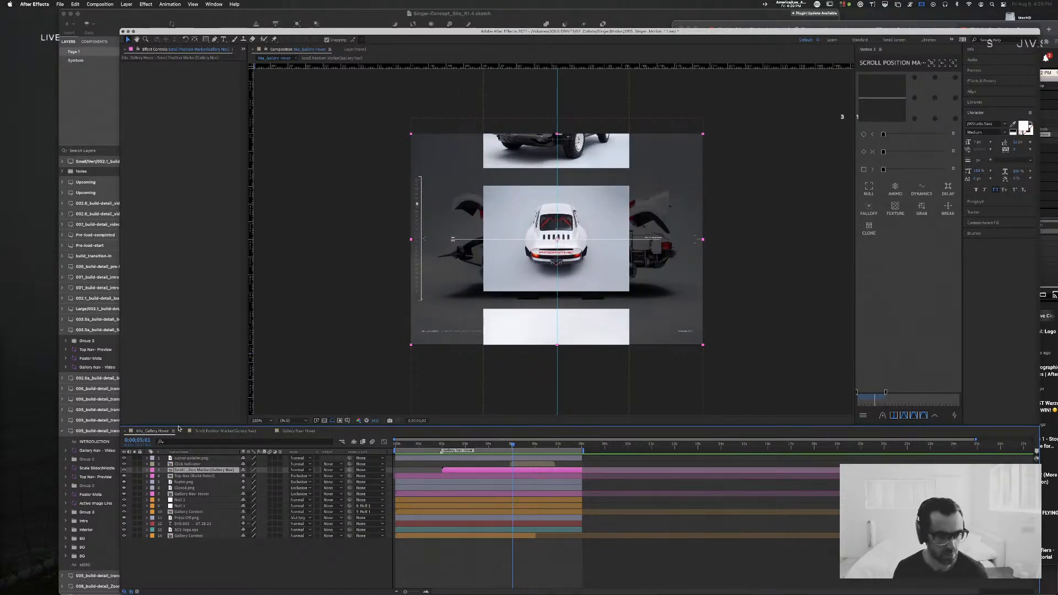
Step: In the Scroll Position Marker composition, shift the closing Position keyframes of 060 and Scale keyframes of the number list's MASK to start at 0:00:04:29
{"action": "left_click", "coordinate": [220, 430]}
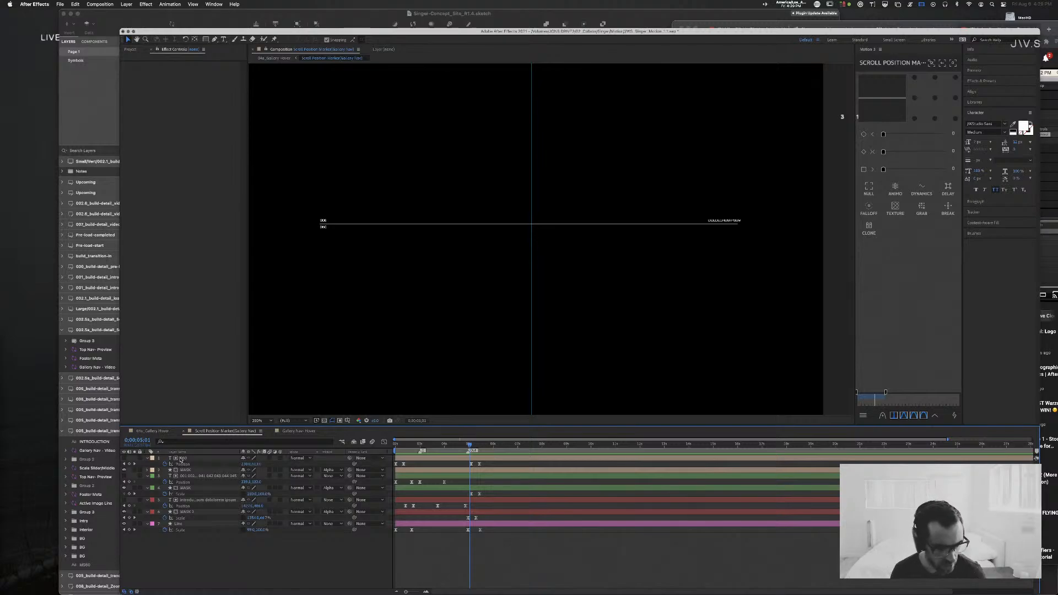
{"action": "left_click_drag", "start_coordinate": [491, 468], "coordinate": [469, 465]}
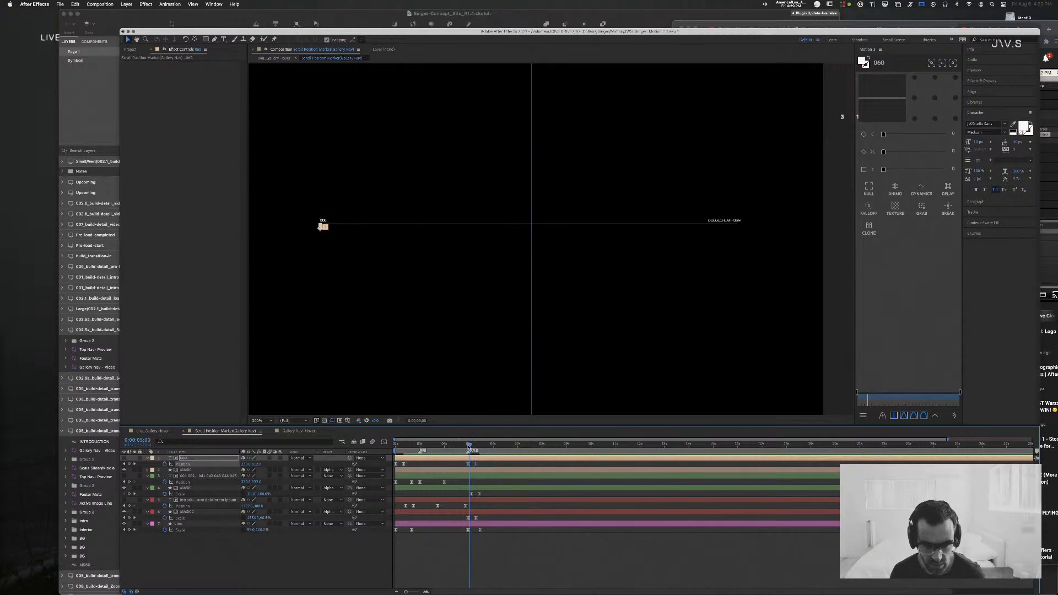
{"action": "left_click", "coordinate": [469, 447]}
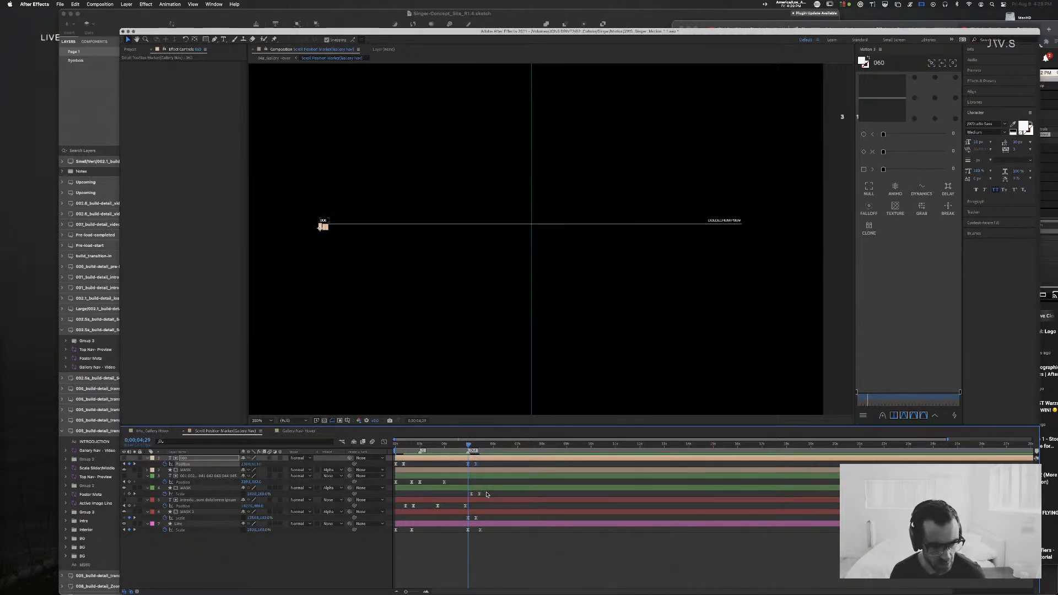
{"action": "left_click_drag", "start_coordinate": [488, 499], "coordinate": [469, 496]}
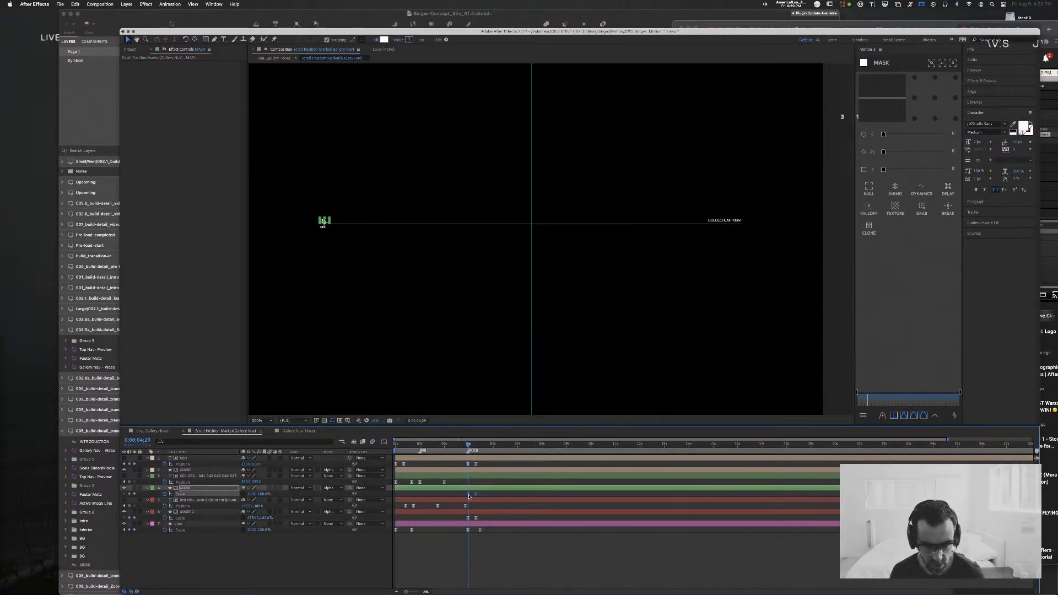
{"action": "left_click_drag", "start_coordinate": [468, 444], "coordinate": [458, 445]}
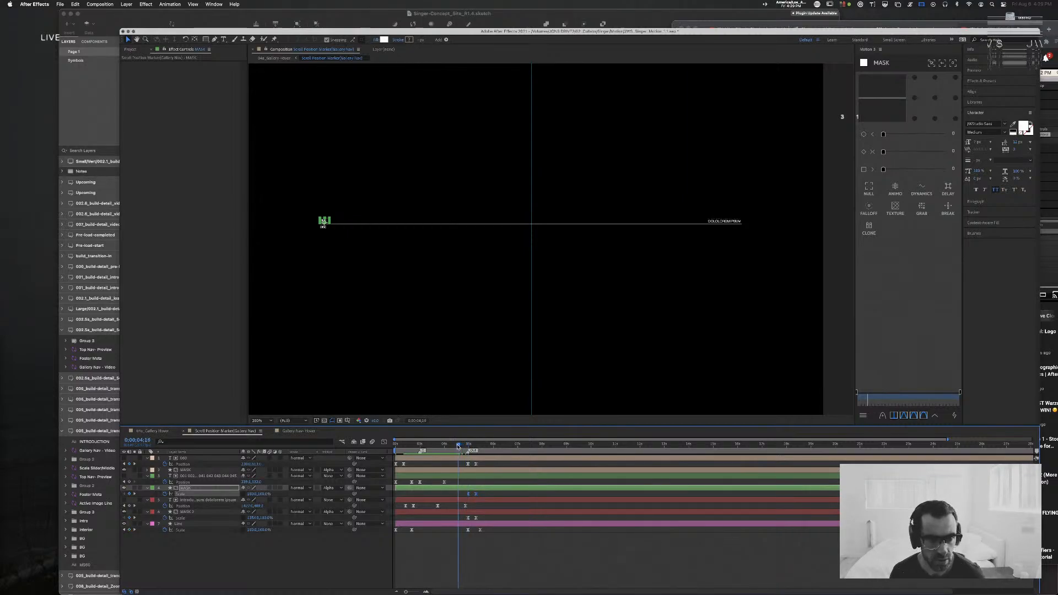
{"action": "left_click", "coordinate": [515, 540]}
{"action": "left_click", "coordinate": [462, 445]}
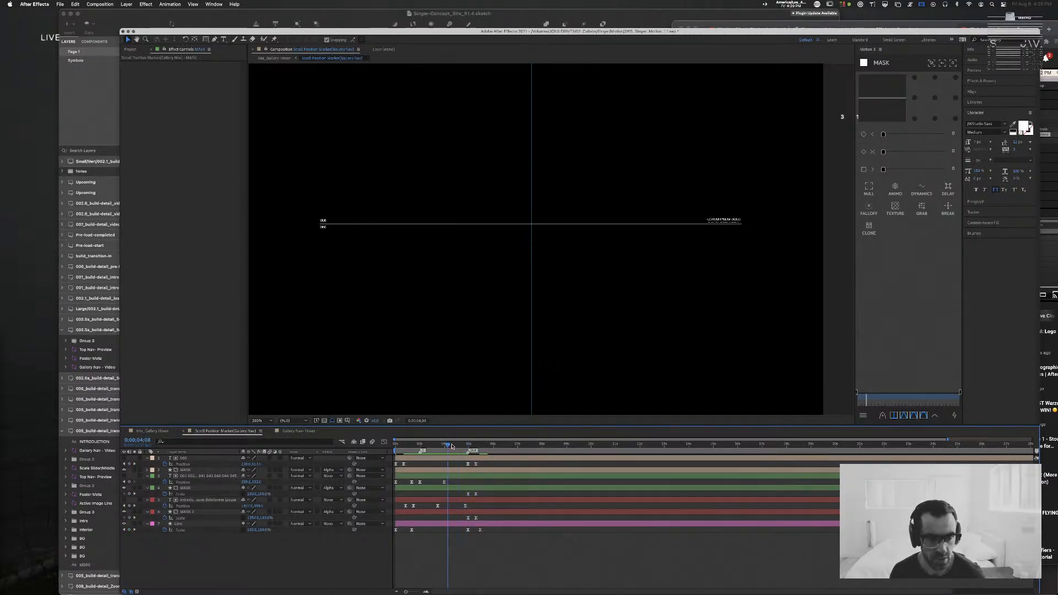
{"action": "left_click_drag", "start_coordinate": [461, 445], "coordinate": [469, 446]}
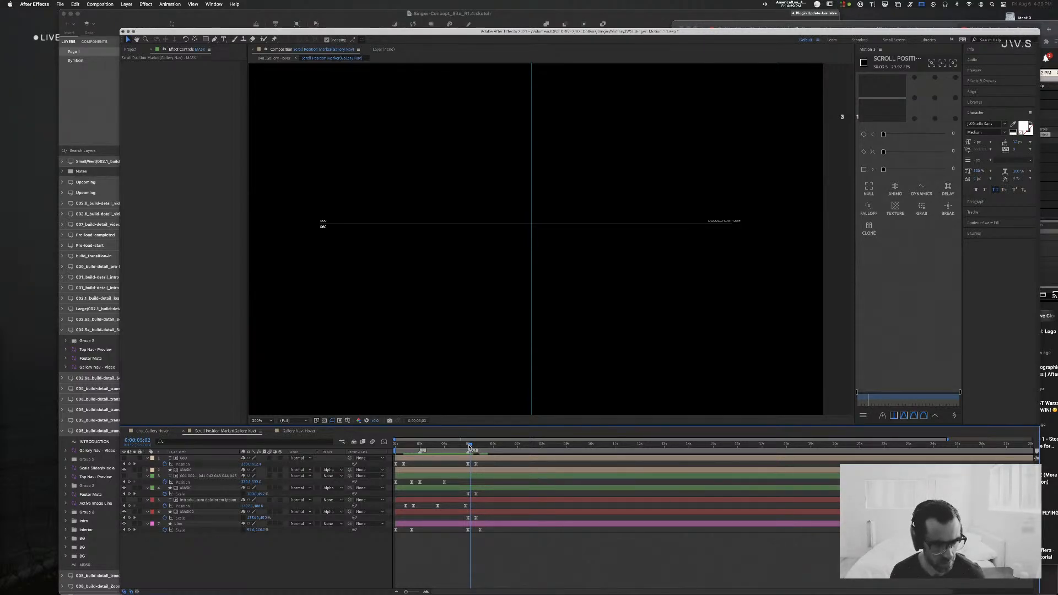
{"action": "left_click_drag", "start_coordinate": [469, 447], "coordinate": [468, 447]}
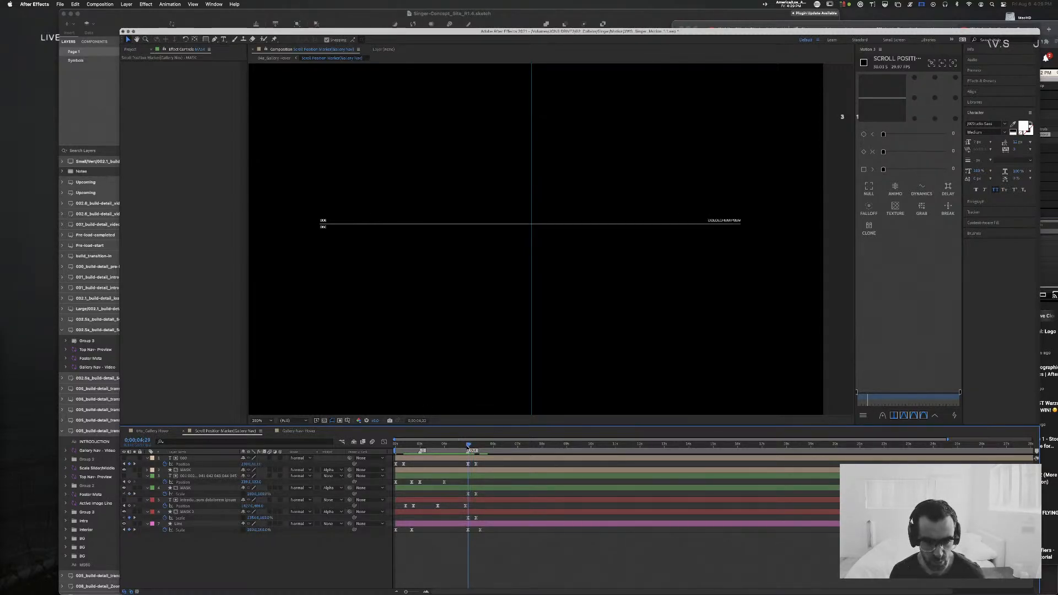
Step: Reveal the Scale of the 060 text's MASK layer and move its anchor point to the top centre
{"action": "left_click", "coordinate": [201, 489]}
{"action": "left_click", "coordinate": [199, 458]}
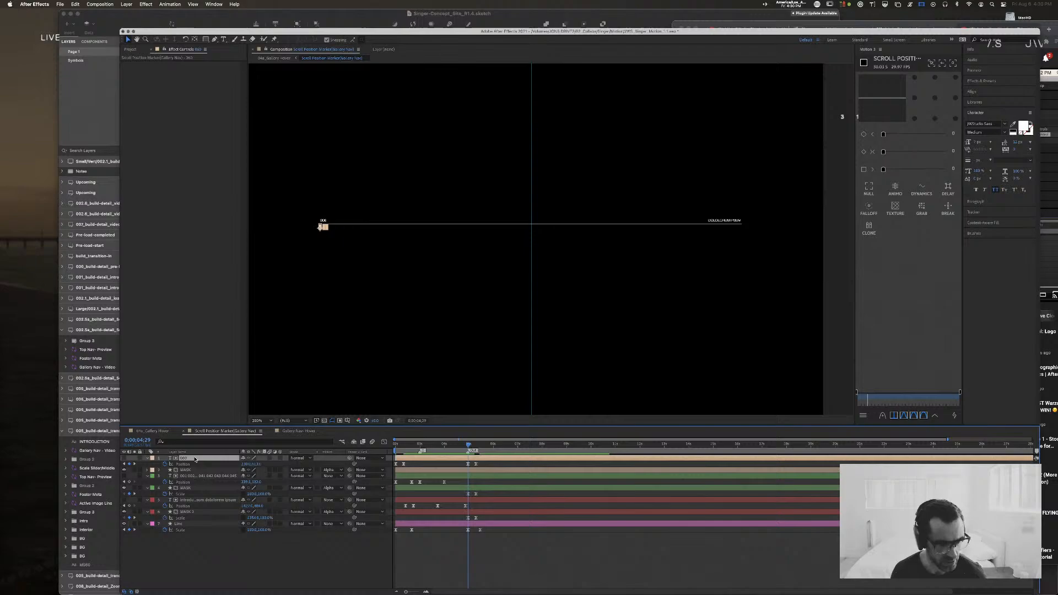
{"action": "left_click", "coordinate": [495, 464]}
{"action": "left_click", "coordinate": [480, 470]}
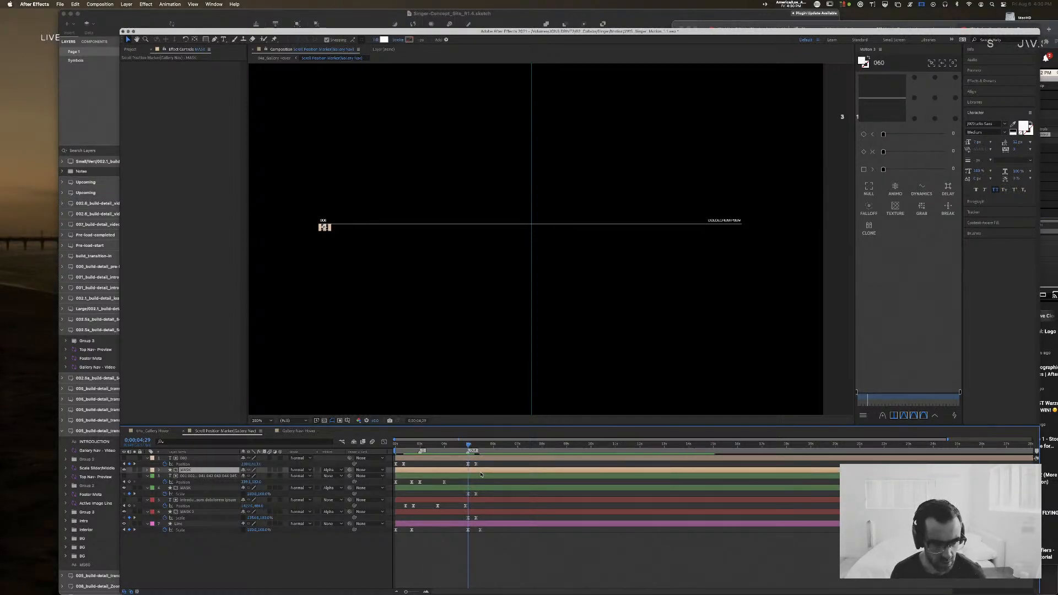
{"action": "key", "text": "s"}
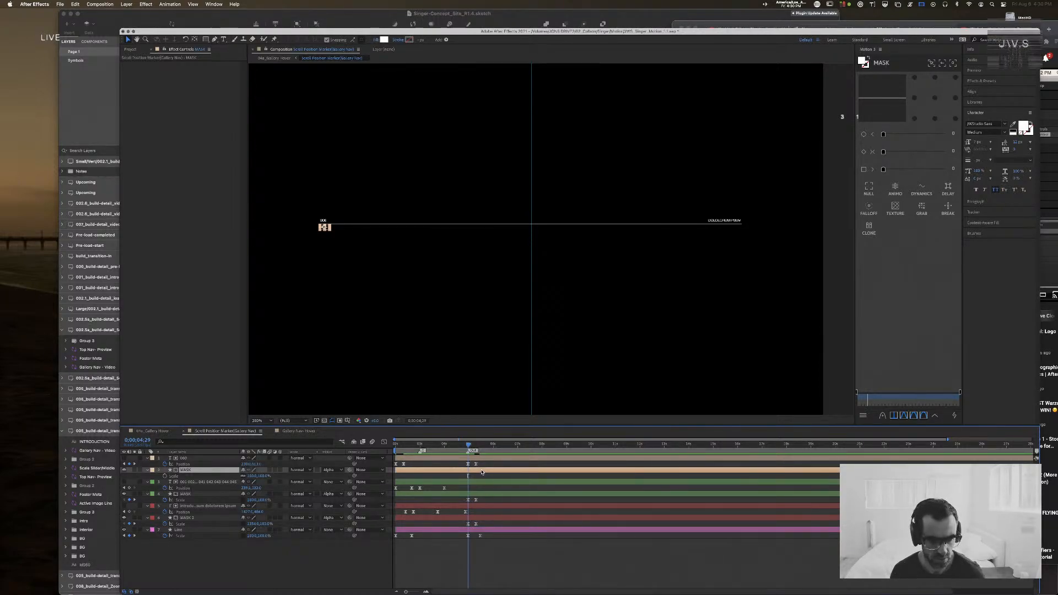
{"action": "left_click", "coordinate": [935, 77]}
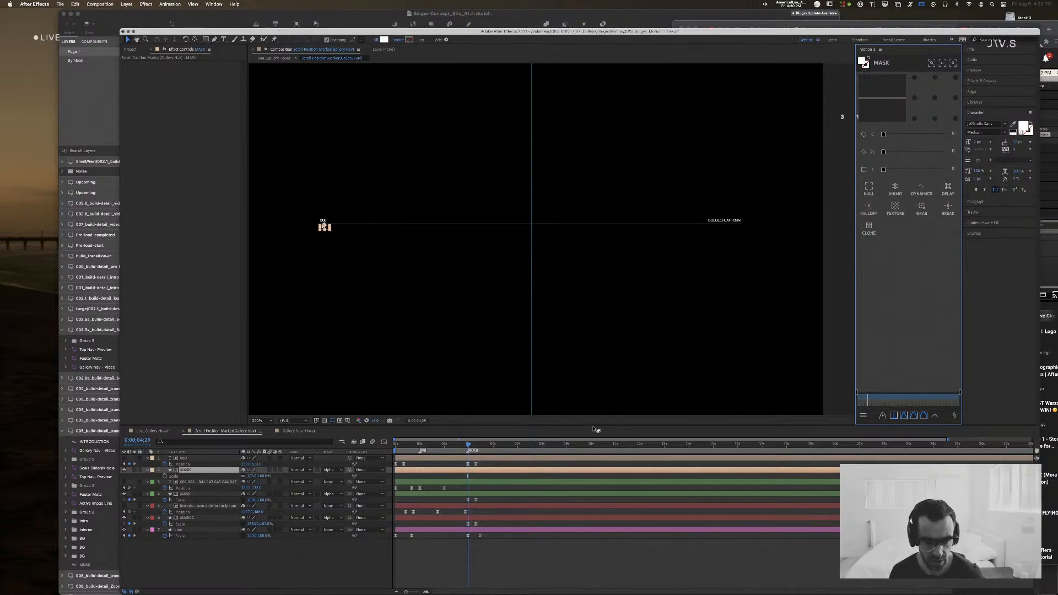
Step: Keyframe the 060 MASK's Scale at 0:00:04:29 and set its vertical scale to 0% at 0:00:05:09
{"action": "key", "text": "s"}
{"action": "key", "text": "s"}
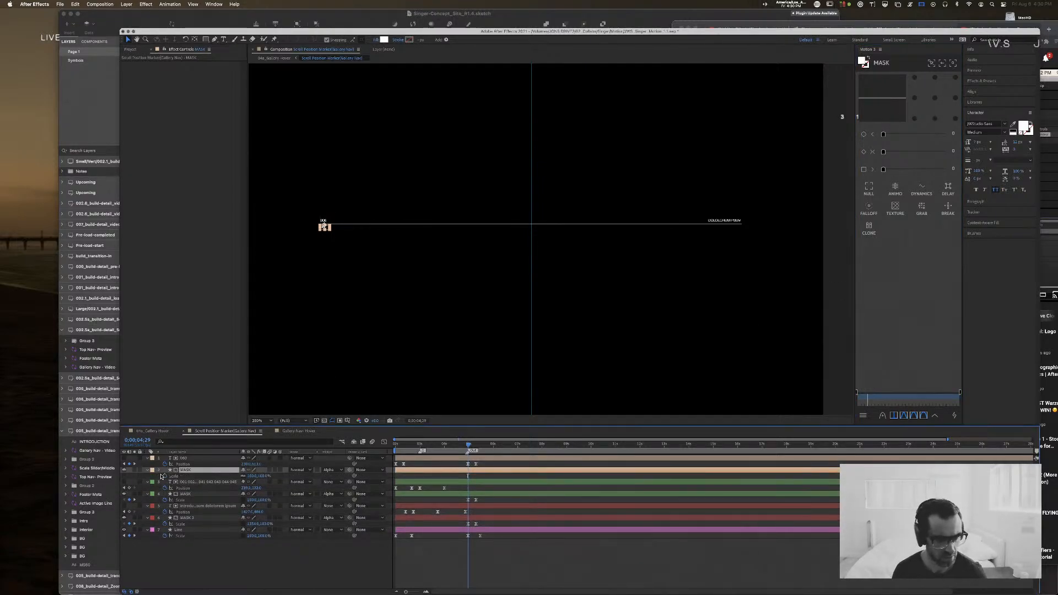
{"action": "key", "text": "shift+Page_Down"}
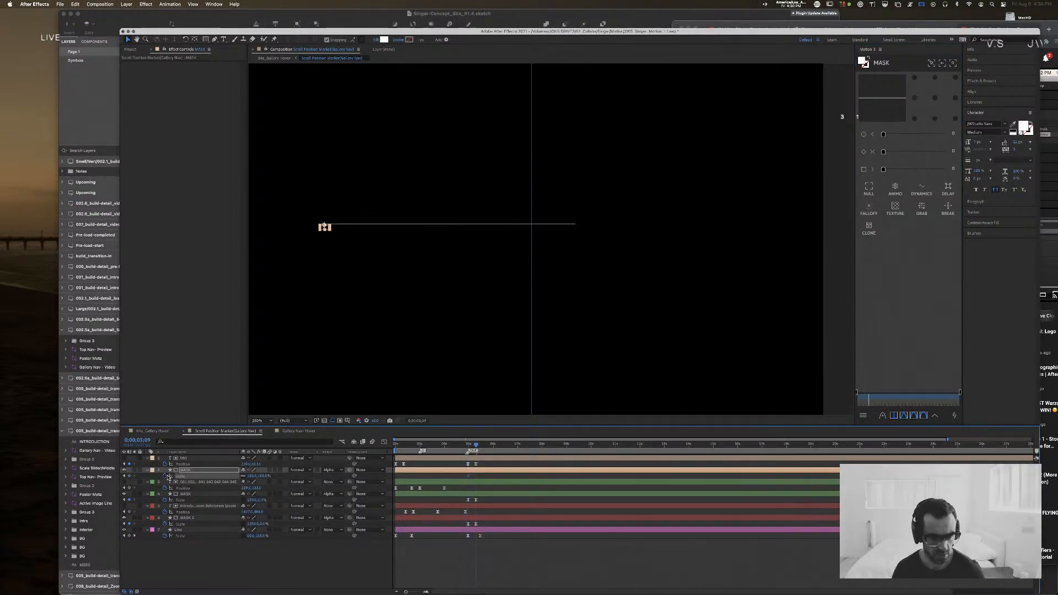
{"action": "left_click", "coordinate": [263, 476]}
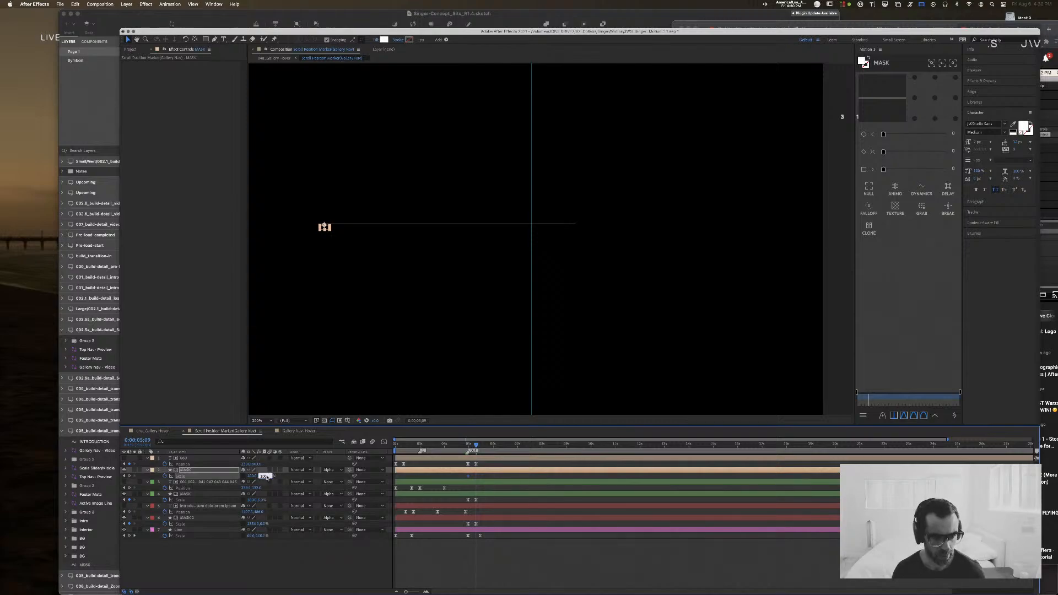
{"action": "type", "text": "0"}
{"action": "key", "text": "Return"}
{"action": "left_click", "coordinate": [487, 477]}
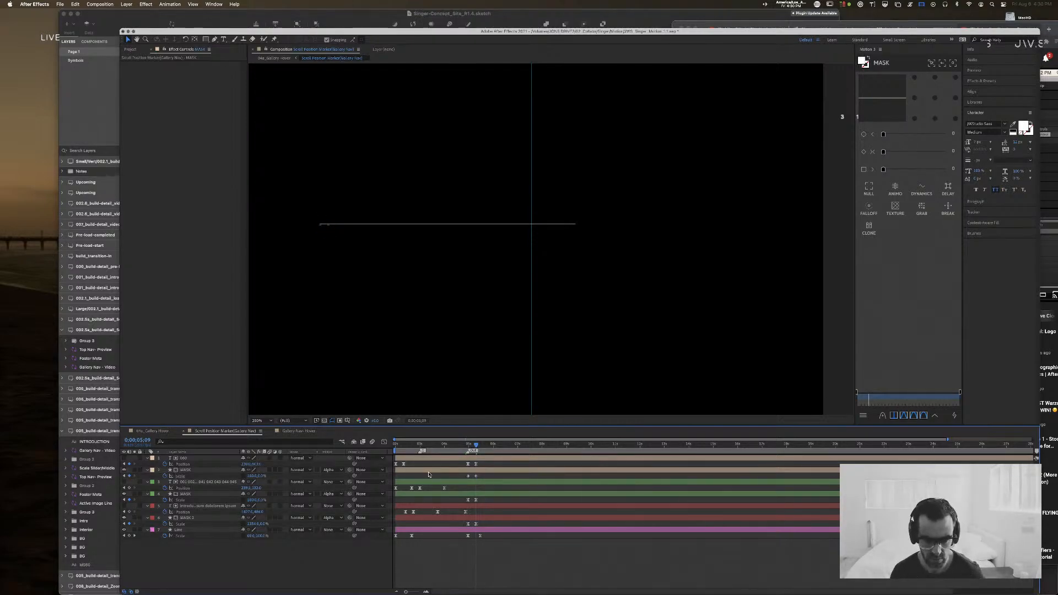
Step: Set the incoming and outgoing Y-dimension influence of both Scale keyframes on the 060 MASK to 80%
{"action": "left_click_drag", "start_coordinate": [485, 473], "coordinate": [461, 481]}
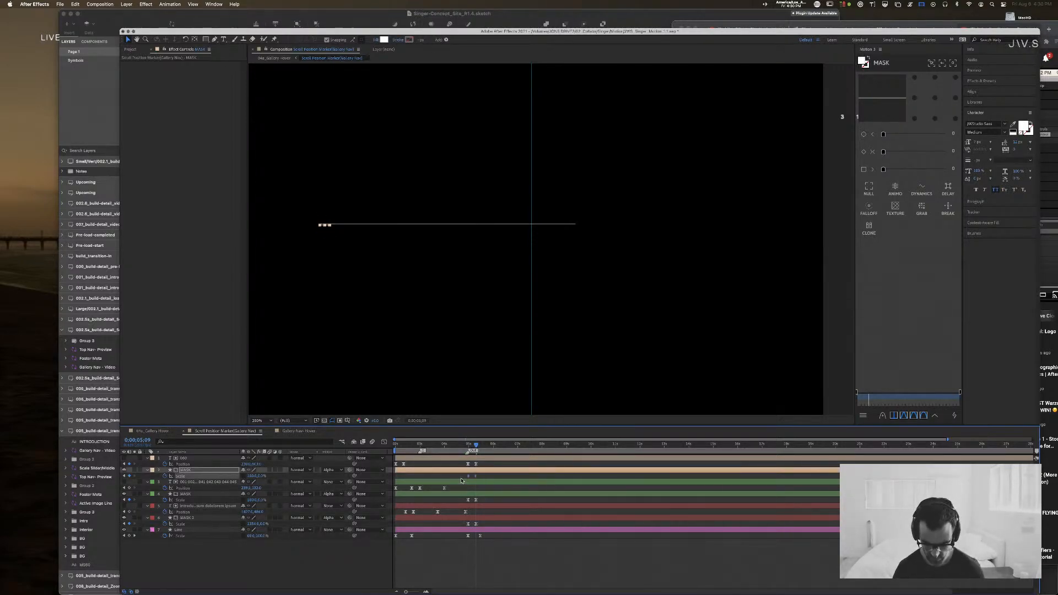
{"action": "key", "text": "super+shift+k"}
{"action": "key", "text": "Tab"}
{"action": "key", "text": "Tab"}
{"action": "key", "text": "Tab"}
{"action": "key", "text": "Tab"}
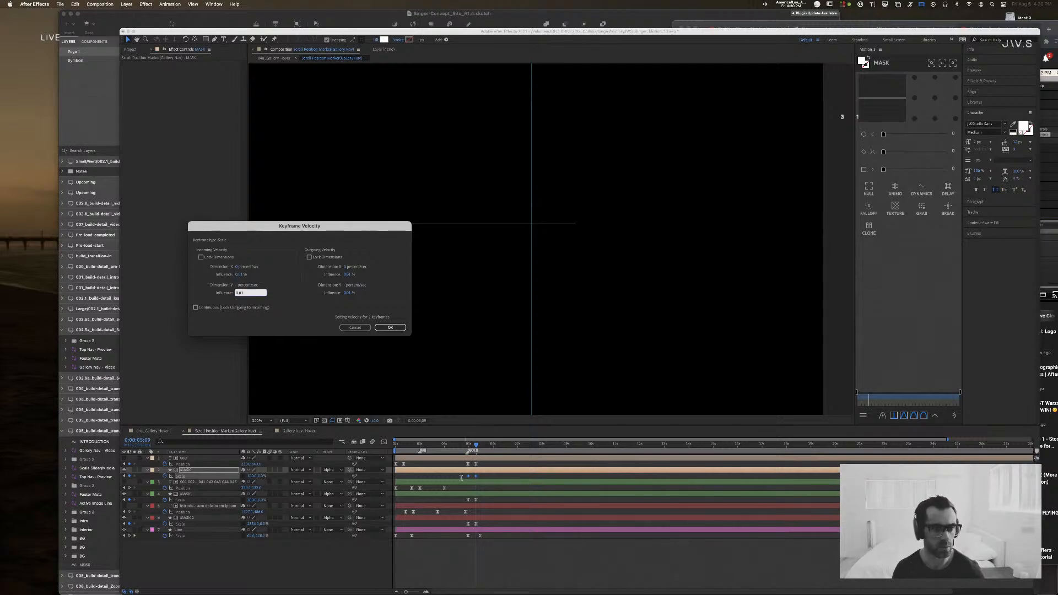
{"action": "type", "text": "80"}
{"action": "key", "text": "Tab"}
{"action": "key", "text": "Tab"}
{"action": "key", "text": "Tab"}
{"action": "key", "text": "Tab"}
{"action": "type", "text": "80"}
{"action": "key", "text": "Return"}
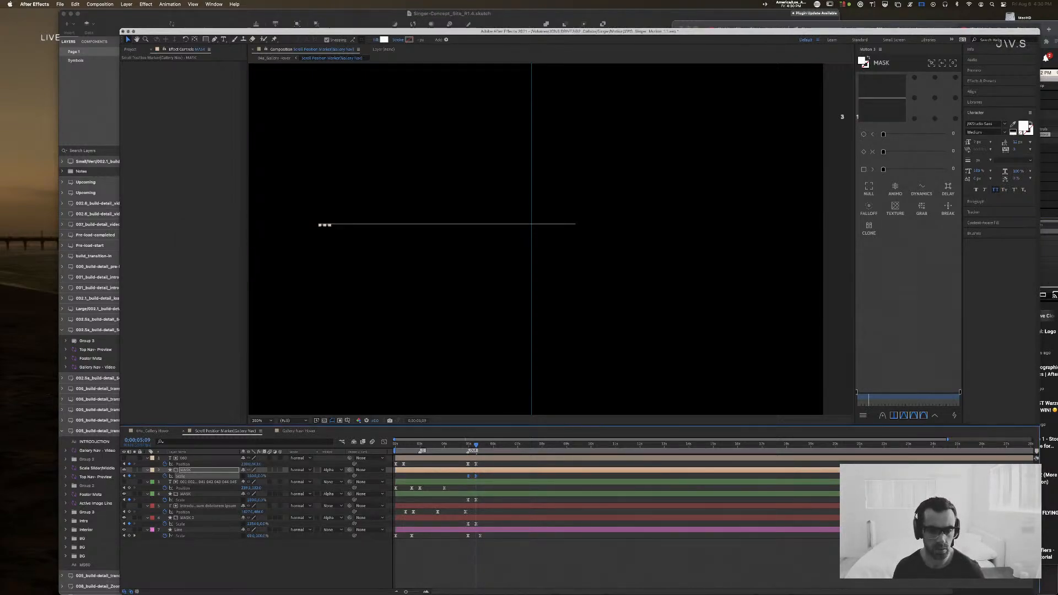
Step: Delete the last two Position keyframes of the 060 text layer and preview the marker's closing animation from about 0:00:04:20
{"action": "left_click_drag", "start_coordinate": [477, 452], "coordinate": [454, 450]}
{"action": "key", "text": "space"}
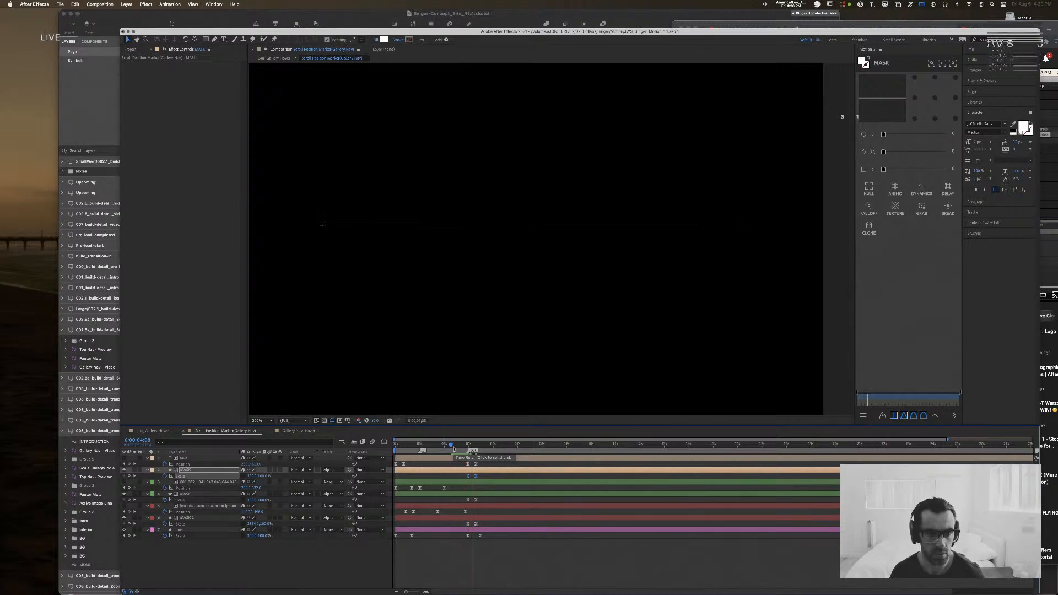
{"action": "key", "text": "space"}
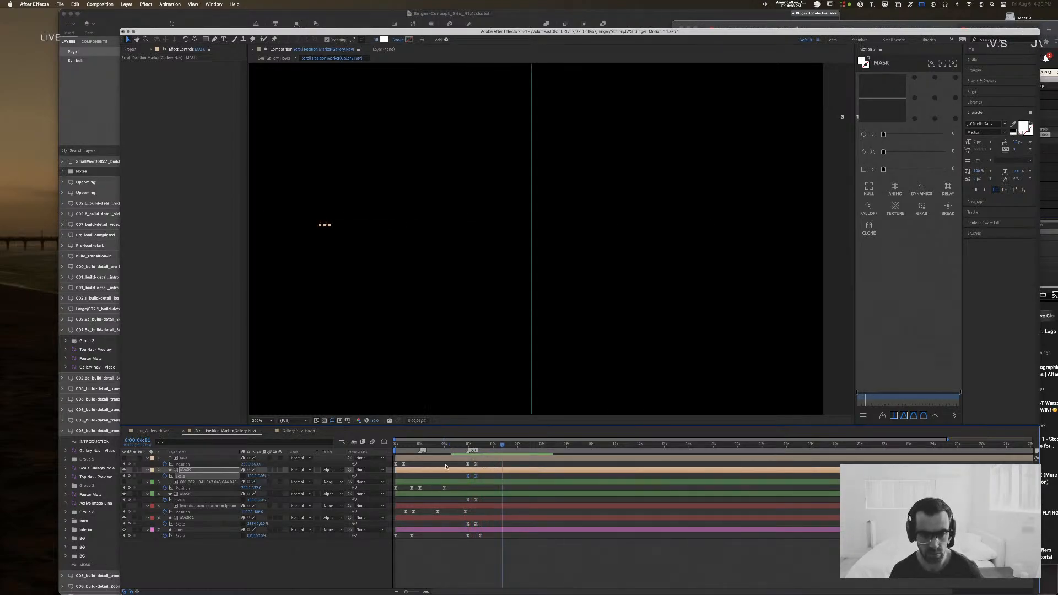
{"action": "left_click_drag", "start_coordinate": [496, 464], "coordinate": [459, 466]}
{"action": "key", "text": "Delete"}
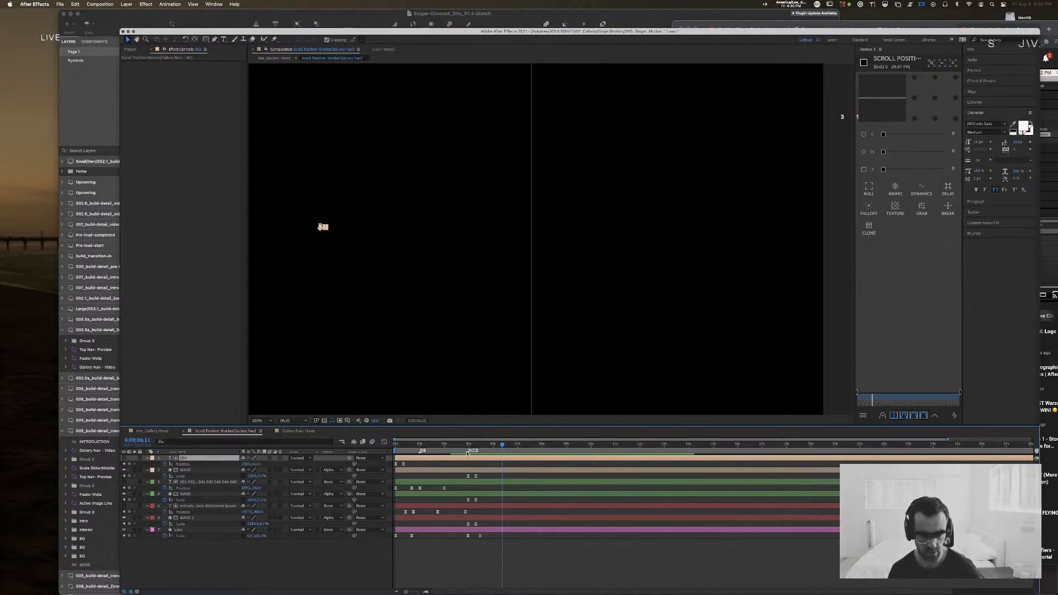
{"action": "left_click", "coordinate": [518, 536]}
{"action": "left_click_drag", "start_coordinate": [474, 448], "coordinate": [460, 448]}
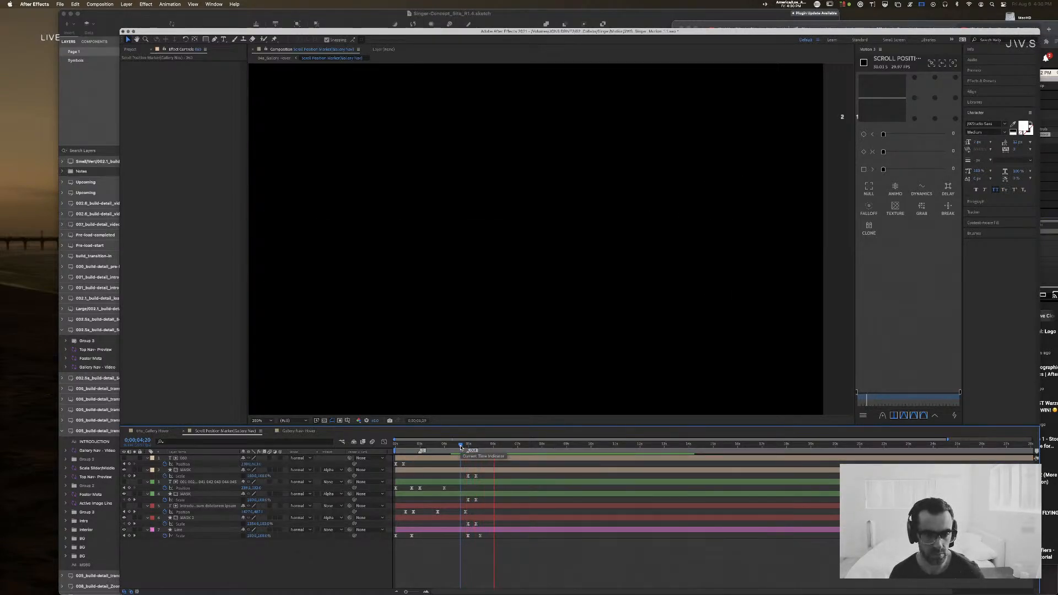
Step: Undo the deletion of the 060 text layer's last two Position keyframes and preview the closing animation from 0:00:04:18
{"action": "key", "text": "space"}
{"action": "key", "text": "super+z"}
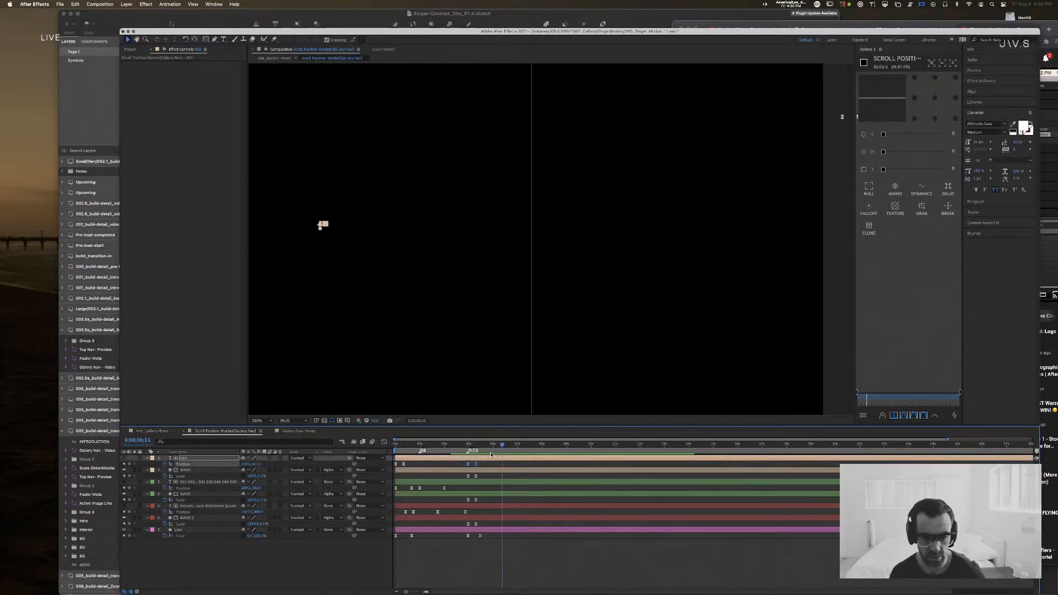
{"action": "left_click_drag", "start_coordinate": [482, 448], "coordinate": [459, 447]}
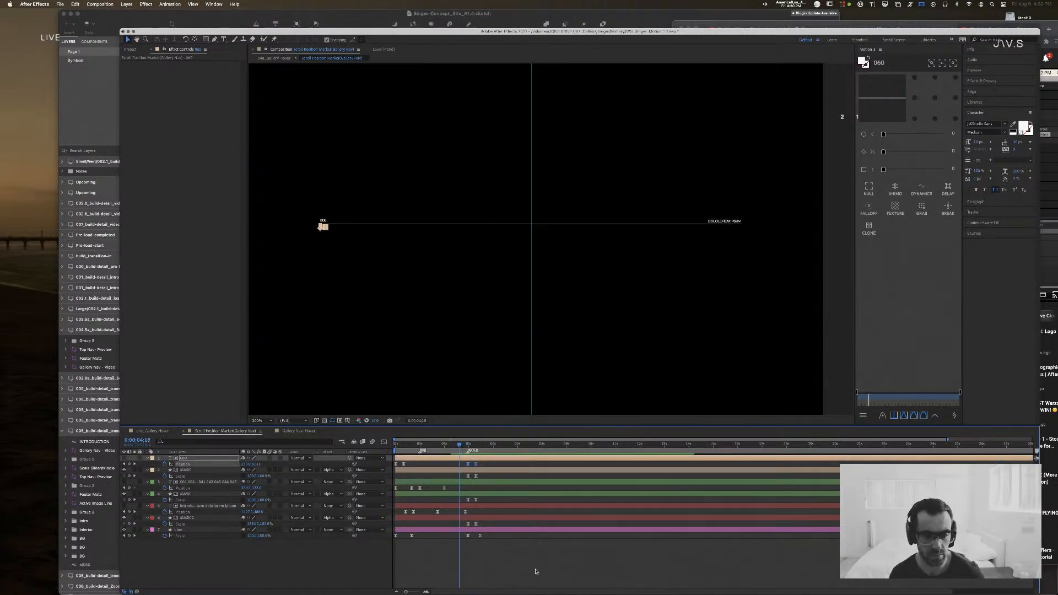
{"action": "left_click", "coordinate": [534, 571]}
{"action": "key", "text": "space"}
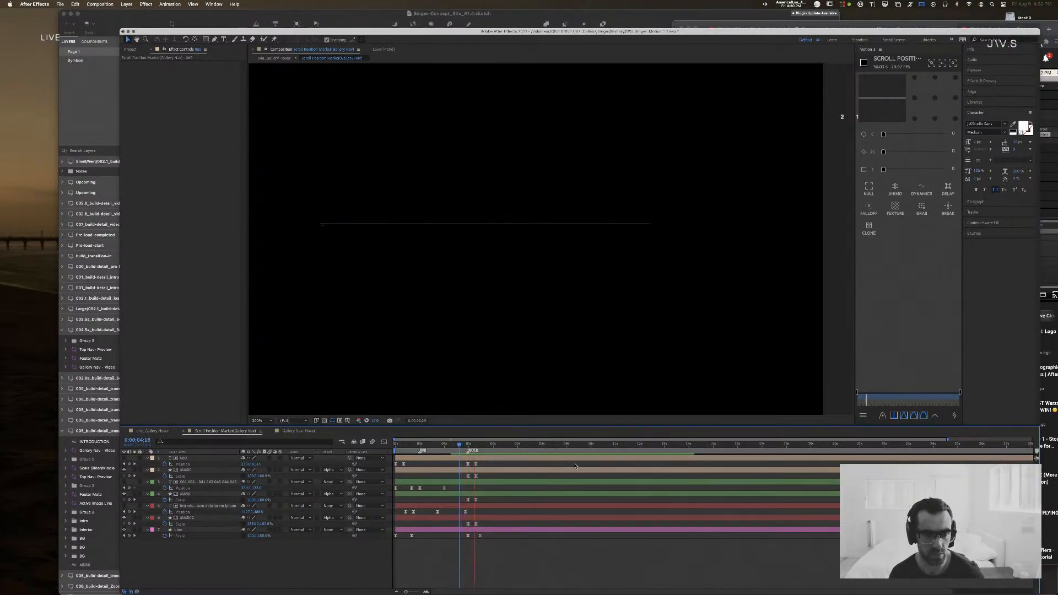
{"action": "key", "text": "space"}
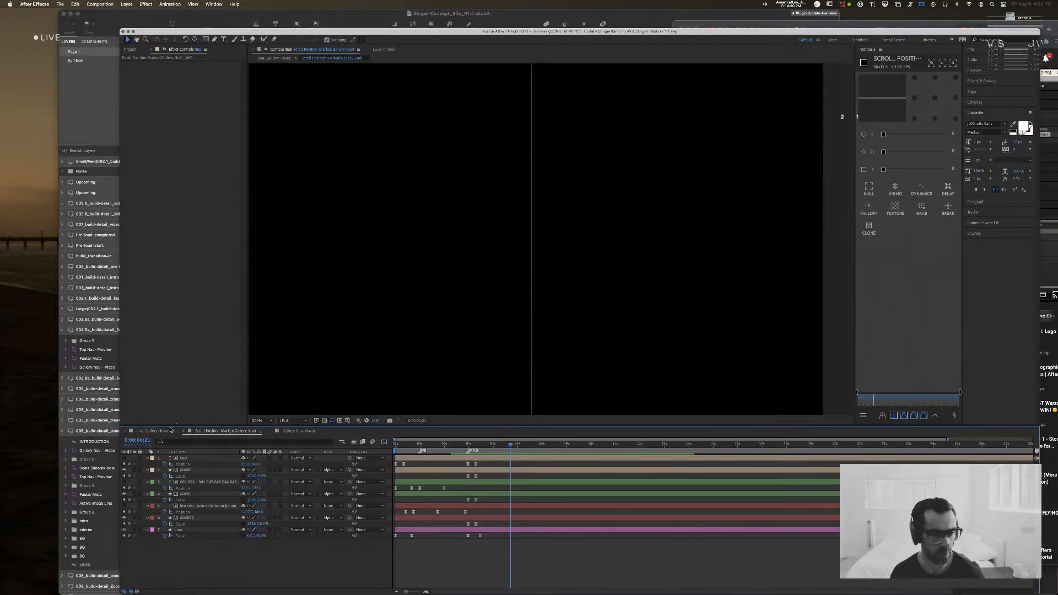
Step: Preview the site's Gallery Hover composition from the beginning to check the marker animation in context
{"action": "left_click", "coordinate": [152, 431]}
{"action": "left_click_drag", "start_coordinate": [411, 444], "coordinate": [373, 447]}
{"action": "key", "text": "Home"}
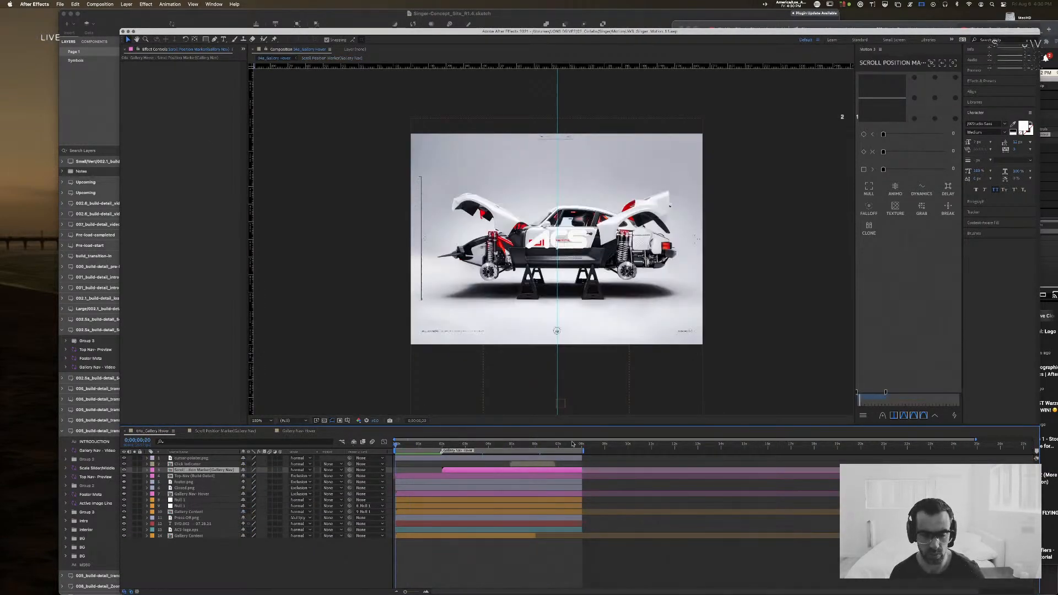
{"action": "key", "text": "space"}
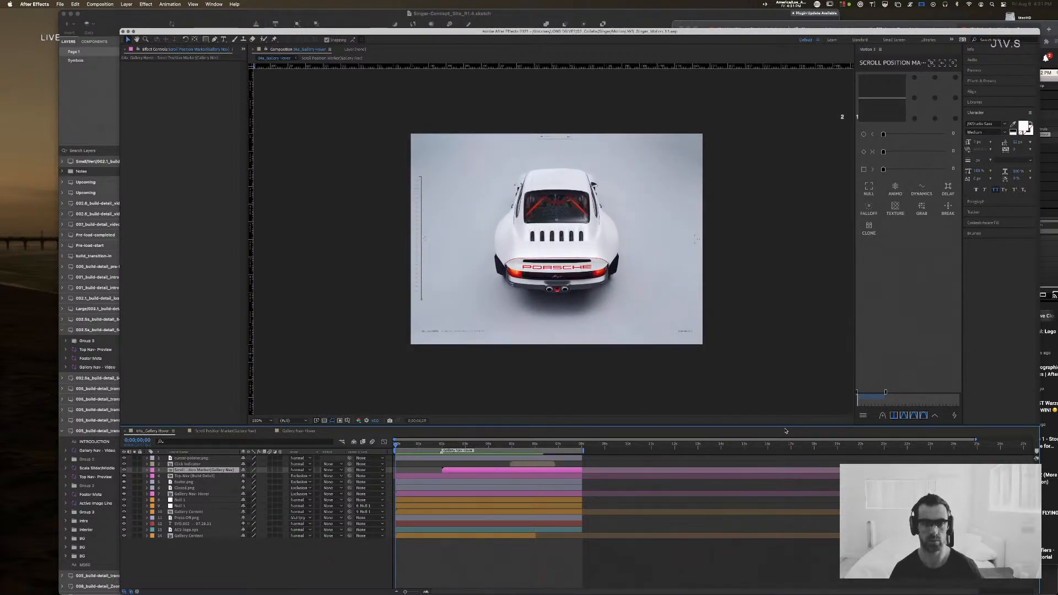
Step: Compare the marker's closing start around 0:00:04:28 in the Gallery Hover and Scroll Position Marker compositions, checking back to 0:00:04:11
{"action": "left_click", "coordinate": [510, 447]}
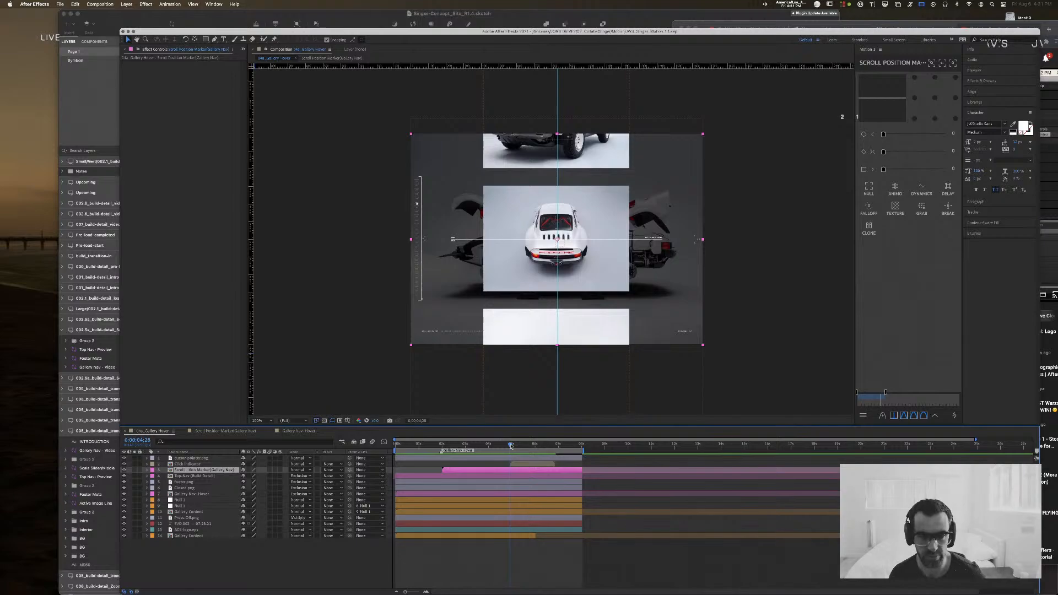
{"action": "left_click_drag", "start_coordinate": [510, 446], "coordinate": [512, 446]}
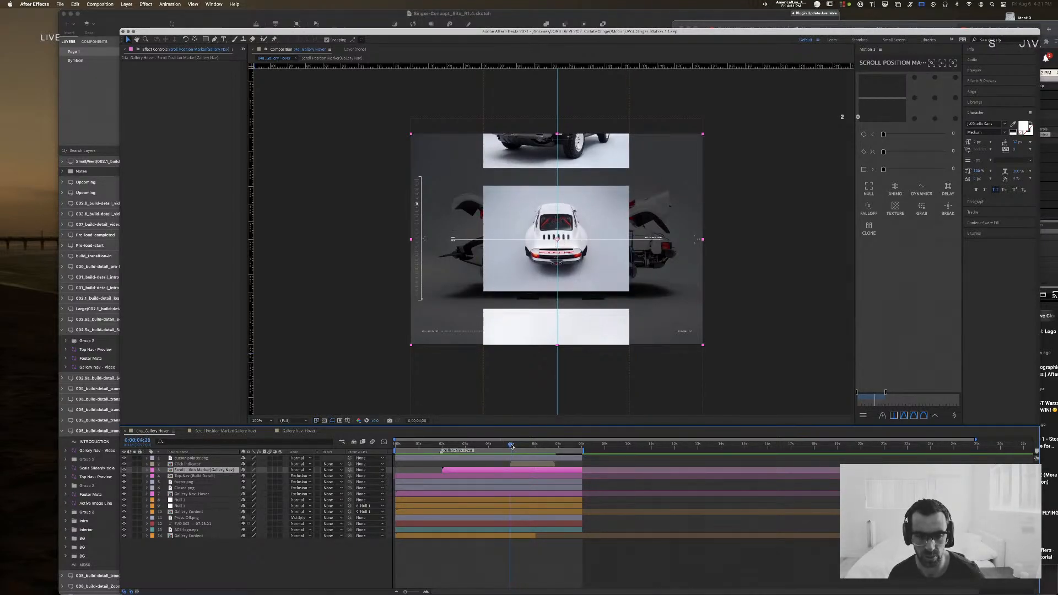
{"action": "left_click", "coordinate": [221, 431]}
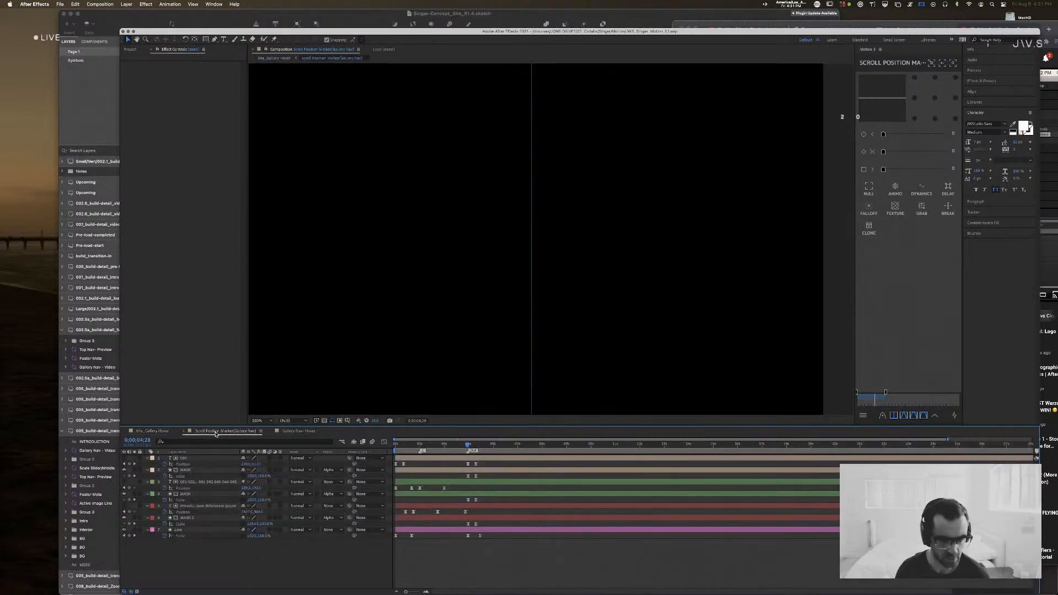
{"action": "left_click", "coordinate": [473, 482]}
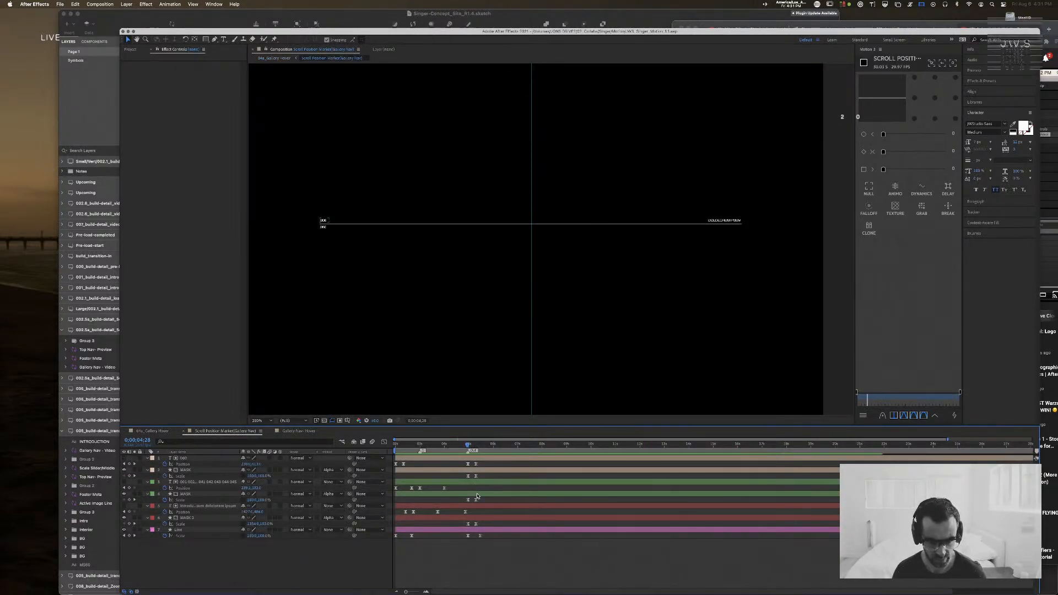
{"action": "left_click", "coordinate": [156, 431]}
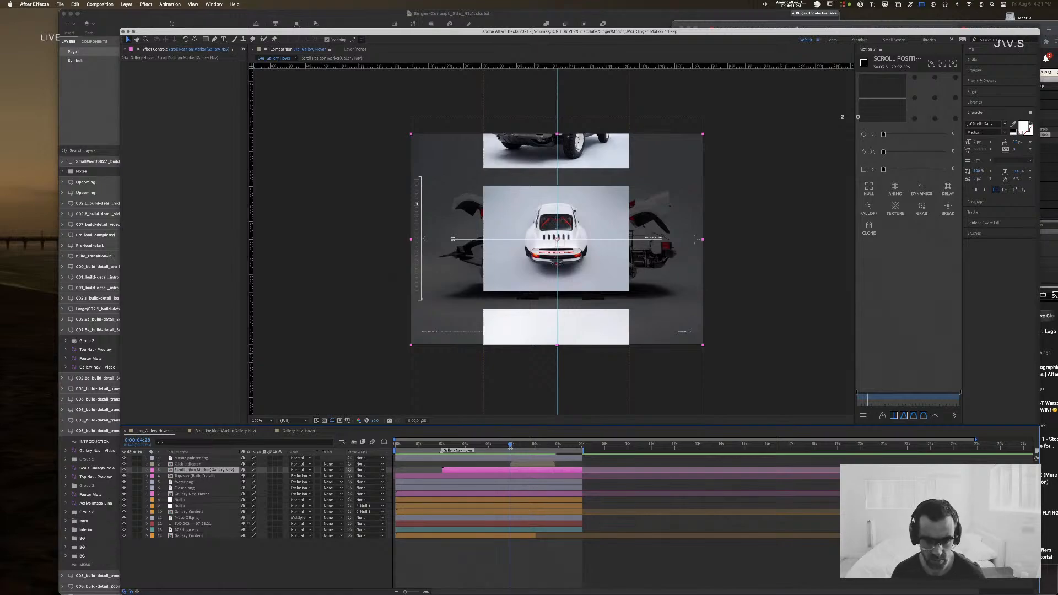
{"action": "left_click_drag", "start_coordinate": [511, 445], "coordinate": [498, 445]}
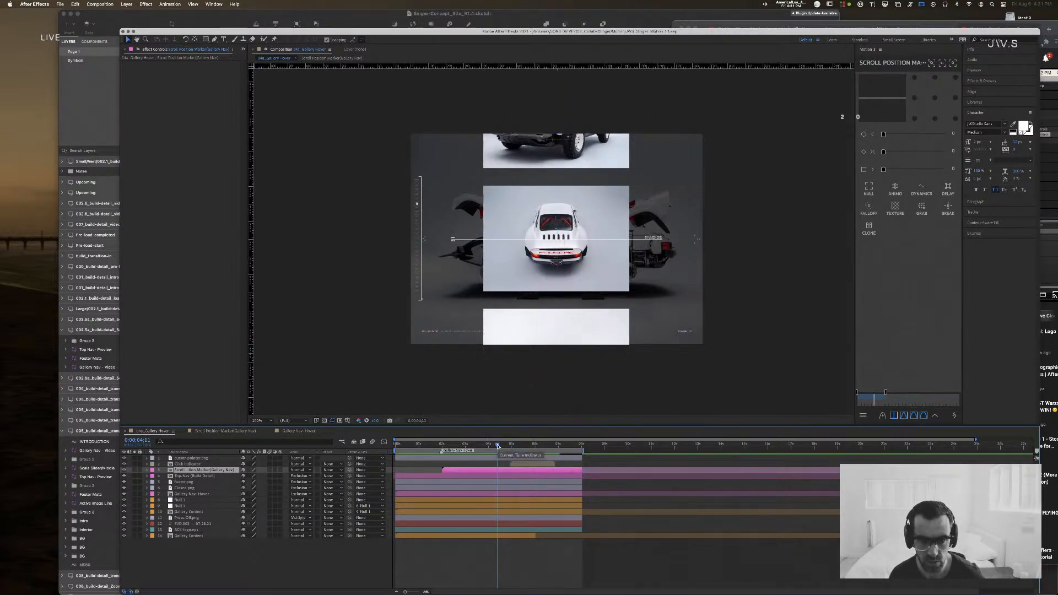
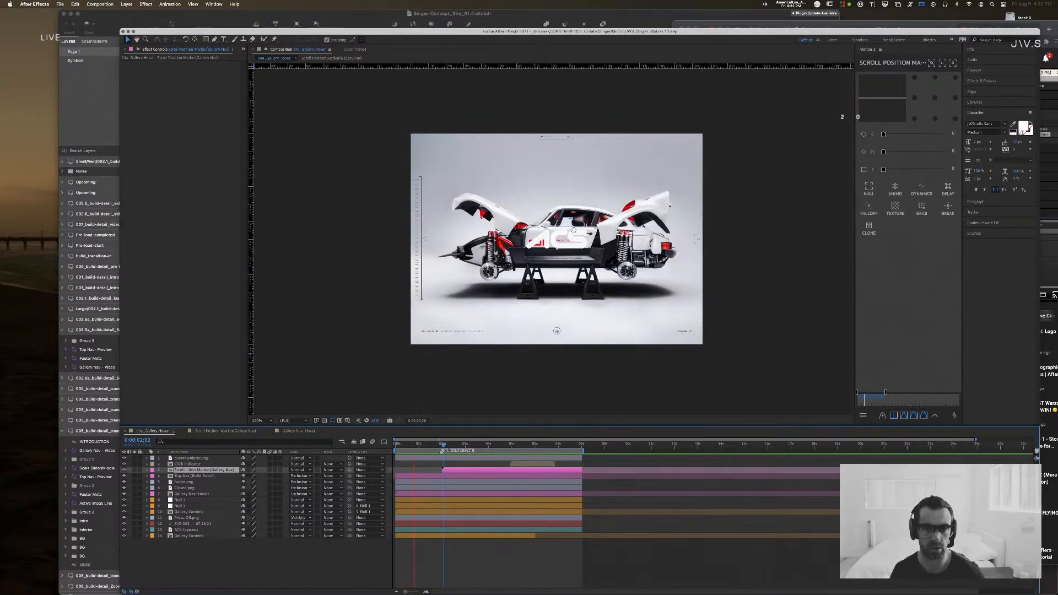
Step: Stop the preview, open the Gallery Nav Hover composition, and set the current time to its start
{"action": "key", "text": "space"}
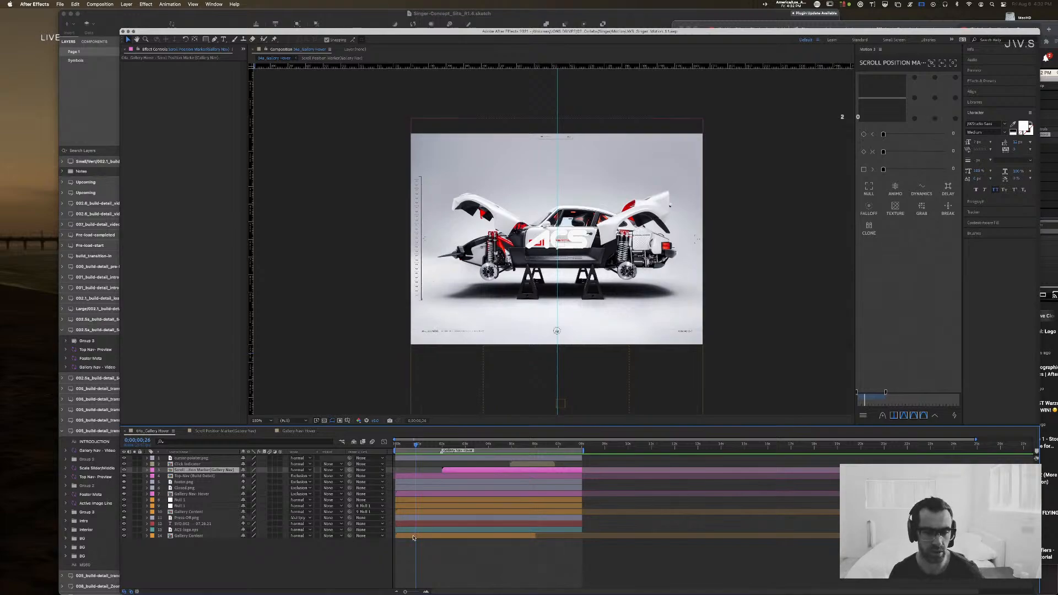
{"action": "left_click", "coordinate": [300, 431]}
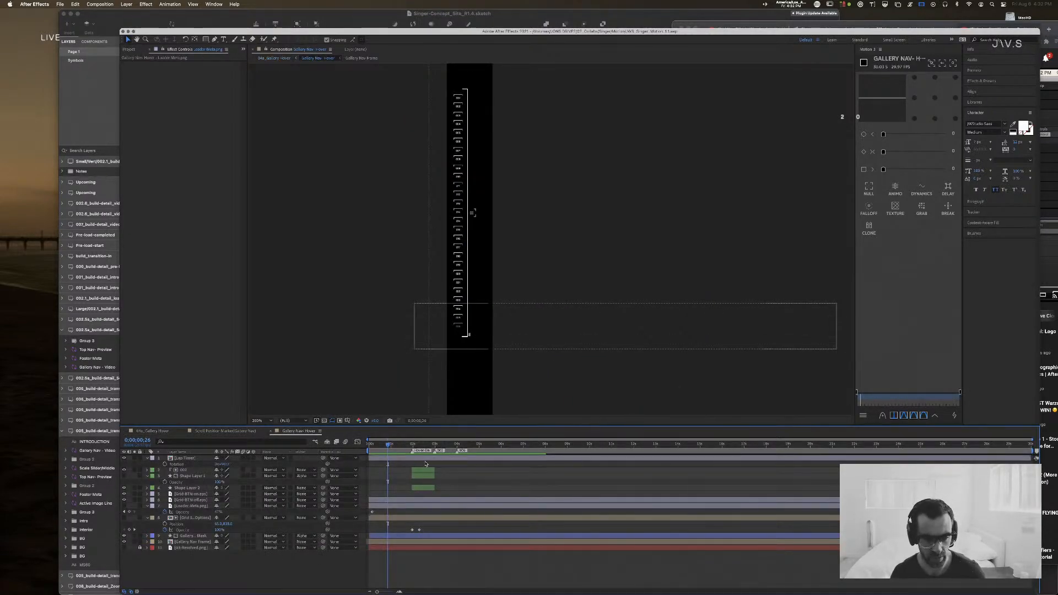
{"action": "left_click", "coordinate": [398, 536]}
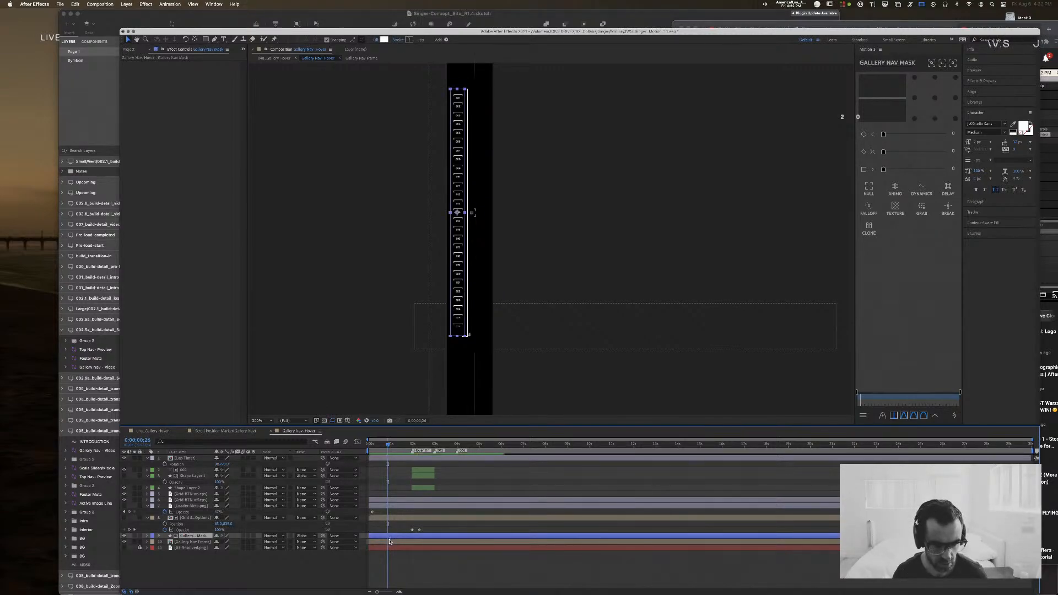
{"action": "left_click_drag", "start_coordinate": [387, 445], "coordinate": [361, 447]}
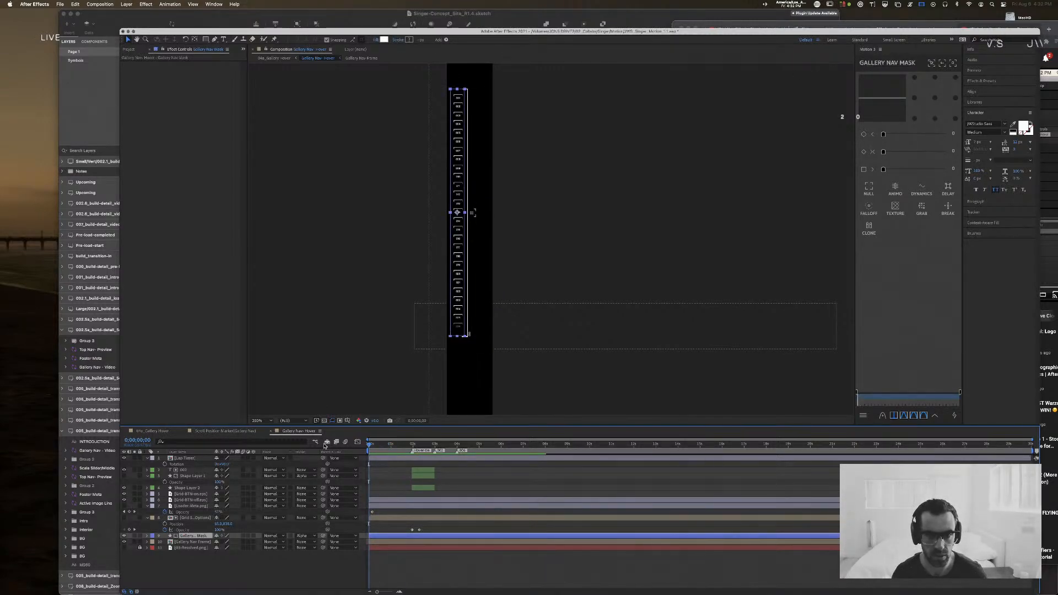
Step: Duplicate the 002 text layer and its two highlight shape layers, and shift the copies to start at 0;00;00;00
{"action": "left_click", "coordinate": [425, 472]}
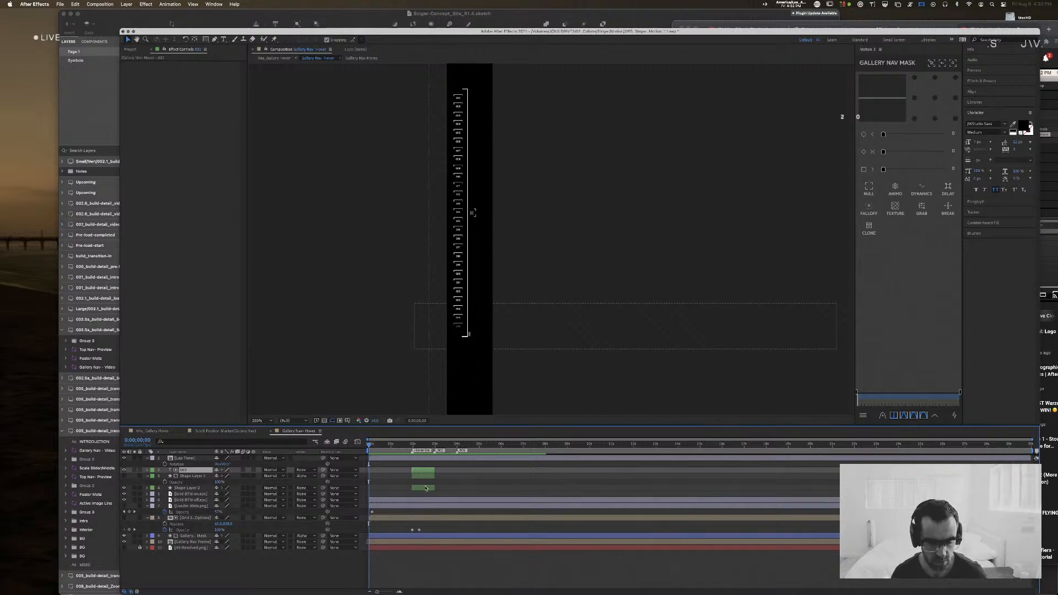
{"action": "left_click", "coordinate": [426, 488], "text": "shift"}
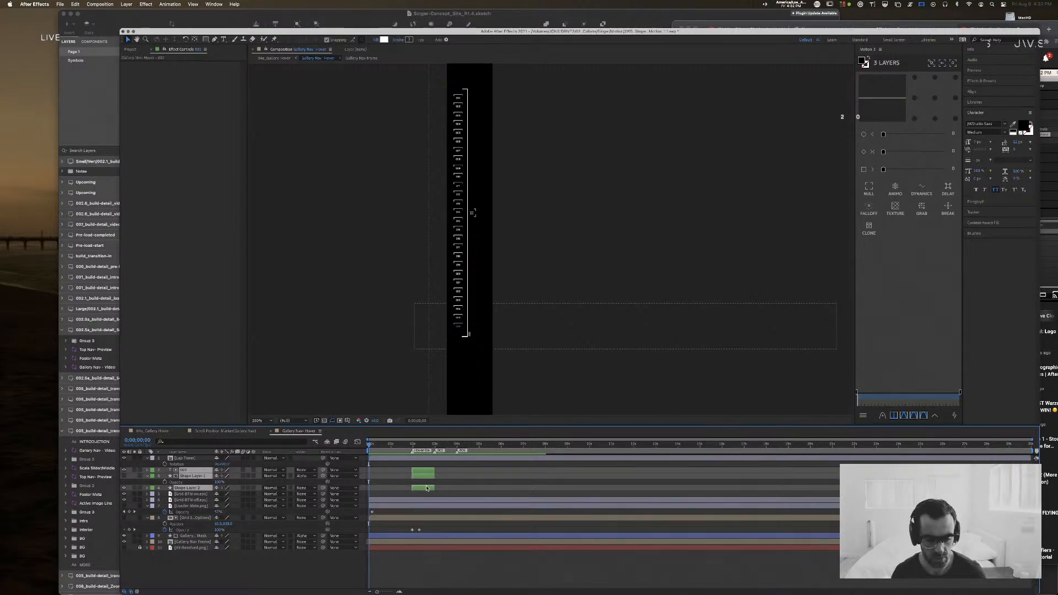
{"action": "key", "text": "ctrl+d"}
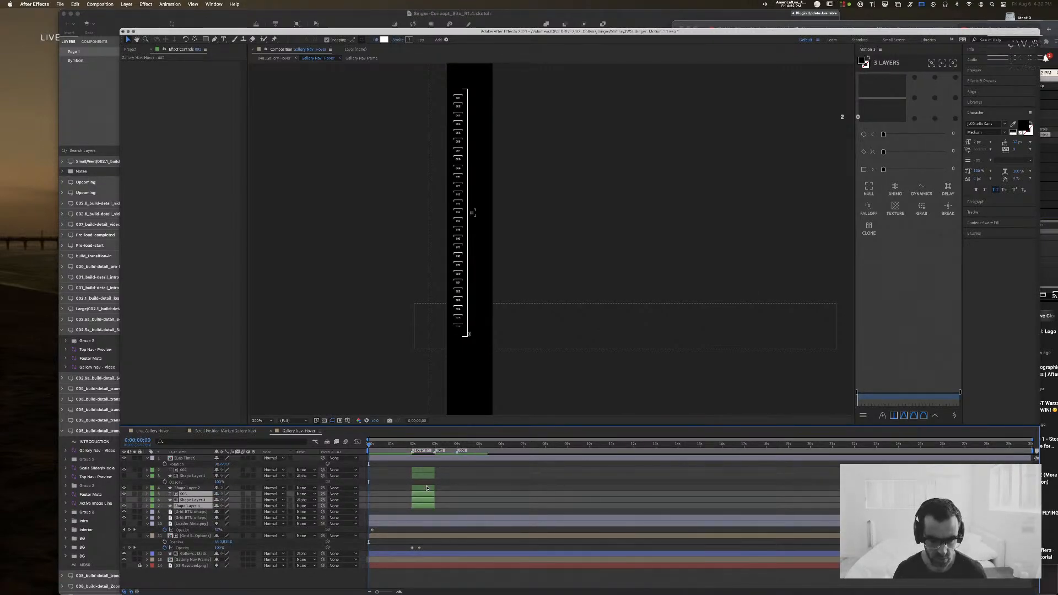
{"action": "left_click_drag", "start_coordinate": [426, 495], "coordinate": [379, 495]}
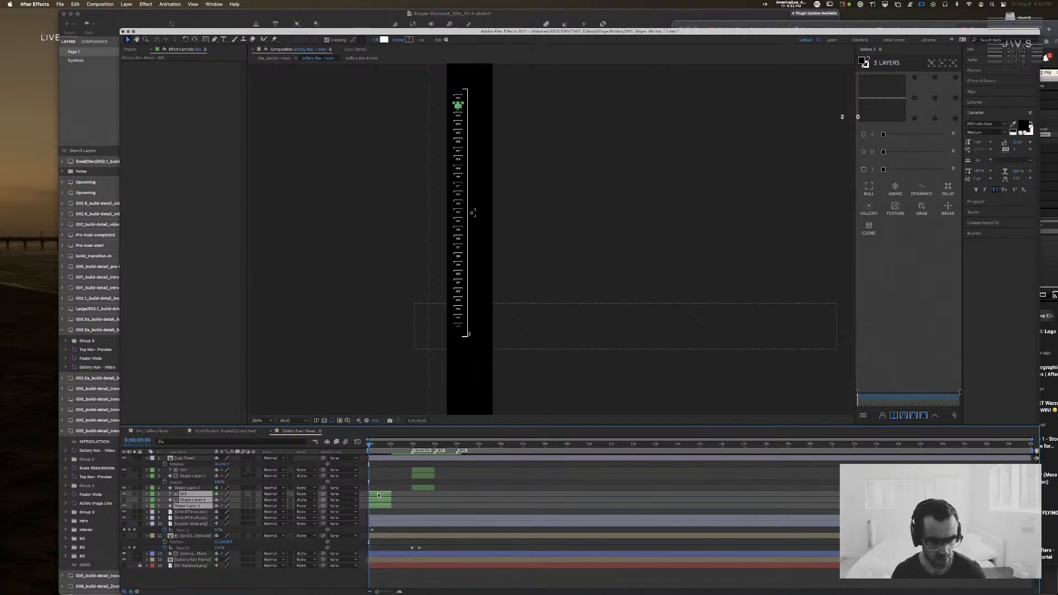
Step: Remove the Anchor Point and Position keyframes from both copied shape layers, leaving their Scale keyframes
{"action": "key", "text": "p"}
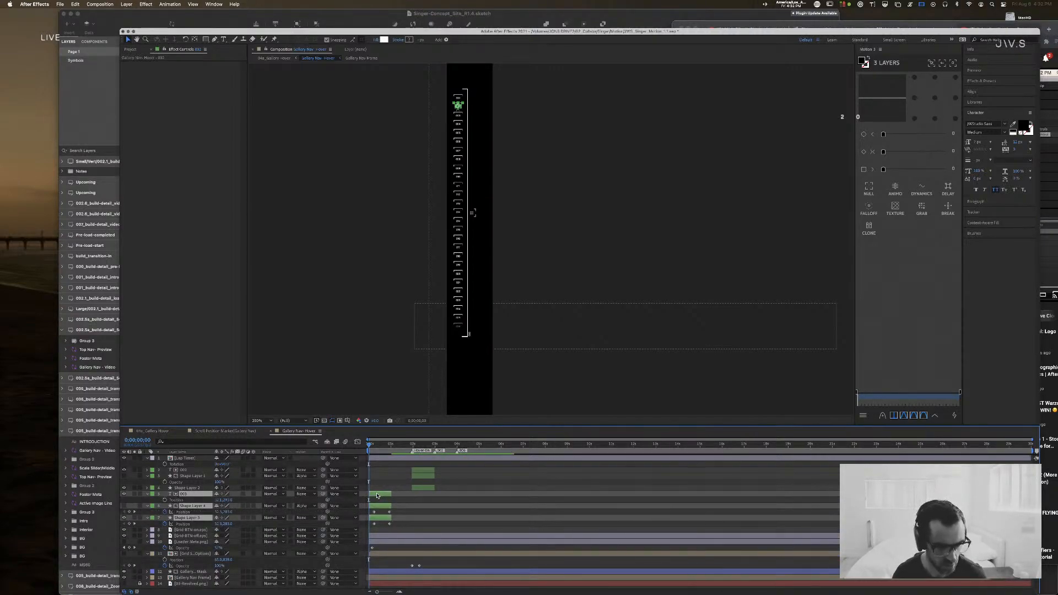
{"action": "left_click_drag", "start_coordinate": [368, 445], "coordinate": [389, 446]}
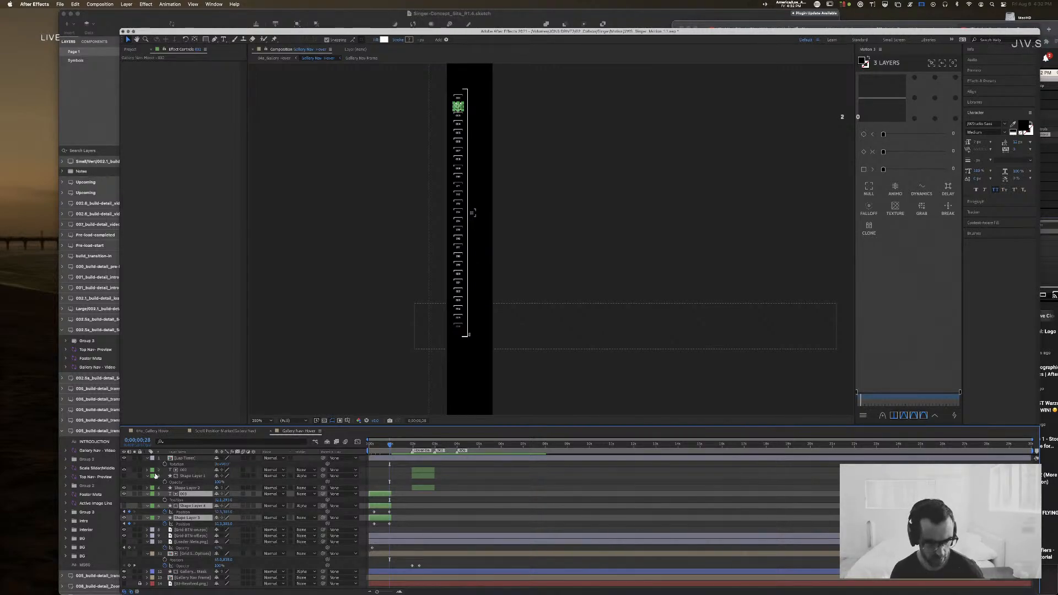
{"action": "left_click", "coordinate": [148, 506]}
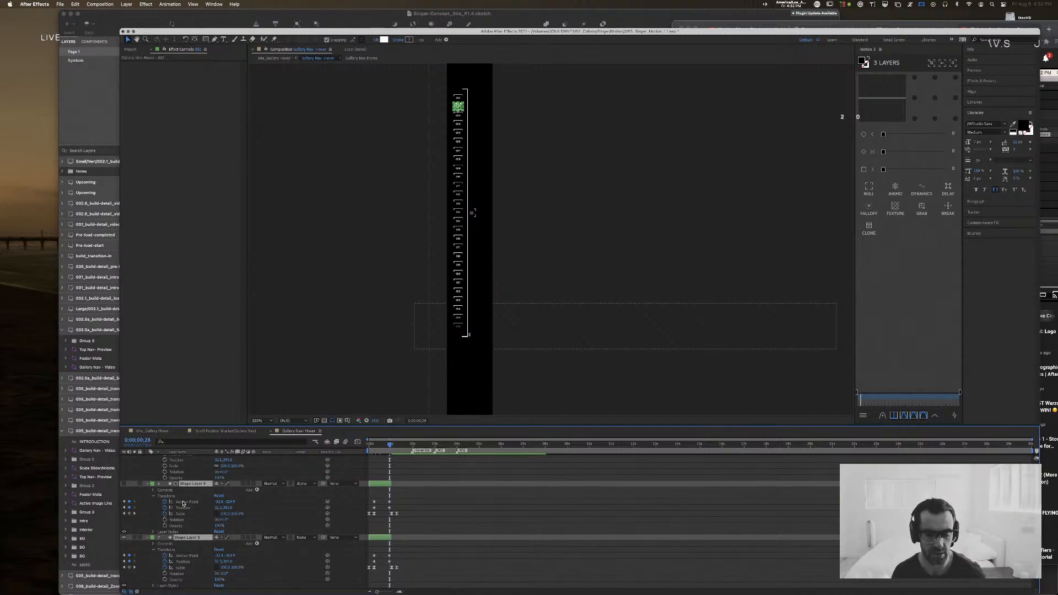
{"action": "left_click", "coordinate": [416, 504]}
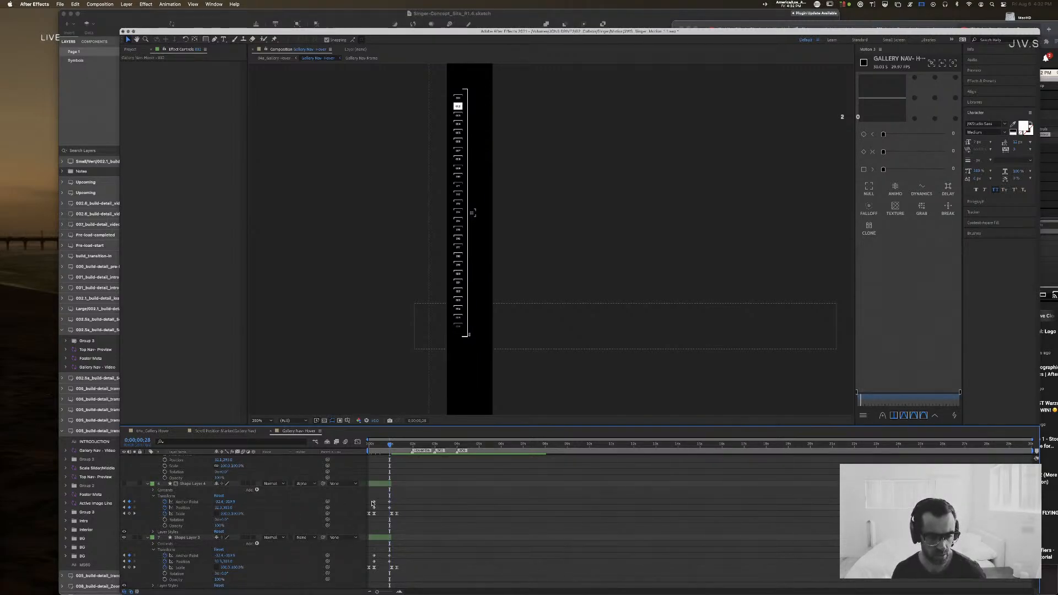
{"action": "left_click", "coordinate": [372, 503]}
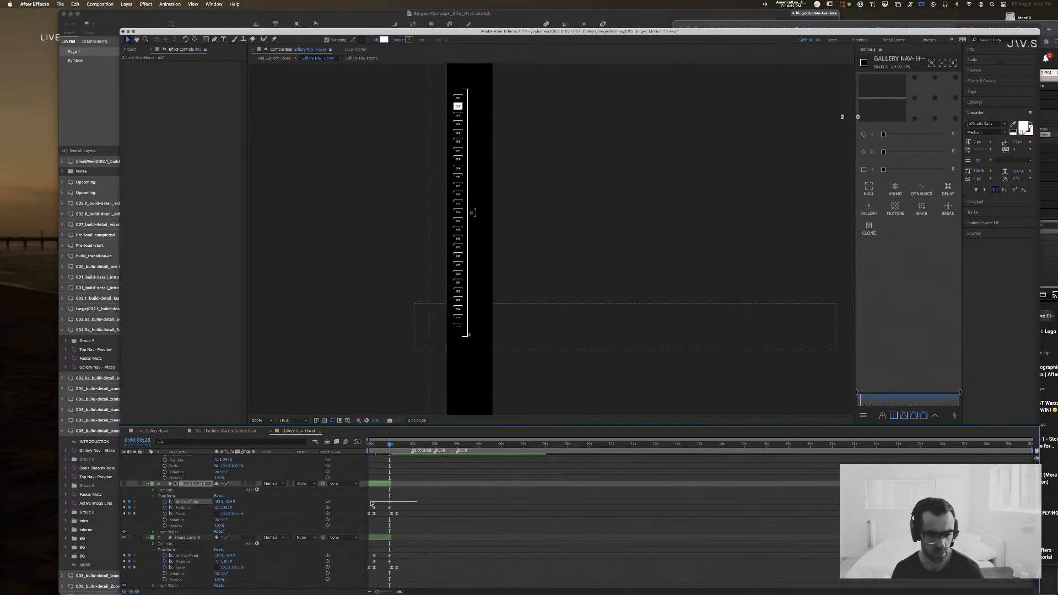
{"action": "left_click", "coordinate": [375, 445]}
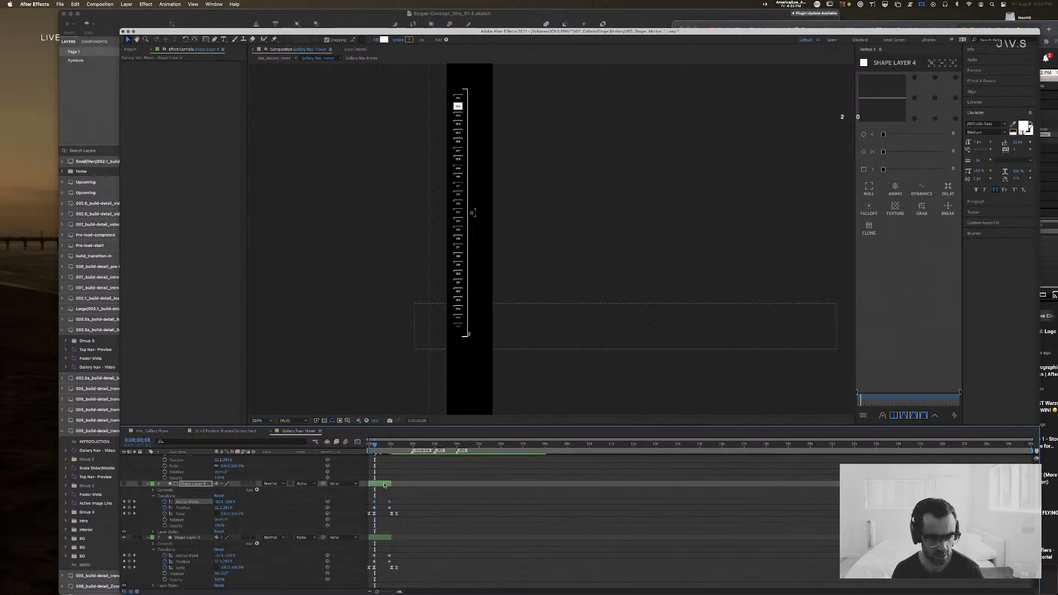
{"action": "left_click", "coordinate": [165, 502]}
{"action": "left_click", "coordinate": [165, 508]}
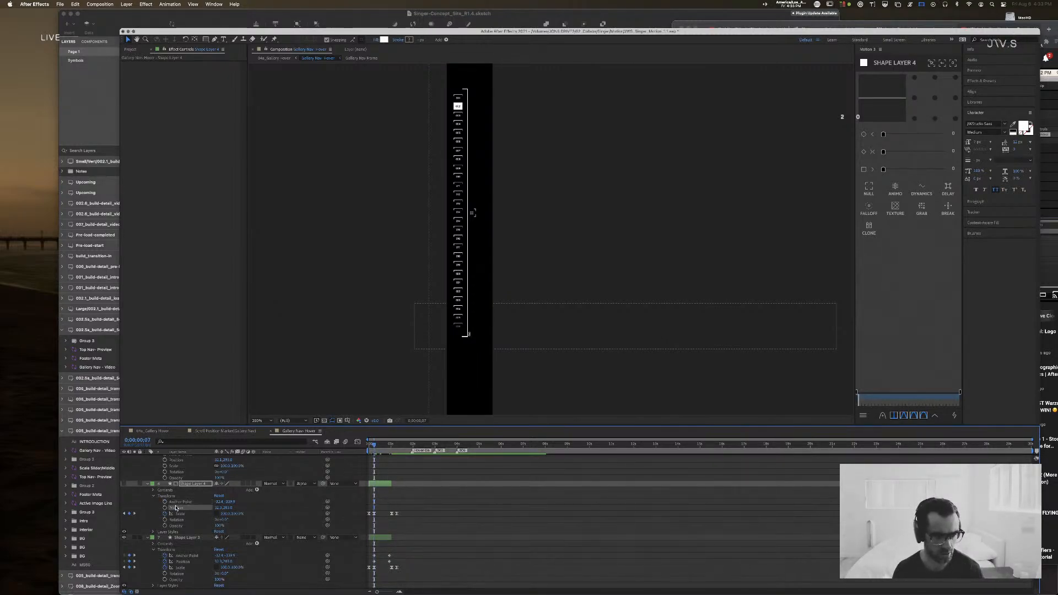
{"action": "left_click", "coordinate": [415, 504]}
{"action": "left_click_drag", "start_coordinate": [403, 552], "coordinate": [371, 565]}
{"action": "key", "text": "Delete"}
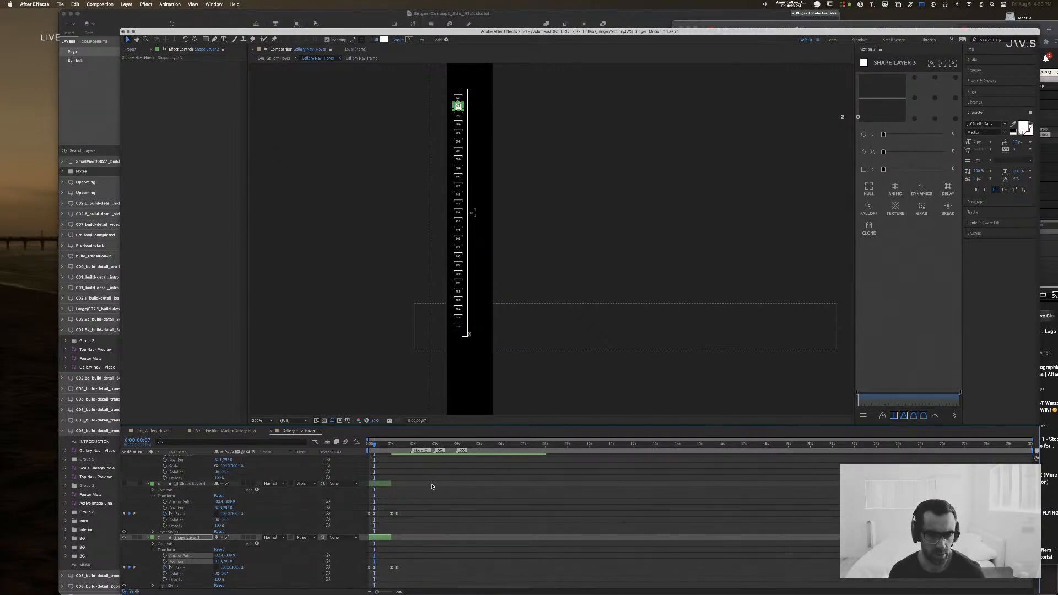
Step: Collapse the expanded properties of all layers and return the current time to the composition's start
{"action": "left_click", "coordinate": [384, 483], "text": "shift"}
{"action": "key", "text": "super+a"}
{"action": "key", "text": "u"}
{"action": "key", "text": "u"}
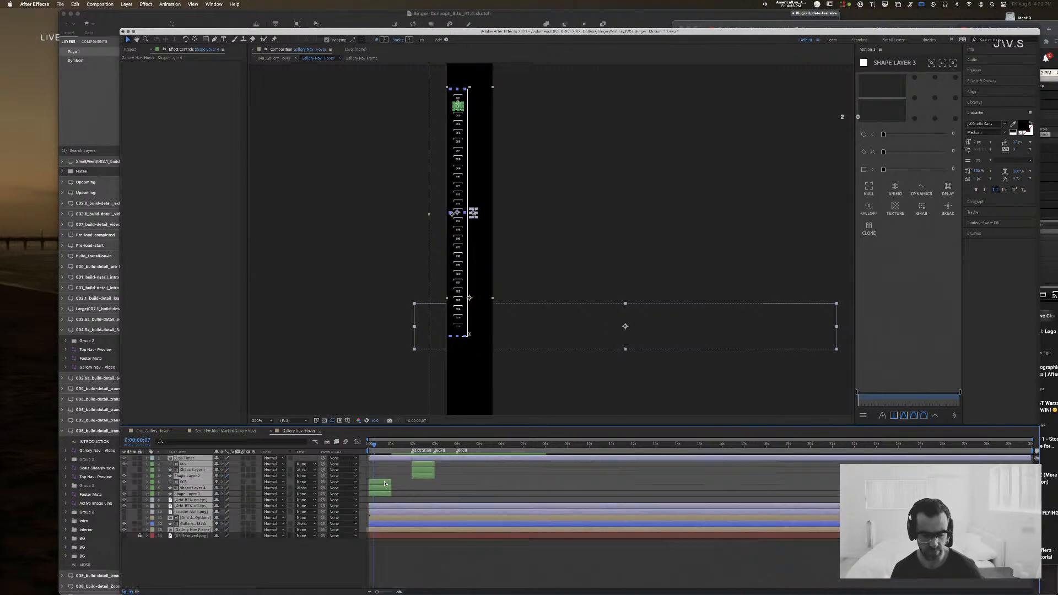
{"action": "left_click", "coordinate": [408, 542]}
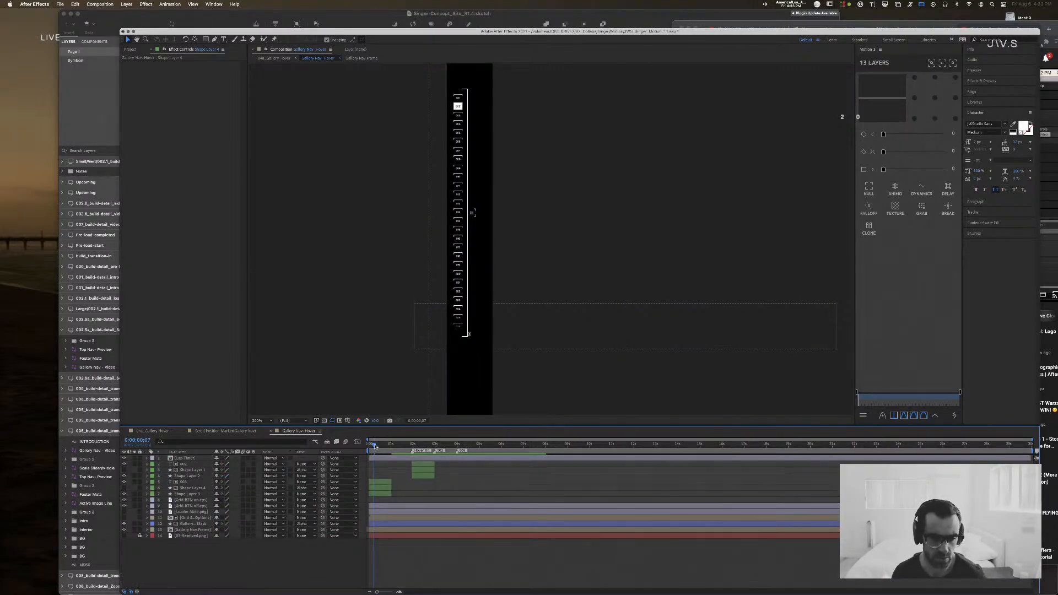
{"action": "left_click_drag", "start_coordinate": [374, 447], "coordinate": [356, 445]}
Step: Move the three copied highlight layers up together onto the 001 marker and check their alignment close up
{"action": "left_click", "coordinate": [384, 482]}
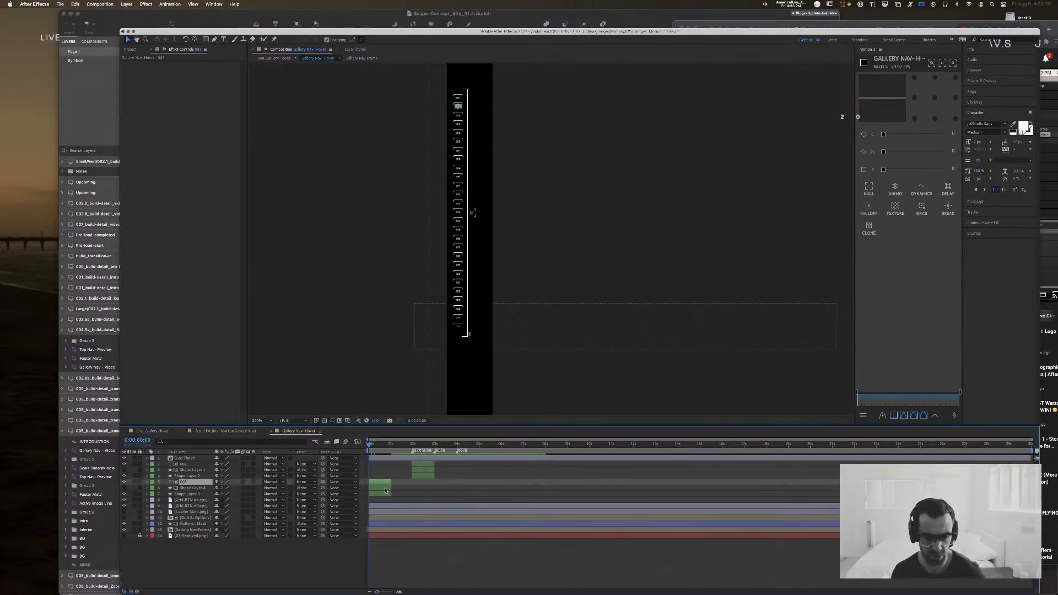
{"action": "left_click", "coordinate": [383, 494], "text": "shift"}
{"action": "key", "text": "p"}
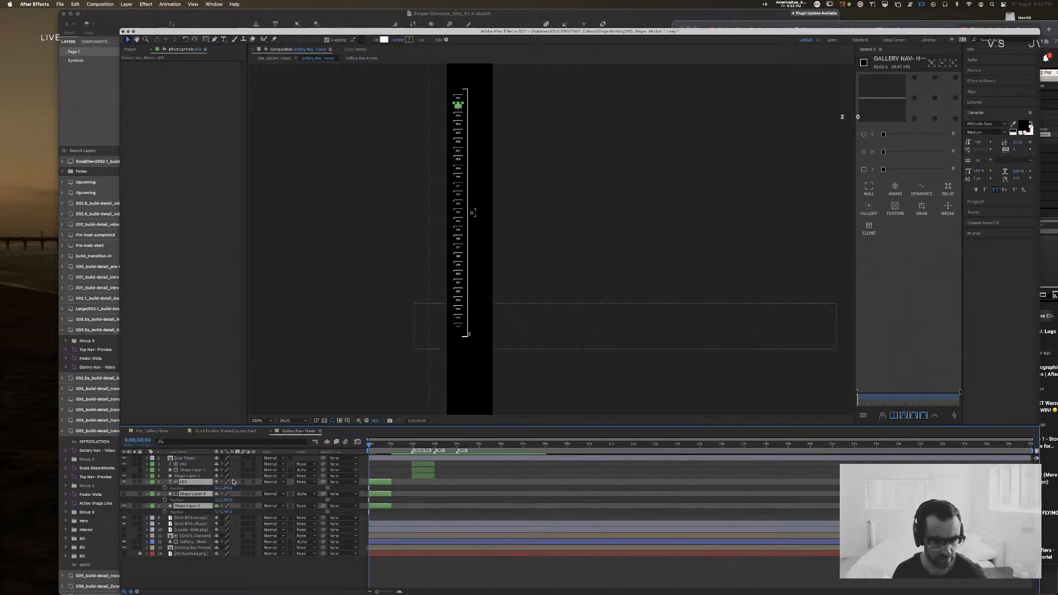
{"action": "left_click_drag", "start_coordinate": [230, 500], "coordinate": [219, 500]}
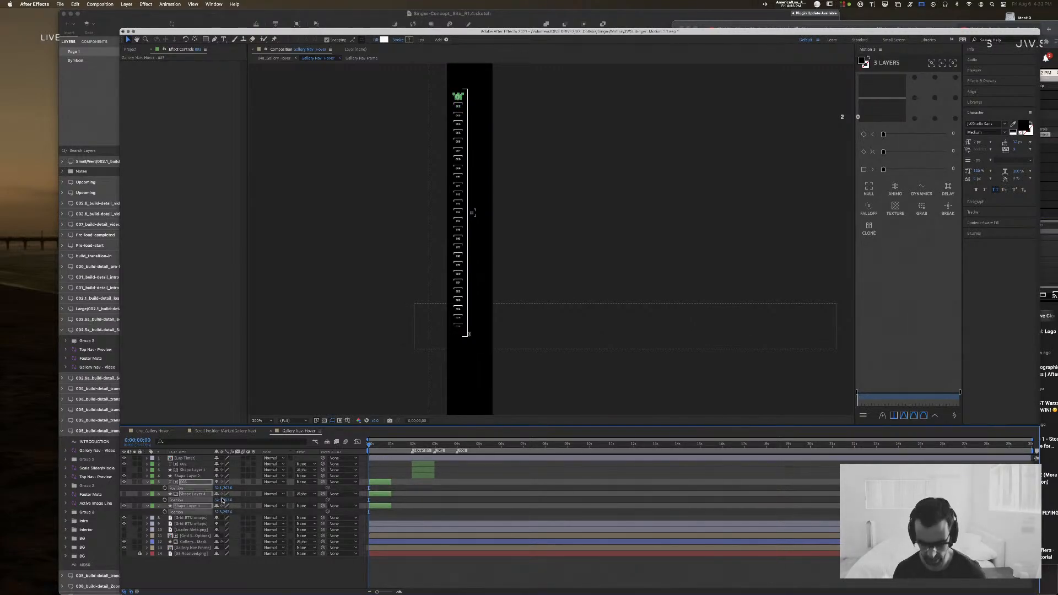
{"action": "key", "text": "period"}
{"action": "key", "text": "period"}
{"action": "key", "text": "space"}
{"action": "left_click_drag", "start_coordinate": [358, 138], "coordinate": [553, 395]}
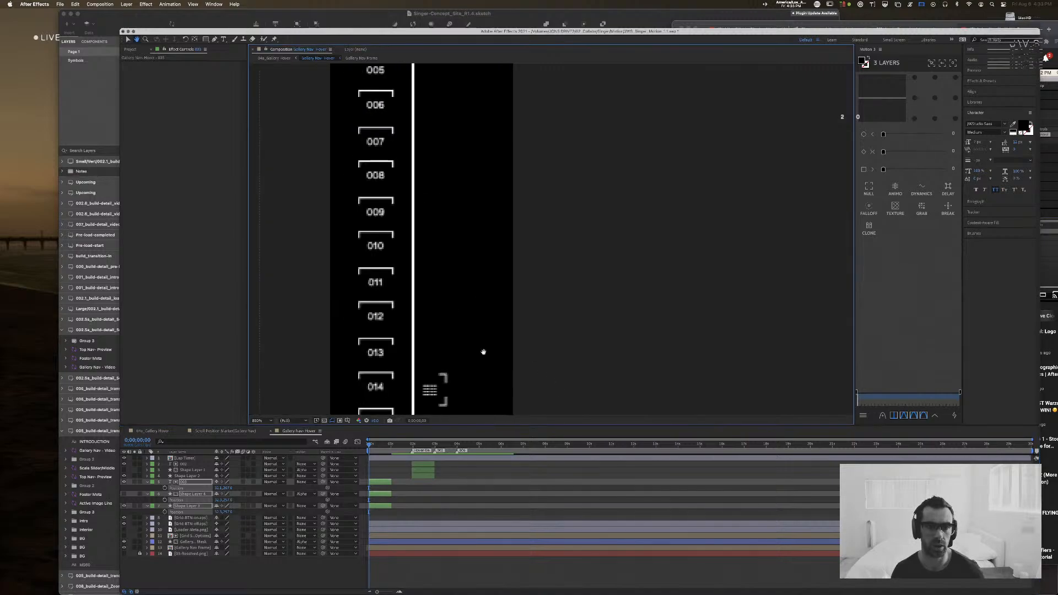
{"action": "left_click_drag", "start_coordinate": [468, 127], "coordinate": [534, 387]}
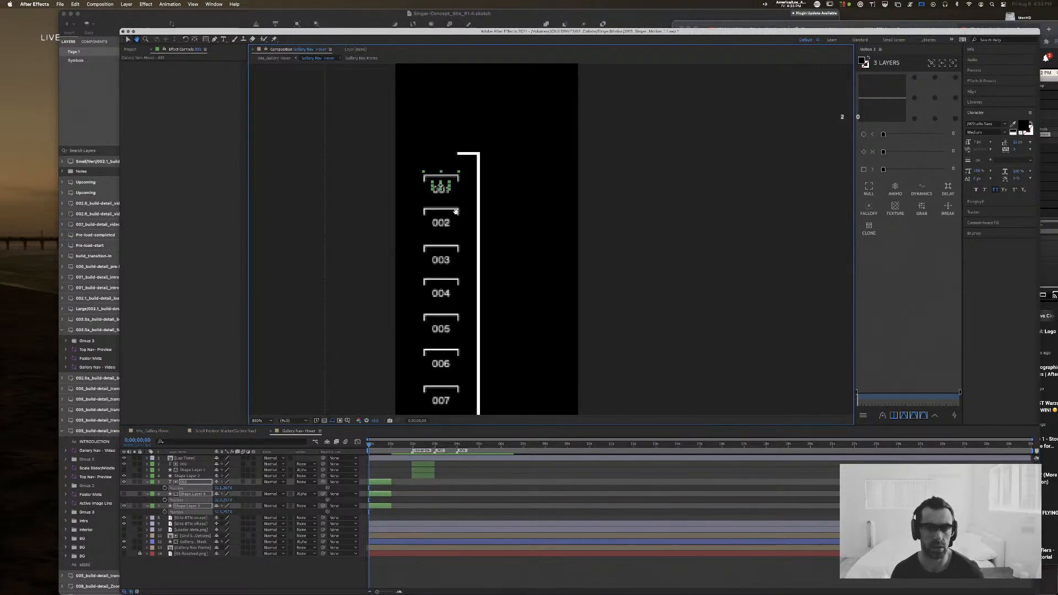
{"action": "left_click", "coordinate": [372, 445]}
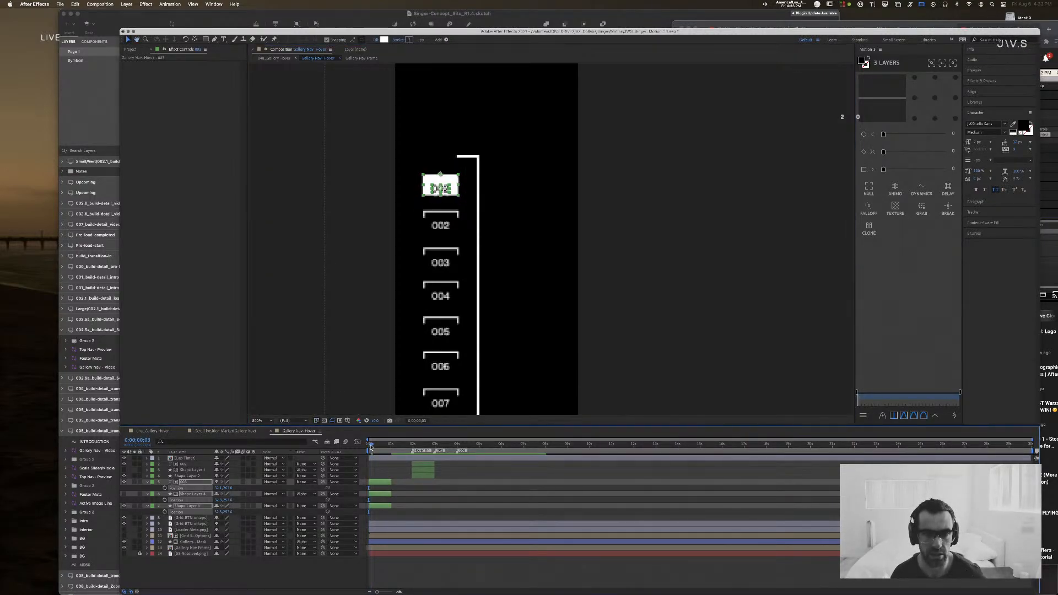
{"action": "left_click_drag", "start_coordinate": [372, 447], "coordinate": [370, 446]}
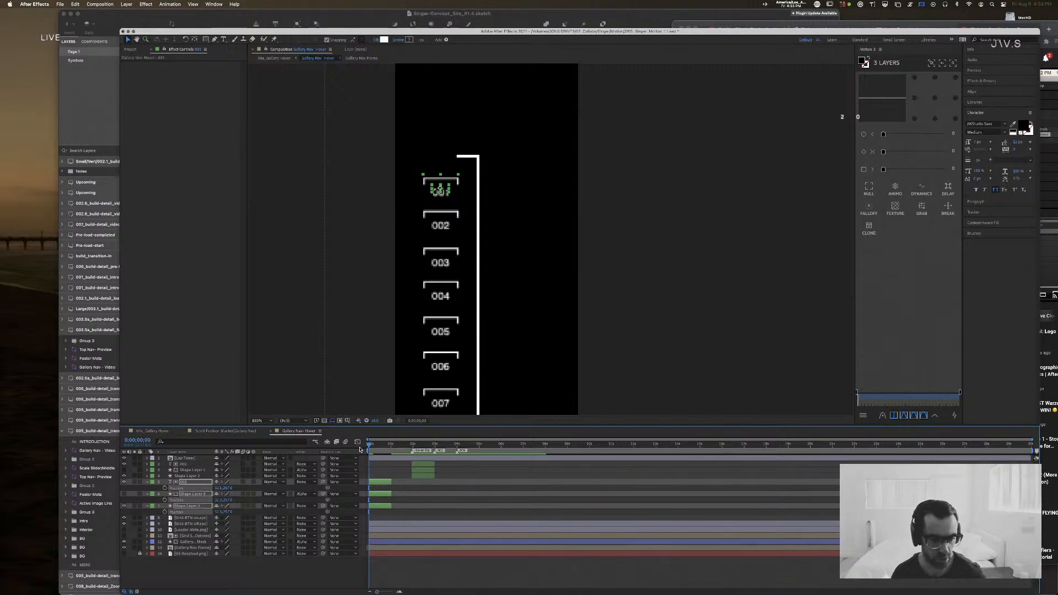
Step: Try nudging the three copied layers slightly down to align with the 001 marker, and preview the animation
{"action": "left_click", "coordinate": [225, 488]}
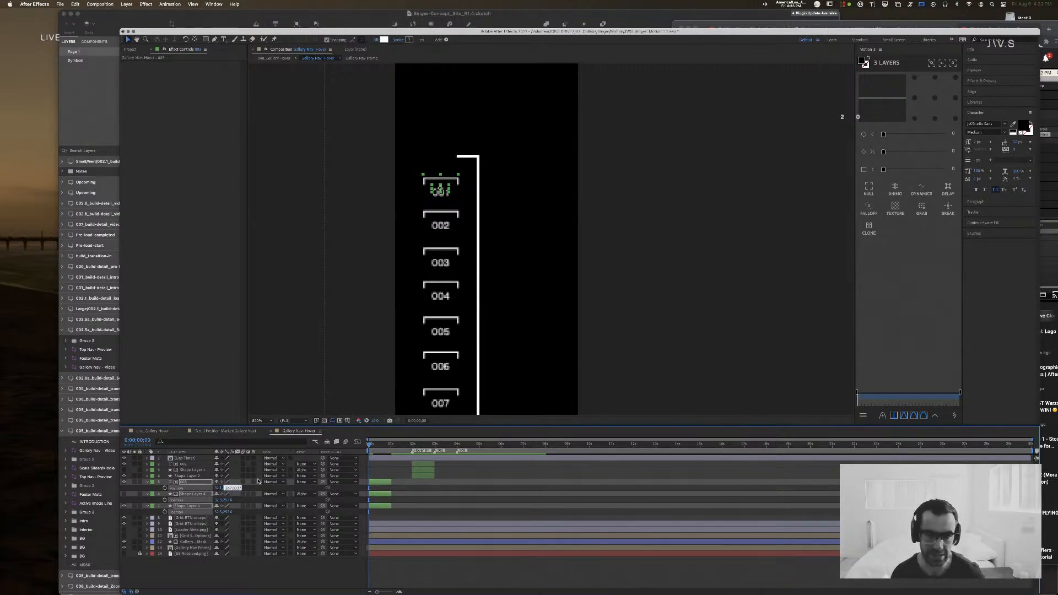
{"action": "key", "text": "Up"}
{"action": "key", "text": "Up"}
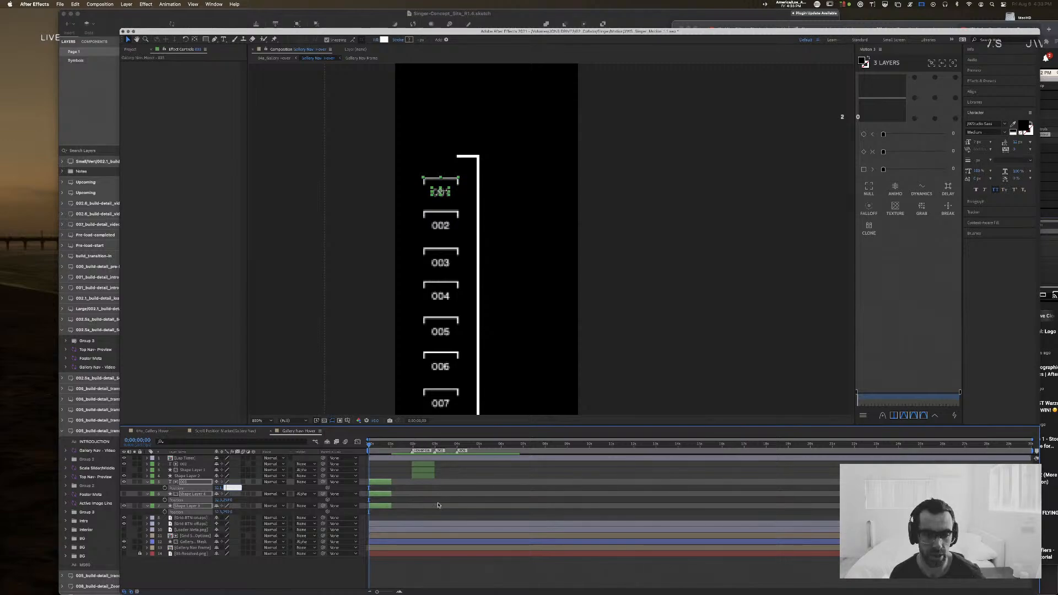
{"action": "left_click", "coordinate": [370, 450]}
{"action": "mouse_move", "coordinate": [368, 447]}
{"action": "left_mouse_down"}
{"action": "mouse_move", "coordinate": [386, 448]}
{"action": "mouse_move", "coordinate": [364, 446]}
{"action": "left_mouse_up"}
{"action": "key", "text": "space"}
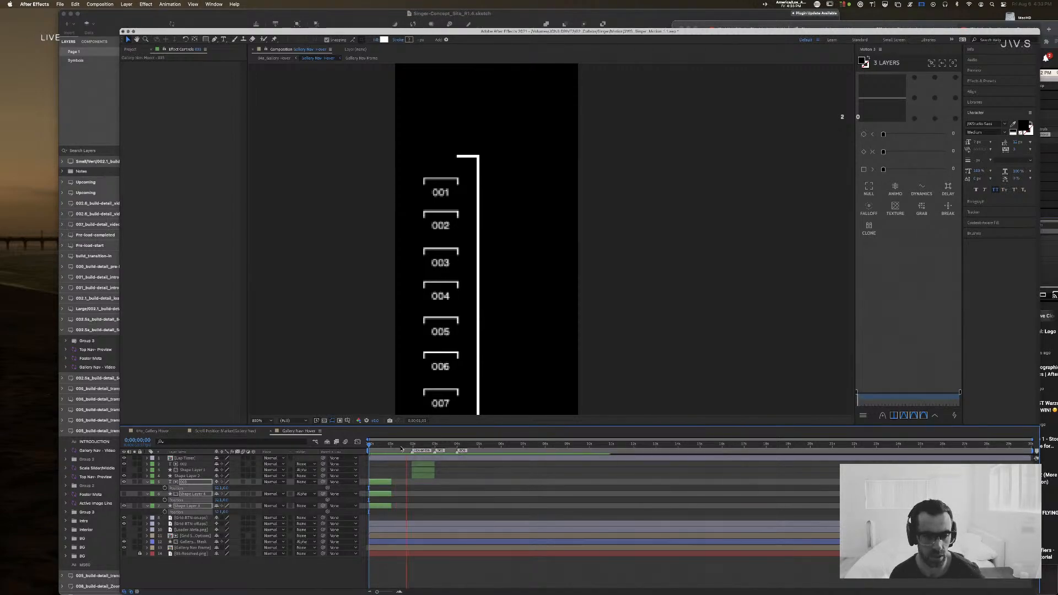
{"action": "key", "text": "space"}
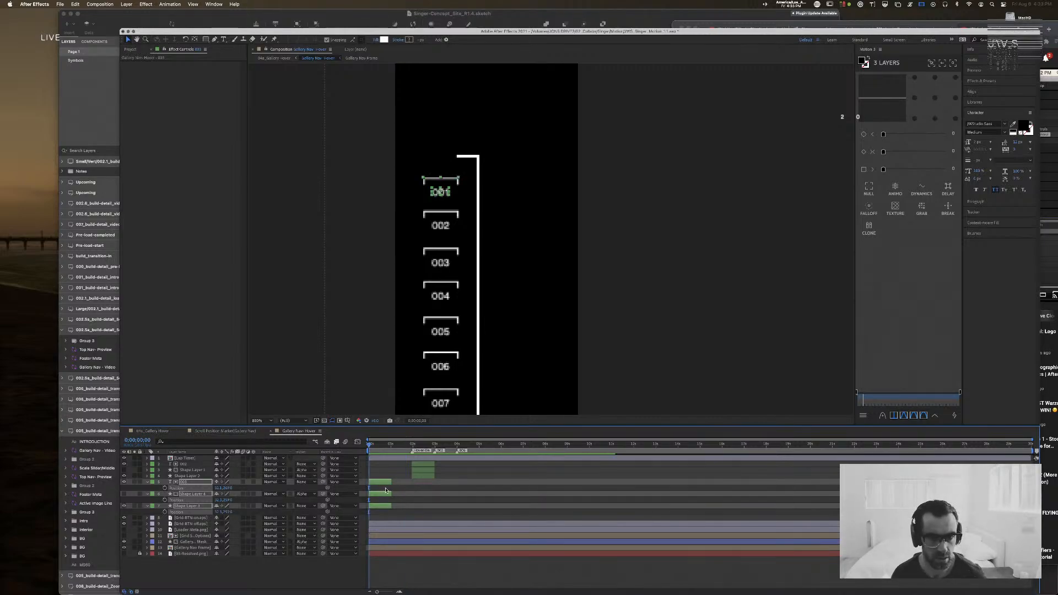
Step: Undo the last position nudges of the copied highlight layers
{"action": "key", "text": "Home"}
{"action": "key", "text": "super+z"}
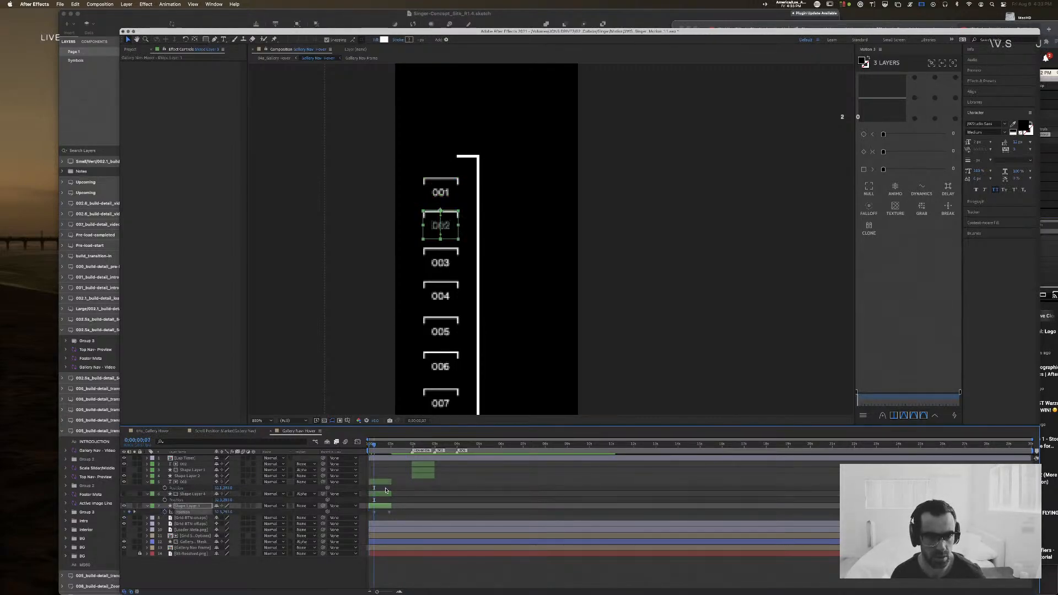
{"action": "key", "text": "super+z"}
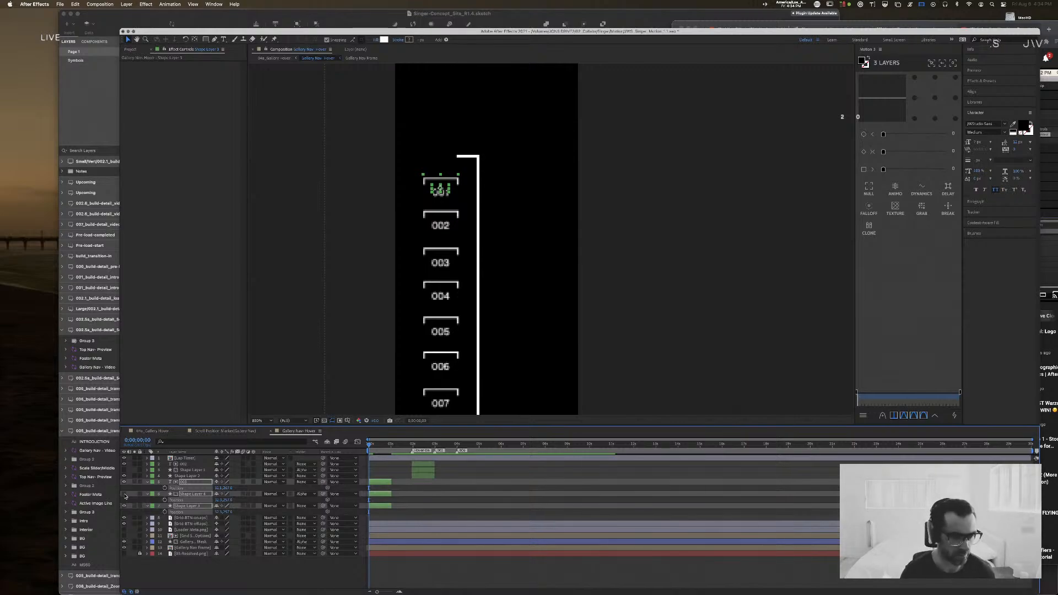
Step: Try to change the copied highlight's text from 002 to 001 with the white marker fully shown
{"action": "left_click", "coordinate": [379, 446]}
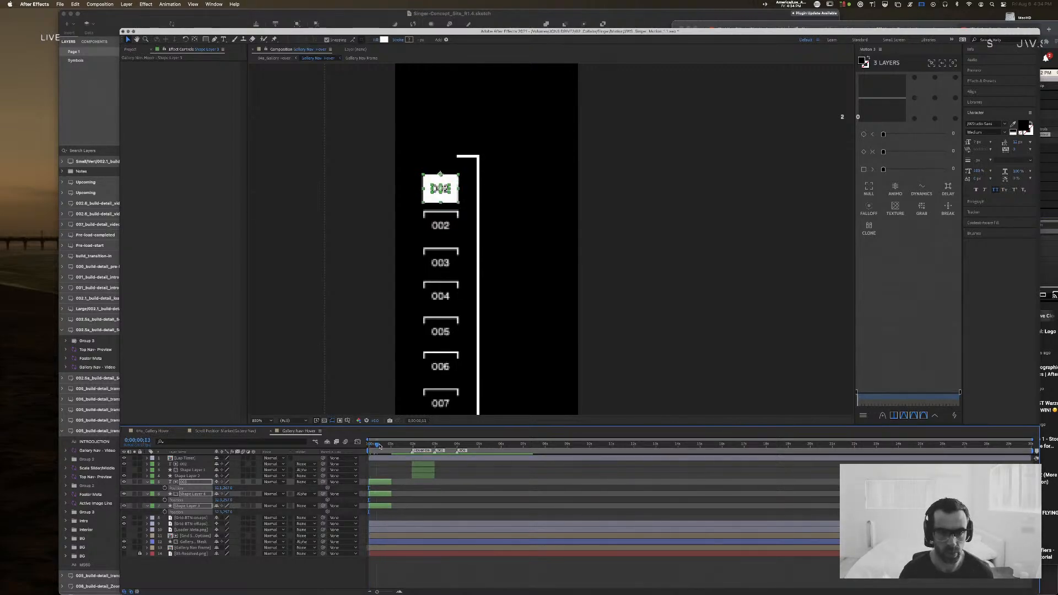
{"action": "left_click_drag", "start_coordinate": [375, 446], "coordinate": [375, 447]}
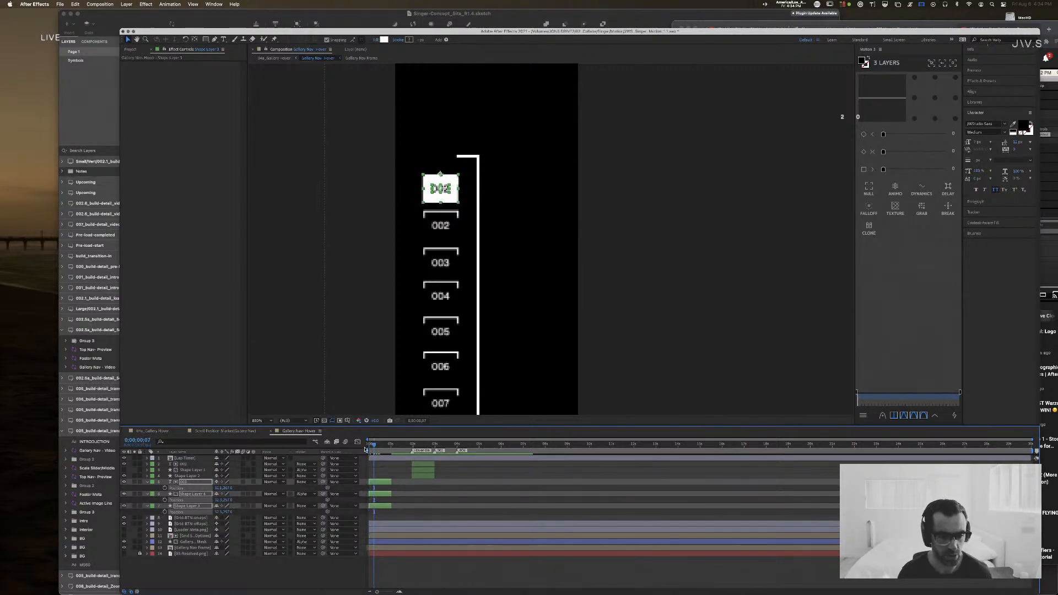
{"action": "left_click", "coordinate": [317, 564]}
{"action": "left_click", "coordinate": [188, 482]}
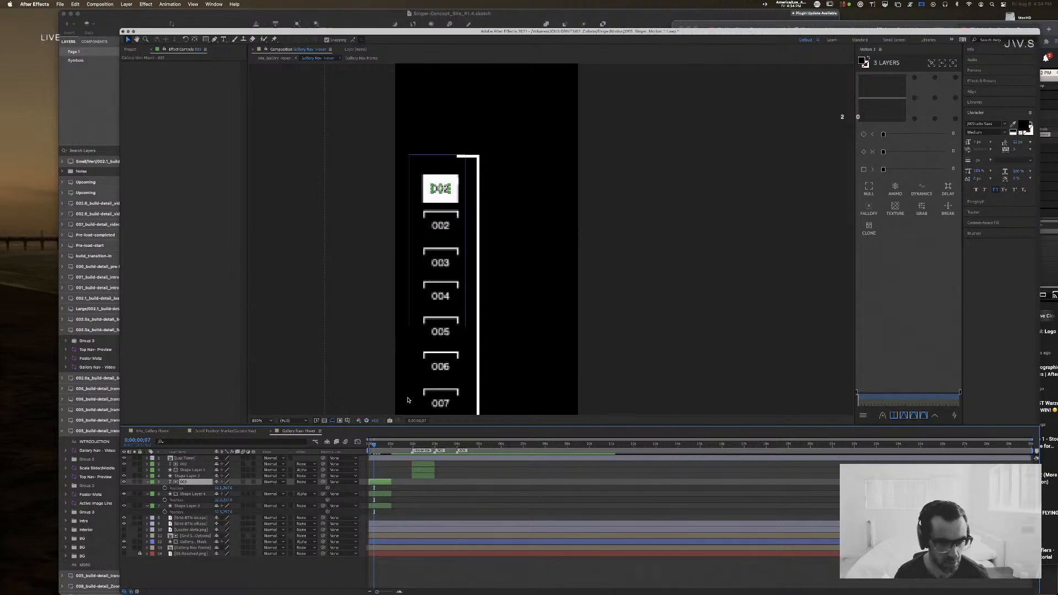
{"action": "double_click", "coordinate": [441, 189]}
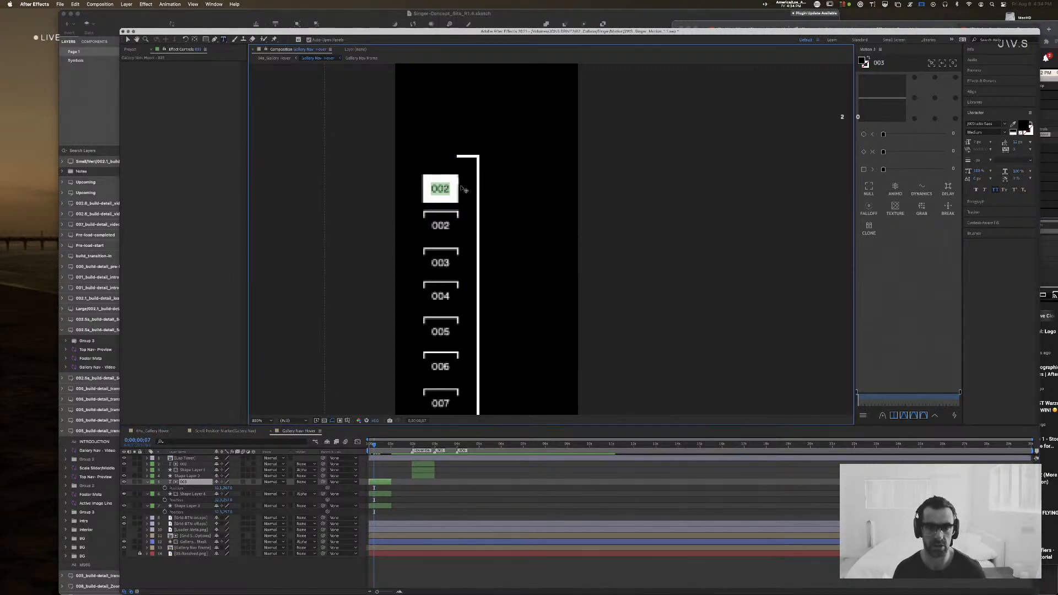
{"action": "key", "text": "Right"}
{"action": "key", "text": "BackSpace"}
{"action": "type", "text": "1"}
{"action": "key", "text": "KP_Enter"}
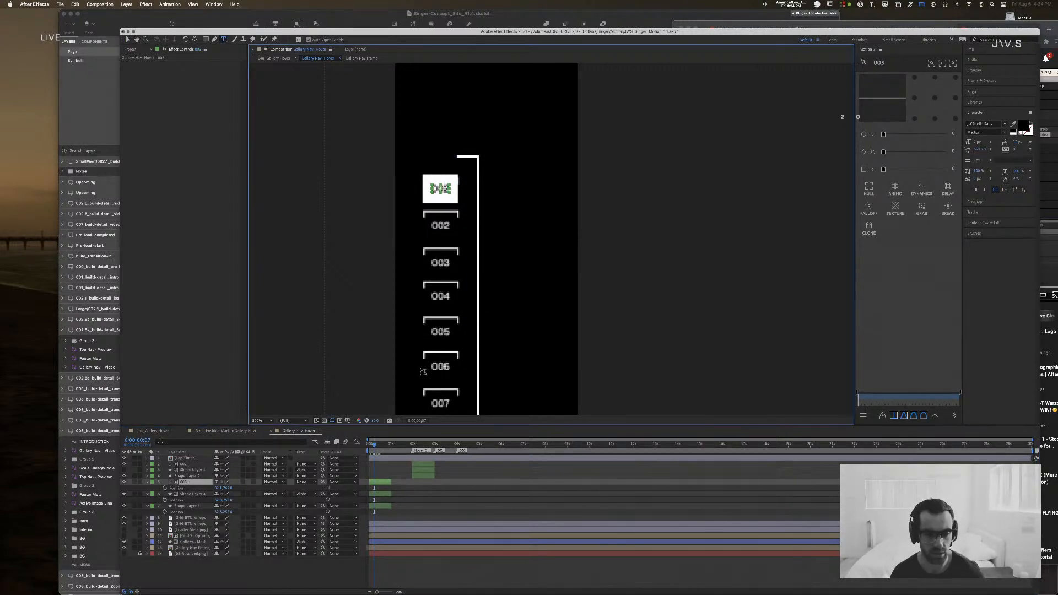
Step: Show the Scale keyframes of the three copied highlight layers and extend the layers' ends to about the two-second mark
{"action": "left_click", "coordinate": [384, 447]}
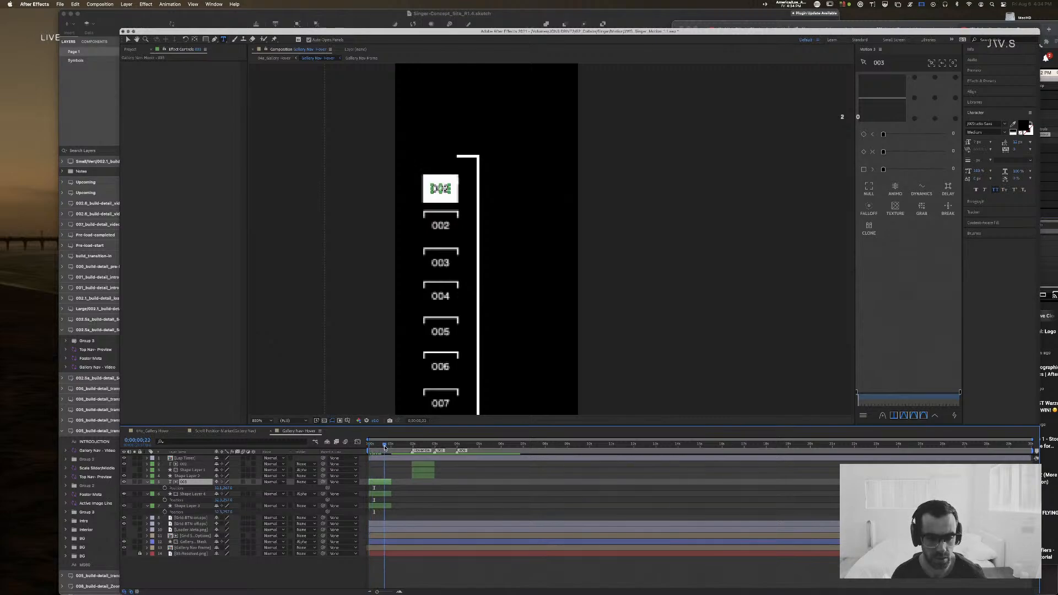
{"action": "left_click_drag", "start_coordinate": [384, 448], "coordinate": [390, 448]}
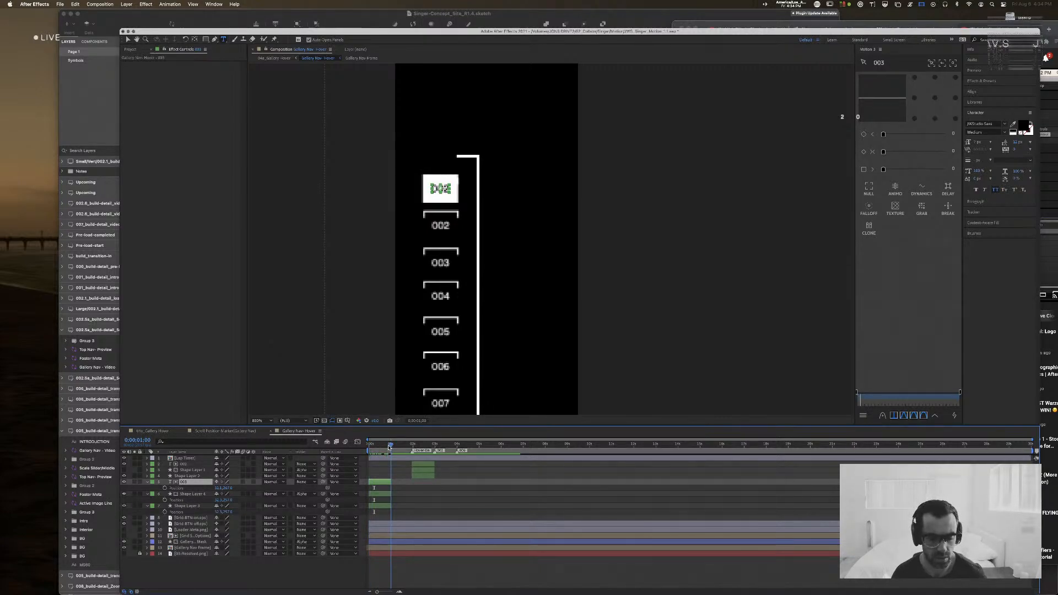
{"action": "left_click", "coordinate": [384, 506], "text": "shift"}
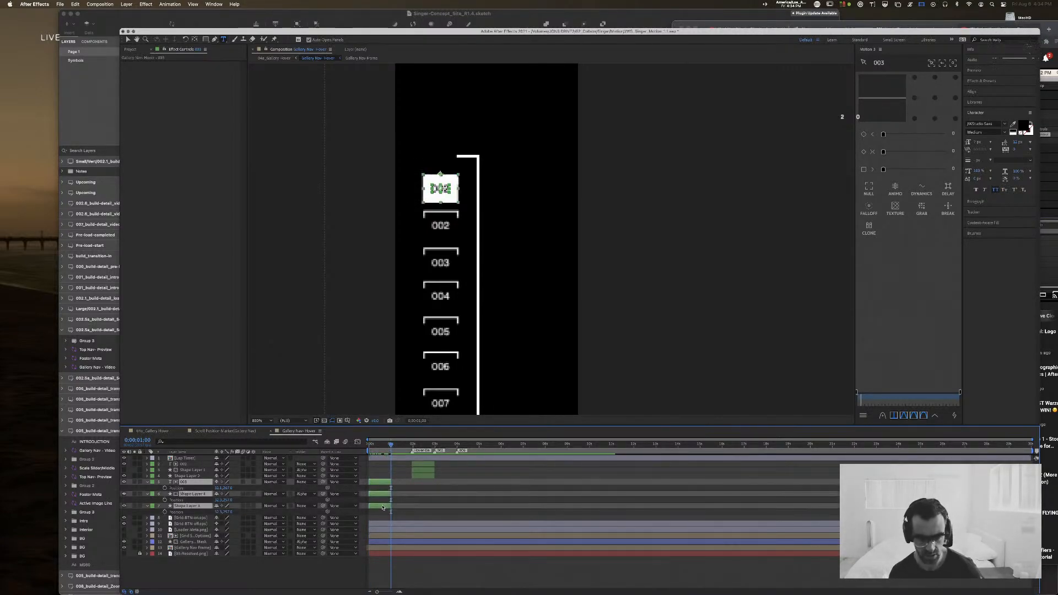
{"action": "key", "text": "s"}
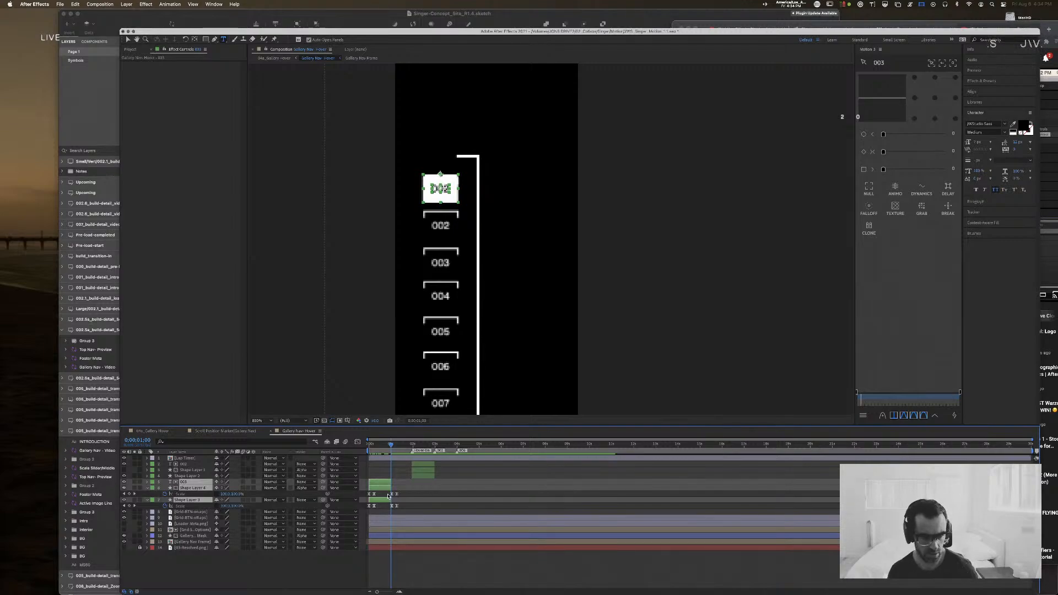
{"action": "left_click_drag", "start_coordinate": [387, 493], "coordinate": [408, 489]}
{"action": "left_click", "coordinate": [387, 482]}
{"action": "left_click", "coordinate": [387, 489], "text": "shift"}
{"action": "left_click", "coordinate": [388, 499], "text": "shift"}
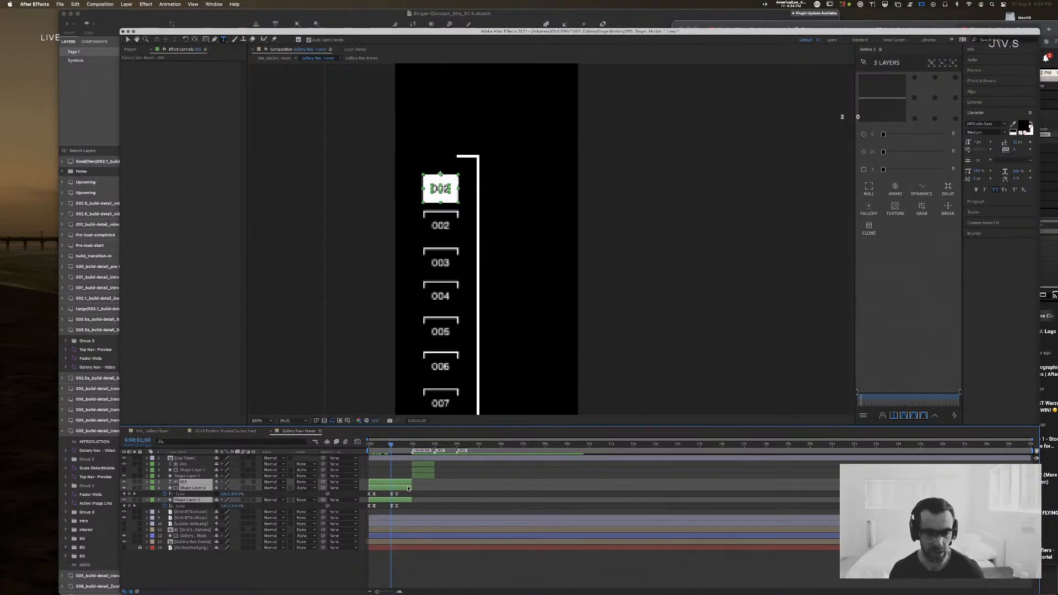
Step: Delete the opening Scale keyframes of the two copied shape layers and place their closing keyframes near the layers' ends
{"action": "left_click_drag", "start_coordinate": [403, 492], "coordinate": [366, 510]}
{"action": "key", "text": "Delete"}
{"action": "key", "text": "Delete"}
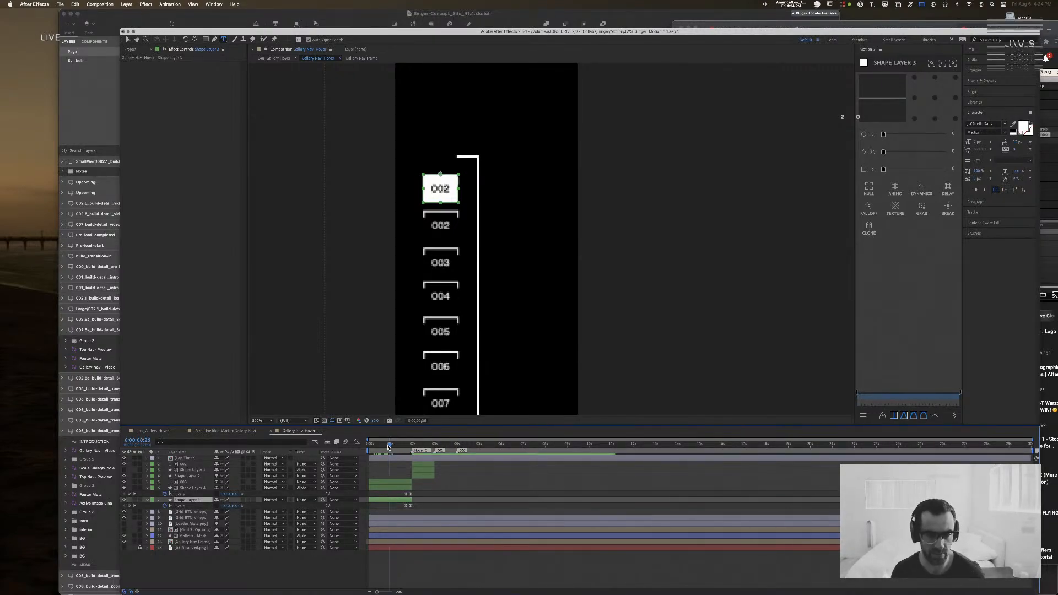
Step: Preview the 001 highlight's closing animation, starting around the one-second mark
{"action": "left_click", "coordinate": [380, 445]}
{"action": "mouse_move", "coordinate": [380, 447]}
{"action": "left_mouse_down"}
{"action": "mouse_move", "coordinate": [363, 447]}
{"action": "mouse_move", "coordinate": [411, 449]}
{"action": "mouse_move", "coordinate": [394, 449]}
{"action": "left_mouse_up"}
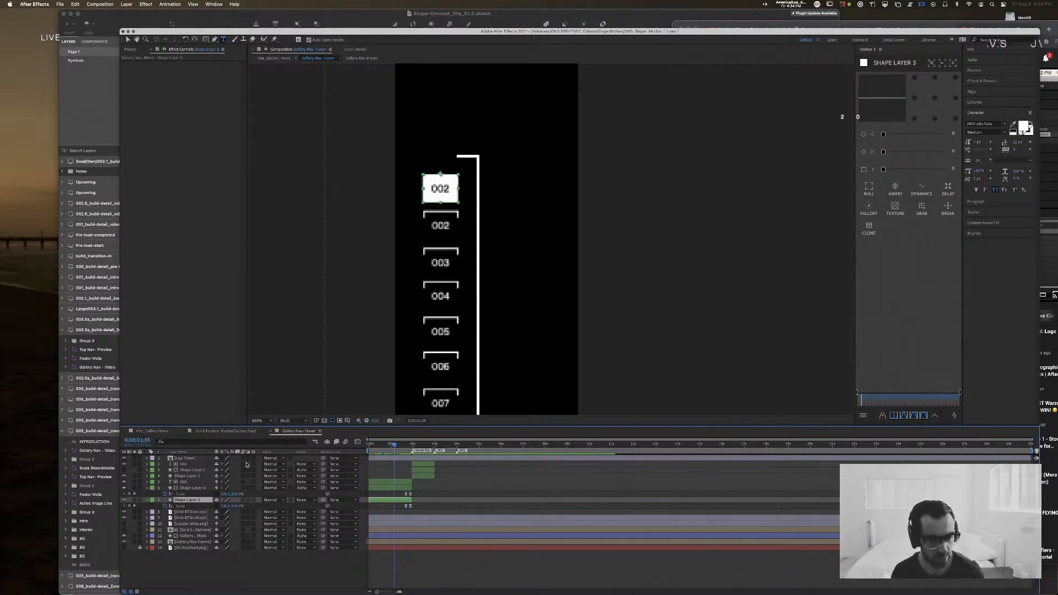
{"action": "left_click", "coordinate": [188, 488]}
{"action": "left_click", "coordinate": [188, 500], "text": "shift"}
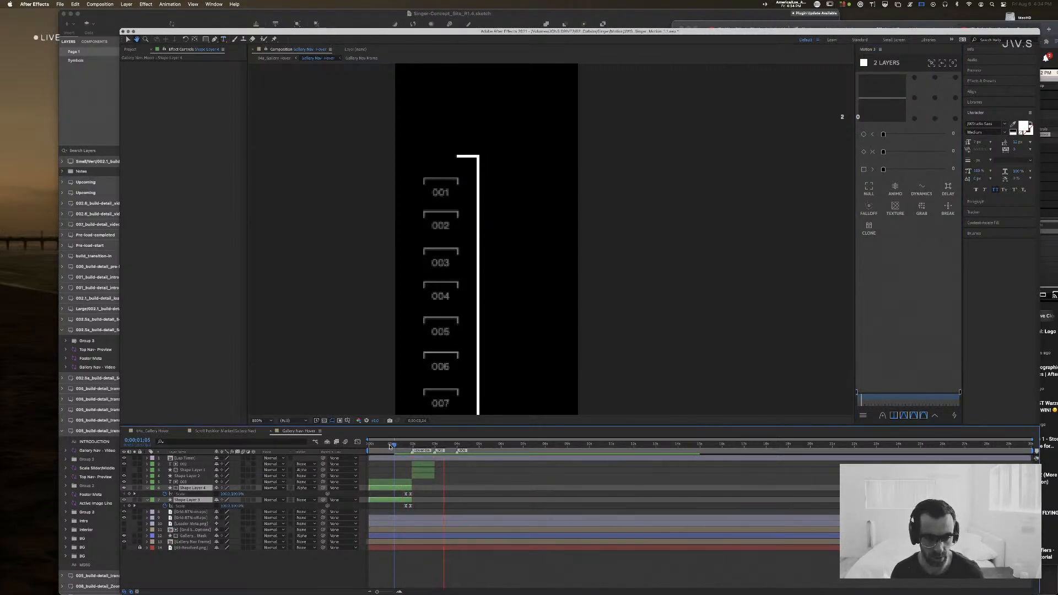
{"action": "mouse_move", "coordinate": [390, 446]}
{"action": "left_mouse_down"}
{"action": "mouse_move", "coordinate": [363, 446]}
{"action": "mouse_move", "coordinate": [411, 447]}
{"action": "mouse_move", "coordinate": [392, 448]}
{"action": "left_mouse_up"}
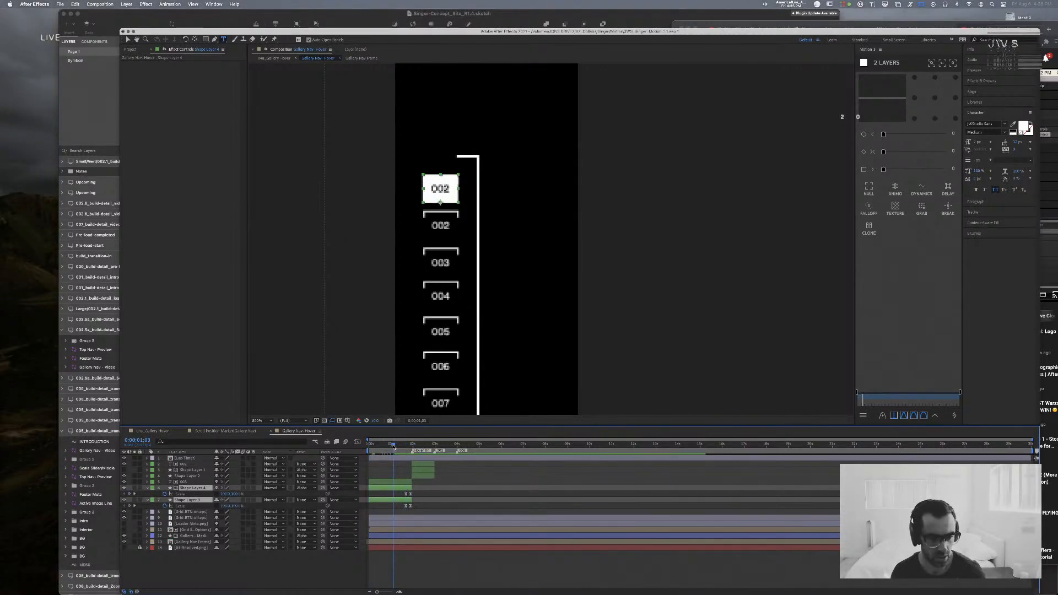
Step: Change the text of the copied highlight label over the 001 marker to 001
{"action": "left_click", "coordinate": [184, 465]}
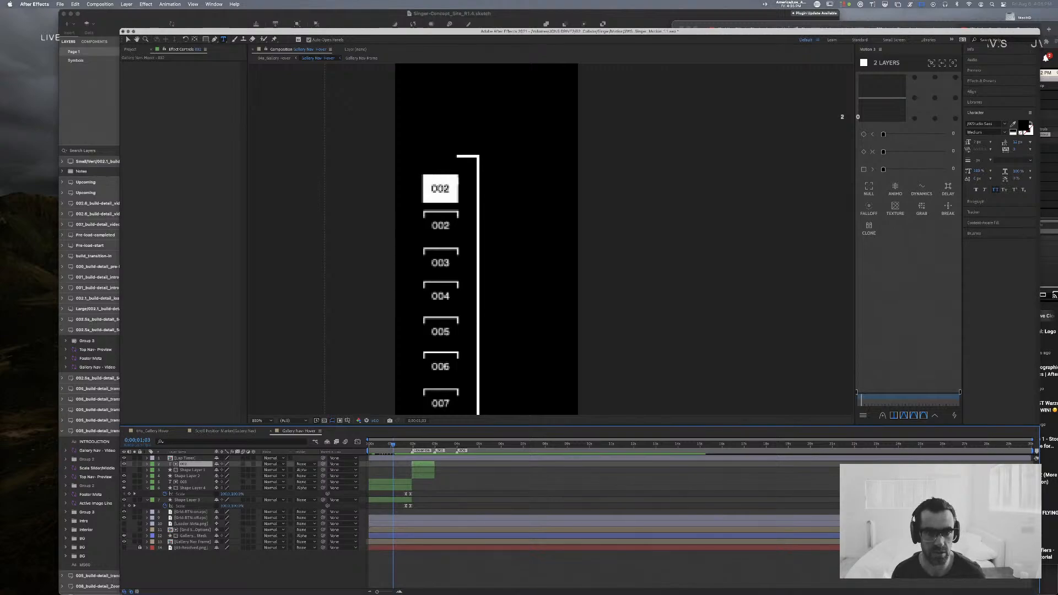
{"action": "left_click", "coordinate": [438, 189]}
{"action": "double_click", "coordinate": [439, 189]}
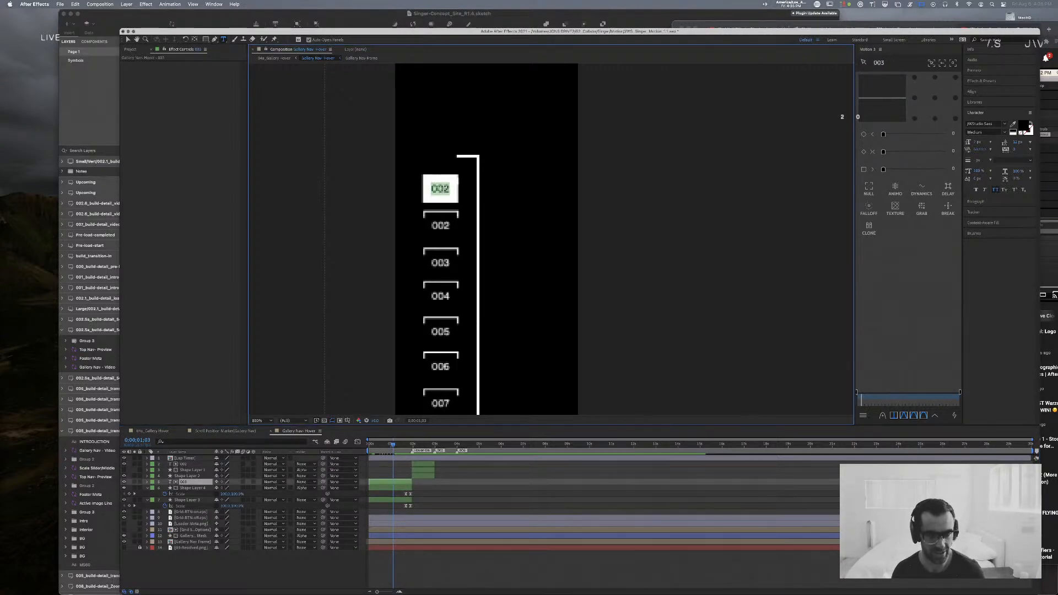
{"action": "type", "text": "001"}
{"action": "double_click", "coordinate": [438, 189]}
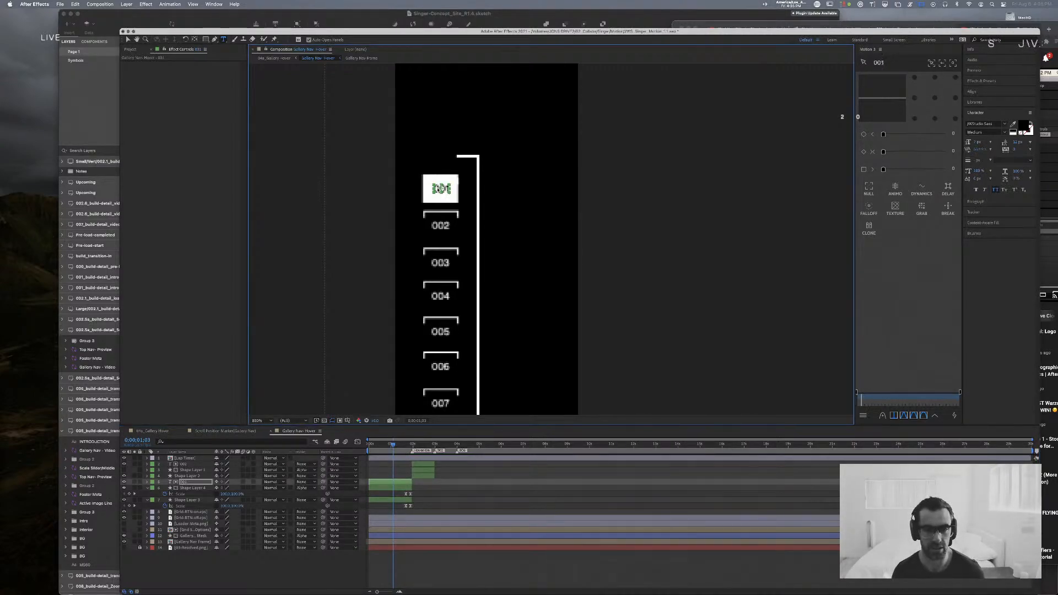
{"action": "left_click", "coordinate": [626, 207]}
{"action": "key", "text": "comma"}
{"action": "key", "text": "comma"}
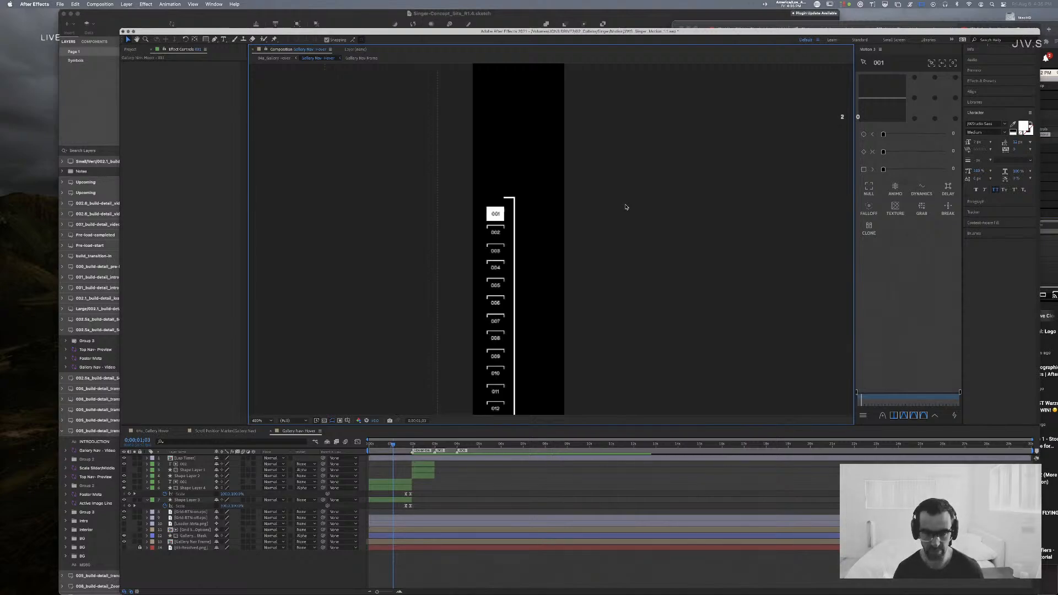
Step: Open the 04a_Gallery Hover composition and check the 001-to-002 highlight change against the cursor movement around two seconds
{"action": "left_click", "coordinate": [144, 430]}
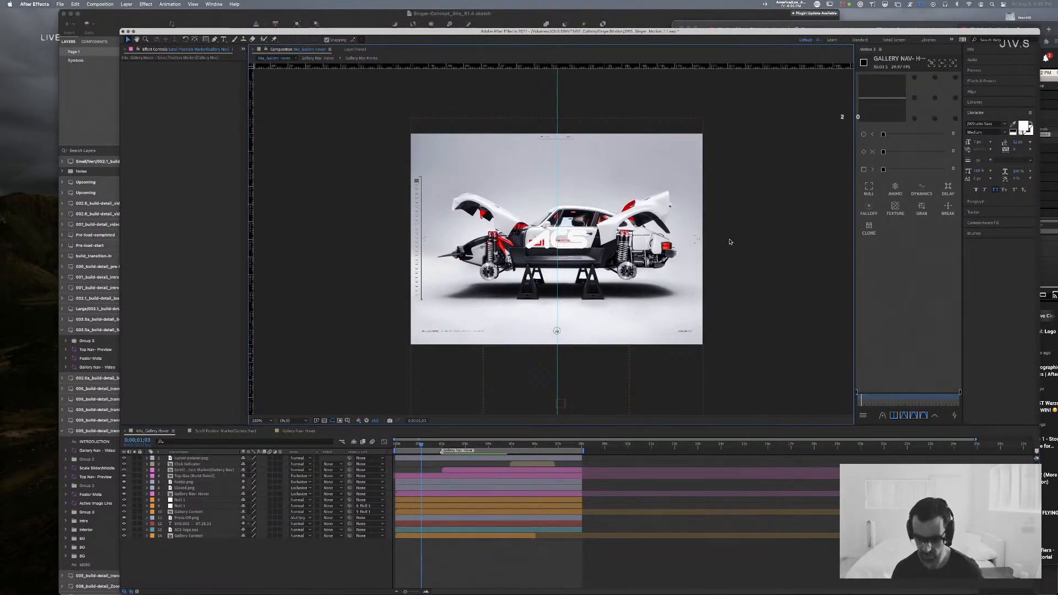
{"action": "key", "text": "period"}
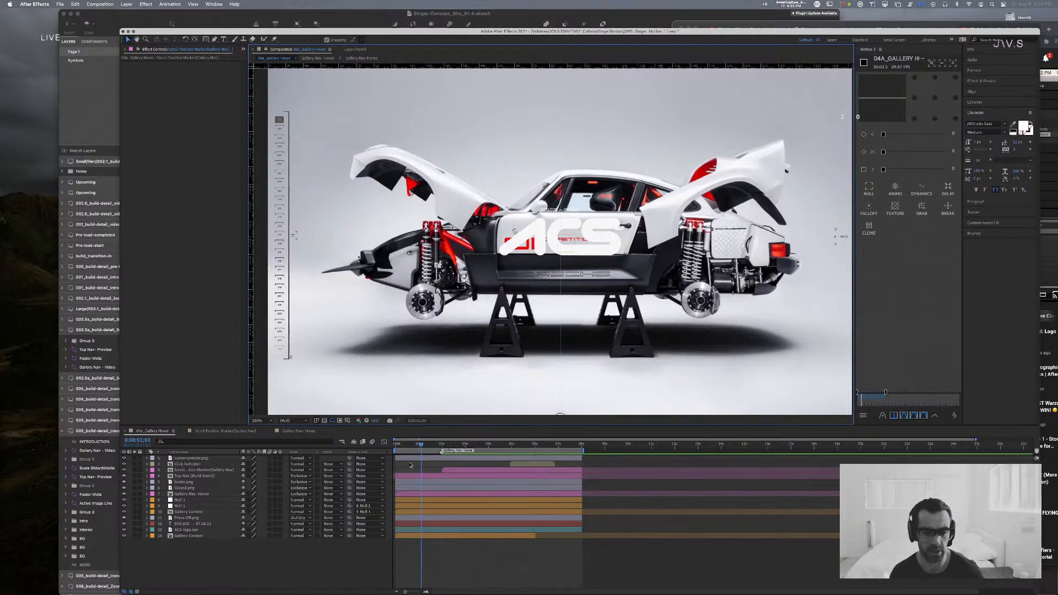
{"action": "key", "text": "Home"}
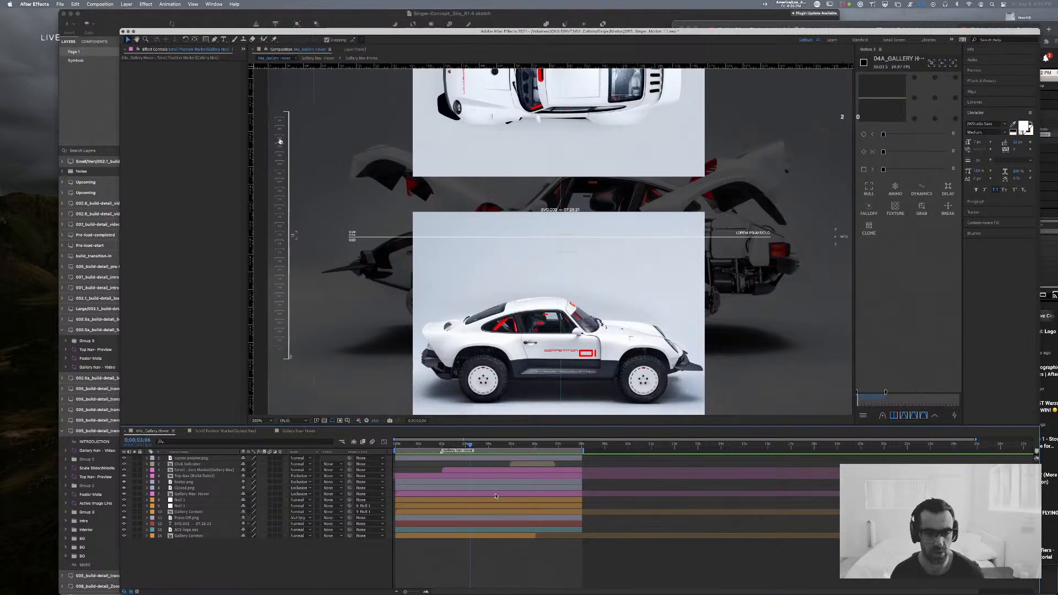
{"action": "left_click", "coordinate": [429, 445]}
{"action": "key", "text": "Home"}
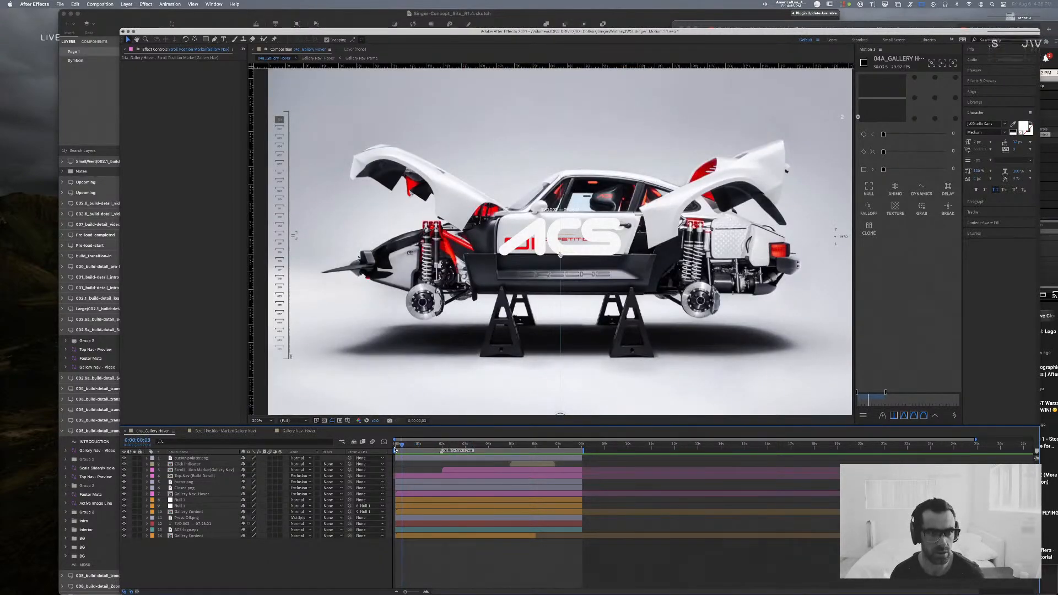
{"action": "left_click_drag", "start_coordinate": [397, 451], "coordinate": [437, 451]}
{"action": "key", "text": "Page_Down"}
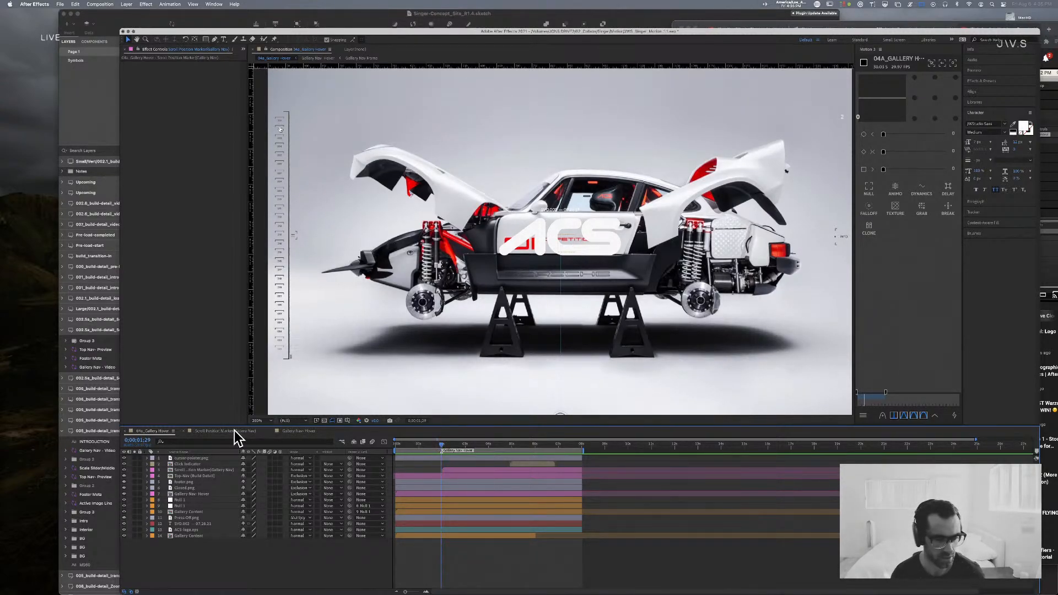
{"action": "left_click", "coordinate": [443, 447]}
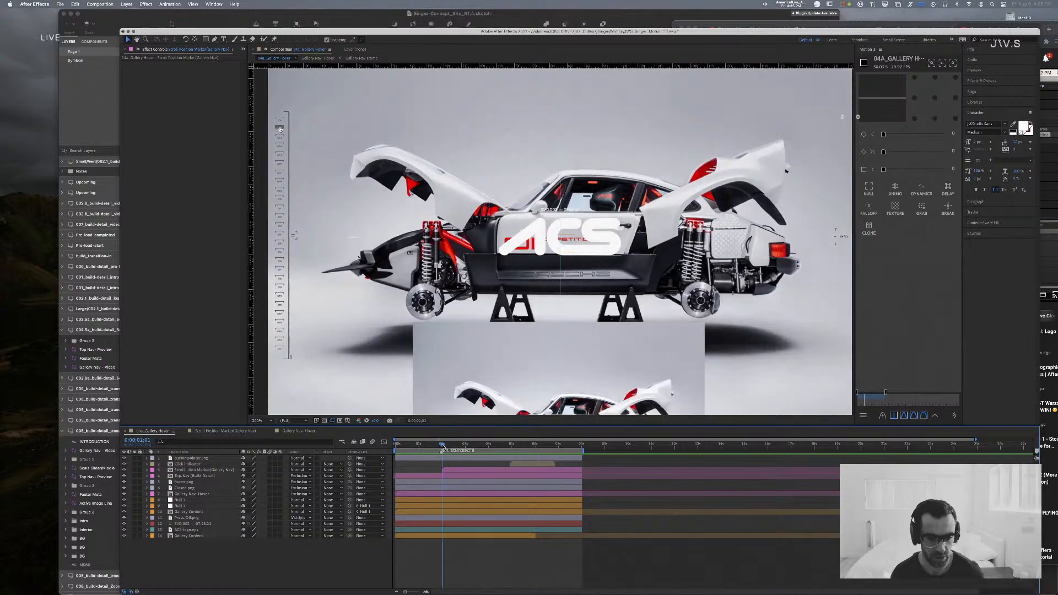
Step: In the Gallery Nav Hover composition, shift the three 002 highlight layers slightly later so they start at 0;00;02;01
{"action": "left_click", "coordinate": [207, 431]}
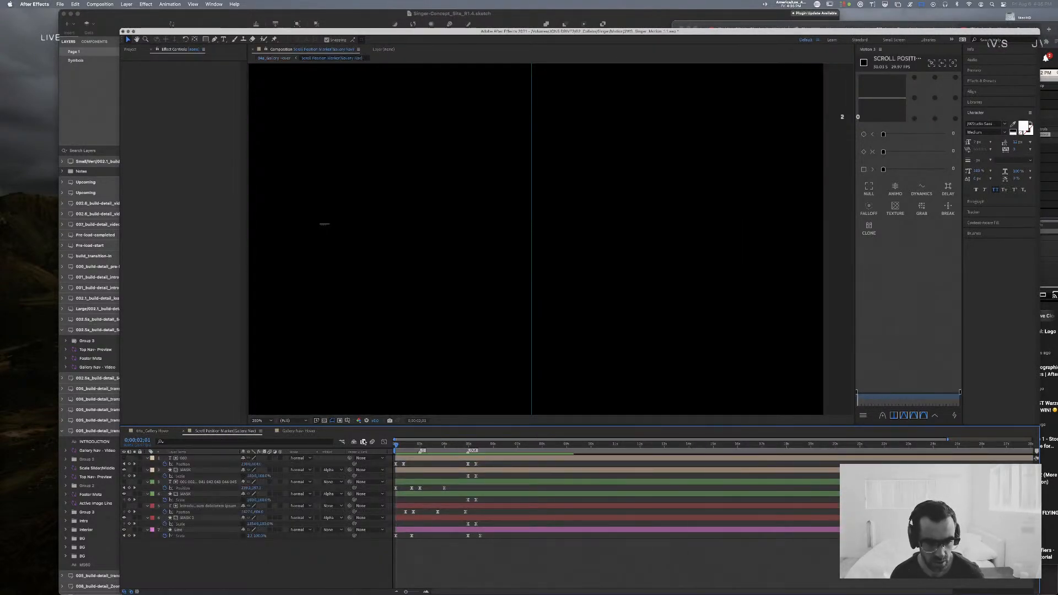
{"action": "left_click", "coordinate": [292, 431]}
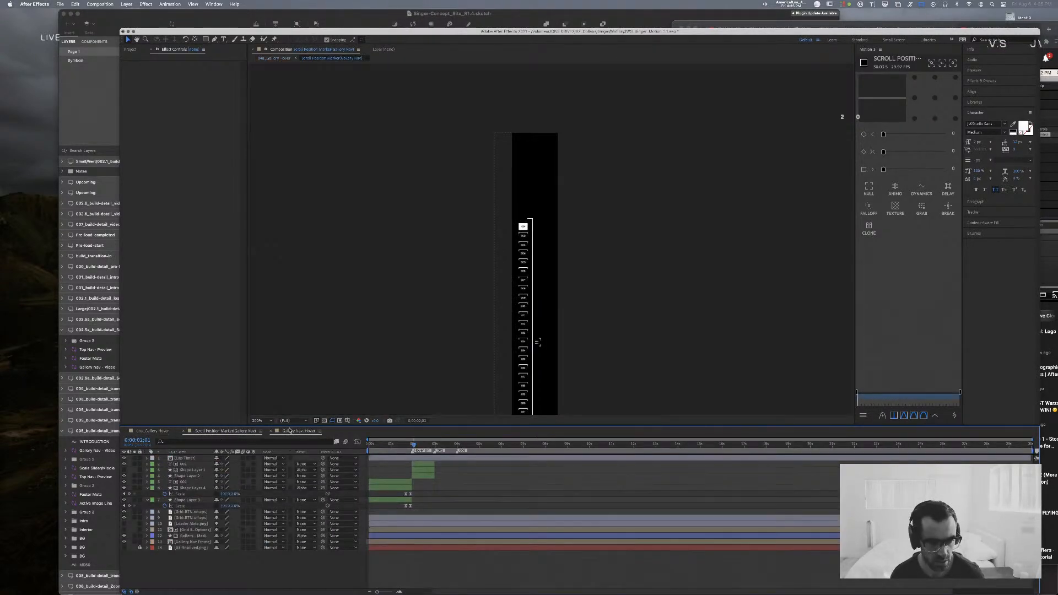
{"action": "left_click", "coordinate": [423, 477]}
{"action": "left_click", "coordinate": [423, 465], "text": "shift"}
{"action": "key", "text": "shift+Page_Down"}
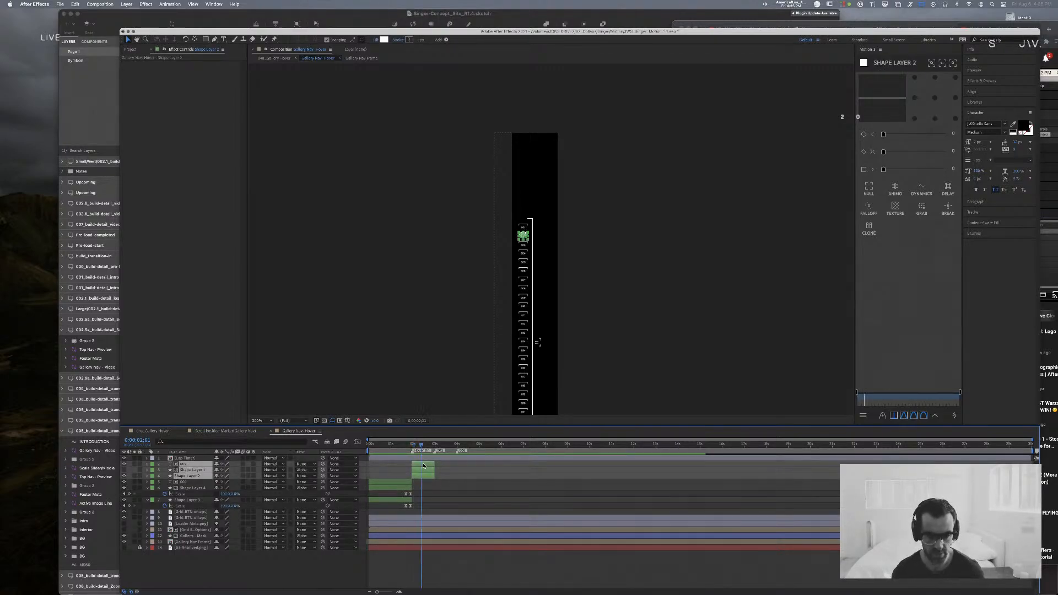
{"action": "key", "text": "shift+Page_Up"}
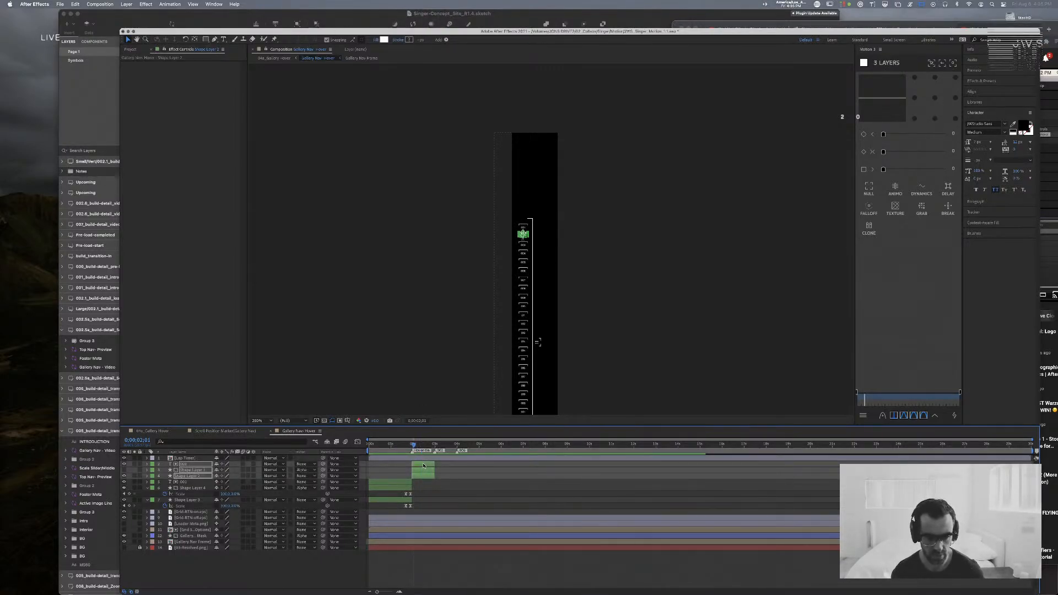
{"action": "key", "text": "space"}
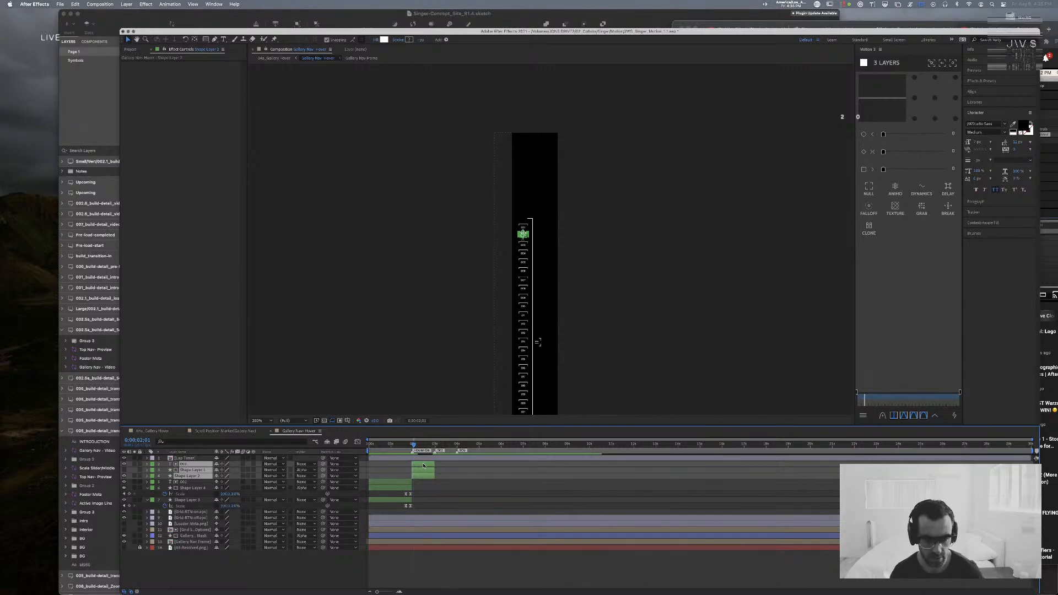
{"action": "left_click_drag", "start_coordinate": [425, 466], "coordinate": [426, 466]}
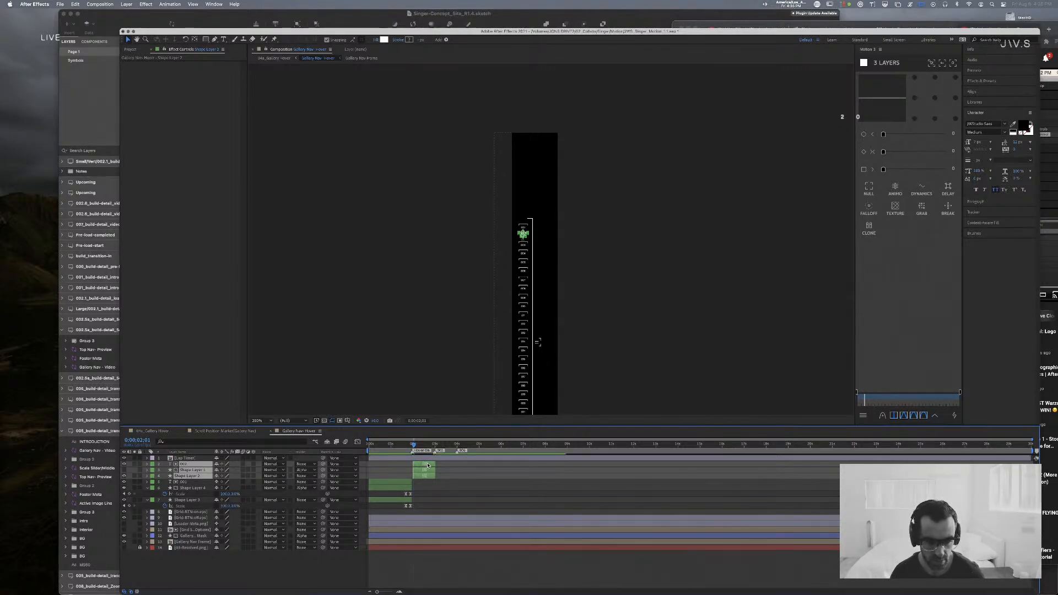
Step: Shift the three 001 highlight layers later to end around 0;00;02;01, extend their starts to the composition's beginning, and preview the animation
{"action": "left_click", "coordinate": [404, 483]}
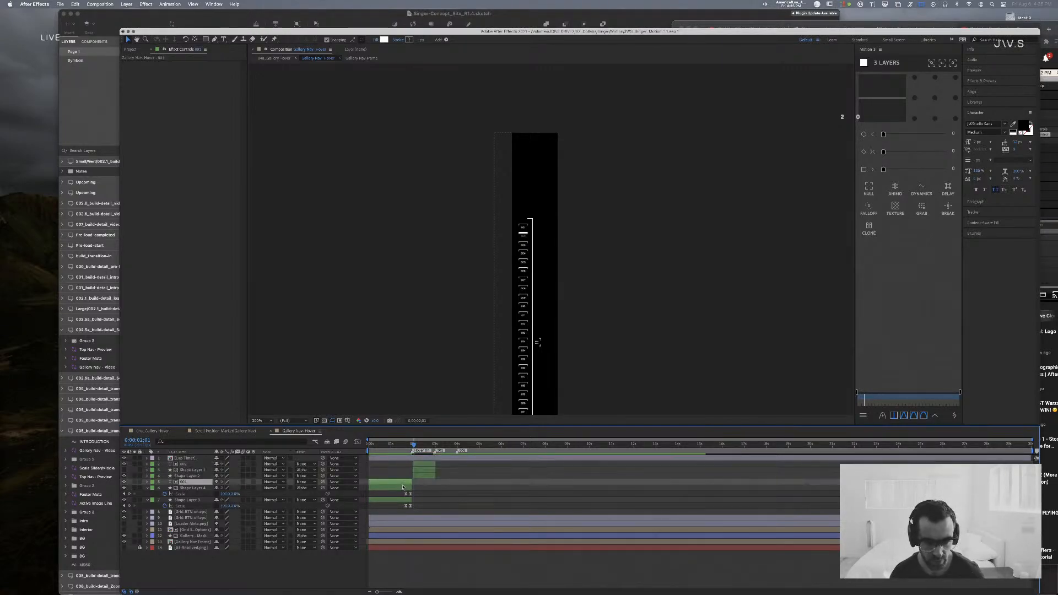
{"action": "left_click", "coordinate": [406, 500]}
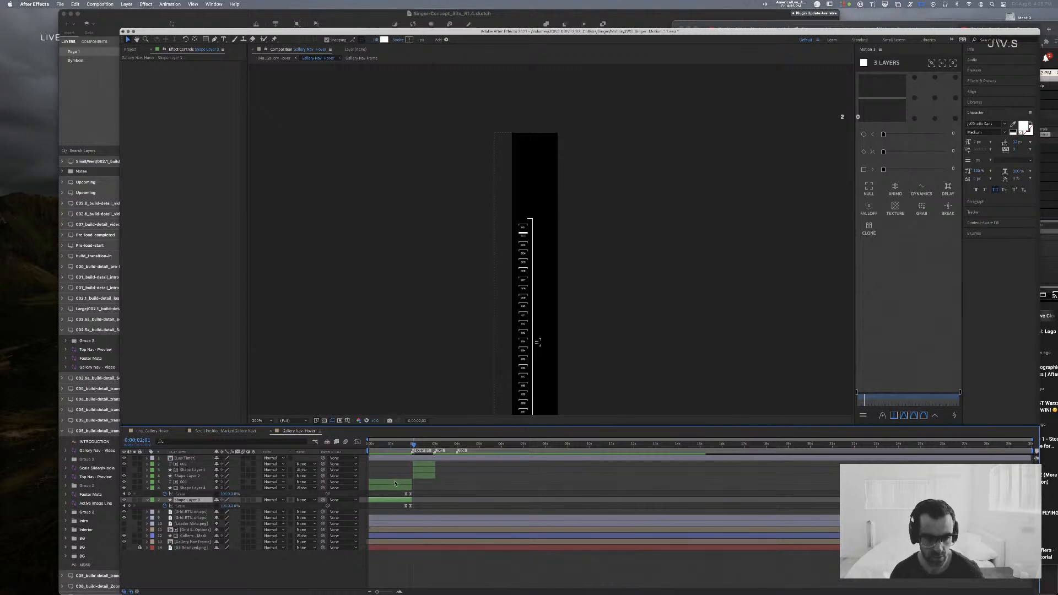
{"action": "left_click", "coordinate": [395, 484], "text": "shift"}
{"action": "left_click", "coordinate": [395, 500], "text": "shift"}
{"action": "left_click", "coordinate": [396, 500], "text": "shift"}
{"action": "left_click_drag", "start_coordinate": [395, 489], "coordinate": [367, 484]}
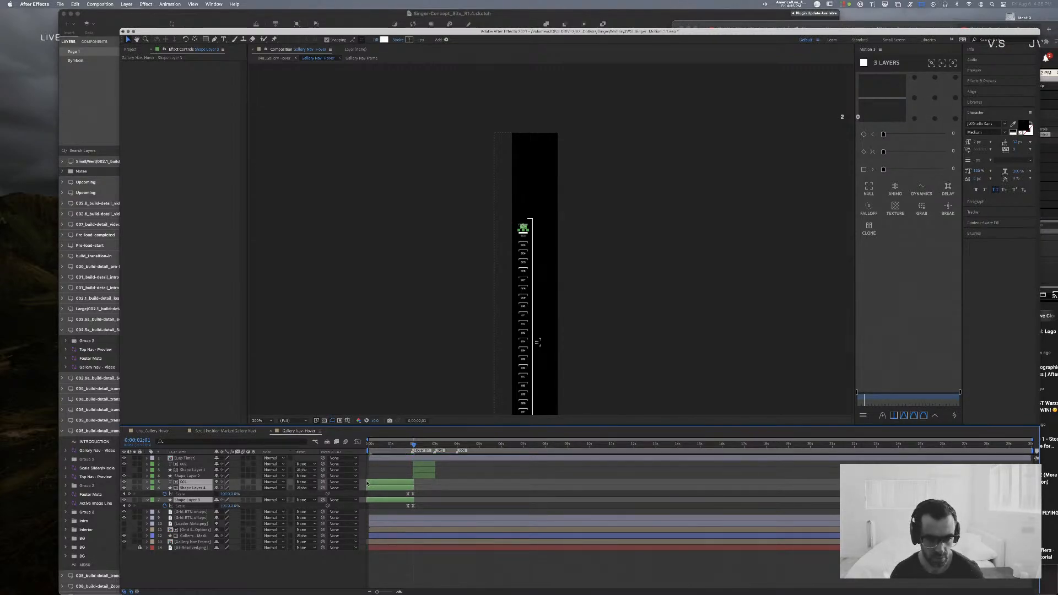
{"action": "key", "text": "Home"}
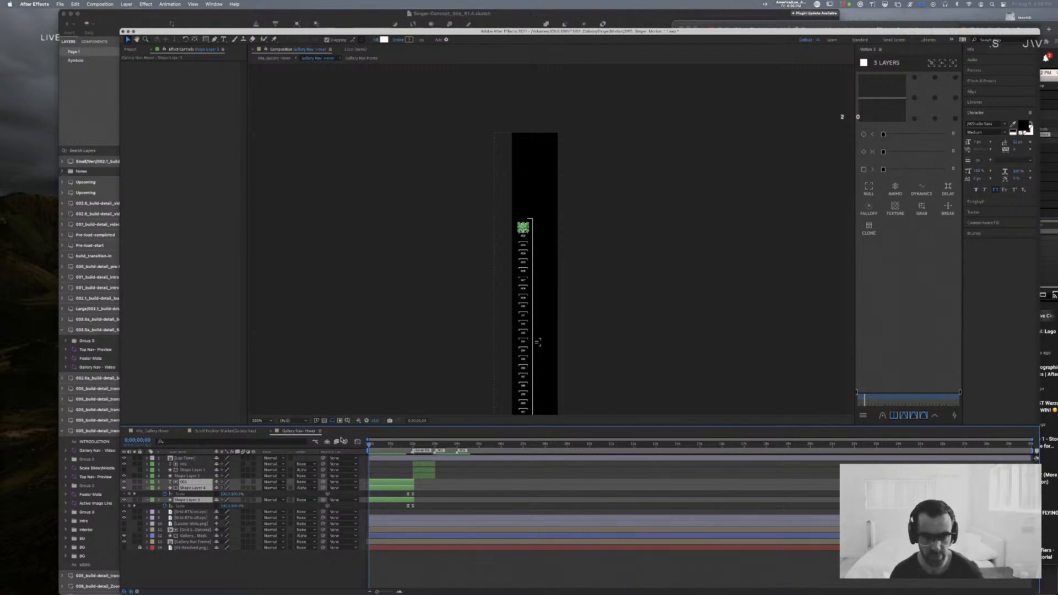
{"action": "key", "text": "space"}
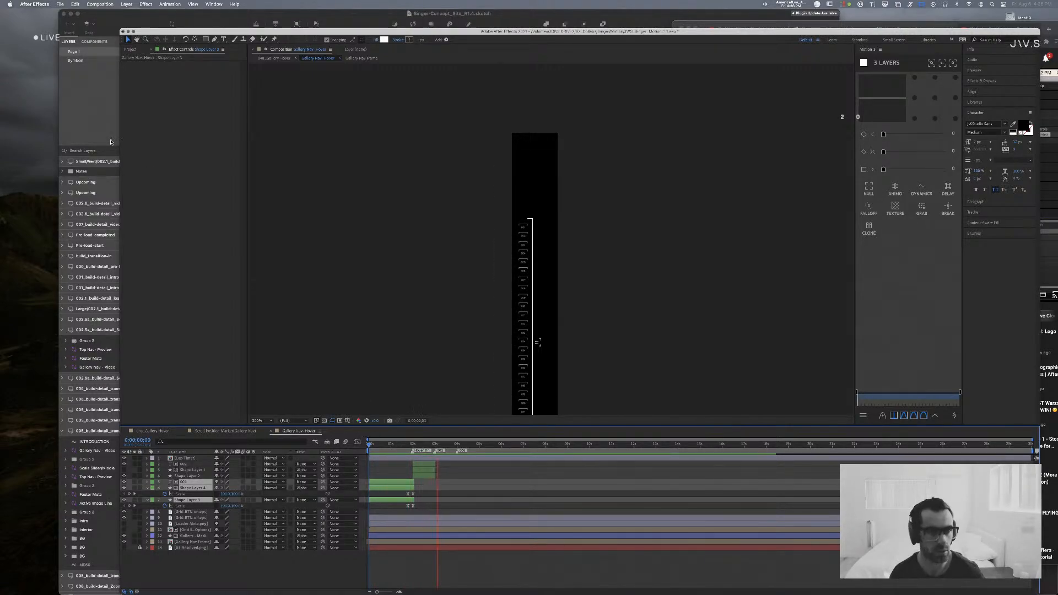
Step: Open the Scroll Position Marker (Gallery Nav) composition and preview its line and label animation
{"action": "left_click", "coordinate": [226, 431]}
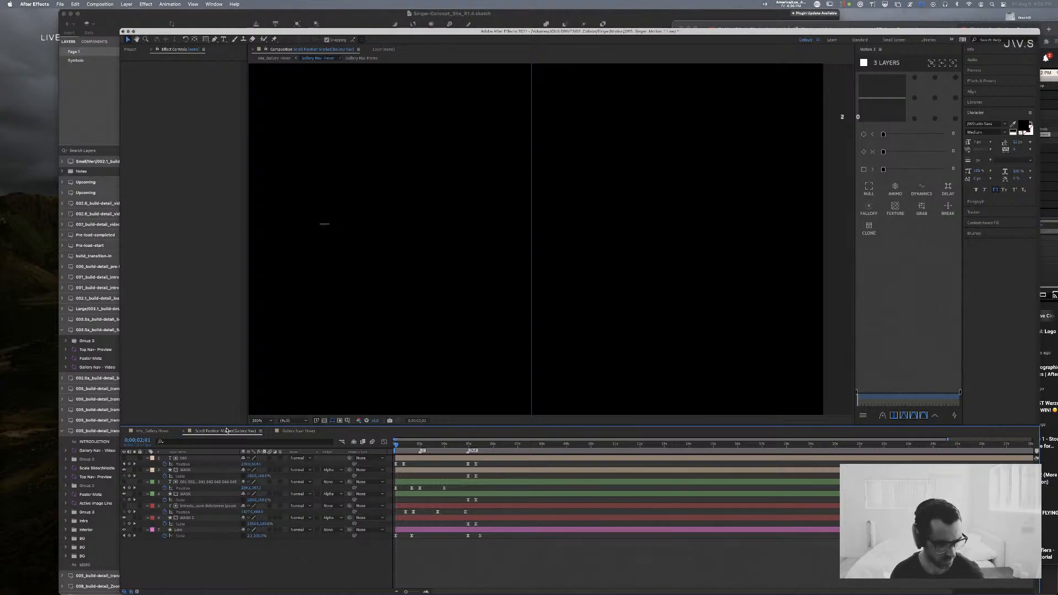
{"action": "key", "text": "space"}
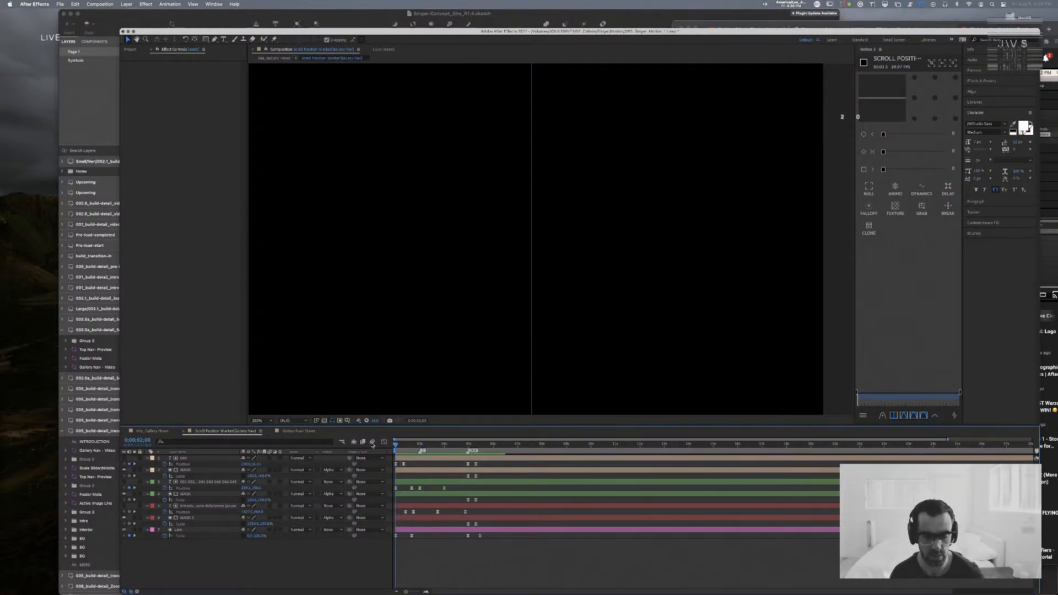
{"action": "key", "text": "space"}
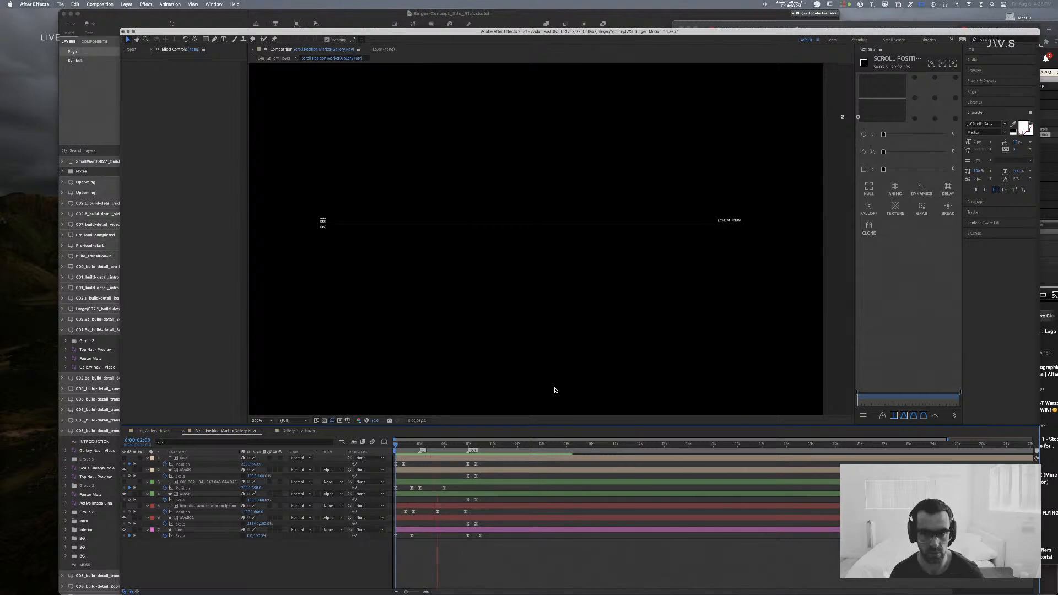
Step: Open the 04a_Gallery Hover composition and preview it from 0;00;01;04, then again from the beginning
{"action": "left_click", "coordinate": [154, 430]}
{"action": "left_click_drag", "start_coordinate": [473, 445], "coordinate": [422, 444]}
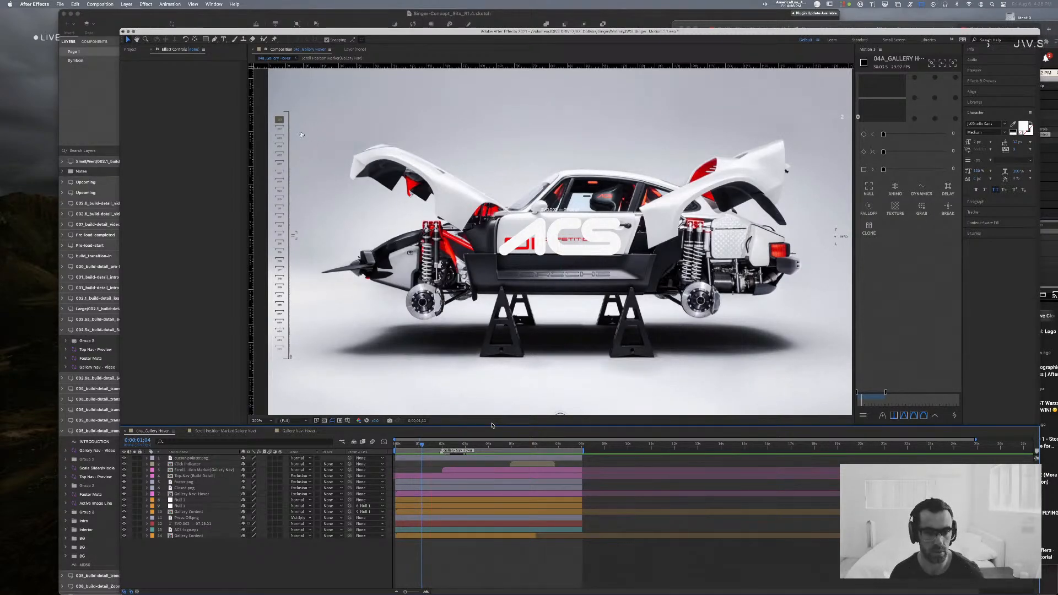
{"action": "key", "text": "space"}
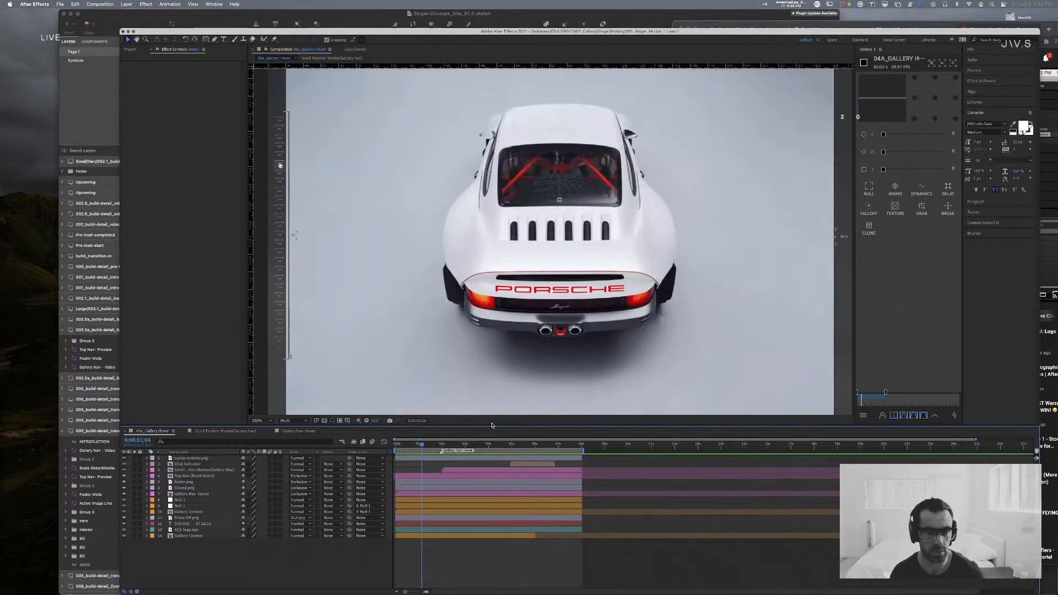
{"action": "key", "text": "space"}
{"action": "key", "text": "comma"}
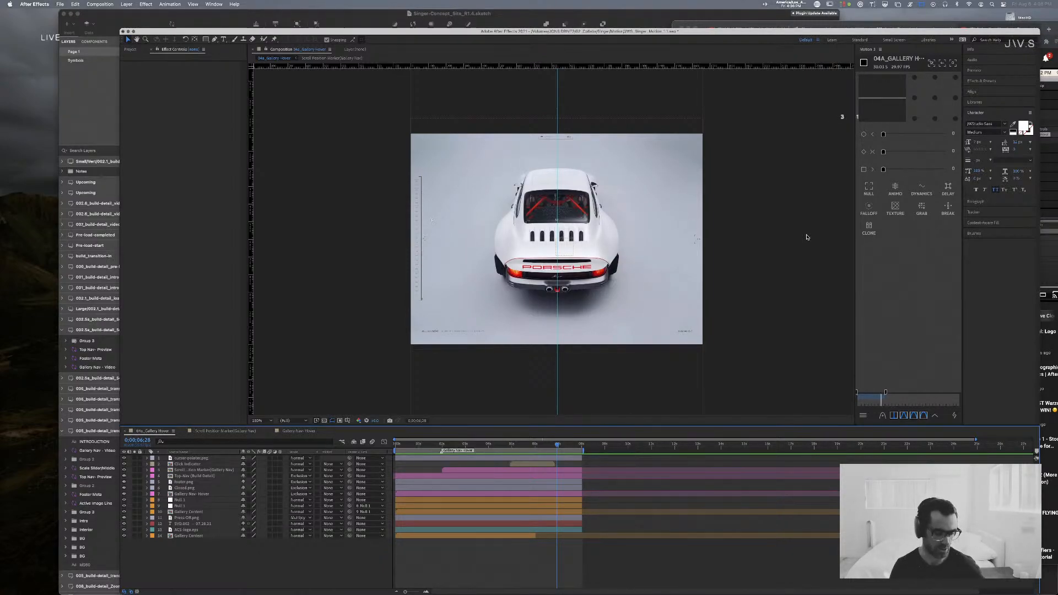
{"action": "key", "text": "period"}
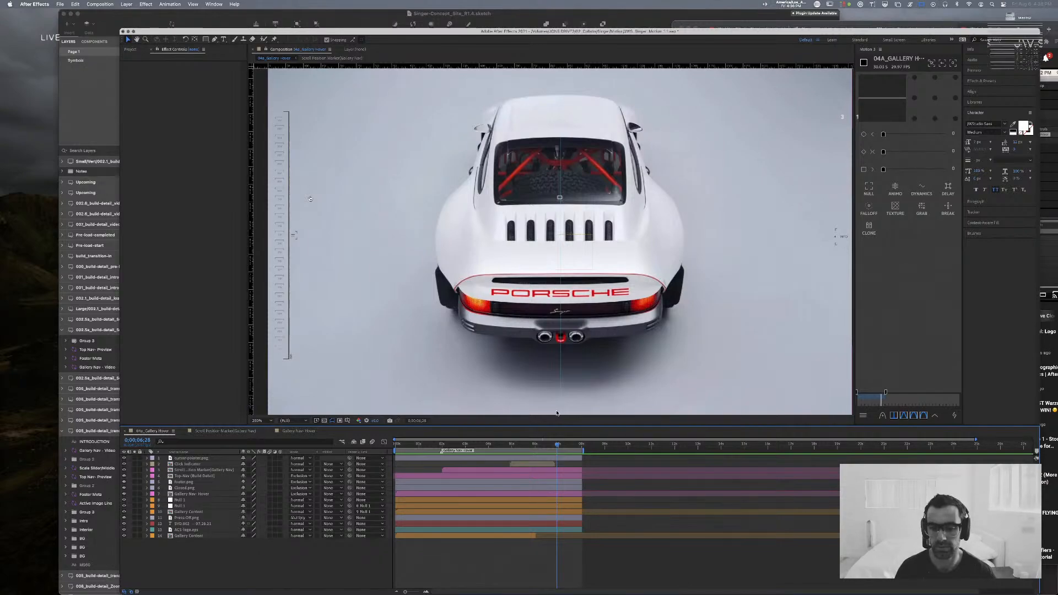
{"action": "left_click_drag", "start_coordinate": [445, 441], "coordinate": [369, 433]}
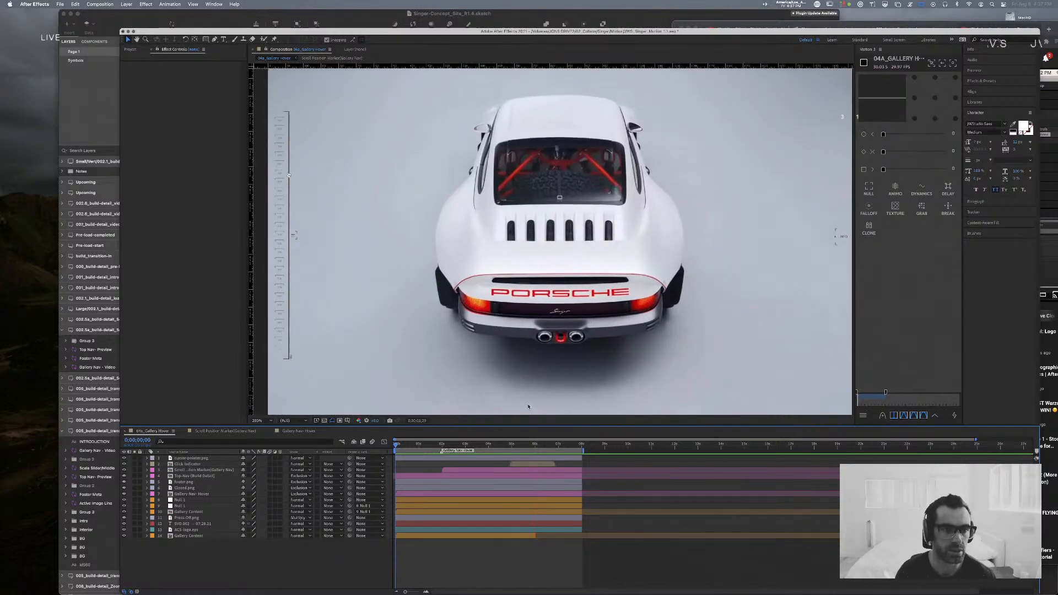
{"action": "key", "text": "space"}
Step: In the Gallery Nav Hover composition, shift the three 002 highlight layers slightly earlier and check the handover around two seconds
{"action": "left_click", "coordinate": [236, 431]}
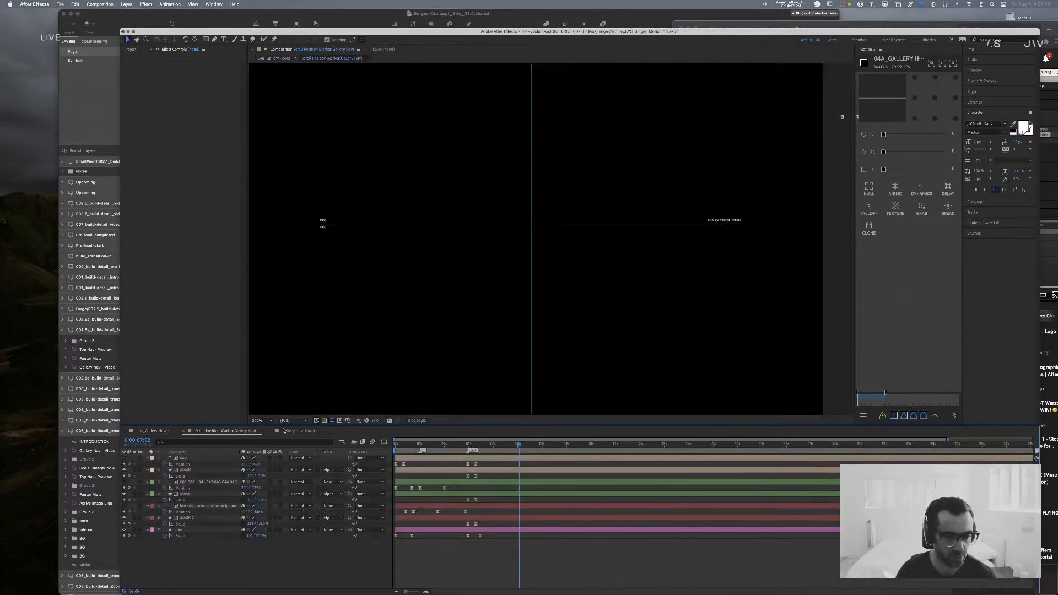
{"action": "left_click", "coordinate": [291, 430]}
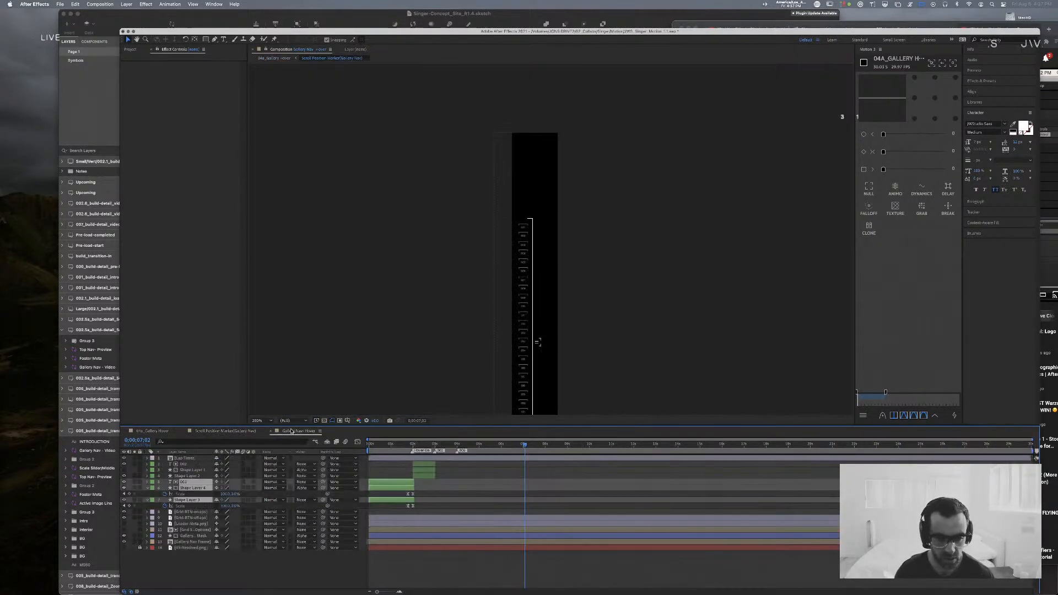
{"action": "left_click", "coordinate": [423, 477]}
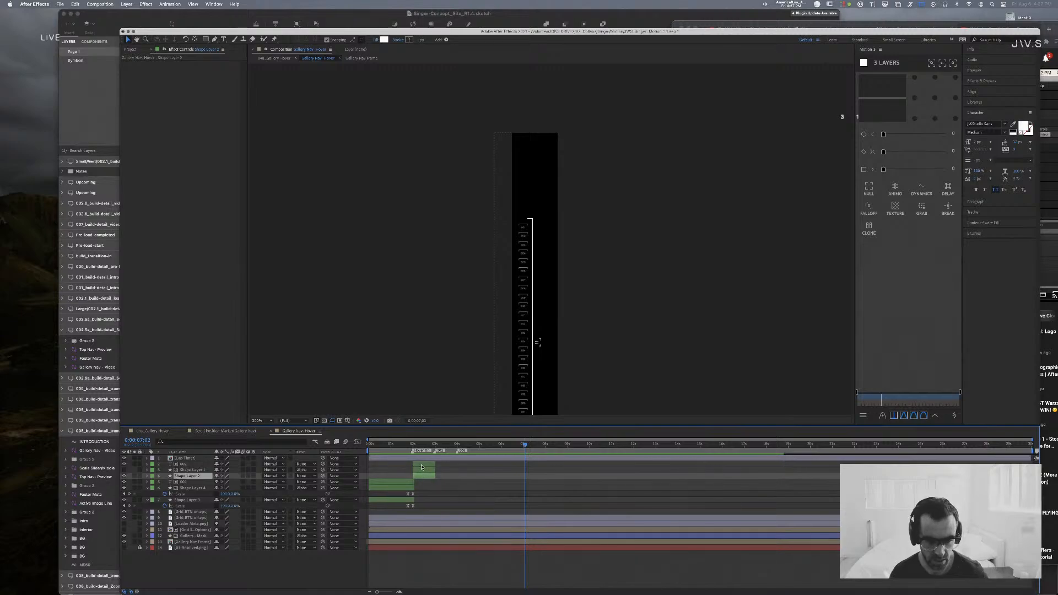
{"action": "left_click", "coordinate": [424, 465], "text": "shift"}
{"action": "left_click_drag", "start_coordinate": [424, 476], "coordinate": [422, 477]}
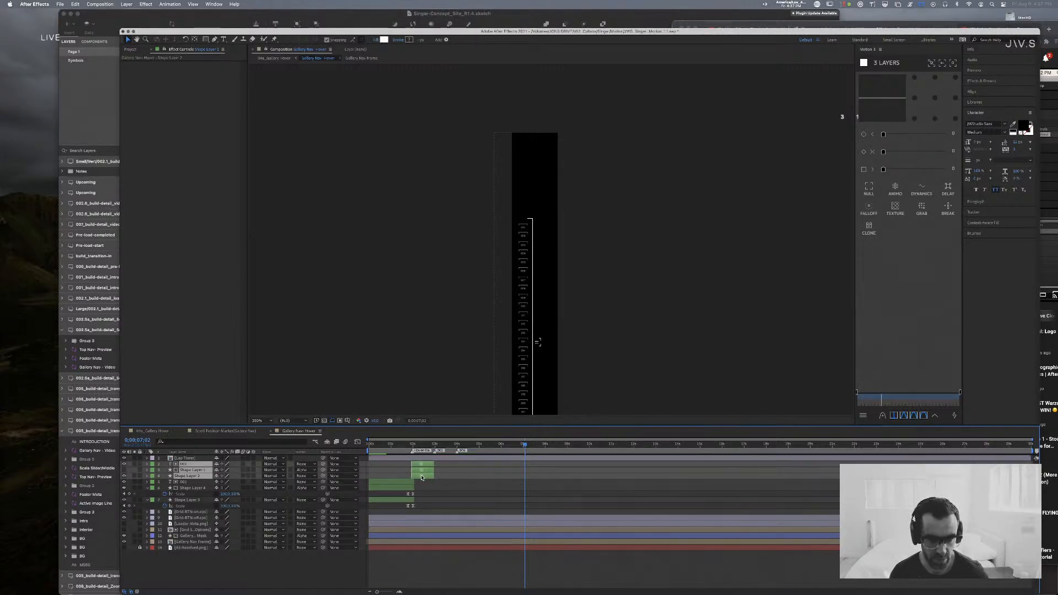
{"action": "left_click", "coordinate": [408, 445]}
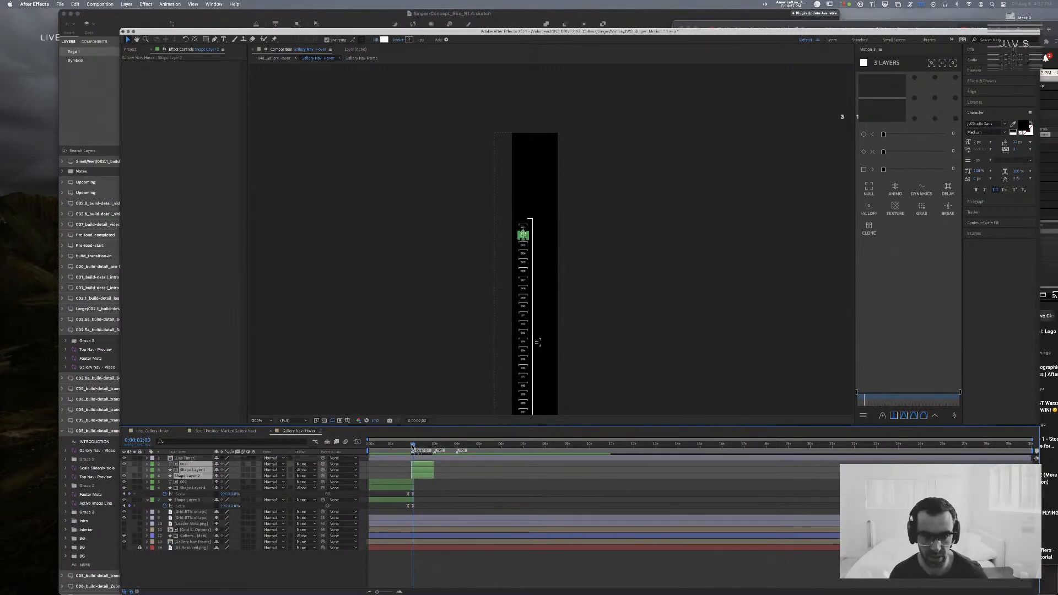
{"action": "left_click_drag", "start_coordinate": [408, 445], "coordinate": [409, 445]}
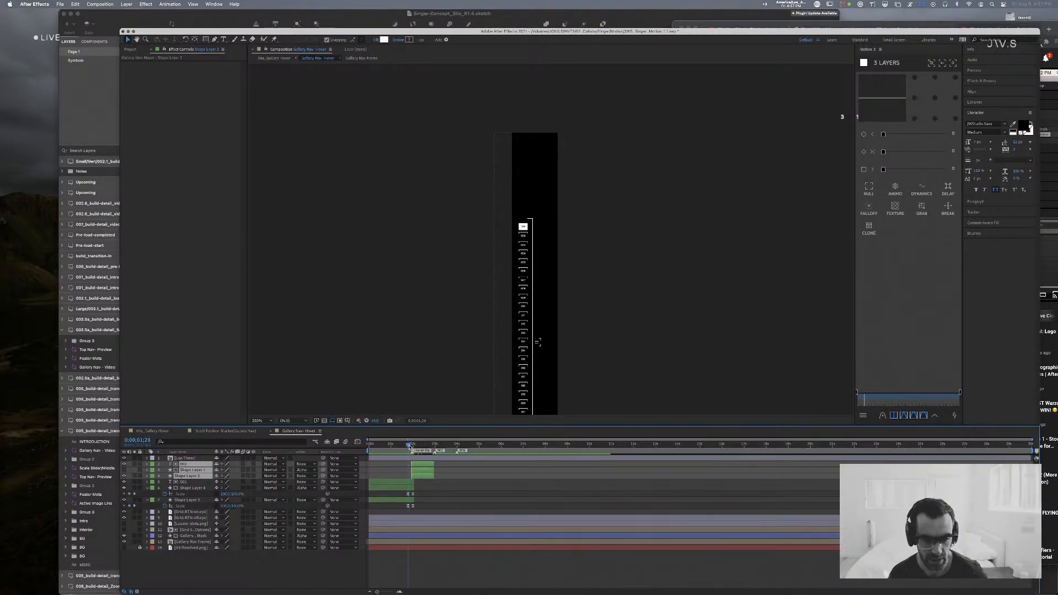
Step: Shift the three 001 highlight layers a few frames later so they overlap the start of the 002 highlight
{"action": "left_click", "coordinate": [411, 499]}
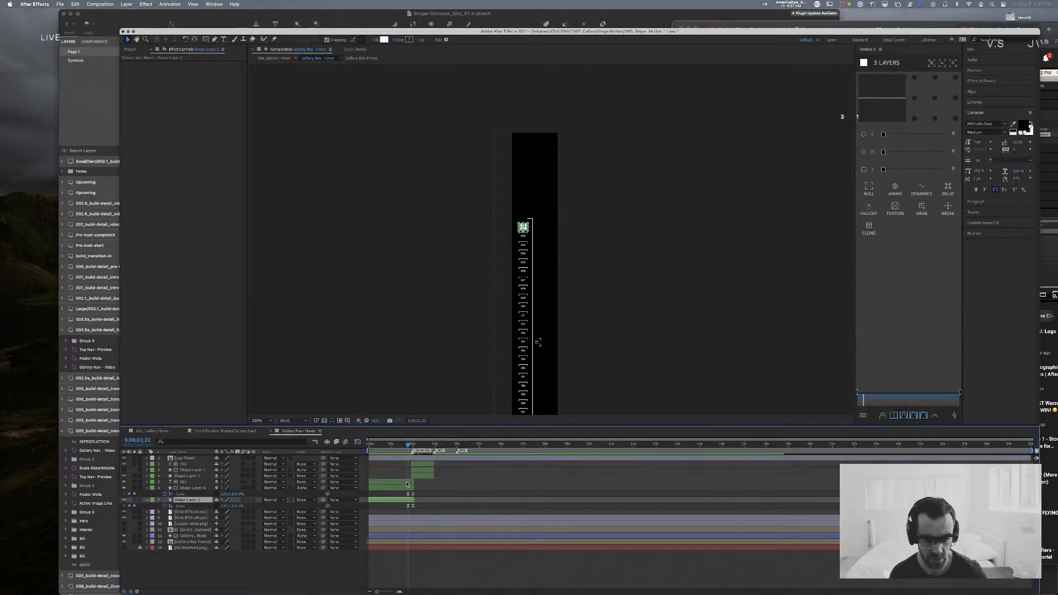
{"action": "left_click", "coordinate": [397, 483], "text": "shift"}
{"action": "left_click_drag", "start_coordinate": [396, 483], "coordinate": [400, 482]}
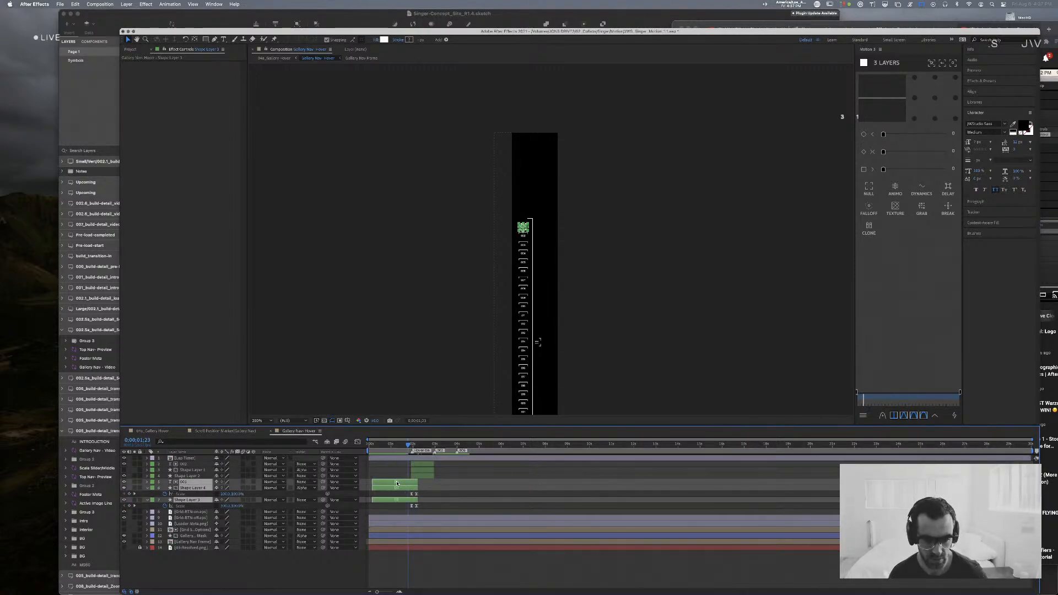
Step: Reveal the Scale keyframes of the 002 highlight's shape layer and examine the 001-to-002 overlap frame by frame around two seconds
{"action": "left_click", "coordinate": [416, 478]}
{"action": "key", "text": "s"}
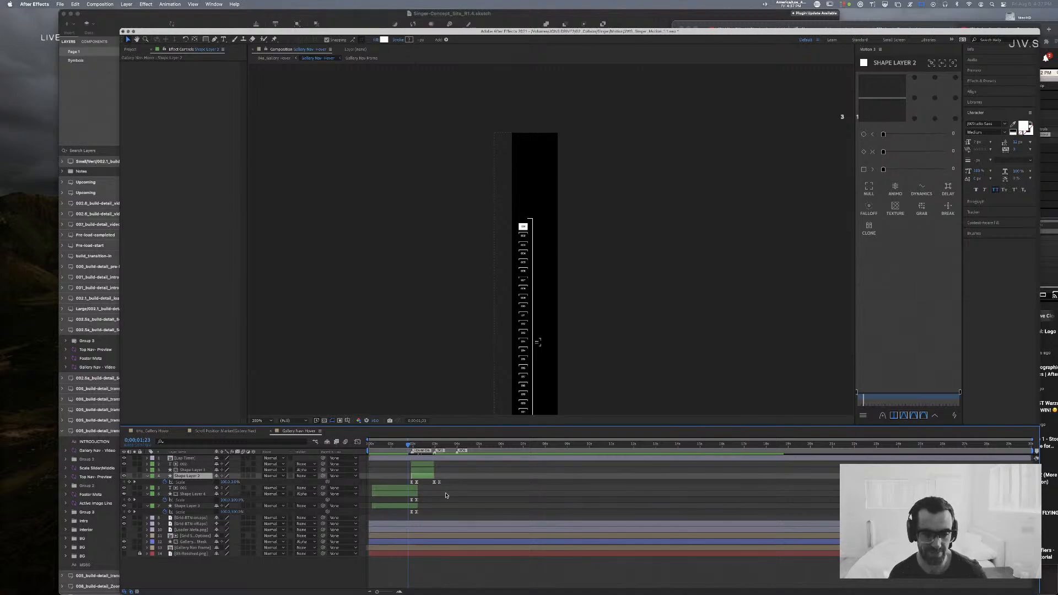
{"action": "left_click", "coordinate": [407, 471]}
{"action": "left_click_drag", "start_coordinate": [409, 447], "coordinate": [413, 447]}
{"action": "key", "text": "Page_Down"}
{"action": "key", "text": "Page_Down"}
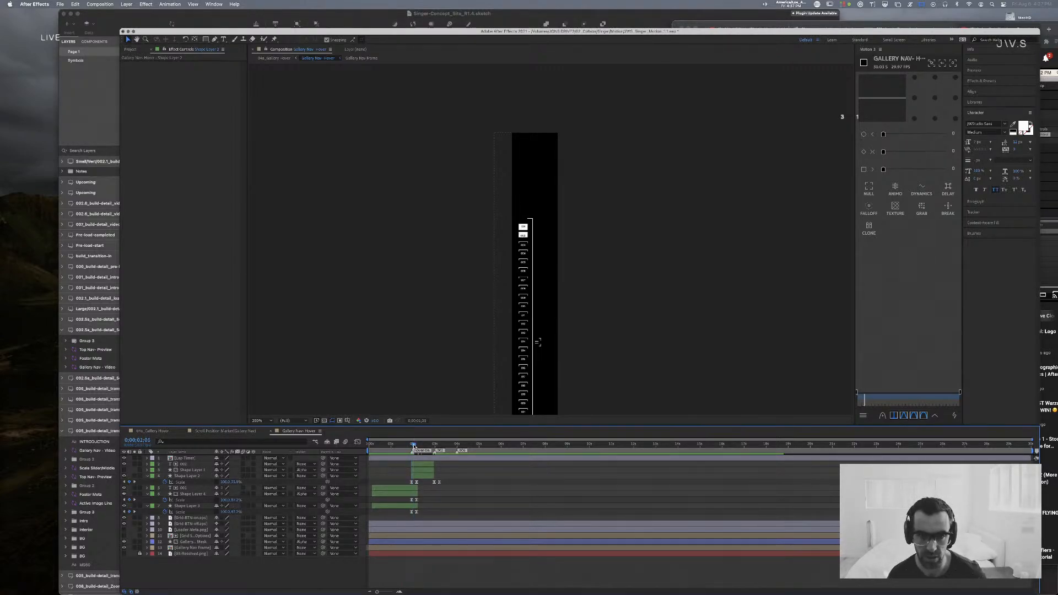
{"action": "key", "text": "Page_Up"}
{"action": "key", "text": "Page_Up"}
Step: Shift the three 002 highlight layers later so they start at 0;00;02;03, and check the handover from 001
{"action": "left_click", "coordinate": [421, 476]}
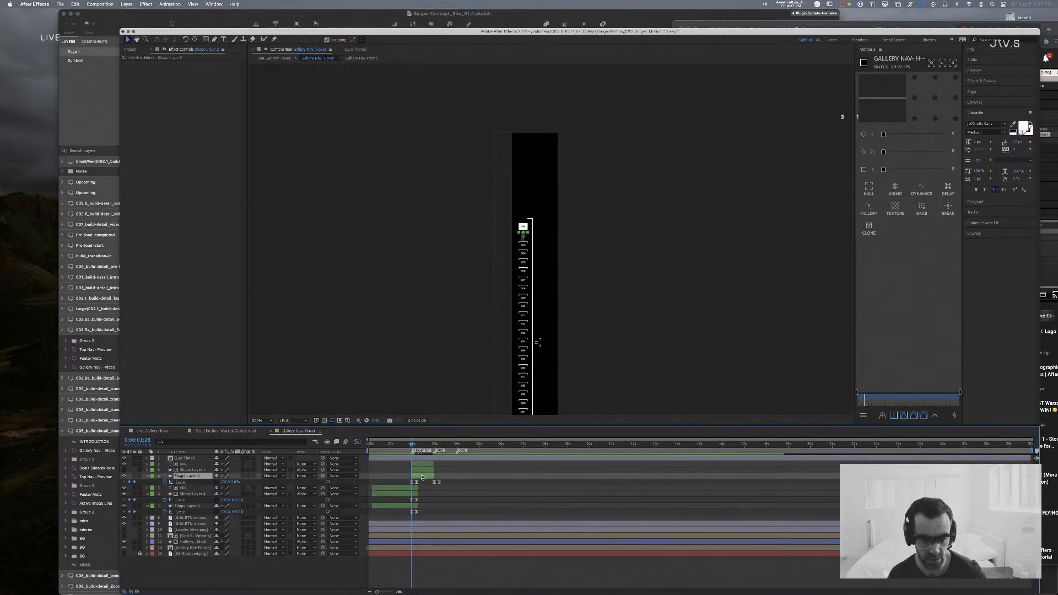
{"action": "left_click", "coordinate": [422, 465], "text": "shift"}
{"action": "key", "text": "alt+Page_Down"}
{"action": "key", "text": "alt+Page_Down"}
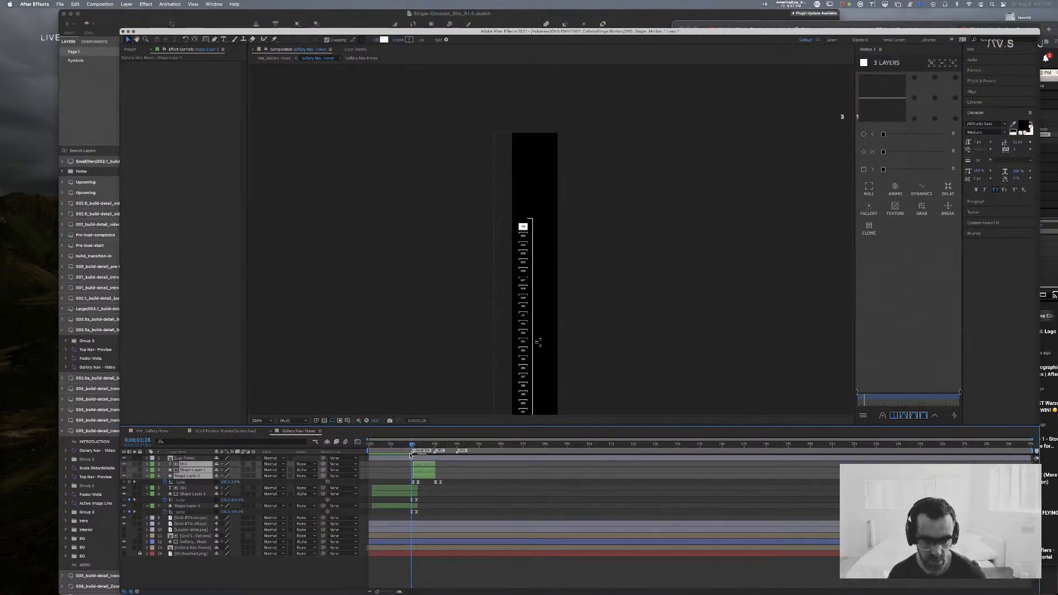
{"action": "left_click", "coordinate": [414, 446]}
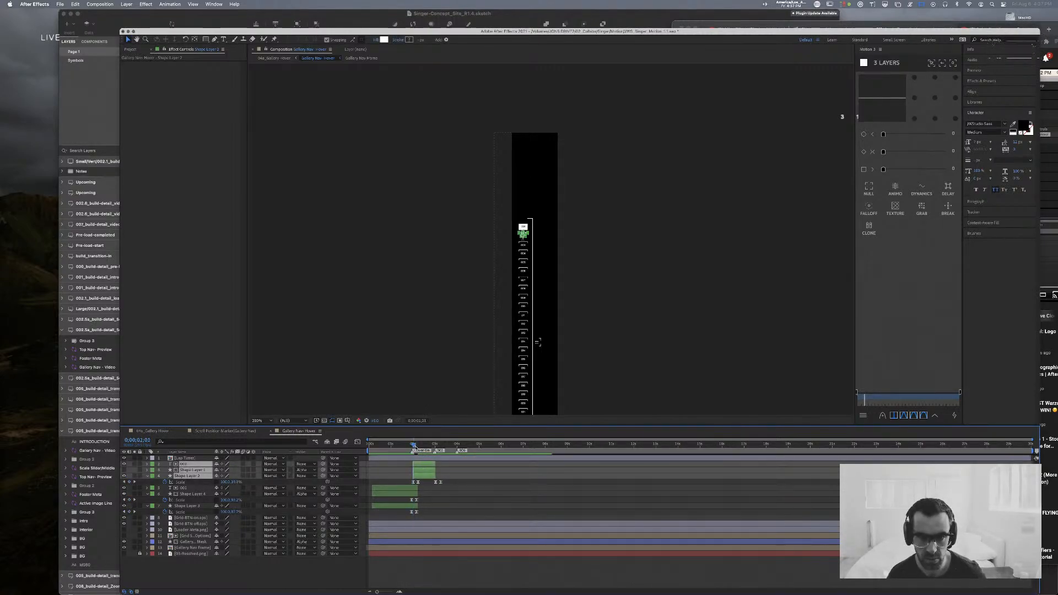
{"action": "left_click_drag", "start_coordinate": [415, 446], "coordinate": [415, 447]}
{"action": "left_click", "coordinate": [441, 513]}
{"action": "left_click", "coordinate": [425, 464]}
{"action": "left_click", "coordinate": [423, 477], "text": "shift"}
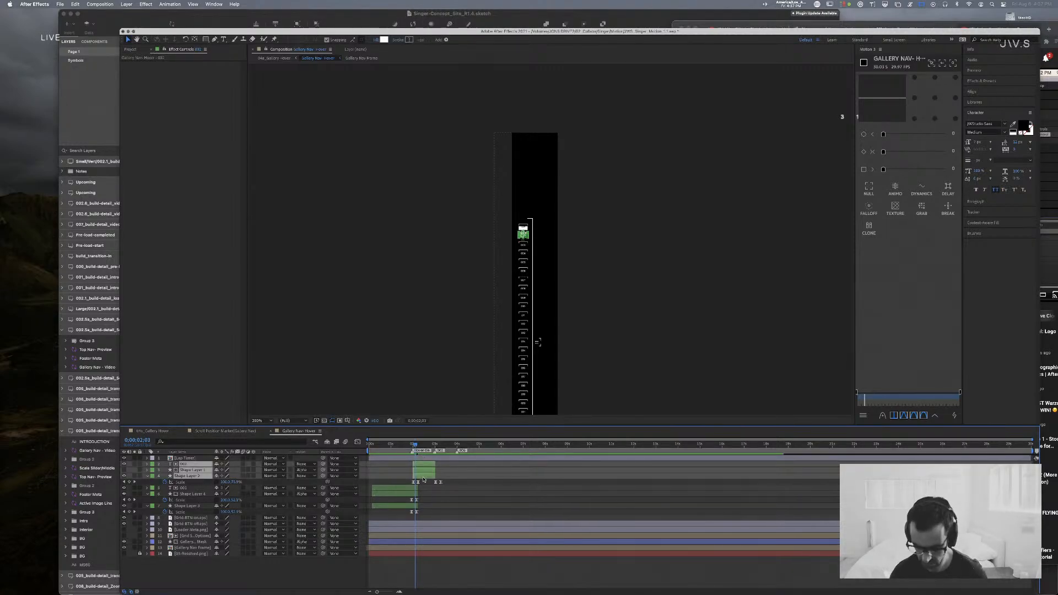
{"action": "key", "text": "bracketleft"}
{"action": "mouse_move", "coordinate": [414, 446]}
{"action": "left_mouse_down"}
{"action": "mouse_move", "coordinate": [404, 446]}
{"action": "mouse_move", "coordinate": [418, 448]}
{"action": "left_mouse_up"}
{"action": "left_click", "coordinate": [414, 461]}
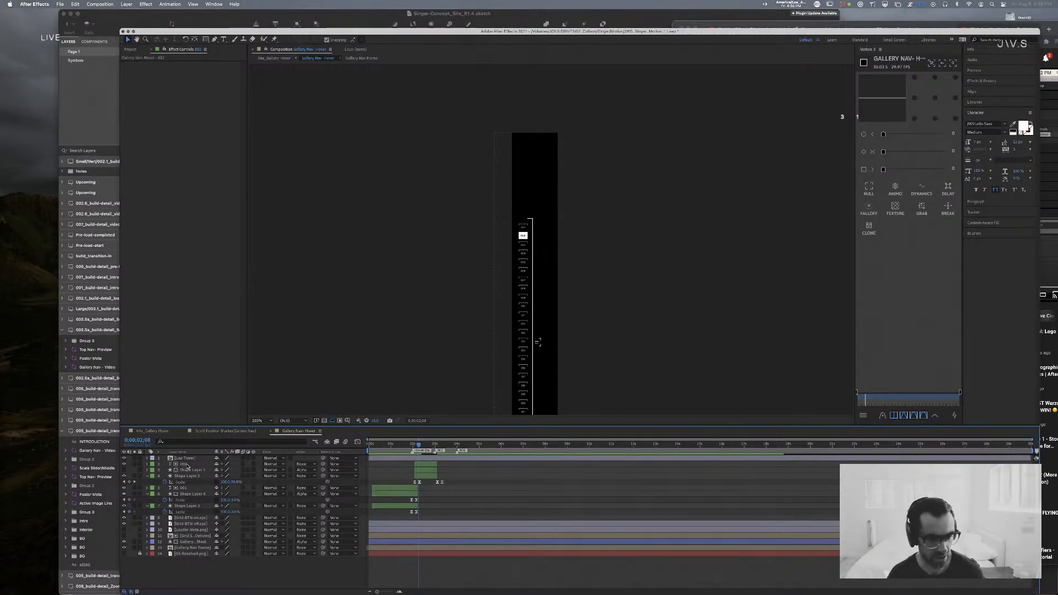
Step: Inspect the 002 text layer and Shape Layer 1, temporarily hiding the text to check how the highlight is built
{"action": "left_click", "coordinate": [190, 464]}
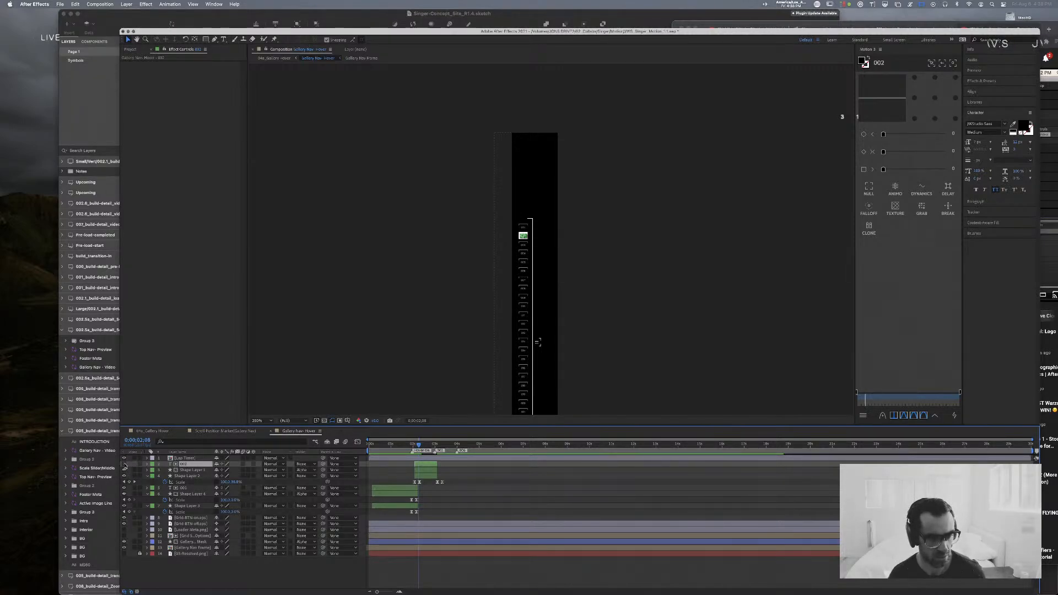
{"action": "left_click", "coordinate": [610, 308]}
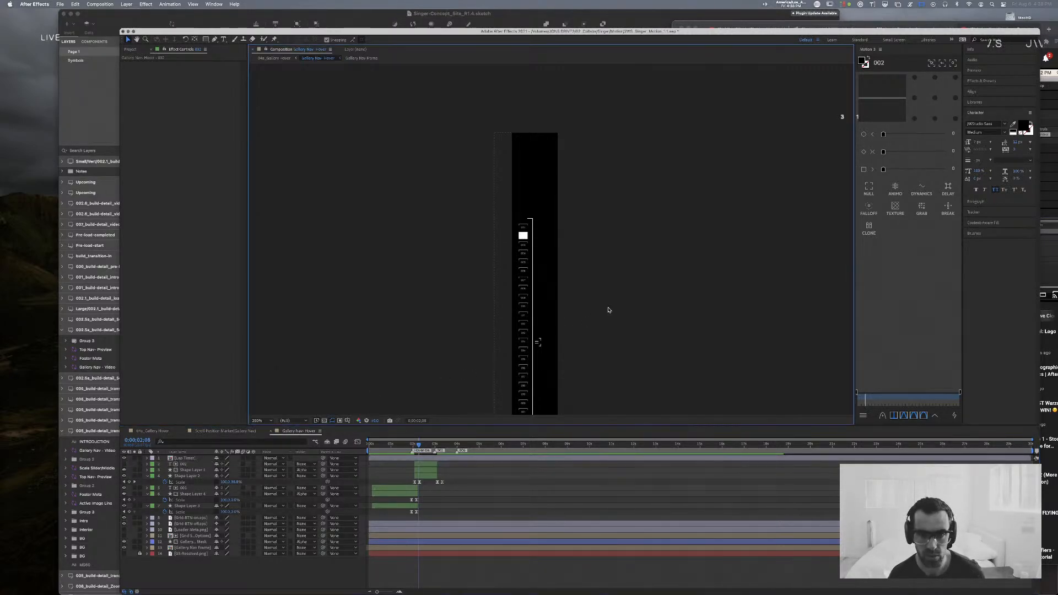
{"action": "left_click", "coordinate": [185, 470]}
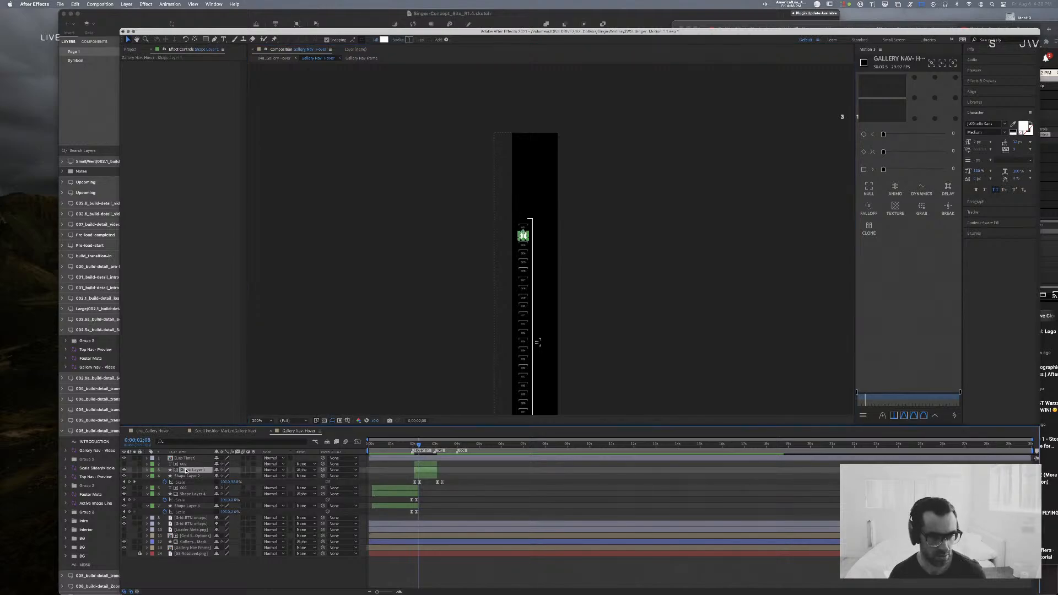
{"action": "left_click", "coordinate": [185, 464]}
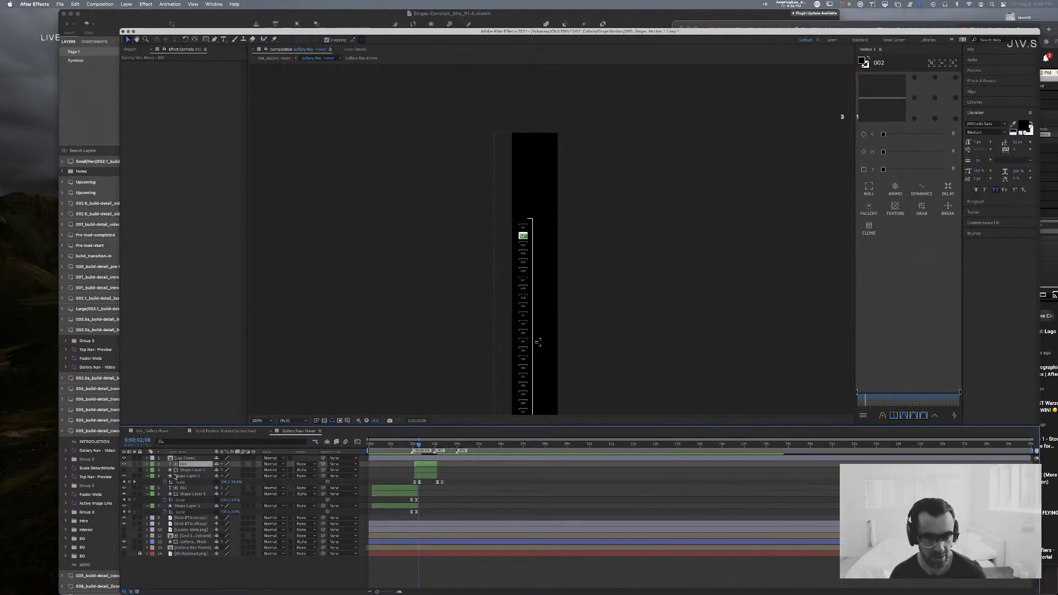
{"action": "left_click", "coordinate": [730, 235]}
{"action": "left_click", "coordinate": [418, 448]}
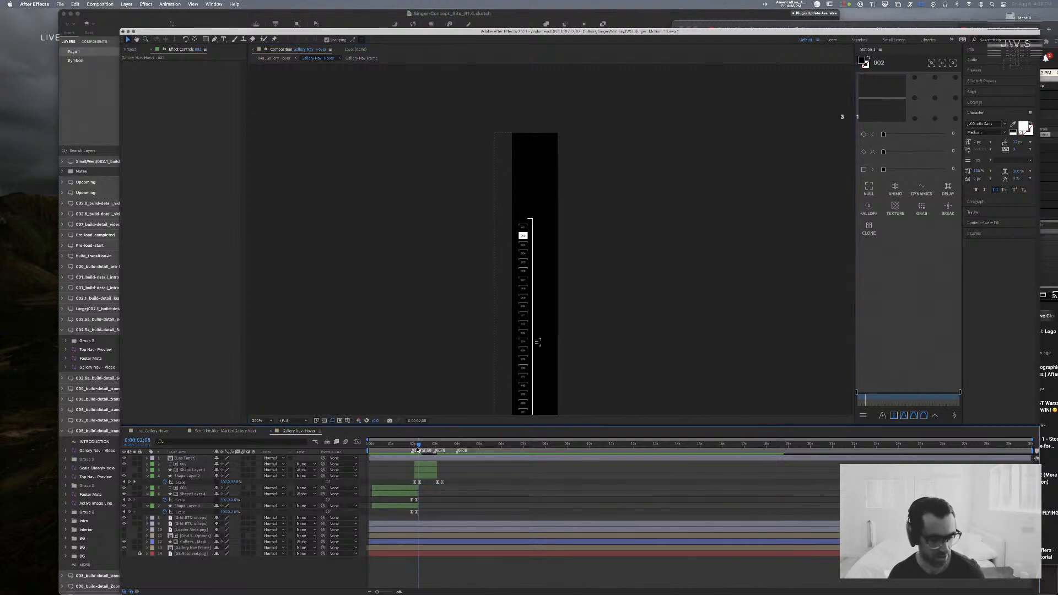
Step: Return to the start of the Gallery Nav Hover composition and save the project
{"action": "left_click", "coordinate": [369, 445]}
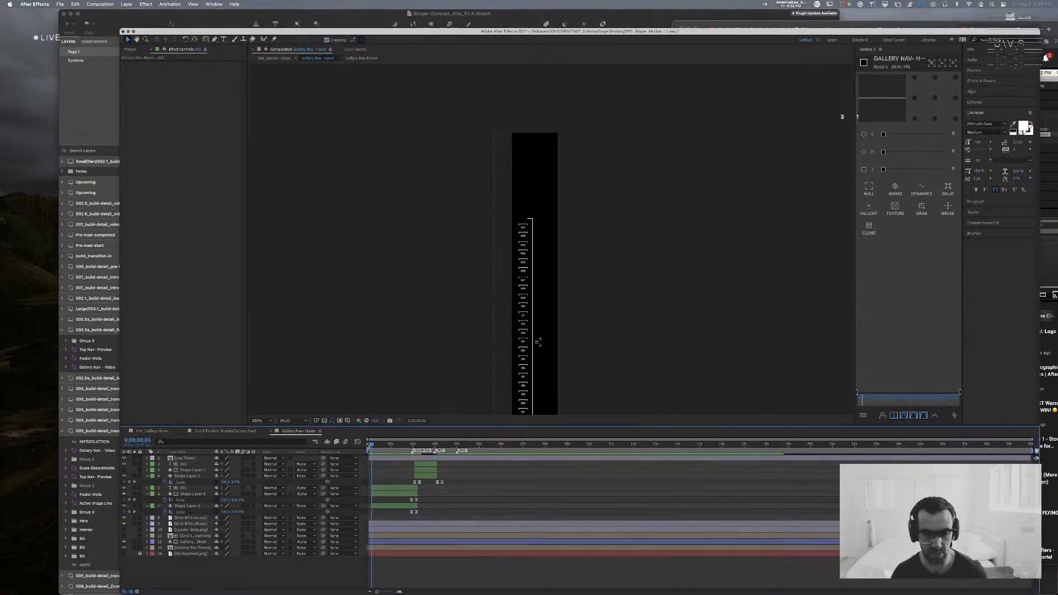
{"action": "left_click_drag", "start_coordinate": [368, 447], "coordinate": [364, 446]}
{"action": "key", "text": "super+s"}
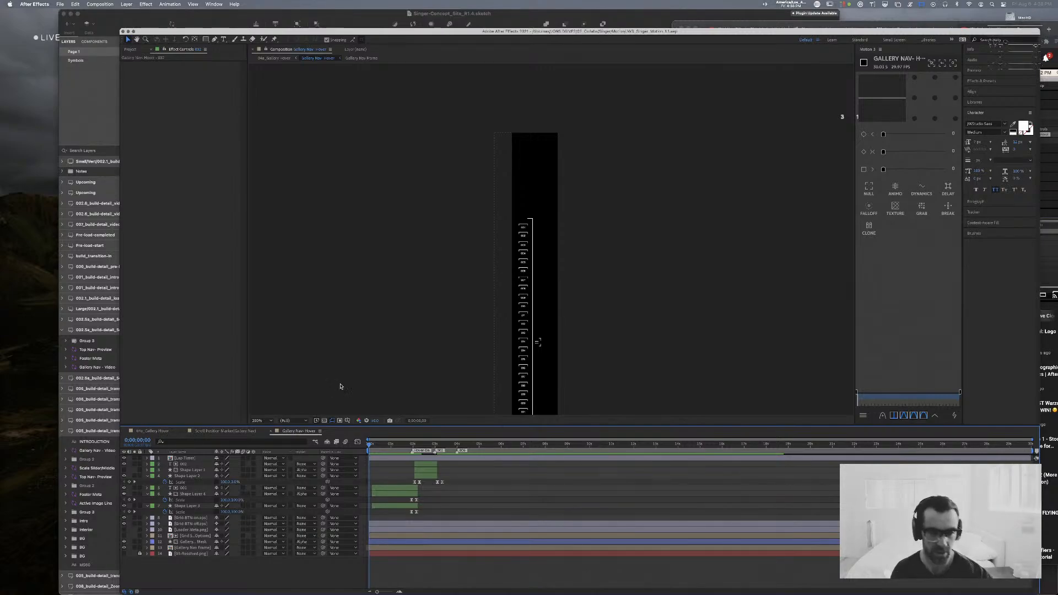
Step: Open the 04a_Gallery Hover composition and preview the retimed highlights from the beginning
{"action": "left_click_drag", "start_coordinate": [600, 263], "coordinate": [554, 269]}
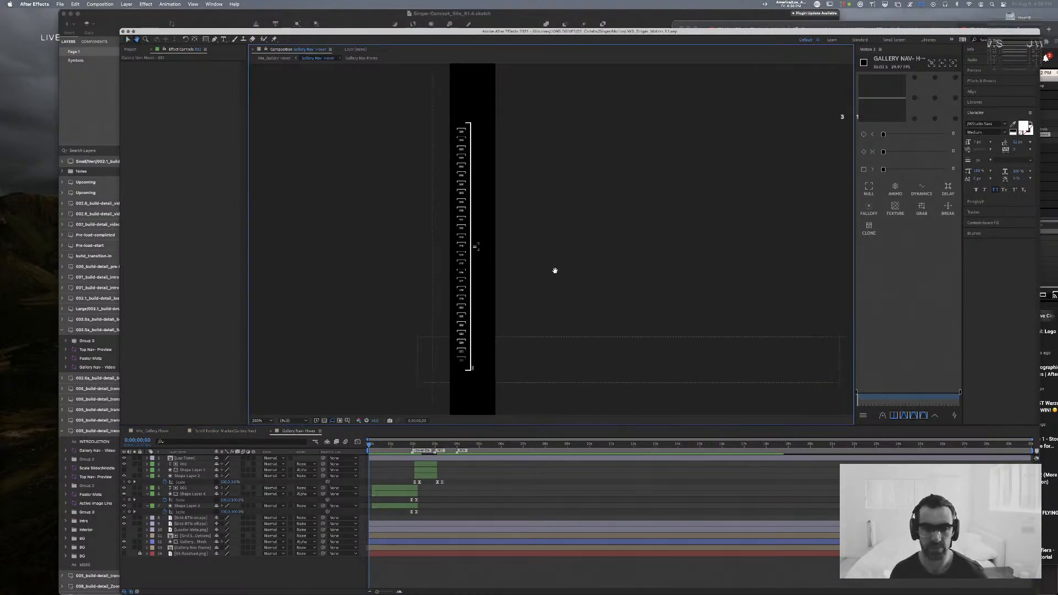
{"action": "left_click", "coordinate": [153, 431]}
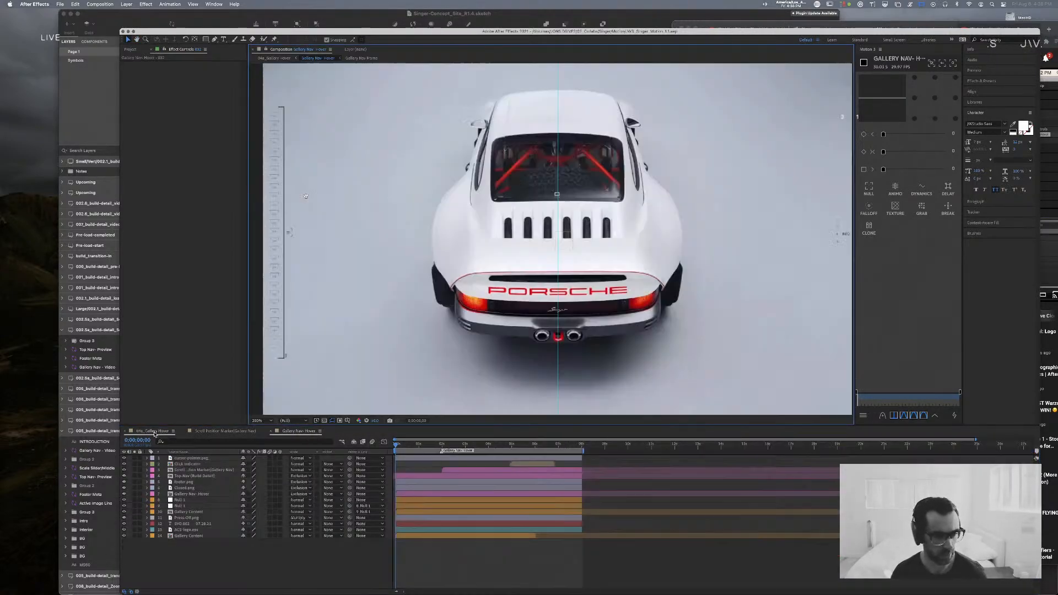
{"action": "left_click_drag", "start_coordinate": [536, 448], "coordinate": [320, 437]}
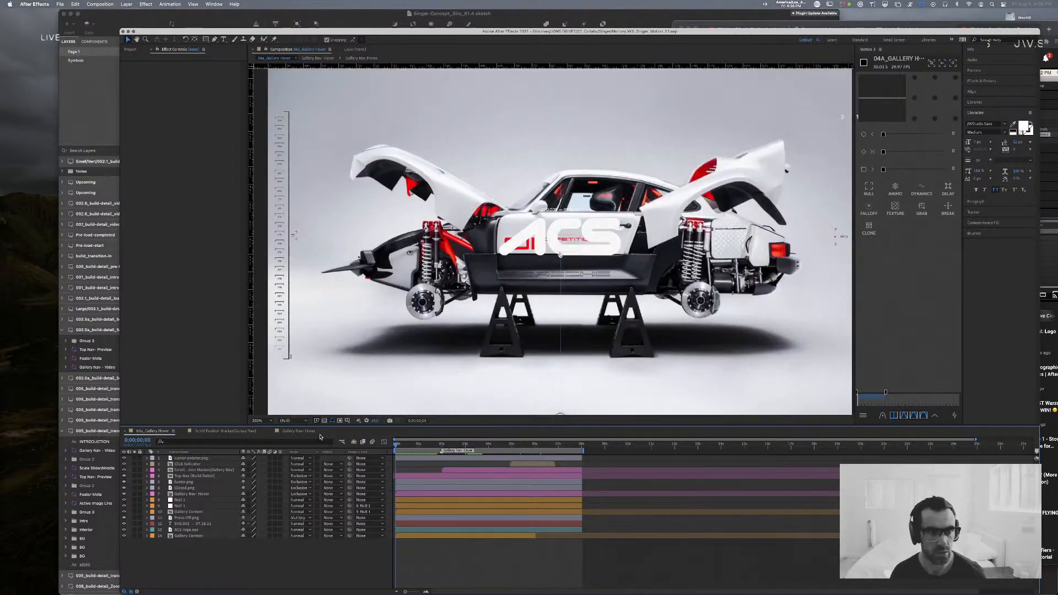
{"action": "key", "text": "space"}
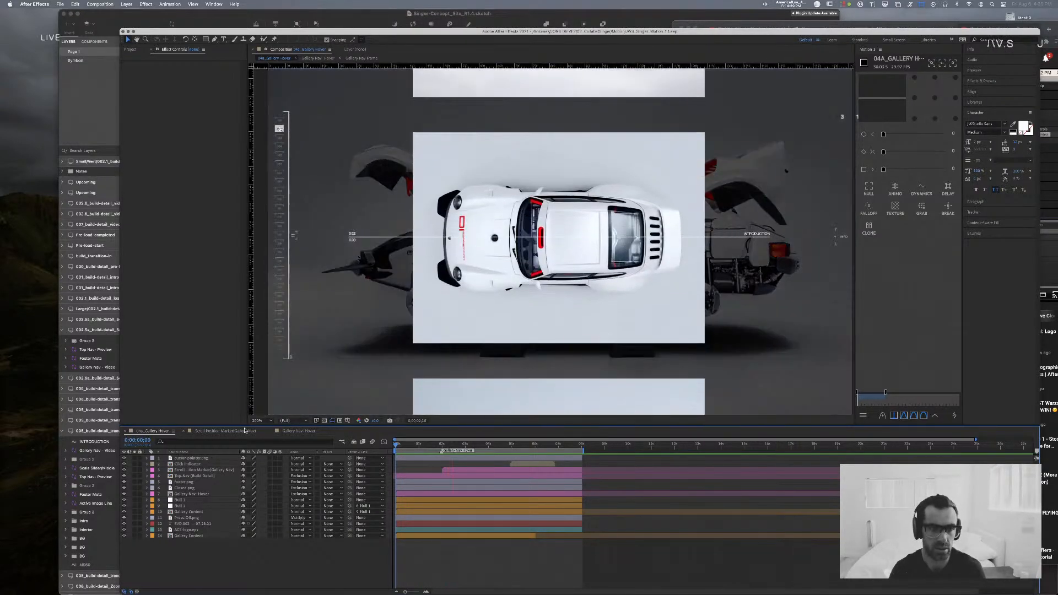
{"action": "key", "text": "space"}
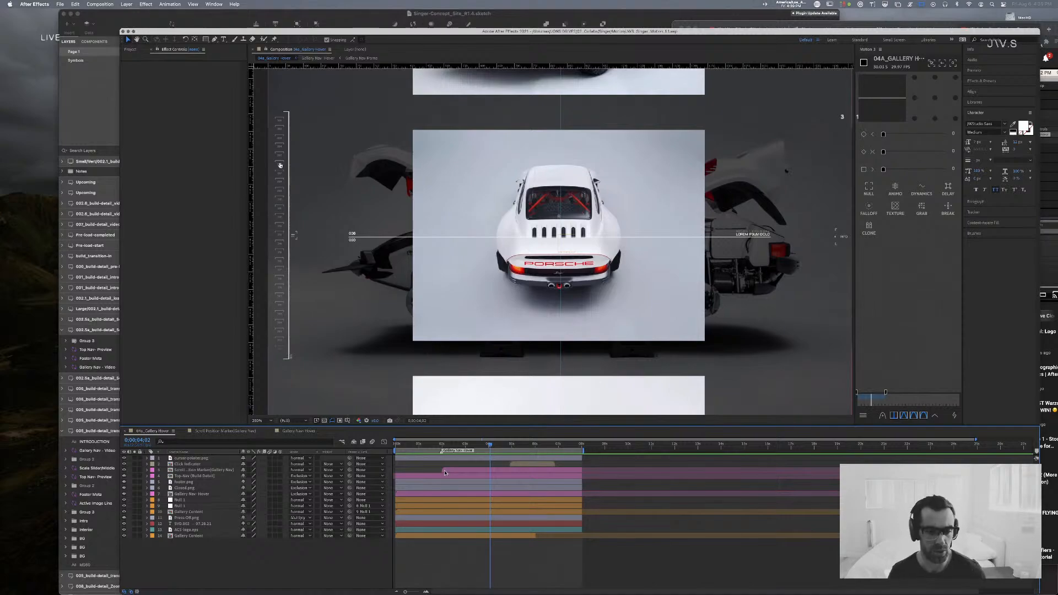
Step: Shift the three 002 highlight layers in Gallery Nav Hover to start at 0;00;04;28, matching the click indicator's start in 04a_Gallery Hover
{"action": "left_click", "coordinate": [514, 445]}
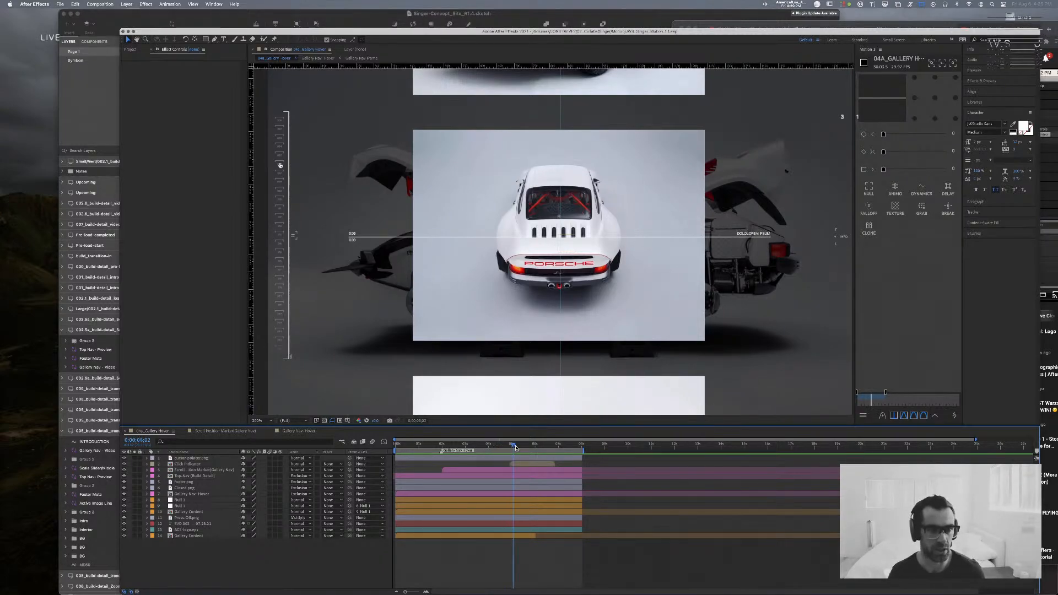
{"action": "left_click_drag", "start_coordinate": [515, 448], "coordinate": [511, 451]}
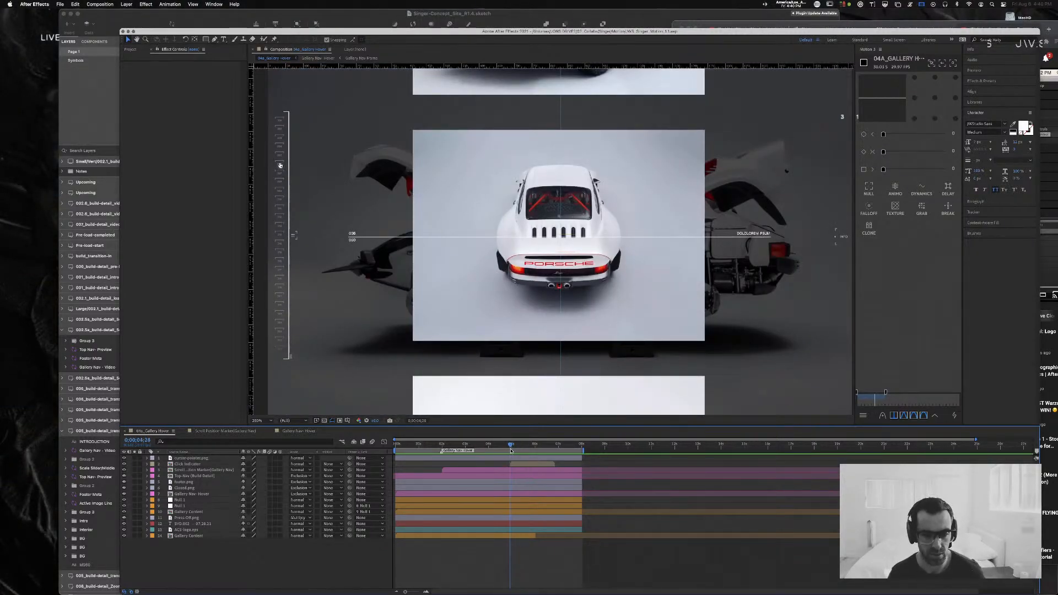
{"action": "left_click", "coordinate": [299, 432]}
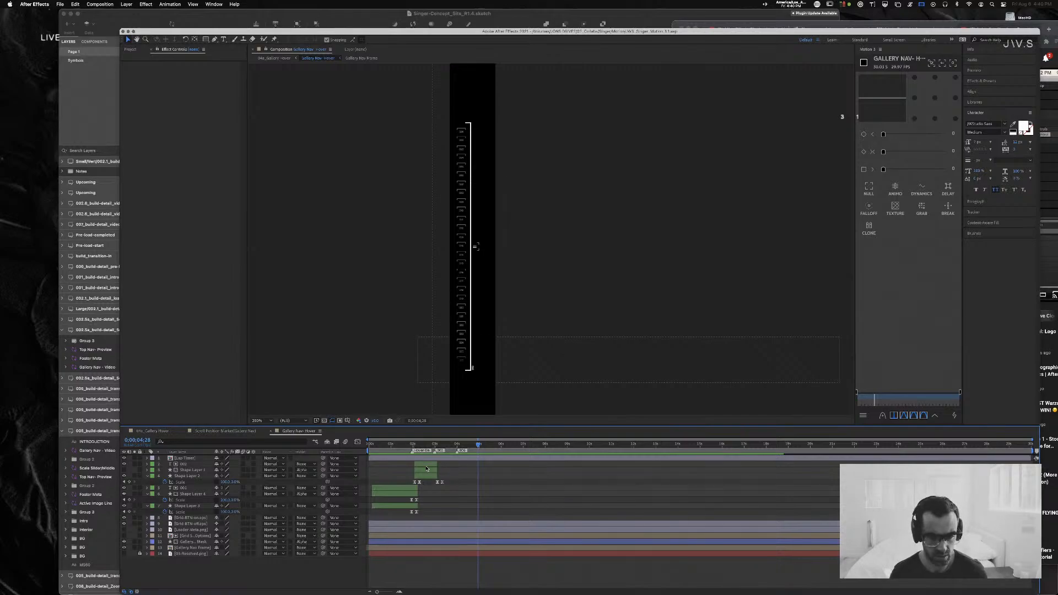
{"action": "left_click", "coordinate": [183, 464]}
{"action": "left_click", "coordinate": [187, 476], "text": "shift"}
{"action": "left_click_drag", "start_coordinate": [426, 473], "coordinate": [489, 473]}
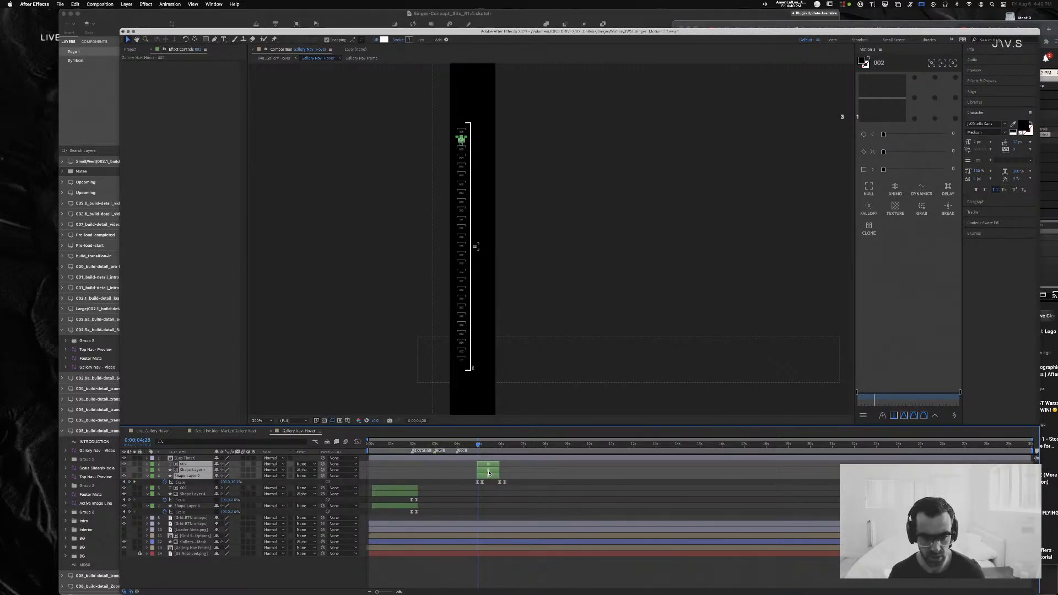
Step: Retime the three 001 highlight layers to run from the composition's start to 0;00;04;28, where the 002 highlight begins
{"action": "left_click", "coordinate": [411, 502]}
{"action": "left_click", "coordinate": [407, 488], "text": "shift"}
{"action": "left_click_drag", "start_coordinate": [402, 494], "coordinate": [357, 506]}
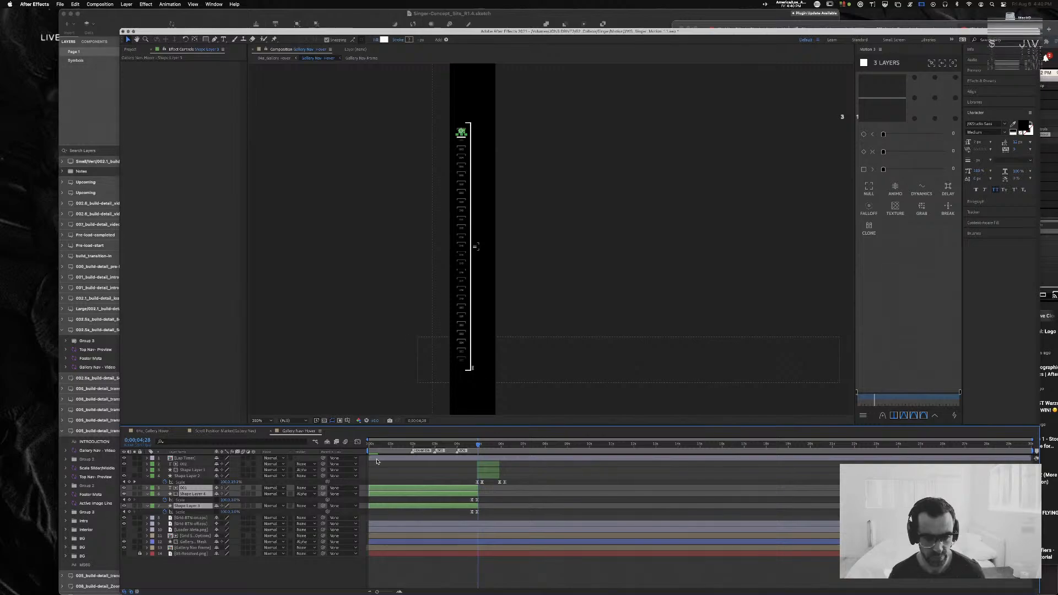
{"action": "left_click", "coordinate": [526, 567]}
Step: Preview the Gallery Nav Hover composition from the beginning and scrub back to its first frame
{"action": "key", "text": "Home"}
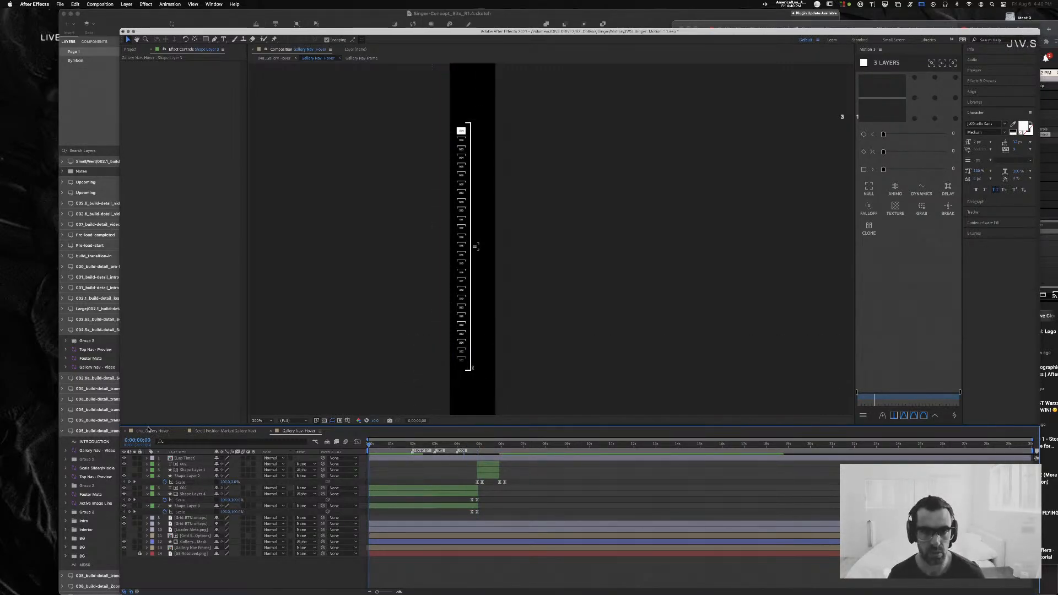
{"action": "key", "text": "space"}
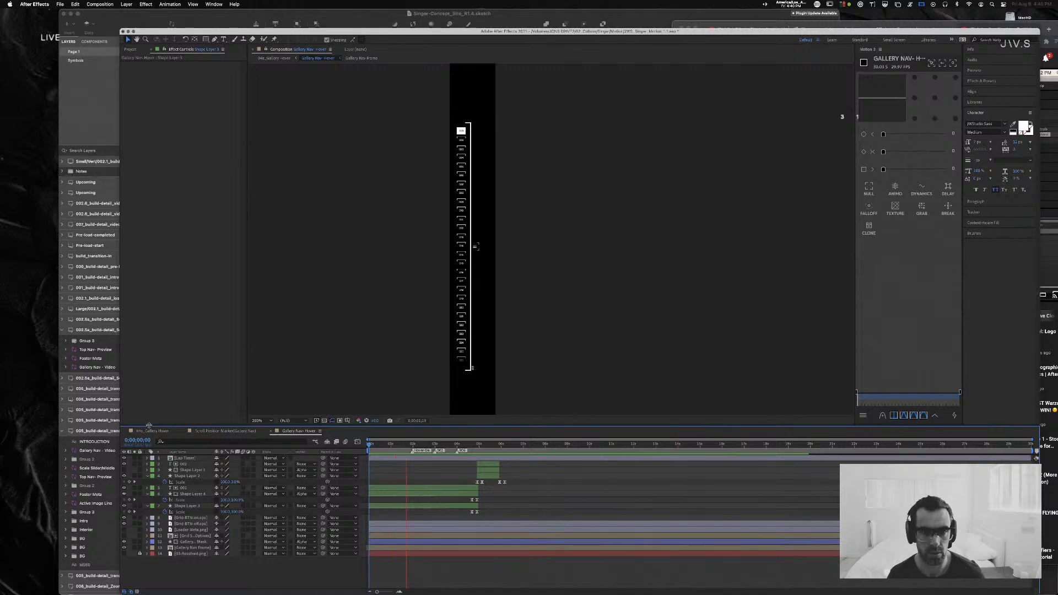
{"action": "key", "text": "space"}
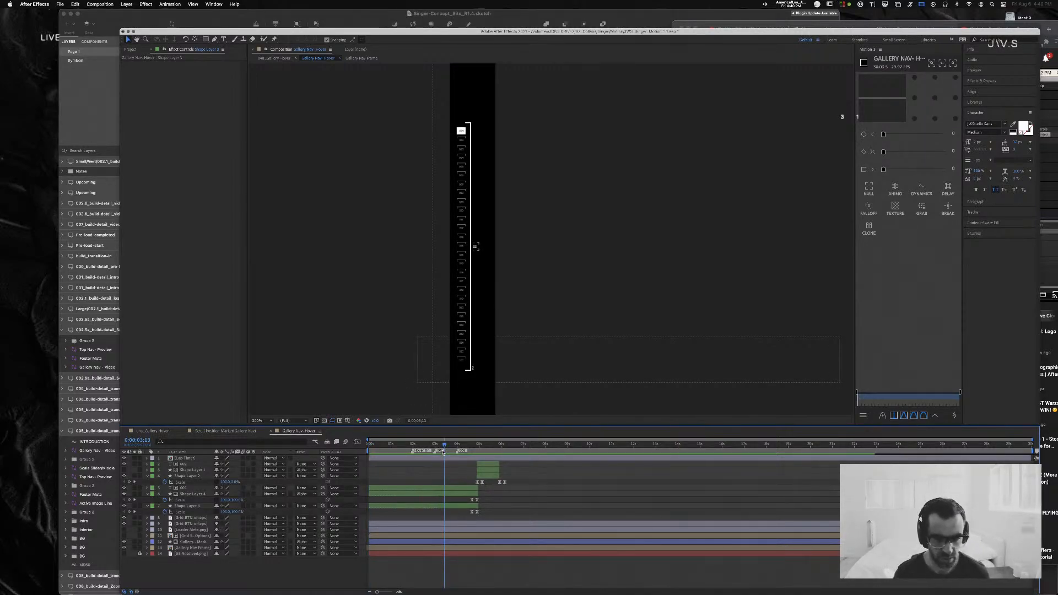
{"action": "left_click_drag", "start_coordinate": [444, 445], "coordinate": [367, 444]}
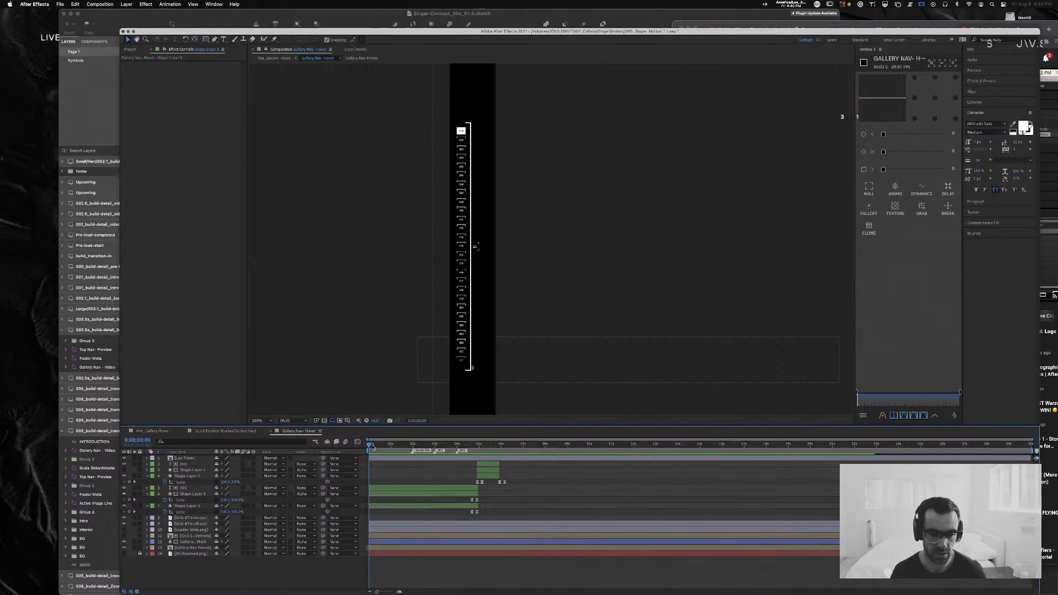
Step: Try moving the Grid Spots - View Options layer's Opacity keyframes to the start of the composition and preview the fade
{"action": "left_click", "coordinate": [403, 542]}
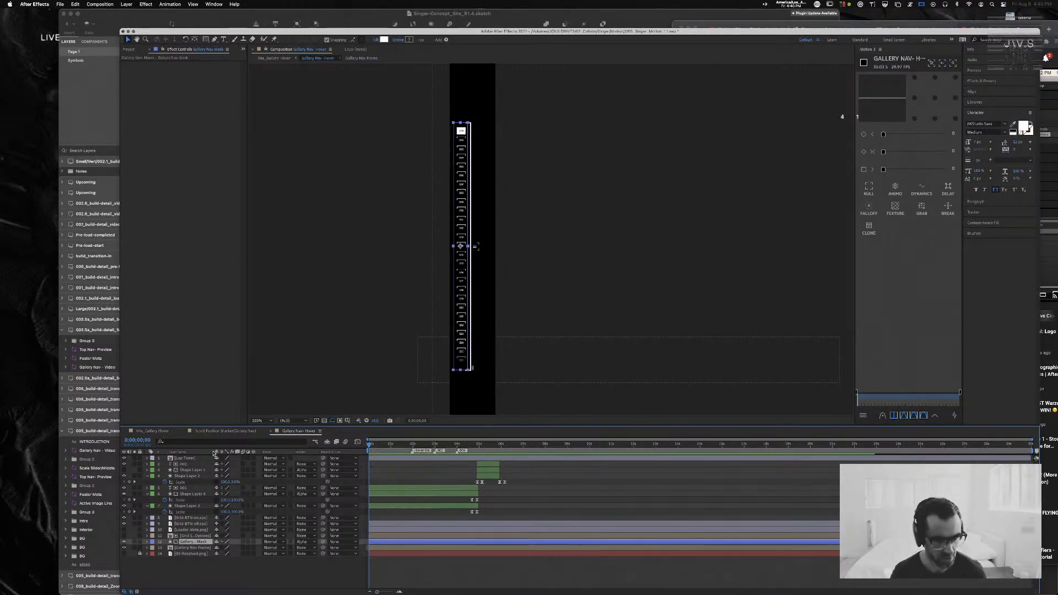
{"action": "left_click_drag", "start_coordinate": [213, 452], "coordinate": [251, 453]}
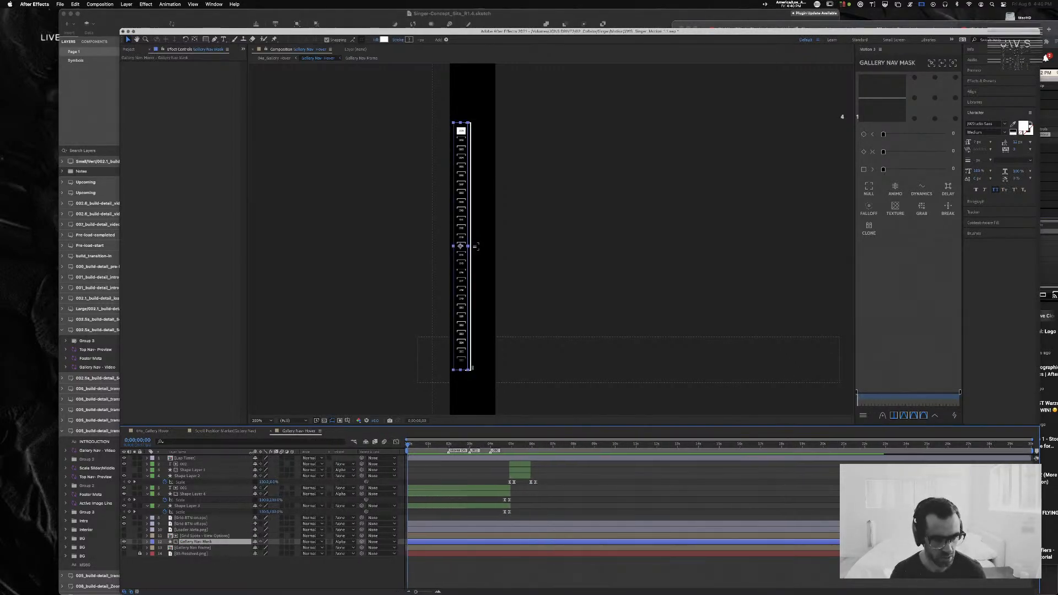
{"action": "left_click", "coordinate": [217, 536]}
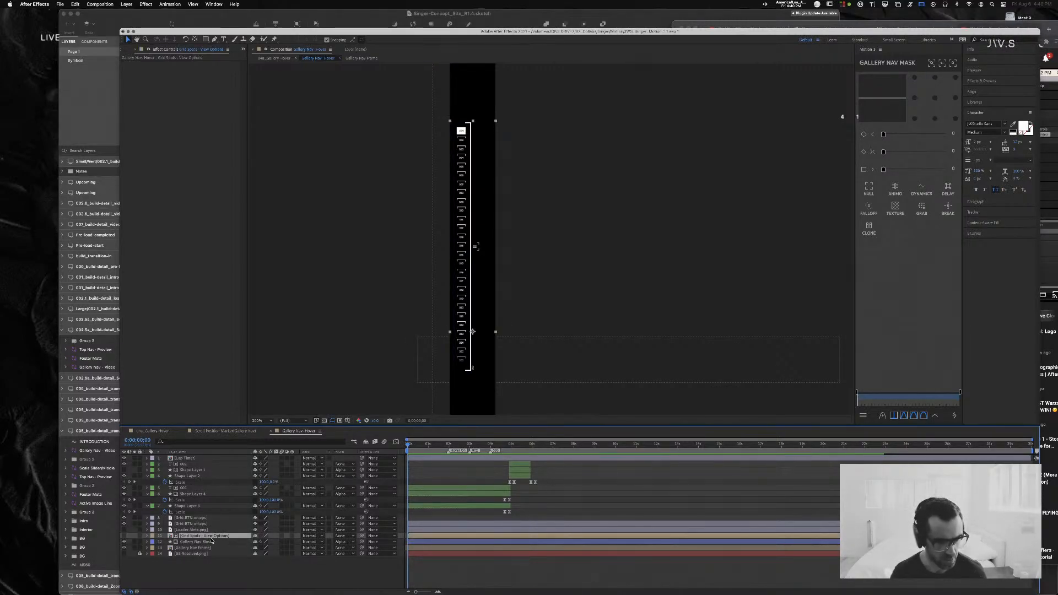
{"action": "key", "text": "u"}
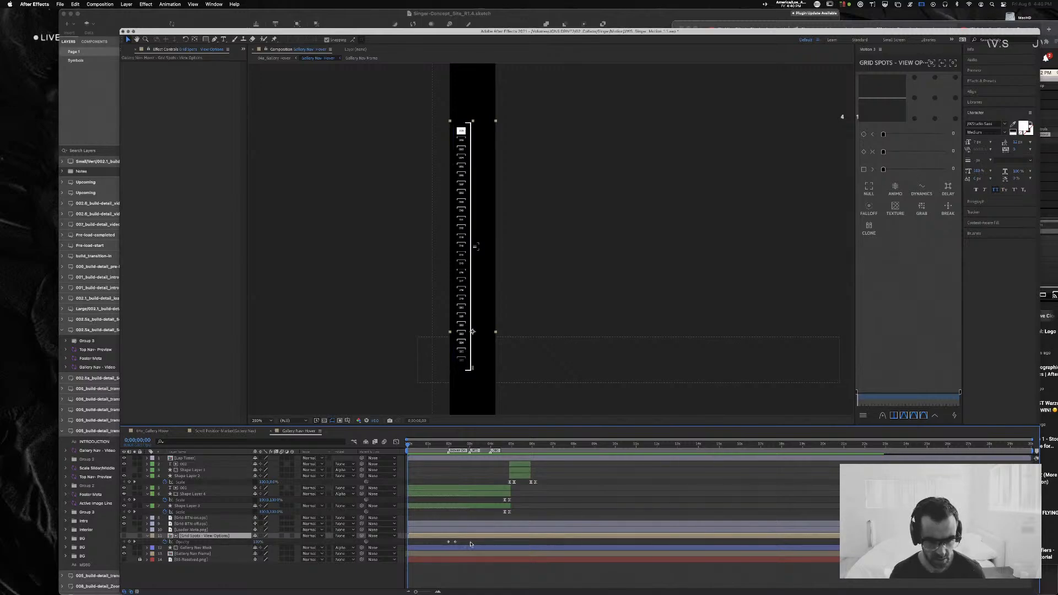
{"action": "left_click_drag", "start_coordinate": [471, 544], "coordinate": [409, 543]}
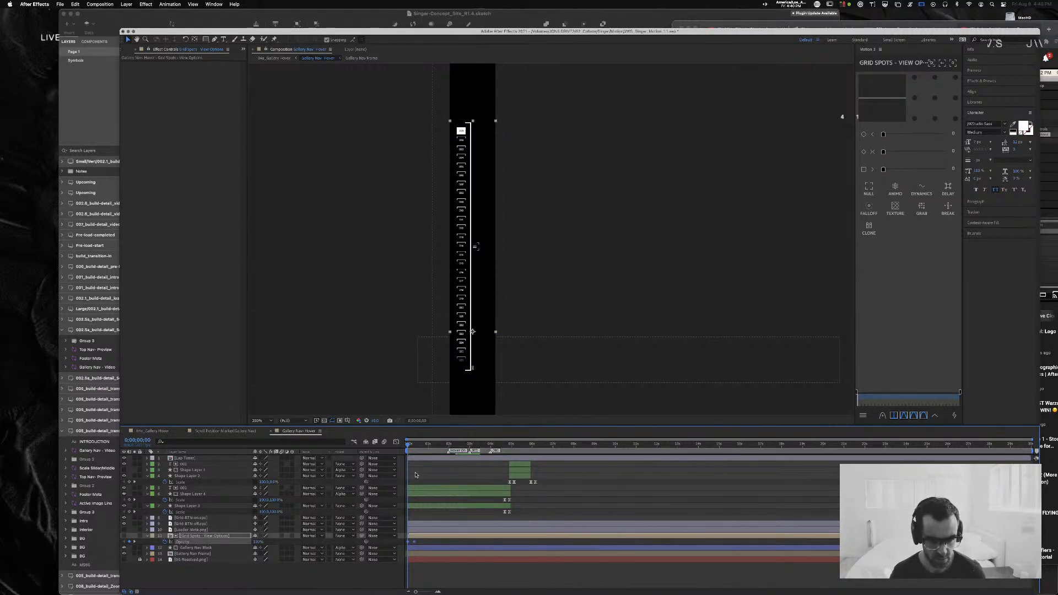
{"action": "key", "text": "space"}
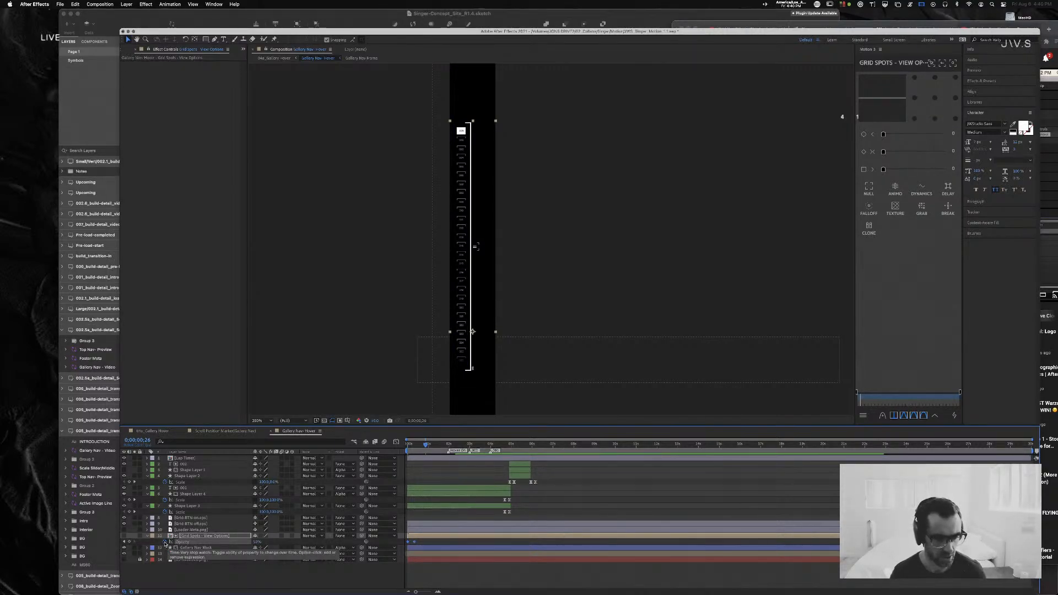
Step: Remove the Opacity animation from the Grid Spots - View Options layer, restore the markers' full brightness, and check the first frame
{"action": "left_click", "coordinate": [165, 542], "text": "alt"}
{"action": "left_click", "coordinate": [165, 542], "text": "alt"}
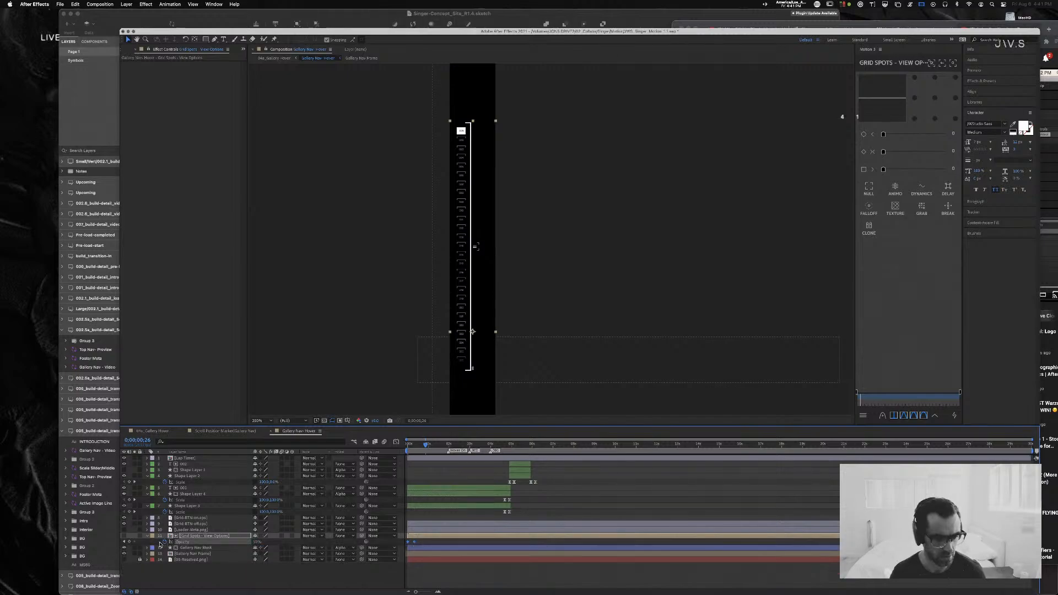
{"action": "left_click", "coordinate": [165, 542]}
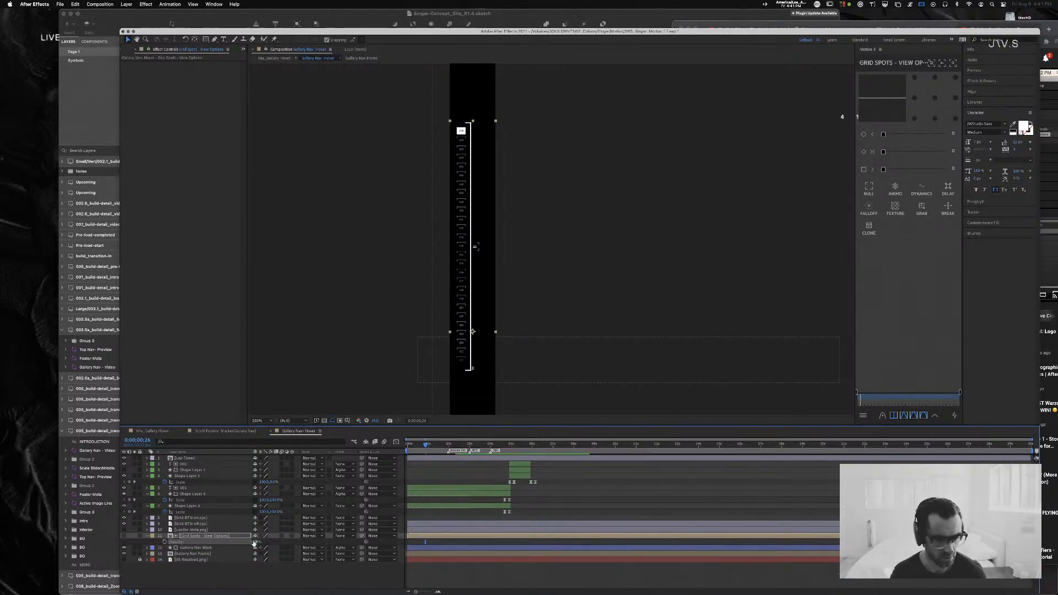
{"action": "key", "text": "Home"}
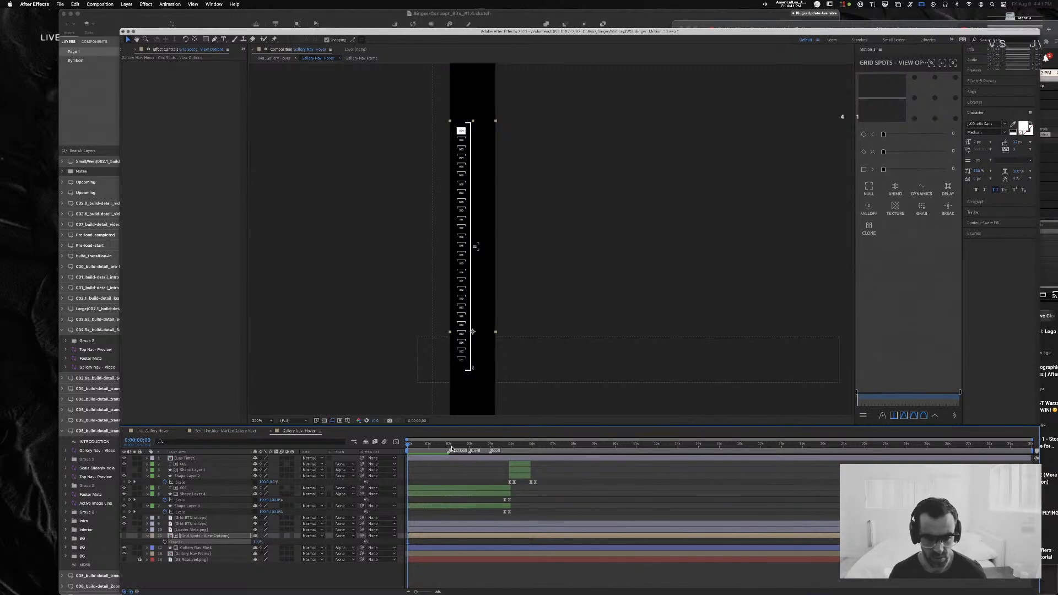
Step: Open the Grid Spots - View Options composition at 0;00;03;00, enlarge the timeline, and collapse the properties of all its layers
{"action": "mouse_move", "coordinate": [452, 447]}
{"action": "left_mouse_down"}
{"action": "mouse_move", "coordinate": [507, 447]}
{"action": "mouse_move", "coordinate": [470, 446]}
{"action": "left_mouse_up"}
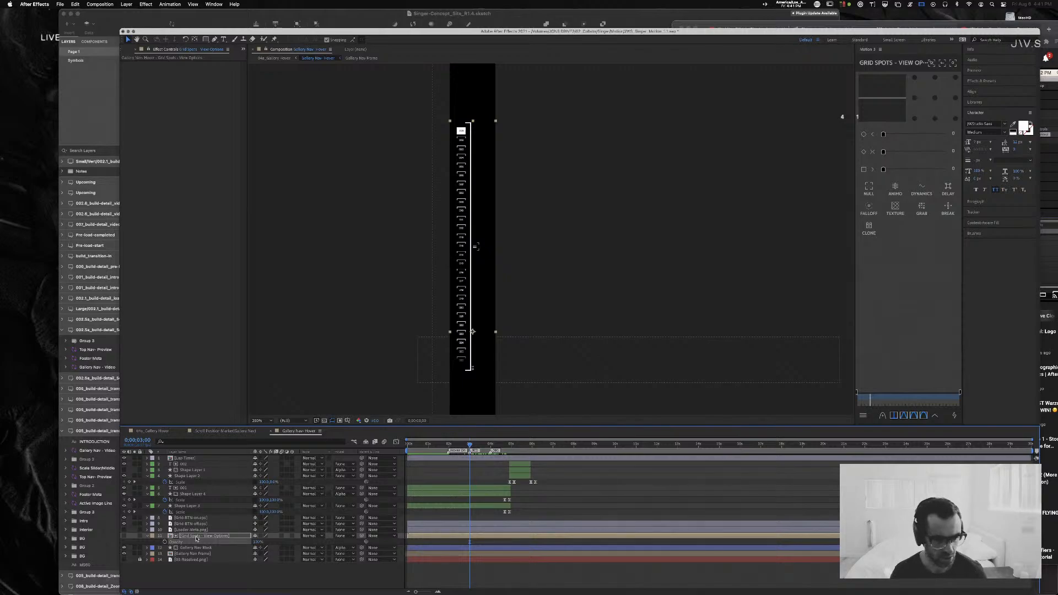
{"action": "double_click", "coordinate": [172, 537]}
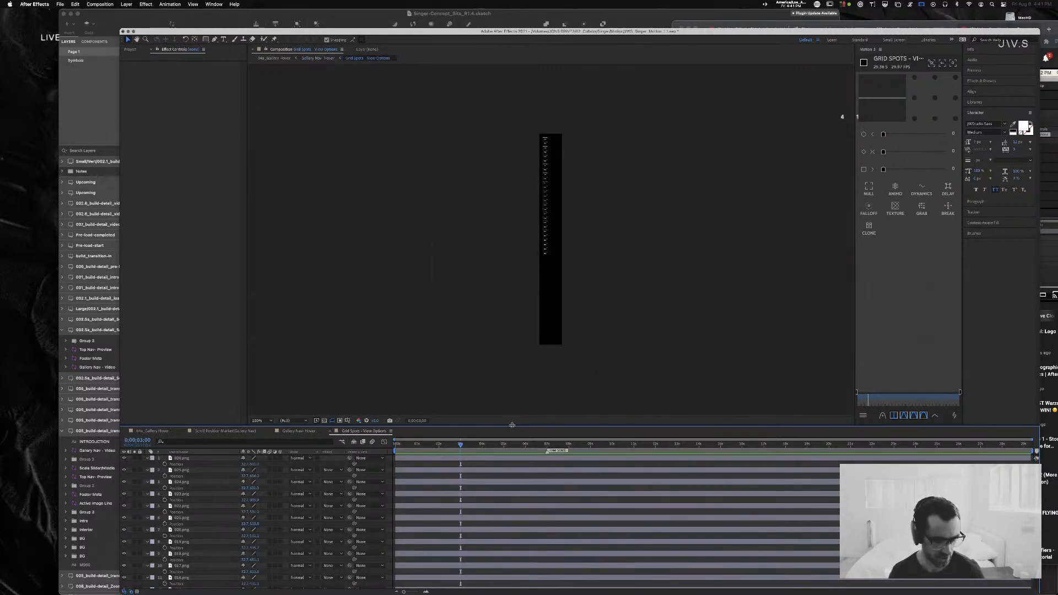
{"action": "left_click_drag", "start_coordinate": [512, 425], "coordinate": [512, 264]}
{"action": "left_click", "coordinate": [505, 370]}
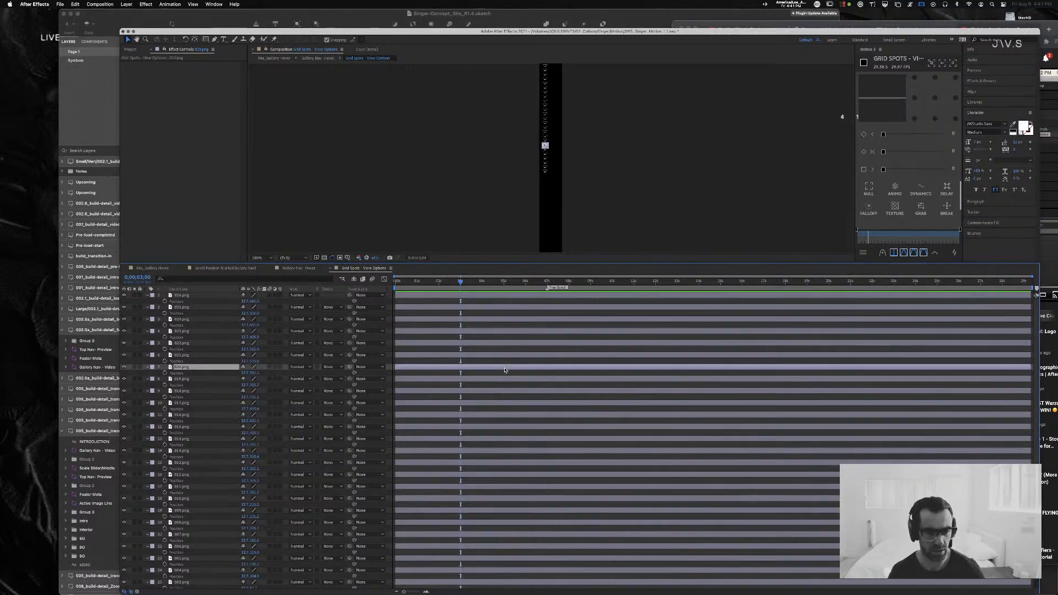
{"action": "key", "text": "super+a"}
{"action": "key", "text": "u"}
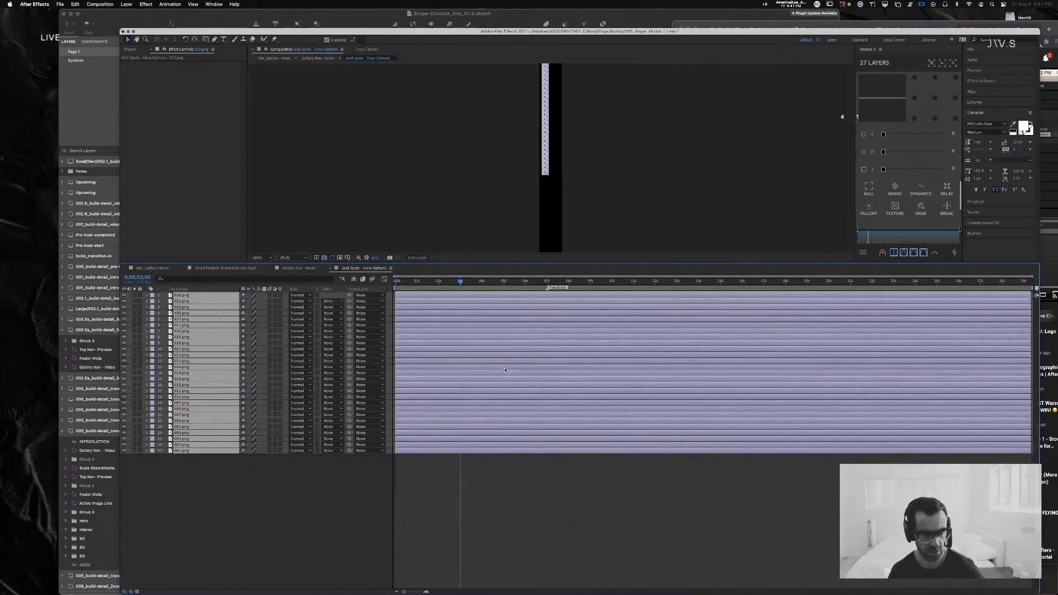
Step: Enlarge the view of markers 001 to 008 and add a composition marker at 0;00;03;00
{"action": "left_click", "coordinate": [507, 471]}
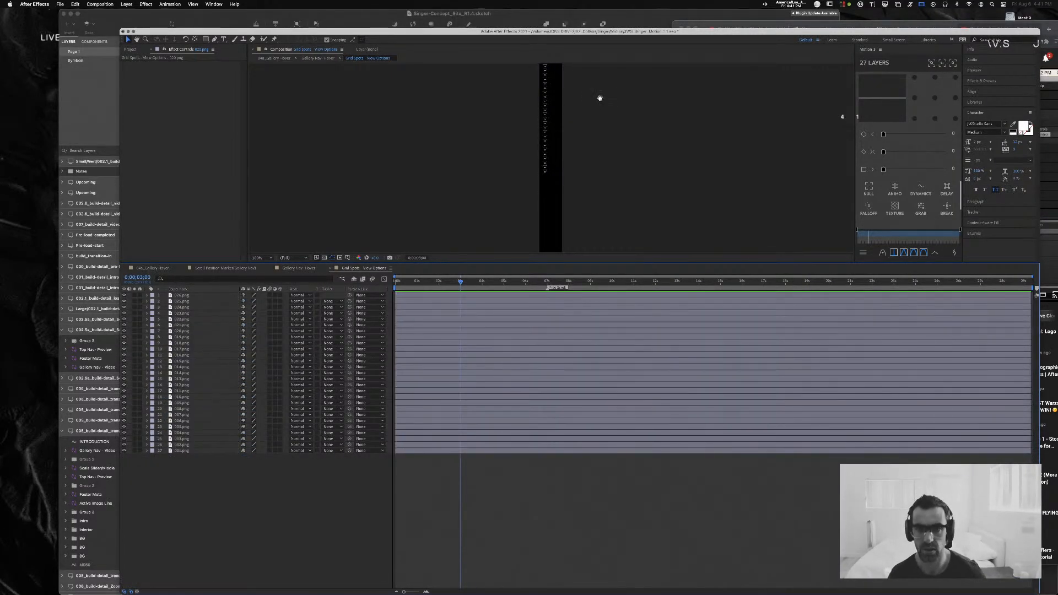
{"action": "scroll", "coordinate": [590, 166], "scroll_direction": "up", "scroll_amount": 4}
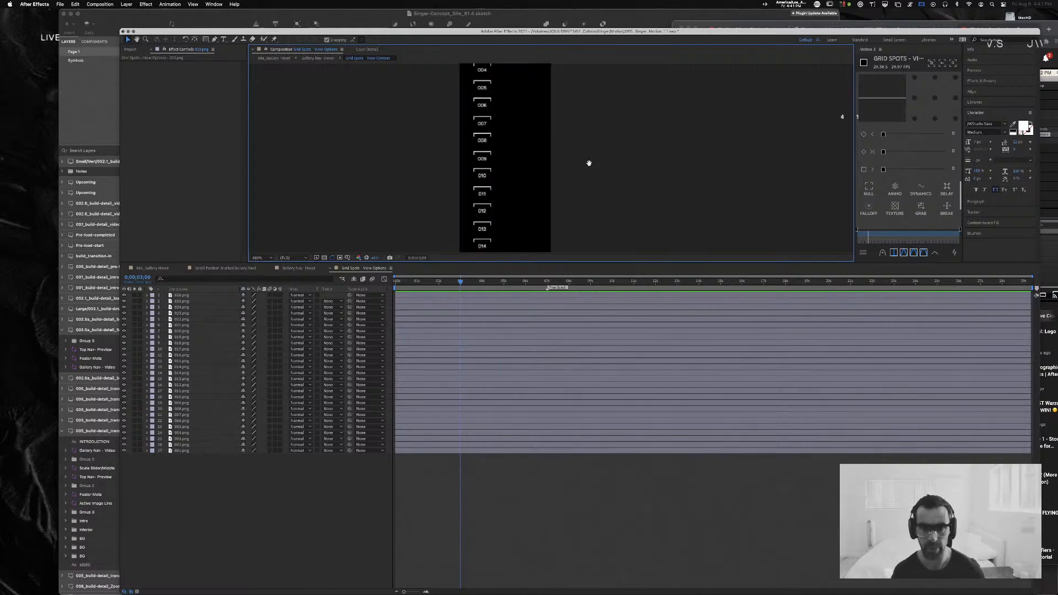
{"action": "left_click_drag", "start_coordinate": [589, 163], "coordinate": [589, 262]}
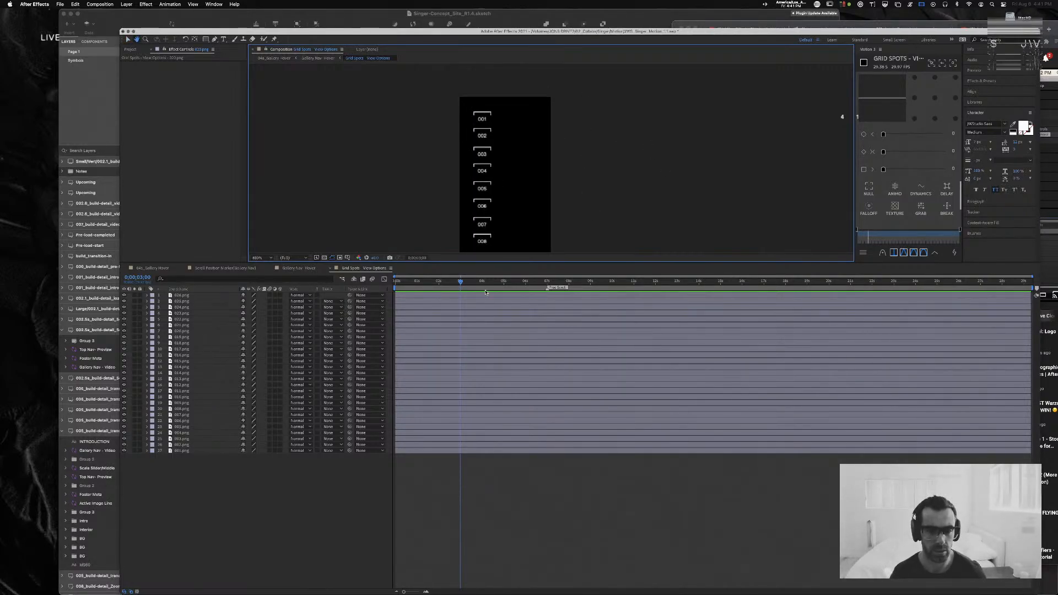
{"action": "key", "text": "v"}
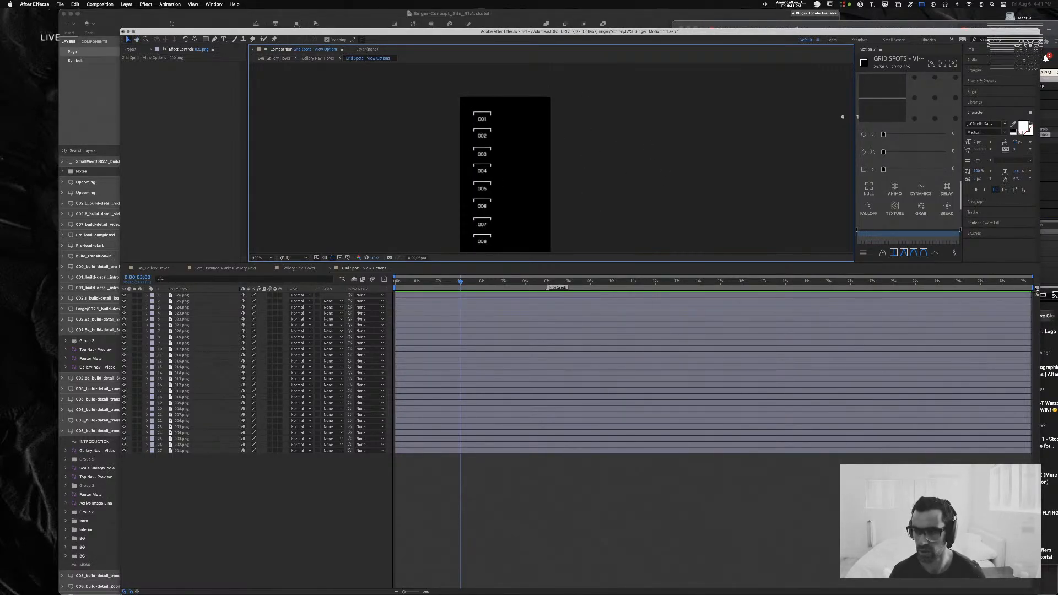
{"action": "left_click_drag", "start_coordinate": [1036, 290], "coordinate": [461, 297]}
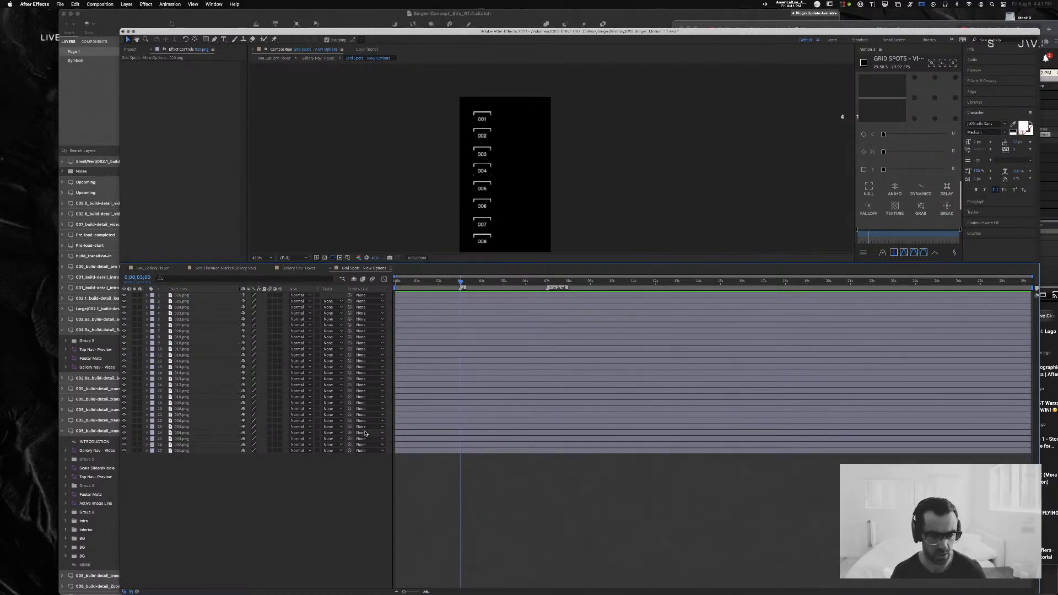
Step: Set Opacity keyframes of 50% at 0;00;03;00 on all 27 marker layers
{"action": "key", "text": "t"}
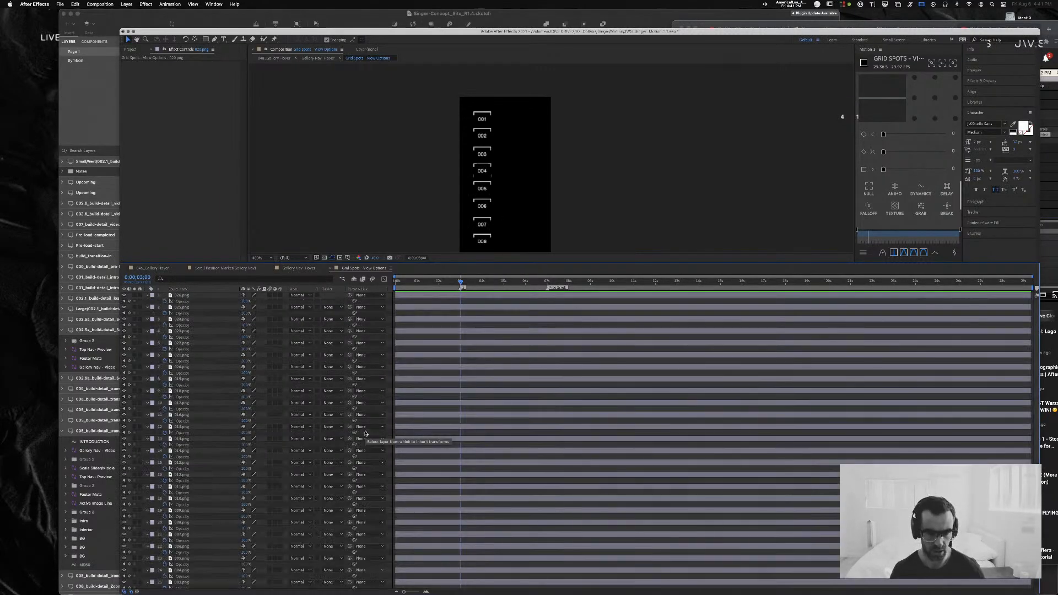
{"action": "left_click", "coordinate": [246, 301]}
{"action": "type", "text": "50"}
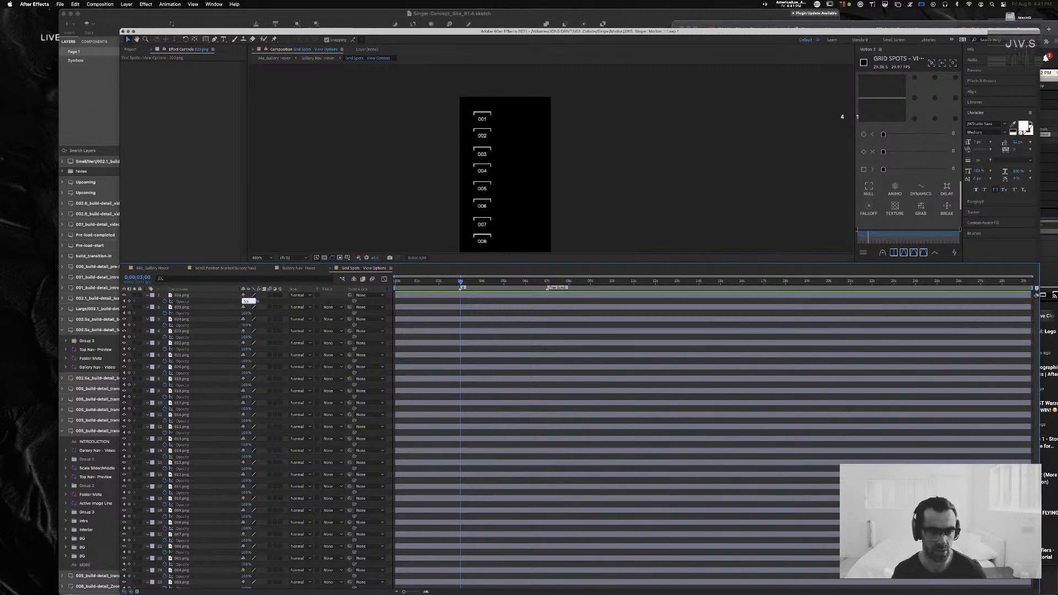
{"action": "key", "text": "Return"}
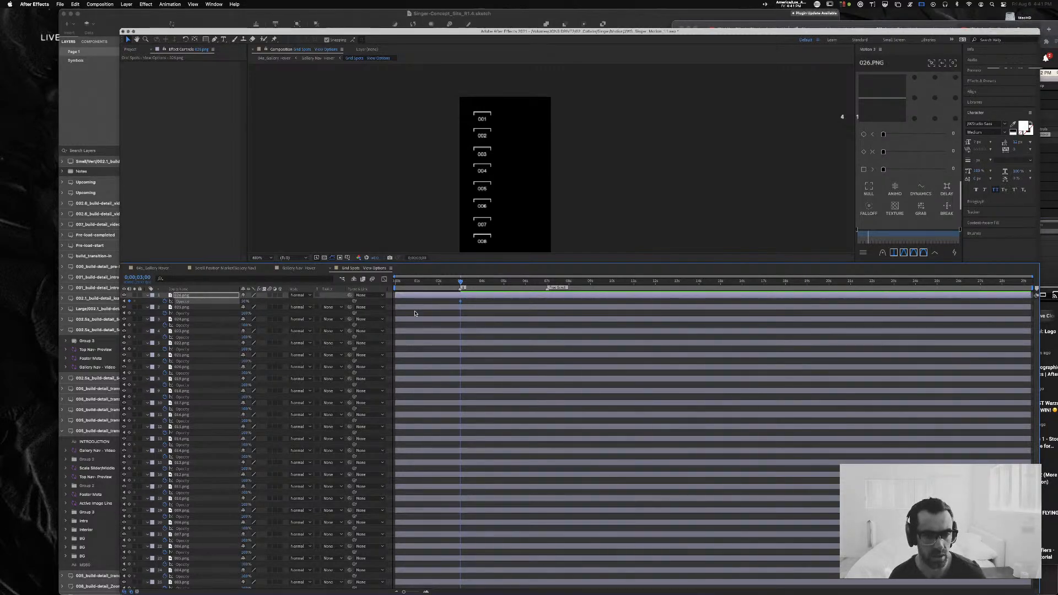
{"action": "key", "text": "super+a"}
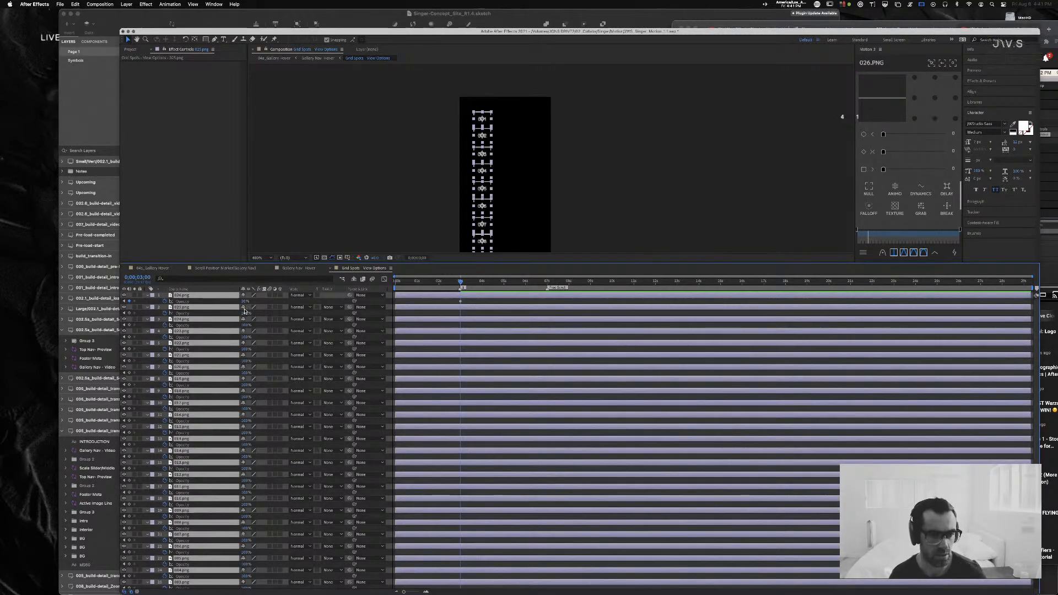
{"action": "left_click", "coordinate": [245, 311]}
{"action": "type", "text": "50"}
{"action": "key", "text": "Return"}
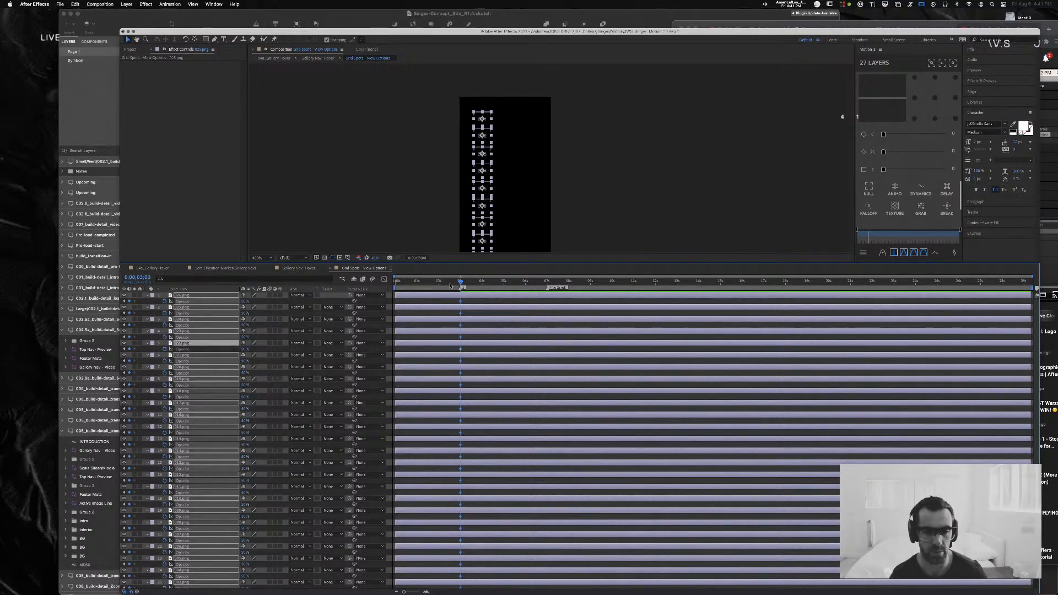
Step: Collapse the properties of all marker layers and select the layer of the 002 marker
{"action": "left_click", "coordinate": [510, 196]}
{"action": "left_click", "coordinate": [484, 137]}
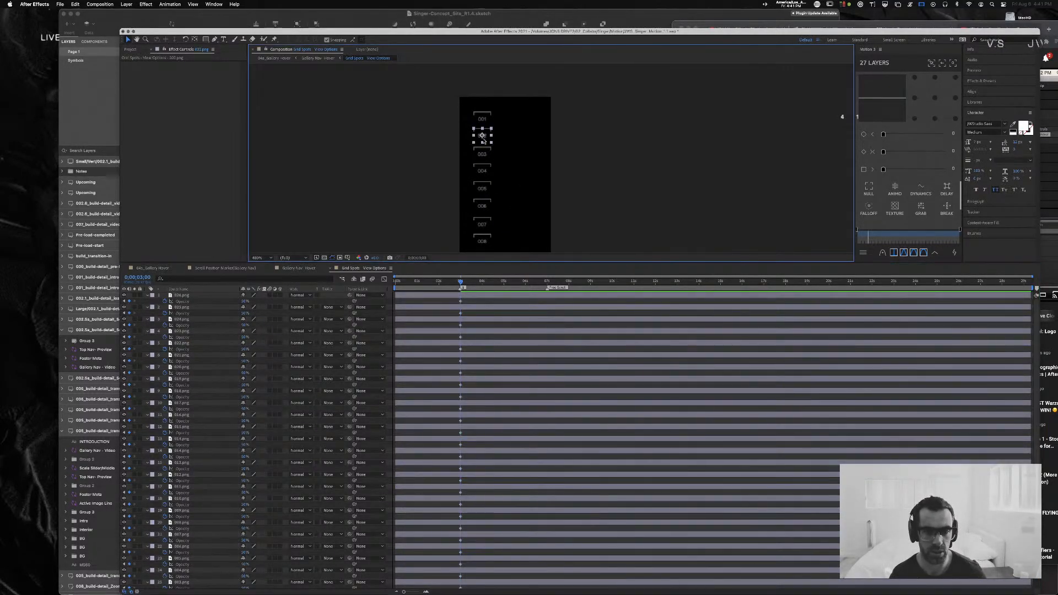
{"action": "scroll", "coordinate": [442, 345], "scroll_direction": "down", "scroll_amount": 2}
{"action": "key", "text": "super+a"}
{"action": "key", "text": "u"}
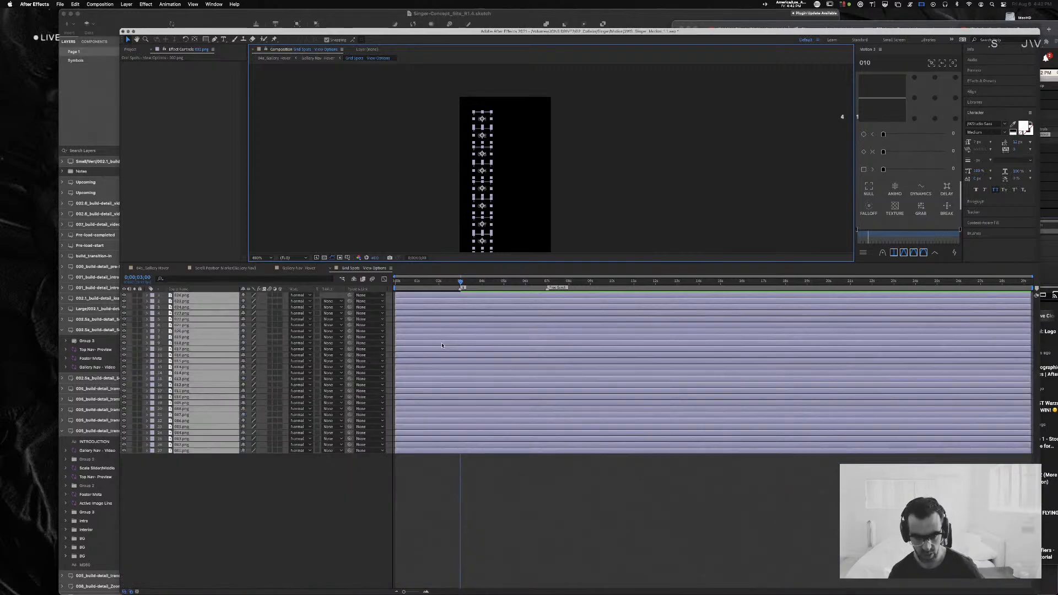
{"action": "left_click", "coordinate": [526, 478]}
{"action": "left_click", "coordinate": [482, 141]}
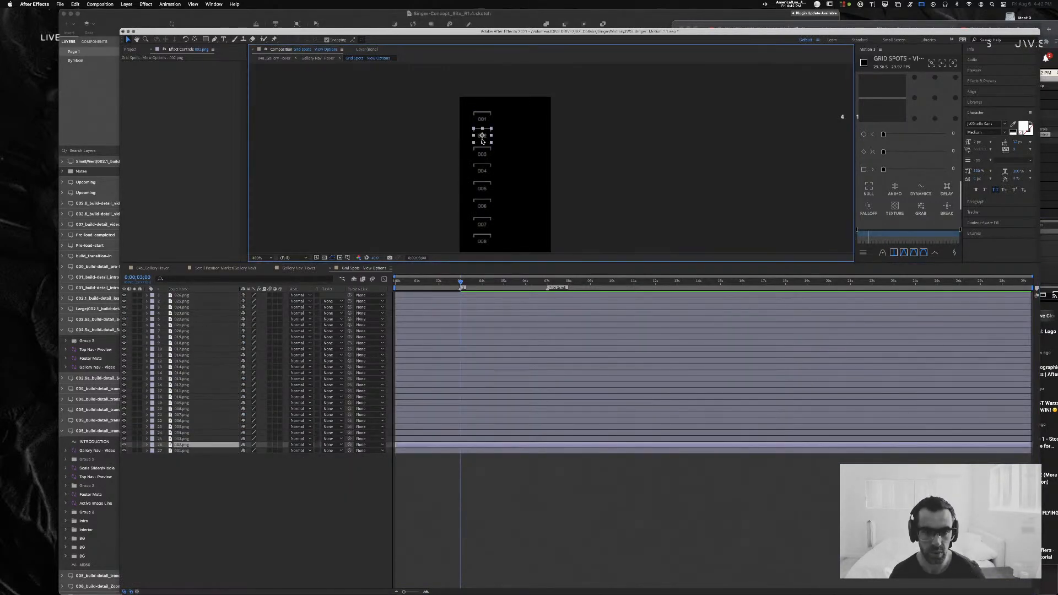
Step: In Grid Spots - View Options, delete the composition marker near 0;00;07;00 and add one at 0;00;04;00 labelled 006
{"action": "left_click", "coordinate": [548, 289]}
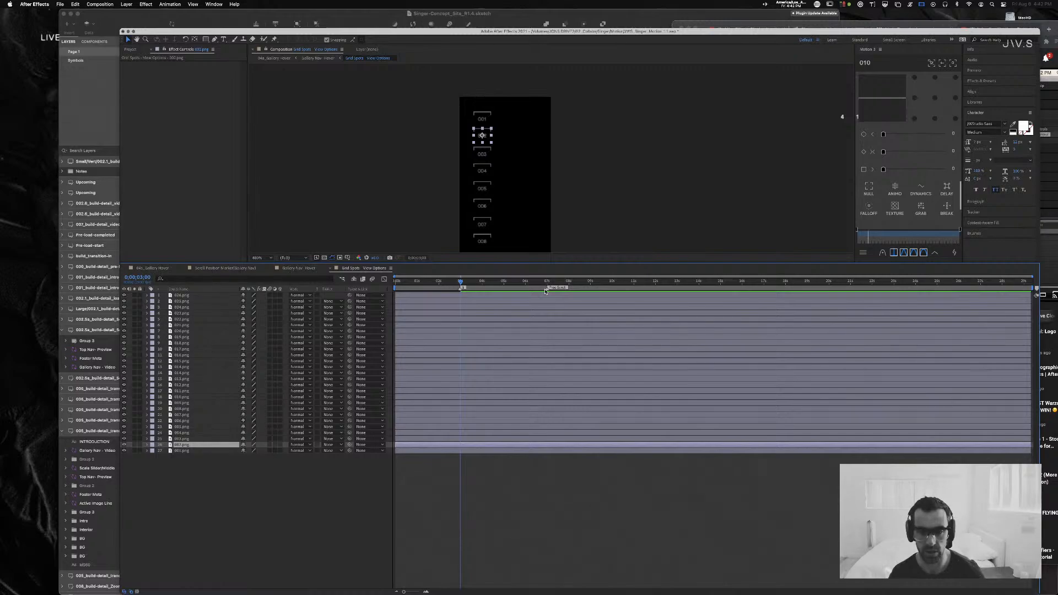
{"action": "left_click", "coordinate": [548, 289], "text": "super"}
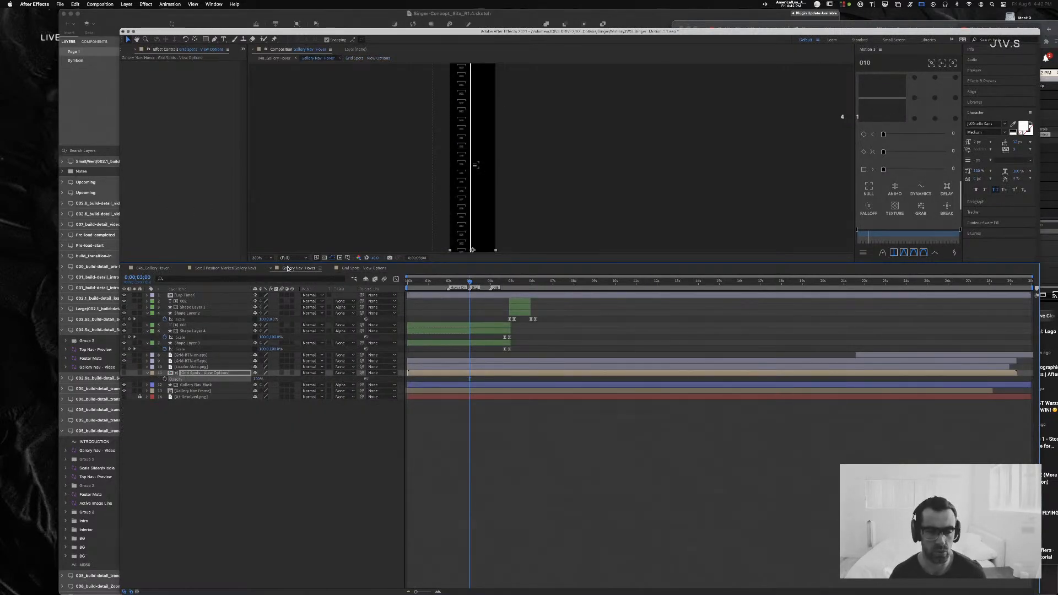
{"action": "left_click", "coordinate": [490, 282]}
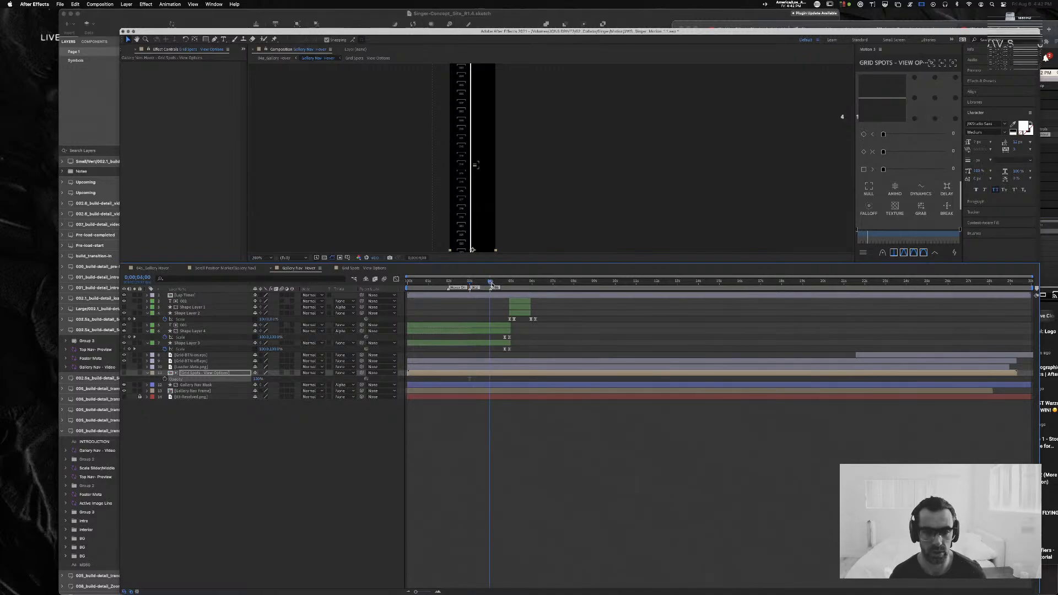
{"action": "left_click", "coordinate": [368, 270]}
{"action": "left_click_drag", "start_coordinate": [1036, 291], "coordinate": [482, 292]}
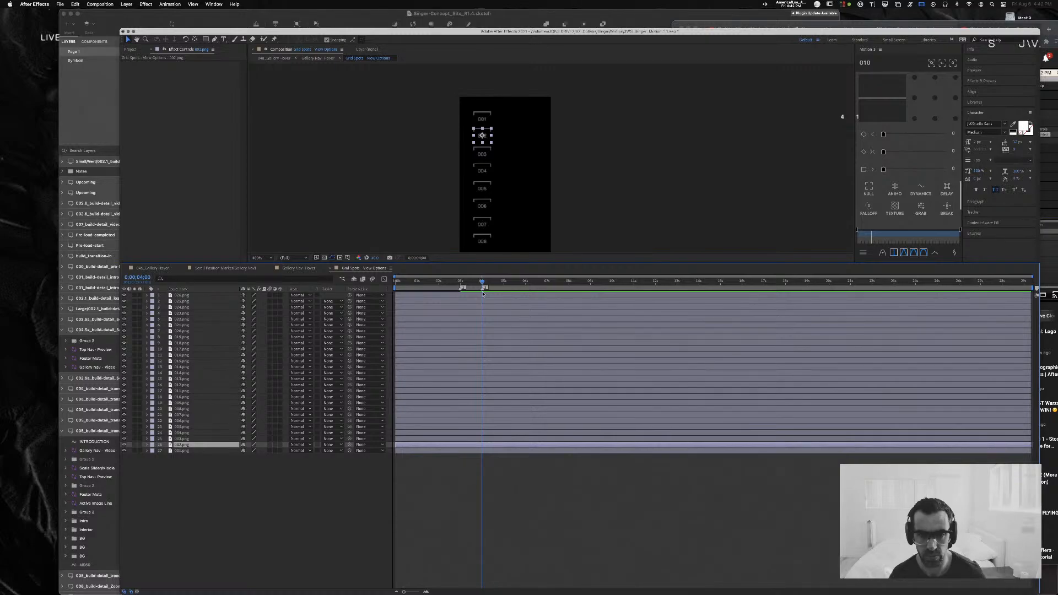
{"action": "double_click", "coordinate": [482, 290]}
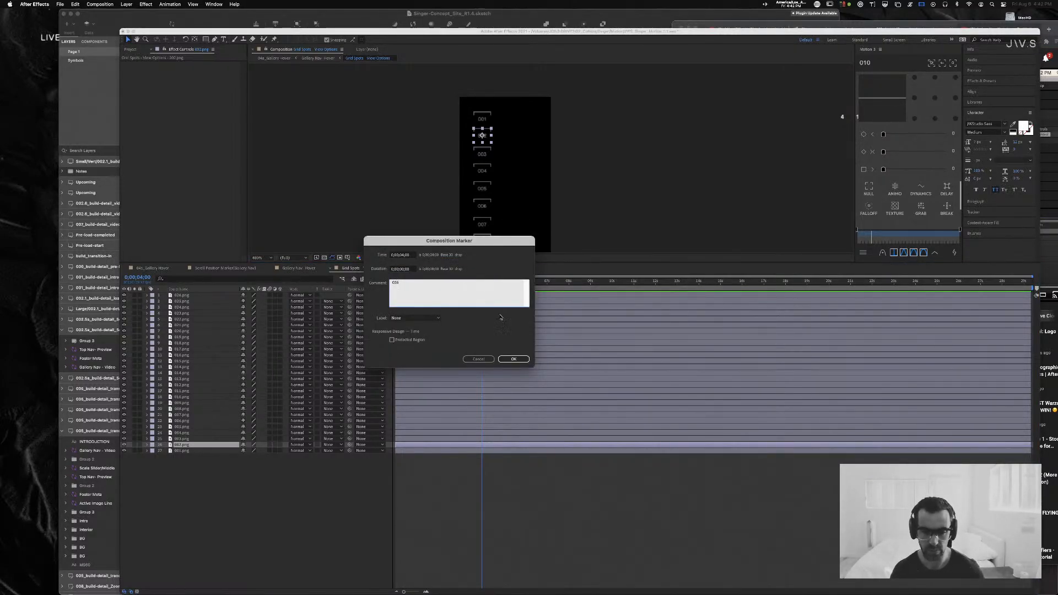
{"action": "left_click", "coordinate": [512, 358]}
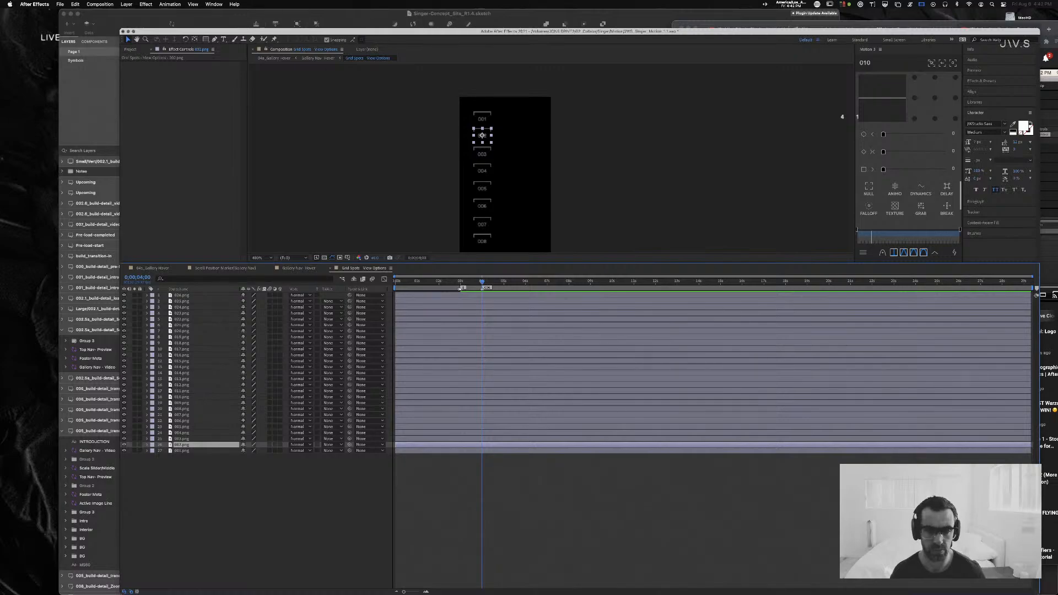
Step: Label the composition marker near 0;00;03;00 as 002
{"action": "double_click", "coordinate": [460, 288]}
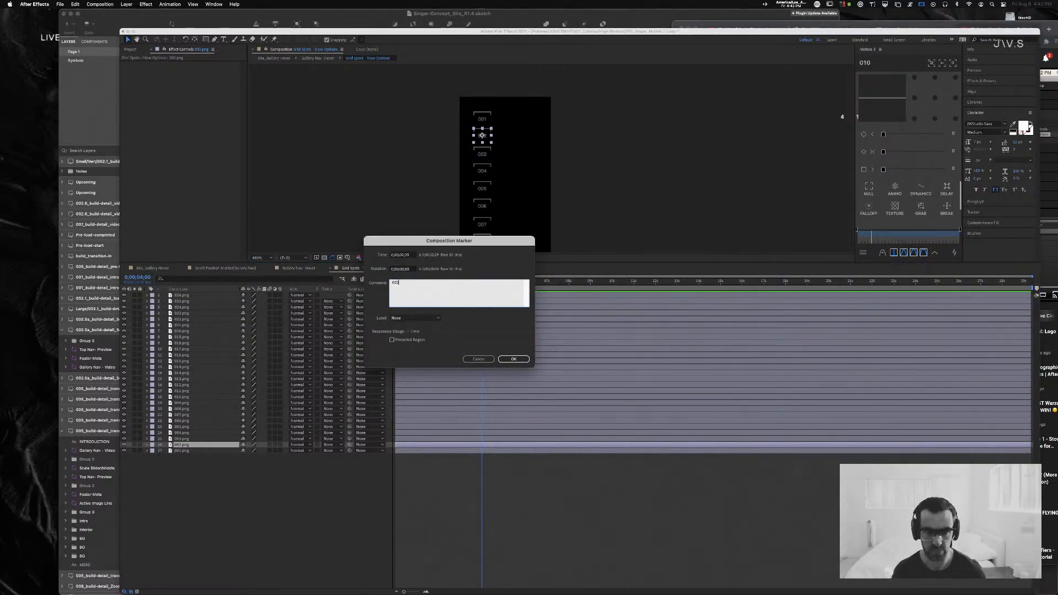
{"action": "type", "text": "002"}
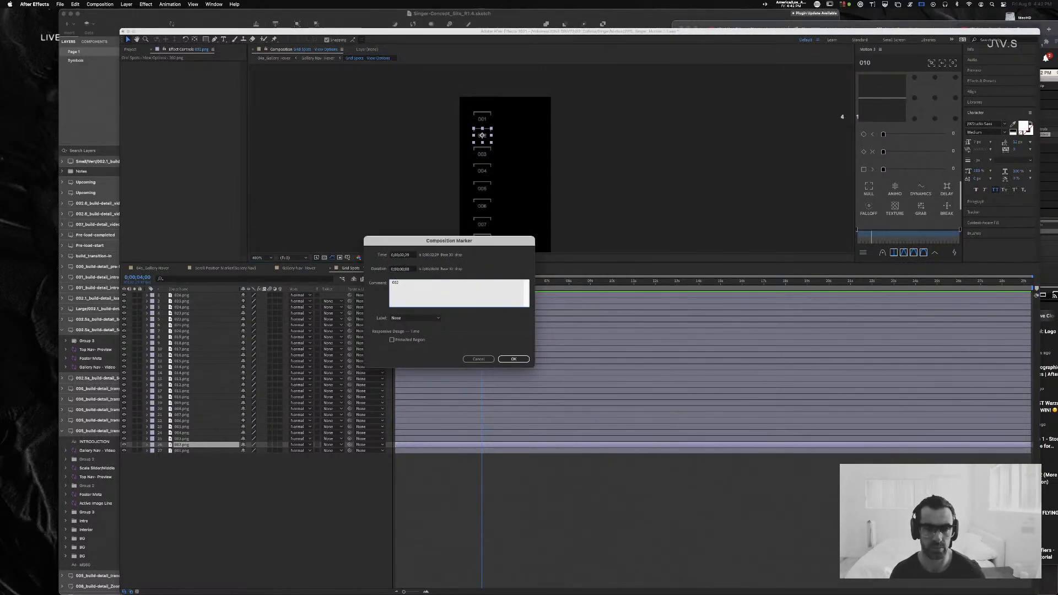
{"action": "left_click", "coordinate": [521, 360]}
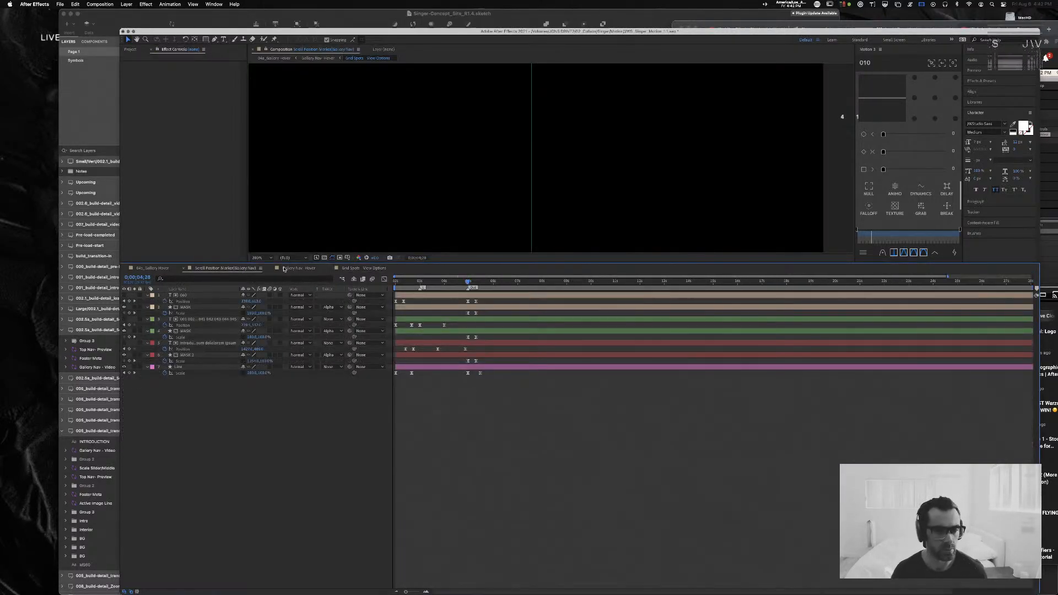
Step: Find where the cursor reaches 002 in the gallery hover composition and move the 002 marker of Grid Spots - View Options to 0;00;02;00
{"action": "left_click", "coordinate": [204, 268]}
{"action": "left_click", "coordinate": [154, 269]}
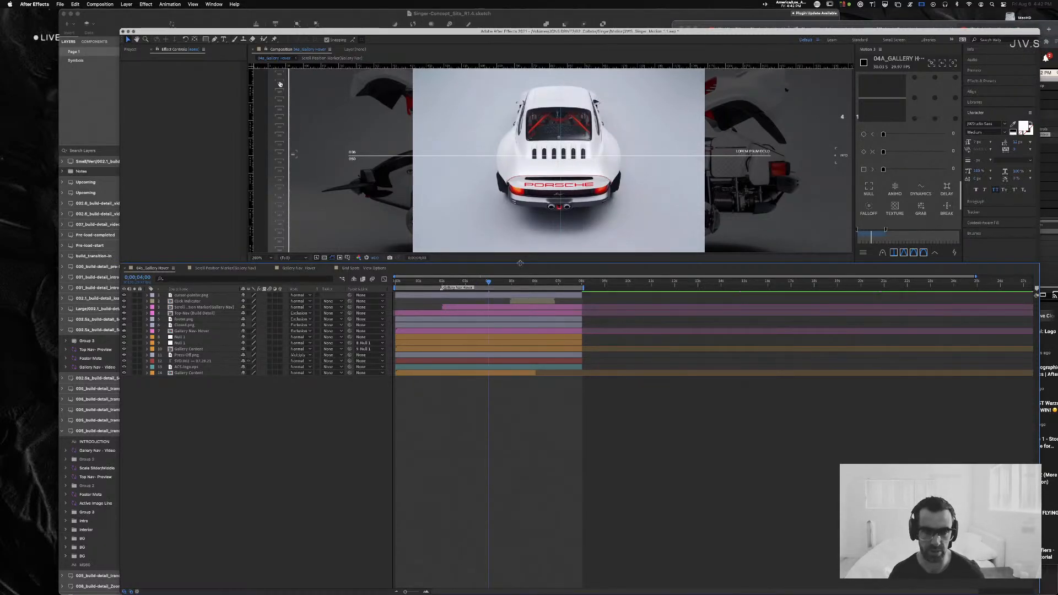
{"action": "left_click_drag", "start_coordinate": [519, 261], "coordinate": [442, 388]}
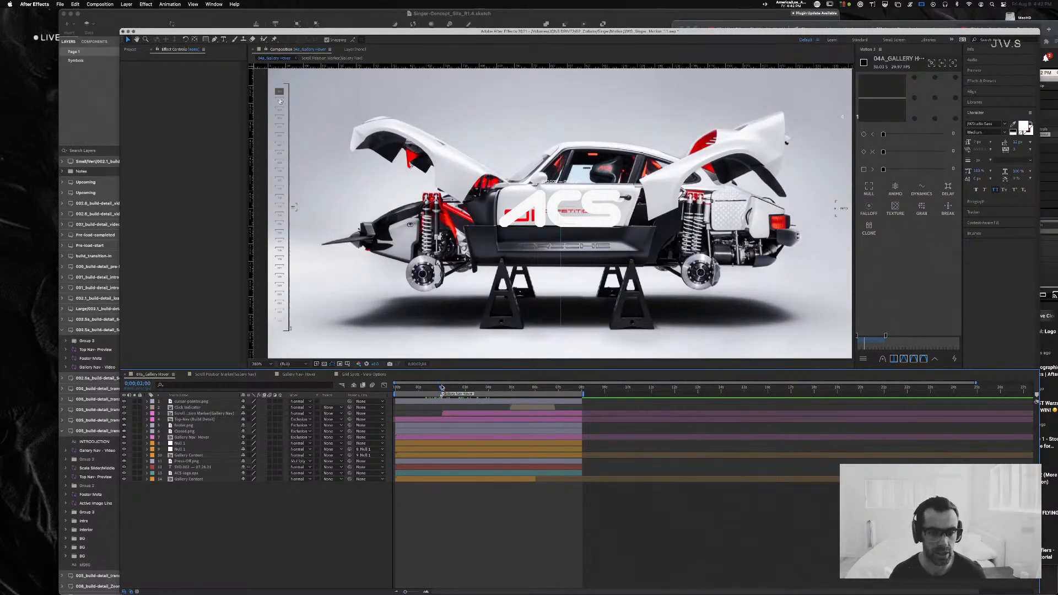
{"action": "left_click", "coordinate": [357, 375]}
{"action": "left_click_drag", "start_coordinate": [465, 394], "coordinate": [443, 395]}
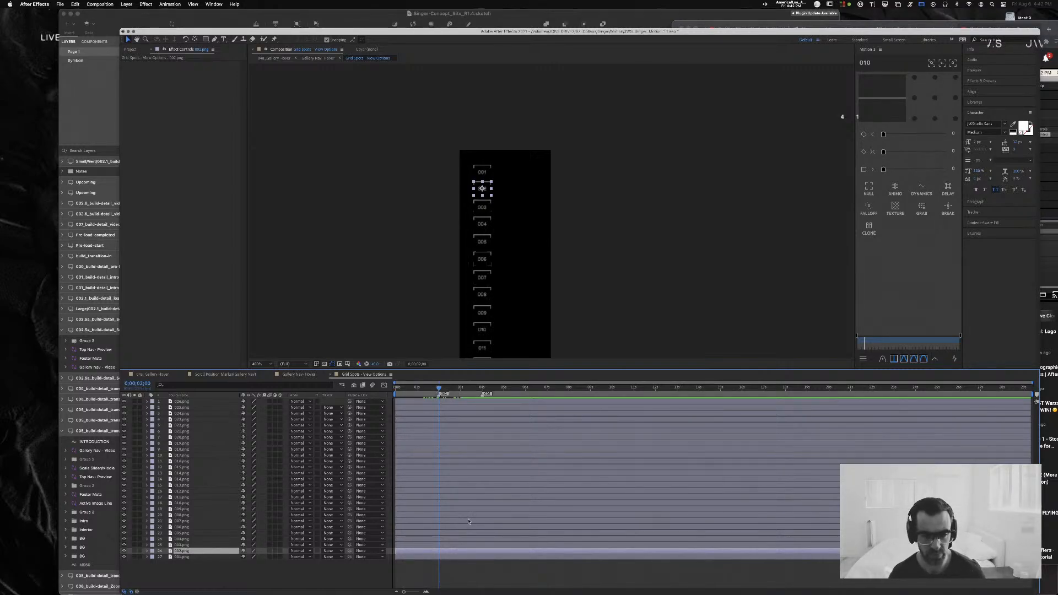
Step: Return to the gallery hover composition, scrub from 0;00;02;00, and reveal the Position keyframes of the cursor pointer layer
{"action": "left_click", "coordinate": [227, 376]}
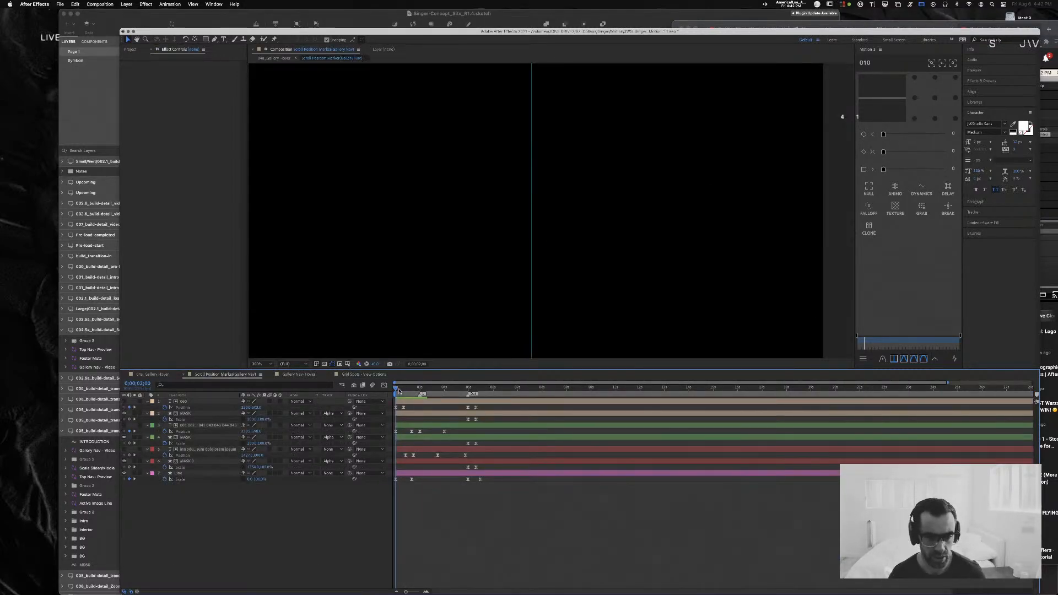
{"action": "left_click", "coordinate": [302, 375]}
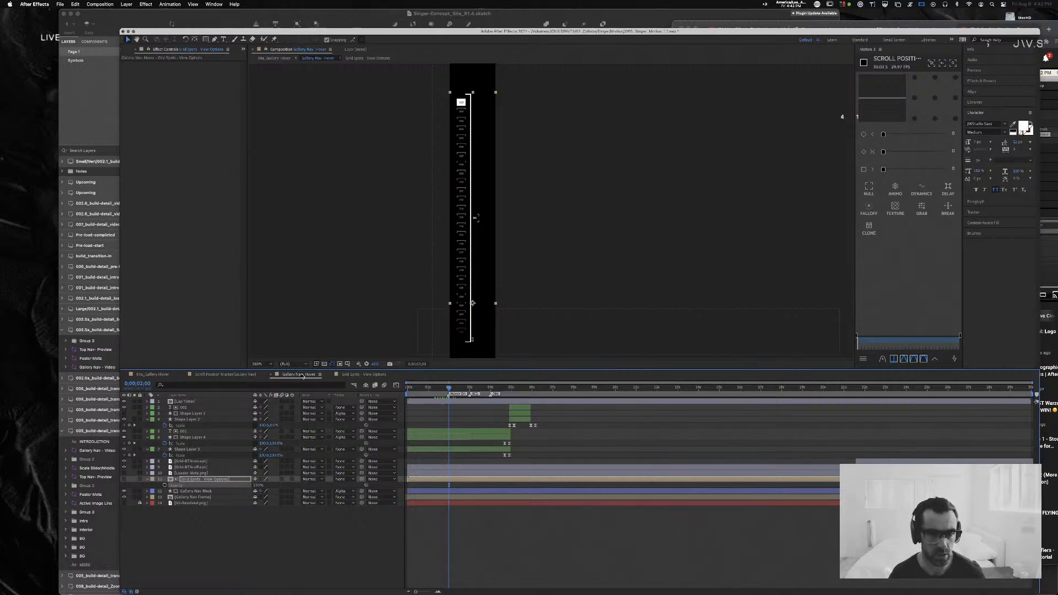
{"action": "left_click", "coordinate": [154, 375]}
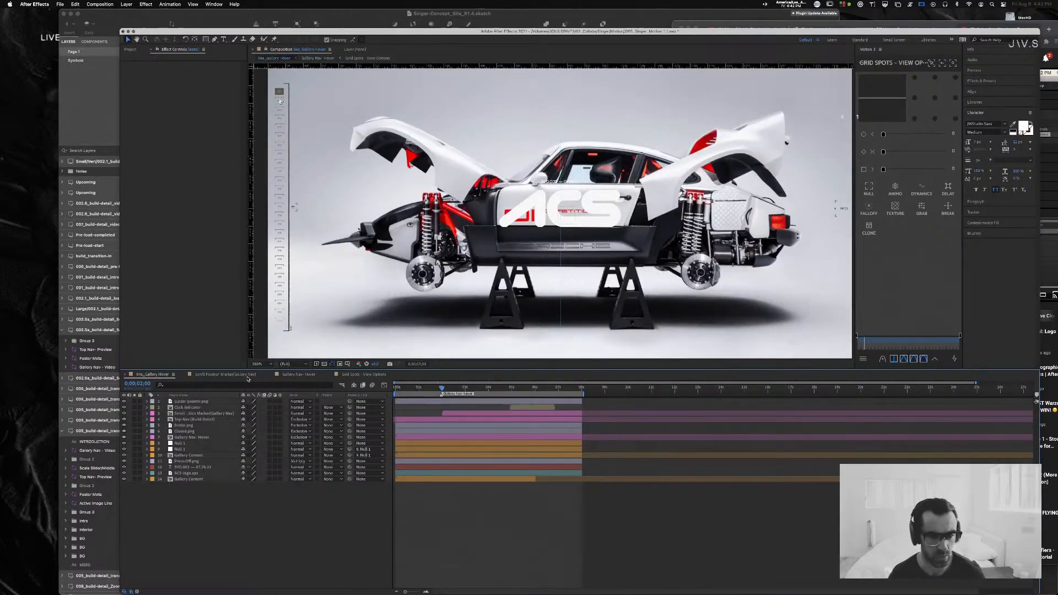
{"action": "left_click", "coordinate": [447, 389]}
{"action": "left_click_drag", "start_coordinate": [447, 389], "coordinate": [457, 389]}
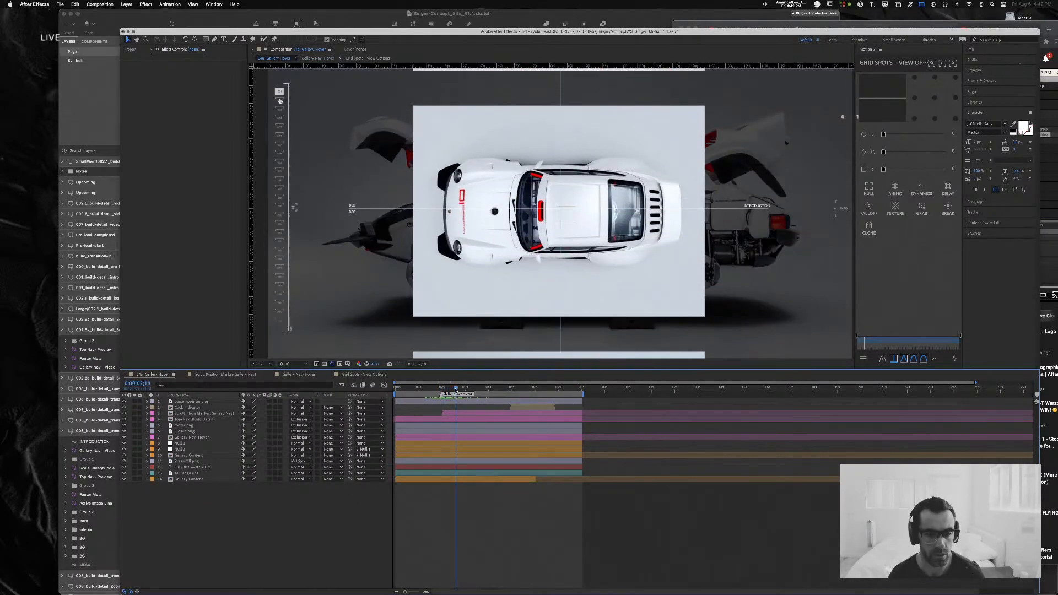
{"action": "left_click", "coordinate": [460, 401]}
{"action": "key", "text": "p"}
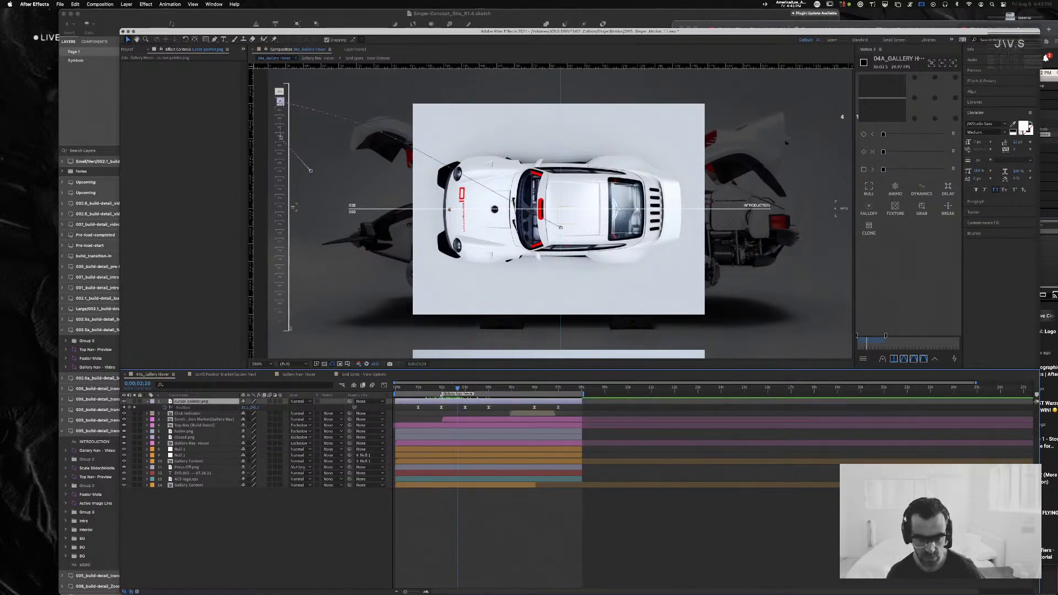
Step: Scrub the cursor's movement to 0;00;03;06 and add a composition marker at that time in Grid Spots - View Options
{"action": "left_click", "coordinate": [466, 389]}
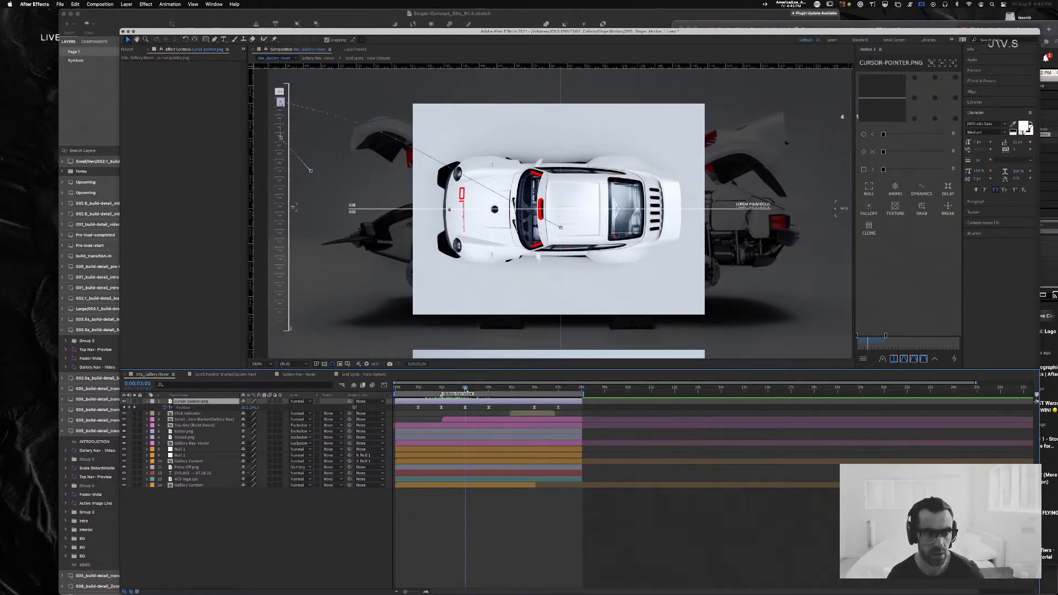
{"action": "left_click_drag", "start_coordinate": [465, 389], "coordinate": [471, 390]}
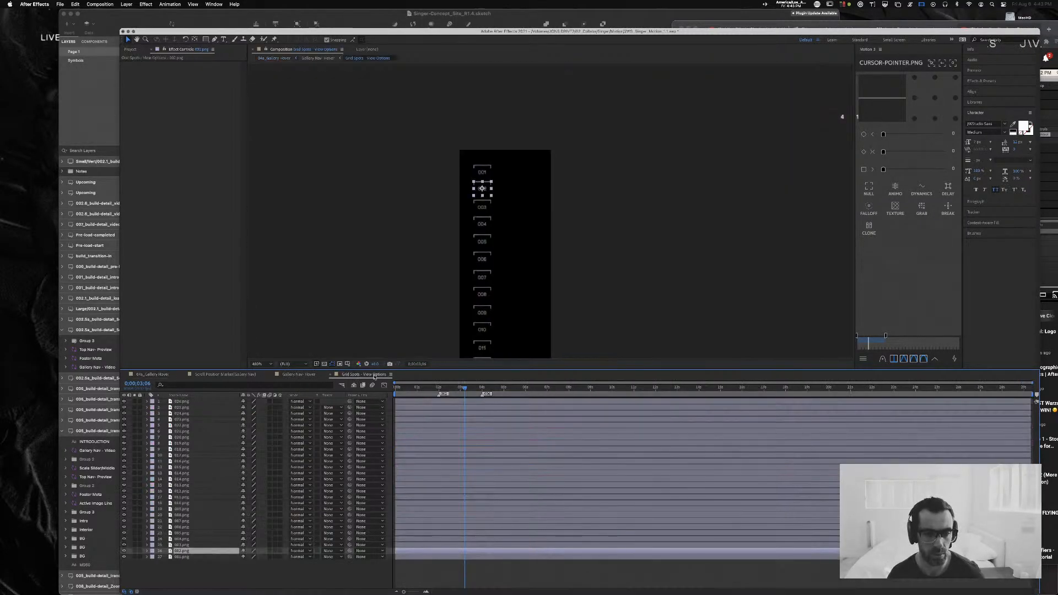
{"action": "left_click", "coordinate": [361, 374]}
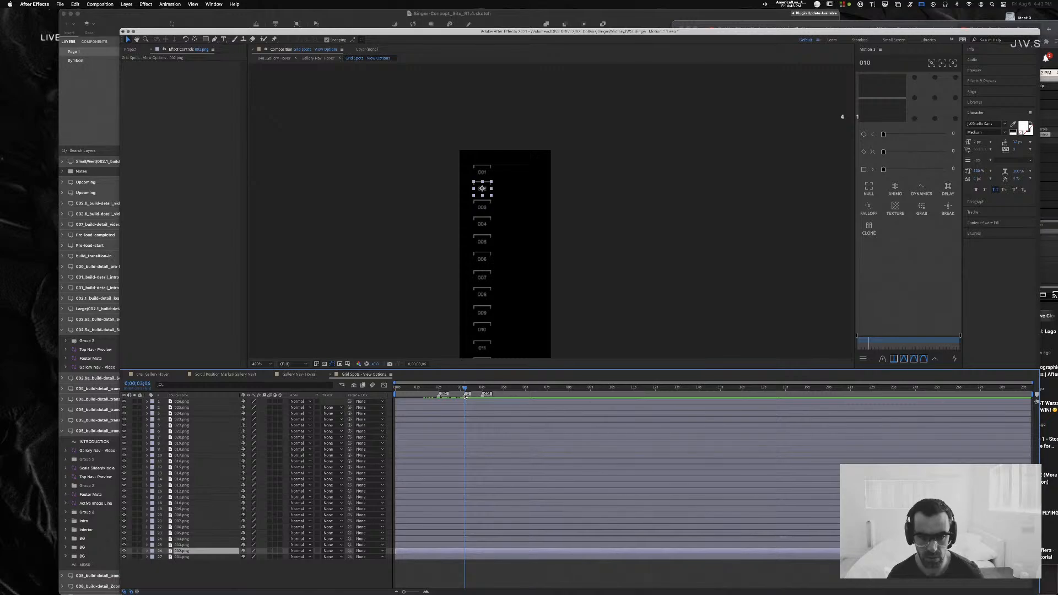
Step: Recheck the cursor's position in the gallery hover composition and align the new Grid Spots - View Options marker to 0;00;03;07
{"action": "left_click", "coordinate": [157, 375]}
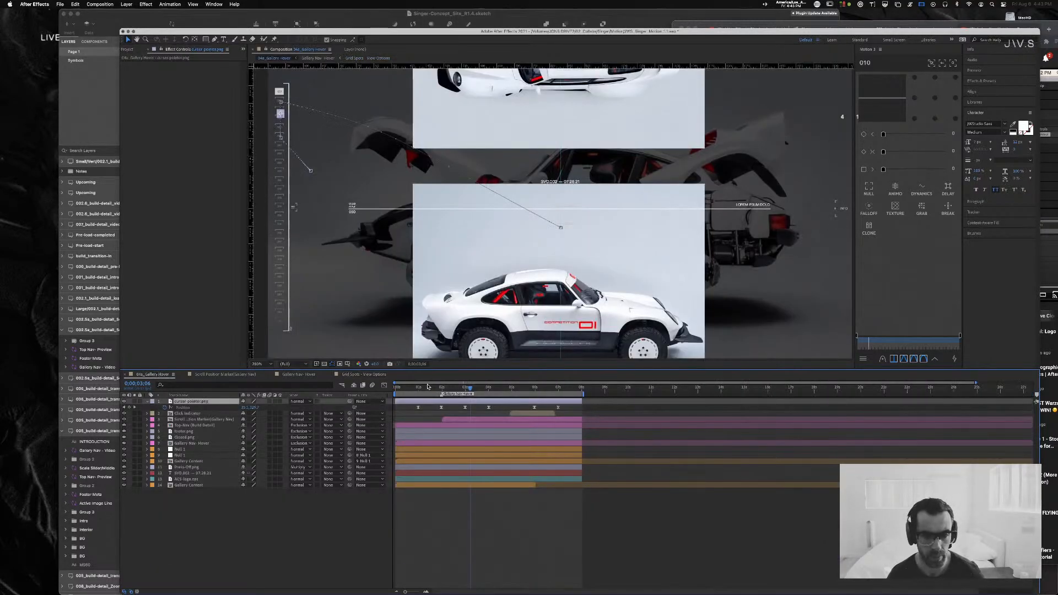
{"action": "left_click", "coordinate": [474, 389]}
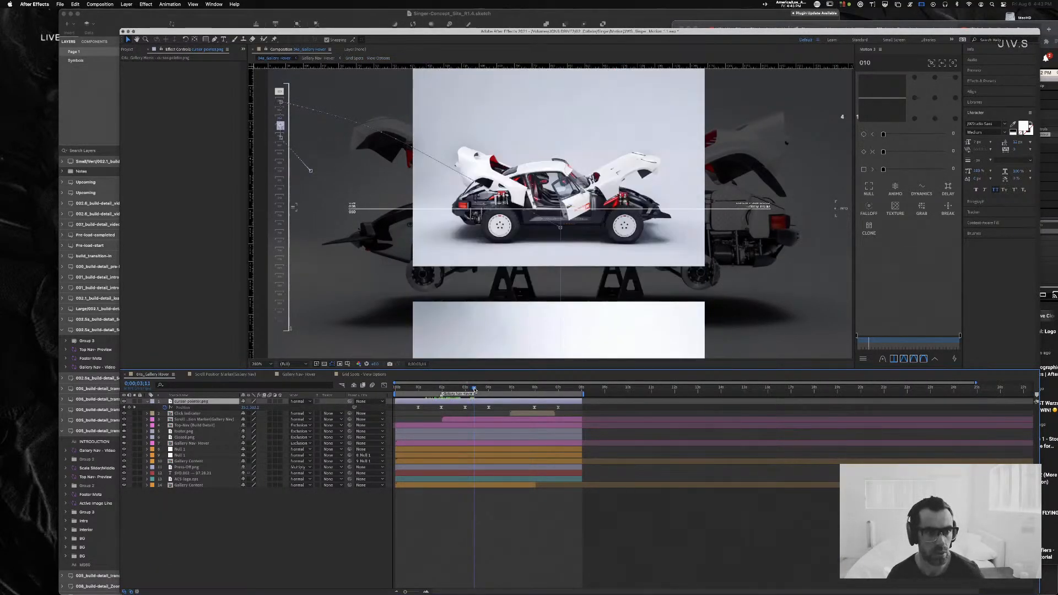
{"action": "left_click_drag", "start_coordinate": [473, 389], "coordinate": [470, 391]}
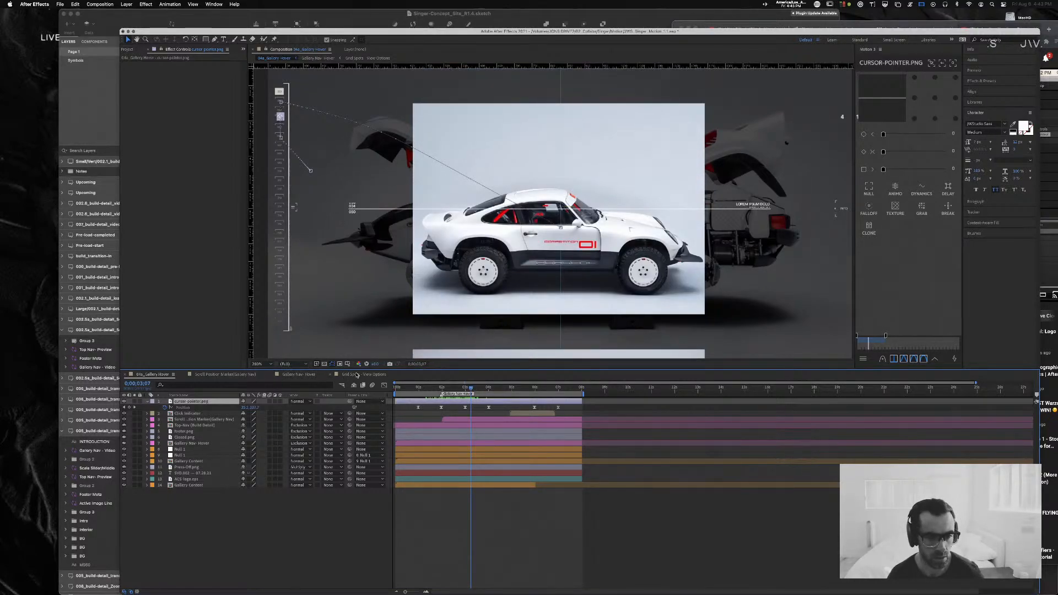
{"action": "left_click", "coordinate": [356, 375]}
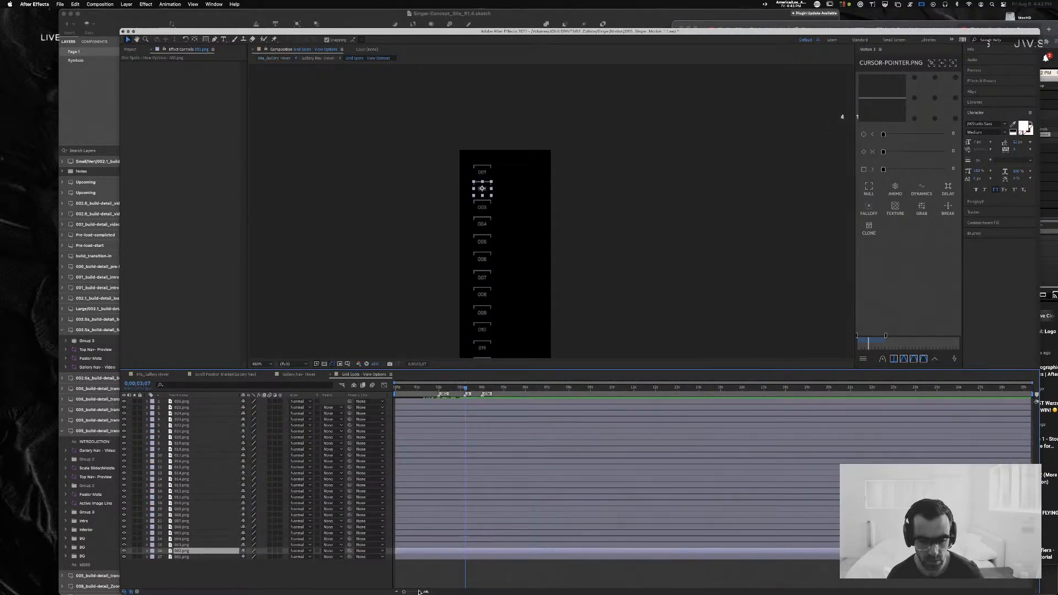
{"action": "left_click_drag", "start_coordinate": [404, 591], "coordinate": [415, 592]}
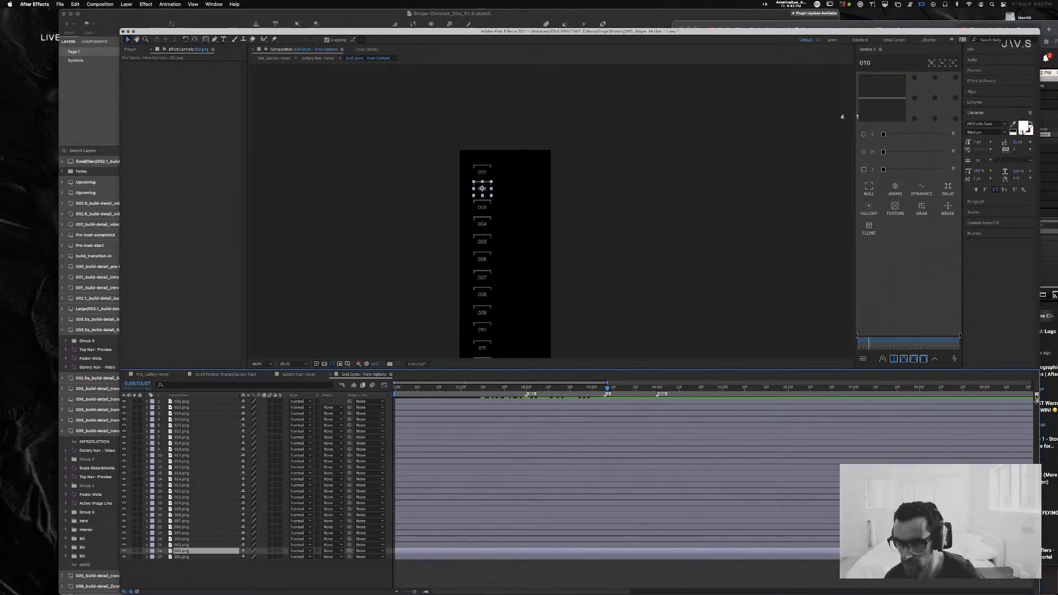
{"action": "left_click_drag", "start_coordinate": [692, 405], "coordinate": [607, 401]}
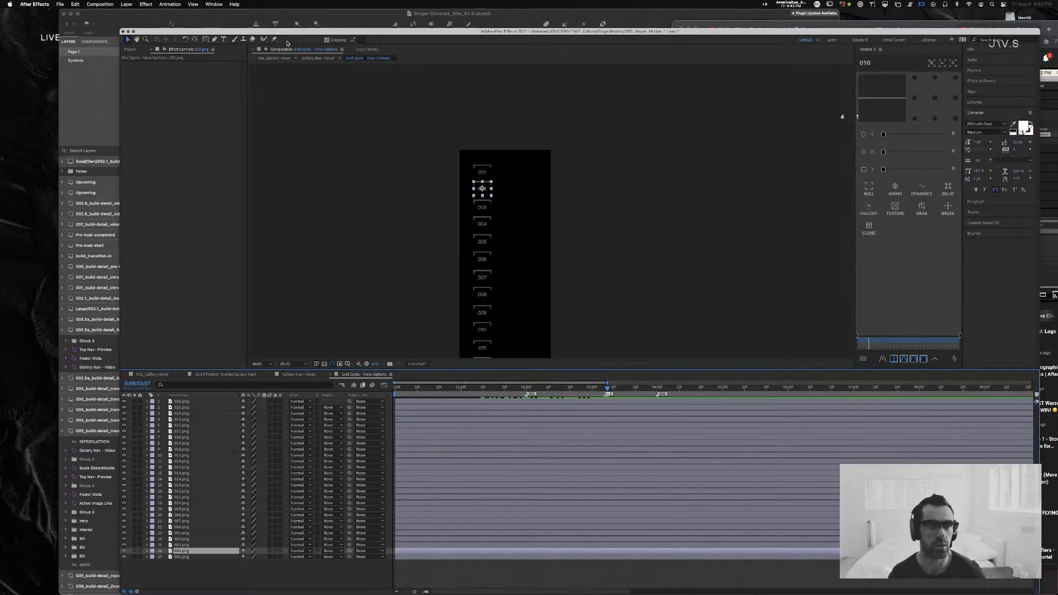
Step: Advance the gallery hover composition frame by frame to 0;00;03;12 and add composition marker 4 there in Grid Spots - View Options
{"action": "left_click", "coordinate": [273, 58]}
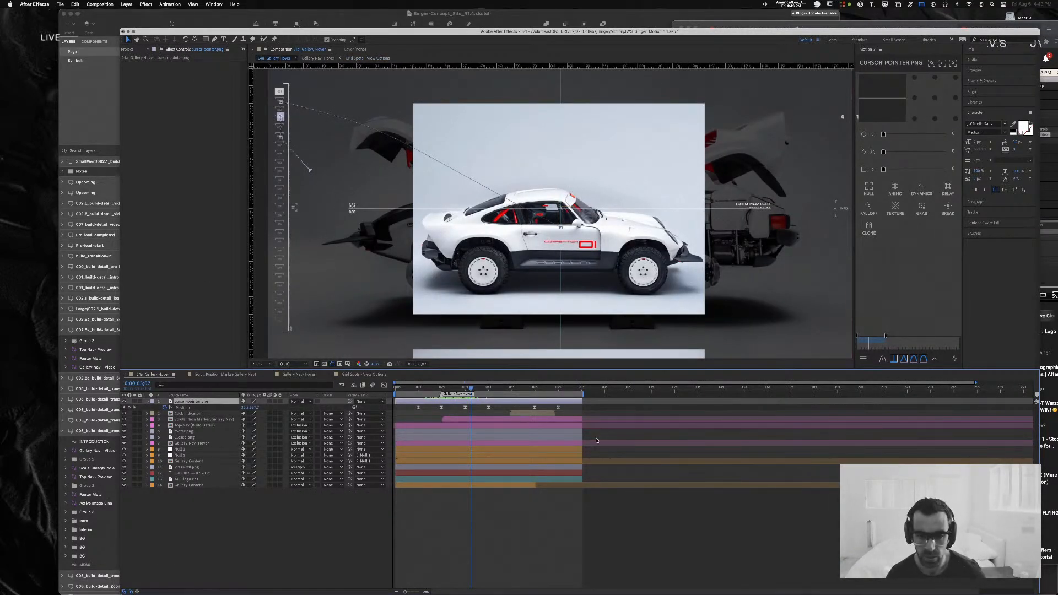
{"action": "key", "text": "Page_Down"}
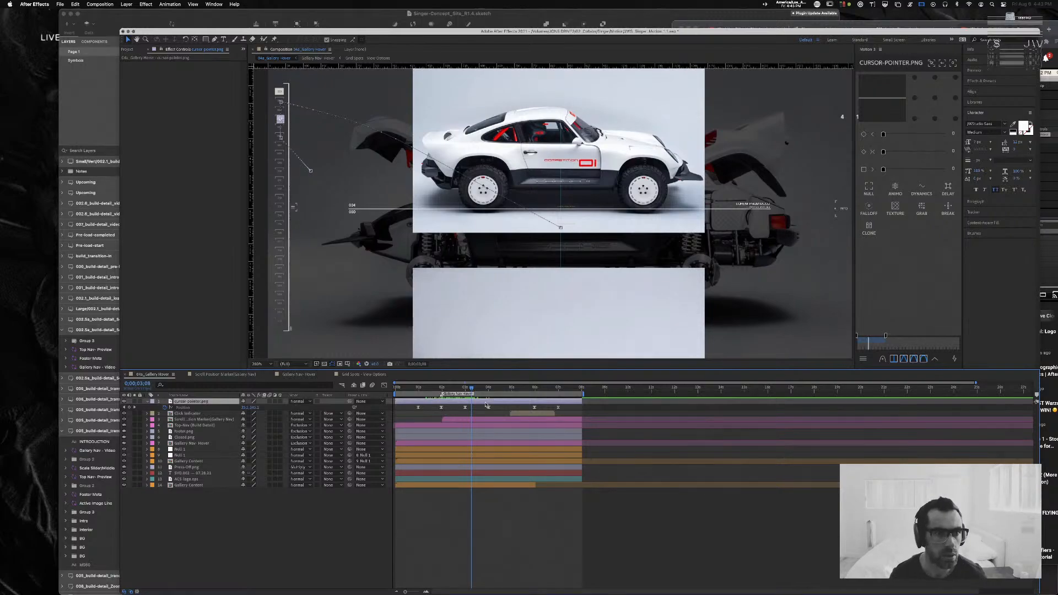
{"action": "key", "text": "Page_Down"}
{"action": "key", "text": "Page_Down"}
{"action": "key", "text": "Page_Down"}
{"action": "key", "text": "Page_Down"}
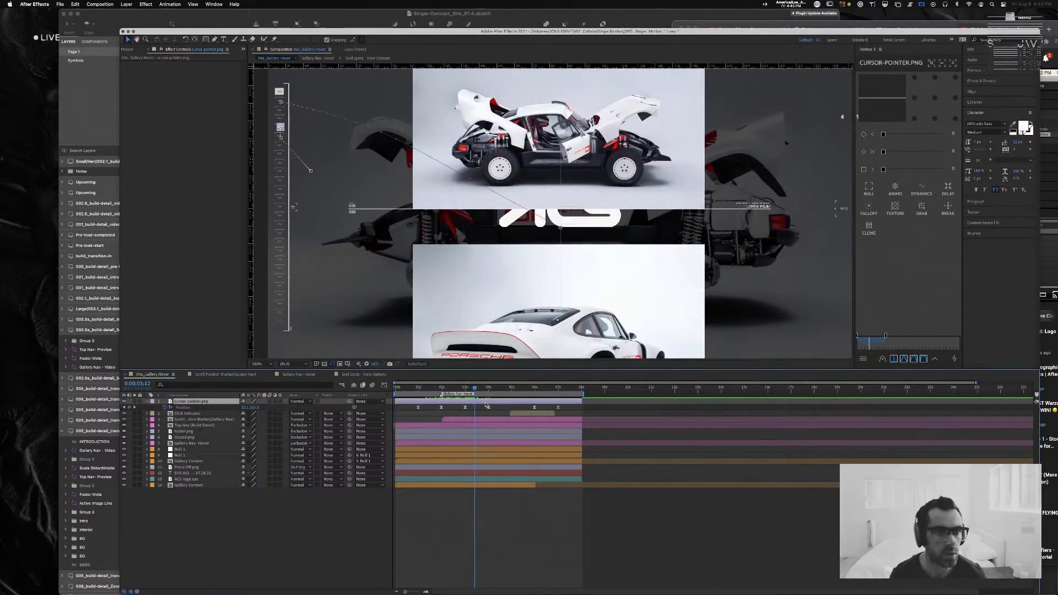
{"action": "left_click", "coordinate": [384, 375]}
{"action": "key", "text": "shift+4"}
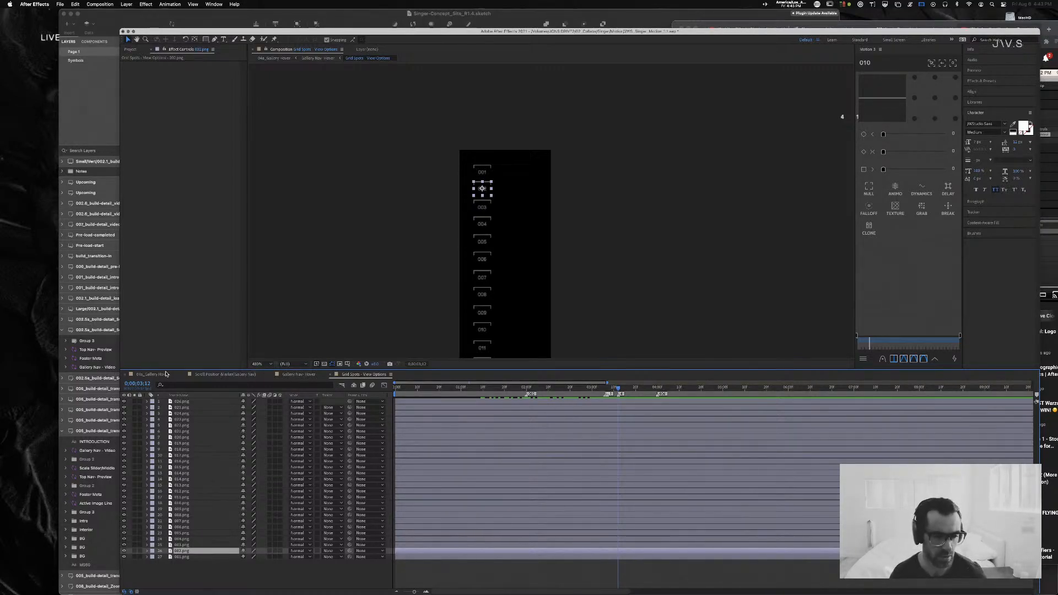
Step: Advance the gallery hover composition to 0;00;03;21 and add another composition marker there in Grid Spots - View Options
{"action": "left_click", "coordinate": [152, 375]}
{"action": "key", "text": "Page_Down"}
{"action": "key", "text": "Page_Down"}
{"action": "key", "text": "Page_Down"}
{"action": "key", "text": "Page_Down"}
{"action": "key", "text": "Page_Down"}
{"action": "key", "text": "Page_Down"}
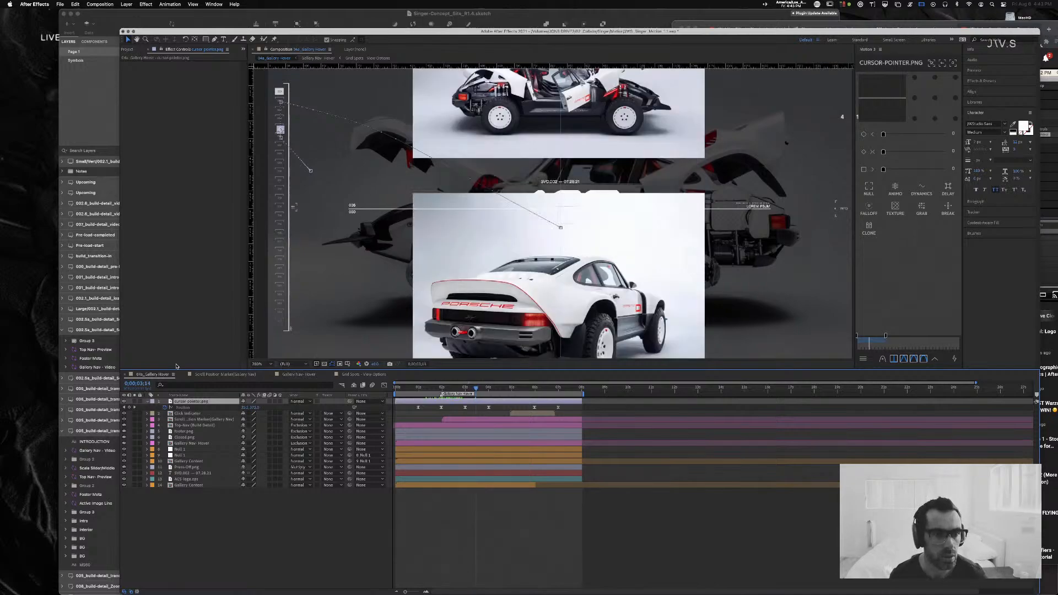
{"action": "key", "text": "Page_Down"}
{"action": "key", "text": "Page_Down"}
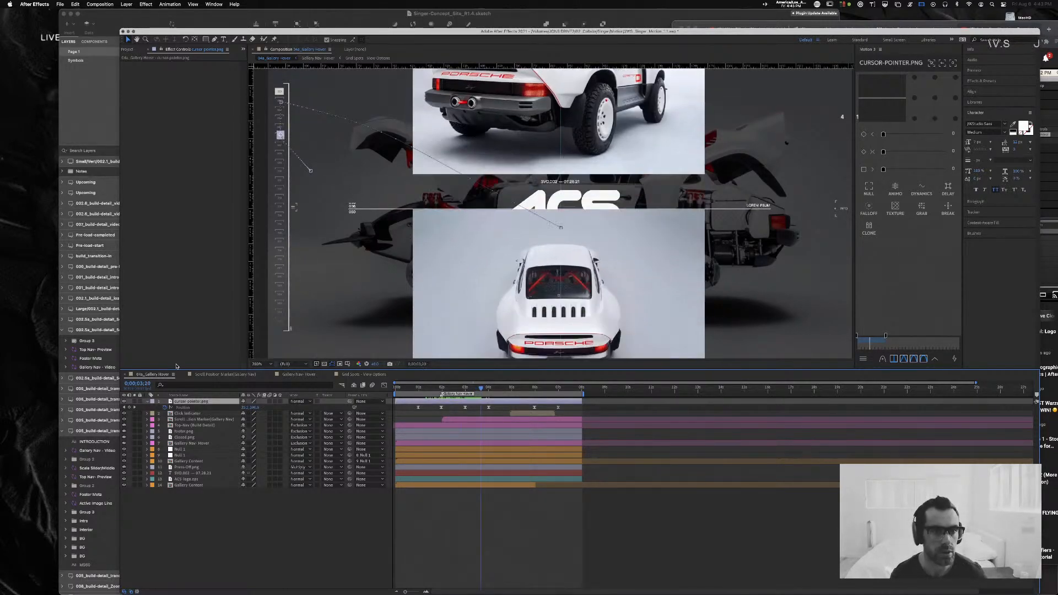
{"action": "left_click", "coordinate": [365, 375]}
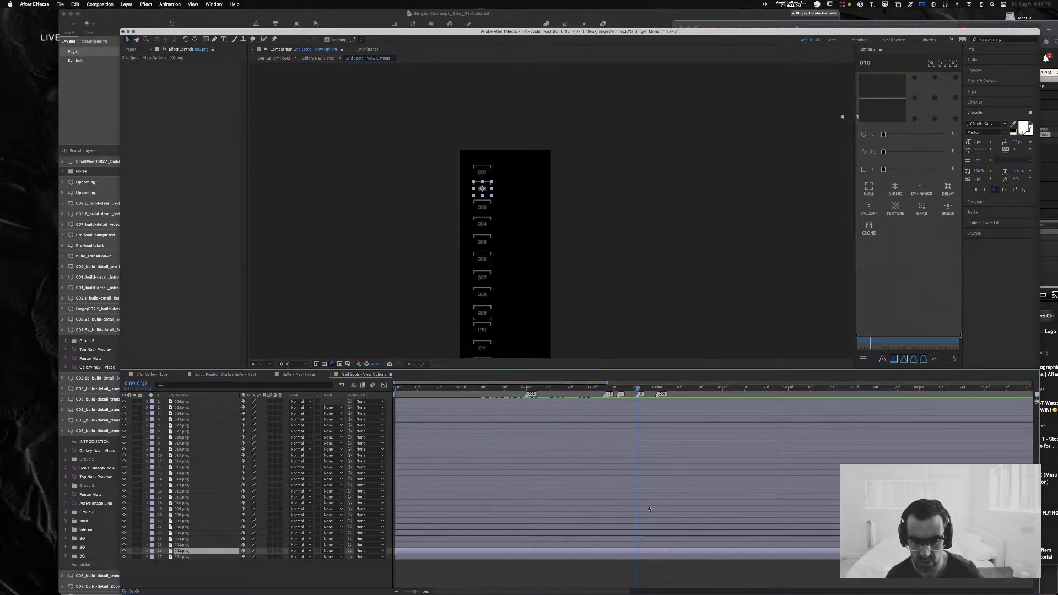
Step: Remove the existing Opacity keyframes from all the grid number layers in Grid Spots - View Options
{"action": "left_click", "coordinate": [190, 527]}
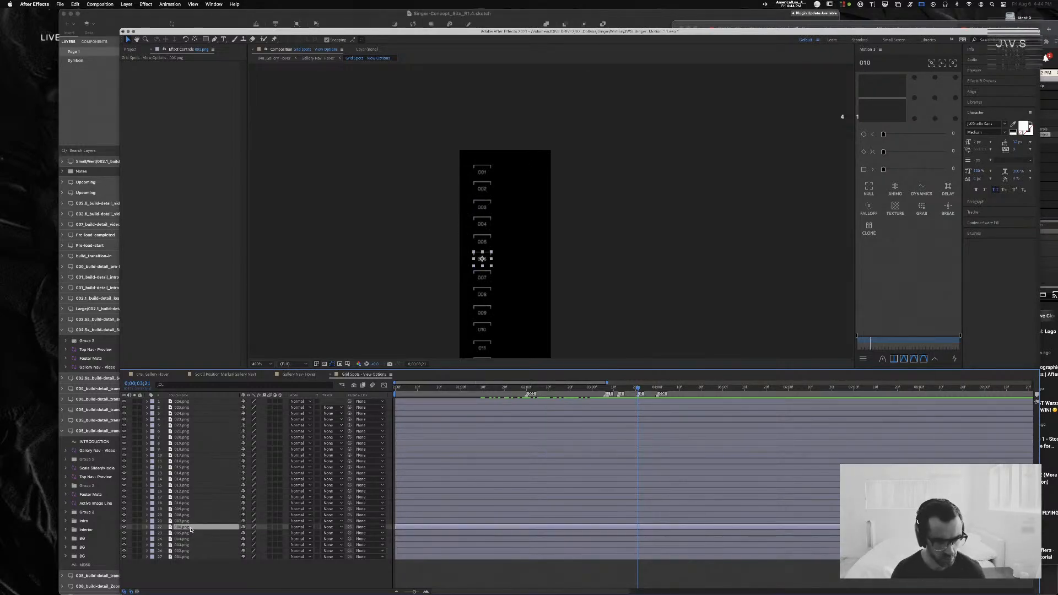
{"action": "key", "text": "t"}
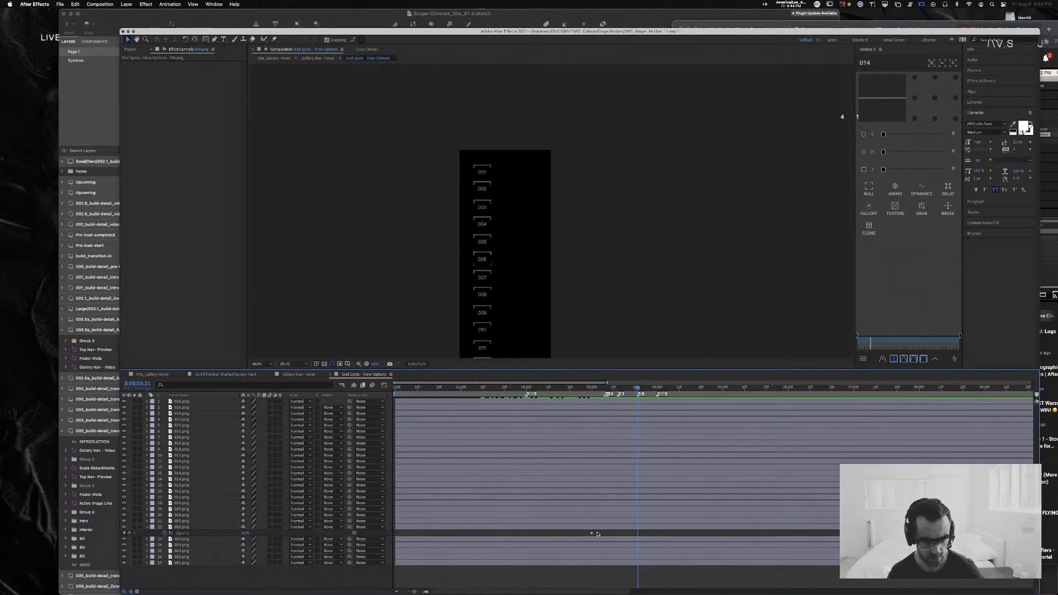
{"action": "key", "text": "super+a"}
{"action": "key", "text": "t"}
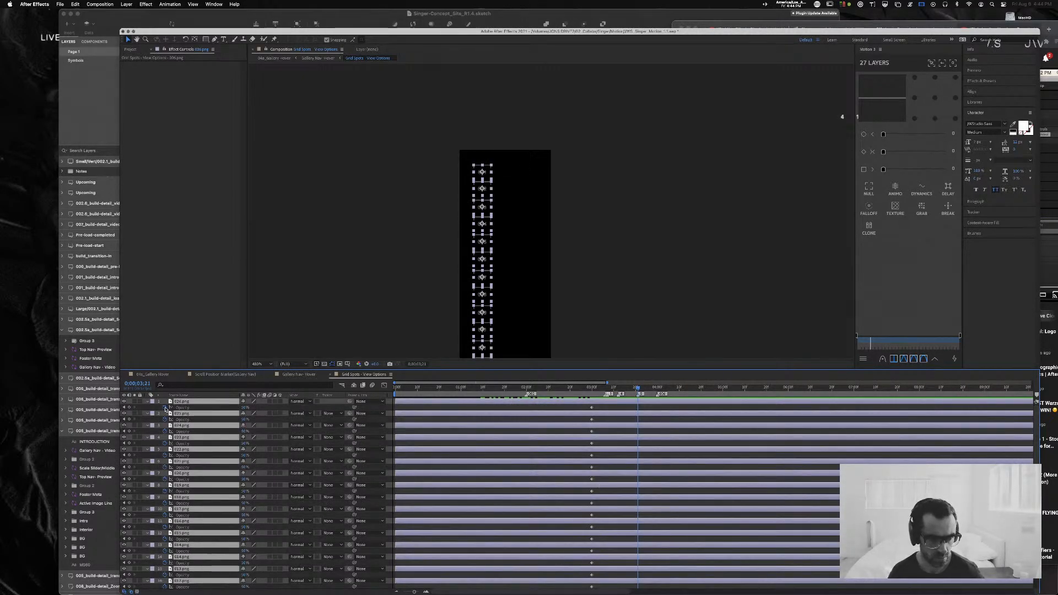
{"action": "left_click", "coordinate": [165, 408]}
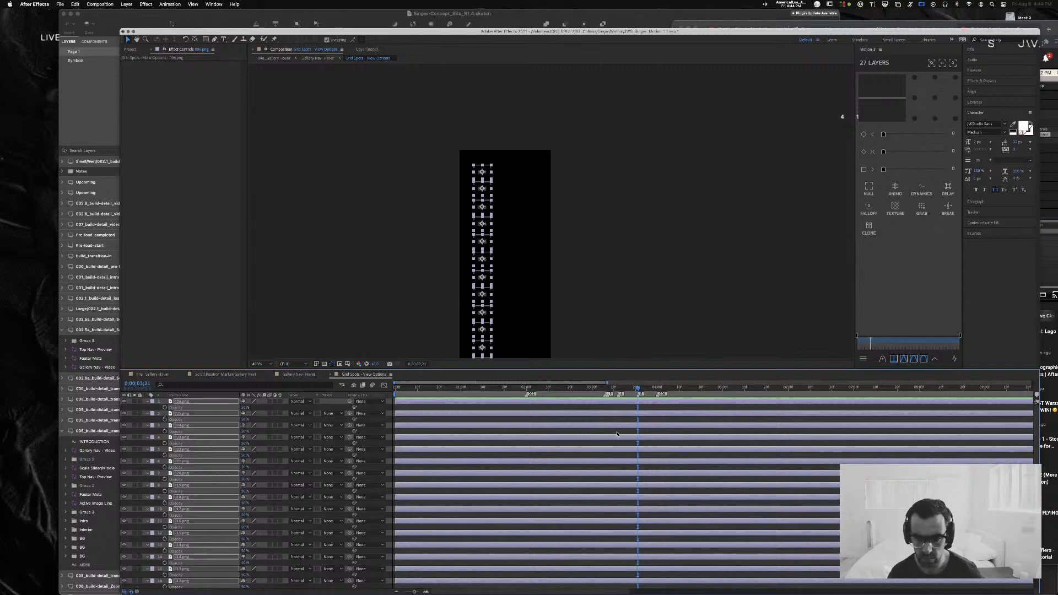
{"action": "key", "text": "t"}
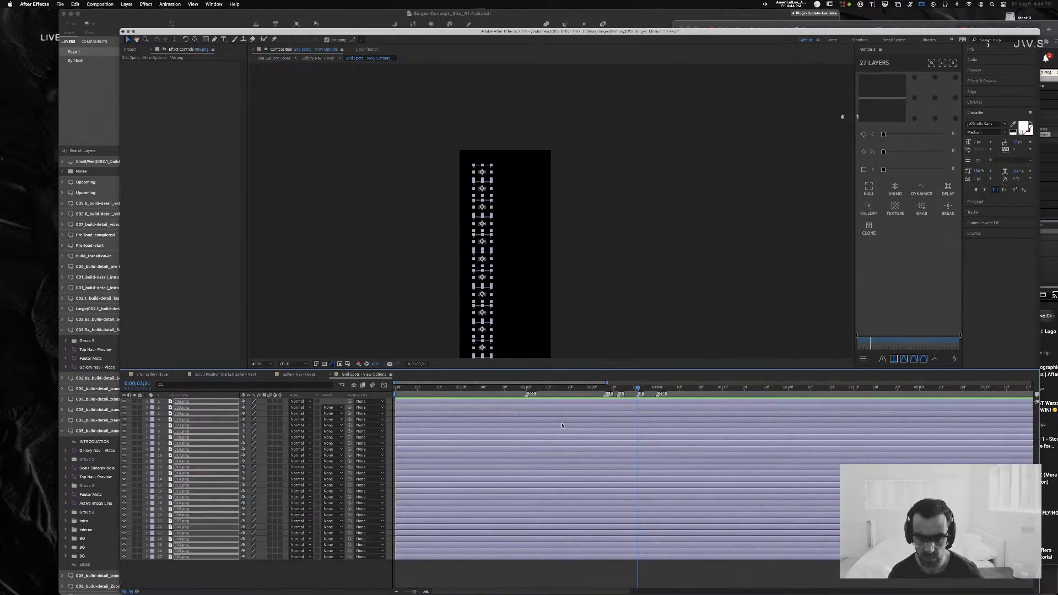
{"action": "left_click", "coordinate": [615, 579]}
Step: Add Opacity keyframes to the 002 layer at 0;00;01;27 and 0;00;02;00, setting the one at 0;00;02;00 to 100%
{"action": "left_click", "coordinate": [530, 389]}
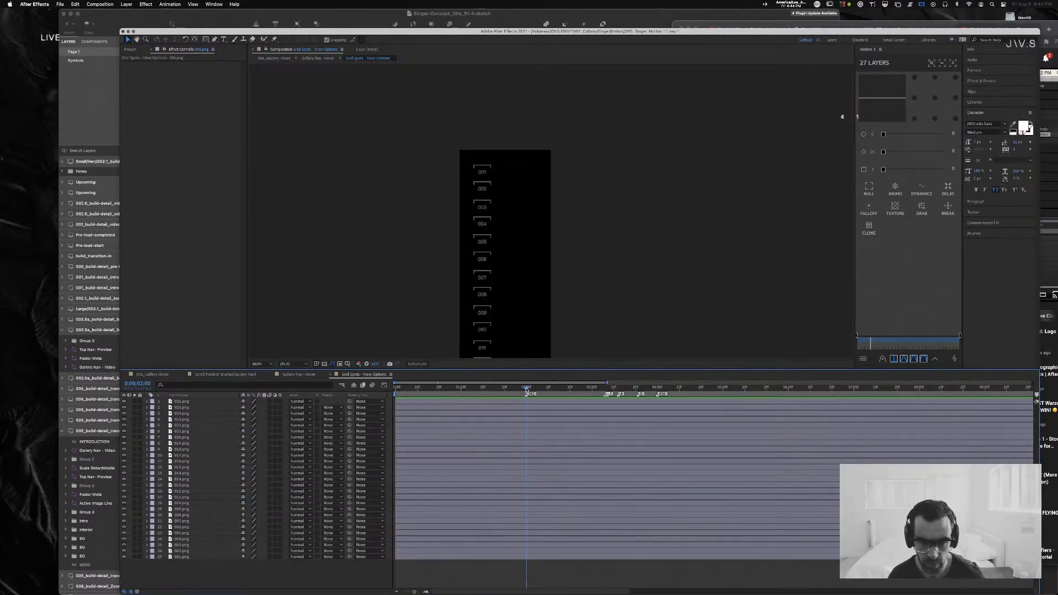
{"action": "left_click", "coordinate": [214, 548]}
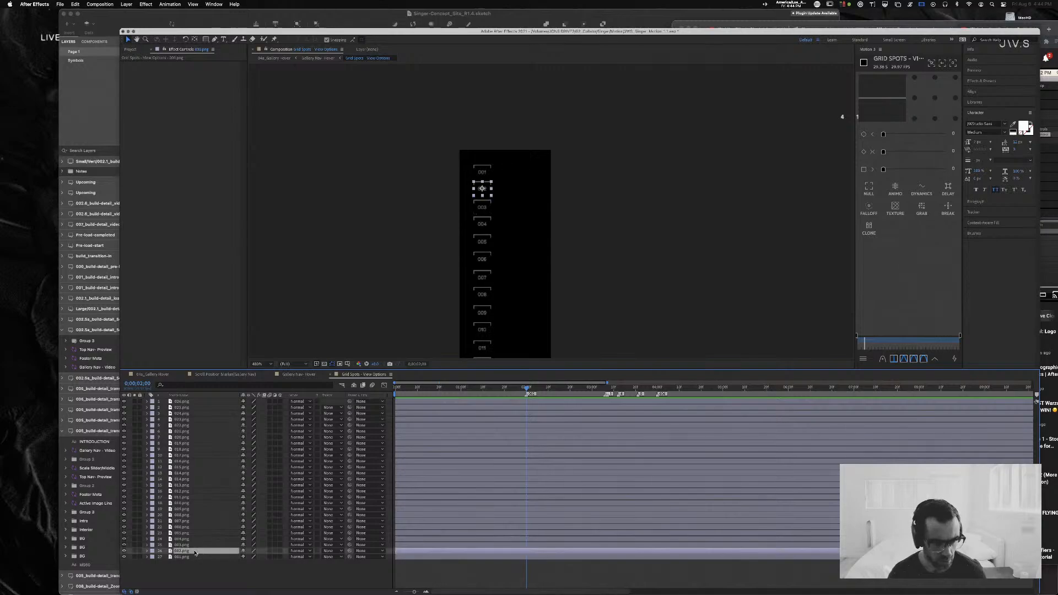
{"action": "key", "text": "t"}
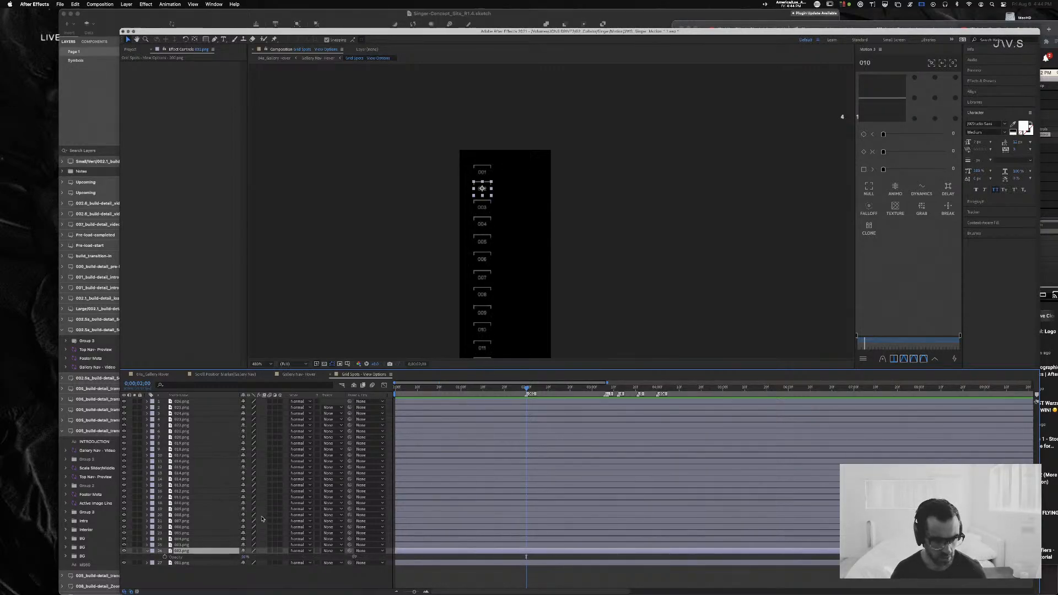
{"action": "key", "text": "alt+shift+t"}
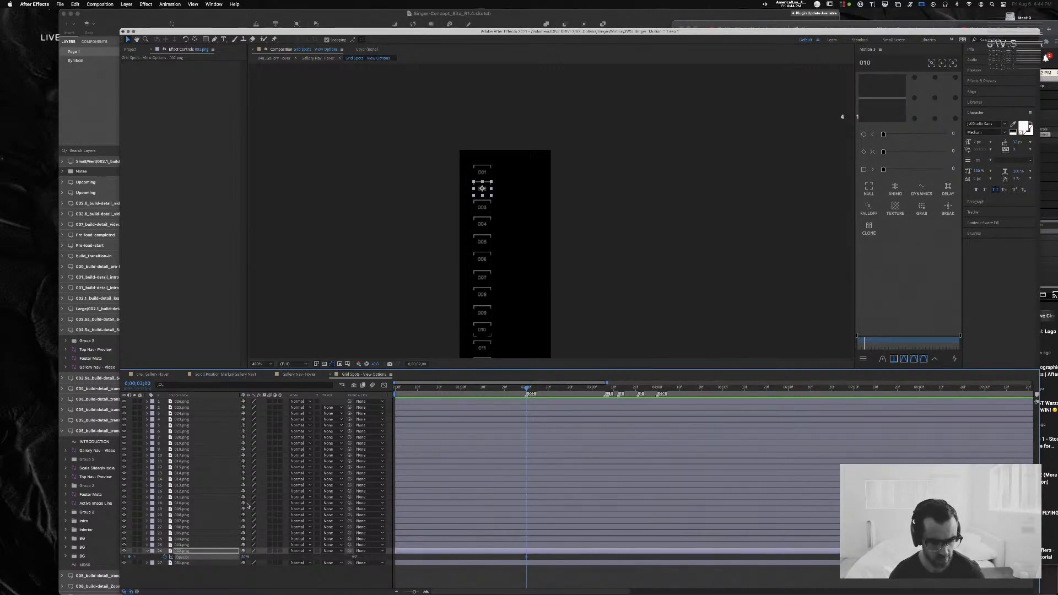
{"action": "key", "text": "Page_Up"}
{"action": "key", "text": "Page_Up"}
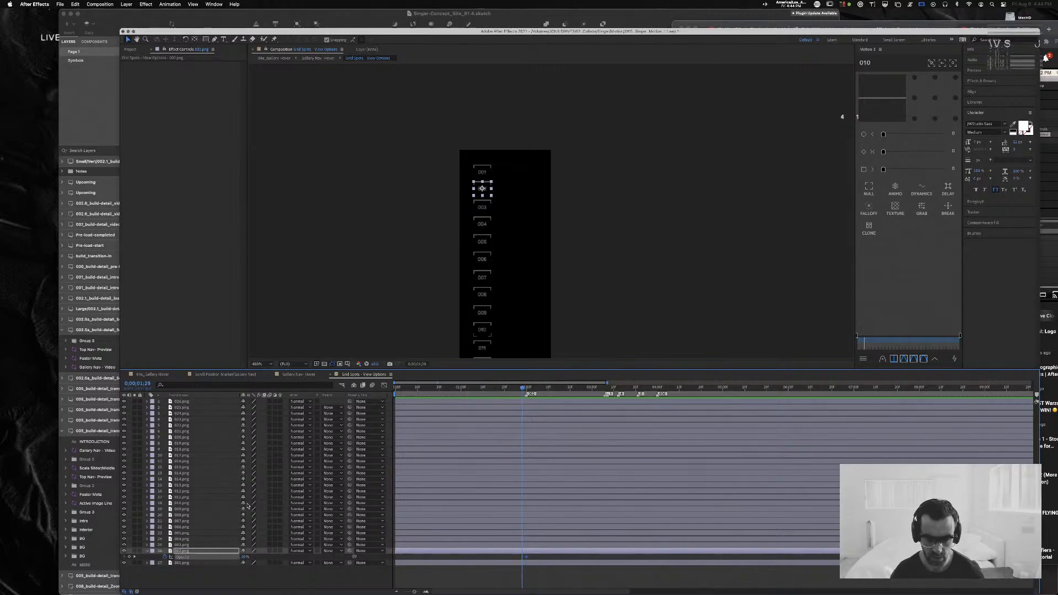
{"action": "key", "text": "Page_Up"}
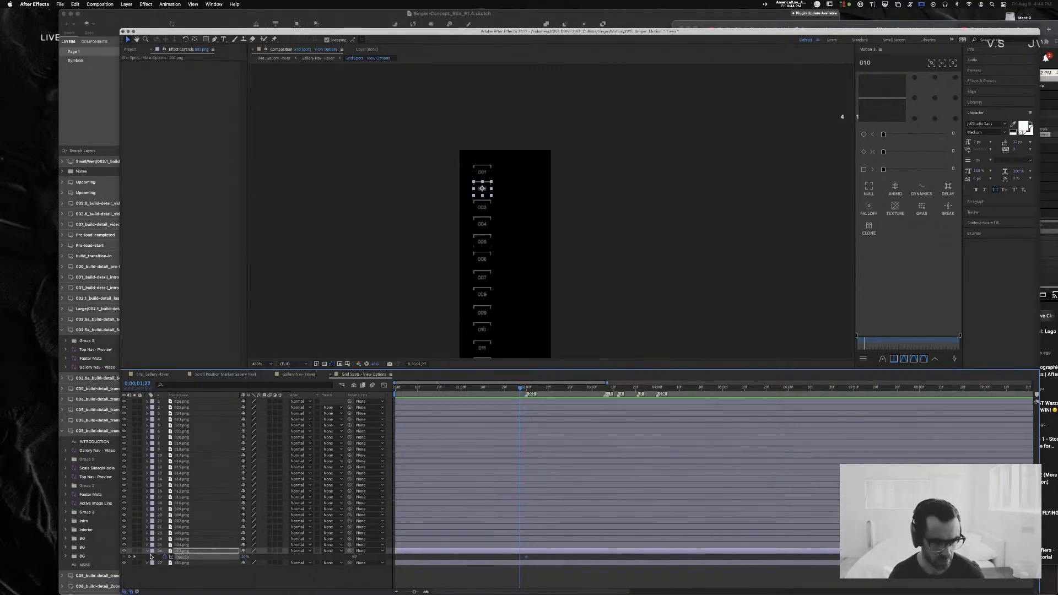
{"action": "key", "text": "alt+shift+t"}
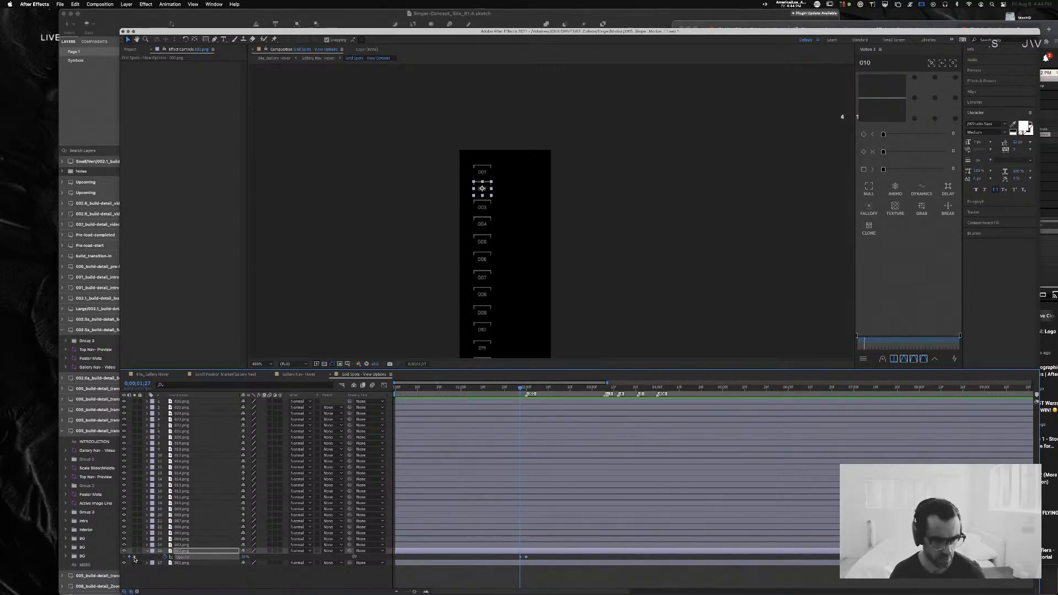
{"action": "left_click", "coordinate": [135, 557]}
{"action": "left_click_drag", "start_coordinate": [257, 559], "coordinate": [332, 565]}
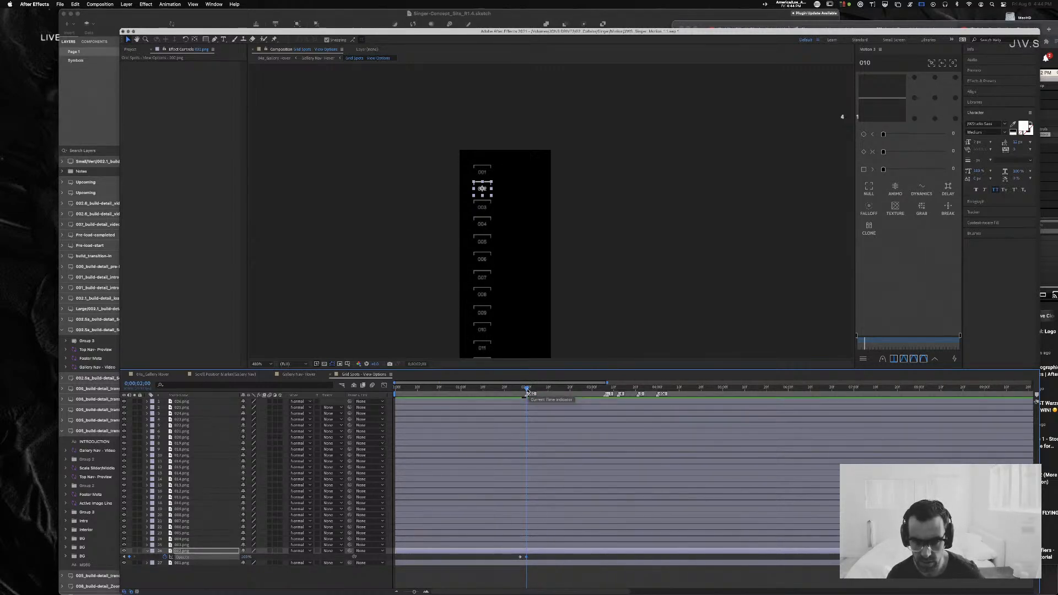
Step: Copy the 002 layer's two Opacity keyframes to 0;00;03;06 and time-reverse the copies to make a fade-down
{"action": "left_click_drag", "start_coordinate": [414, 590], "coordinate": [417, 590]}
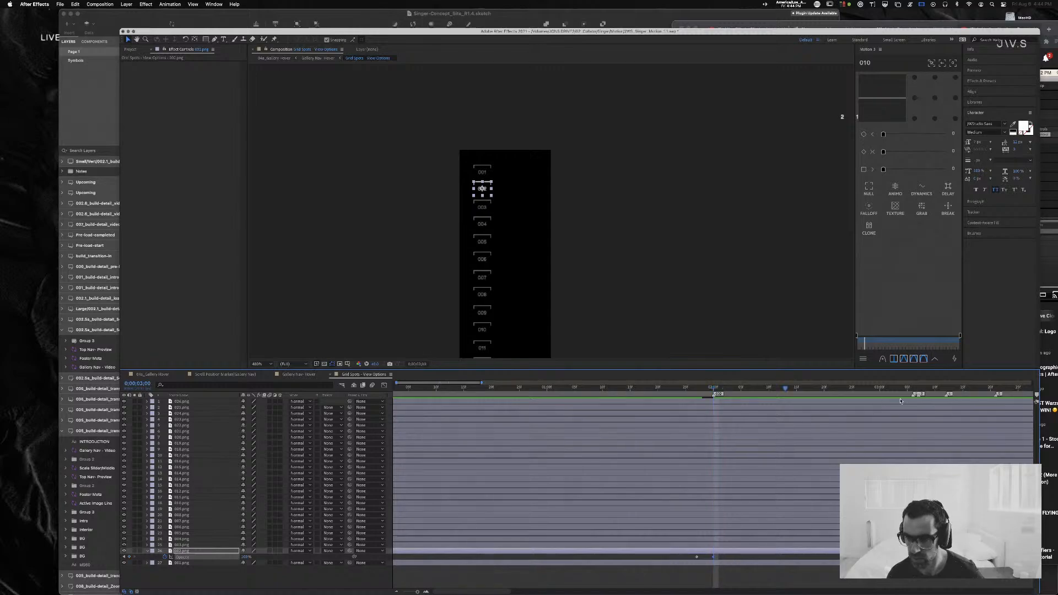
{"action": "left_click", "coordinate": [913, 388]}
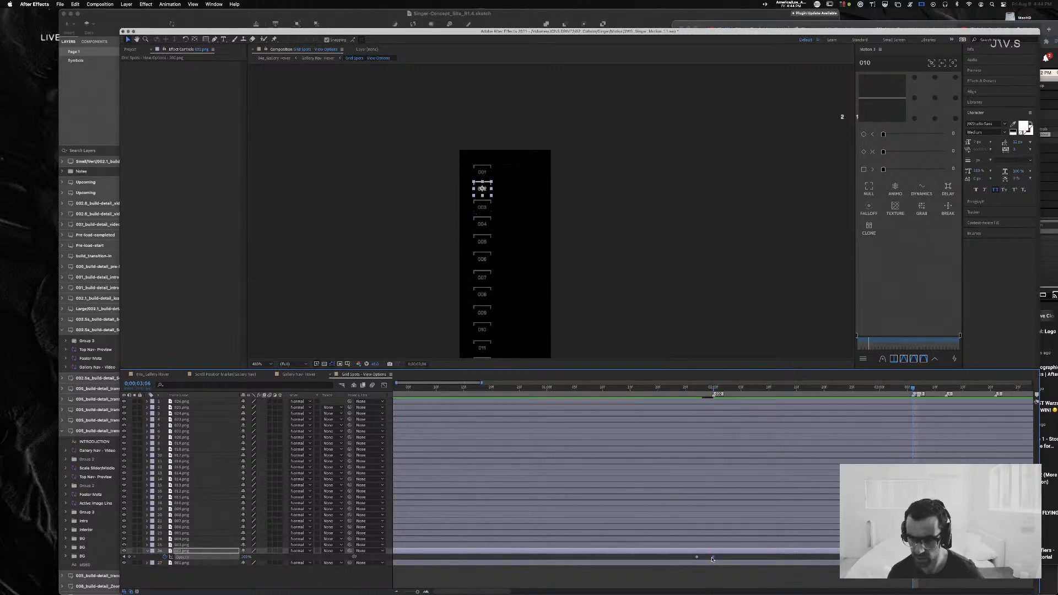
{"action": "left_click_drag", "start_coordinate": [711, 559], "coordinate": [675, 557]}
{"action": "right_click", "coordinate": [914, 558]}
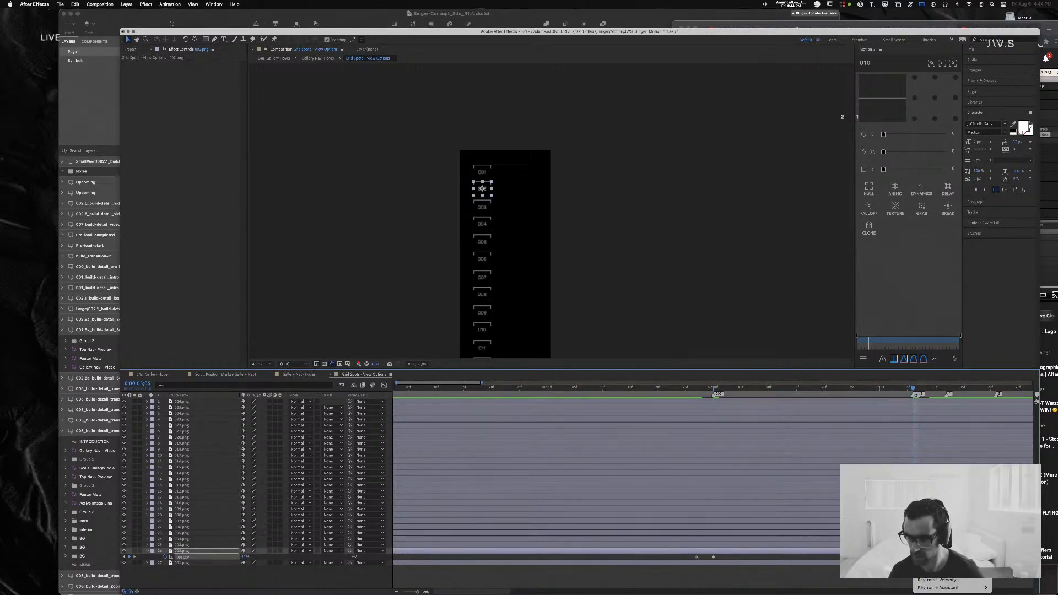
{"action": "mouse_move", "coordinate": [928, 589]}
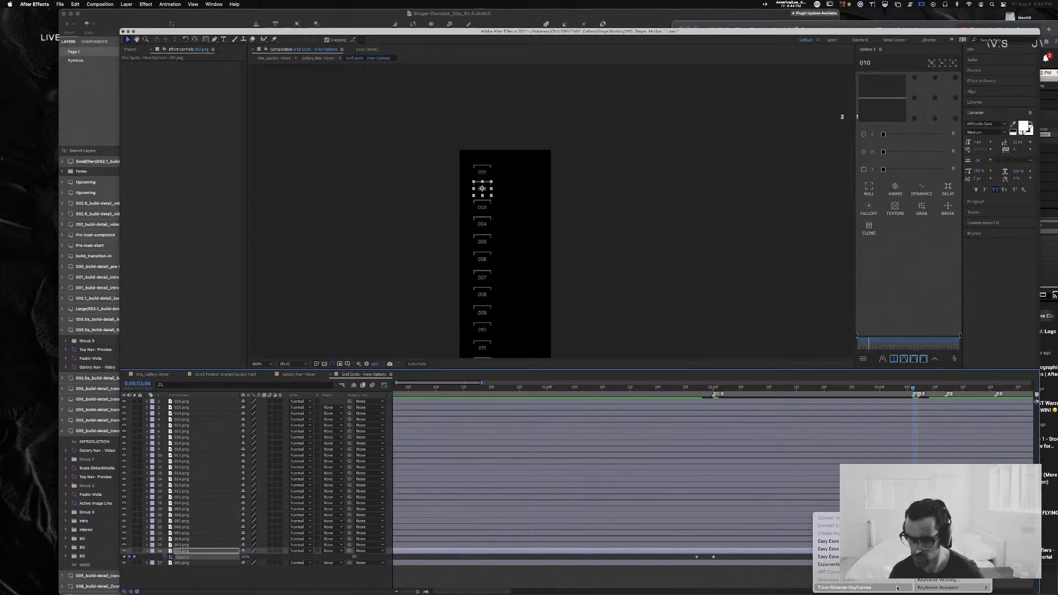
{"action": "left_click", "coordinate": [858, 588]}
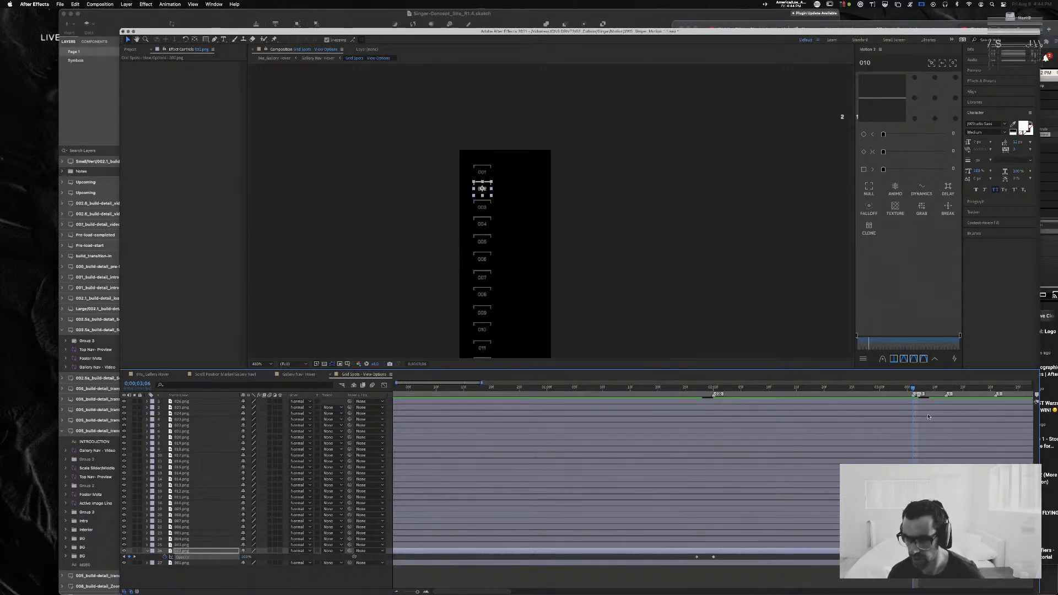
Step: Paste the fade-up Opacity keyframes onto the 003 layer at 0;00;03;07
{"action": "left_click_drag", "start_coordinate": [913, 388], "coordinate": [918, 412]}
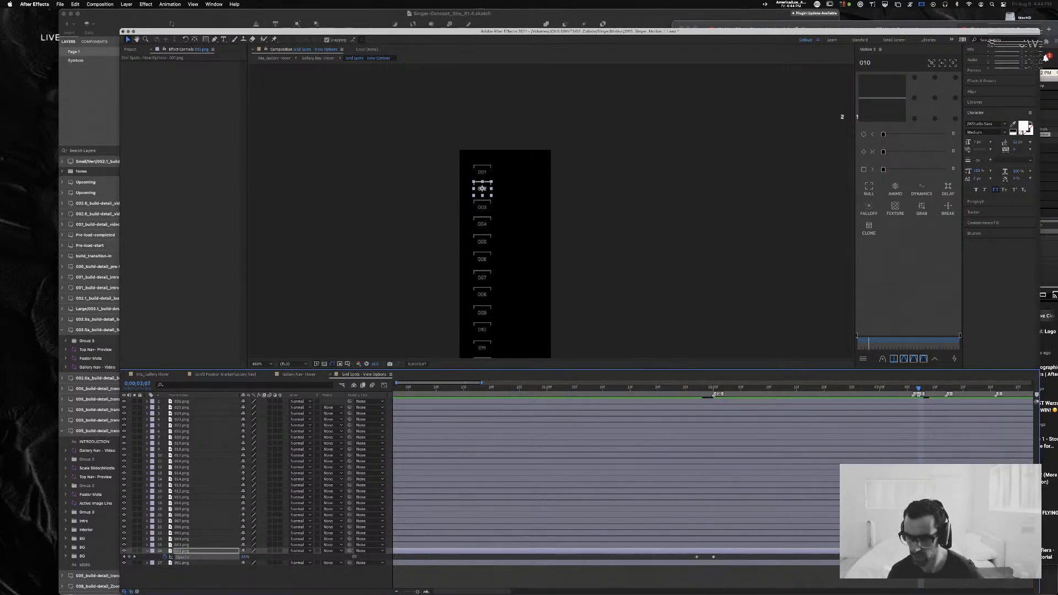
{"action": "key", "text": "ctrl+Up"}
{"action": "key", "text": "t"}
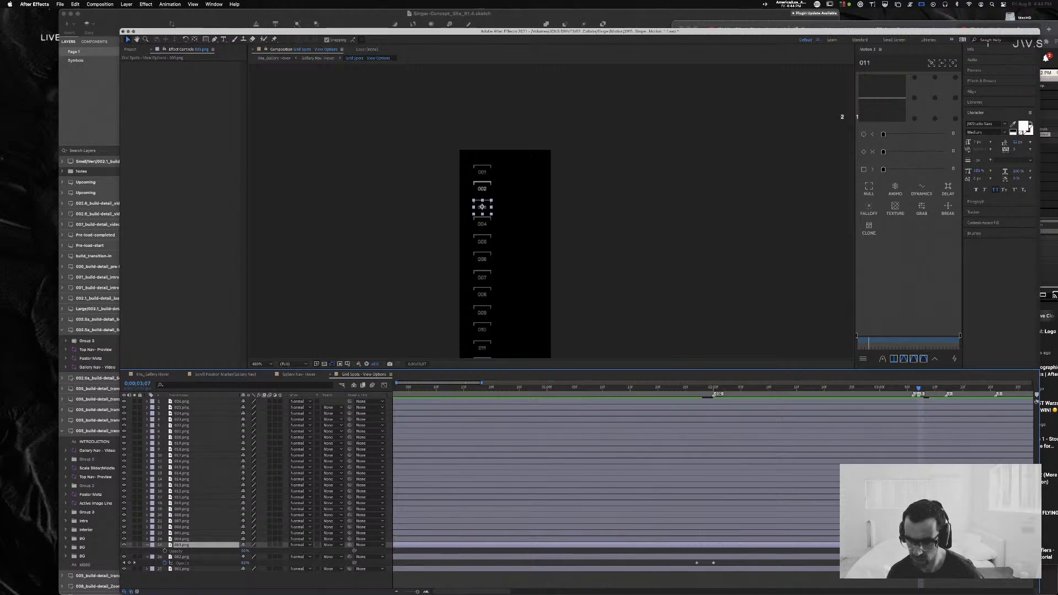
{"action": "key", "text": "ctrl+Down"}
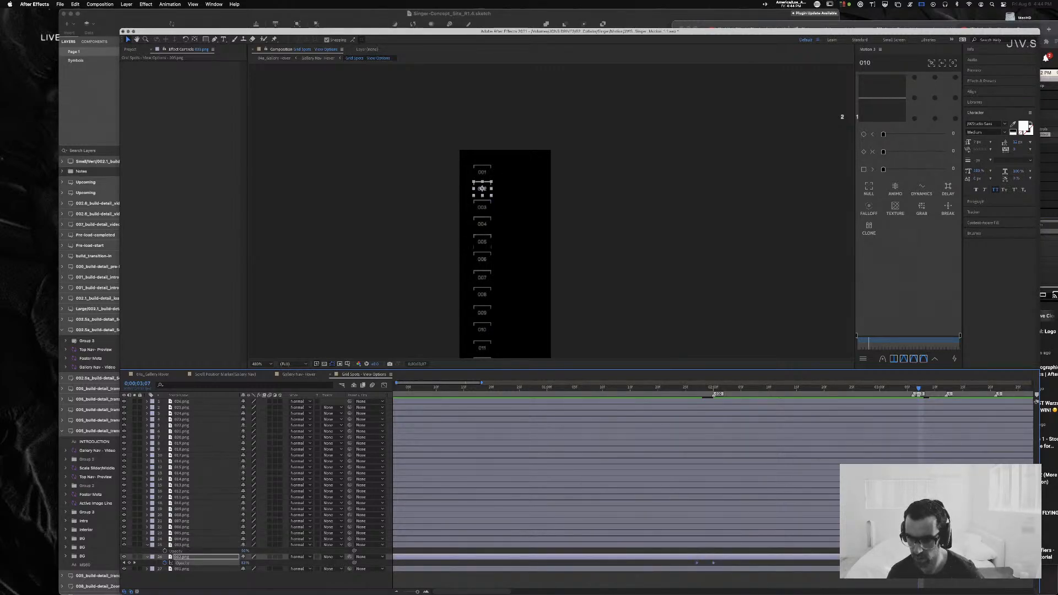
{"action": "key", "text": "ctrl+Up"}
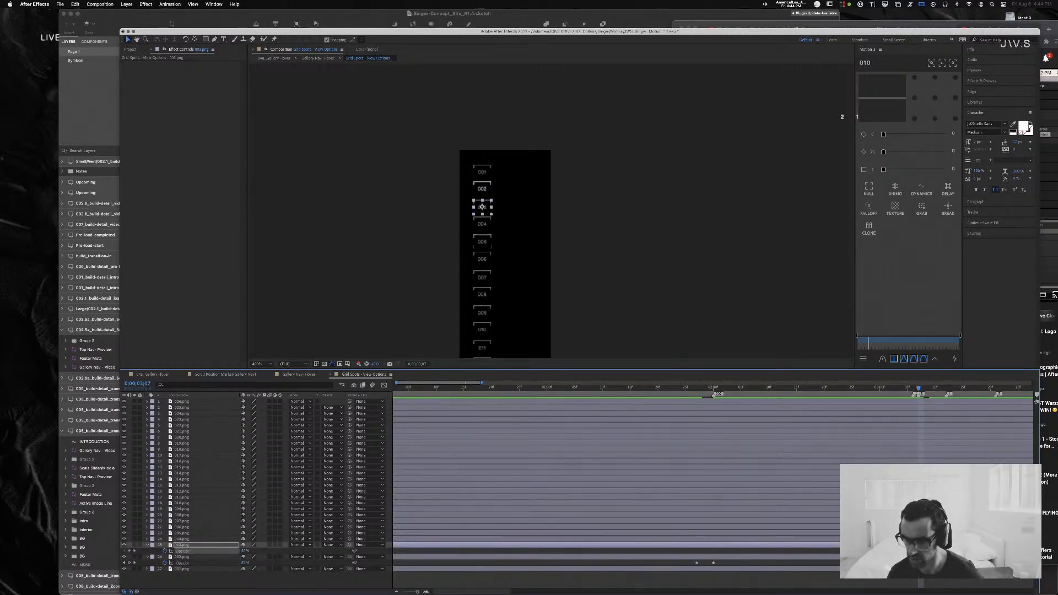
{"action": "scroll", "coordinate": [897, 434], "scroll_direction": "right", "scroll_amount": 5}
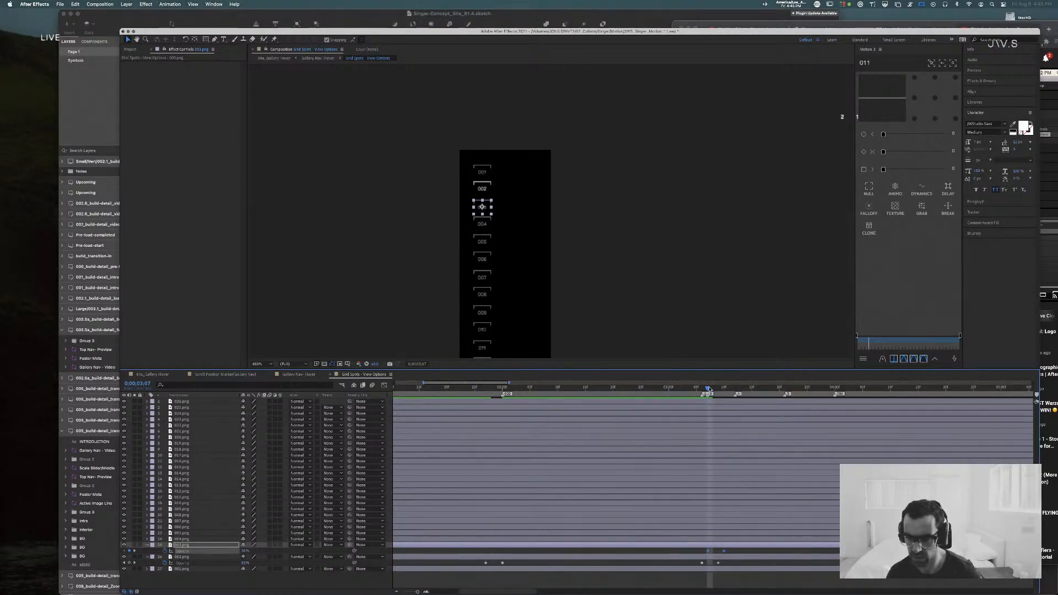
Step: Paste the Opacity keyframes again on the 003 layer at 0;00;03;12 and time-reverse them
{"action": "left_click_drag", "start_coordinate": [708, 389], "coordinate": [737, 397]}
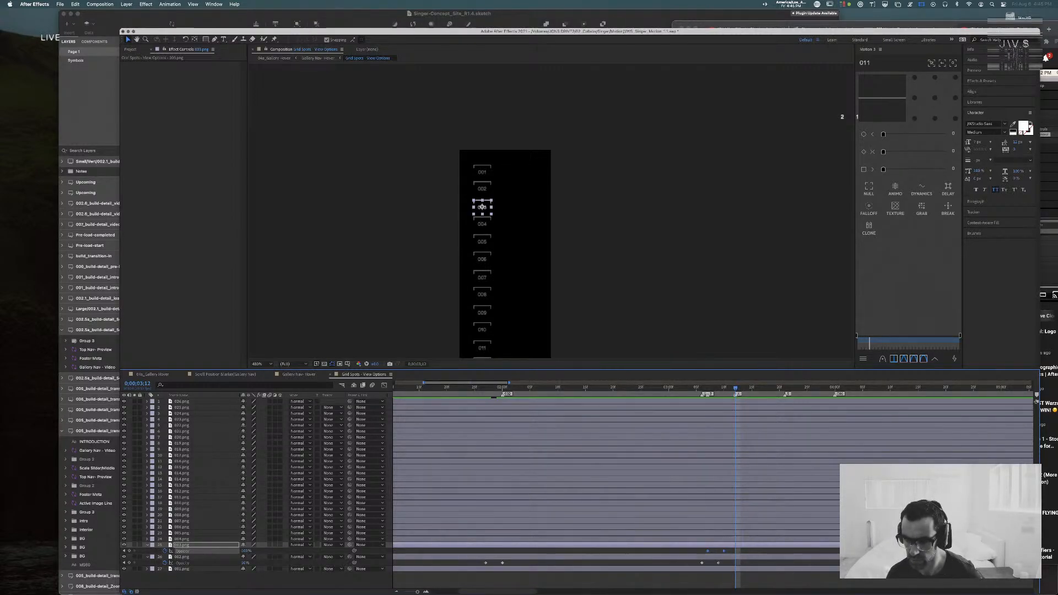
{"action": "key", "text": "super+v"}
{"action": "right_click", "coordinate": [736, 554]}
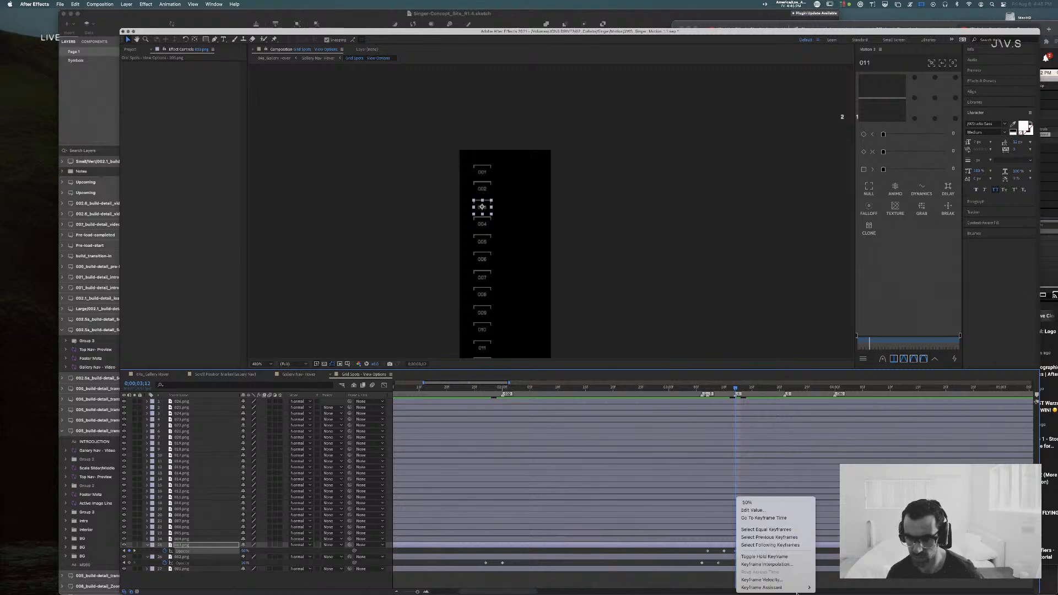
{"action": "mouse_move", "coordinate": [765, 588]}
{"action": "left_click", "coordinate": [834, 589]}
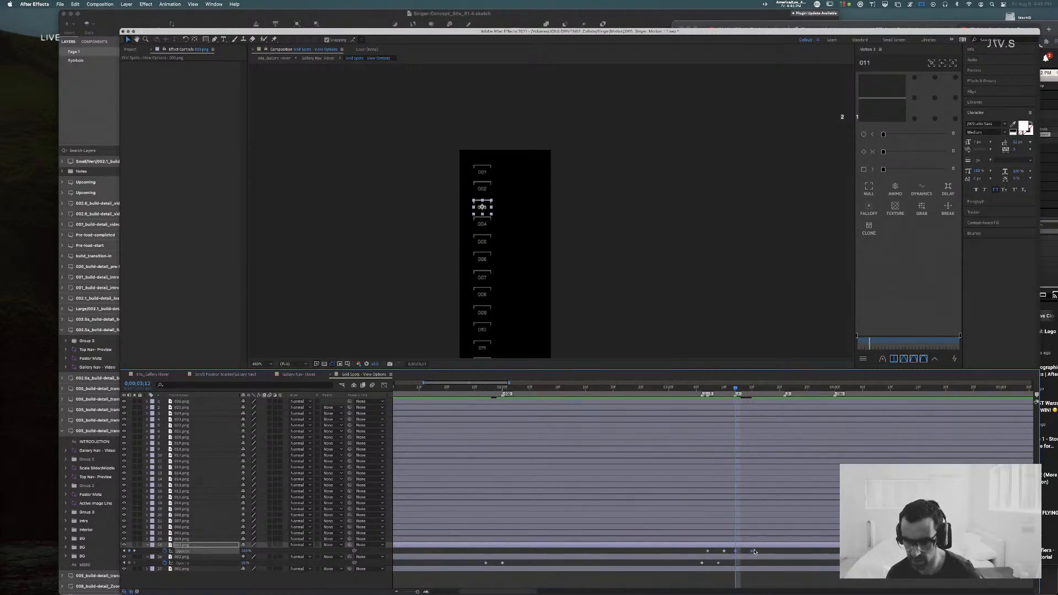
Step: Copy the 003 layer's four Opacity keyframes and paste them onto the 004 layer at 0;00;03;12 and the 005 layer at 0;00;03;21
{"action": "left_click_drag", "start_coordinate": [761, 555], "coordinate": [685, 549]}
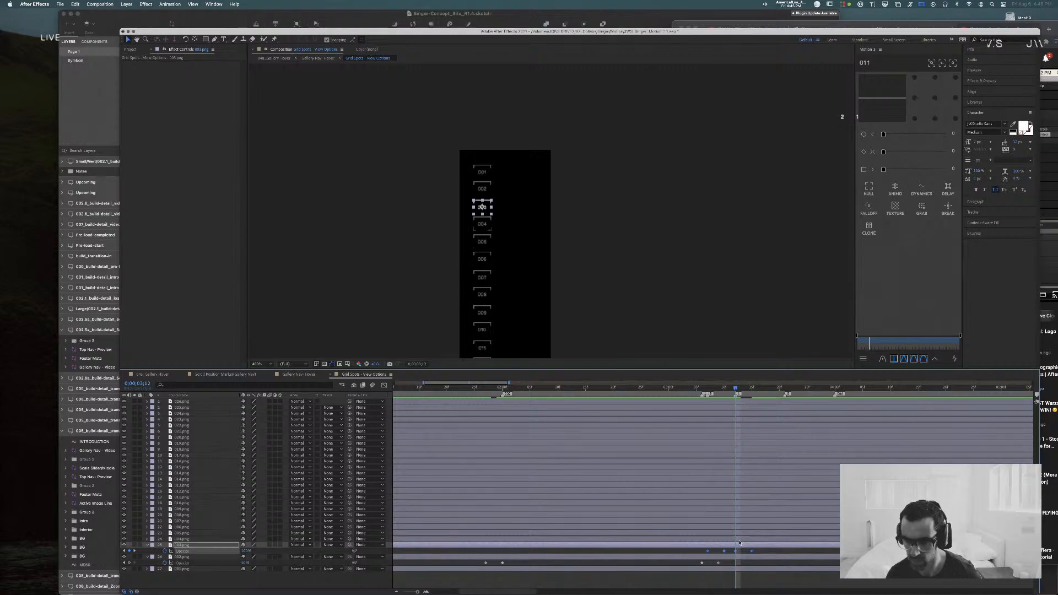
{"action": "left_click", "coordinate": [739, 541]}
{"action": "key", "text": "t"}
{"action": "key", "text": "super+v"}
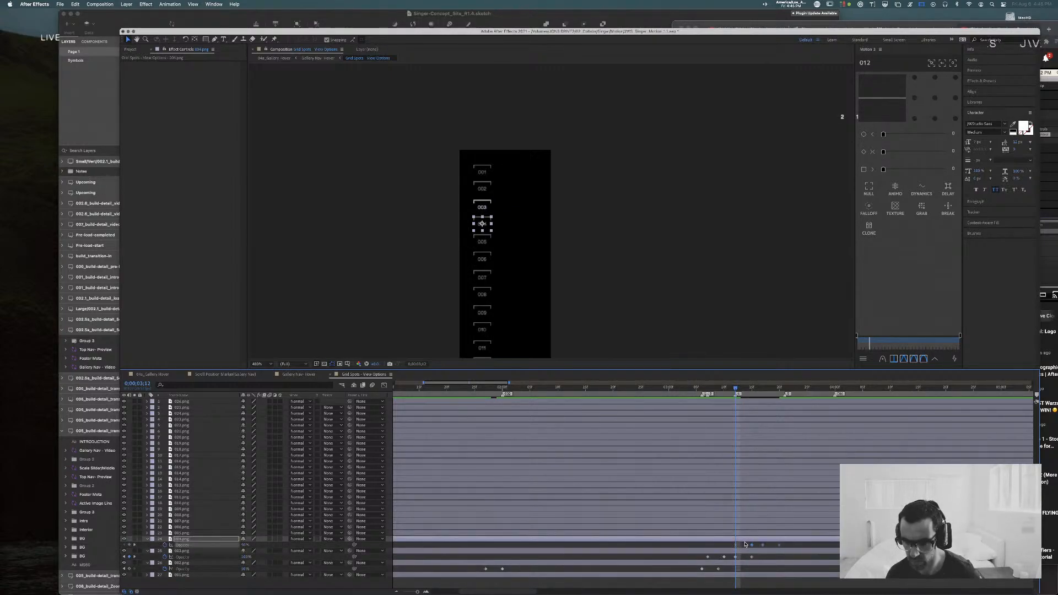
{"action": "left_click", "coordinate": [788, 533]}
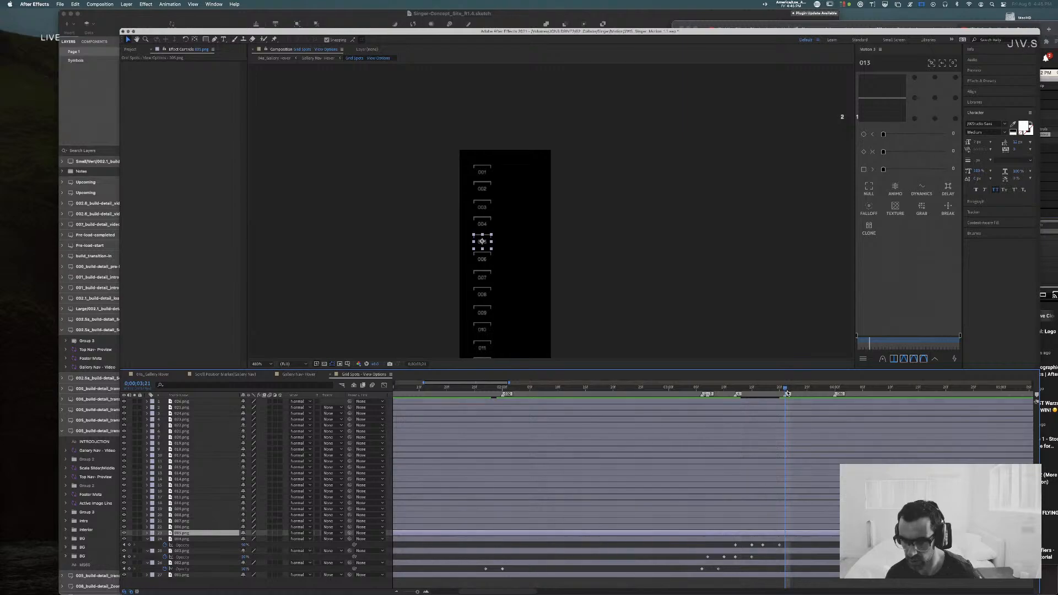
{"action": "key", "text": "super+v"}
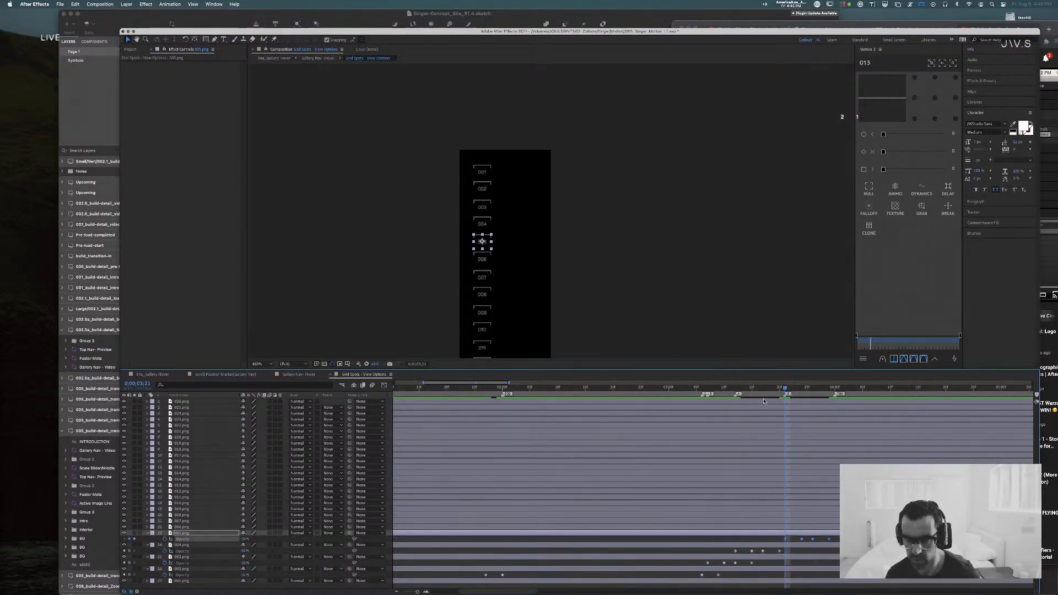
Step: Preview the grid numbers' opacity animation starting from 0;00;01;27
{"action": "left_click", "coordinate": [769, 492]}
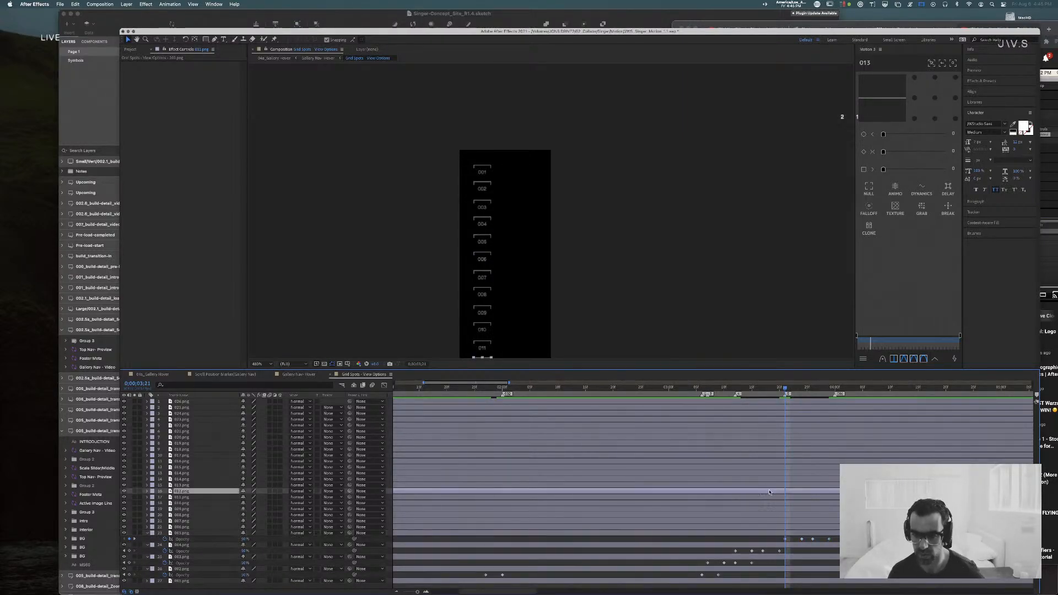
{"action": "left_click", "coordinate": [485, 387]}
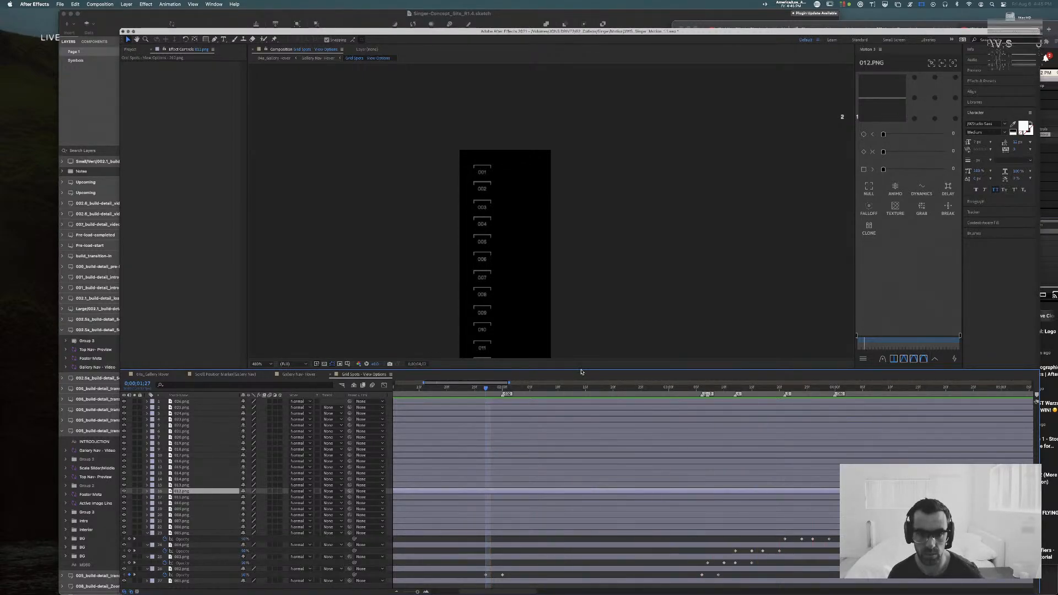
{"action": "key", "text": "space"}
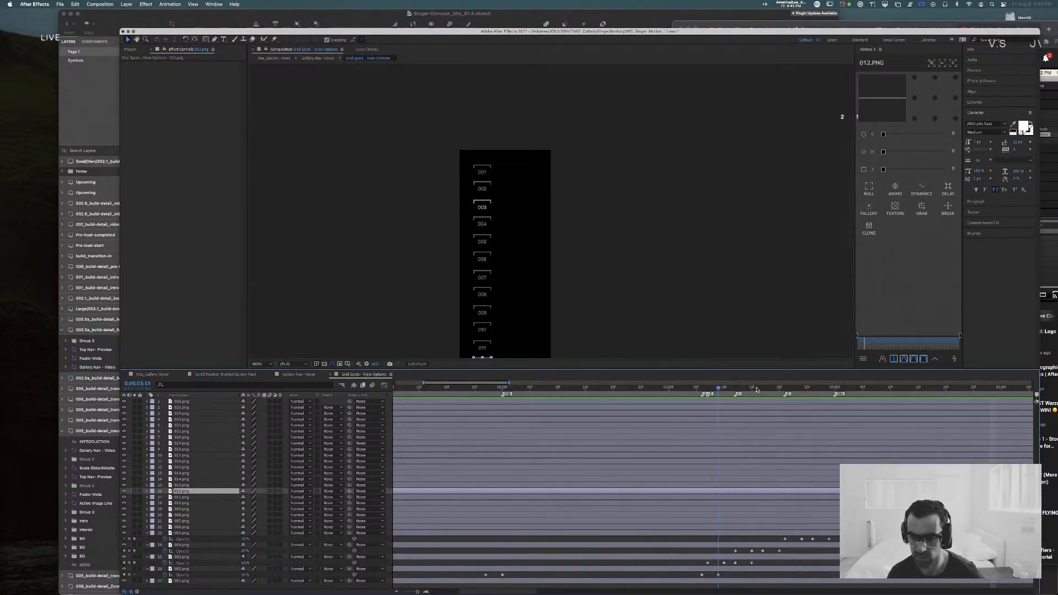
Step: Add an Opacity keyframe to the 006 layer at 0;00;04;00
{"action": "left_click_drag", "start_coordinate": [790, 389], "coordinate": [807, 391]}
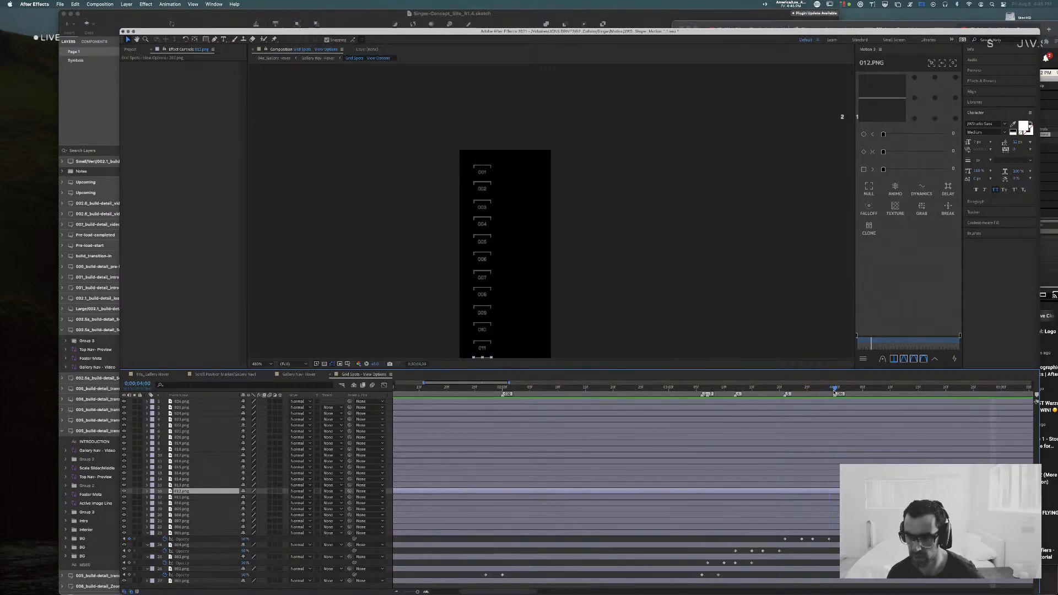
{"action": "left_click", "coordinate": [832, 534]}
{"action": "left_click", "coordinate": [842, 527]}
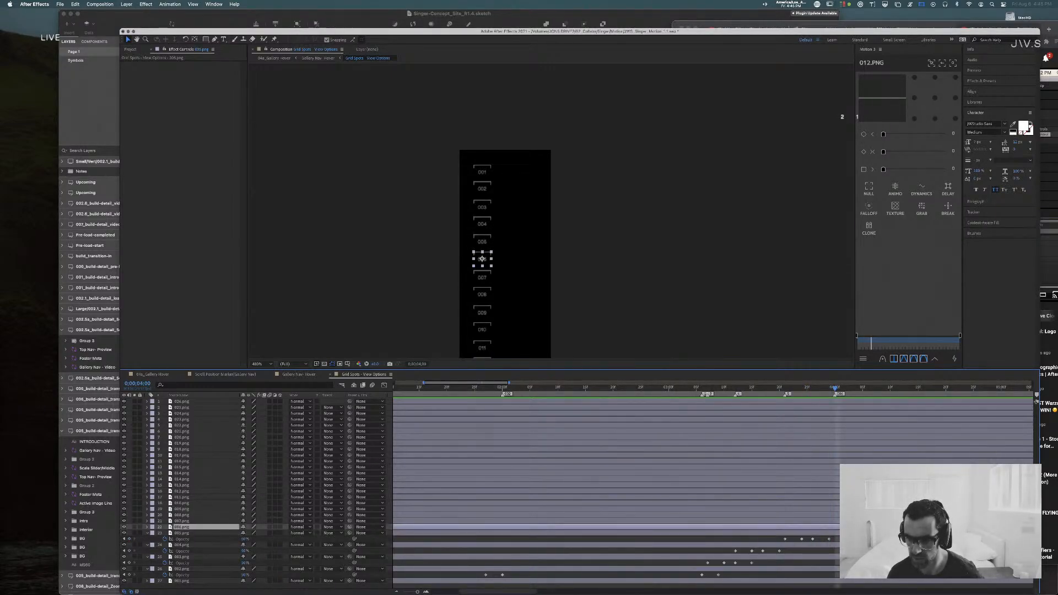
{"action": "key", "text": "t"}
{"action": "key", "text": "alt+t"}
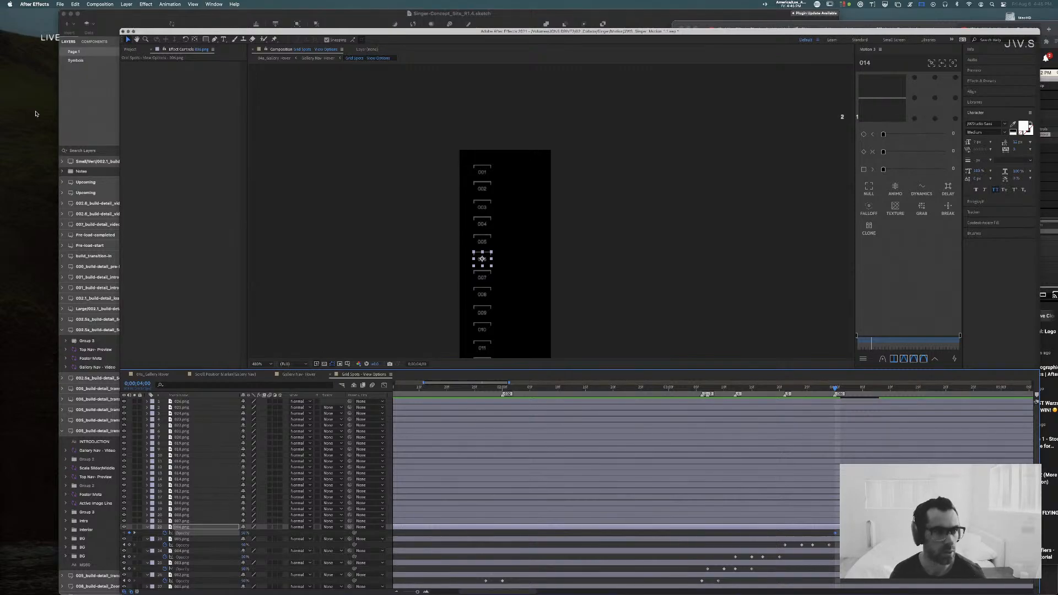
Step: Preview the 04A_Gallery Hover composition from the beginning and examine the number highlights against the cursor around 0;00;03;05
{"action": "left_click", "coordinate": [152, 375]}
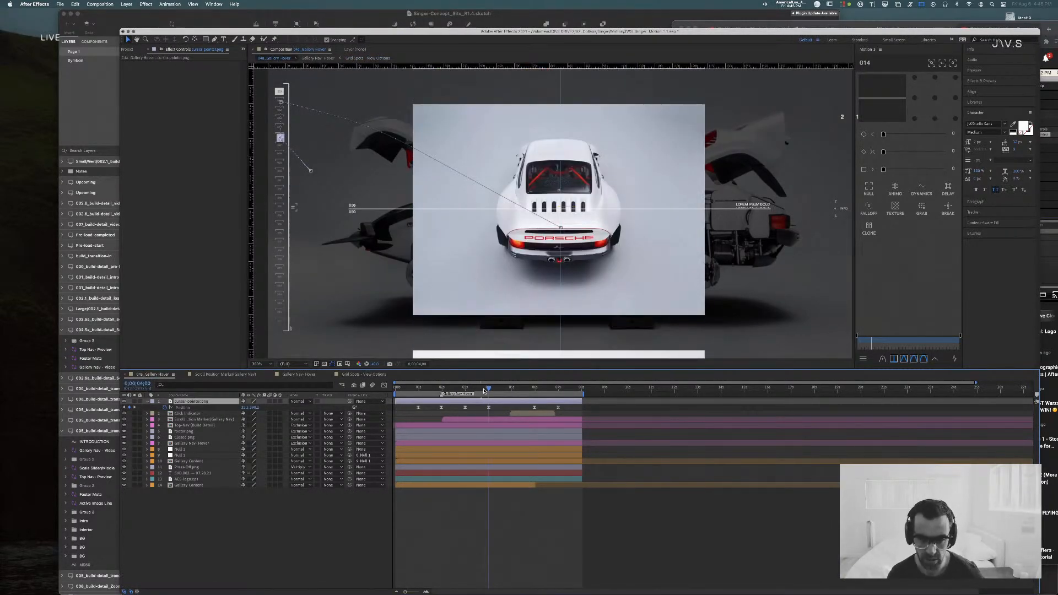
{"action": "left_click_drag", "start_coordinate": [484, 390], "coordinate": [394, 391]}
{"action": "left_click", "coordinate": [502, 501]}
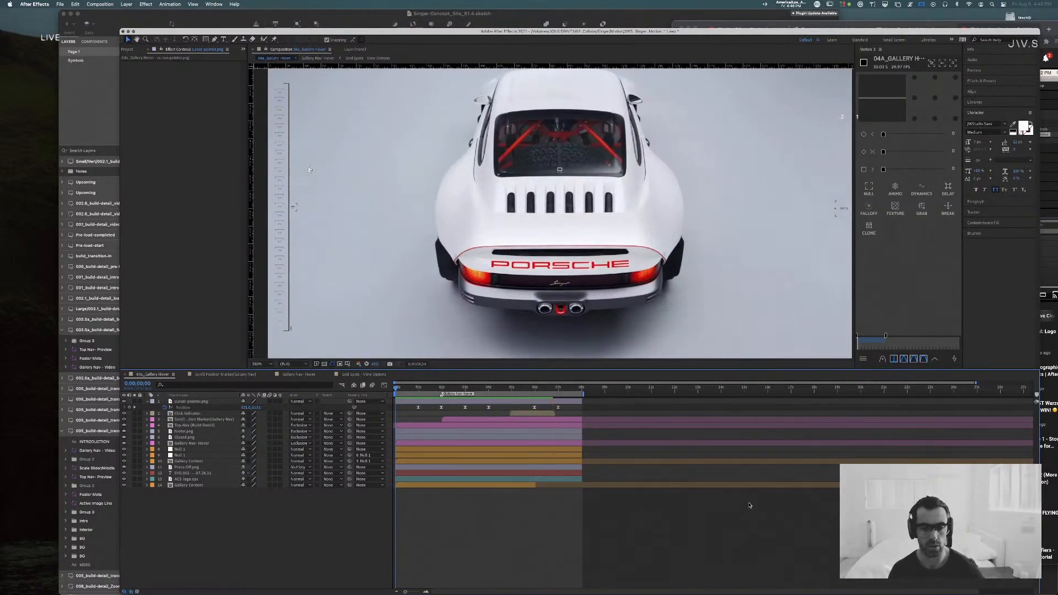
{"action": "key", "text": "space"}
{"action": "left_click_drag", "start_coordinate": [529, 393], "coordinate": [470, 389]}
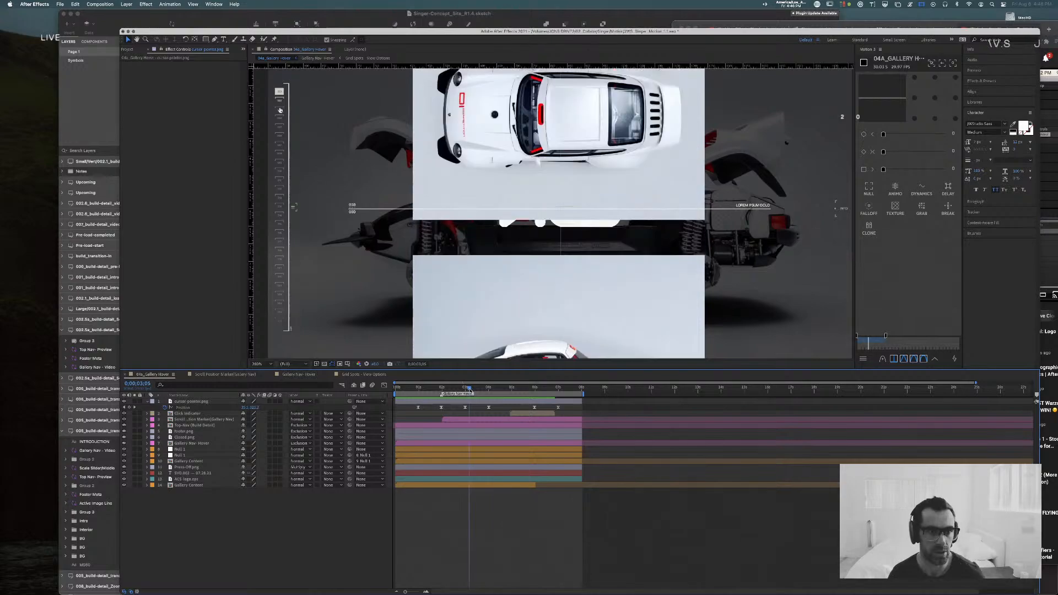
Step: In the Grid Spots composition, shift 003's Opacity keyframes to start at 0;00;03;05 and 002's last two keyframes to end there
{"action": "left_click", "coordinate": [357, 375]}
{"action": "scroll", "coordinate": [666, 493], "scroll_direction": "down", "scroll_amount": 1}
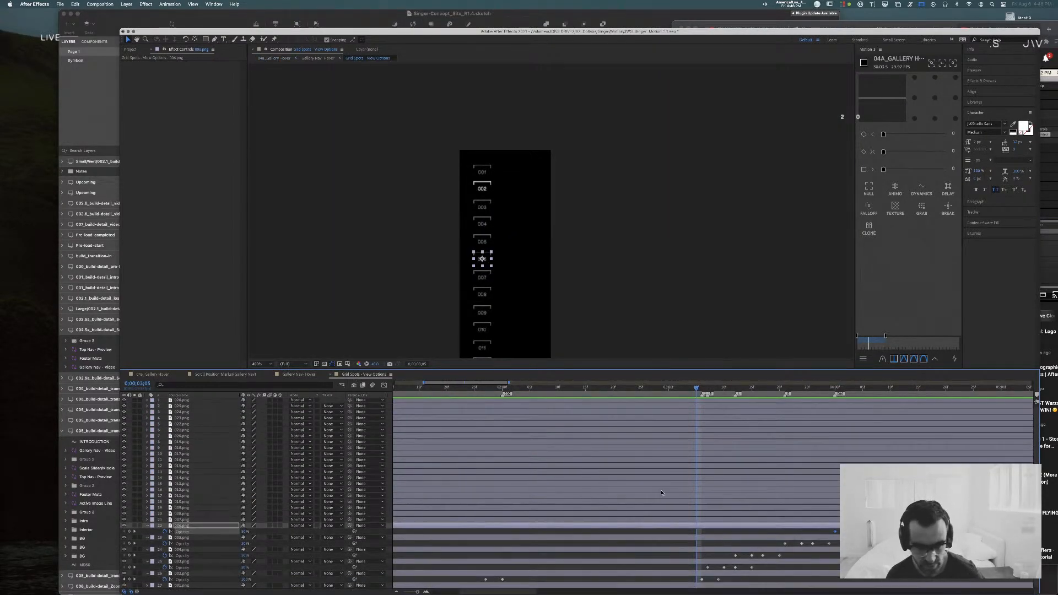
{"action": "left_click", "coordinate": [204, 561]}
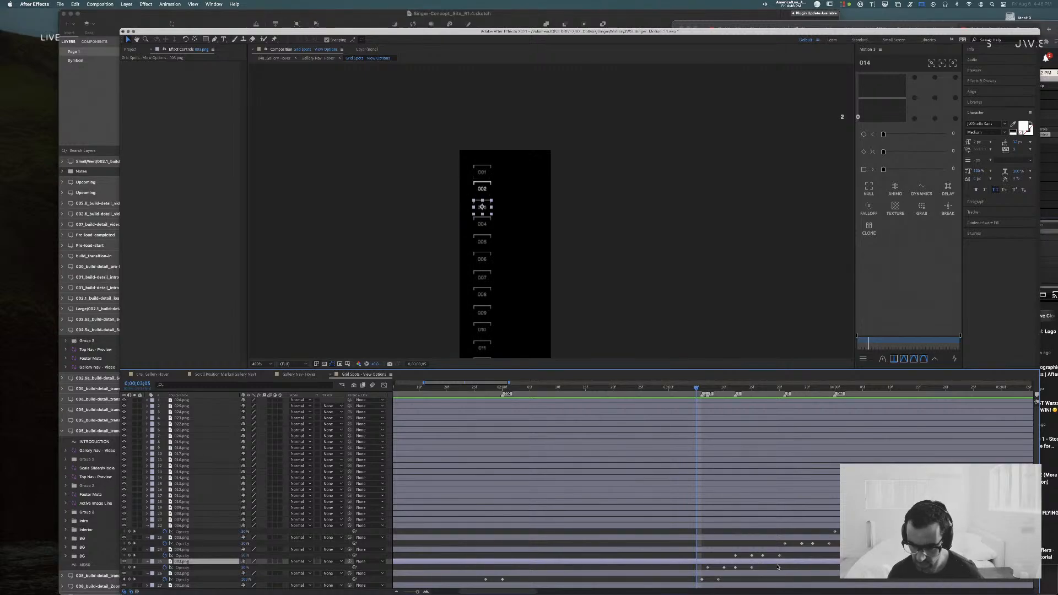
{"action": "left_click_drag", "start_coordinate": [778, 567], "coordinate": [677, 580]}
{"action": "left_click", "coordinate": [697, 580]}
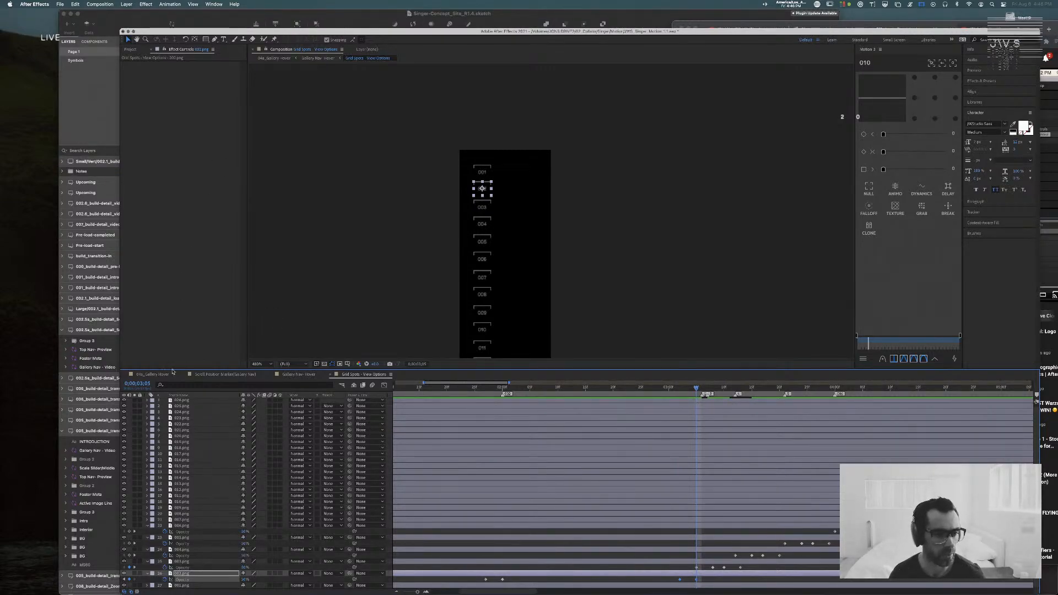
Step: Check the cursor position at 0;00;03;08 in 04A_Gallery Hover and shift the 004 and 005 layers' Opacity keyframes earlier to match
{"action": "left_click", "coordinate": [153, 374]}
{"action": "left_click_drag", "start_coordinate": [468, 388], "coordinate": [471, 391]}
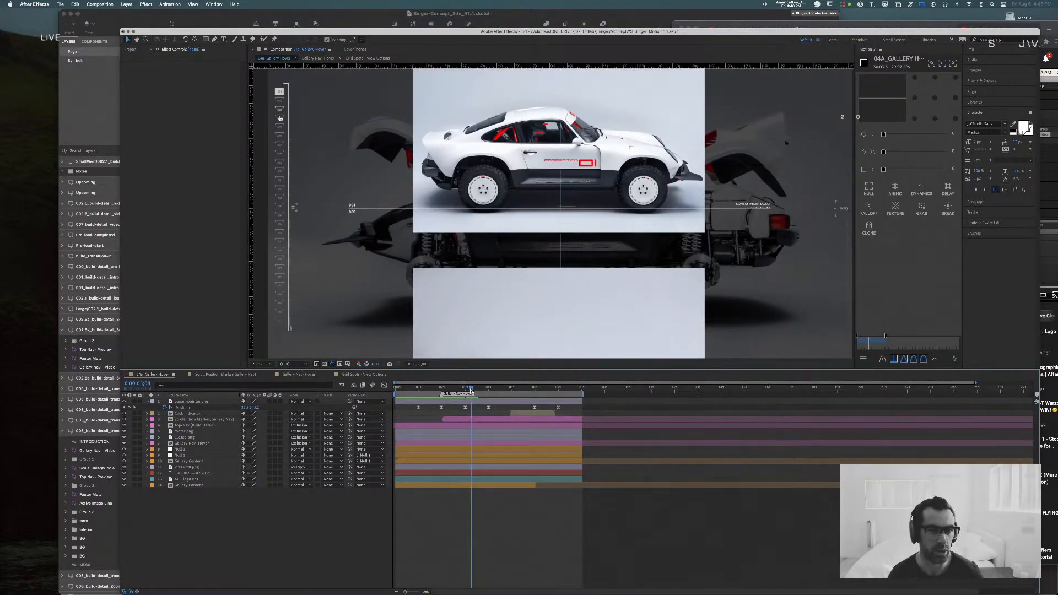
{"action": "left_click", "coordinate": [377, 375]}
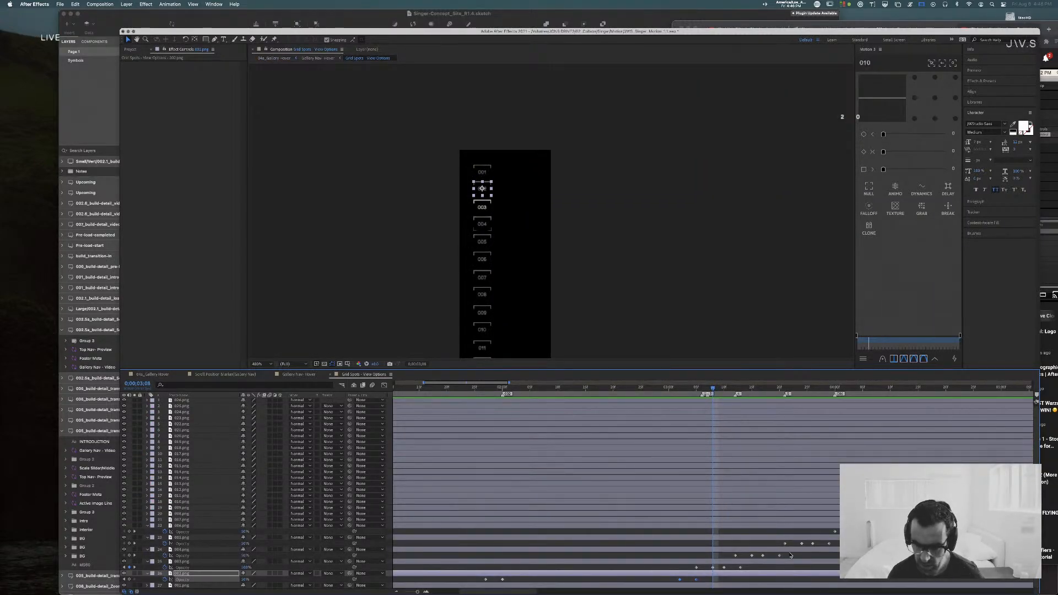
{"action": "left_click_drag", "start_coordinate": [790, 554], "coordinate": [743, 562]}
{"action": "left_click", "coordinate": [738, 558]}
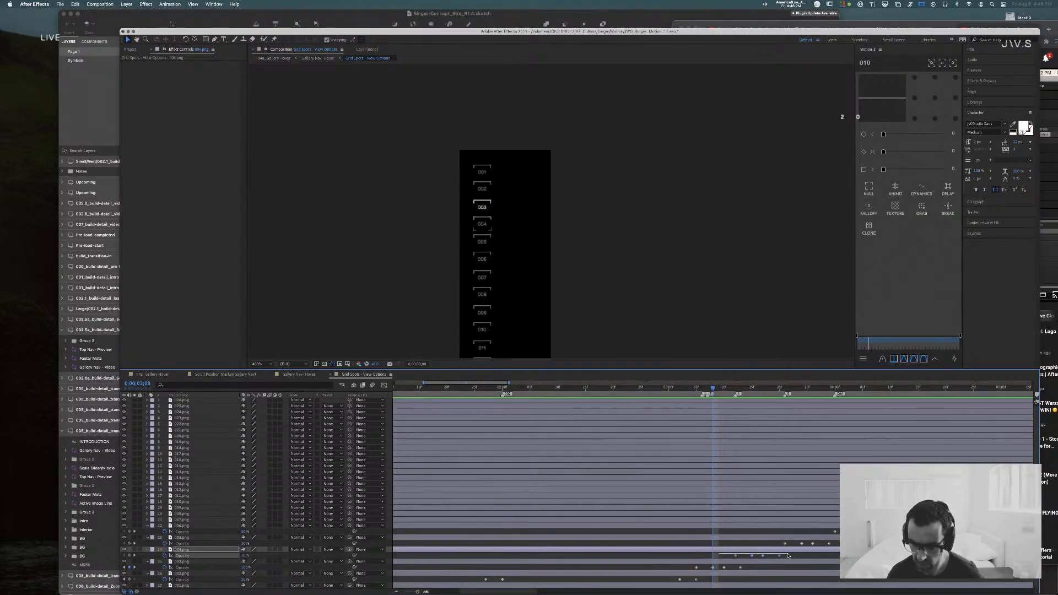
{"action": "left_click", "coordinate": [732, 558]}
{"action": "left_click_drag", "start_coordinate": [734, 557], "coordinate": [698, 558]}
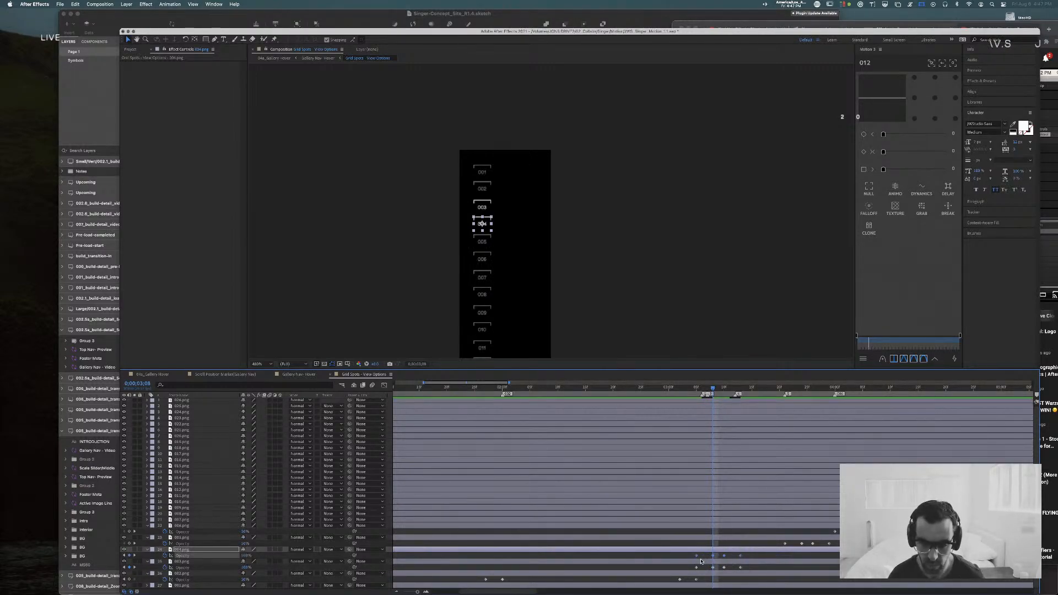
{"action": "left_click_drag", "start_coordinate": [703, 556], "coordinate": [709, 557]}
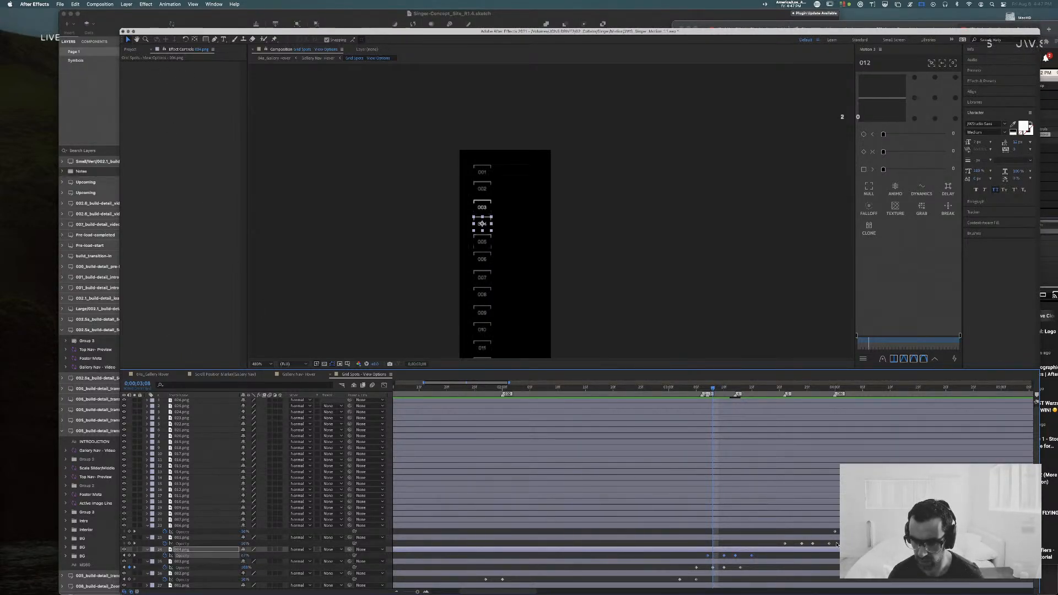
{"action": "left_click_drag", "start_coordinate": [836, 544], "coordinate": [740, 546]}
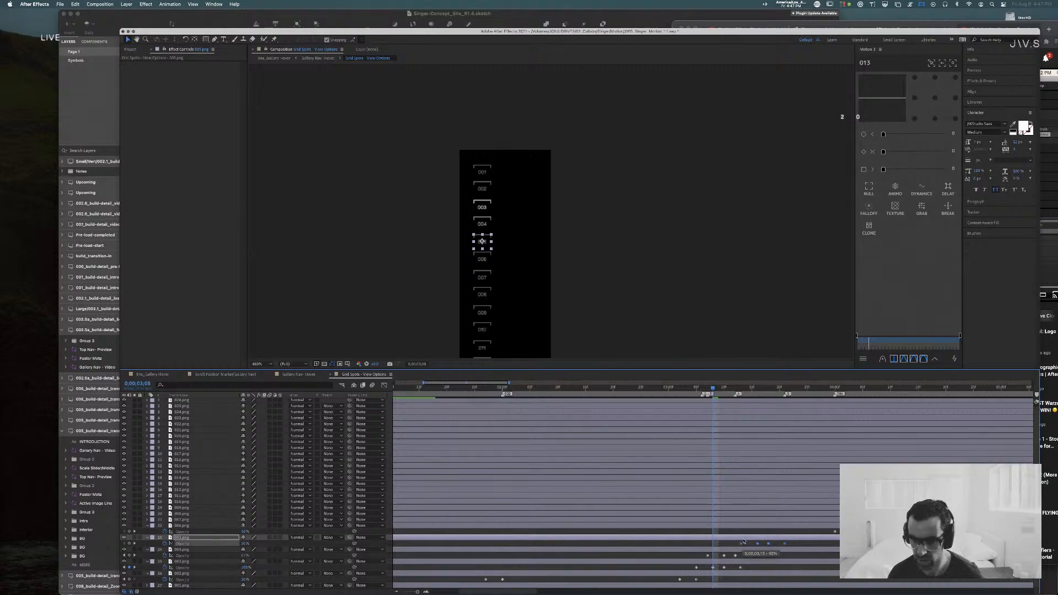
Step: Paste the Opacity keyframes onto the 006 layer and shift them so the second keyframe sits at 0;00;03;25, where the cursor arrives
{"action": "left_click", "coordinate": [153, 374]}
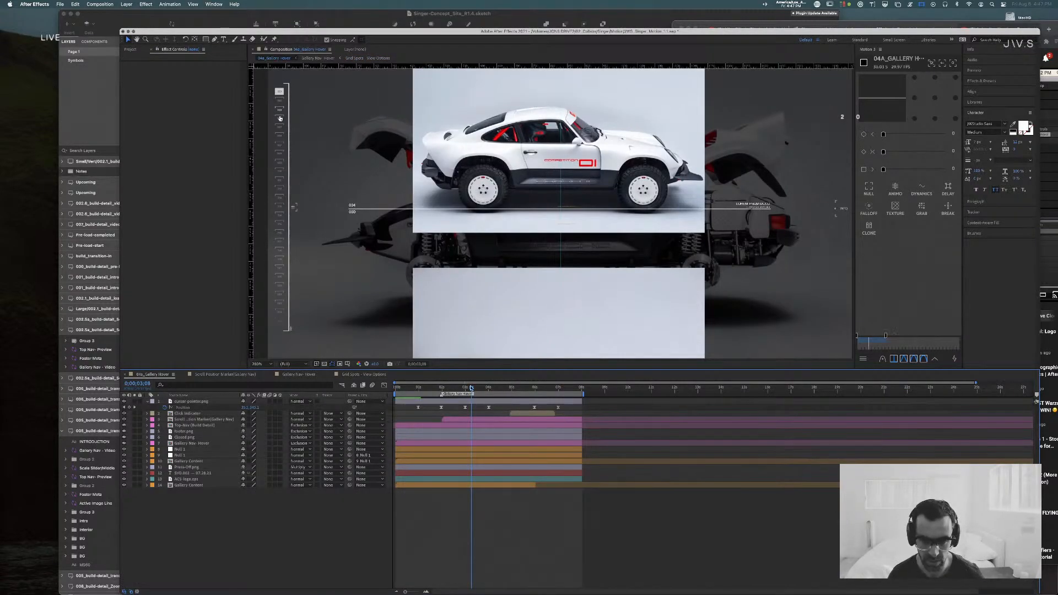
{"action": "left_click_drag", "start_coordinate": [471, 389], "coordinate": [483, 389]}
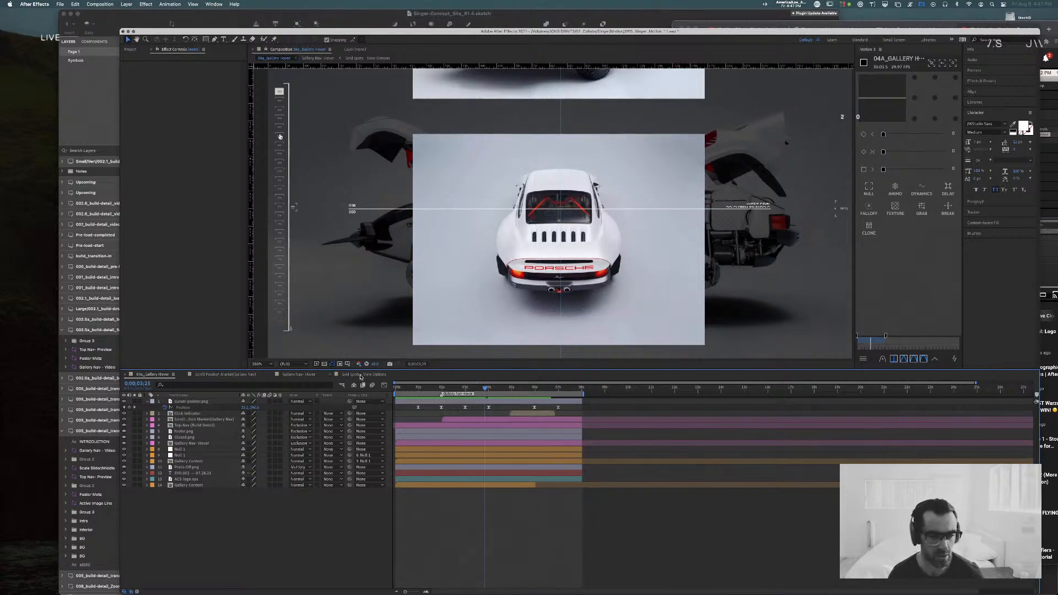
{"action": "left_click", "coordinate": [361, 374]}
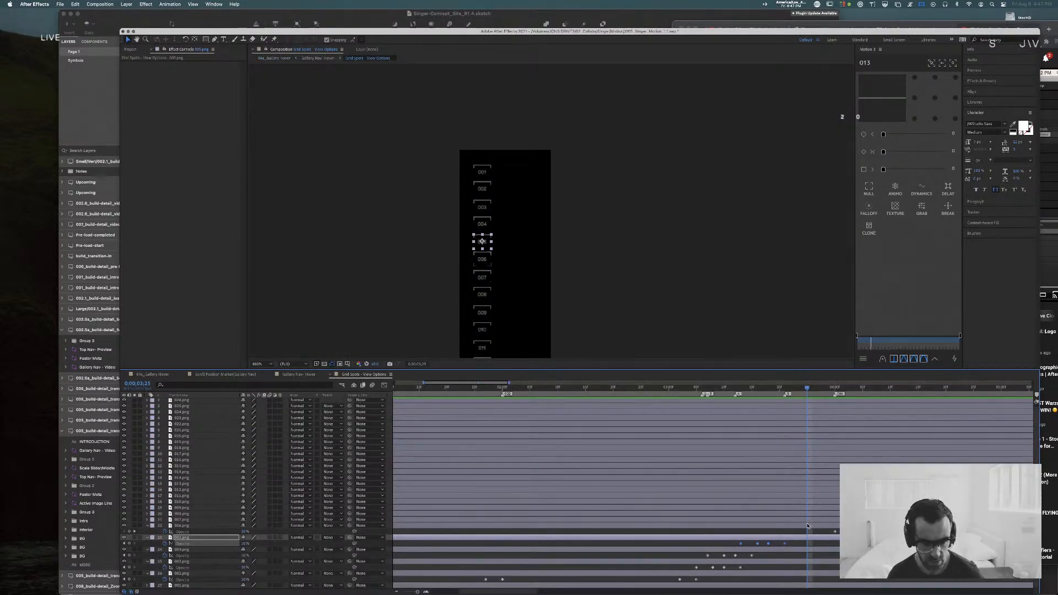
{"action": "left_click", "coordinate": [808, 527]}
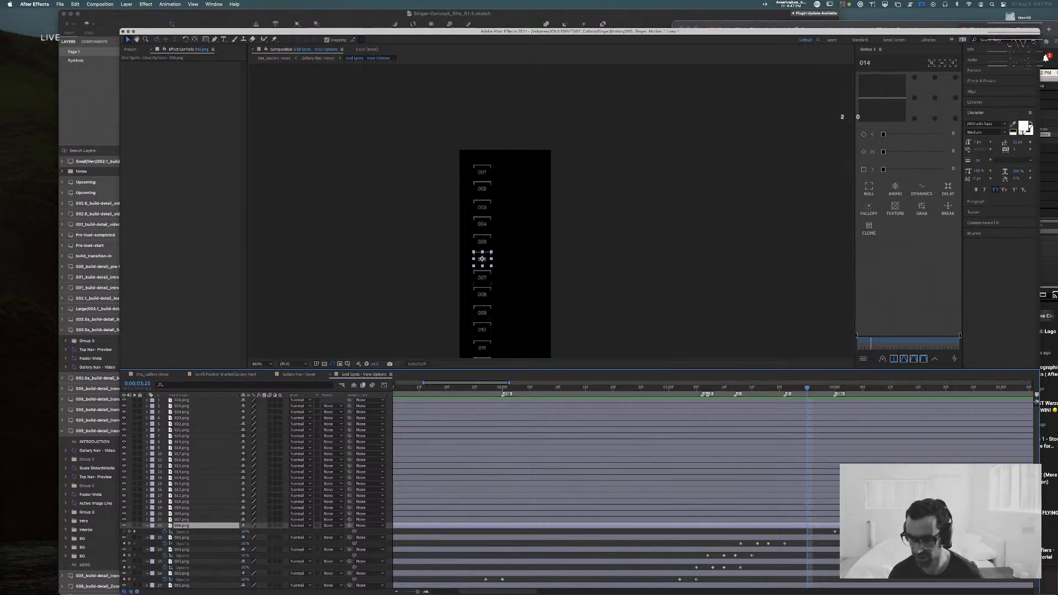
{"action": "key", "text": "super+v"}
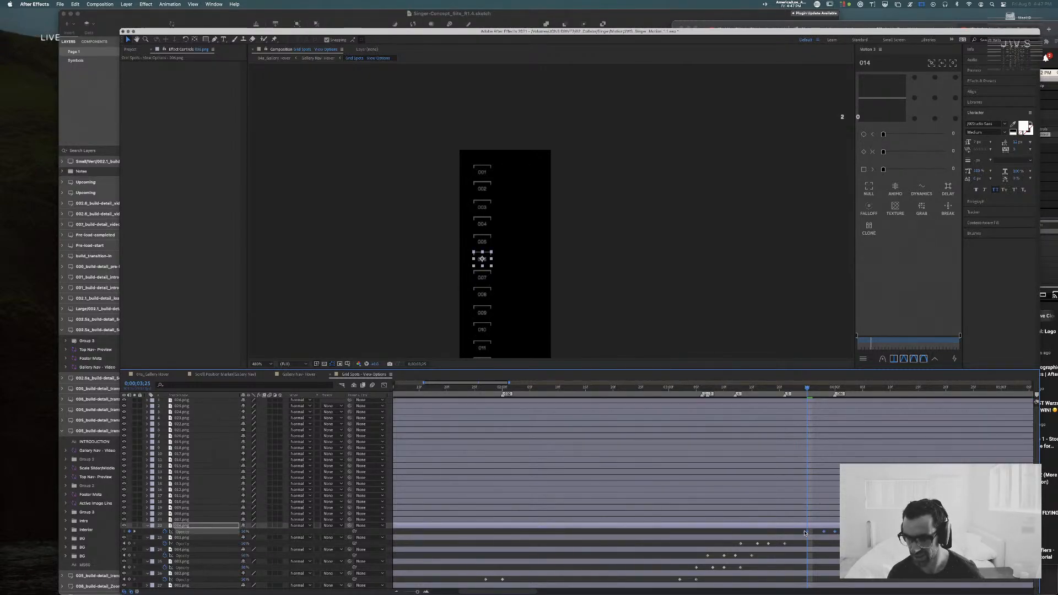
{"action": "left_click_drag", "start_coordinate": [804, 532], "coordinate": [788, 532]}
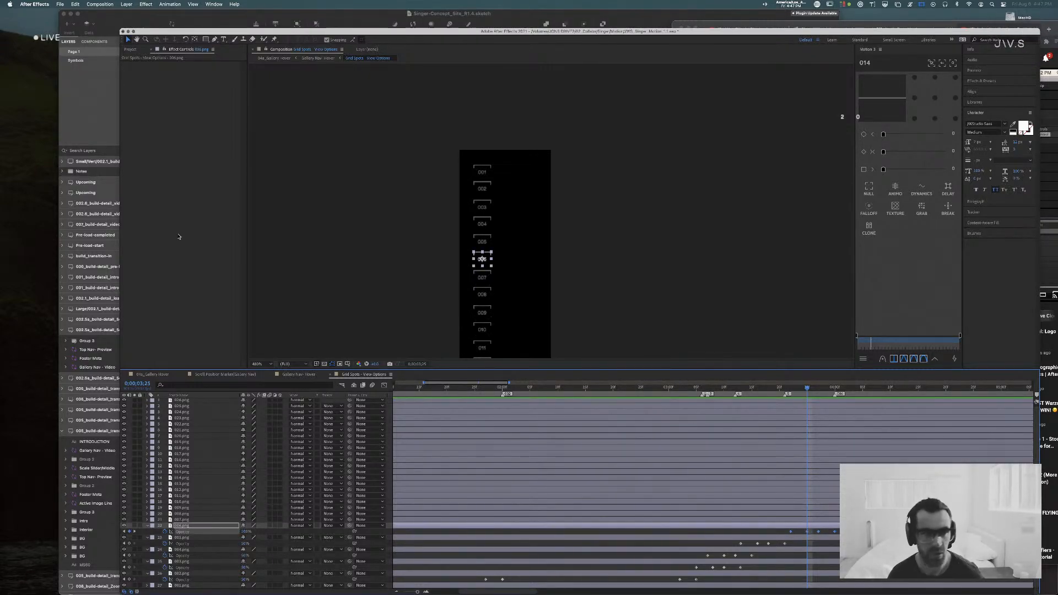
Step: Preview the retimed number highlights in the 04A_Gallery Hover composition from about 0;00;02;04
{"action": "left_click", "coordinate": [165, 375]}
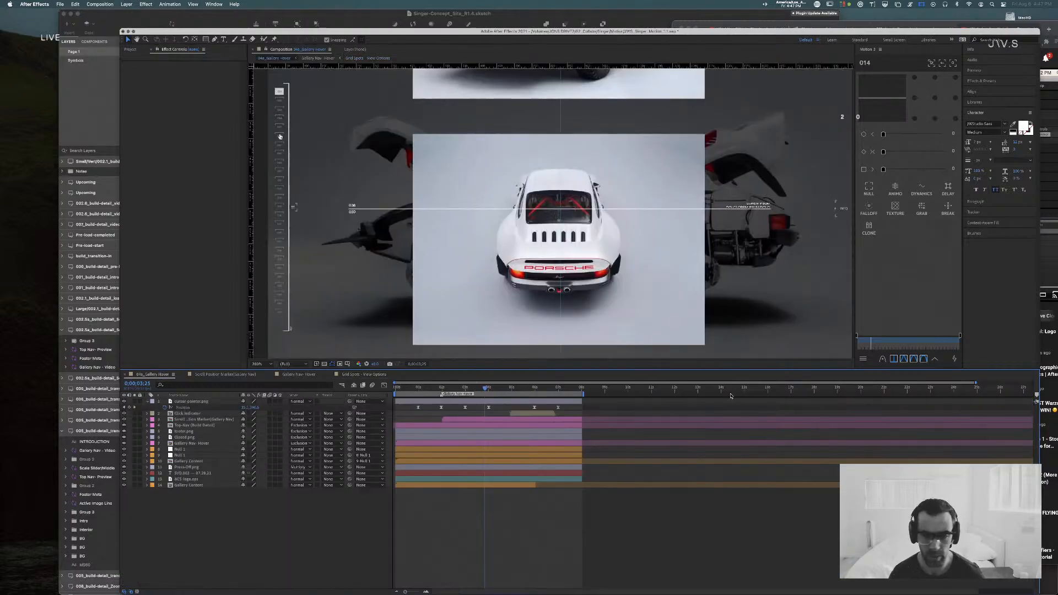
{"action": "left_click_drag", "start_coordinate": [482, 389], "coordinate": [446, 389]}
{"action": "key", "text": "space"}
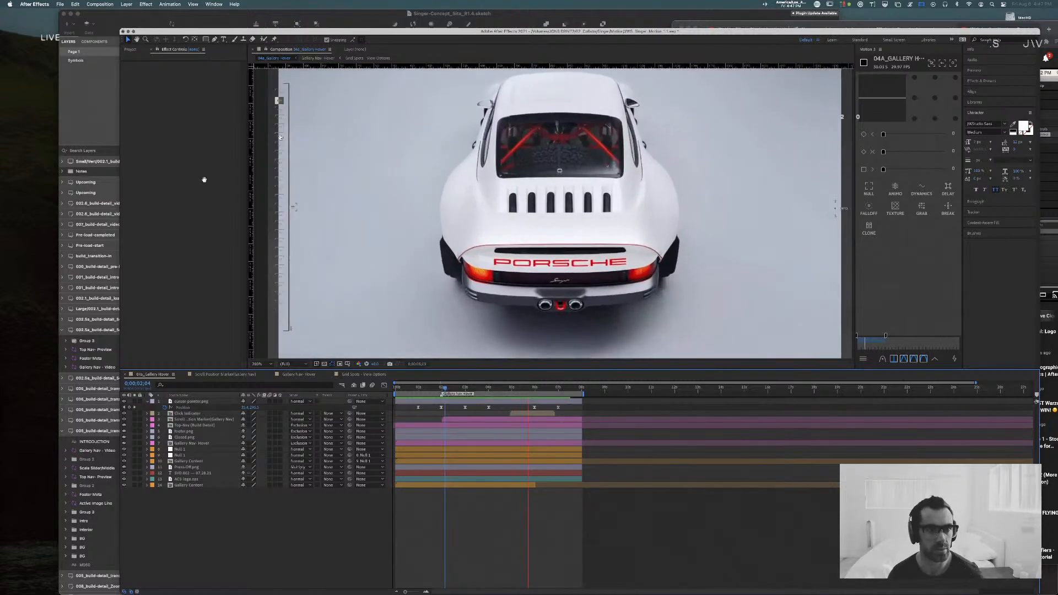
Step: Delete the last two Opacity keyframes on the 006 layer so the number stays highlighted
{"action": "left_click", "coordinate": [364, 374]}
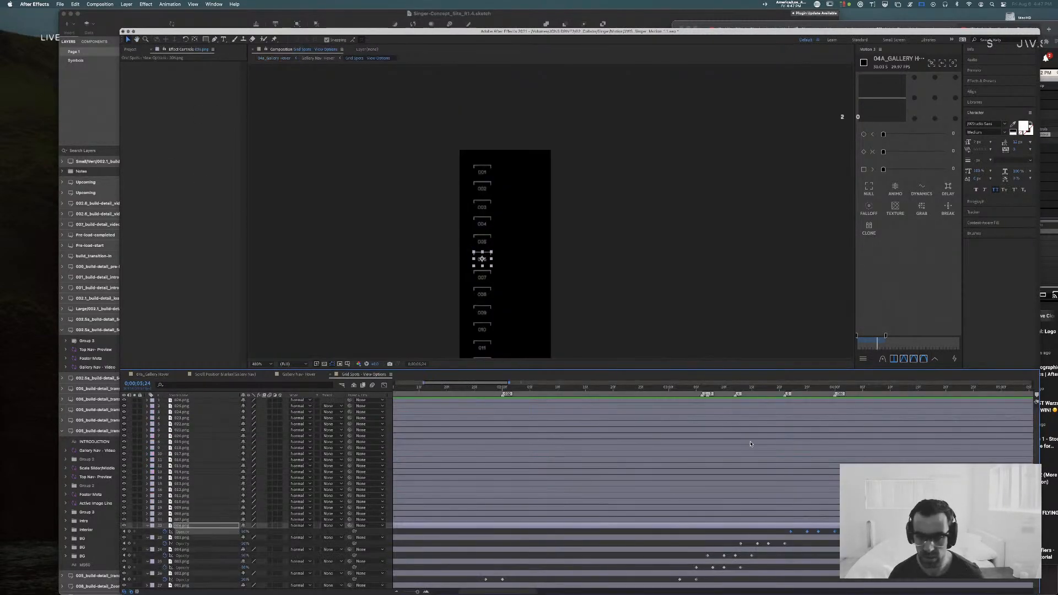
{"action": "left_click_drag", "start_coordinate": [845, 532], "coordinate": [815, 534]}
{"action": "mouse_move", "coordinate": [831, 532]}
{"action": "left_mouse_down"}
{"action": "mouse_move", "coordinate": [815, 534]}
{"action": "mouse_move", "coordinate": [837, 533]}
{"action": "mouse_move", "coordinate": [828, 534]}
{"action": "left_mouse_up"}
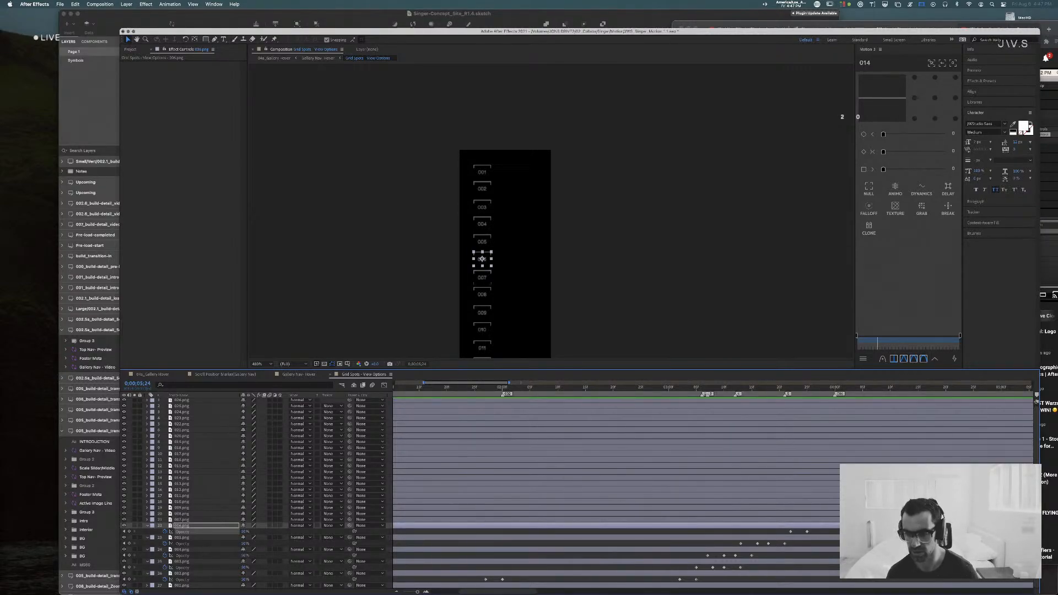
{"action": "key", "text": "Delete"}
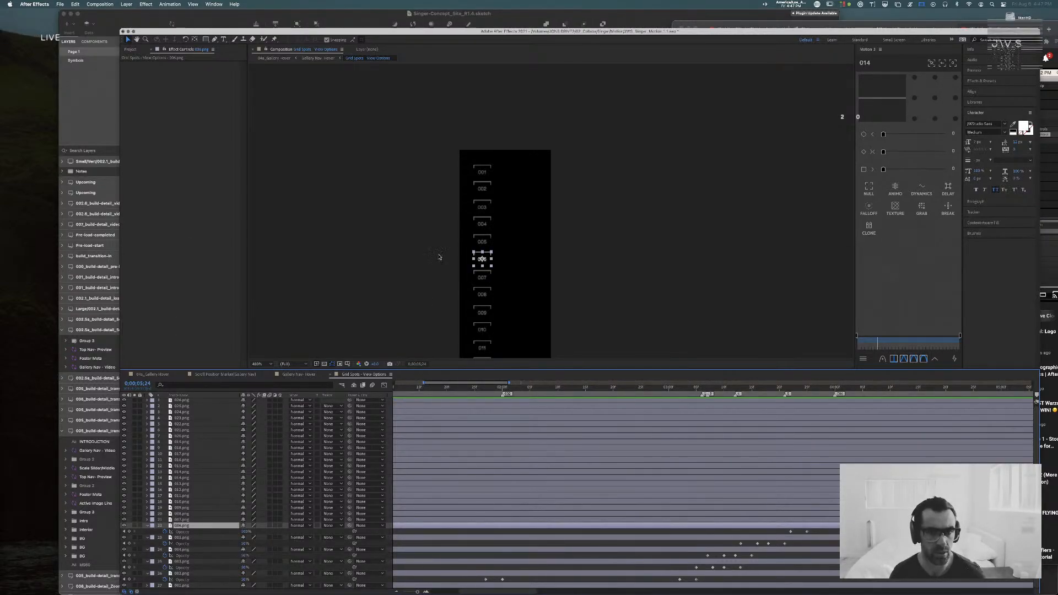
Step: Preview the Gallery Nav Hover composition from the beginning
{"action": "left_click", "coordinate": [298, 375]}
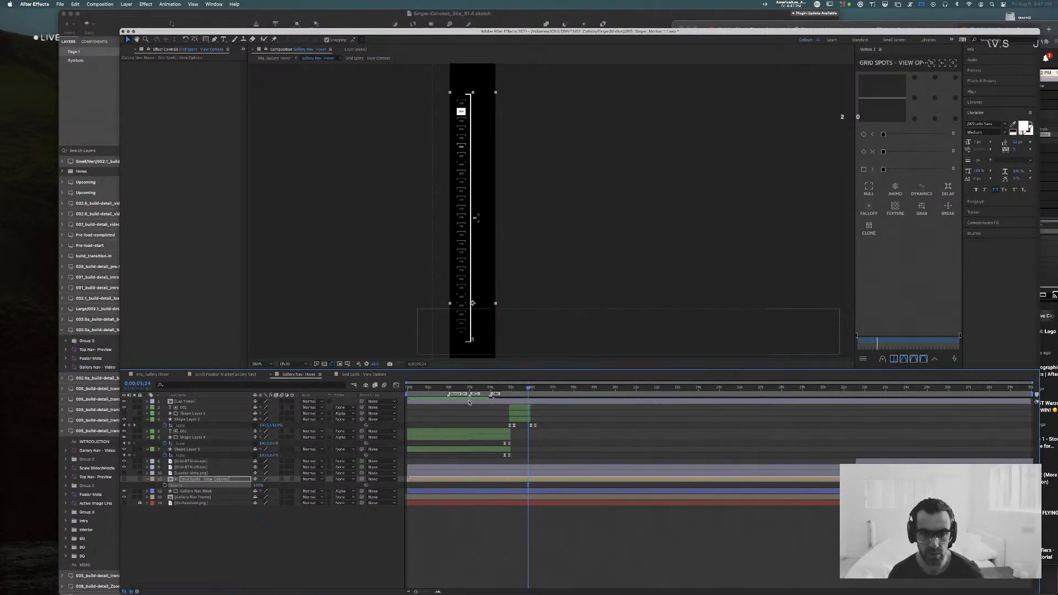
{"action": "left_click_drag", "start_coordinate": [532, 389], "coordinate": [315, 384]}
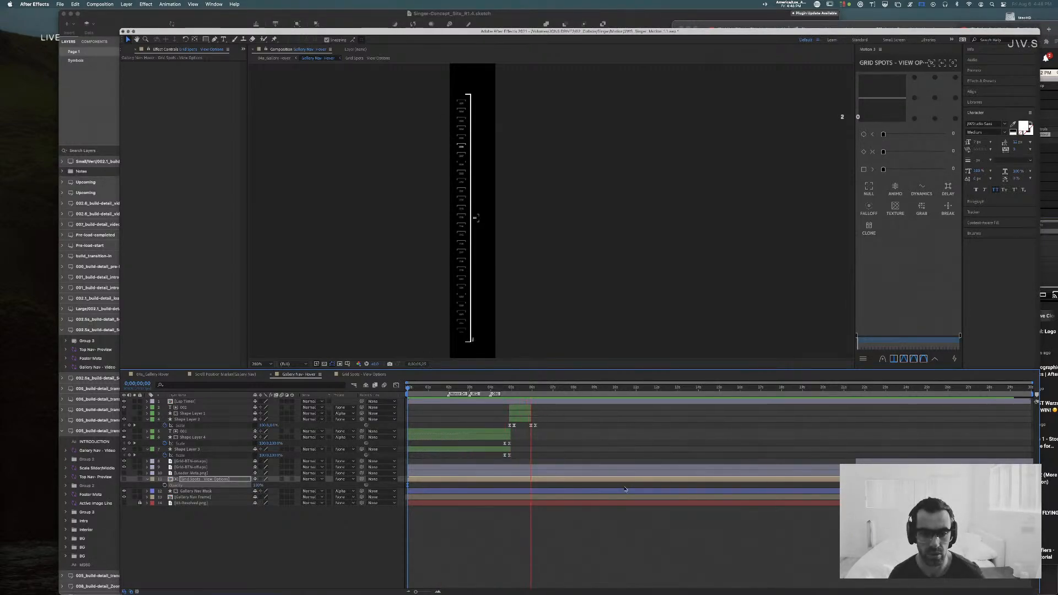
{"action": "key", "text": "space"}
Step: Reposition the 002 number and its two marker shape layers together onto the 006 slot at 0;00;05;25 in the Gallery Nav Hover composition
{"action": "left_click", "coordinate": [522, 408]}
{"action": "left_click", "coordinate": [522, 419], "text": "shift"}
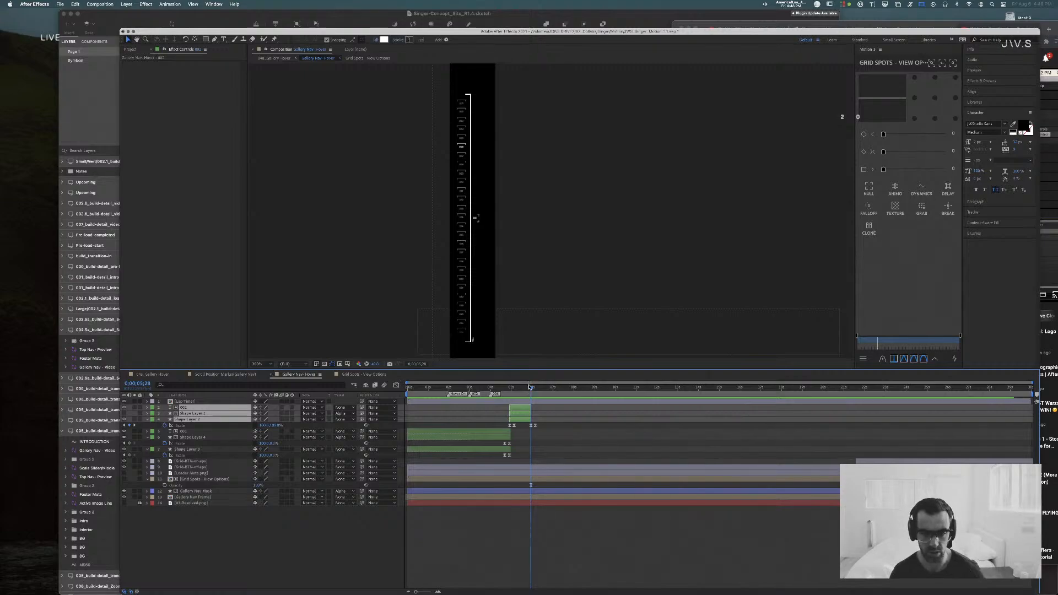
{"action": "key", "text": "p"}
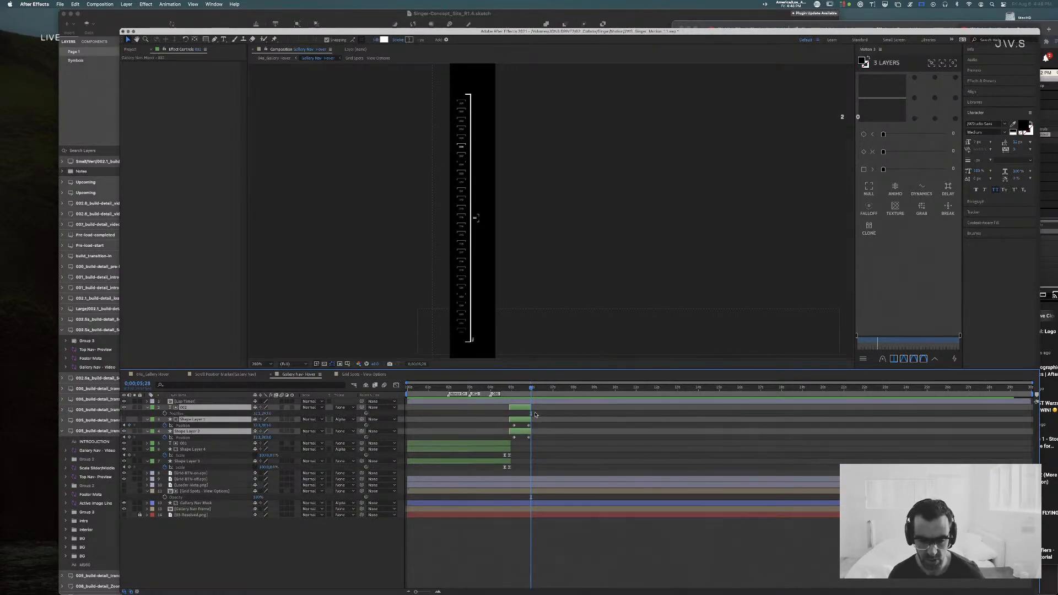
{"action": "left_click_drag", "start_coordinate": [532, 390], "coordinate": [530, 391]}
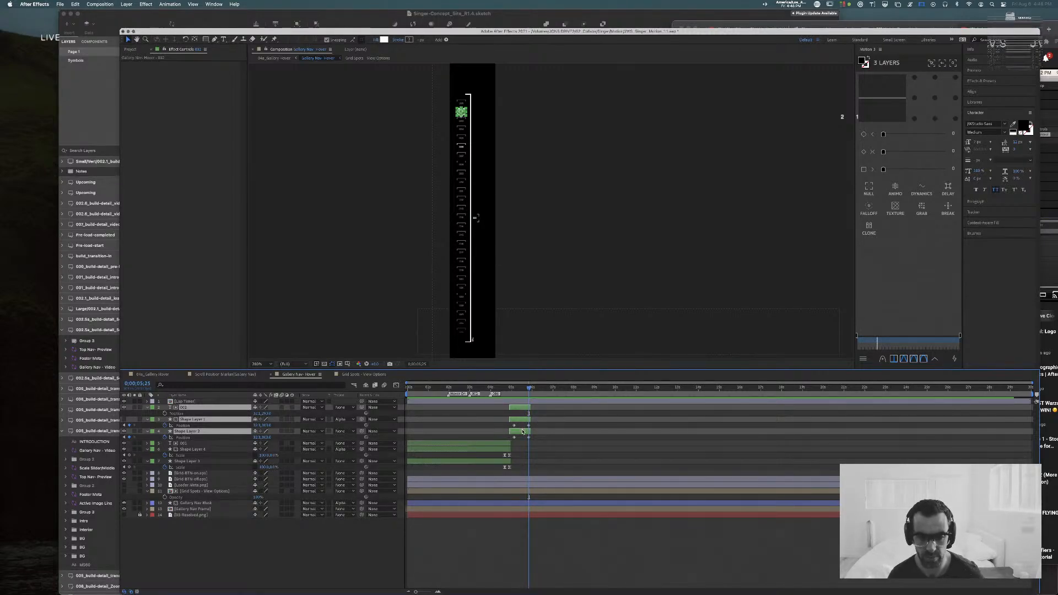
{"action": "left_click", "coordinate": [542, 438]}
{"action": "key", "text": "super+z"}
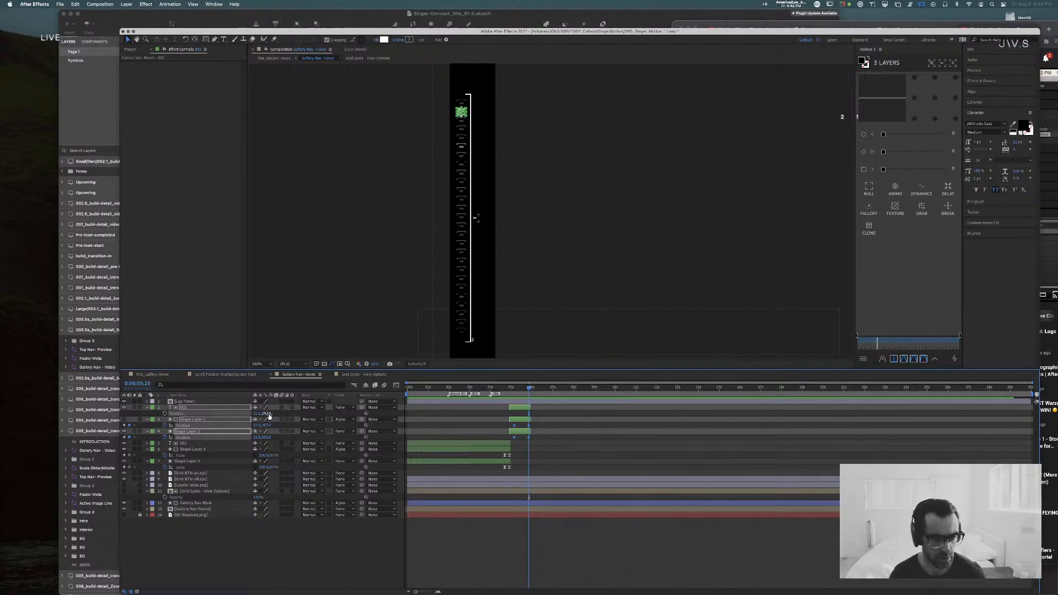
{"action": "left_click_drag", "start_coordinate": [269, 416], "coordinate": [298, 415]}
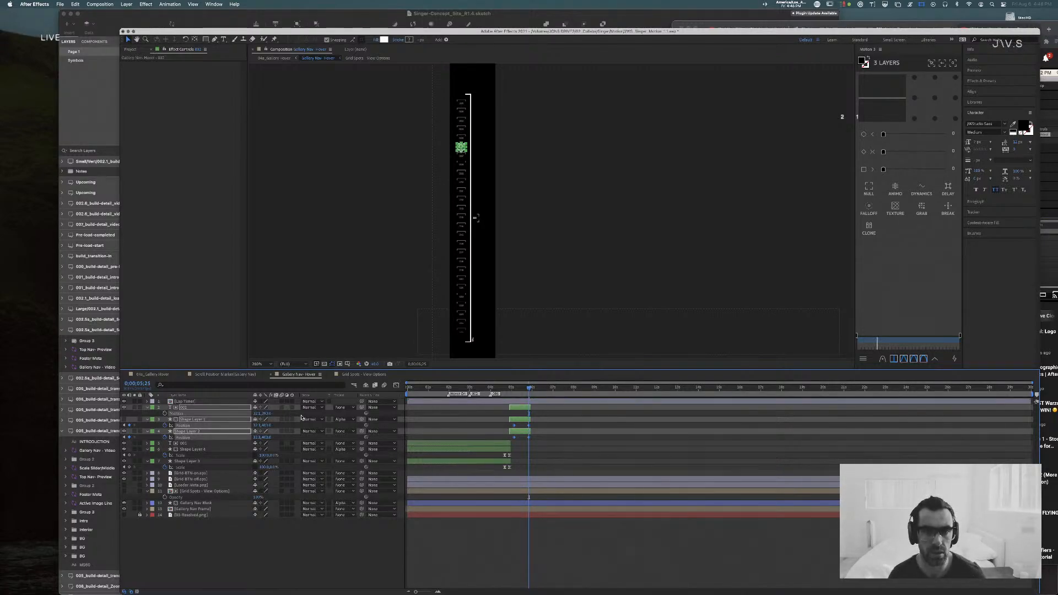
{"action": "key", "text": "period"}
{"action": "key", "text": "period"}
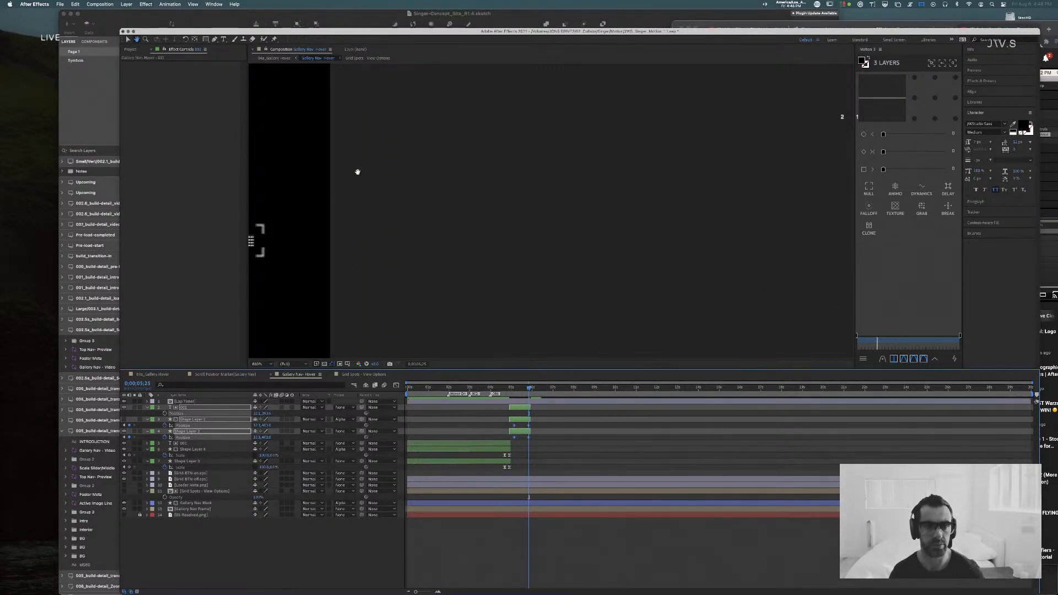
{"action": "left_click_drag", "start_coordinate": [357, 170], "coordinate": [500, 252]}
{"action": "key", "text": "v"}
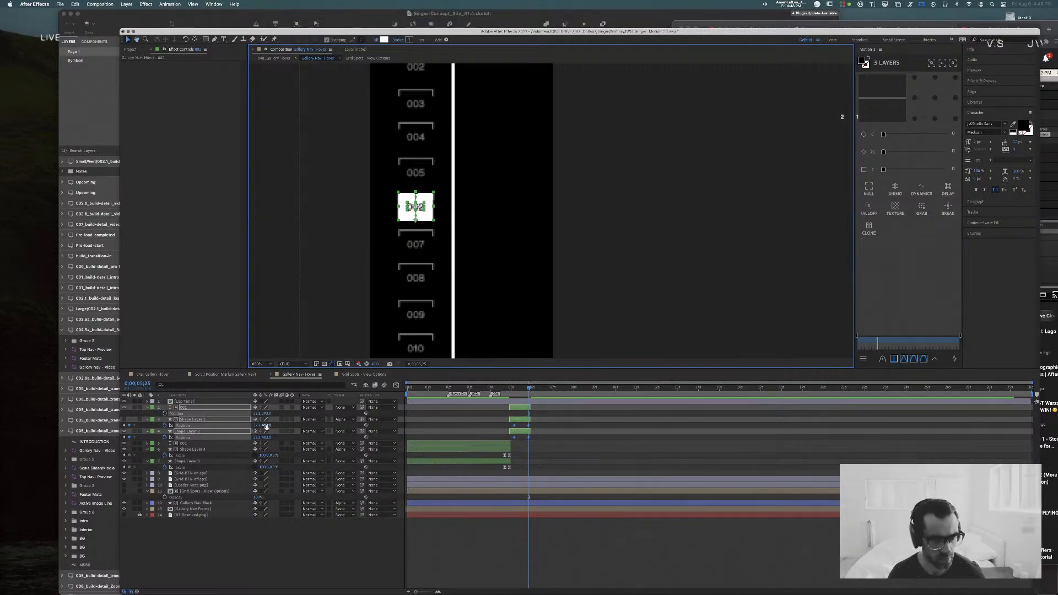
{"action": "left_click_drag", "start_coordinate": [266, 426], "coordinate": [266, 426]}
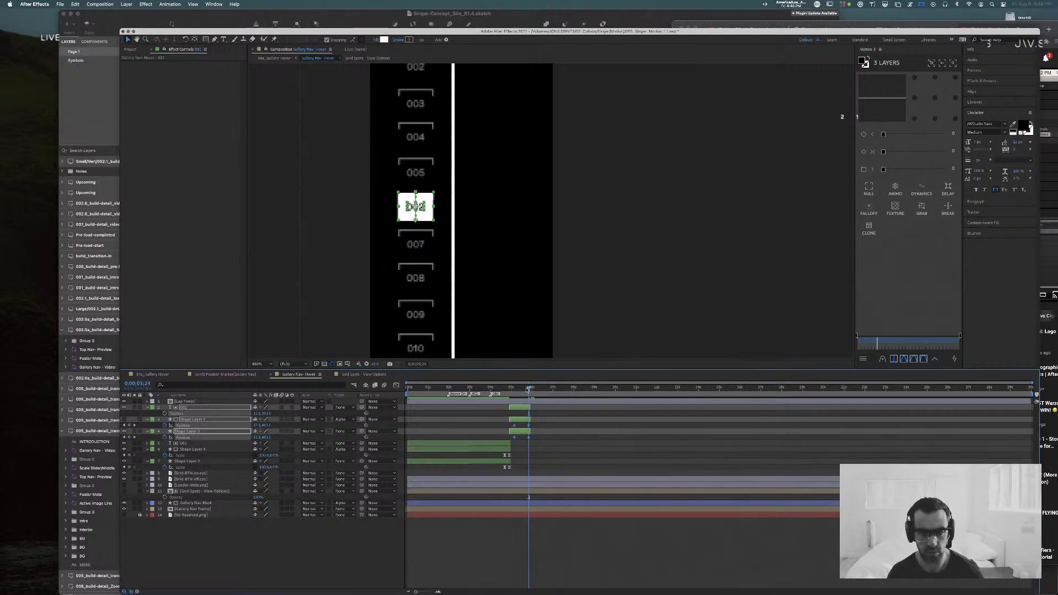
{"action": "mouse_move", "coordinate": [529, 390]}
{"action": "left_mouse_down"}
{"action": "mouse_move", "coordinate": [509, 391]}
{"action": "mouse_move", "coordinate": [528, 390]}
{"action": "left_mouse_up"}
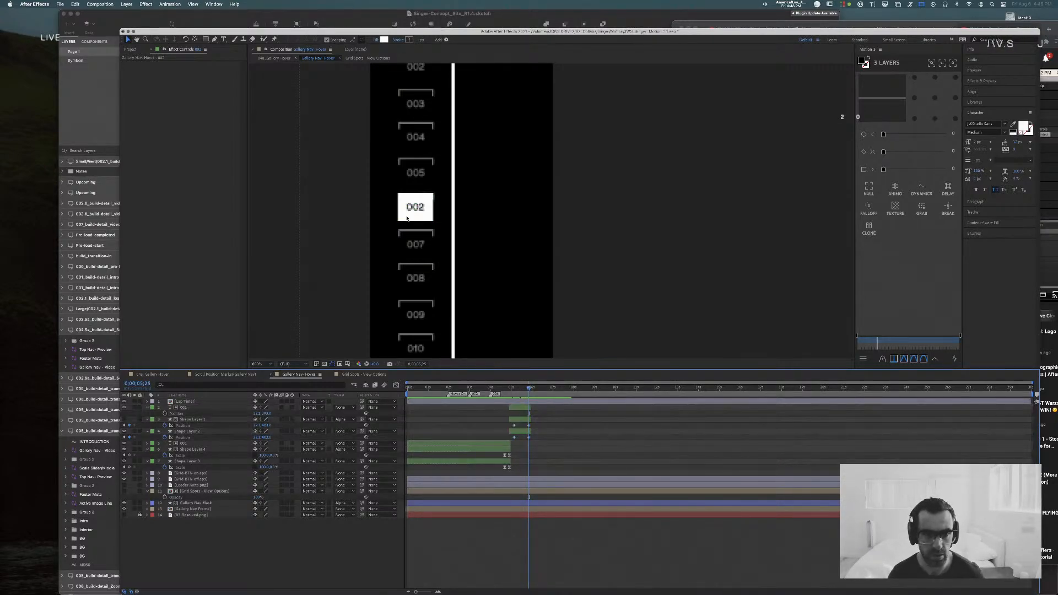
Step: Change the marker's number text from 002 to 006 and save the project
{"action": "double_click", "coordinate": [415, 207]}
{"action": "left_click", "coordinate": [415, 208]}
{"action": "key", "text": "BackSpace"}
{"action": "type", "text": "6"}
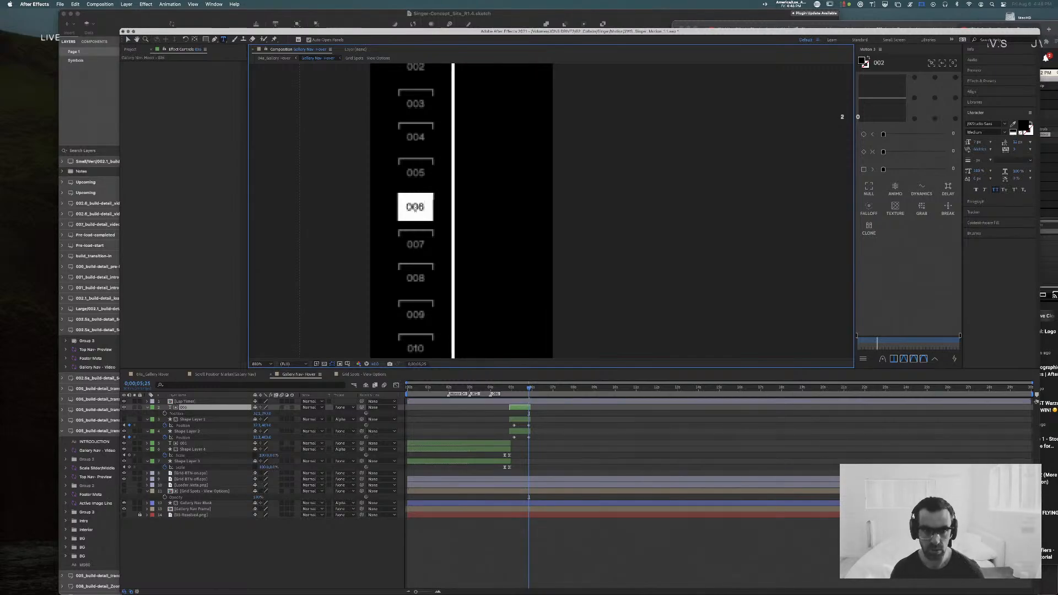
{"action": "double_click", "coordinate": [415, 208]}
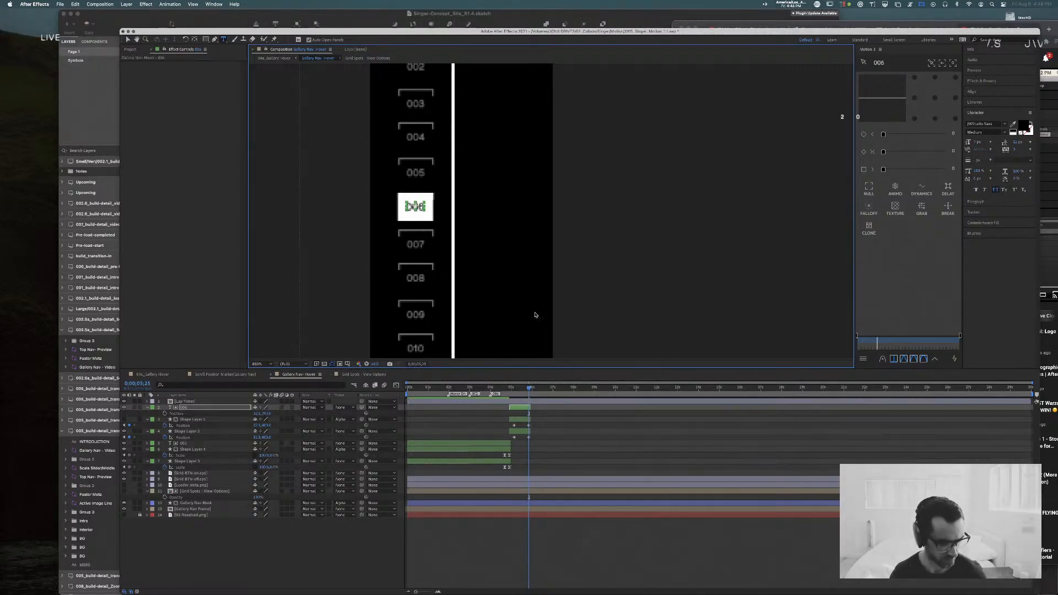
{"action": "key", "text": "super+s"}
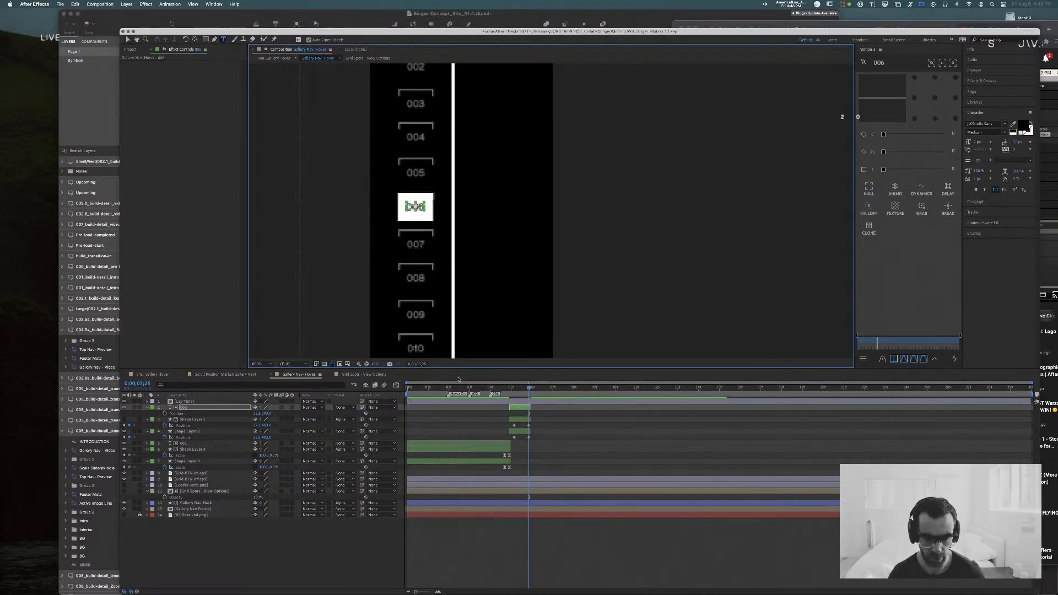
Step: Preview the 04A_Gallery Hover composition from the beginning with the whole frame in view
{"action": "left_click", "coordinate": [153, 374]}
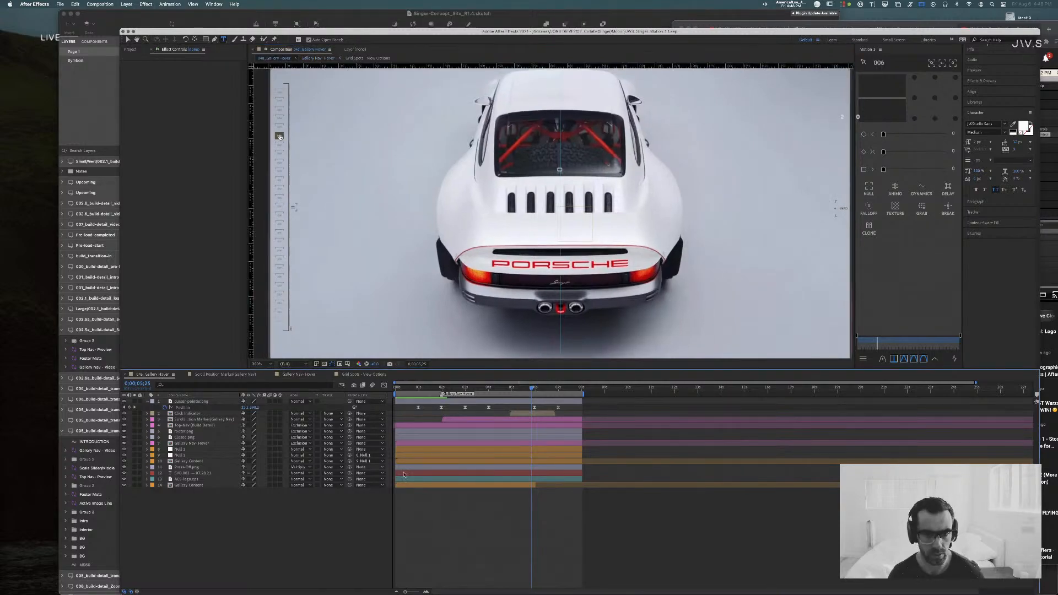
{"action": "key", "text": "period"}
{"action": "key", "text": "comma"}
{"action": "key", "text": "comma"}
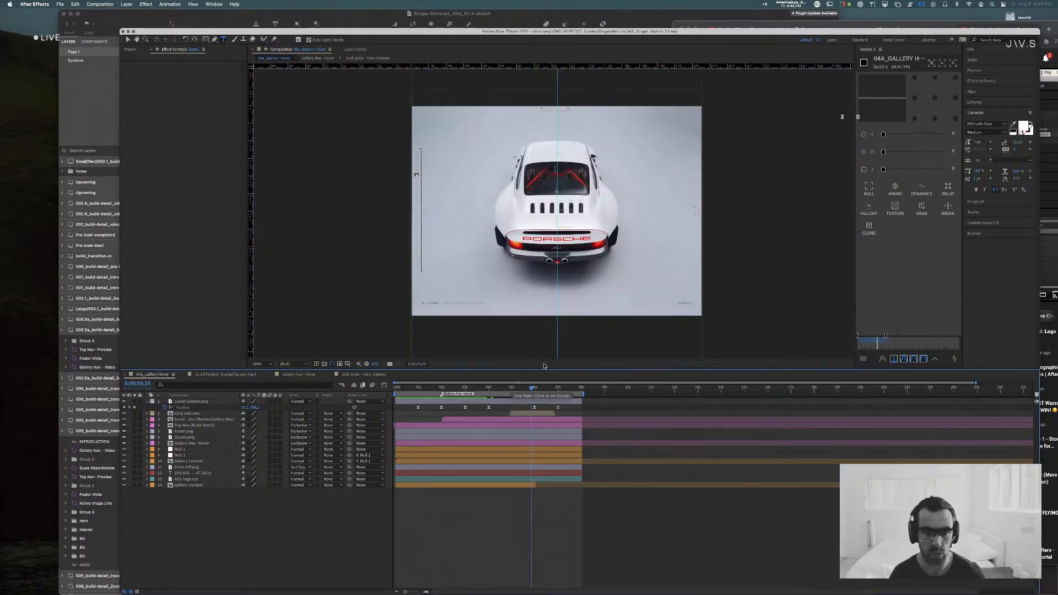
{"action": "key", "text": "period"}
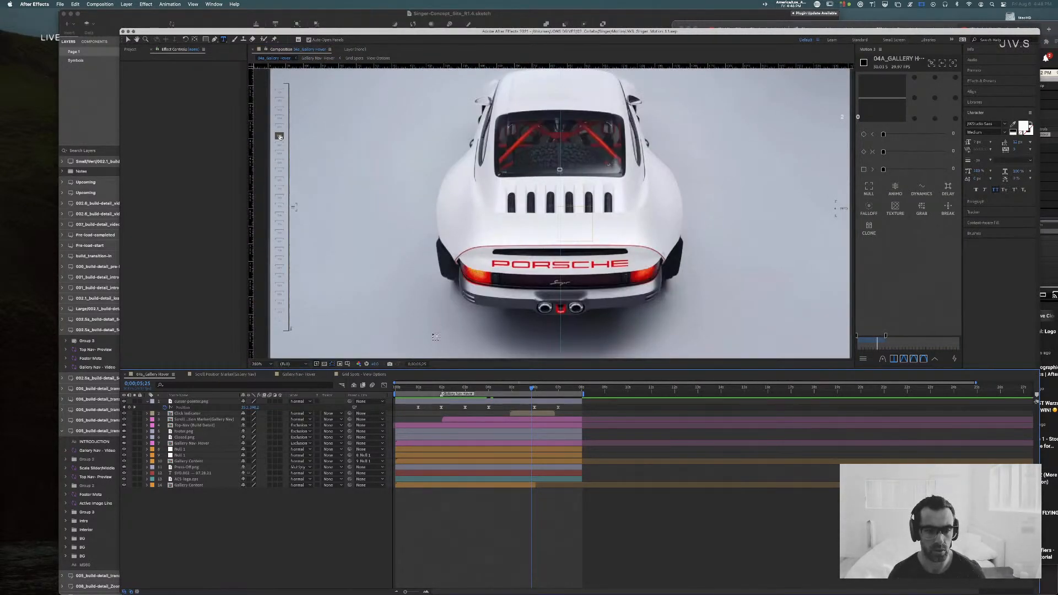
{"action": "key", "text": "space"}
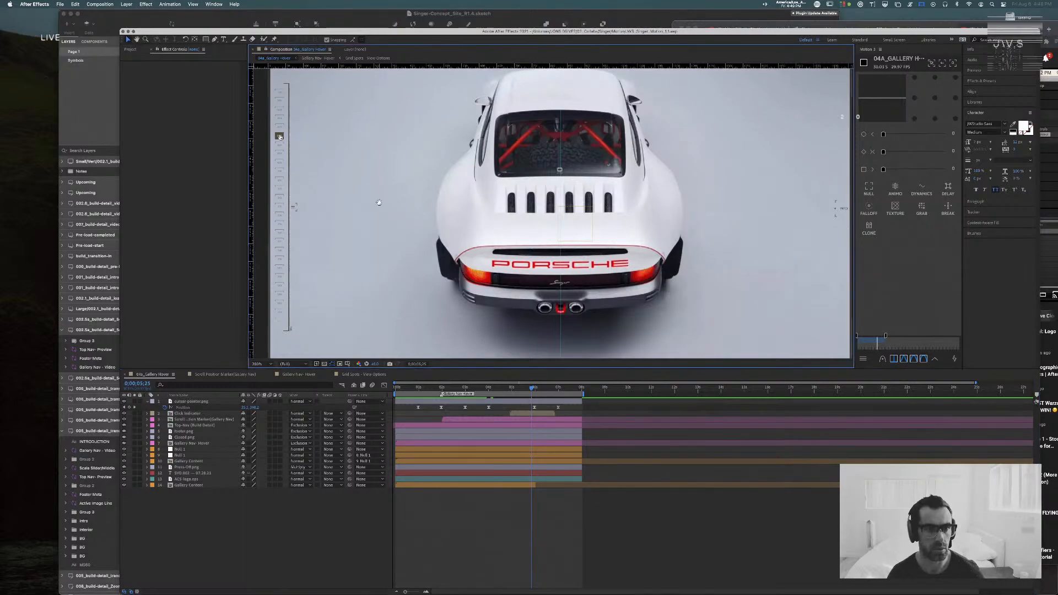
{"action": "left_click_drag", "start_coordinate": [397, 228], "coordinate": [447, 334]}
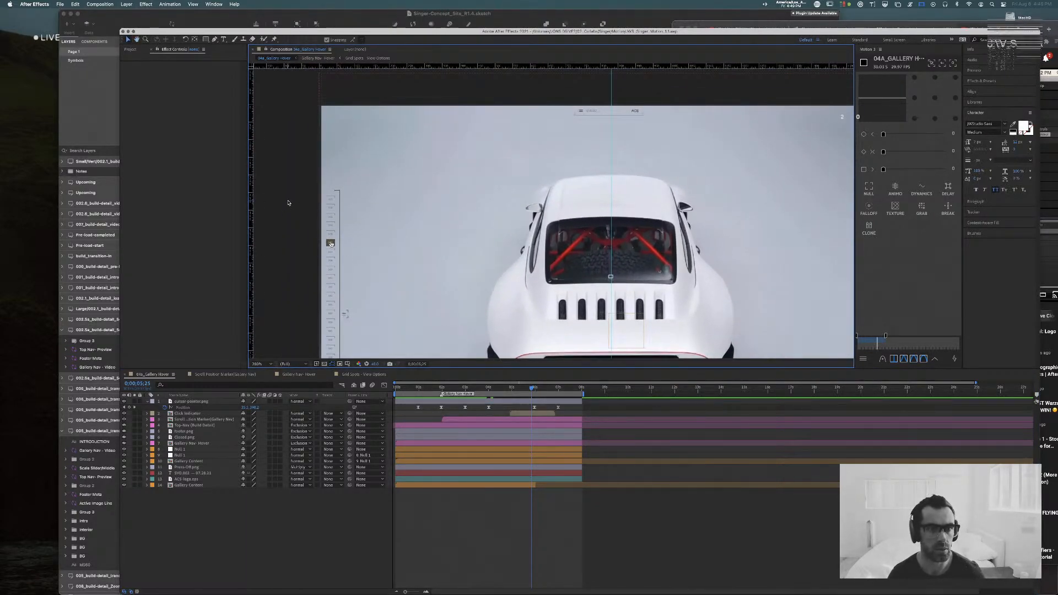
{"action": "key", "text": "Home"}
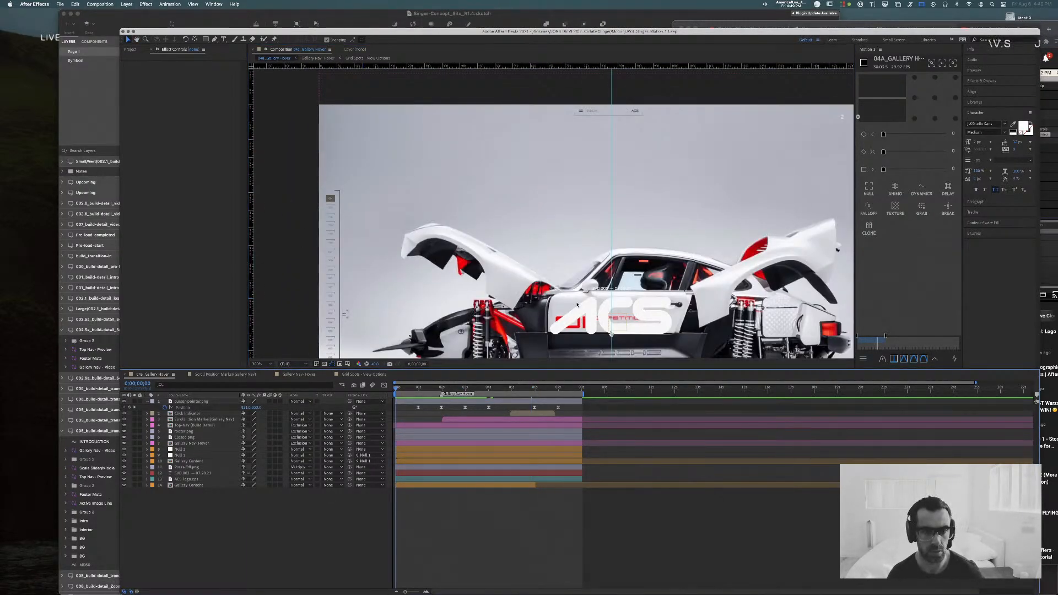
{"action": "key", "text": "comma"}
{"action": "key", "text": "space"}
{"action": "left_click_drag", "start_coordinate": [635, 300], "coordinate": [577, 263]}
{"action": "key", "text": "space"}
{"action": "key", "text": "space"}
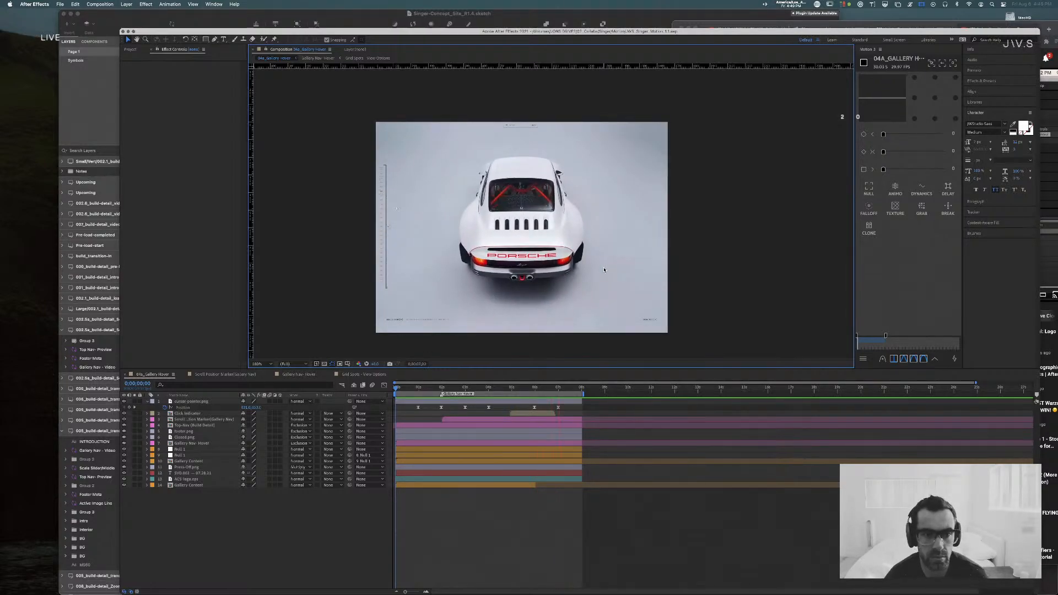
Step: Extend the 006 text and its two marker shape layers to about 12 seconds in Gallery Nav Hover, and save the project
{"action": "left_click", "coordinate": [364, 374]}
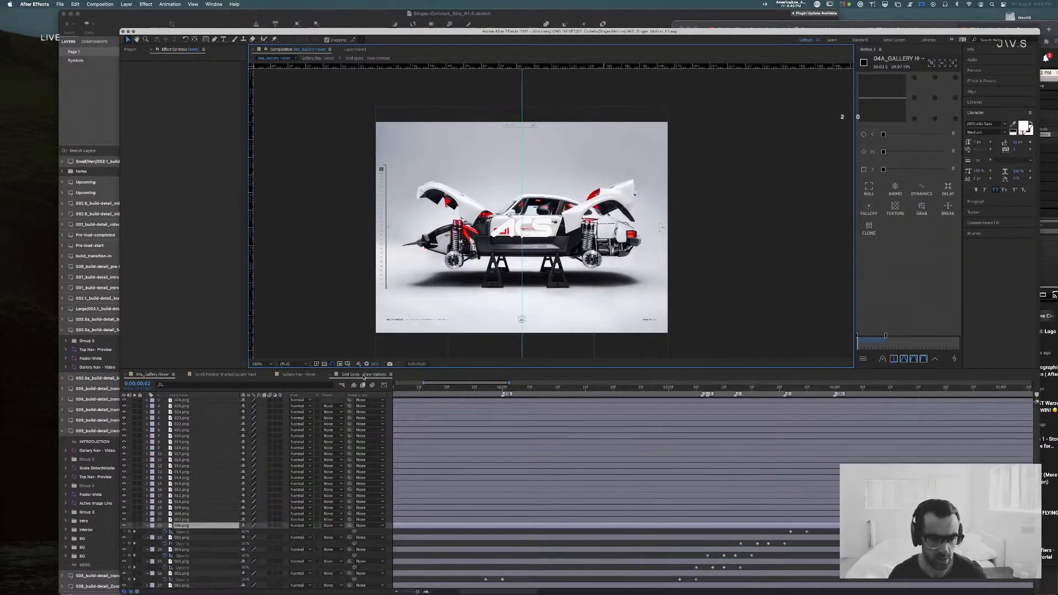
{"action": "left_click", "coordinate": [297, 374]}
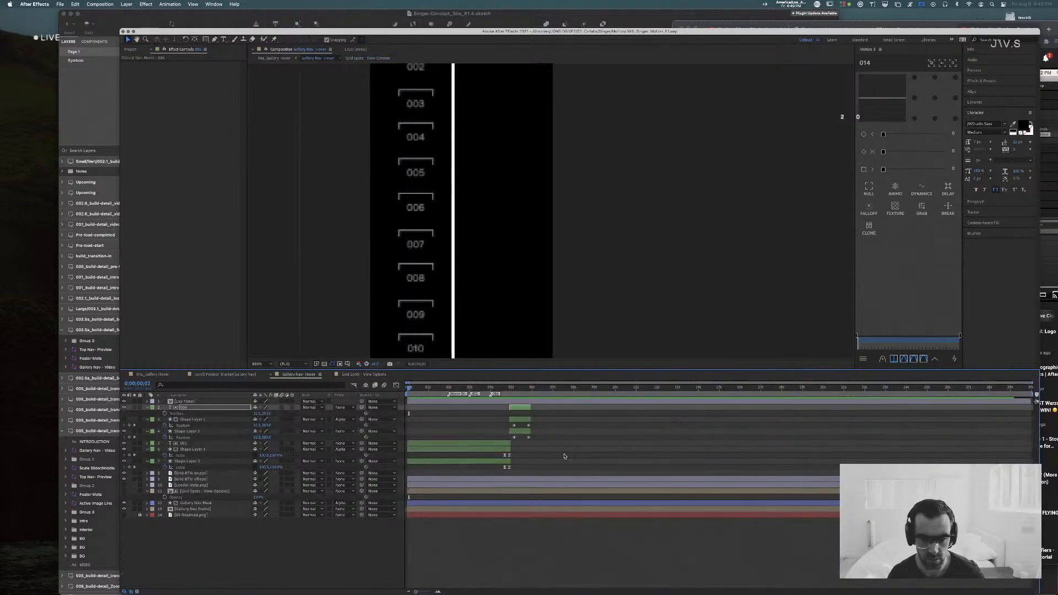
{"action": "left_click_drag", "start_coordinate": [504, 388], "coordinate": [529, 390]}
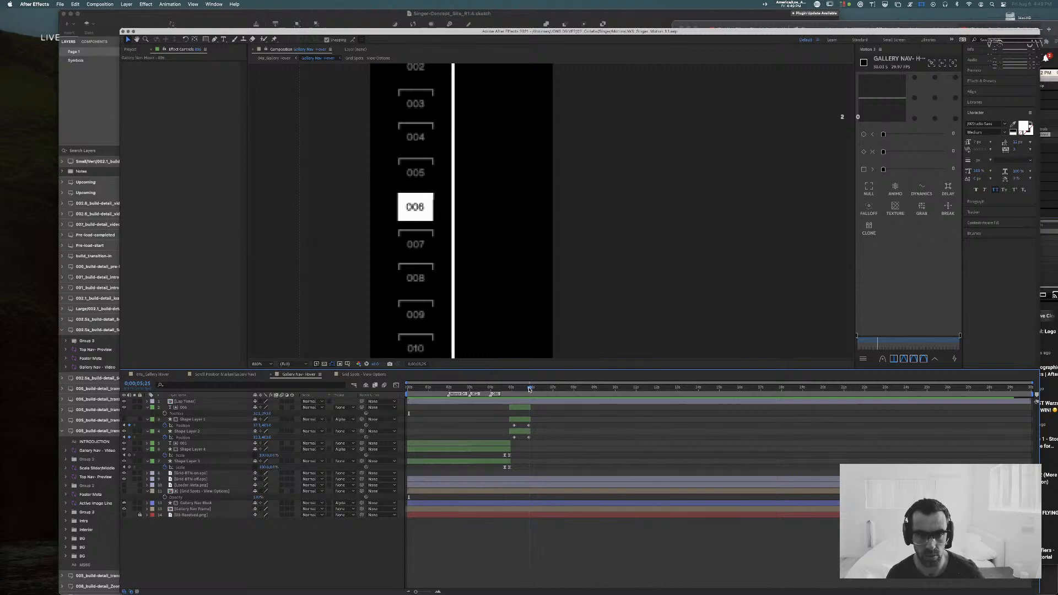
{"action": "left_click", "coordinate": [528, 431]}
{"action": "left_click", "coordinate": [529, 408], "text": "shift"}
{"action": "key", "text": "]"}
{"action": "key", "text": "super+z"}
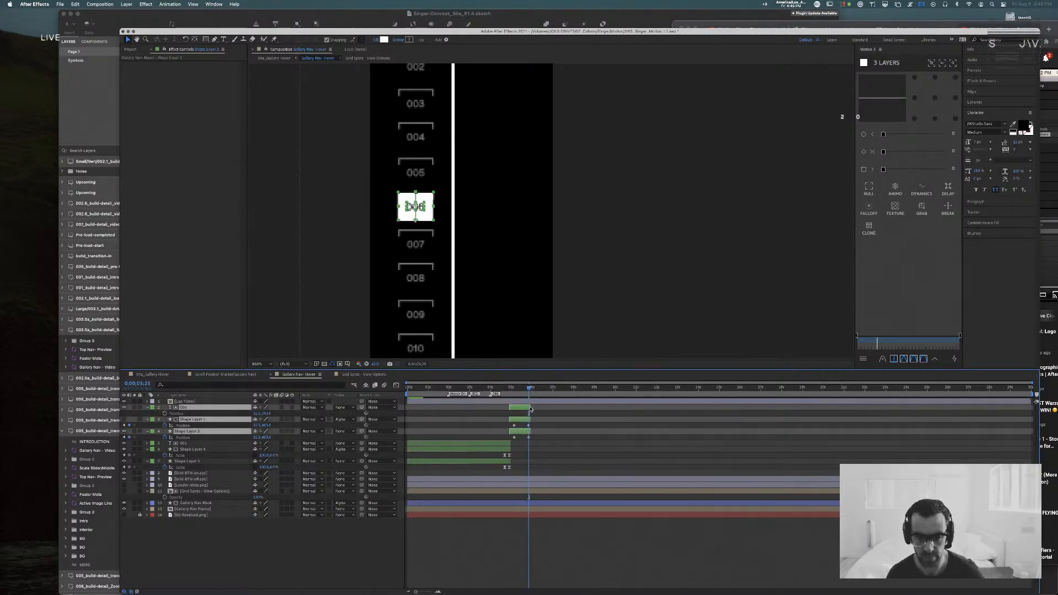
{"action": "left_click_drag", "start_coordinate": [537, 407], "coordinate": [660, 424]}
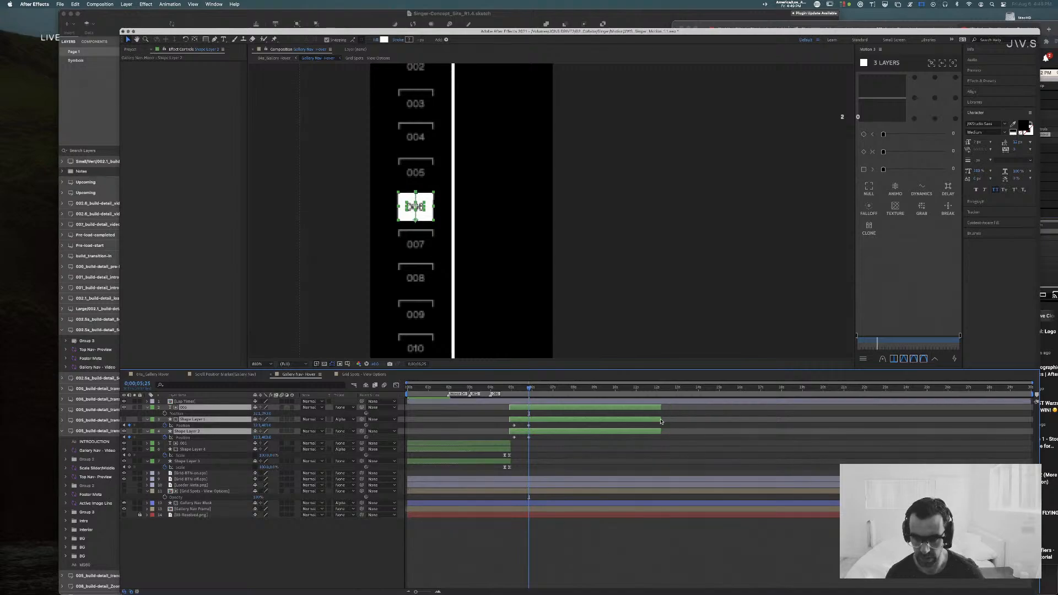
{"action": "key", "text": "super+s"}
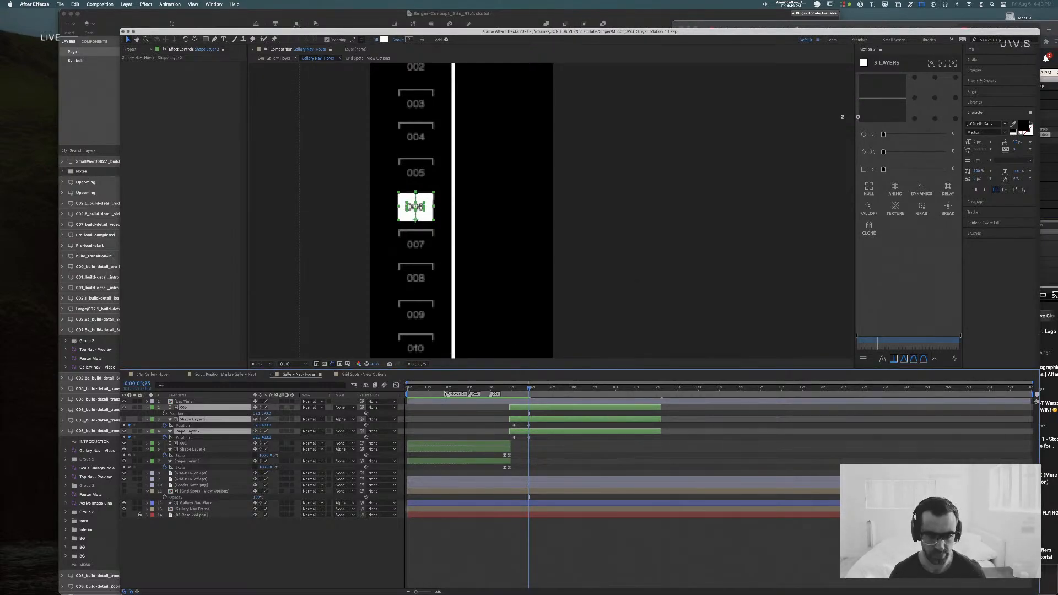
Step: Preview the marker's move from 001 to 006 in Gallery Nav Hover from the beginning, with both slots in view
{"action": "key", "text": "Home"}
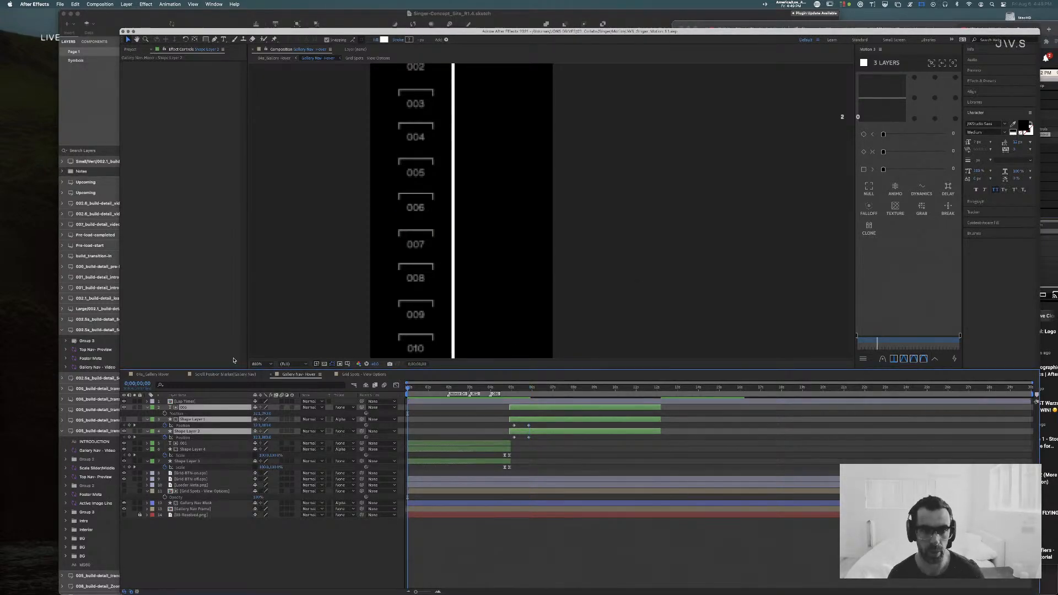
{"action": "key", "text": "space"}
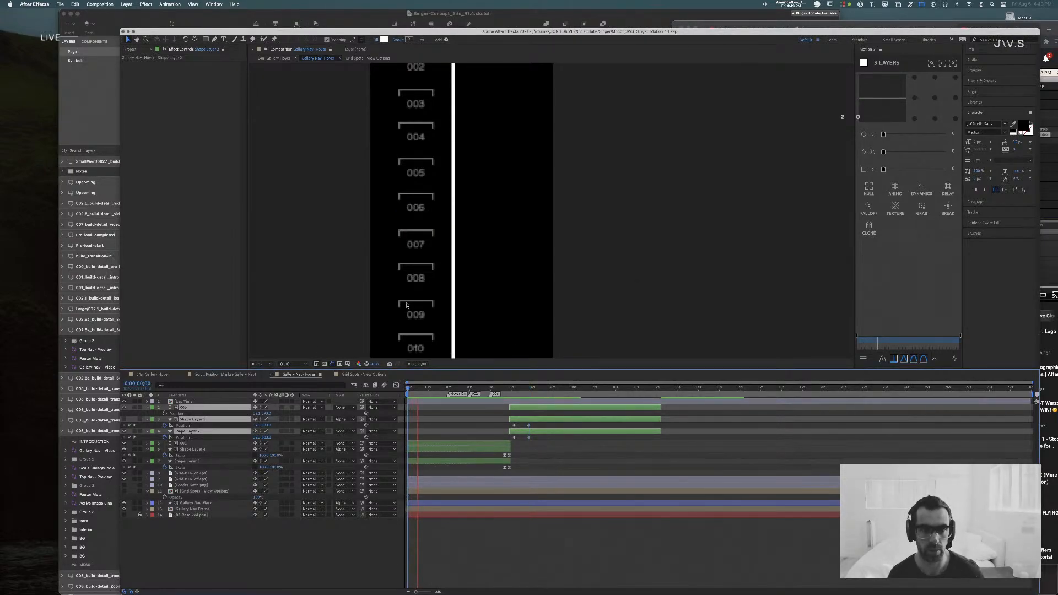
{"action": "key", "text": "space"}
{"action": "left_click", "coordinate": [348, 164]}
{"action": "left_click_drag", "start_coordinate": [349, 161], "coordinate": [351, 223]}
{"action": "key", "text": "v"}
{"action": "key", "text": "Home"}
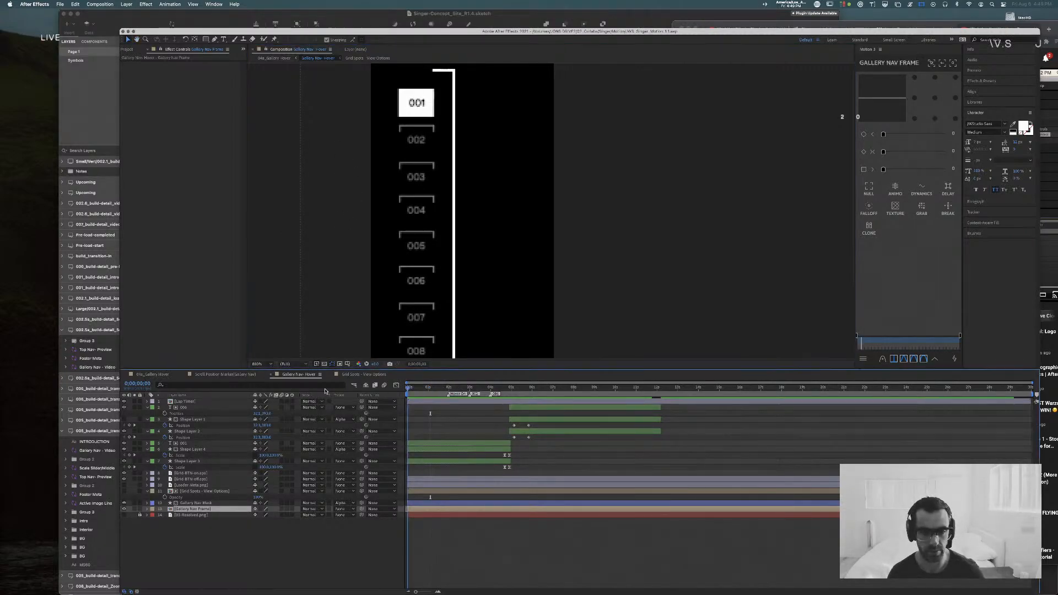
{"action": "key", "text": "space"}
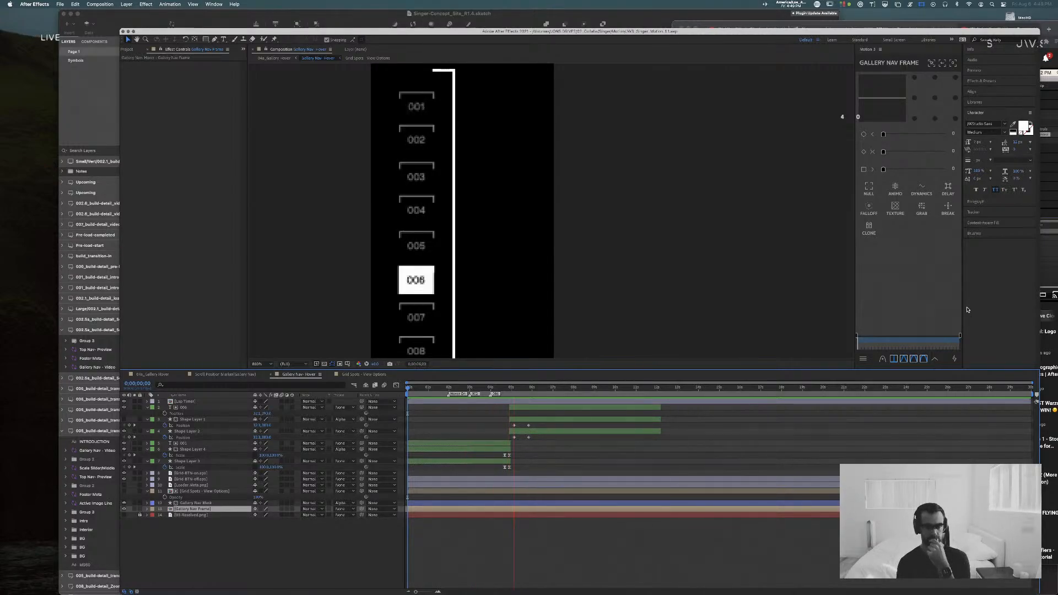
{"action": "key", "text": "space"}
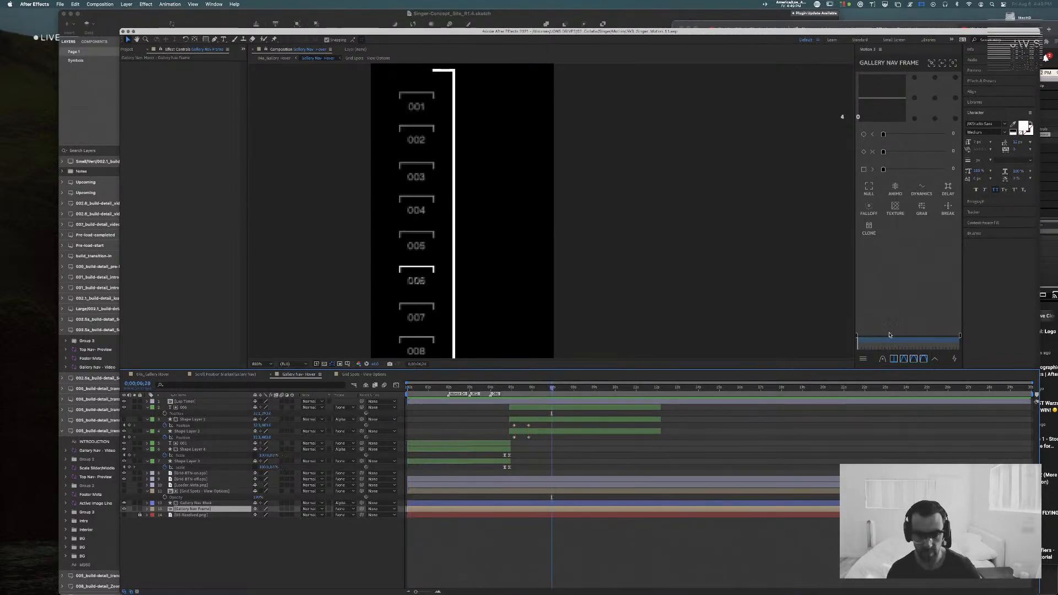
Step: Preview the 04A_Gallery Hover composition from about 0;00;01;03, then inspect the marker in Gallery Nav Hover at 0;00;04;28
{"action": "left_click", "coordinate": [148, 375]}
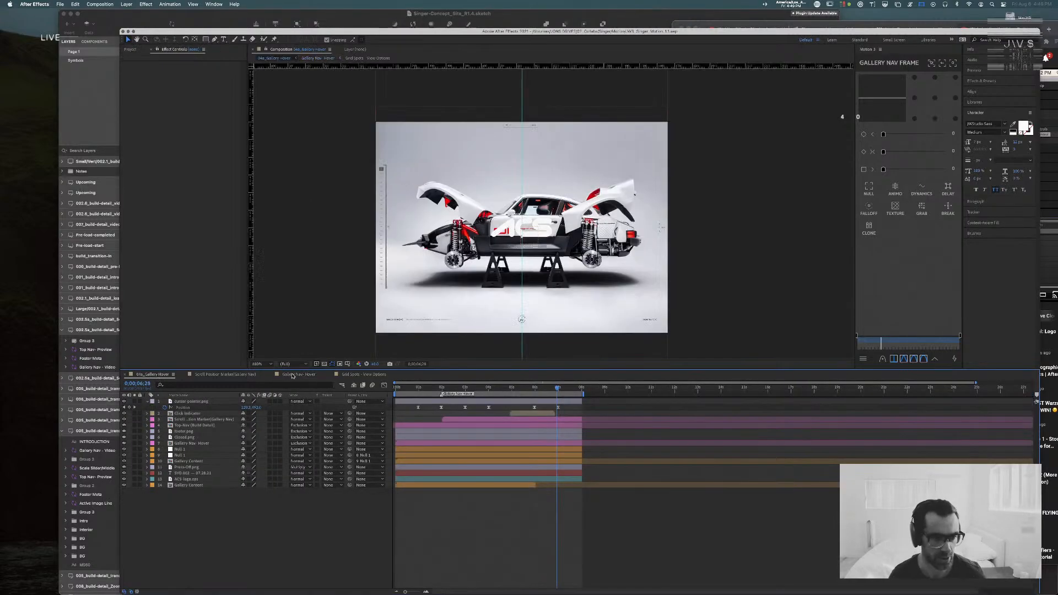
{"action": "left_click_drag", "start_coordinate": [556, 388], "coordinate": [421, 388]}
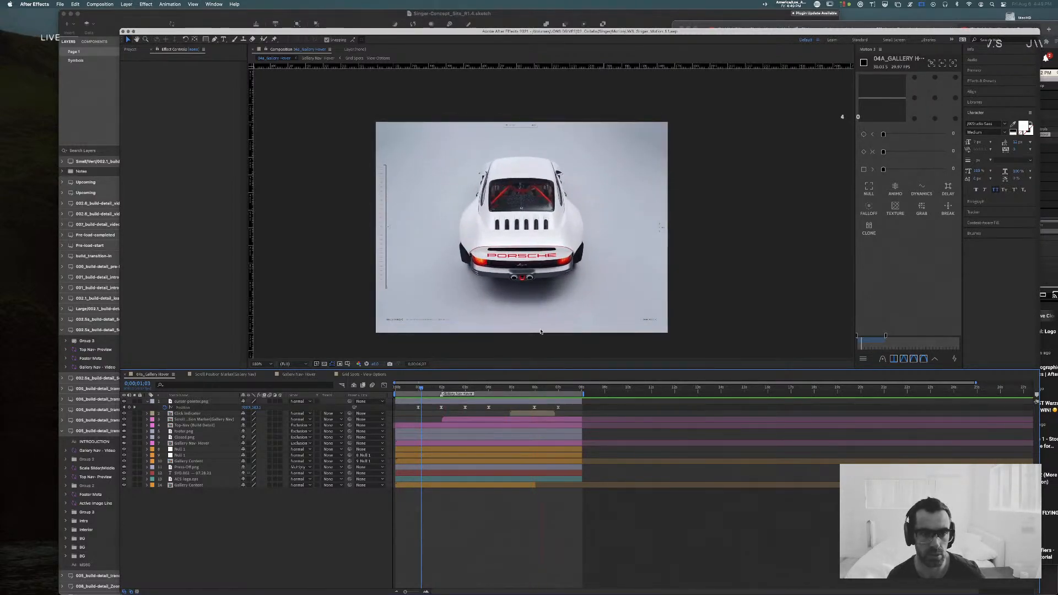
{"action": "key", "text": "space"}
{"action": "left_click_drag", "start_coordinate": [515, 389], "coordinate": [511, 389]}
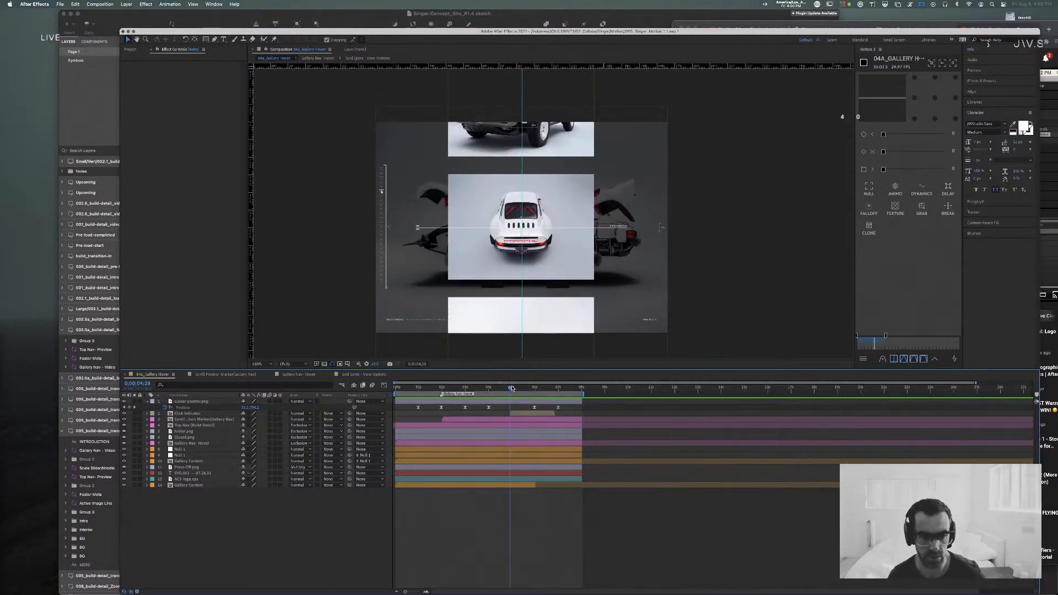
{"action": "left_click", "coordinate": [365, 374]}
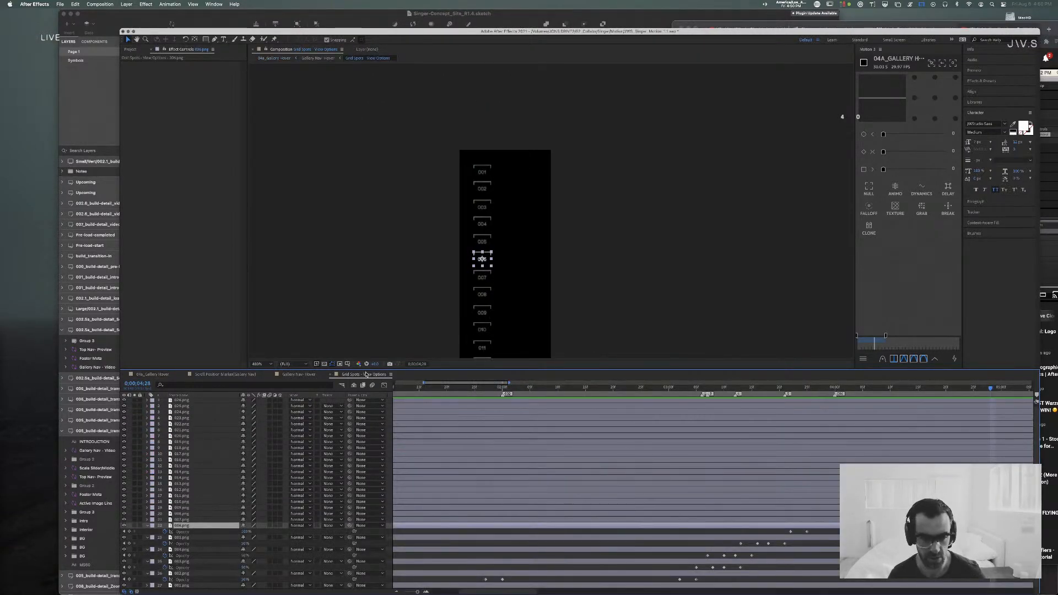
{"action": "left_click", "coordinate": [303, 375]}
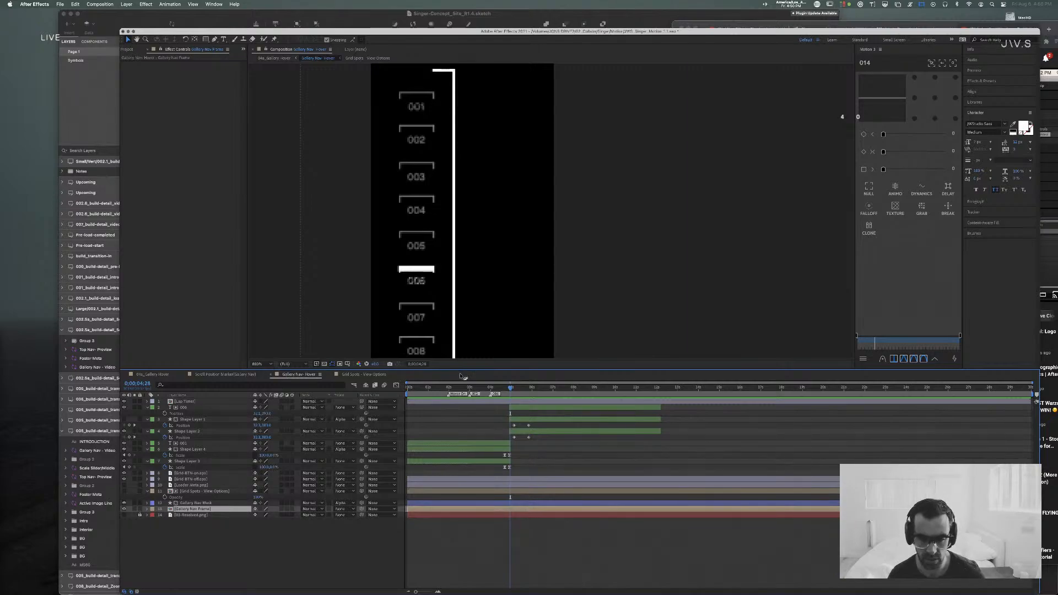
Step: Shift the 006 text and its two marker shape layers a few frames earlier in Gallery Nav Hover, and preview 04A_Gallery Hover from 0;00;04;13
{"action": "left_click", "coordinate": [555, 431]}
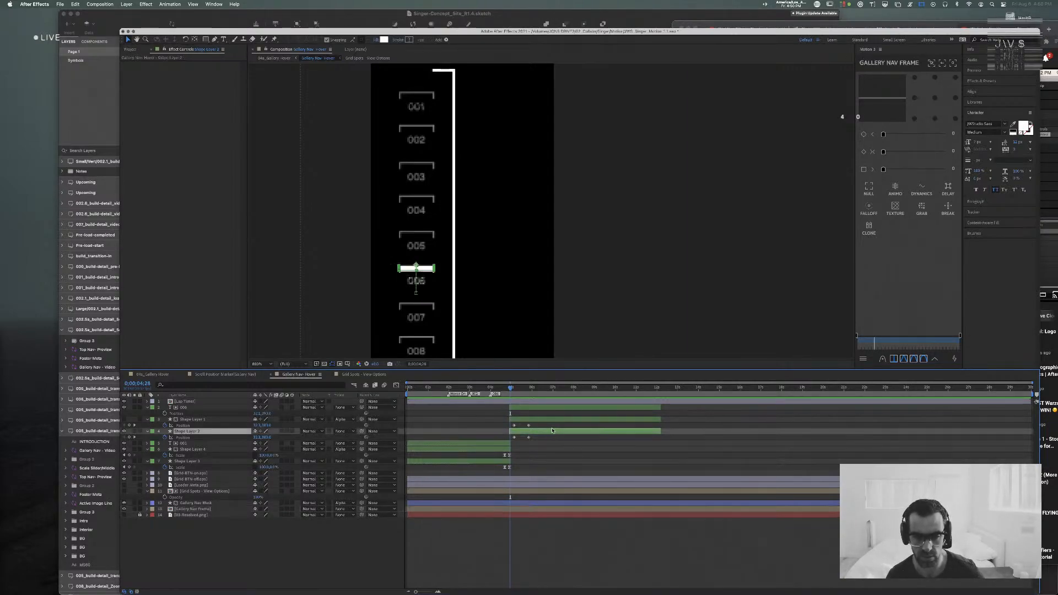
{"action": "left_click", "coordinate": [547, 409], "text": "shift"}
{"action": "left_click_drag", "start_coordinate": [556, 434], "coordinate": [551, 433]}
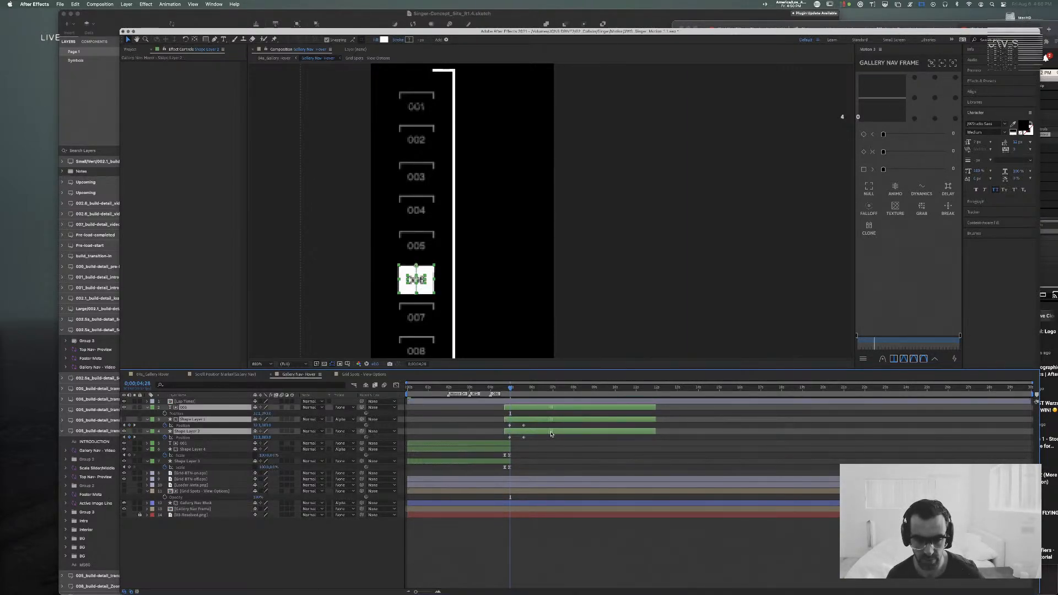
{"action": "left_click", "coordinate": [153, 374]}
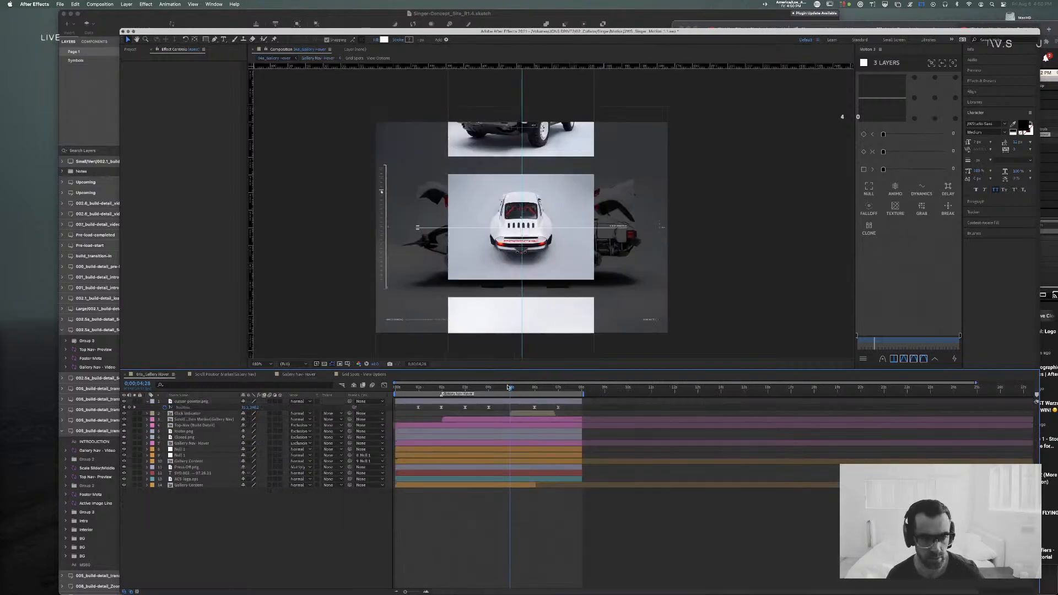
{"action": "left_click", "coordinate": [498, 388]}
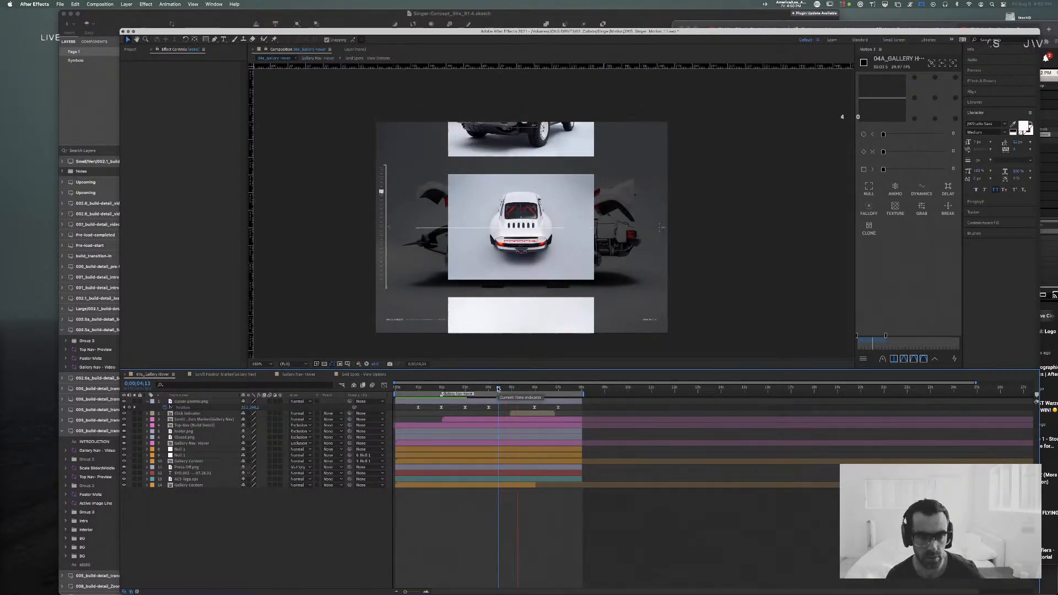
{"action": "key", "text": "space"}
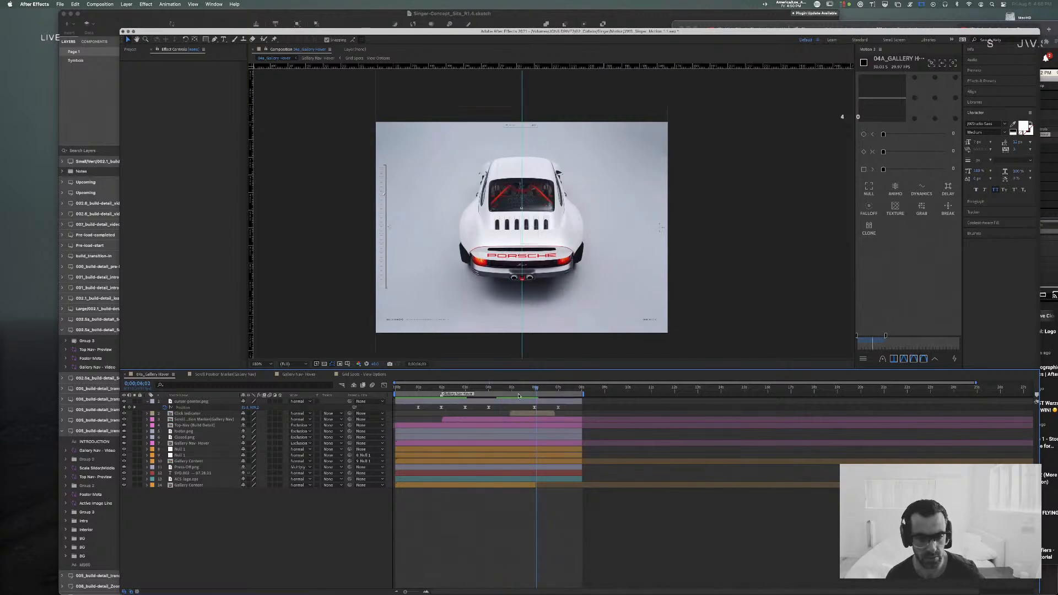
Step: Move the Click Indicator layer earlier so it starts at about 4.3 seconds, and preview the composition from 0;00;03;24
{"action": "left_click", "coordinate": [511, 389]}
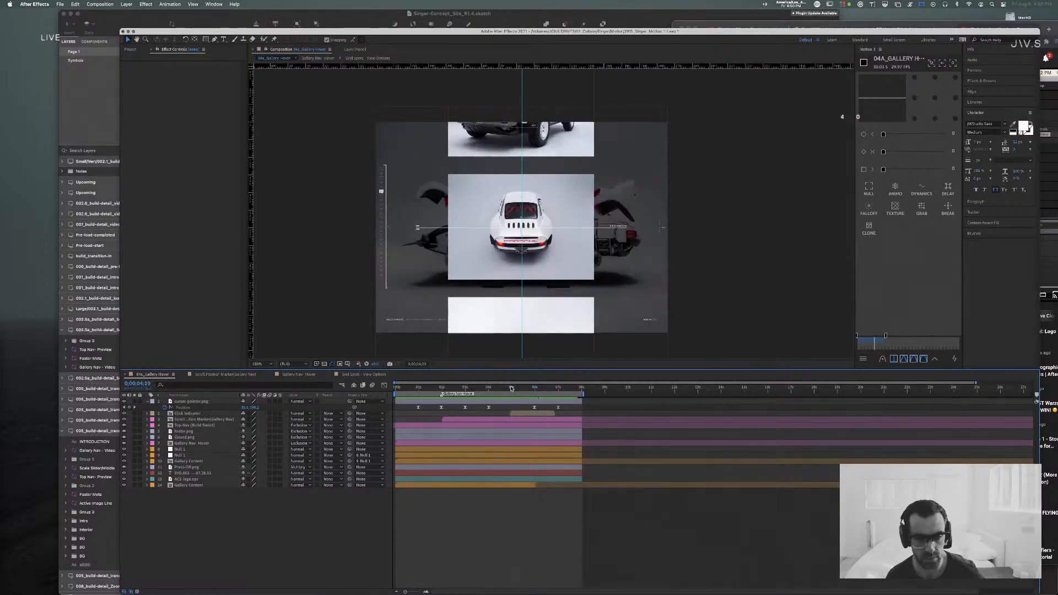
{"action": "left_click_drag", "start_coordinate": [521, 413], "coordinate": [511, 390]}
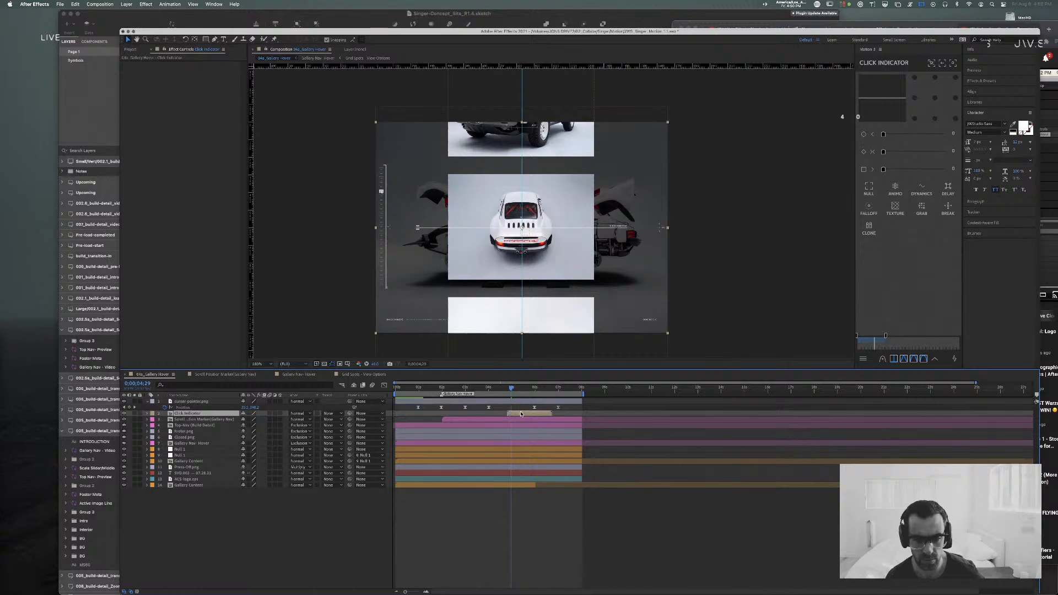
{"action": "left_click_drag", "start_coordinate": [512, 390], "coordinate": [486, 391]}
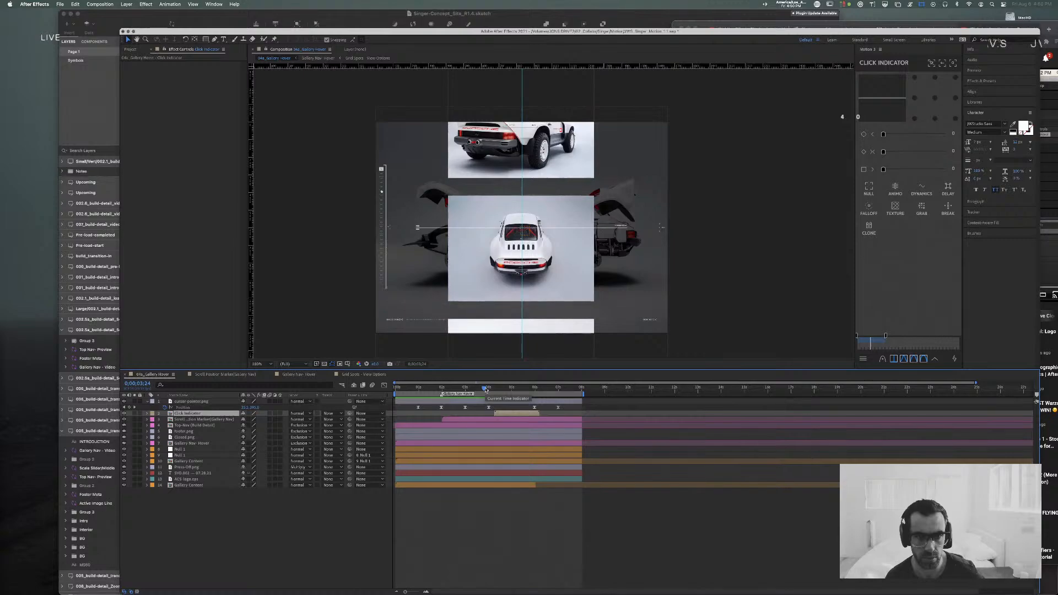
{"action": "key", "text": "space"}
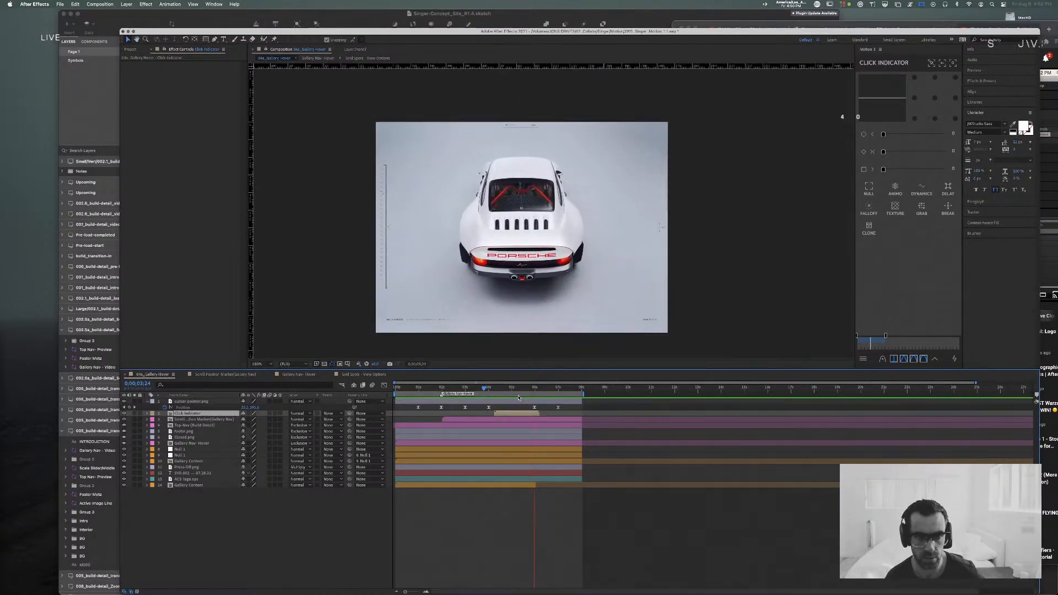
Step: Extend the bottommost Gallery Content layer to the end of the work area at about 8 seconds, and check the frame at 0;00;06;00
{"action": "left_click", "coordinate": [512, 486]}
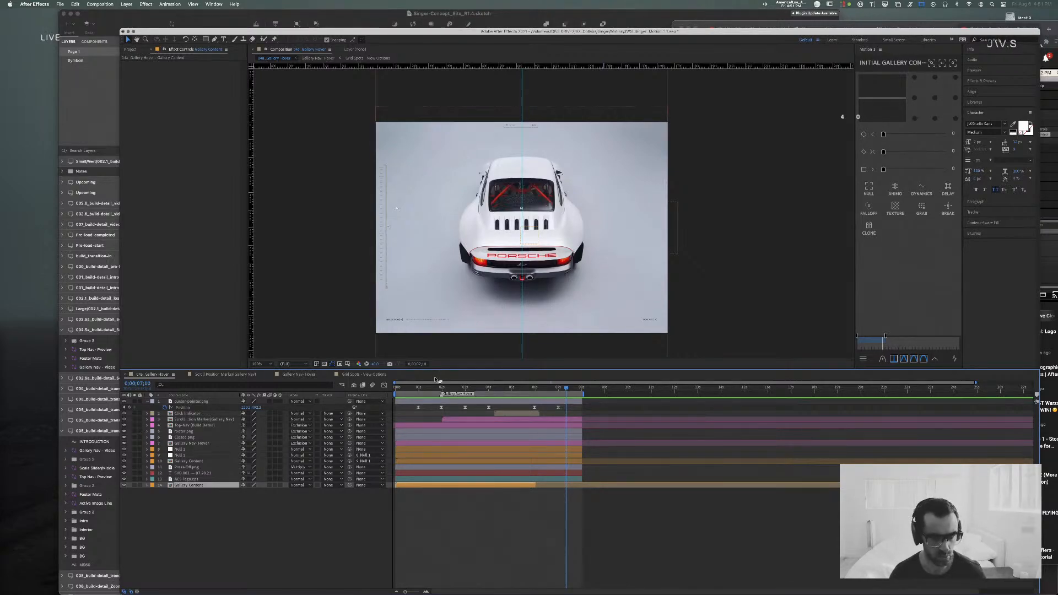
{"action": "mouse_move", "coordinate": [527, 390]}
{"action": "left_mouse_down"}
{"action": "mouse_move", "coordinate": [507, 391]}
{"action": "mouse_move", "coordinate": [533, 391]}
{"action": "left_mouse_up"}
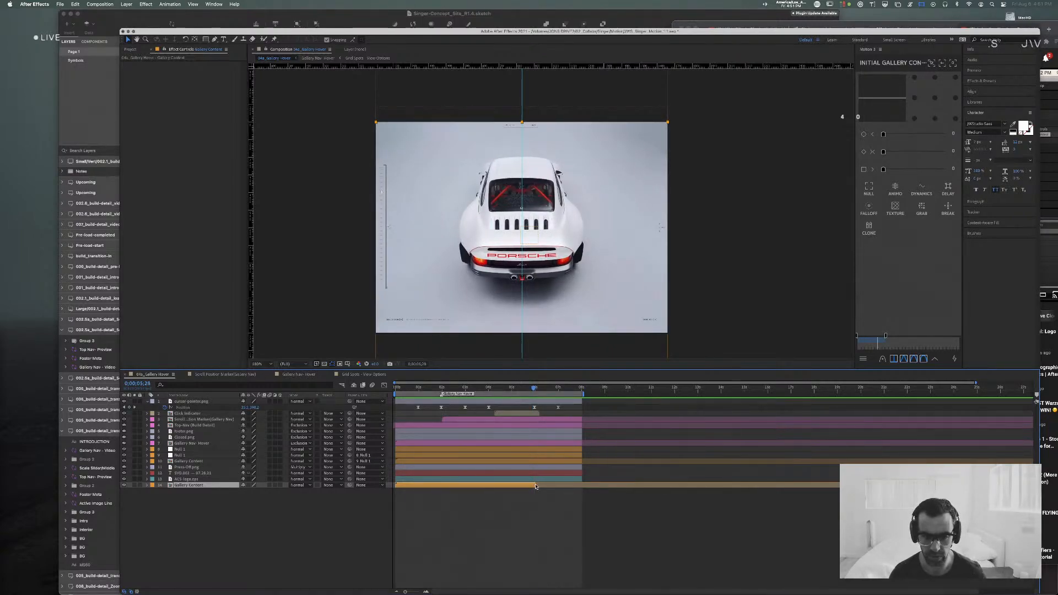
{"action": "left_click_drag", "start_coordinate": [534, 484], "coordinate": [582, 483]}
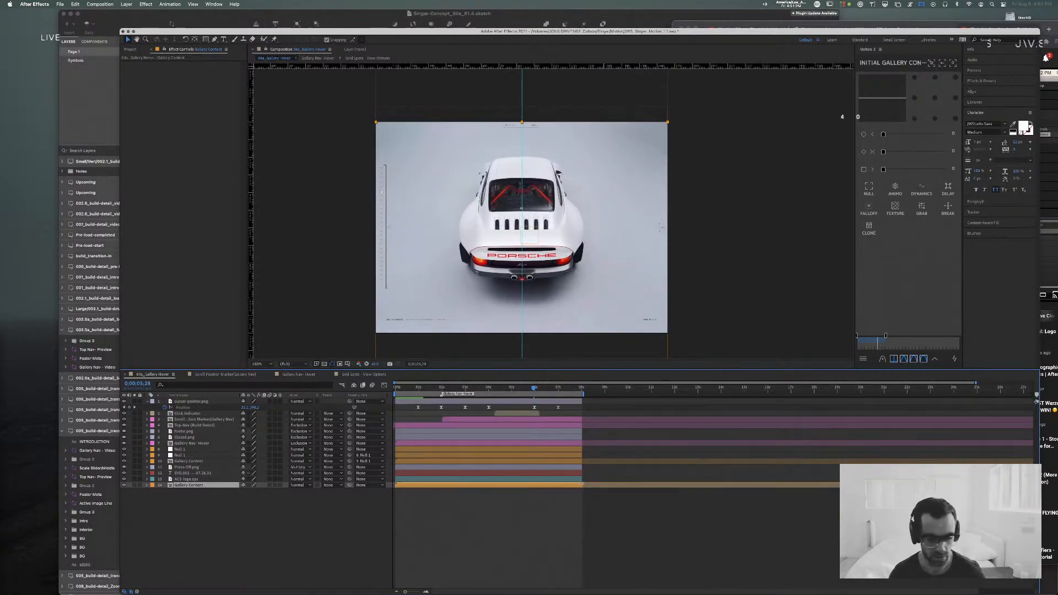
{"action": "mouse_move", "coordinate": [533, 390]}
{"action": "left_mouse_down"}
{"action": "mouse_move", "coordinate": [501, 390]}
{"action": "mouse_move", "coordinate": [535, 392]}
{"action": "left_mouse_up"}
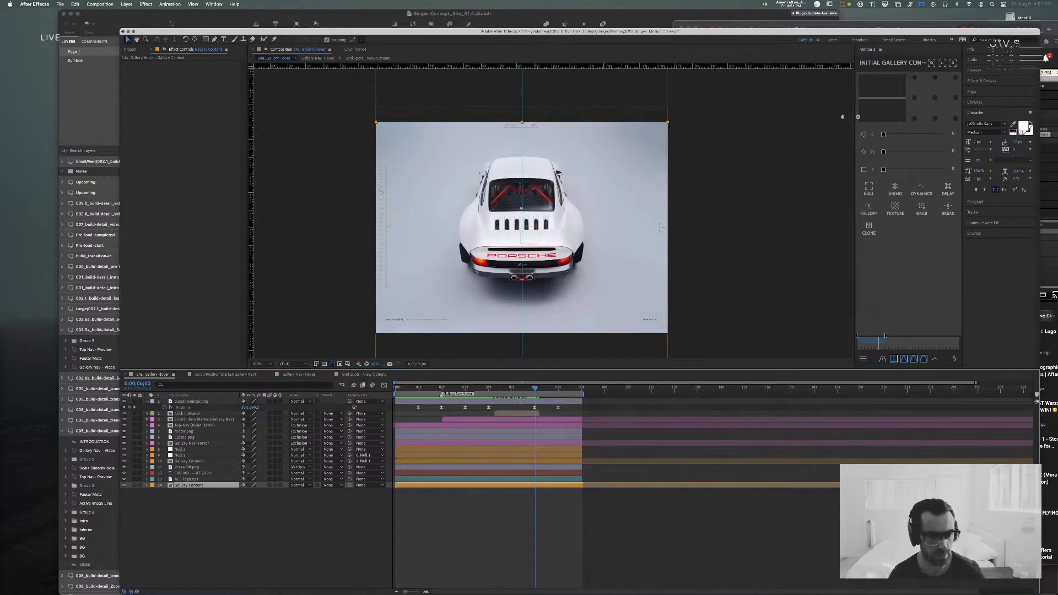
Step: Show the scale keyframes of the 006 layers in Gallery Nav Hover and select the closing pair on both marker shapes
{"action": "left_click", "coordinate": [350, 374]}
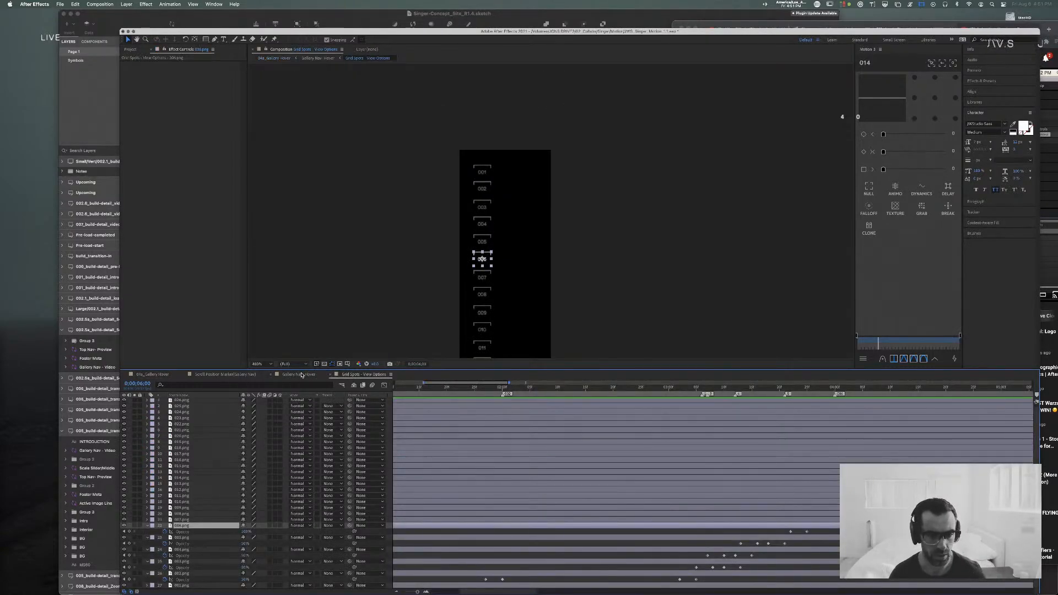
{"action": "left_click", "coordinate": [300, 374]}
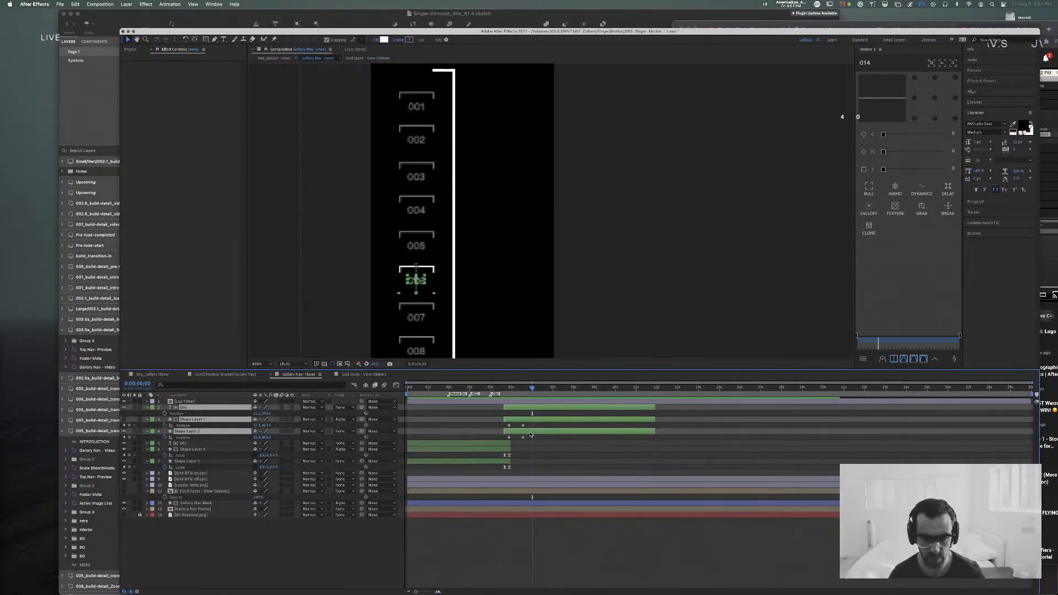
{"action": "key", "text": "s"}
{"action": "left_click_drag", "start_coordinate": [537, 423], "coordinate": [523, 437]}
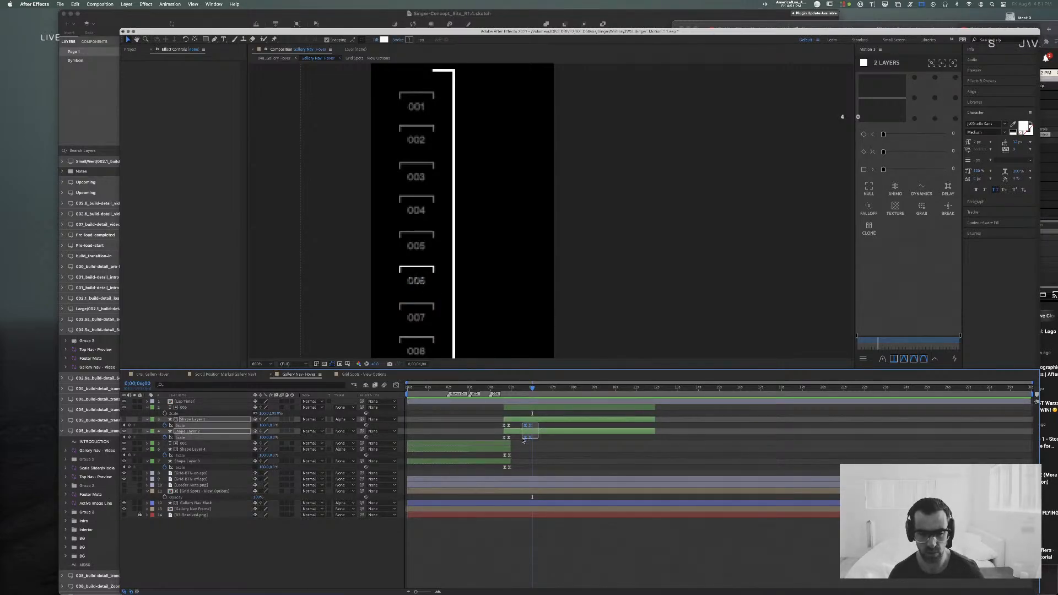
{"action": "left_click_drag", "start_coordinate": [523, 440], "coordinate": [523, 439]}
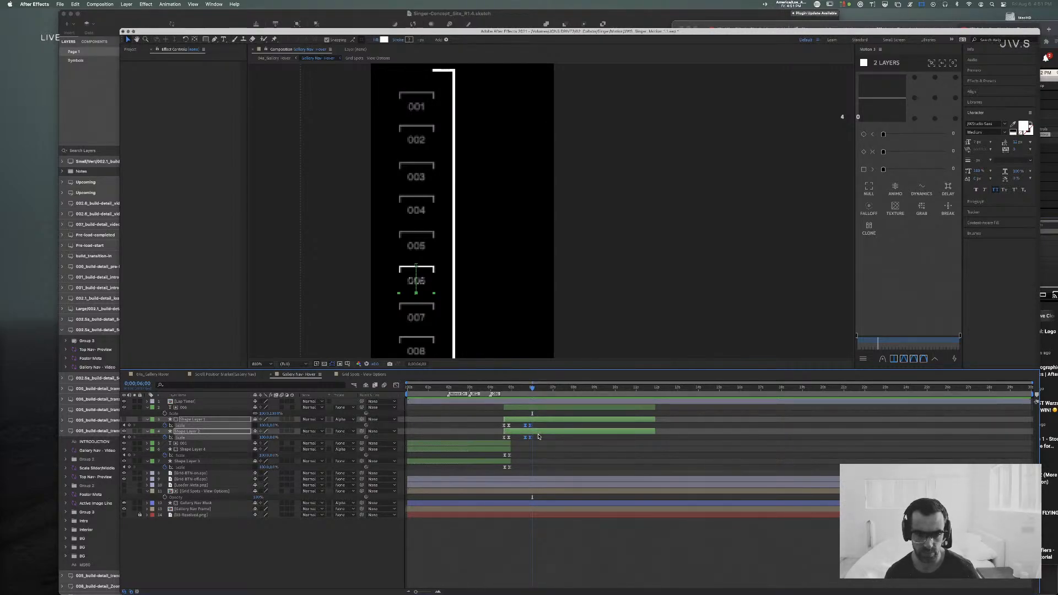
Step: Duplicate the 006 text and its two marker shapes, send the copies to the bottom of the layer stack, and hide them
{"action": "left_click", "coordinate": [542, 408]}
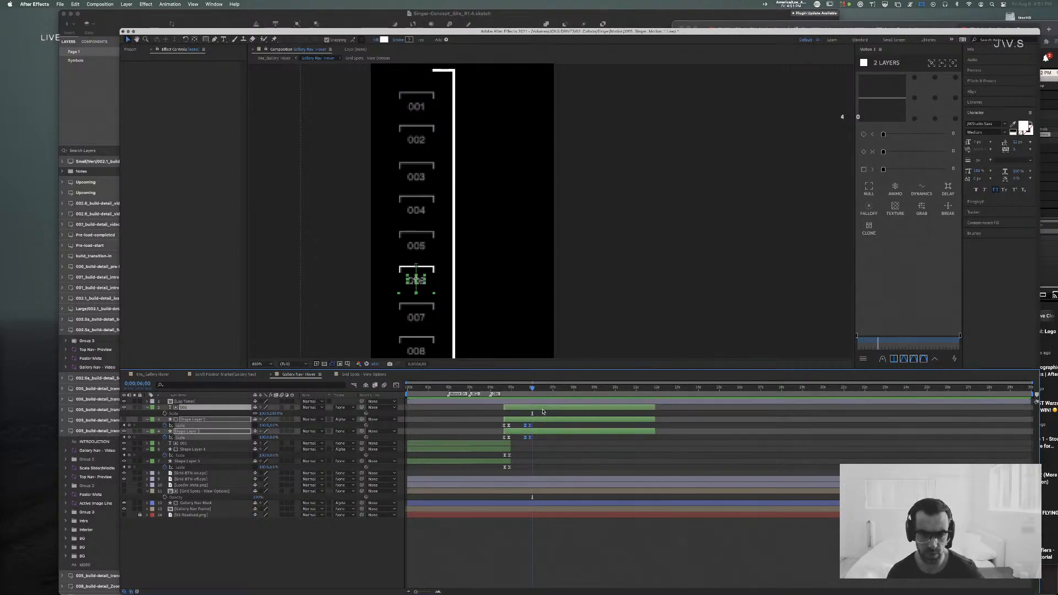
{"action": "key", "text": "super+d"}
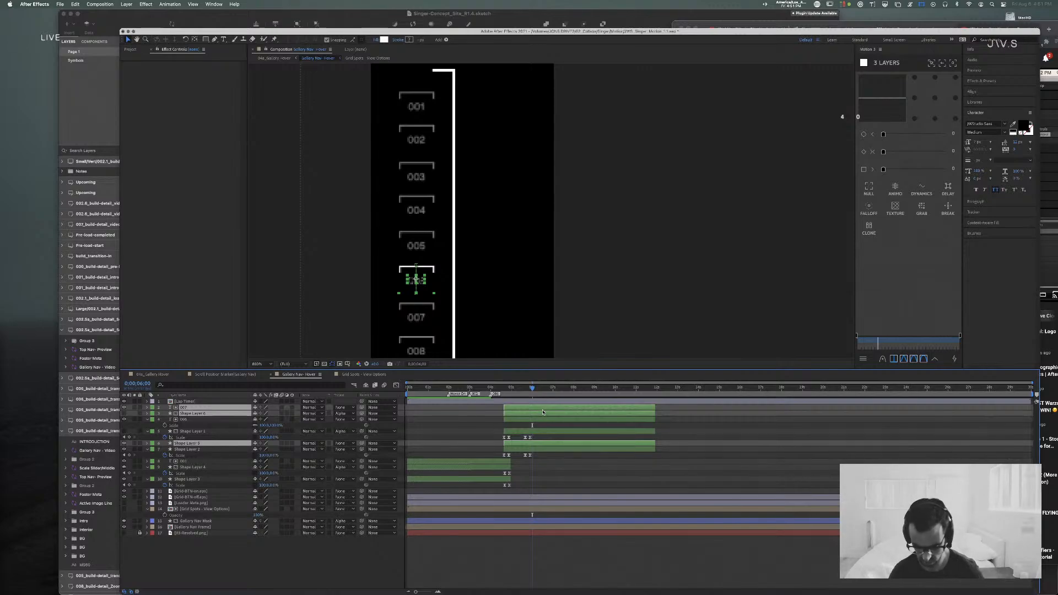
{"action": "key", "text": "super+shift+bracketright"}
{"action": "left_click_drag", "start_coordinate": [540, 416], "coordinate": [550, 560]}
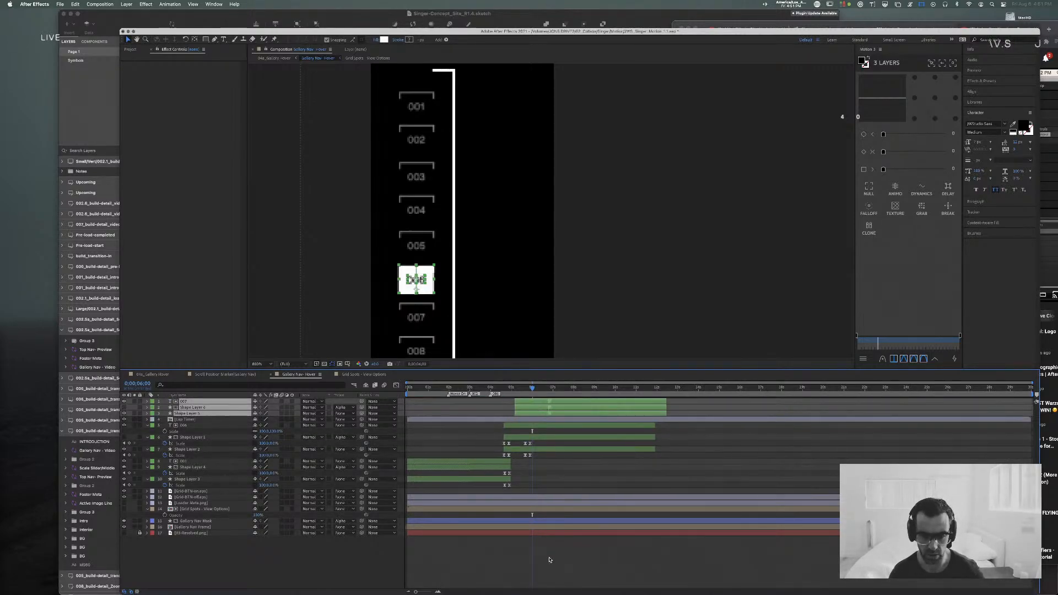
{"action": "key", "text": "super+z"}
{"action": "key", "text": "super+shift+bracketleft"}
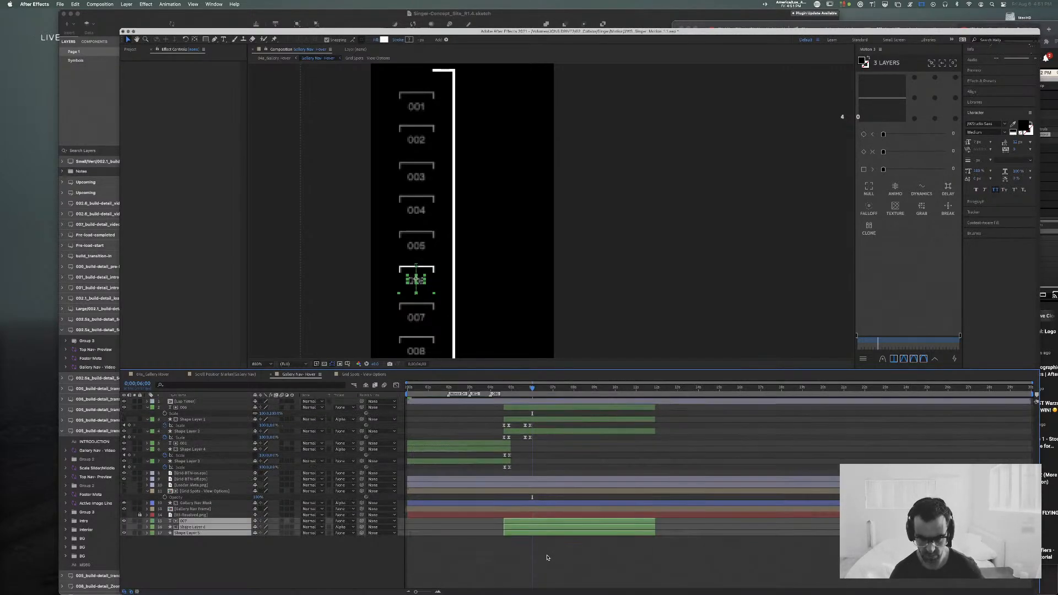
{"action": "left_click", "coordinate": [124, 521]}
Step: Delete the closing scale keyframes from both original 006 marker shapes, and preview Gallery Nav Hover from about 0;00;03;08
{"action": "left_click_drag", "start_coordinate": [531, 390], "coordinate": [511, 391]}
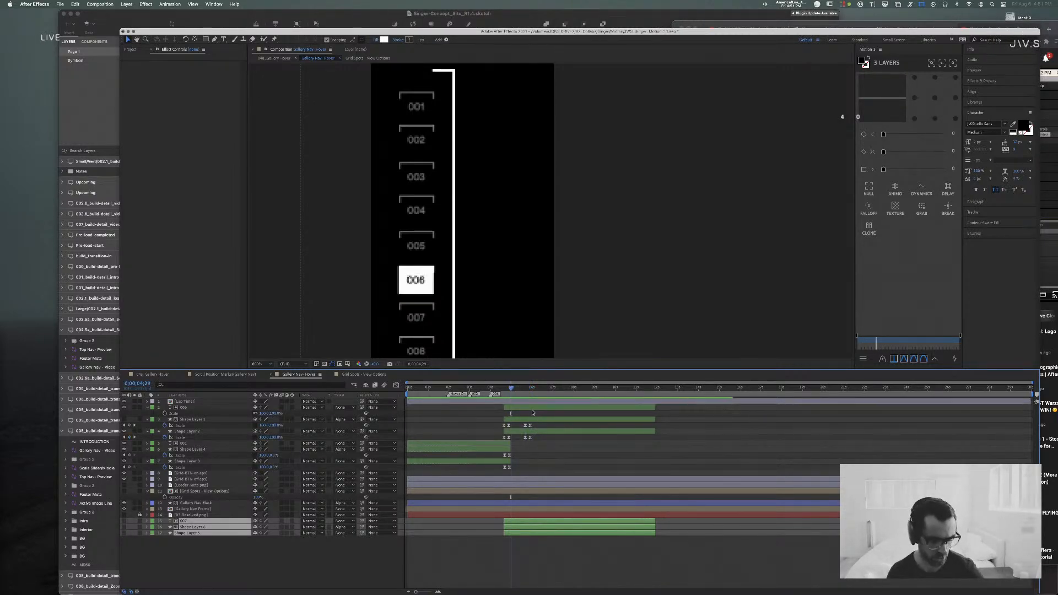
{"action": "left_click_drag", "start_coordinate": [533, 417], "coordinate": [520, 441]}
{"action": "key", "text": "Delete"}
{"action": "key", "text": "space"}
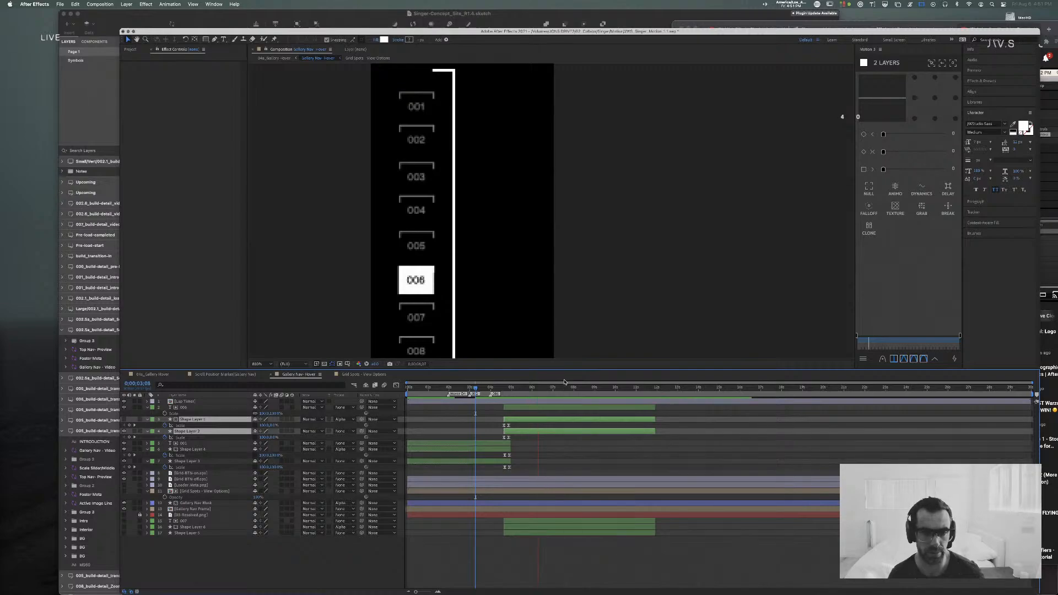
{"action": "key", "text": "space"}
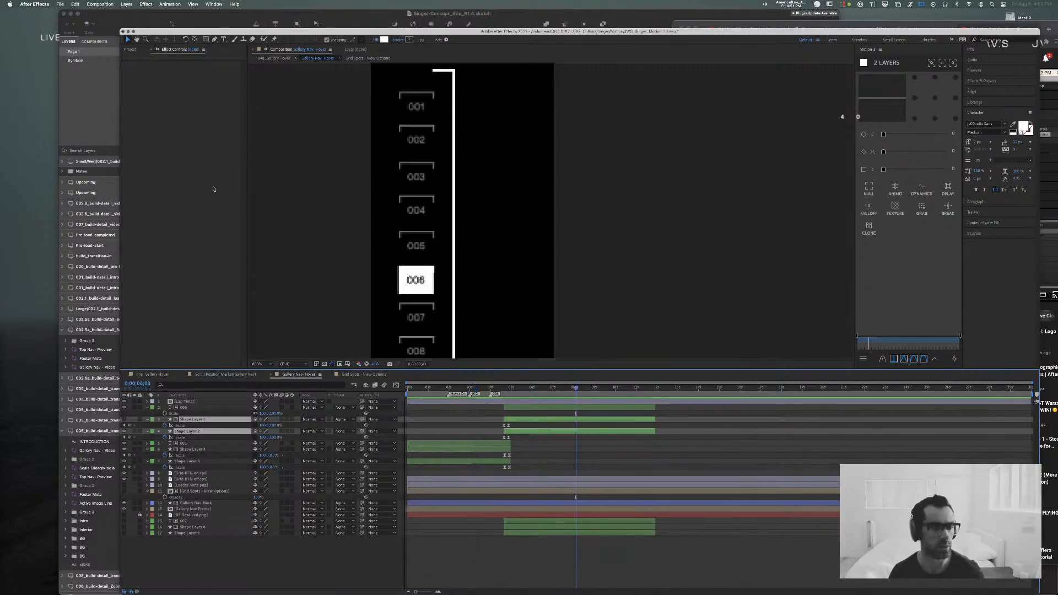
Step: Preview the 04A_Gallery Hover composition from the beginning and save the project
{"action": "left_click", "coordinate": [152, 375]}
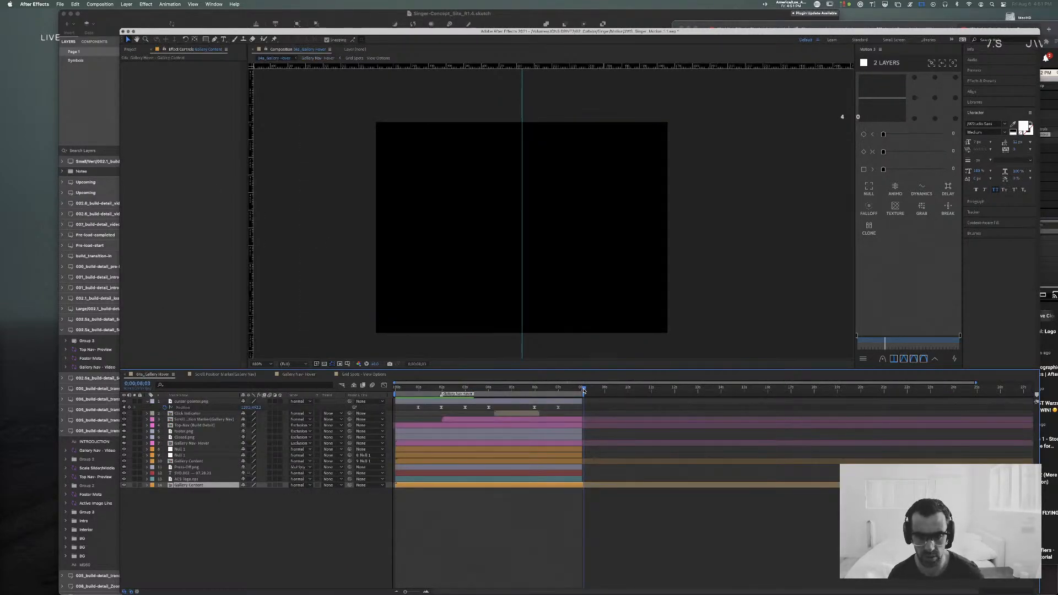
{"action": "left_click_drag", "start_coordinate": [584, 390], "coordinate": [324, 388]}
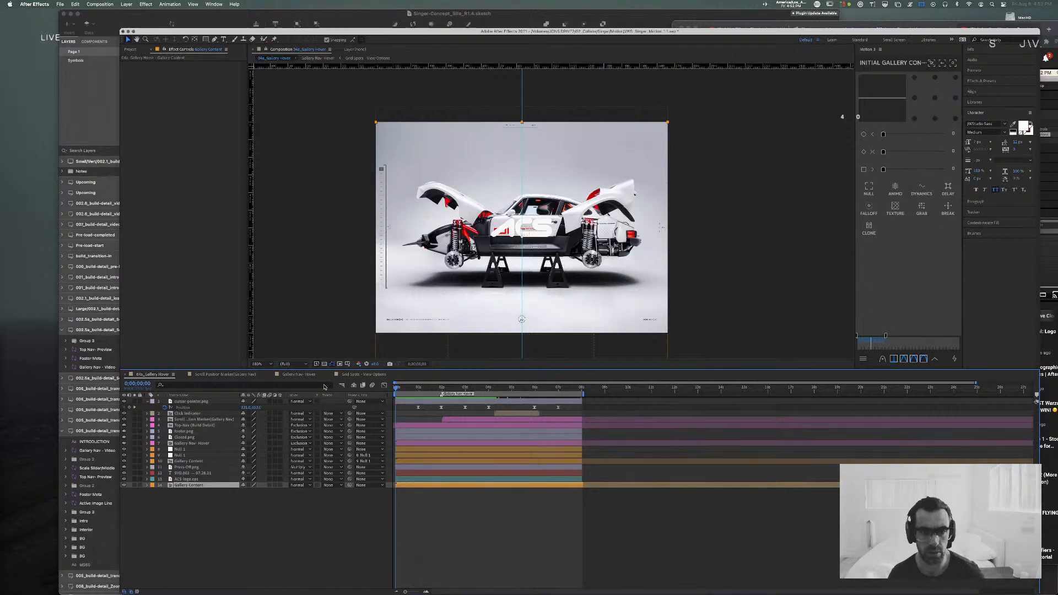
{"action": "key", "text": "space"}
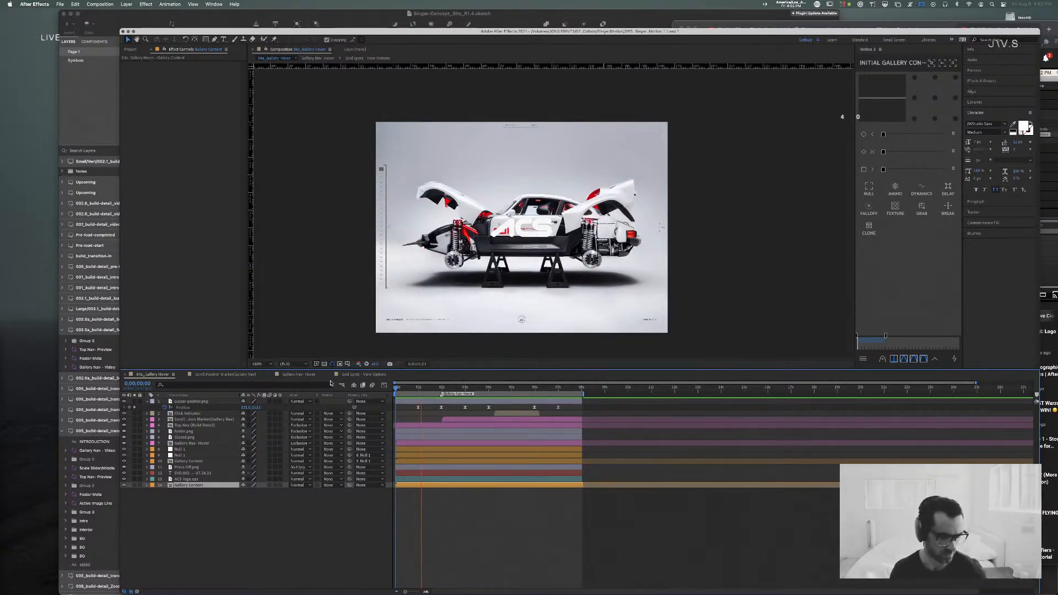
{"action": "key", "text": "space"}
{"action": "key", "text": "super+s"}
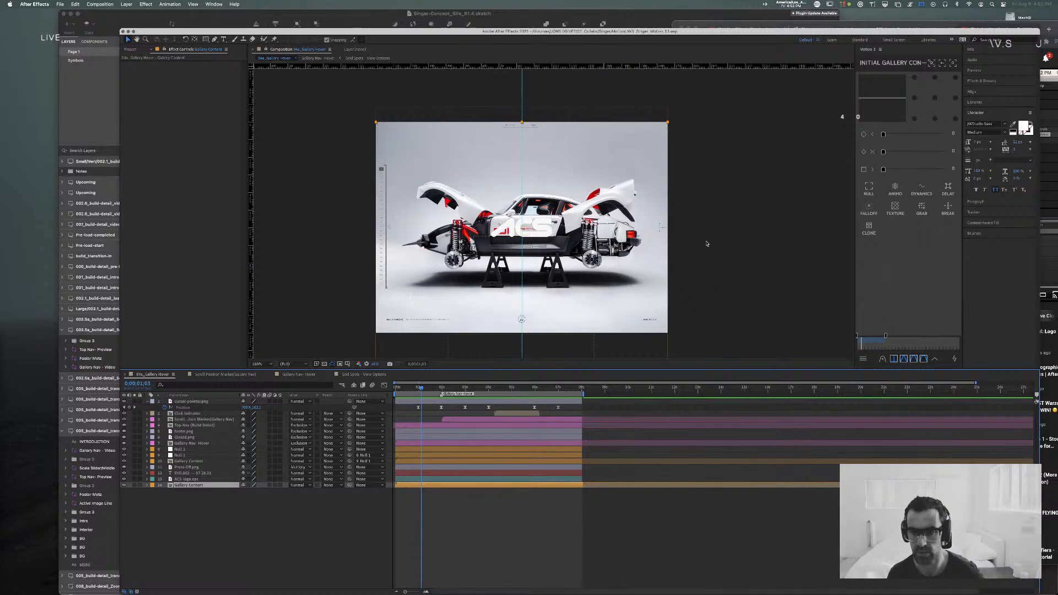
Step: Enlarge the composition viewer's height and zoom in so the whole 04A_Gallery Hover frame fills it
{"action": "left_click", "coordinate": [707, 244]}
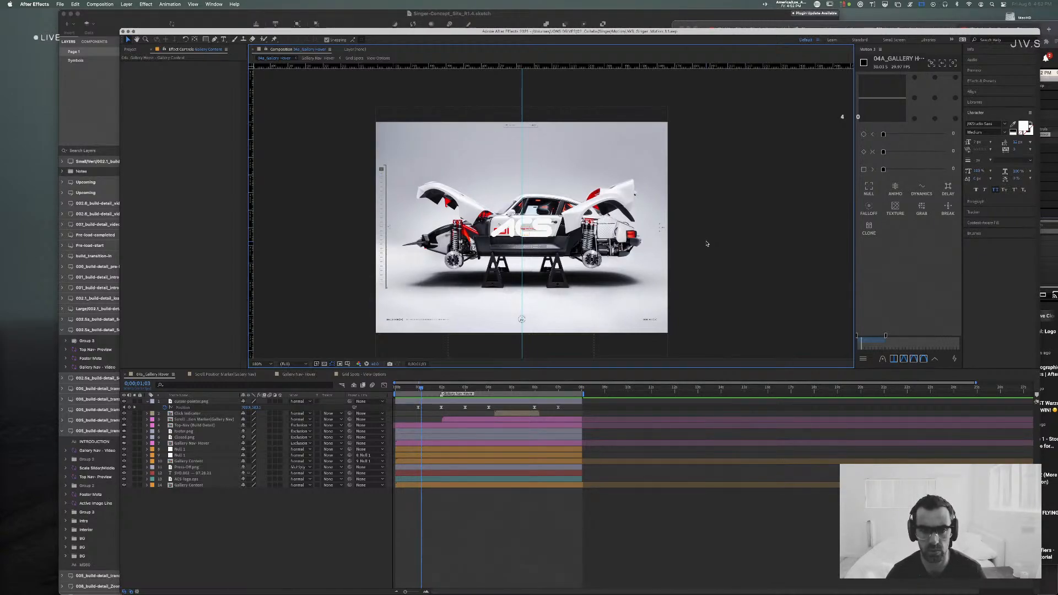
{"action": "key", "text": "period"}
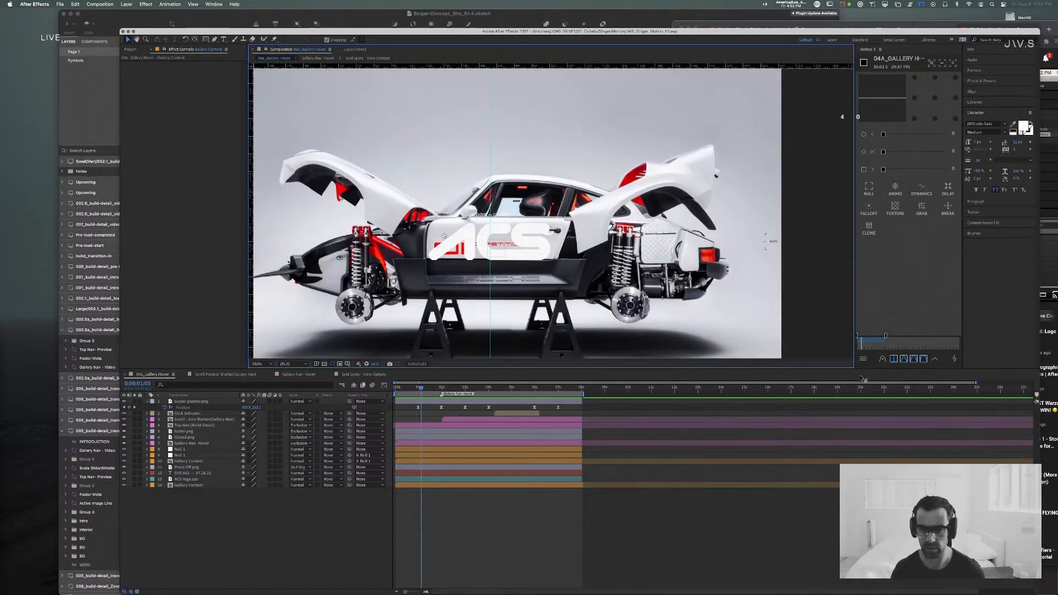
{"action": "left_click_drag", "start_coordinate": [540, 368], "coordinate": [543, 508]}
{"action": "key", "text": "period"}
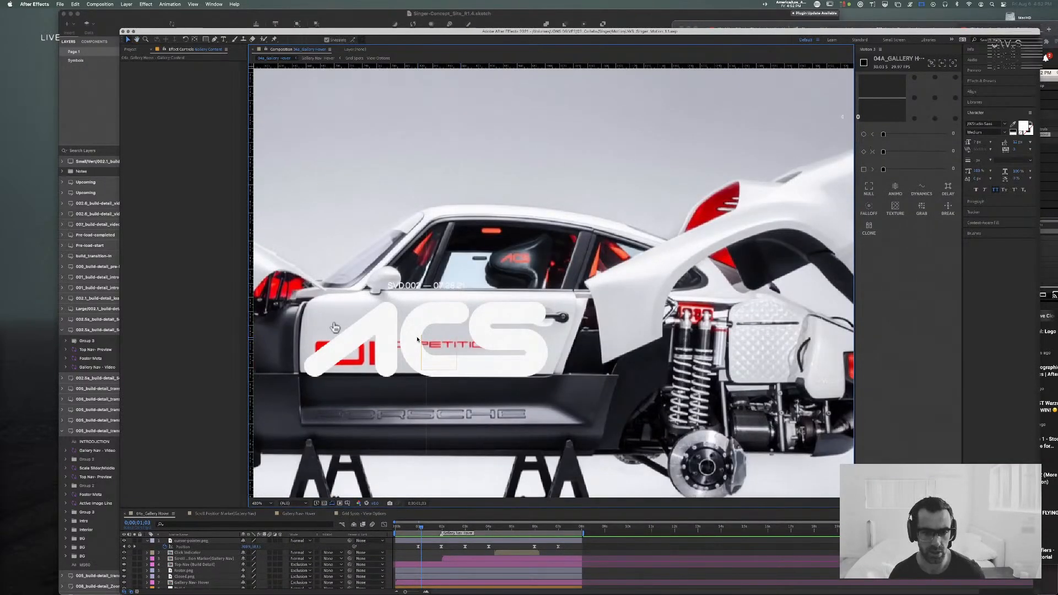
{"action": "key", "text": "comma"}
{"action": "left_click_drag", "start_coordinate": [489, 315], "coordinate": [477, 287]}
Step: Preview 04A_Gallery Hover from 0;00;01;03 in the enlarged viewer, and stop the playback at 0;00;05;00
{"action": "key", "text": "space"}
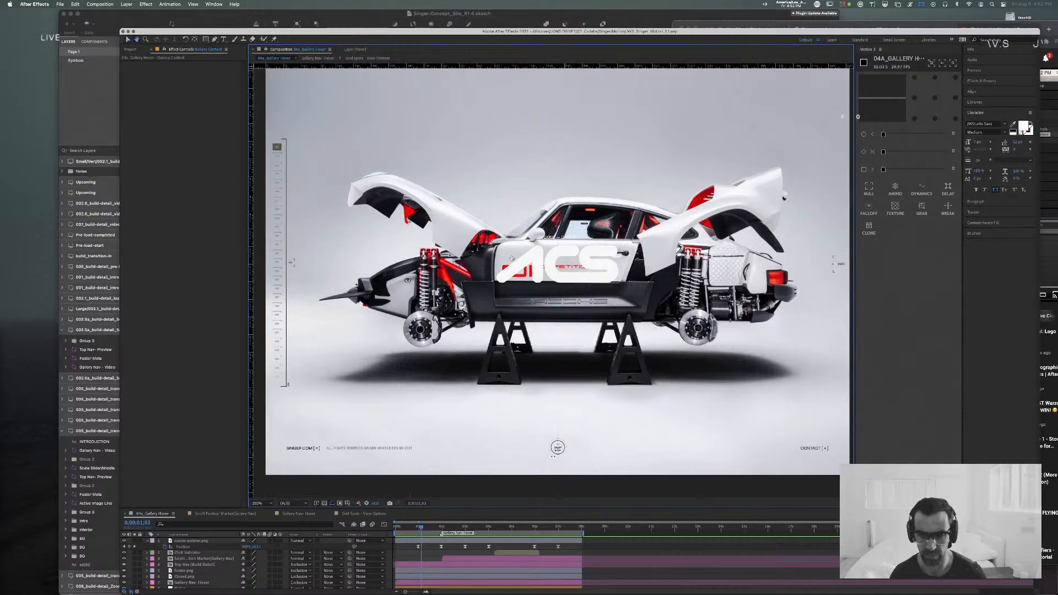
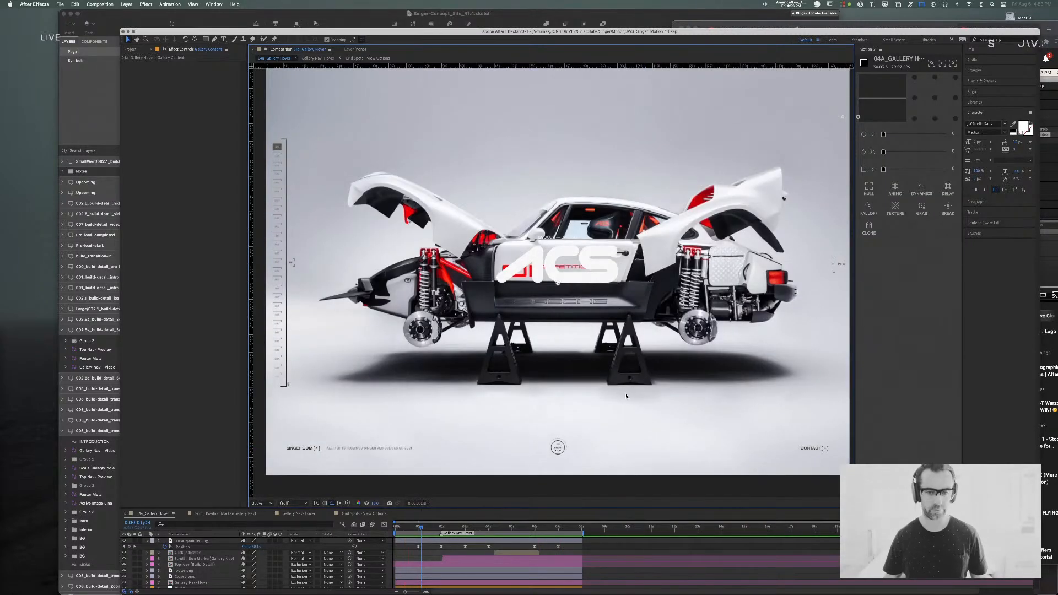
{"action": "key", "text": "super+Tab"}
{"action": "key", "text": "Escape"}
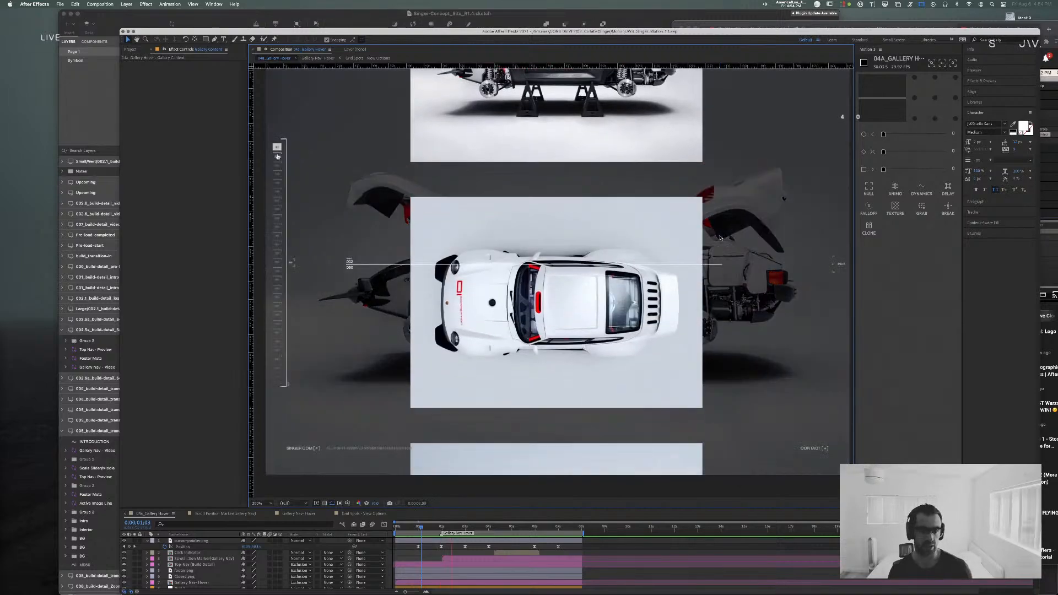
{"action": "key", "text": "space"}
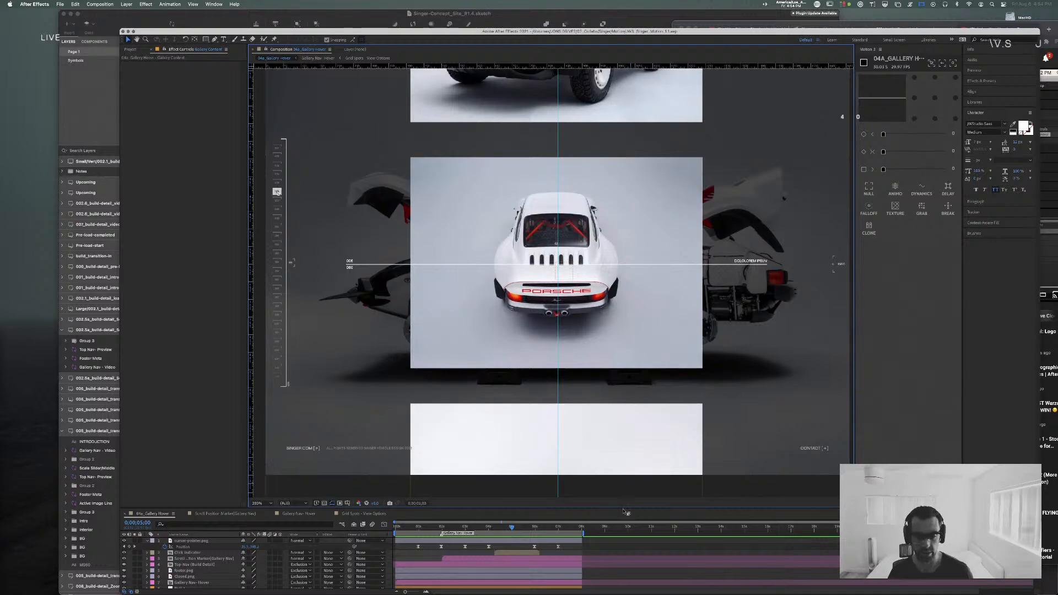
Step: Enlarge the timeline area so the layers of 04A_Gallery Hover show below the composition viewer
{"action": "left_click_drag", "start_coordinate": [623, 508], "coordinate": [603, 380]}
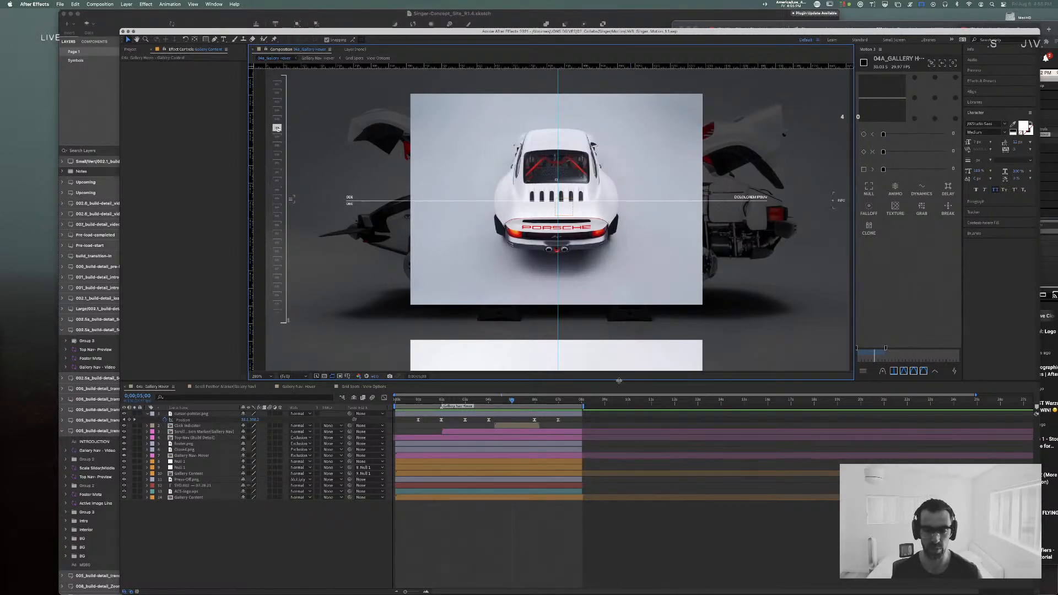
{"action": "left_click_drag", "start_coordinate": [619, 380], "coordinate": [625, 469]}
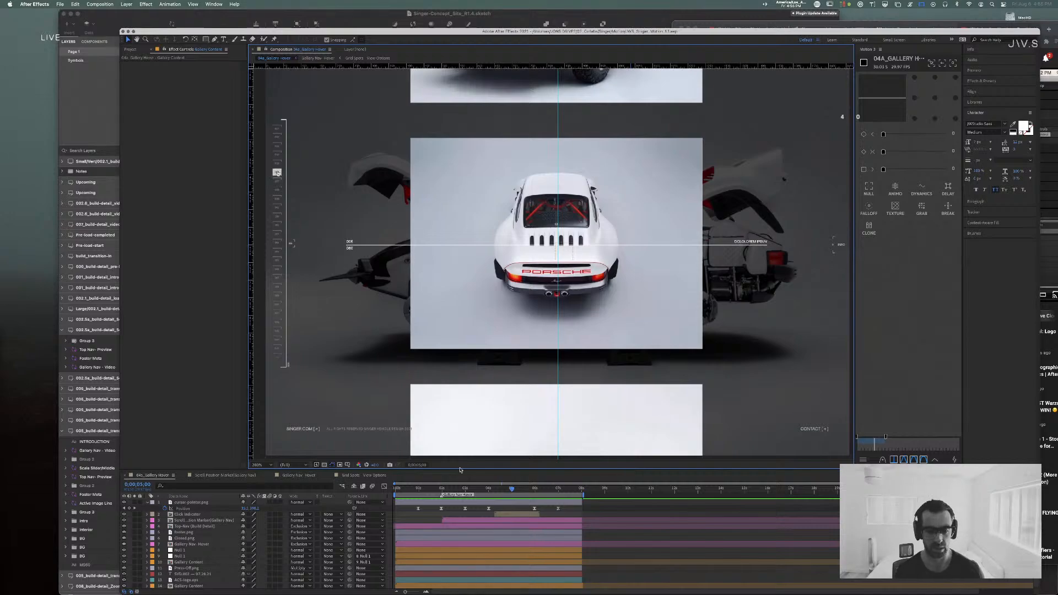
Step: Switch to the Sketch document and duplicate the 002.4_build-detail_nav-hover3 artboard directly below the original
{"action": "key", "text": "super+Tab"}
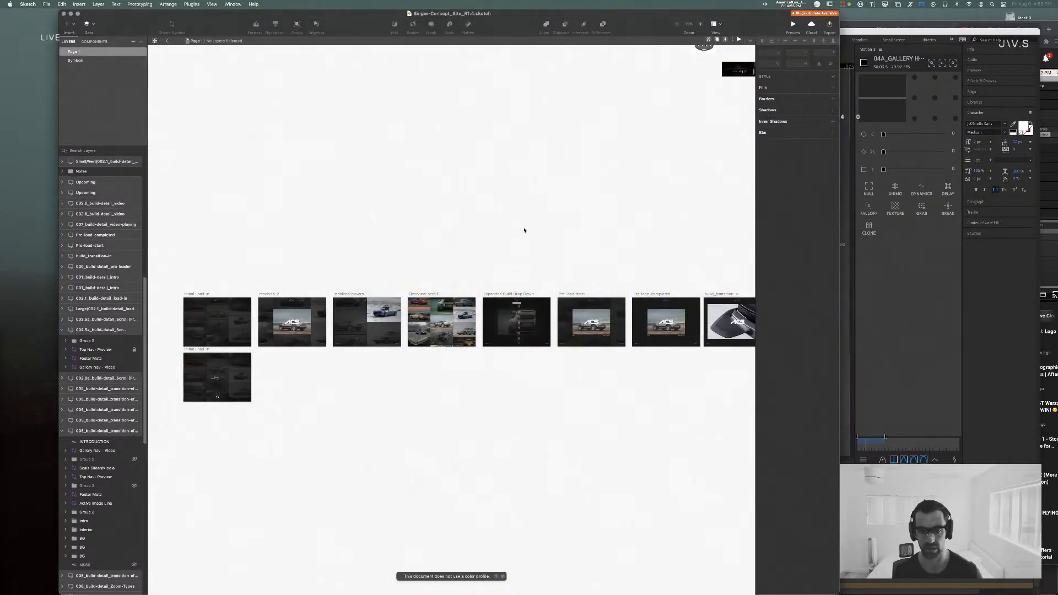
{"action": "left_click_drag", "start_coordinate": [598, 202], "coordinate": [189, 170]}
{"action": "mouse_move", "coordinate": [532, 175]}
{"action": "left_mouse_down"}
{"action": "mouse_move", "coordinate": [347, 160]}
{"action": "mouse_move", "coordinate": [402, 152]}
{"action": "left_mouse_up"}
{"action": "key", "text": "super+equal"}
{"action": "key", "text": "super+equal"}
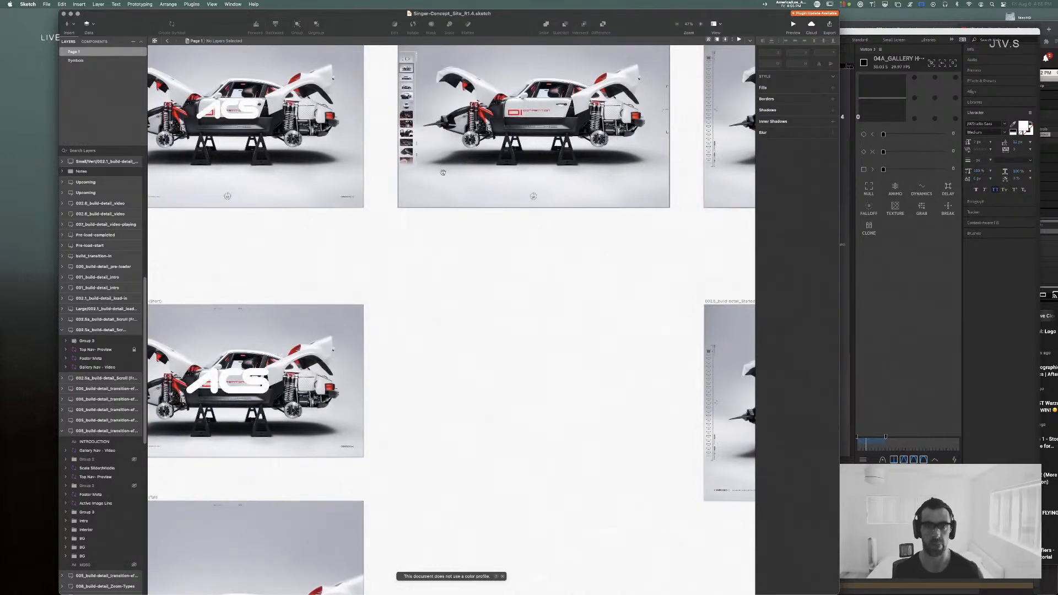
{"action": "left_click_drag", "start_coordinate": [523, 256], "coordinate": [499, 358]}
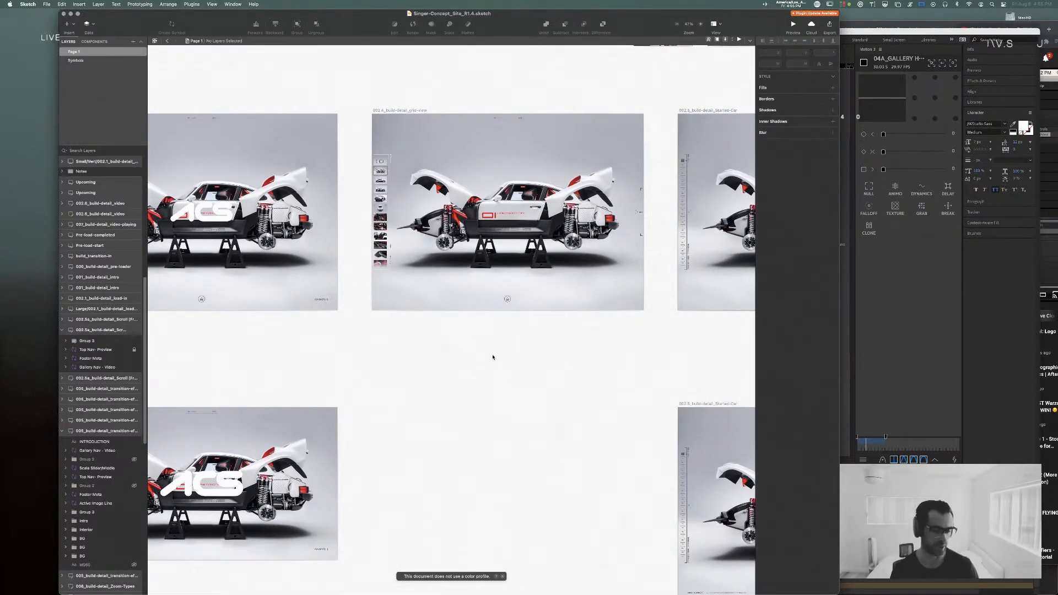
{"action": "mouse_move", "coordinate": [567, 358]}
{"action": "left_mouse_down"}
{"action": "mouse_move", "coordinate": [542, 400]}
{"action": "mouse_move", "coordinate": [350, 375]}
{"action": "left_mouse_up"}
{"action": "left_click_drag", "start_coordinate": [722, 395], "coordinate": [376, 371]}
{"action": "mouse_move", "coordinate": [743, 374]}
{"action": "left_mouse_down"}
{"action": "mouse_move", "coordinate": [350, 351]}
{"action": "mouse_move", "coordinate": [399, 118]}
{"action": "mouse_move", "coordinate": [484, 258]}
{"action": "left_mouse_up"}
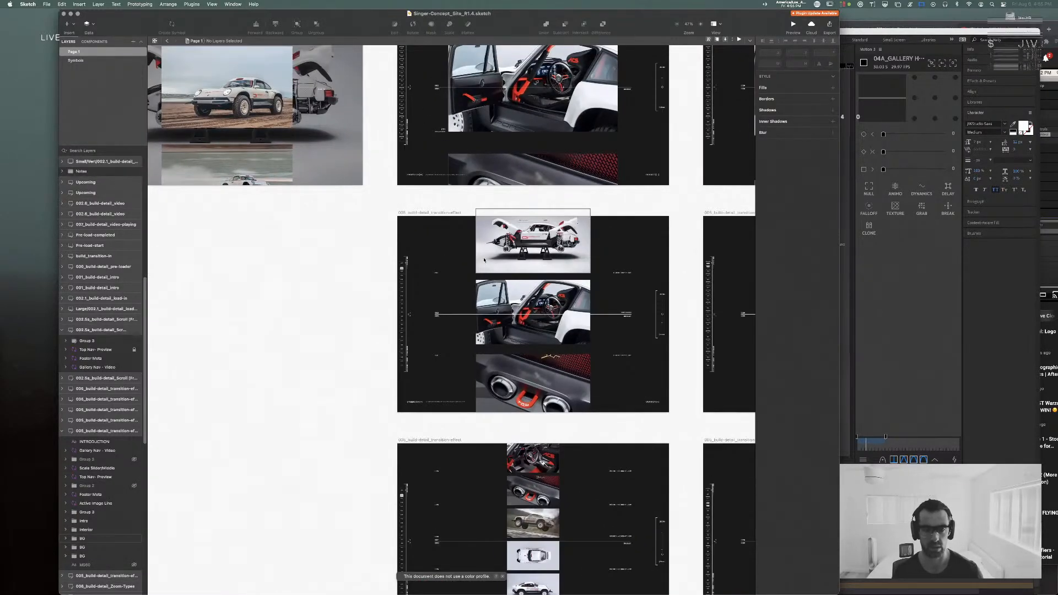
{"action": "left_click_drag", "start_coordinate": [425, 217], "coordinate": [455, 354]}
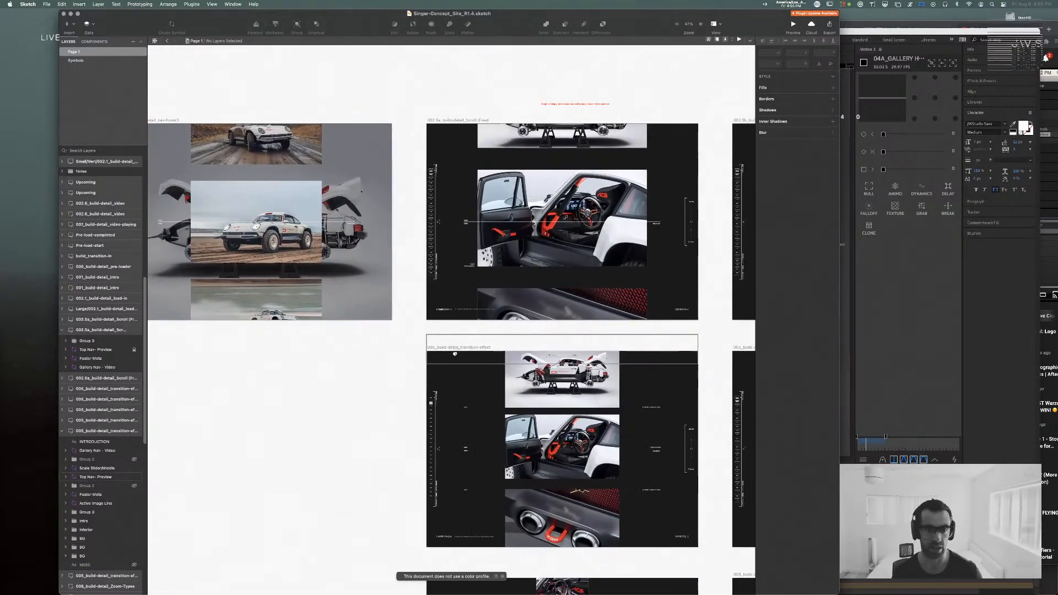
{"action": "left_click_drag", "start_coordinate": [498, 385], "coordinate": [548, 417]}
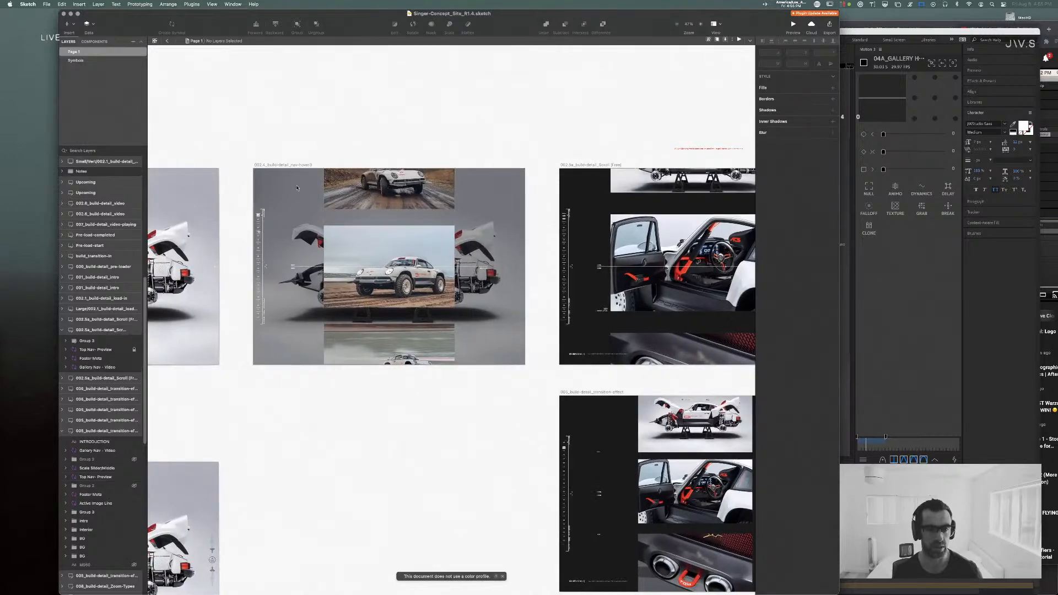
{"action": "left_click_drag", "start_coordinate": [300, 166], "coordinate": [332, 413]}
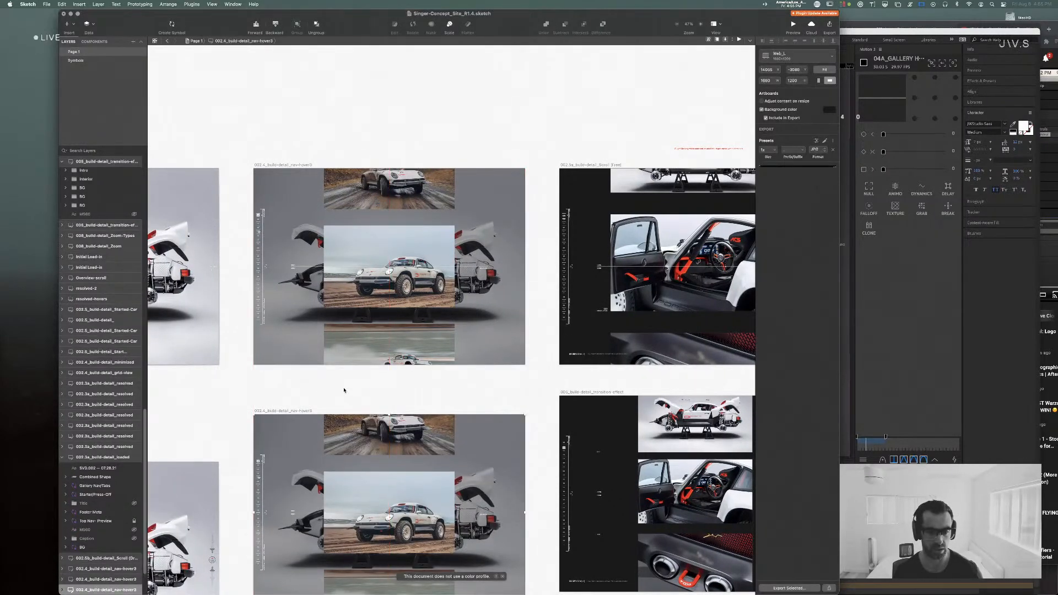
Step: Flatten the IMGs group in the duplicated nav-hover3 artboard into a single bitmap
{"action": "left_click", "coordinate": [345, 391]}
{"action": "left_click", "coordinate": [354, 432], "text": "super"}
{"action": "scroll", "coordinate": [134, 483], "scroll_direction": "down", "scroll_amount": 4}
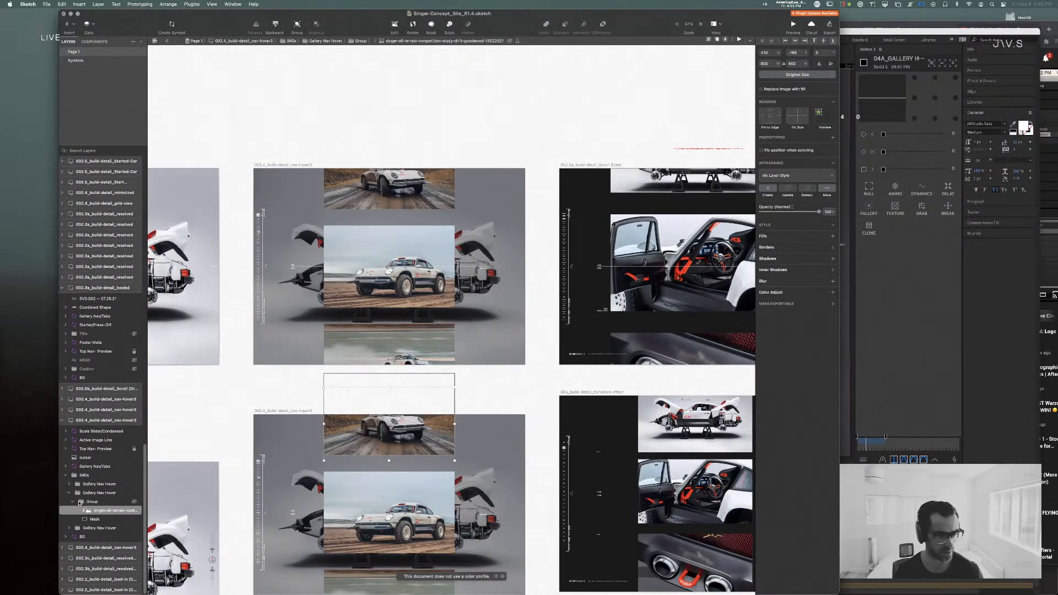
{"action": "left_click", "coordinate": [99, 521]}
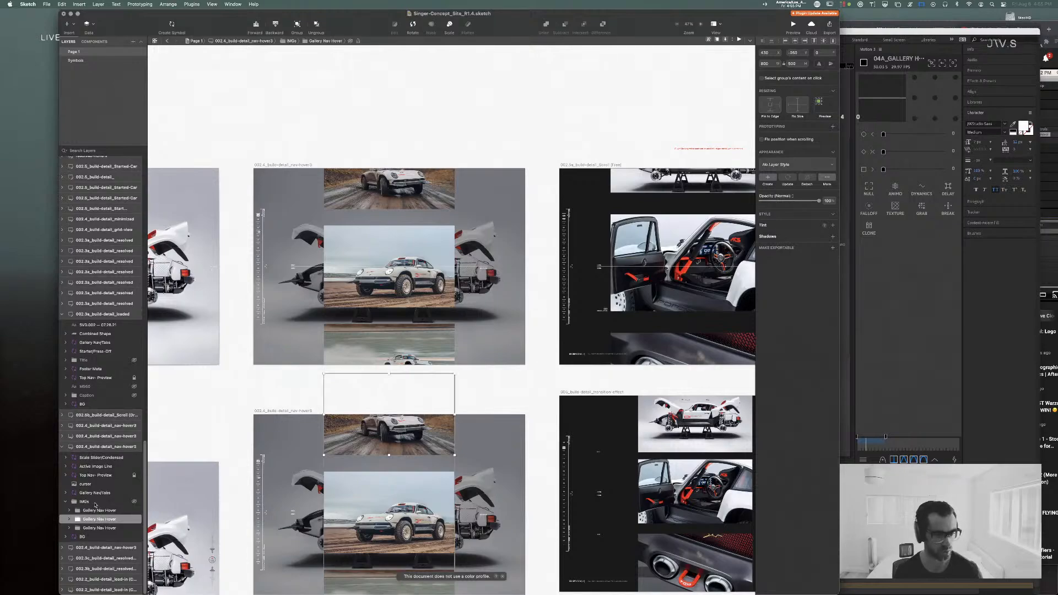
{"action": "left_click", "coordinate": [98, 504]}
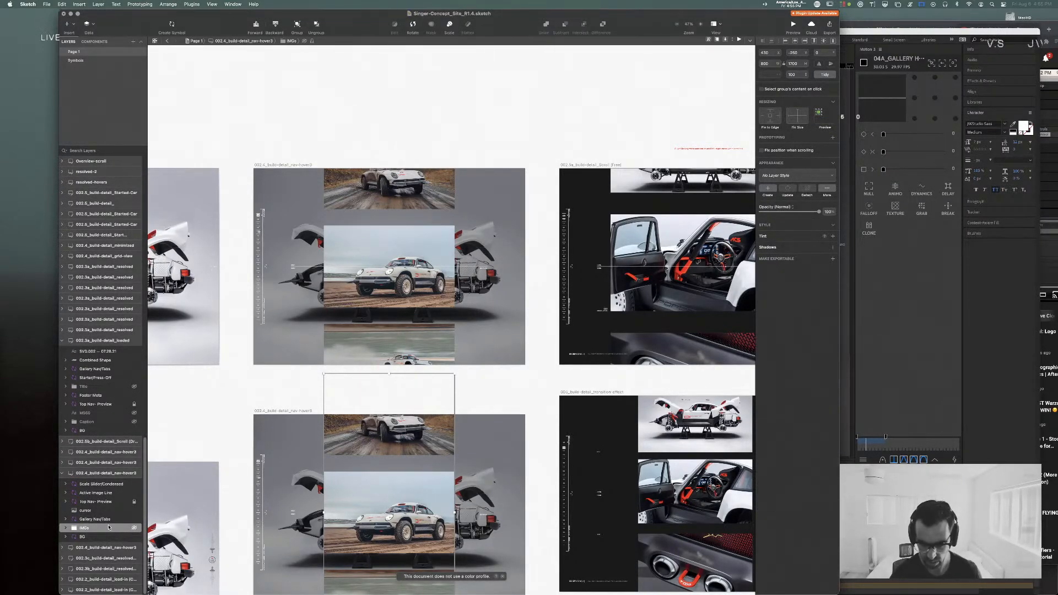
{"action": "key", "text": "super+e"}
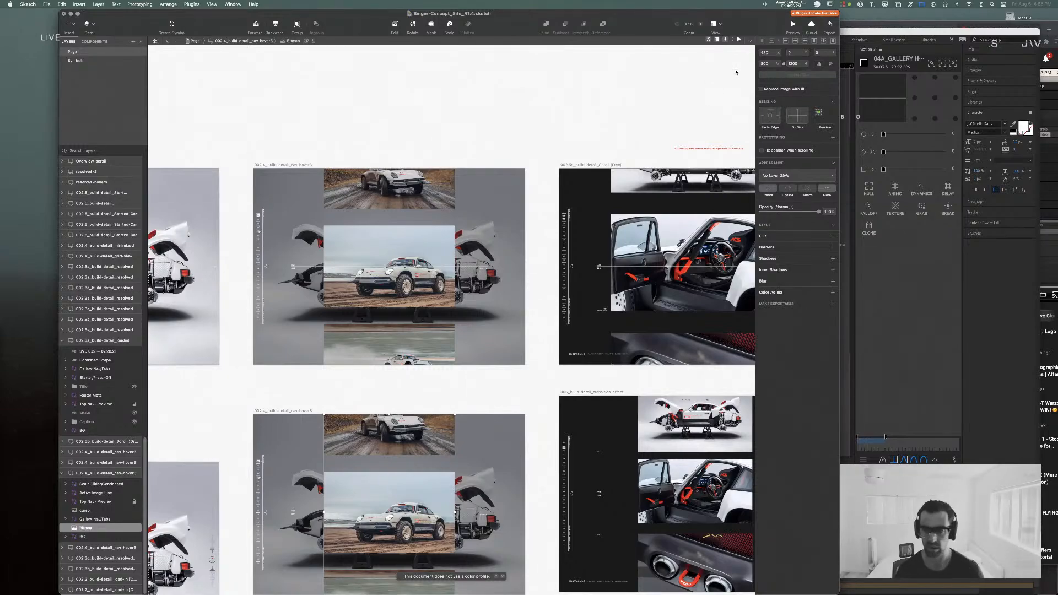
Step: Apply a motion blur of 24 at a 90° angle to the flattened bitmap
{"action": "left_click", "coordinate": [834, 284]}
{"action": "left_click", "coordinate": [779, 290]}
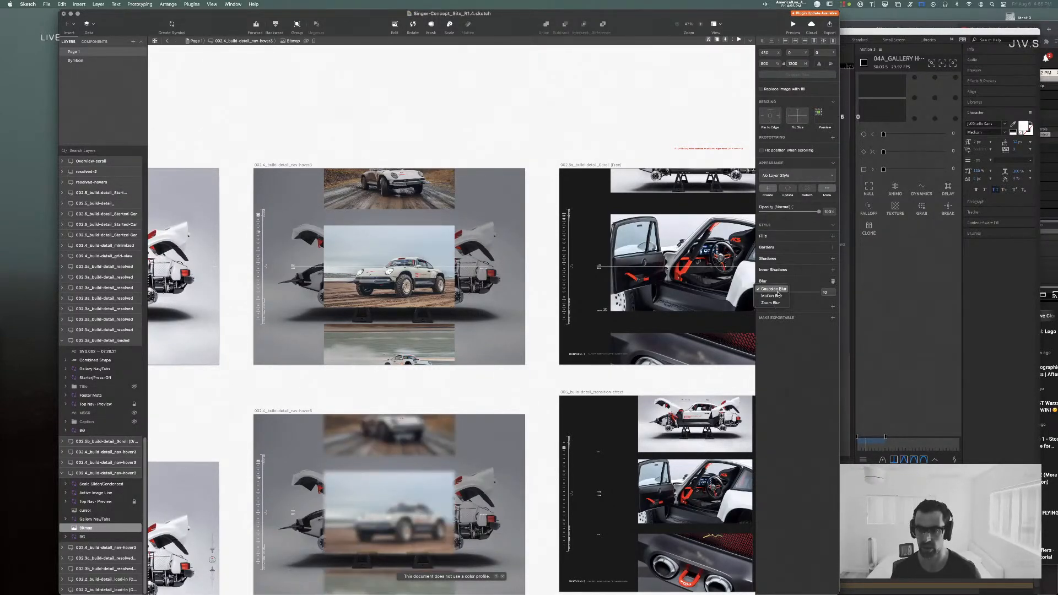
{"action": "left_click", "coordinate": [778, 296]}
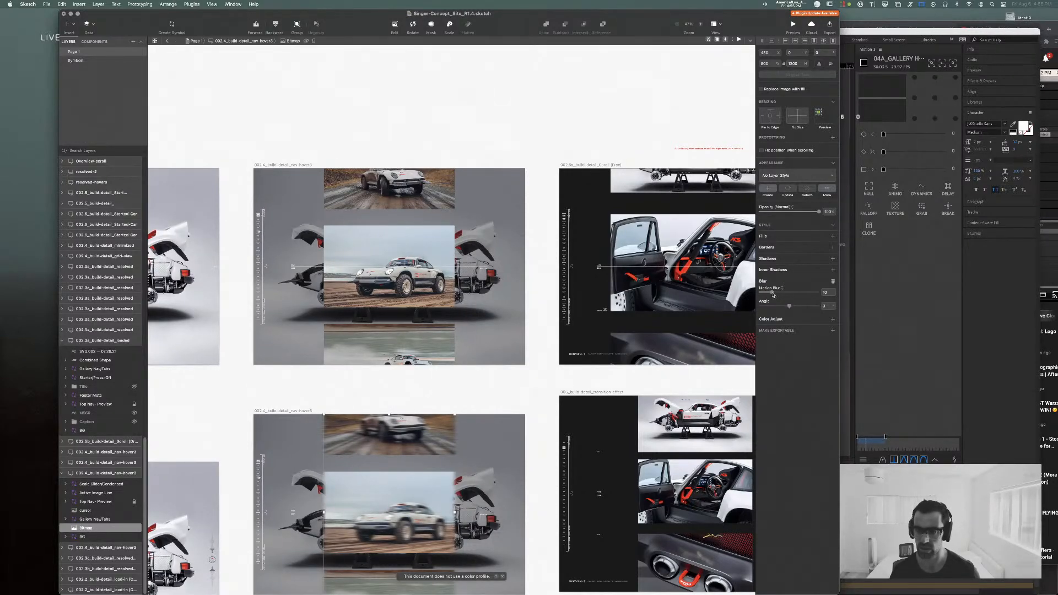
{"action": "left_click_drag", "start_coordinate": [773, 295], "coordinate": [788, 292]}
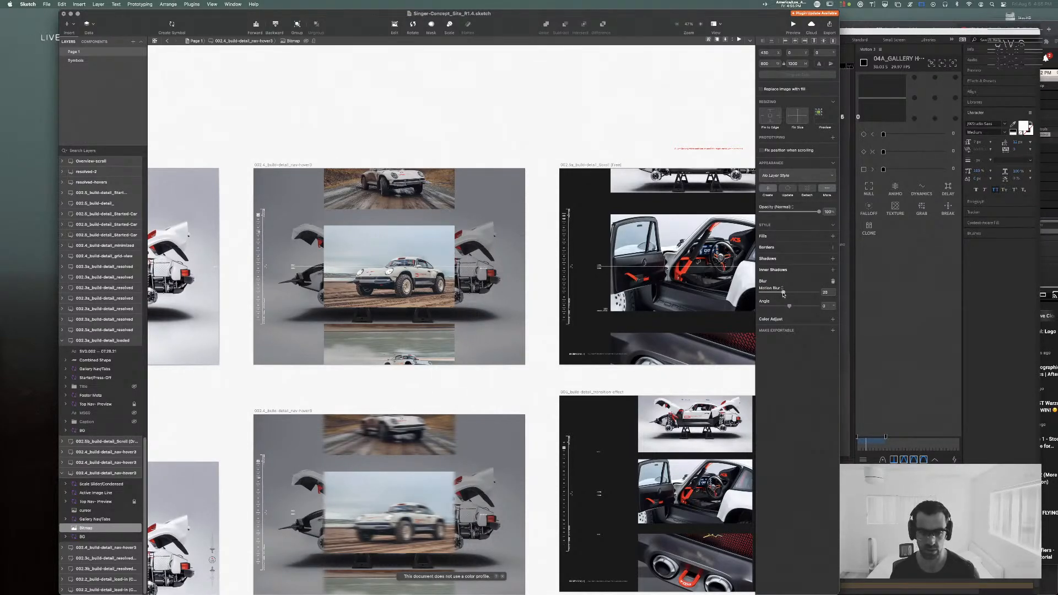
{"action": "left_click", "coordinate": [823, 306]}
{"action": "type", "text": "90"}
{"action": "key", "text": "Return"}
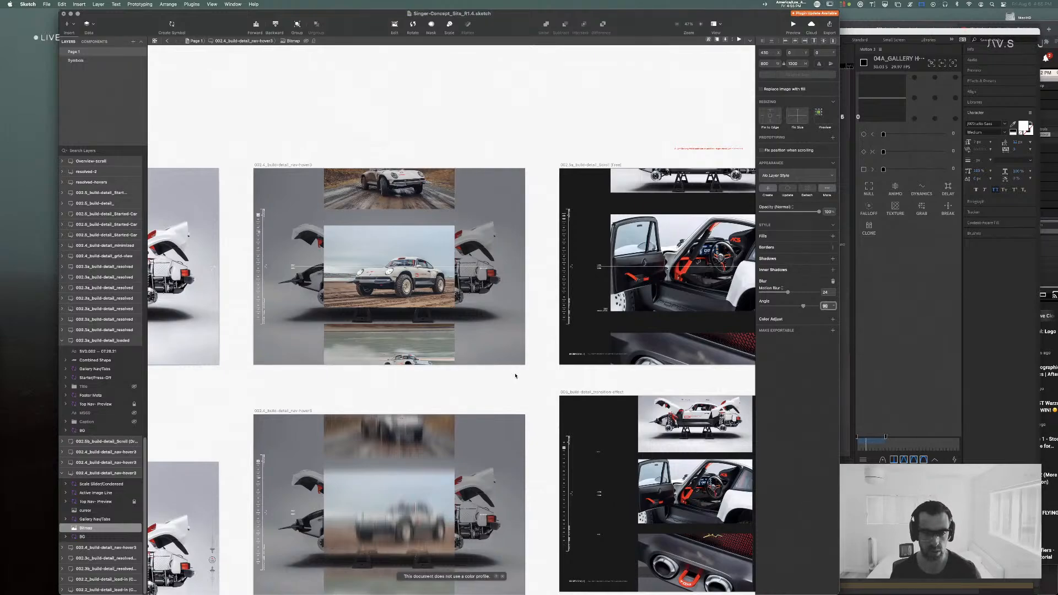
Step: Move the blurred bitmap down its artboard, and delete the duplicated nav-hover3 artboard
{"action": "scroll", "coordinate": [516, 376], "scroll_direction": "down", "scroll_amount": 5}
{"action": "left_click_drag", "start_coordinate": [417, 238], "coordinate": [416, 334]}
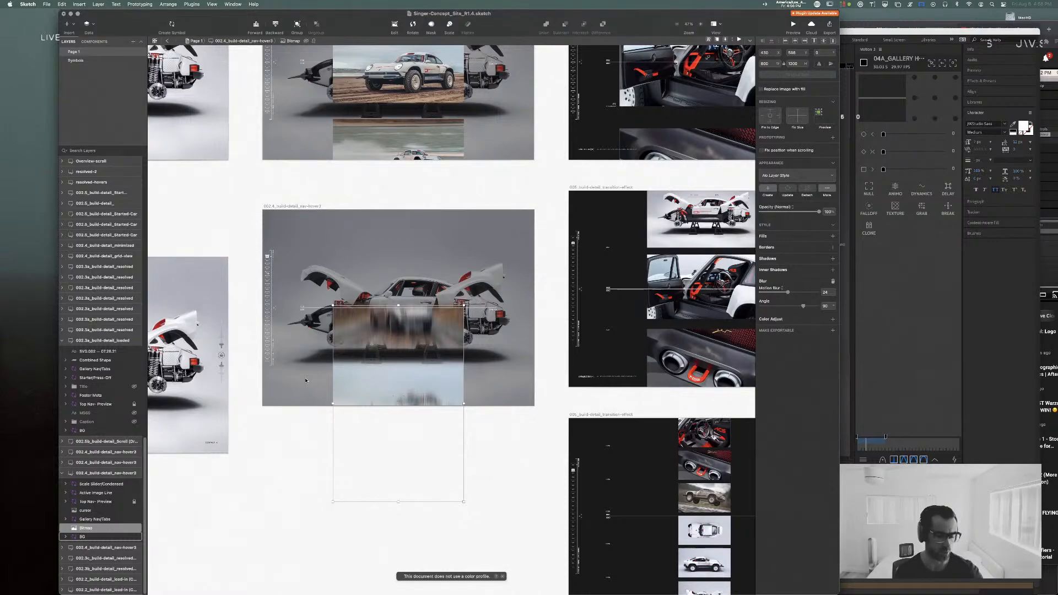
{"action": "left_click", "coordinate": [292, 206]}
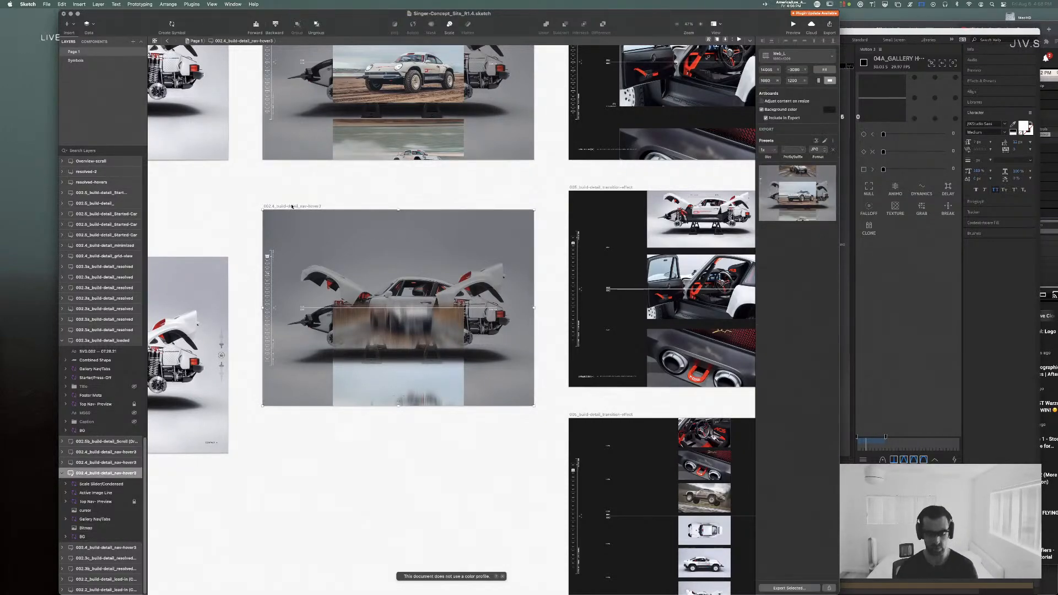
{"action": "key", "text": "Delete"}
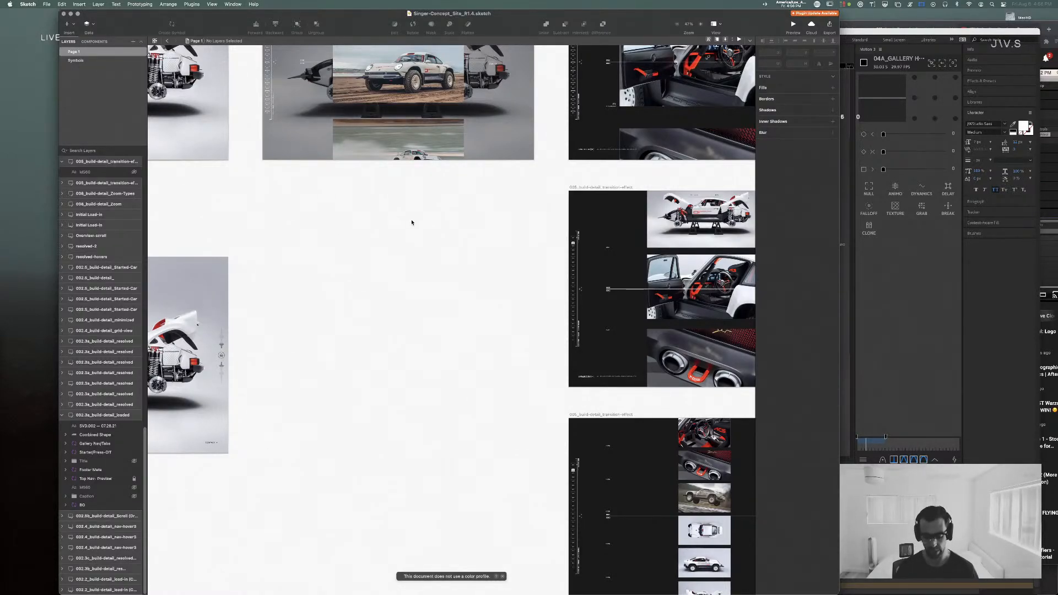
{"action": "scroll", "coordinate": [411, 223], "scroll_direction": "down", "scroll_amount": 5}
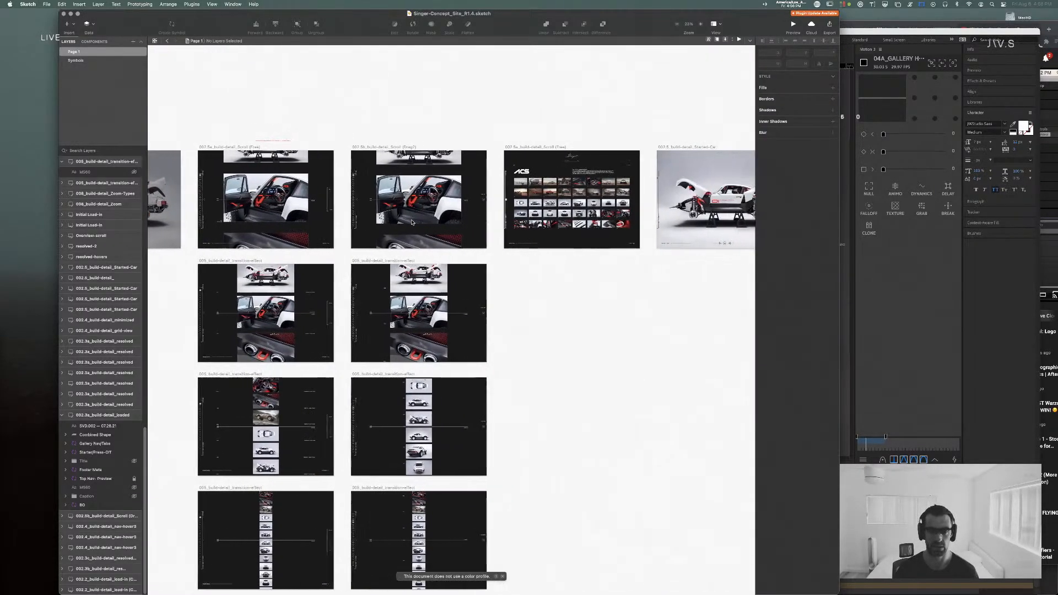
{"action": "scroll", "coordinate": [412, 222], "scroll_direction": "right", "scroll_amount": 1}
{"action": "scroll", "coordinate": [412, 222], "scroll_direction": "left", "scroll_amount": 6}
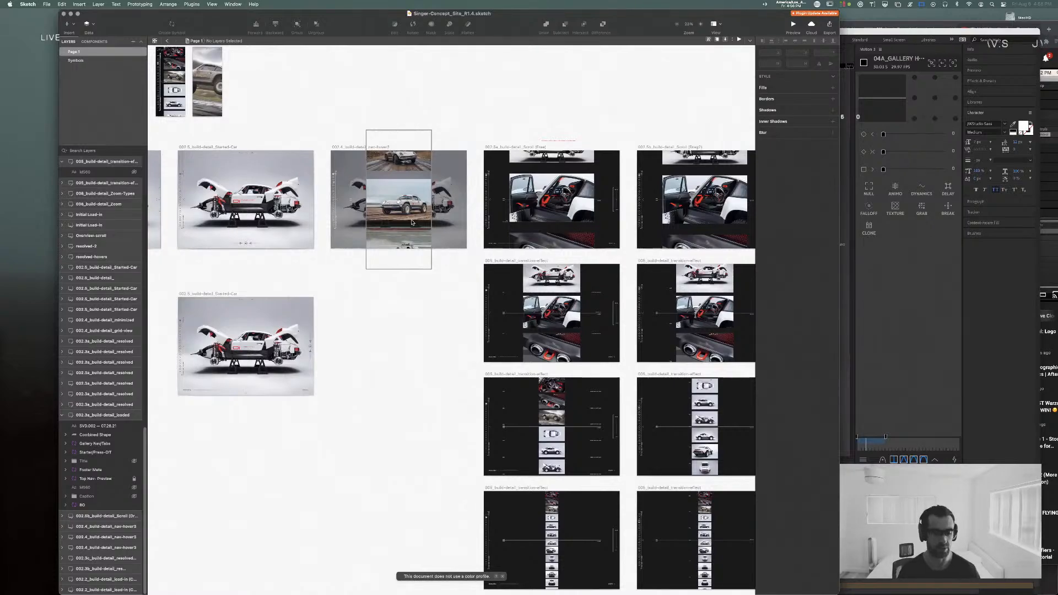
{"action": "scroll", "coordinate": [412, 222], "scroll_direction": "down", "scroll_amount": 8}
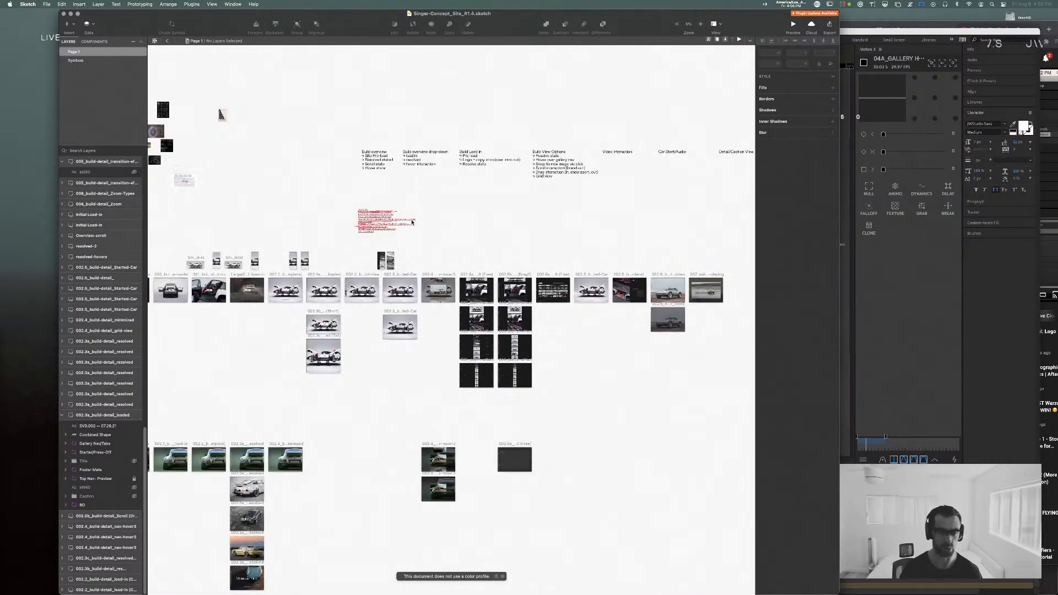
{"action": "left_click_drag", "start_coordinate": [277, 206], "coordinate": [398, 214]}
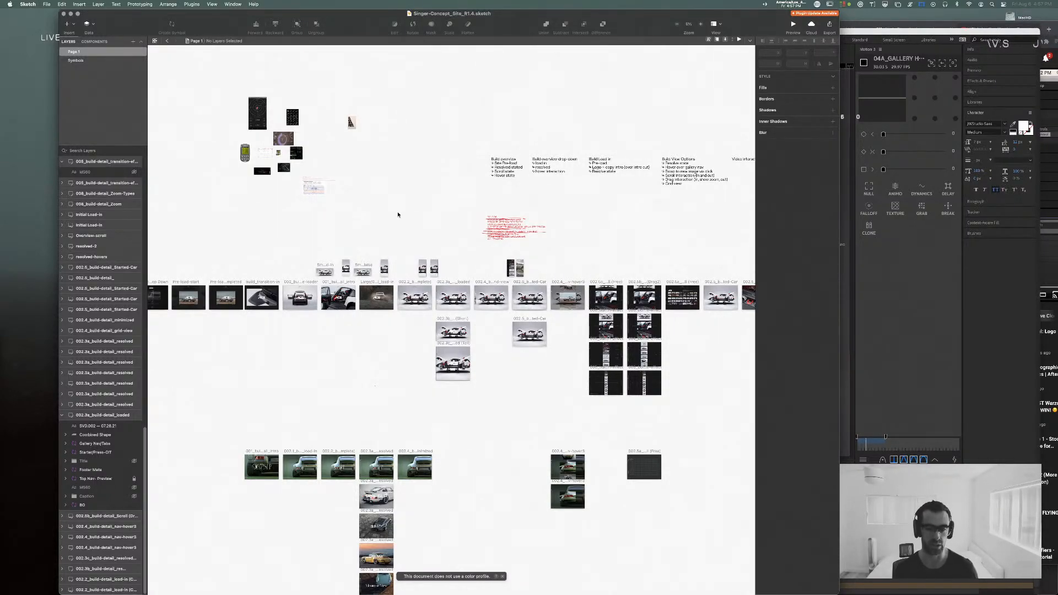
Step: Switch back to After Effects and scrub 04A_Gallery Hover between about 0;00;02;15 and 0;00;04;15 to examine the gallery image scroll
{"action": "key", "text": "super+Tab"}
{"action": "key", "text": "super+Tab"}
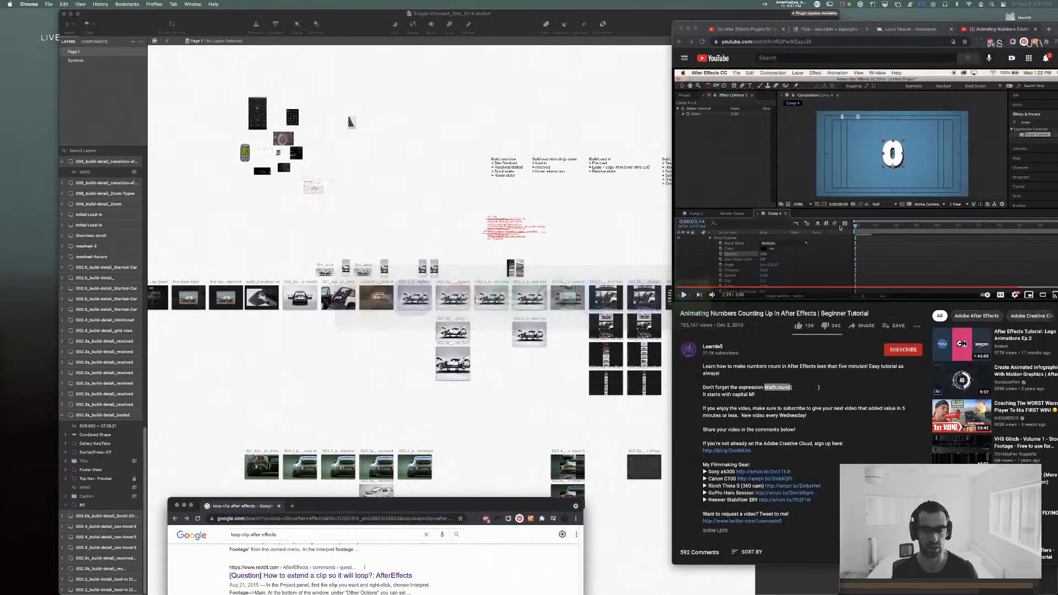
{"action": "key", "text": "super+Tab"}
{"action": "left_click", "coordinate": [461, 298]}
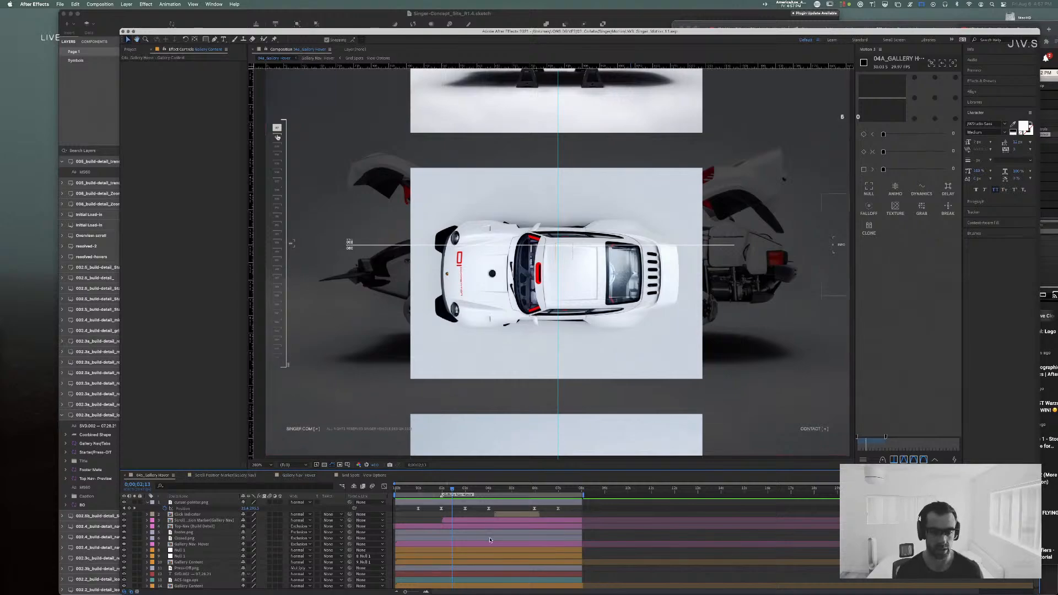
{"action": "left_click_drag", "start_coordinate": [453, 489], "coordinate": [500, 490]}
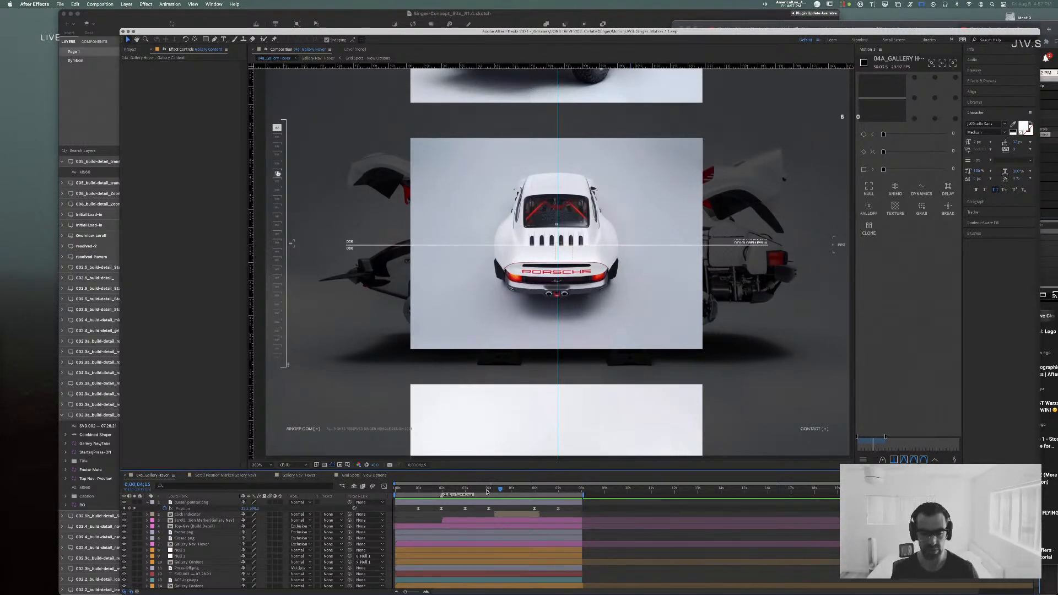
{"action": "left_click", "coordinate": [470, 490]}
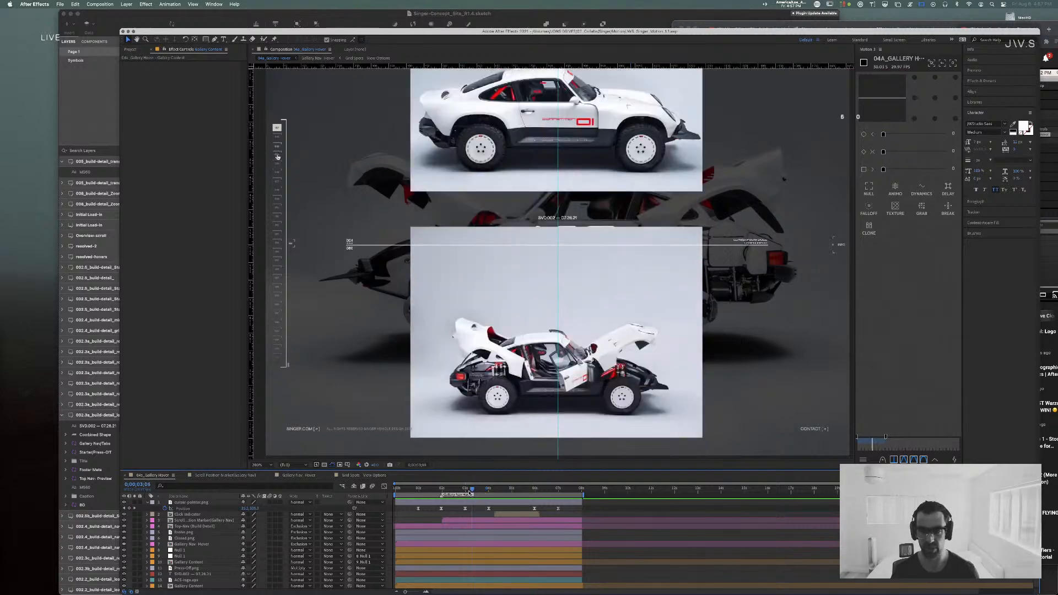
{"action": "mouse_move", "coordinate": [470, 491]}
{"action": "left_mouse_down"}
{"action": "mouse_move", "coordinate": [441, 493]}
{"action": "mouse_move", "coordinate": [465, 491]}
{"action": "left_mouse_up"}
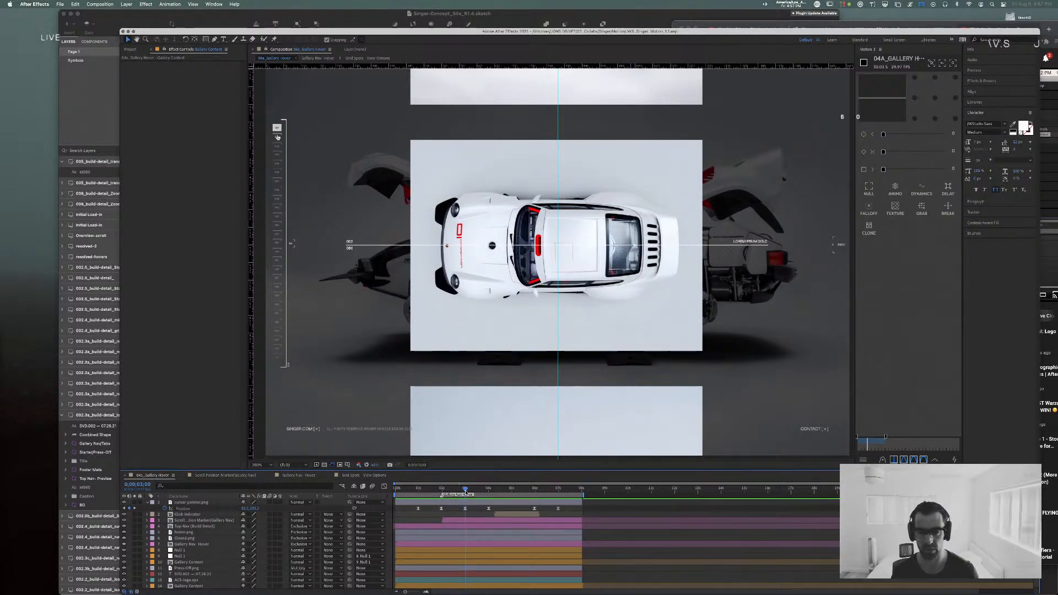
{"action": "left_click_drag", "start_coordinate": [465, 491], "coordinate": [455, 496]}
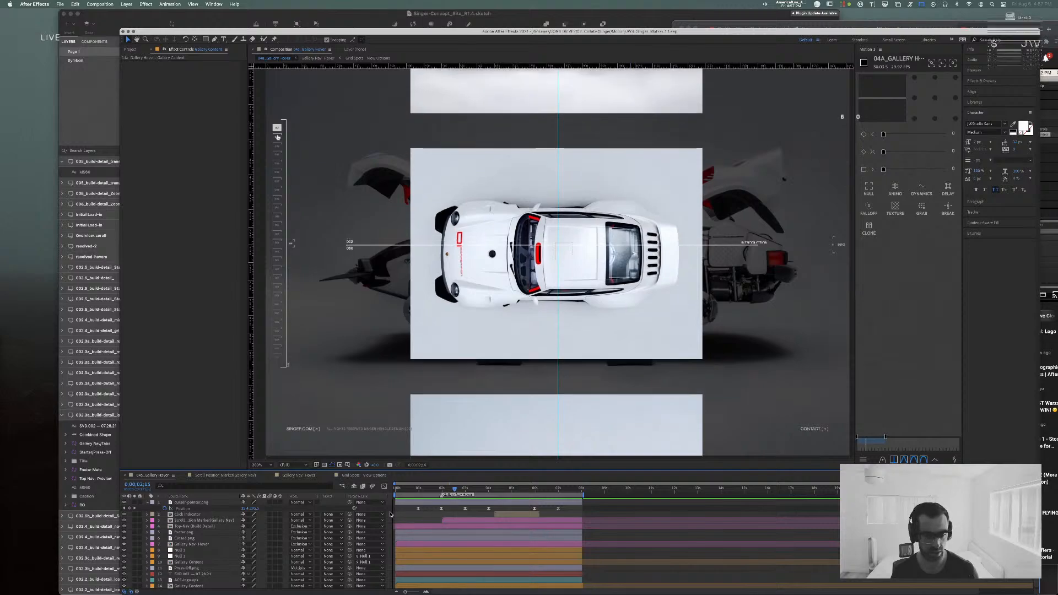
Step: Bring up the Grid Spots - View Options composition and redock its timeline with the other composition timelines
{"action": "left_click", "coordinate": [358, 475]}
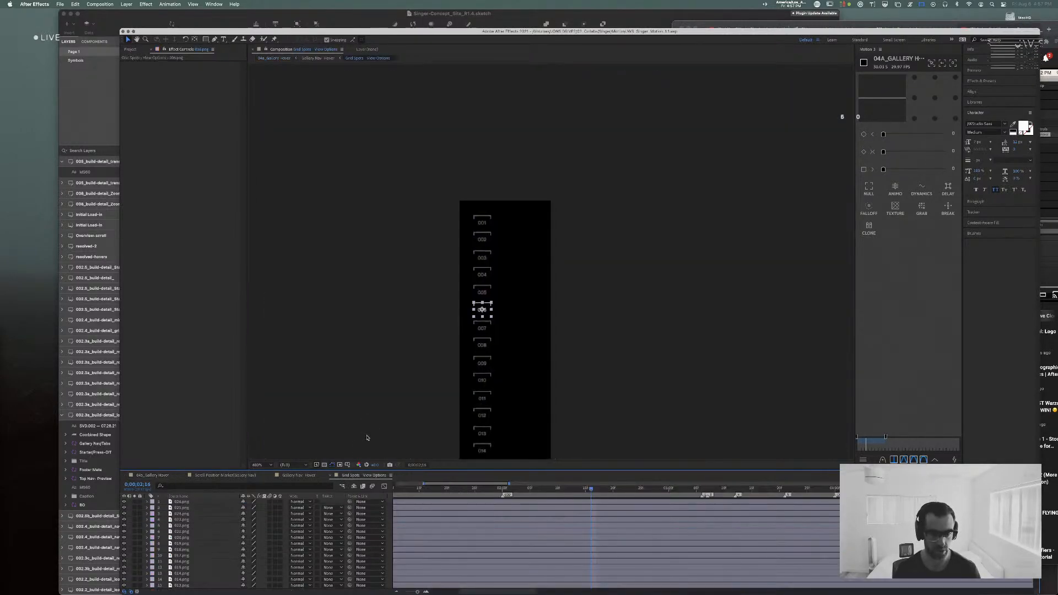
{"action": "left_click_drag", "start_coordinate": [364, 420], "coordinate": [365, 420]}
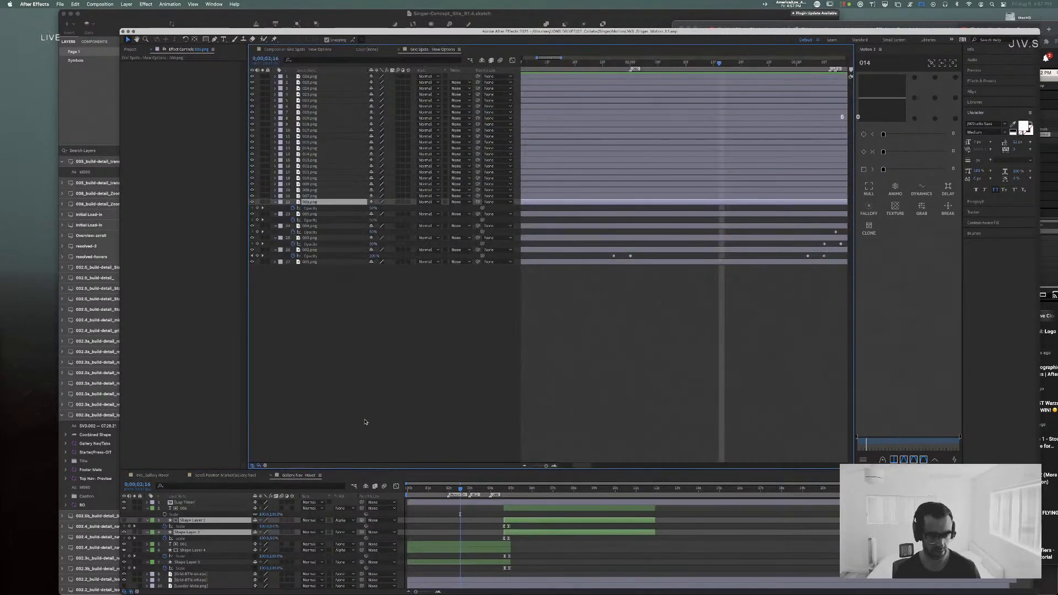
{"action": "left_click_drag", "start_coordinate": [428, 56], "coordinate": [369, 477]}
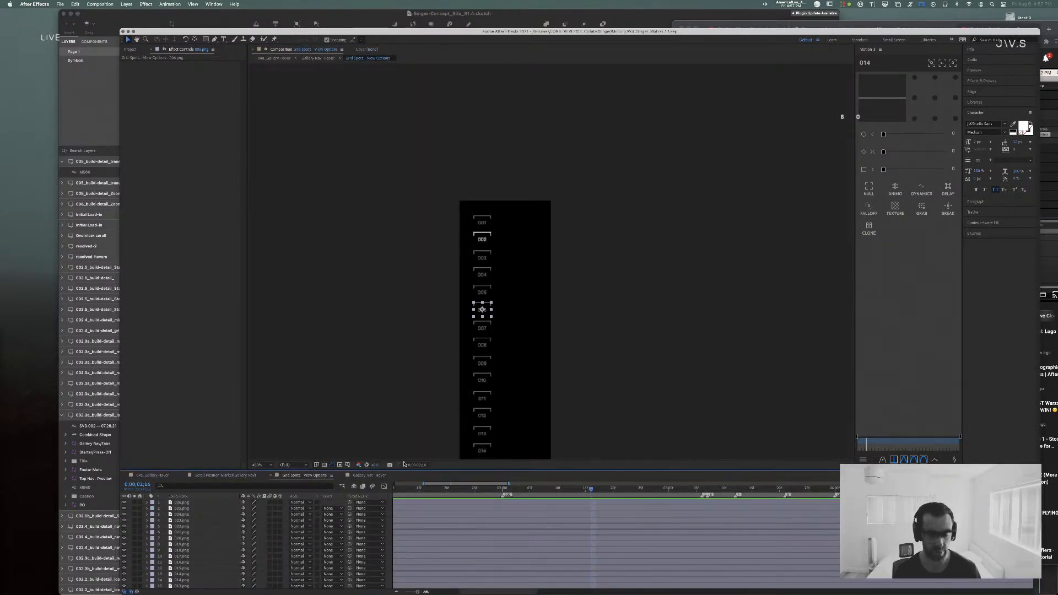
{"action": "left_click", "coordinate": [342, 475]}
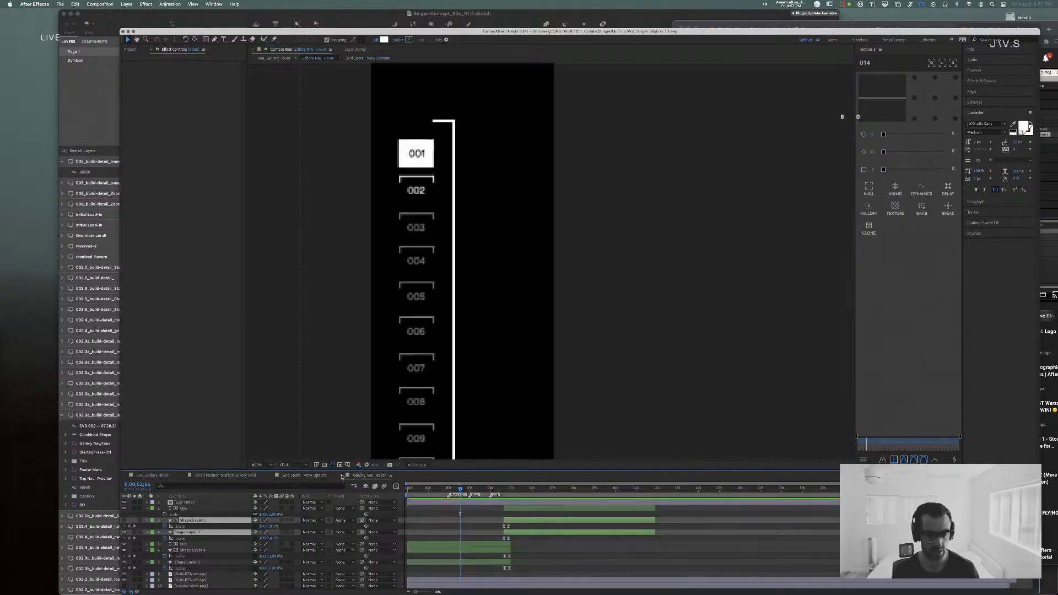
{"action": "left_click", "coordinate": [307, 477]}
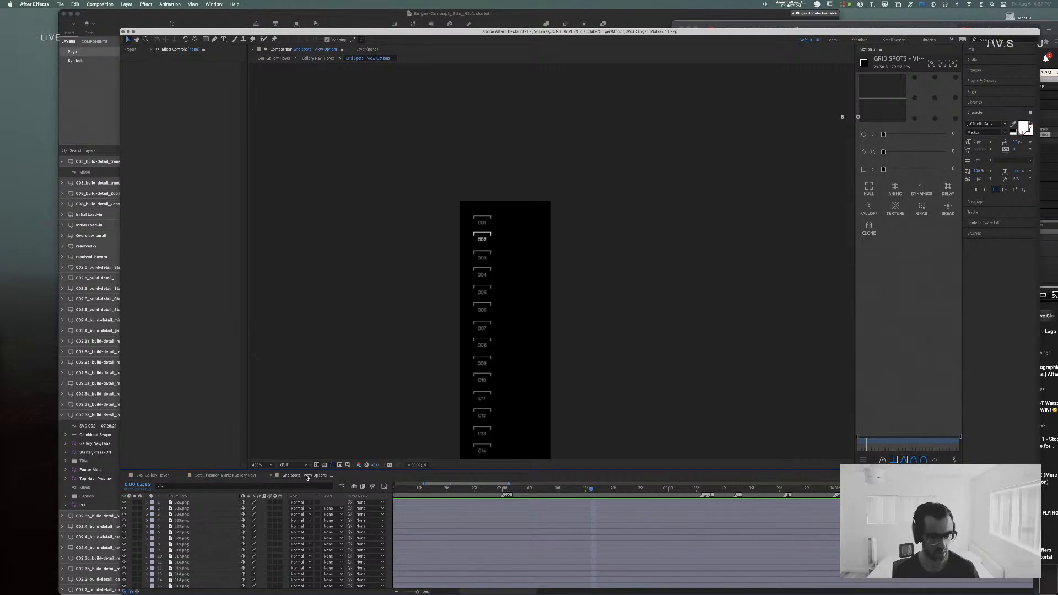
Step: Close the Grid Spots - View Options timeline and collapse the keyframed properties of all layers in Scroll Position Marker (Gallery Nav)
{"action": "left_click", "coordinate": [271, 477]}
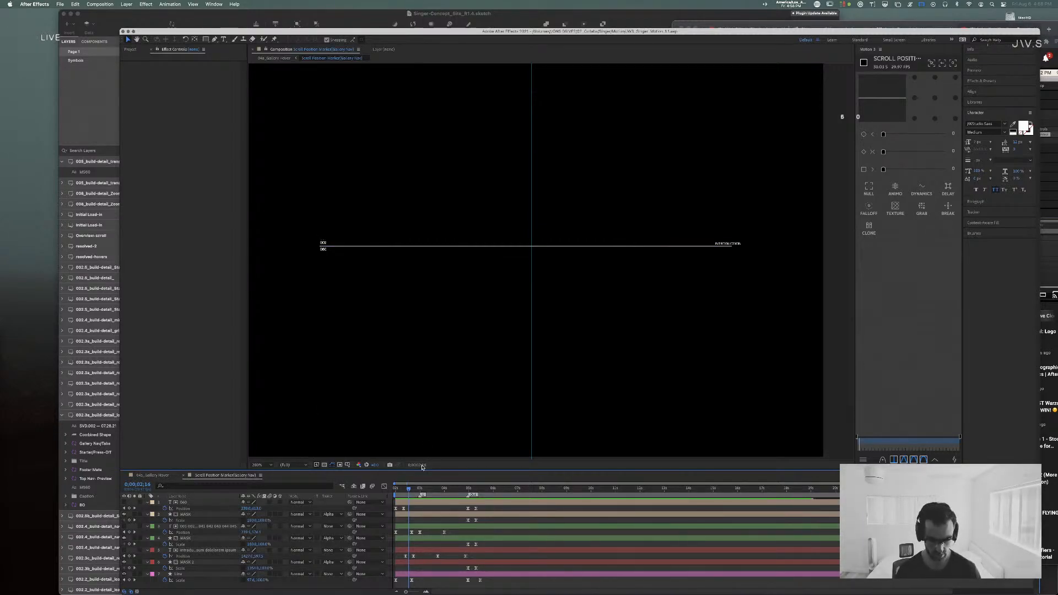
{"action": "left_click", "coordinate": [233, 538]}
{"action": "key", "text": "super+a"}
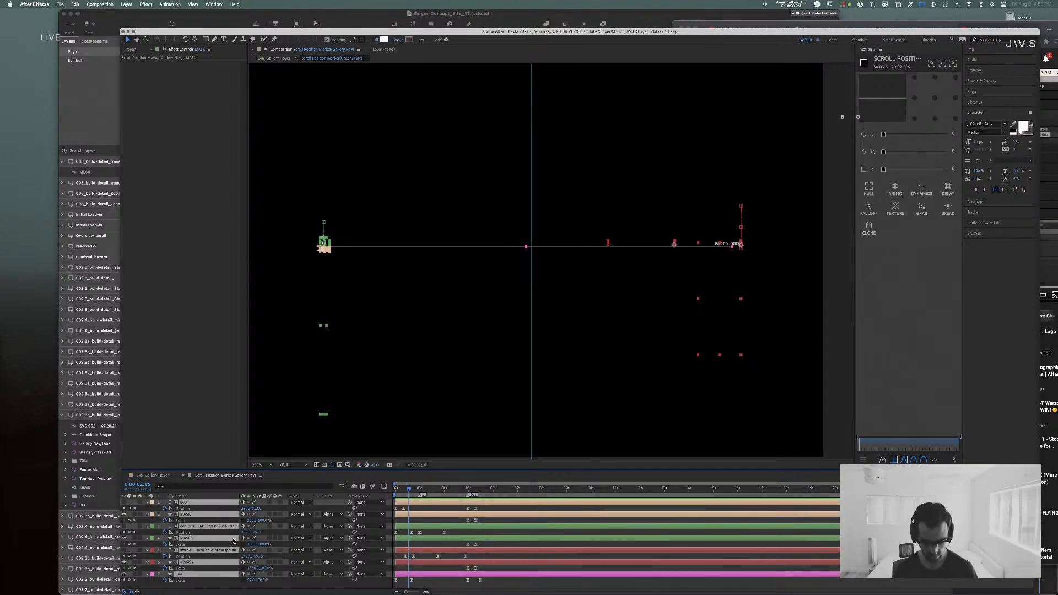
{"action": "key", "text": "u"}
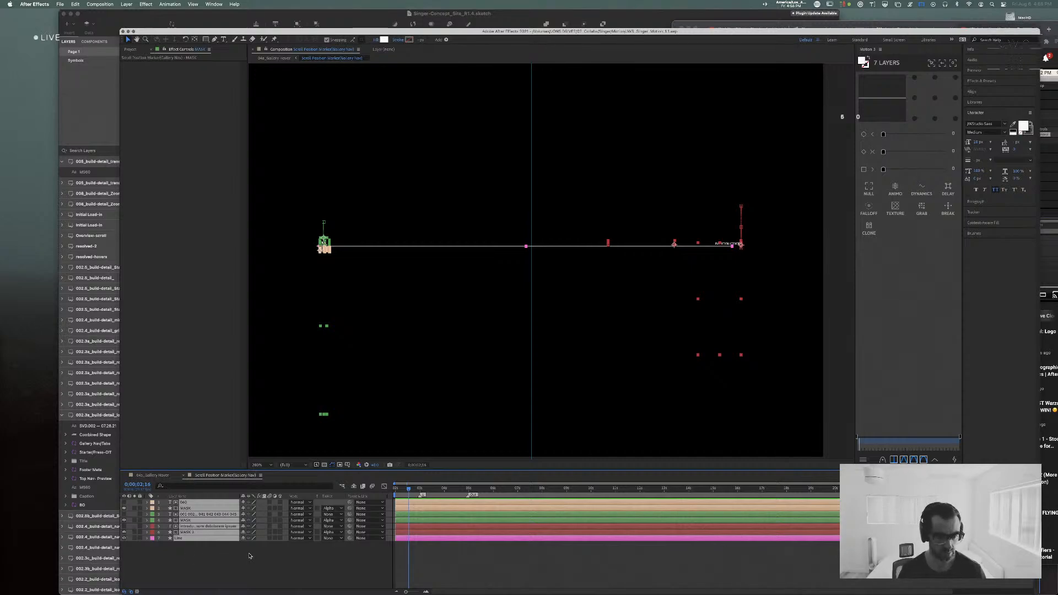
{"action": "left_click", "coordinate": [249, 555]}
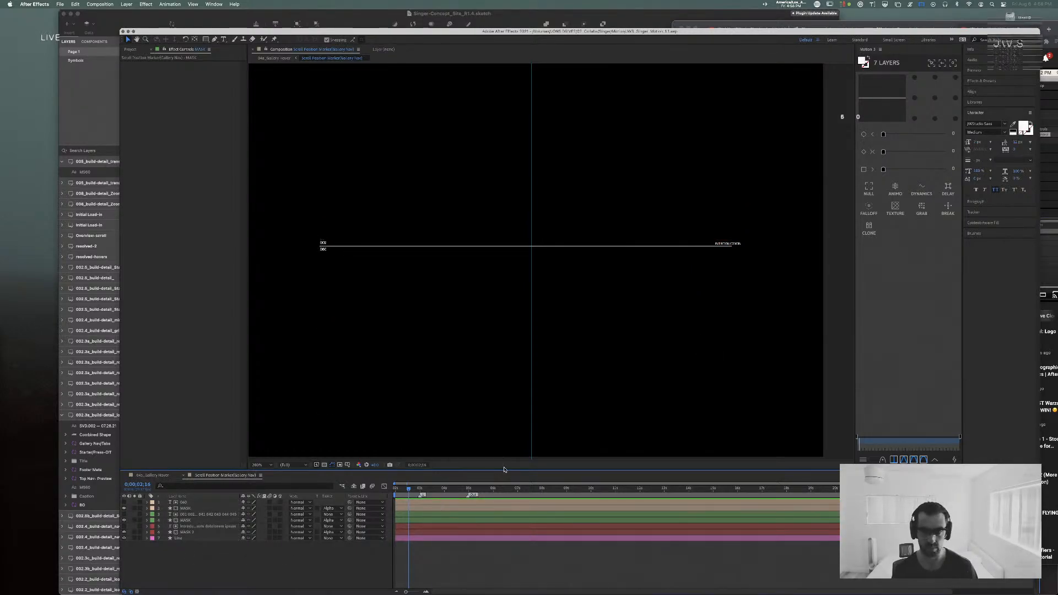
Step: Scrub the scroll position marker composition around 0;00;03;00 to examine when its title and number text change
{"action": "left_click_drag", "start_coordinate": [412, 488], "coordinate": [417, 489]}
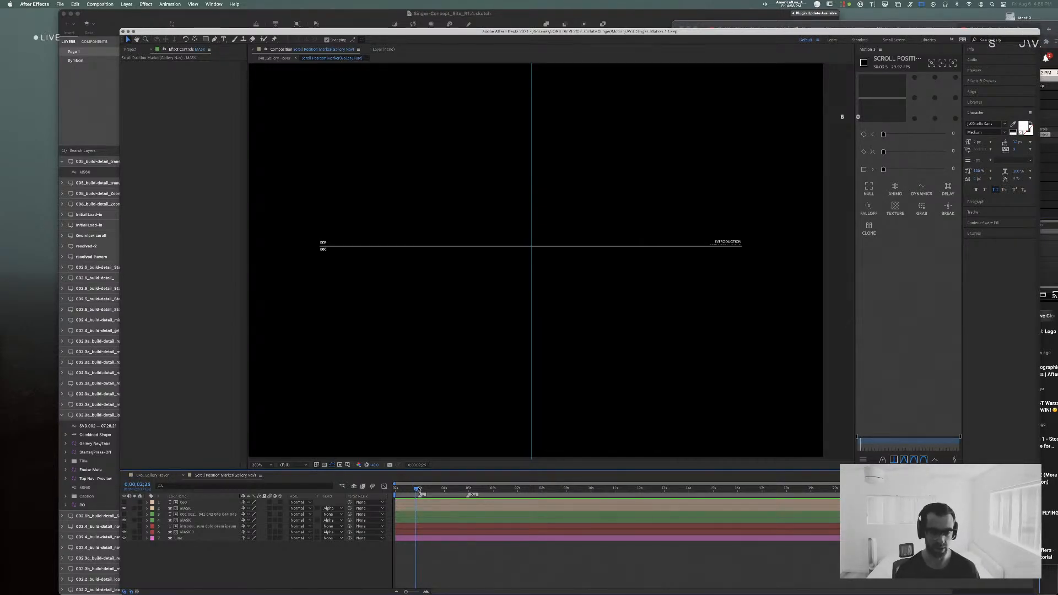
{"action": "left_click_drag", "start_coordinate": [417, 490], "coordinate": [422, 492]}
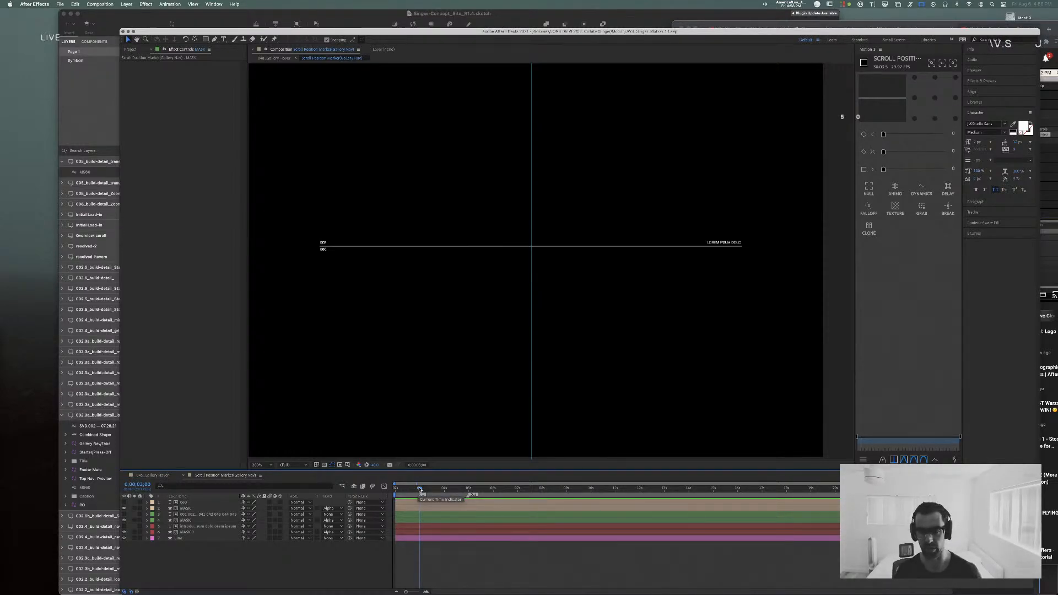
{"action": "mouse_move", "coordinate": [419, 488]}
{"action": "left_mouse_down"}
{"action": "mouse_move", "coordinate": [495, 489]}
{"action": "mouse_move", "coordinate": [435, 483]}
{"action": "left_mouse_up"}
{"action": "left_click_drag", "start_coordinate": [440, 485], "coordinate": [424, 488]}
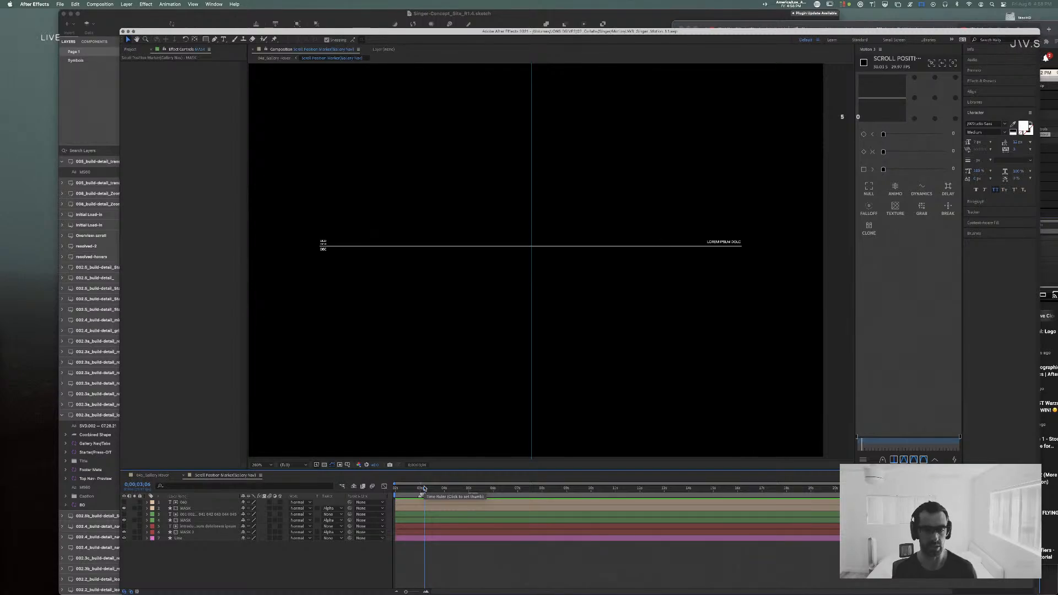
{"action": "left_click", "coordinate": [421, 489]}
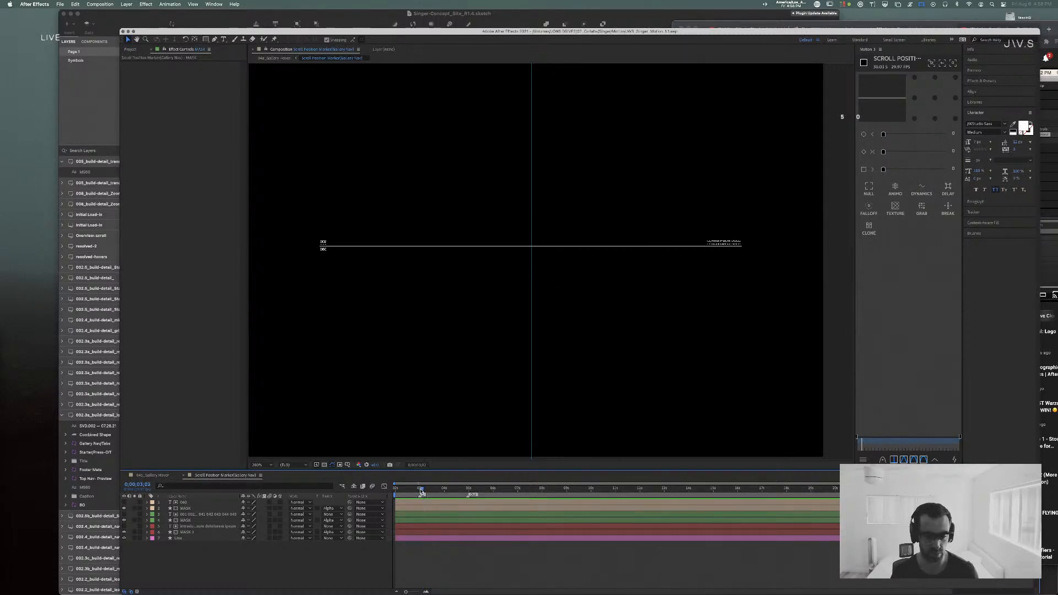
Step: Reveal the Introduction/Lorem Ipsum title layer's Position keyframes, and move the first to about 0;00;02;00 and the second to 0;00;03;00
{"action": "left_click", "coordinate": [419, 490]}
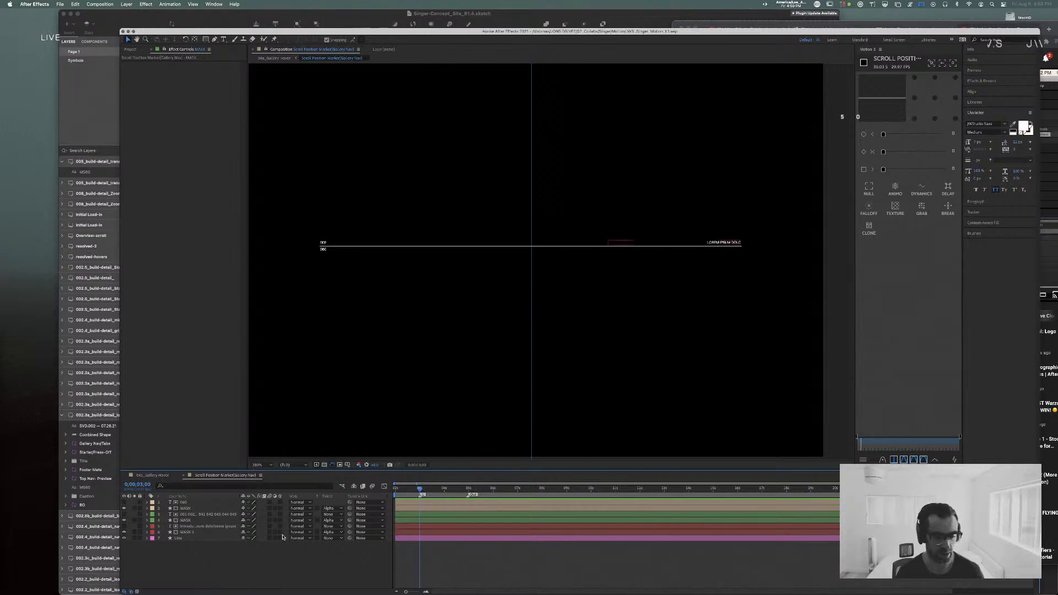
{"action": "left_click", "coordinate": [218, 526]}
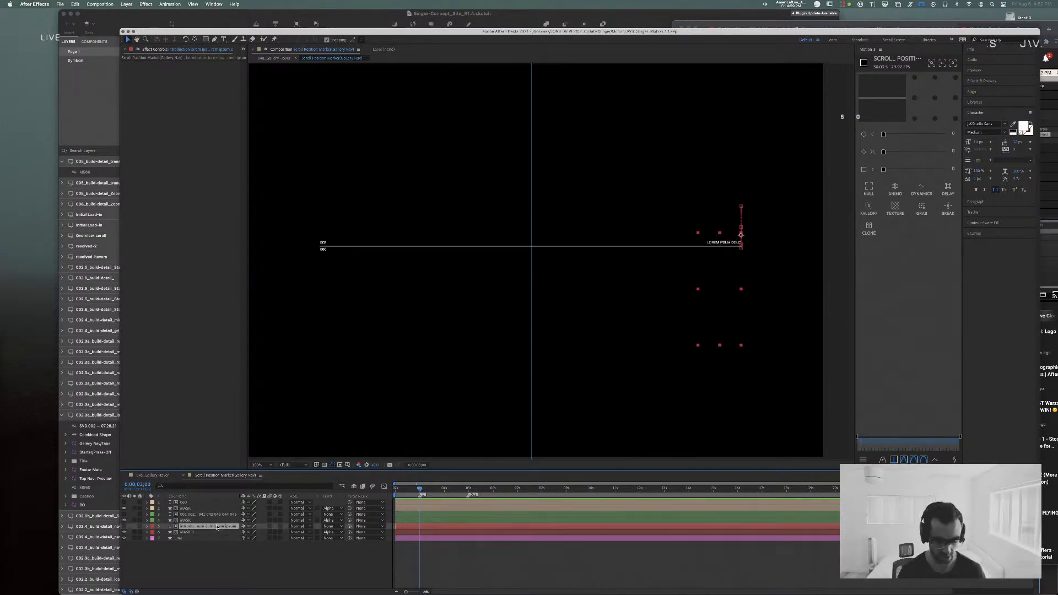
{"action": "key", "text": "p"}
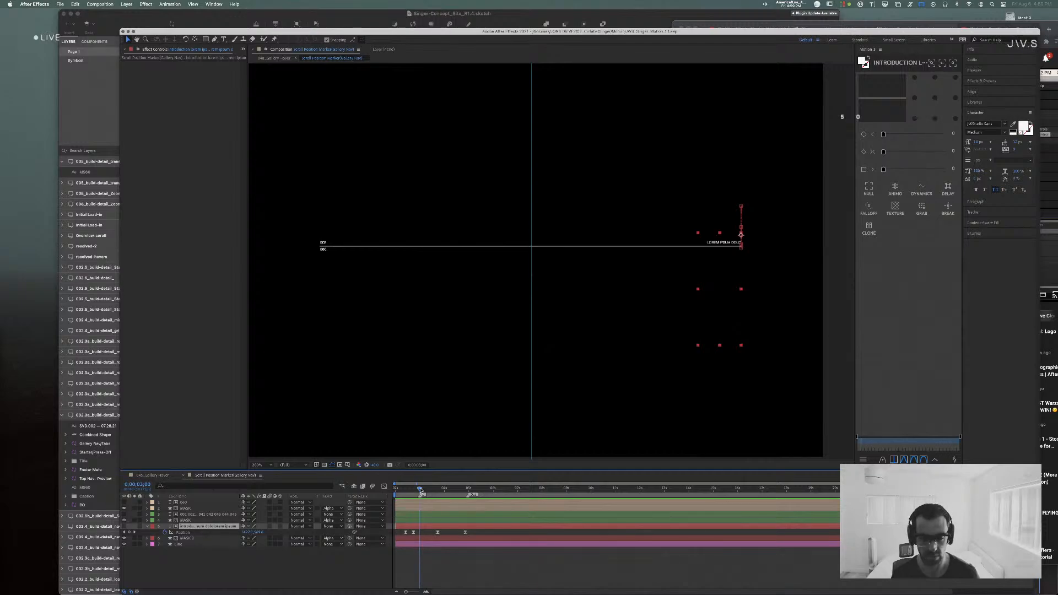
{"action": "left_click_drag", "start_coordinate": [421, 490], "coordinate": [421, 490]}
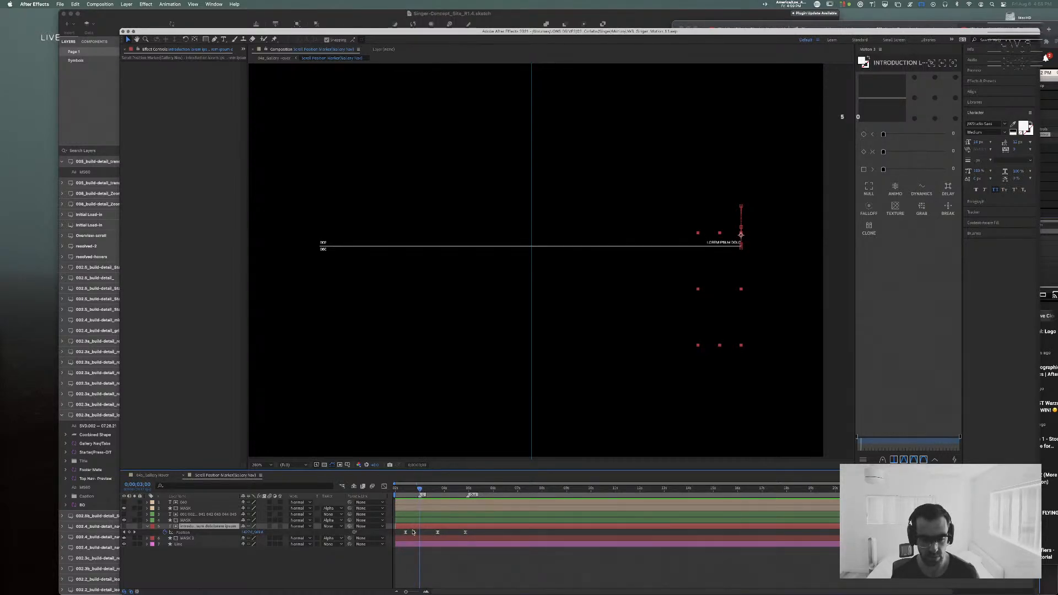
{"action": "left_click_drag", "start_coordinate": [413, 533], "coordinate": [420, 533]}
{"action": "left_click_drag", "start_coordinate": [421, 490], "coordinate": [383, 493]}
{"action": "left_click_drag", "start_coordinate": [405, 532], "coordinate": [400, 533]}
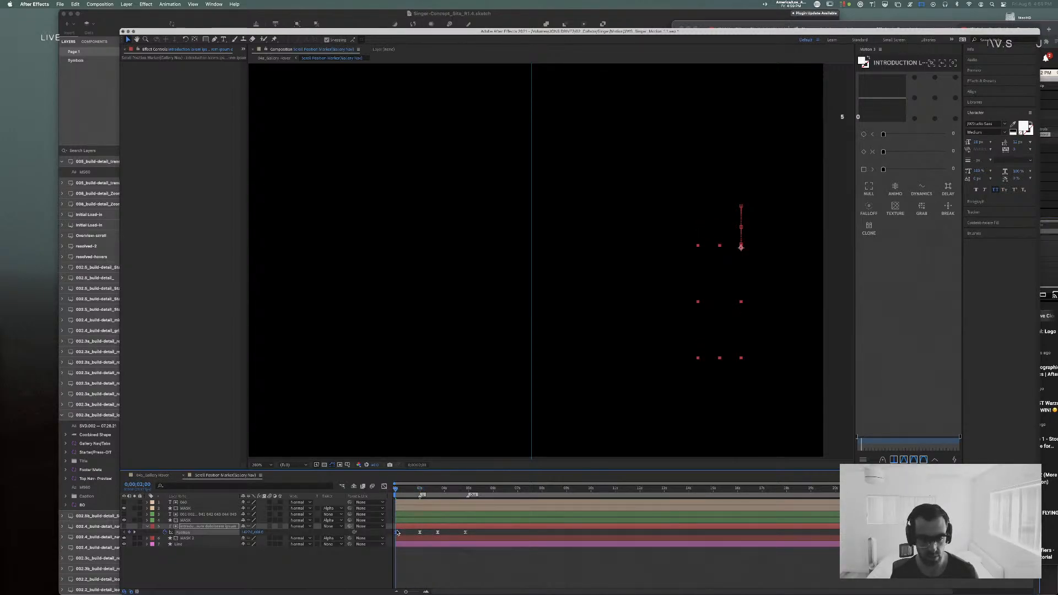
Step: Move the title layer's second Position keyframe back close to the first one near 0;00;02;00, and check the start of the animation
{"action": "left_click_drag", "start_coordinate": [395, 491], "coordinate": [419, 492]}
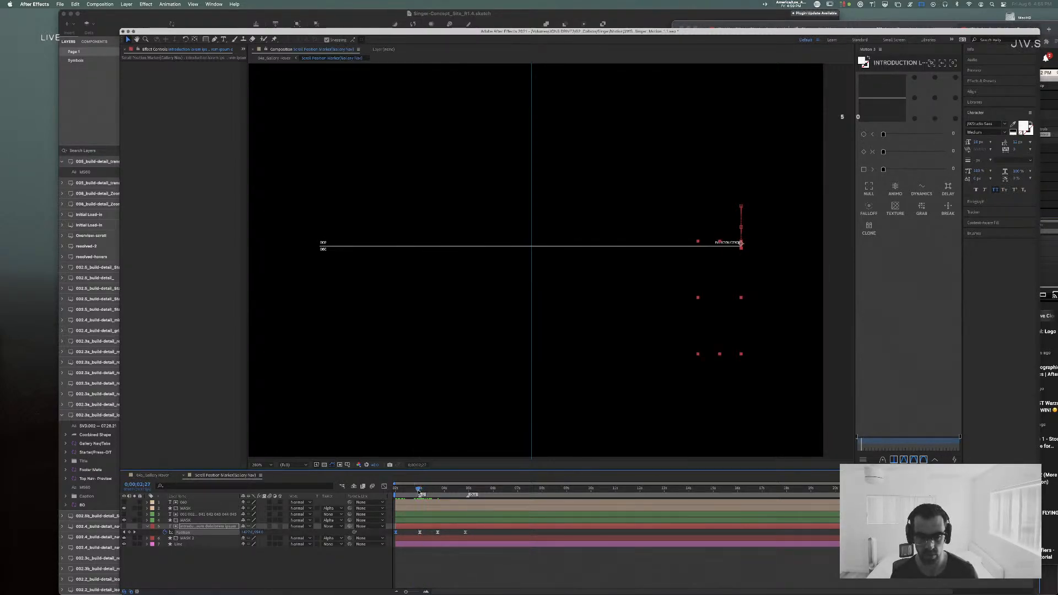
{"action": "left_click_drag", "start_coordinate": [417, 533], "coordinate": [400, 535]}
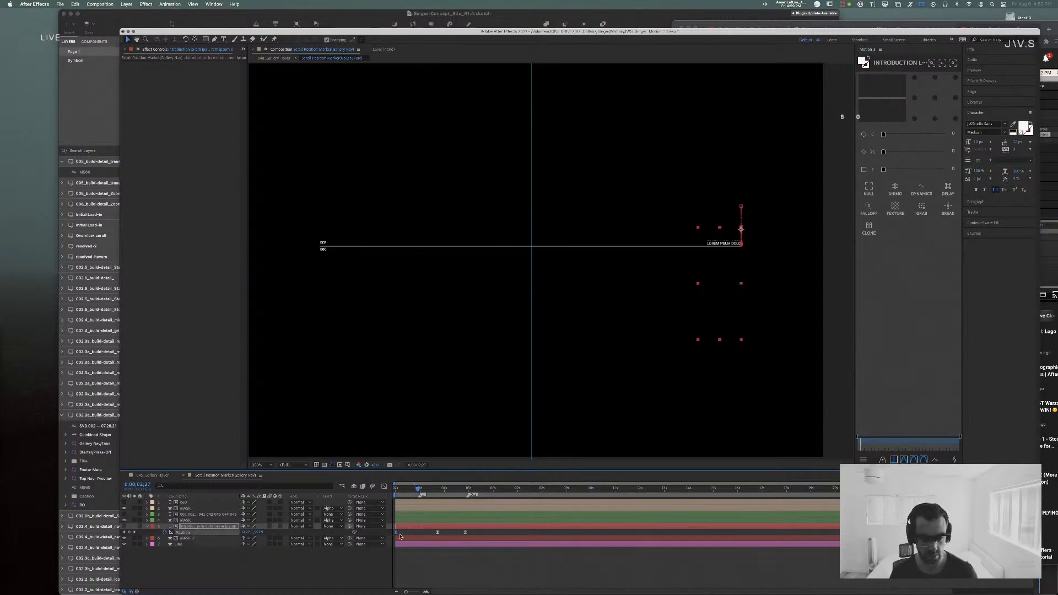
{"action": "left_click_drag", "start_coordinate": [412, 490], "coordinate": [392, 491]}
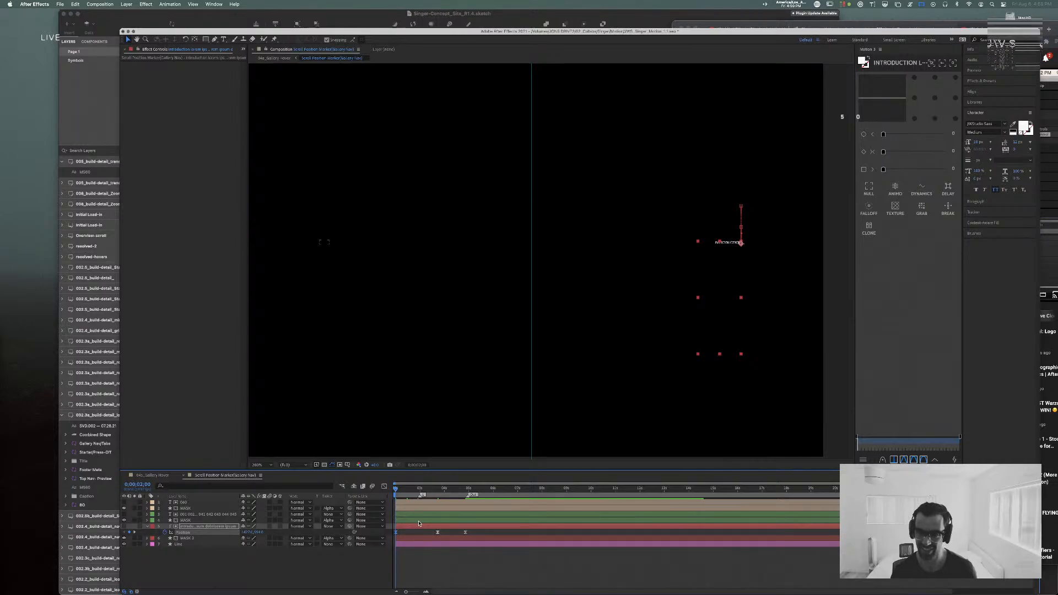
Step: Undo the last change, try moving the Introduction text layer's second Position keyframe close to the first, and play the result
{"action": "key", "text": "super+z"}
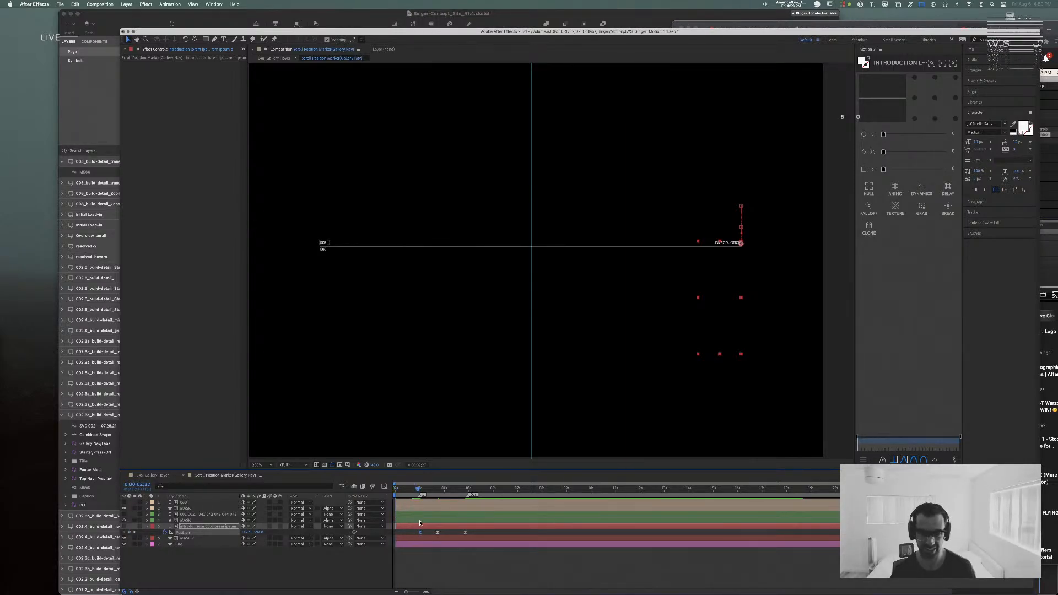
{"action": "left_click_drag", "start_coordinate": [420, 532], "coordinate": [401, 534]}
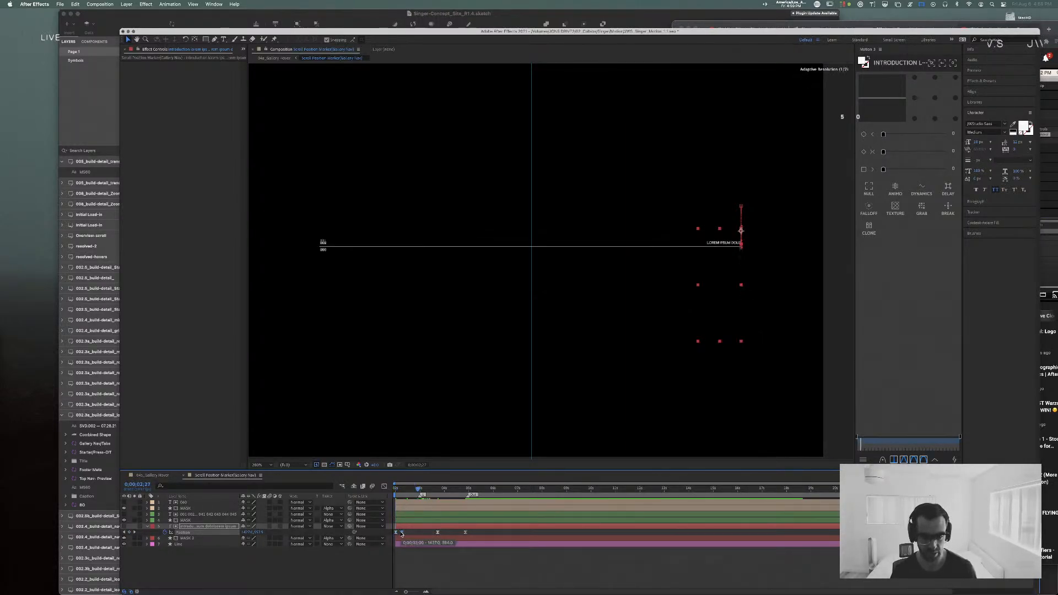
{"action": "left_click_drag", "start_coordinate": [404, 489], "coordinate": [372, 489]}
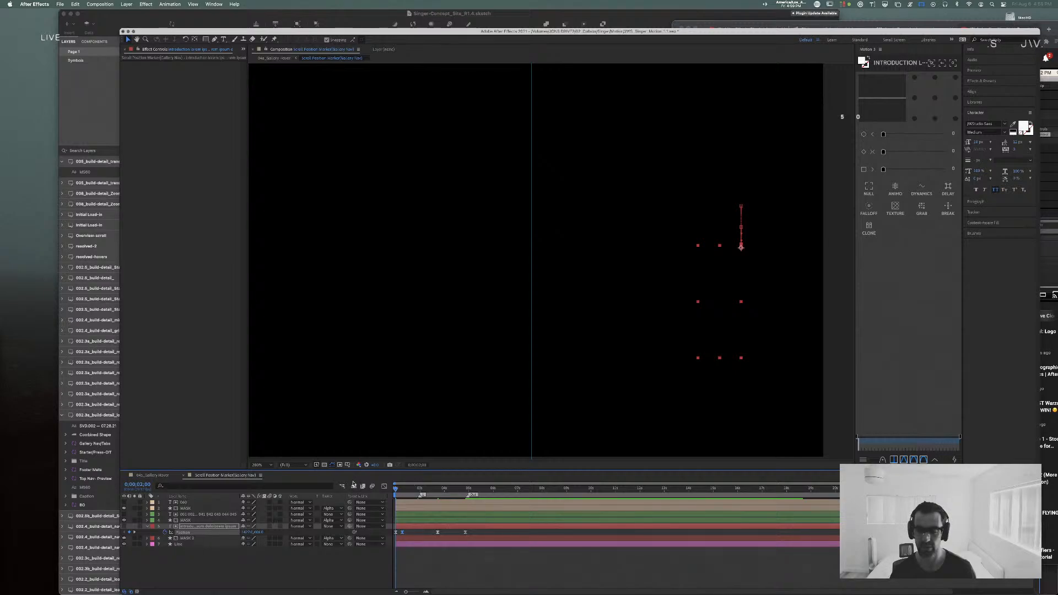
{"action": "key", "text": "space"}
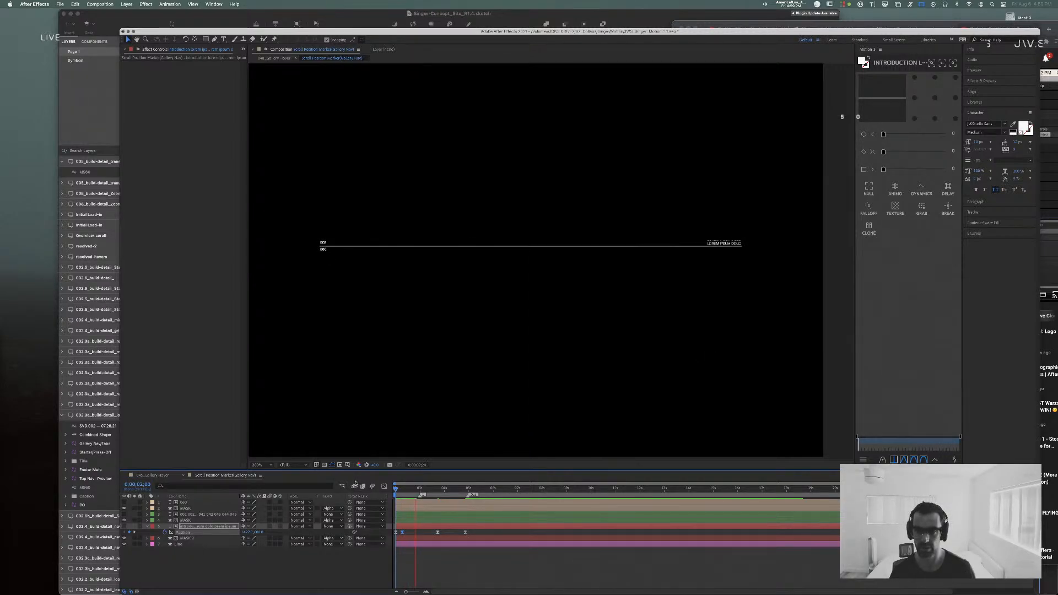
{"action": "key", "text": "space"}
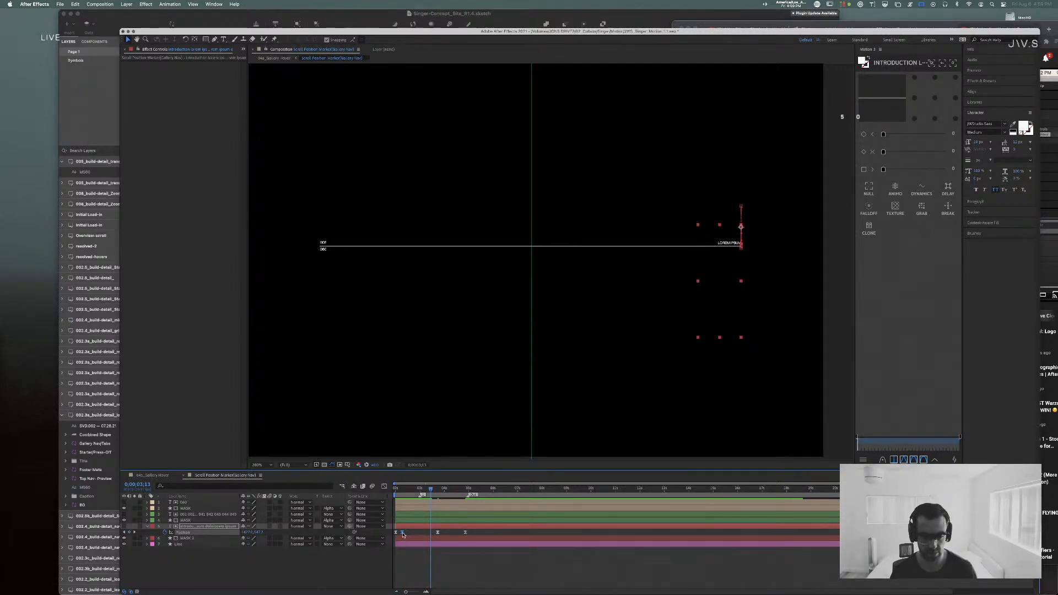
Step: Try moving the second Position keyframe slightly later, to about half a second after the first one, and play the result
{"action": "left_click_drag", "start_coordinate": [401, 532], "coordinate": [408, 532]}
{"action": "left_click_drag", "start_coordinate": [431, 489], "coordinate": [376, 486]}
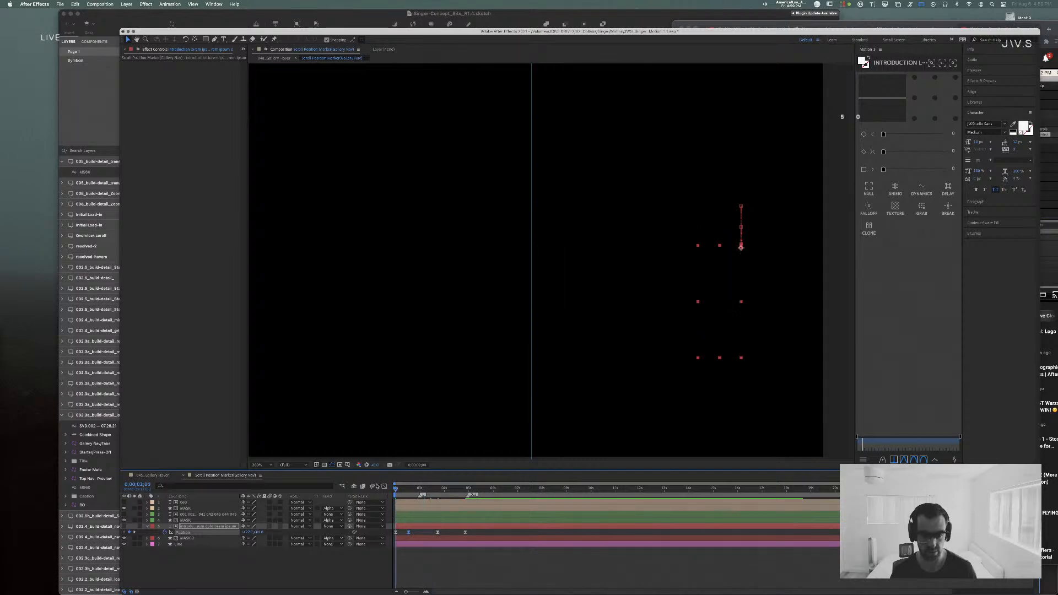
{"action": "key", "text": "space"}
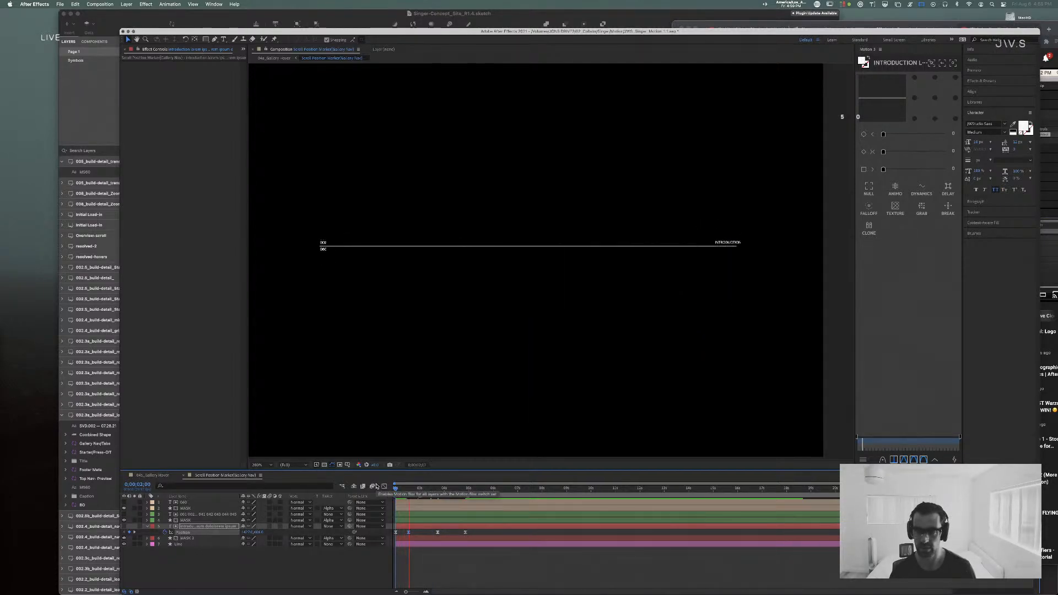
{"action": "key", "text": "space"}
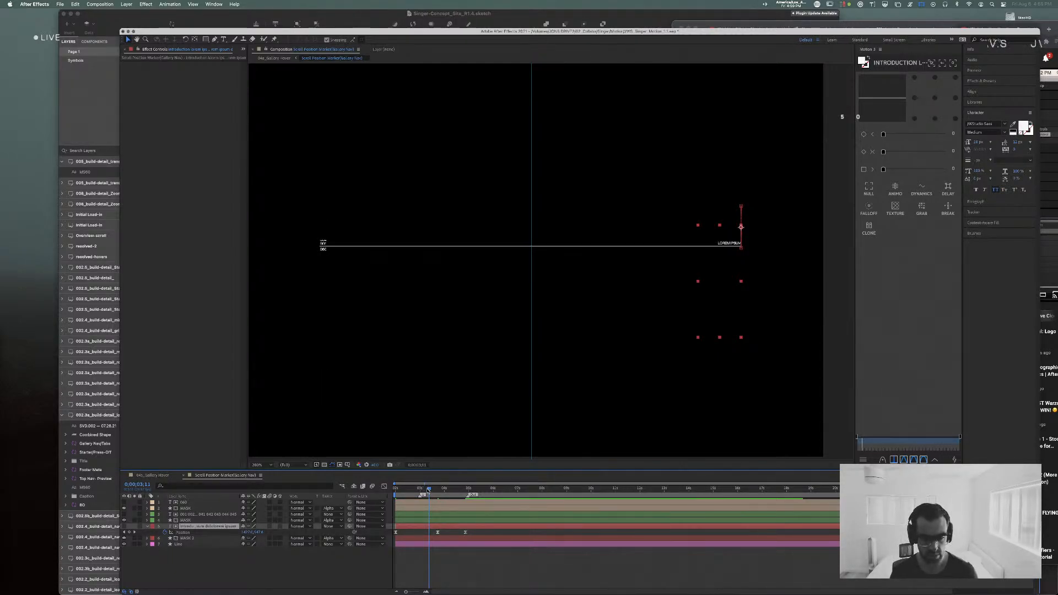
Step: Play the Introduction text animation from the 2-second start without the extra Position keyframe
{"action": "left_click_drag", "start_coordinate": [428, 490], "coordinate": [378, 492]}
{"action": "key", "text": "space"}
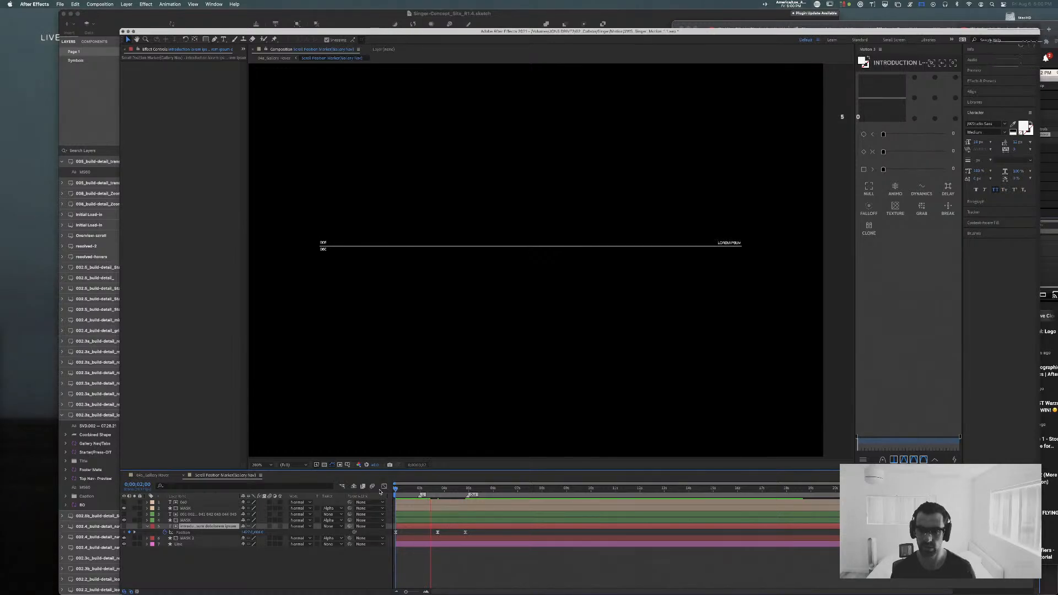
{"action": "key", "text": "space"}
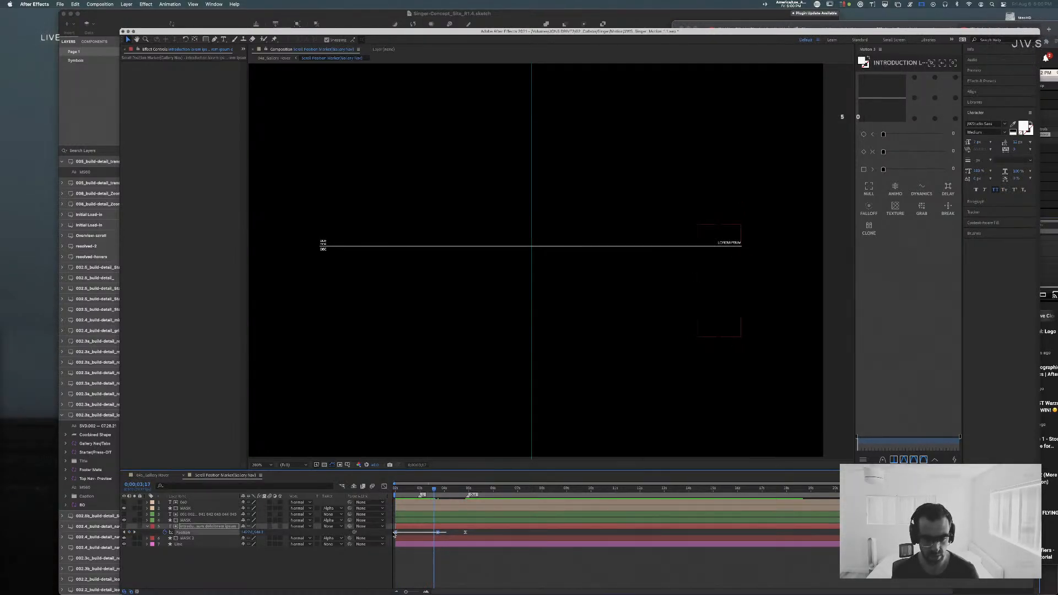
Step: Set the keyframe velocity of the text layer's first two Position keyframes to 80% incoming influence and 2% outgoing influence
{"action": "left_click_drag", "start_coordinate": [394, 533], "coordinate": [394, 534]}
{"action": "key", "text": "super+shift+k"}
{"action": "type", "text": "80"}
{"action": "key", "text": "Tab"}
{"action": "type", "text": "2"}
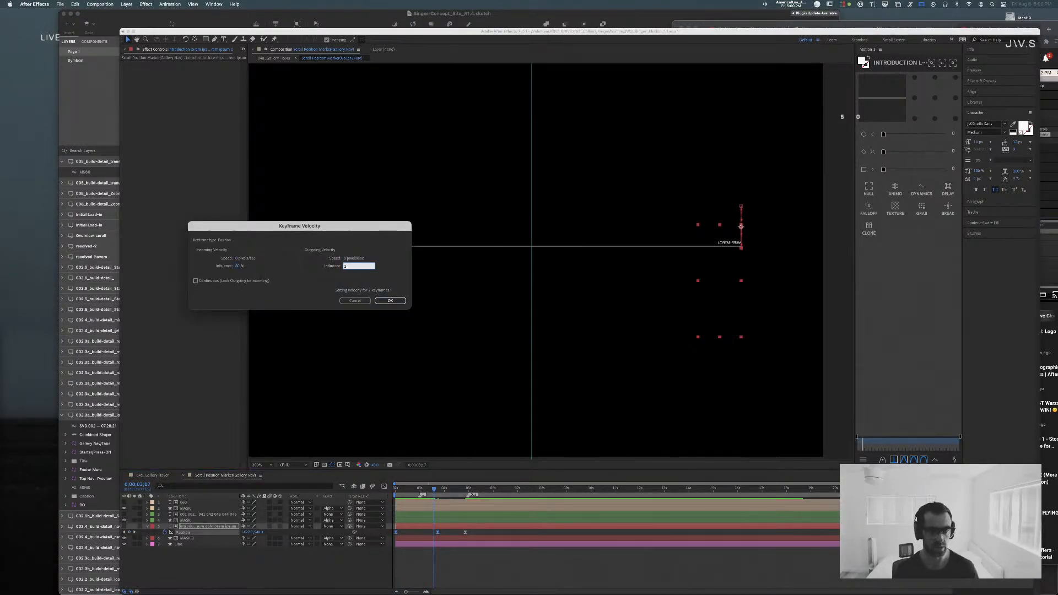
{"action": "key", "text": "Return"}
Step: Play the text animation from the 2-second start and scrub through its movement to check the new easing
{"action": "left_click_drag", "start_coordinate": [435, 489], "coordinate": [342, 484]}
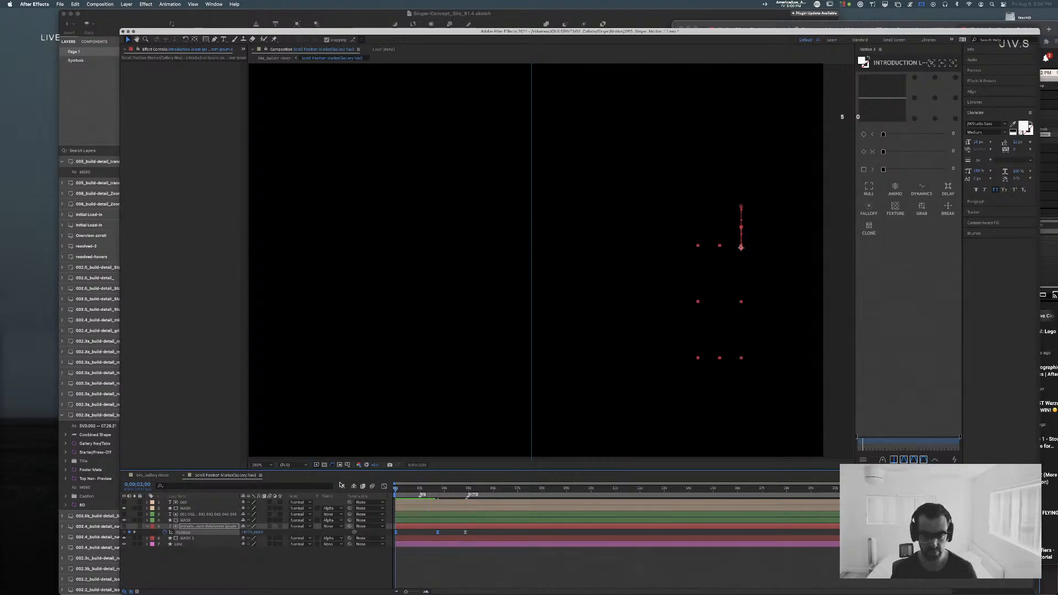
{"action": "key", "text": "space"}
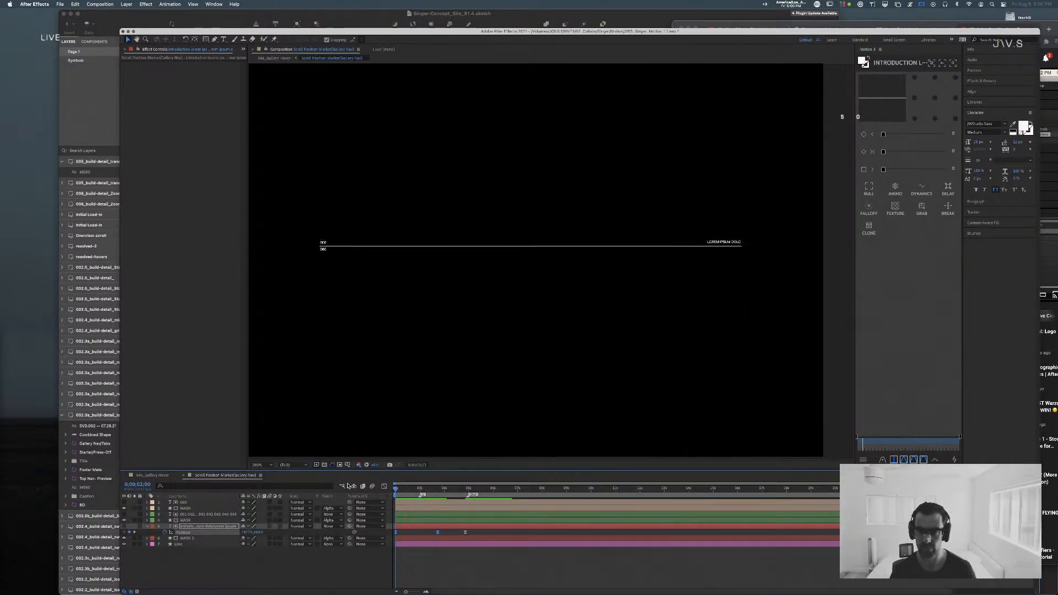
{"action": "left_click", "coordinate": [441, 489]}
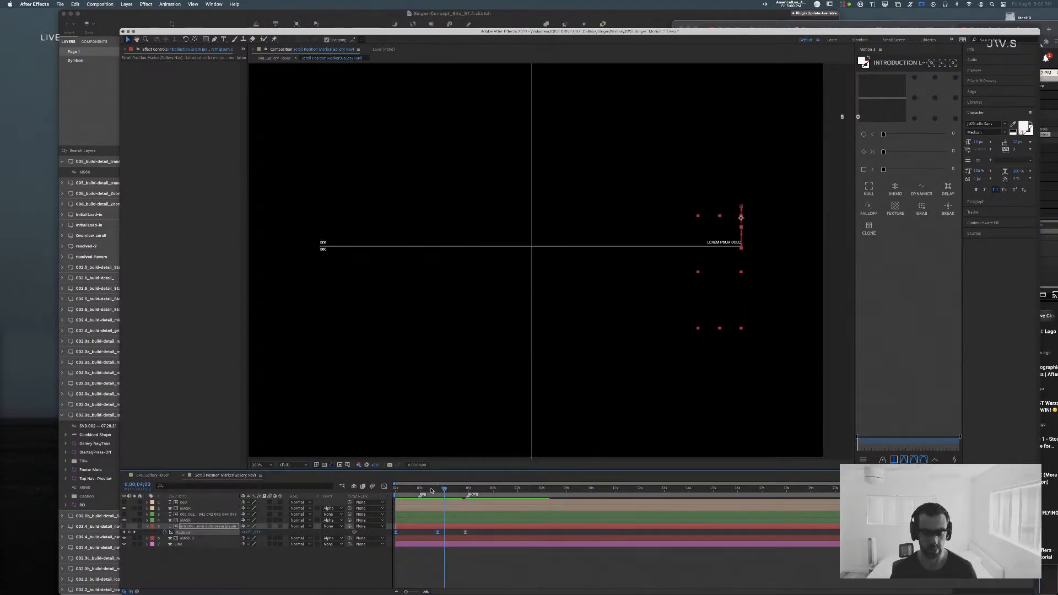
{"action": "left_click_drag", "start_coordinate": [431, 490], "coordinate": [410, 489]}
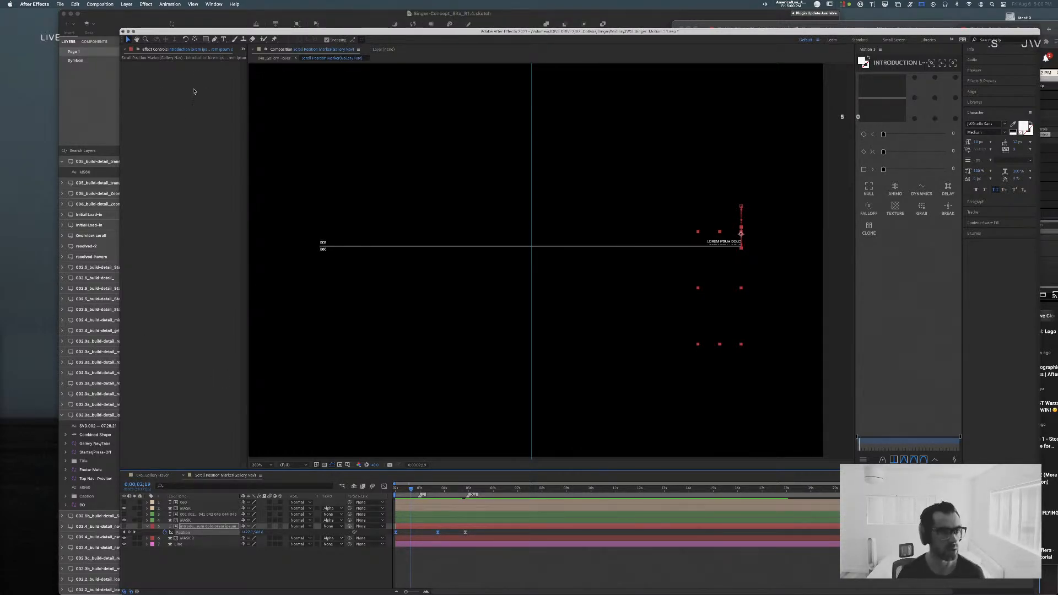
Step: Switch to the Gallery Hover composition, scrub back slightly, and enlarge the timeline area so all layers show
{"action": "left_click", "coordinate": [155, 476]}
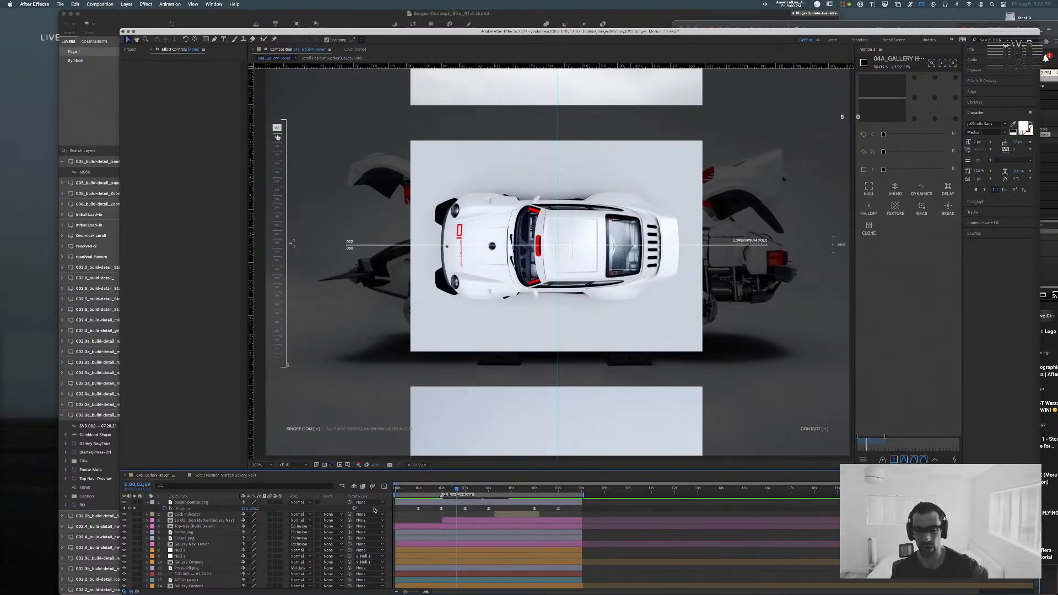
{"action": "mouse_move", "coordinate": [458, 489]}
{"action": "left_mouse_down"}
{"action": "mouse_move", "coordinate": [466, 490]}
{"action": "mouse_move", "coordinate": [444, 495]}
{"action": "mouse_move", "coordinate": [468, 496]}
{"action": "mouse_move", "coordinate": [451, 496]}
{"action": "left_mouse_up"}
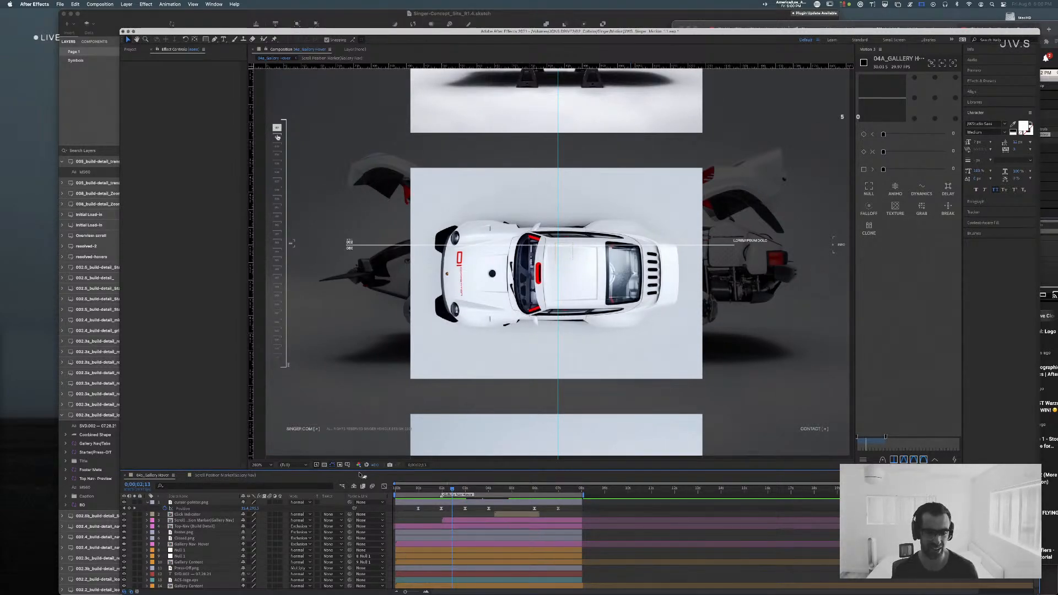
{"action": "left_click_drag", "start_coordinate": [368, 470], "coordinate": [364, 381]}
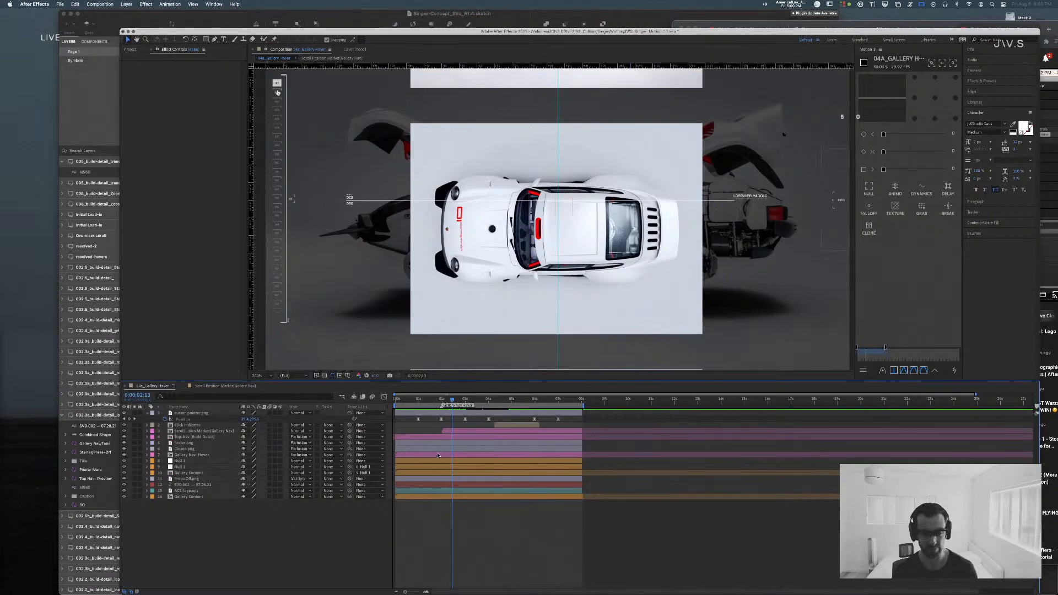
Step: Show the layer names, reveal the Position Null layer's Position keyframes, and place the playhead on its second keyframe
{"action": "left_click", "coordinate": [455, 467]}
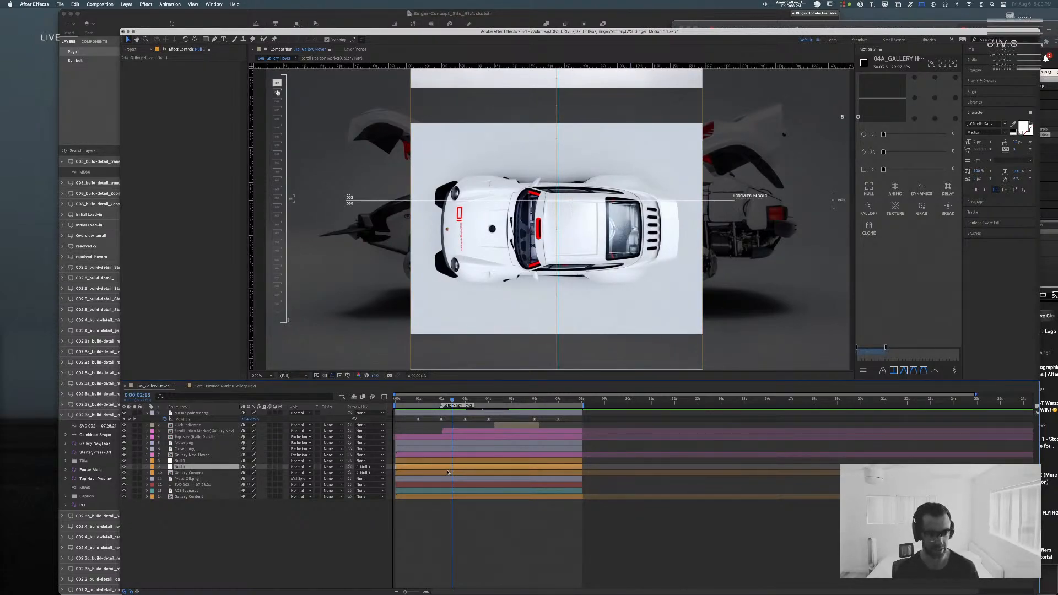
{"action": "left_click", "coordinate": [182, 411]}
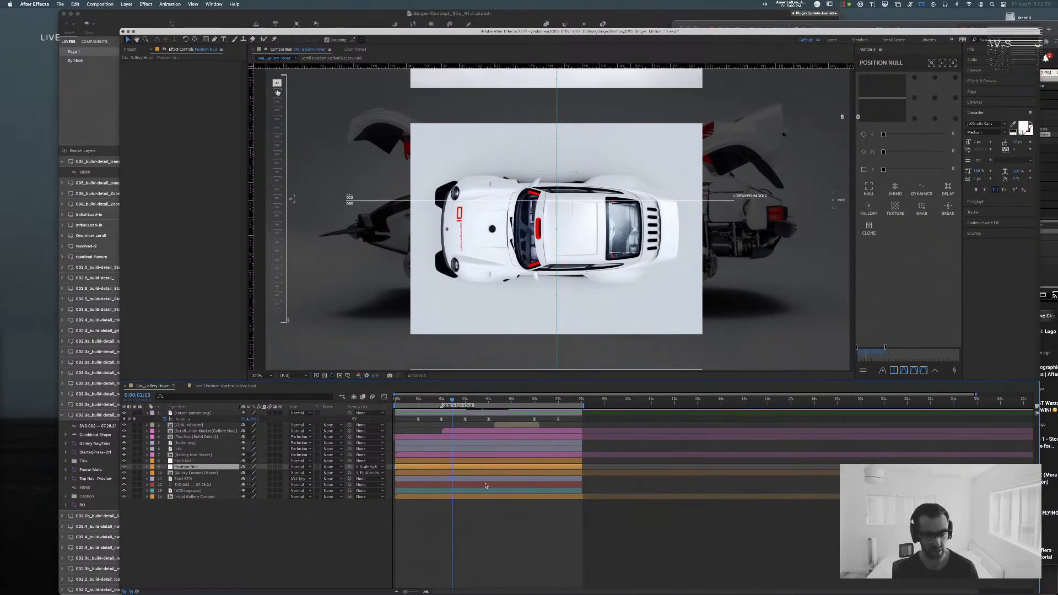
{"action": "key", "text": "p"}
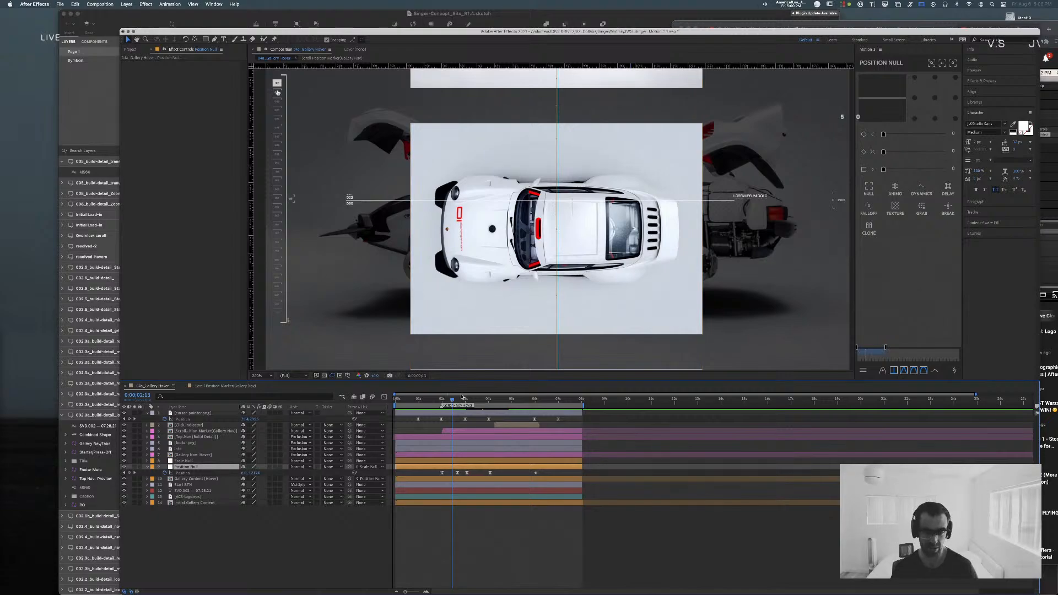
{"action": "mouse_move", "coordinate": [456, 401]}
{"action": "left_mouse_down"}
{"action": "mouse_move", "coordinate": [440, 402]}
{"action": "mouse_move", "coordinate": [459, 400]}
{"action": "left_mouse_up"}
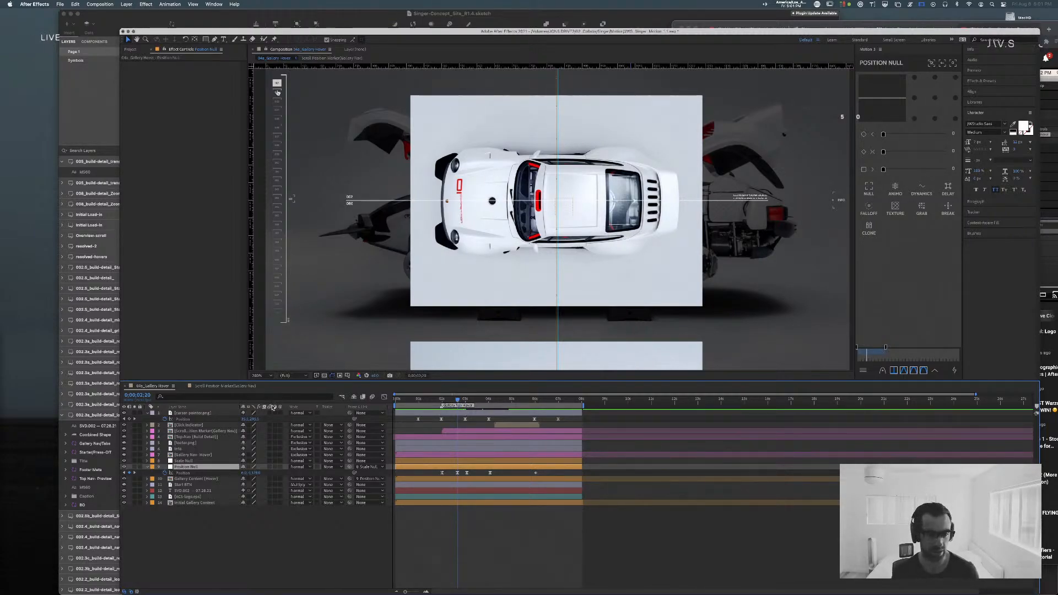
Step: In the Scroll Position Marker composition, move the text layer's middle Position keyframe back to the playhead and play the result
{"action": "left_click", "coordinate": [233, 387]}
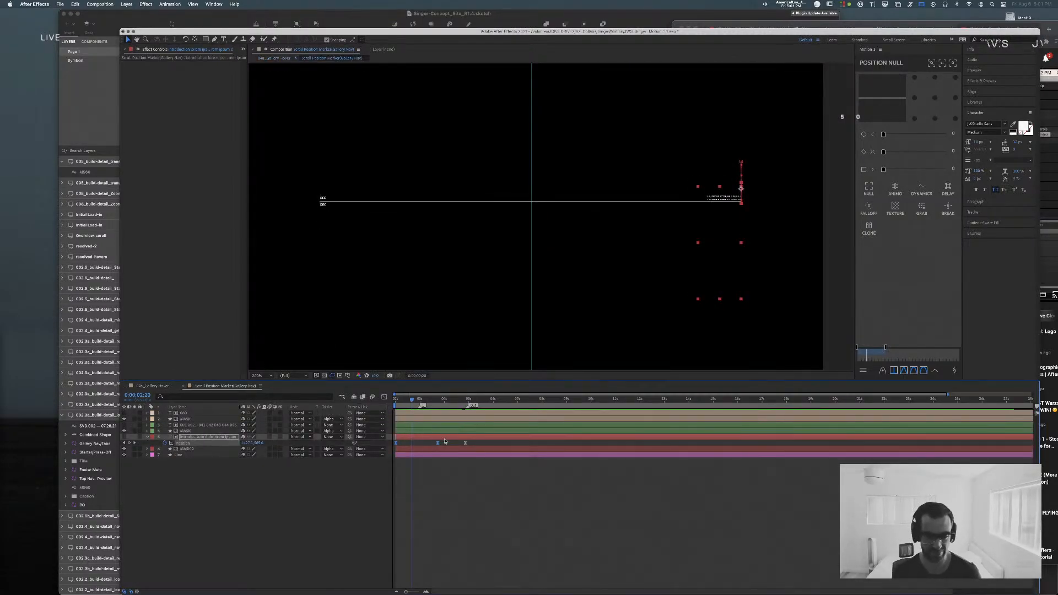
{"action": "left_click_drag", "start_coordinate": [445, 441], "coordinate": [412, 440]}
{"action": "key", "text": "super+z"}
{"action": "left_click", "coordinate": [443, 445]}
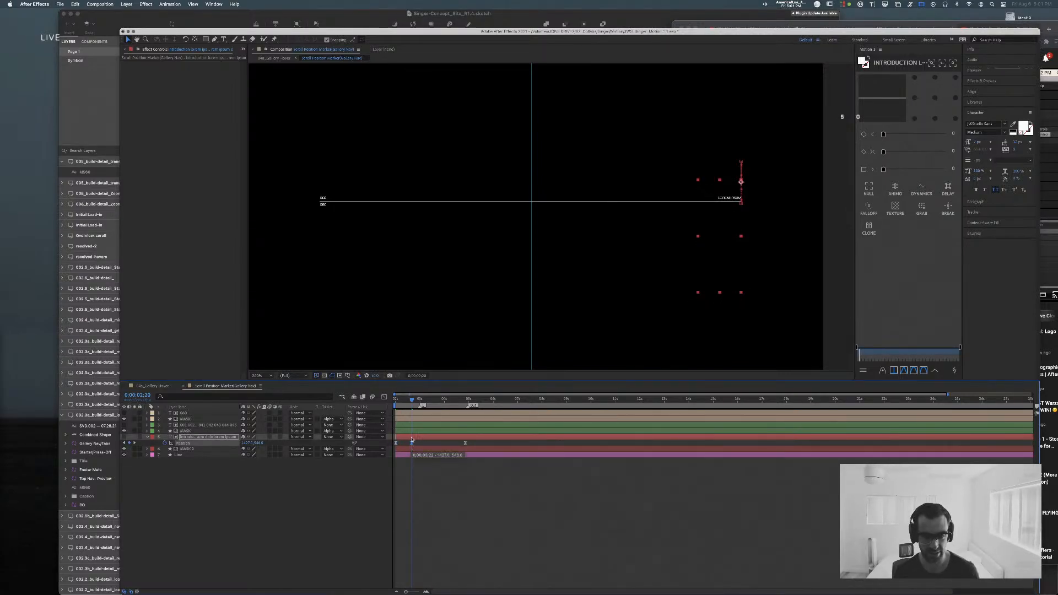
{"action": "key", "text": "Home"}
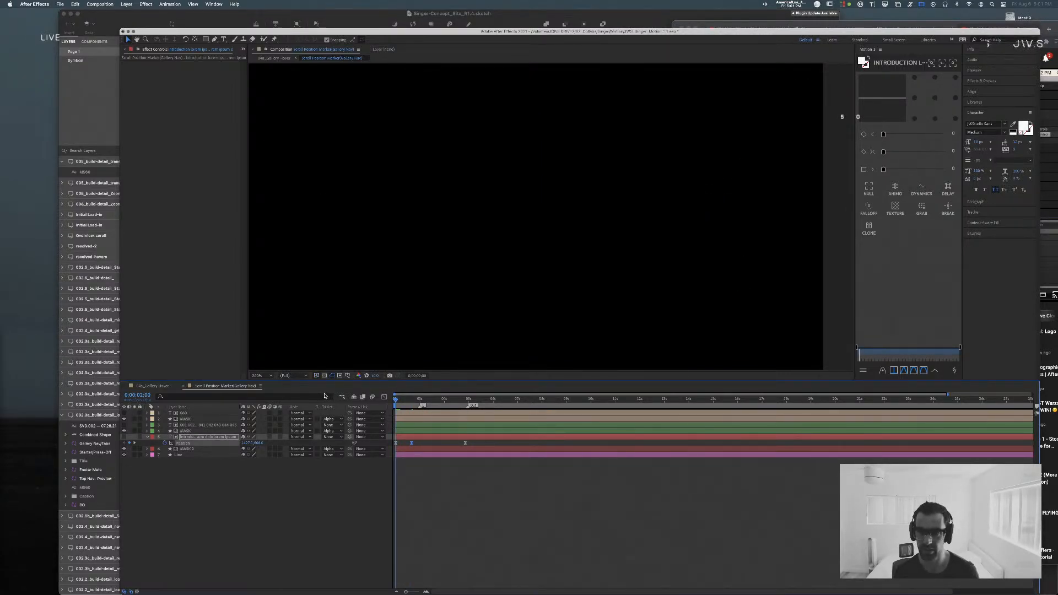
{"action": "key", "text": "space"}
{"action": "key", "text": "space"}
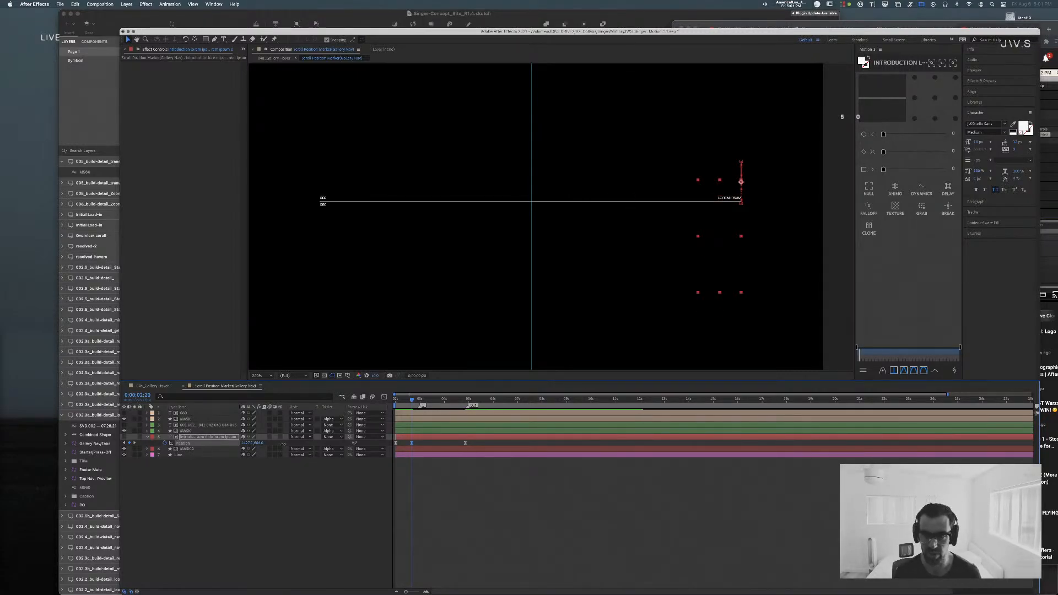
Step: Adjust the text layer's vertical position at the middle keyframe so the LOREM IPSUM DOLO line sits just above the white line
{"action": "mouse_move", "coordinate": [283, 444]}
{"action": "left_mouse_down"}
{"action": "mouse_move", "coordinate": [295, 445]}
{"action": "mouse_move", "coordinate": [269, 448]}
{"action": "left_mouse_up"}
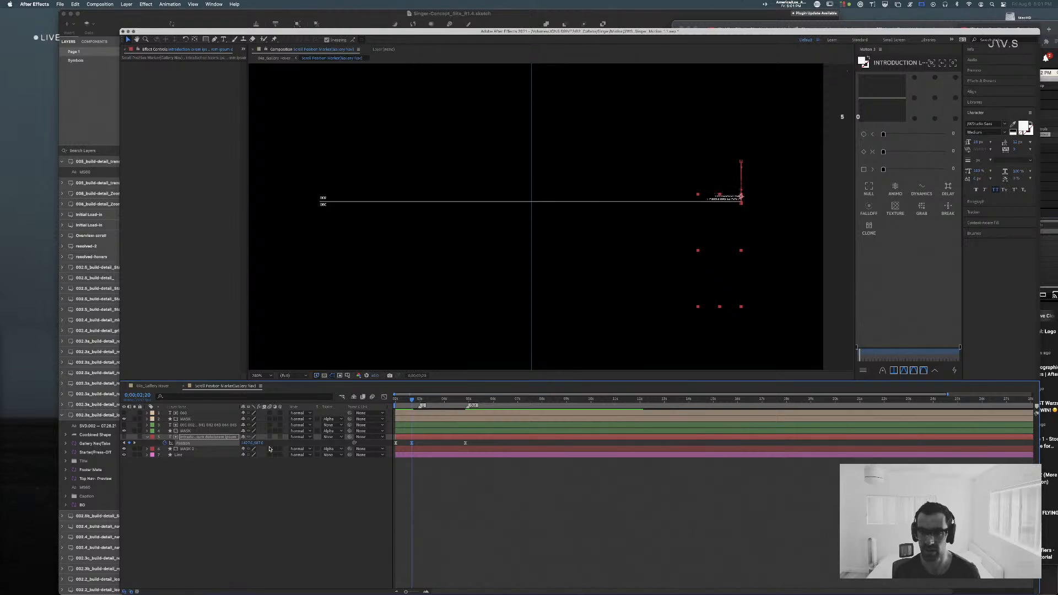
{"action": "left_click", "coordinate": [260, 444]}
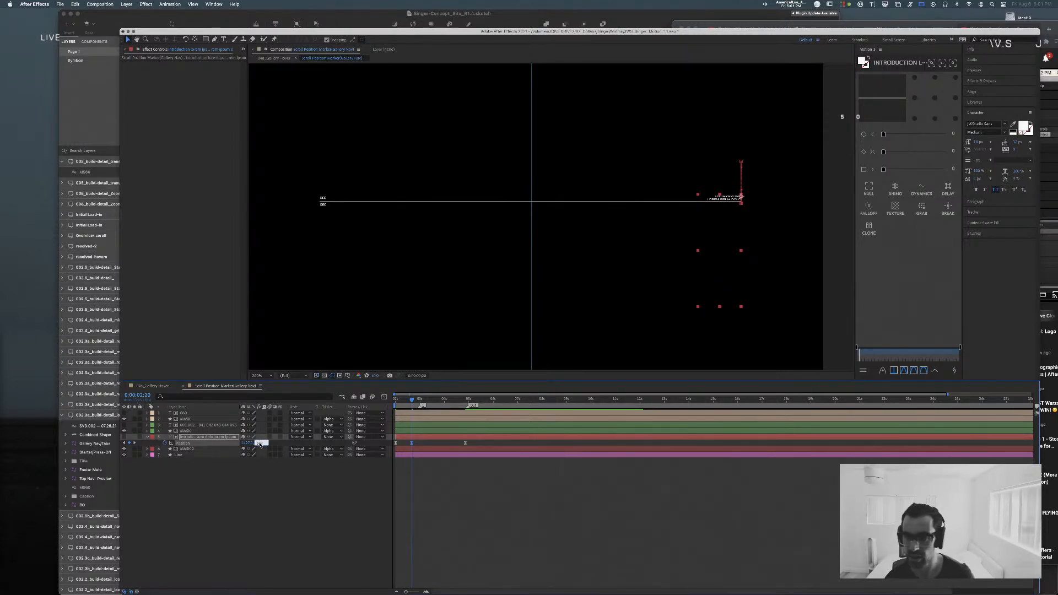
{"action": "key", "text": "shift+Up"}
{"action": "key", "text": "Down"}
{"action": "key", "text": "Down"}
{"action": "key", "text": "Down"}
{"action": "key", "text": "shift+Down"}
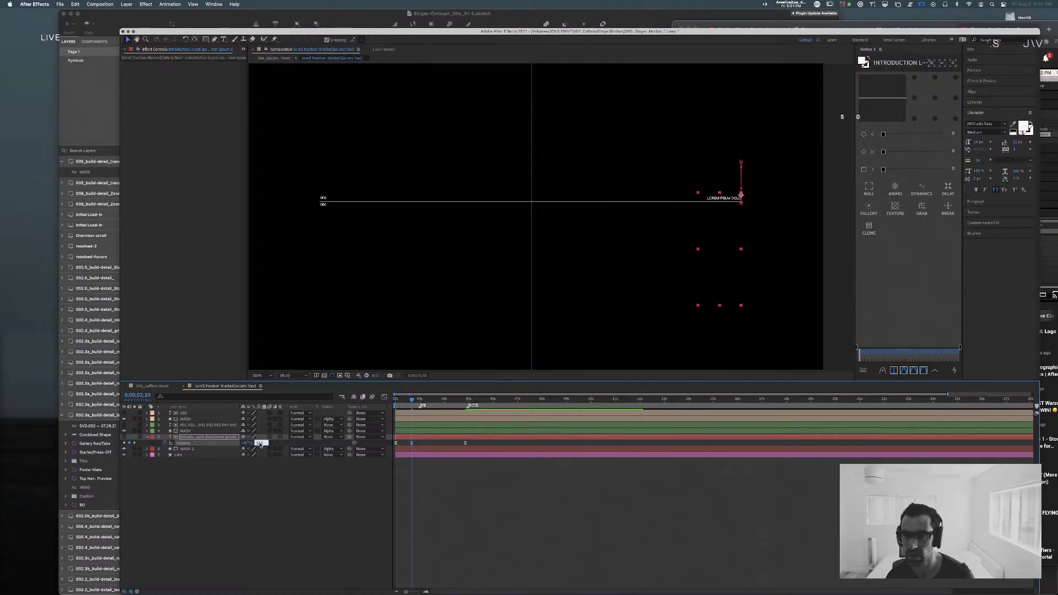
{"action": "key", "text": "Down"}
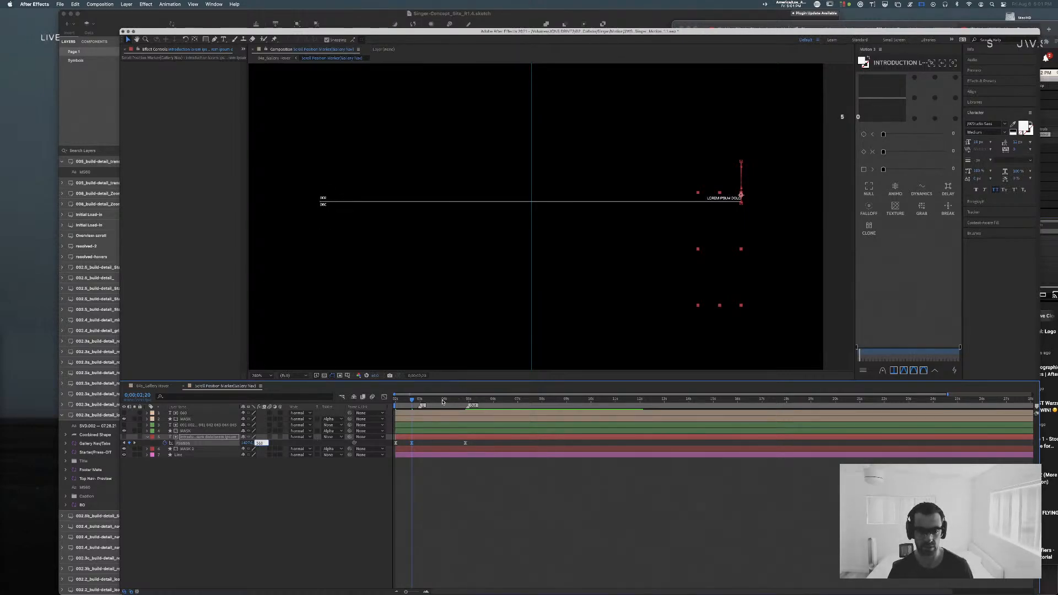
Step: Play the text animation and add a Position keyframe shortly after the 3-second mark, before the last keyframe
{"action": "left_click_drag", "start_coordinate": [411, 400], "coordinate": [394, 401]}
{"action": "key", "text": "space"}
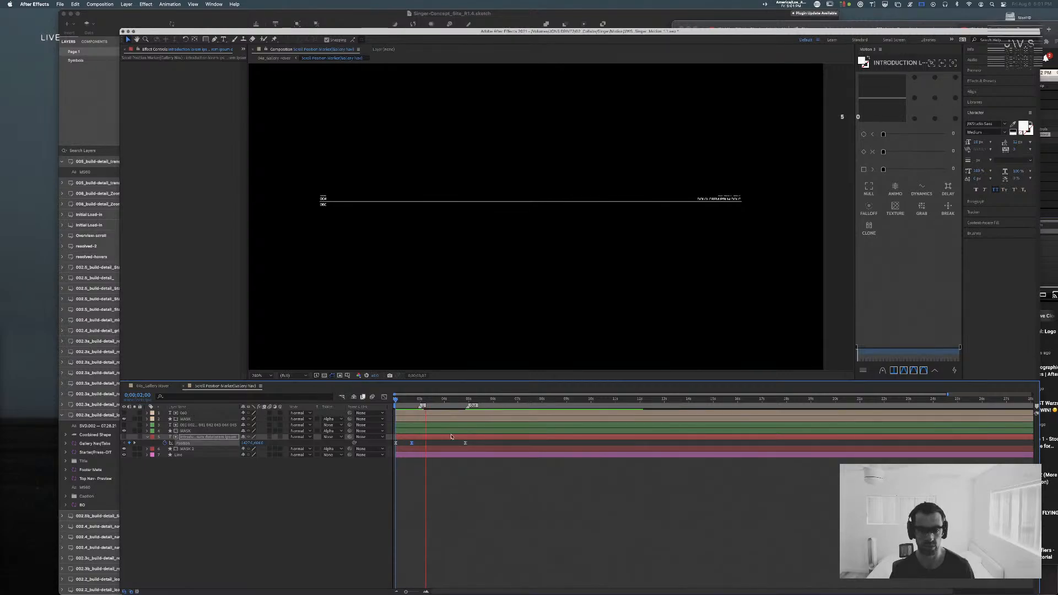
{"action": "key", "text": "space"}
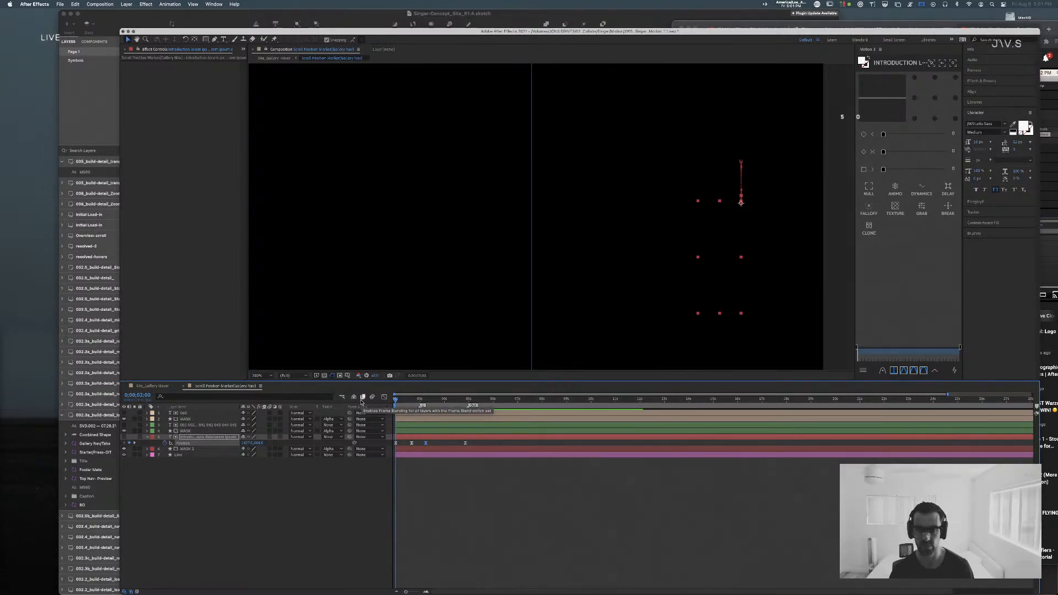
{"action": "left_click", "coordinate": [362, 399]}
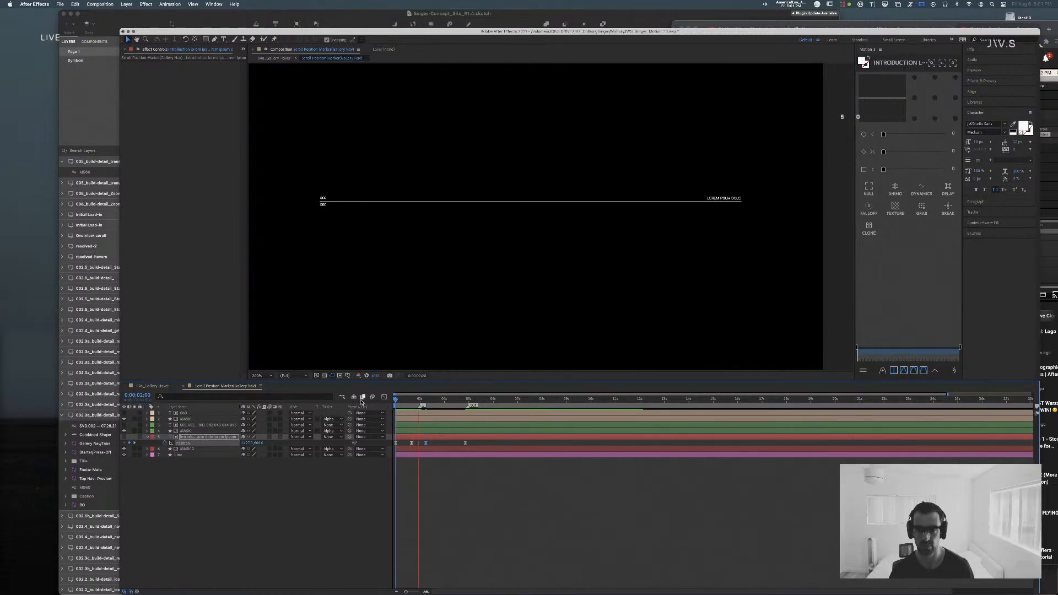
{"action": "key", "text": "space"}
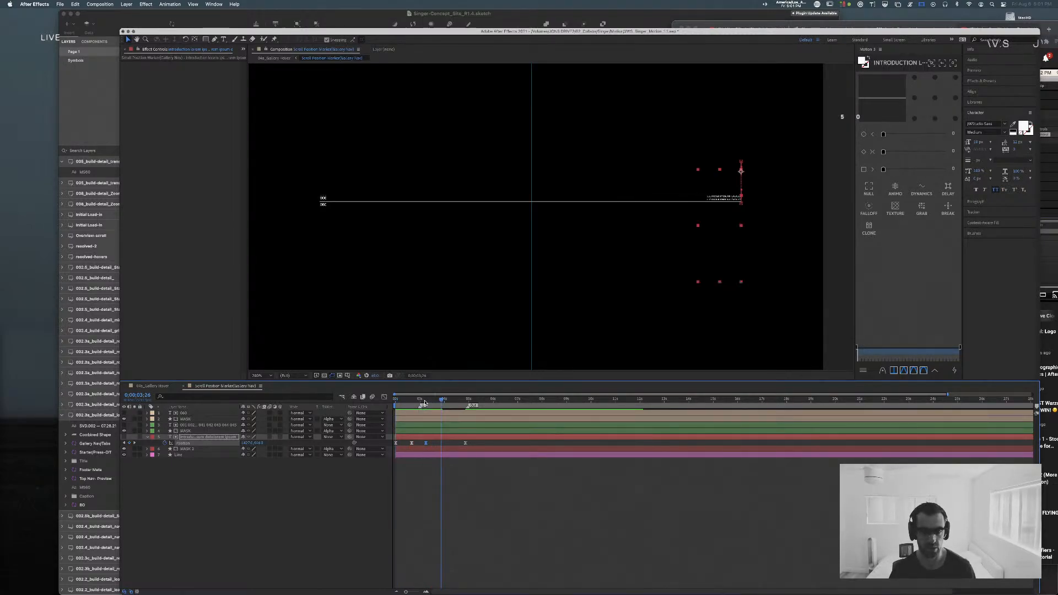
Step: Park the playhead at 3:02 in the Gallery Hover composition and move the marker text layer's third Position keyframe to that time
{"action": "left_click", "coordinate": [424, 401]}
{"action": "left_click", "coordinate": [153, 386]}
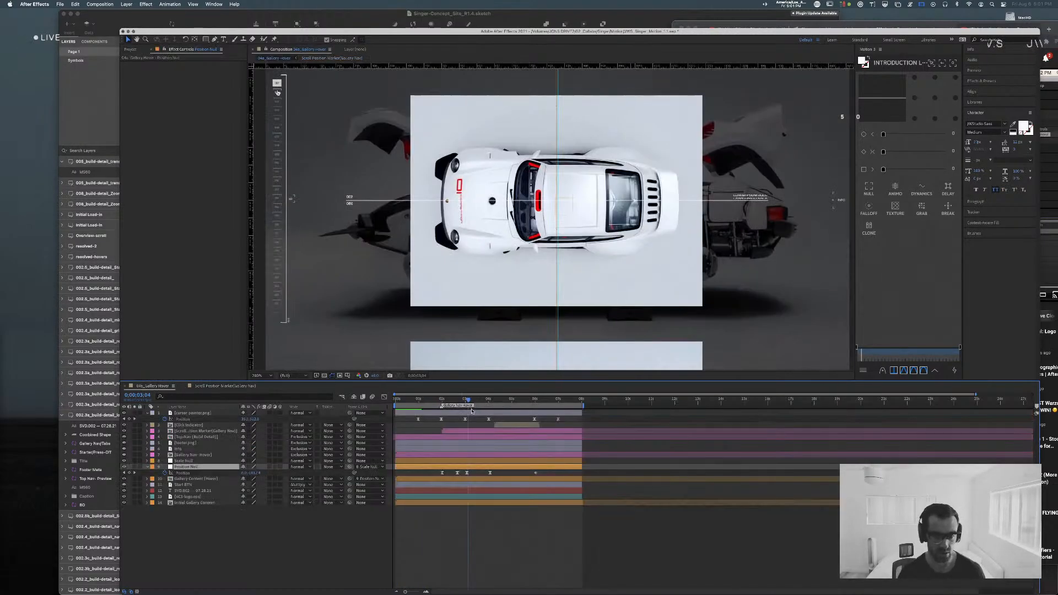
{"action": "mouse_move", "coordinate": [469, 401]}
{"action": "left_mouse_down"}
{"action": "mouse_move", "coordinate": [452, 403]}
{"action": "mouse_move", "coordinate": [467, 403]}
{"action": "left_mouse_up"}
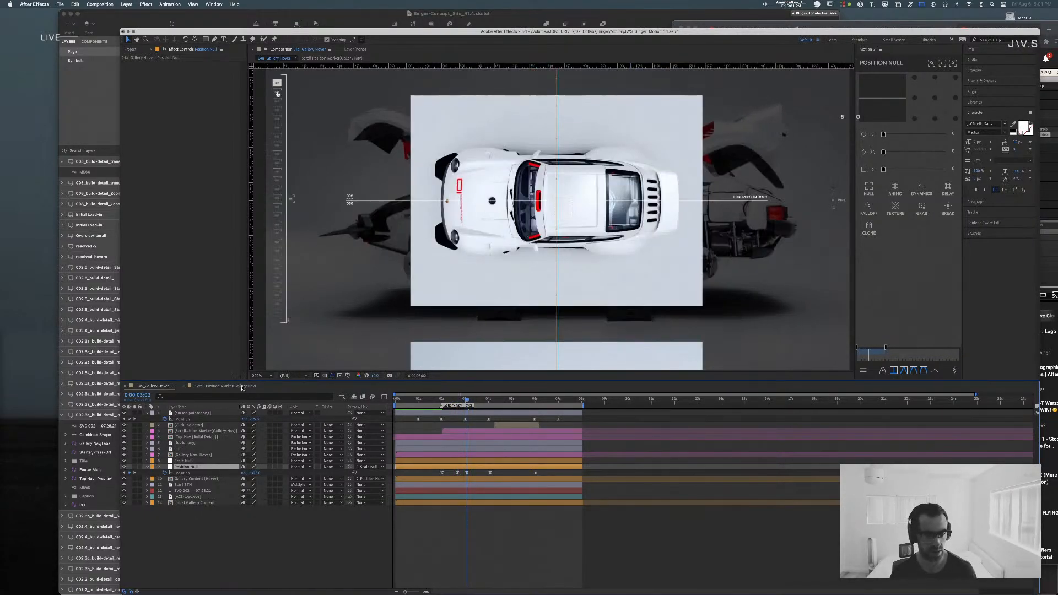
{"action": "left_click", "coordinate": [226, 386]}
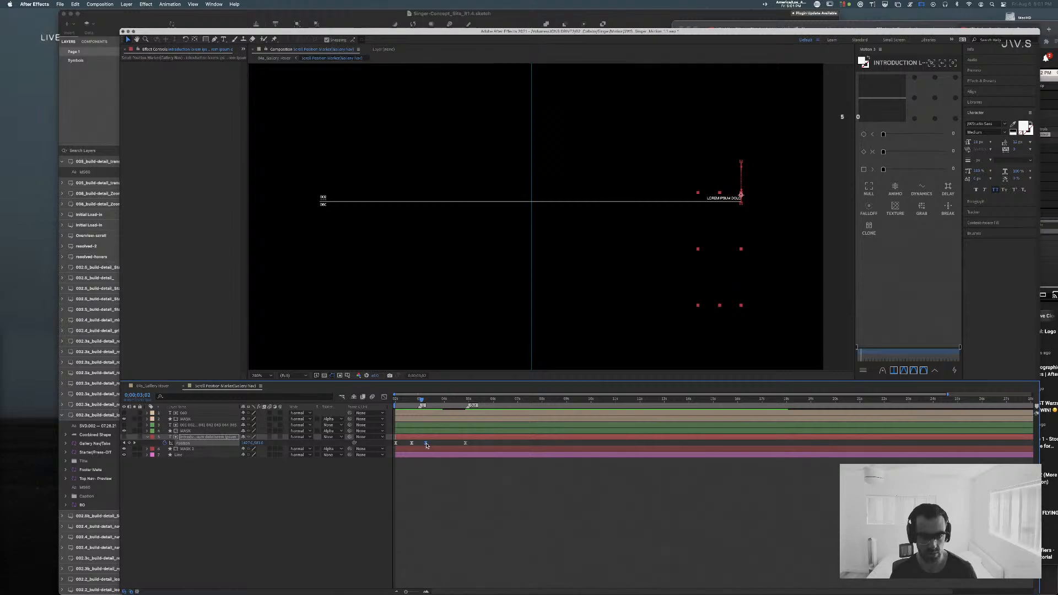
{"action": "left_click_drag", "start_coordinate": [427, 445], "coordinate": [422, 445]}
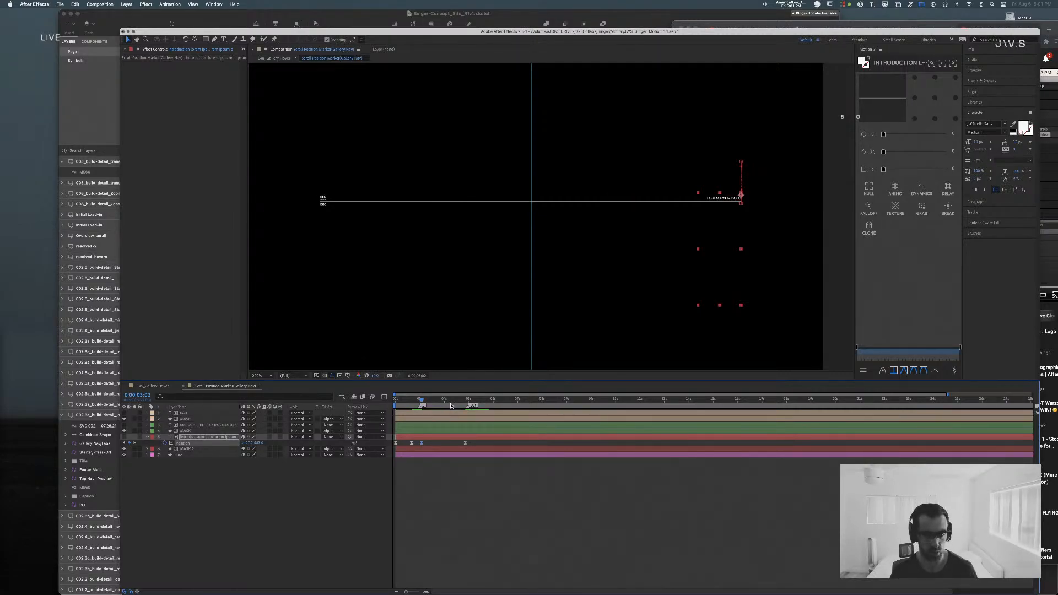
Step: Place the playhead on the gallery's next Position Null keyframe at 4:02 and move the marker text's last Position keyframe there
{"action": "left_click", "coordinate": [153, 386]}
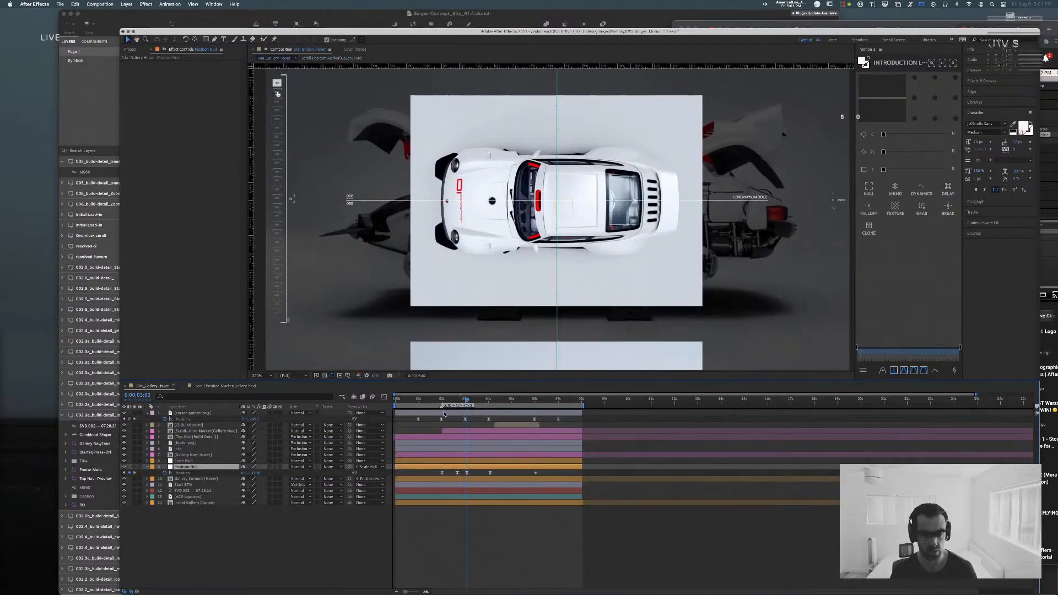
{"action": "left_click_drag", "start_coordinate": [494, 404], "coordinate": [490, 404]}
{"action": "left_click", "coordinate": [225, 385]}
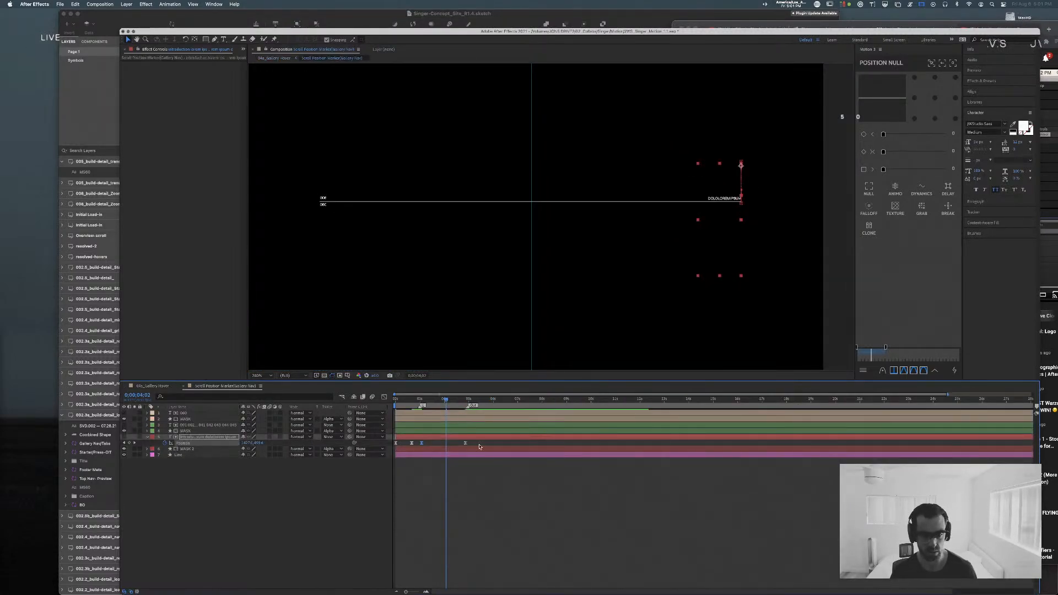
{"action": "left_click_drag", "start_coordinate": [455, 444], "coordinate": [446, 444]}
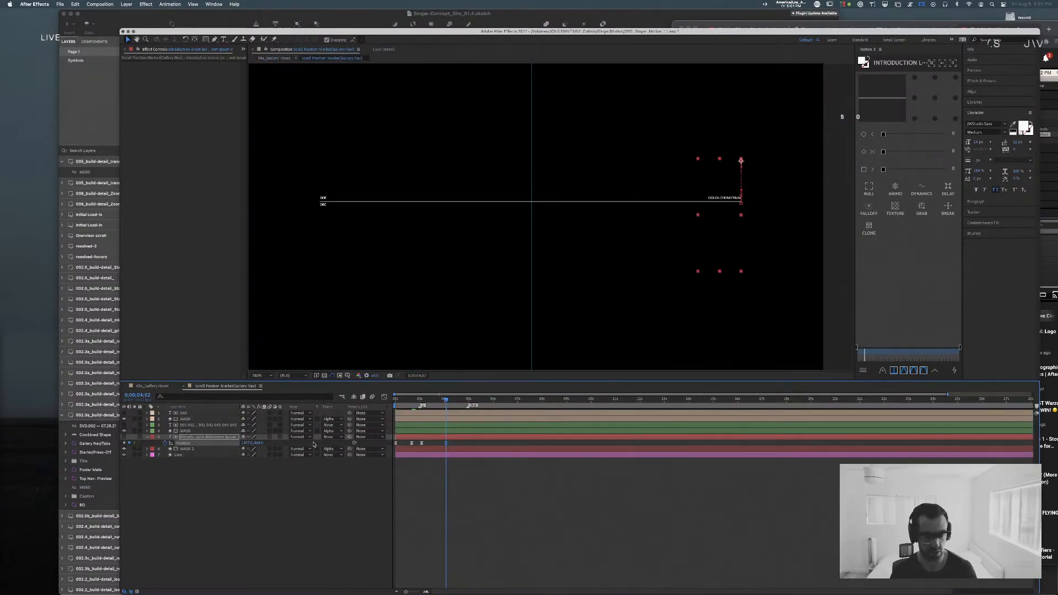
Step: Set the text layer's vertical Position to 594 at 4:02 so the next title line sits just above the white line
{"action": "key", "text": "super+z"}
{"action": "left_click", "coordinate": [447, 444]}
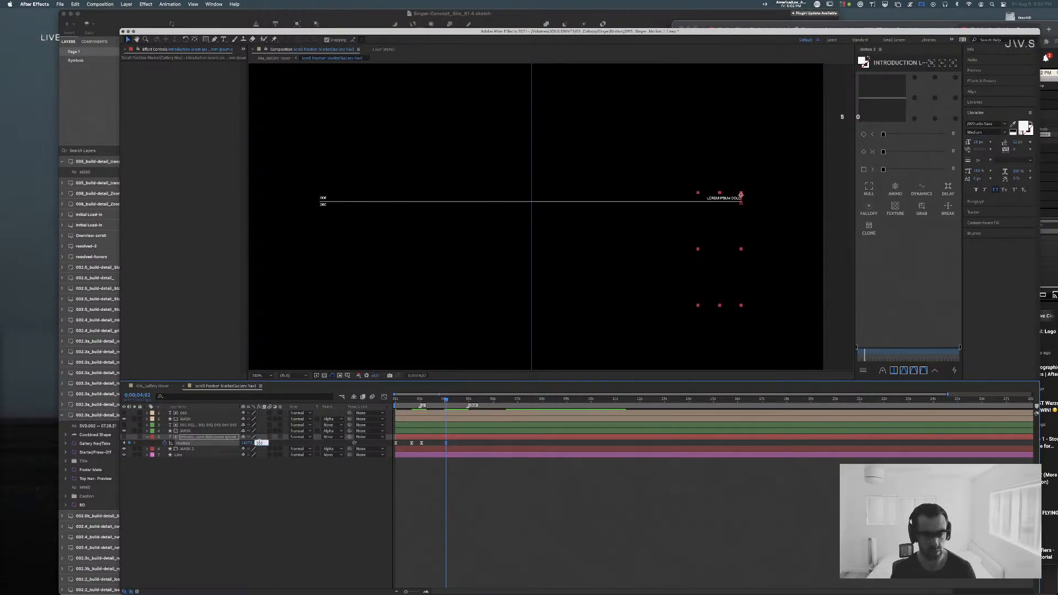
{"action": "key", "text": "Down"}
{"action": "key", "text": "Down"}
{"action": "key", "text": "Down"}
{"action": "key", "text": "Down"}
{"action": "key", "text": "Down"}
{"action": "key", "text": "Down"}
{"action": "key", "text": "Down"}
{"action": "key", "text": "Down"}
{"action": "key", "text": "shift+Up"}
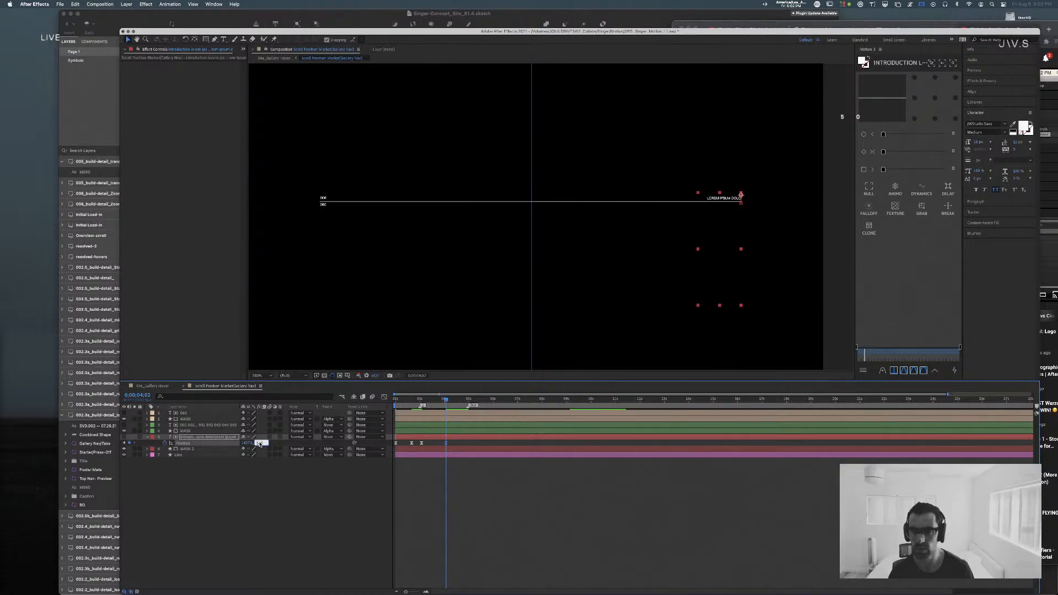
{"action": "key", "text": "shift+Down"}
{"action": "key", "text": "shift+Down"}
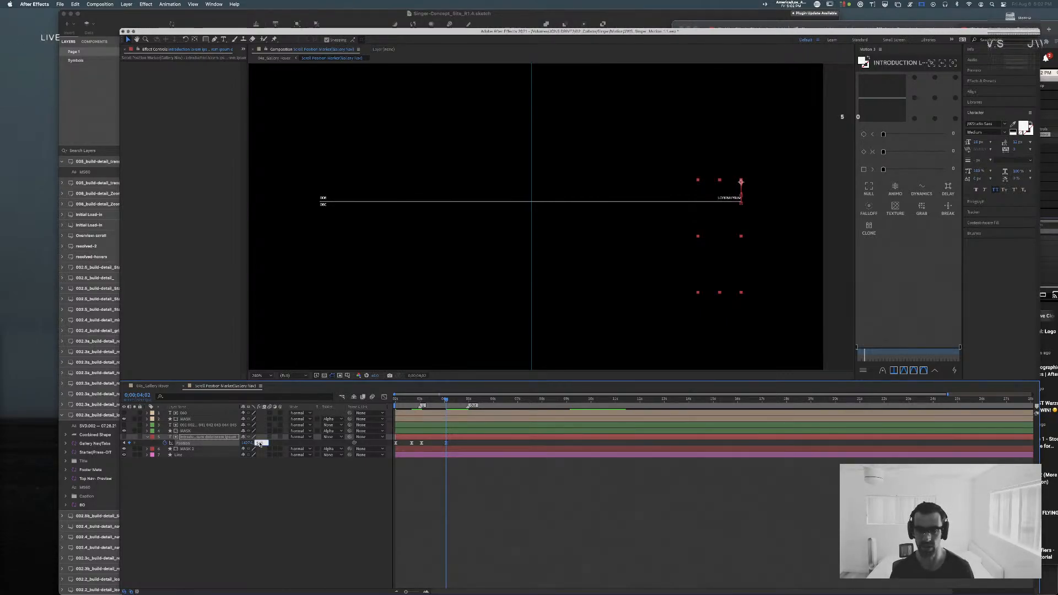
{"action": "type", "text": "594"}
{"action": "key", "text": "Return"}
Step: Play the title animation in the Scroll Position Marker composition and in the Gallery Hover composition to check its timing
{"action": "key", "text": "space"}
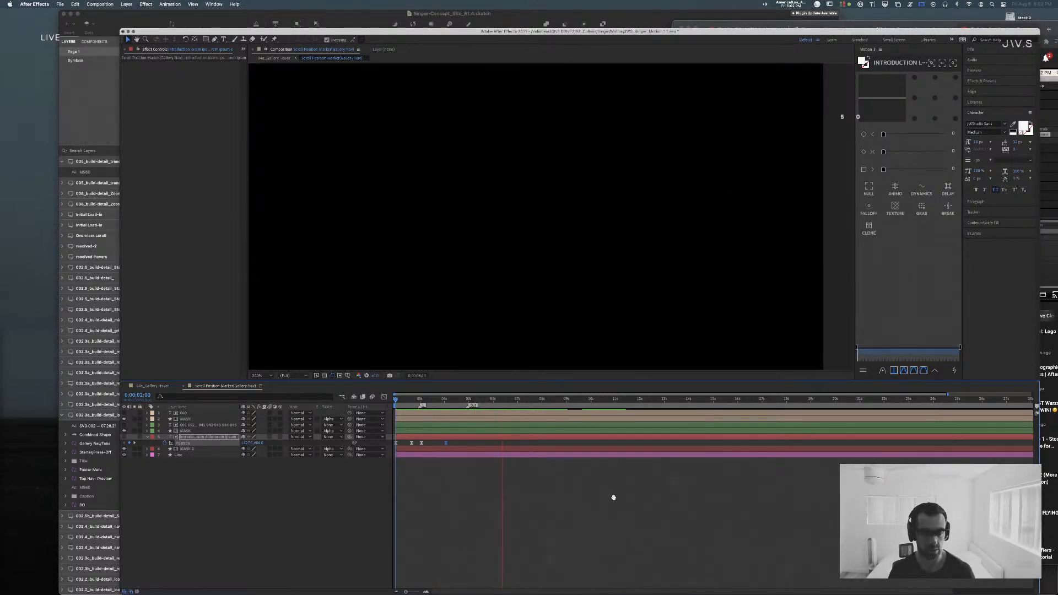
{"action": "key", "text": "space"}
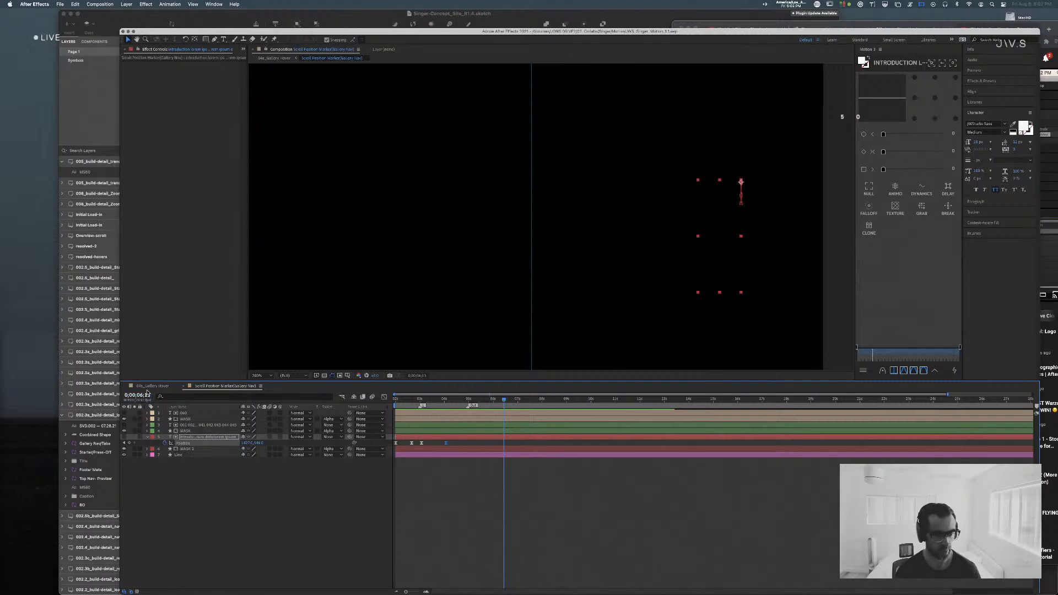
{"action": "left_click", "coordinate": [148, 387]}
{"action": "key", "text": "space"}
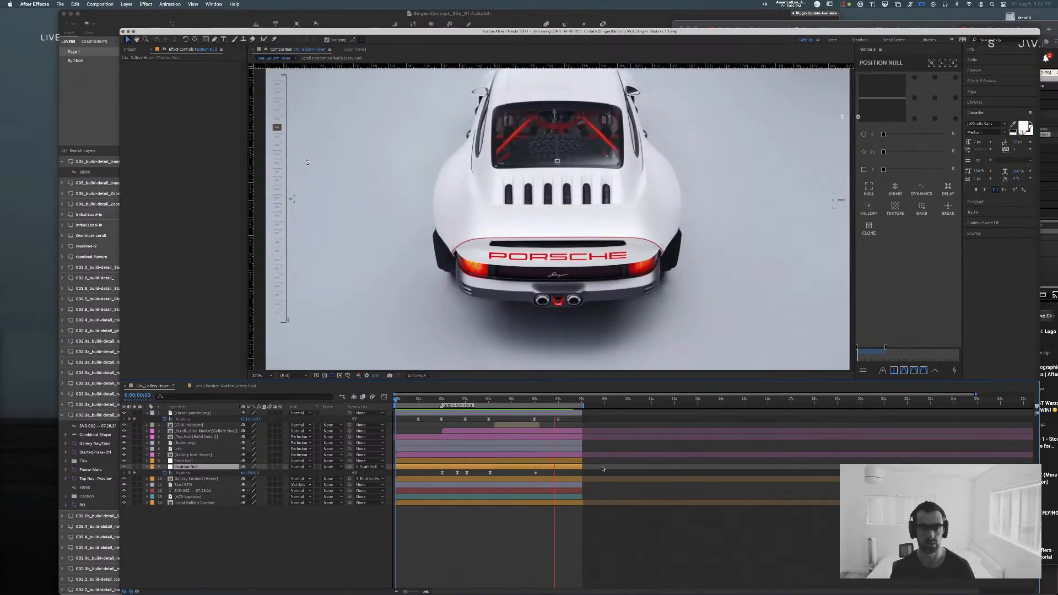
{"action": "key", "text": "space"}
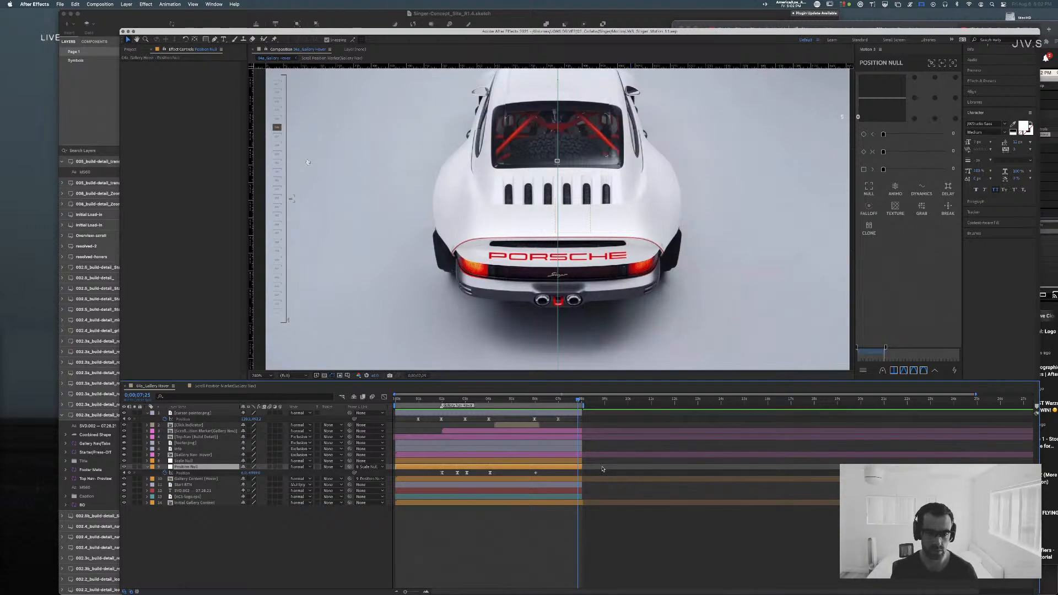
Step: Place the playhead at 4:21 in the Gallery Hover composition and open the Gallery Nav-Hover precomposition
{"action": "left_click_drag", "start_coordinate": [436, 399], "coordinate": [505, 405]}
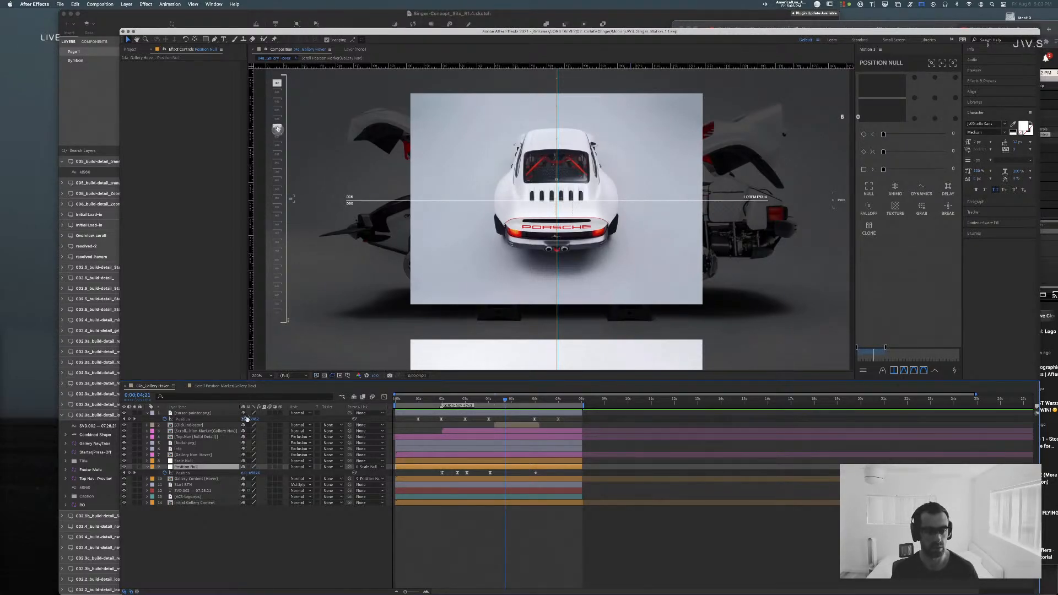
{"action": "left_click", "coordinate": [236, 387]}
{"action": "left_click", "coordinate": [157, 386]}
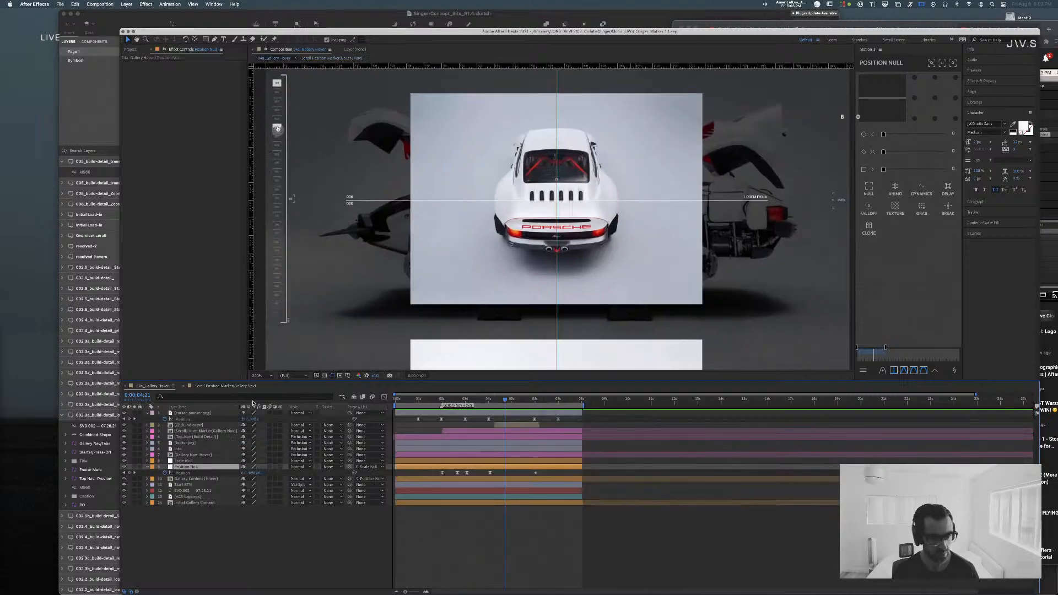
{"action": "left_click", "coordinate": [230, 387]}
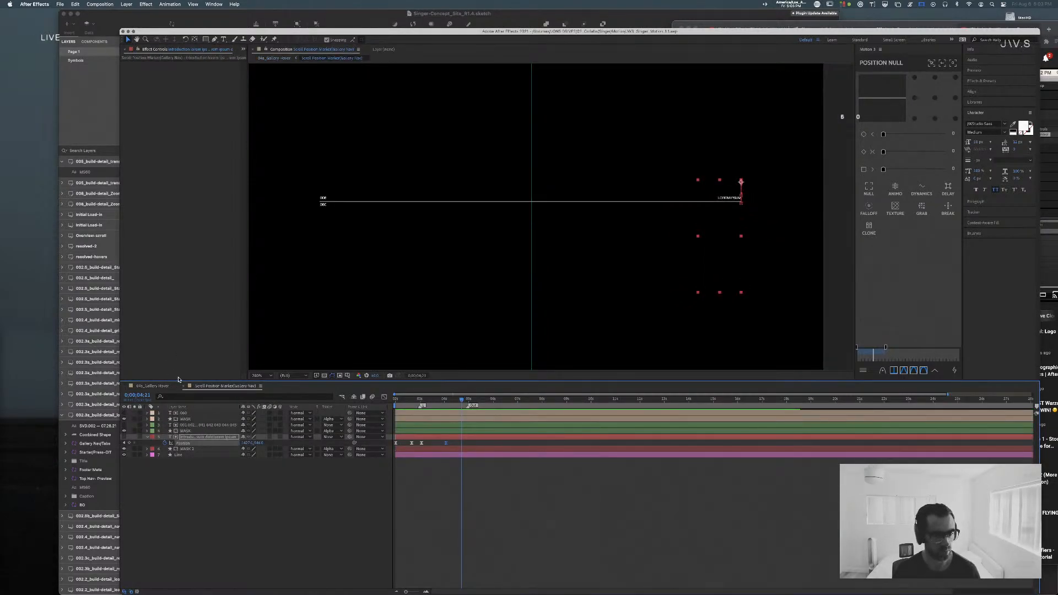
{"action": "left_click", "coordinate": [156, 387]}
{"action": "left_click", "coordinate": [190, 479]}
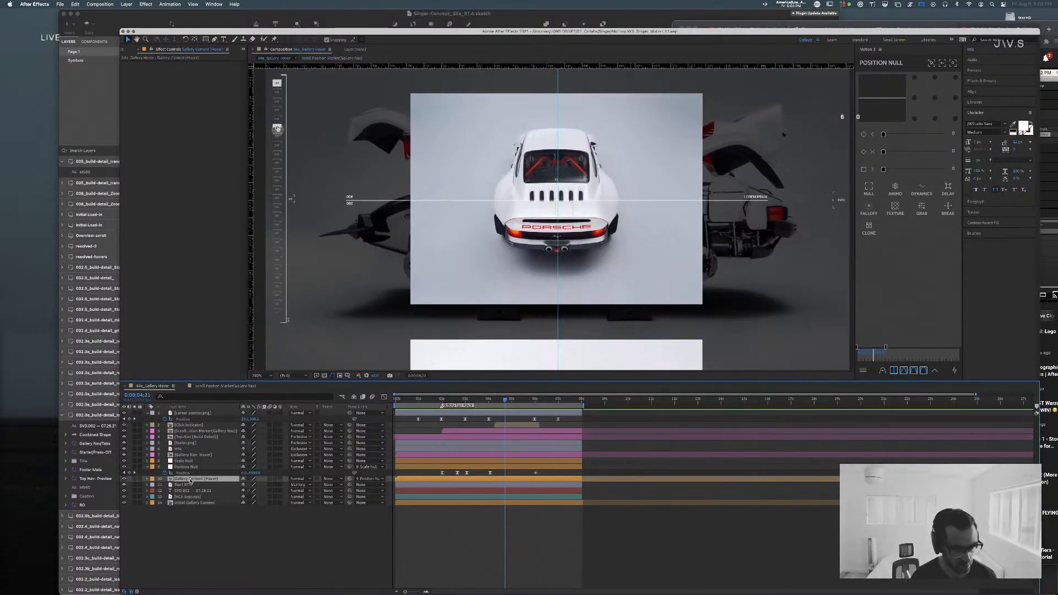
{"action": "left_click", "coordinate": [194, 455]}
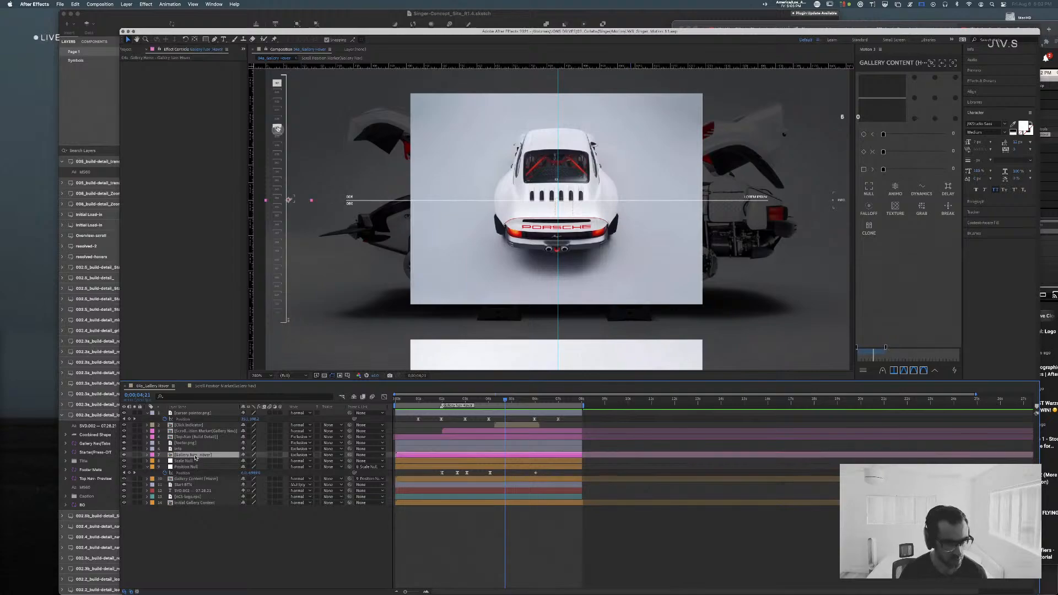
{"action": "double_click", "coordinate": [193, 455]}
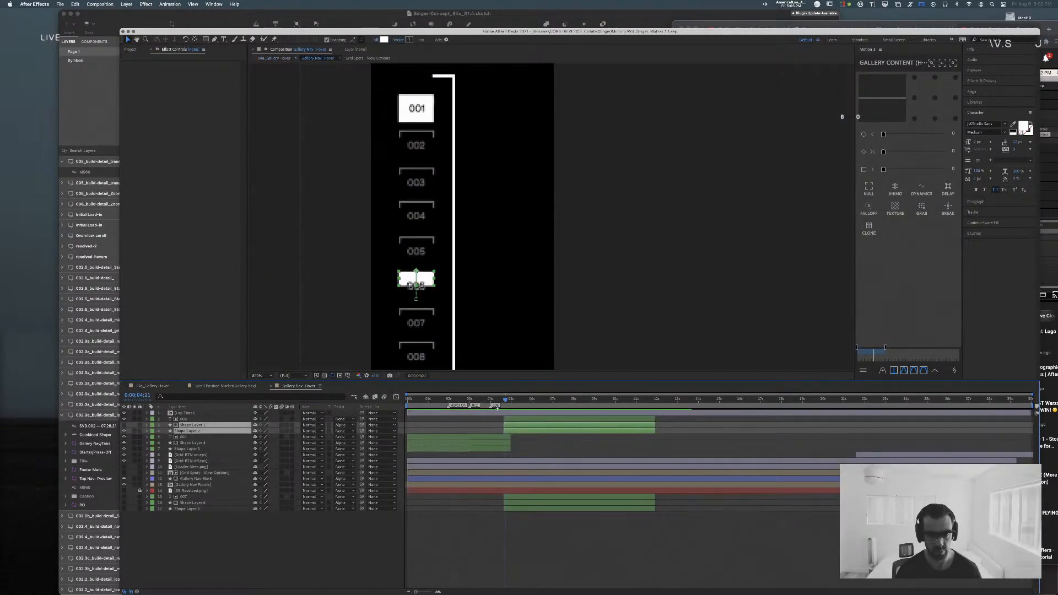
Step: Shift the 006 text layer and its two highlight shape layers together so they start at the playhead
{"action": "key", "text": "["}
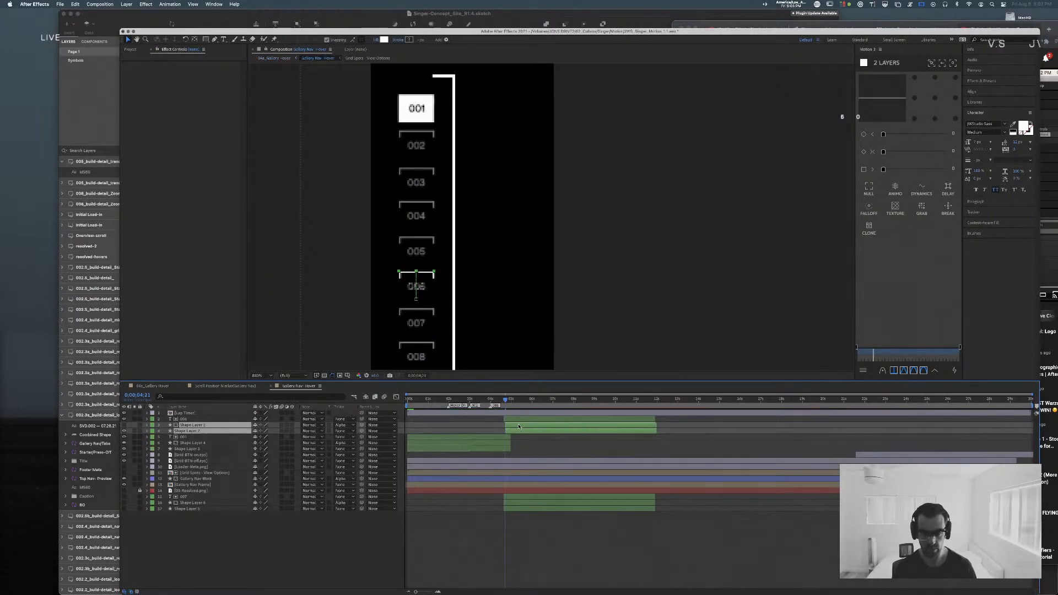
{"action": "key", "text": "super+z"}
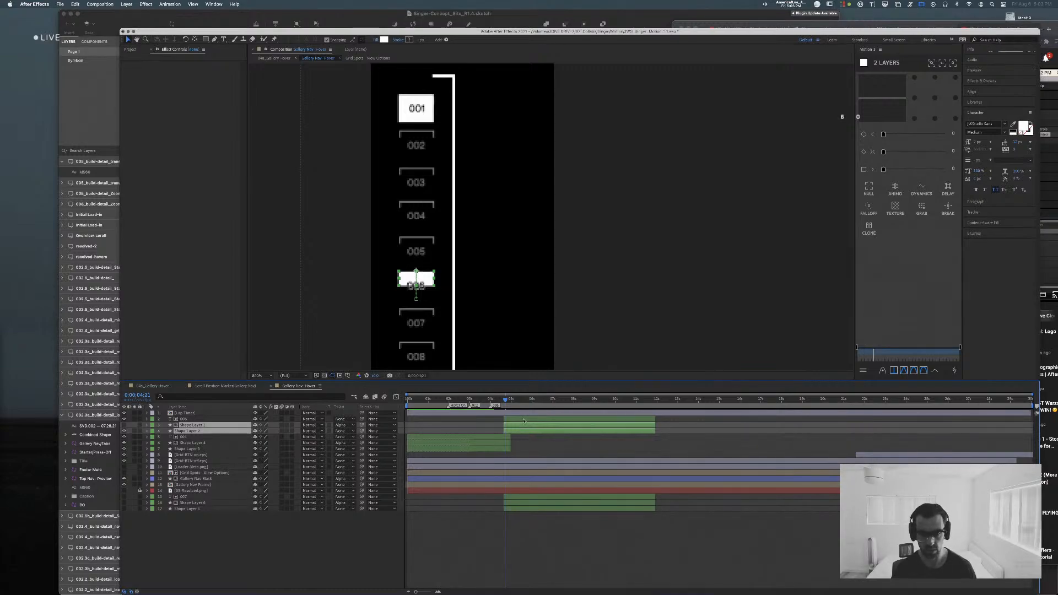
{"action": "left_click", "coordinate": [522, 421], "text": "shift"}
{"action": "key", "text": "["}
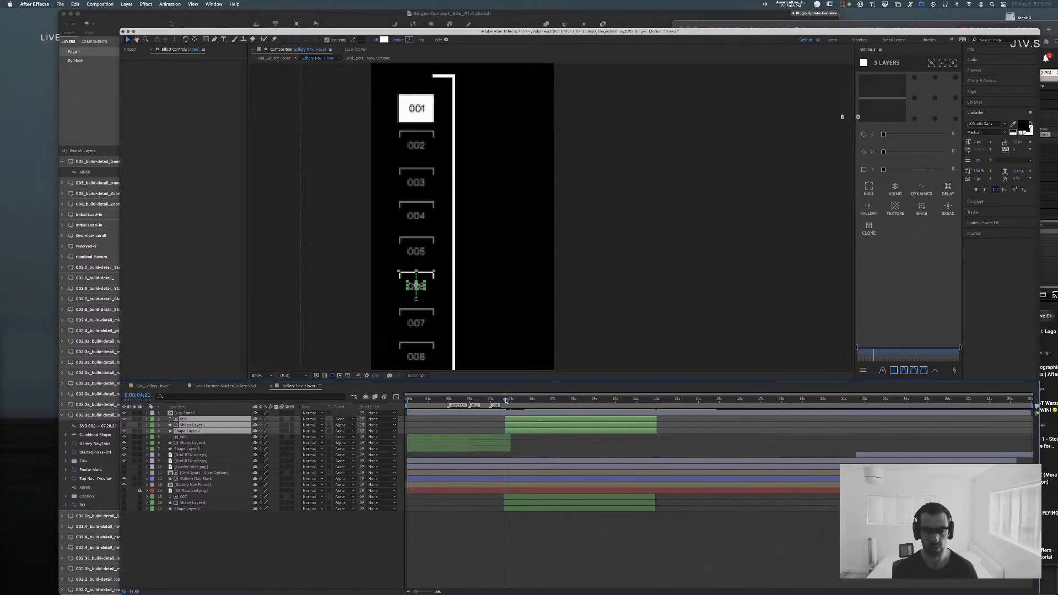
Step: Return to the Gallery Hover composition and play it to check when the 006 navigation highlight appears
{"action": "left_click", "coordinate": [154, 386]}
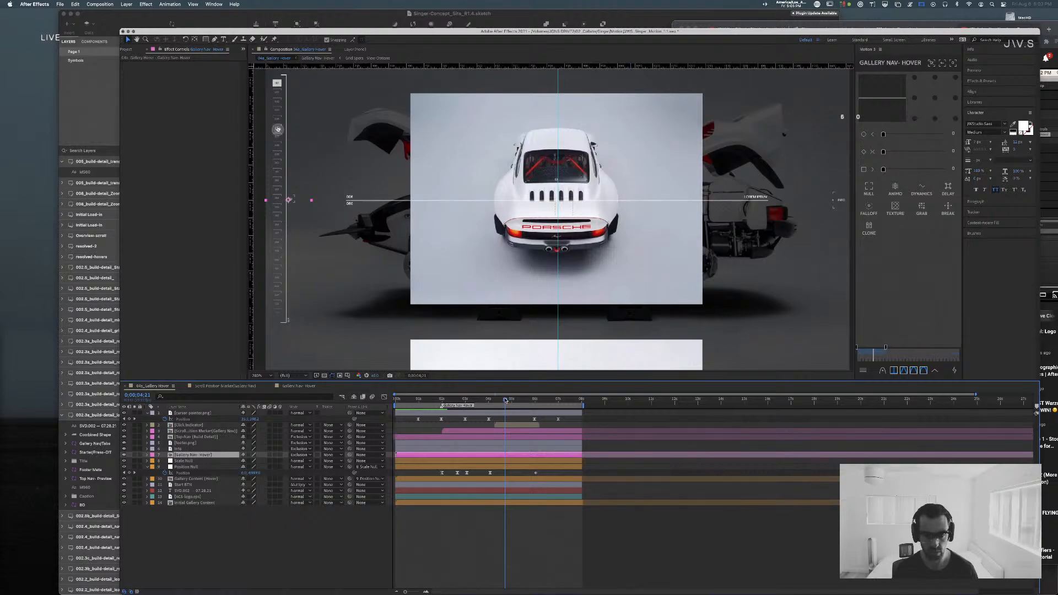
{"action": "left_click_drag", "start_coordinate": [504, 401], "coordinate": [500, 401]}
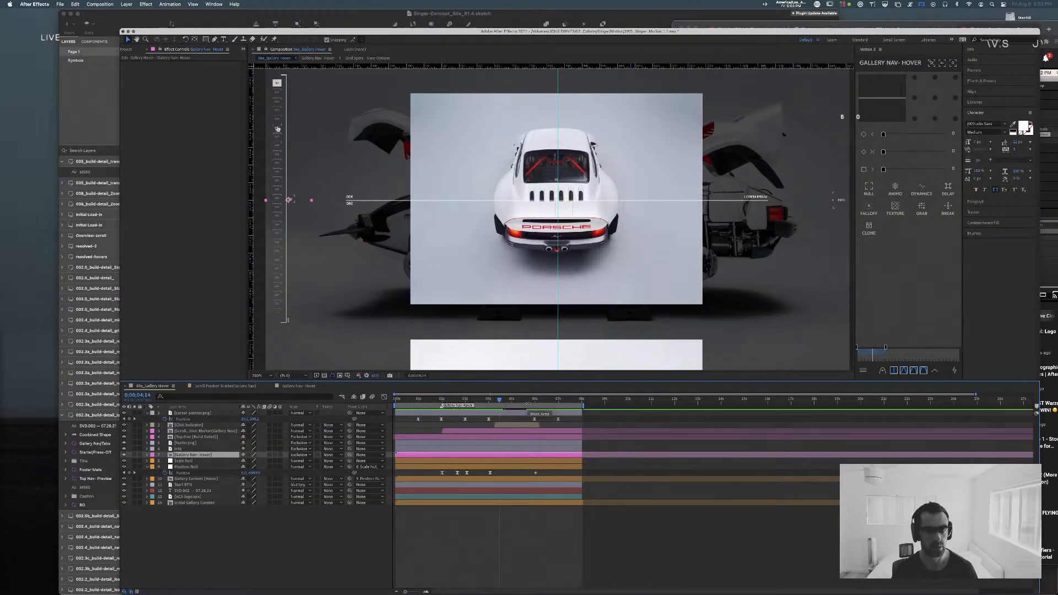
{"action": "key", "text": "space"}
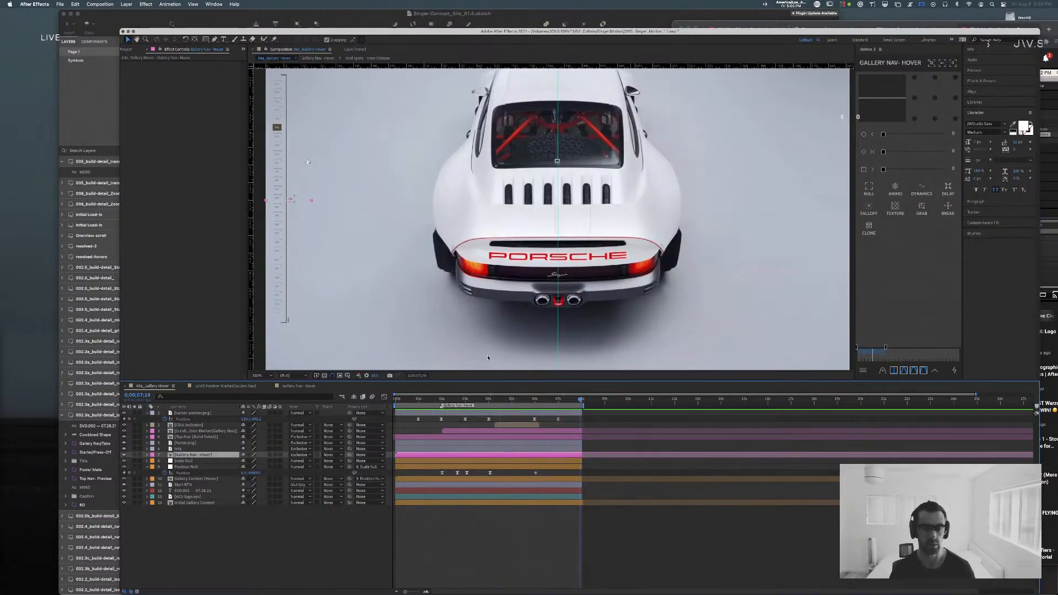
{"action": "key", "text": "space"}
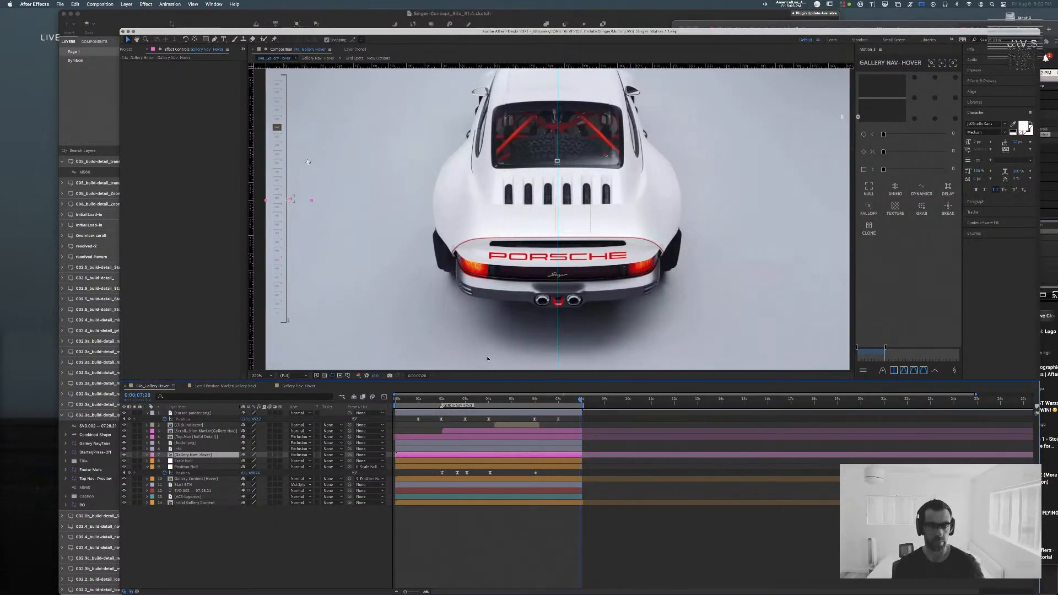
Step: Move the Start BTN layer up three places in the stack, directly below the Gallery Nav-Hover layer
{"action": "key", "text": "slash"}
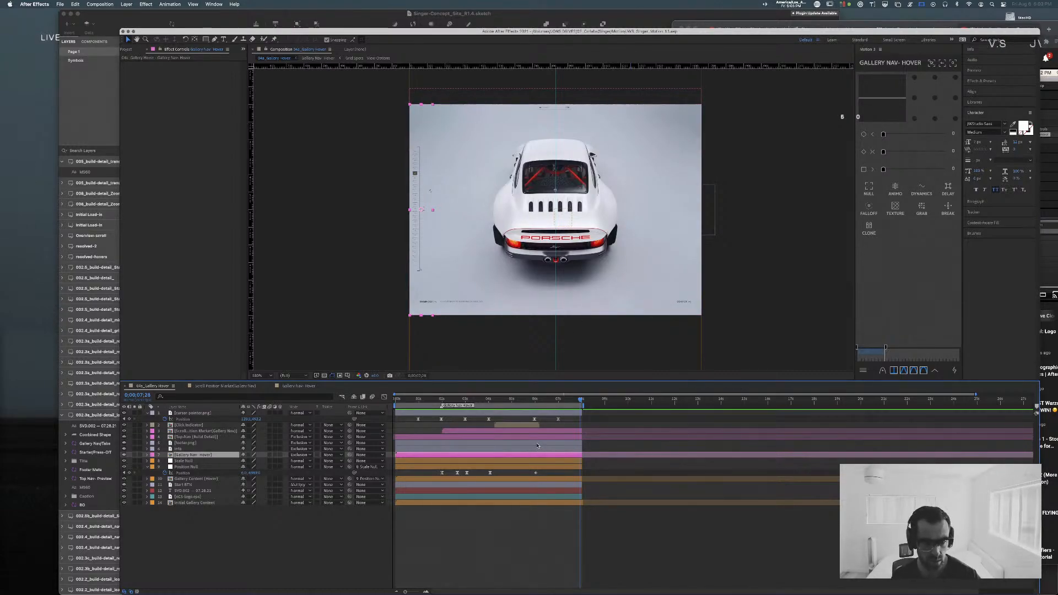
{"action": "left_click", "coordinate": [529, 427]}
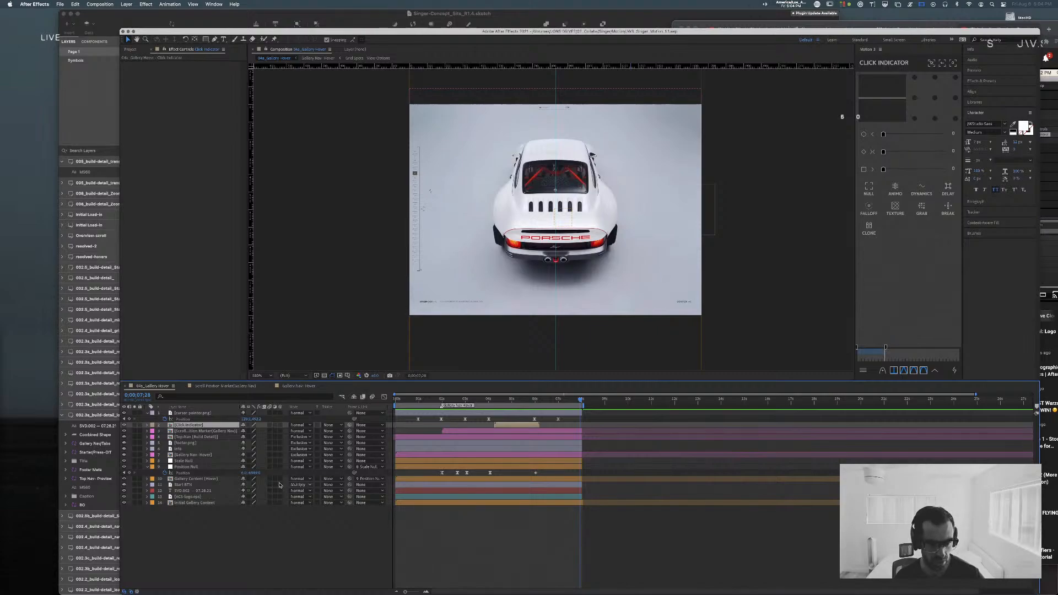
{"action": "left_click", "coordinate": [211, 485]}
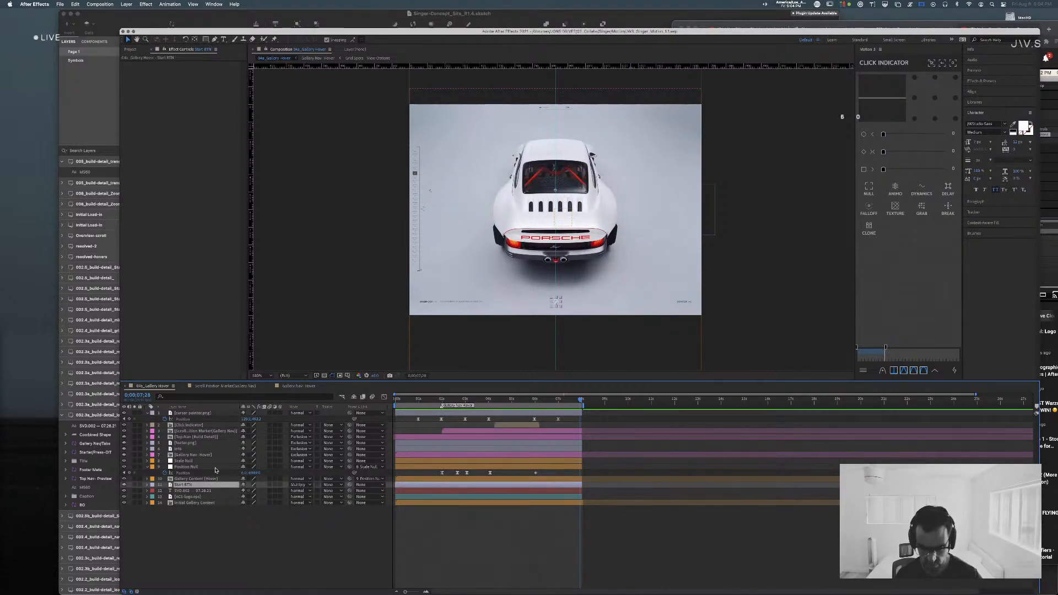
{"action": "key", "text": "super+bracketright"}
{"action": "key", "text": "super+bracketright"}
{"action": "key", "text": "super+bracketright"}
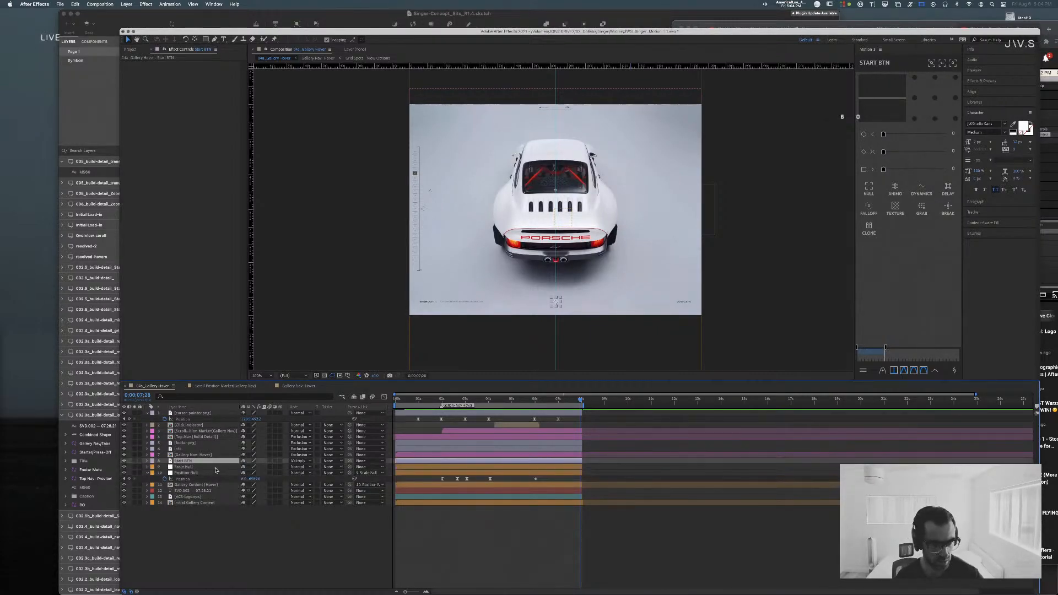
{"action": "key", "text": "super+bracketleft"}
{"action": "key", "text": "super+bracketleft"}
{"action": "key", "text": "super+bracketleft"}
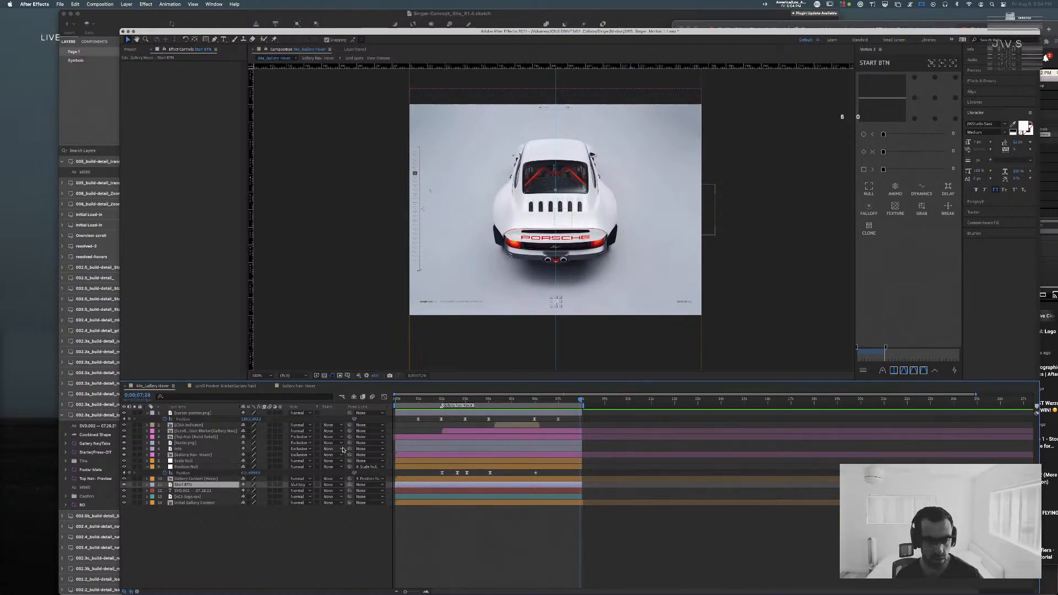
{"action": "key", "text": "super+bracketright"}
{"action": "key", "text": "super+bracketright"}
{"action": "key", "text": "super+bracketright"}
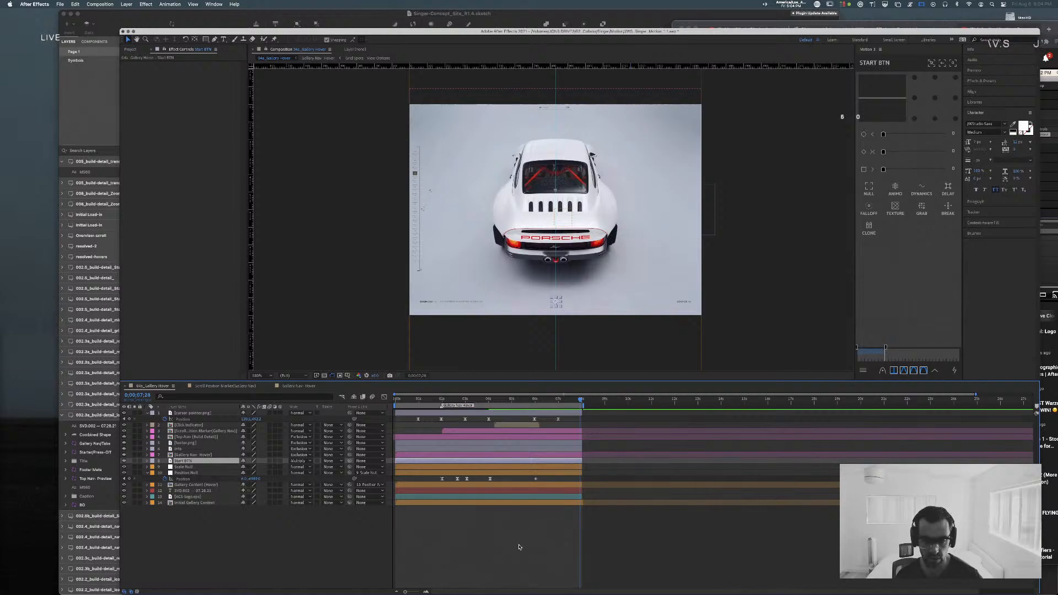
Step: Reveal the Start BTN layer's Opacity keyframes and play the composition from the beginning to check the button's fade
{"action": "left_click", "coordinate": [518, 546]}
{"action": "left_click_drag", "start_coordinate": [581, 402], "coordinate": [265, 425]}
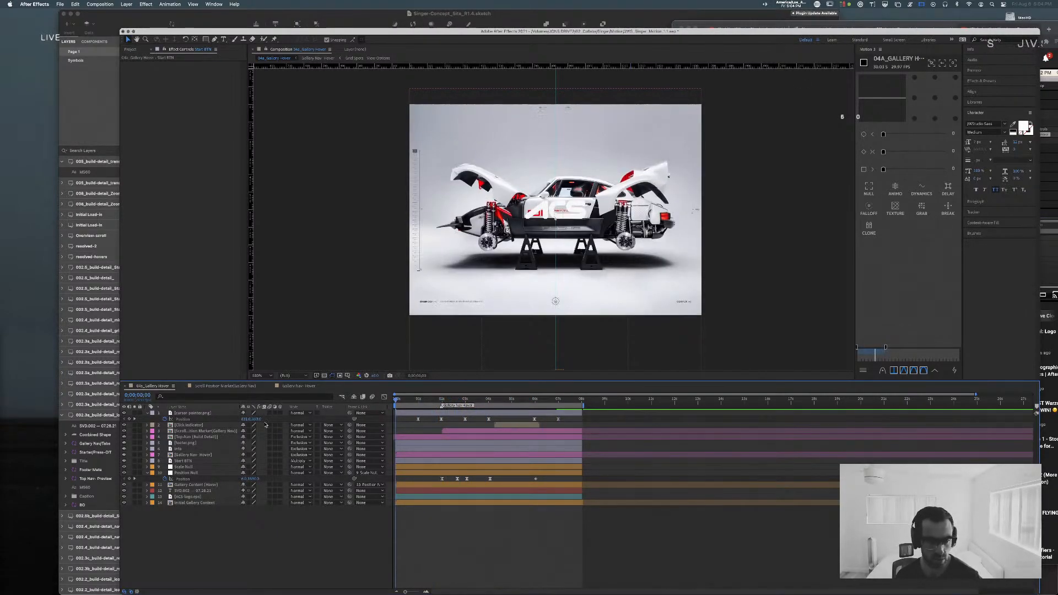
{"action": "left_click", "coordinate": [210, 465]}
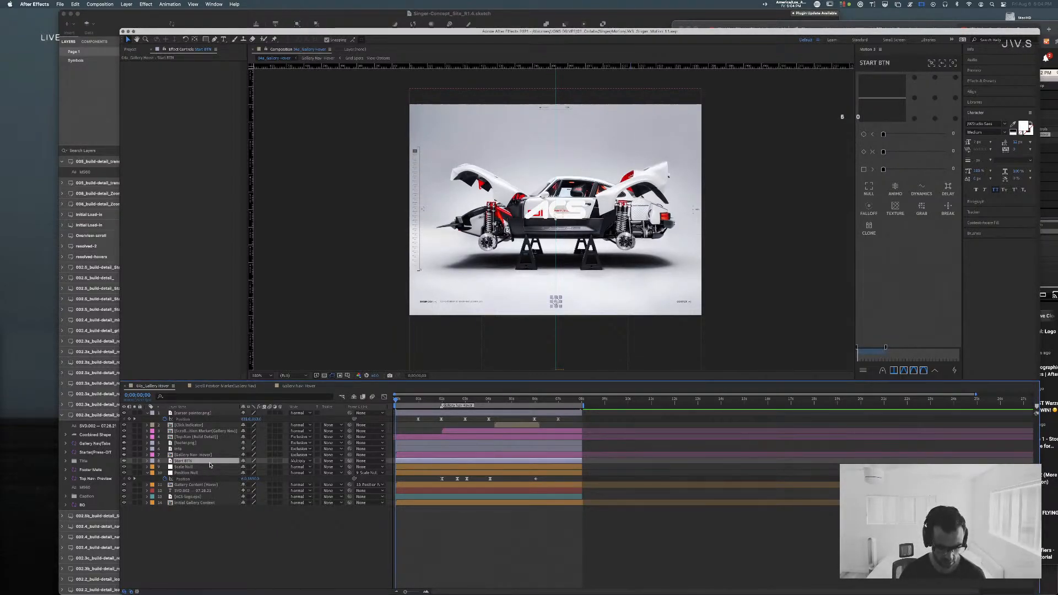
{"action": "key", "text": "t"}
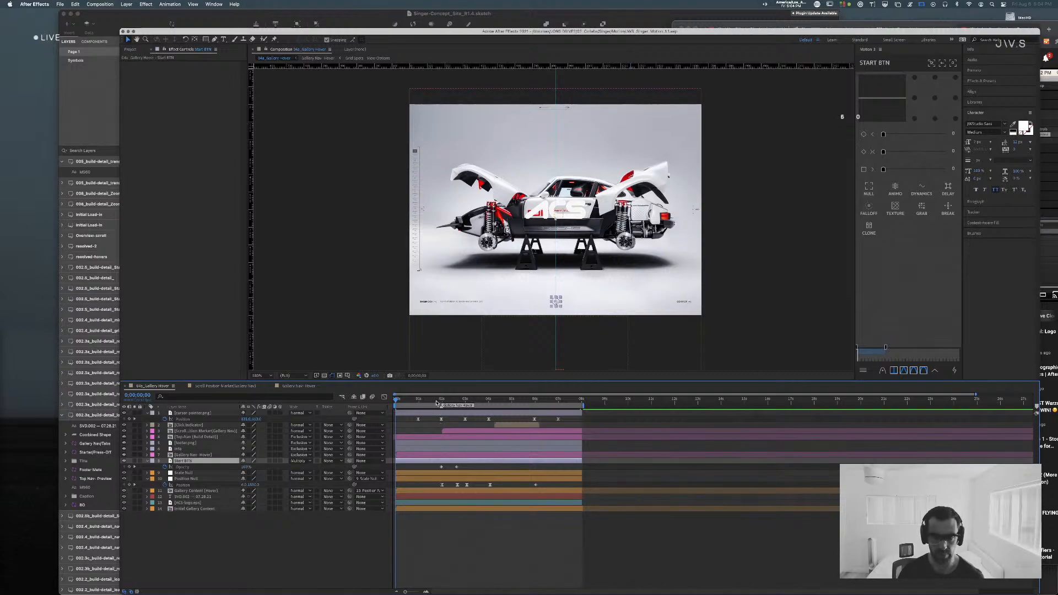
{"action": "left_click", "coordinate": [464, 520]}
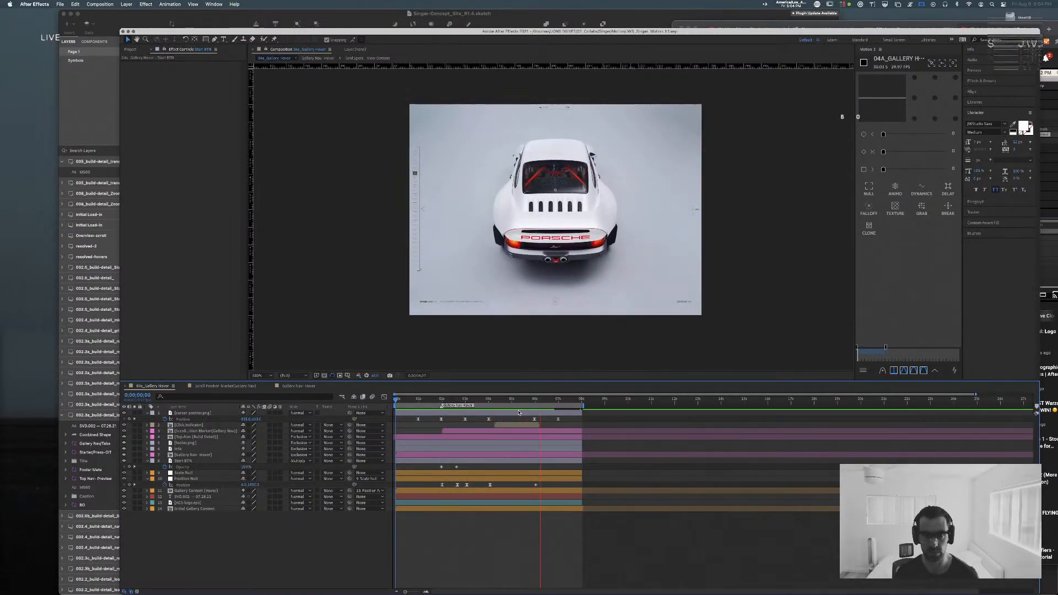
{"action": "key", "text": "space"}
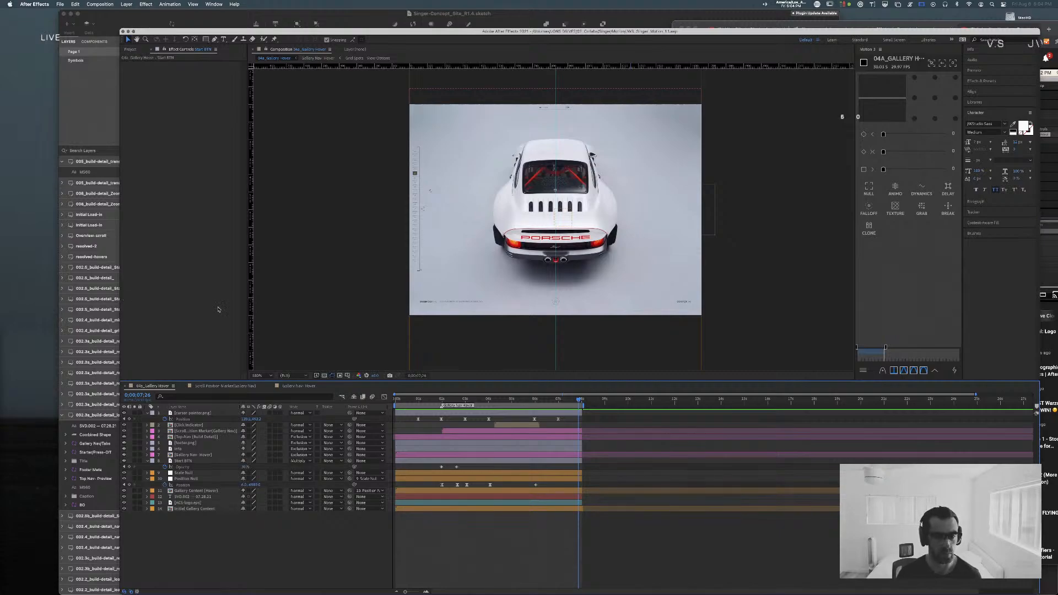
Step: Shorten the Start BTN fade-out by moving its second Opacity keyframe earlier, to about 2:04, close behind the first
{"action": "left_click_drag", "start_coordinate": [518, 404], "coordinate": [442, 399]}
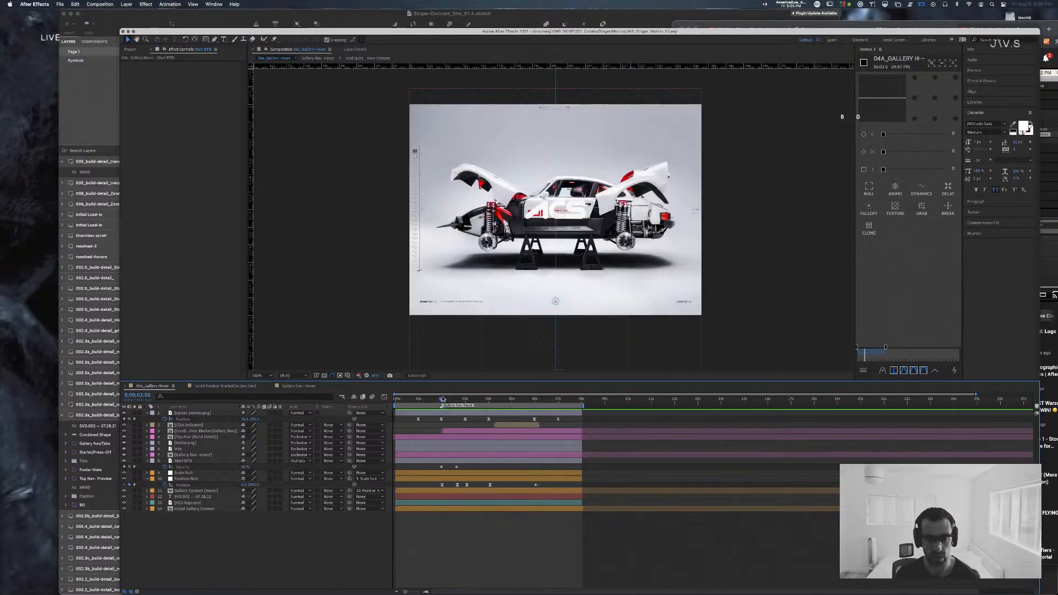
{"action": "left_click", "coordinate": [185, 460]}
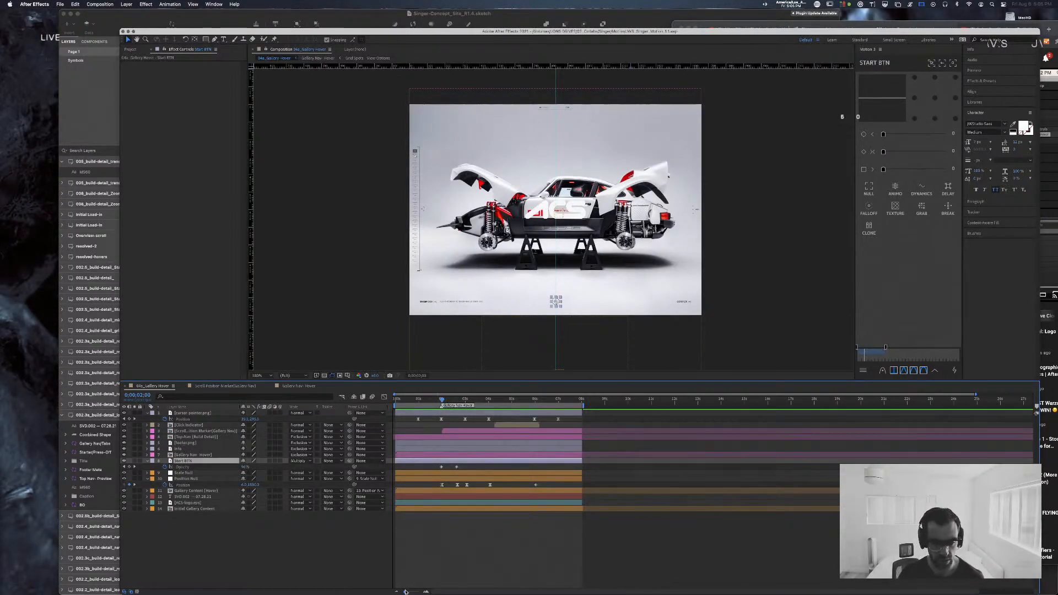
{"action": "left_click_drag", "start_coordinate": [405, 591], "coordinate": [409, 591]}
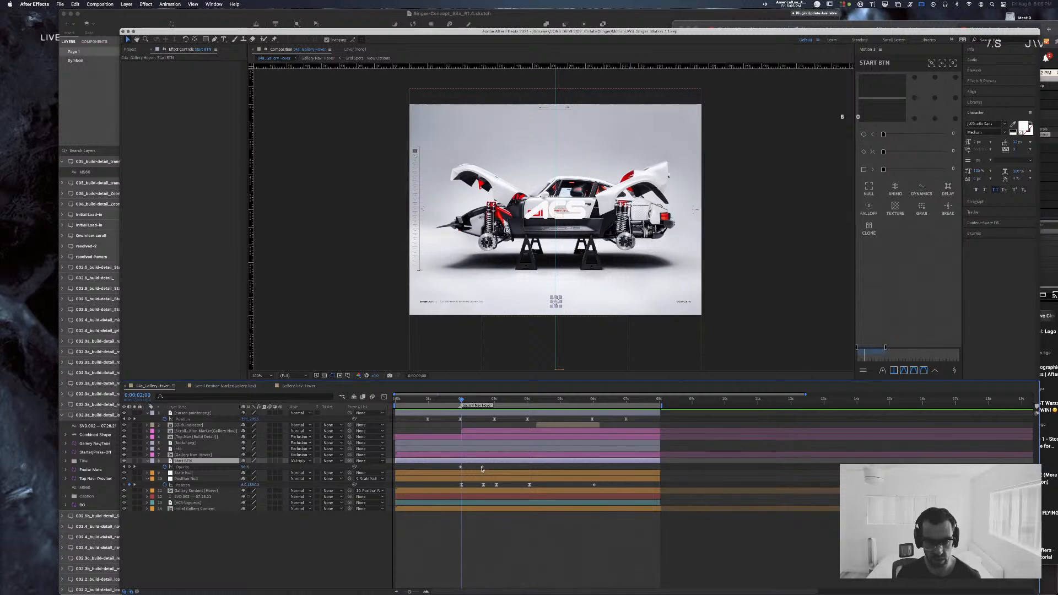
{"action": "left_click_drag", "start_coordinate": [481, 467], "coordinate": [466, 468]}
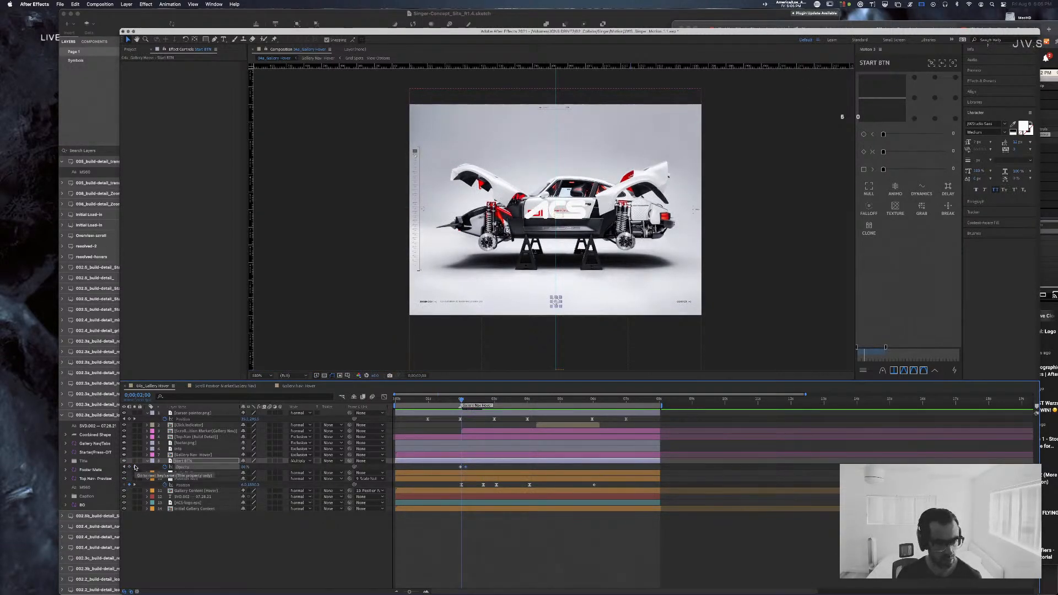
{"action": "left_click", "coordinate": [135, 466]}
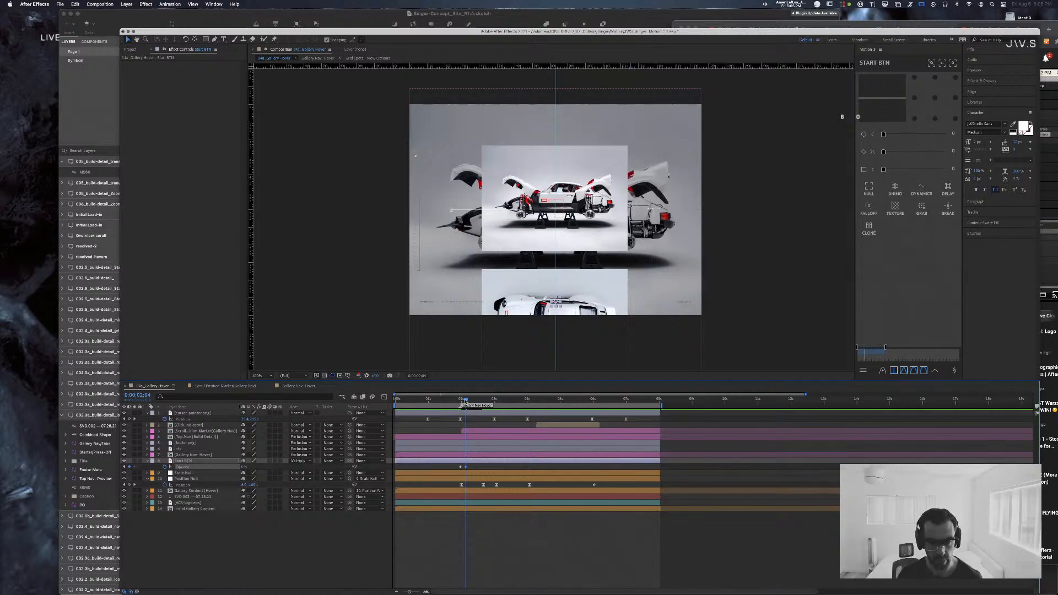
{"action": "left_click_drag", "start_coordinate": [464, 401], "coordinate": [442, 401]}
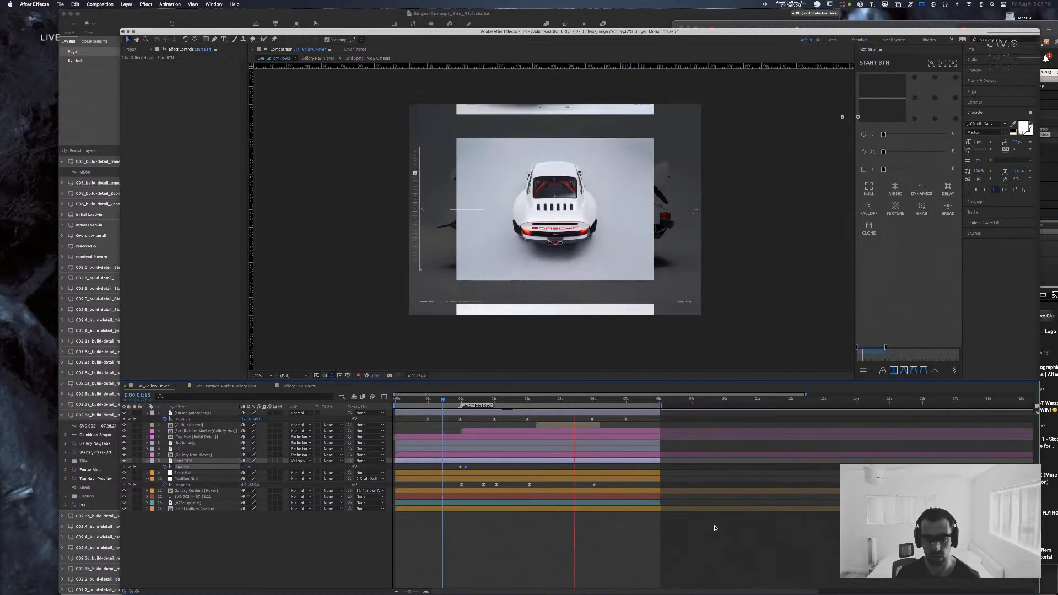
Step: Duplicate the two Start BTN Opacity keyframes at 5:29 and time-reverse the copies so the button fades back in
{"action": "left_click", "coordinate": [569, 400]}
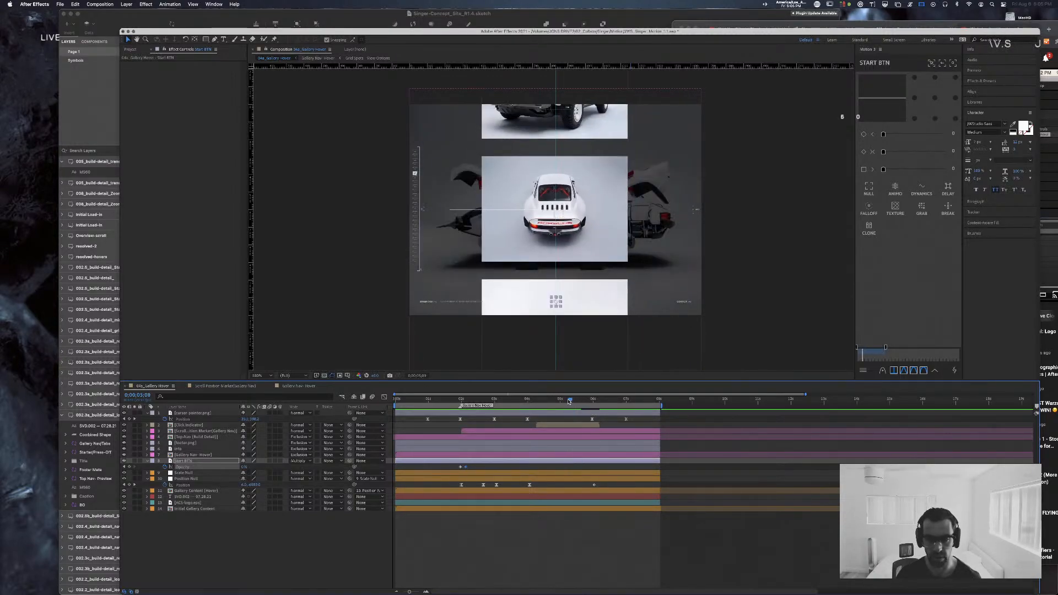
{"action": "left_click_drag", "start_coordinate": [570, 401], "coordinate": [591, 401]}
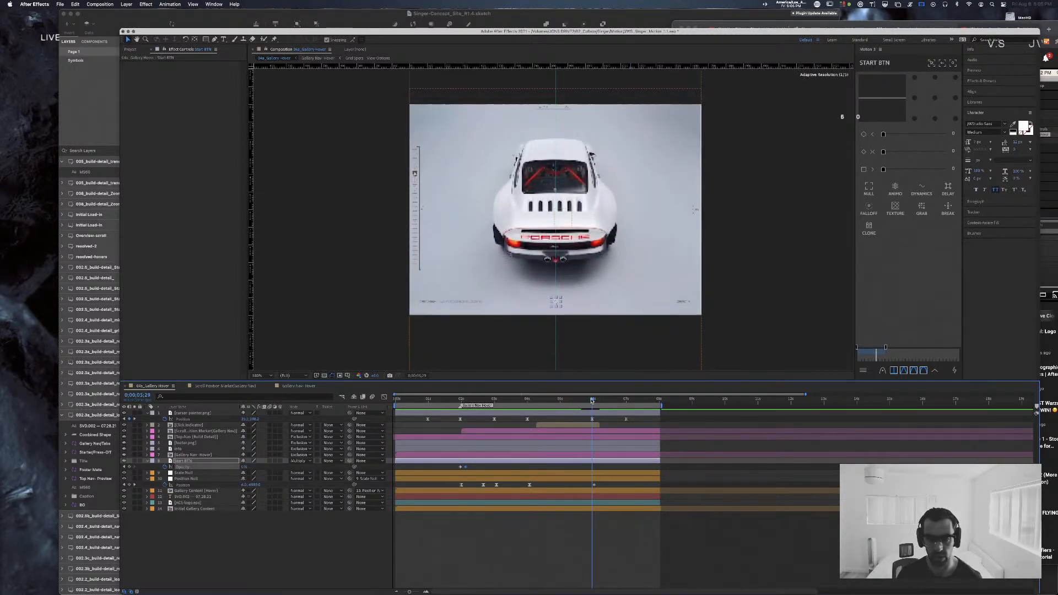
{"action": "left_click_drag", "start_coordinate": [483, 466], "coordinate": [447, 467]}
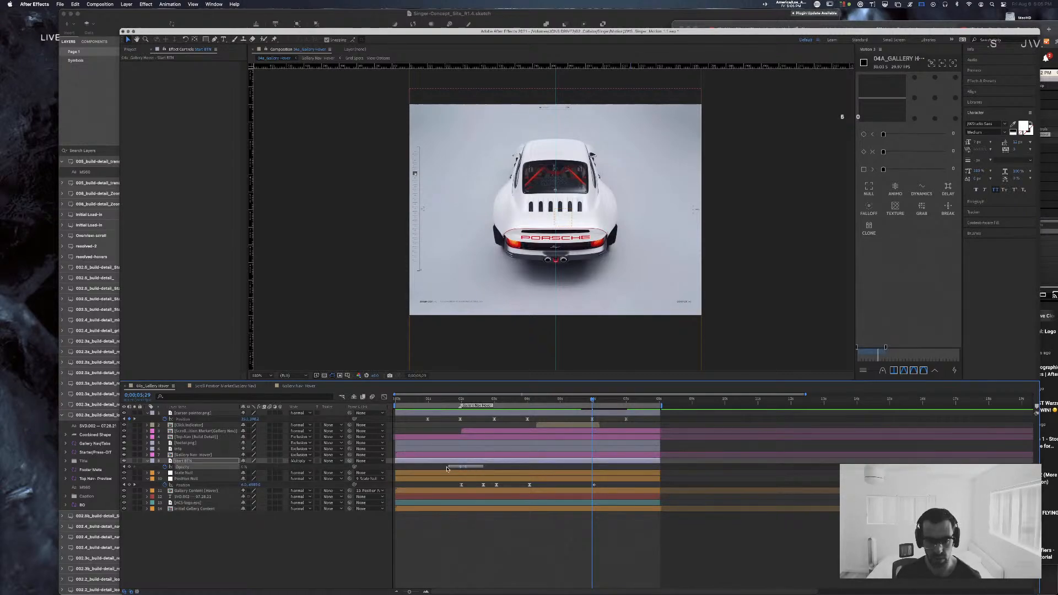
{"action": "right_click", "coordinate": [592, 468]}
{"action": "mouse_move", "coordinate": [634, 558]}
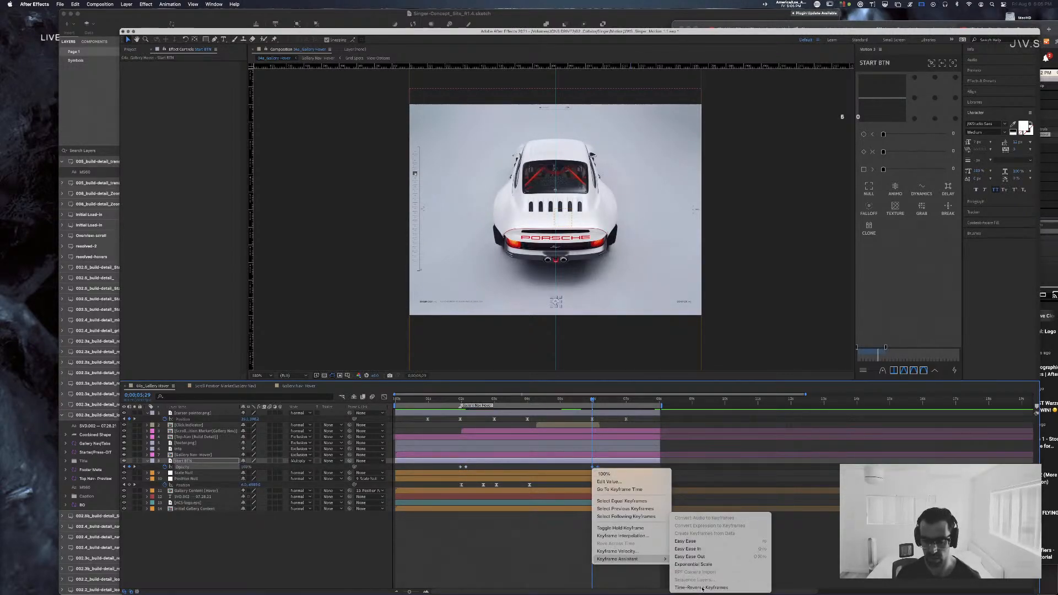
{"action": "left_click", "coordinate": [700, 587]}
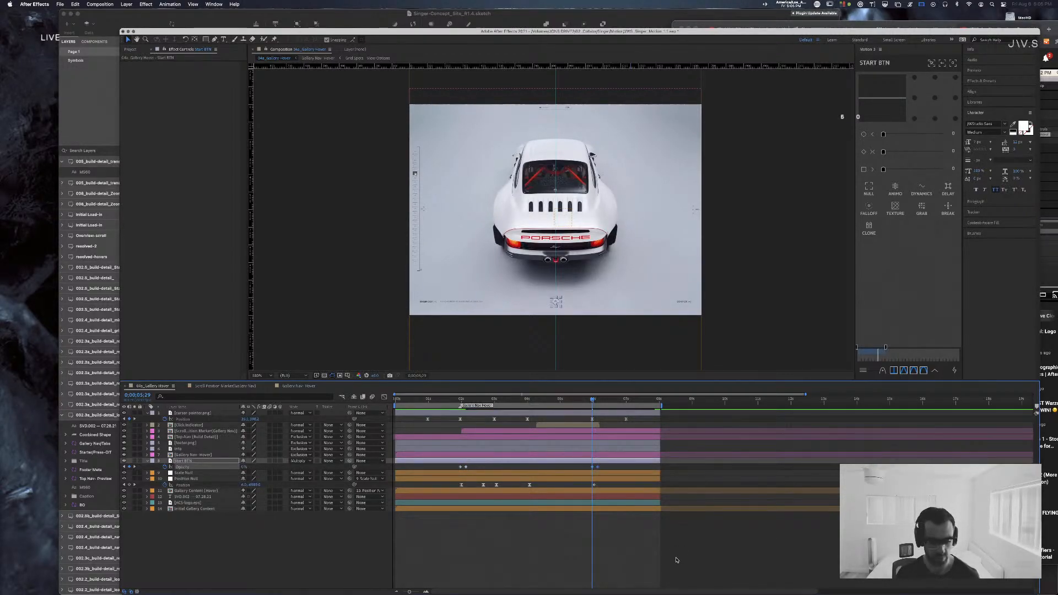
Step: Play the Gallery Hover composition from the beginning to check the start button fading out and back in
{"action": "left_click", "coordinate": [559, 401]}
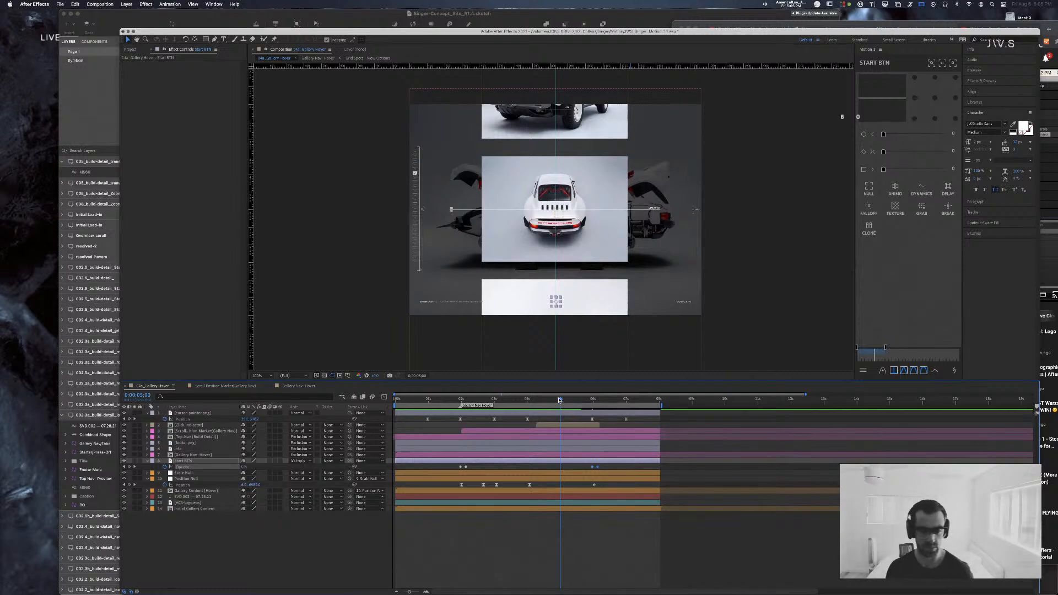
{"action": "left_click_drag", "start_coordinate": [560, 400], "coordinate": [395, 401]}
{"action": "left_click", "coordinate": [466, 510]}
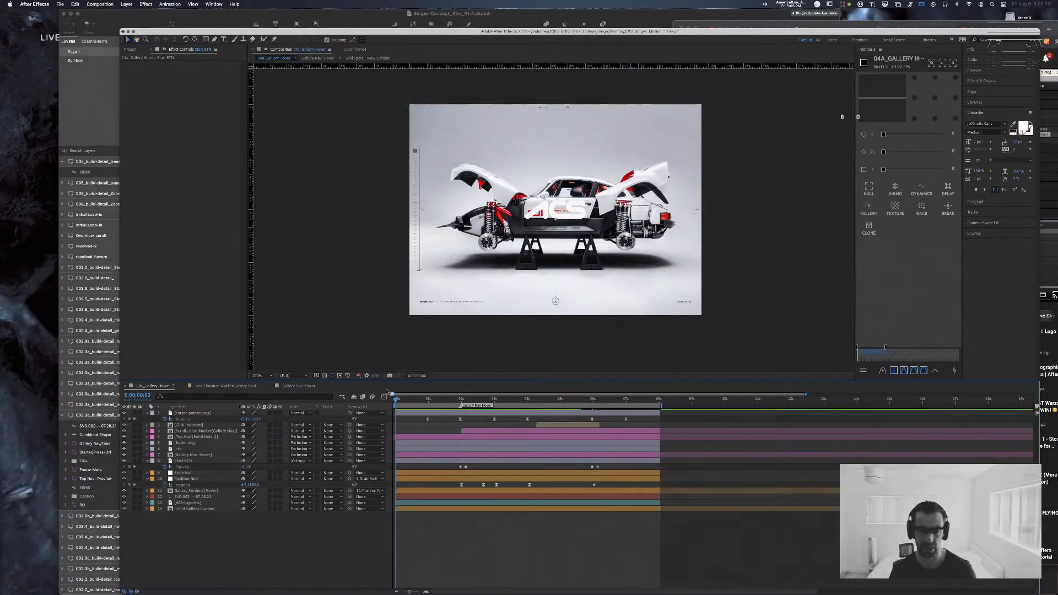
{"action": "key", "text": "space"}
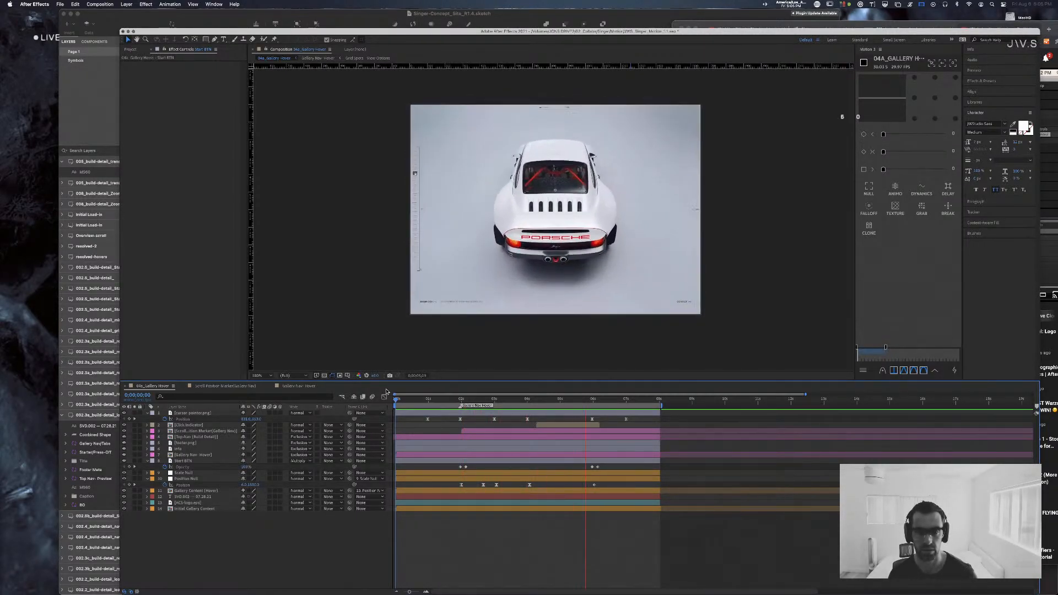
{"action": "key", "text": "space"}
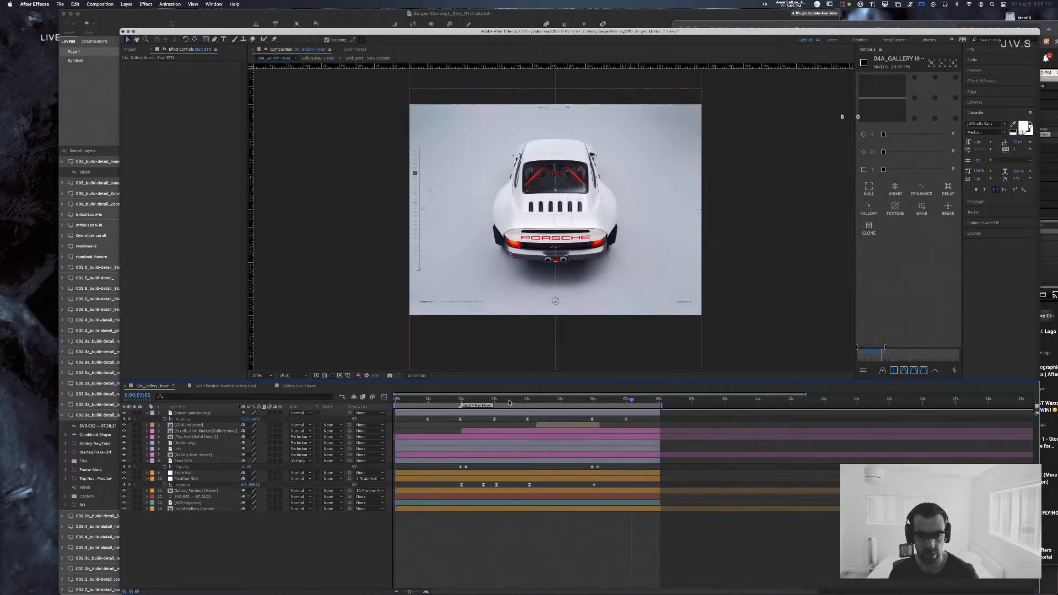
Step: Display the Position Null's Position keyframes in the Graph Editor as a speed graph
{"action": "mouse_move", "coordinate": [497, 400]}
{"action": "left_mouse_down"}
{"action": "mouse_move", "coordinate": [465, 404]}
{"action": "mouse_move", "coordinate": [485, 406]}
{"action": "left_mouse_up"}
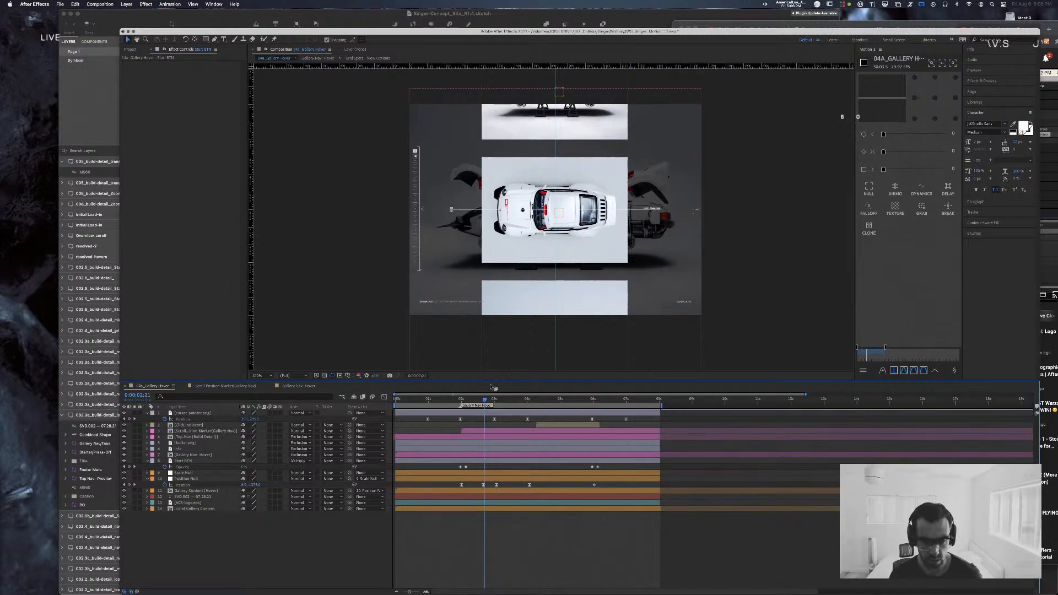
{"action": "left_click", "coordinate": [484, 399]}
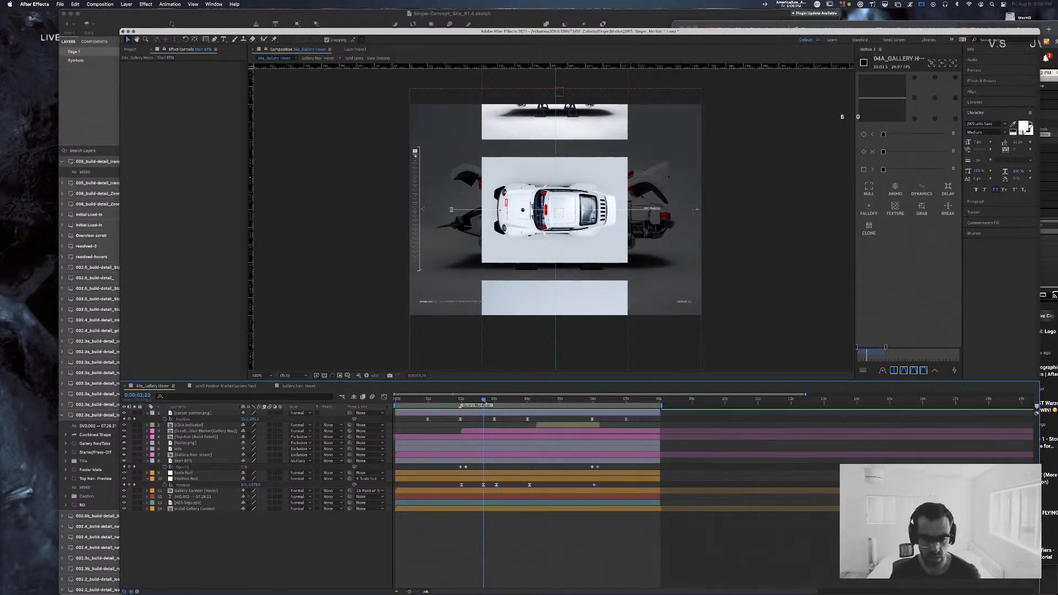
{"action": "left_click", "coordinate": [384, 397]}
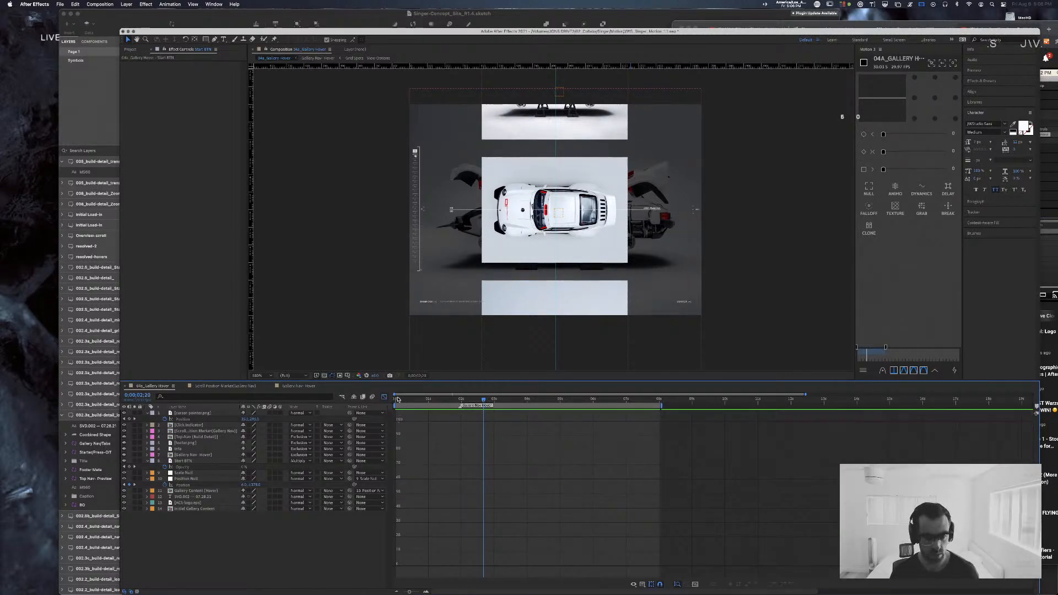
{"action": "key", "text": "shift+F3"}
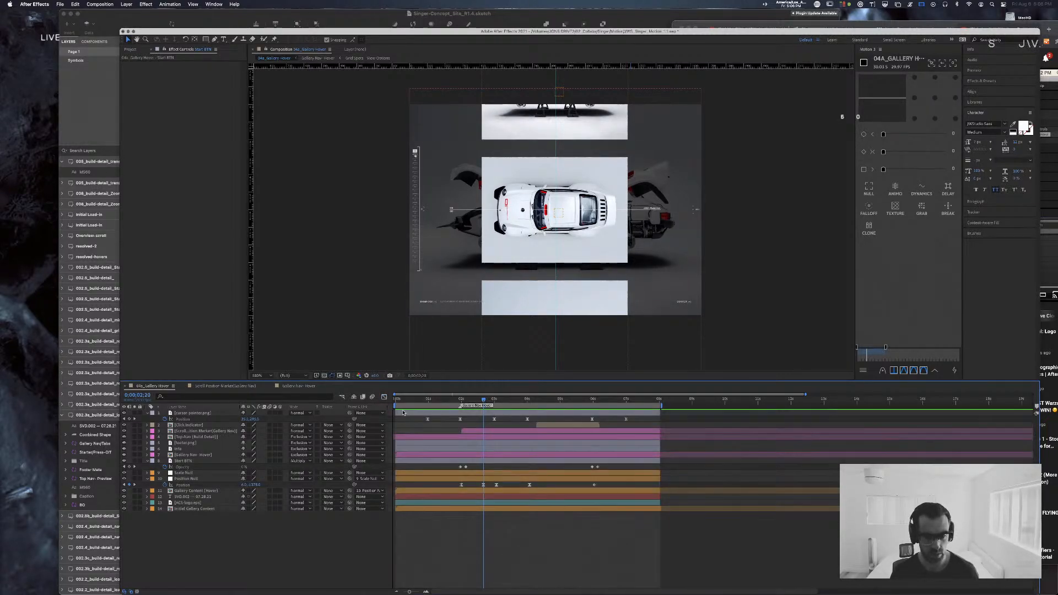
{"action": "left_click", "coordinate": [484, 486]}
{"action": "key", "text": "shift+F3"}
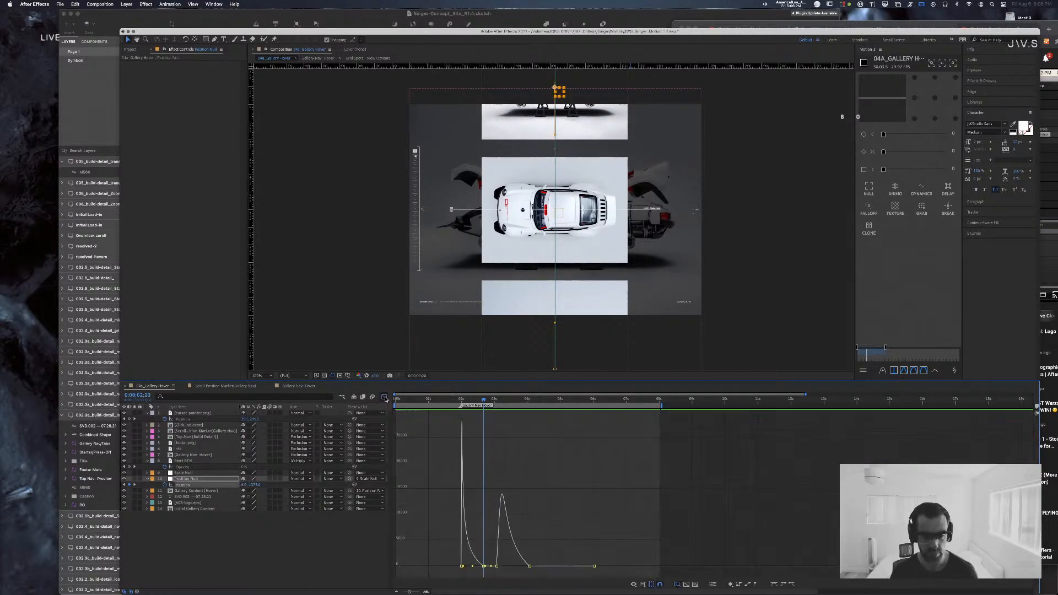
Step: Soften the Position Null's first scroll move by shortening its incoming ease handle and lengthening the outgoing handle of its starting keyframe
{"action": "left_click_drag", "start_coordinate": [411, 591], "coordinate": [417, 591]}
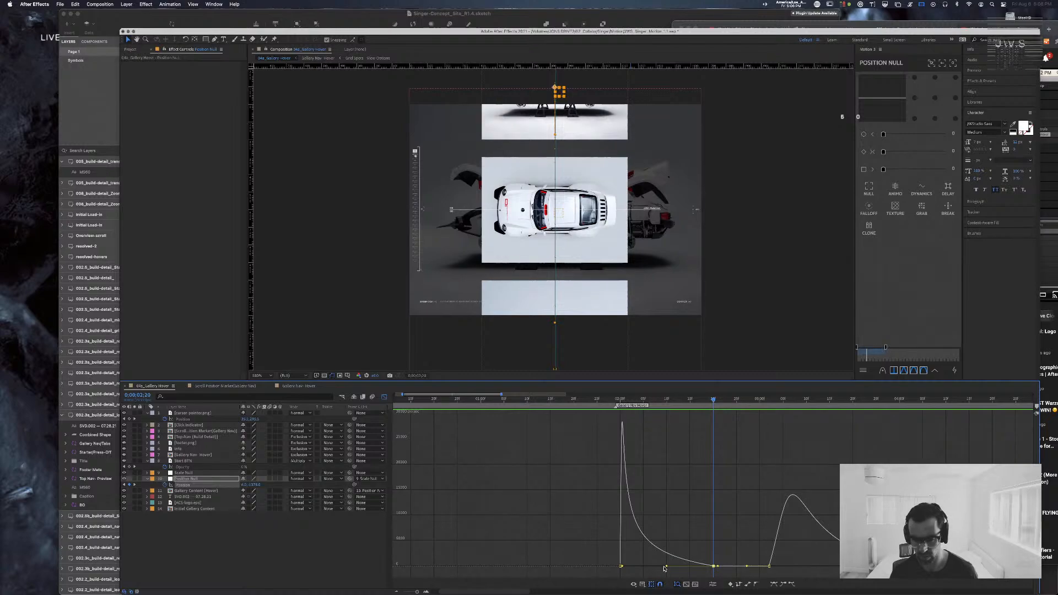
{"action": "mouse_move", "coordinate": [667, 565]}
{"action": "left_mouse_down"}
{"action": "mouse_move", "coordinate": [657, 567]}
{"action": "mouse_move", "coordinate": [674, 569]}
{"action": "left_mouse_up"}
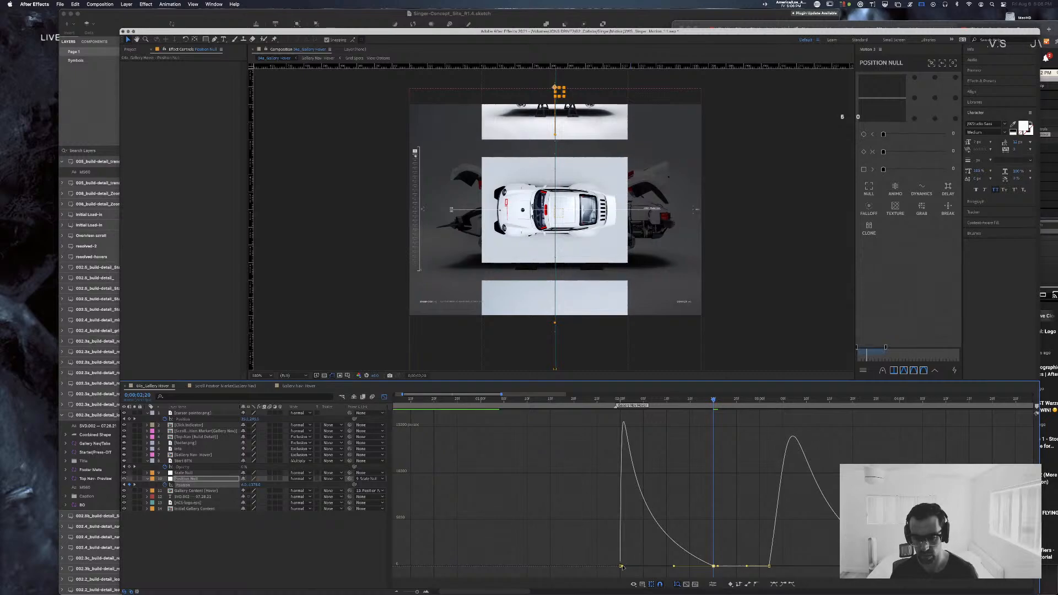
{"action": "left_click_drag", "start_coordinate": [623, 567], "coordinate": [631, 567]}
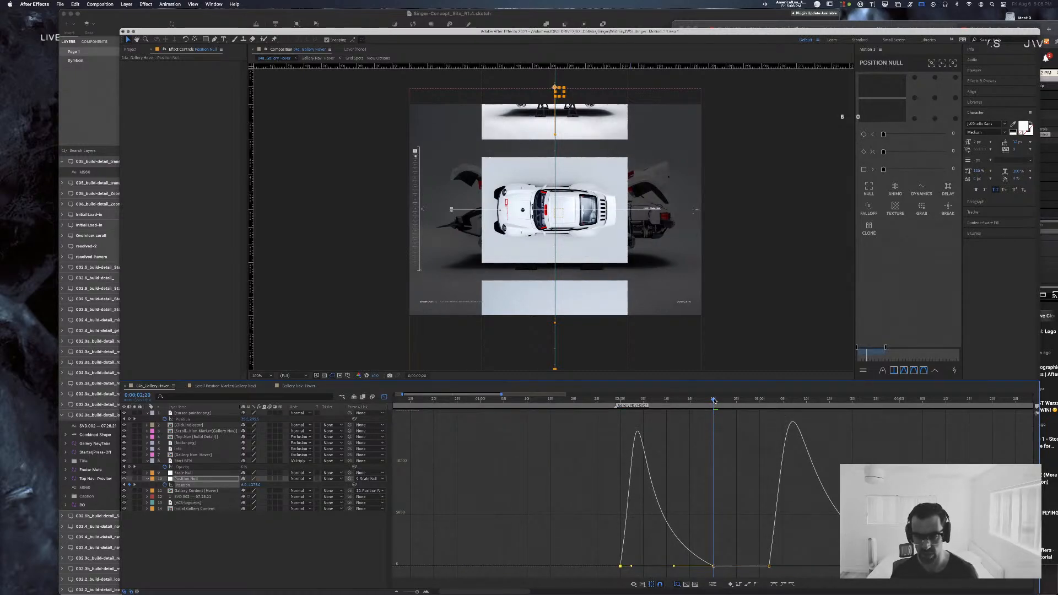
Step: Play the composition from just before the first scroll move to check the new easing
{"action": "left_click_drag", "start_coordinate": [714, 401], "coordinate": [589, 399]}
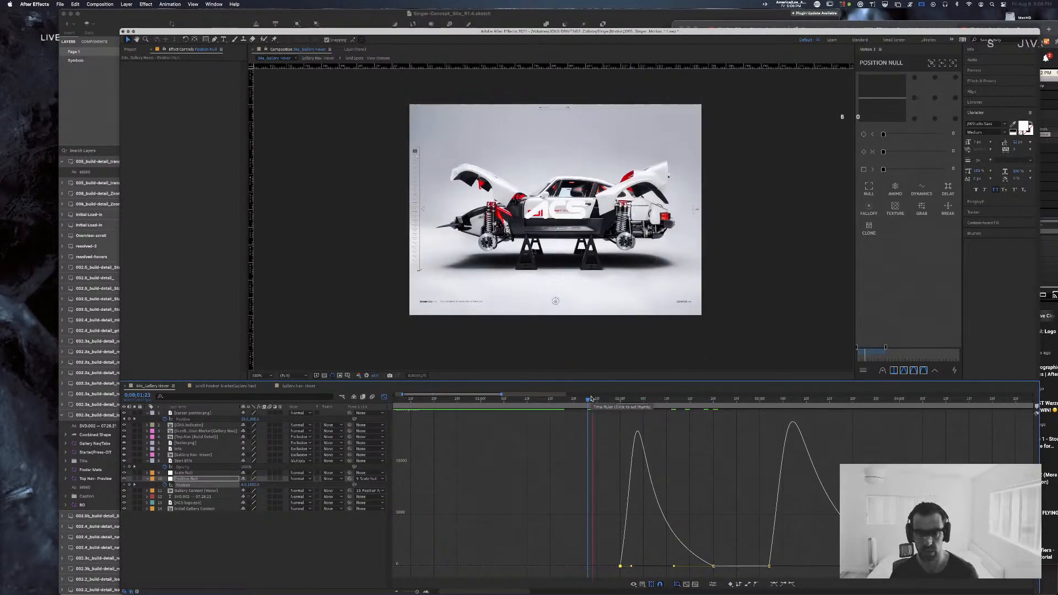
{"action": "key", "text": "space"}
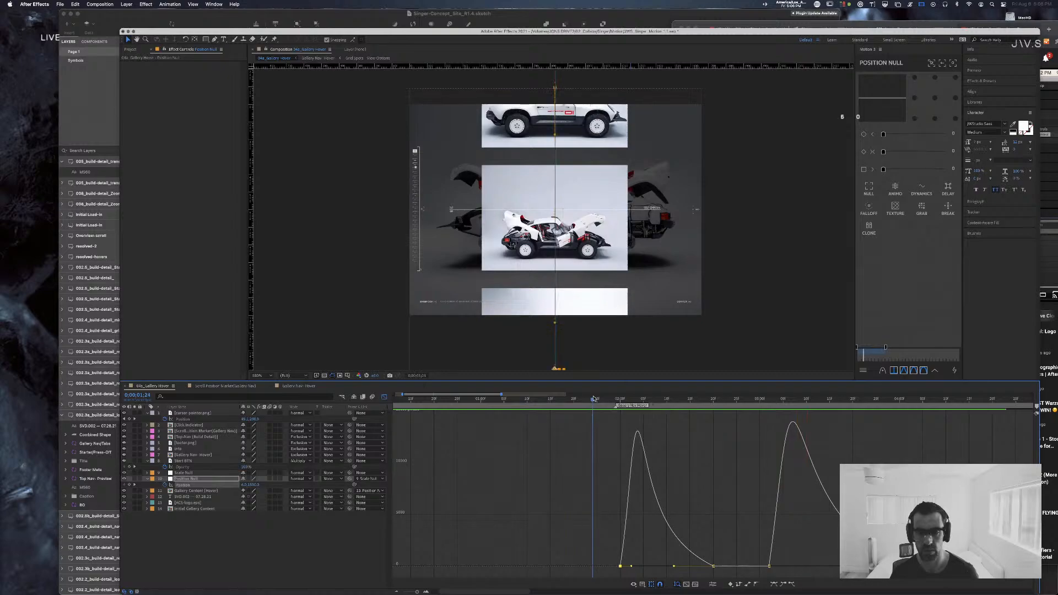
{"action": "key", "text": "space"}
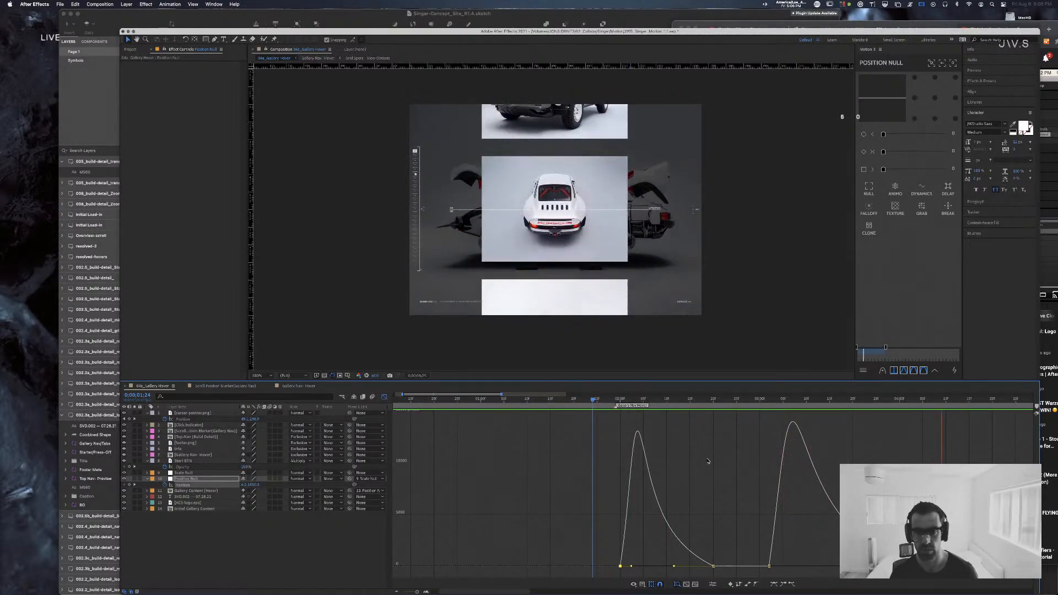
{"action": "key", "text": "space"}
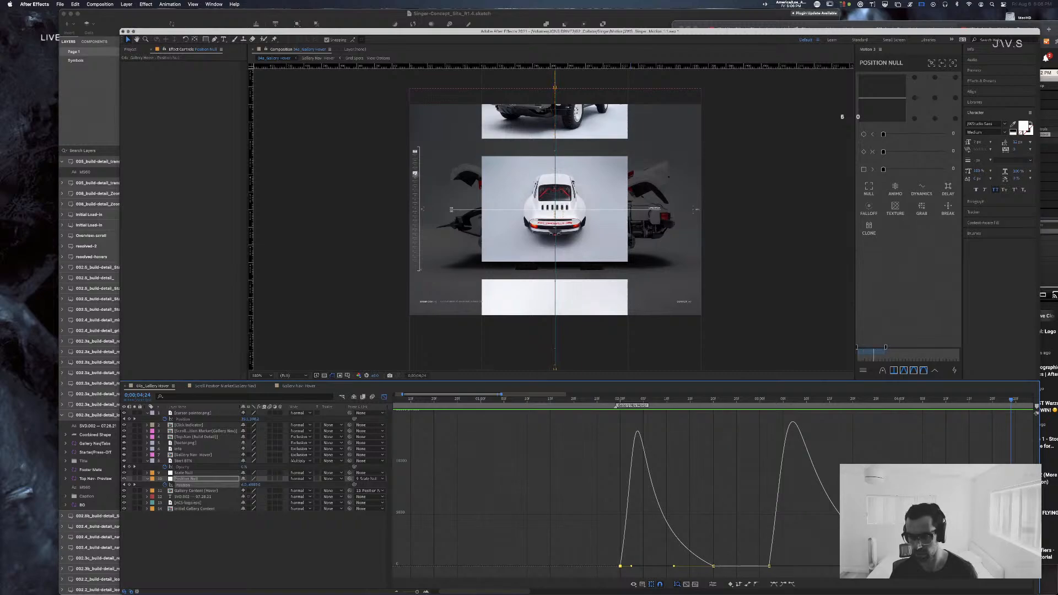
Step: Lengthen the incoming ease handle of the Position Null's second scroll move, preview the motion, and save the project
{"action": "left_click", "coordinate": [908, 566]}
{"action": "left_click_drag", "start_coordinate": [853, 566], "coordinate": [834, 557]}
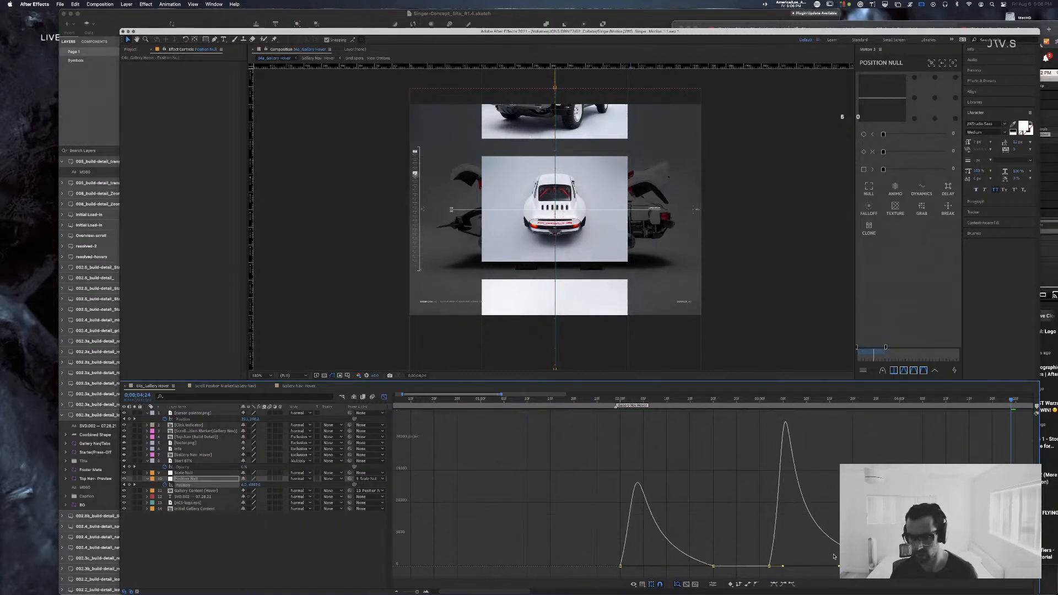
{"action": "key", "text": "space"}
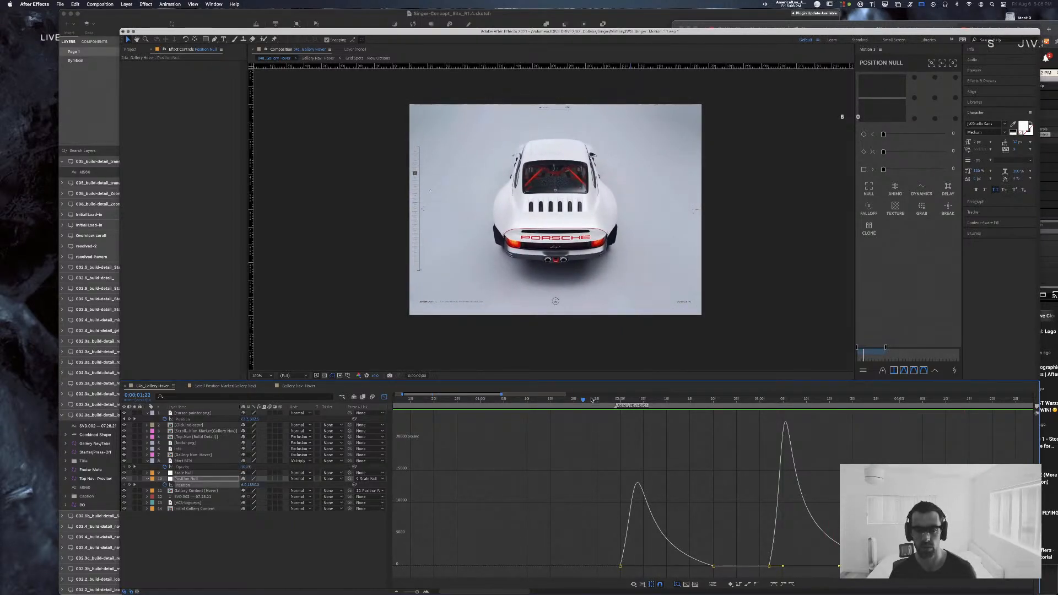
{"action": "key", "text": "space"}
{"action": "key", "text": "super+s"}
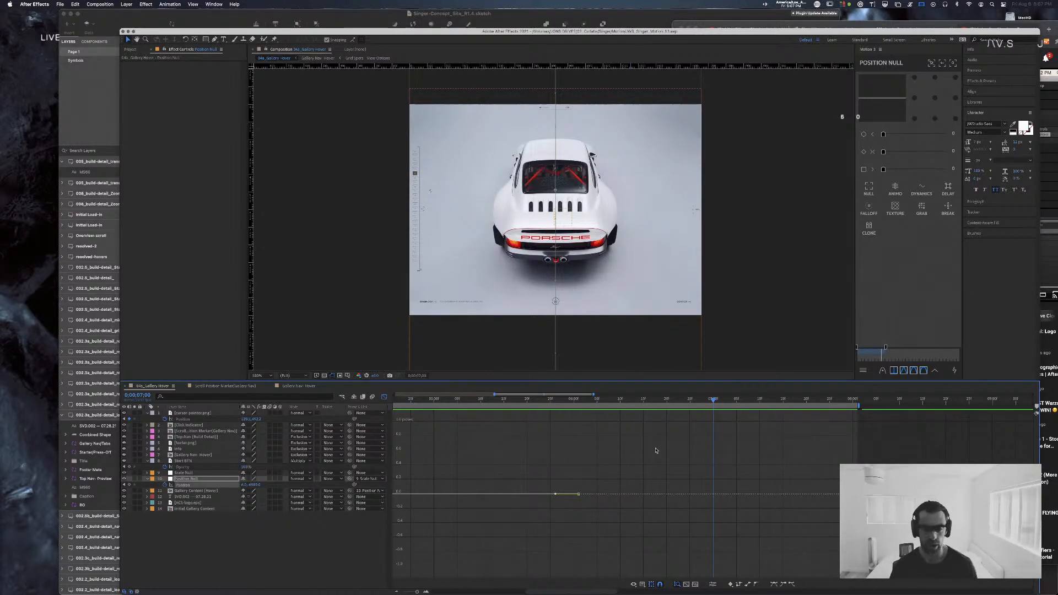
Step: Return the timeline from the Graph Editor to layer bars and play the Gallery Hover composition from its beginning
{"action": "key", "text": "super+Tab"}
{"action": "key", "text": "super+Tab"}
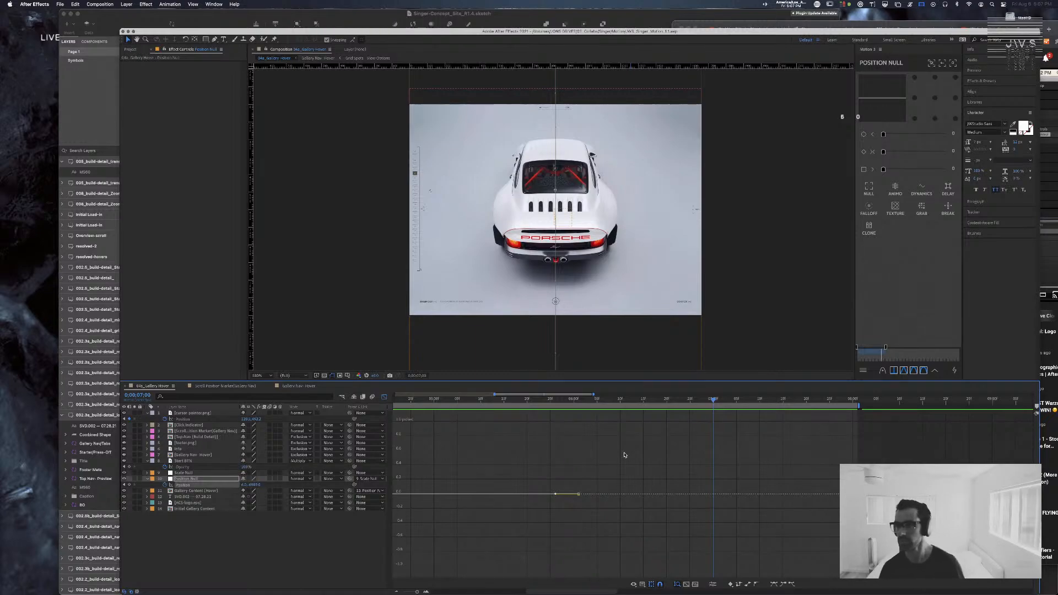
{"action": "left_click", "coordinate": [384, 397]}
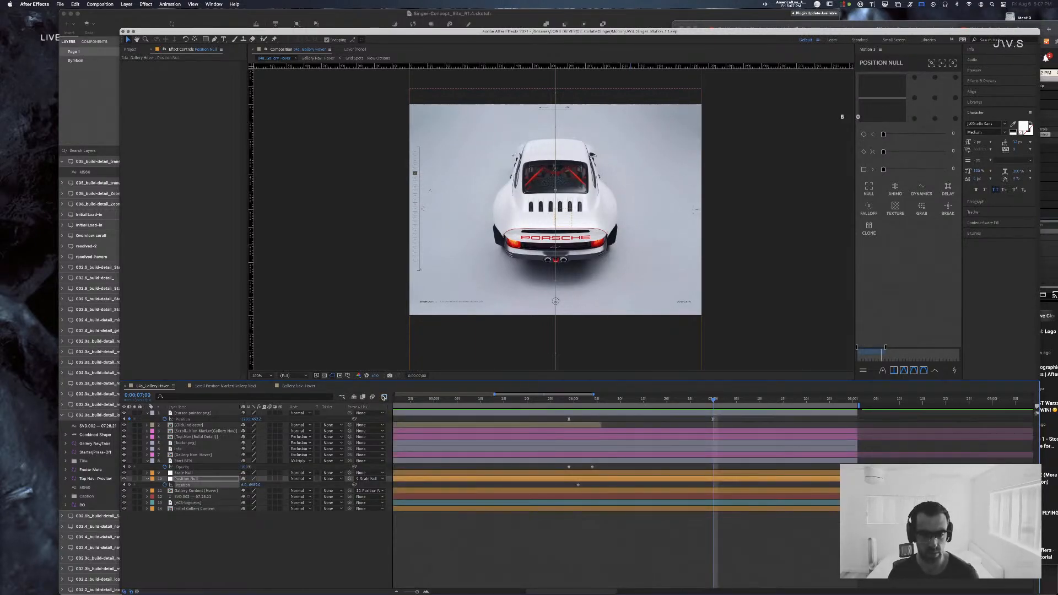
{"action": "left_click_drag", "start_coordinate": [416, 592], "coordinate": [410, 592]}
{"action": "left_click_drag", "start_coordinate": [450, 399], "coordinate": [362, 397]}
{"action": "key", "text": "space"}
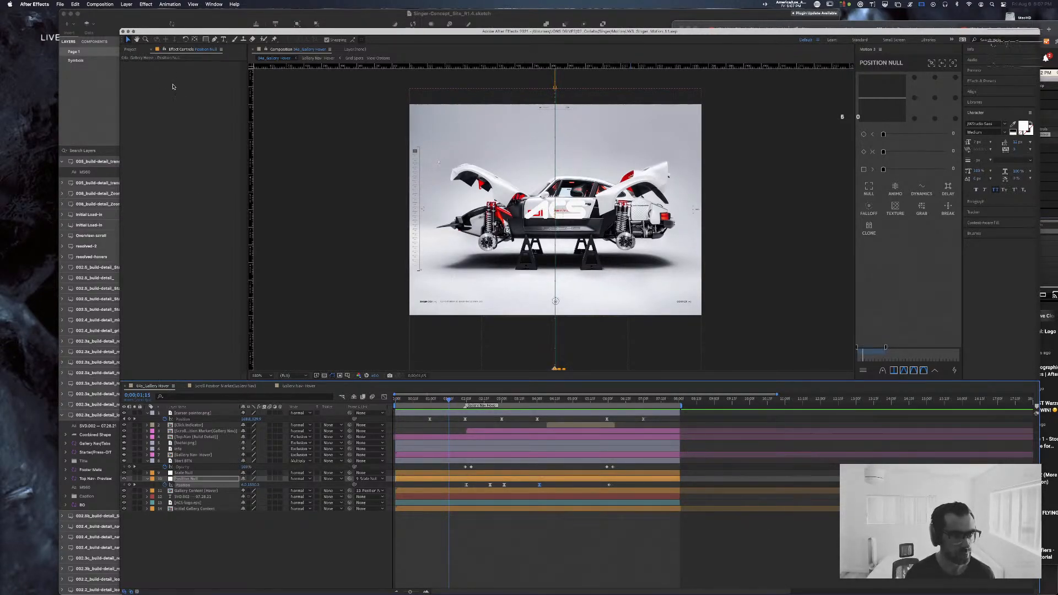
Step: Go through the main compositions in the project and open 03_Build Load-In
{"action": "left_click", "coordinate": [132, 50]}
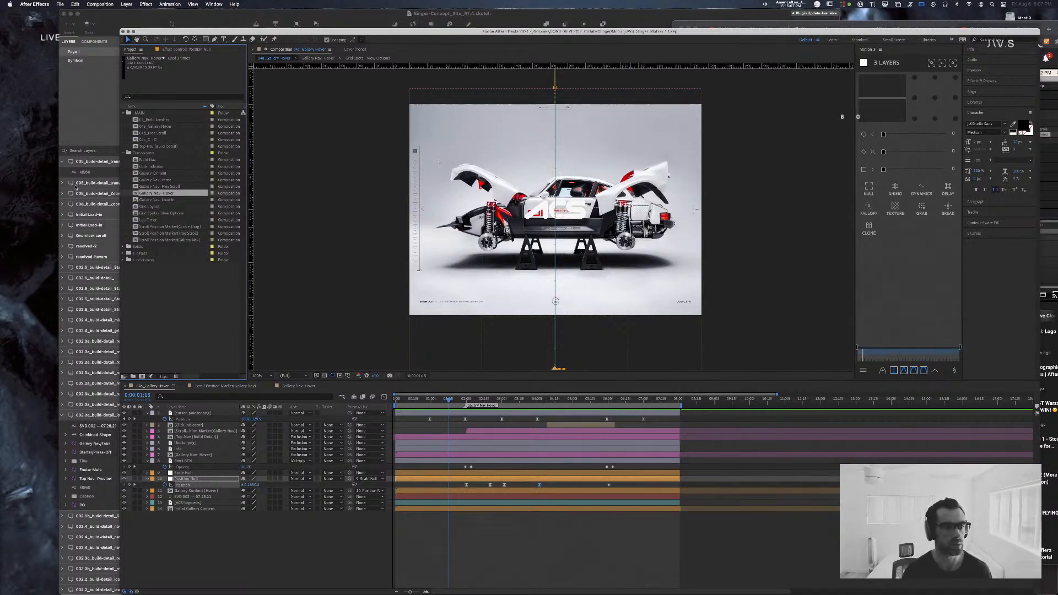
{"action": "left_click", "coordinate": [135, 133]}
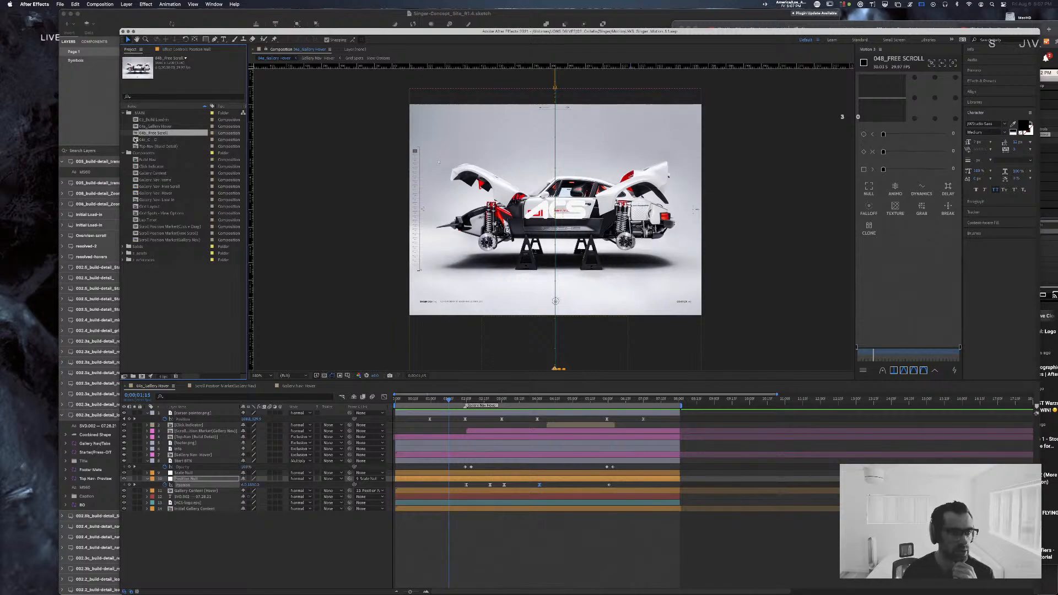
{"action": "left_click", "coordinate": [135, 140]}
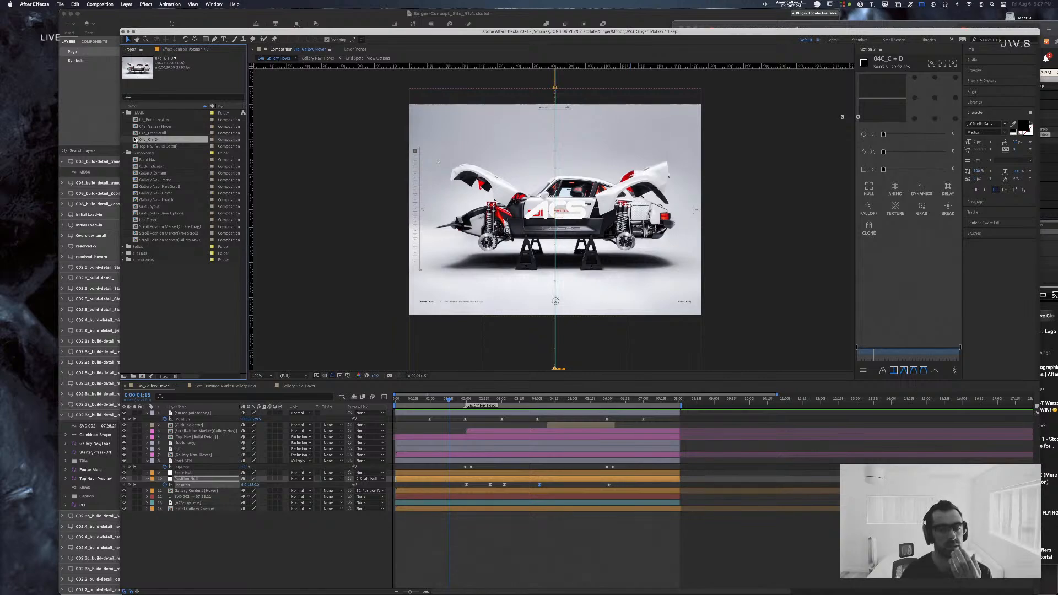
{"action": "key", "text": "Up"}
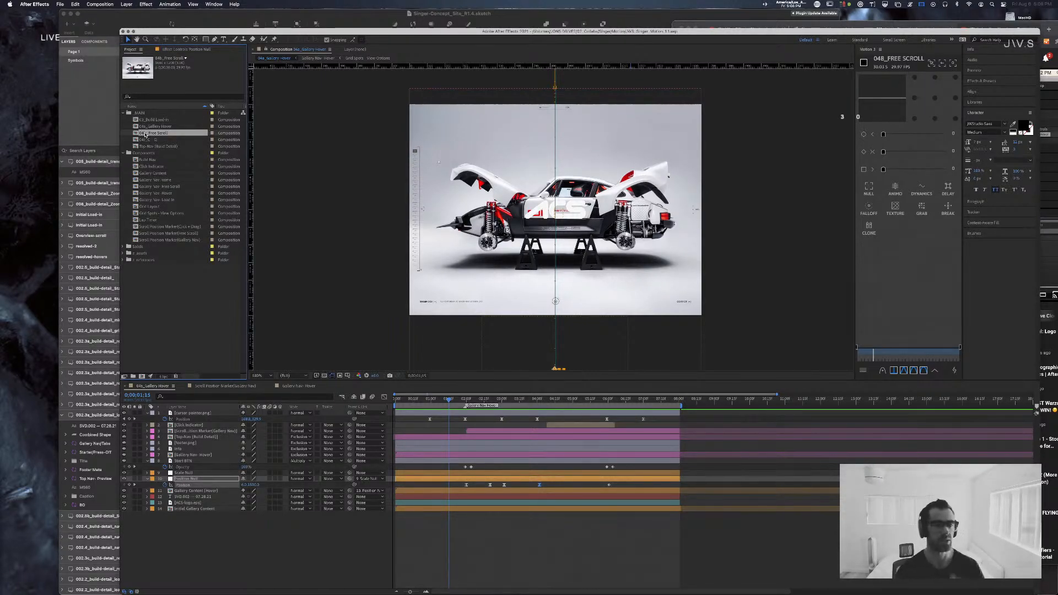
{"action": "left_click", "coordinate": [154, 121]}
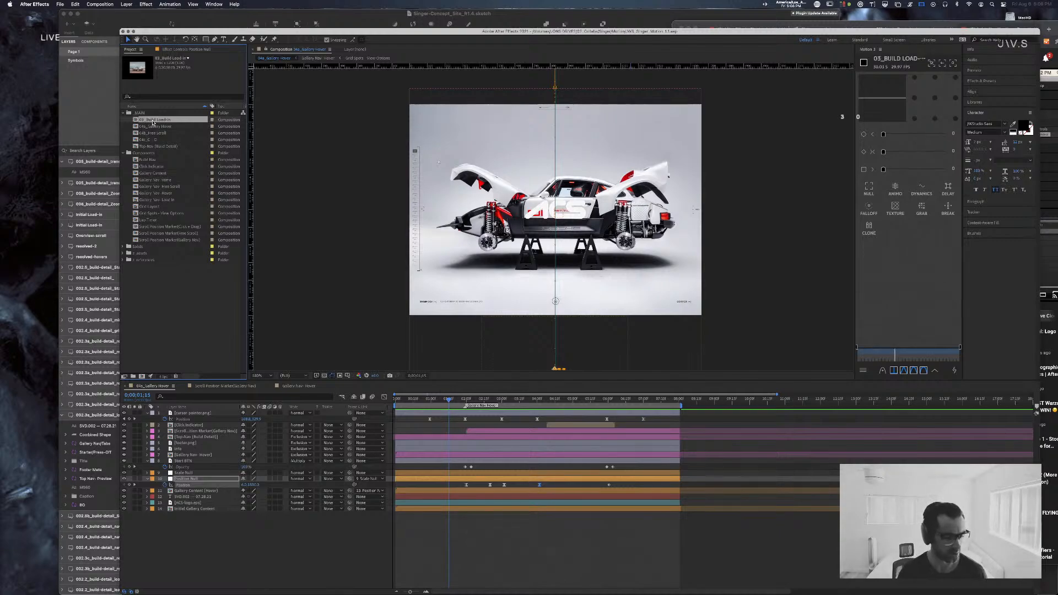
{"action": "double_click", "coordinate": [138, 120]}
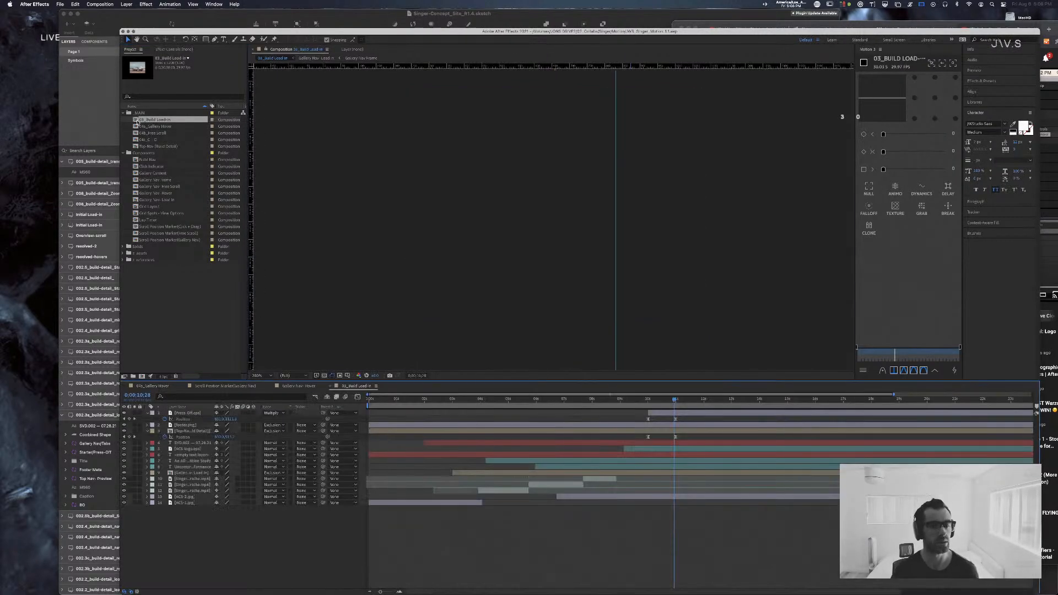
{"action": "key", "text": "comma"}
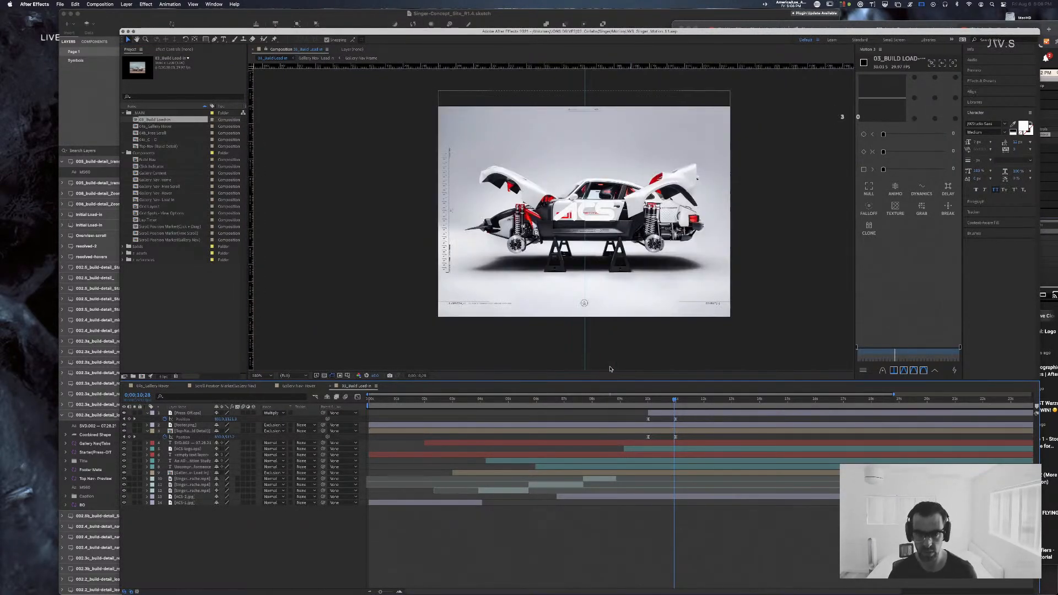
Step: Play the Build Load-In composition from its first frame to review the existing animation
{"action": "left_click_drag", "start_coordinate": [673, 407], "coordinate": [355, 389]}
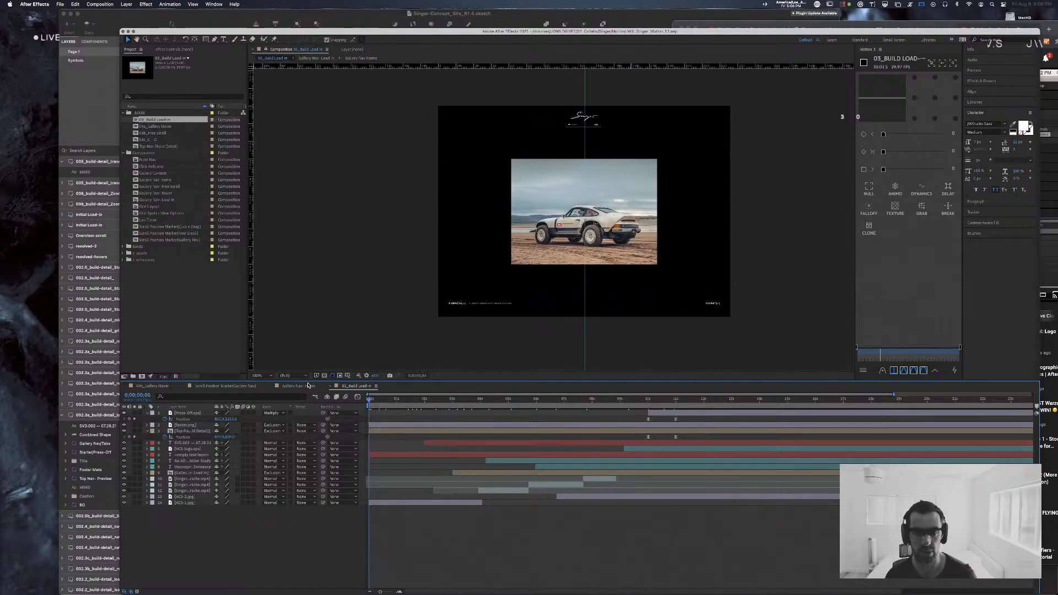
{"action": "key", "text": "space"}
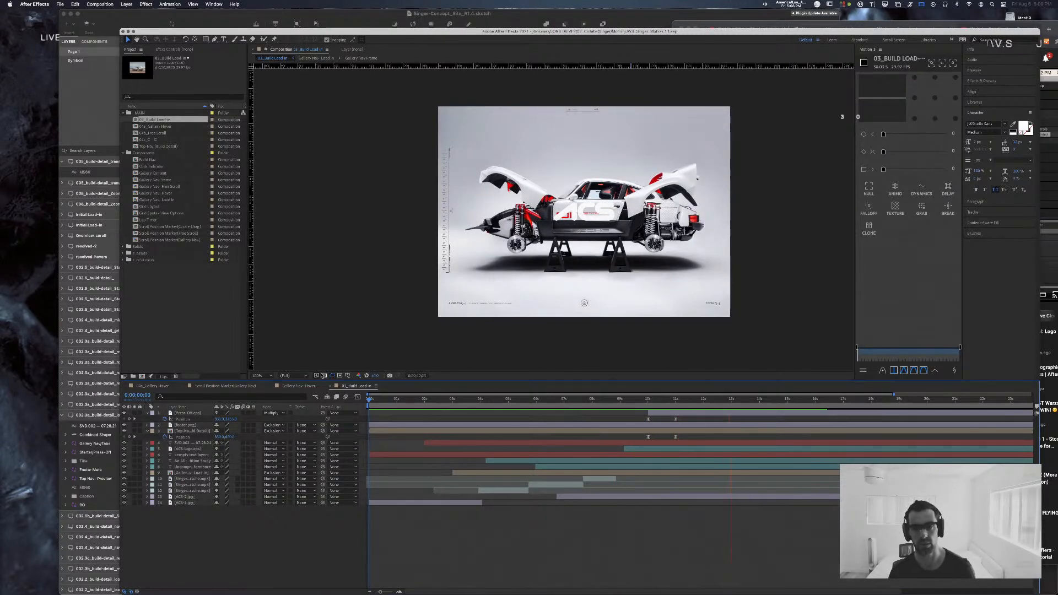
{"action": "key", "text": "space"}
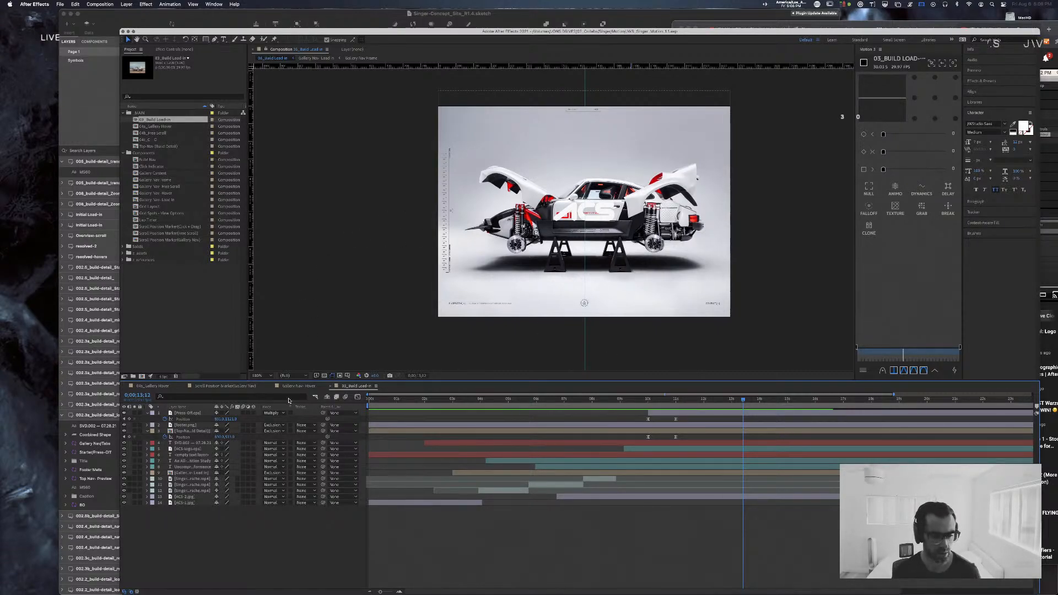
Step: Copy the Info layer from the Gallery Hover composition and paste it into Build Load-In with the current time at 10 seconds
{"action": "left_click", "coordinate": [154, 385]}
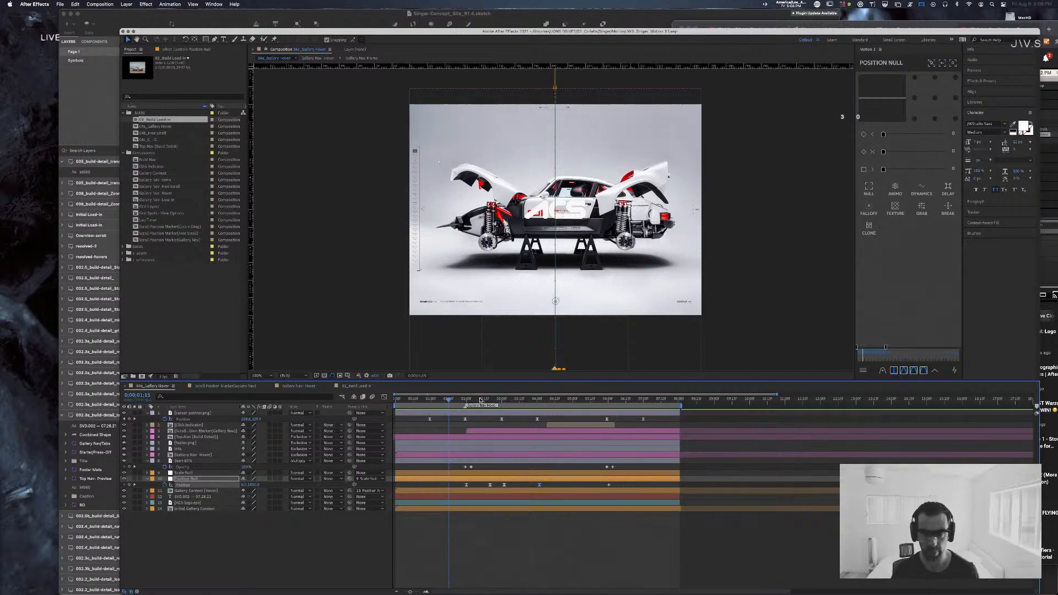
{"action": "left_click", "coordinate": [187, 449]}
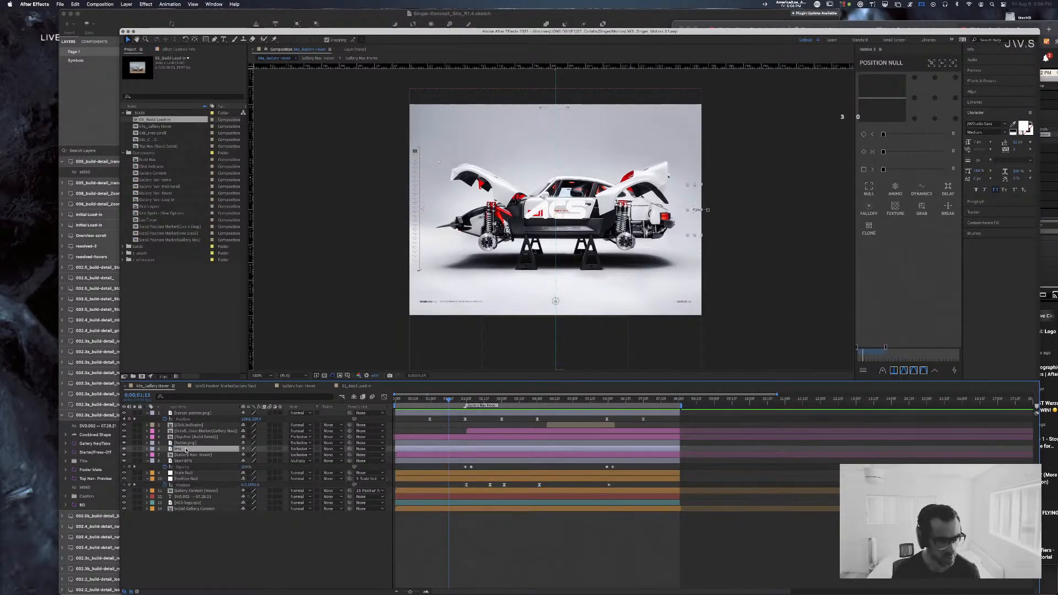
{"action": "left_click", "coordinate": [352, 386]}
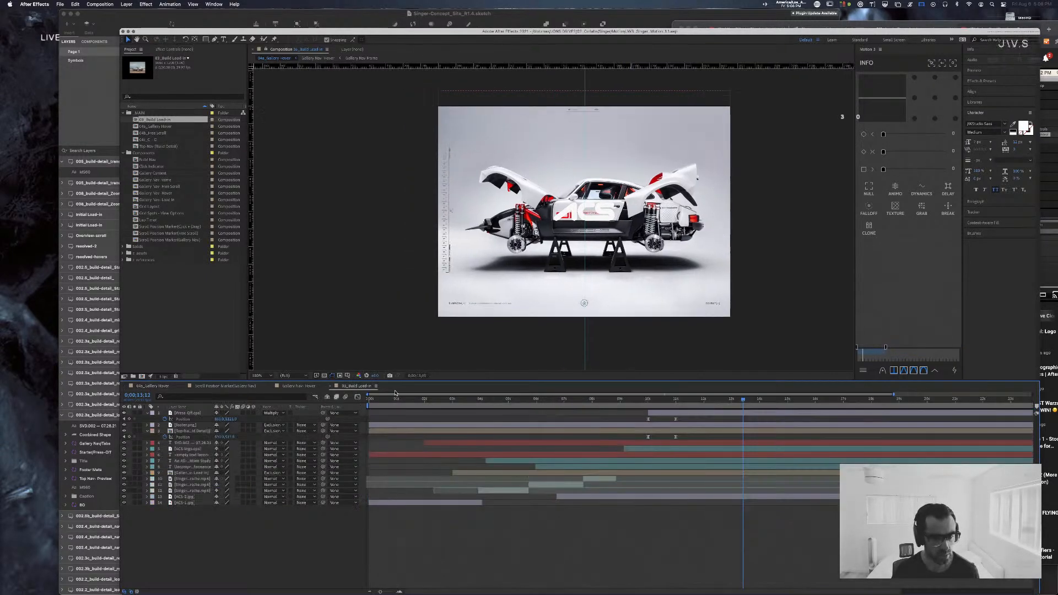
{"action": "left_click", "coordinate": [573, 399]}
{"action": "left_click_drag", "start_coordinate": [588, 402], "coordinate": [648, 404]}
{"action": "left_click", "coordinate": [656, 414]}
{"action": "key", "text": "cmd+v"}
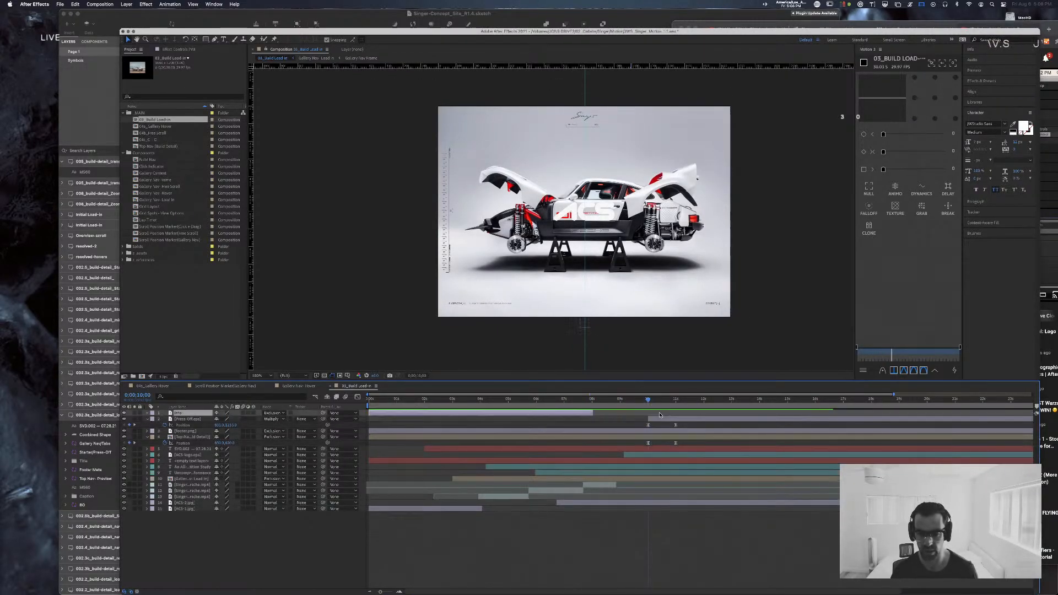
Step: Shift the pasted Info layer to start at 10 seconds and move its first two Position keyframes to its start
{"action": "left_click_drag", "start_coordinate": [406, 413], "coordinate": [684, 415]}
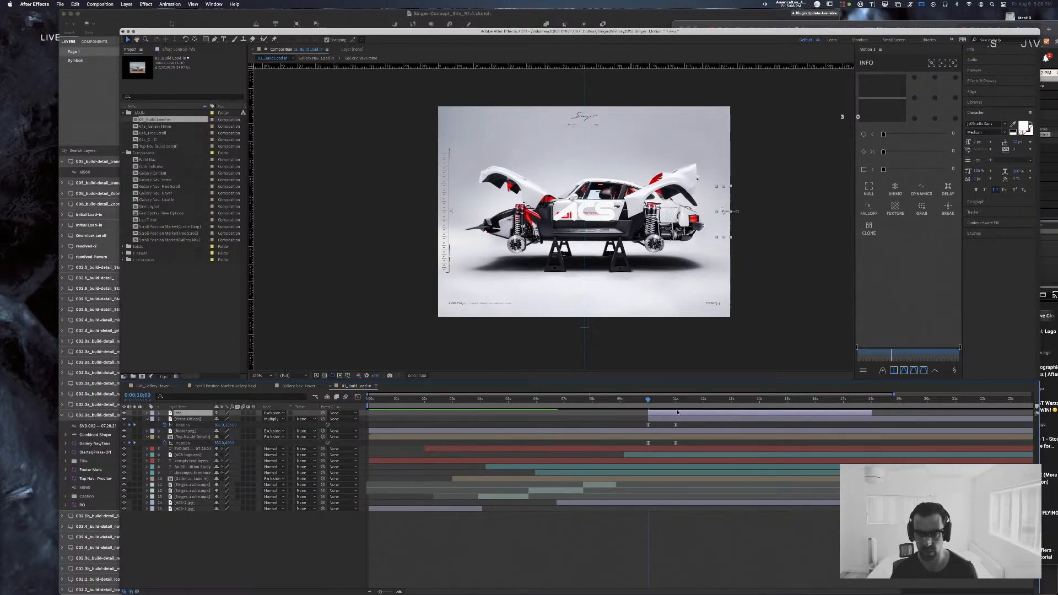
{"action": "key", "text": "p"}
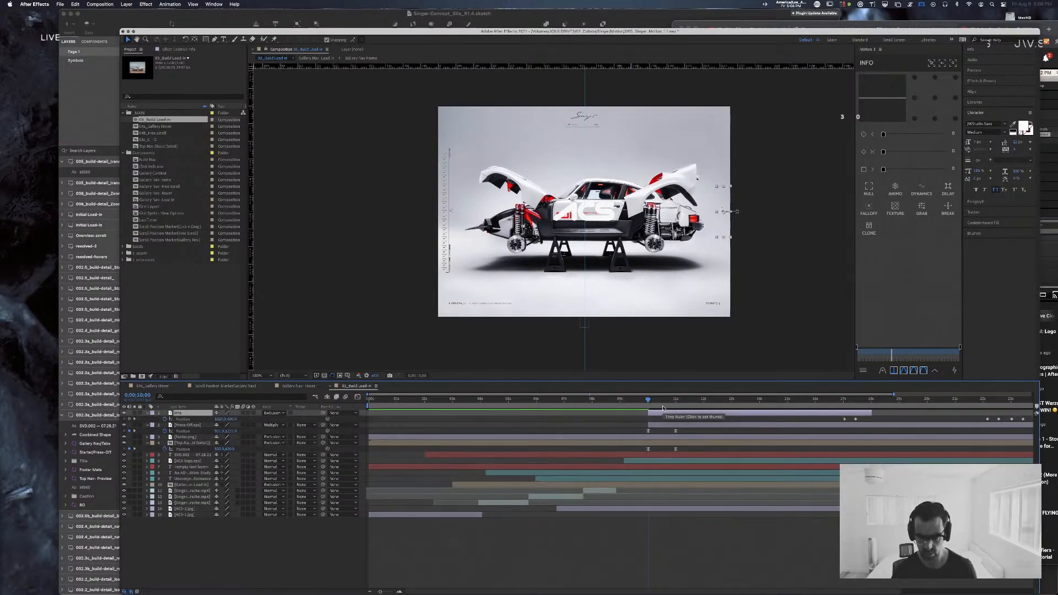
{"action": "left_click_drag", "start_coordinate": [872, 421], "coordinate": [664, 419]}
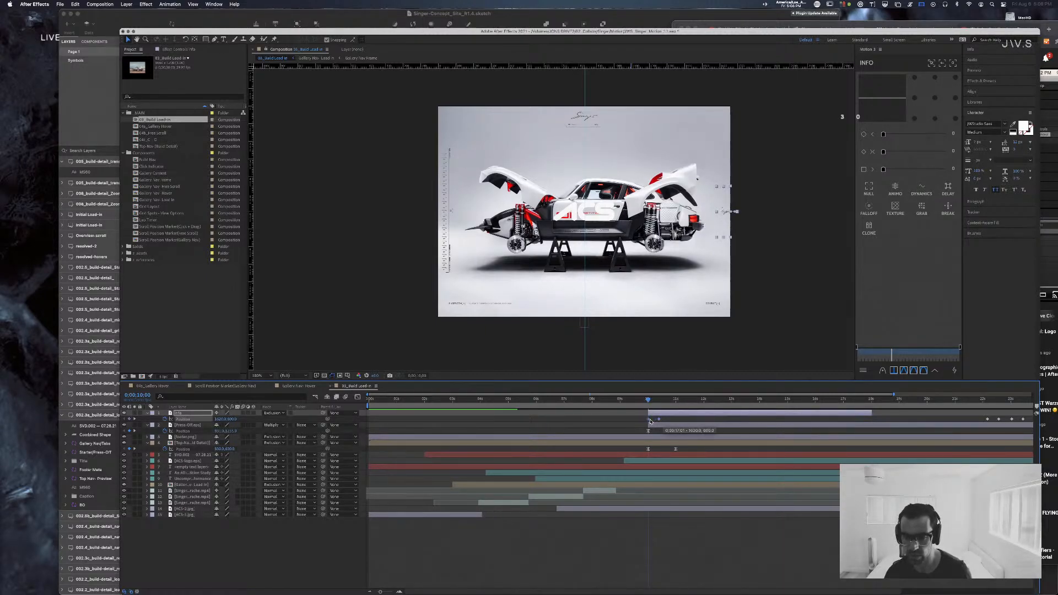
Step: Time-reverse the Info layer's first two Position keyframes so that it slides in from outside the frame
{"action": "right_click", "coordinate": [660, 420]}
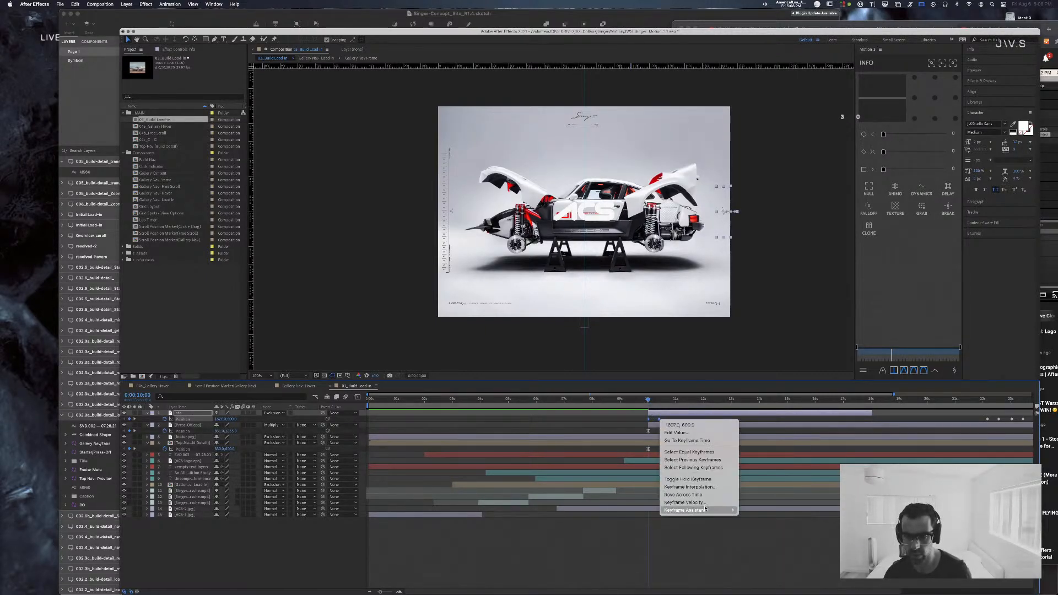
{"action": "mouse_move", "coordinate": [699, 510]}
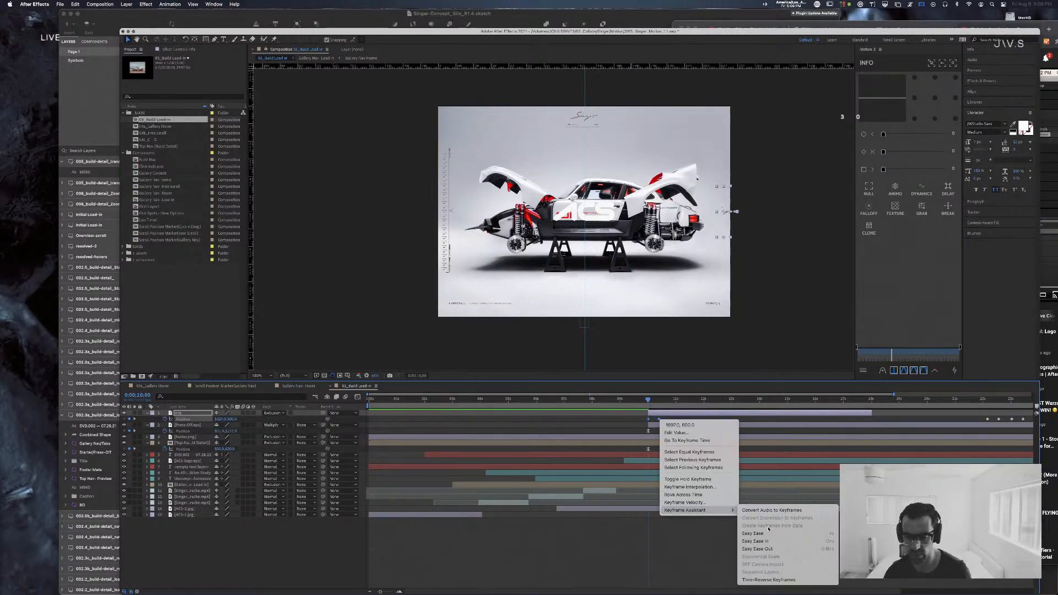
{"action": "left_click", "coordinate": [786, 580]}
{"action": "left_click", "coordinate": [687, 540]}
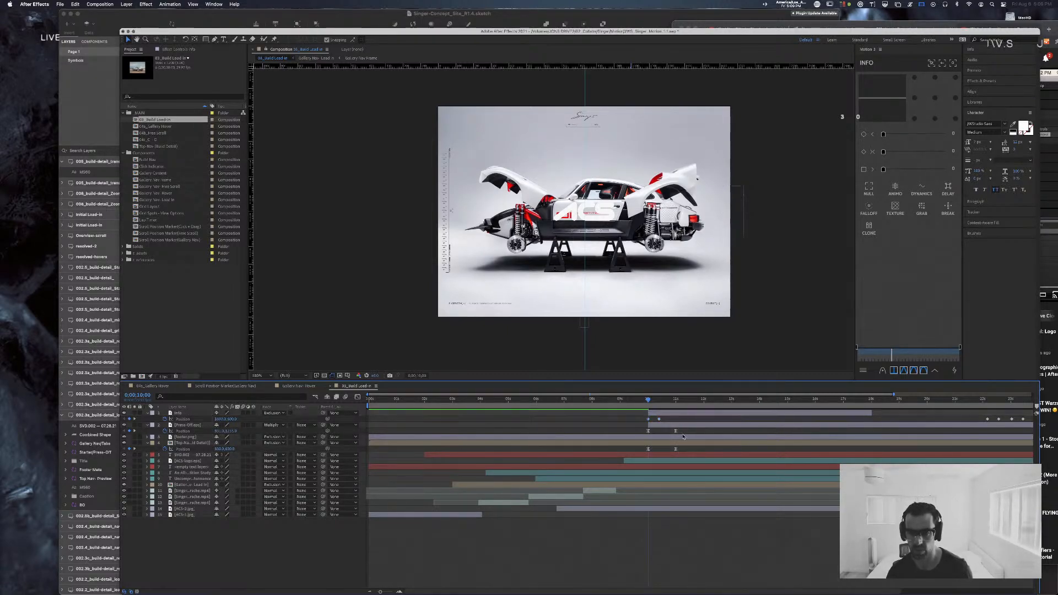
Step: Move the Info layer's second Position keyframe close to 11 seconds and ease the pair of keyframes with Keyframe Velocity
{"action": "left_click_drag", "start_coordinate": [663, 422], "coordinate": [681, 421]}
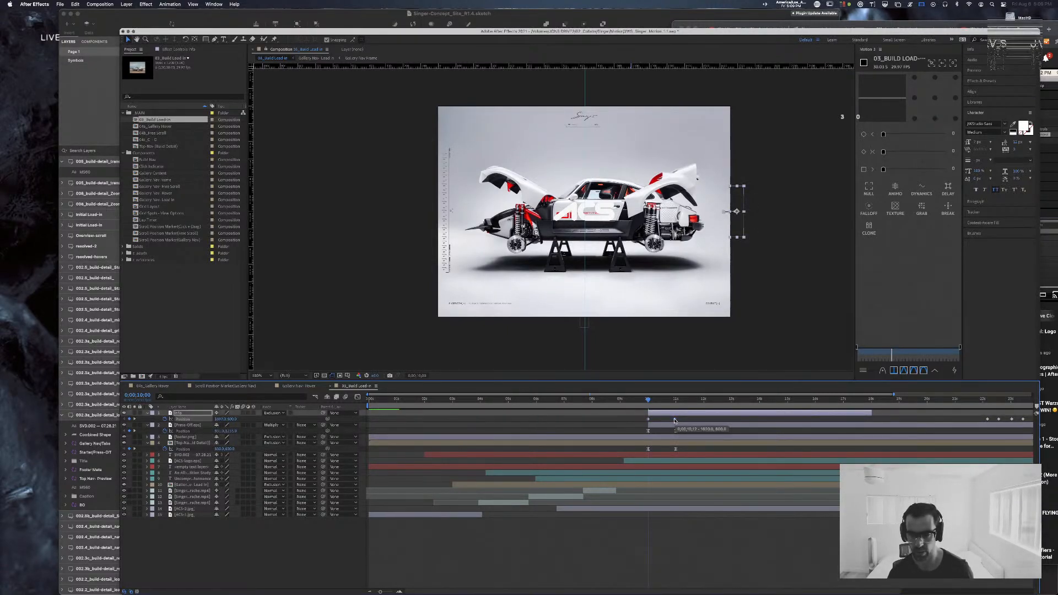
{"action": "key", "text": "super+shift+k"}
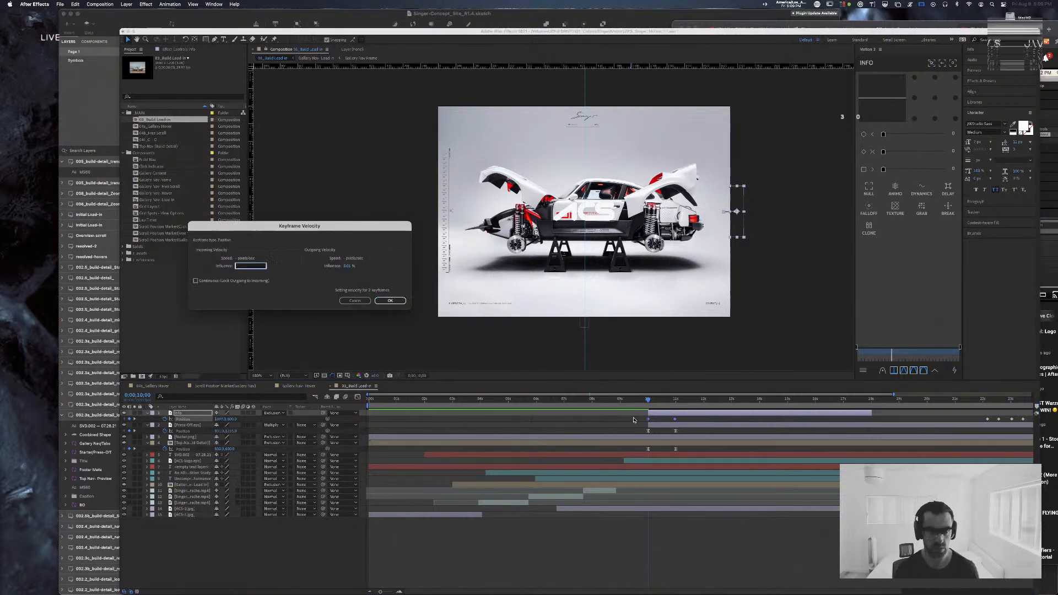
{"action": "key", "text": "Return"}
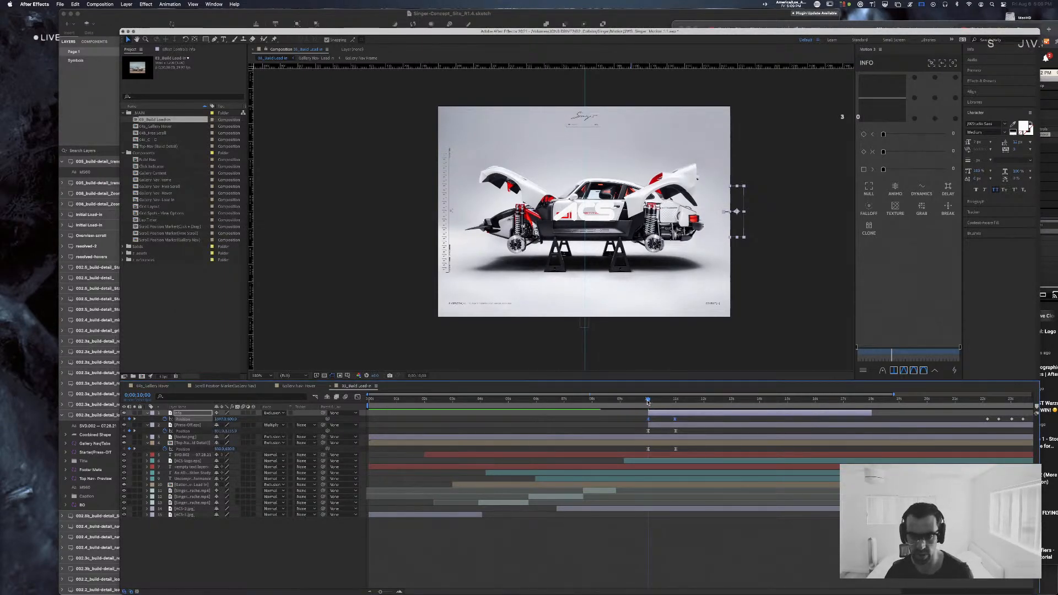
Step: Scrub through the Info layer's slide-in to check it, deselect the layer, and save the project
{"action": "left_click_drag", "start_coordinate": [648, 402], "coordinate": [632, 401]}
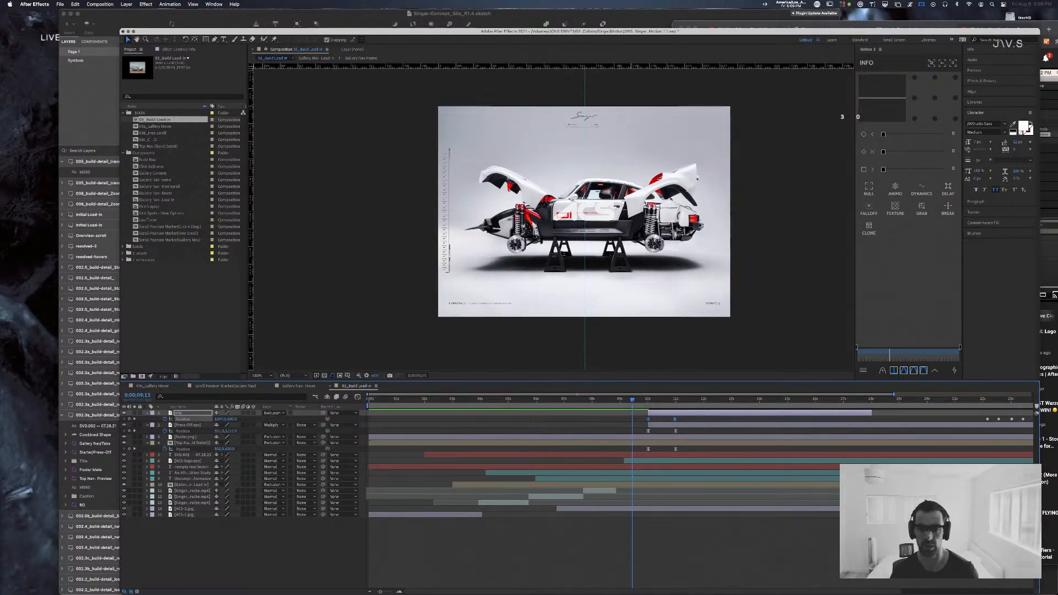
{"action": "left_click_drag", "start_coordinate": [636, 401], "coordinate": [671, 406]}
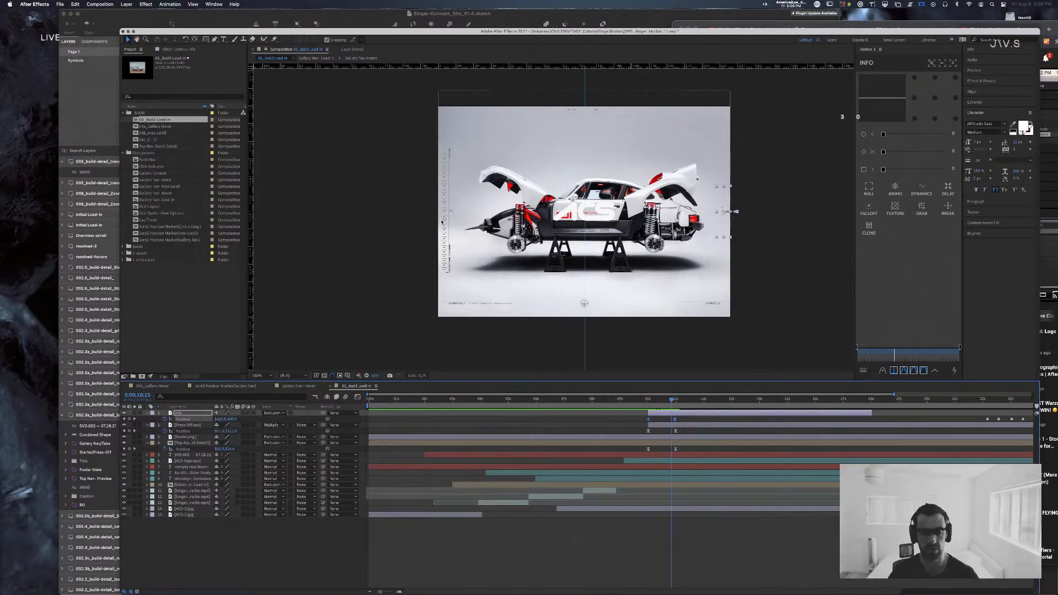
{"action": "left_click", "coordinate": [547, 358]}
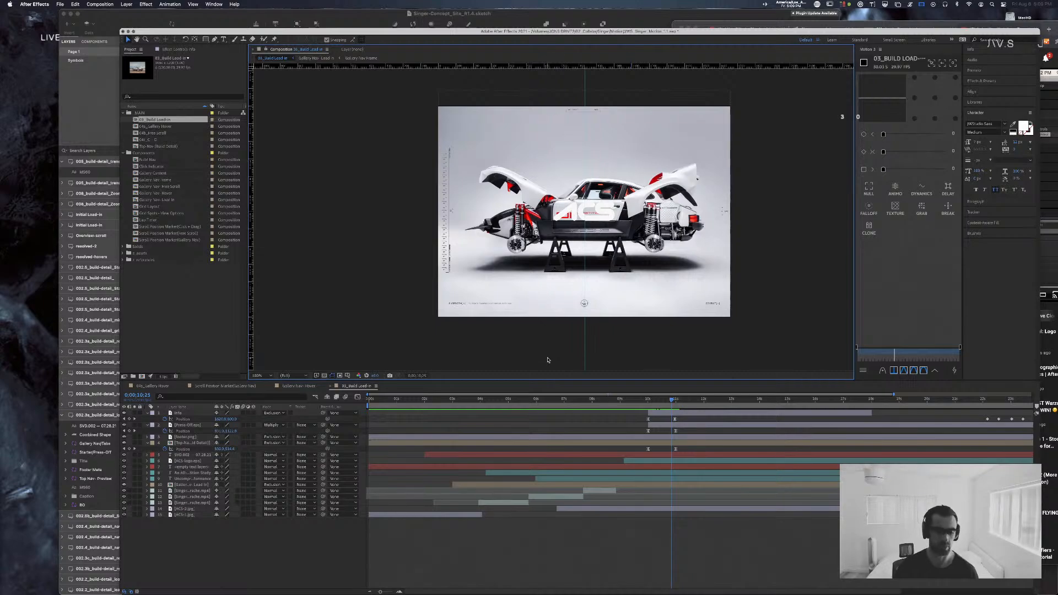
{"action": "key", "text": "super+s"}
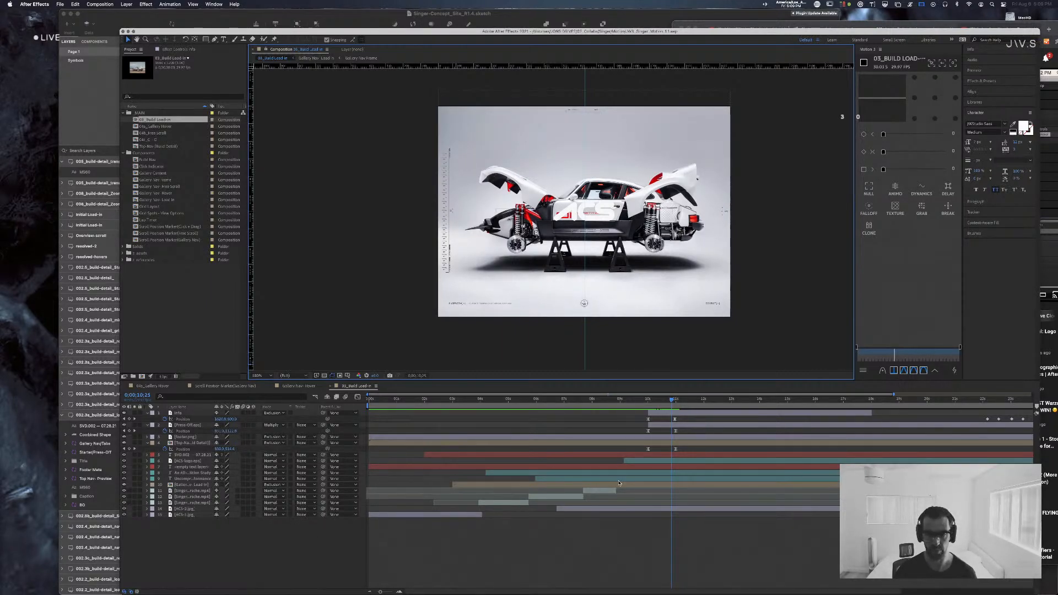
Step: Align the Info layer's second Position keyframe exactly with 11 seconds and save the project
{"action": "left_click", "coordinate": [676, 400]}
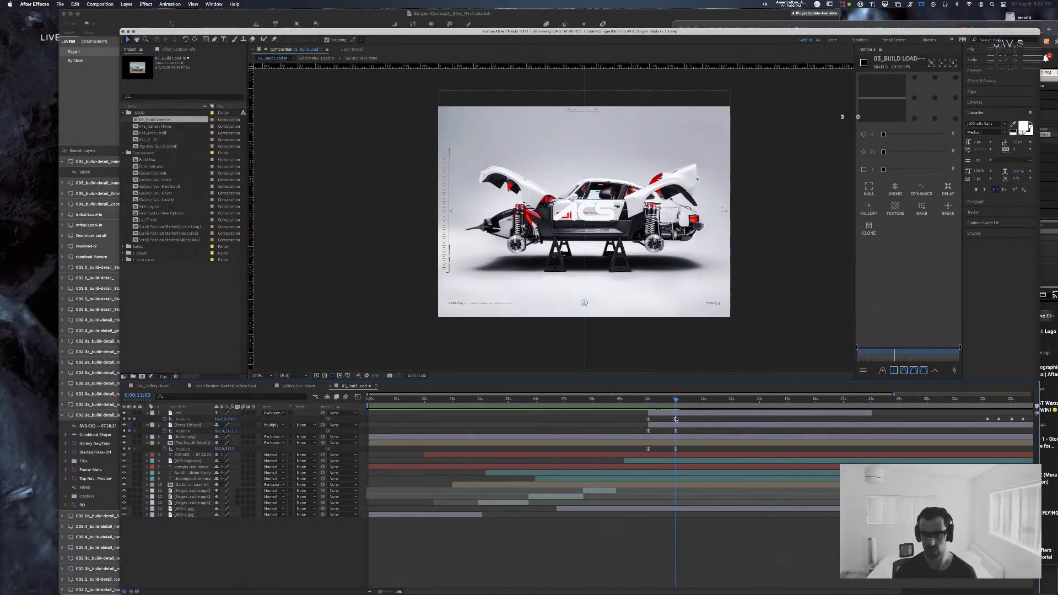
{"action": "left_click", "coordinate": [676, 419]}
{"action": "key", "text": "super+s"}
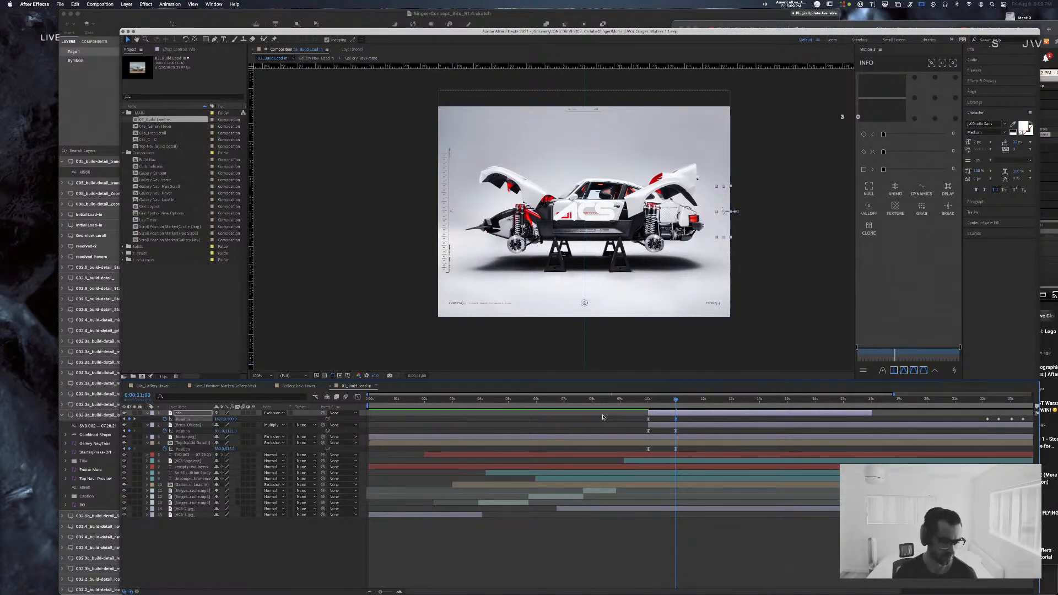
Step: Scrub back and forth across the Info layer's entrance around 10 to 11 seconds to check its timing
{"action": "left_click", "coordinate": [641, 399]}
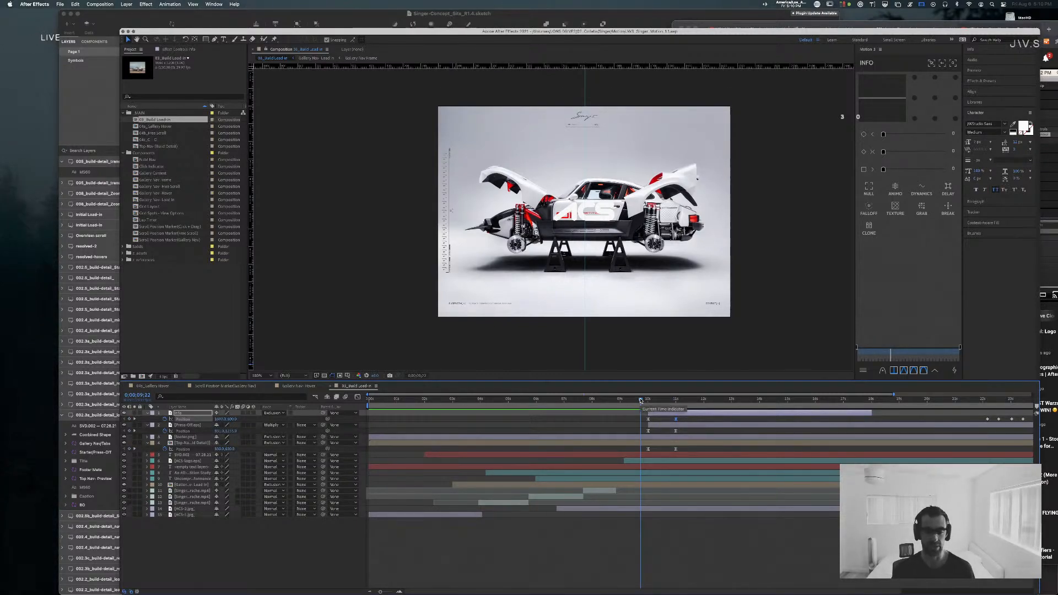
{"action": "left_click_drag", "start_coordinate": [641, 401], "coordinate": [689, 405]}
{"action": "left_click", "coordinate": [708, 538]}
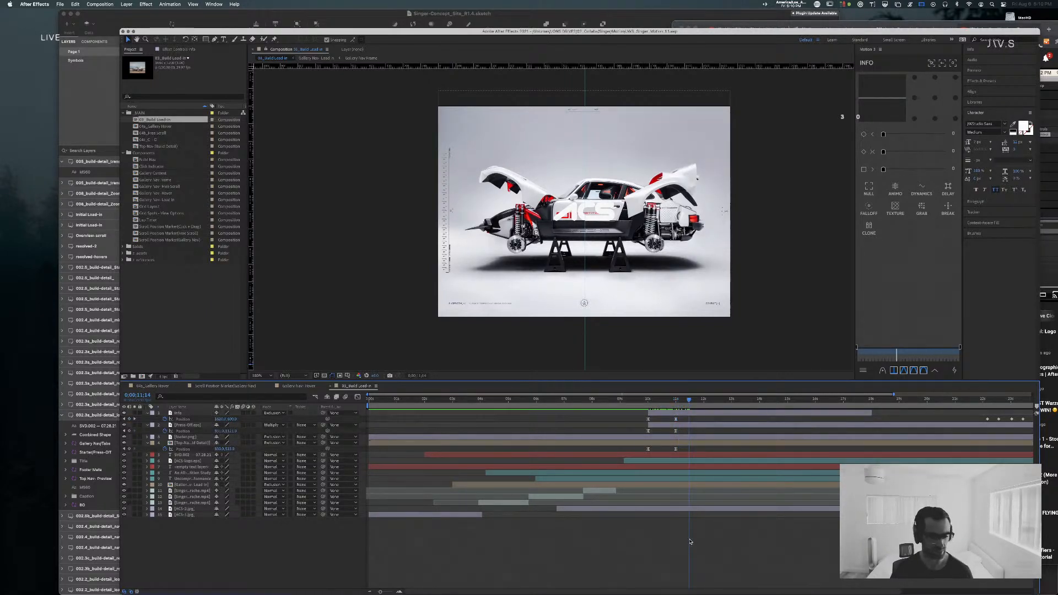
{"action": "left_click_drag", "start_coordinate": [694, 403], "coordinate": [649, 401]}
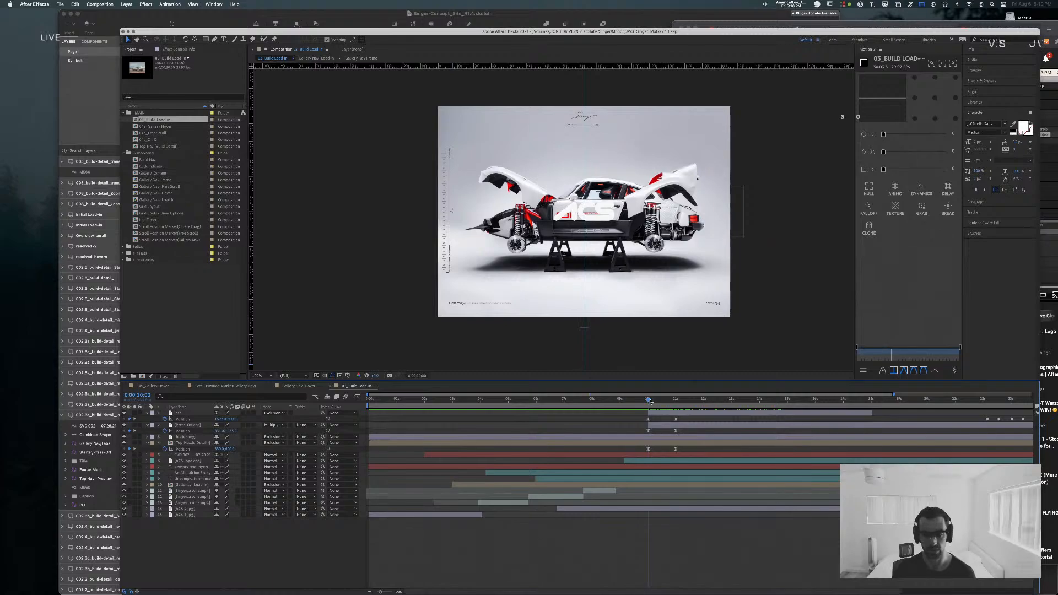
Step: Add a Position keyframe to the Gallery Nav- Load In layer at 10 seconds
{"action": "left_click", "coordinate": [201, 485]}
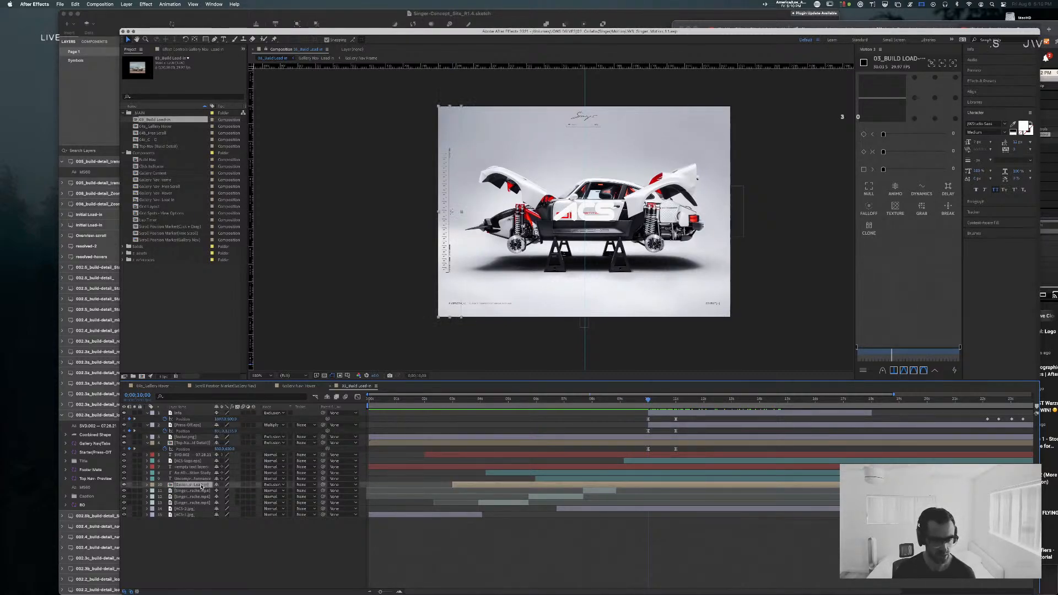
{"action": "key", "text": "p"}
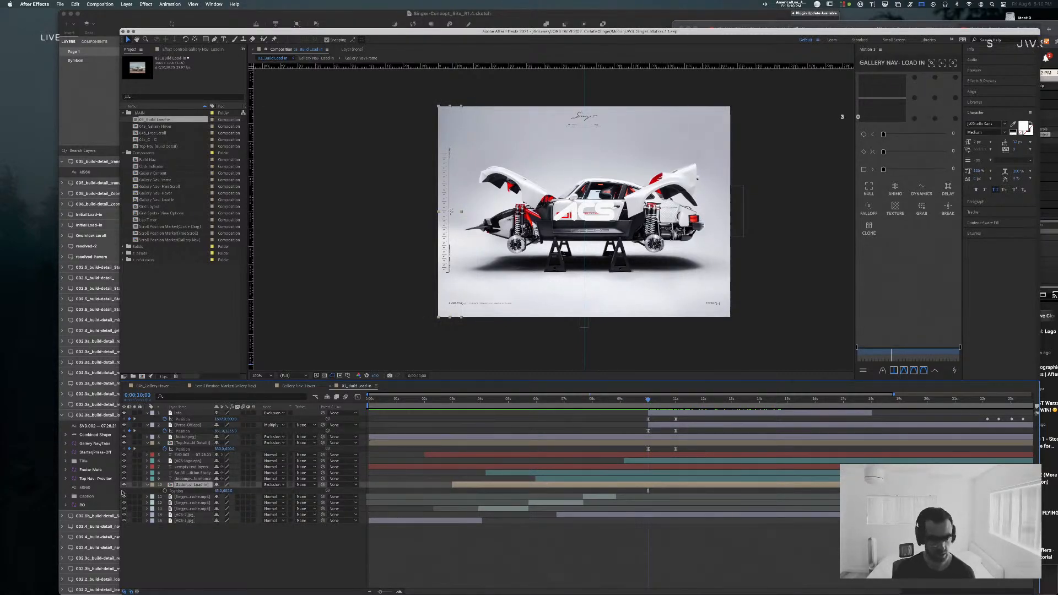
{"action": "left_click", "coordinate": [164, 491]}
Step: At 11 seconds, shift the Gallery Nav- Load In layer left along X so the nav sits tight against the frame's left edge
{"action": "key", "text": "shift+Page_Down"}
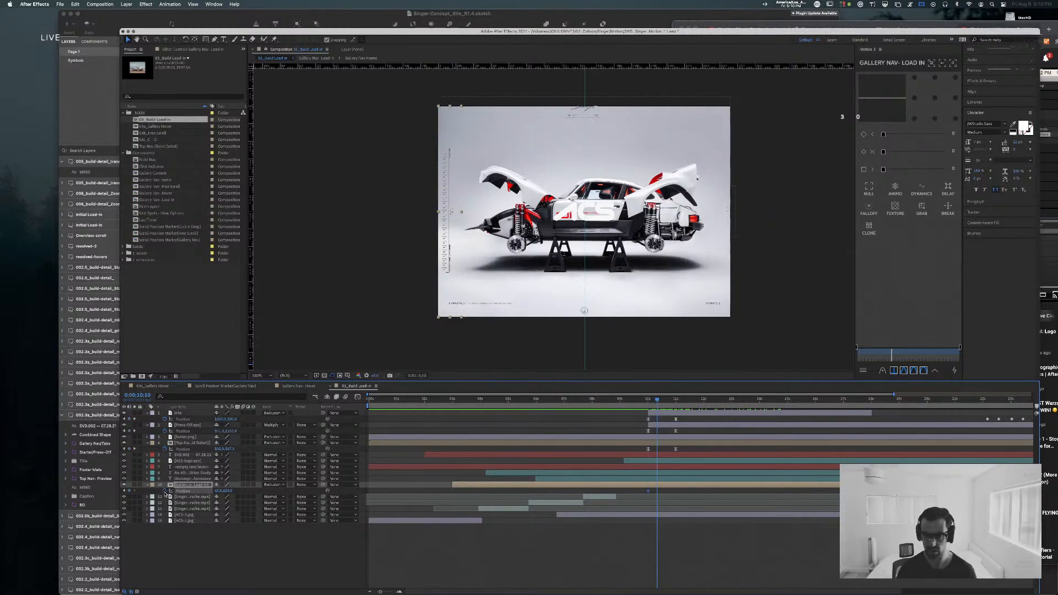
{"action": "key", "text": "shift+Page_Down"}
{"action": "key", "text": "shift+Page_Down"}
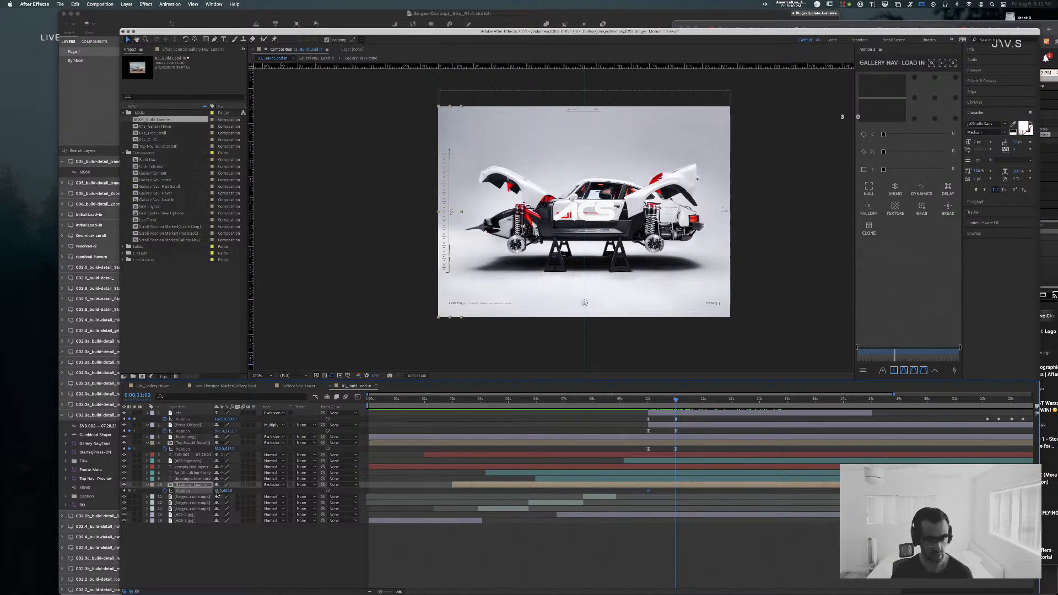
{"action": "left_click_drag", "start_coordinate": [216, 495], "coordinate": [203, 498]}
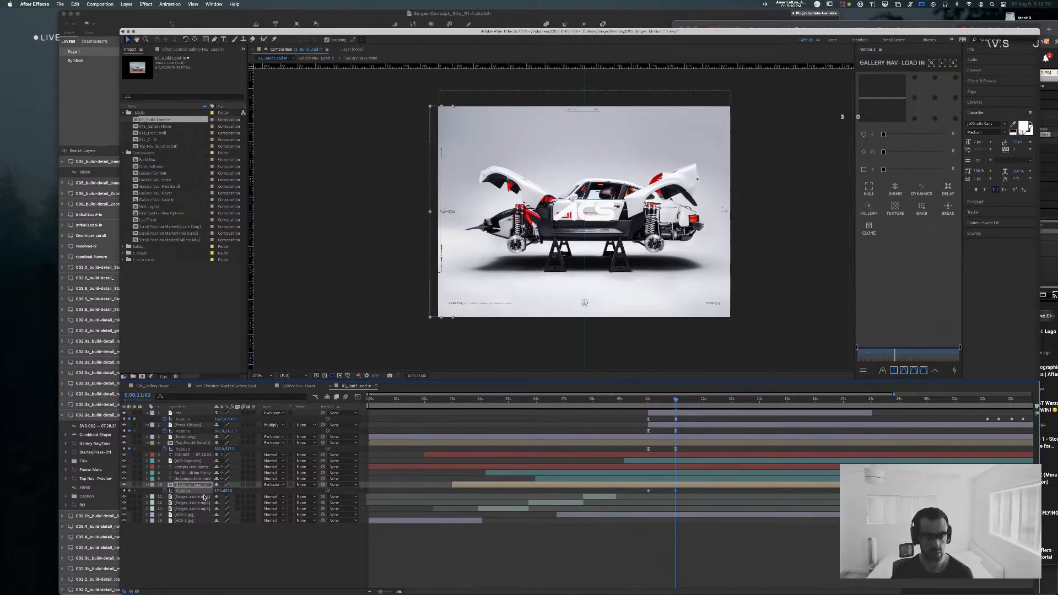
{"action": "key", "text": "period"}
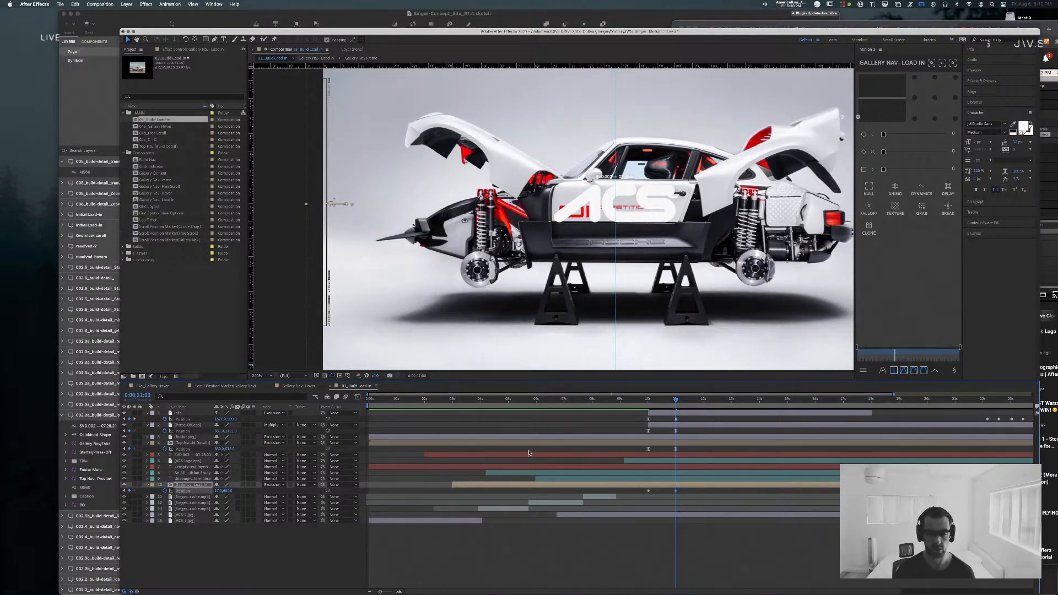
{"action": "left_click_drag", "start_coordinate": [216, 492], "coordinate": [216, 493]}
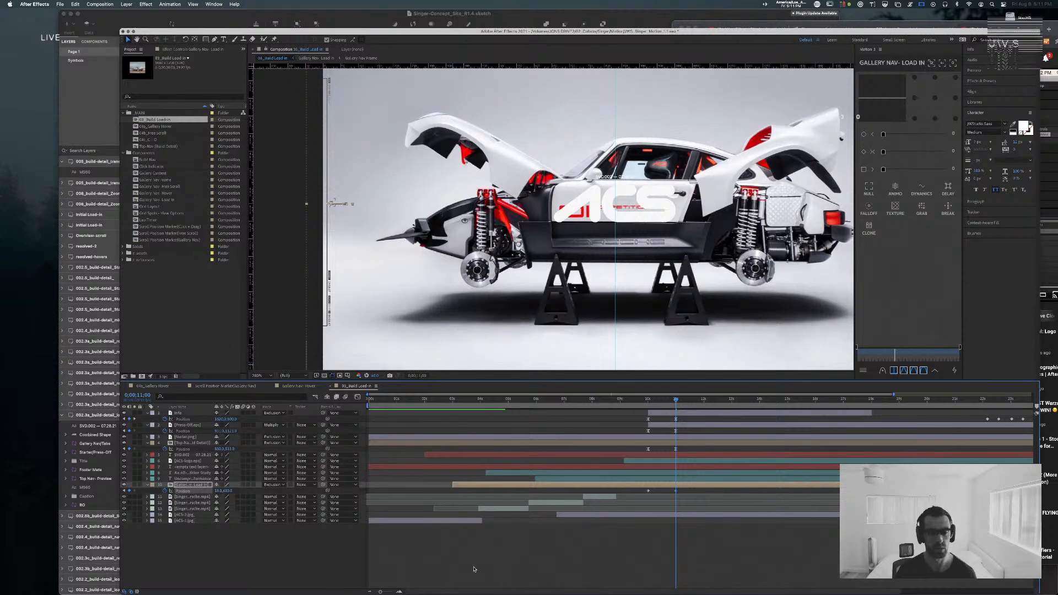
Step: Ease the Gallery Nav- Load In layer's two Position keyframes with Keyframe Velocity
{"action": "left_click", "coordinate": [678, 494]}
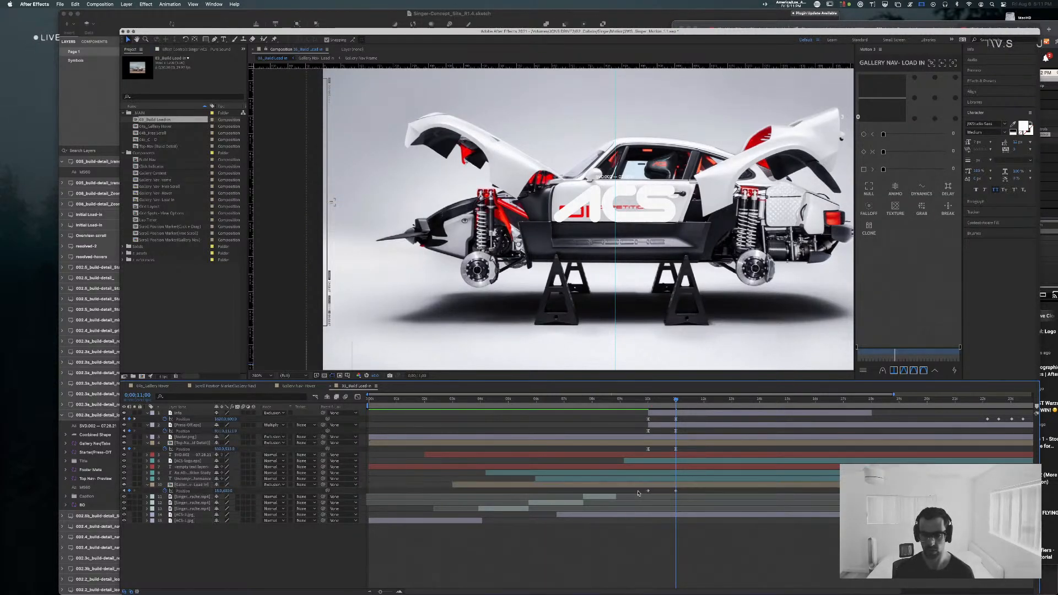
{"action": "left_click_drag", "start_coordinate": [641, 492], "coordinate": [693, 496]}
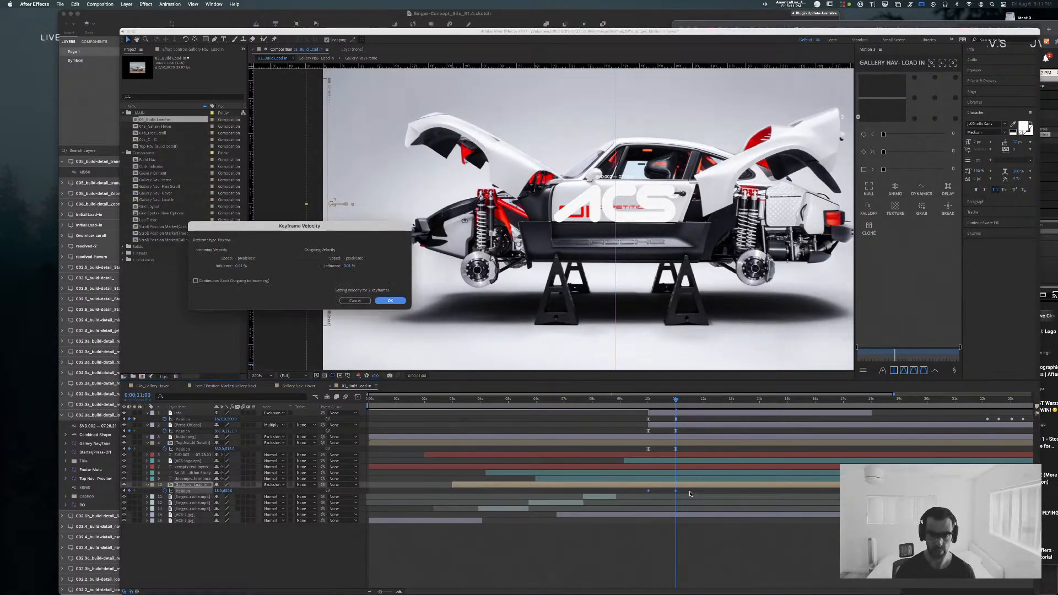
{"action": "key", "text": "super+shift+k"}
{"action": "type", "text": "8"}
{"action": "key", "text": "Tab"}
{"action": "key", "text": "Return"}
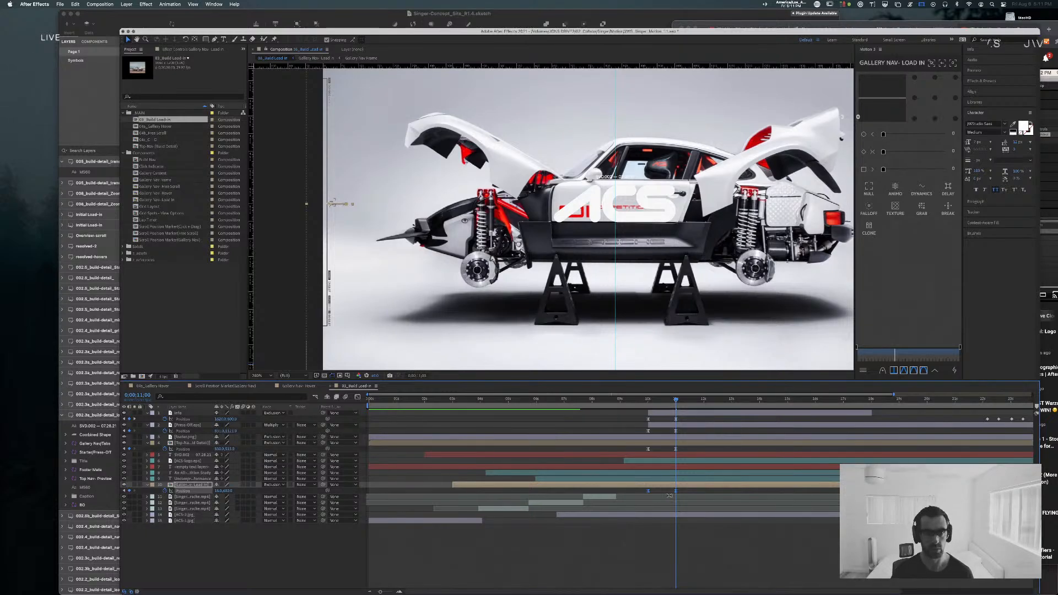
{"action": "left_click", "coordinate": [728, 549]}
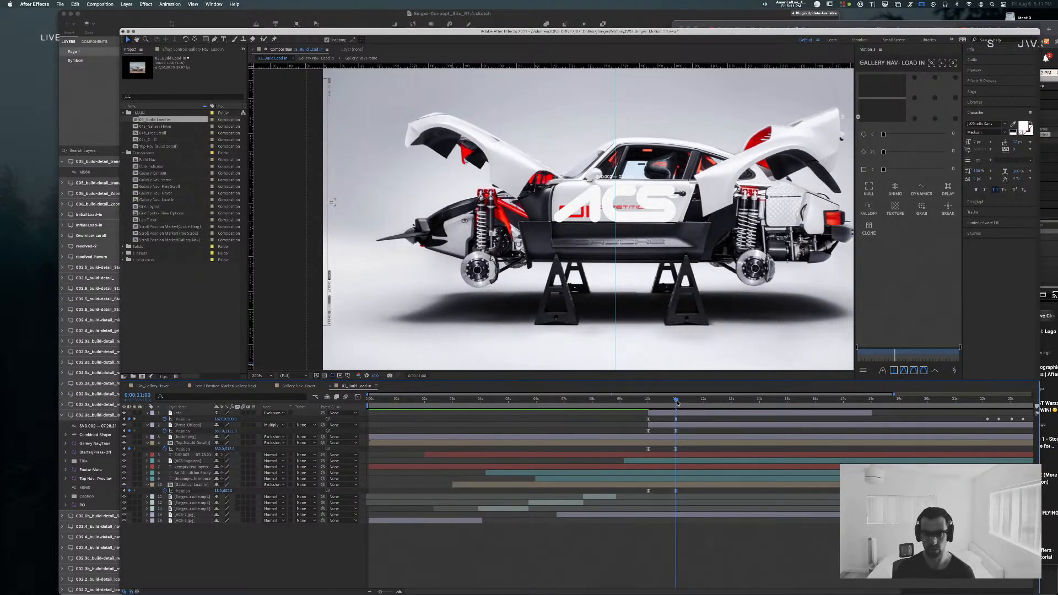
Step: Play the composition from just before 9 seconds to check the gallery nav's eased shift
{"action": "left_click_drag", "start_coordinate": [675, 400], "coordinate": [617, 403]}
{"action": "key", "text": "space"}
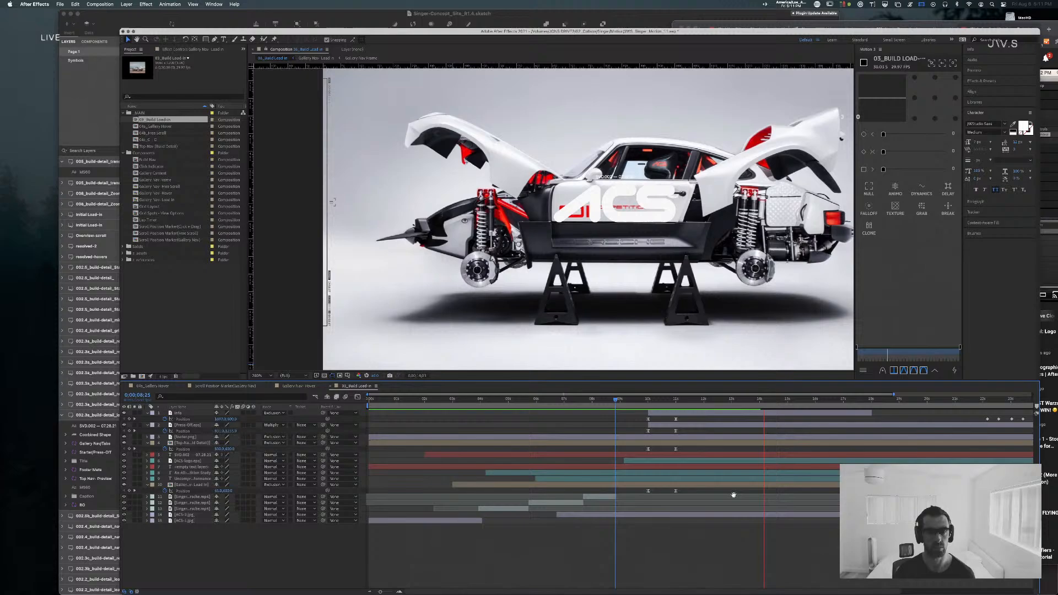
{"action": "key", "text": "space"}
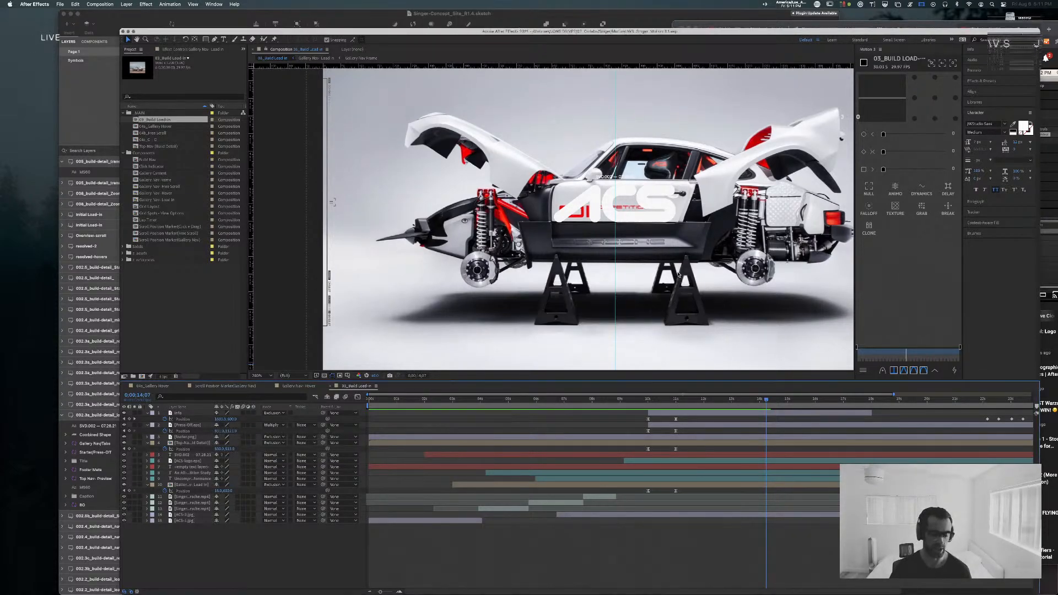
Step: Play the transition again from about 9 seconds with the whole frame and full timeline in view
{"action": "key", "text": "comma"}
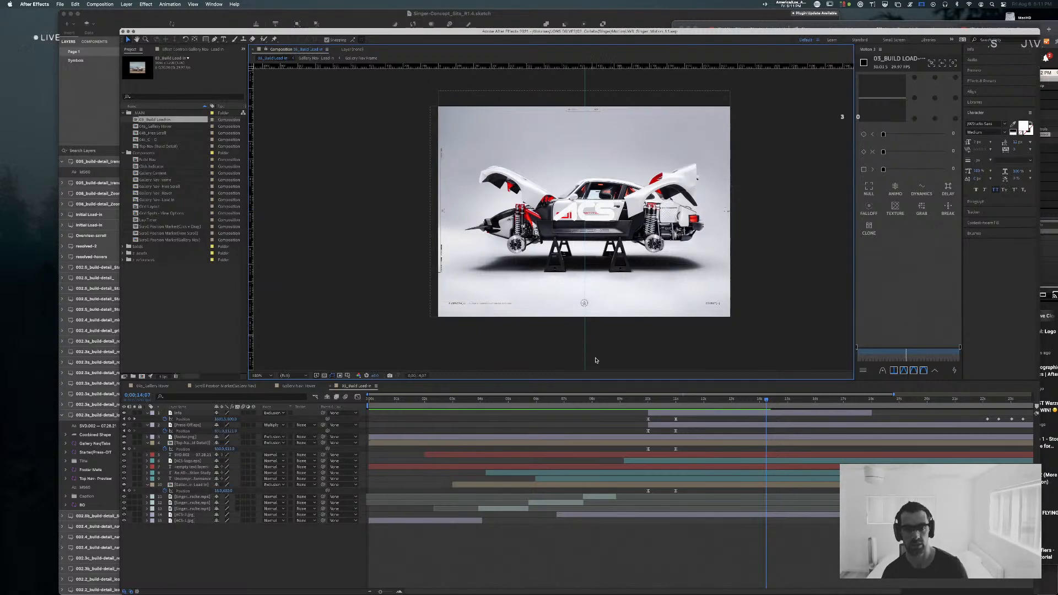
{"action": "left_click_drag", "start_coordinate": [666, 400], "coordinate": [628, 401]}
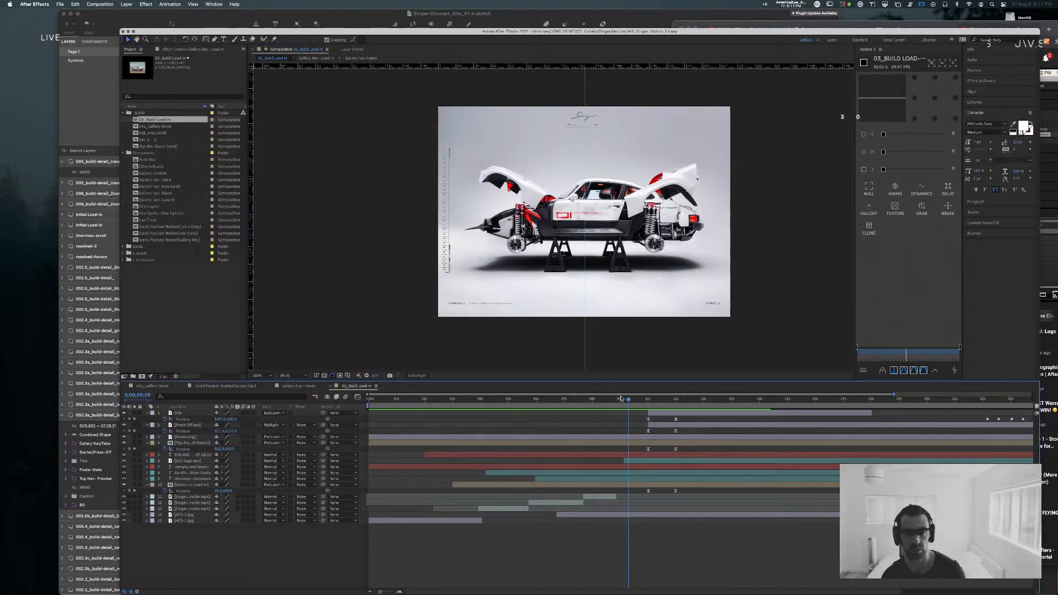
{"action": "key", "text": "super+semicolon"}
{"action": "key", "text": "space"}
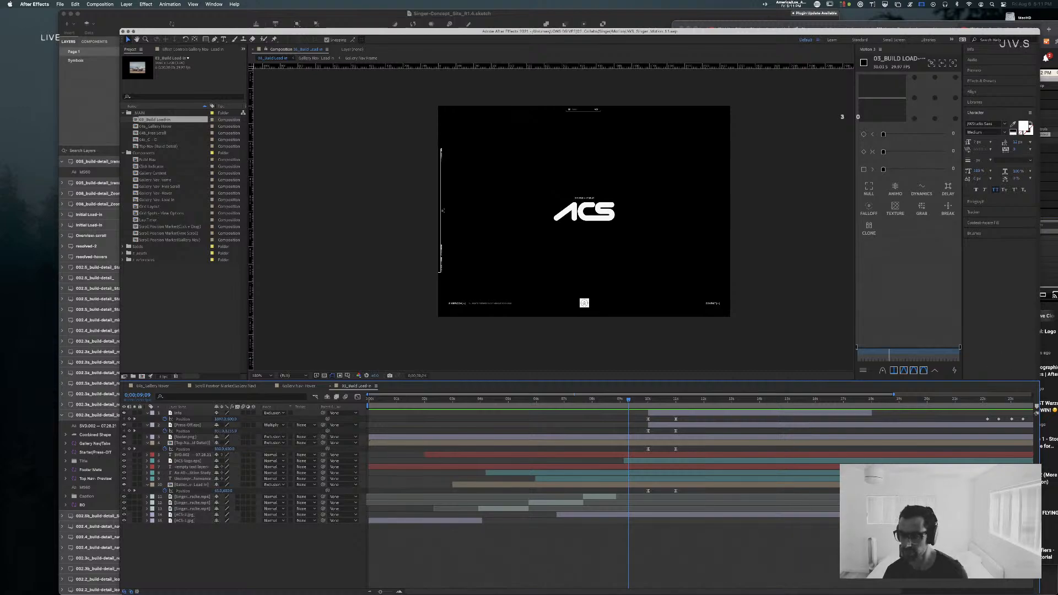
{"action": "left_click_drag", "start_coordinate": [381, 592], "coordinate": [368, 592]}
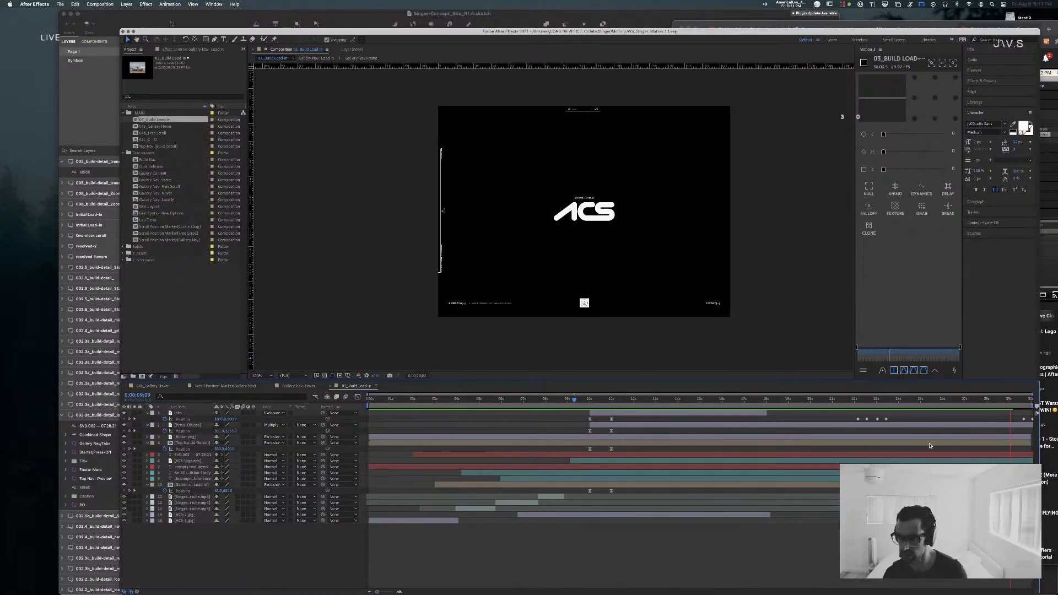
{"action": "key", "text": "space"}
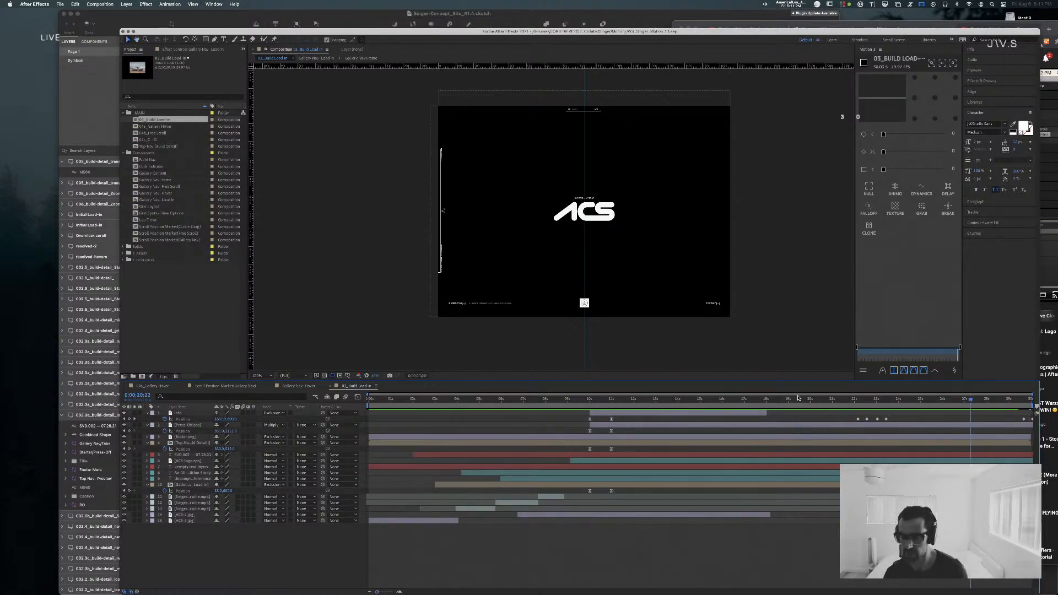
{"action": "key", "text": "space"}
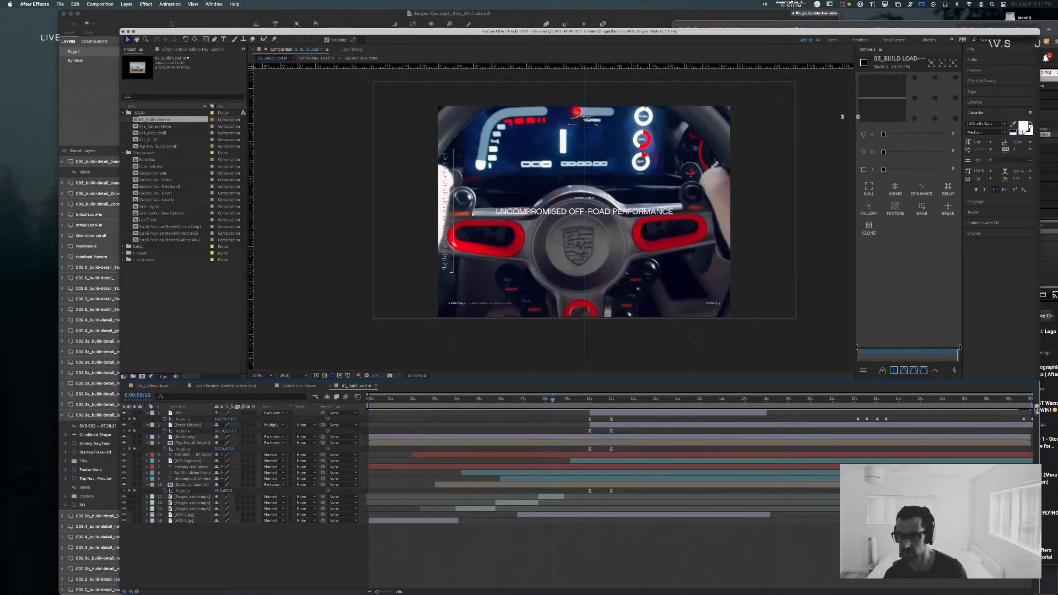
Step: Split all layers at 0;00;18;01 and delete the parts after that point
{"action": "left_click", "coordinate": [854, 399]}
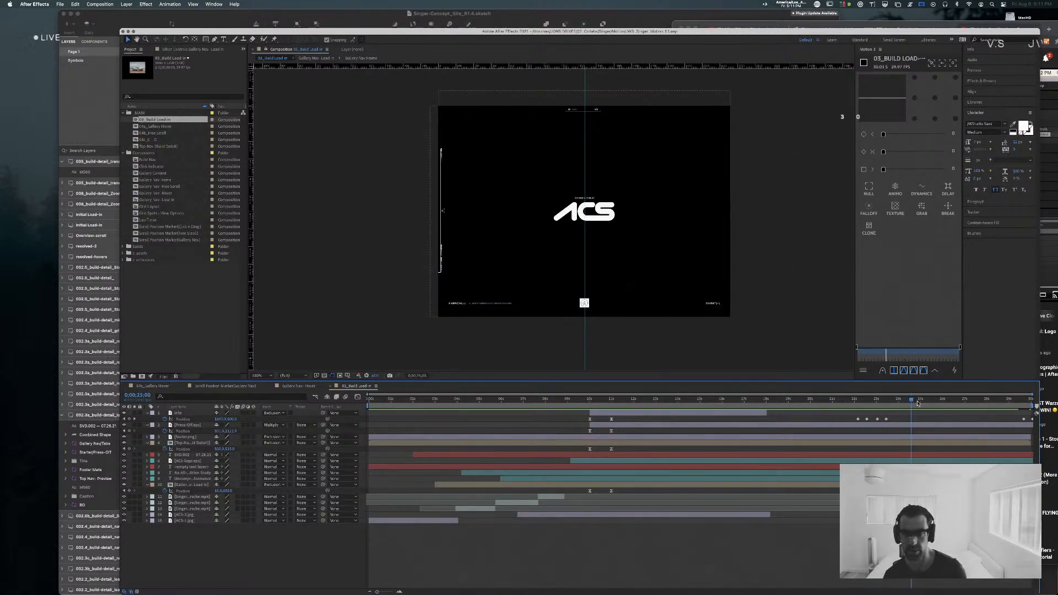
{"action": "left_click_drag", "start_coordinate": [917, 401], "coordinate": [766, 399]}
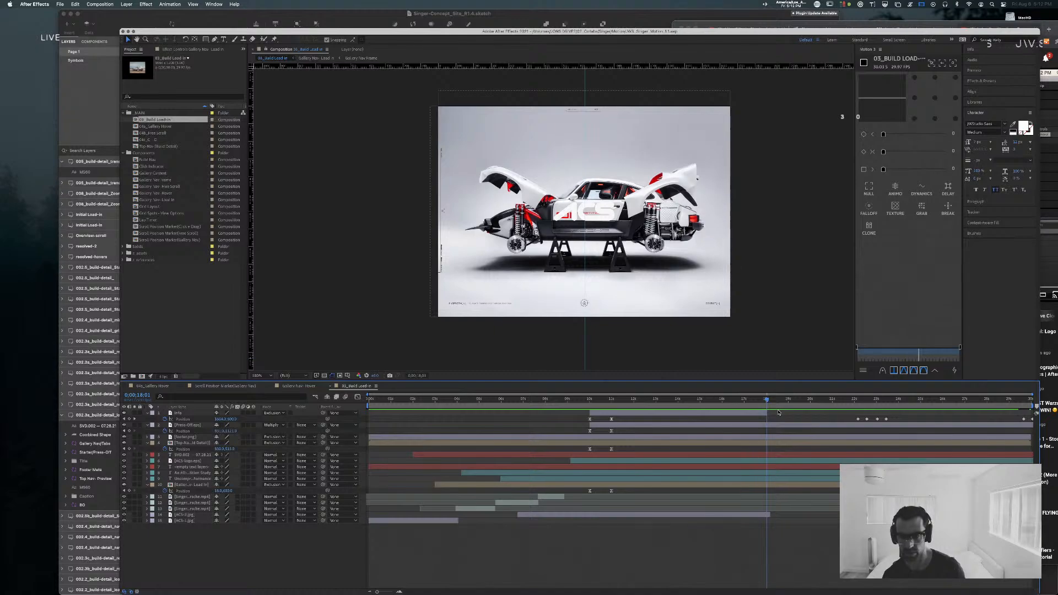
{"action": "key", "text": "super+a"}
{"action": "key", "text": "super+shift+d"}
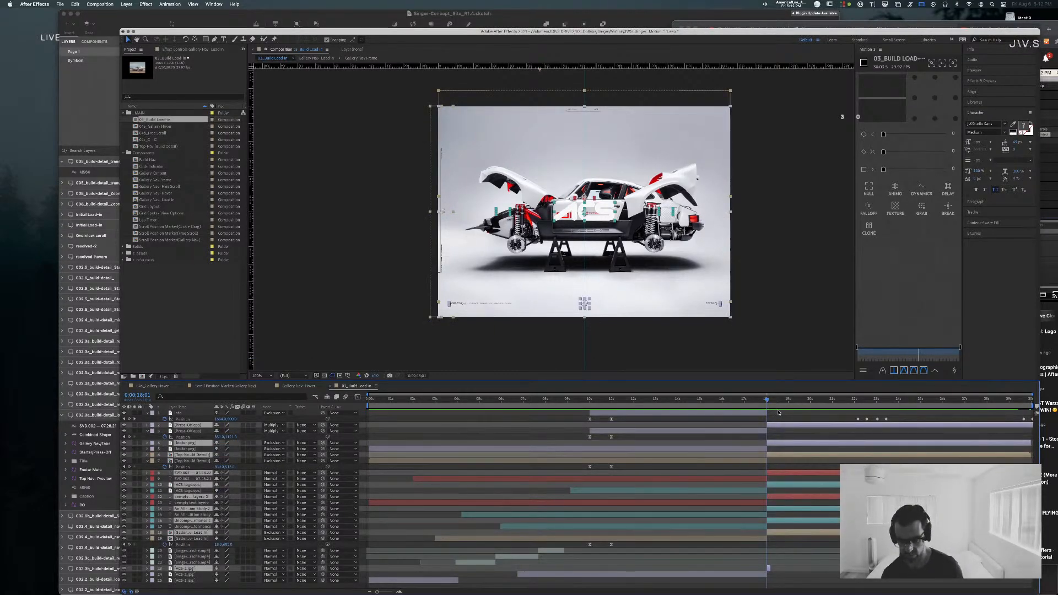
{"action": "key", "text": "Delete"}
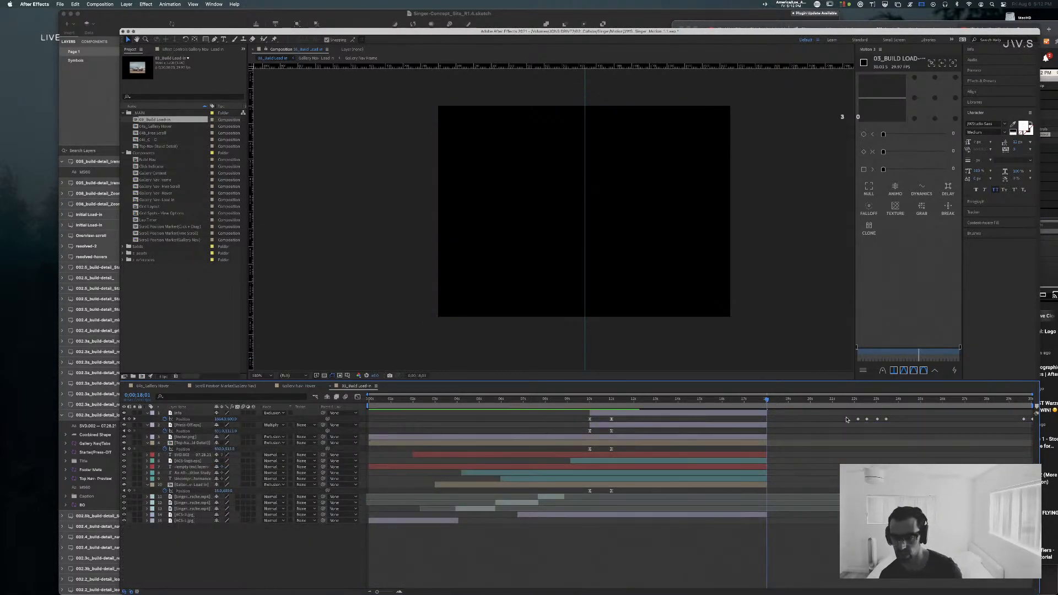
Step: Delete the Info layer's leftover Position keyframes beyond its end, save the project, and return to the start
{"action": "left_click_drag", "start_coordinate": [846, 420], "coordinate": [1035, 422]}
{"action": "key", "text": "Delete"}
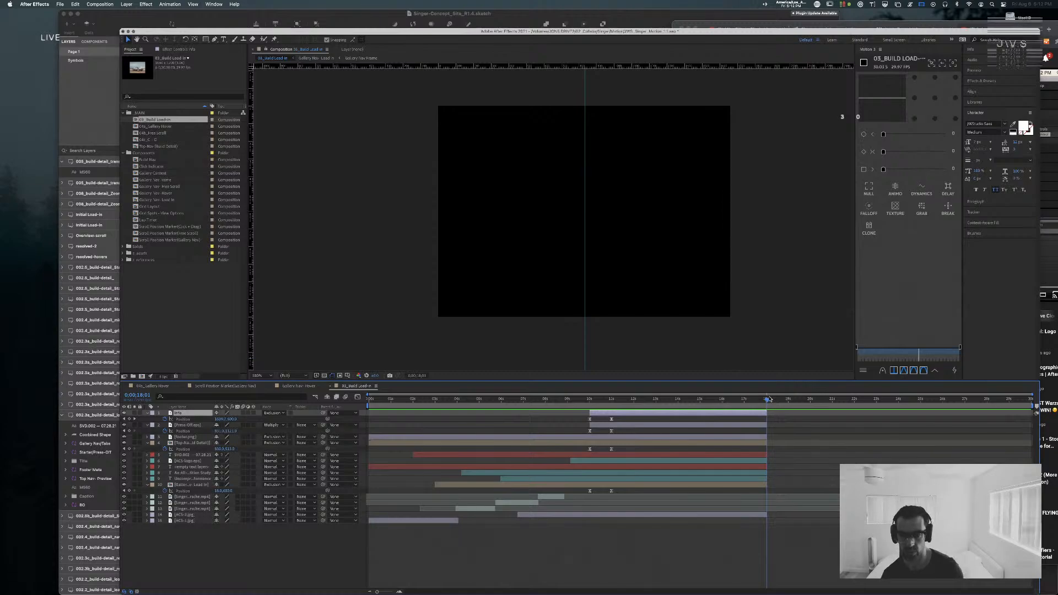
{"action": "key", "text": "super+s"}
{"action": "left_click_drag", "start_coordinate": [766, 401], "coordinate": [232, 393]}
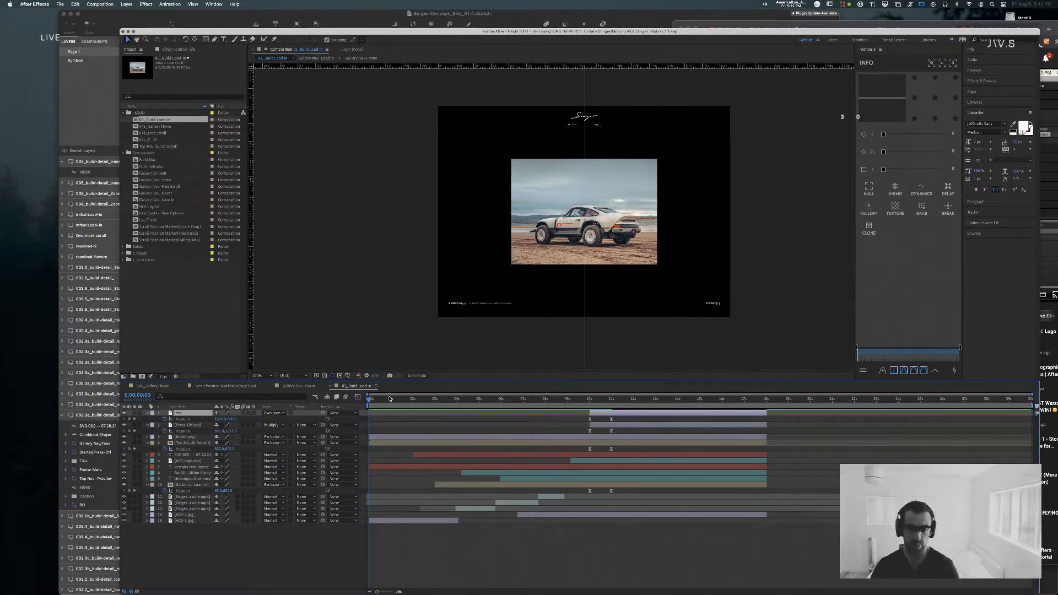
Step: Switch to Chrome and open jonway.studio in a separate browser window
{"action": "key", "text": "super+Tab"}
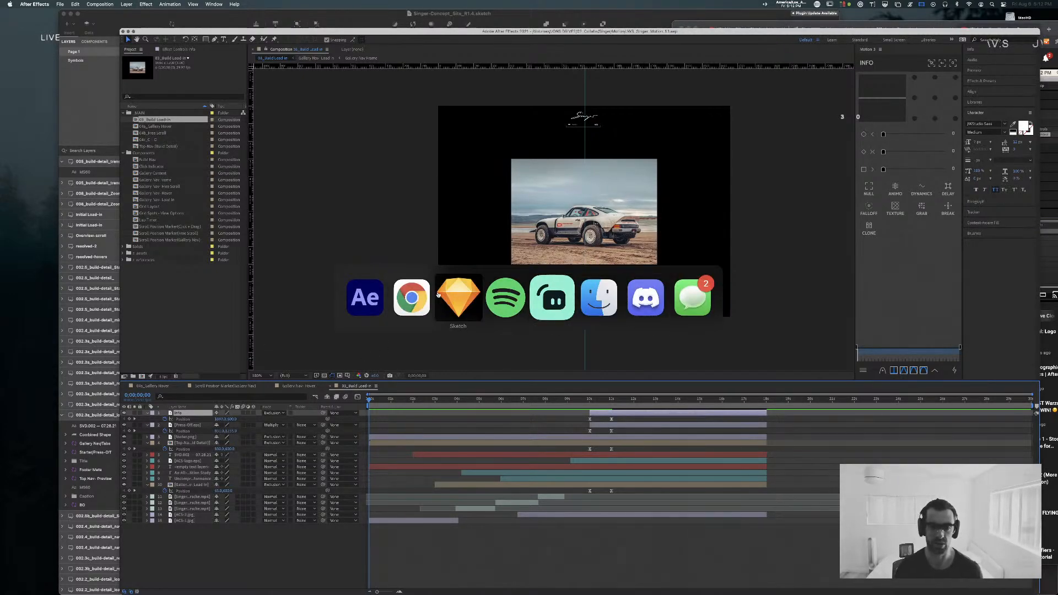
{"action": "key", "text": "super+t"}
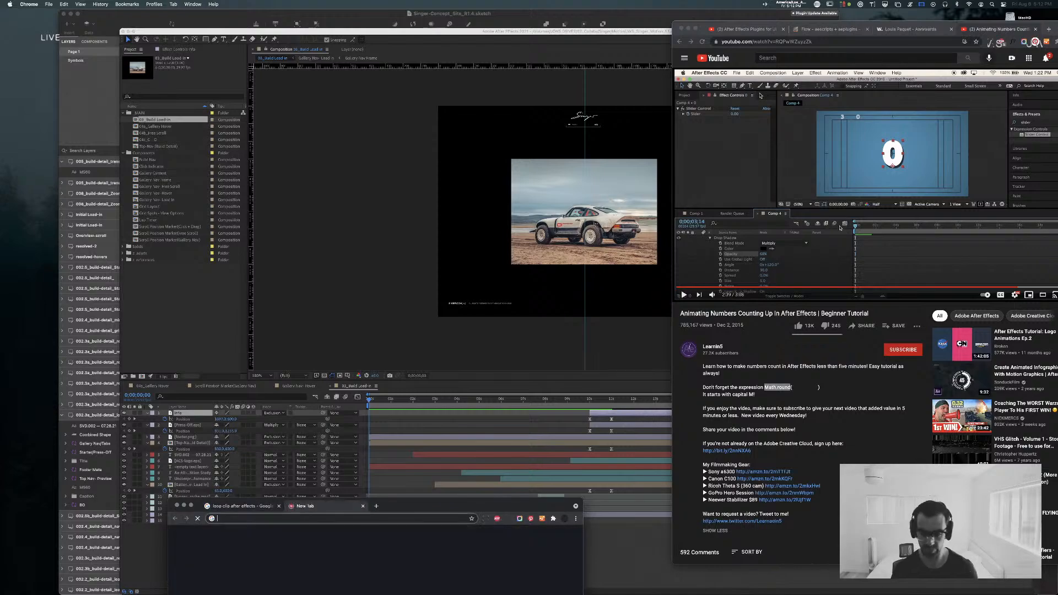
{"action": "type", "text": "jon"}
{"action": "key", "text": "Return"}
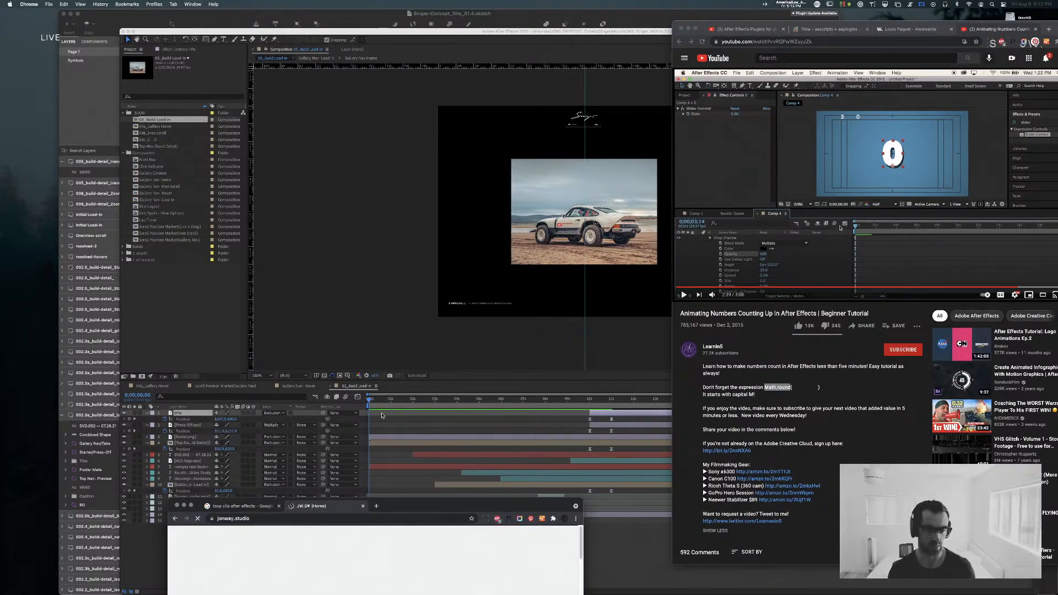
{"action": "left_click_drag", "start_coordinate": [347, 506], "coordinate": [386, 123]}
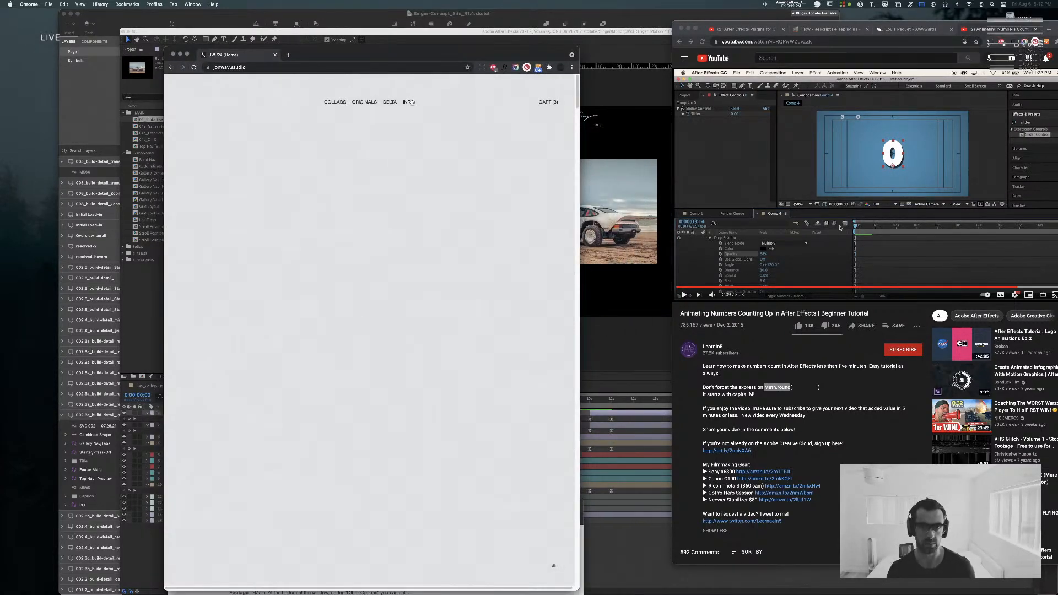
Step: Go to the site's Originals page in a wider window and open the Live Streams entry from its index
{"action": "left_click", "coordinate": [491, 376]}
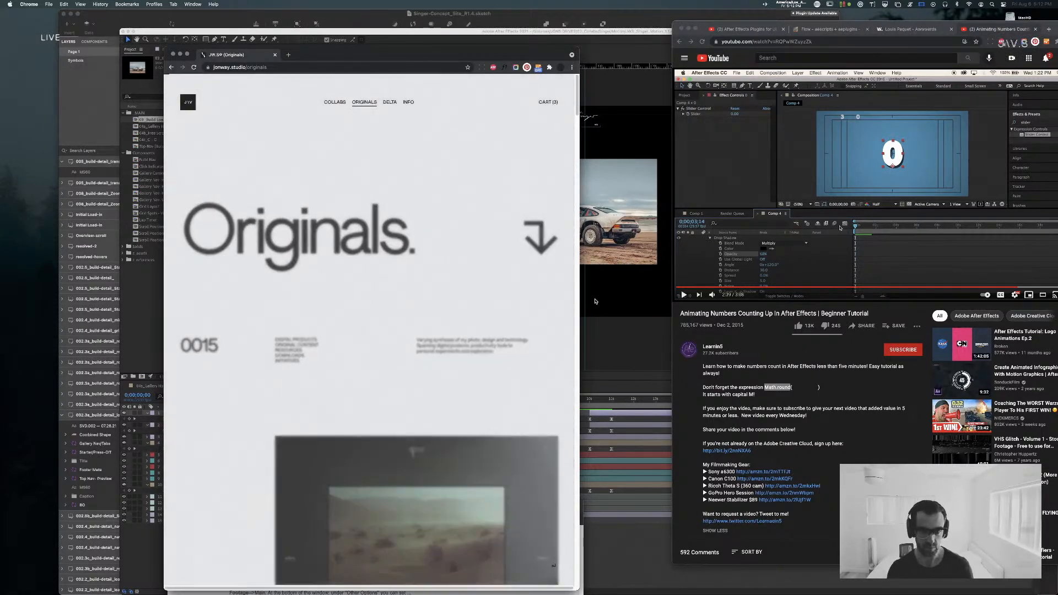
{"action": "left_click_drag", "start_coordinate": [580, 301], "coordinate": [701, 304]}
{"action": "scroll", "coordinate": [517, 306], "scroll_direction": "down", "scroll_amount": 4}
{"action": "scroll", "coordinate": [515, 306], "scroll_direction": "down", "scroll_amount": 5}
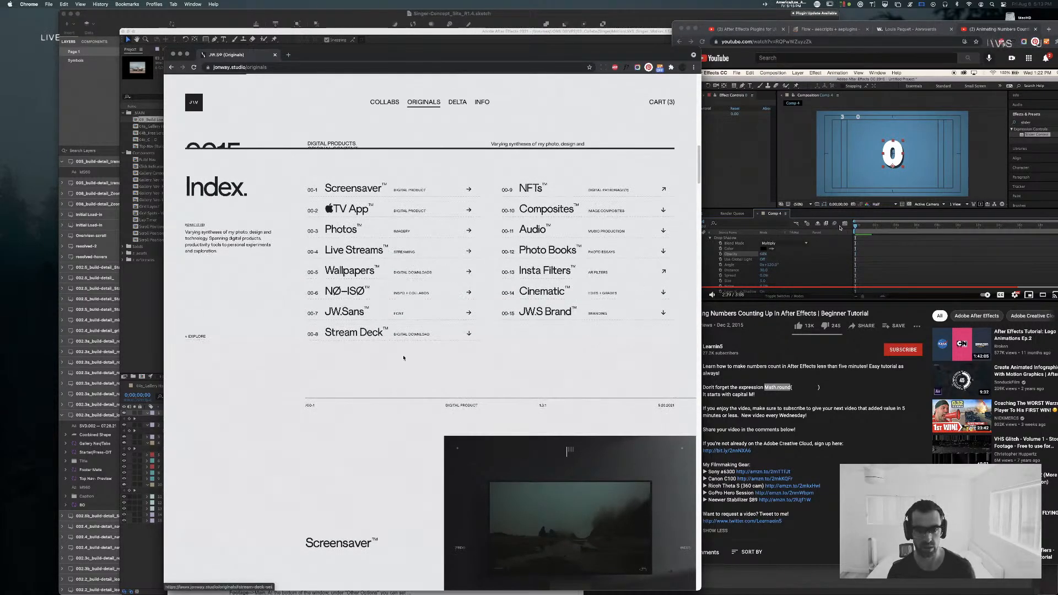
{"action": "left_click", "coordinate": [450, 263]}
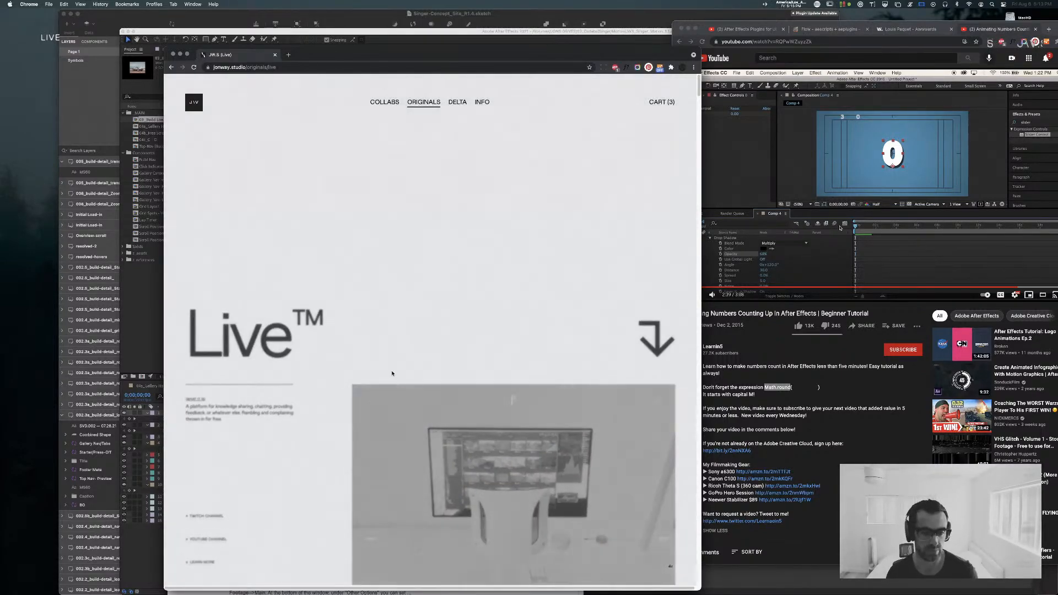
Step: Read down the Live page through the sections on what the streams are and why they are done
{"action": "scroll", "coordinate": [392, 368], "scroll_direction": "down", "scroll_amount": 15}
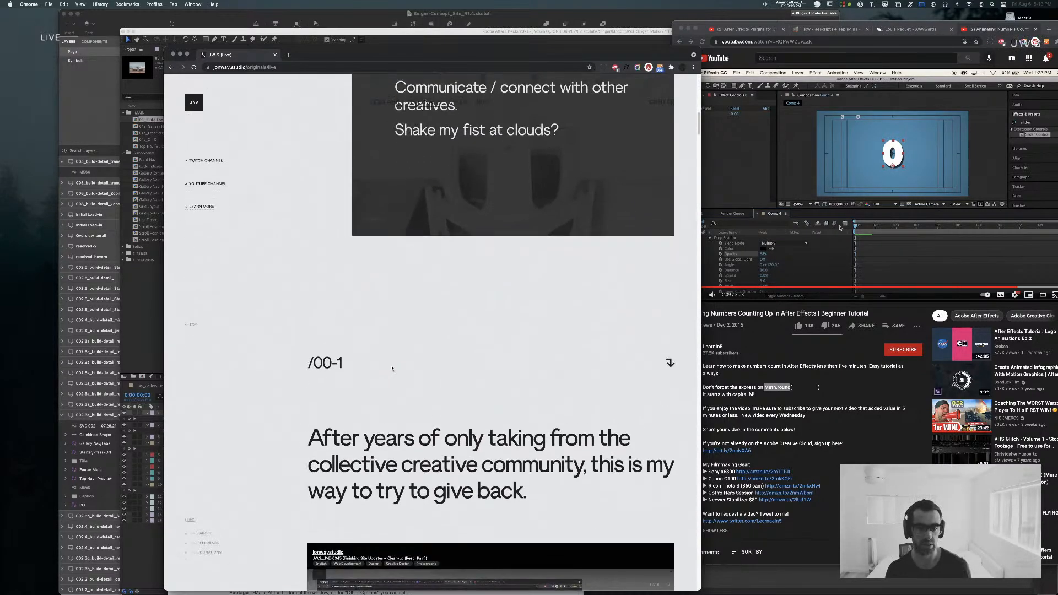
{"action": "scroll", "coordinate": [391, 368], "scroll_direction": "down", "scroll_amount": 5}
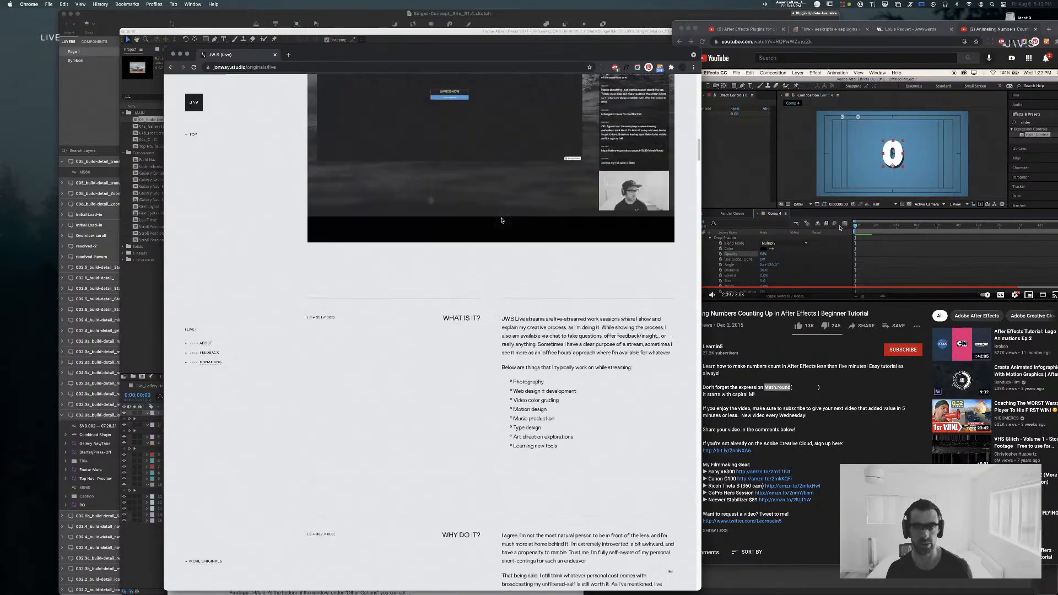
{"action": "scroll", "coordinate": [502, 220], "scroll_direction": "down", "scroll_amount": 1}
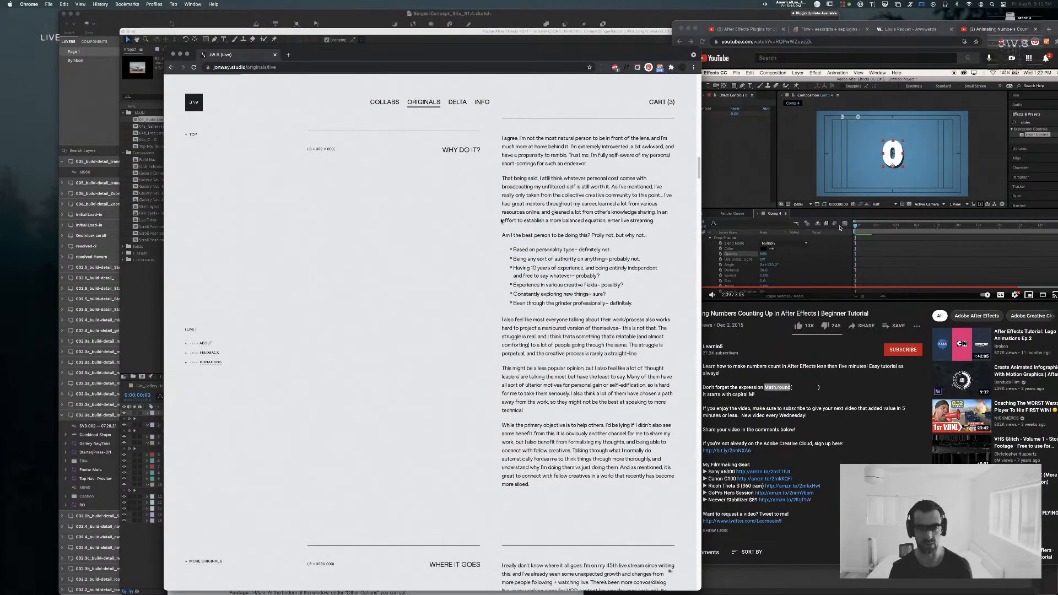
Step: Look through the Live page down to its feedback form, close that browser window, and switch back to After Effects
{"action": "scroll", "coordinate": [491, 251], "scroll_direction": "down", "scroll_amount": 10}
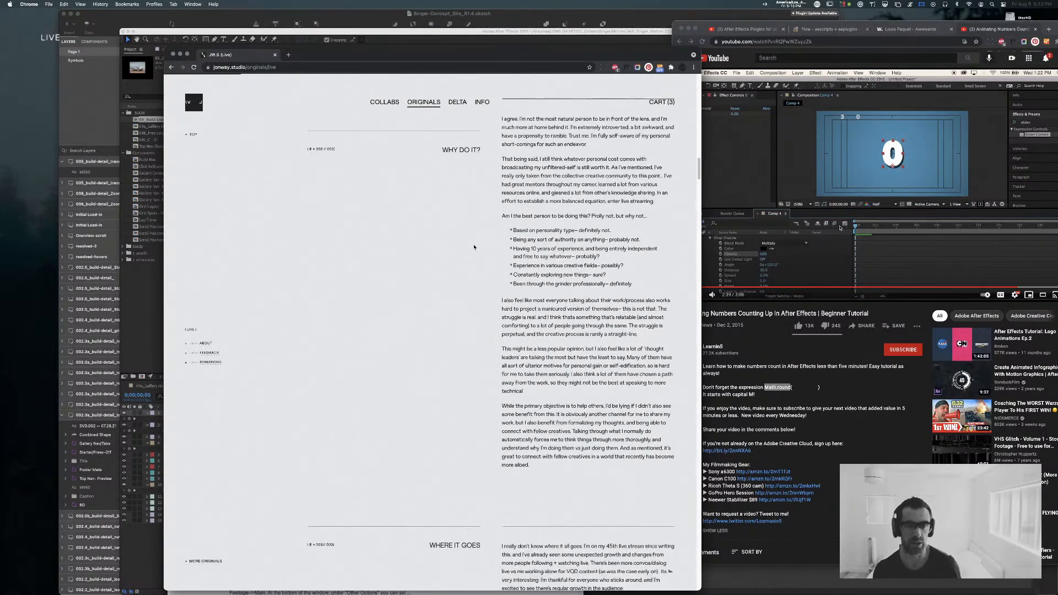
{"action": "scroll", "coordinate": [457, 252], "scroll_direction": "up", "scroll_amount": 7}
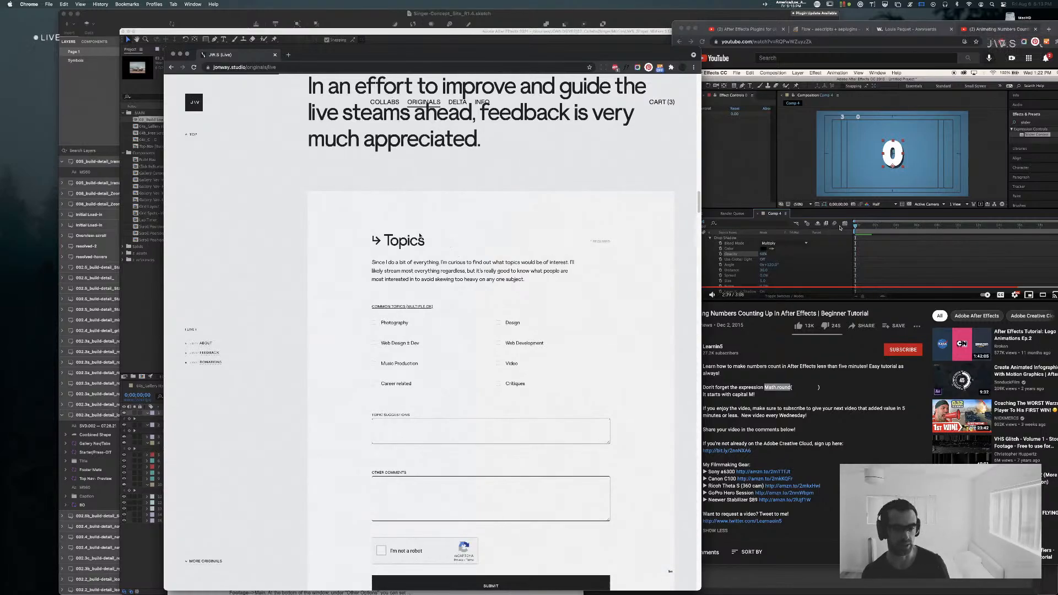
{"action": "key", "text": "super+w"}
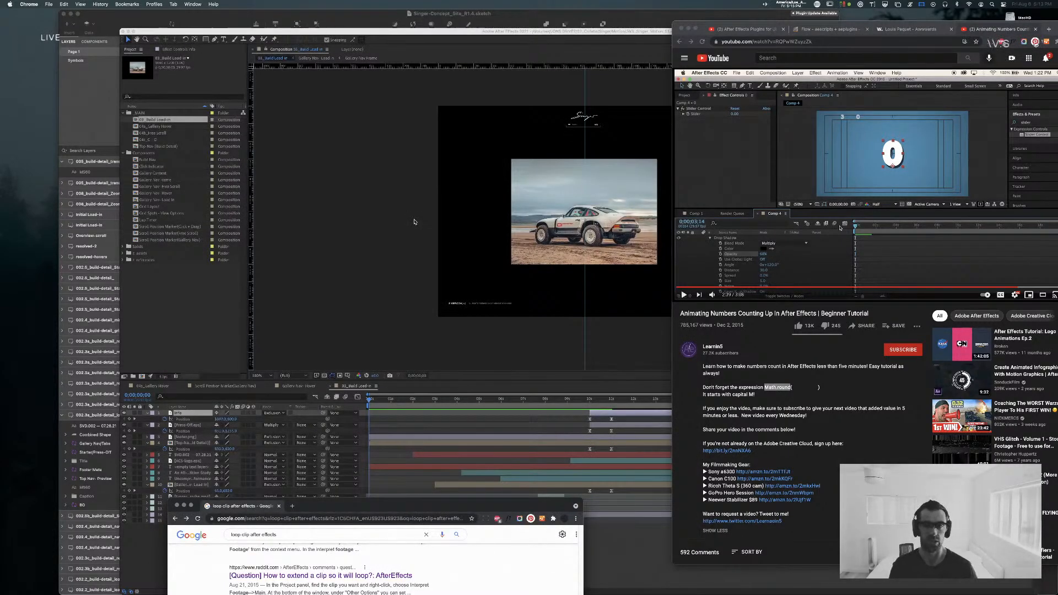
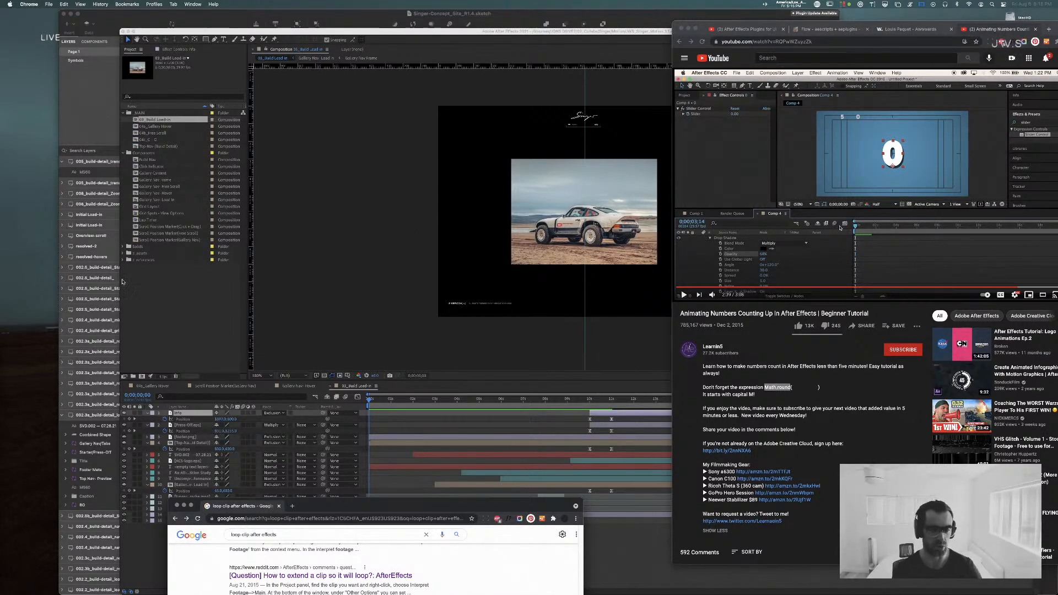
{"action": "left_click", "coordinate": [577, 453]}
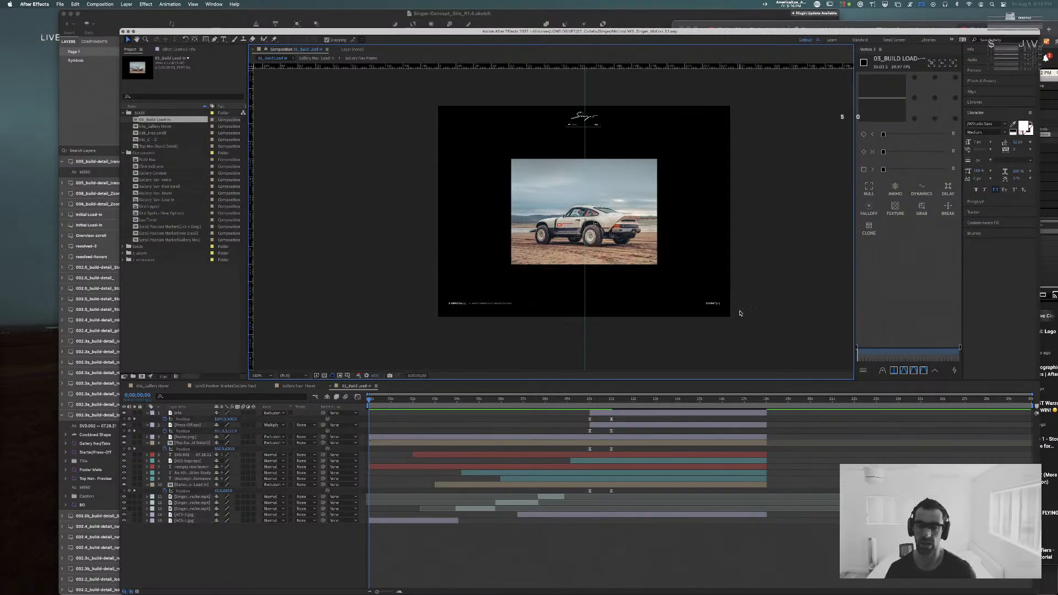
Step: Scrub back and forth through the Build Load-In composition and preview it from the start
{"action": "left_click", "coordinate": [581, 401]}
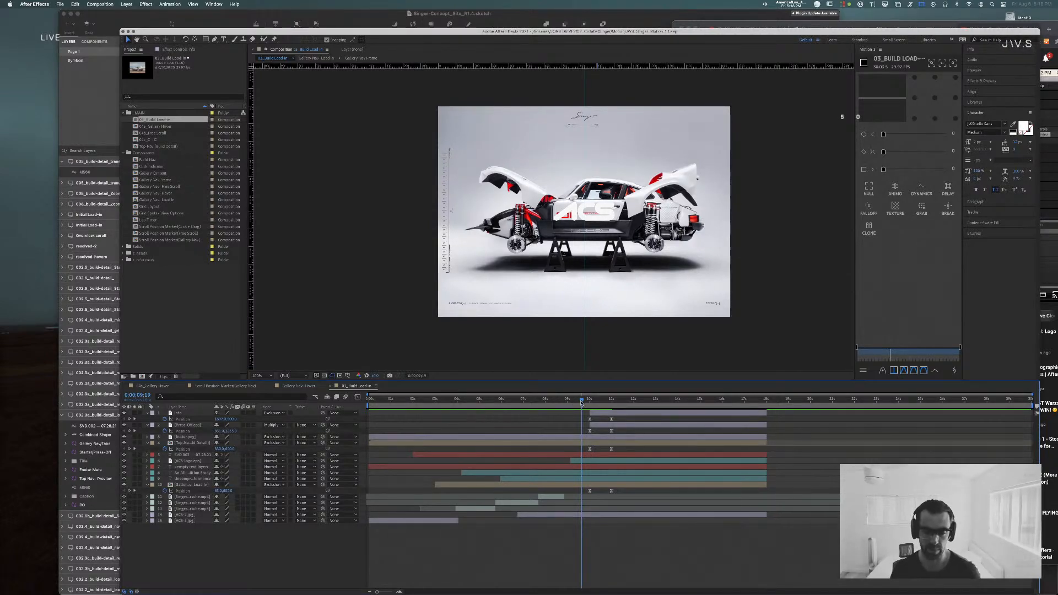
{"action": "left_click", "coordinate": [426, 408]}
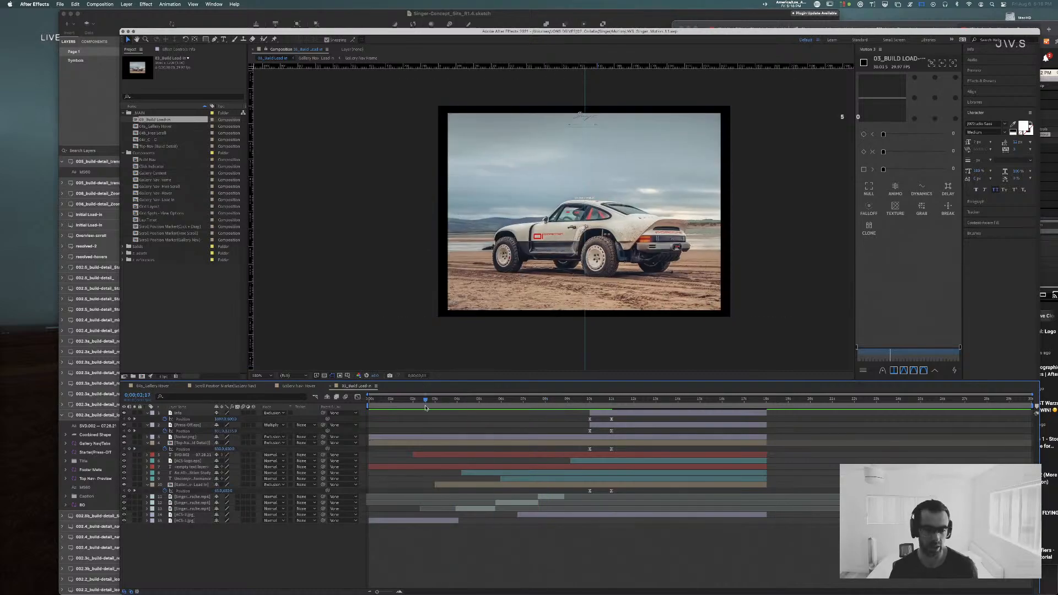
{"action": "left_click_drag", "start_coordinate": [425, 408], "coordinate": [576, 407]}
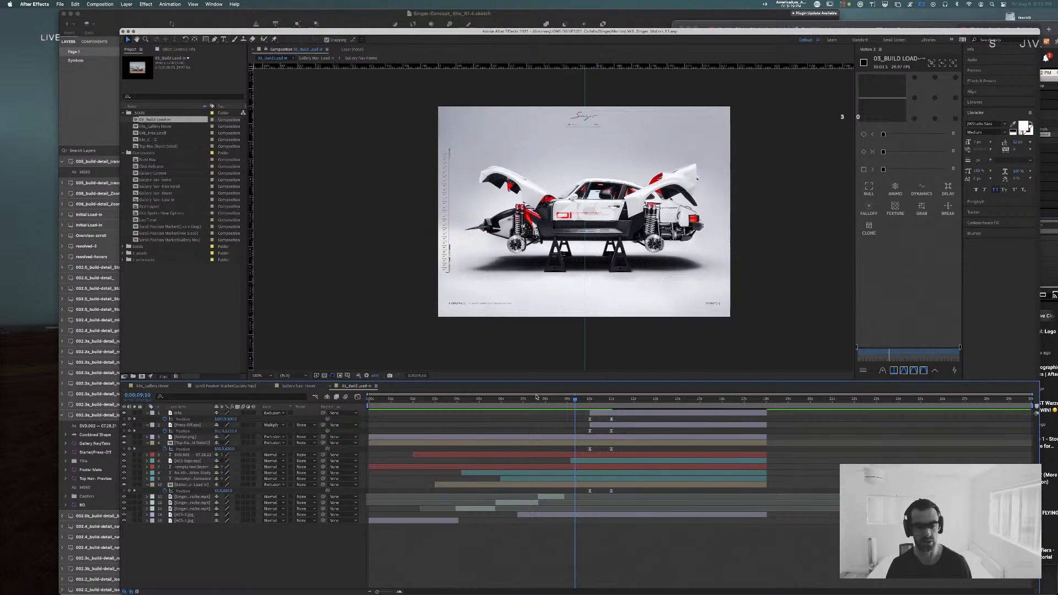
{"action": "left_click_drag", "start_coordinate": [529, 399], "coordinate": [423, 403]}
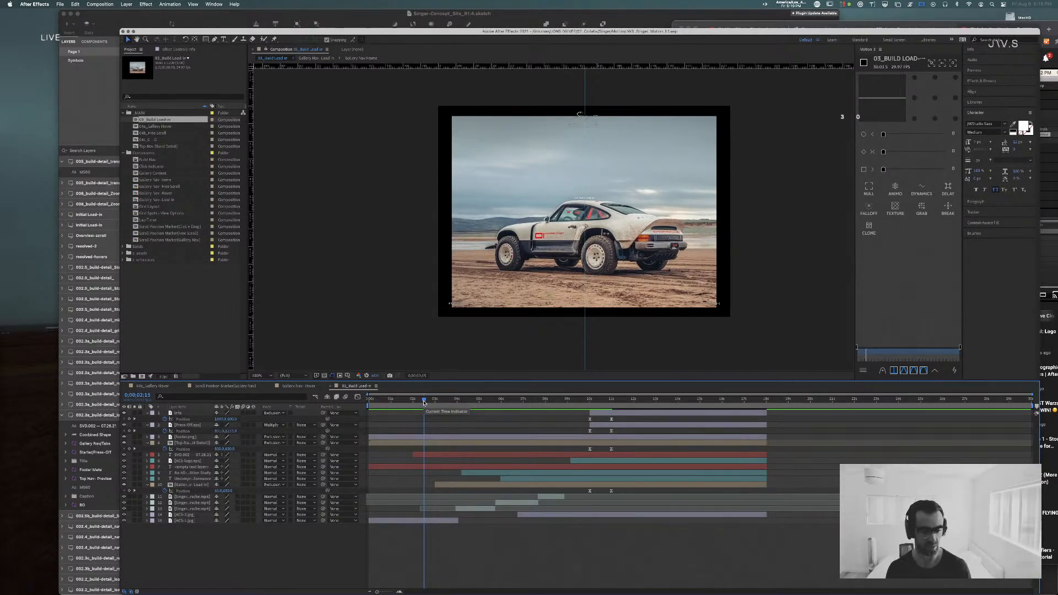
{"action": "left_click_drag", "start_coordinate": [424, 403], "coordinate": [364, 401]}
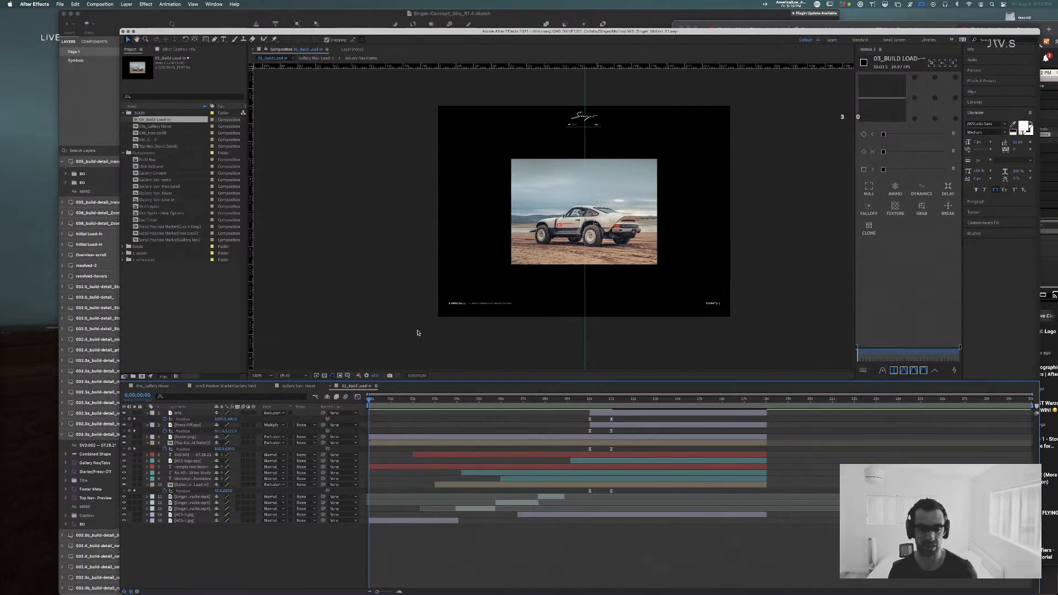
{"action": "key", "text": "space"}
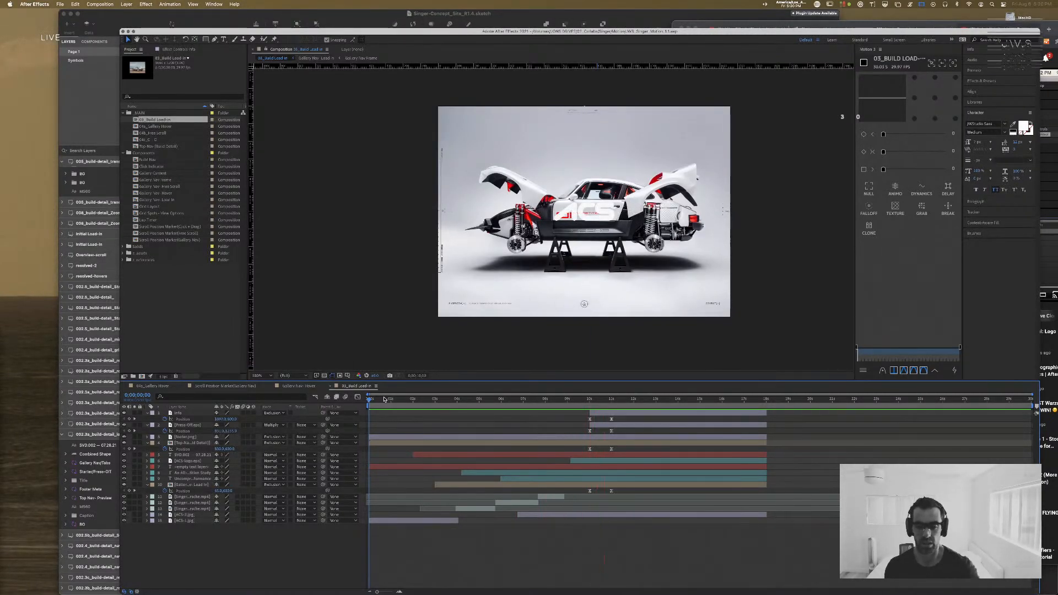
{"action": "key", "text": "space"}
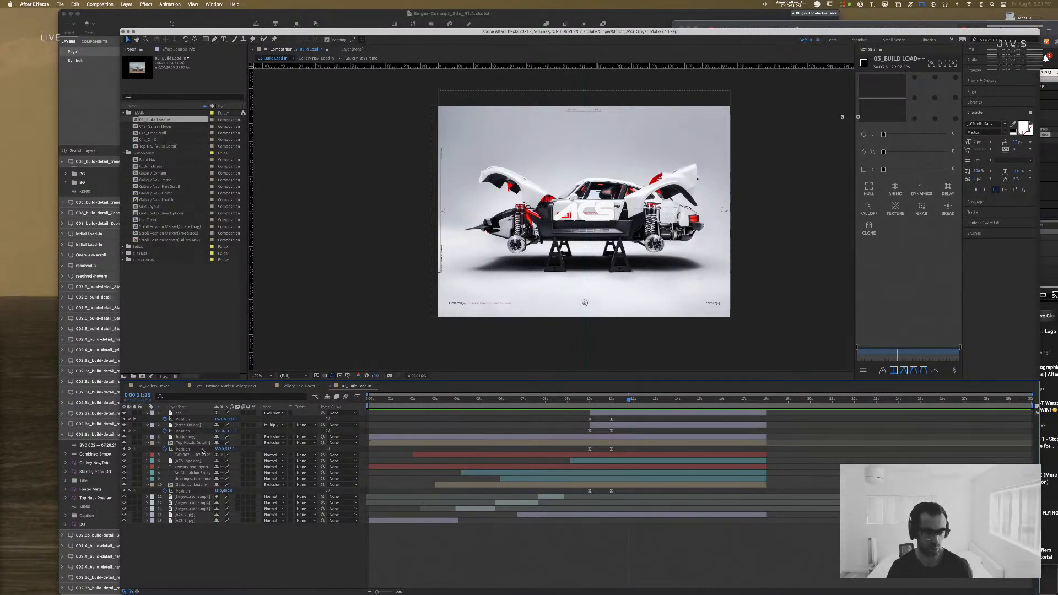
Step: Check the first seconds of the Gallery Nav - Hover composition, close it, and bring up the Gallery Hover composition
{"action": "left_click", "coordinate": [292, 385]}
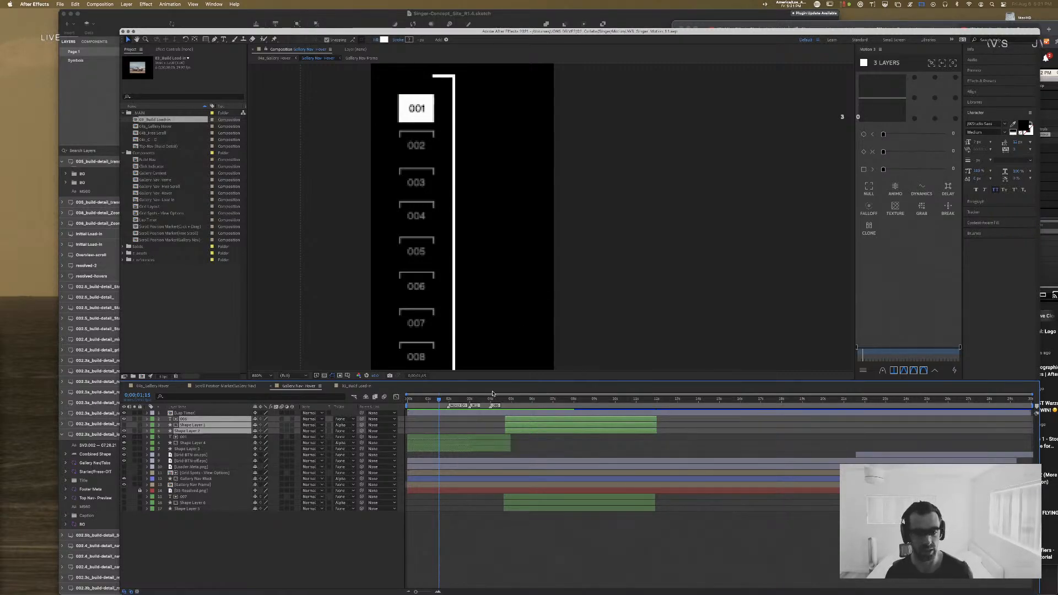
{"action": "mouse_move", "coordinate": [441, 402]}
{"action": "left_mouse_down"}
{"action": "mouse_move", "coordinate": [489, 406]}
{"action": "mouse_move", "coordinate": [456, 411]}
{"action": "left_mouse_up"}
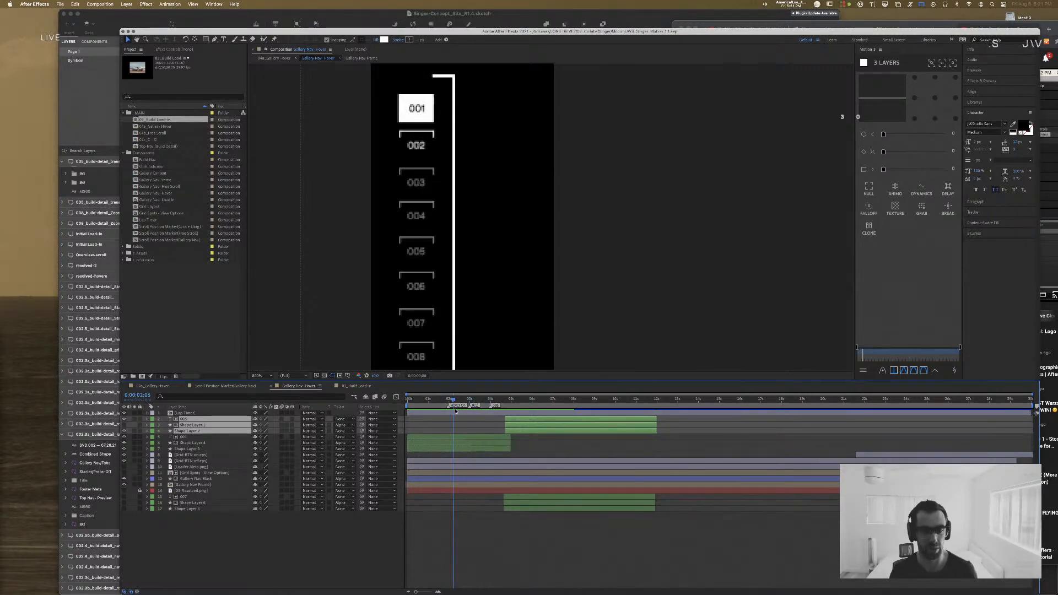
{"action": "left_click", "coordinate": [270, 385]}
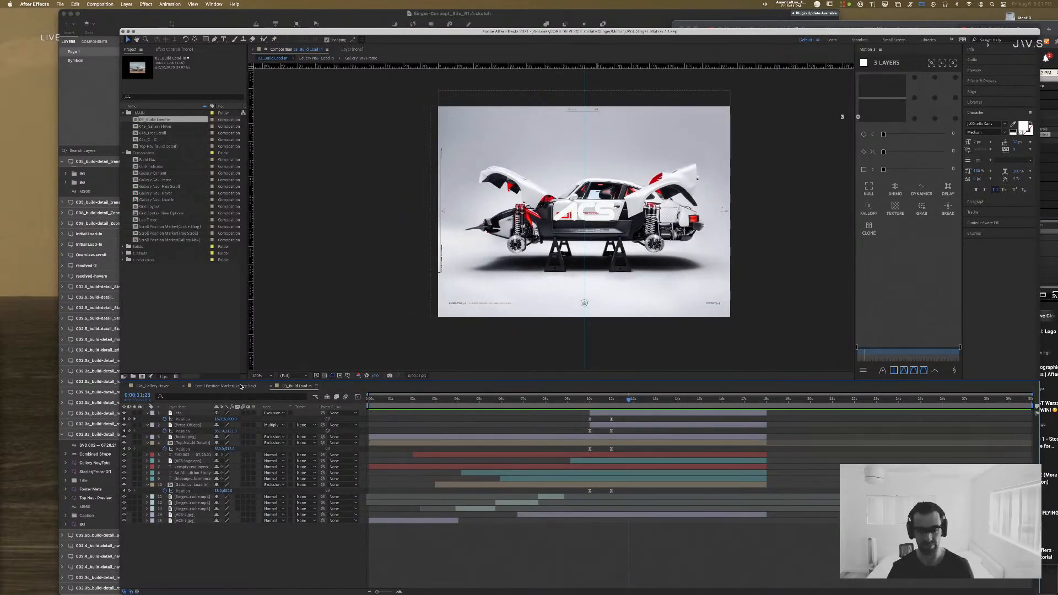
{"action": "left_click", "coordinate": [241, 386]}
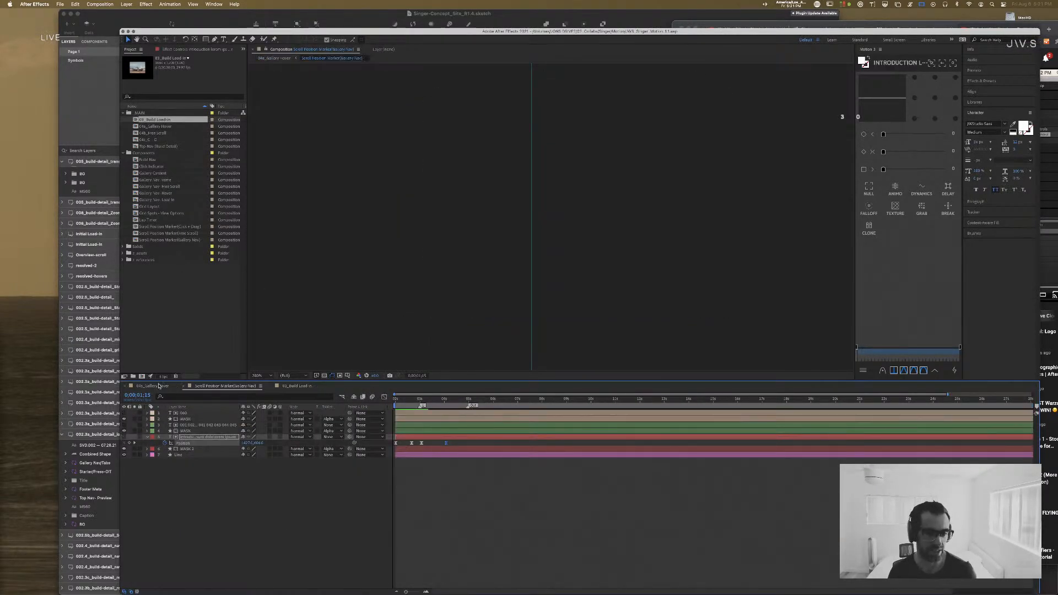
{"action": "left_click", "coordinate": [158, 386]}
Step: Return to the start of the Gallery Hover composition and preview its animation
{"action": "left_click", "coordinate": [461, 399]}
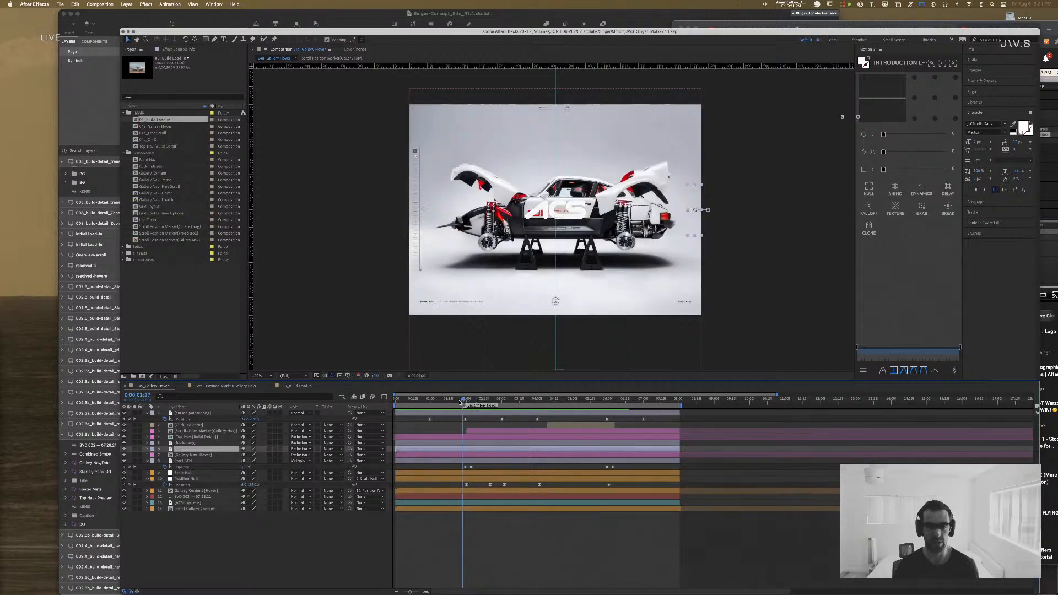
{"action": "left_click_drag", "start_coordinate": [462, 401], "coordinate": [395, 403]}
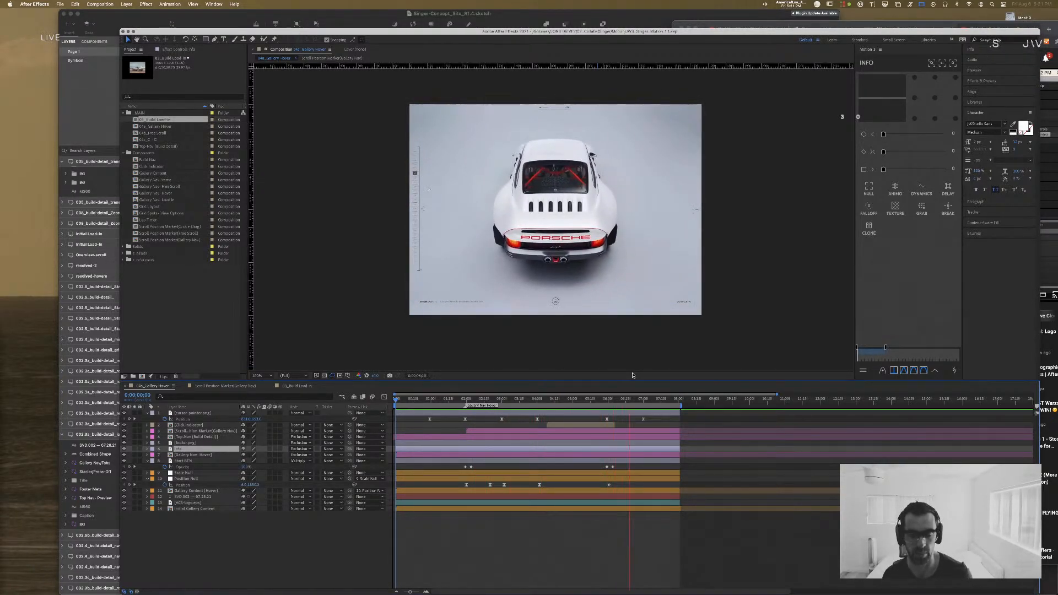
{"action": "key", "text": "space"}
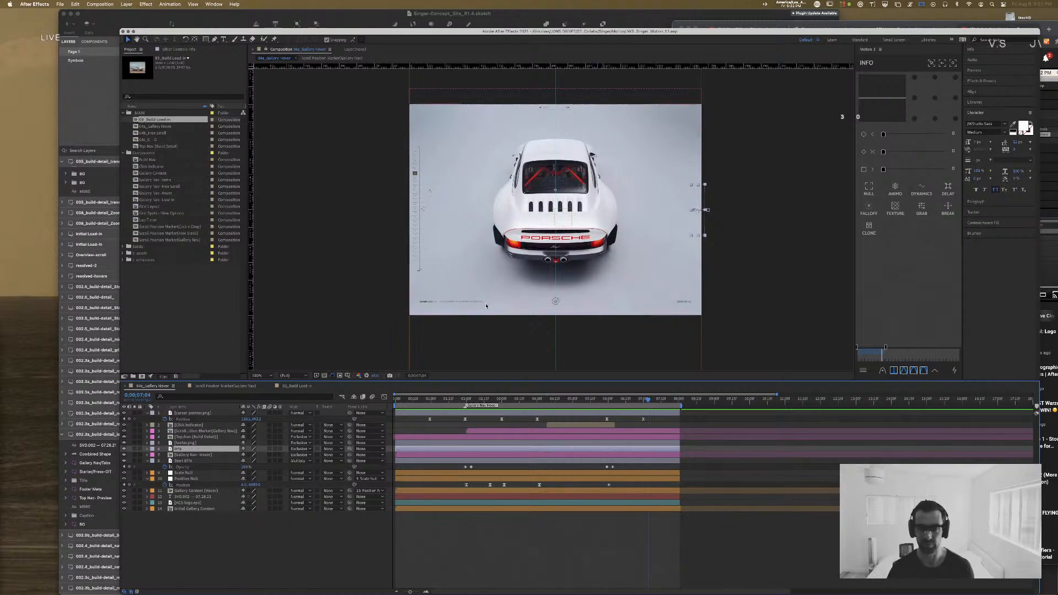
Step: Switch to Sketch and review the build-detail artboards and the alternative car title layouts, ending on the full page overview
{"action": "key", "text": "super+Tab"}
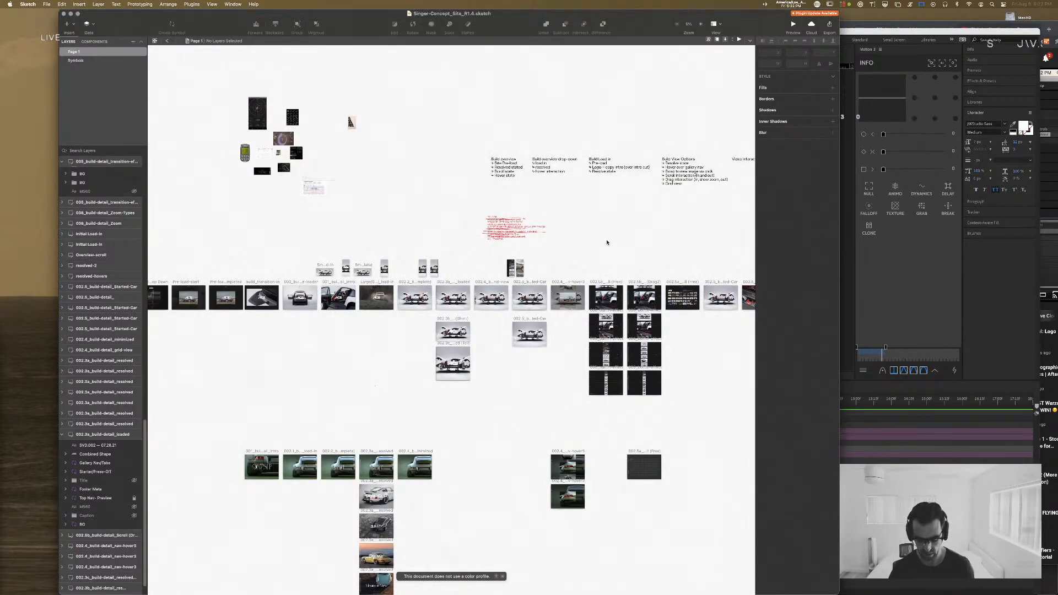
{"action": "scroll", "coordinate": [607, 243], "scroll_direction": "up", "scroll_amount": 10}
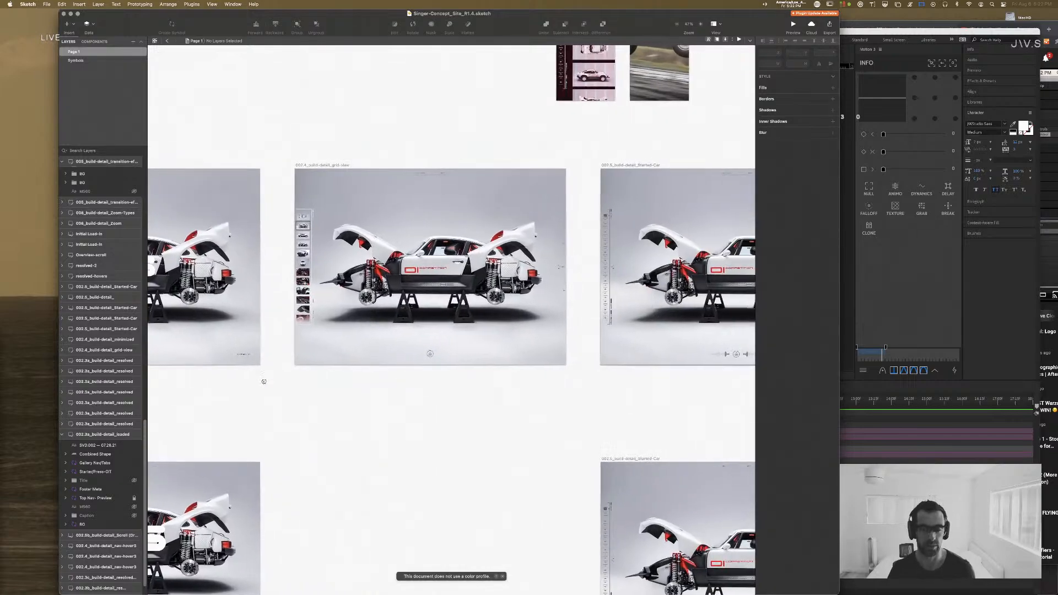
{"action": "scroll", "coordinate": [264, 381], "scroll_direction": "right", "scroll_amount": 10}
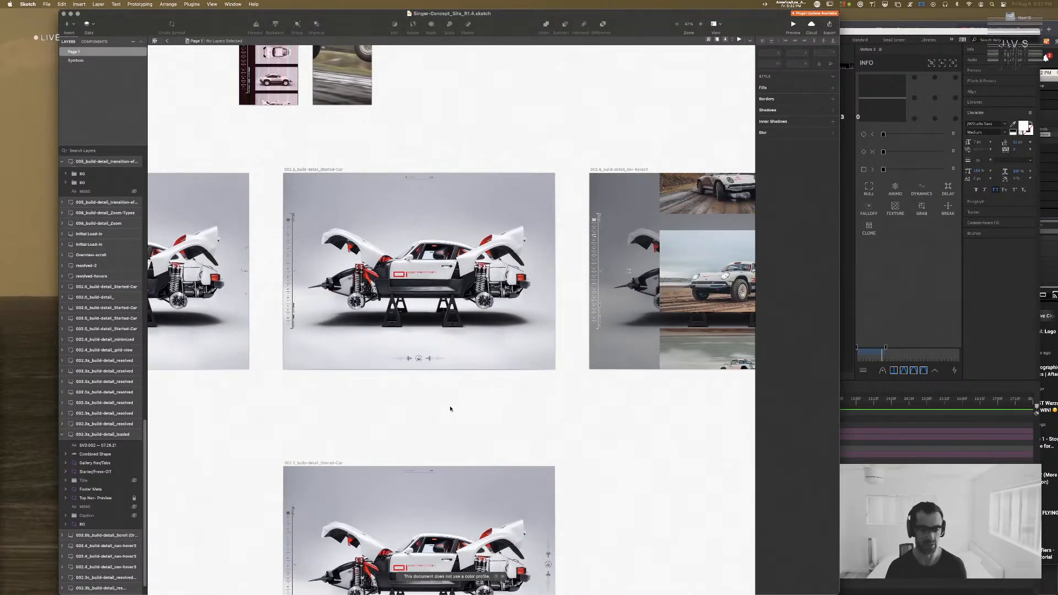
{"action": "scroll", "coordinate": [449, 406], "scroll_direction": "down", "scroll_amount": 3}
{"action": "scroll", "coordinate": [321, 444], "scroll_direction": "down", "scroll_amount": 15}
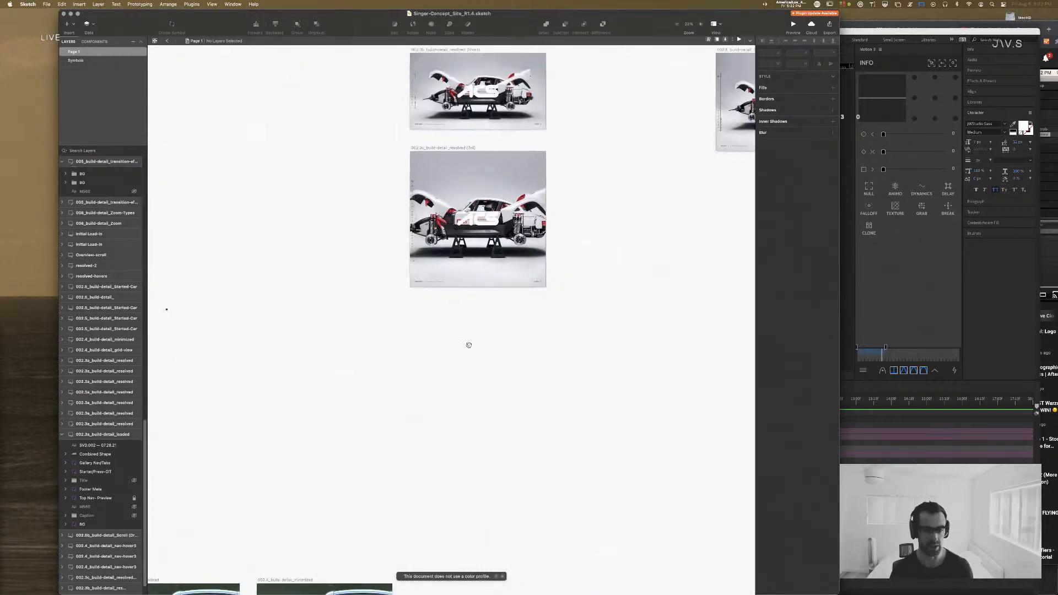
{"action": "scroll", "coordinate": [610, 187], "scroll_direction": "down", "scroll_amount": 2}
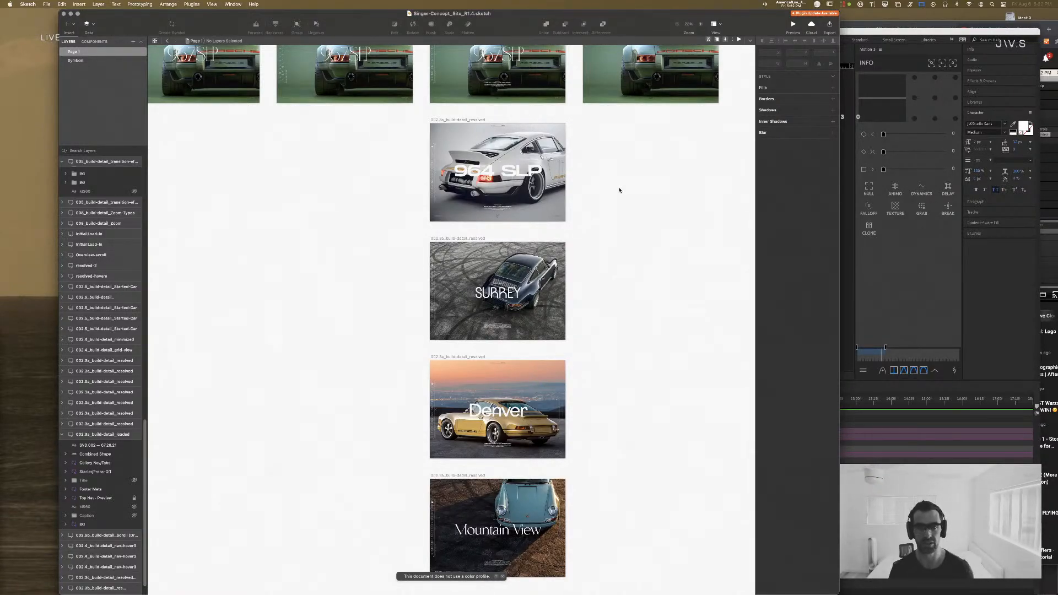
{"action": "key", "text": "super+minus"}
{"action": "key", "text": "super+minus"}
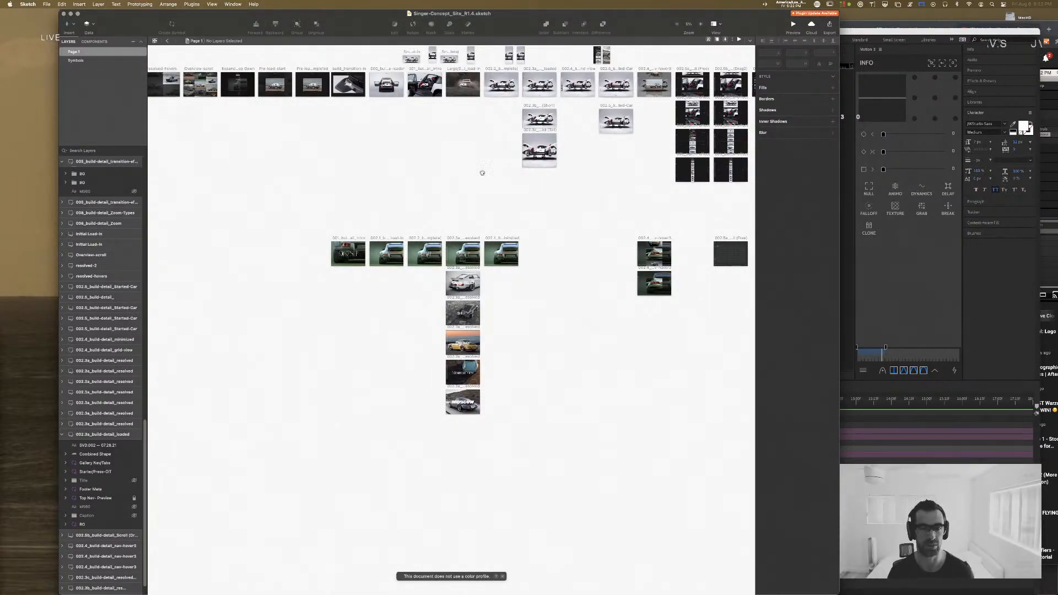
{"action": "left_click_drag", "start_coordinate": [482, 173], "coordinate": [485, 354]}
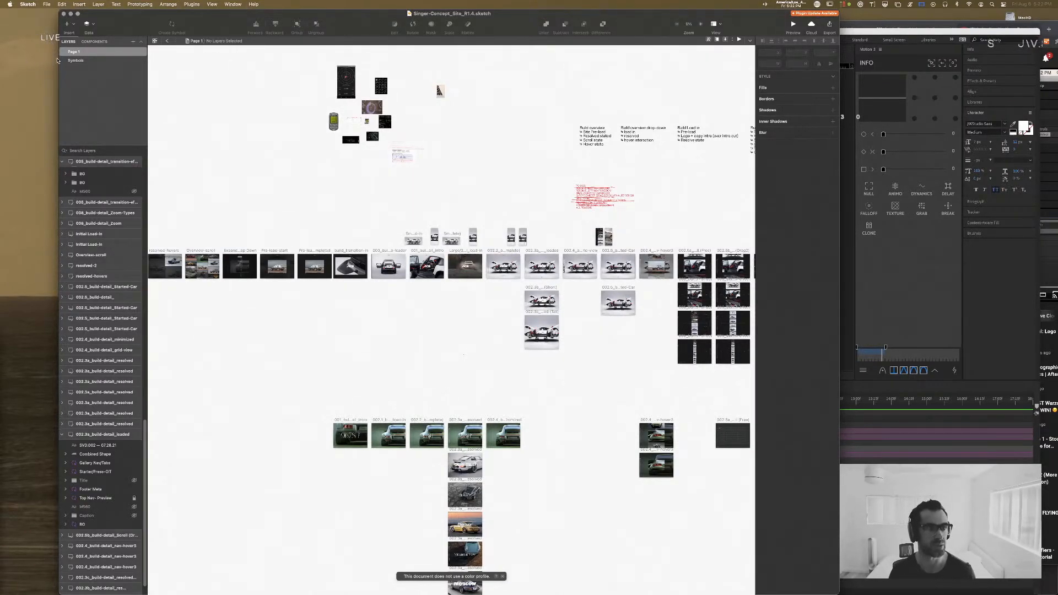
Step: Switch back to After Effects, go to 0:00:01:15 in Gallery Hover, and inspect the Start/Stop button up close
{"action": "key", "text": "super+Tab"}
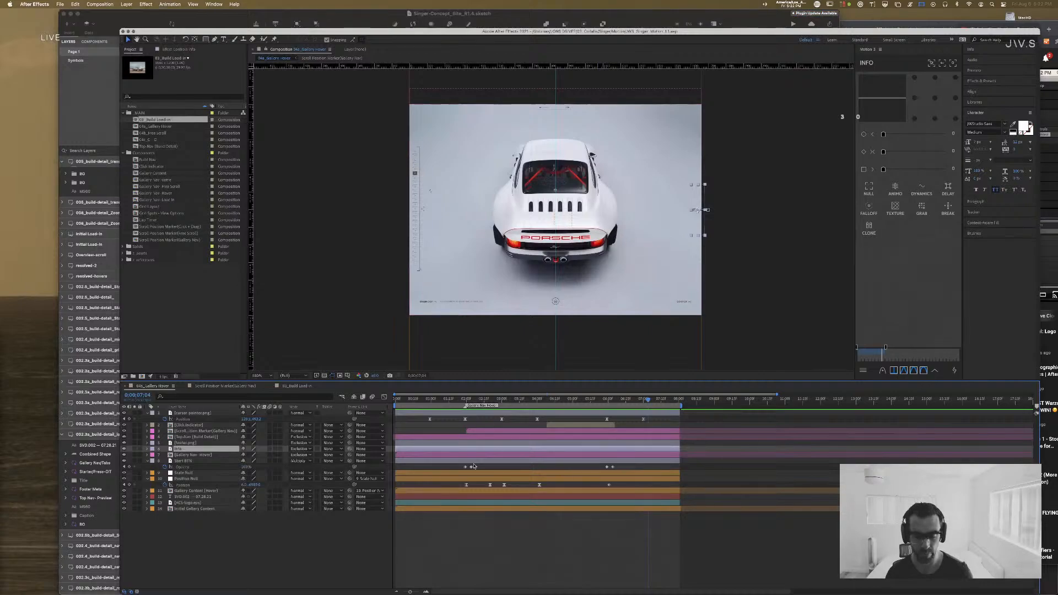
{"action": "left_click_drag", "start_coordinate": [593, 401], "coordinate": [448, 398]}
{"action": "left_click", "coordinate": [555, 301]}
{"action": "scroll", "coordinate": [555, 301], "scroll_direction": "up", "scroll_amount": 2}
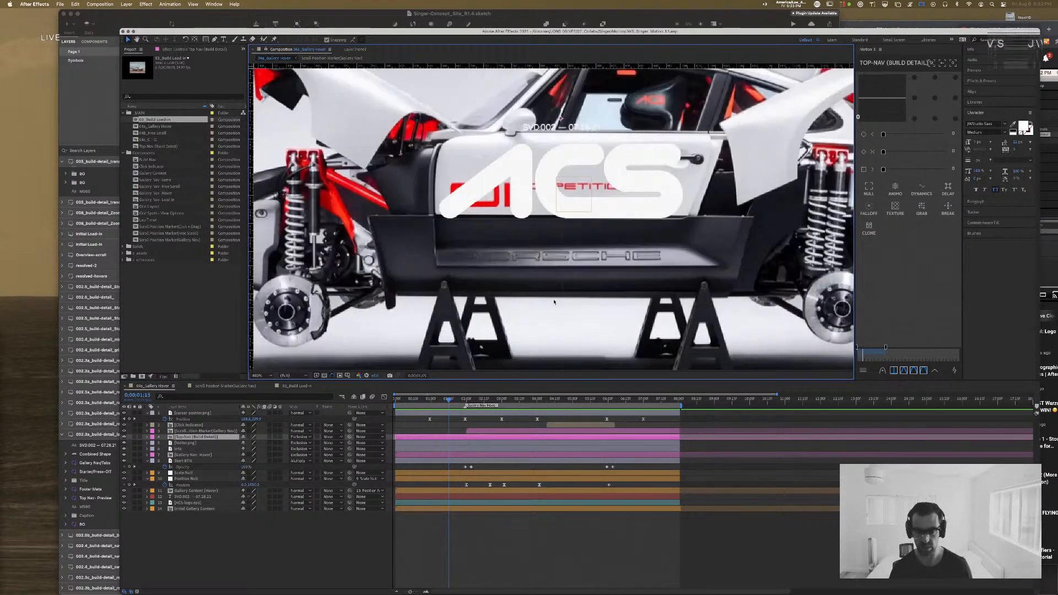
{"action": "scroll", "coordinate": [548, 299], "scroll_direction": "up", "scroll_amount": 2}
{"action": "left_click", "coordinate": [549, 298]}
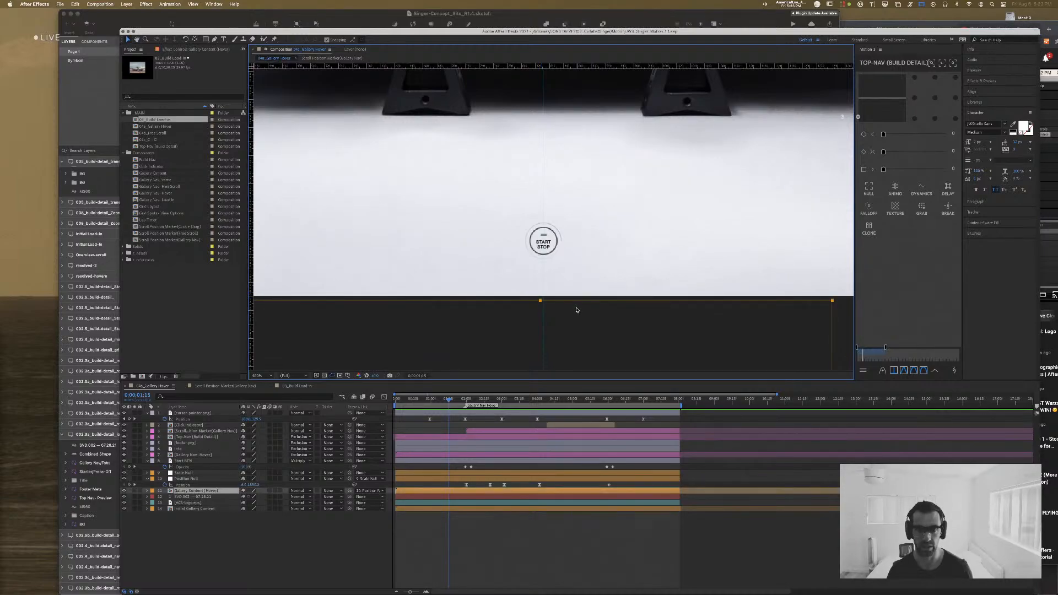
{"action": "left_click", "coordinate": [543, 236]}
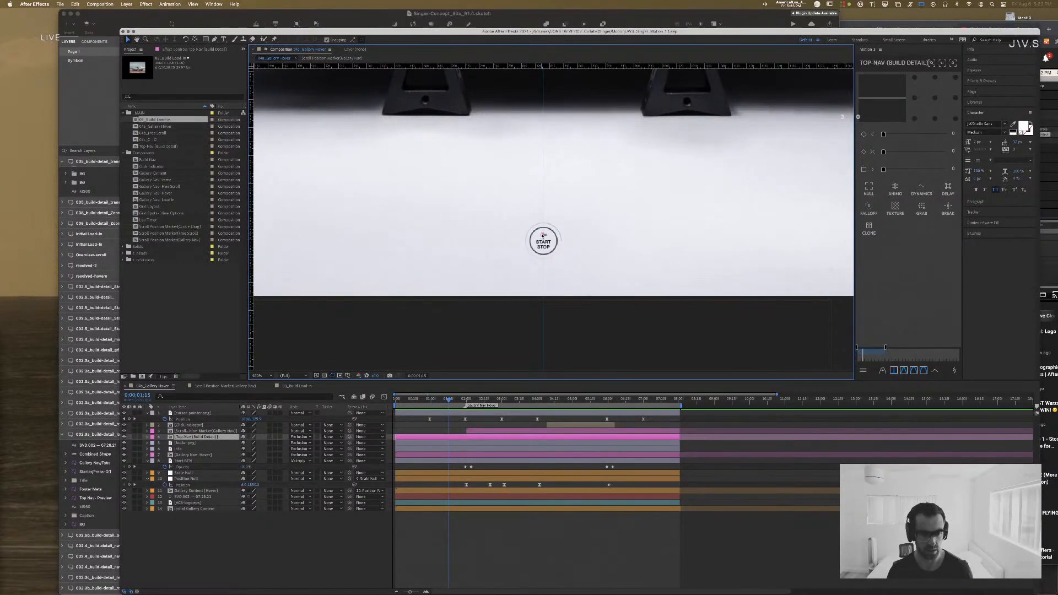
Step: Reveal the Position property of the Top-Nav (Build Detail) layer in Gallery Hover and open its nested composition
{"action": "key", "text": "comma"}
{"action": "key", "text": "comma"}
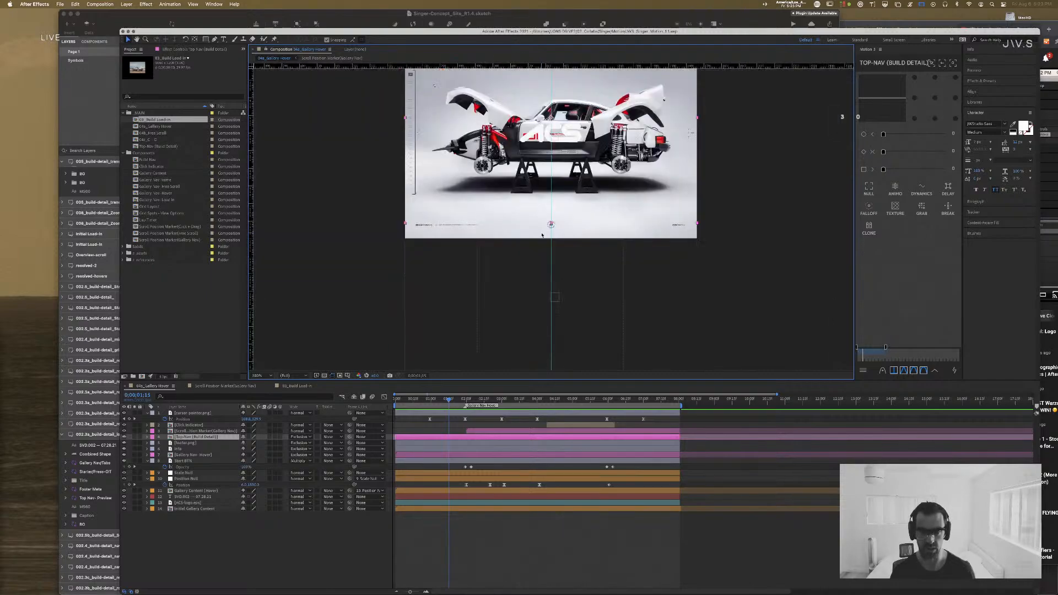
{"action": "left_click_drag", "start_coordinate": [377, 166], "coordinate": [366, 239]}
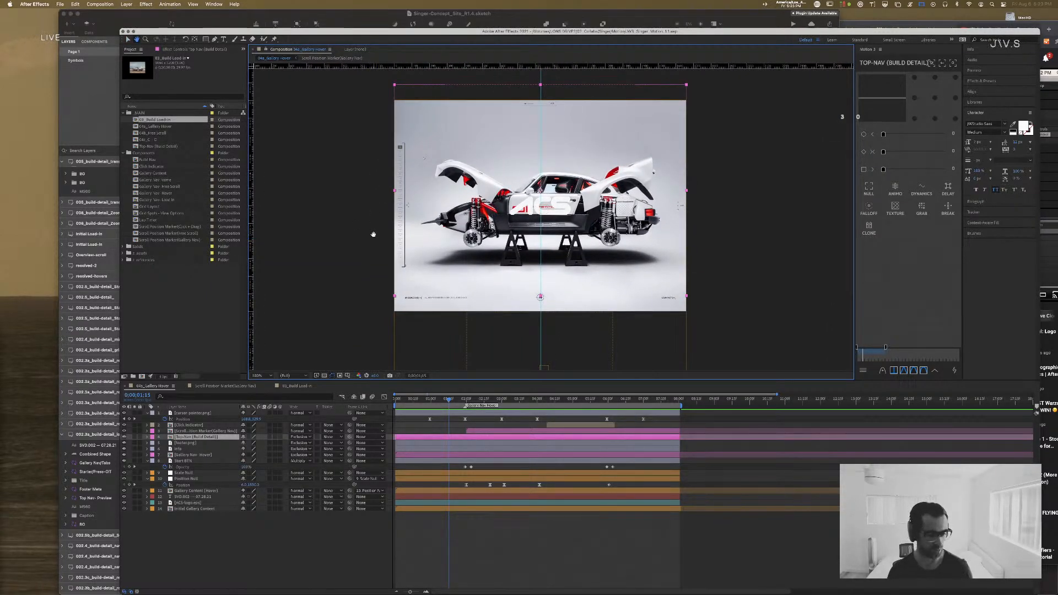
{"action": "key", "text": "v"}
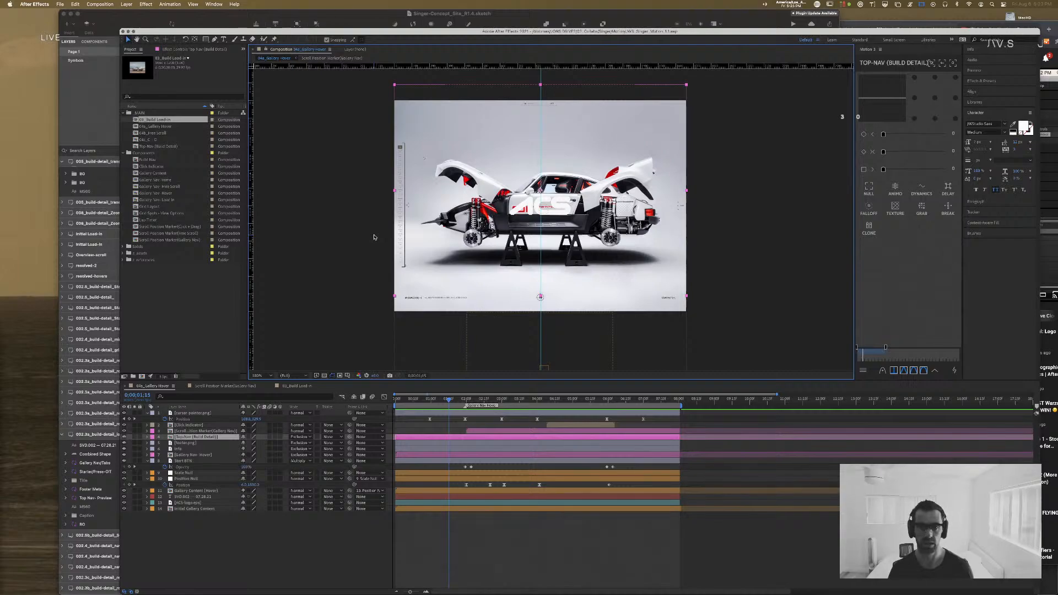
{"action": "key", "text": "p"}
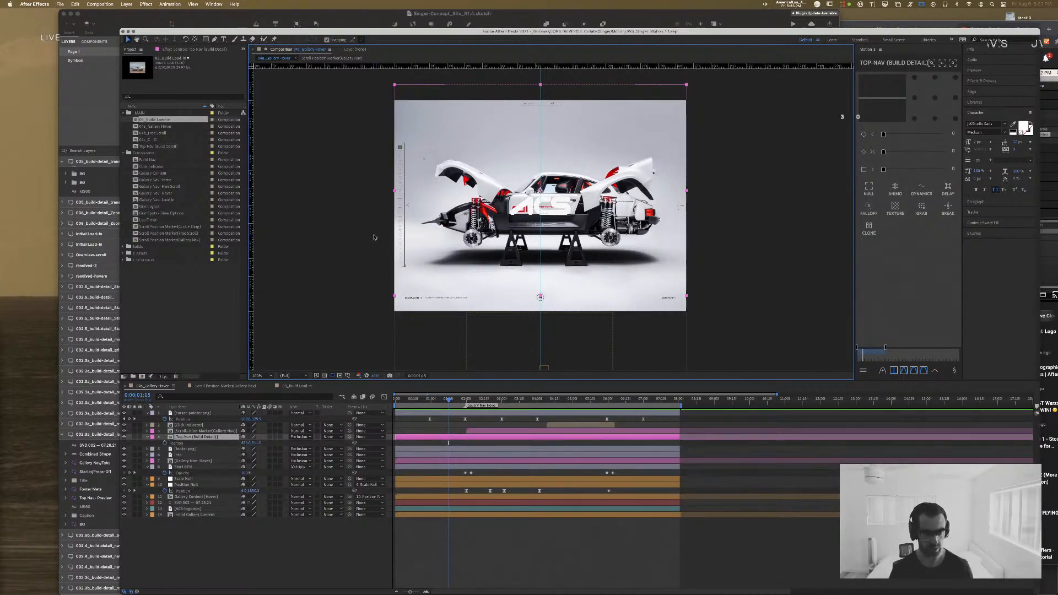
{"action": "double_click", "coordinate": [170, 436]}
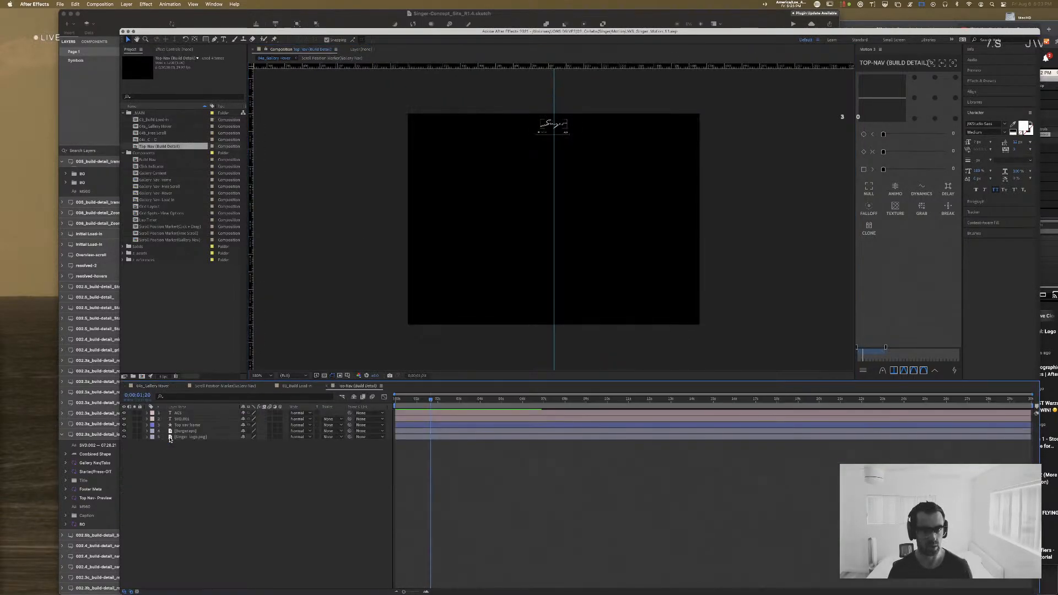
Step: Open the composition settings of Top-Nav (Build Detail), check the advanced options, and return to the basic ones
{"action": "key", "text": "super+k"}
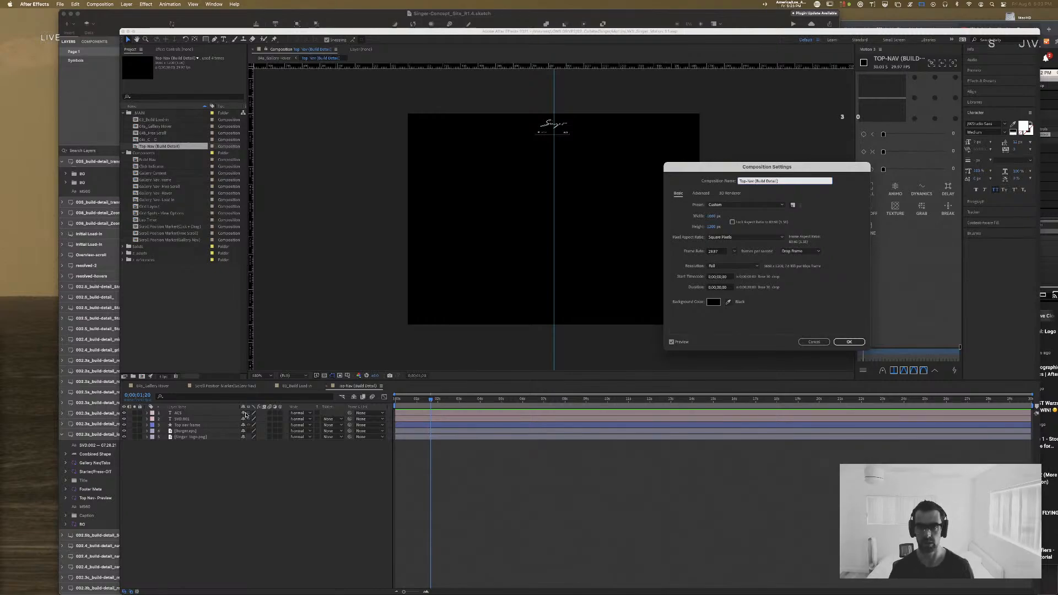
{"action": "left_click", "coordinate": [701, 193]}
{"action": "left_click", "coordinate": [720, 206]}
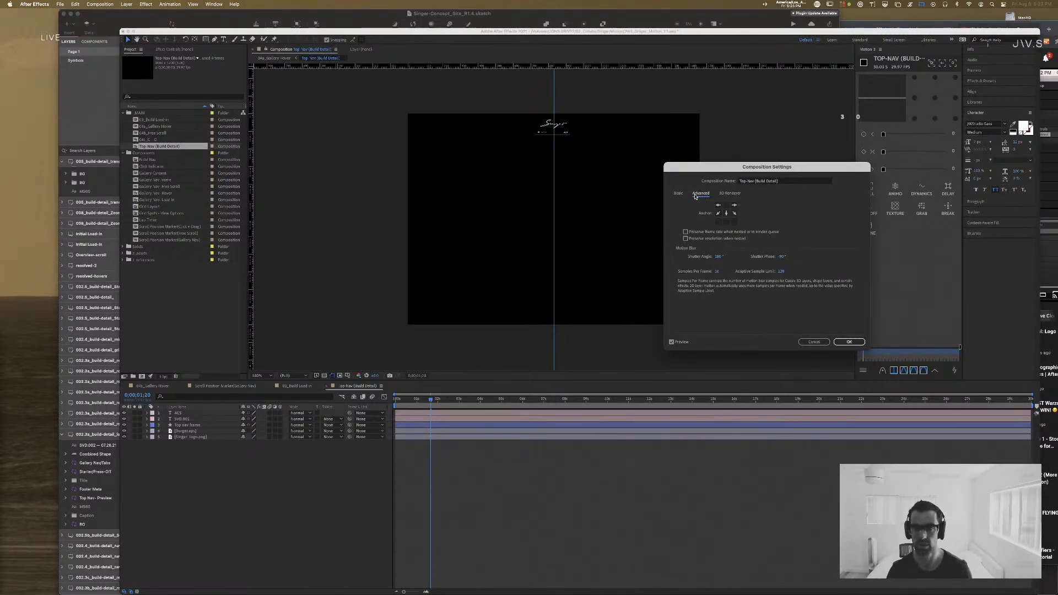
{"action": "left_click", "coordinate": [679, 193]}
Step: Switch to Sketch and select the Top Nav/Build Detail Minimized symbol on the Symbols page to check its dimensions
{"action": "key", "text": "super+Tab"}
{"action": "left_click", "coordinate": [424, 299]}
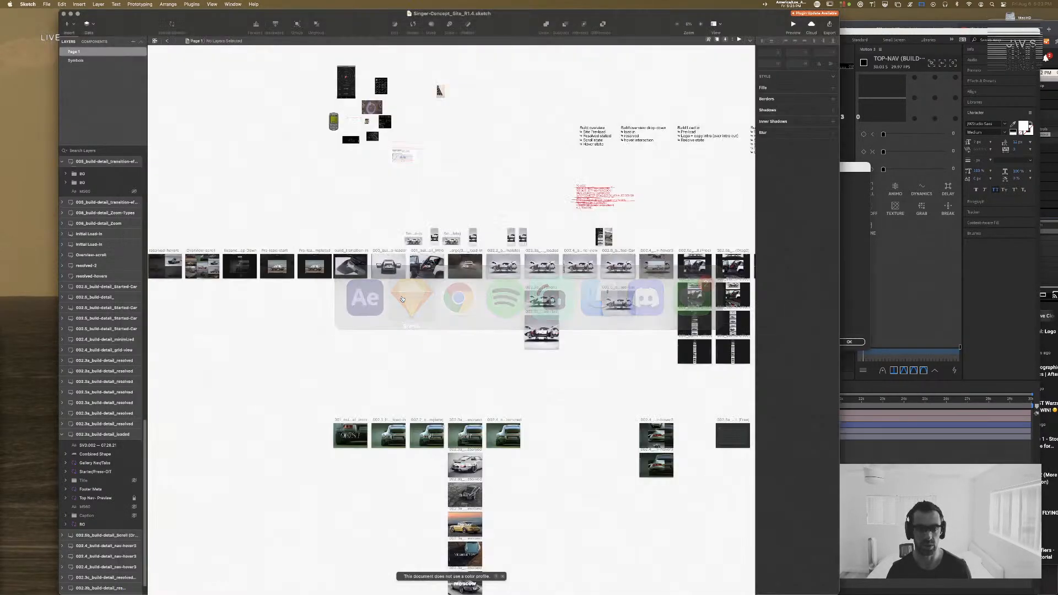
{"action": "scroll", "coordinate": [425, 297], "scroll_direction": "up", "scroll_amount": 5}
{"action": "scroll", "coordinate": [424, 297], "scroll_direction": "left", "scroll_amount": 5}
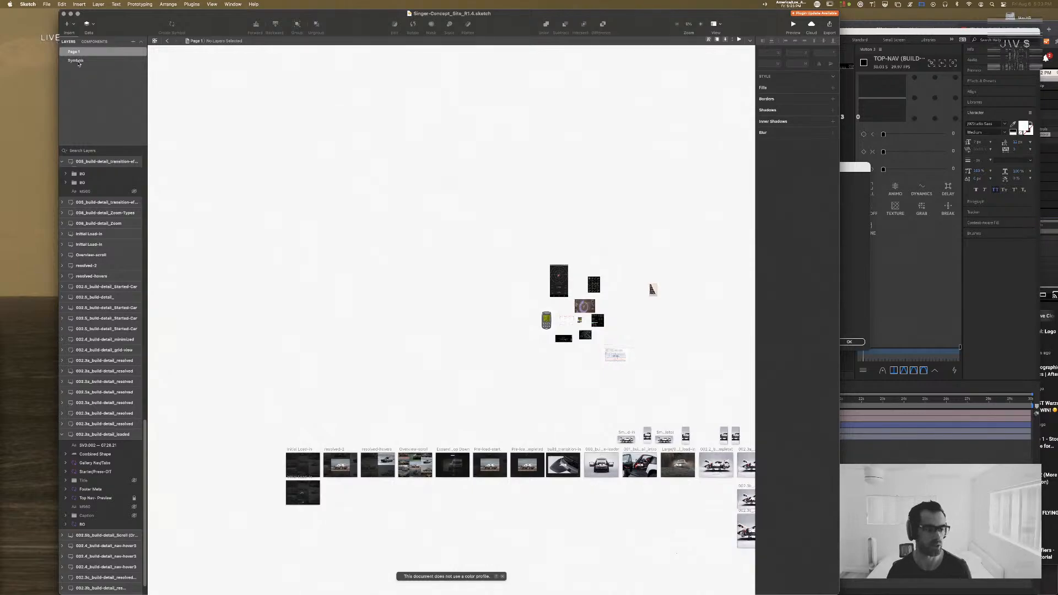
{"action": "left_click", "coordinate": [75, 60]}
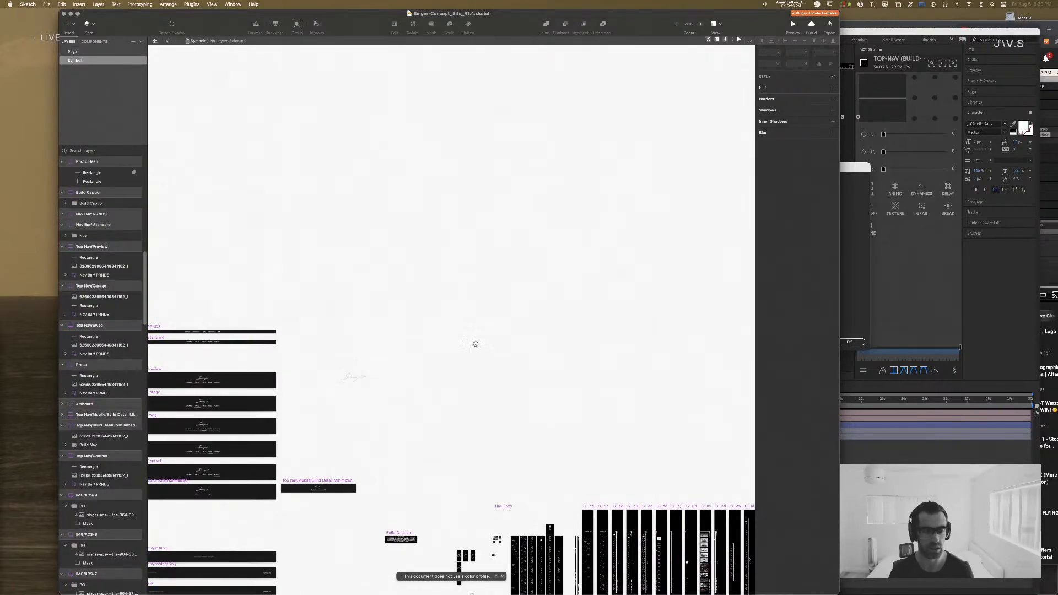
{"action": "left_click_drag", "start_coordinate": [476, 343], "coordinate": [739, 159]}
{"action": "left_click", "coordinate": [438, 299]}
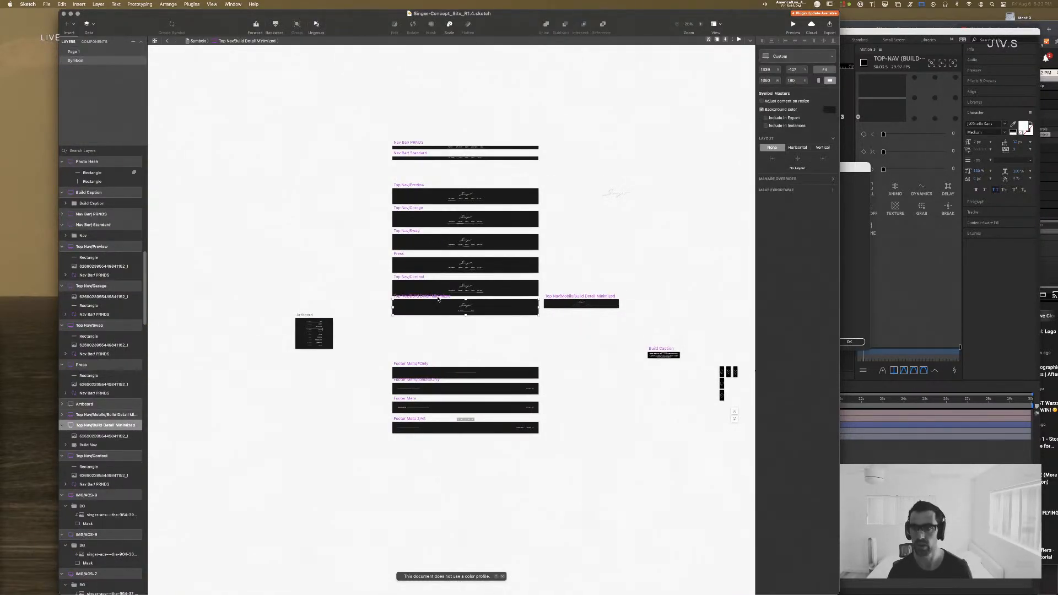
Step: Switch back to After Effects and set the Top-Nav (Build Detail) composition's height to 180 px
{"action": "key", "text": "super+Tab"}
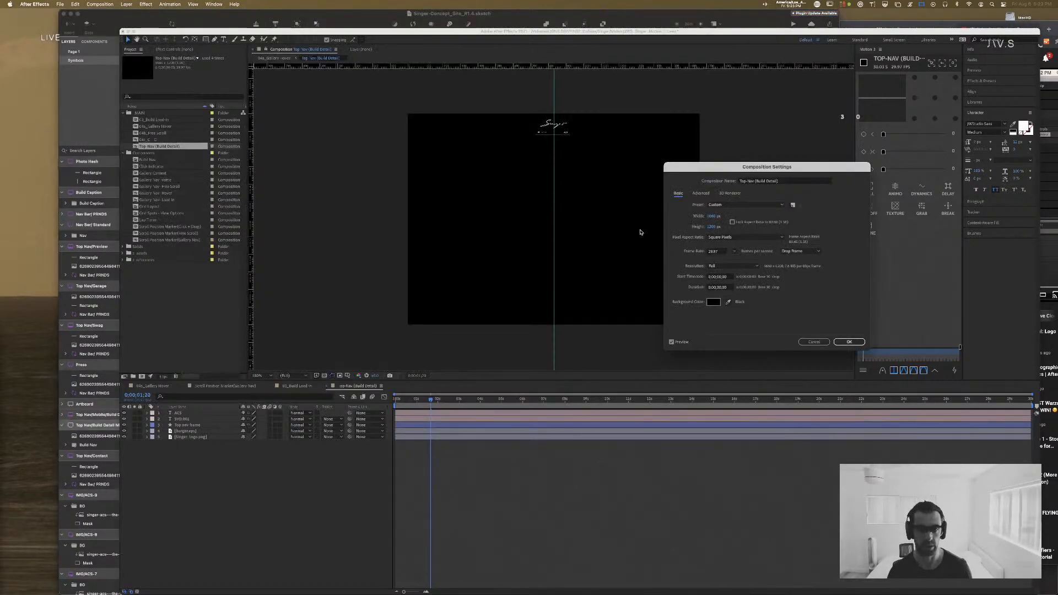
{"action": "left_click", "coordinate": [710, 226]}
{"action": "type", "text": "180"}
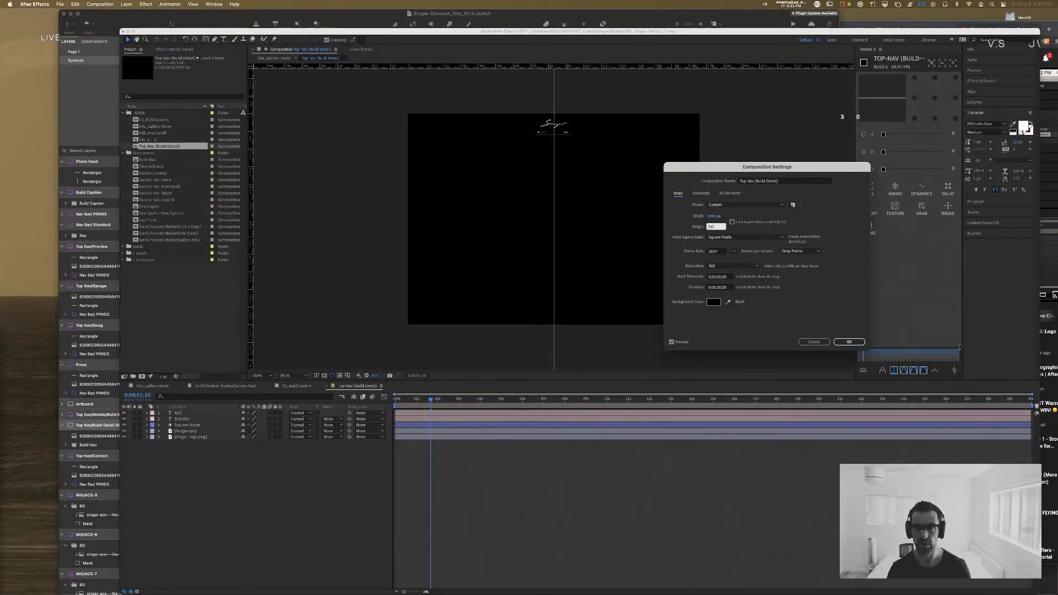
{"action": "key", "text": "Return"}
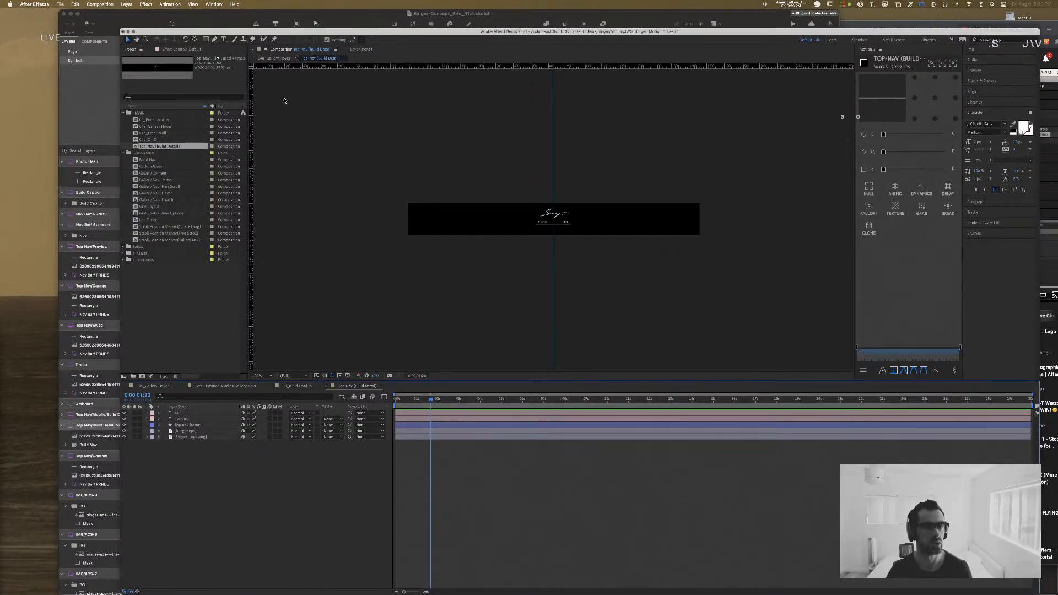
Step: In the Build Load-In composition at 0:00:11:00, raise the Top-Nav (Build Detail) layer's Position until it straddles the frame's upper edge
{"action": "left_click", "coordinate": [327, 386]}
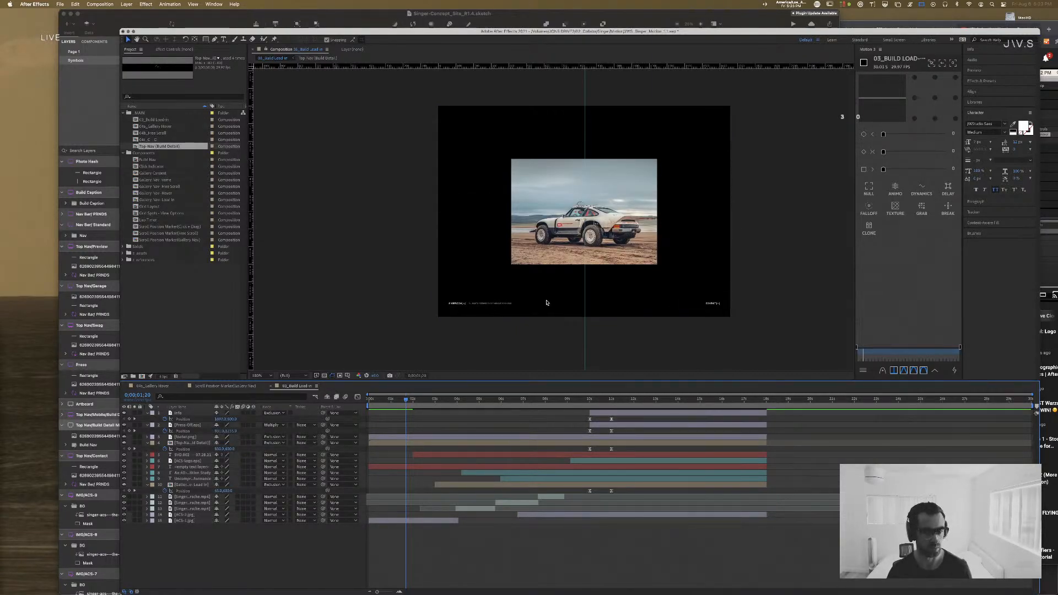
{"action": "left_click", "coordinate": [632, 220]}
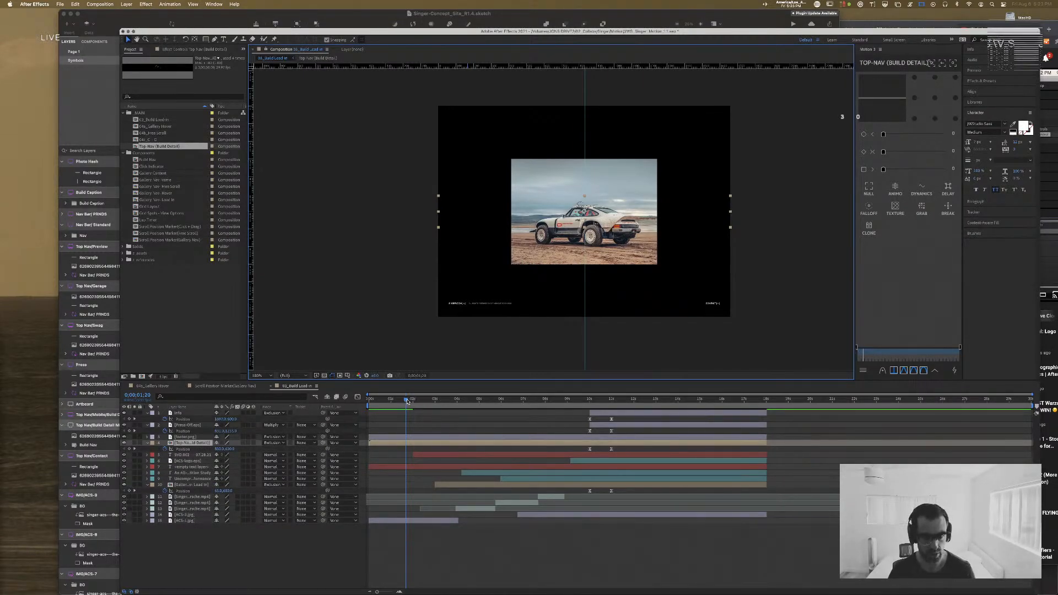
{"action": "left_click_drag", "start_coordinate": [407, 401], "coordinate": [608, 404]}
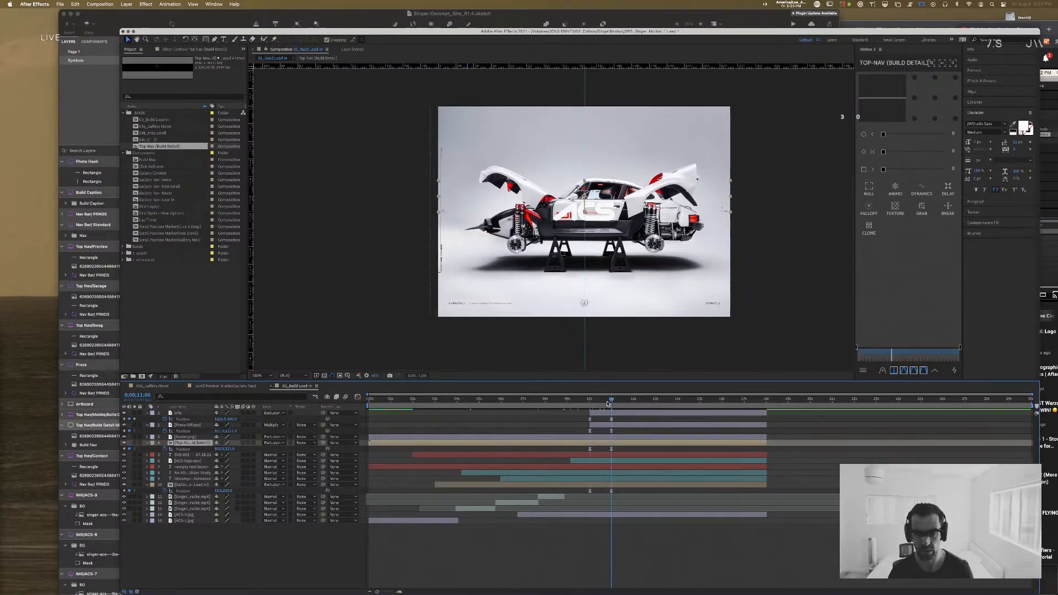
{"action": "left_click_drag", "start_coordinate": [231, 451], "coordinate": [44, 453]}
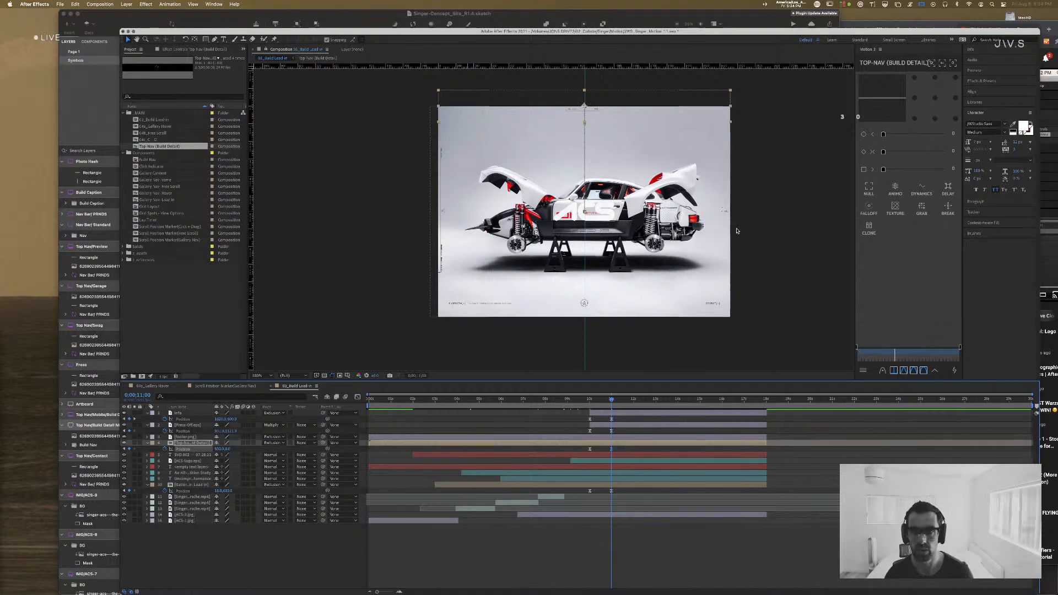
{"action": "left_click", "coordinate": [759, 203]}
Step: At the 0:00:10:00 keyframe, adjust the Top-Nav (Build Detail) layer's vertical Position so it sits flush inside the frame's upper edge
{"action": "left_click_drag", "start_coordinate": [614, 399], "coordinate": [590, 404]}
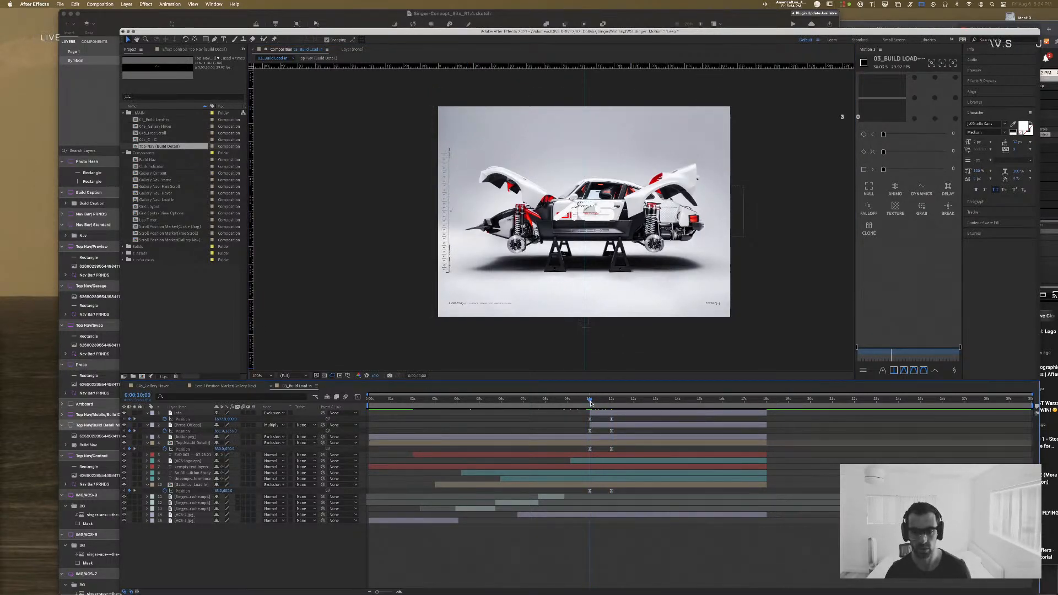
{"action": "left_click", "coordinate": [230, 448]}
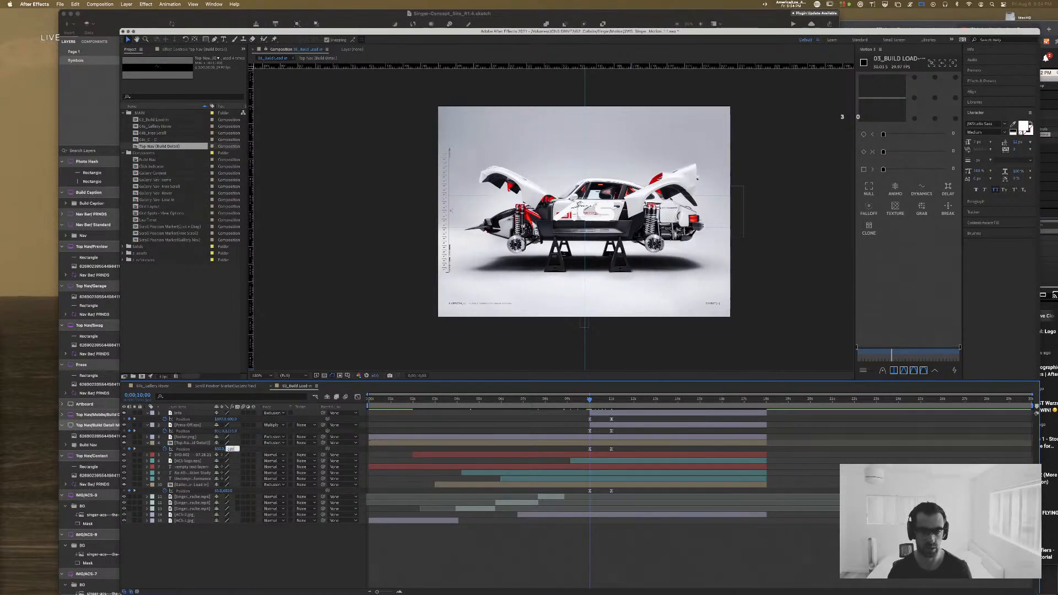
{"action": "key", "text": "Return"}
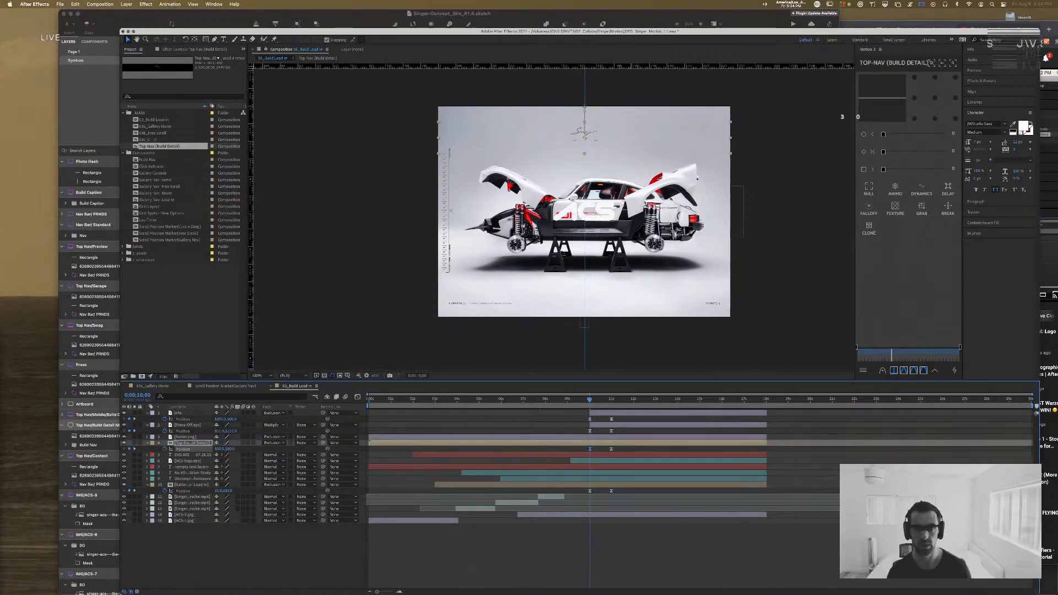
{"action": "type", "text": "0"}
{"action": "key", "text": "Return"}
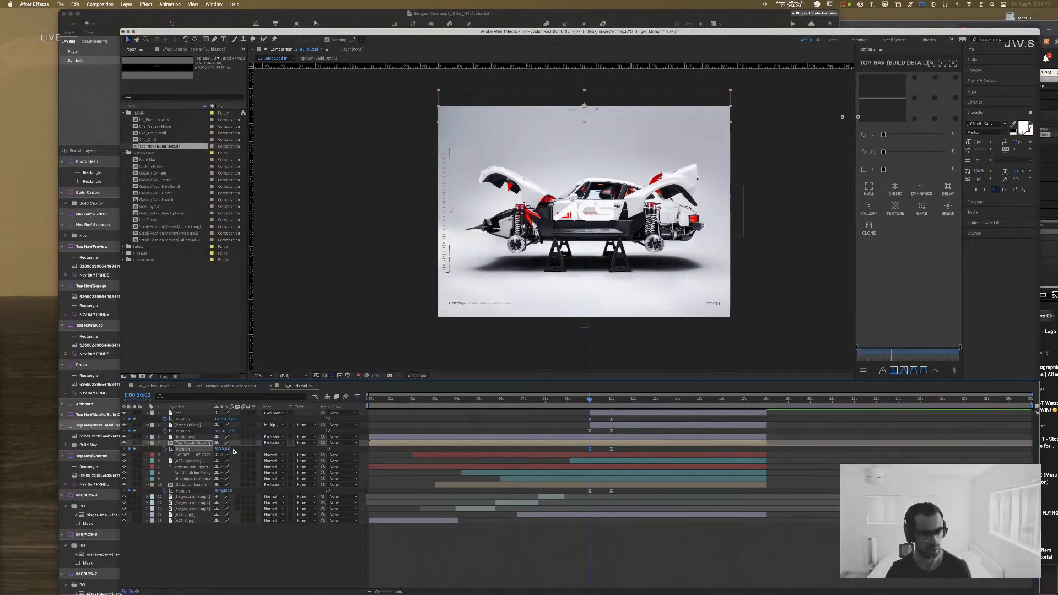
{"action": "left_click_drag", "start_coordinate": [234, 450], "coordinate": [261, 450]}
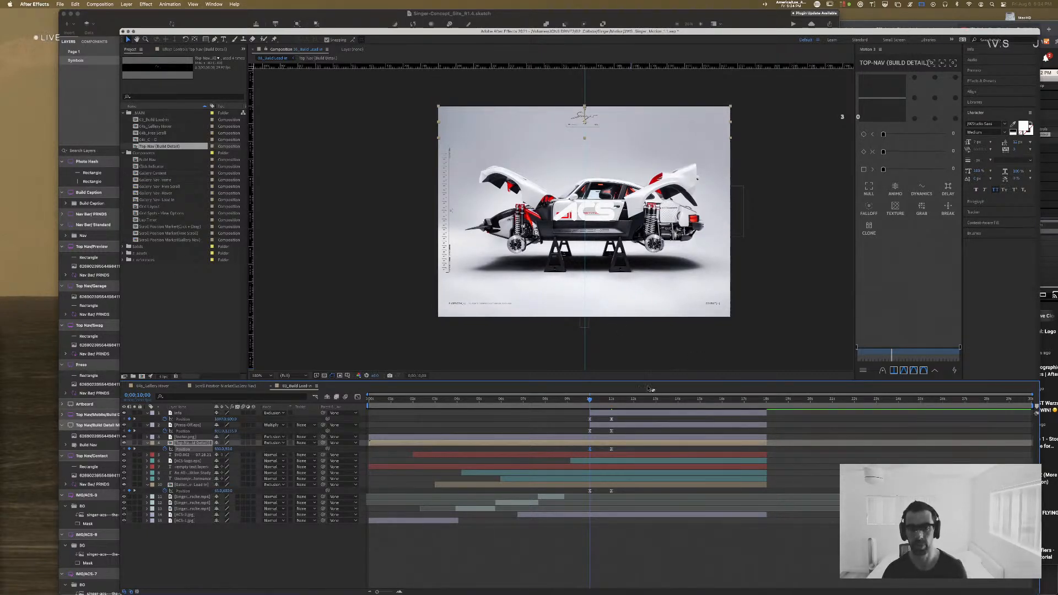
Step: Preview the nav animation from 0:00:09:02, stop at 0:00:11:14, and save the project
{"action": "left_click_drag", "start_coordinate": [592, 401], "coordinate": [569, 401]}
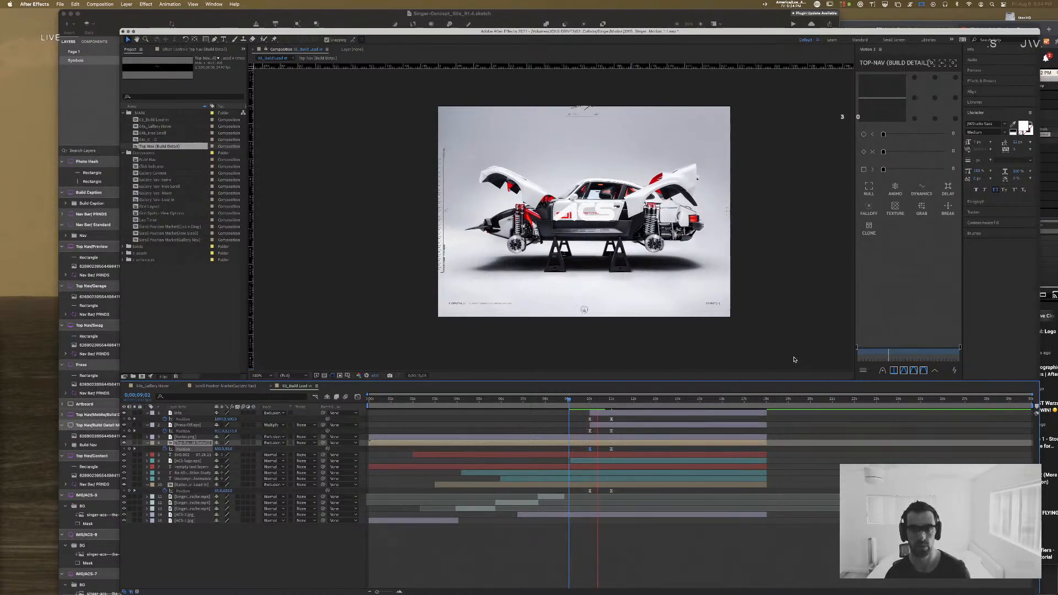
{"action": "left_click", "coordinate": [621, 399]}
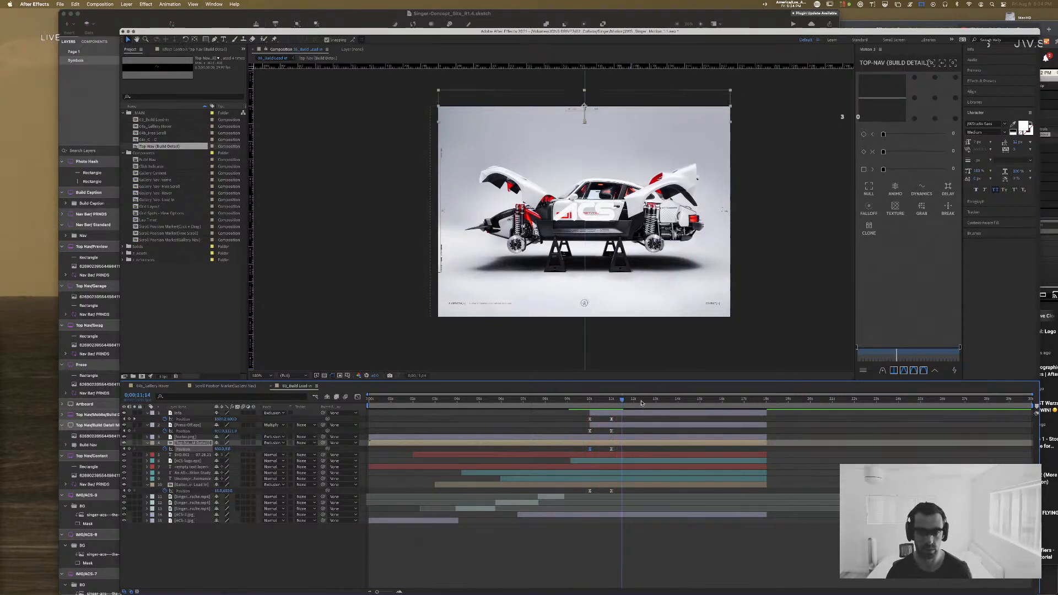
{"action": "key", "text": "super+s"}
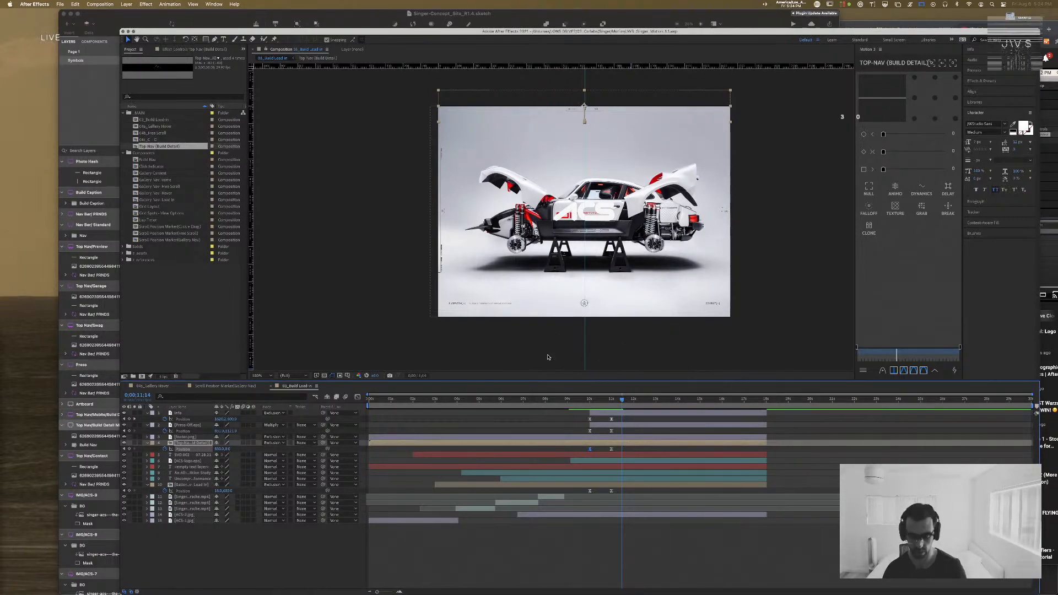
Step: Draw a circle on a new shape layer, centred on the Start/Stop button and matching its outer ring
{"action": "key", "text": "period"}
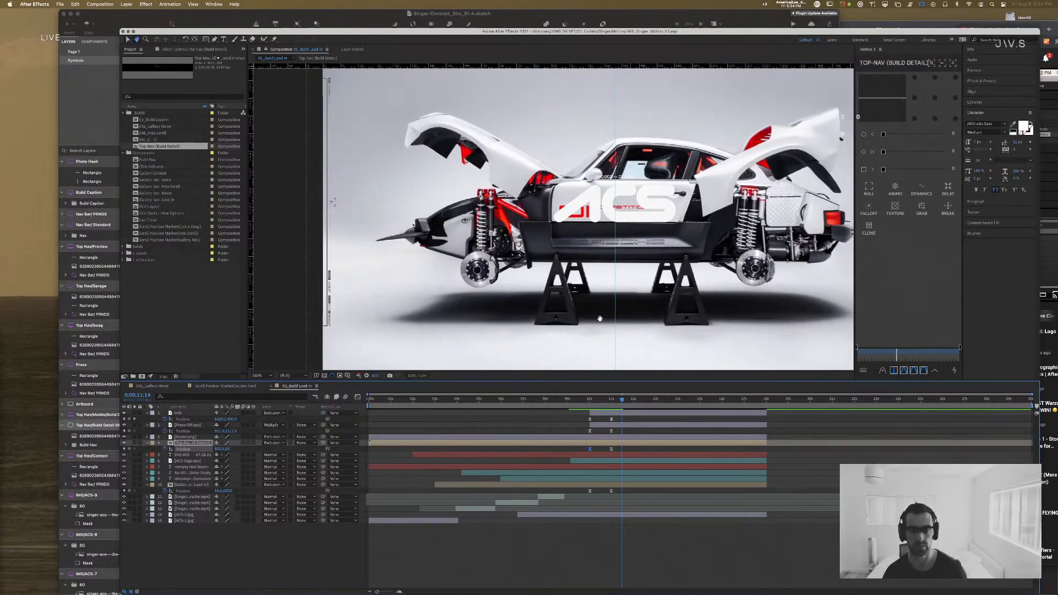
{"action": "left_click_drag", "start_coordinate": [600, 317], "coordinate": [572, 168]}
{"action": "left_click", "coordinate": [591, 236]}
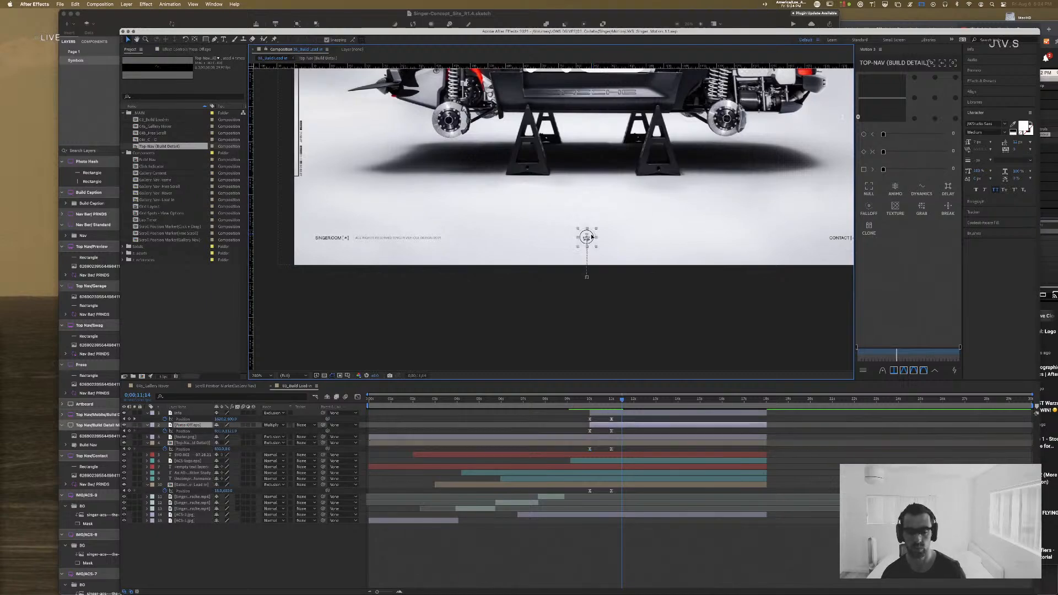
{"action": "key", "text": "period"}
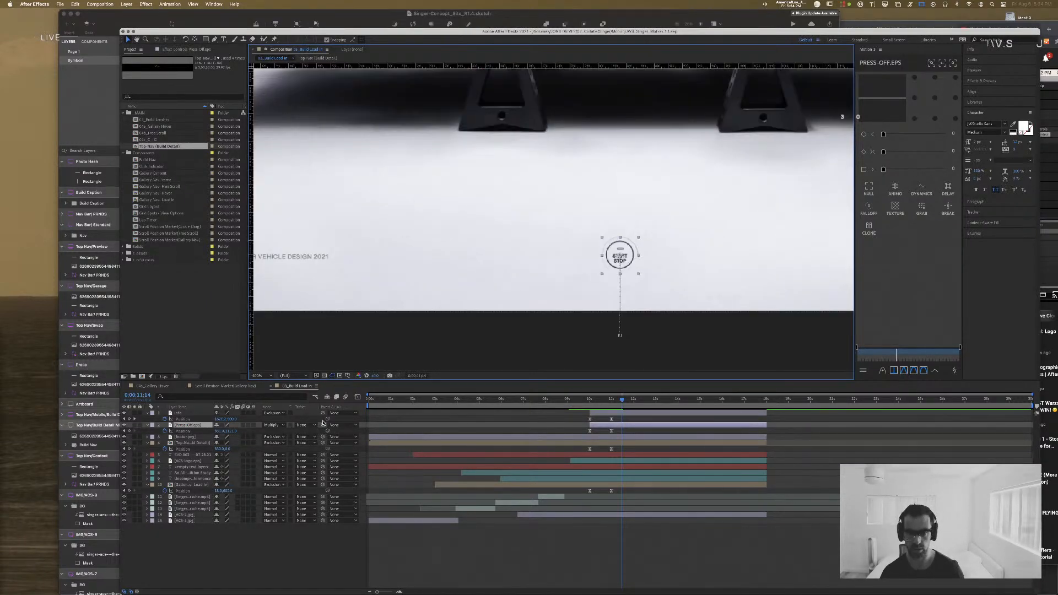
{"action": "left_click", "coordinate": [622, 368]}
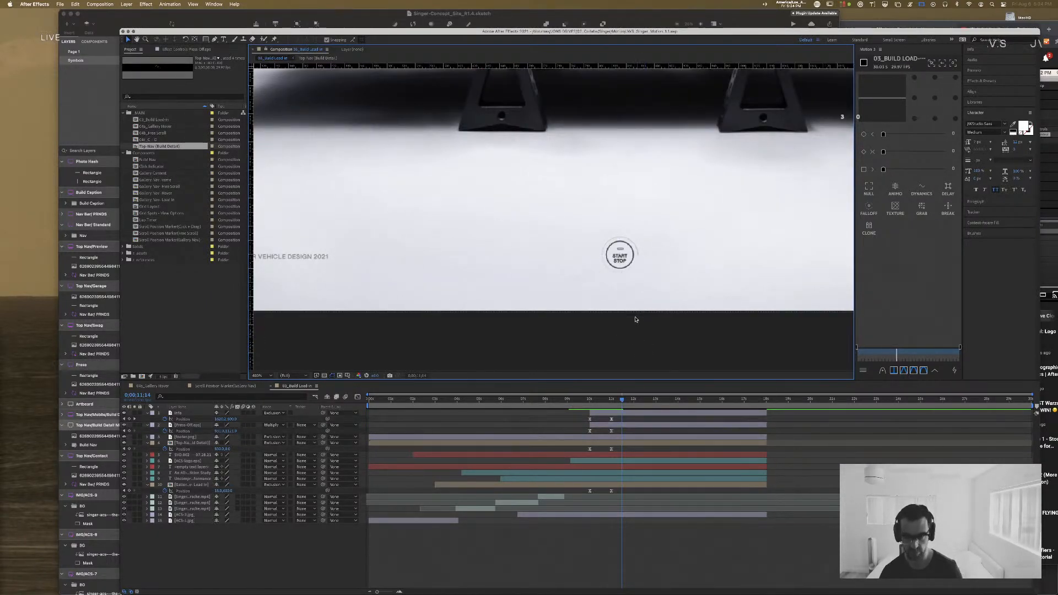
{"action": "left_click", "coordinate": [206, 40]}
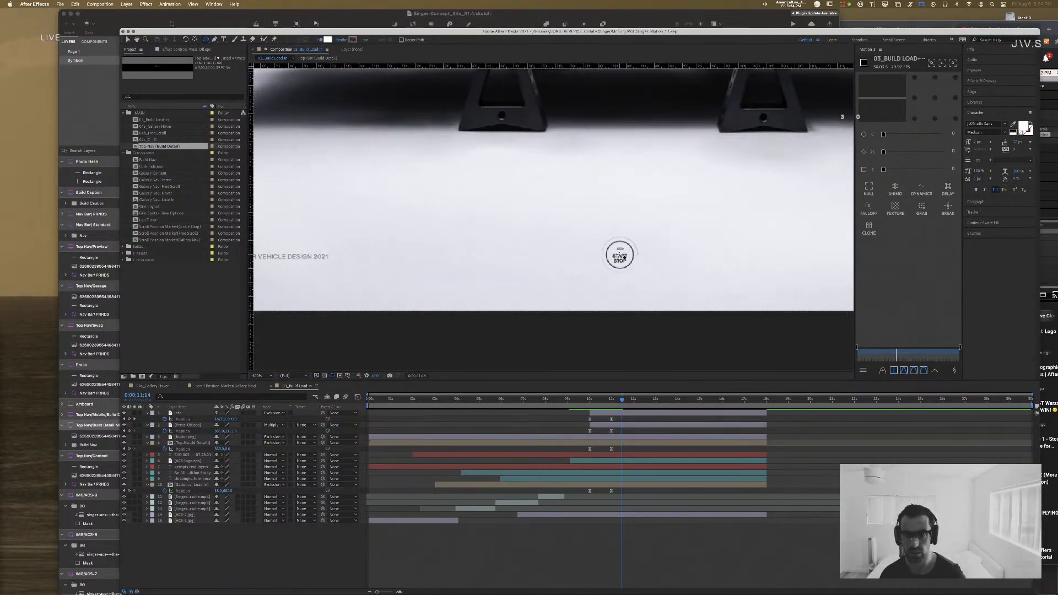
{"action": "left_click_drag", "start_coordinate": [620, 256], "coordinate": [638, 236]}
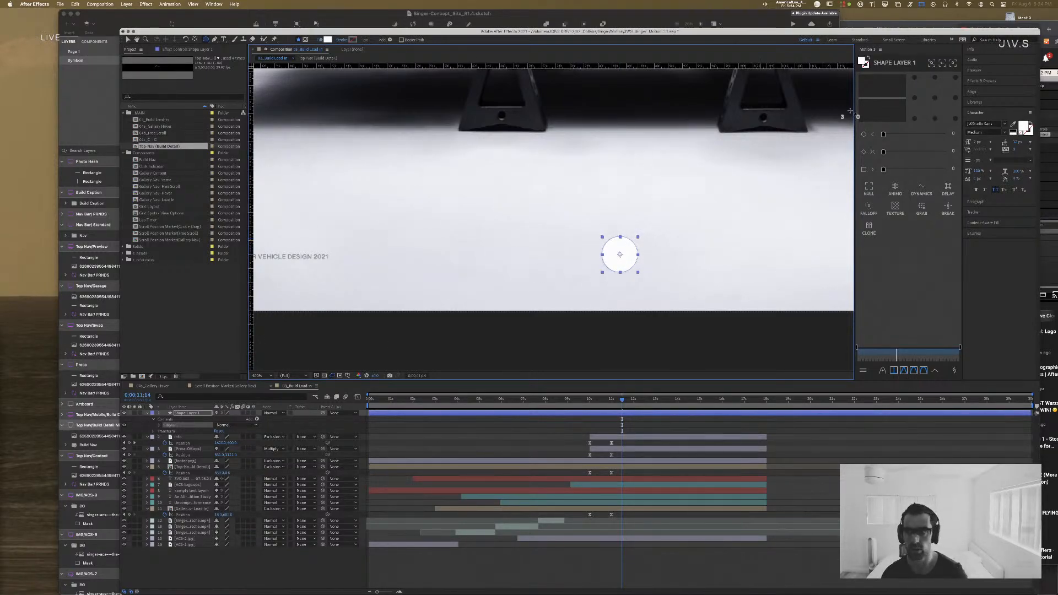
Step: Set the circle's fill to None and its stroke colour to white
{"action": "left_click", "coordinate": [320, 39]}
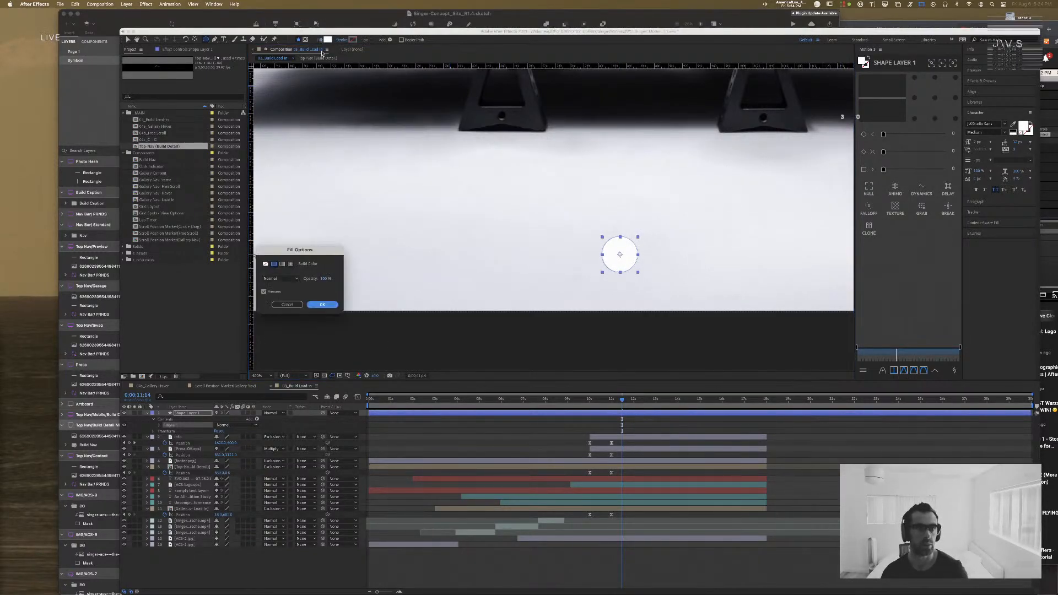
{"action": "left_click", "coordinate": [265, 264]}
{"action": "left_click", "coordinate": [322, 305]}
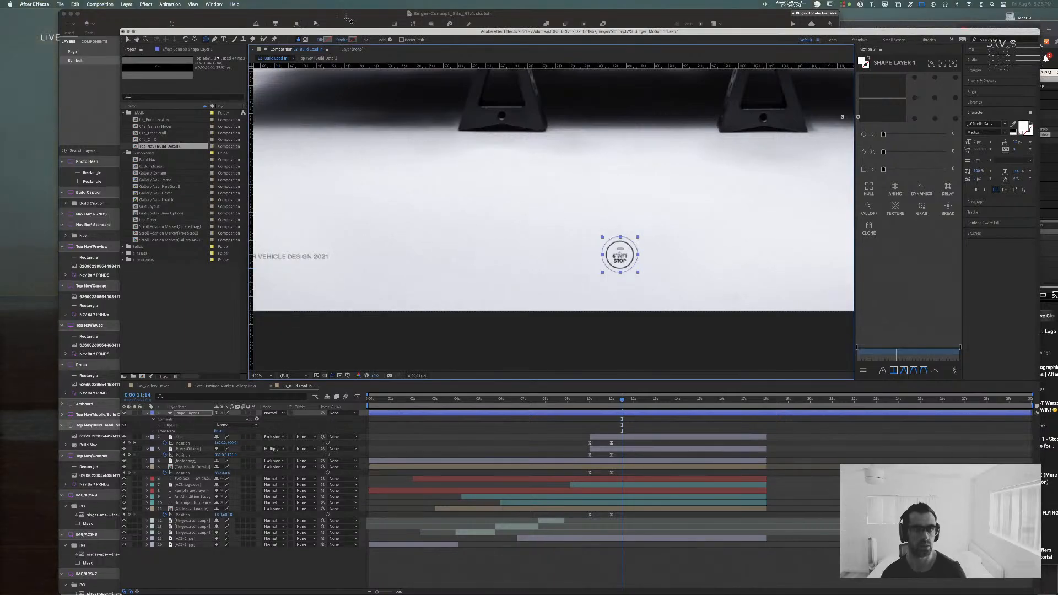
{"action": "left_click", "coordinate": [352, 39]}
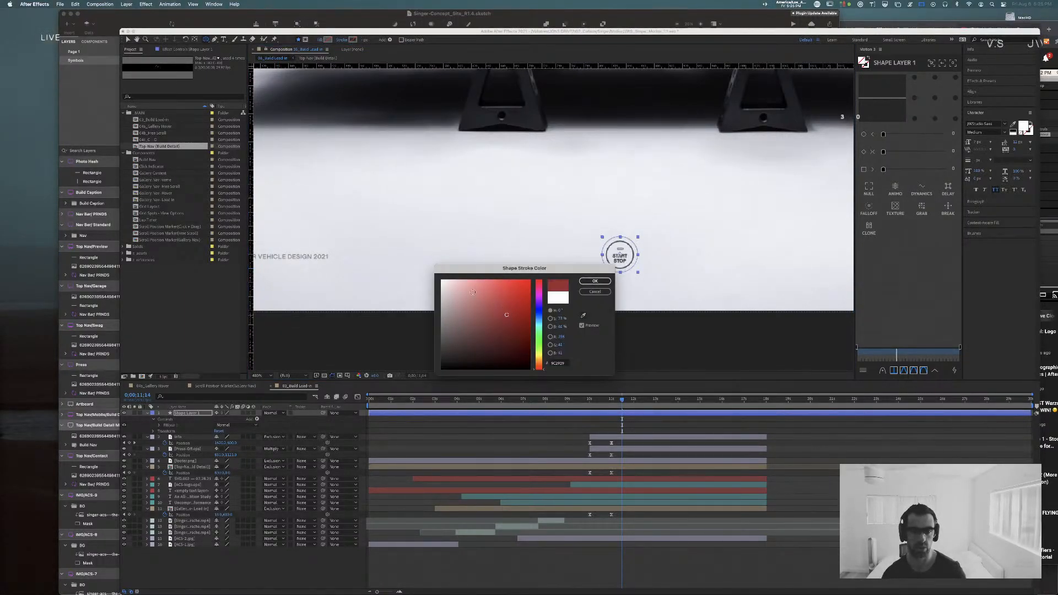
{"action": "left_click", "coordinate": [595, 281]}
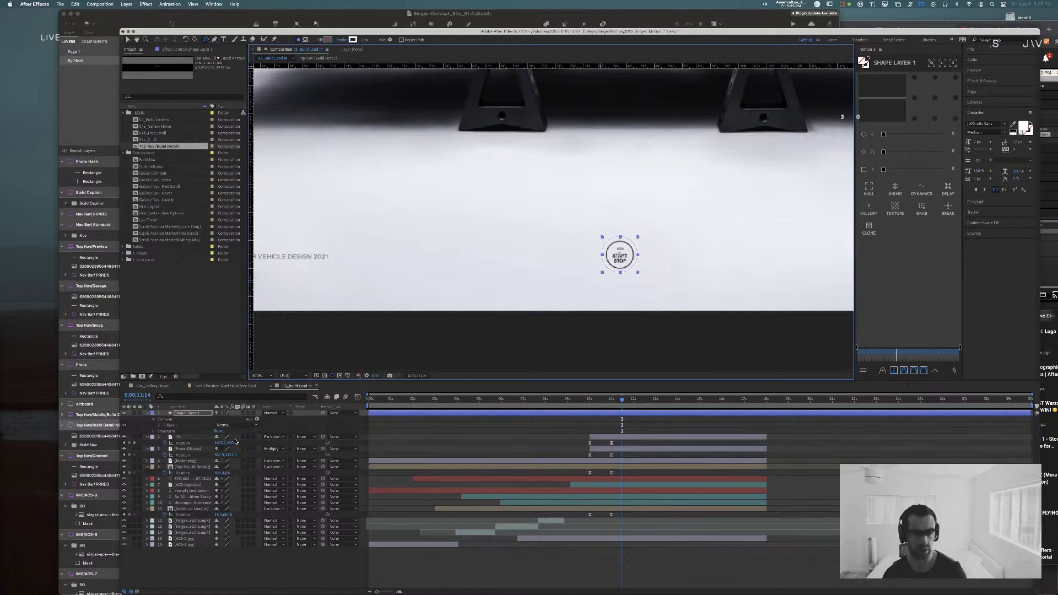
Step: Set the circle layer's blending mode to Exclusion and its opacity to 50%
{"action": "left_click", "coordinate": [271, 414]}
{"action": "left_click", "coordinate": [315, 483]}
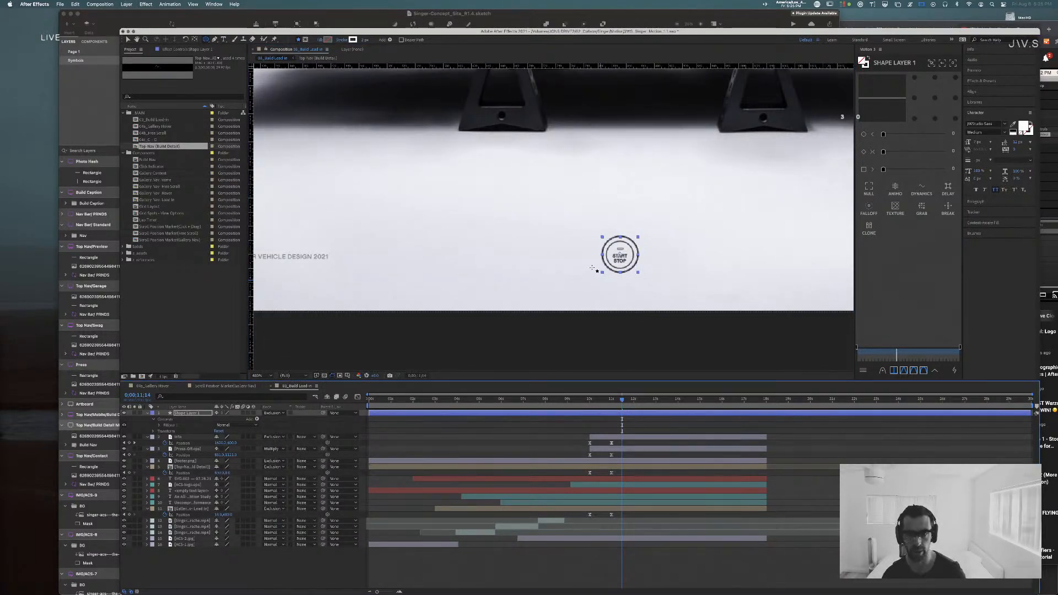
{"action": "key", "text": "t"}
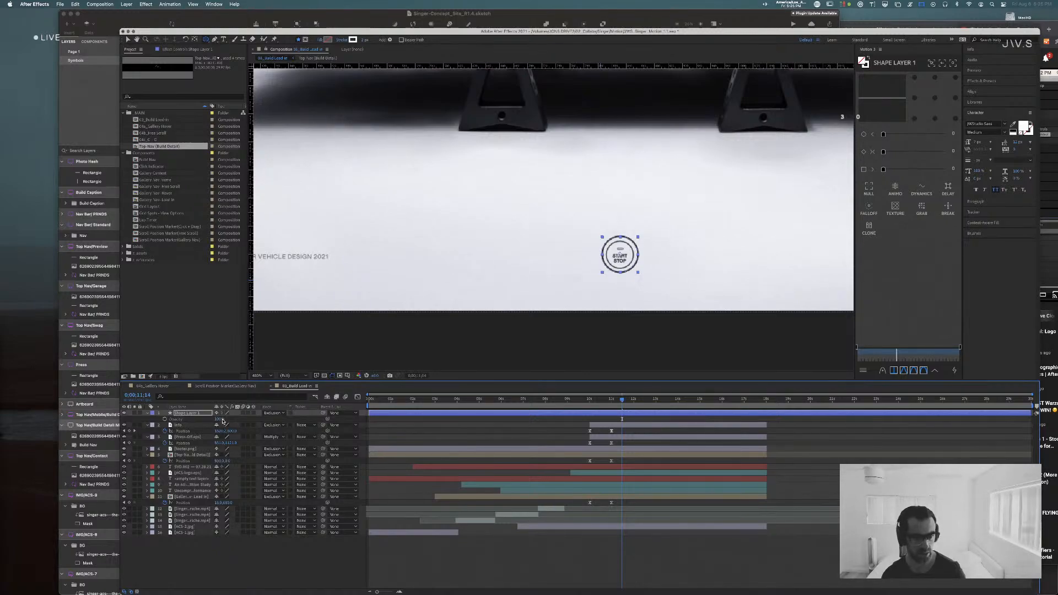
{"action": "key", "text": "Return"}
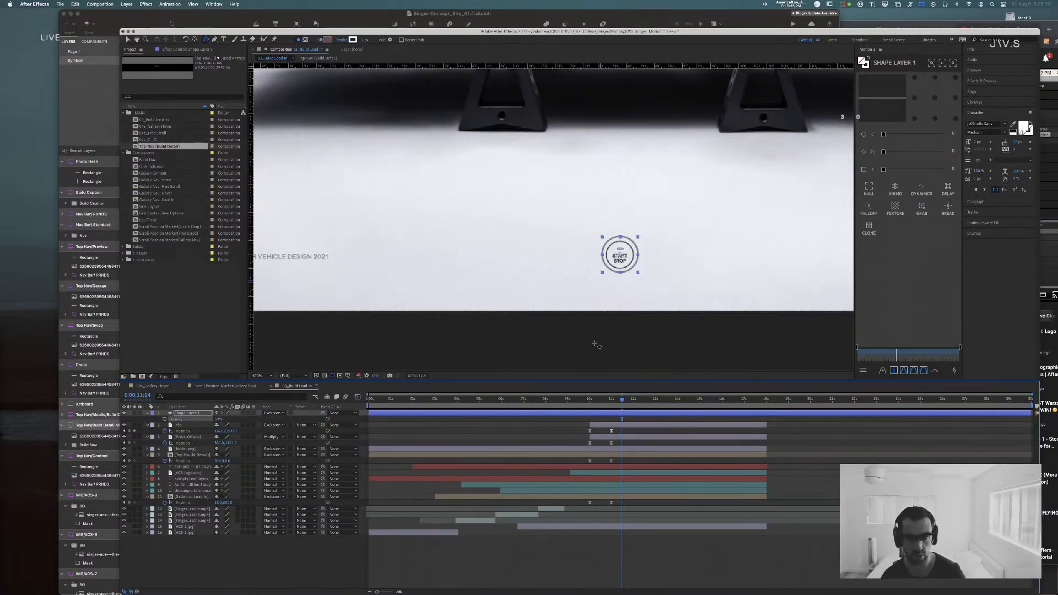
{"action": "key", "text": "v"}
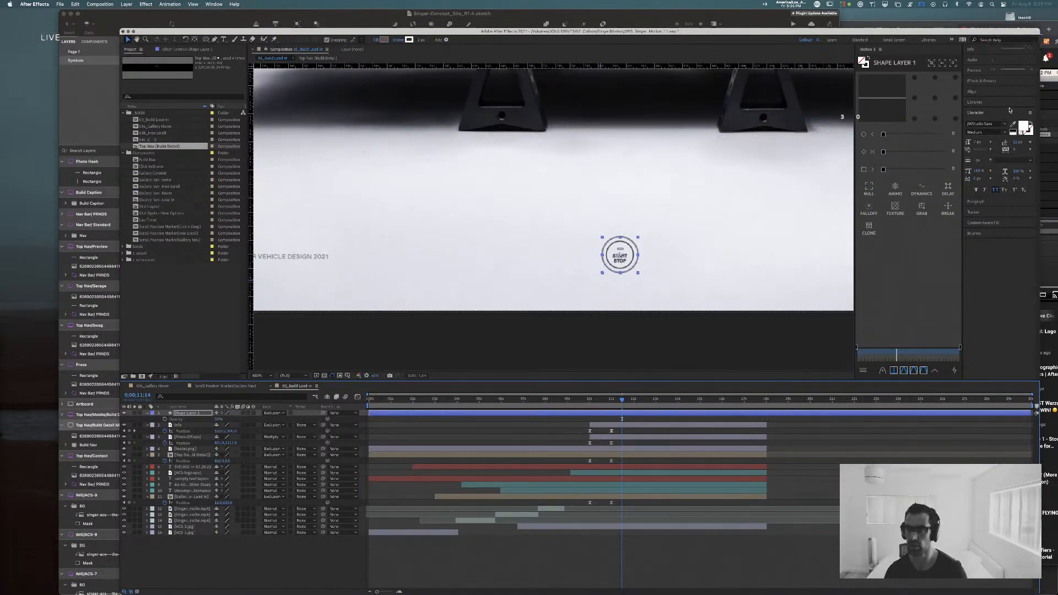
Step: Find the Radial Wipe effect, apply it to the circle layer, and raise its feather
{"action": "left_click", "coordinate": [986, 81]}
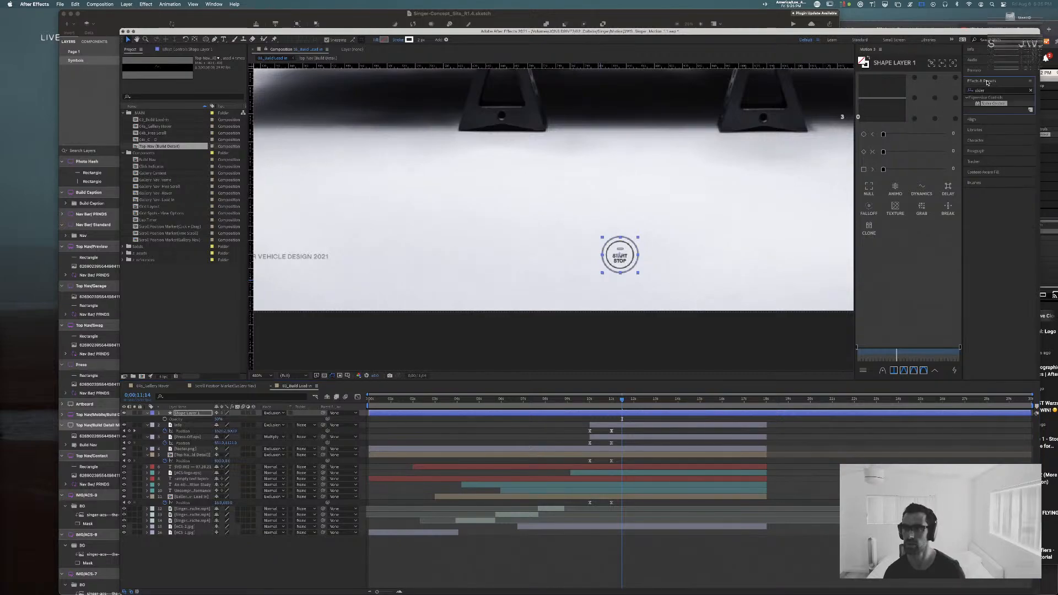
{"action": "left_click", "coordinate": [986, 91]}
{"action": "type", "text": "raida"}
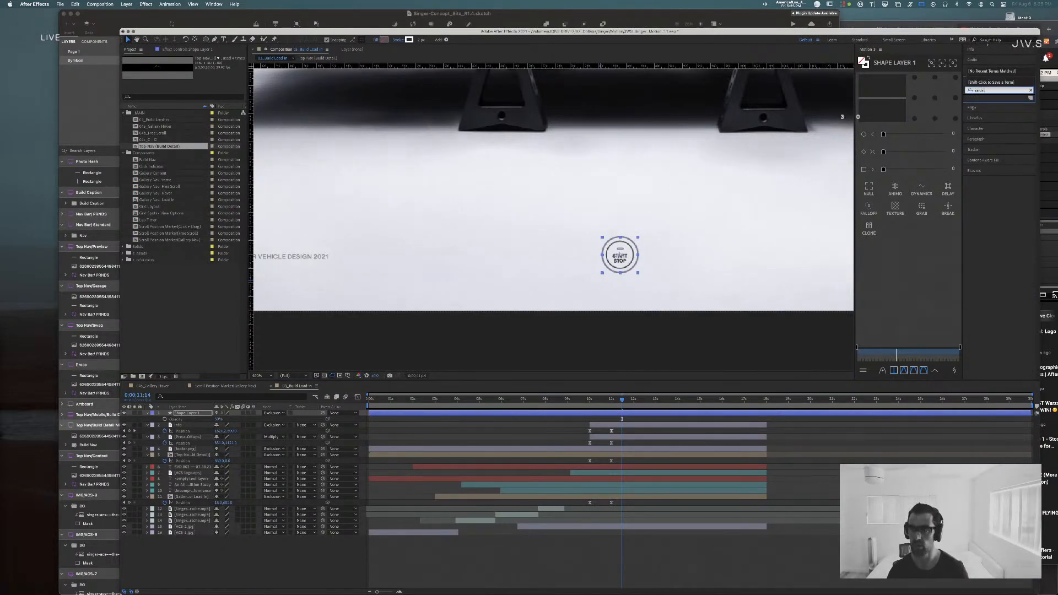
{"action": "key", "text": "BackSpace"}
{"action": "key", "text": "BackSpace"}
{"action": "key", "text": "BackSpace"}
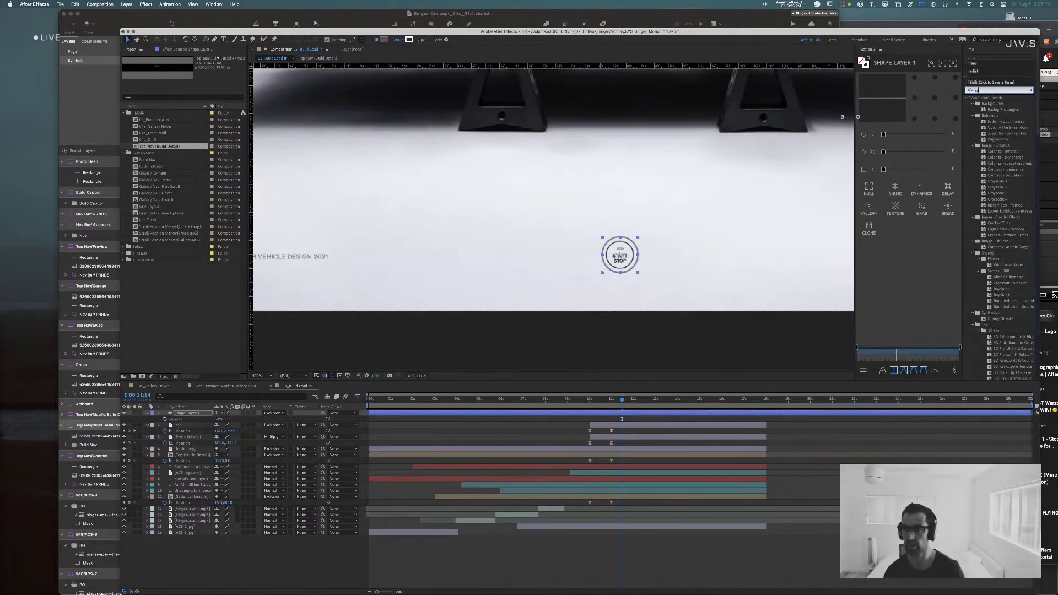
{"action": "type", "text": "fd"}
{"action": "type", "text": "dial"}
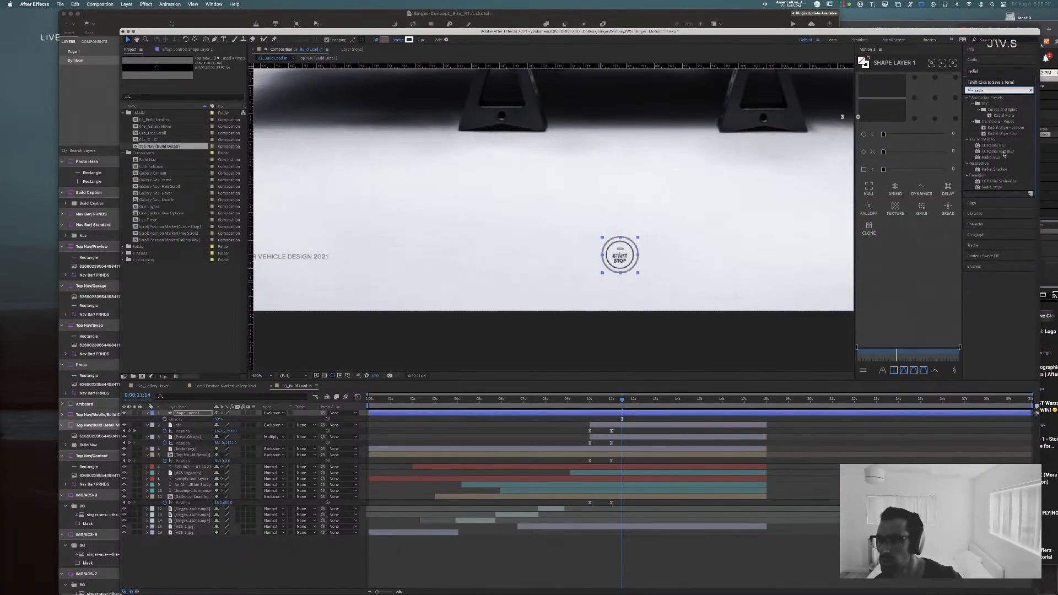
{"action": "double_click", "coordinate": [980, 187]}
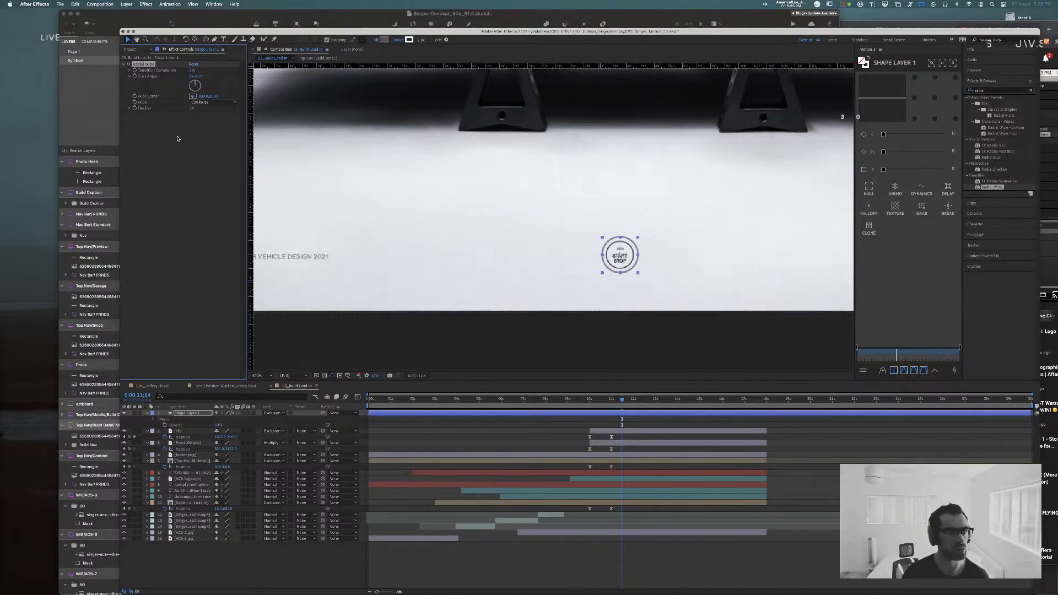
{"action": "left_click_drag", "start_coordinate": [192, 109], "coordinate": [209, 110]}
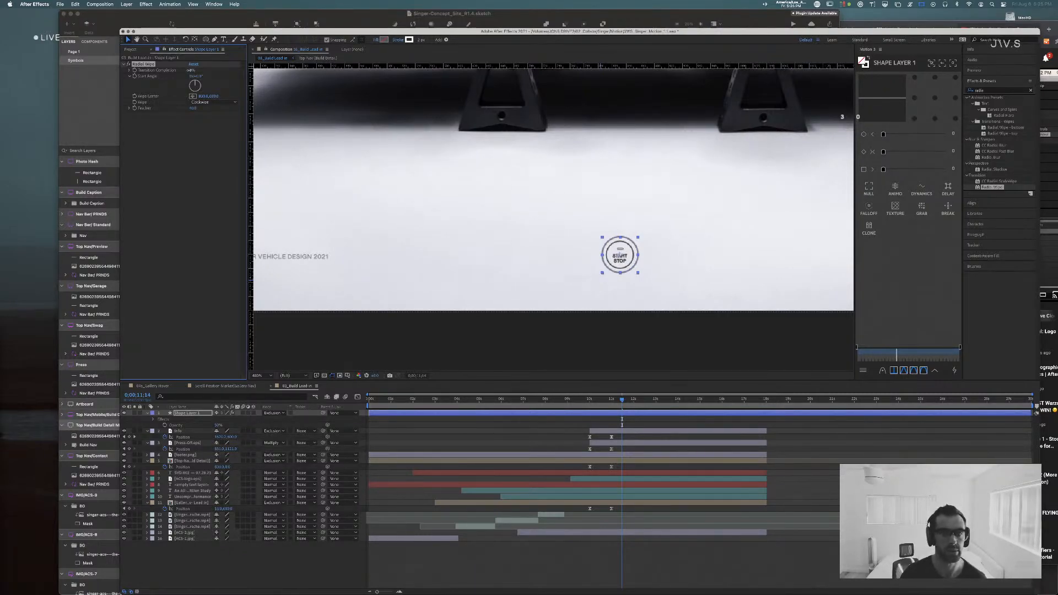
{"action": "left_click_drag", "start_coordinate": [199, 71], "coordinate": [210, 75]}
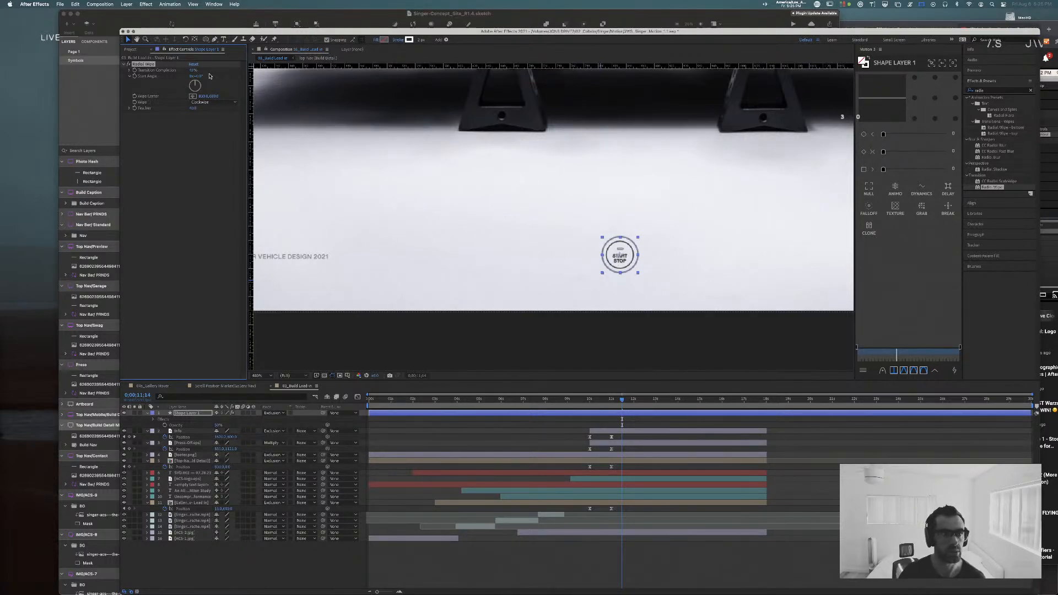
Step: Keyframe the circle's Radial Wipe Transition Completion from 0% at 0:00:00:00 to 100% at 0:00:01:00
{"action": "left_click_drag", "start_coordinate": [375, 399], "coordinate": [361, 403]}
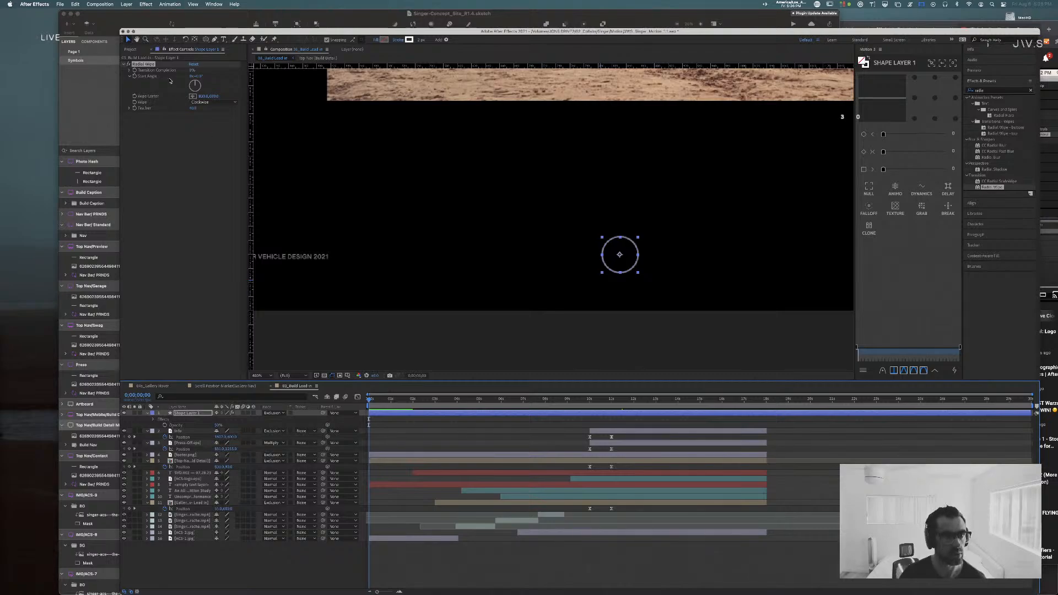
{"action": "left_click", "coordinate": [131, 70]}
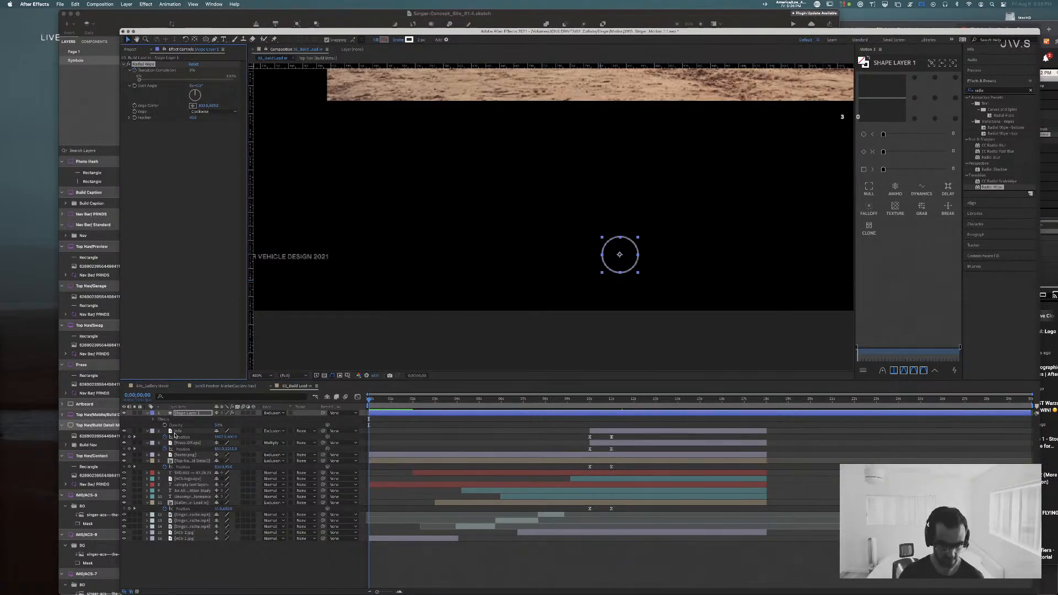
{"action": "key", "text": "u"}
{"action": "key", "text": "u"}
{"action": "key", "text": "u"}
{"action": "key", "text": "u"}
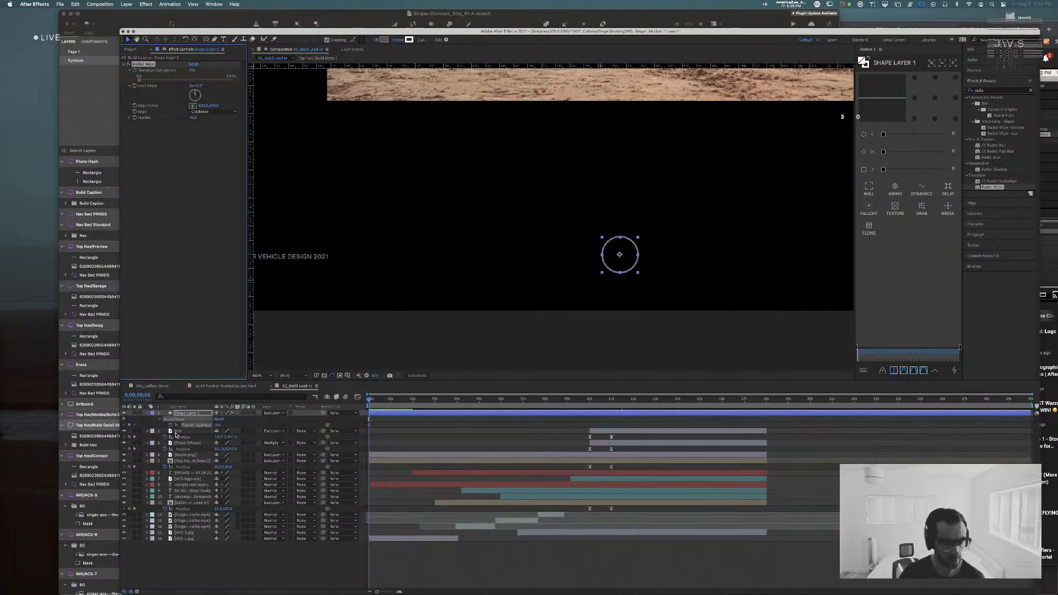
{"action": "left_click_drag", "start_coordinate": [383, 399], "coordinate": [391, 401]}
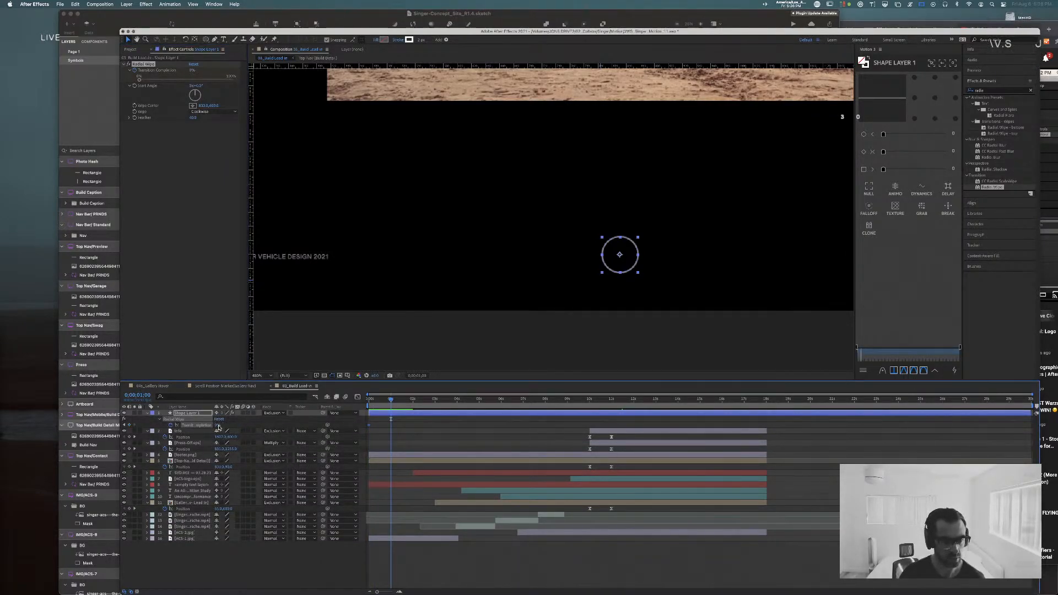
{"action": "left_click_drag", "start_coordinate": [234, 426], "coordinate": [242, 426]}
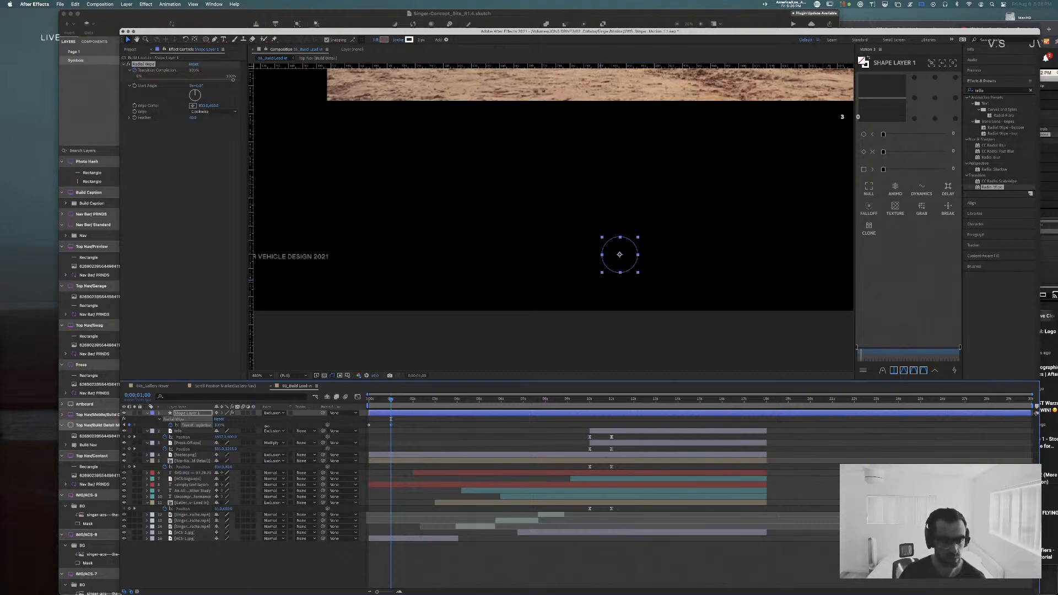
{"action": "left_click", "coordinate": [446, 428]}
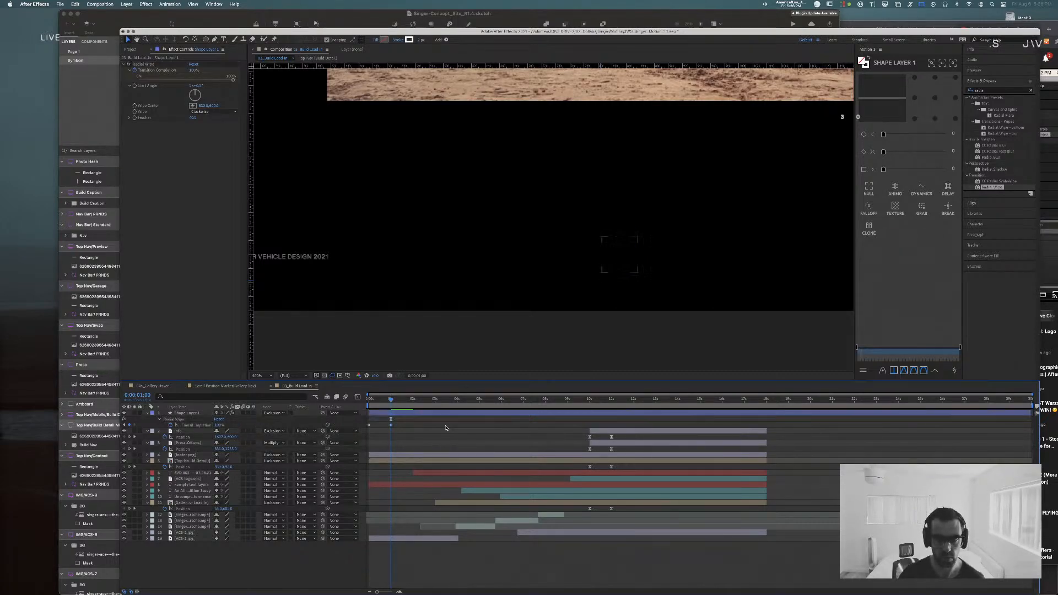
Step: Set the Radial Wipe's centre to the middle of the circle and scrub the start of the timeline
{"action": "left_click_drag", "start_coordinate": [392, 400], "coordinate": [372, 401]}
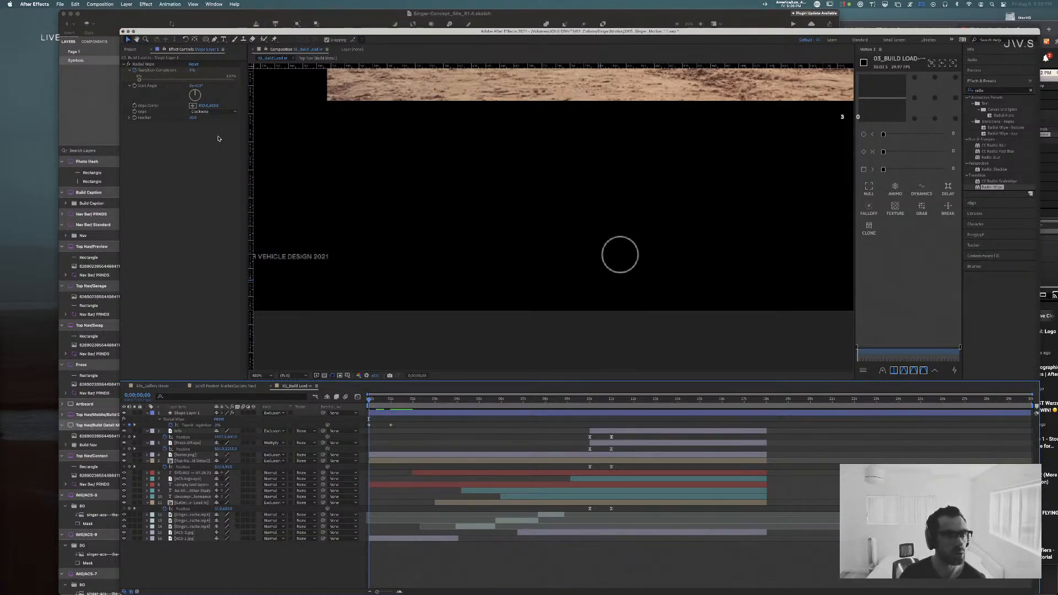
{"action": "left_click", "coordinate": [193, 106]}
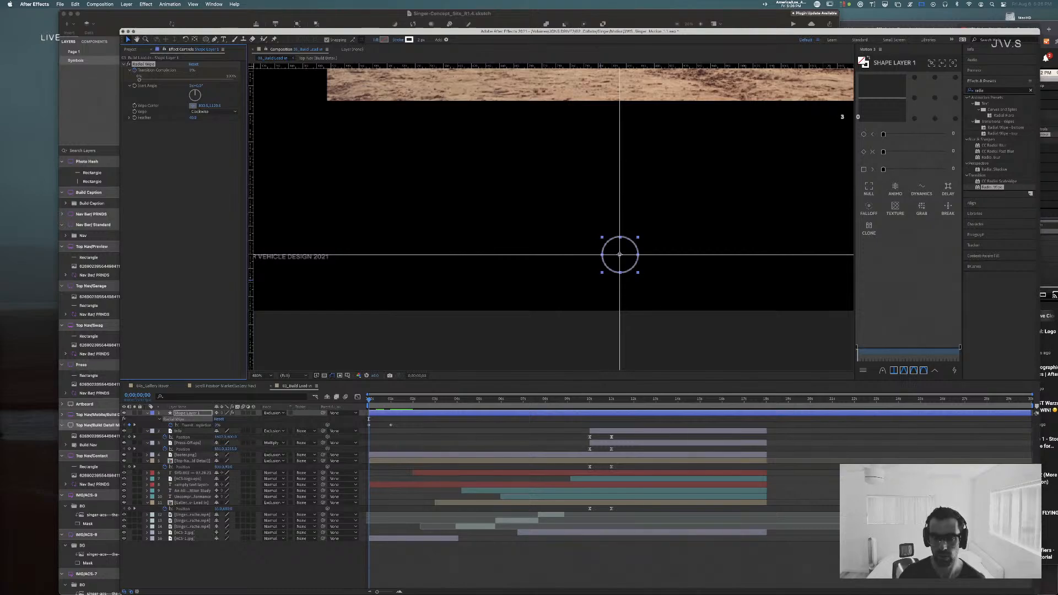
{"action": "left_click", "coordinate": [619, 254]}
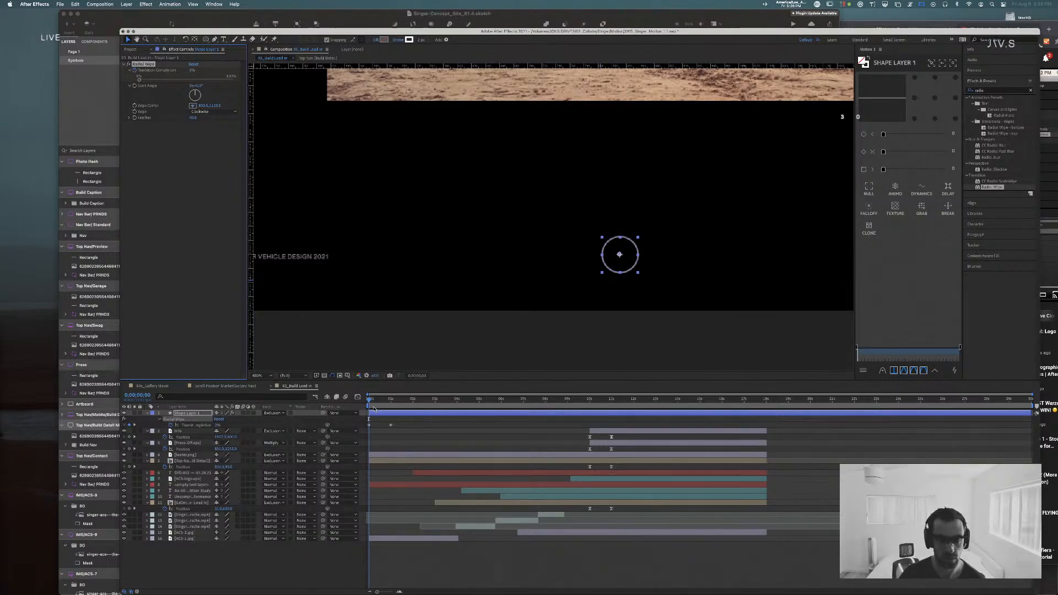
{"action": "mouse_move", "coordinate": [372, 403]}
{"action": "left_mouse_down"}
{"action": "mouse_move", "coordinate": [395, 405]}
{"action": "mouse_move", "coordinate": [369, 411]}
{"action": "left_mouse_up"}
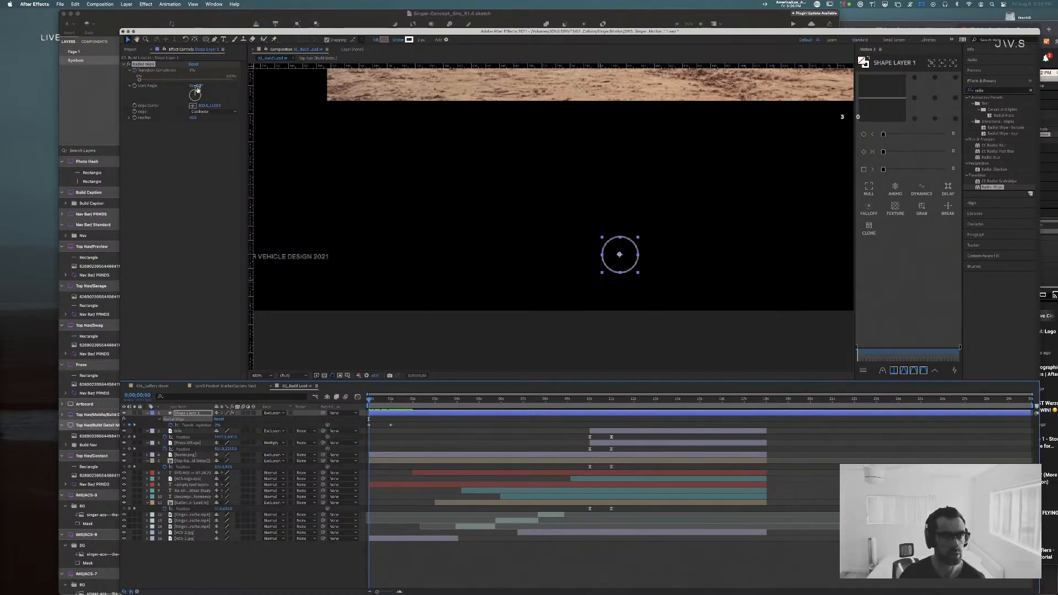
Step: Try different start angles for the circle's Radial Wipe, ending with 360°
{"action": "left_click", "coordinate": [391, 400]}
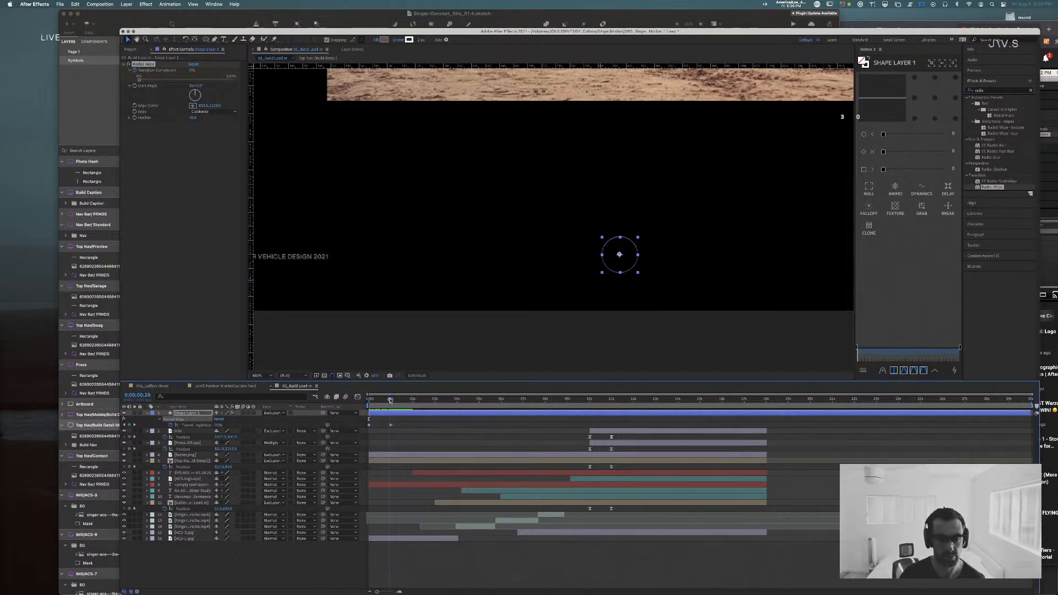
{"action": "left_click_drag", "start_coordinate": [195, 87], "coordinate": [211, 86]}
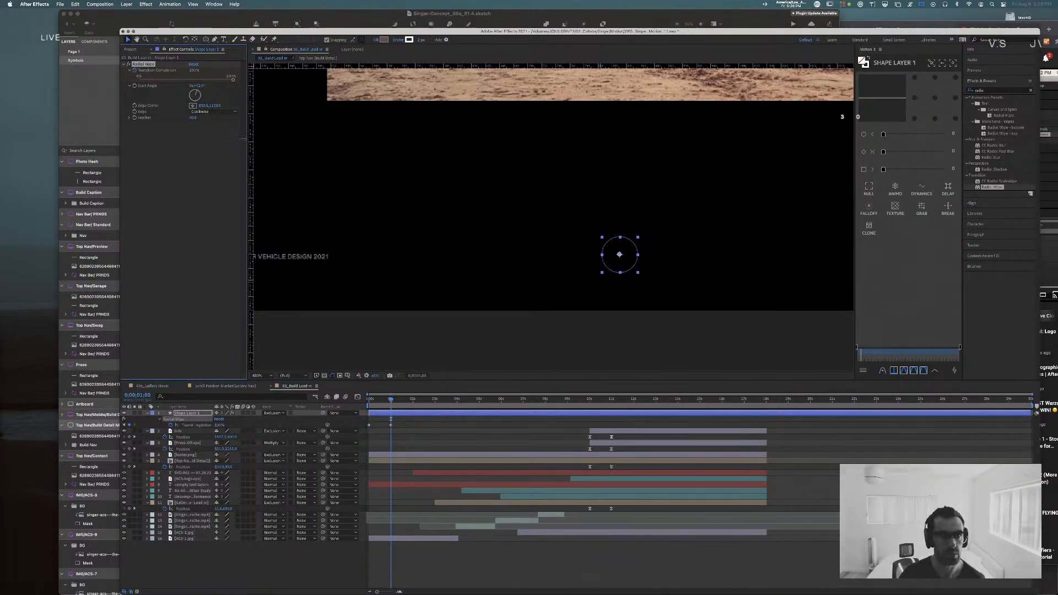
{"action": "left_click_drag", "start_coordinate": [243, 138], "coordinate": [182, 158]}
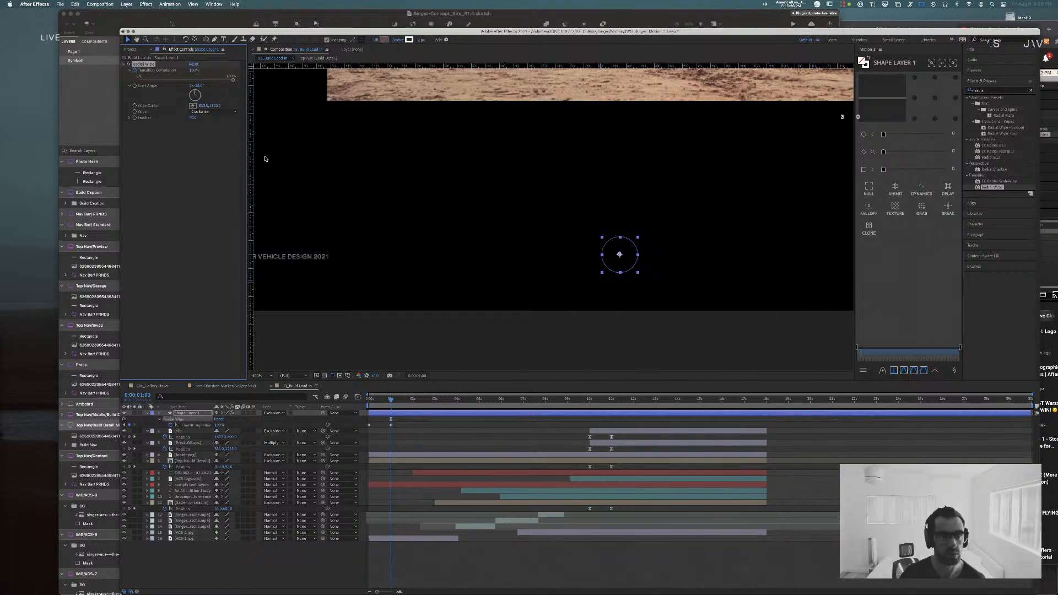
{"action": "mouse_move", "coordinate": [265, 158]}
{"action": "left_mouse_down"}
{"action": "mouse_move", "coordinate": [180, 207]}
{"action": "mouse_move", "coordinate": [267, 146]}
{"action": "left_mouse_up"}
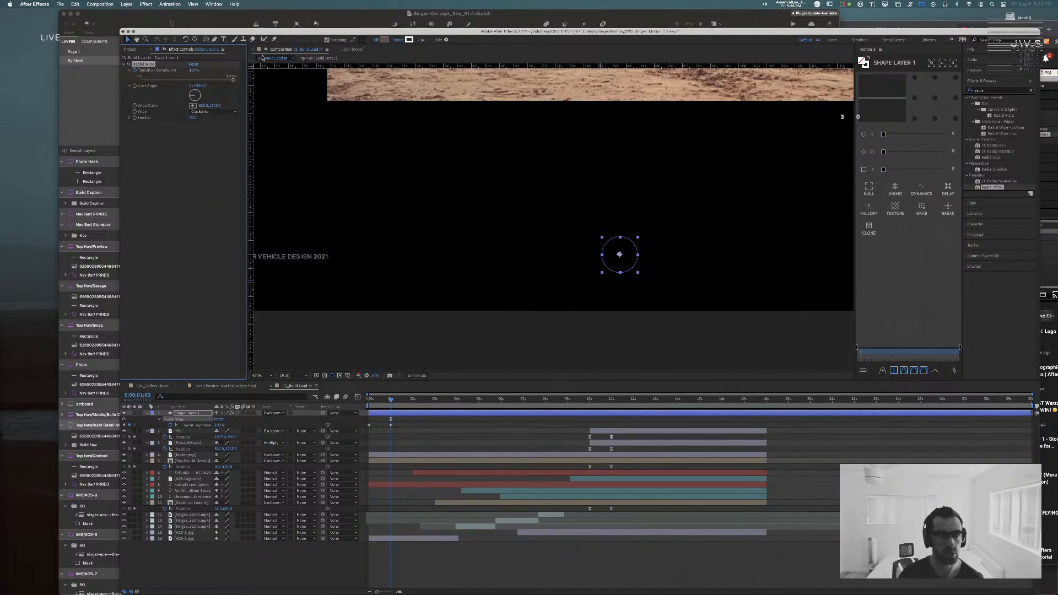
{"action": "left_click", "coordinate": [200, 86]}
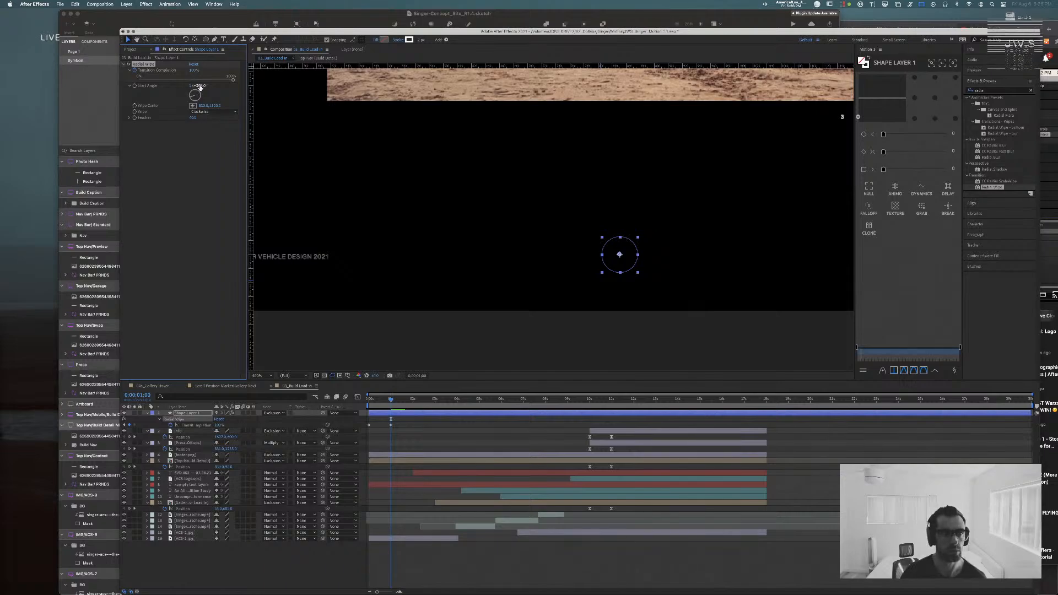
{"action": "type", "text": "360"}
{"action": "key", "text": "Return"}
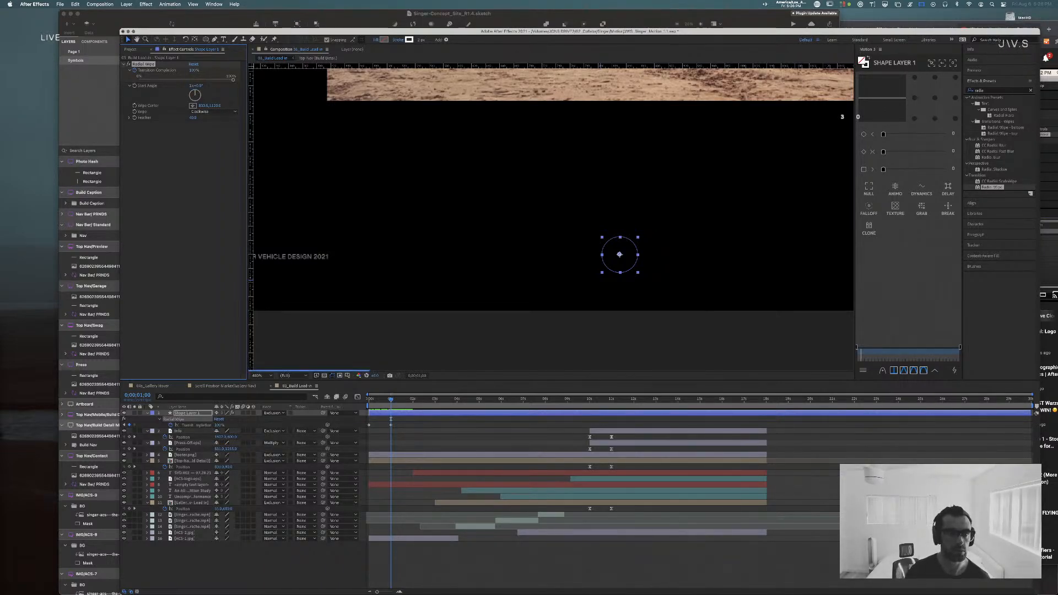
Step: Undo the Radial Wipe's start angle change and keep the playhead at 0:00:01:00
{"action": "key", "text": "period"}
{"action": "left_click", "coordinate": [407, 432]}
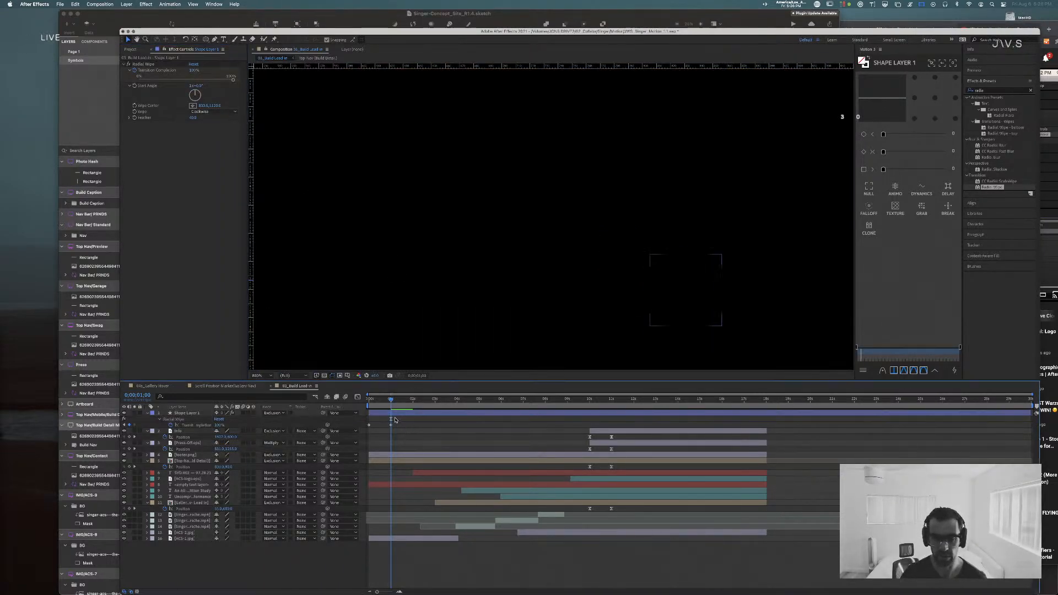
{"action": "key", "text": "super+z"}
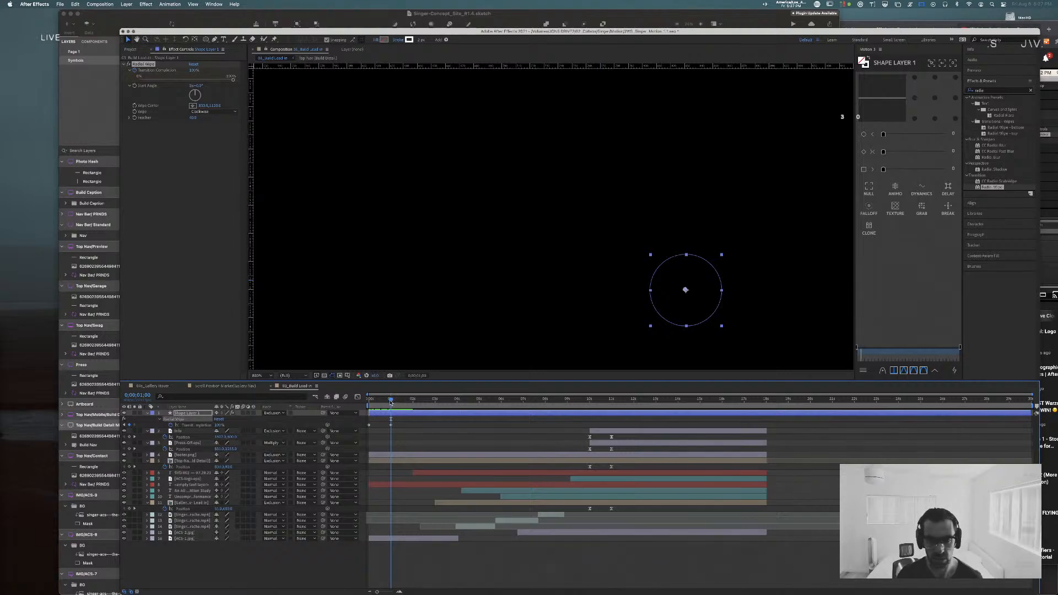
{"action": "mouse_move", "coordinate": [390, 402]}
{"action": "left_mouse_down"}
{"action": "mouse_move", "coordinate": [368, 404]}
{"action": "mouse_move", "coordinate": [391, 407]}
{"action": "left_mouse_up"}
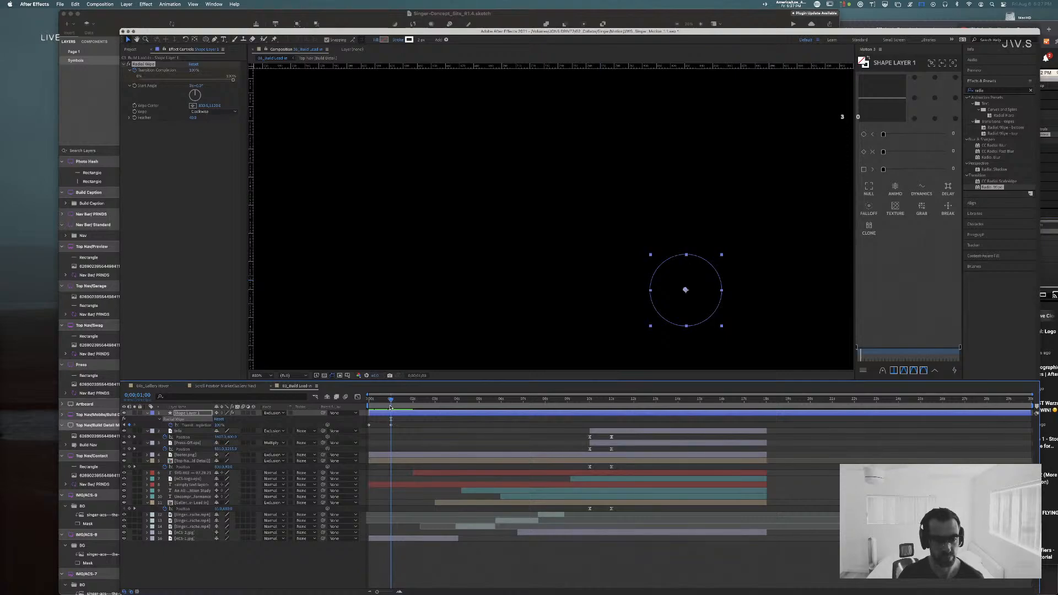
Step: Duplicate the circle layer and reveal the copy's keyframes
{"action": "left_click", "coordinate": [405, 414]}
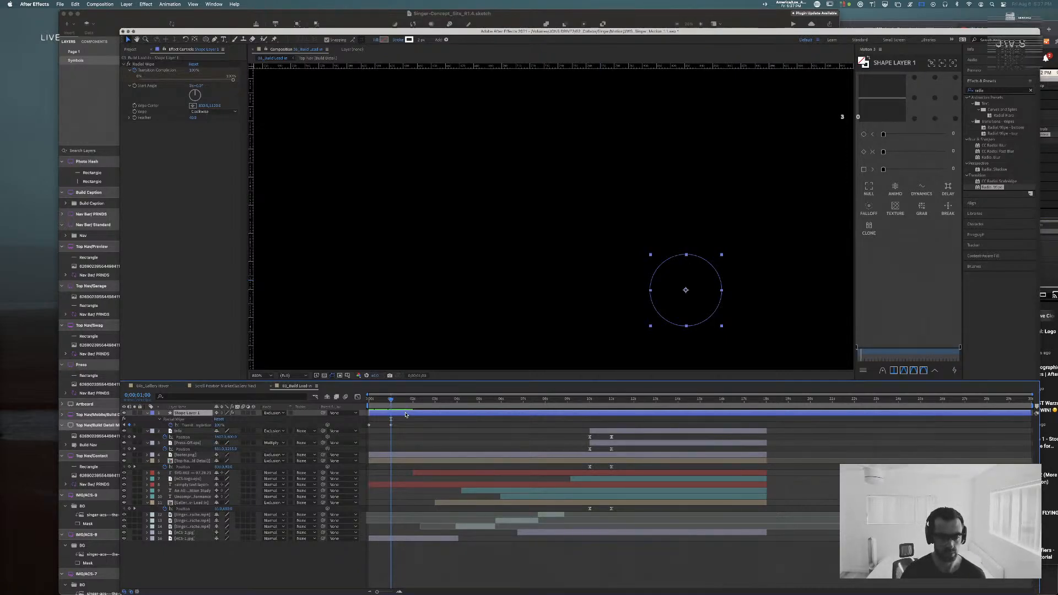
{"action": "key", "text": "super+d"}
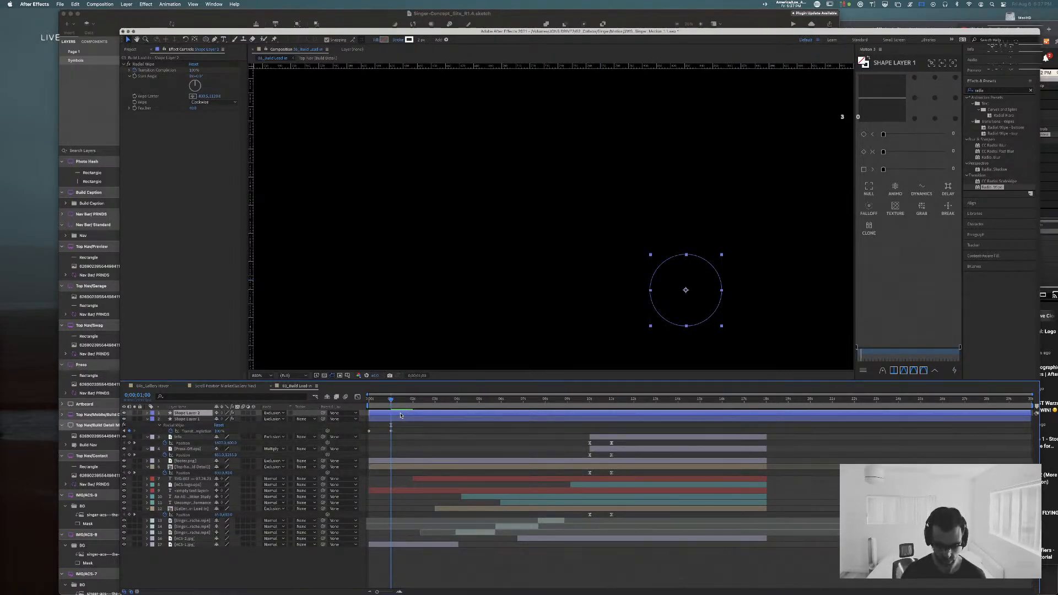
{"action": "key", "text": "u"}
Step: Time-reverse the duplicate circle's Transition Completion keyframes and shift them to run from 0:00:01:00 to 0:00:02:00
{"action": "left_click_drag", "start_coordinate": [403, 425], "coordinate": [365, 430]}
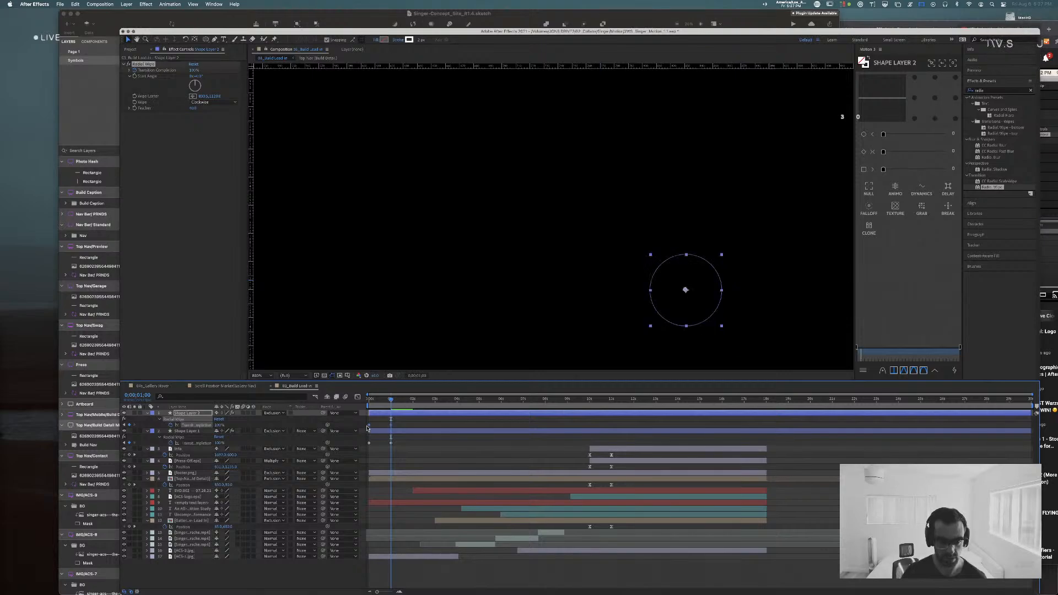
{"action": "right_click", "coordinate": [369, 426]}
{"action": "mouse_move", "coordinate": [426, 518]}
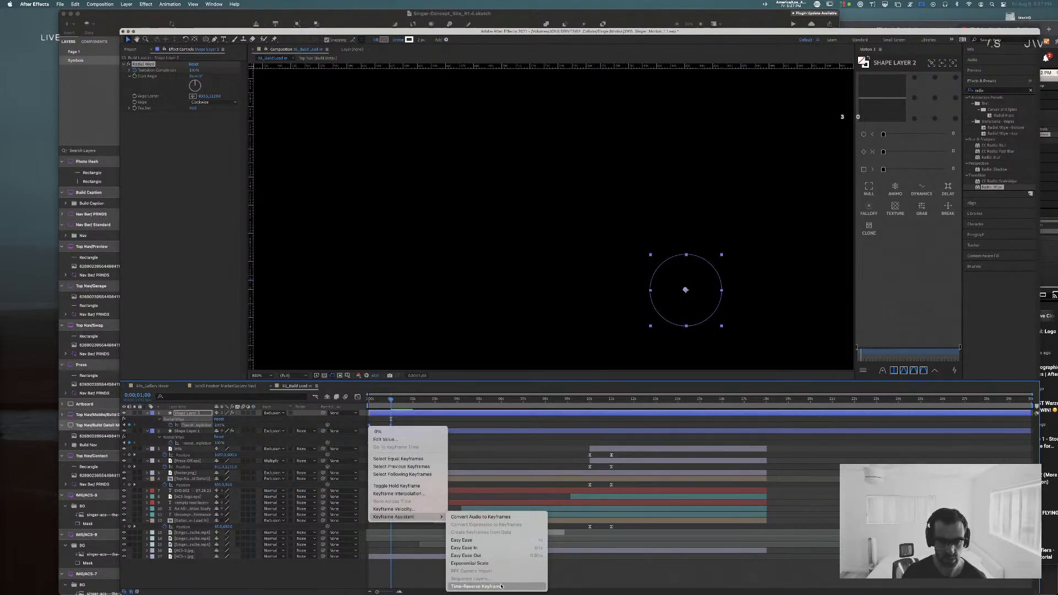
{"action": "left_click", "coordinate": [478, 586]}
{"action": "left_click_drag", "start_coordinate": [392, 426], "coordinate": [413, 426]}
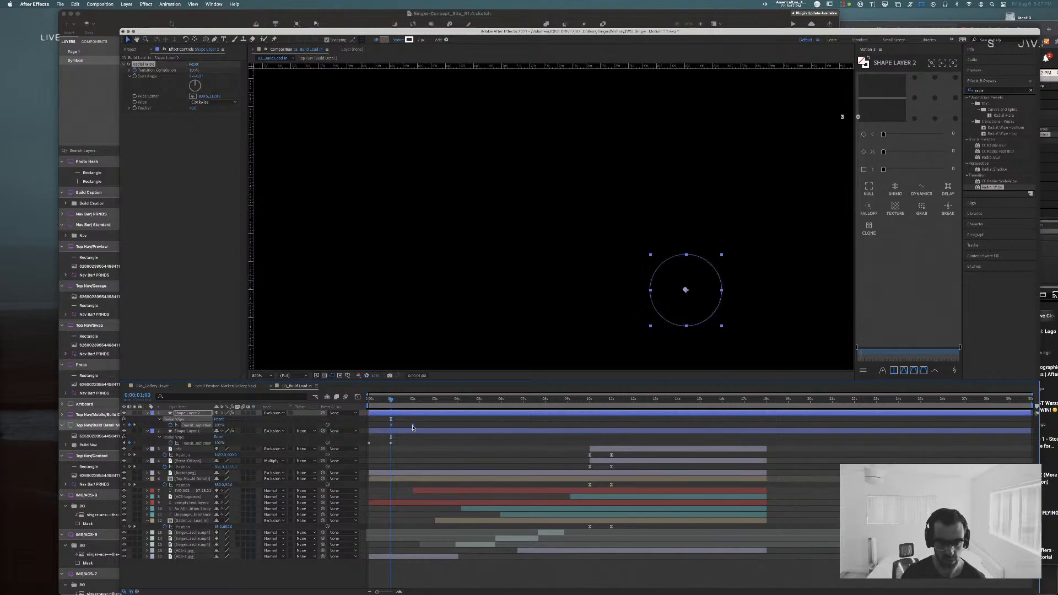
Step: Set the duplicate circle's wipe direction to Counterclockwise and preview the animation from 0:00:00:00
{"action": "left_click", "coordinate": [216, 101]}
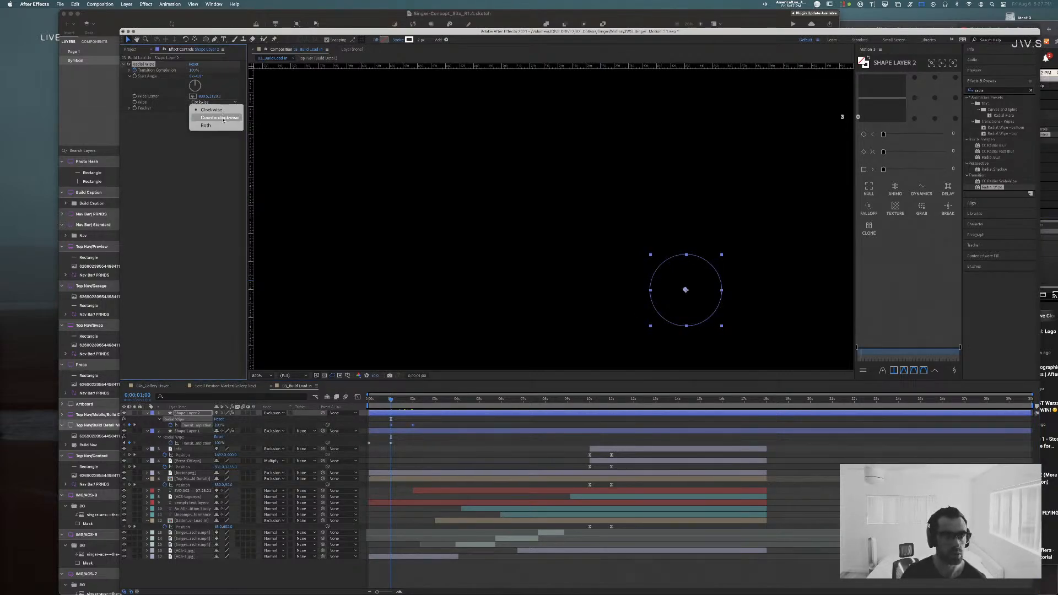
{"action": "left_click", "coordinate": [212, 117]}
{"action": "left_click_drag", "start_coordinate": [391, 403], "coordinate": [368, 401]}
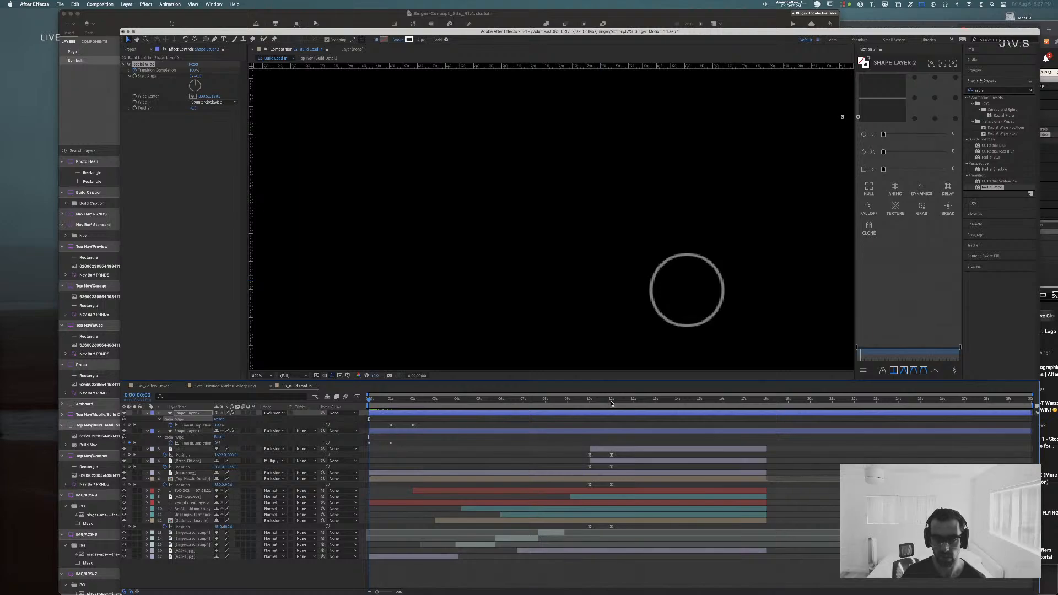
{"action": "key", "text": "space"}
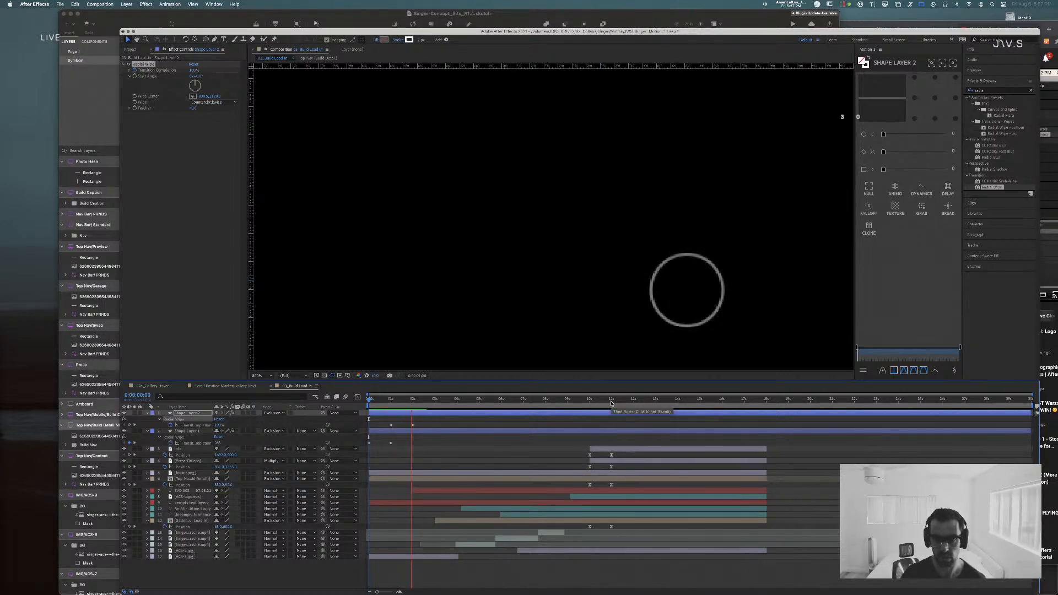
{"action": "key", "text": "space"}
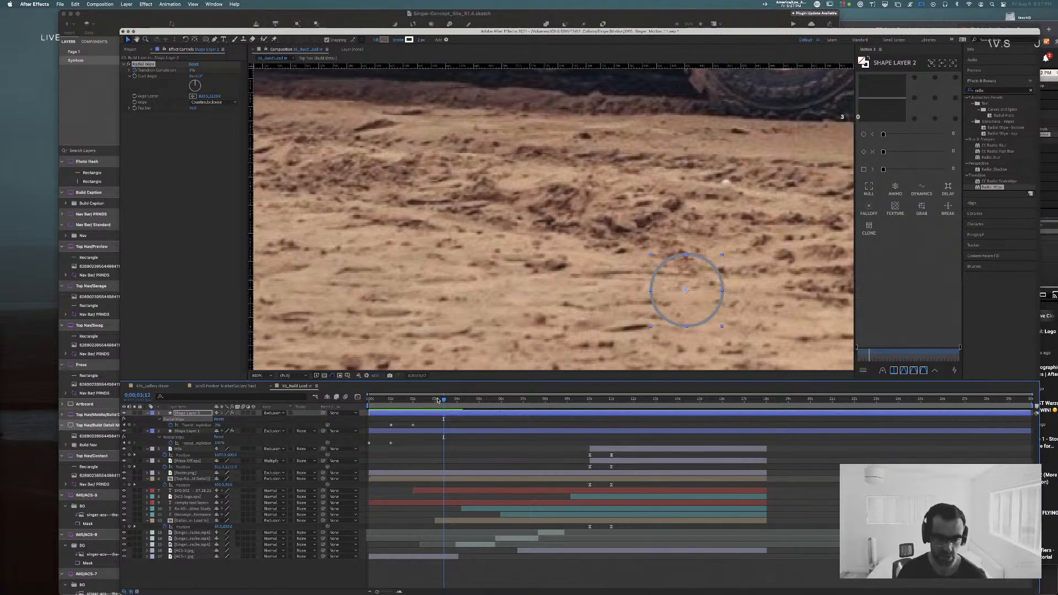
Step: Shift Shape Layer 2's Transition Completion keyframes a few frames earlier to start at about 0:00:00:25, and preview the wipe from the beginning
{"action": "left_click_drag", "start_coordinate": [438, 401], "coordinate": [387, 402]}
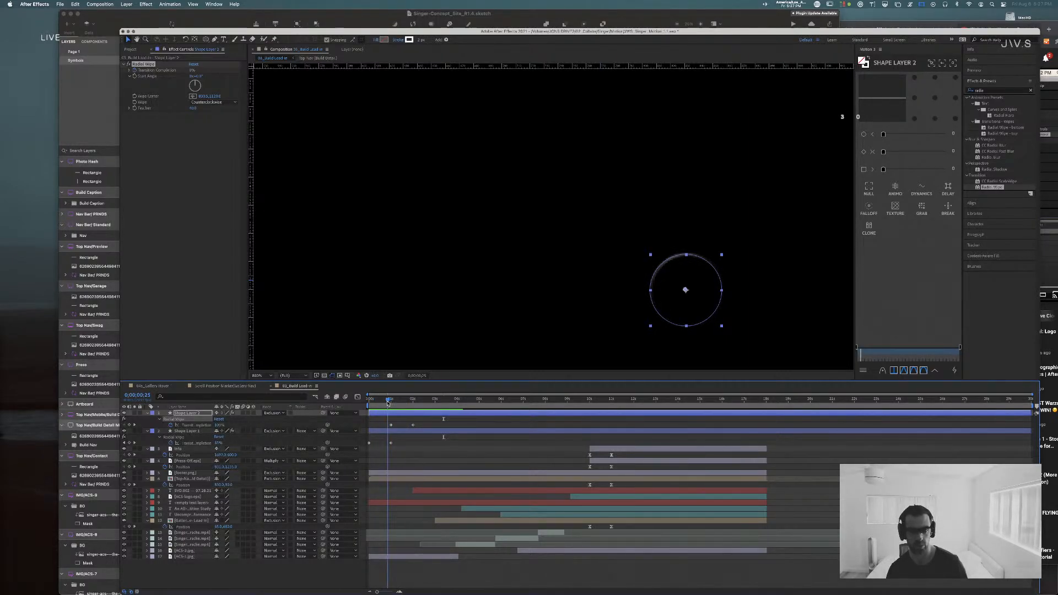
{"action": "left_click", "coordinate": [424, 429]}
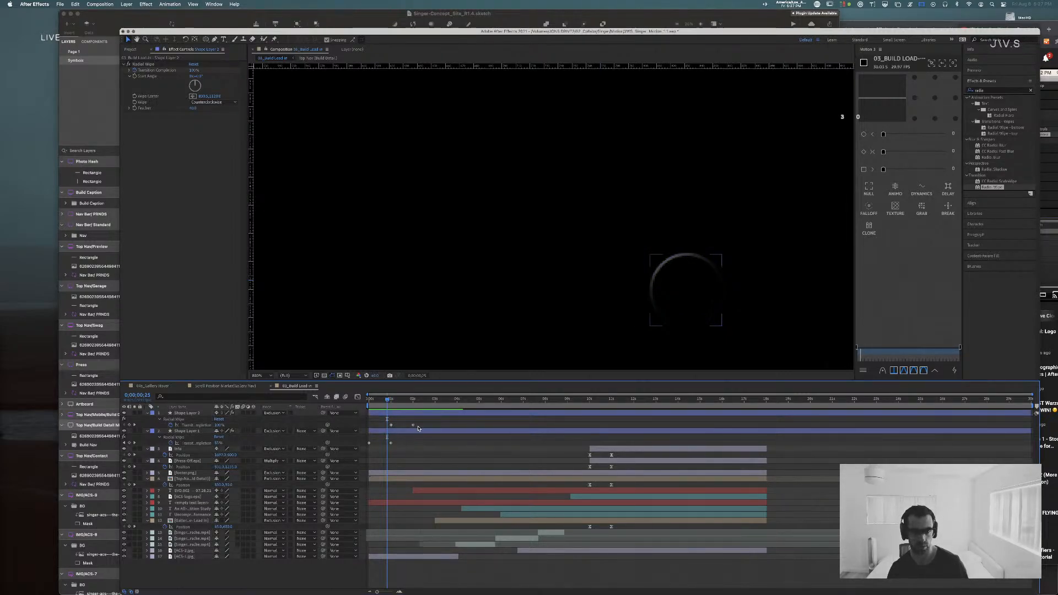
{"action": "left_click", "coordinate": [413, 425]}
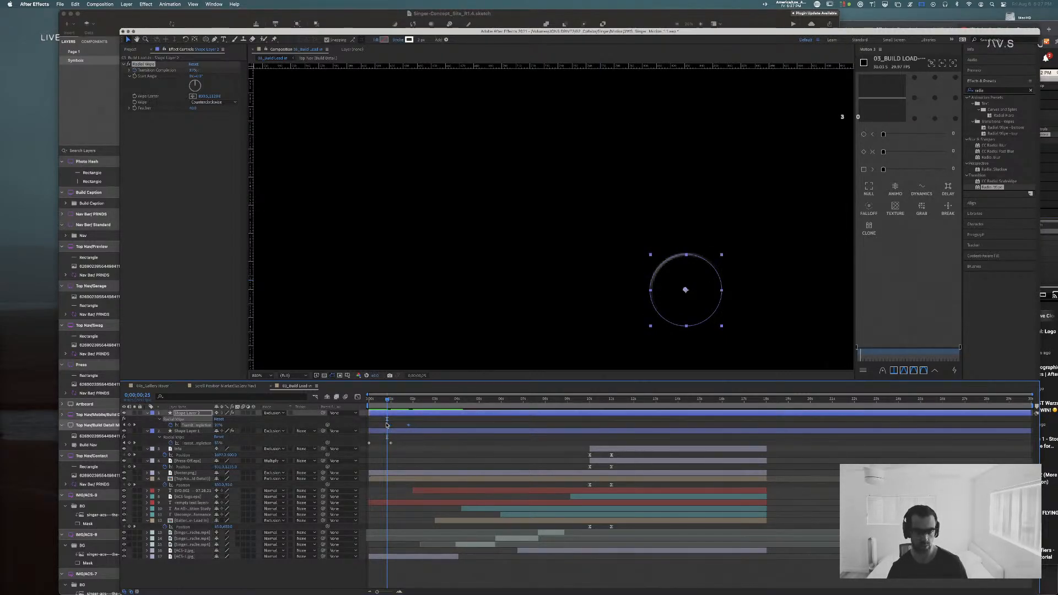
{"action": "left_click_drag", "start_coordinate": [387, 425], "coordinate": [385, 424]}
{"action": "key", "text": "Home"}
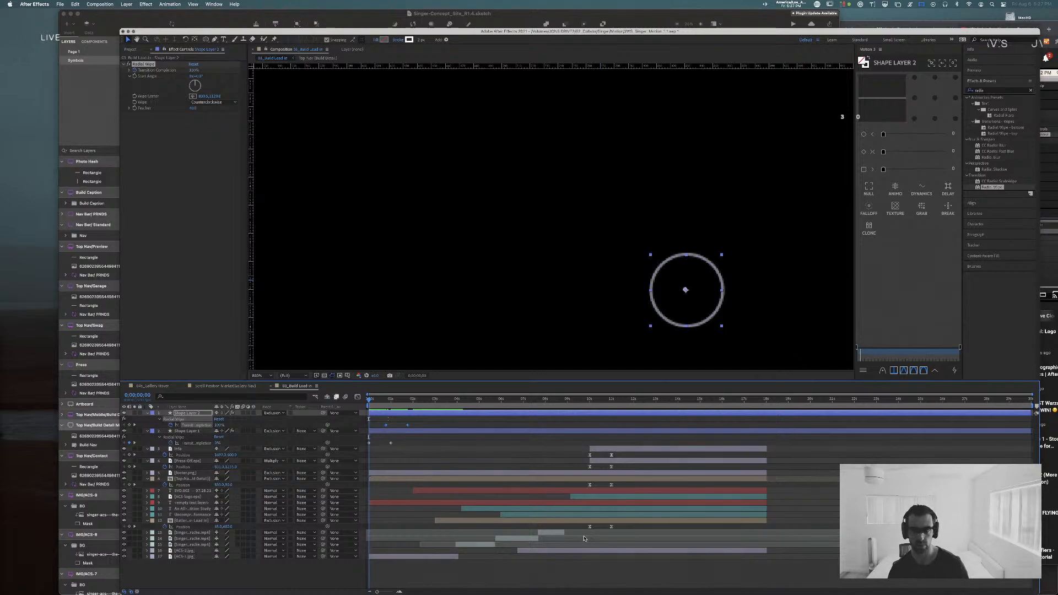
{"action": "key", "text": "space"}
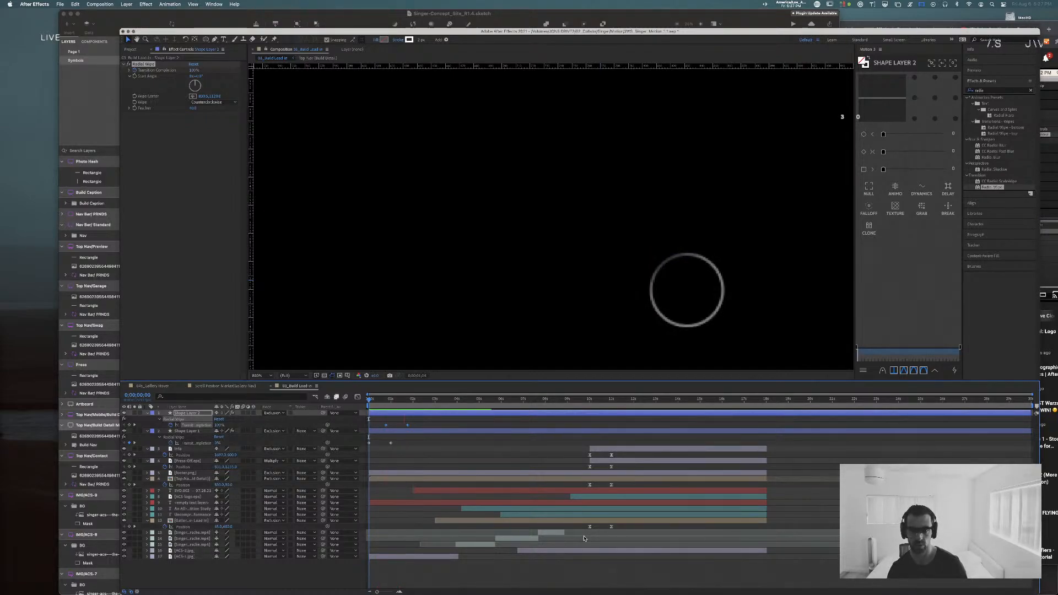
{"action": "key", "text": "space"}
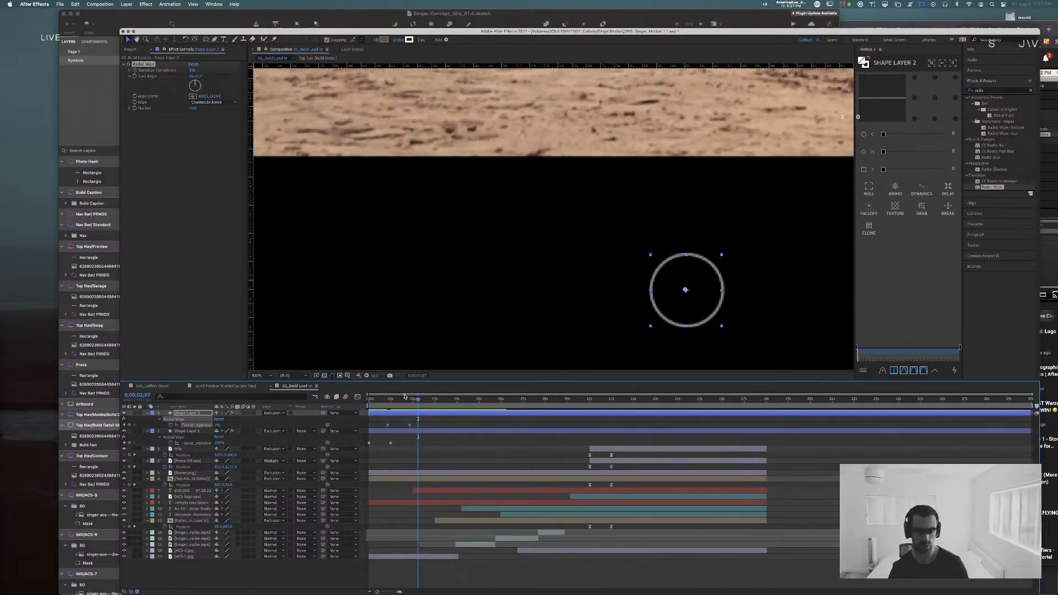
{"action": "key", "text": "Home"}
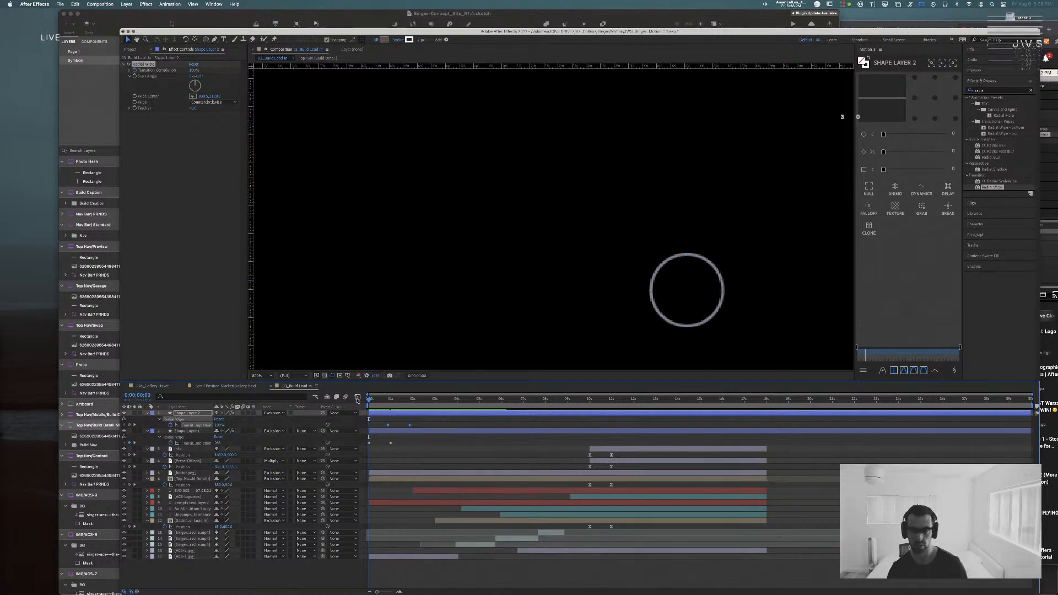
{"action": "key", "text": "space"}
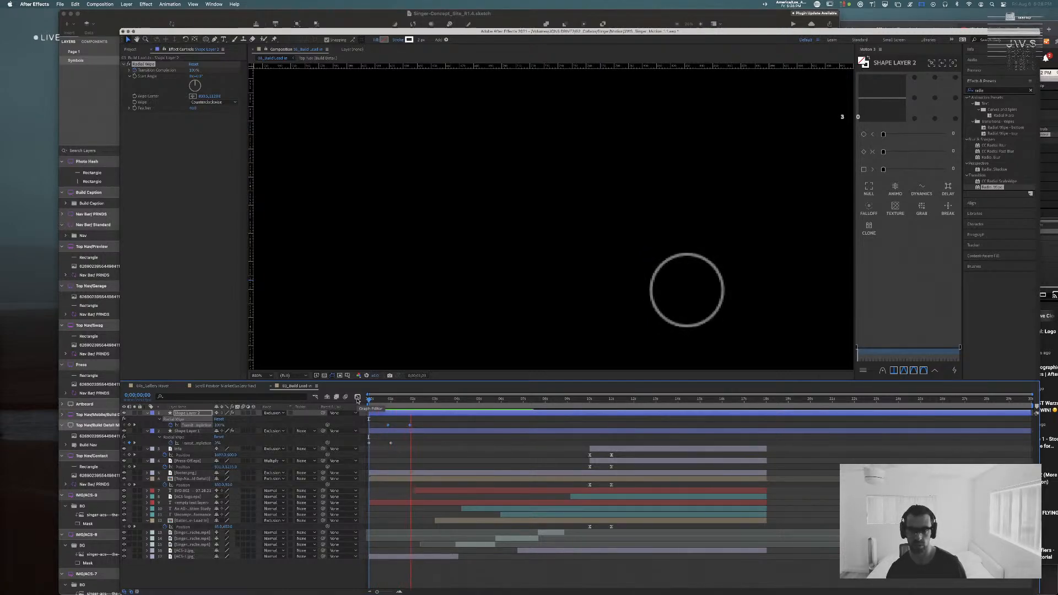
{"action": "key", "text": "space"}
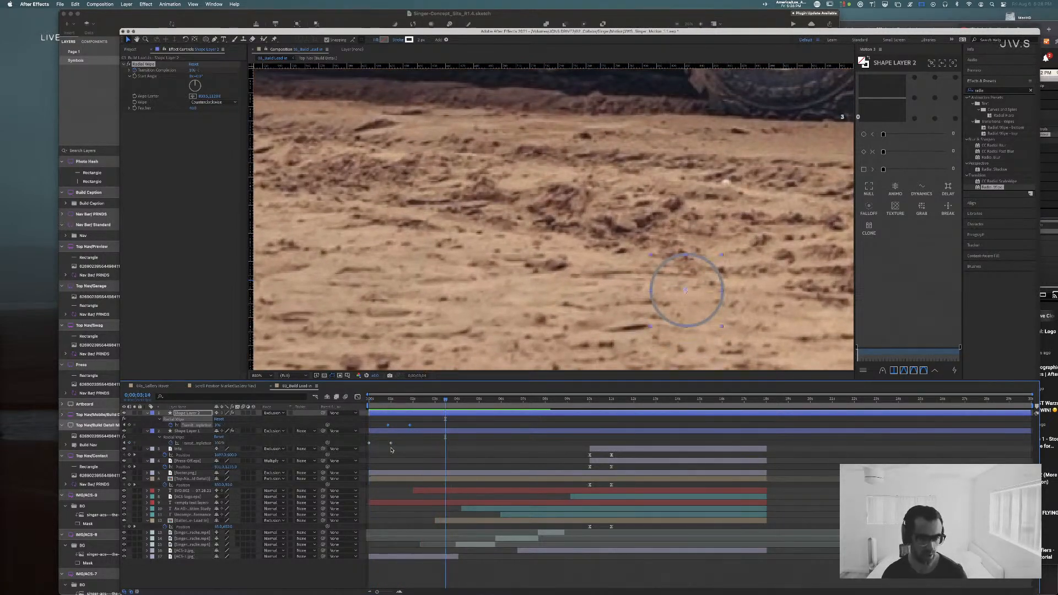
Step: Trim the ends of both circle layers, Shape Layer 1 and Shape Layer 2, to 0:00:02:08
{"action": "left_click", "coordinate": [422, 426]}
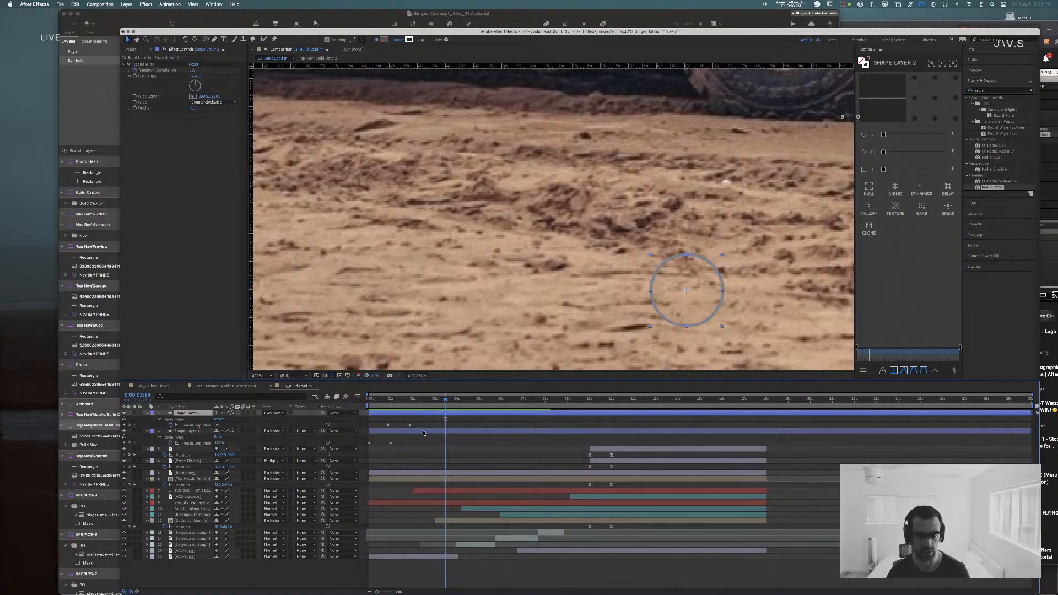
{"action": "left_click", "coordinate": [424, 433], "text": "shift"}
{"action": "left_click", "coordinate": [419, 400]}
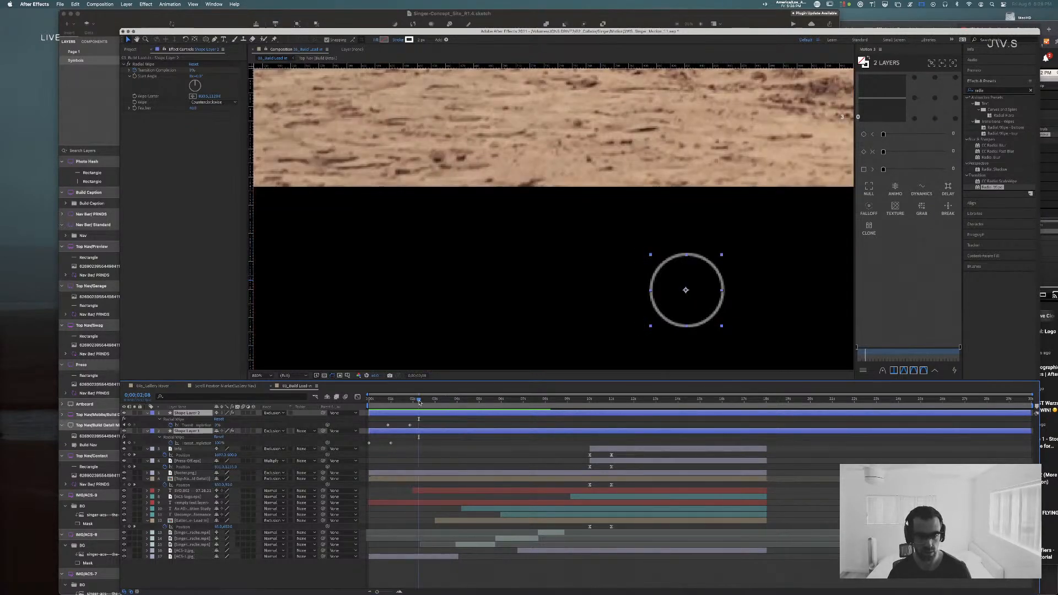
{"action": "key", "text": "alt+]"}
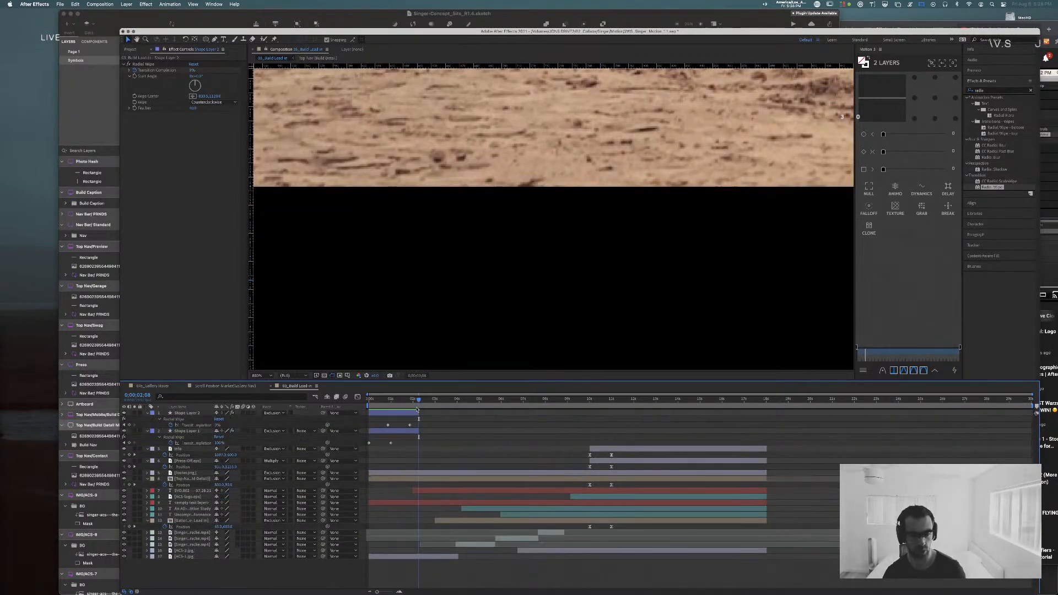
Step: Duplicate the two trimmed circle layers, place the copies directly after the originals in time, and preview from the start
{"action": "left_click", "coordinate": [407, 413]}
{"action": "left_click", "coordinate": [404, 431], "text": "shift"}
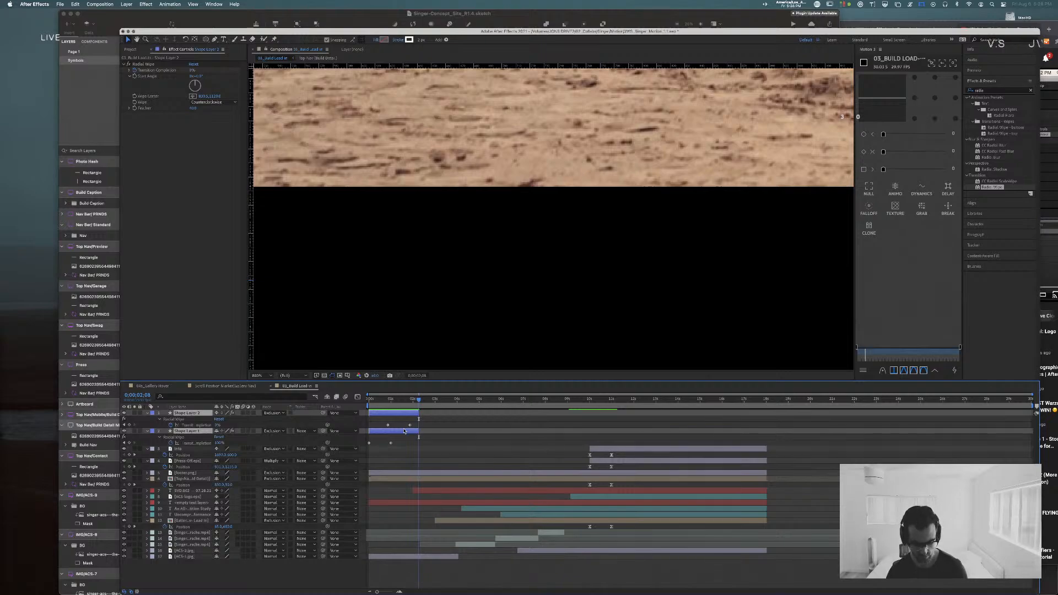
{"action": "key", "text": "u"}
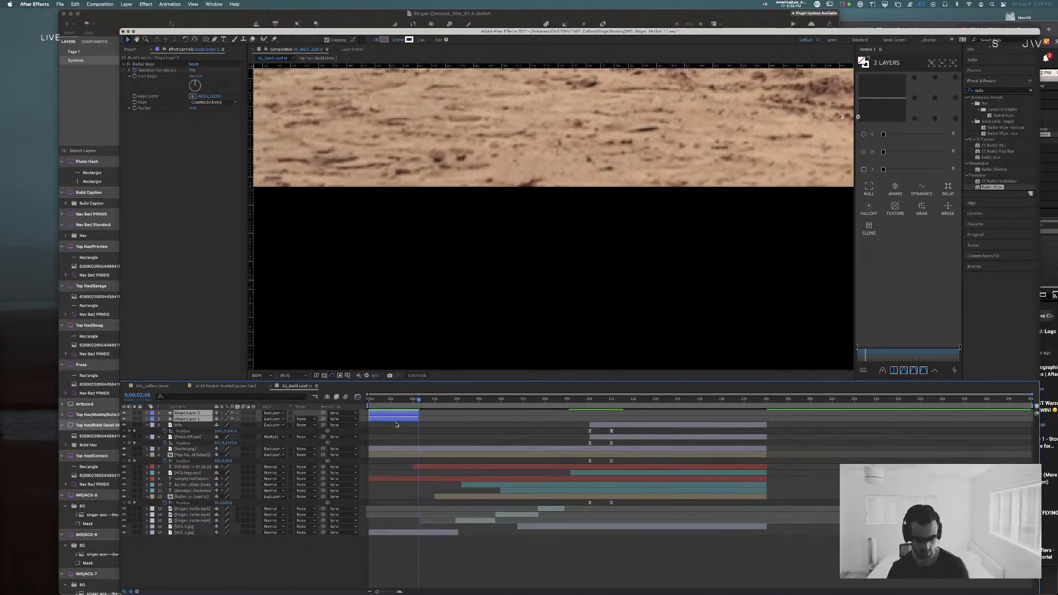
{"action": "key", "text": "super+d"}
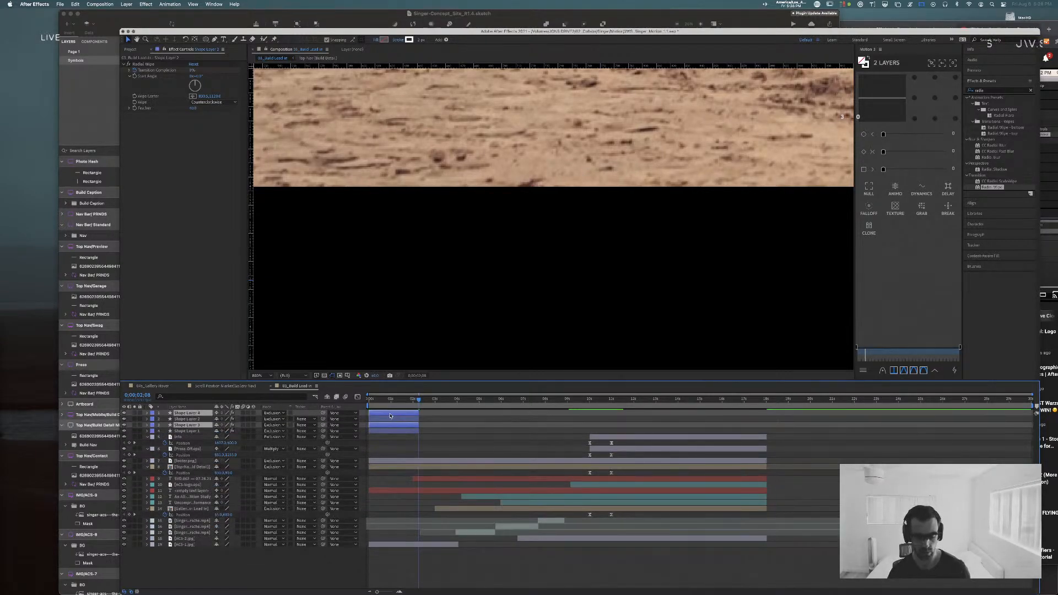
{"action": "left_click_drag", "start_coordinate": [390, 416], "coordinate": [368, 398]}
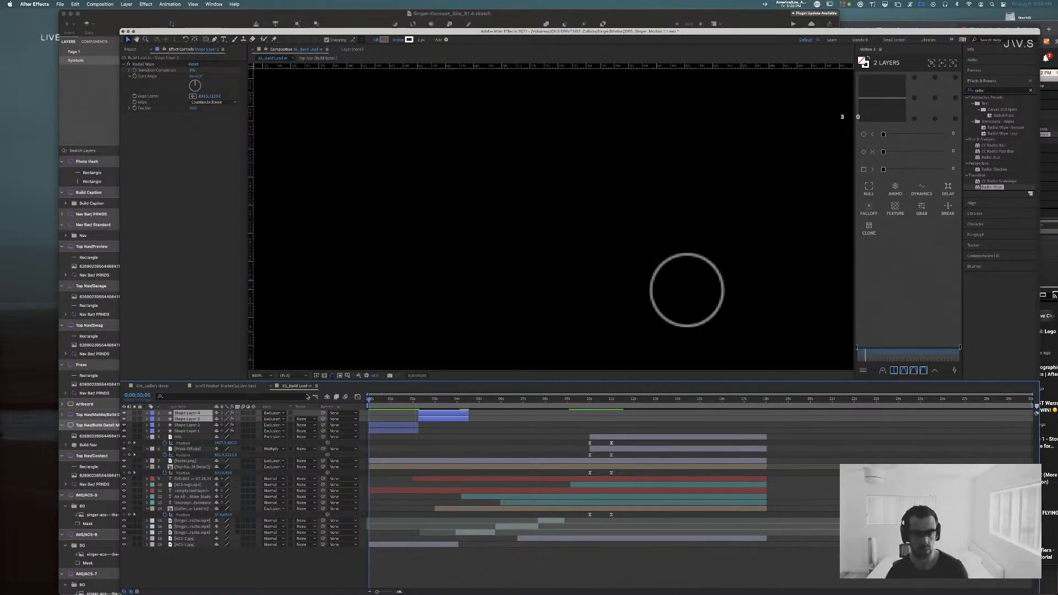
{"action": "key", "text": "space"}
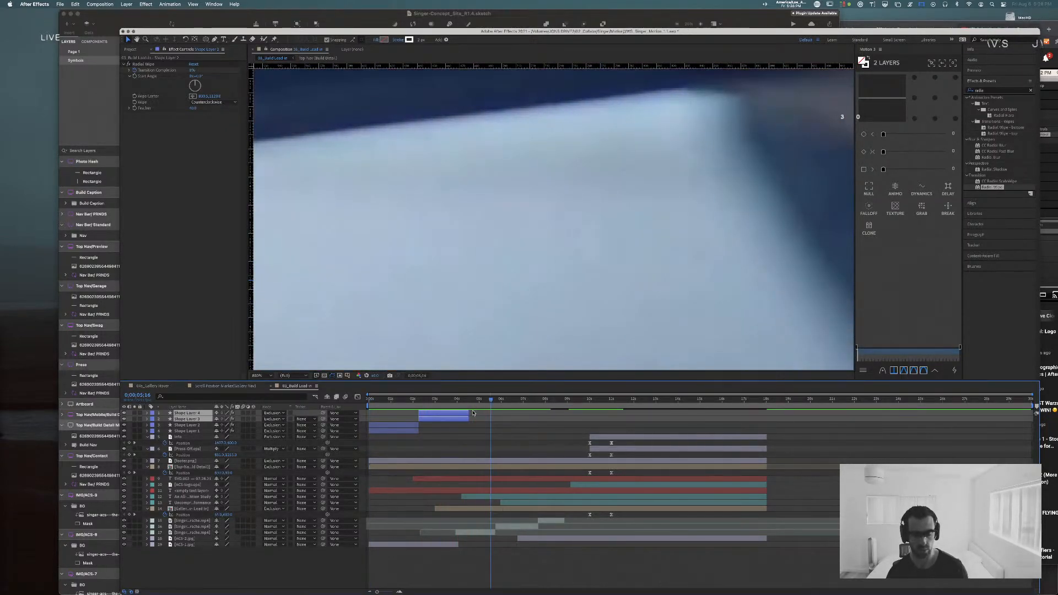
Step: Duplicate the circle pair twice more, chaining the copies end to end with the last pair starting at 0:00:06:21
{"action": "key", "text": "super+d"}
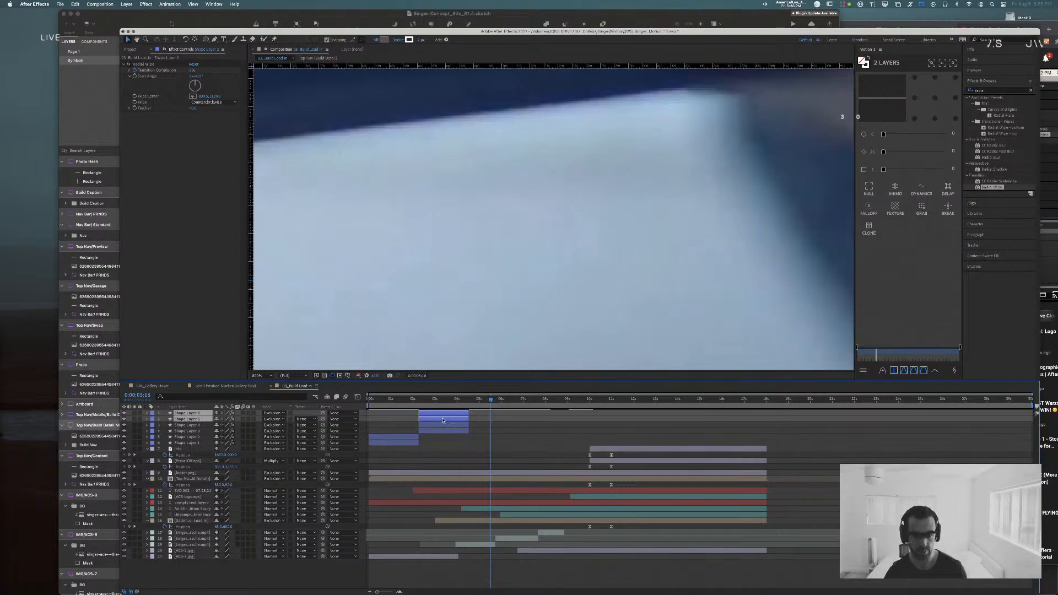
{"action": "left_click_drag", "start_coordinate": [442, 420], "coordinate": [493, 422]}
{"action": "key", "text": "Home"}
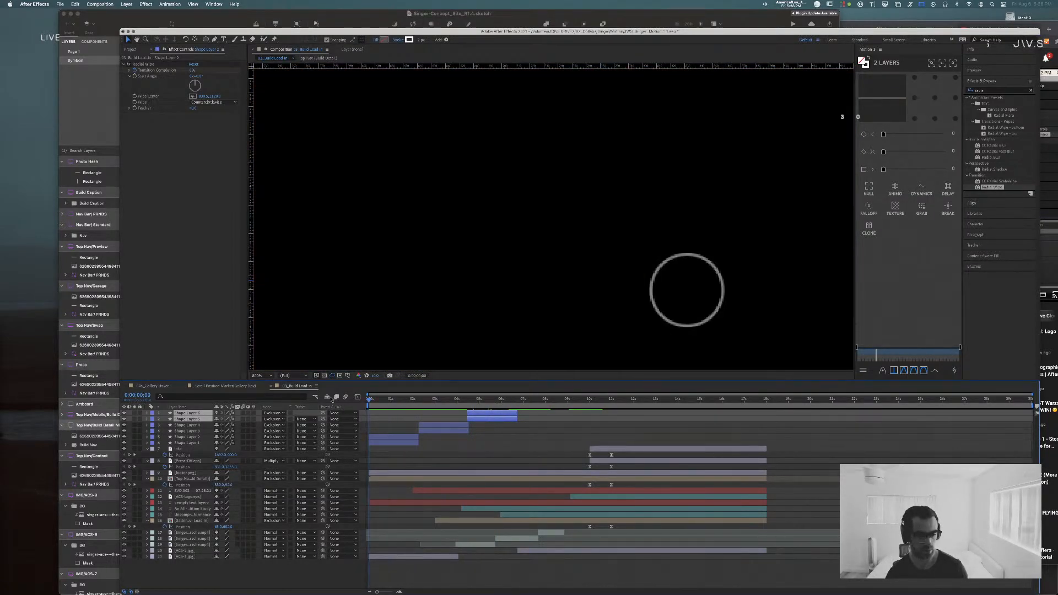
{"action": "key", "text": "super+d"}
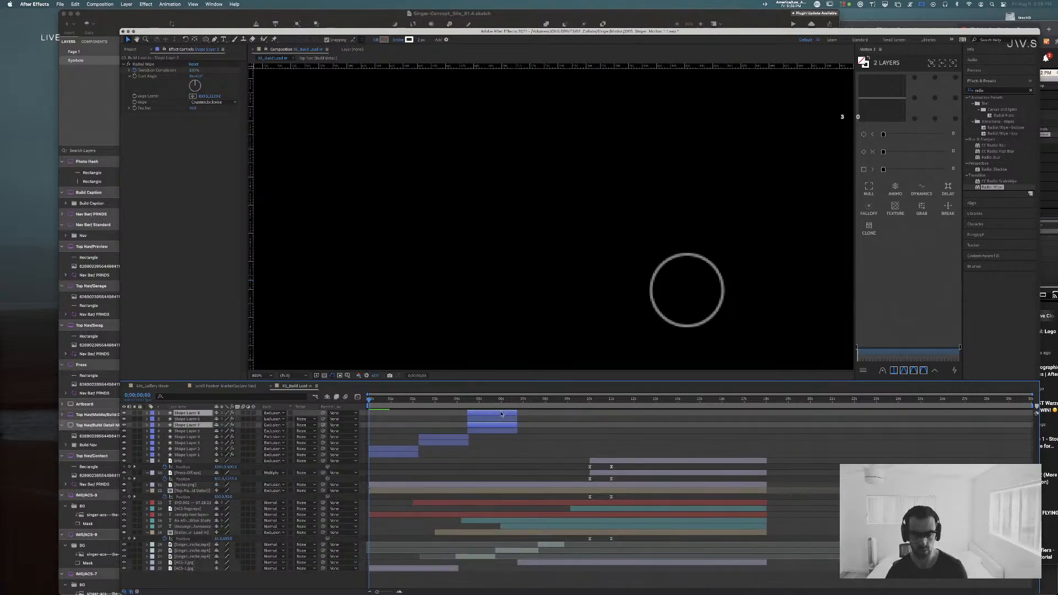
{"action": "left_click_drag", "start_coordinate": [501, 414], "coordinate": [547, 423]}
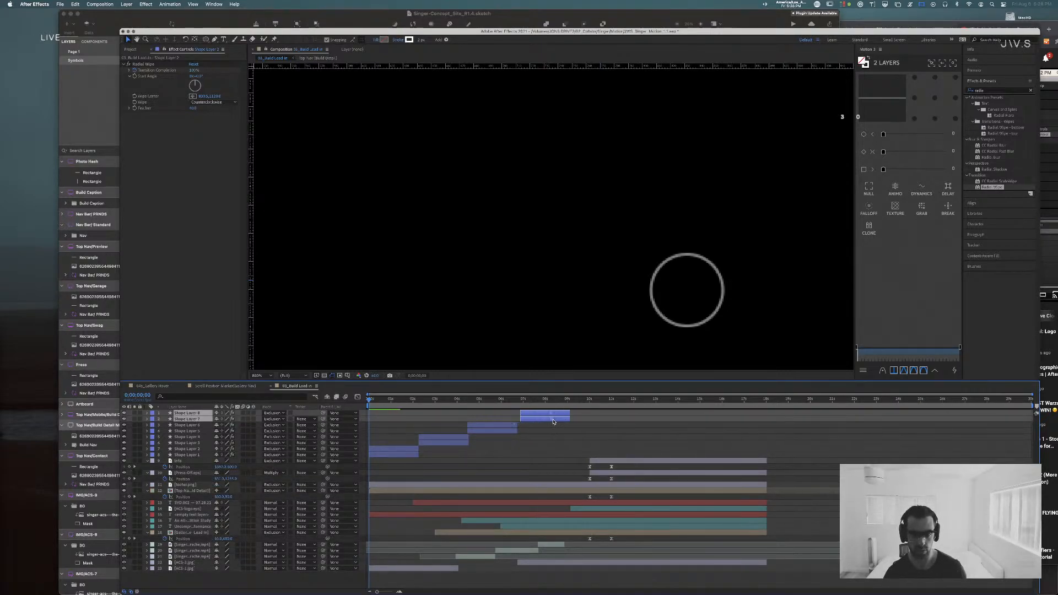
{"action": "left_click", "coordinate": [517, 401]}
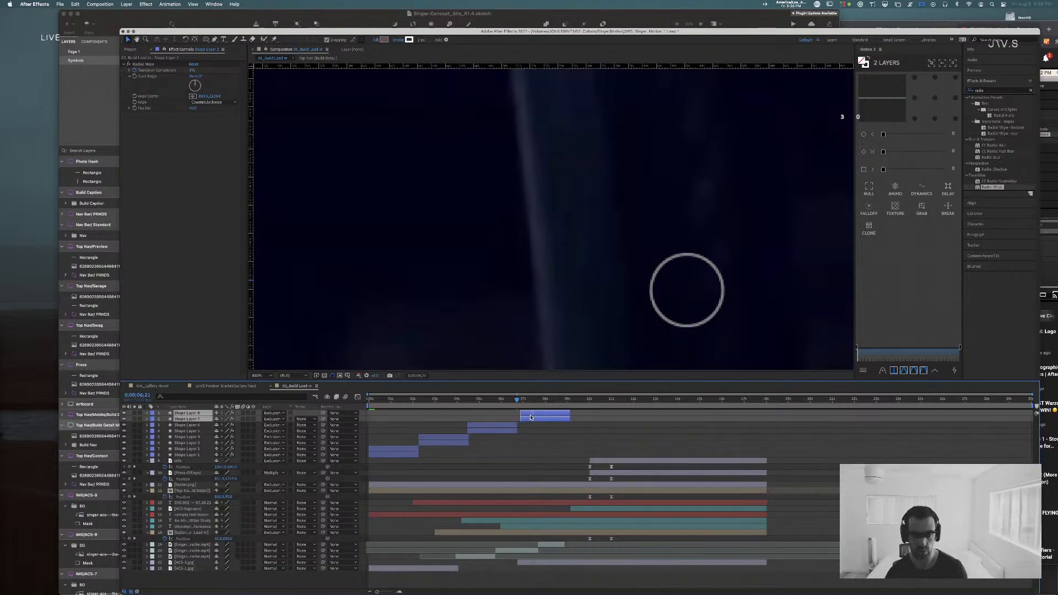
{"action": "left_click_drag", "start_coordinate": [525, 421], "coordinate": [530, 421]}
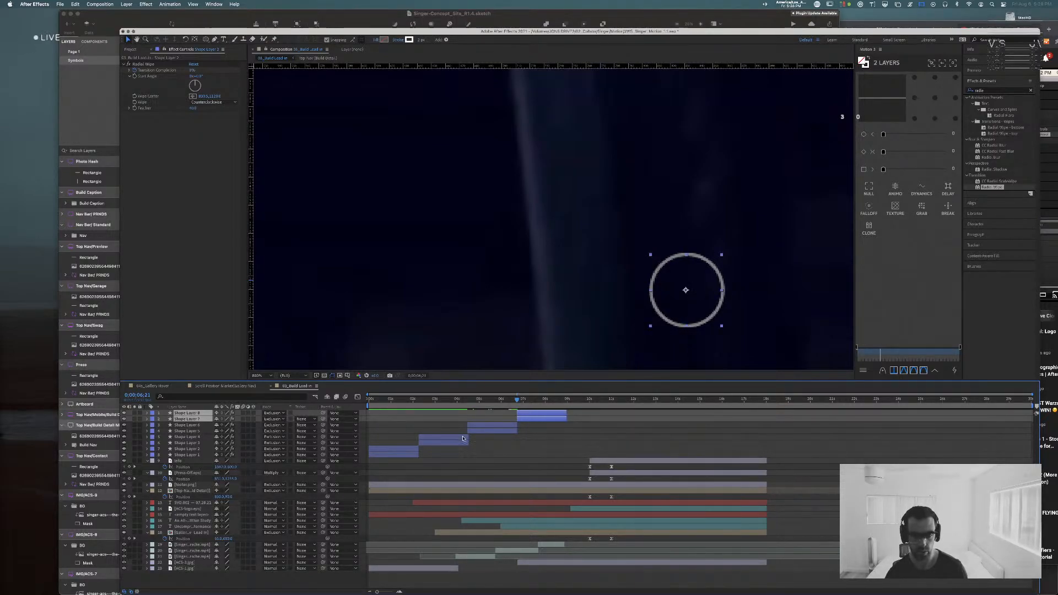
Step: Duplicate all eight circle layers, move the copies directly after the originals in time, and check the ring at 0:00:16:09
{"action": "left_click", "coordinate": [452, 448]}
{"action": "left_click", "coordinate": [409, 455]}
{"action": "left_click", "coordinate": [540, 414], "text": "shift"}
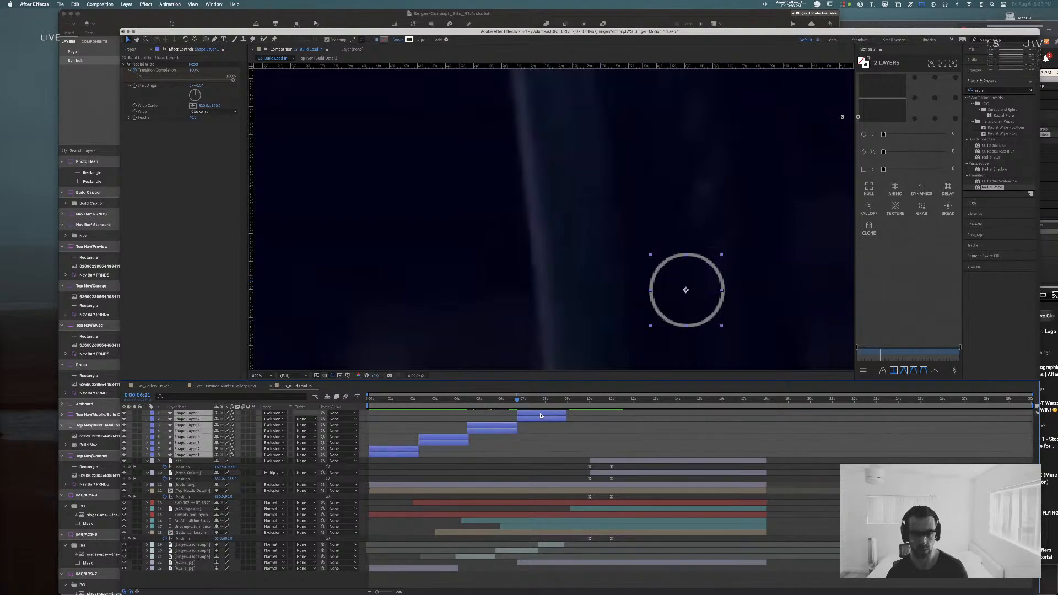
{"action": "key", "text": "super+d"}
{"action": "key", "text": "super+shift+bracketright"}
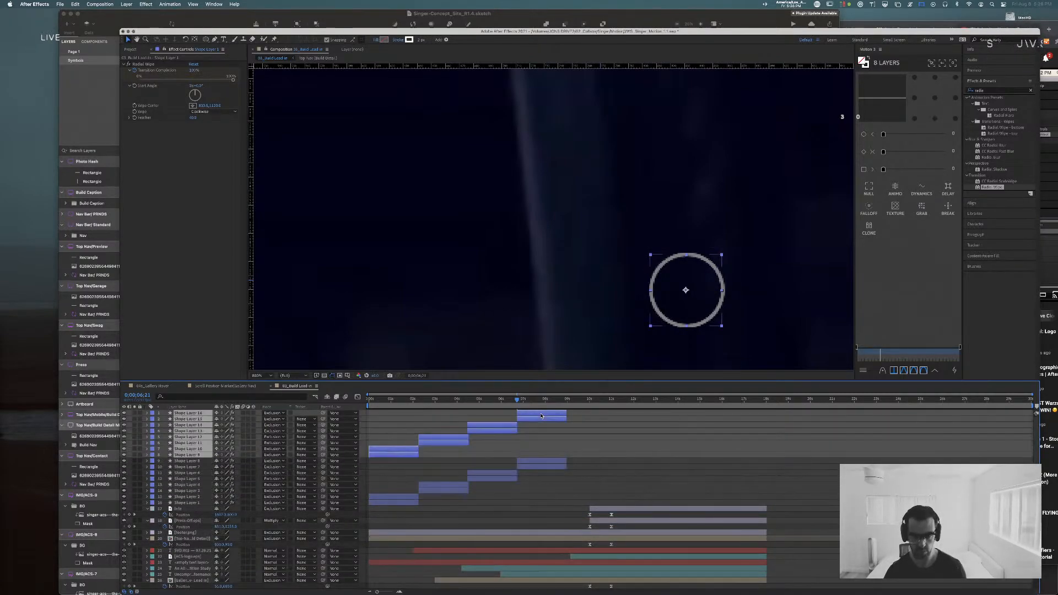
{"action": "left_click_drag", "start_coordinate": [389, 457], "coordinate": [586, 456]}
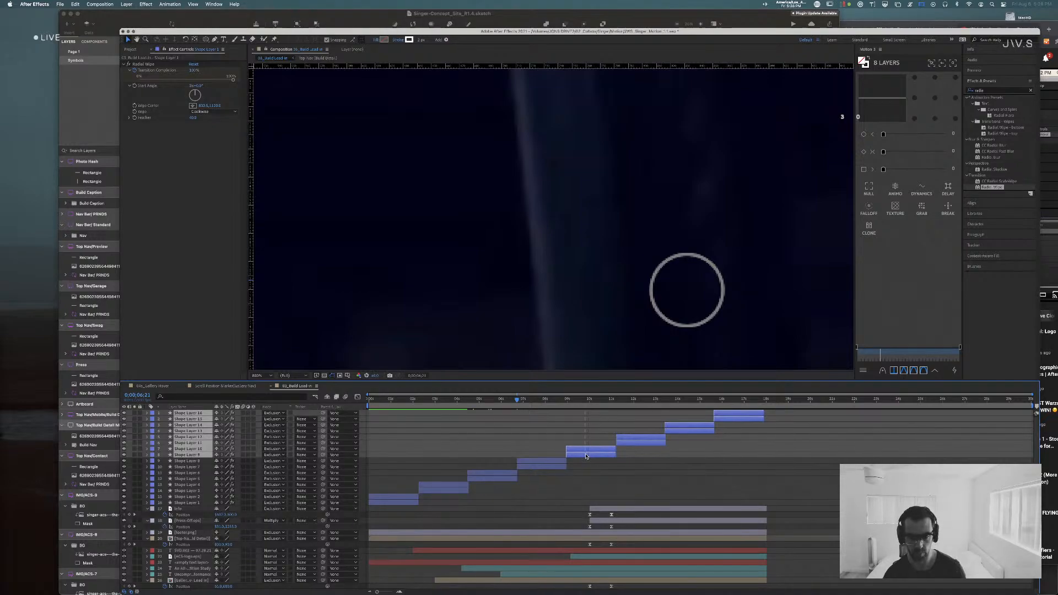
{"action": "left_click", "coordinate": [728, 398]}
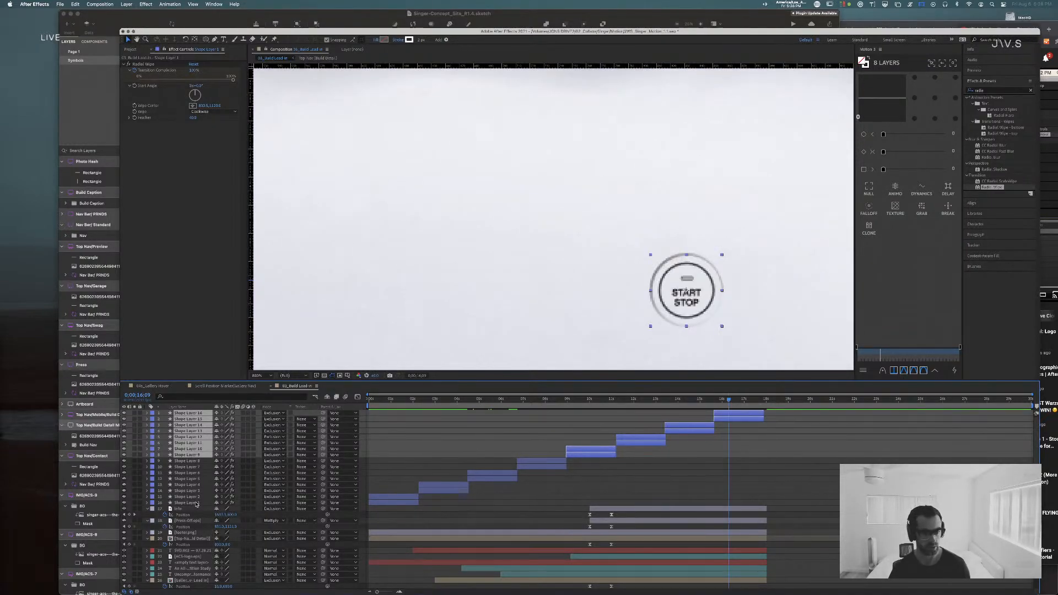
Step: Pre-compose all sixteen circle shape layers into a composition named Start BTN Ring
{"action": "left_click", "coordinate": [196, 503]}
{"action": "left_click", "coordinate": [192, 414], "text": "shift"}
{"action": "right_click", "coordinate": [192, 414]}
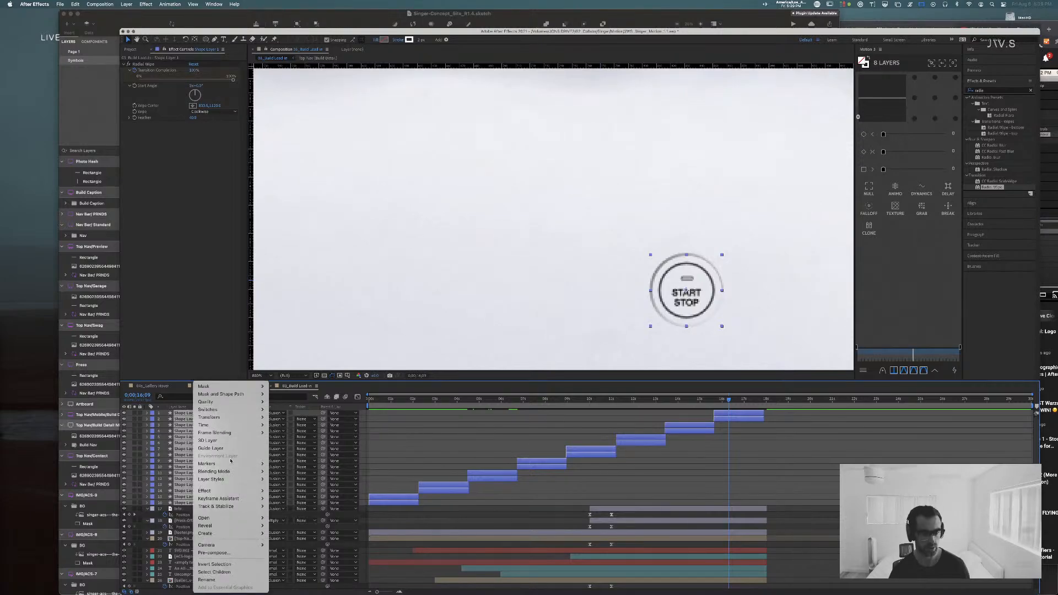
{"action": "mouse_move", "coordinate": [261, 528]}
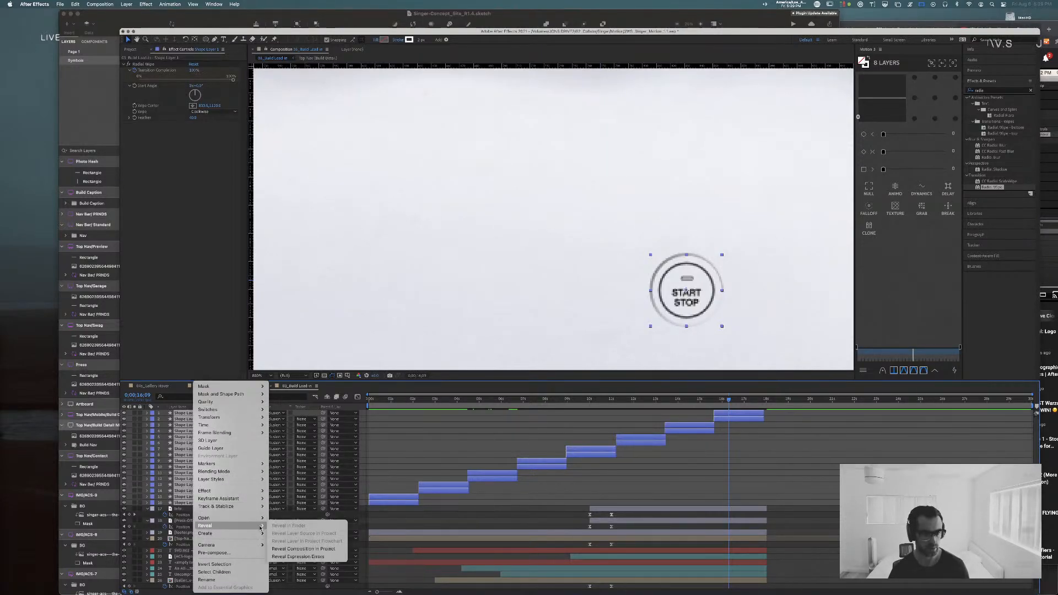
{"action": "left_click", "coordinate": [238, 552]}
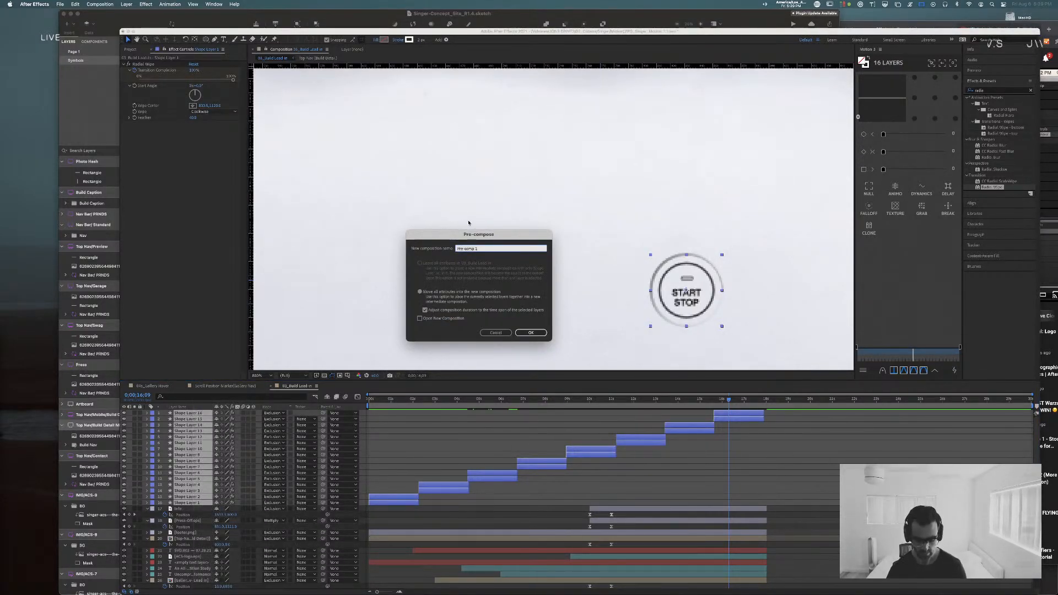
{"action": "type", "text": "Start"}
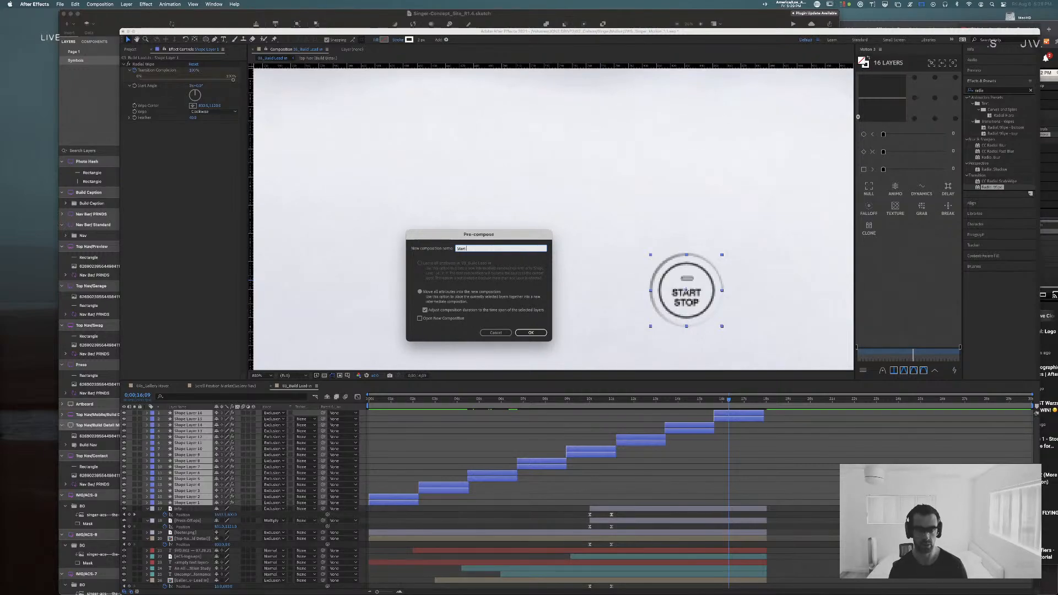
{"action": "type", "text": " Btn Ring"}
{"action": "key", "text": "Return"}
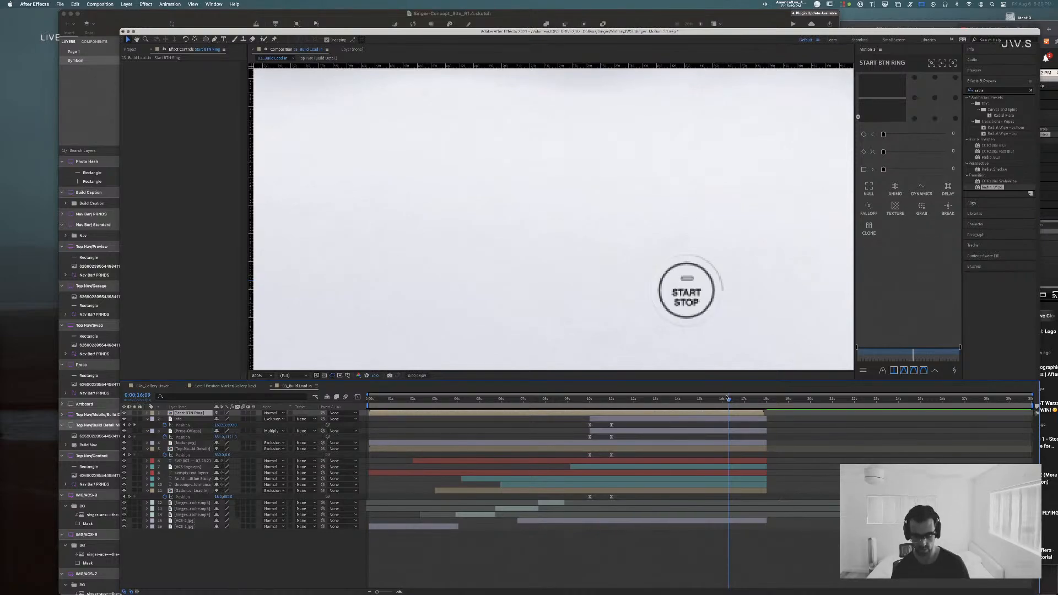
Step: Move the Start BTN Ring layer in time so that it starts at about 0:00:10:20, and show its opacity property
{"action": "key", "text": "comma"}
{"action": "key", "text": "comma"}
{"action": "key", "text": "comma"}
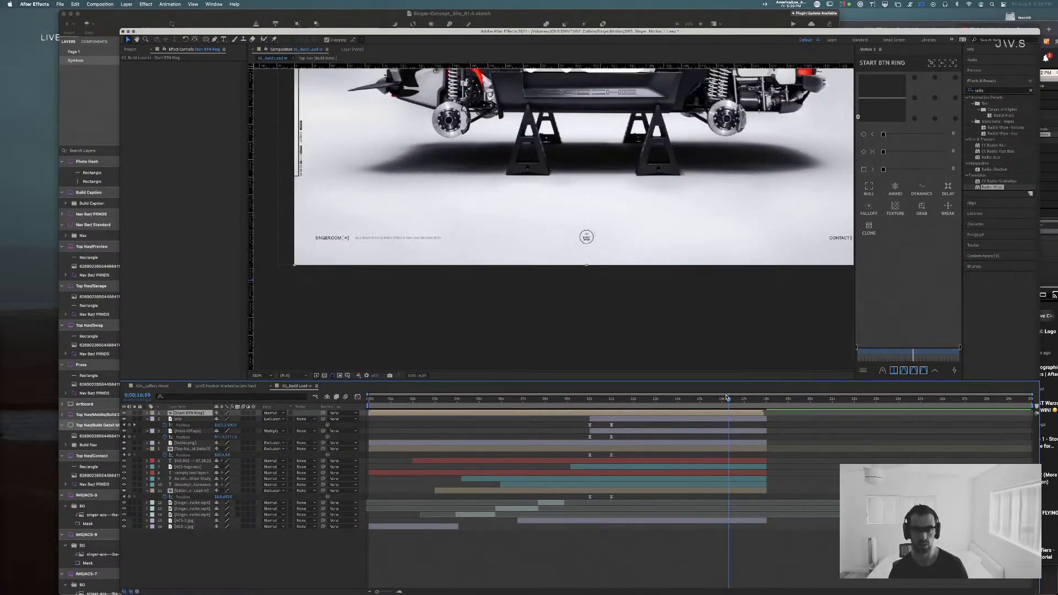
{"action": "key", "text": "Home"}
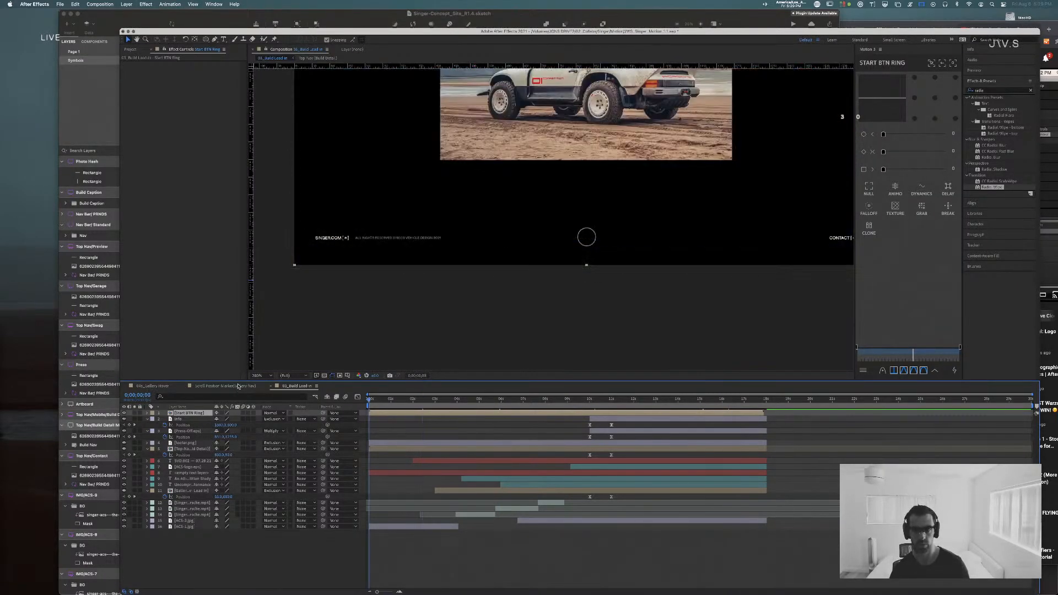
{"action": "key", "text": "t"}
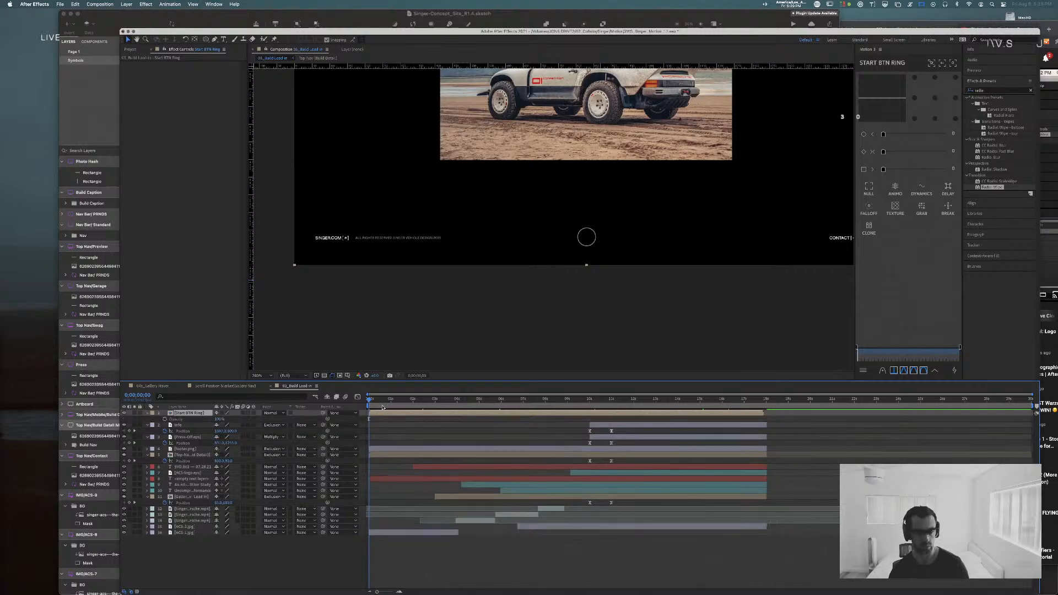
{"action": "left_click_drag", "start_coordinate": [385, 405], "coordinate": [611, 409]}
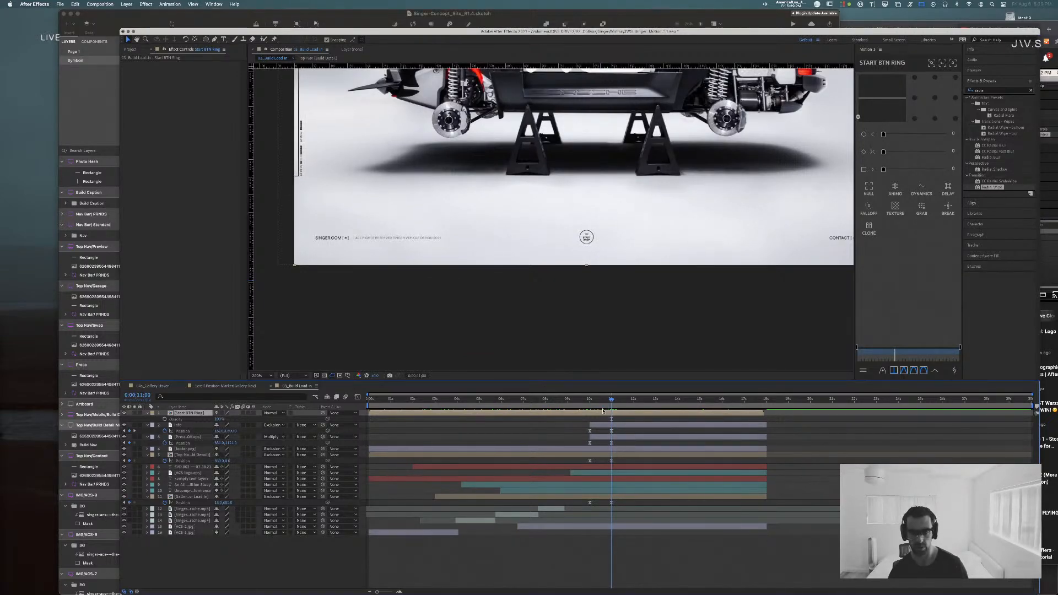
{"action": "left_click_drag", "start_coordinate": [422, 416], "coordinate": [661, 415]}
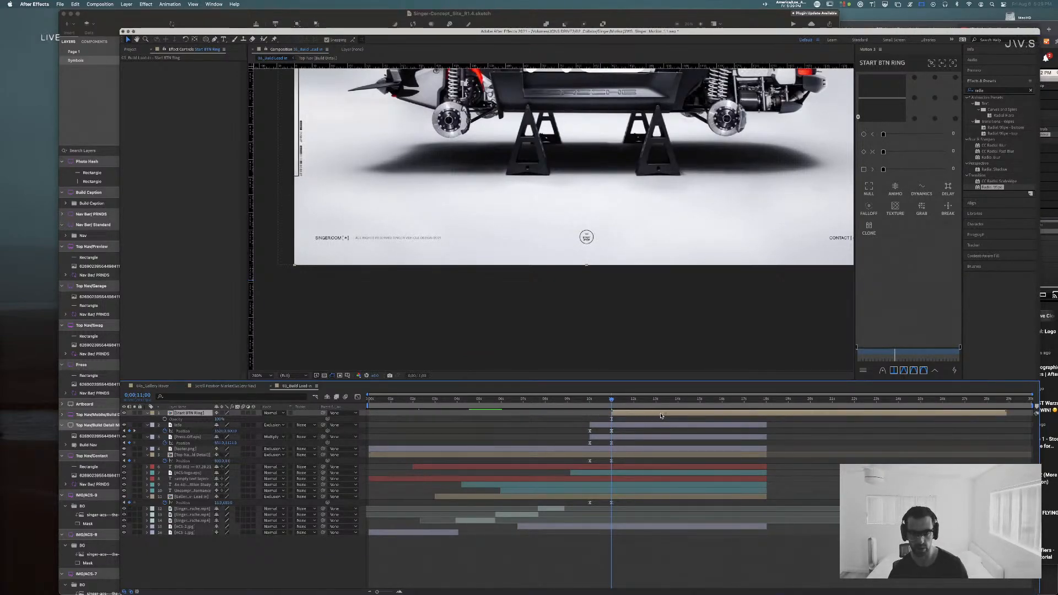
{"action": "key", "text": "t"}
{"action": "key", "text": "t"}
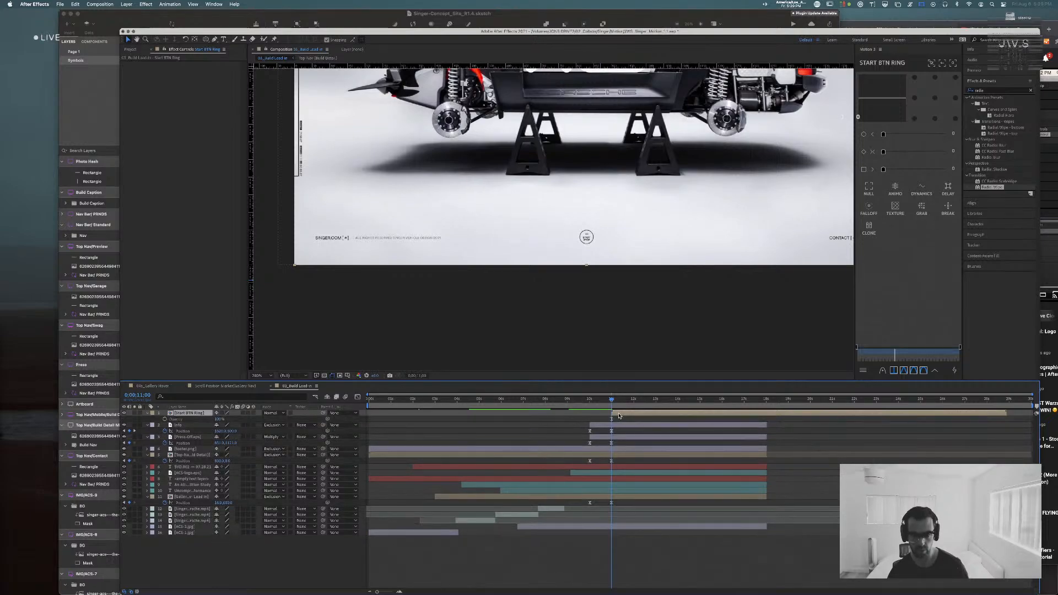
{"action": "left_click_drag", "start_coordinate": [621, 412], "coordinate": [614, 412]}
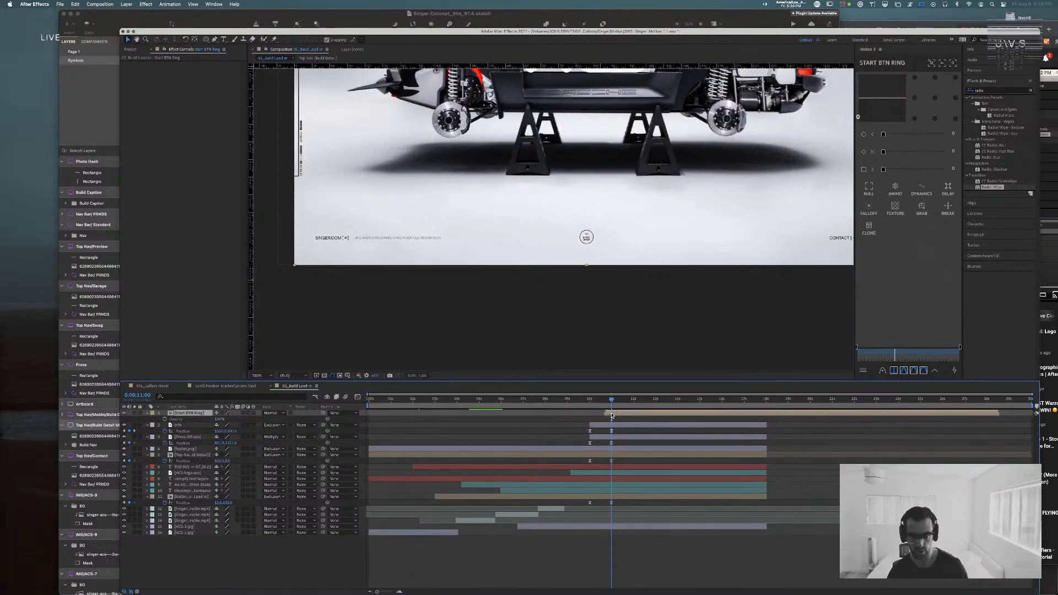
Step: Keyframe the ring's opacity at 100% at 0:00:11:00 and 0% at 0:00:10:20, and preview the fade-in
{"action": "left_click", "coordinate": [165, 419]}
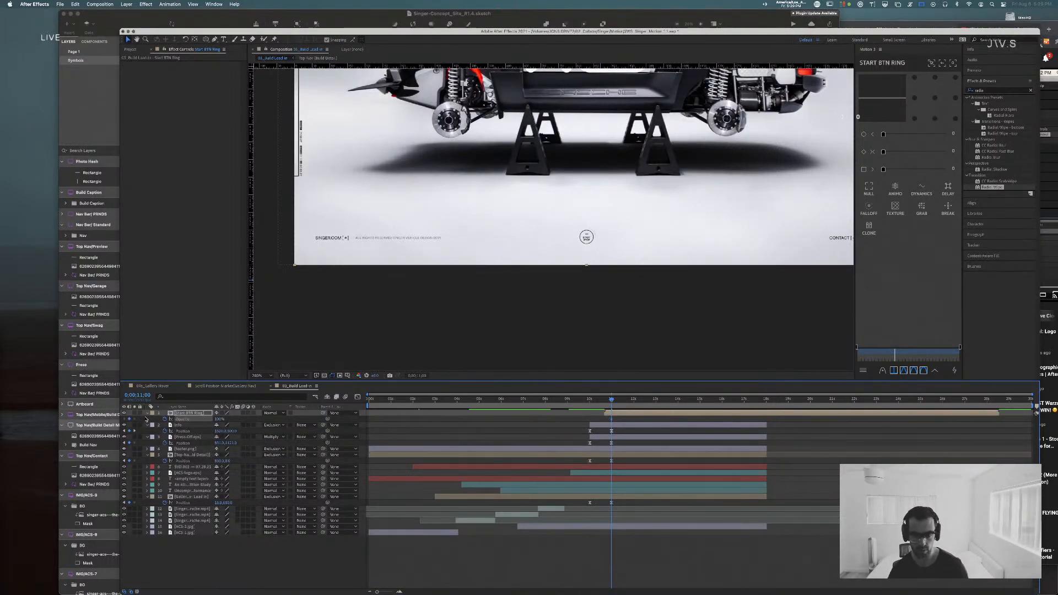
{"action": "key", "text": "shift+Page_Up"}
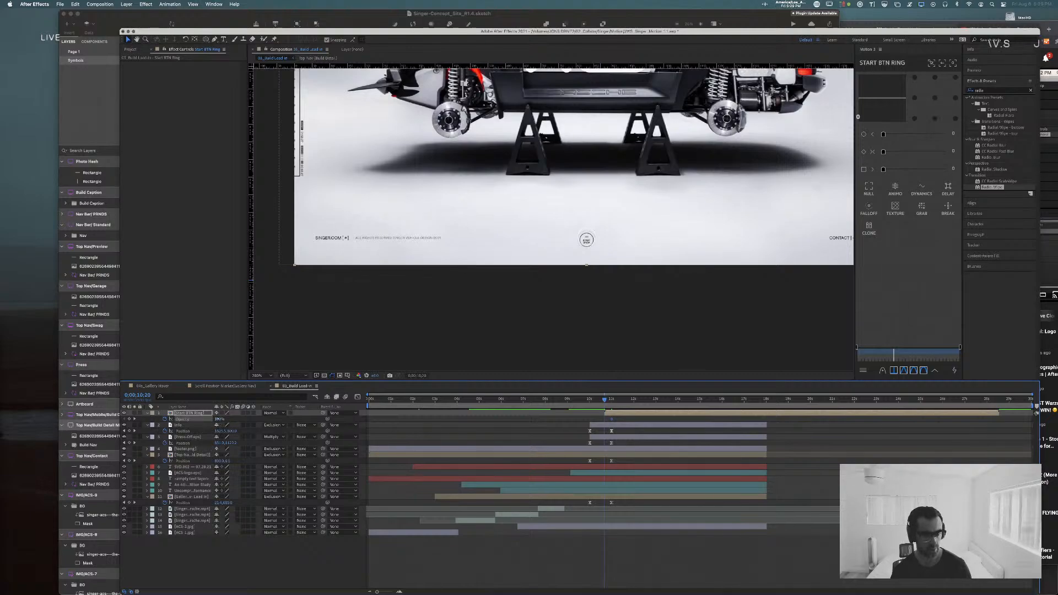
{"action": "type", "text": "0"}
{"action": "key", "text": "Return"}
{"action": "left_click_drag", "start_coordinate": [605, 398], "coordinate": [566, 397]}
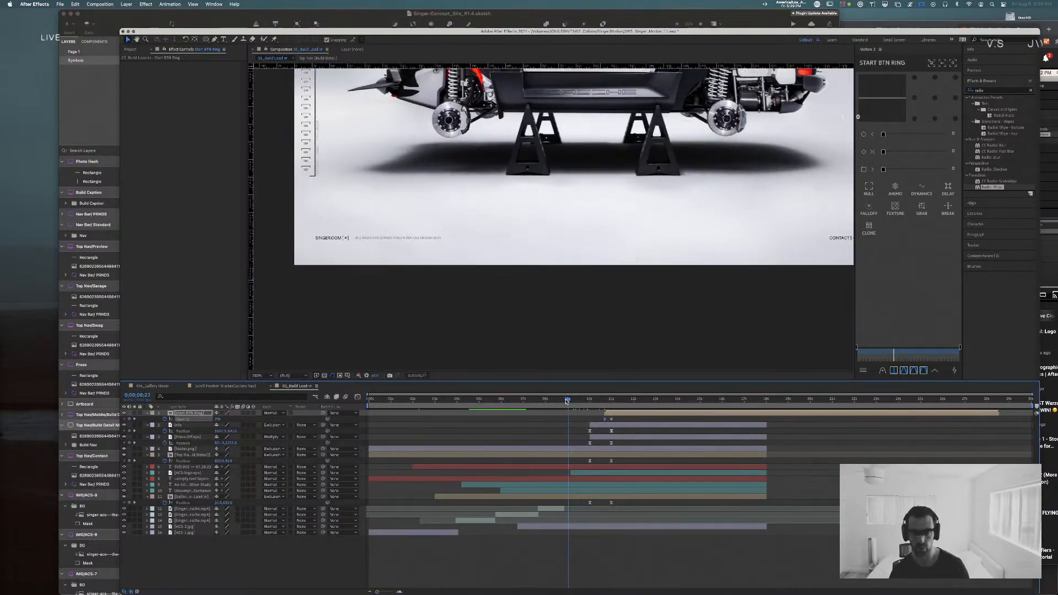
{"action": "key", "text": "space"}
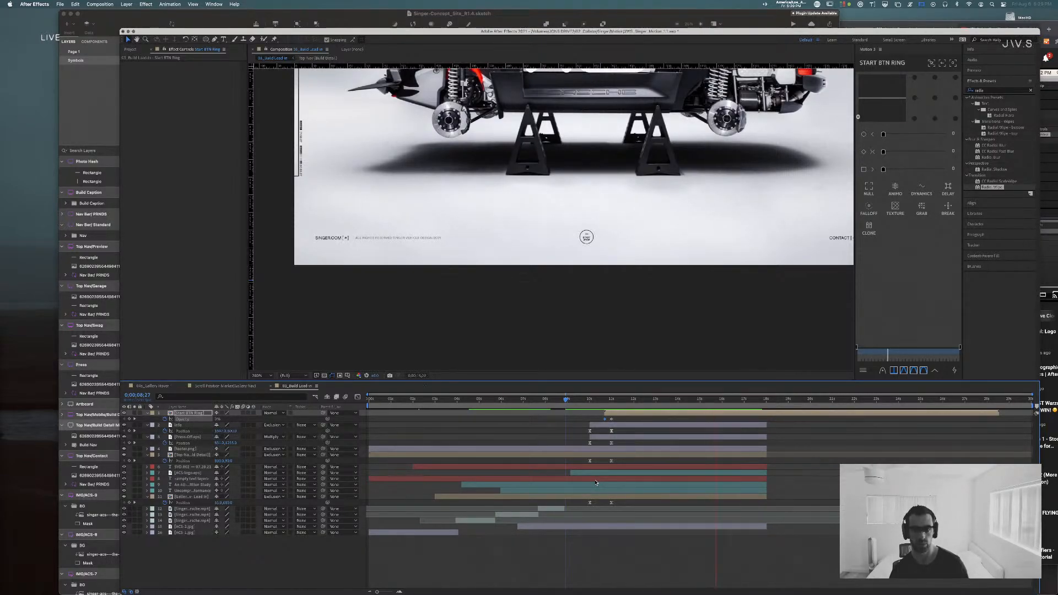
{"action": "key", "text": "space"}
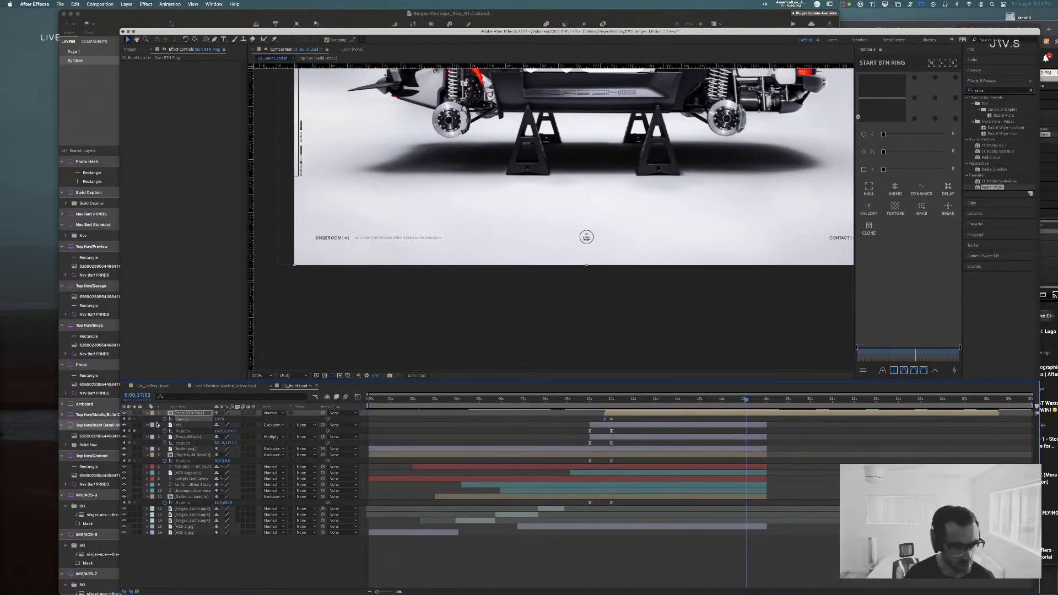
{"action": "left_click", "coordinate": [275, 413]}
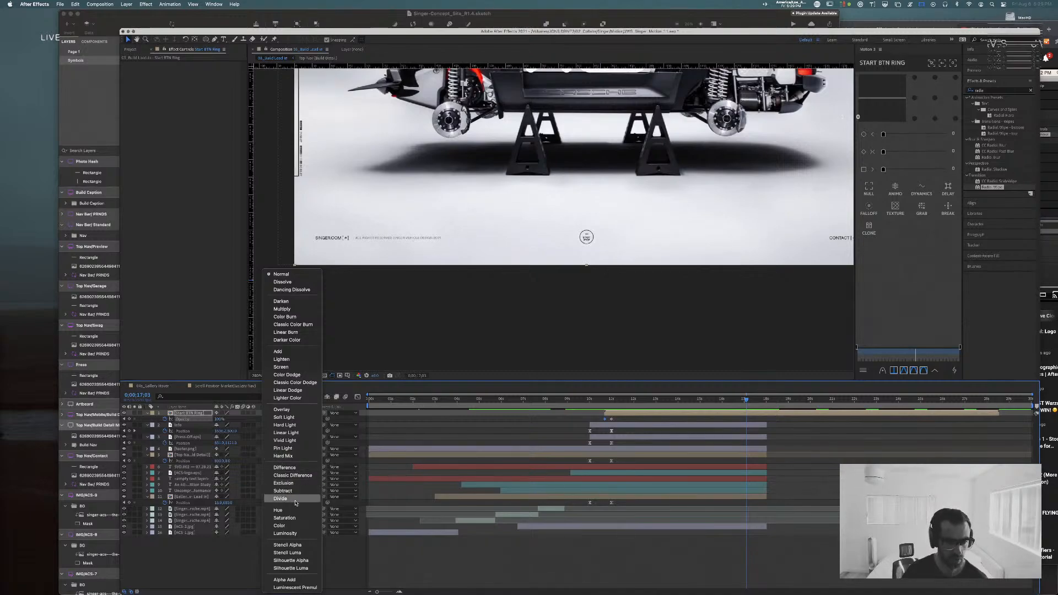
{"action": "left_click", "coordinate": [178, 426]}
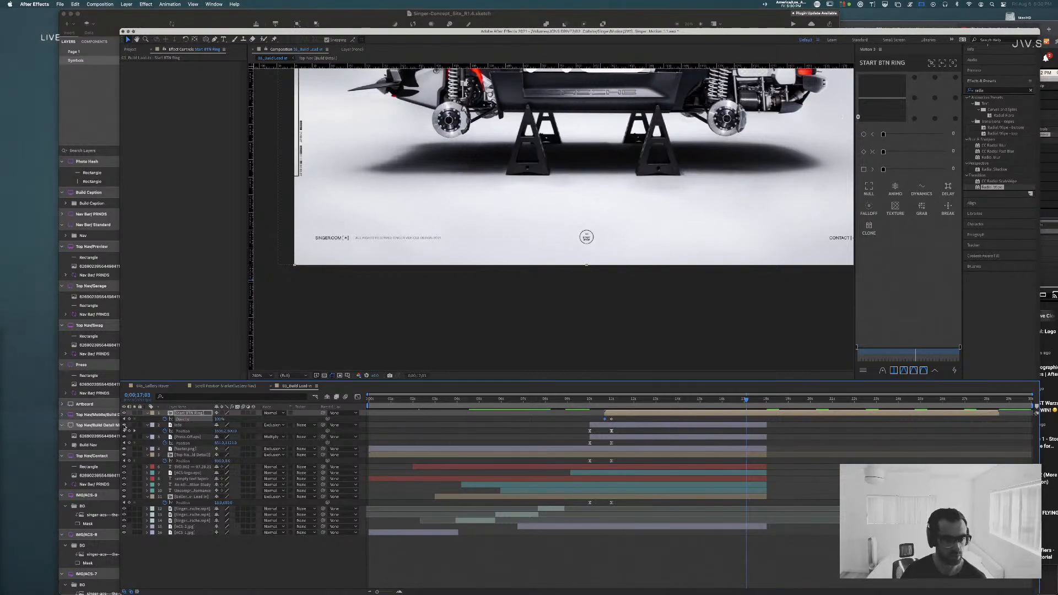
{"action": "left_click", "coordinate": [157, 438]}
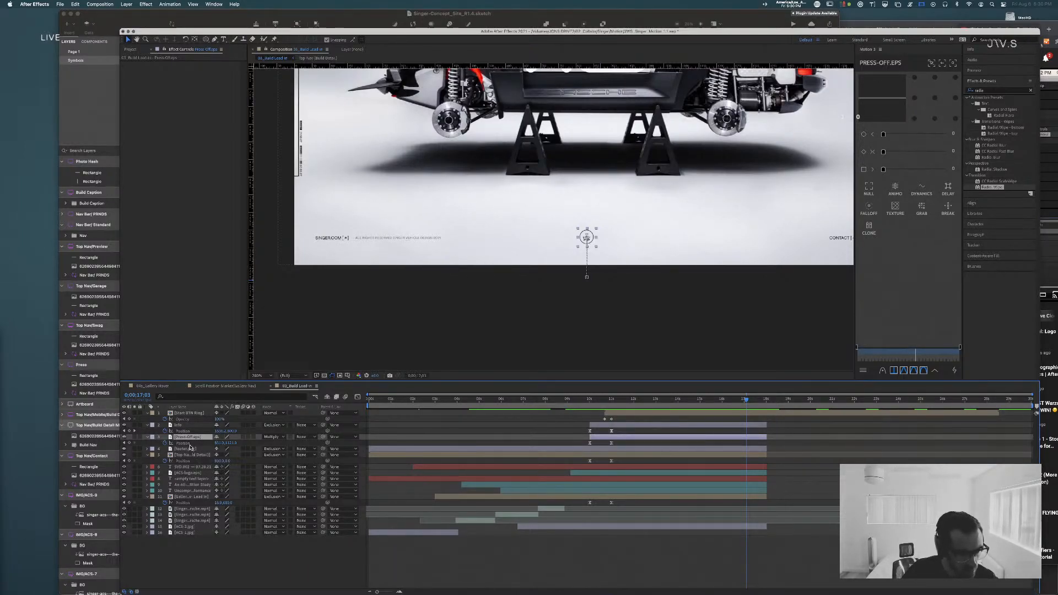
{"action": "left_click", "coordinate": [184, 426]}
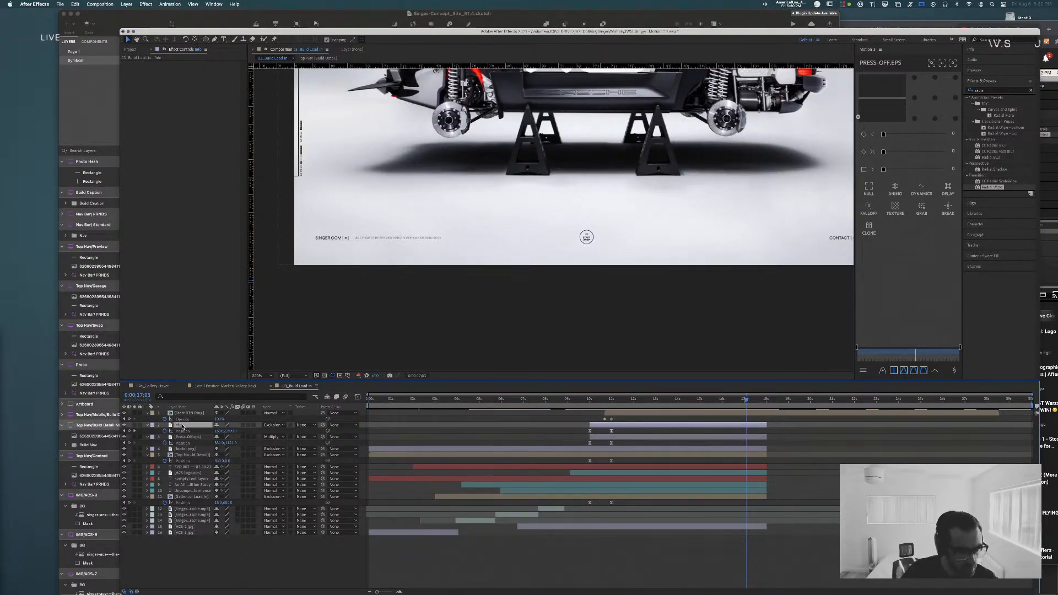
{"action": "left_click", "coordinate": [181, 414]}
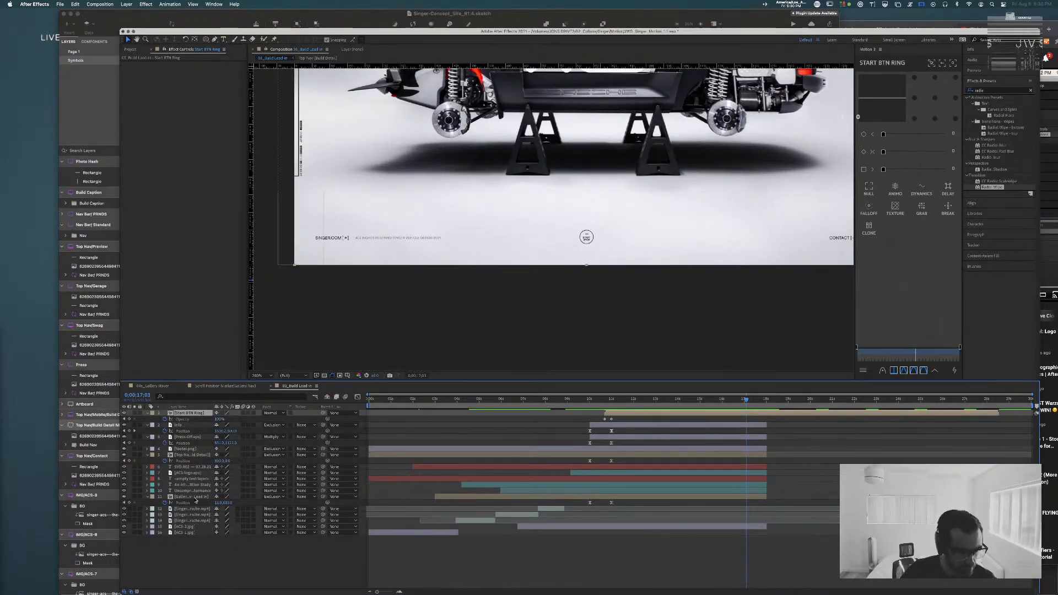
Step: Widen the timeline's layer name column and delete the empty text layer
{"action": "left_click_drag", "start_coordinate": [214, 408], "coordinate": [248, 408]}
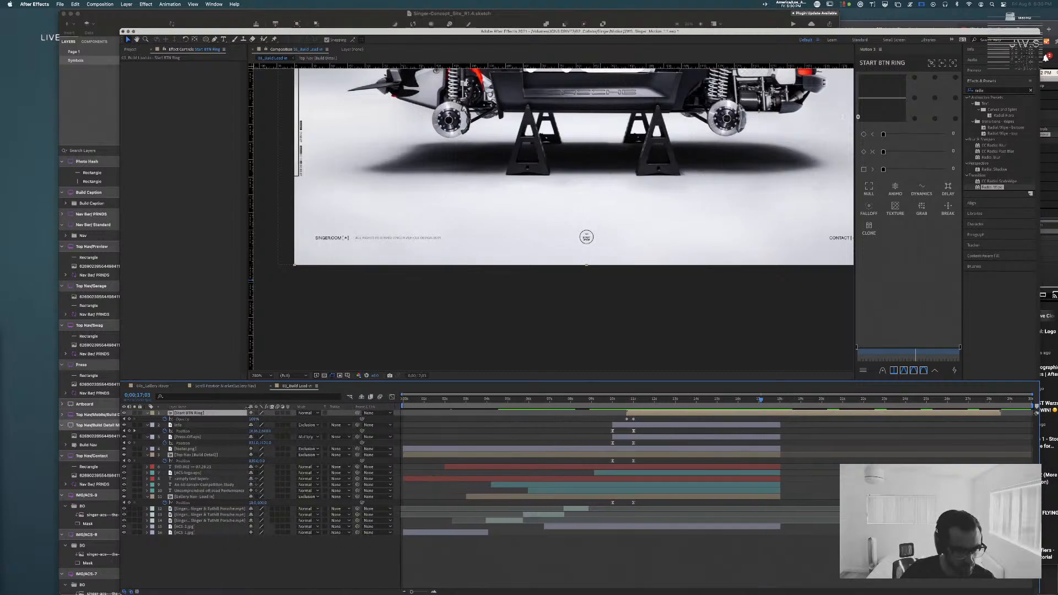
{"action": "left_click", "coordinate": [212, 479]}
{"action": "key", "text": "Delete"}
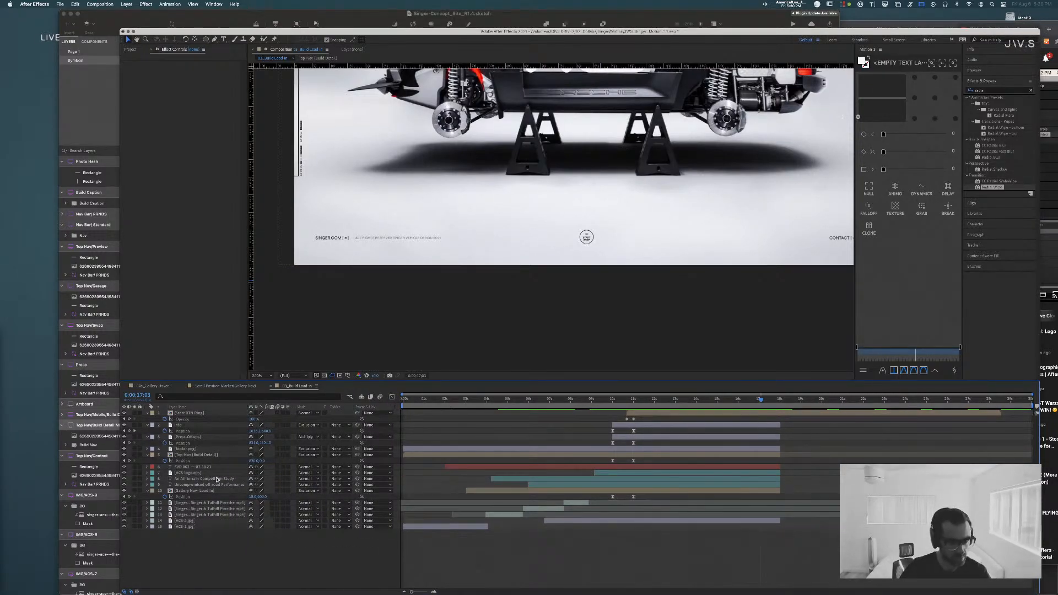
Step: Identify the Start/Stop button artwork layer and hide Press-Off.eps to isolate the ring
{"action": "left_click", "coordinate": [196, 455]}
{"action": "left_click", "coordinate": [187, 448]}
{"action": "left_click", "coordinate": [182, 437]}
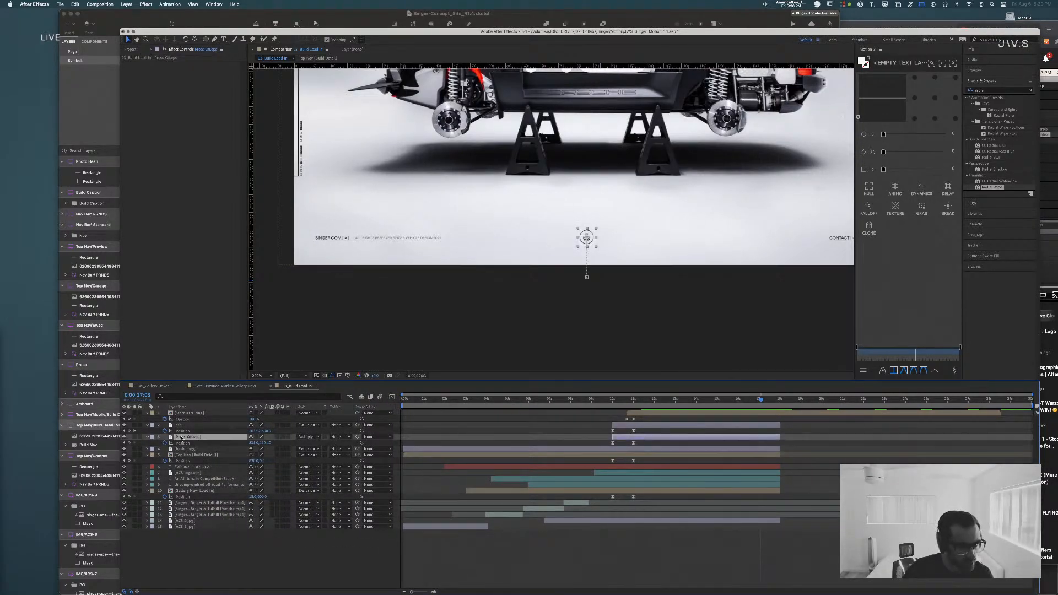
{"action": "left_click", "coordinate": [125, 438]}
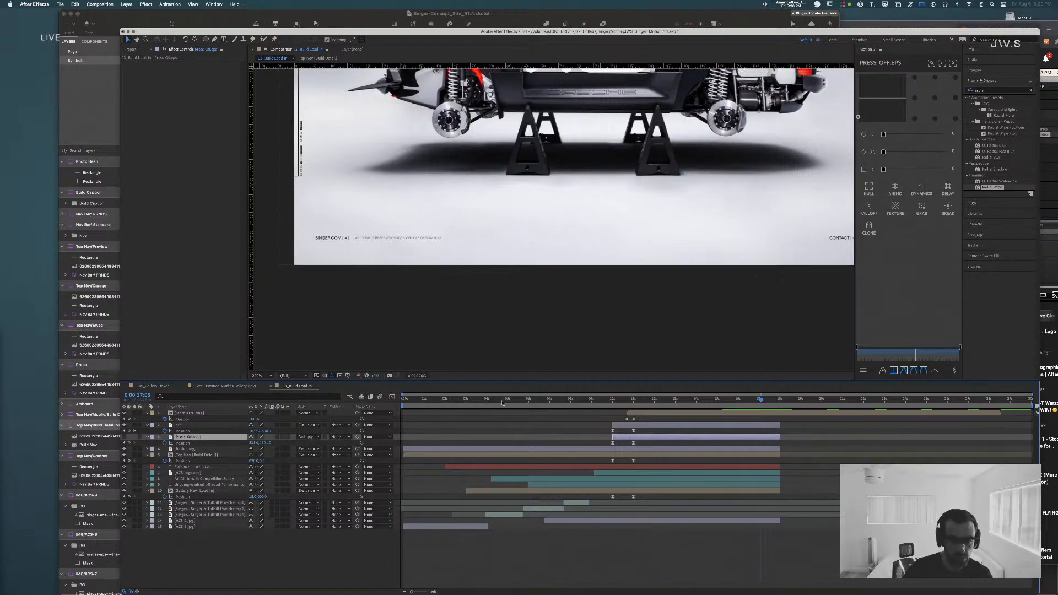
Step: Set the Start BTN Ring layer's blending mode to Exclusion and preview it from about 0:00:09:03
{"action": "left_click_drag", "start_coordinate": [503, 402], "coordinate": [633, 402]}
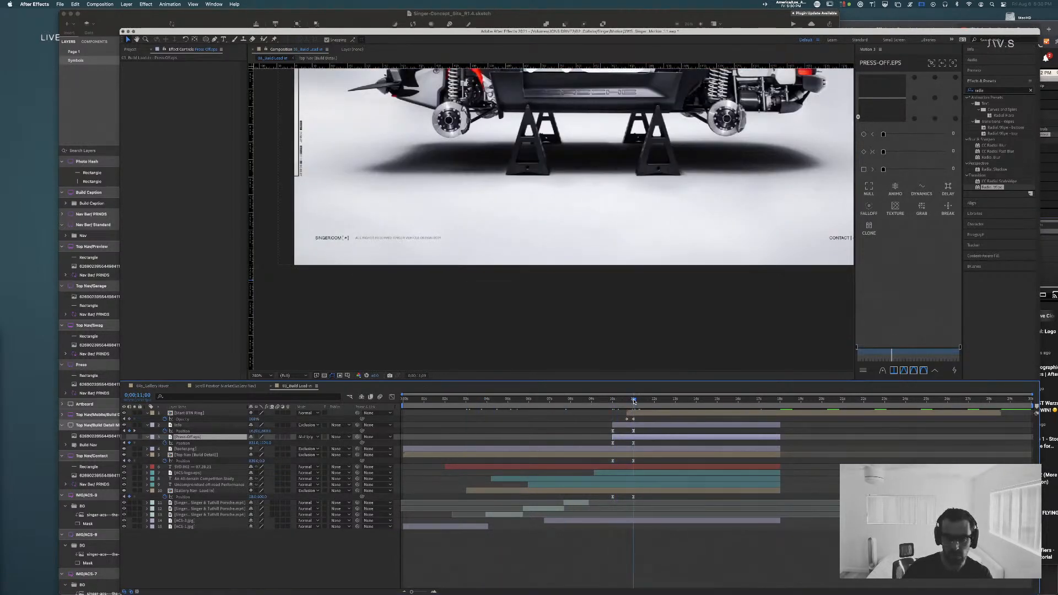
{"action": "left_click", "coordinate": [641, 416]}
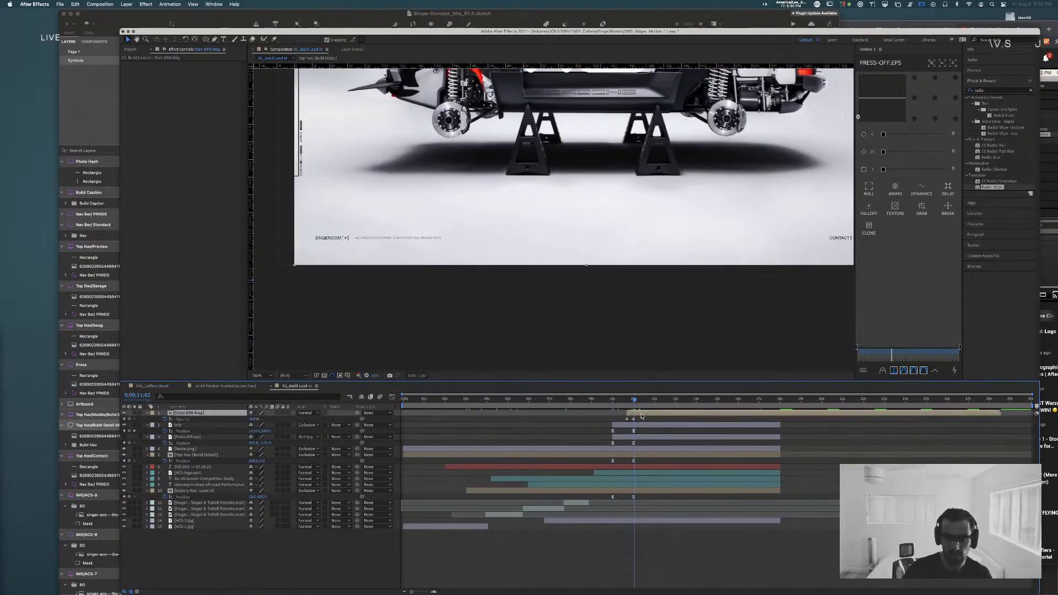
{"action": "left_click", "coordinate": [316, 414]}
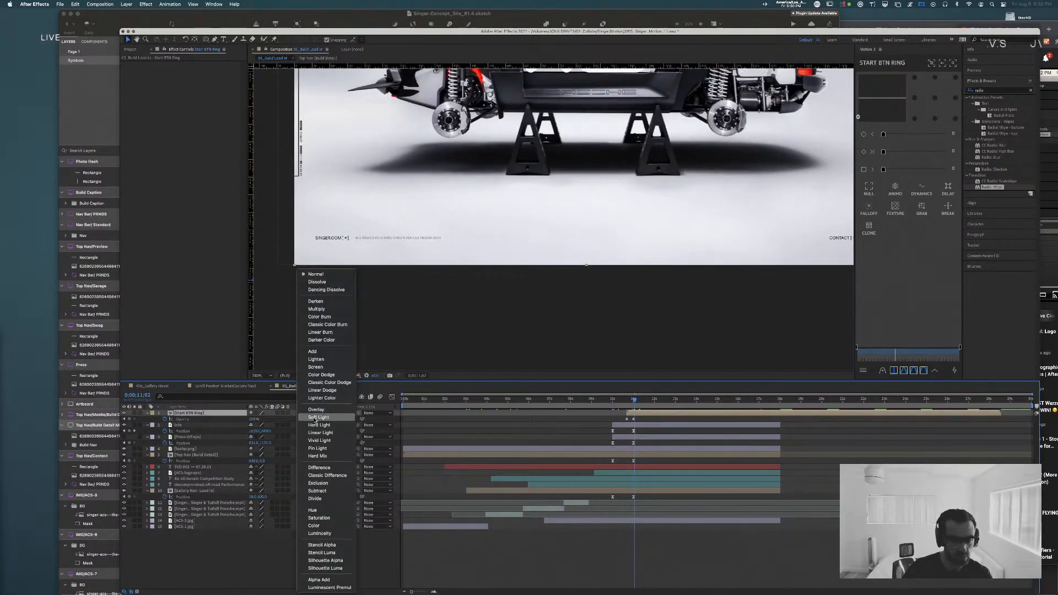
{"action": "left_click", "coordinate": [329, 484]}
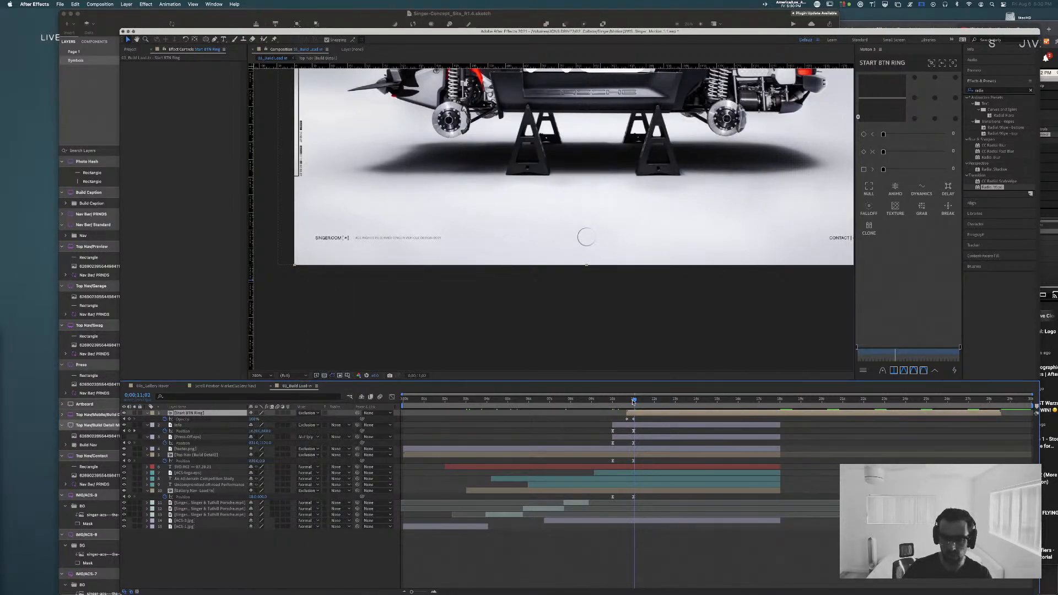
{"action": "left_click_drag", "start_coordinate": [633, 402], "coordinate": [593, 402]}
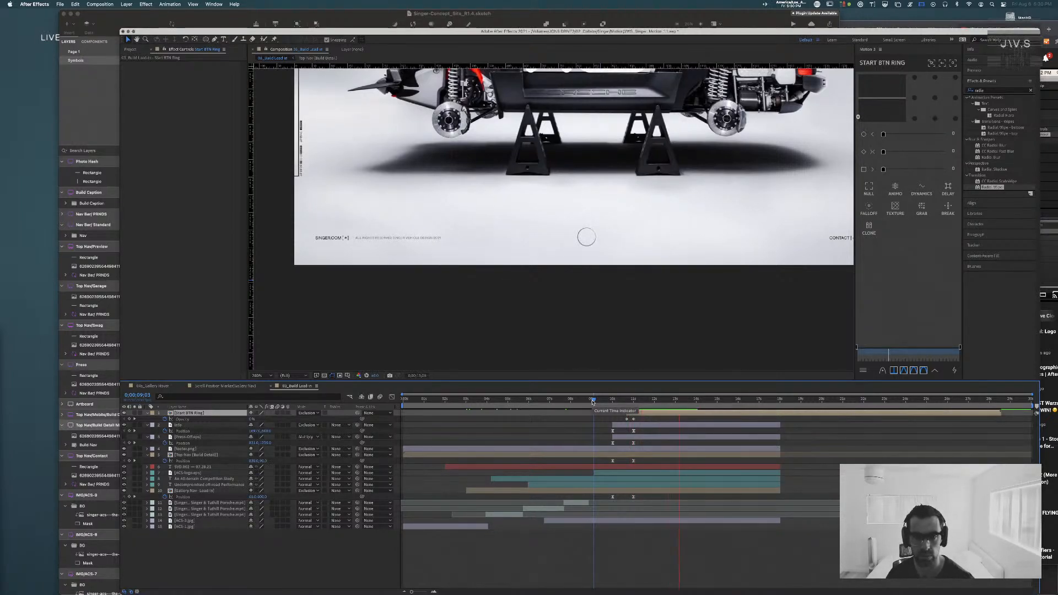
Step: Show Press-Off.eps again, move the Start BTN Ring layer directly above it, and preview from 0:00:09:13
{"action": "left_click", "coordinate": [125, 437]}
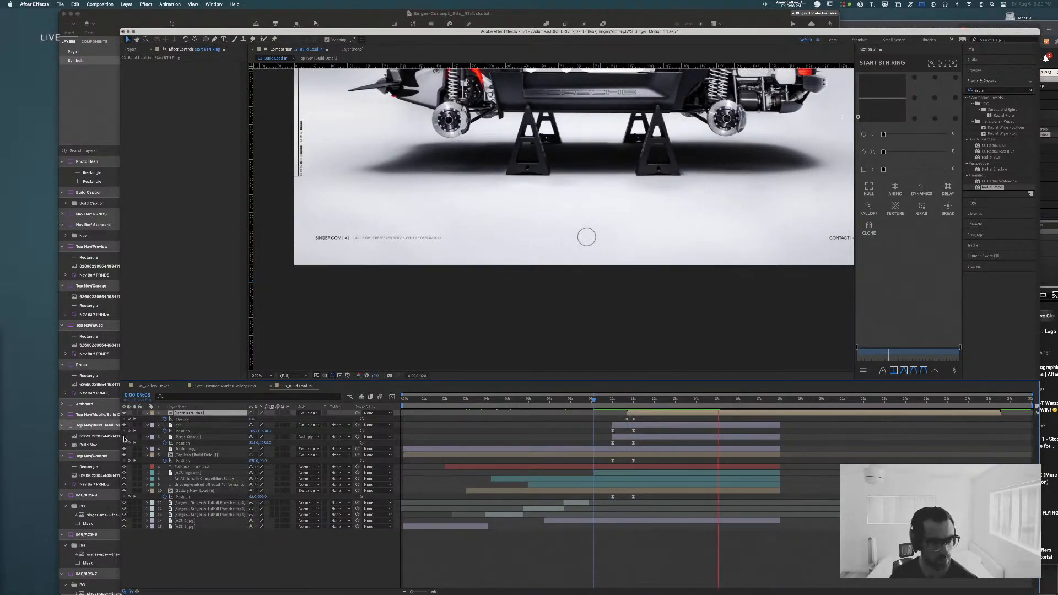
{"action": "left_click_drag", "start_coordinate": [193, 413], "coordinate": [240, 436]}
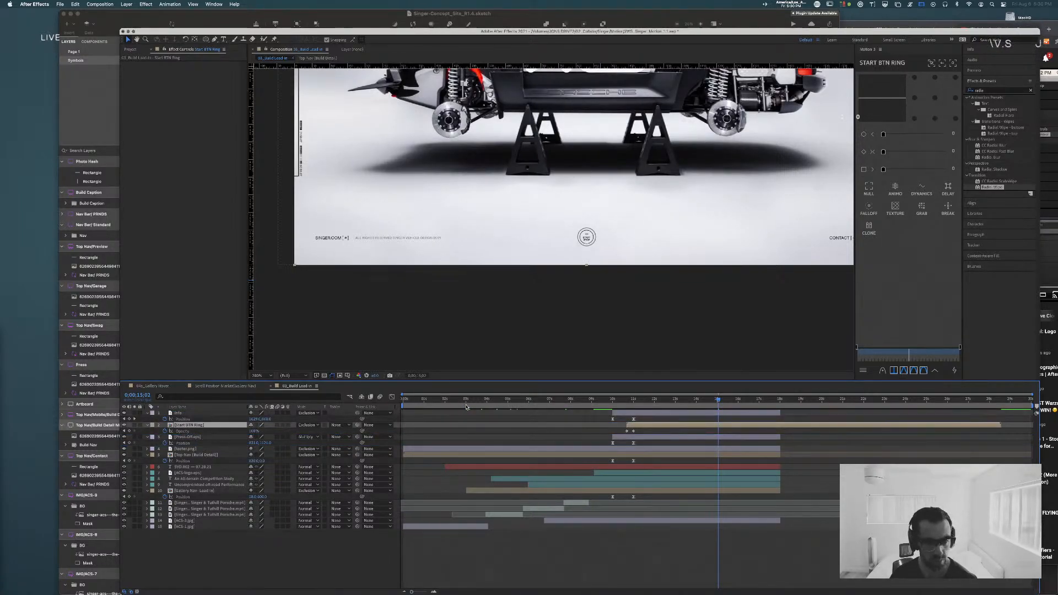
{"action": "left_click", "coordinate": [600, 406]}
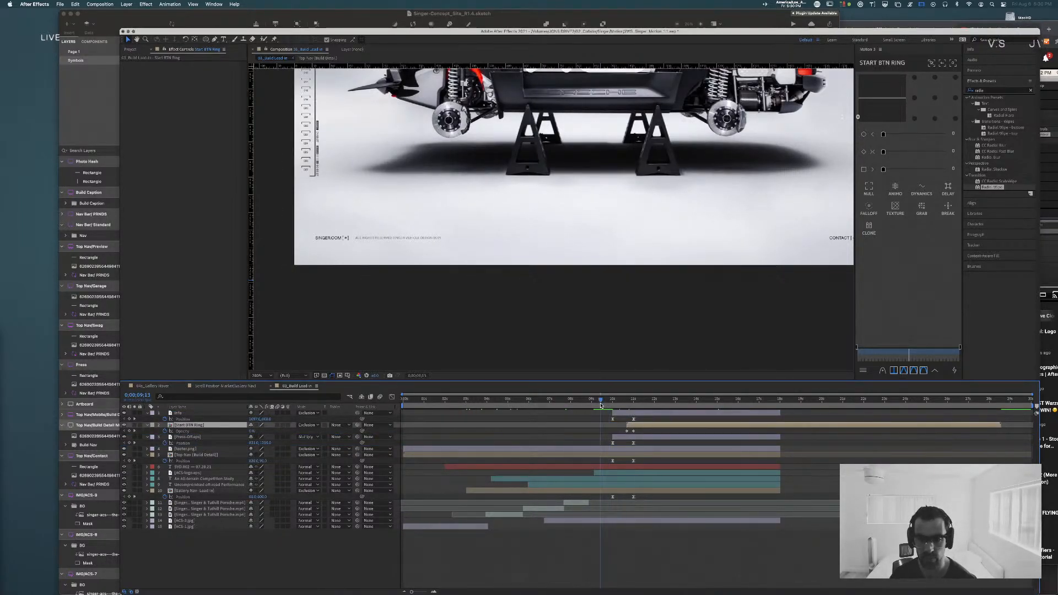
{"action": "key", "text": "space"}
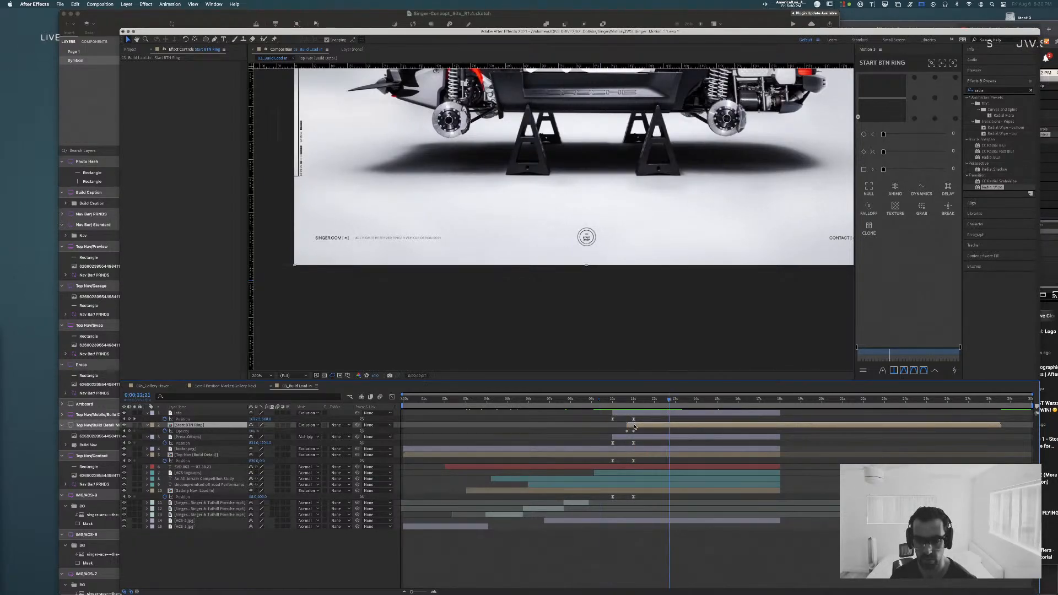
Step: Move the Start BTN Ring layer to start just after 0:00:11:00 with its fade-in ending at 0:00:11:20, and preview
{"action": "left_click_drag", "start_coordinate": [634, 427], "coordinate": [646, 433]}
{"action": "left_click", "coordinate": [631, 401]}
{"action": "key", "text": "space"}
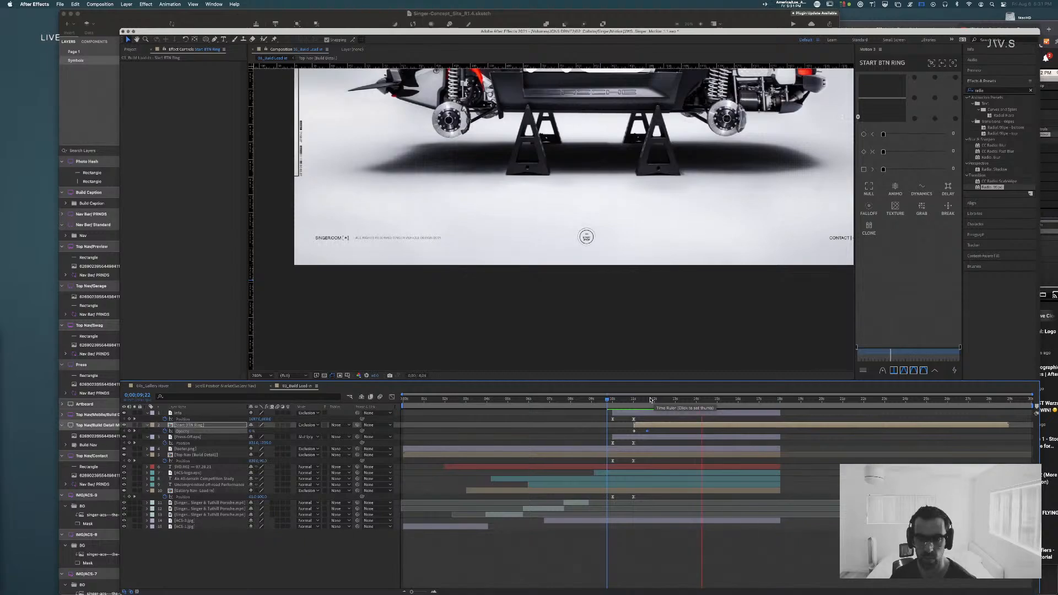
Step: Lower the ring's opacity at its 0:00:11:20 keyframe and check the fainter ring in playback
{"action": "left_click", "coordinate": [649, 399]}
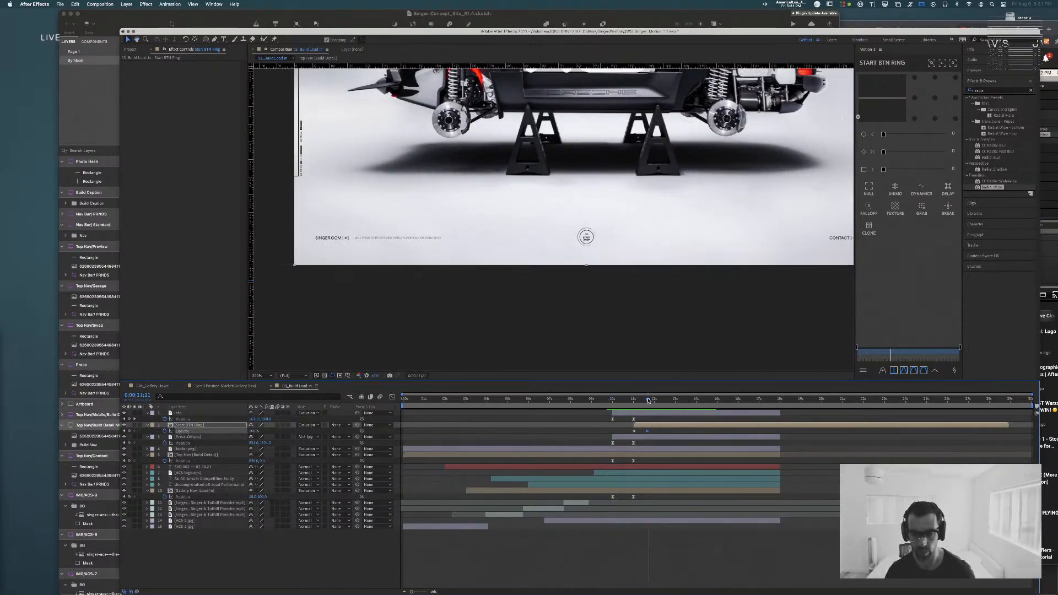
{"action": "key", "text": "j"}
{"action": "left_click_drag", "start_coordinate": [255, 431], "coordinate": [238, 433]}
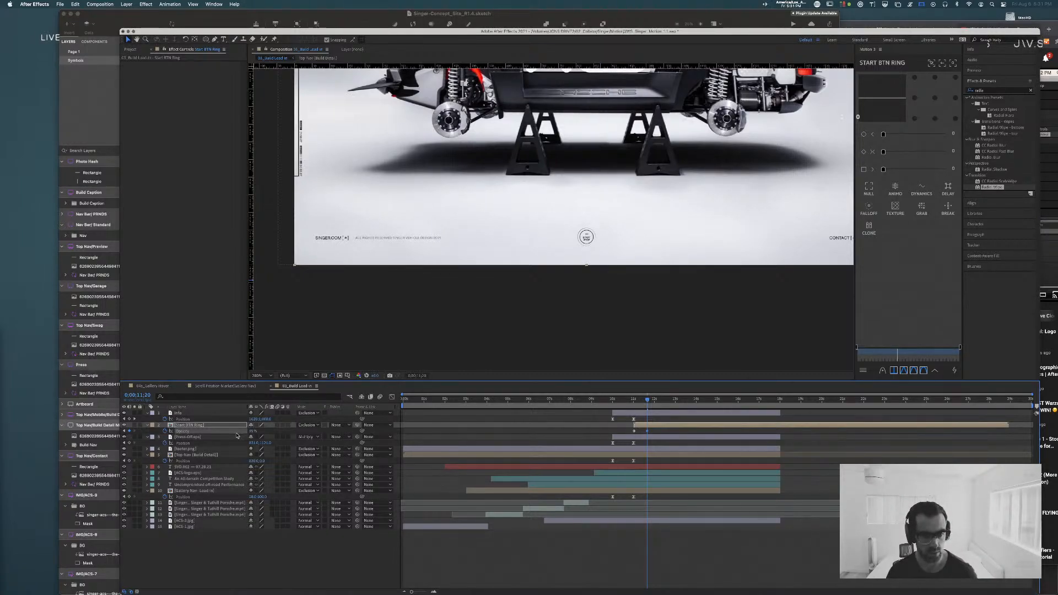
{"action": "left_click_drag", "start_coordinate": [653, 397], "coordinate": [630, 400]}
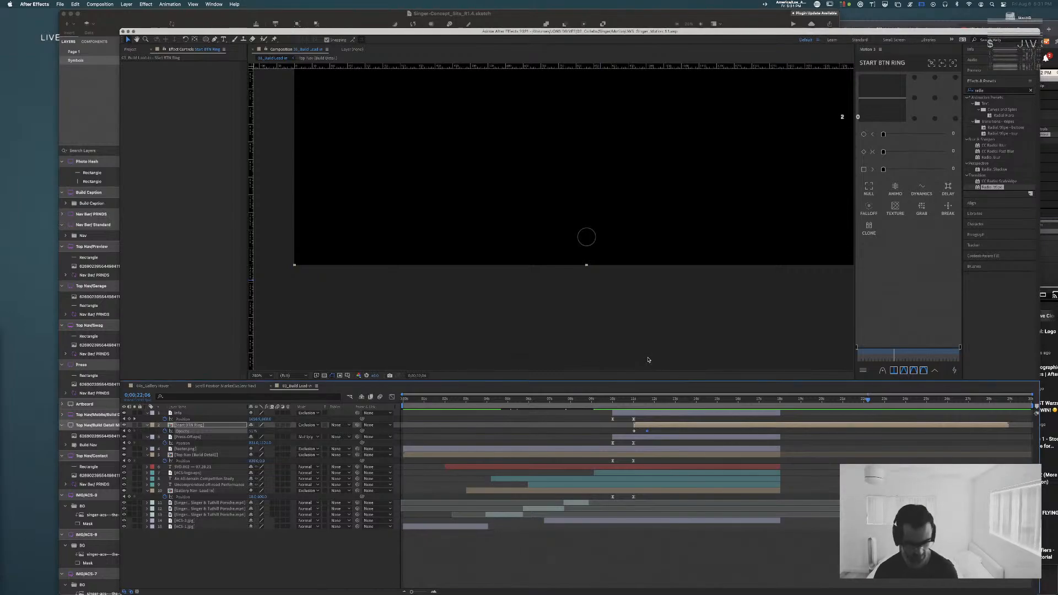
{"action": "key", "text": "comma"}
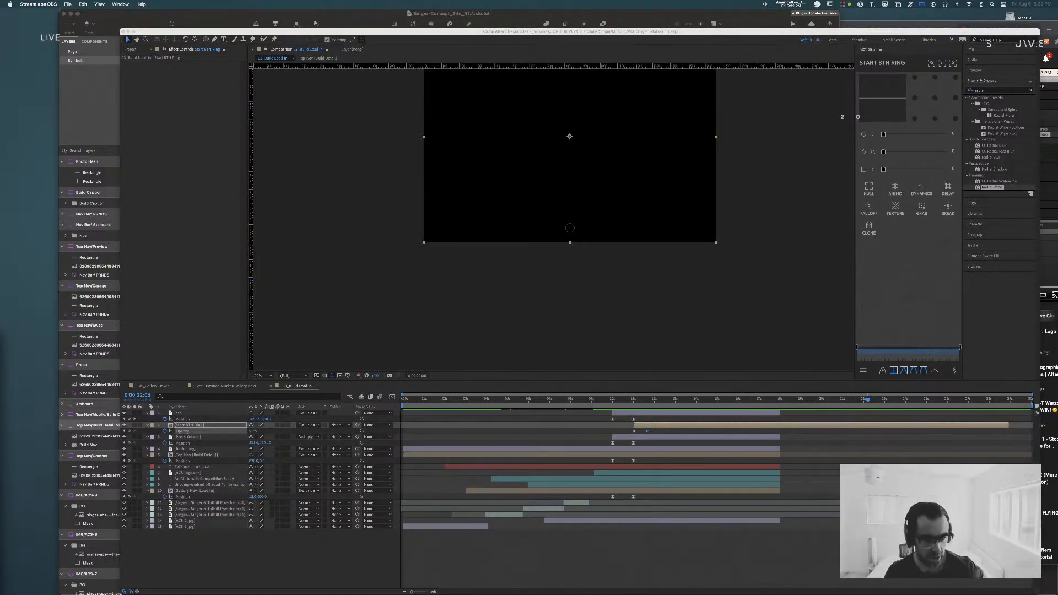
Step: Switch to the 04A_Gallery Hover composition and preview its animation up to about 0:00:06:19
{"action": "left_click", "coordinate": [162, 387]}
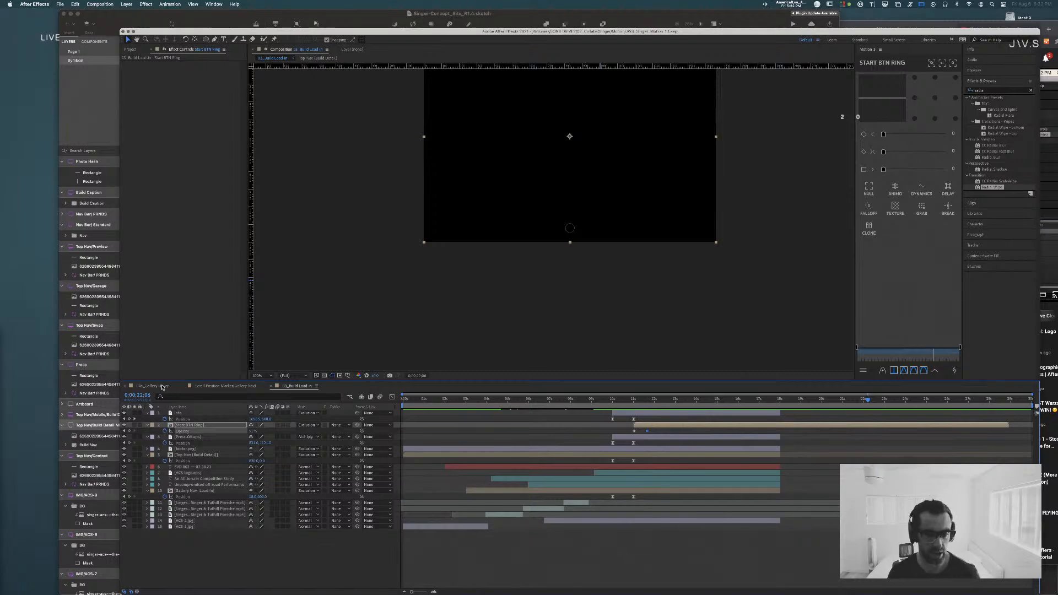
{"action": "left_click", "coordinate": [162, 387]}
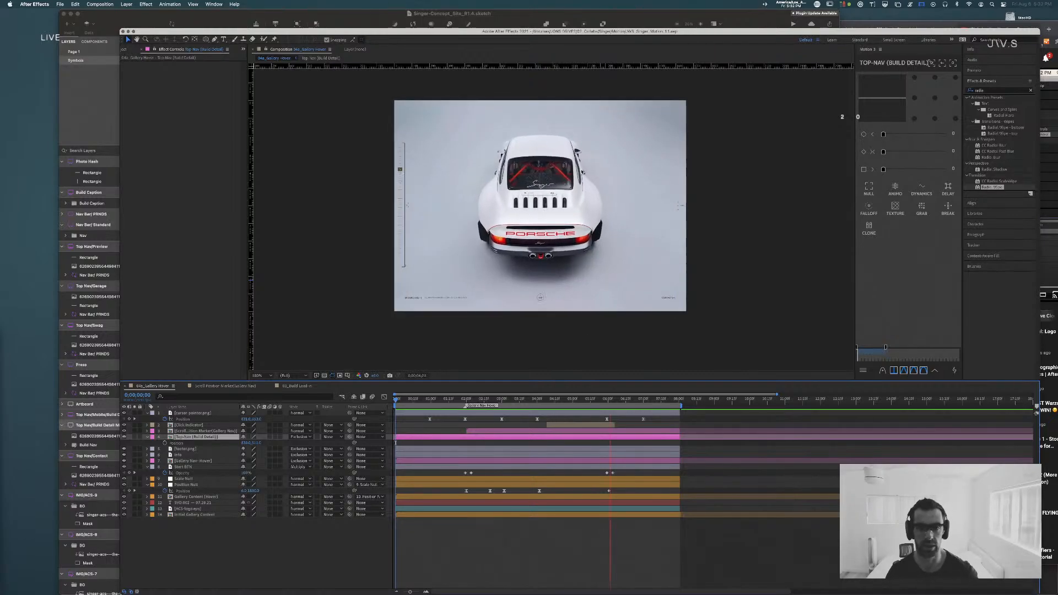
{"action": "left_click", "coordinate": [547, 187]}
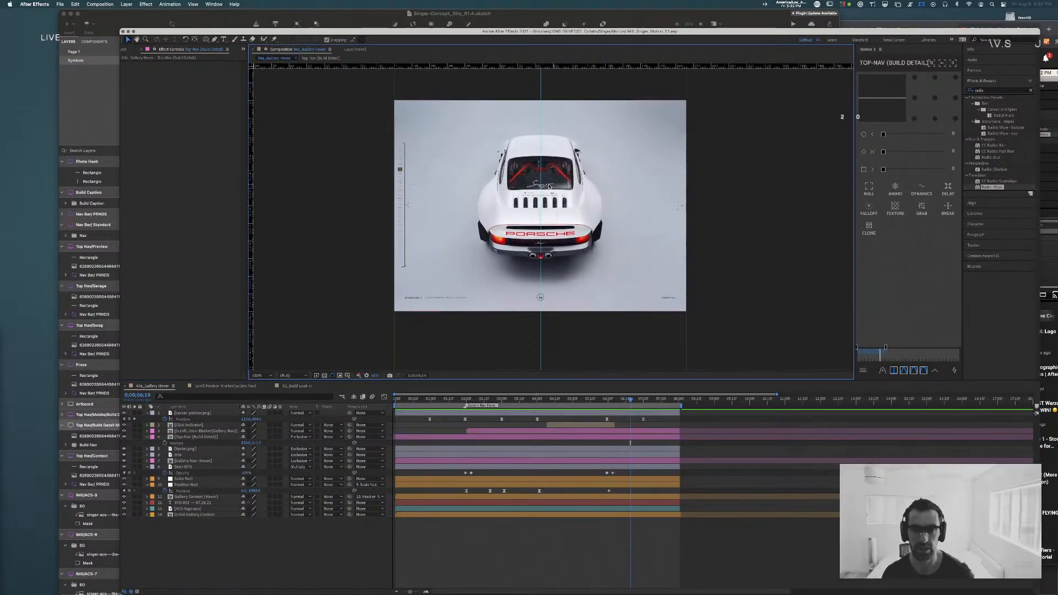
Step: Set the Top-Nav (Build Detail) layer's vertical position to 0 in the Gallery Hover composition and deselect the layer
{"action": "left_click", "coordinate": [212, 437]}
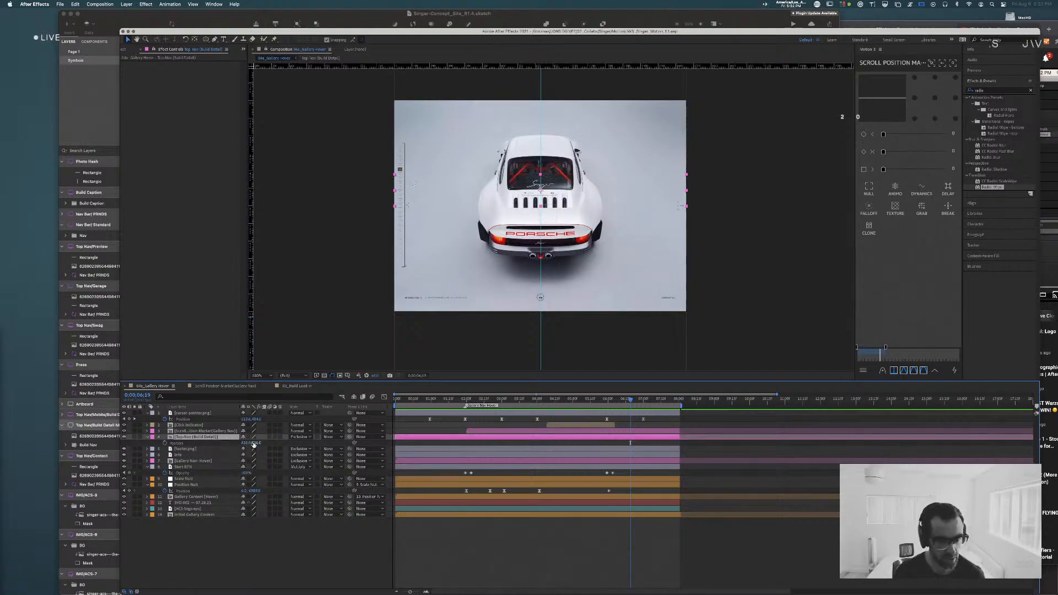
{"action": "key", "text": "p"}
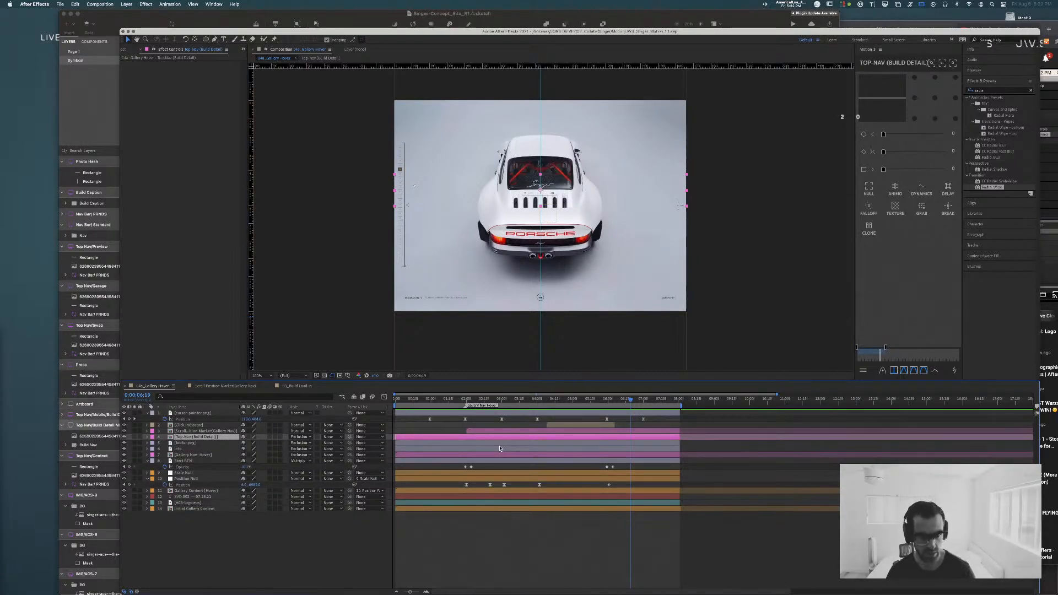
{"action": "key", "text": "p"}
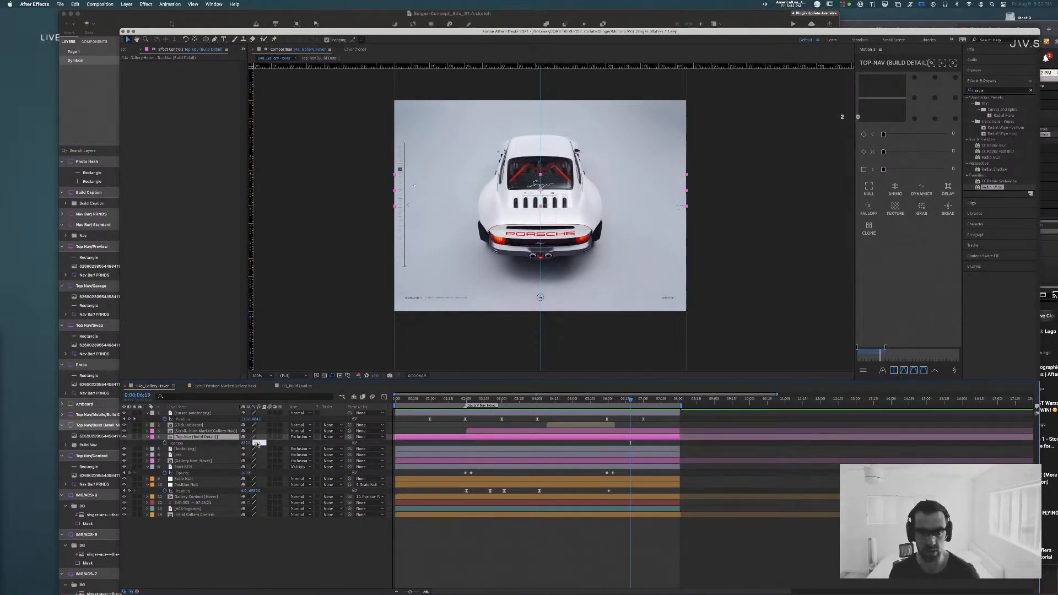
{"action": "type", "text": "0"}
{"action": "key", "text": "Return"}
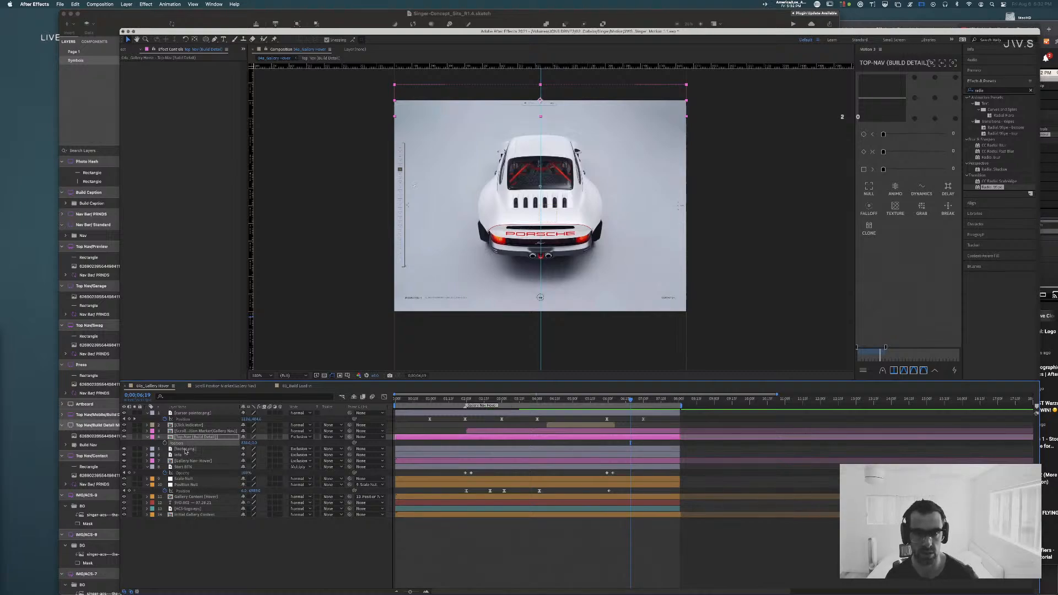
{"action": "left_click", "coordinate": [300, 260]}
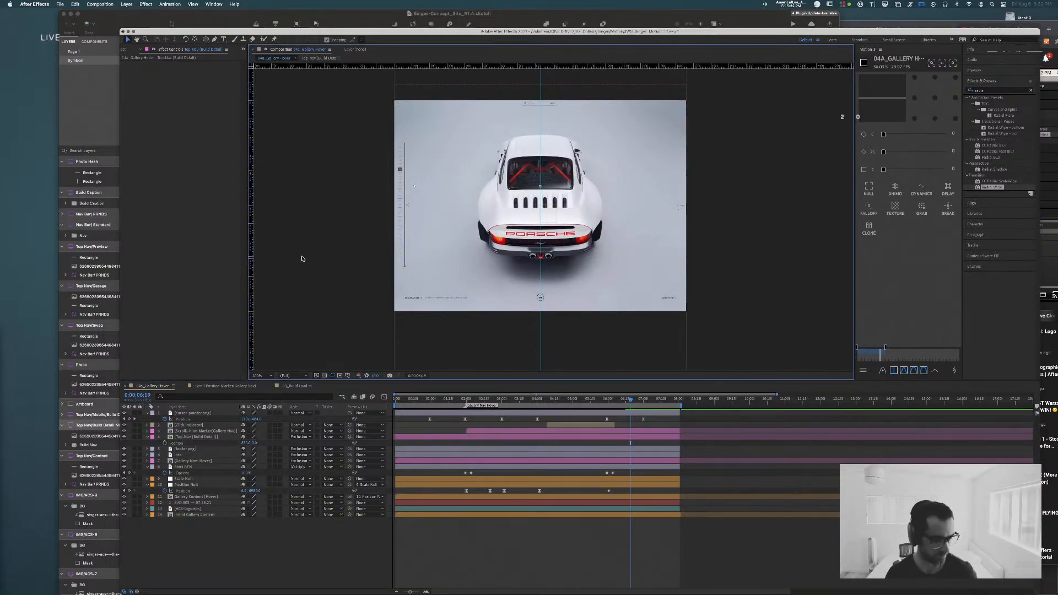